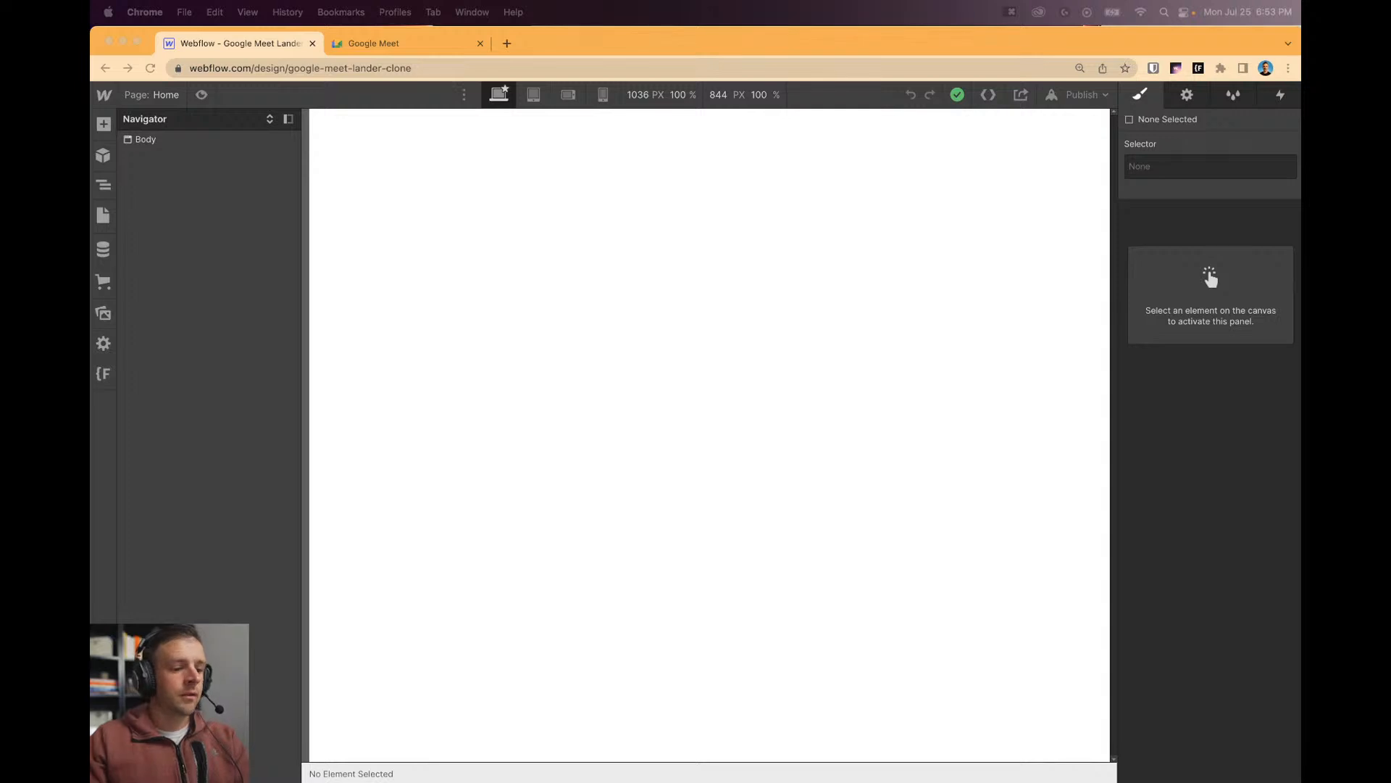
Reload the Webflow Designer and bring up the Google Meet landing page tab.
key("super+r")
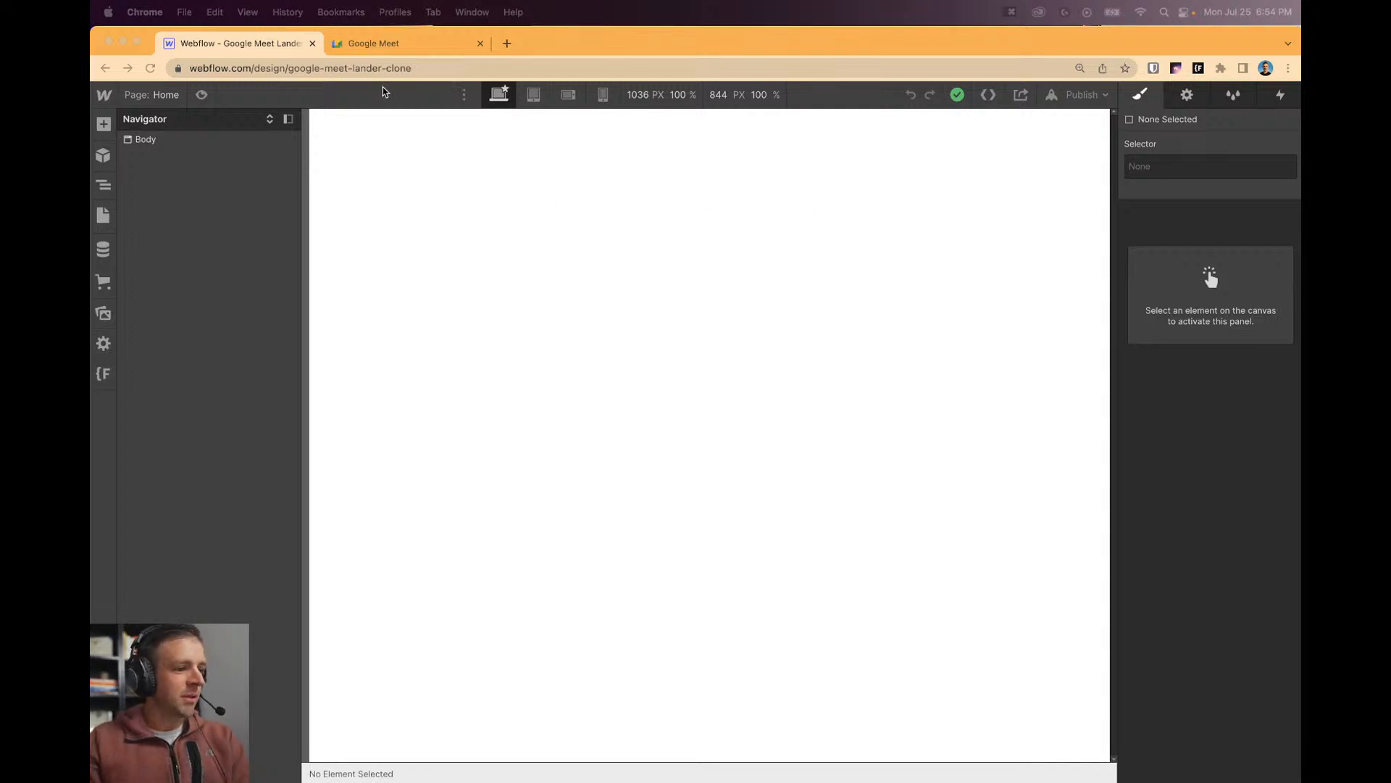
left_click(393, 45)
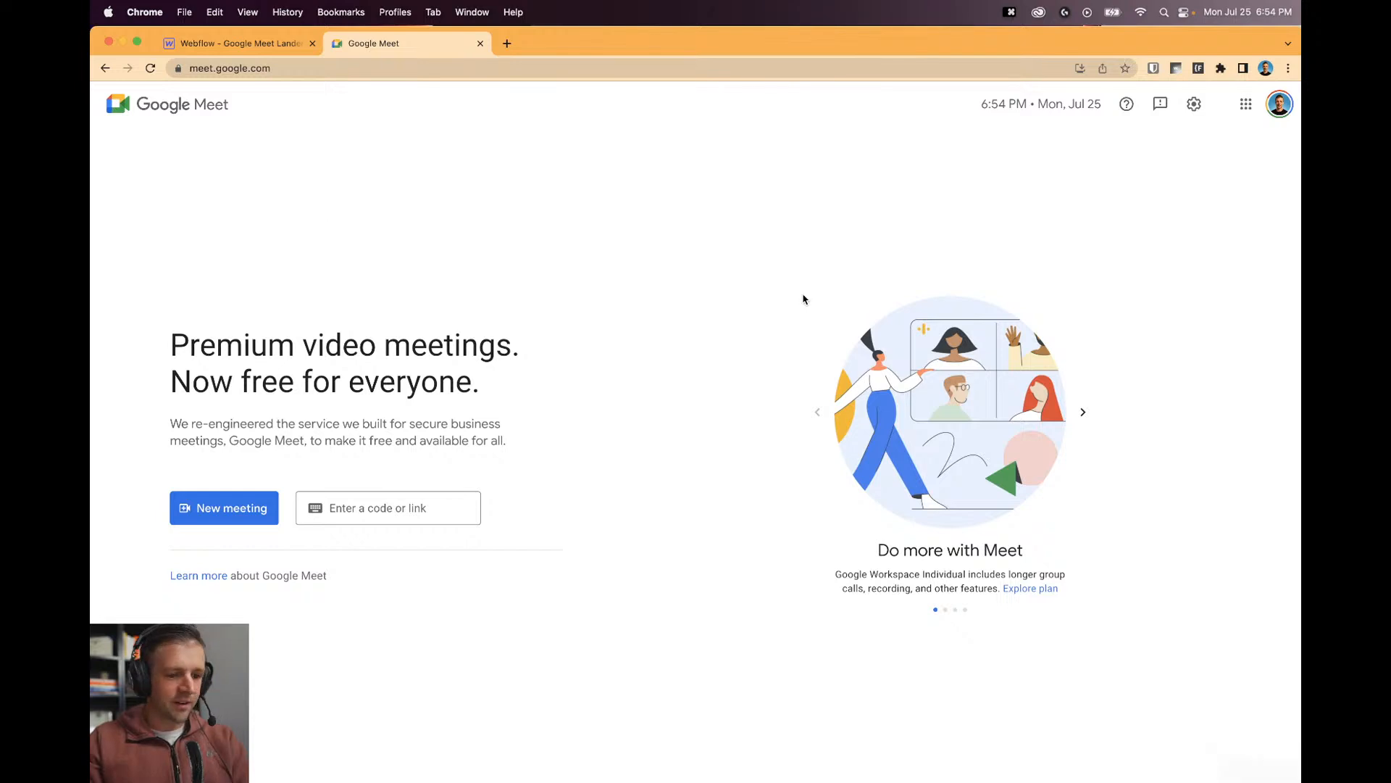
Type the test code 'aeweg' into Meet's meeting code field, then clear it.
left_click(275, 43)
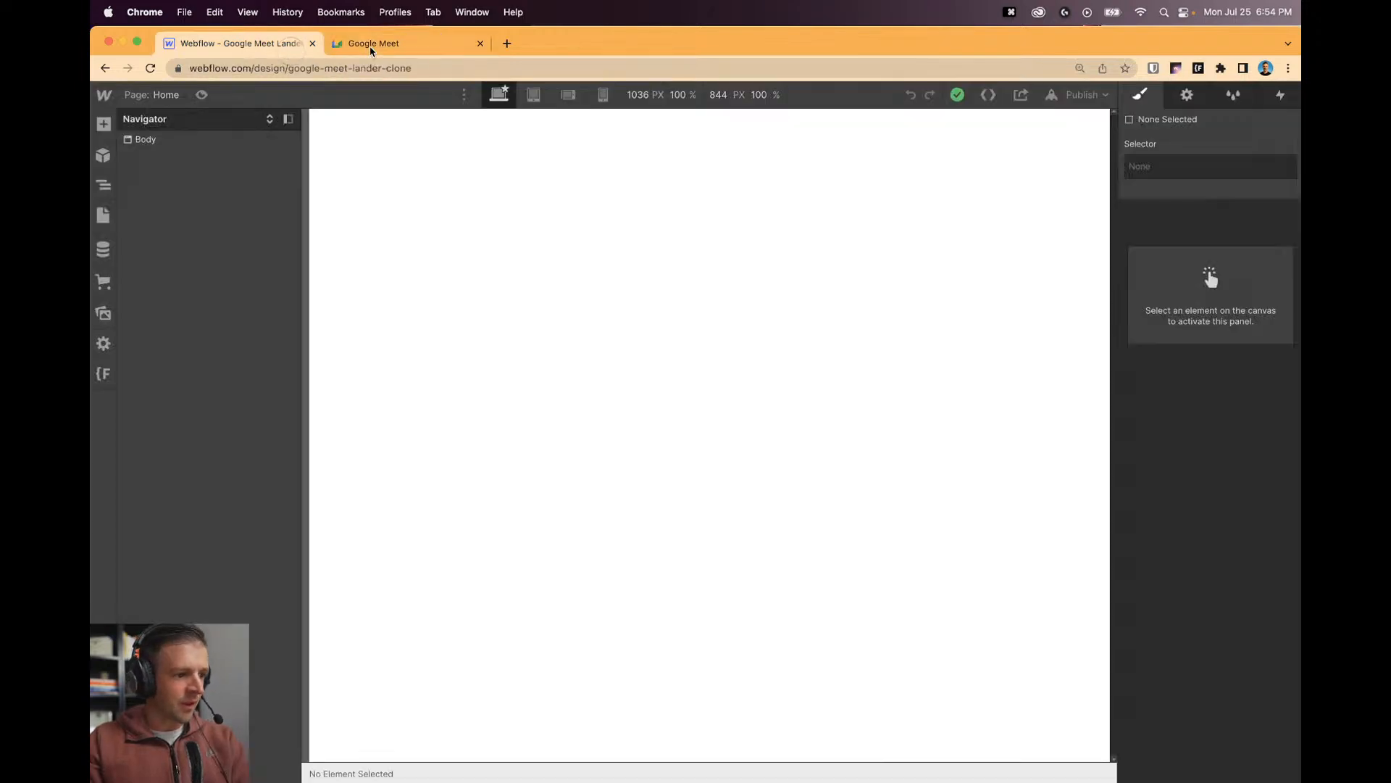
left_click(410, 46)
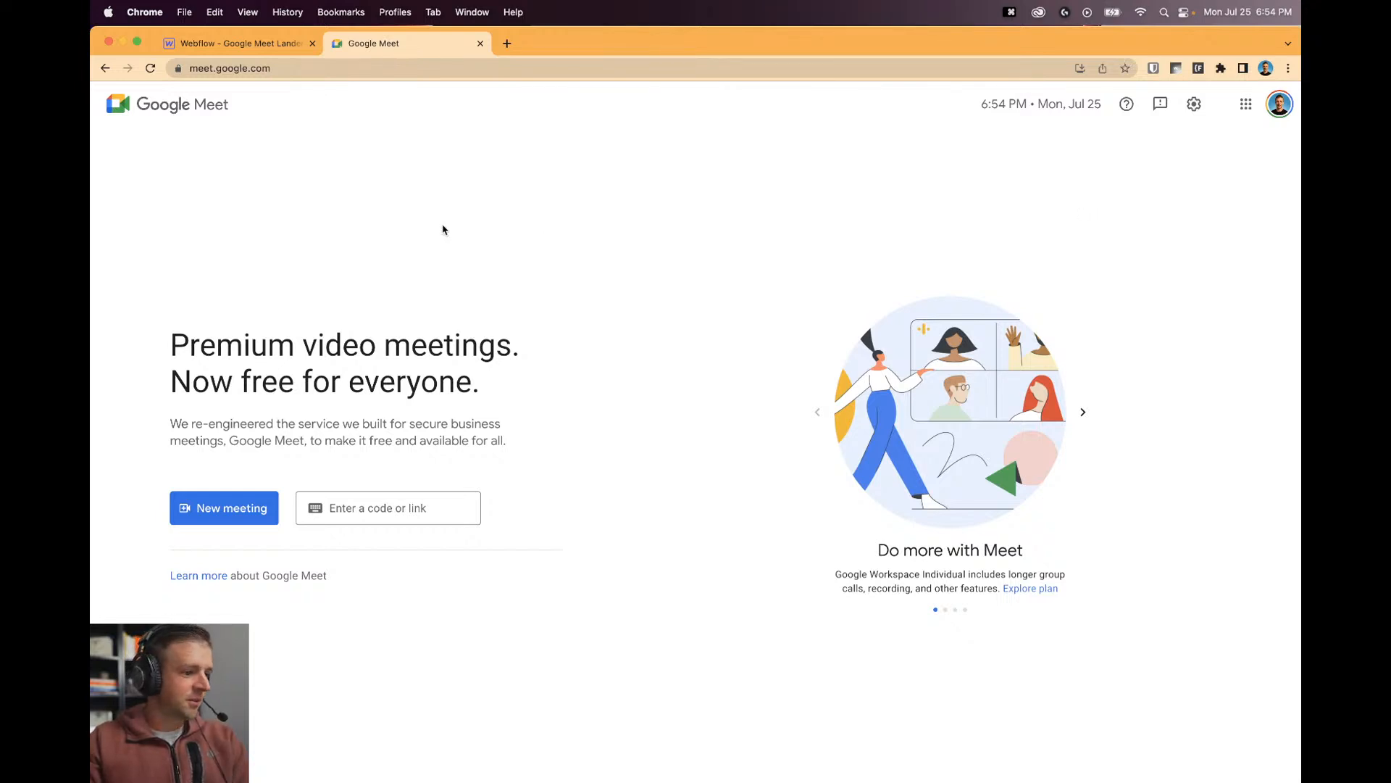
left_click(1008, 237)
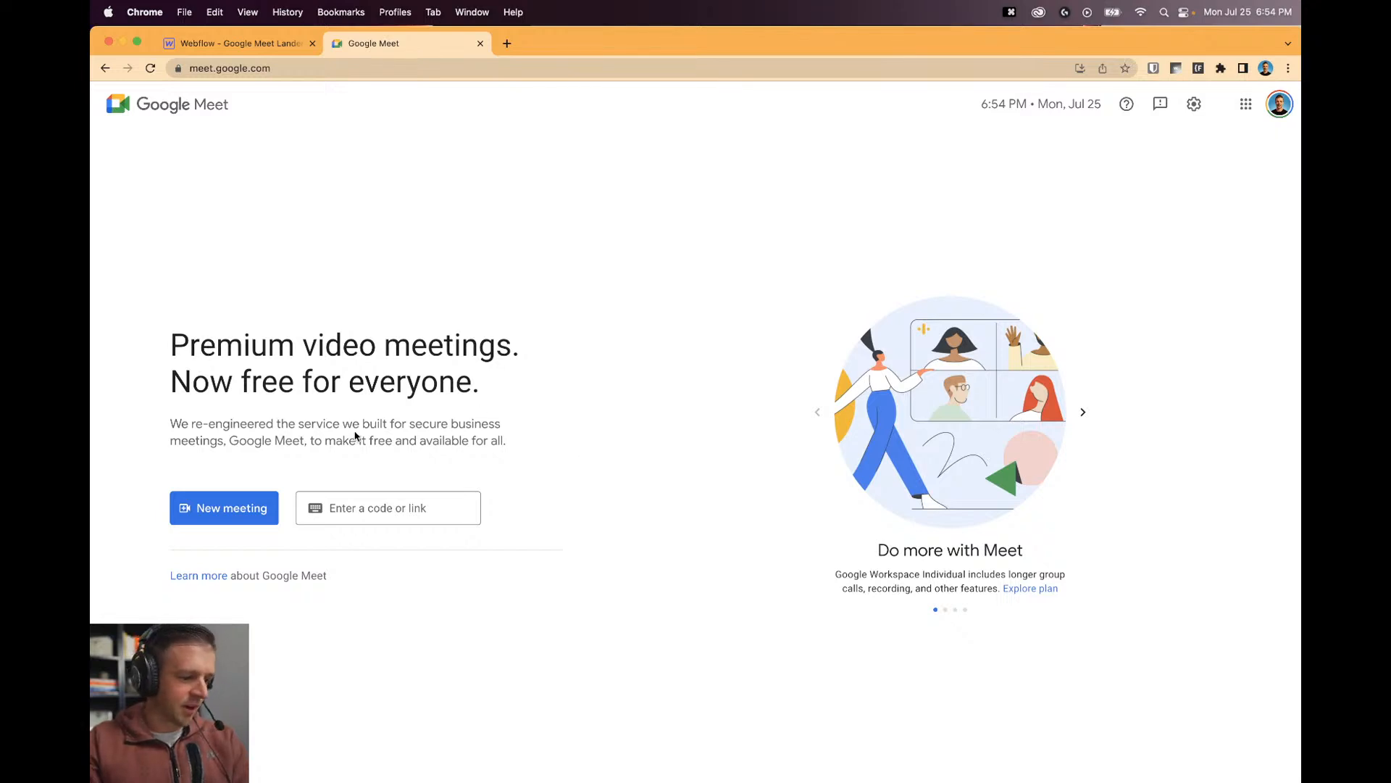
left_click(336, 505)
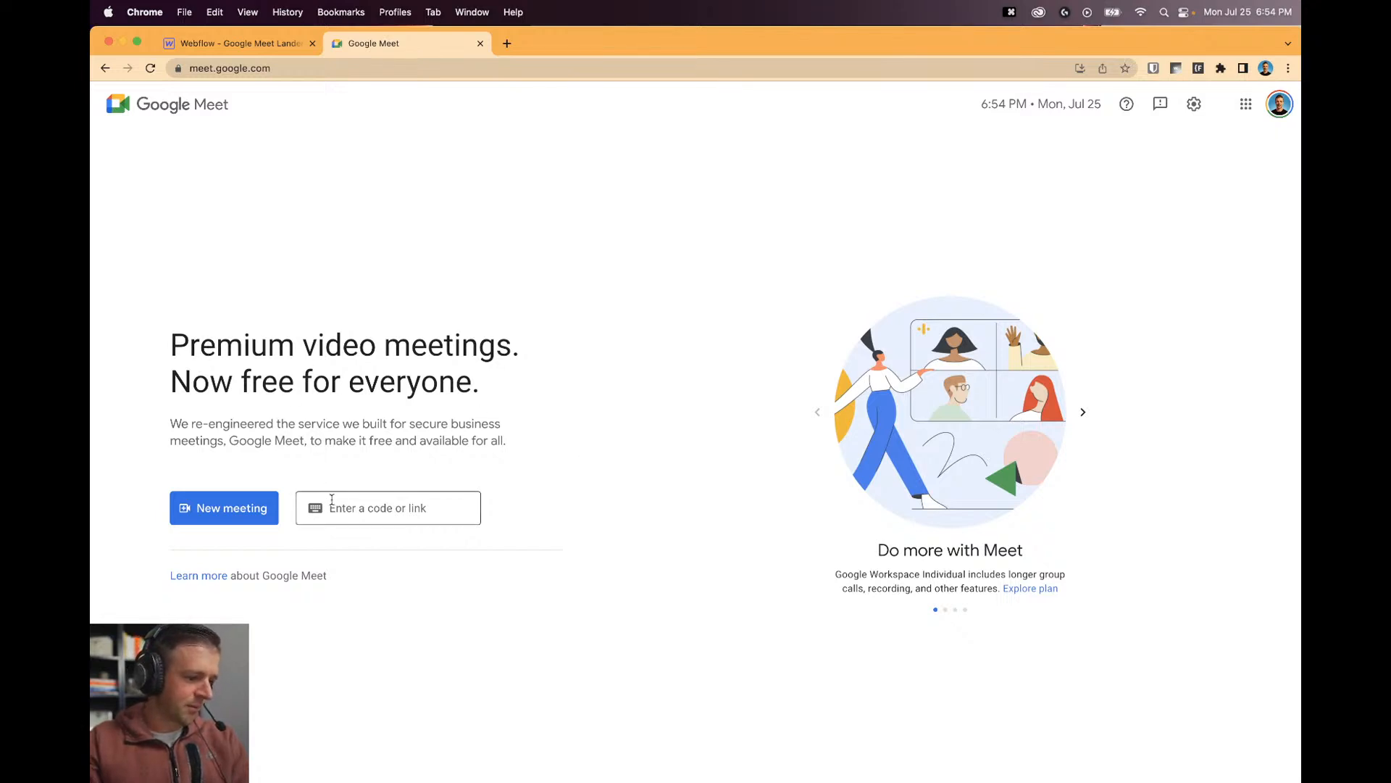
left_click(419, 476)
left_click(422, 507)
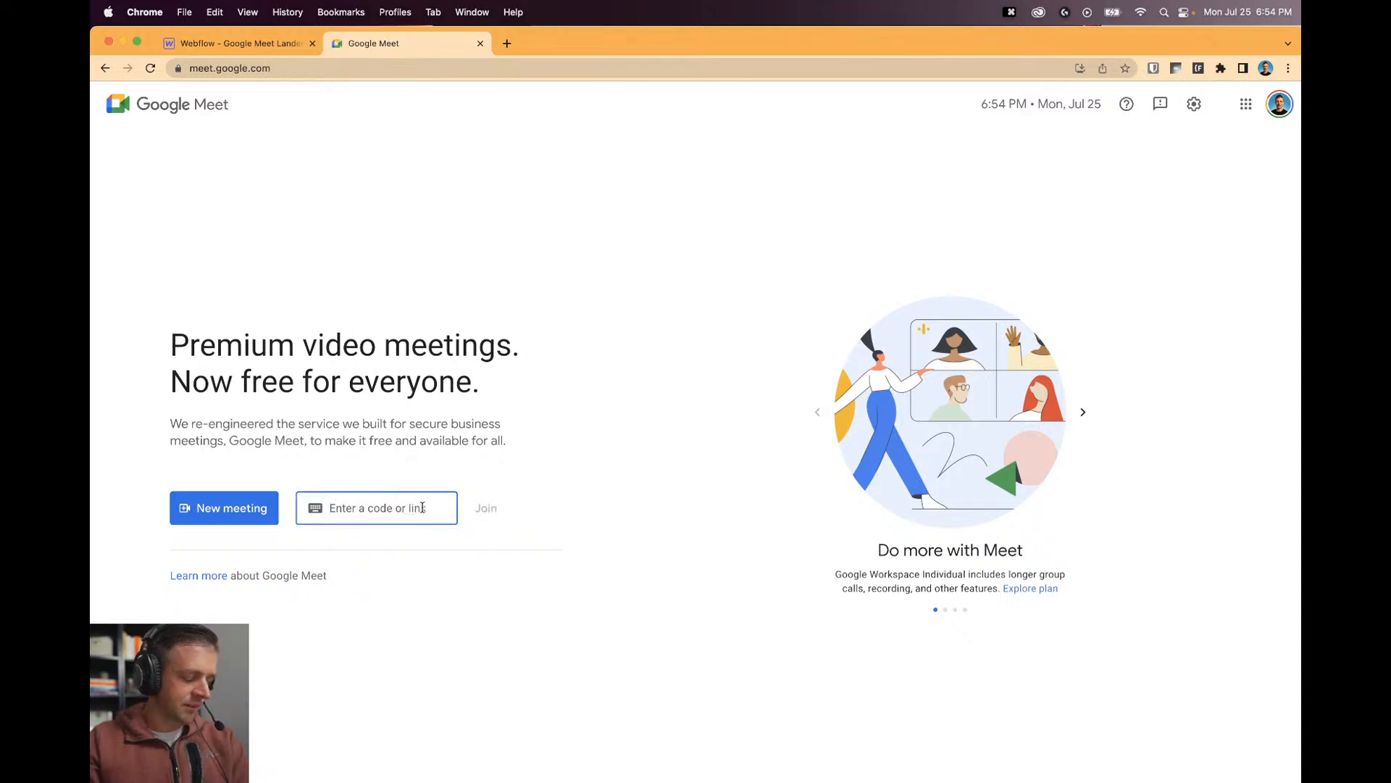
left_click(448, 458)
left_click(438, 498)
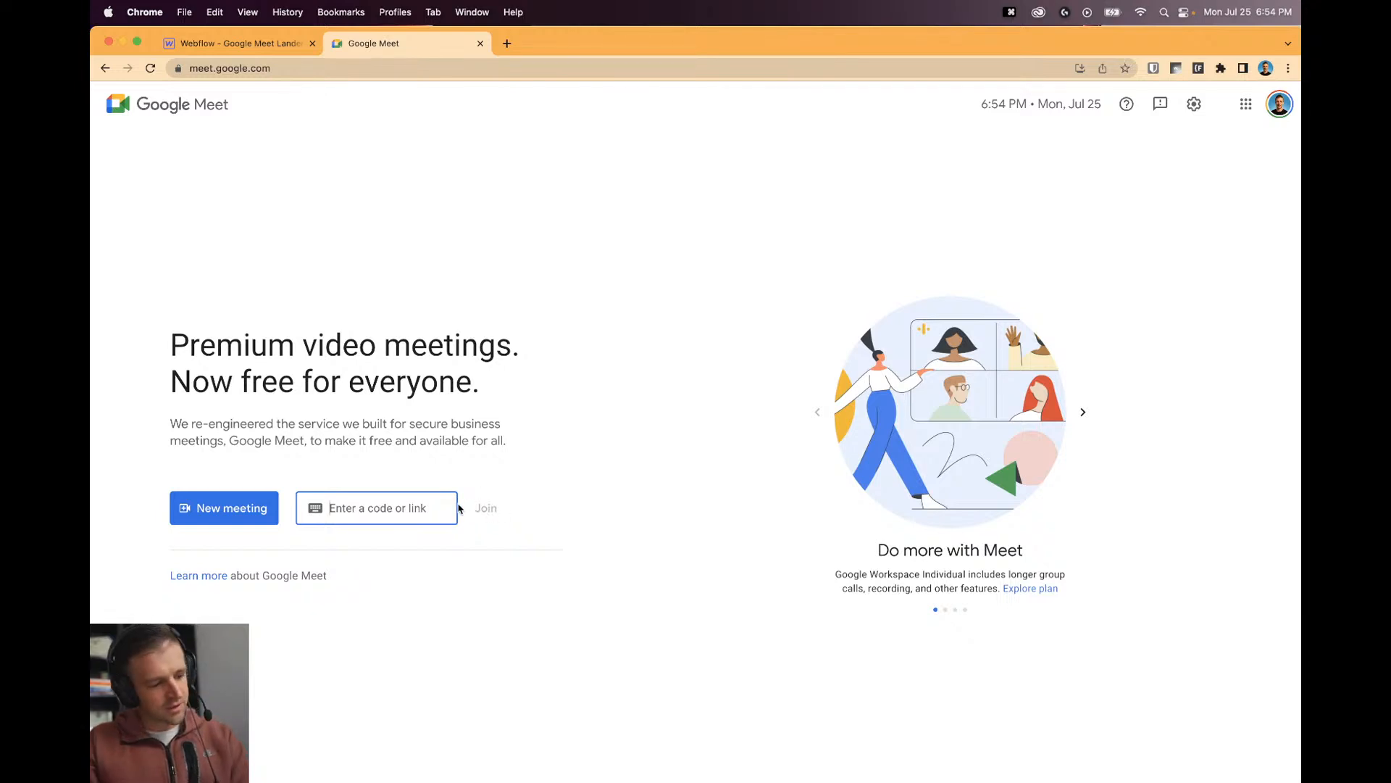
type("aeweg")
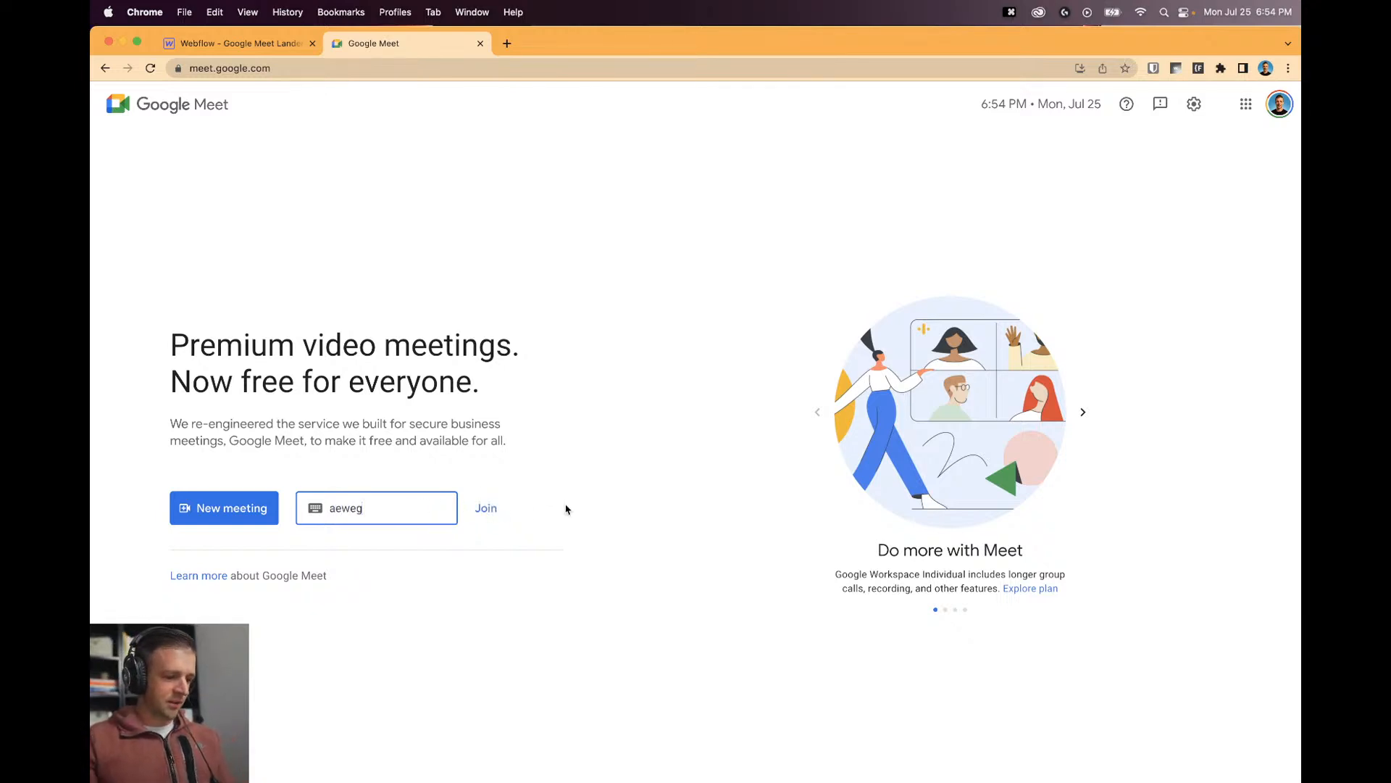
key("BackSpace")
key("BackSpace")
key("BackSpace")
key("BackSpace")
key("BackSpace")
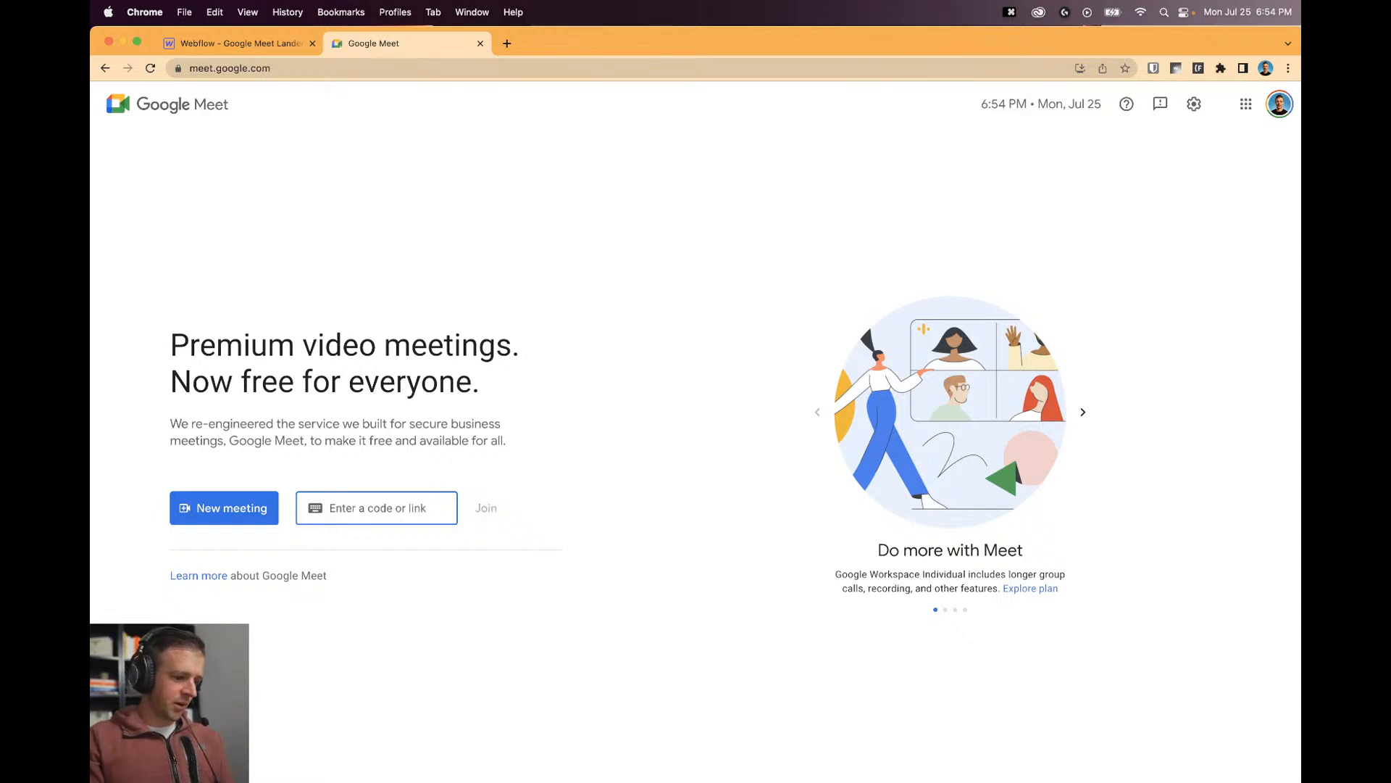
left_click(484, 590)
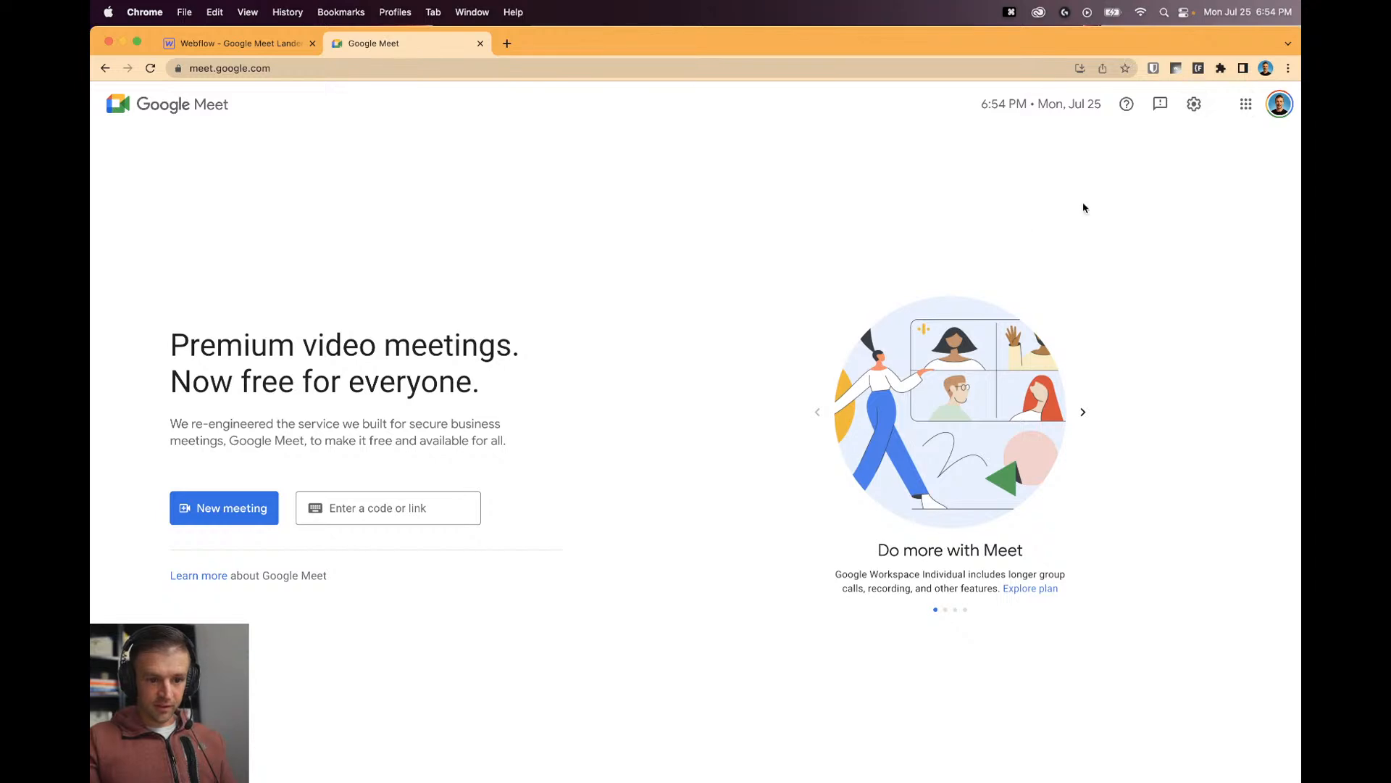
Cycle the carousel to 'Your meeting is safe' and back, then open DevTools.
left_click(1085, 412)
left_click(1088, 411)
left_click(1088, 412)
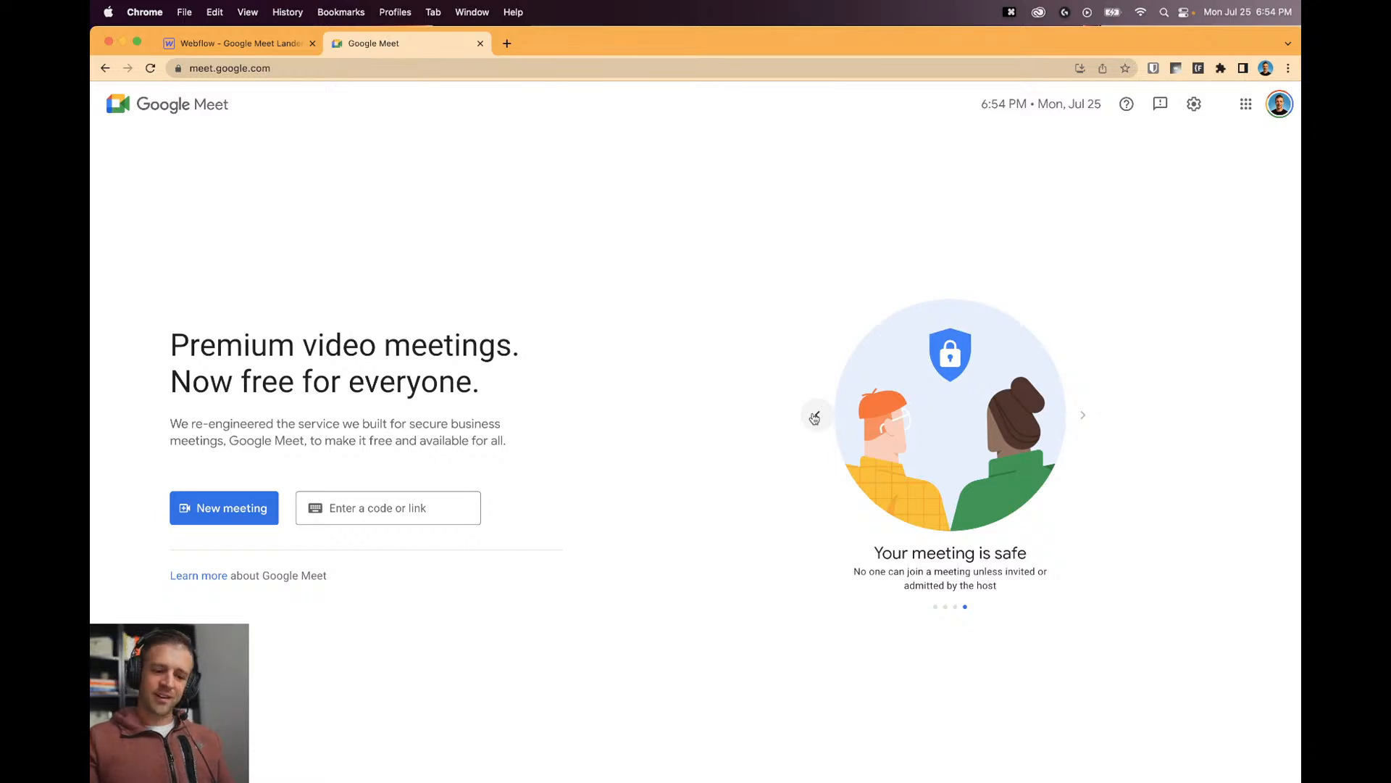
left_click(814, 416)
left_click(814, 416)
left_click(814, 416)
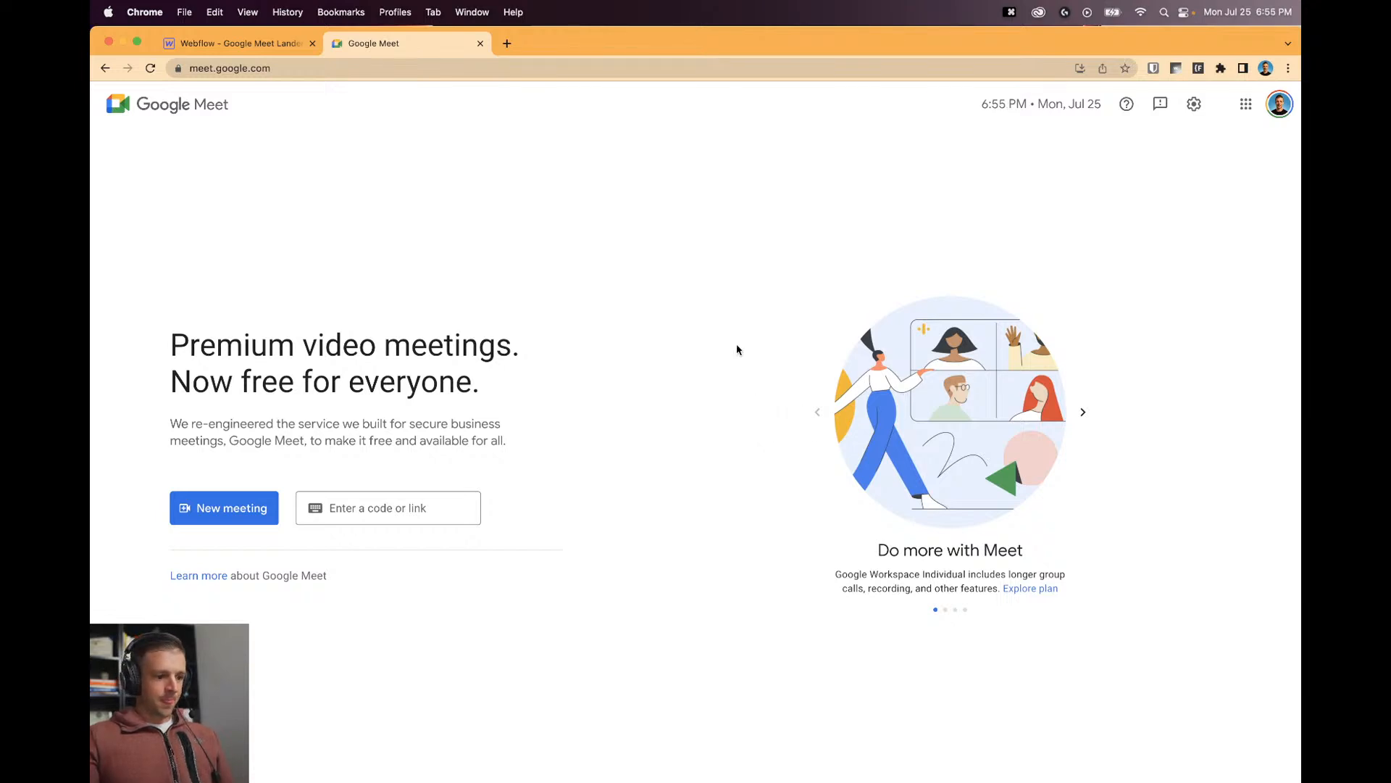
key("alt+super+i")
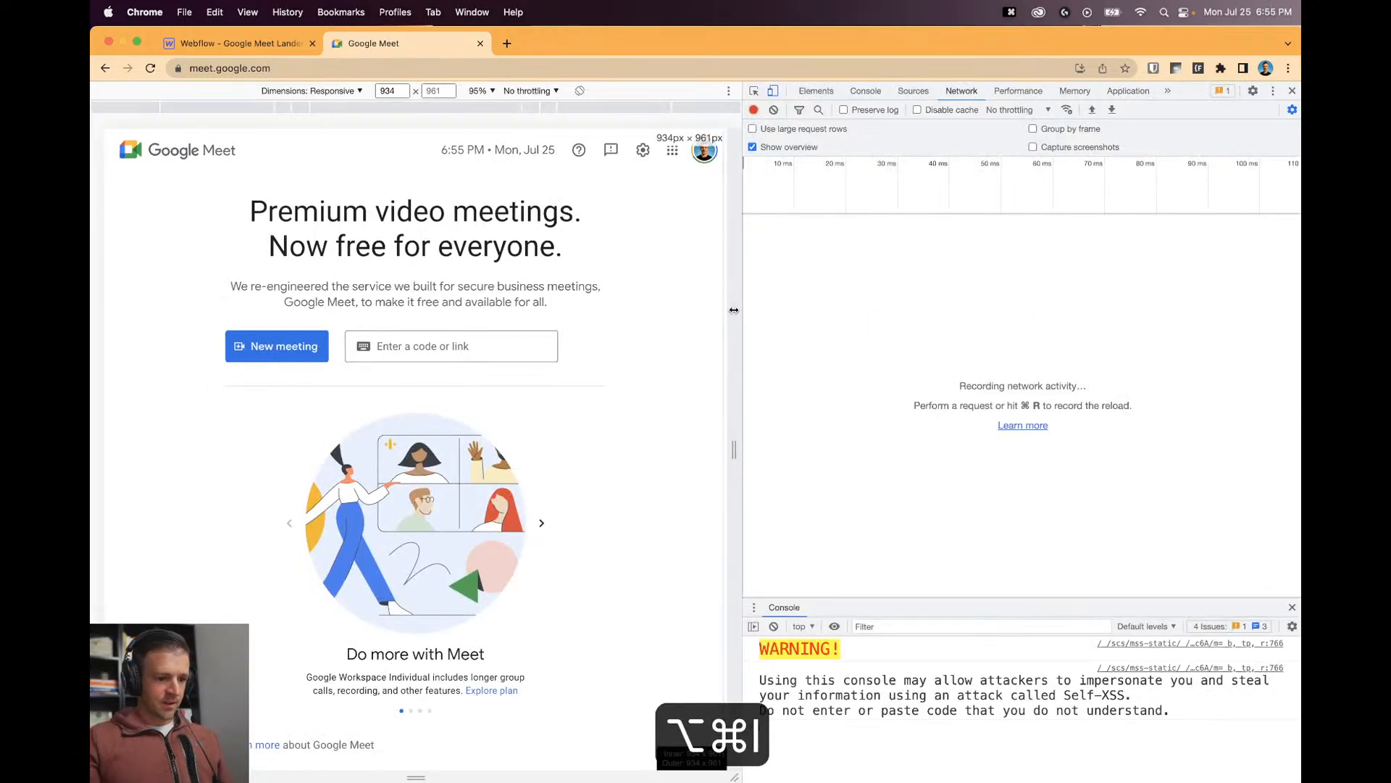
Widen the responsive preview to about 1053 px and show the Elements panel.
left_click_drag(743, 319, 821, 318)
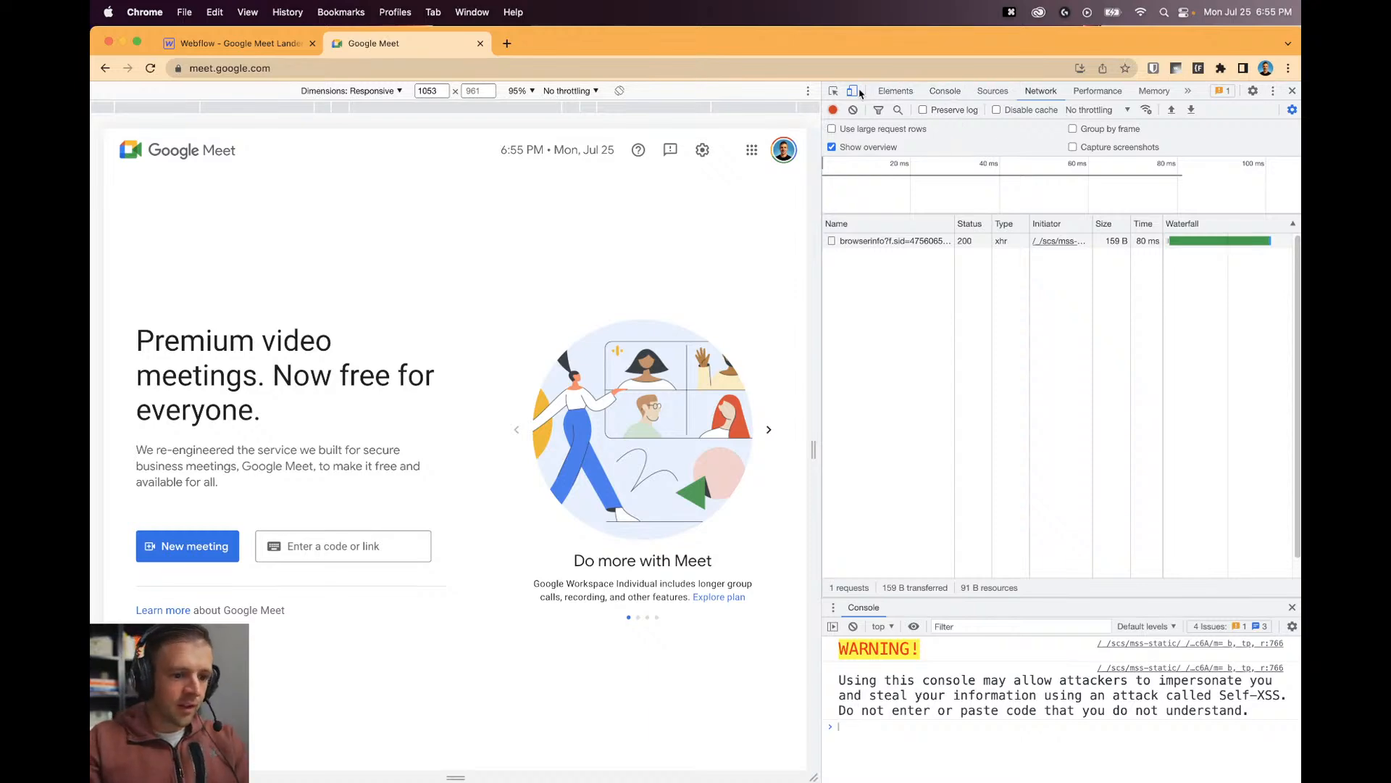
left_click(898, 91)
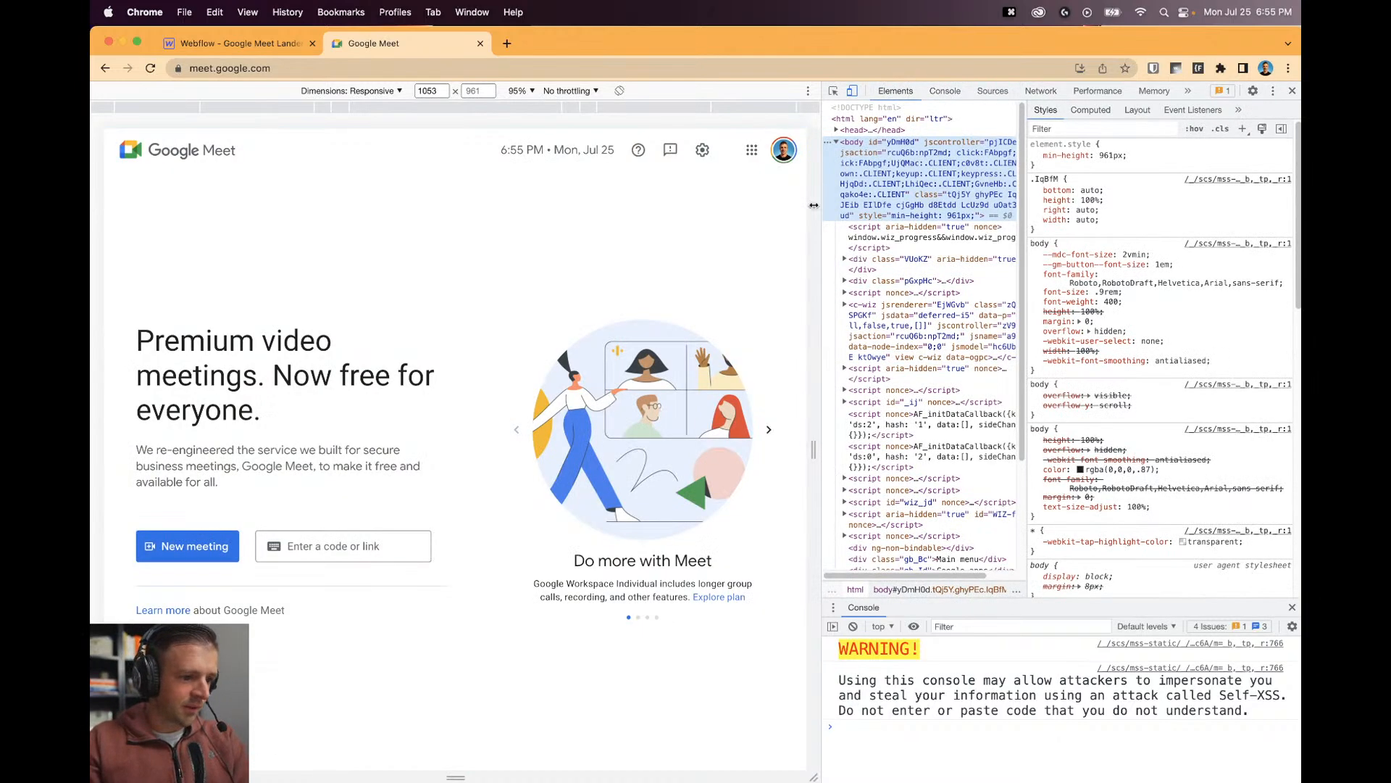
mouse_move(813, 430)
left_mouse_down()
mouse_move(711, 426)
mouse_move(816, 431)
left_mouse_up()
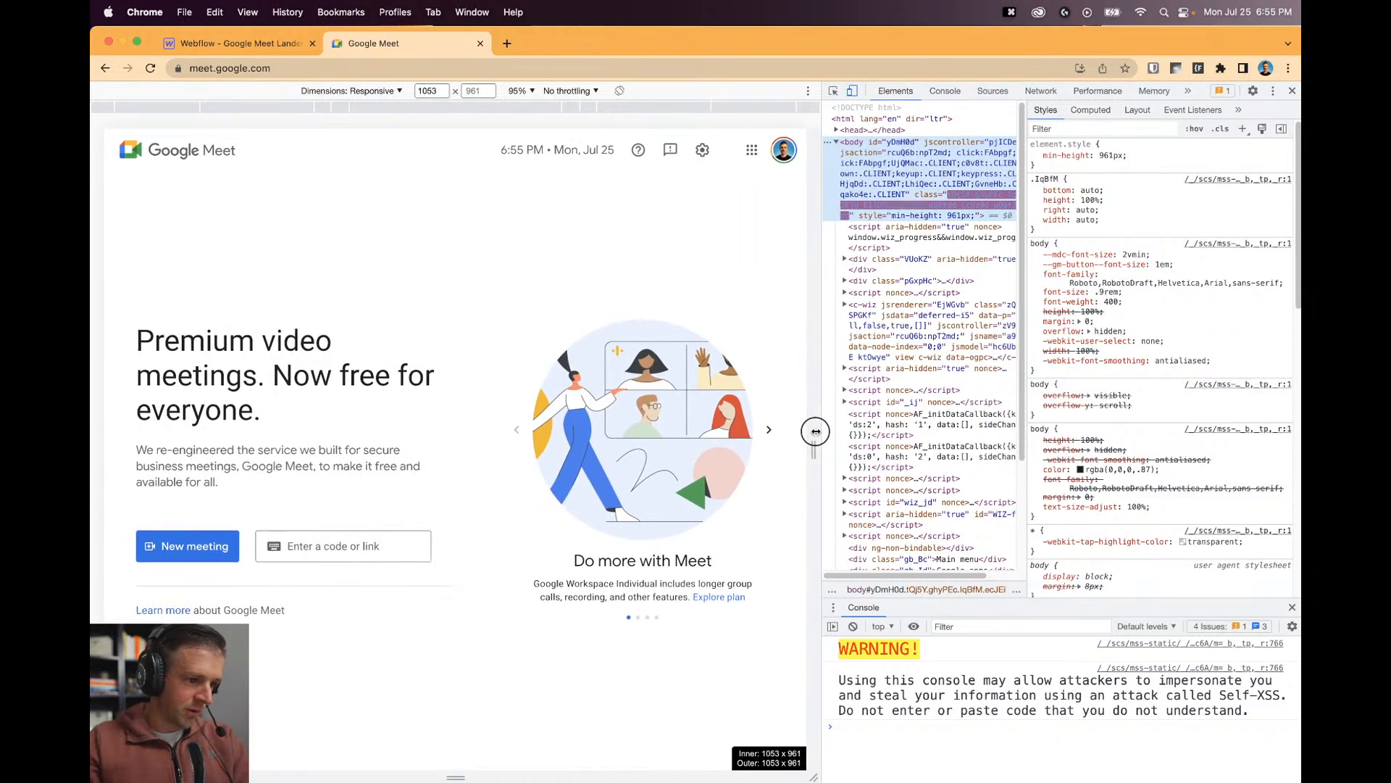
Preview the Meet page at 300 px width, then at 3000 px.
left_click(431, 91)
left_click(430, 90)
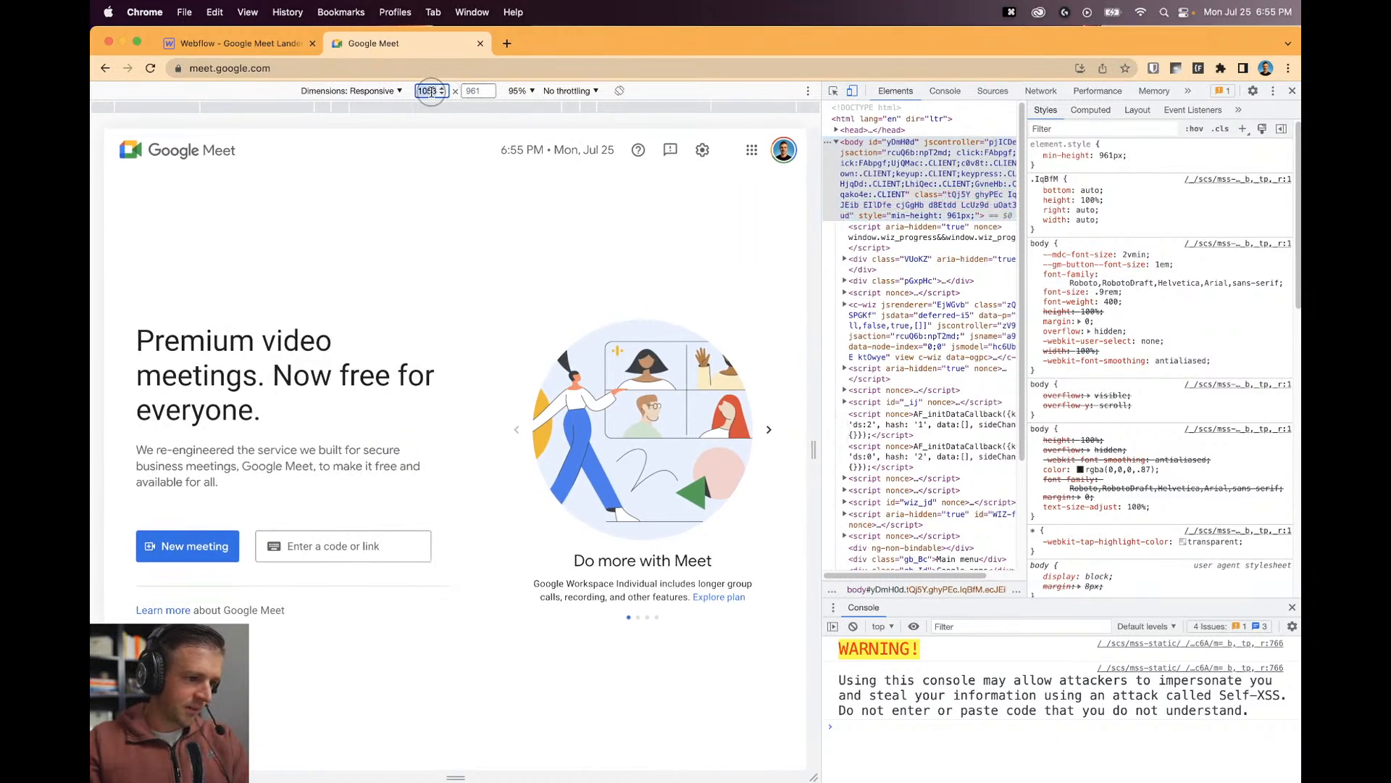
type("300")
key("Return")
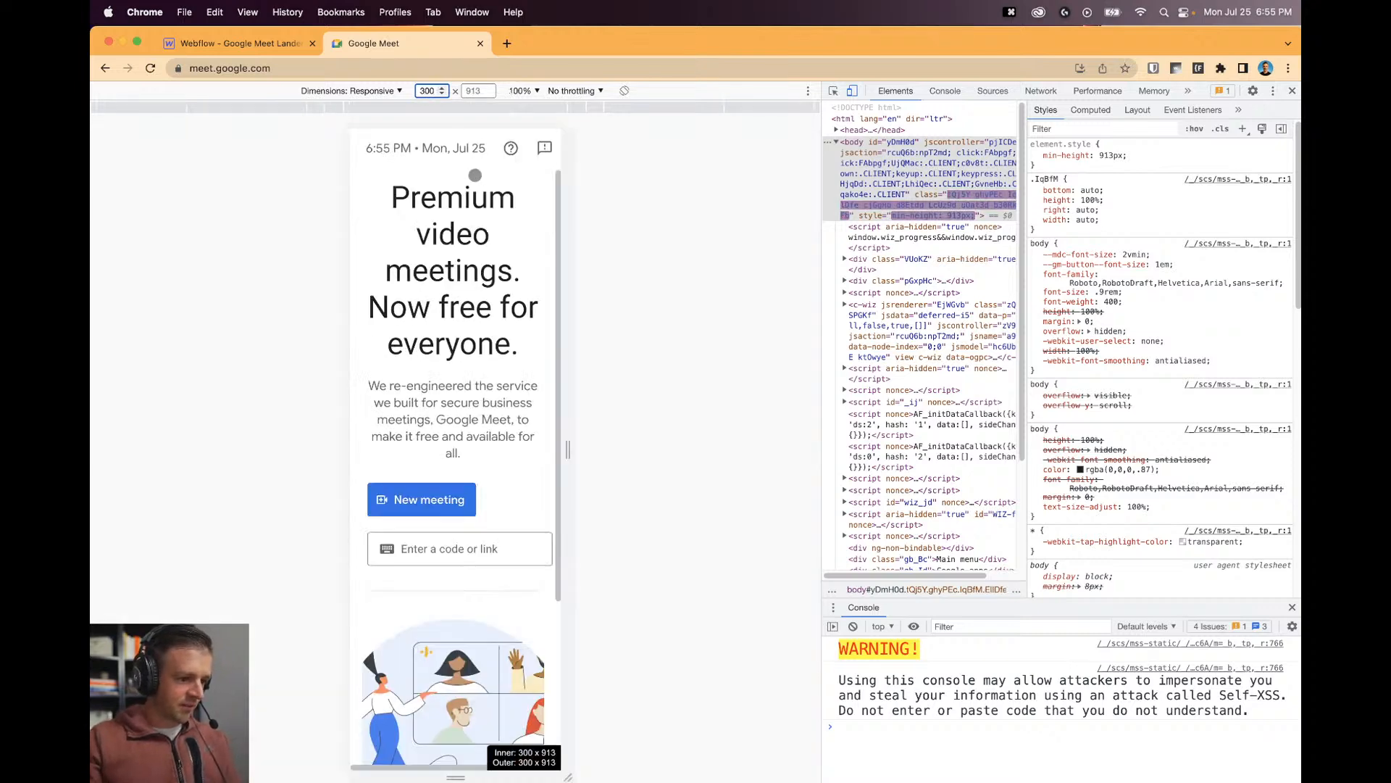
left_click(427, 90)
type("0")
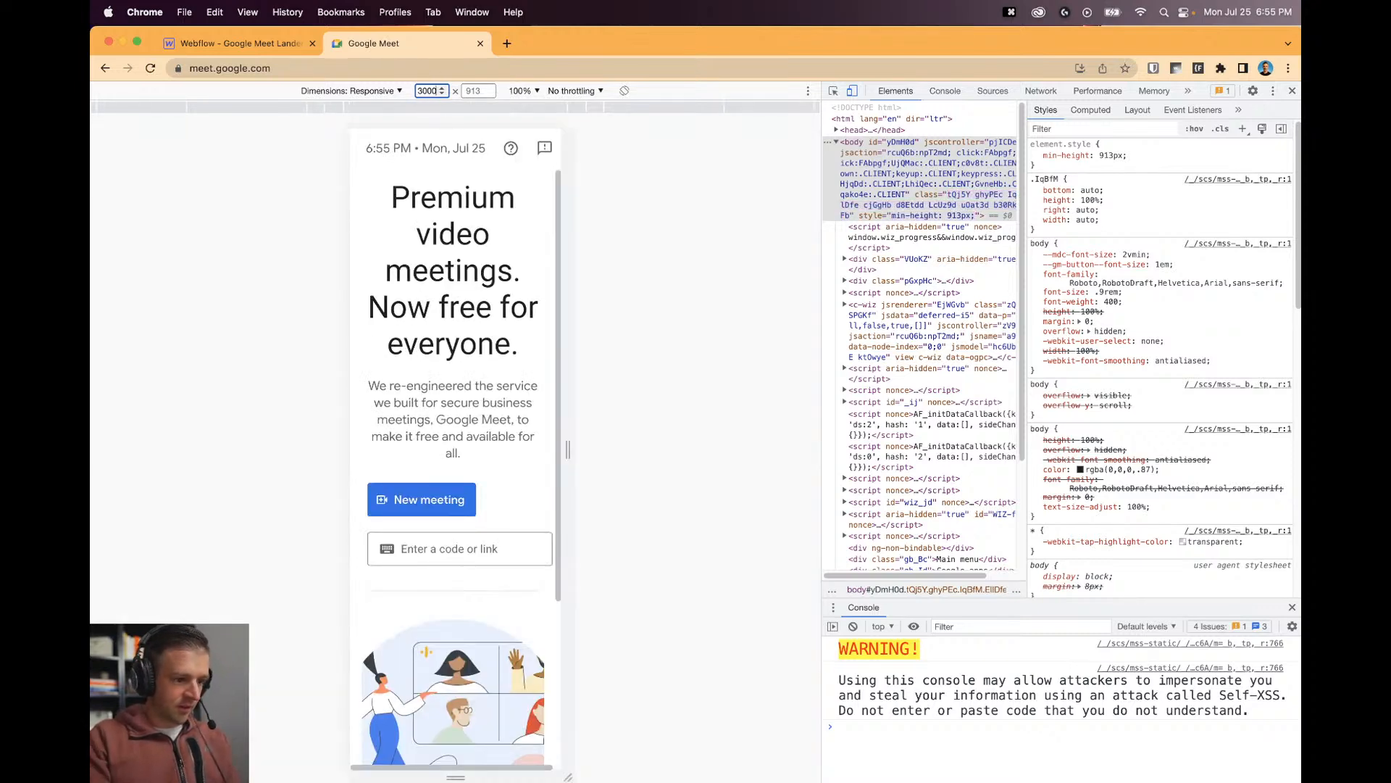
key("Return")
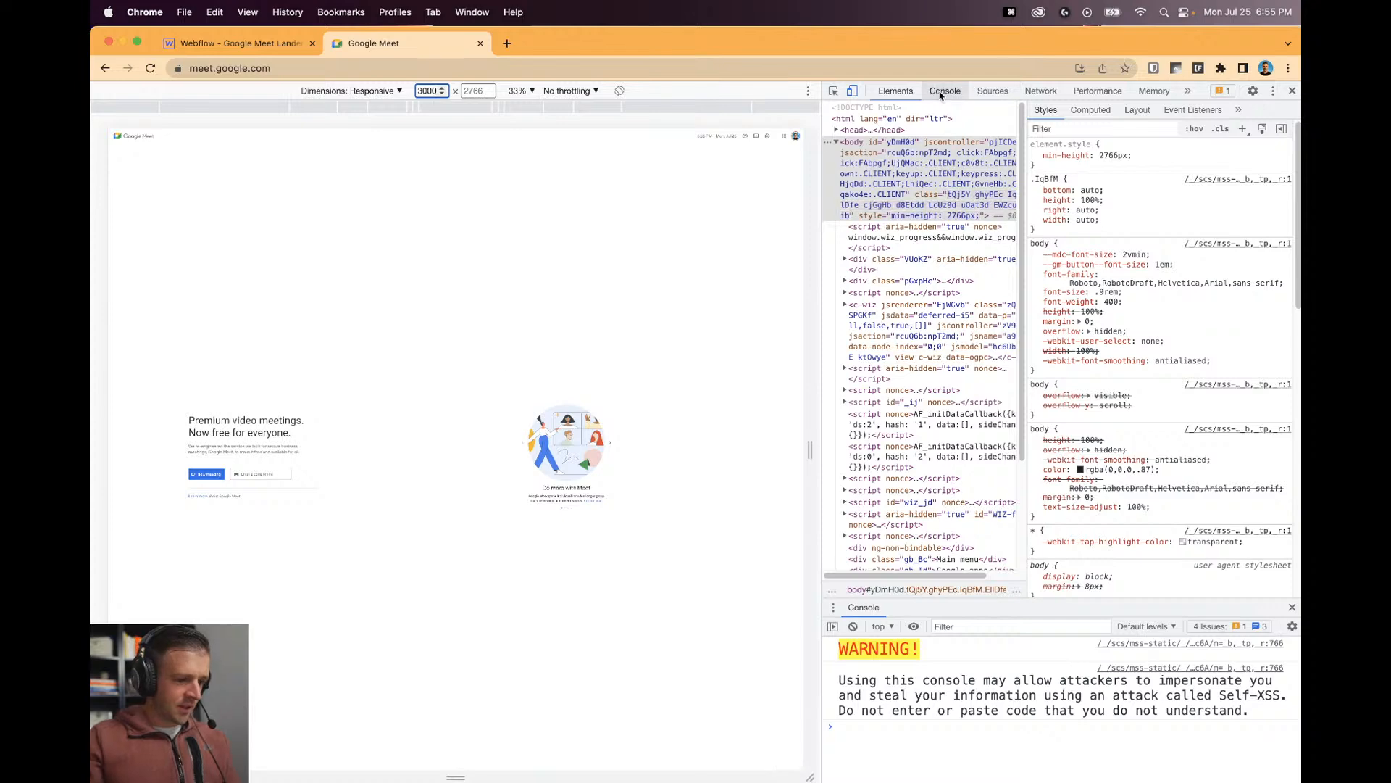
Inspect page elements with the picker, then close DevTools.
left_click(834, 91)
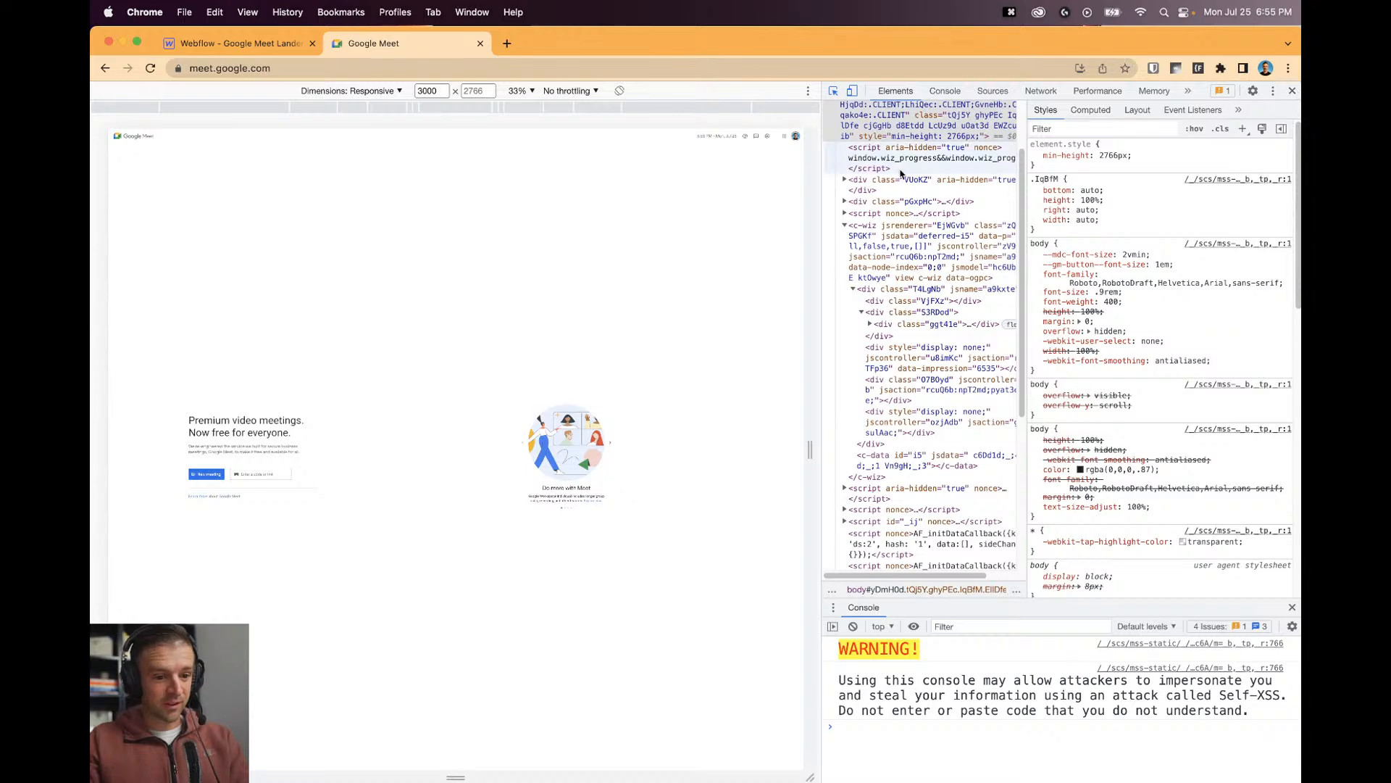
scroll(921, 290, "down", 5)
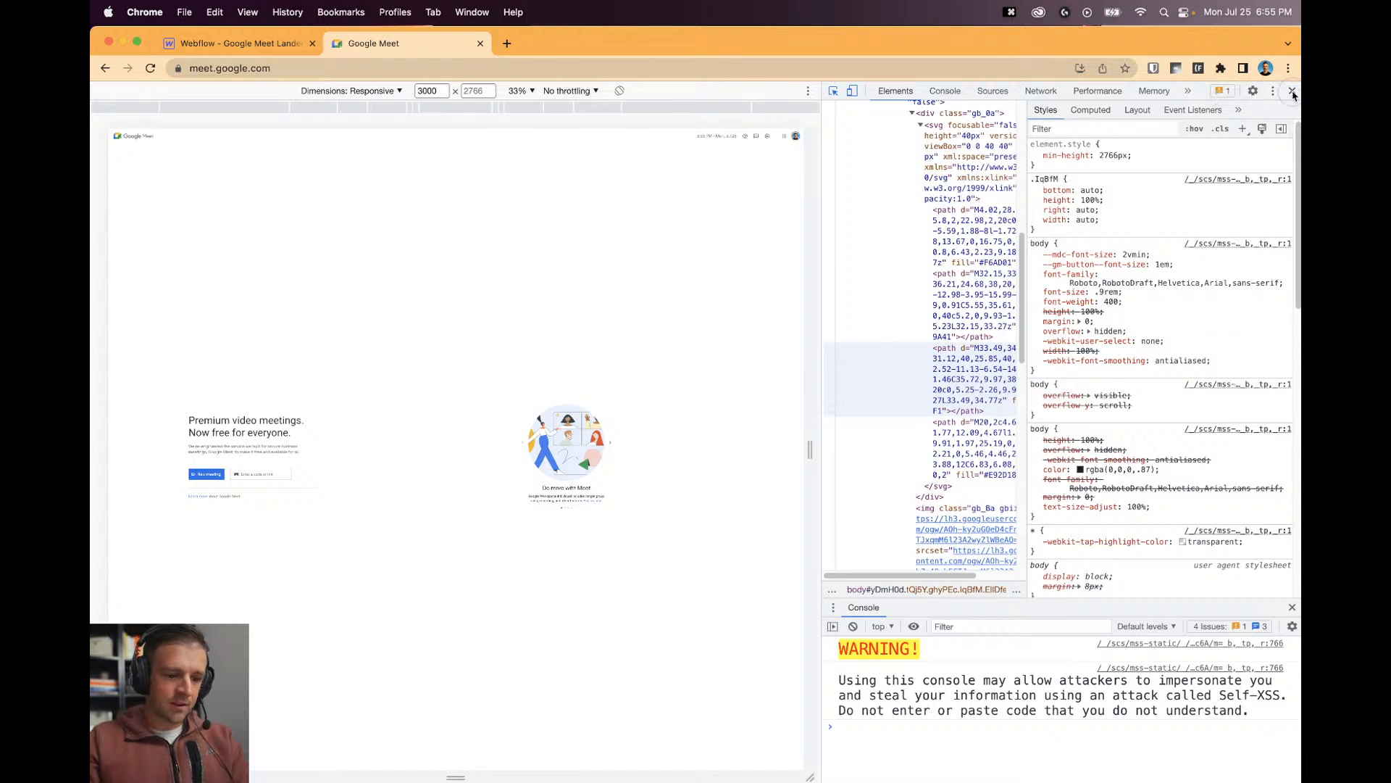
left_click(1293, 94)
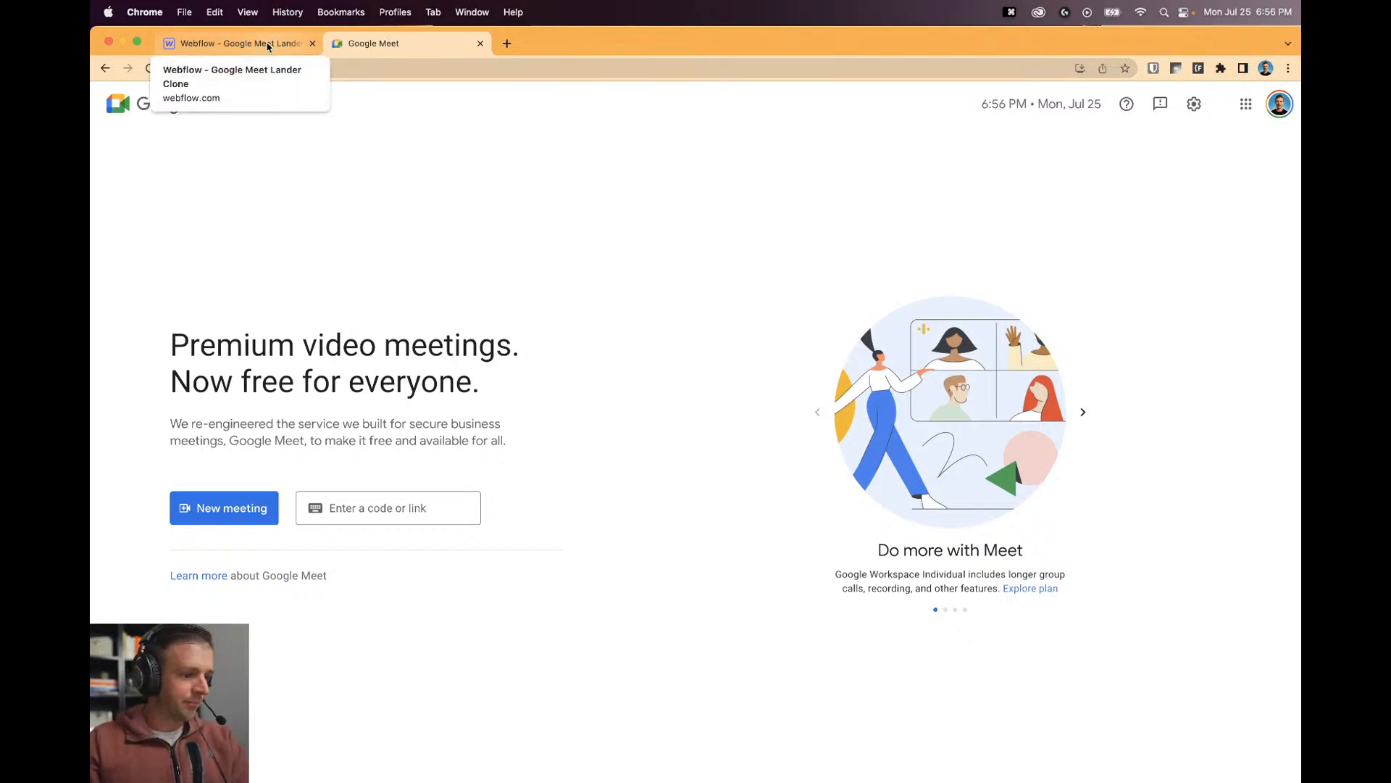
Inspect the block under Meet's headline and copy the --gm-body-text-color value #3c4043.
left_click(268, 45)
left_click(417, 48)
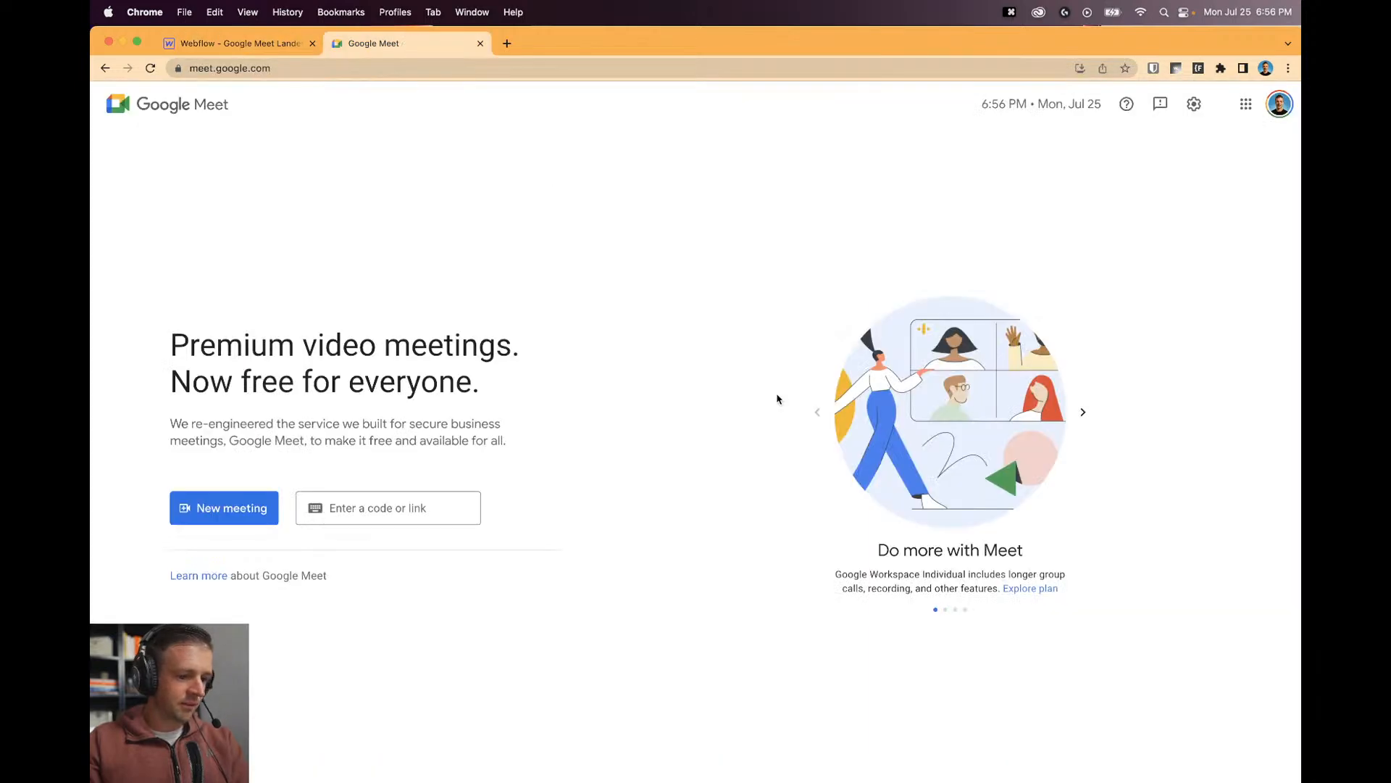
key("alt+super+i")
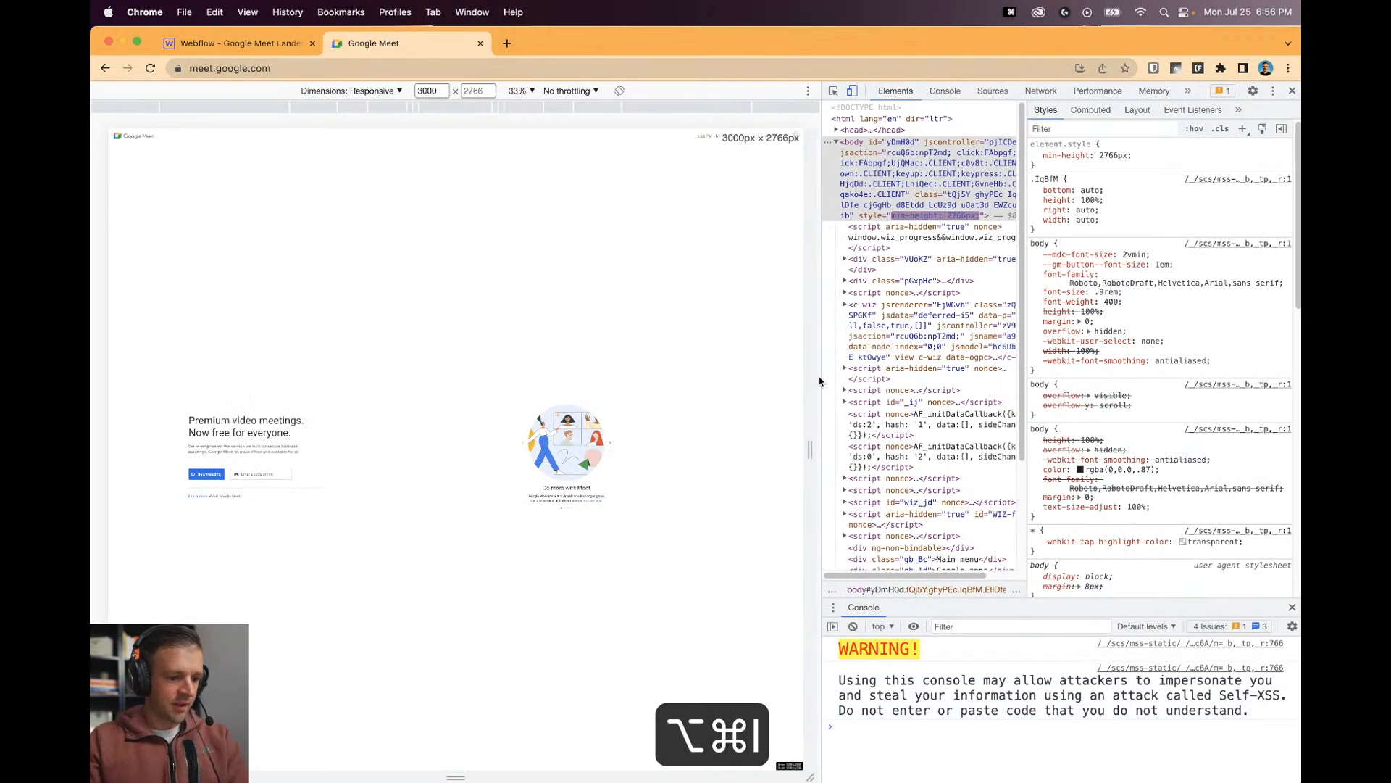
scroll(1159, 362, "down", 10)
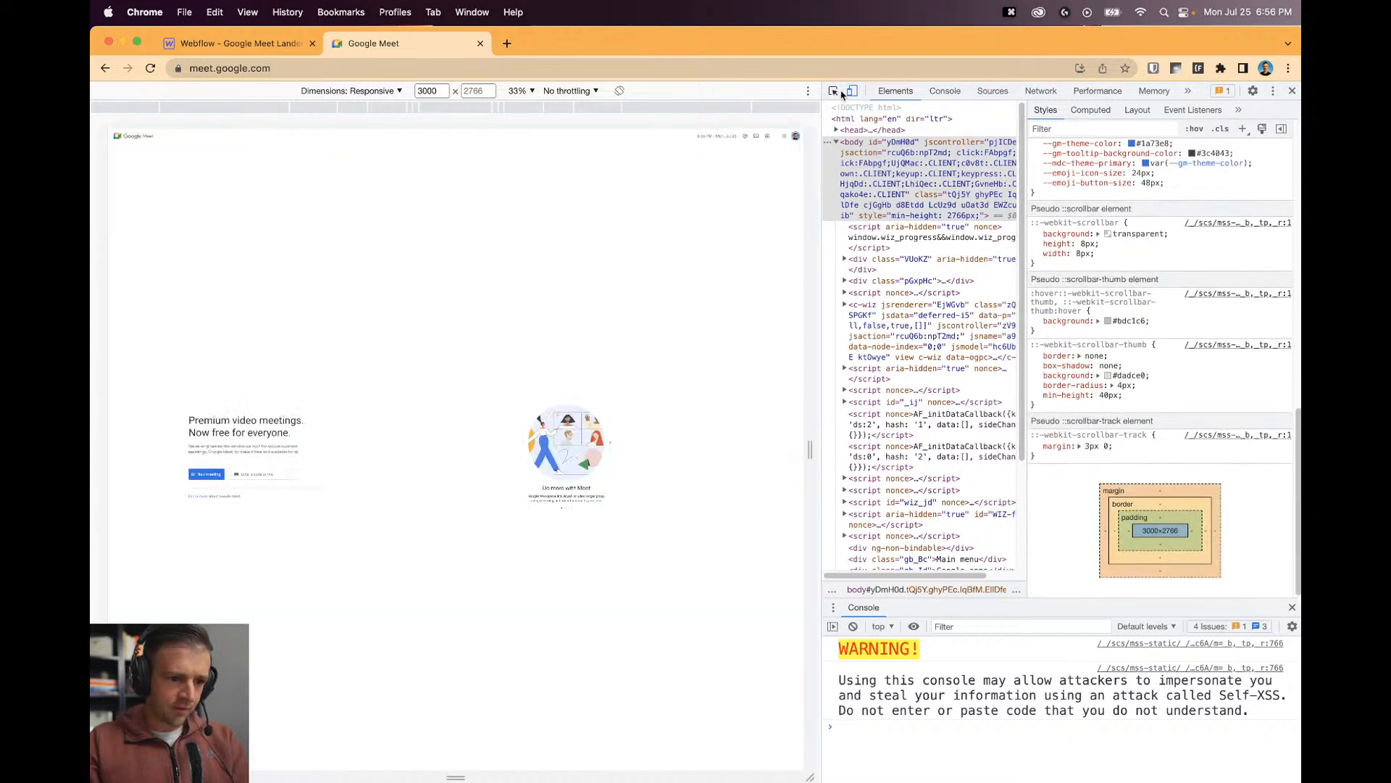
left_click(833, 91)
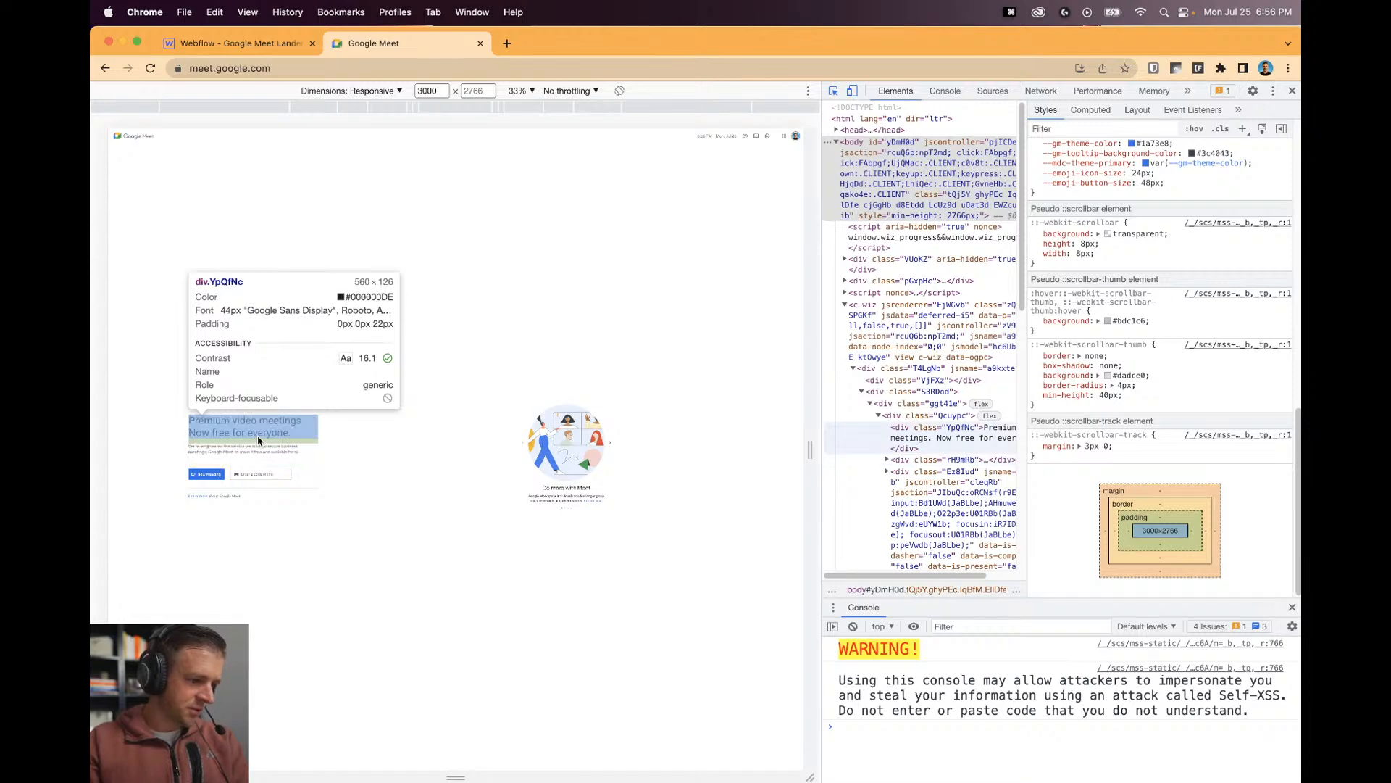
left_click(259, 448)
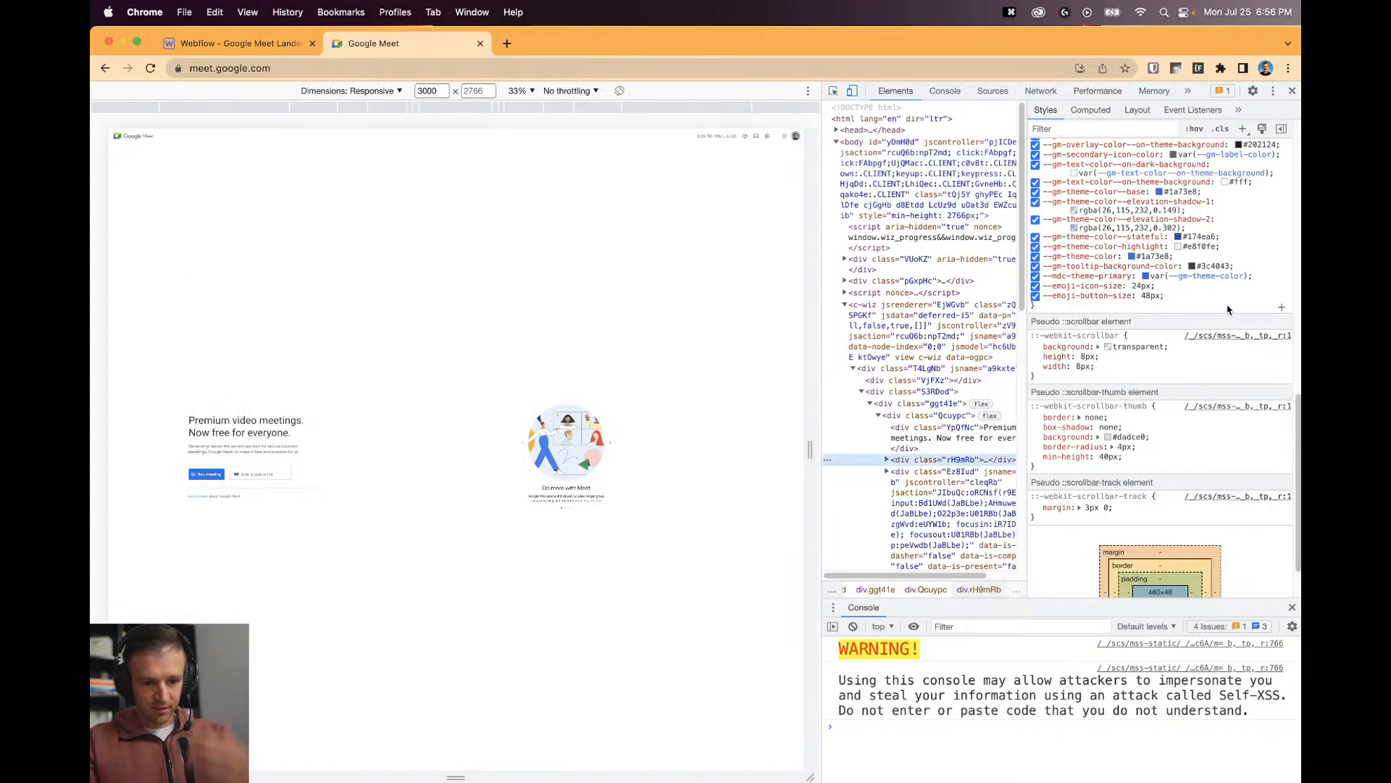
scroll(1212, 292, "up", 3)
scroll(1212, 292, "up", 5)
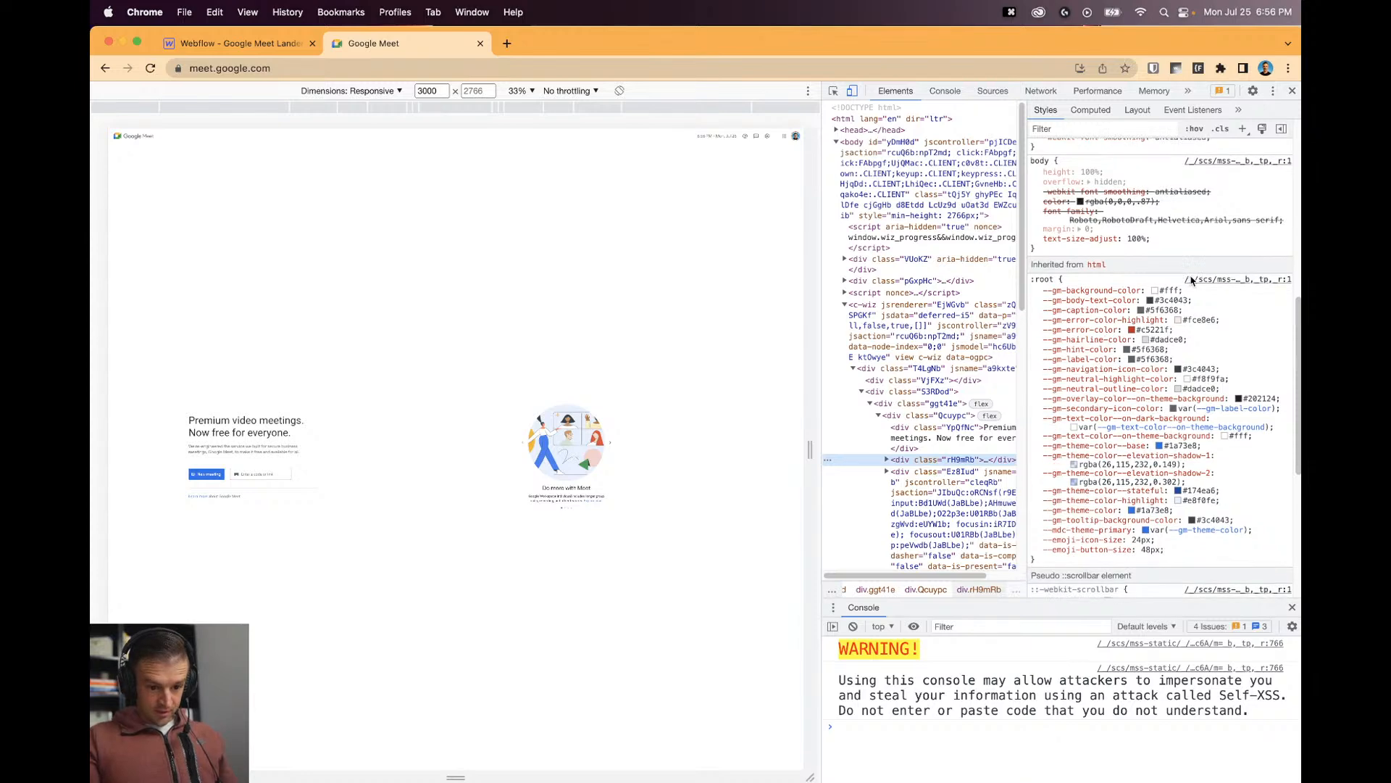
left_click(1164, 275)
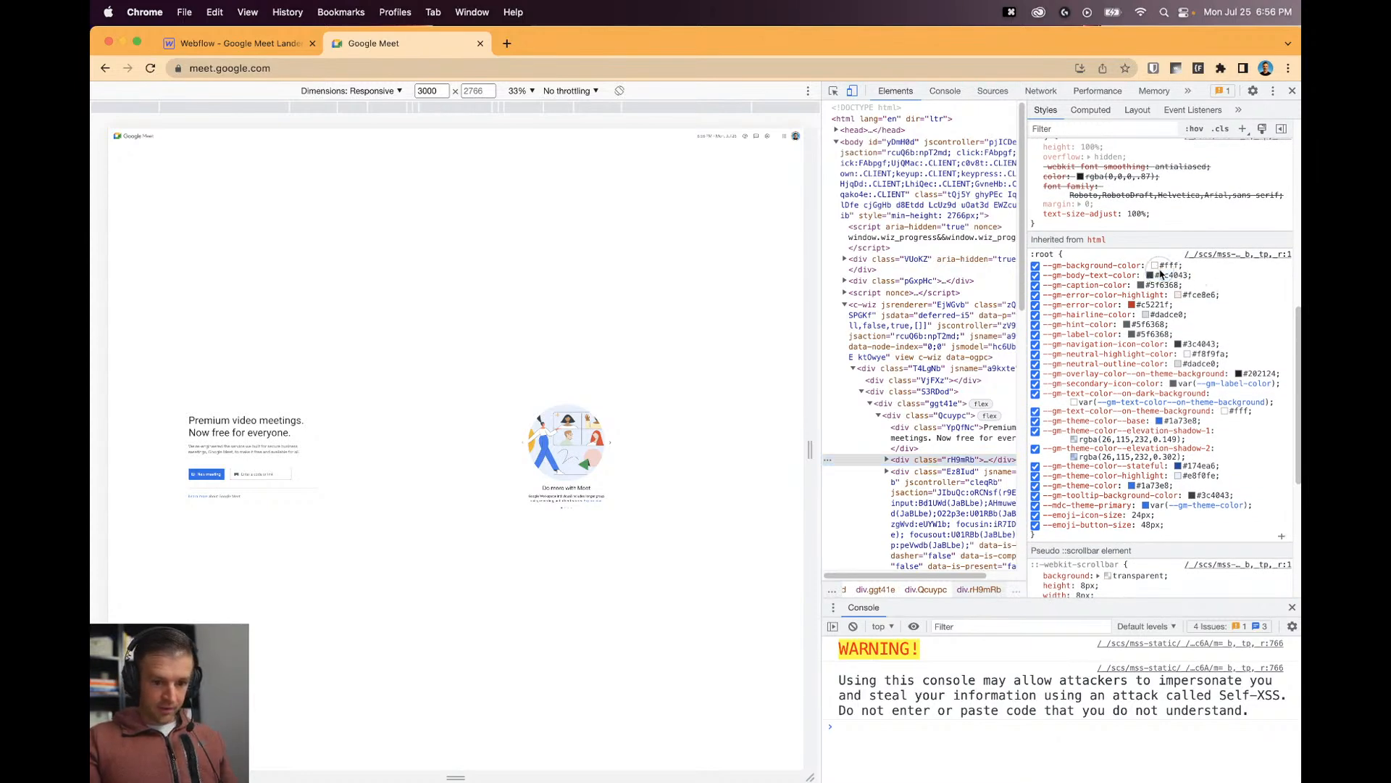
left_click(1163, 275)
key("super+c")
Paste #3c4043 as the Body text colour and save it as a swatch ending '- Body'.
left_click(210, 43)
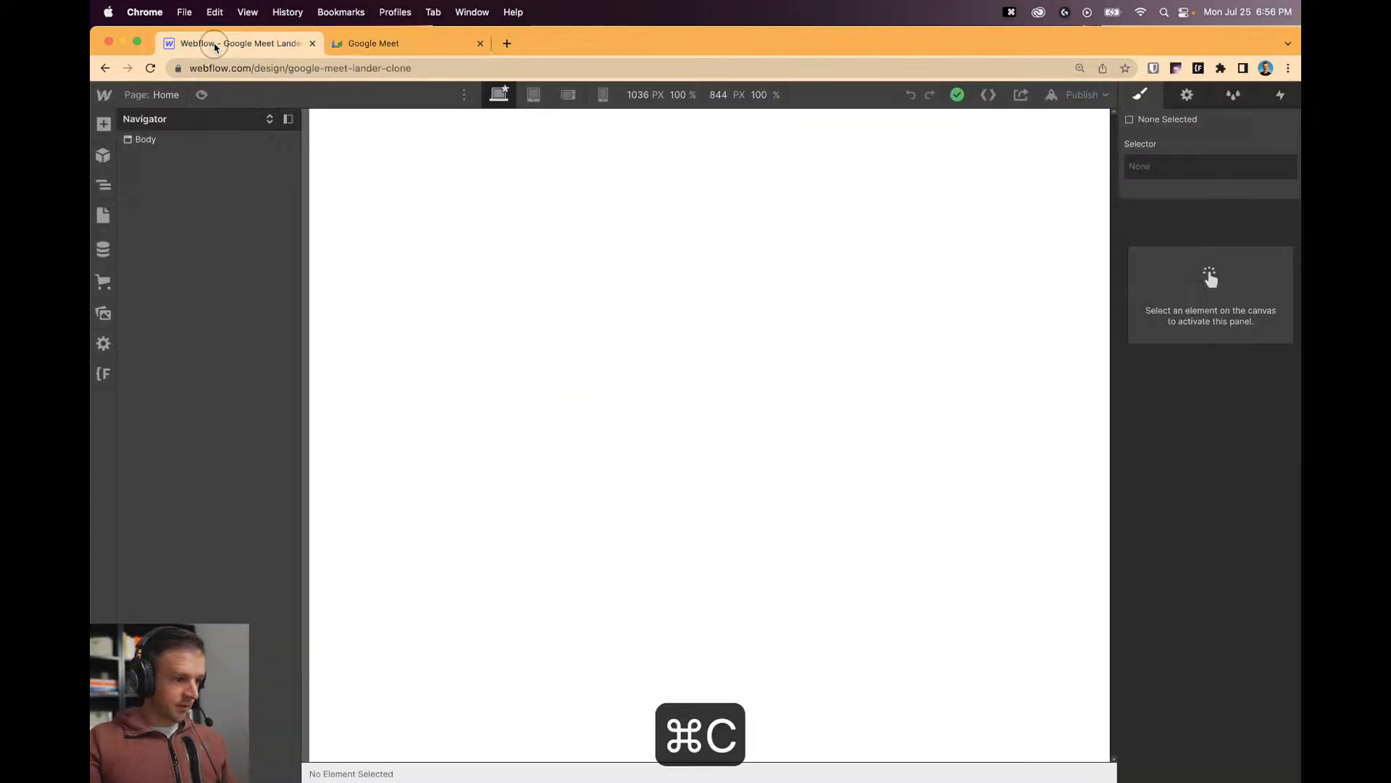
left_click(207, 140)
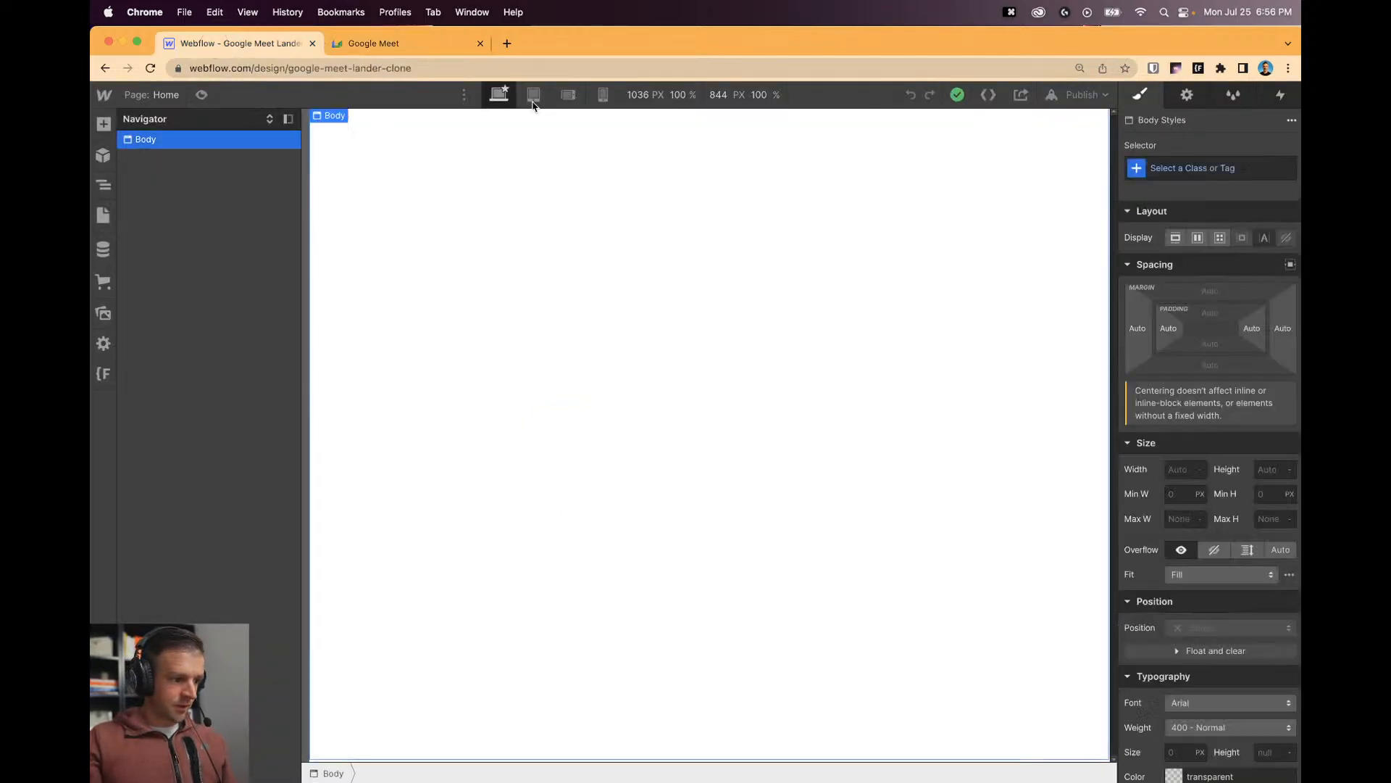
scroll(1182, 542, "down", 5)
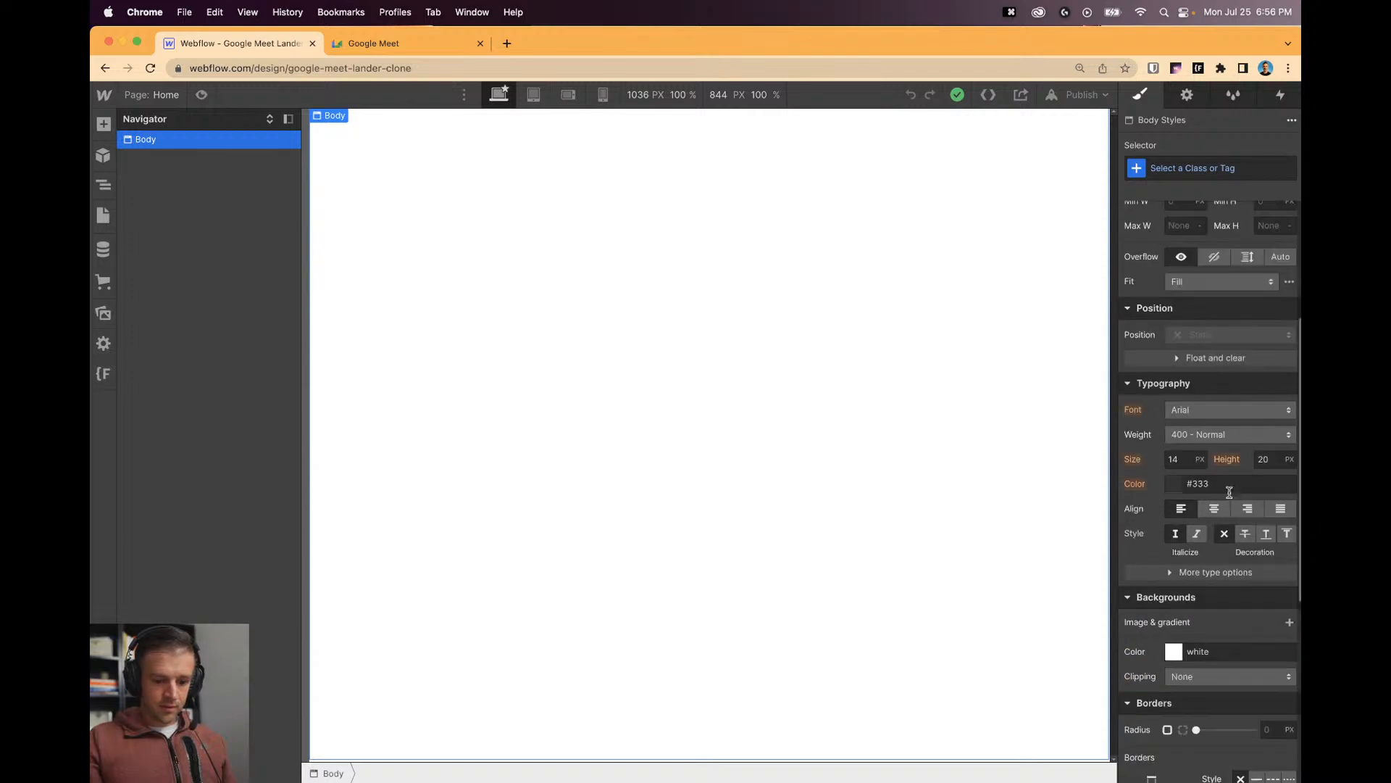
left_click(1173, 480)
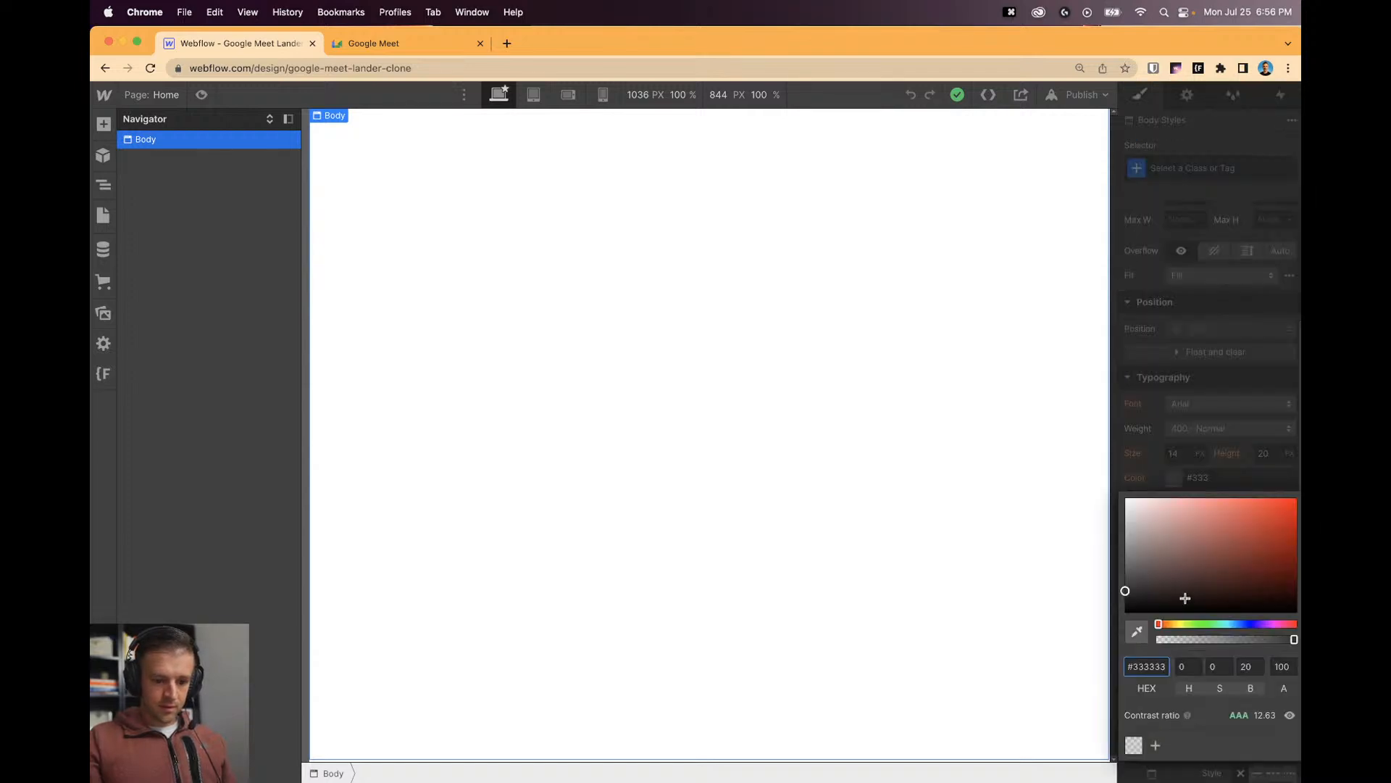
key("super+v")
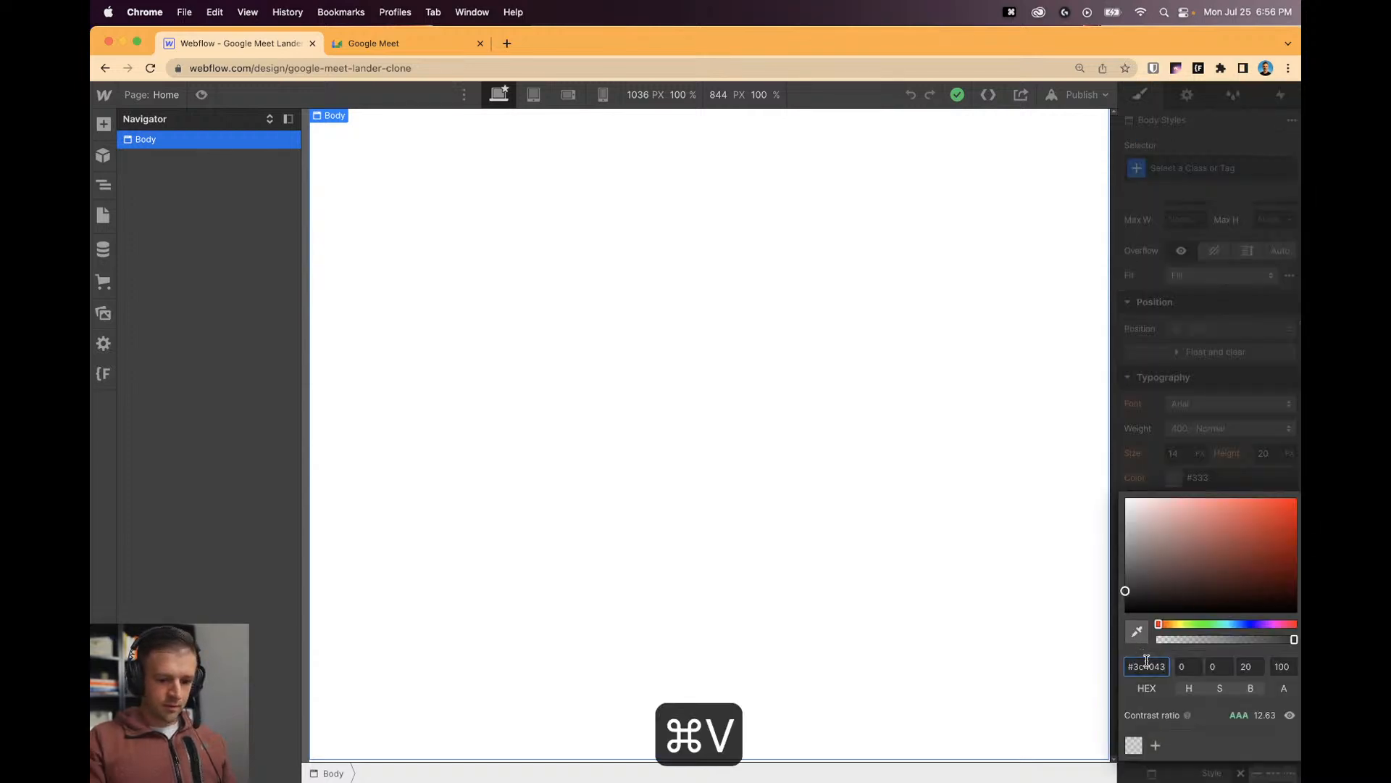
left_click(1134, 662)
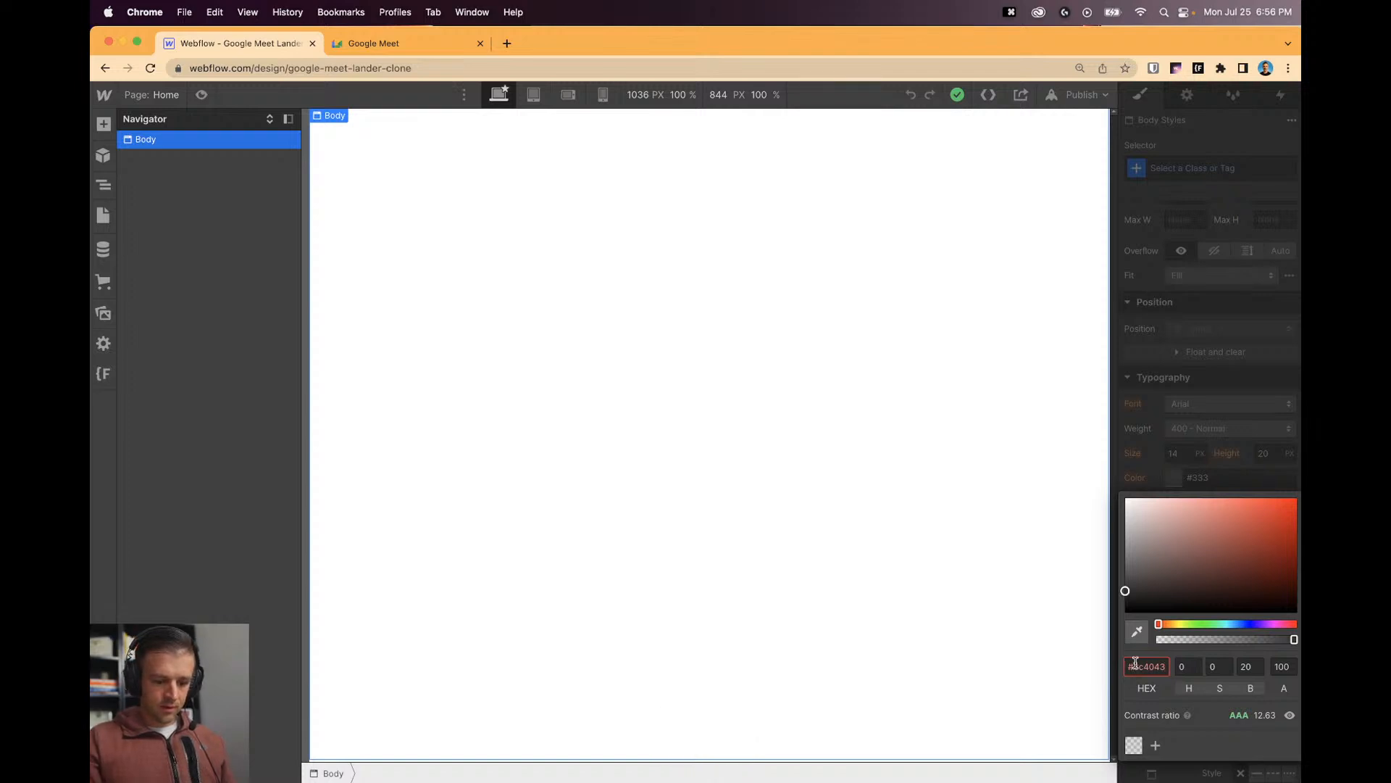
key("BackSpace")
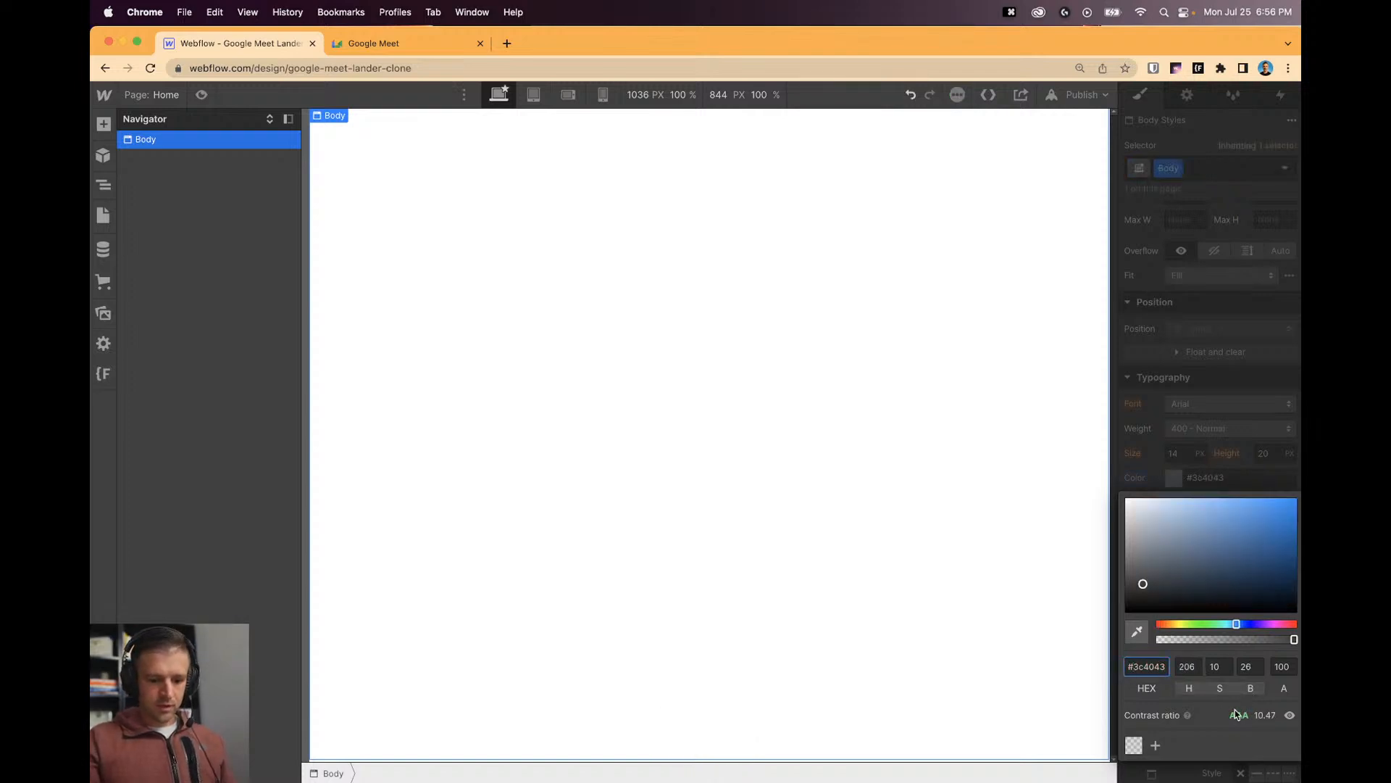
left_click(1157, 744)
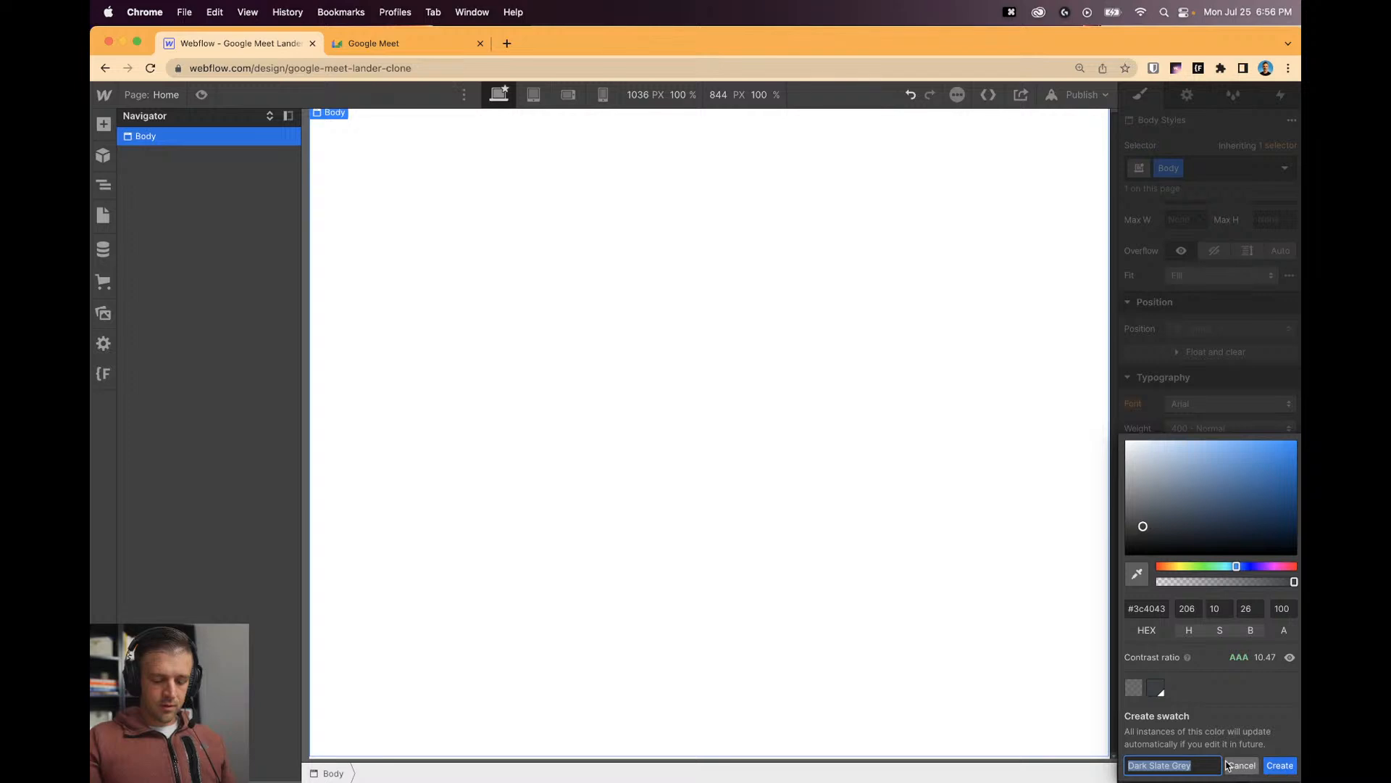
key("Right")
type("- Body")
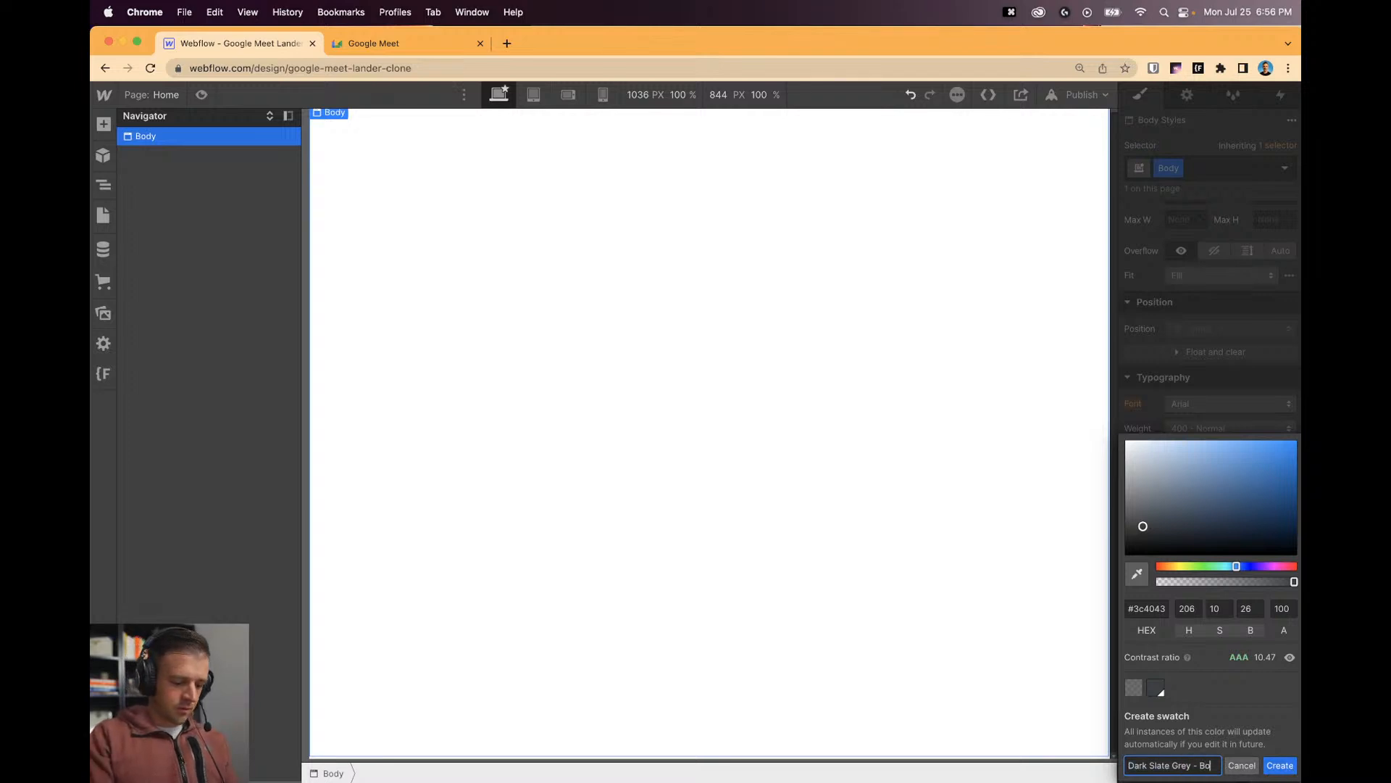
key("Return")
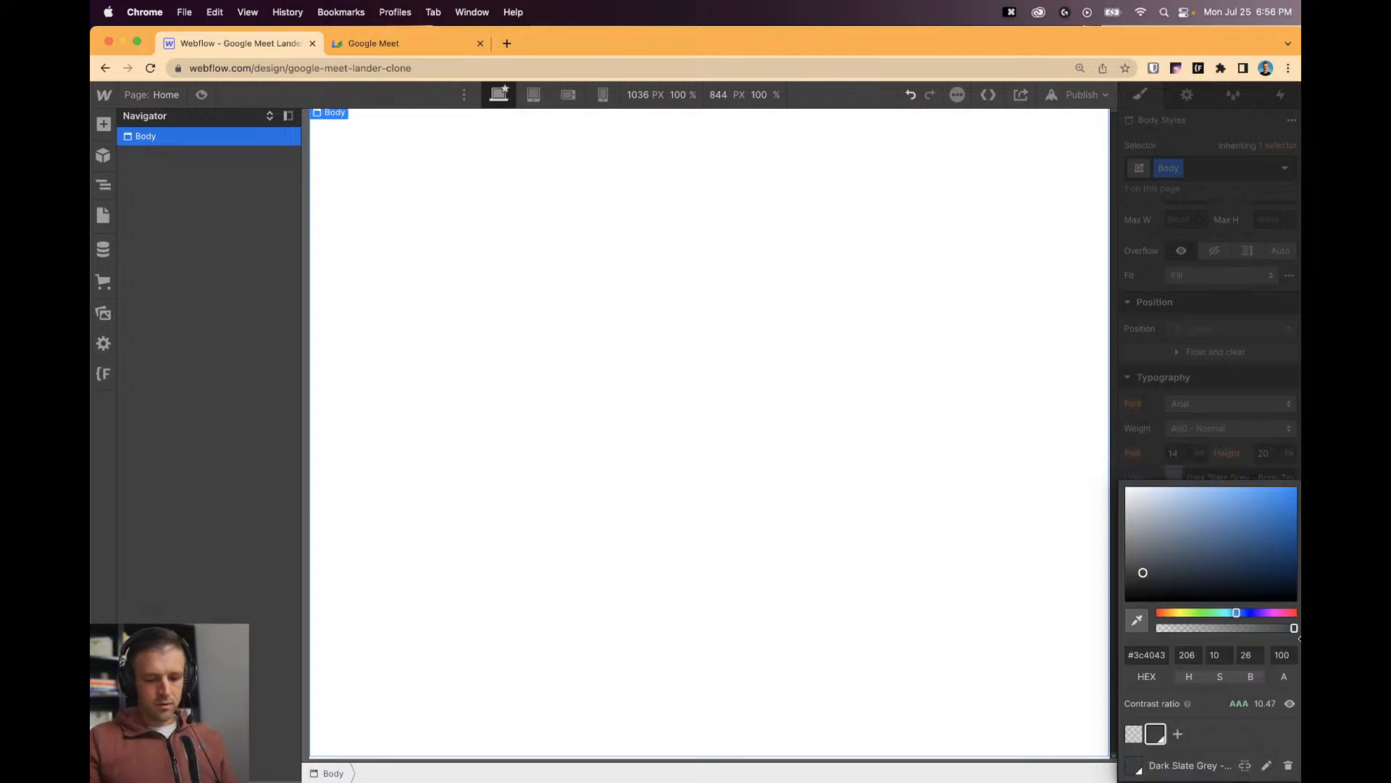
left_click(1193, 445)
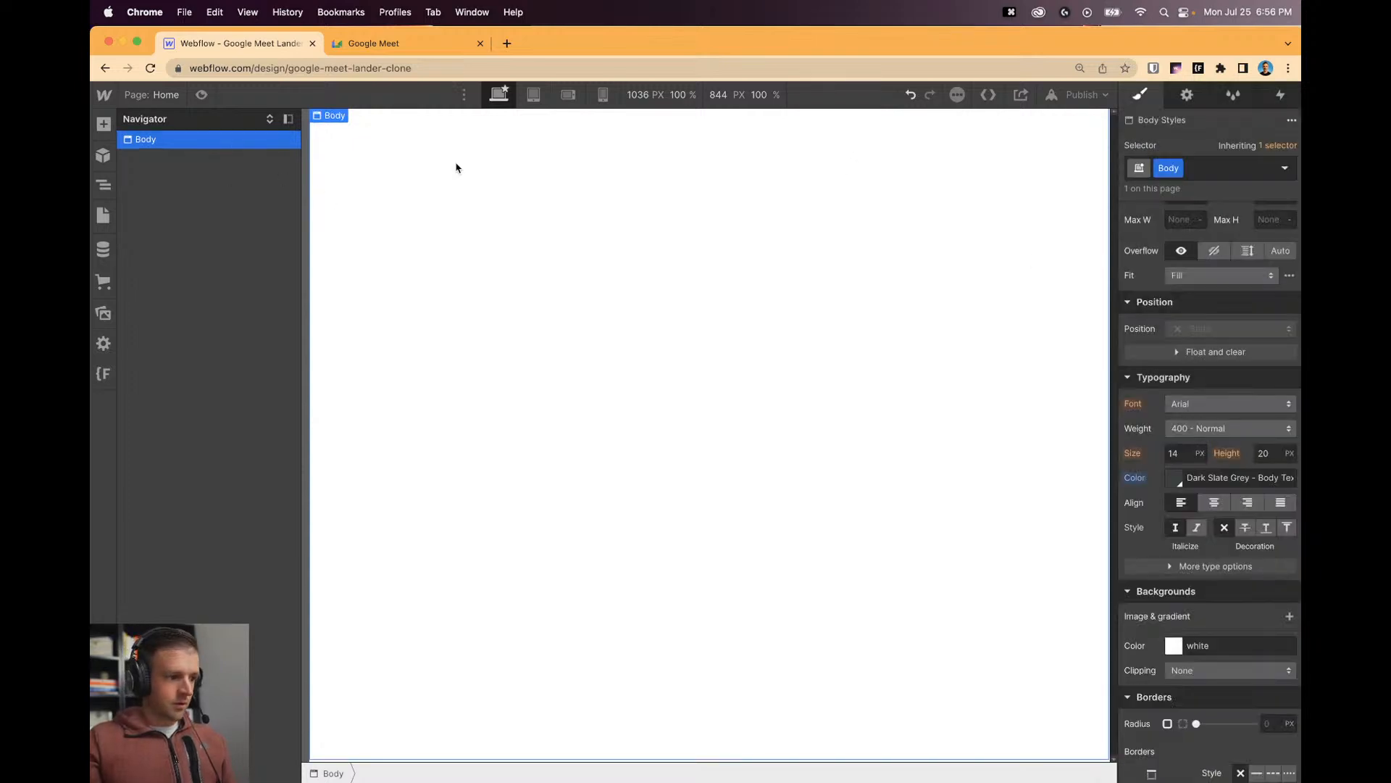
On Body (All Pages), set text colour #3c4043 as swatch 'Dark Slate Grey - Body Text'.
left_click(1203, 171)
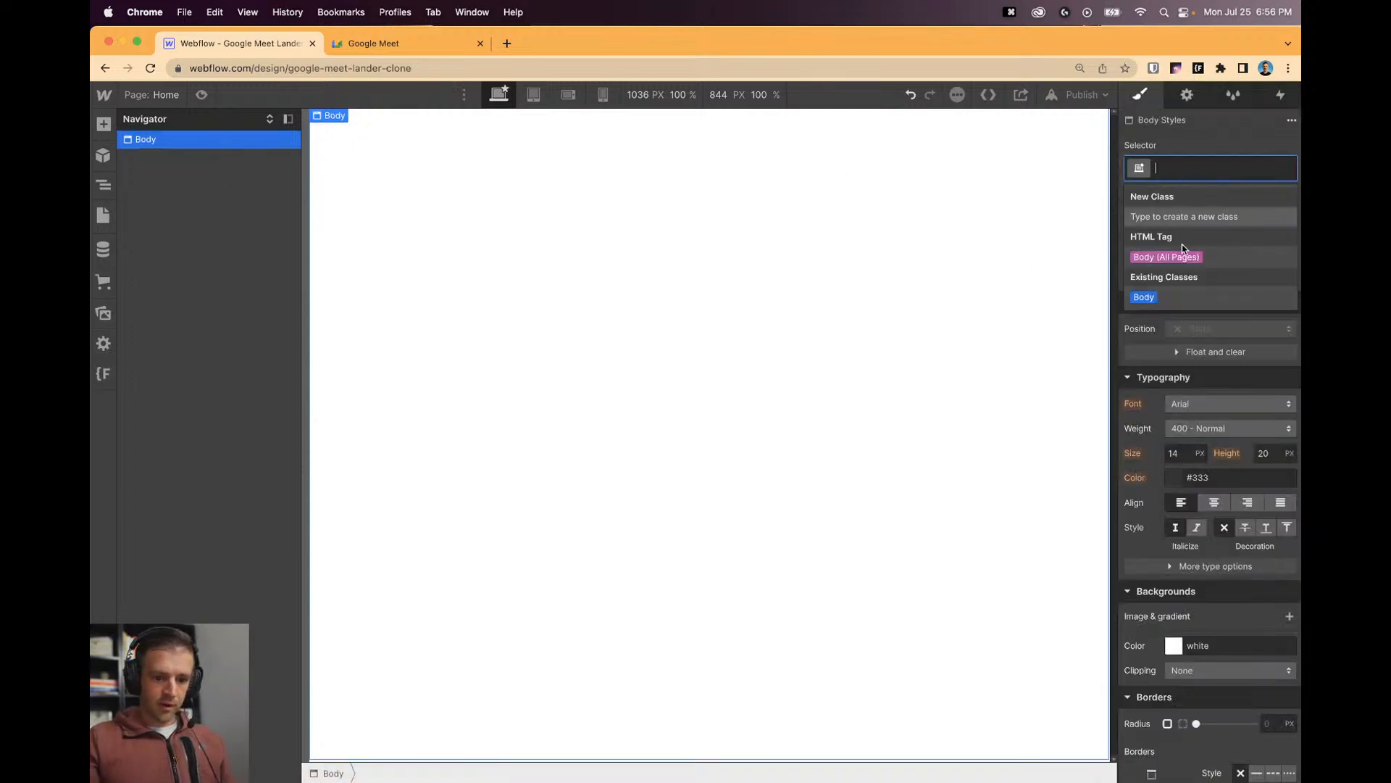
left_click(1182, 255)
scroll(1215, 458, "down", 5)
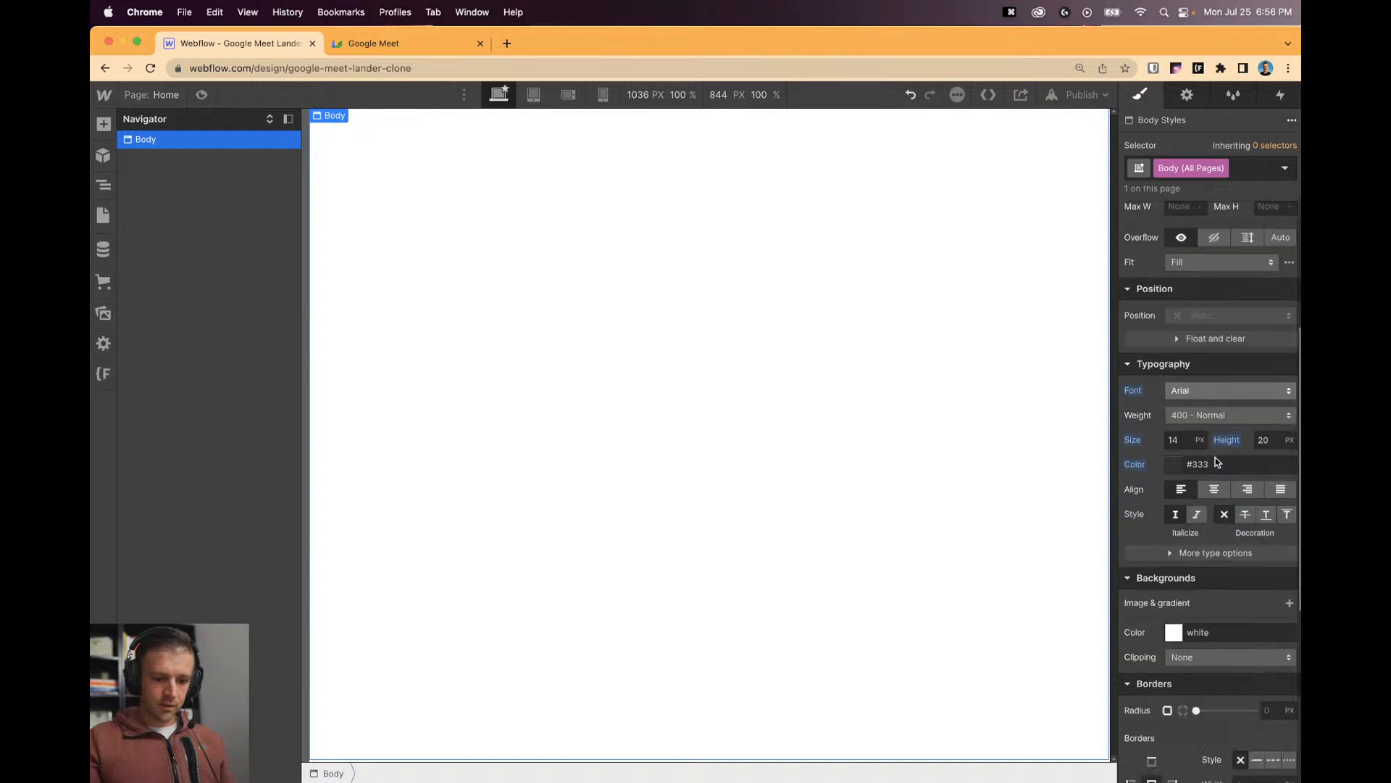
scroll(1215, 458, "up", 7)
scroll(1203, 507, "down", 2)
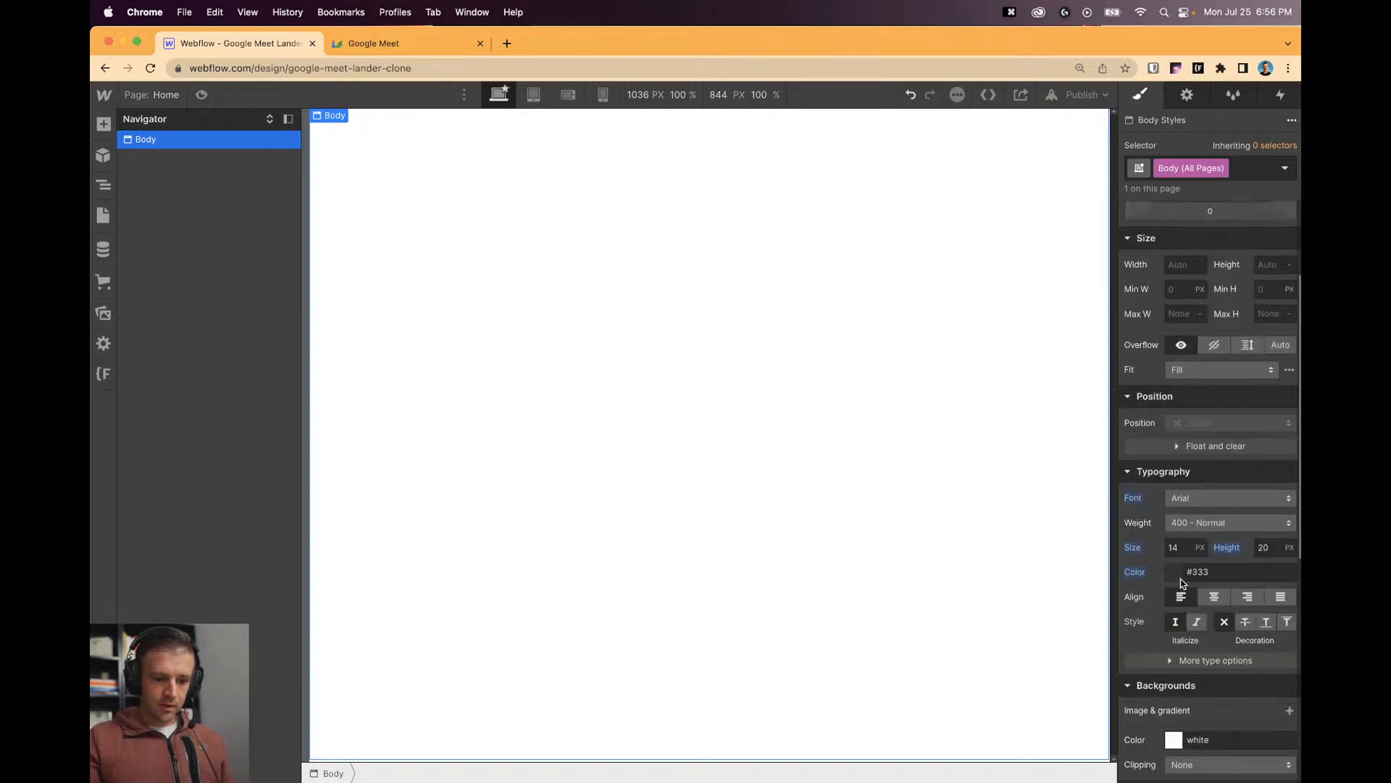
left_click(1181, 581)
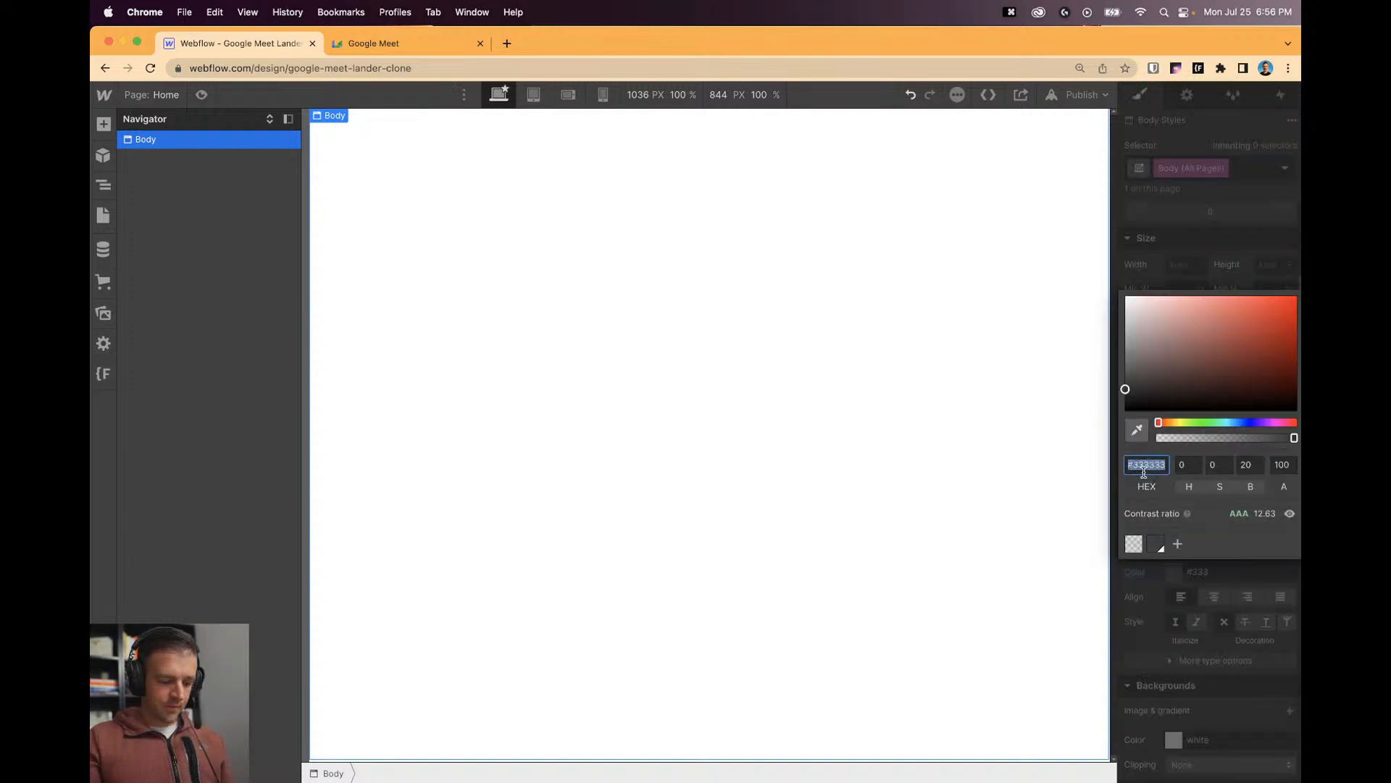
key("super+v")
left_click(1179, 544)
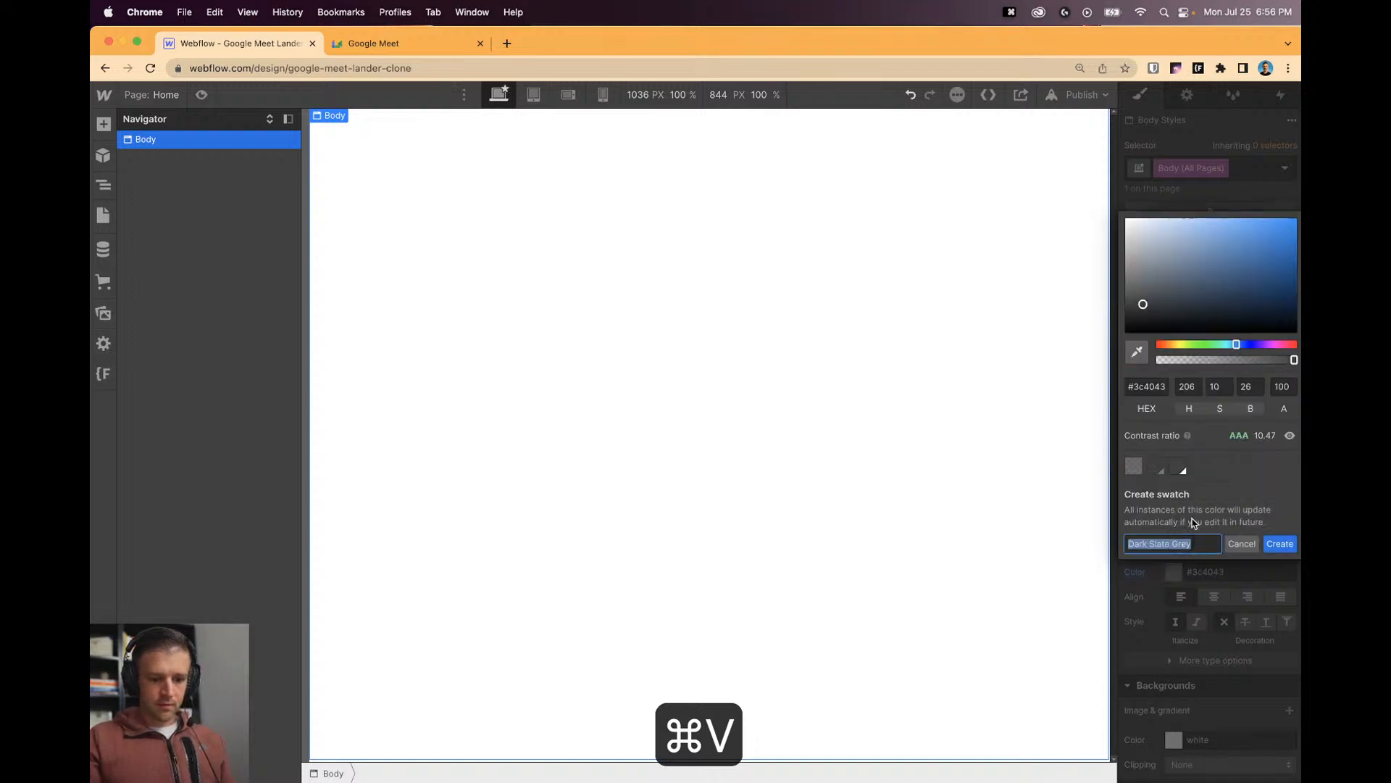
left_click(1217, 548)
type("- Body Text")
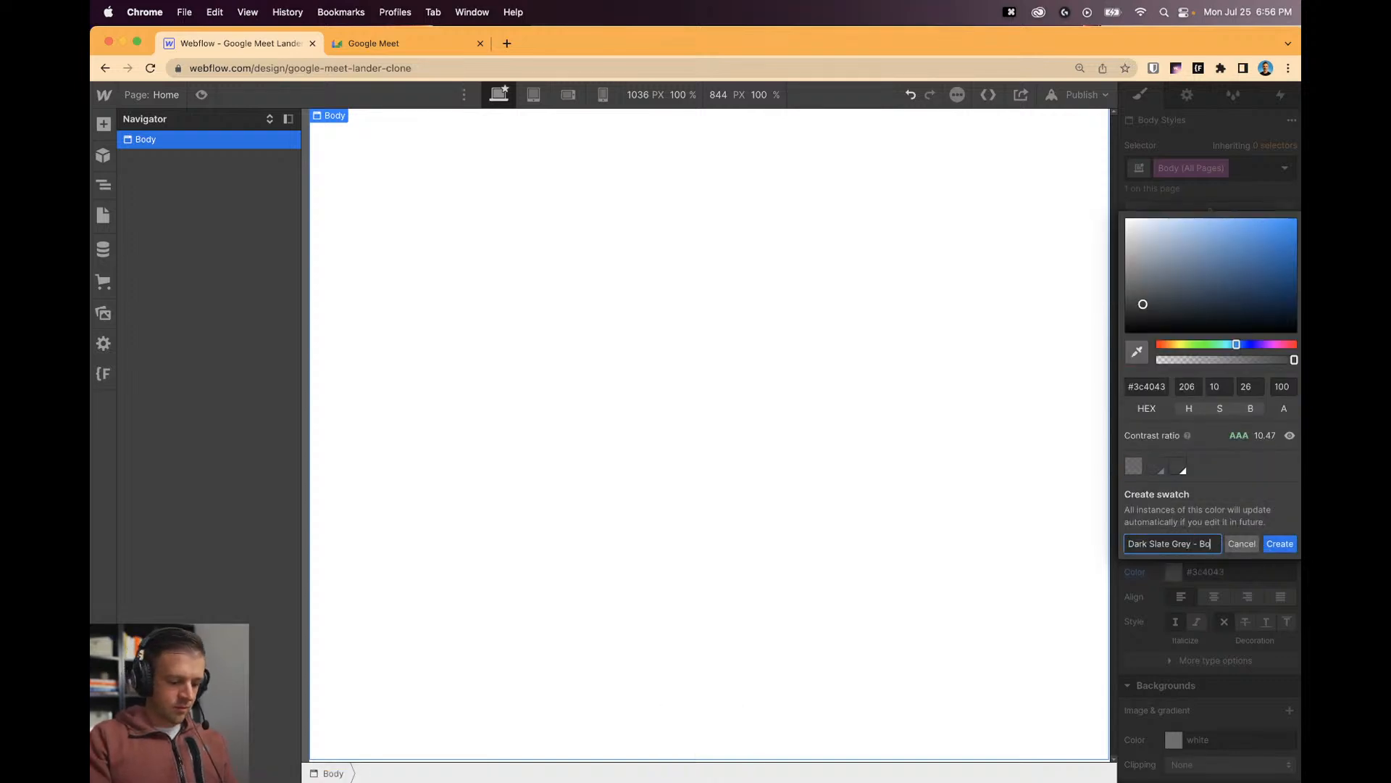
key("Return")
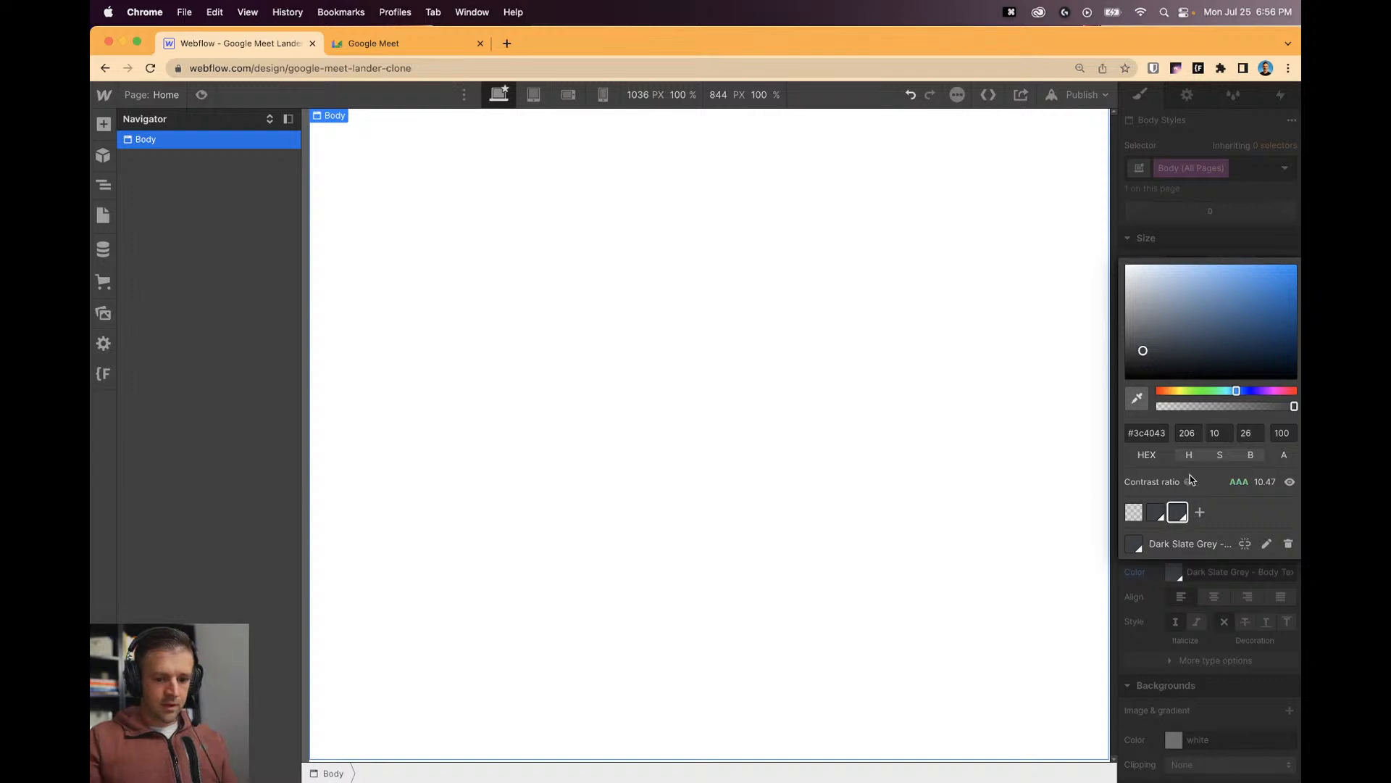
left_click(1215, 244)
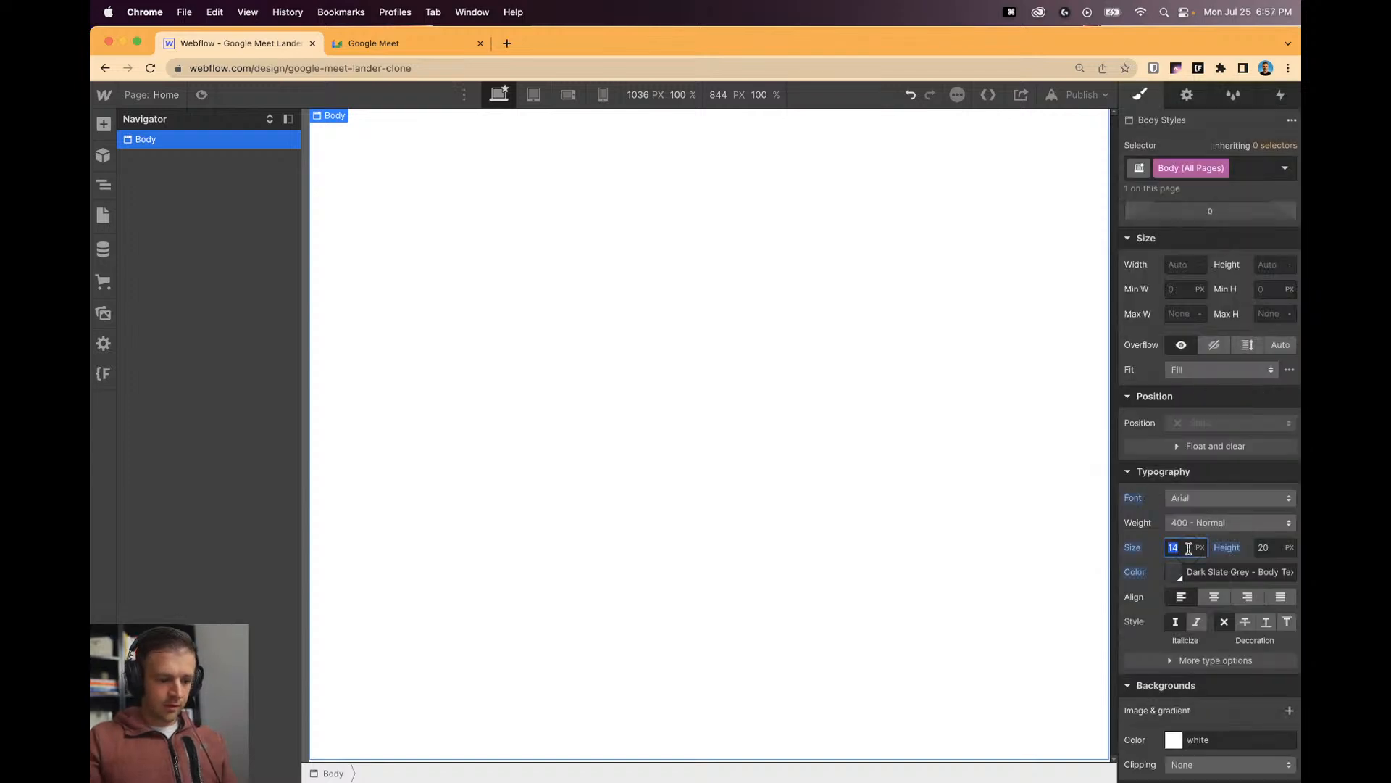
Leave the font on Arial and go to the project settings' Fonts section.
left_click(1224, 499)
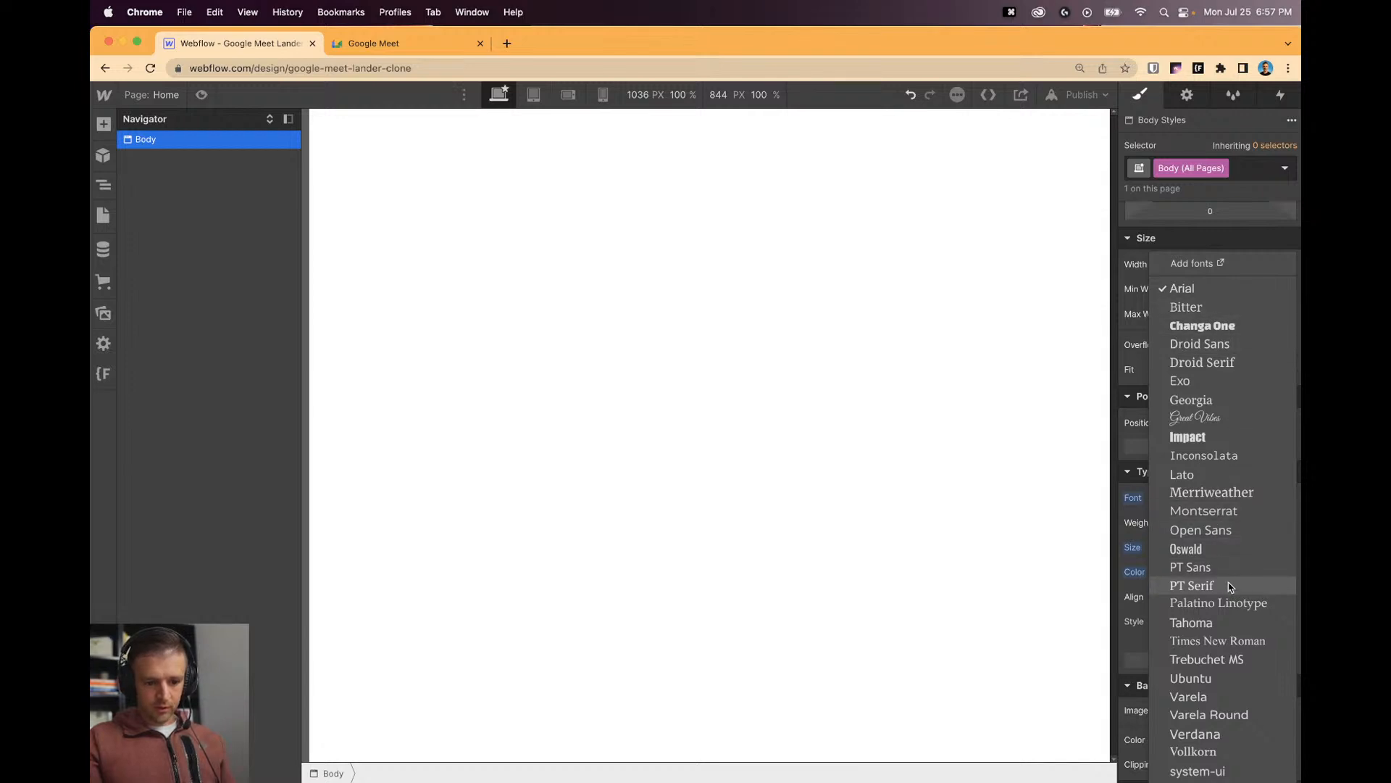
left_click(958, 509)
left_click(94, 94)
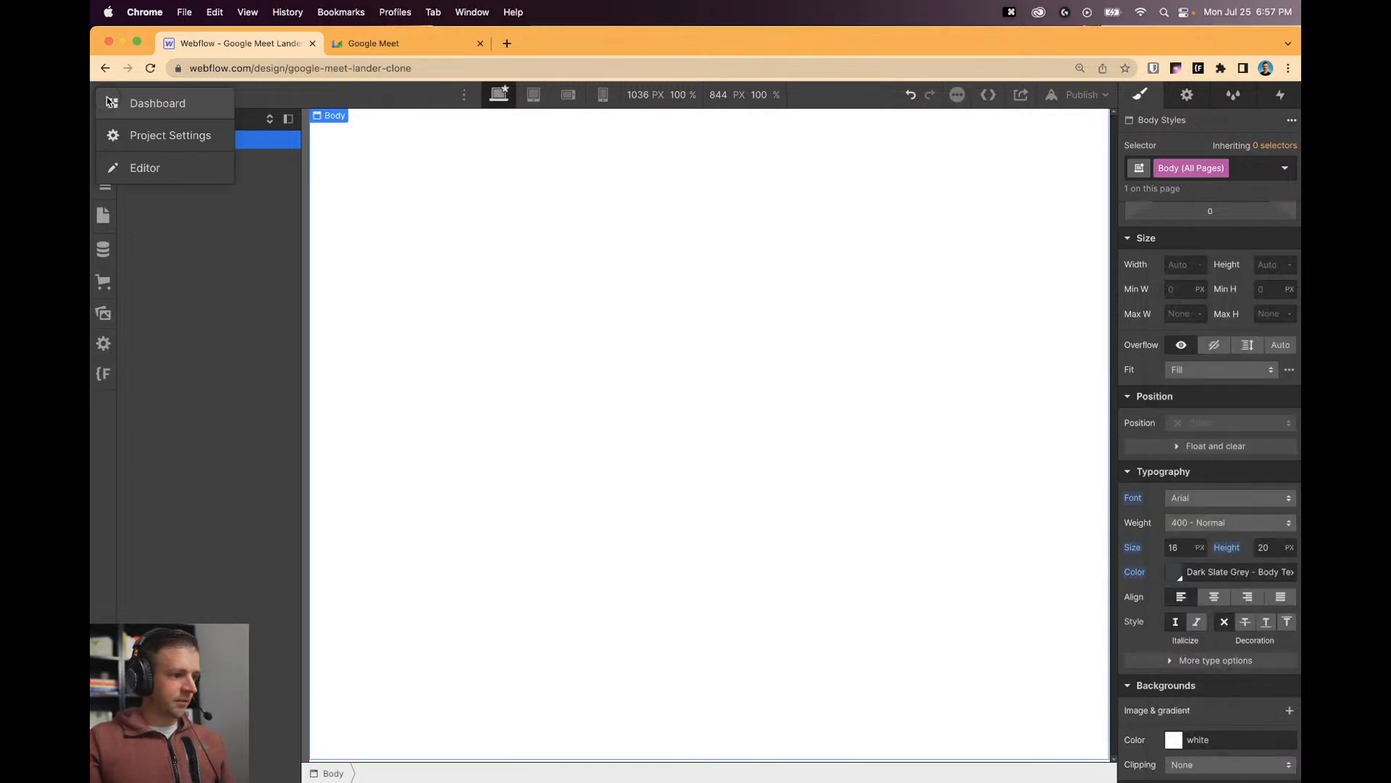
left_click(149, 134)
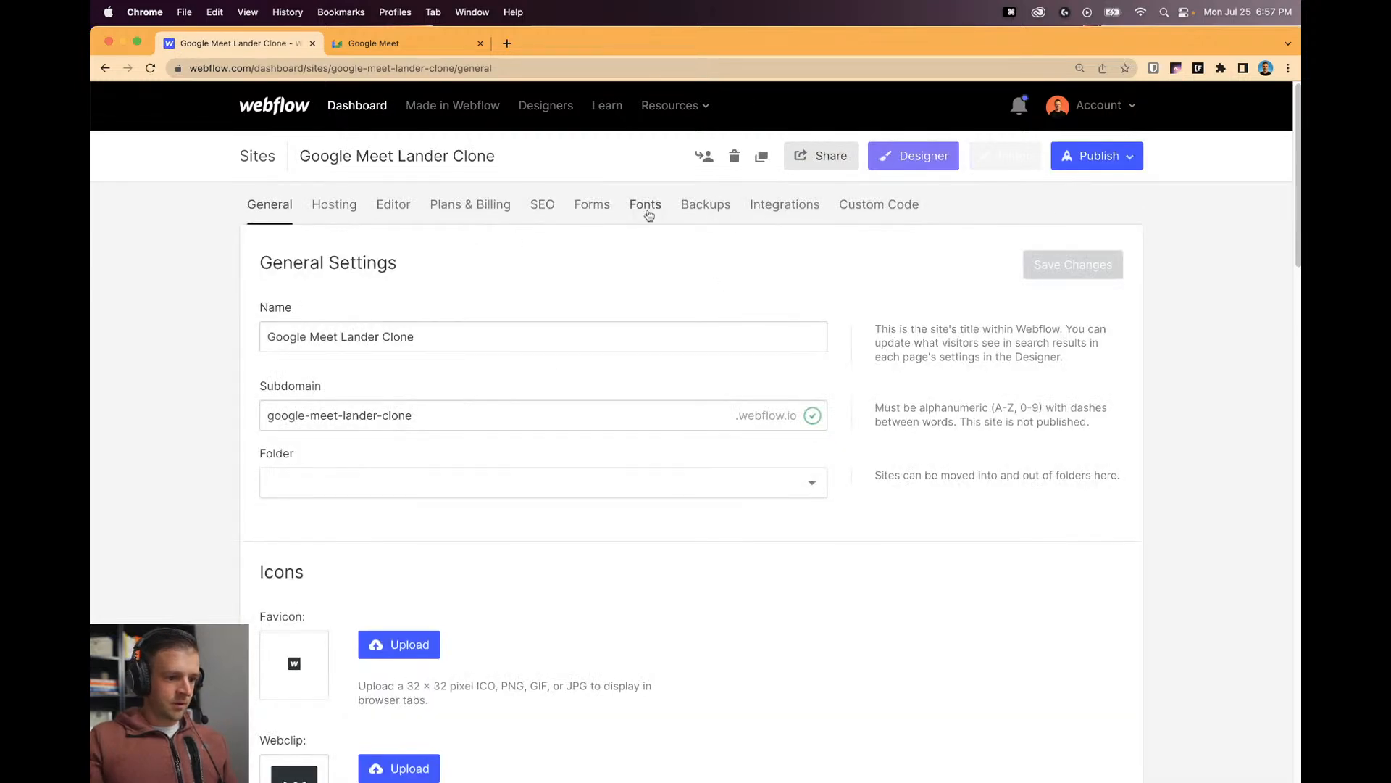
left_click(647, 210)
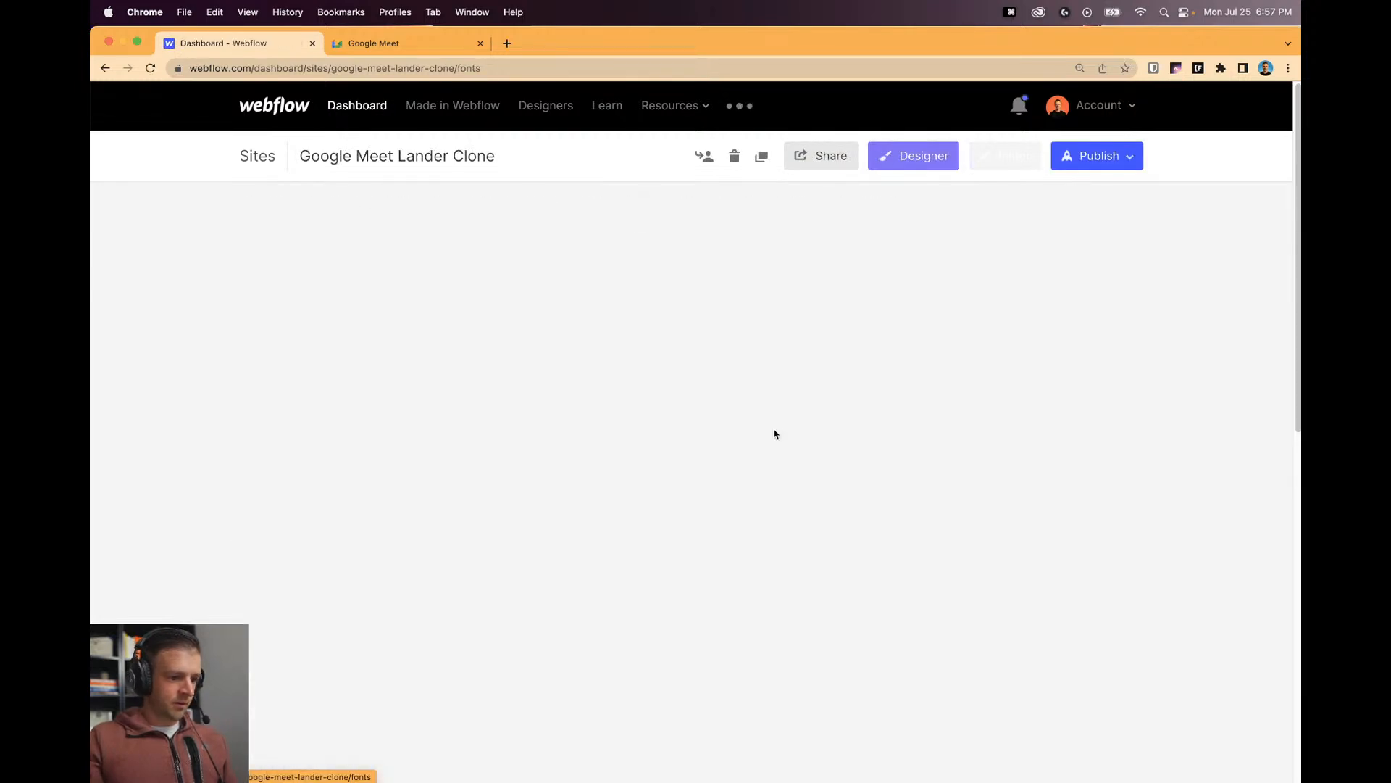
Select all six Google Sans Text font files and upload them.
scroll(547, 351, "down", 1)
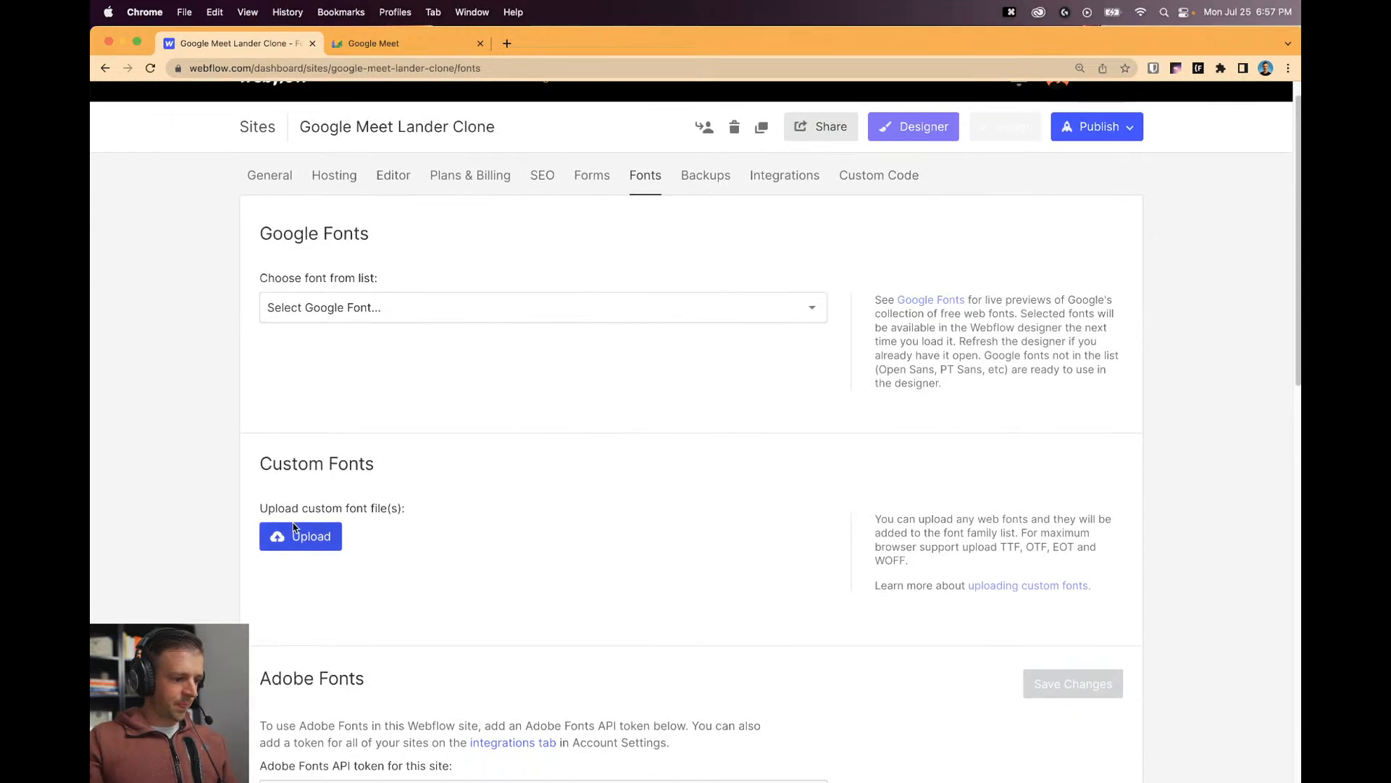
left_click(295, 527)
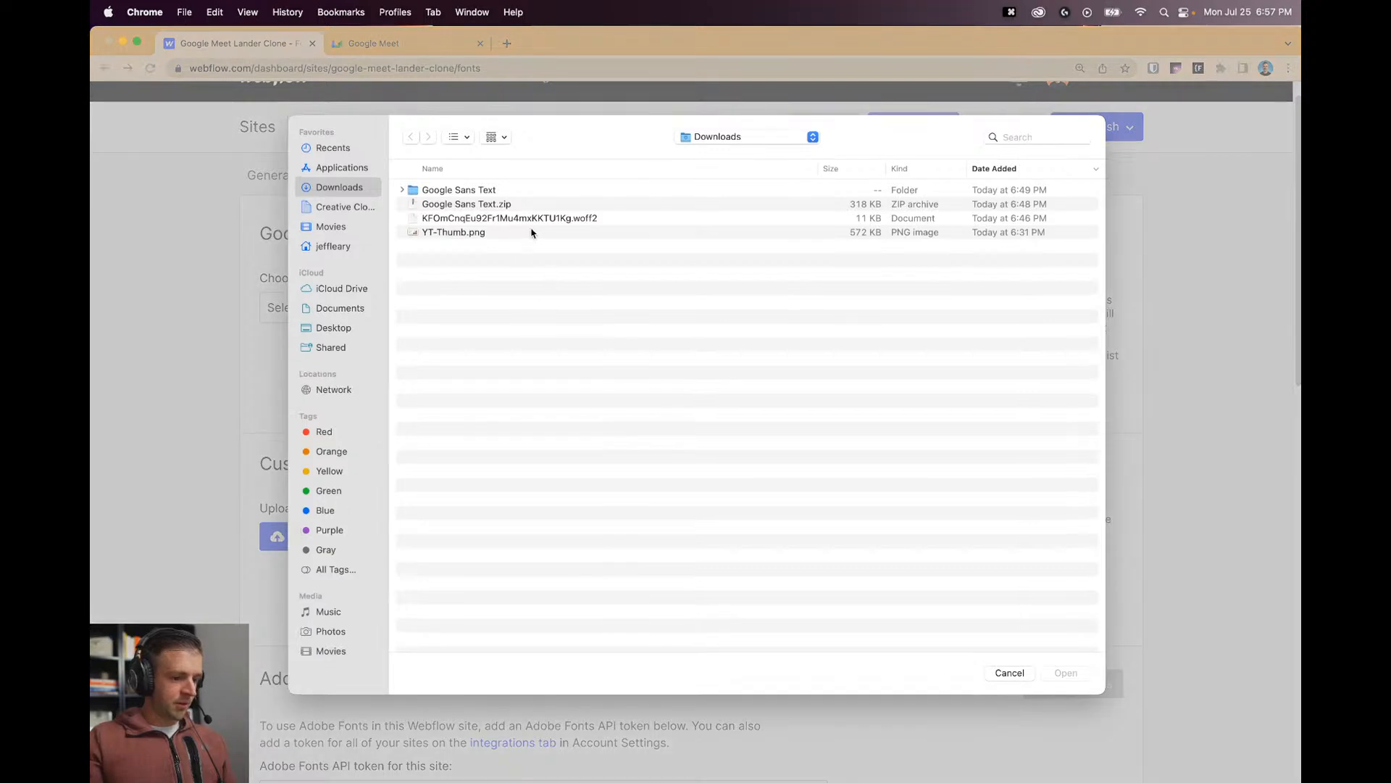
double_click(478, 193)
left_click(494, 192)
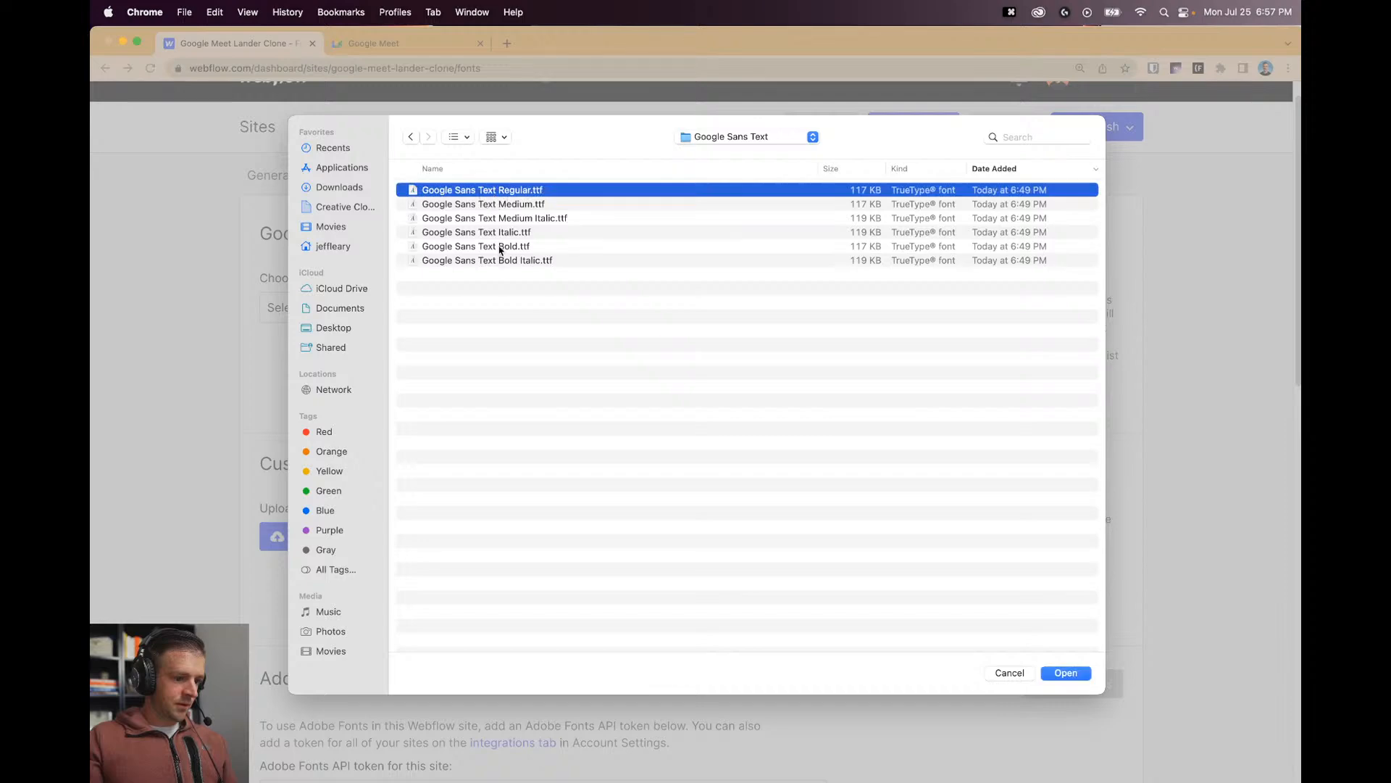
left_click(503, 261, "shift")
left_click(1066, 672)
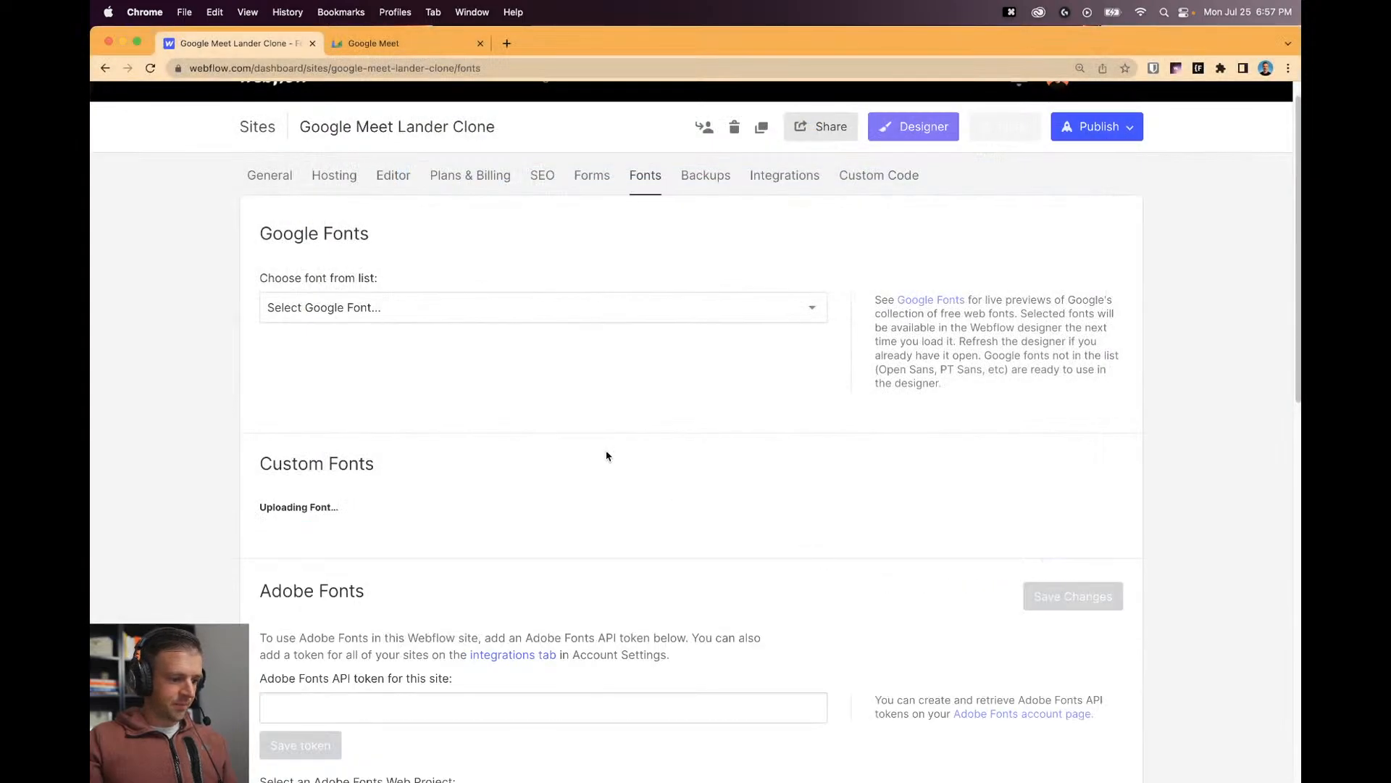
Upload the Bold Italic, Bold, Italic, Regular, Medium Italic and Medium font files.
scroll(607, 455, "down", 2)
scroll(650, 411, "down", 4)
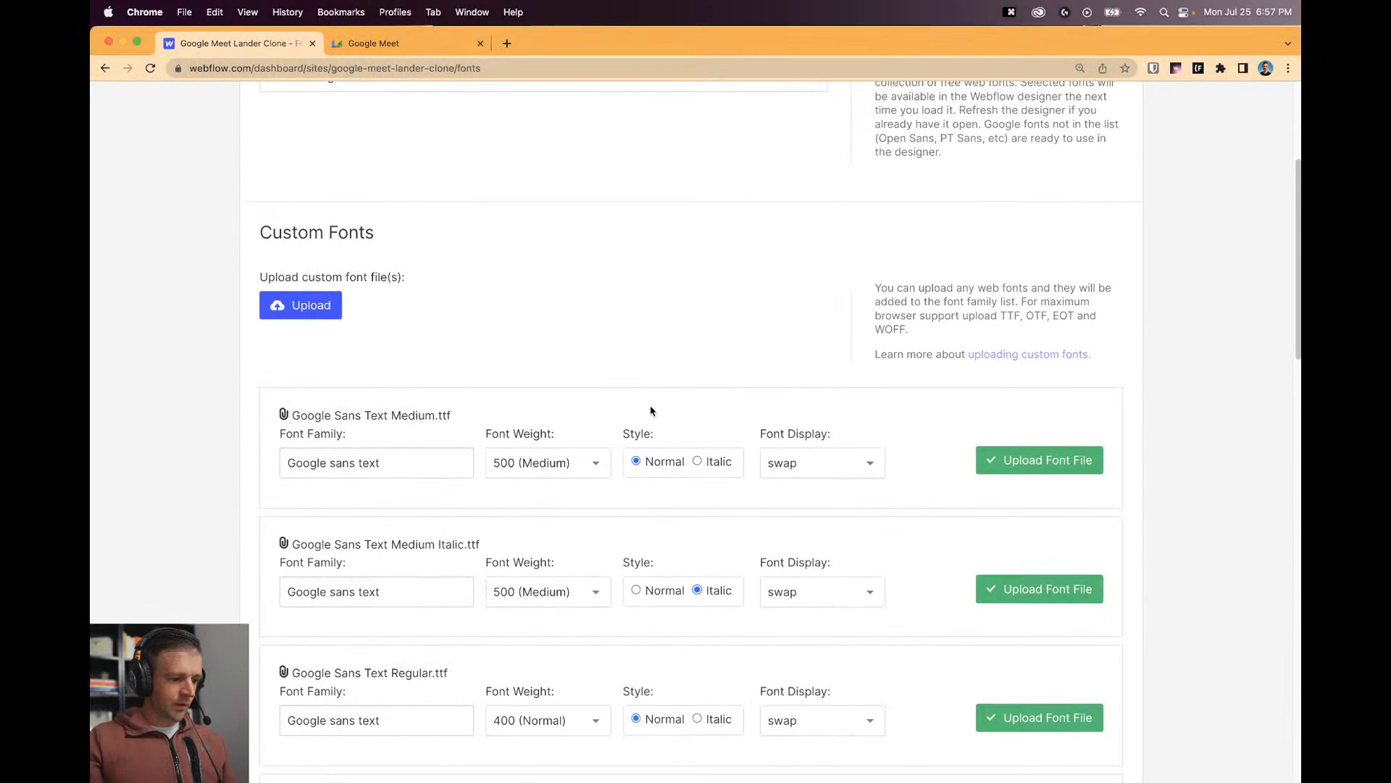
scroll(542, 476, "down", 7)
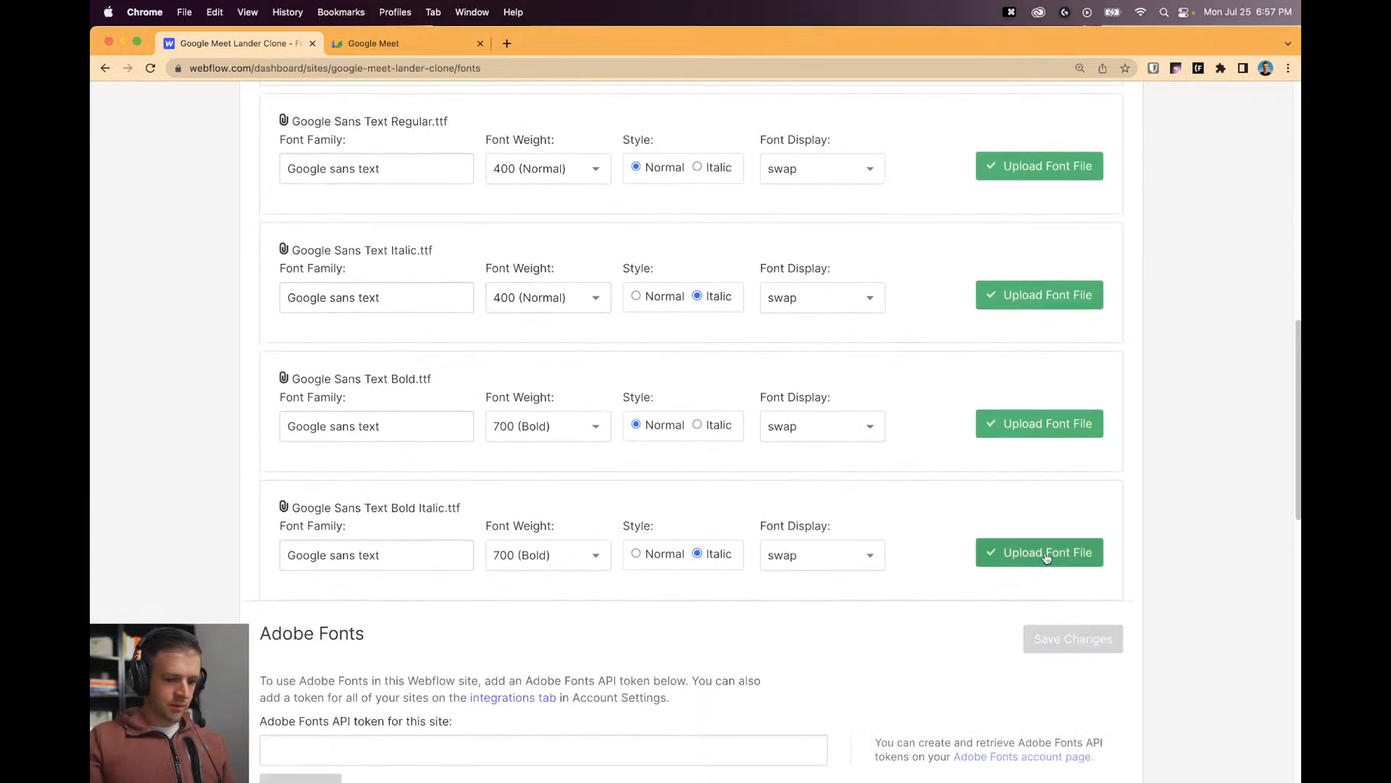
left_click(1057, 552)
left_click(1026, 423)
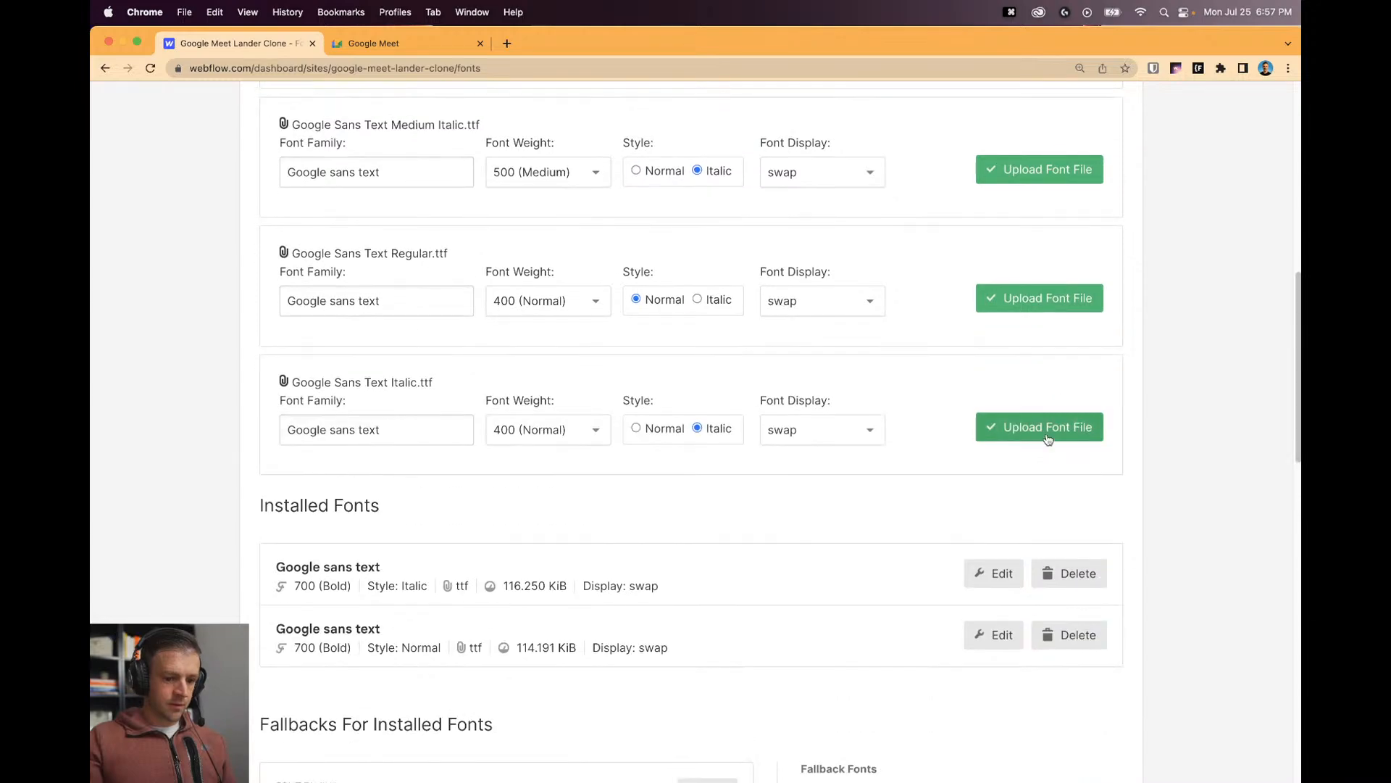
left_click(1044, 428)
left_click(1032, 304)
left_click(1019, 189)
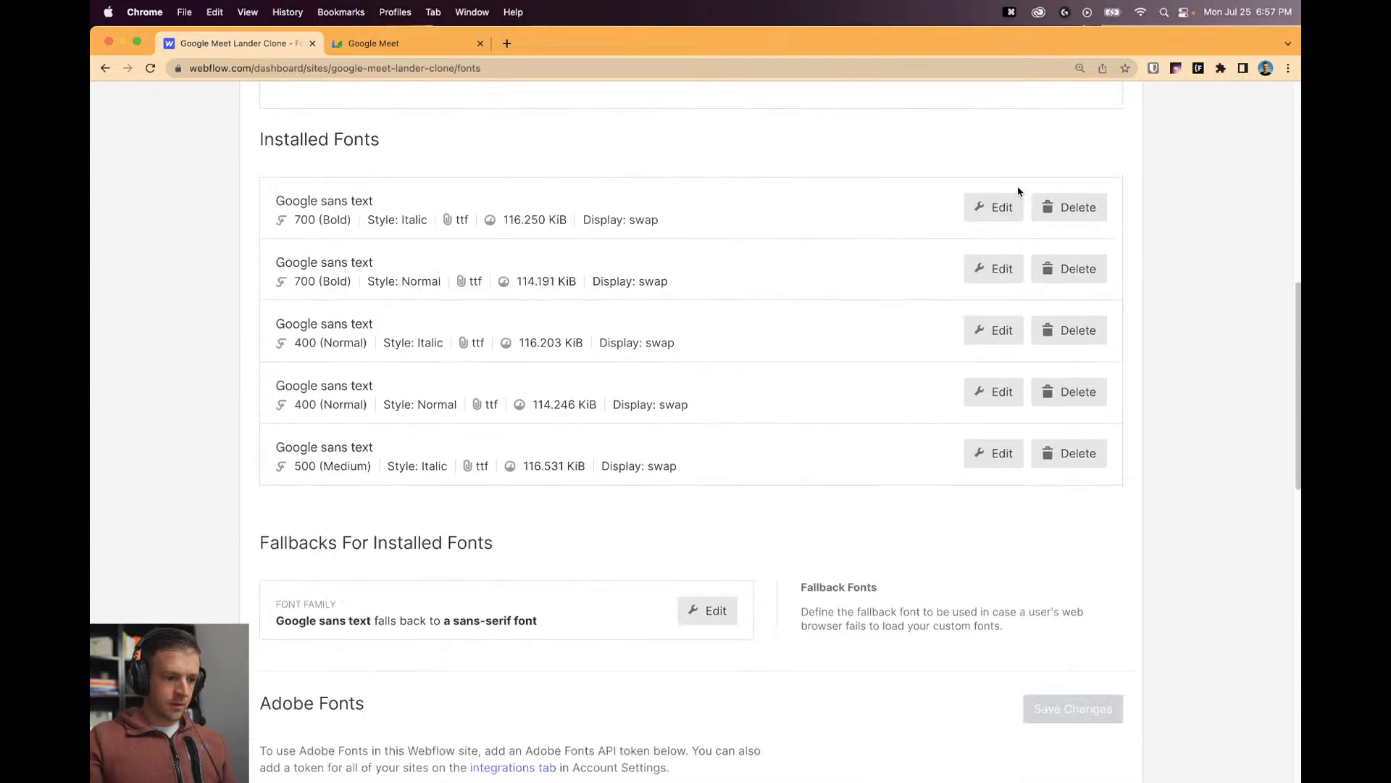
scroll(1025, 413, "up", 6)
left_click(1007, 486)
Check the Installed Fonts list and open the site in the Designer.
scroll(843, 426, "down", 4)
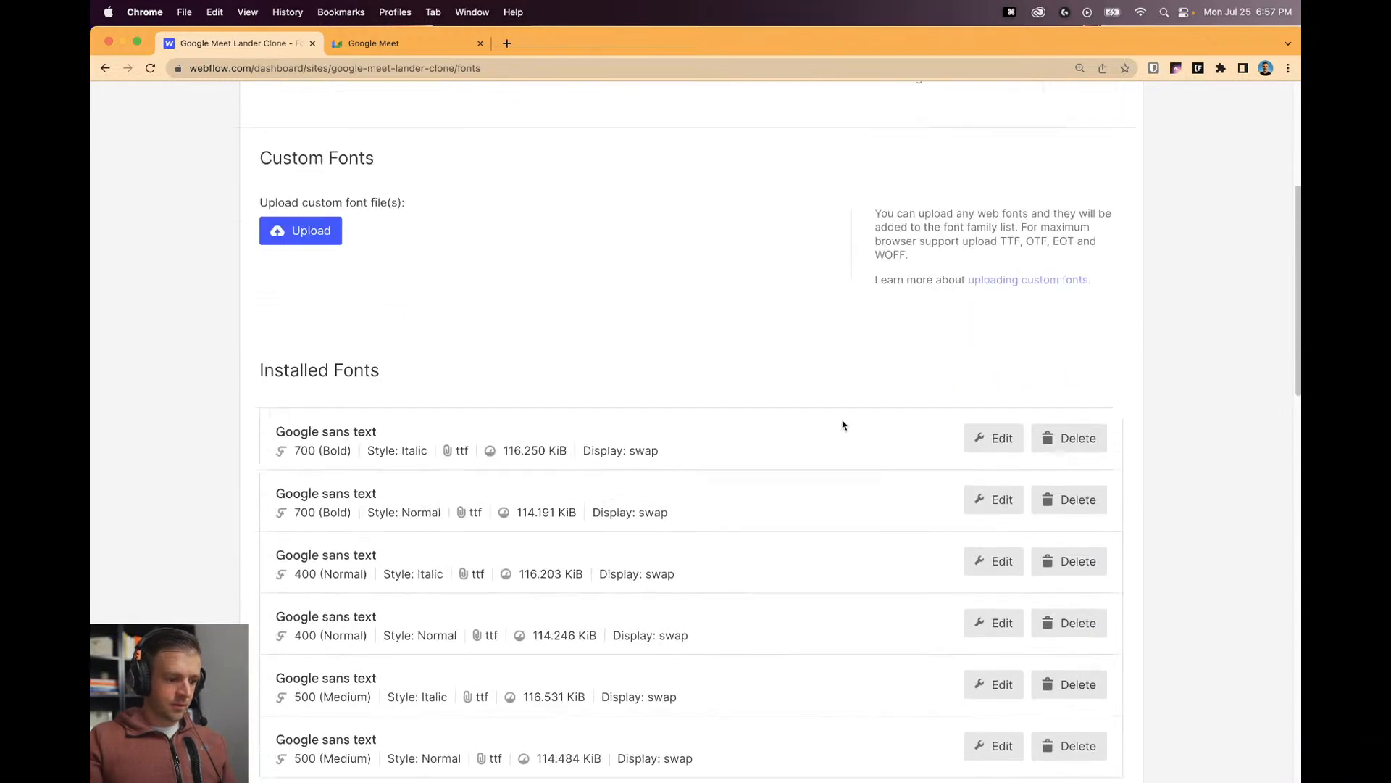
scroll(870, 447, "up", 8)
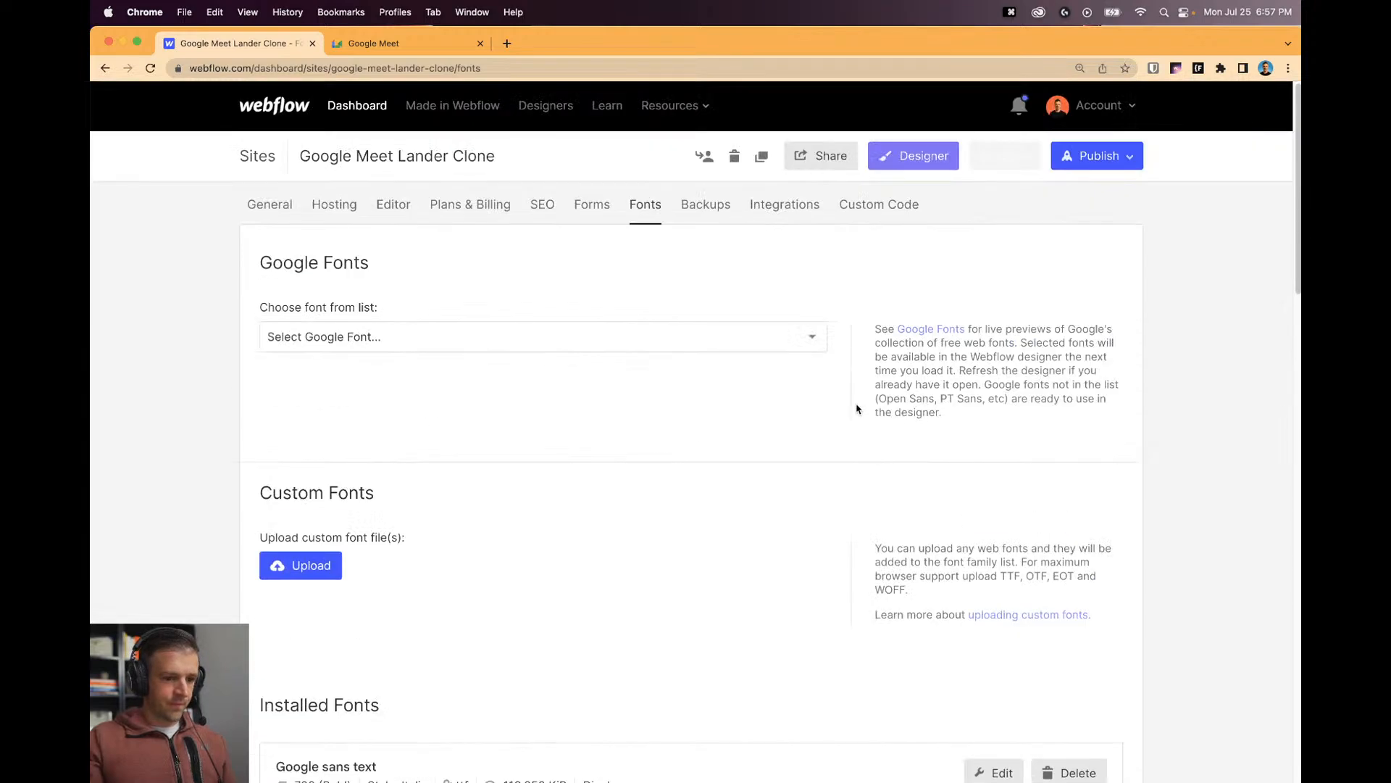
left_click(879, 165)
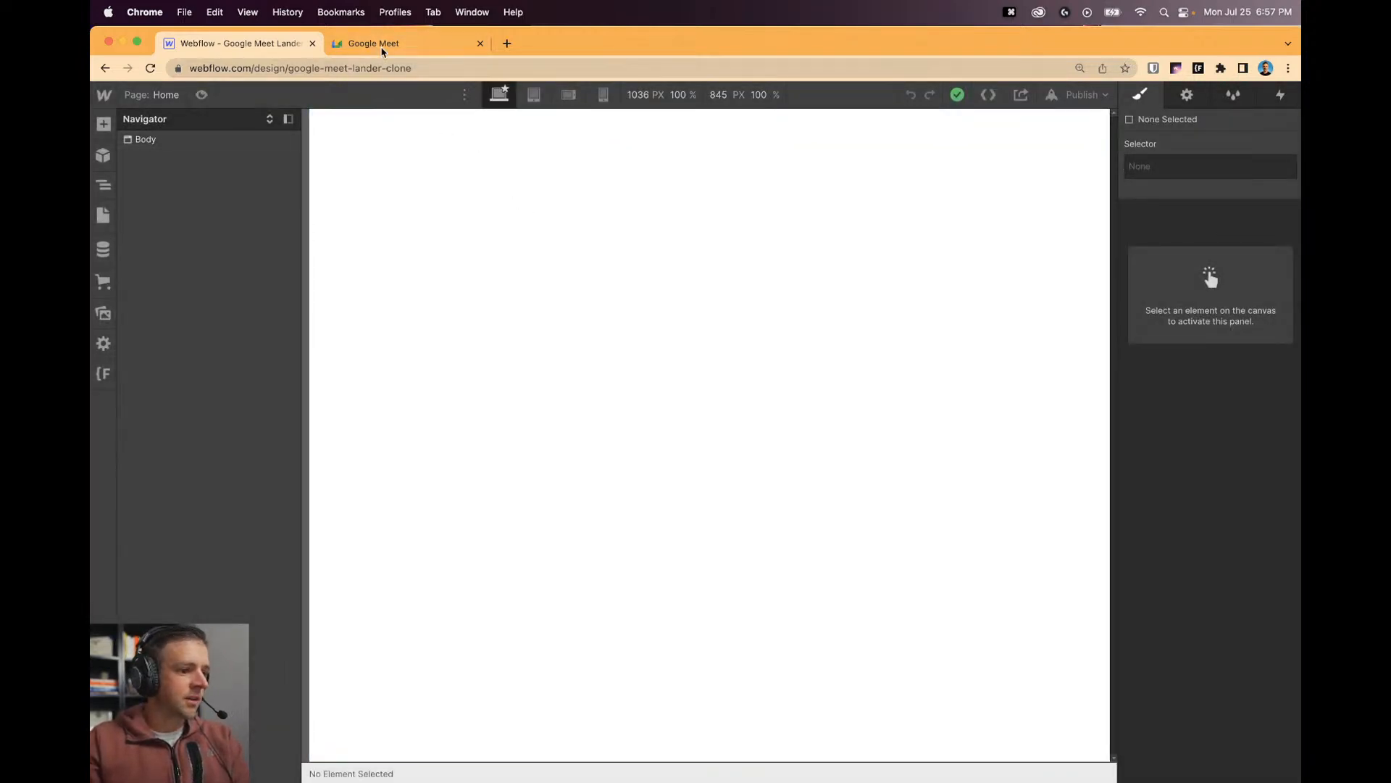
Set the Meet page's responsive preview width to 1200 px.
left_click(382, 45)
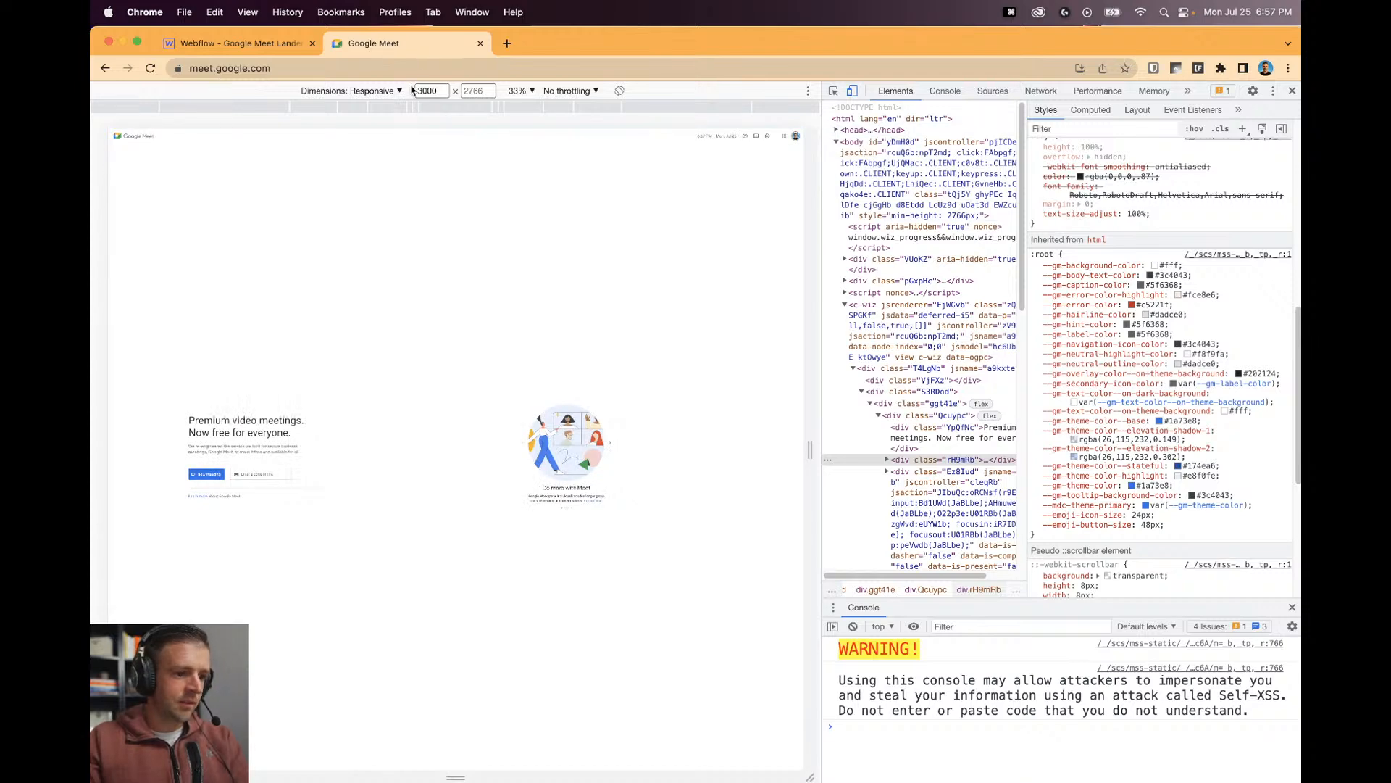
left_click(426, 91)
type("1200")
key("Return")
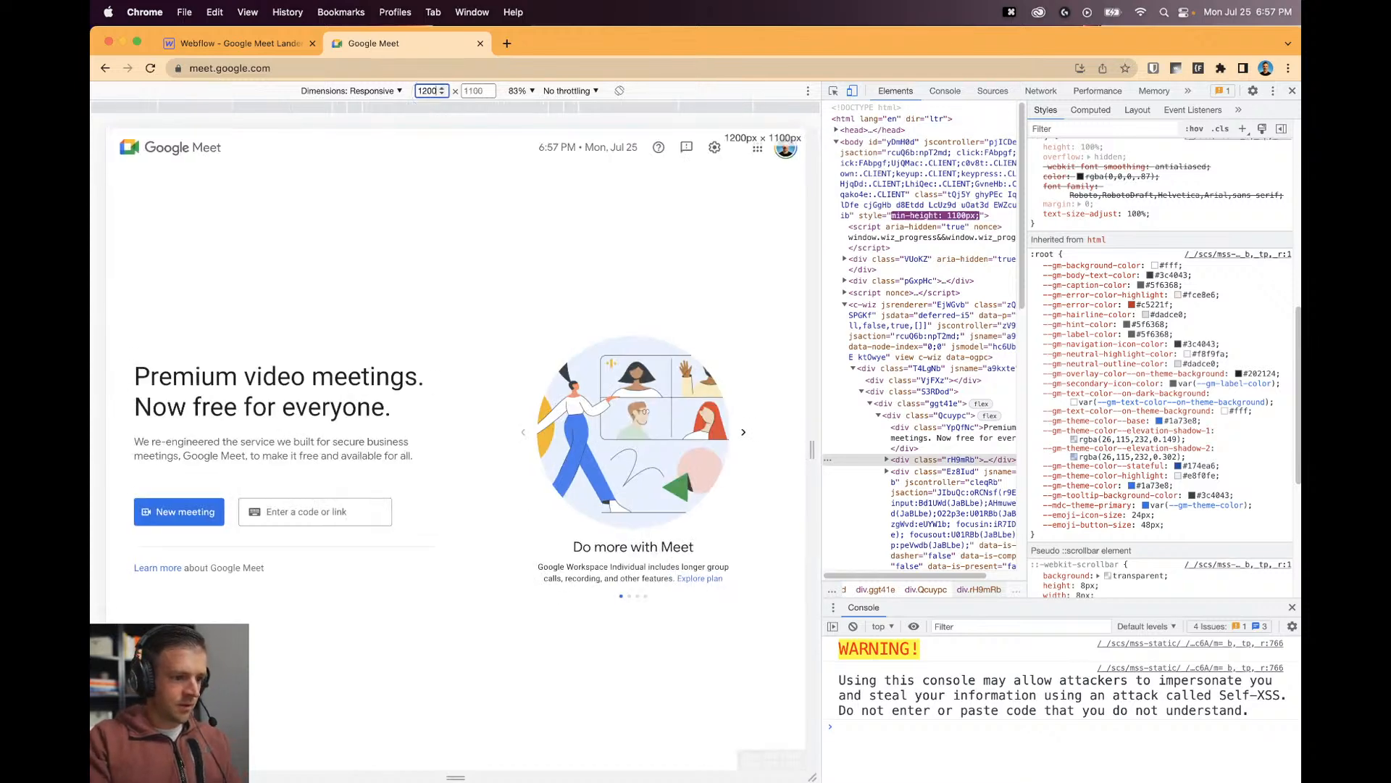
Inspect the header time text and copy its colour #5f6368, then return to Webflow.
left_click(833, 91)
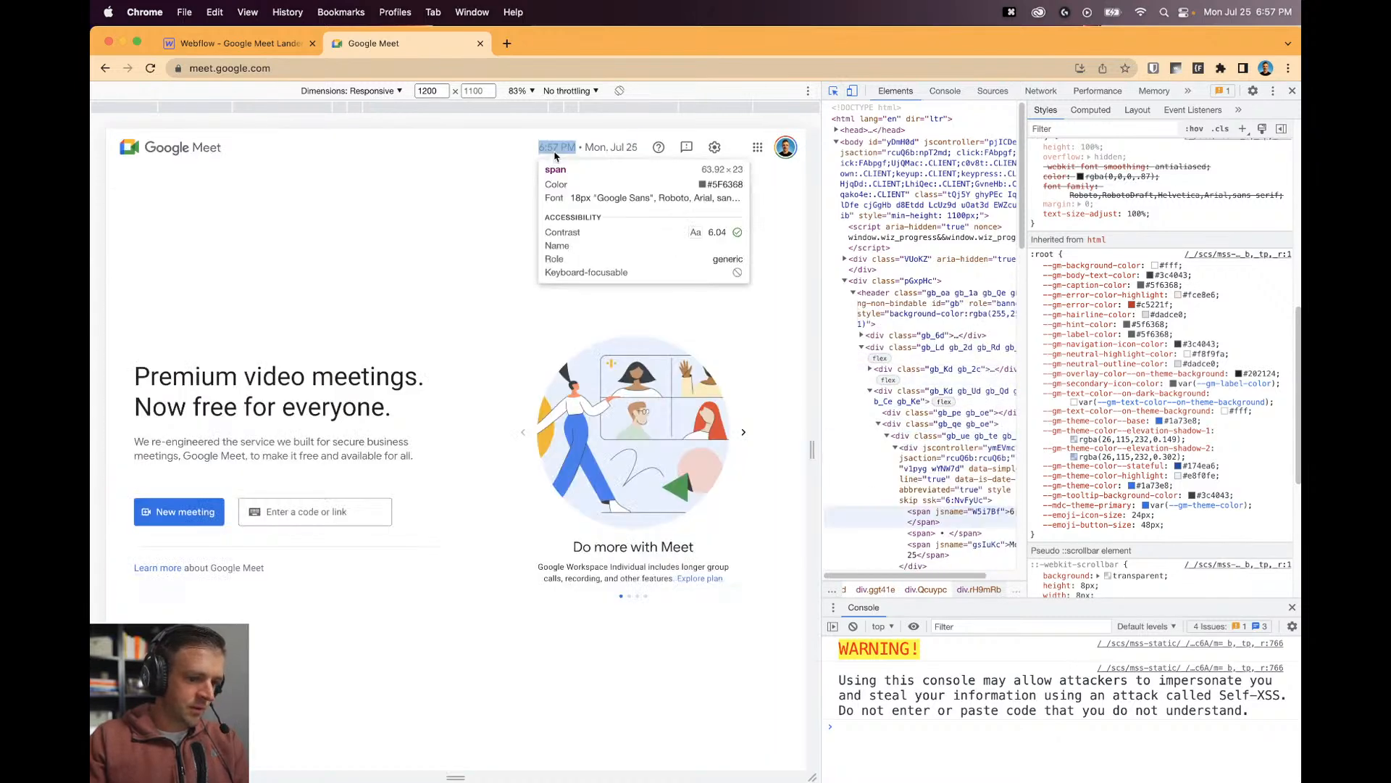
left_click(552, 148)
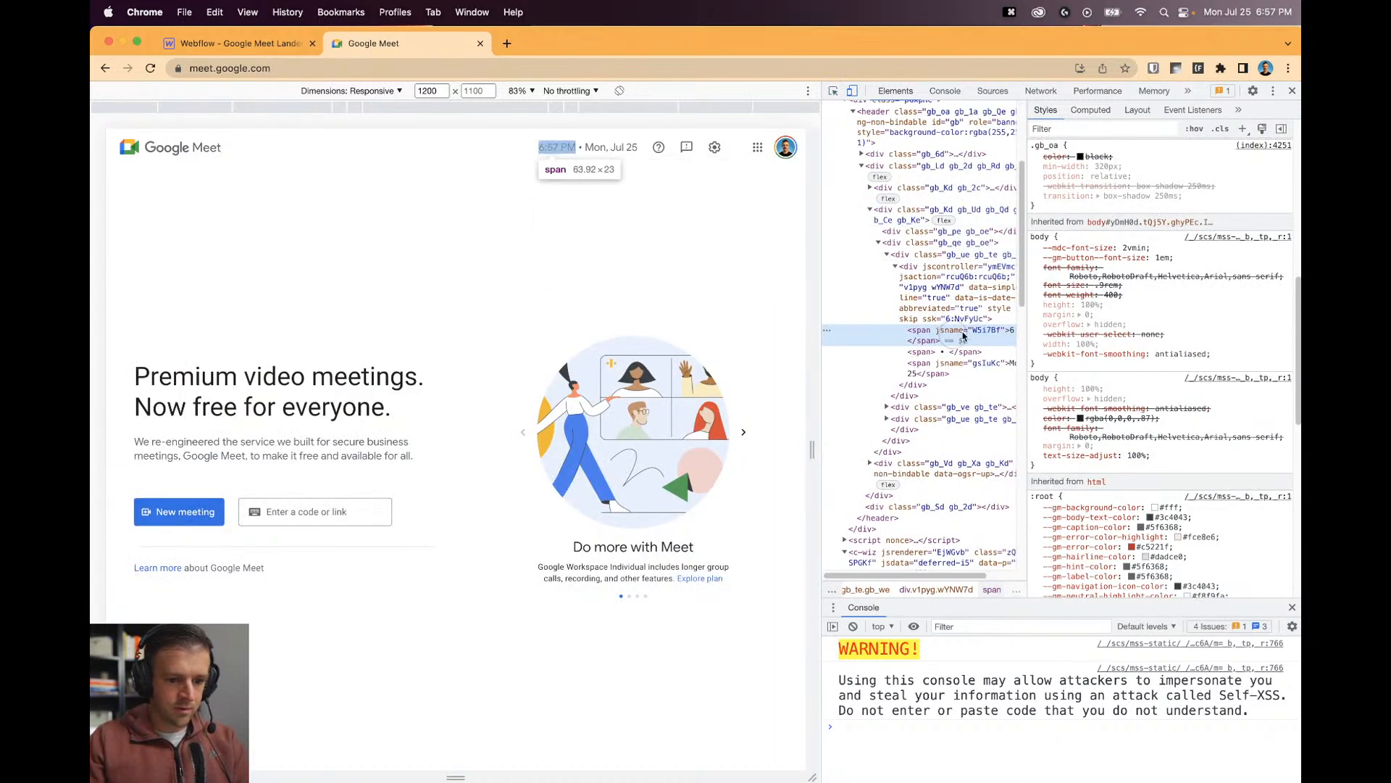
scroll(1092, 326, "up", 10)
left_click(1098, 282)
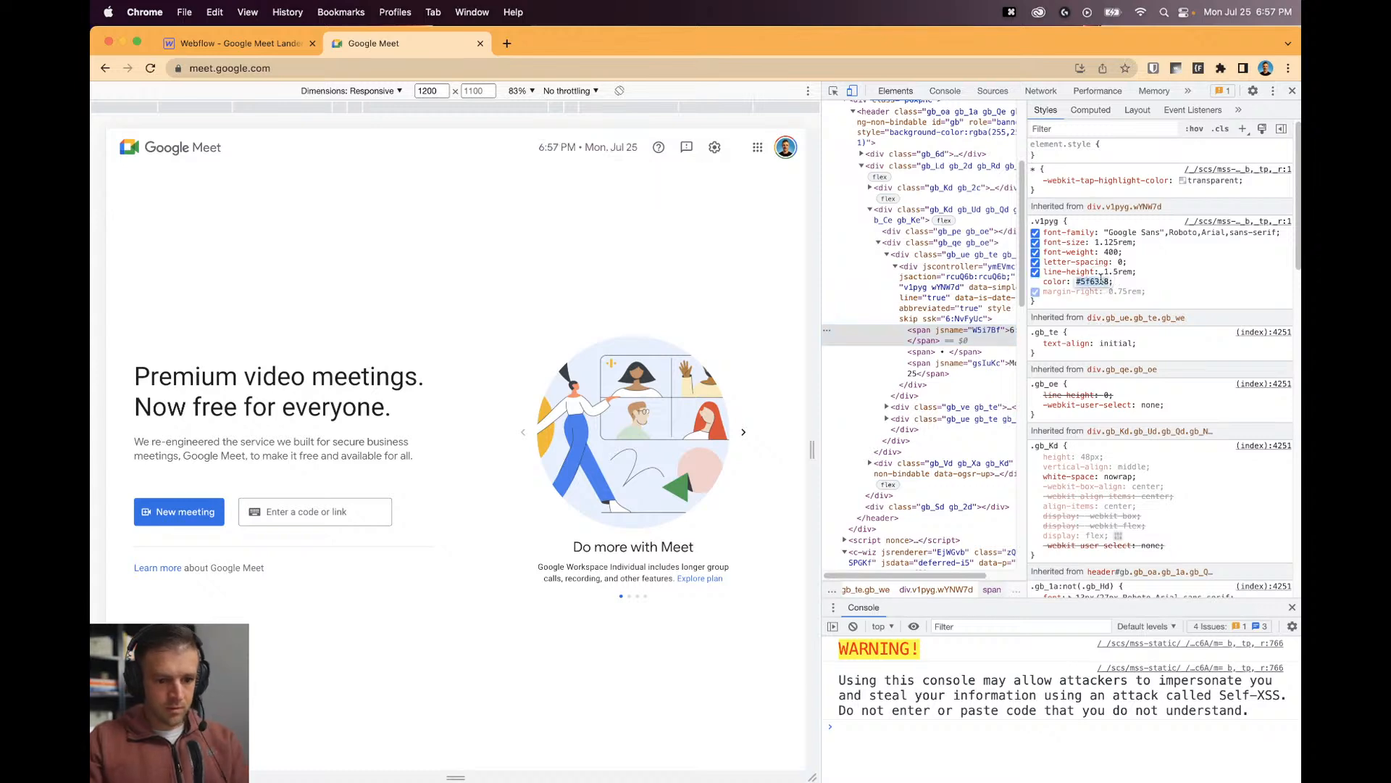
key("super+c")
left_click(283, 41)
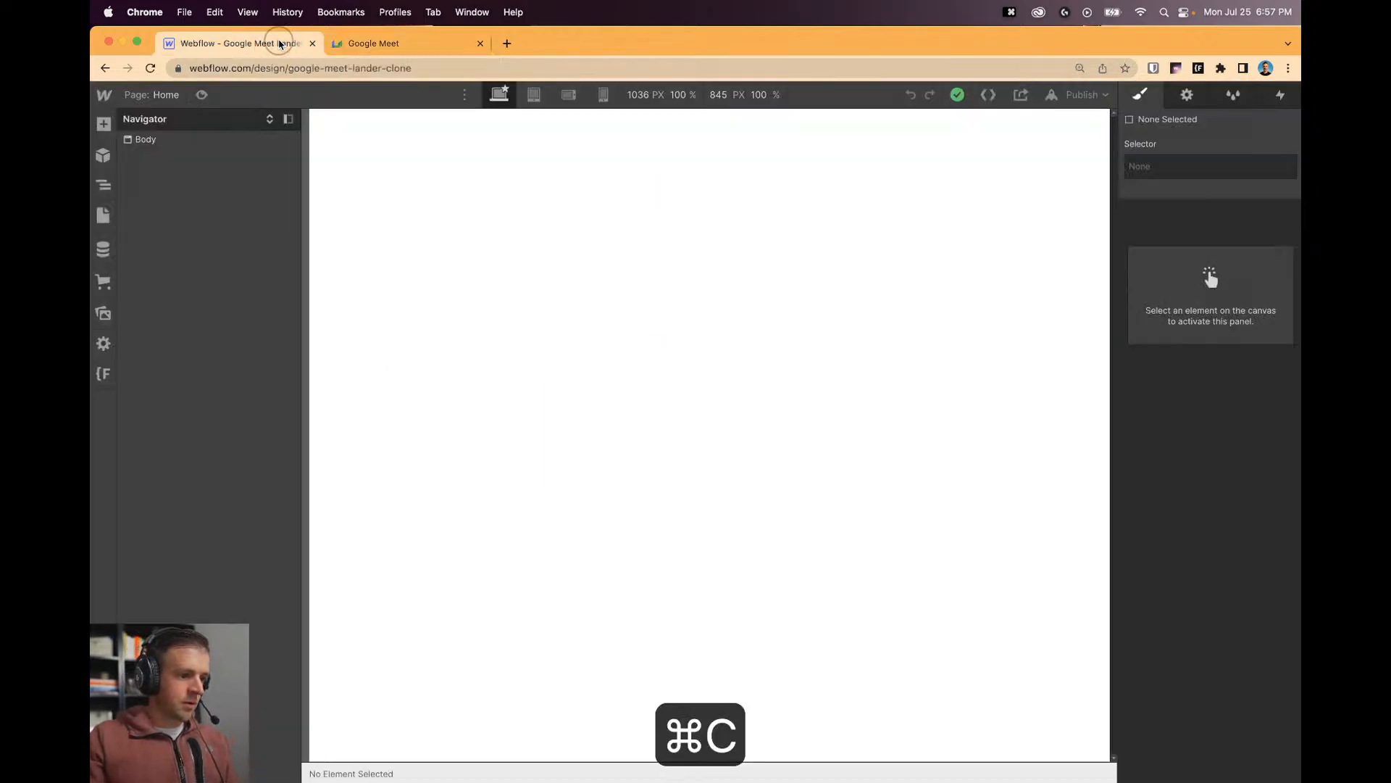
Paste #5f6368 into the Body (All Pages) text colour.
left_click(181, 140)
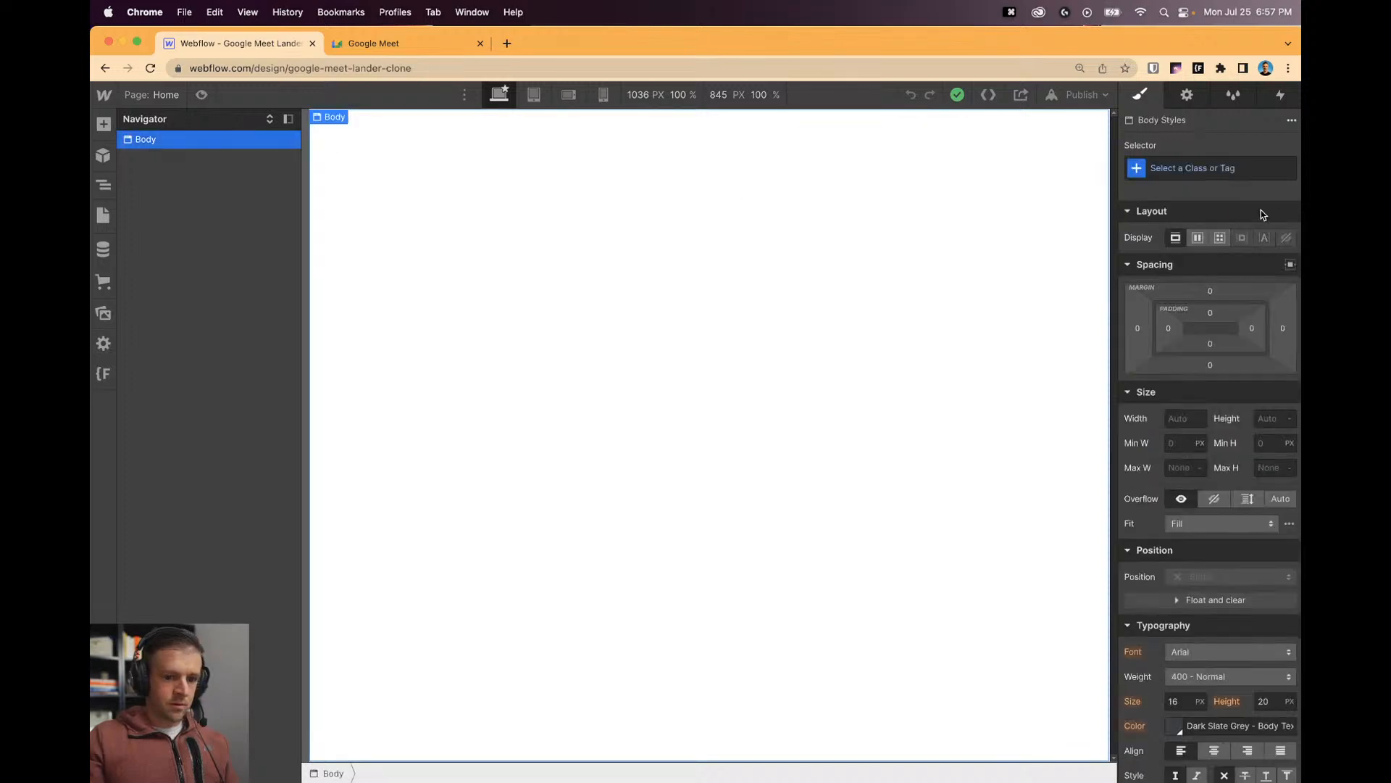
left_click(1183, 171)
left_click(1164, 254)
scroll(1175, 450, "down", 5)
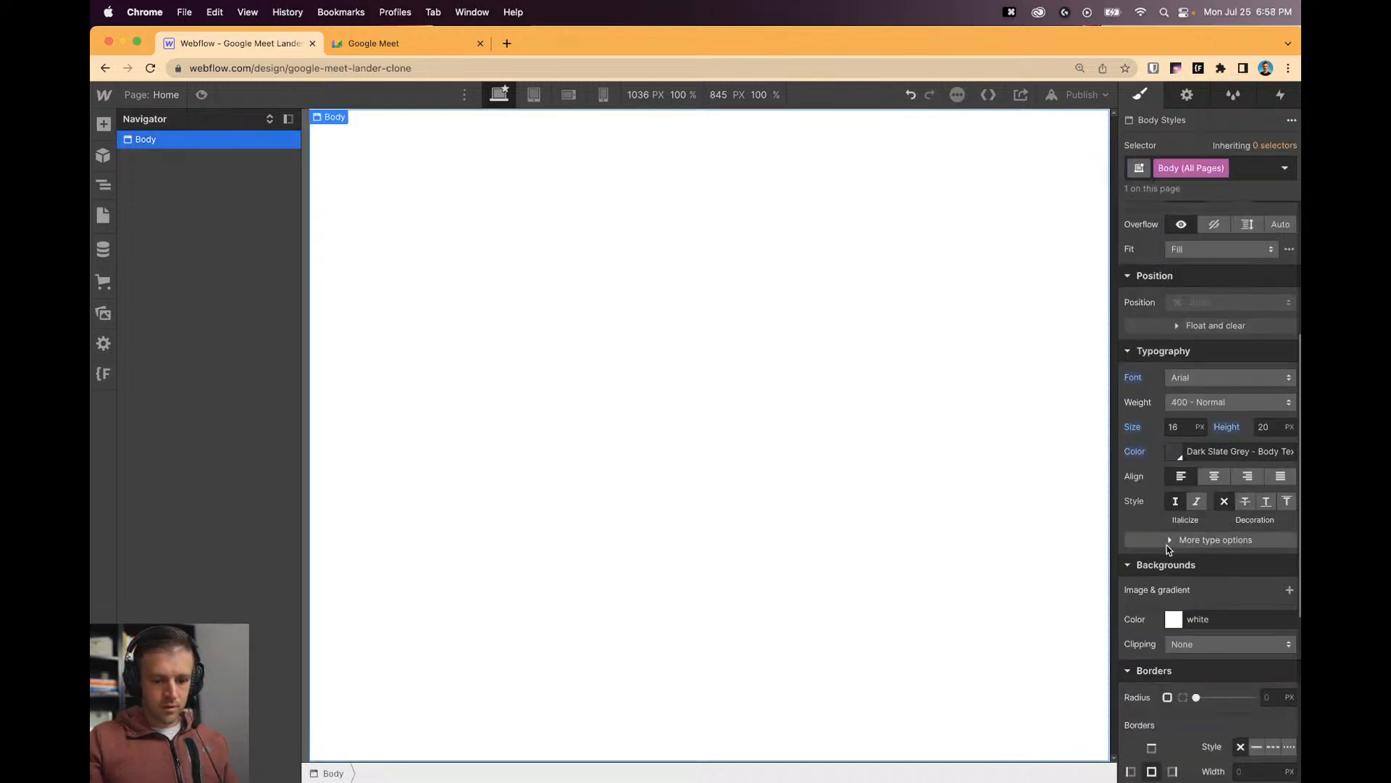
left_click(1174, 452)
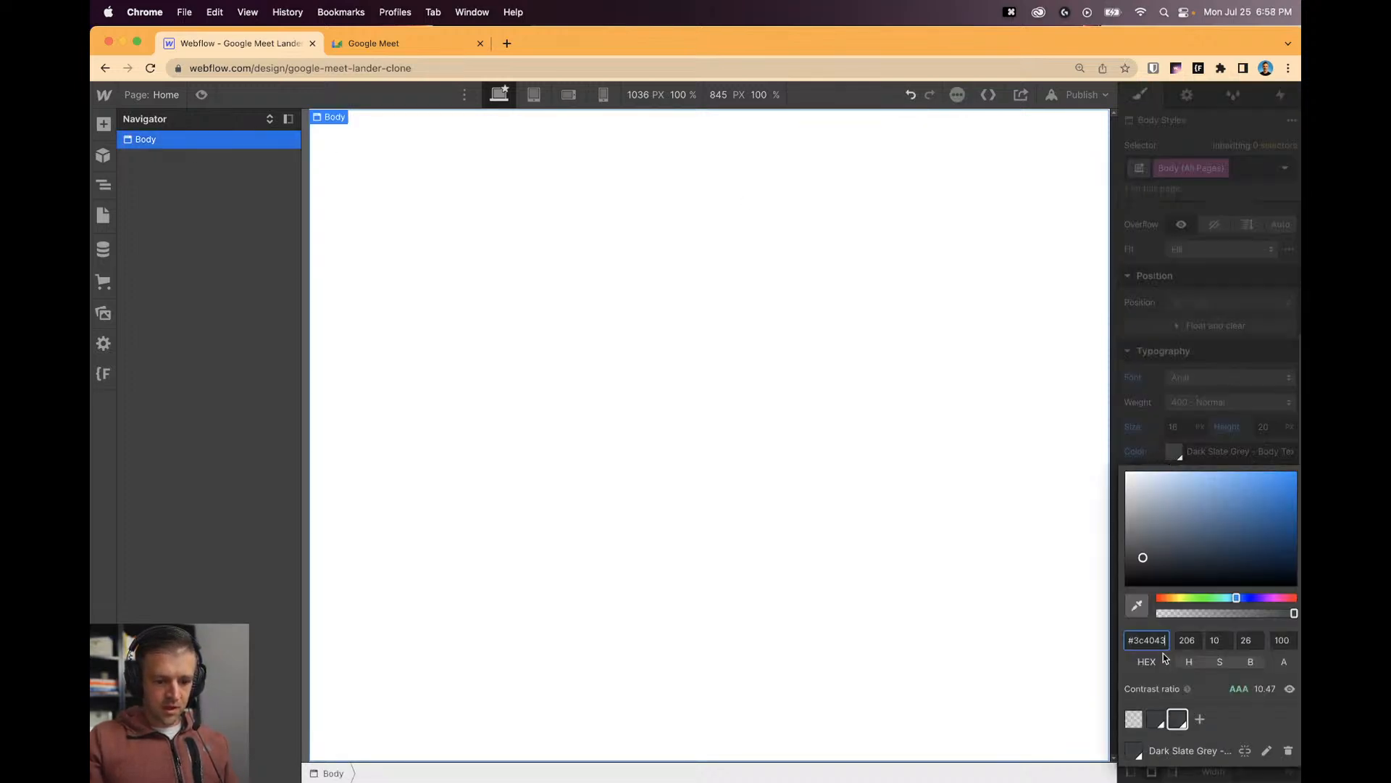
key("super+v")
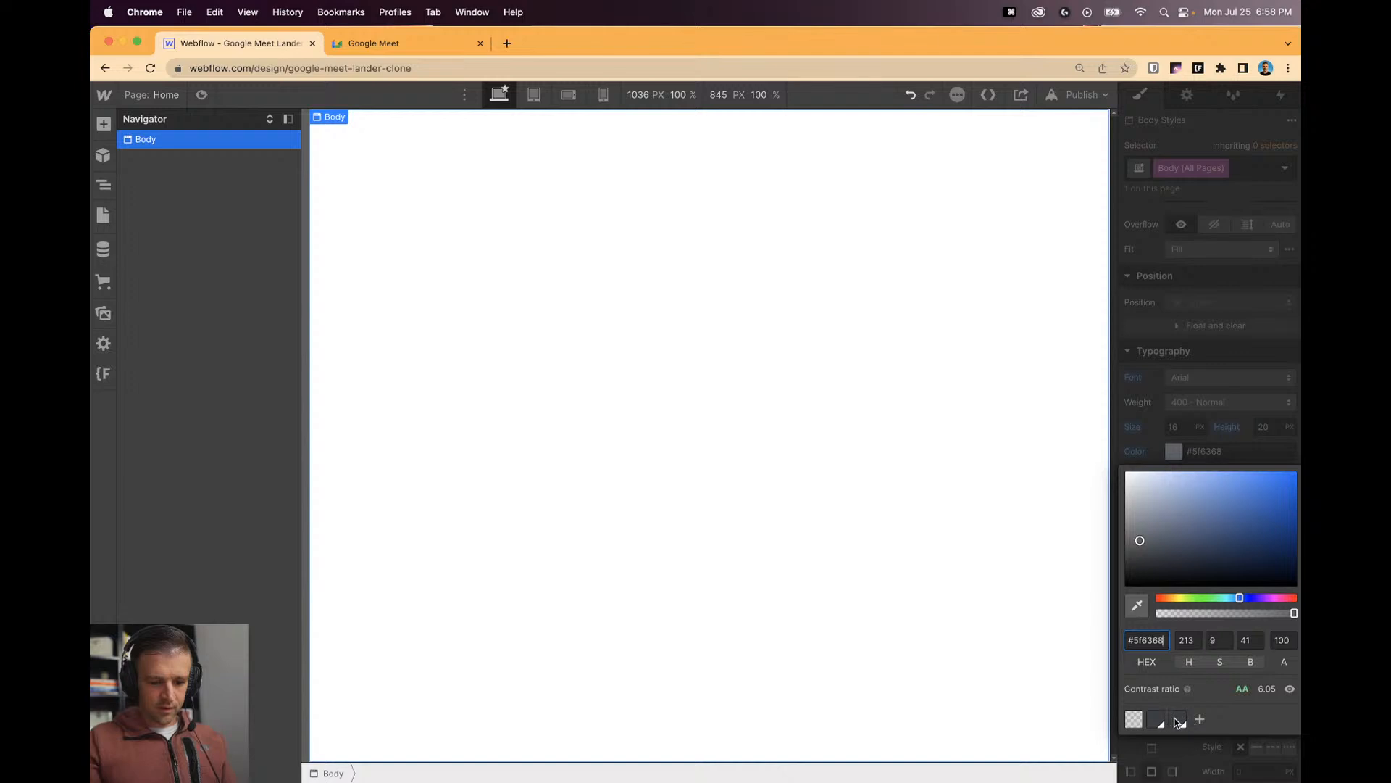
Save #5f6368 as a colour swatch named 'Dim Grey - Caption'.
left_click(1200, 720)
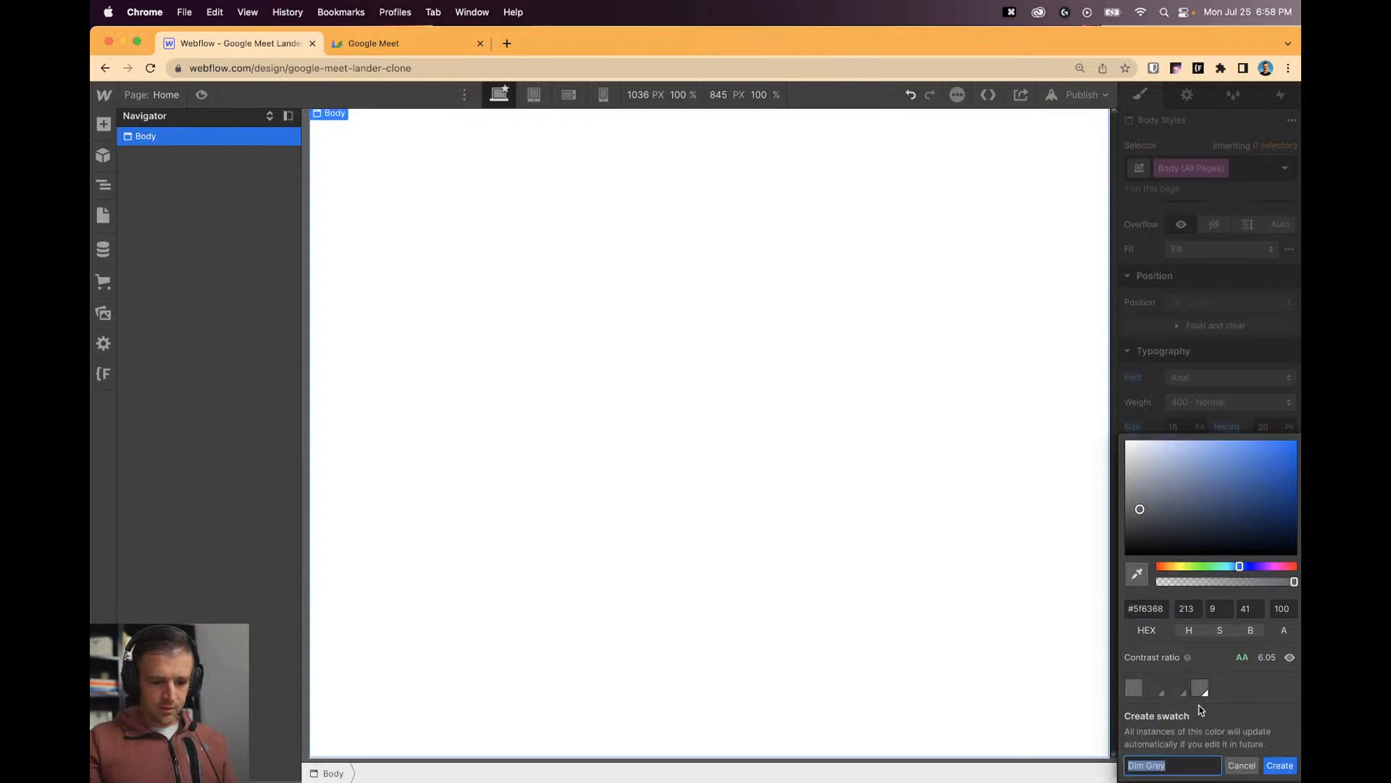
left_click(1203, 759)
type("- Body")
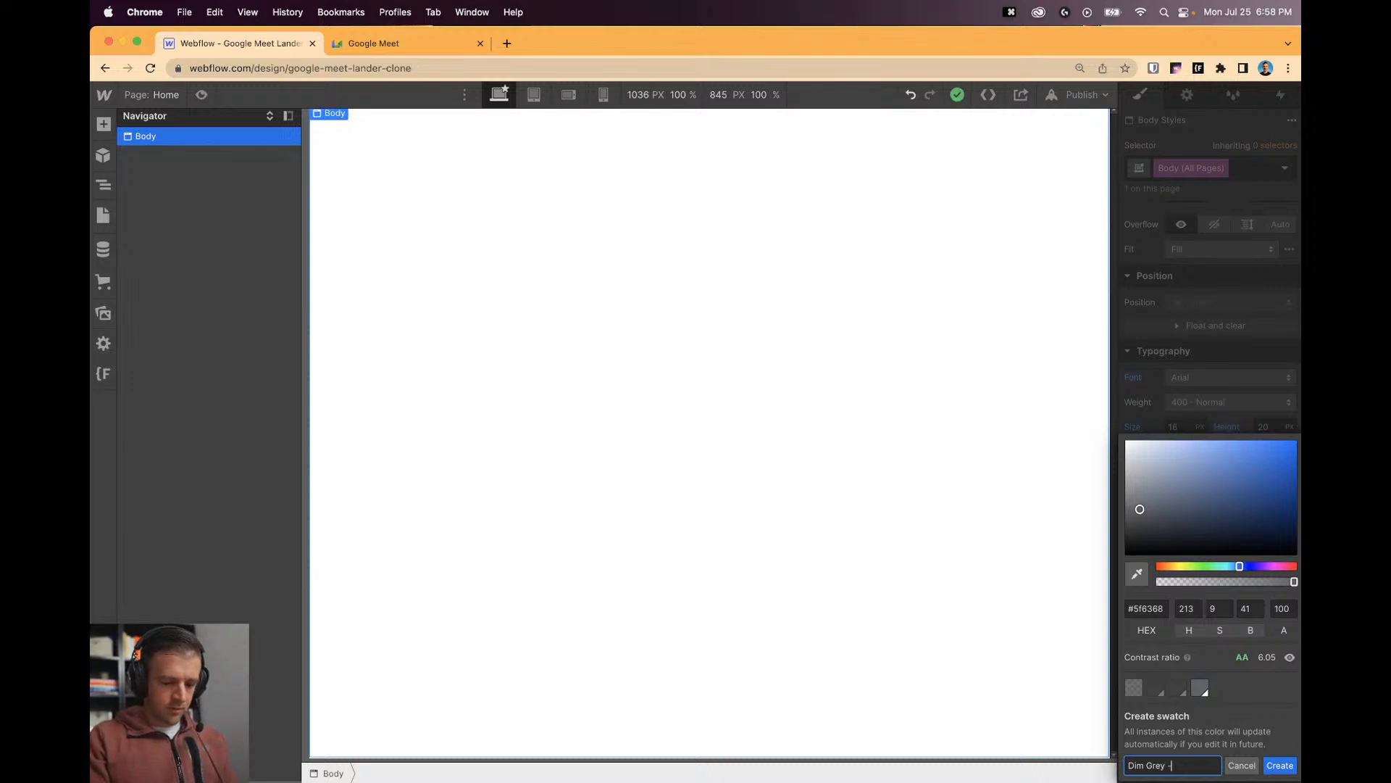
type("Caption")
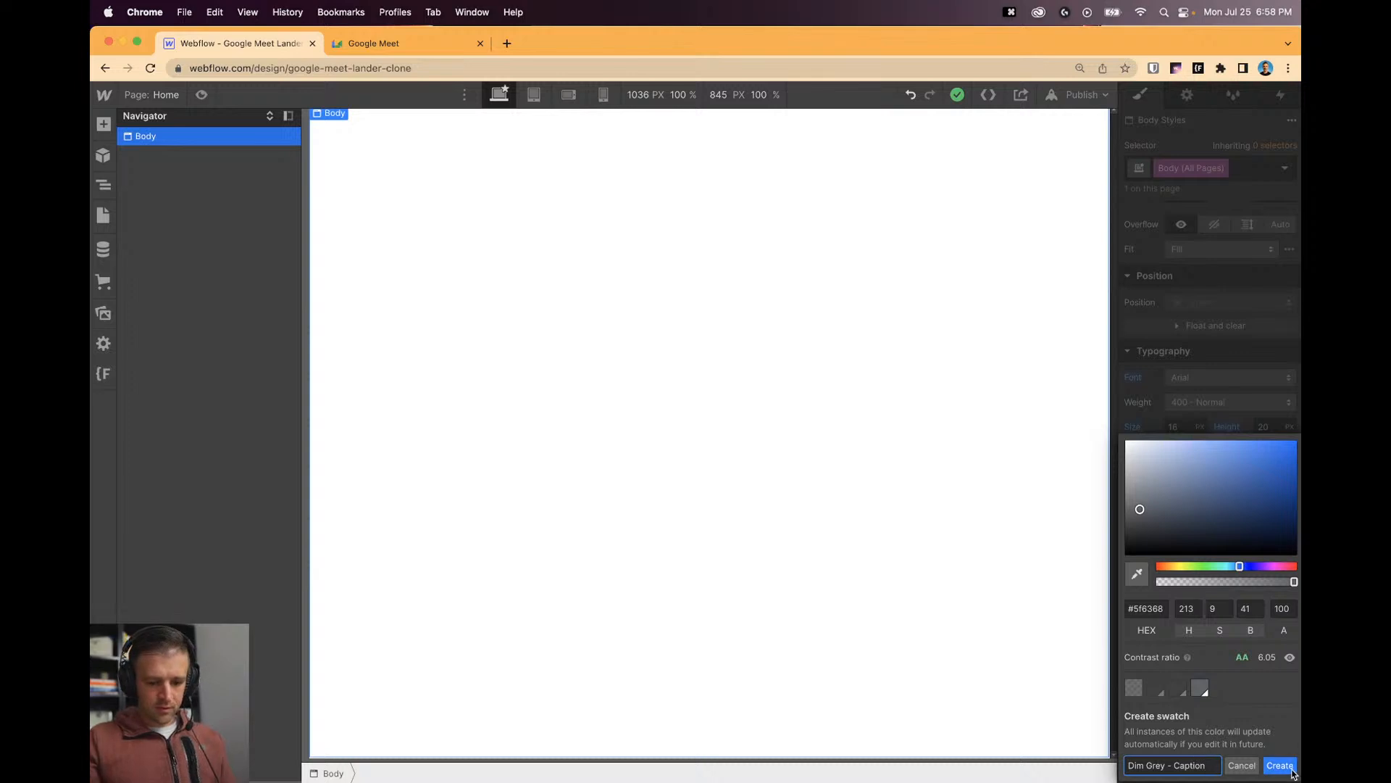
left_click(1280, 765)
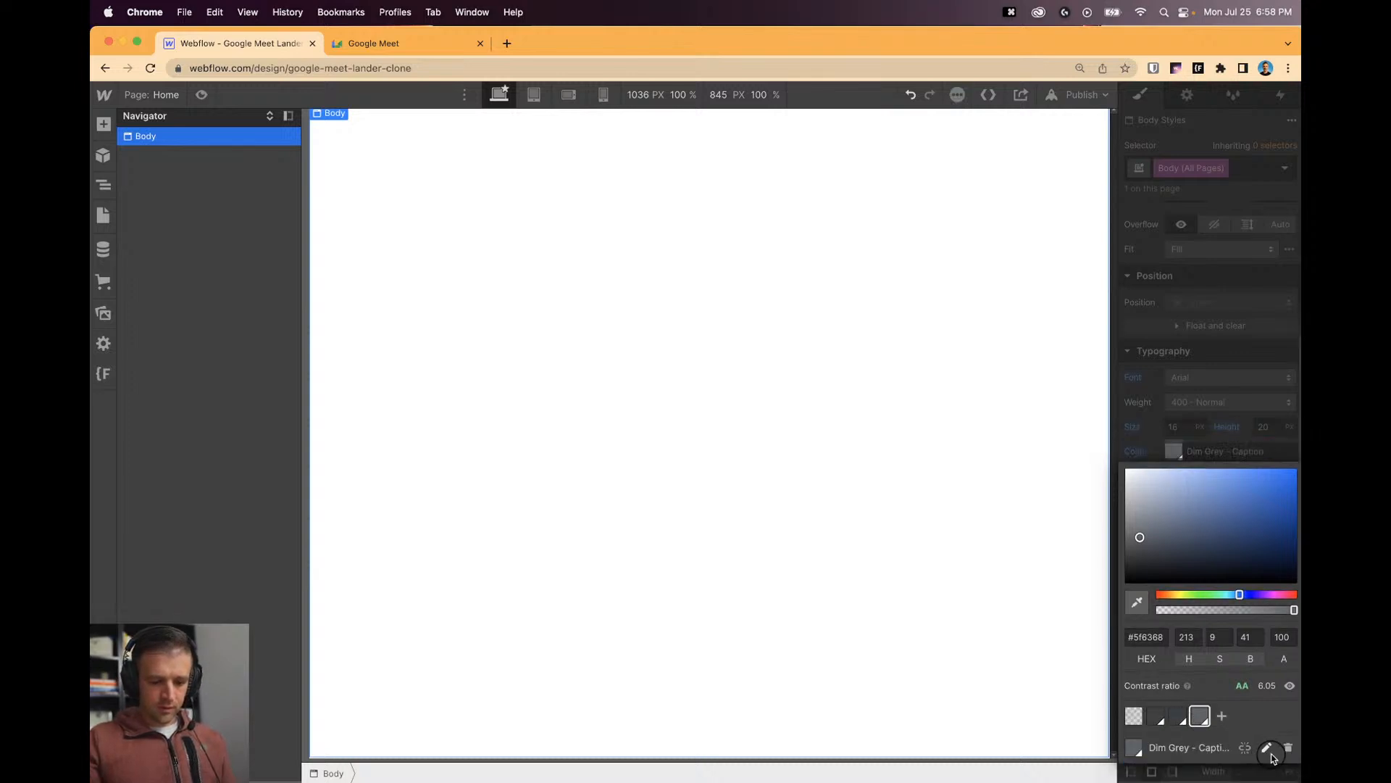
Restore Dark Slate Grey as the body text colour and delete the extra swatch.
left_click(1179, 716)
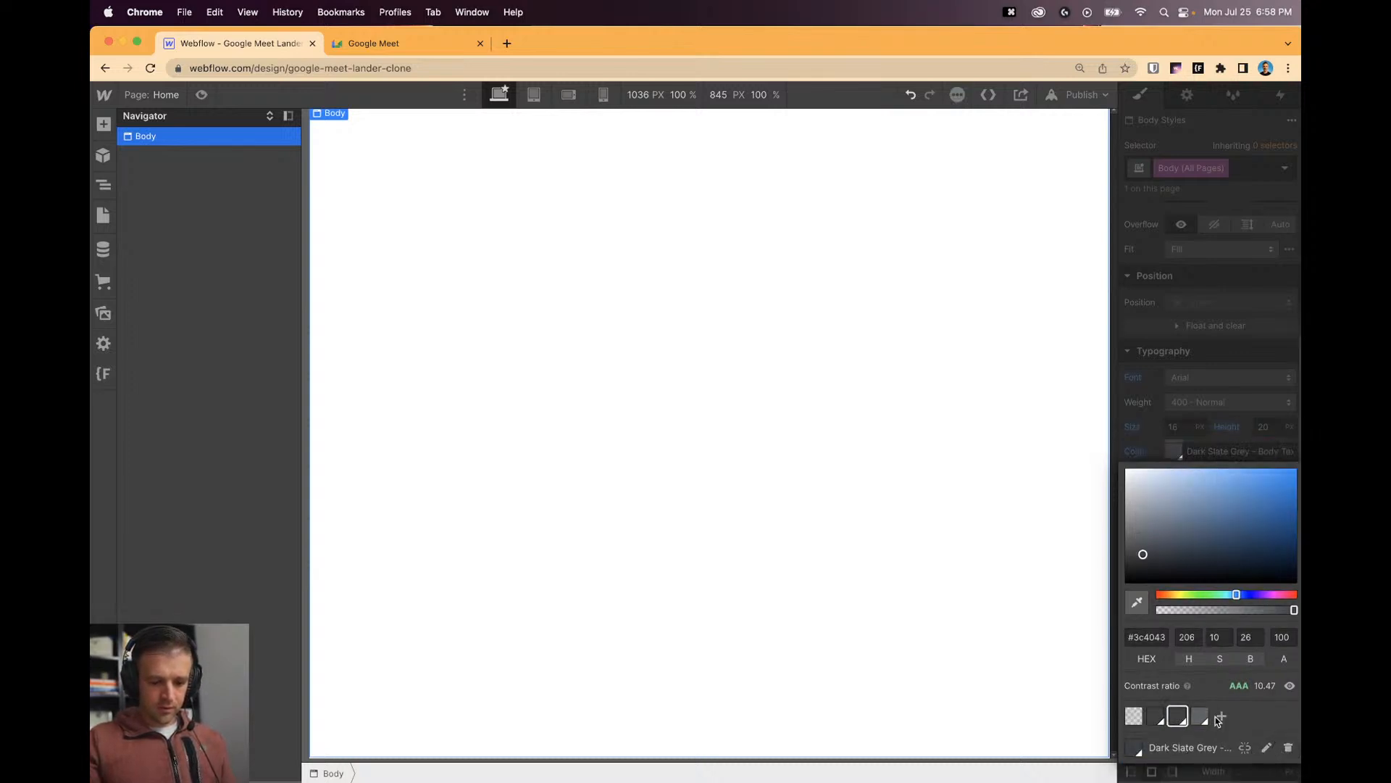
left_click(1288, 748)
left_click(1171, 761)
left_click(1192, 451)
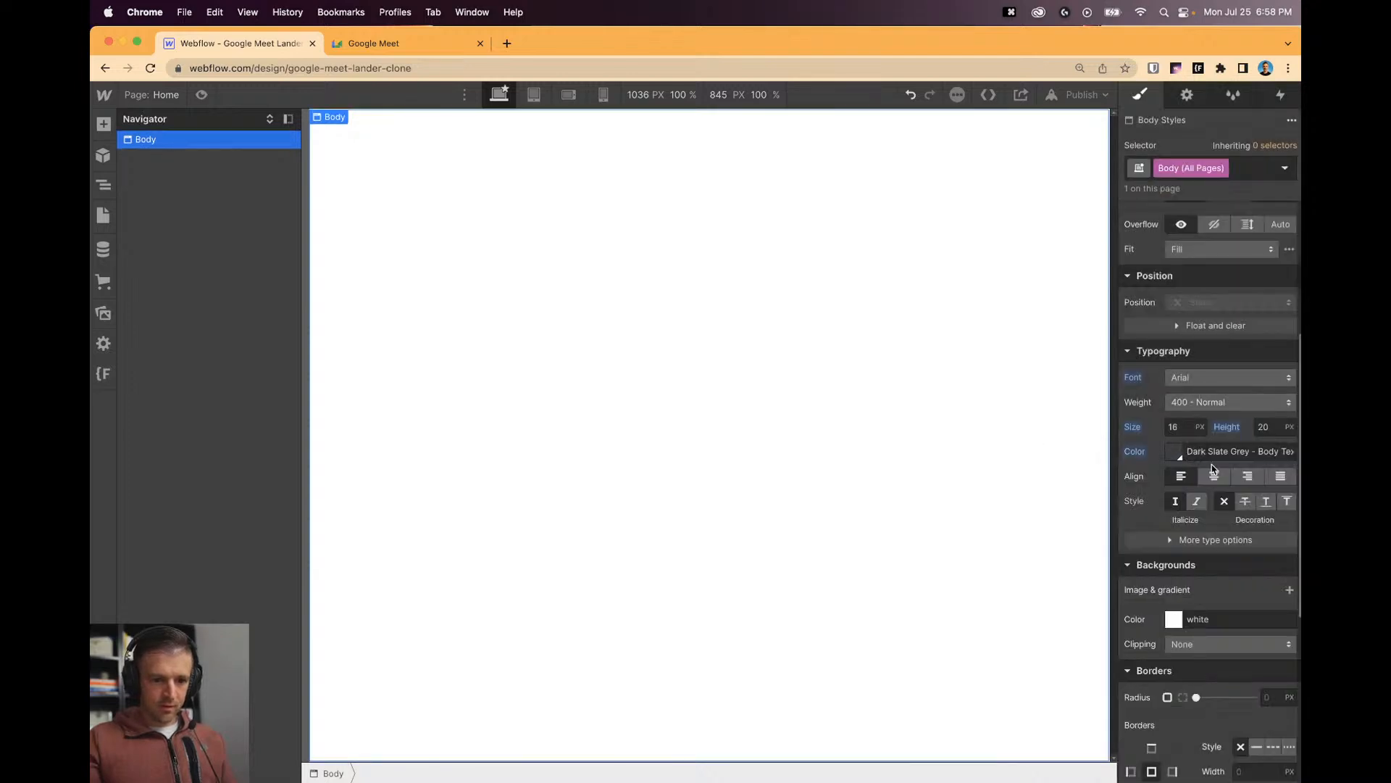
left_click(1264, 163)
left_click(989, 280)
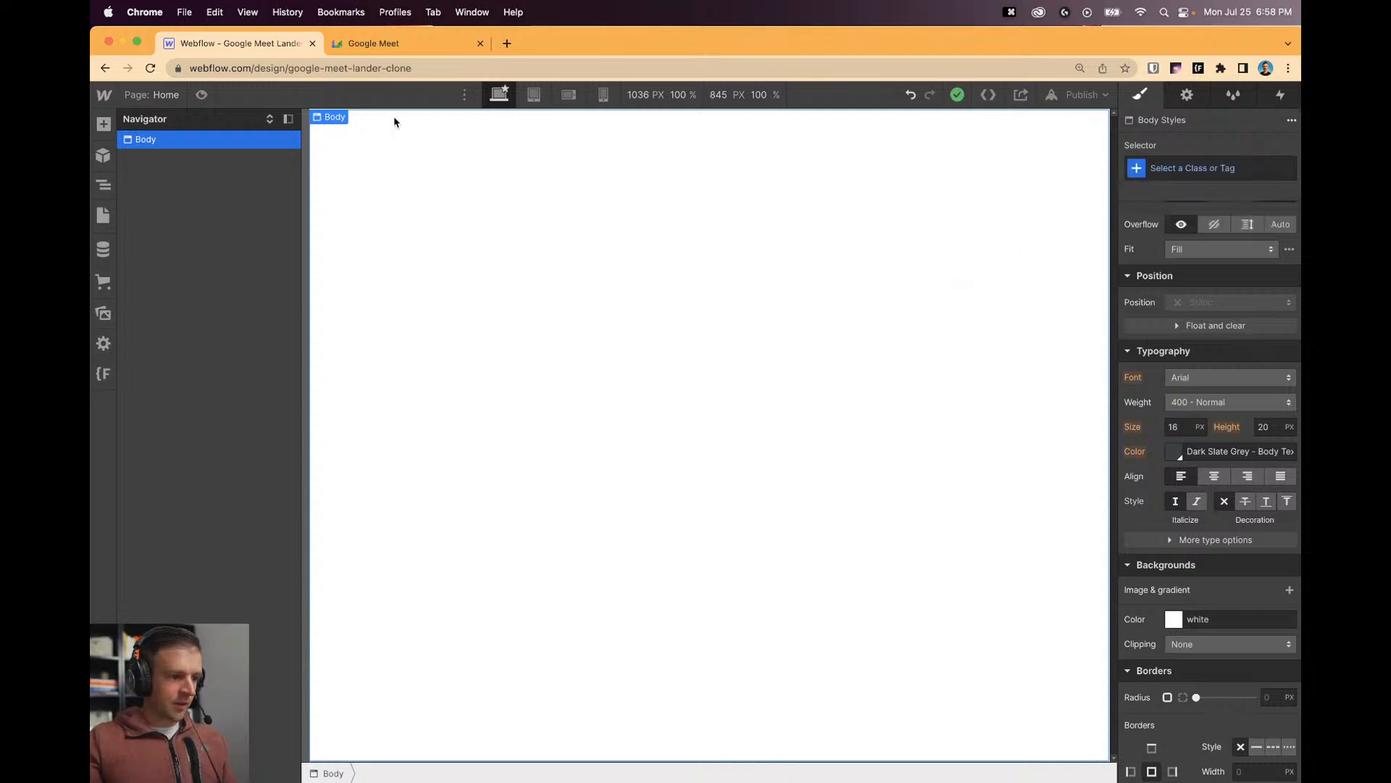
Go back to the Google Meet page and close the developer tools.
left_click(403, 45)
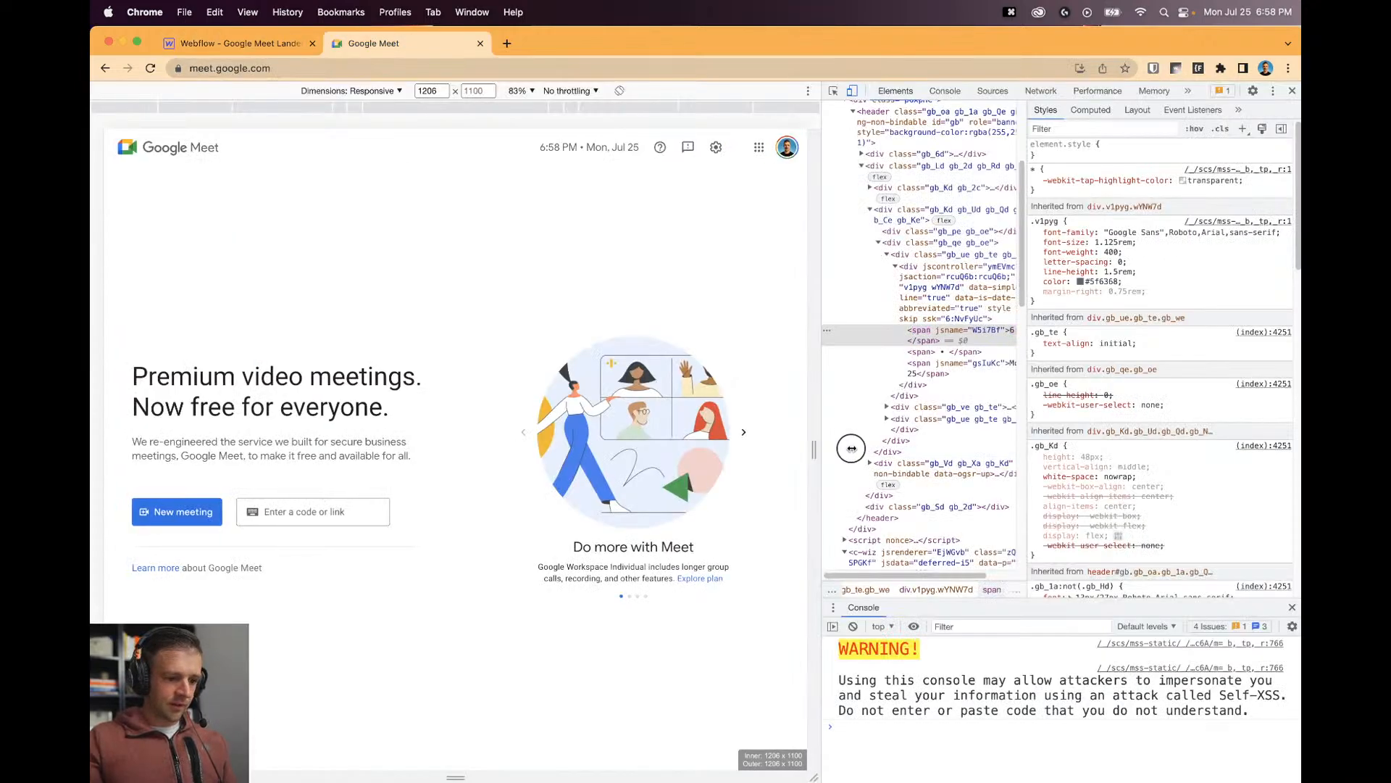
left_click_drag(812, 449, 816, 449)
right_click(675, 404)
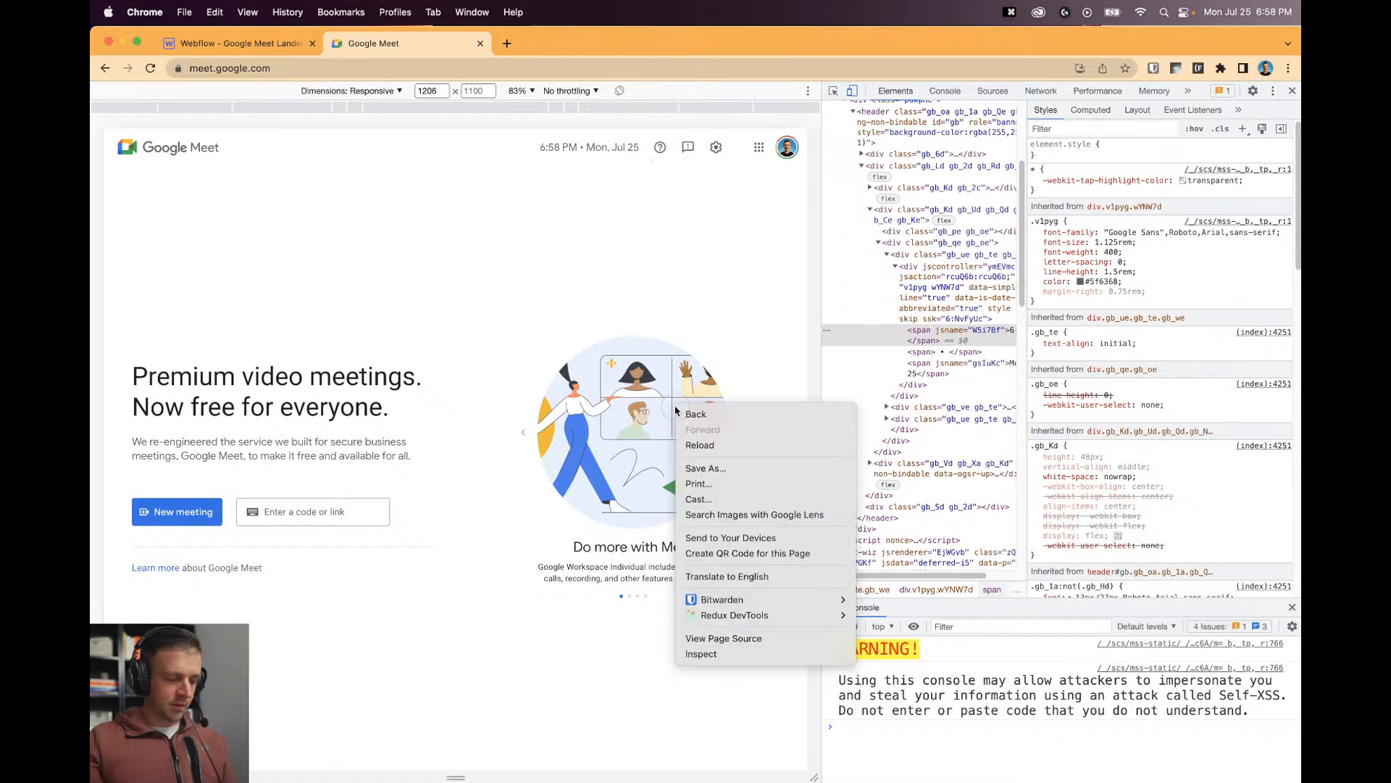
left_click(735, 366)
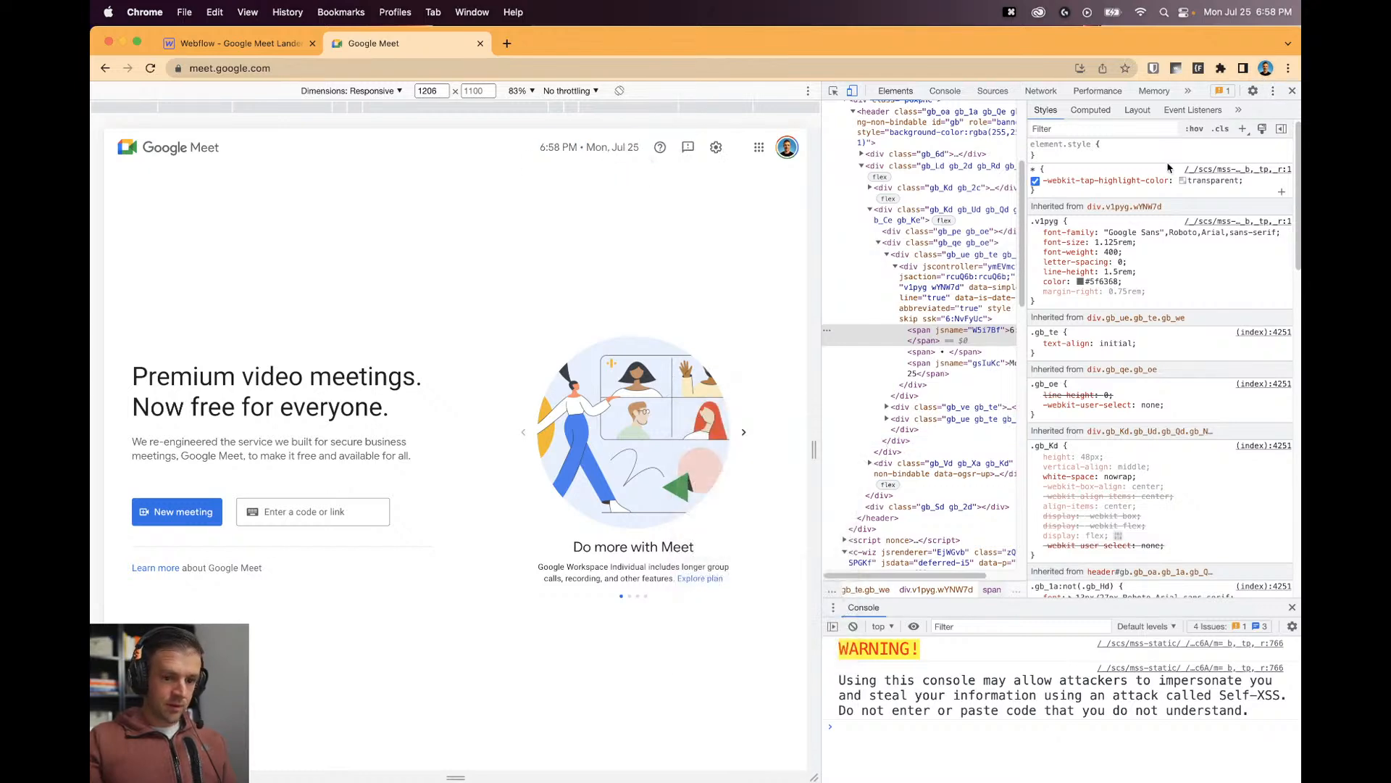
left_click(1292, 91)
Save the two carousel illustrations from the Meet page to Downloads as google-1 and google-2.
right_click(942, 347)
left_click(984, 371)
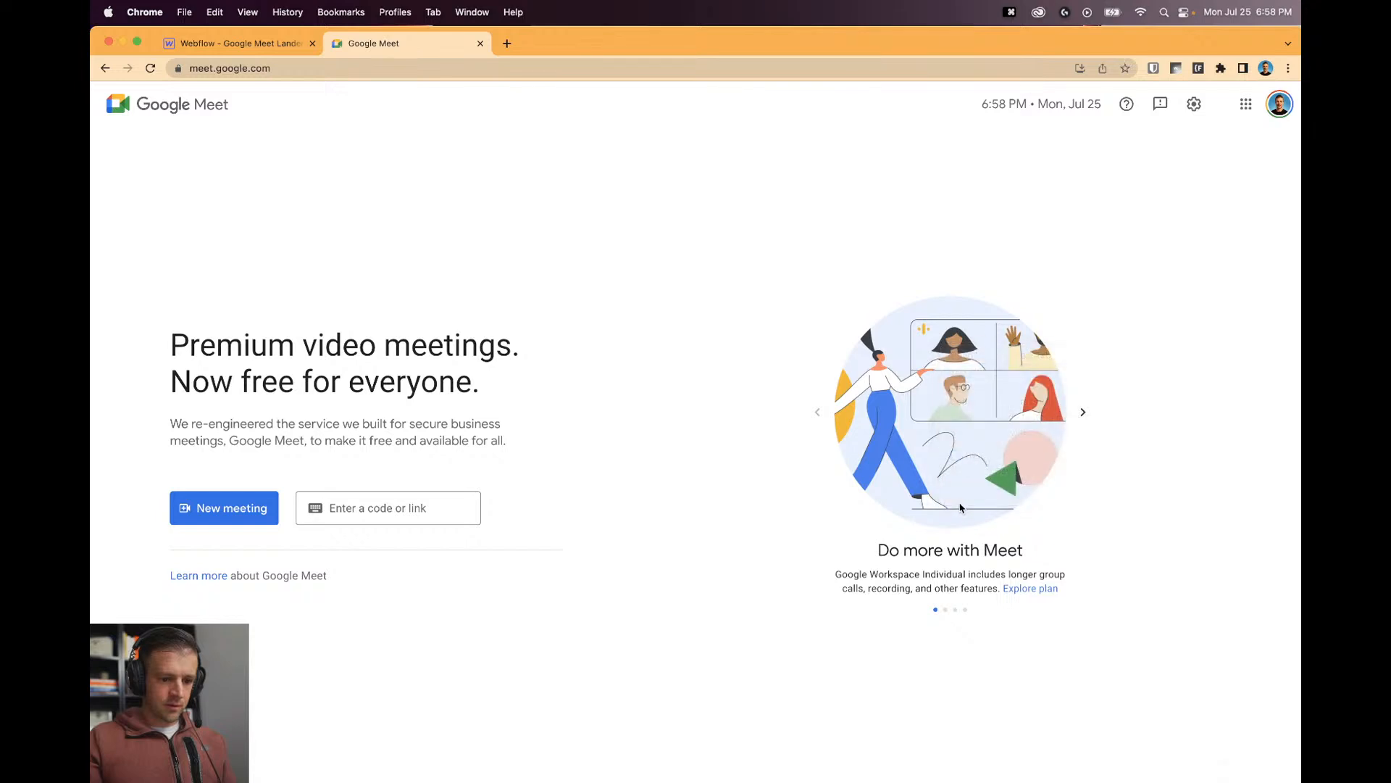
type("googl")
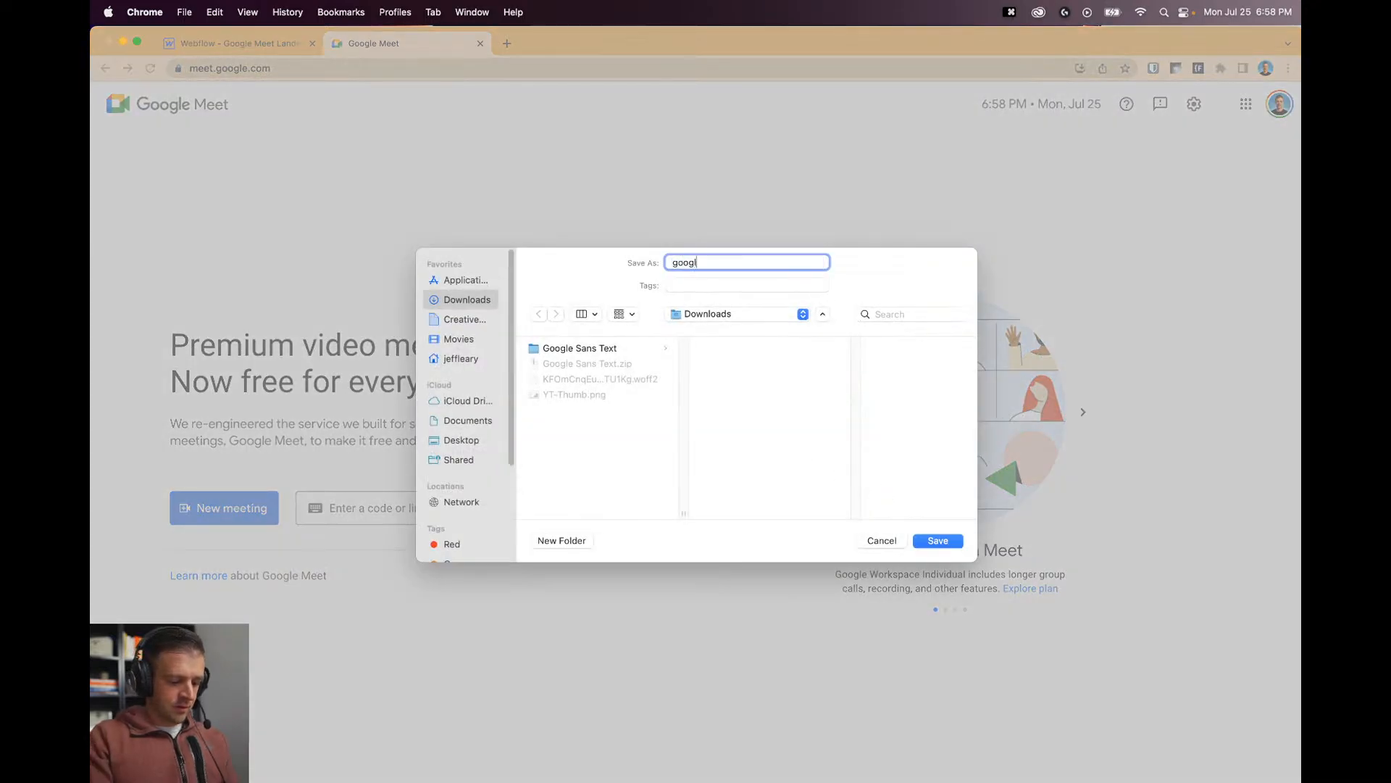
type("e-1")
key("Return")
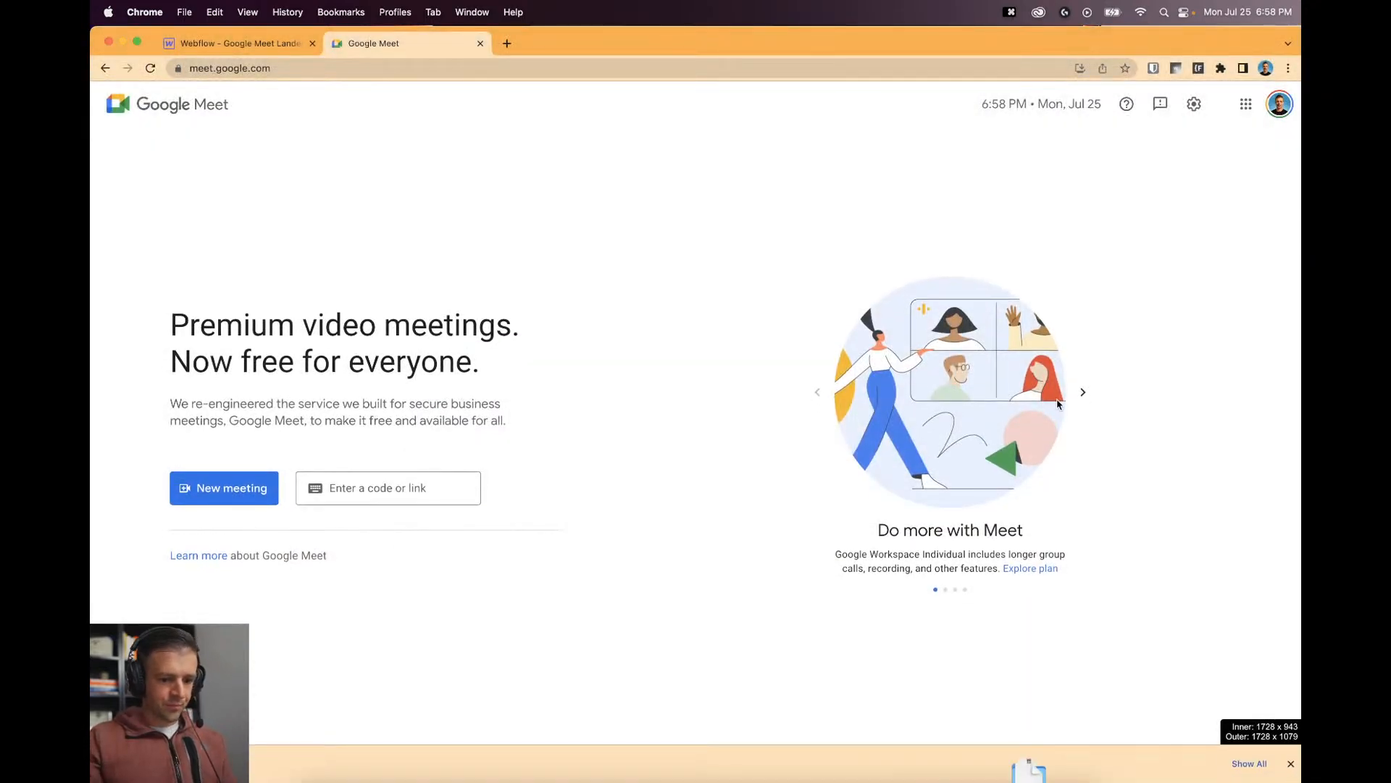
left_click(1084, 395)
right_click(951, 391)
left_click(970, 414)
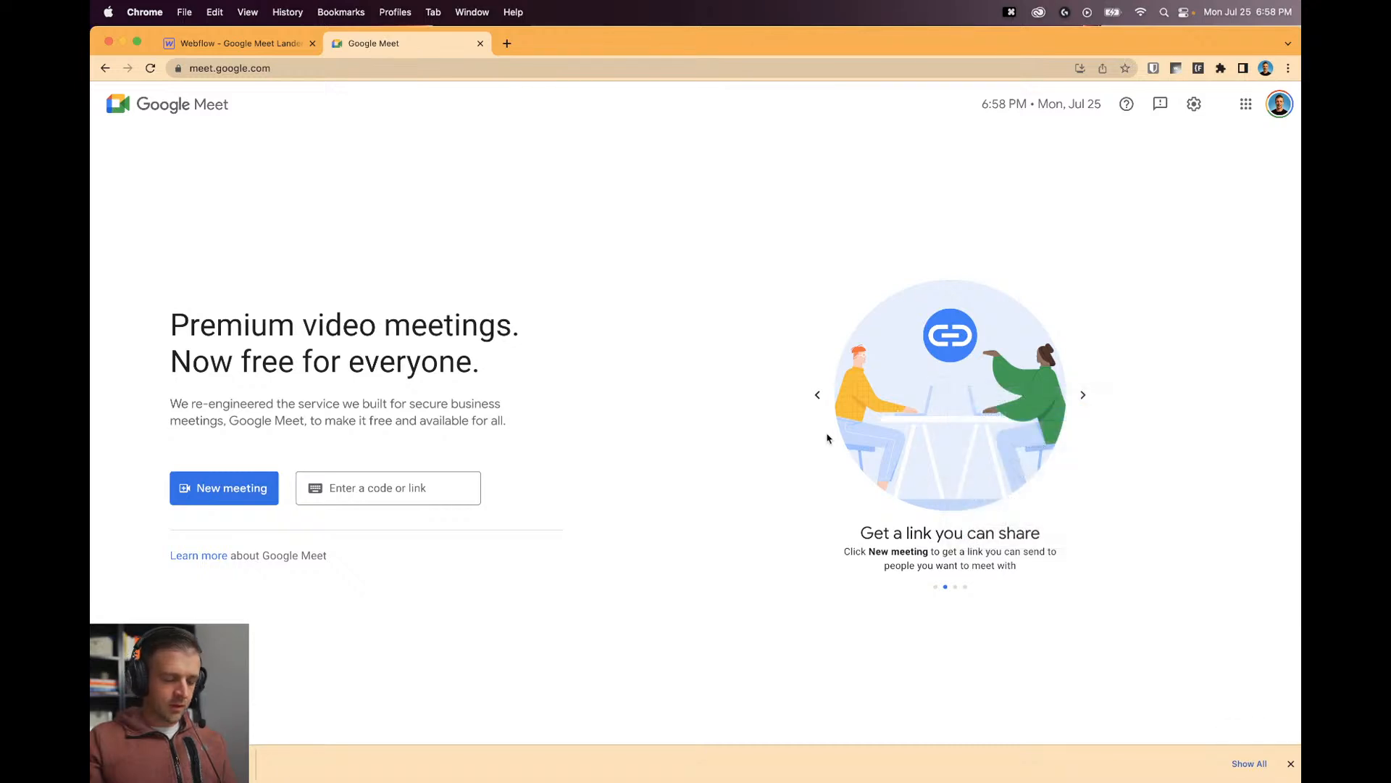
type("google-2")
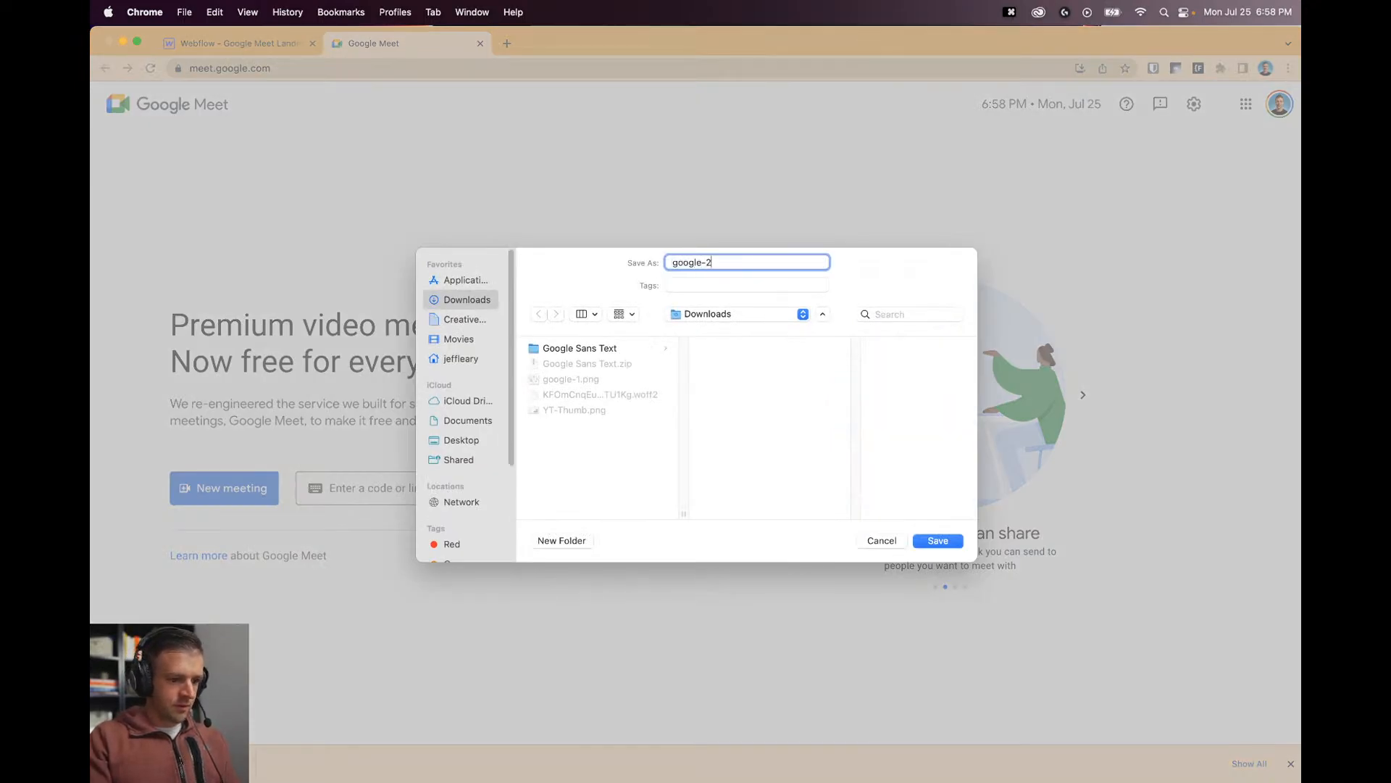
key("Return")
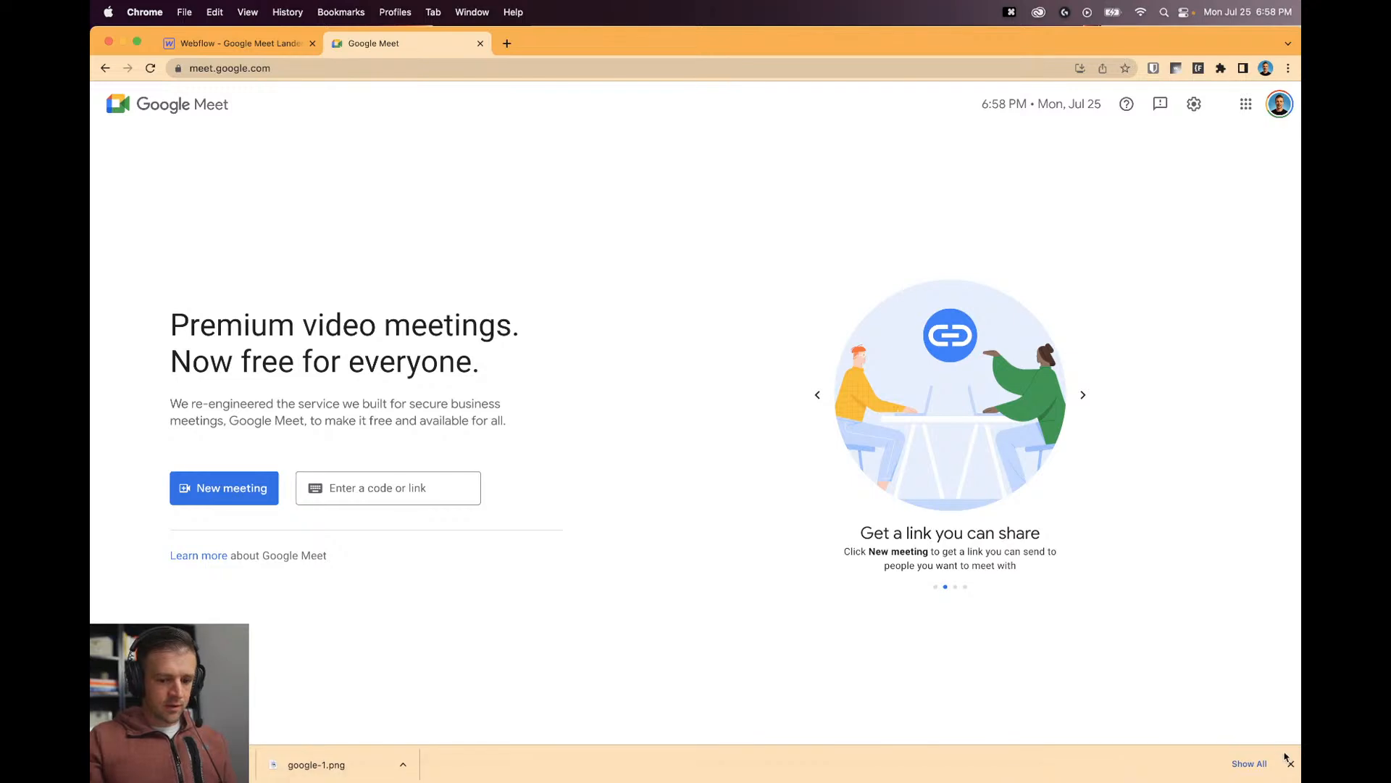
left_click(1285, 761)
Save the Google Meet logo as google-logo, inspect it in DevTools, then return to Webflow.
right_click(151, 102)
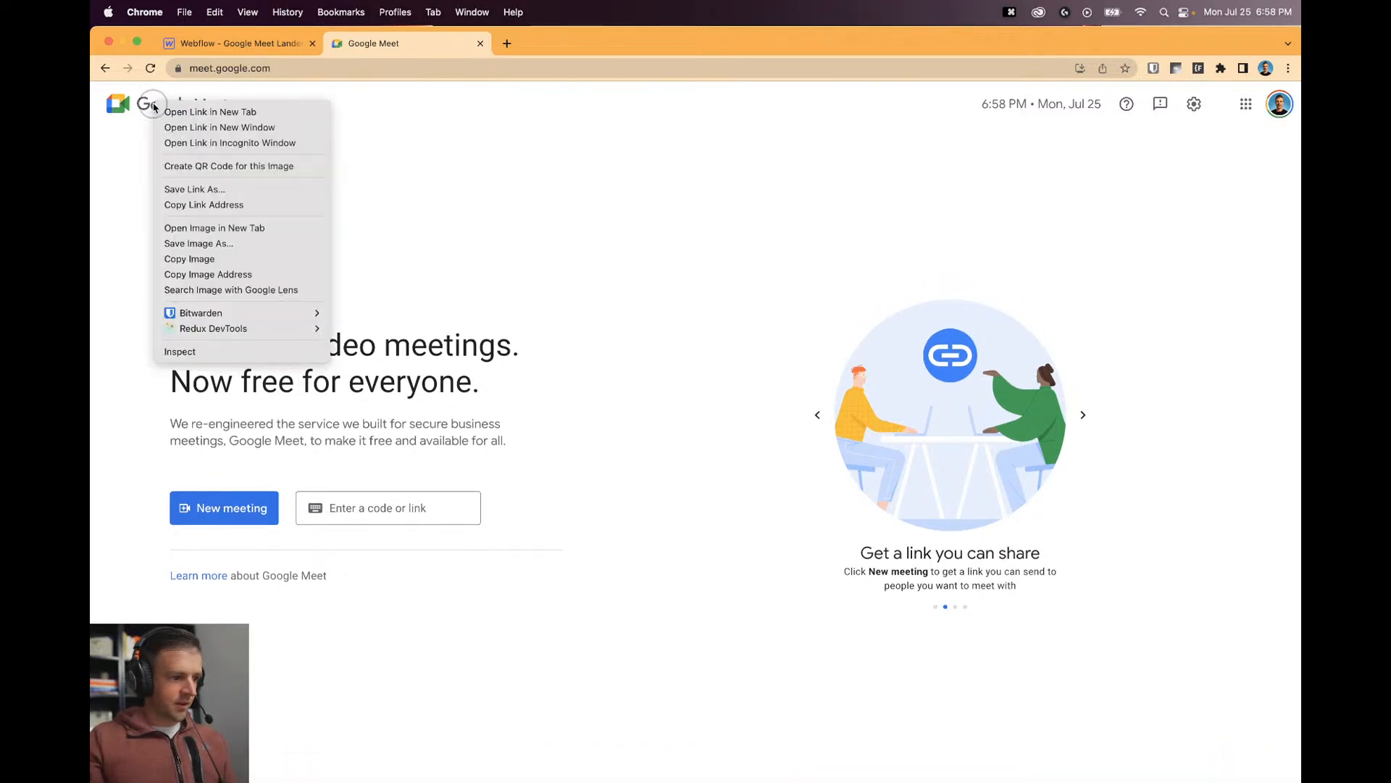
left_click(218, 190)
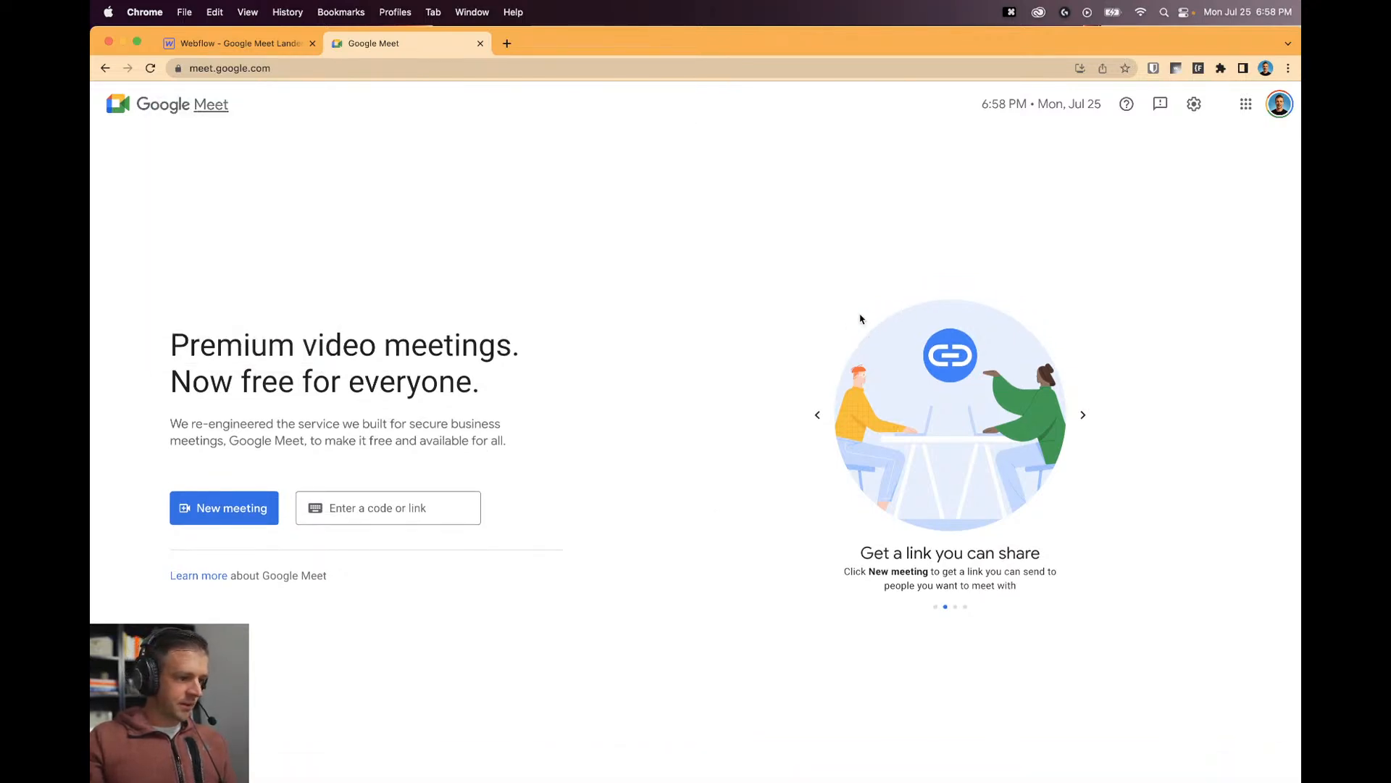
type("google")
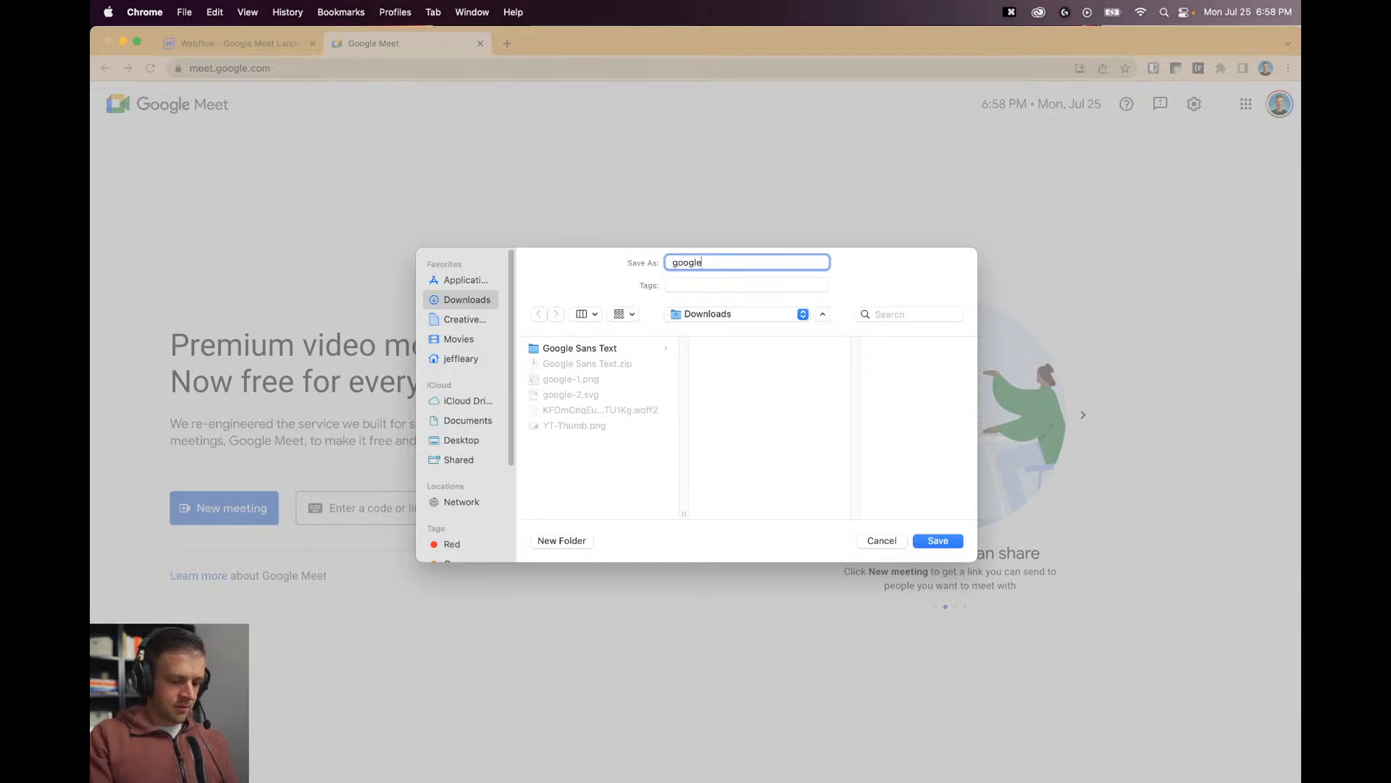
type("-logo")
key("Return")
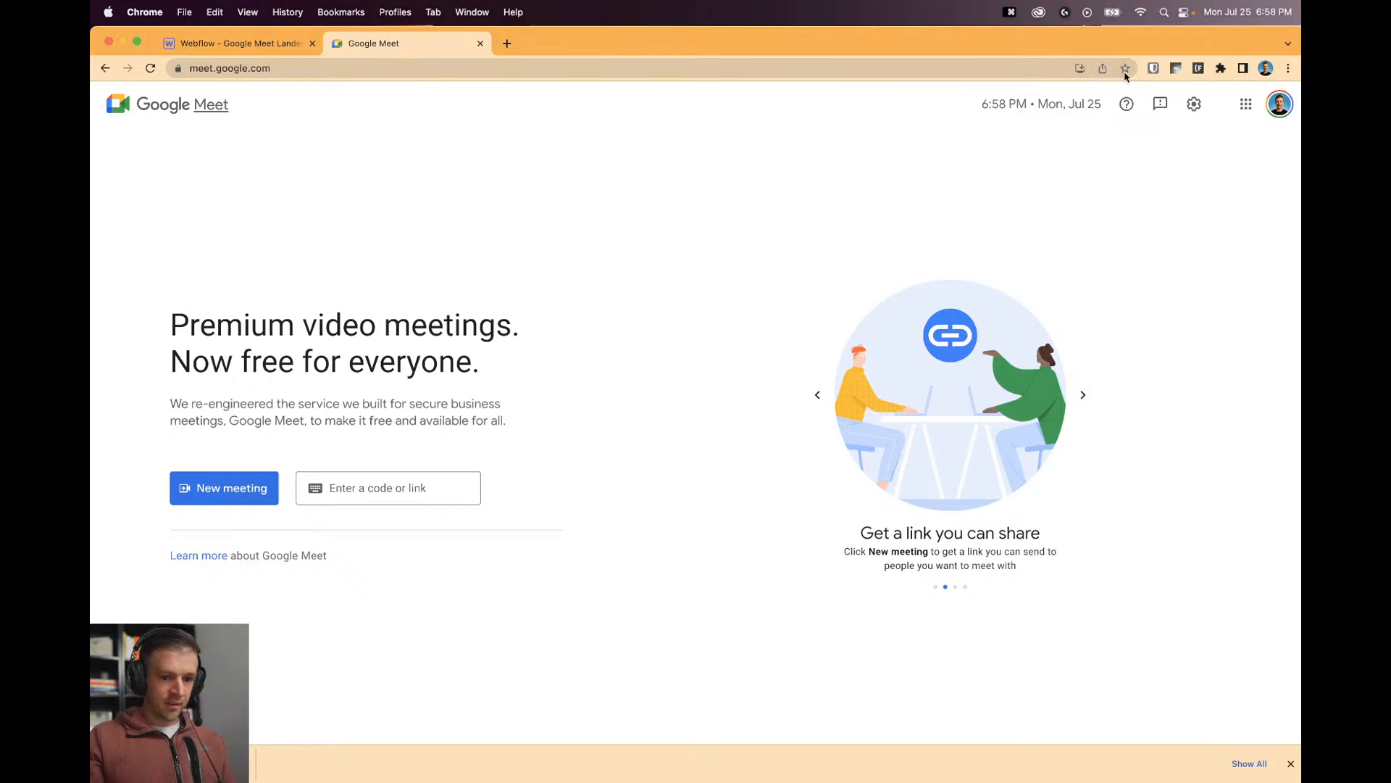
key("alt+super+i")
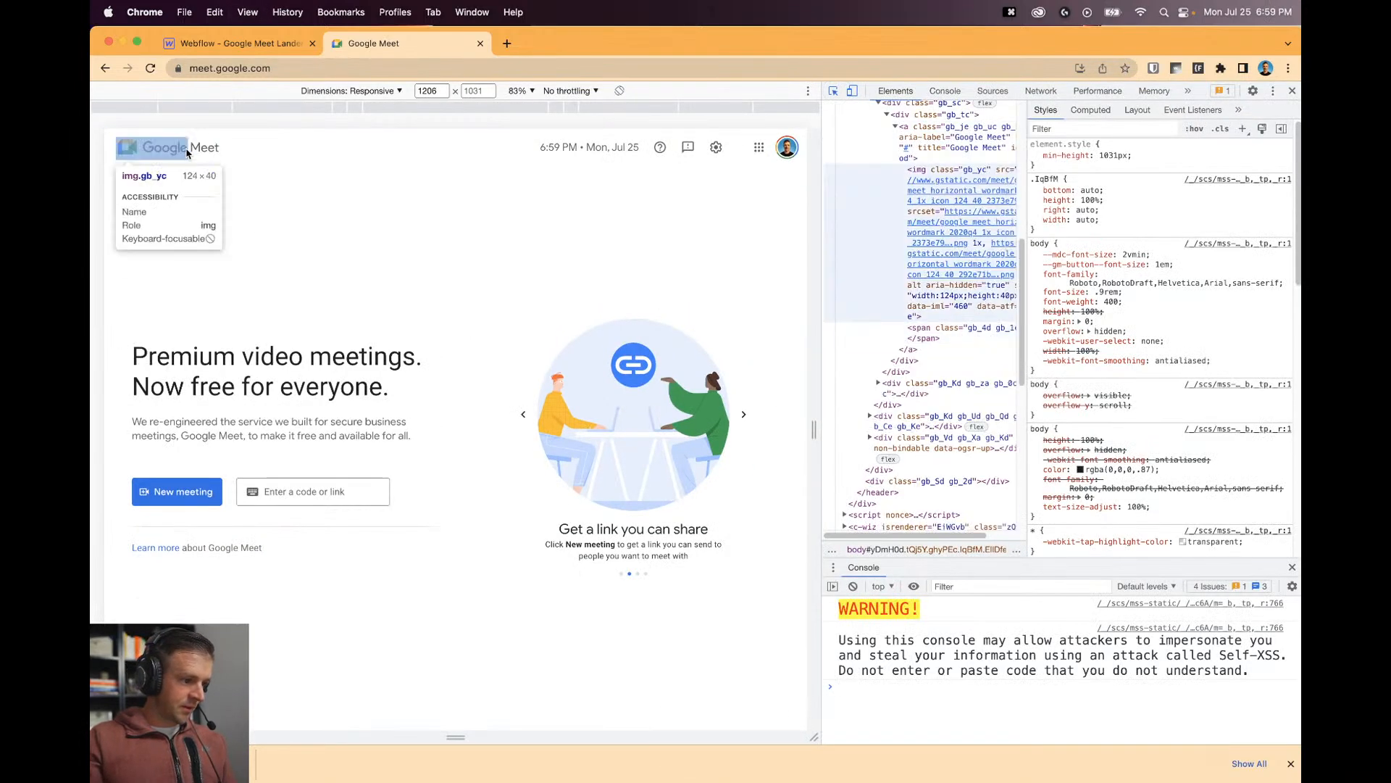
left_click(1293, 91)
left_click(258, 36)
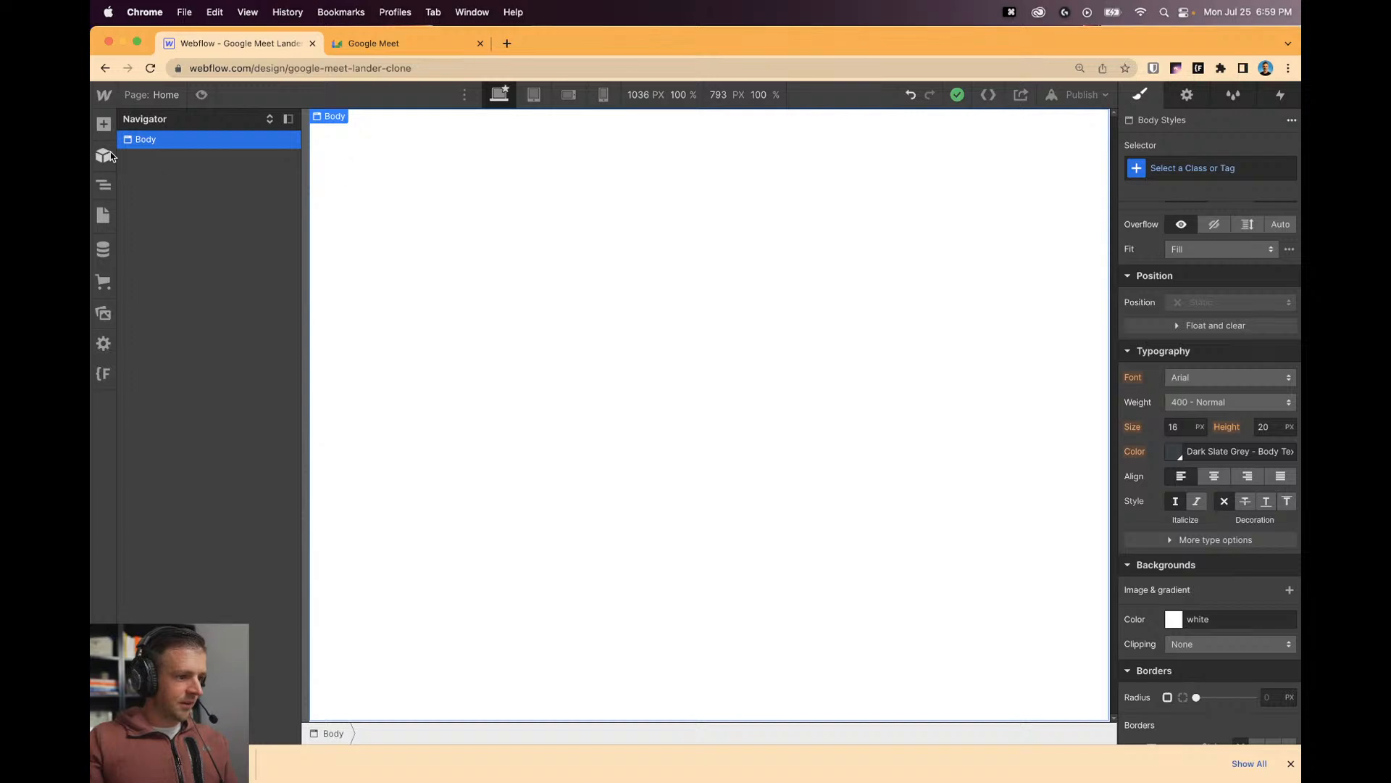
Add a Div Block to the body with the class page-wrapper.
left_click(105, 125)
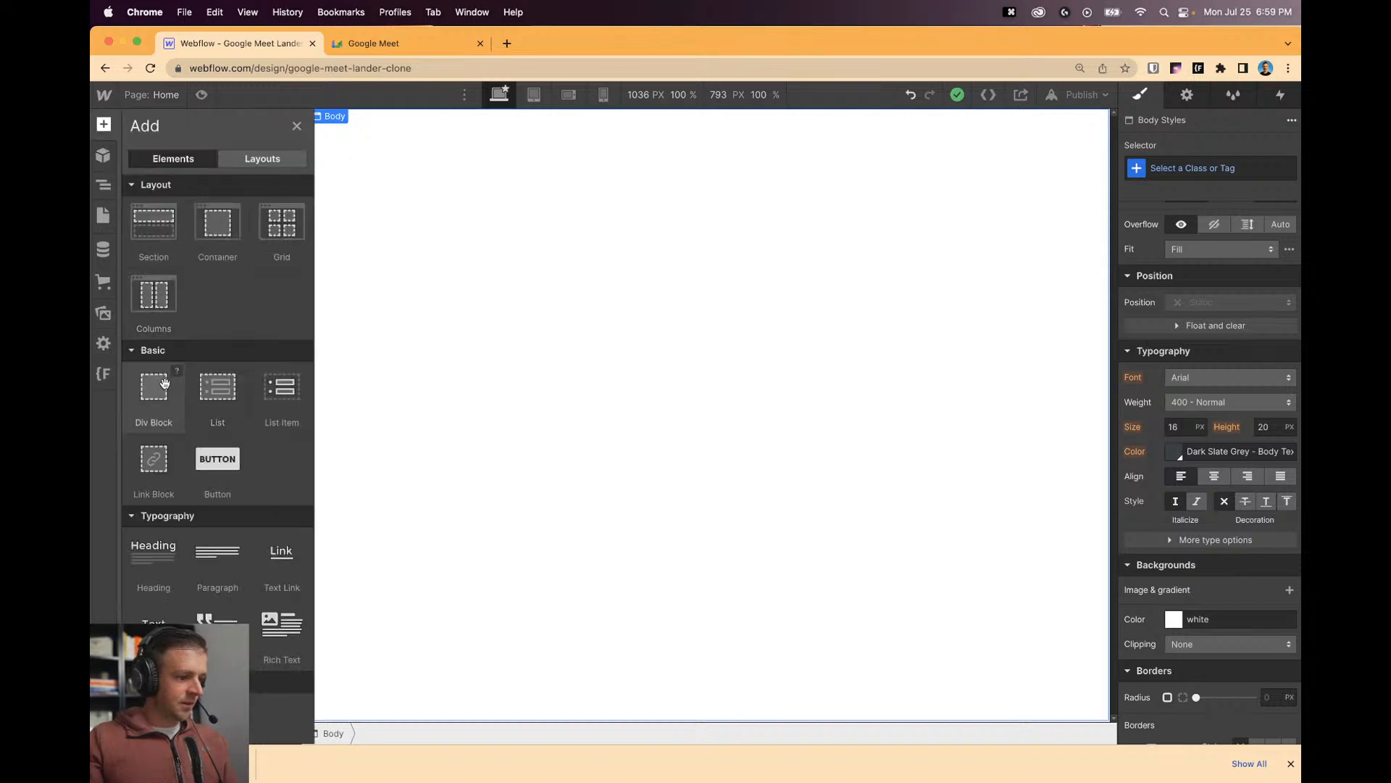
left_click_drag(152, 395, 558, 168)
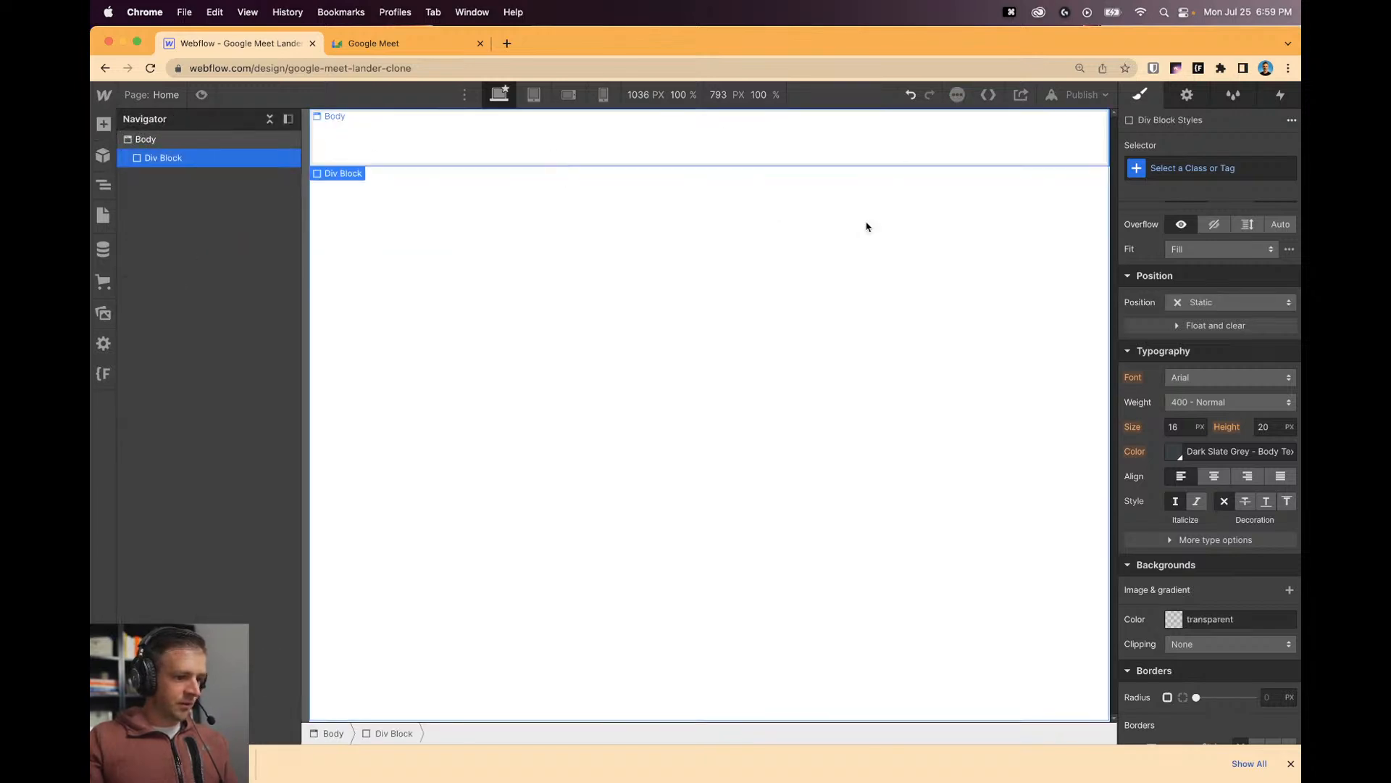
left_click(1229, 167)
type("page-wrapp")
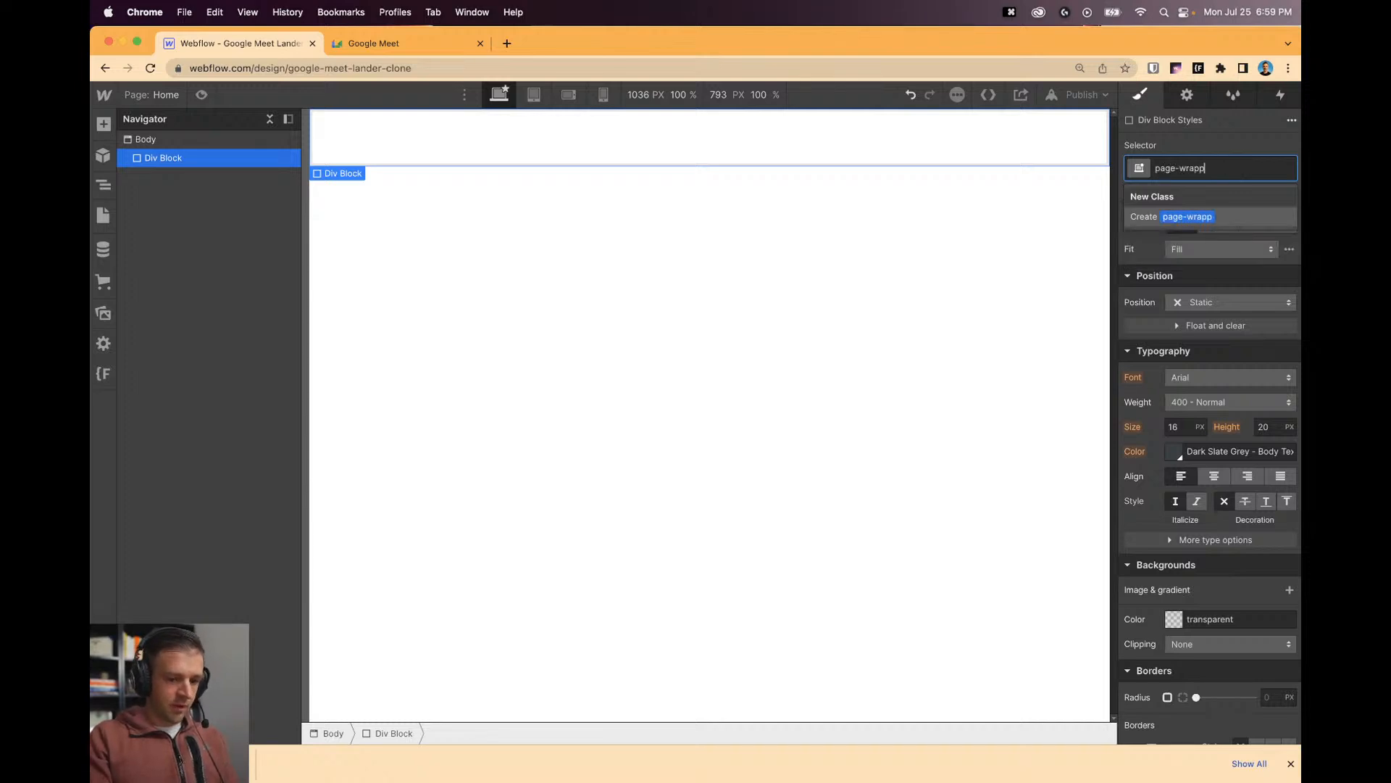
type("er")
key("Return")
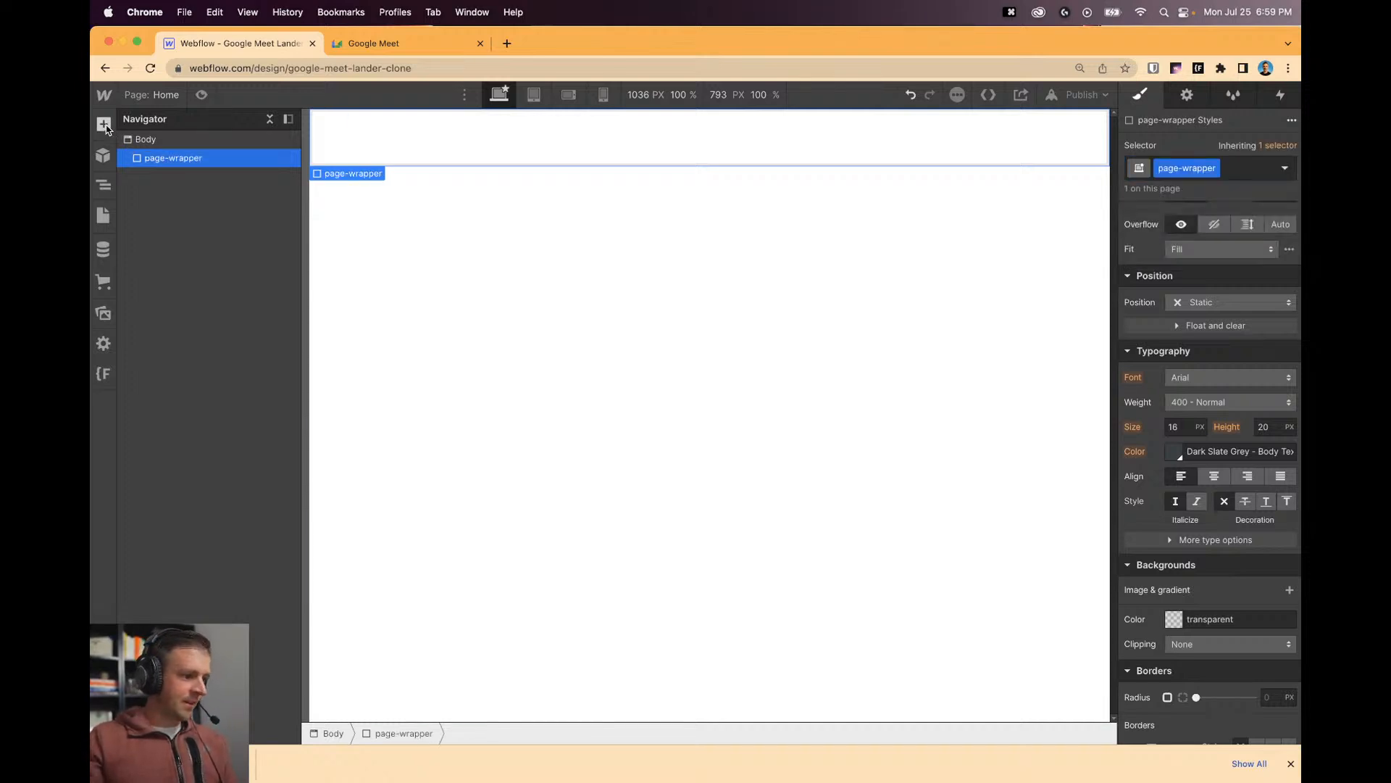
Nest a second Div Block inside page-wrapper with the class main-wrapper.
left_click(104, 124)
left_click_drag(153, 386, 169, 238)
left_click_drag(175, 164, 178, 165)
left_click(1199, 168)
type("main-wrapper")
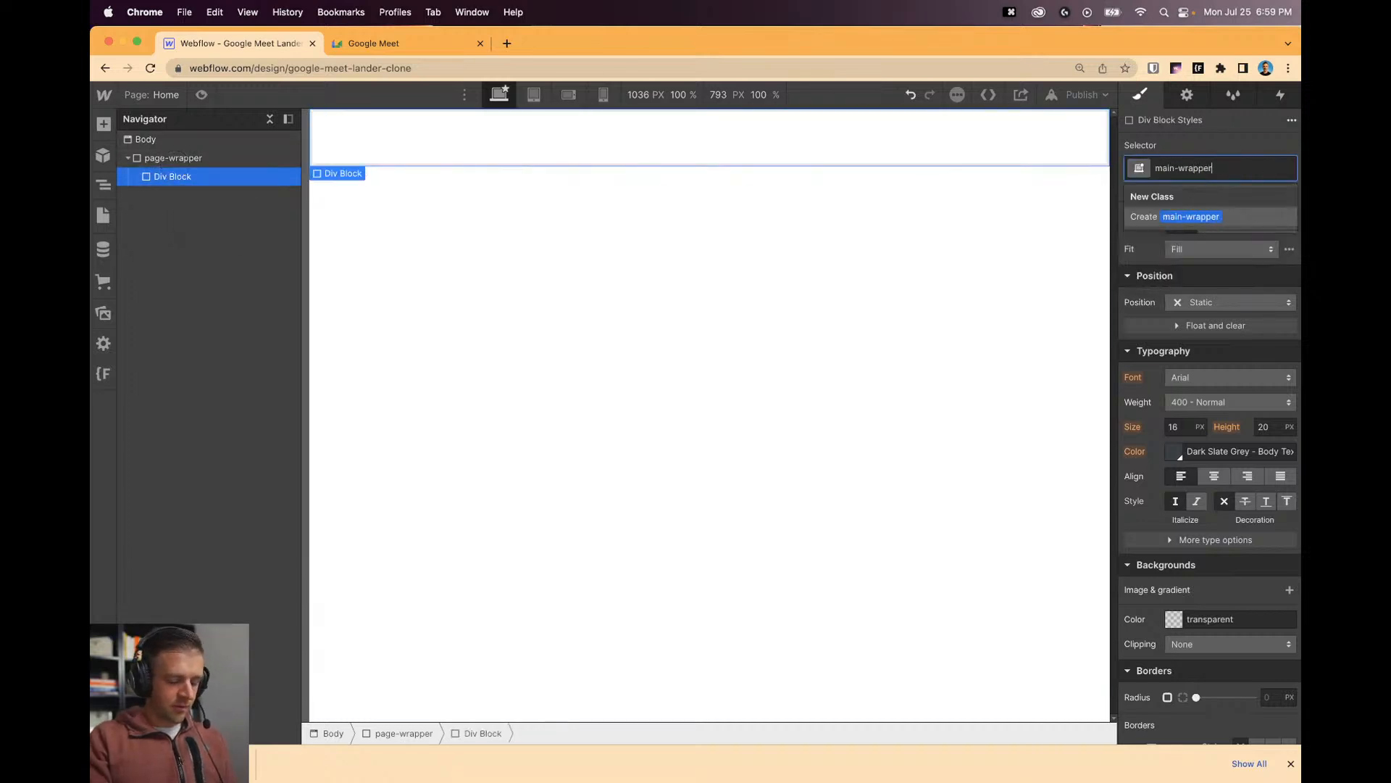
key("Return")
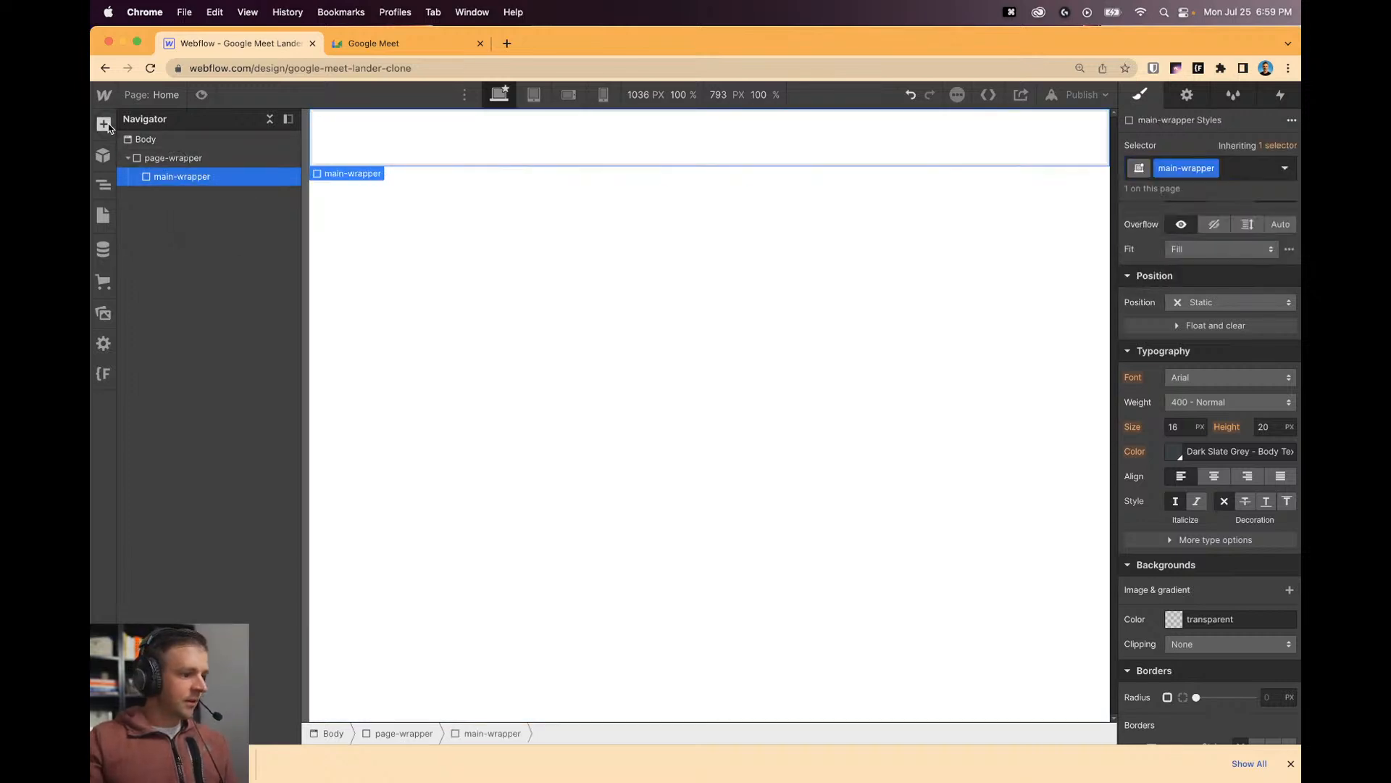
Add a nav-class div above main-wrapper and set its HTML tag to Nav.
left_click(102, 124)
left_click_drag(153, 386, 178, 174)
left_click(1191, 165)
type("nav")
key("Return")
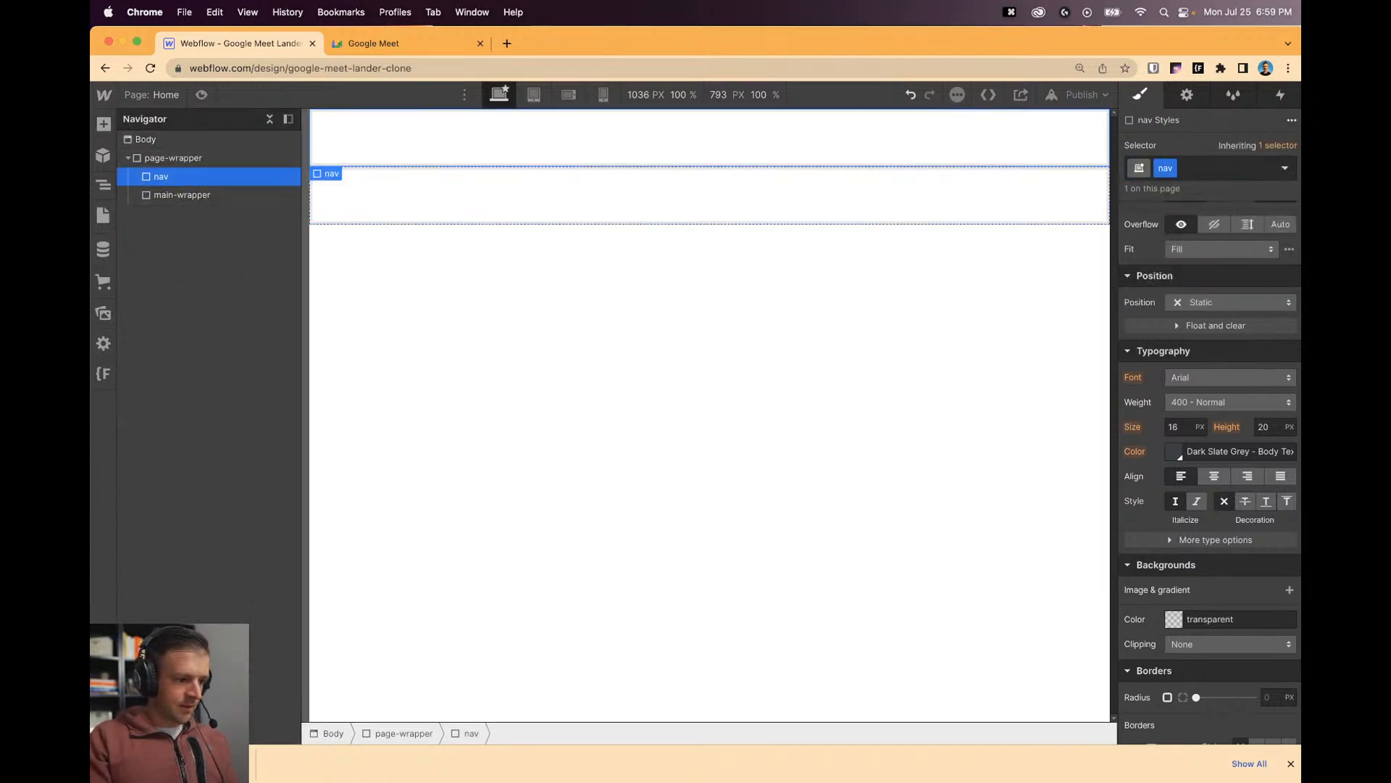
key("d")
left_click(1201, 175)
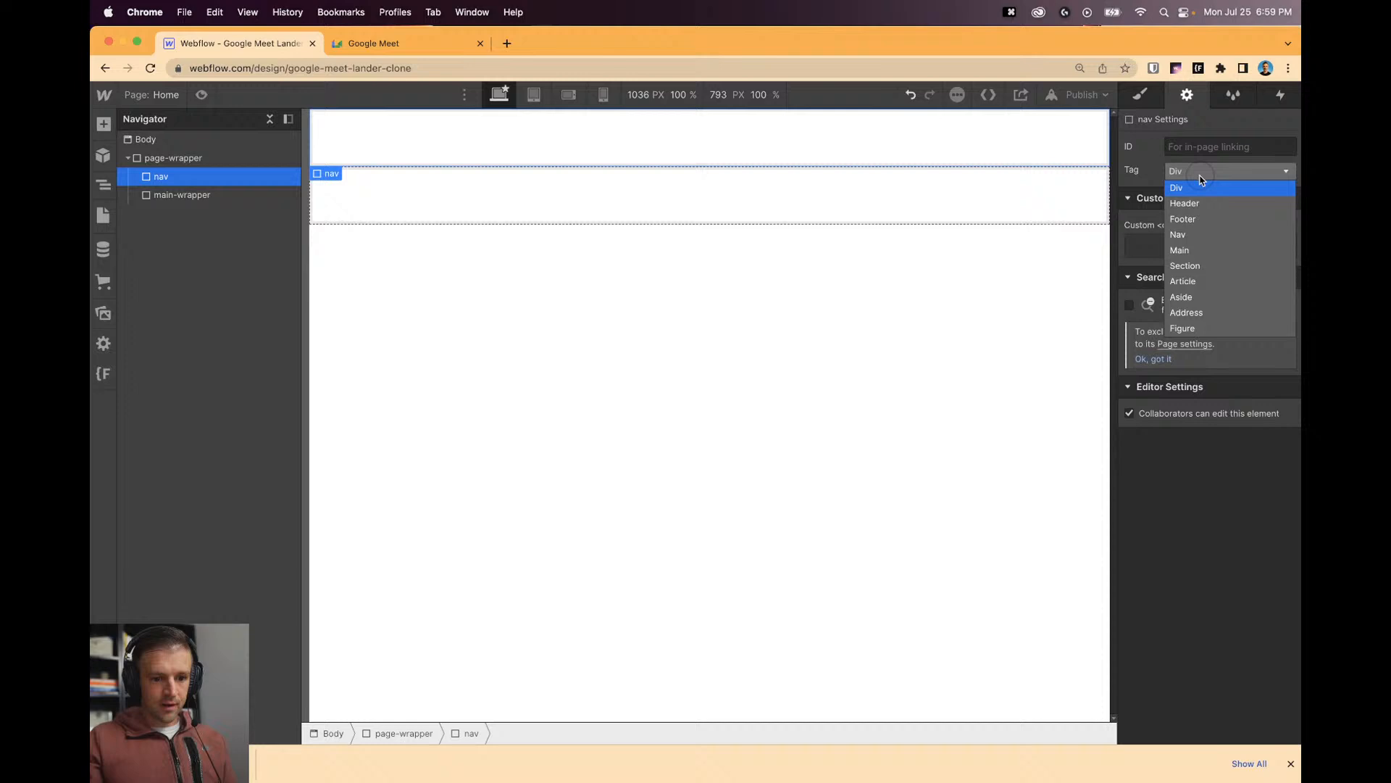
left_click(1208, 236)
left_click(548, 262)
left_click(159, 175)
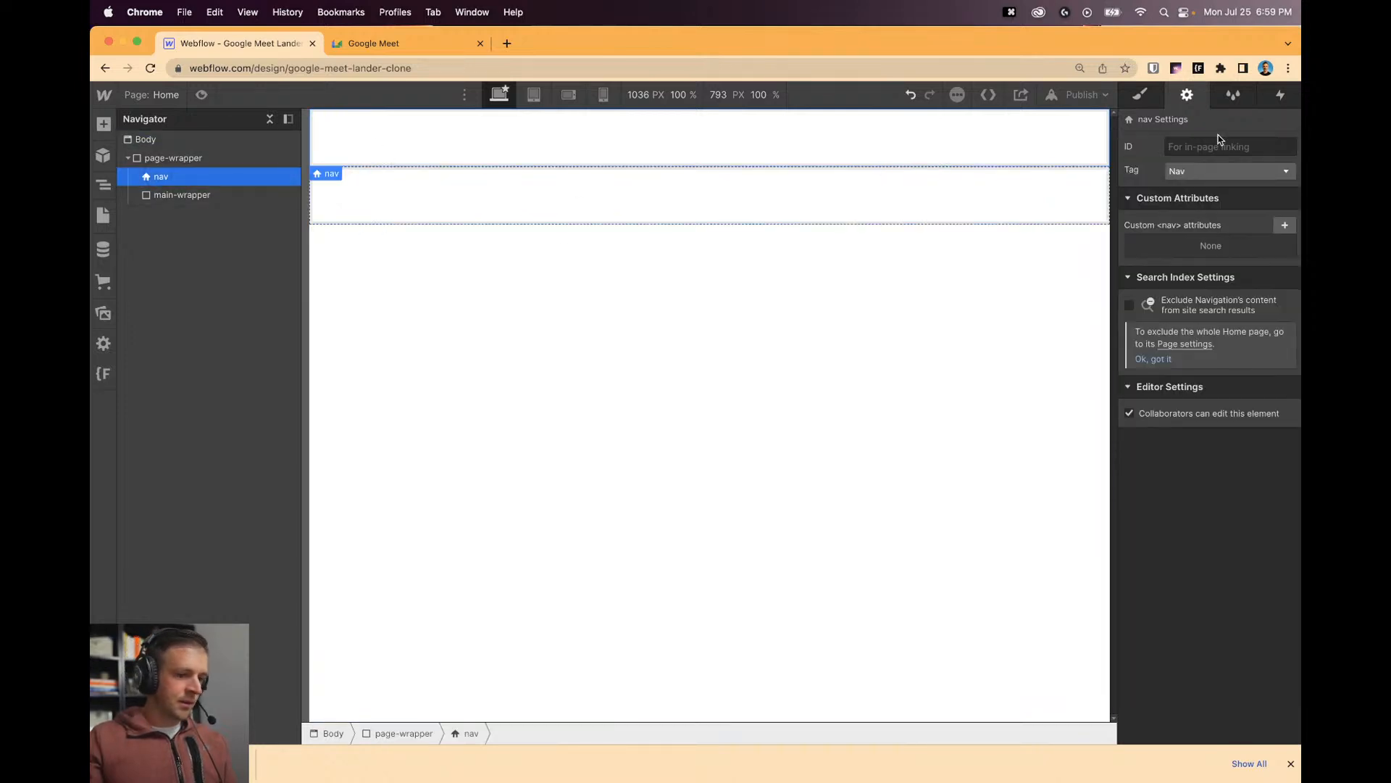
left_click(1159, 104)
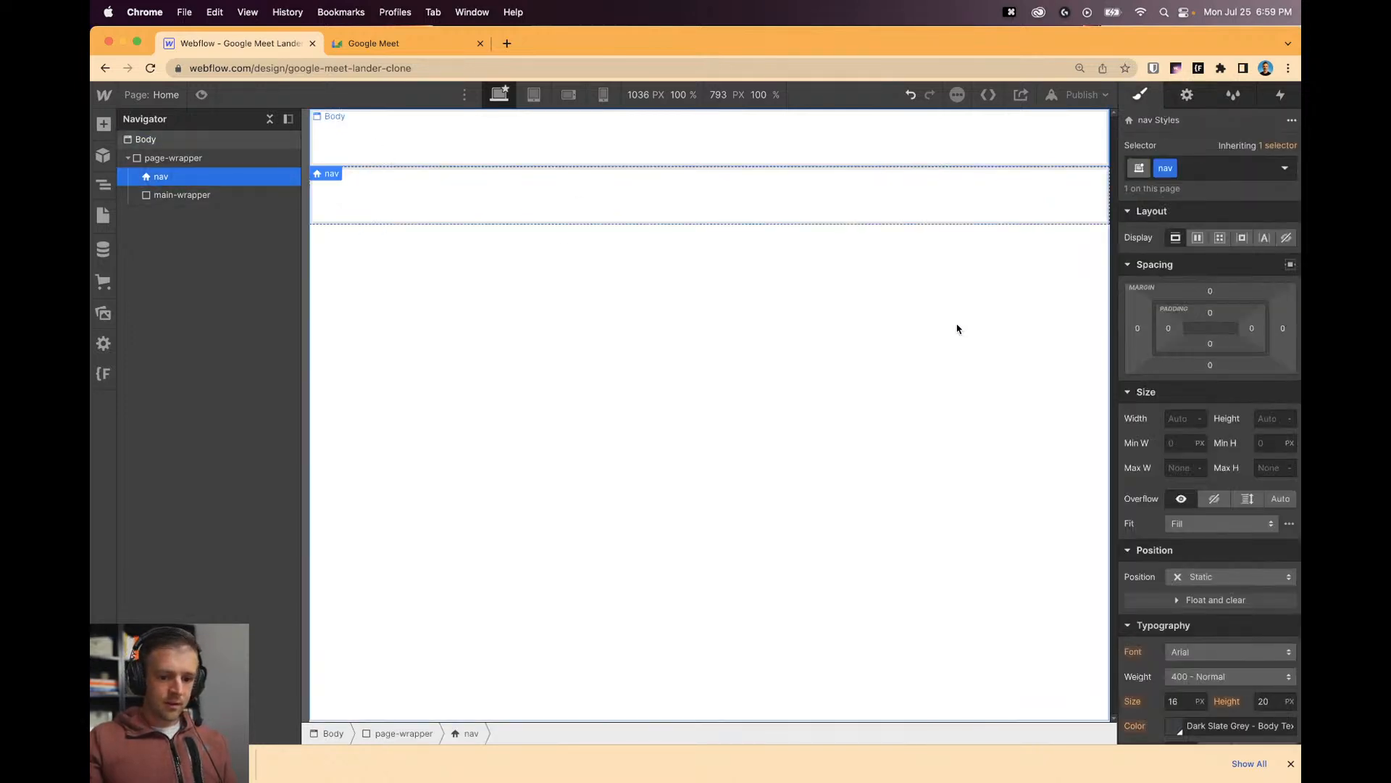
Add a nav_container div inside nav with 5% left and right padding.
left_click(103, 124)
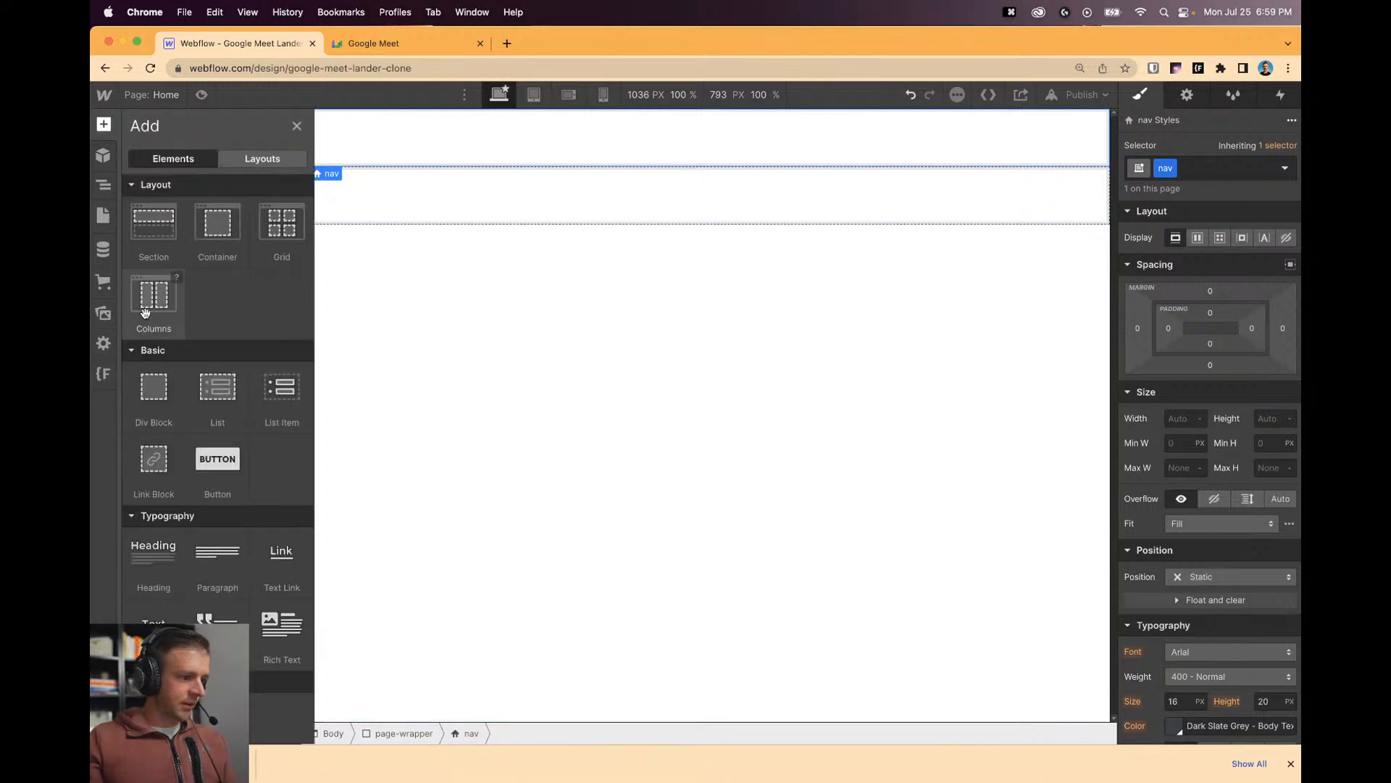
left_click_drag(152, 387, 155, 182)
left_click(1248, 161)
type("nav_container")
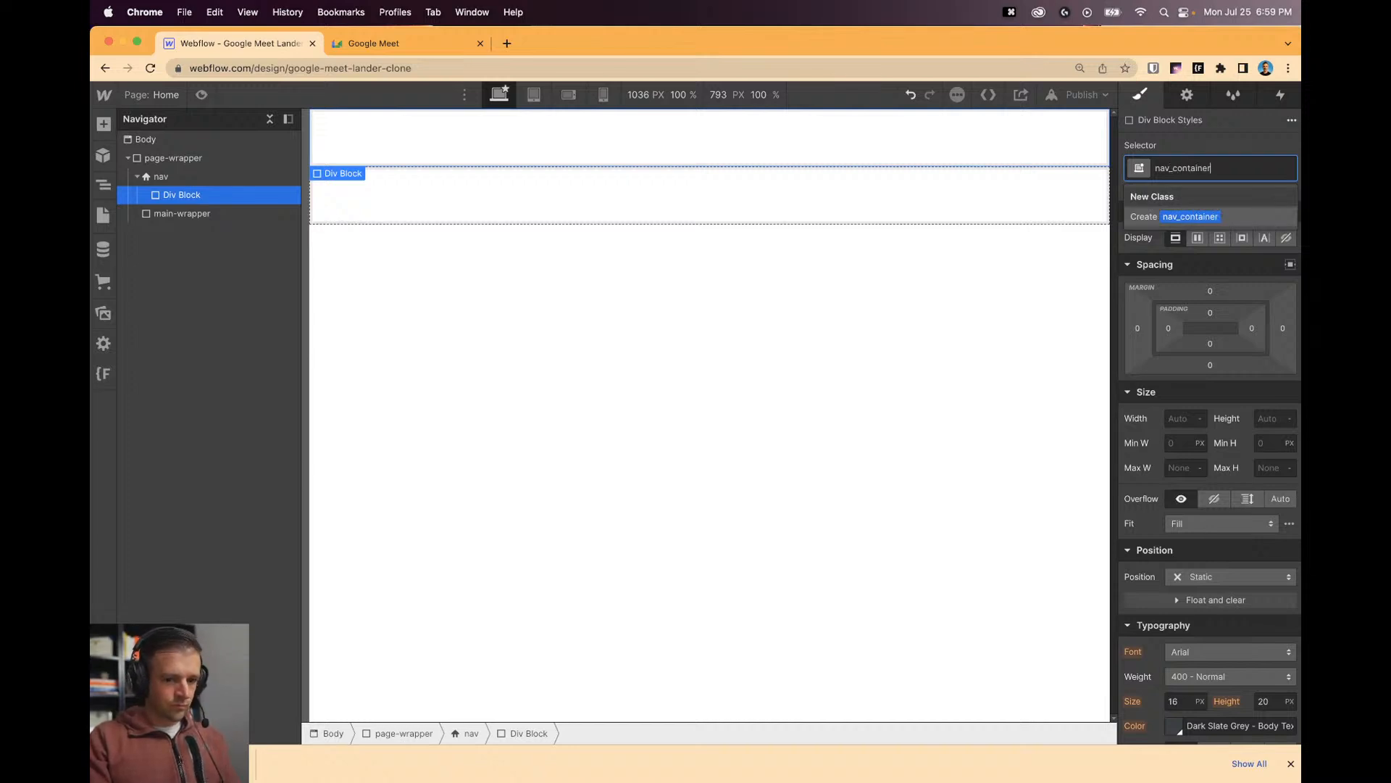
key("Return")
left_click(1170, 328)
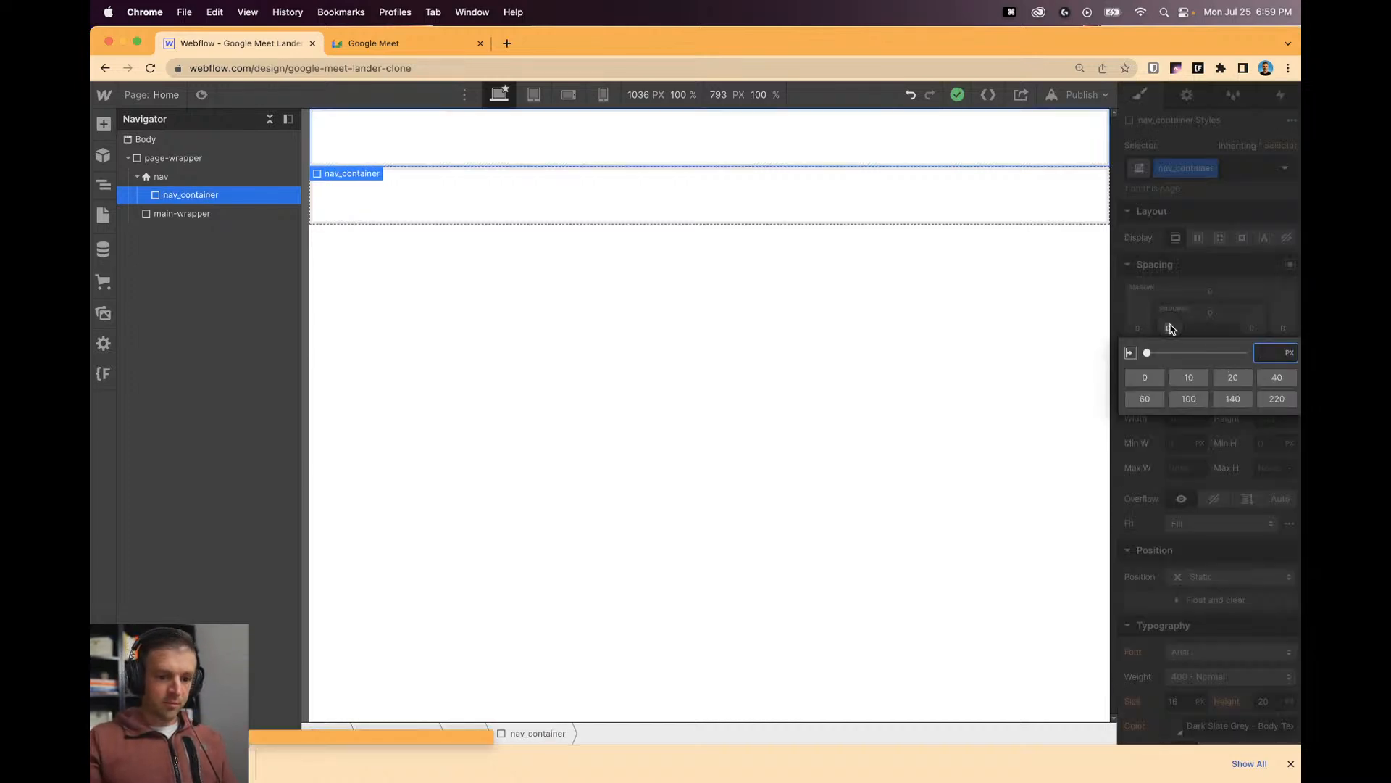
type("5%")
key("Return")
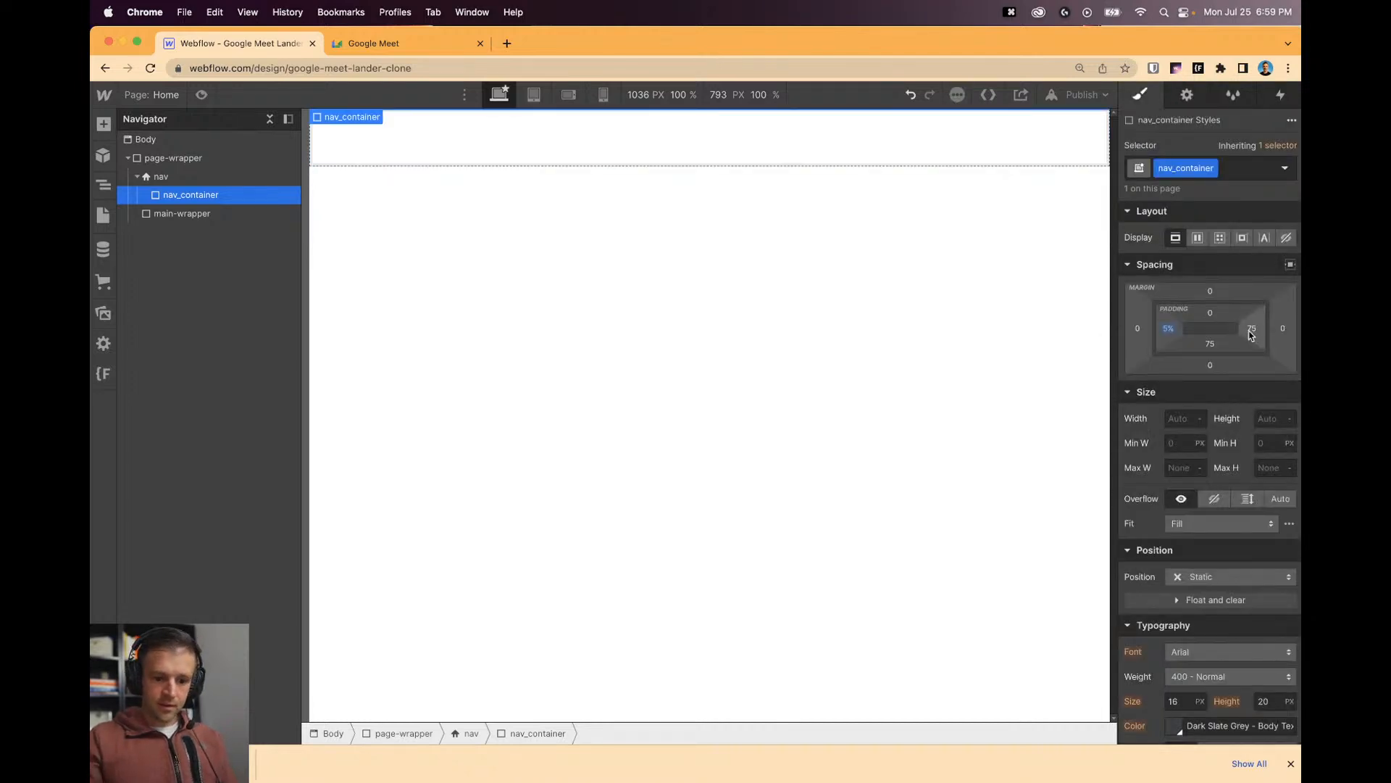
left_click(1250, 328)
type("5%")
key("Return")
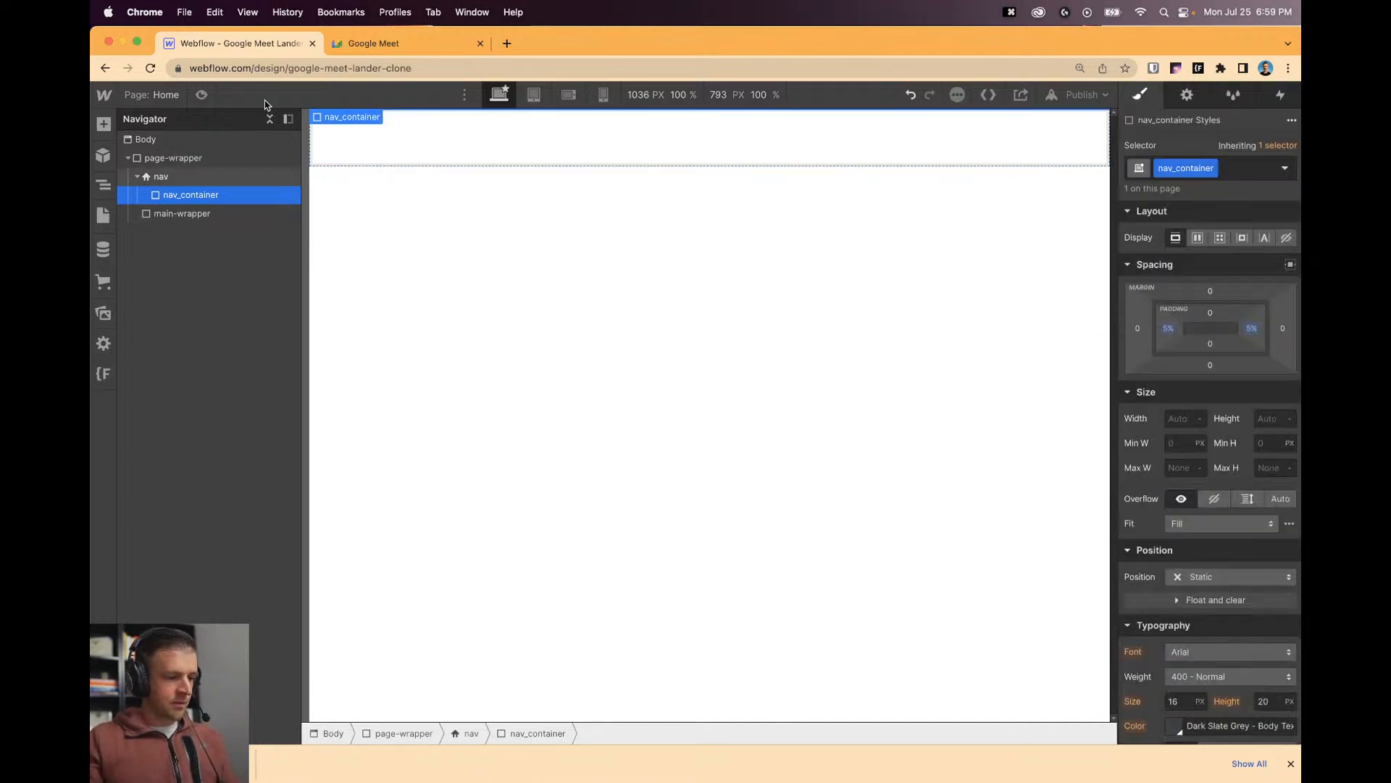
Add a nav_left div inside nav_container, checking the Google Meet page for reference.
left_click(391, 43)
left_click(235, 44)
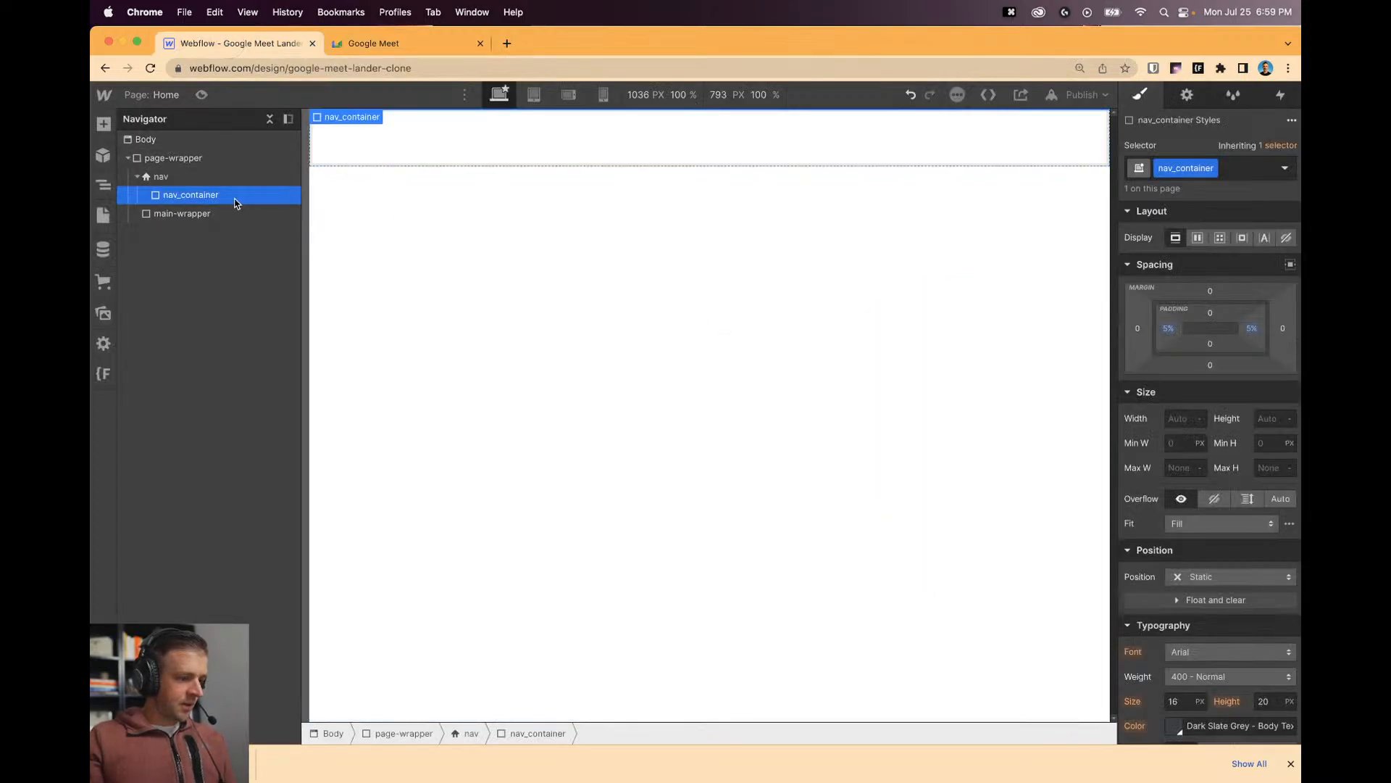
left_click(403, 45)
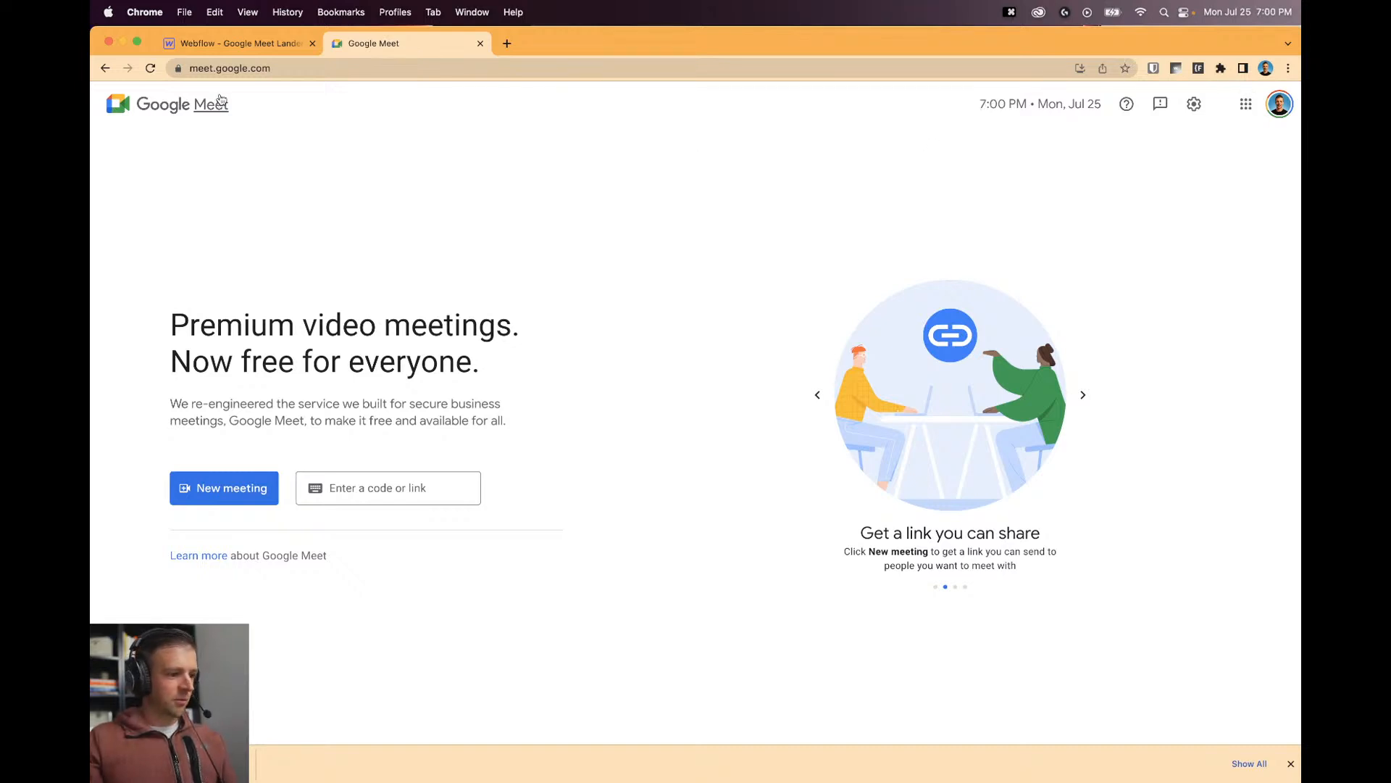
left_click(279, 44)
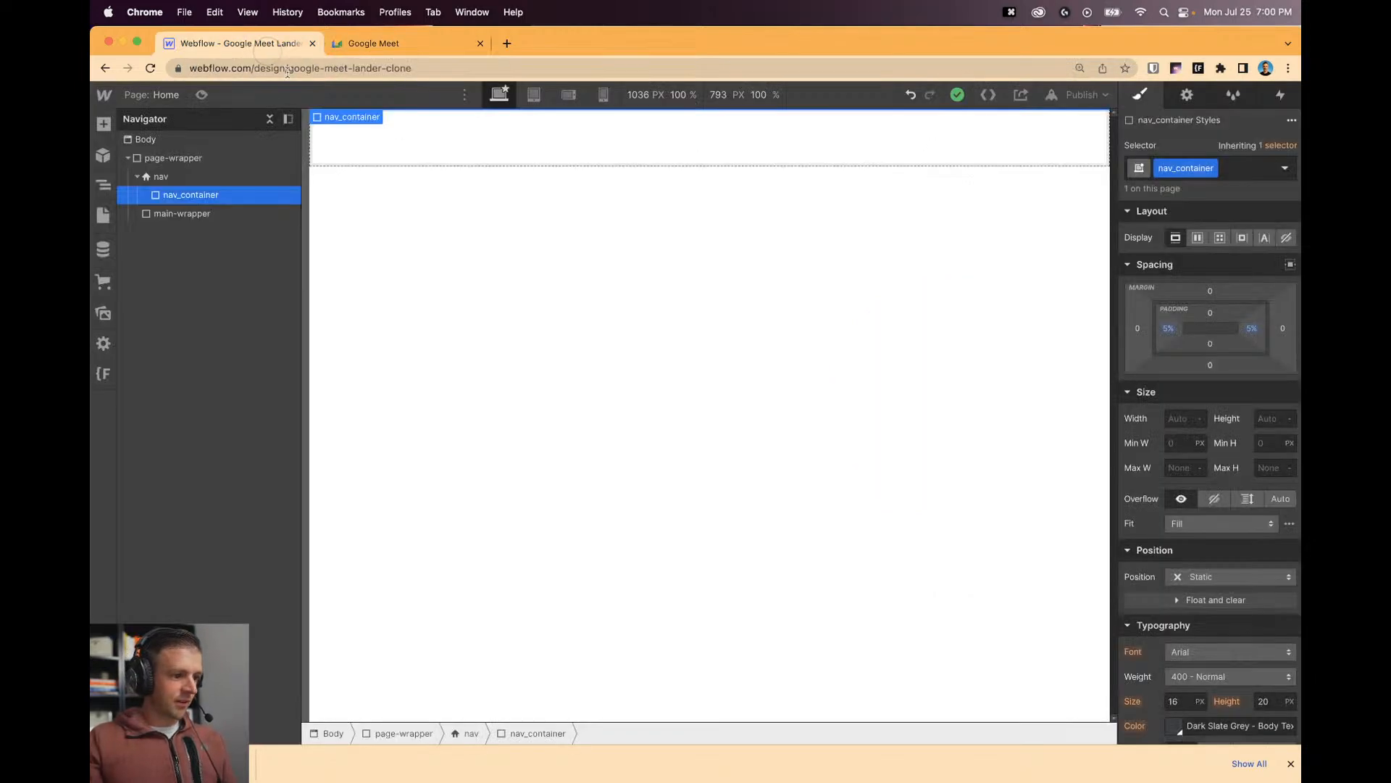
left_click(103, 125)
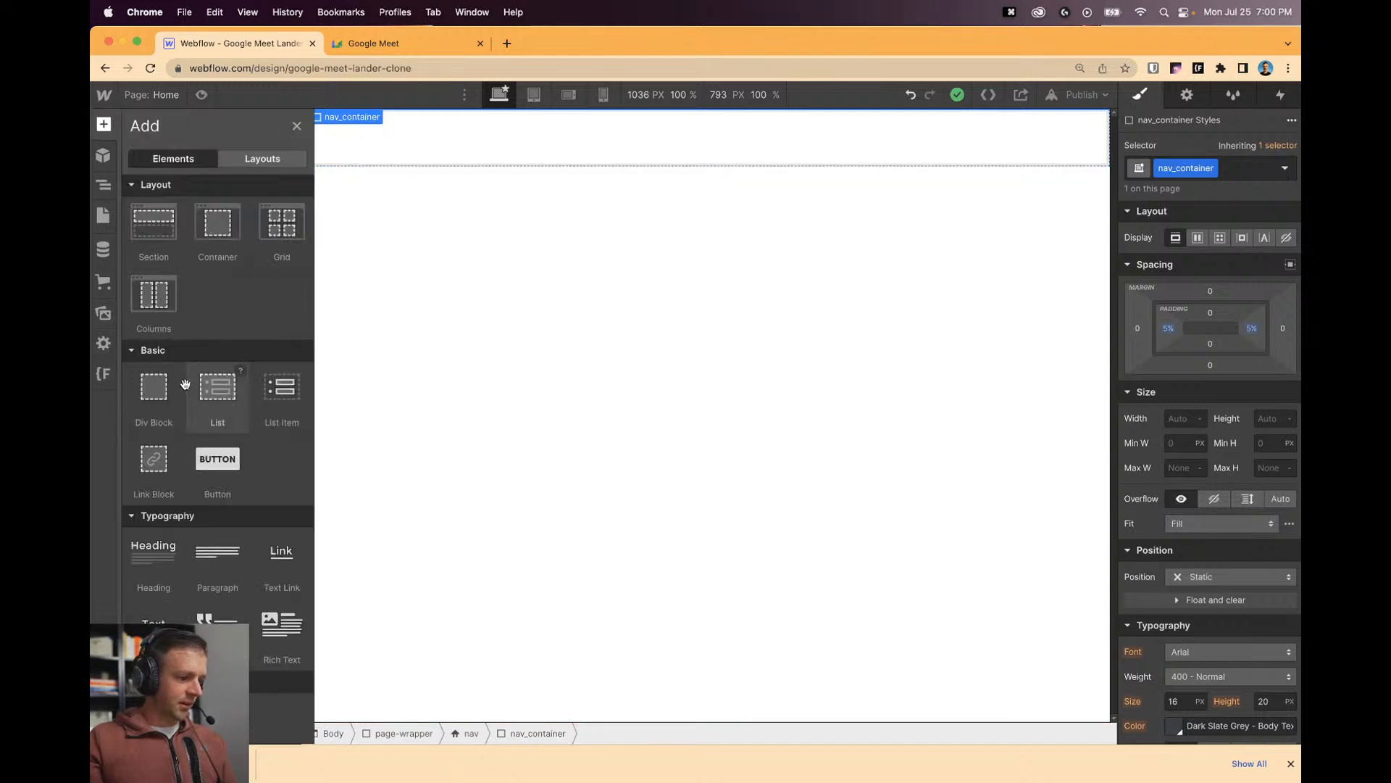
left_click_drag(152, 389, 207, 211)
left_click(1201, 174)
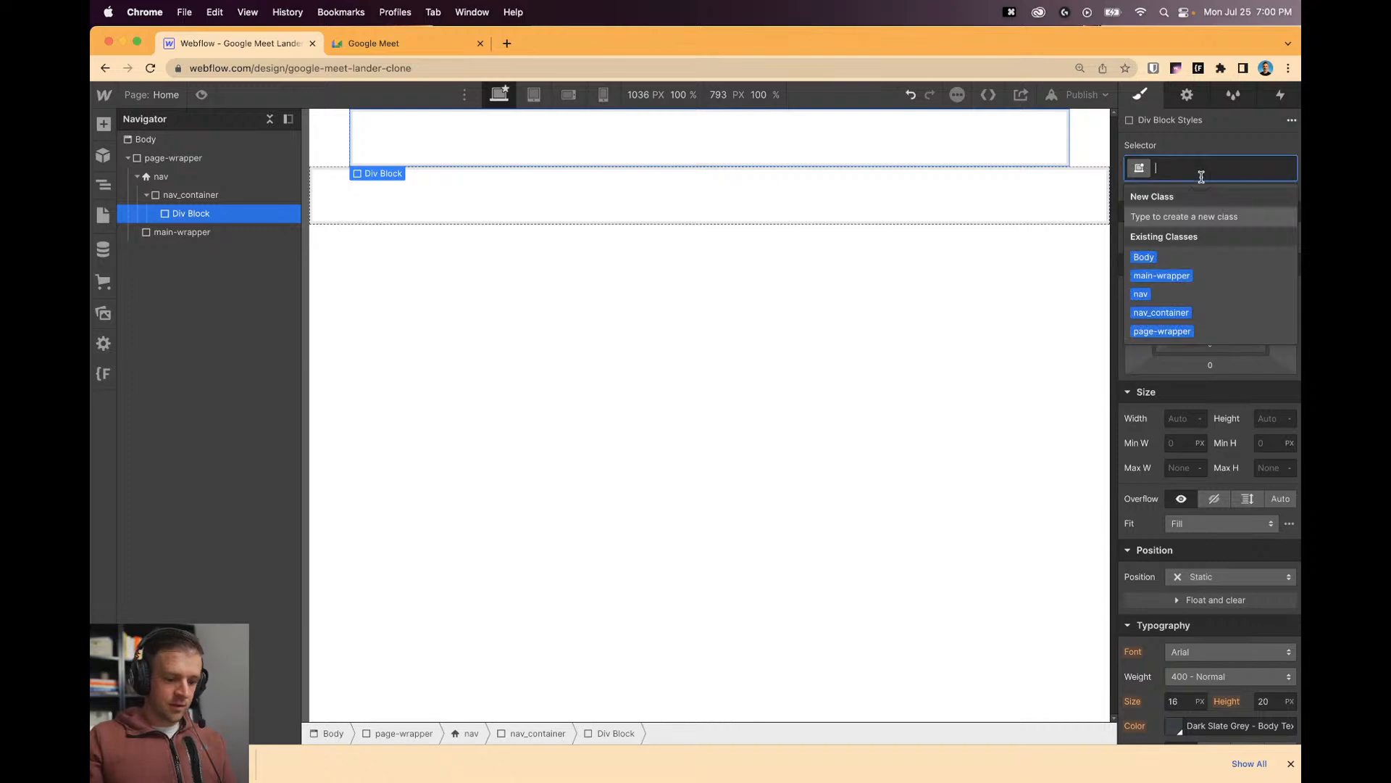
type("nav_left")
key("Return")
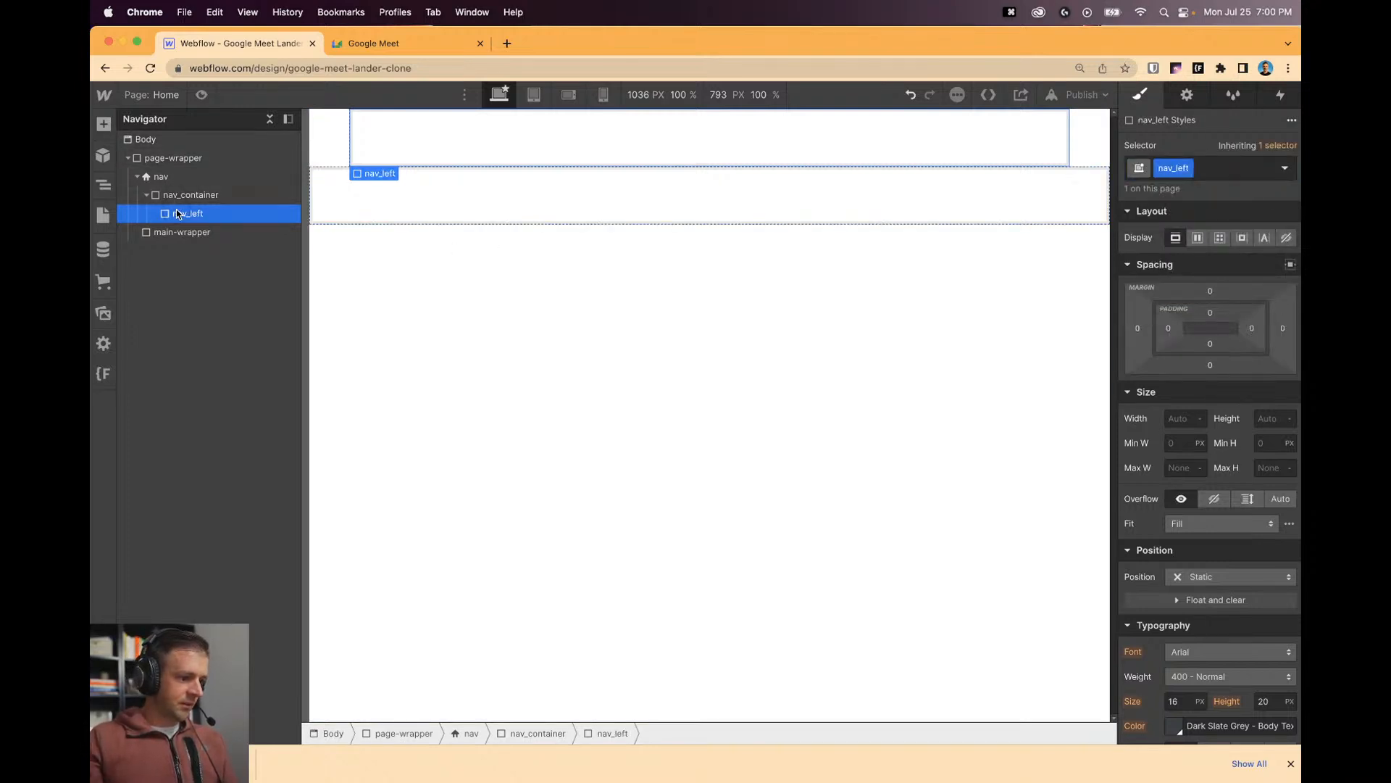
Duplicate nav_left and rename the copy's class to nav_right.
key("super+c")
key("super+v")
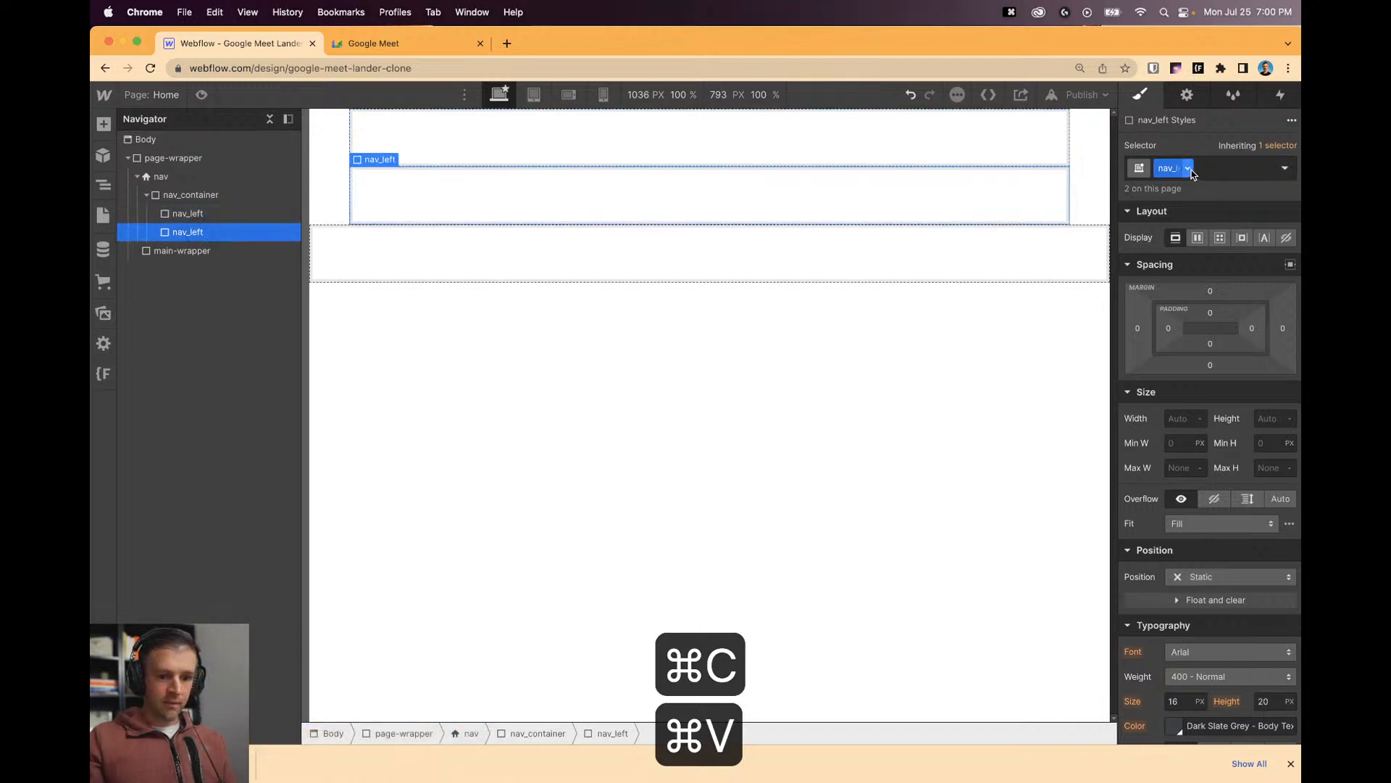
left_click(1188, 168)
left_click(1174, 209)
type("nav_")
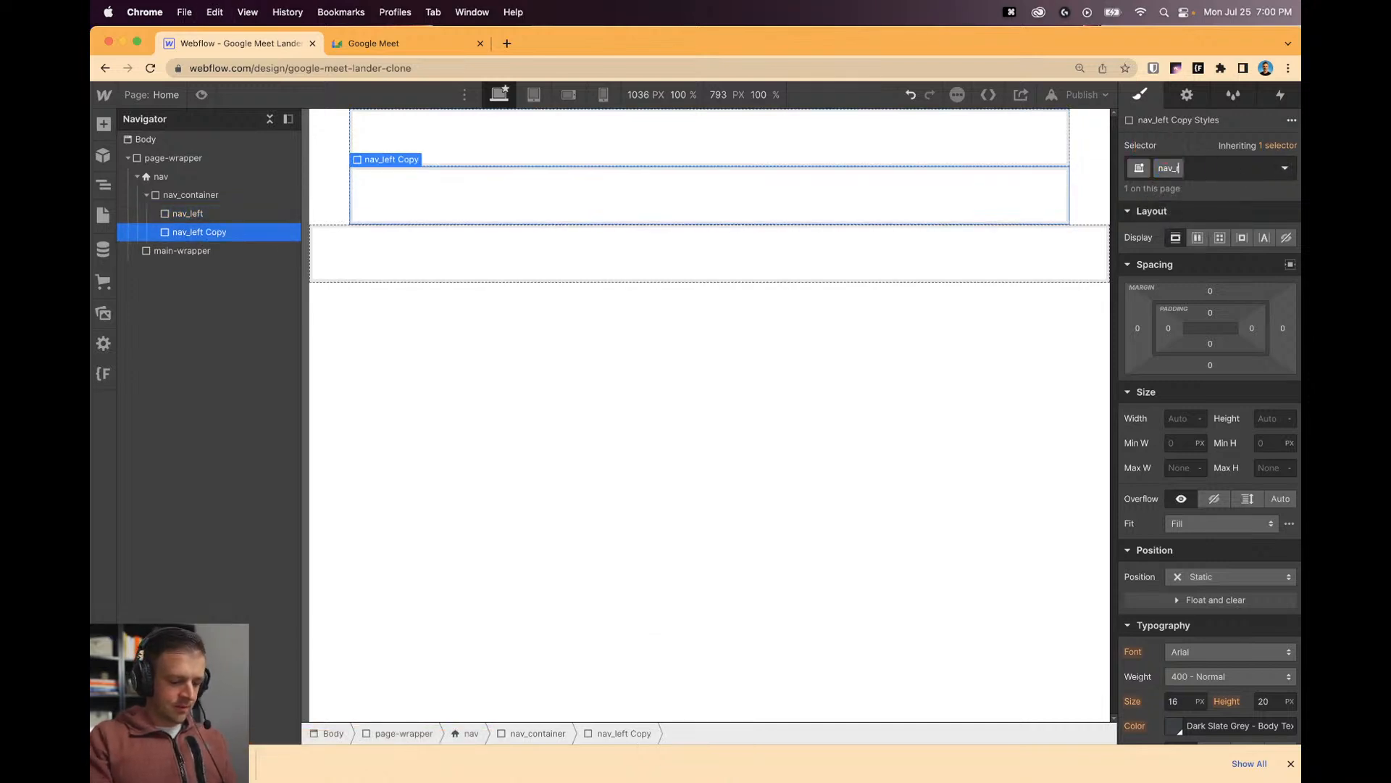
type("right")
key("Return")
Make nav_container a horizontal flex row, vertically centred, justified space-between.
left_click(891, 223)
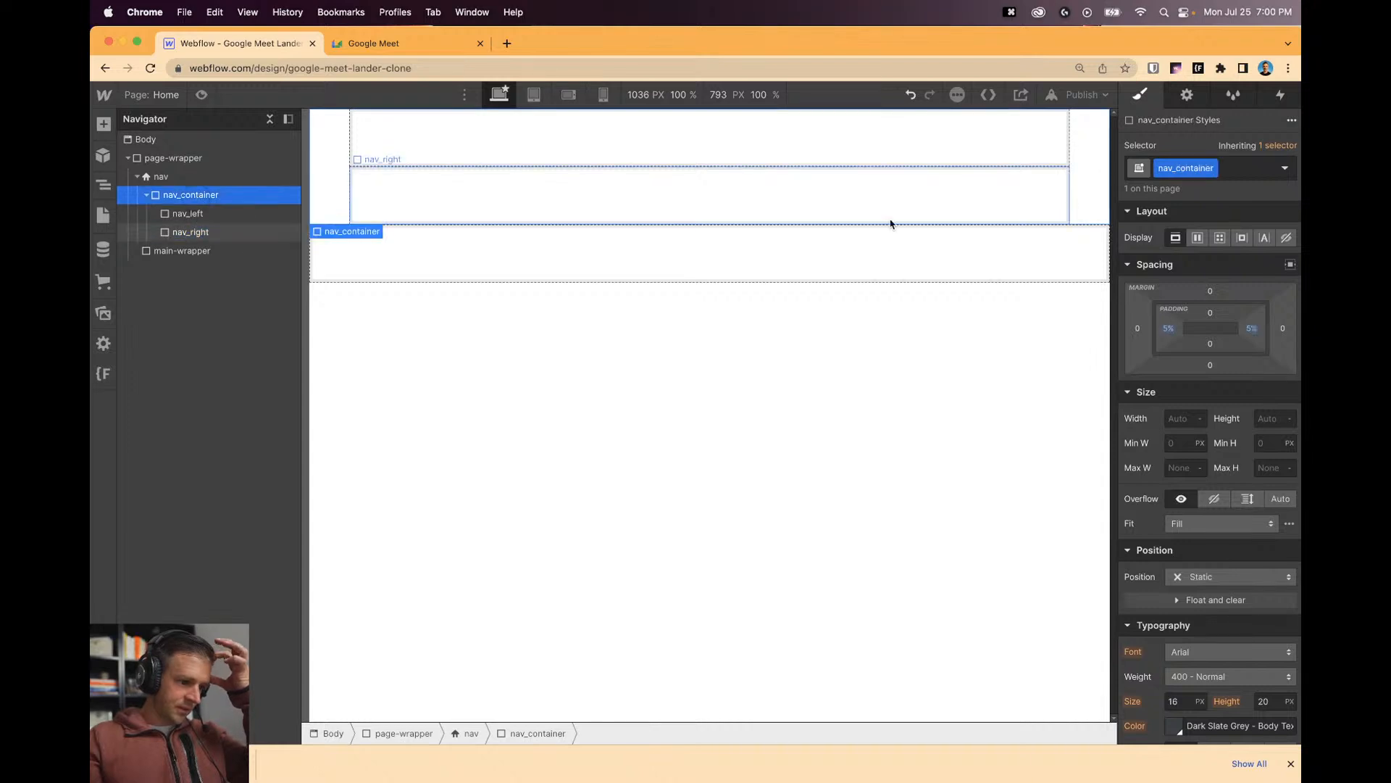
left_click(1197, 238)
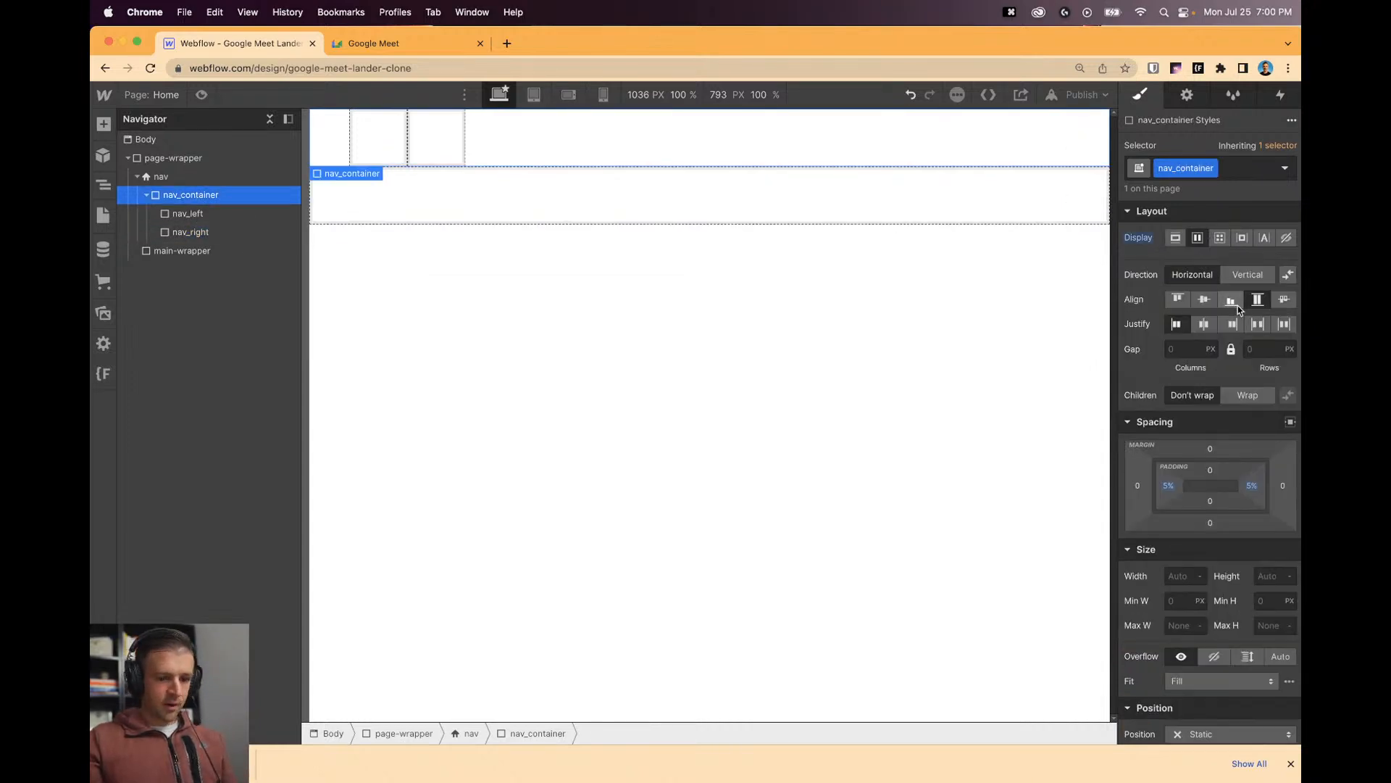
left_click(1209, 281)
left_click(1204, 299)
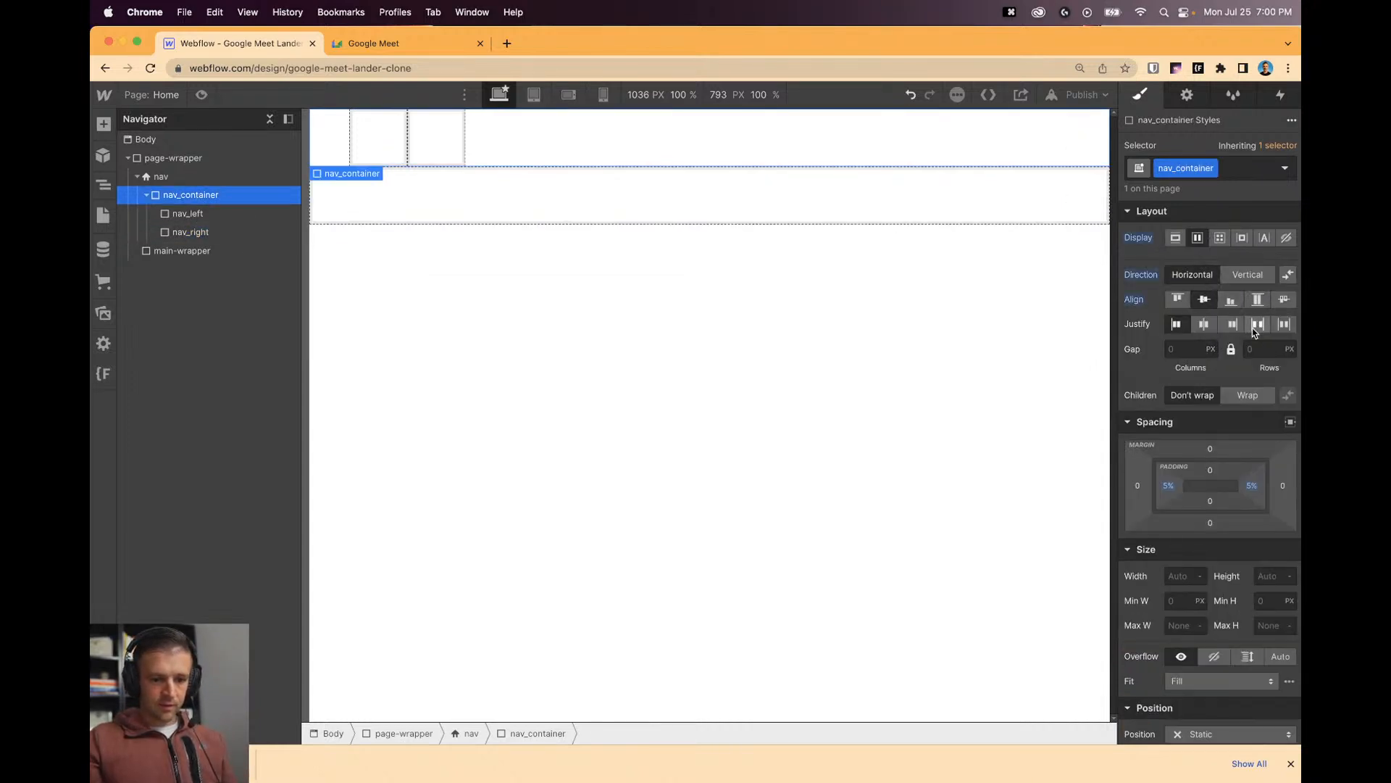
left_click(1257, 326)
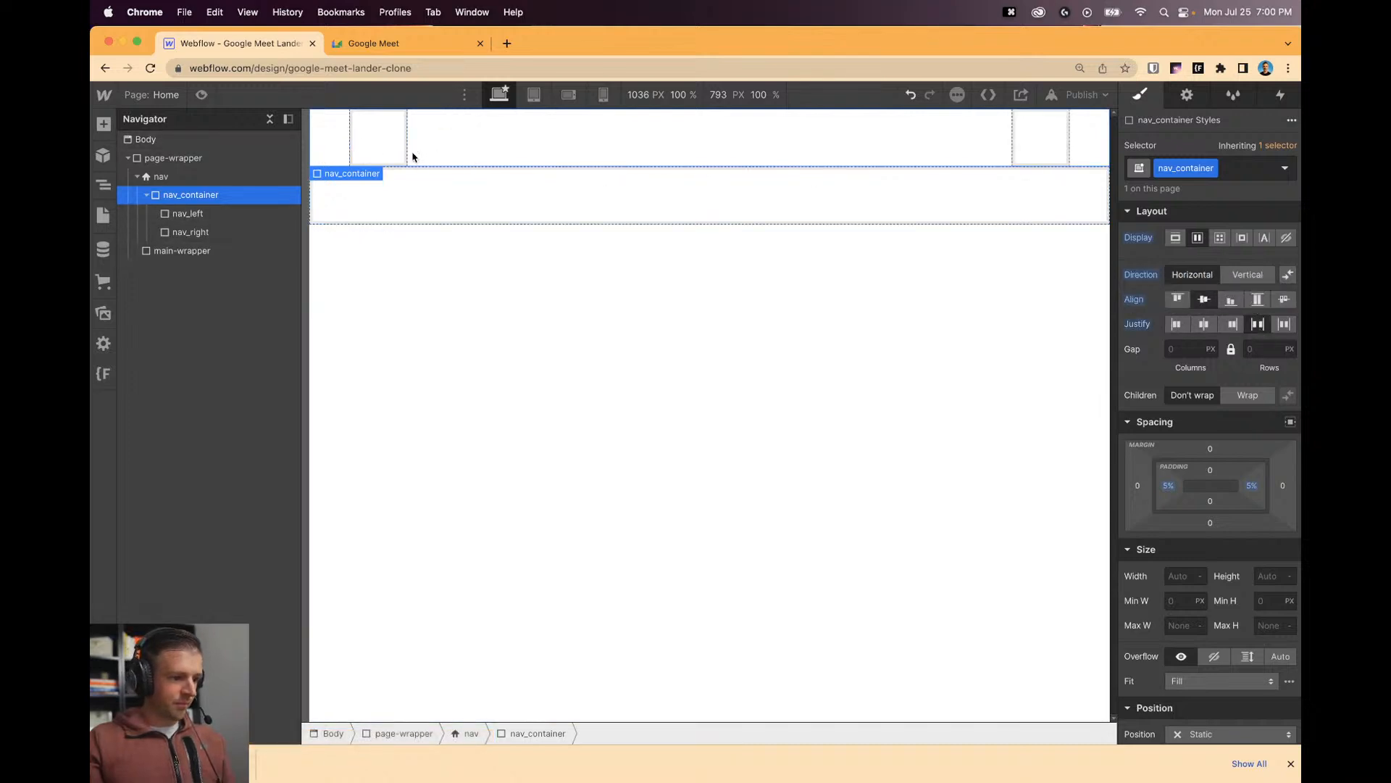
left_click(103, 313)
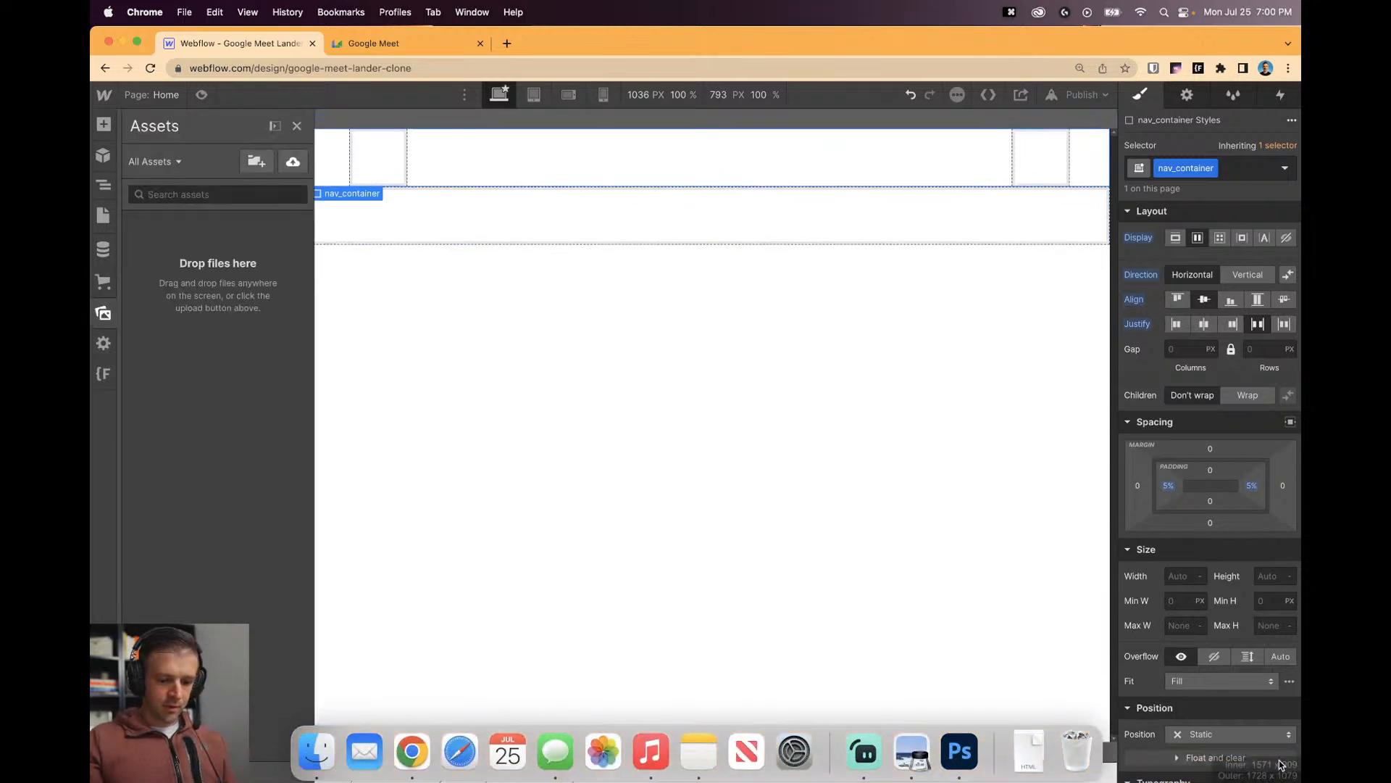
Upload google-1.png, google-2.svg and google-logo.html from Downloads into the Webflow Assets panel.
left_click(1028, 751)
left_click(1062, 380)
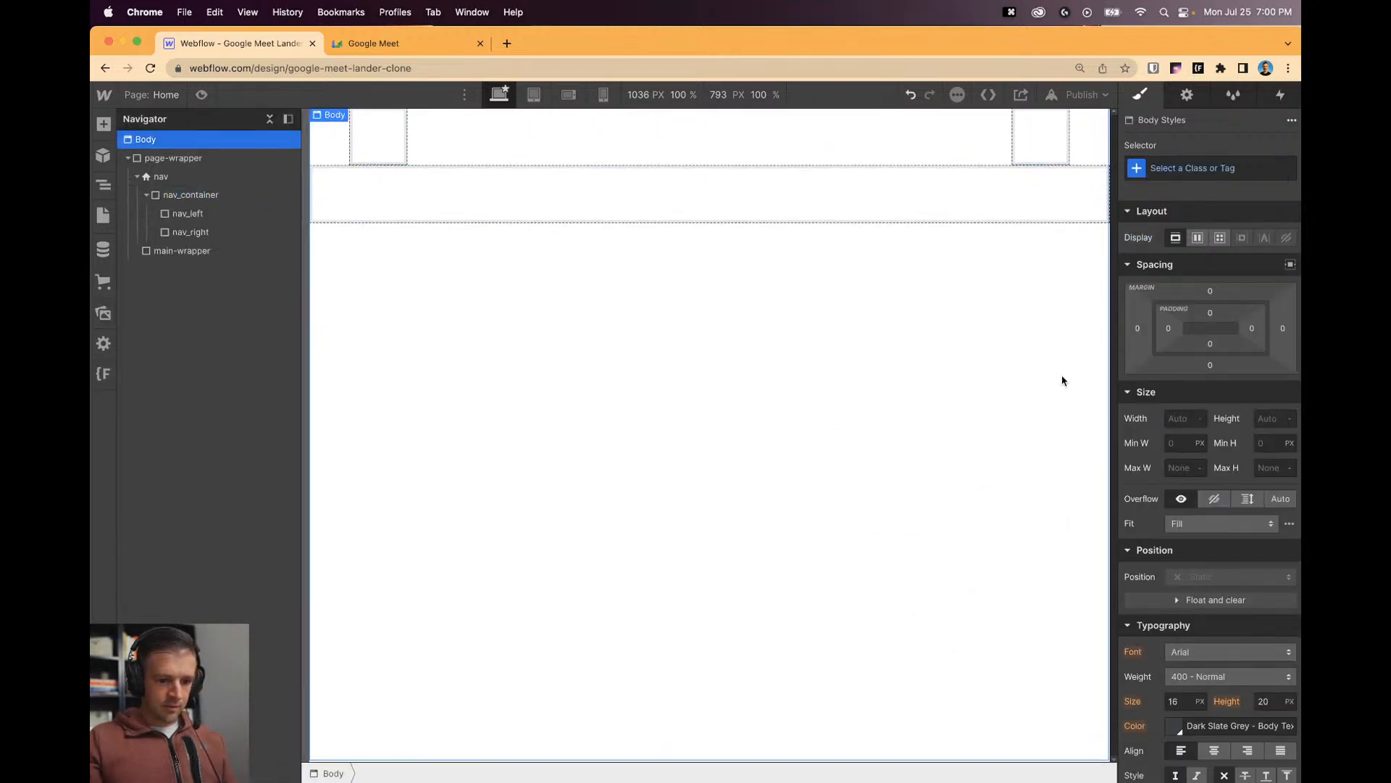
left_click(1028, 752)
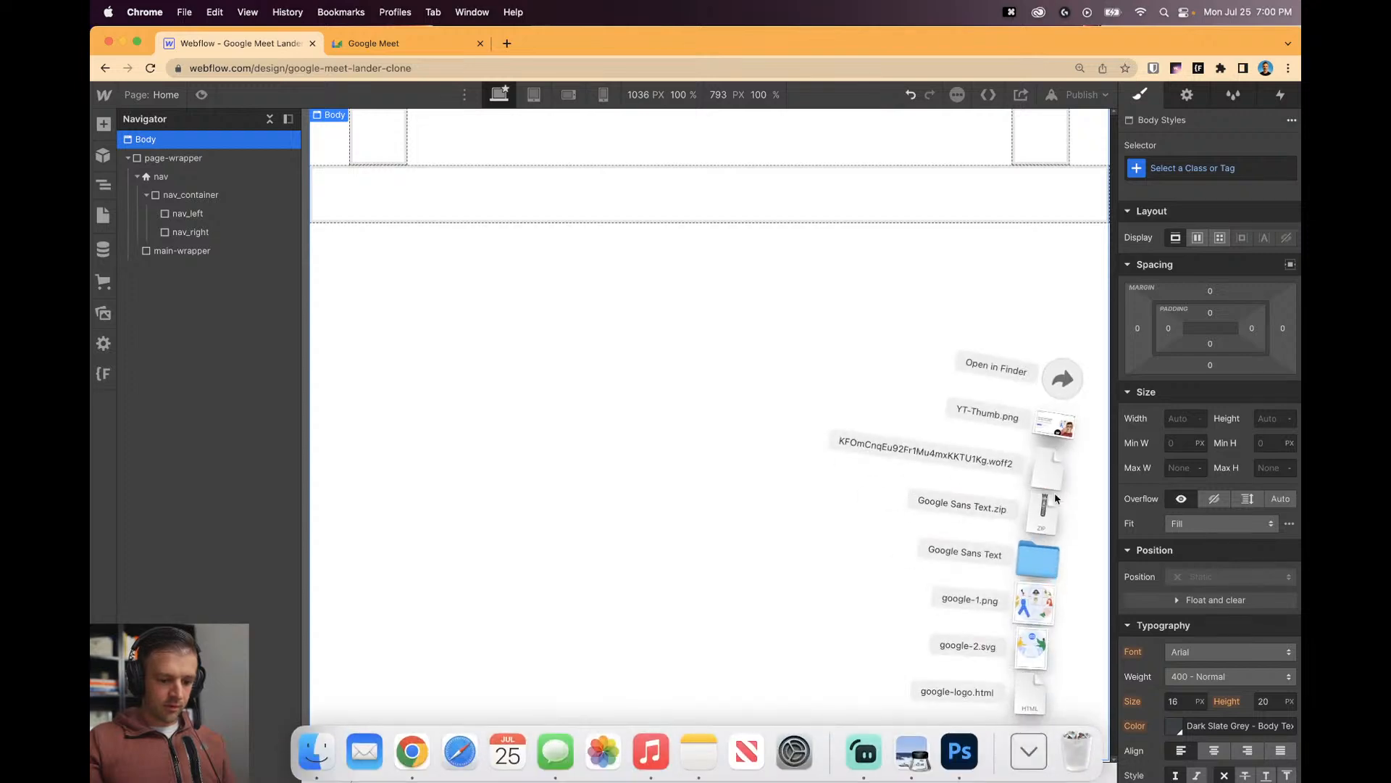
left_click(1054, 403)
left_click(621, 207)
left_click(620, 193, "shift")
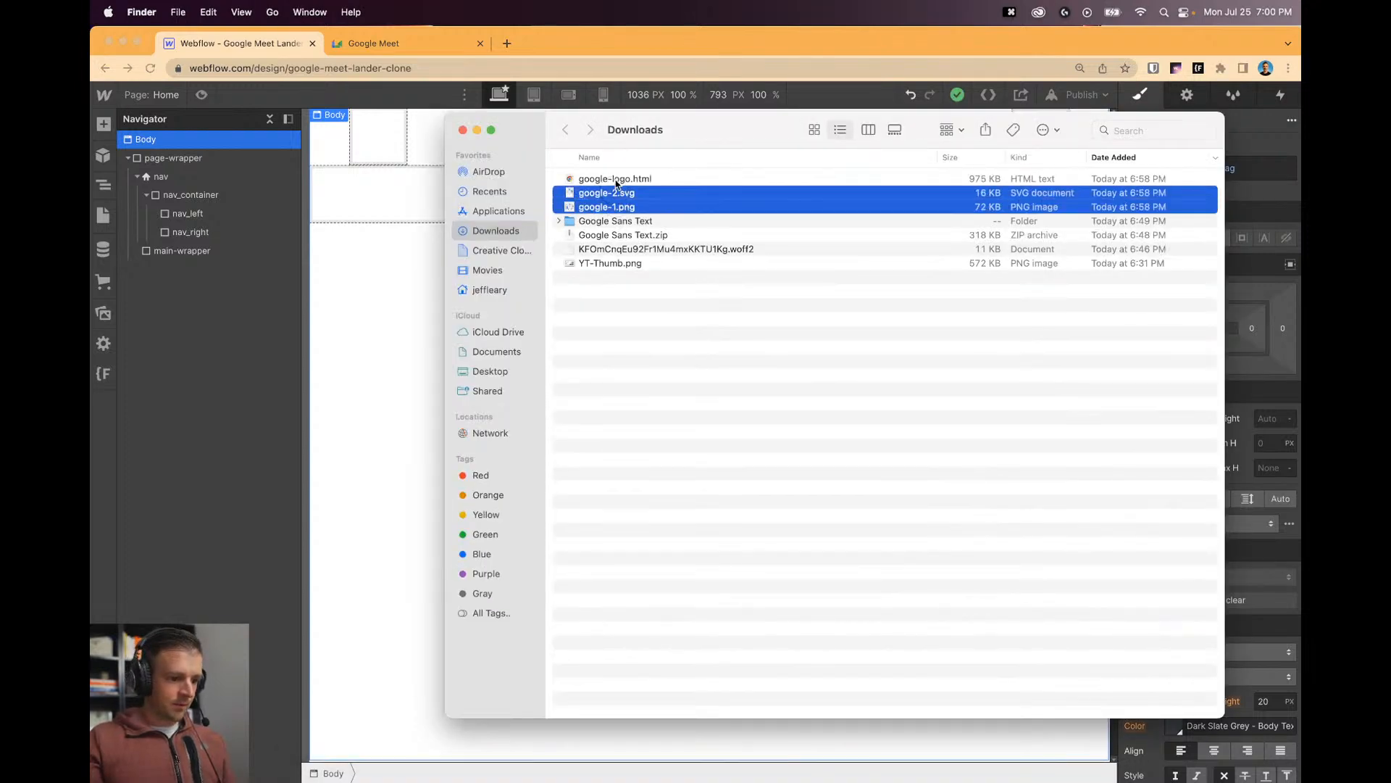
left_click(620, 179, "shift")
left_click_drag(619, 179, 254, 301)
key("z")
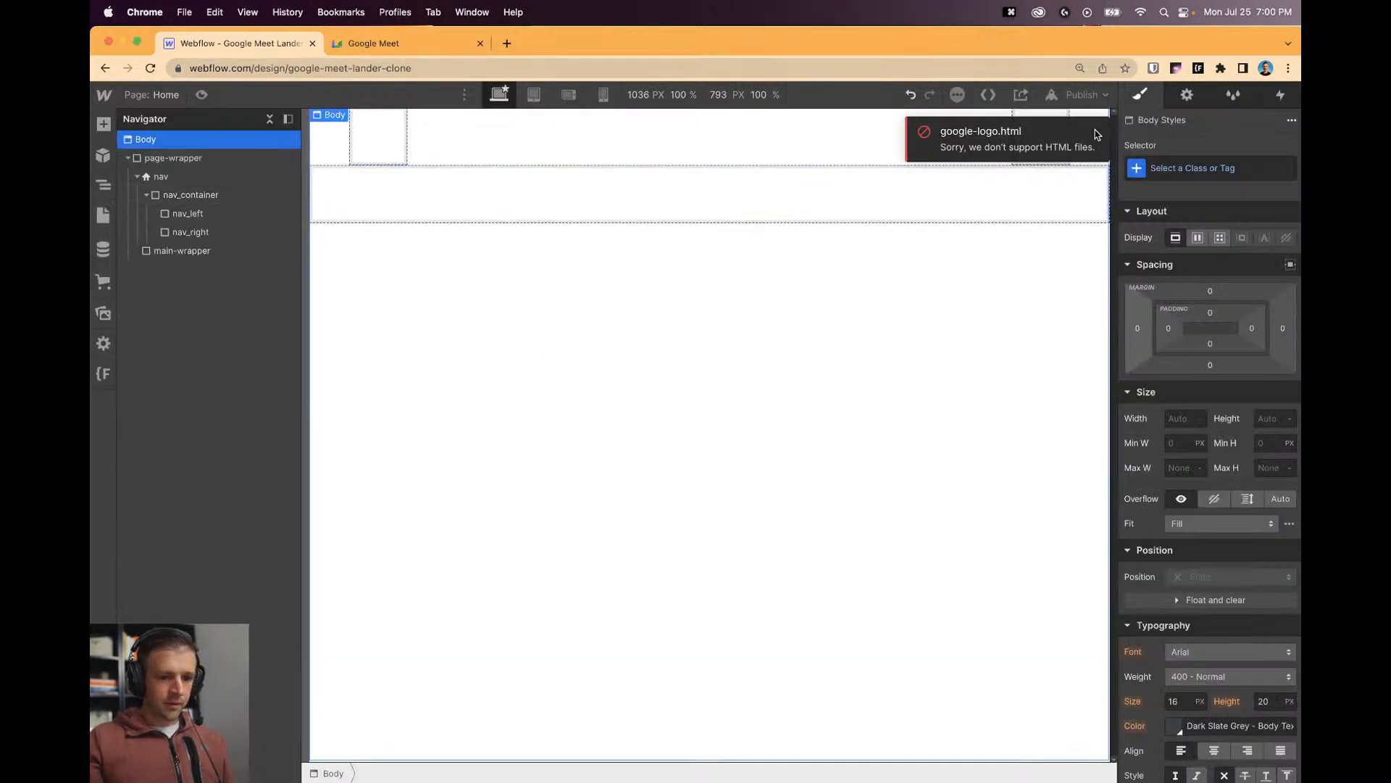
left_click(916, 210)
Save the Meet logo image via Save Image As to Downloads as google-logo, then return to Webflow.
left_click(394, 45)
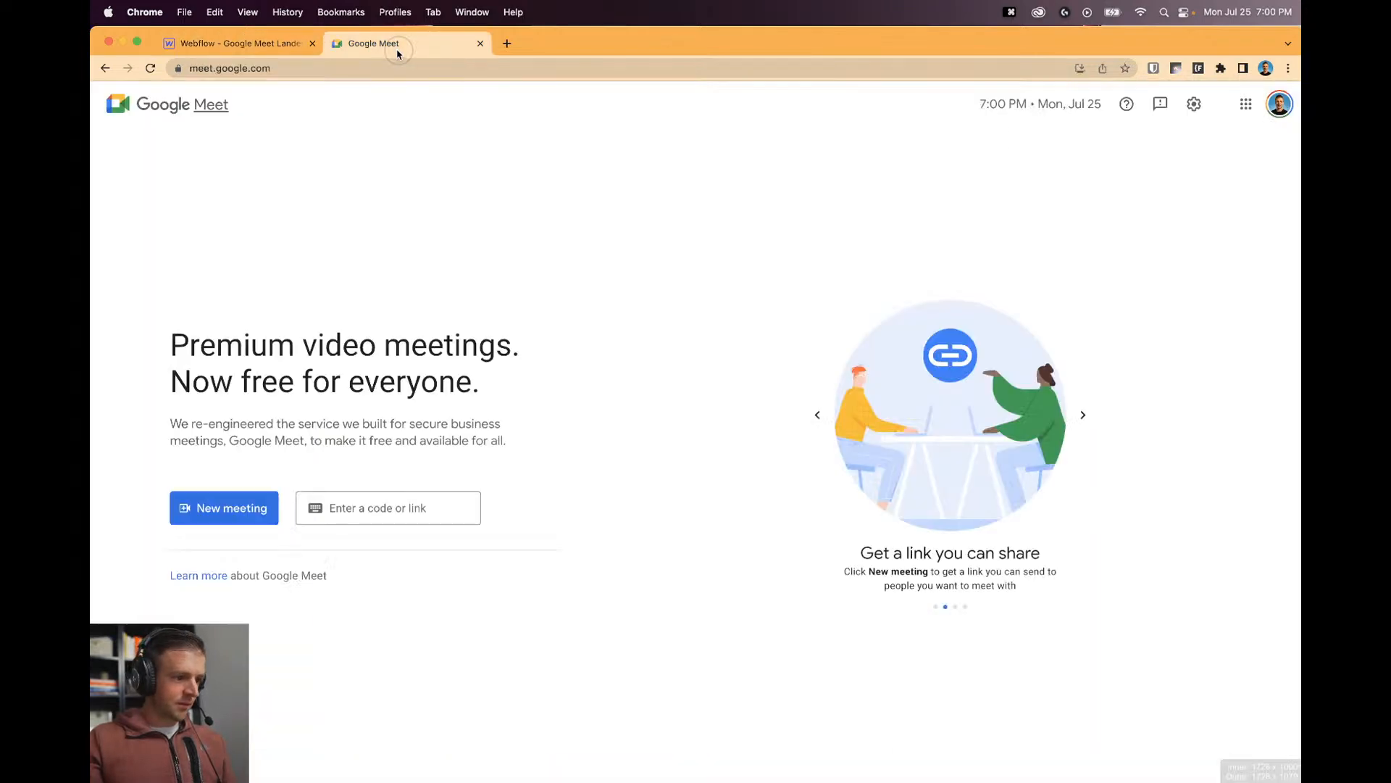
right_click(140, 107)
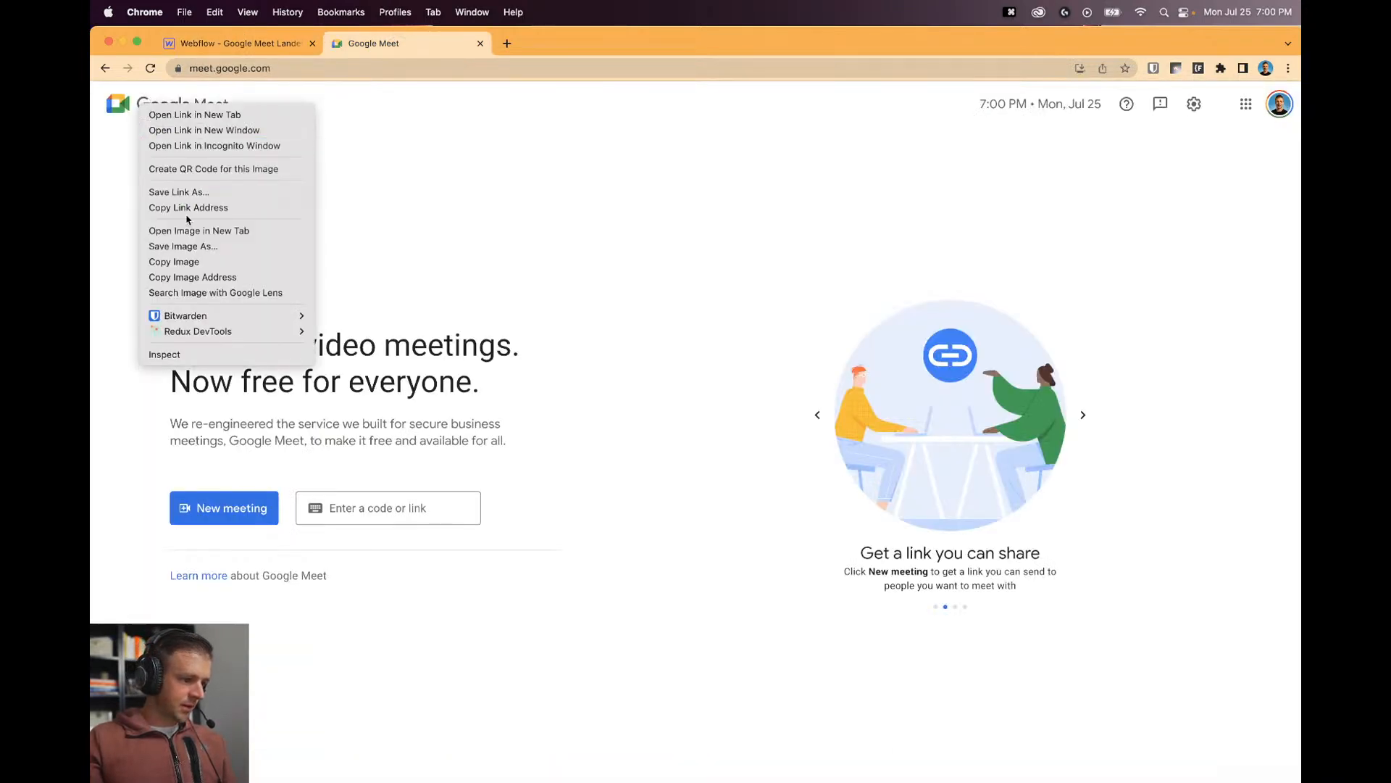
left_click(183, 246)
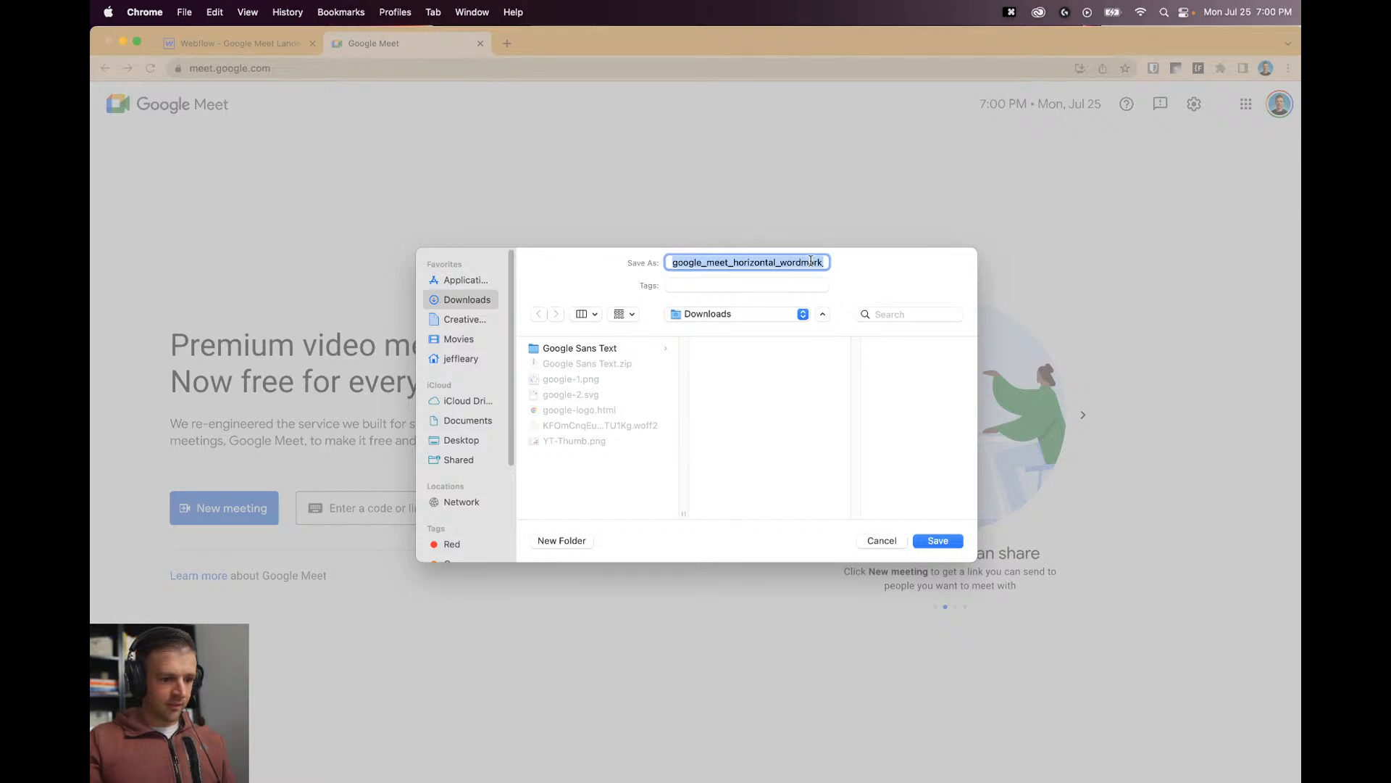
type("google-logo-img")
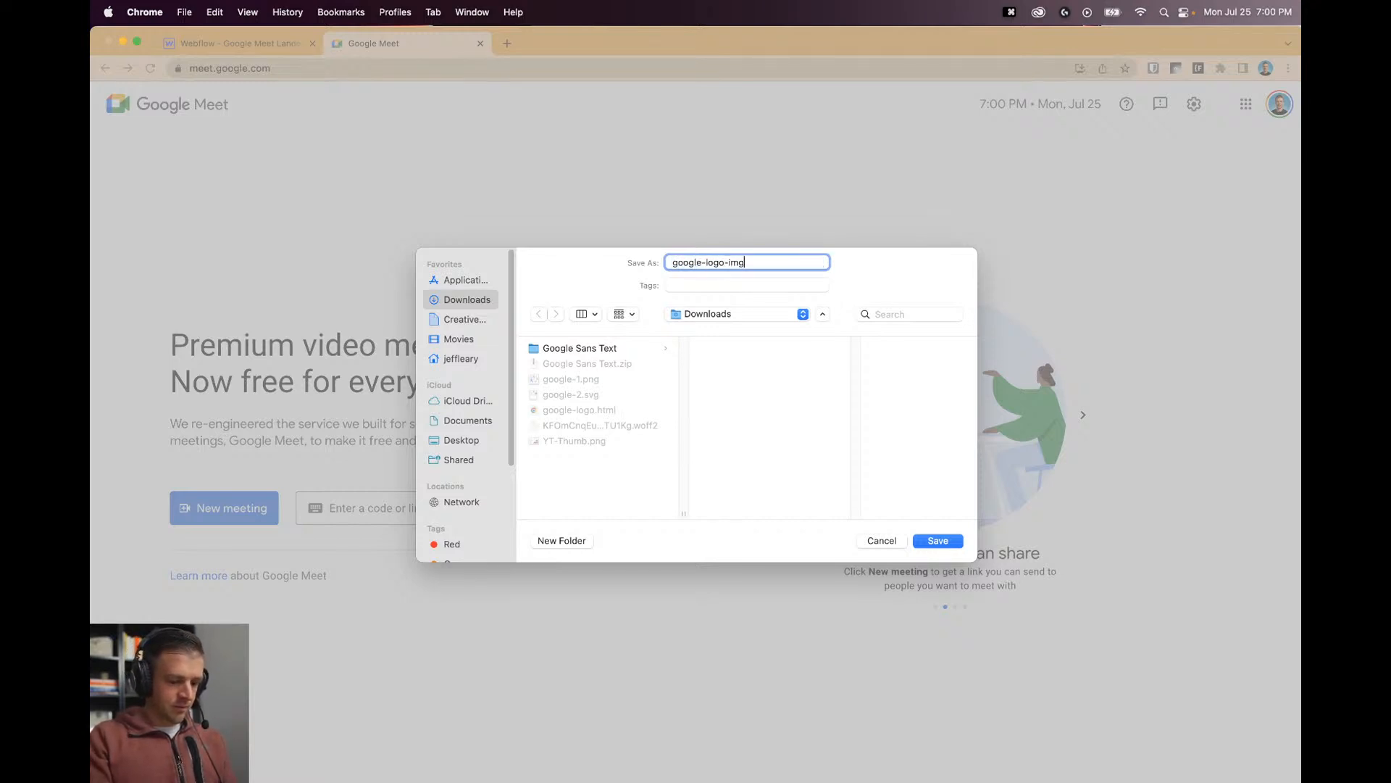
key("Return")
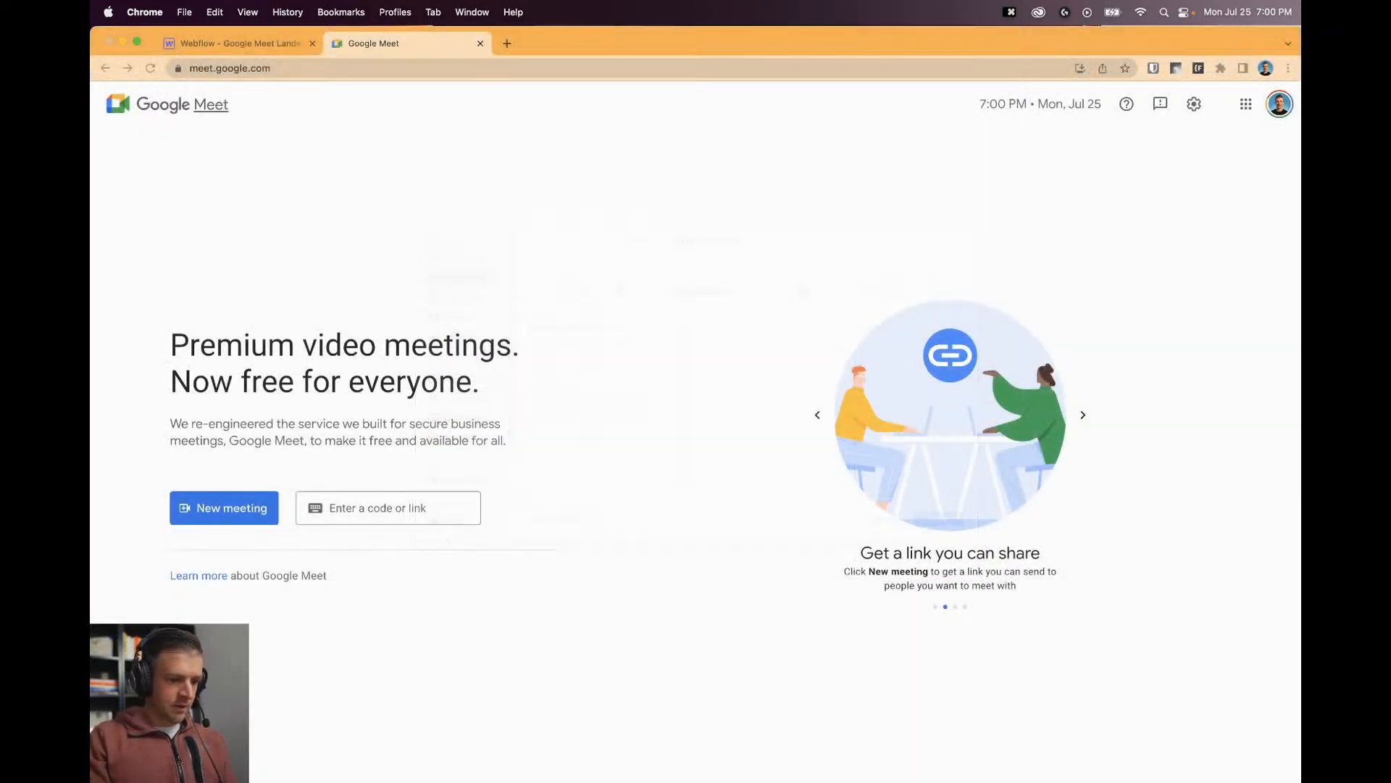
key("super+alt+Left")
Upload google-logo-img.png from Downloads to Assets and place it inside nav_left.
left_click(102, 311)
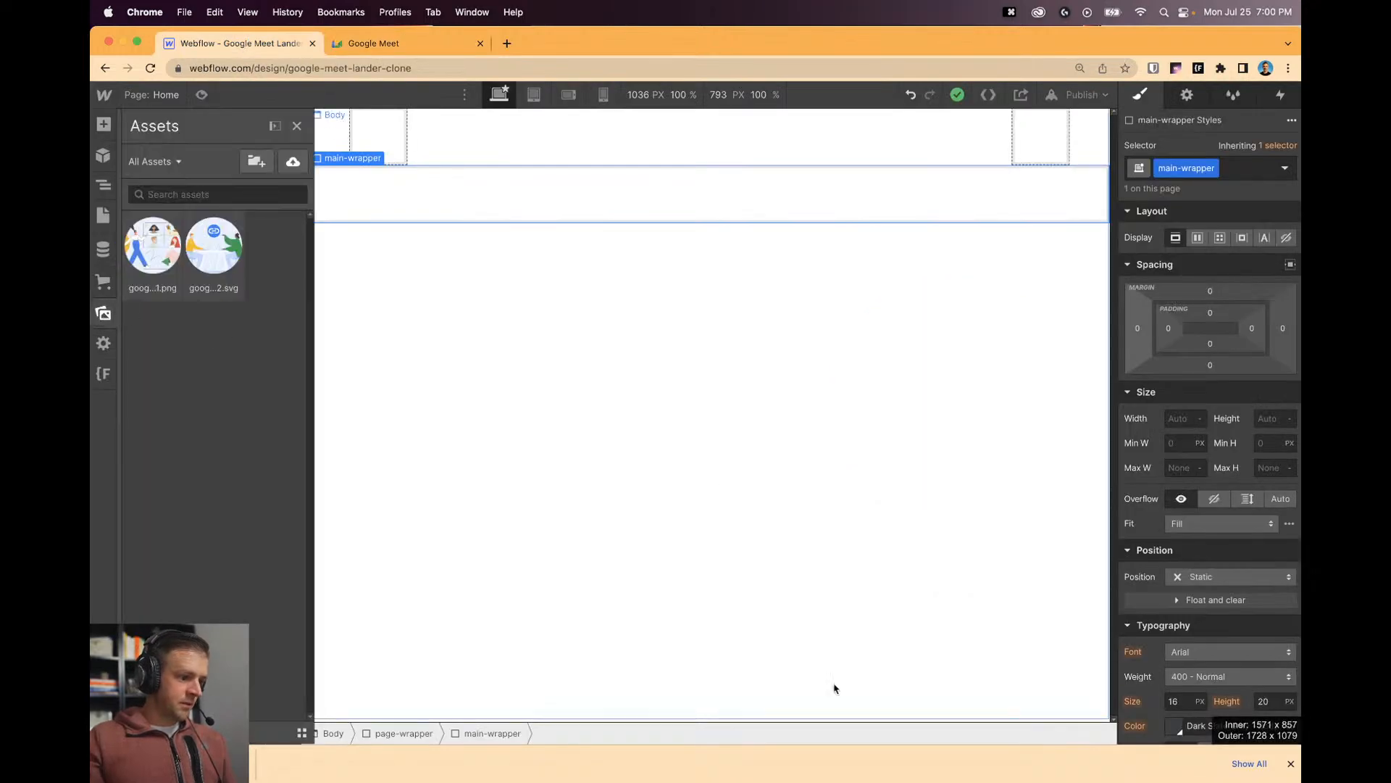
mouse_move(863, 754)
left_click(1022, 750)
left_click_drag(1031, 692, 264, 432)
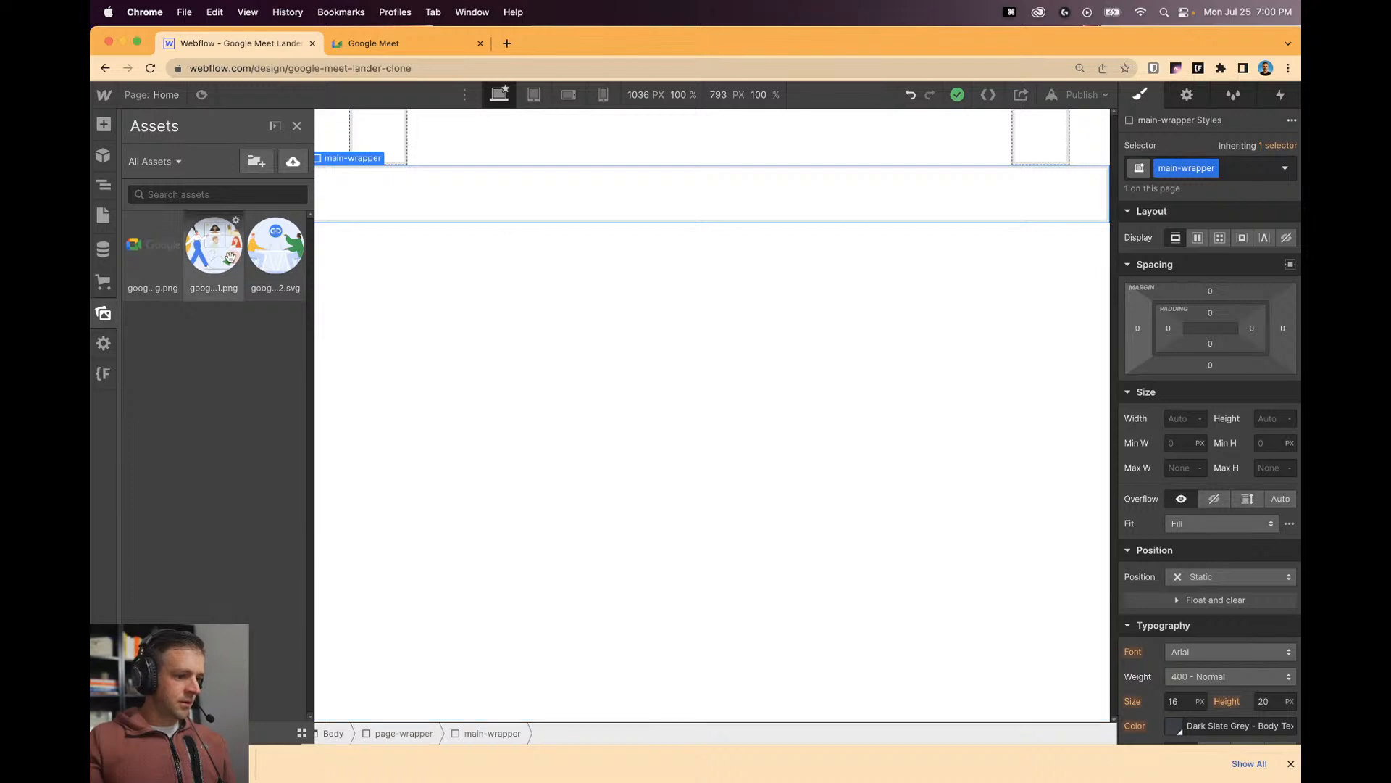
left_click_drag(145, 248, 390, 131)
Enable Image is HiDPI on the logo so it displays 124 px wide.
left_click(564, 155)
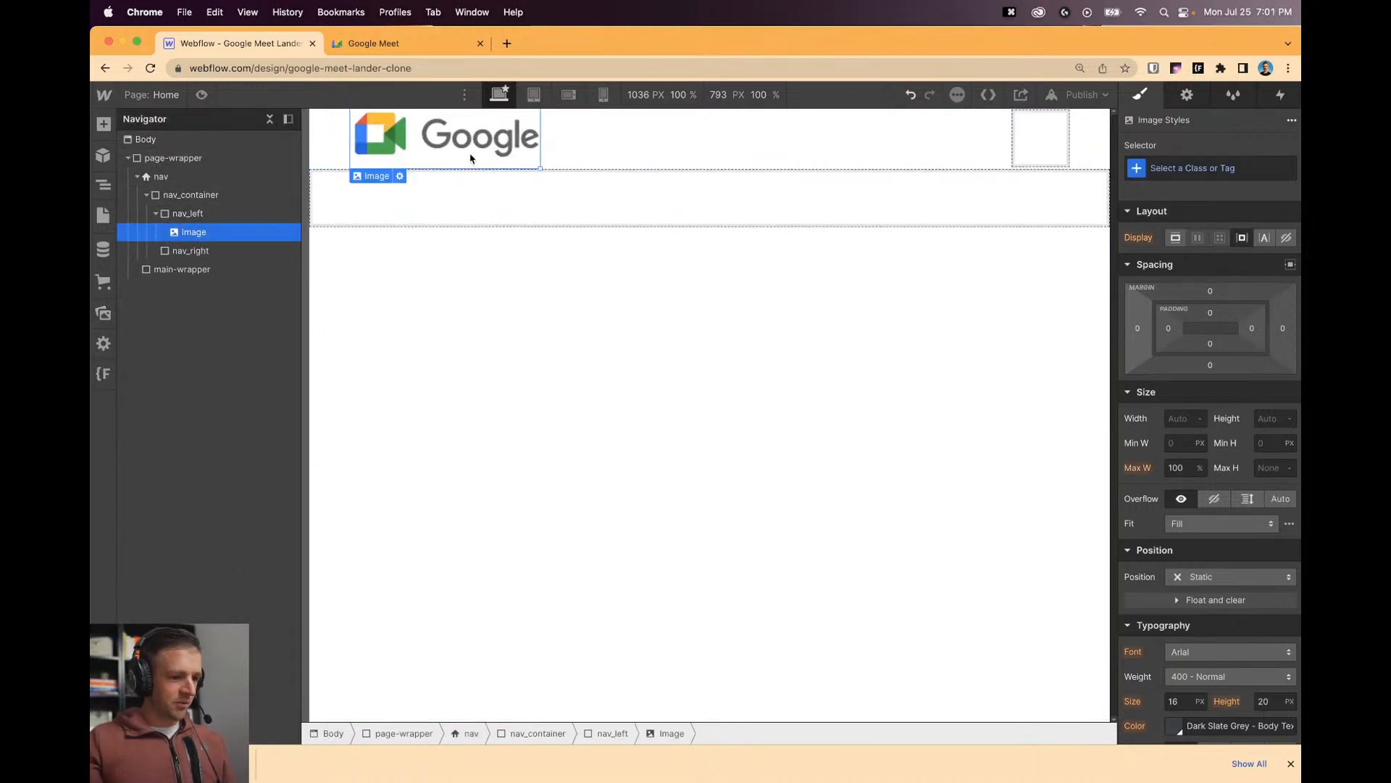
left_click(397, 174)
left_click(392, 281)
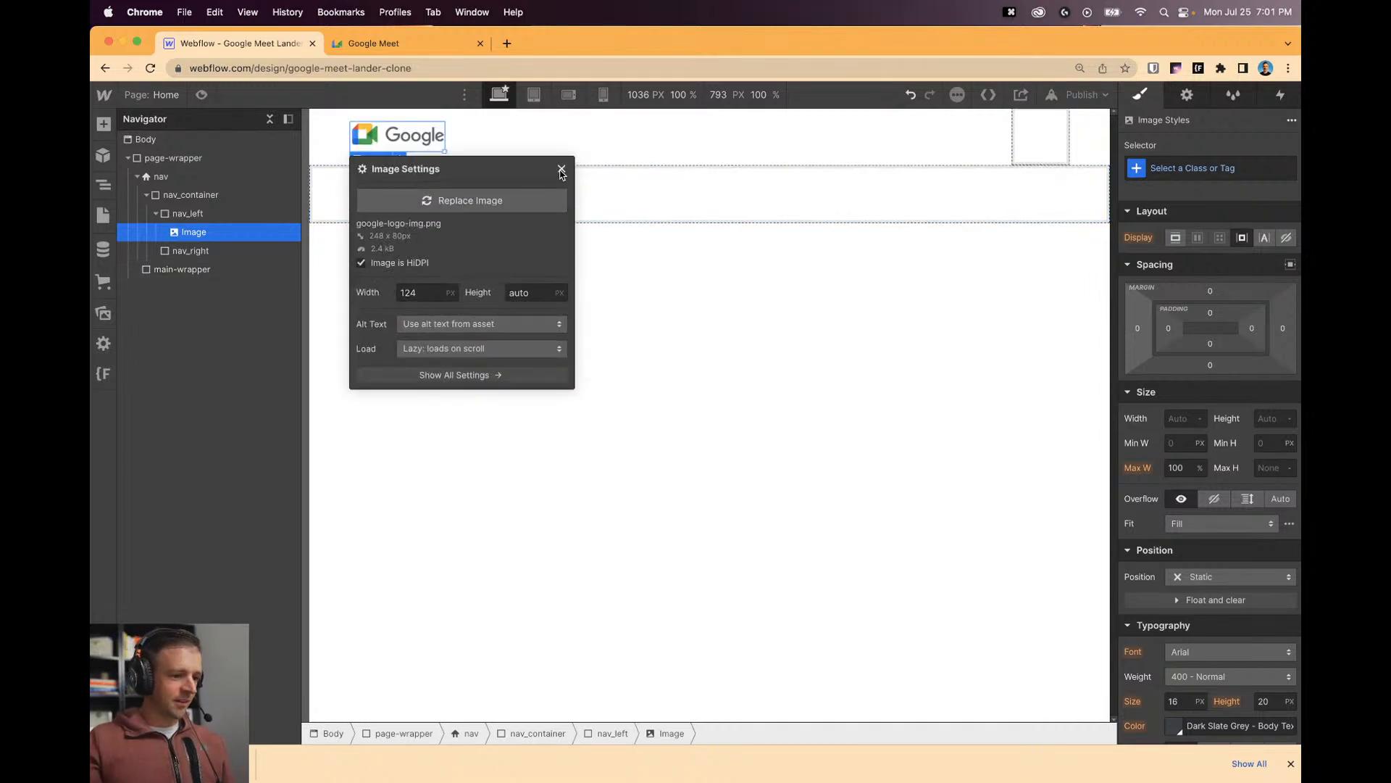
left_click(561, 171)
left_click(581, 298)
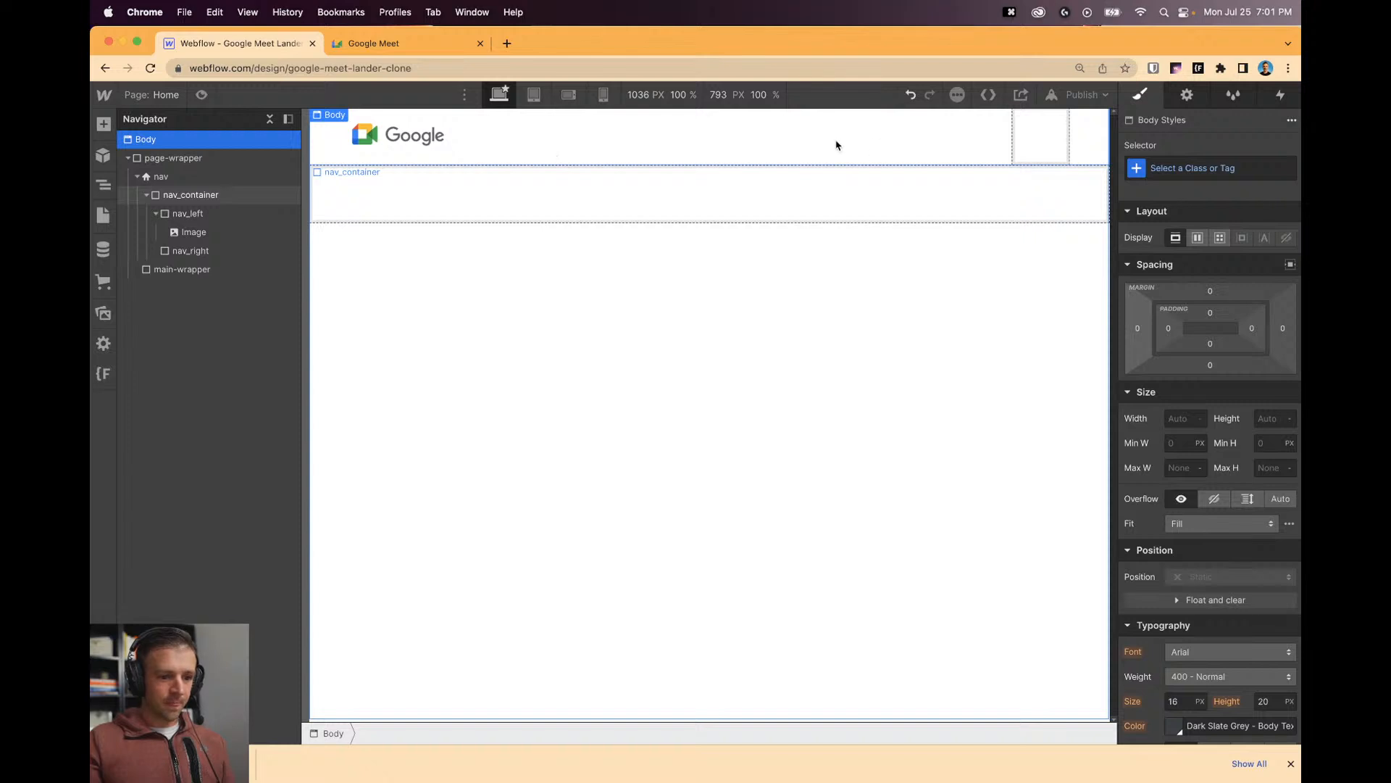
left_click(704, 141)
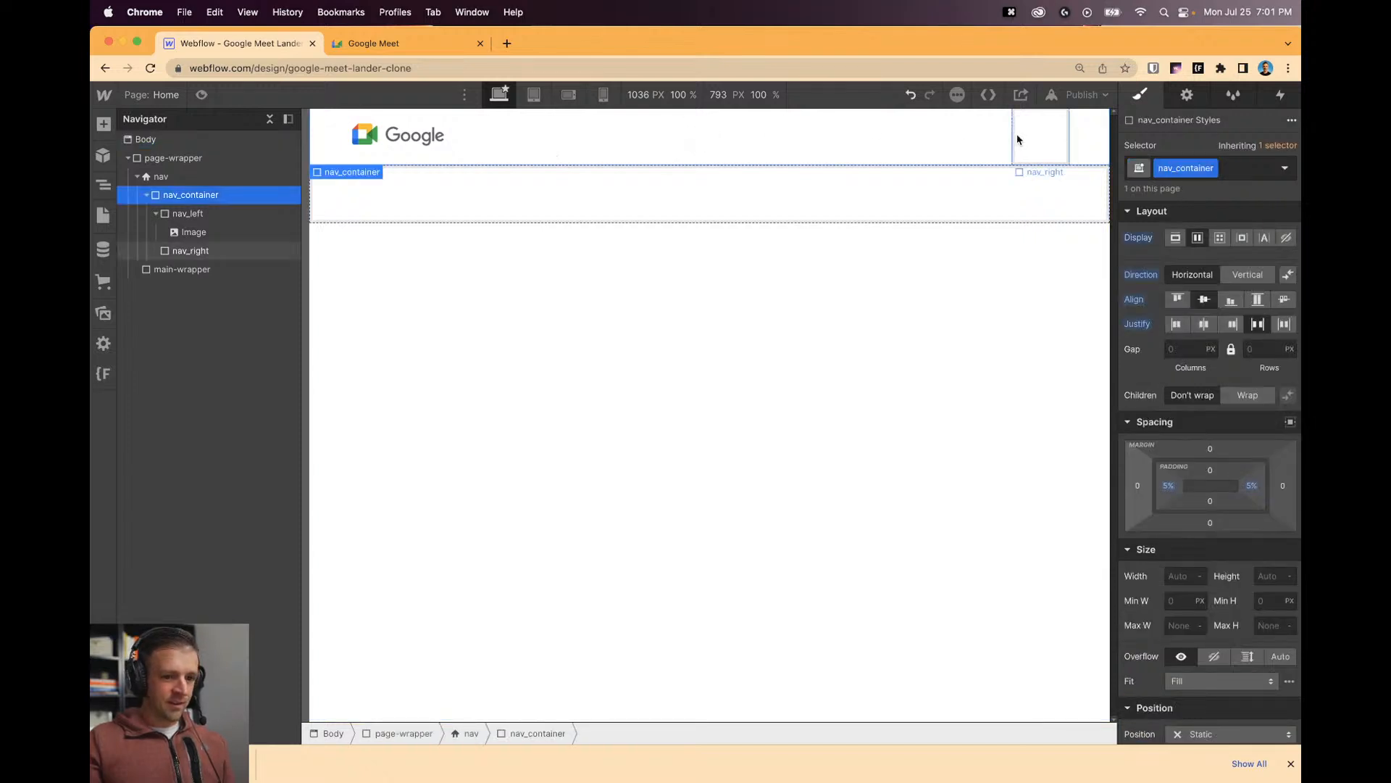
left_click(362, 136)
Give the logo image the class google-logo.
left_click(1267, 166)
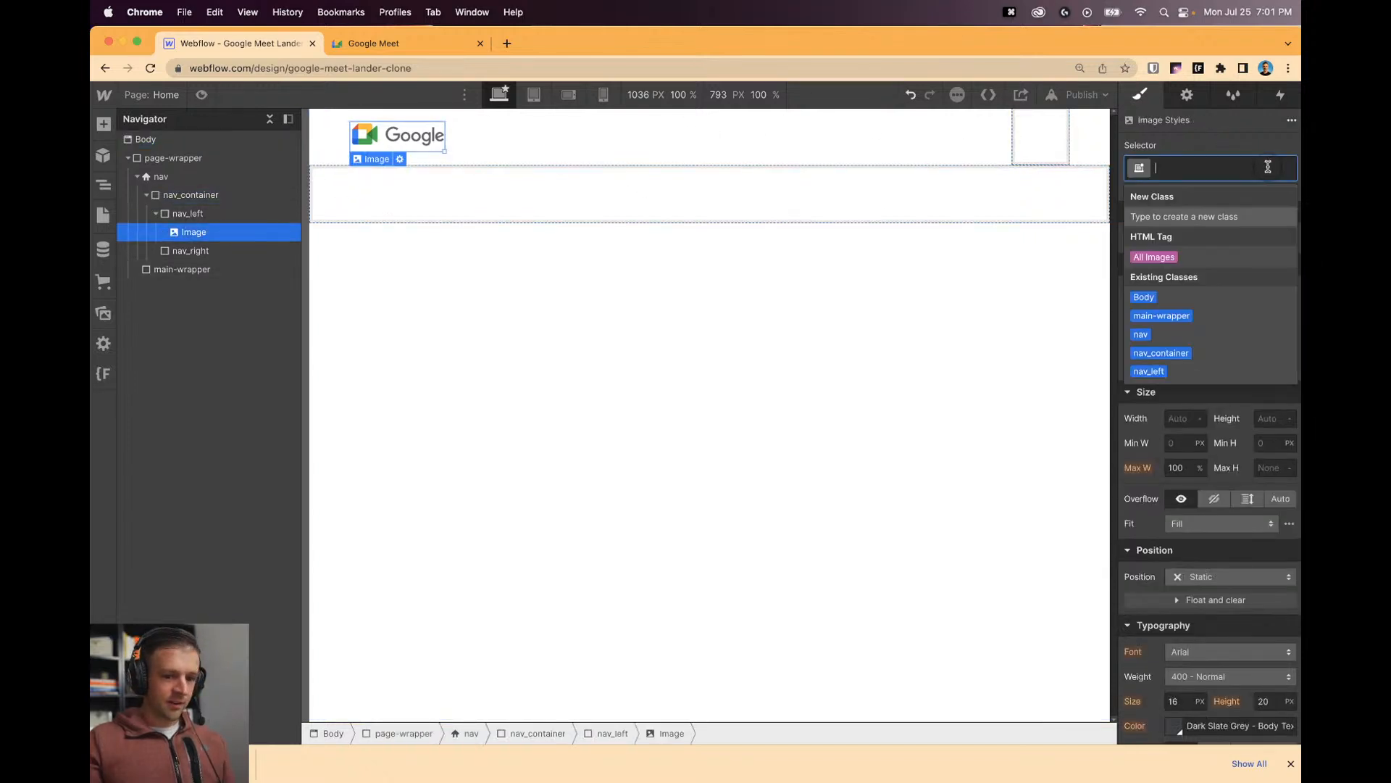
type("google-logo")
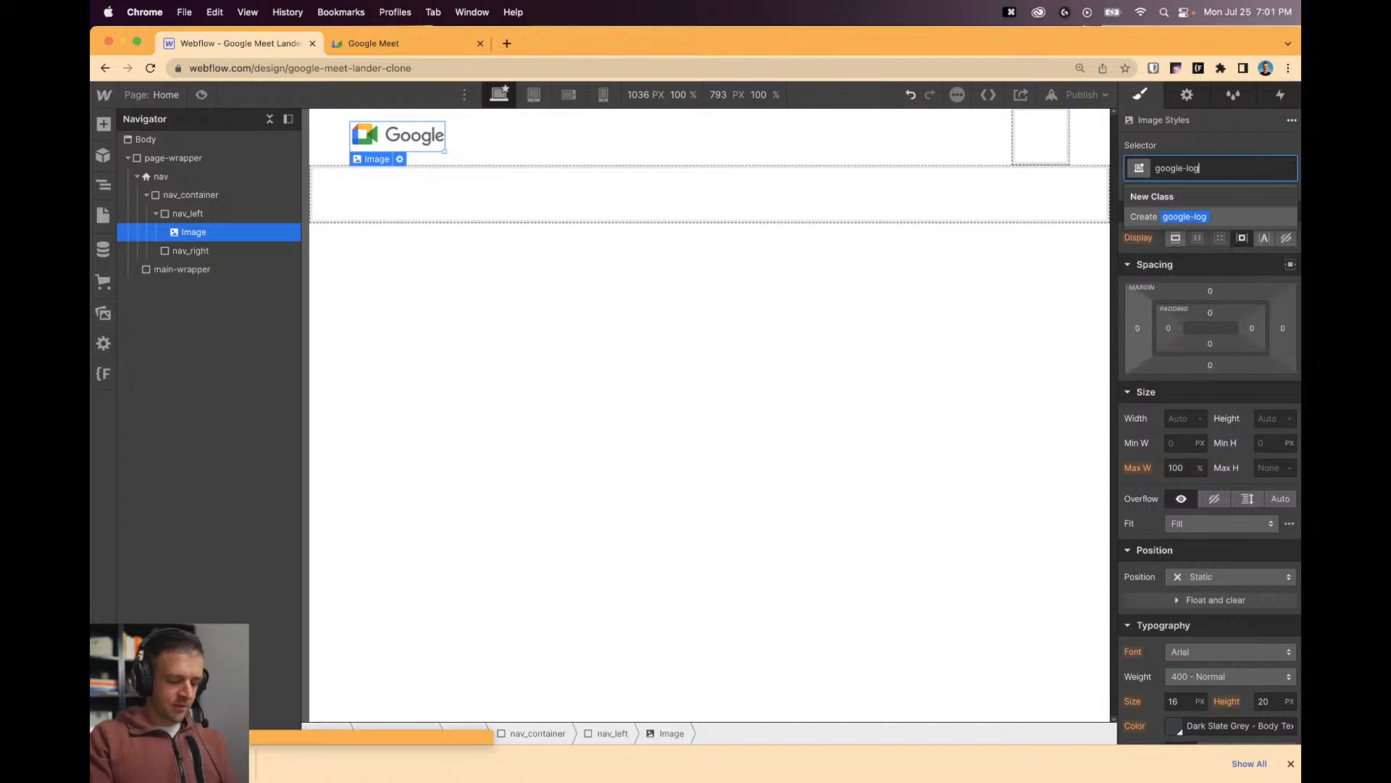
key("Return")
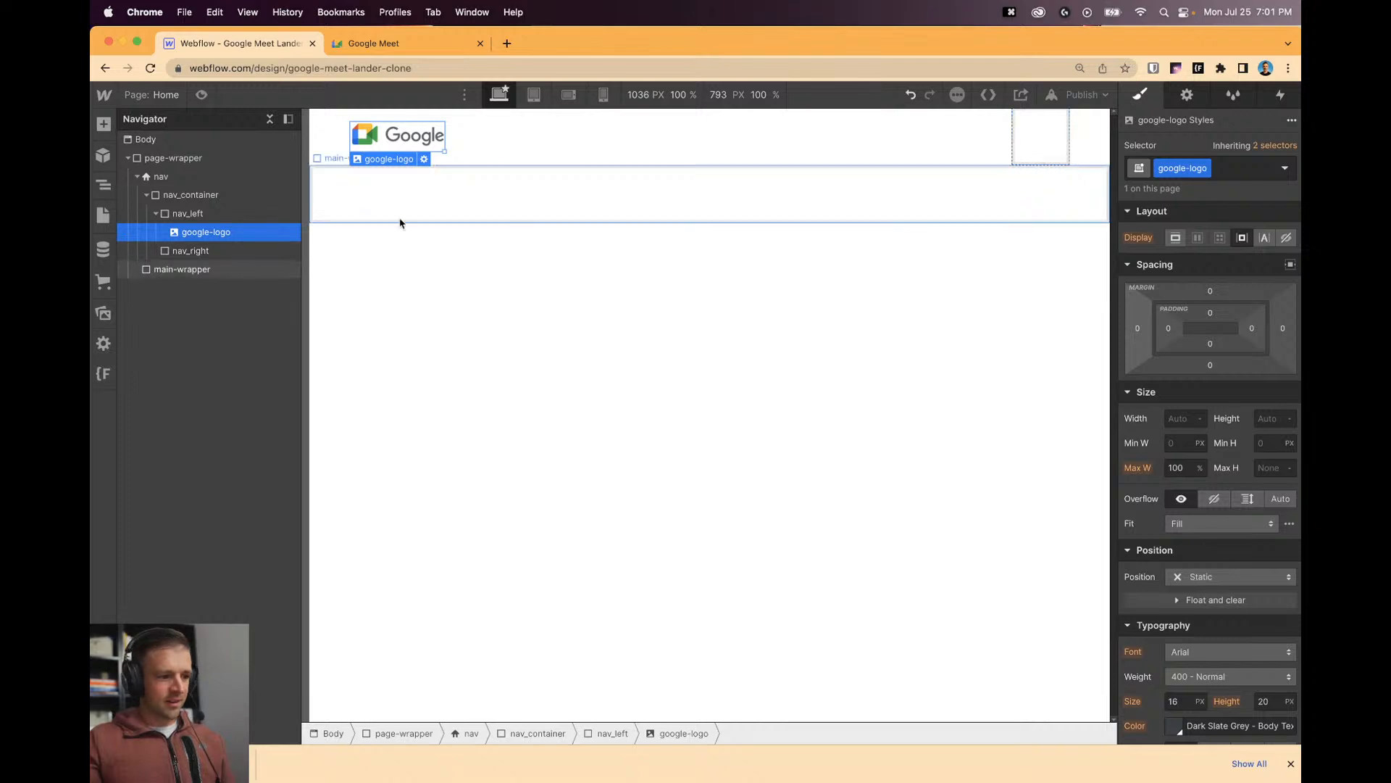
left_click(229, 245)
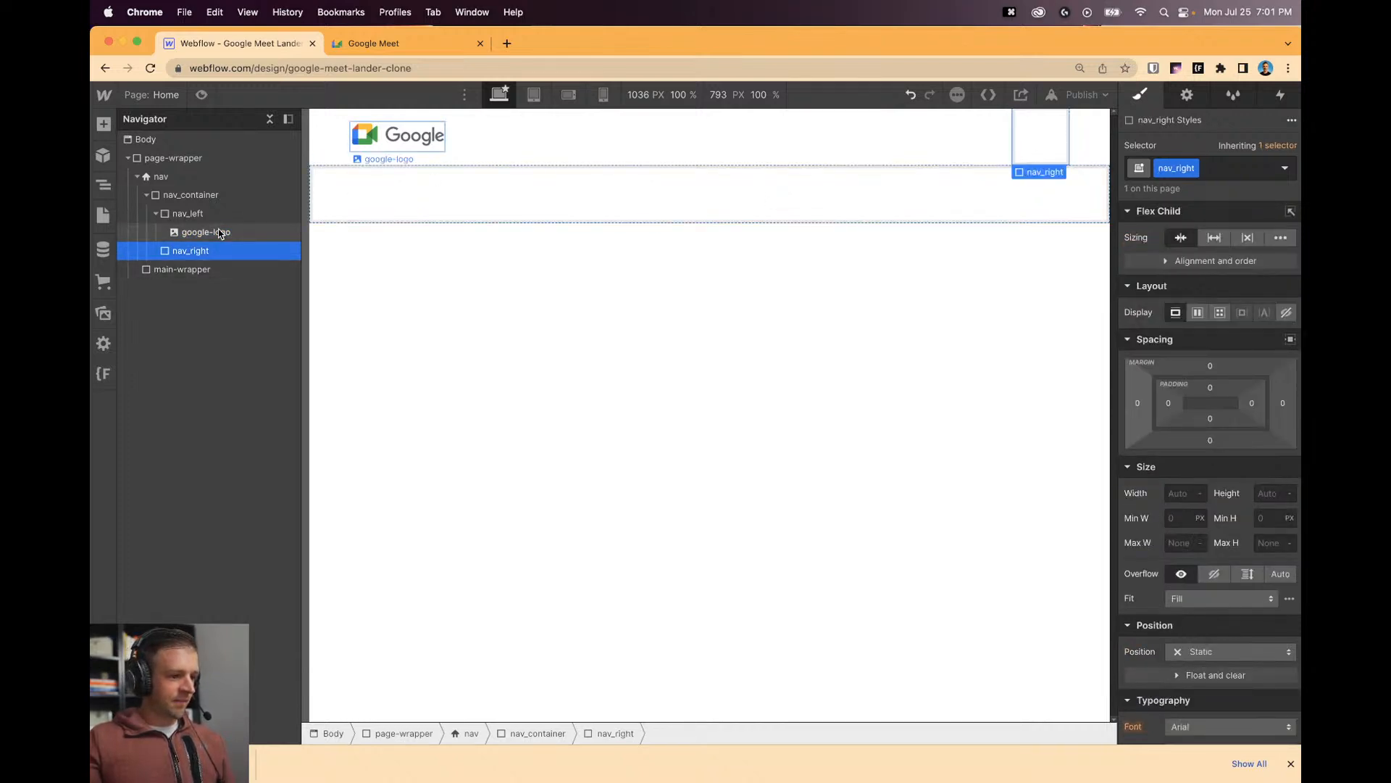
Add a Text Block in nav_left reading 'Meet'.
left_click(103, 124)
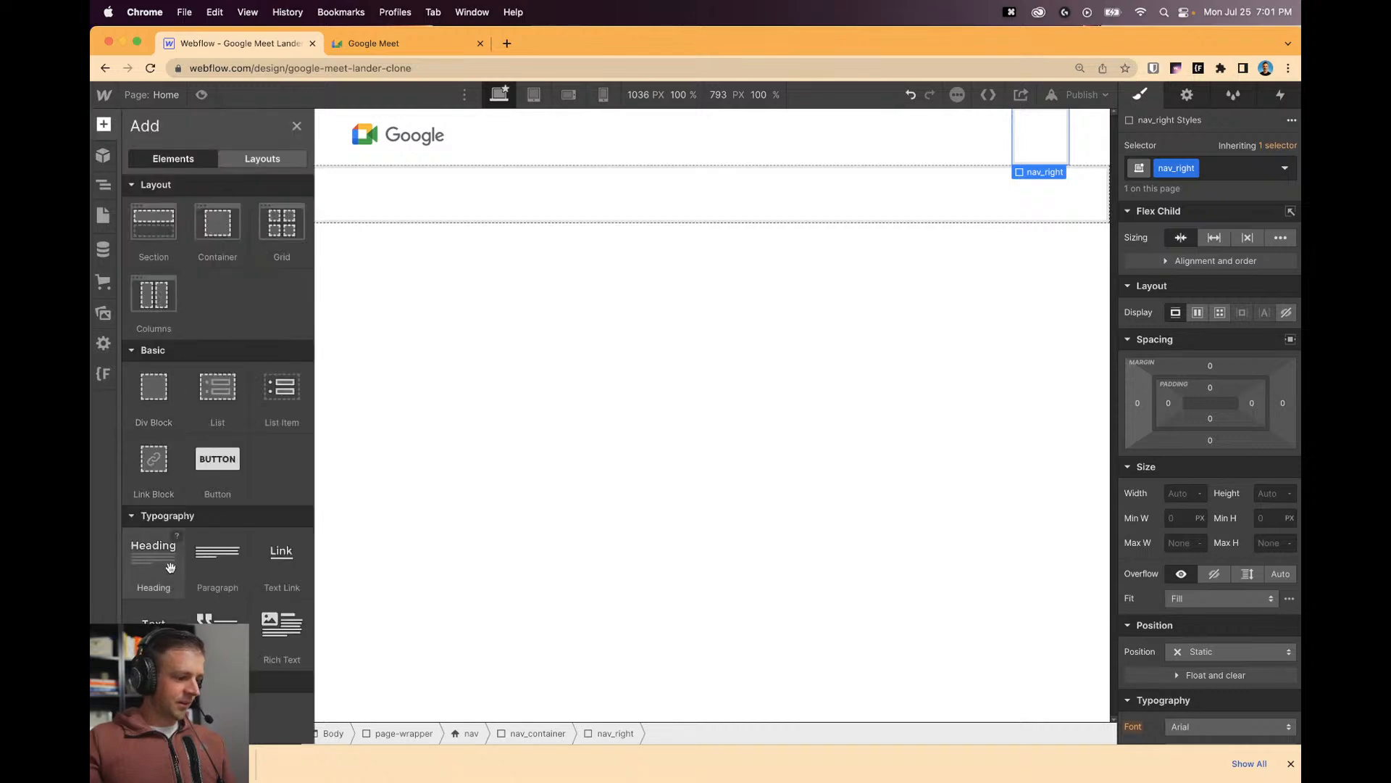
left_click_drag(154, 624, 215, 246)
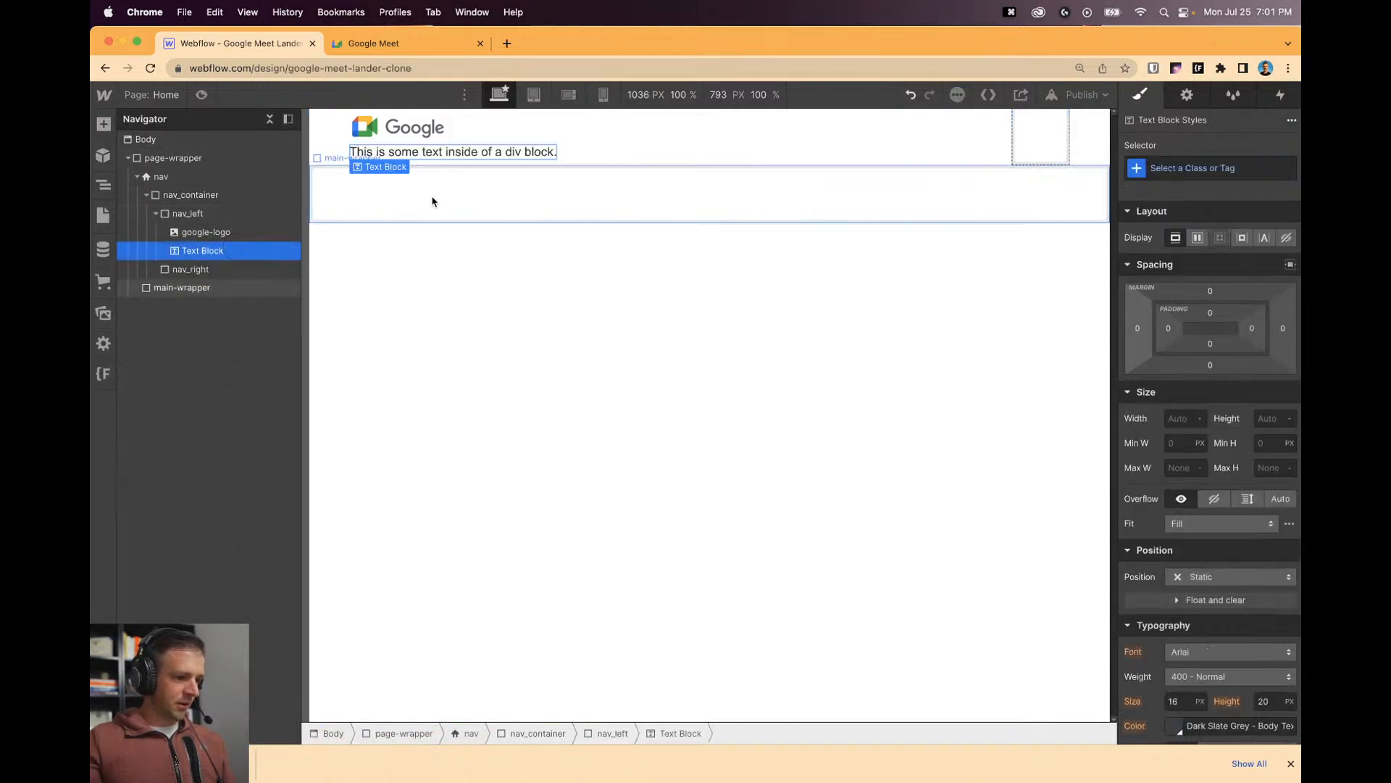
double_click(445, 152)
key("super+a")
type("Meet")
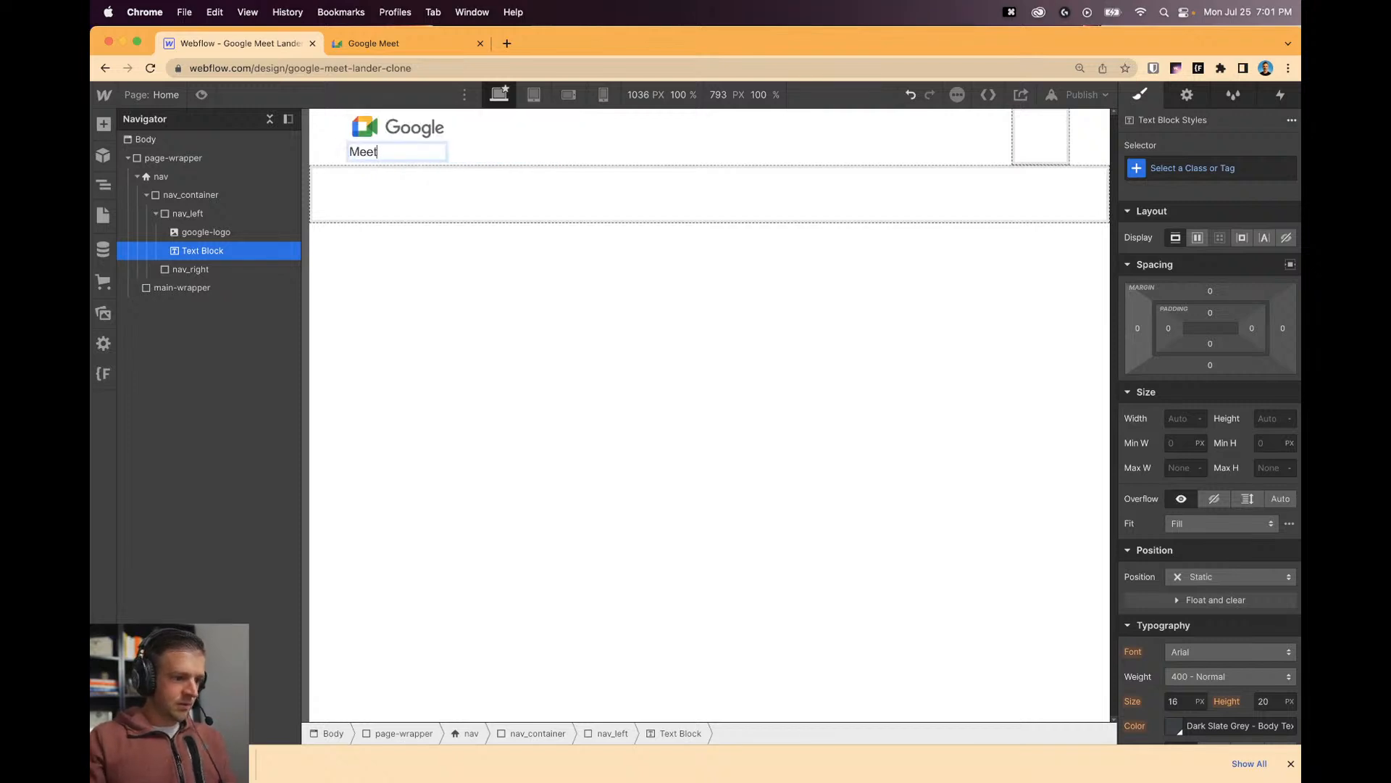
key("Escape")
Wrap the logo and Meet text in a Link Block set to Flex with items centred.
key("a")
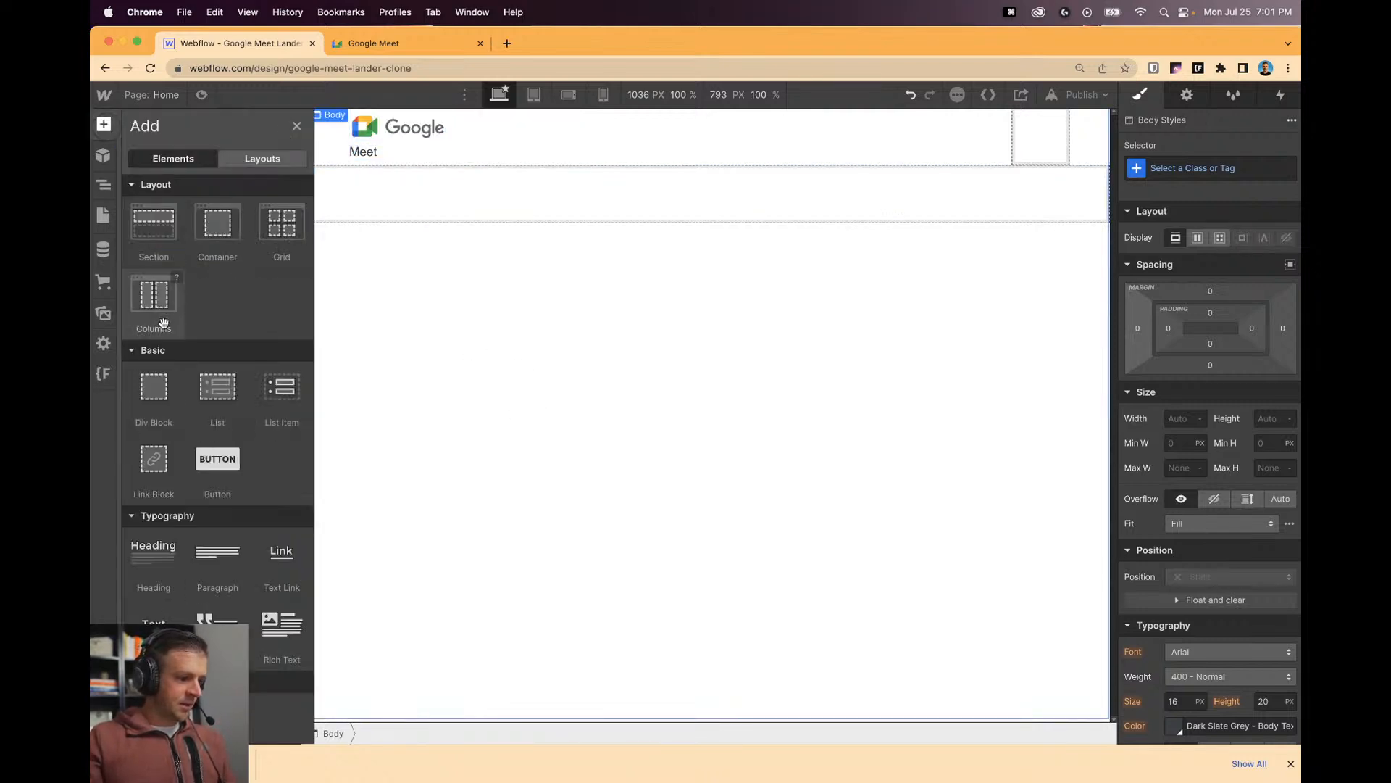
left_click_drag(136, 464, 252, 275)
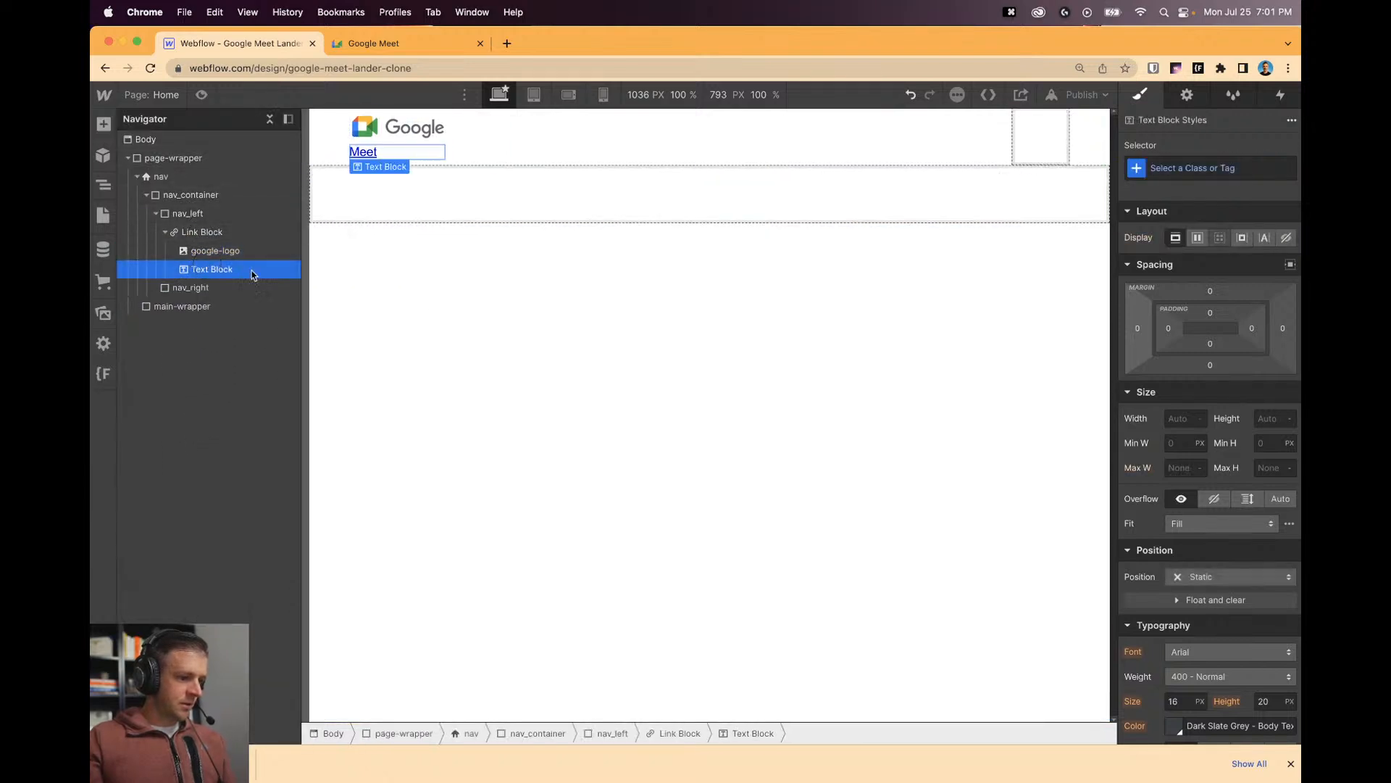
left_click(207, 232)
left_click(1199, 239)
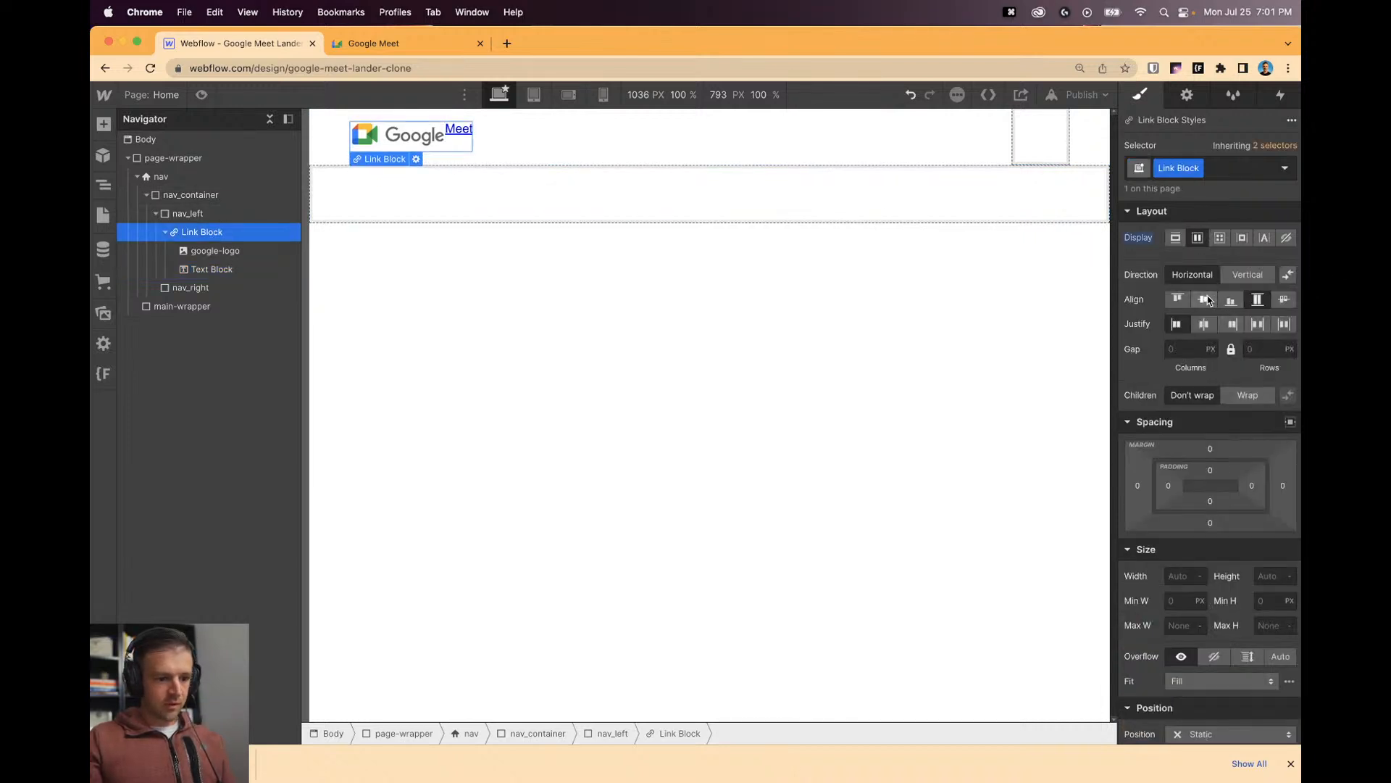
left_click(1205, 301)
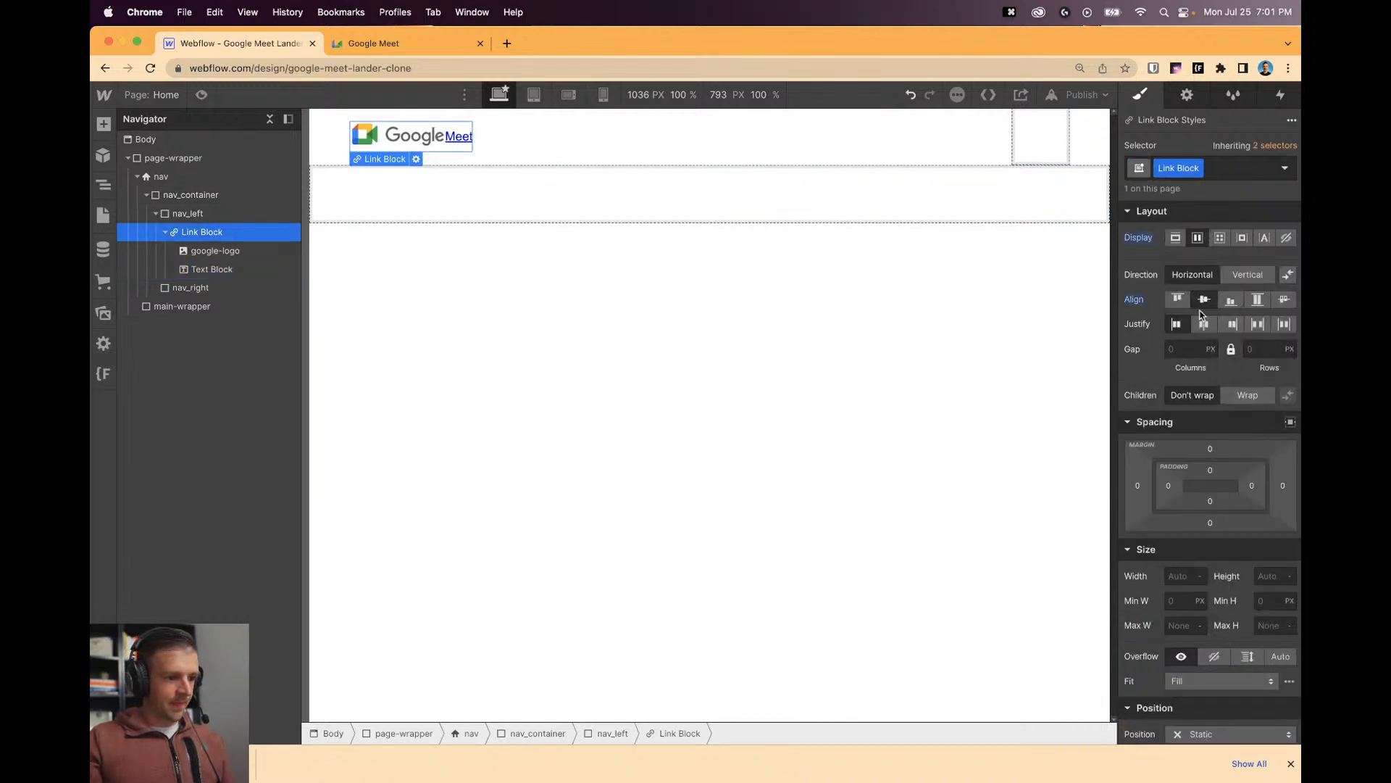
double_click(459, 136)
key("Escape")
left_click(575, 137)
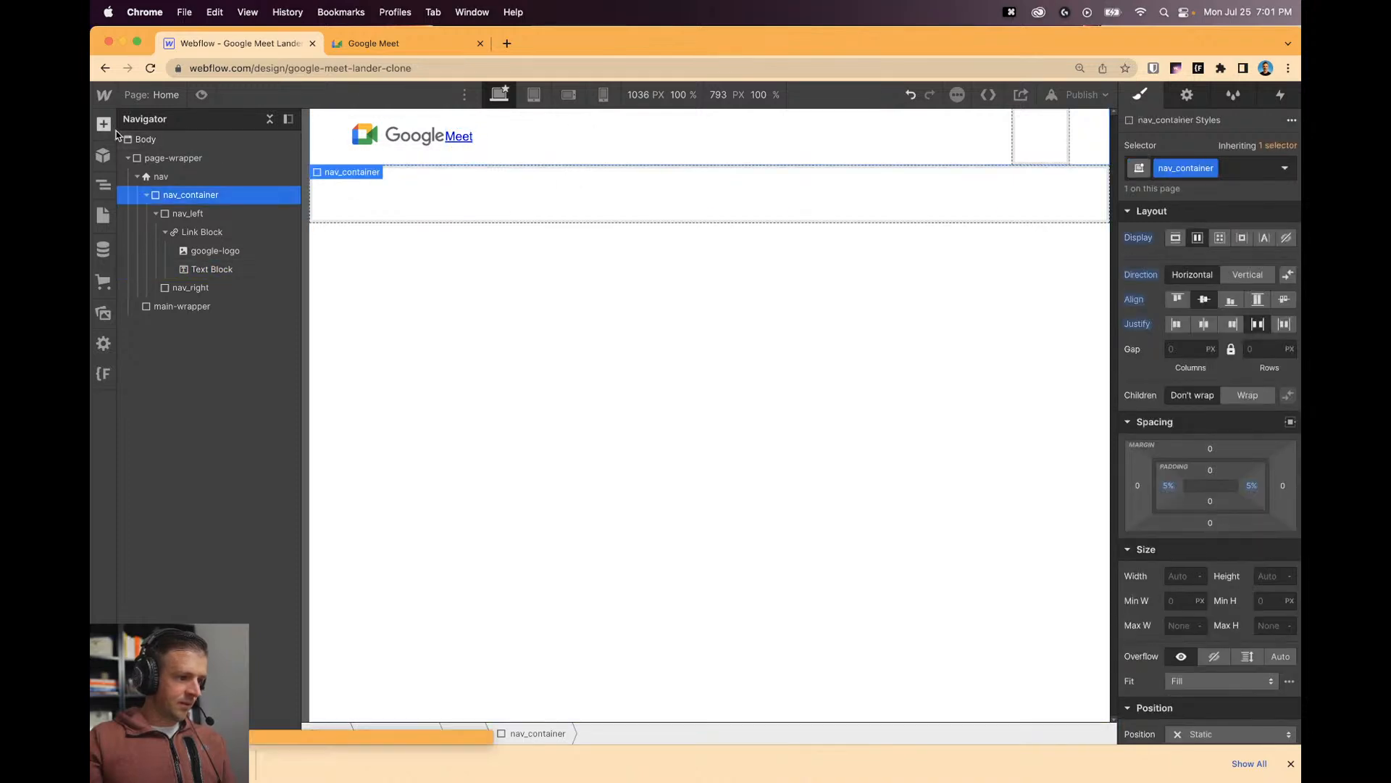
key("a")
scroll(296, 531, "down", 15)
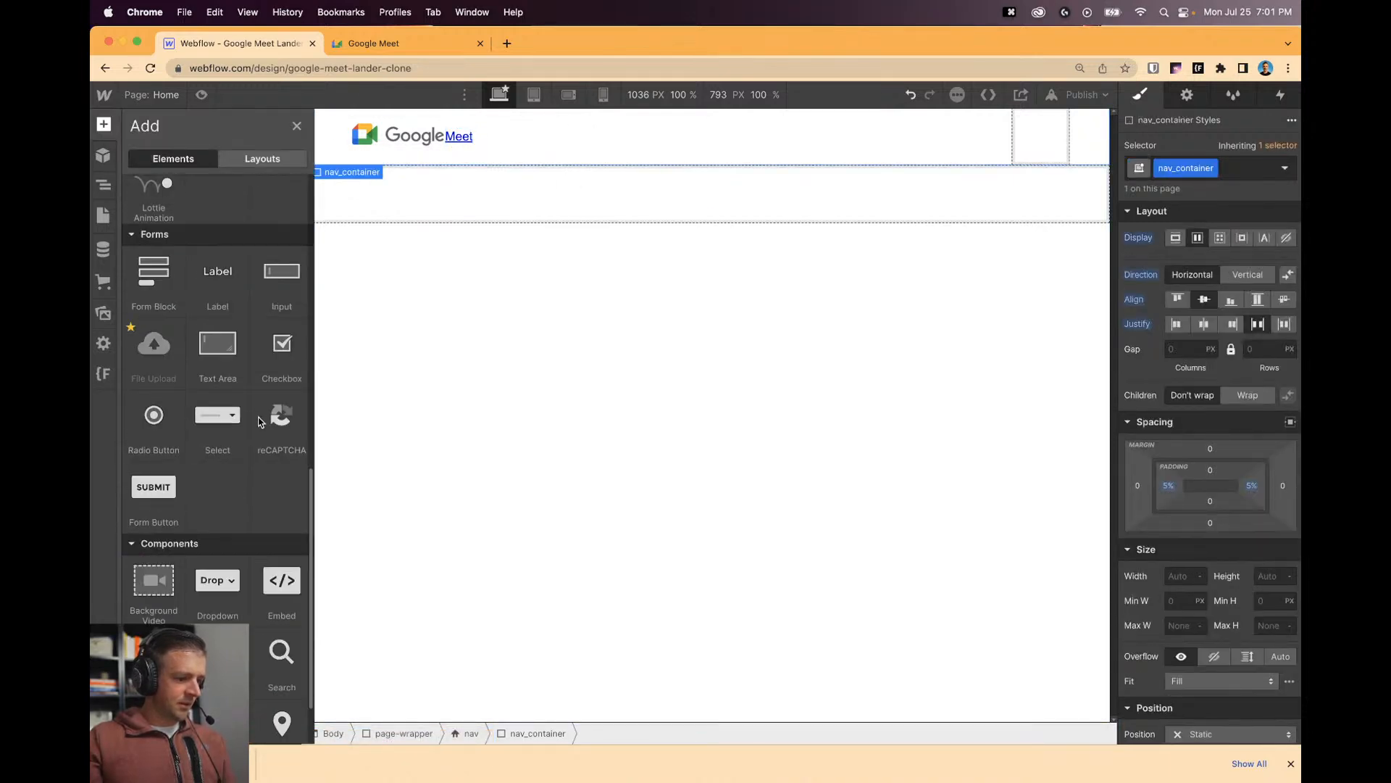
Add an HTML Embed with <style> a { color: inherit; text-decoration: none; } </style>.
left_click_drag(282, 580, 178, 155)
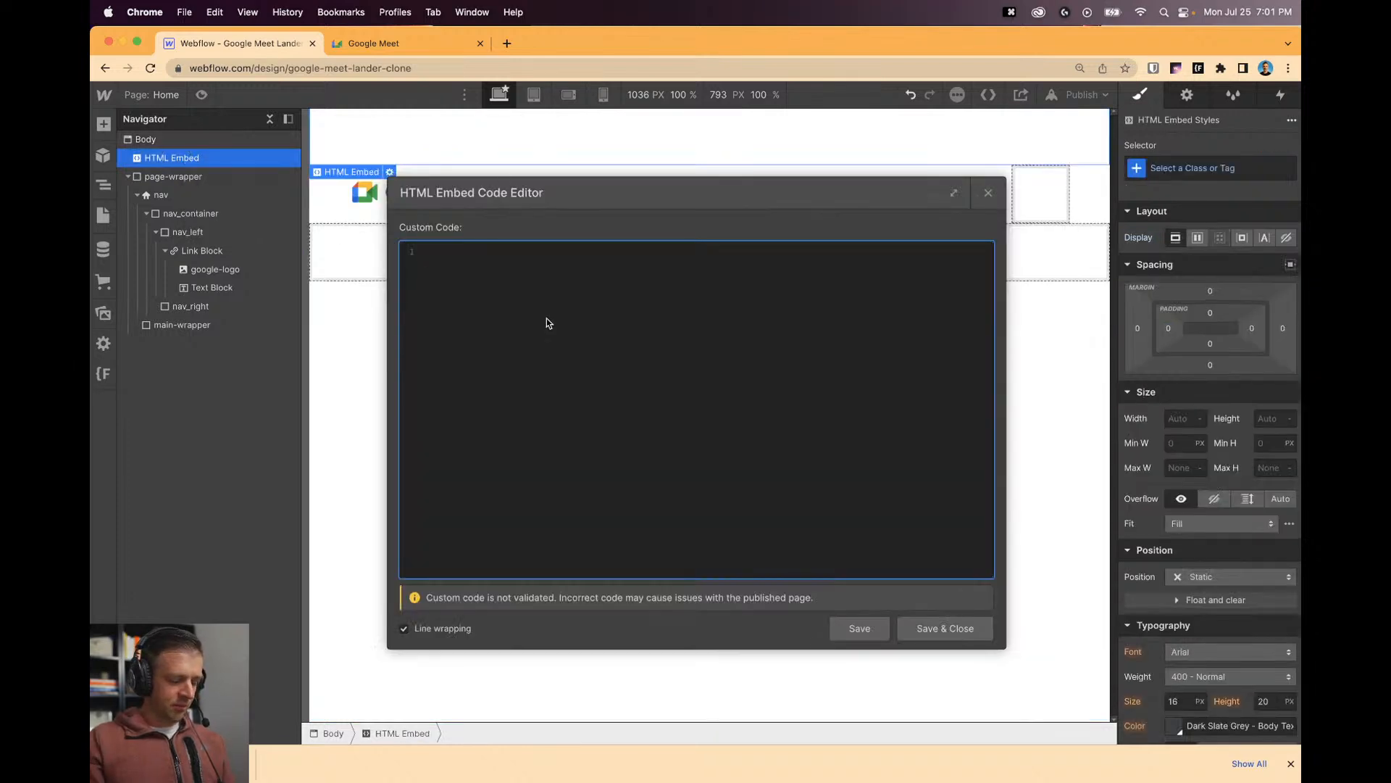
type("<style>")
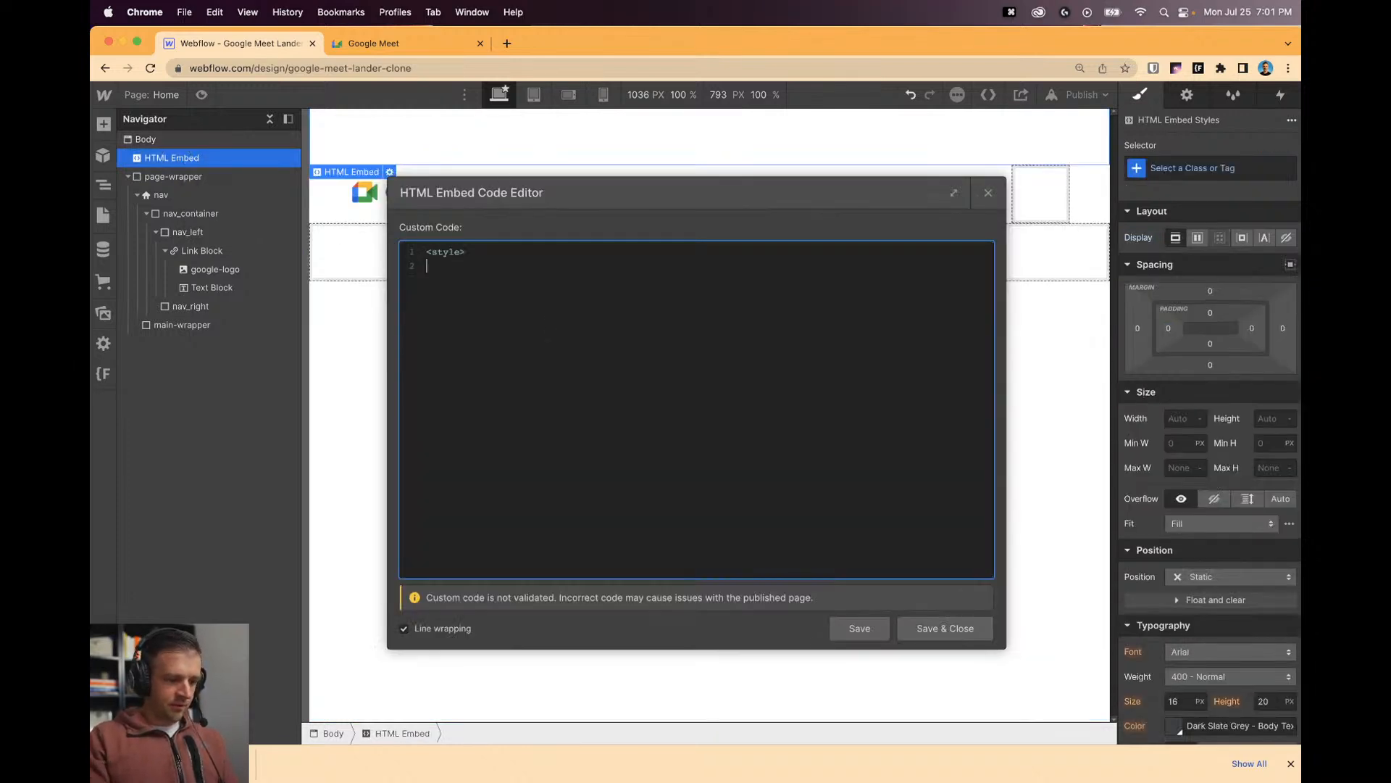
type("</style>")
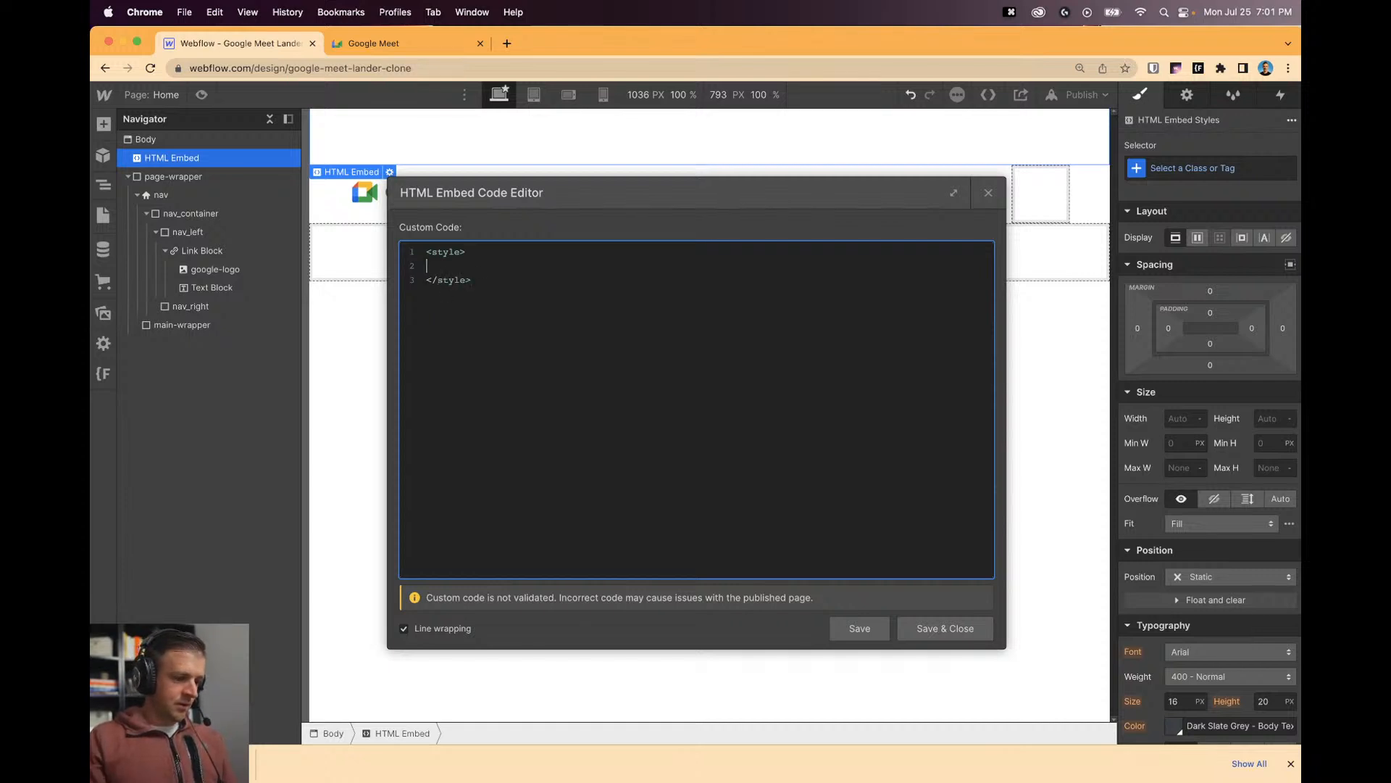
type("a ")
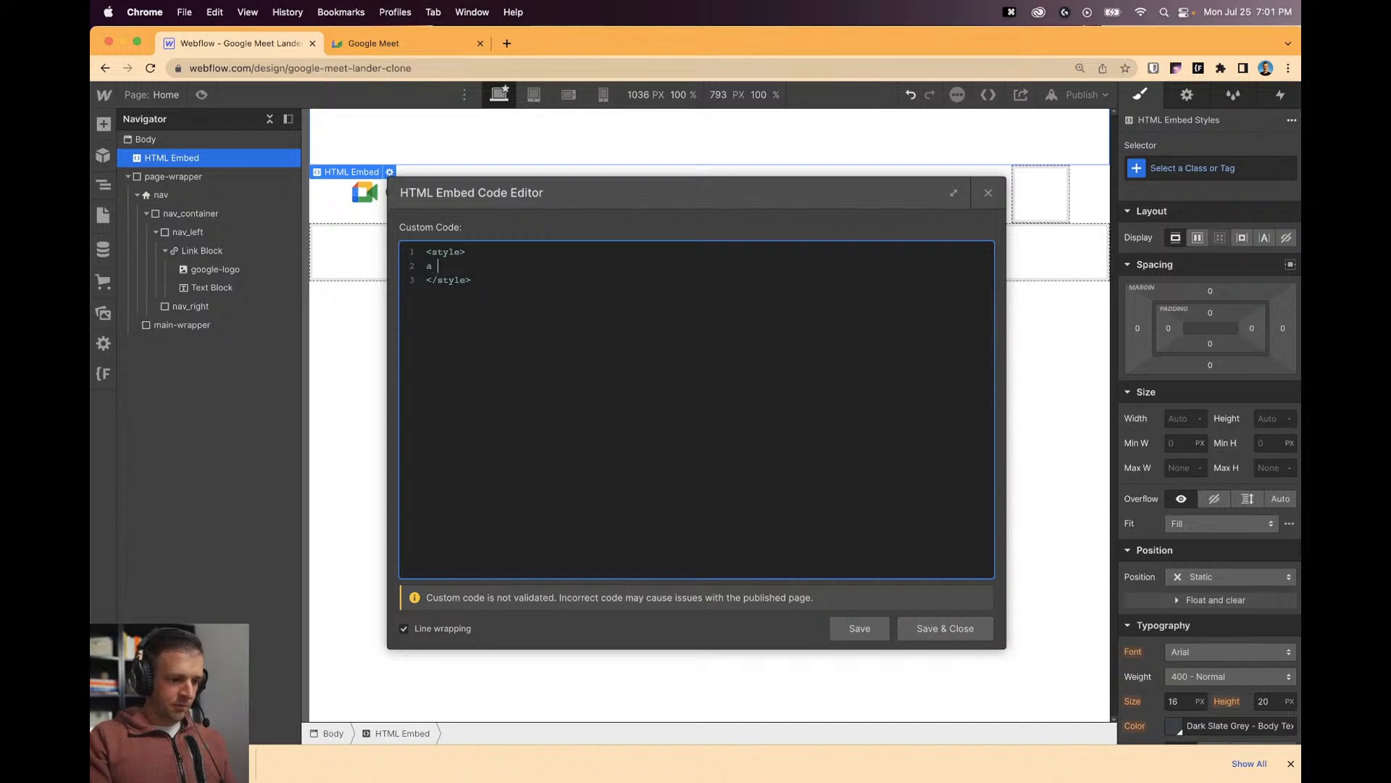
type("{")
key("Return")
key("Return")
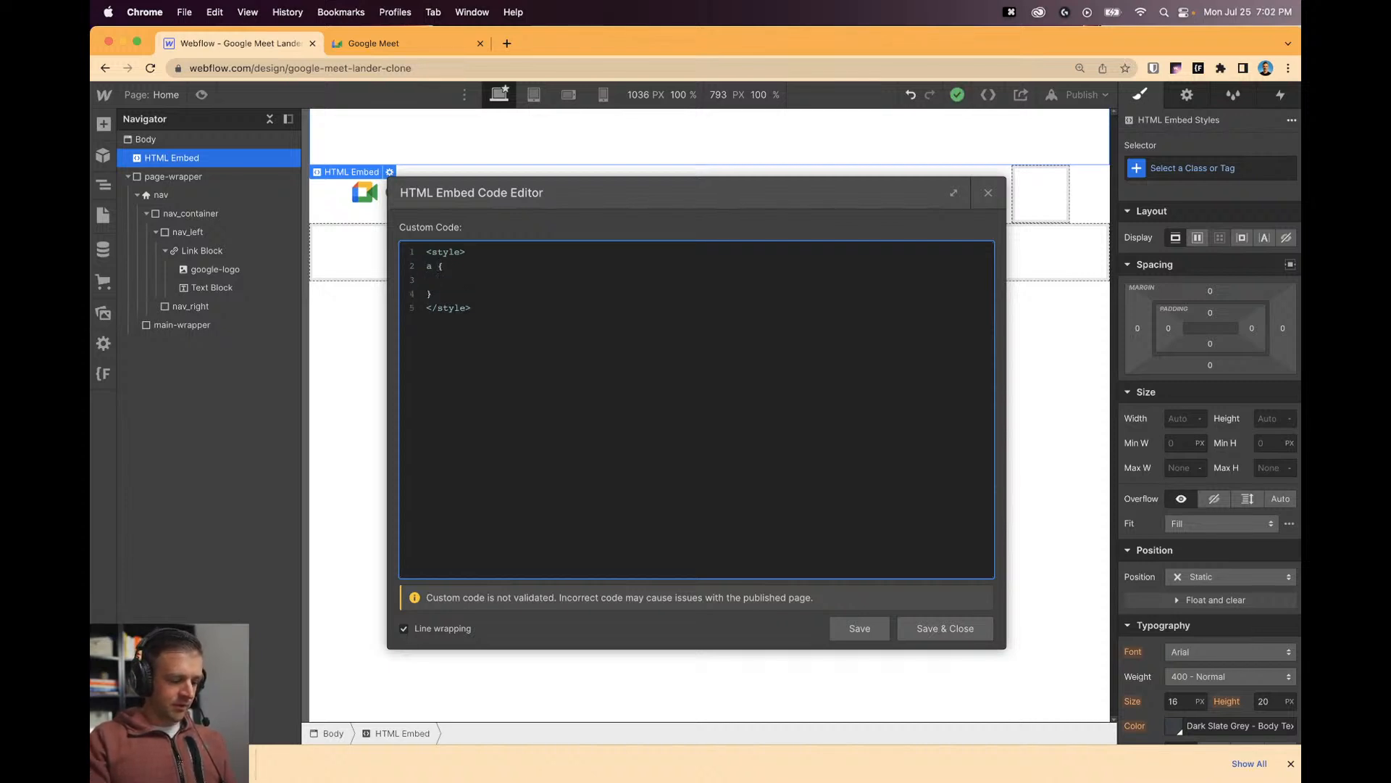
type("color: inherit")
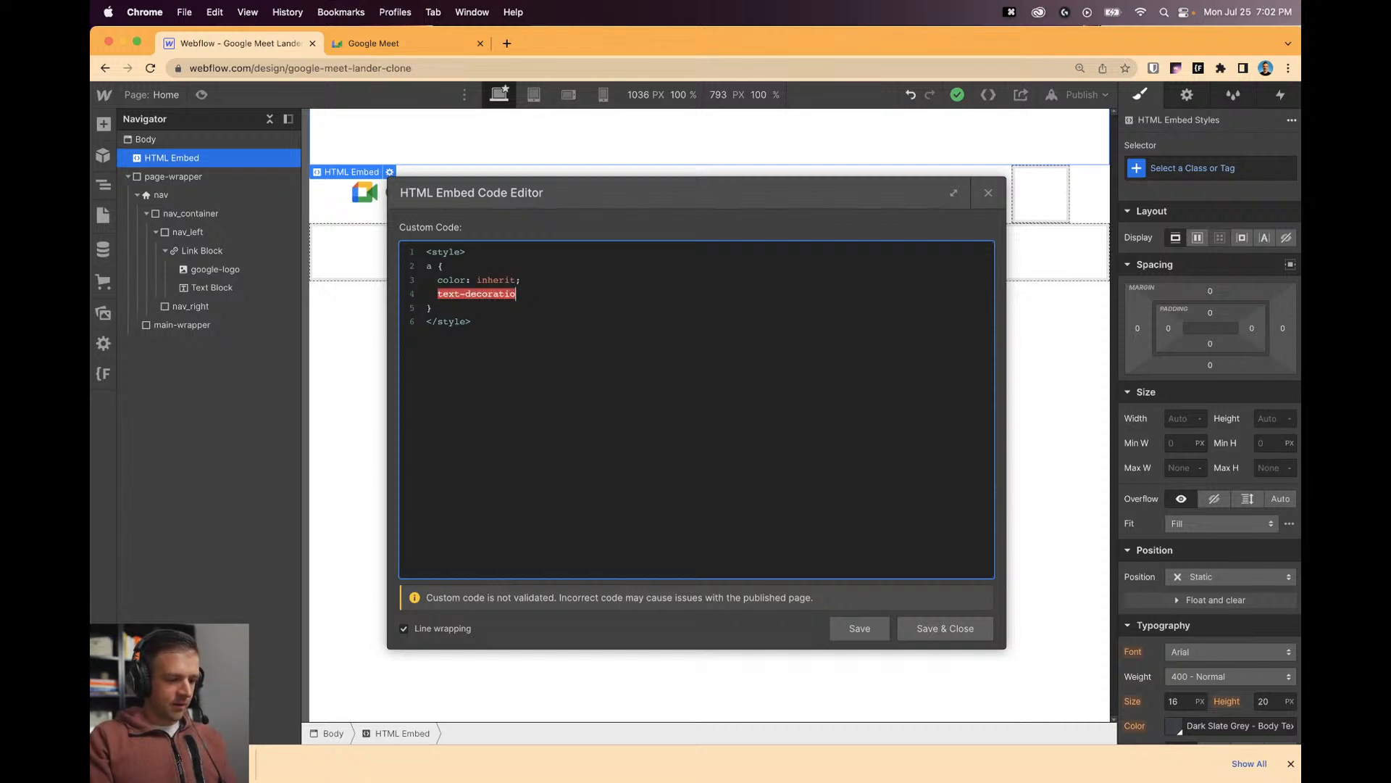
type("n: none;")
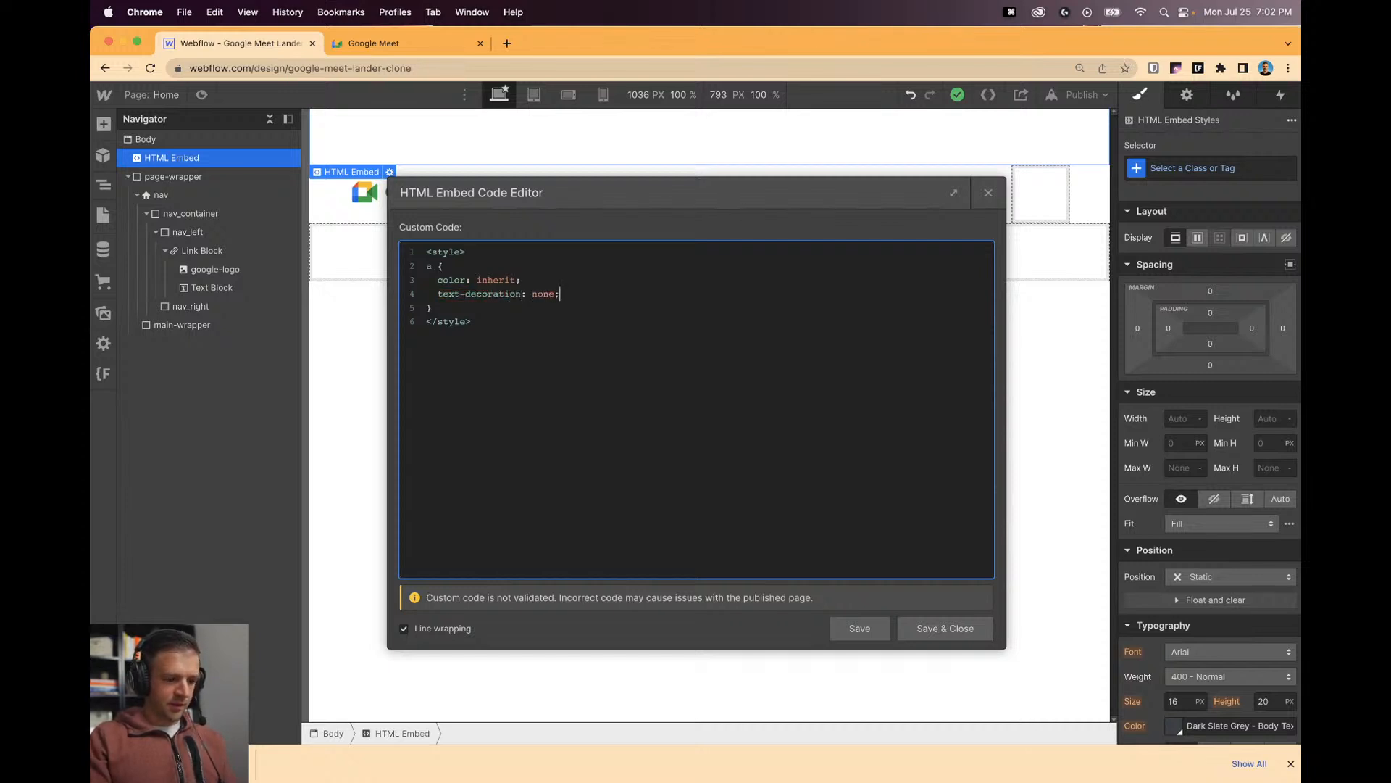
left_click(942, 627)
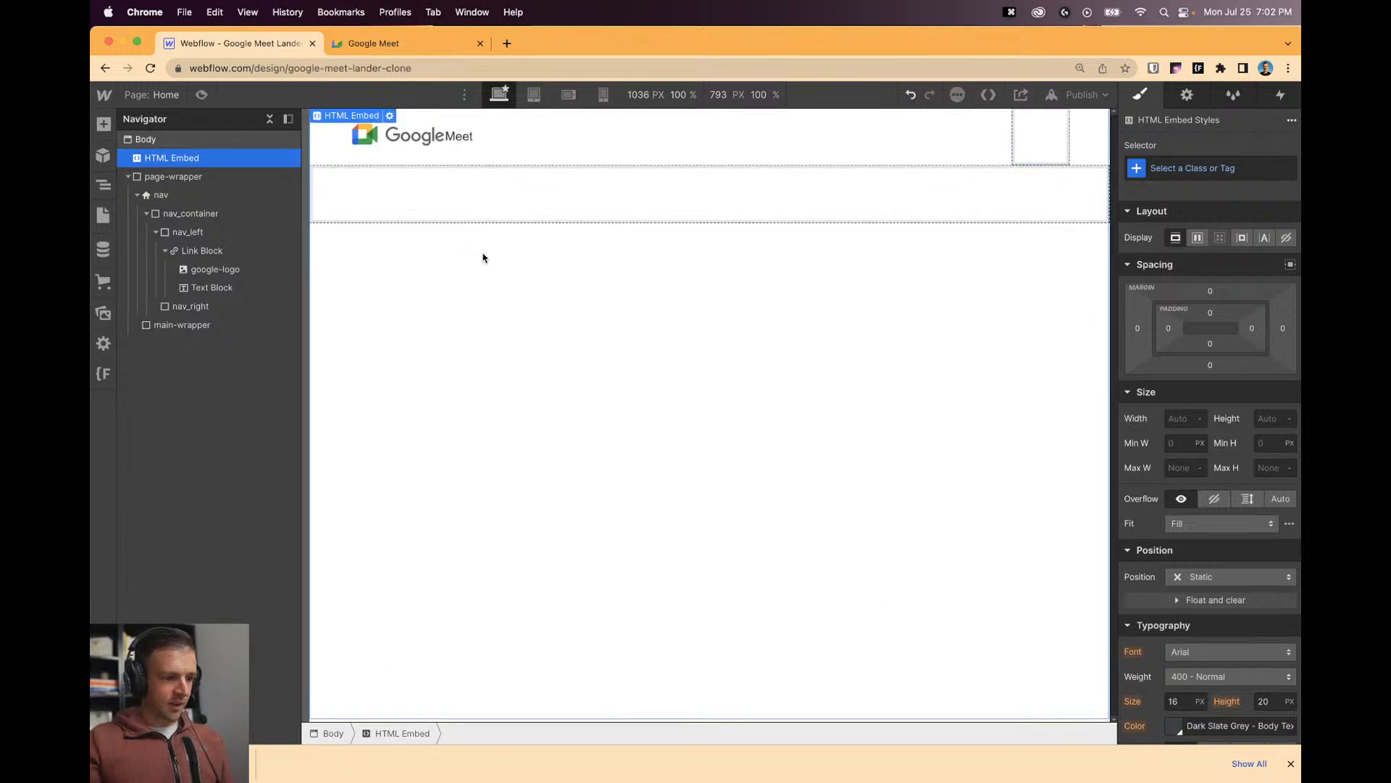
left_click(455, 147)
Give the Meet text block the class logo_text.
left_click(482, 198)
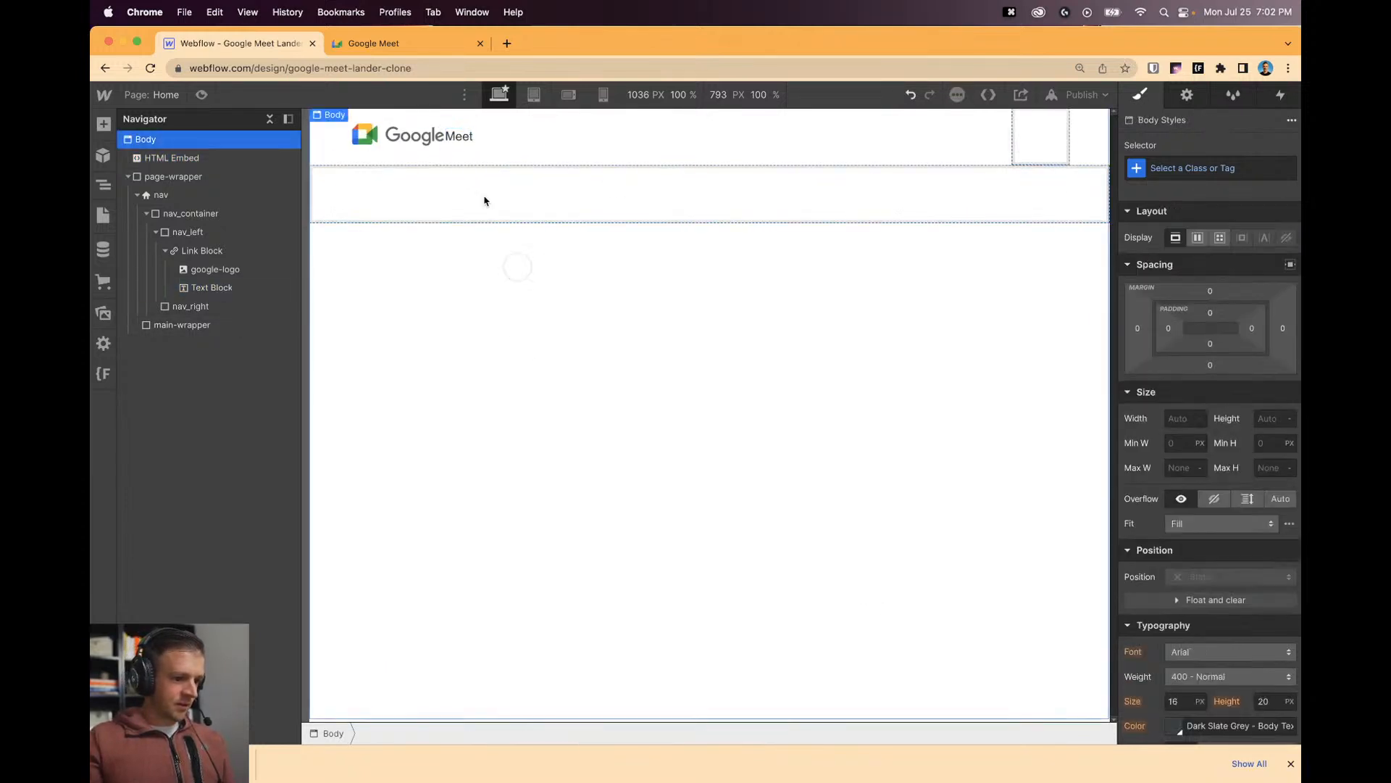
left_click(455, 137)
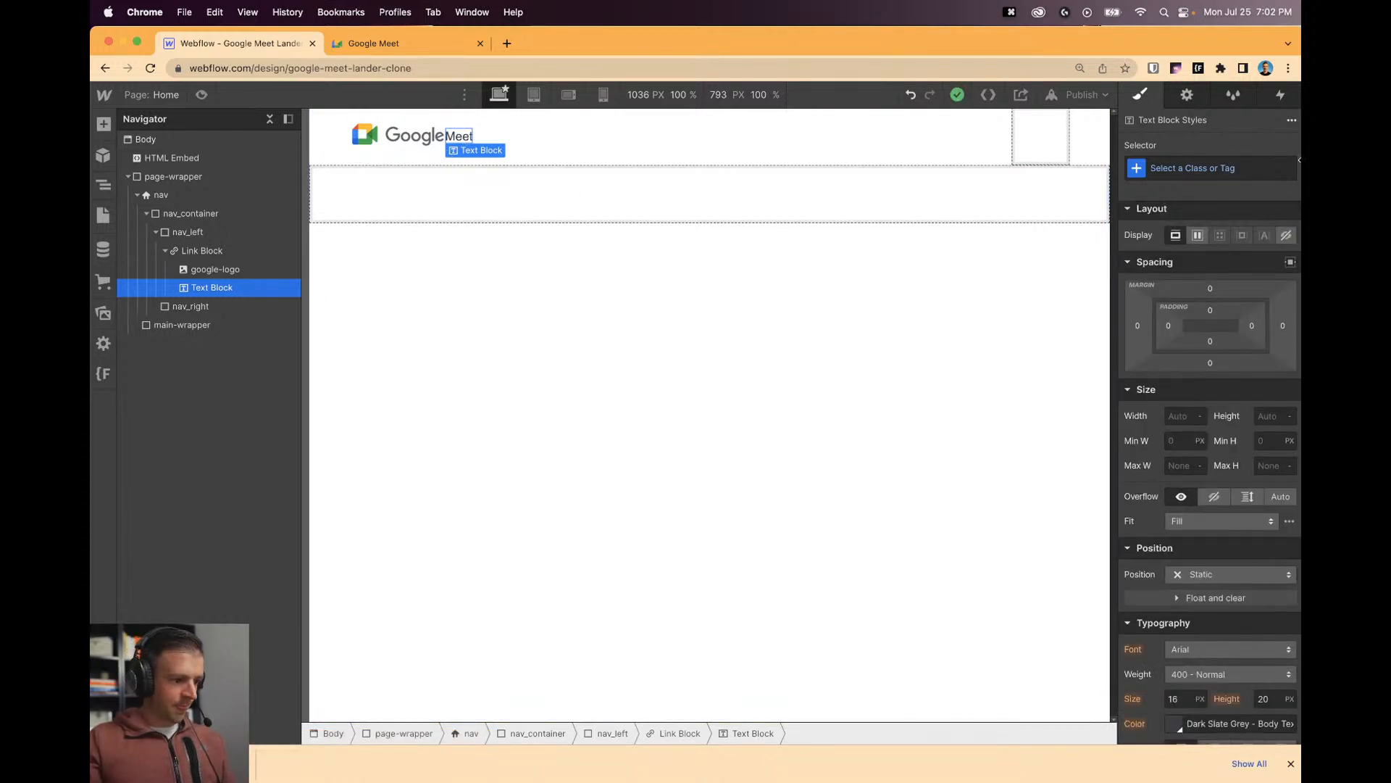
left_click(1192, 171)
type("log")
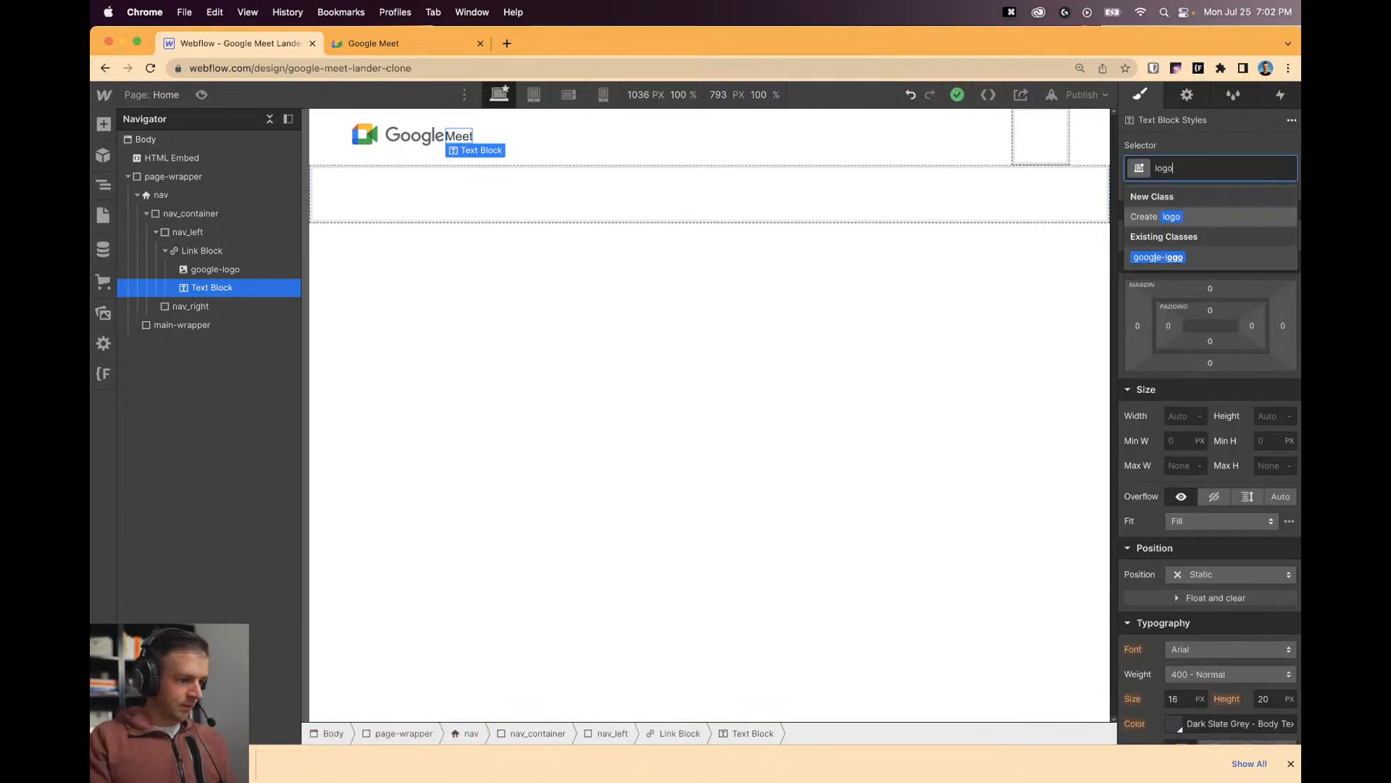
type("o")
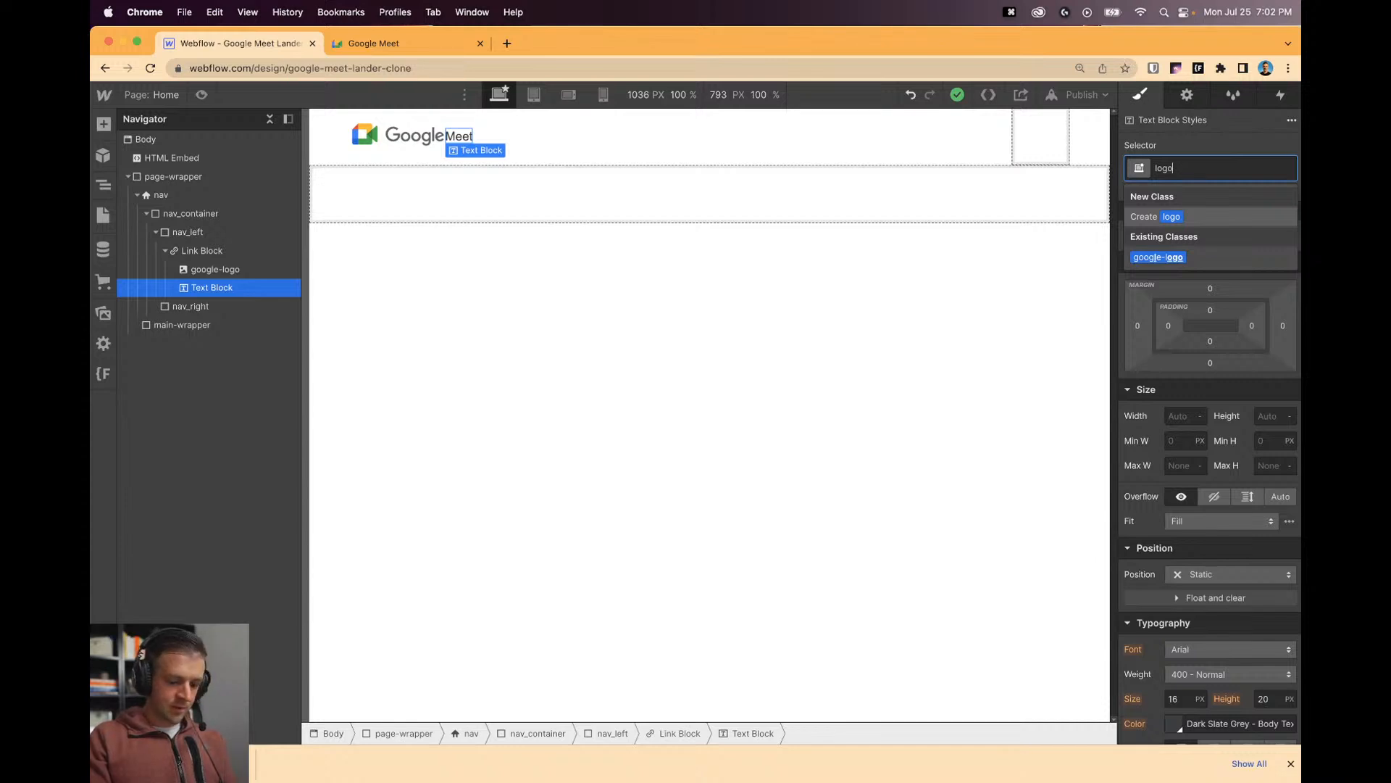
type("_text")
key("Return")
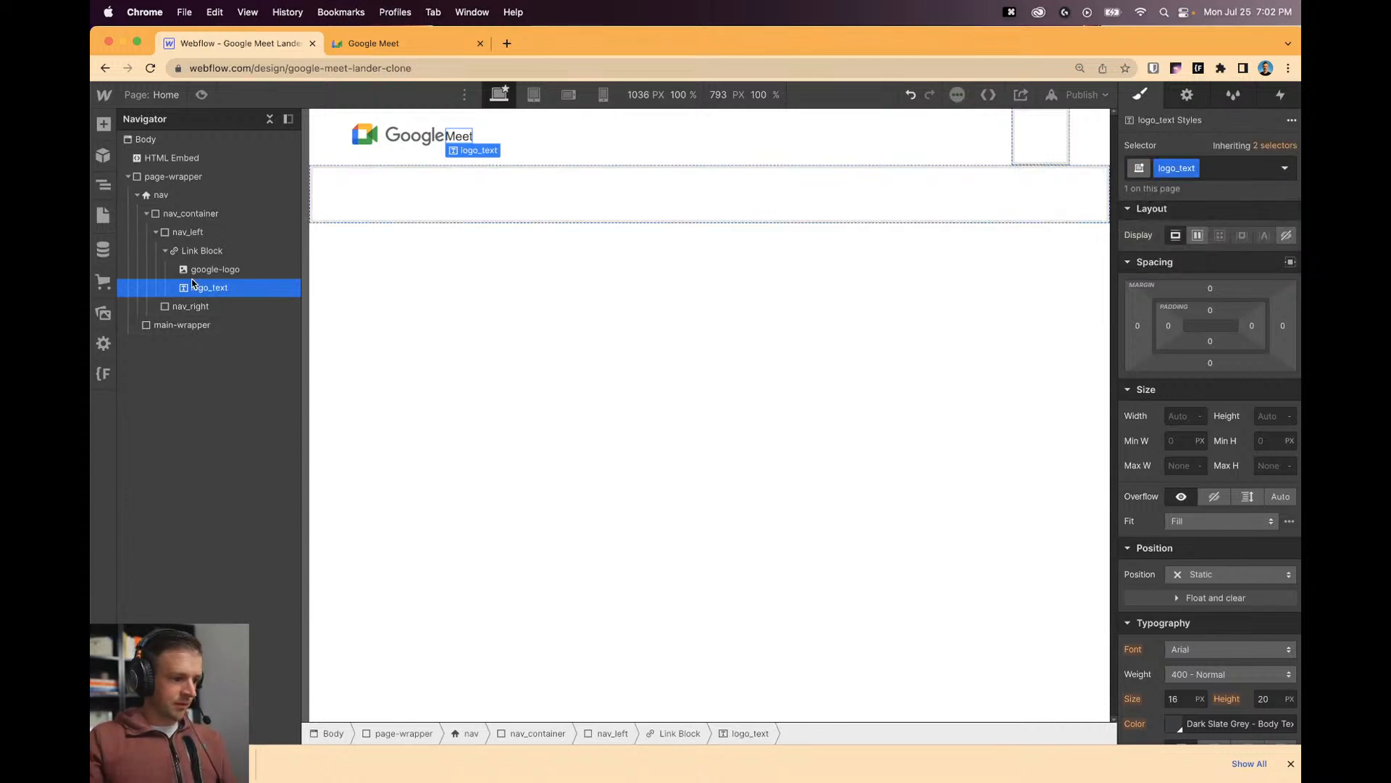
Class the logo image as logo_image and its surrounding link block as logo_link-block.
left_click(195, 270)
type("logo_image")
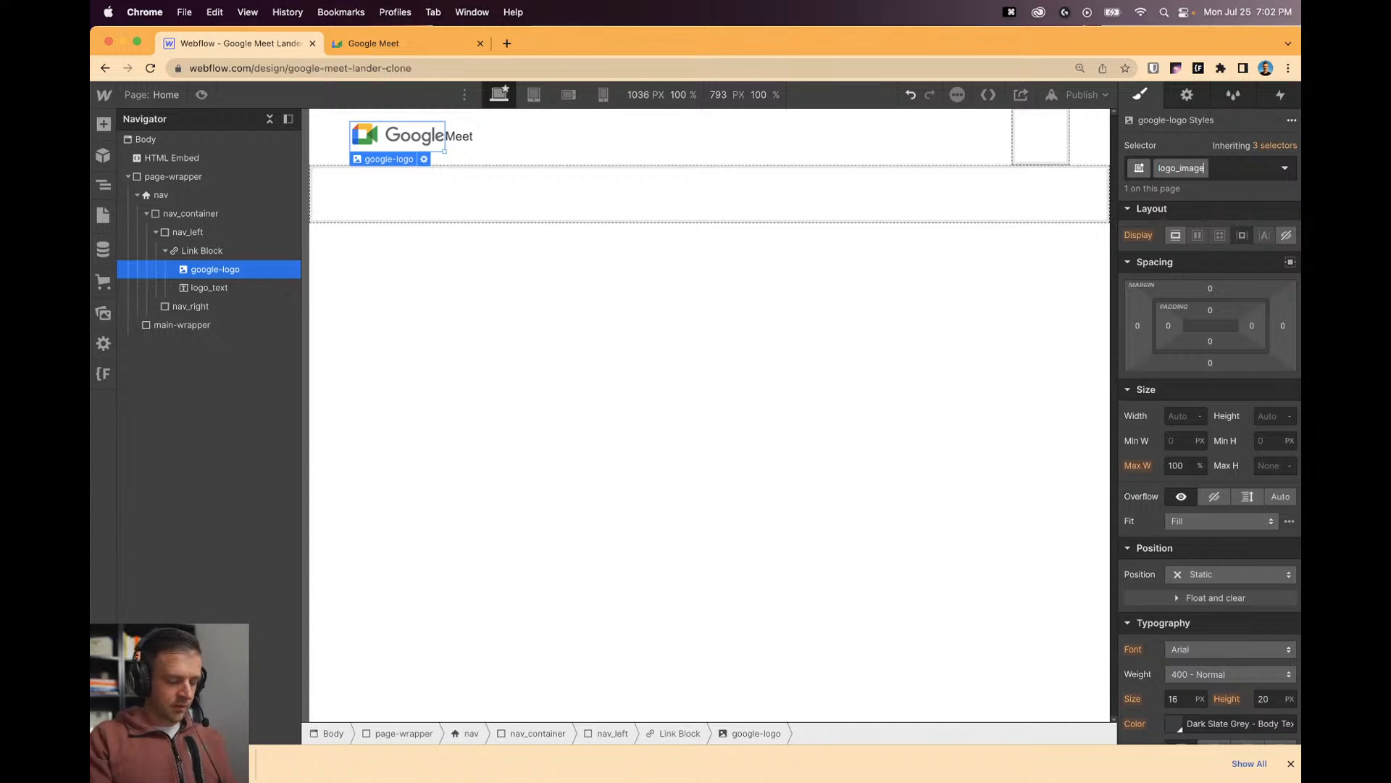
key("Return")
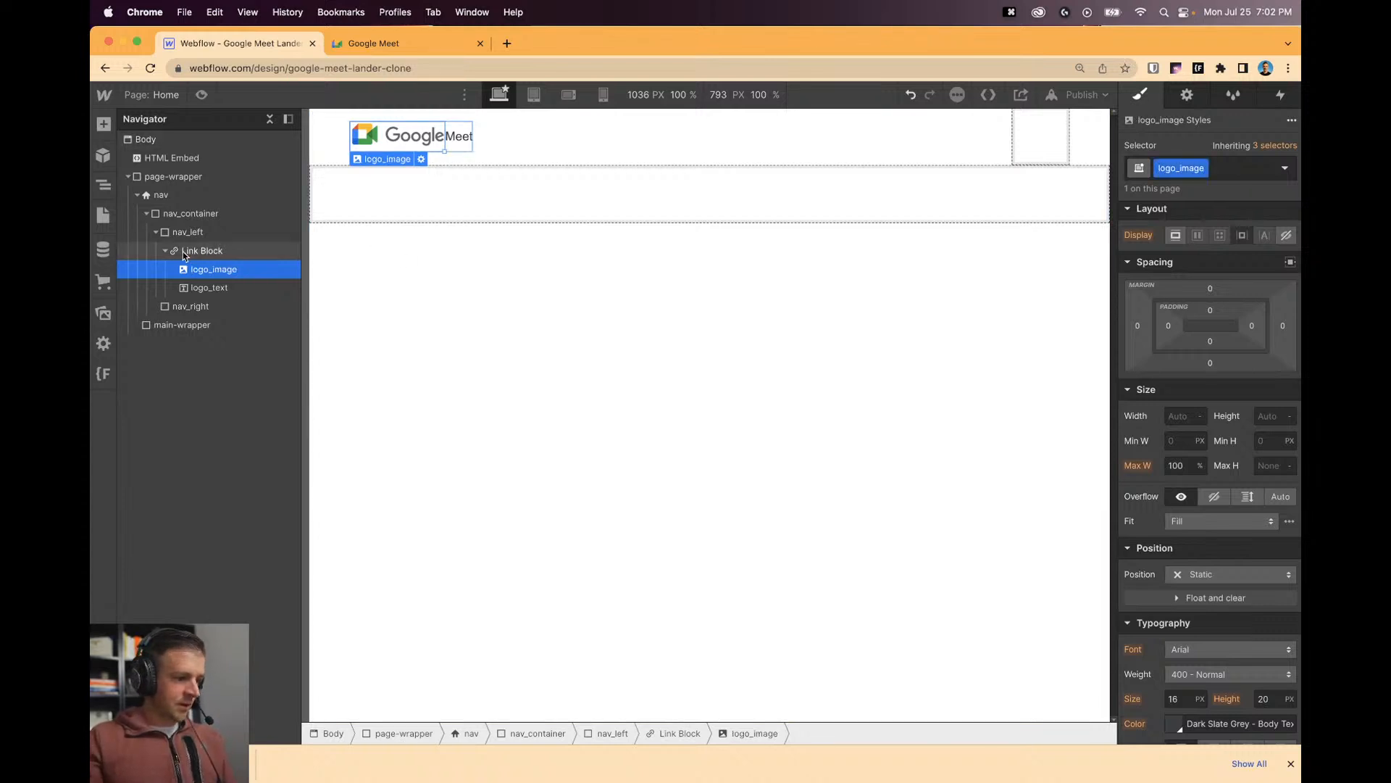
key("Escape")
double_click(1178, 168)
type("logo_link-block")
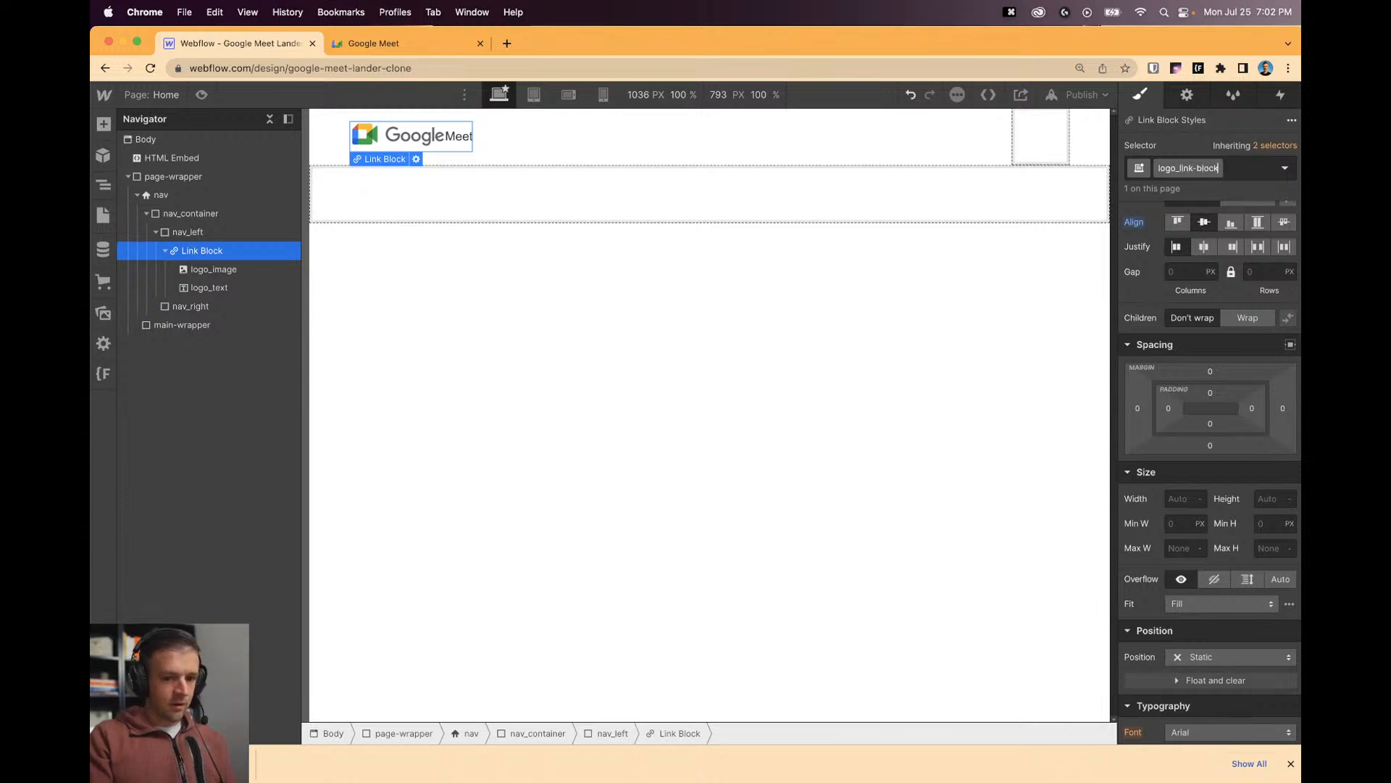
key("Return")
Set the logo_text Meet font size to 2rem.
left_click(214, 268)
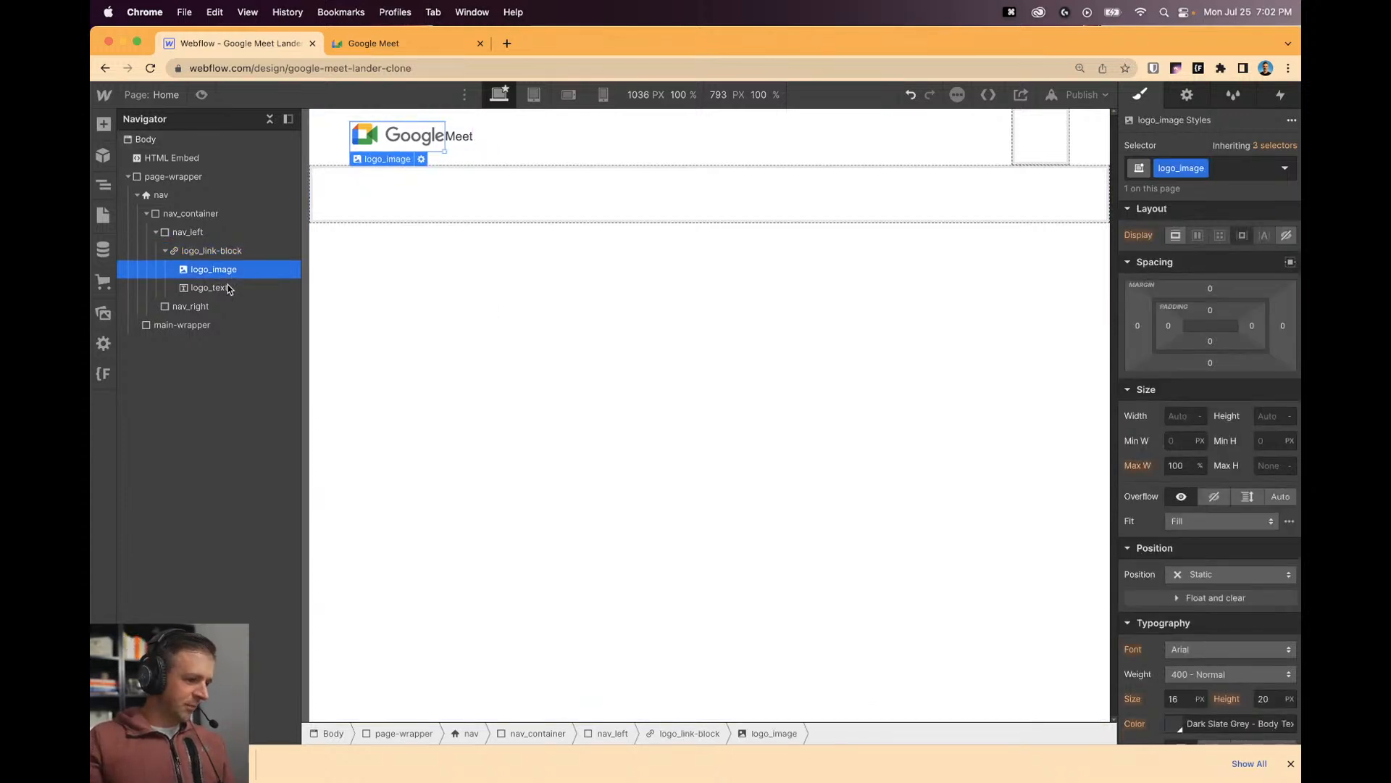
left_click(209, 287)
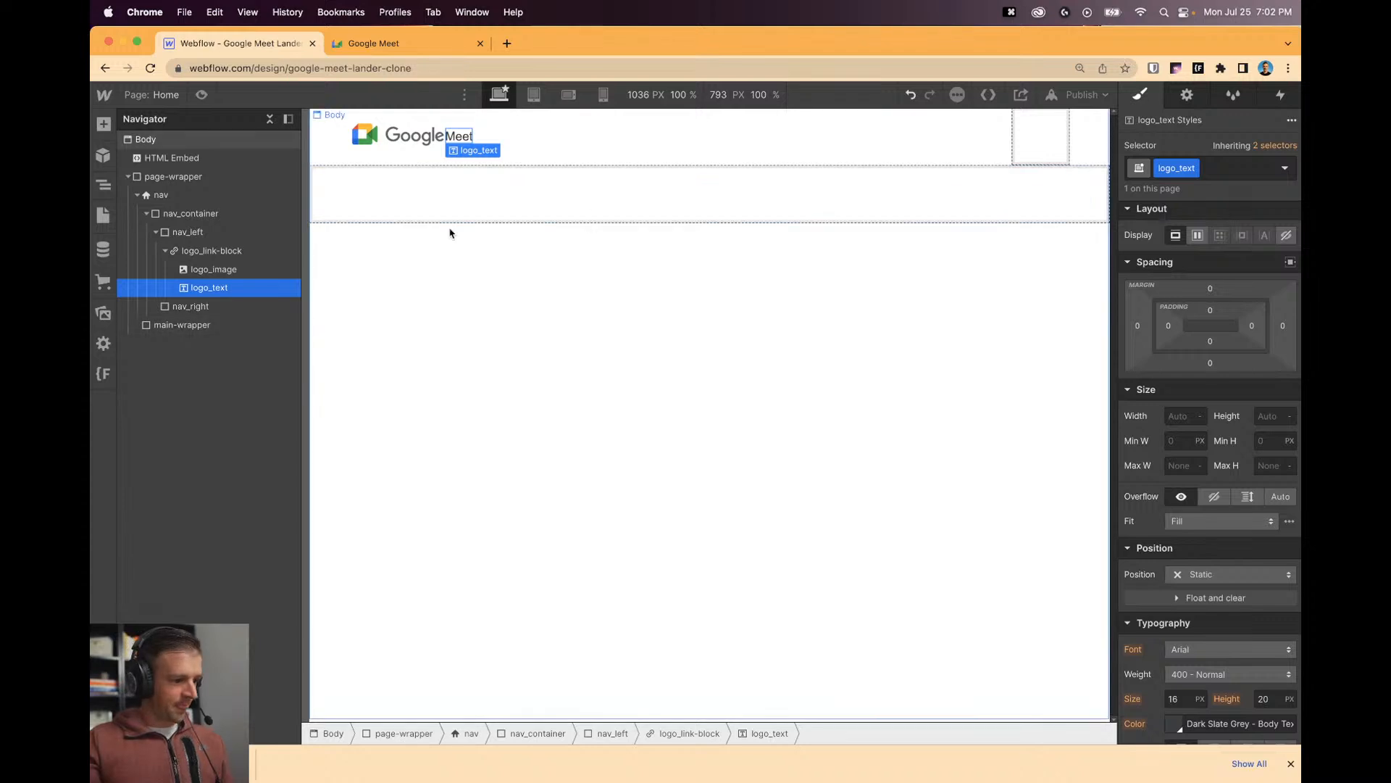
scroll(1192, 478, "down", 1)
scroll(1191, 478, "down", 3)
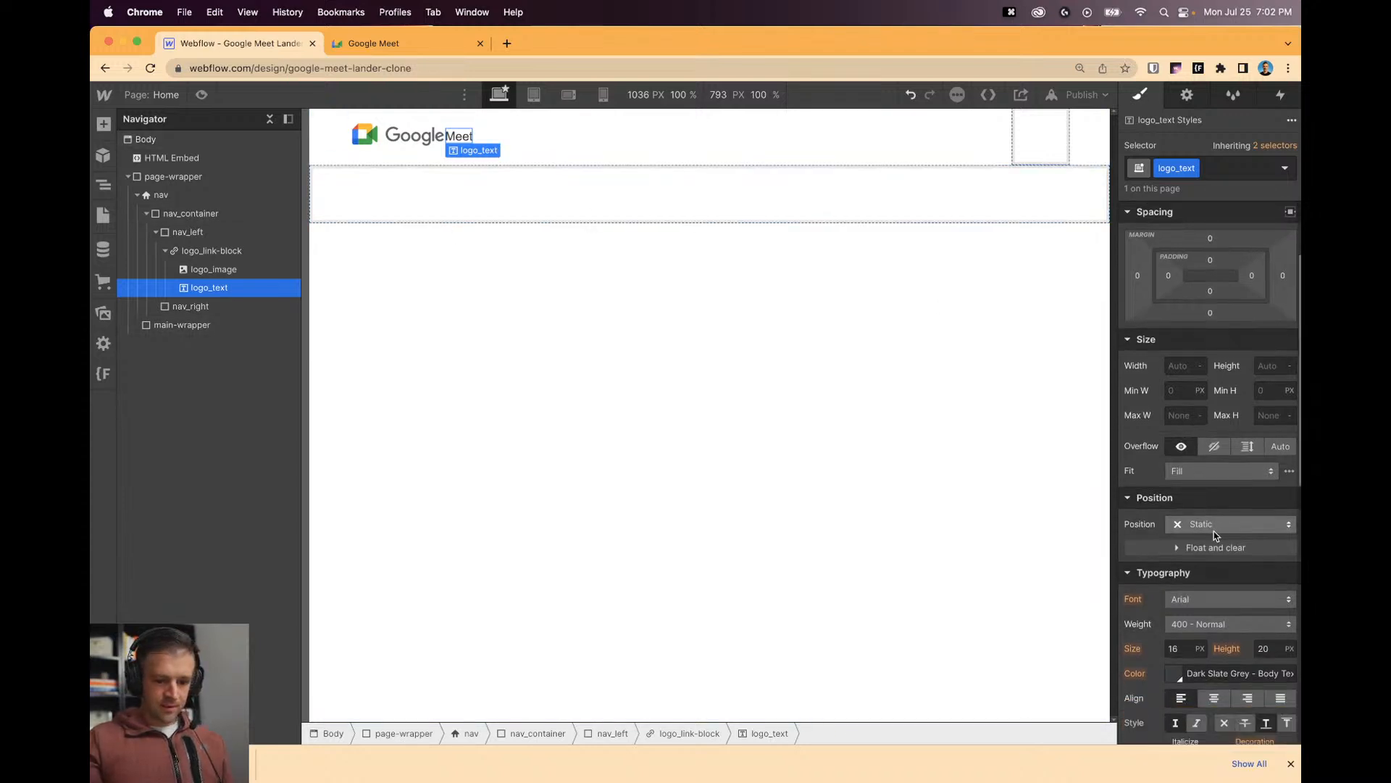
left_click(1178, 642)
type("2rem")
key("Return")
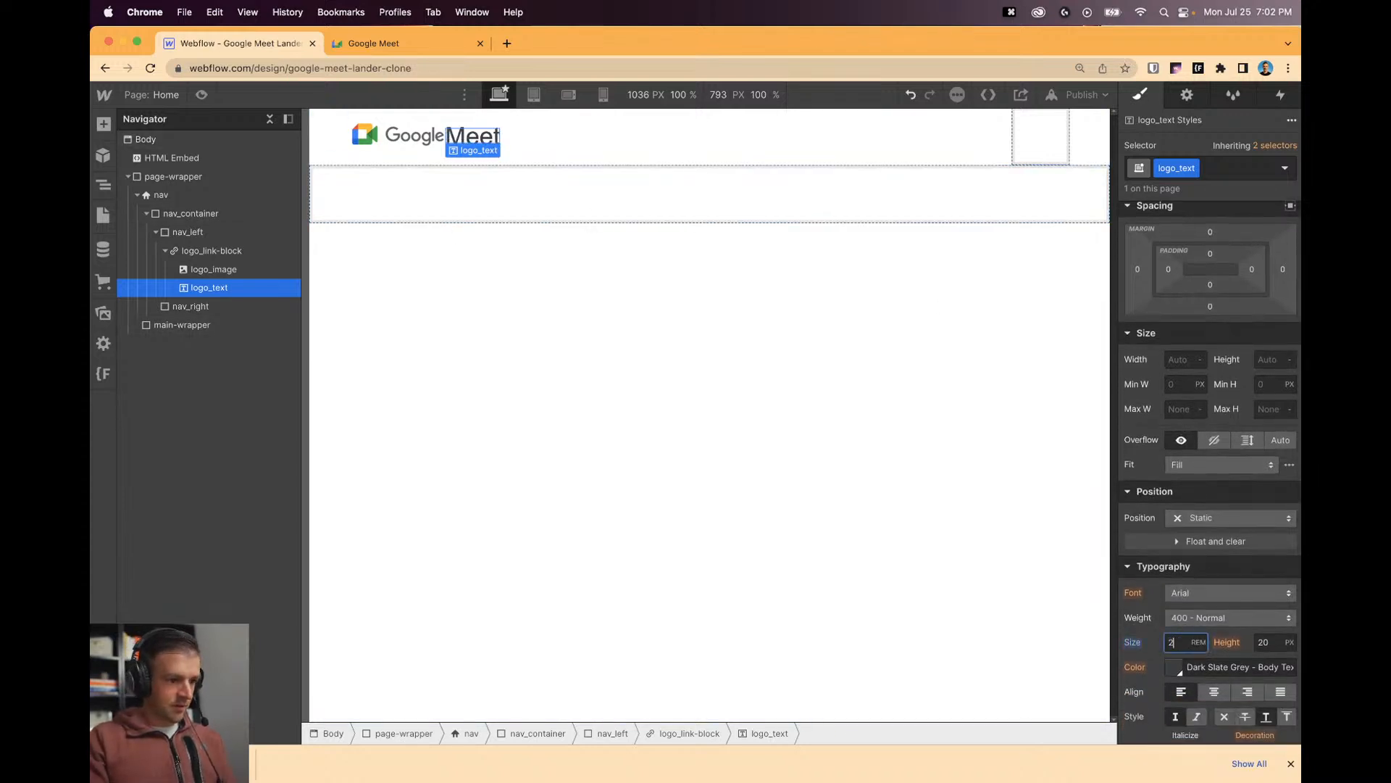
left_click(606, 283)
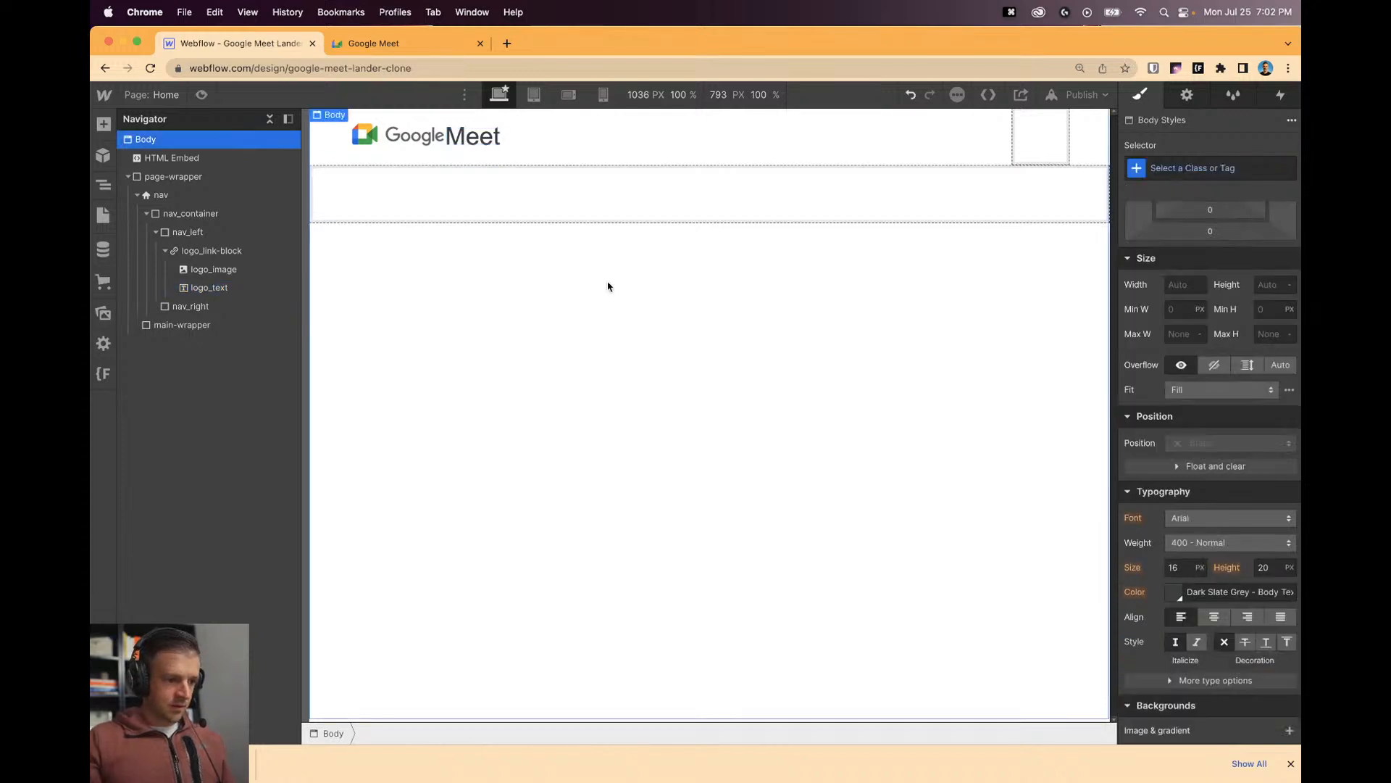
left_click(394, 43)
Inspect the reference Meet text in DevTools, then set Webflow's Meet text size to 1.375.
key("alt+super+i")
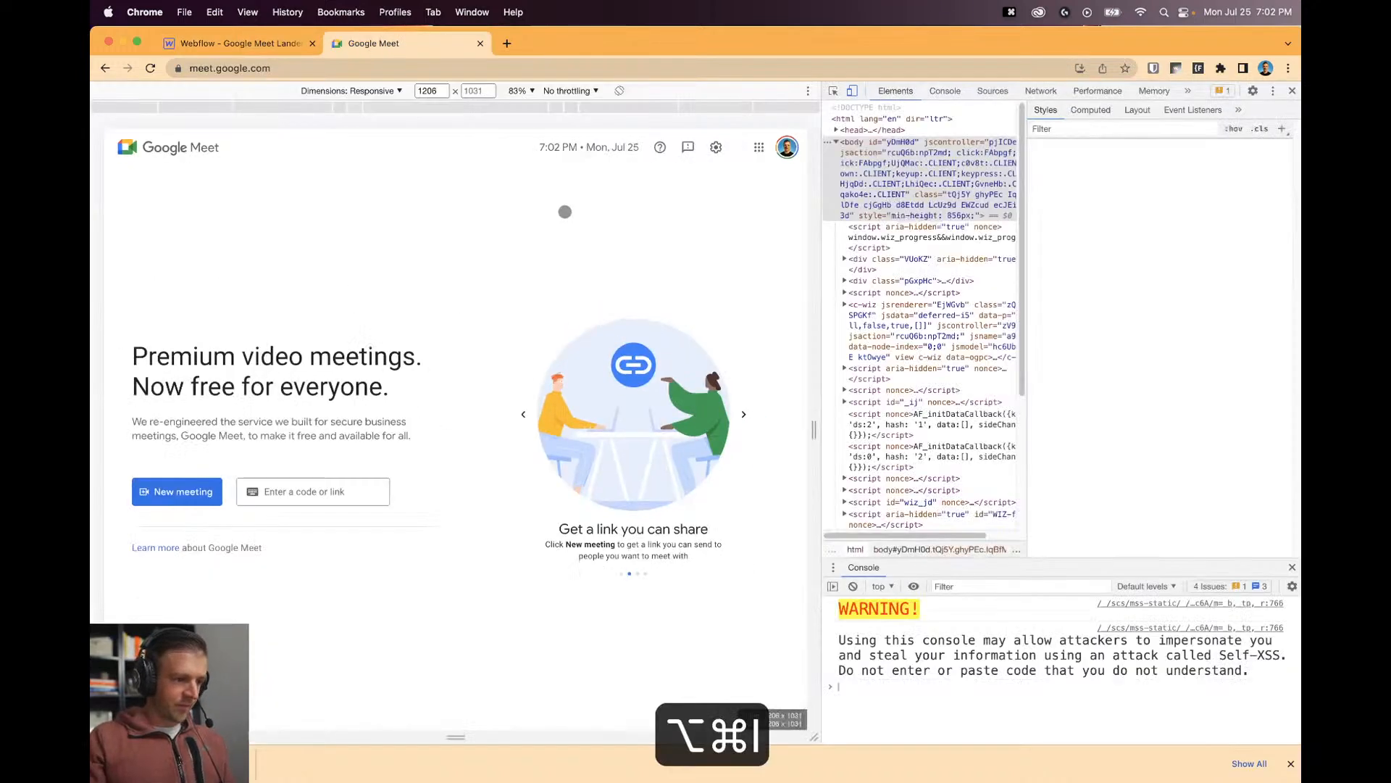
left_click(834, 91)
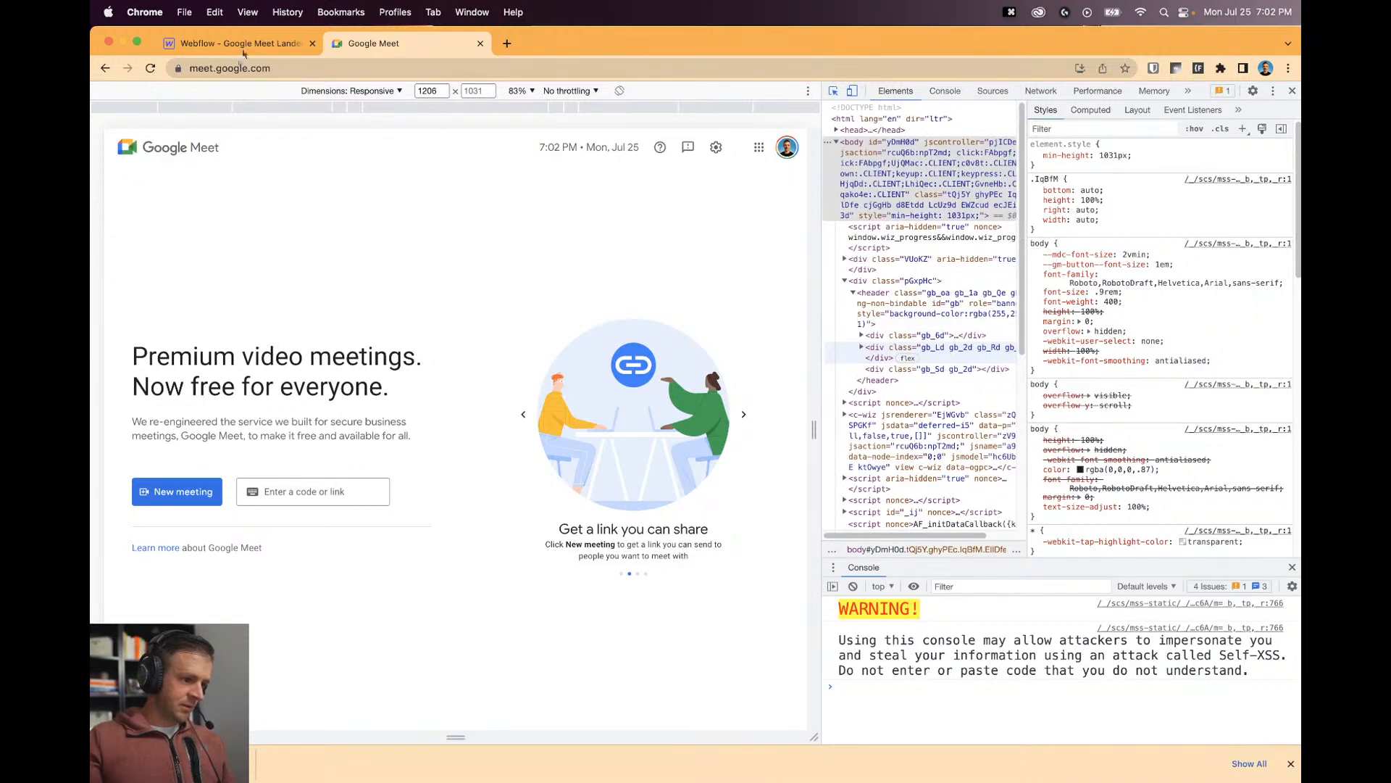
key("ctrl+shift+Tab")
left_click(471, 136)
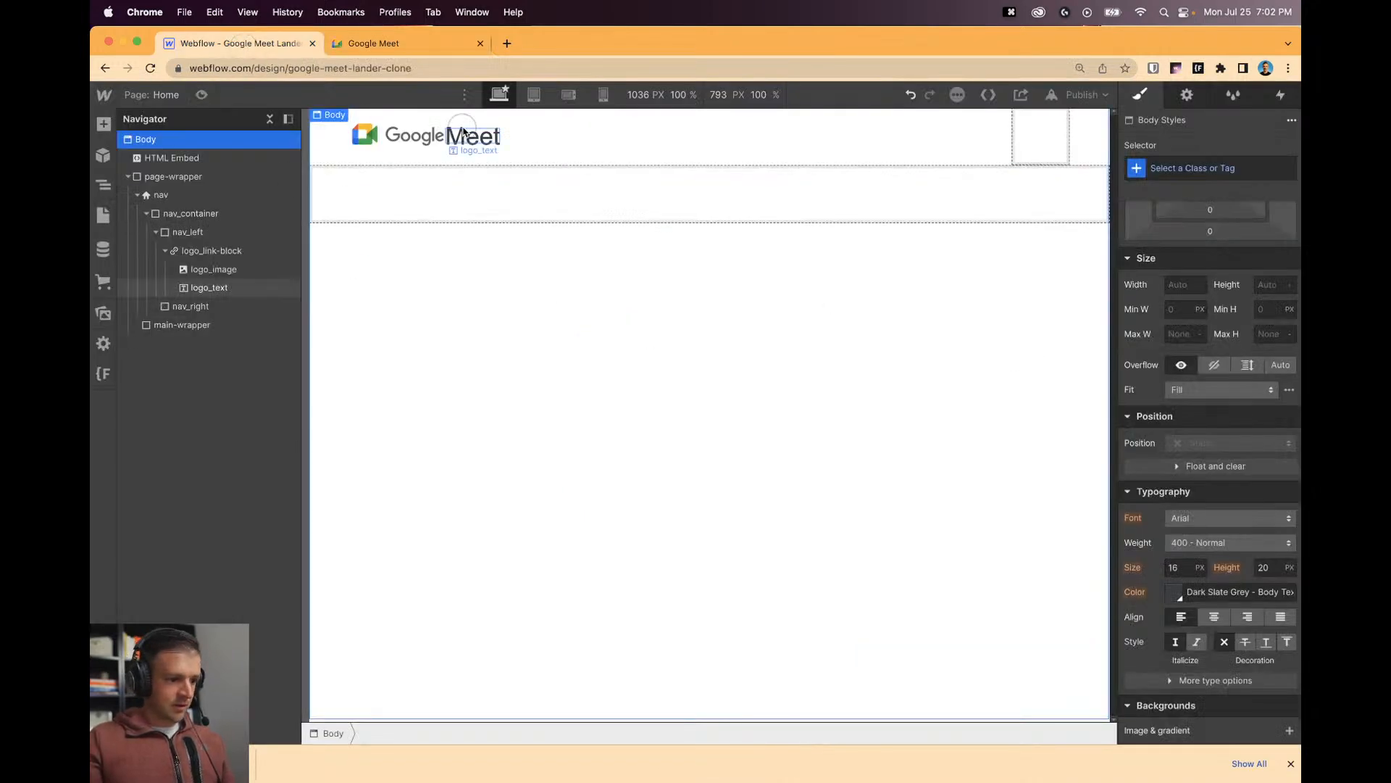
left_click(1175, 643)
type("1.375")
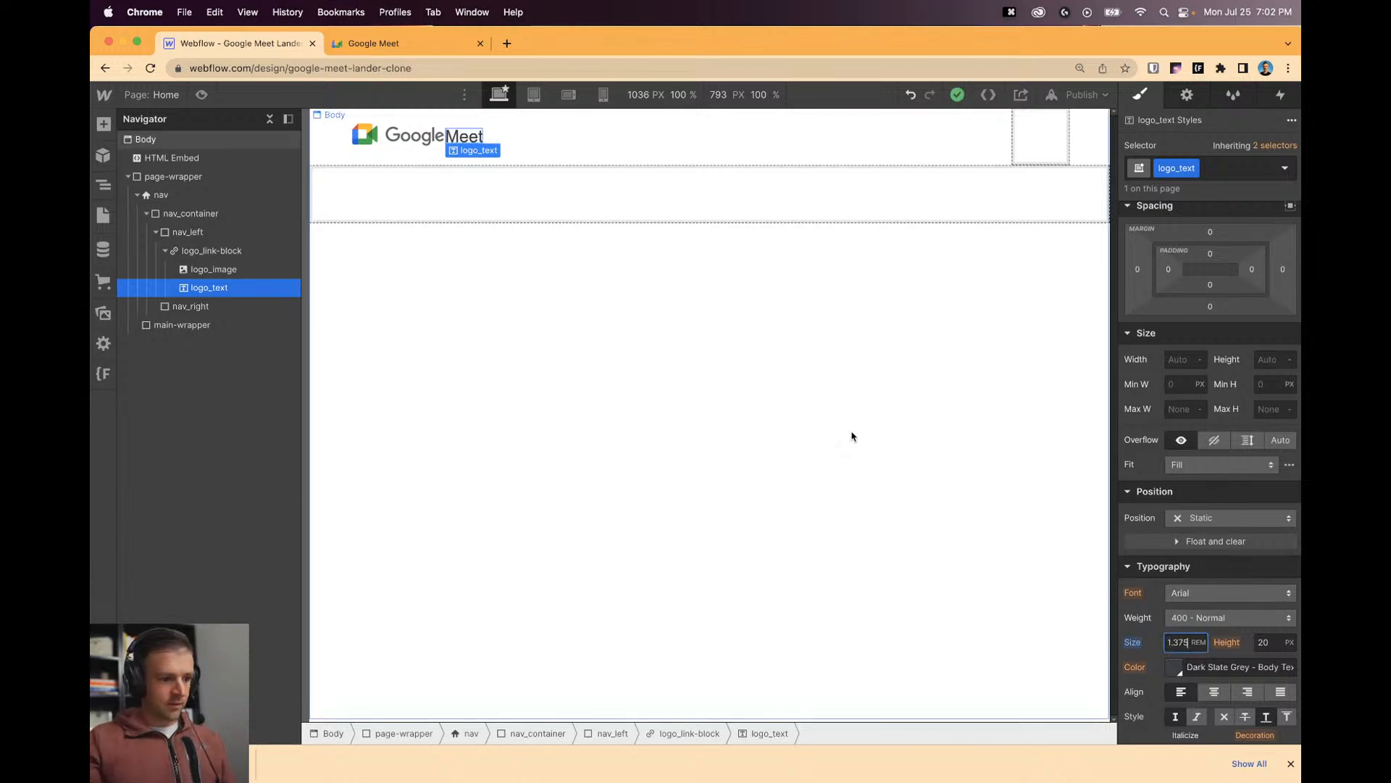
Colour the Meet text grey #5f6368 sampled from the logo, then close the reference DevTools.
left_click(579, 283)
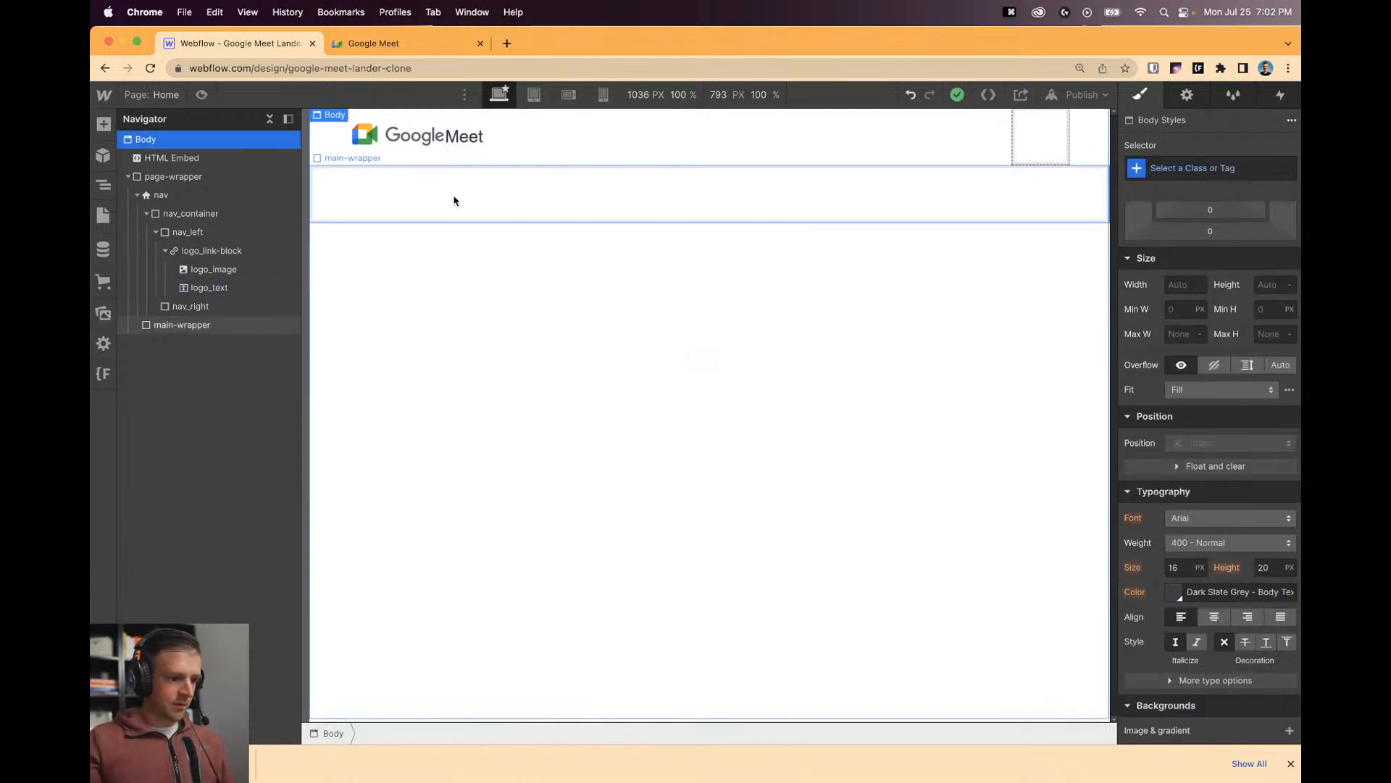
left_click(456, 145)
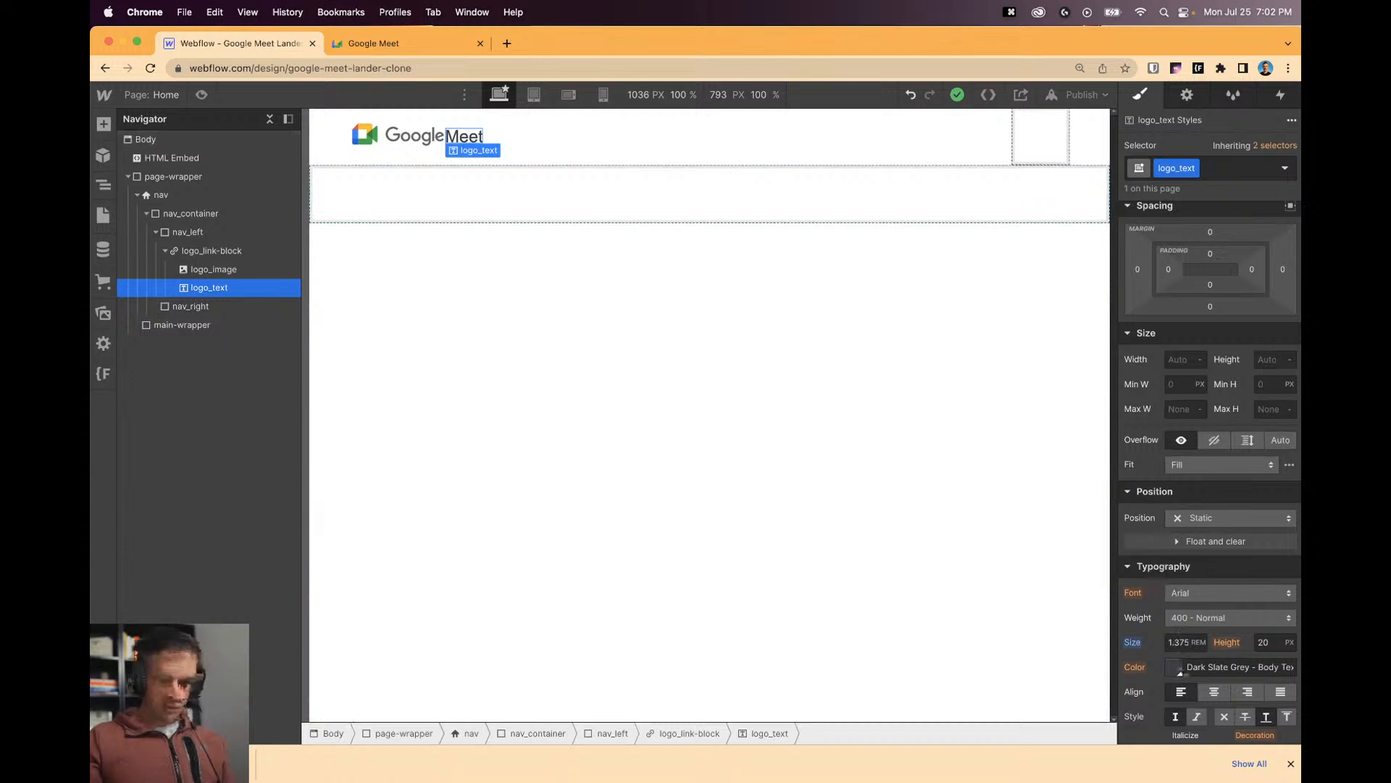
left_click(1175, 667)
left_click(1137, 493)
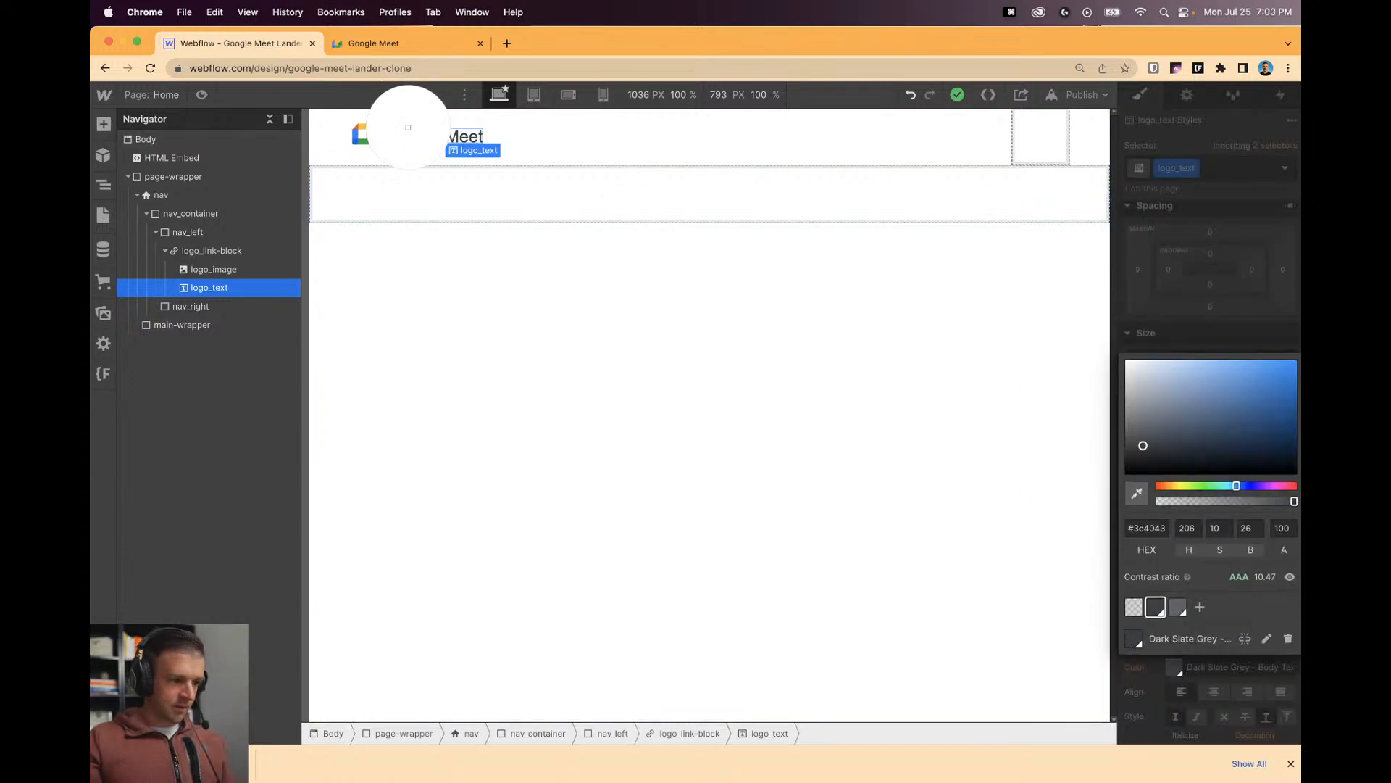
left_click(416, 135)
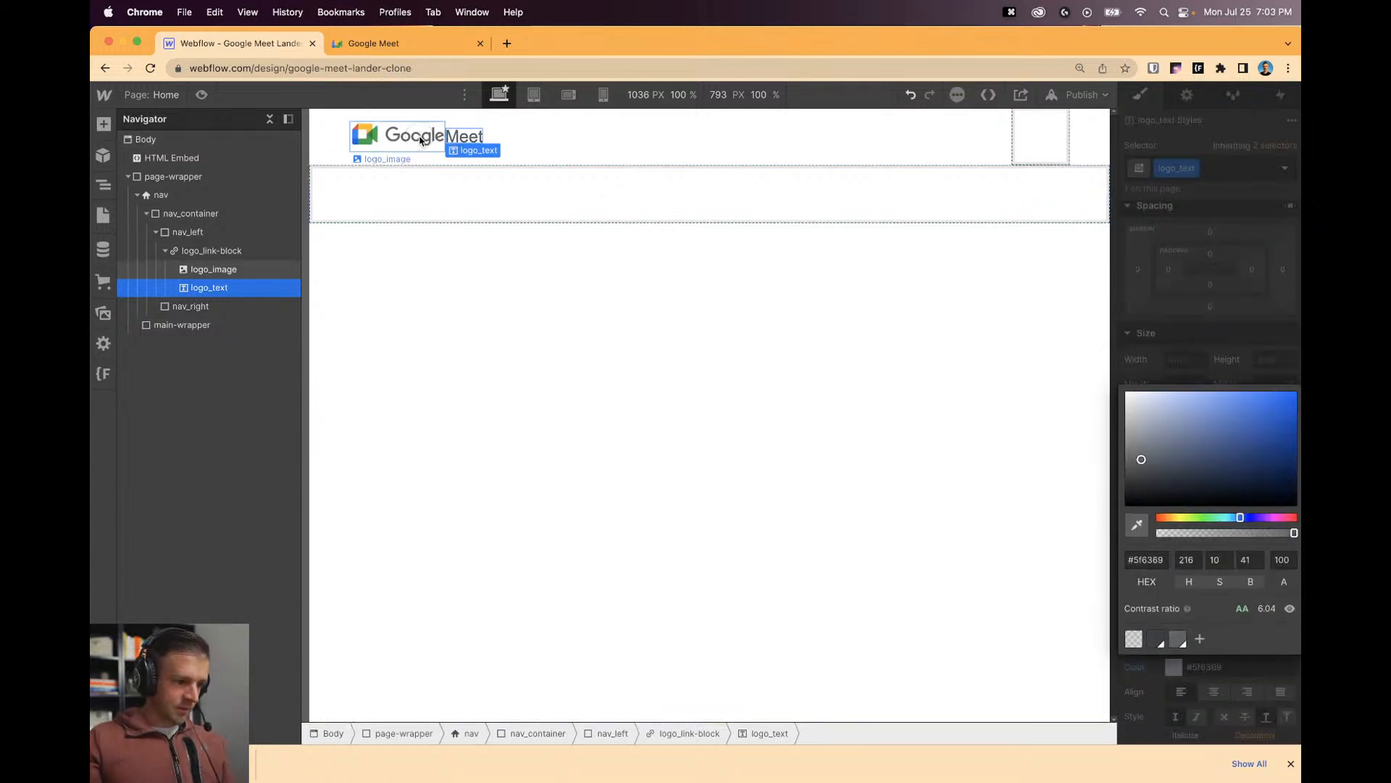
left_click(591, 265)
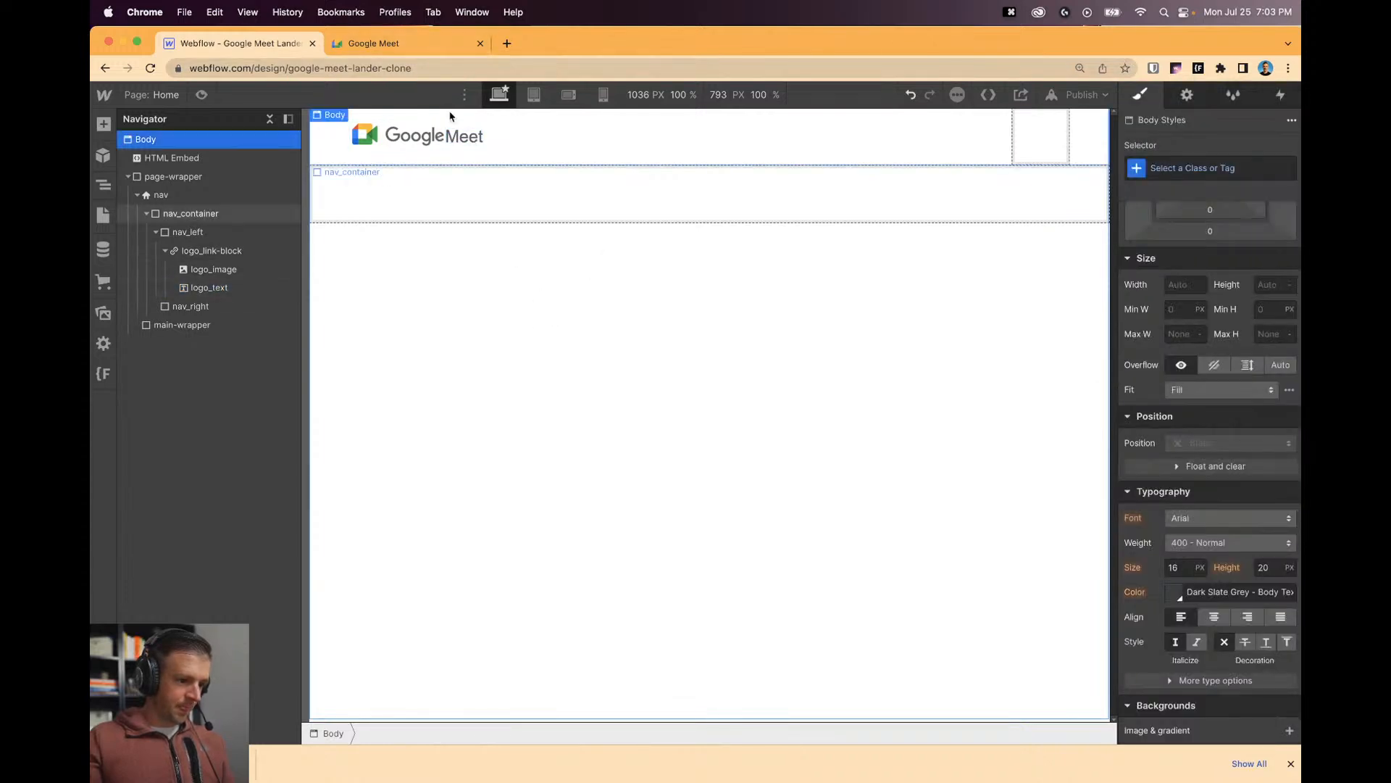
left_click(433, 51)
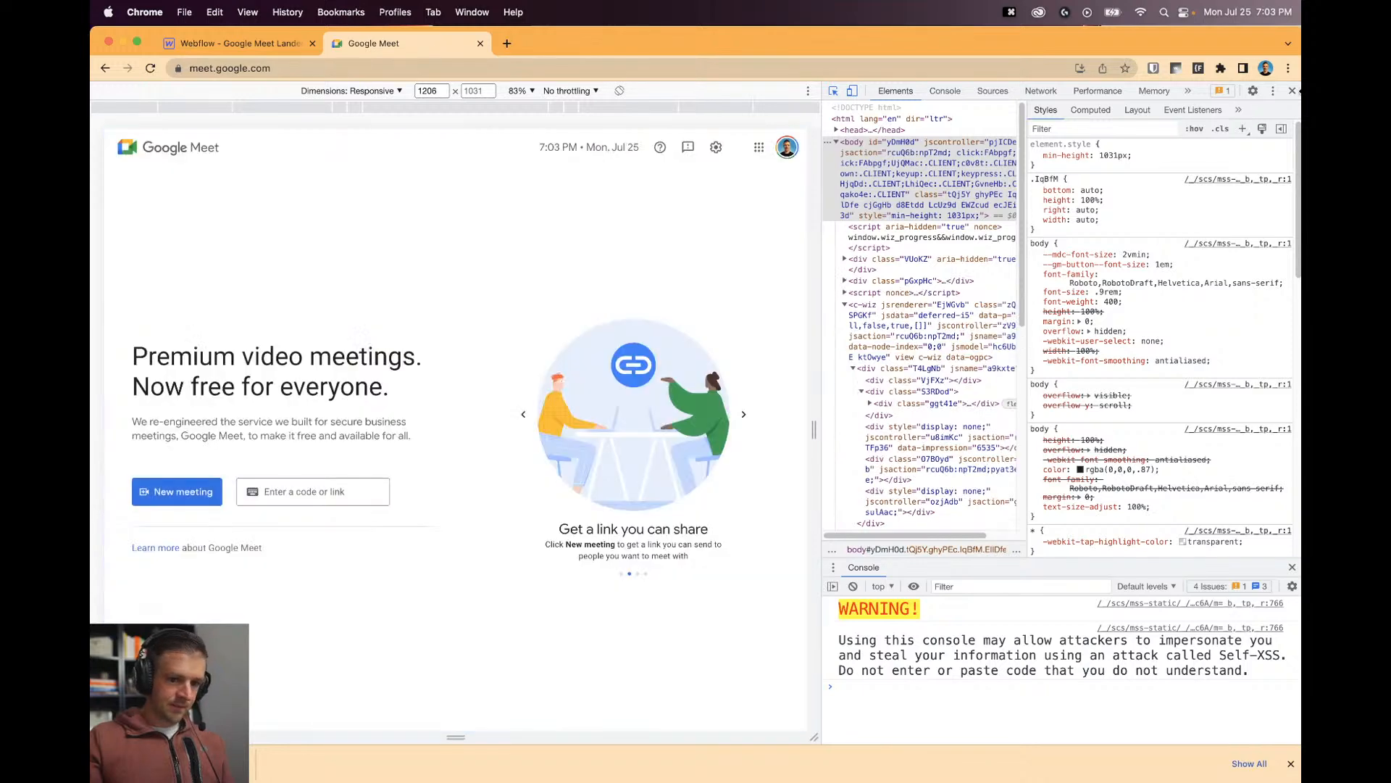
left_click(1292, 91)
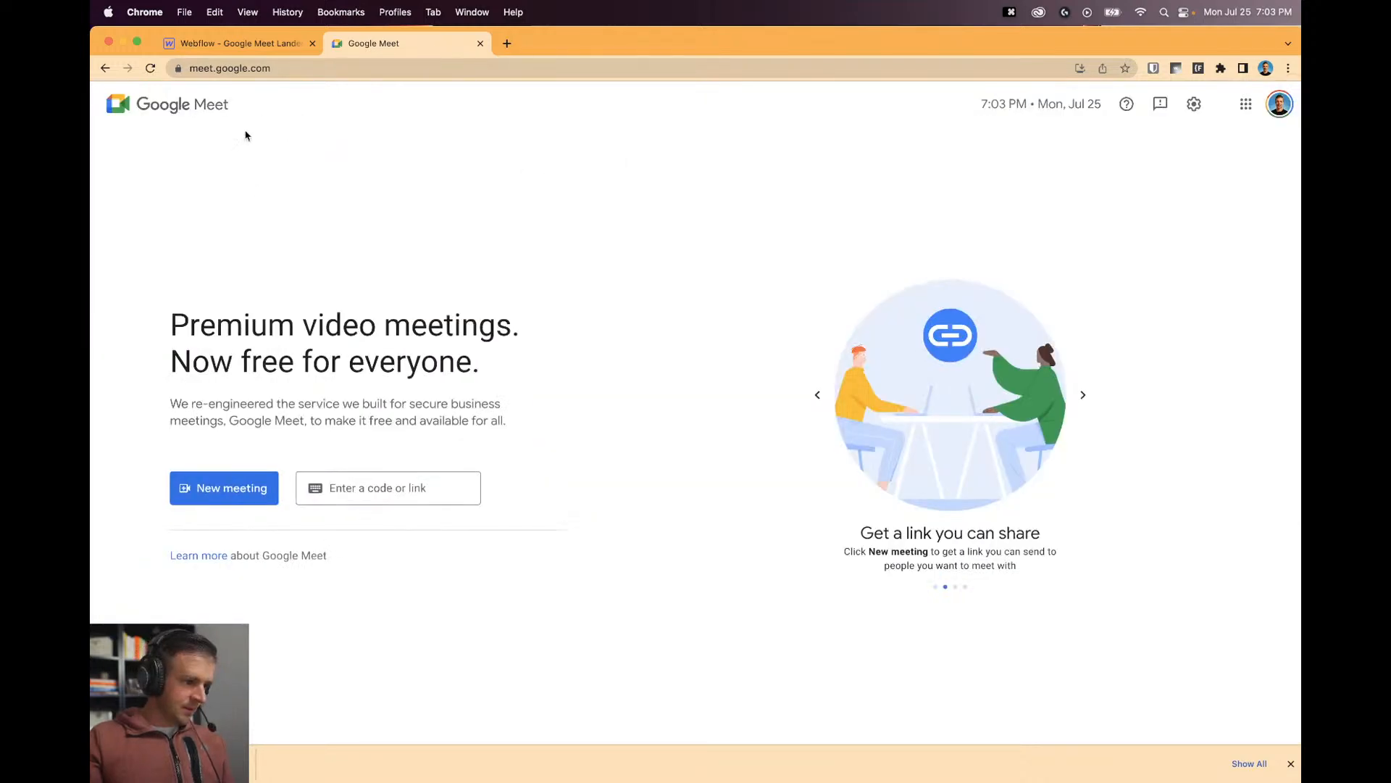
left_click(235, 43)
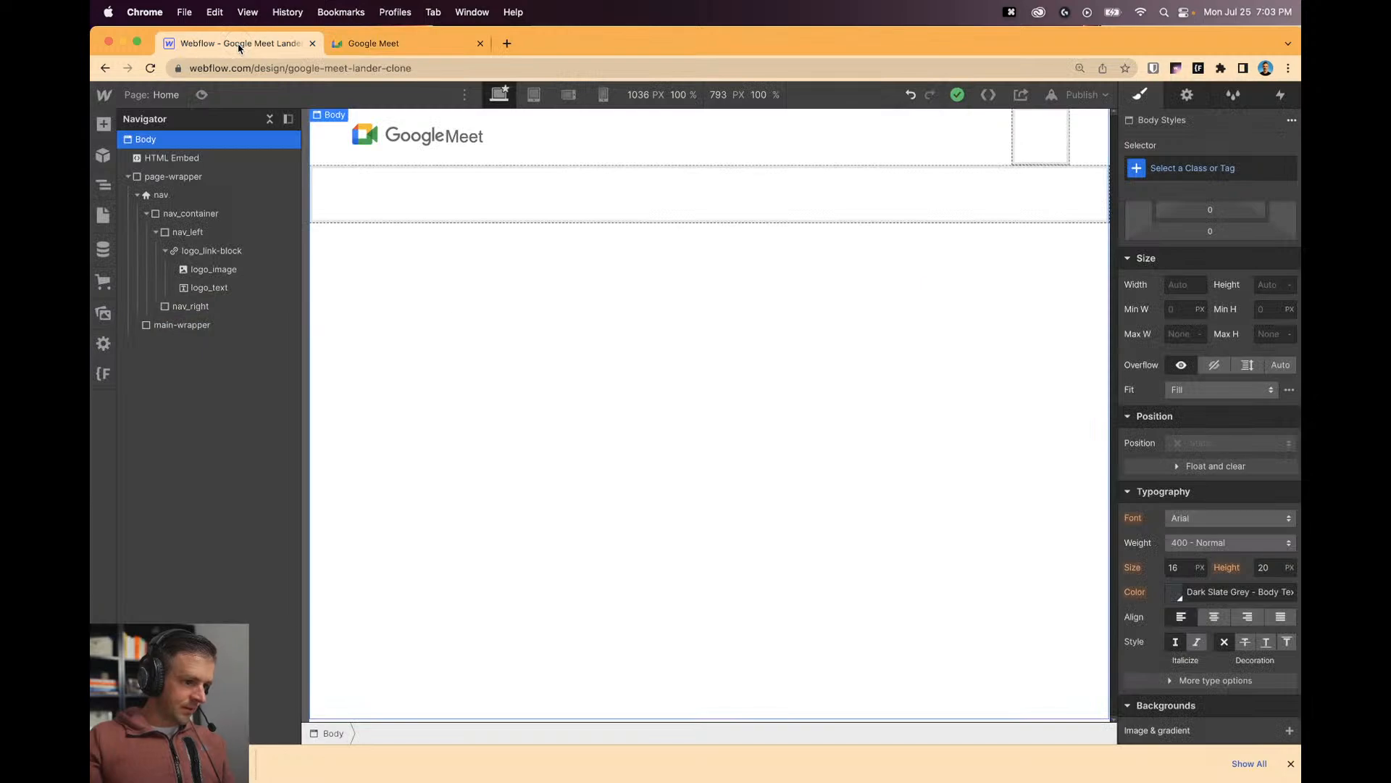
Give the Meet logo text 0.2rem left and bottom margins.
left_click(449, 144)
left_click(616, 303)
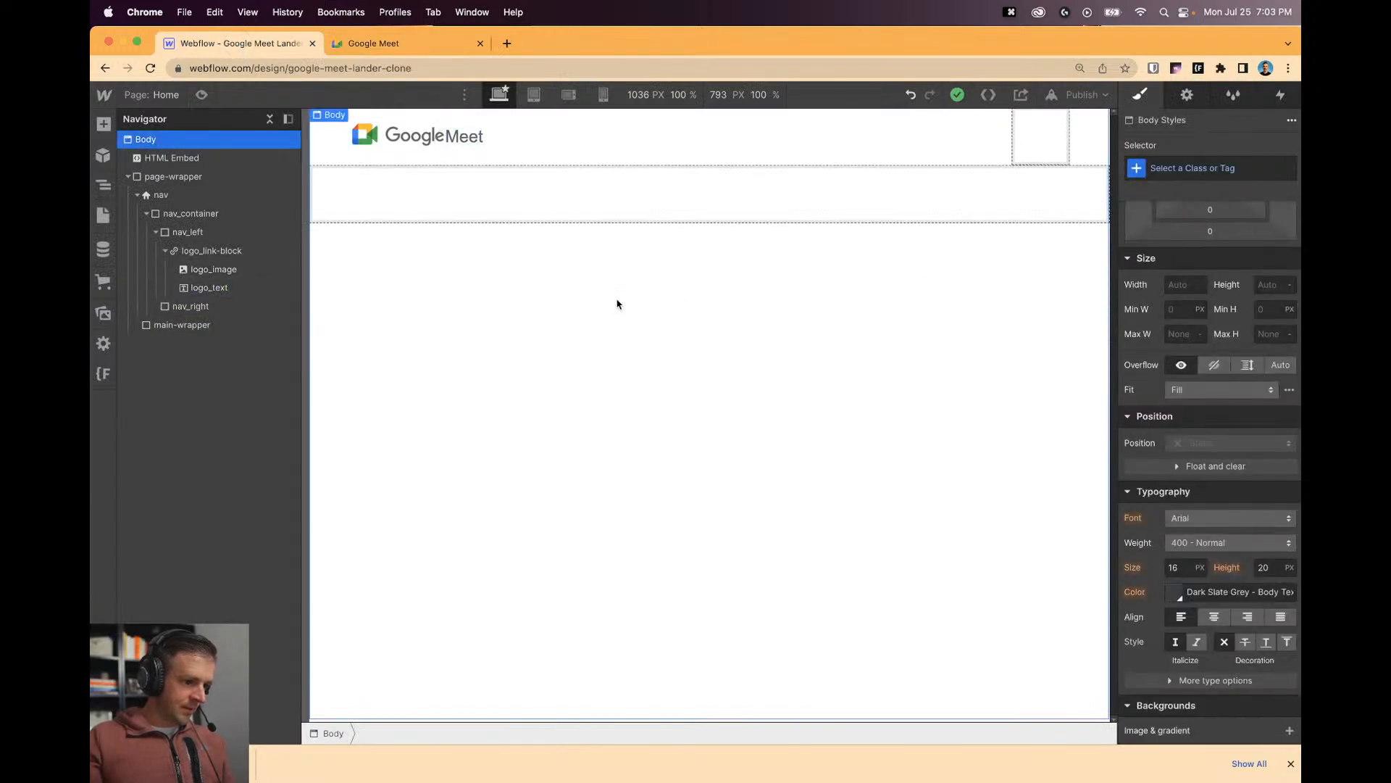
left_click(467, 138)
left_click(1139, 270)
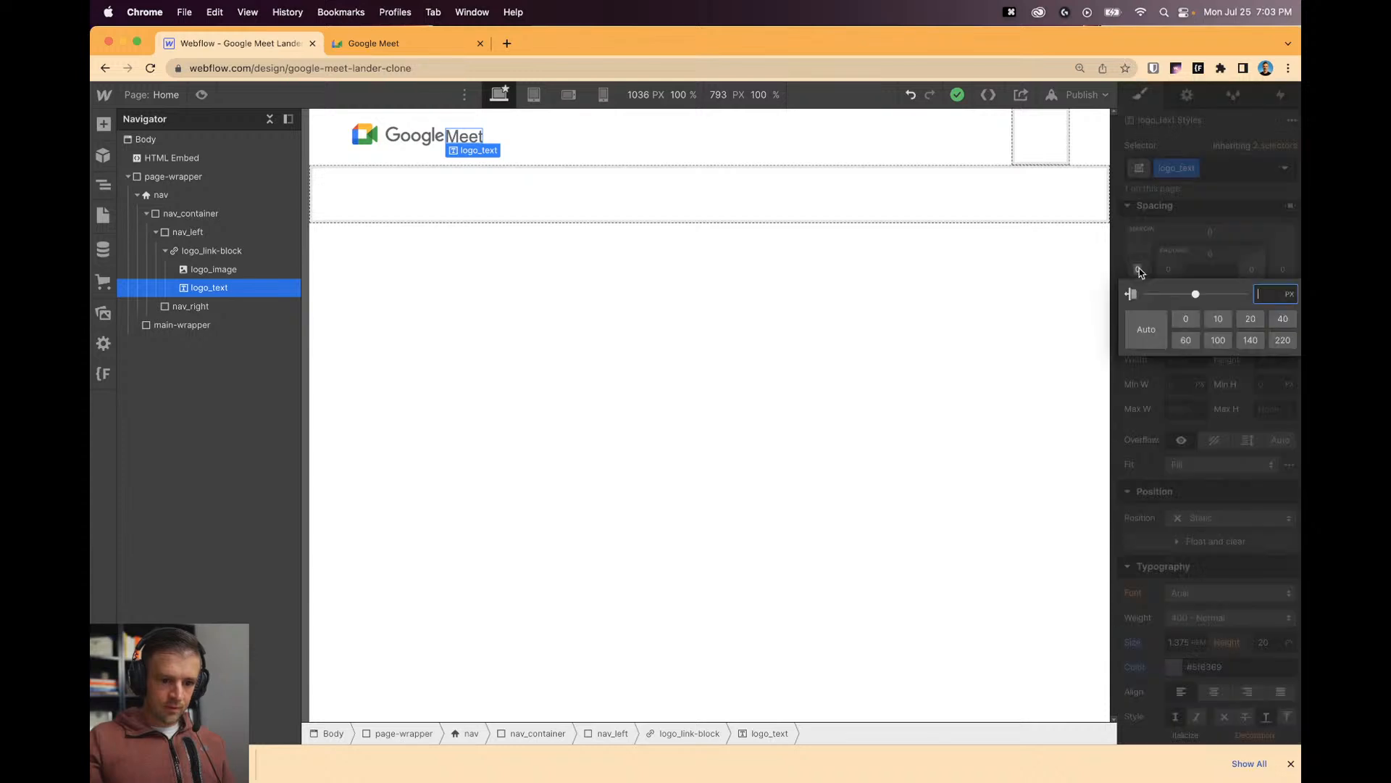
type("0.1rem")
key("Return")
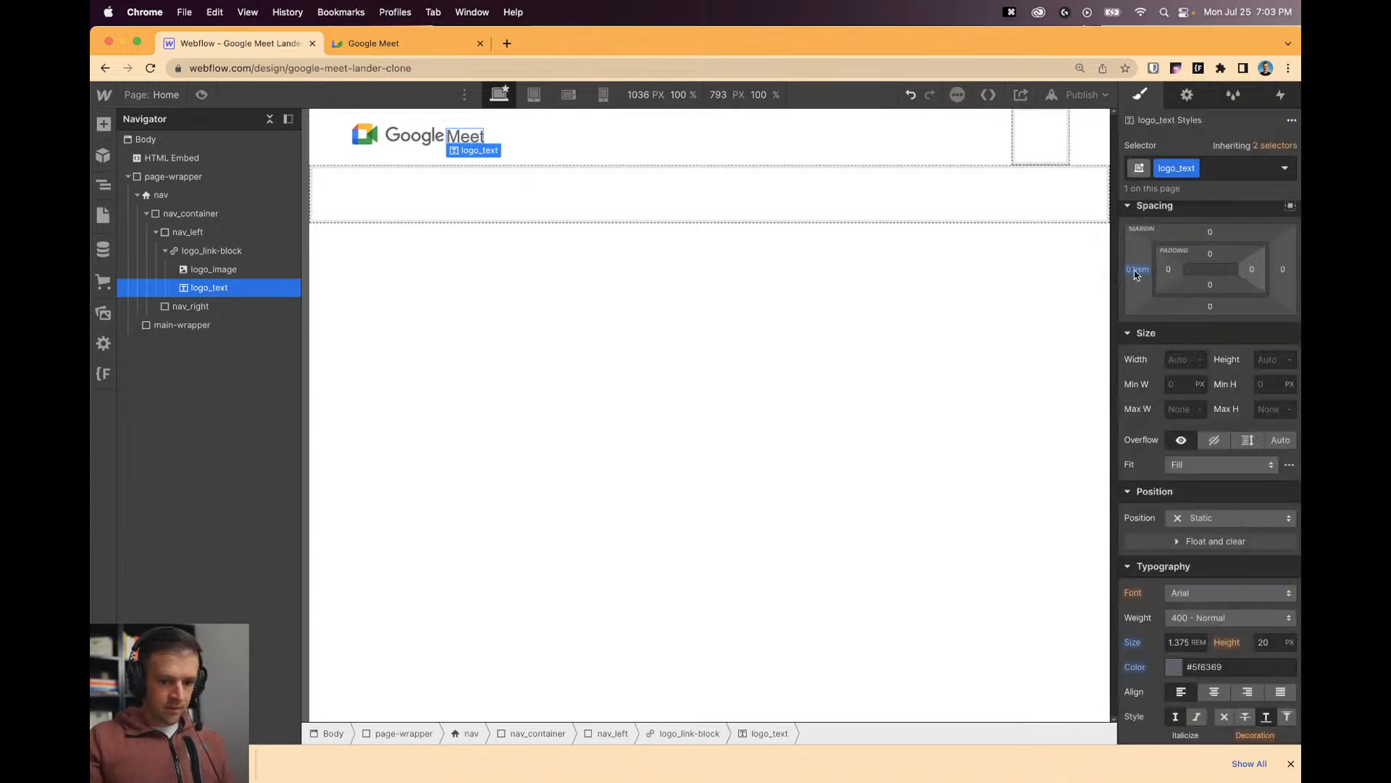
left_click(1136, 269)
type("0.2")
key("Return")
left_click(666, 357)
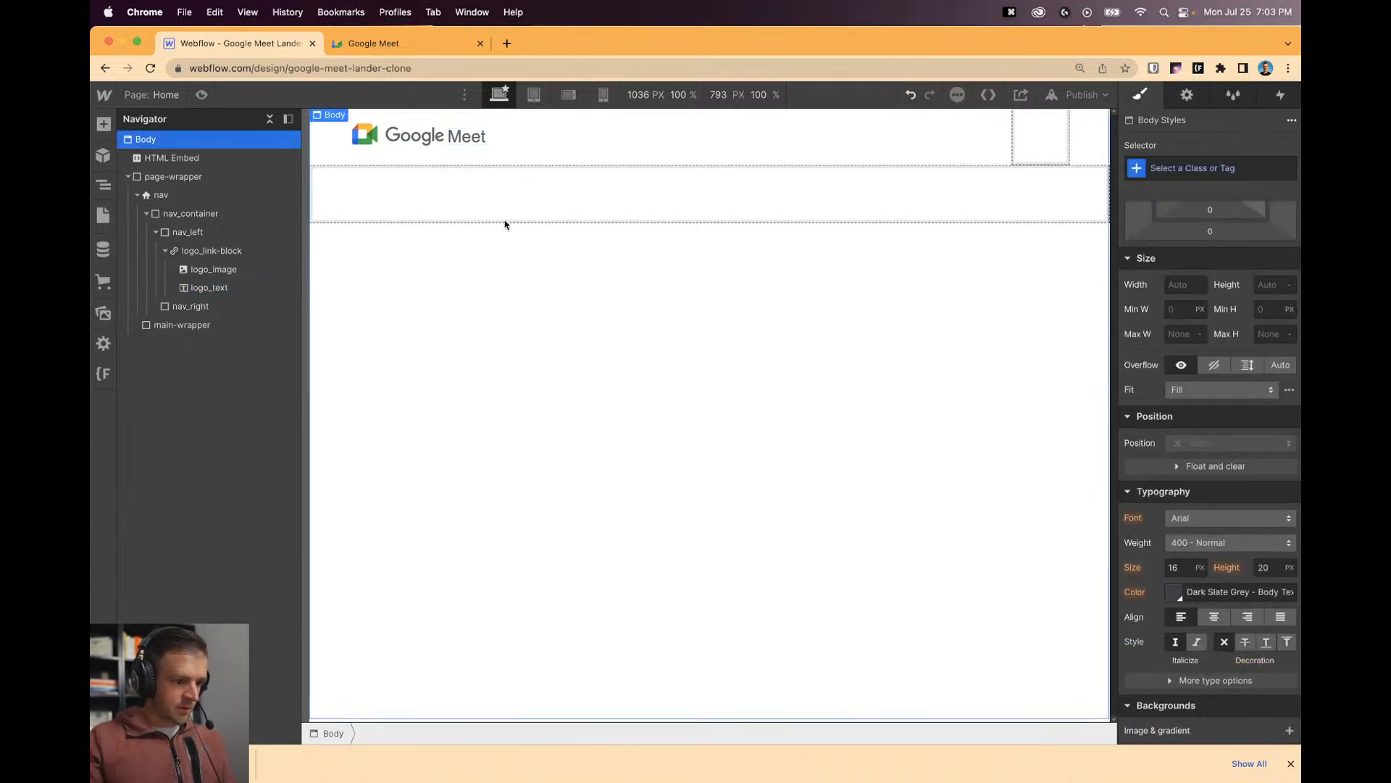
left_click(472, 137)
left_click(1210, 306)
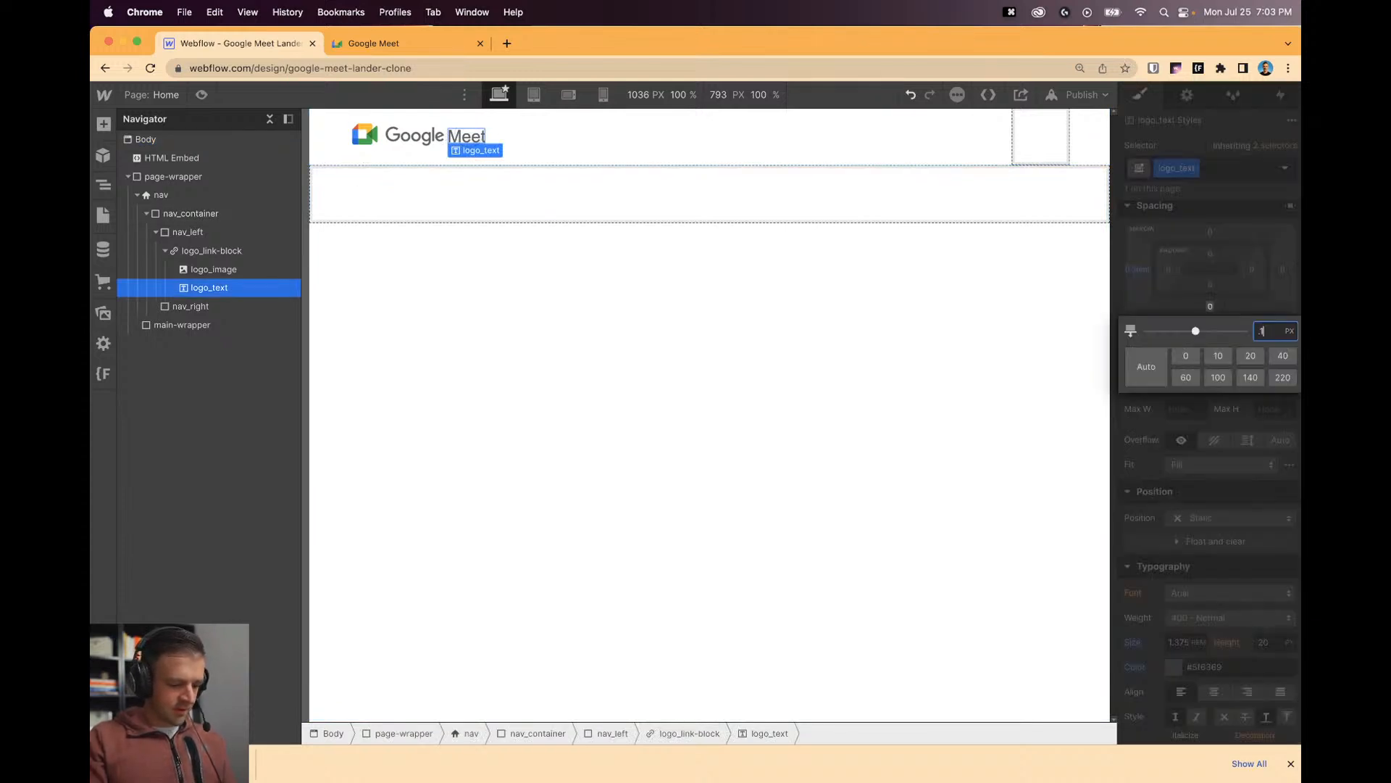
key("Return")
left_click(801, 263)
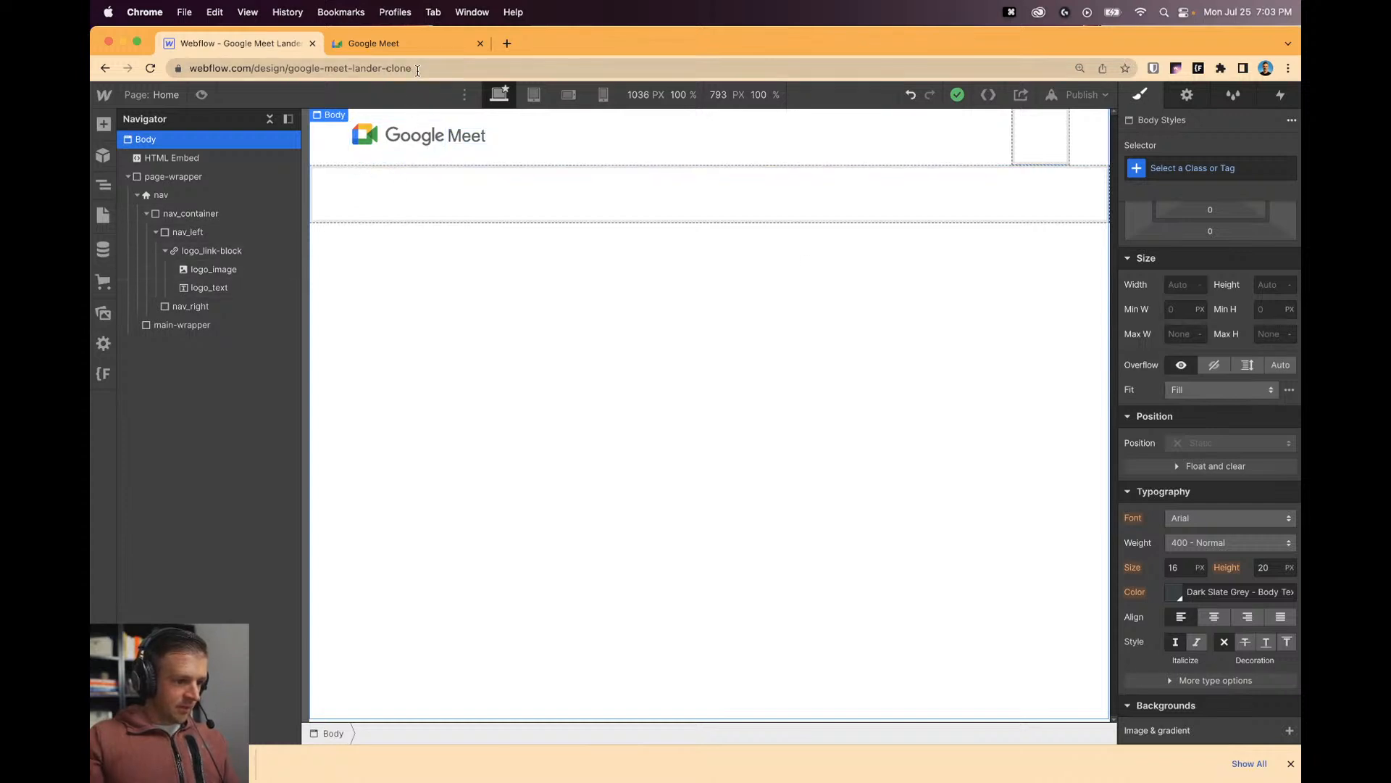
Increase the Meet logo text size to 1.5rem.
left_click(465, 137)
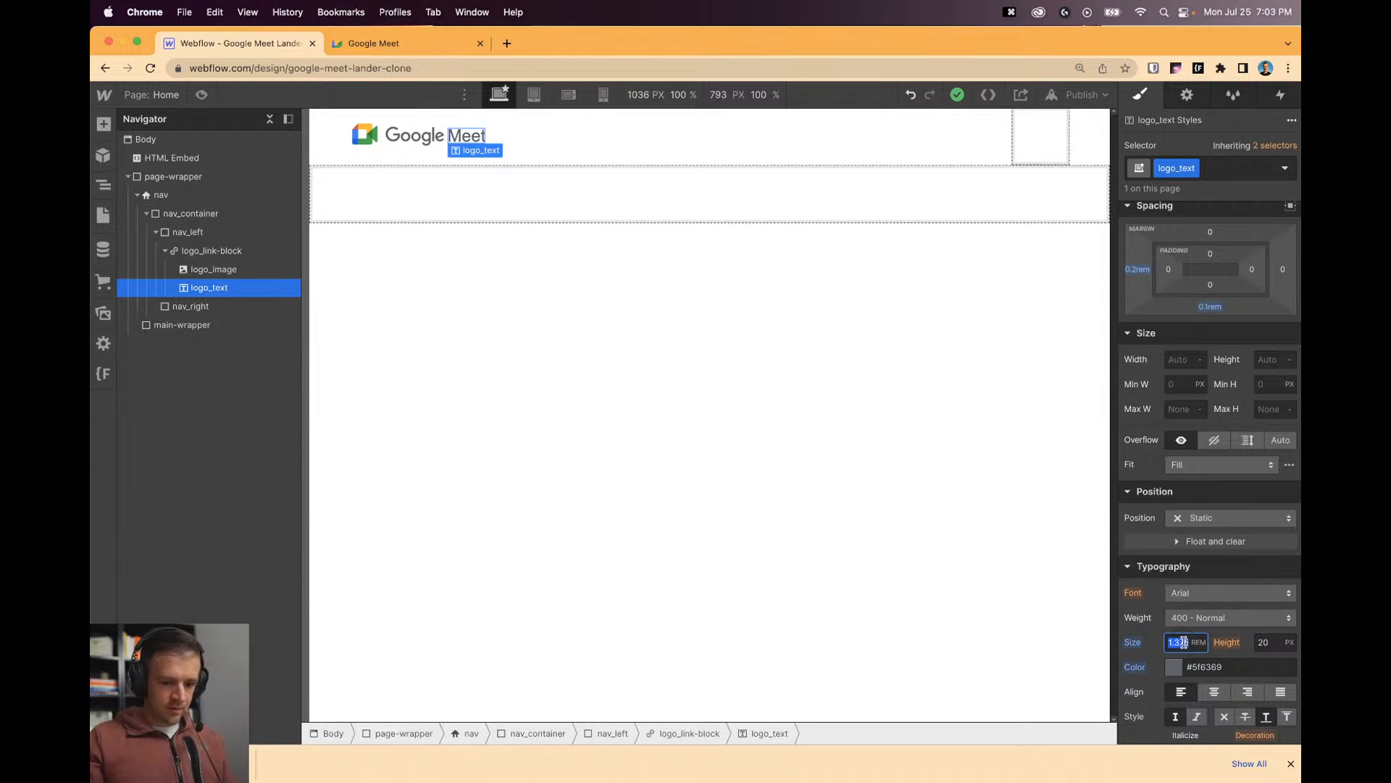
type("1.4")
key("BackSpace")
type("5")
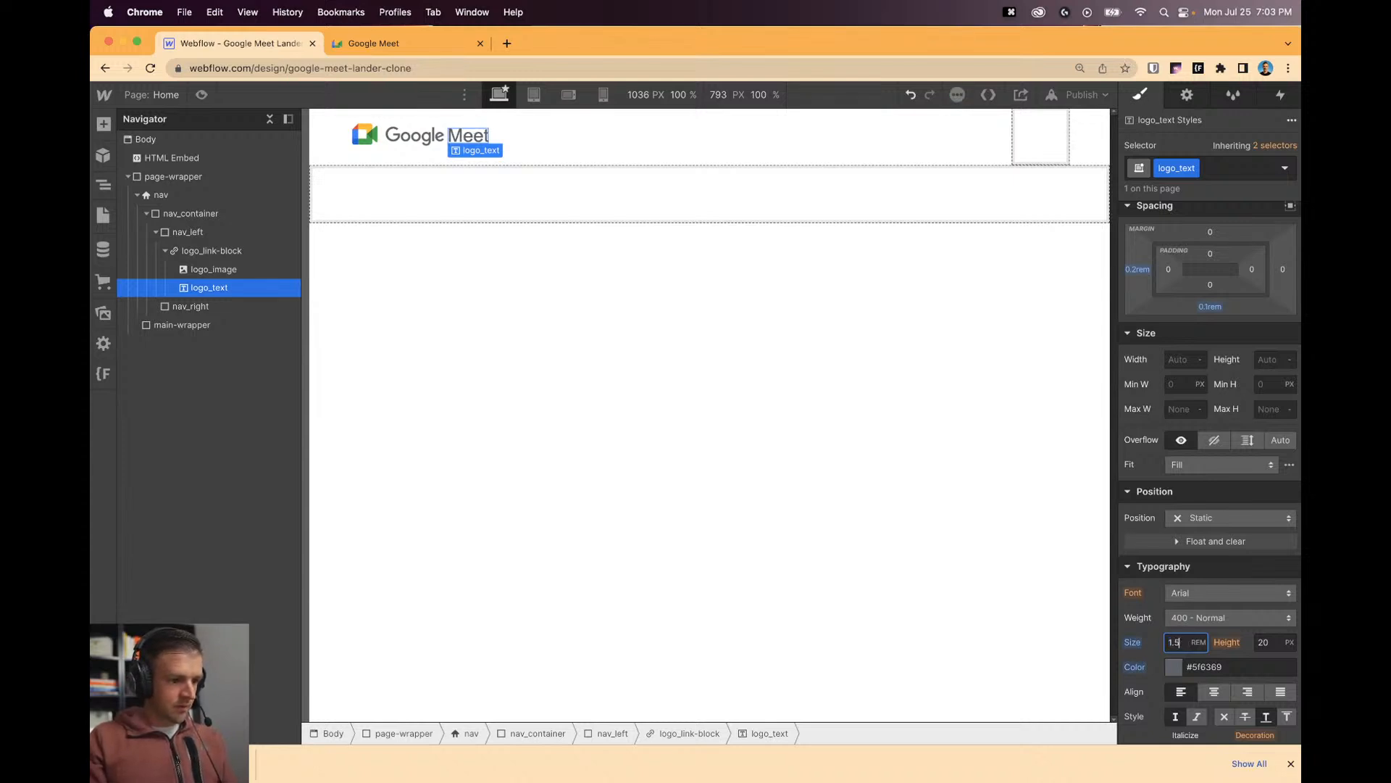
left_click(921, 646)
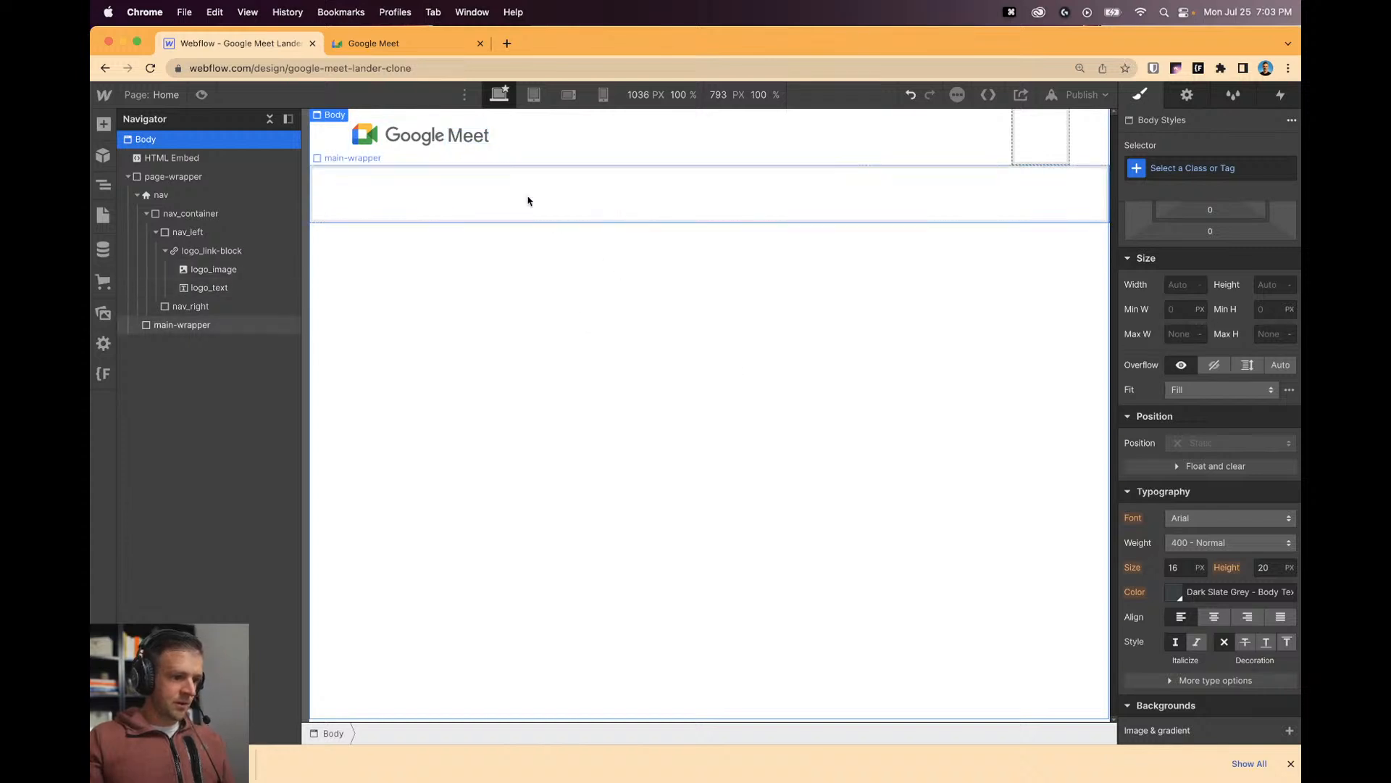
left_click(484, 138)
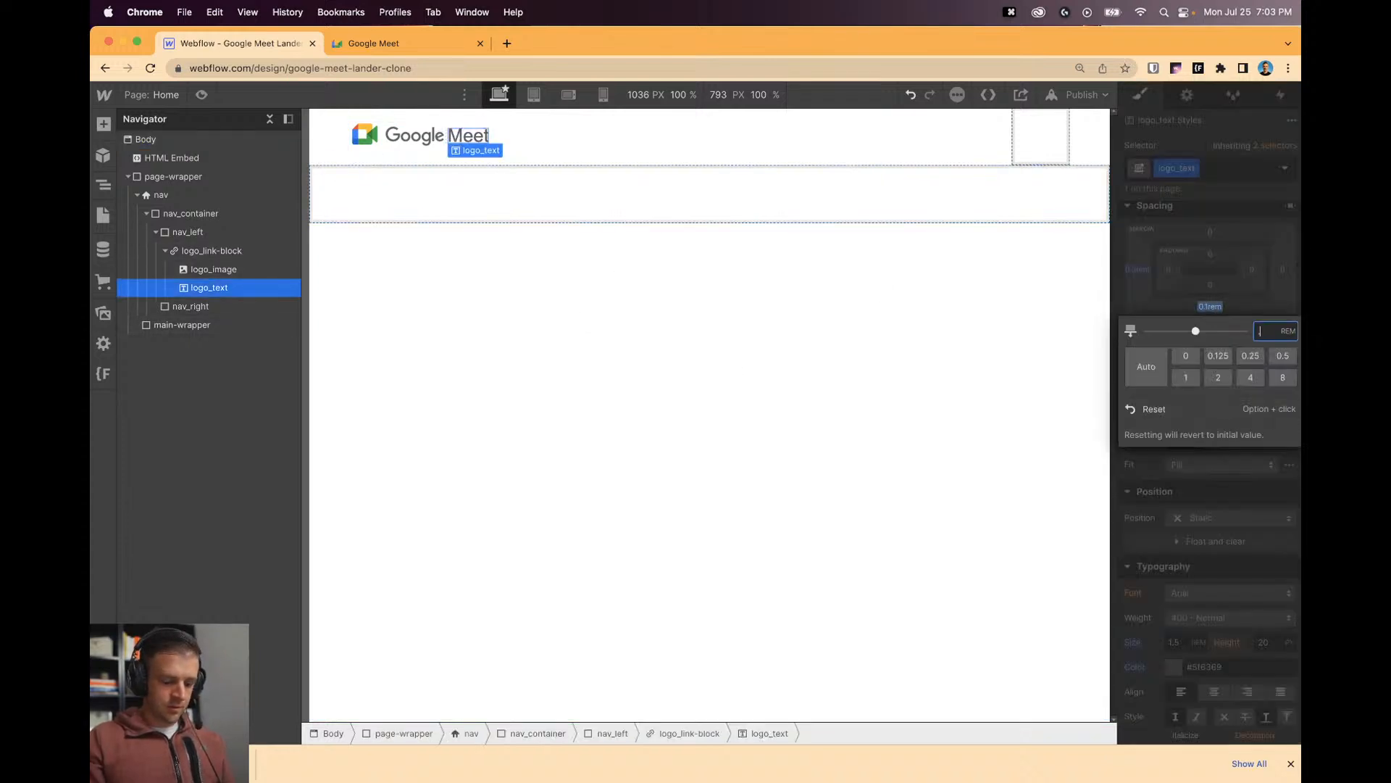
left_click(742, 410)
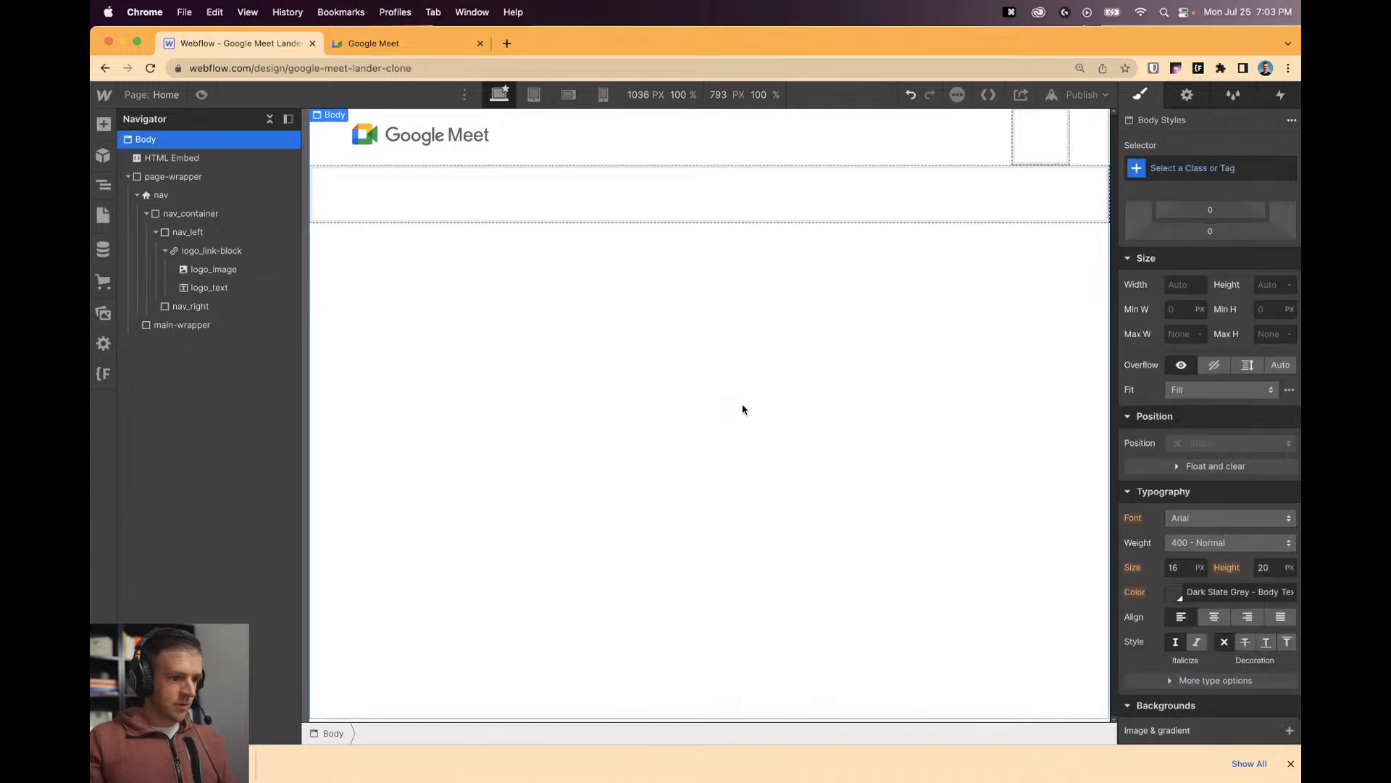
Set the Meet logo text line height to 1.
left_click(453, 142)
left_click(1264, 642)
type("1")
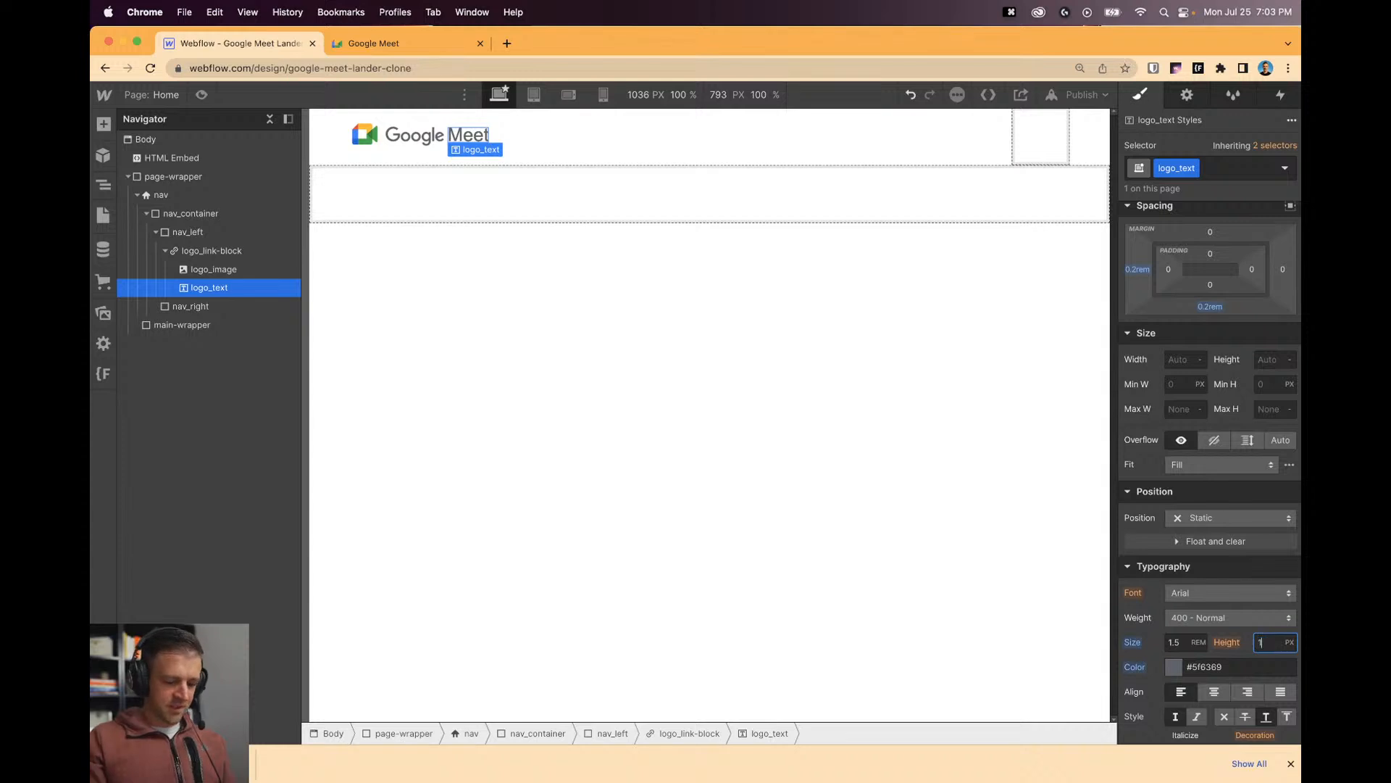
key("Return")
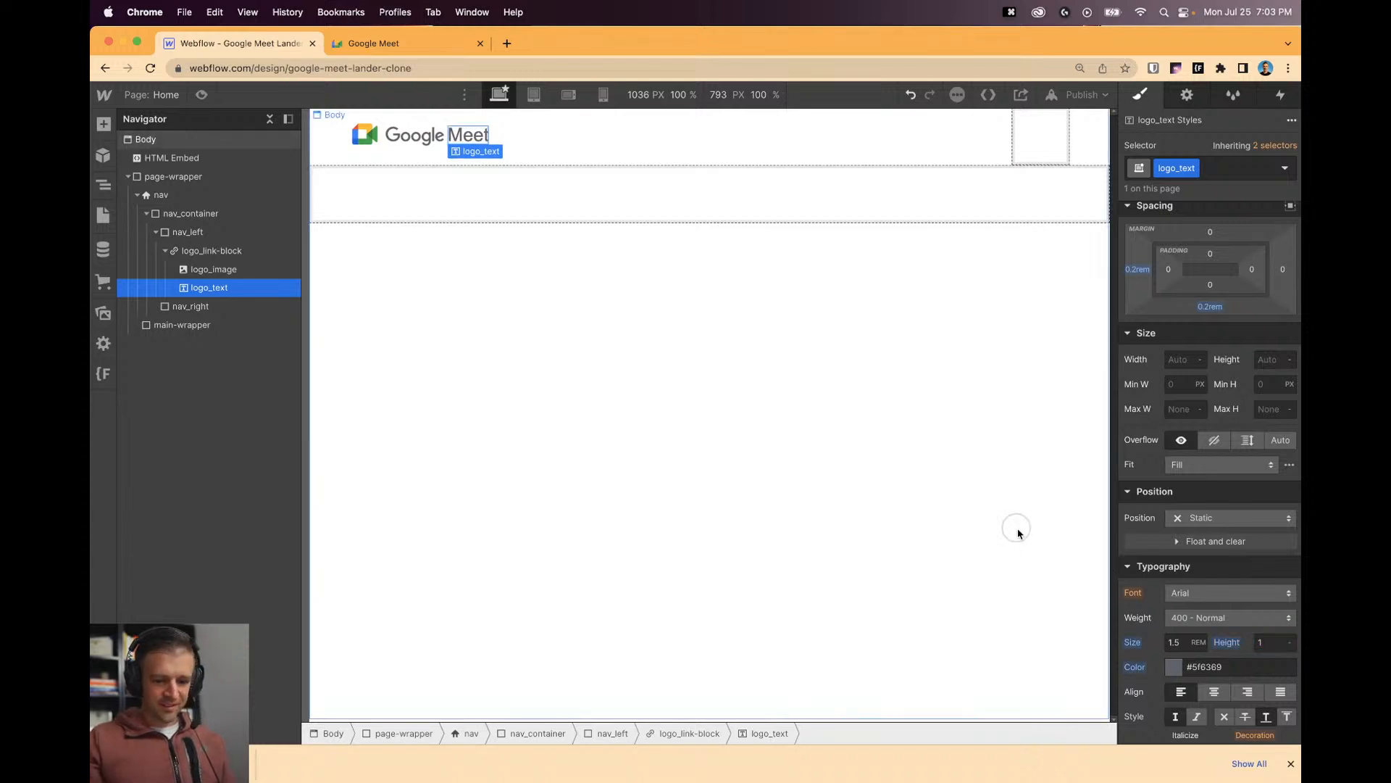
left_click(1017, 533)
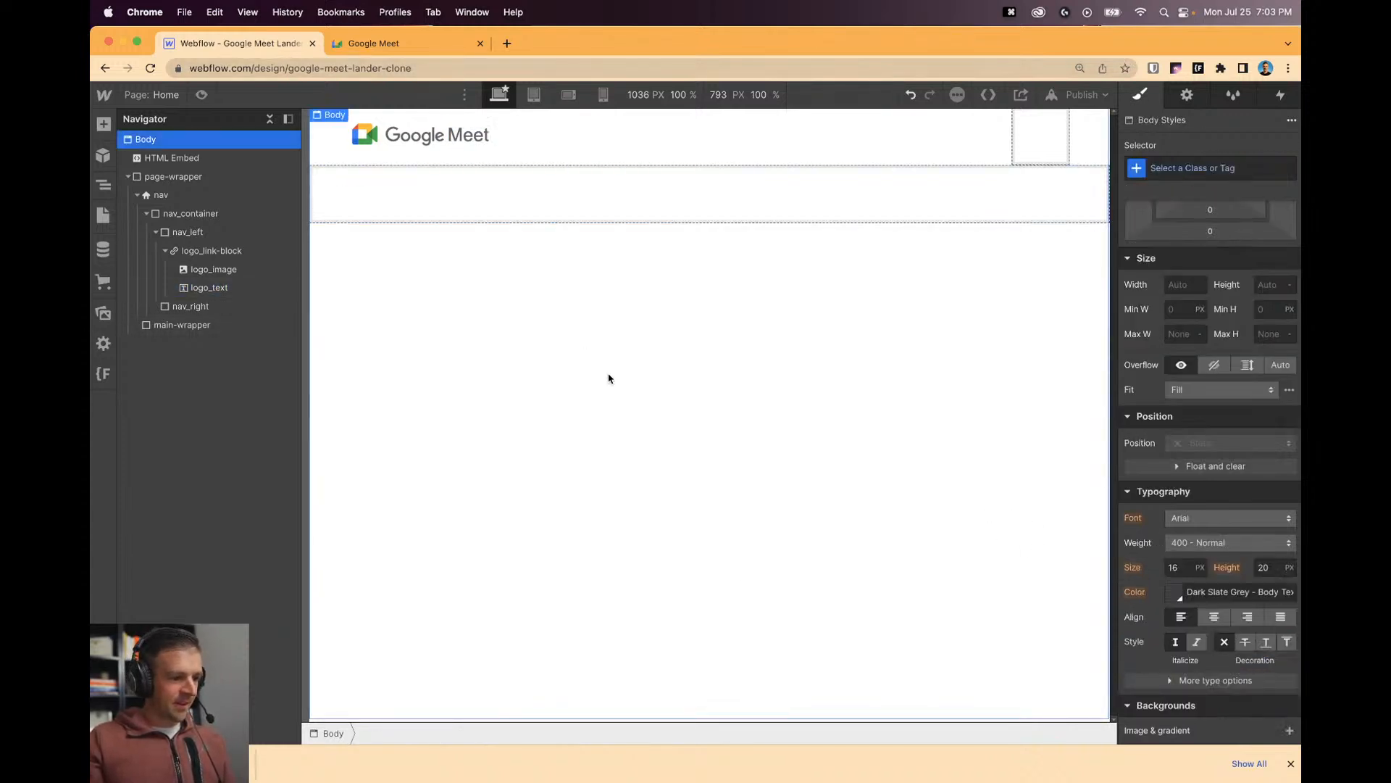
left_click(454, 144)
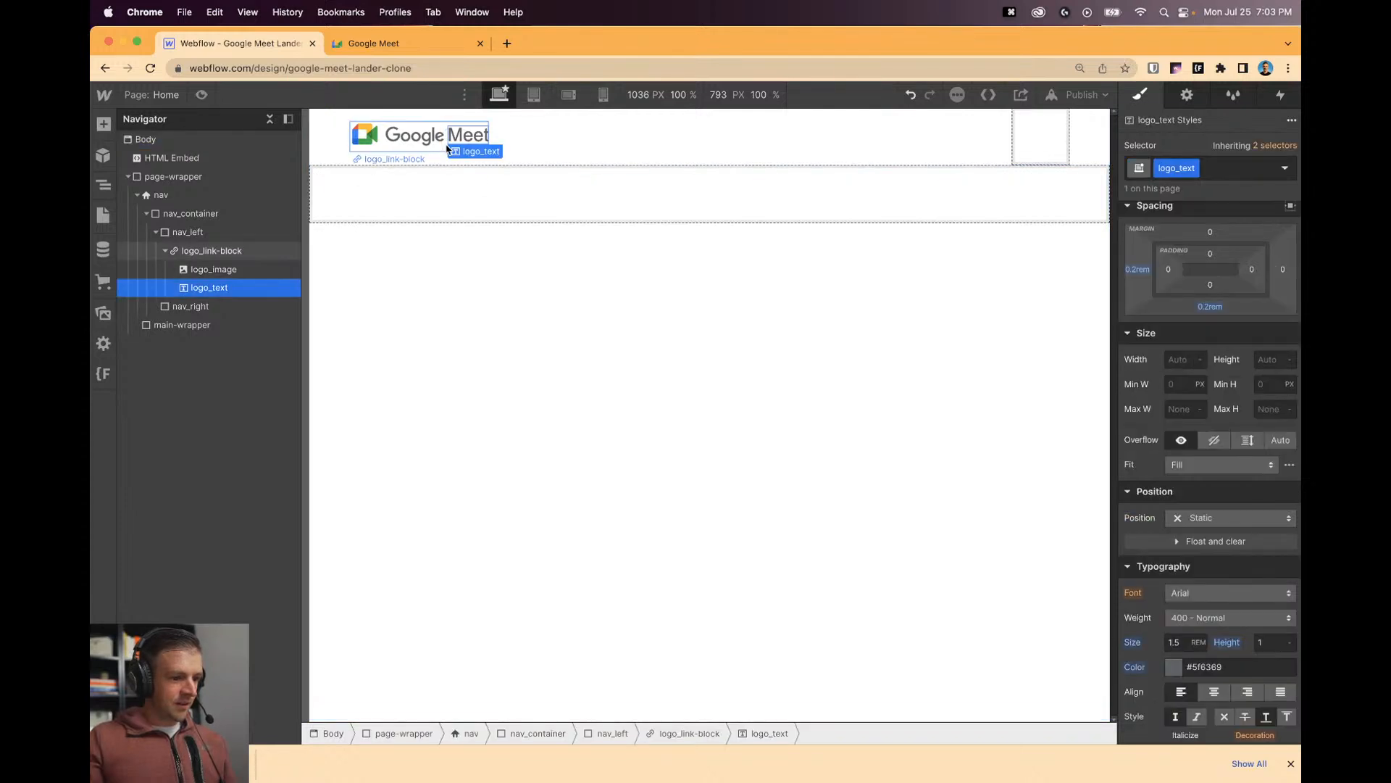
left_click(446, 149)
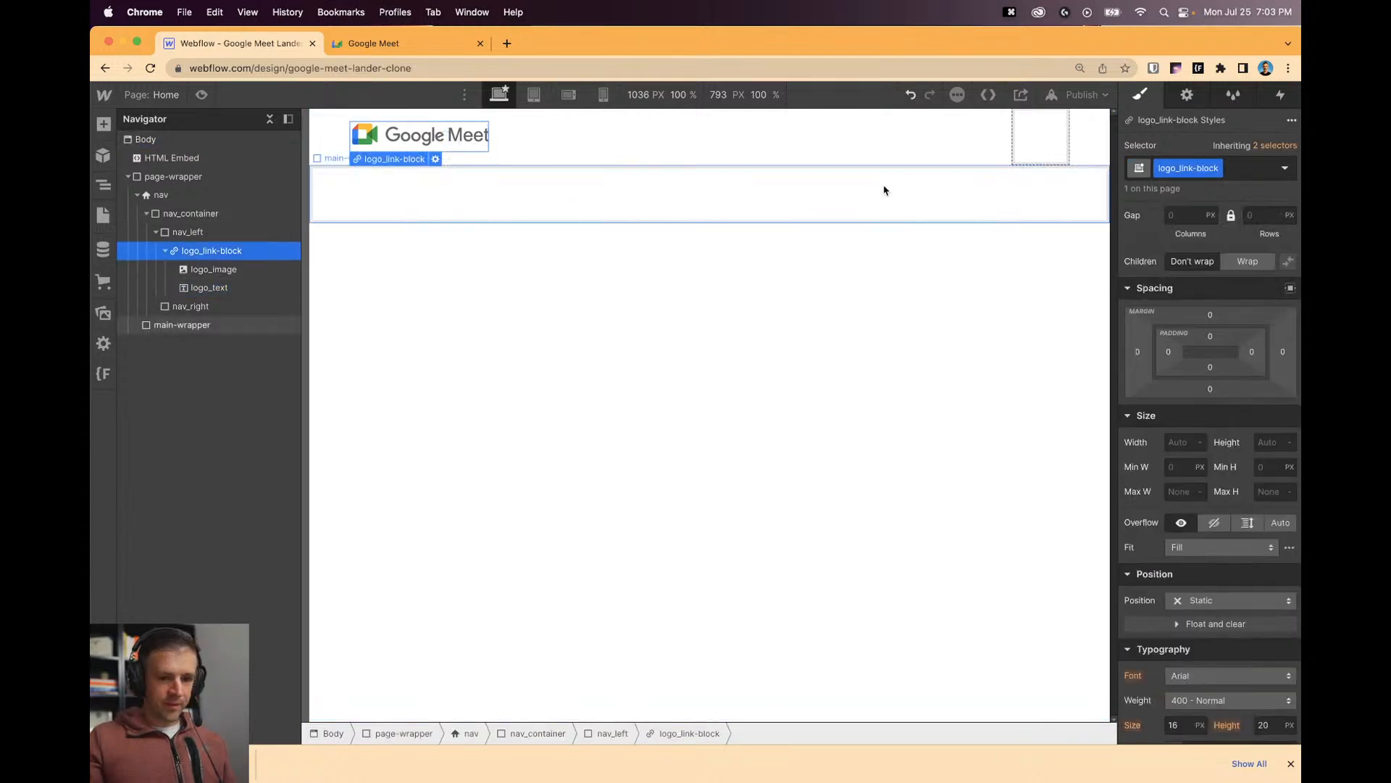
left_click(464, 53)
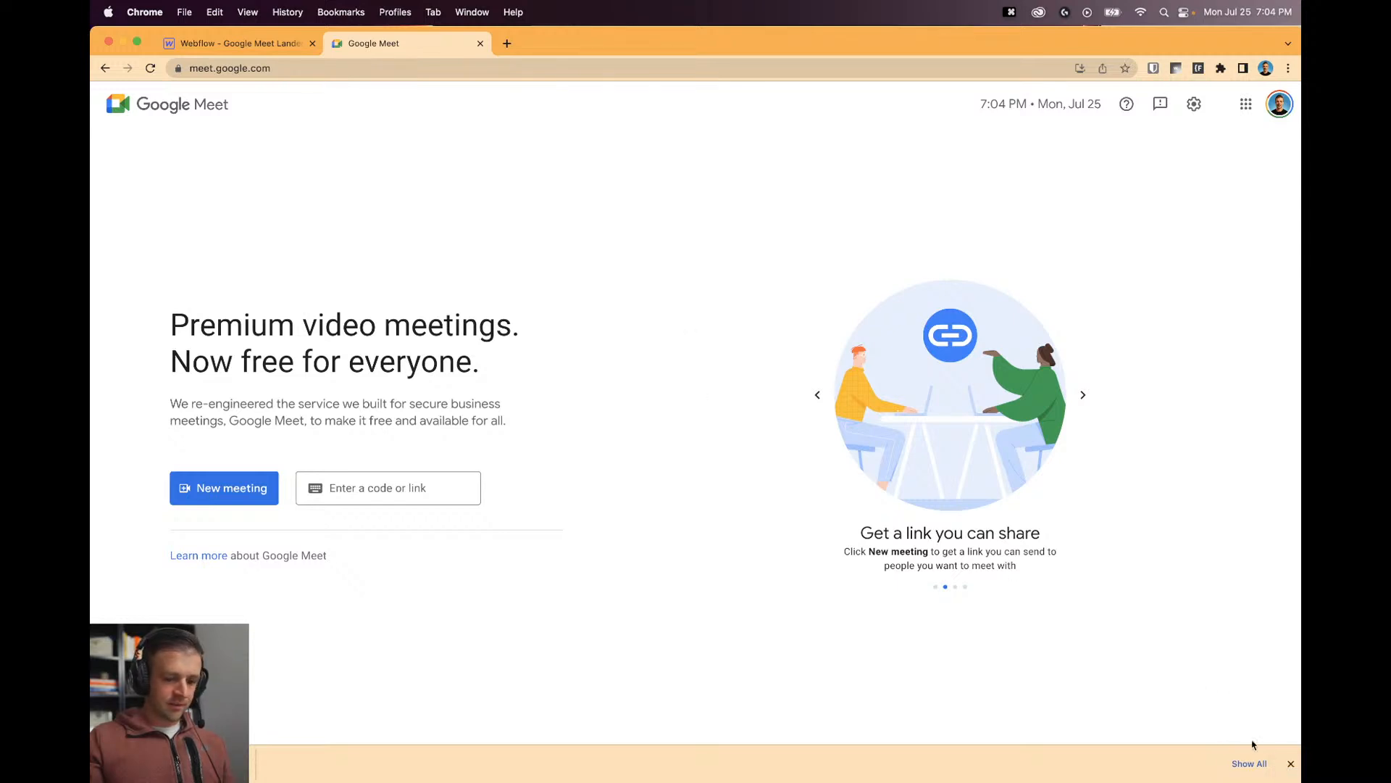
left_click(1291, 763)
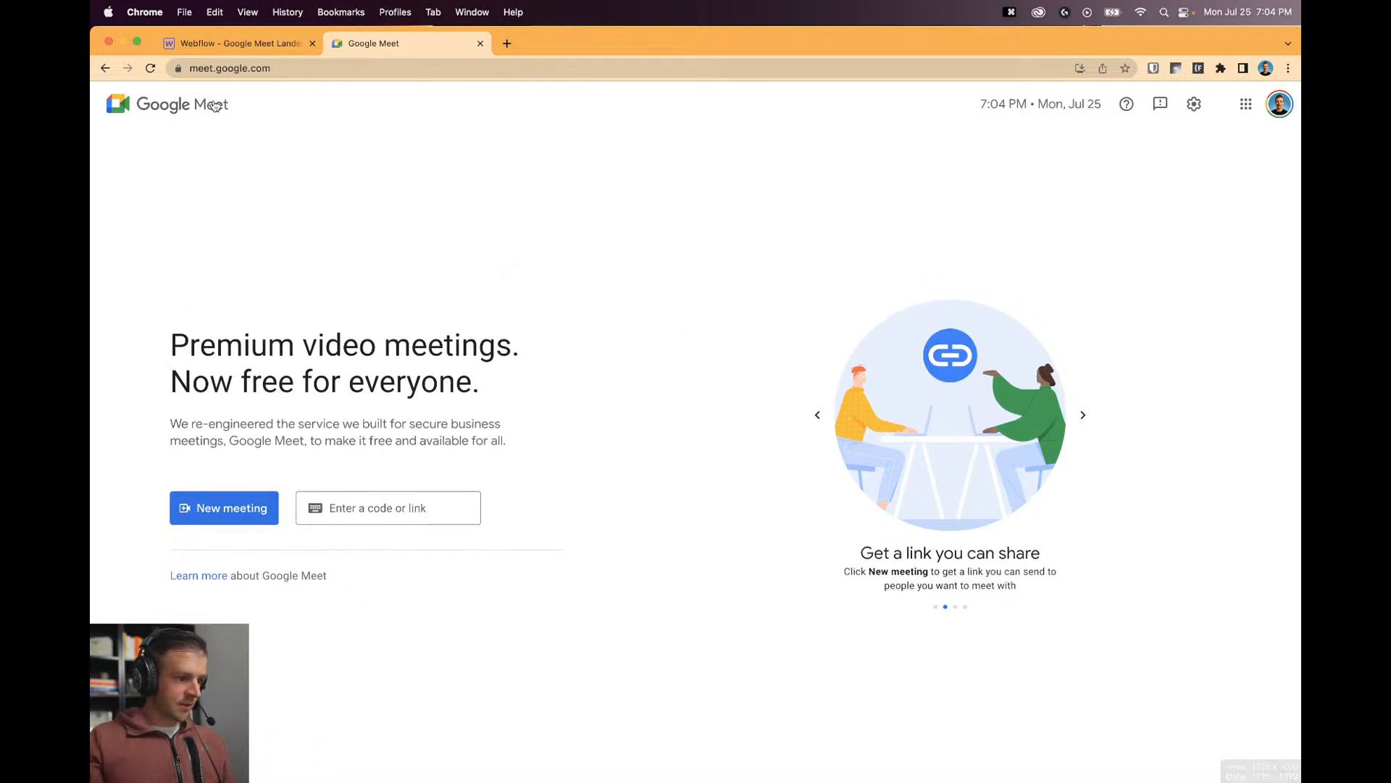
left_click(255, 48)
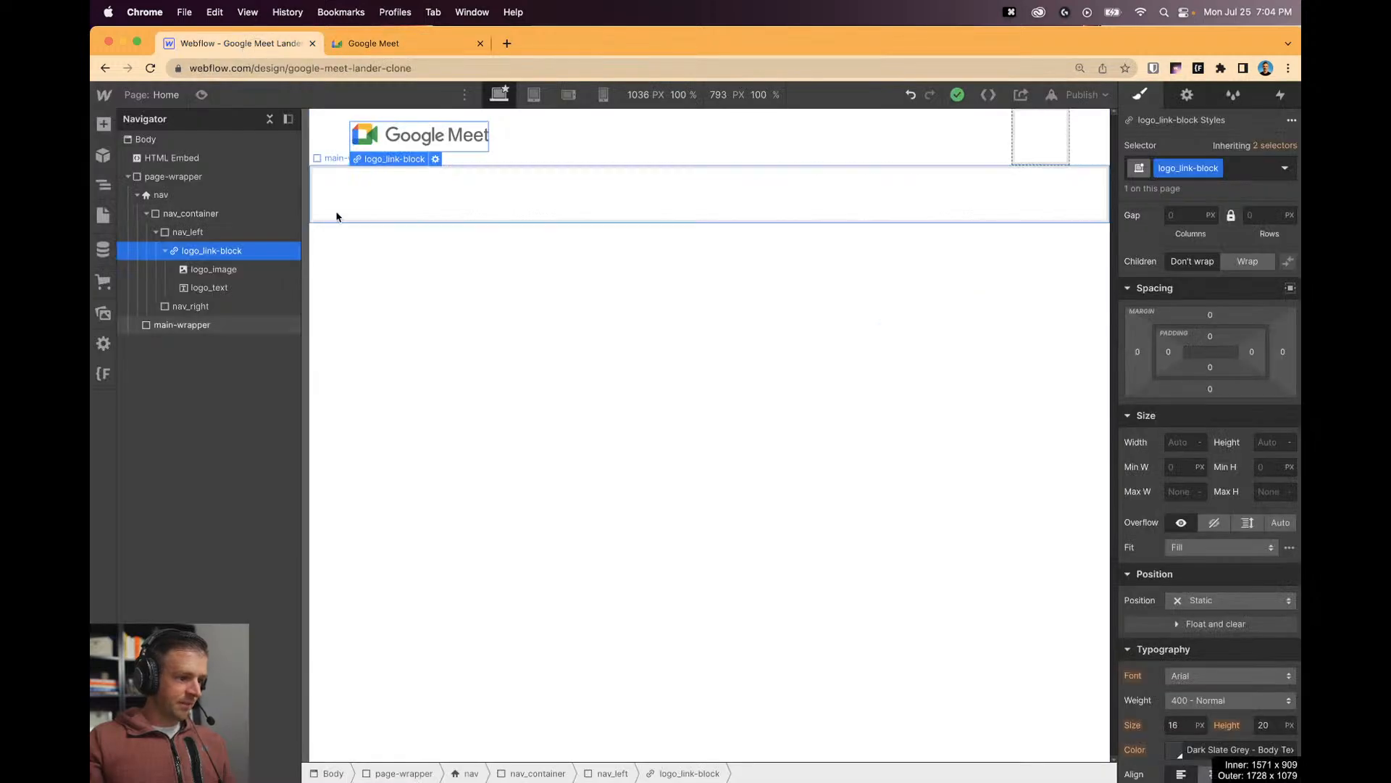
left_click(203, 95)
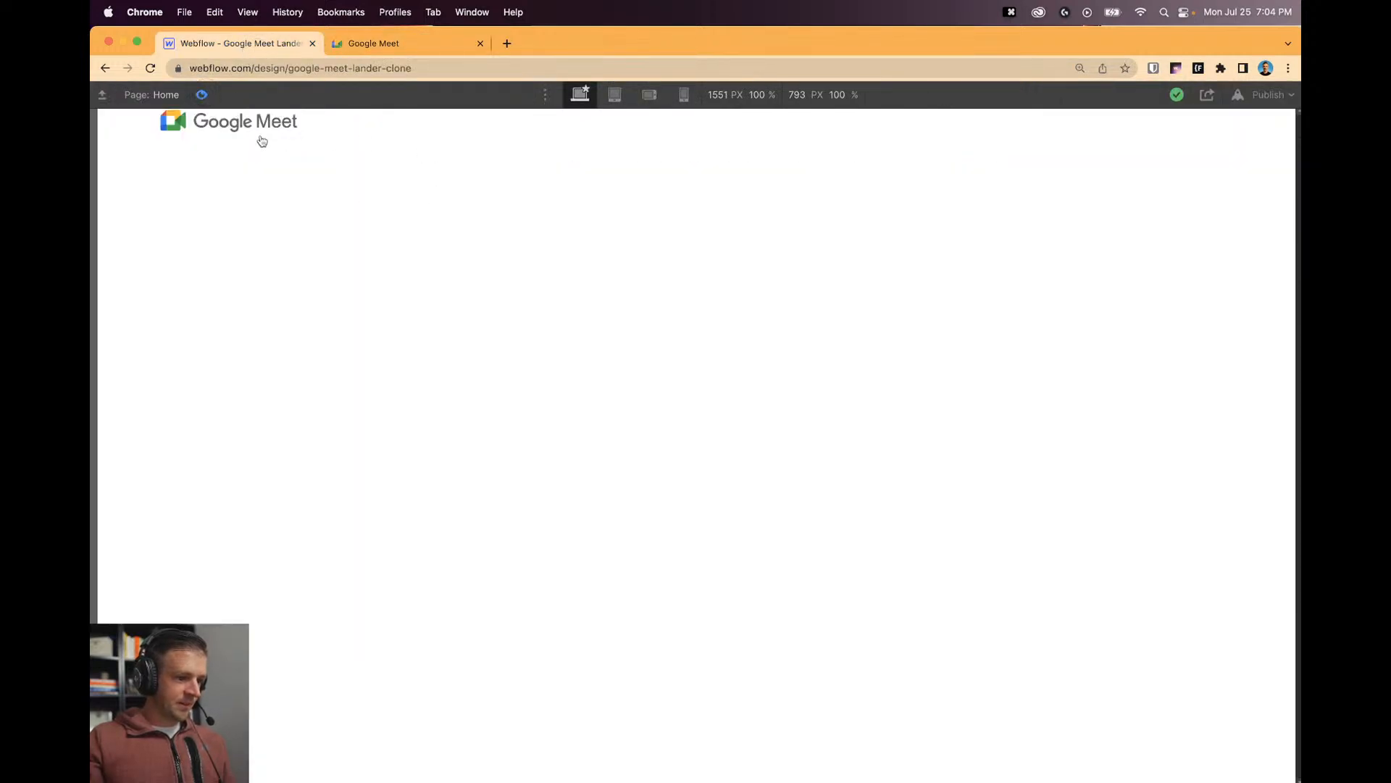
left_click(202, 95)
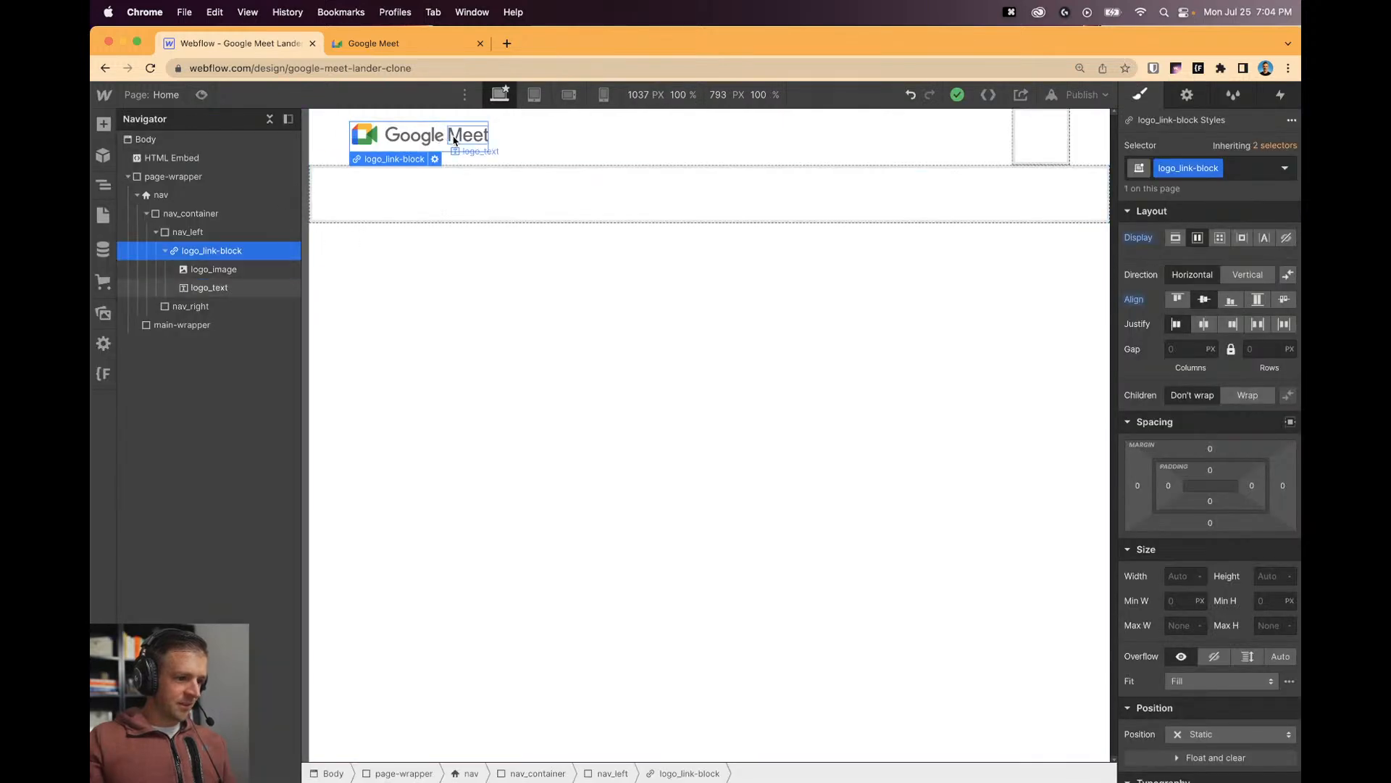
left_click(510, 232)
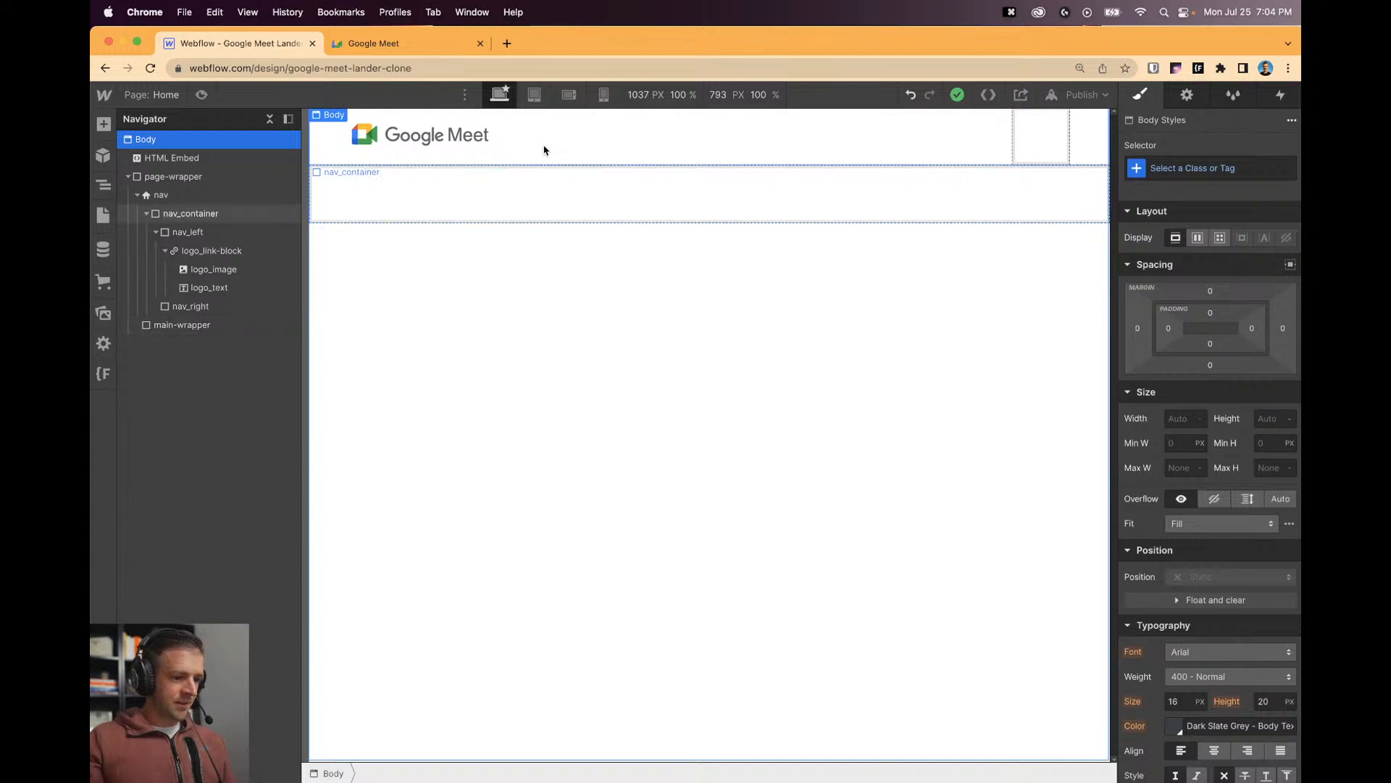
left_click(468, 42)
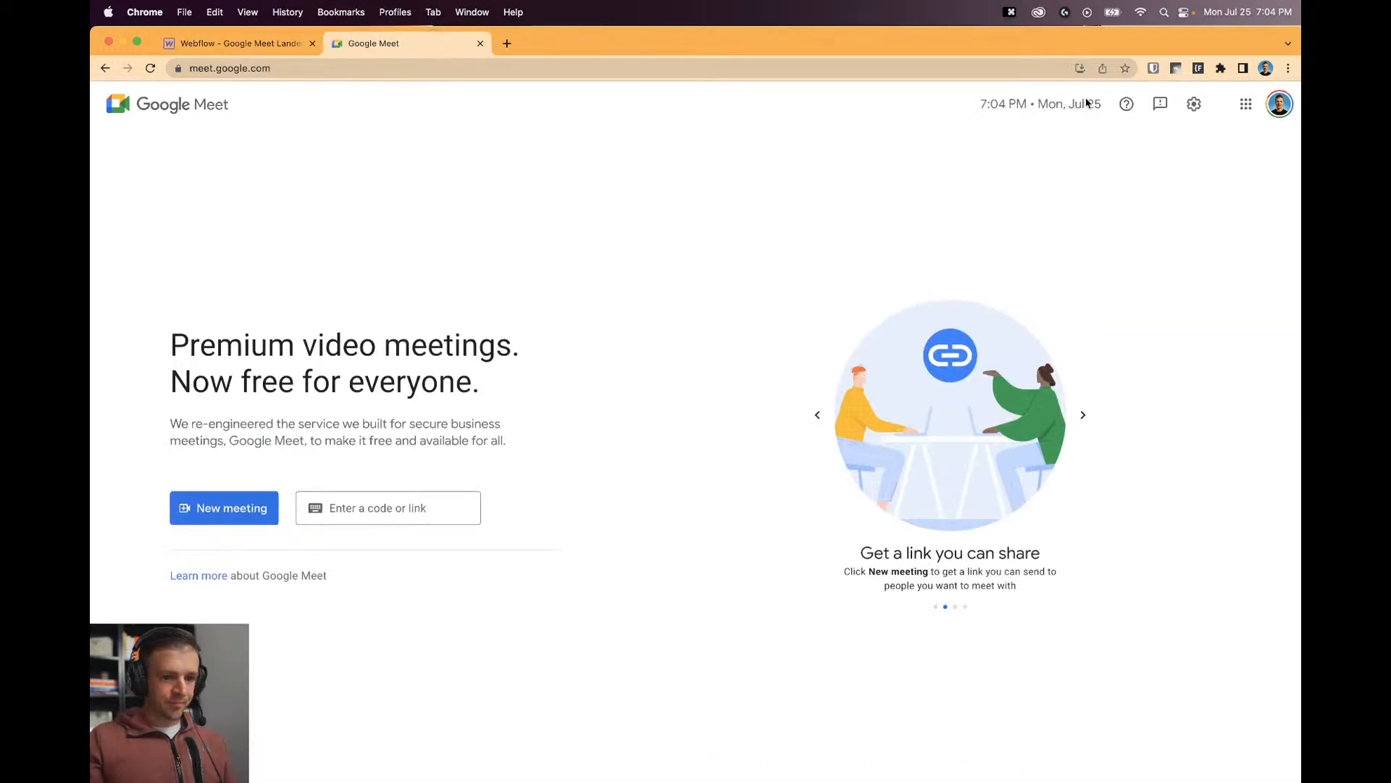
left_click(263, 44)
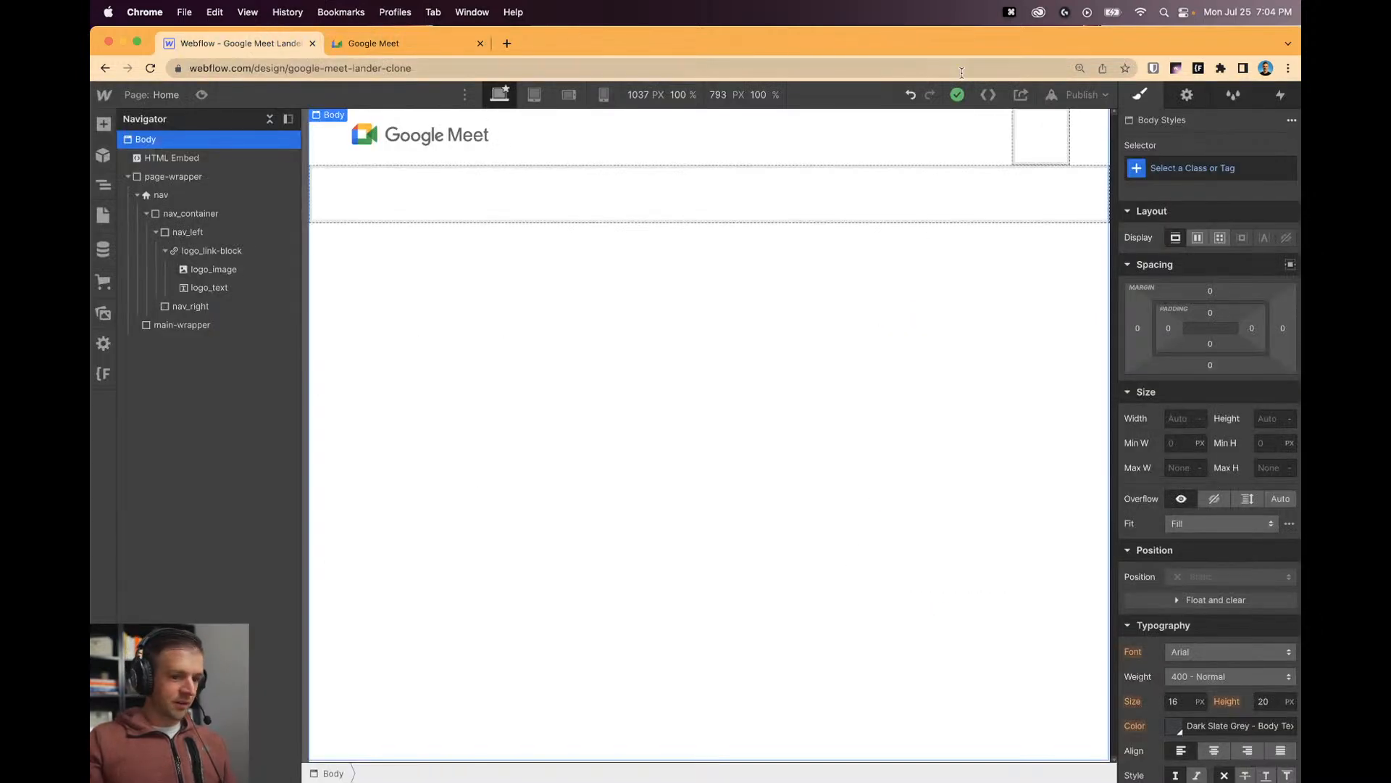
left_click(1041, 148)
left_click(467, 47)
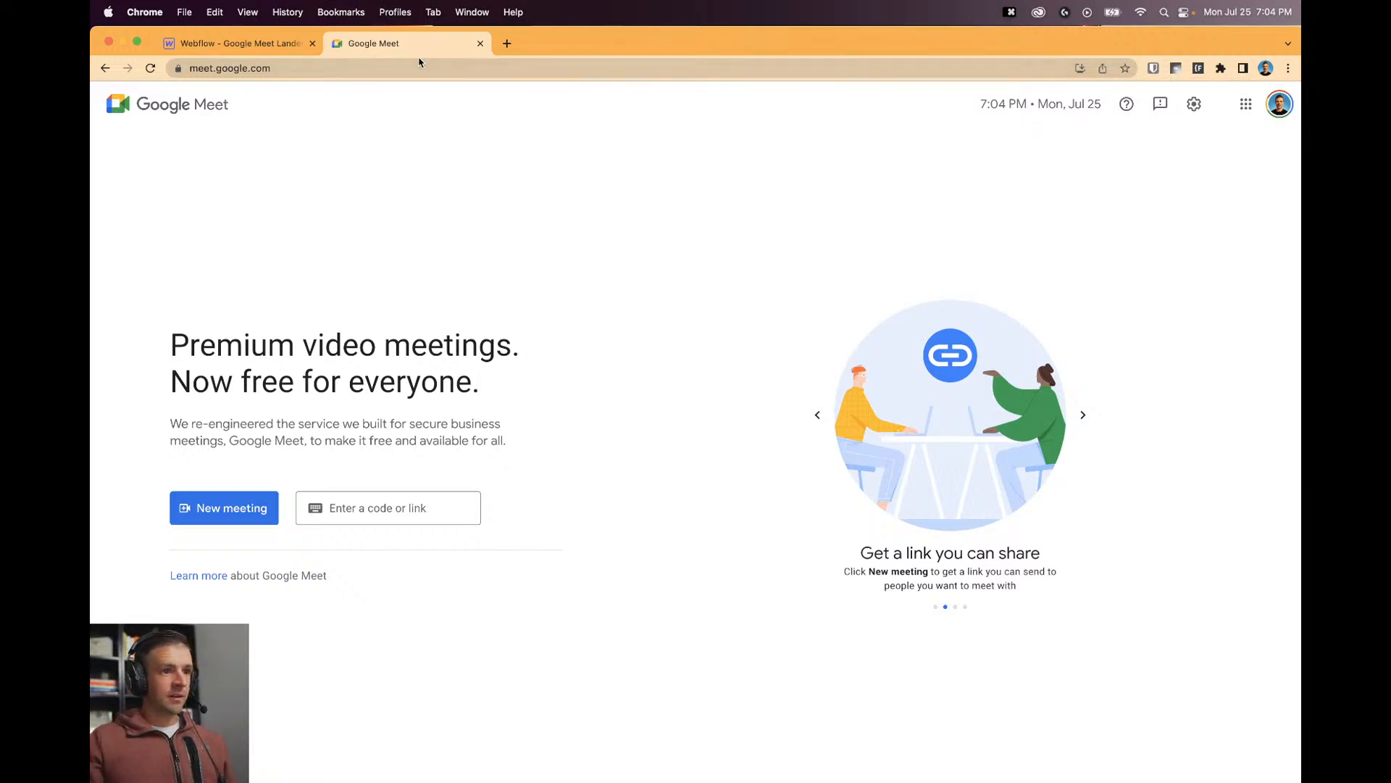
left_click(239, 44)
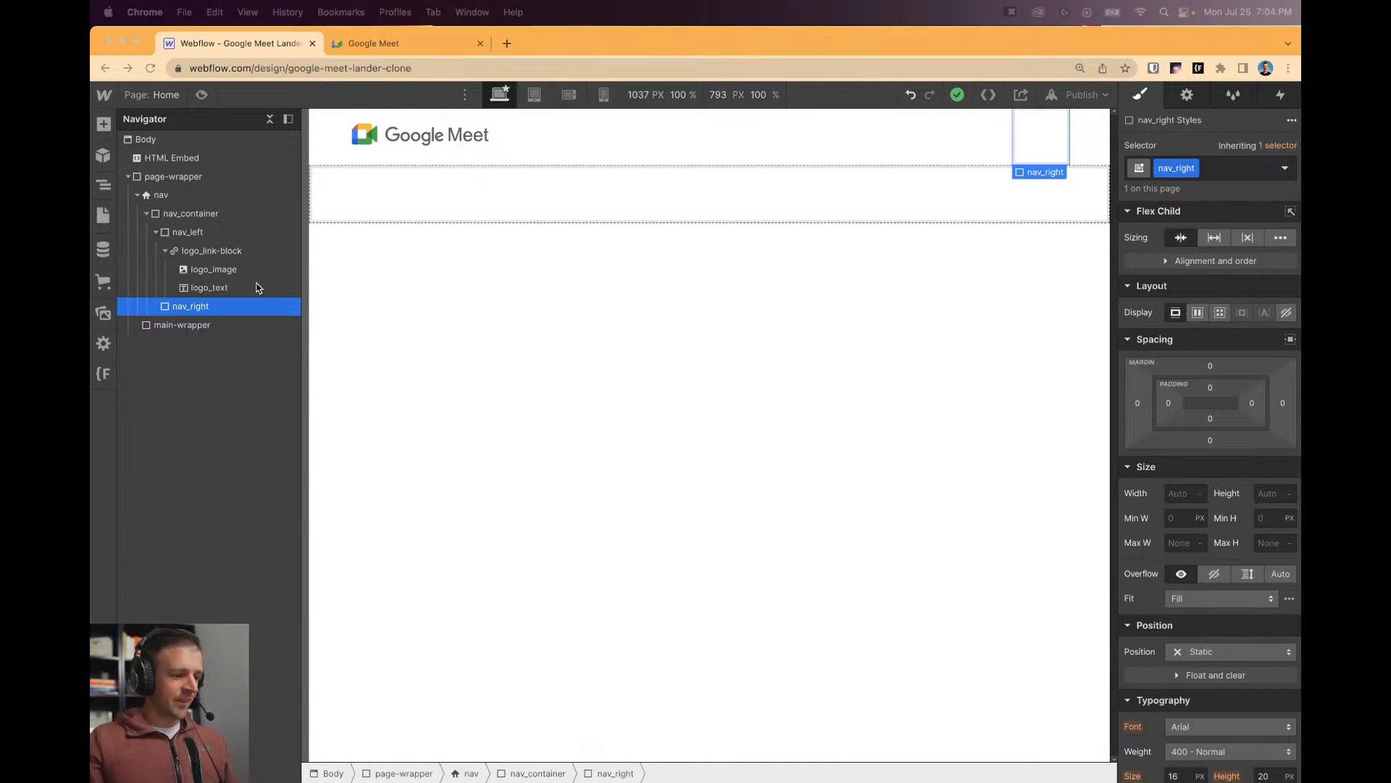
Add a paragraph inside nav_right reading 7:04PM.
left_click(103, 124)
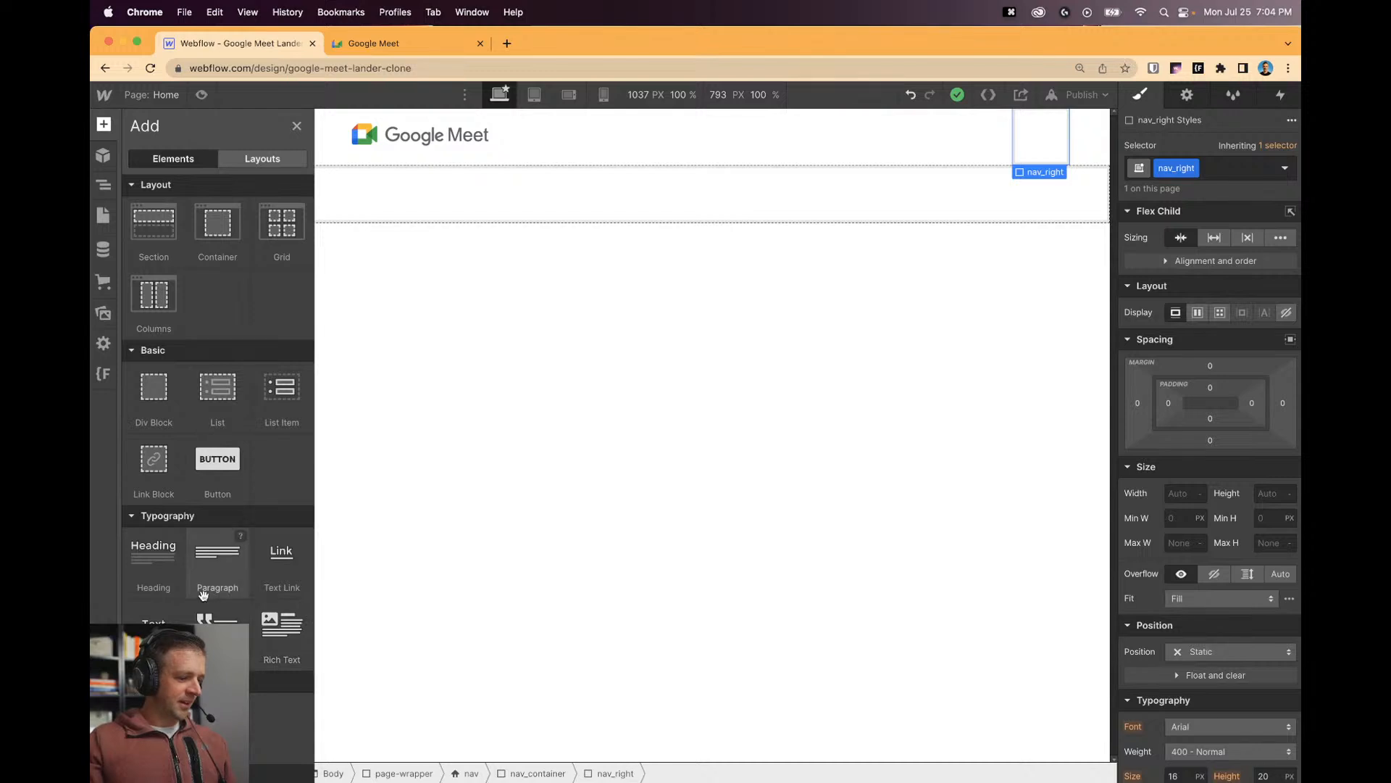
left_click_drag(217, 552, 1018, 145)
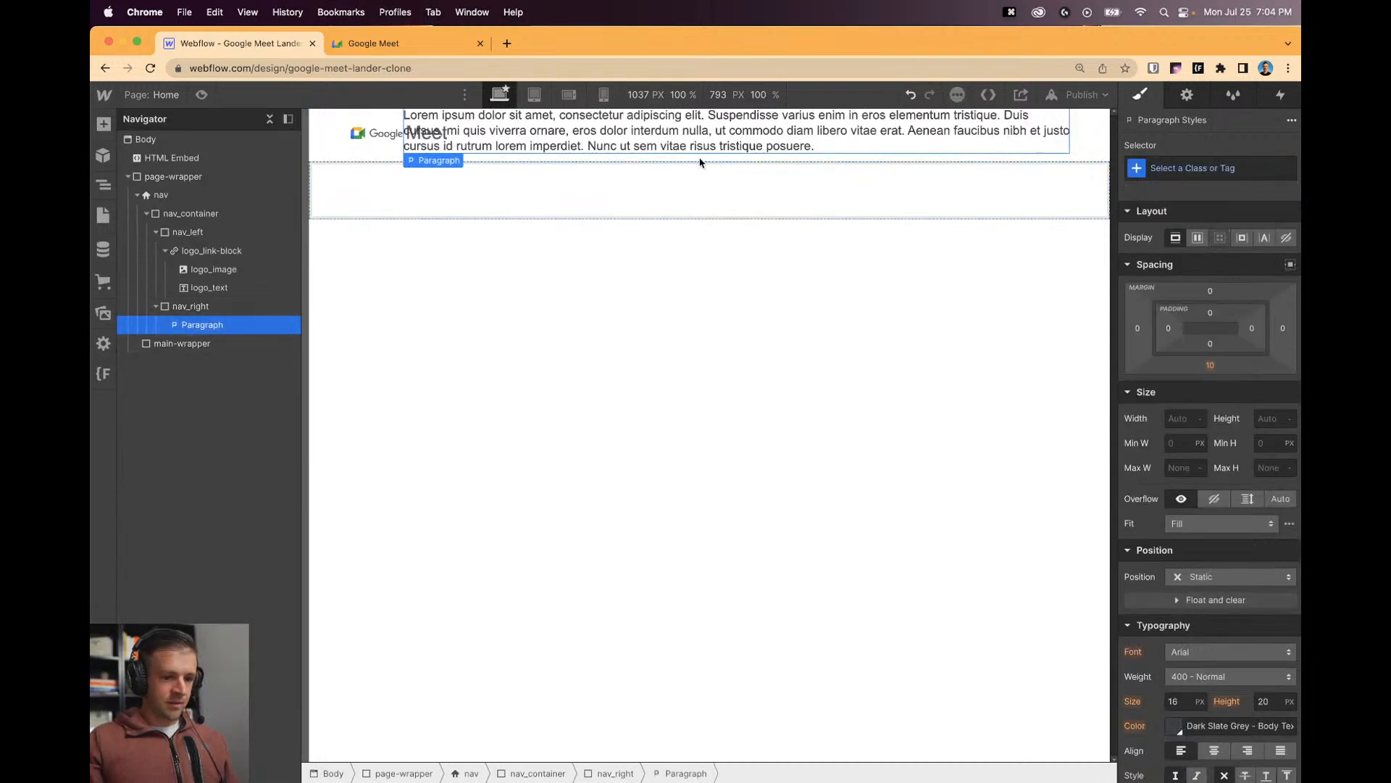
double_click(570, 132)
type("2:")
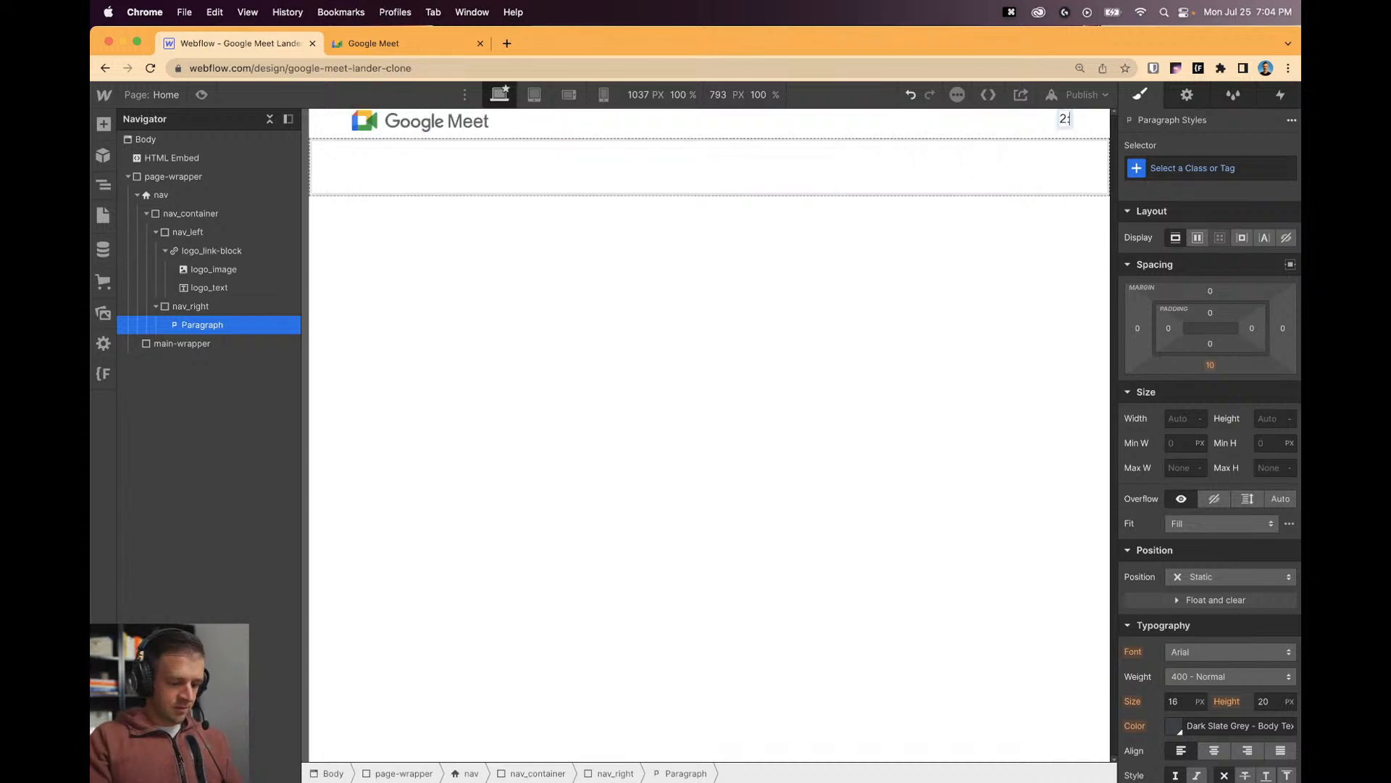
type("04")
key("BackSpace")
key("BackSpace")
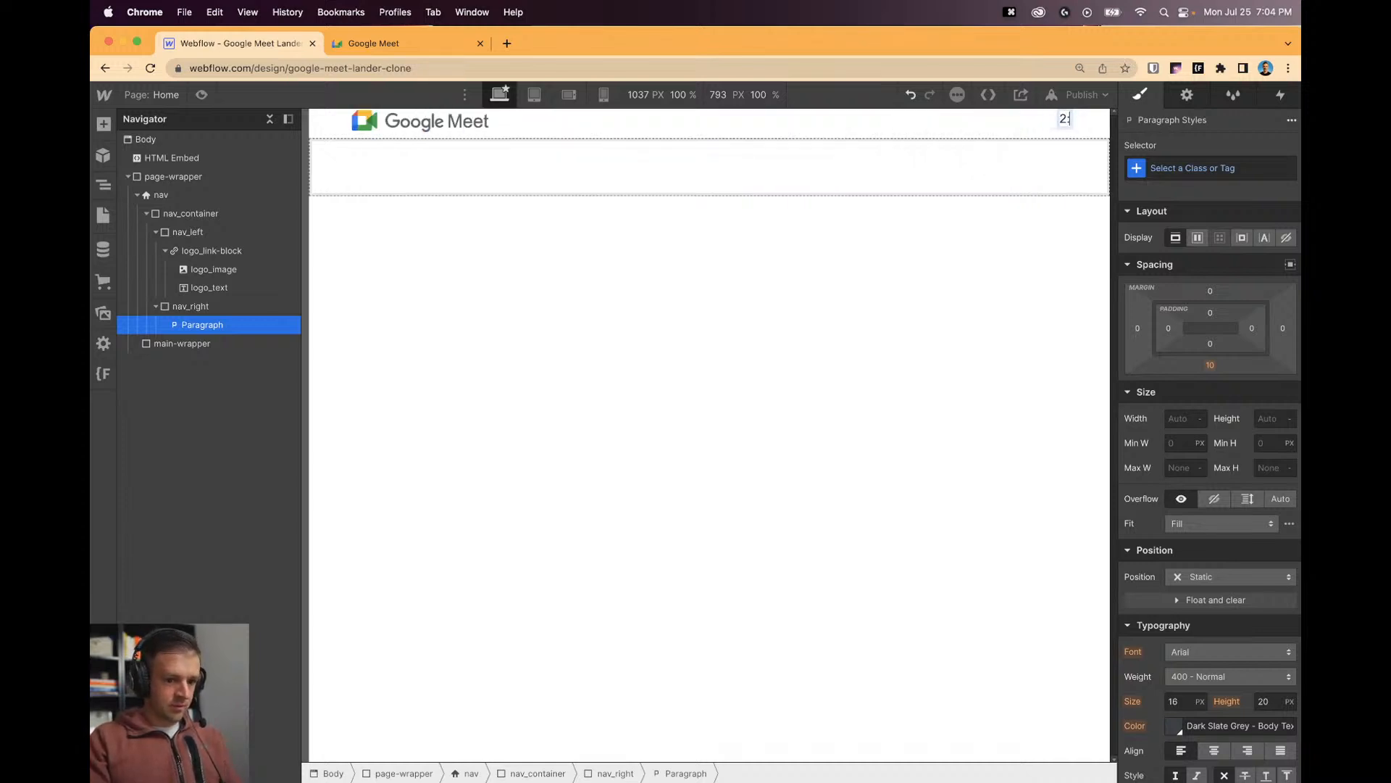
type("04PM")
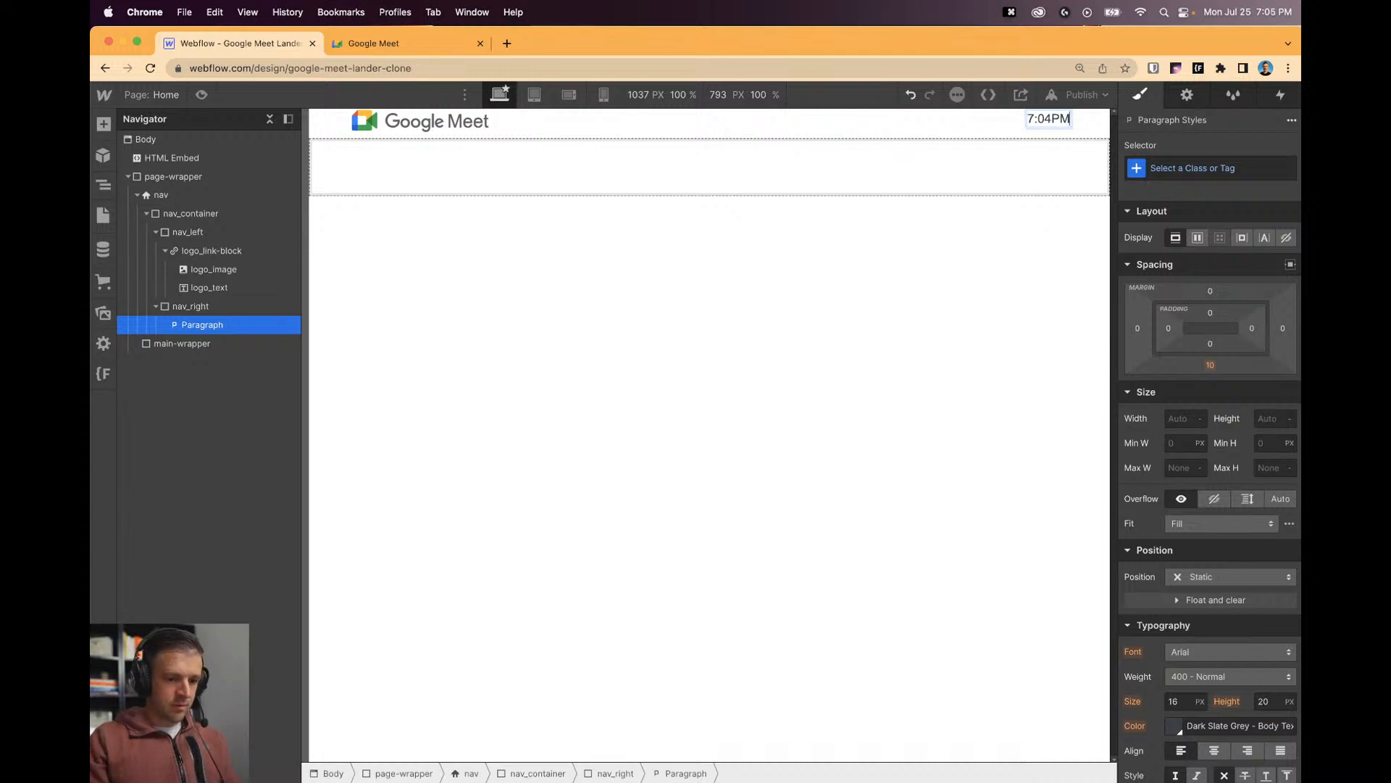
left_click(559, 273)
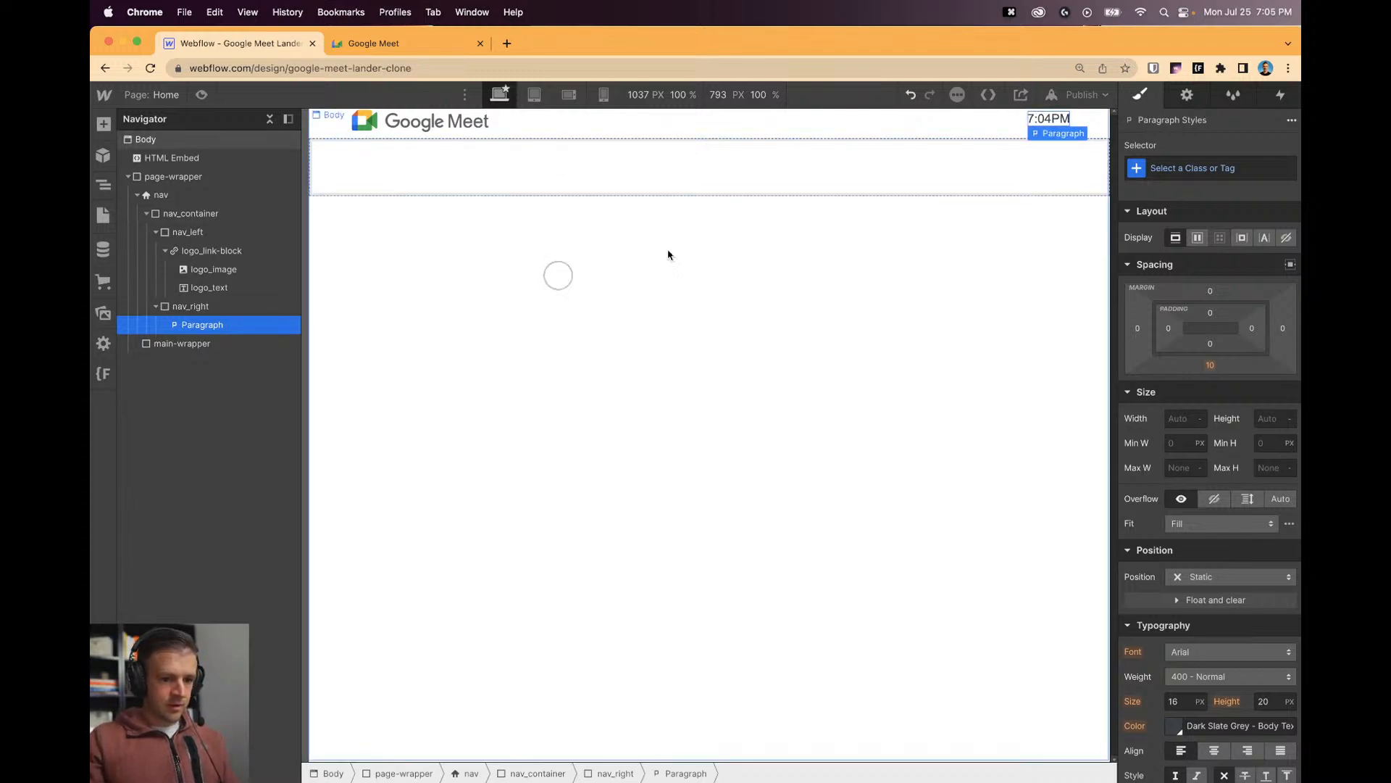
left_click(965, 133)
Set the nav_right group's Display to Flex.
left_click(965, 137)
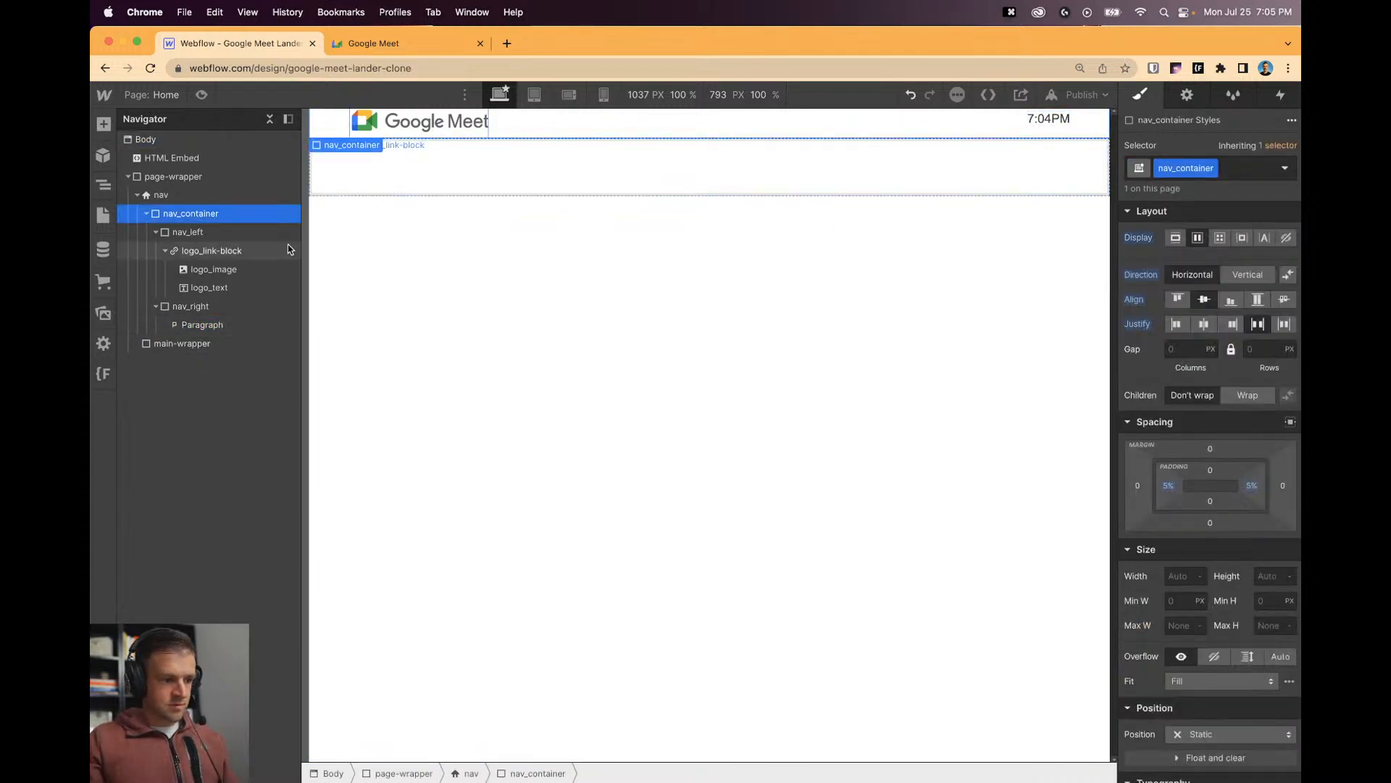
left_click(197, 214)
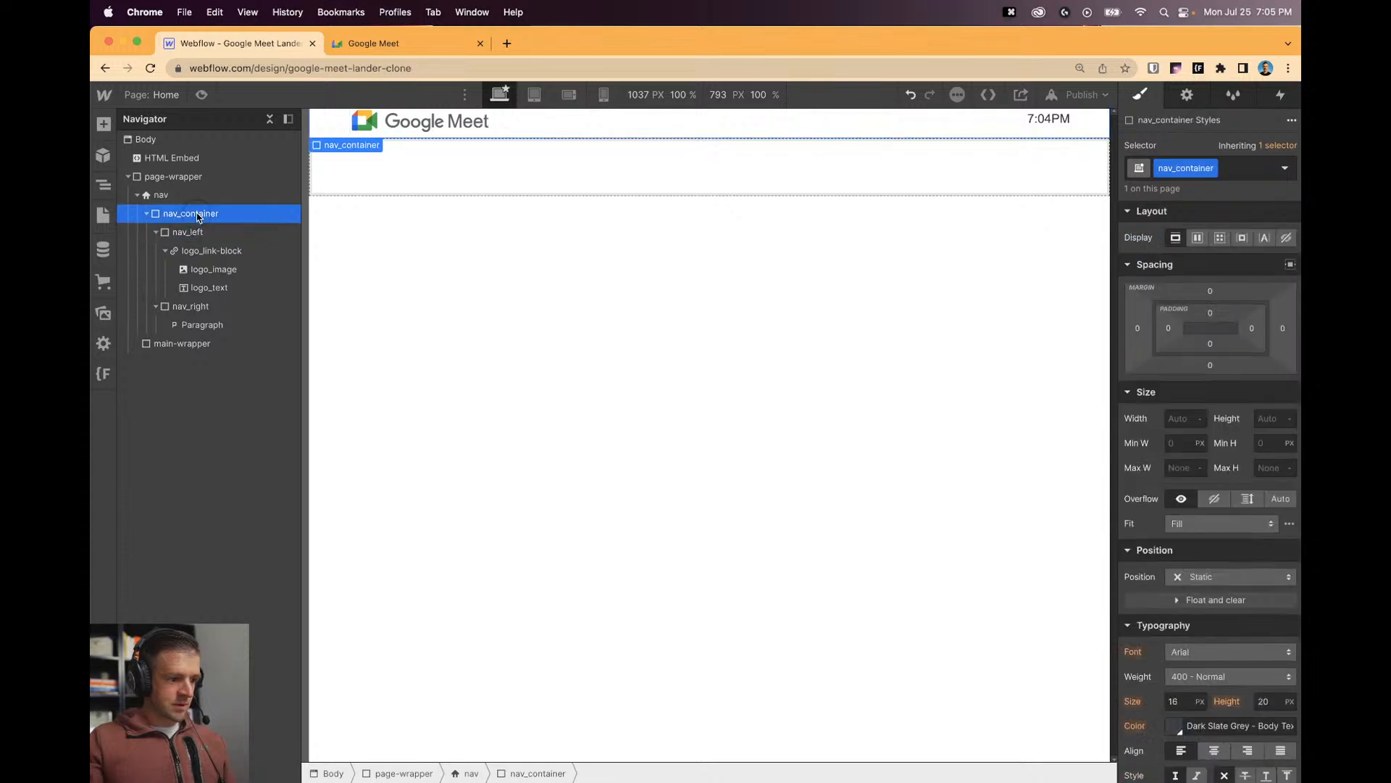
left_click(190, 306)
left_click(1197, 312)
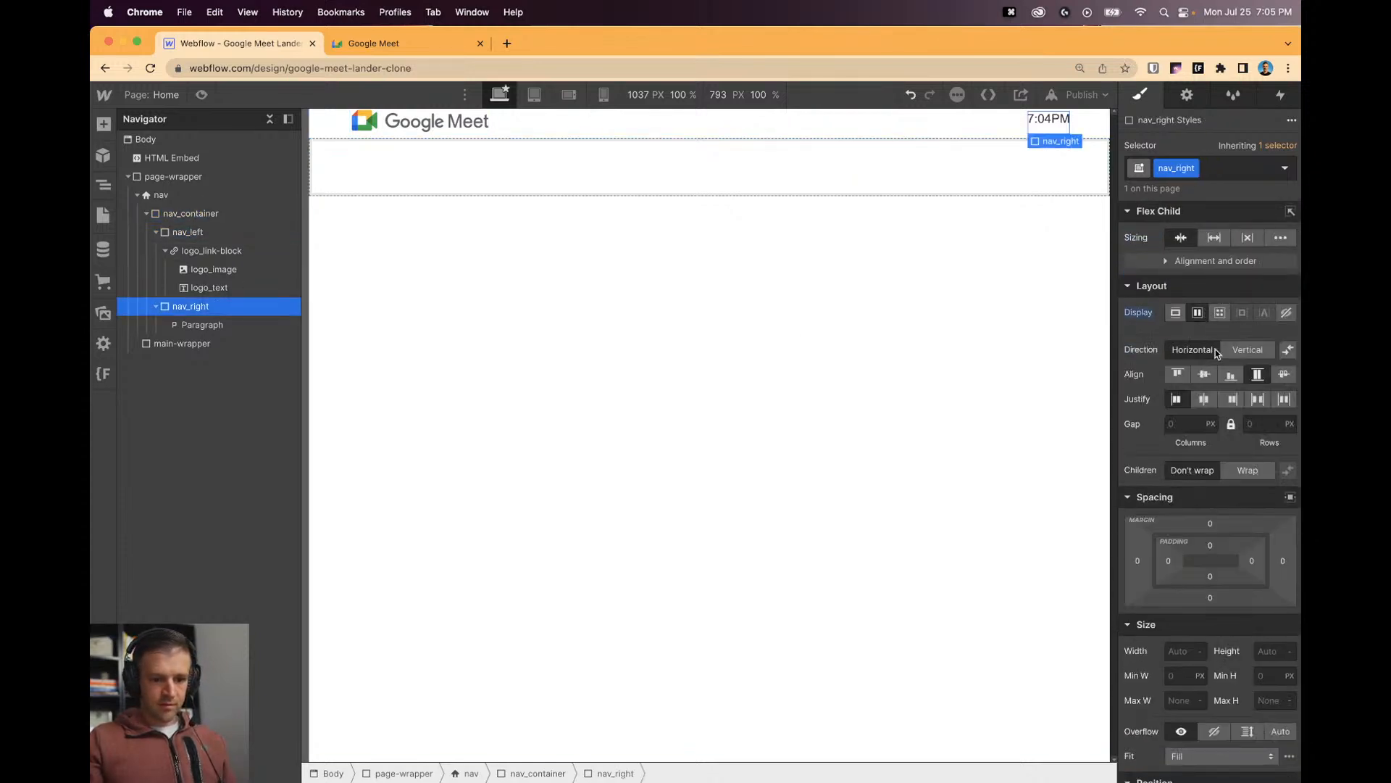
left_click(1045, 251)
left_click(1048, 120)
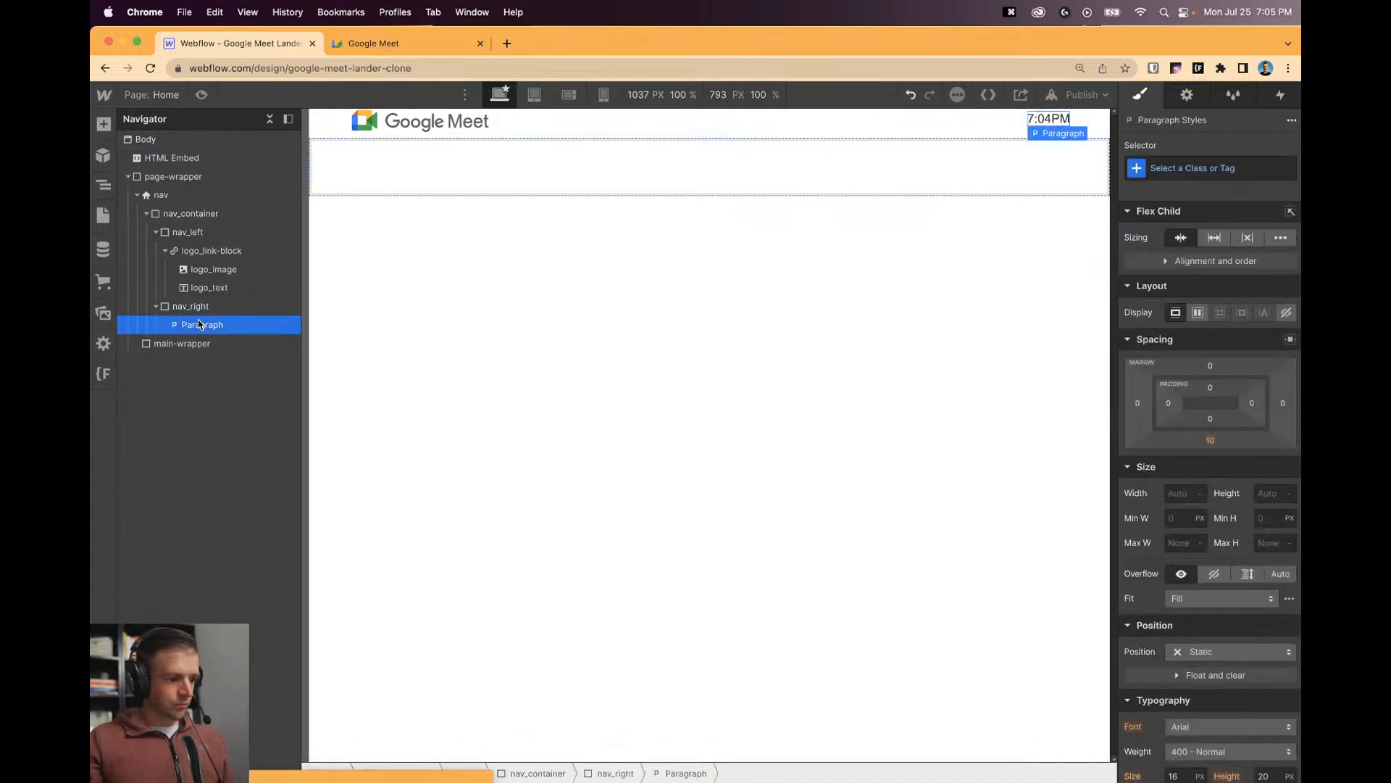
Duplicate the time text and insert a Div Block between them classed divider-dot.
key("super+c")
key("super+v")
left_click(103, 155)
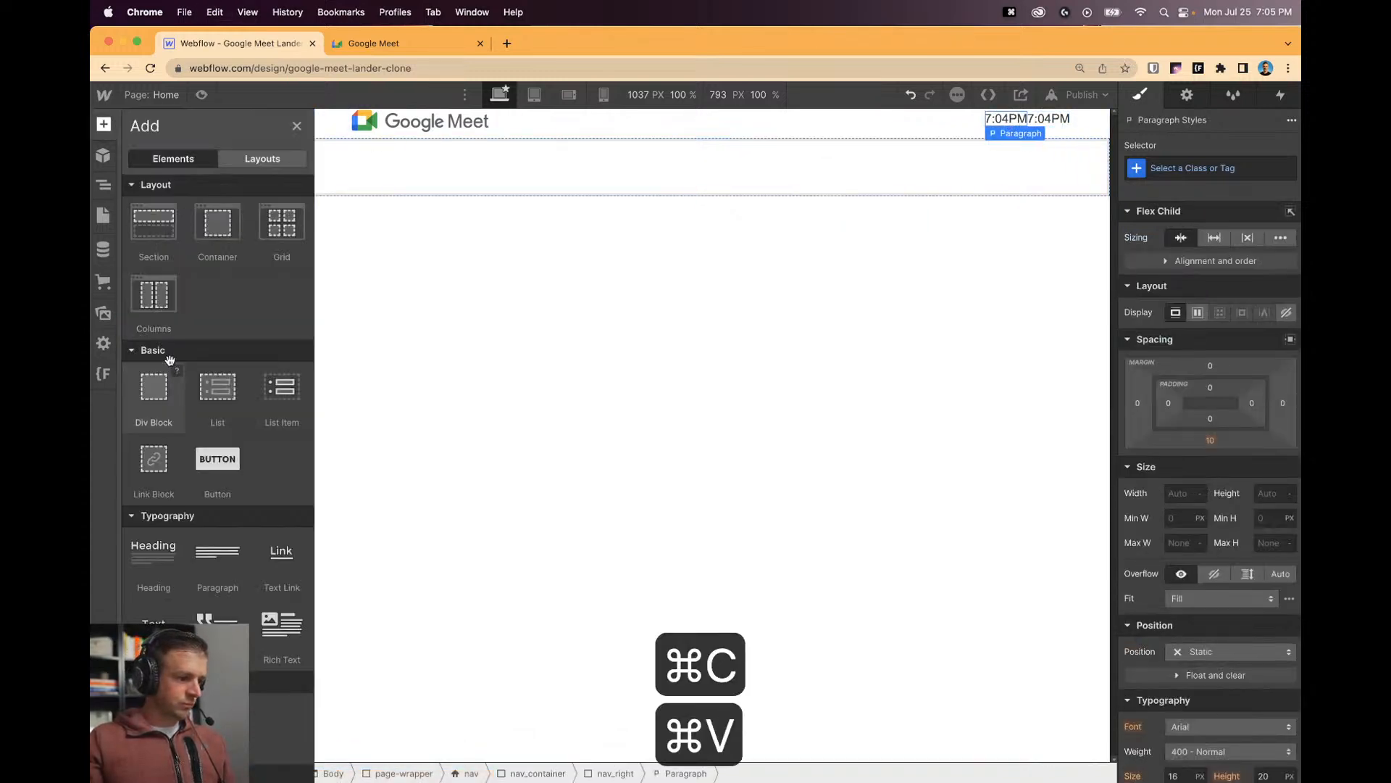
left_click_drag(150, 389, 206, 347)
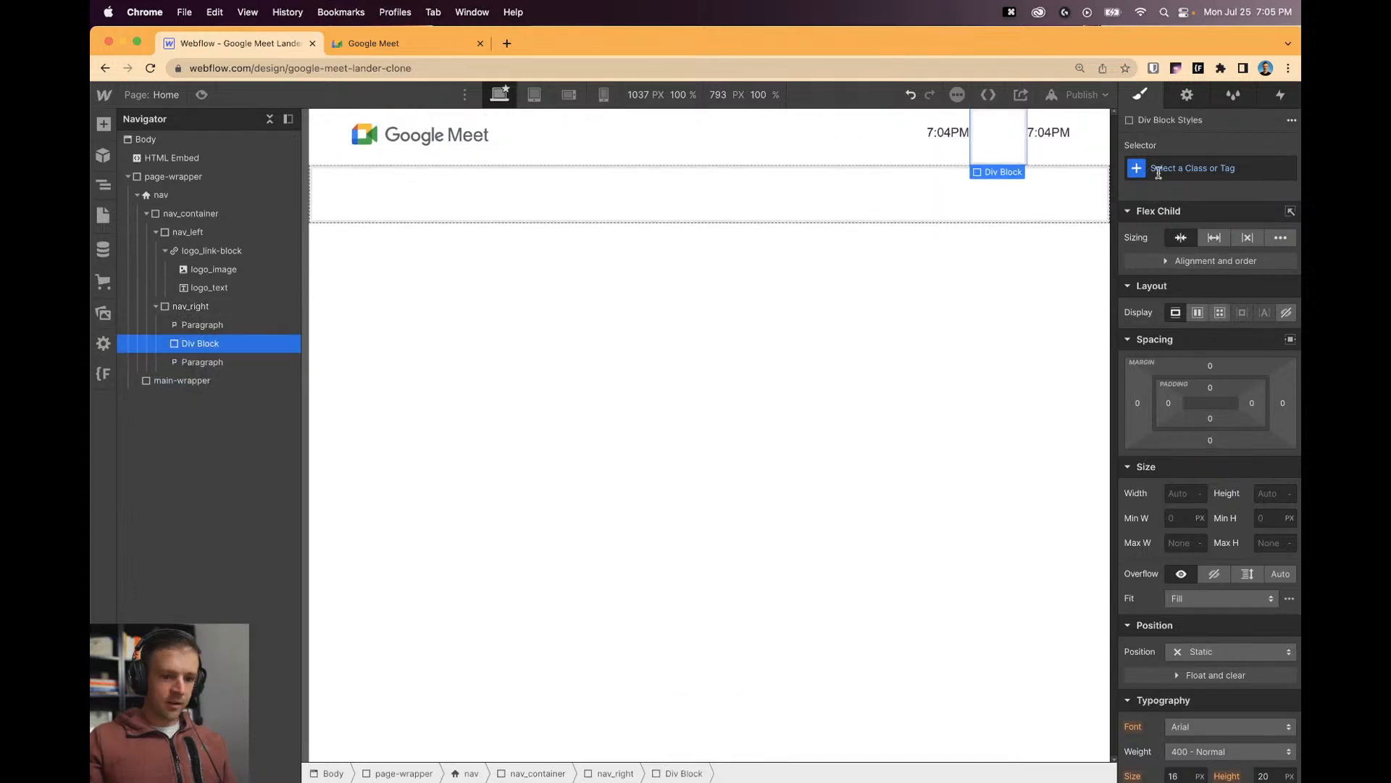
key("super+Return")
type("divder-dot")
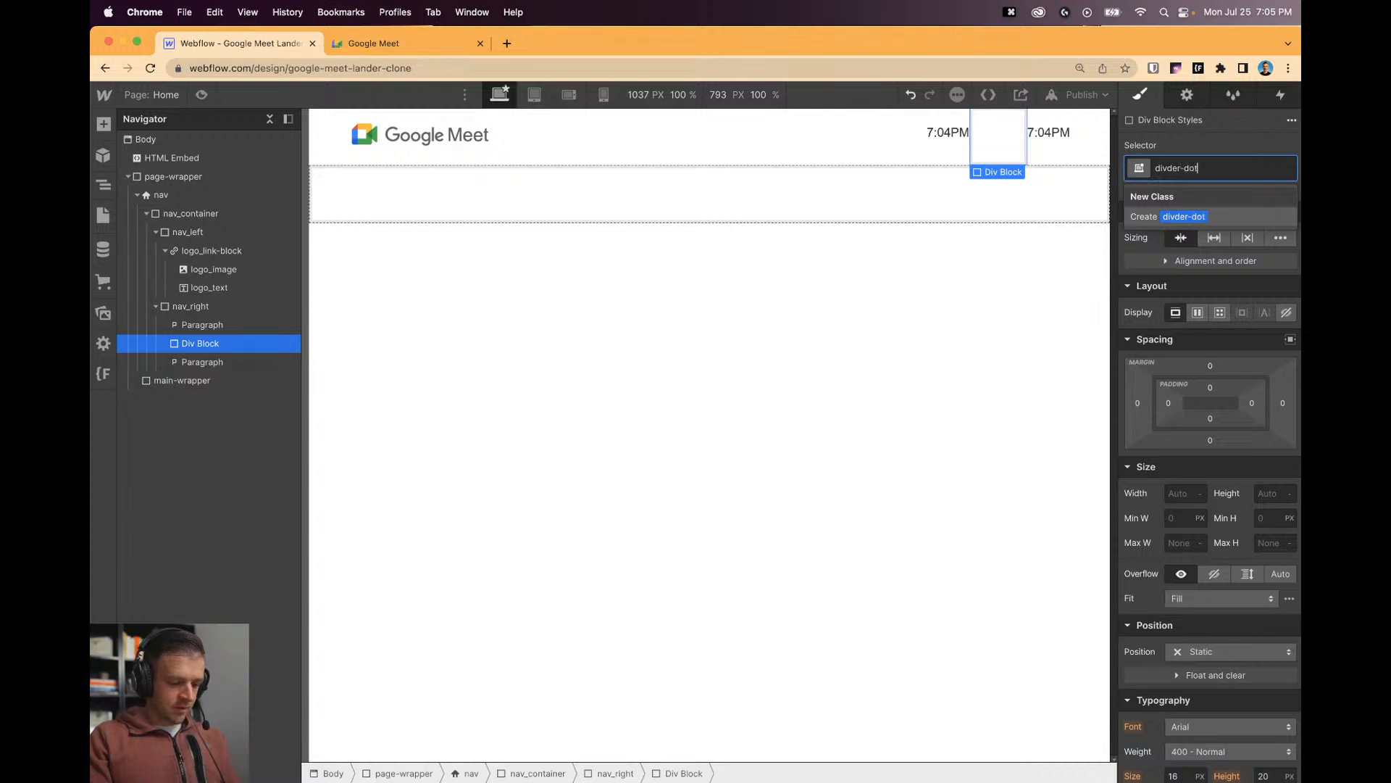
key("Return")
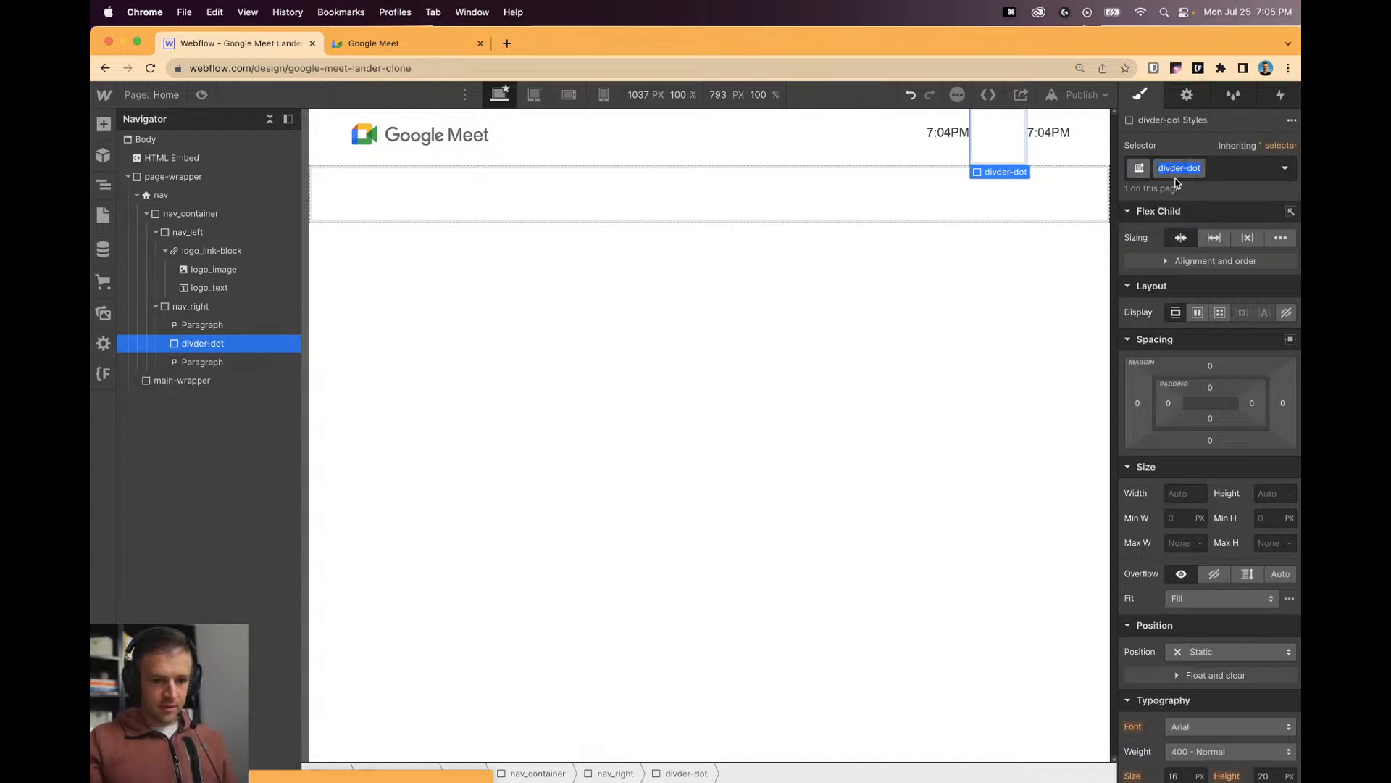
type("i")
key("Return")
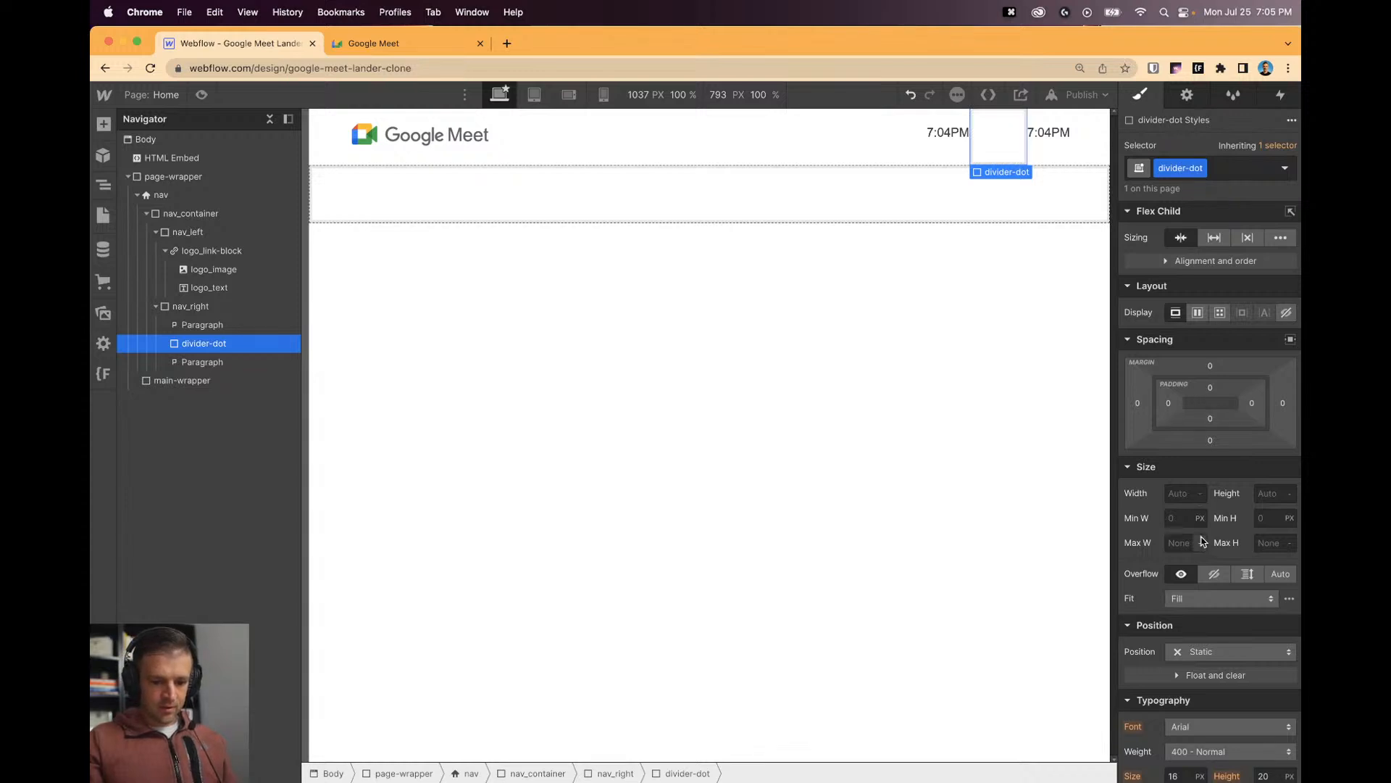
Size the divider-dot 0.5rem by 0.5rem with a Dark Slate Grey background.
left_click(1183, 493)
type("0.5rem")
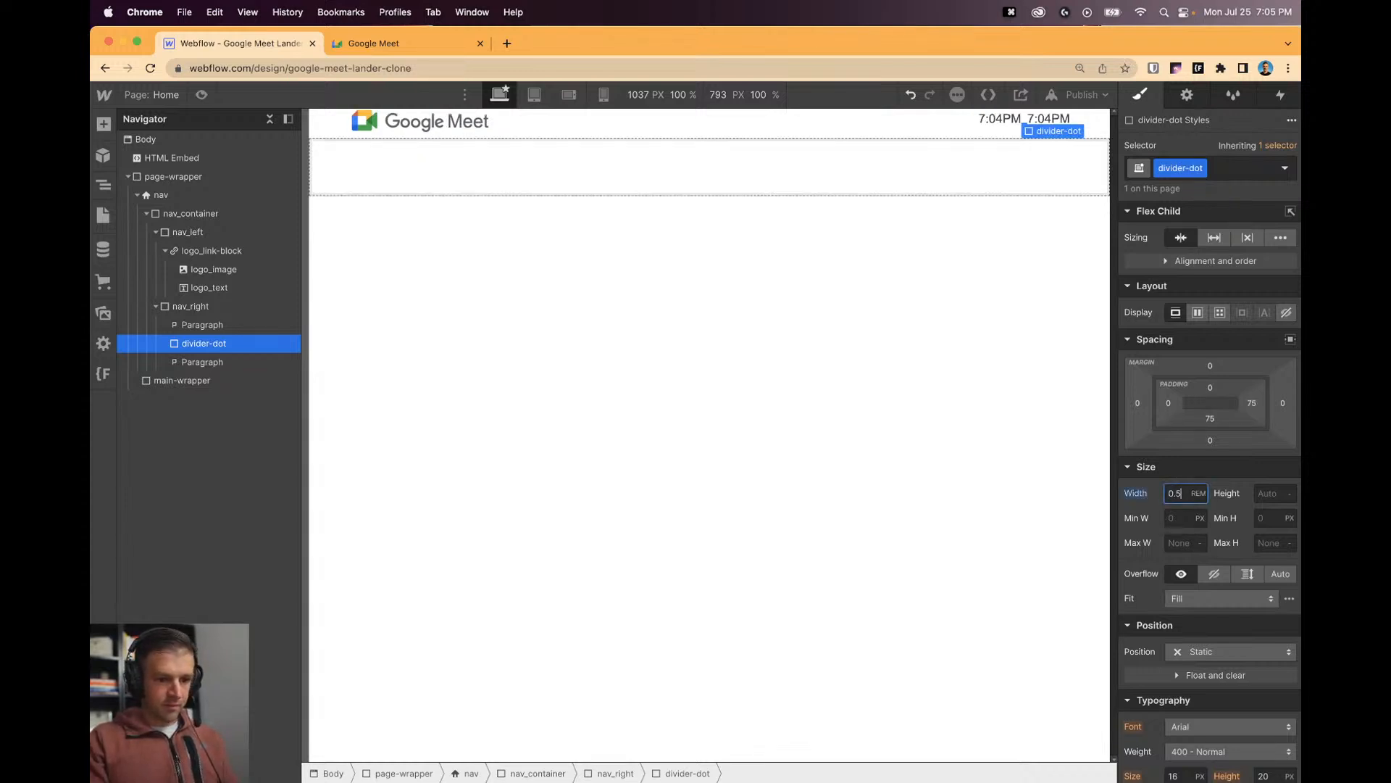
key("Tab")
type(".5rem")
key("Return")
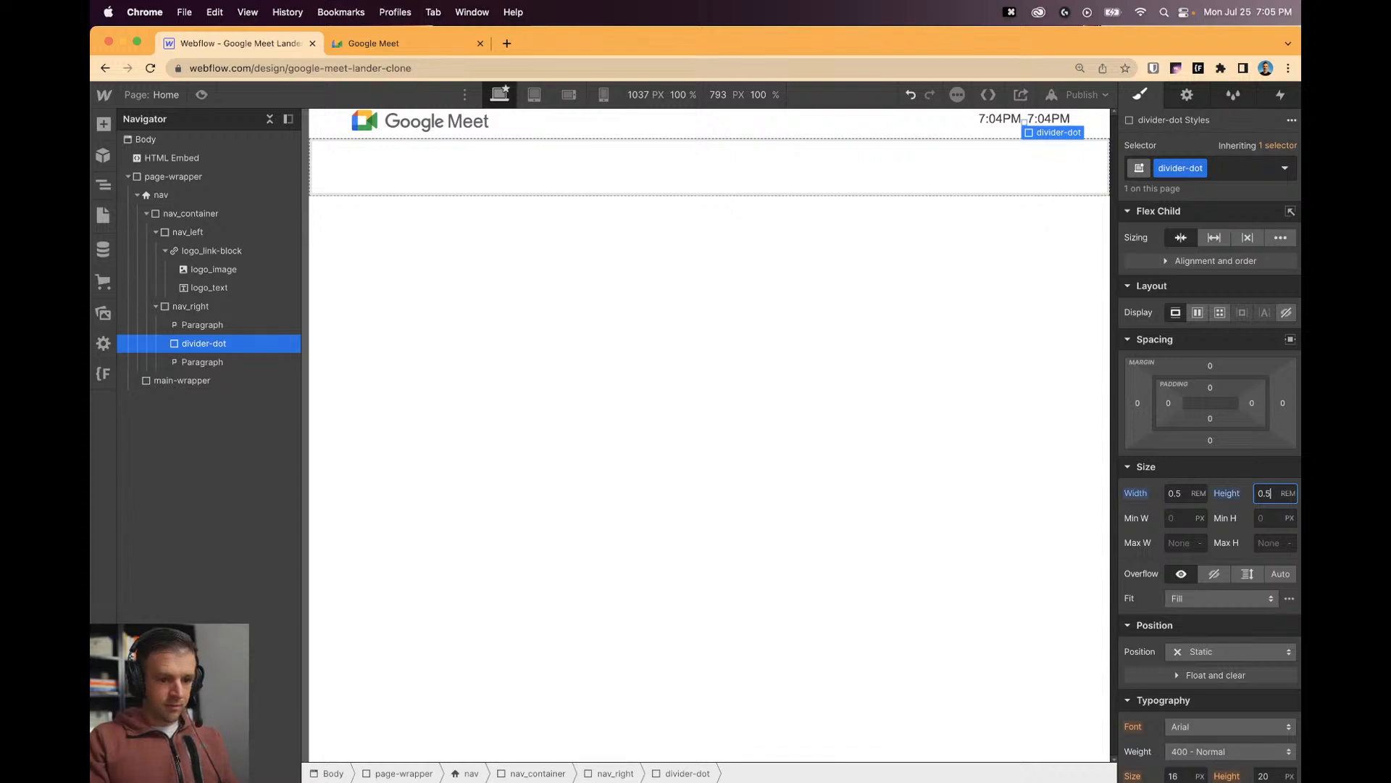
scroll(1176, 634, "down", 10)
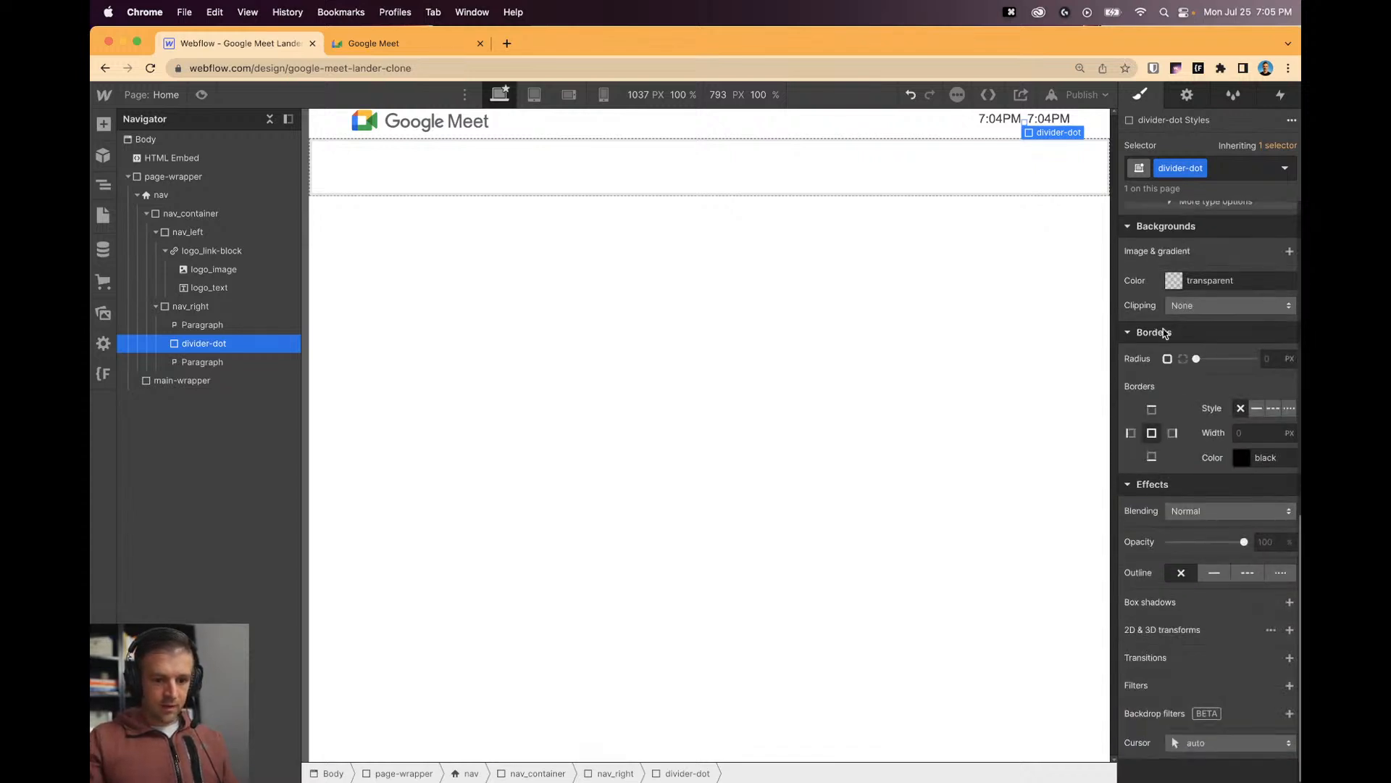
left_click(1174, 274)
left_click(1157, 519)
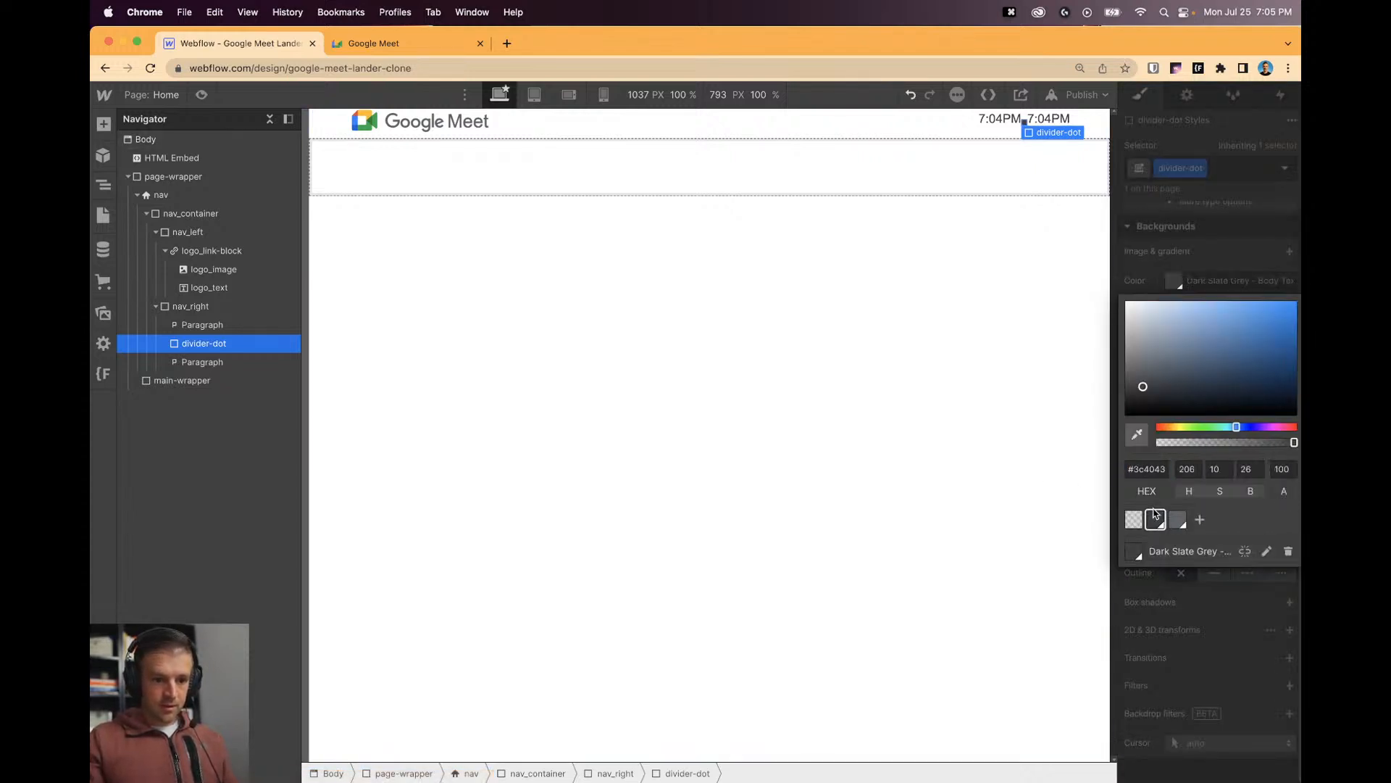
left_click(1012, 129)
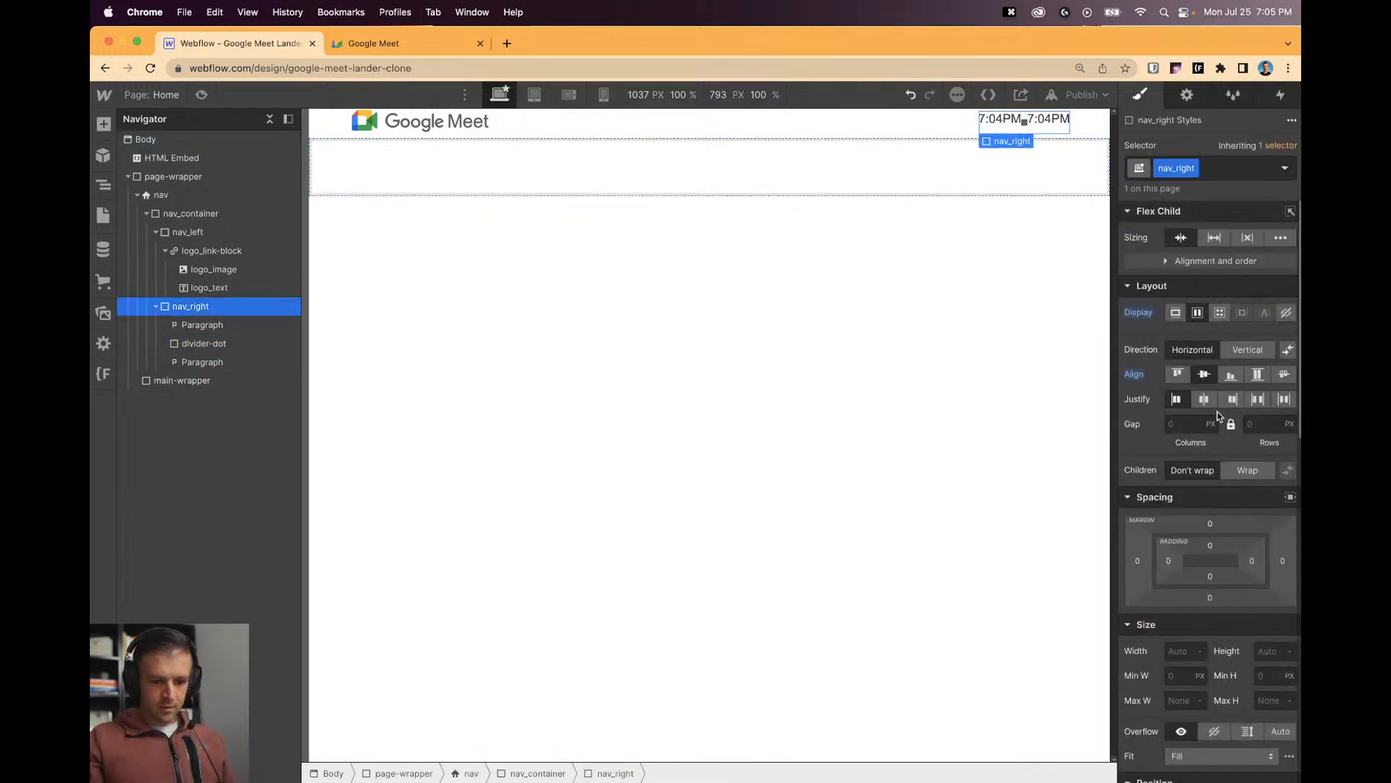
Set the first time text's bottom margin to 0 and class it nav_time-text.
left_click(1012, 123)
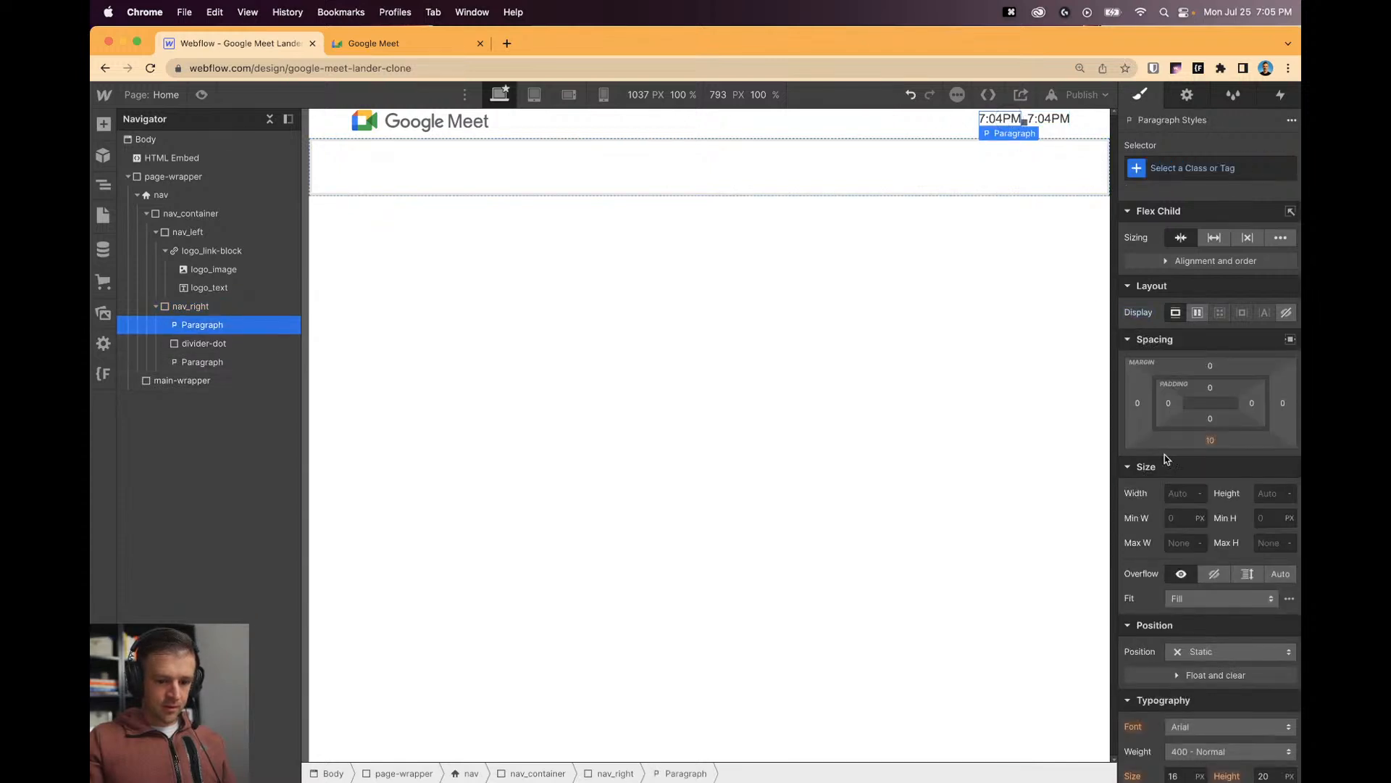
left_click(1212, 444)
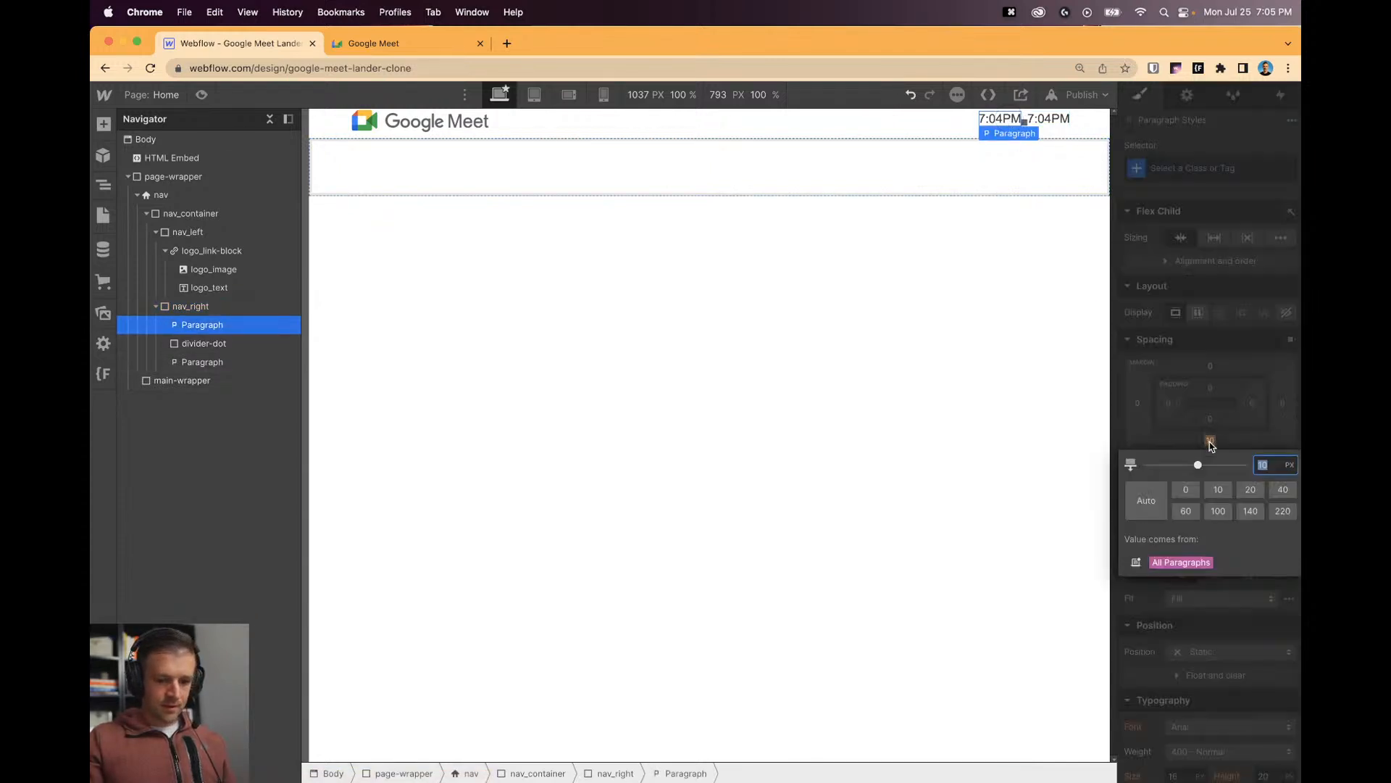
type("0")
key("Return")
left_click(1179, 167)
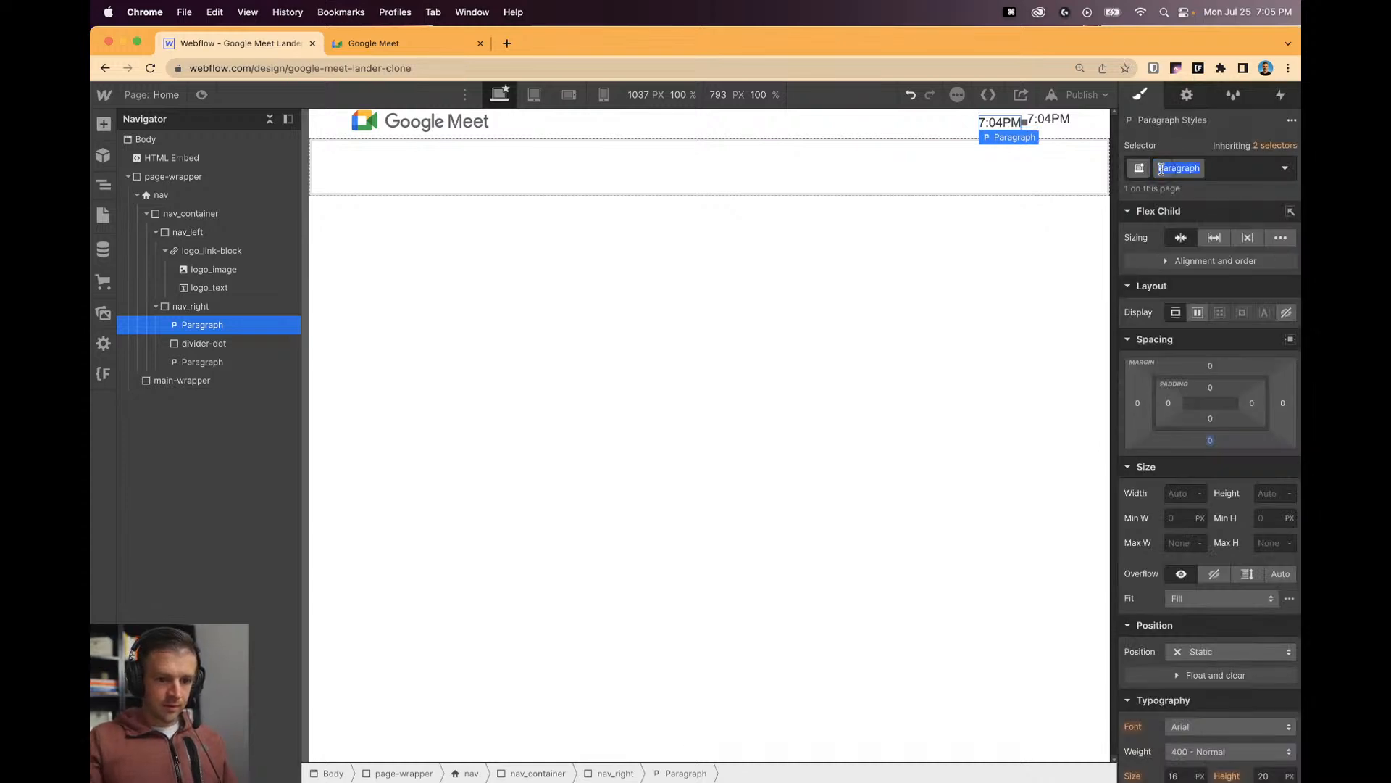
type("timenav_time-")
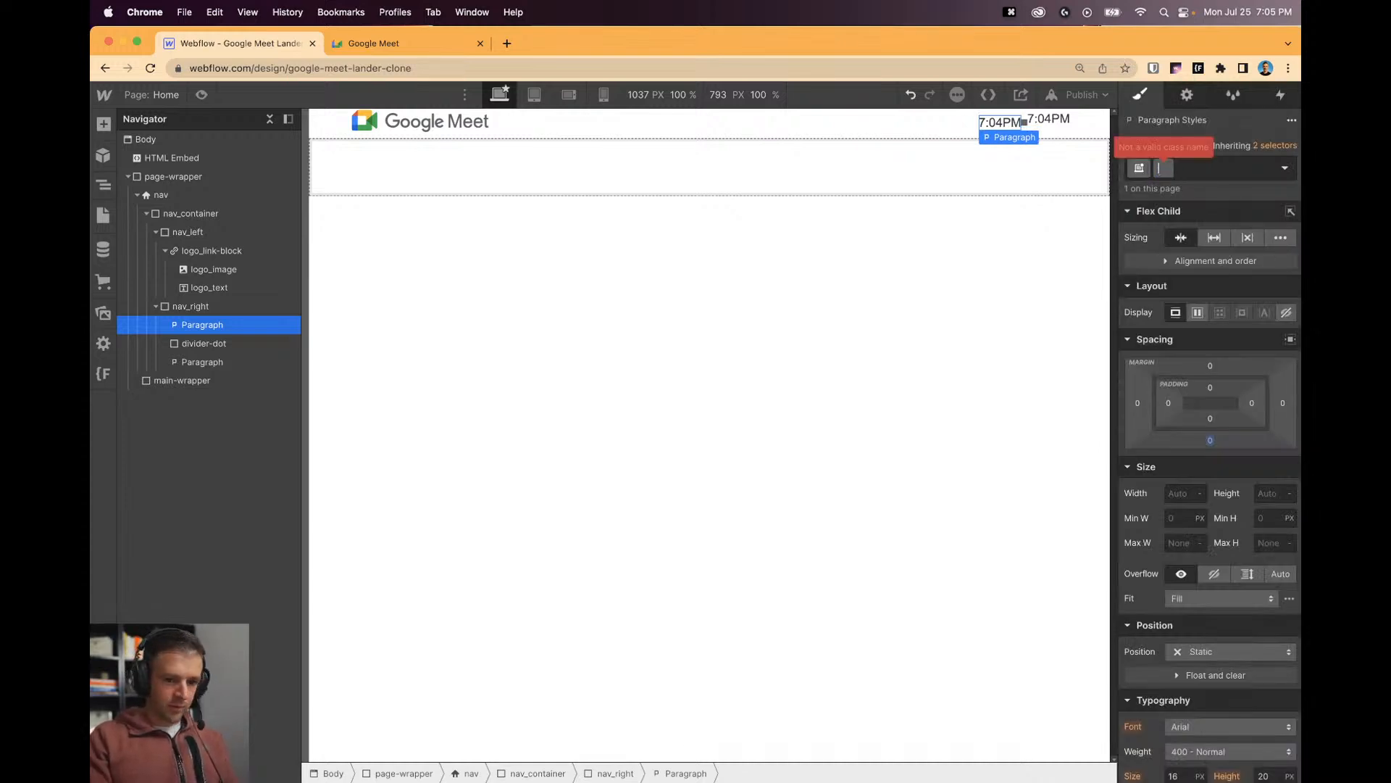
type("text")
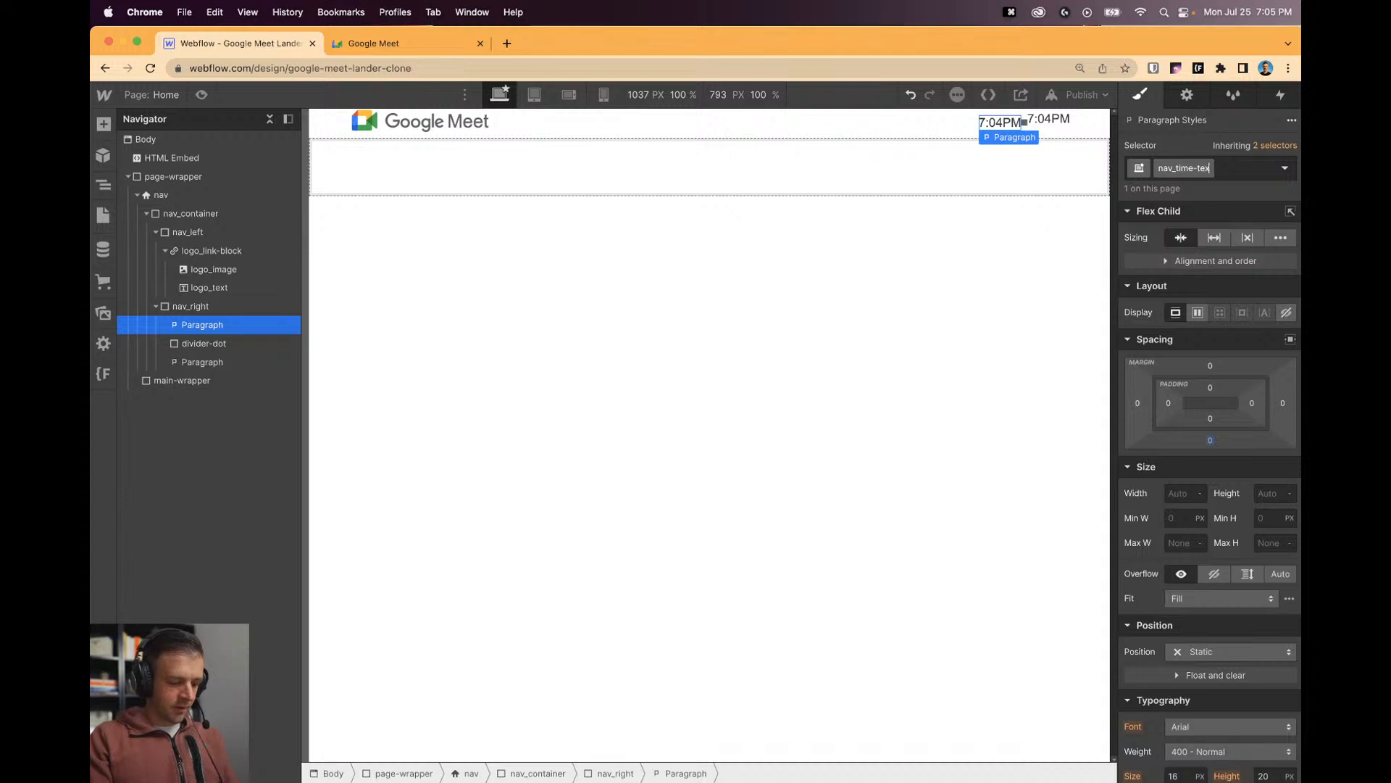
key("Return")
Apply the nav_time-text class to the second time text.
left_click(1060, 120)
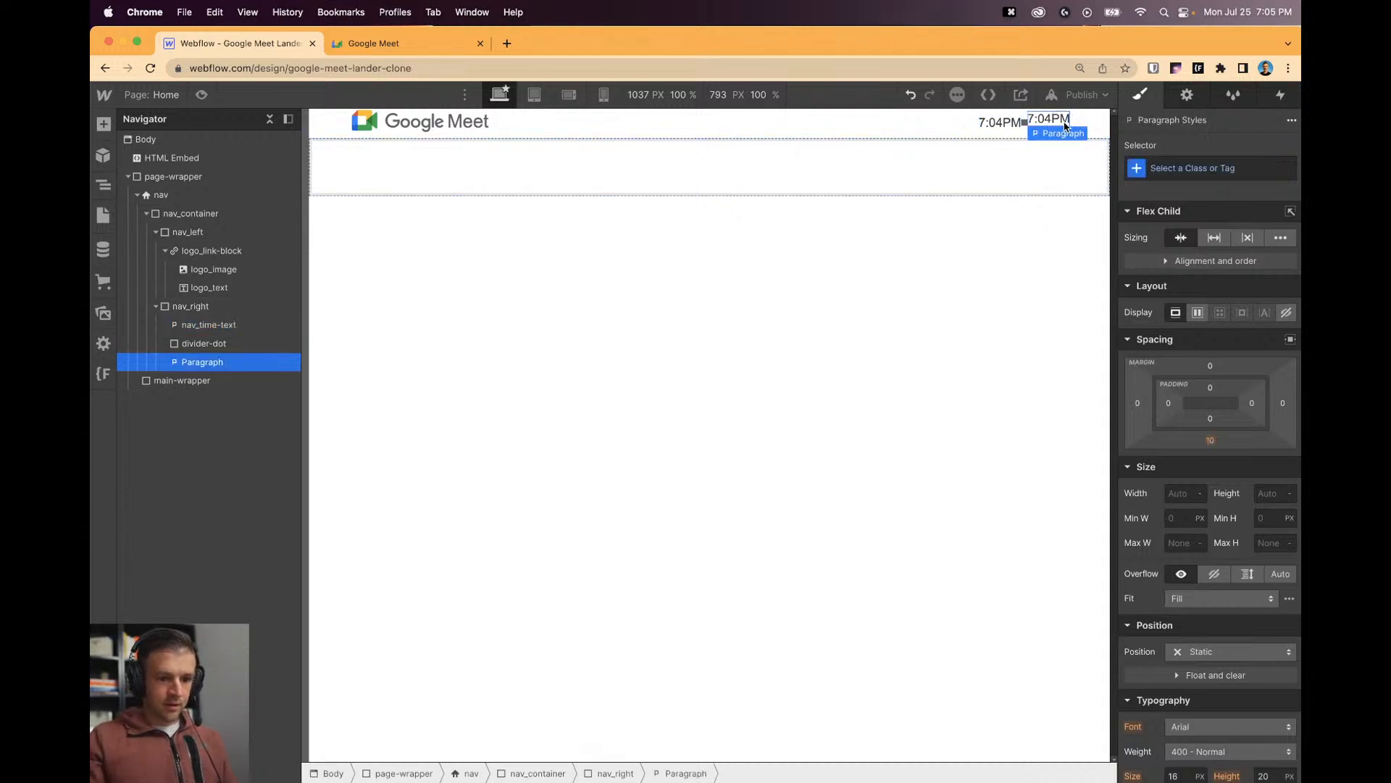
left_click(1171, 166)
type("nav_")
key("Down")
key("Down")
key("Down")
key("Down")
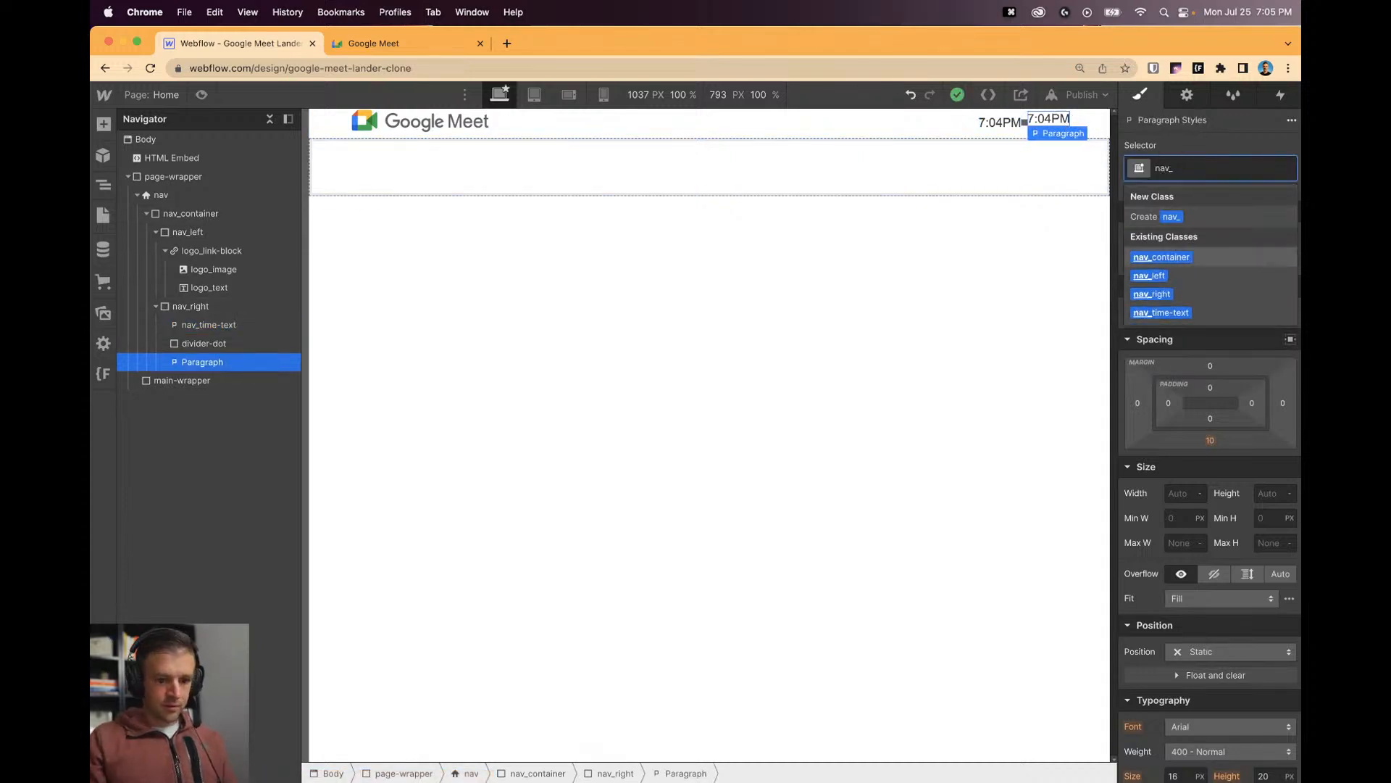
key("Return")
left_click(981, 340)
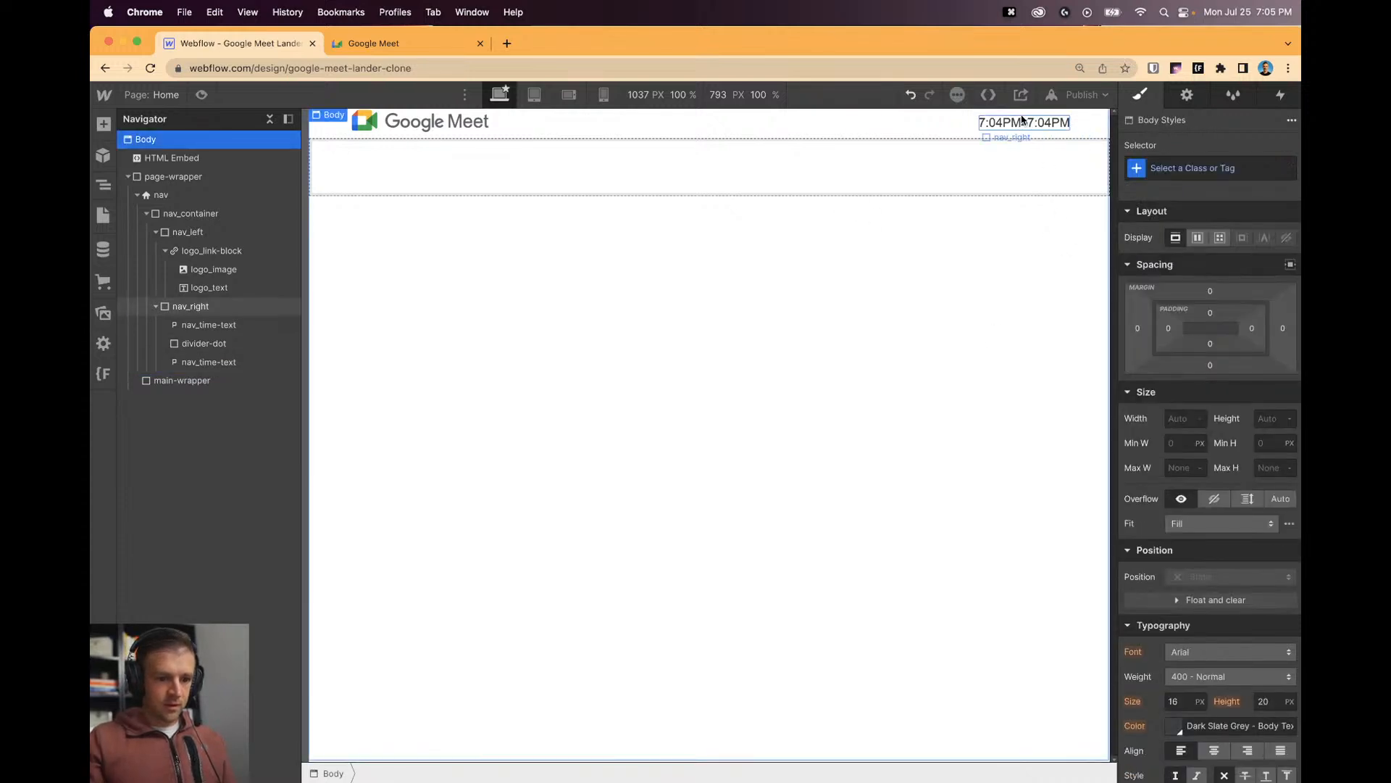
Round the divider-dot's corners to a full radius.
left_click(1025, 122)
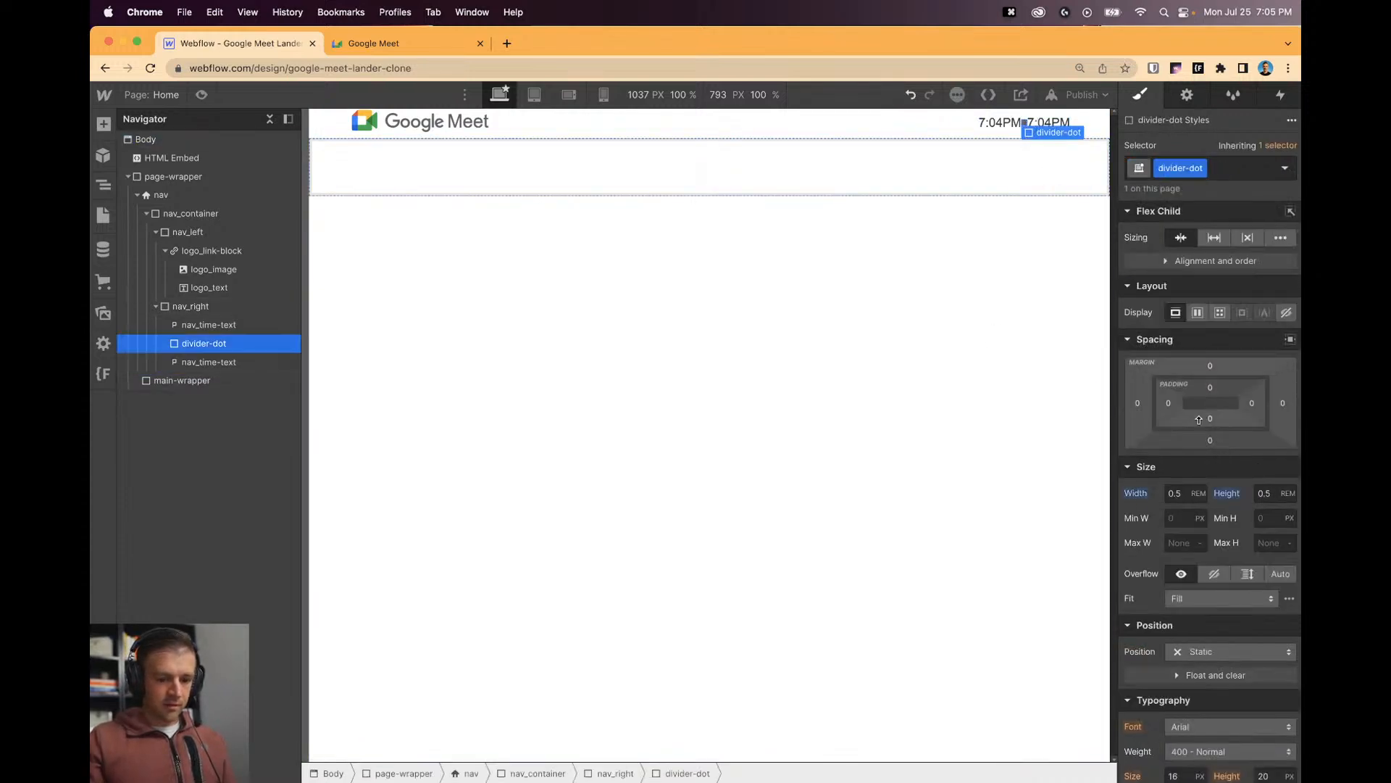
scroll(1225, 493, "down", 5)
left_click(1267, 693)
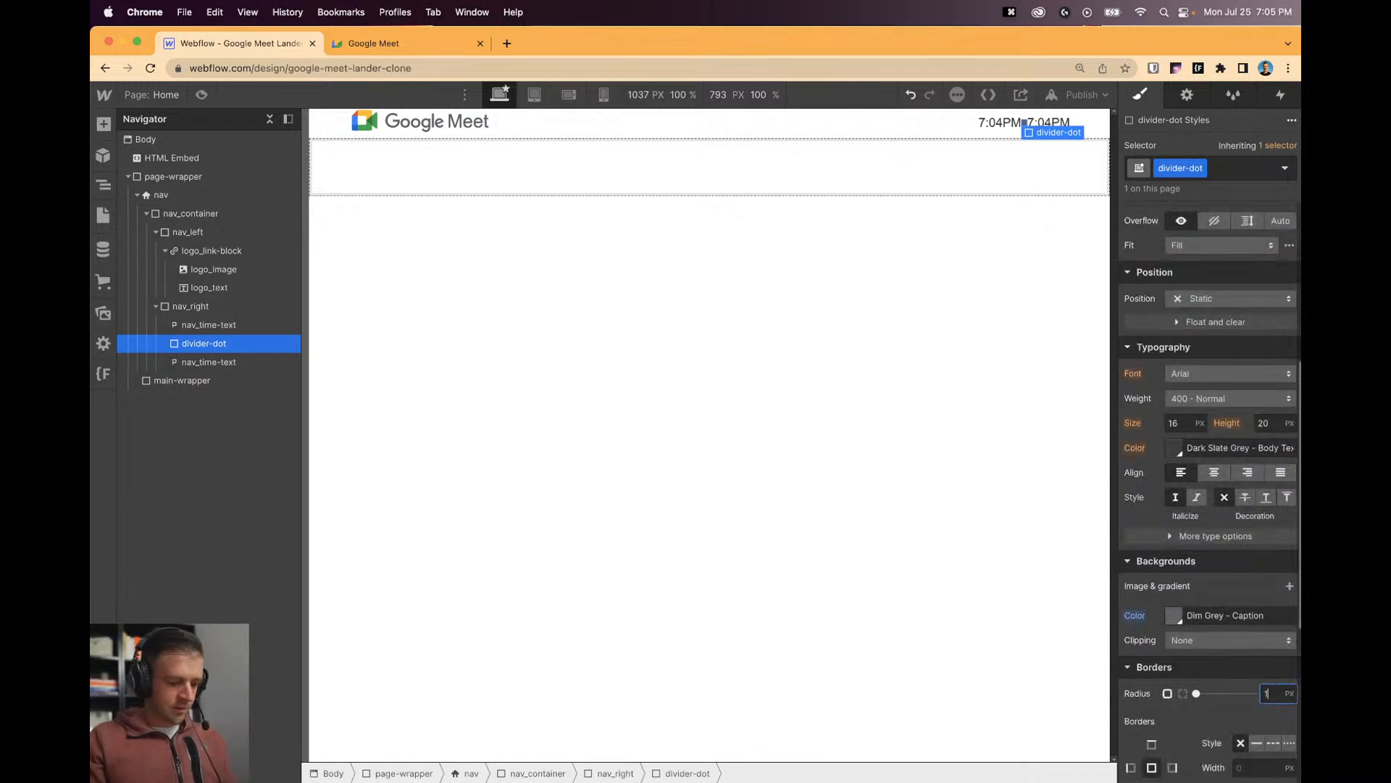
type("0vw")
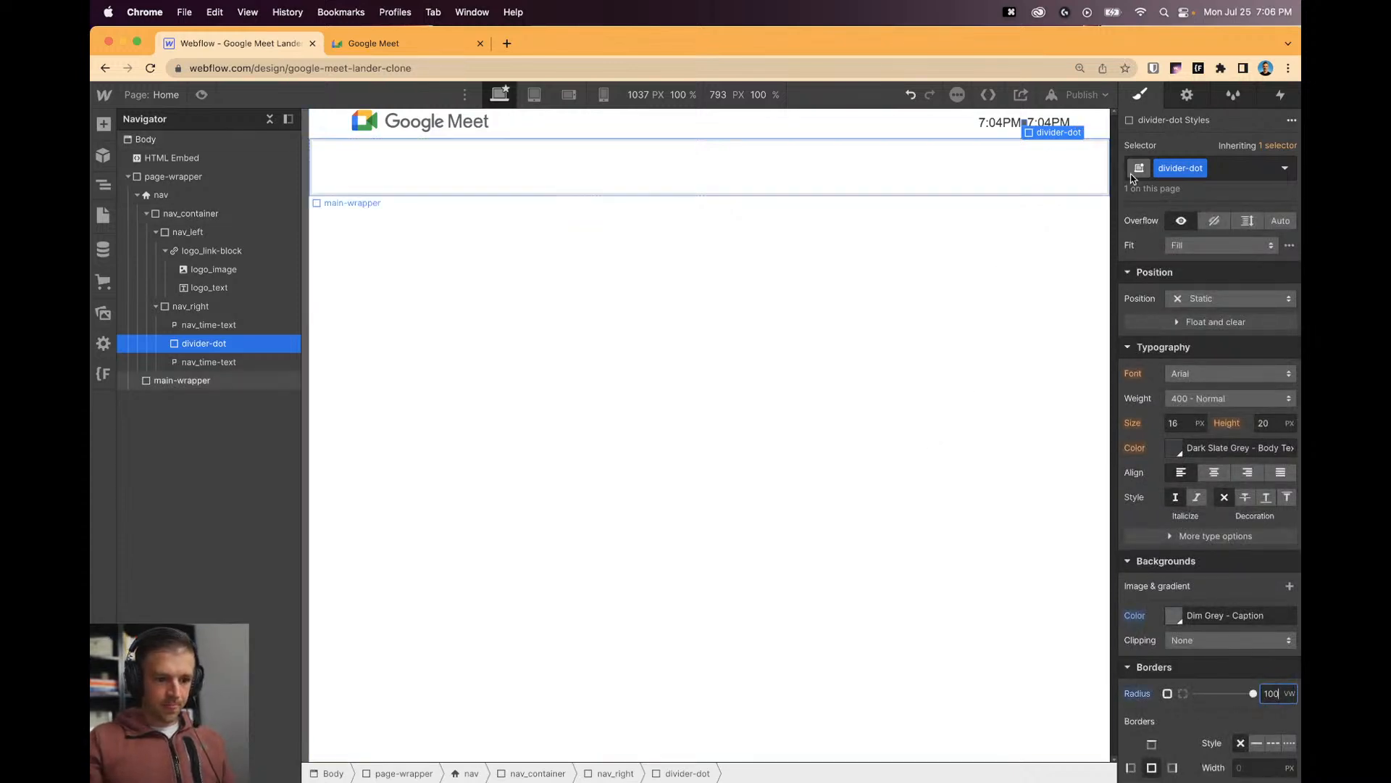
scroll(1187, 375, "up", 5)
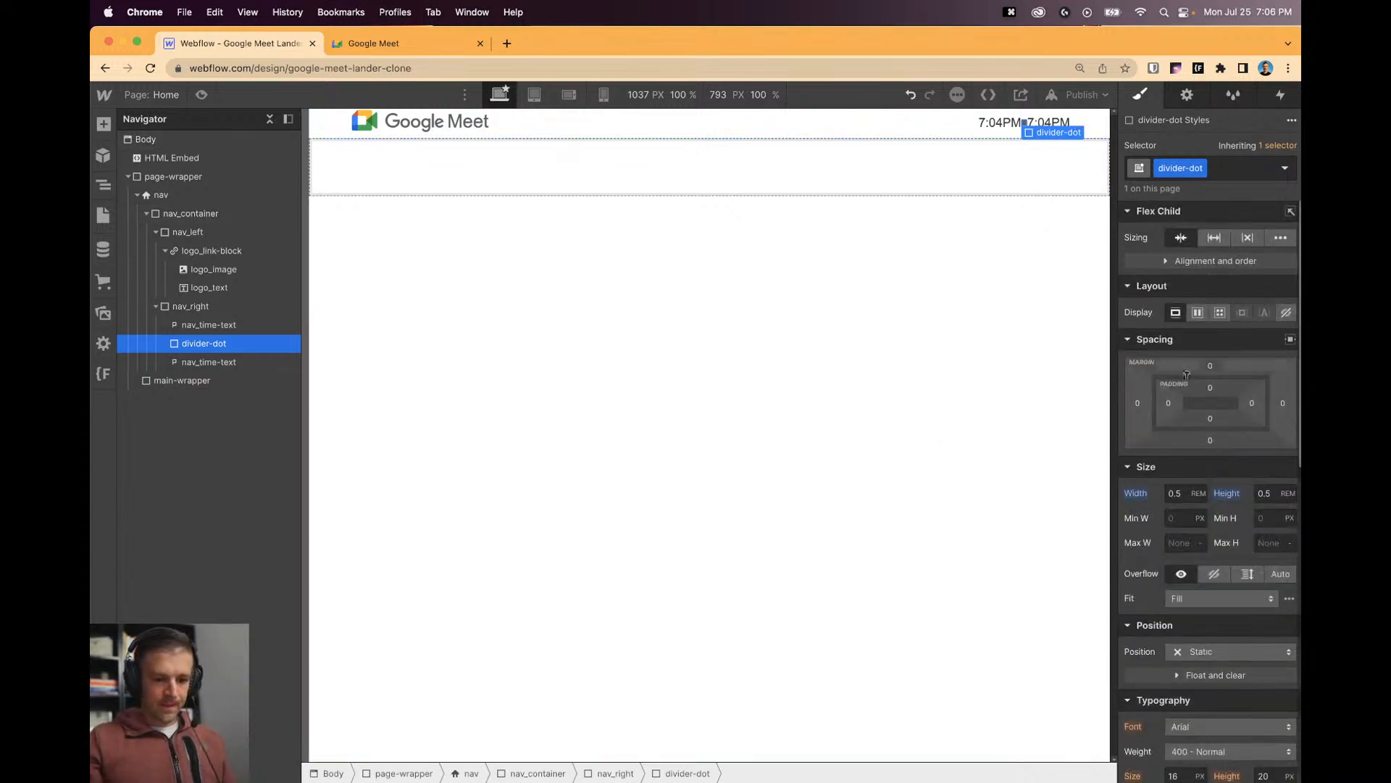
Give the divider-dot 0.5rem left and right margins.
left_click(1136, 403)
type("0.2rem")
key("Return")
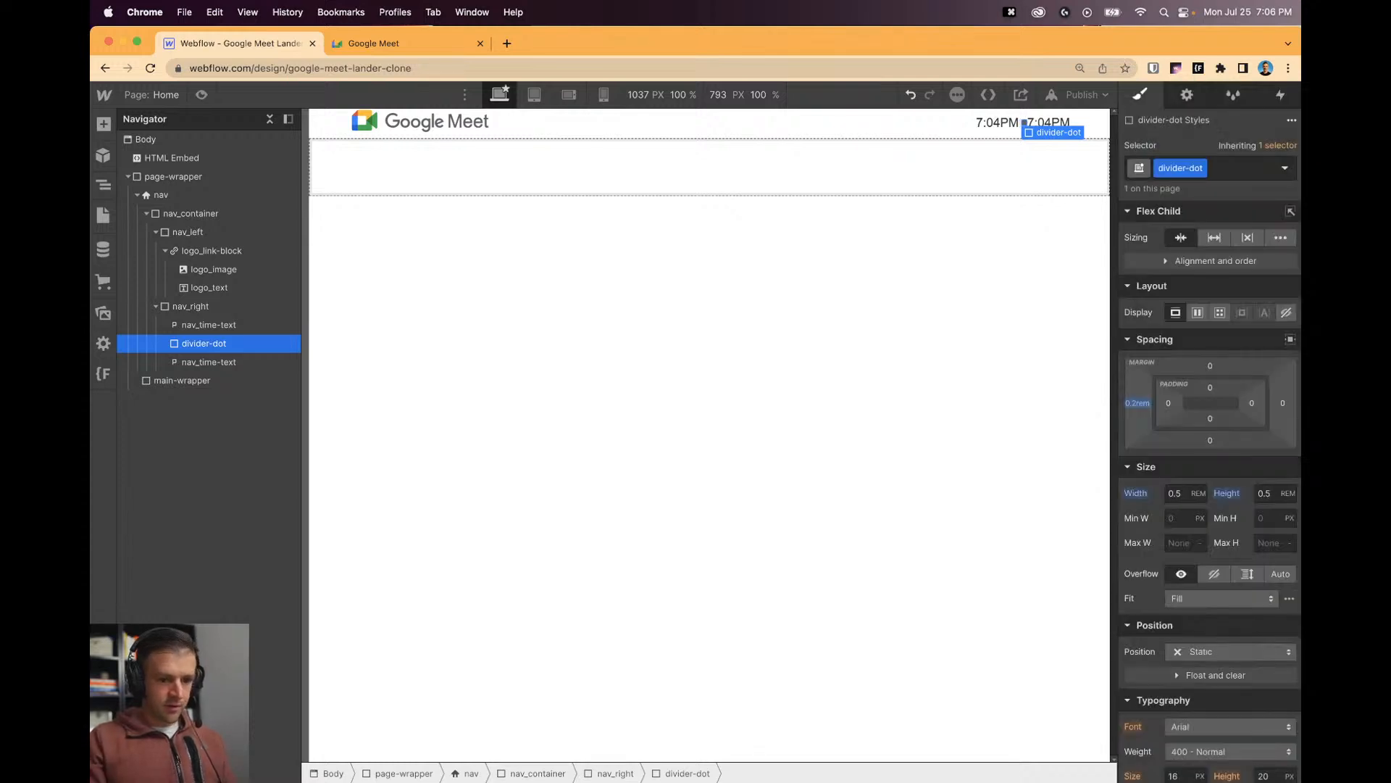
left_click(1136, 403)
type("0.5rem")
key("Return")
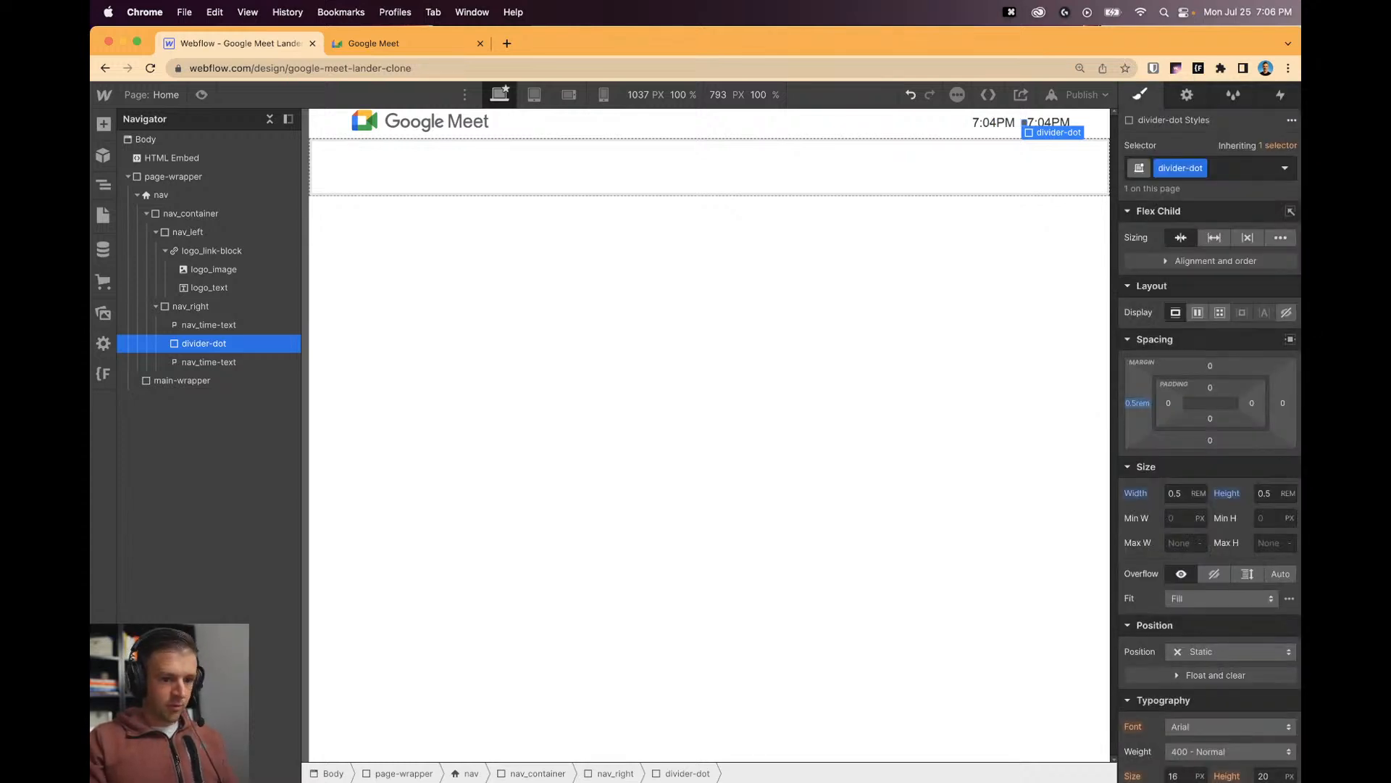
left_click(1275, 404)
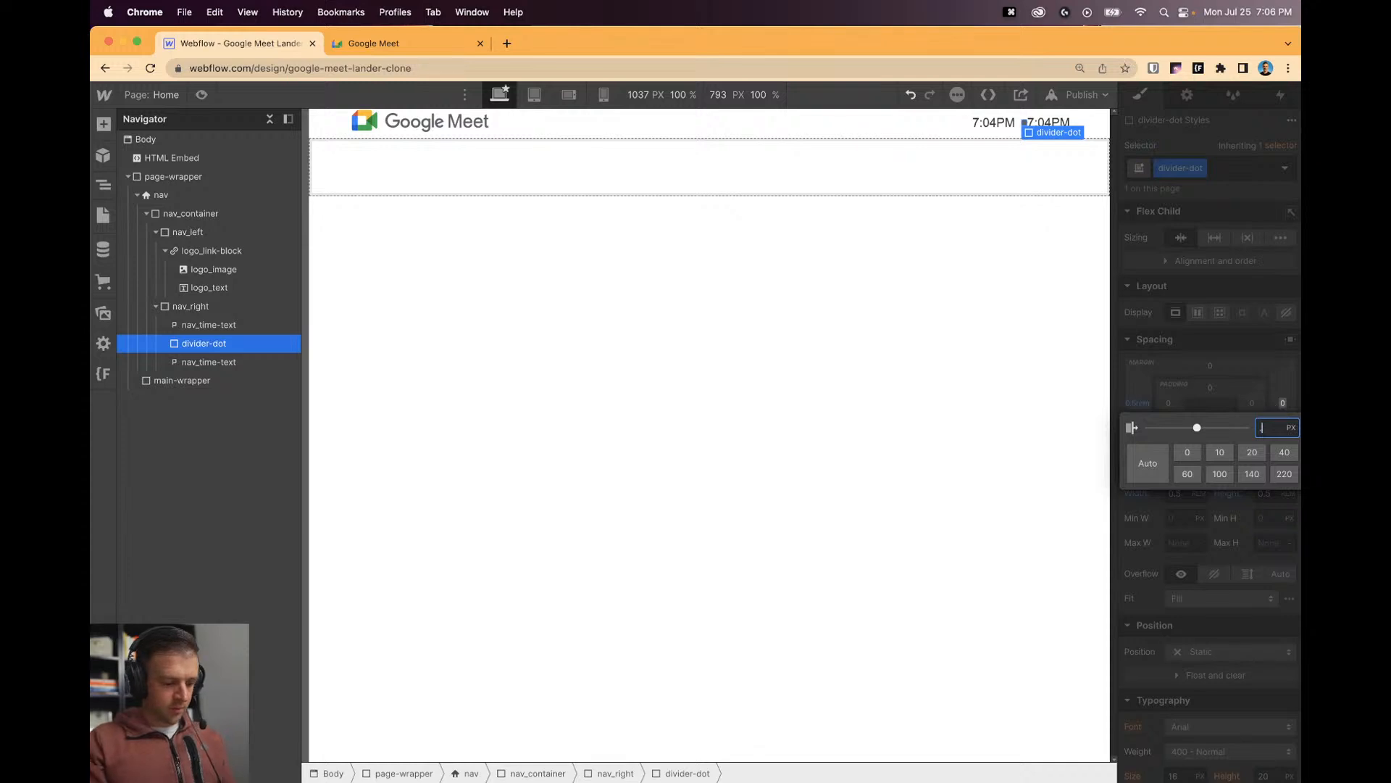
type(".5rem")
key("Return")
left_click(922, 337)
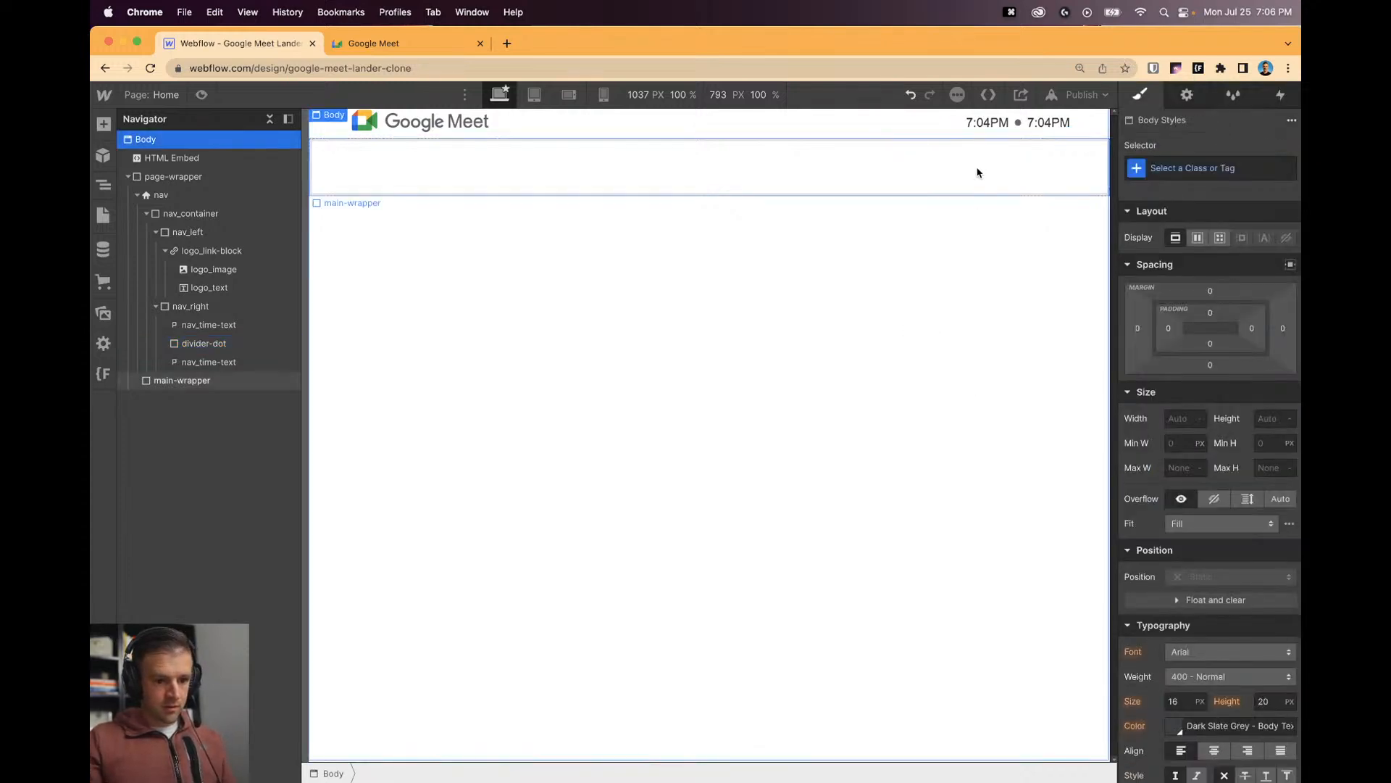
Inspect the Meet header time text in DevTools: Google Sans, 1.125rem, #5f6368.
left_click(985, 126)
left_click(373, 43)
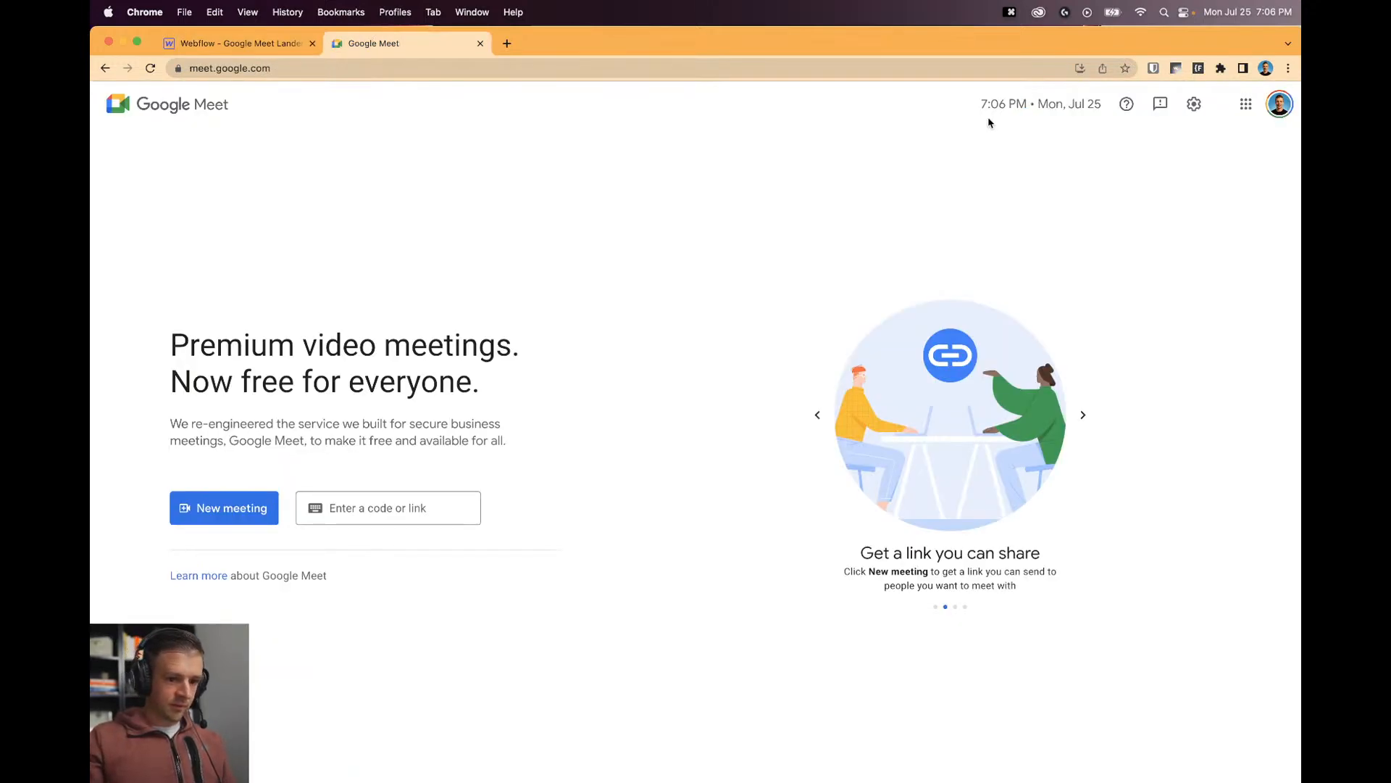
key("alt+super+i")
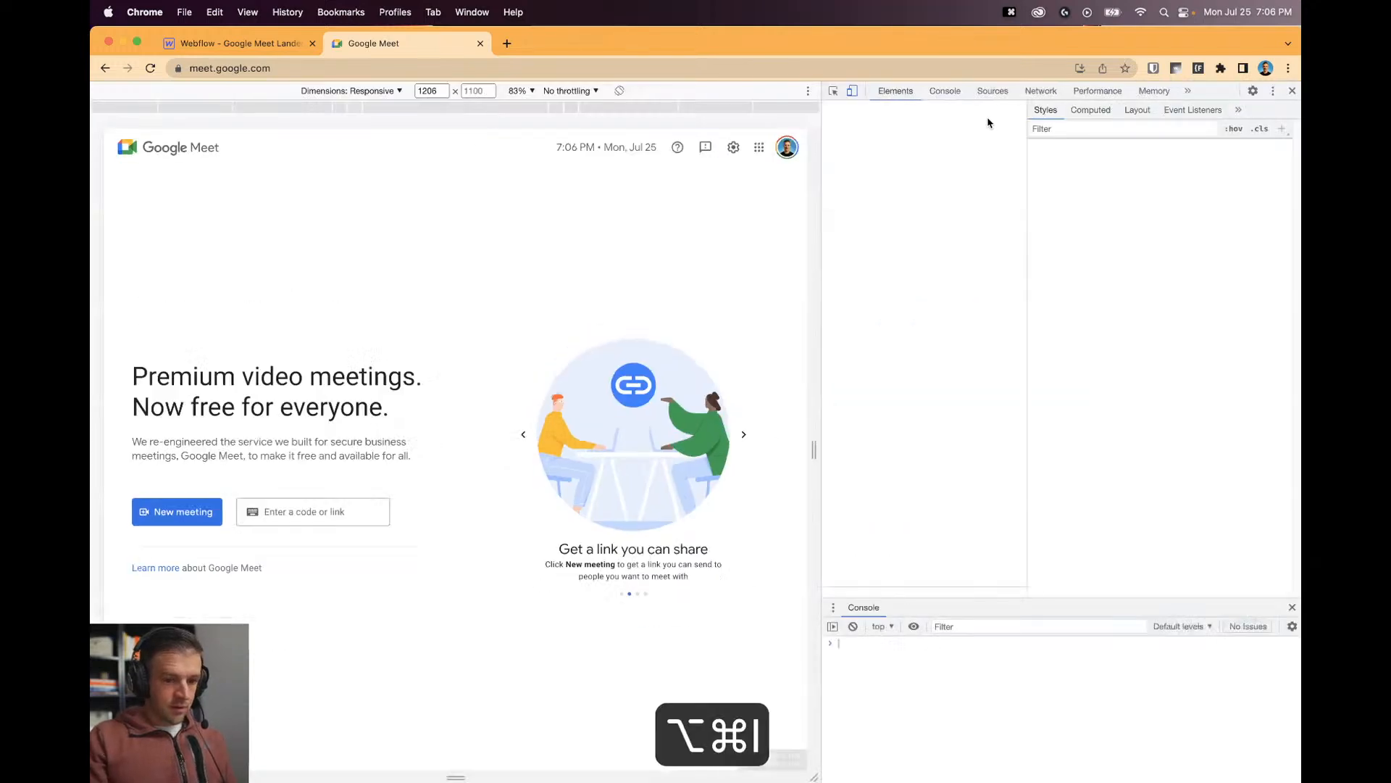
left_click(833, 90)
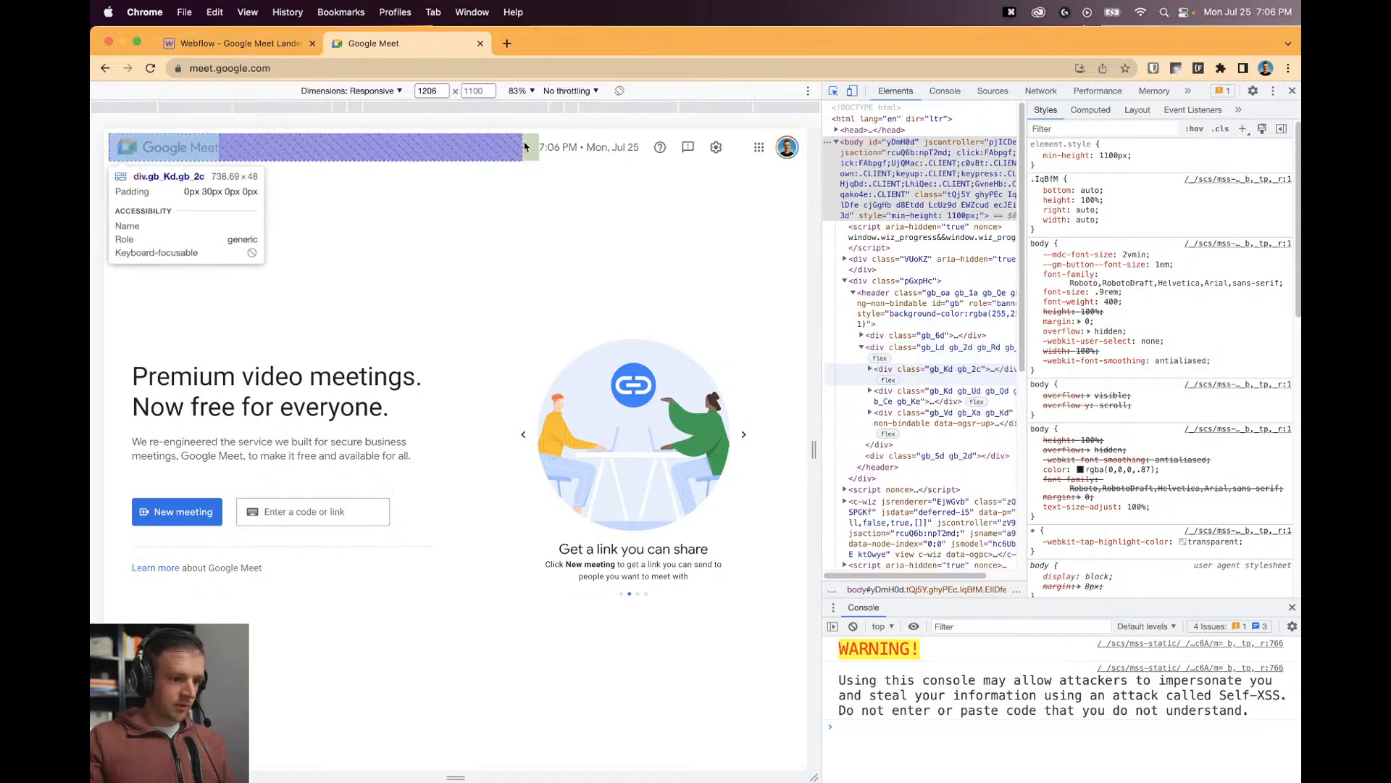
left_click(549, 151)
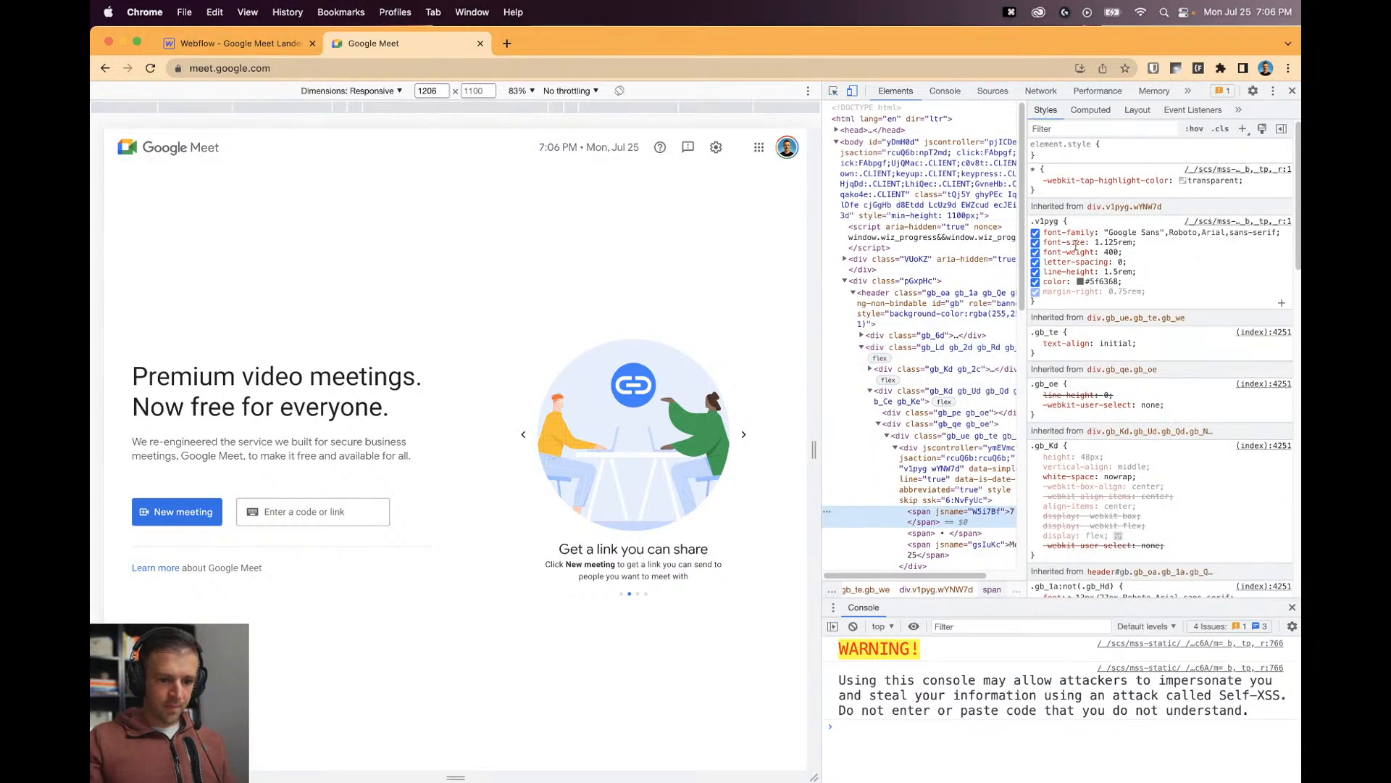
left_click(246, 43)
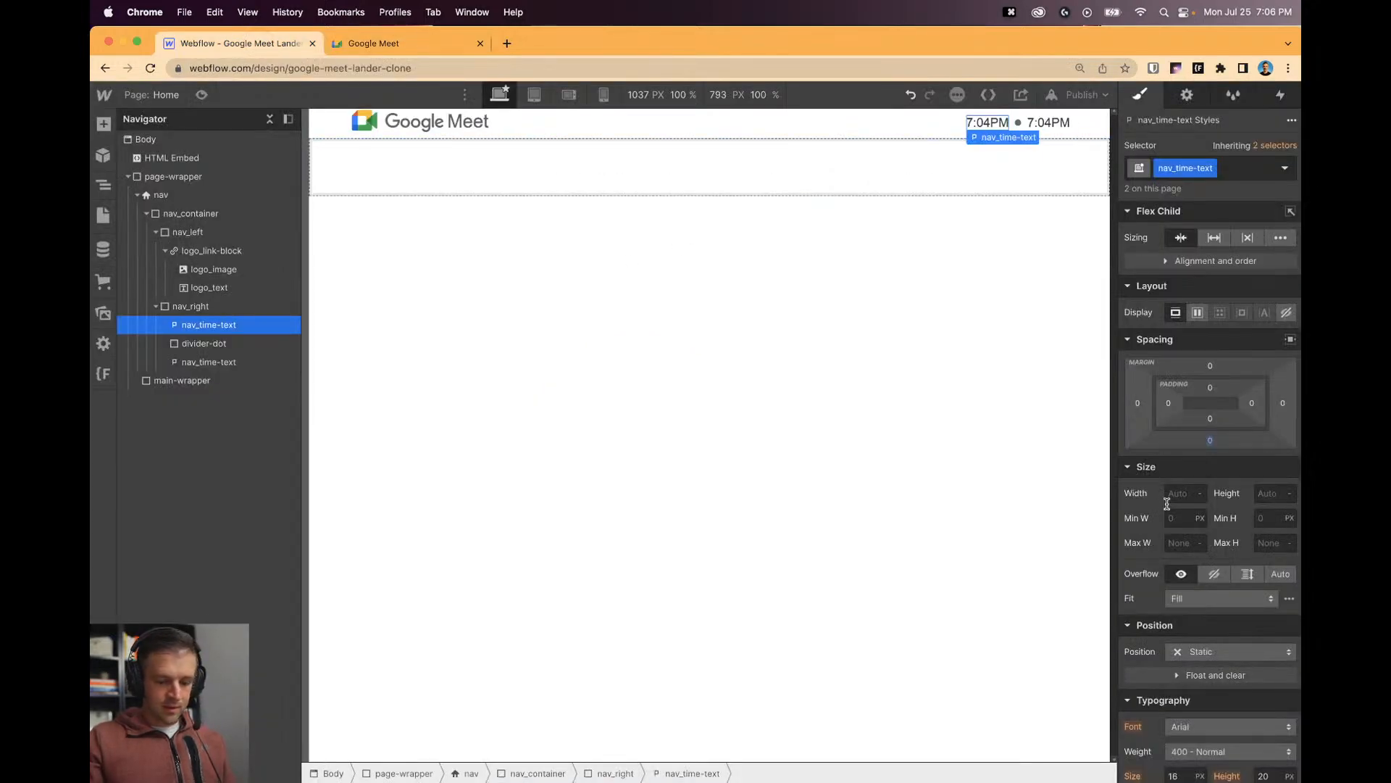
Set the nav_time-text typography size to 1.125rem.
scroll(1184, 638, "down", 2)
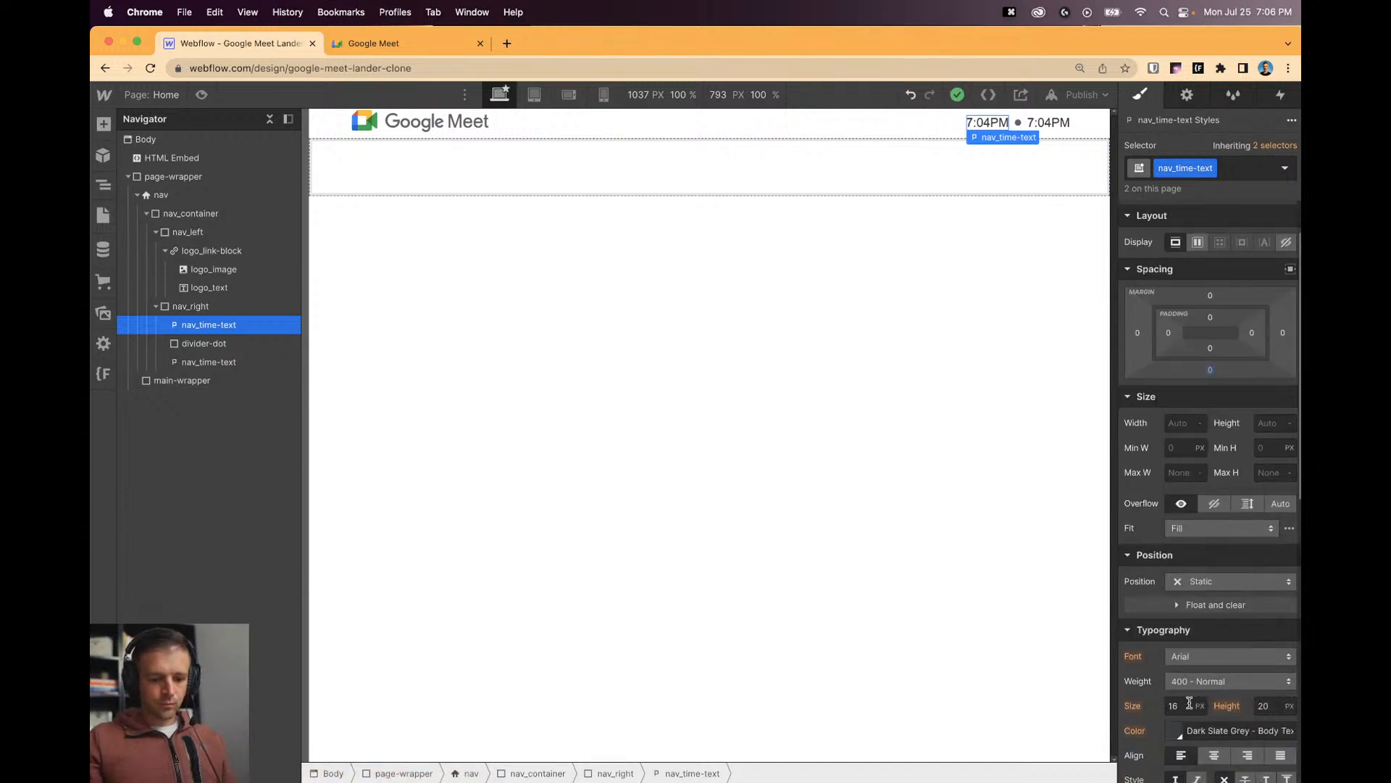
type("1.125rem")
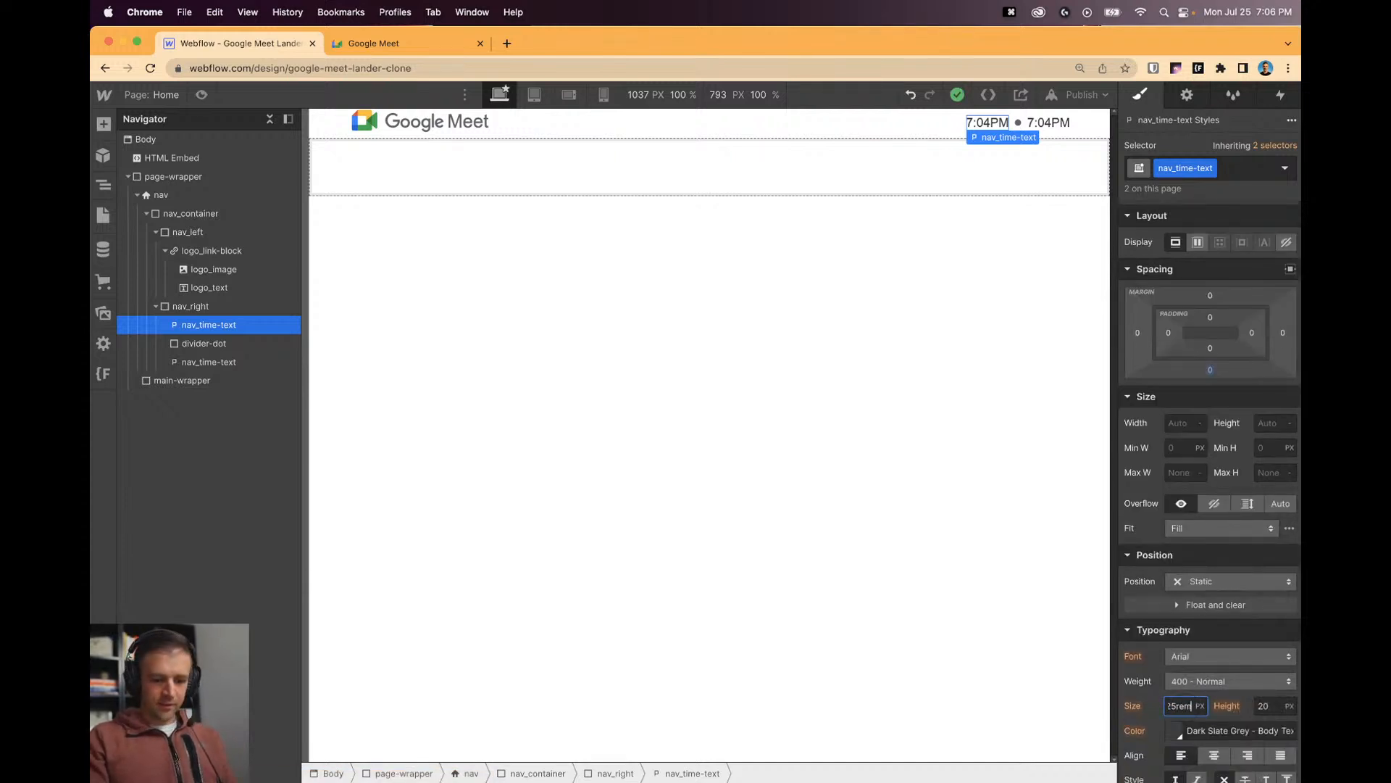
key("Return")
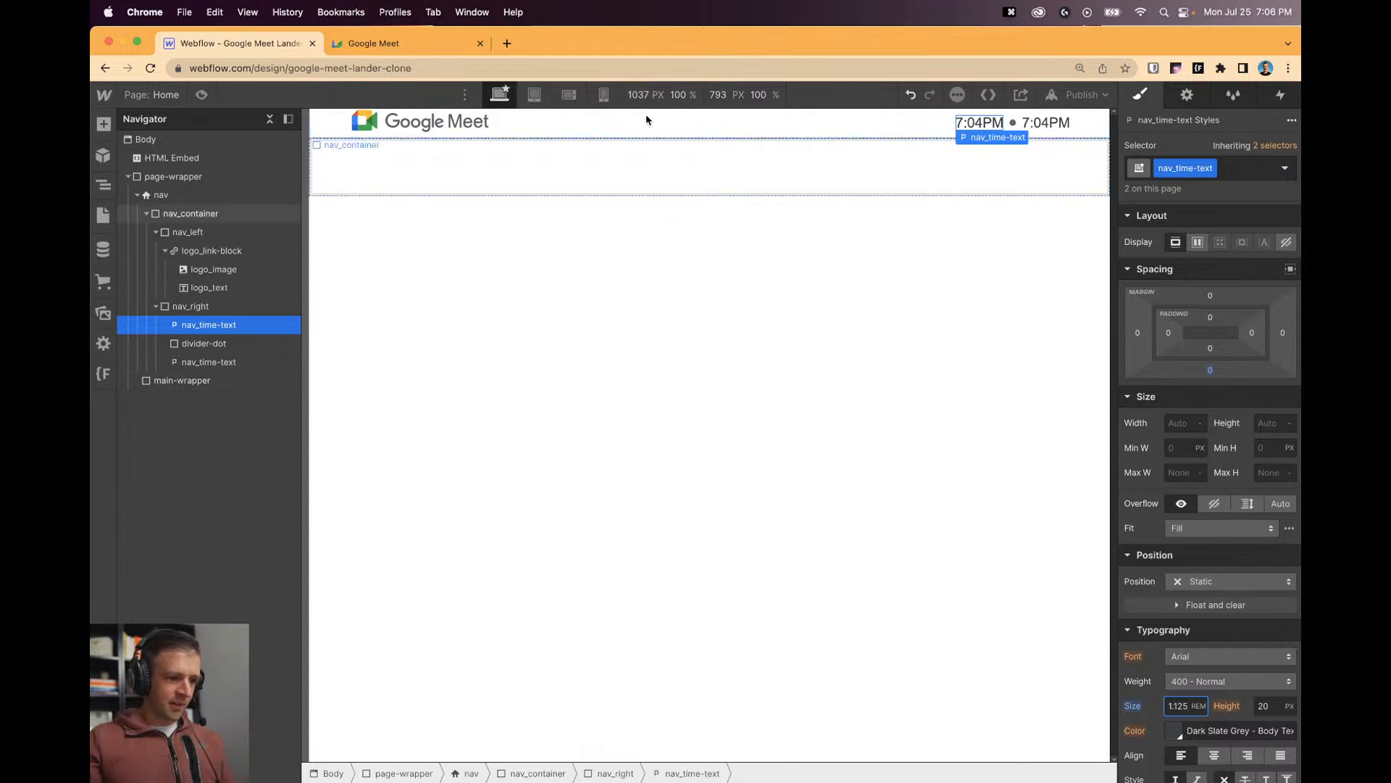
Give nav_container about 1rem of top and bottom padding.
left_click(615, 124)
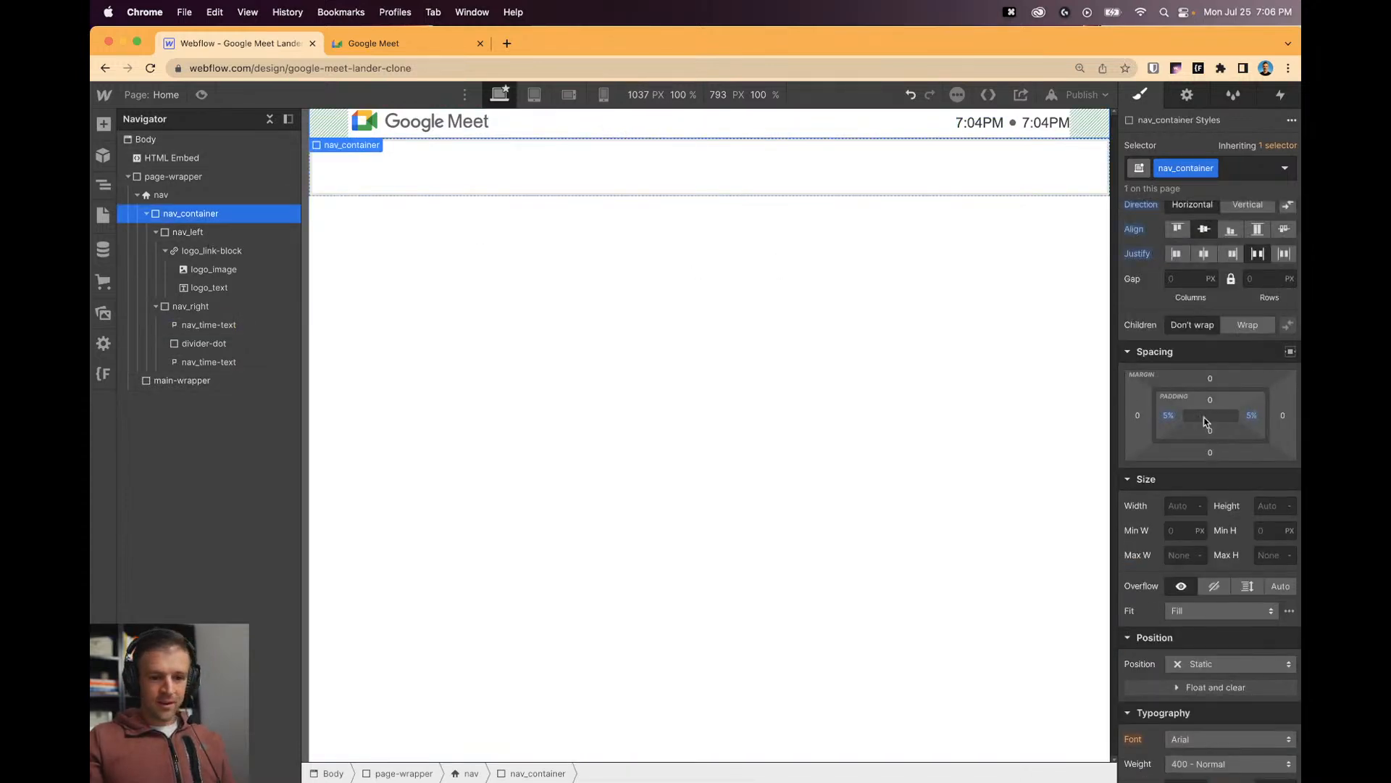
scroll(1211, 421, "up", 2)
left_click_drag(1210, 471, 1210, 466)
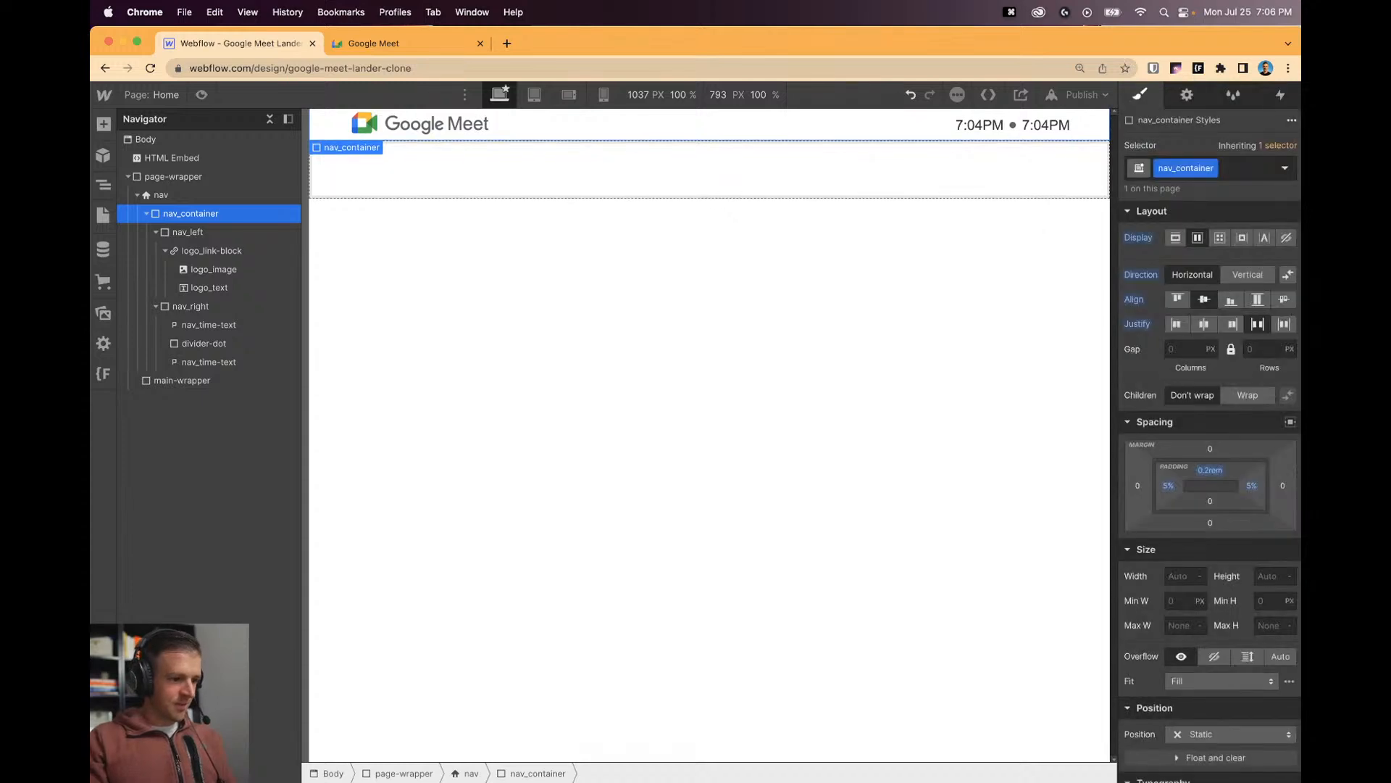
left_click(1211, 501)
type(".2rem")
key("Return")
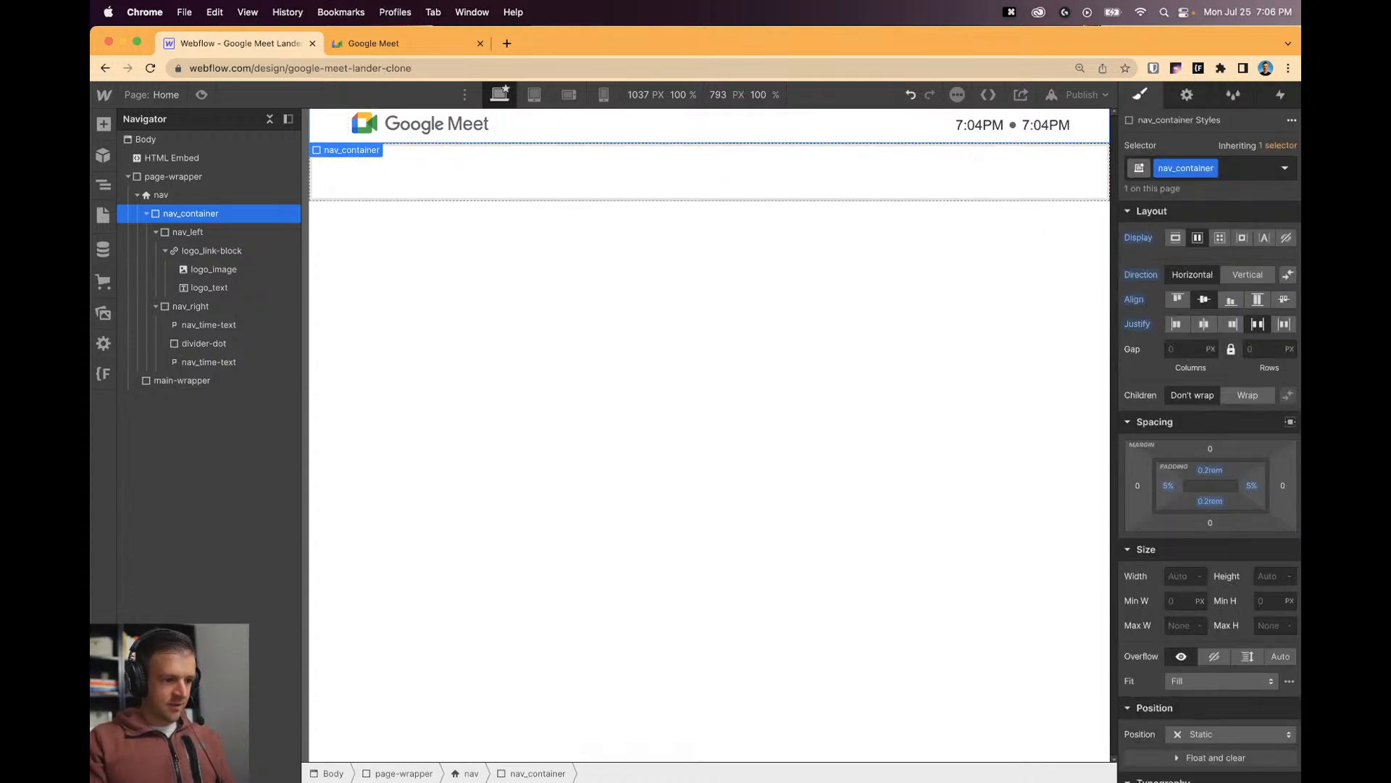
left_click_drag(1210, 472, 1213, 477)
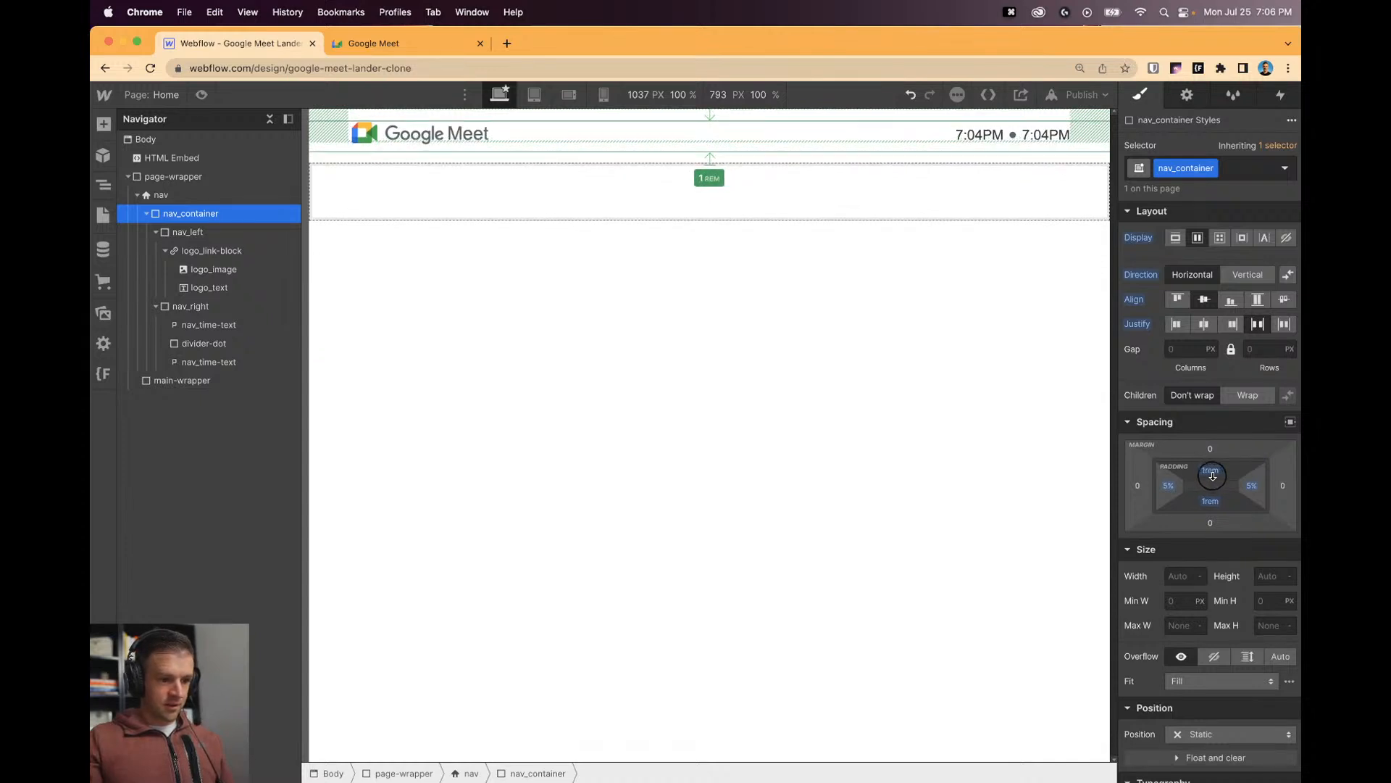
Color the nav time text with the Dim Grey - Caption swatch.
left_click(774, 330)
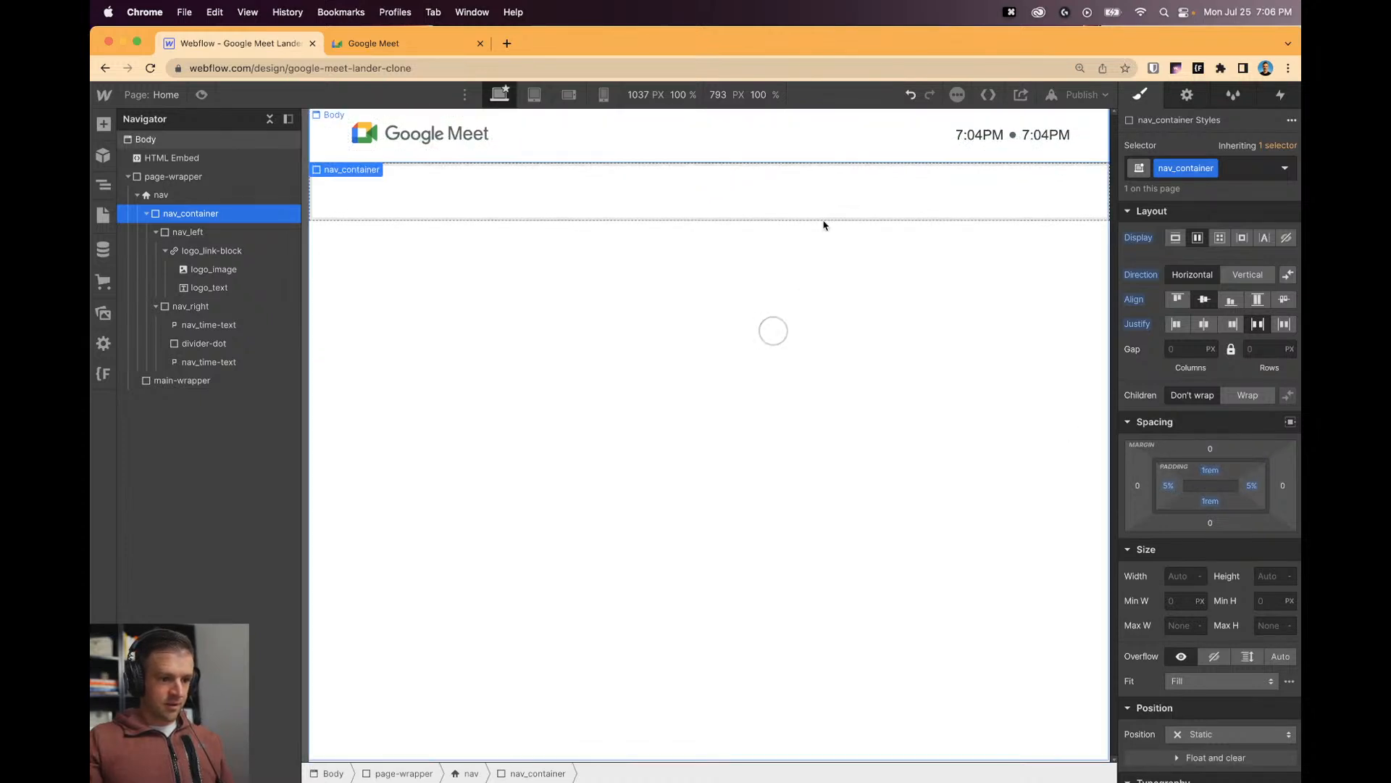
left_click(987, 144)
scroll(1208, 621, "down", 5)
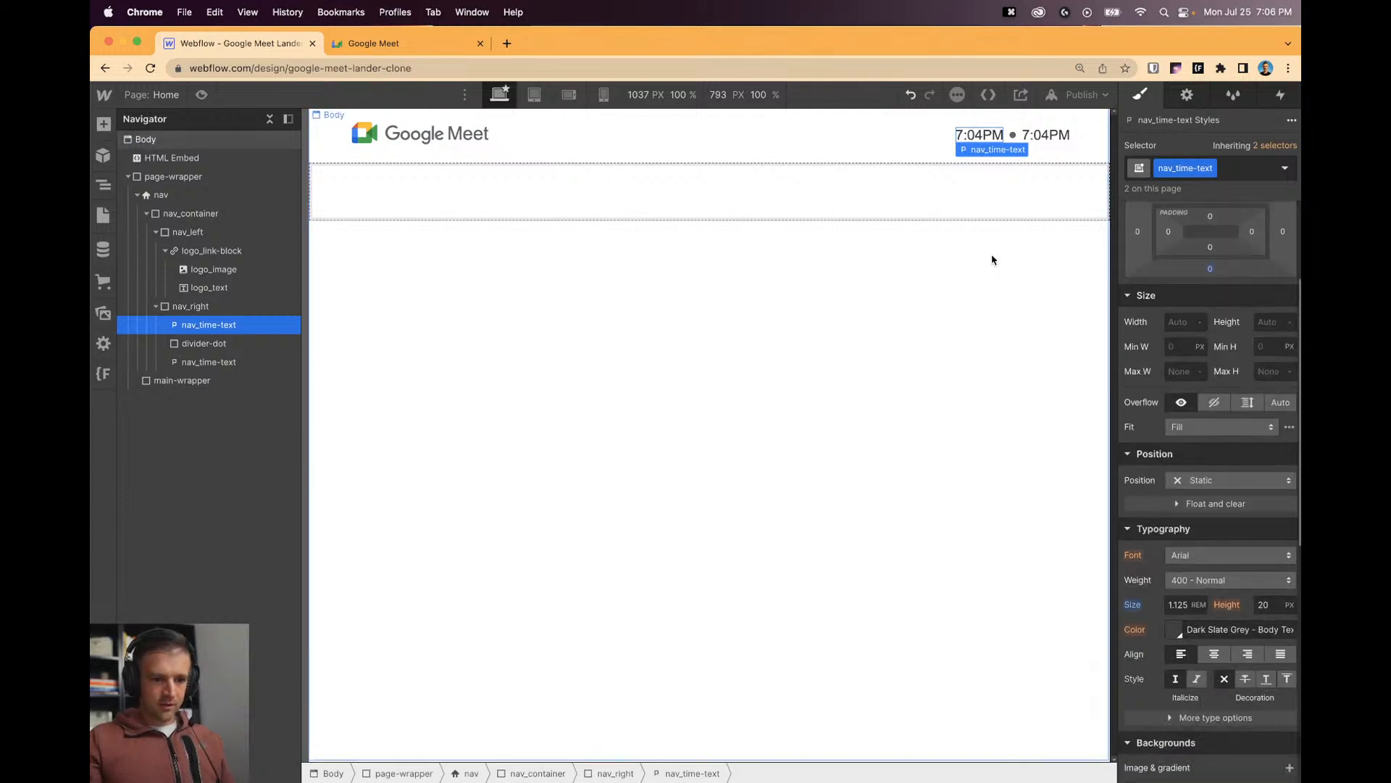
left_click(1174, 630)
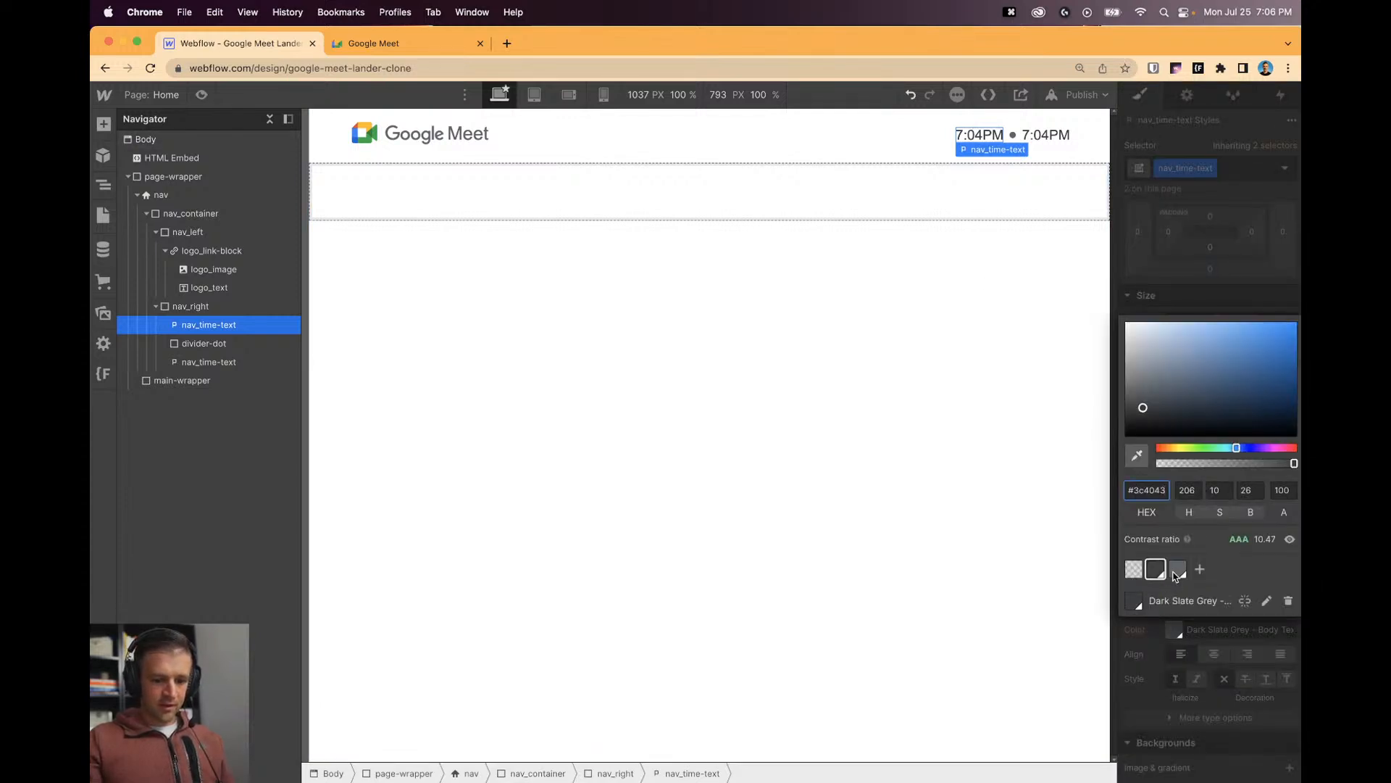
left_click(1073, 326)
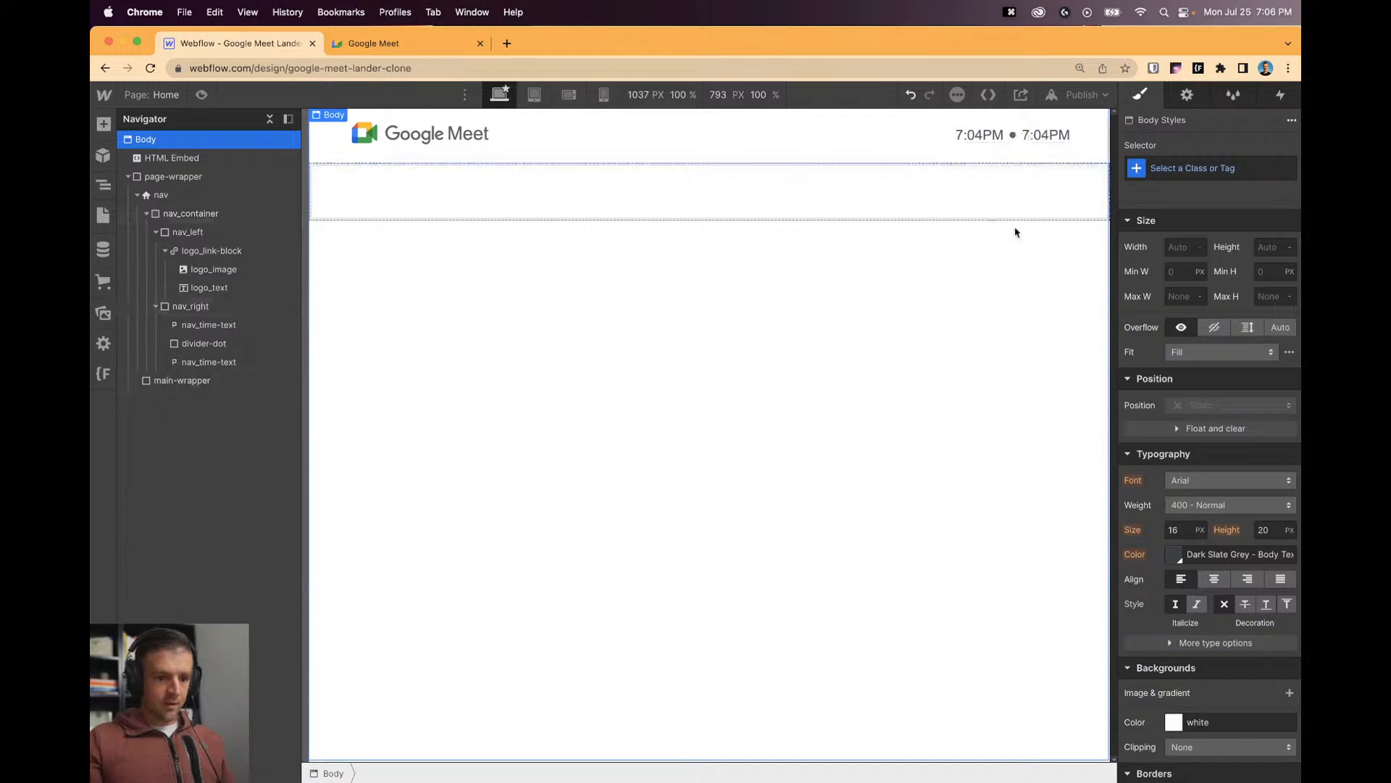
left_click(968, 141)
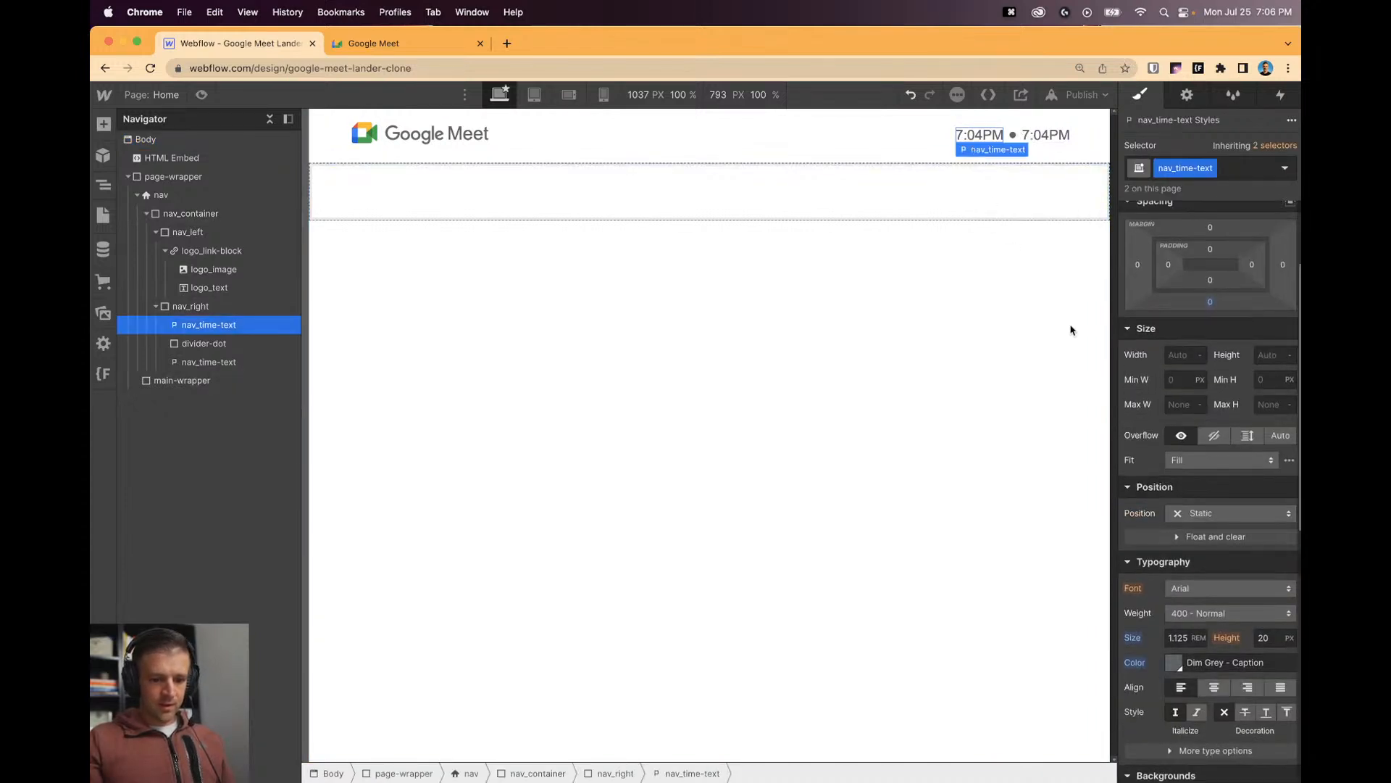
Set the Body (All Pages) font to Google sans text.
left_click(463, 135)
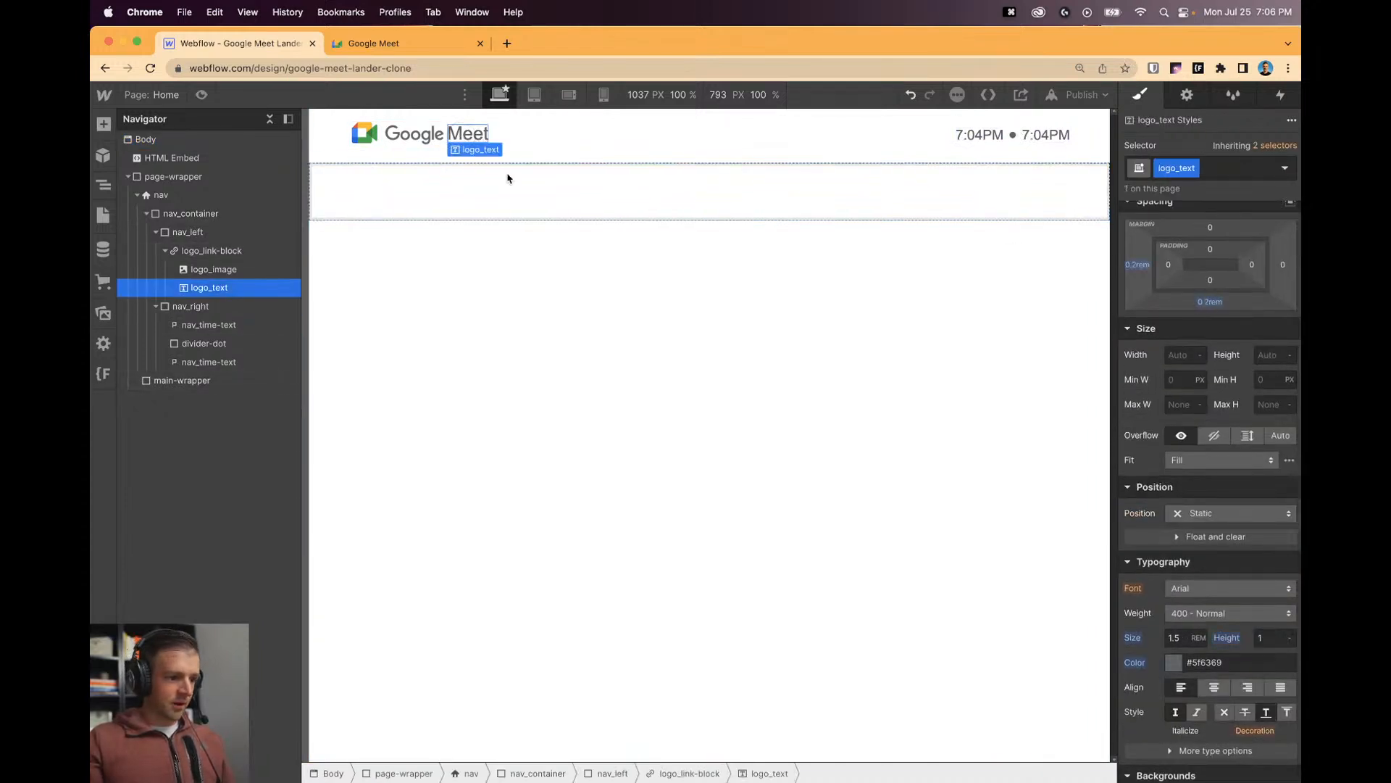
left_click(148, 139)
left_click(1248, 173)
left_click(1186, 255)
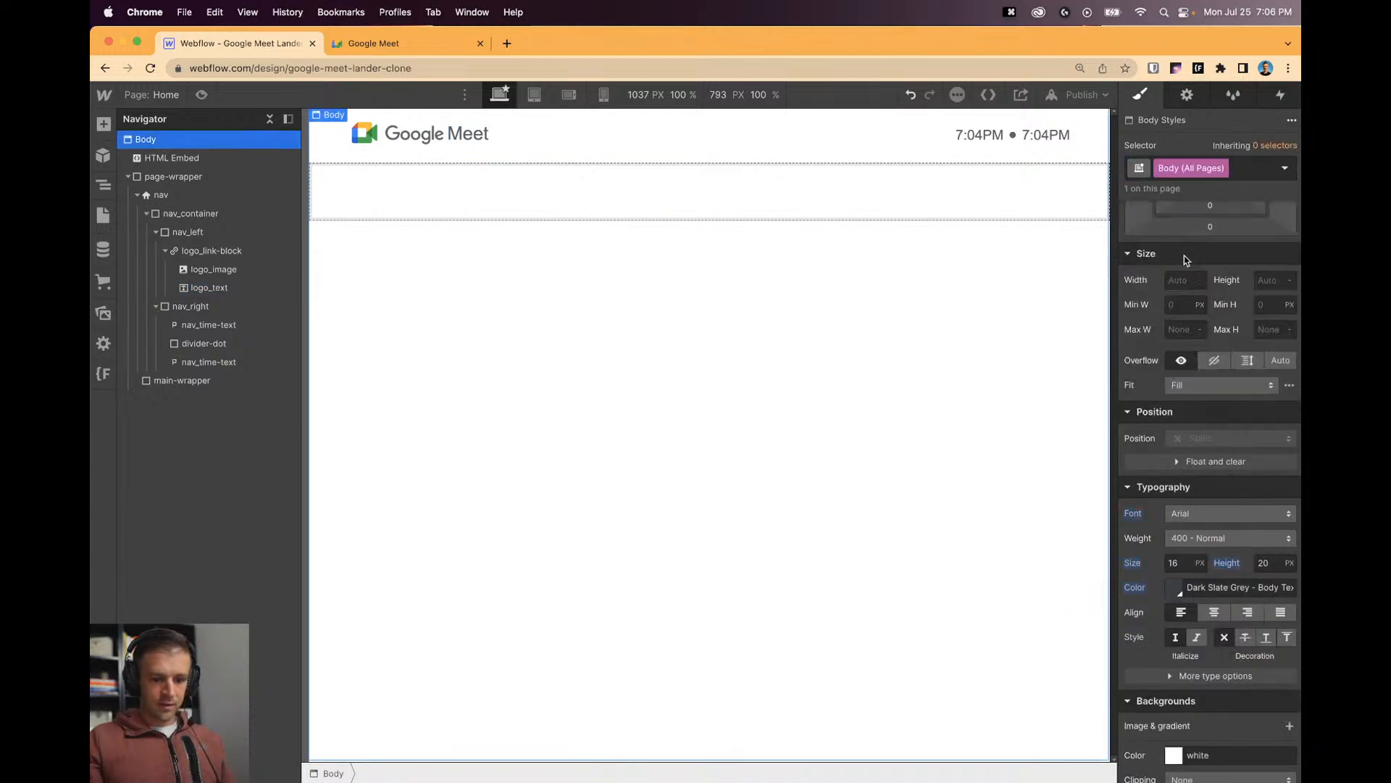
left_click(1217, 513)
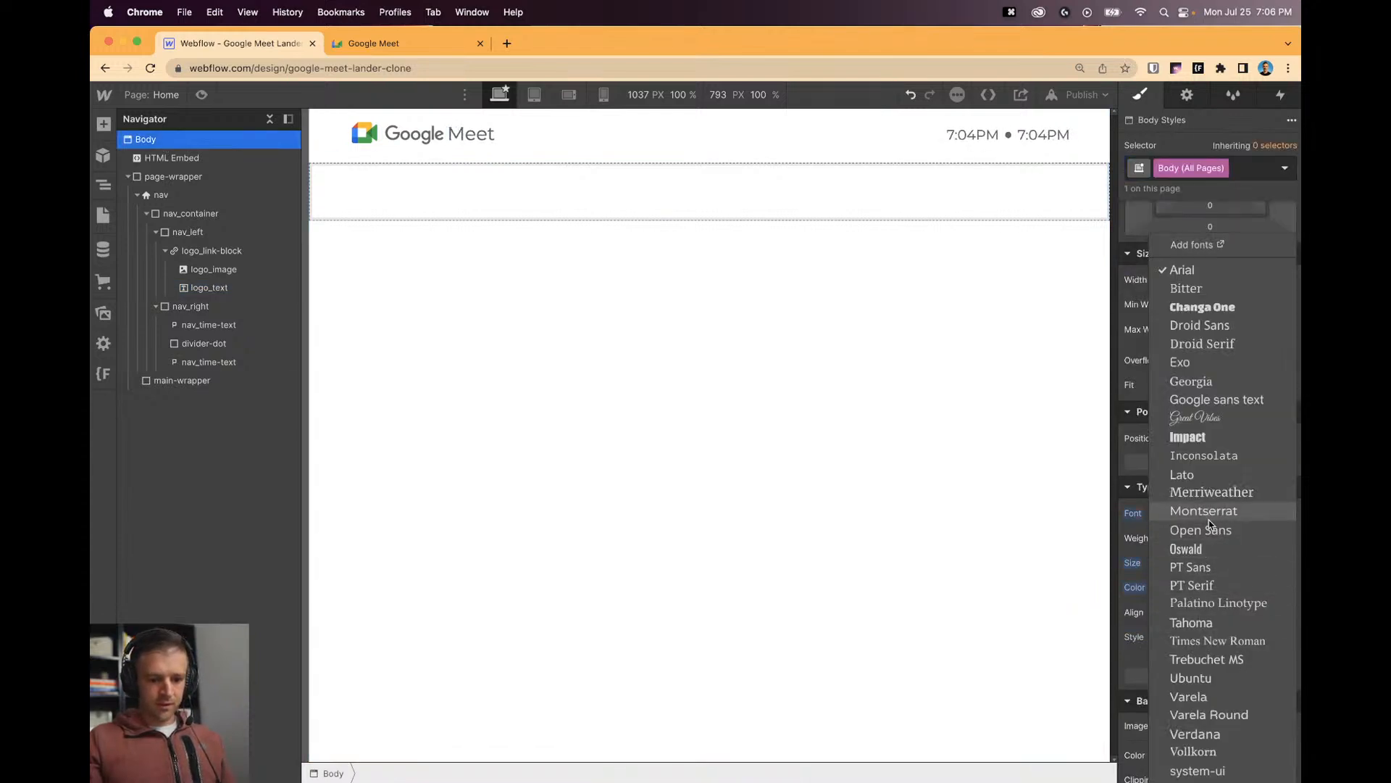
left_click(1219, 399)
left_click(818, 368)
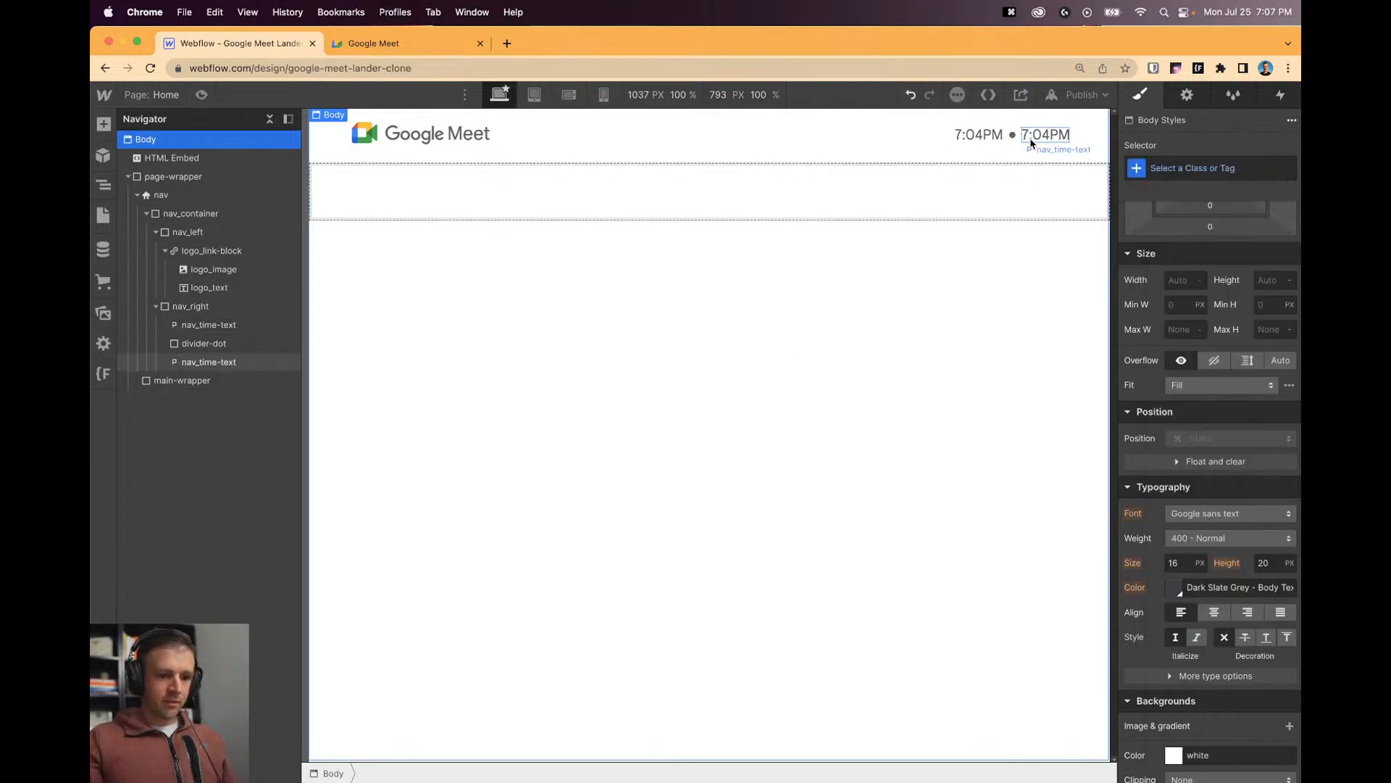
Change the second nav time text to read 'Mon, Jul 25'.
left_click(395, 44)
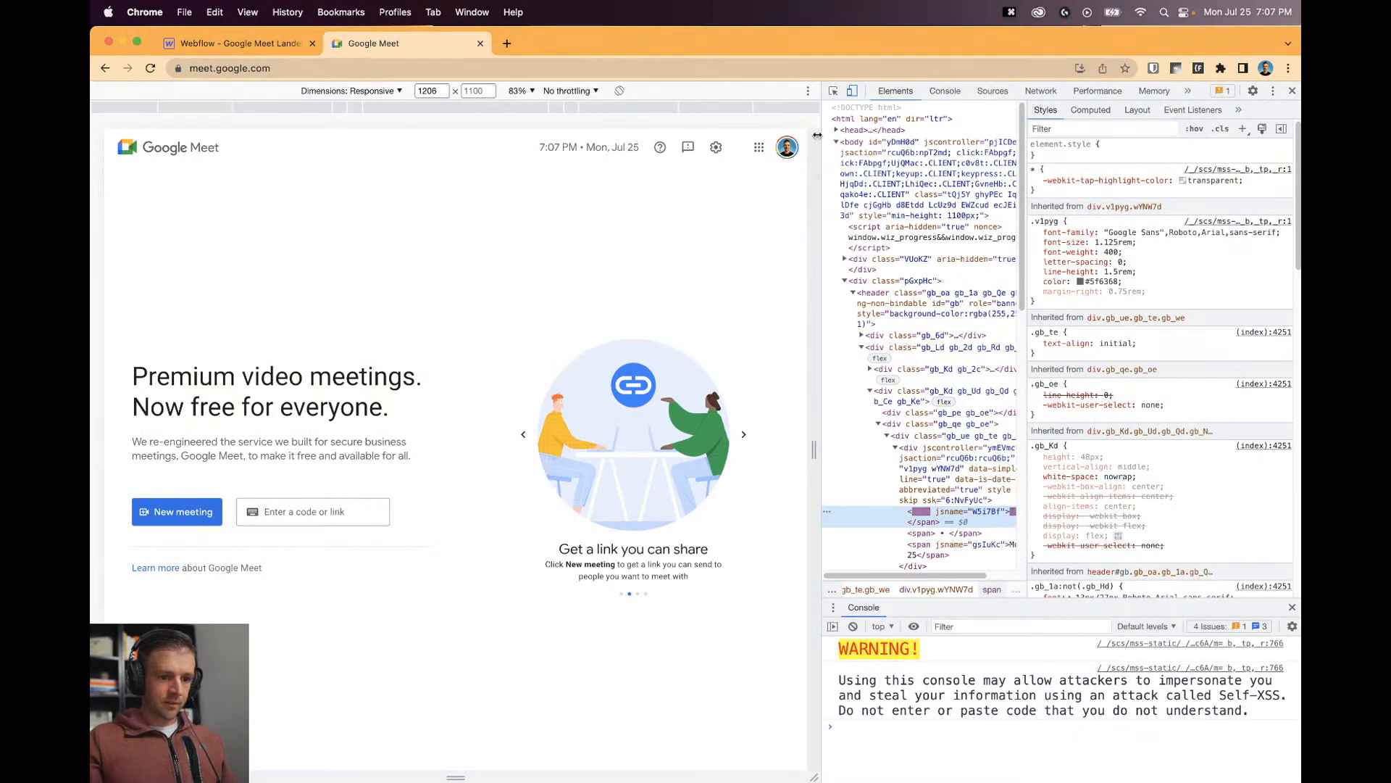
left_click(290, 44)
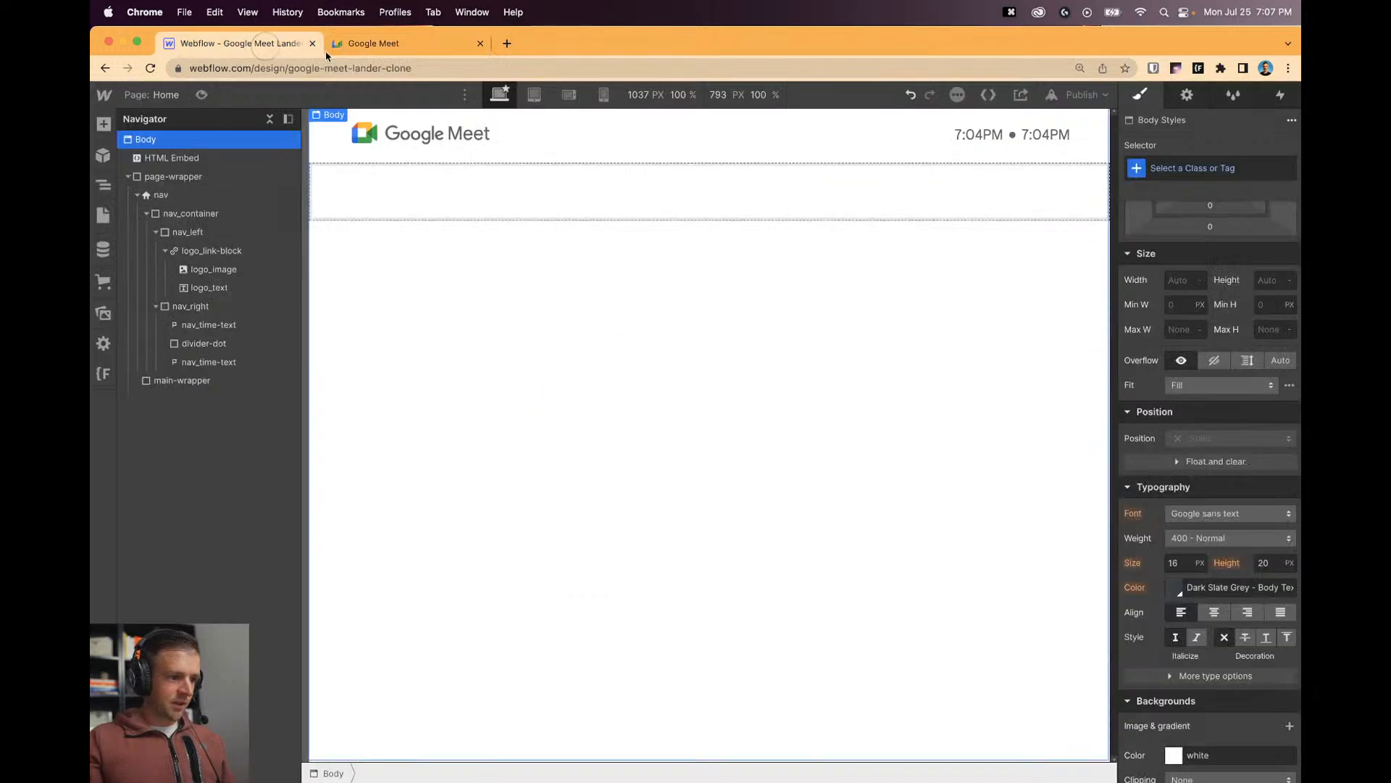
left_click(1052, 139)
double_click(1053, 139)
type("Mon,")
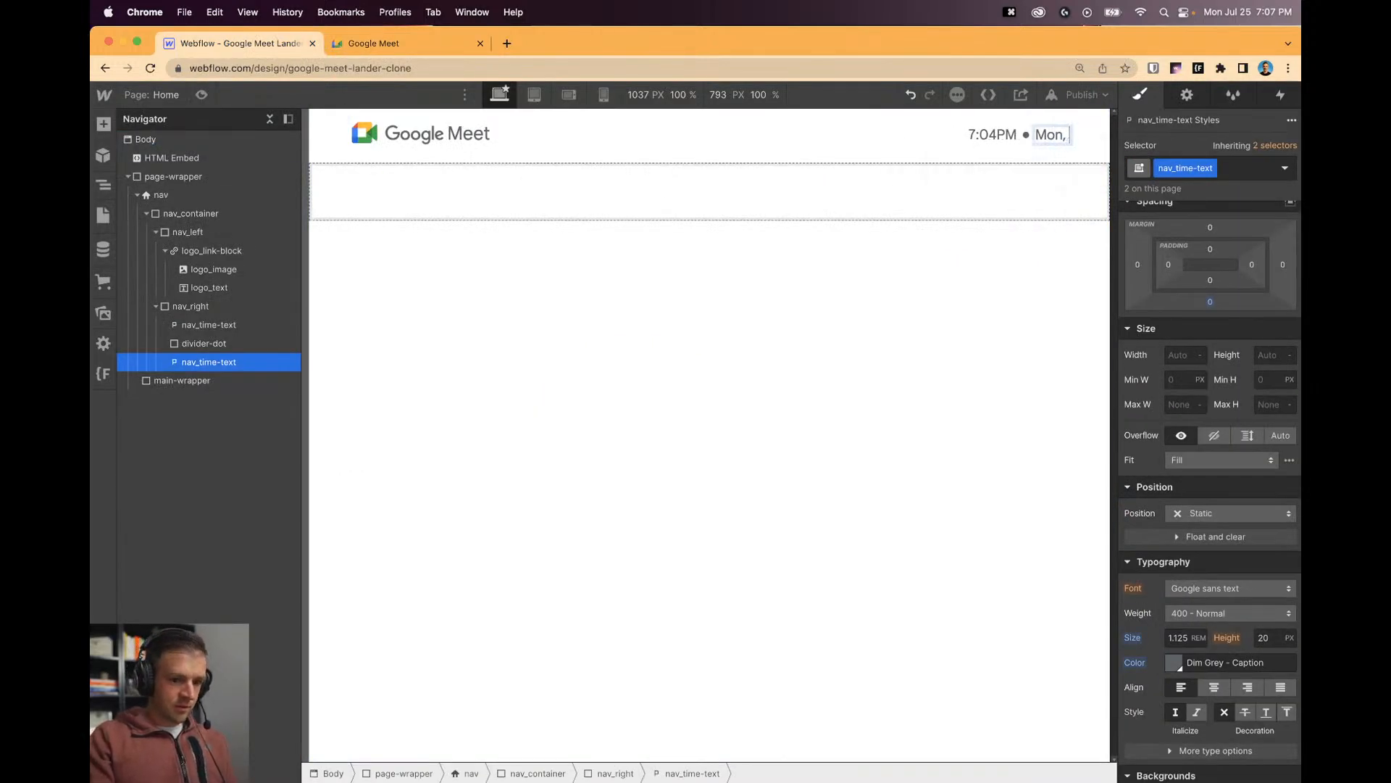
type(" Jul 25")
left_click(1055, 277)
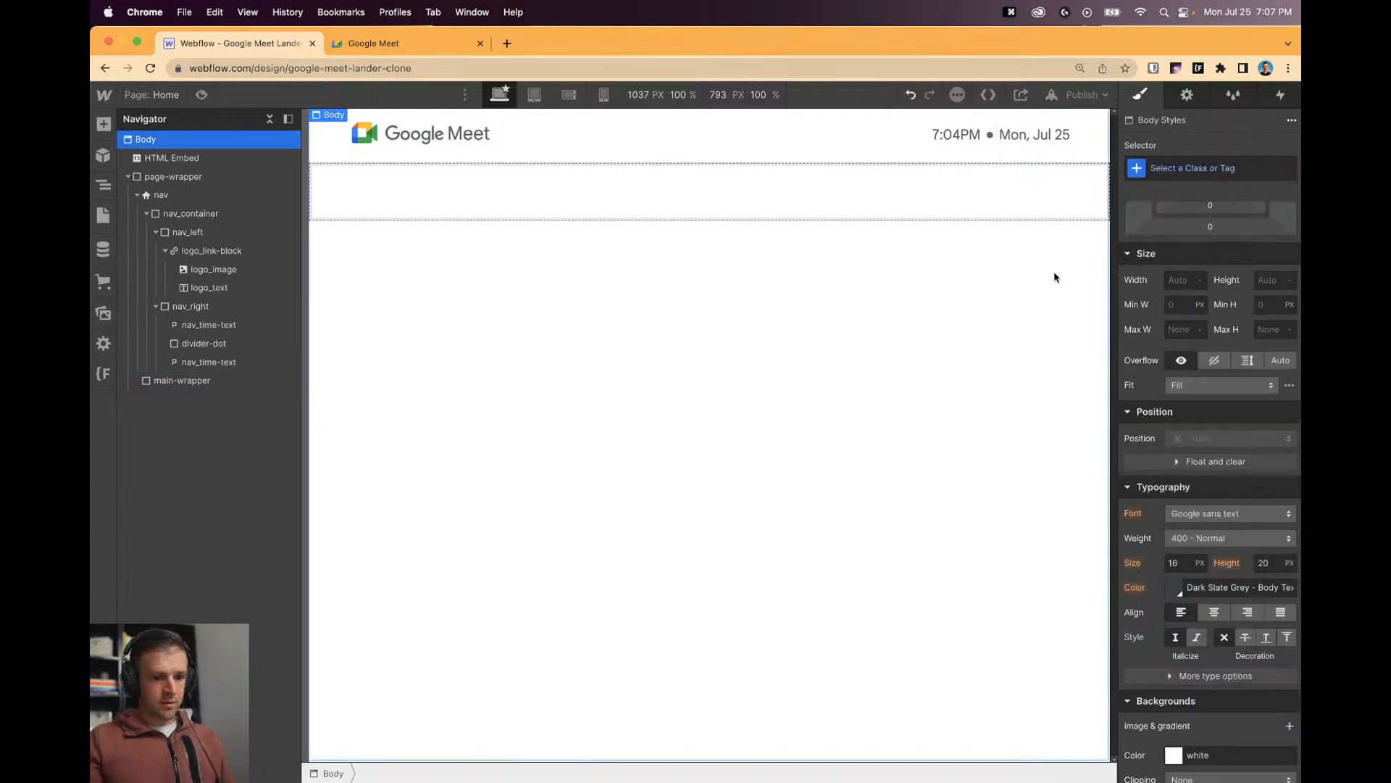
Resize the divider dot to 0.3rem width and height, then view the Meet page.
left_click(373, 43)
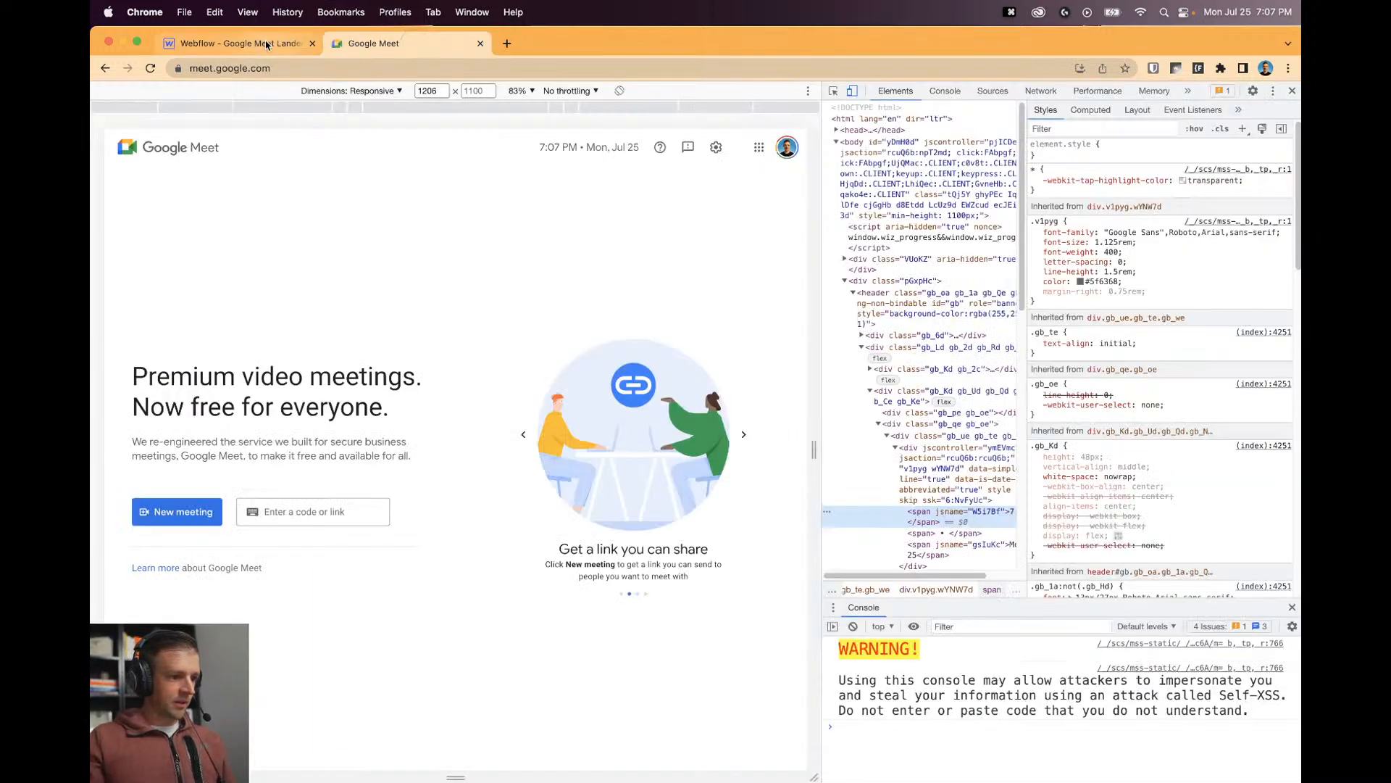
left_click(266, 45)
left_click(990, 135)
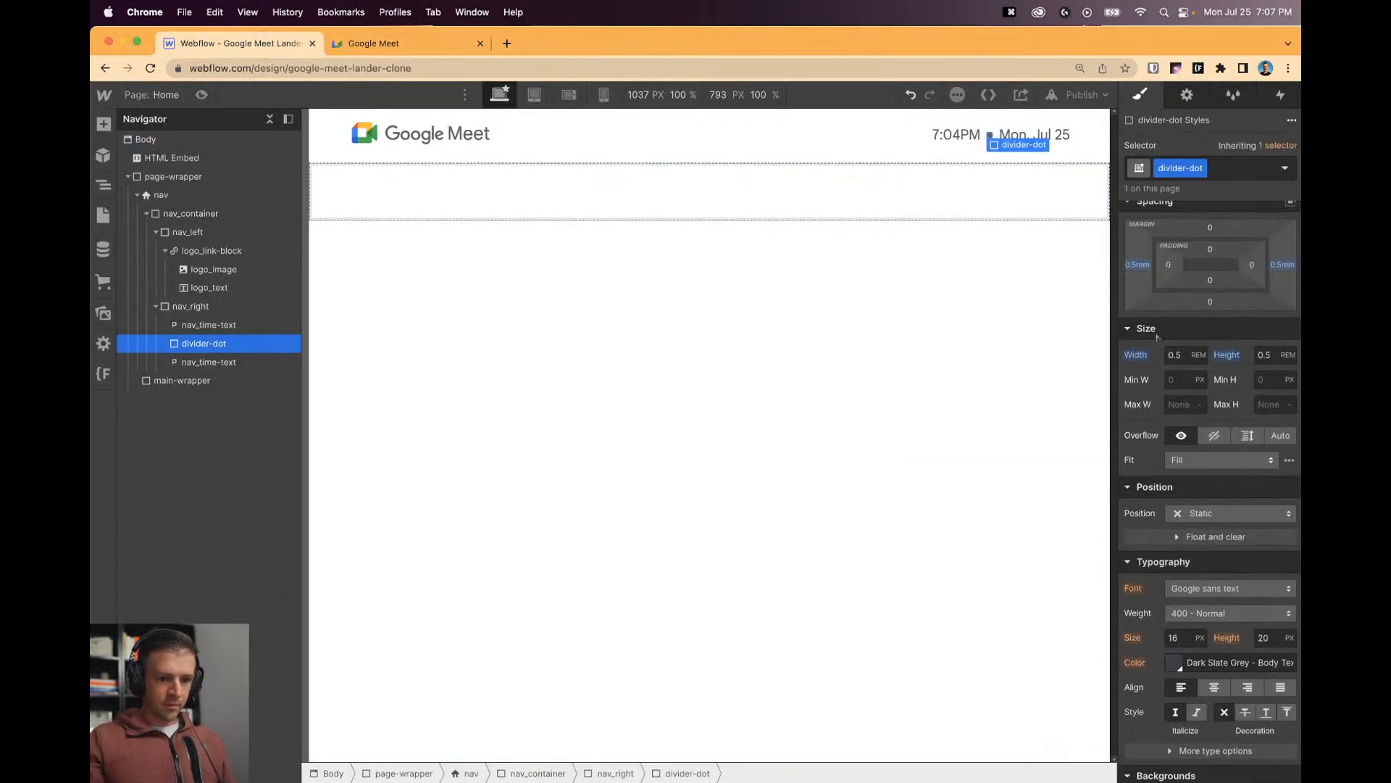
type("0.3")
key("Tab")
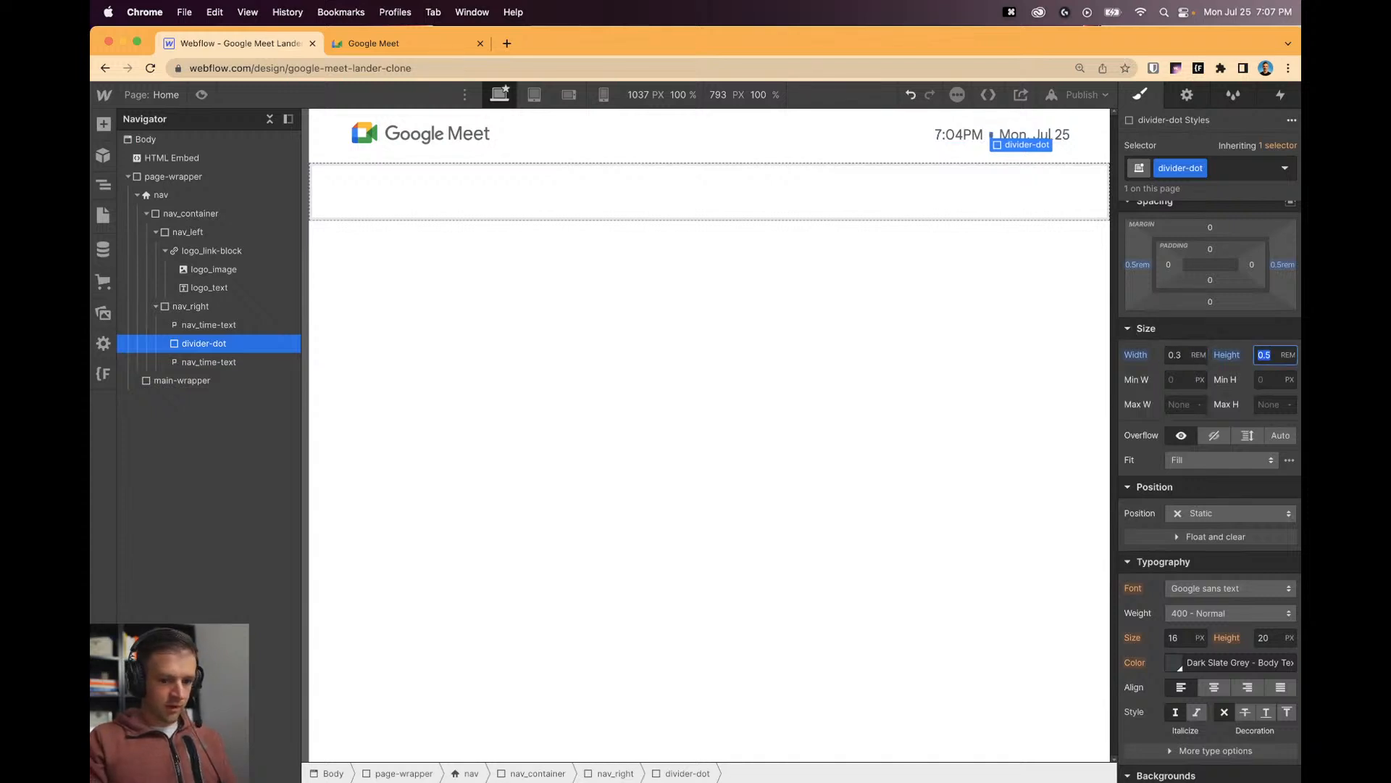
type(".3")
left_click(1015, 360)
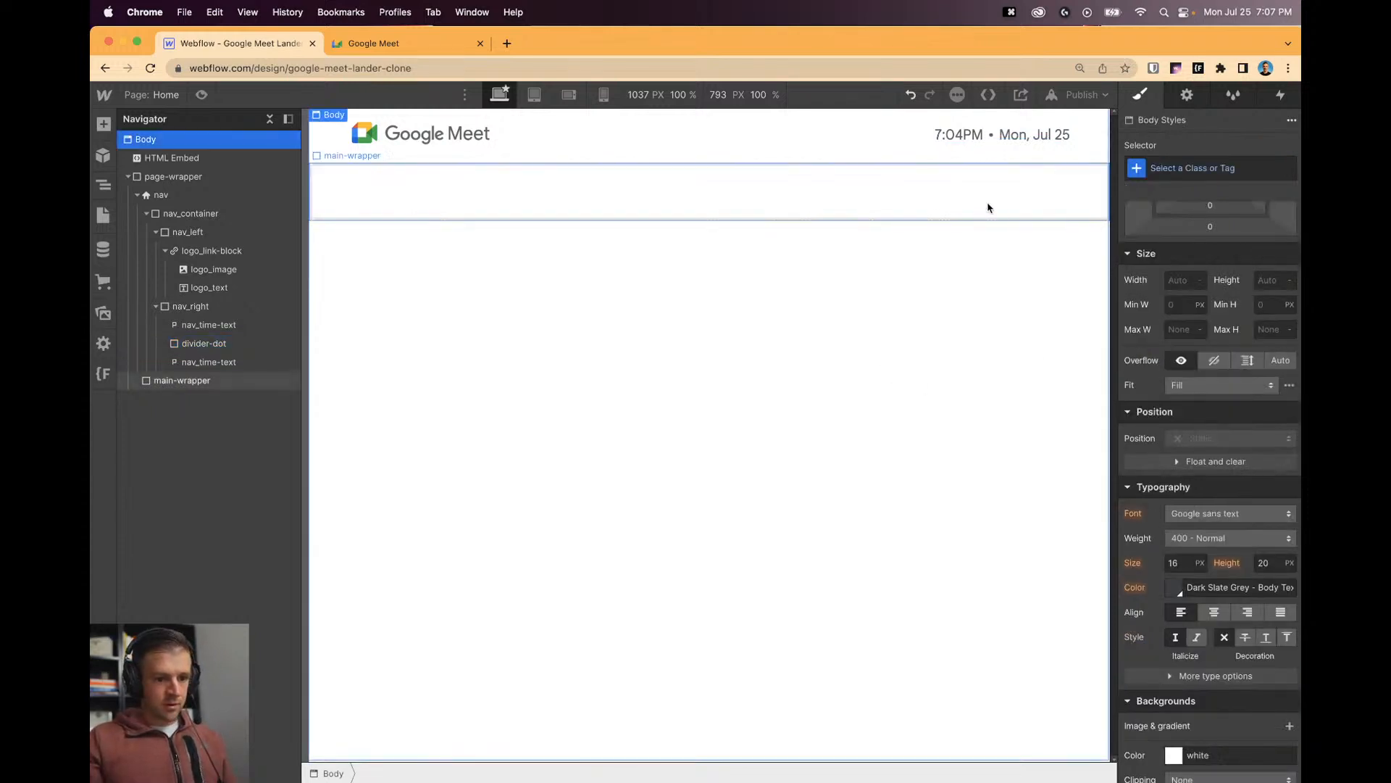
left_click(394, 46)
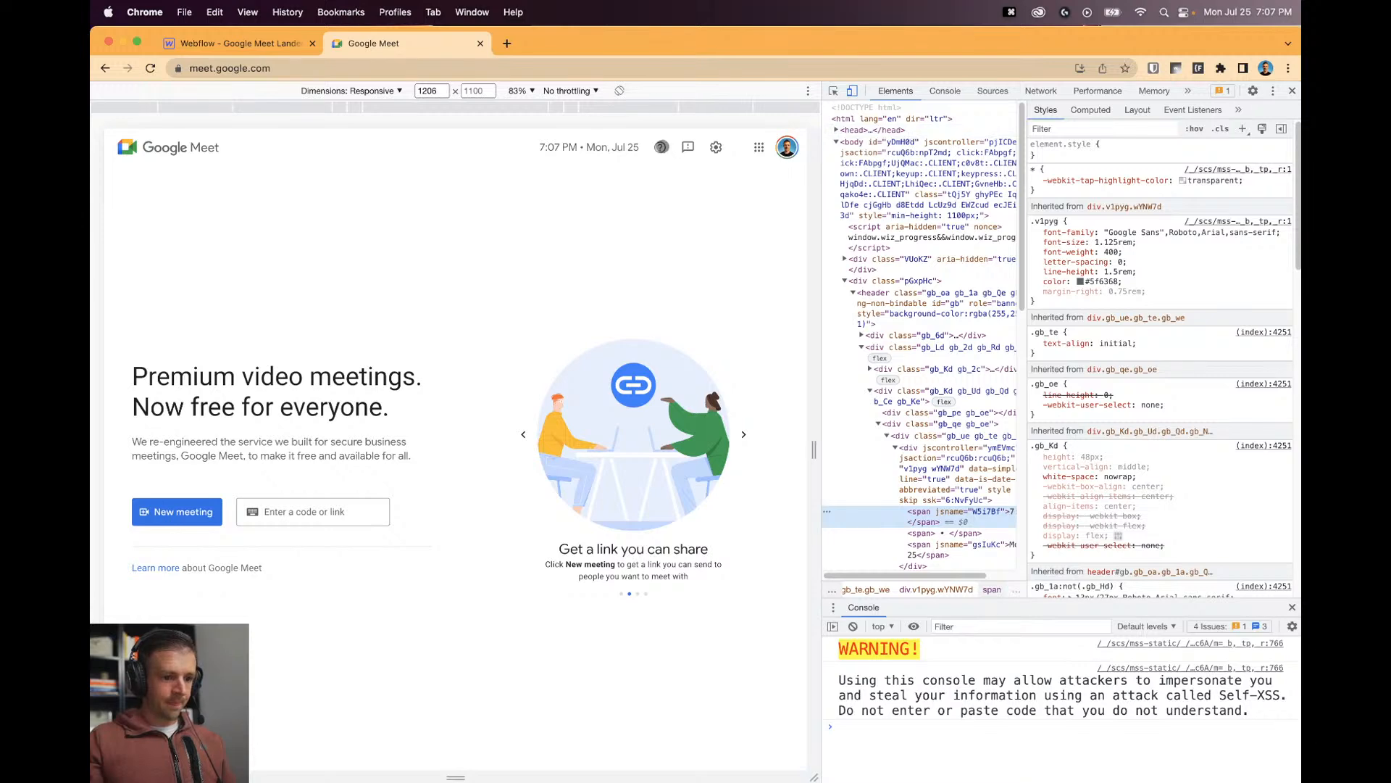
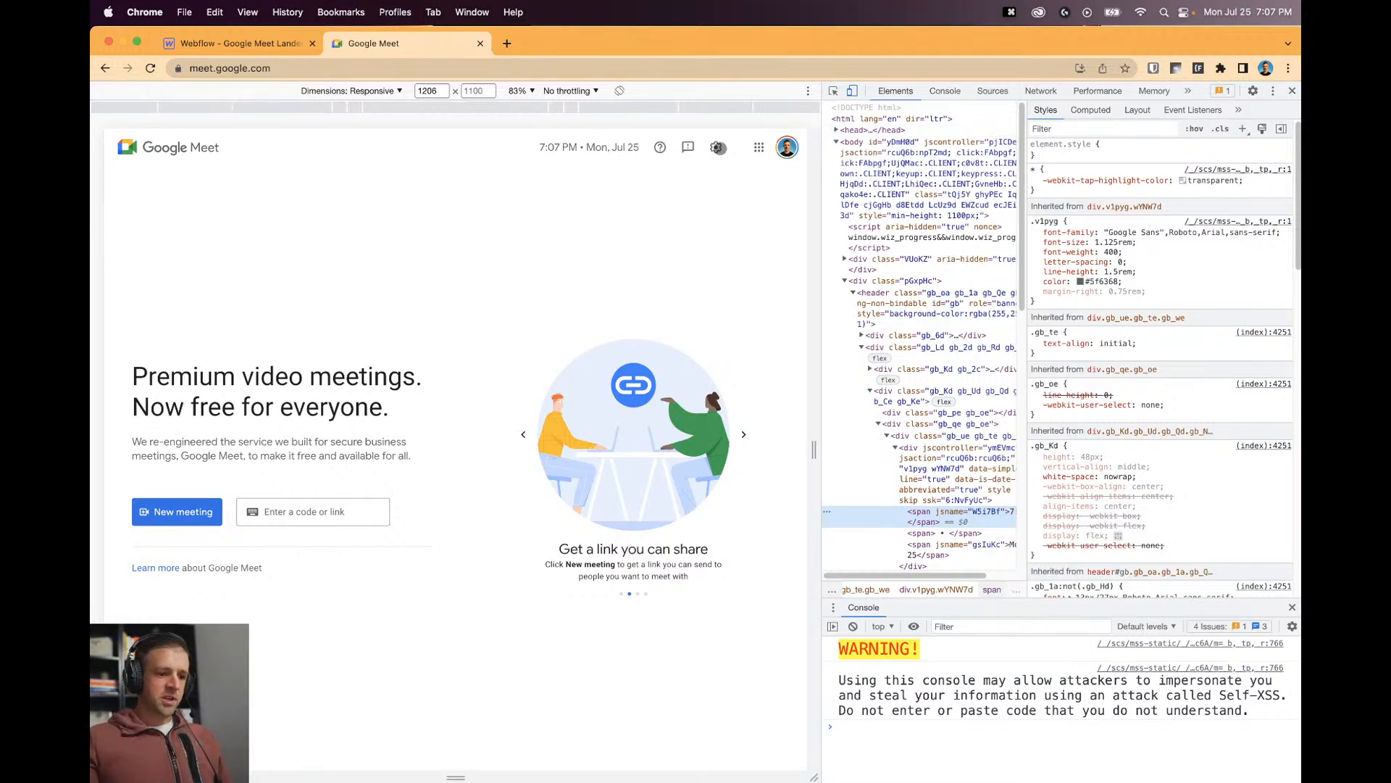
Search the web for Google Material Icons and open the Material Icons Guide.
left_click(296, 45)
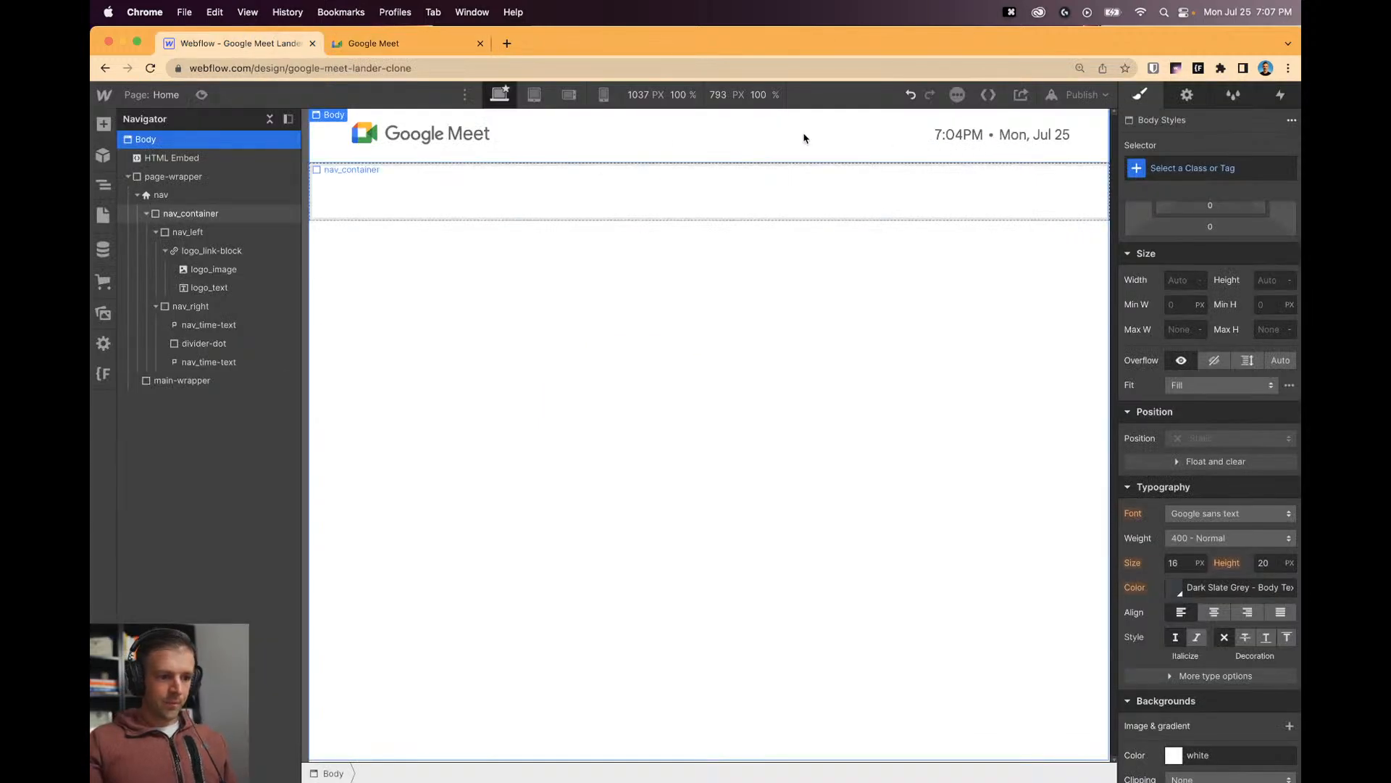
left_click(506, 45)
type("google material icons")
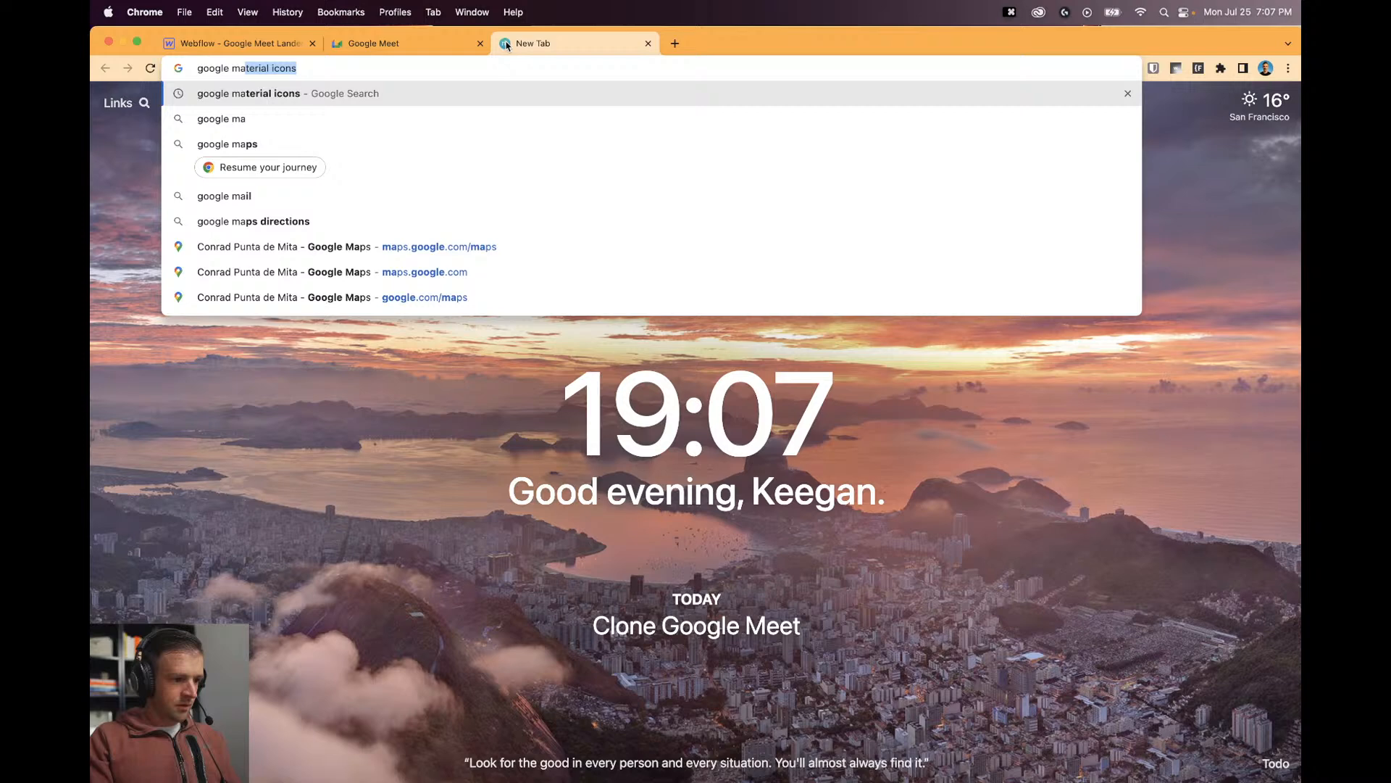
key("Return")
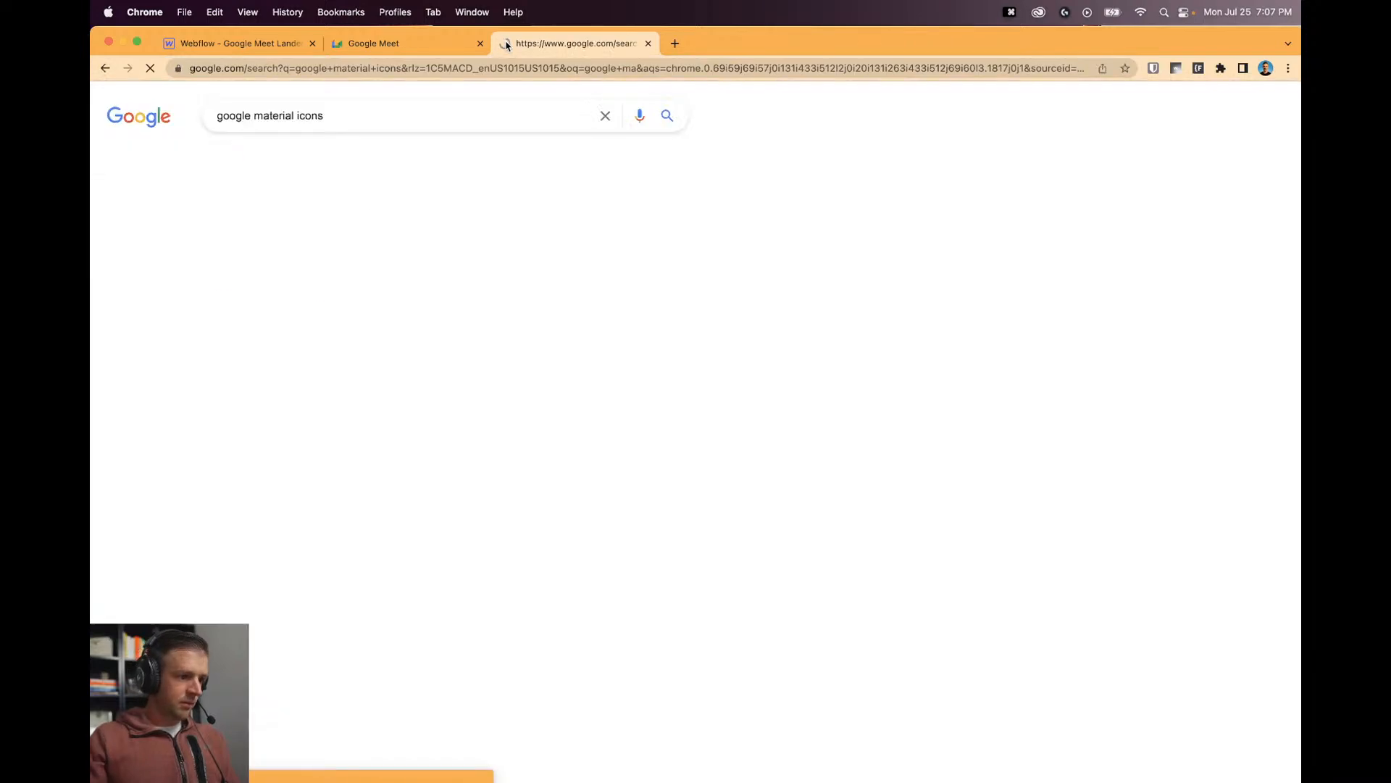
left_click(362, 240)
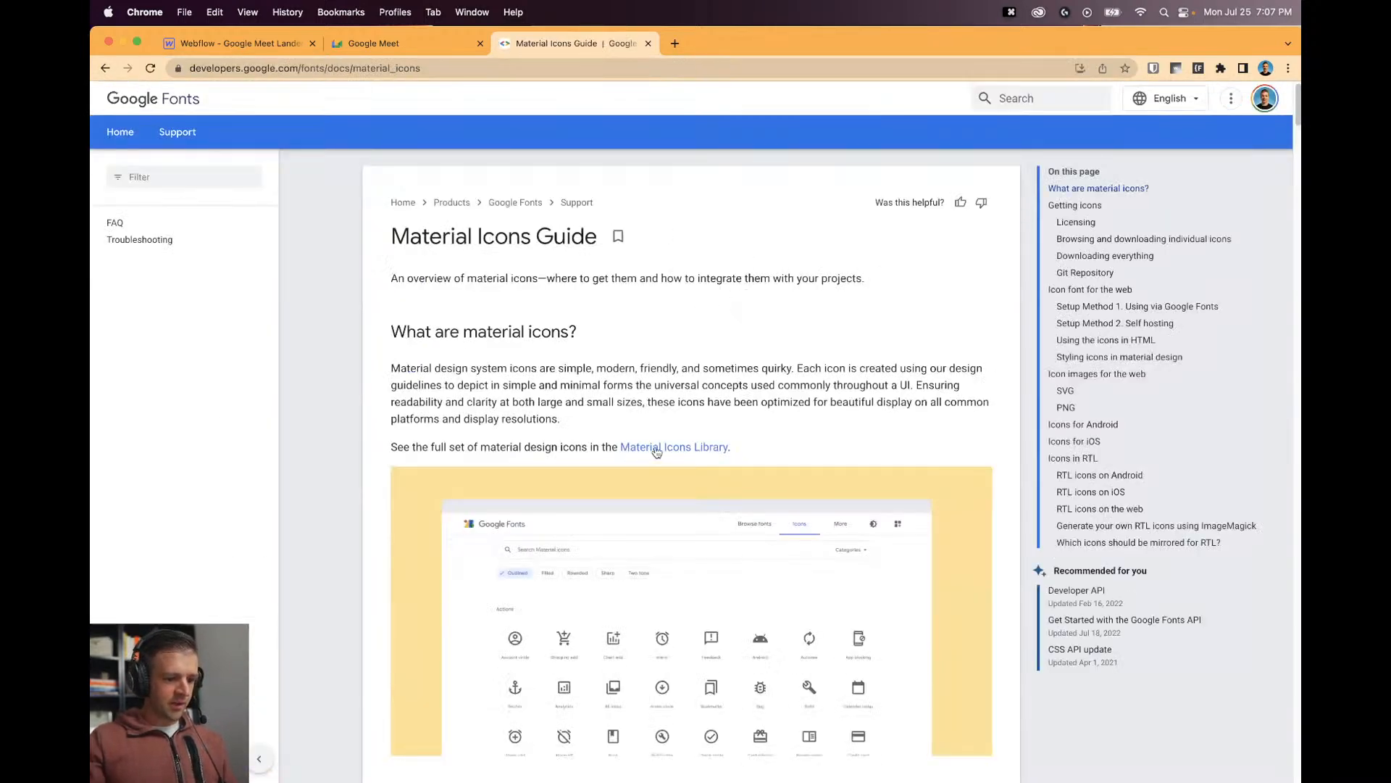
Copy the Material Icons stylesheet <link> snippet from the guide's setup section.
left_click(679, 456, "super")
scroll(838, 336, "down", 10)
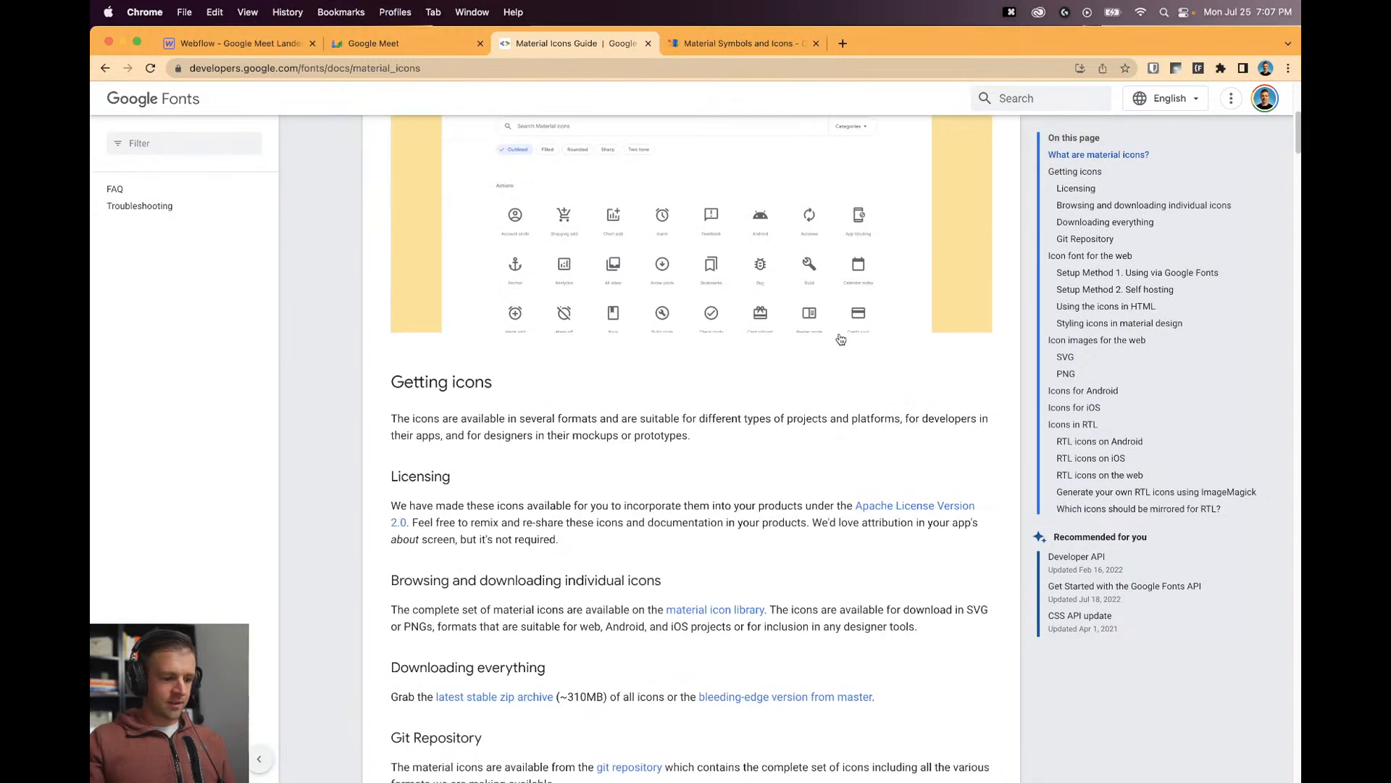
scroll(873, 378, "down", 10)
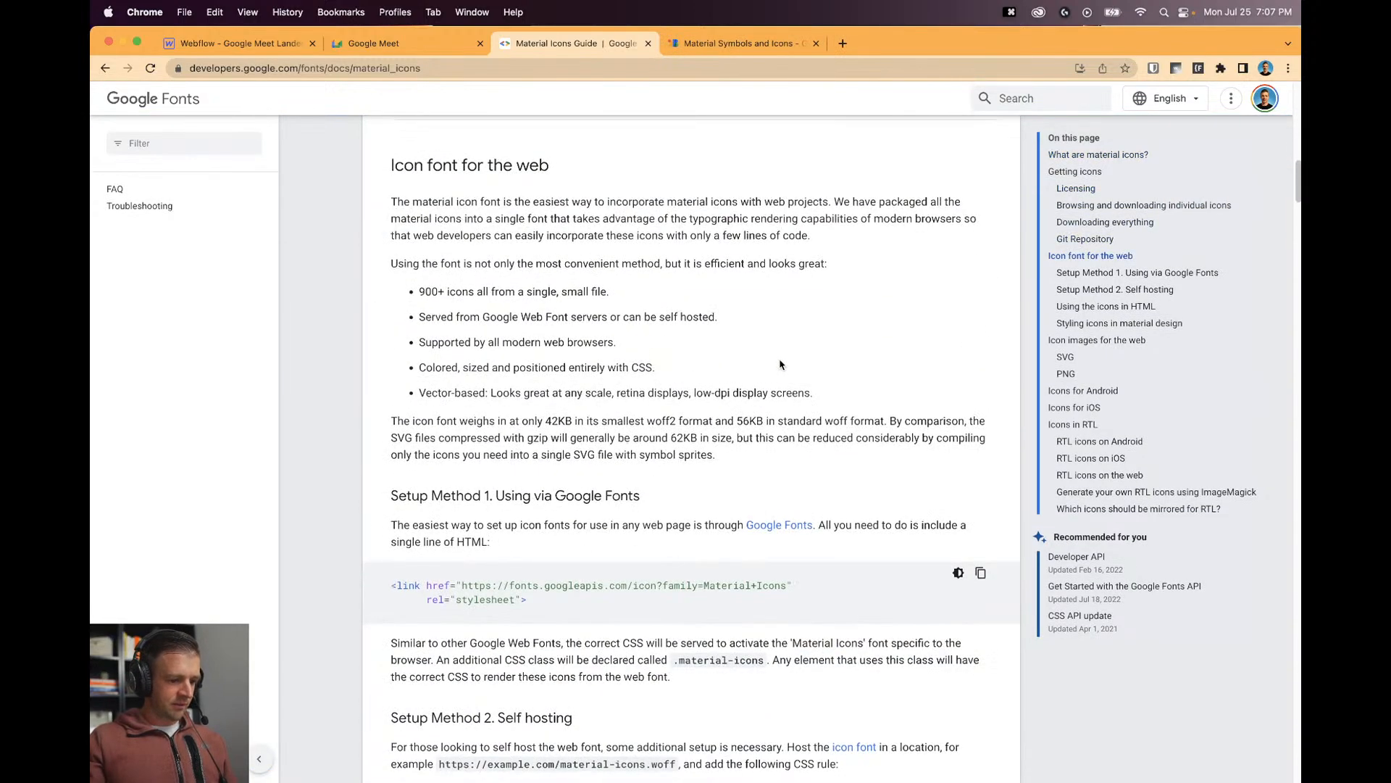
left_click_drag(558, 464, 385, 442)
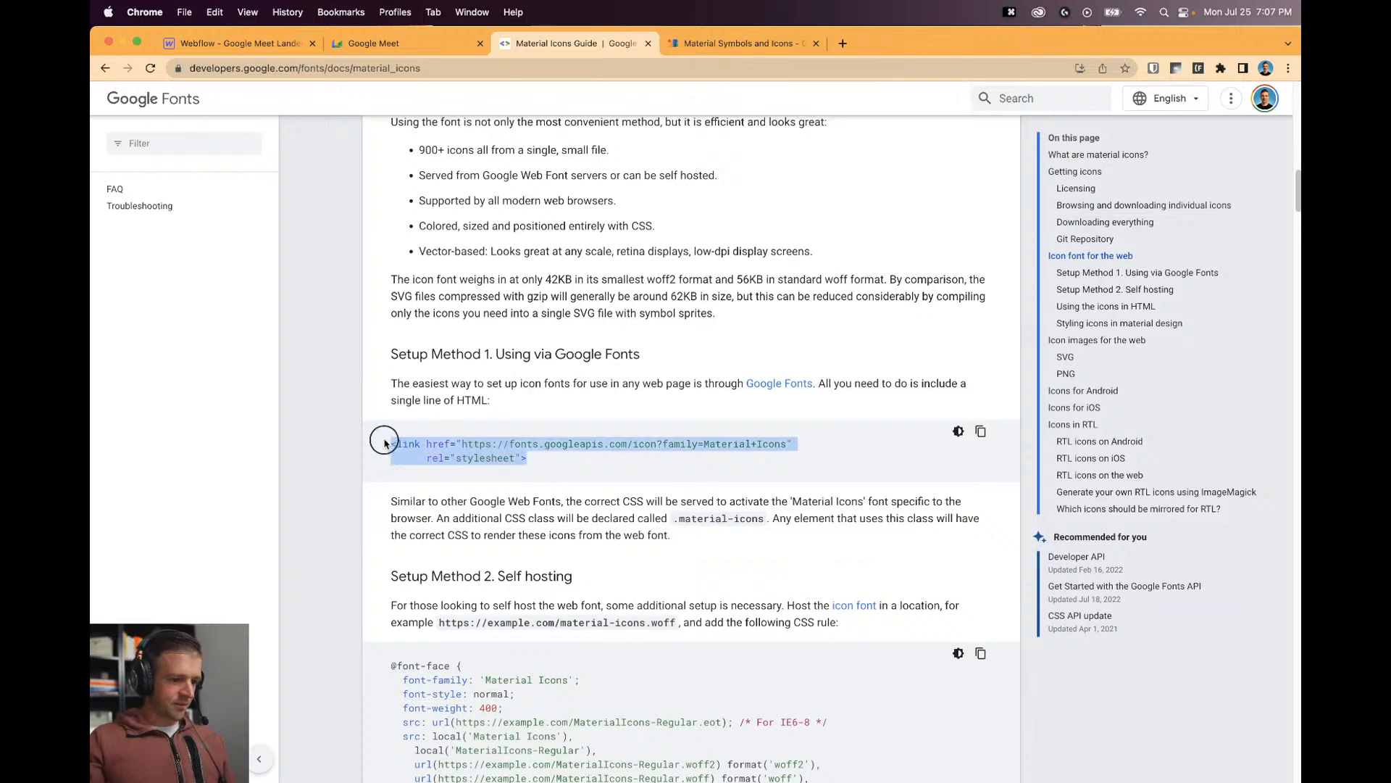
key("super+c")
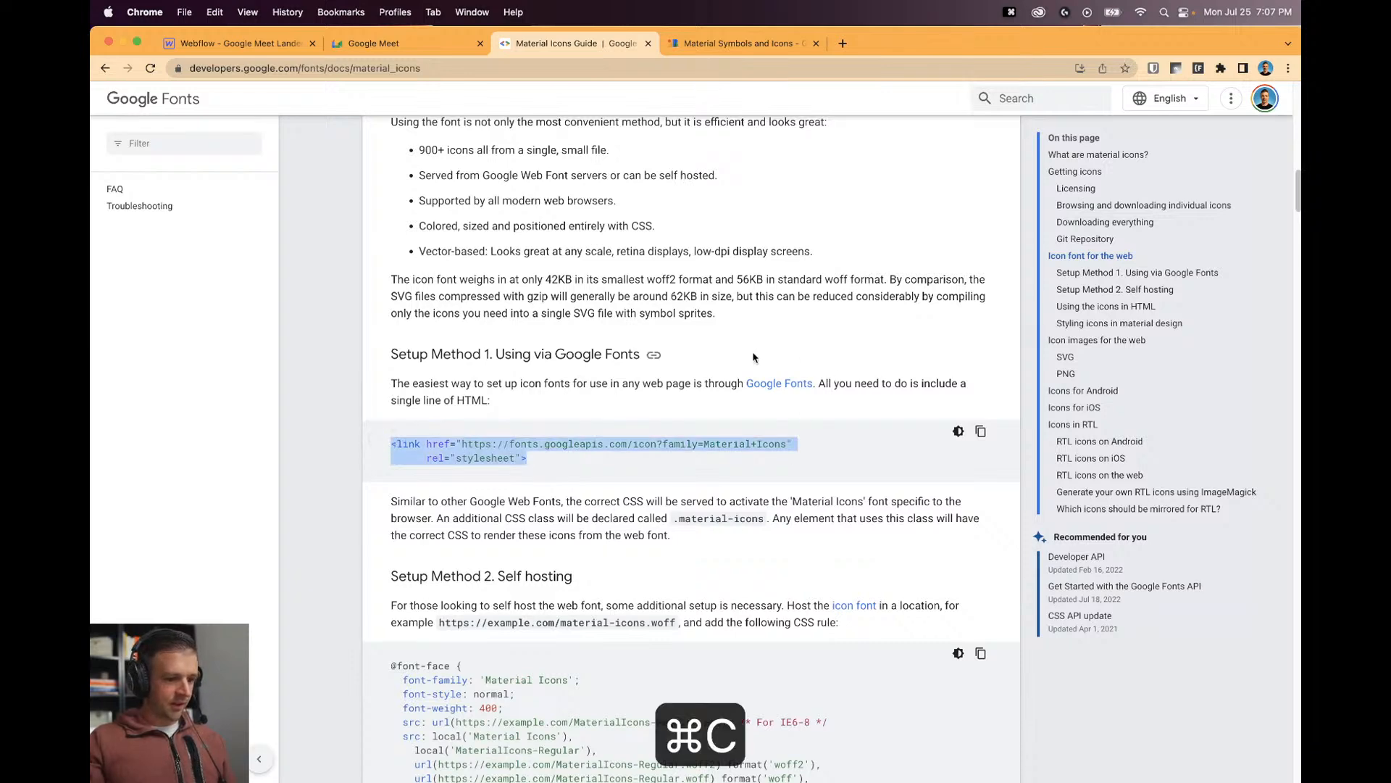
left_click(273, 49)
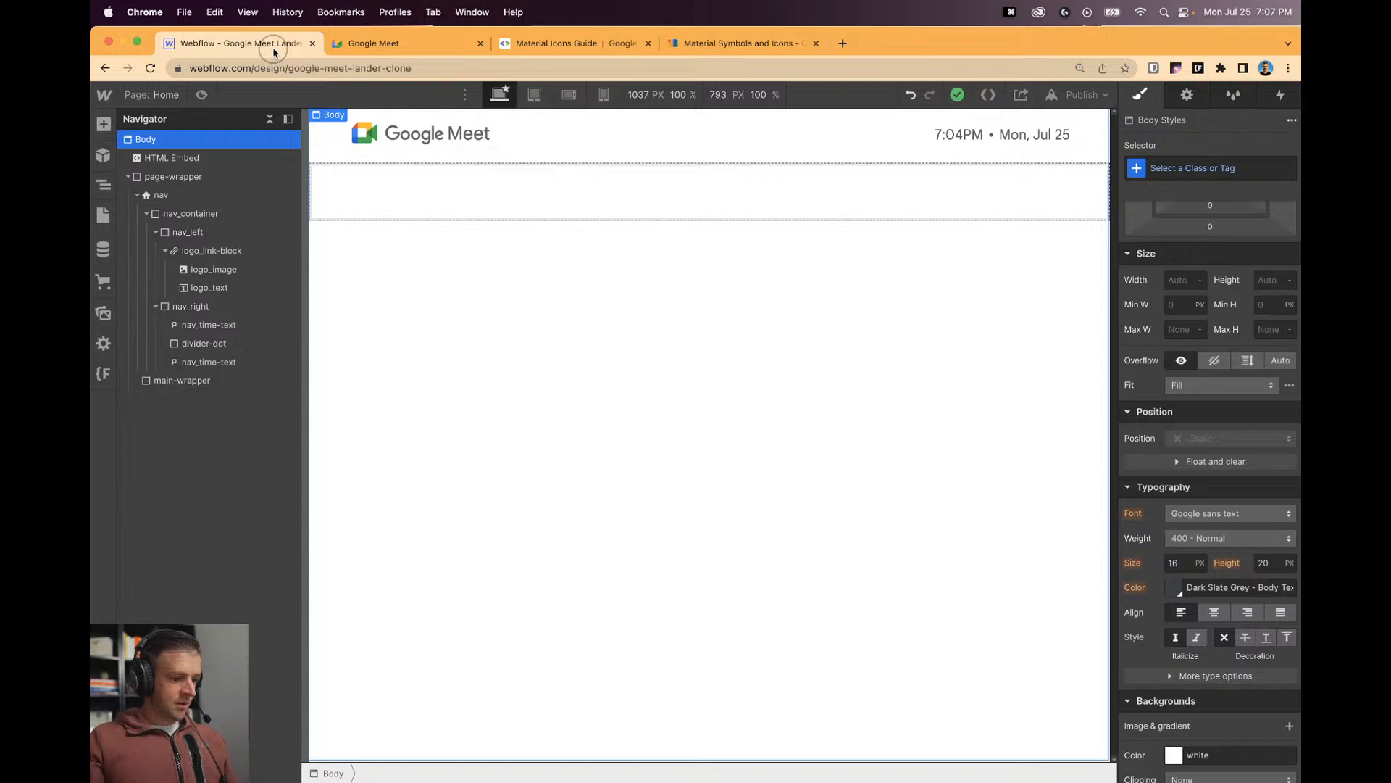
Look through the Home page settings in the Pages panel without changes.
left_click(102, 215)
left_click(297, 212)
scroll(544, 463, "down", 5)
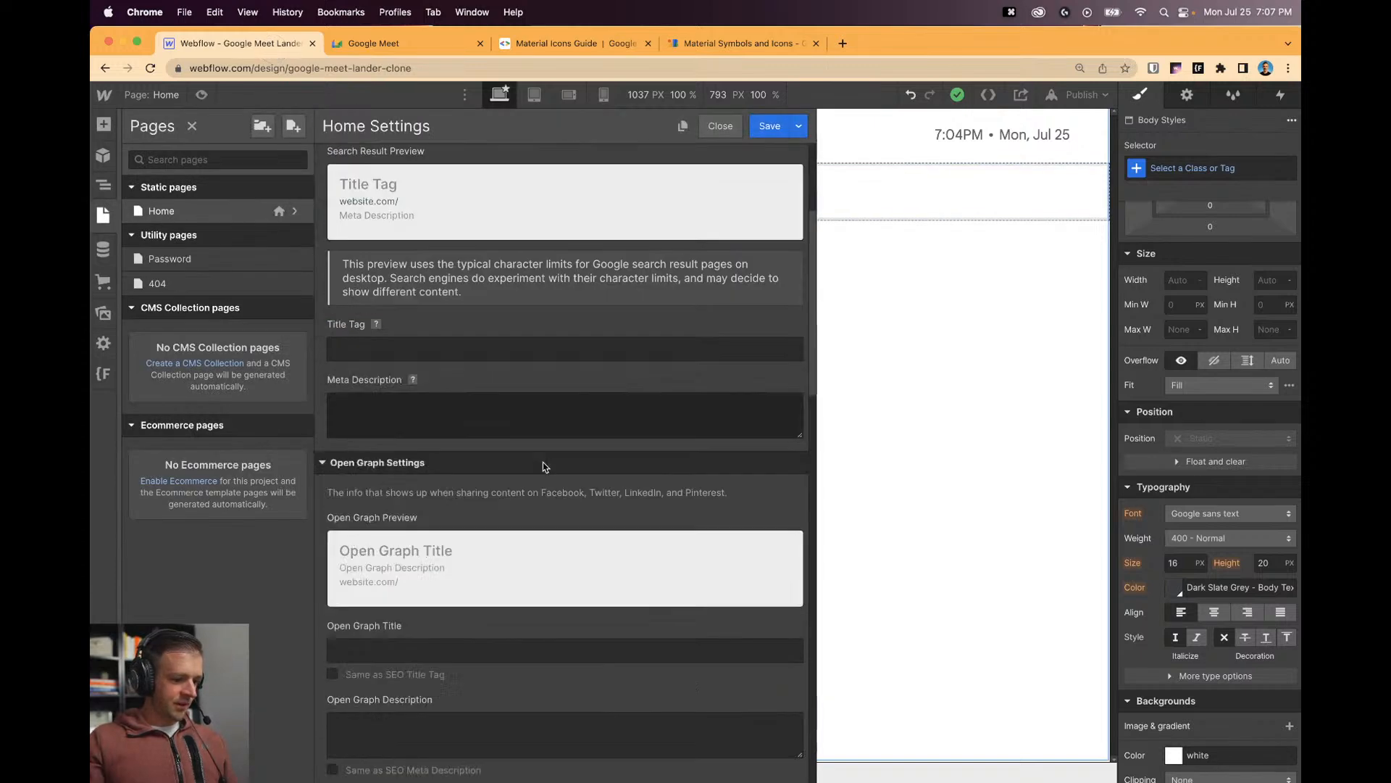
scroll(669, 193, "up", 5)
scroll(717, 295, "down", 8)
scroll(721, 275, "up", 5)
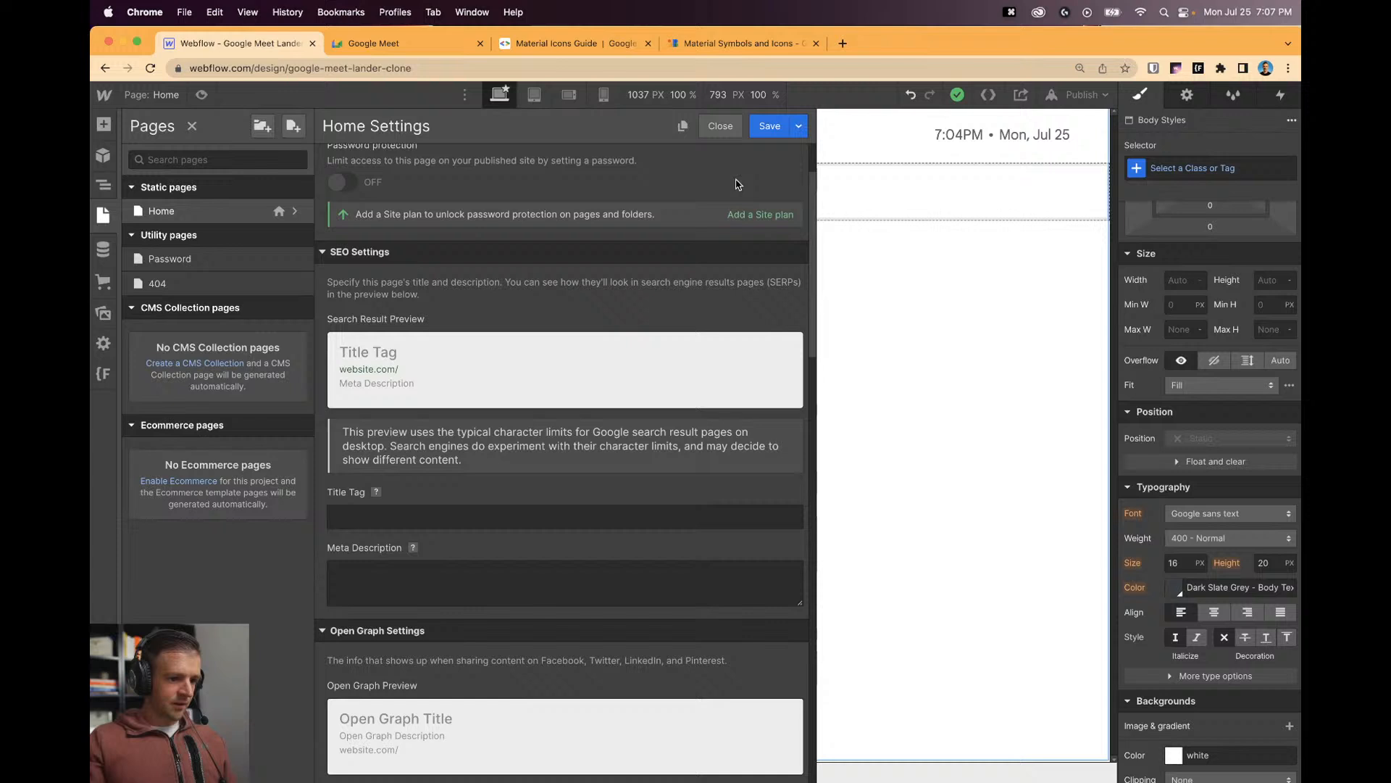
left_click(721, 126)
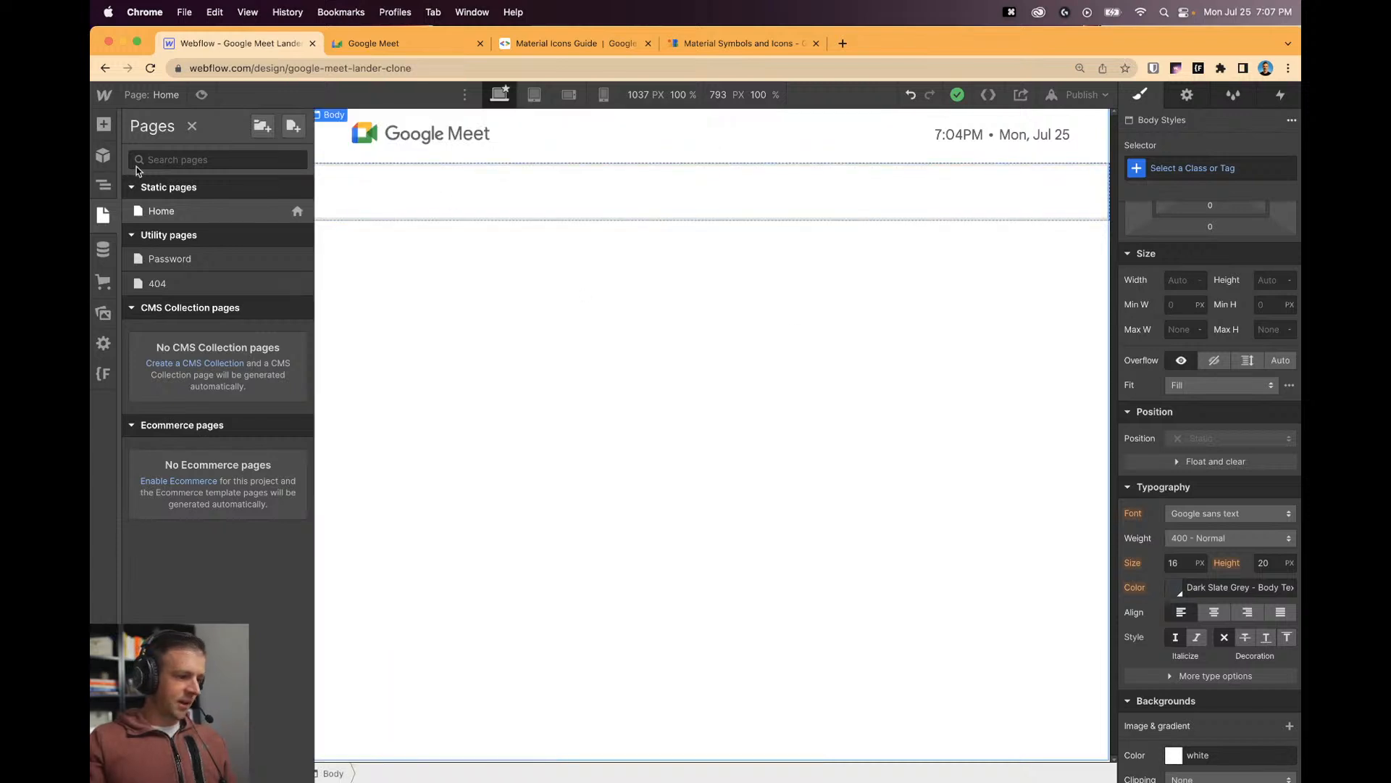
Paste the Material Icons link on one line above the HTML Embed's <style> block.
left_click(109, 189)
left_click(209, 165)
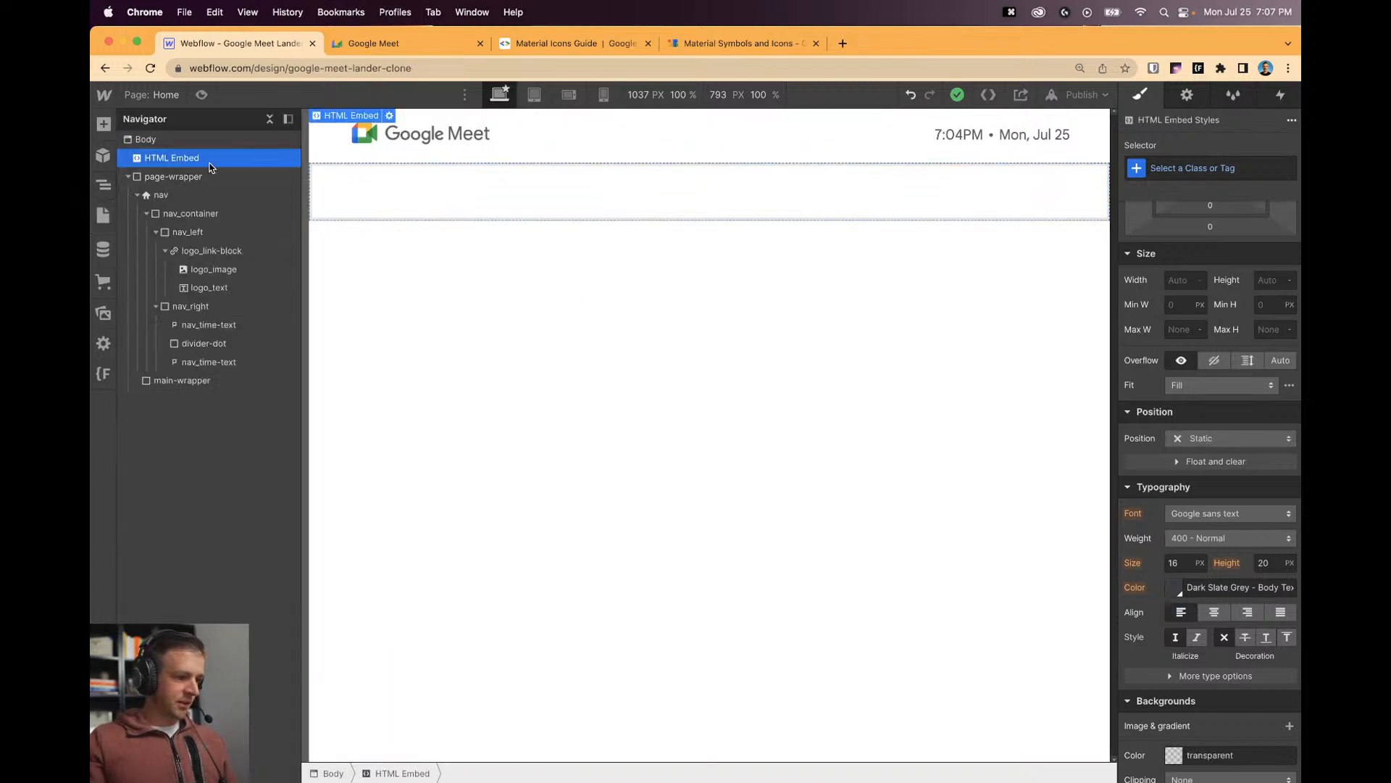
left_click(390, 116)
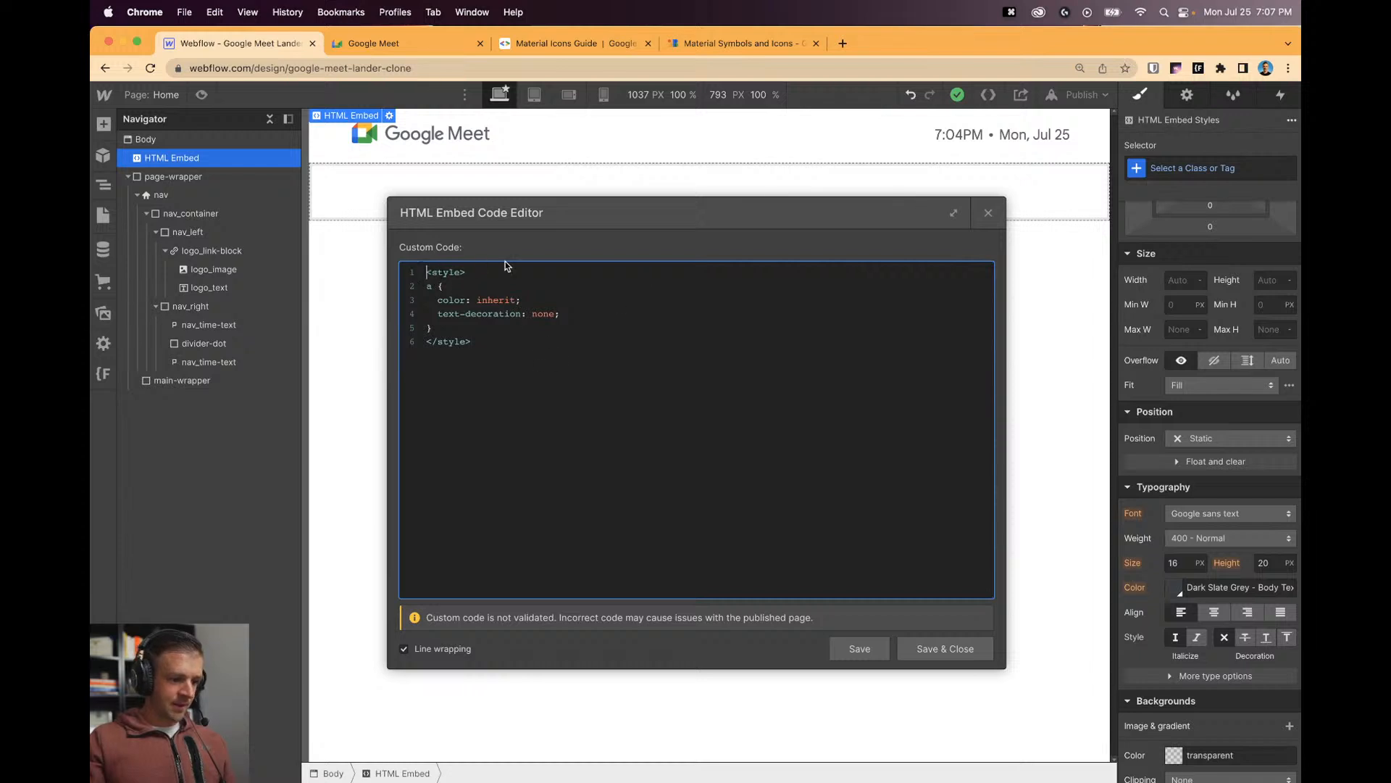
key("Return")
key("Return")
key("super+v")
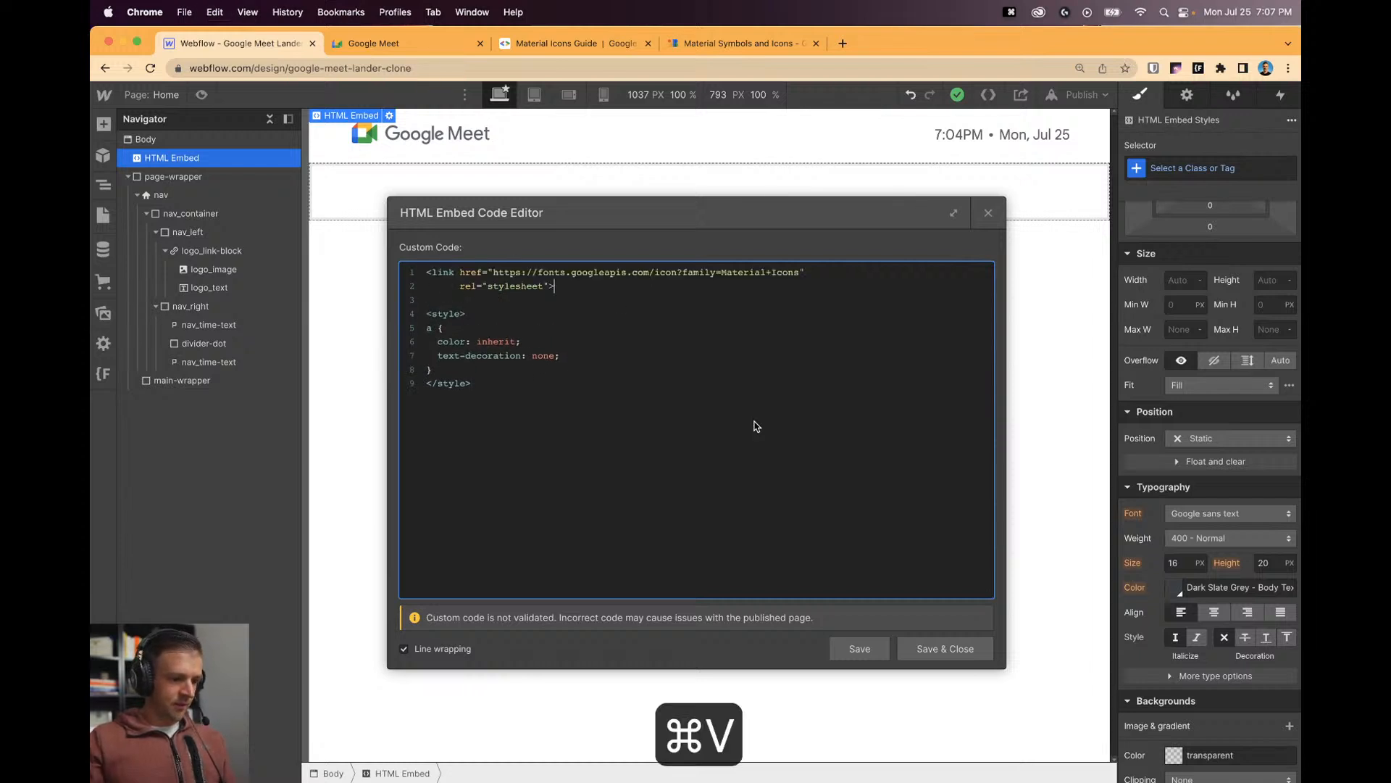
left_click(458, 286)
key("BackSpace")
key("BackSpace")
key("BackSpace")
key("BackSpace")
key("BackSpace")
key("BackSpace")
key("BackSpace")
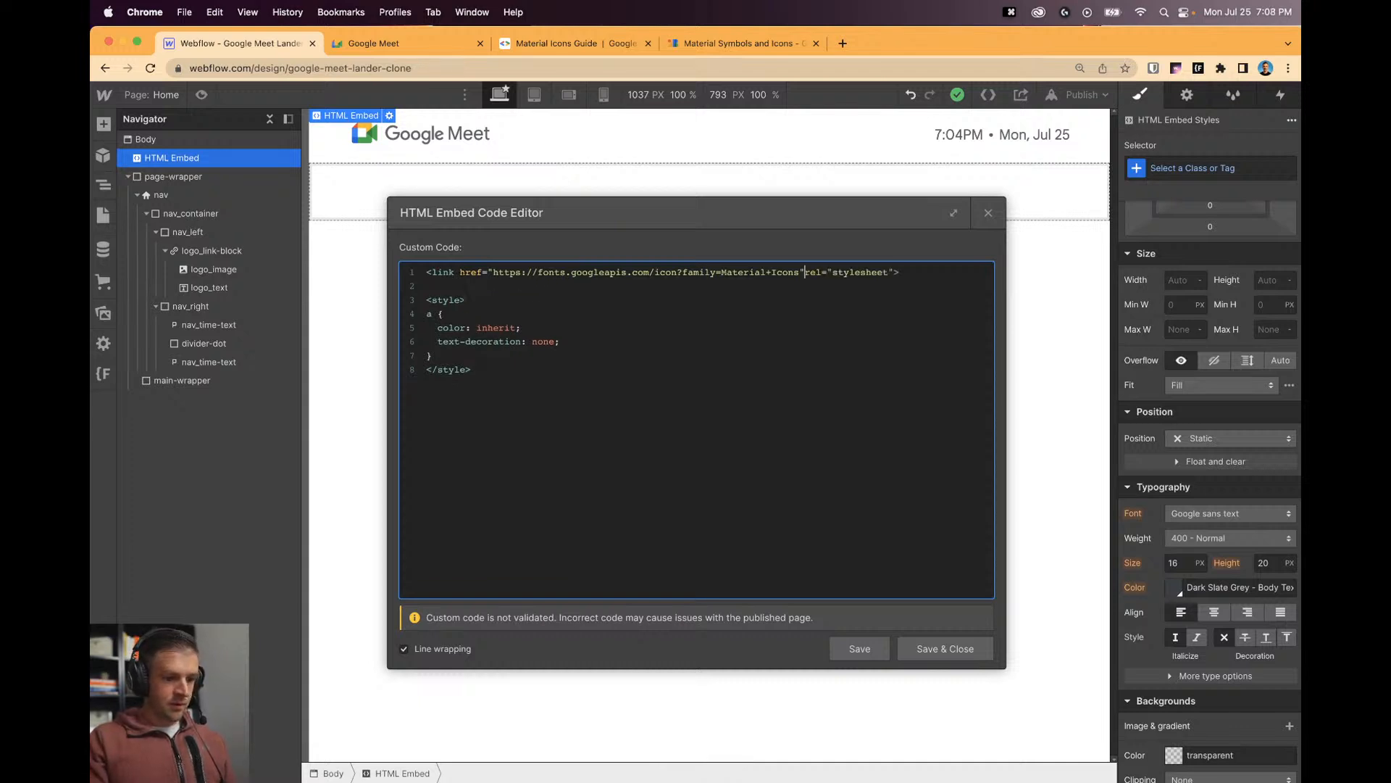
left_click(933, 645)
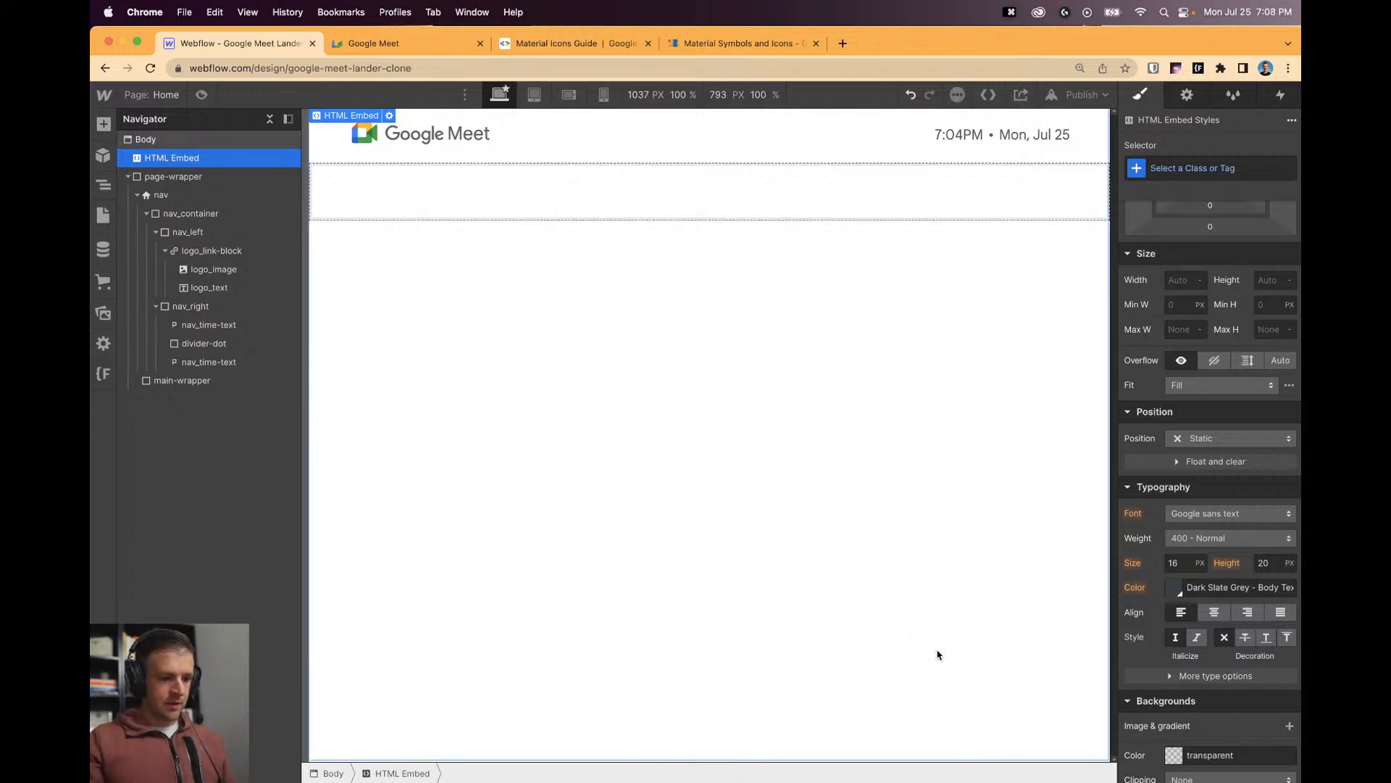
Give the HTML Embed the new class global-embed.
left_click(1191, 167)
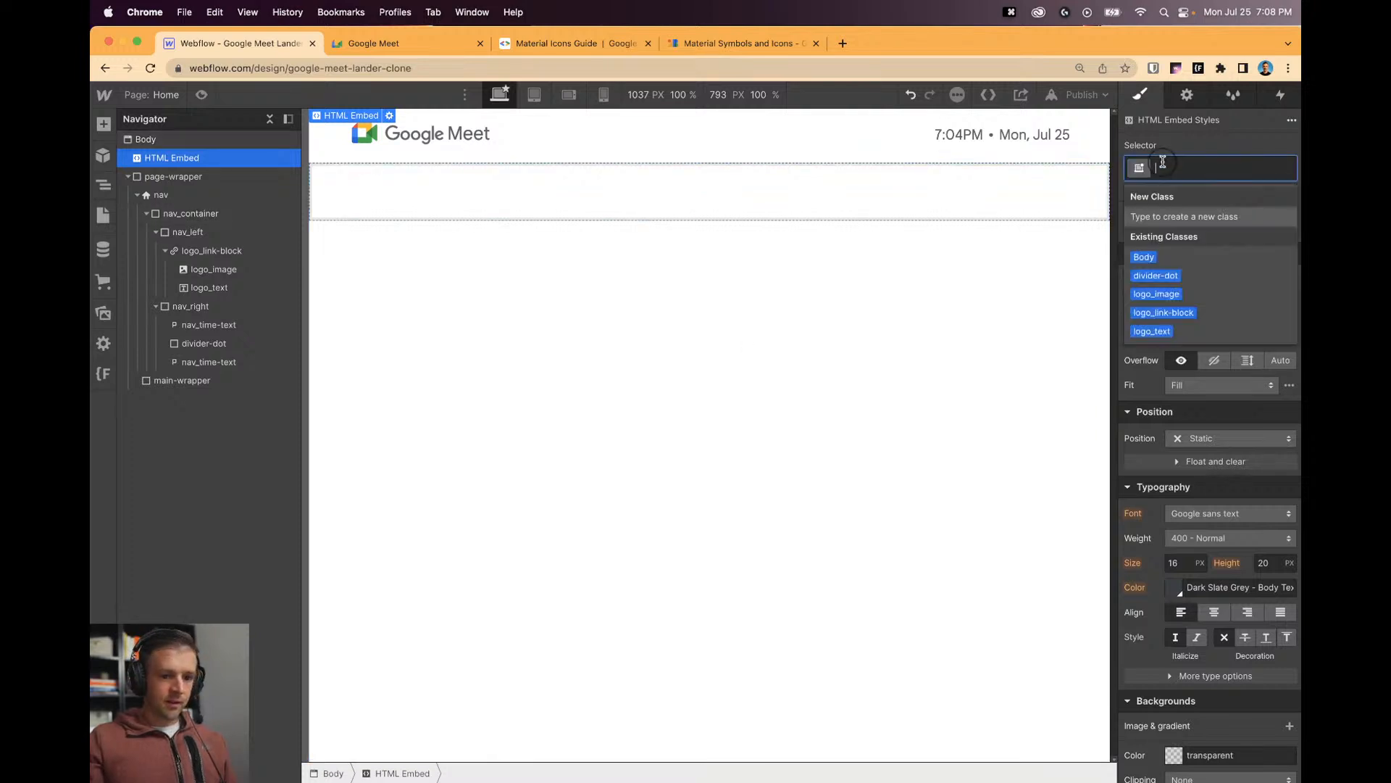
type("global")
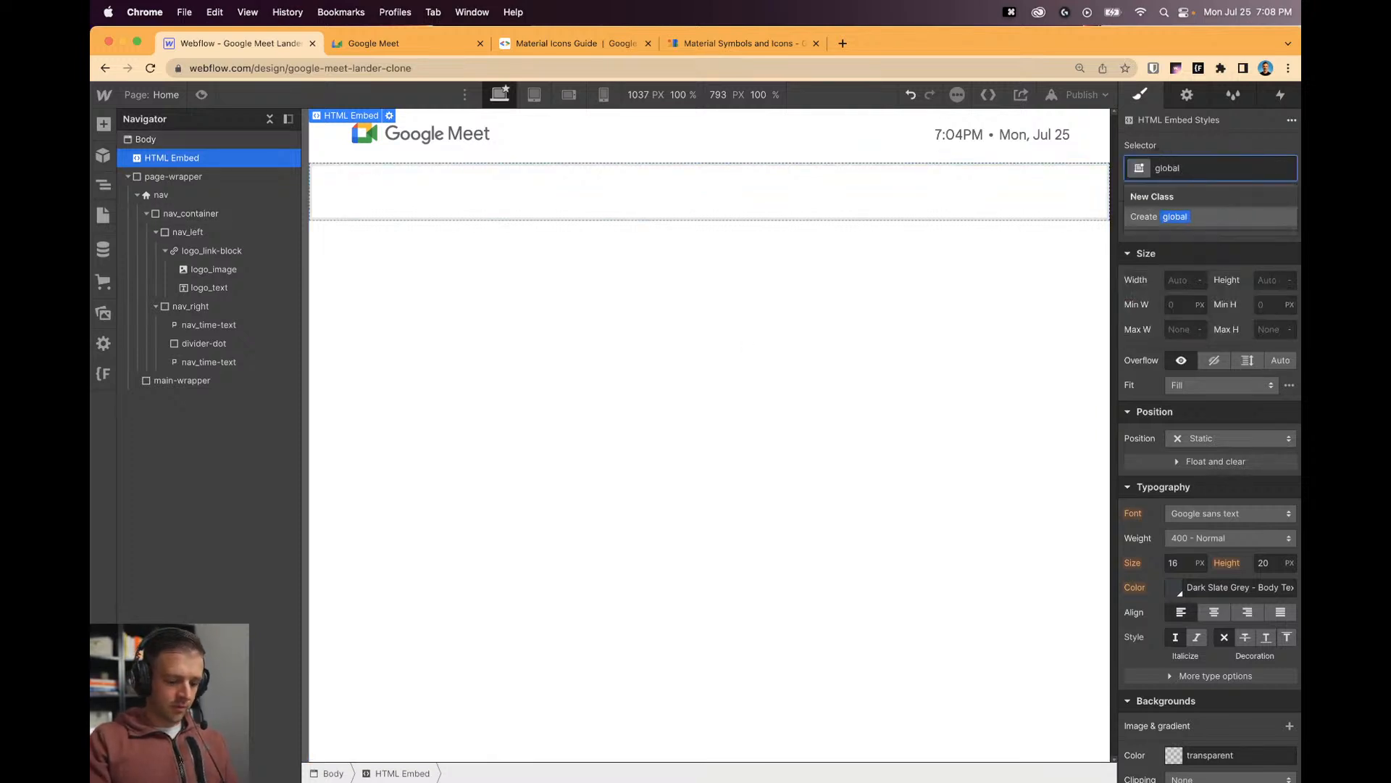
type("-embed")
key("Return")
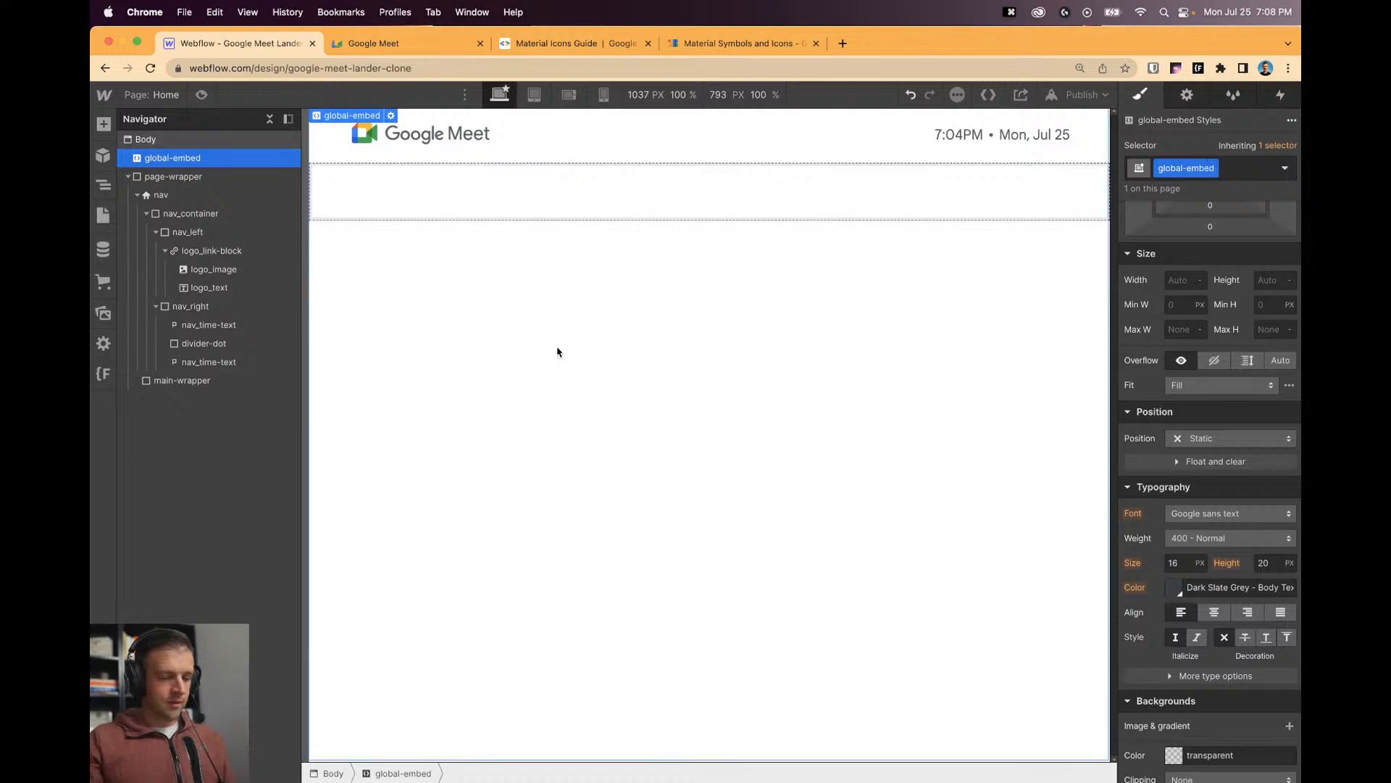
left_click(394, 290)
left_click(190, 156)
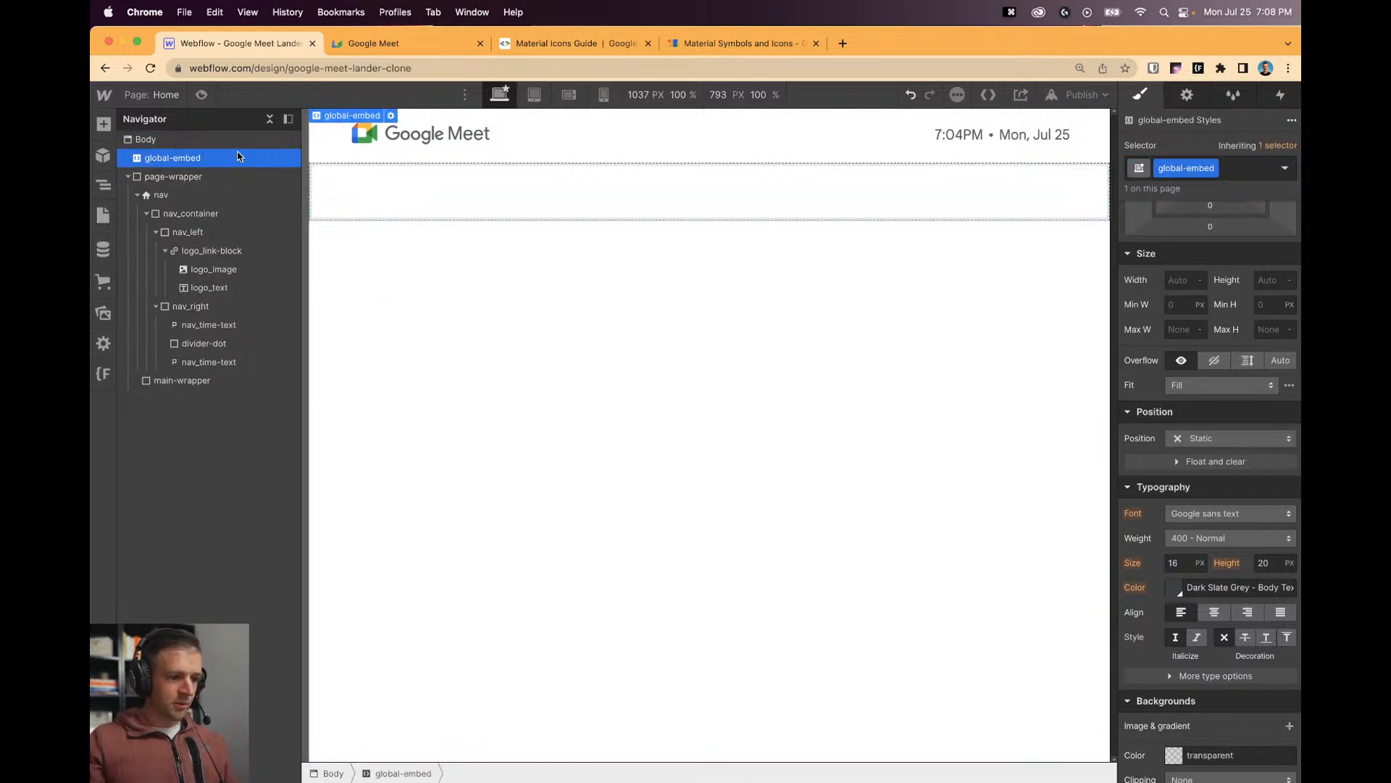
Search Material Symbols for 'help' and copy the Help icon's insertion span snippet.
left_click(724, 42)
scroll(750, 367, "down", 3)
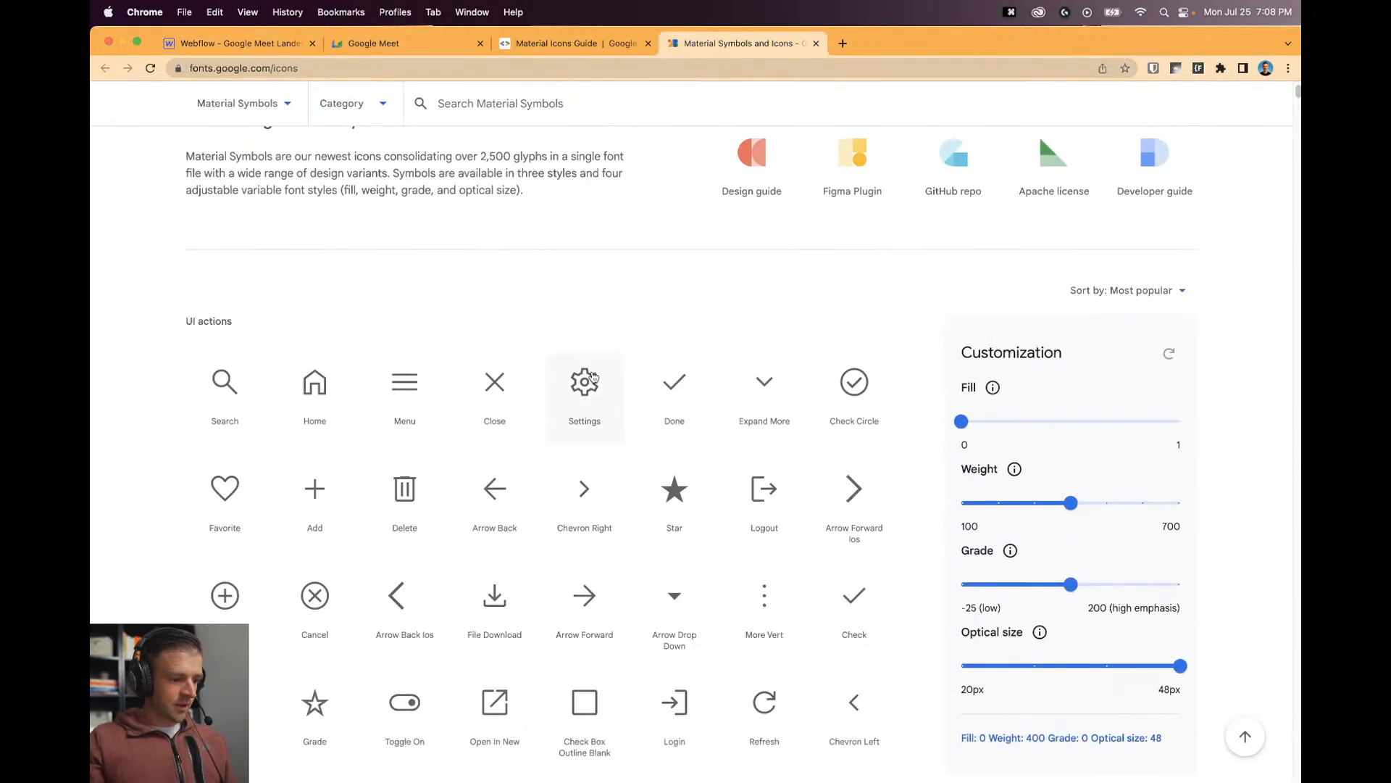
scroll(880, 377, "up", 3)
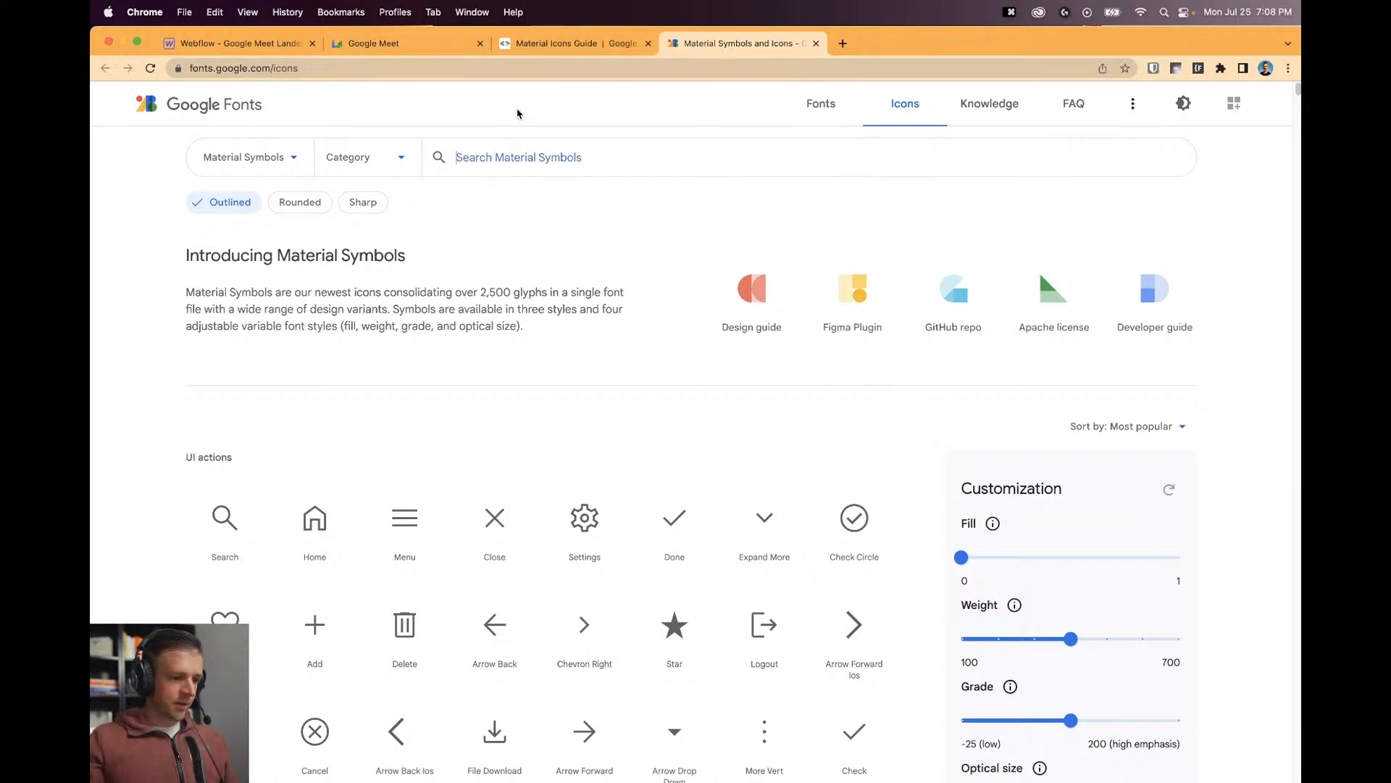
type("help")
key("Return")
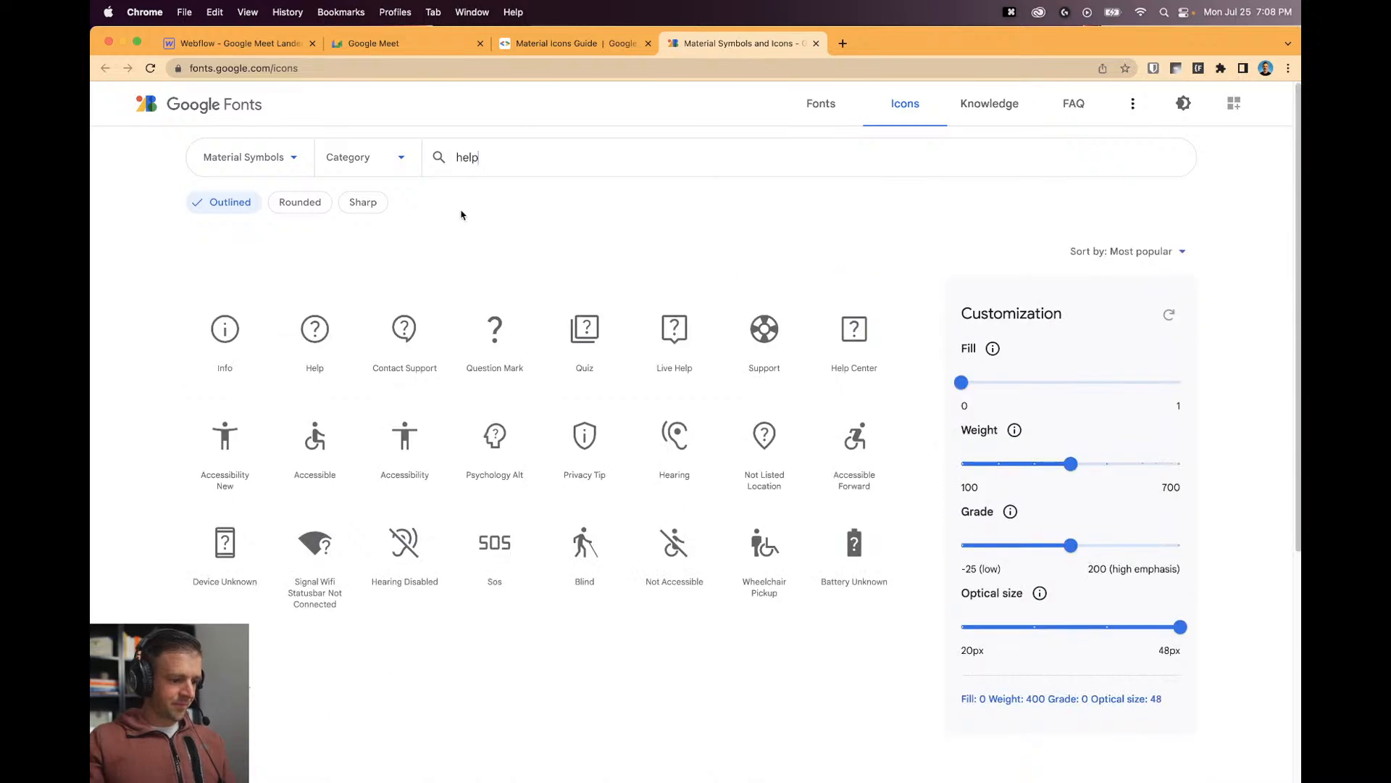
left_click(297, 342)
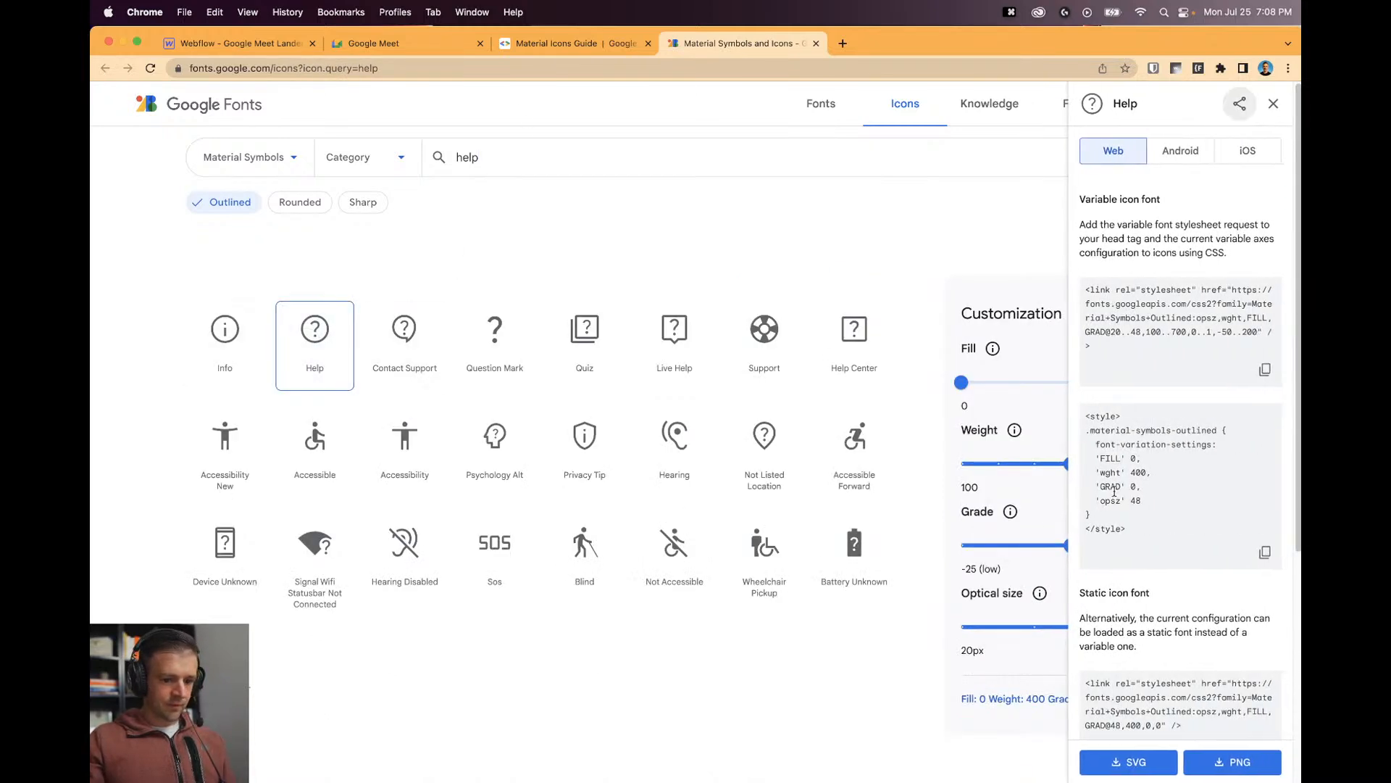
scroll(1140, 503, "down", 5)
scroll(1143, 511, "down", 1)
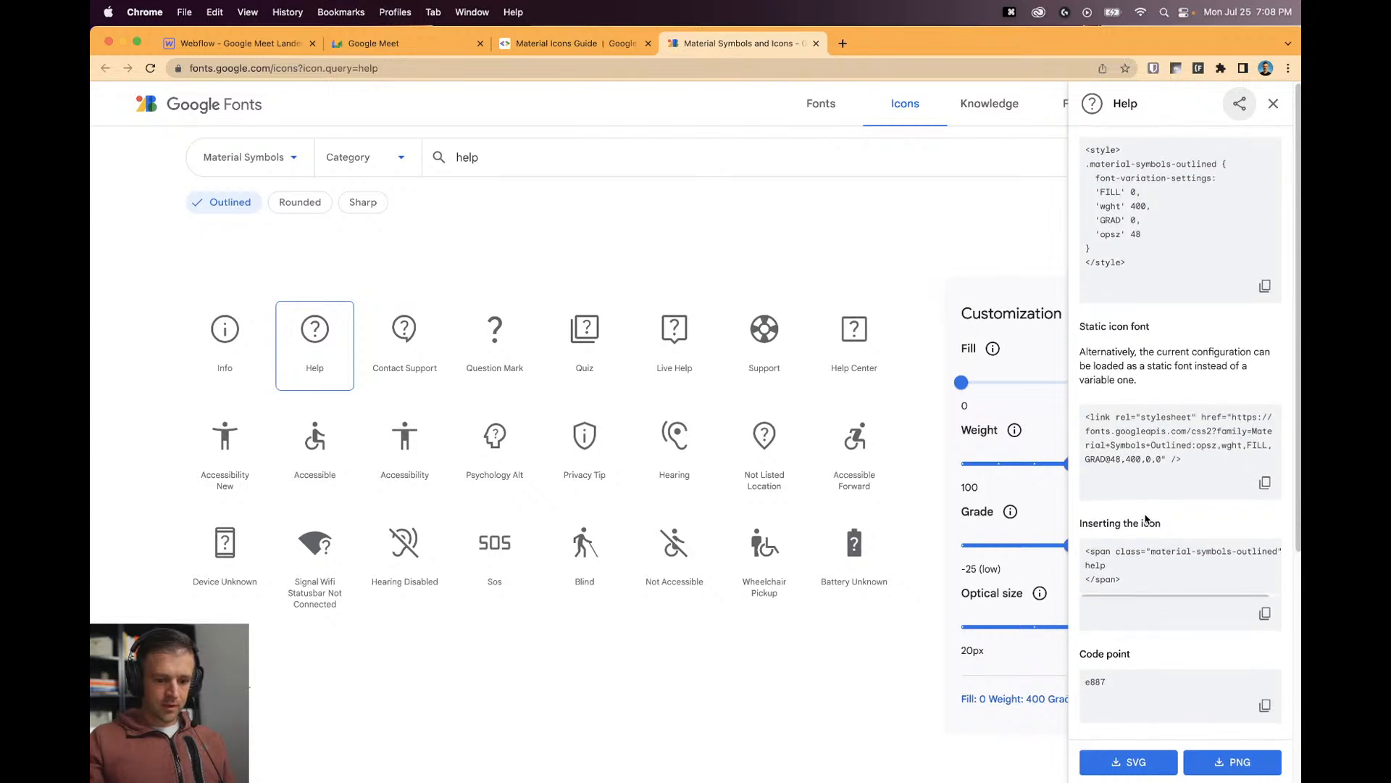
left_click(1265, 615)
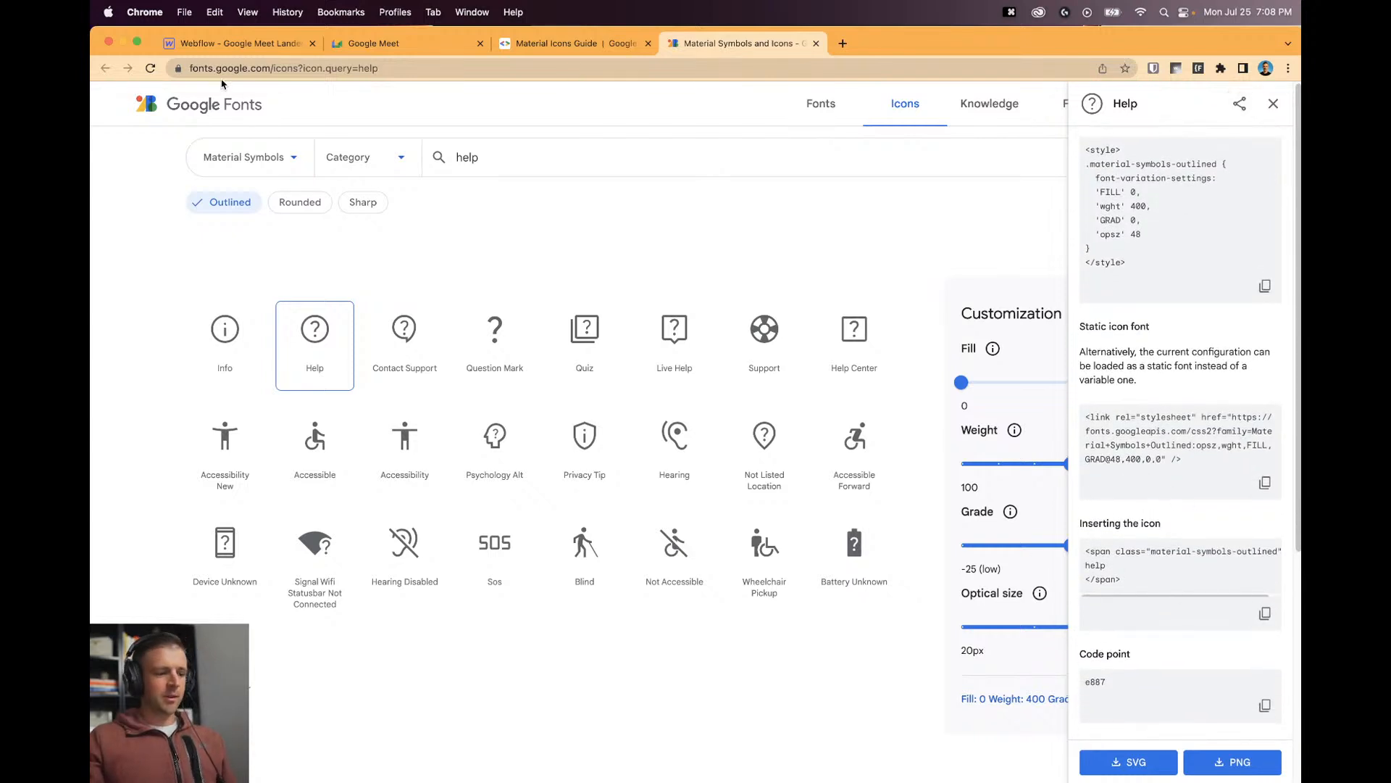
left_click(240, 44)
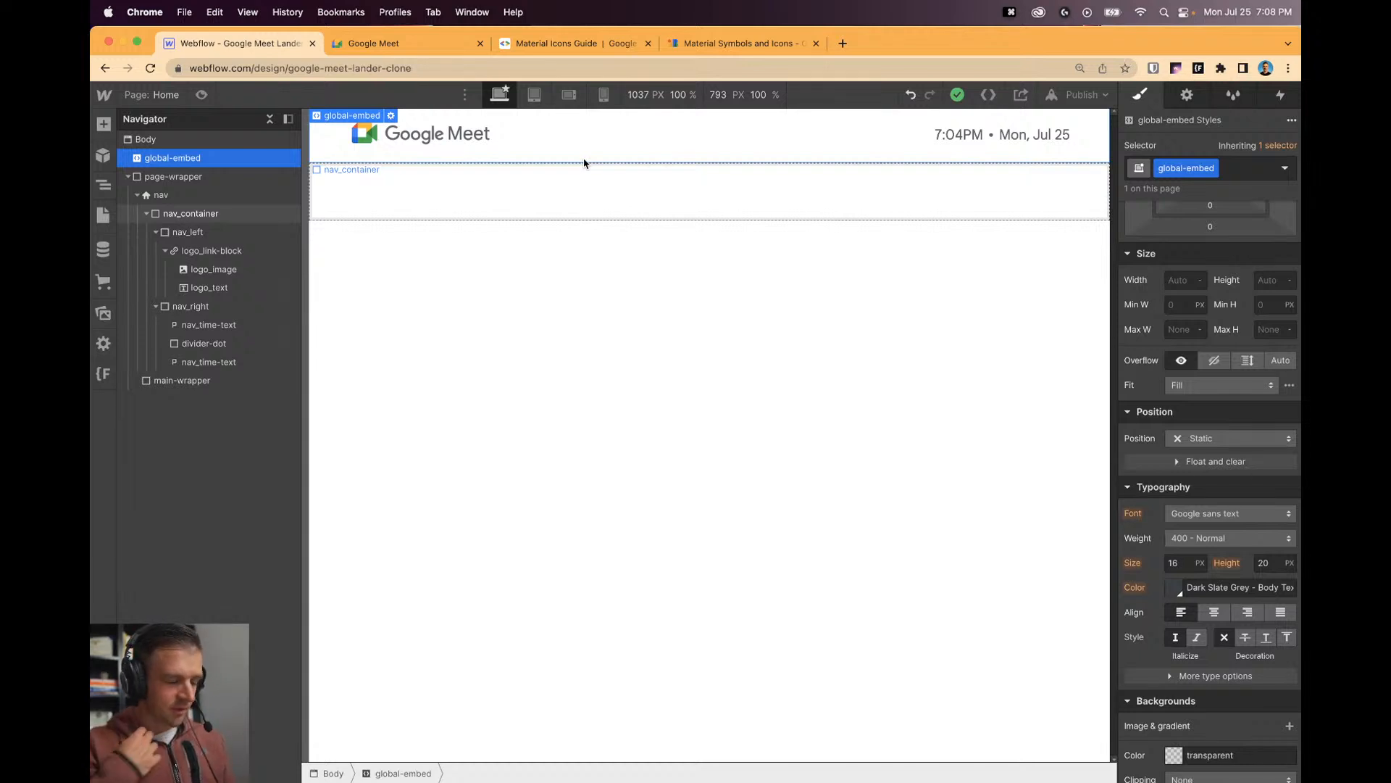
Add an HTML Embed to the nav containing the pasted Help icon span.
key("a")
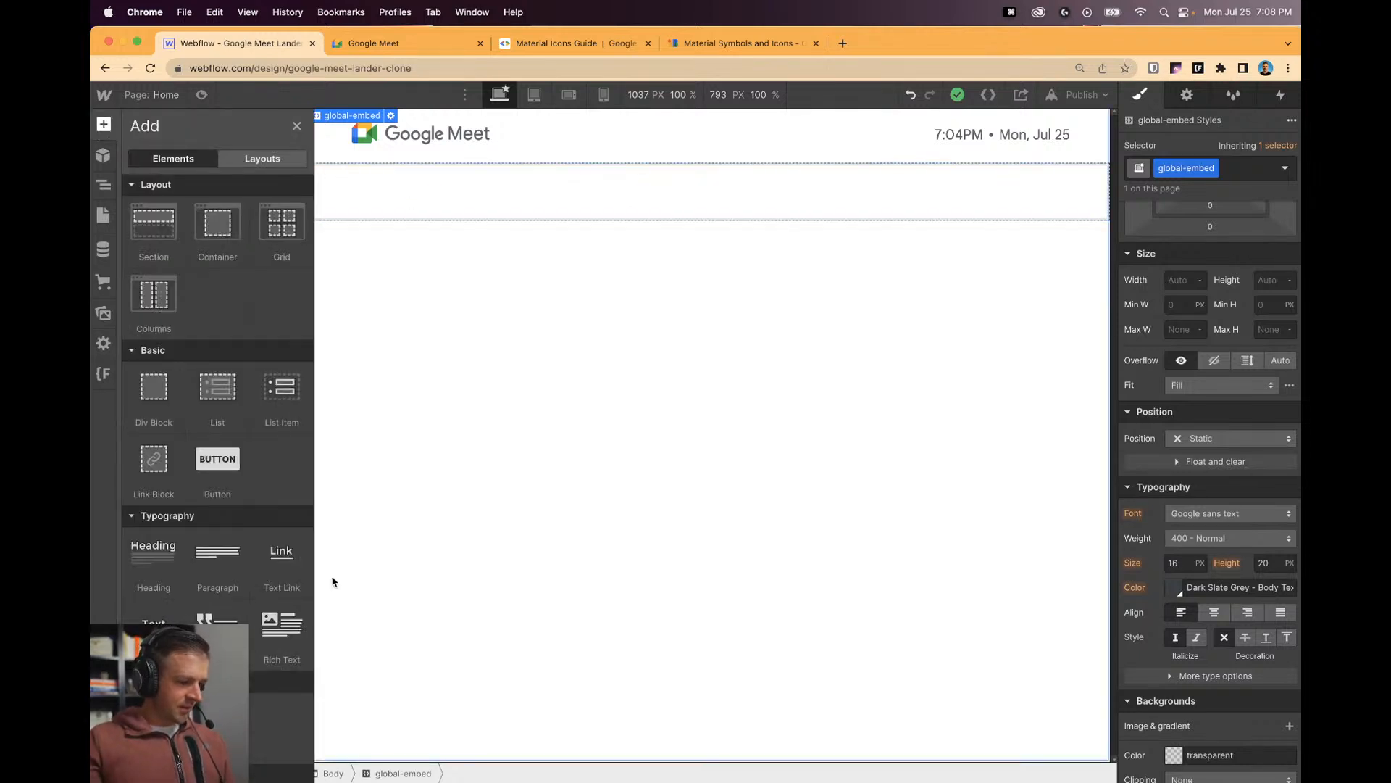
scroll(298, 568, "down", 10)
left_click_drag(283, 684, 1065, 167)
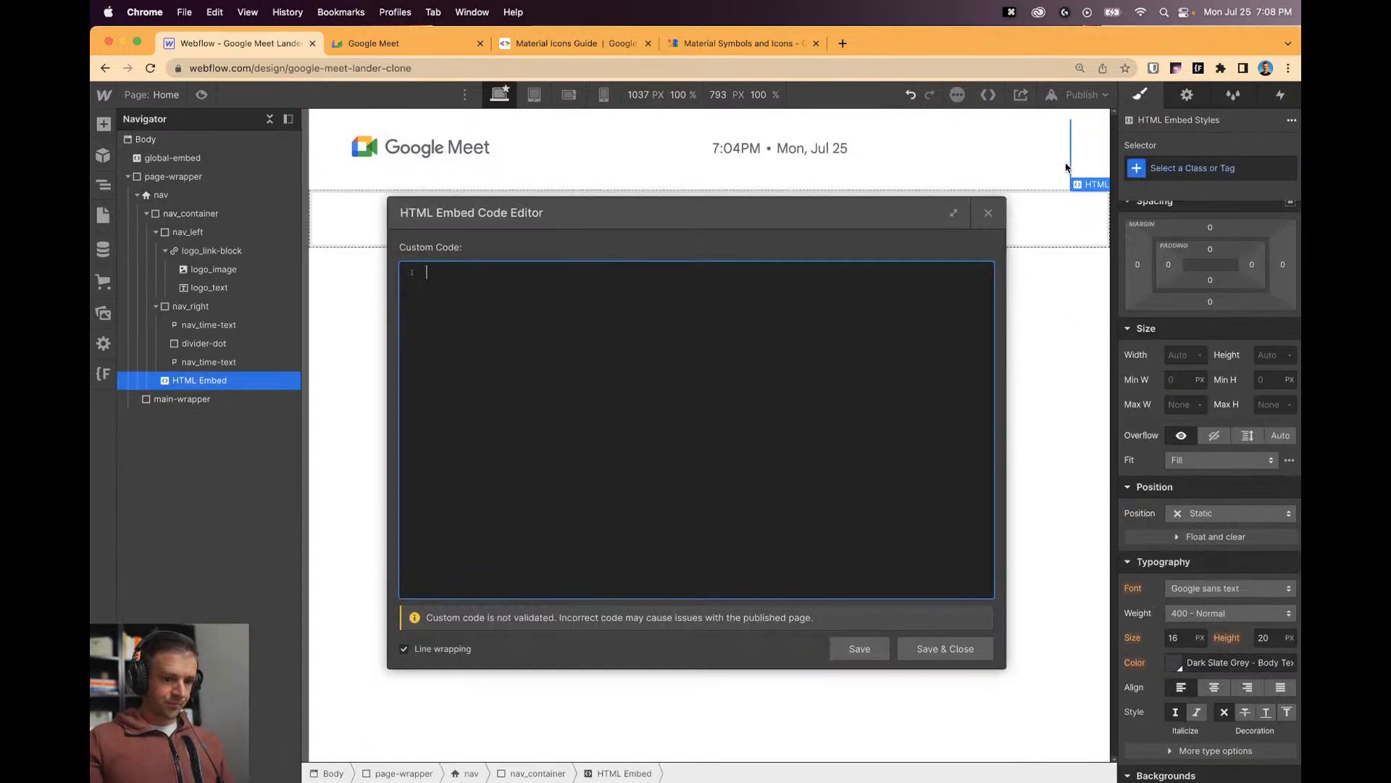
key("super+v")
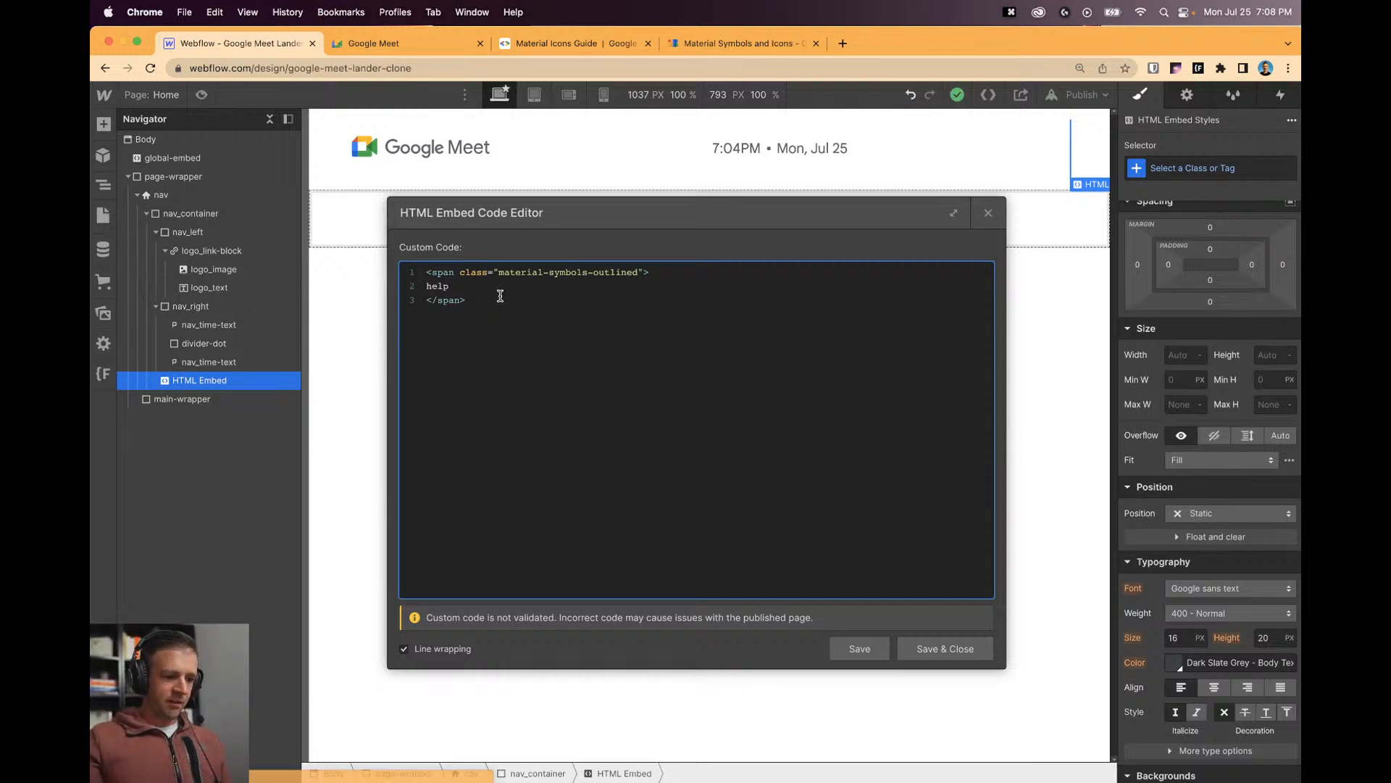
left_click(945, 648)
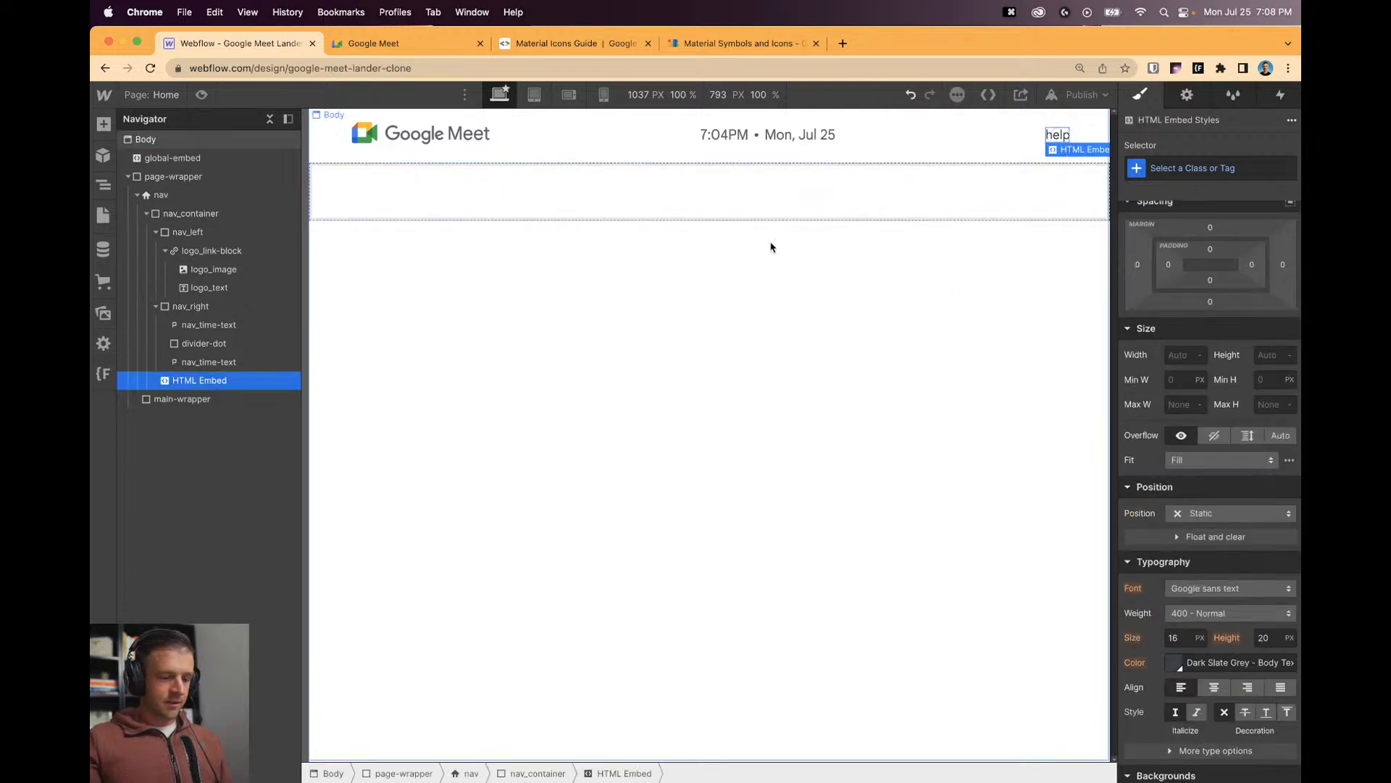
Review the global-embed code and the help embed code without changing them.
left_click(395, 122)
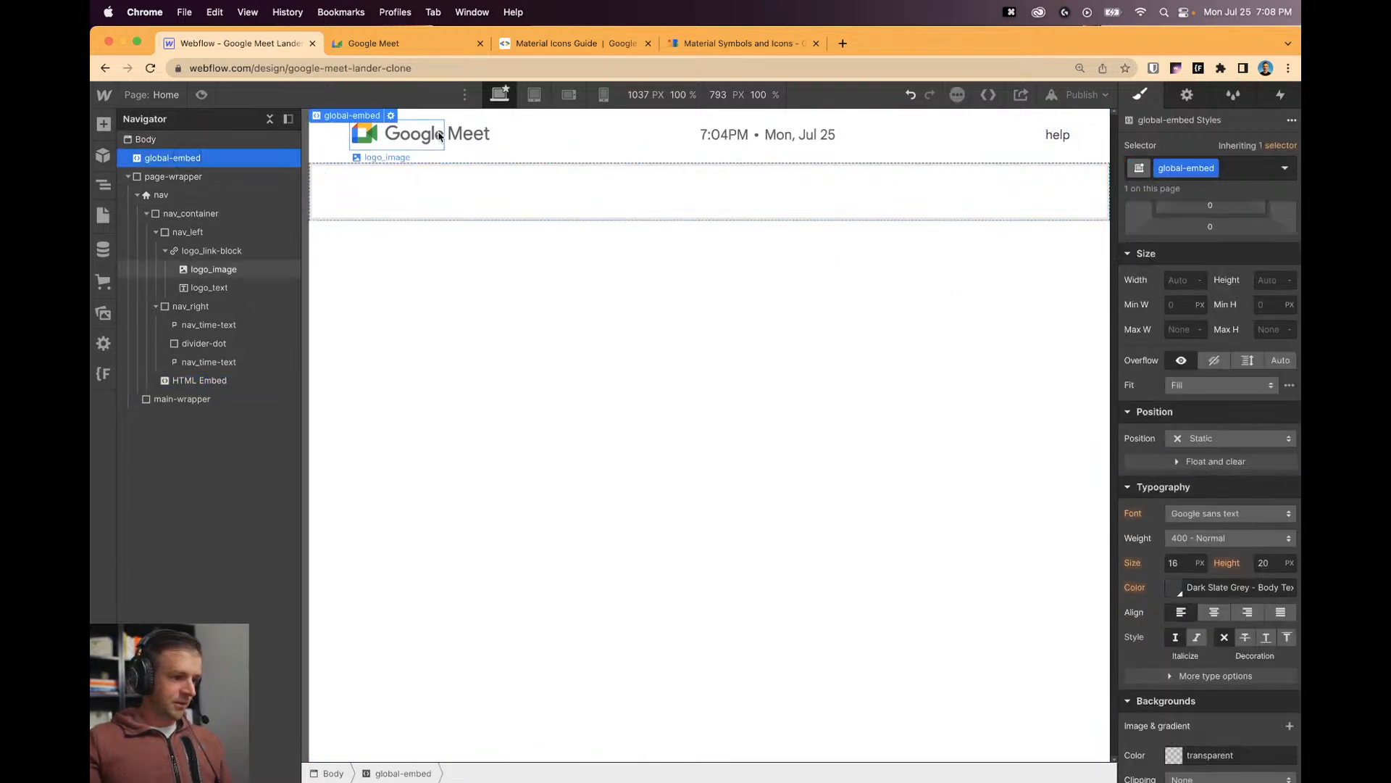
left_click(391, 116)
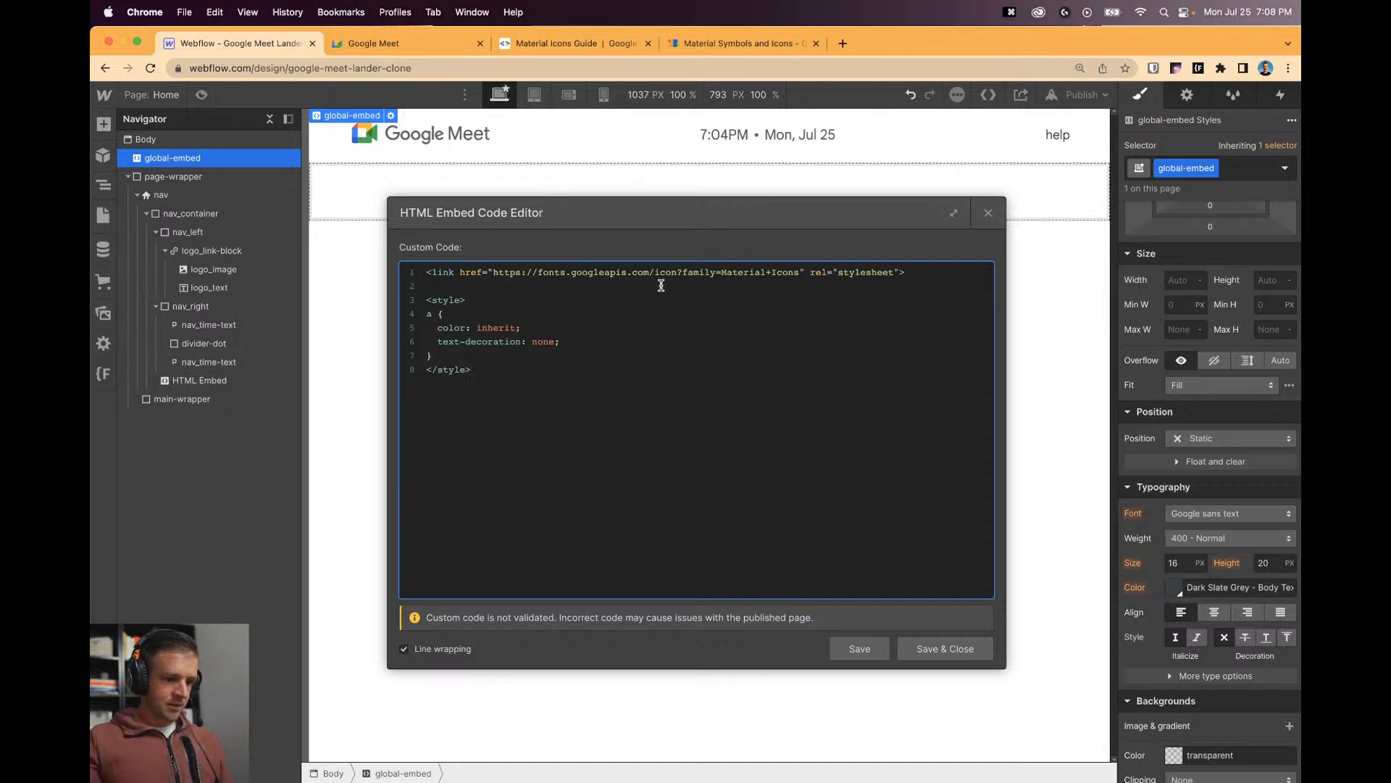
left_click(942, 649)
left_click(1054, 134)
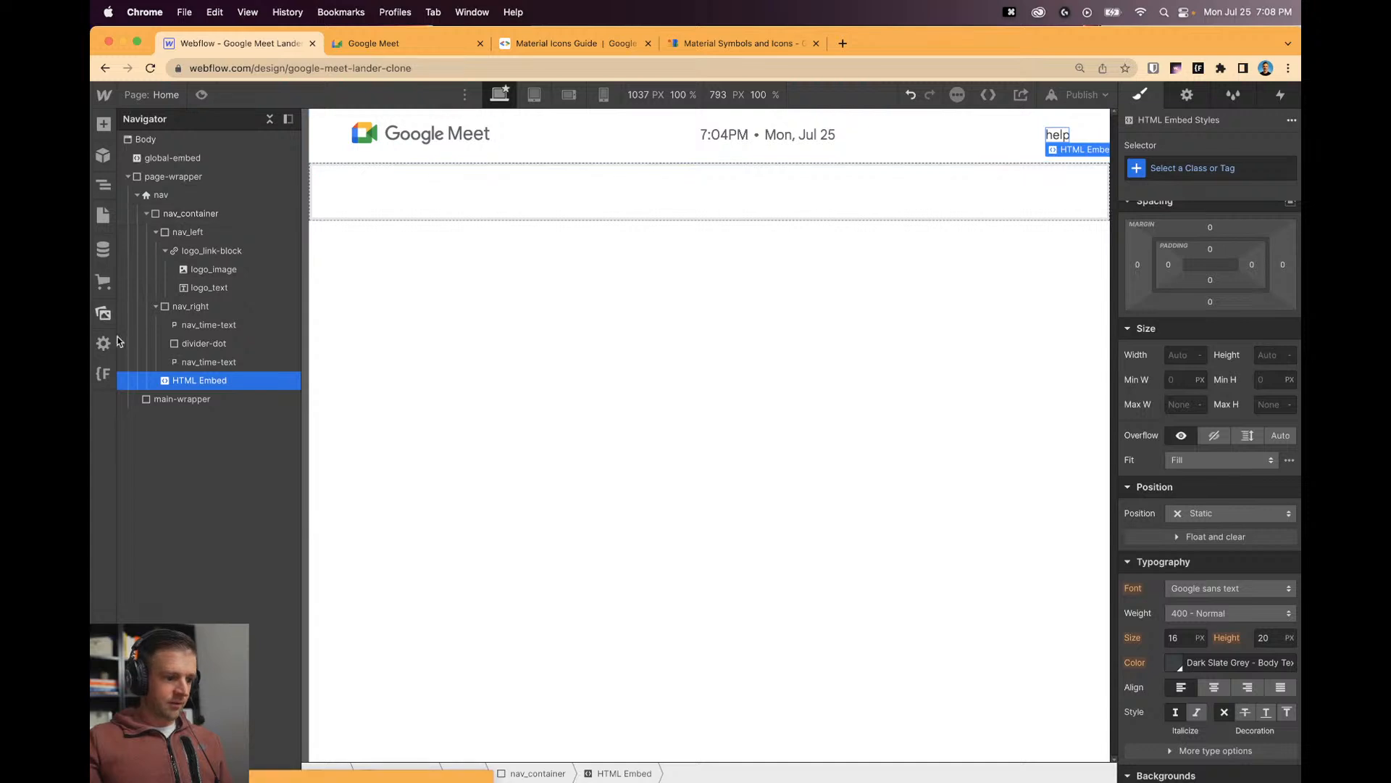
left_click(1187, 95)
left_click(1209, 199)
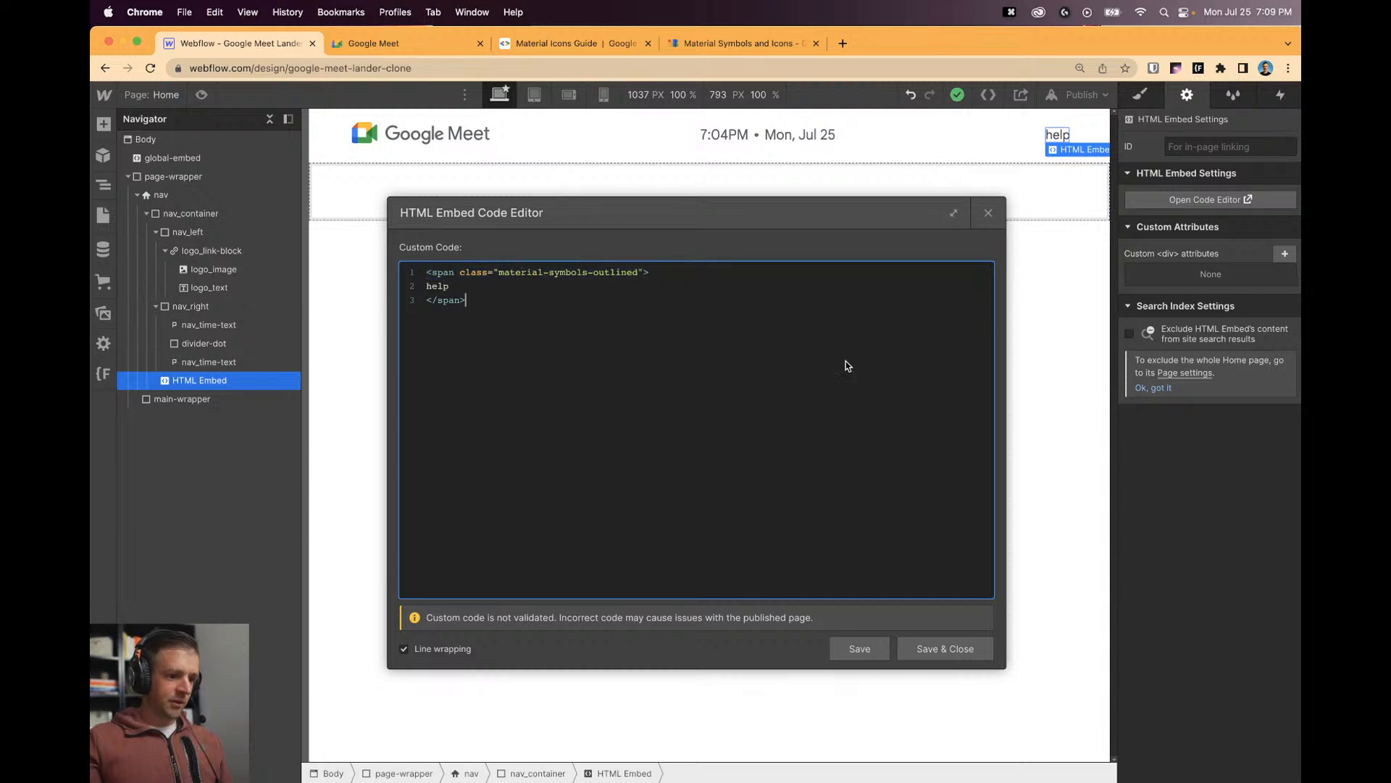
left_click(942, 648)
left_click(832, 282)
Copy the .material-icons CSS rules from the Material Icons Guide.
left_click(585, 44)
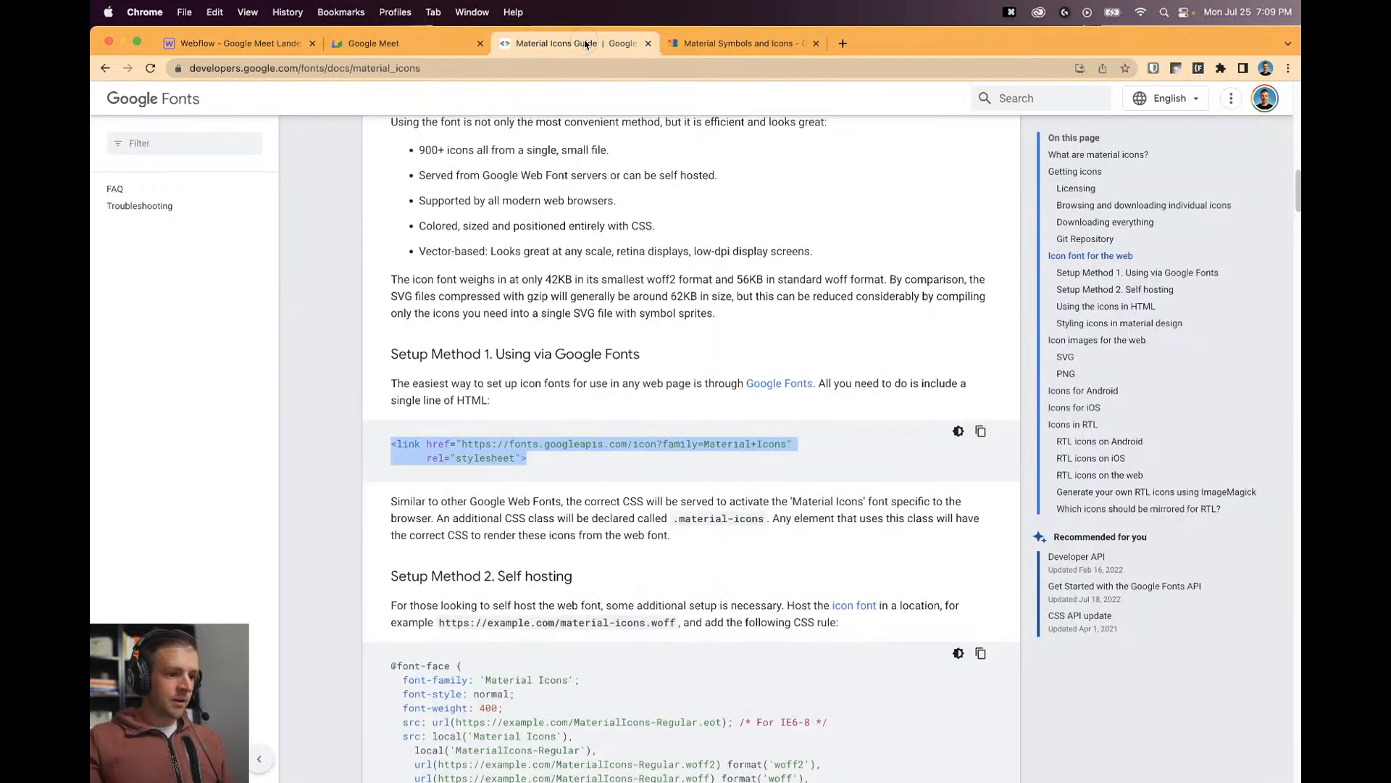
scroll(689, 472, "down", 8)
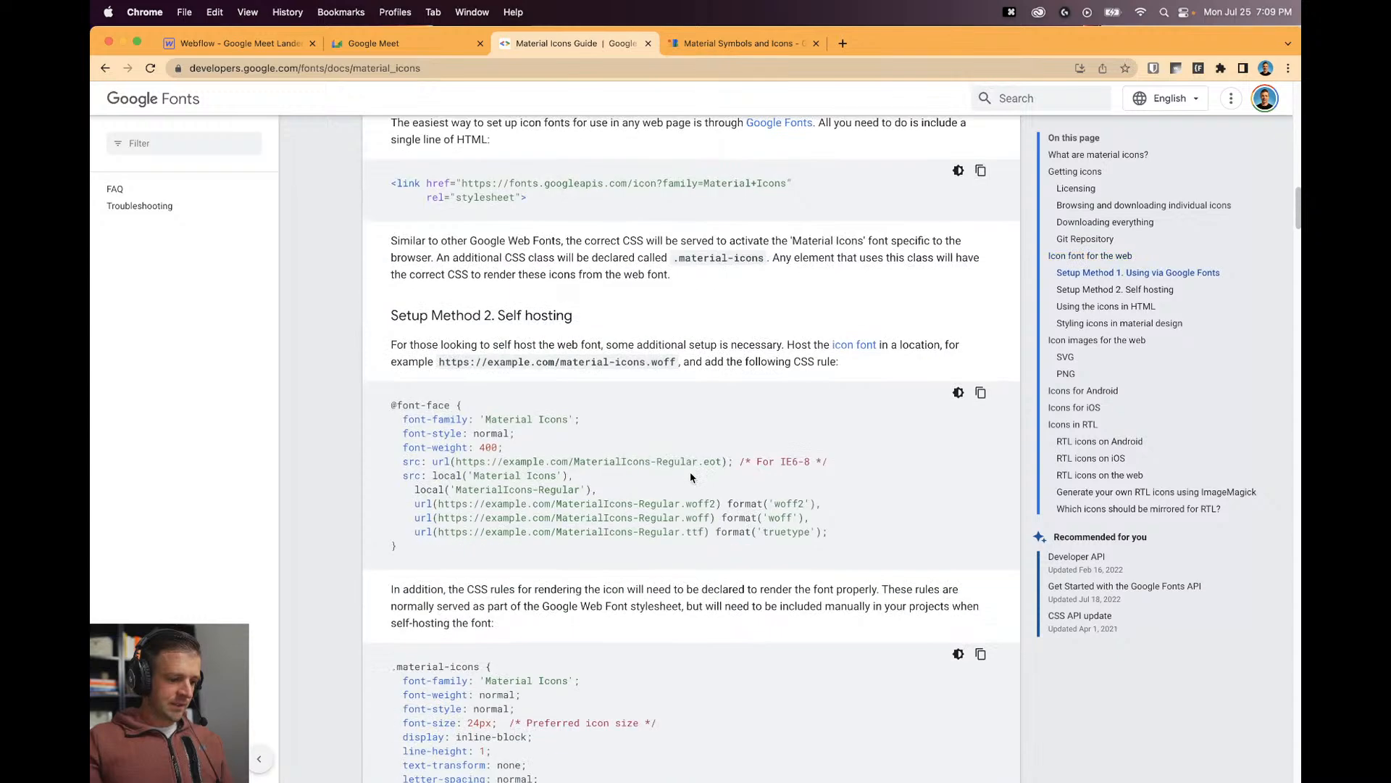
scroll(689, 476, "down", 2)
left_click_drag(439, 567, 369, 251)
key("super+c")
left_click(750, 309)
Locate the material-icons class in the guide's HTML icon example.
left_click(728, 43)
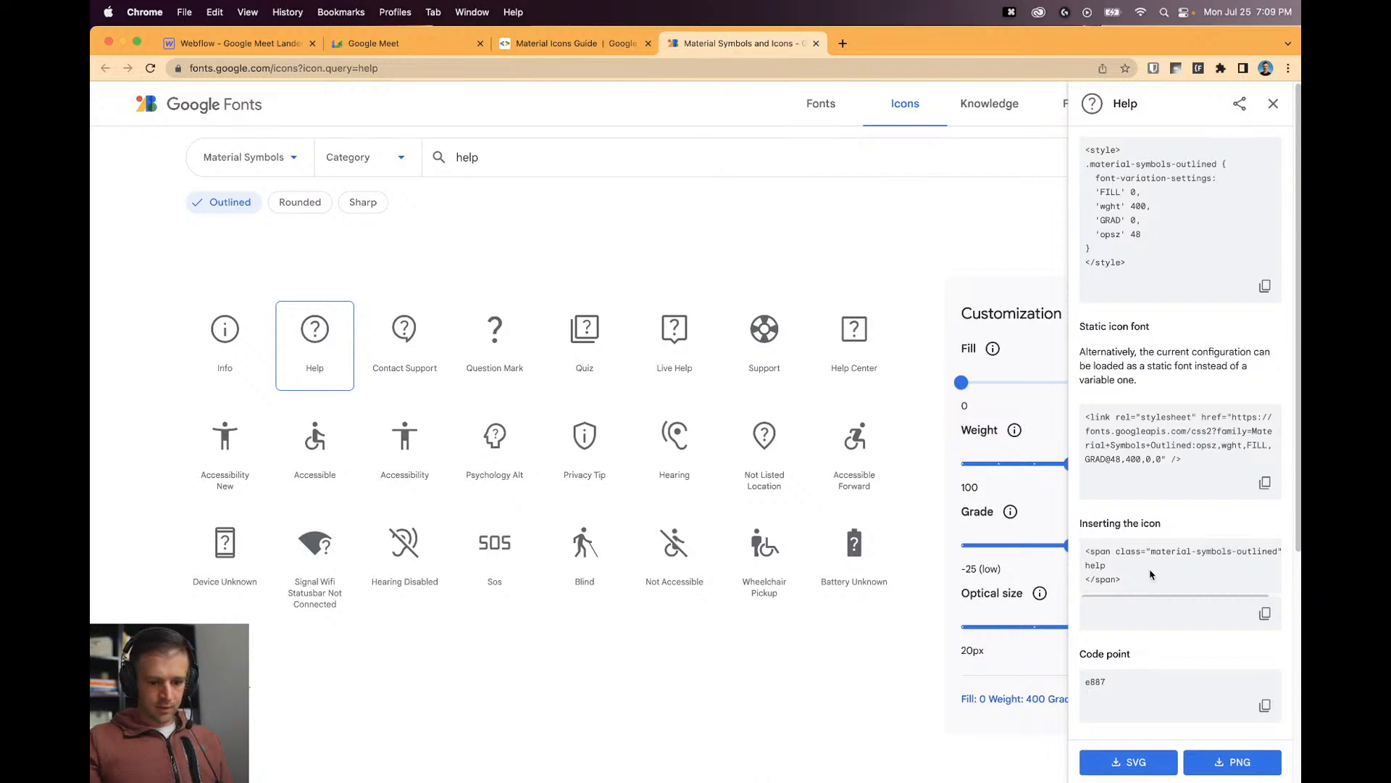
scroll(1203, 468, "up", 5)
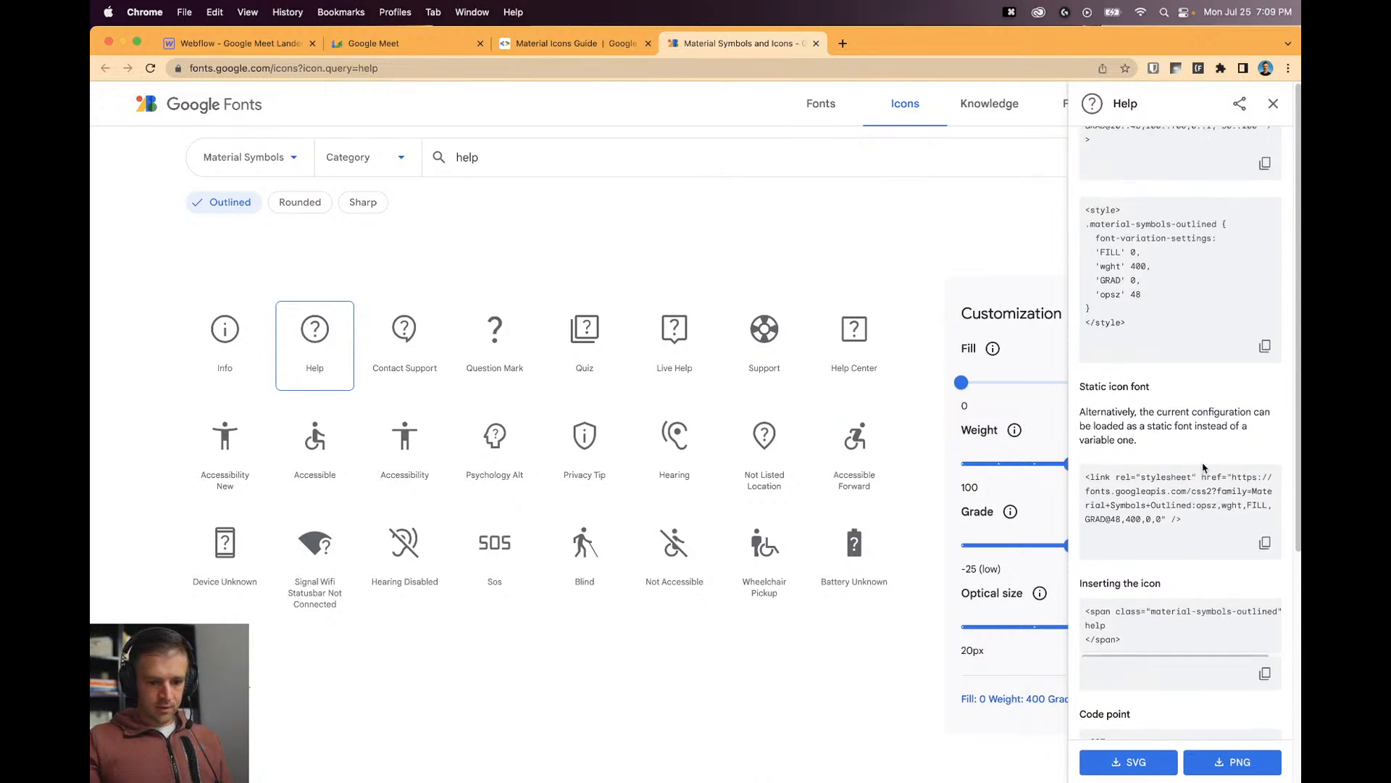
scroll(1203, 469, "down", 4)
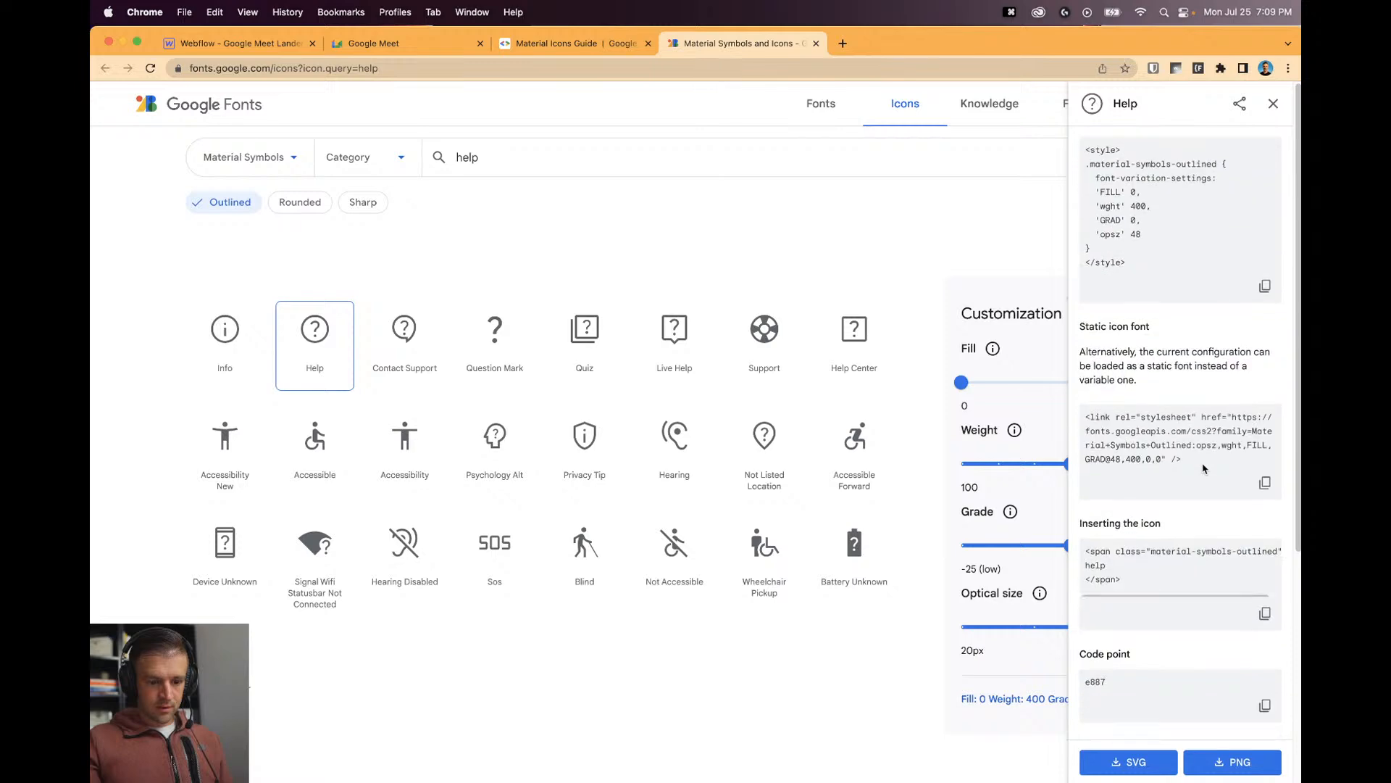
left_click(558, 44)
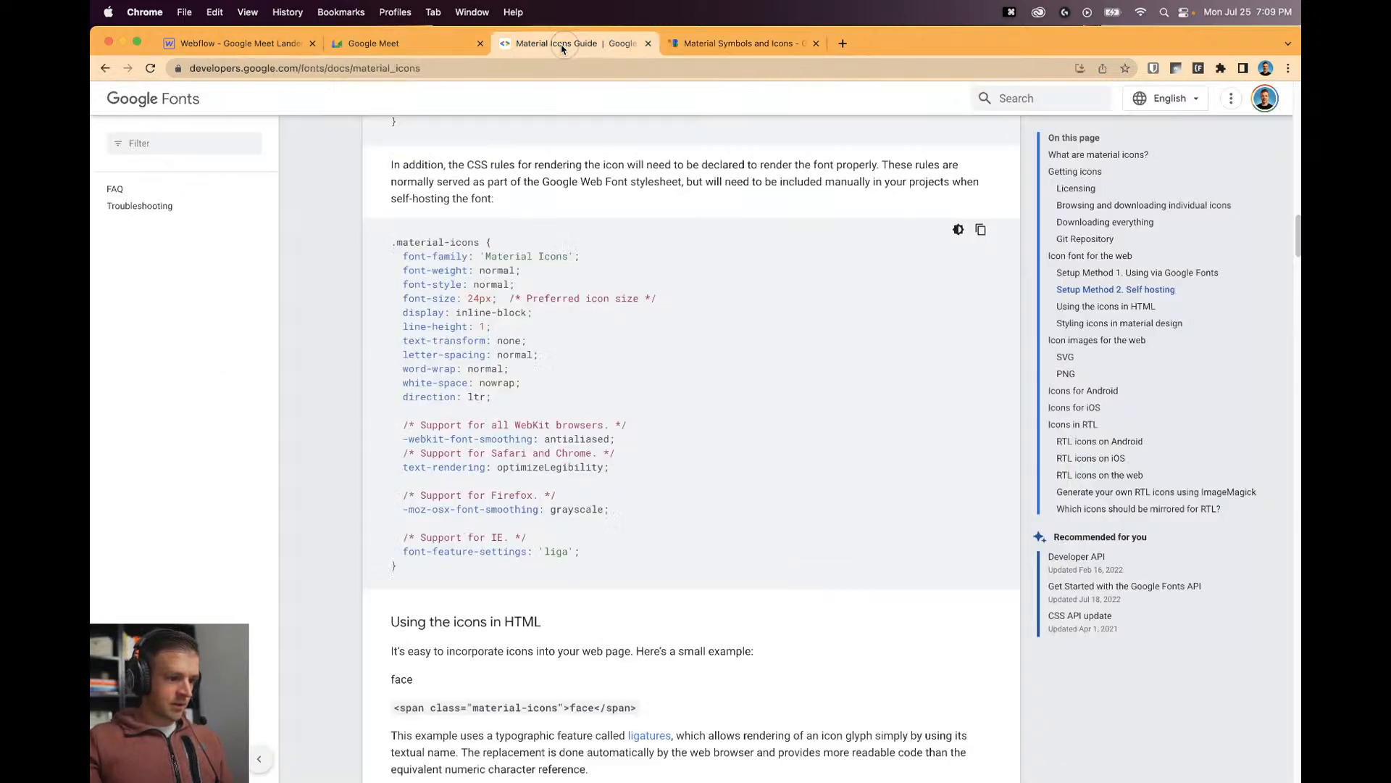
scroll(681, 450, "down", 10)
scroll(679, 448, "down", 5)
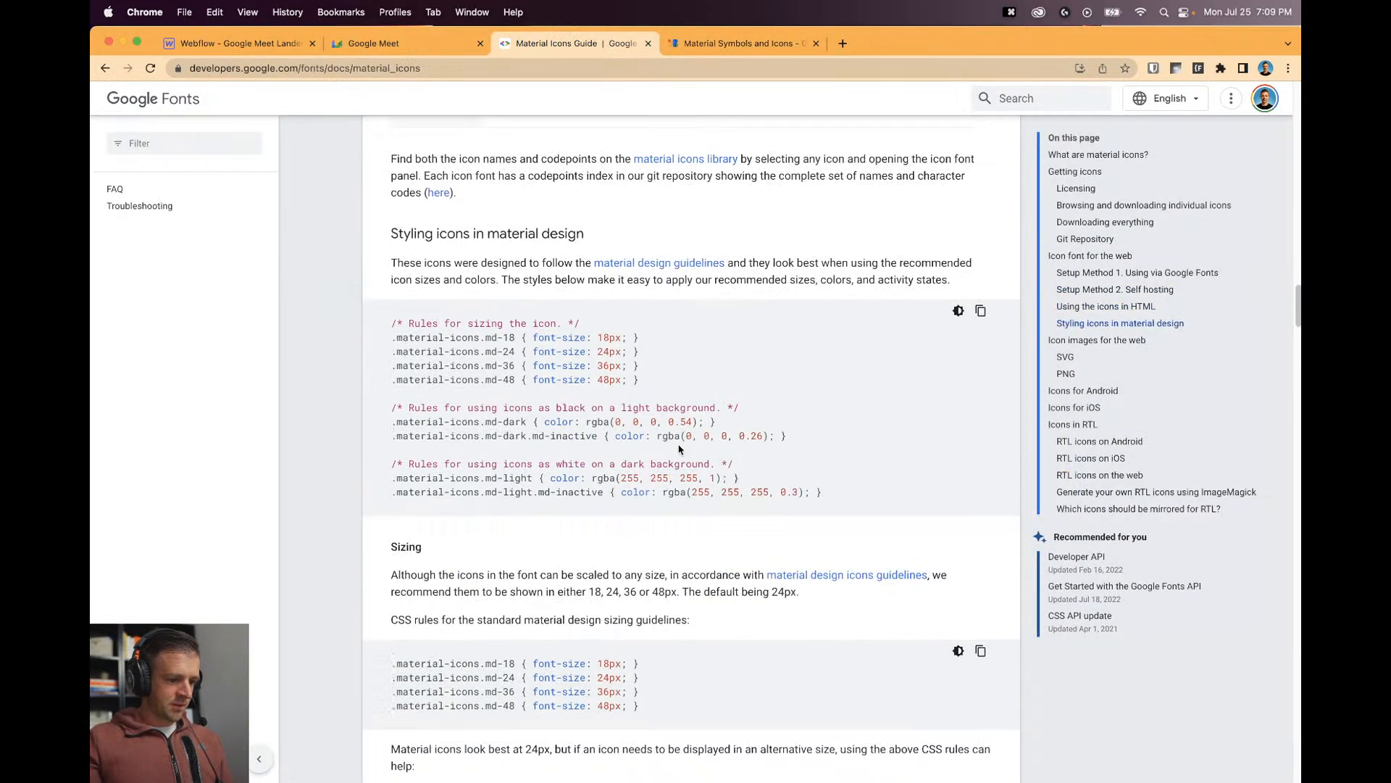
scroll(652, 399, "up", 6)
triple_click(611, 302)
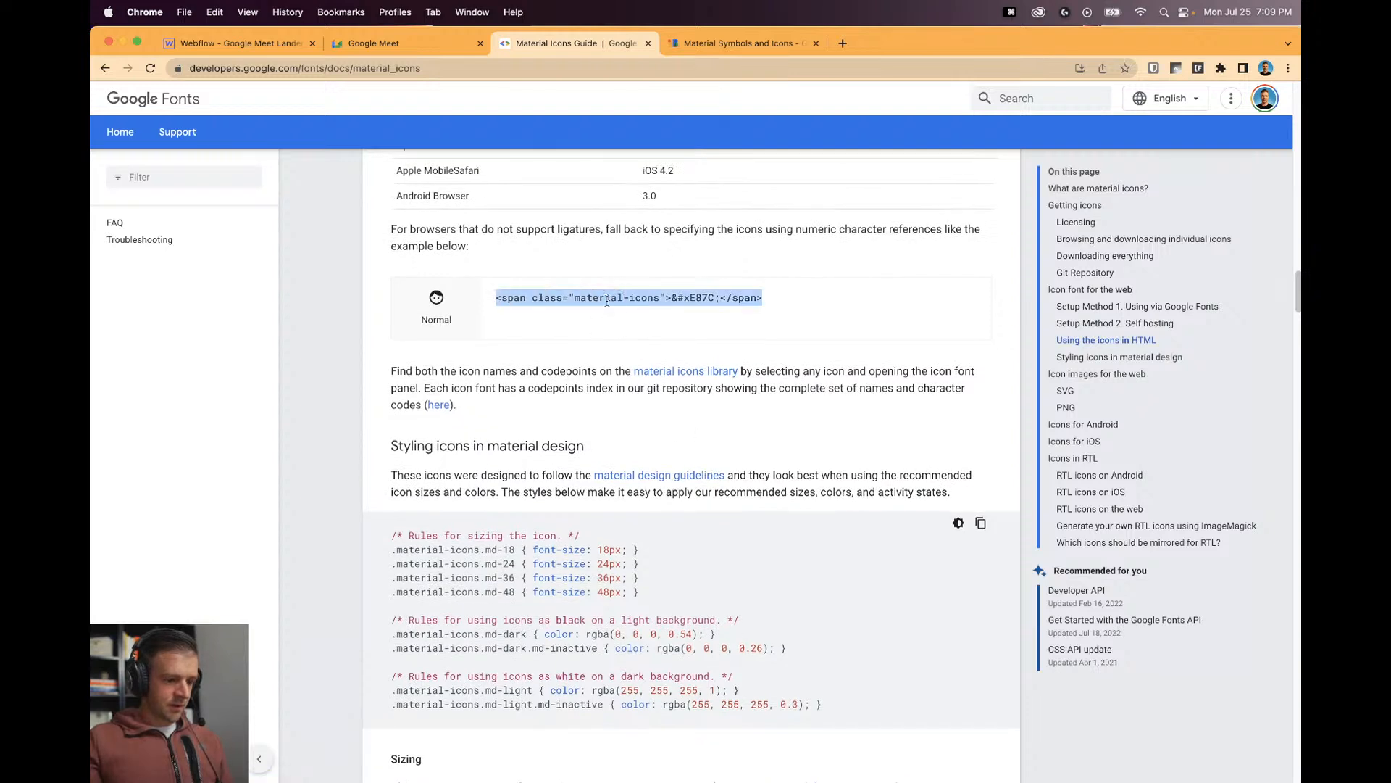
left_click(649, 299)
left_click_drag(660, 299, 606, 299)
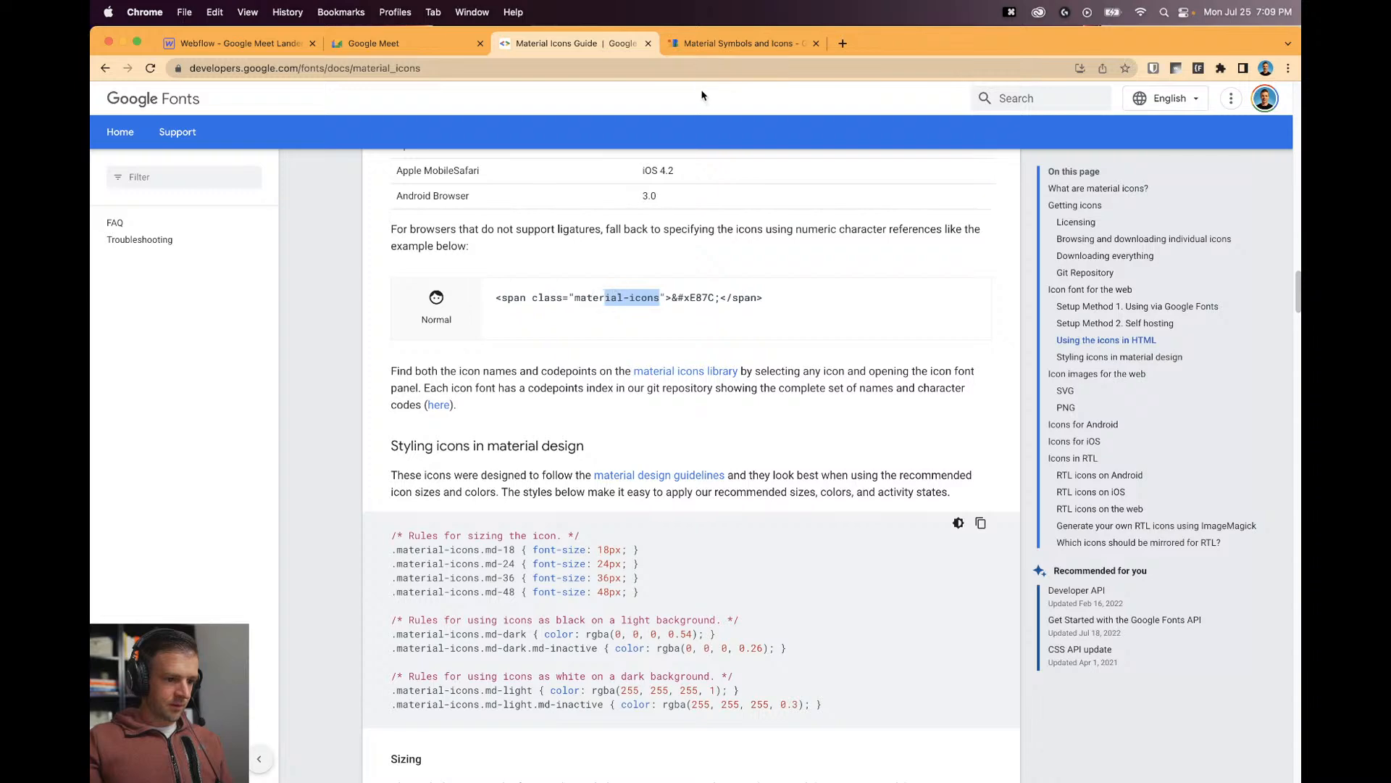
Compare with the live Google Meet page, then copy the class="material-icons" attribute.
left_click(713, 45)
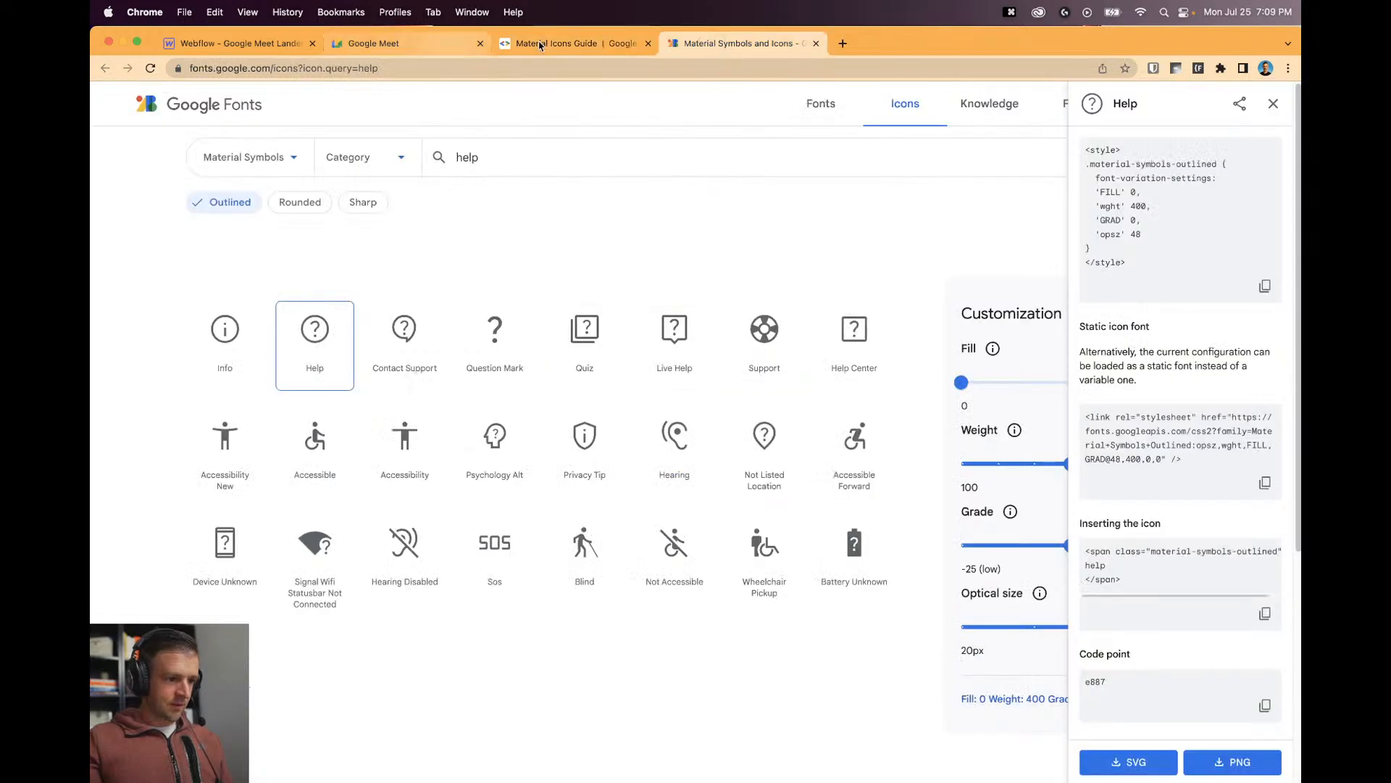
left_click(373, 43)
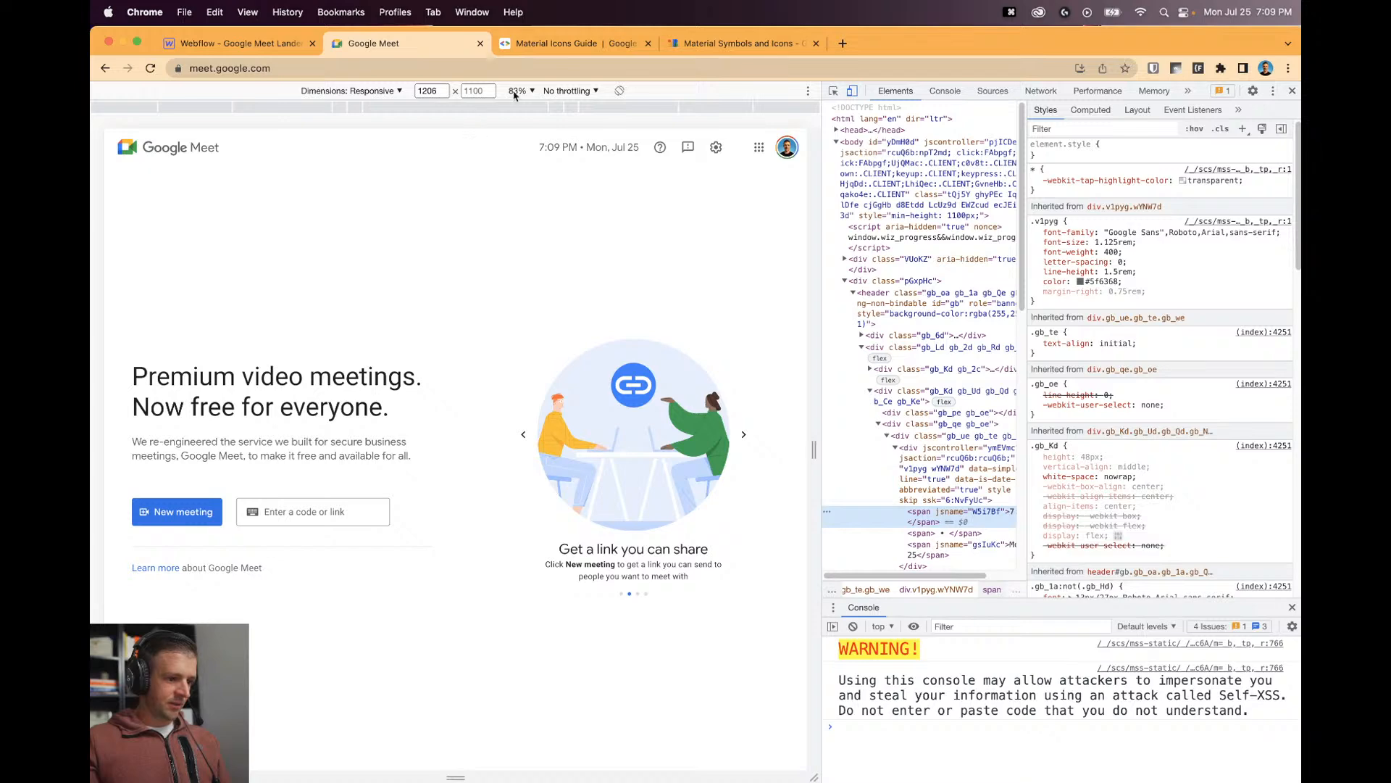
left_click(590, 49)
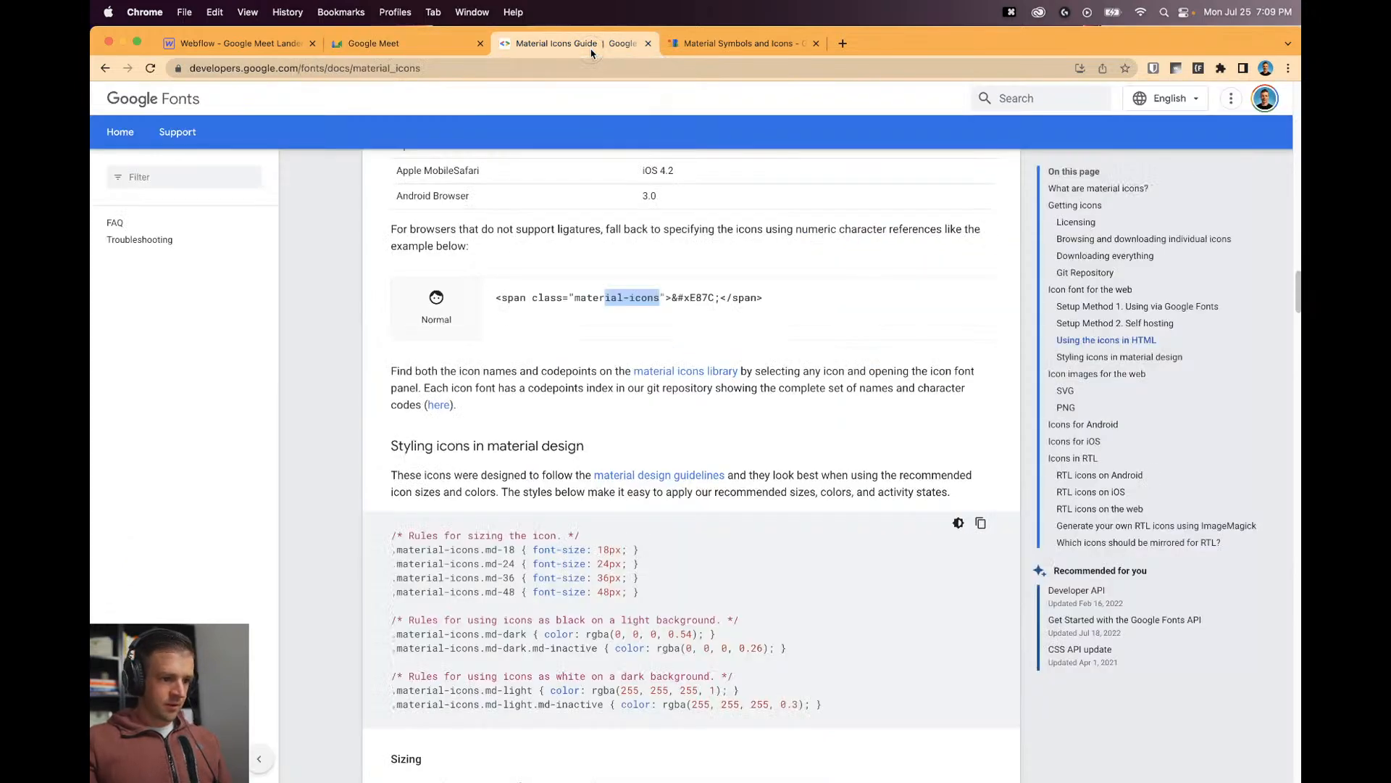
scroll(690, 409, "down", 1)
left_click(599, 273)
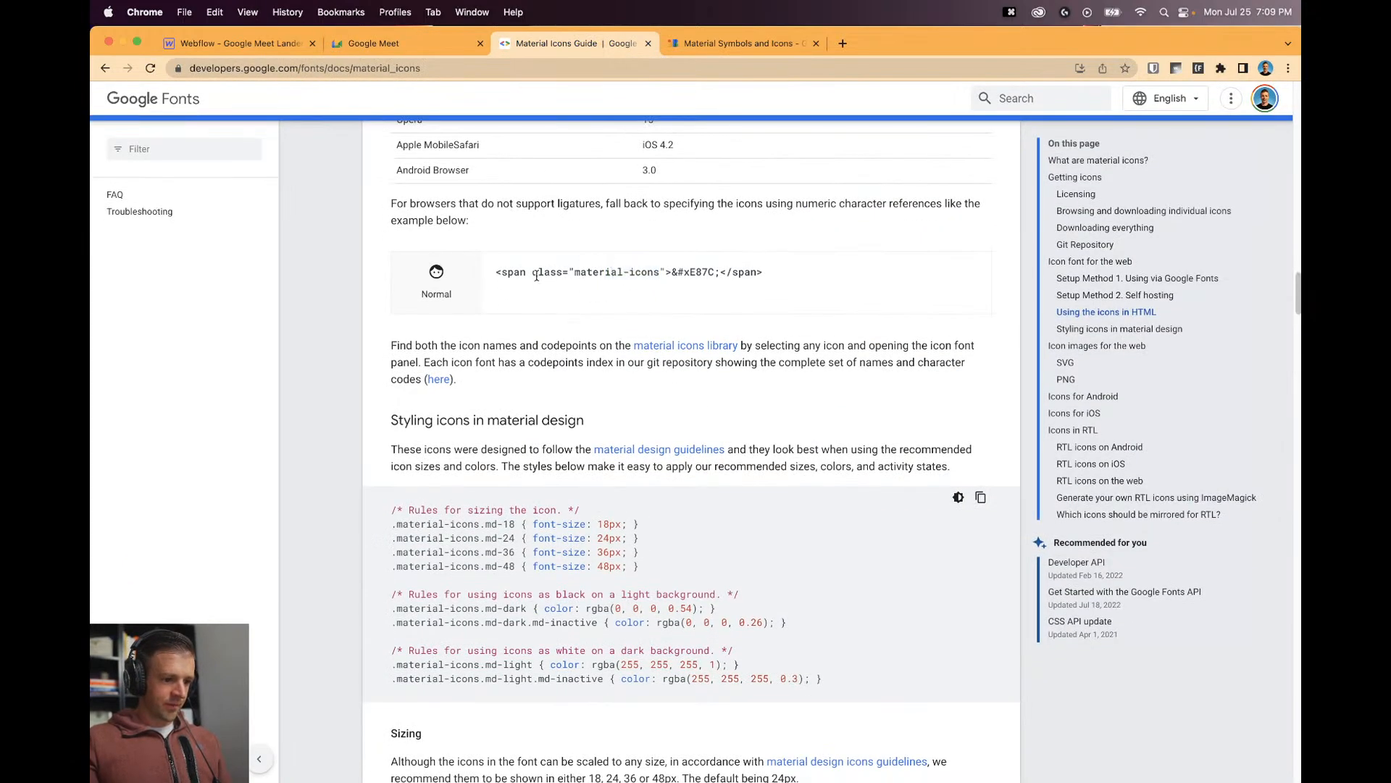
left_click_drag(533, 274, 663, 275)
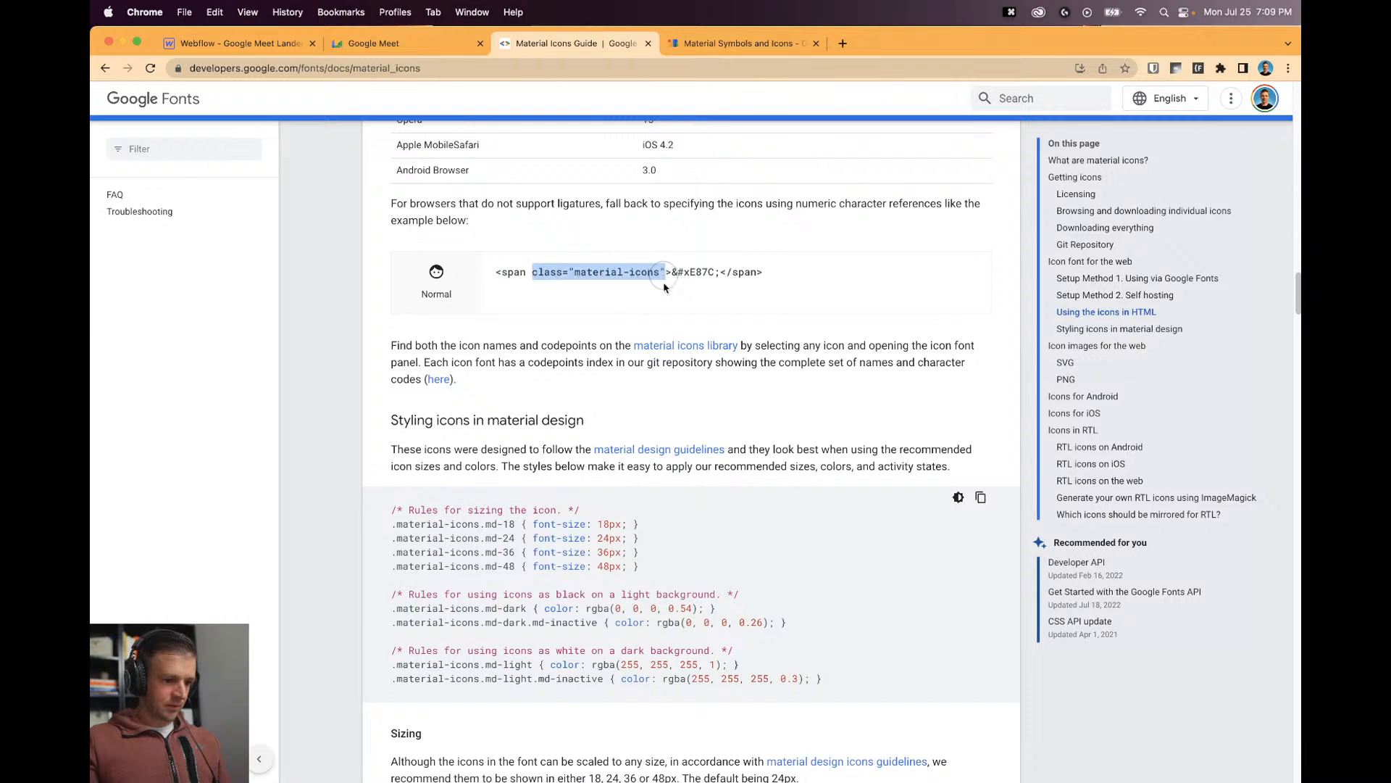
key("super+c")
left_click(734, 373)
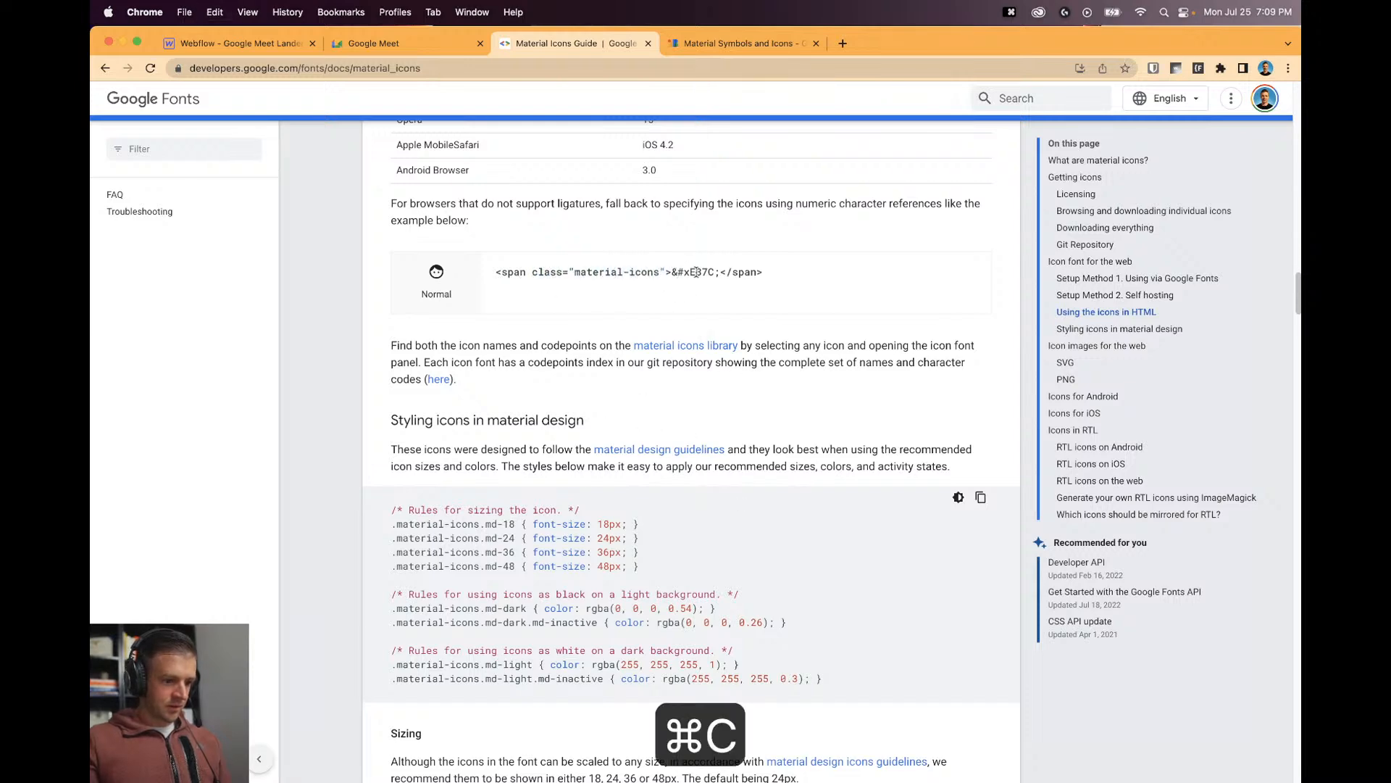
scroll(700, 279, "up", 8)
scroll(703, 282, "down", 8)
scroll(653, 298, "up", 5)
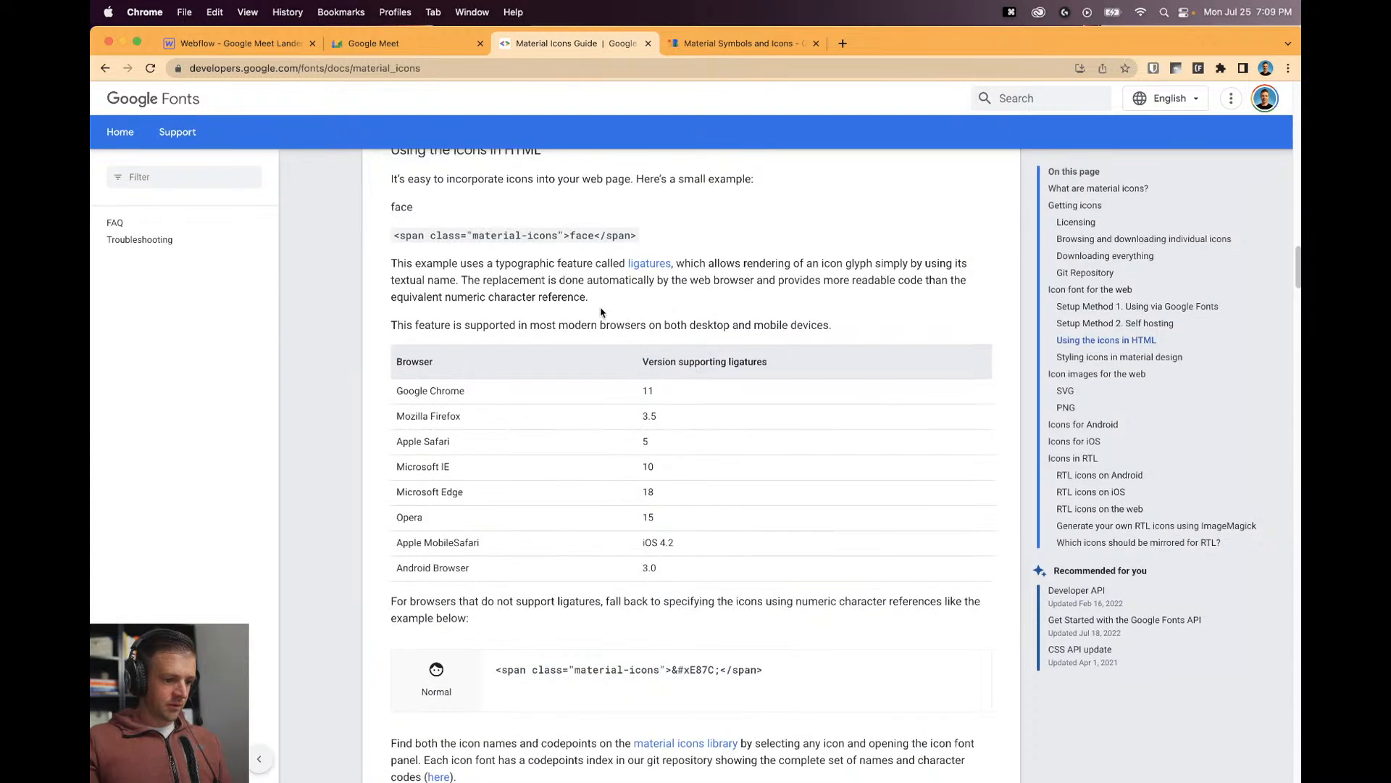
scroll(602, 289, "up", 1)
Remove the material-symbols-outlined class from the nav embed's span.
left_click(239, 43)
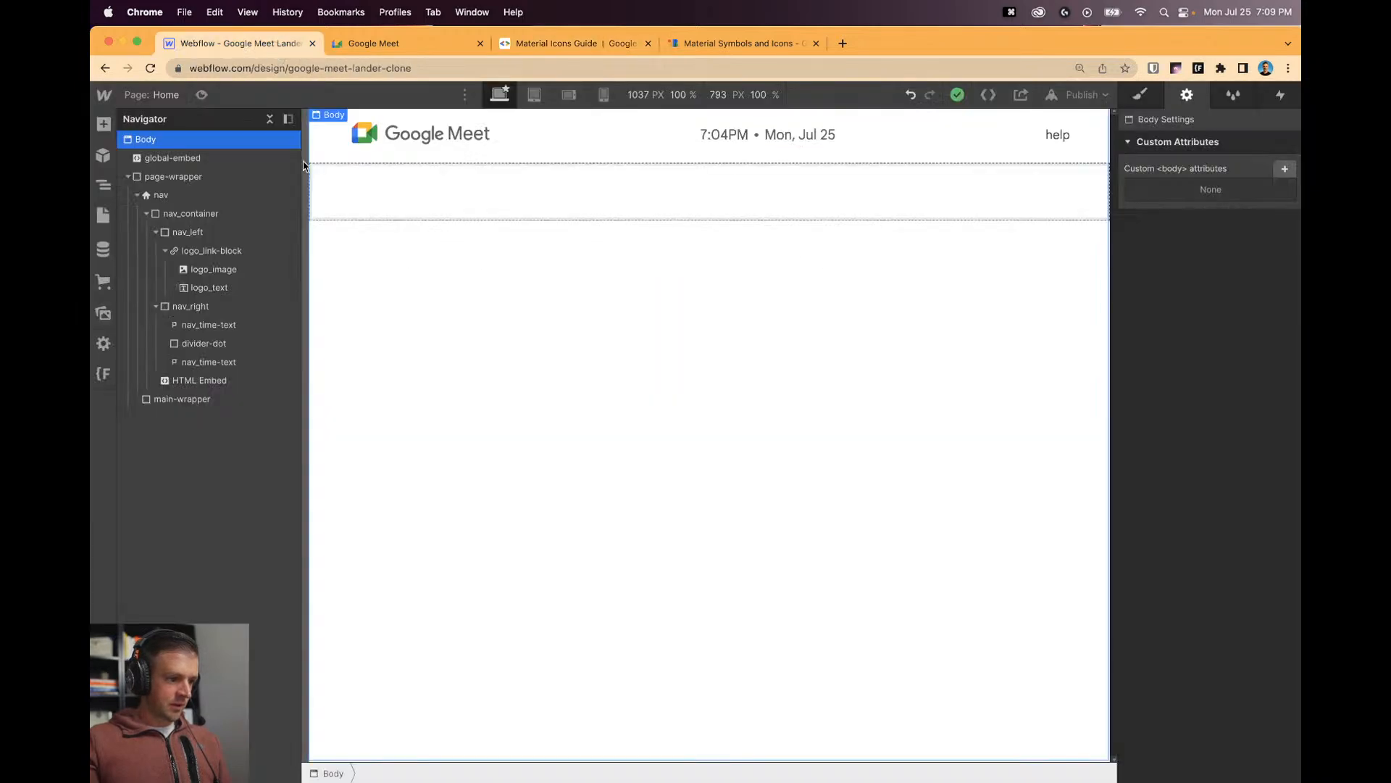
left_click(1052, 137)
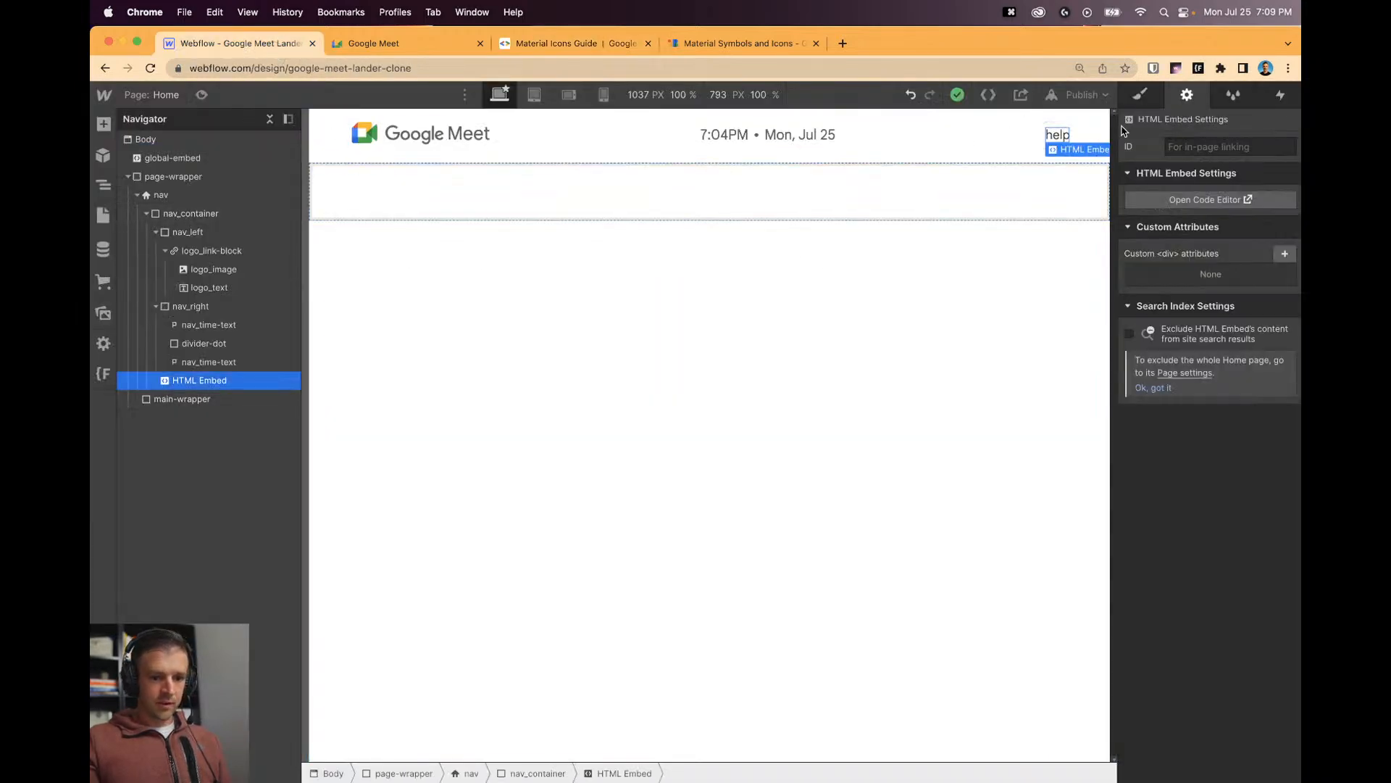
left_click(1192, 200)
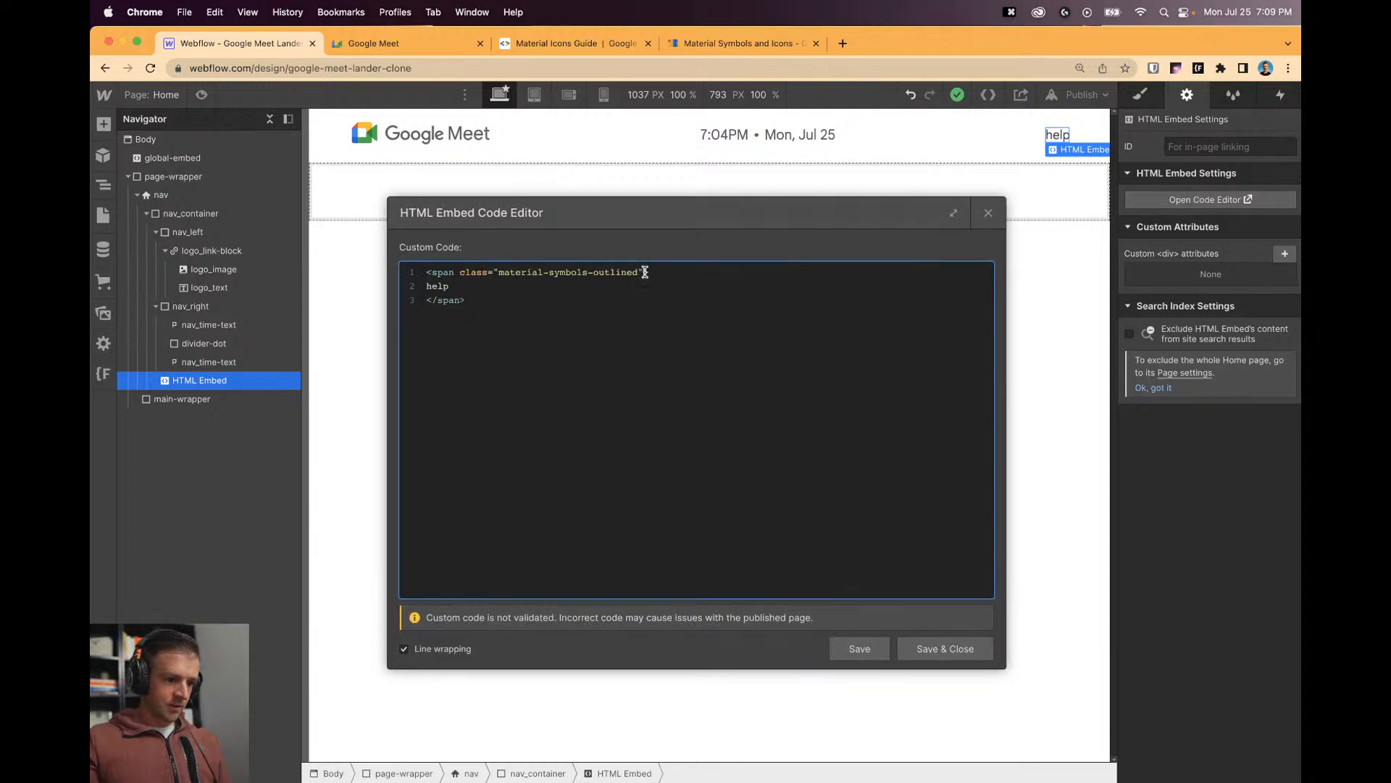
left_click_drag(645, 272, 462, 274)
key("BackSpace")
key("BackSpace")
key("BackSpace")
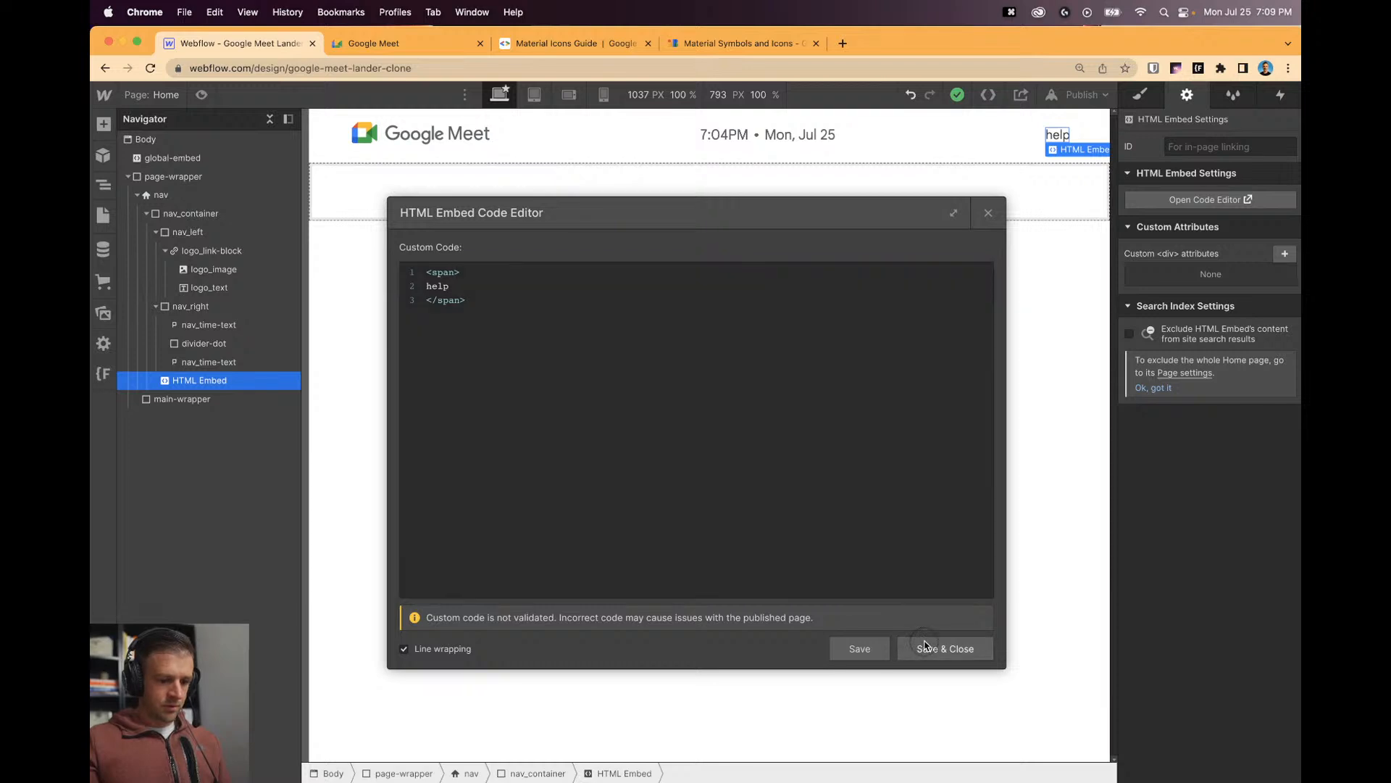
left_click(945, 648)
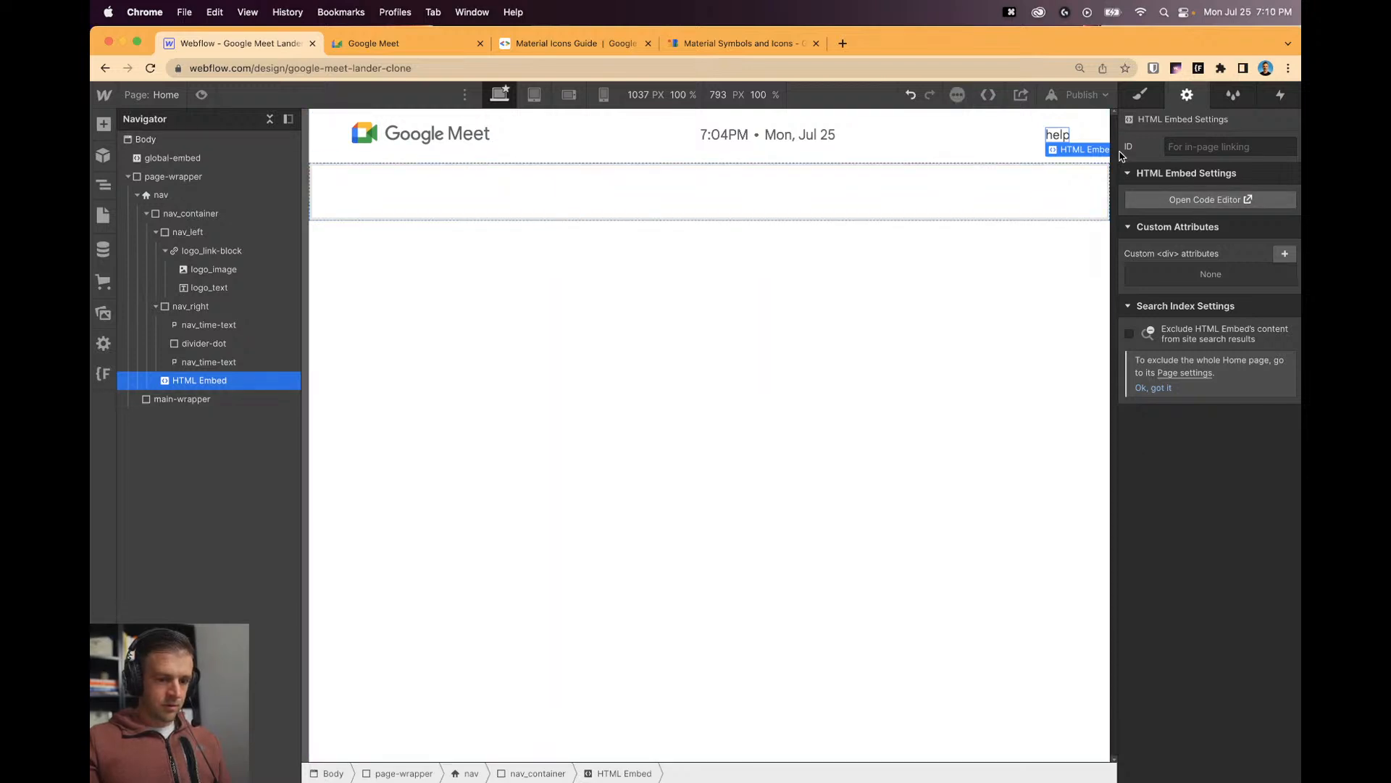
left_click(1209, 199)
Copy the face icon example line from the Material Icons Guide.
left_click(711, 45)
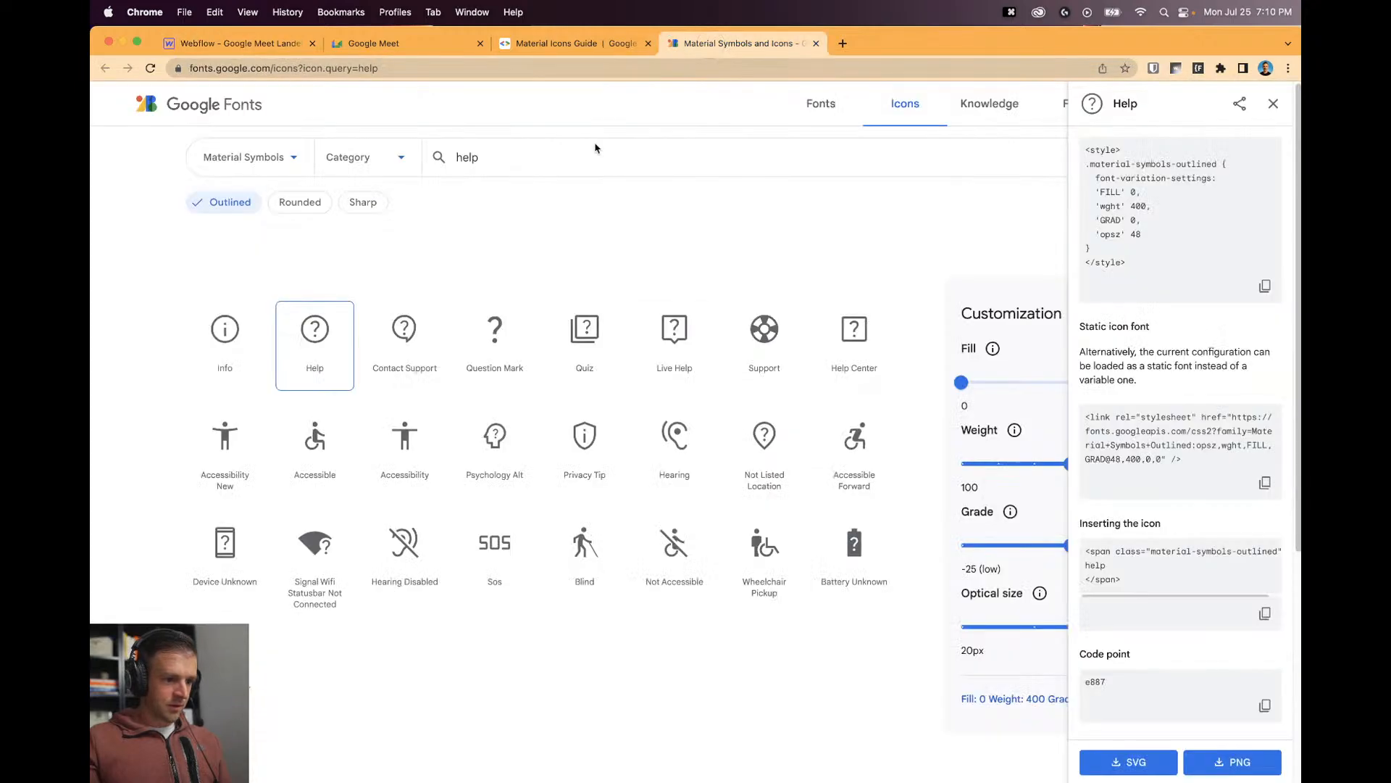
left_click(572, 44)
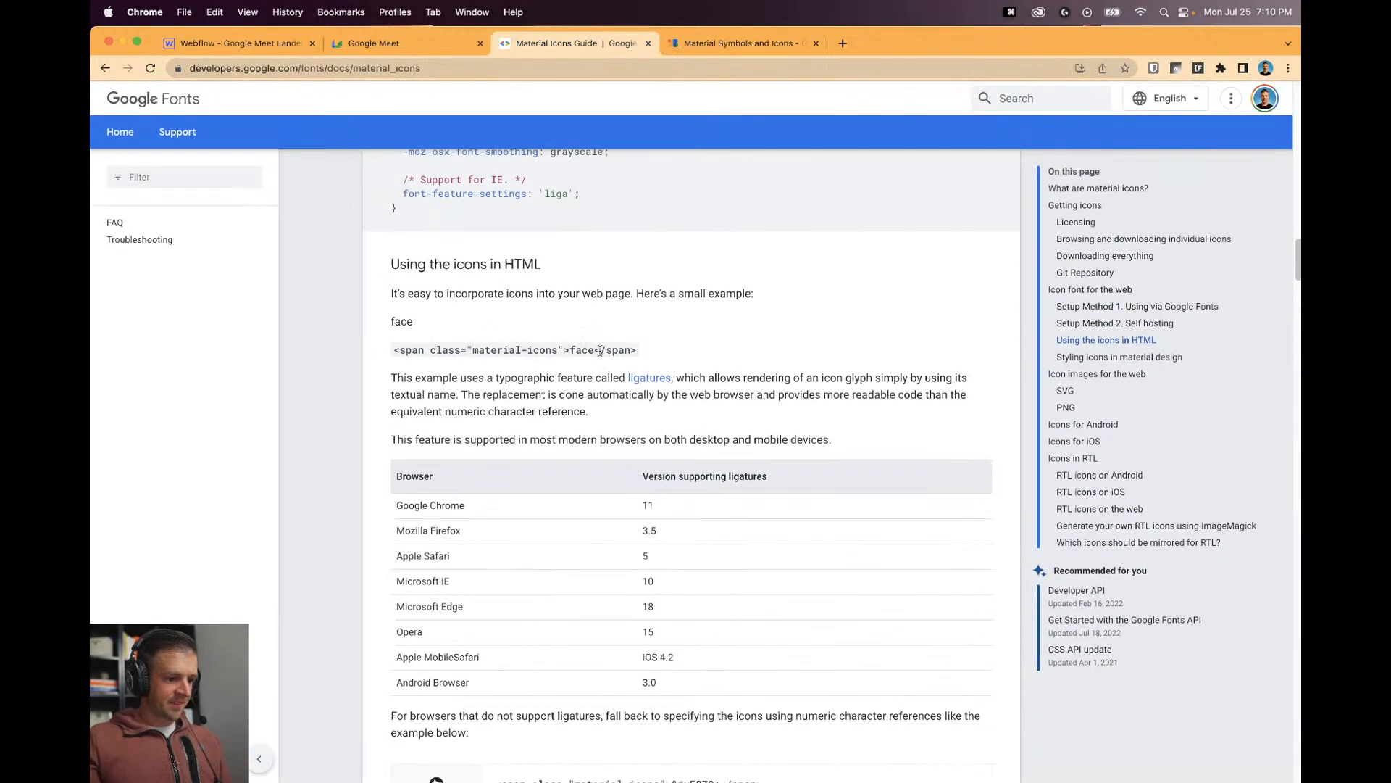
triple_click(580, 350)
key("super+c")
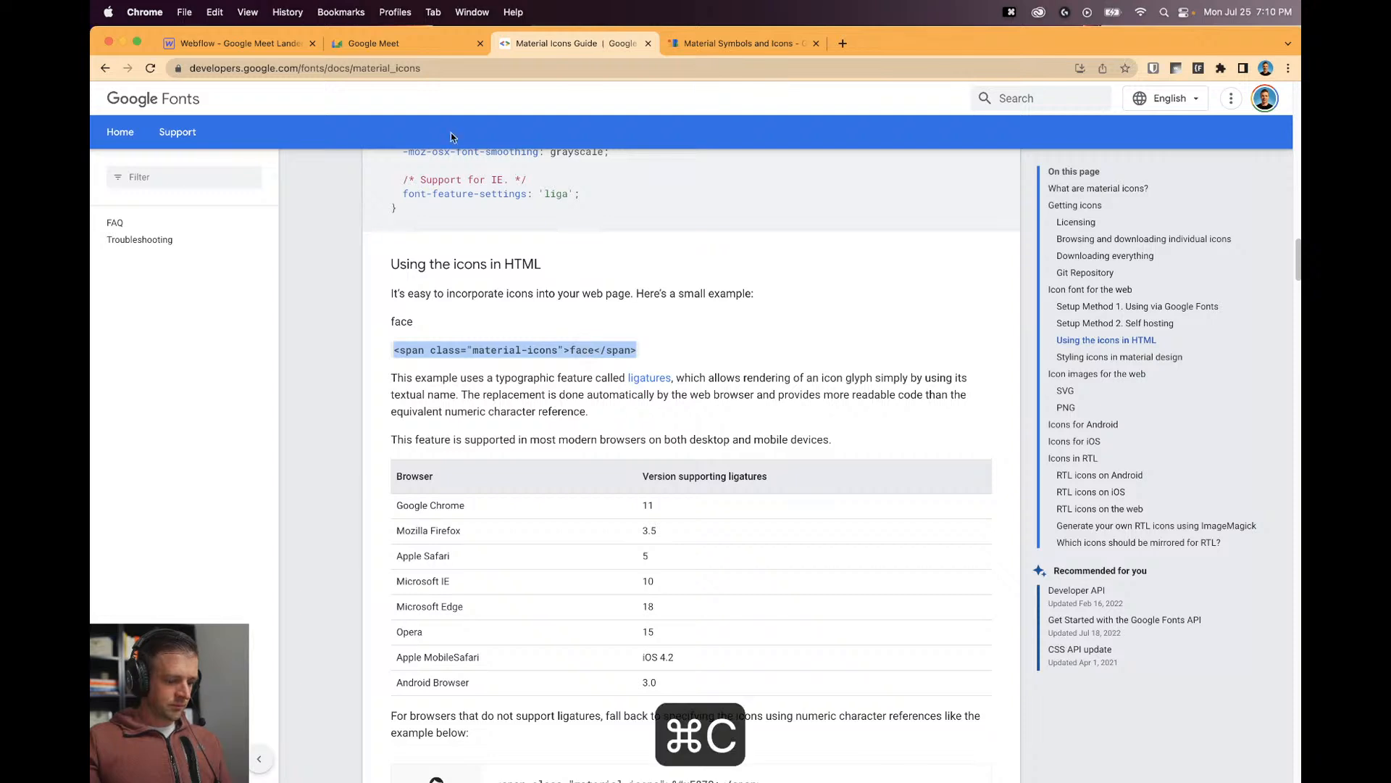
Replace the nav embed code with <span class="material-icons">face</span> and save.
left_click(239, 43)
left_click(720, 331)
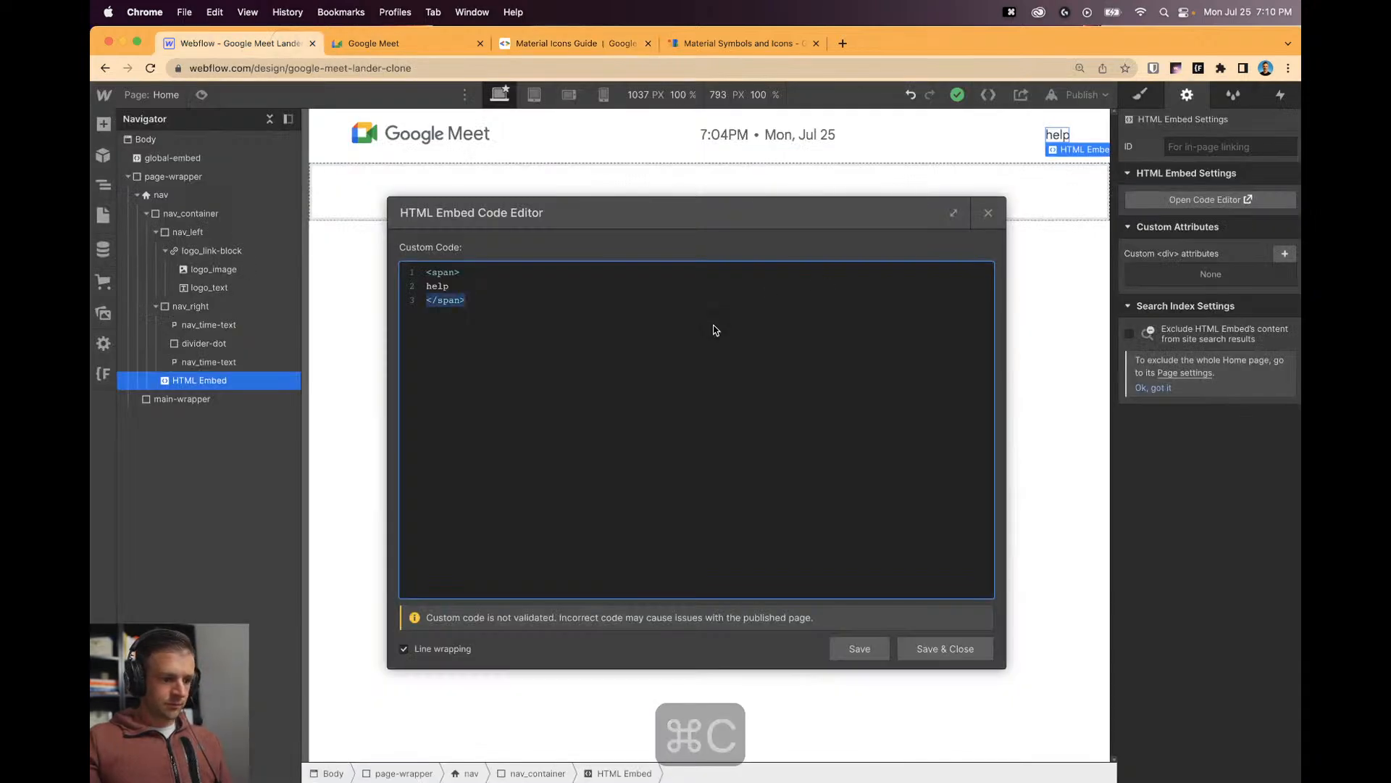
key("super+a")
key("super+v")
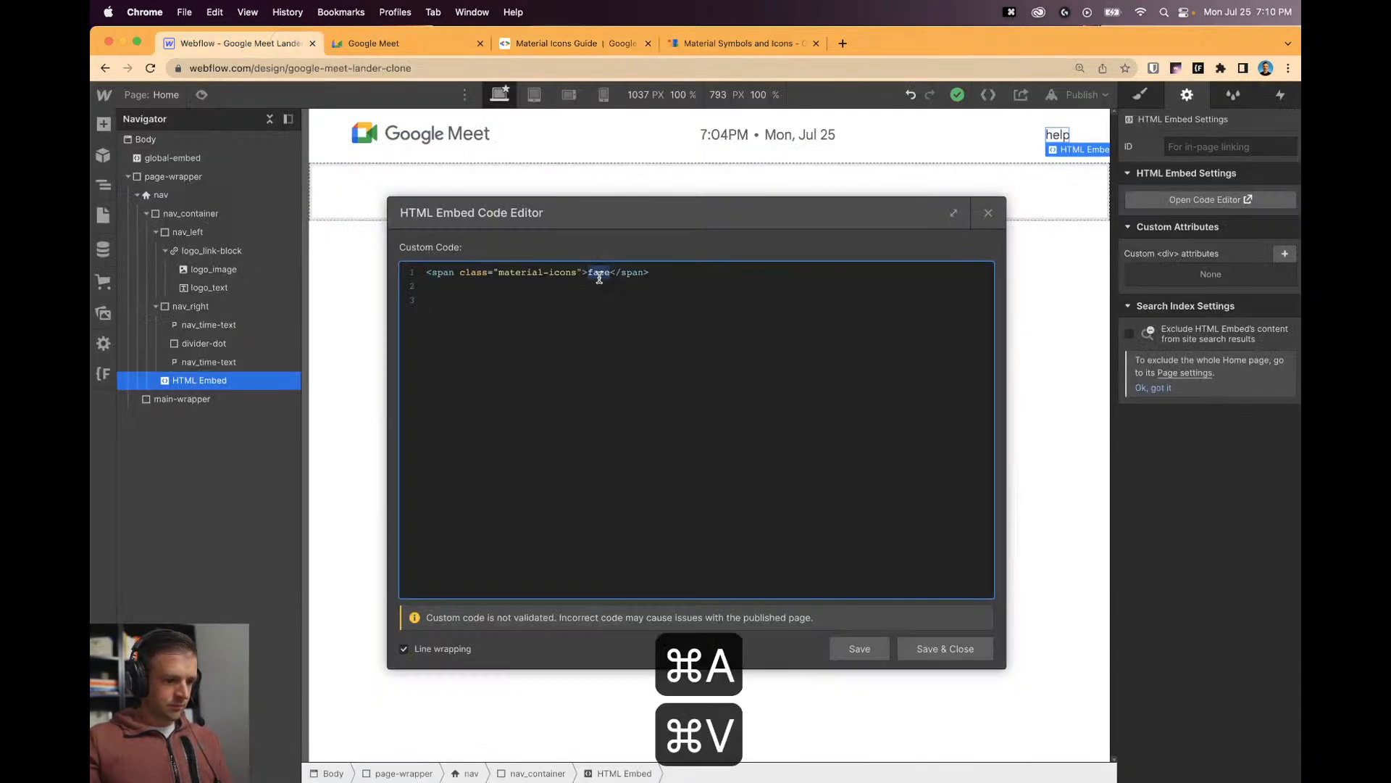
key("Right")
key("BackSpace")
key("BackSpace")
key("BackSpace")
key("BackSpace")
type("face")
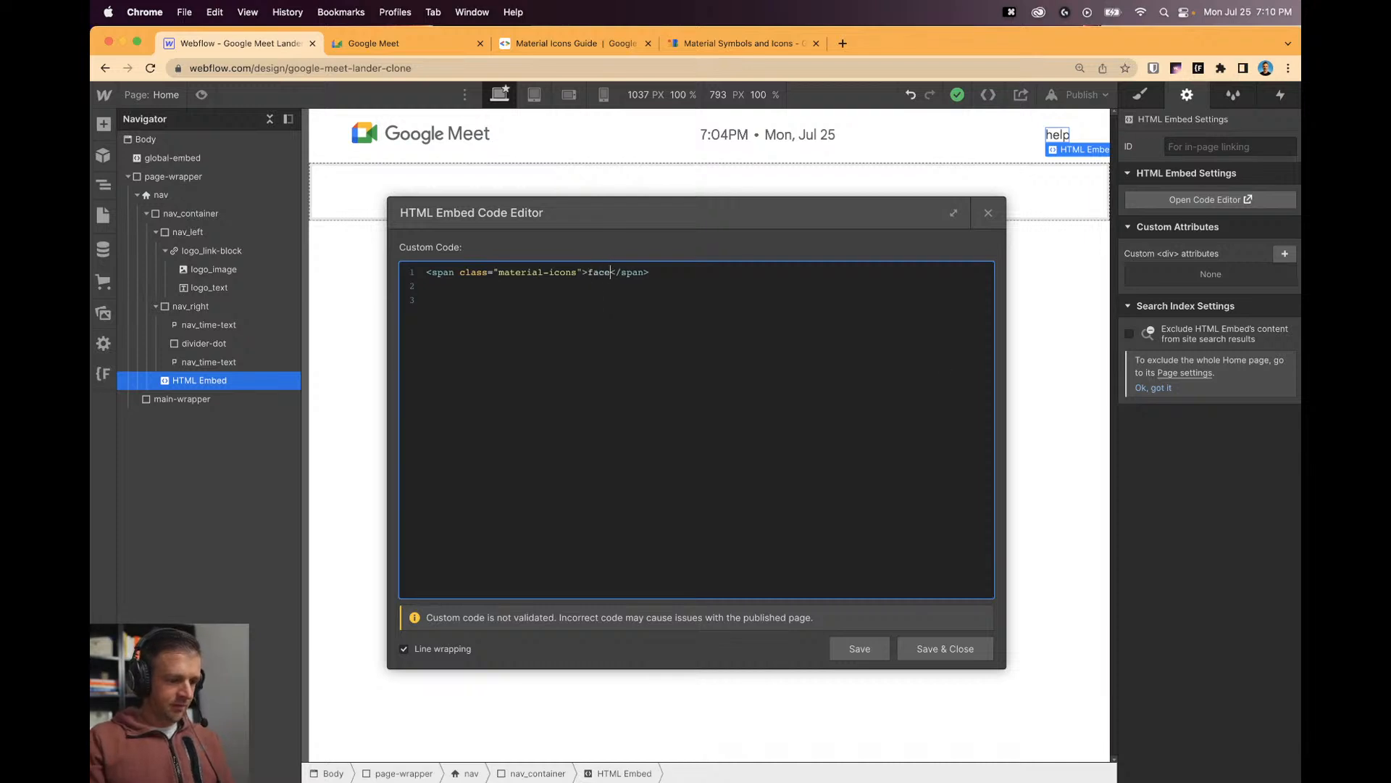
left_click(944, 648)
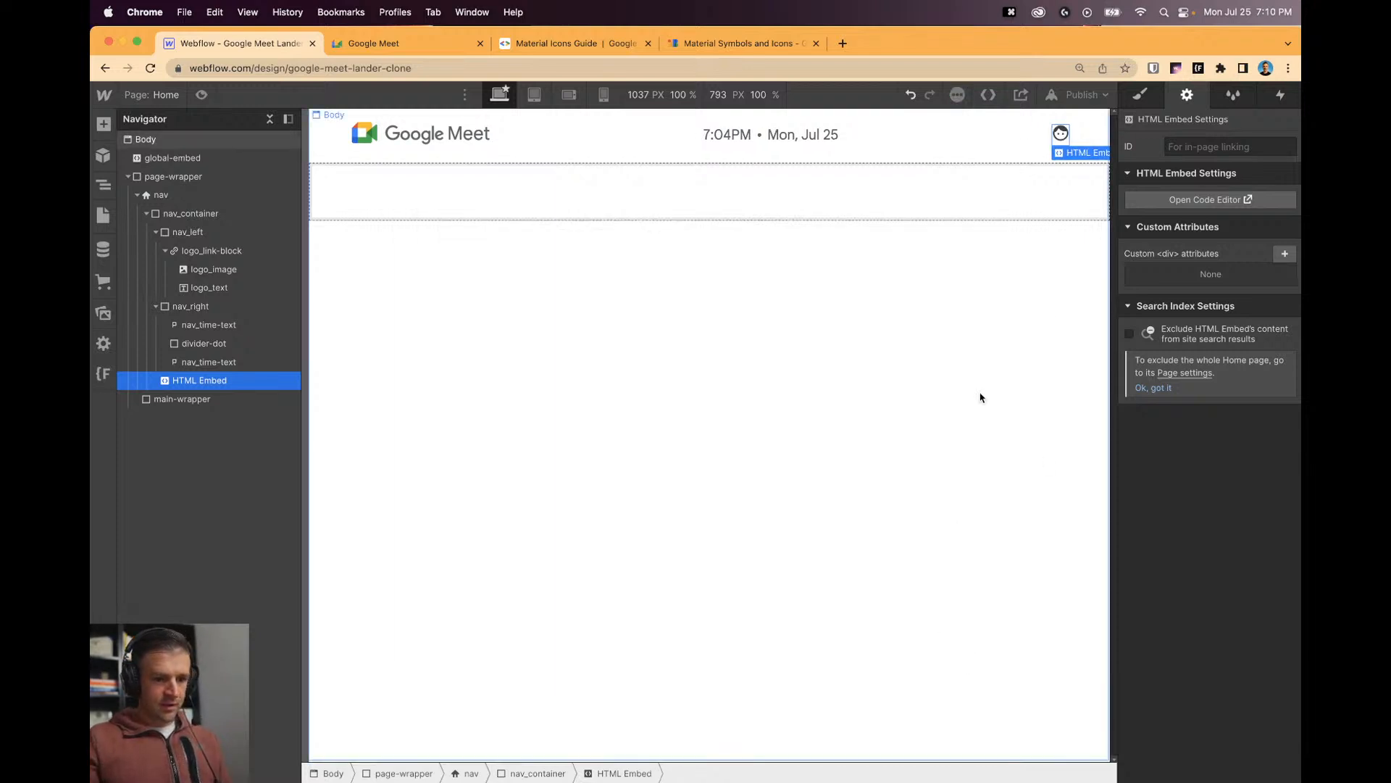
left_click(774, 197)
left_click(1061, 132)
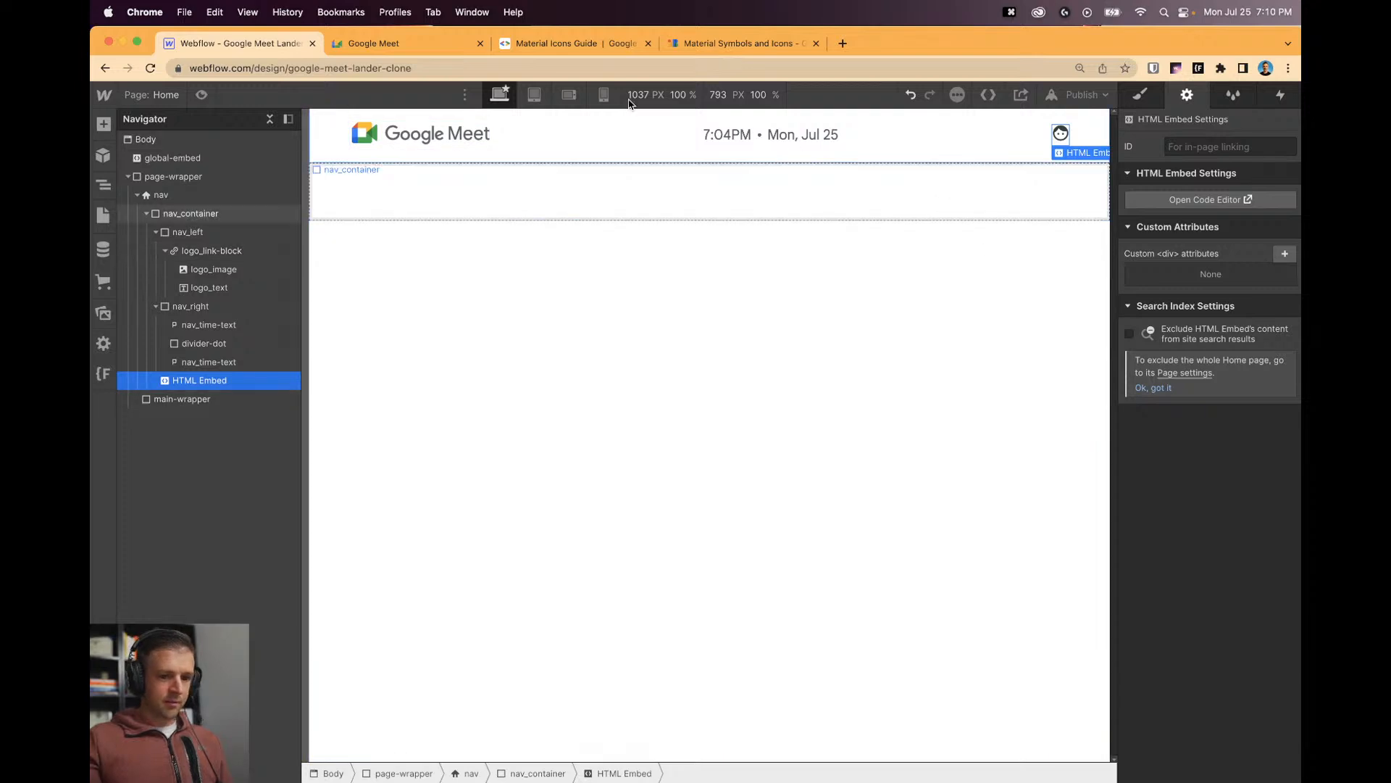
Change the nav icon embed's span text from 'face' to 'help' and save.
left_click(573, 44)
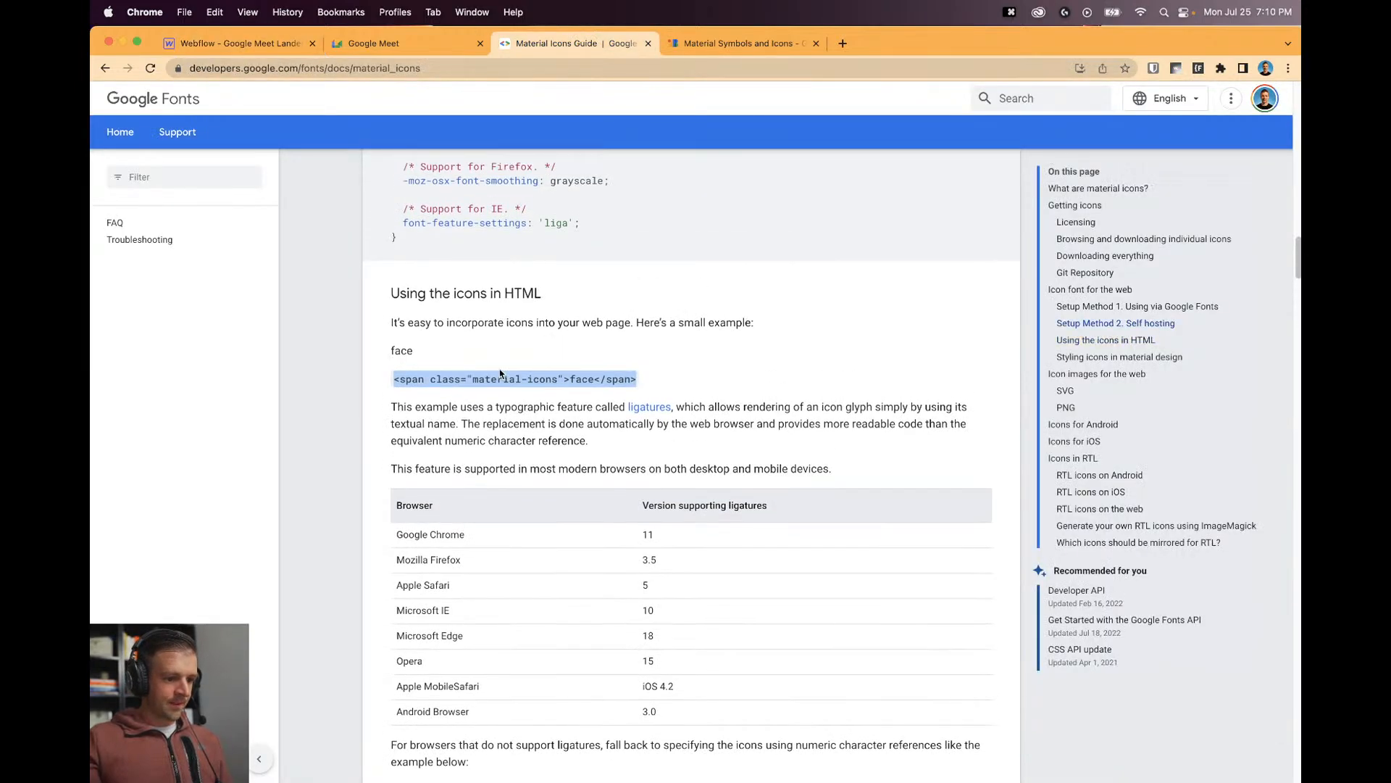
left_click(248, 44)
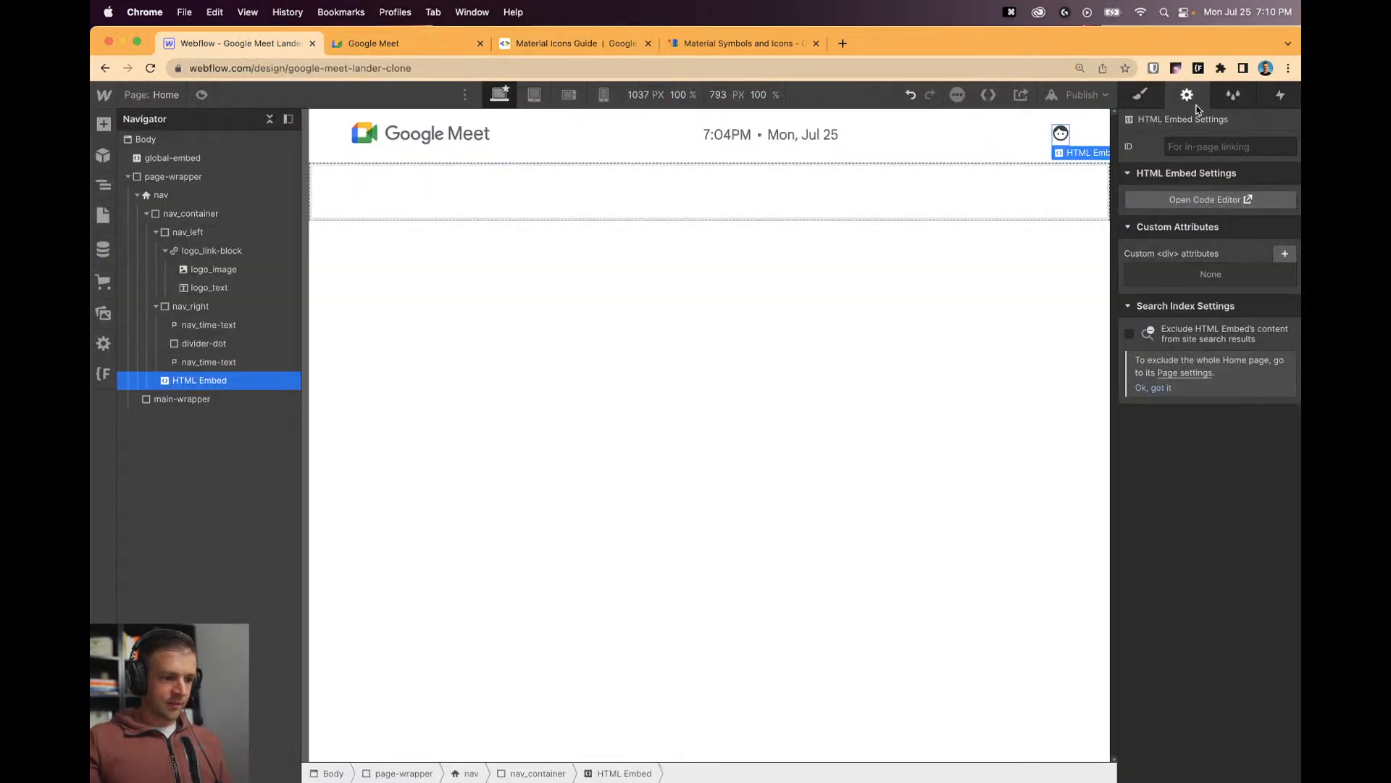
left_click(1208, 199)
left_click(989, 215)
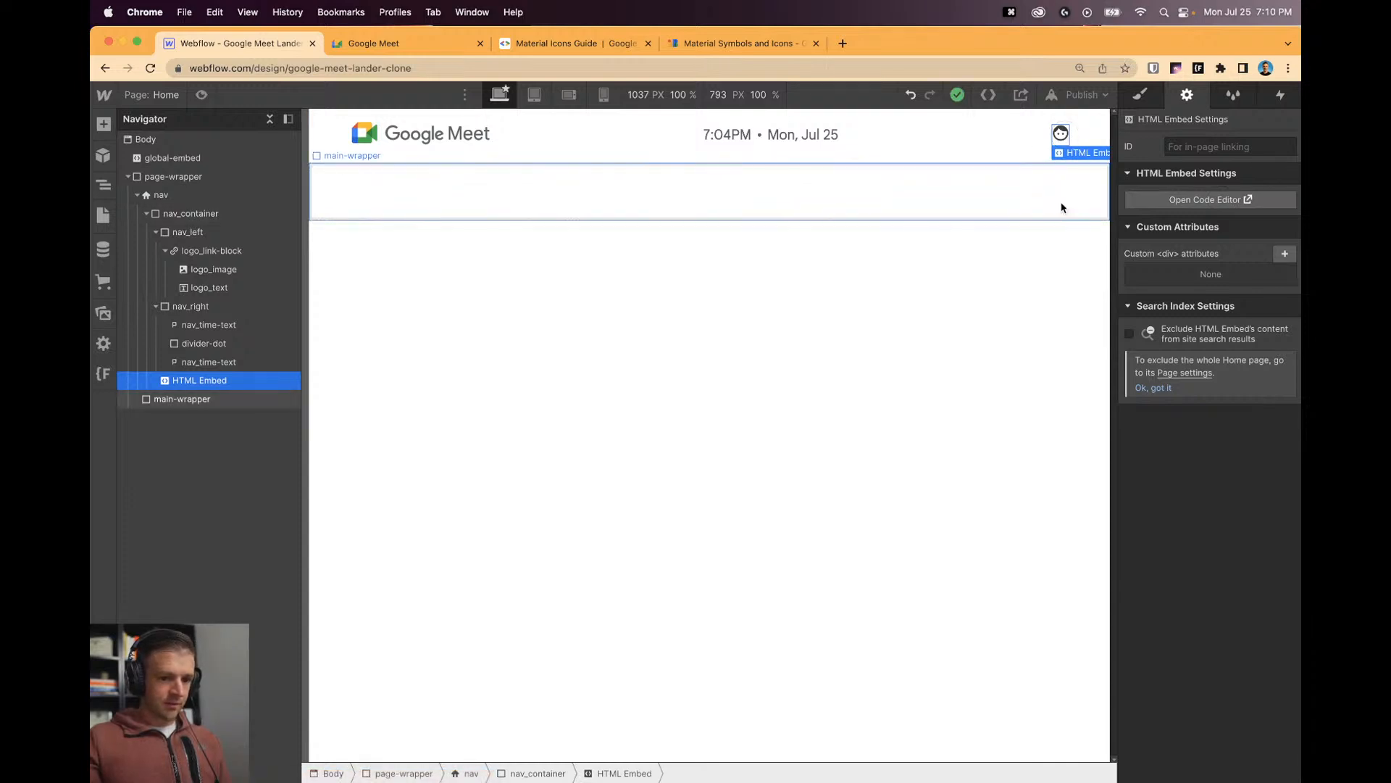
left_click(542, 45)
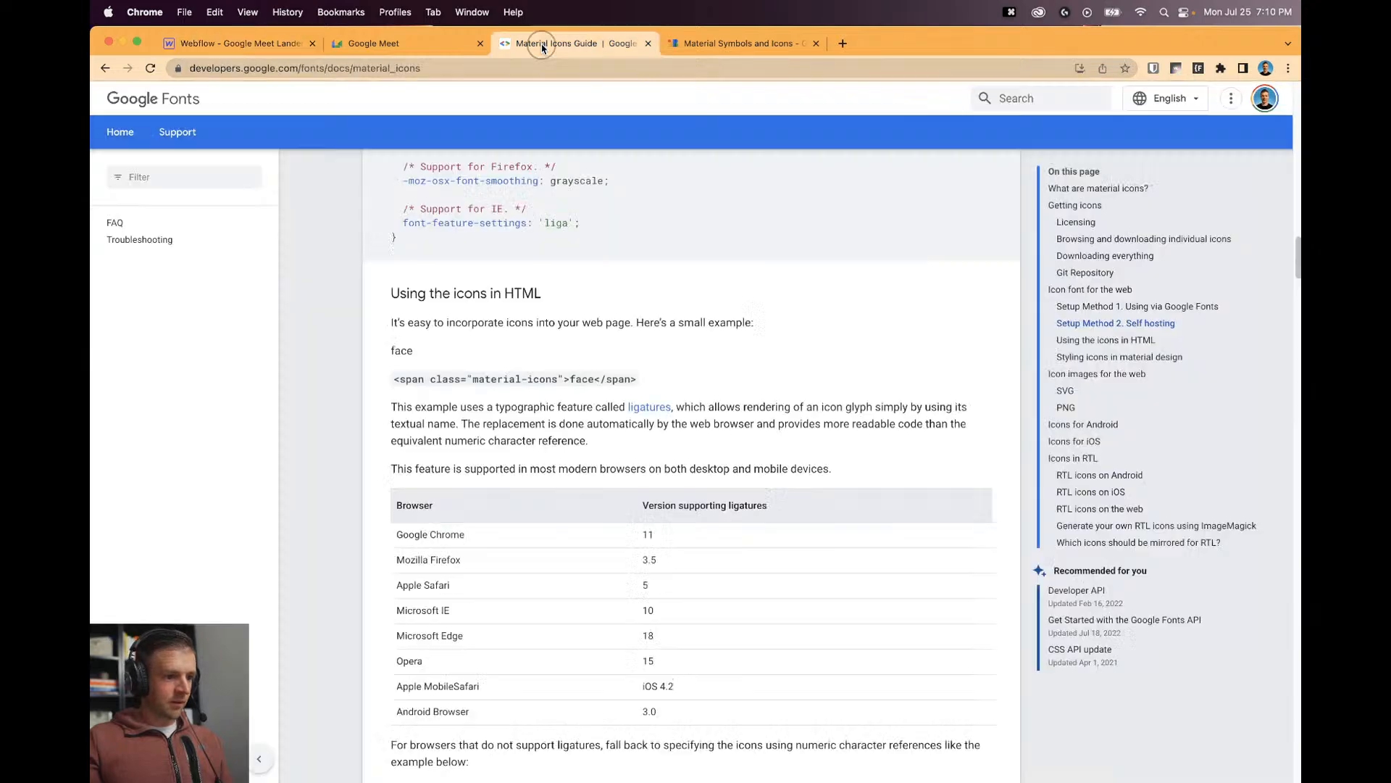
left_click(735, 44)
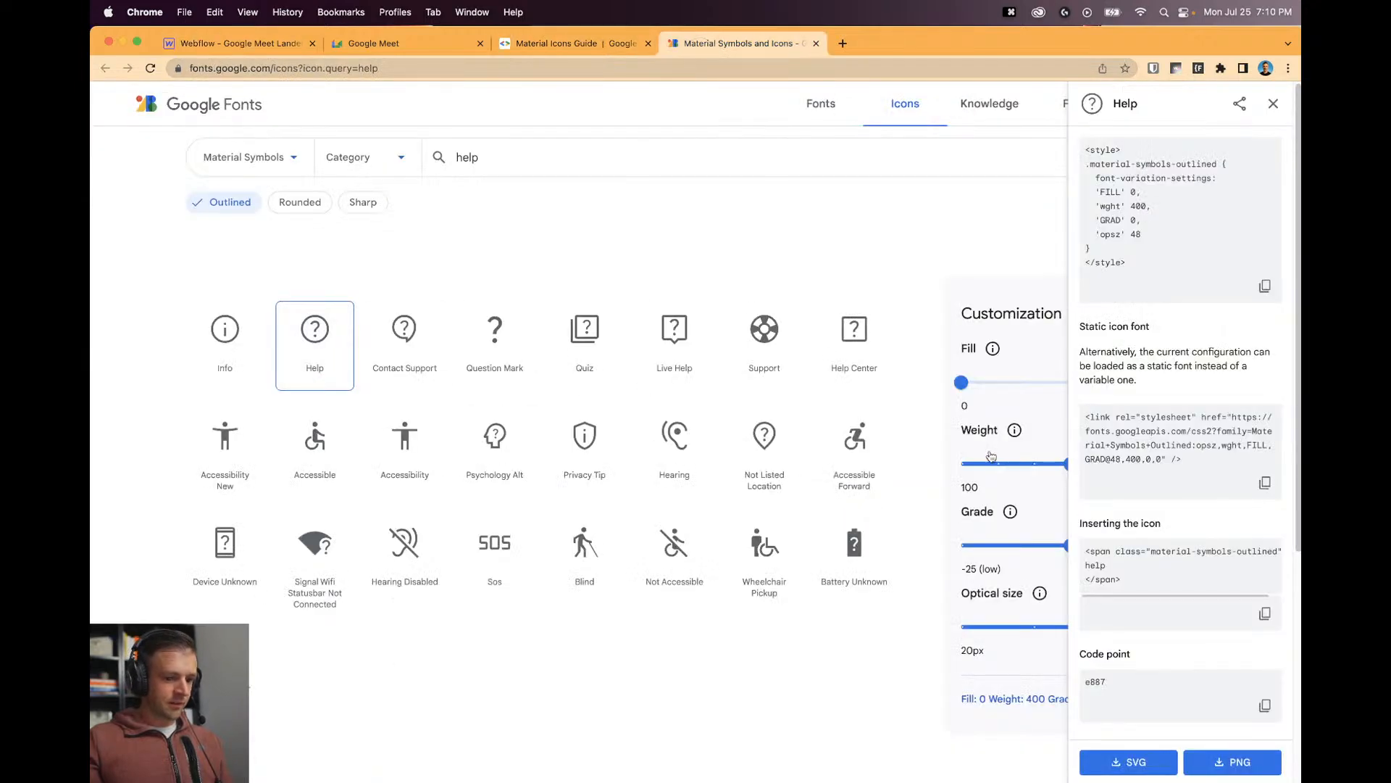
triple_click(1099, 565)
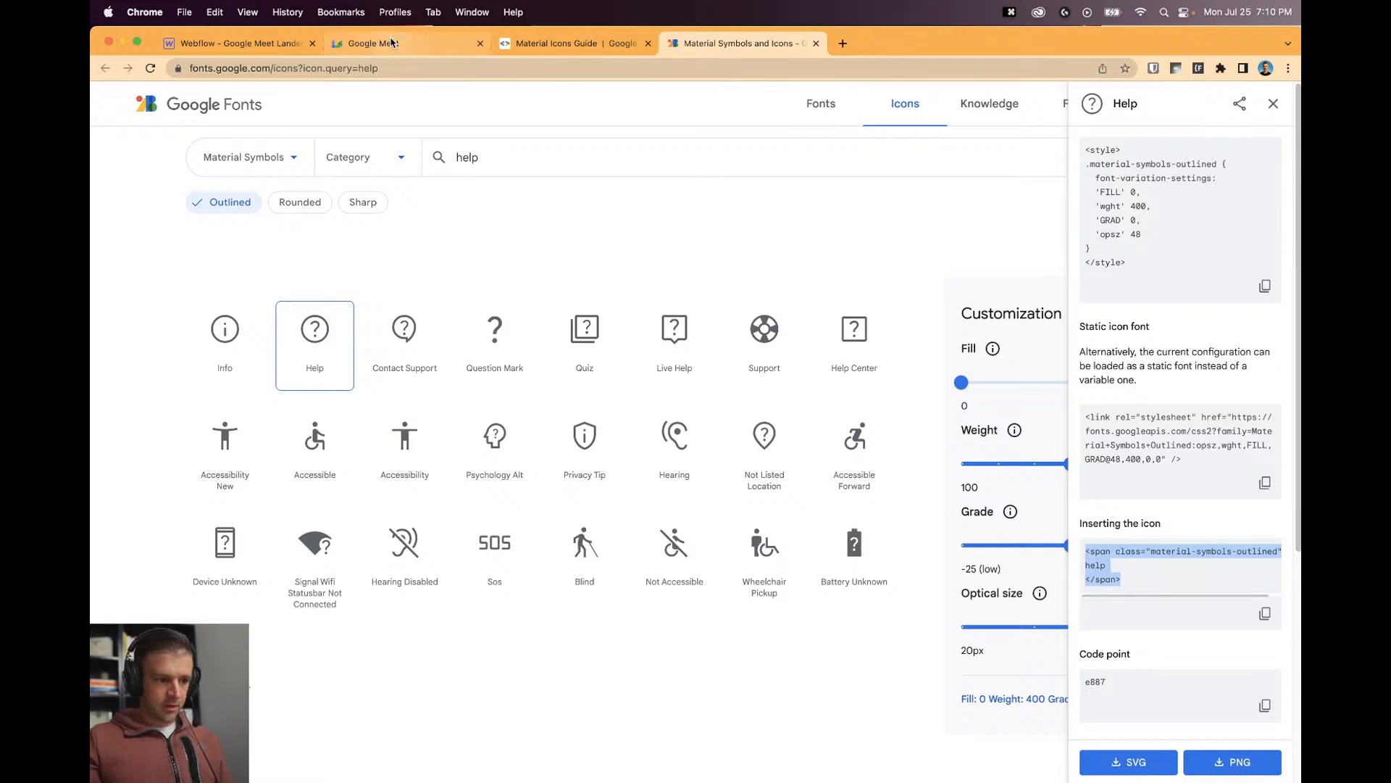
left_click(238, 43)
left_click(1207, 201)
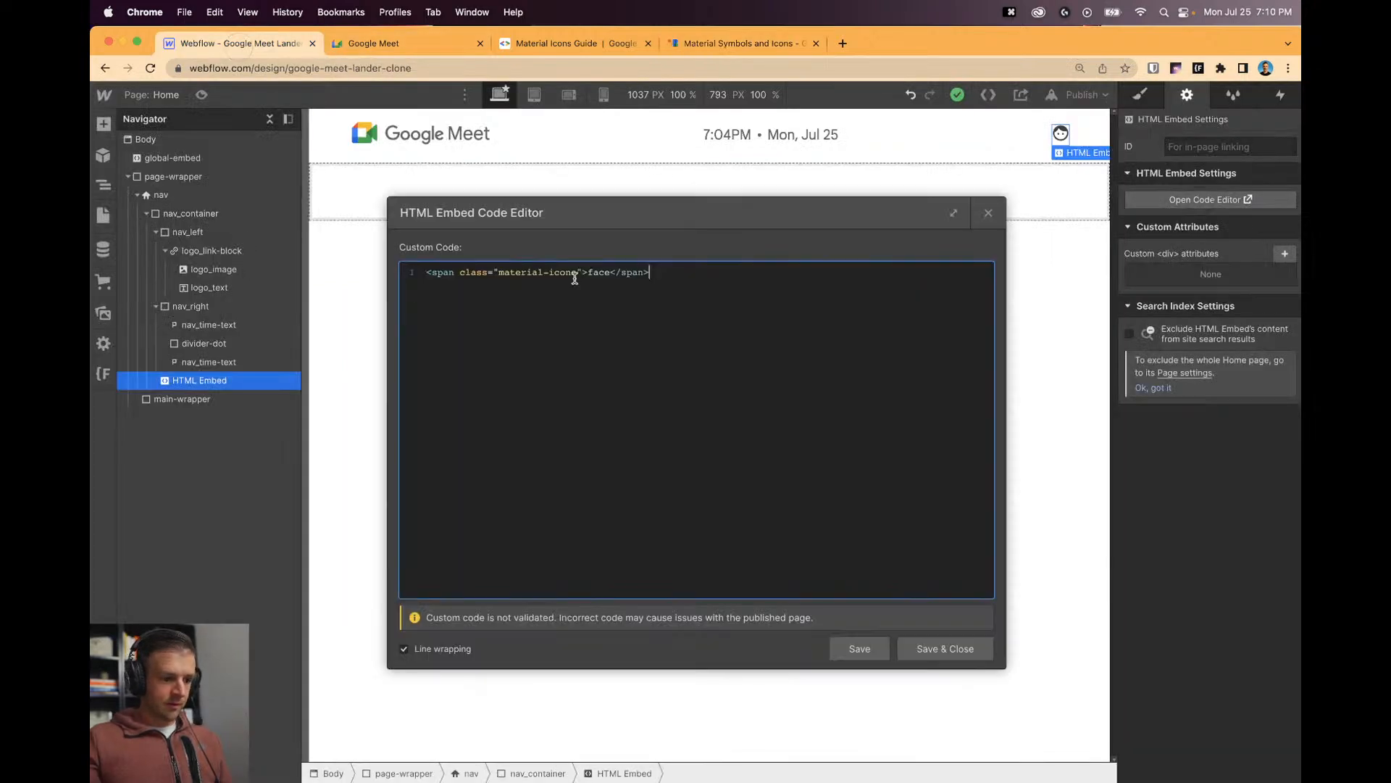
type("help")
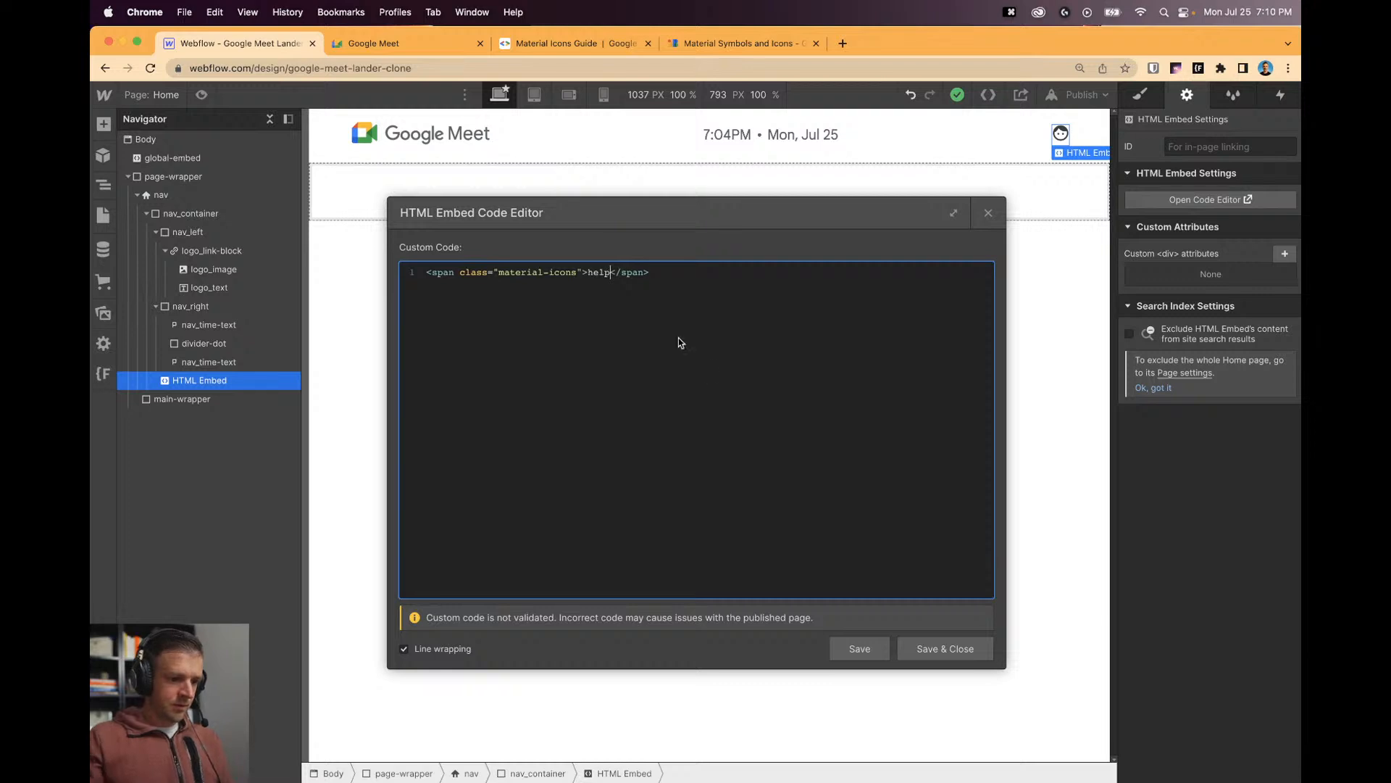
left_click(970, 650)
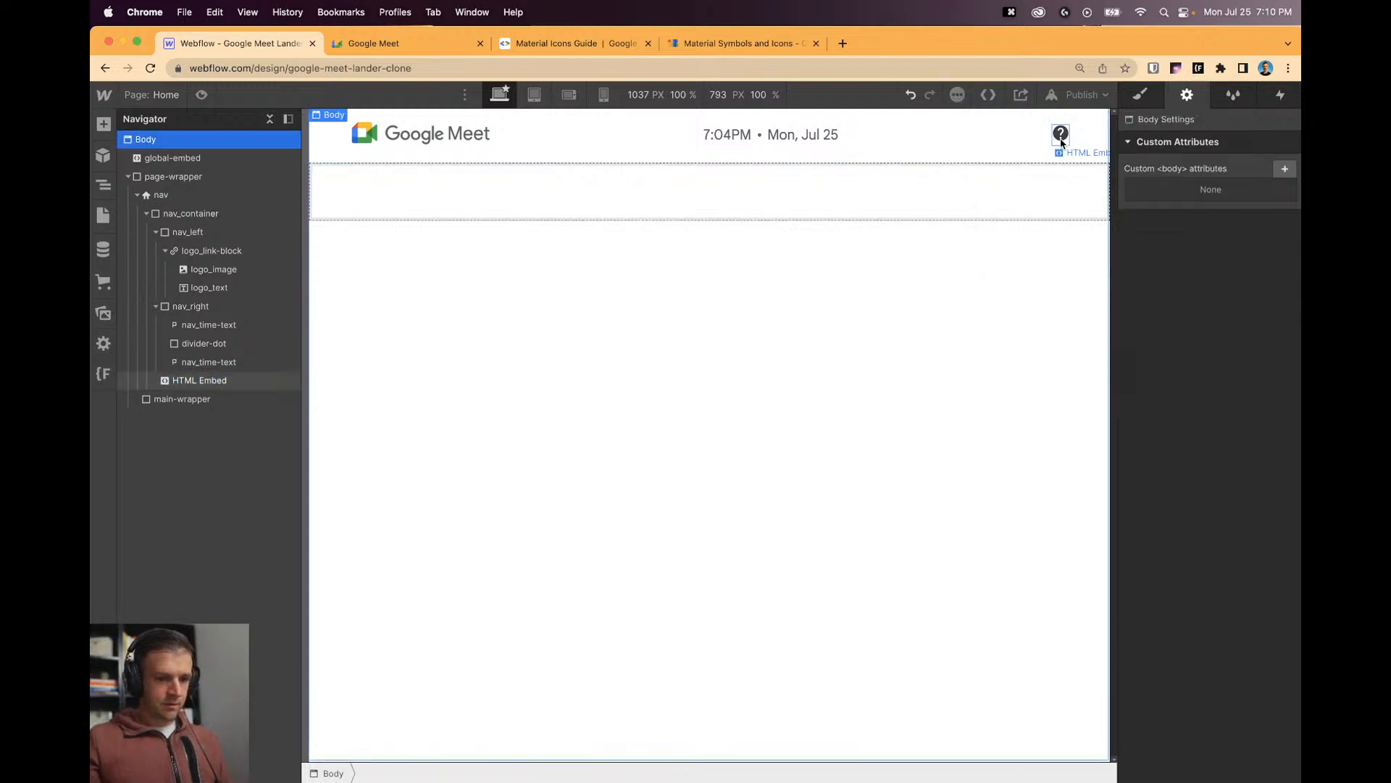
Copy the material-symbols-outlined style code from the Help icon details.
left_click(712, 45)
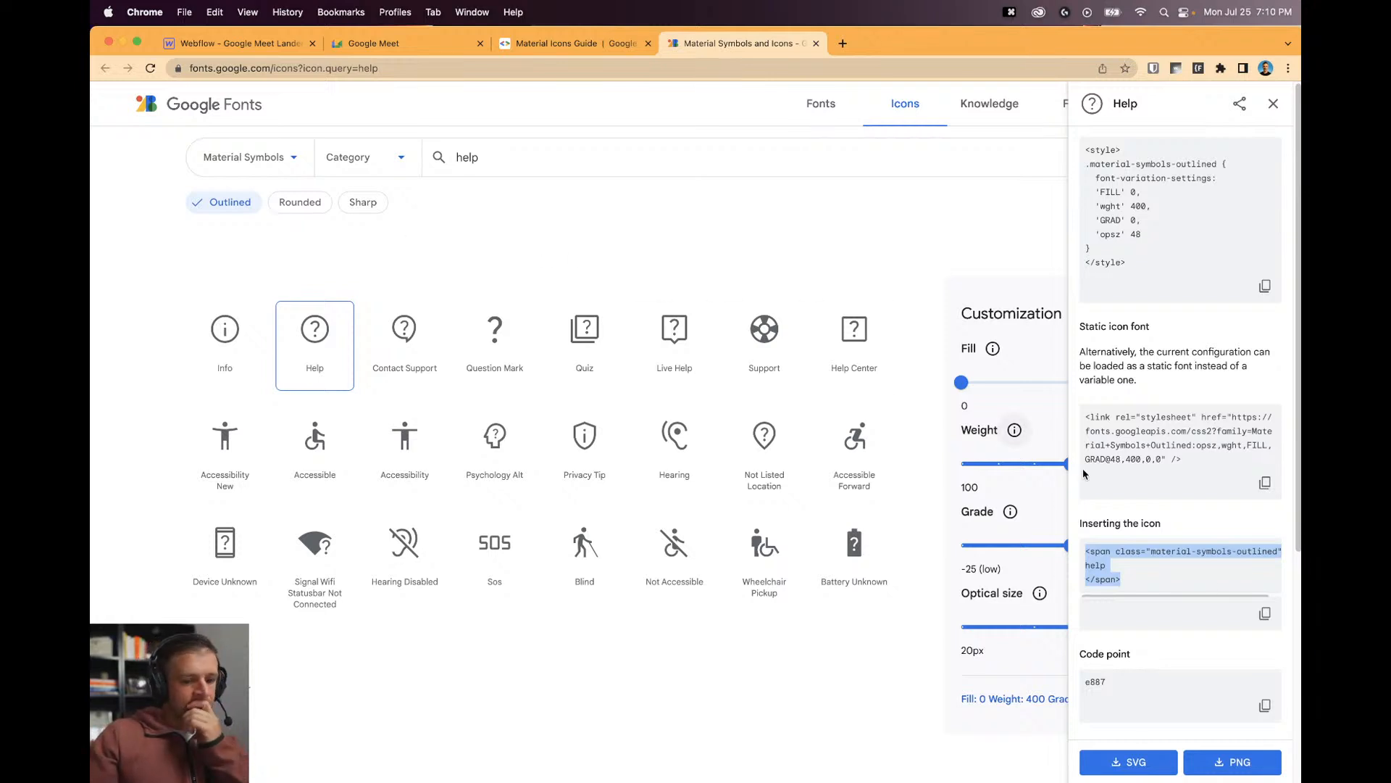
scroll(1192, 523, "up", 3)
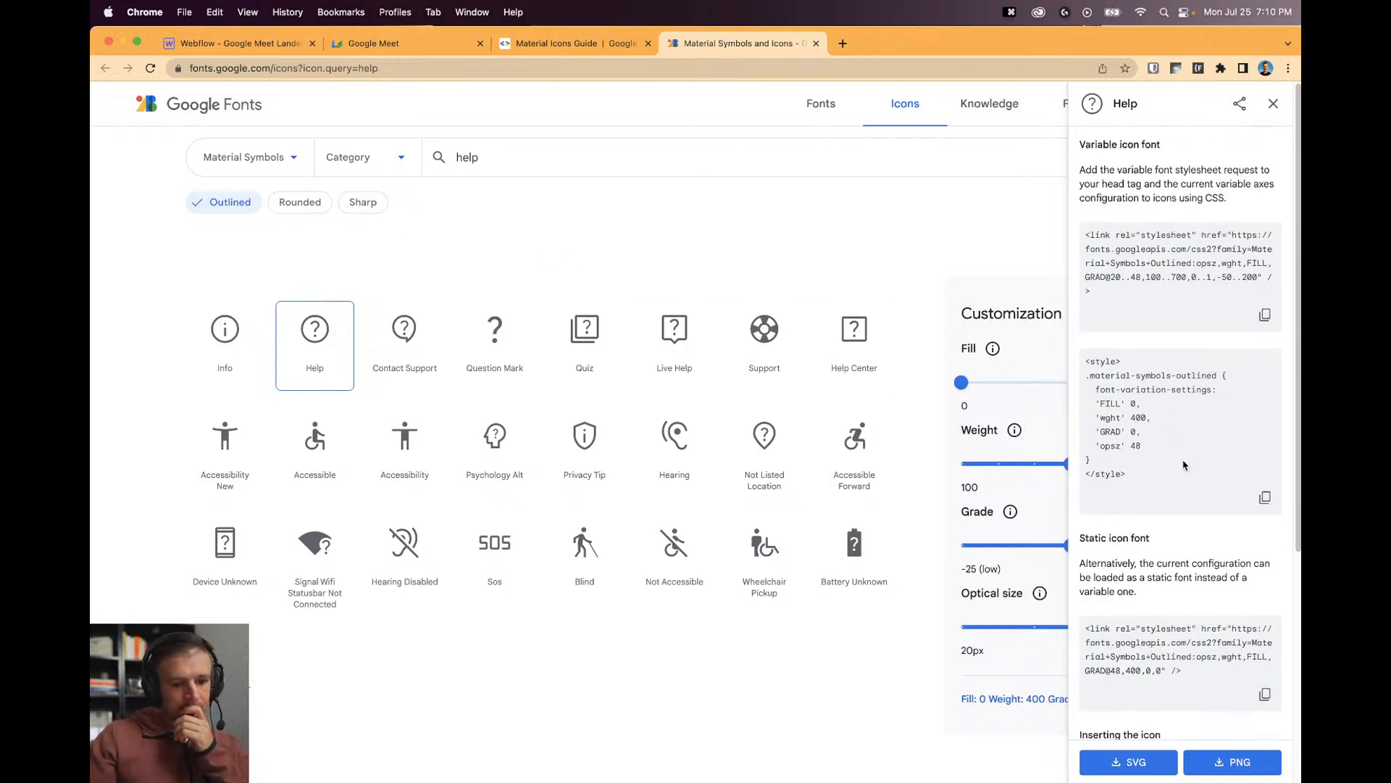
left_click(1161, 475)
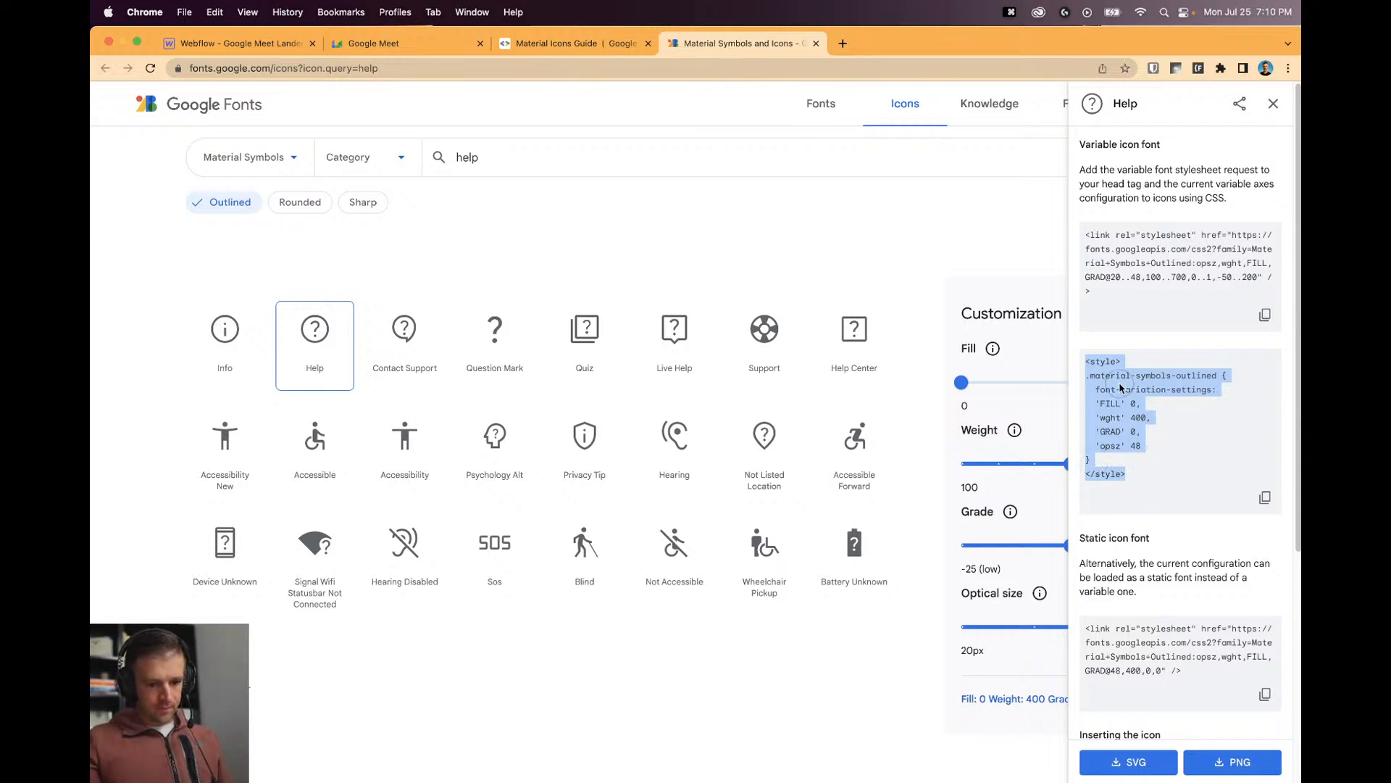
left_click(1264, 499)
left_click(239, 43)
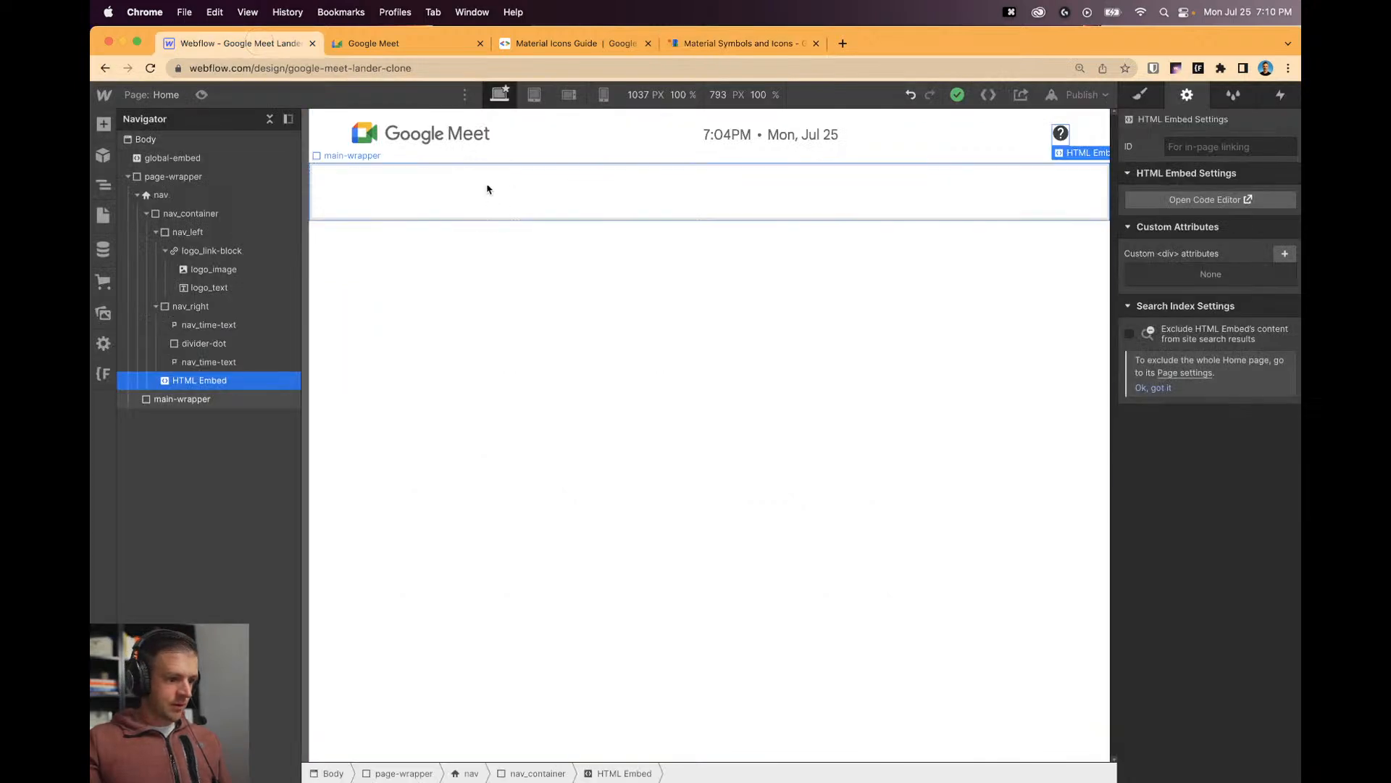
Move the FILL 0, wght 400, GRAD 0, opsz 48 rule into global-embed's first style block.
double_click(173, 158)
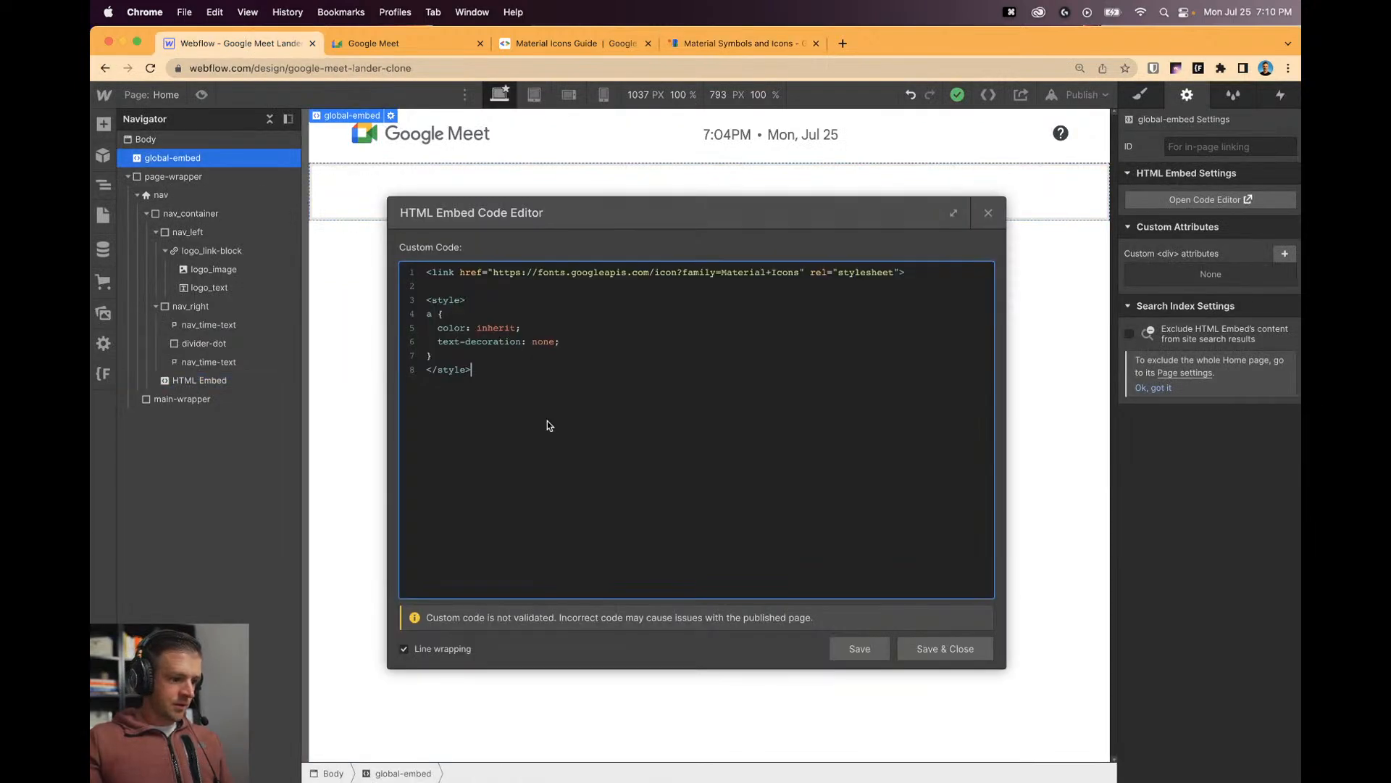
key("super+v")
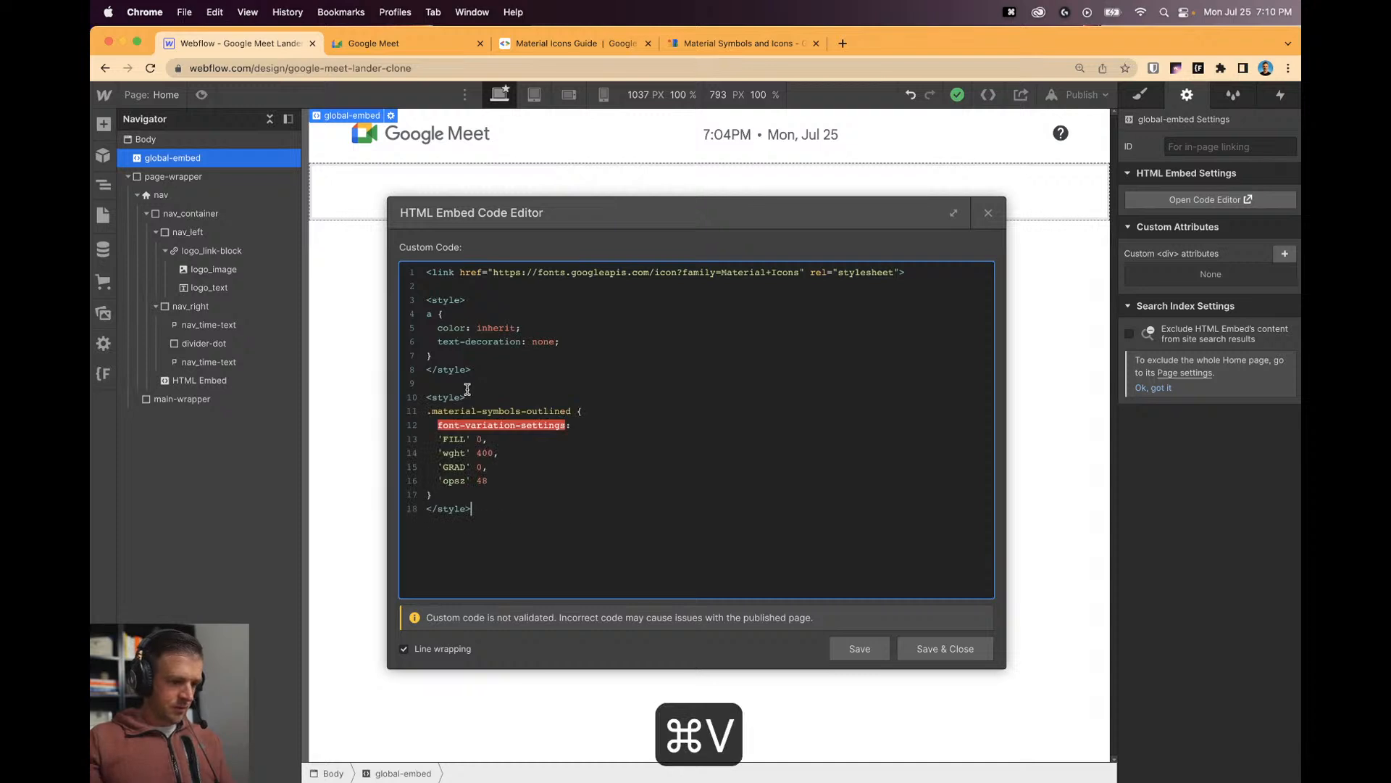
left_click_drag(433, 495, 427, 411)
key("super+x")
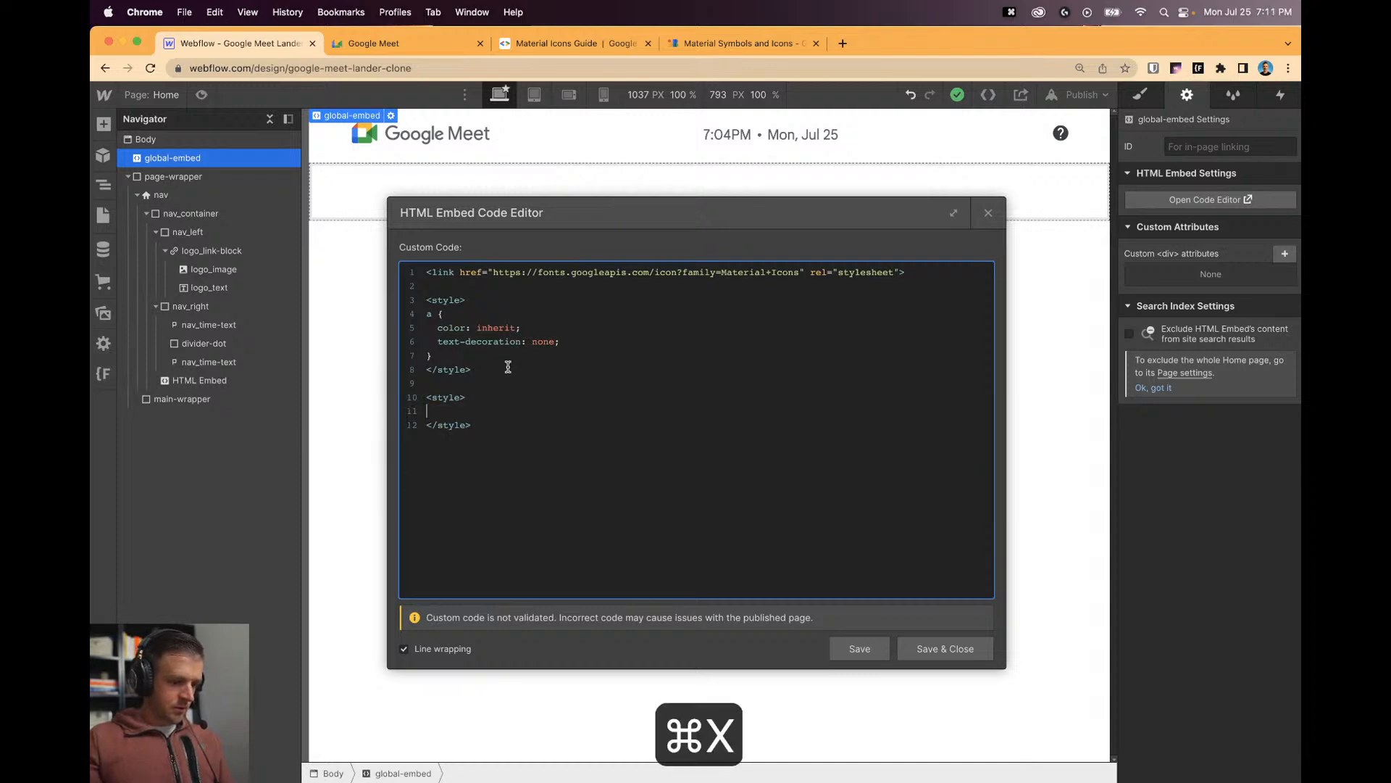
key("super+v")
left_click_drag(478, 537, 426, 503)
key("BackSpace")
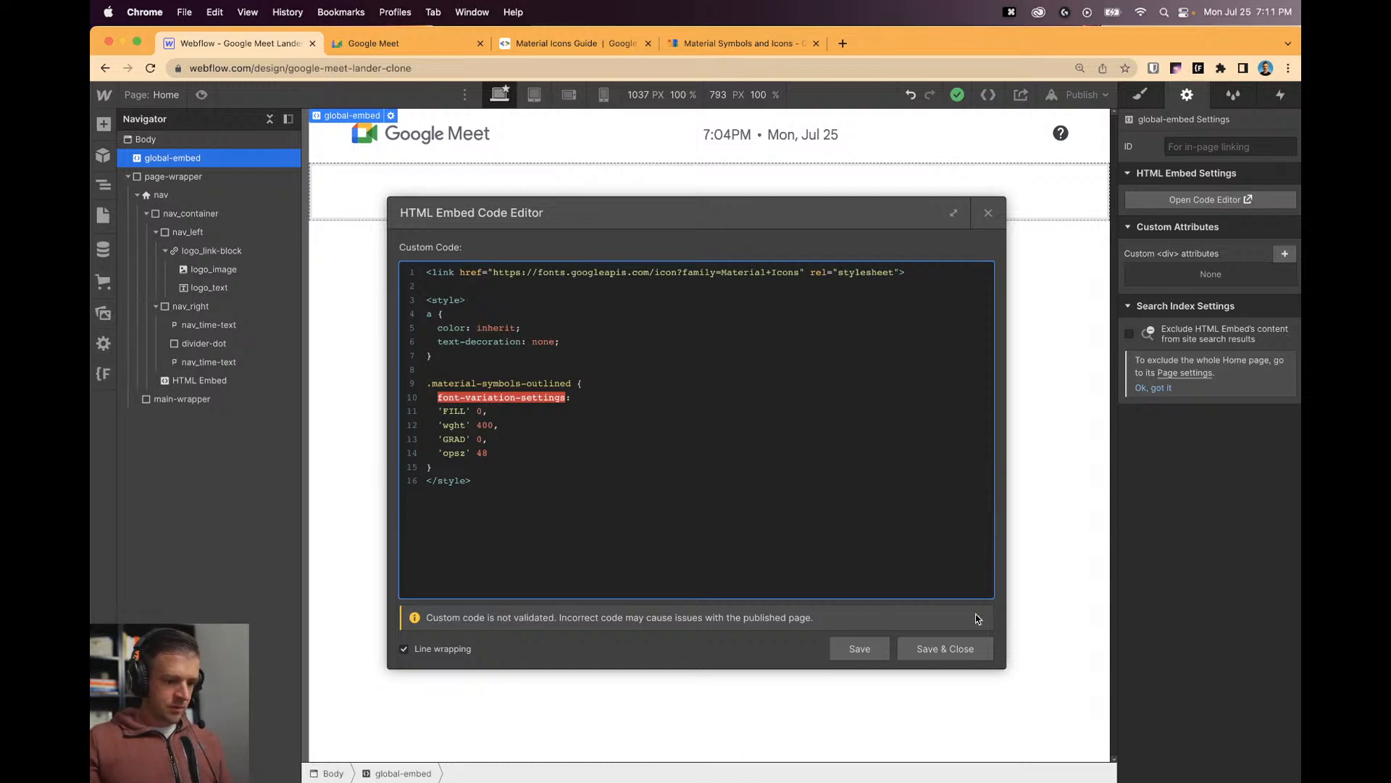
left_click(962, 647)
left_click(1059, 136)
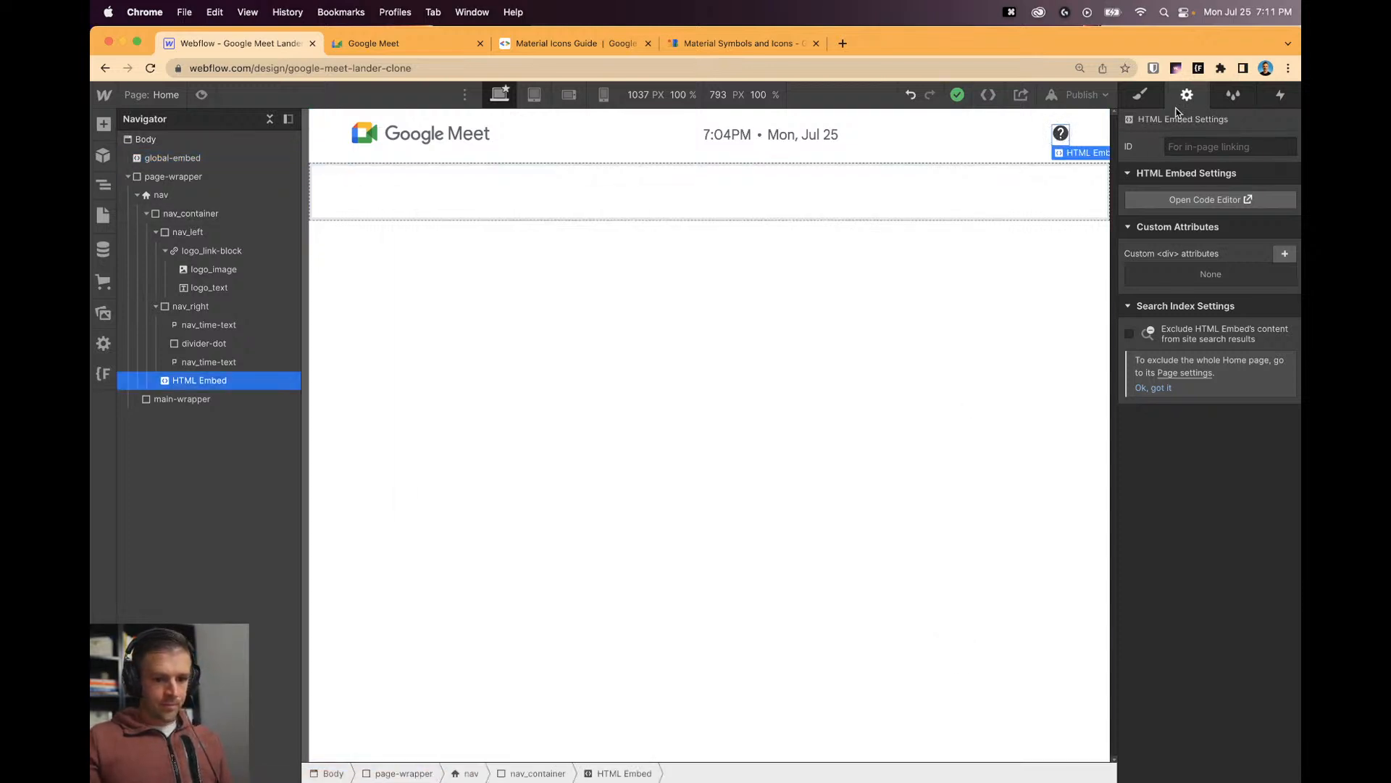
Append '-outlined' to the help icon embed's class and save the code.
left_click(1187, 201)
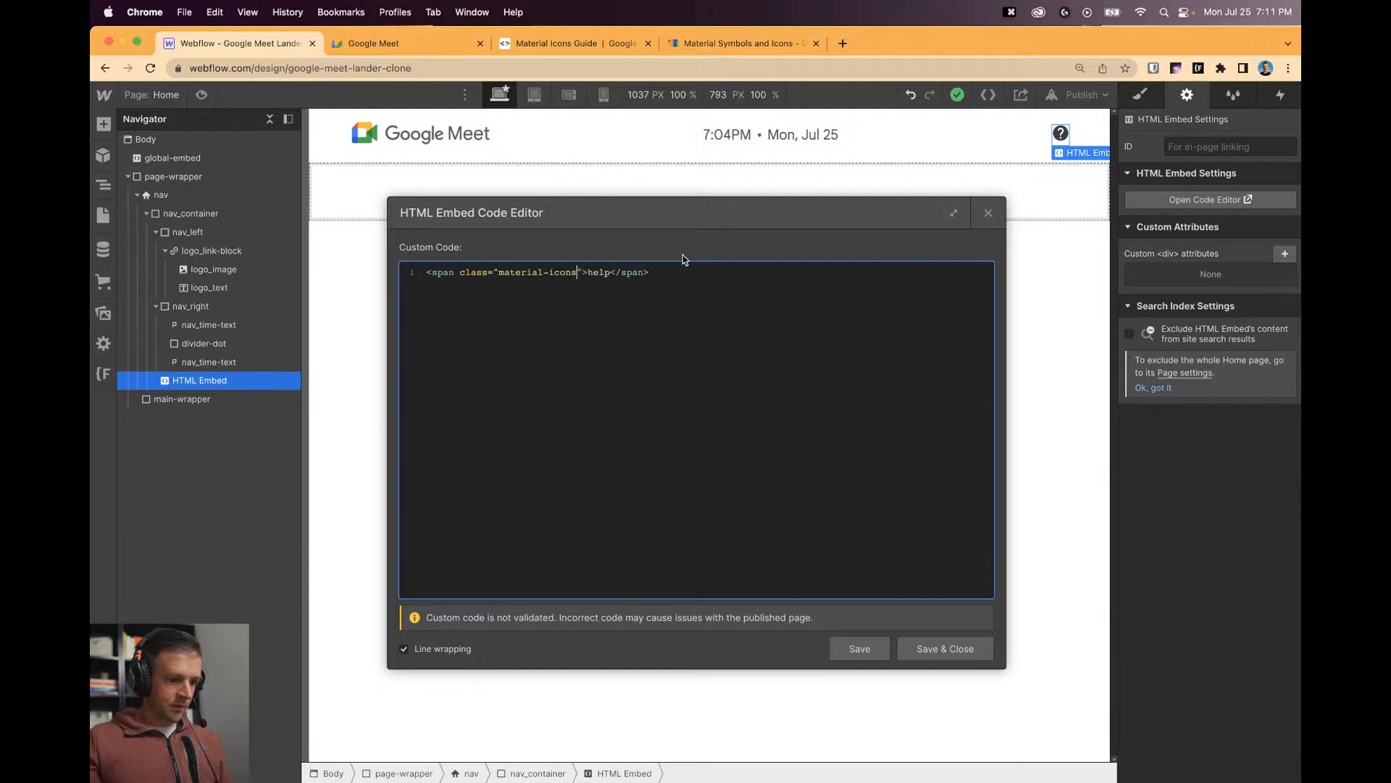
type("-outlined")
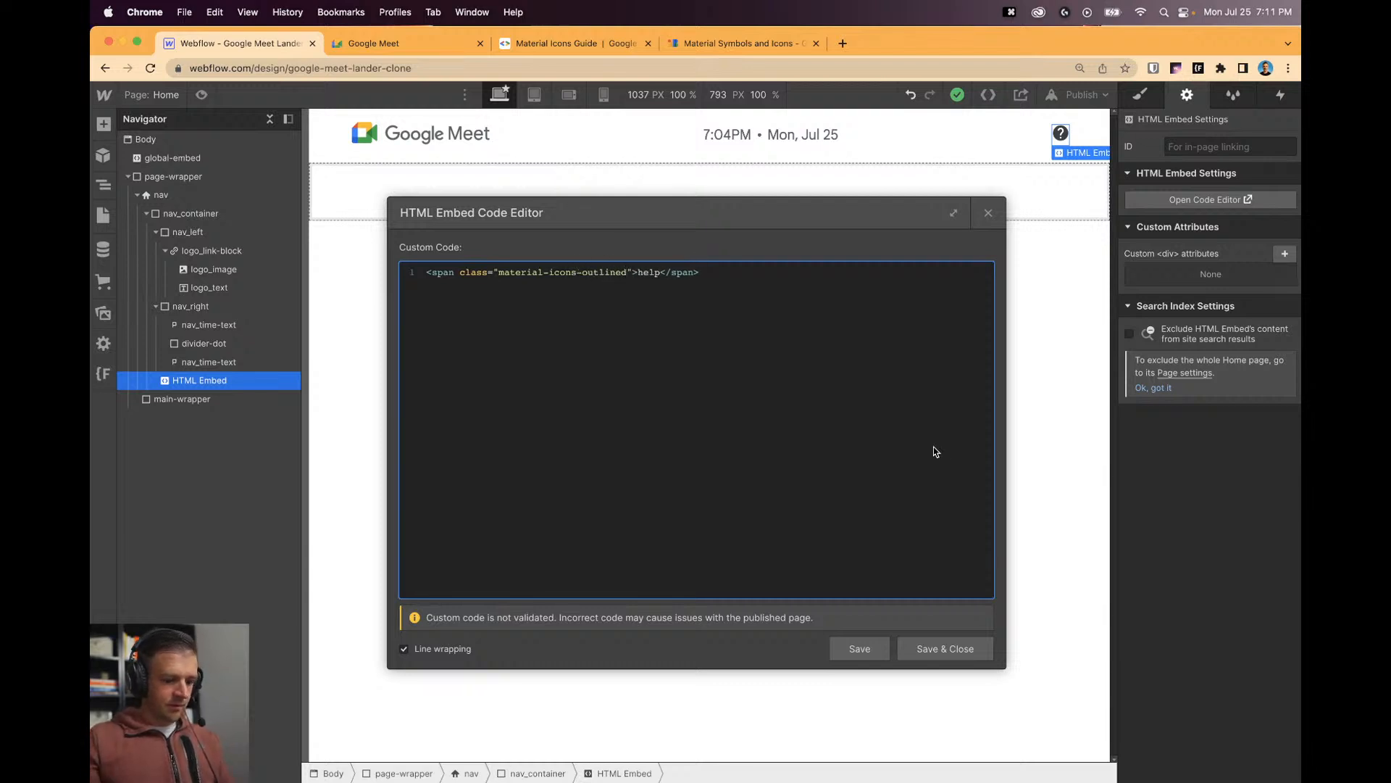
left_click(860, 648)
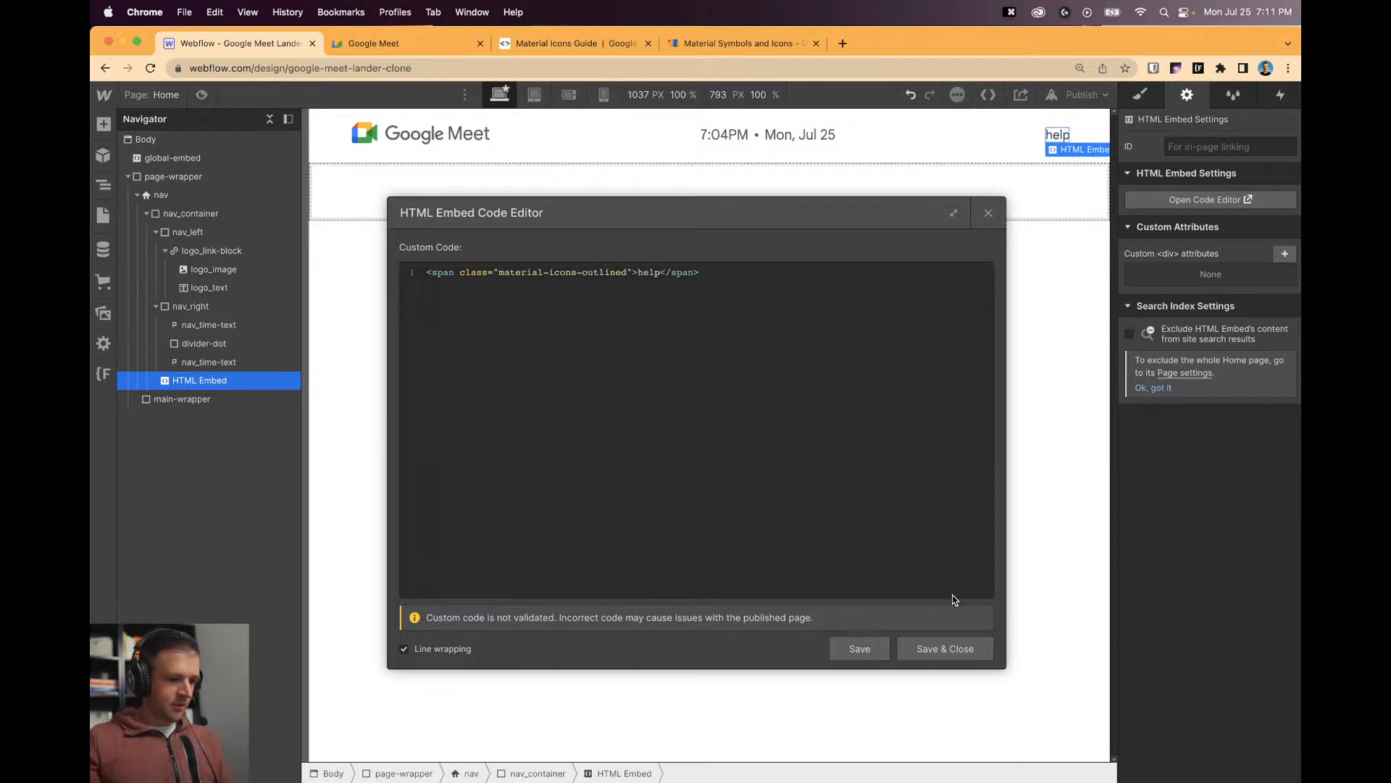
left_click(942, 649)
Copy the material-symbols-outlined class name from the global embed's code.
left_click(176, 156)
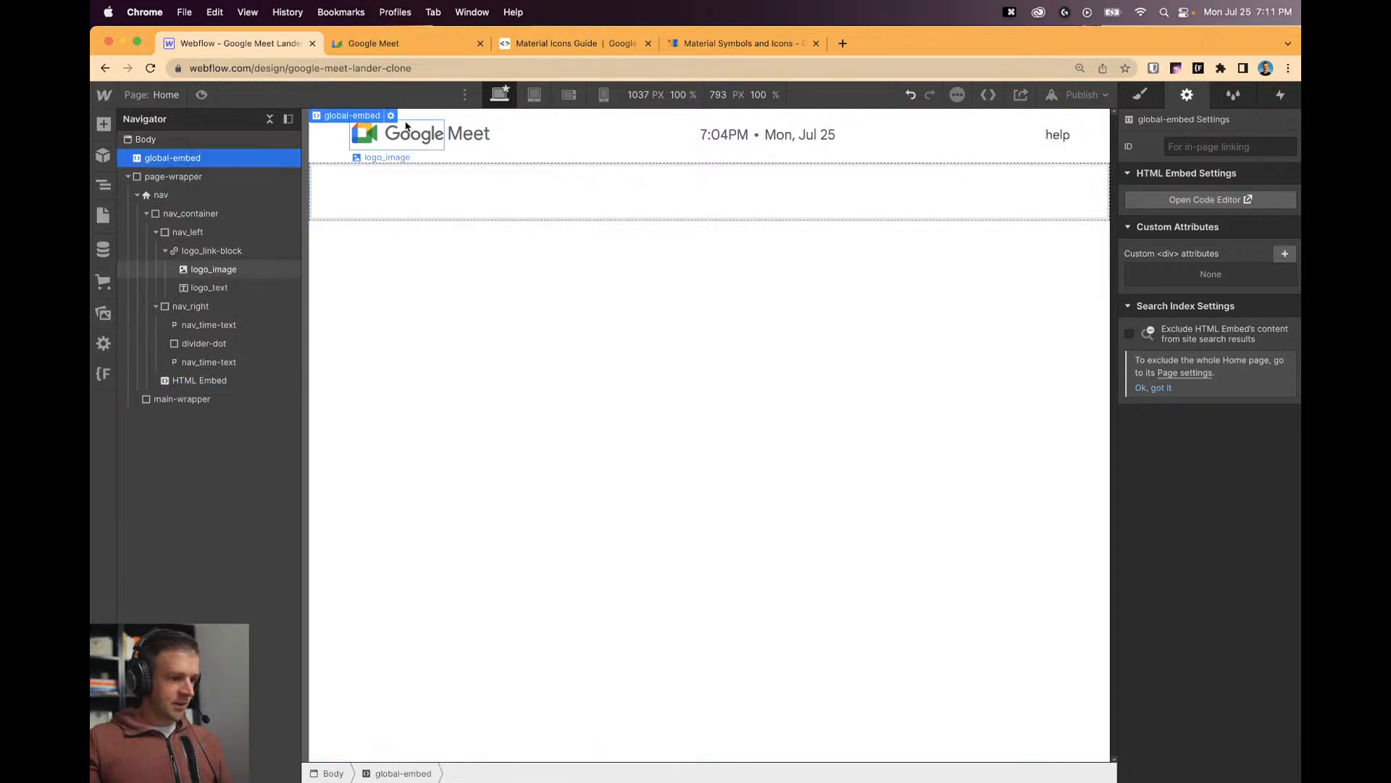
left_click(392, 116)
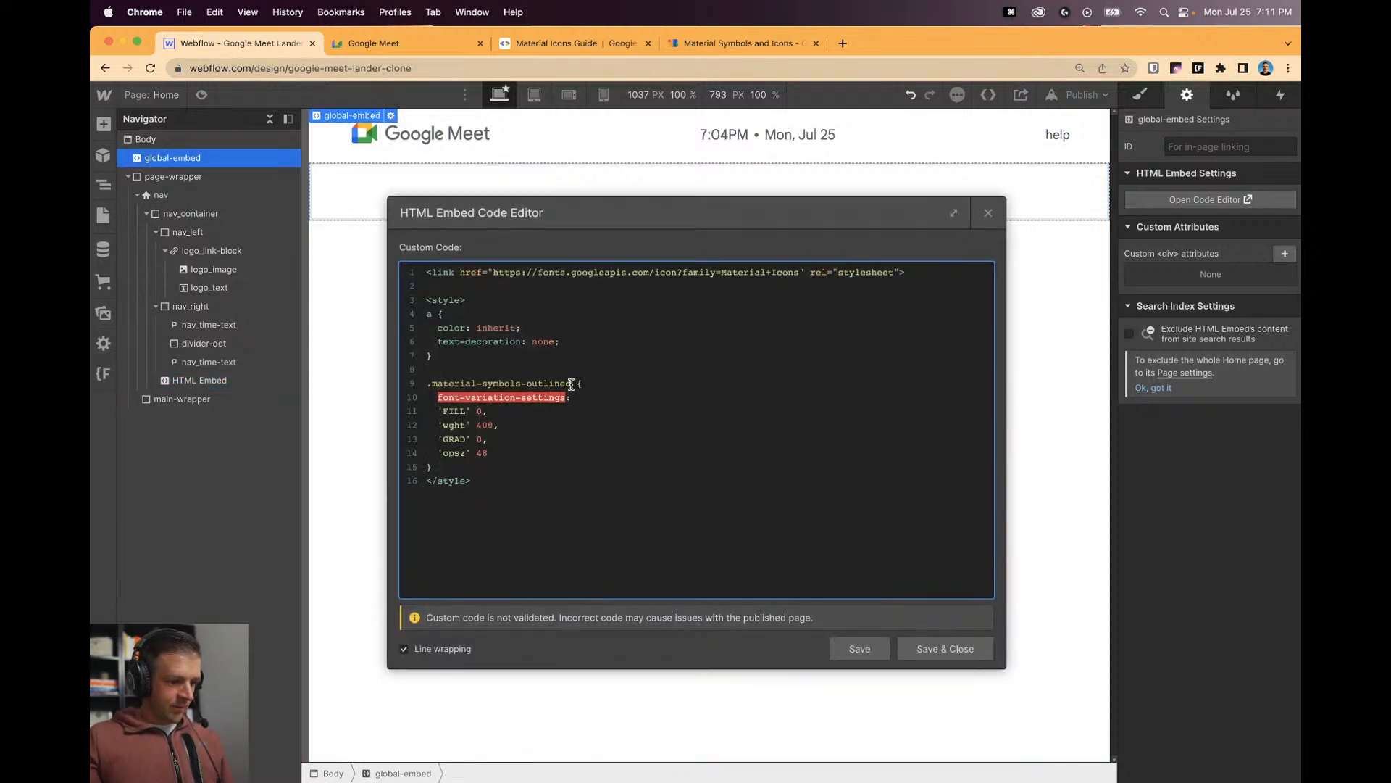
left_click_drag(571, 384, 434, 384)
key("super+c")
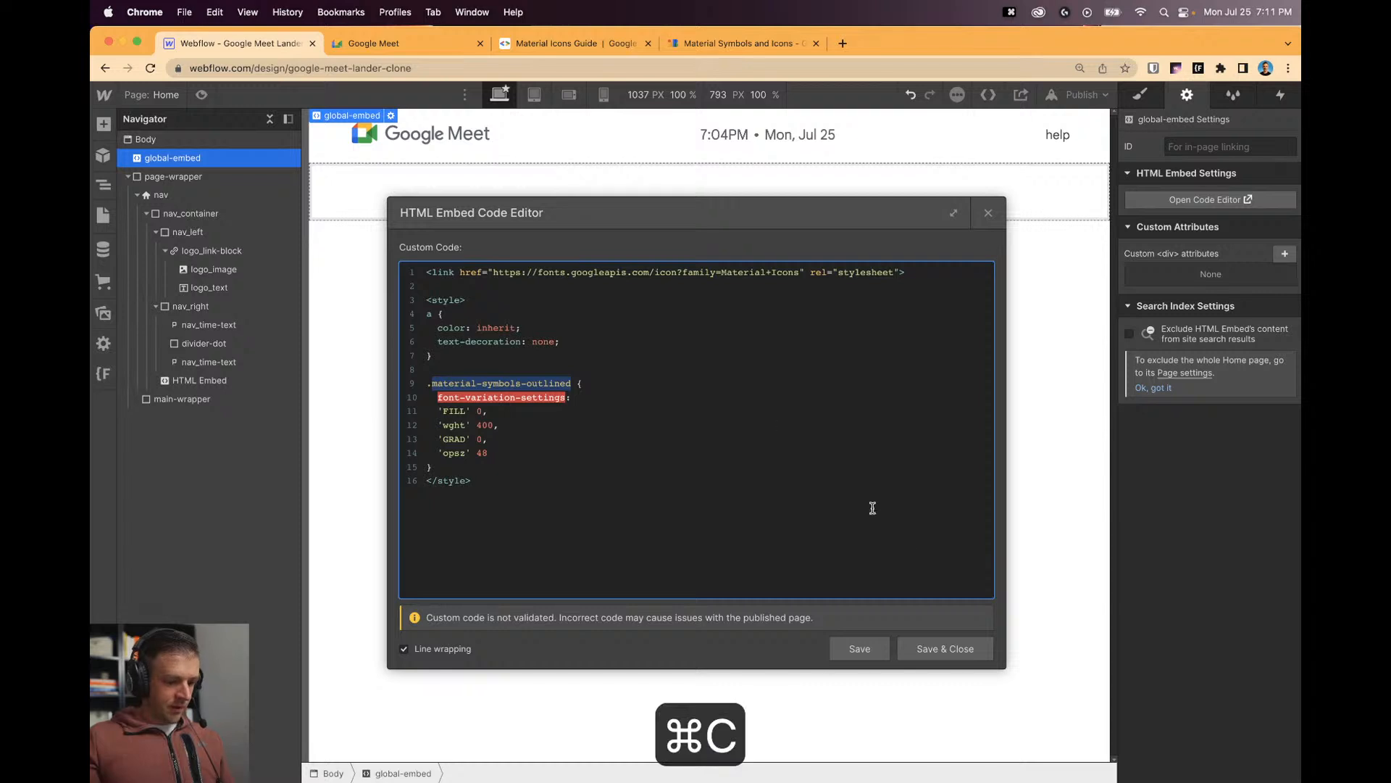
left_click(875, 647)
left_click(1000, 210)
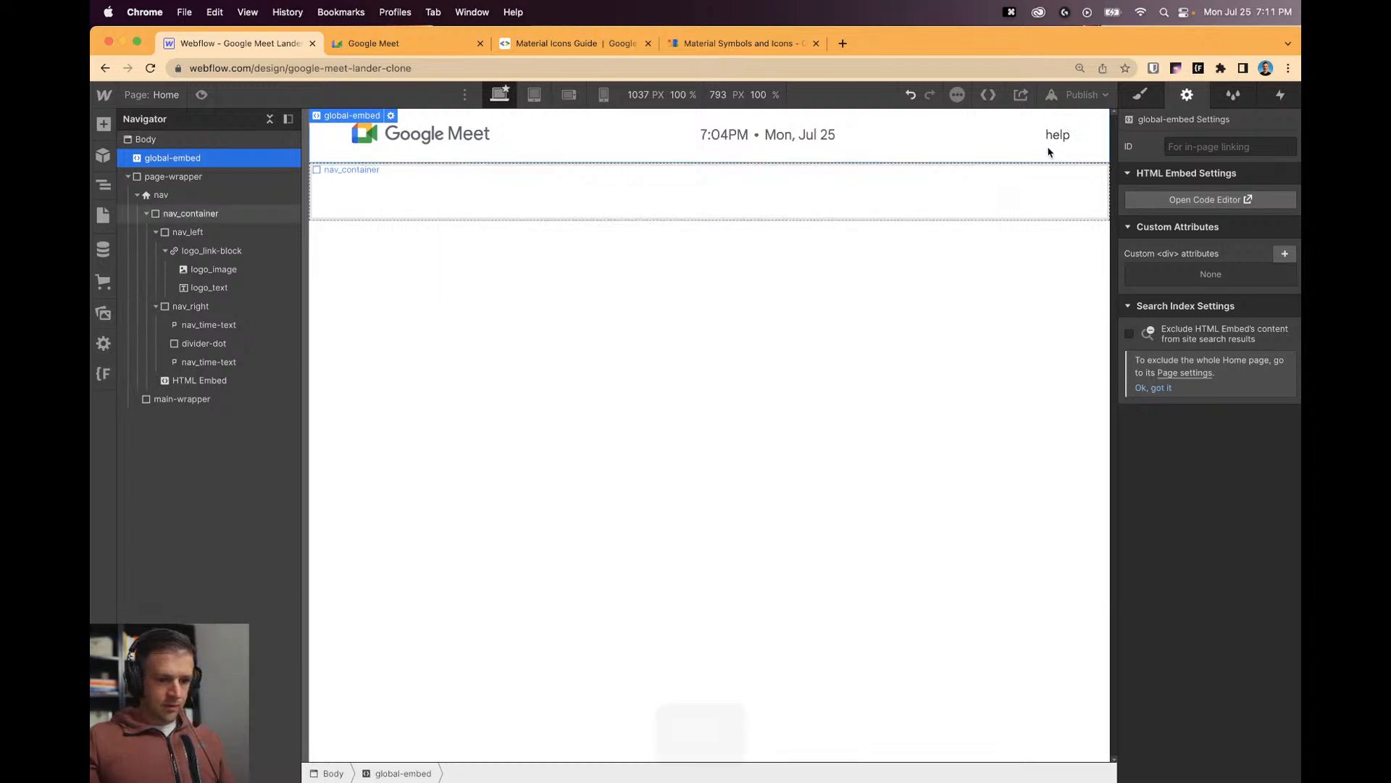
Replace the nav help icon embed's class with material-symbols-outlined.
left_click(1054, 144)
left_click(1203, 199)
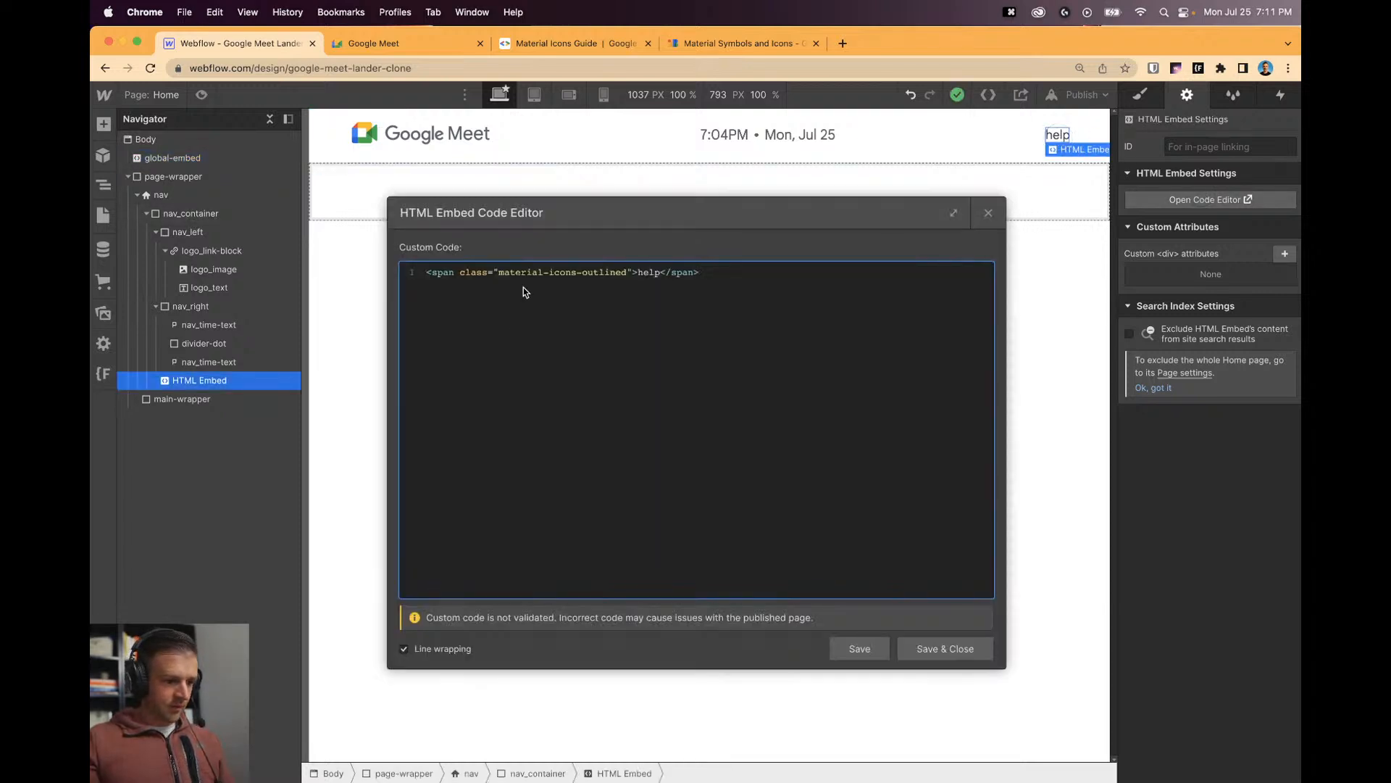
left_click_drag(624, 275, 503, 276)
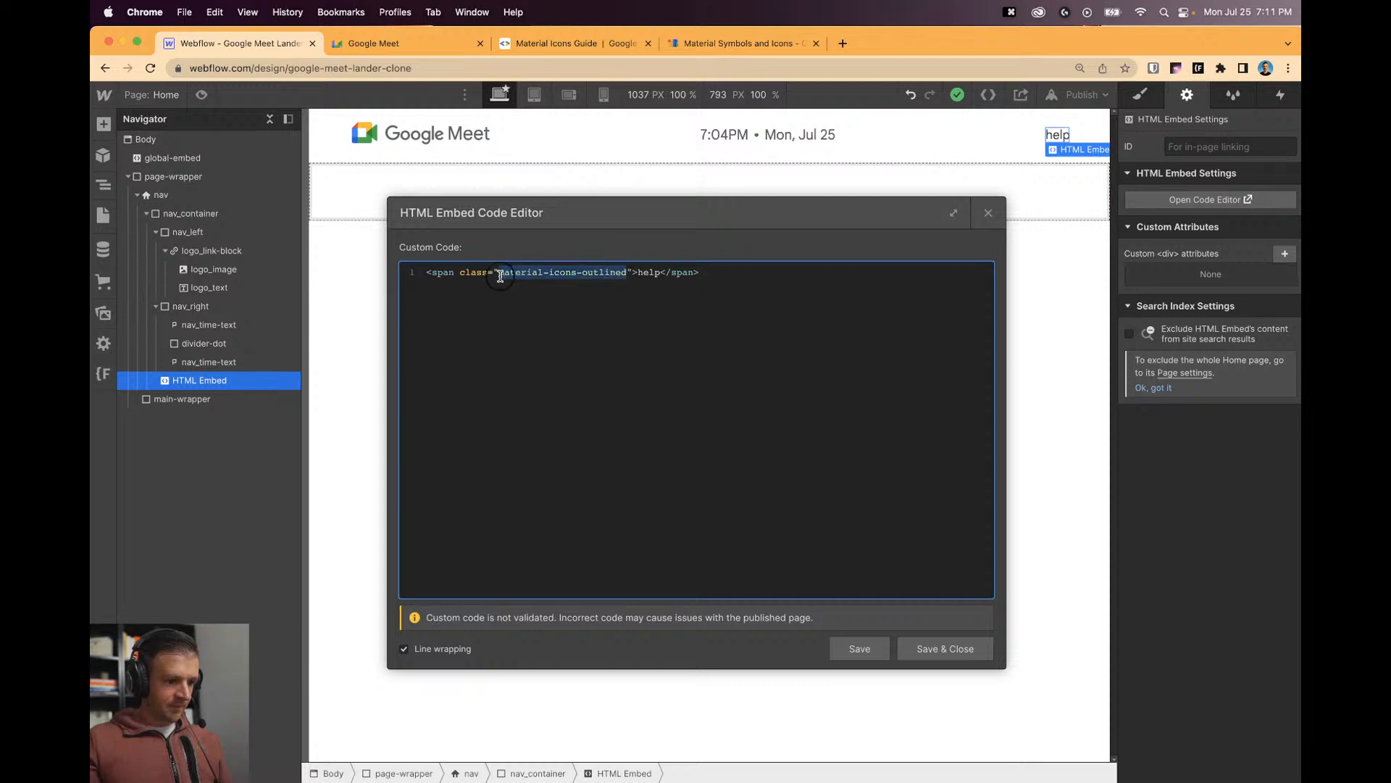
key("super+v")
left_click(928, 647)
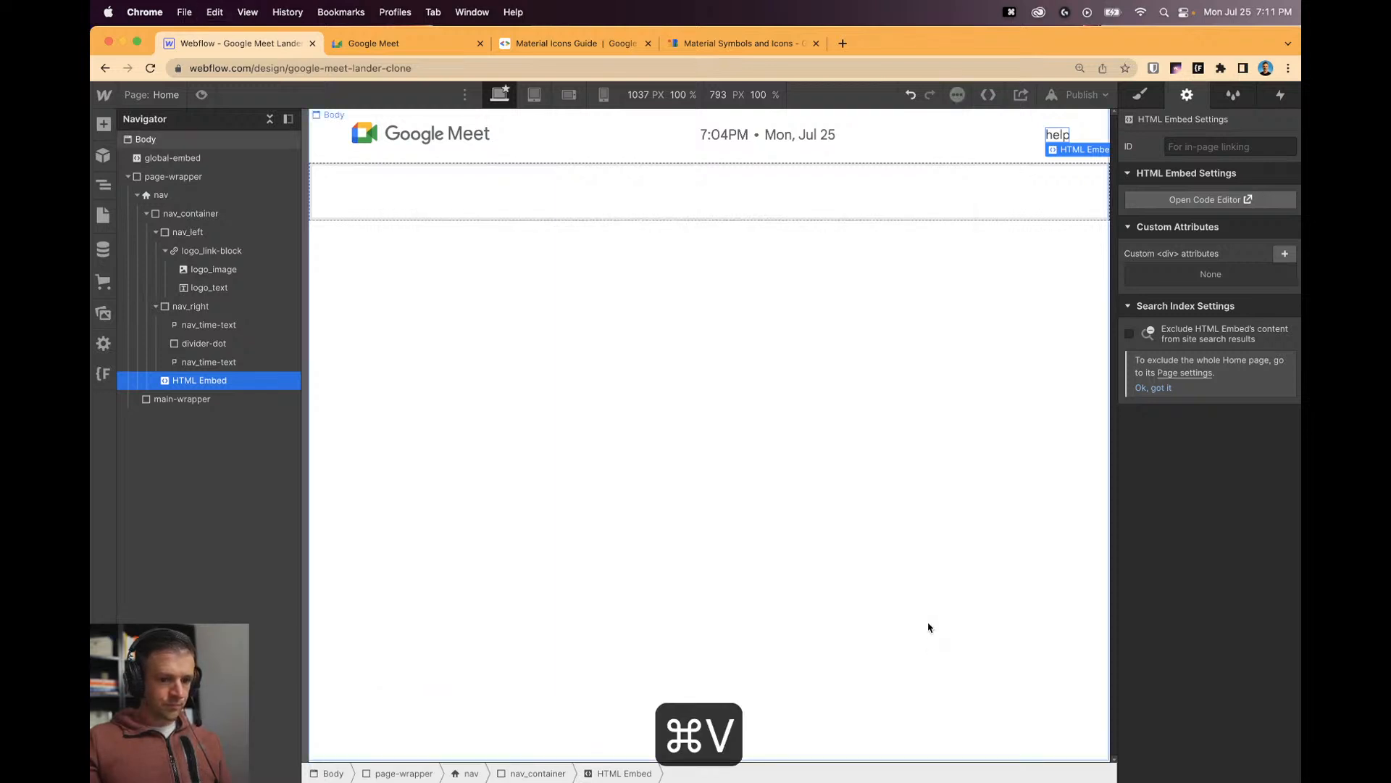
left_click(1205, 199)
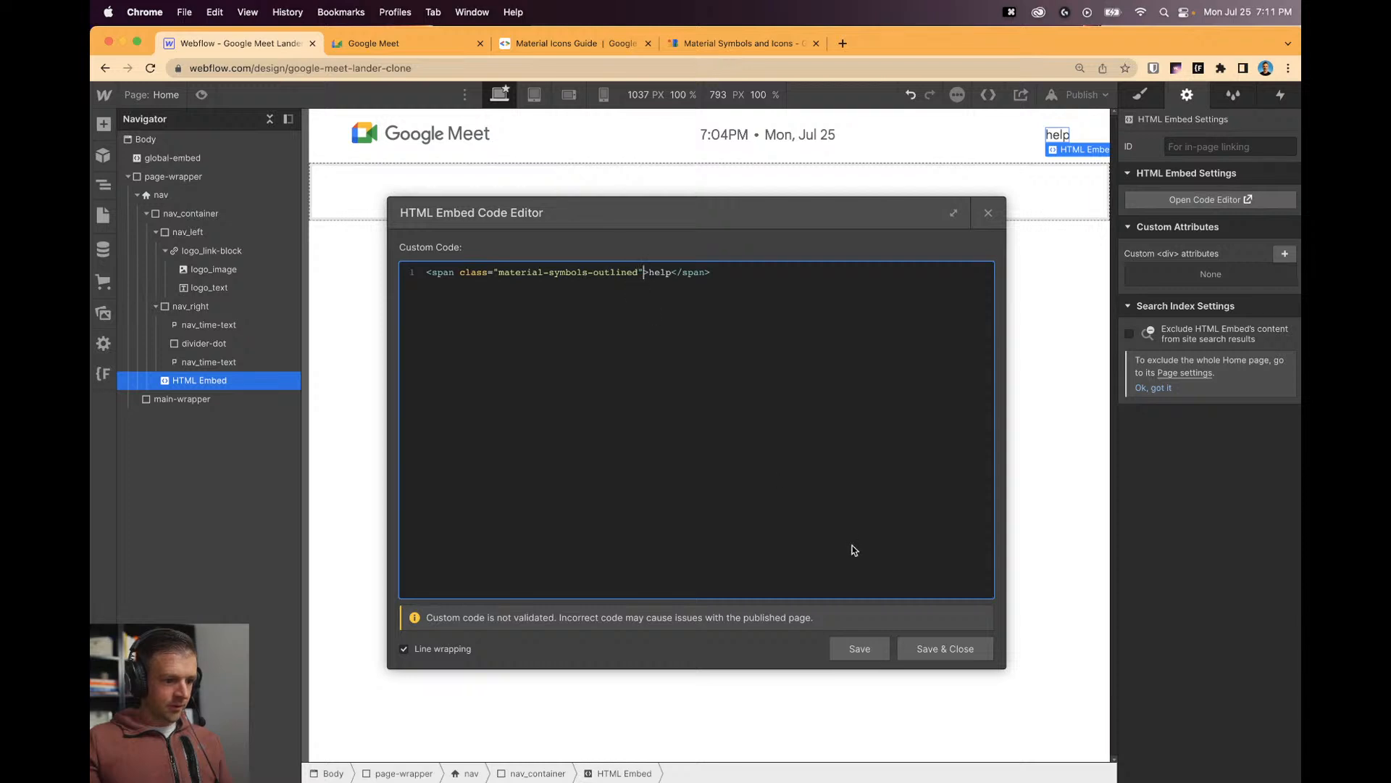
left_click(988, 212)
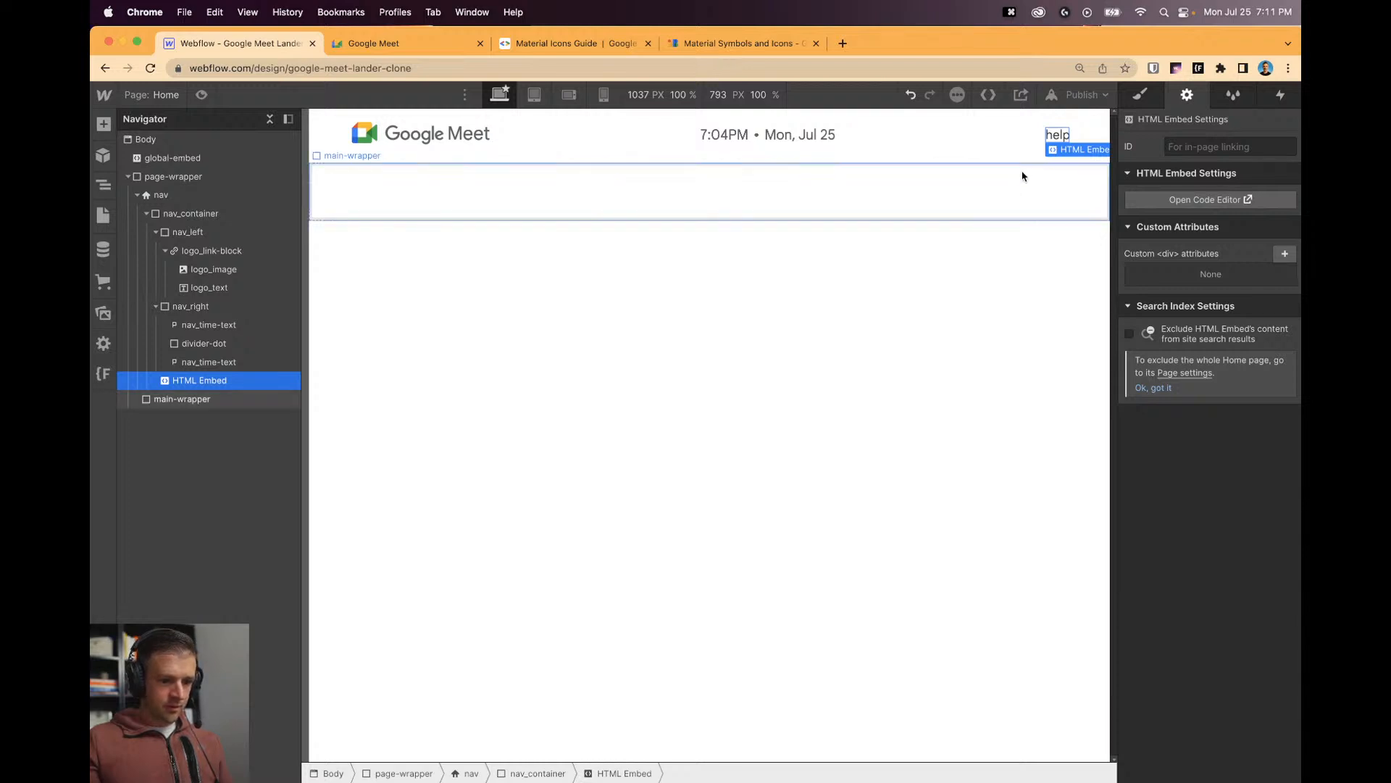
left_click(1048, 151)
left_click(1052, 139)
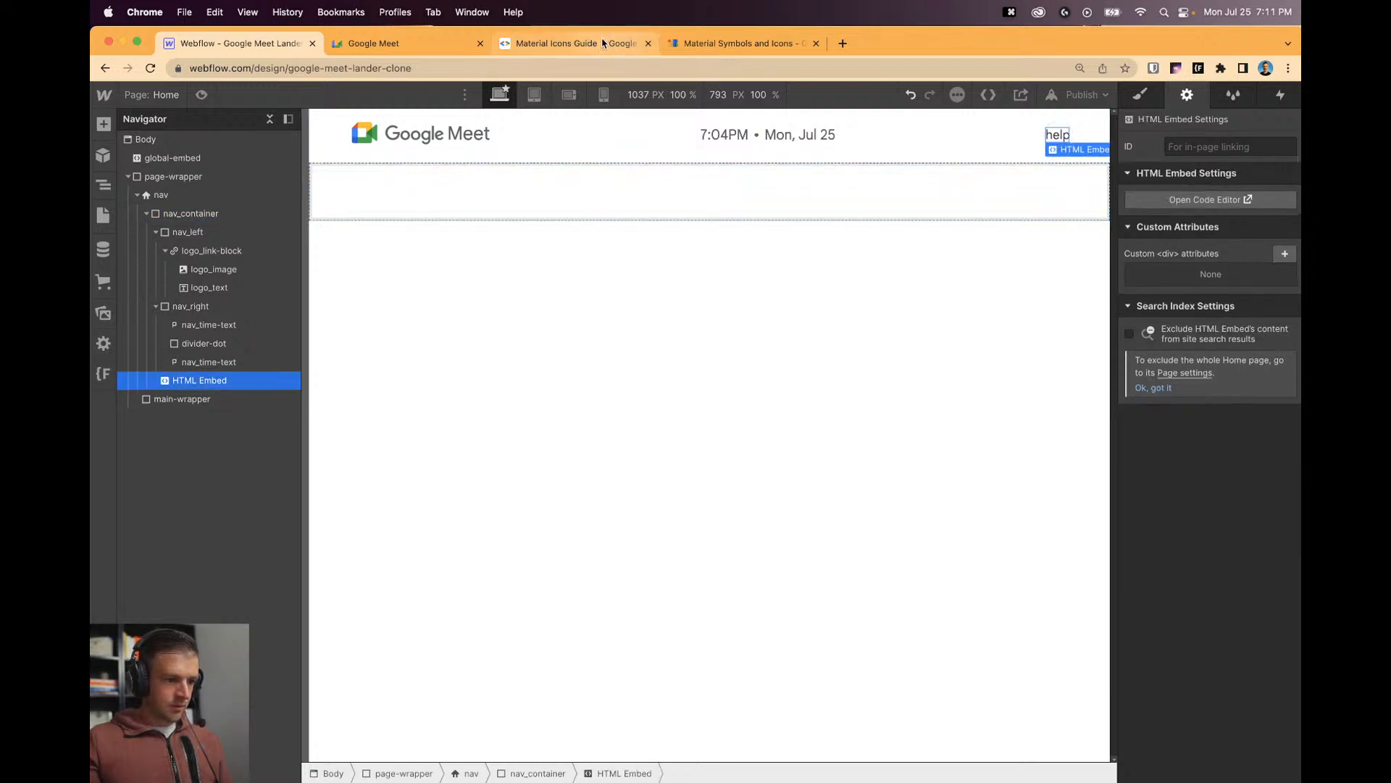
Delete the .material-symbols-outlined style rule from the global embed code.
left_click(174, 158)
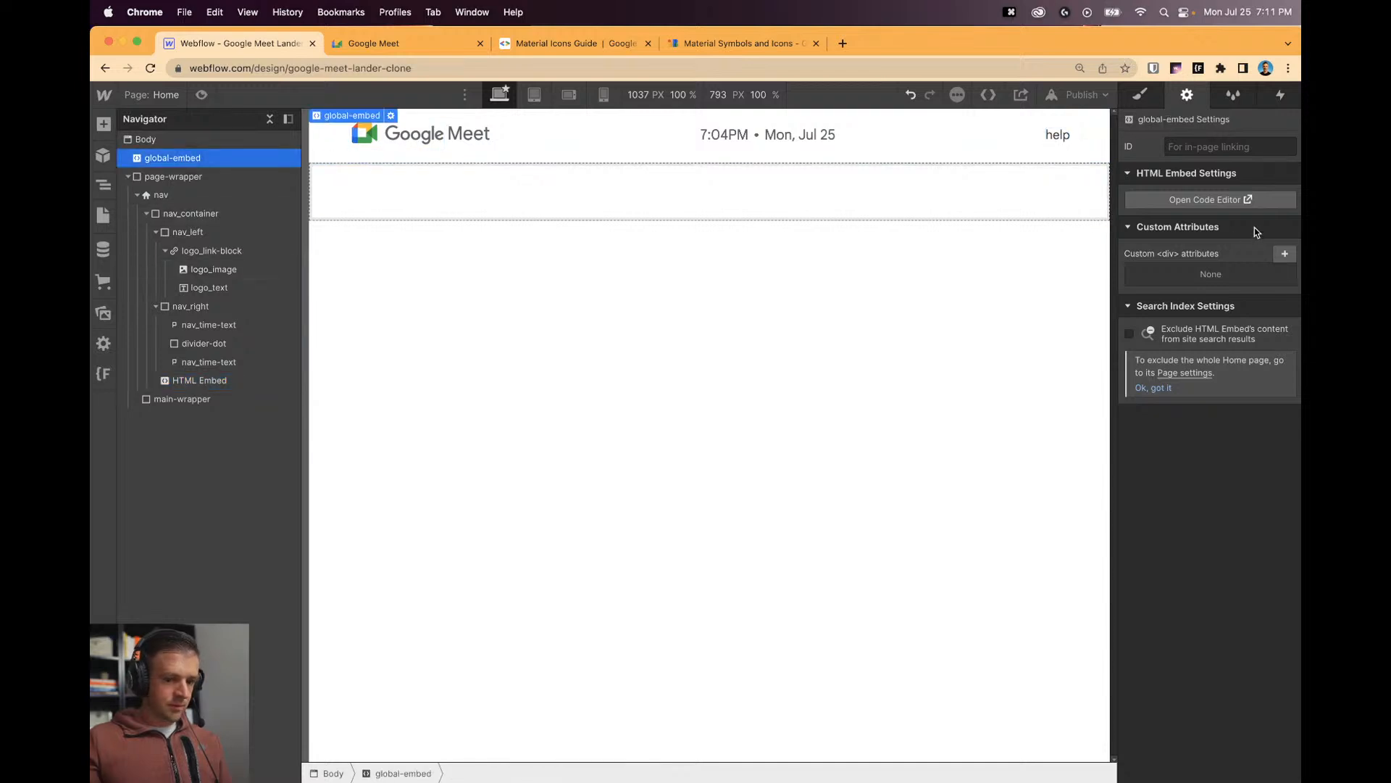
left_click(1209, 199)
left_click(696, 370)
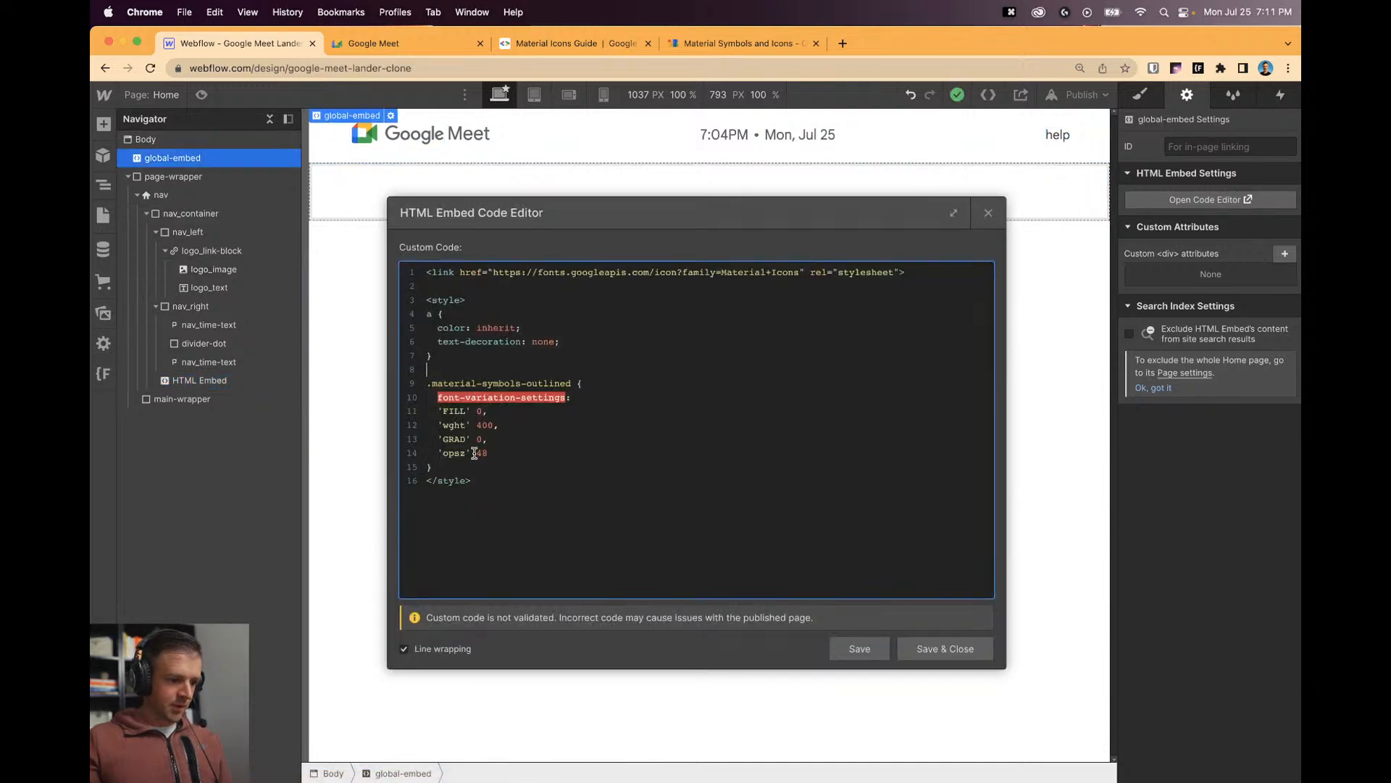
left_click(466, 468)
key("Return")
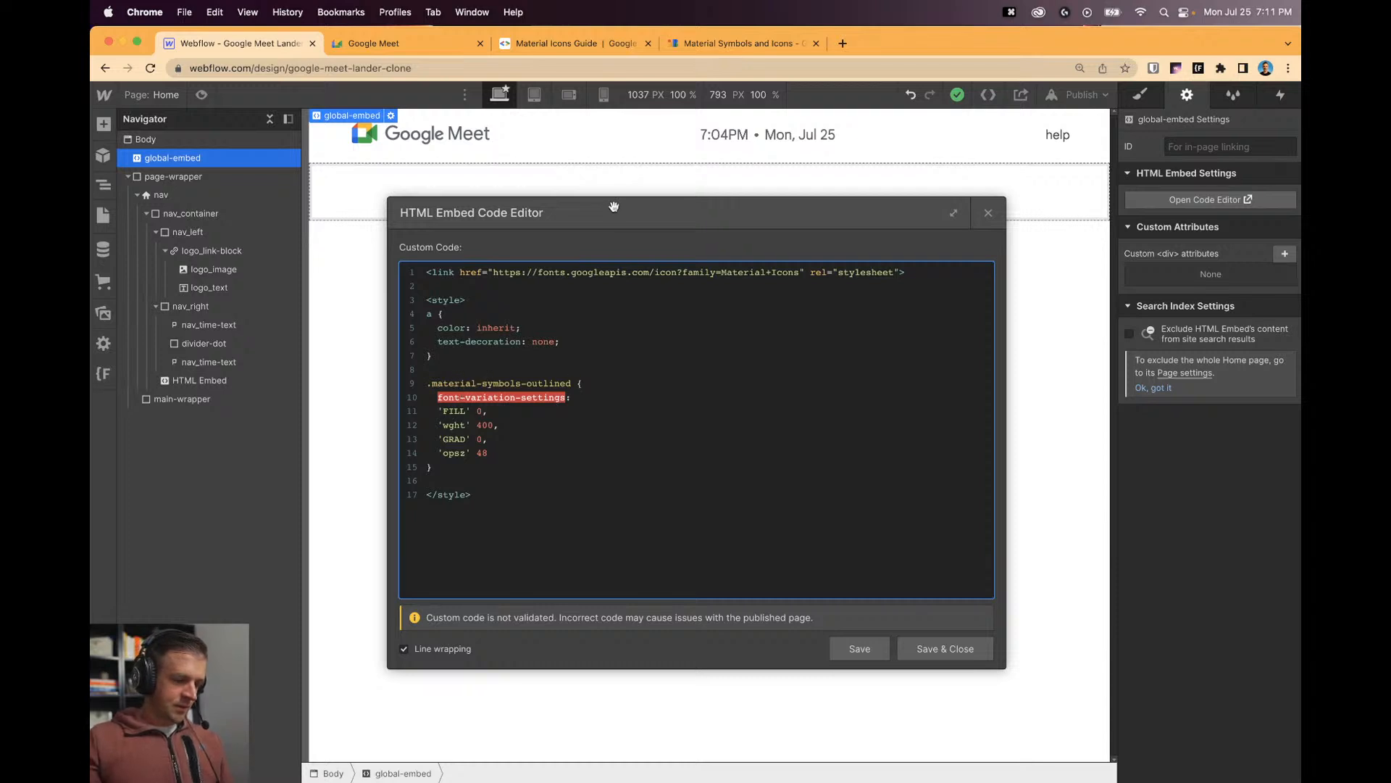
left_click_drag(453, 466, 429, 370)
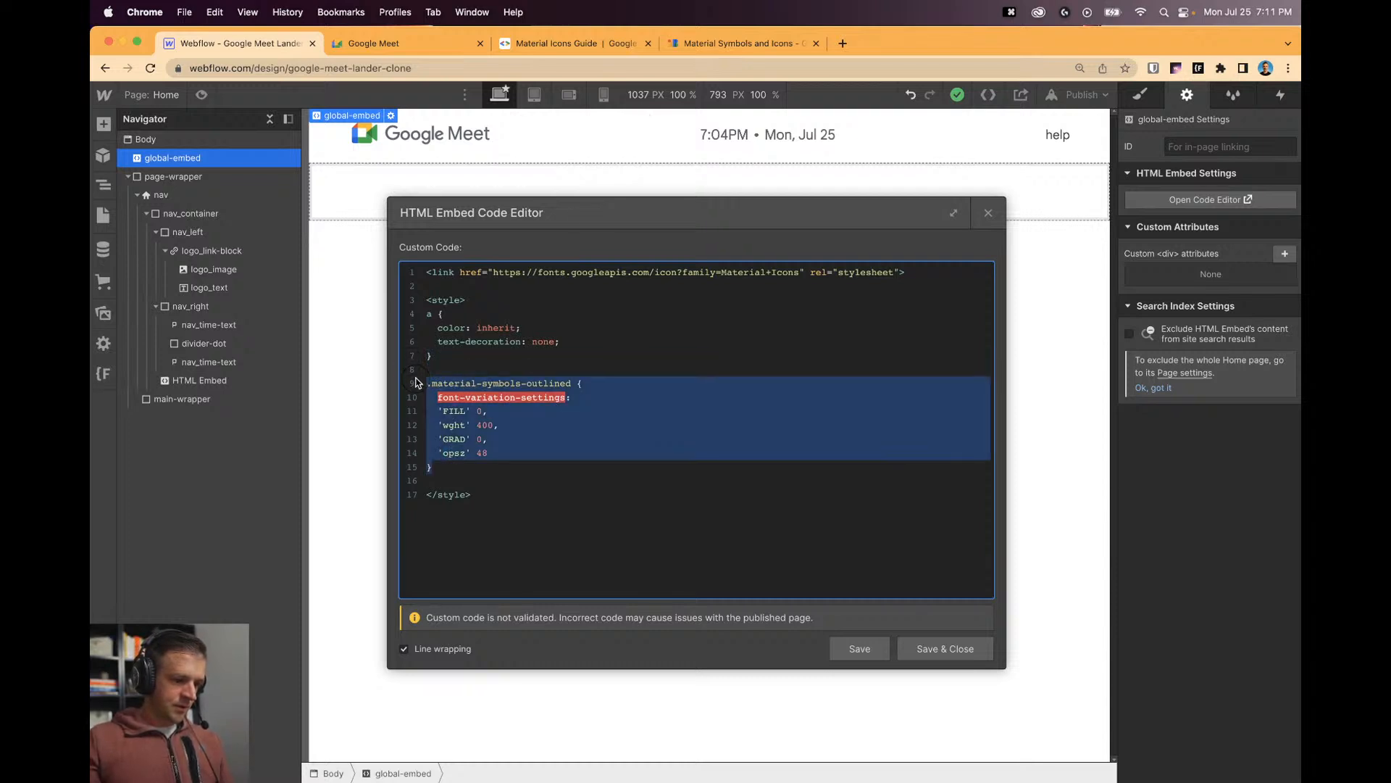
key("BackSpace")
left_click(569, 43)
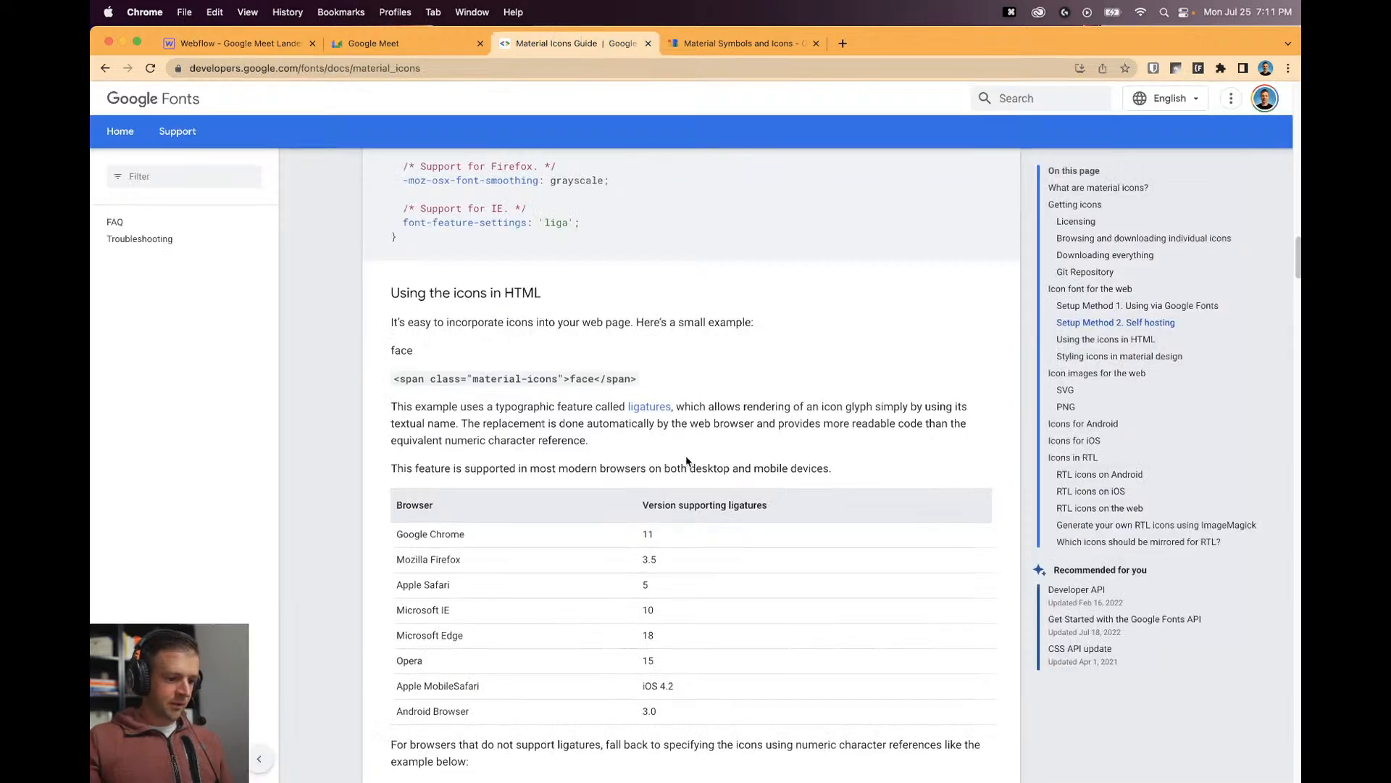
Copy the self-hosting .material-icons CSS block from the Material Icons Guide and go back to Webflow.
scroll(652, 434, "up", 5)
scroll(638, 426, "up", 2)
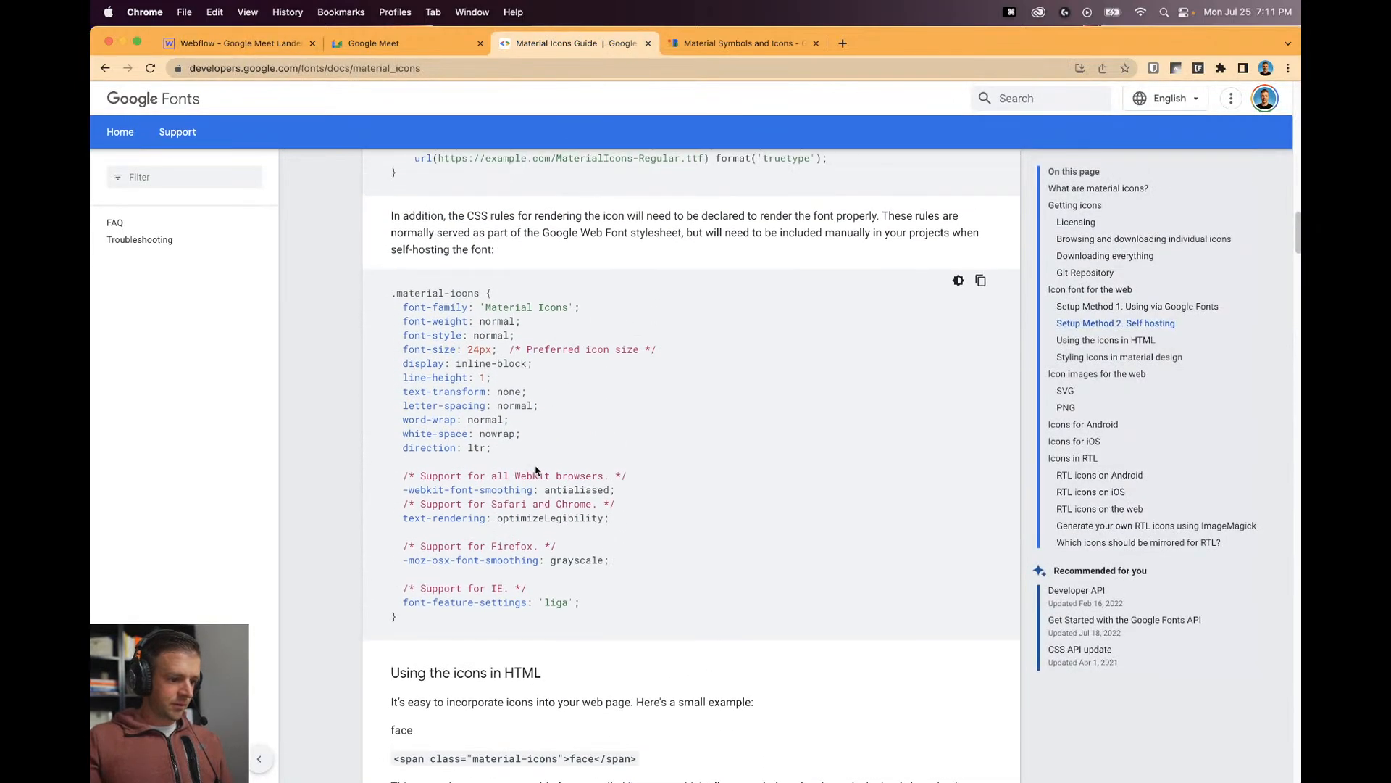
scroll(409, 564, "down", 1)
left_click_drag(428, 605, 391, 273)
key("super+c")
scroll(668, 401, "up", 3)
scroll(667, 401, "up", 12)
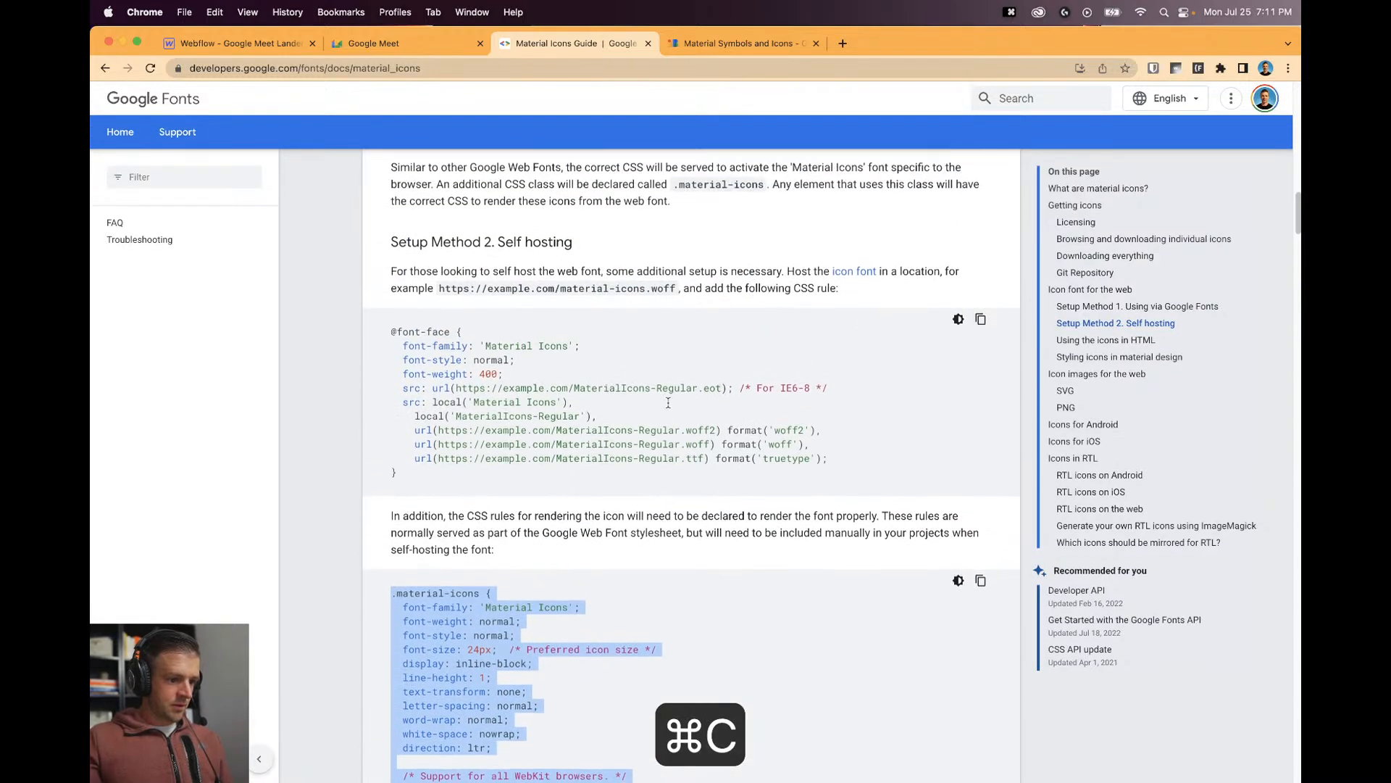
scroll(671, 414, "down", 18)
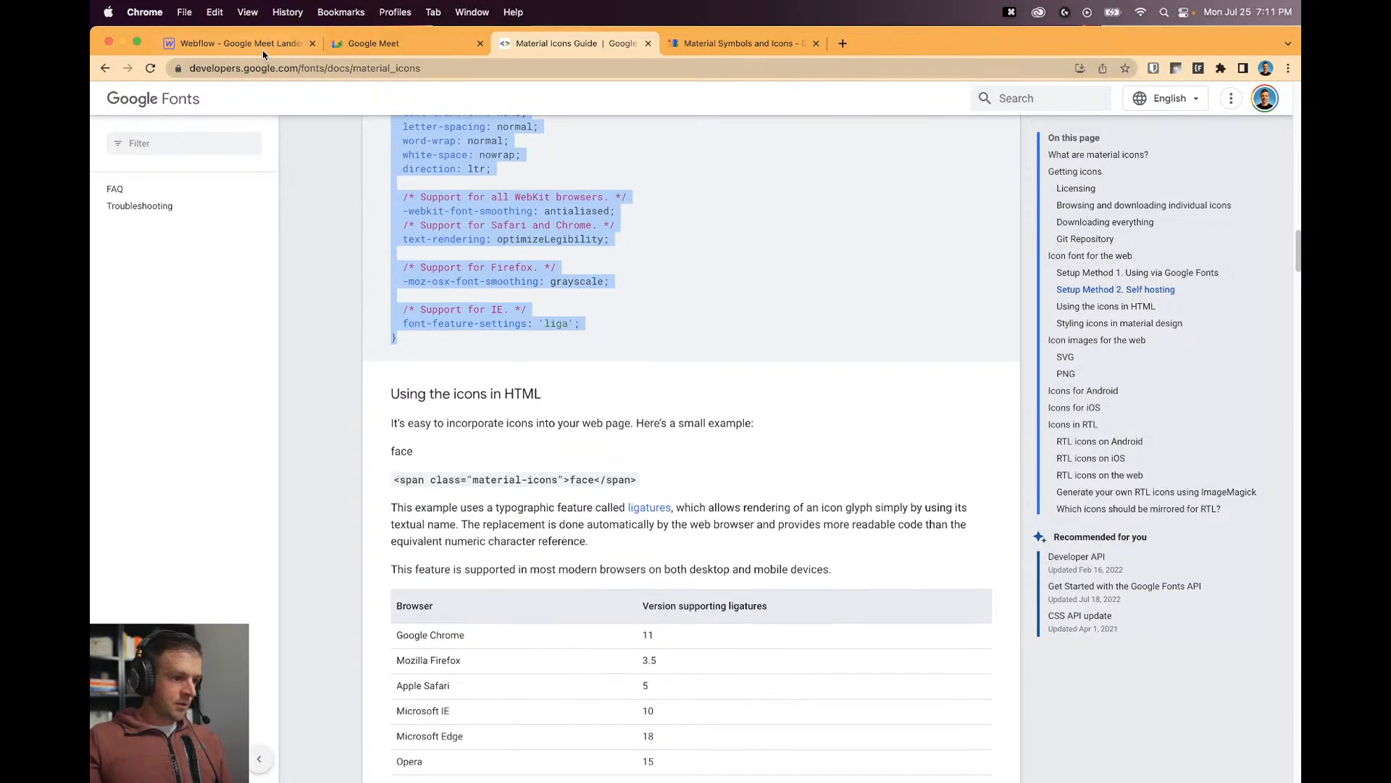
left_click(263, 49)
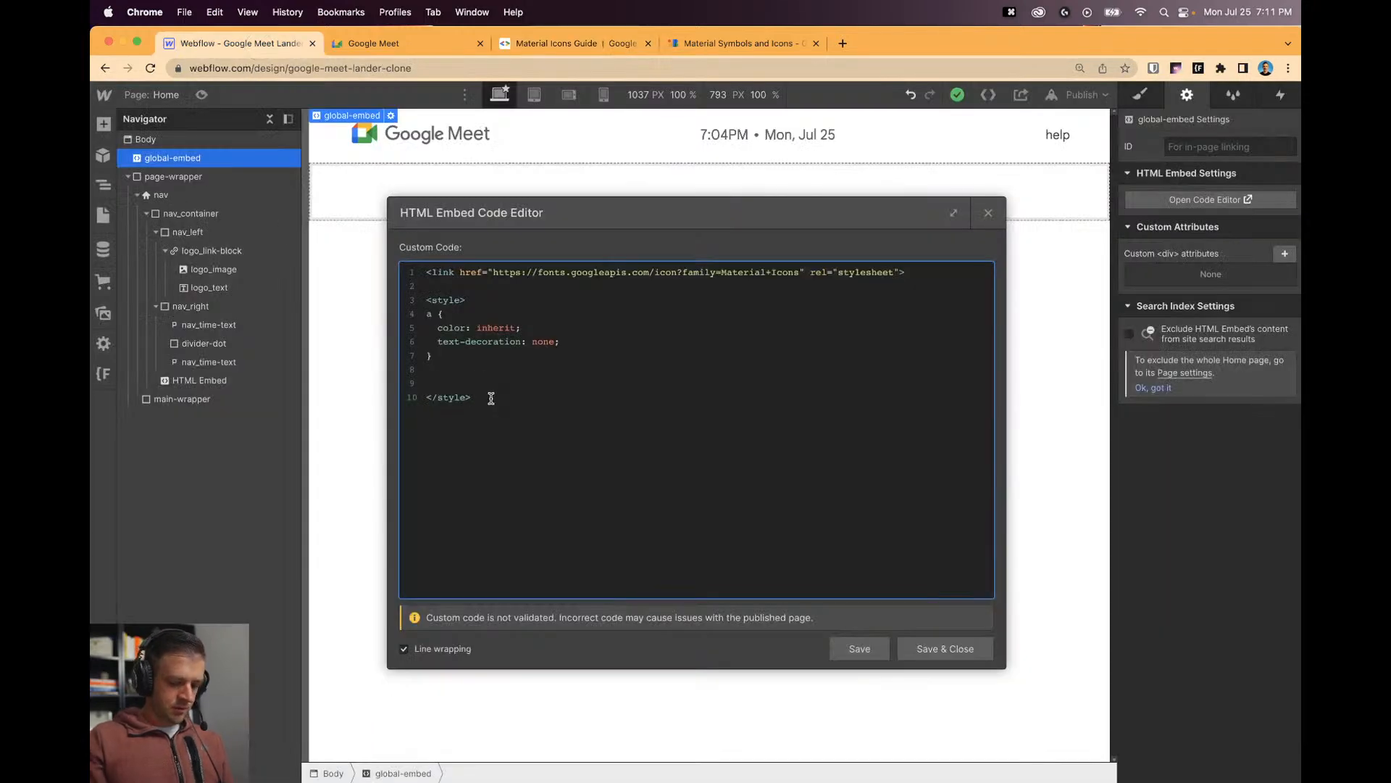
Paste the .material-icons rule into a new <style> block in the global embed and save.
key("Return")
key("Return")
type("<style>")
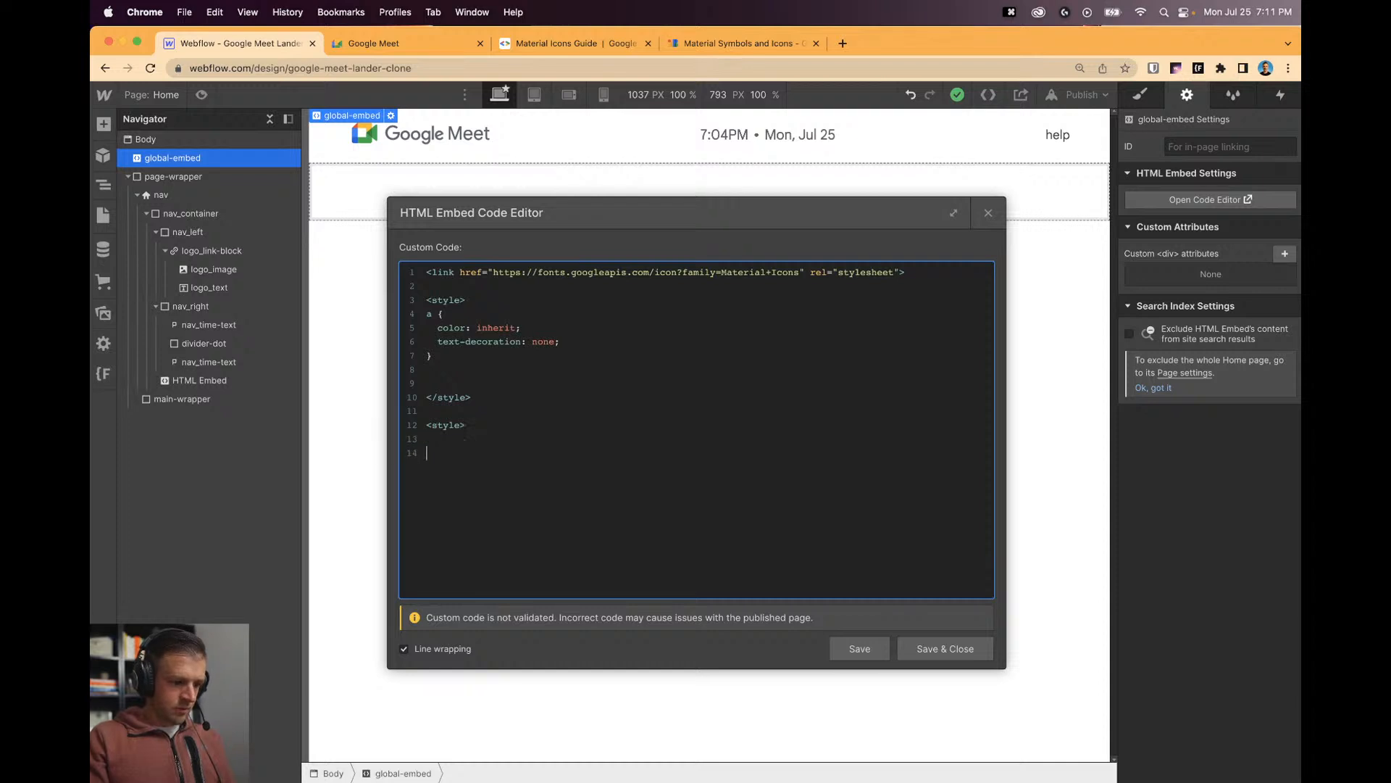
type("</style")
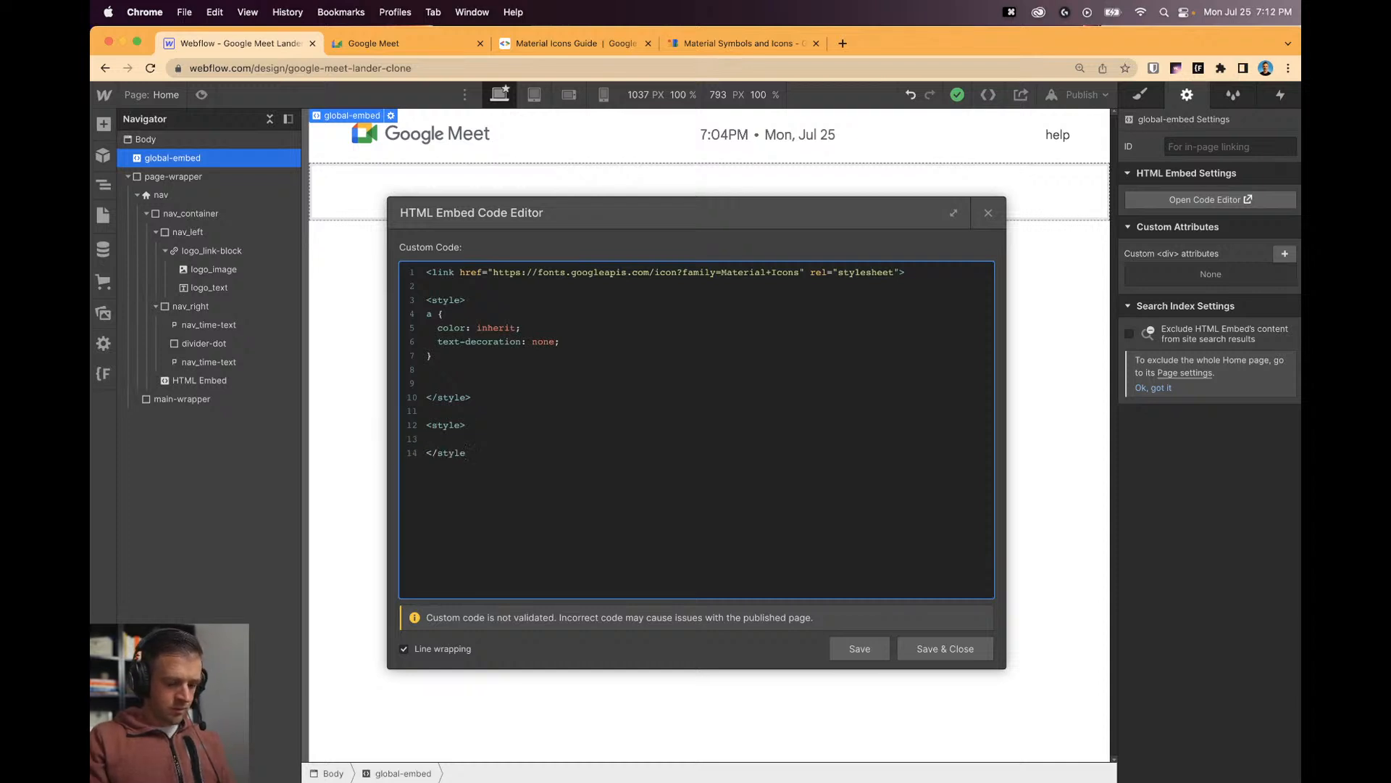
type(">")
key("Up")
key("super+v")
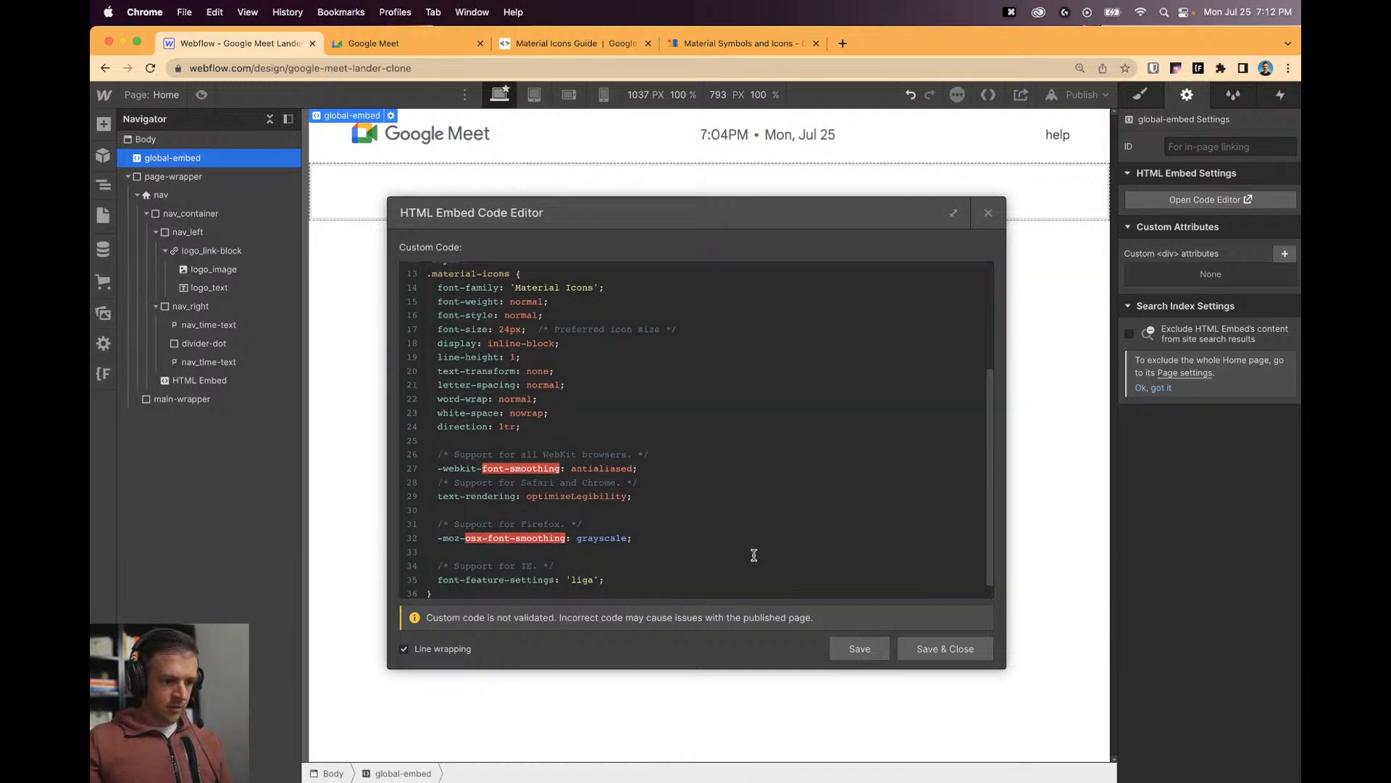
left_click_drag(512, 276, 431, 276)
key("super+c")
left_click(846, 639)
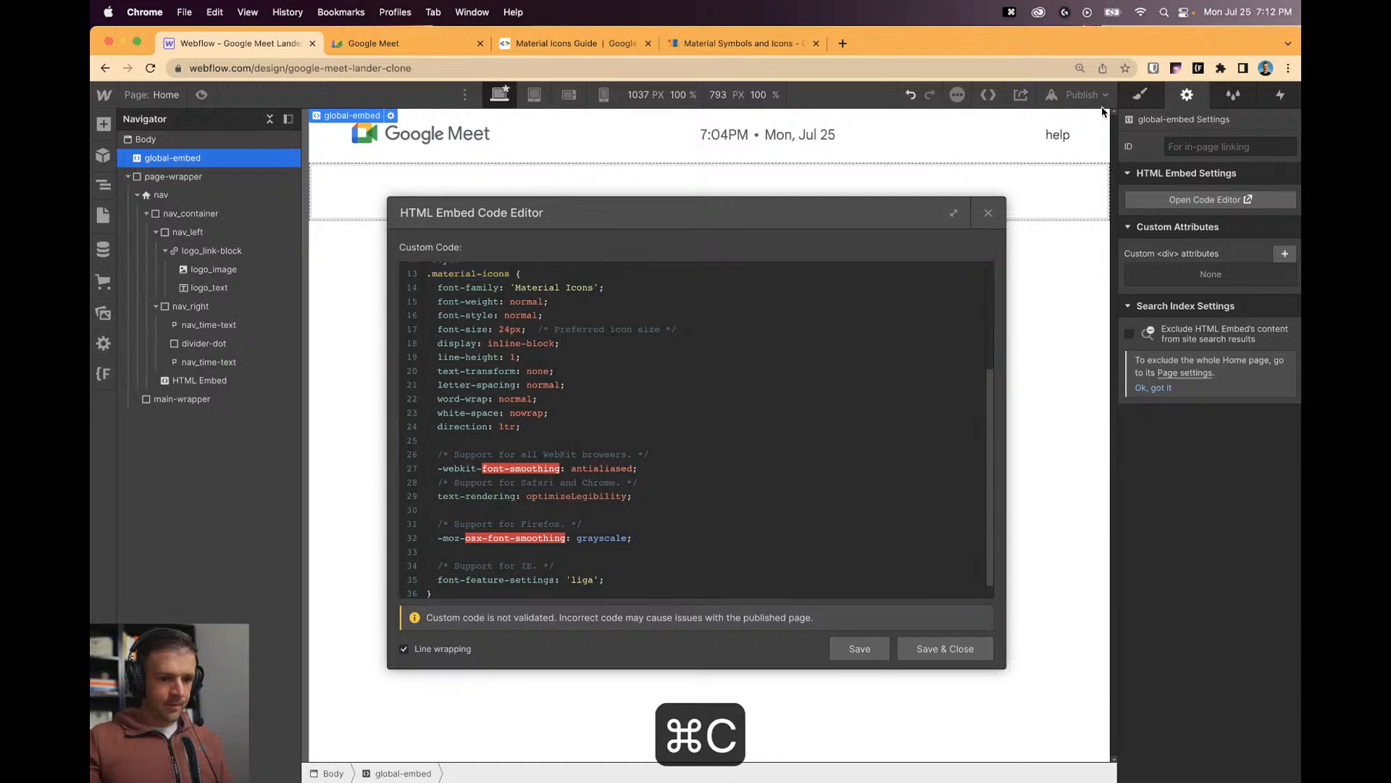
left_click(988, 212)
Change the nav help embed's class to material-icons so the help icon renders.
left_click(1053, 138)
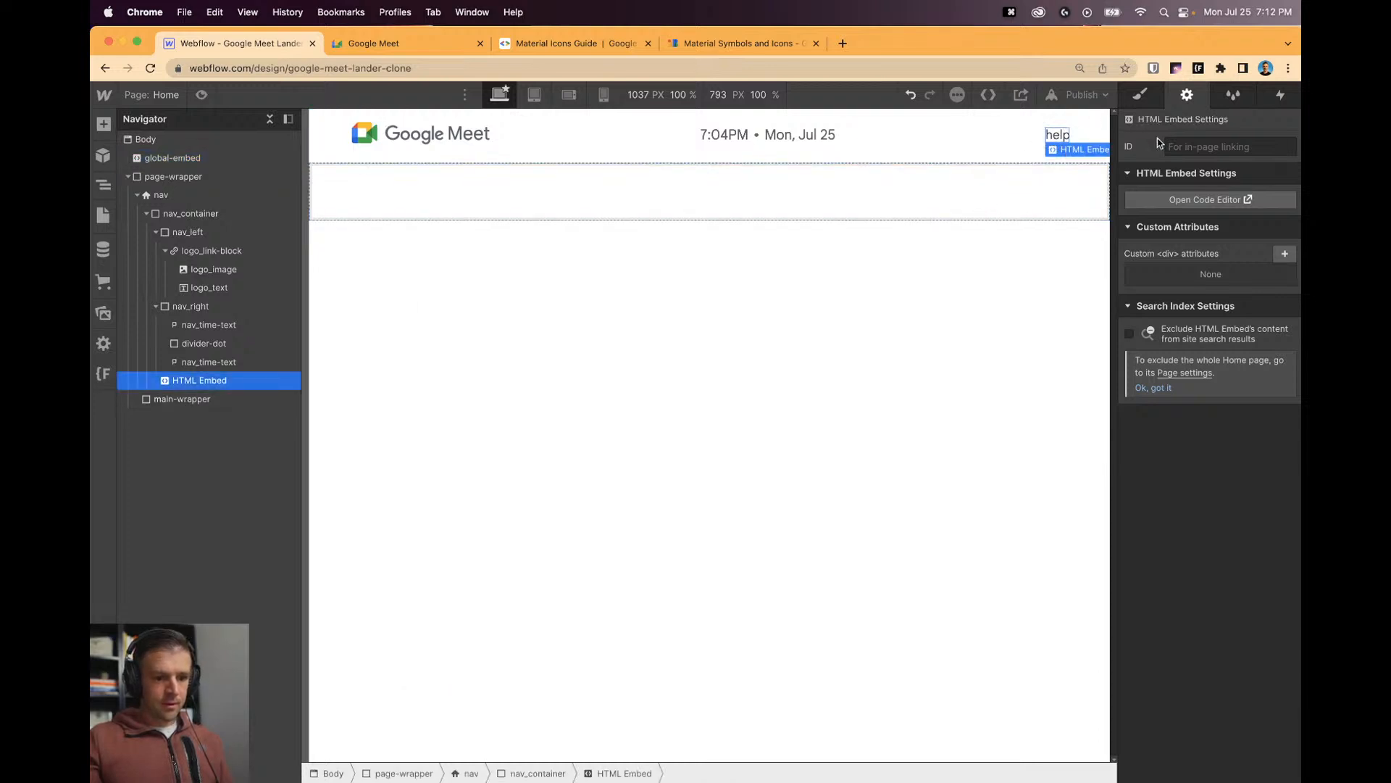
left_click(1194, 199)
double_click(627, 274)
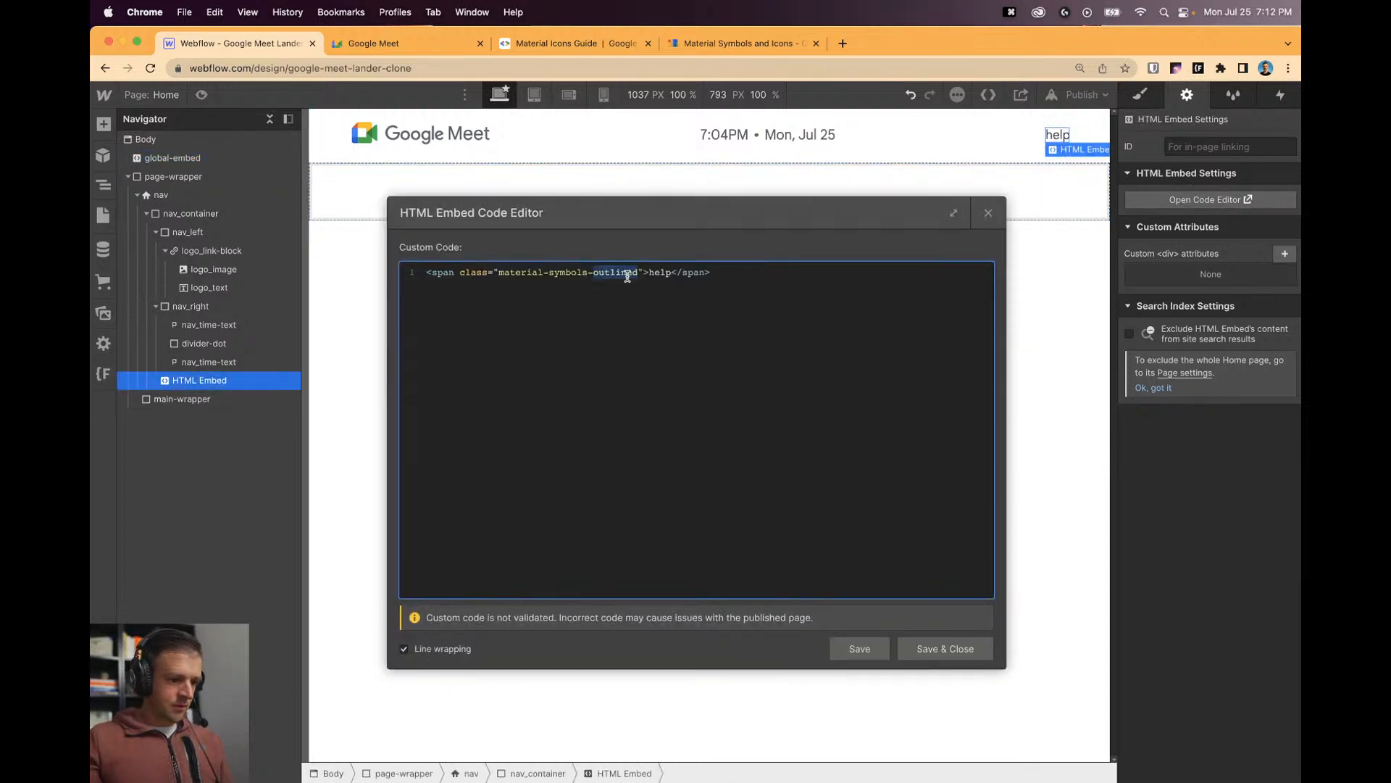
key("BackSpace")
key("BackSpace")
key("BackSpace")
key("BackSpace")
key("BackSpace")
key("BackSpace")
key("BackSpace")
key("BackSpace")
key("BackSpace")
key("BackSpace")
key("BackSpace")
key("BackSpace")
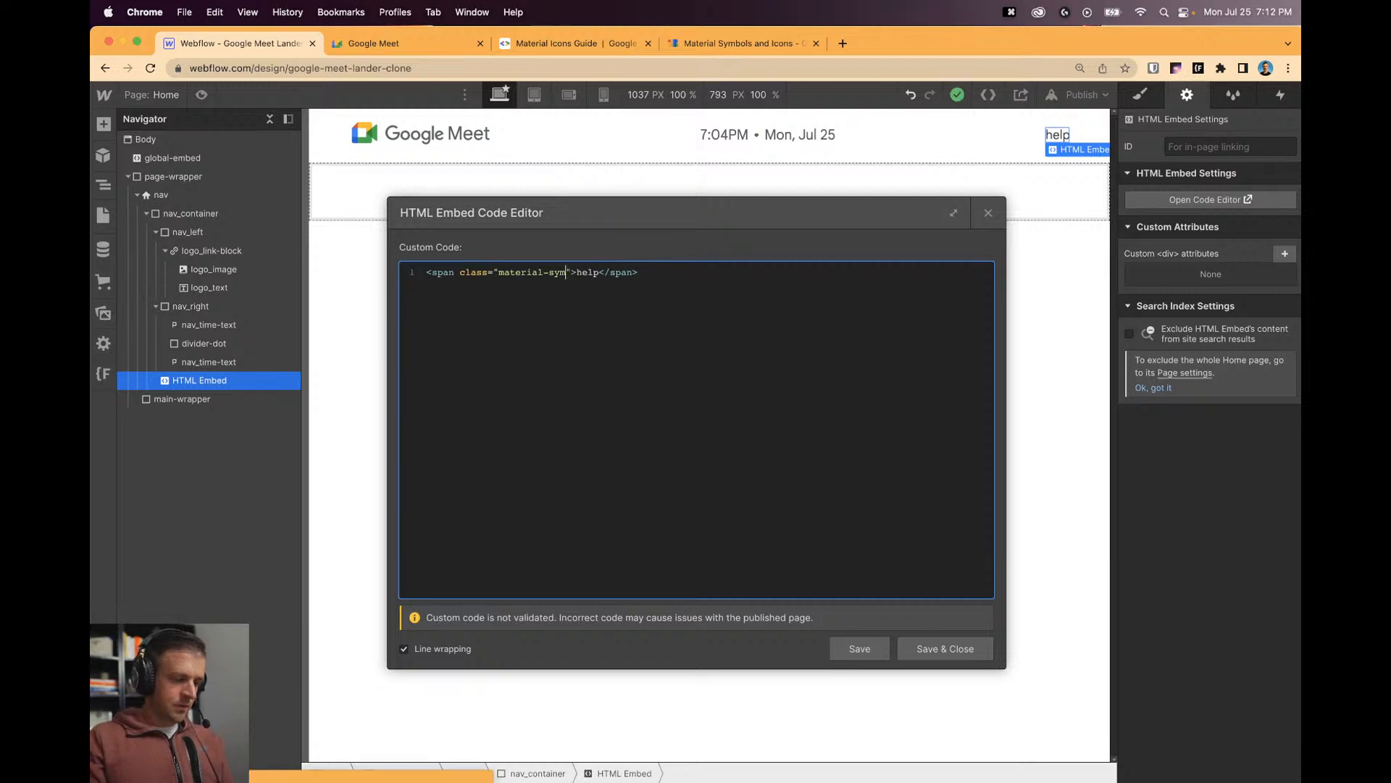
key("BackSpace")
key("BackSpace")
key("BackSpace")
key("BackSpace")
key("BackSpace")
key("BackSpace")
key("super+v")
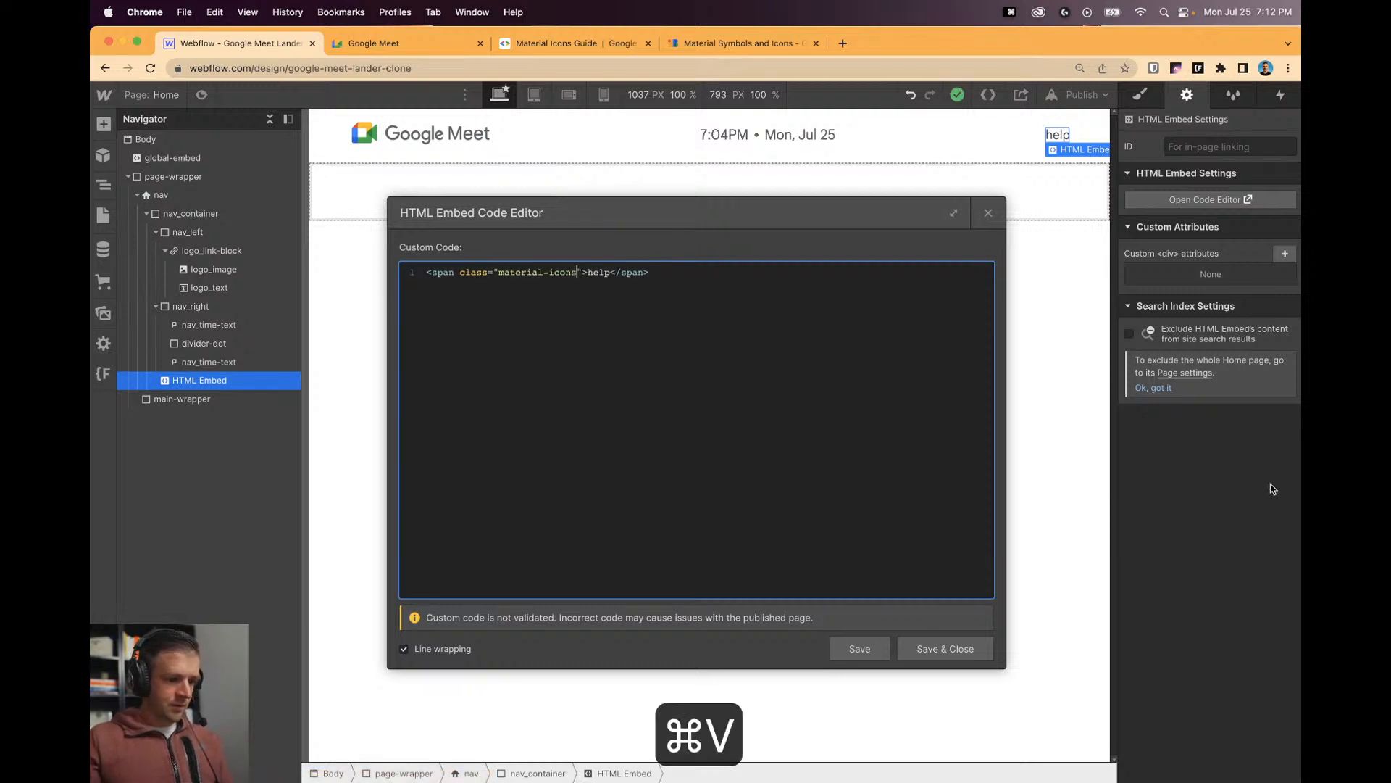
left_click(972, 656)
left_click(1059, 133)
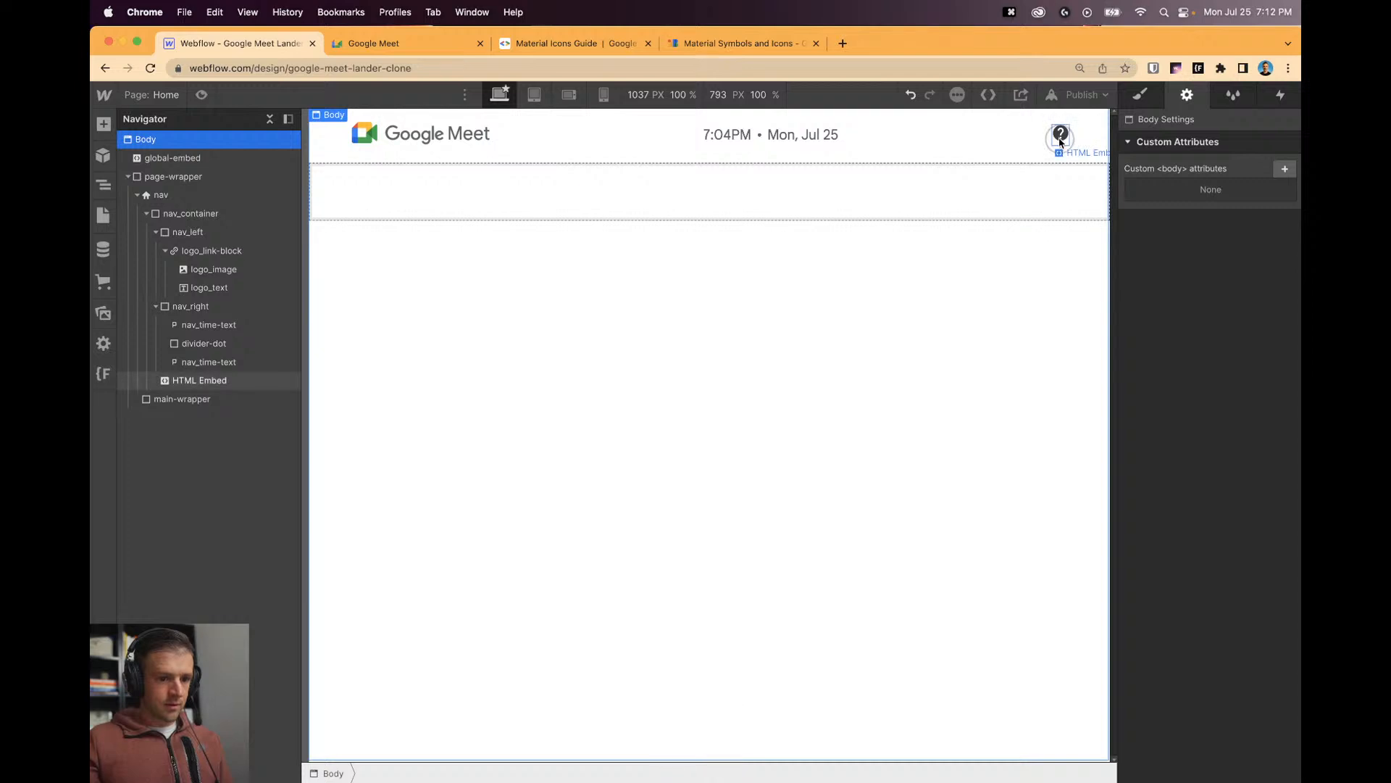
key("ctrl+Tab")
key("ctrl+Tab")
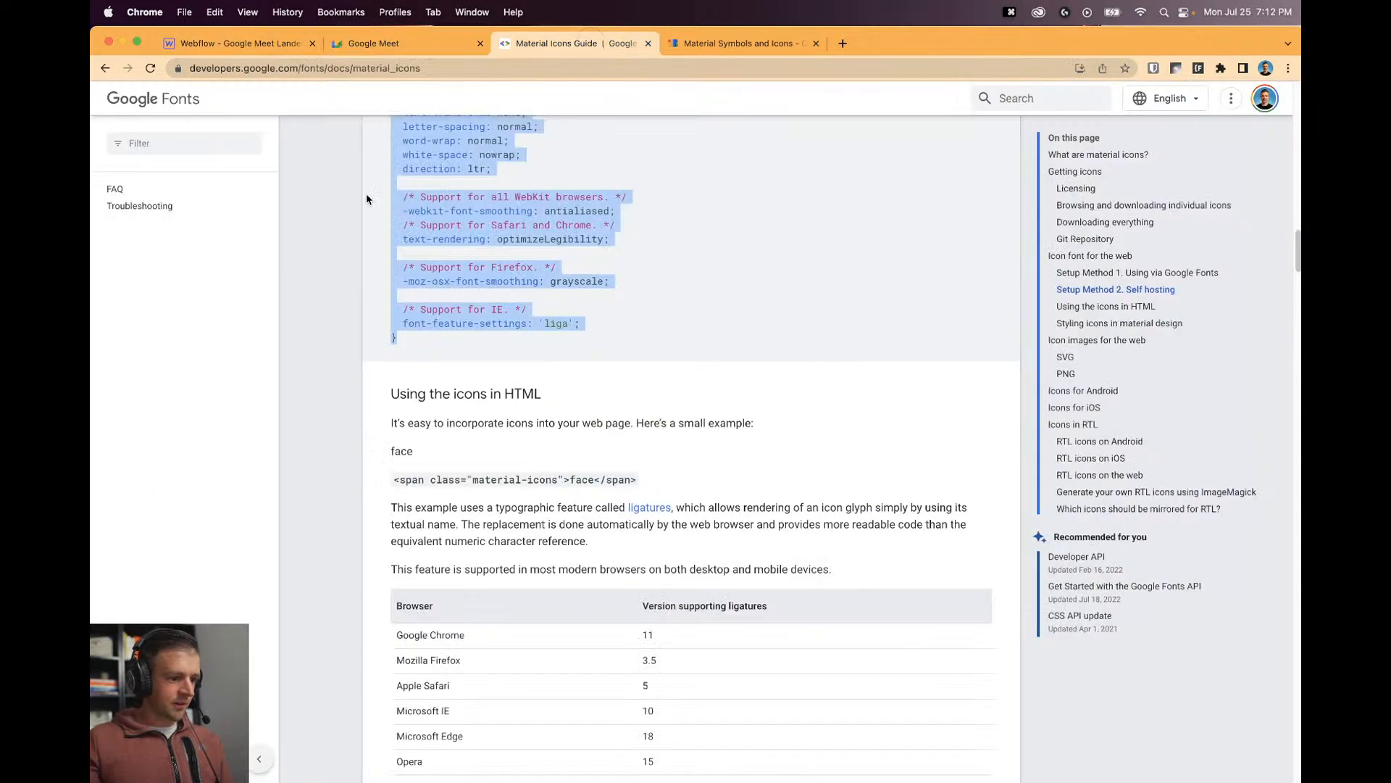
Search the icon browser for 'help' and inspect its font link and style code snippets.
key("ctrl+Tab")
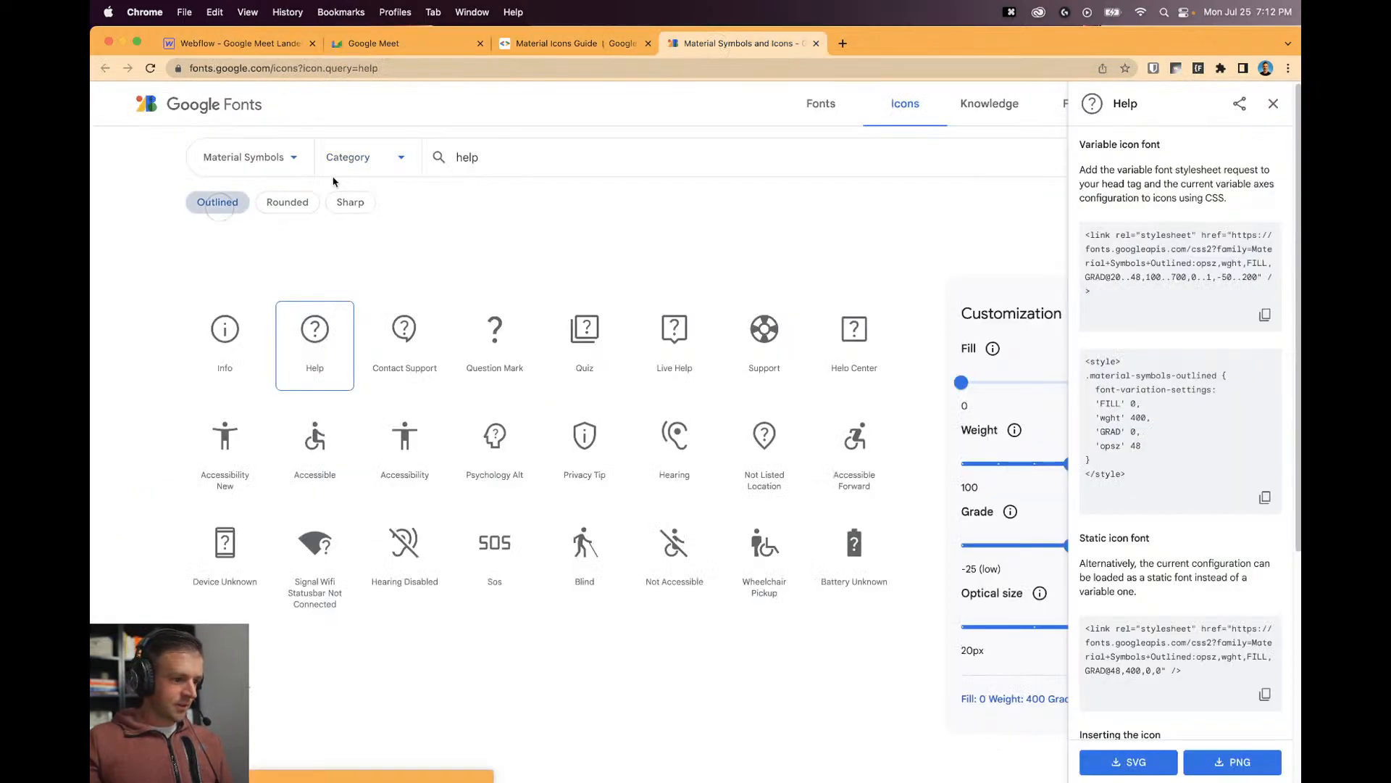
left_click(512, 160)
type("outline")
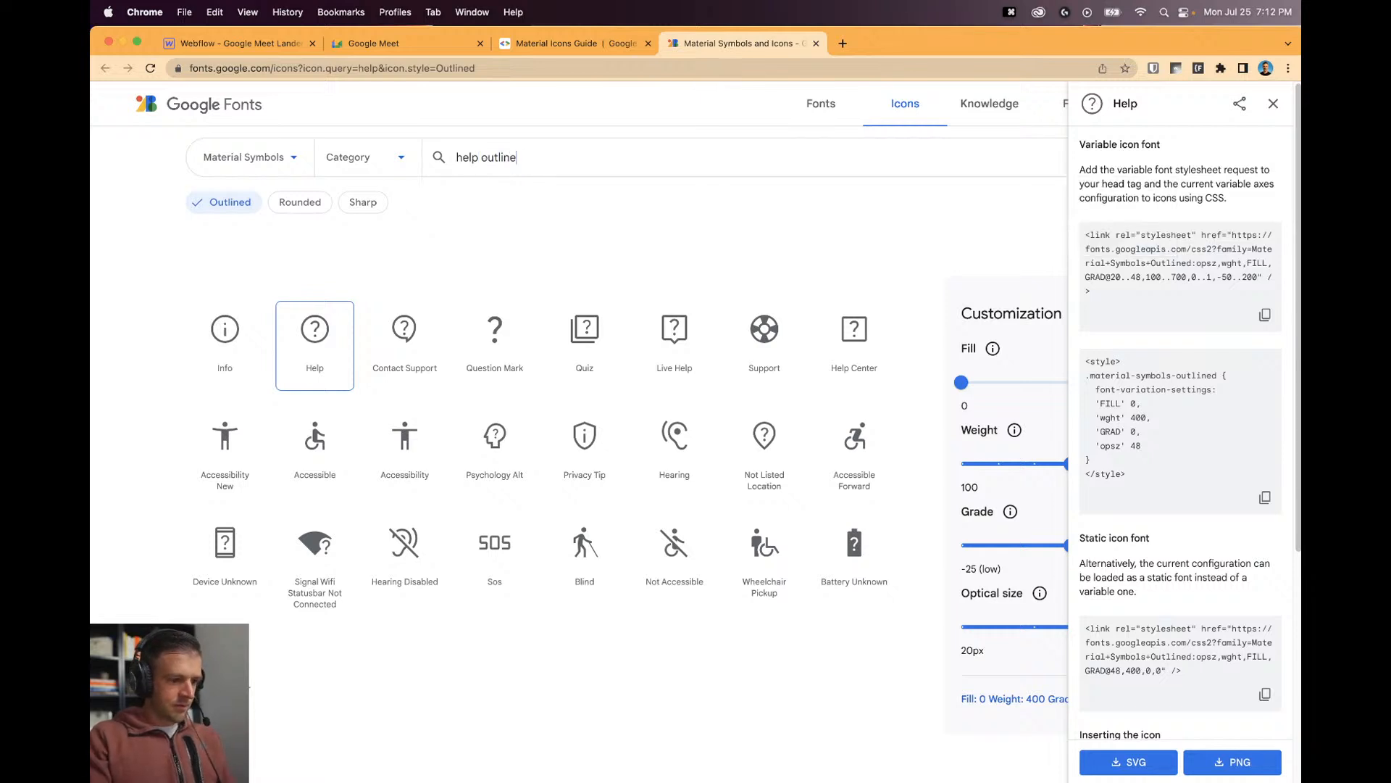
key("alt+shift+Left")
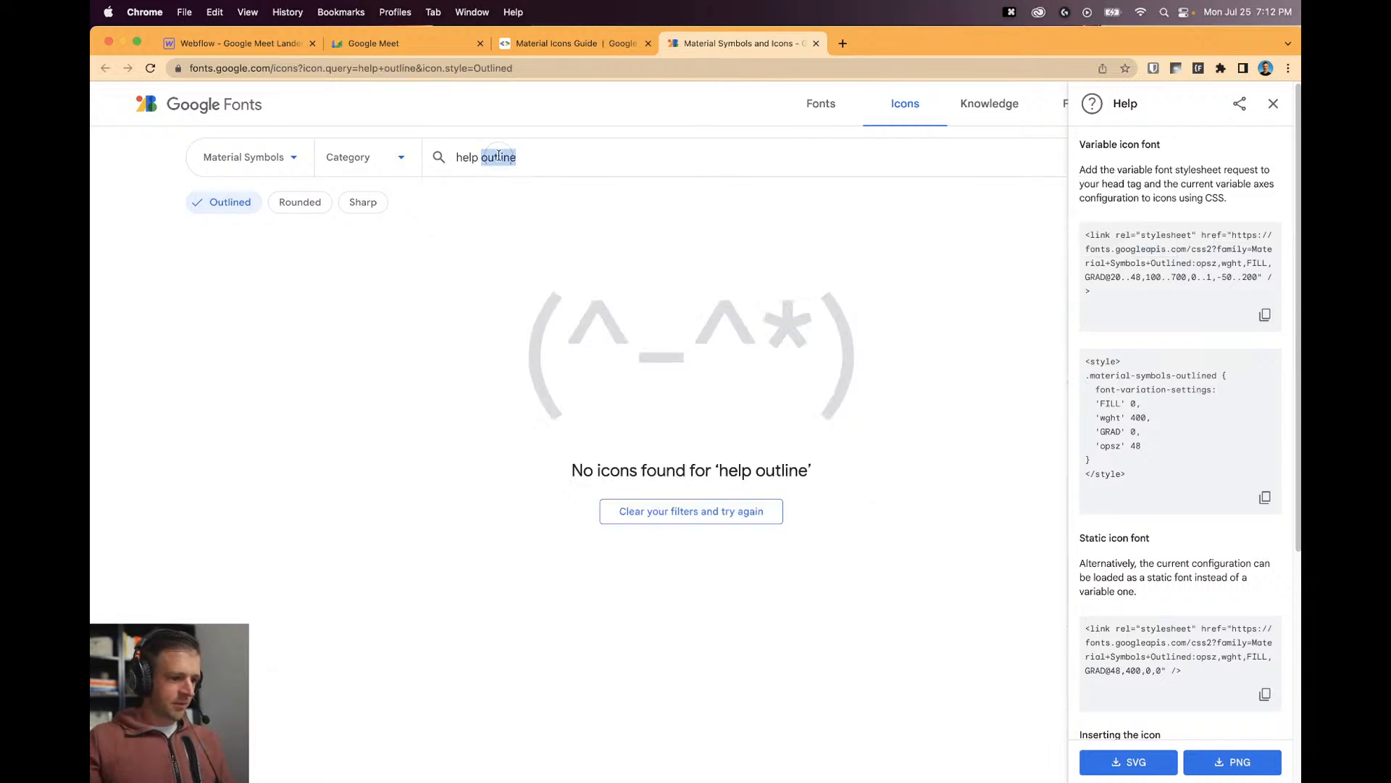
key("BackSpace")
key("BackSpace")
key("BackSpace")
type("p")
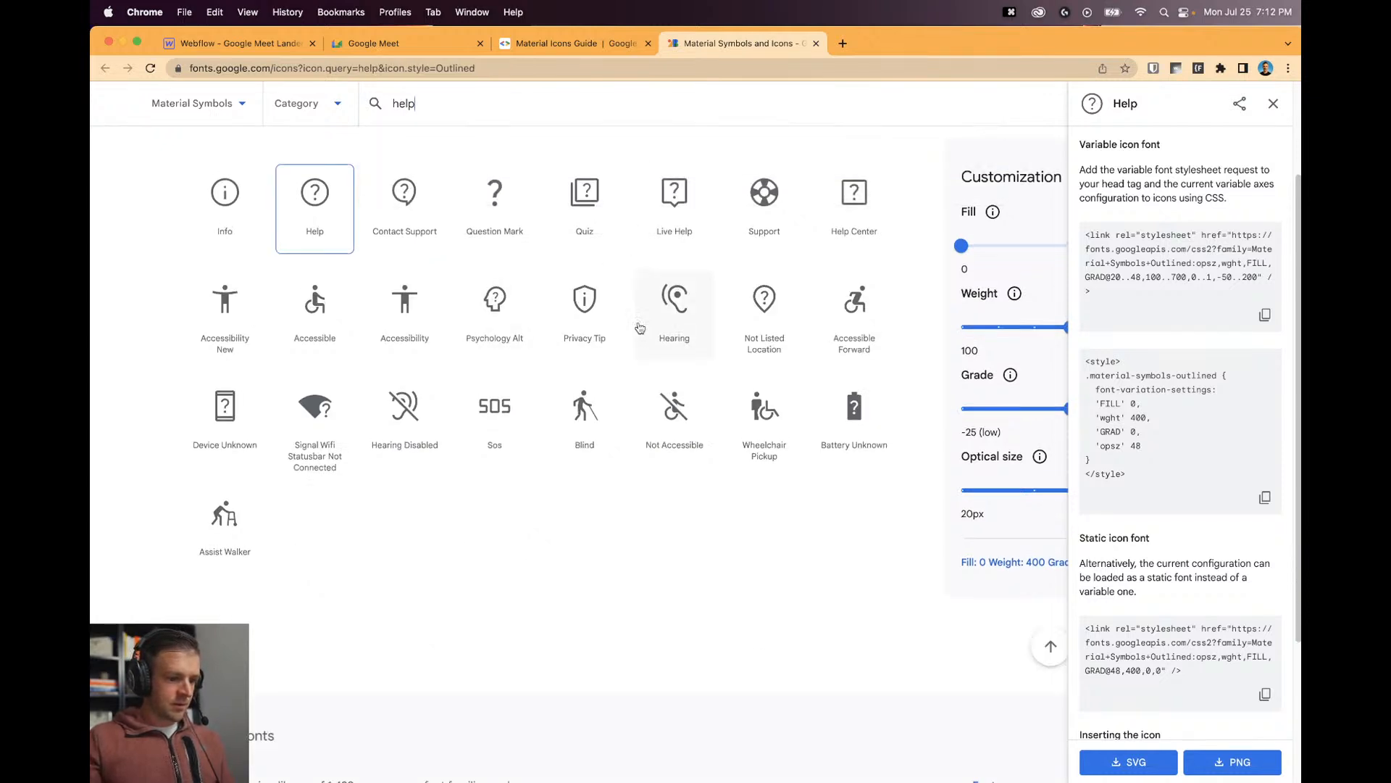
scroll(724, 250, "up", 3)
scroll(1191, 679, "down", 2)
scroll(1191, 680, "down", 2)
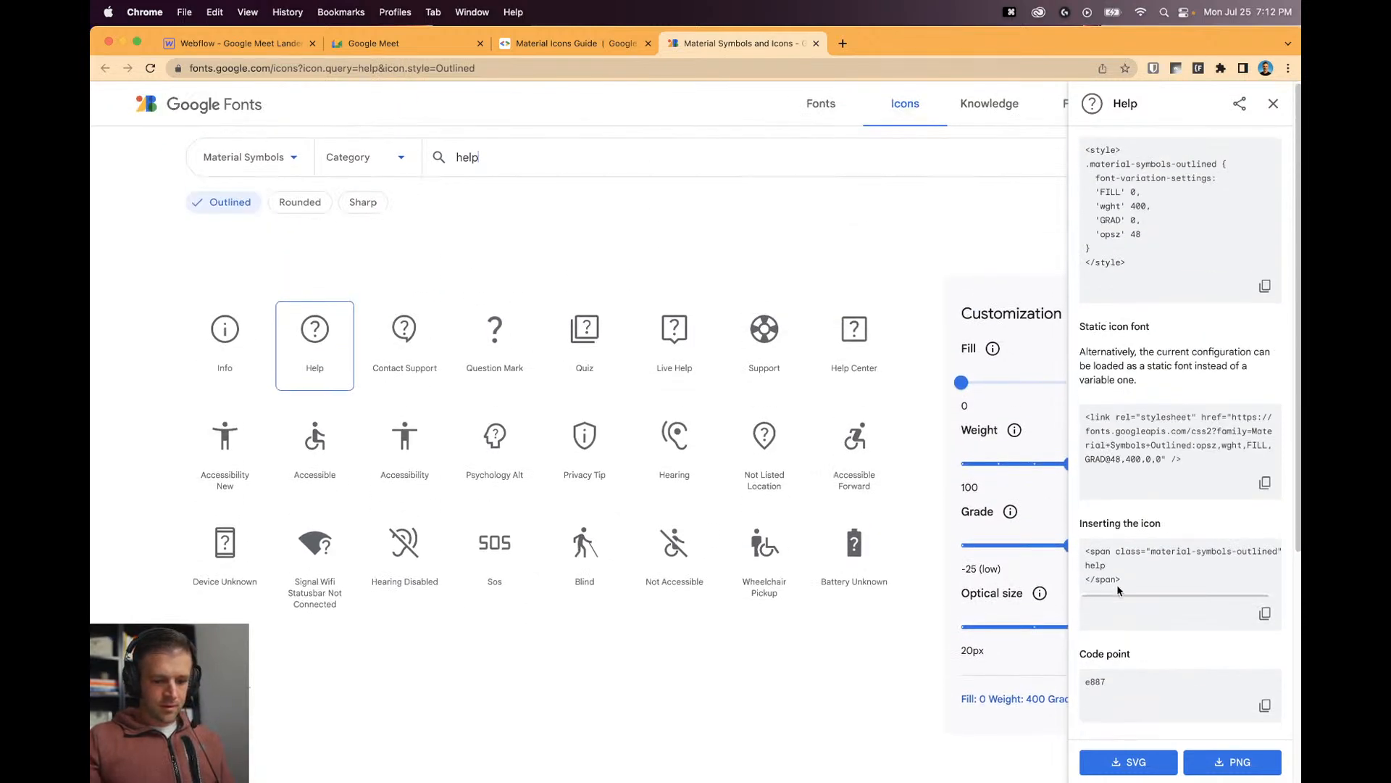
scroll(1191, 539, "down", 1)
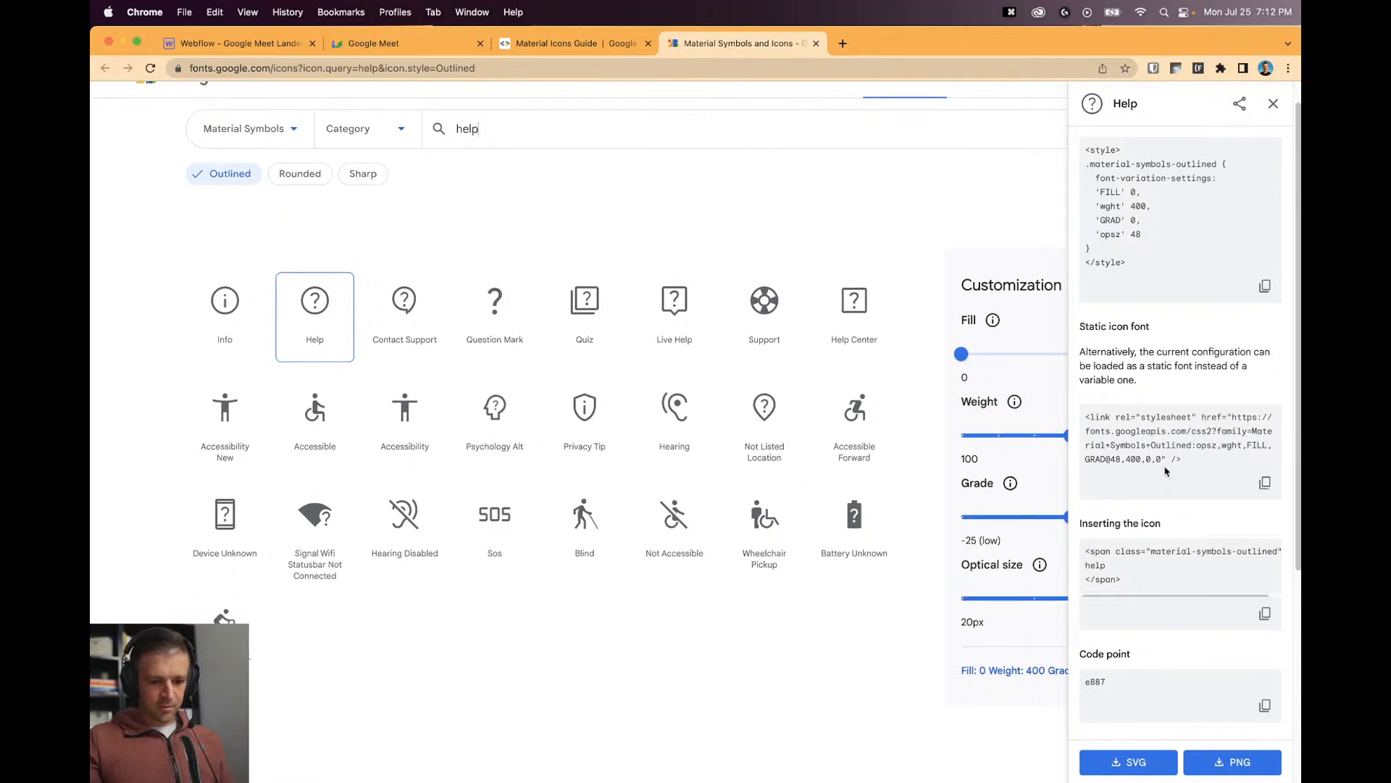
scroll(1192, 466, "up", 2)
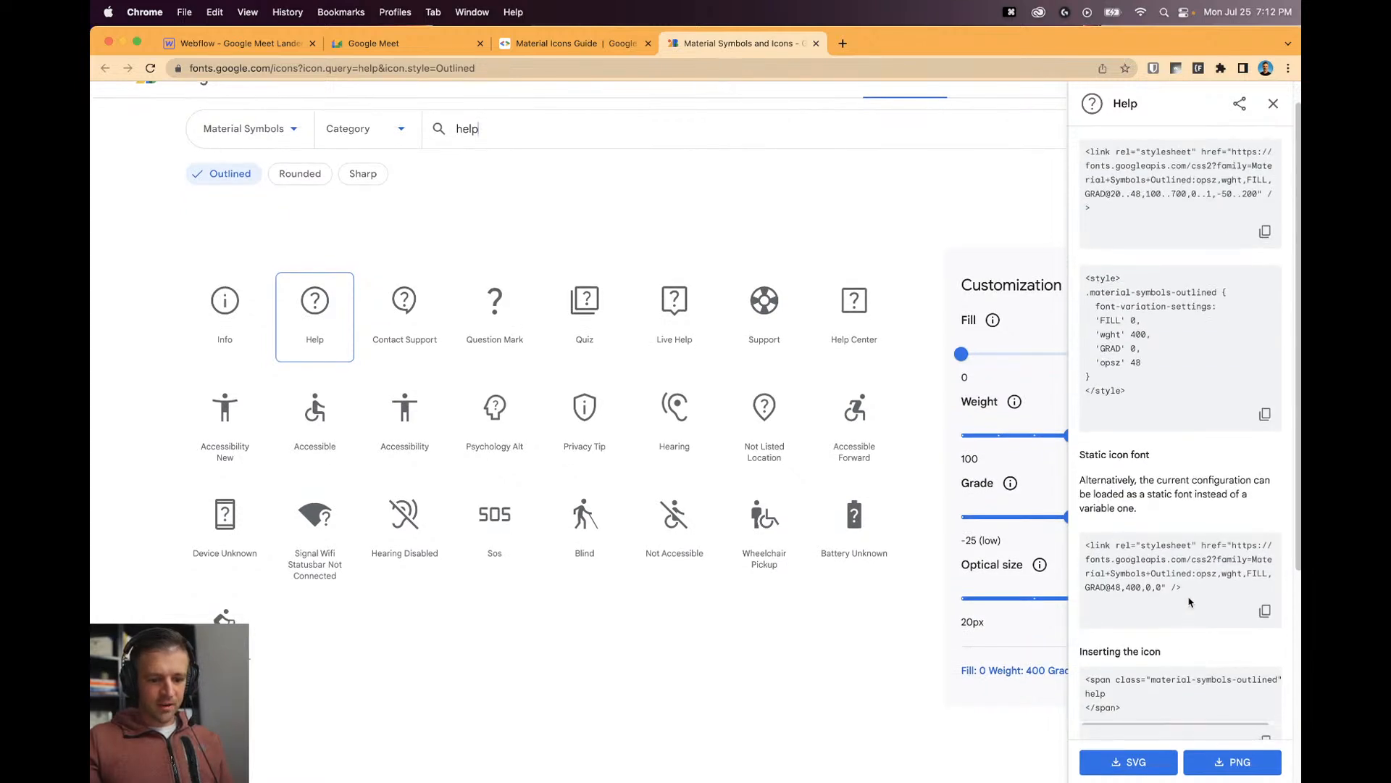
left_click_drag(1189, 602, 1099, 548)
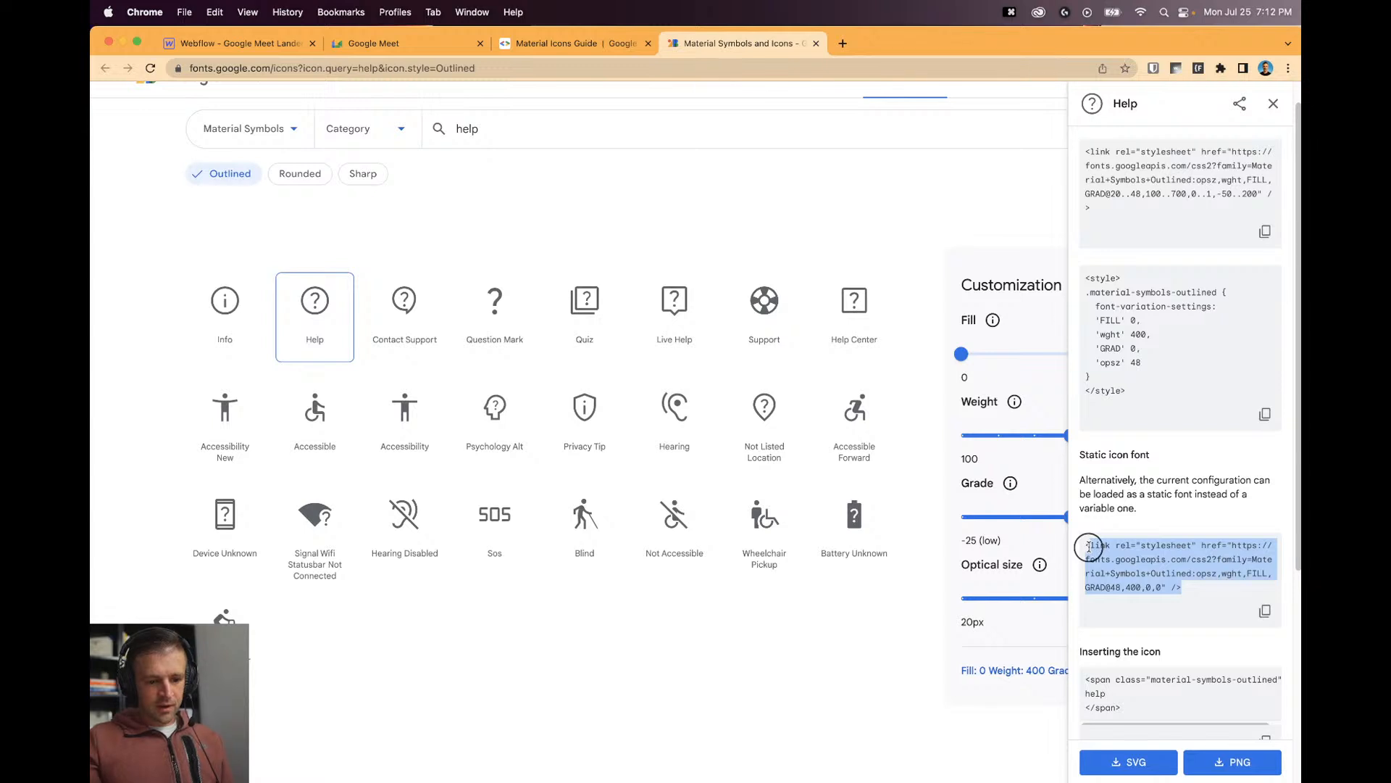
left_click(1118, 288)
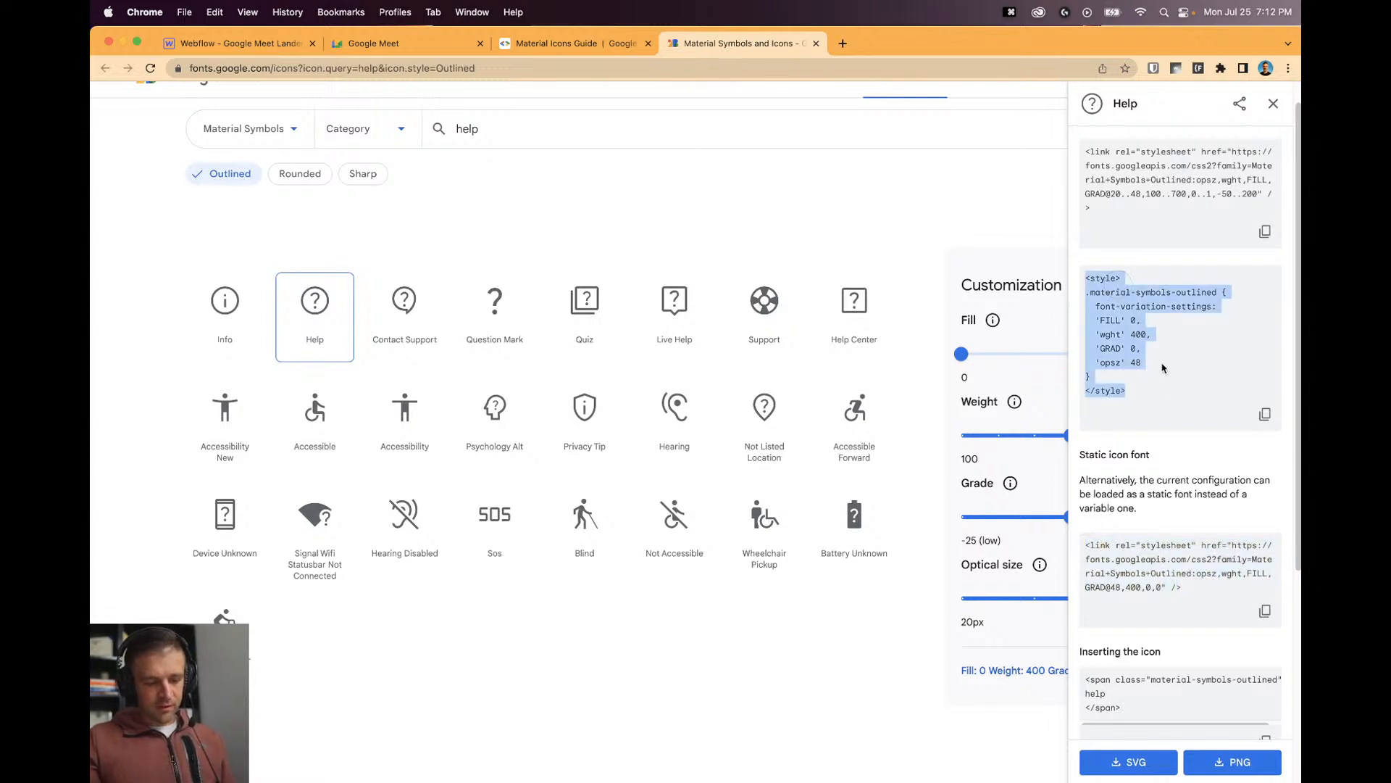
scroll(1163, 368, "up", 5)
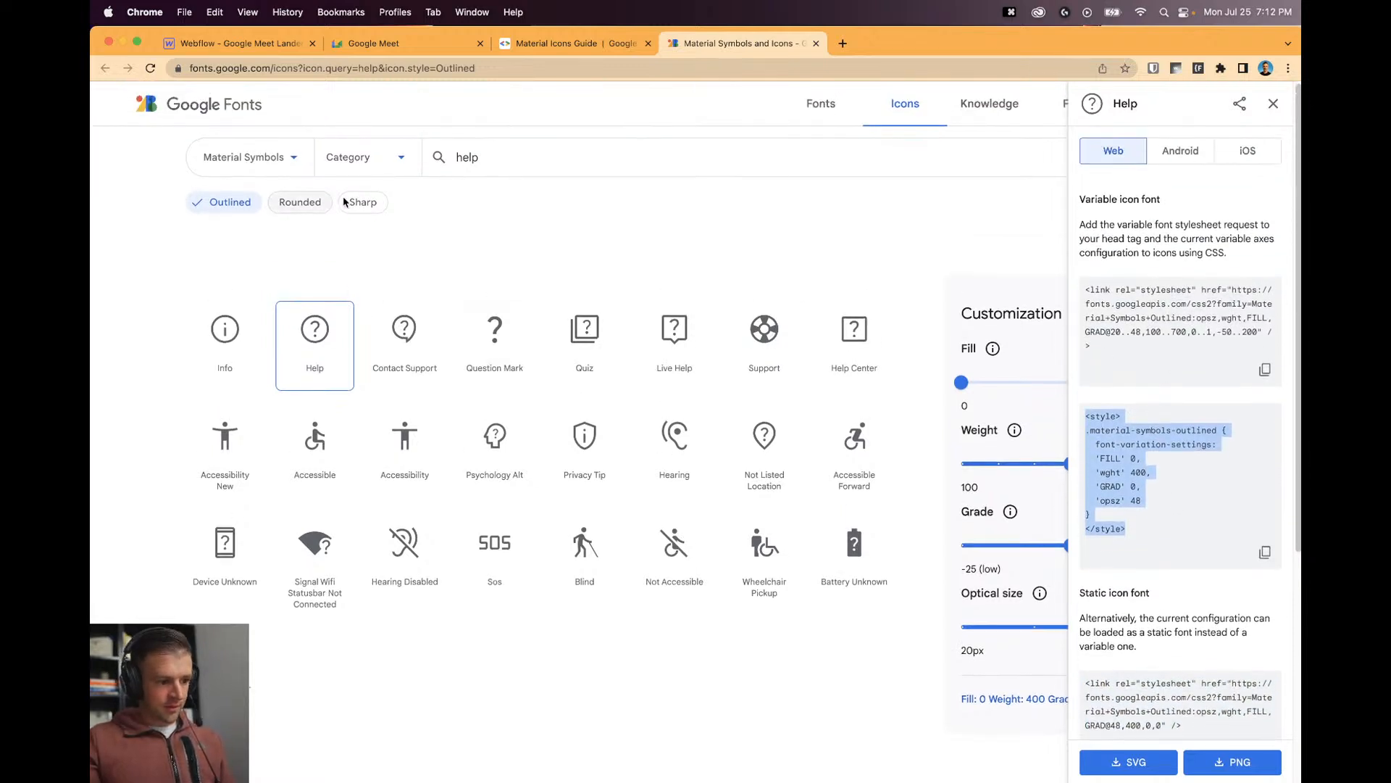
Turn off the Outlined filter, switch to Material Icons, and open Help Outline's details.
left_click(236, 201)
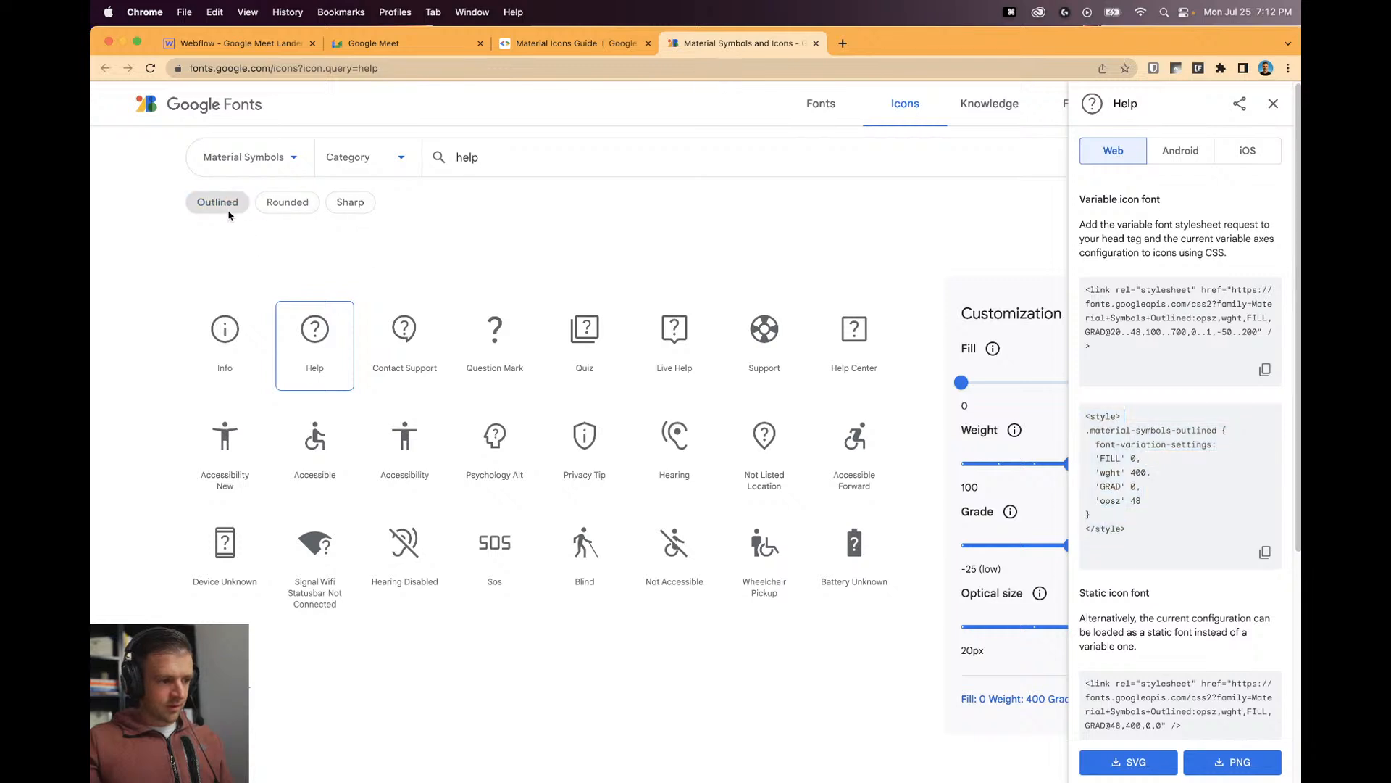
left_click(265, 158)
left_click(265, 233)
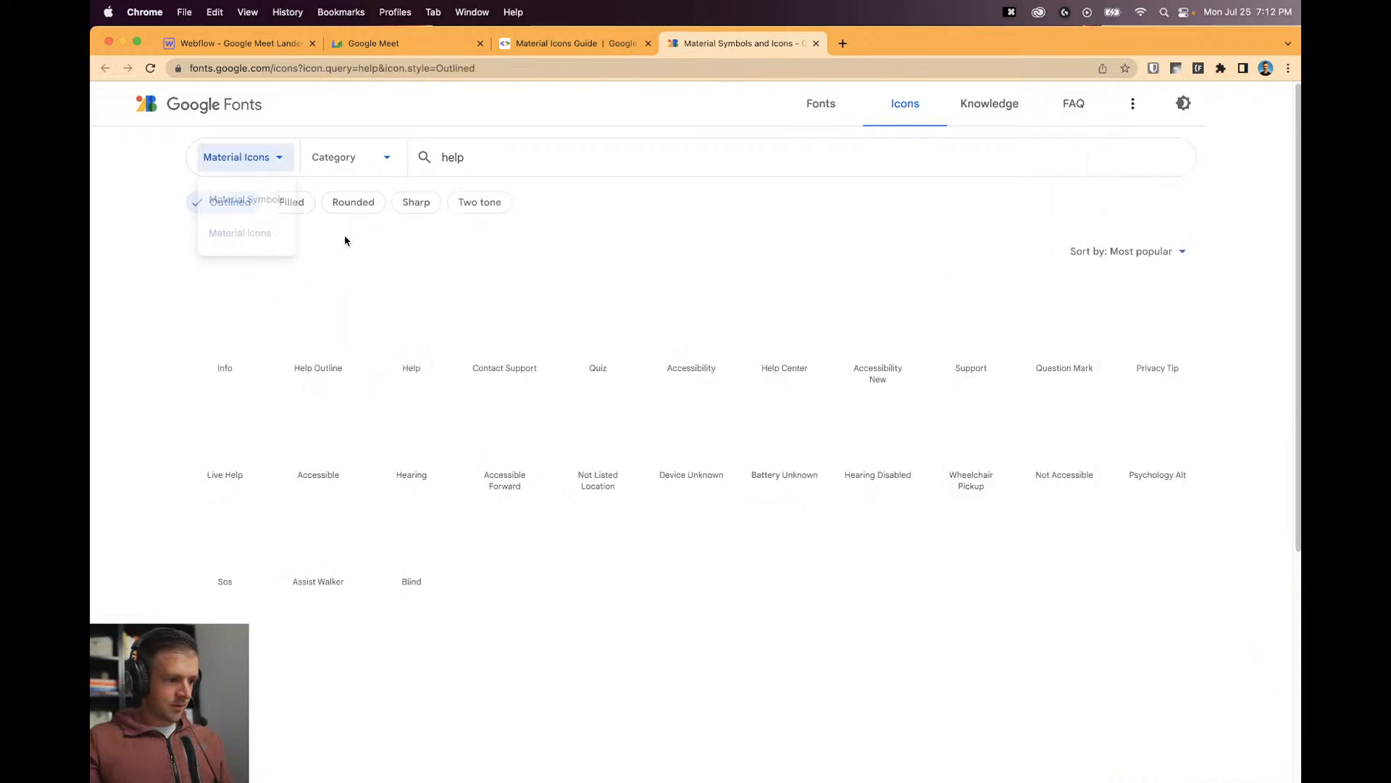
left_click(518, 155)
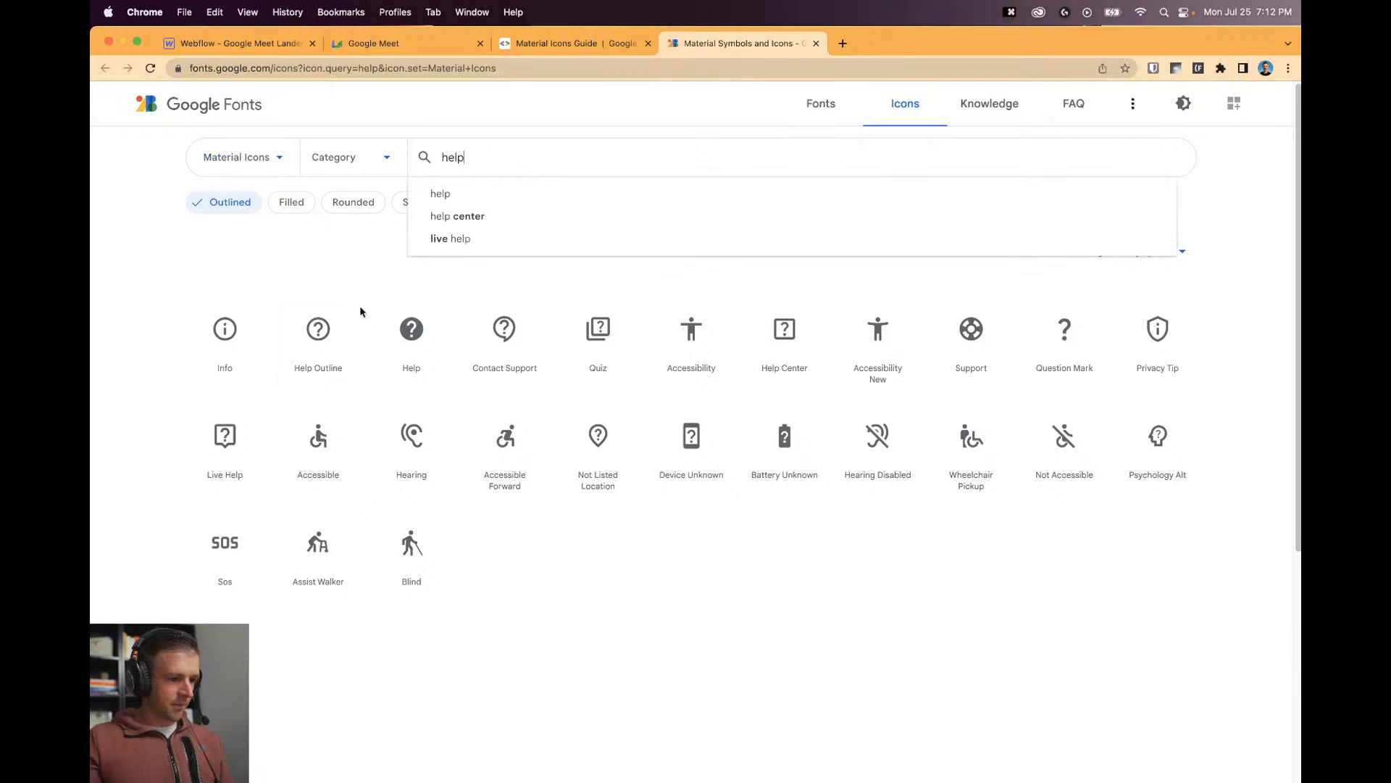
left_click(339, 357)
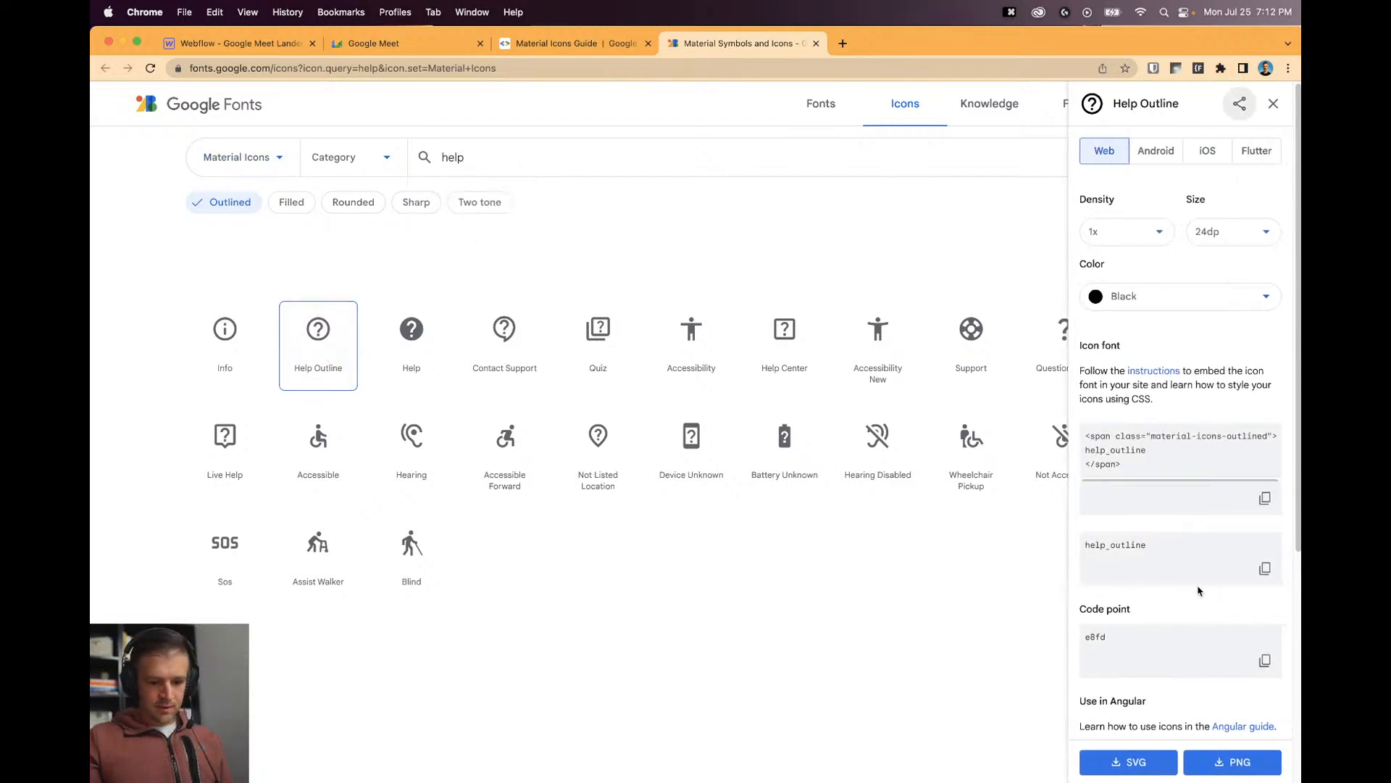
Paste help_outline as the help embed's icon name, save, and compare with Google Meet.
left_click(224, 28)
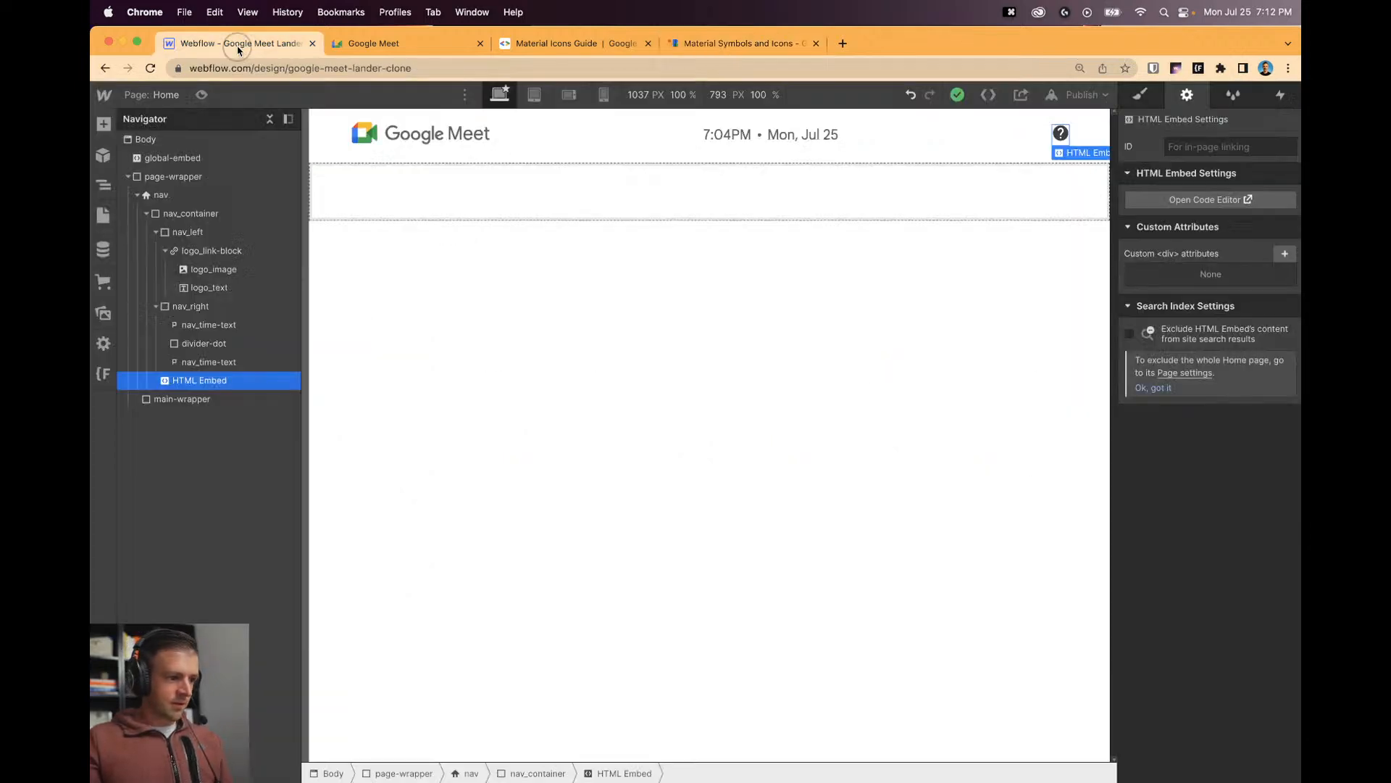
left_click(1195, 200)
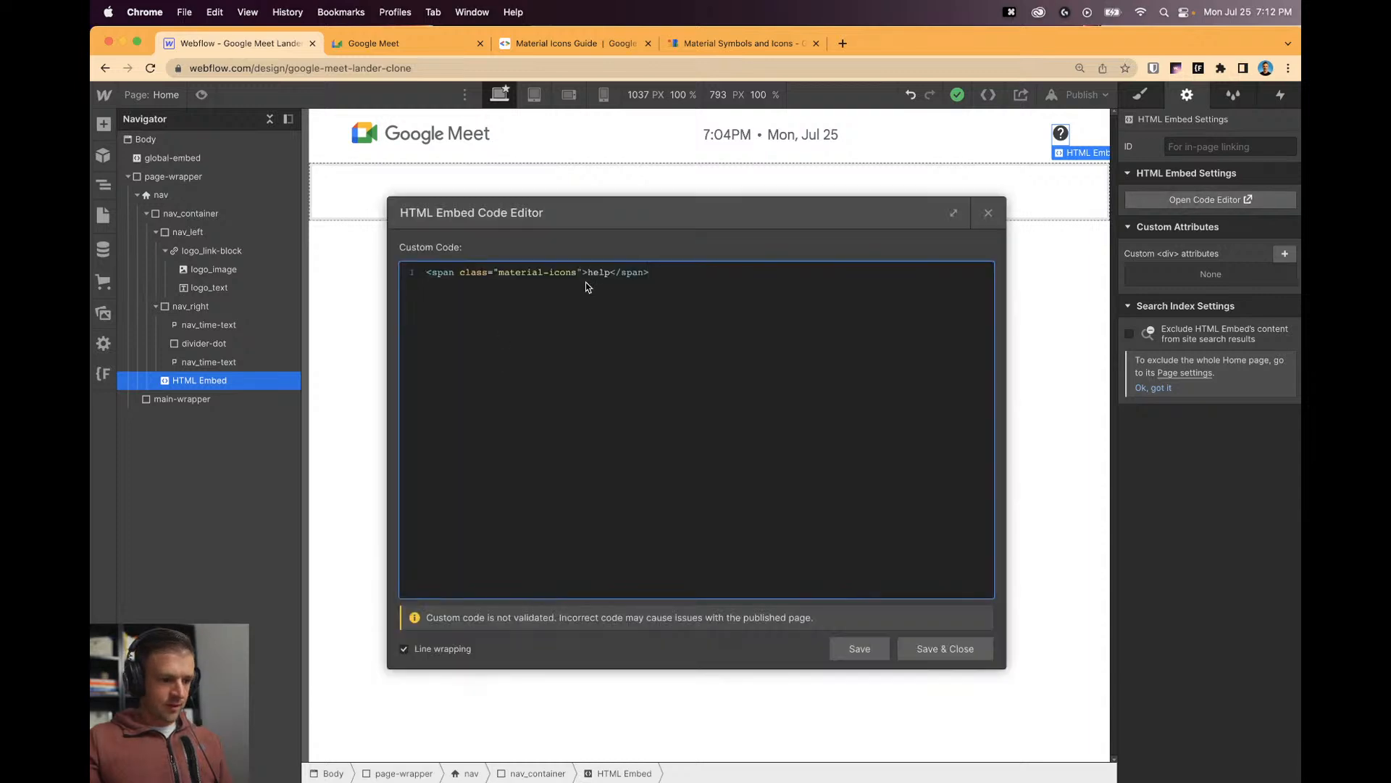
type("help_outline")
left_click(874, 649)
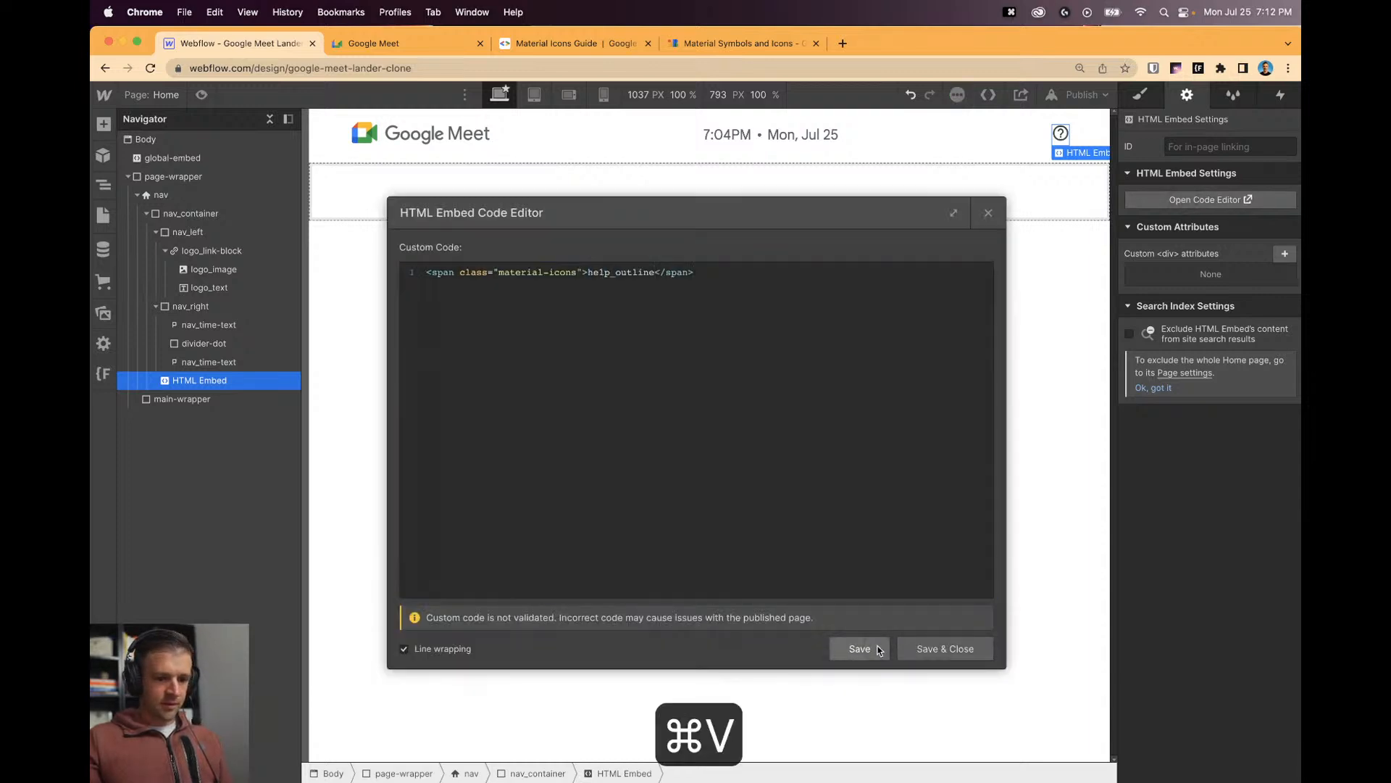
left_click(988, 212)
left_click(395, 45)
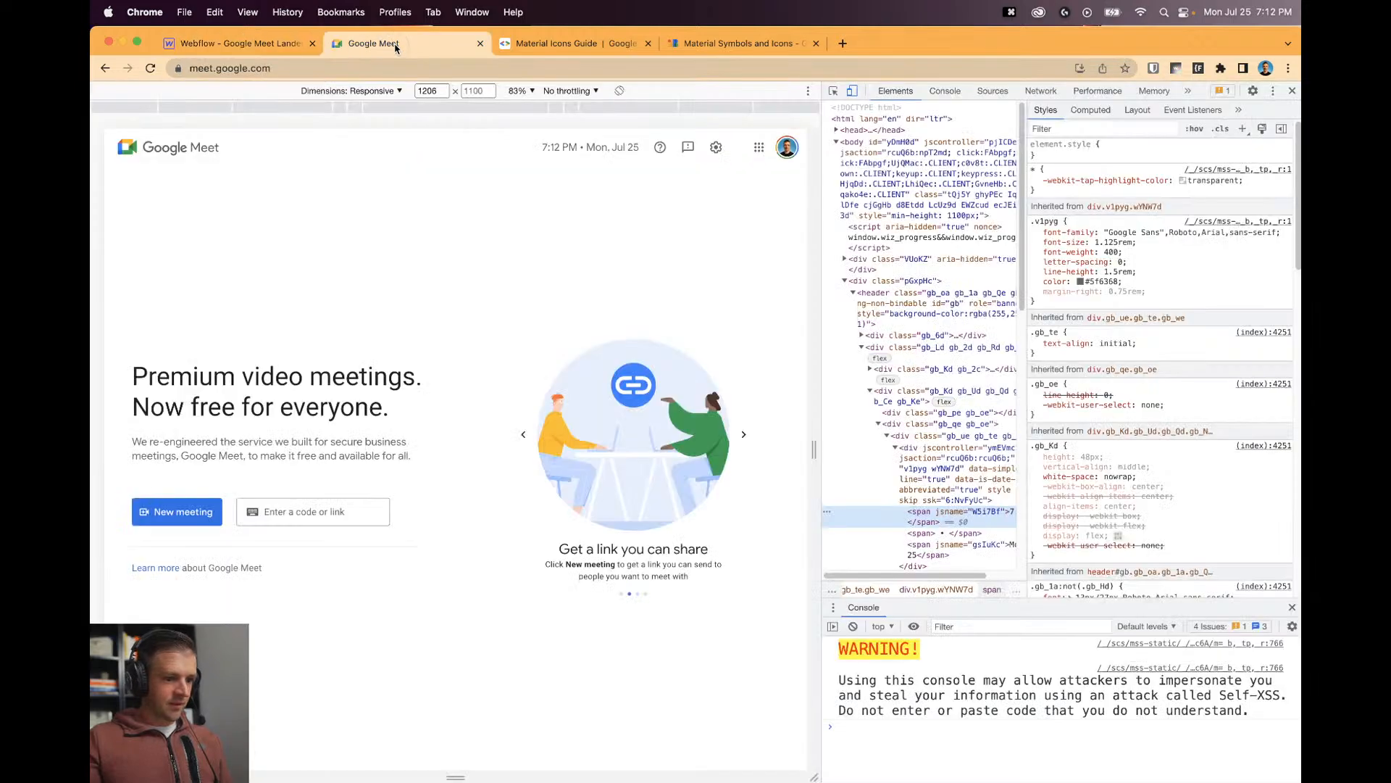
left_click(253, 45)
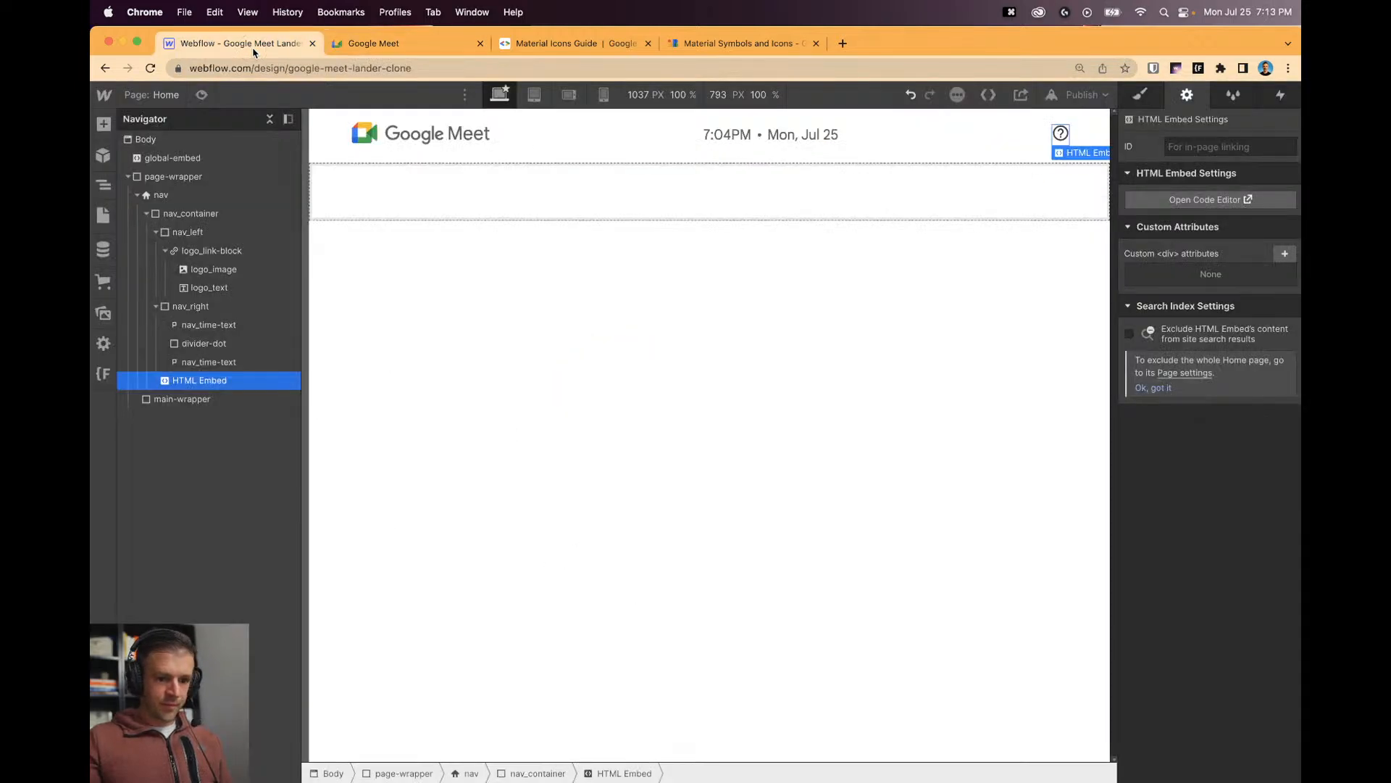
Create and apply a material-icon class to the help icon embed in the Style panel.
key("s")
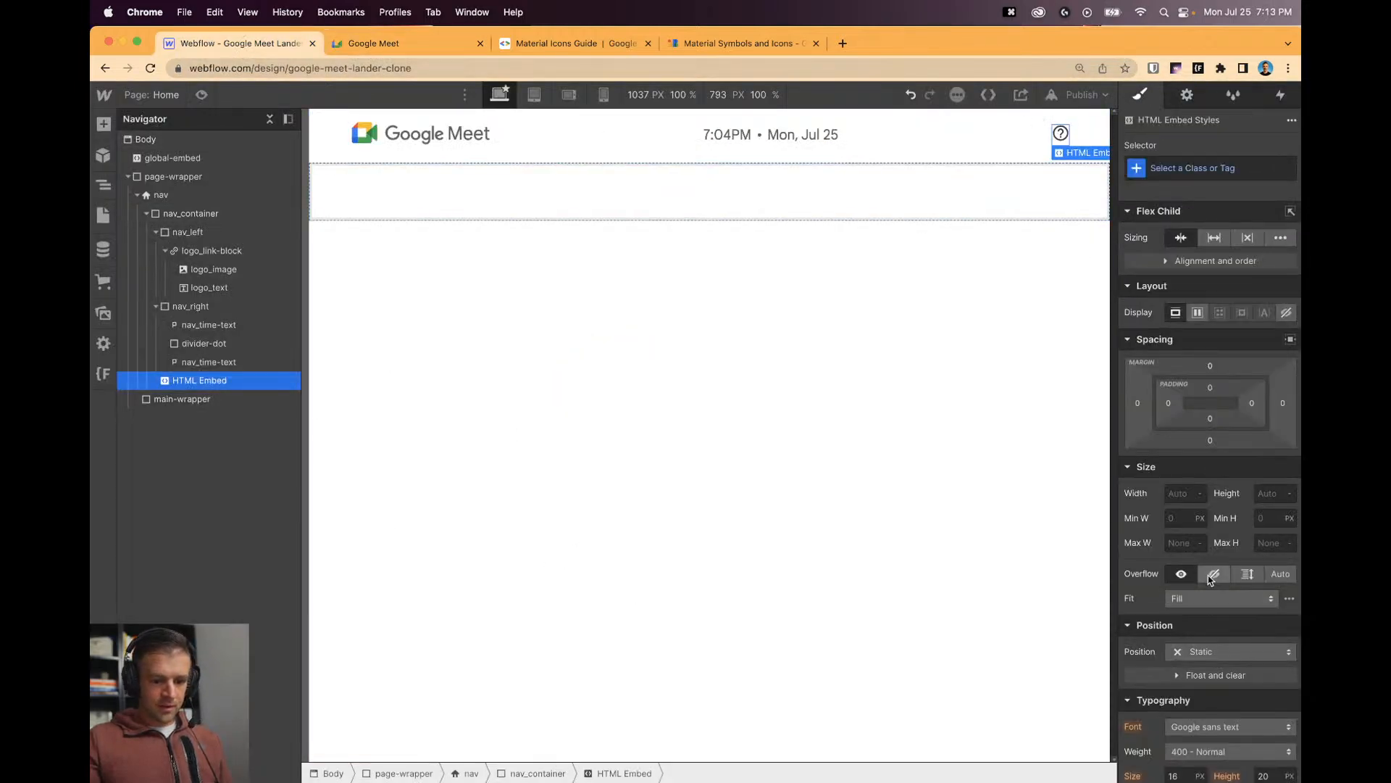
scroll(1218, 472, "down", 8)
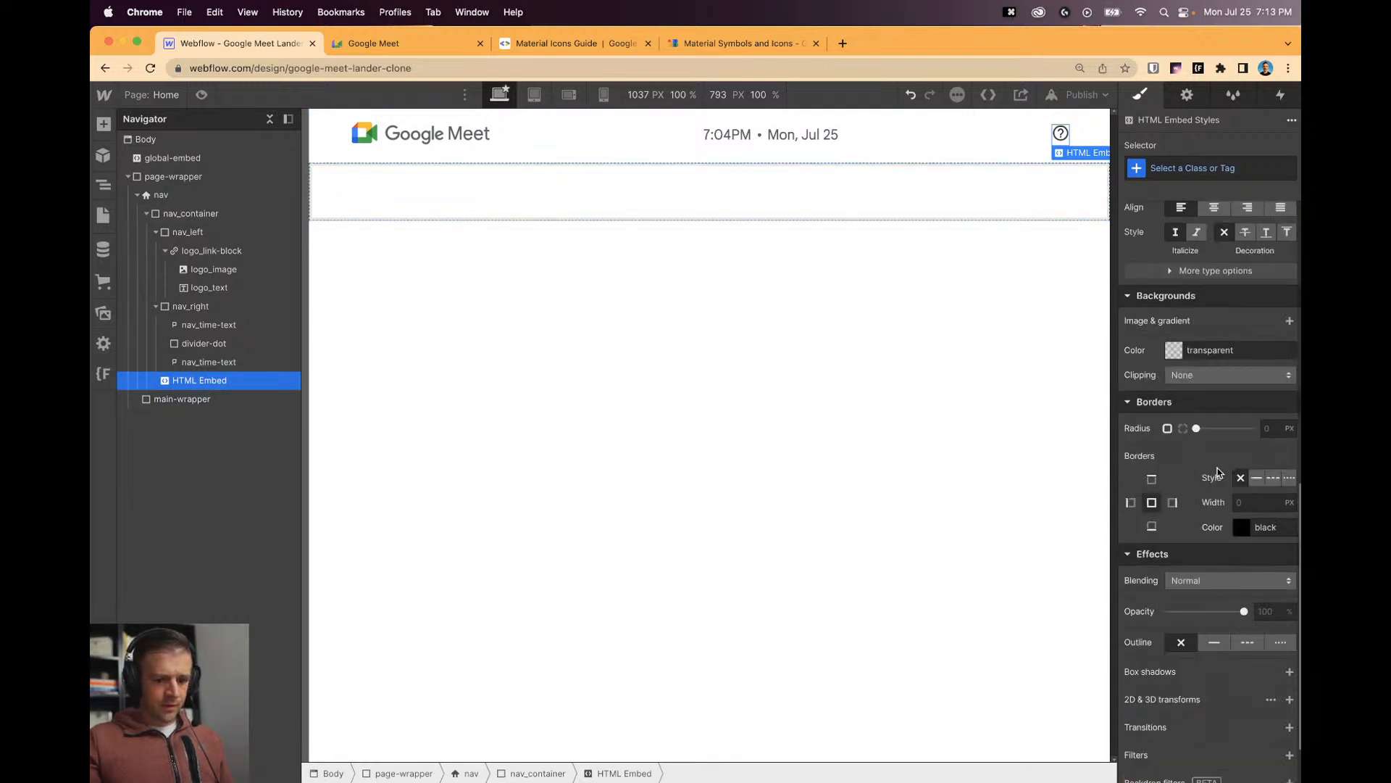
scroll(1214, 472, "up", 3)
left_click(1174, 303)
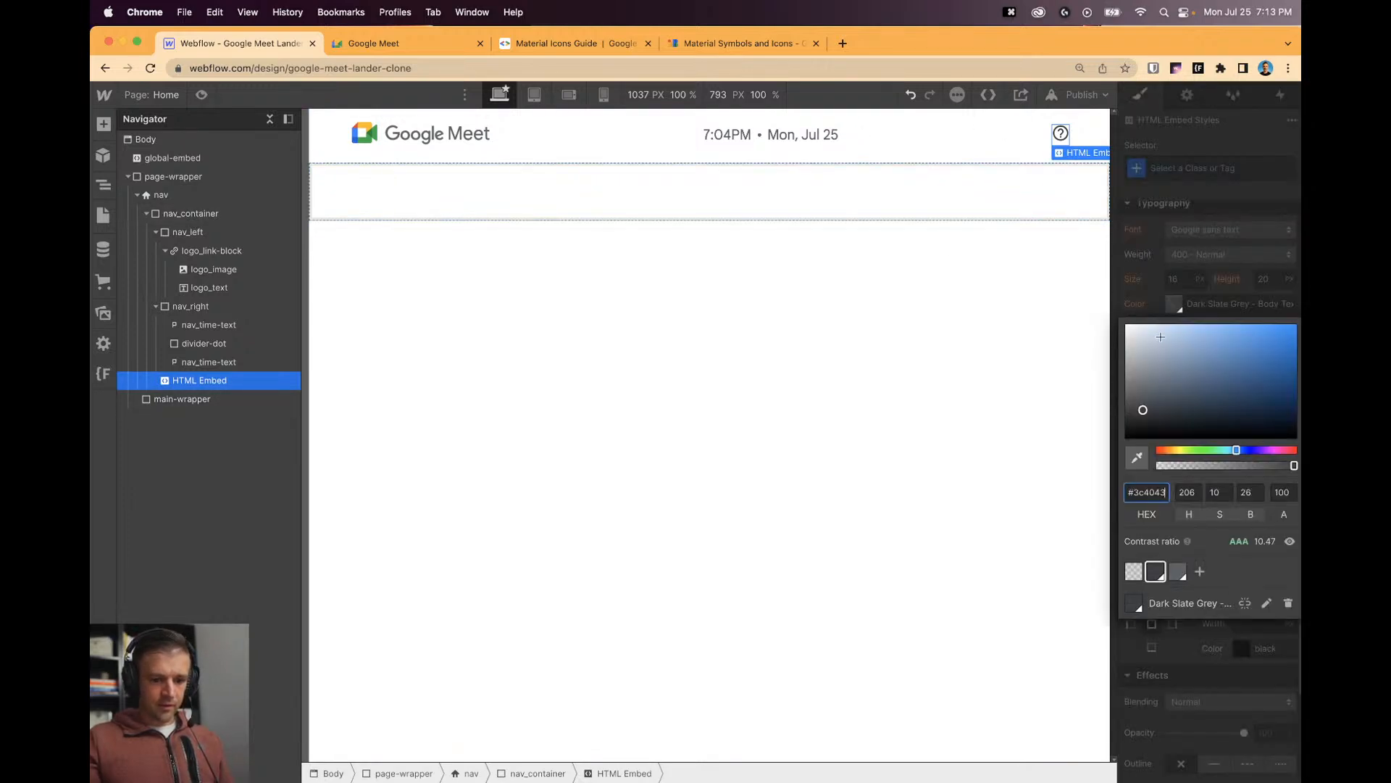
left_click(1065, 307)
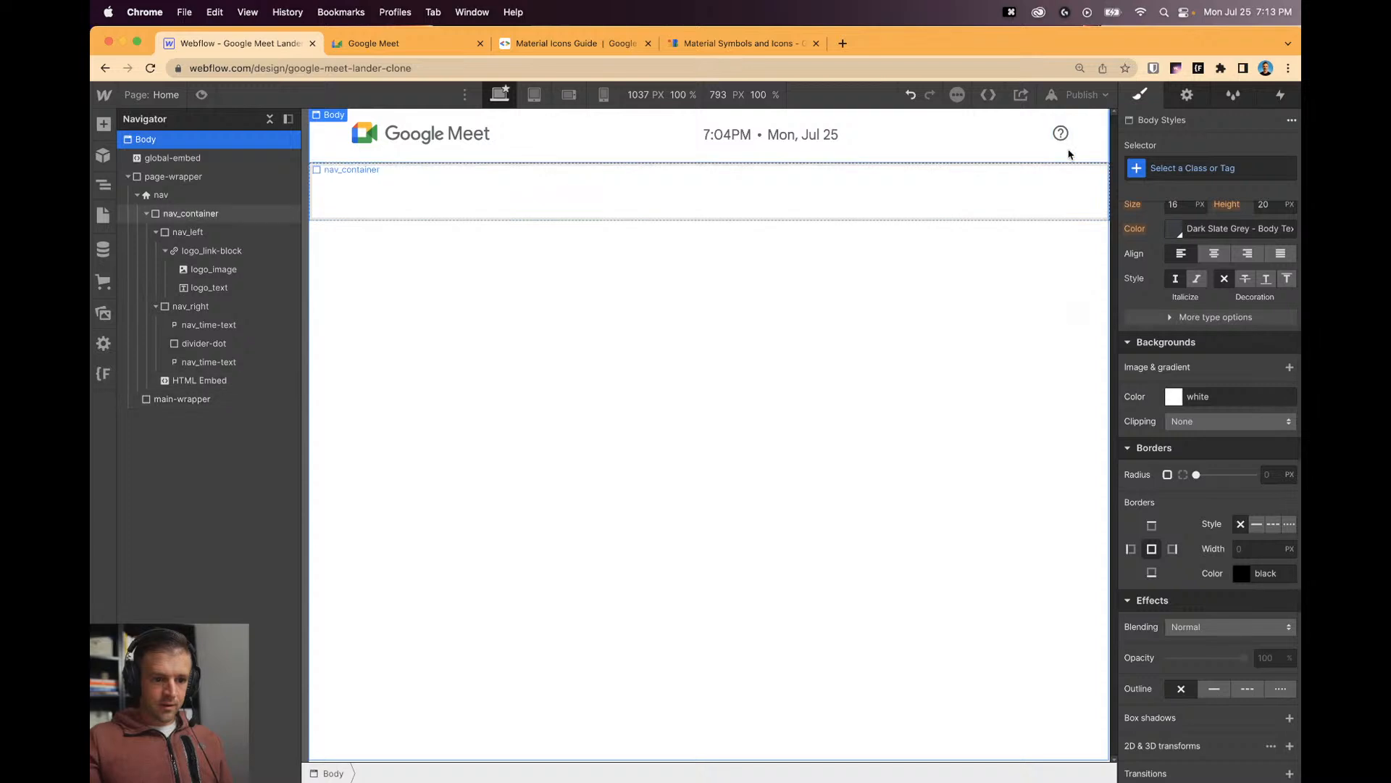
left_click(1061, 134)
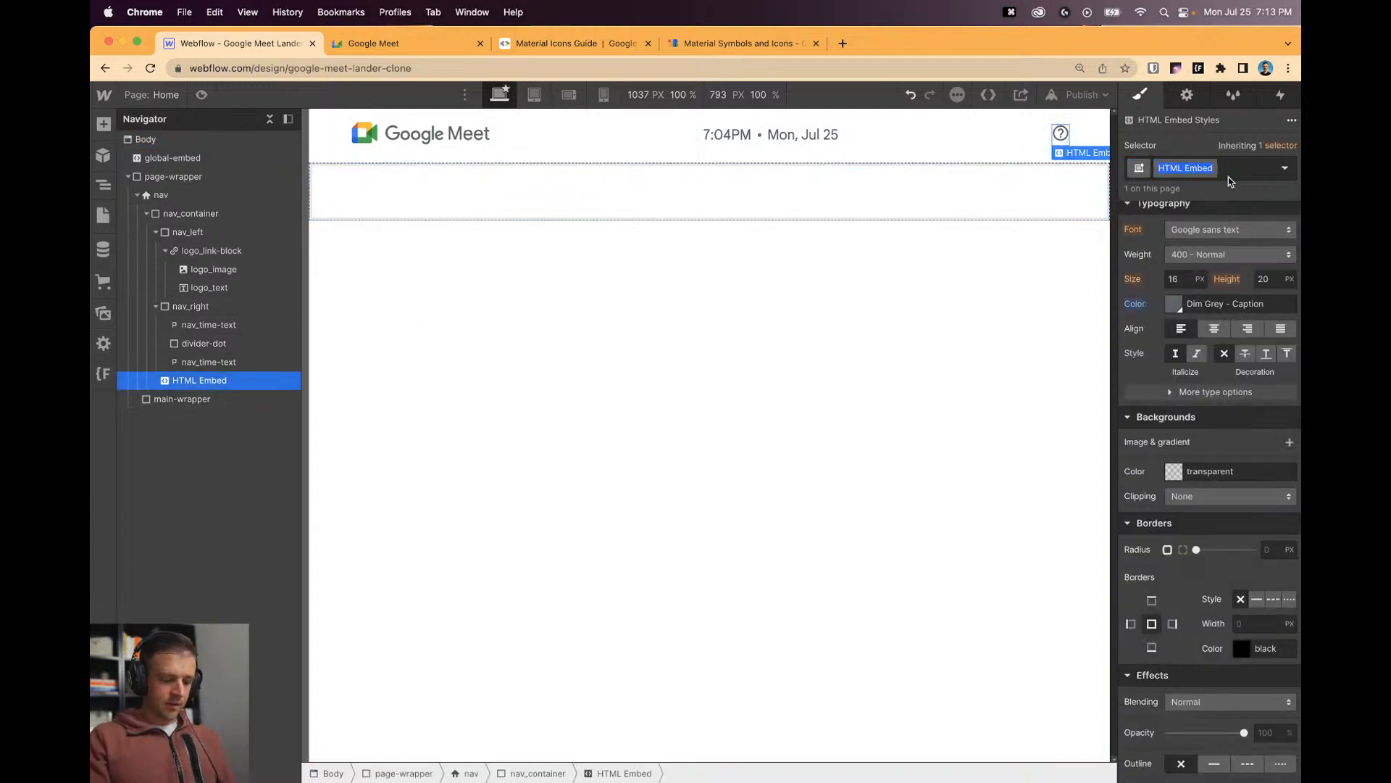
type("mate")
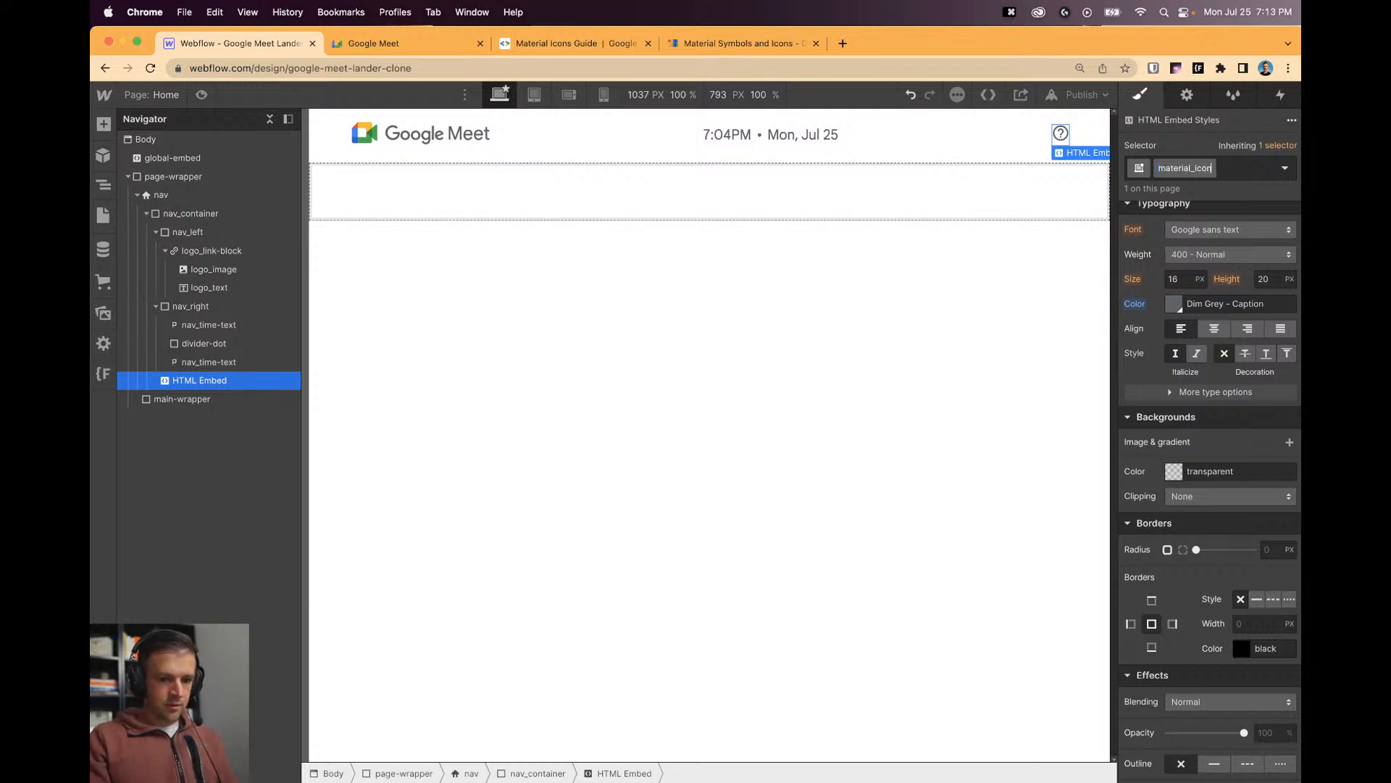
type("rial-icon")
key("Return")
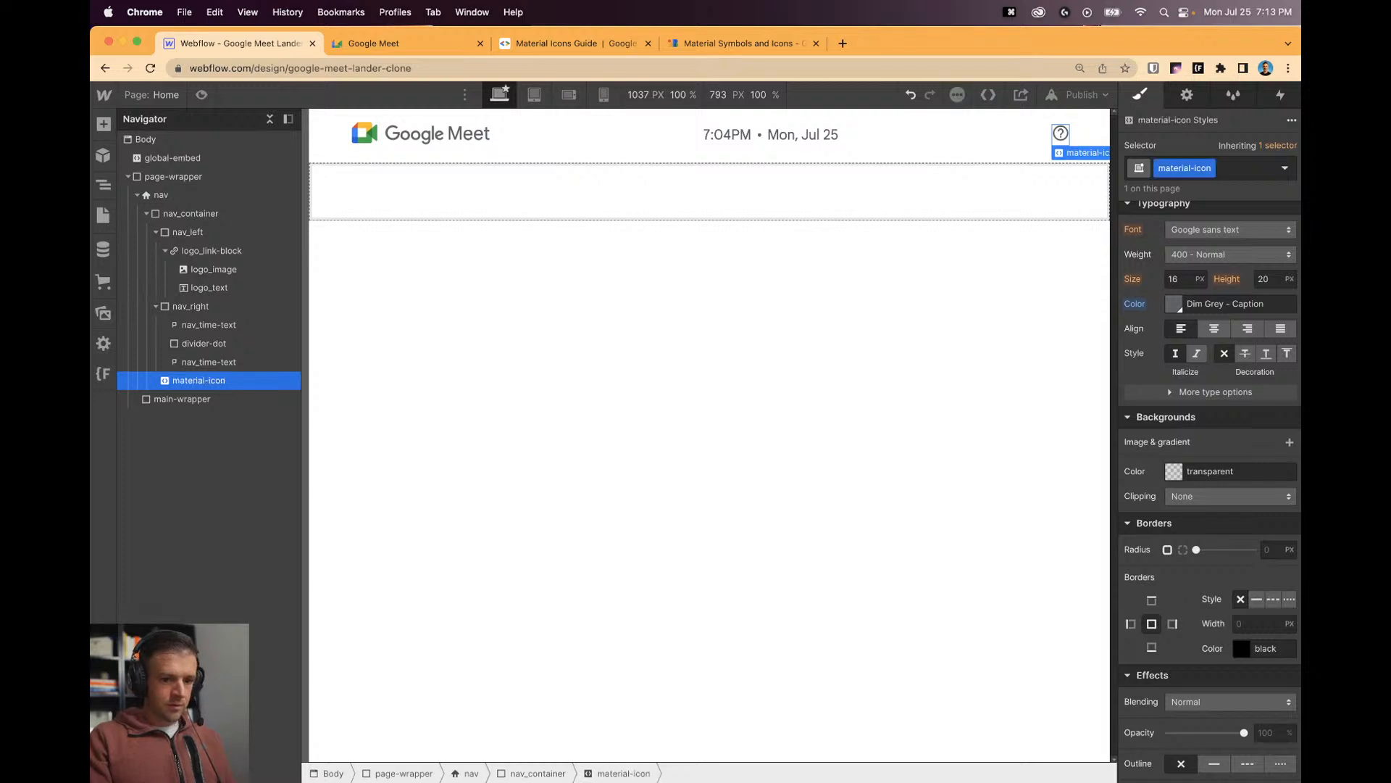
left_click(954, 219)
left_click(833, 137)
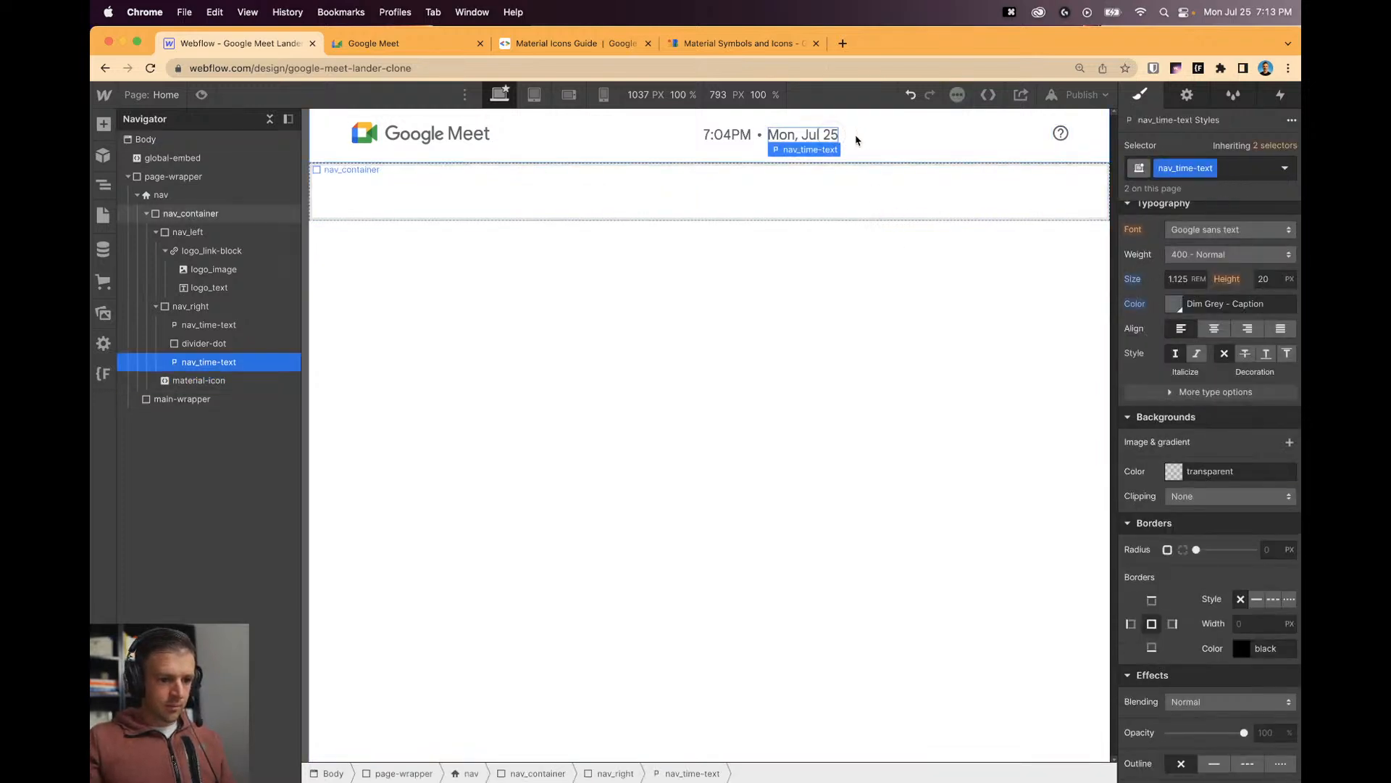
left_click(174, 381)
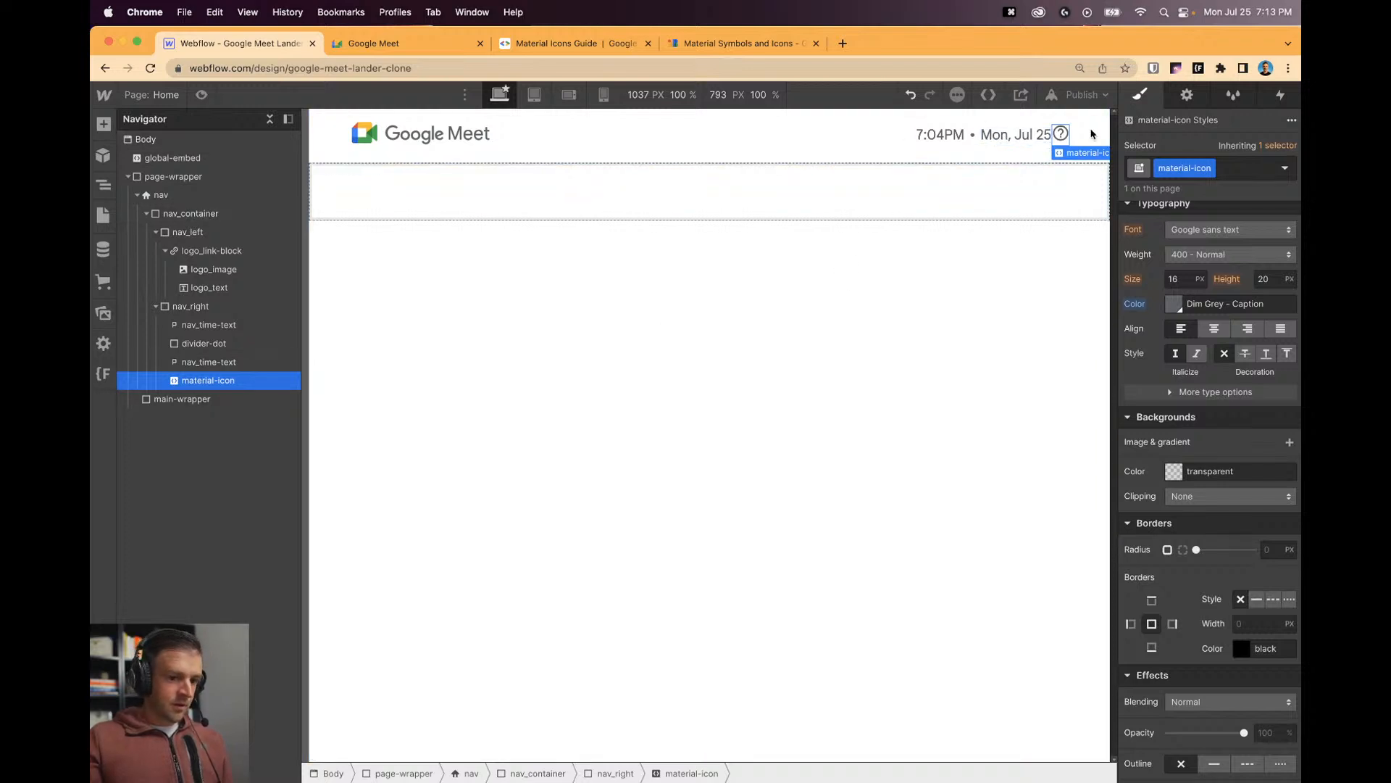
left_click(103, 126)
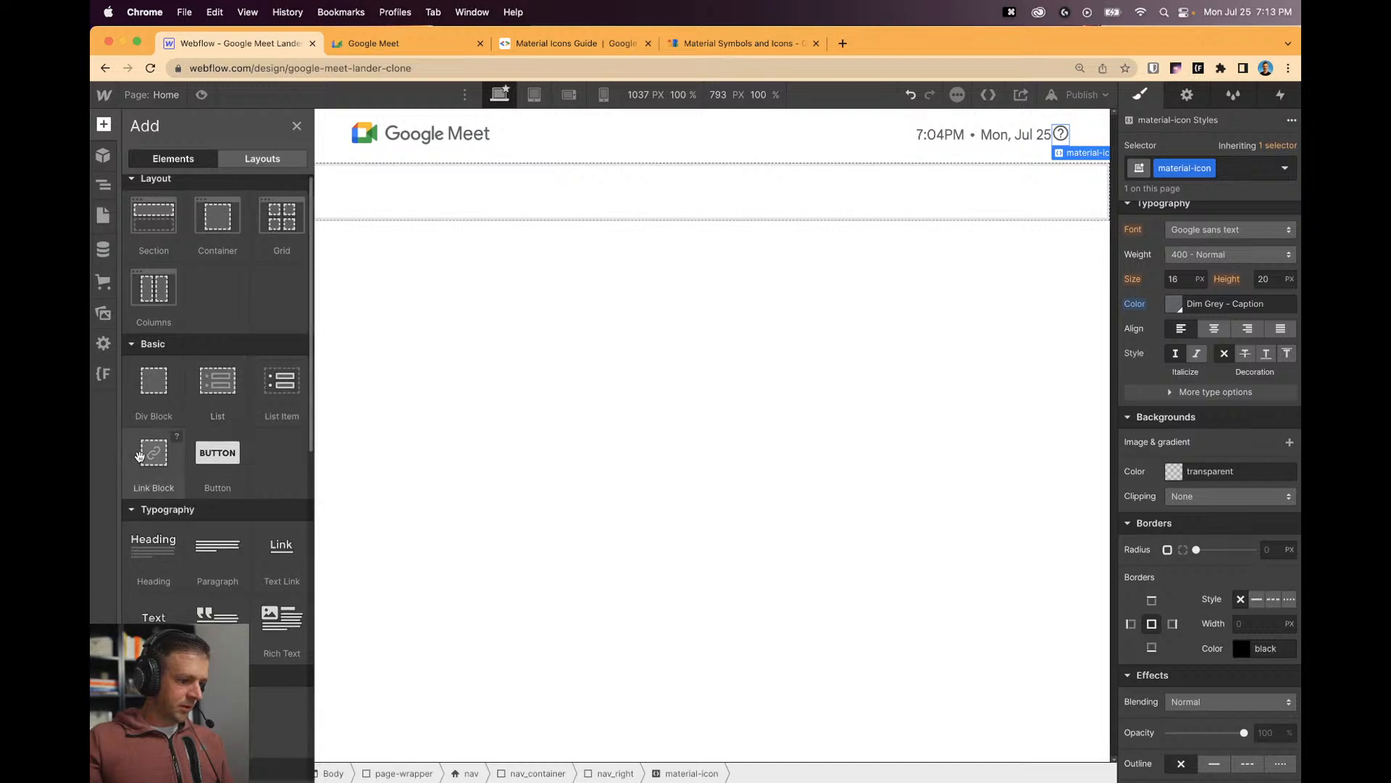
Wrap the material-icon in a flex Link Block with zero padding, sized 3rem by 3rem.
left_click_drag(154, 458, 200, 382)
left_click(202, 381)
scroll(1214, 359, "up", 7)
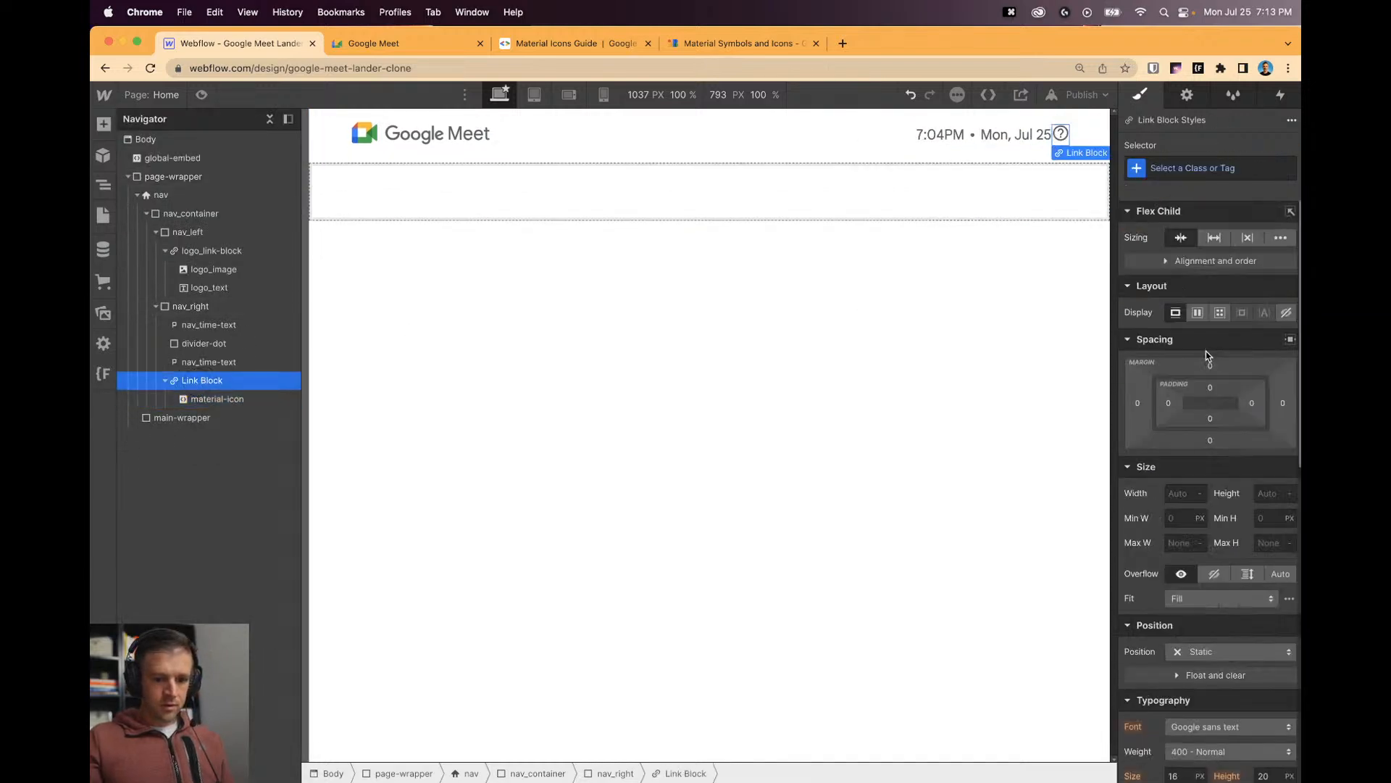
left_click(1198, 313)
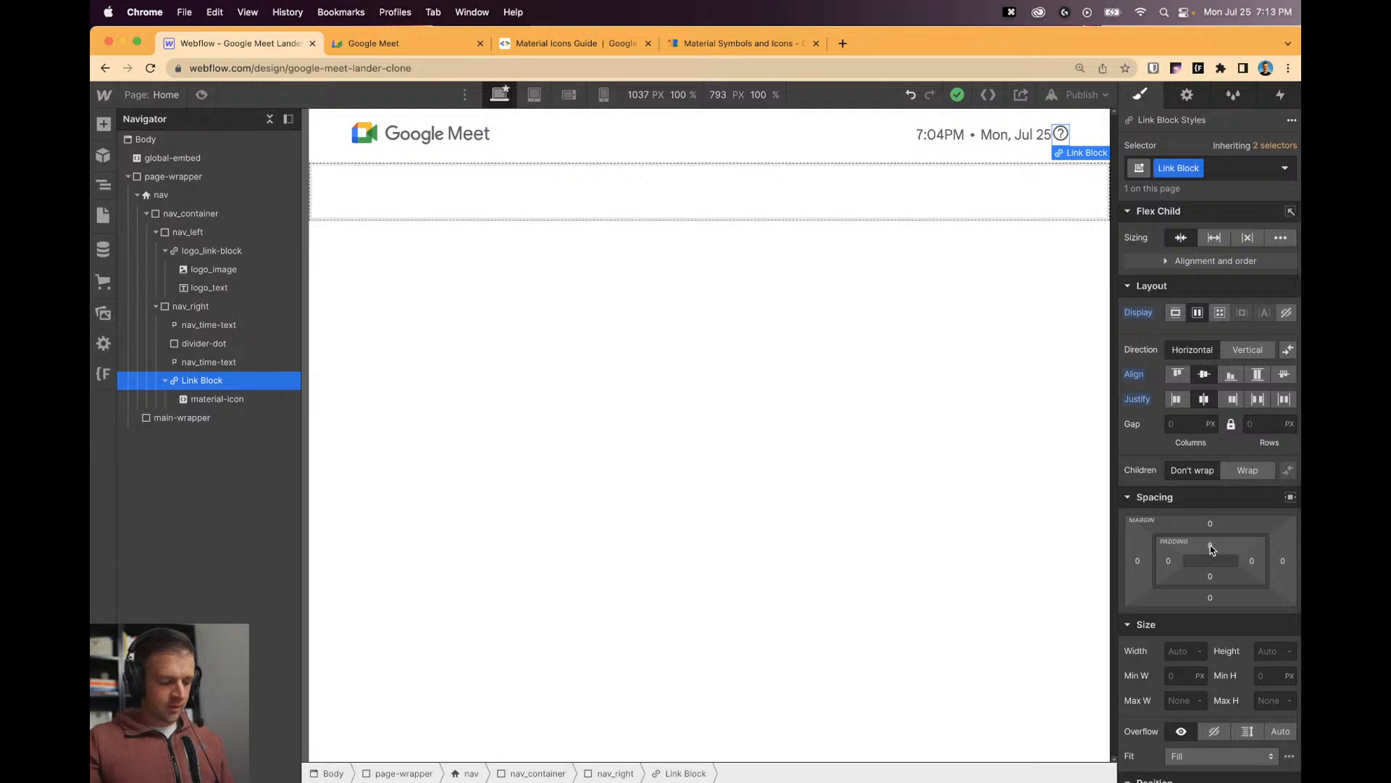
left_click_drag(1210, 545, 956, 532)
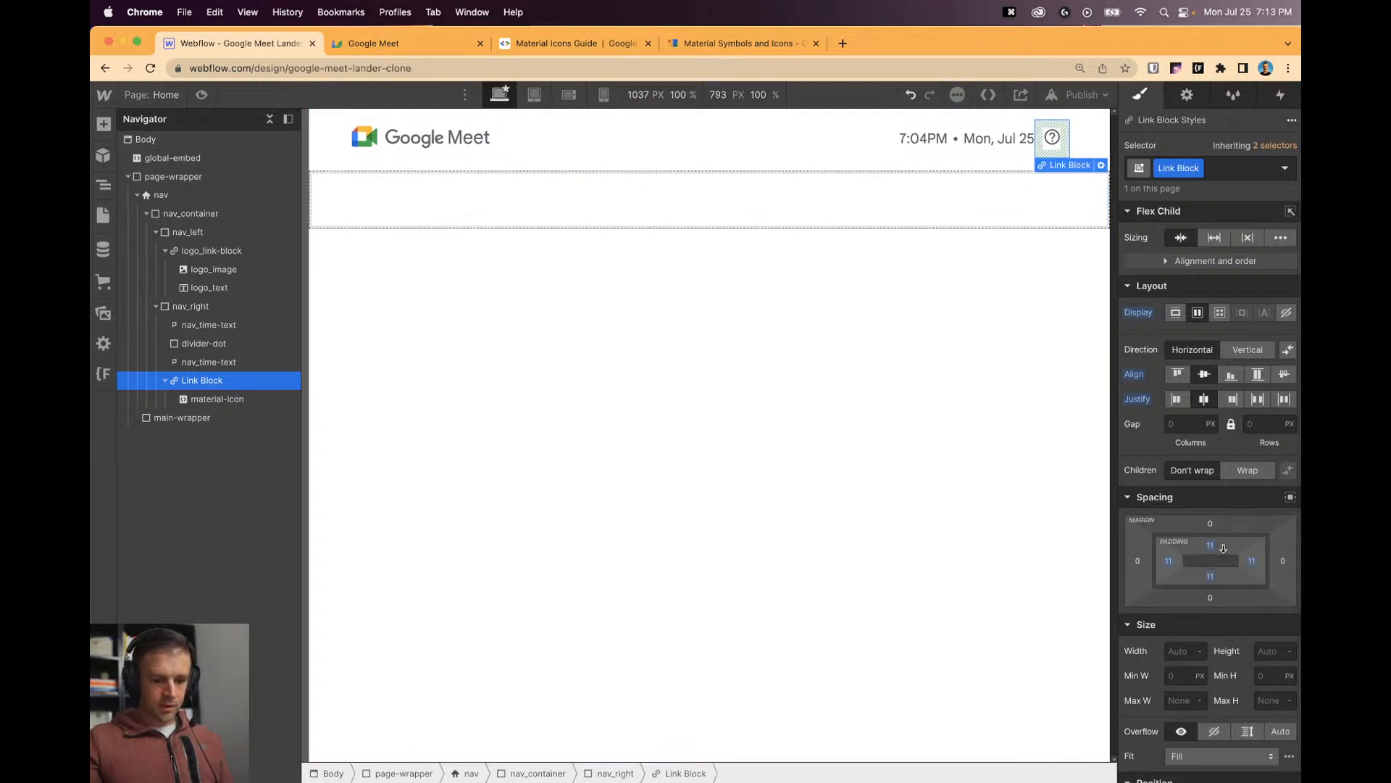
scroll(1203, 551, "down", 1)
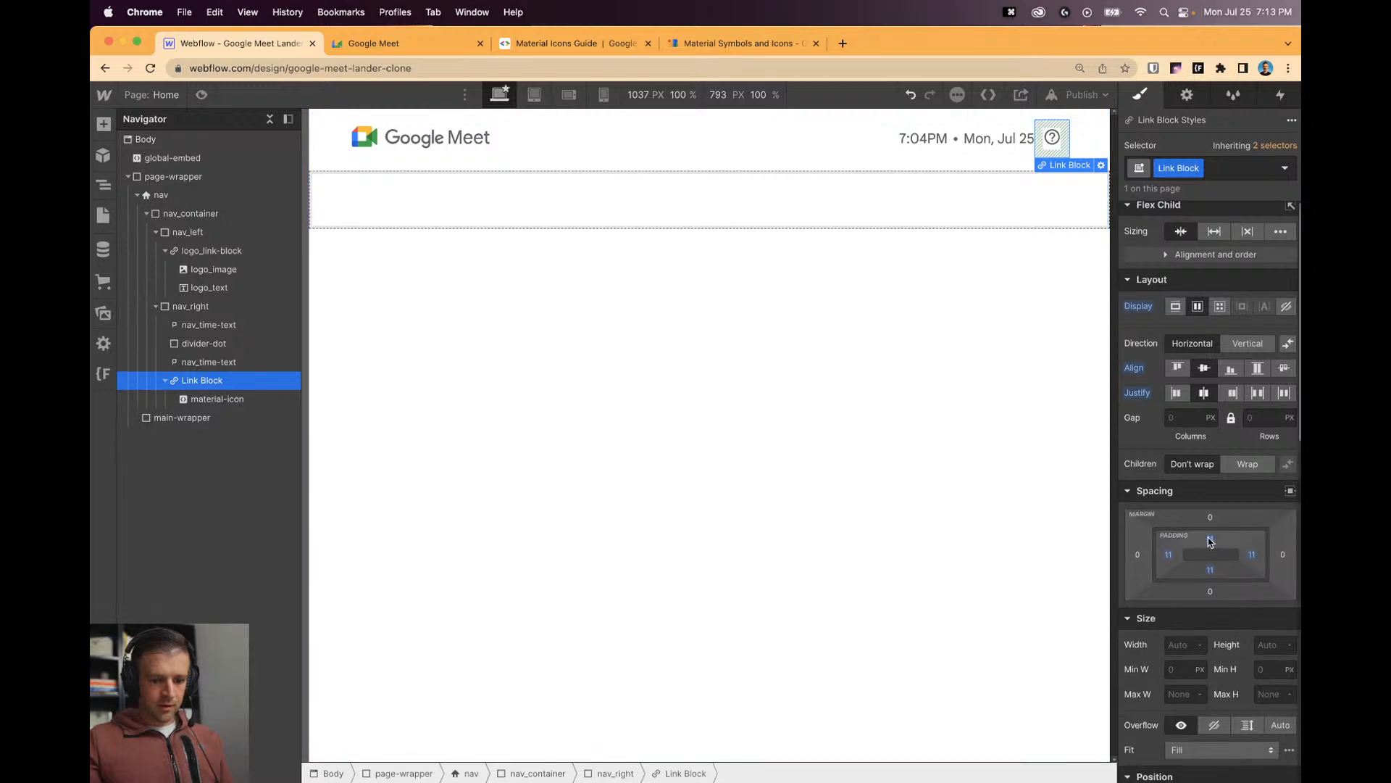
left_click(1210, 539, "alt")
left_click(1252, 554, "alt")
left_click(1210, 569, "alt")
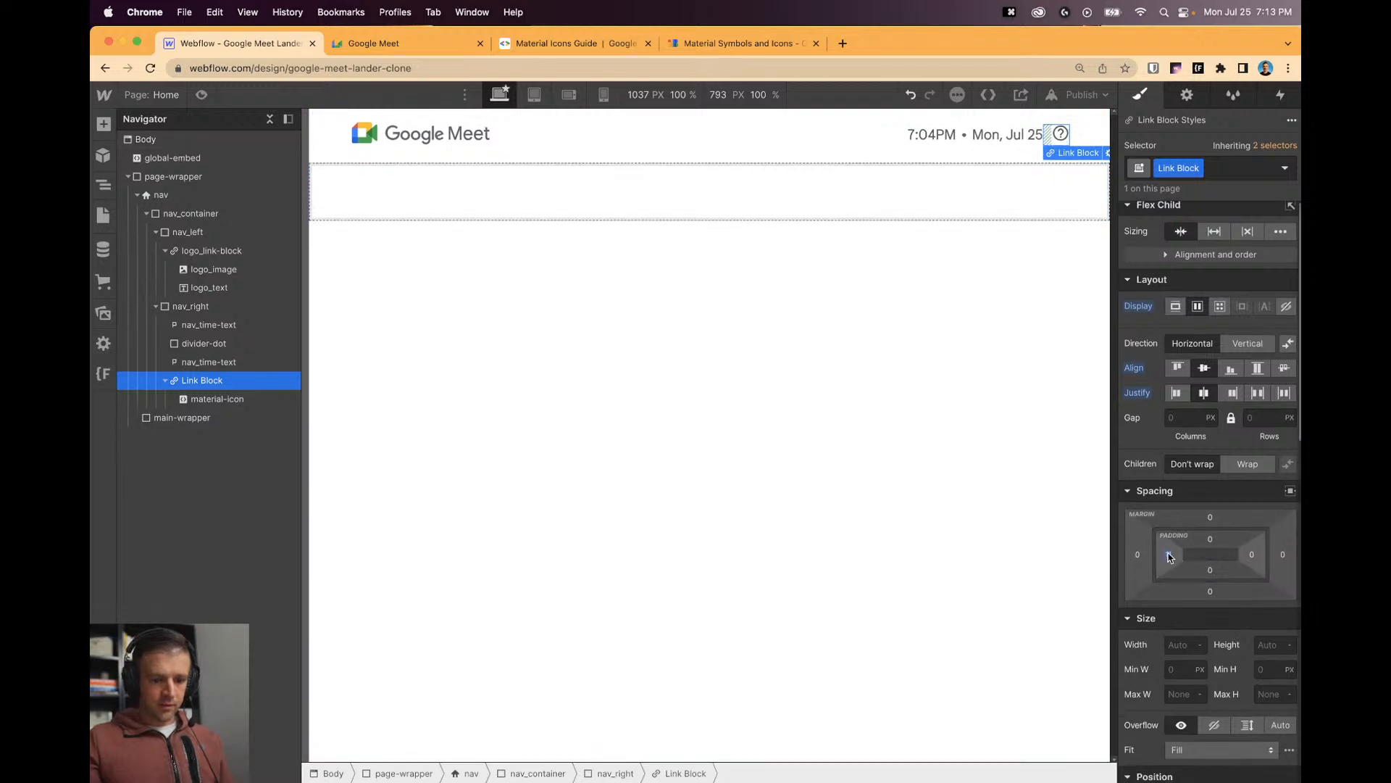
left_click(1168, 555, "alt")
left_click(1174, 642)
type("3rem")
key("Tab")
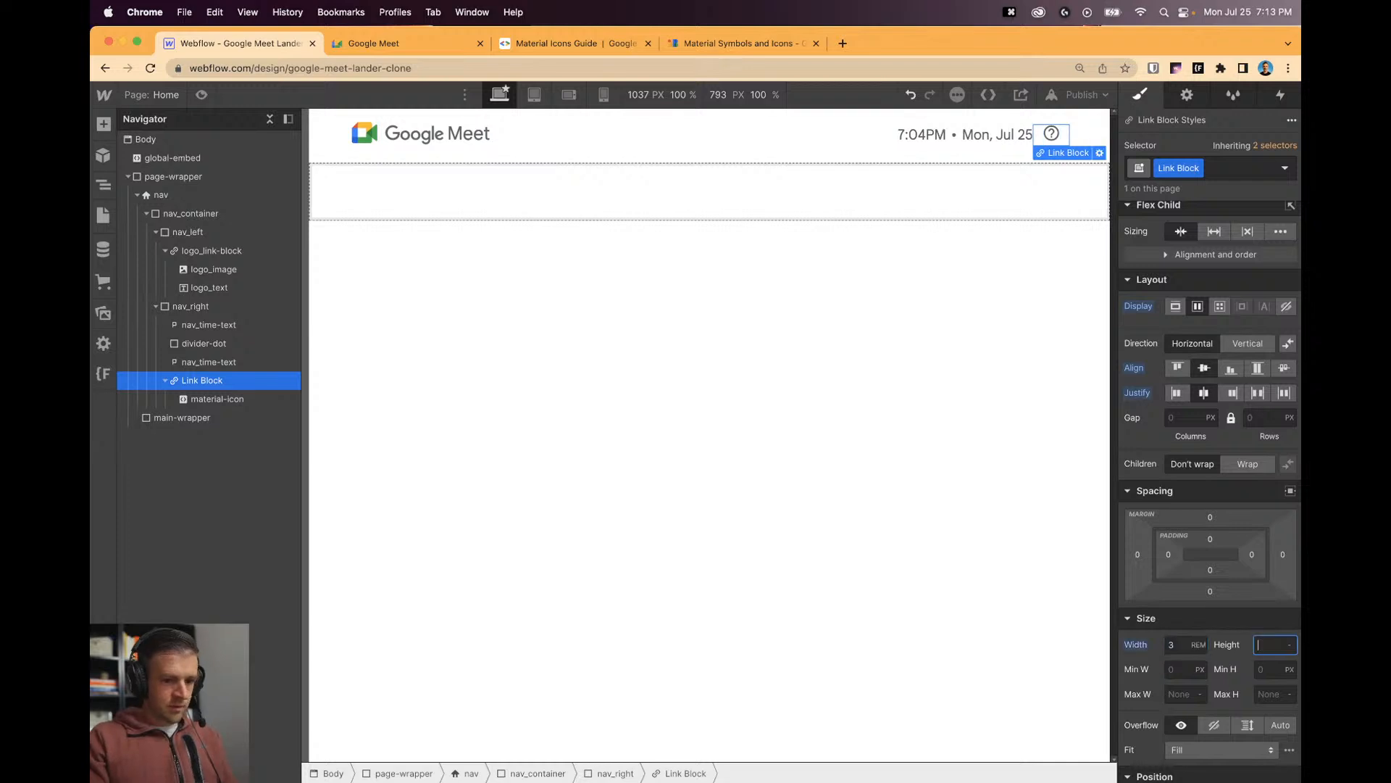
key("Return")
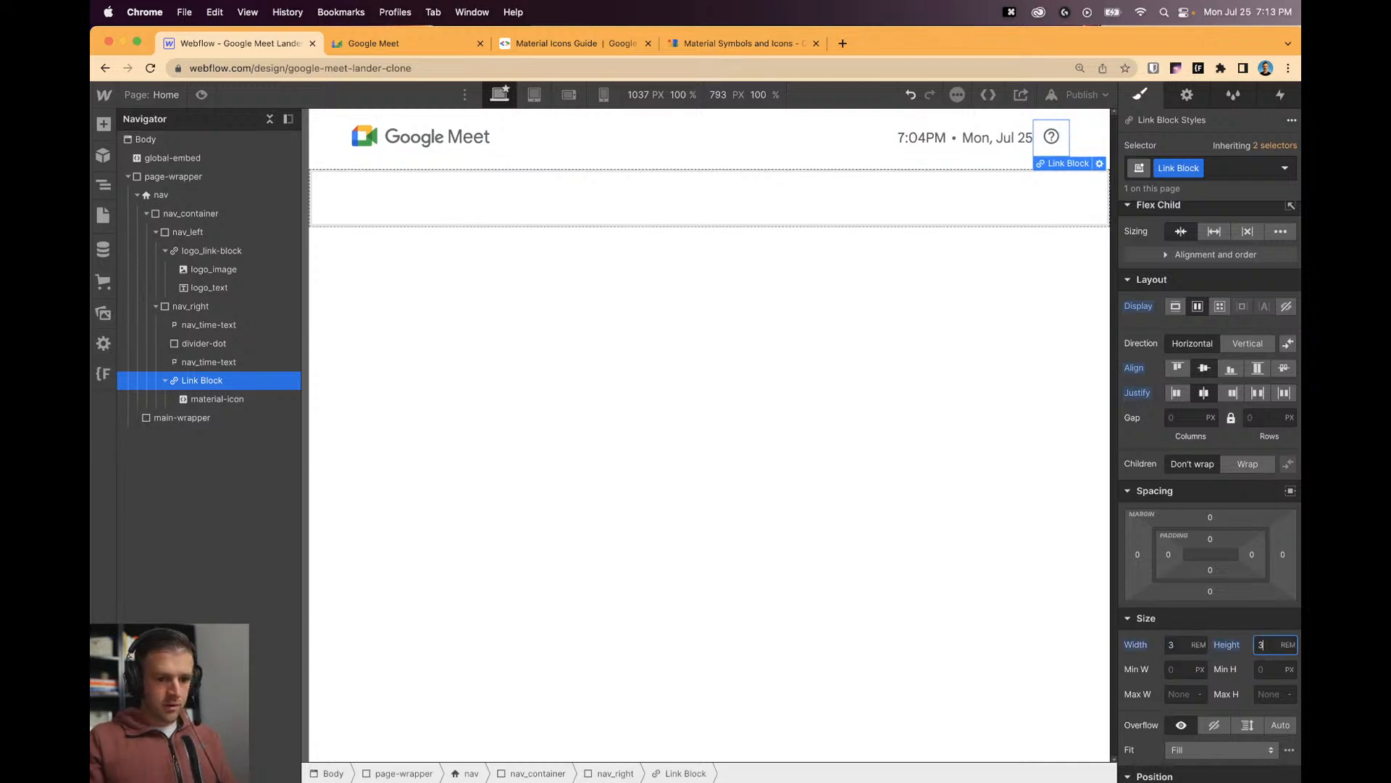
Give the icon inside the link block a 0.2rem top margin.
left_click(935, 382)
left_click(1046, 153)
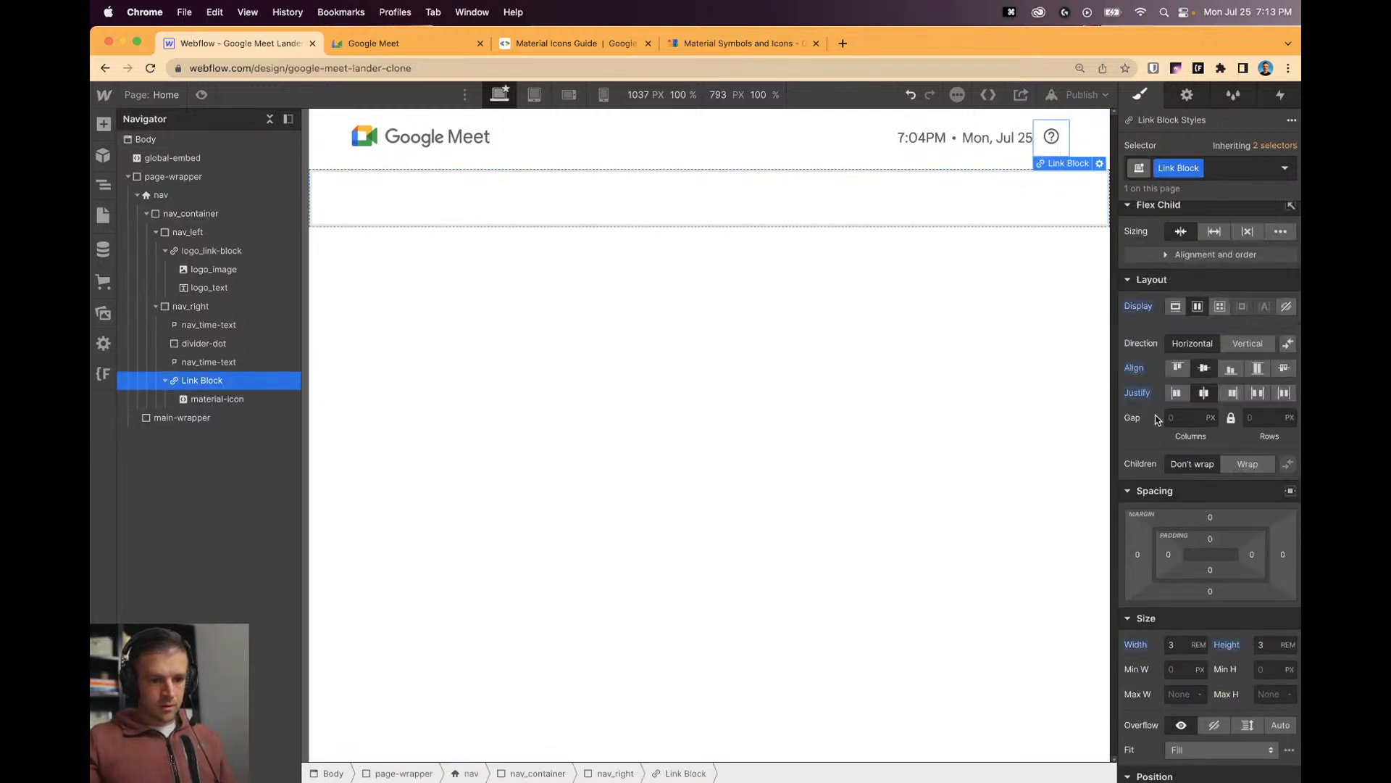
left_click(1050, 135)
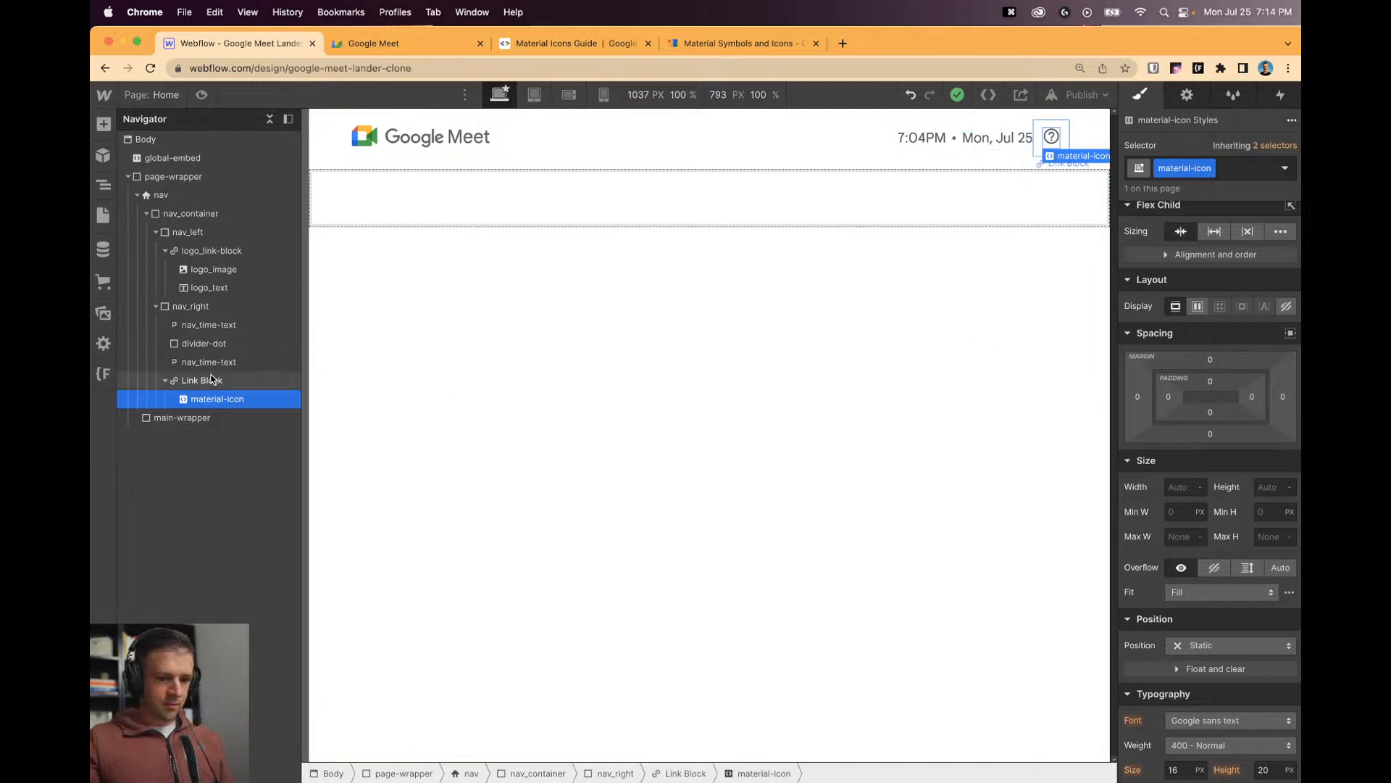
left_click(1210, 359)
type("2")
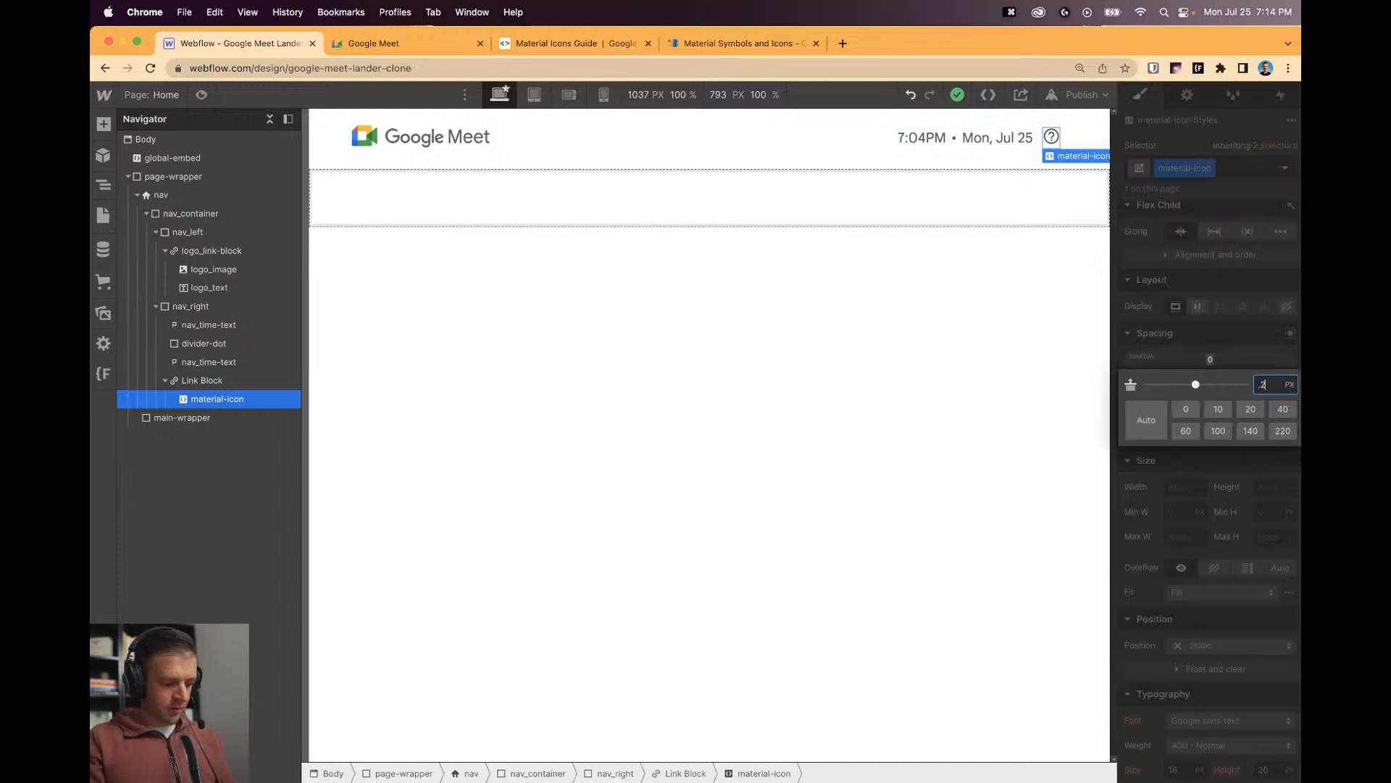
type("rem")
key("Return")
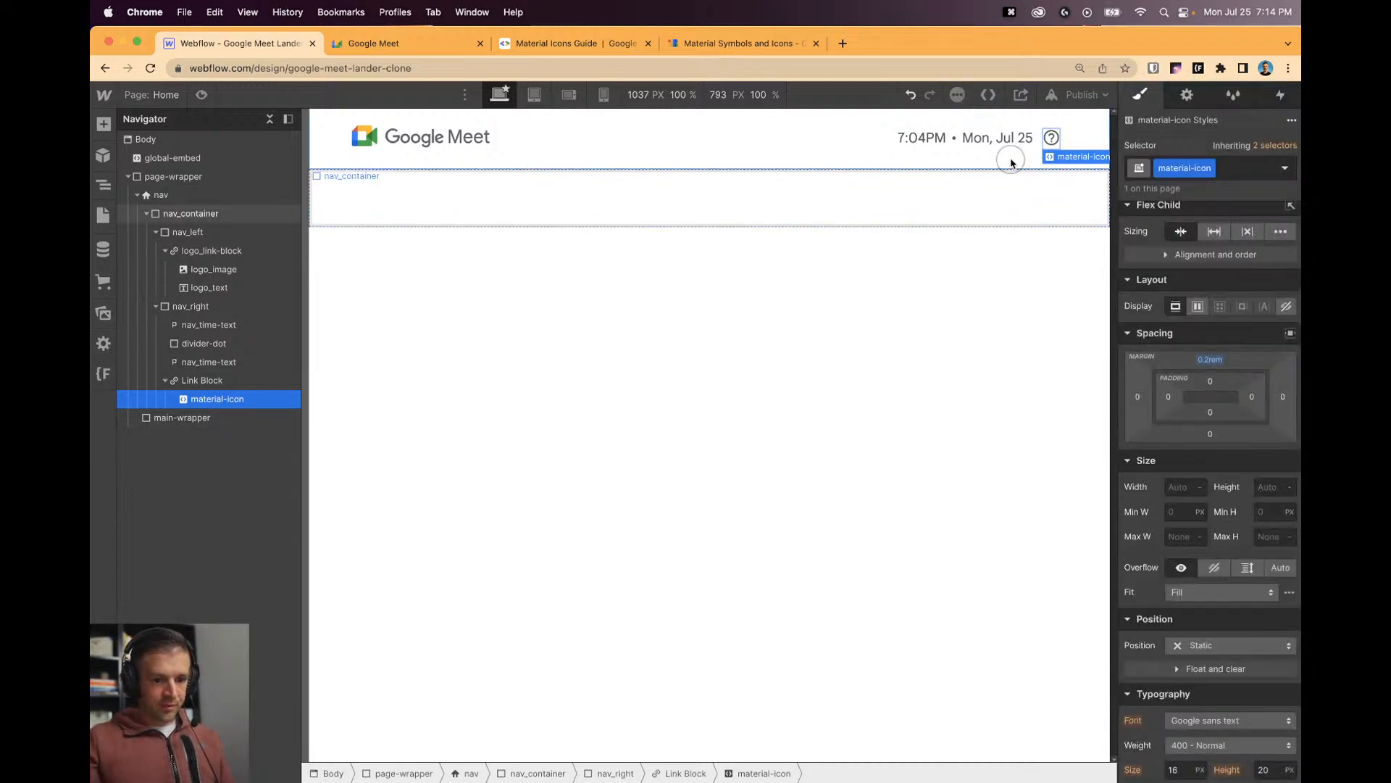
Nudge the icon's top margin to 0.3rem and compare against the live Google Meet header.
left_click(1012, 163)
left_click(1038, 150)
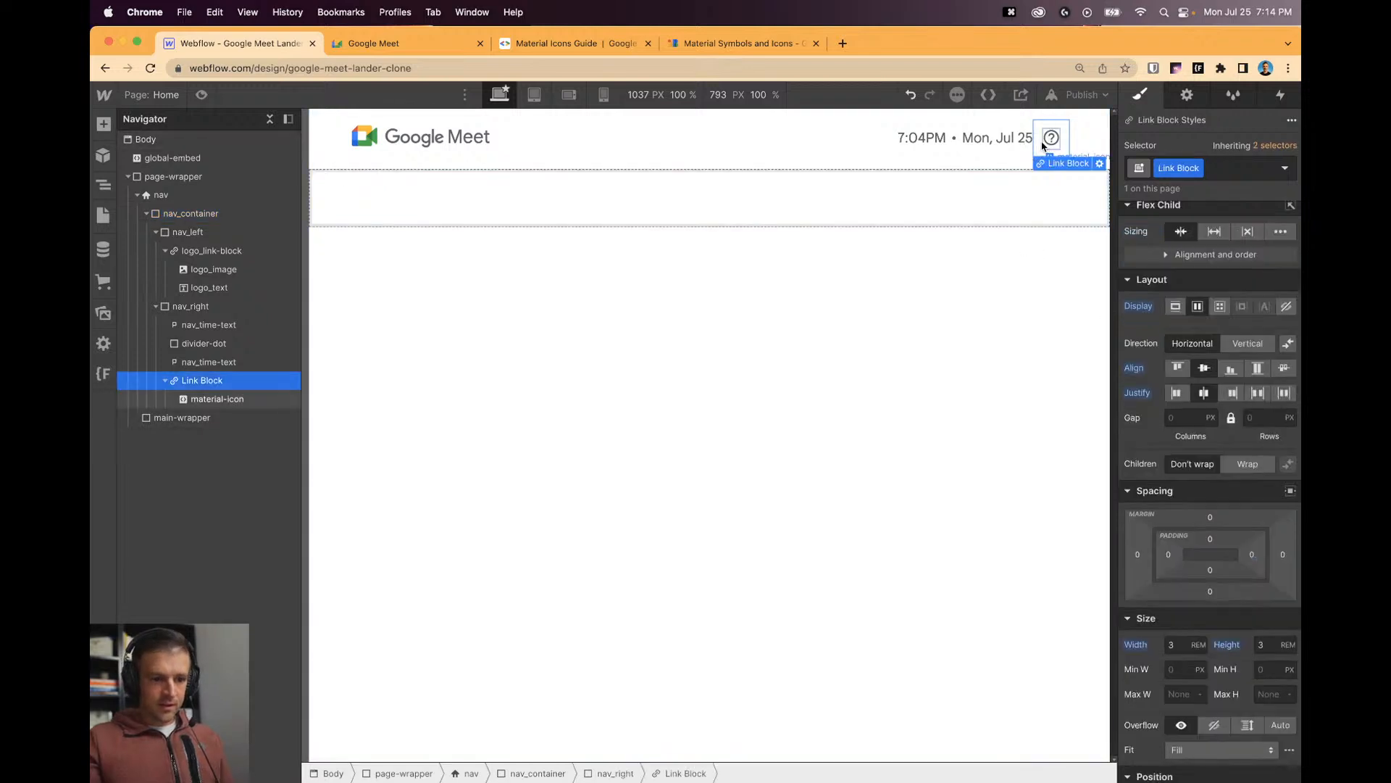
left_click(1047, 142)
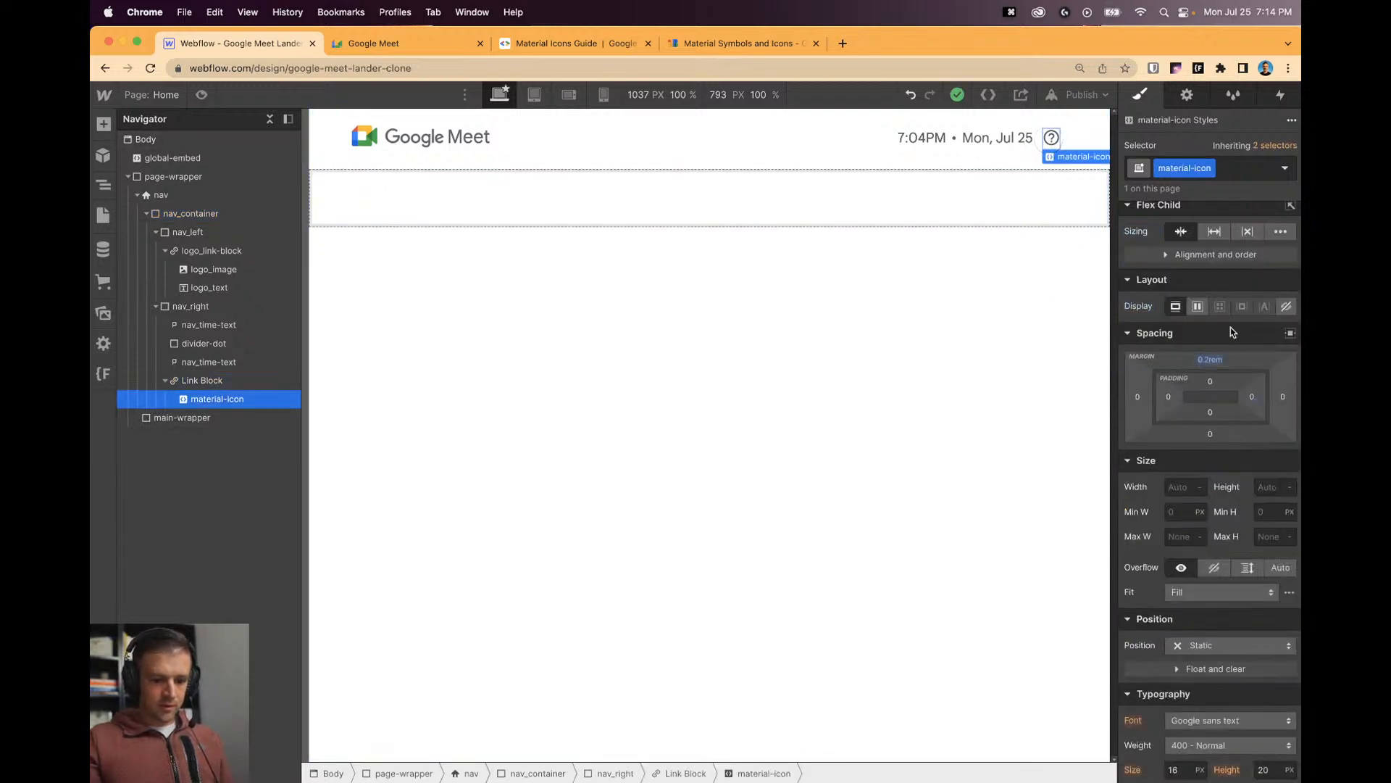
left_click(1206, 358)
left_click_drag(1203, 355, 1184, 352)
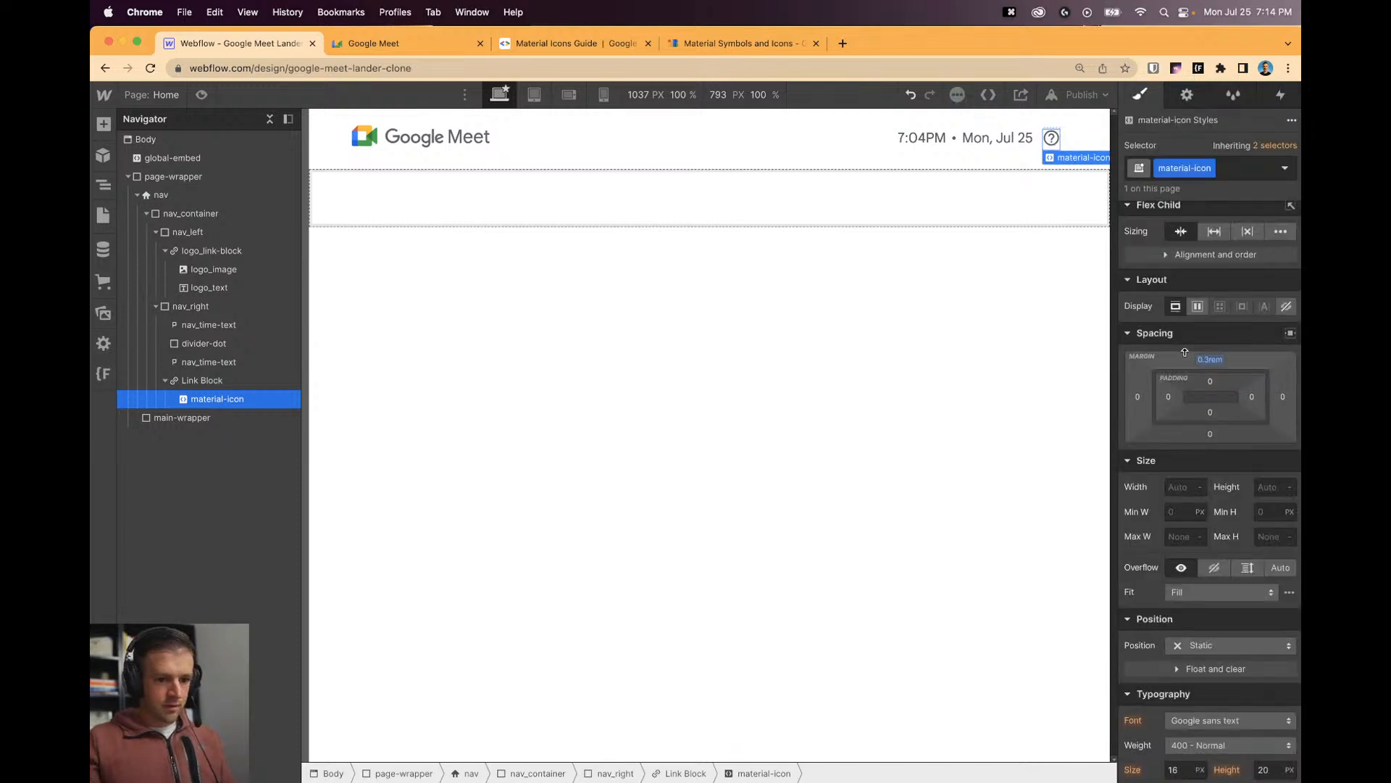
left_click(1032, 320)
left_click(1042, 149)
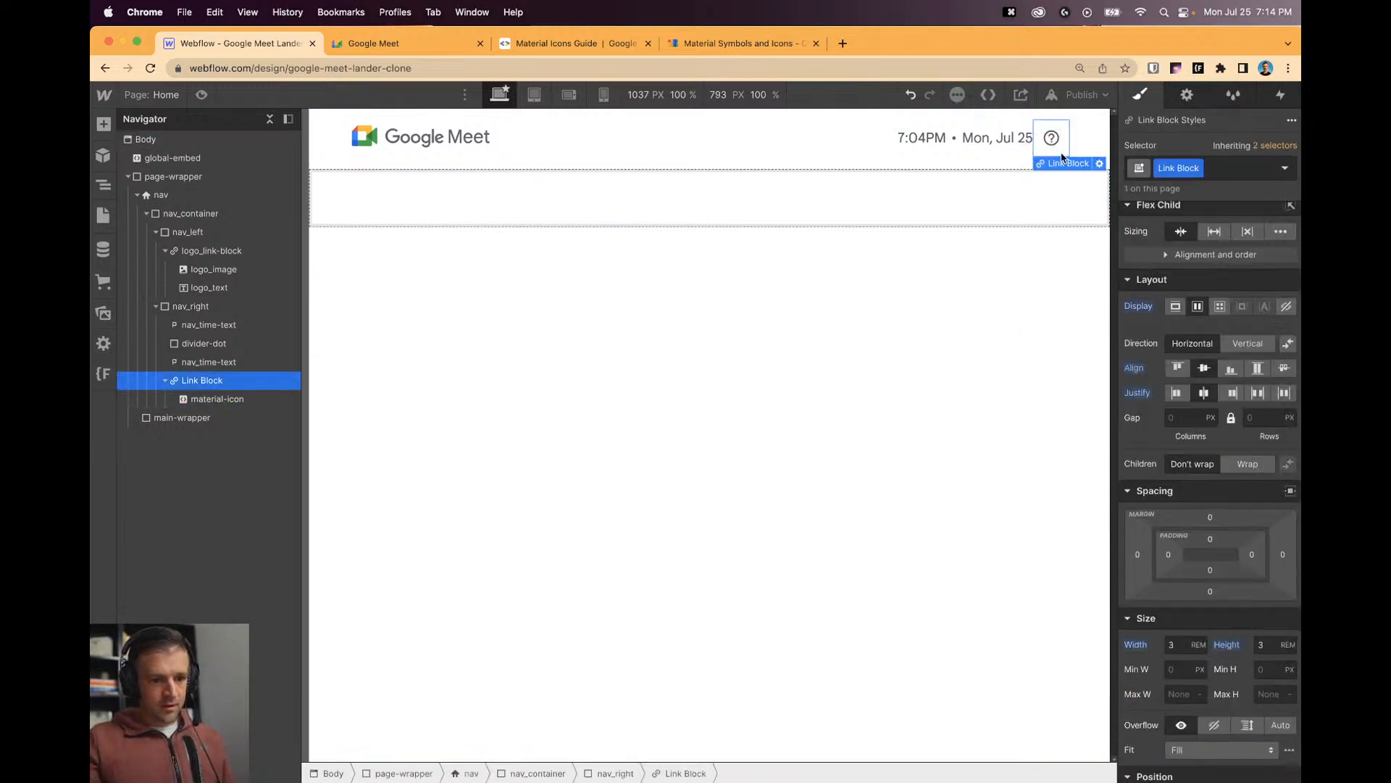
left_click(439, 43)
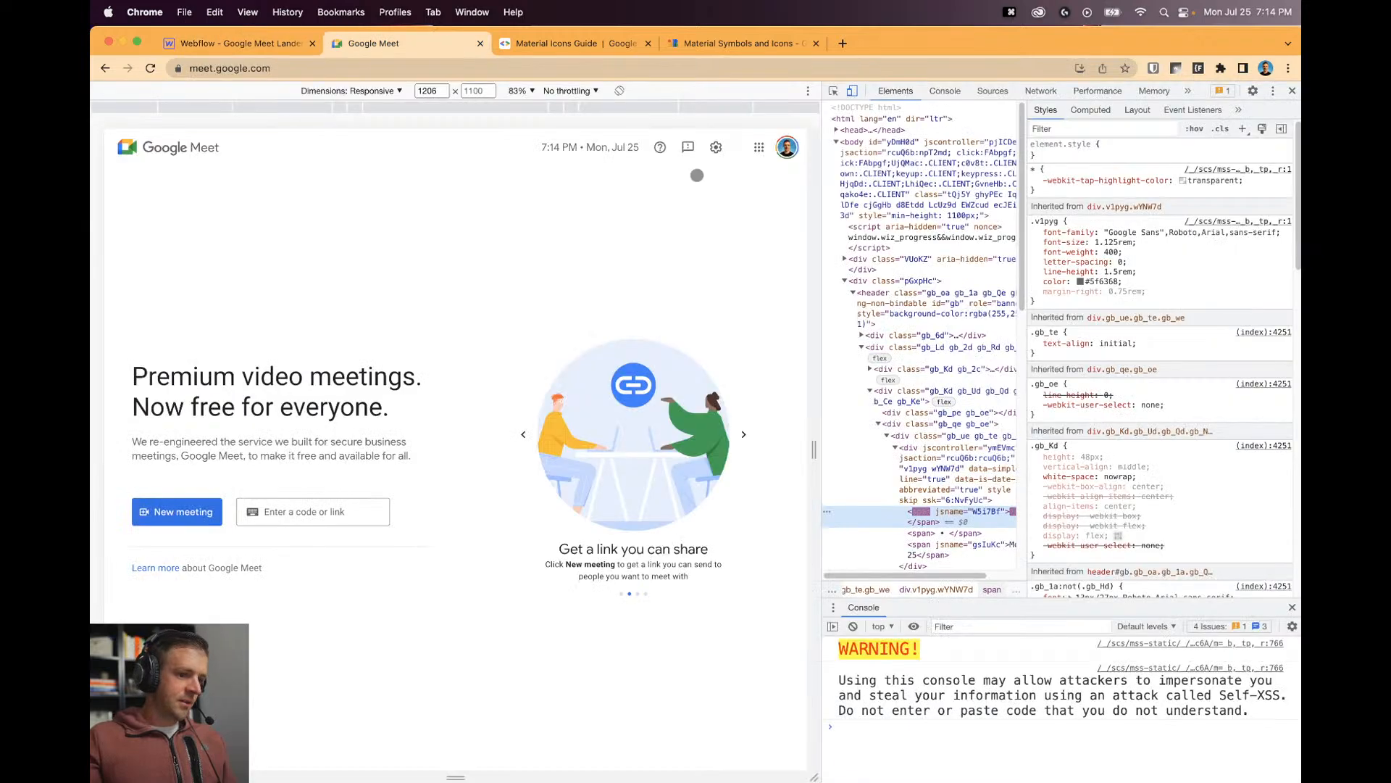
left_click(253, 43)
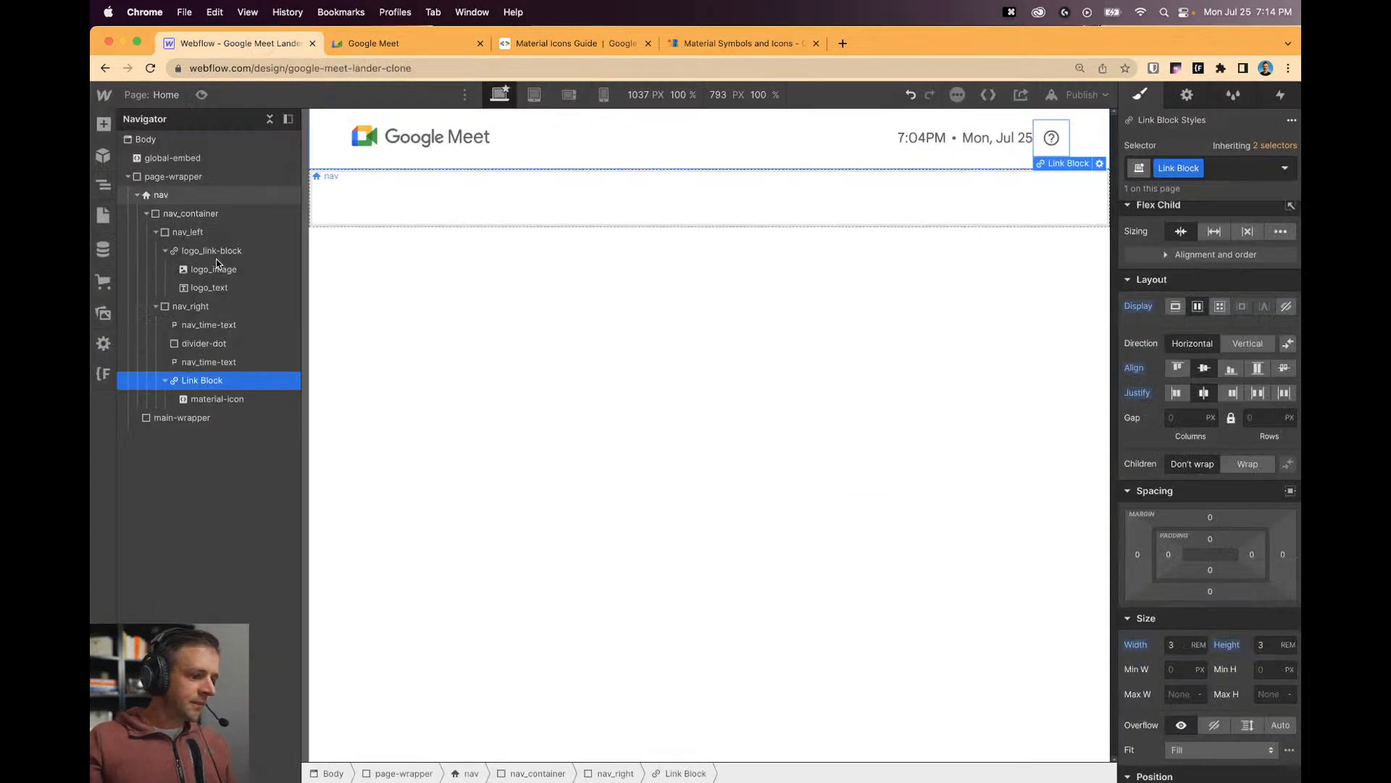
Add a div block in nav_right, nest the help link inside it, and class it nav_icon-wrap.
key("a")
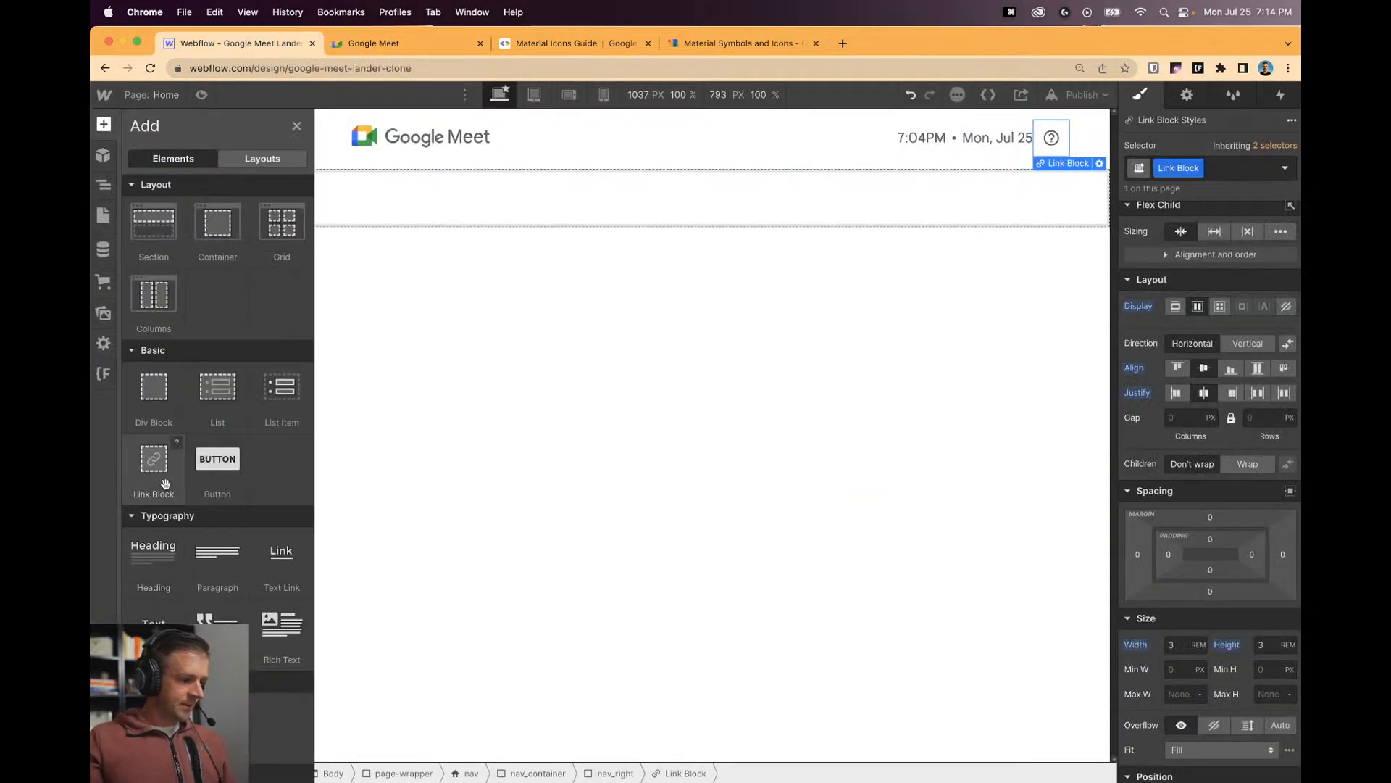
left_click_drag(158, 397, 196, 382)
left_click(188, 395)
left_click(201, 377)
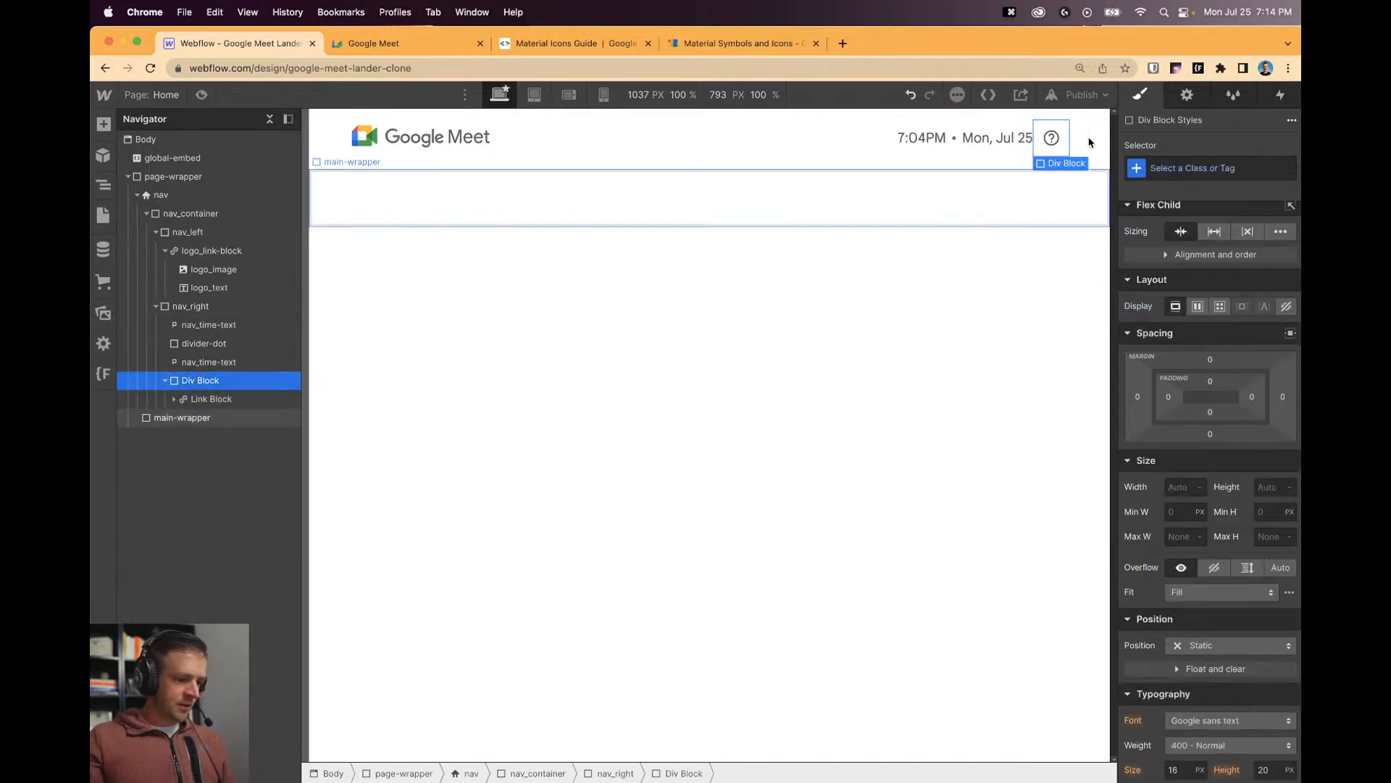
left_click(1179, 169)
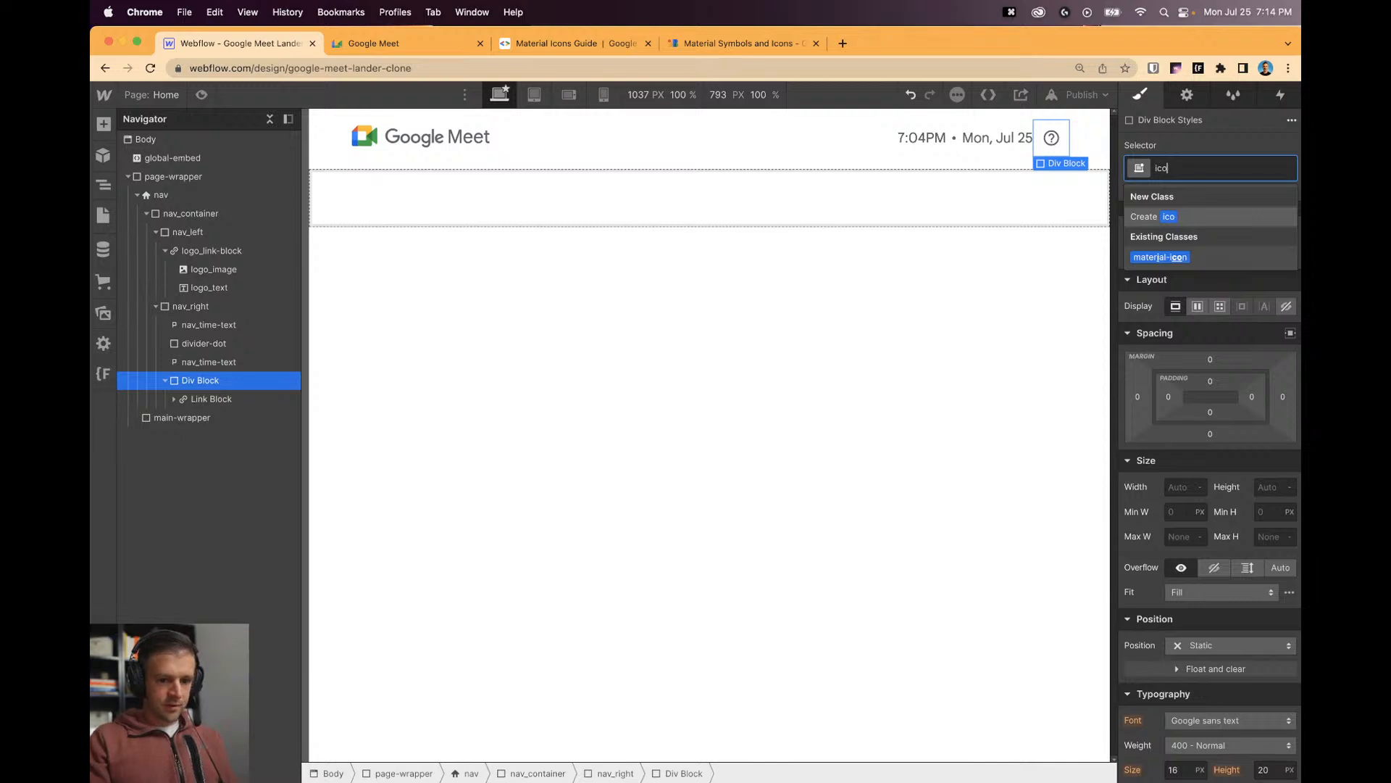
type("nav_icon")
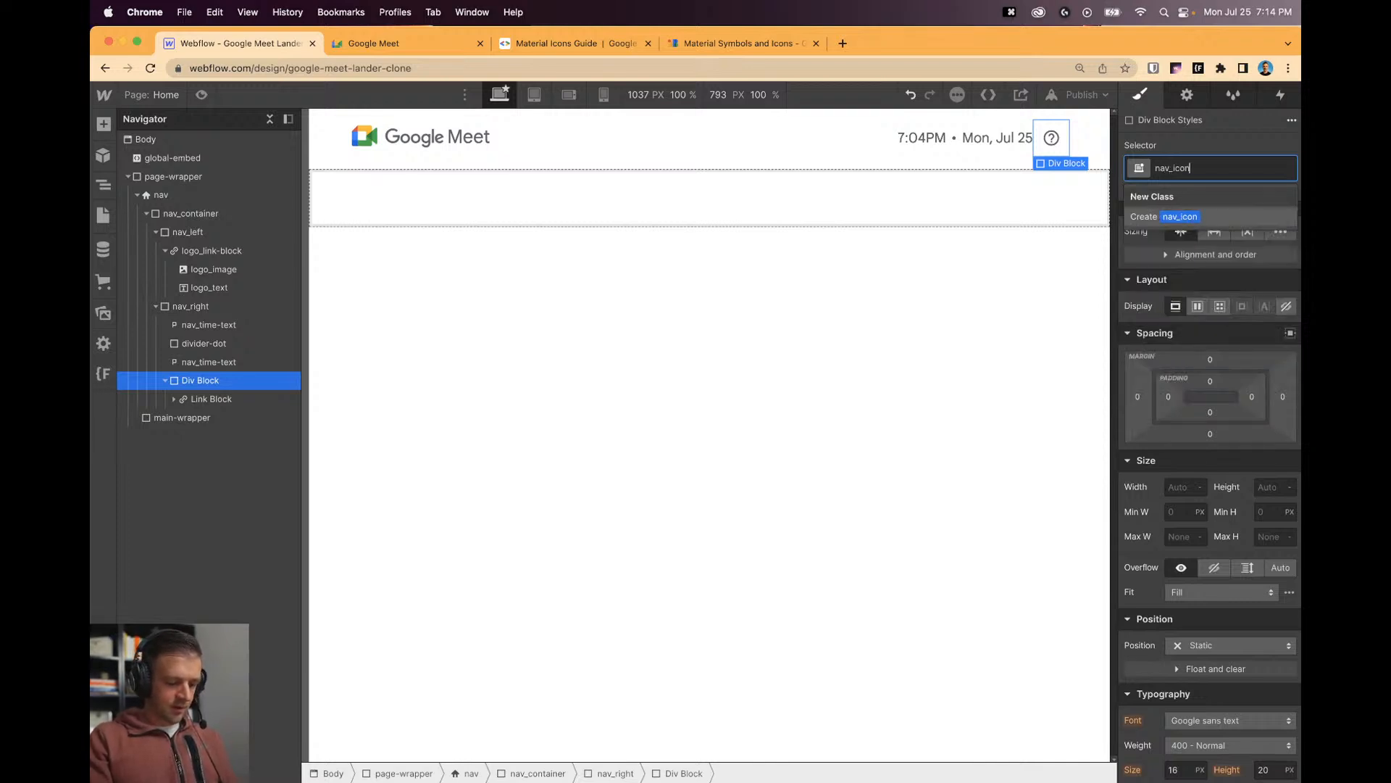
type("-wrap")
key("Return")
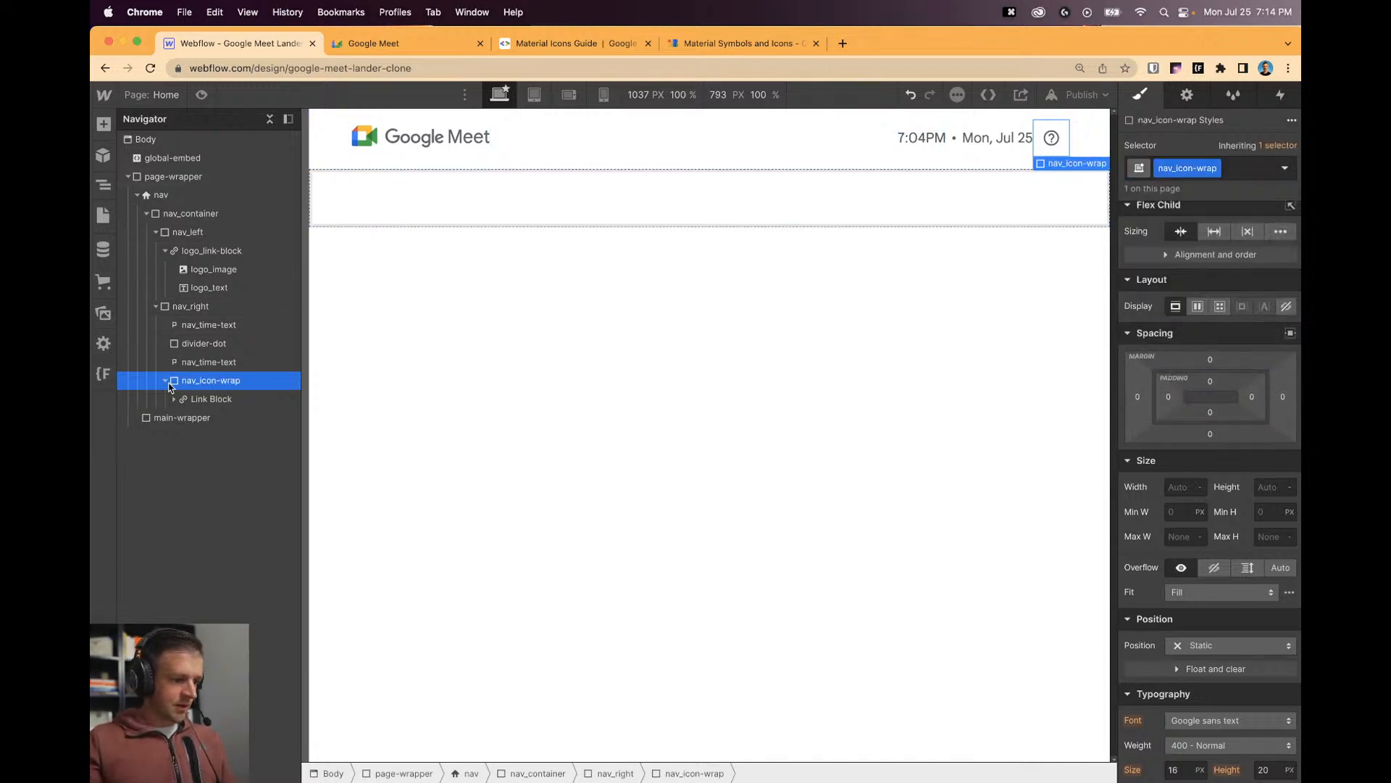
Rename the help link block's class to icon_link-block.
left_click(1051, 138)
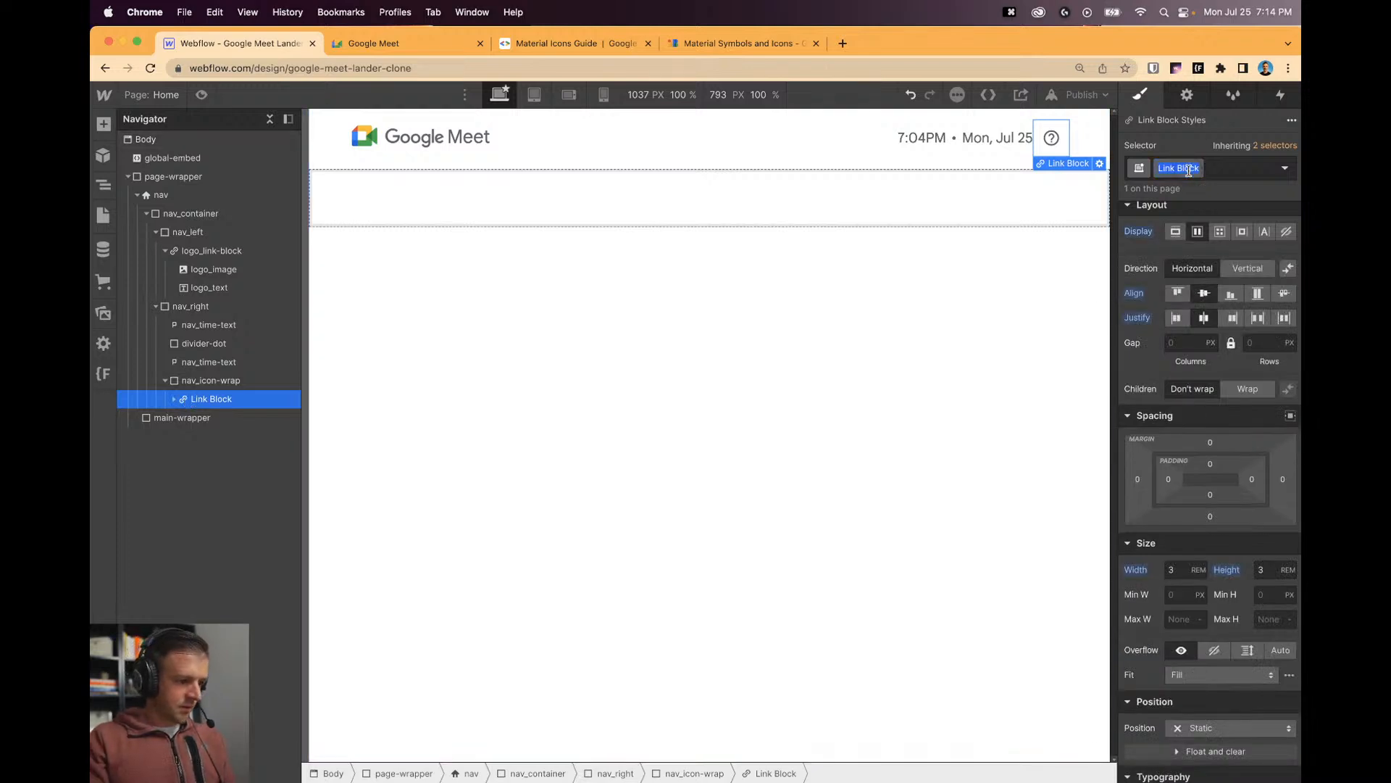
key("BackSpace")
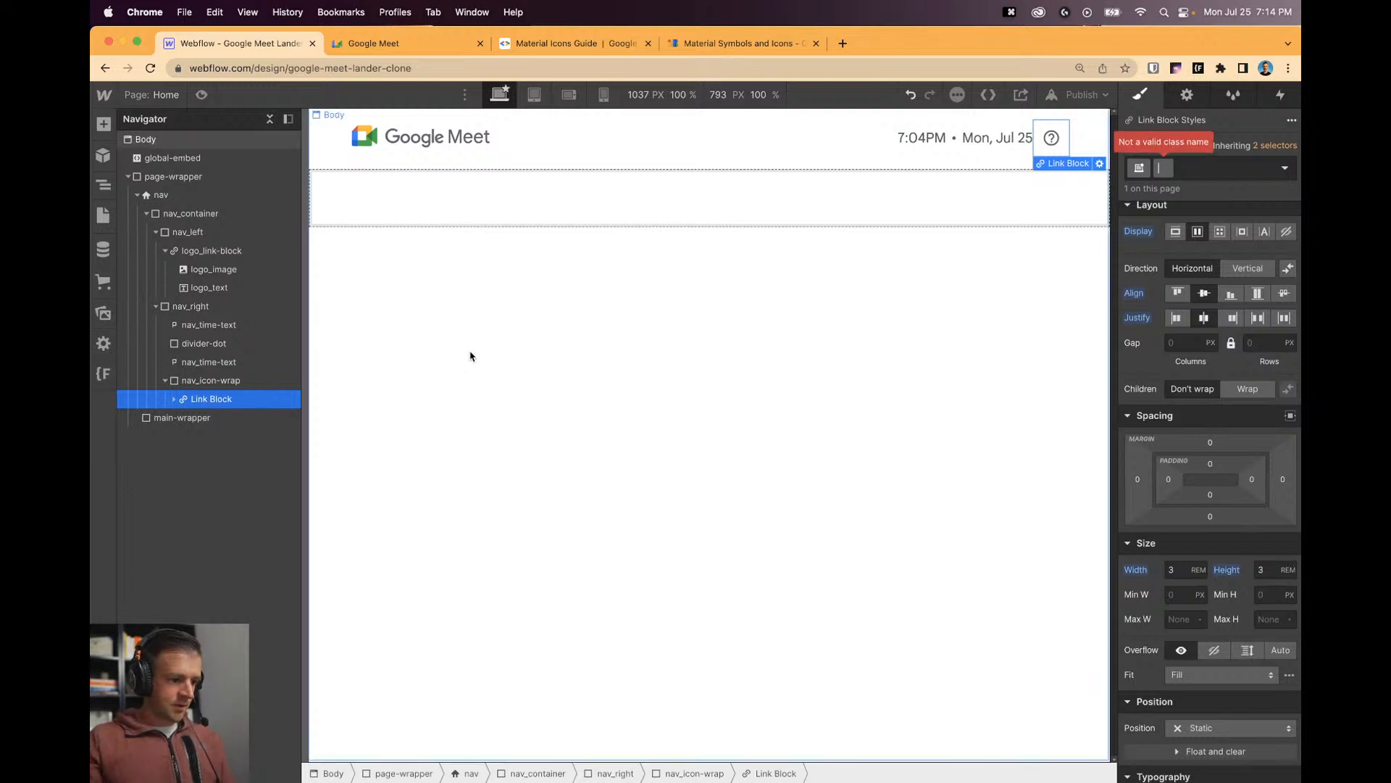
type("icon")
key("BackSpace")
key("BackSpace")
key("BackSpace")
key("BackSpace")
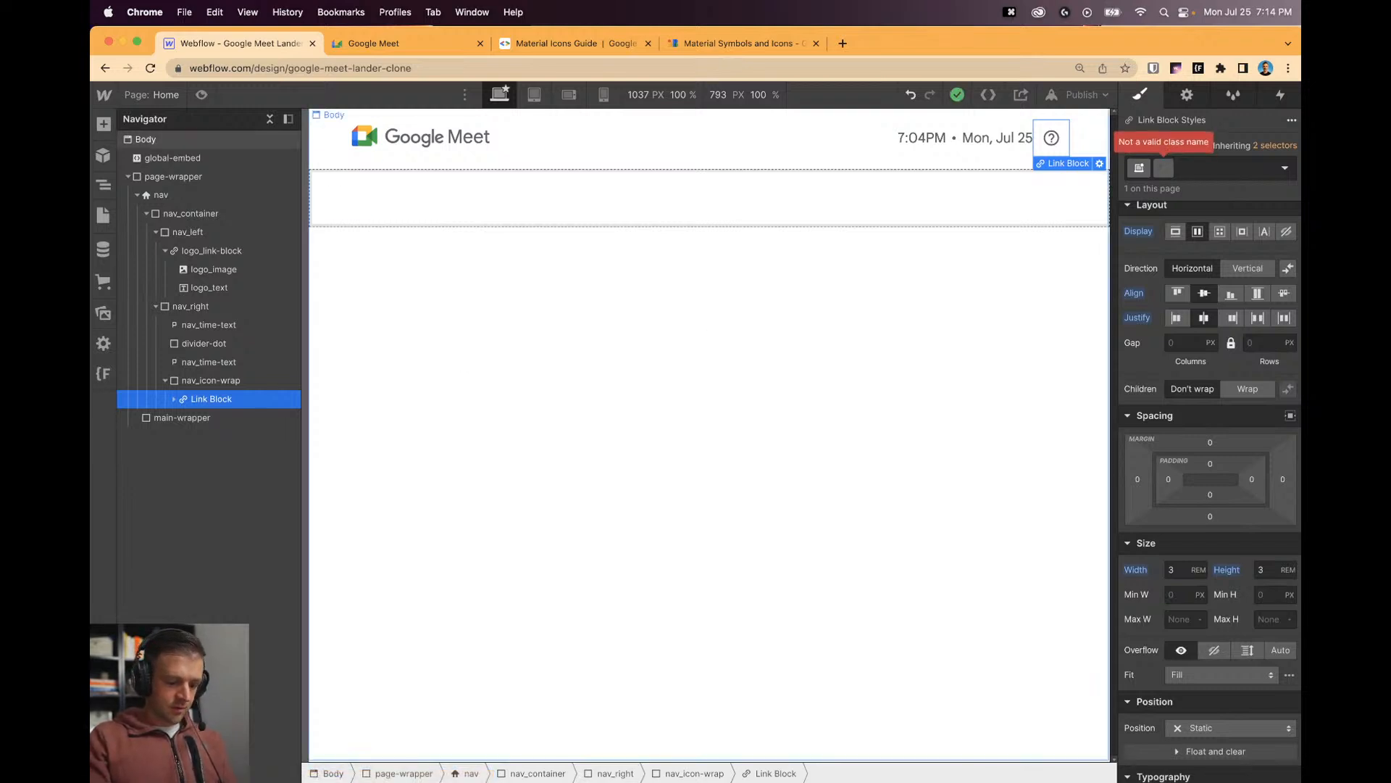
type("icon_link-block")
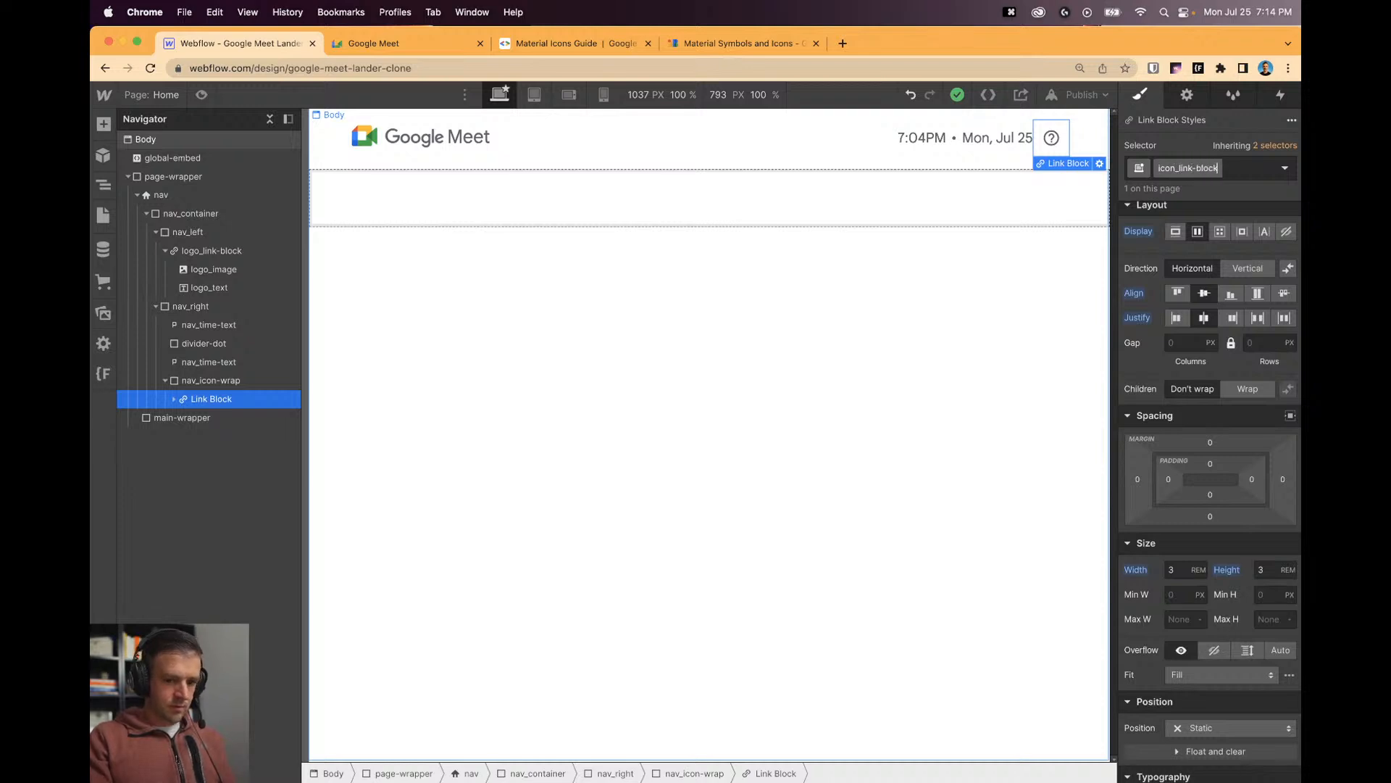
key("Return")
Replace the material-icon class on the inner icon embed with the class icon.
left_click(174, 399)
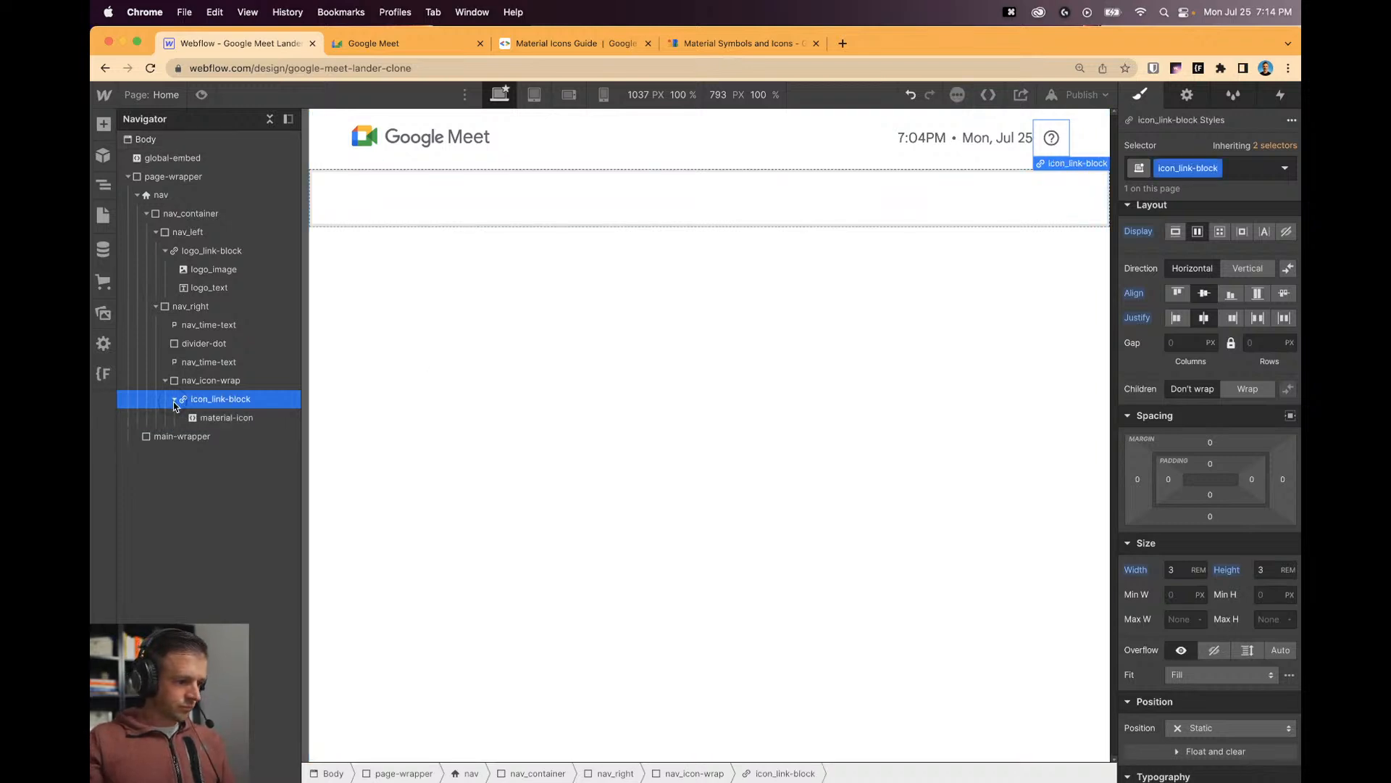
left_click(221, 417)
left_click(1265, 174)
key("BackSpace")
key("BackSpace")
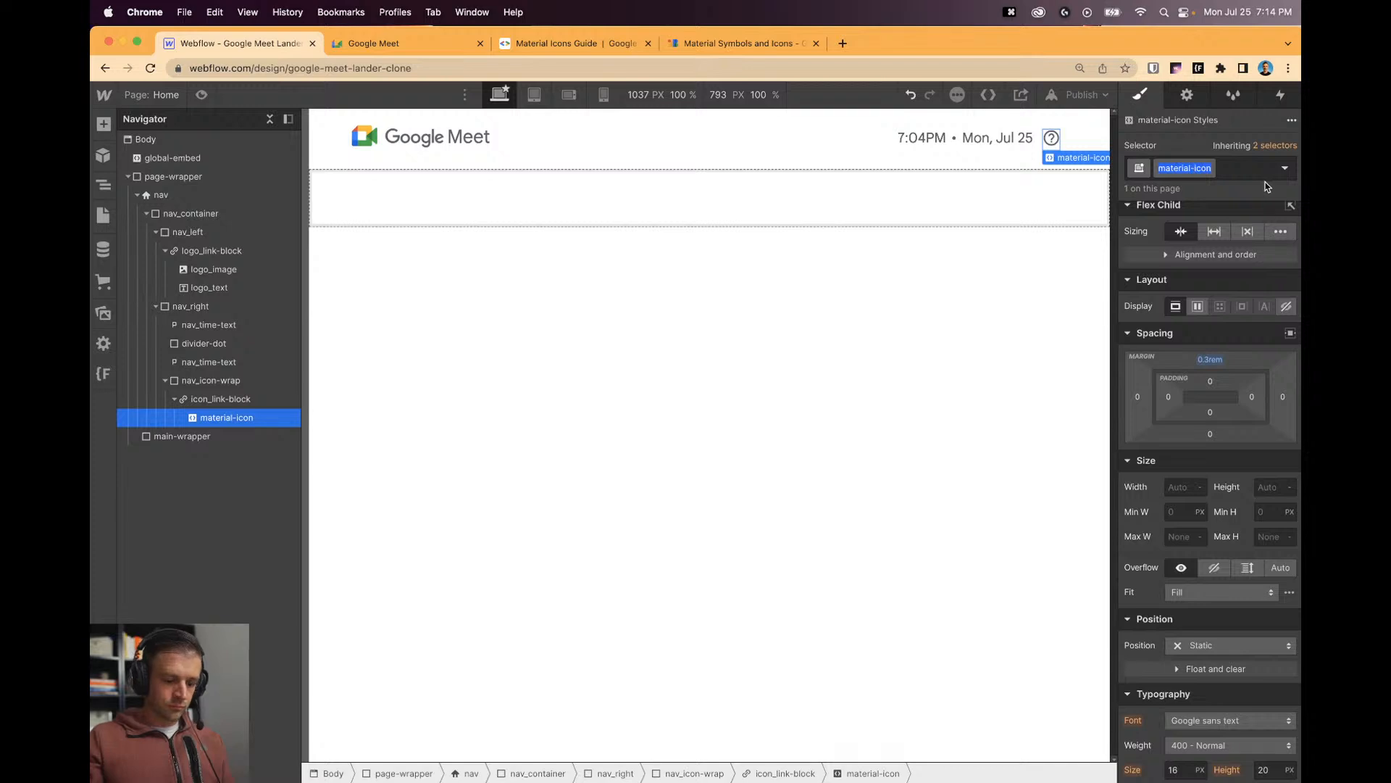
type("icon")
key("Return")
Copy the icon_link-block element after comparing with the live Google Meet header.
left_click(177, 398)
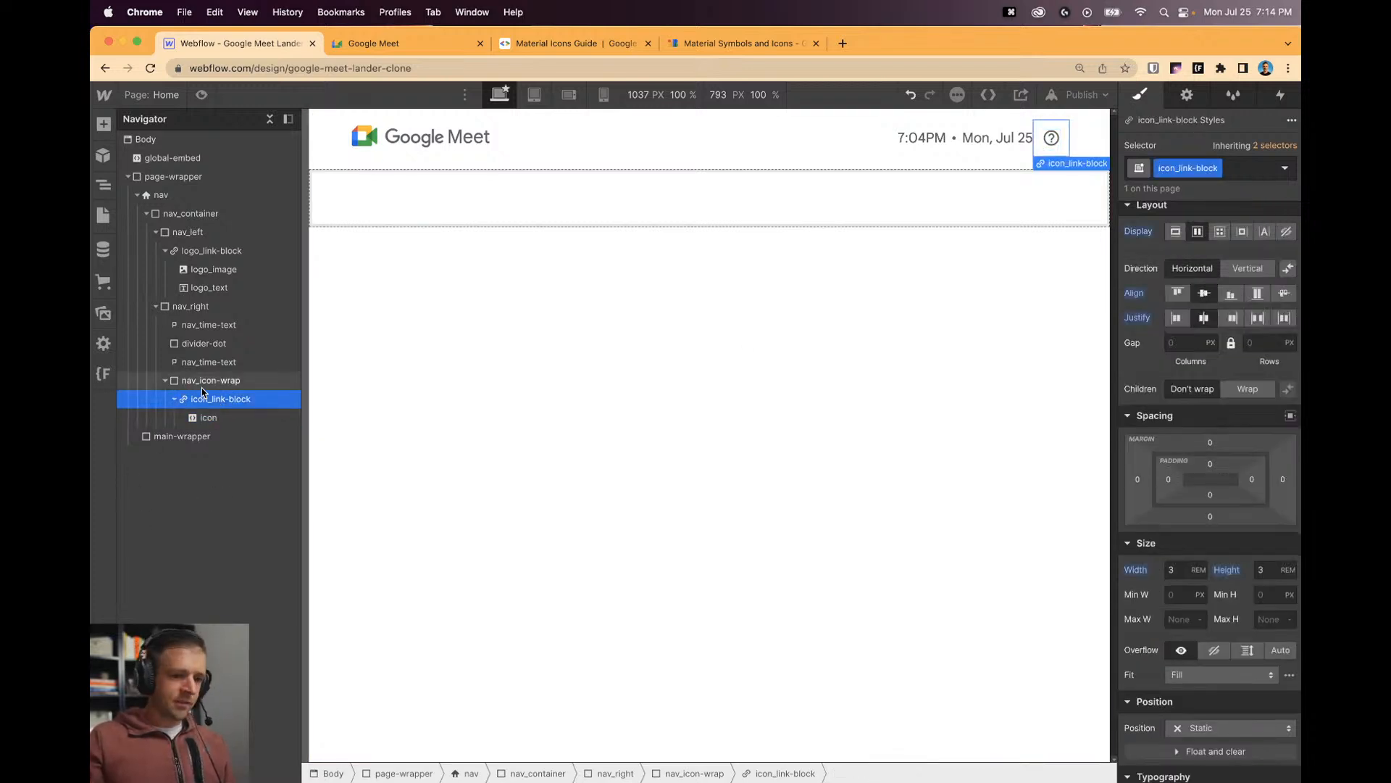
left_click(174, 399)
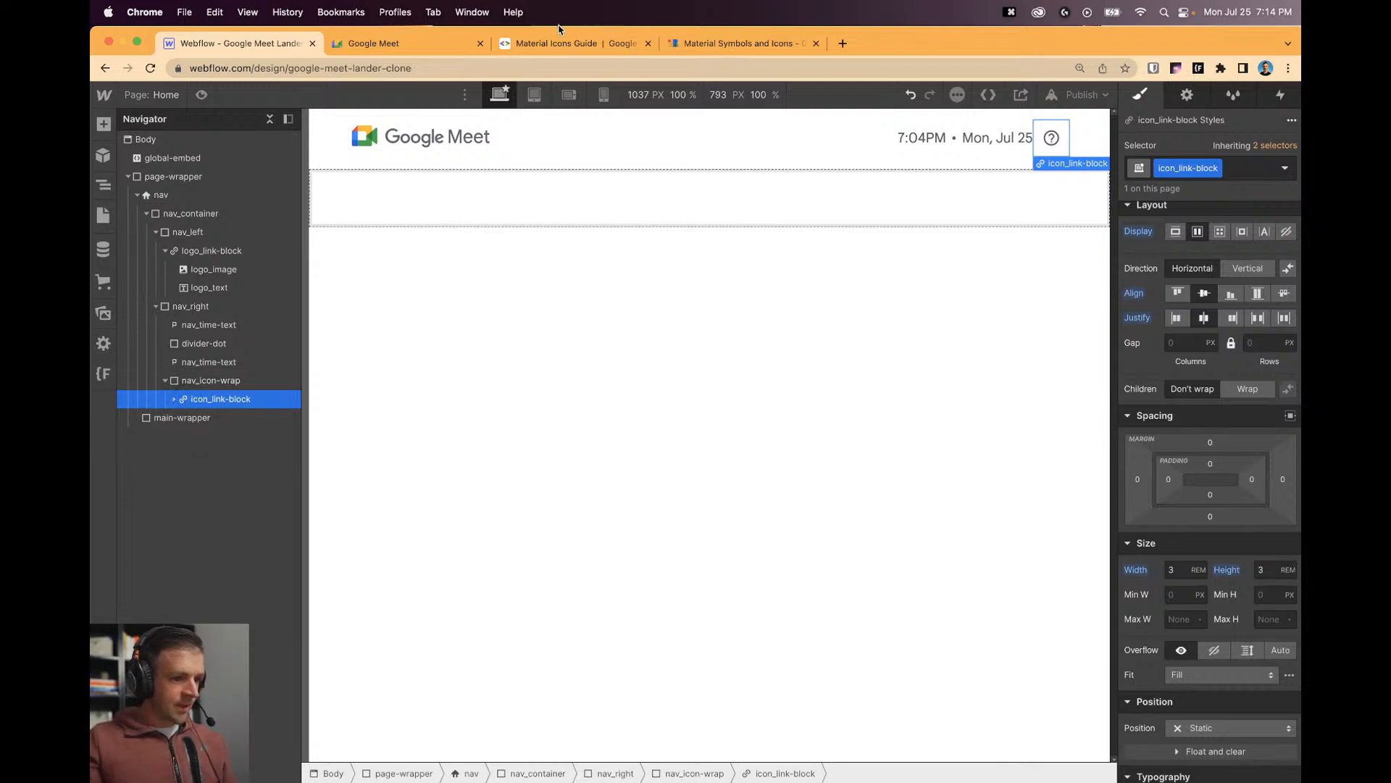
key("super+2")
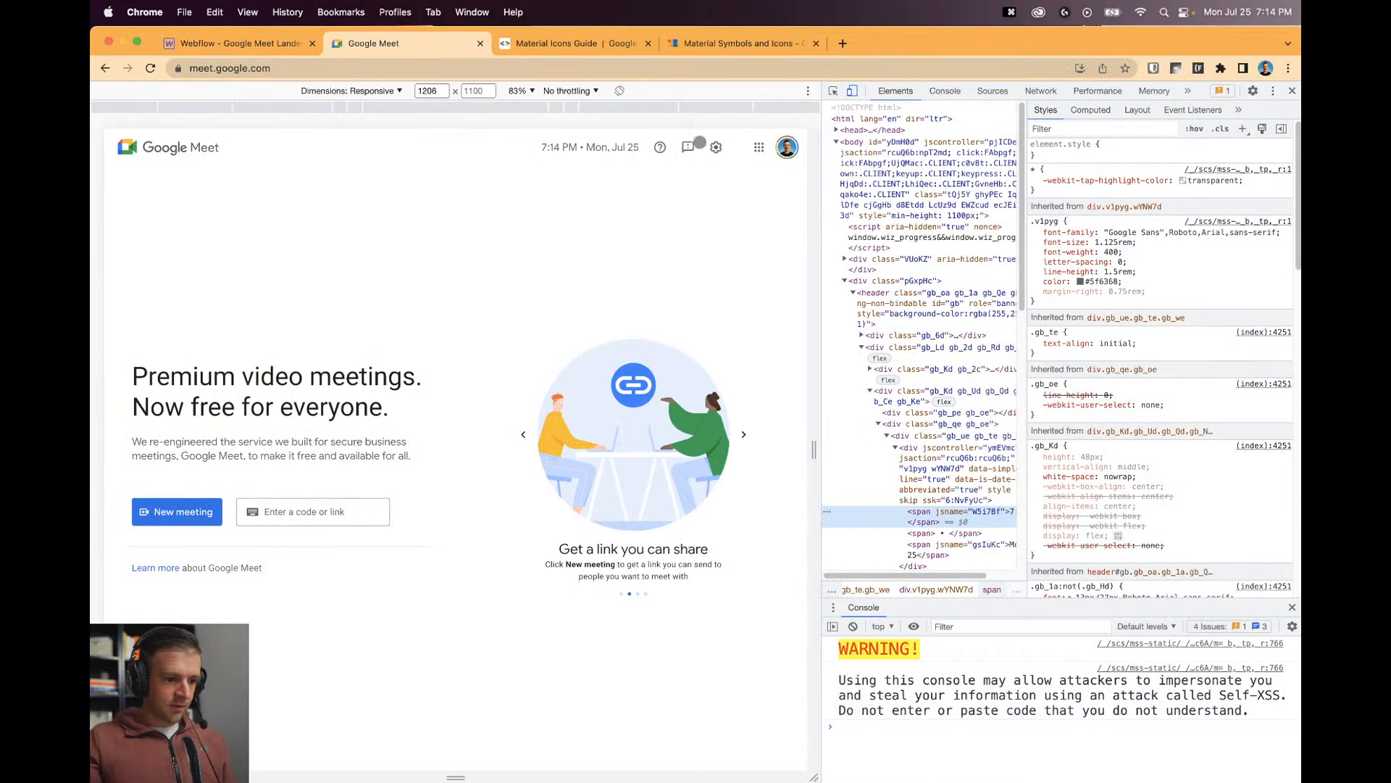
left_click(272, 45)
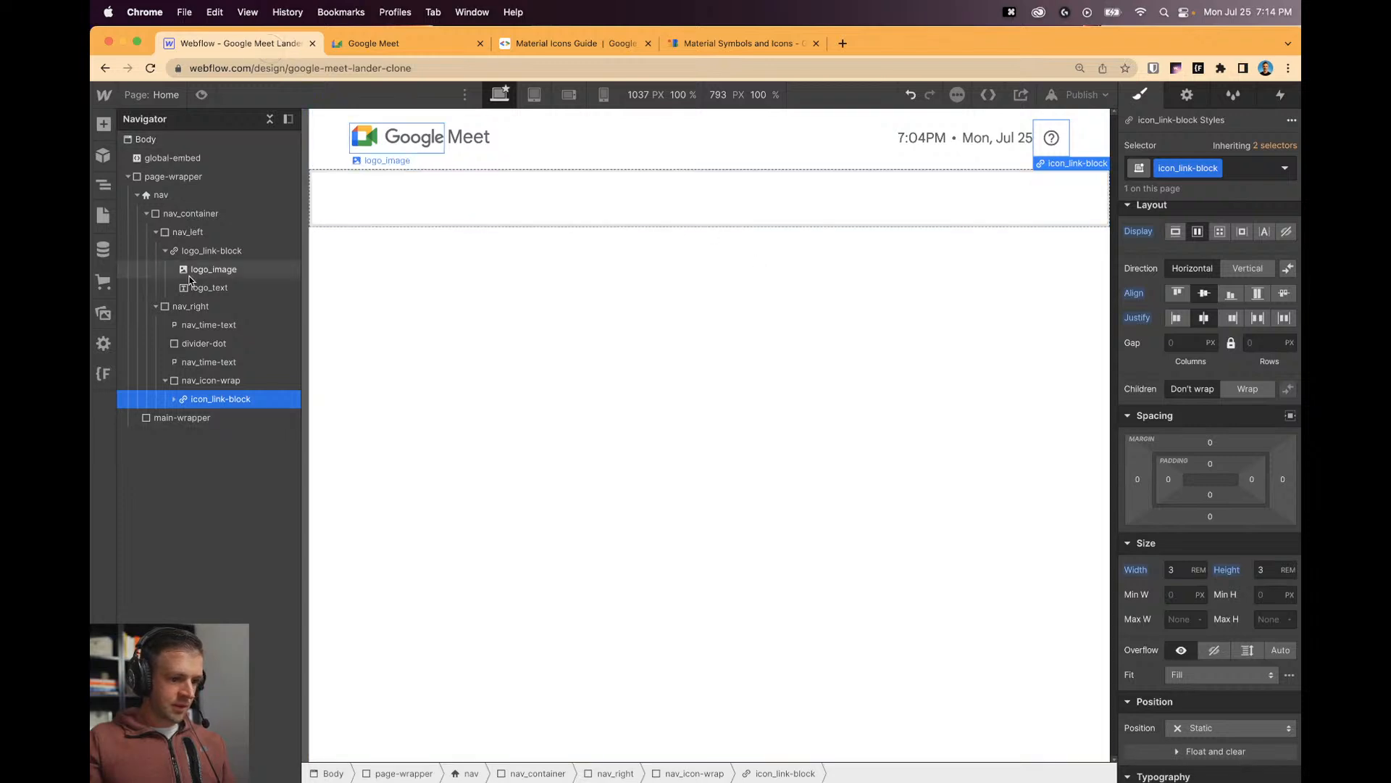
key("super+c")
Paste the icon link block up to five copies, set nav_icon-wrap to Flex with 0.5rem left margin.
key("super+v")
key("super+v")
key("super+v")
key("super+v")
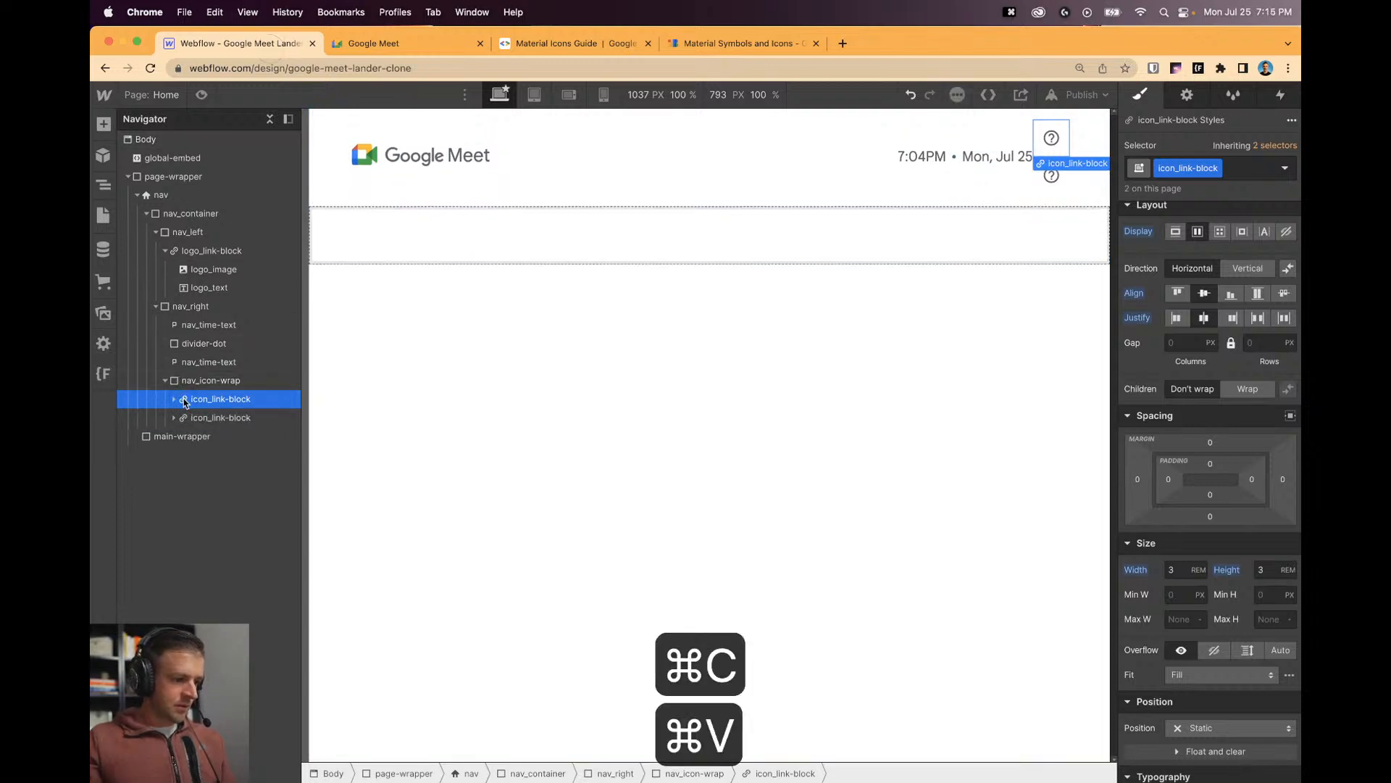
left_click(207, 381)
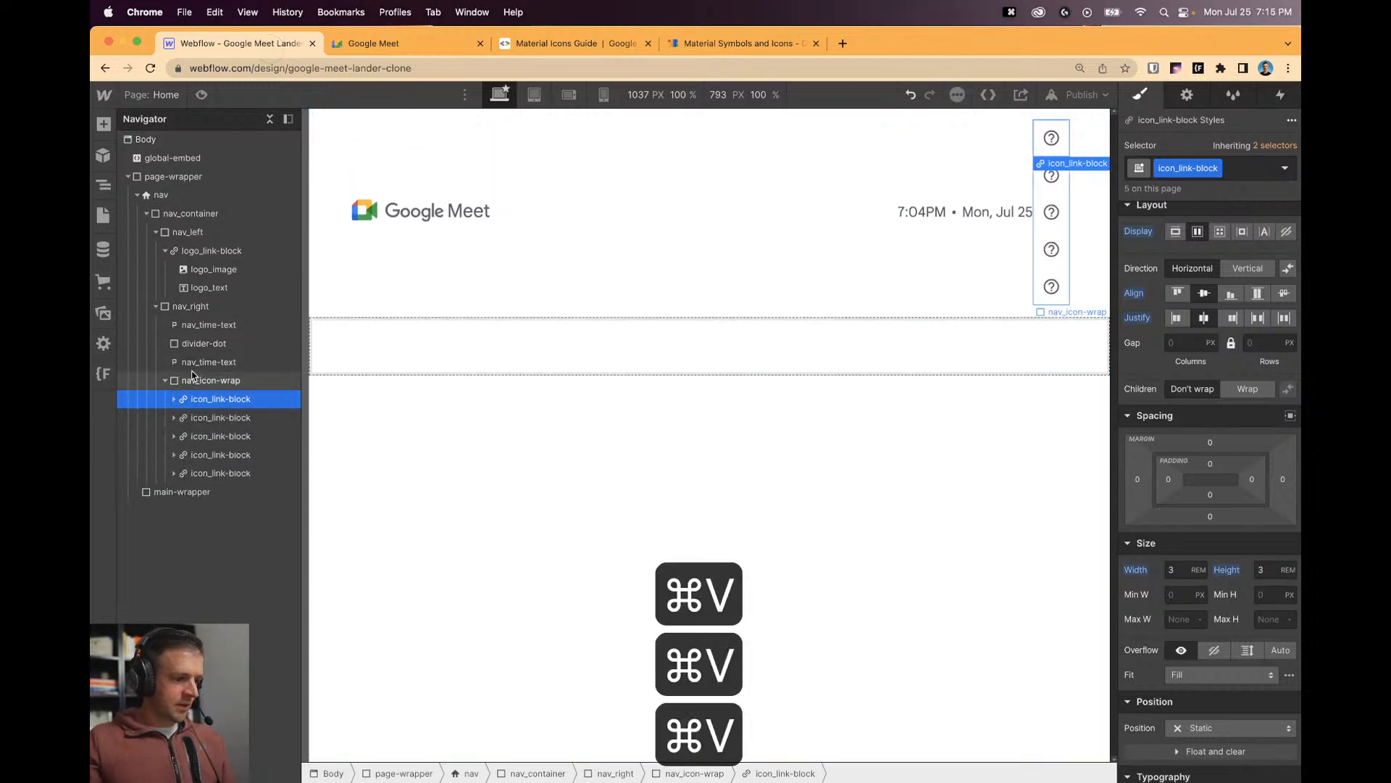
left_click(1199, 307)
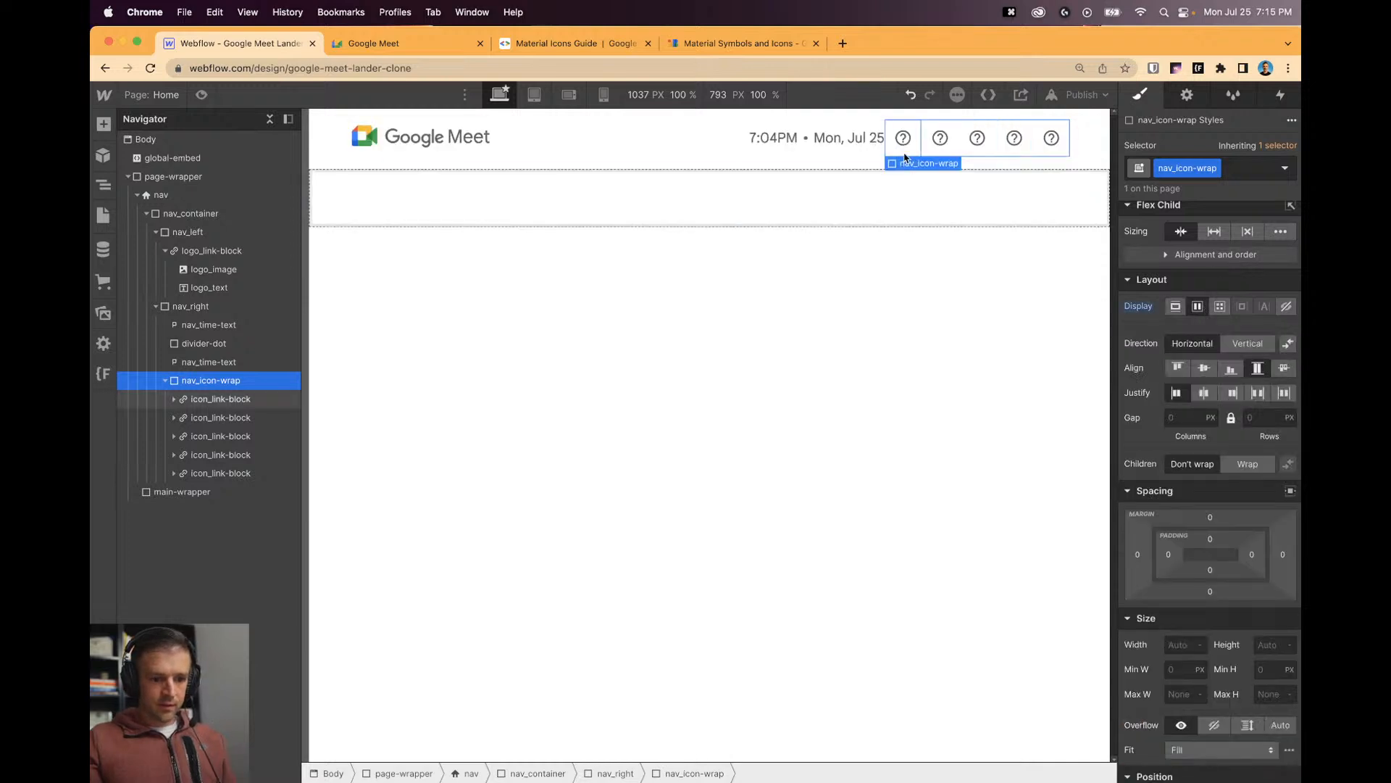
left_click(1137, 555)
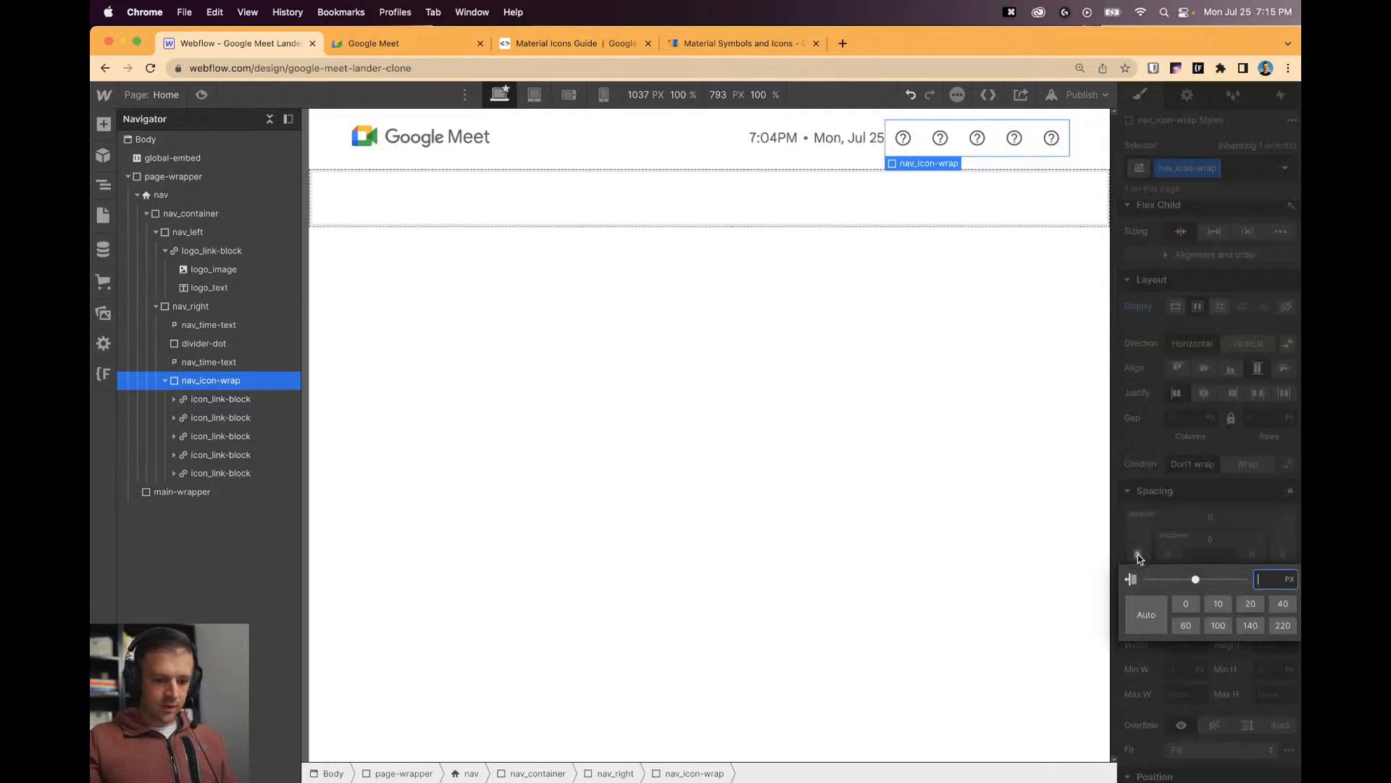
type(".5rem")
key("Return")
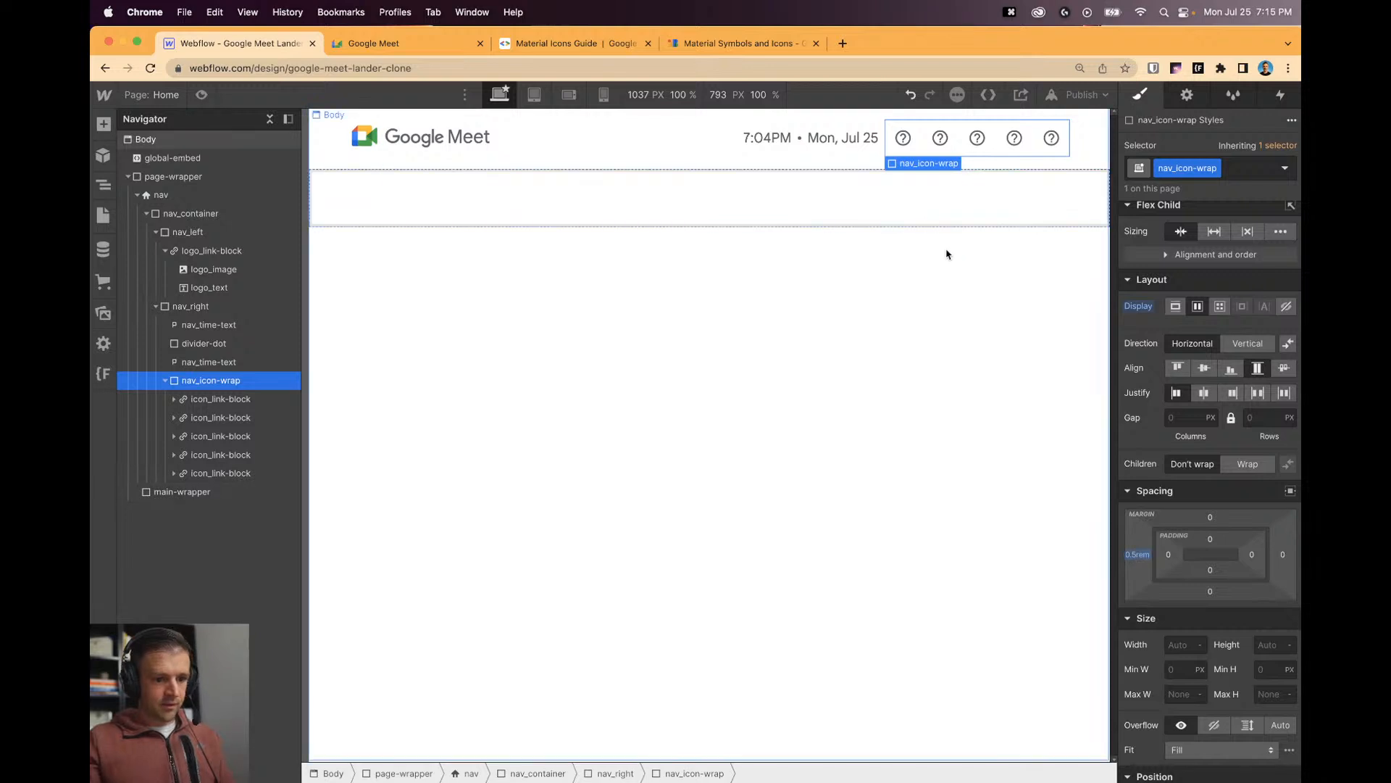
left_click(962, 230)
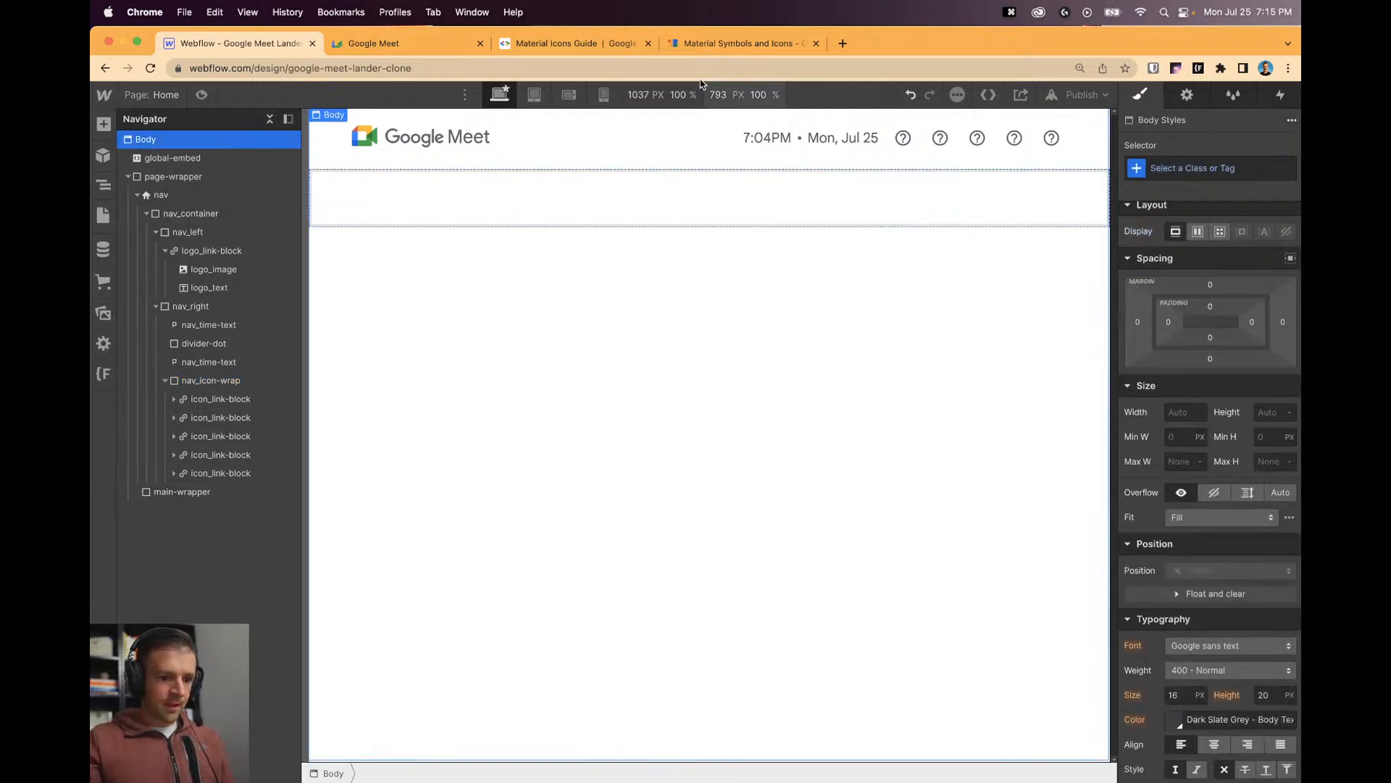
left_click(405, 43)
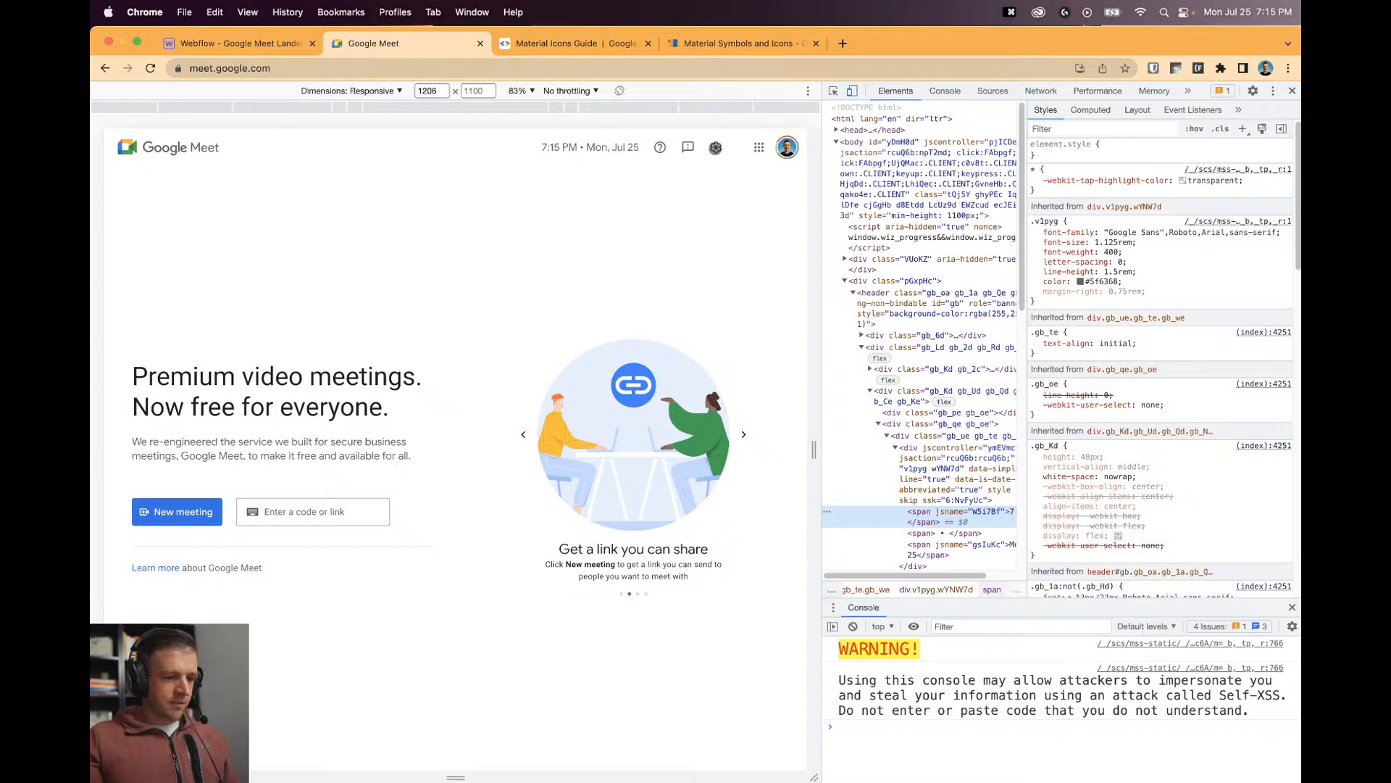
Close the Material Icons Guide tab.
left_click(579, 43)
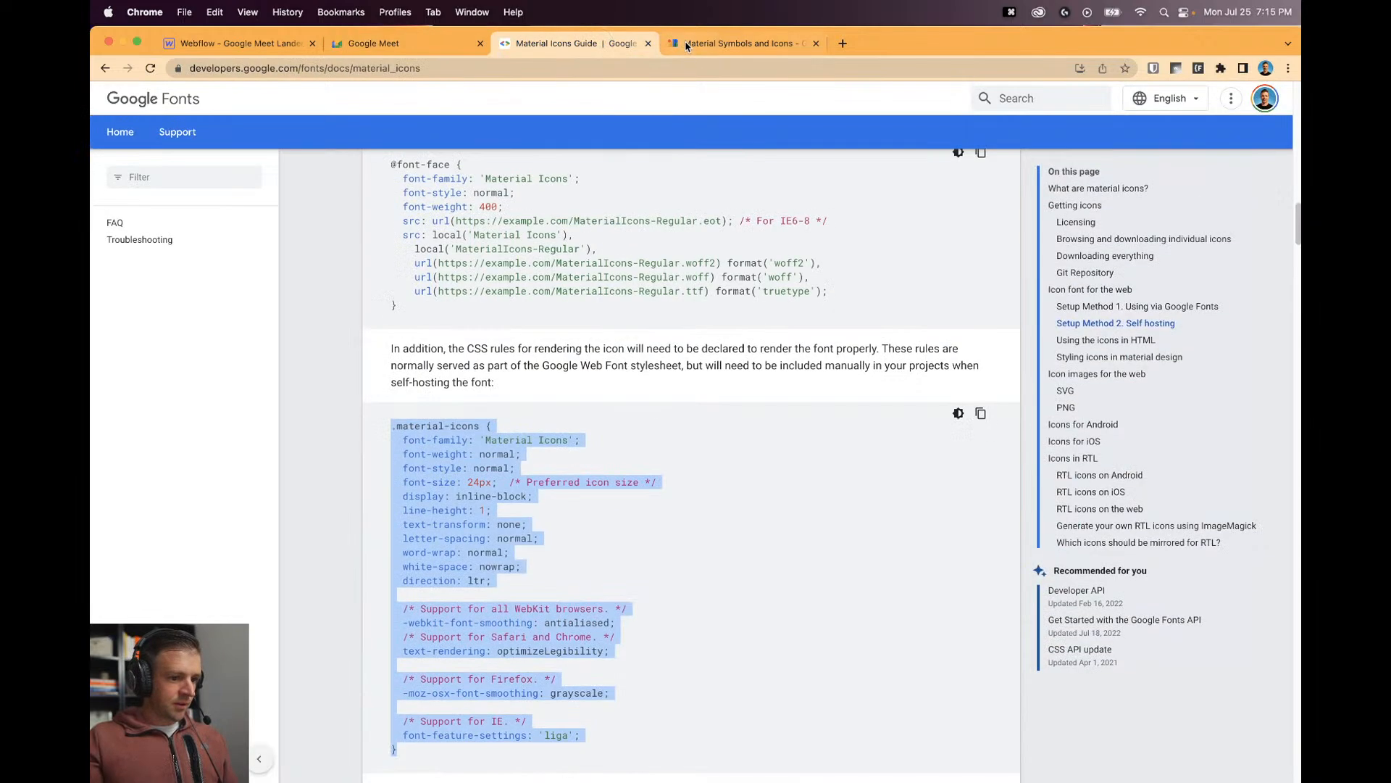
left_click(694, 43)
left_click(580, 44)
left_click(649, 43)
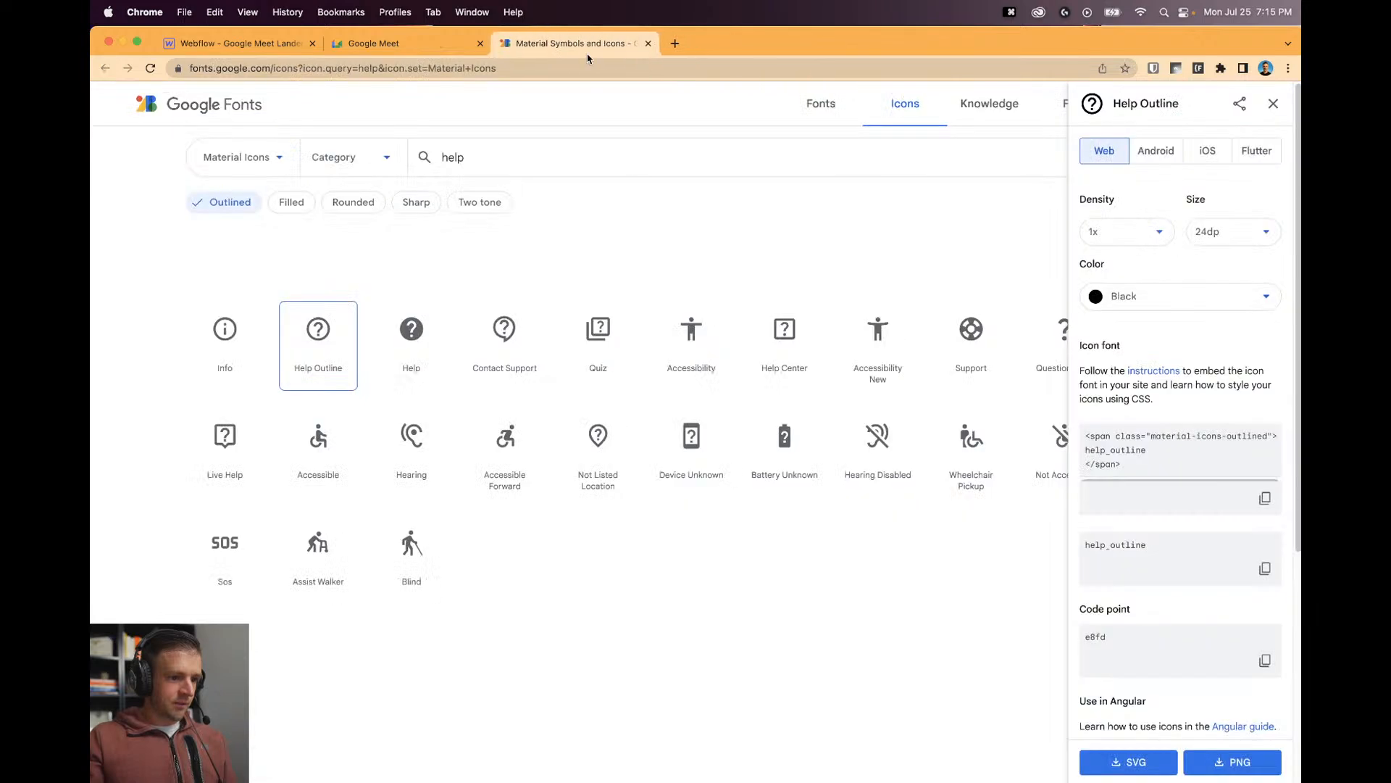
Search Material Icons for 'feedback' and copy the Feedback icon's name.
left_click(493, 162)
key("super+a")
type("feedba")
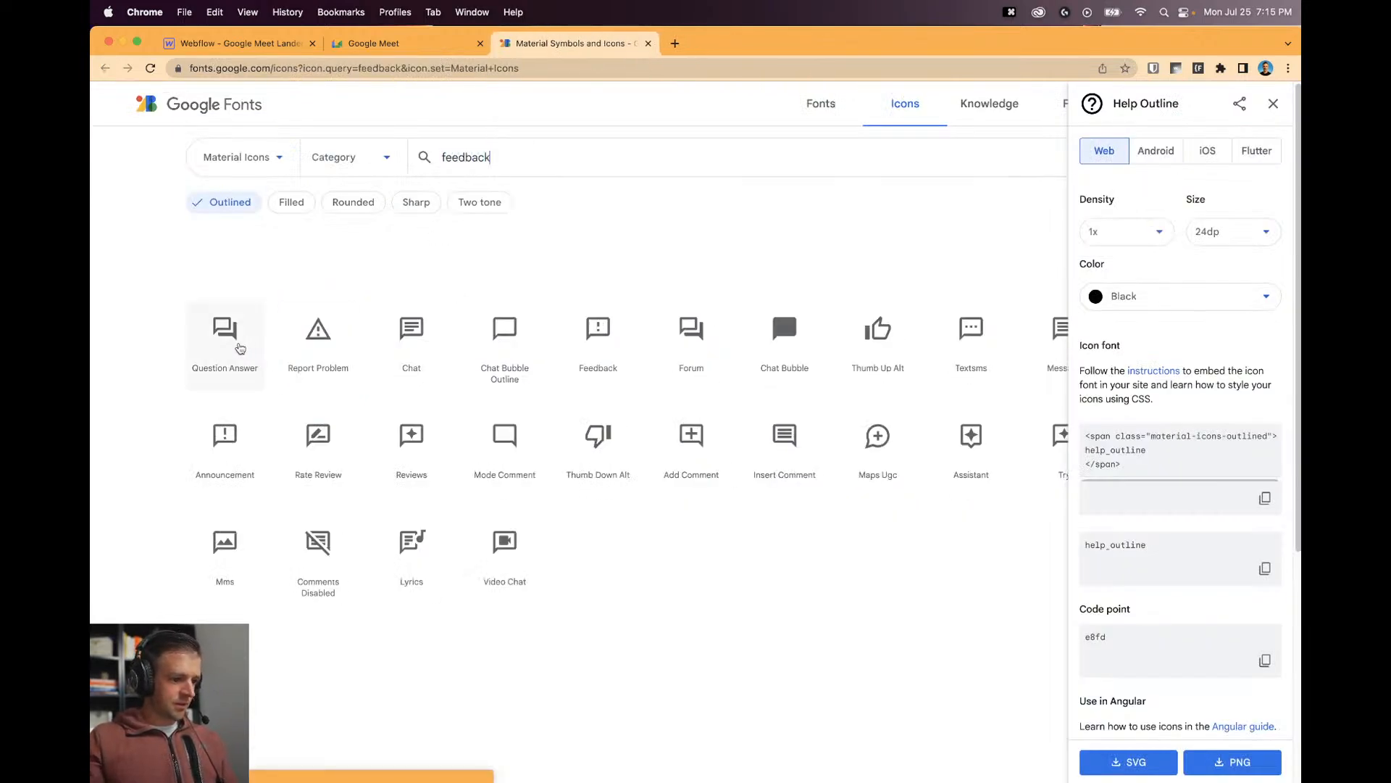
left_click(613, 343)
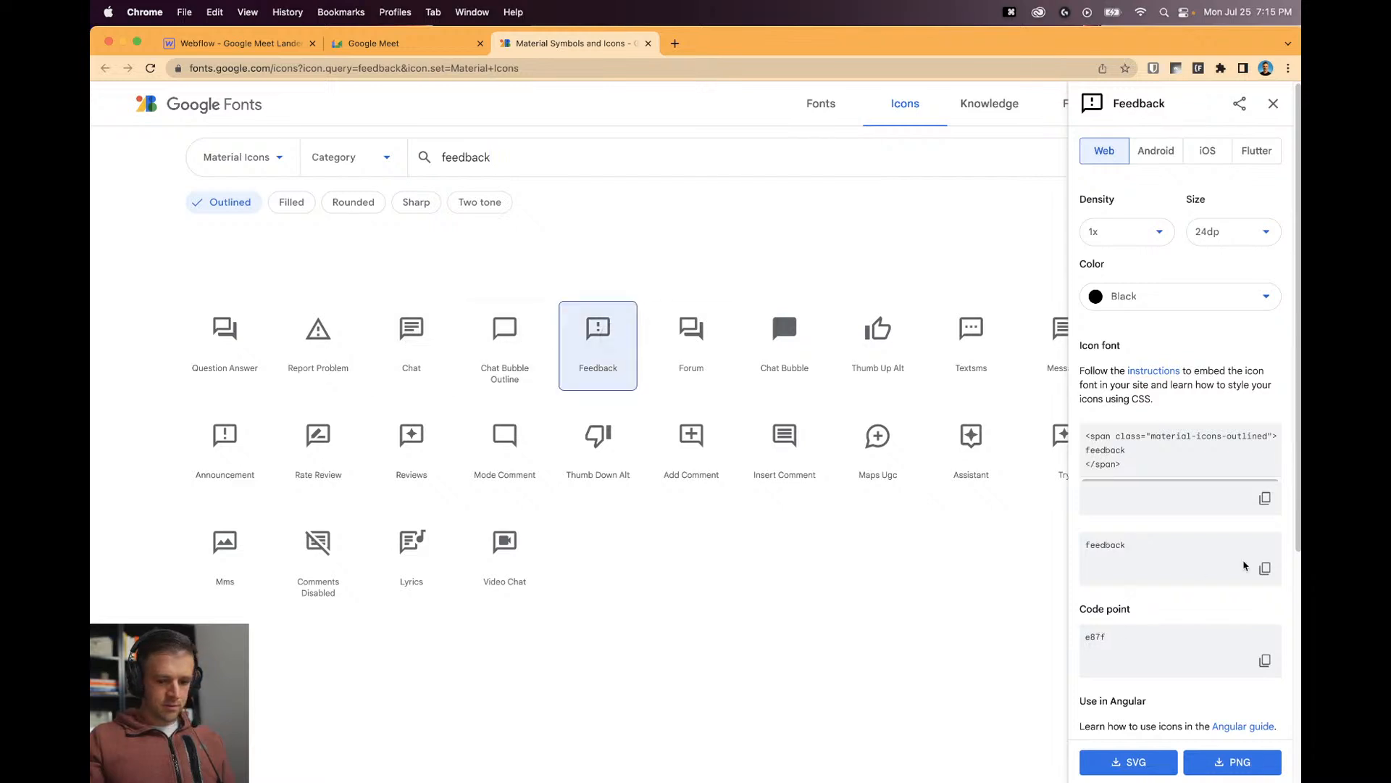
left_click(1265, 567)
Replace help_outline with feedback in the second nav icon's embed code and save it.
left_click(239, 43)
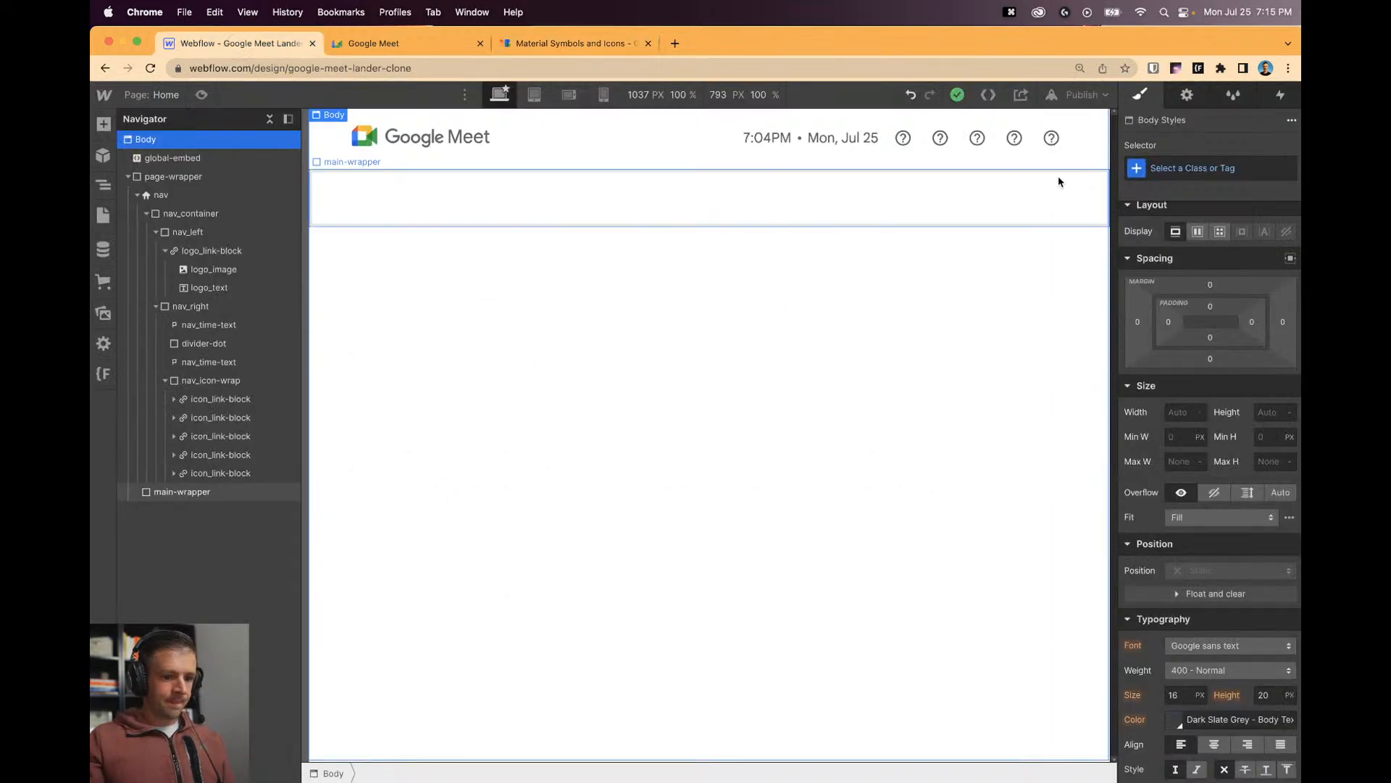
left_click(940, 138)
left_click(973, 157)
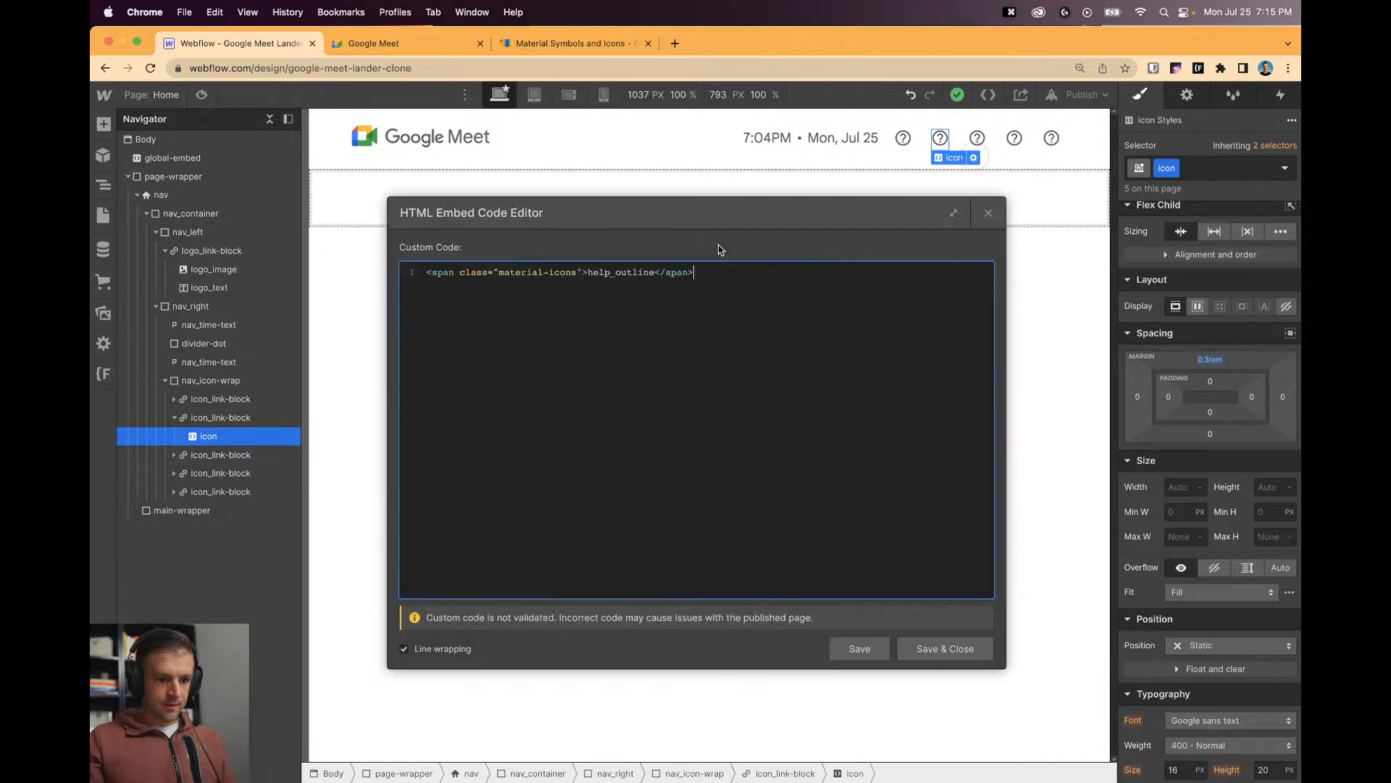
double_click(620, 273)
key("cmd+v")
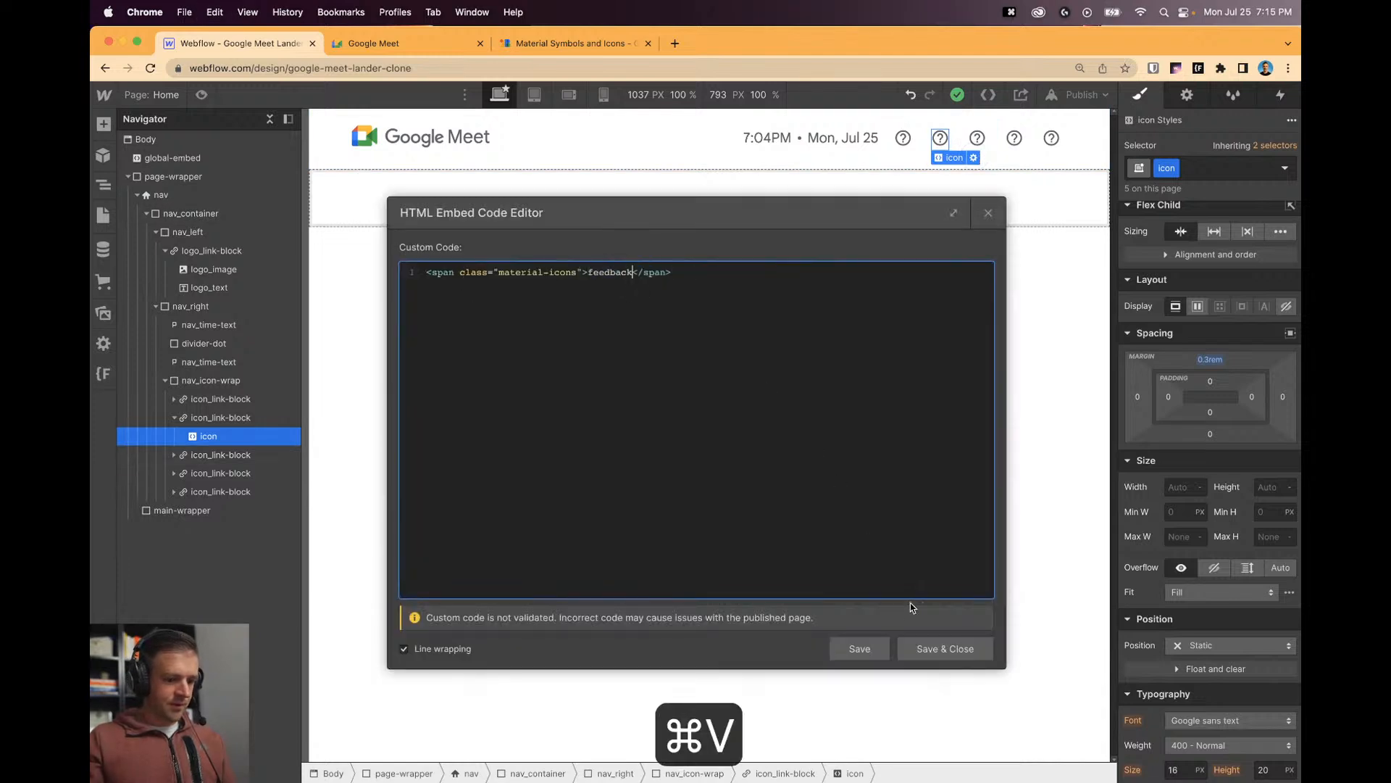
left_click(872, 634)
left_click(987, 216)
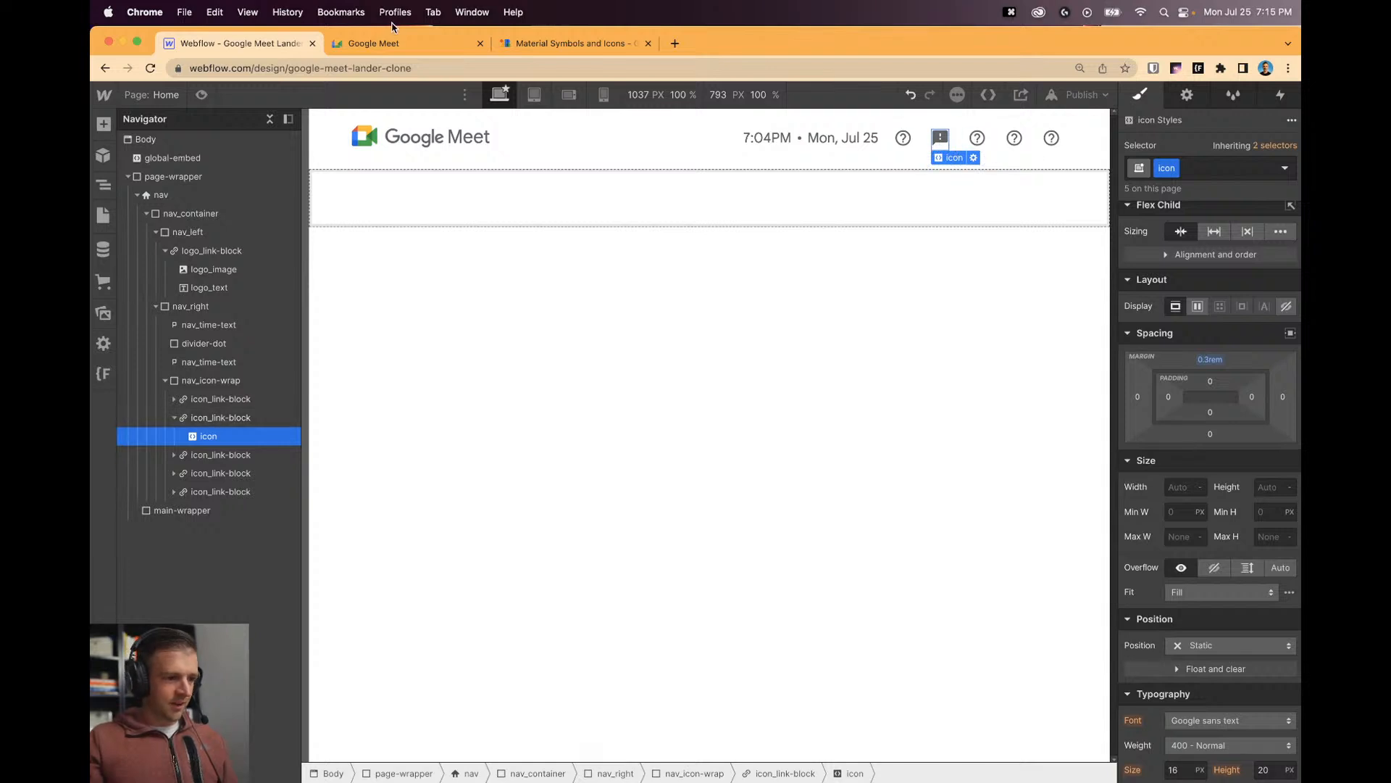
key("ctrl+Tab")
Search Material Icons for 'settings' and close the Feedback icon details.
left_click(569, 43)
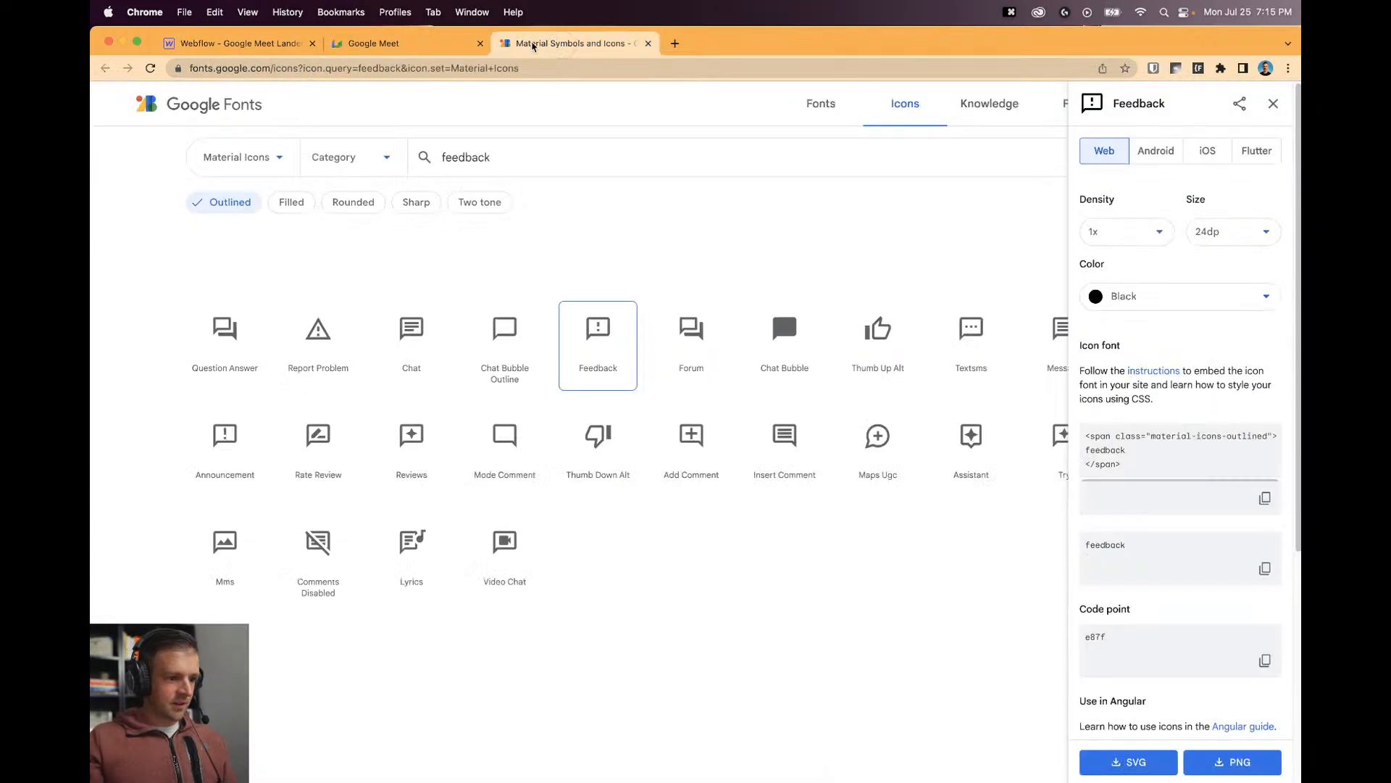
left_click(397, 45)
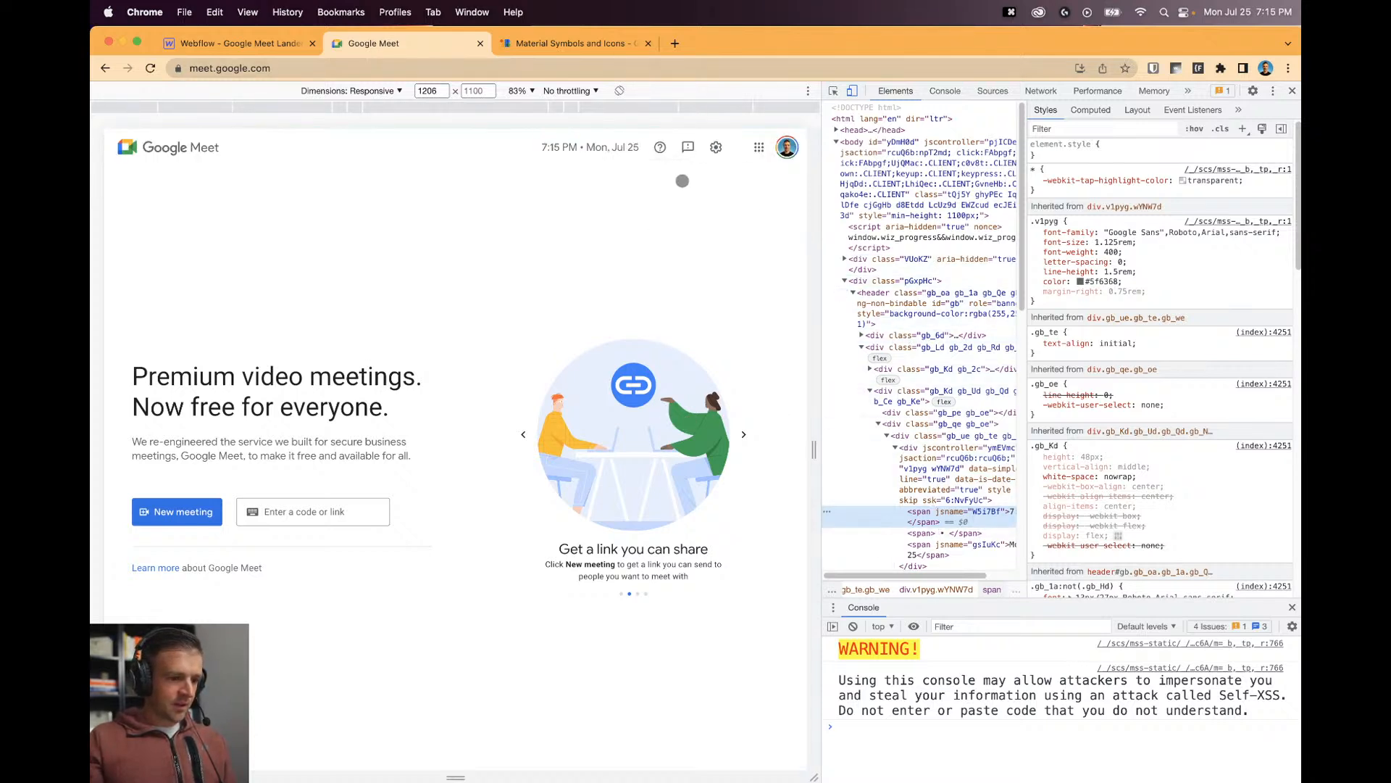
left_click(565, 43)
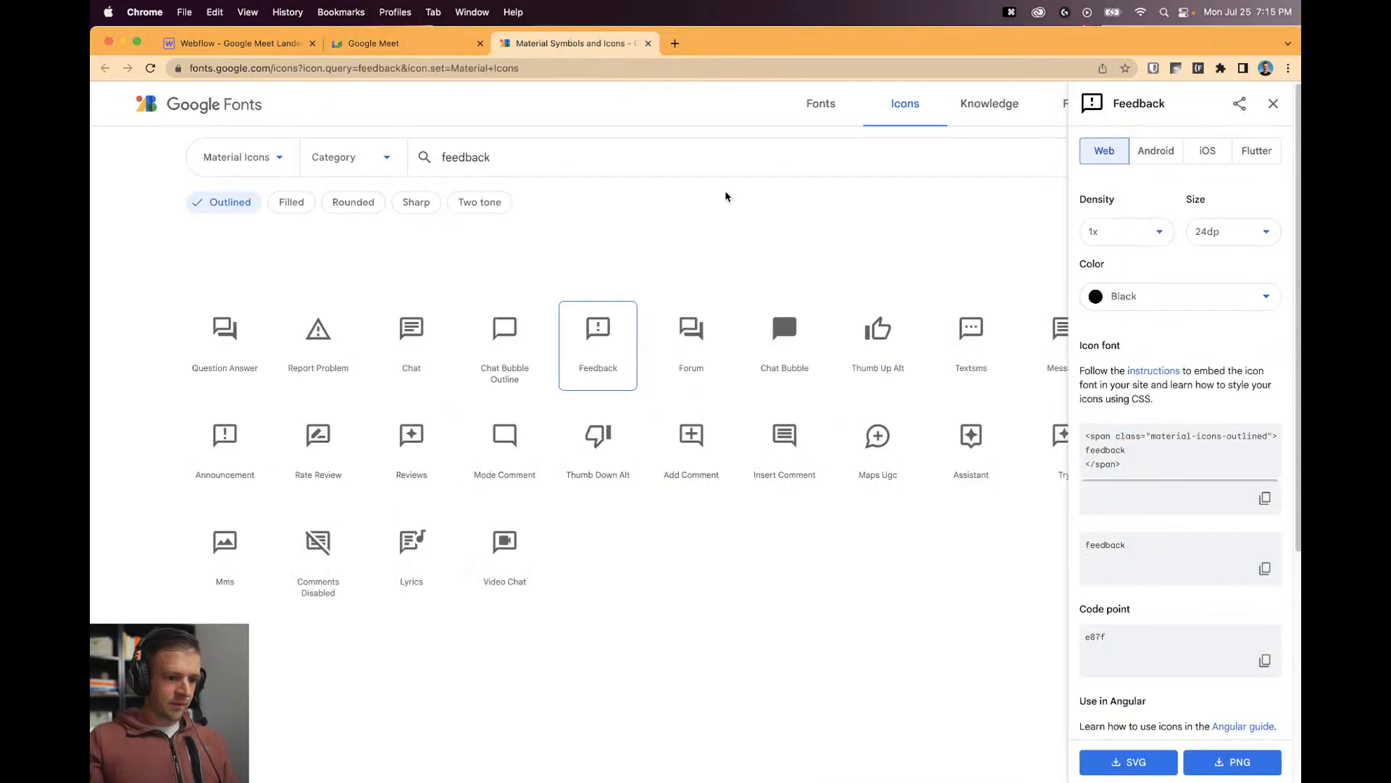
double_click(529, 152)
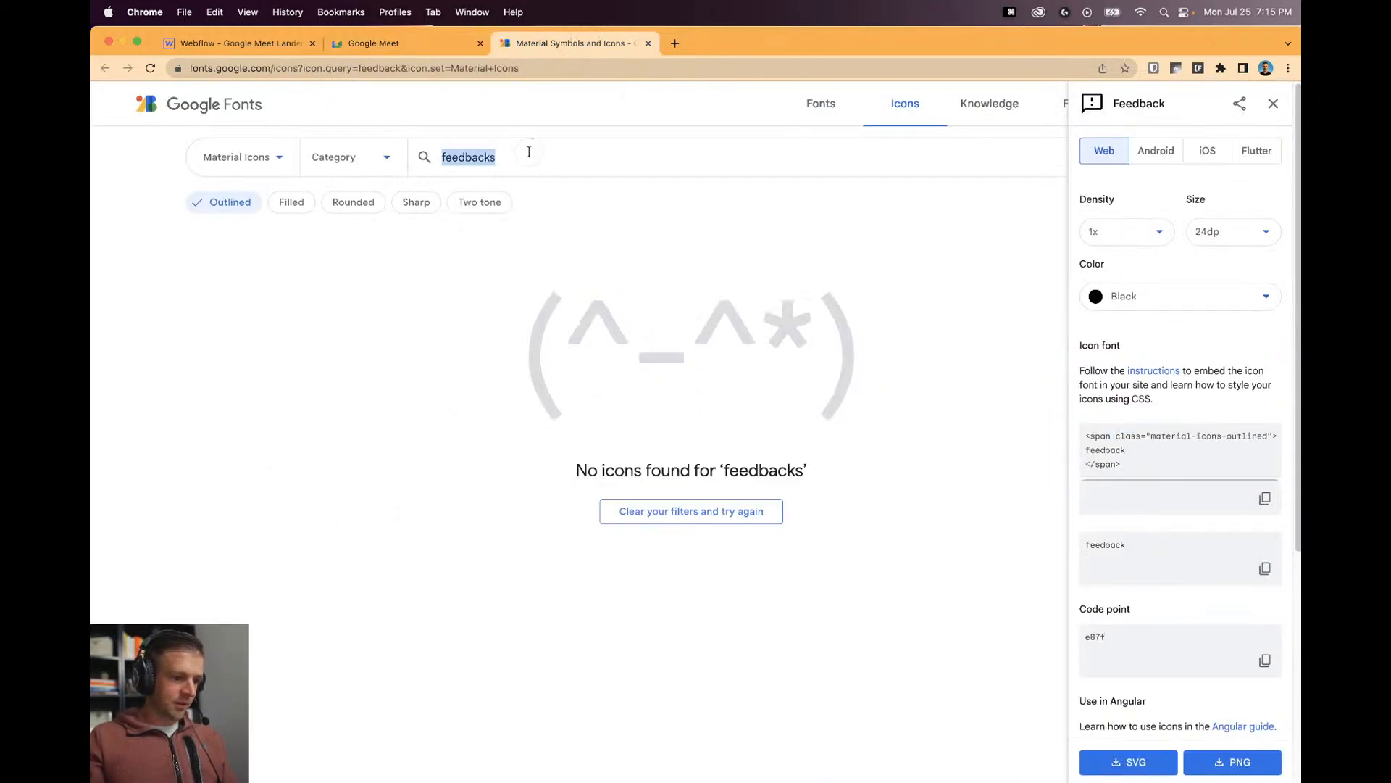
type("settings")
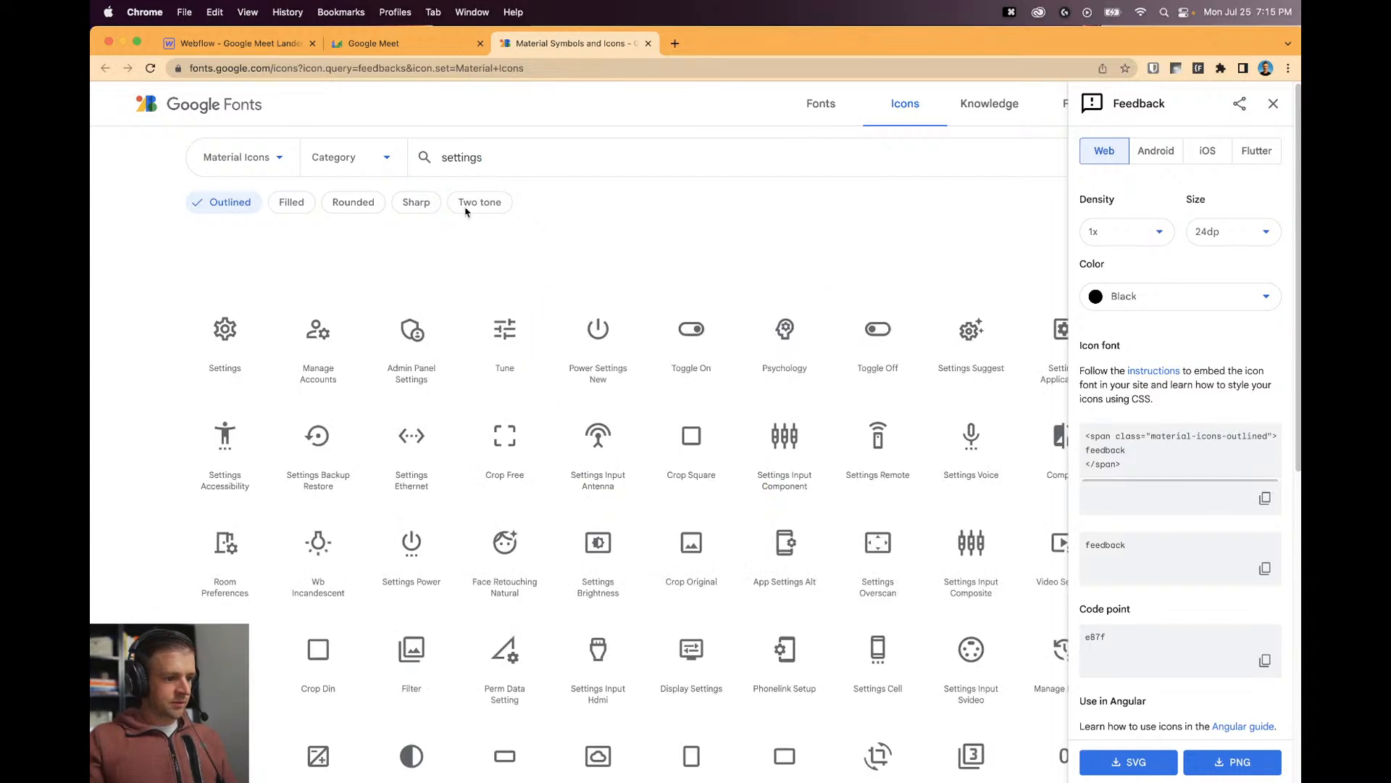
scroll(700, 342, "down", 5)
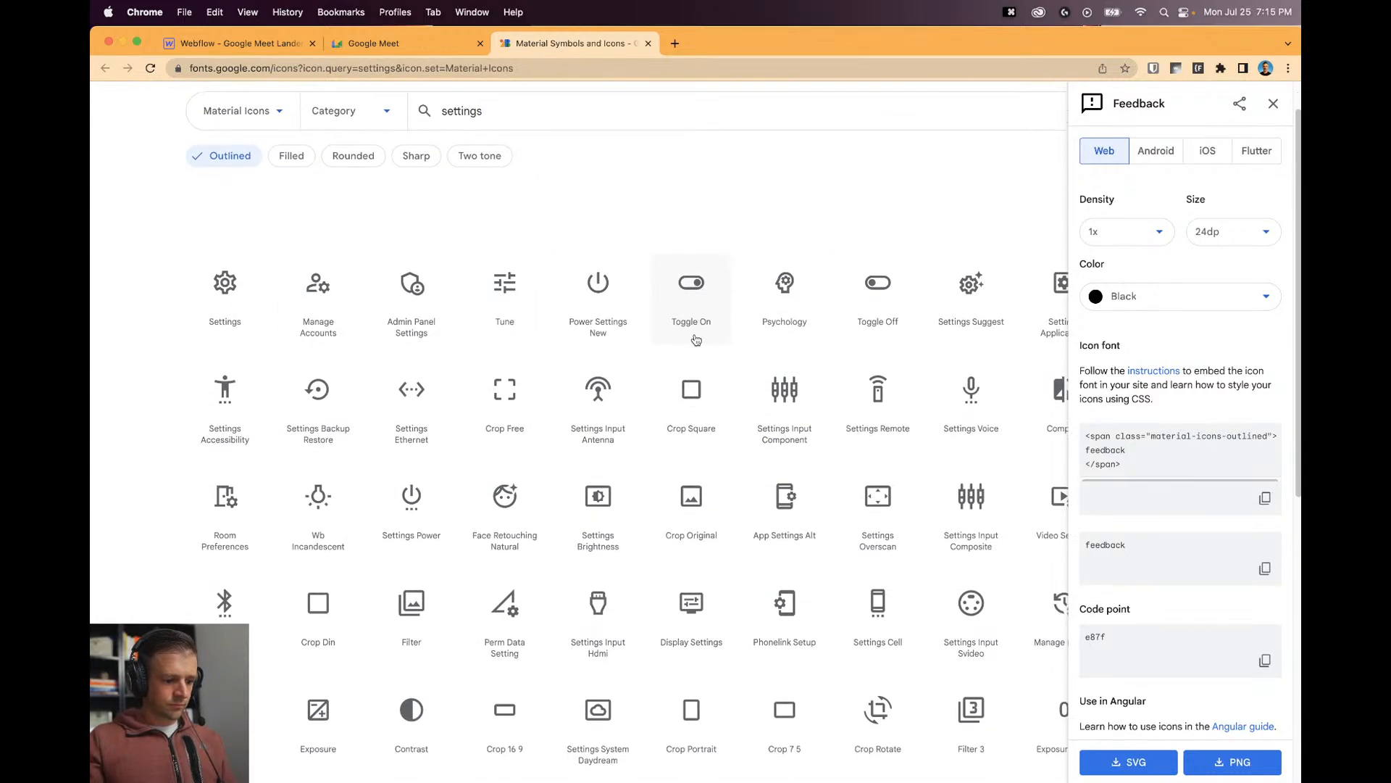
scroll(700, 342, "up", 4)
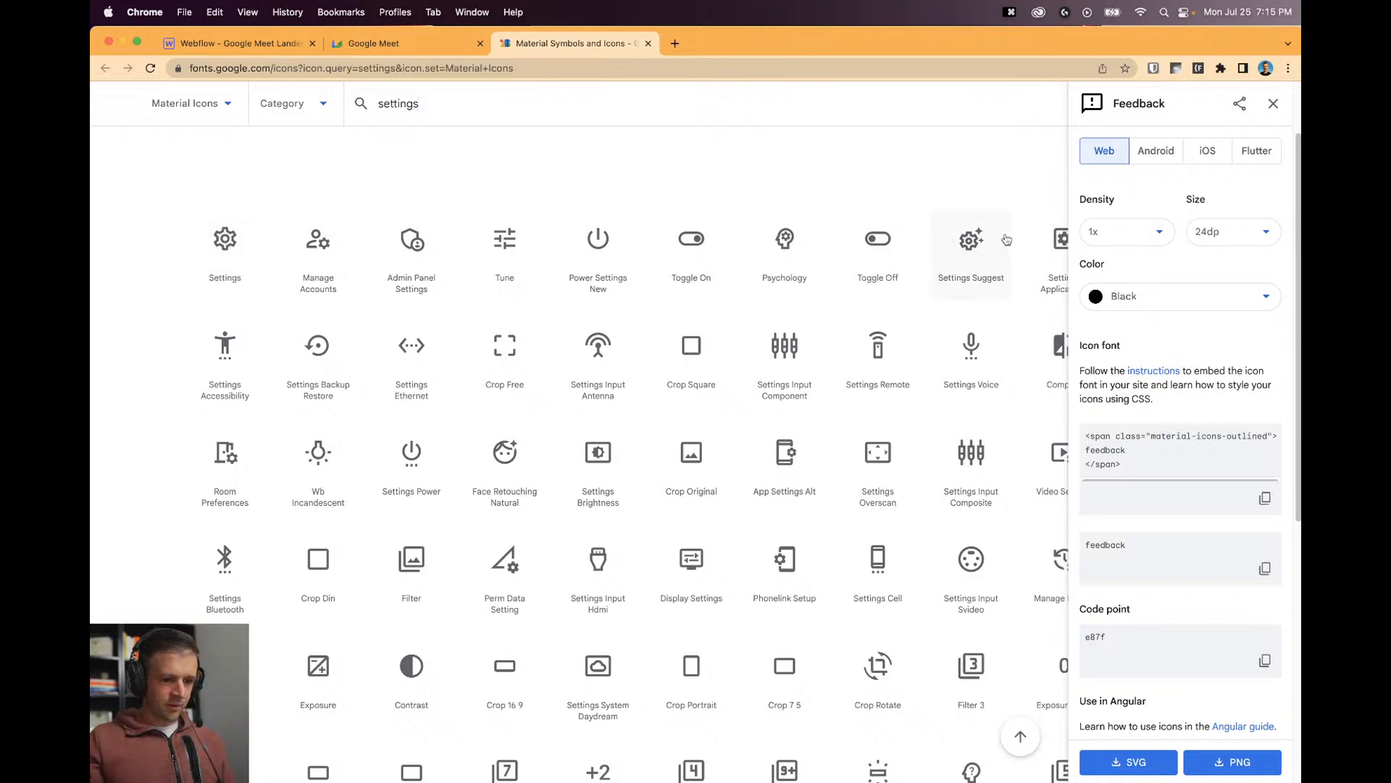
left_click(1267, 112)
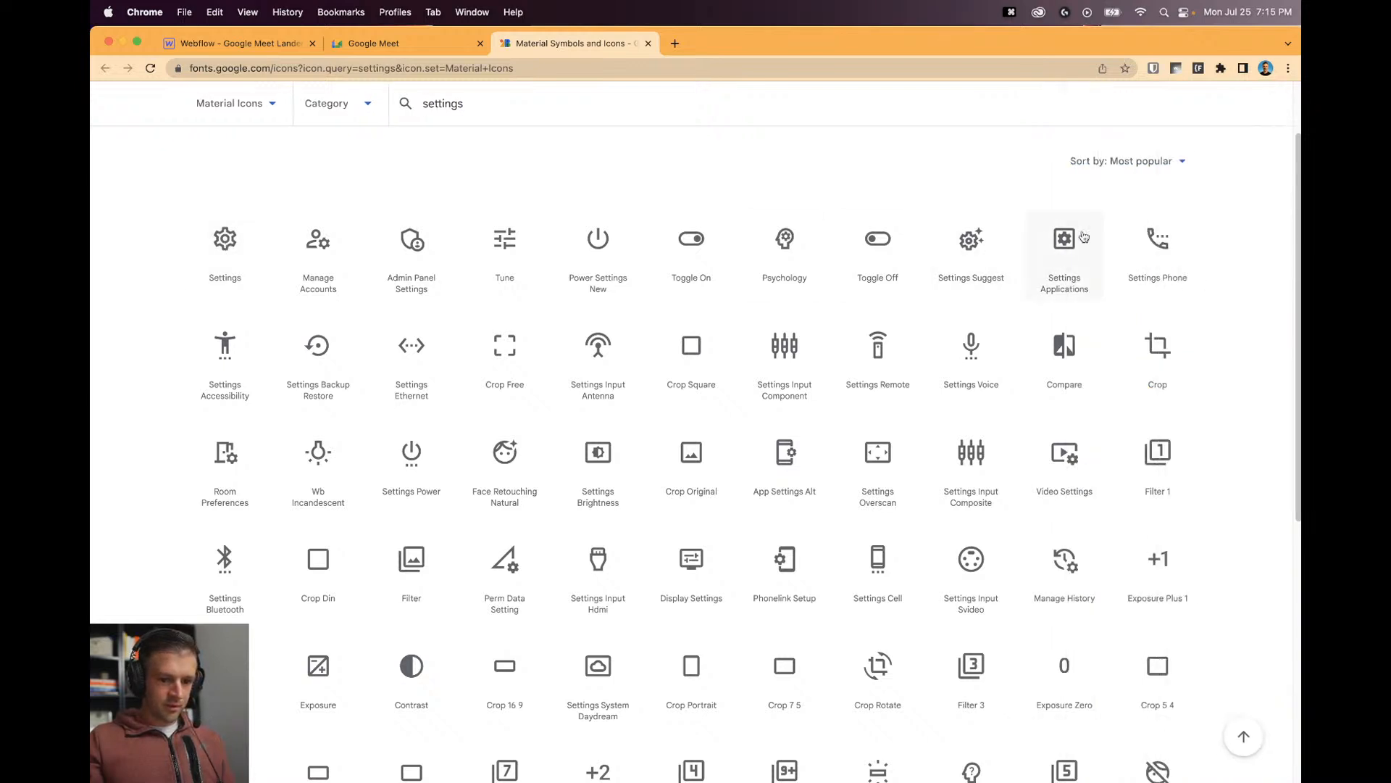
scroll(736, 503, "down", 5)
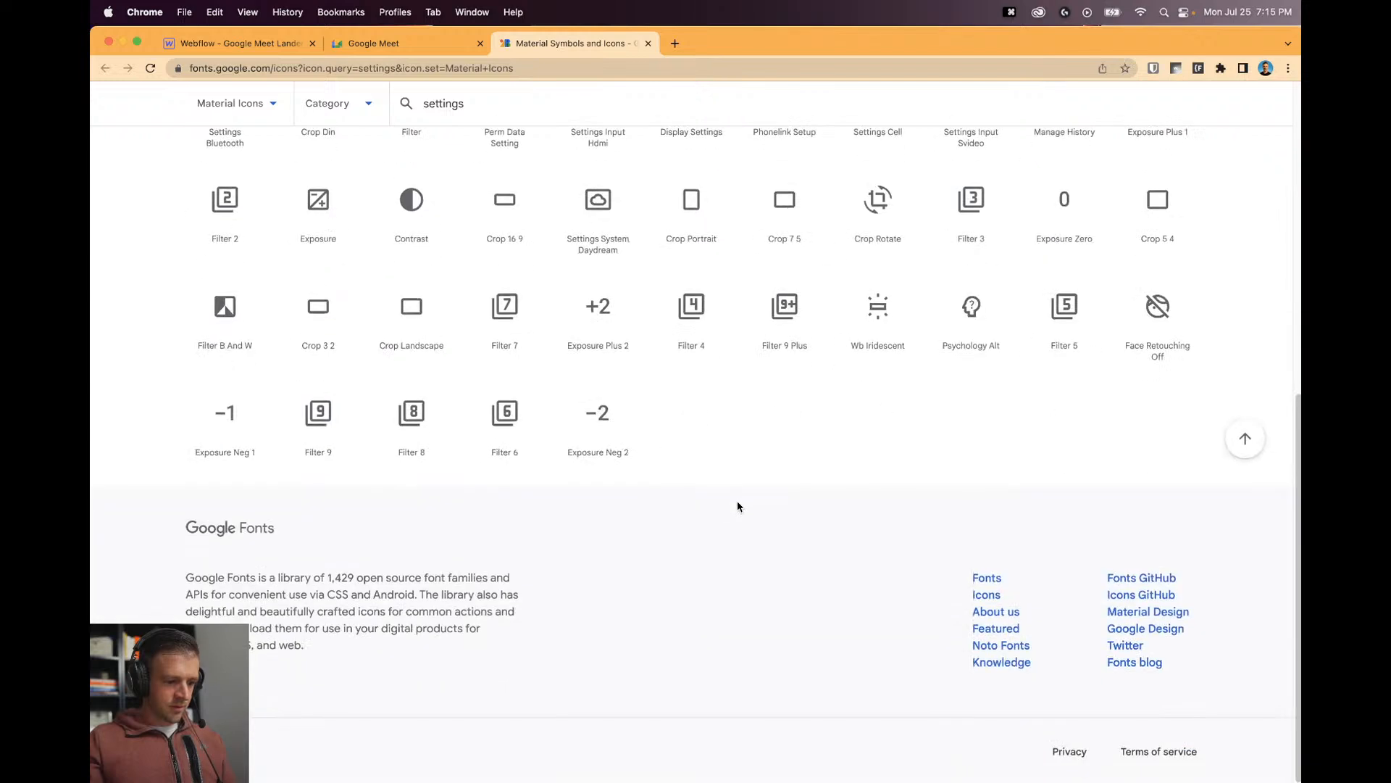
scroll(736, 502, "up", 15)
Back in the Material Icons set, open the Settings icon and copy its name.
left_click(265, 155)
left_click(260, 199)
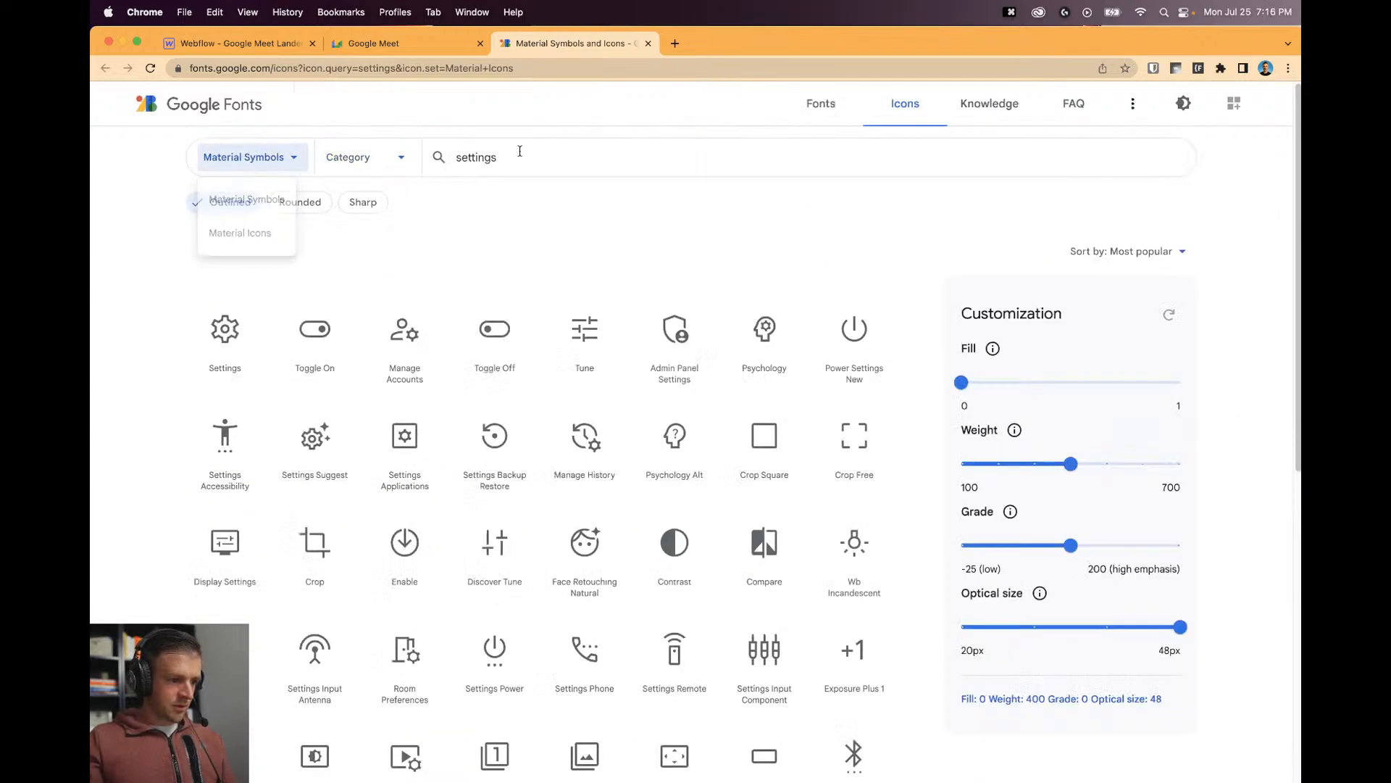
left_click(521, 154)
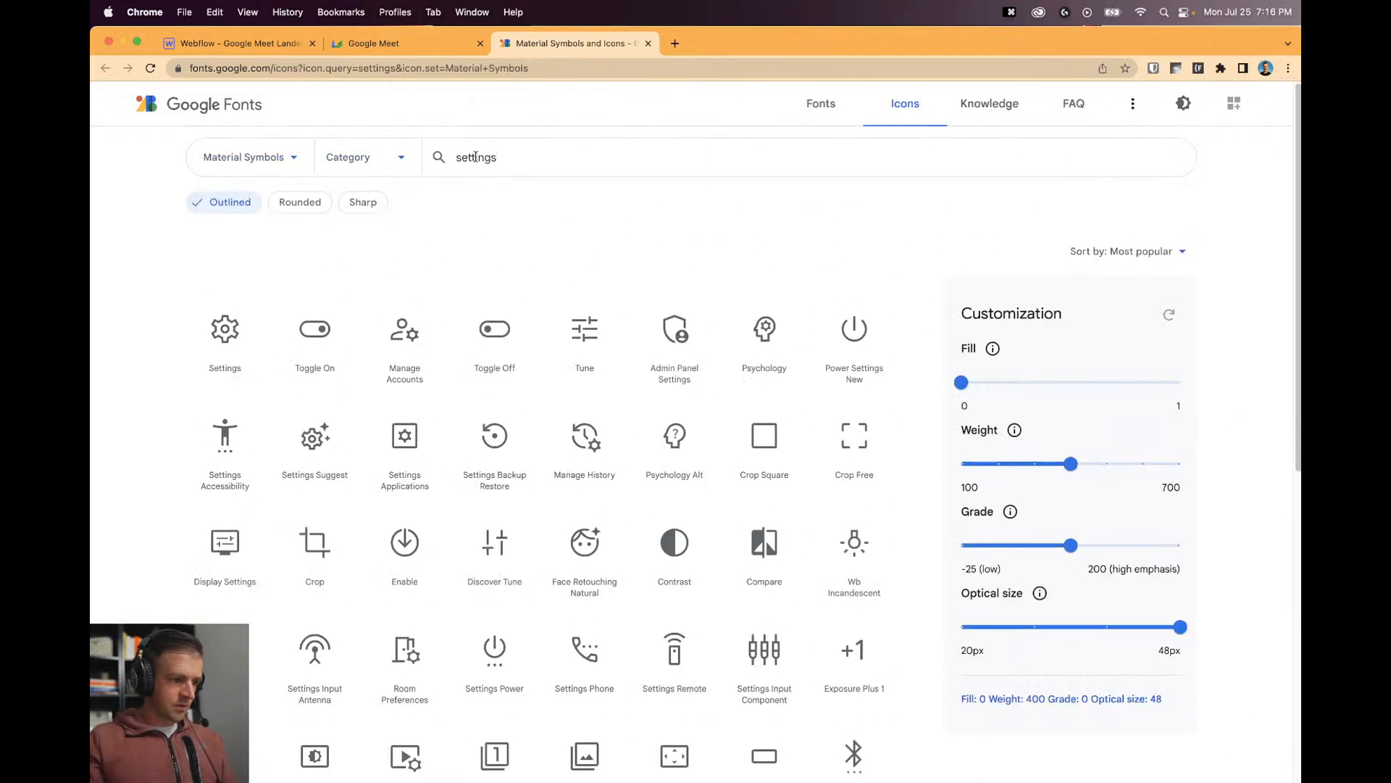
left_click(291, 160)
left_click(284, 230)
left_click(499, 156)
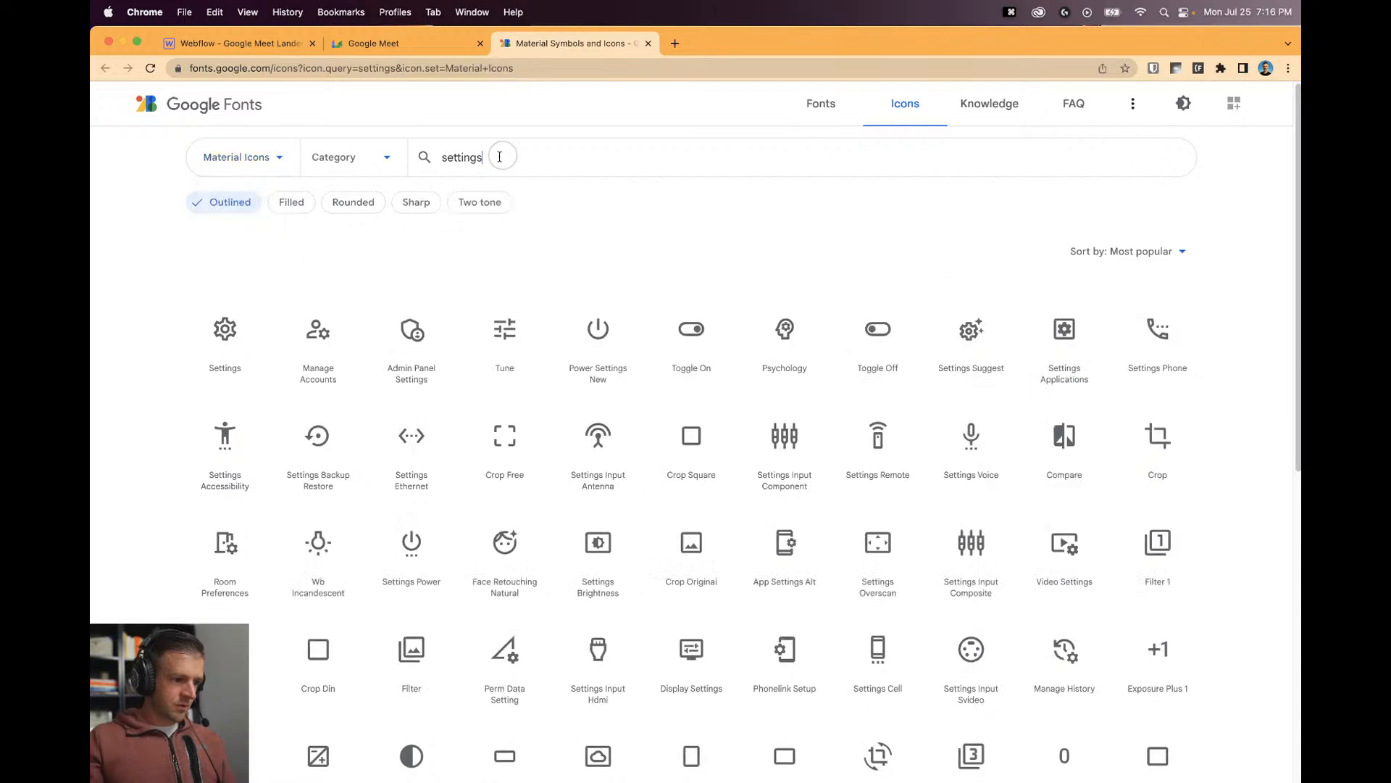
left_click(221, 349)
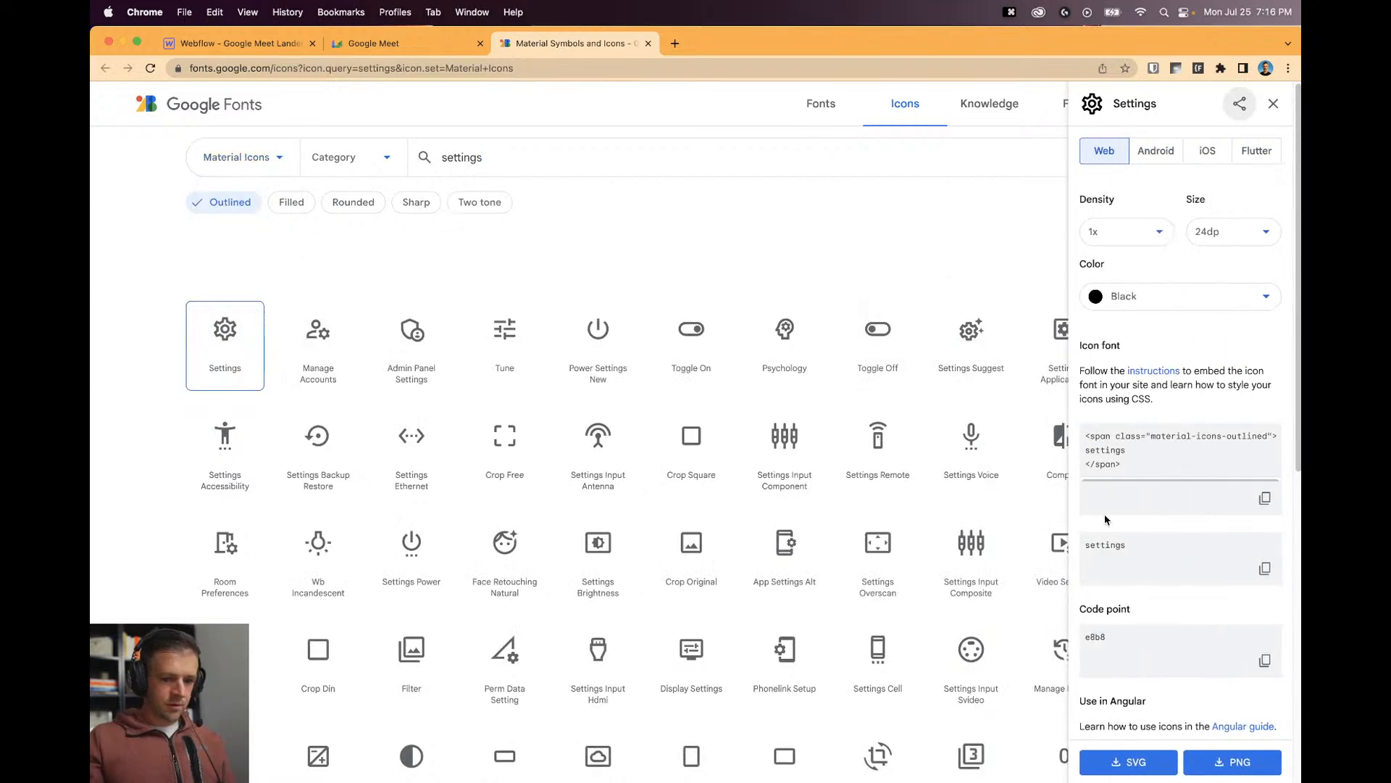
left_click(1264, 568)
left_click(236, 43)
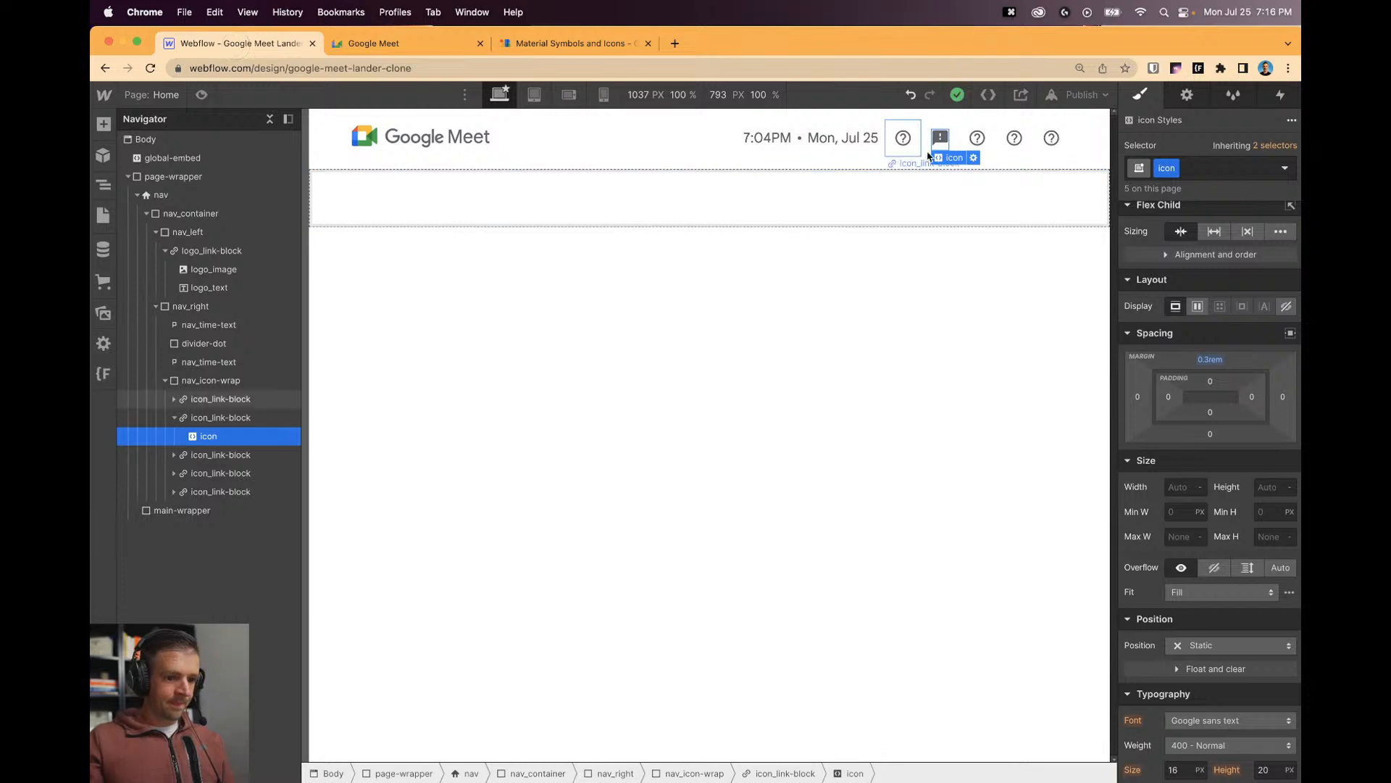
Swap help_outline for settings in the next nav icon's embed code and save.
double_click(978, 138)
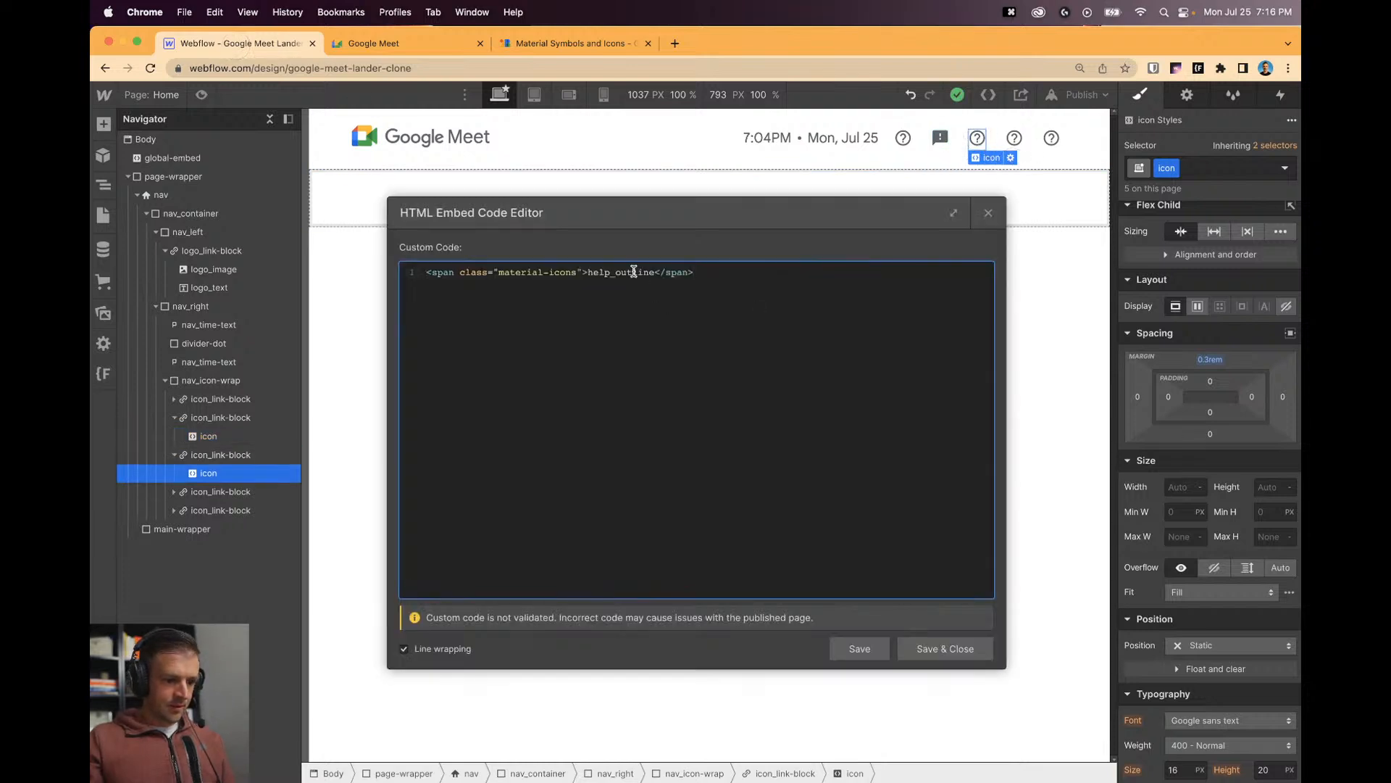
double_click(634, 271)
key("cmd+v")
left_click(944, 648)
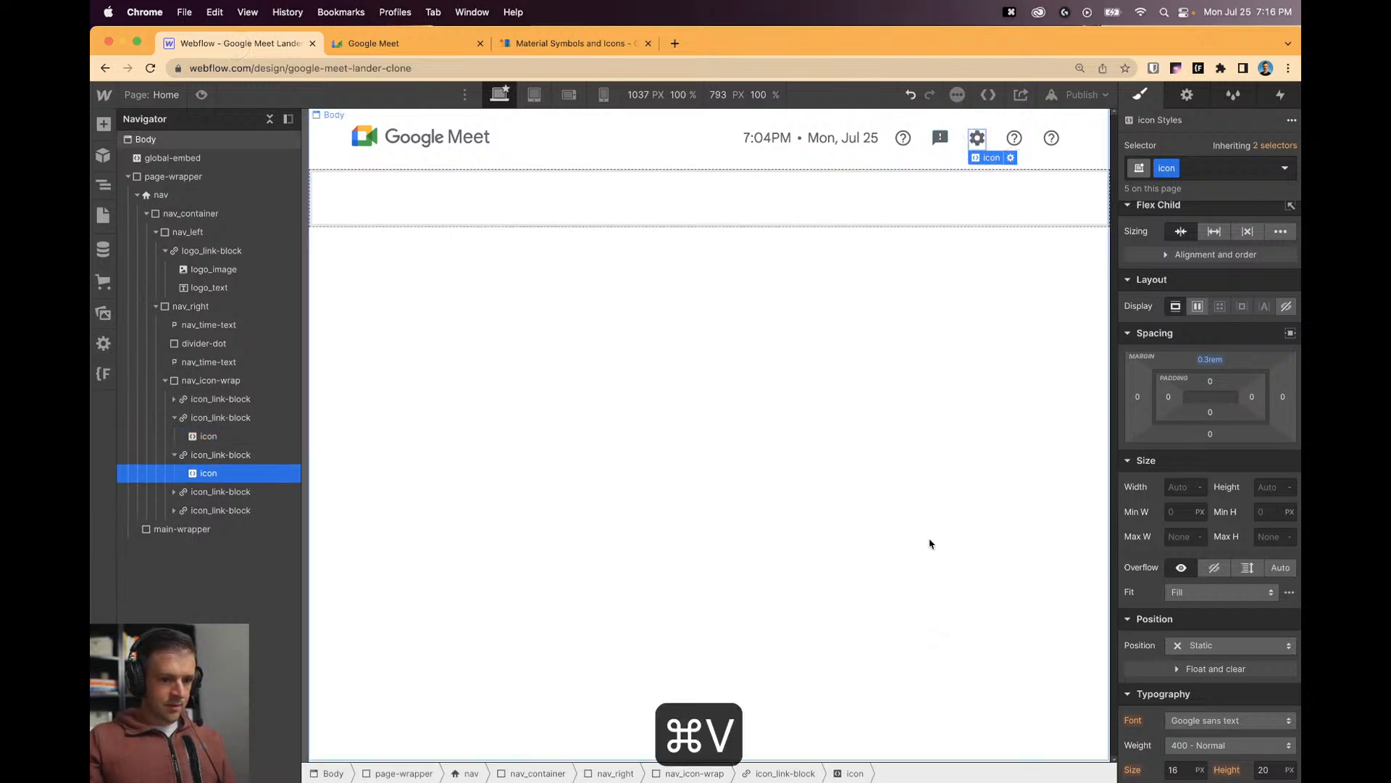
left_click(955, 278)
left_click(1014, 138)
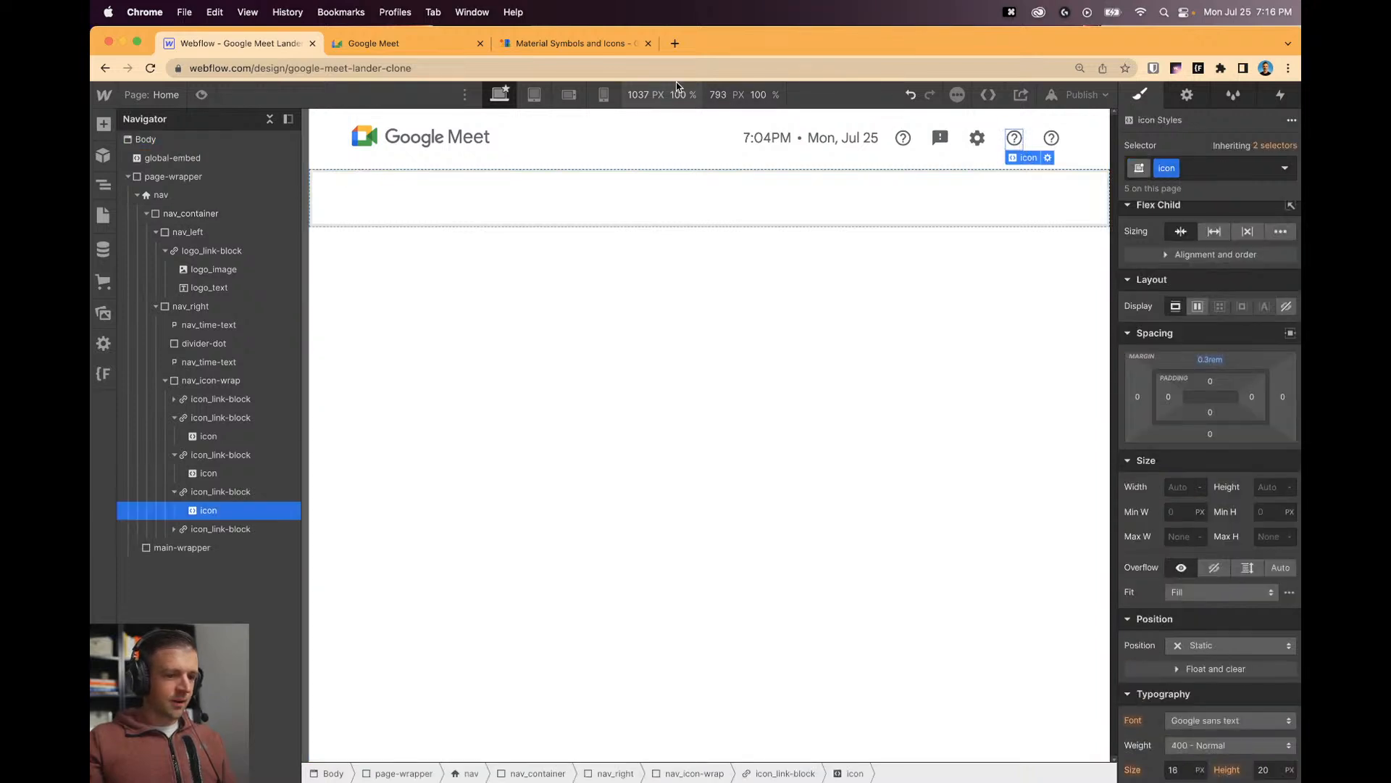
left_click(404, 43)
Open the icon-font embedding instructions from the Settings snippet and search the guide for 'outlined'.
left_click(569, 43)
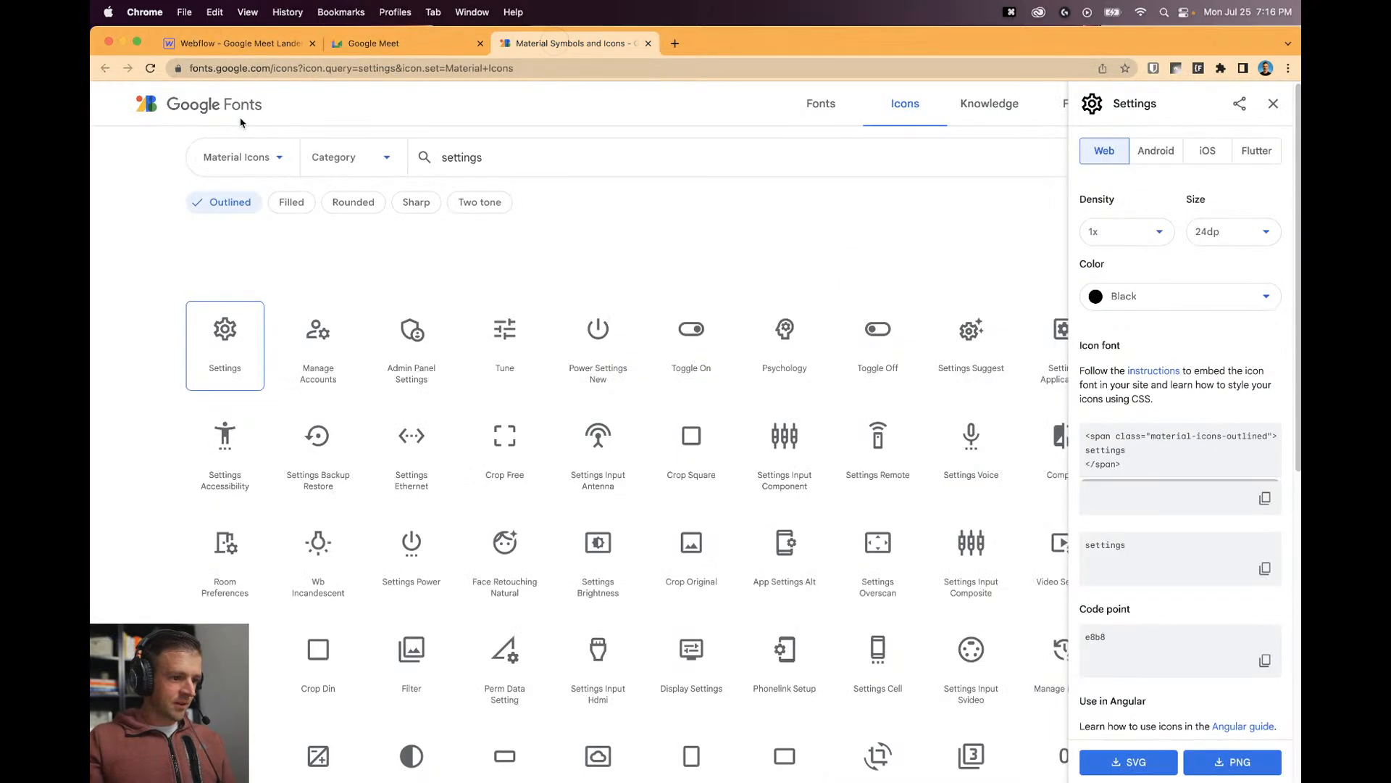
left_click(1155, 436)
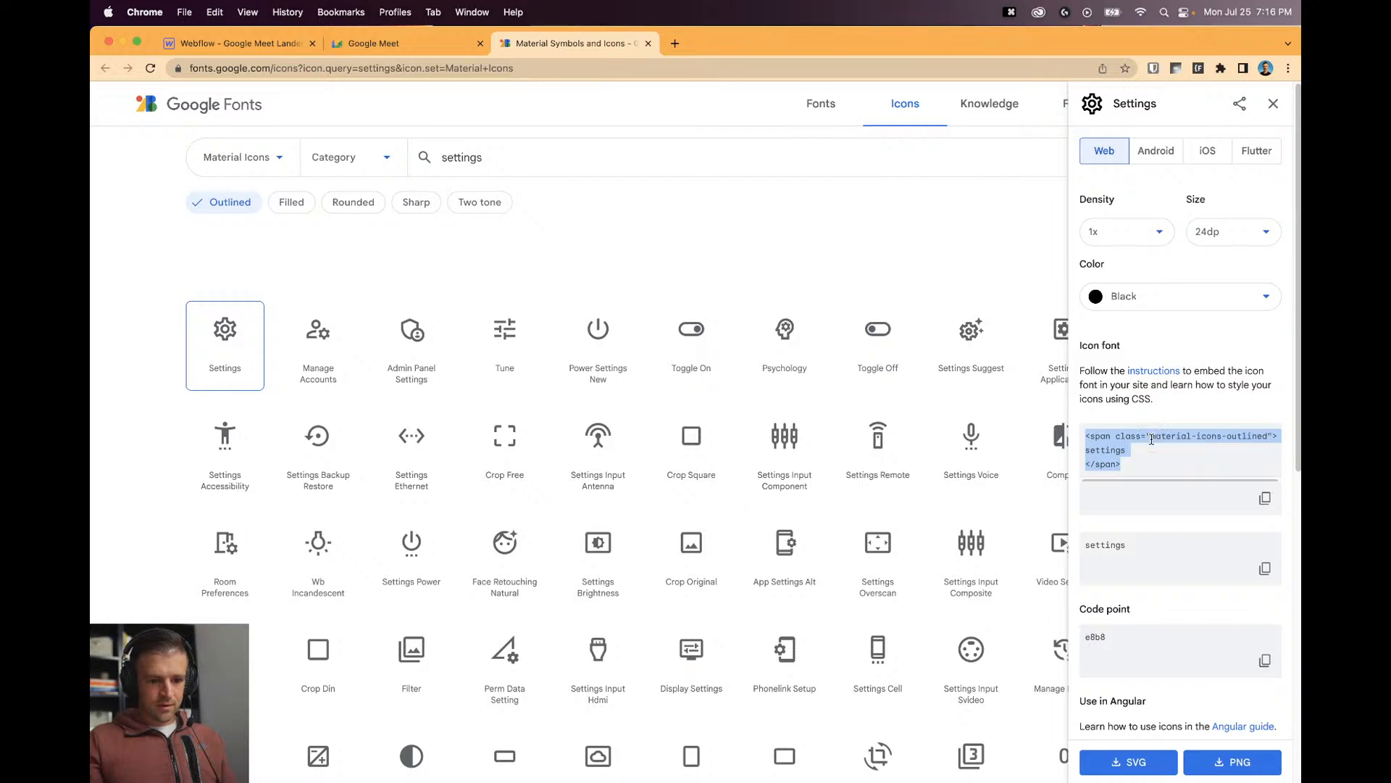
left_click(1155, 371)
key("super+f")
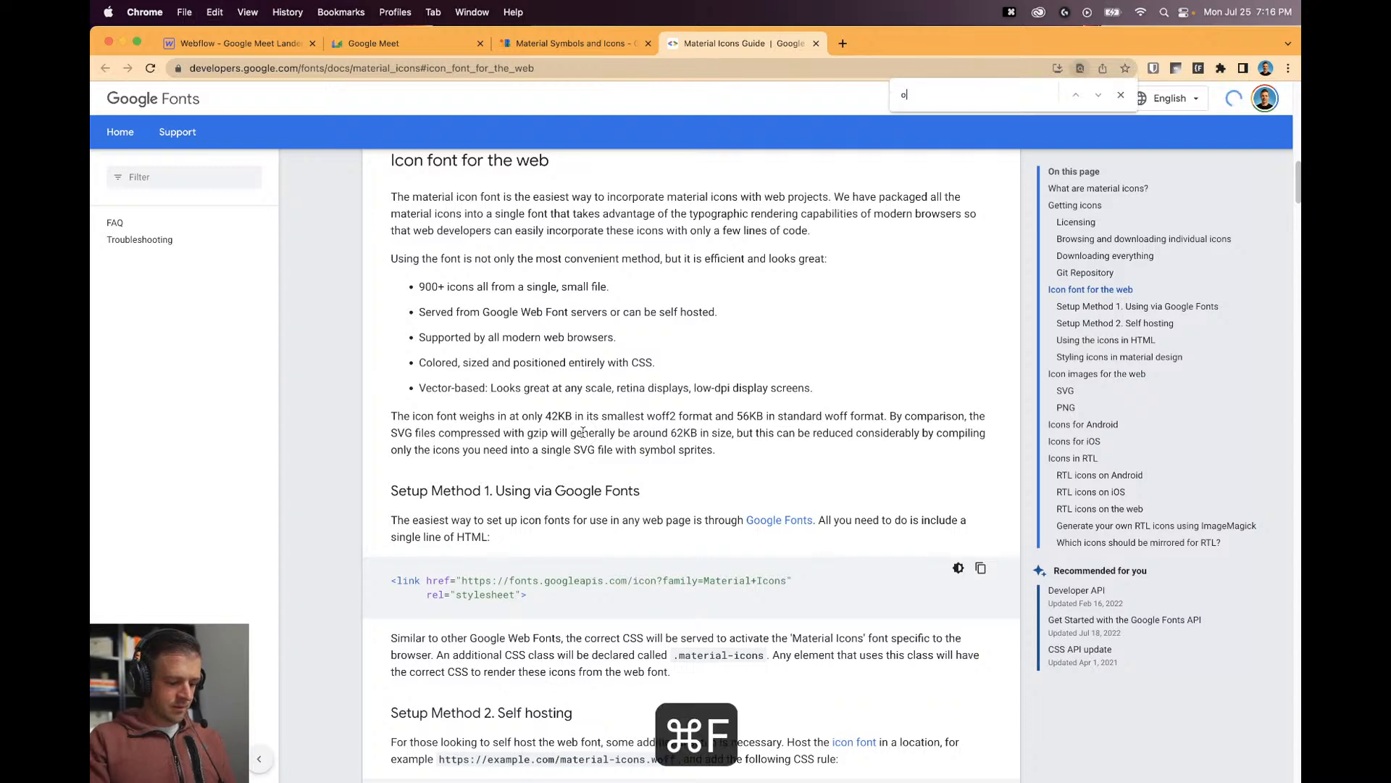
type("outlined")
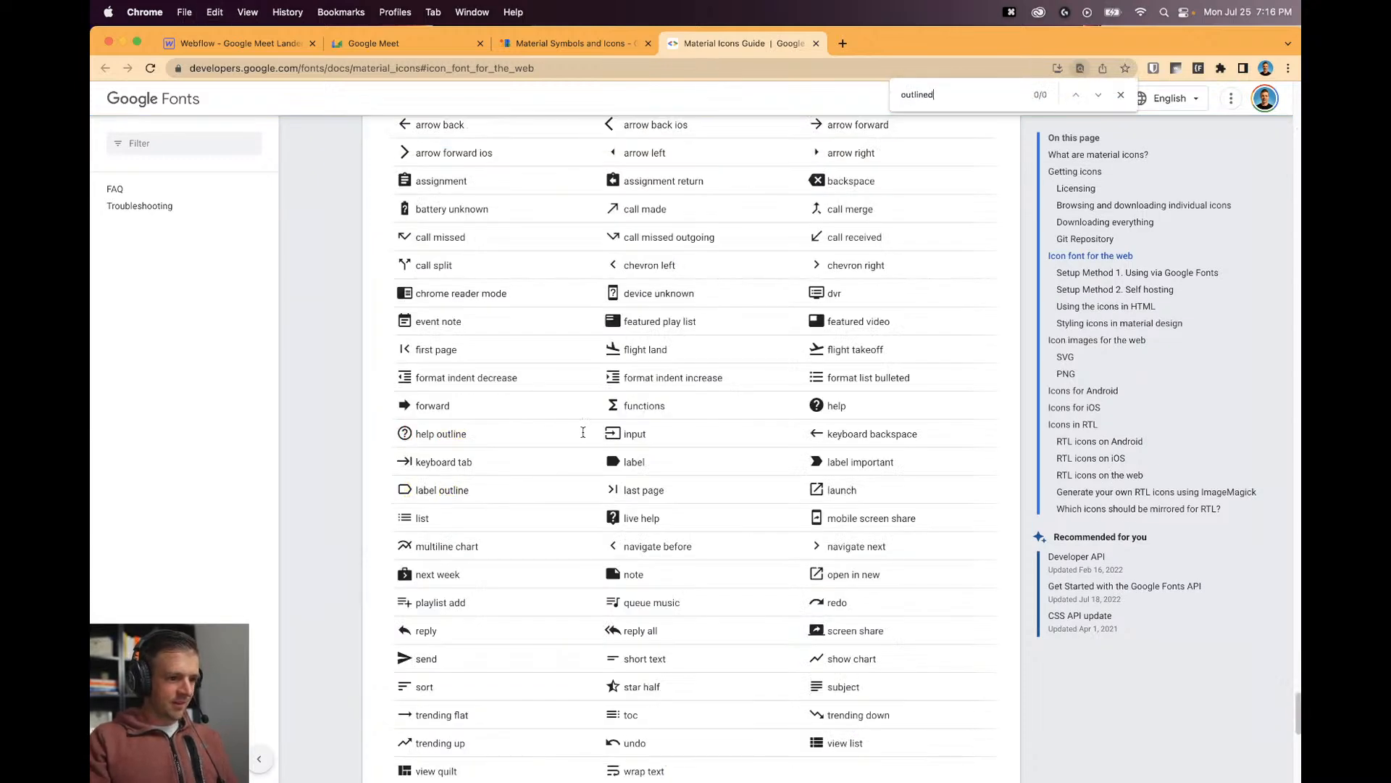
scroll(582, 432, "up", 20)
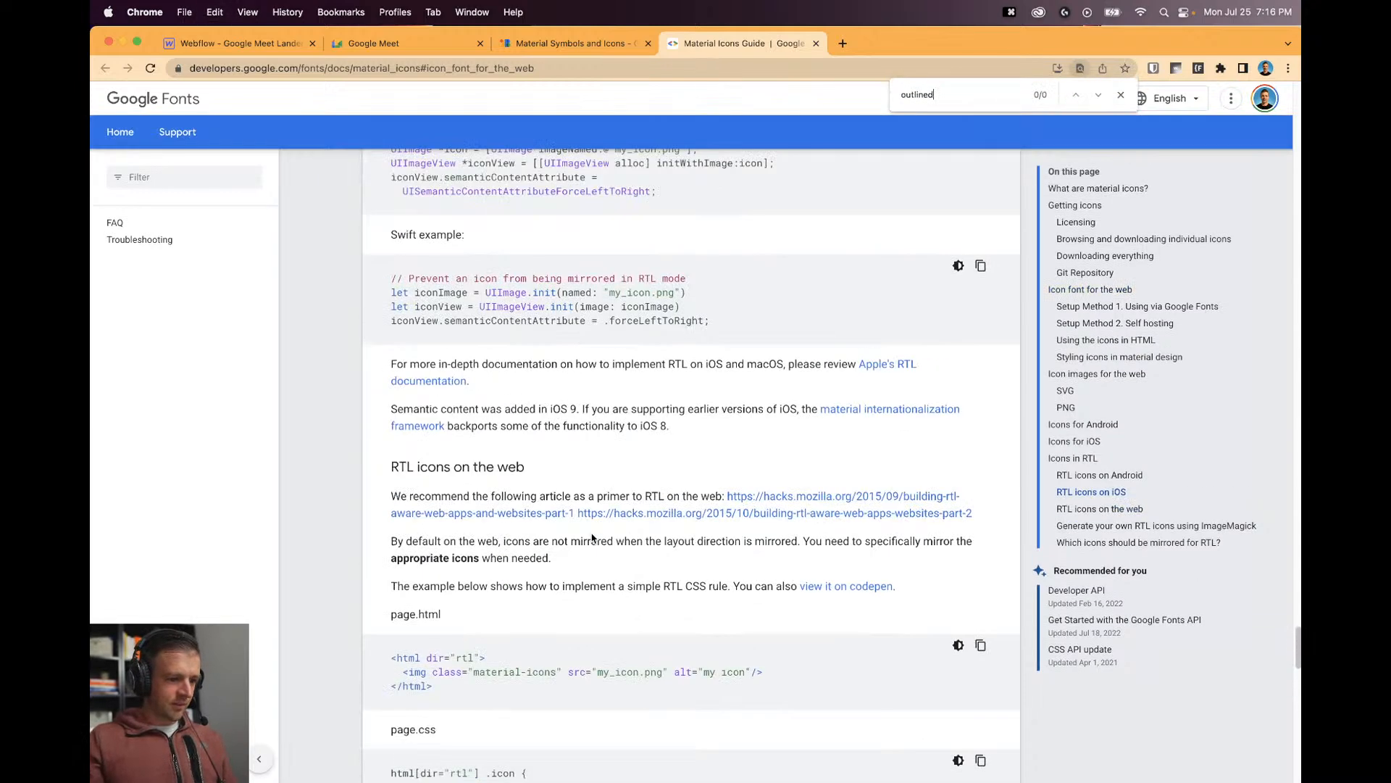
scroll(645, 518, "up", 15)
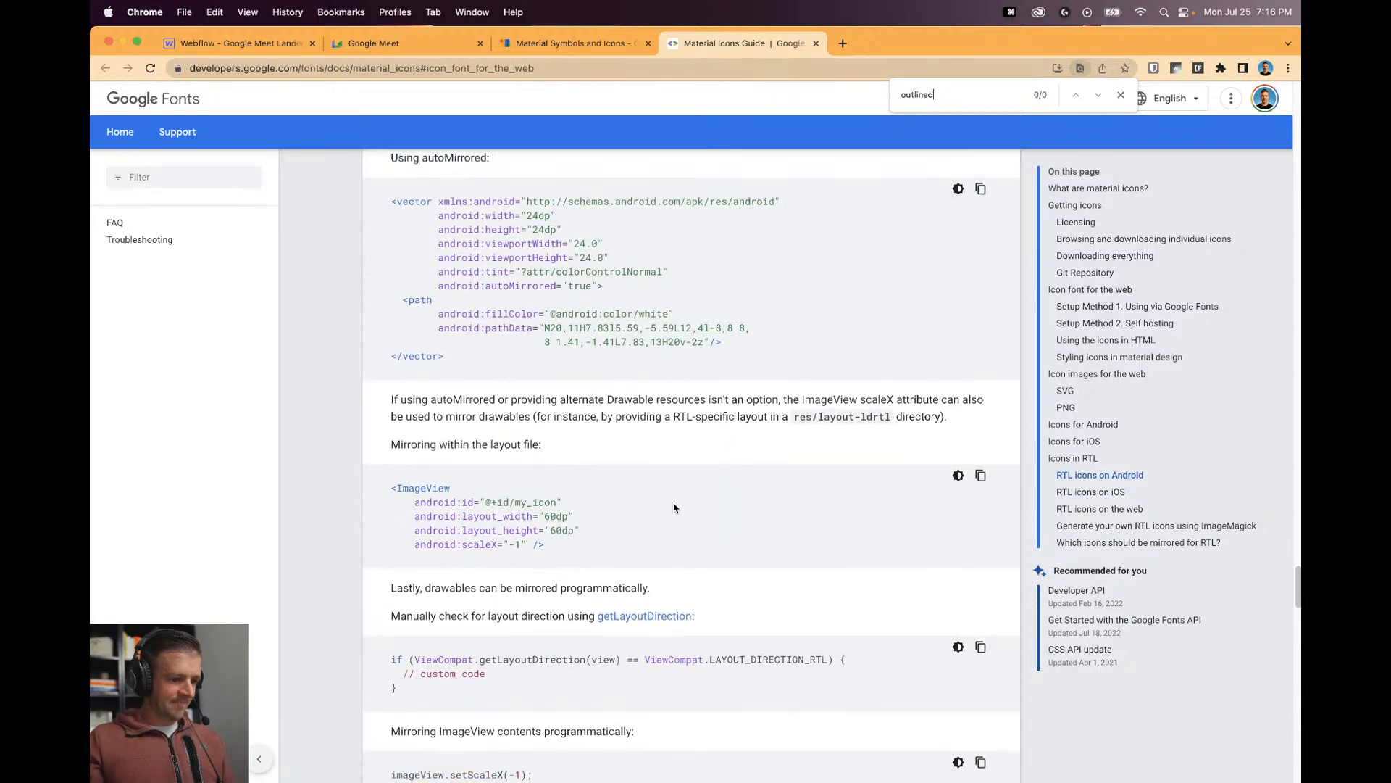
scroll(674, 507, "up", 20)
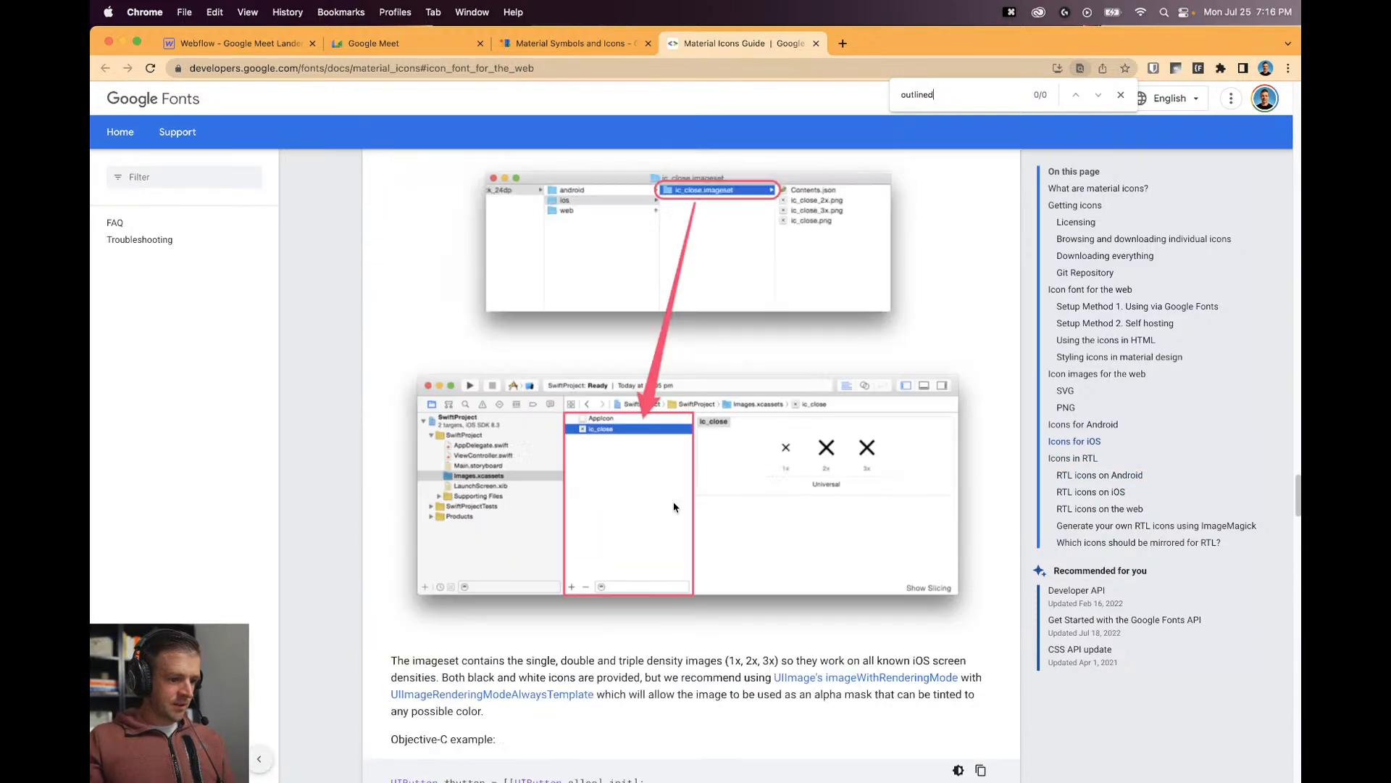
left_click(1119, 97)
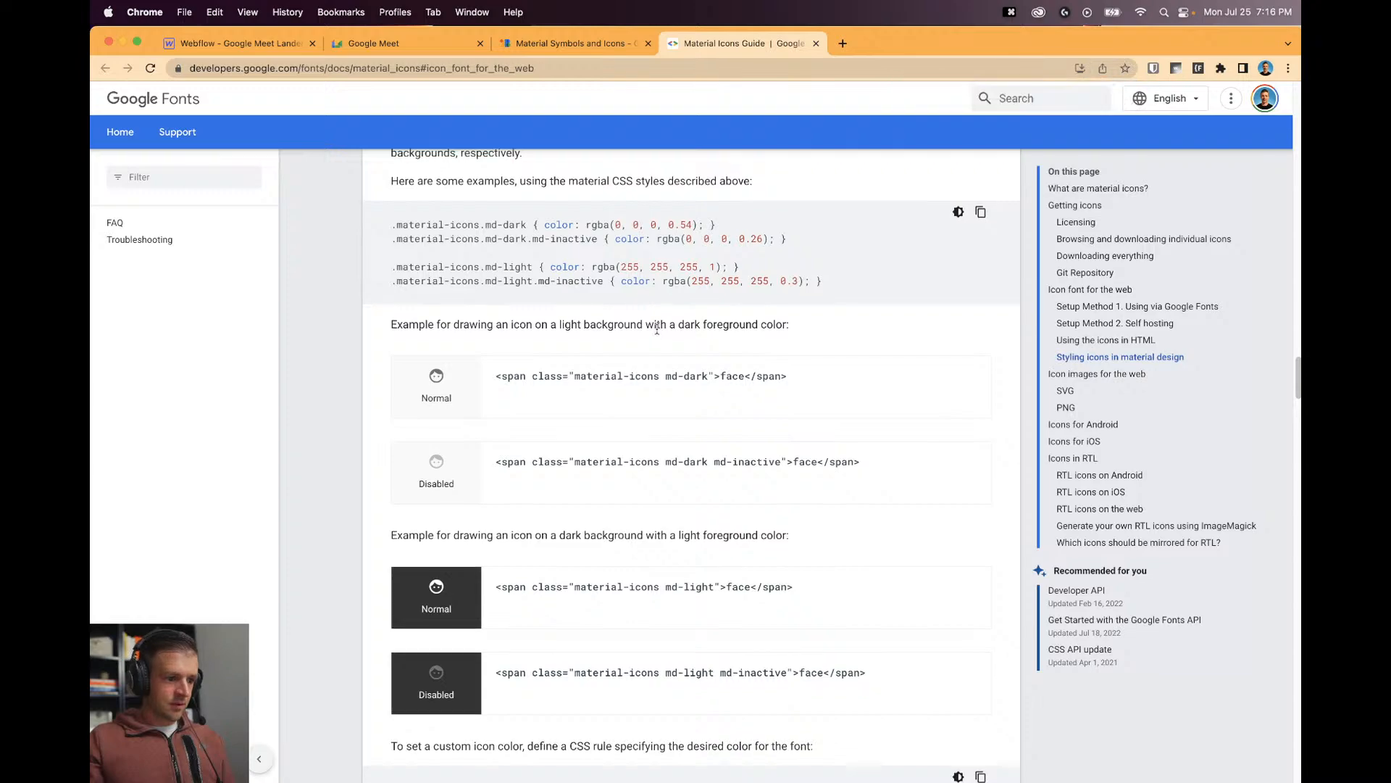
Select the .material-icons CSS declarations in the guide and read through its setup sections.
scroll(670, 347, "up", 15)
scroll(670, 347, "down", 6)
scroll(669, 347, "up", 10)
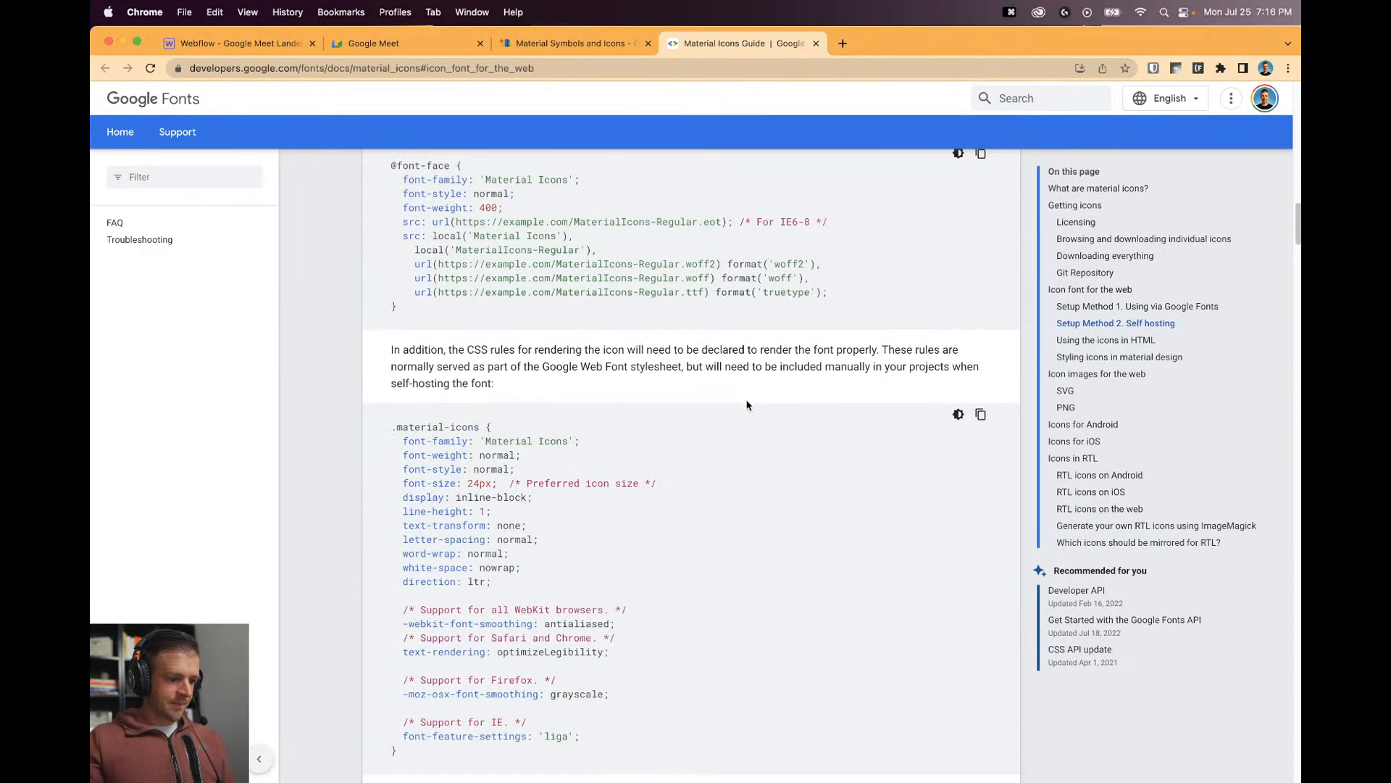
left_click_drag(433, 456, 511, 573)
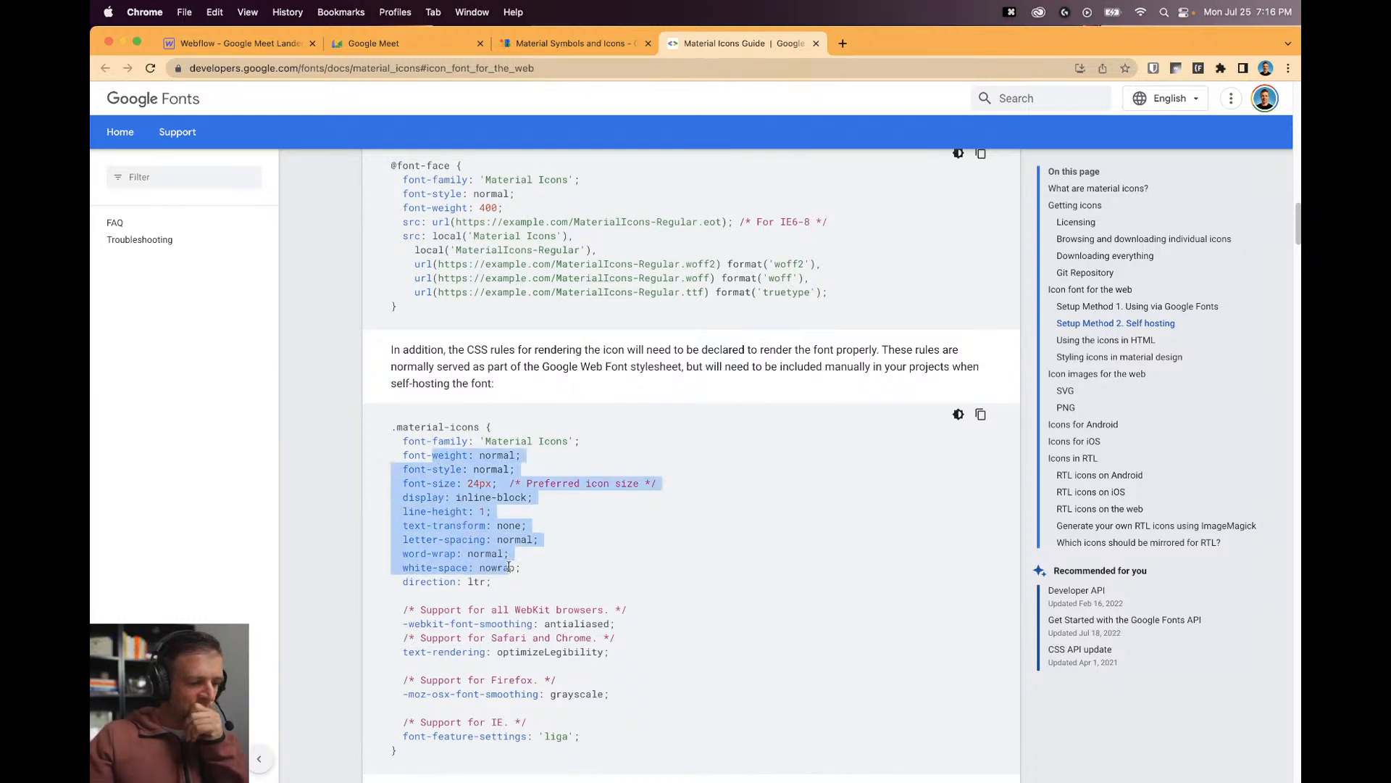
scroll(581, 521, "up", 10)
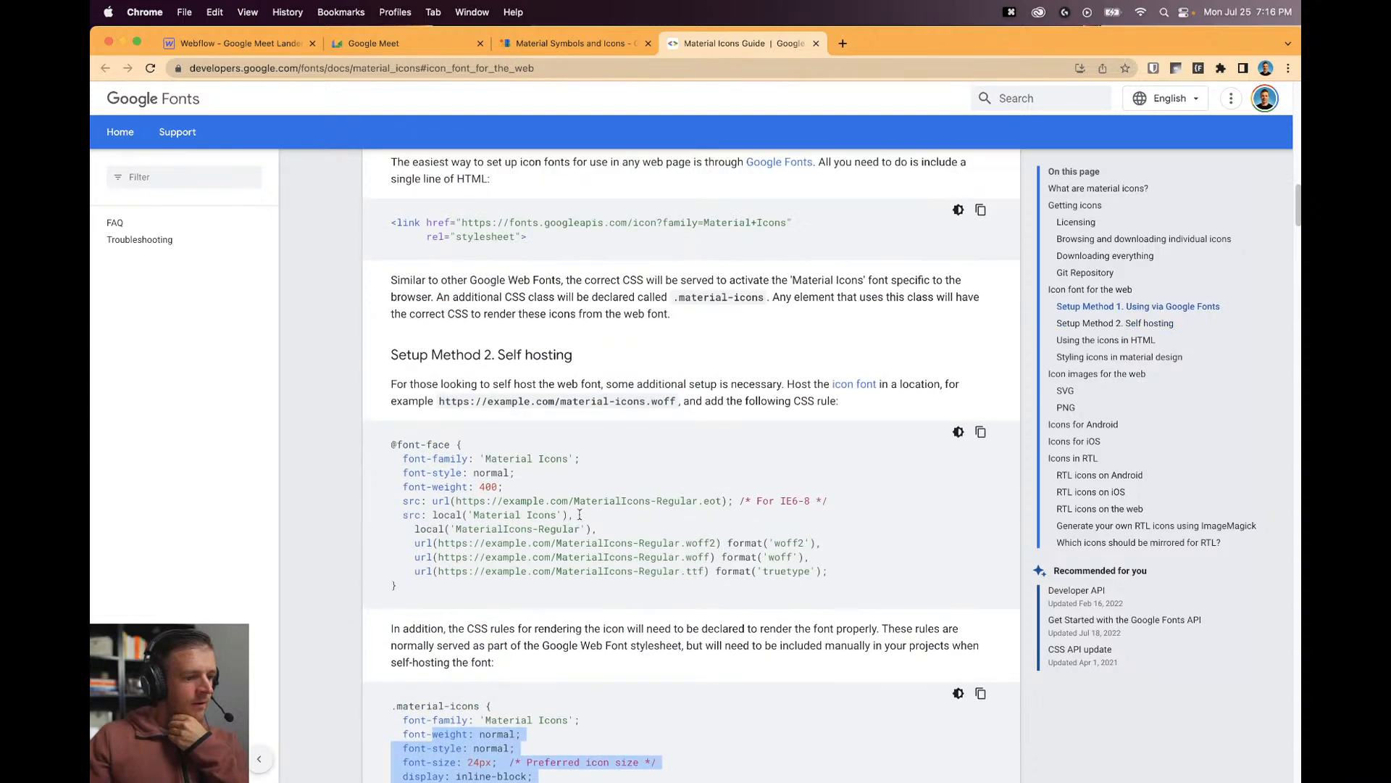
scroll(573, 512, "up", 6)
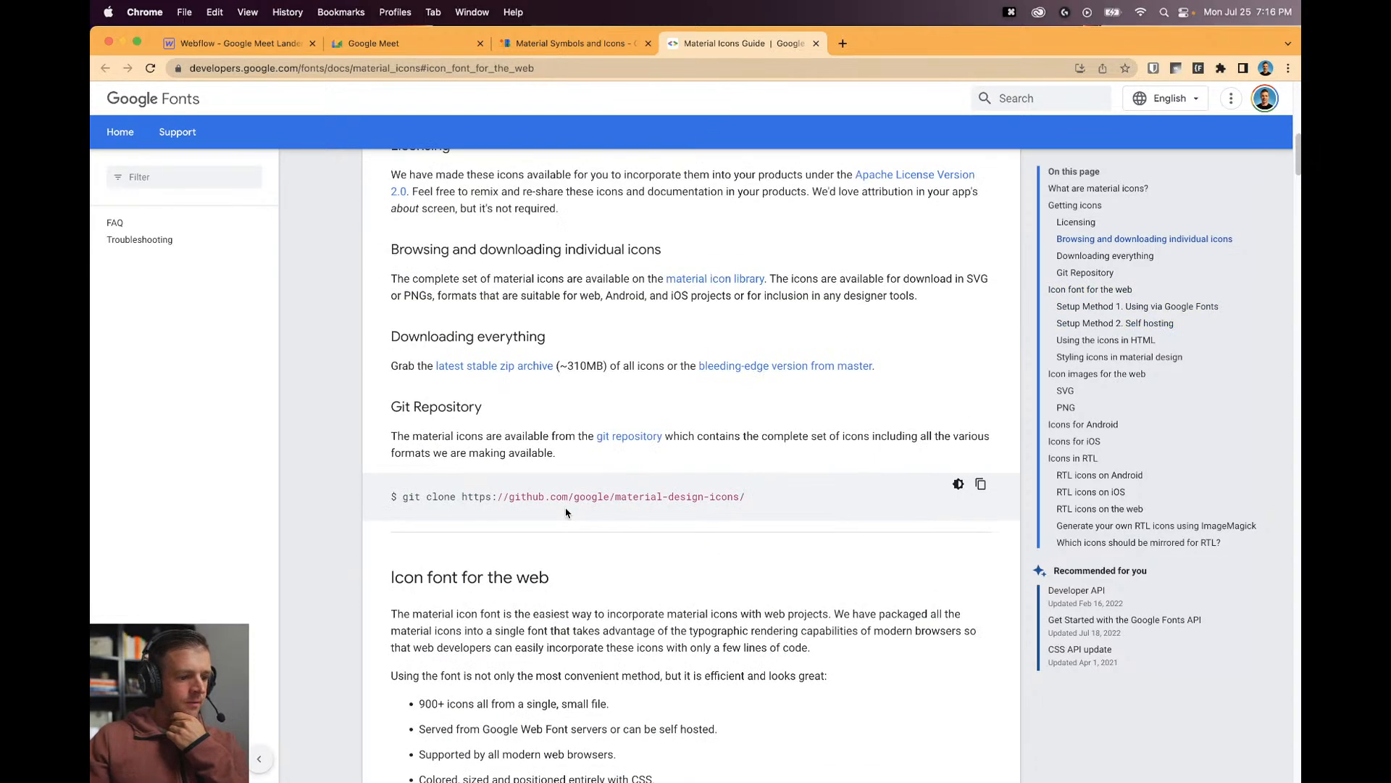
scroll(602, 511, "up", 8)
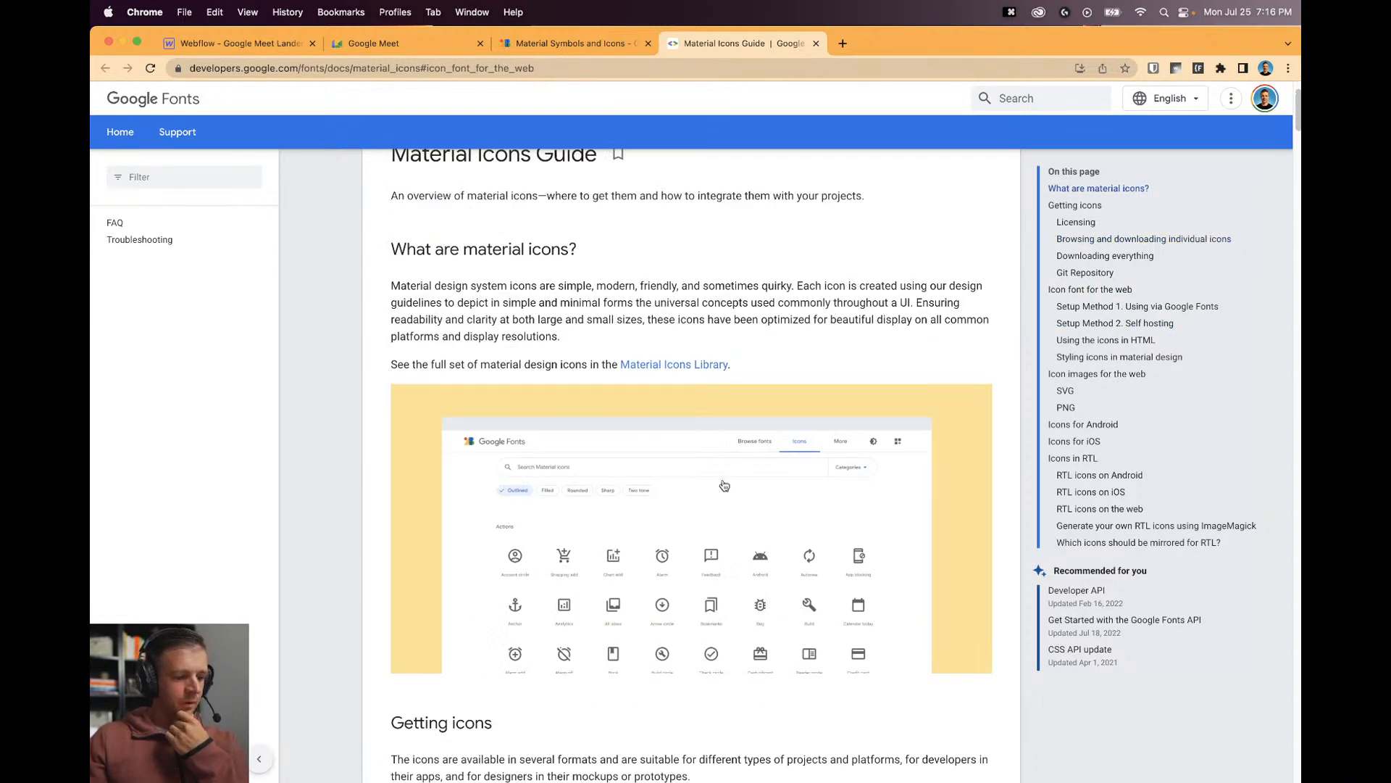
scroll(681, 482, "up", 3)
left_click(548, 52)
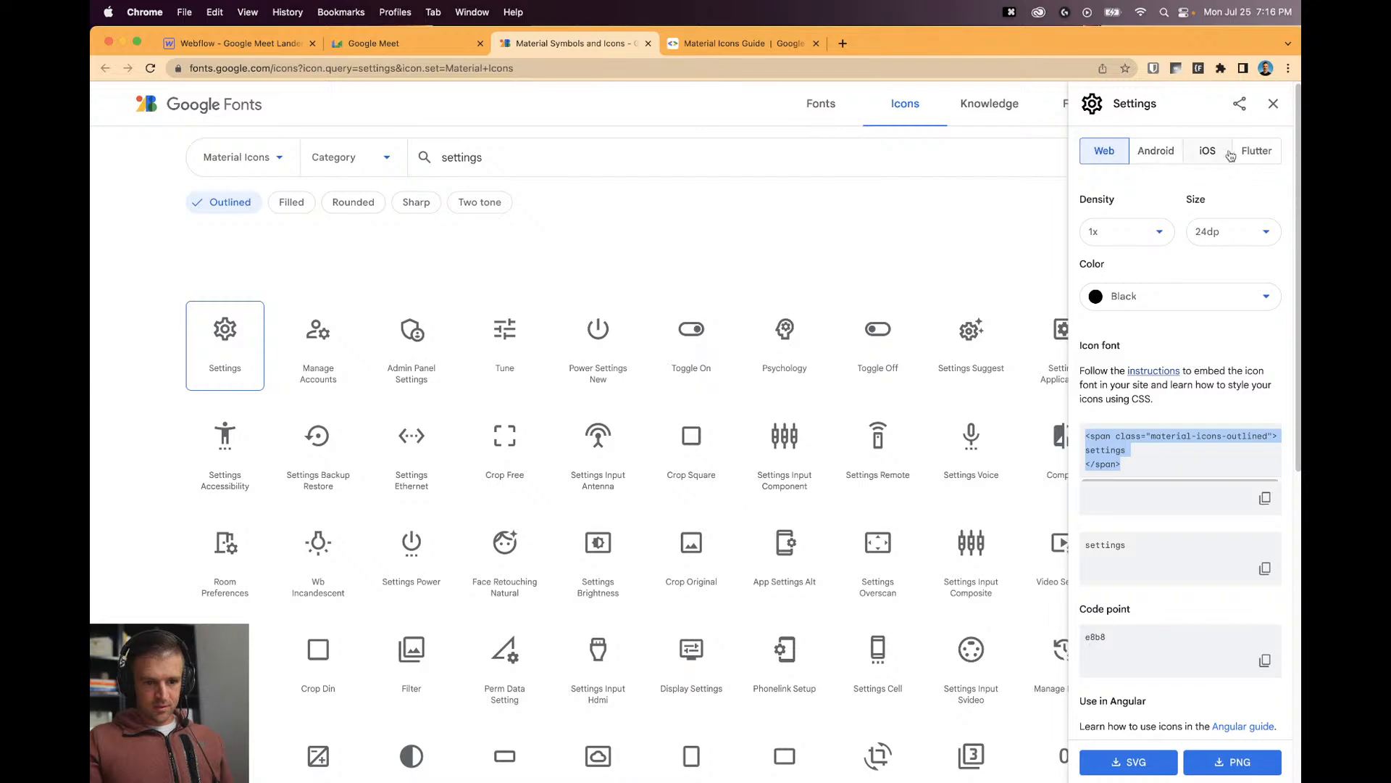
Choose the Outlined icon style and close the Settings icon details.
scroll(1144, 463, "down", 3)
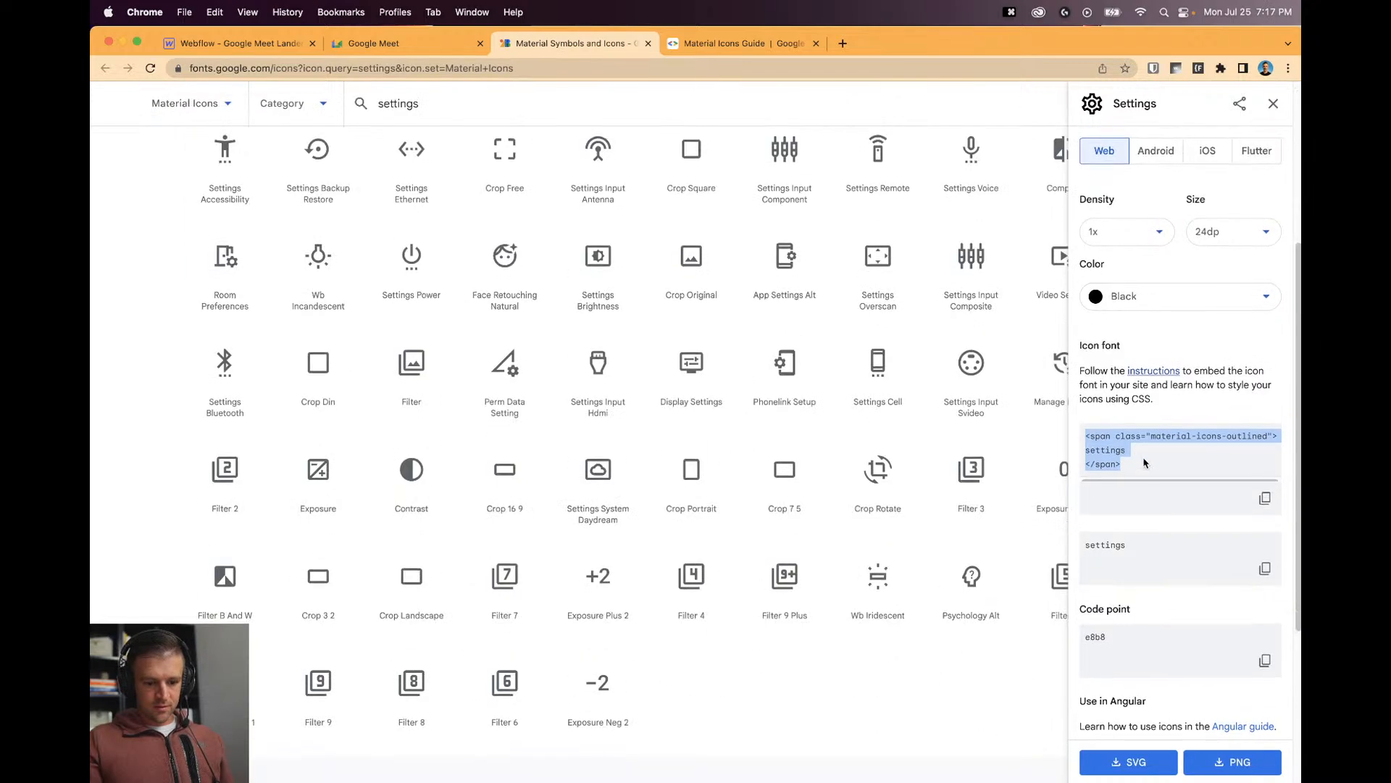
scroll(977, 455, "up", 3)
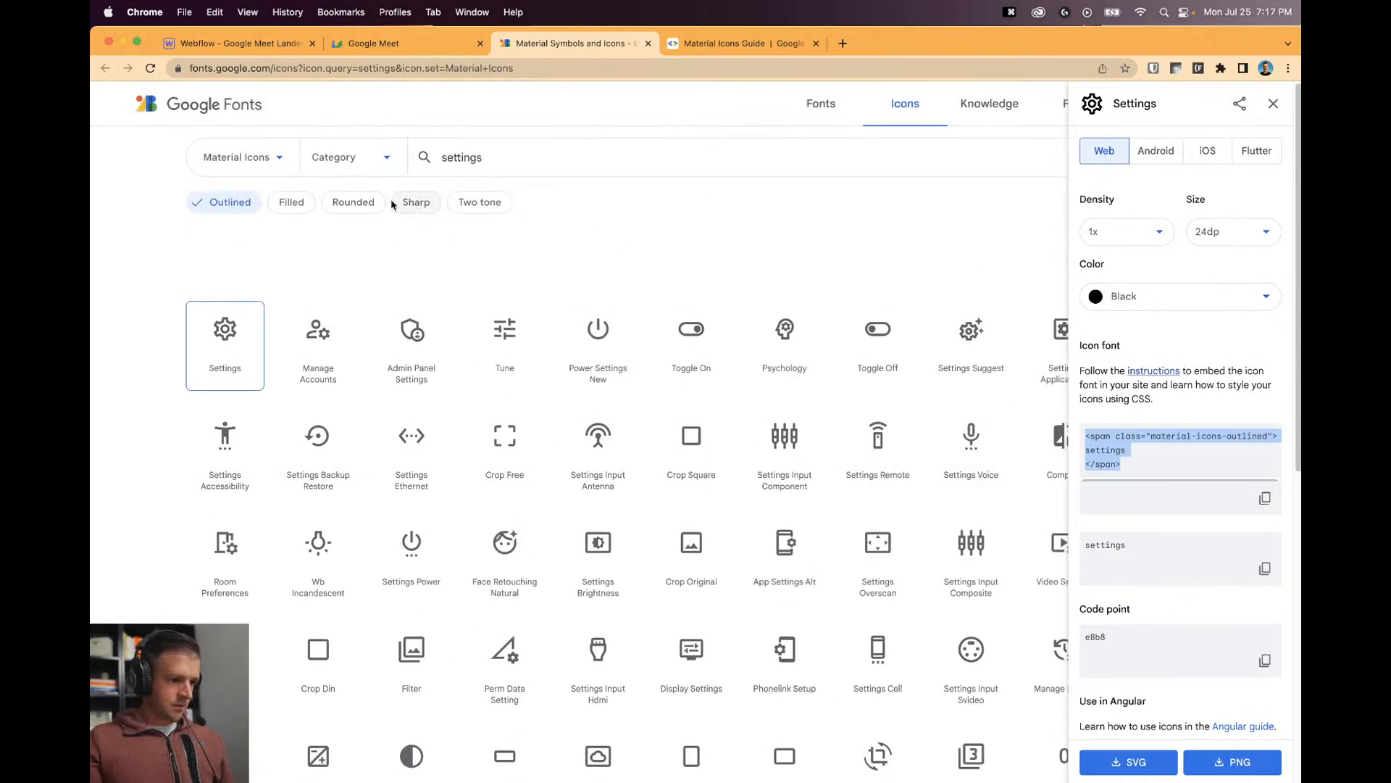
left_click(249, 211)
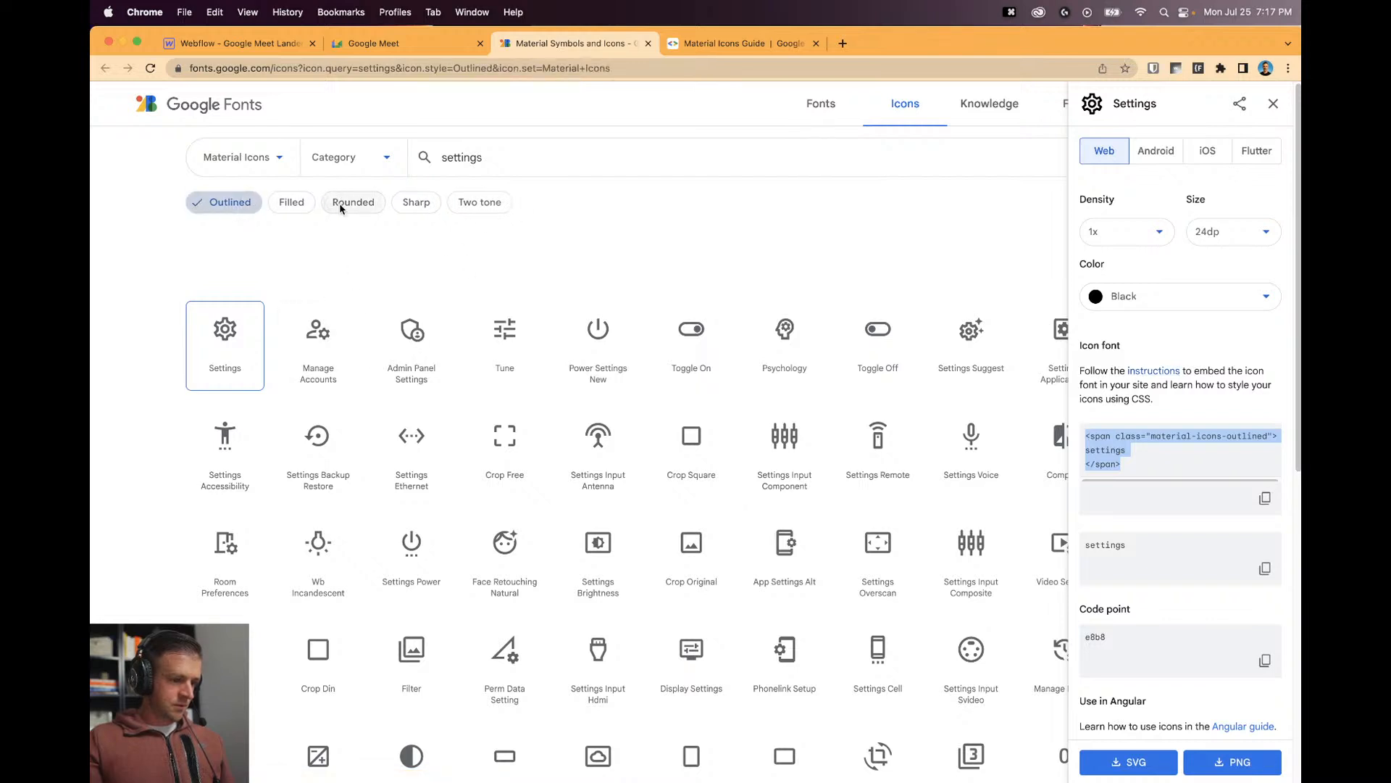
left_click(1274, 103)
left_click(274, 44)
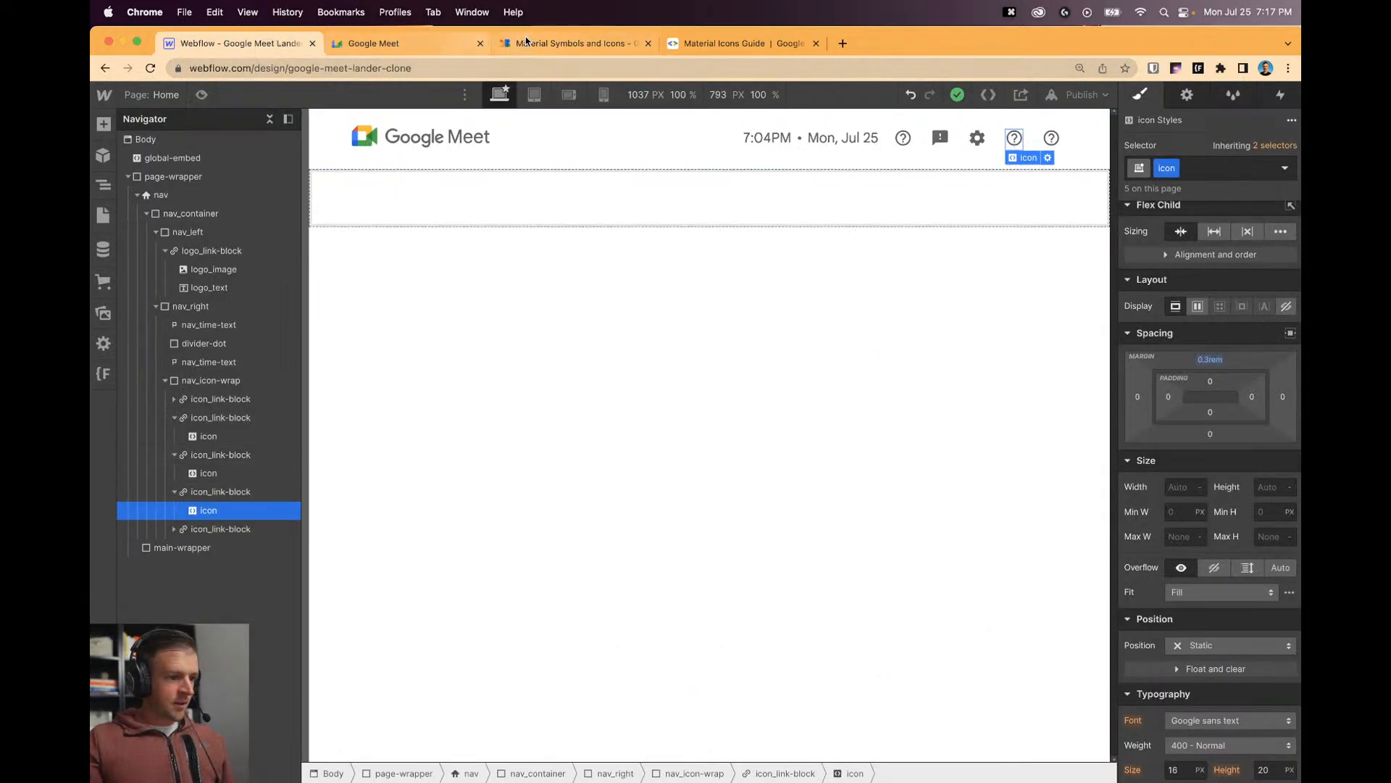
left_click(569, 44)
Search Material Icons for 'apps' in the Rounded style across all categories.
double_click(463, 158)
type("apps")
key("Return")
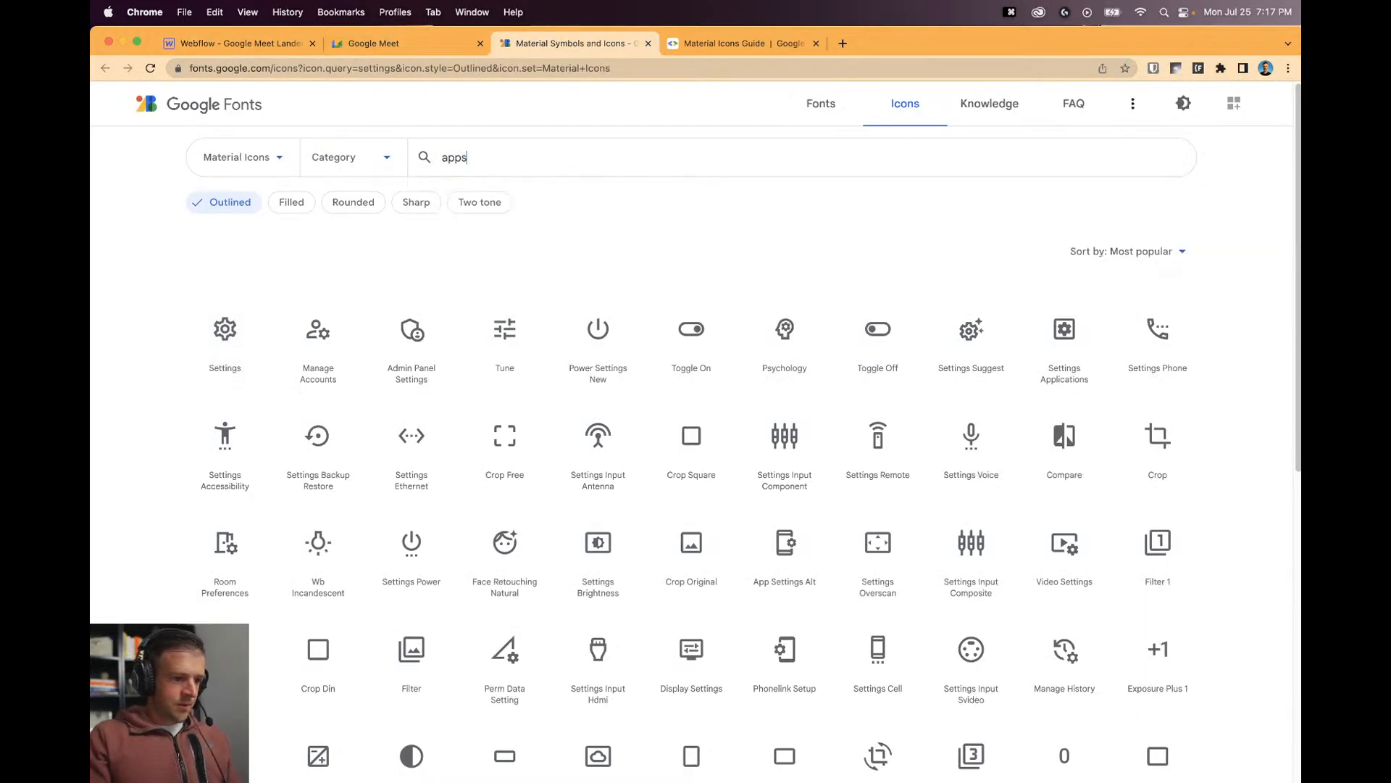
left_click(346, 202)
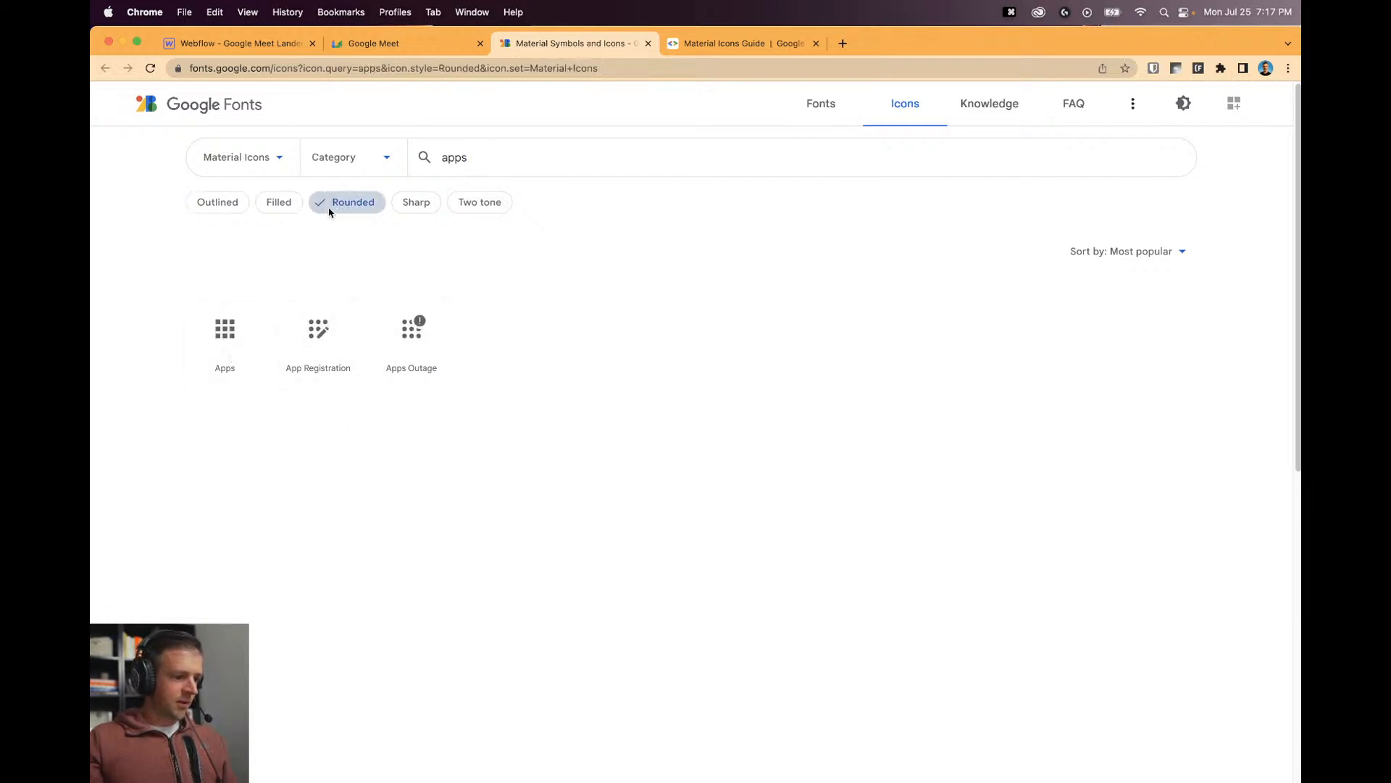
left_click(325, 169)
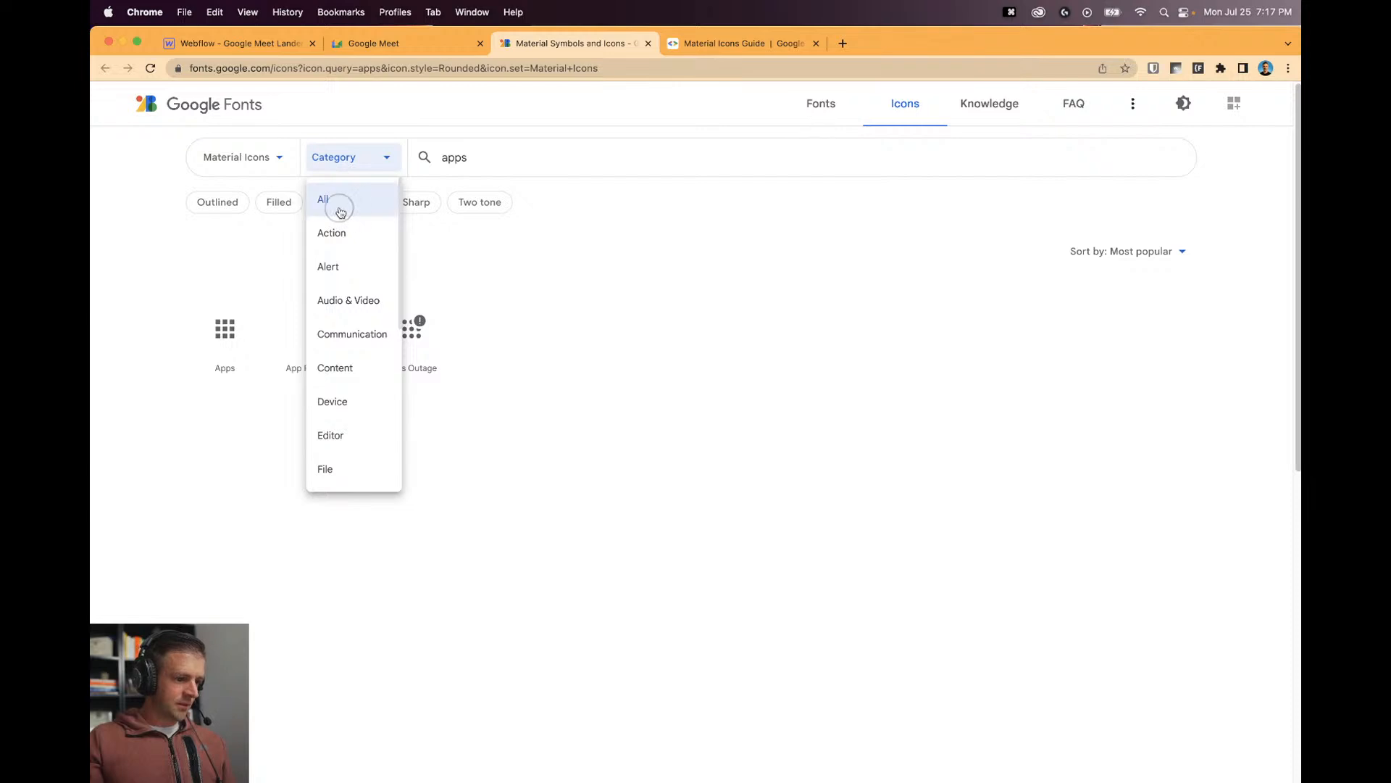
left_click(341, 211)
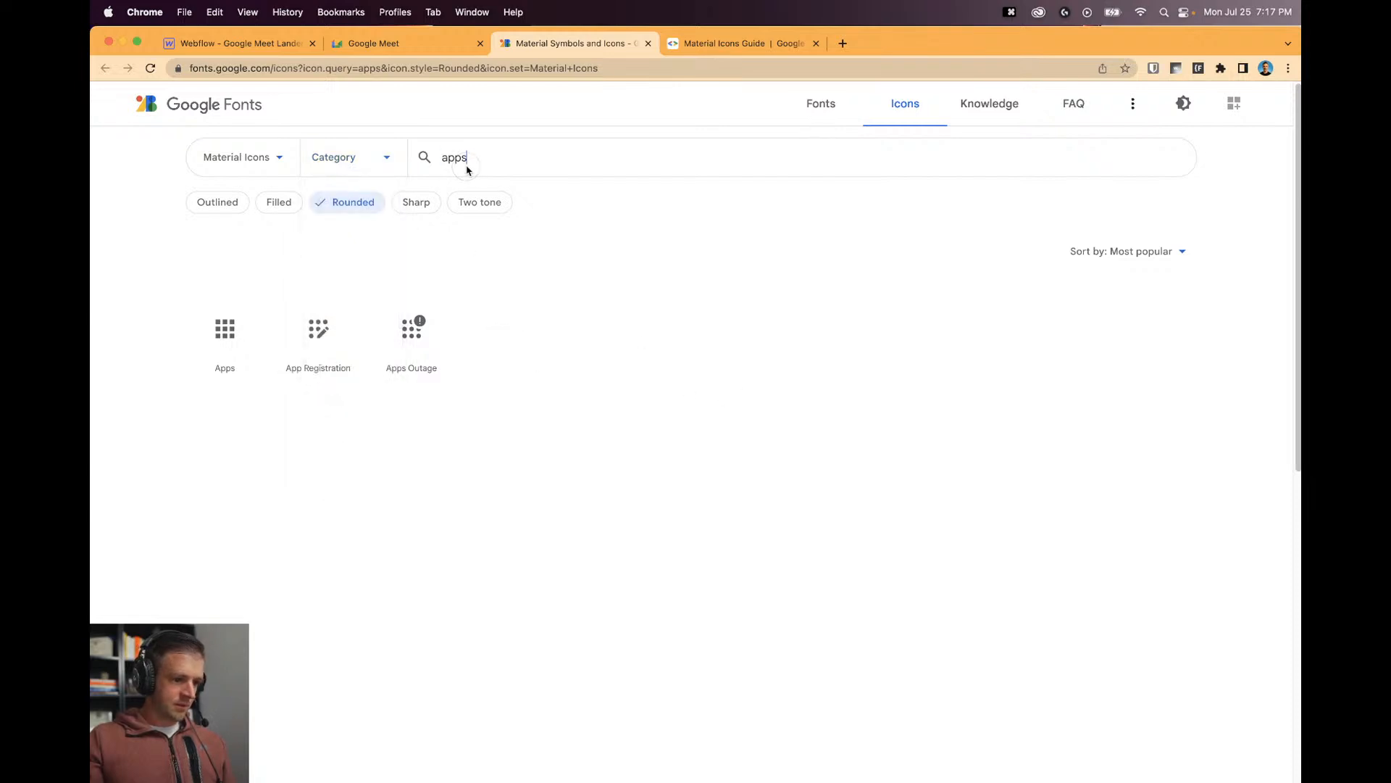
key("BackSpace")
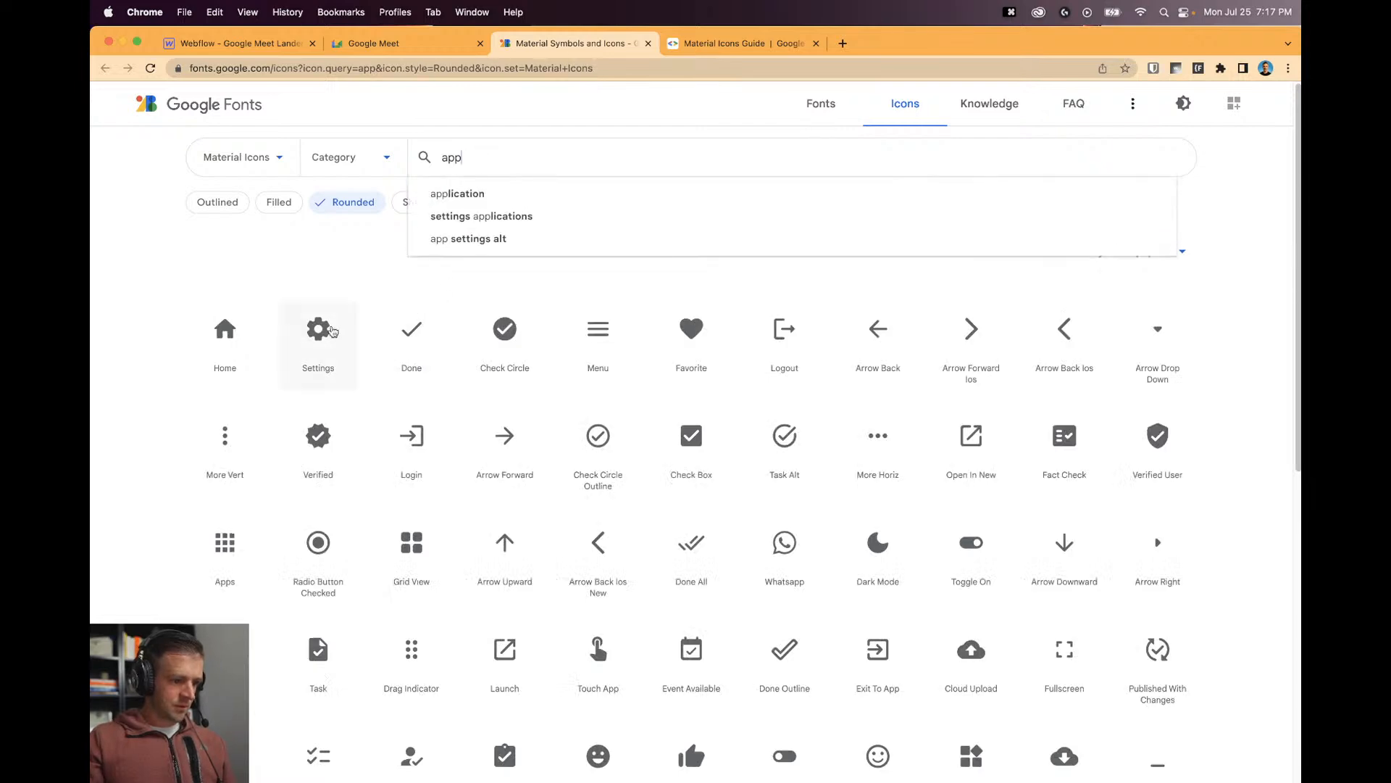
scroll(226, 340, "down", 2)
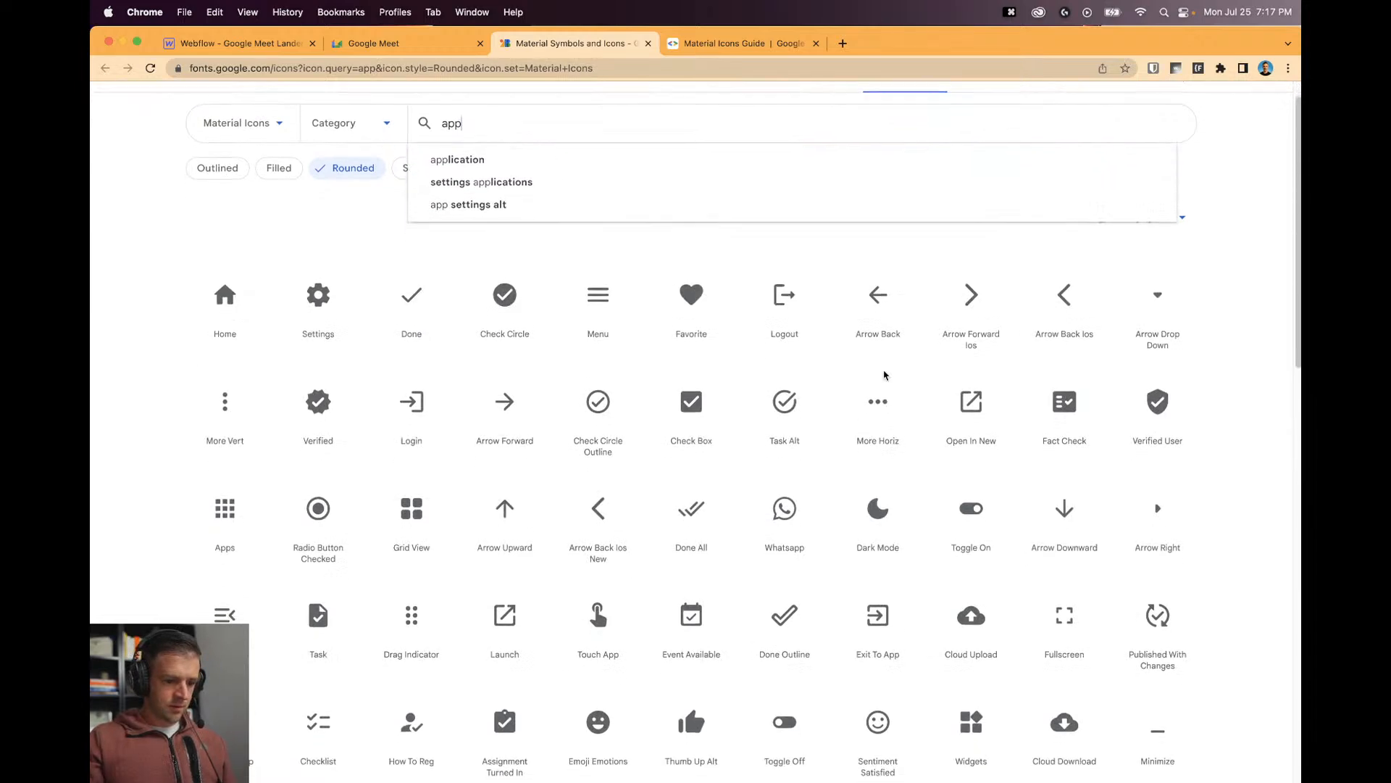
scroll(232, 335, "up", 1)
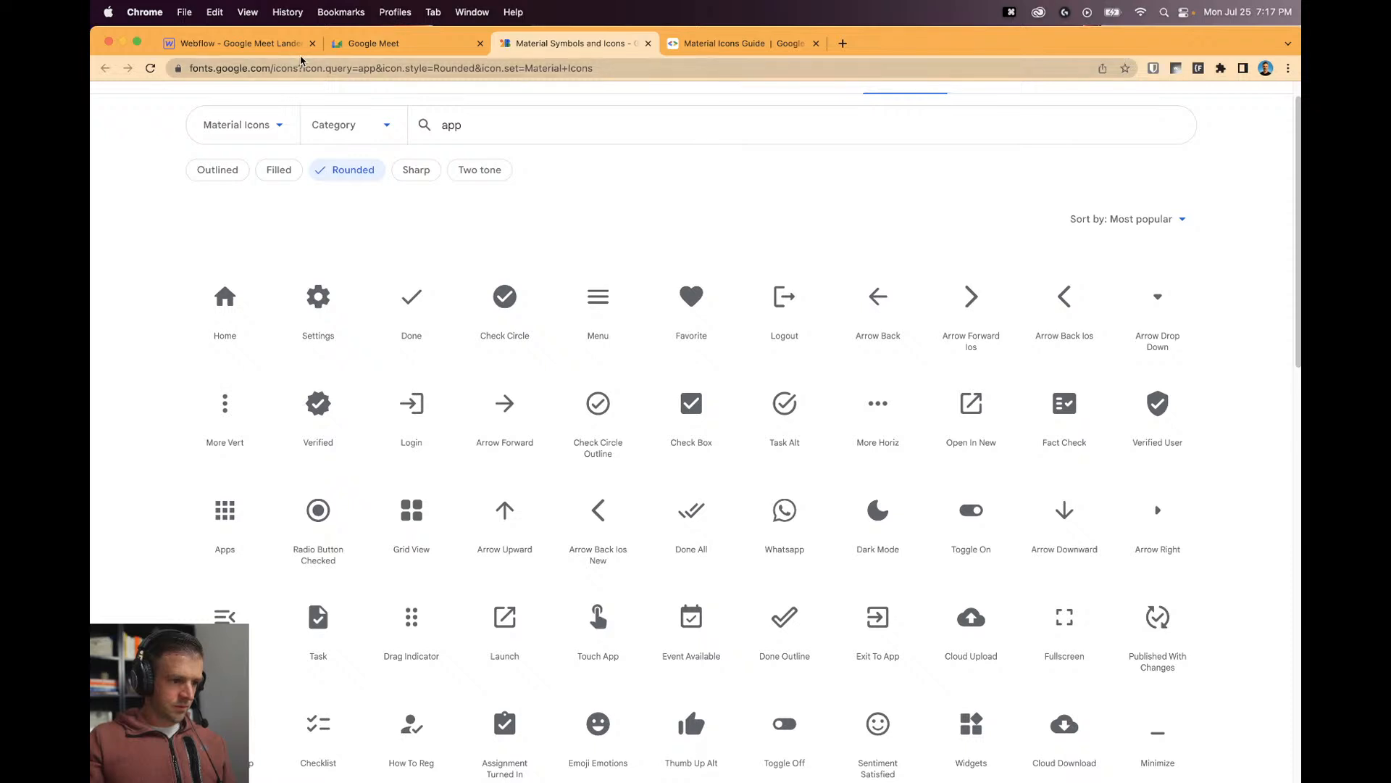
Open the Apps icon details and copy its name.
left_click(384, 43)
left_click(587, 45)
scroll(912, 359, "down", 8)
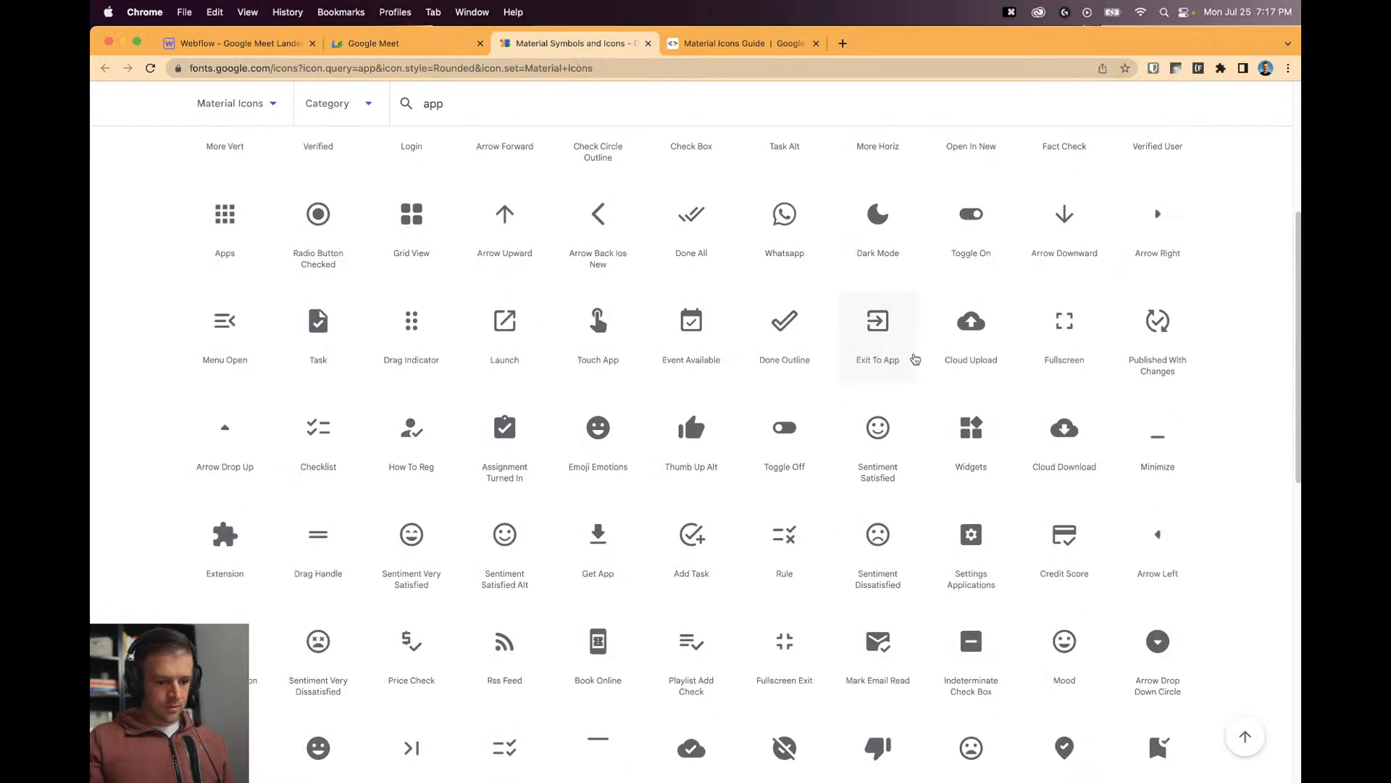
scroll(704, 394, "up", 4)
scroll(695, 391, "up", 5)
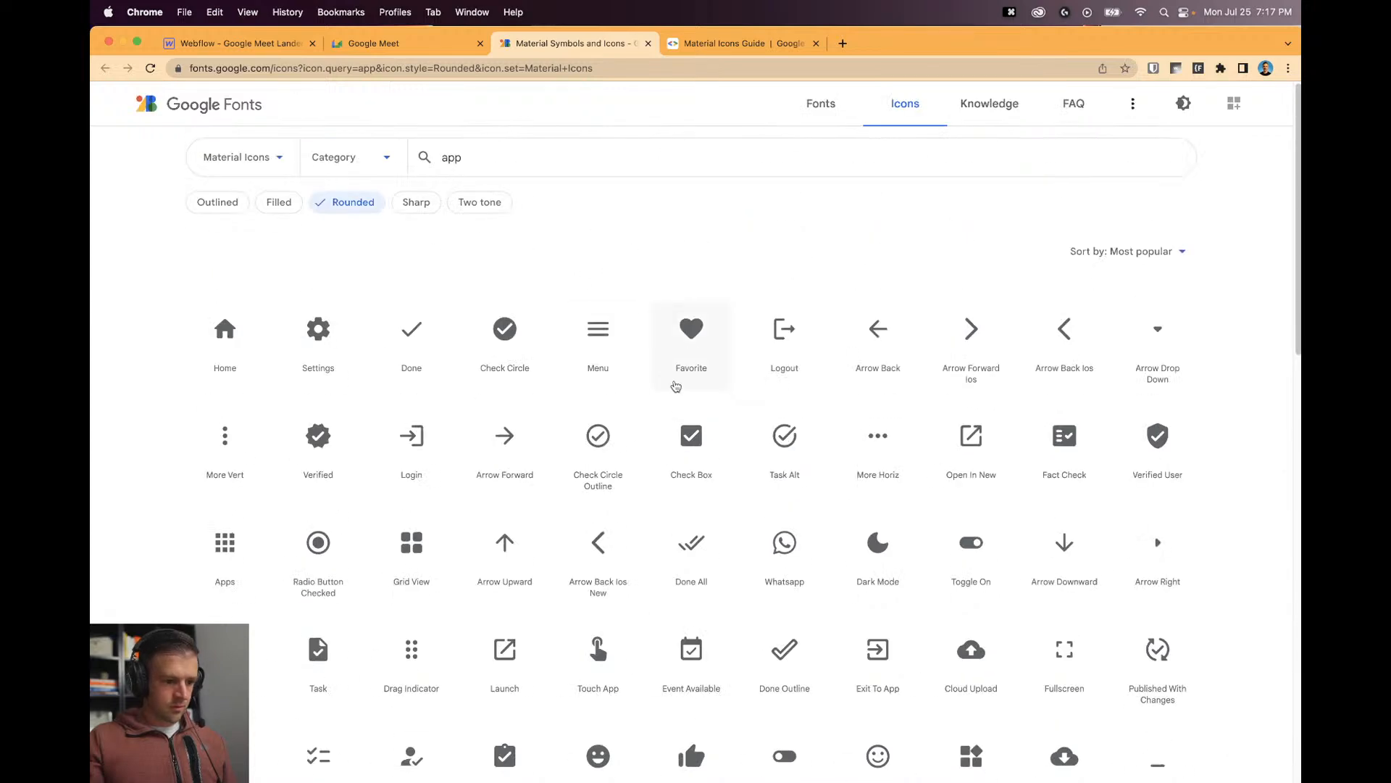
left_click(469, 161)
type("s")
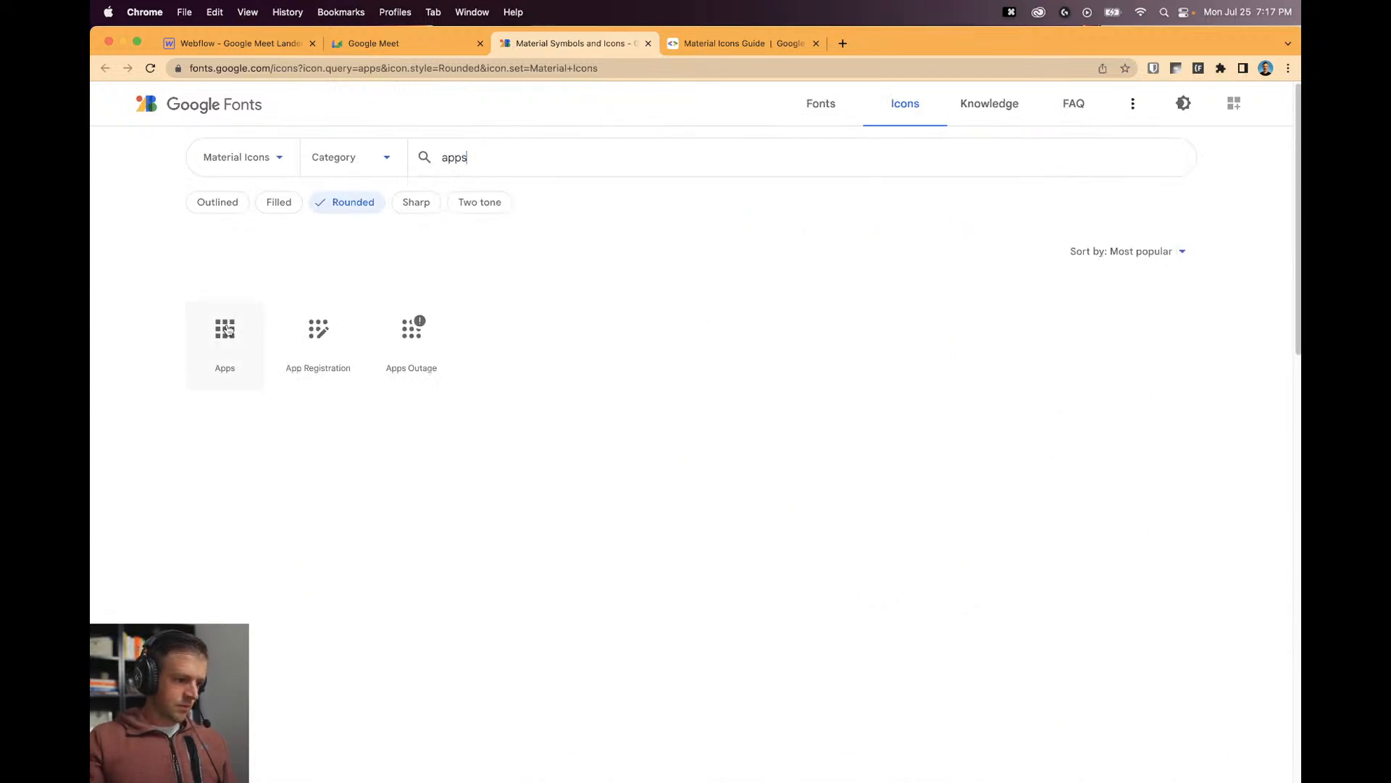
left_click(226, 329)
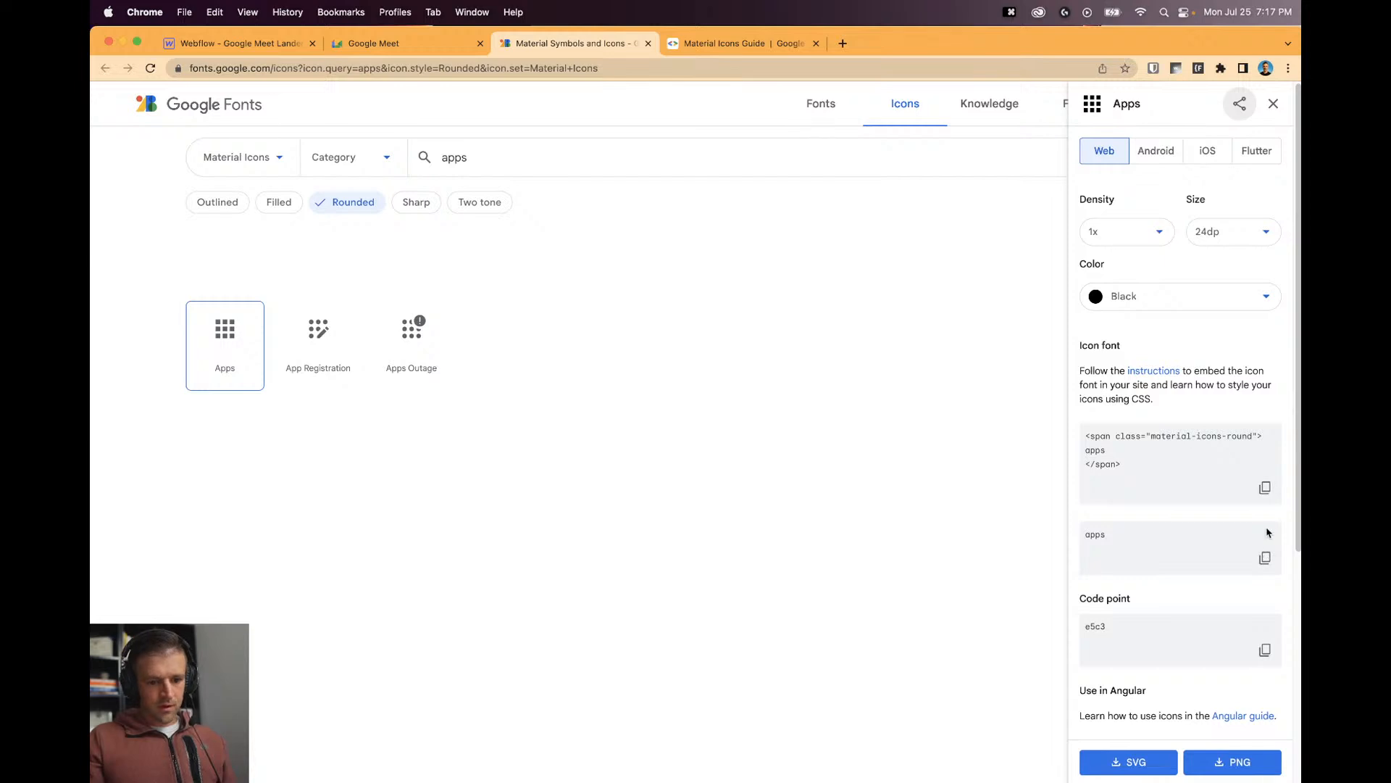
left_click(1264, 560)
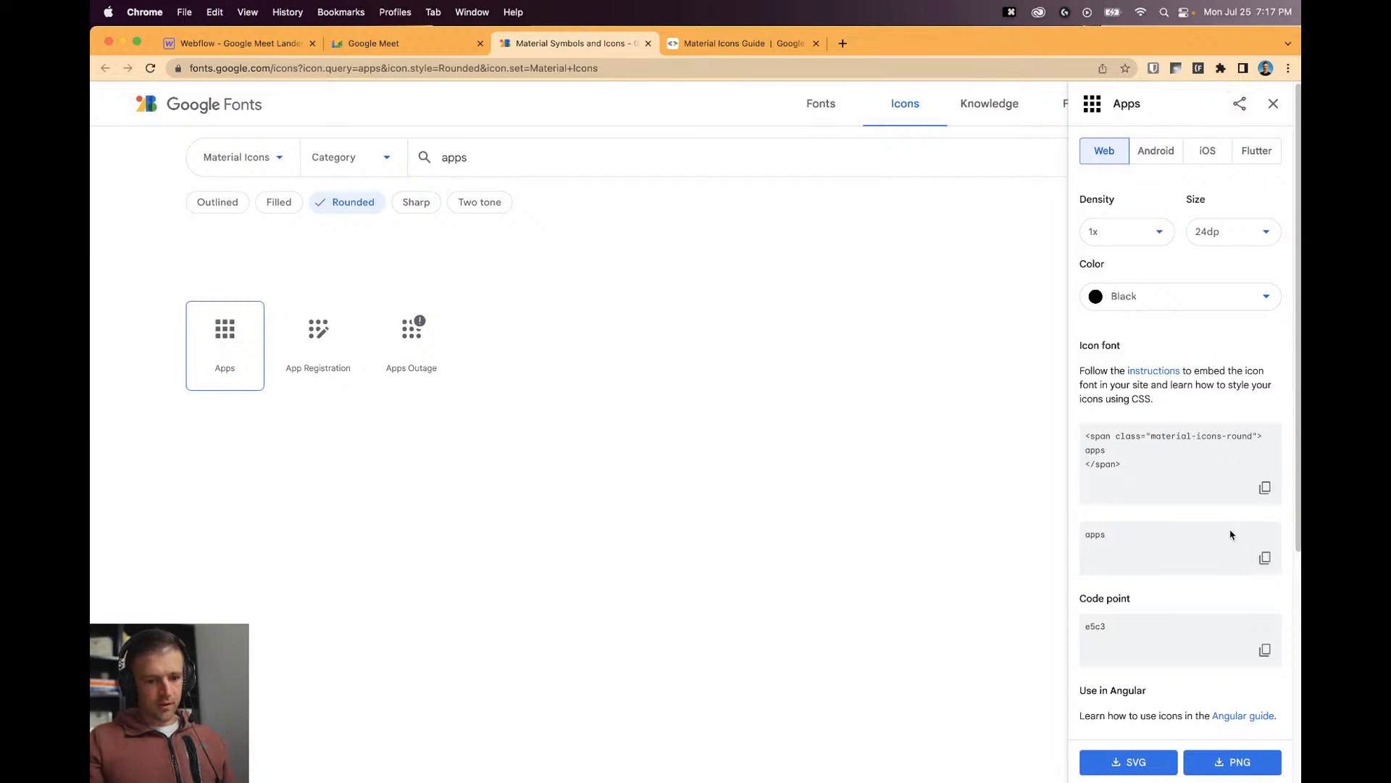
Replace help_outline with apps in the nav icon's embed code and save.
left_click(263, 47)
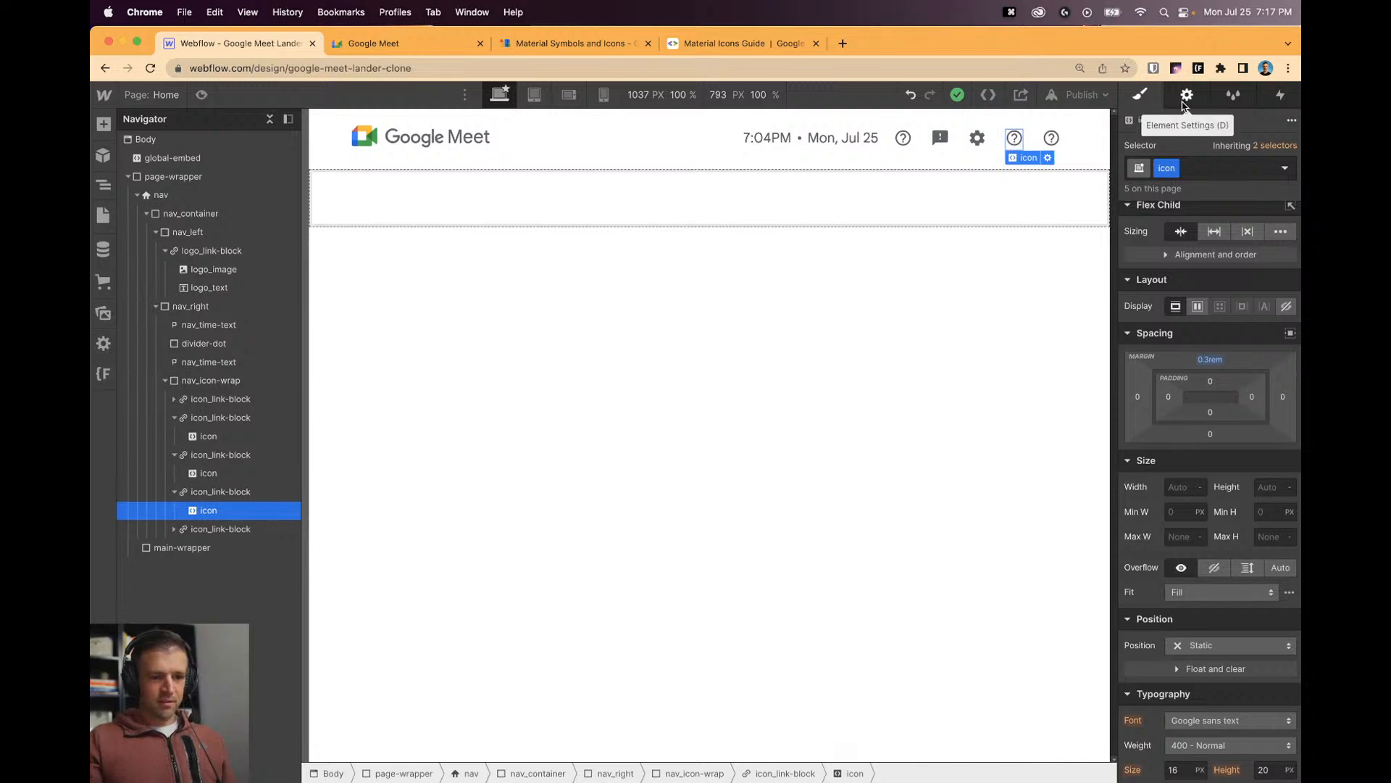
left_click(1048, 157)
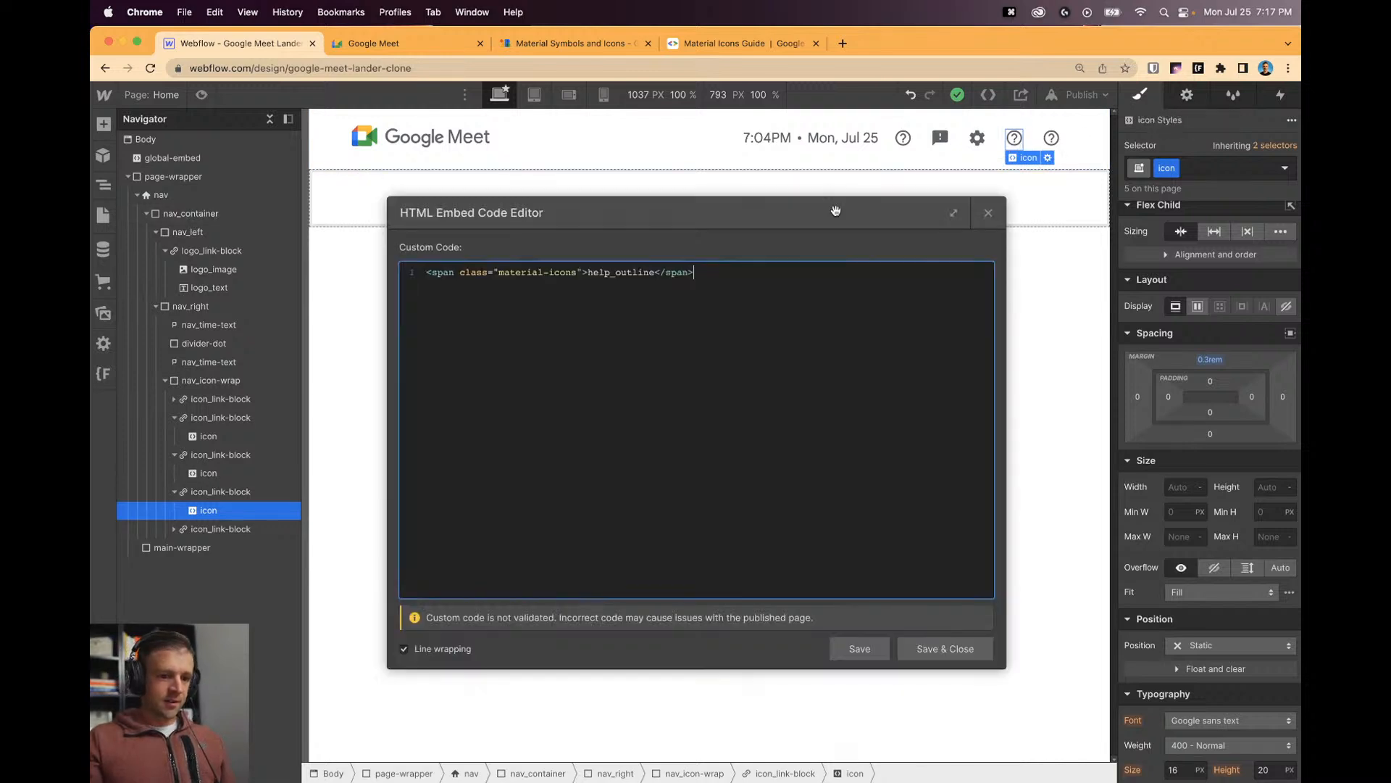
double_click(623, 272)
key("super+v")
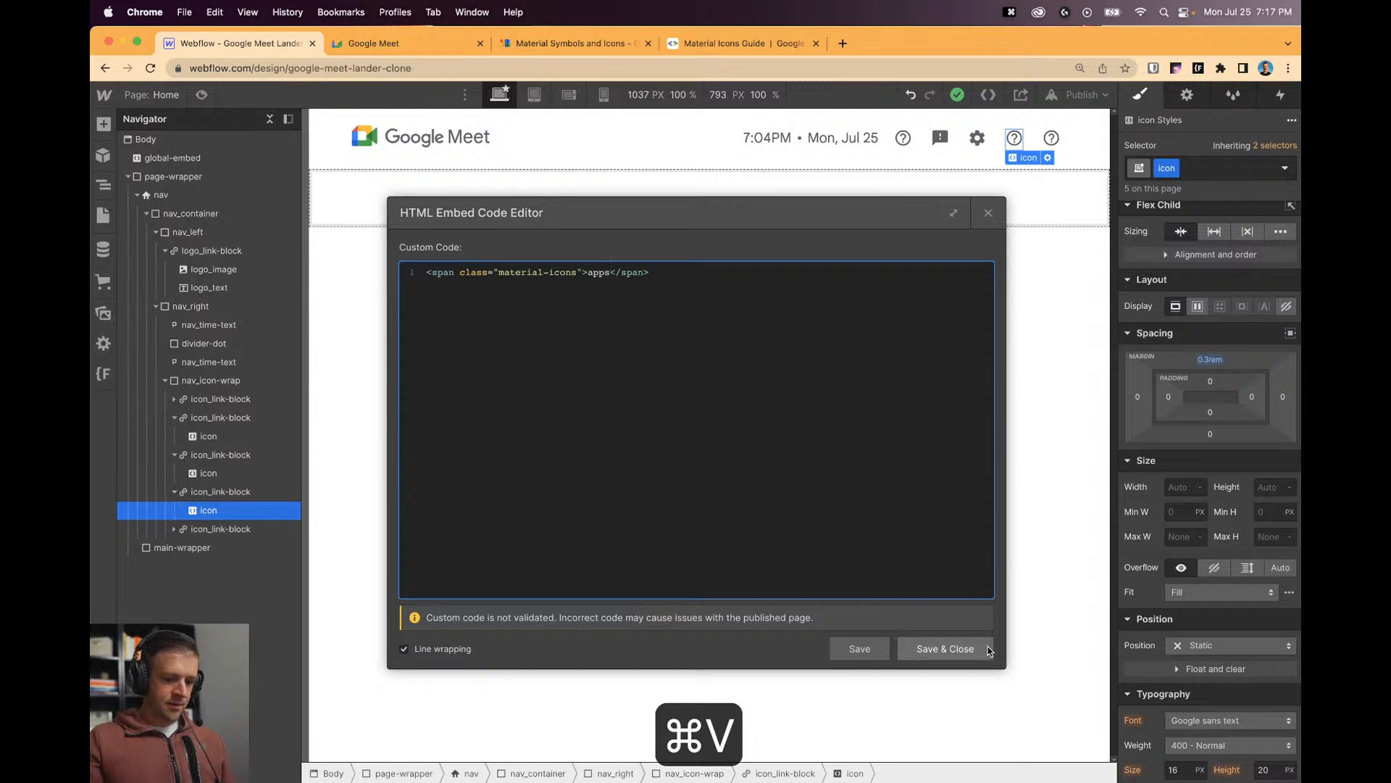
left_click(945, 648)
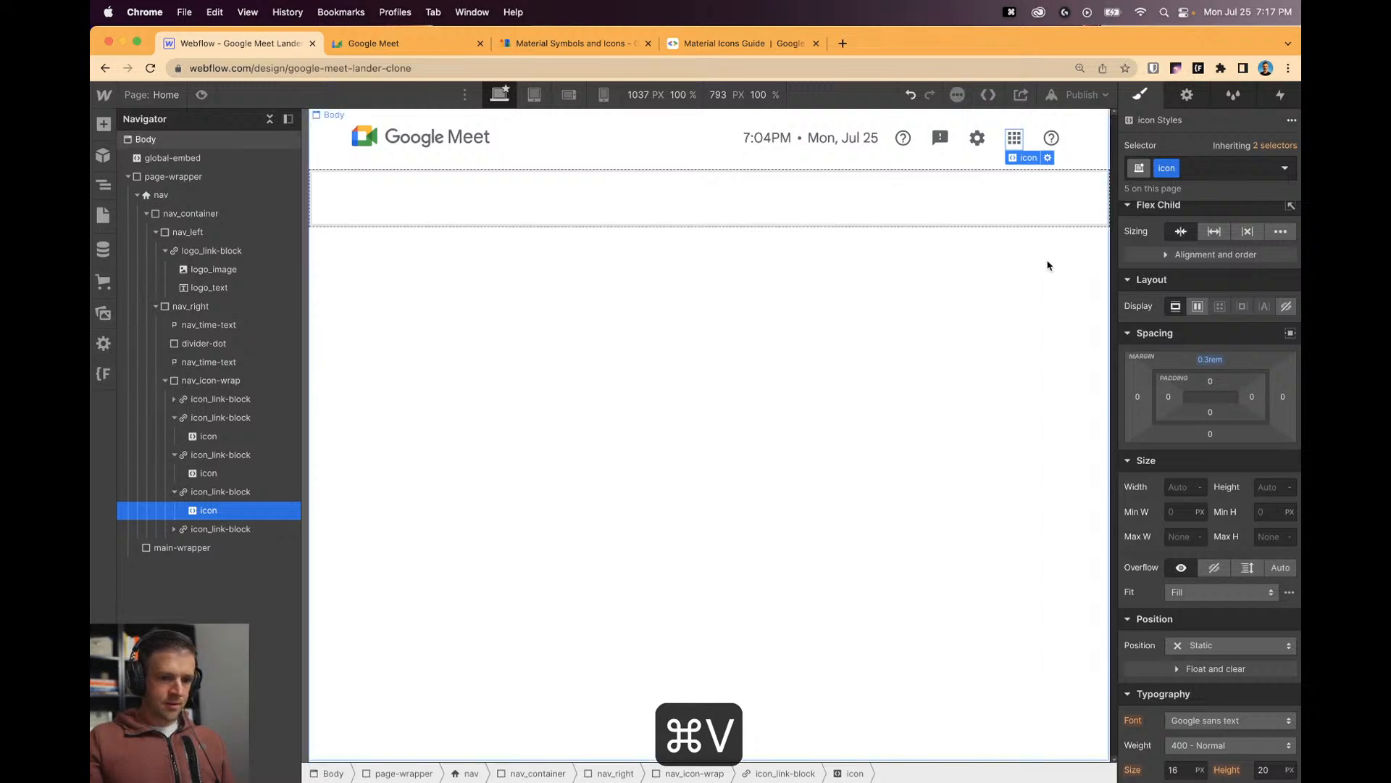
Search icons for 'avatar' and open the Account Circle icon details.
left_click(558, 43)
double_click(506, 155)
type("avatar")
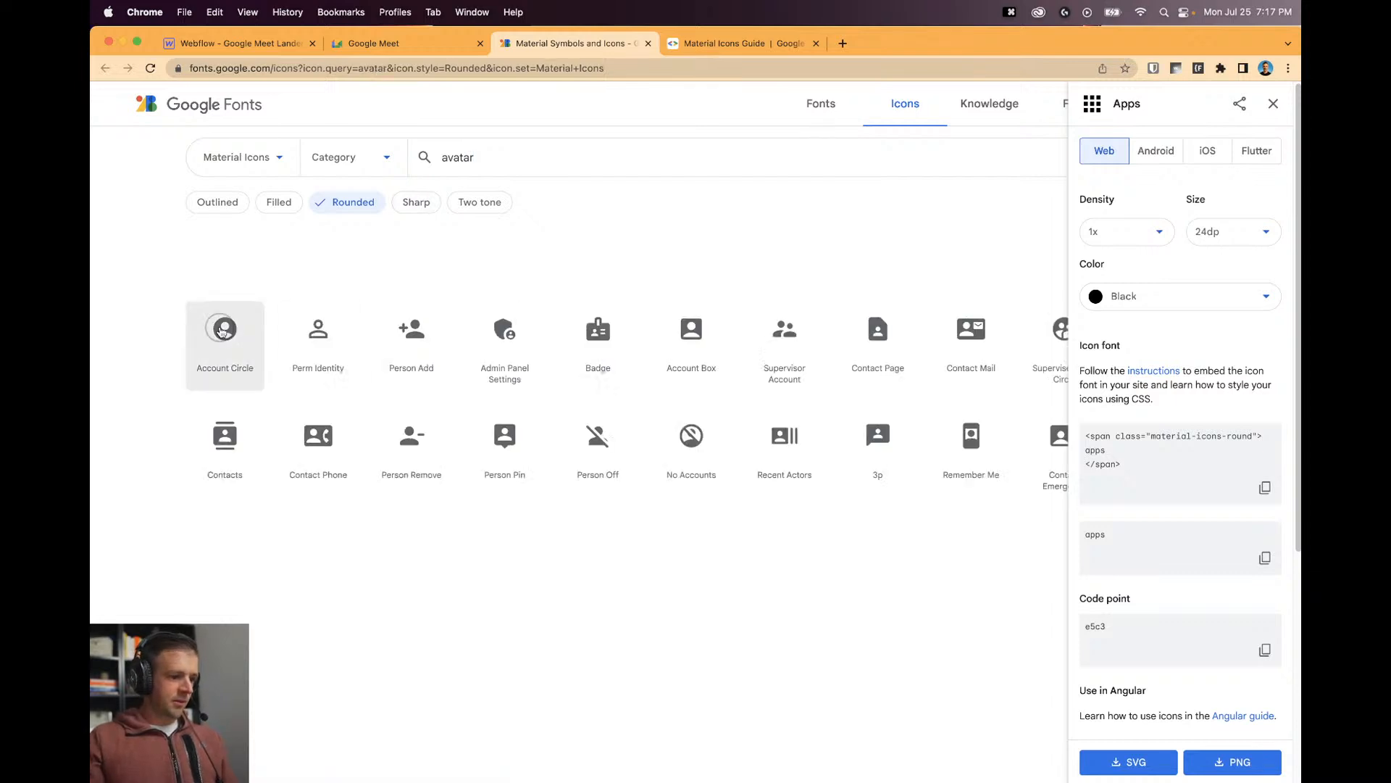
left_click(225, 339)
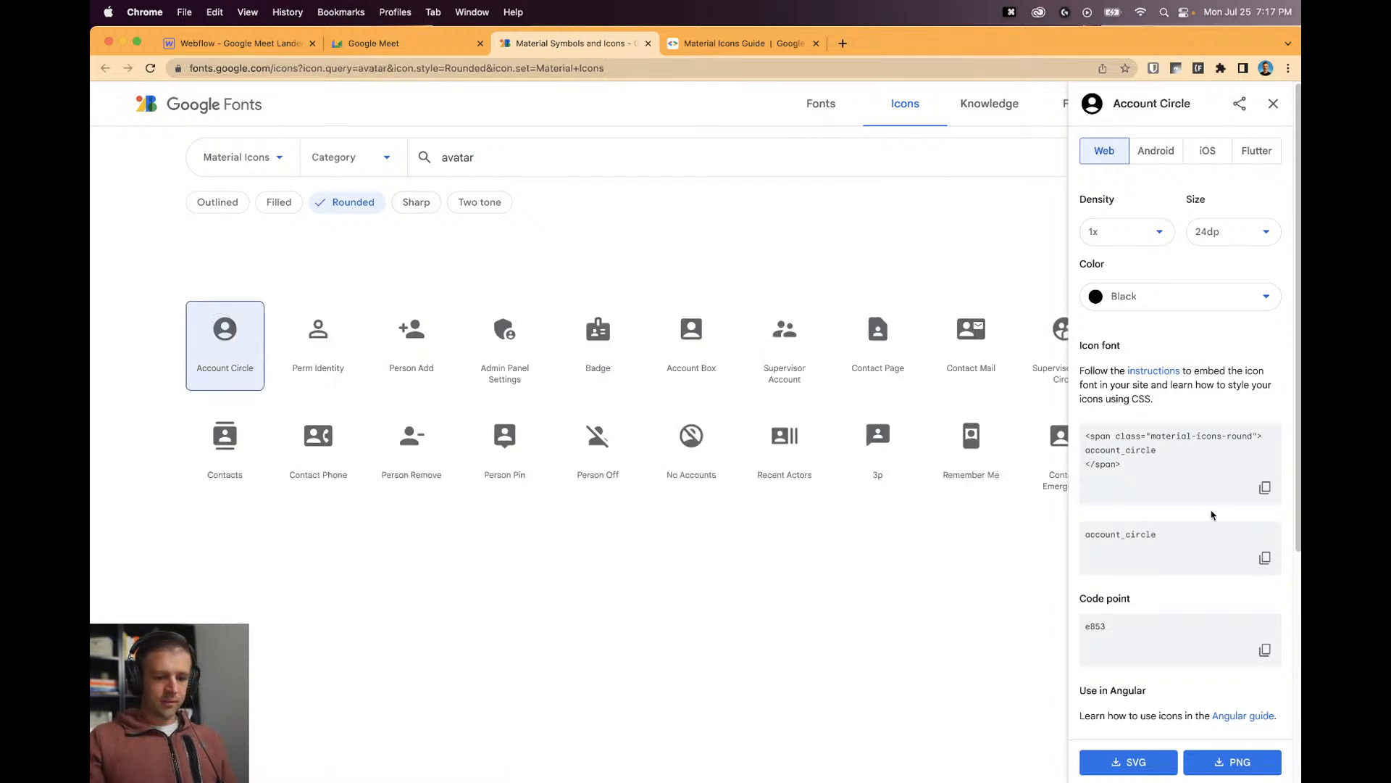
Replace help_outline with account_circle in the last nav icon's embed code and save.
left_click(233, 43)
left_click(1051, 138)
left_click(1083, 157)
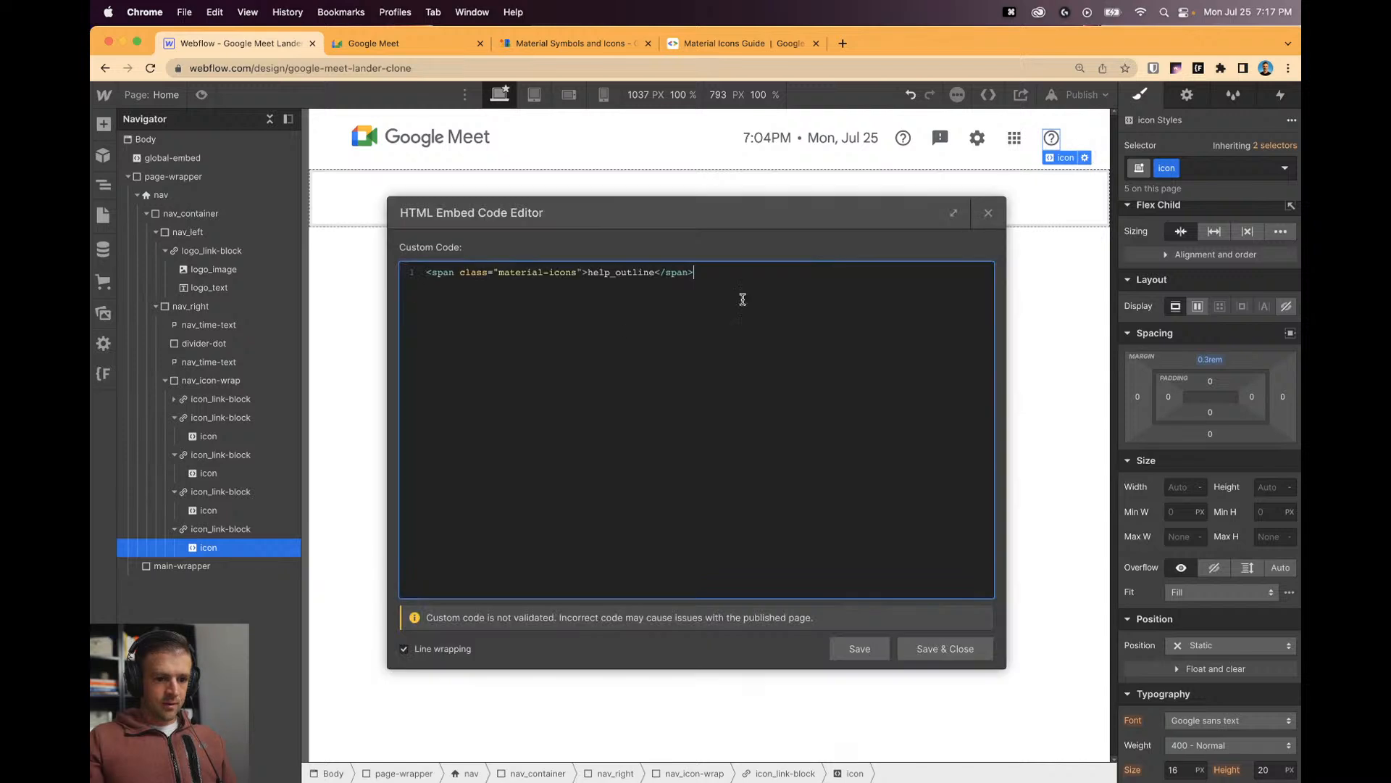
double_click(623, 272)
key("super+v")
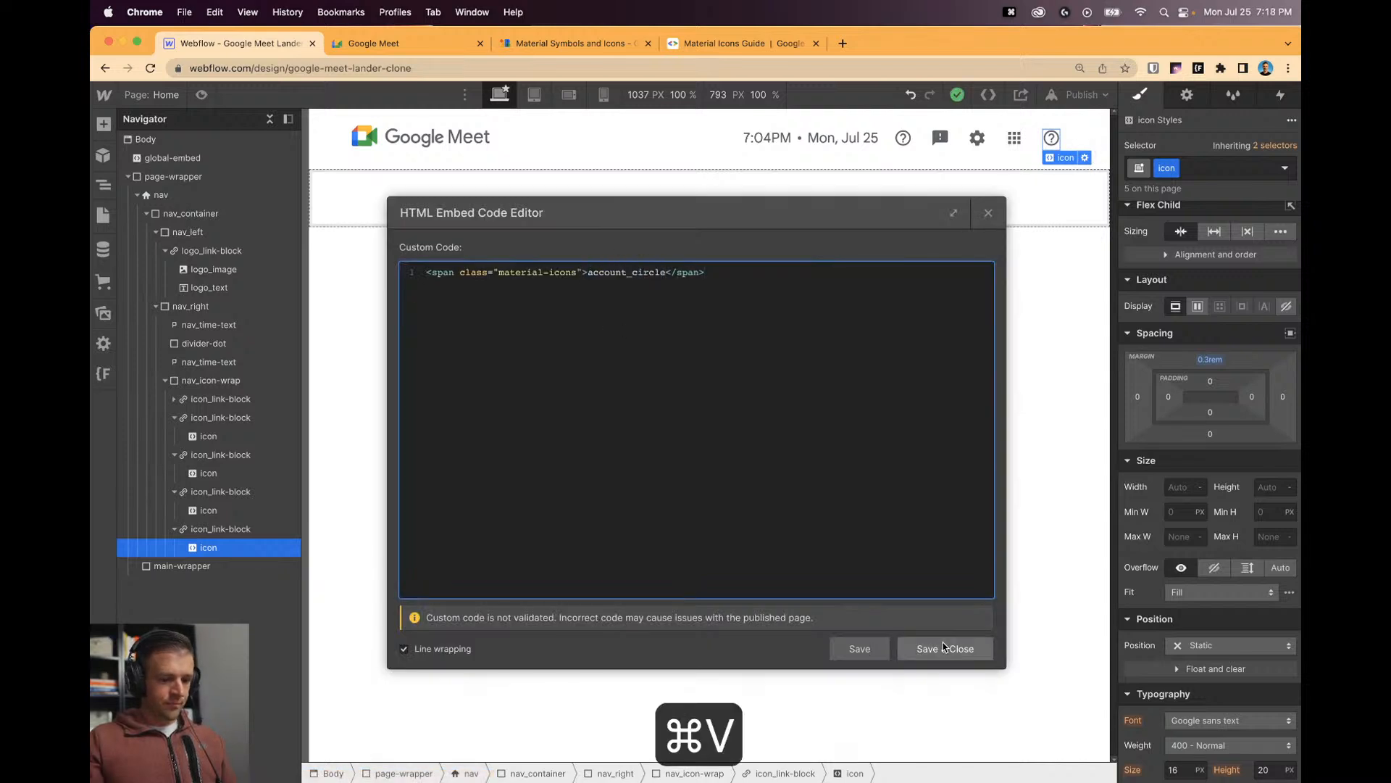
left_click(943, 648)
left_click(941, 308)
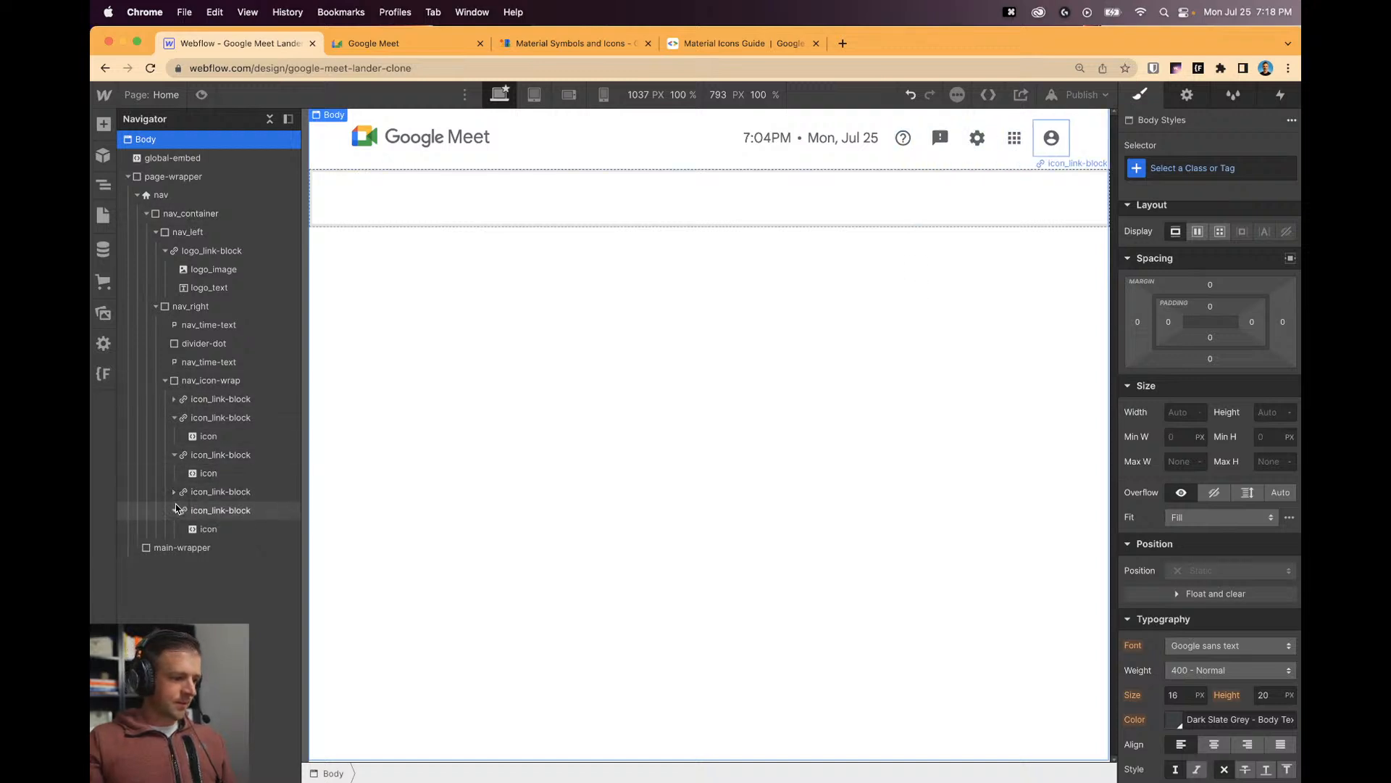
left_click(1051, 137)
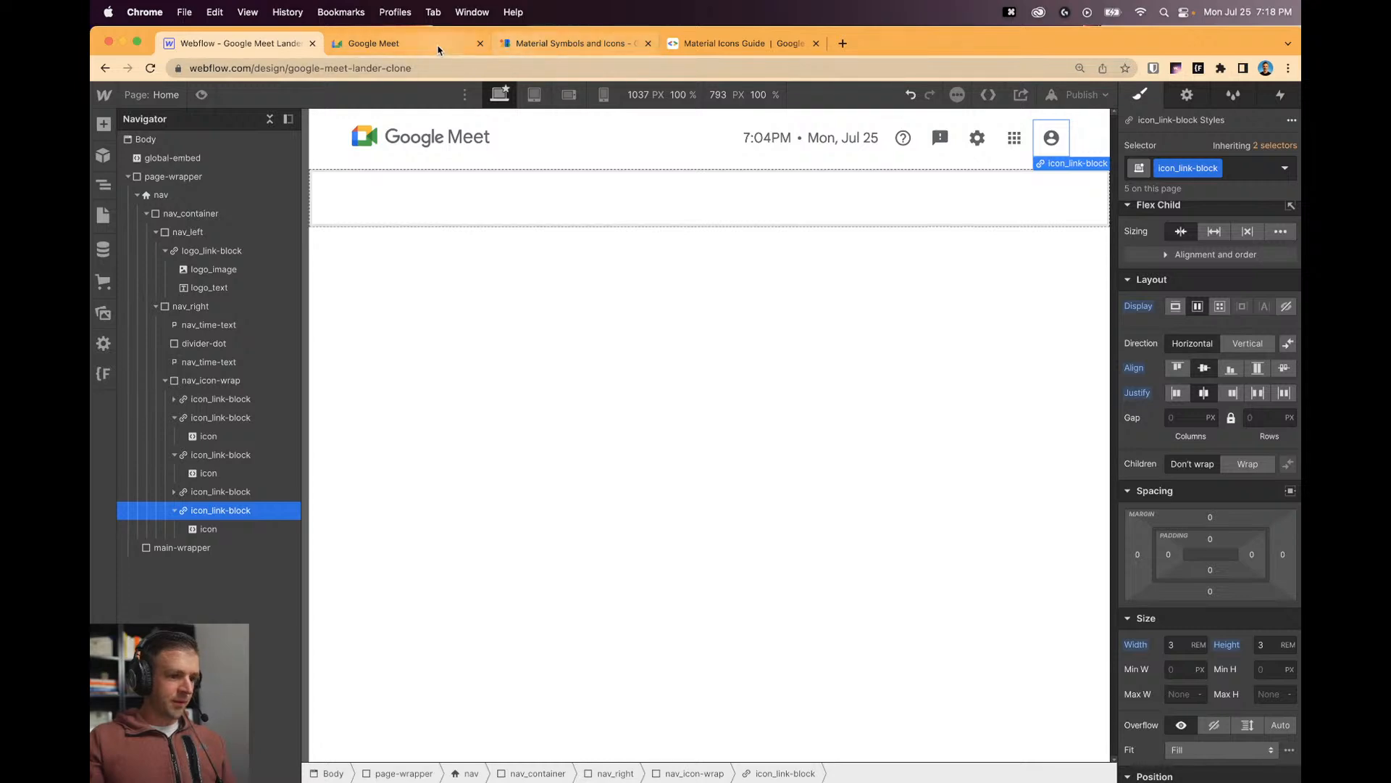
left_click(406, 44)
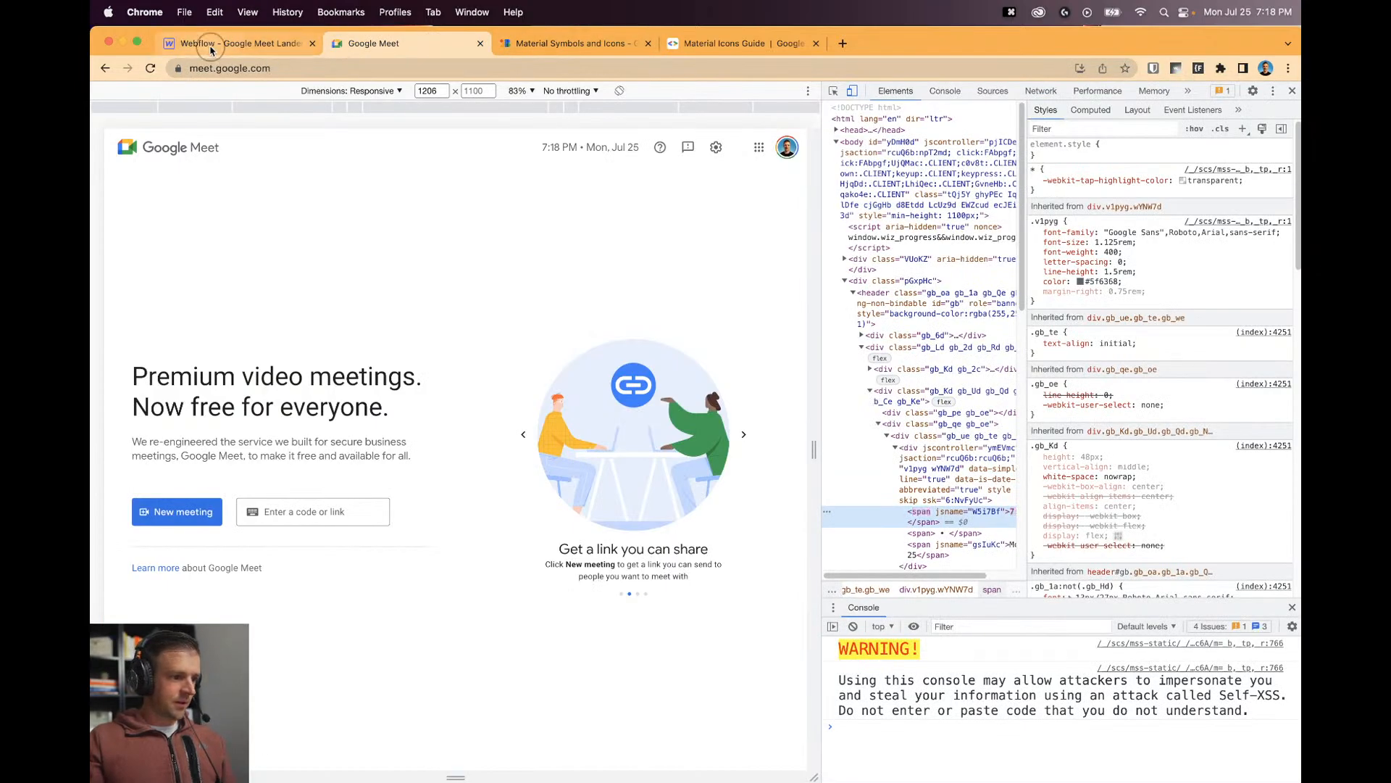
Add a new Div Block inside the nav_icon-wrap group.
left_click(210, 45)
left_click(103, 124)
left_click_drag(148, 397, 217, 490)
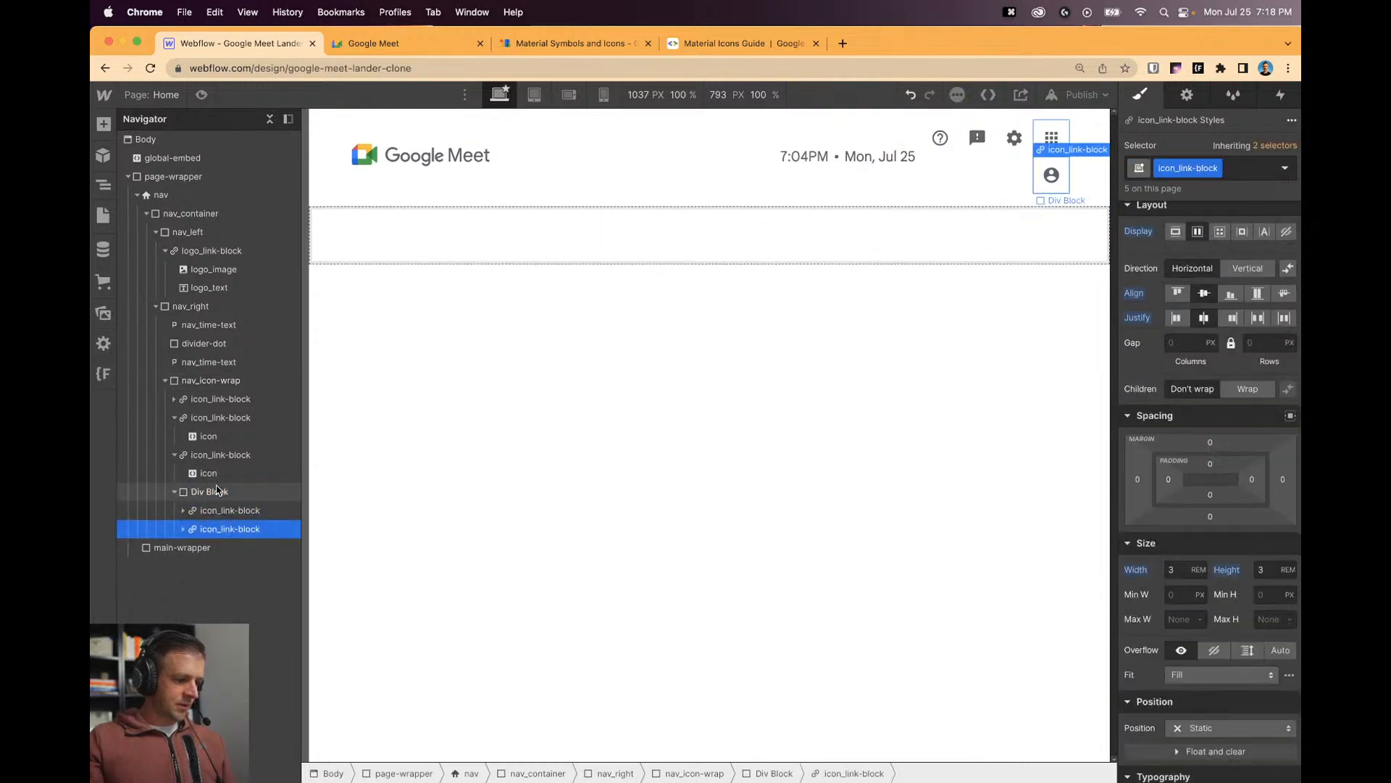
Give the new div the class nav_app-user-wrap, flex display and a 0.5rem left margin.
left_click(1081, 198)
left_click(1238, 158)
type("nav_app-user-wrap")
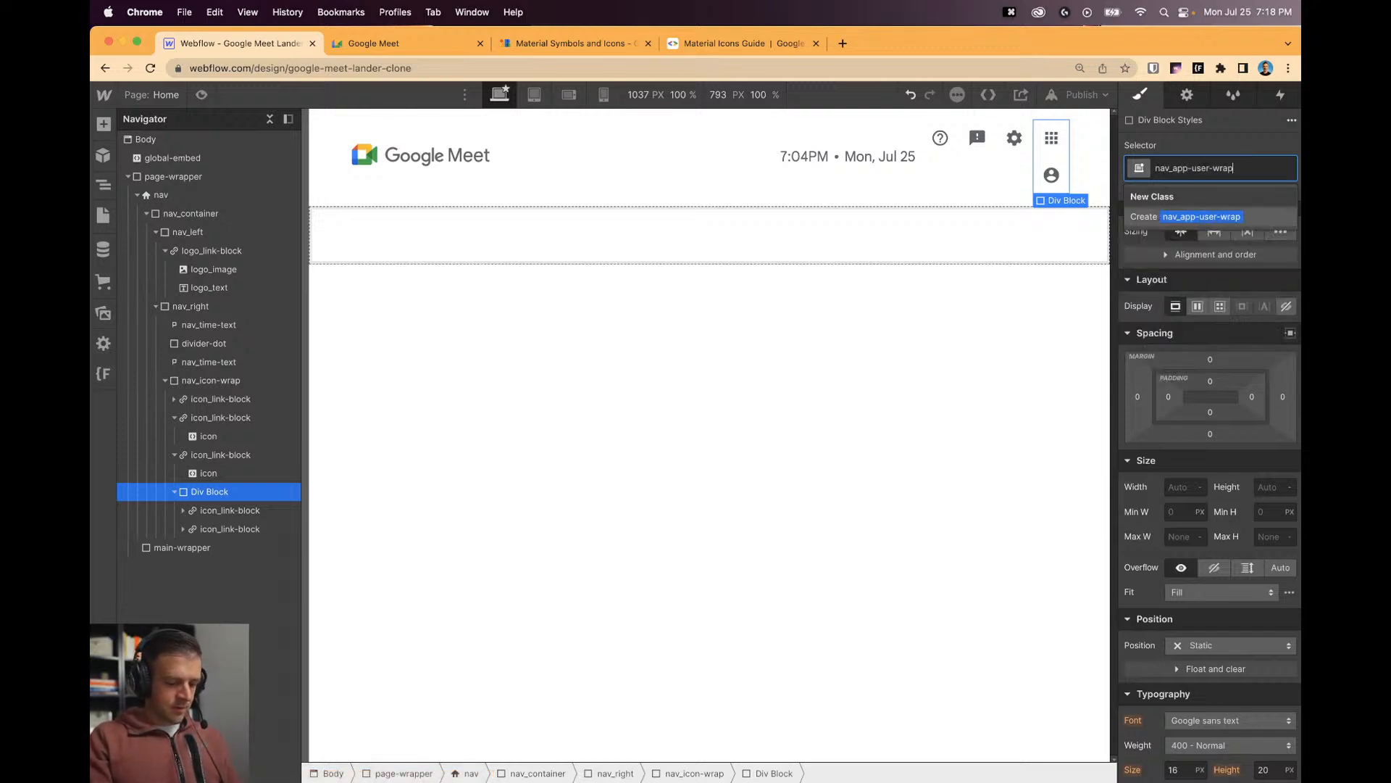
key("Return")
left_click(1198, 307)
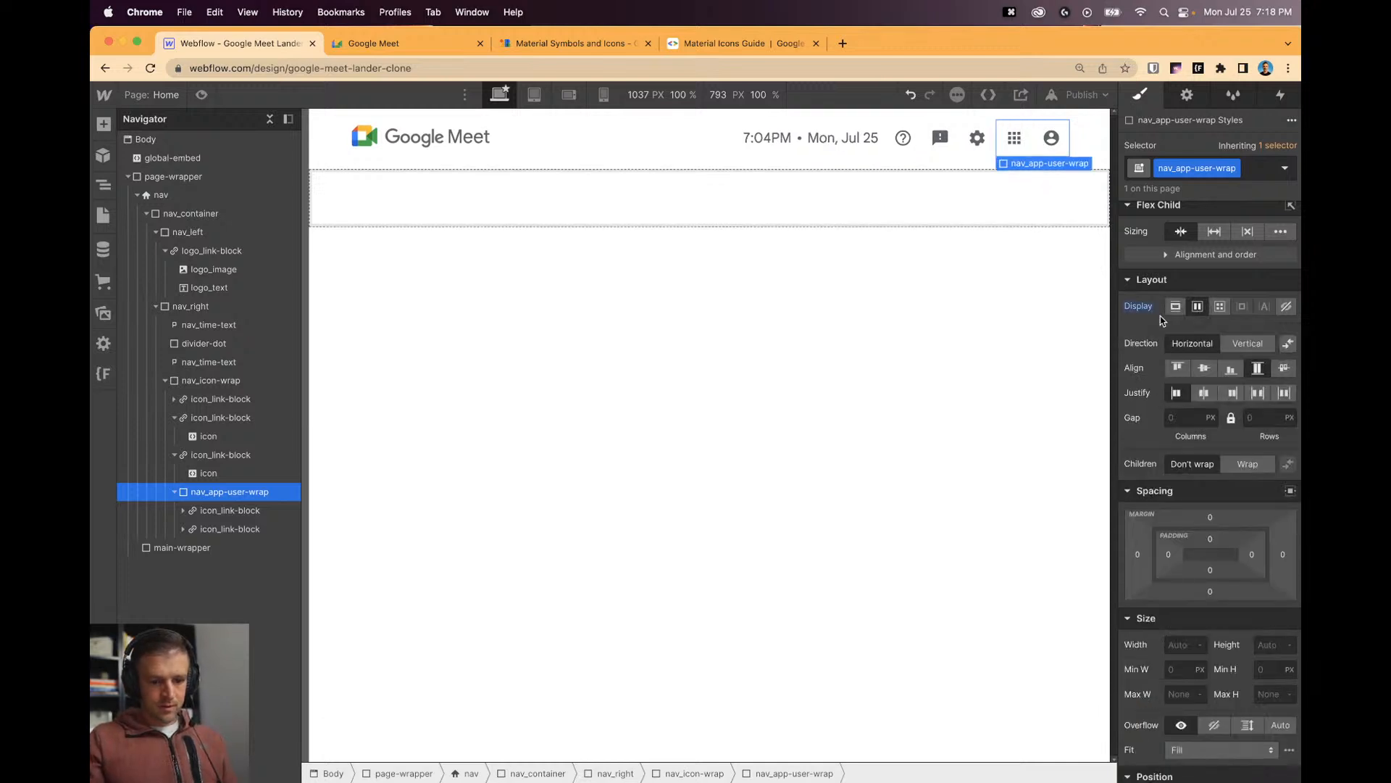
left_click(1137, 554)
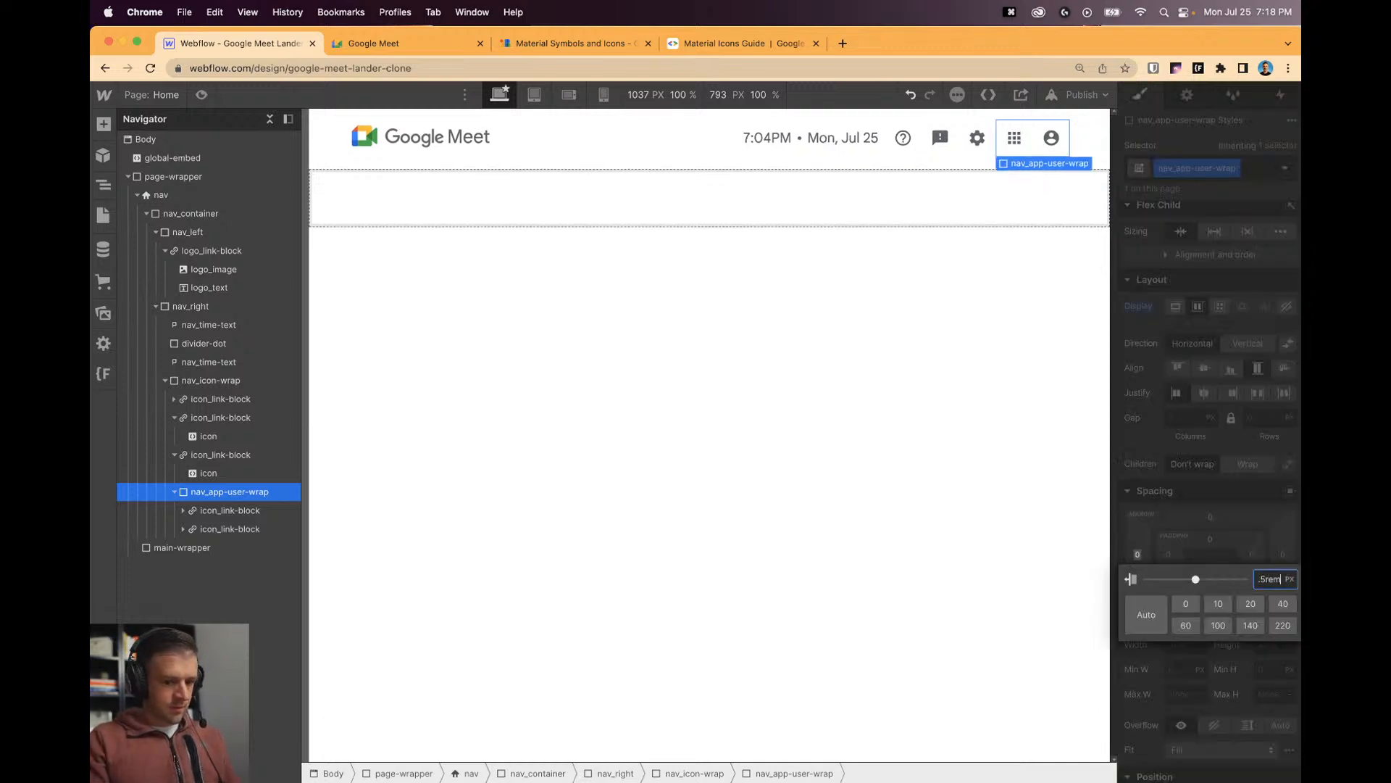
key("Return")
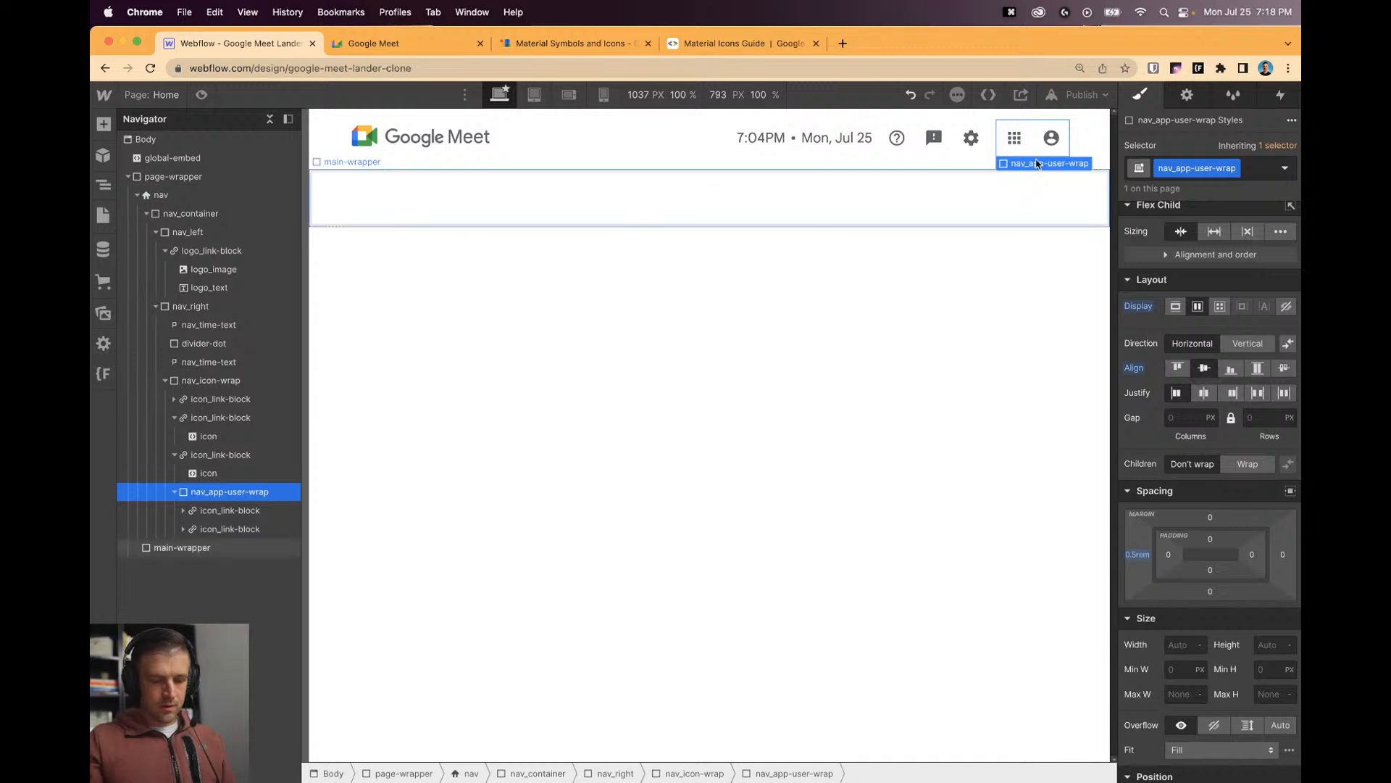
left_click(210, 380)
left_click(1009, 314)
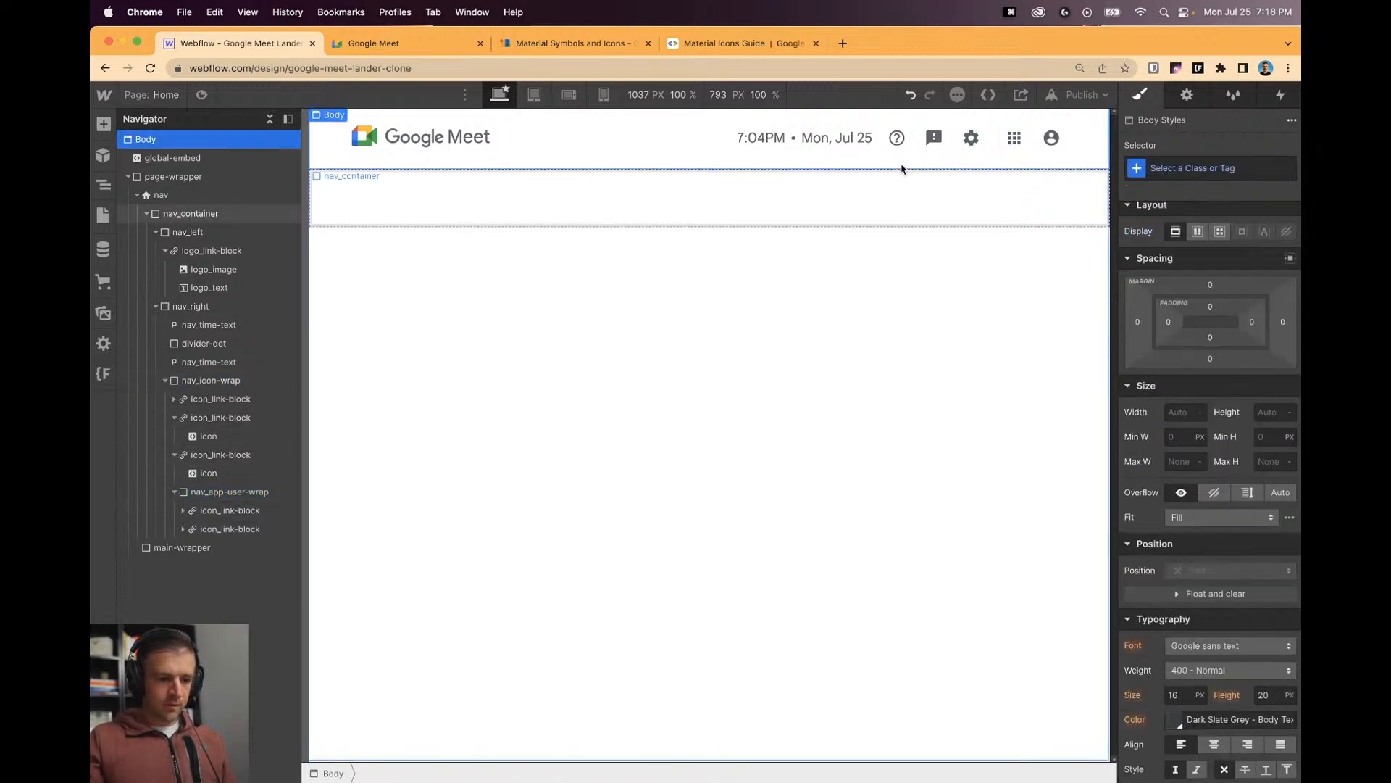
left_click(665, 201)
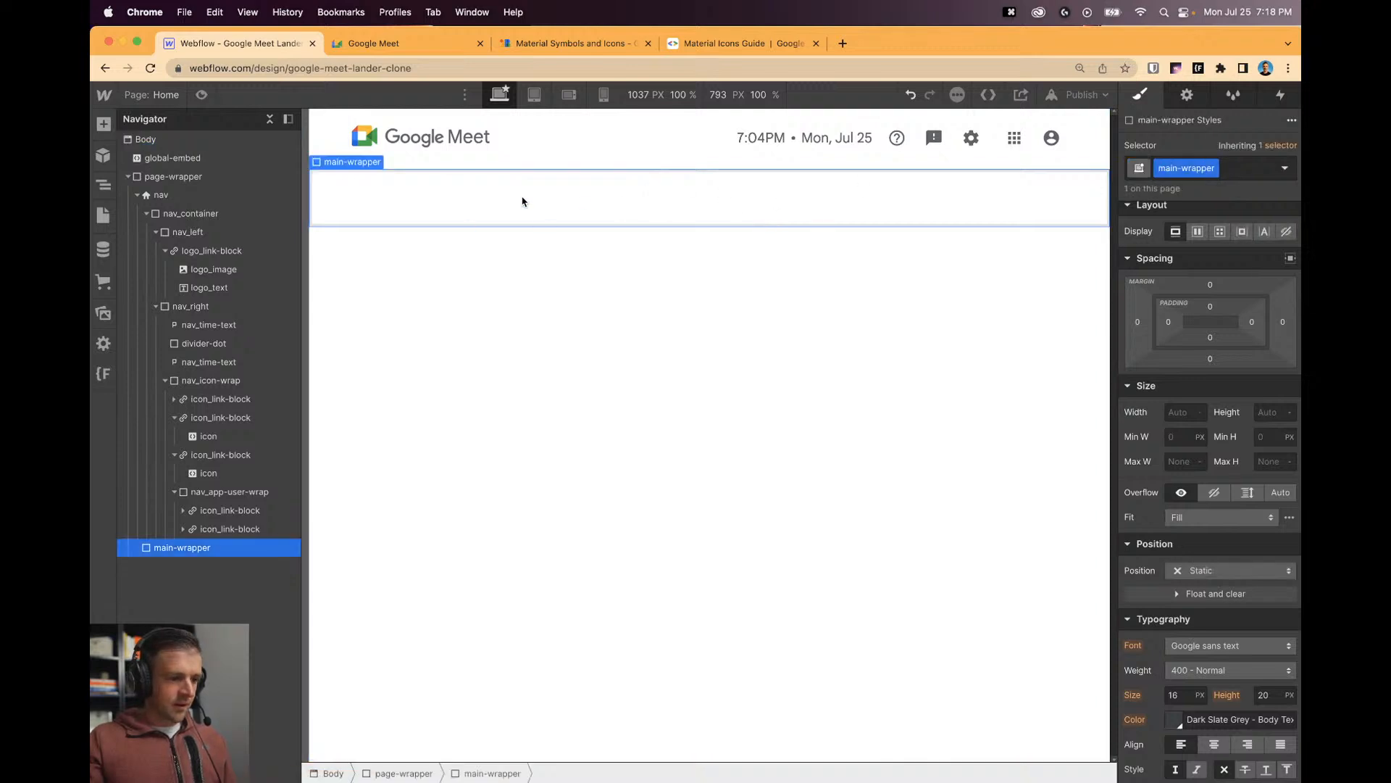
left_click(833, 295)
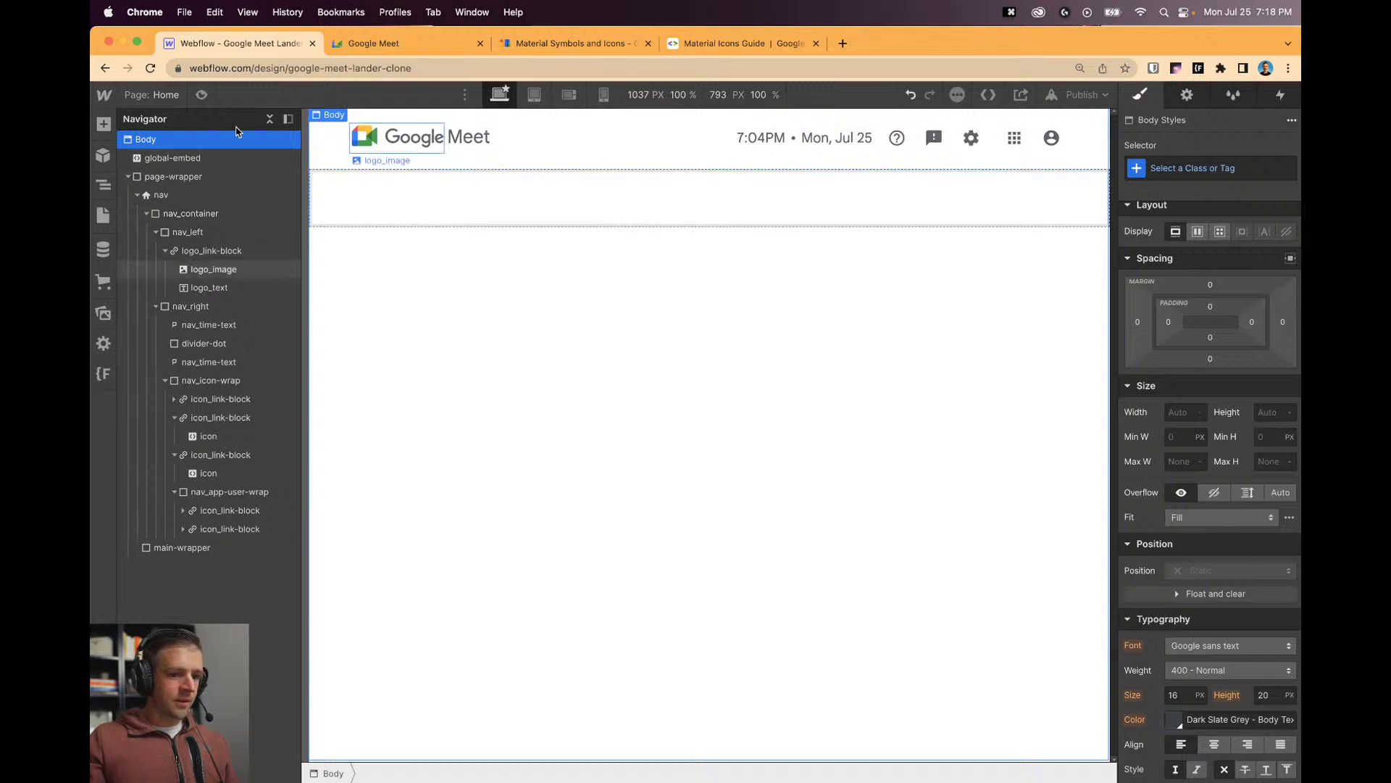
left_click(201, 96)
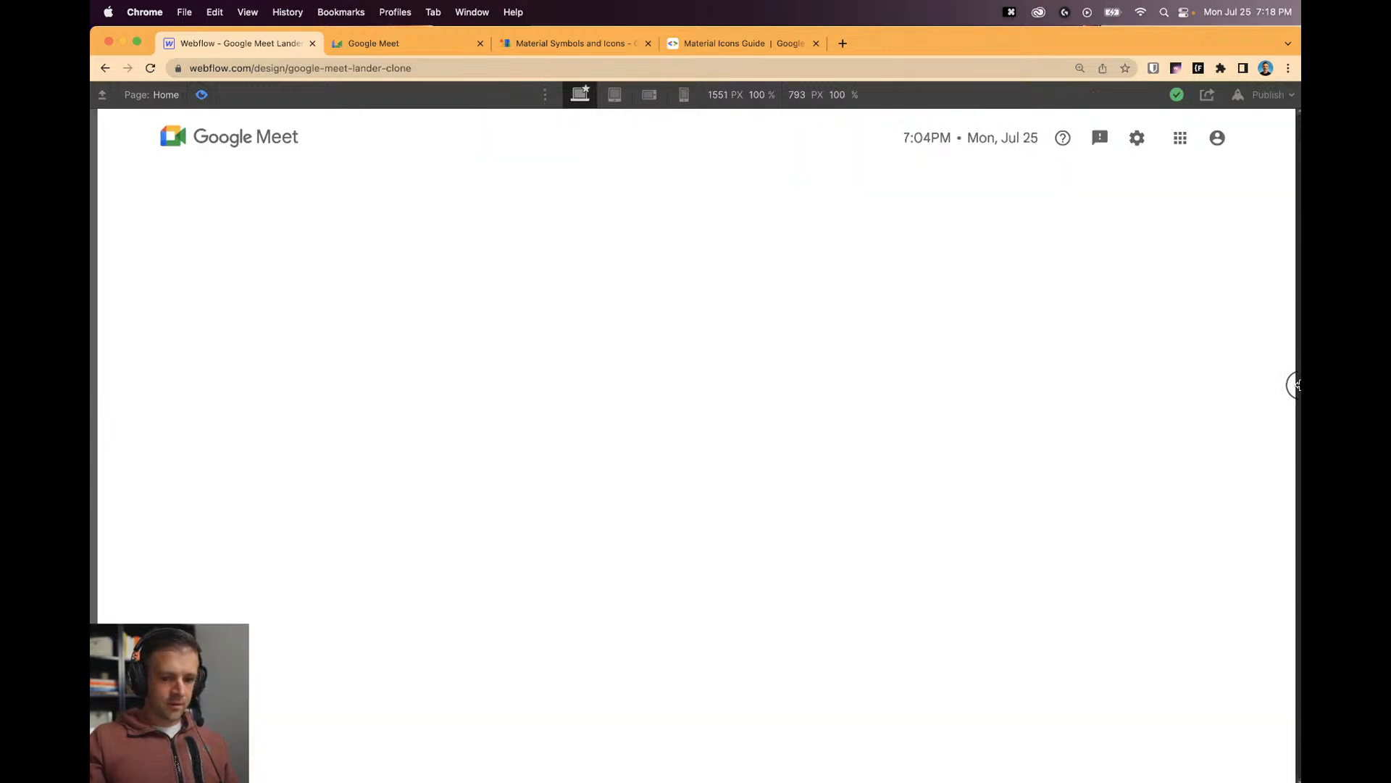
left_click_drag(1294, 385, 1168, 397)
left_click(200, 93)
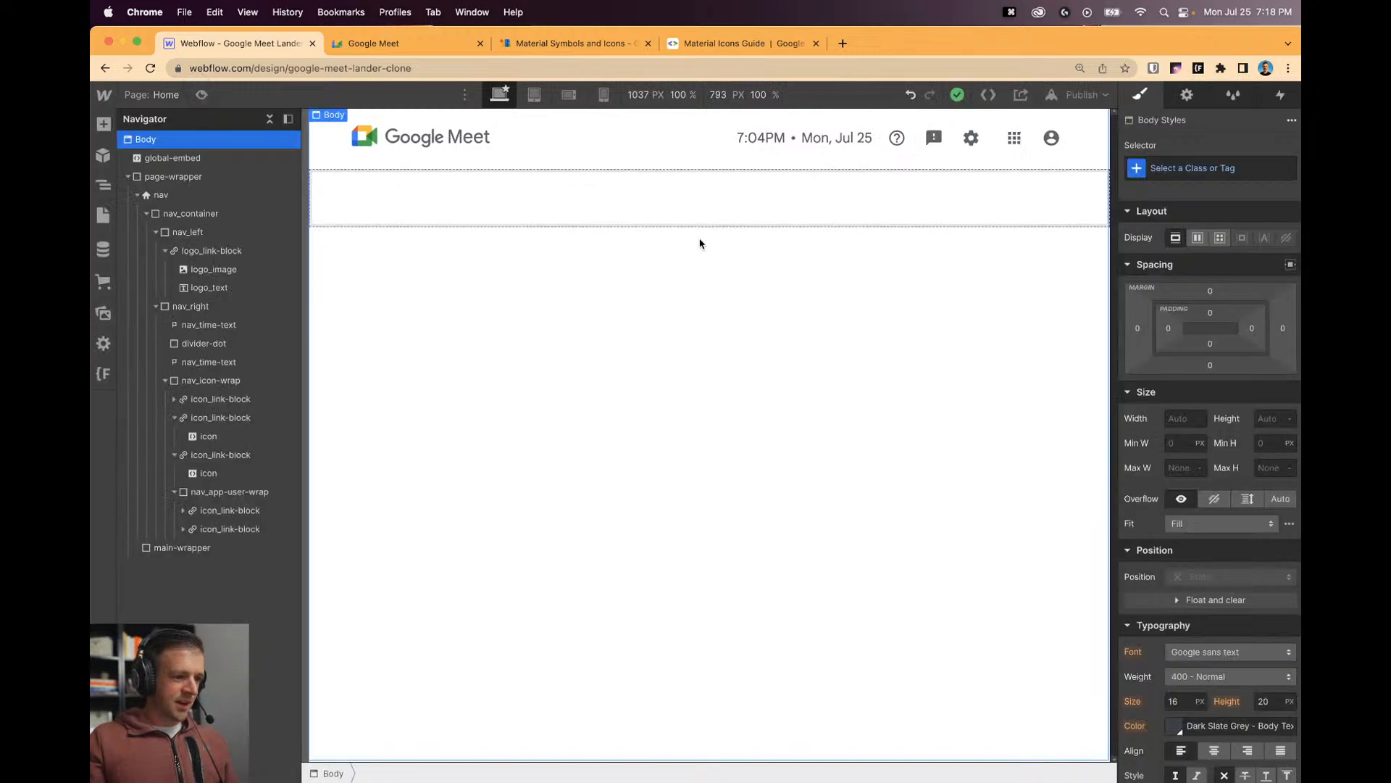
left_click(652, 221)
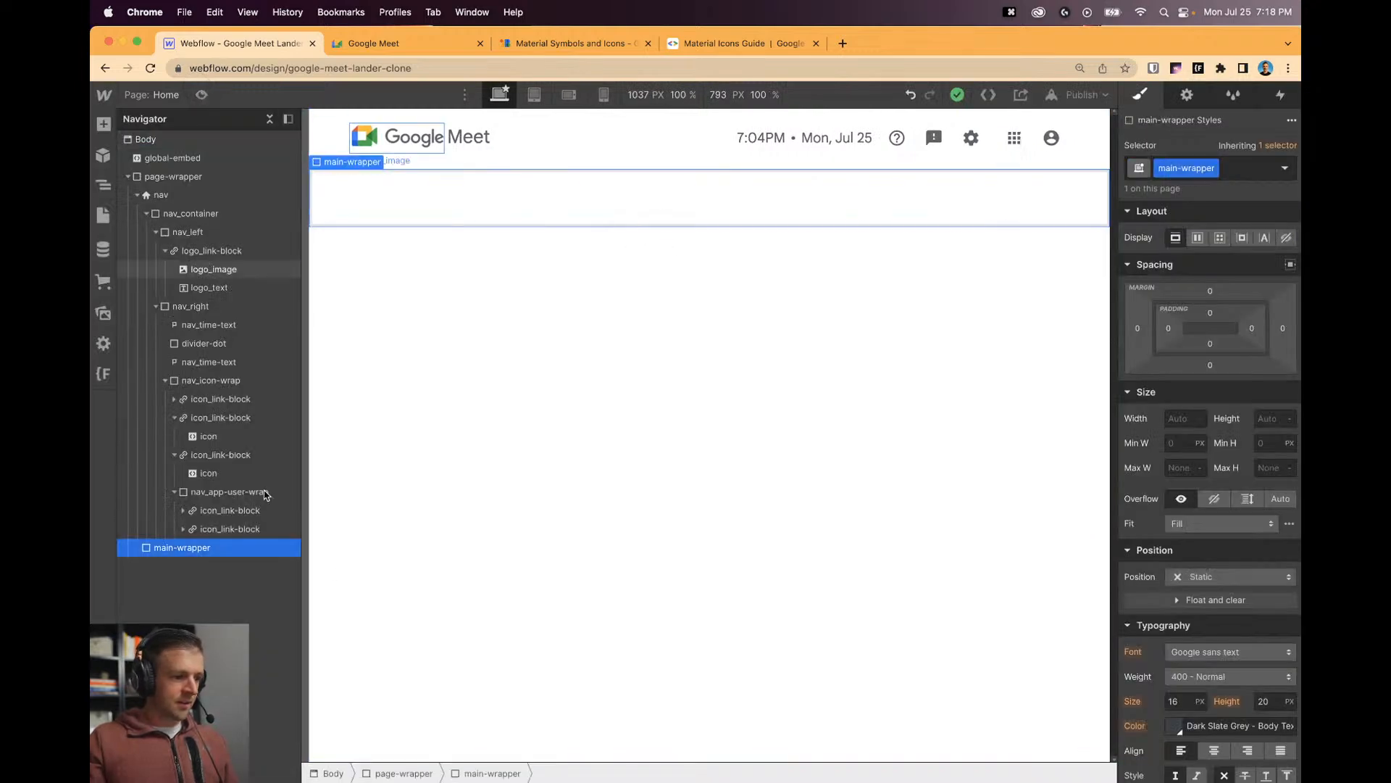
Add a Div Block inside main-wrapper with the class 'section'.
left_click(103, 124)
left_click_drag(153, 392, 242, 572)
left_click(1212, 163)
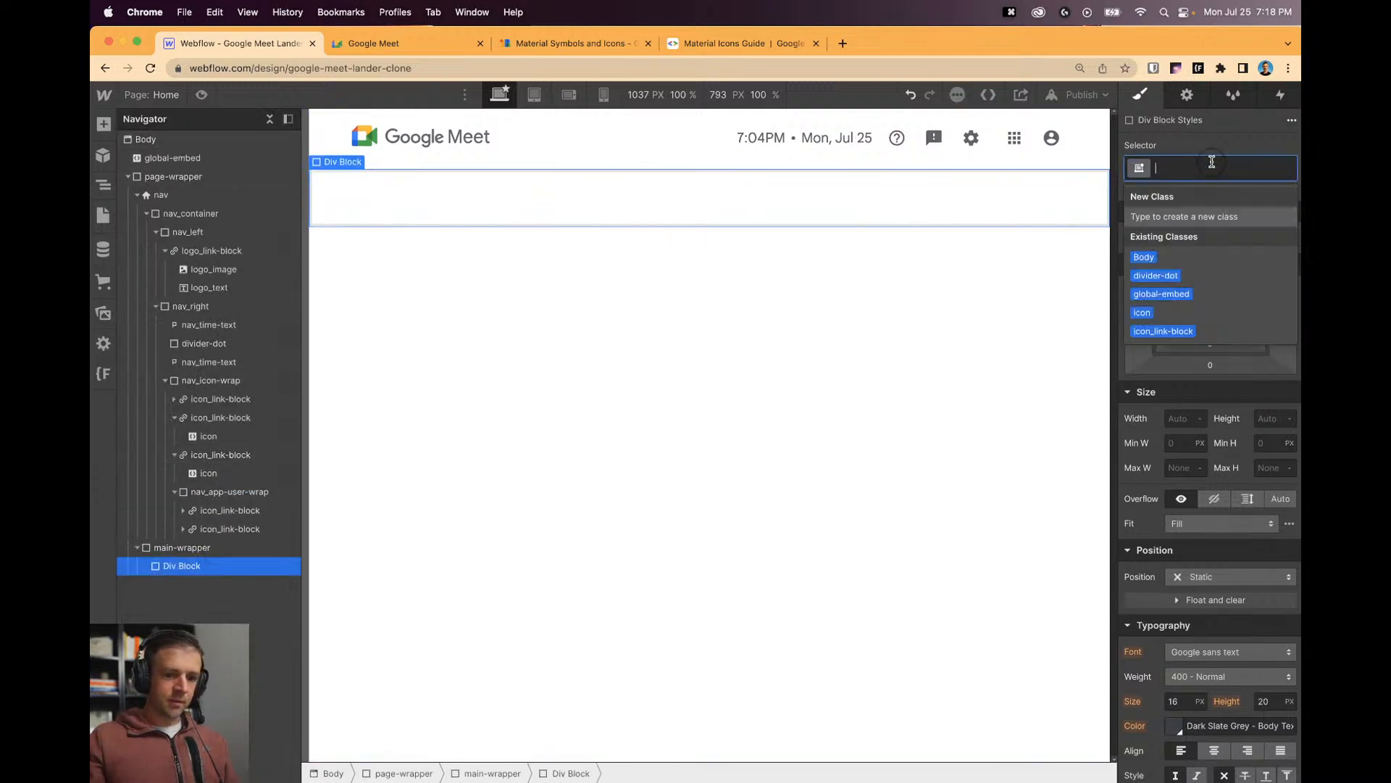
type("s")
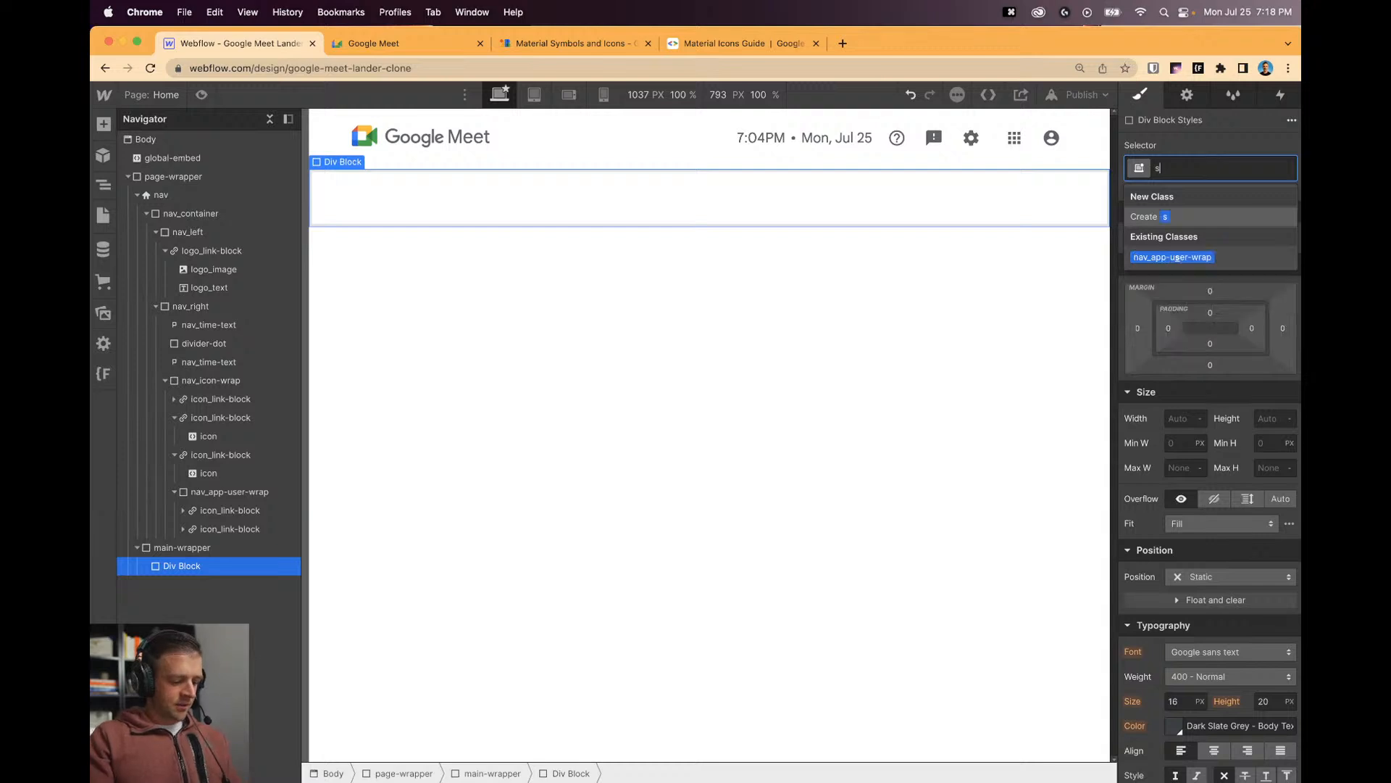
type("ection")
key("Return")
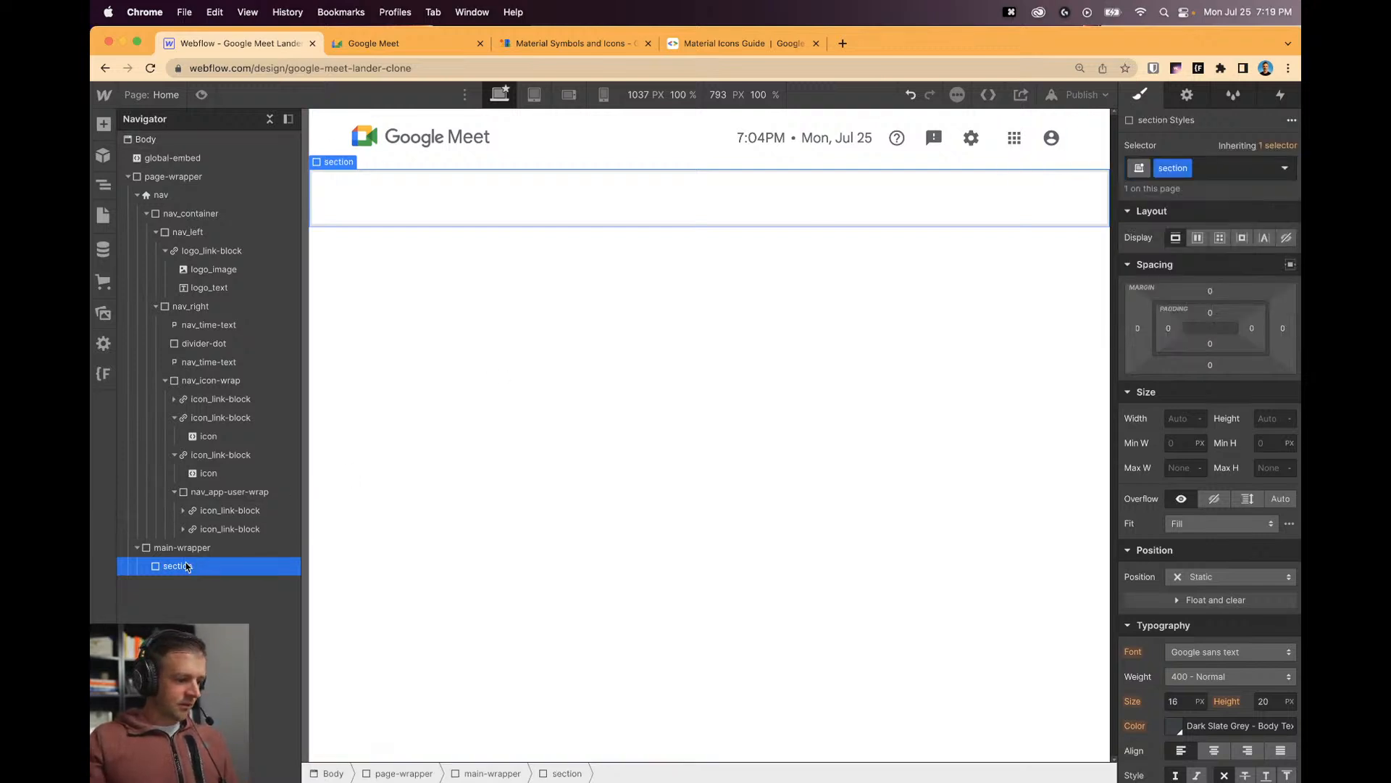
Insert a 'page-padding' div in the section with 5% left and right padding.
key("super+k")
type("div")
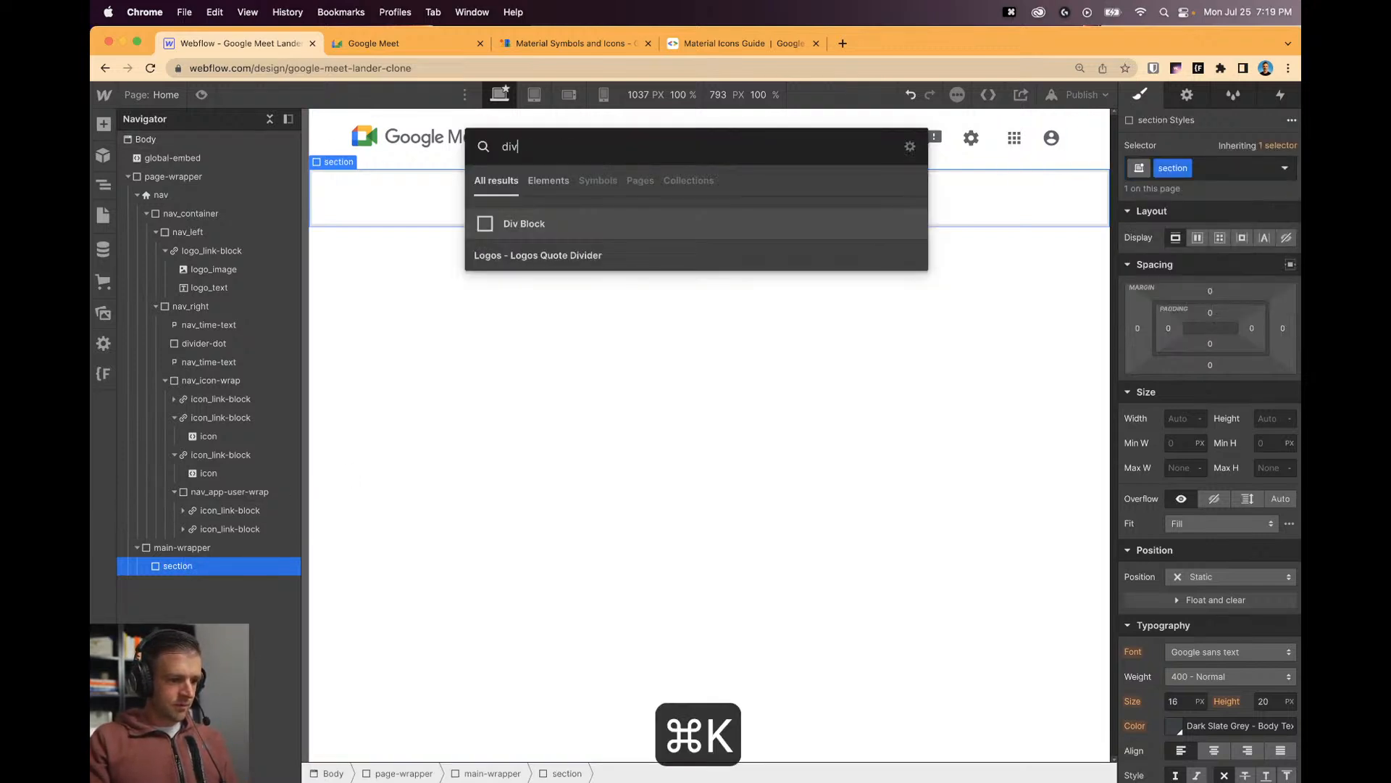
key("Return")
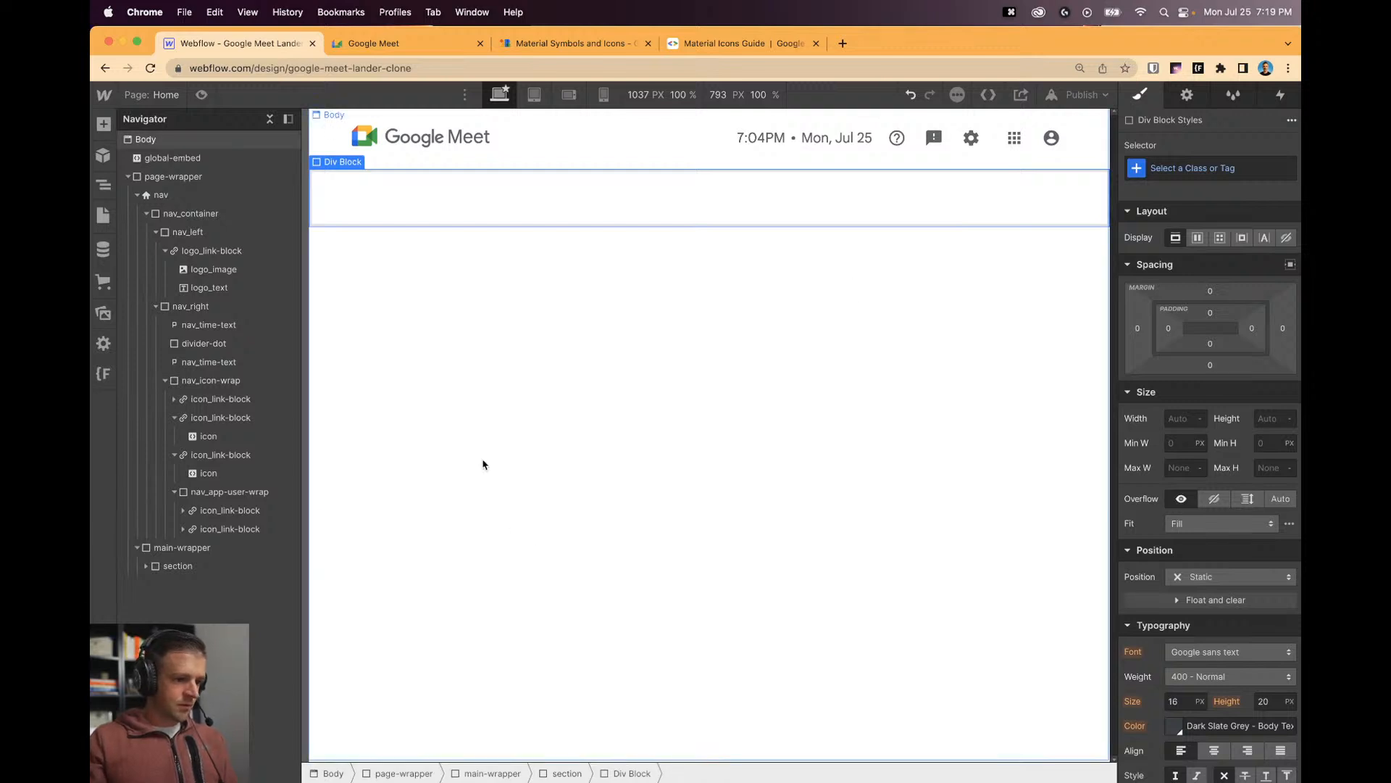
key("super+Return")
type("page-")
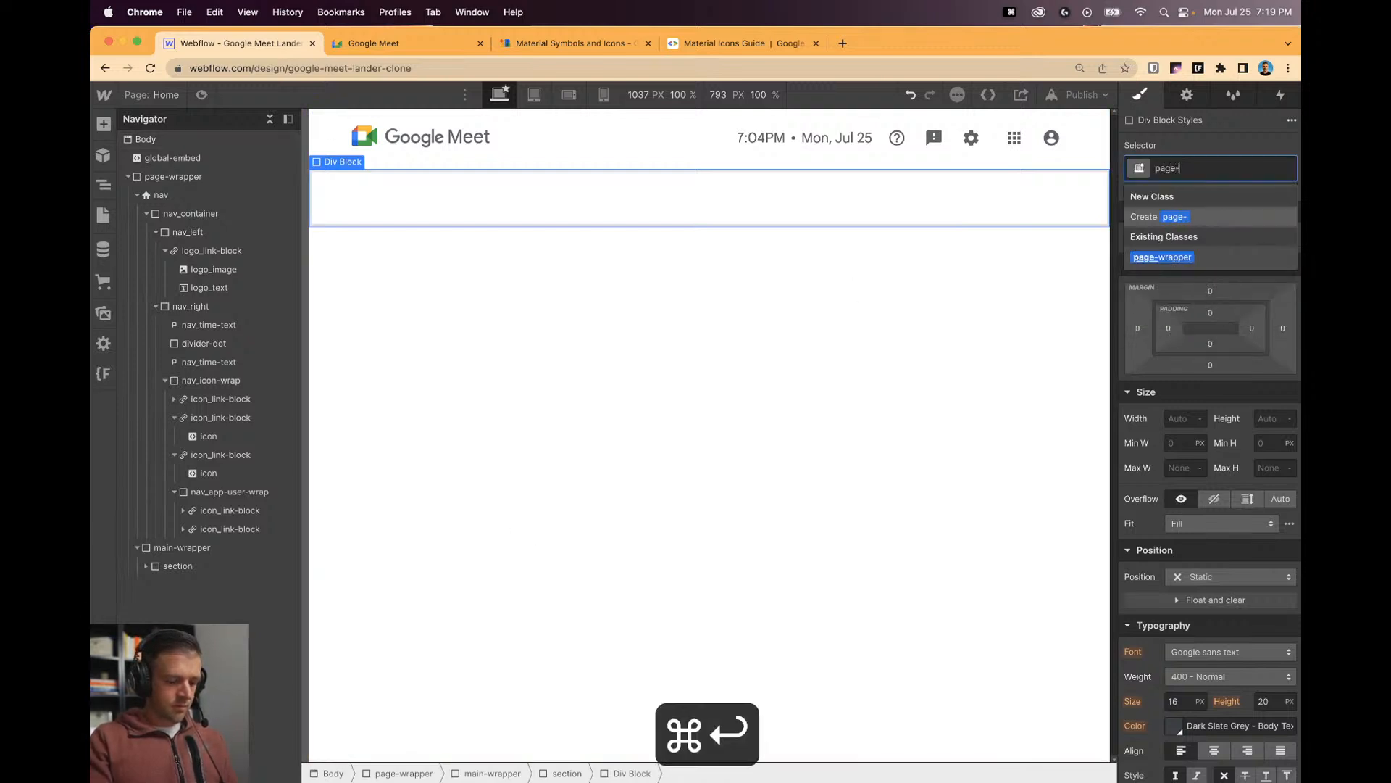
type("padding")
key("Return")
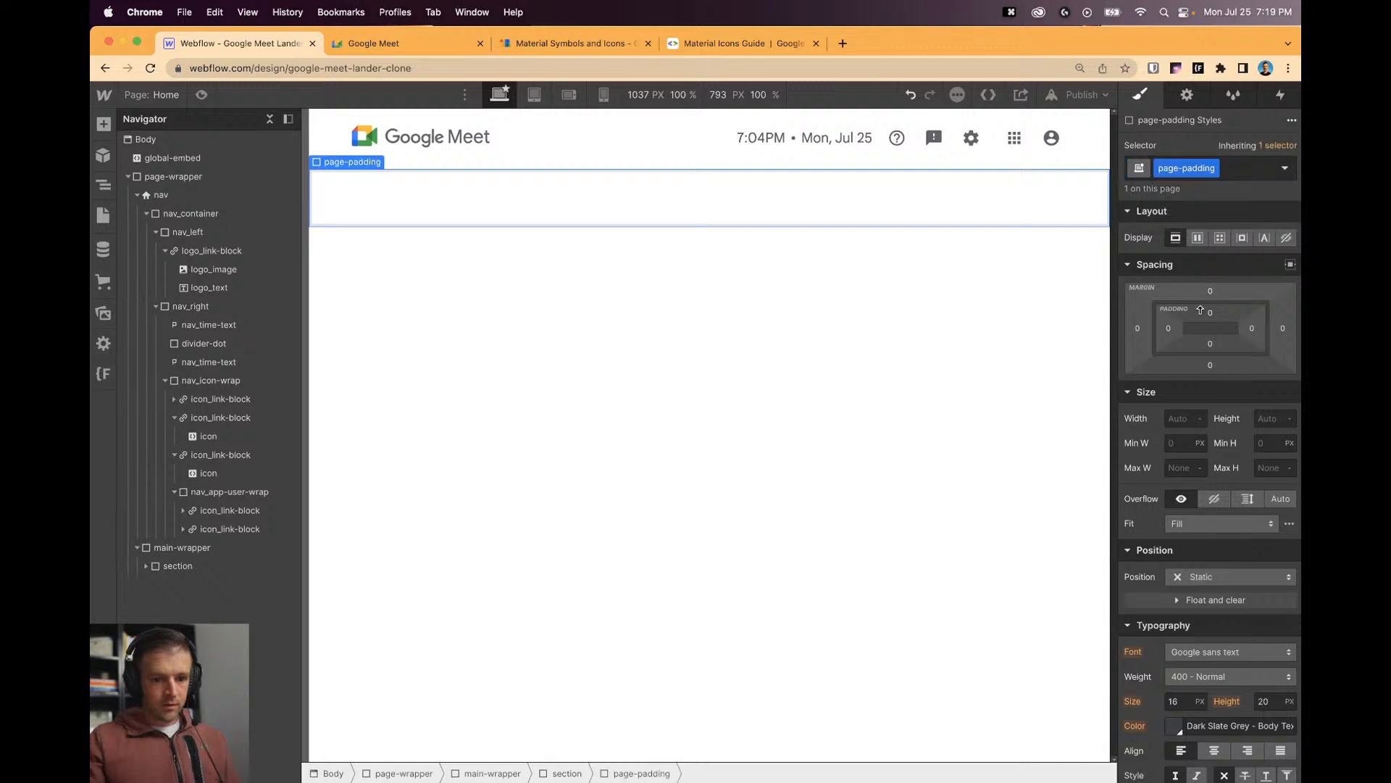
left_click(1168, 329)
type("5")
key("Return")
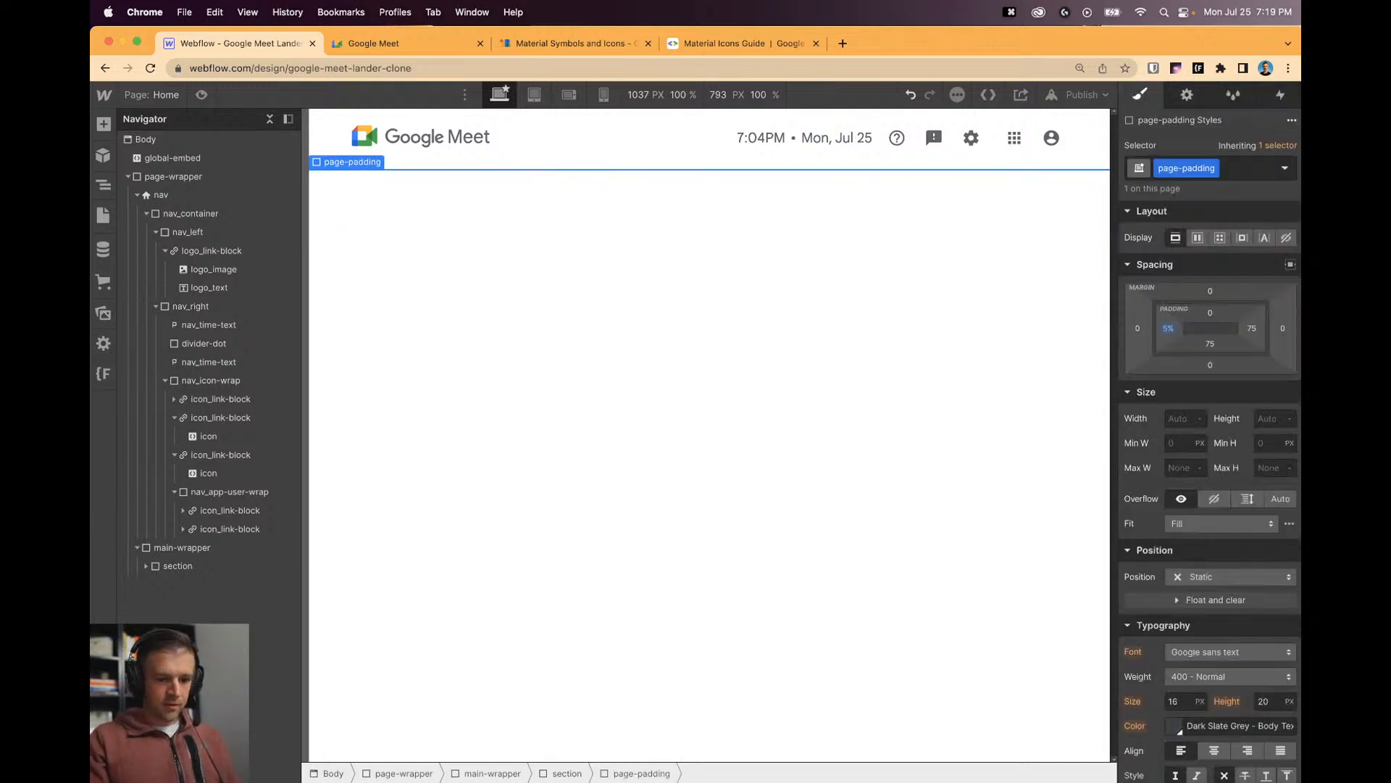
left_click(1252, 326)
type("5%")
key("Return")
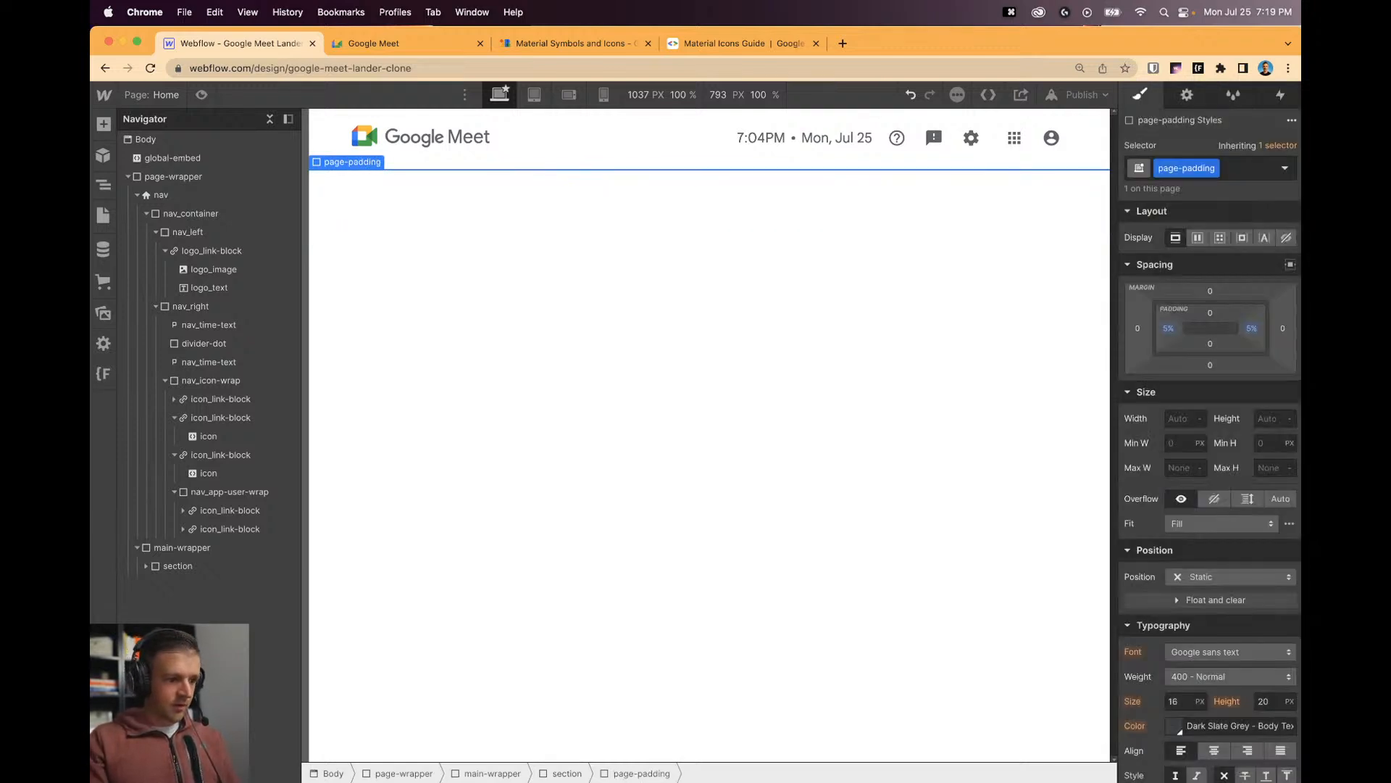
Add a 'container' div inside page-padding at 100% width and preview the page.
left_click(151, 567)
left_click(146, 566)
left_click(166, 585)
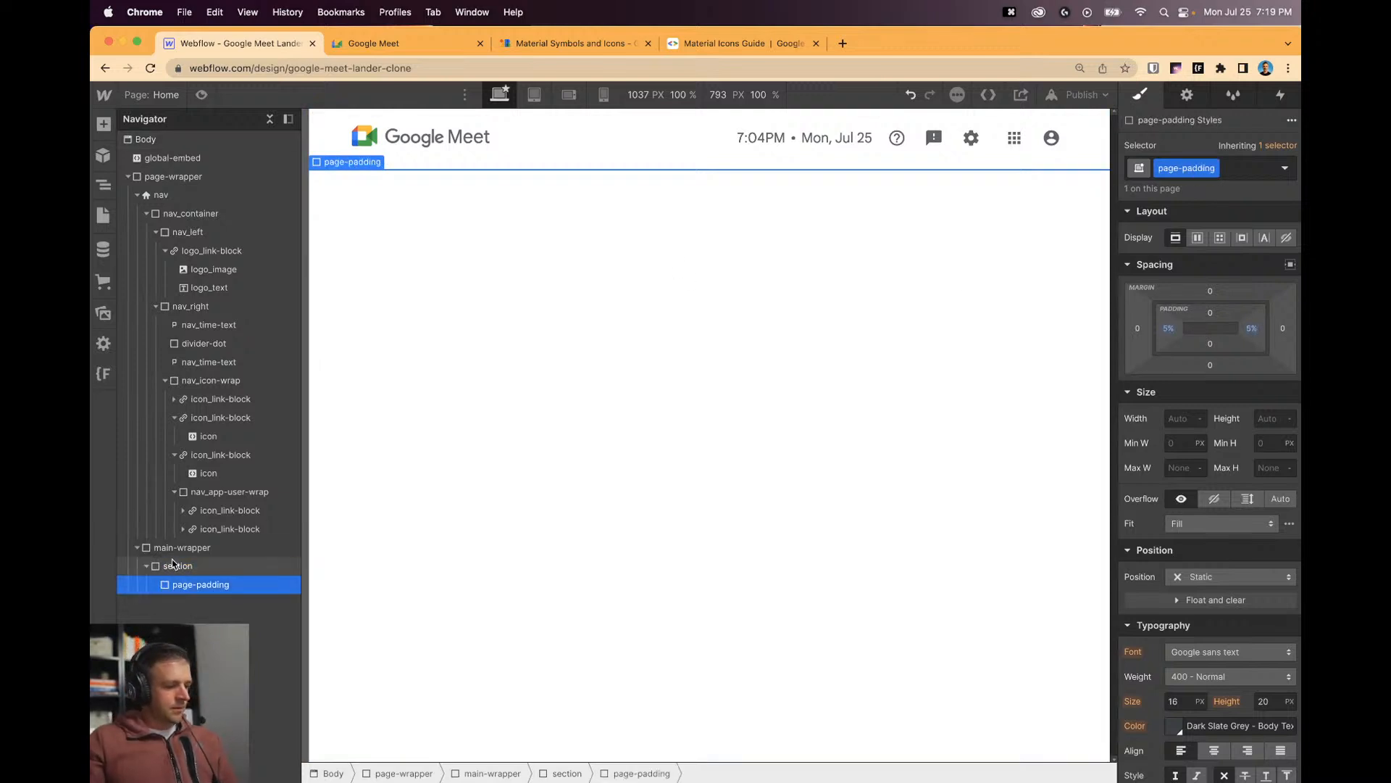
key("super+k")
type("div")
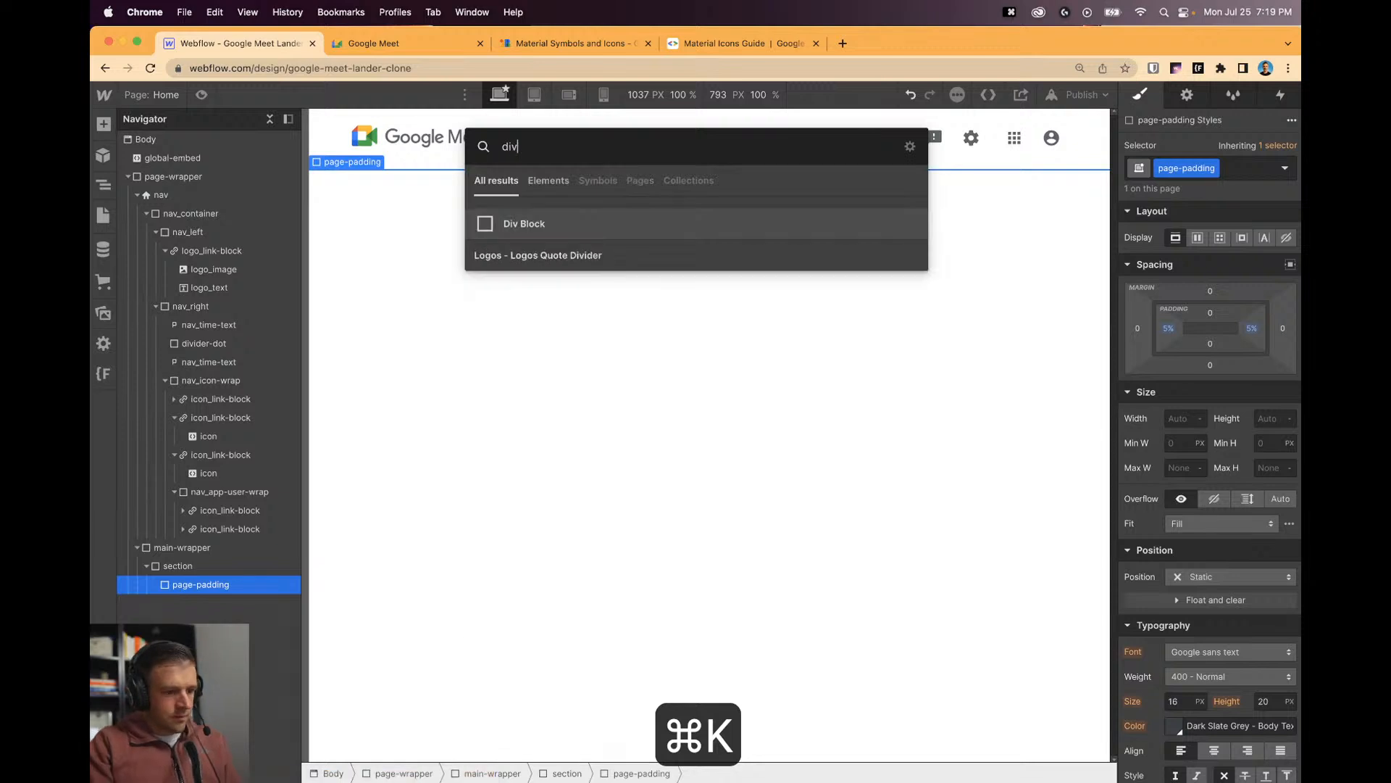
key("Return")
key("cmd+Return")
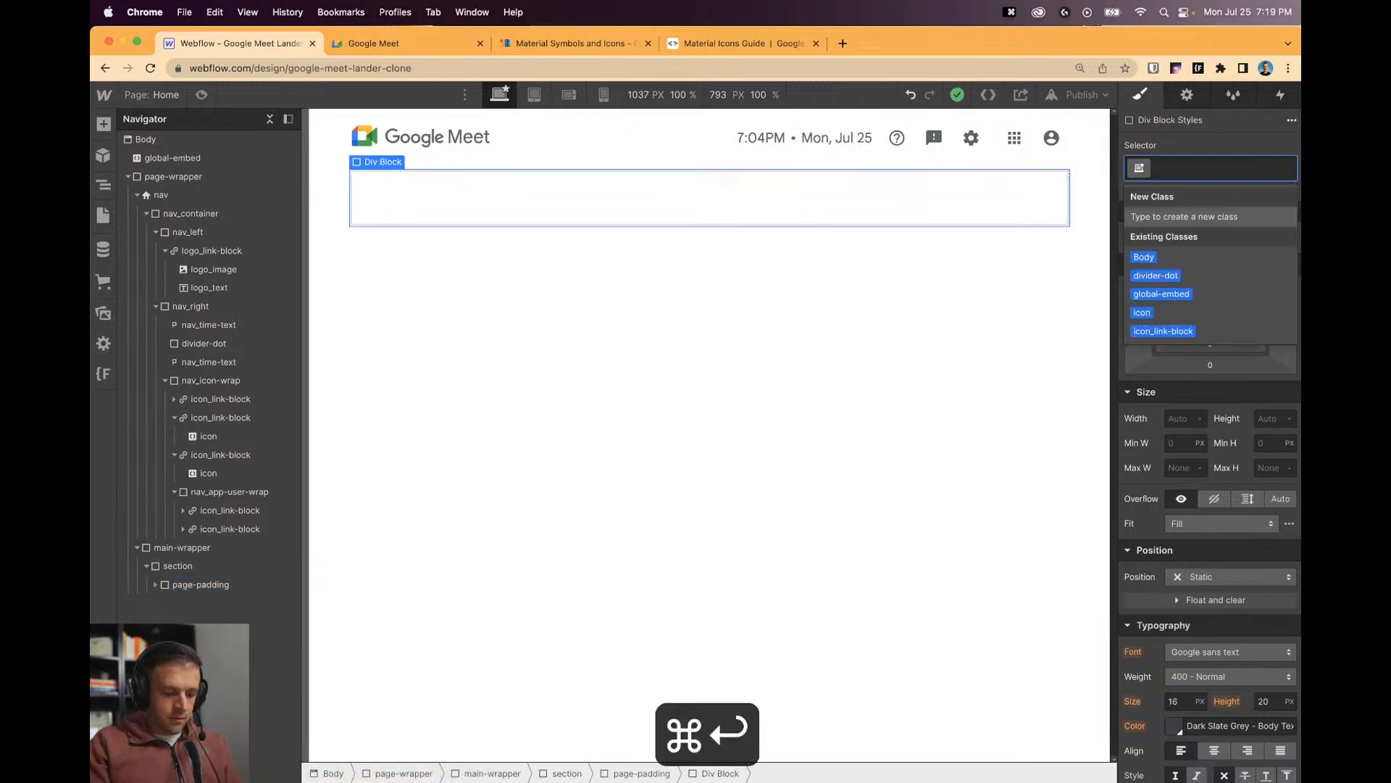
type("container")
key("Return")
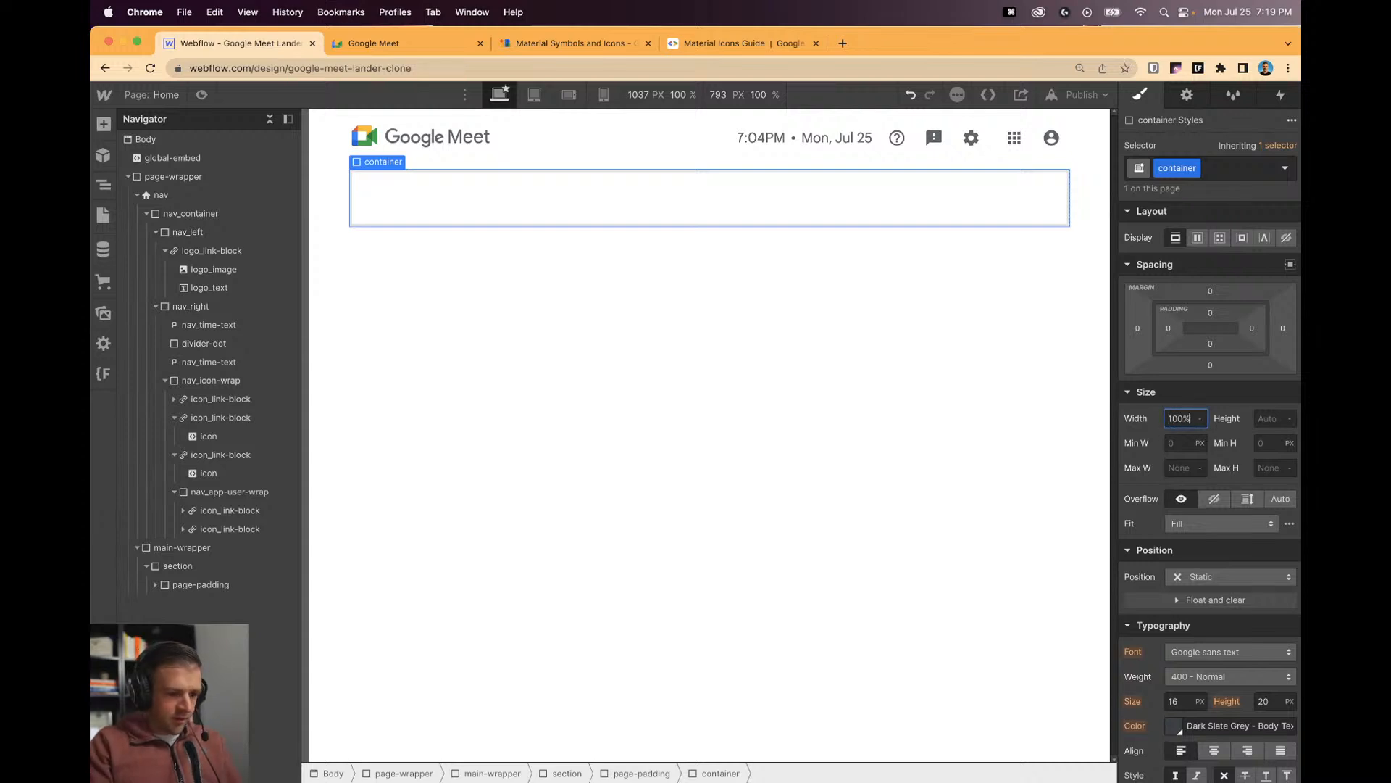
type("100%")
key("Return")
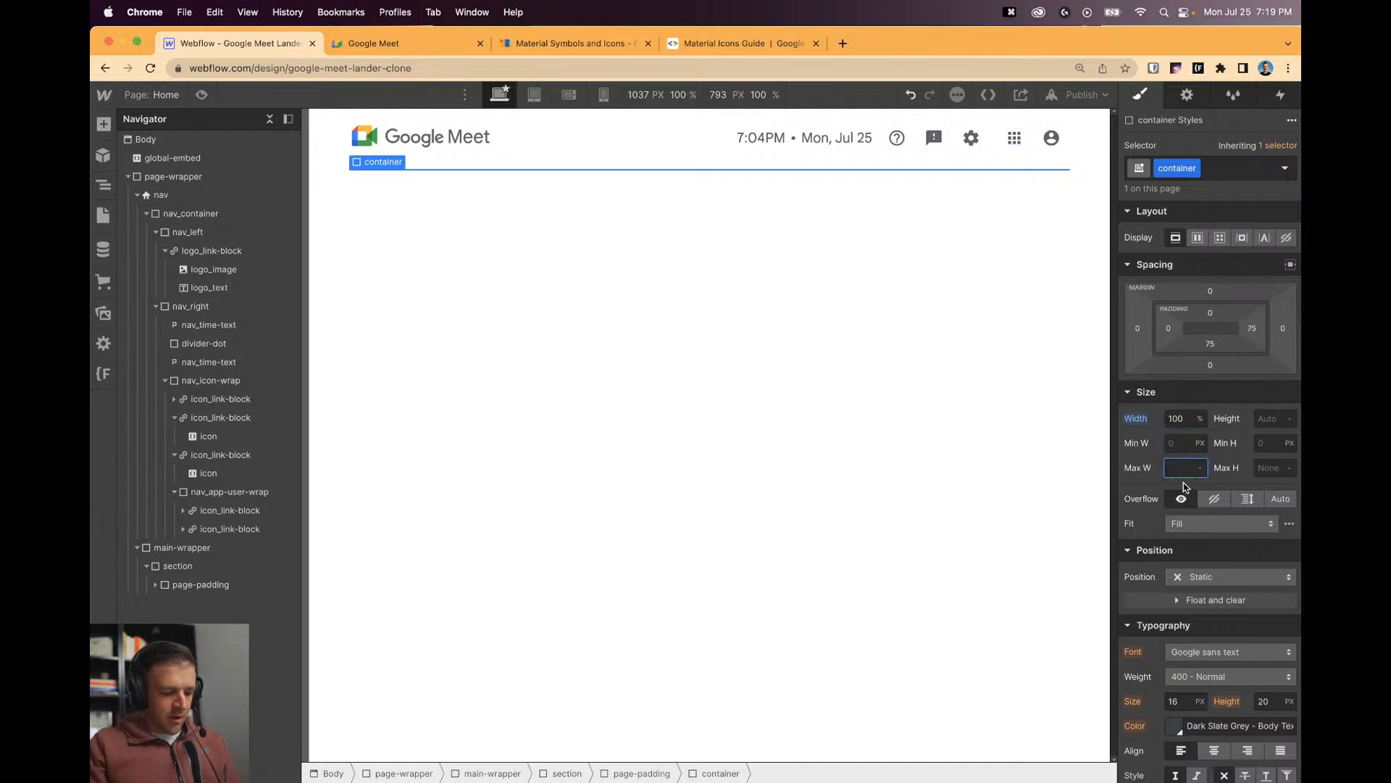
left_click(733, 355)
left_click(203, 96)
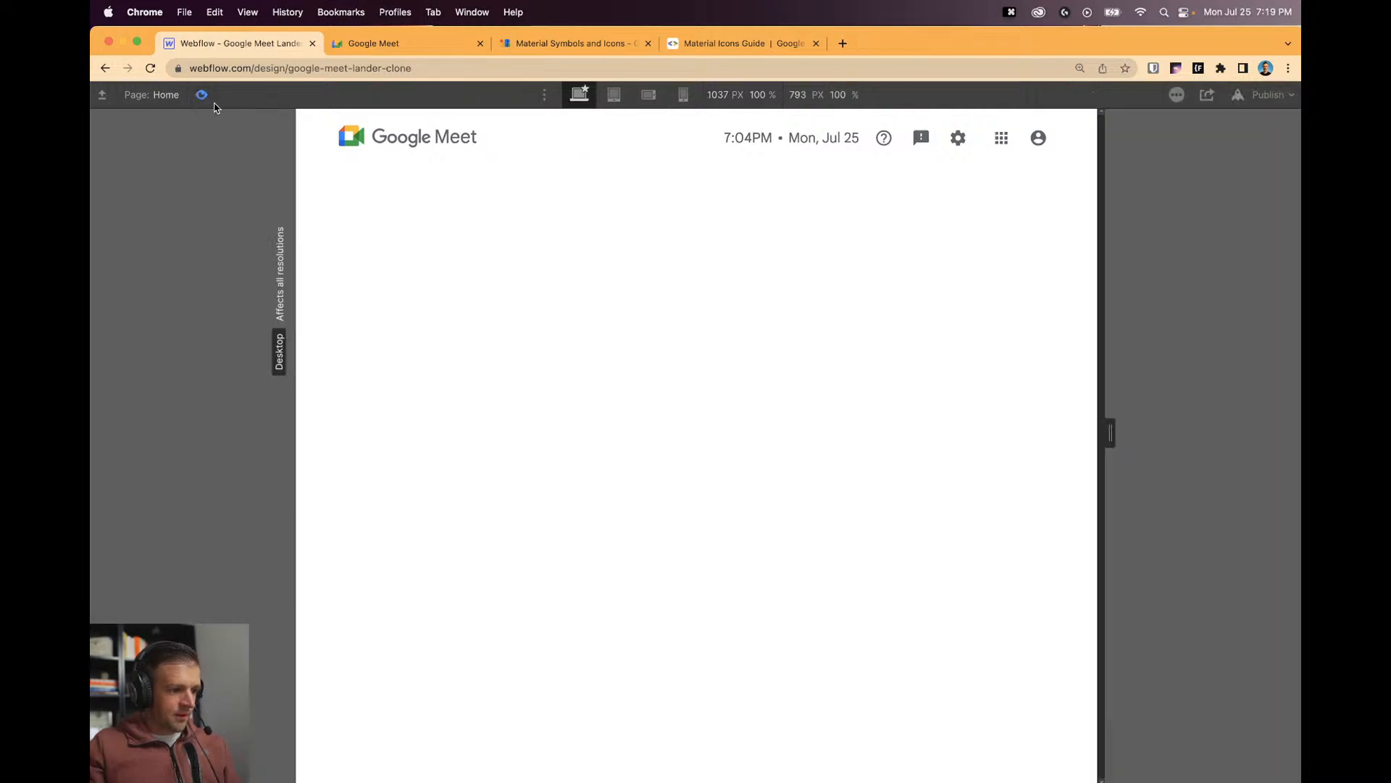
Place a Heading element inside the container.
key("Escape")
key("a")
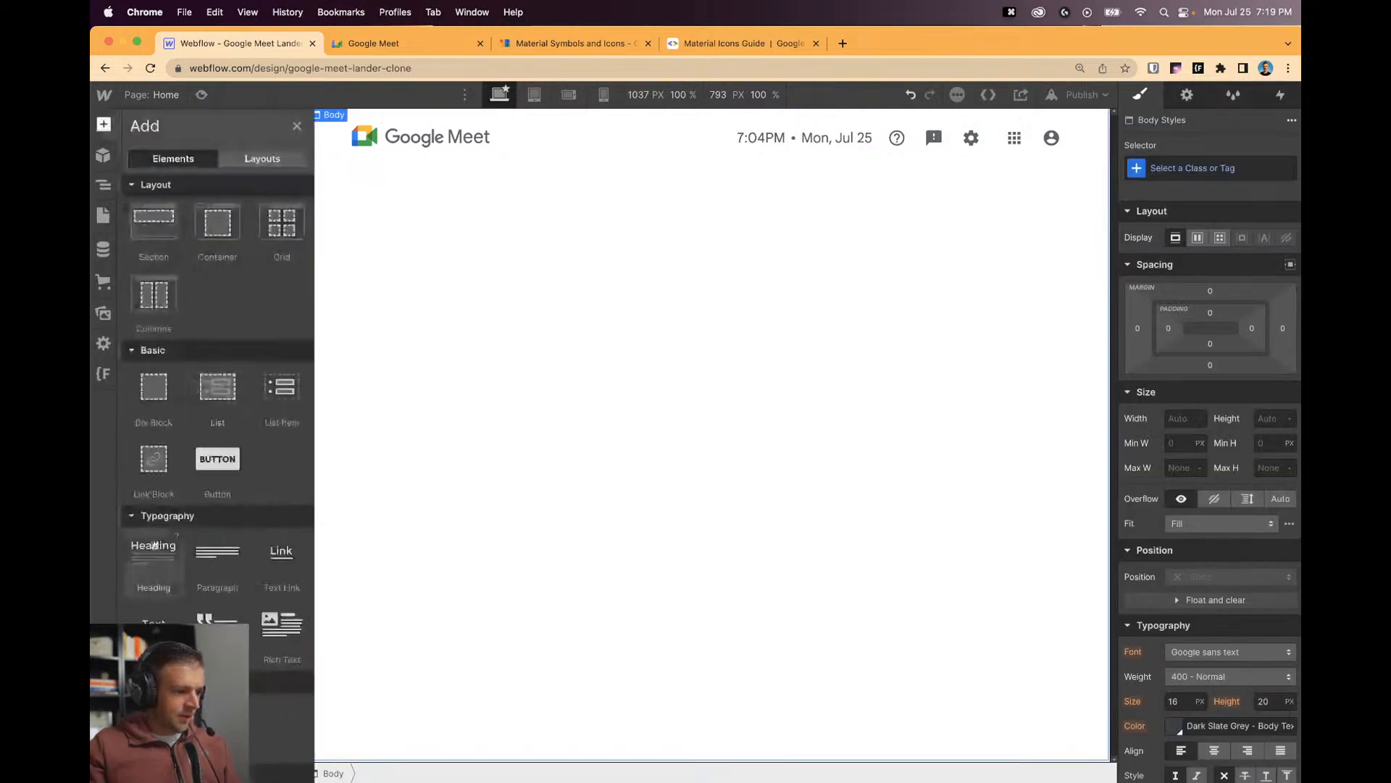
left_click_drag(154, 545, 226, 615)
left_click(482, 211)
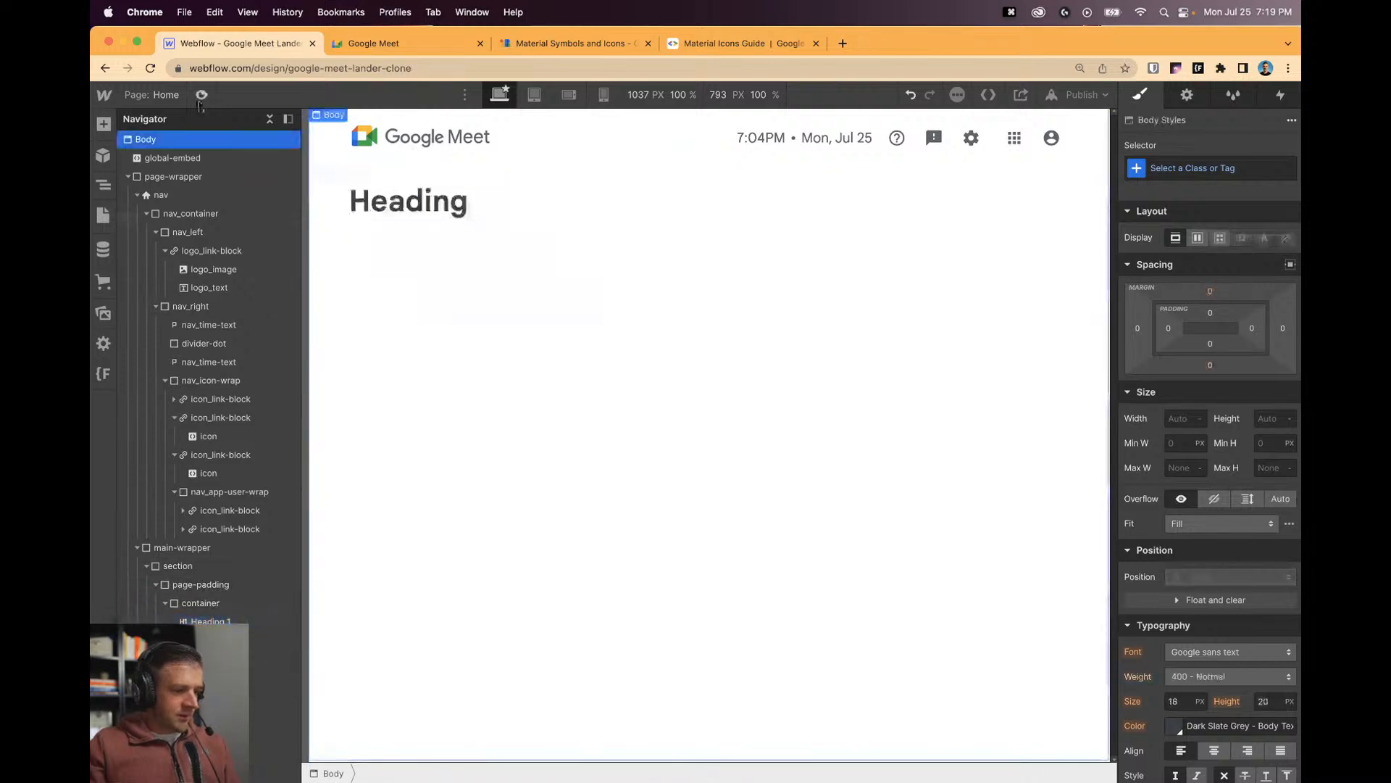
Check the layout in a widened preview, then centre the container with Auto side margins.
left_click(202, 95)
left_click_drag(1111, 443, 1155, 444)
left_click(201, 95)
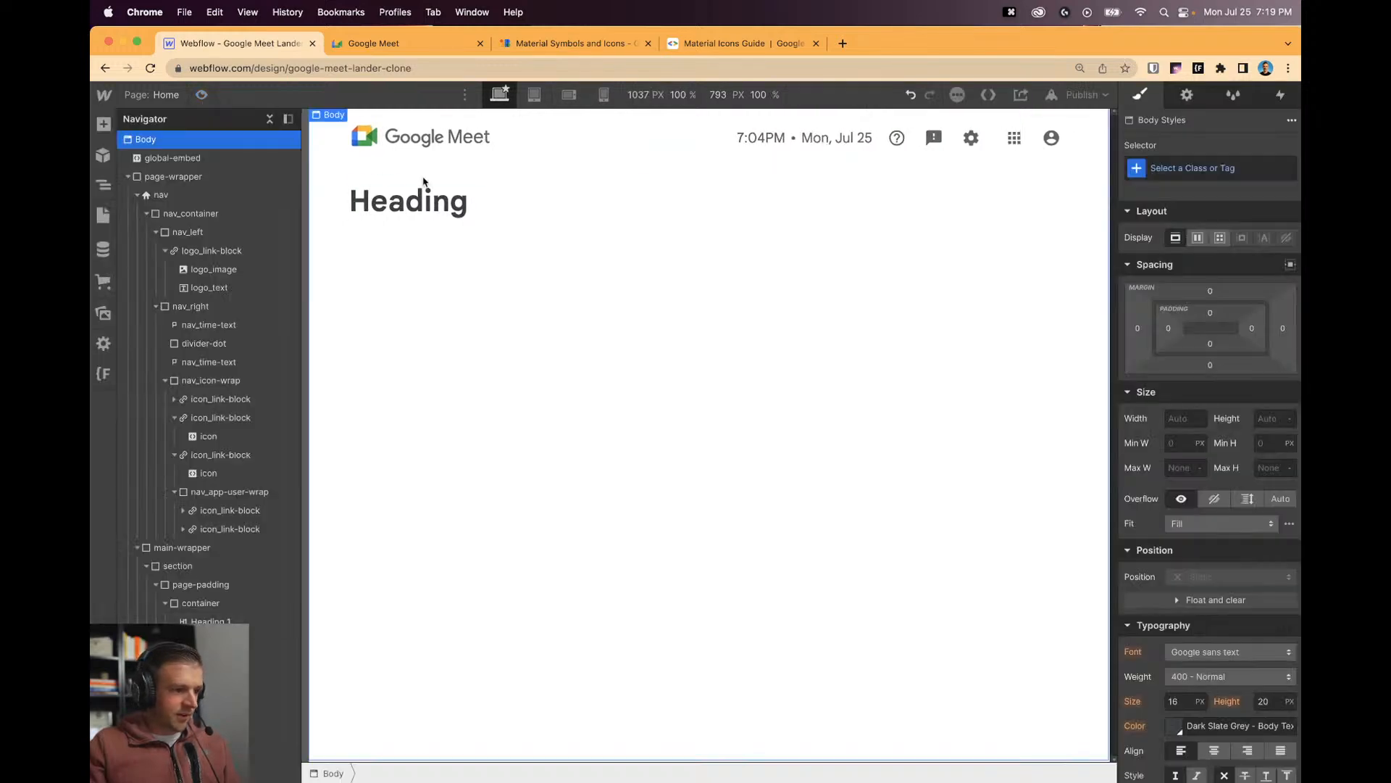
left_click(201, 602)
left_click(1290, 265)
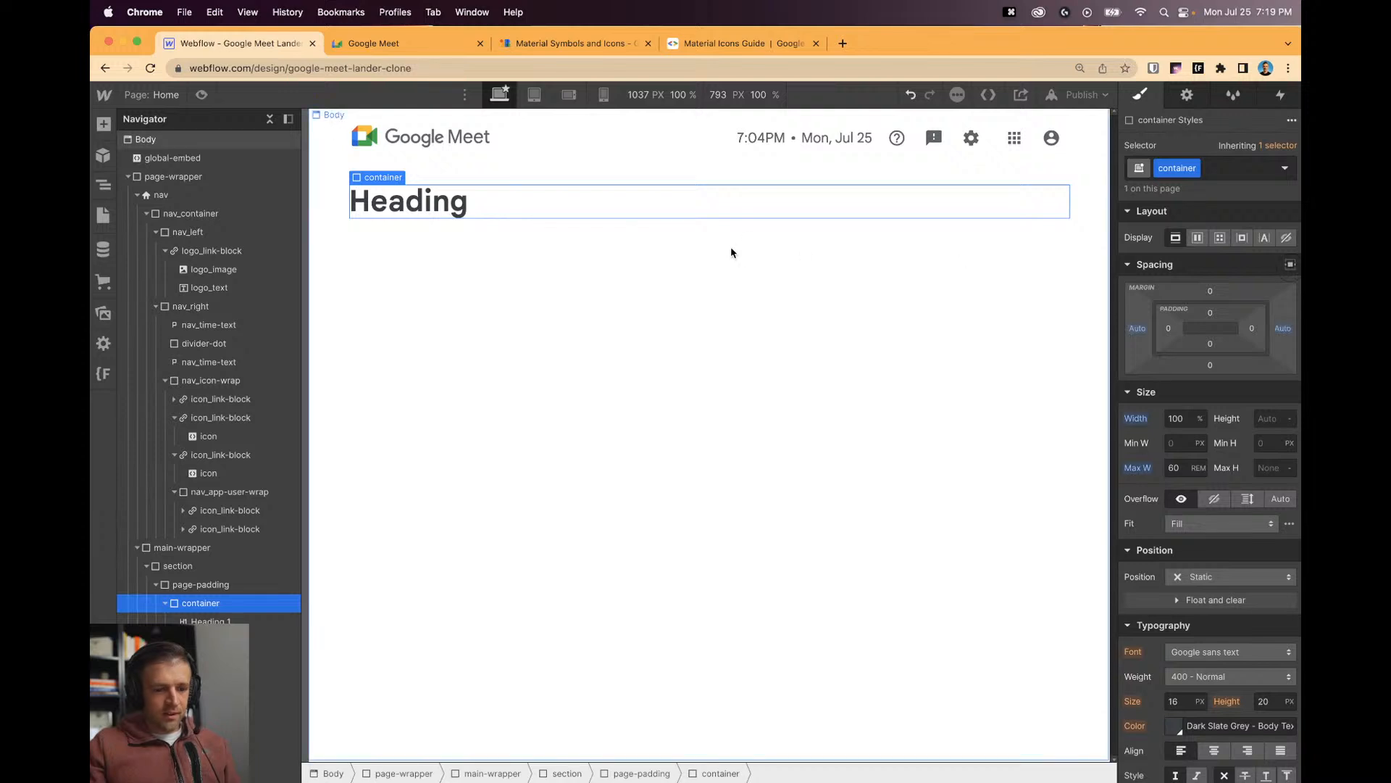
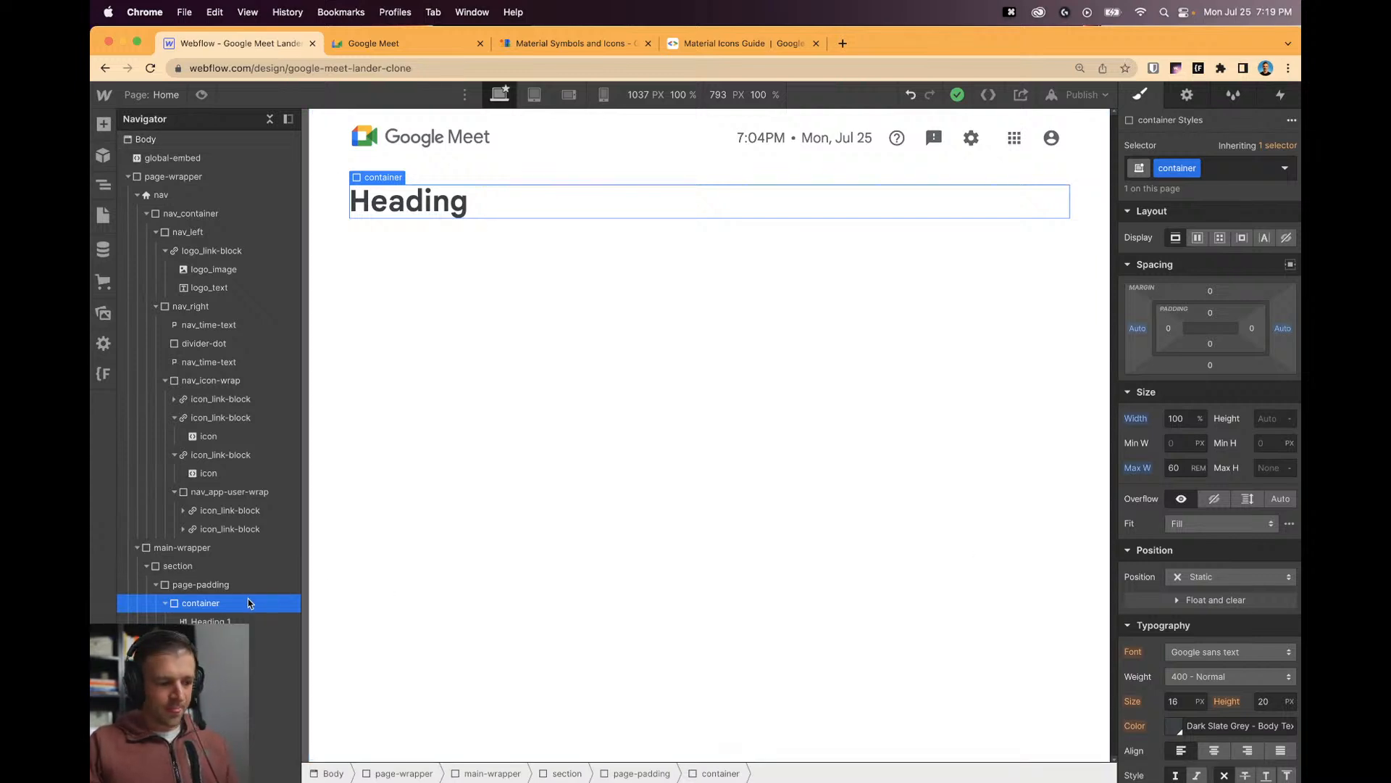
Add a Div Block inside the container and move the Heading into it.
left_click(103, 123)
left_click_drag(154, 391, 233, 622)
left_click(233, 621)
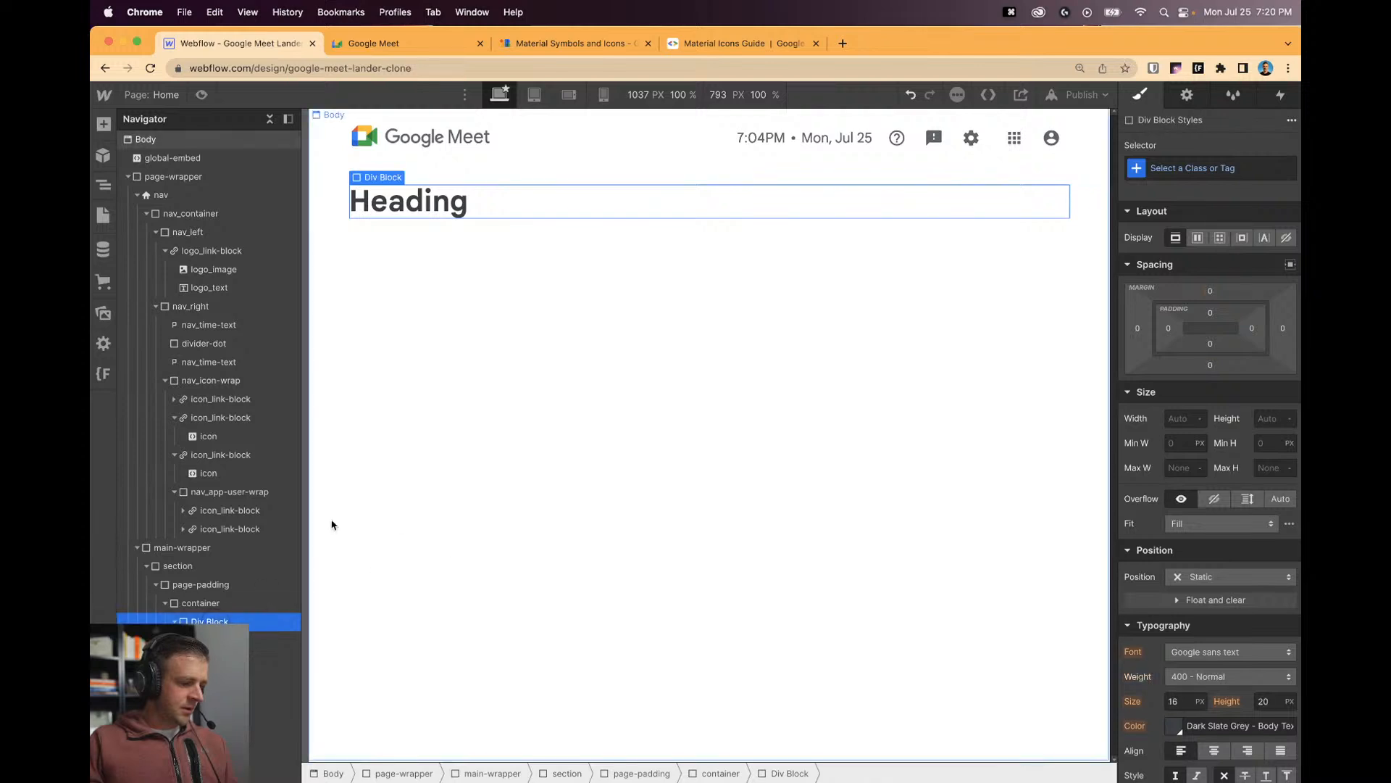
left_click(406, 43)
Close DevTools on the Google Meet page and shorten the browser window.
left_click(1292, 91)
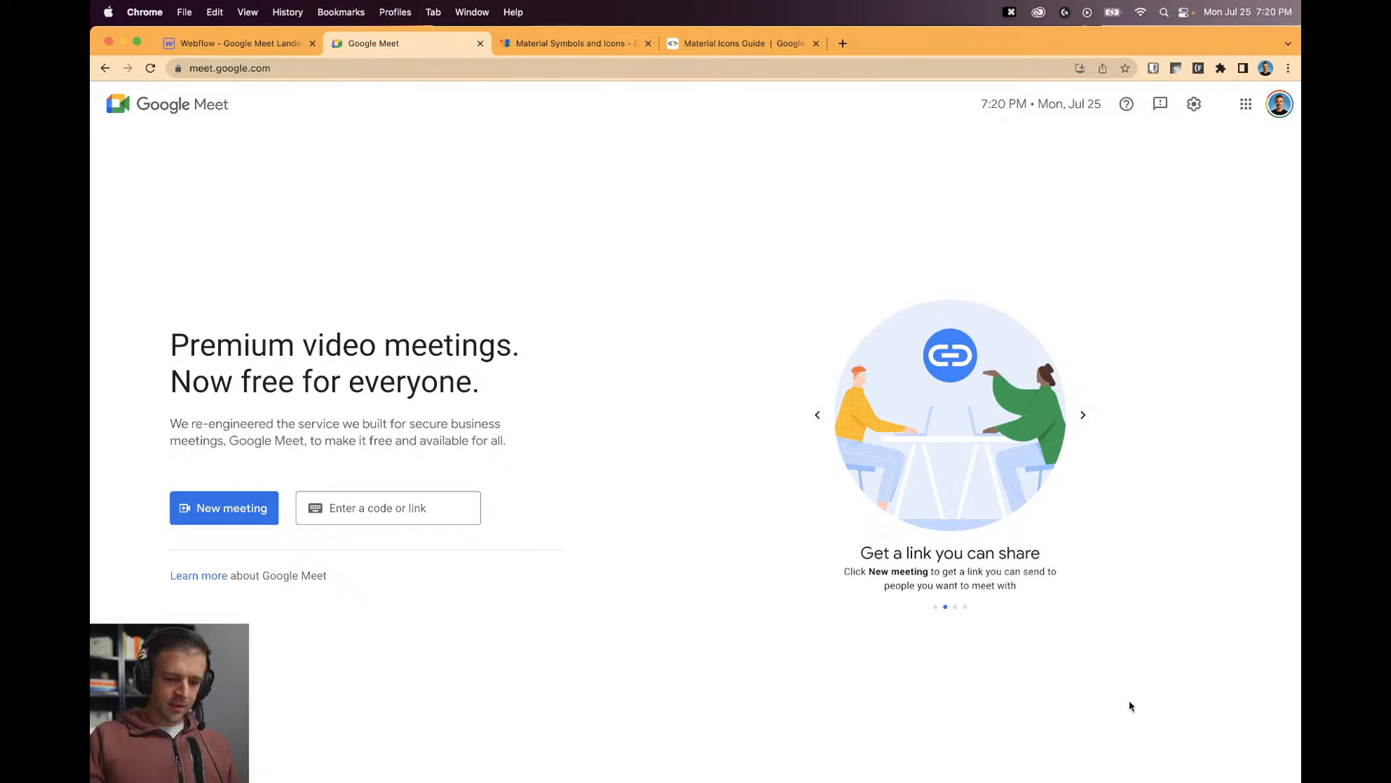
mouse_move(1297, 777)
left_mouse_down()
mouse_move(1295, 422)
mouse_move(1296, 775)
left_mouse_up()
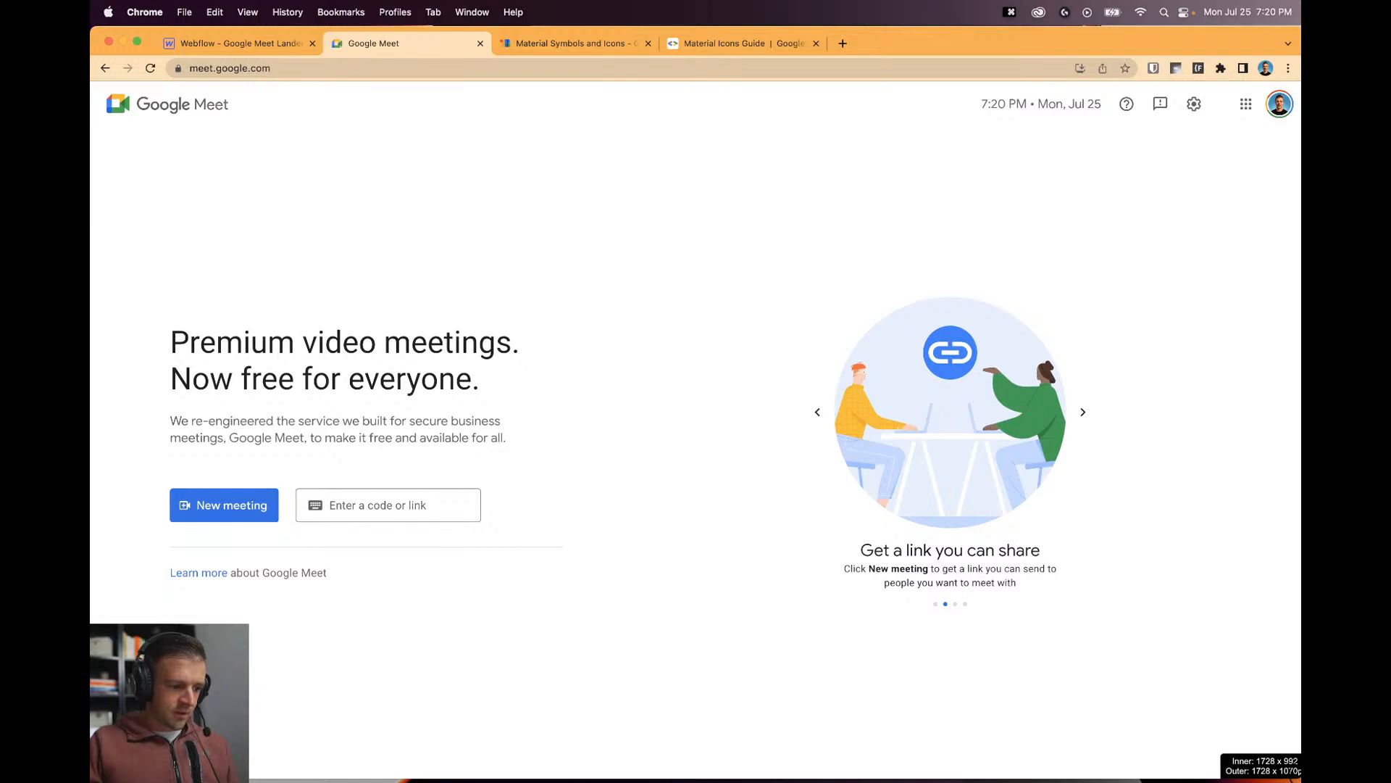
Give the wrapper div a new hero_component class.
left_click(258, 43)
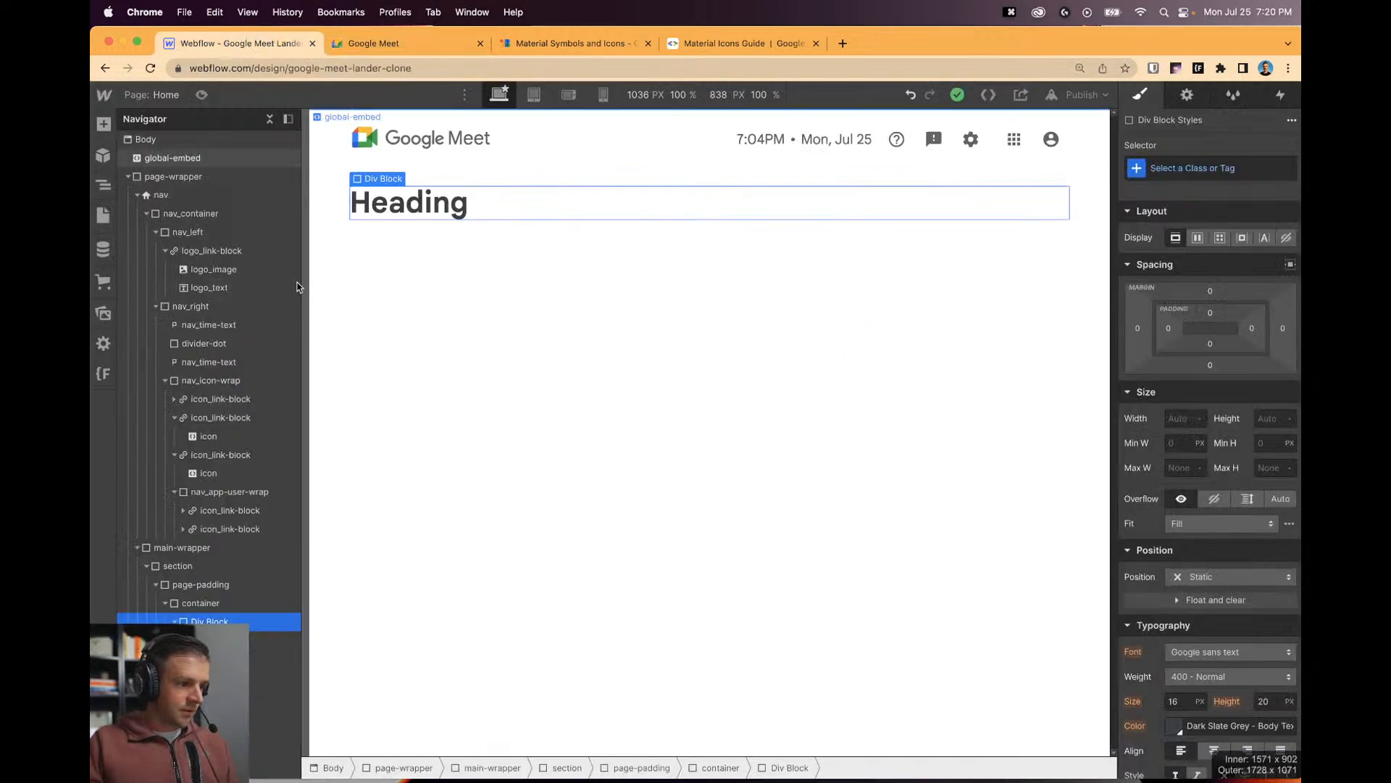
left_click(1214, 174)
type("hero_component")
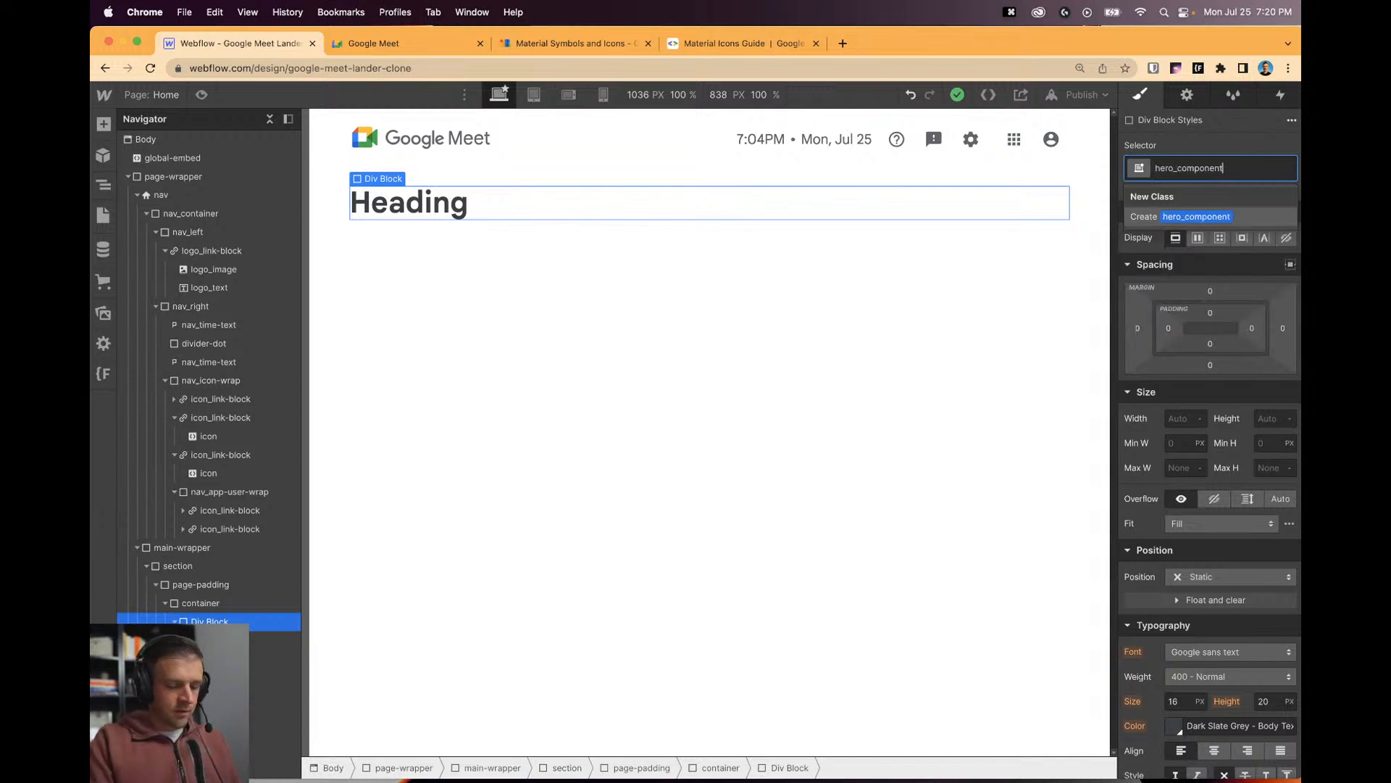
key("Return")
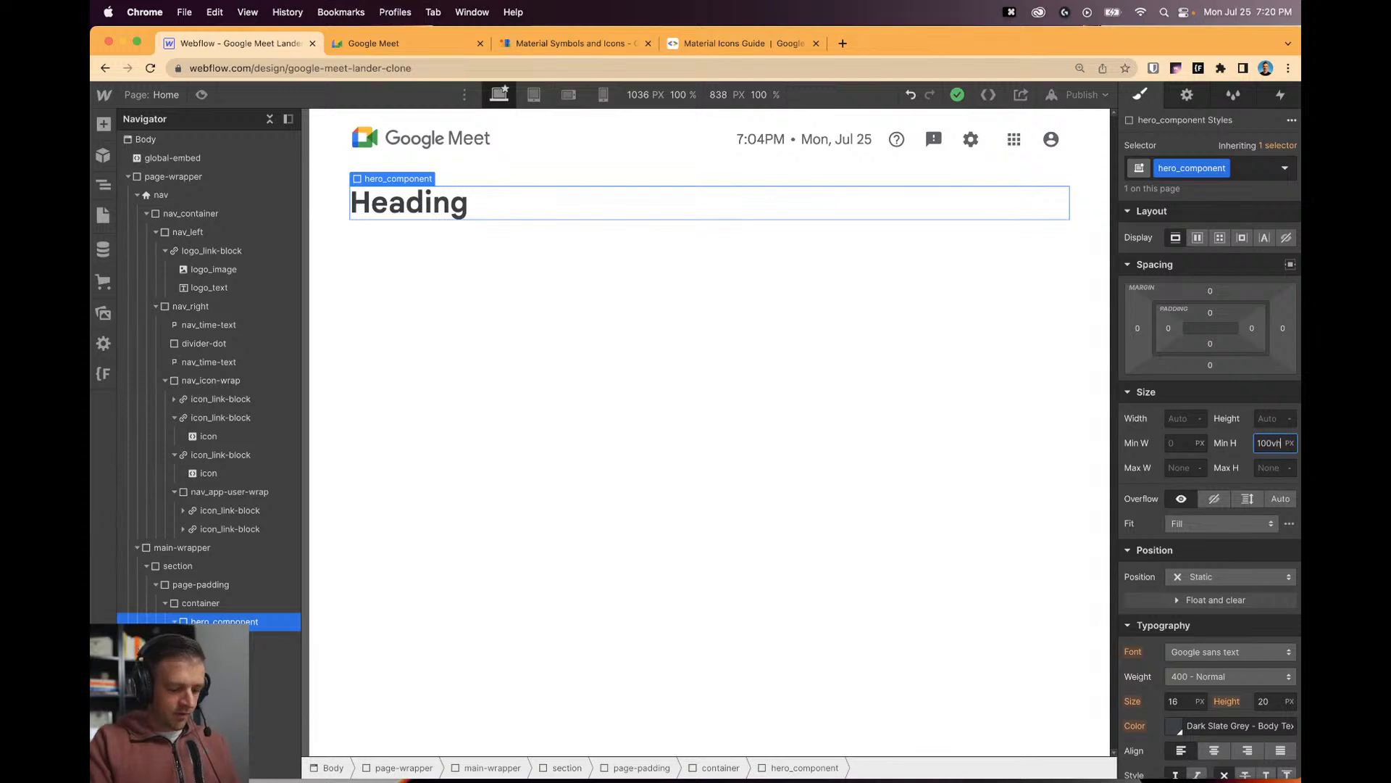
Set hero_component to 100vh min height, Flex, Align Center and Justify Space Between.
type("100vh")
key("Return")
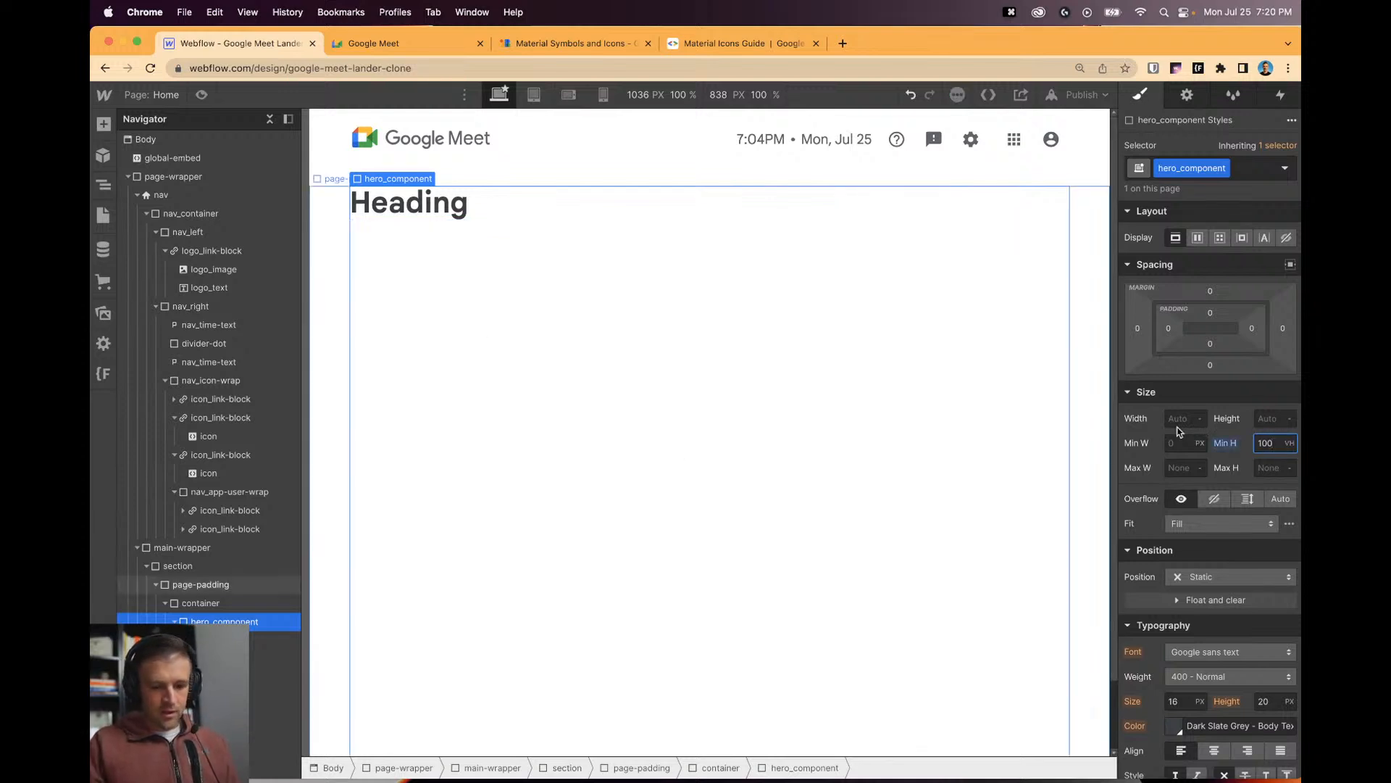
left_click(1197, 238)
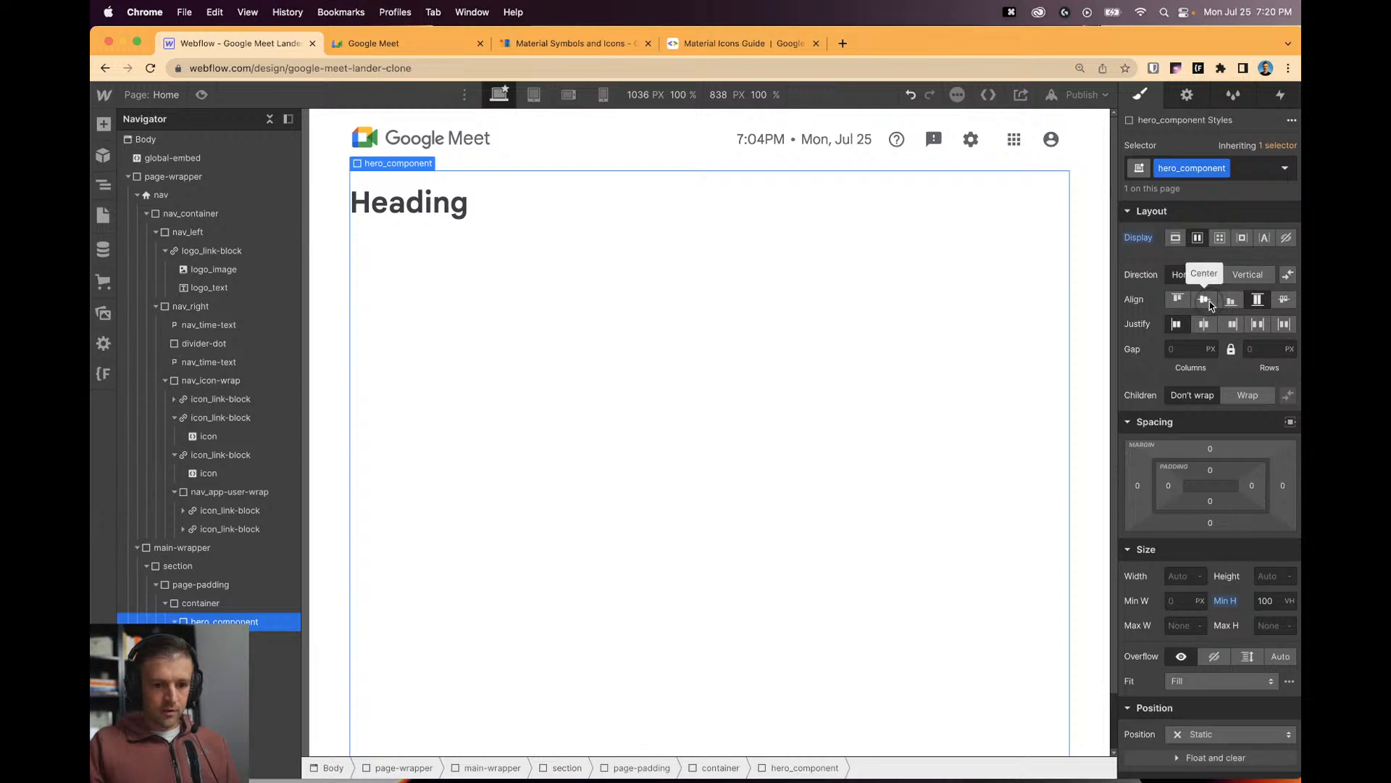
left_click(1204, 300)
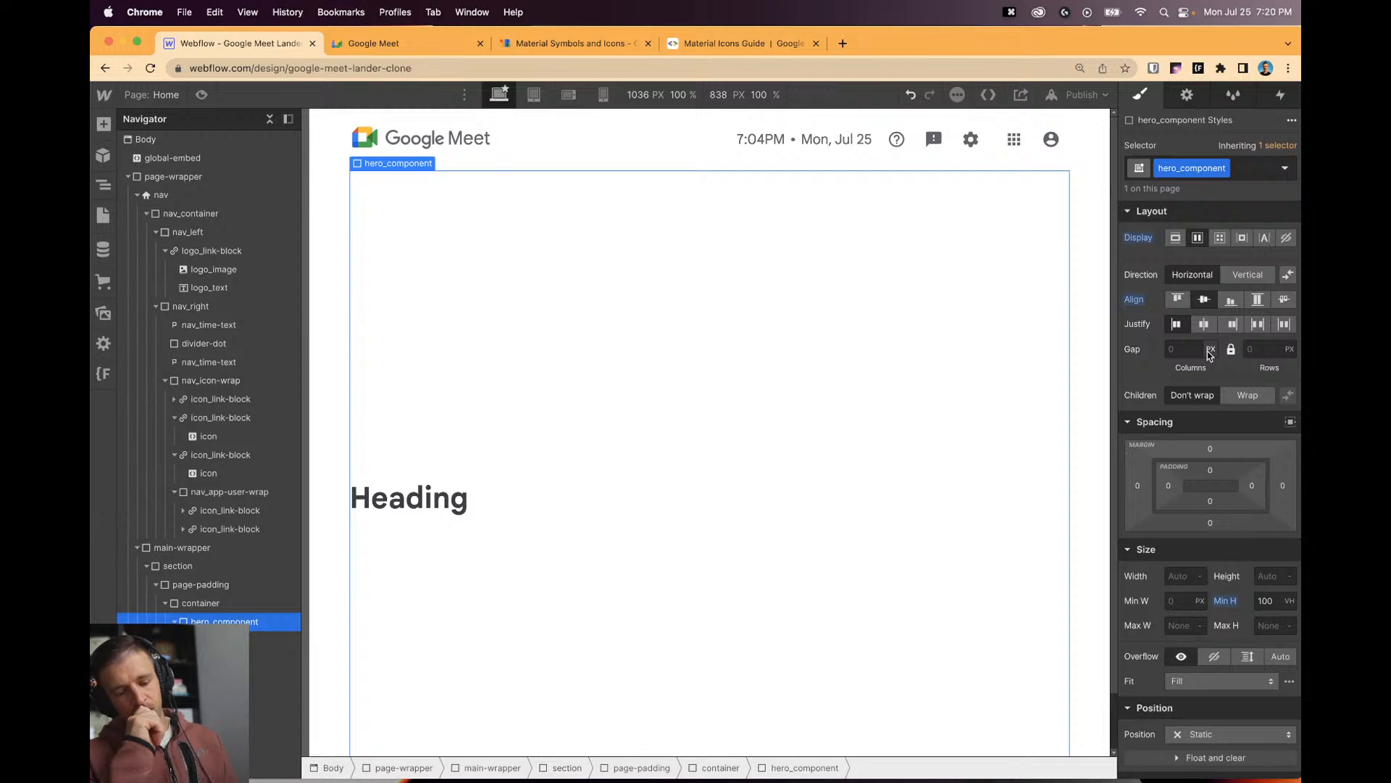
left_click(1266, 323)
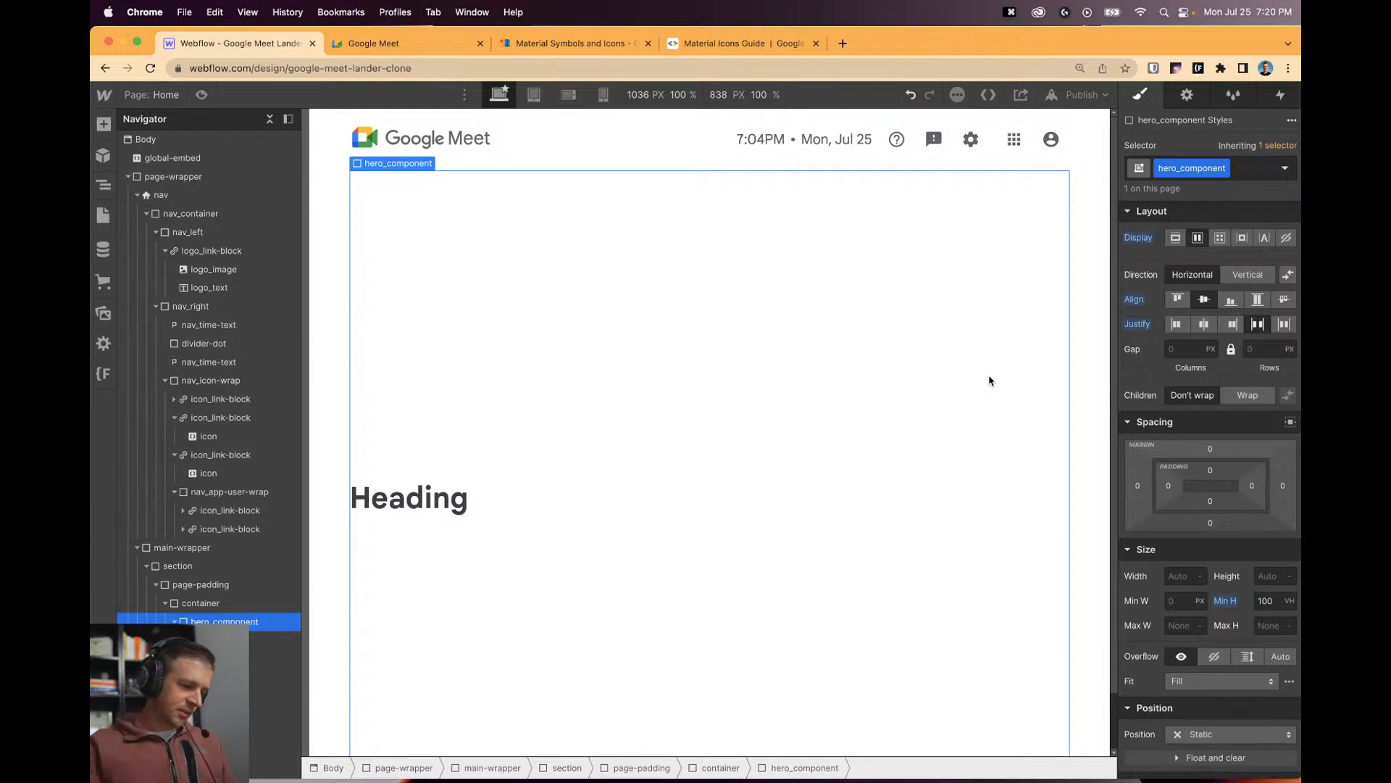
left_click(410, 498)
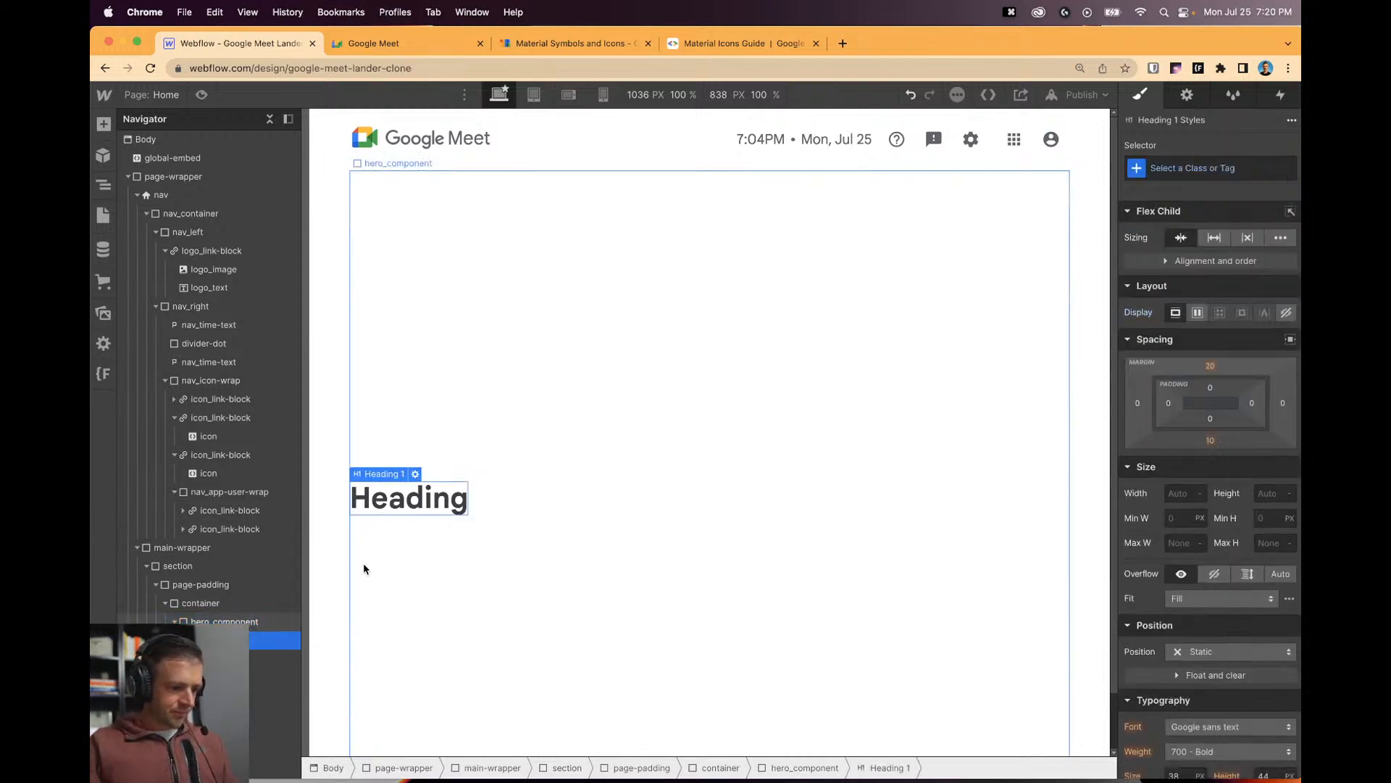
Add a Div Block inside hero_component and give it a new hero_right class.
key("a")
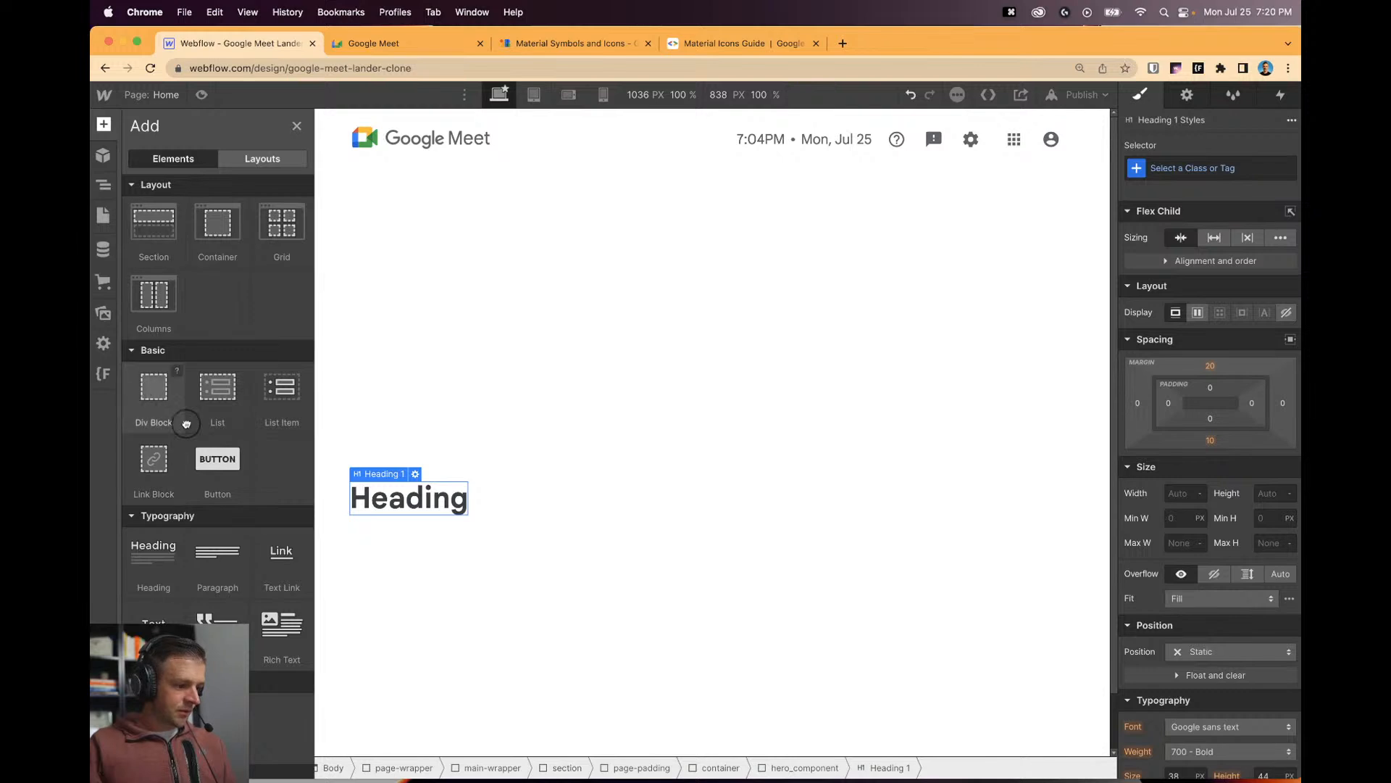
left_click_drag(186, 424, 279, 641)
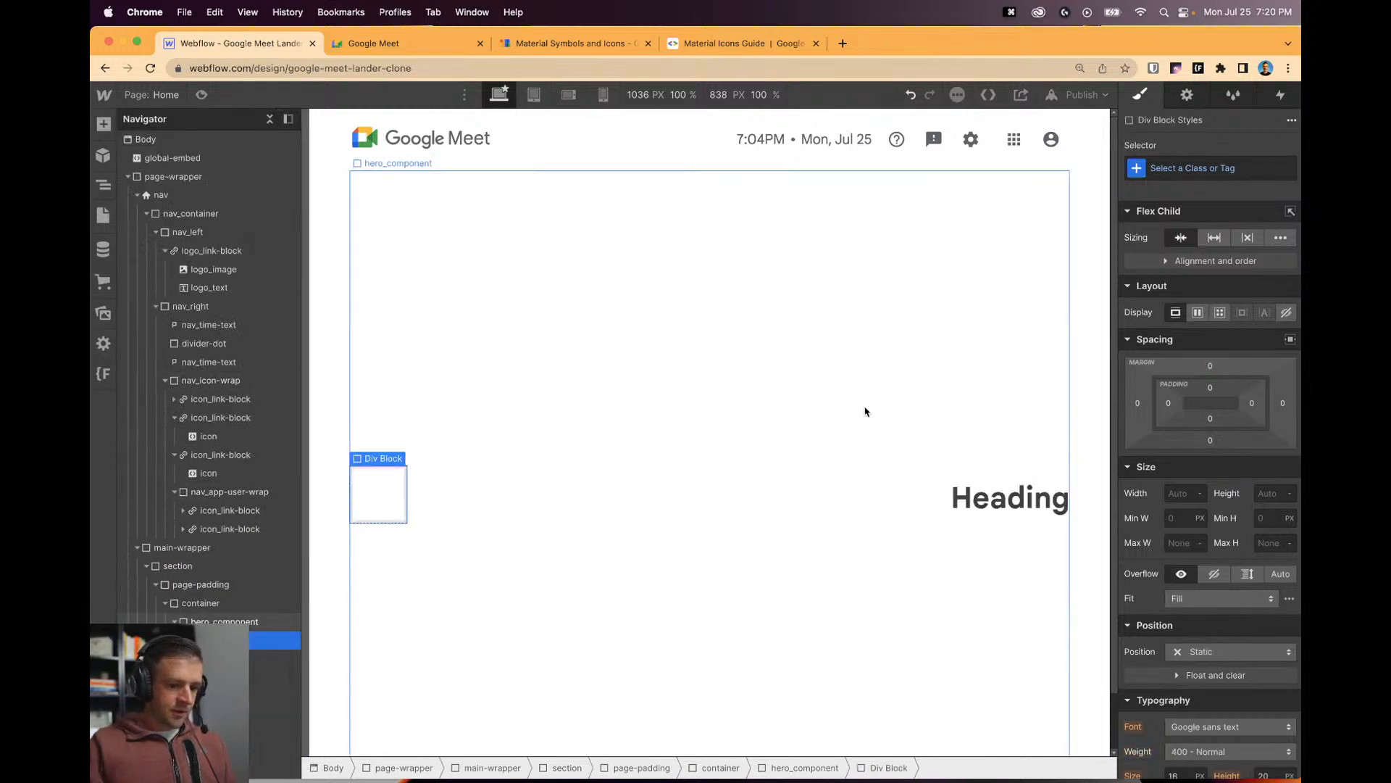
left_click(1226, 165)
type("nav_le")
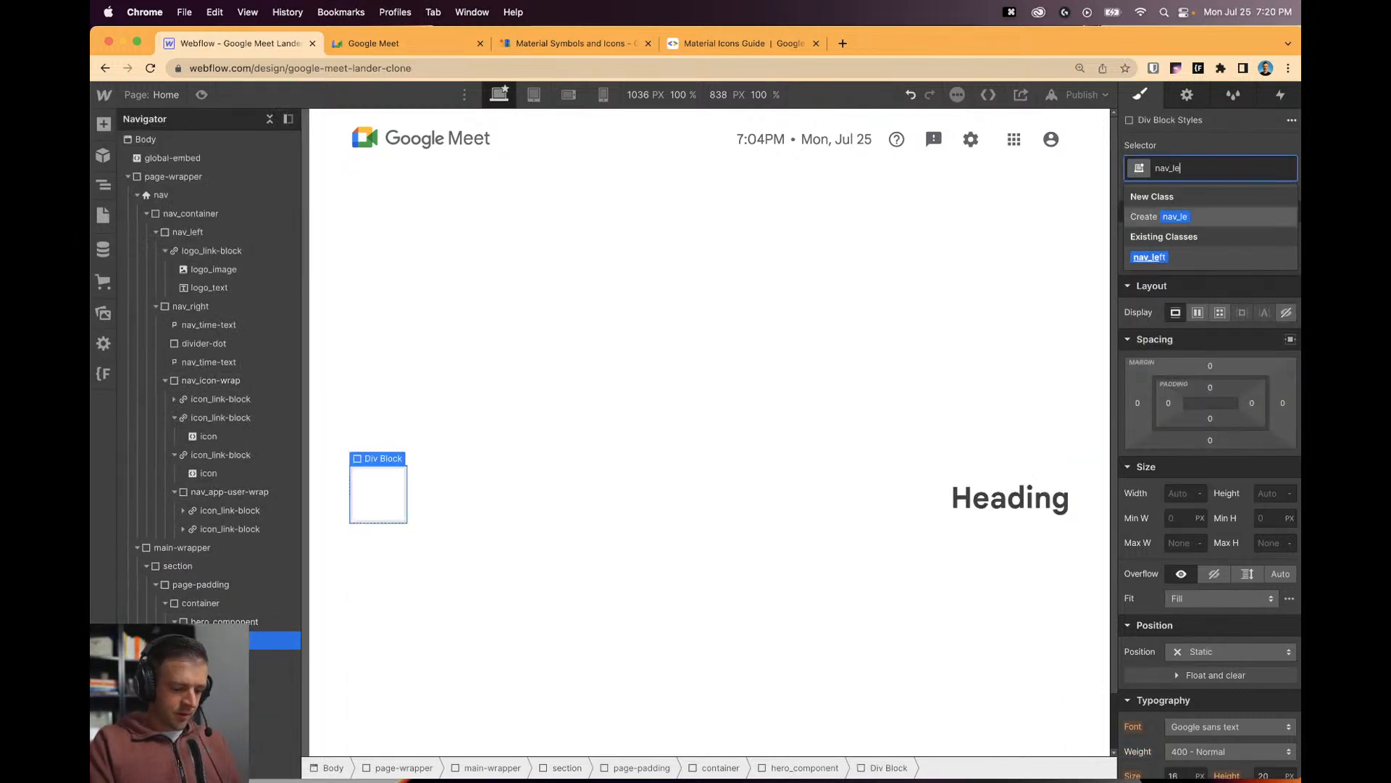
left_click(1149, 256)
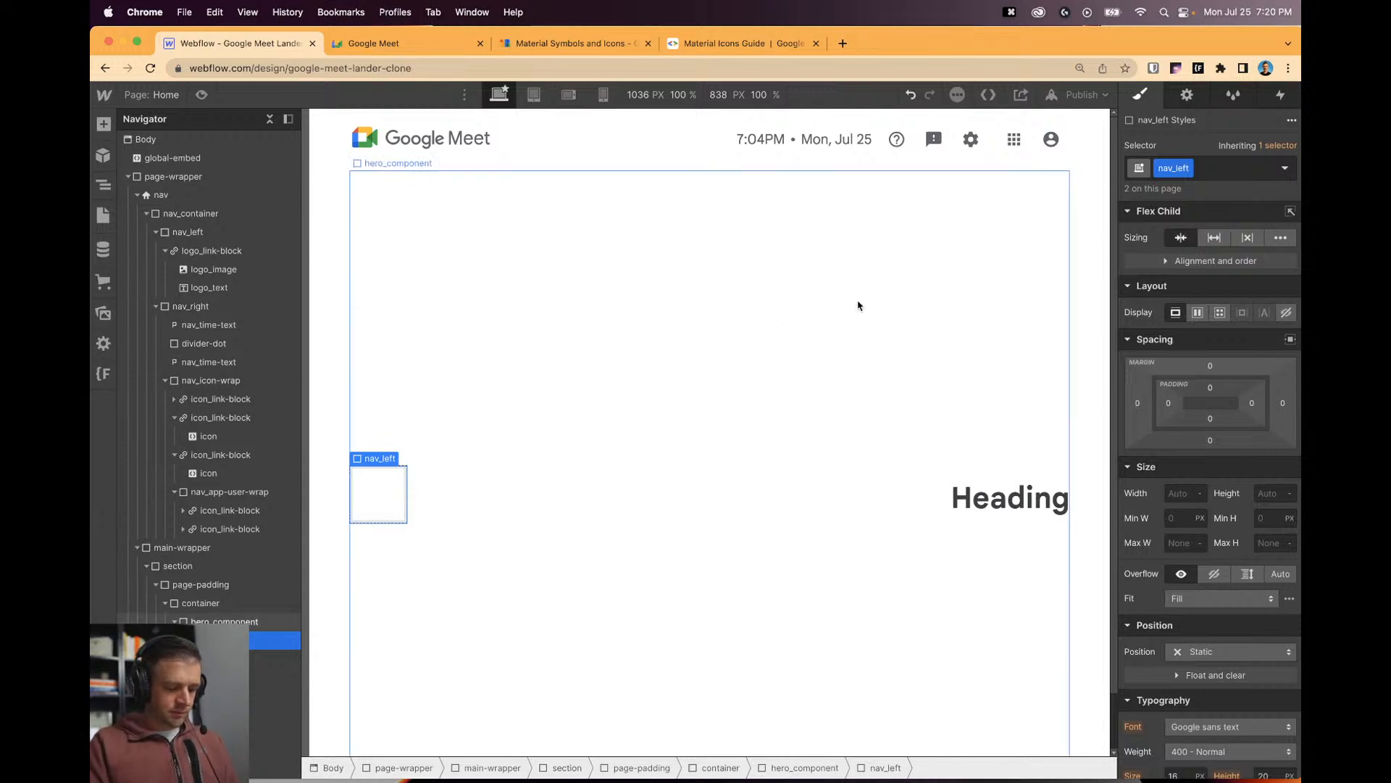
key("super+k")
type("cl")
key("Return")
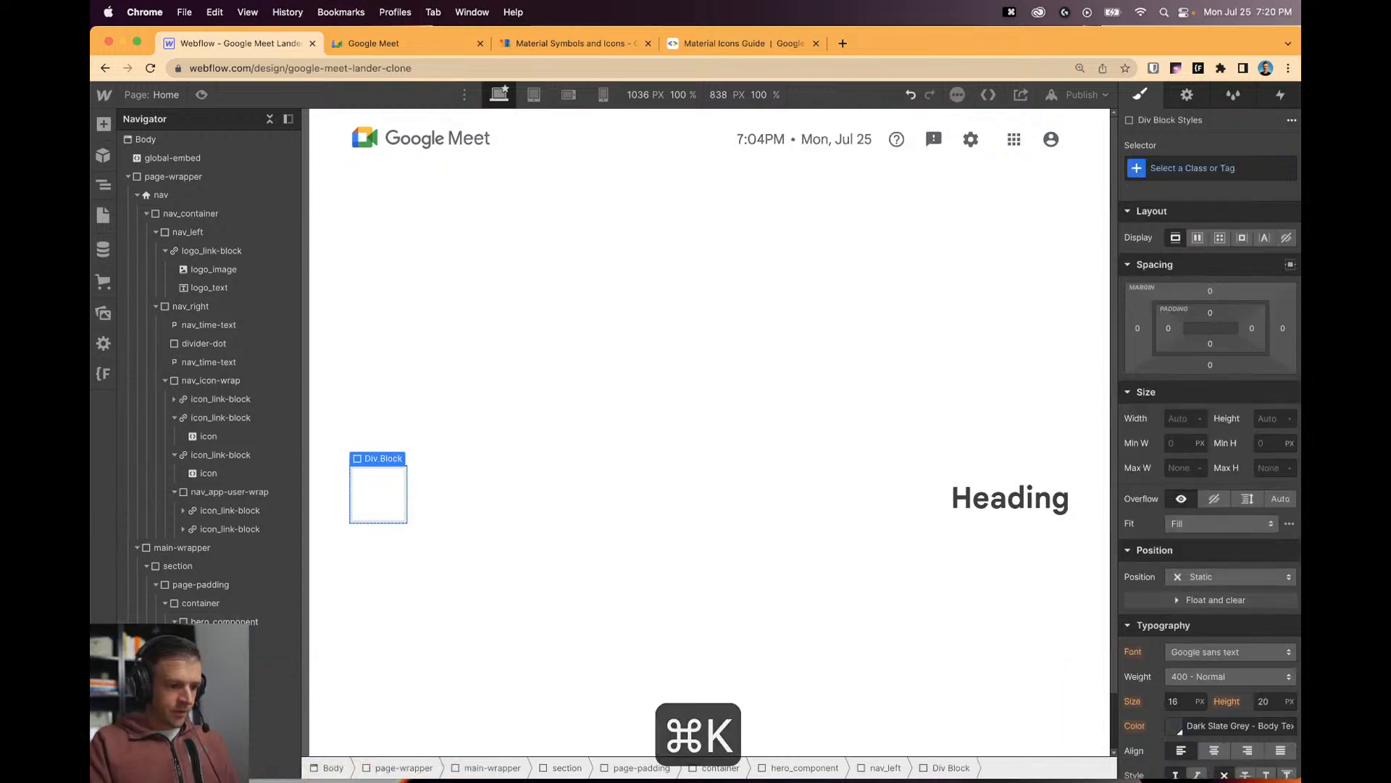
key("super+Return")
type("nav")
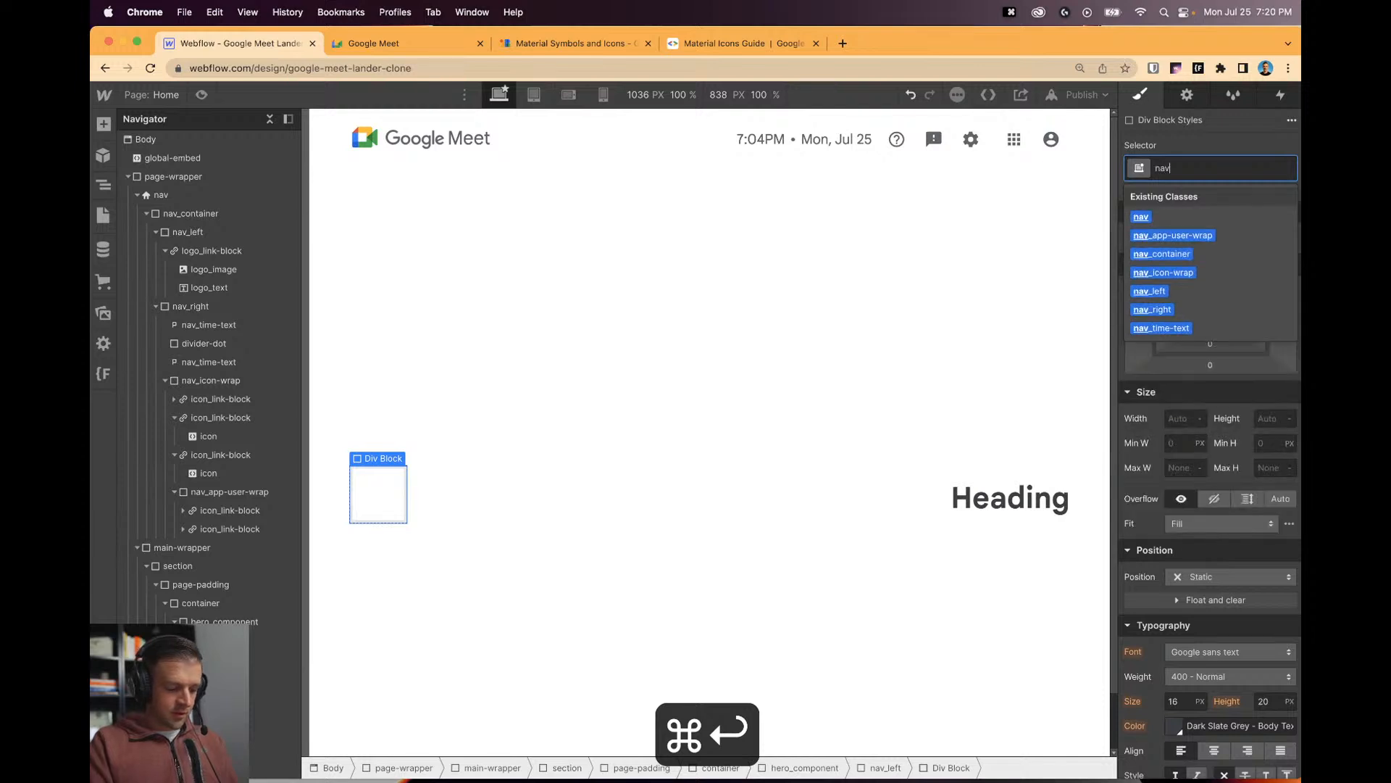
type("_right")
key("Return")
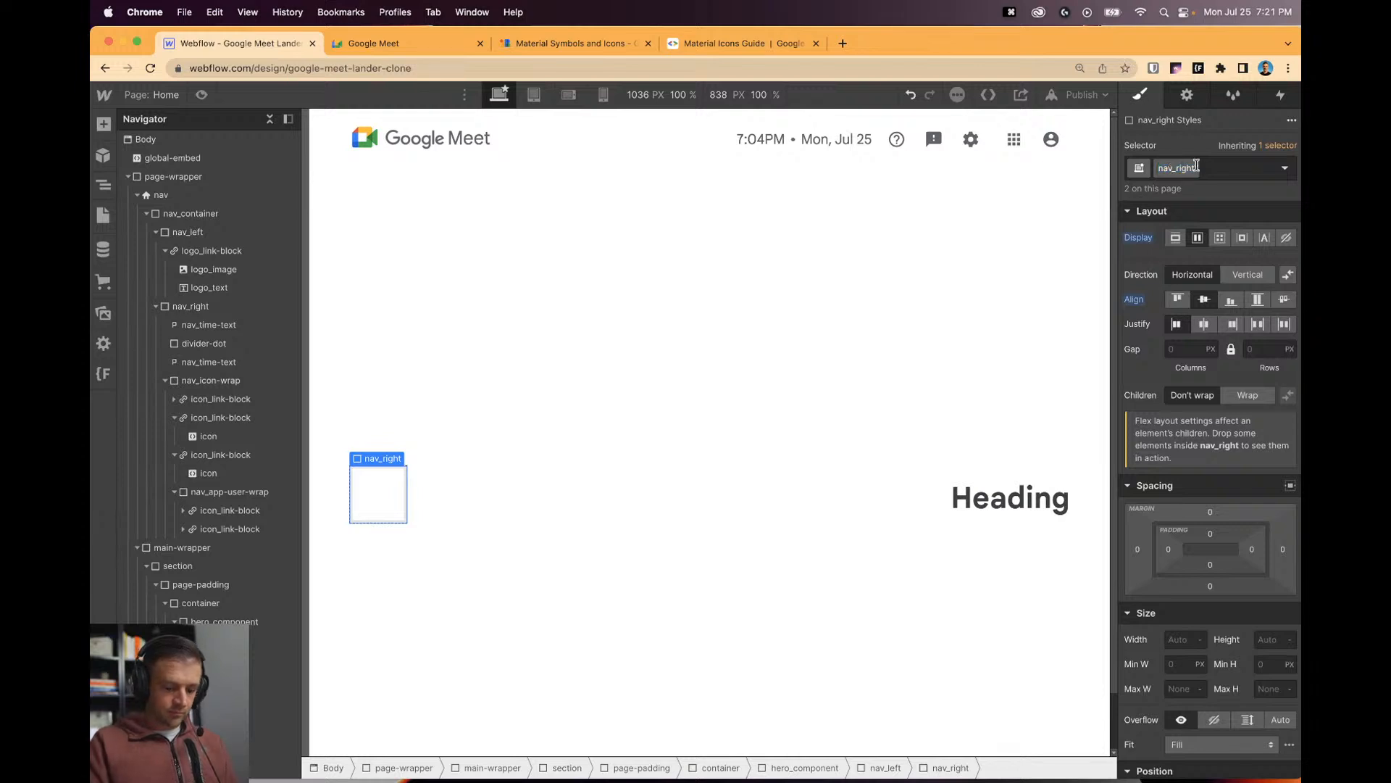
left_click(1240, 164)
key("BackSpace")
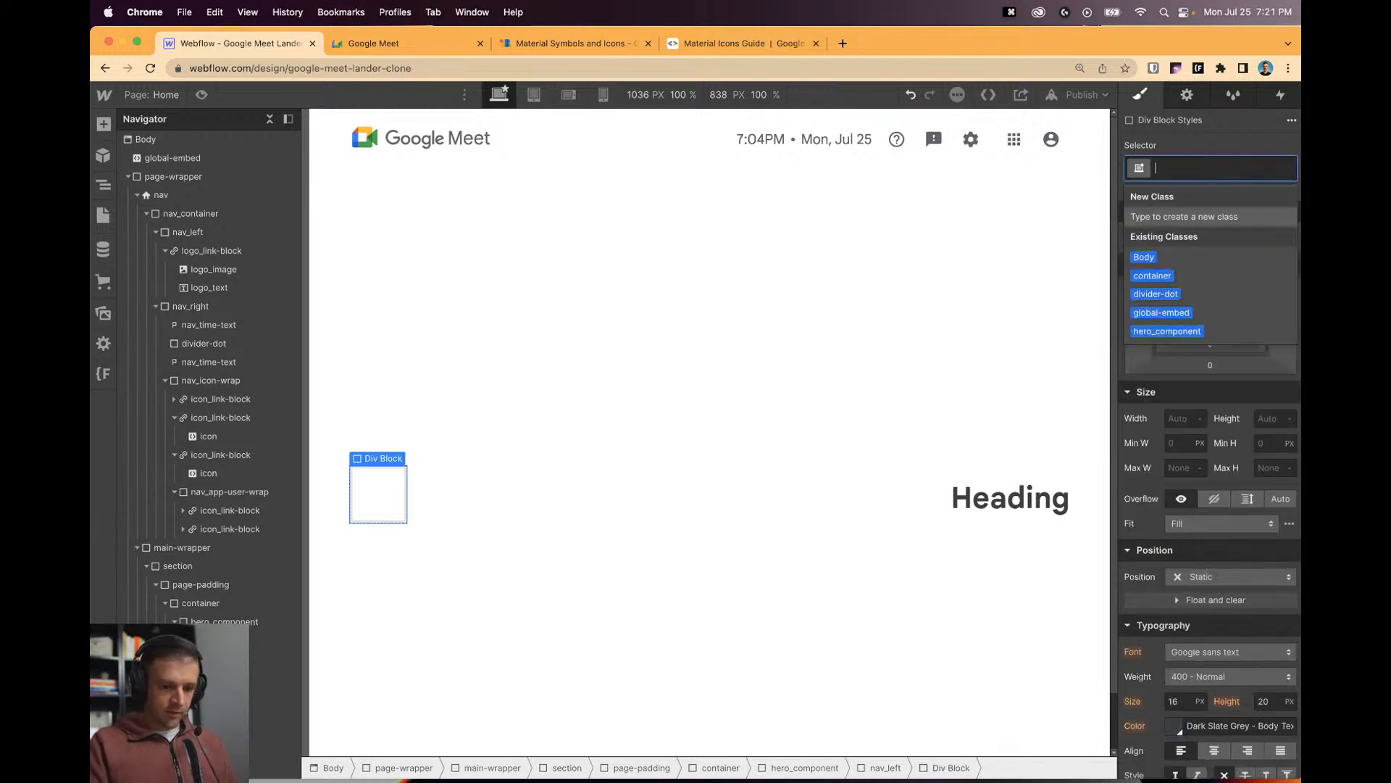
type("hero_right")
key("Return")
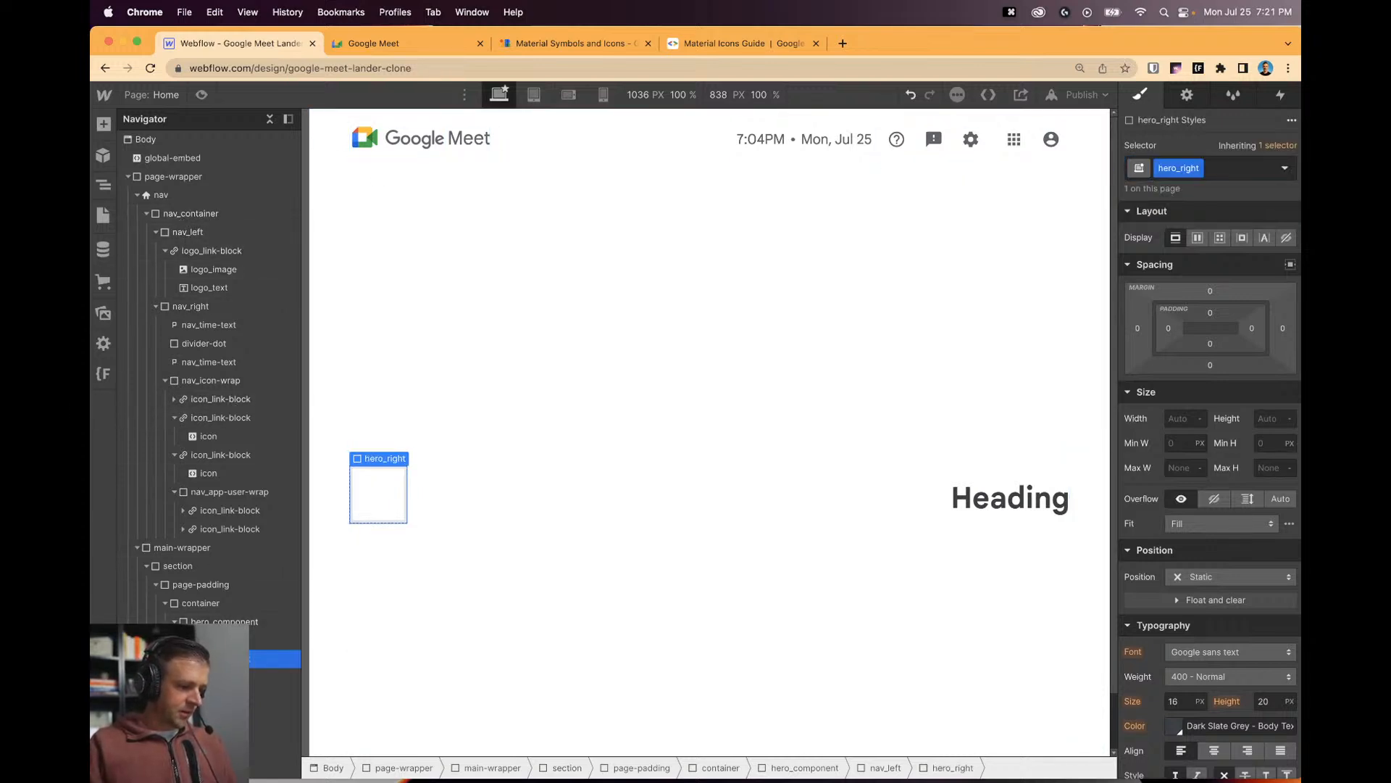
Paste a second block at the left of hero_component and give it a hero_left class.
key("super+v")
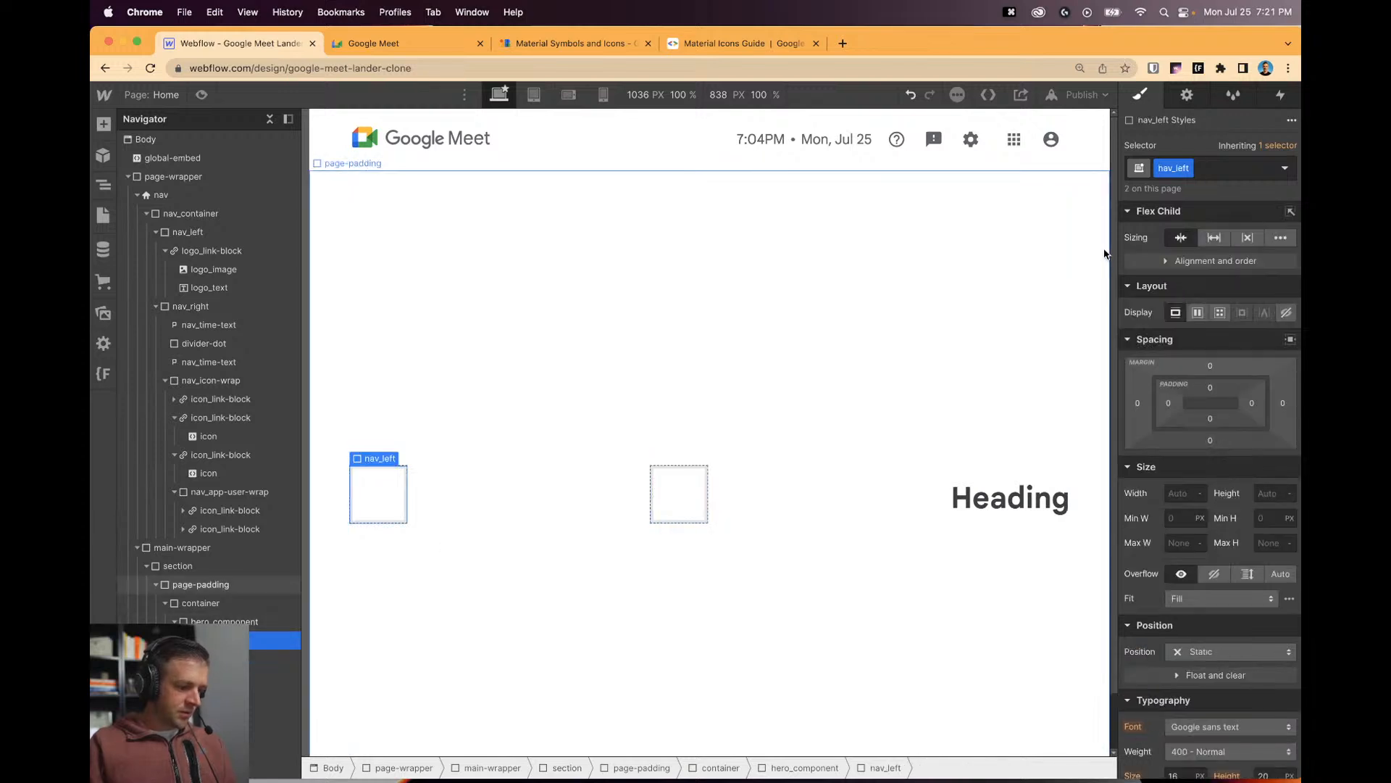
left_click(1220, 168)
key("BackSpace")
type("her")
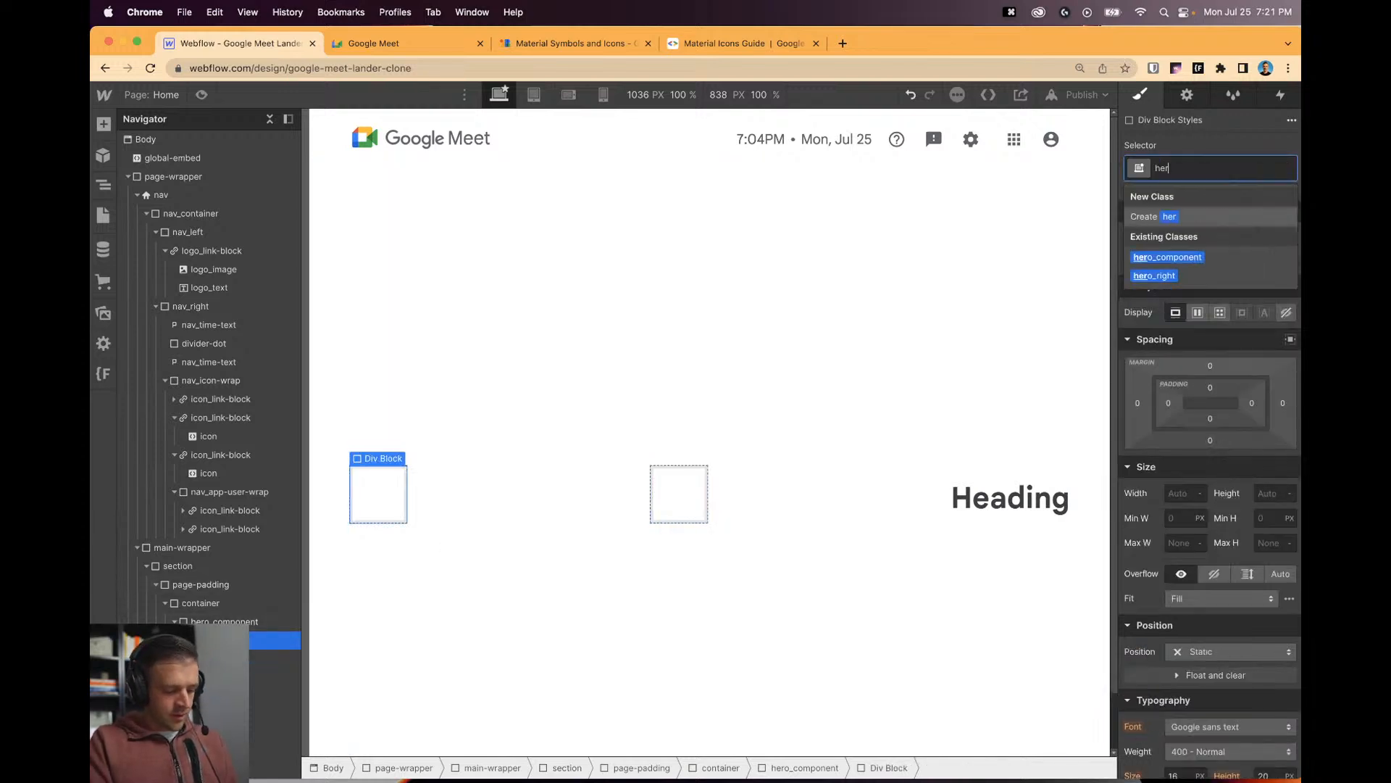
type("o_left")
key("Return")
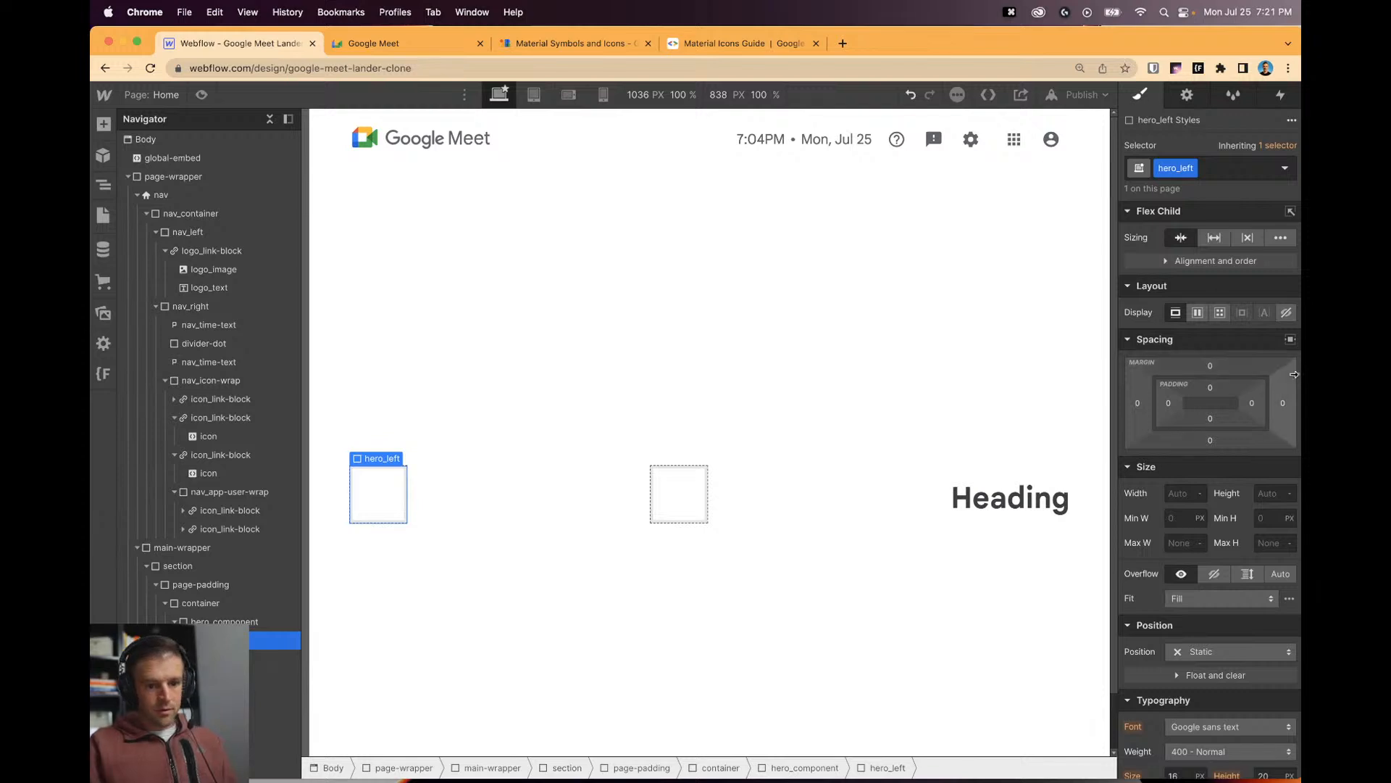
Move the Heading into the hero_left box.
left_click(1010, 497)
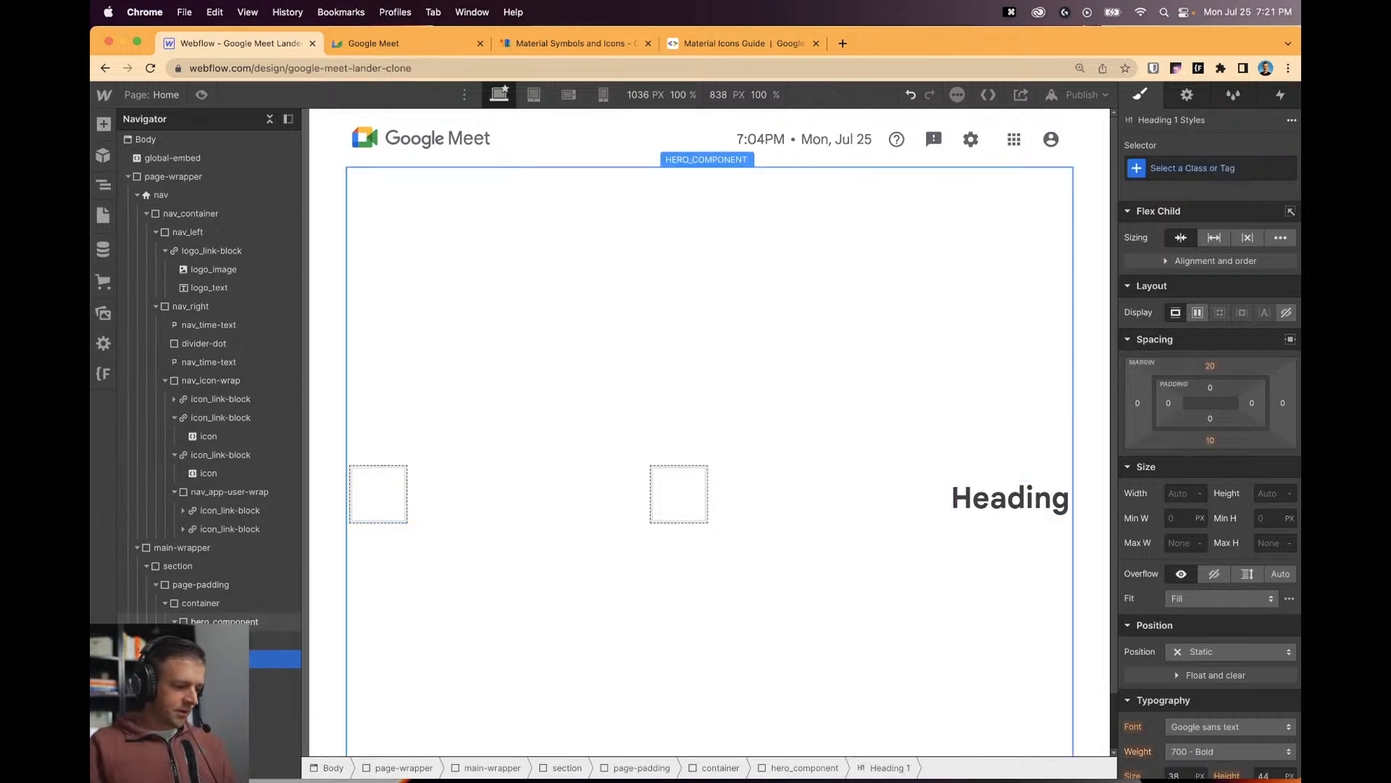
left_click_drag(1010, 498, 434, 508)
left_click(816, 475)
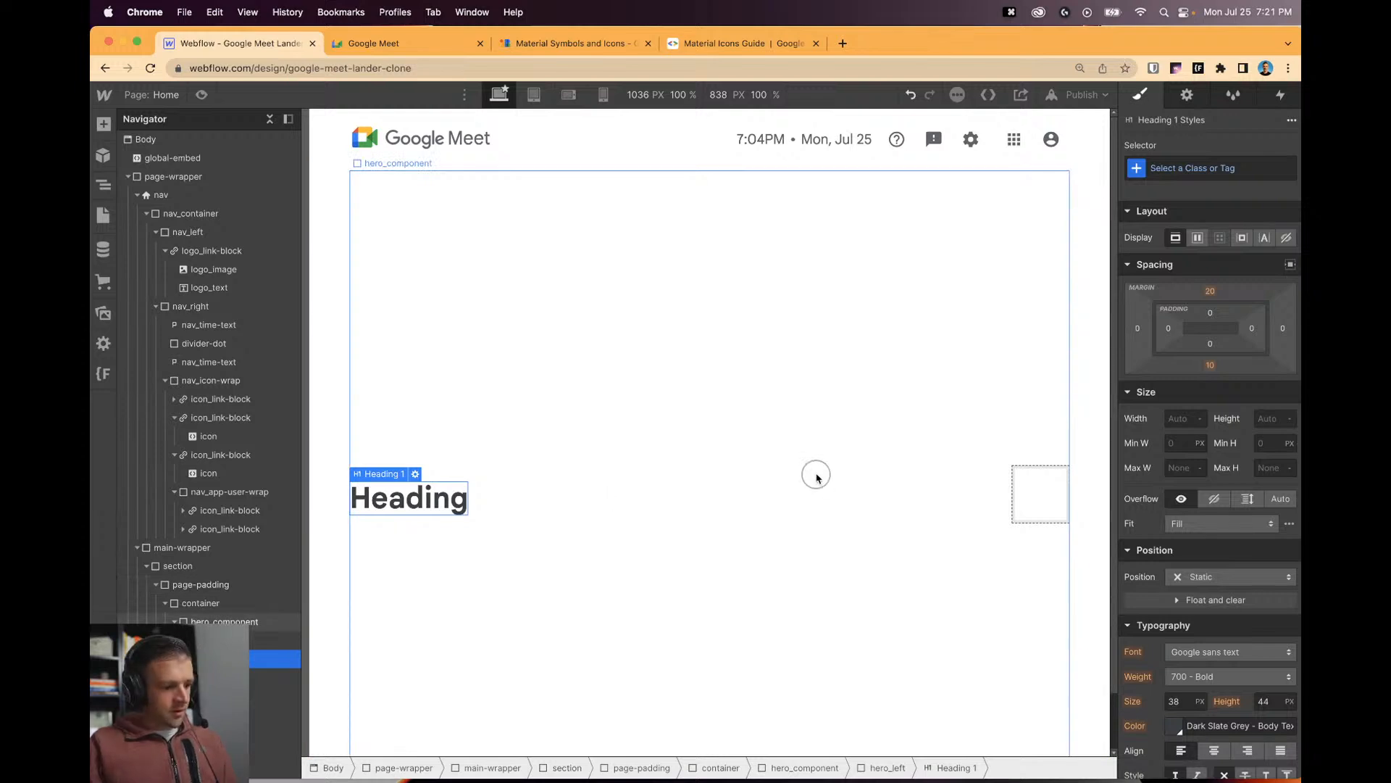
left_click(266, 677)
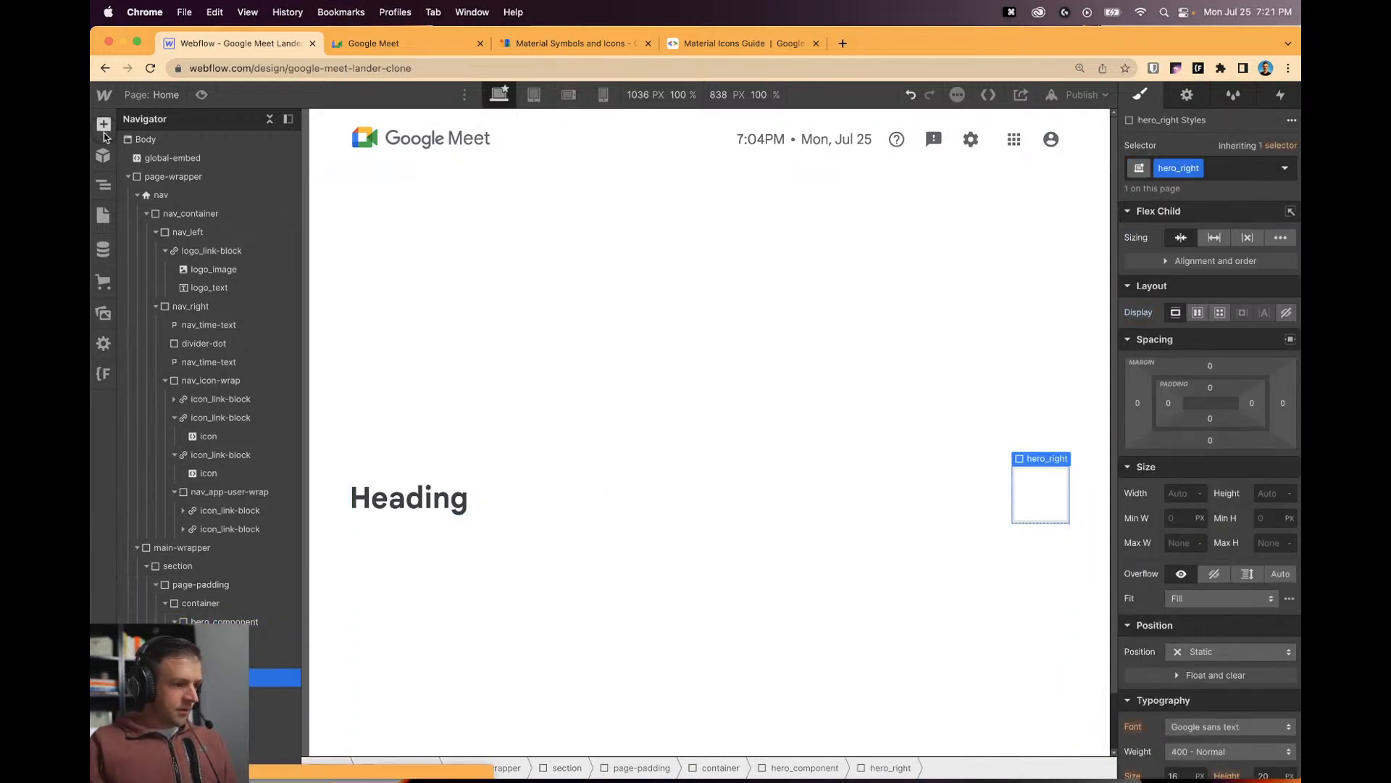
Place a Slider inside the hero_right block.
key("a")
scroll(218, 435, "down", 10)
scroll(221, 513, "down", 3)
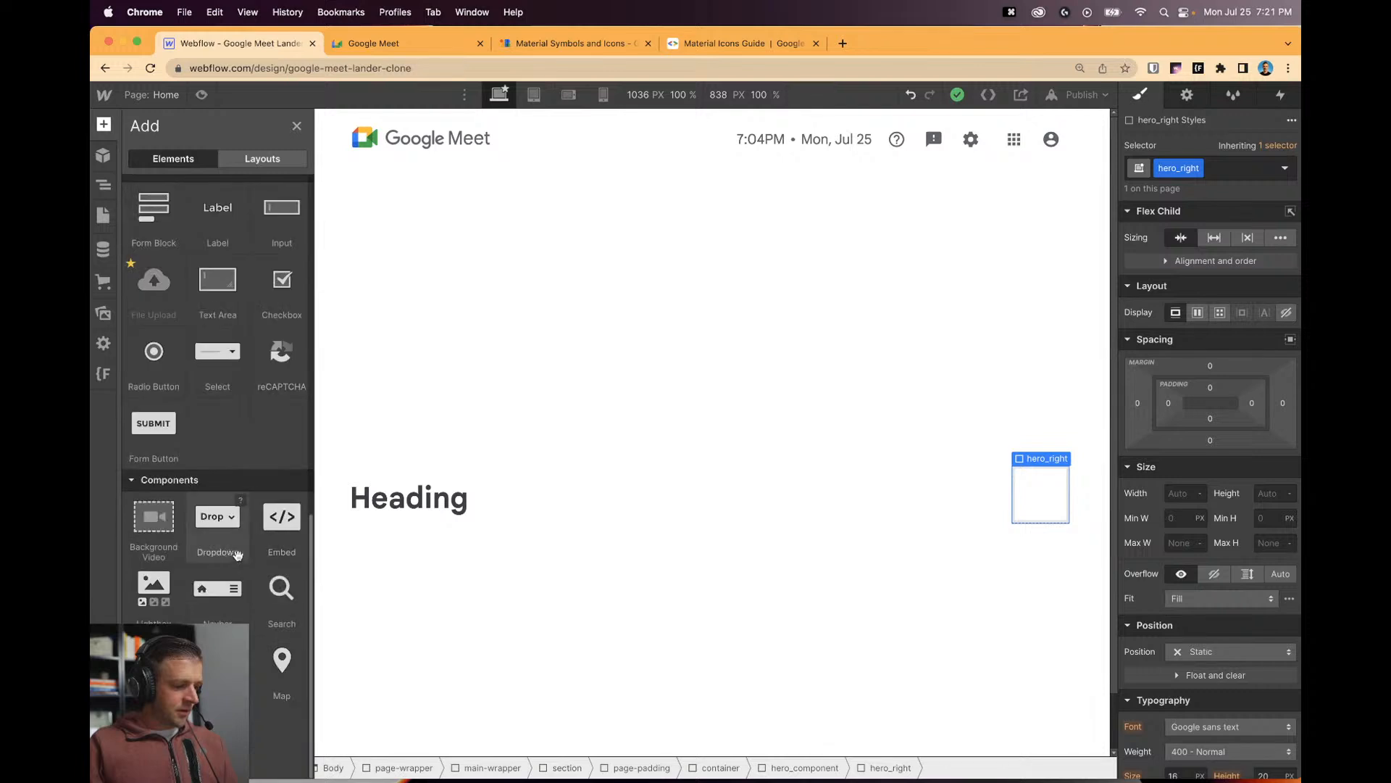
scroll(223, 516, "up", 6)
scroll(224, 516, "up", 5)
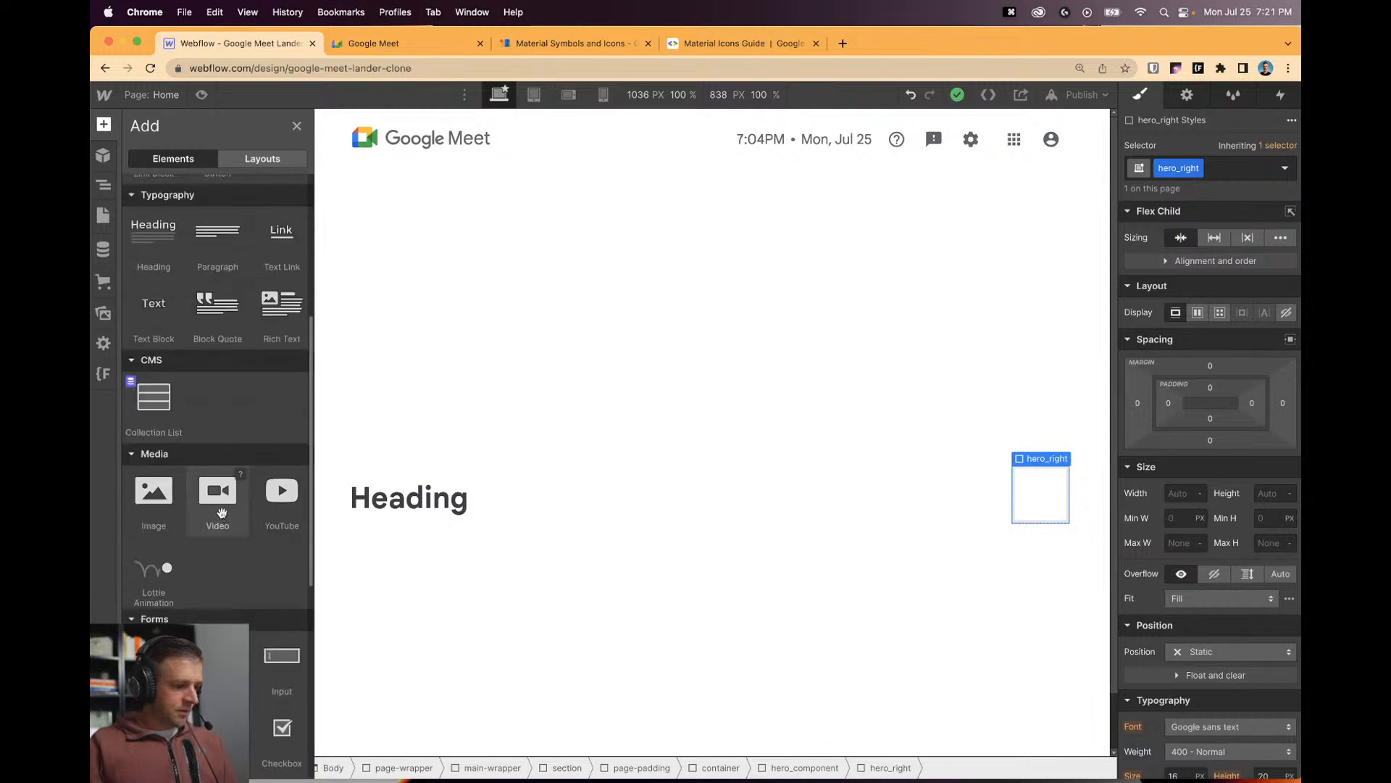
scroll(271, 299, "down", 8)
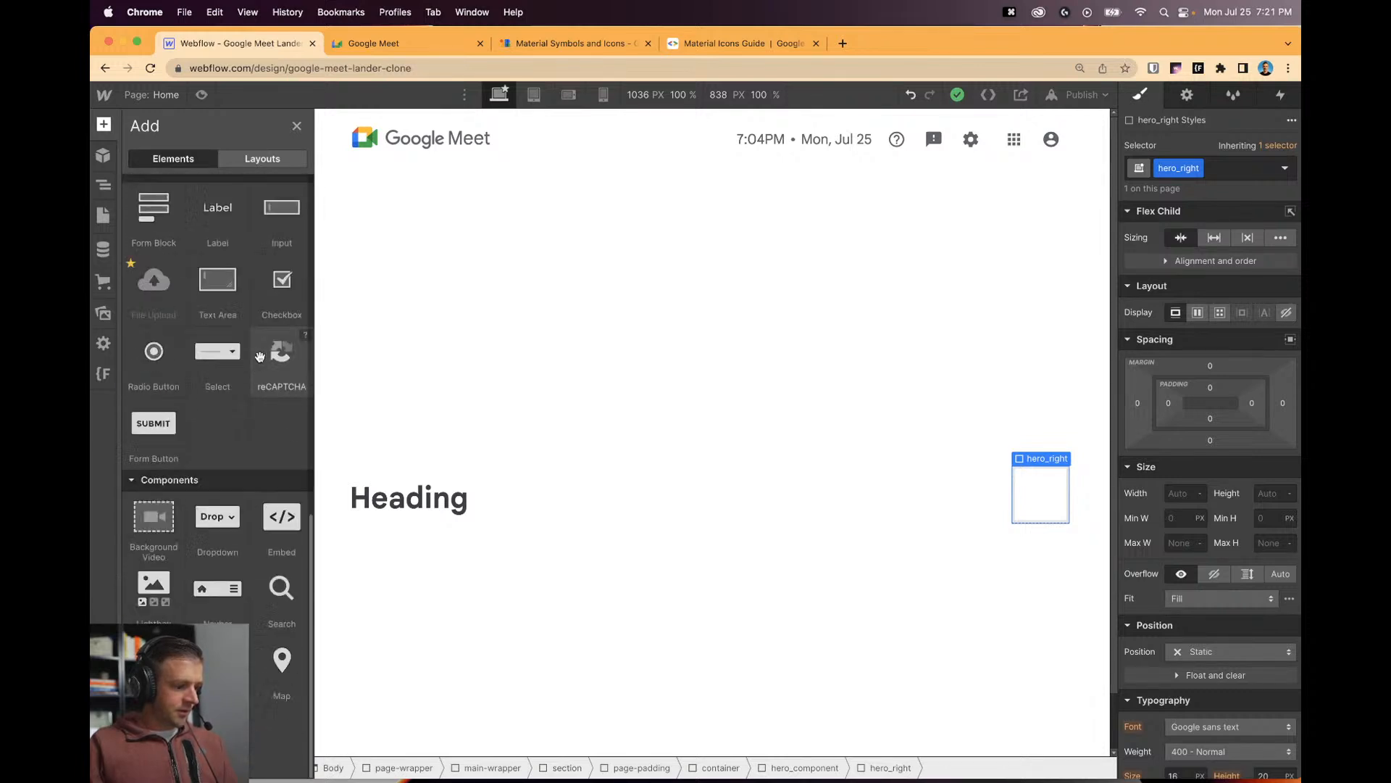
left_click_drag(167, 656, 1017, 493)
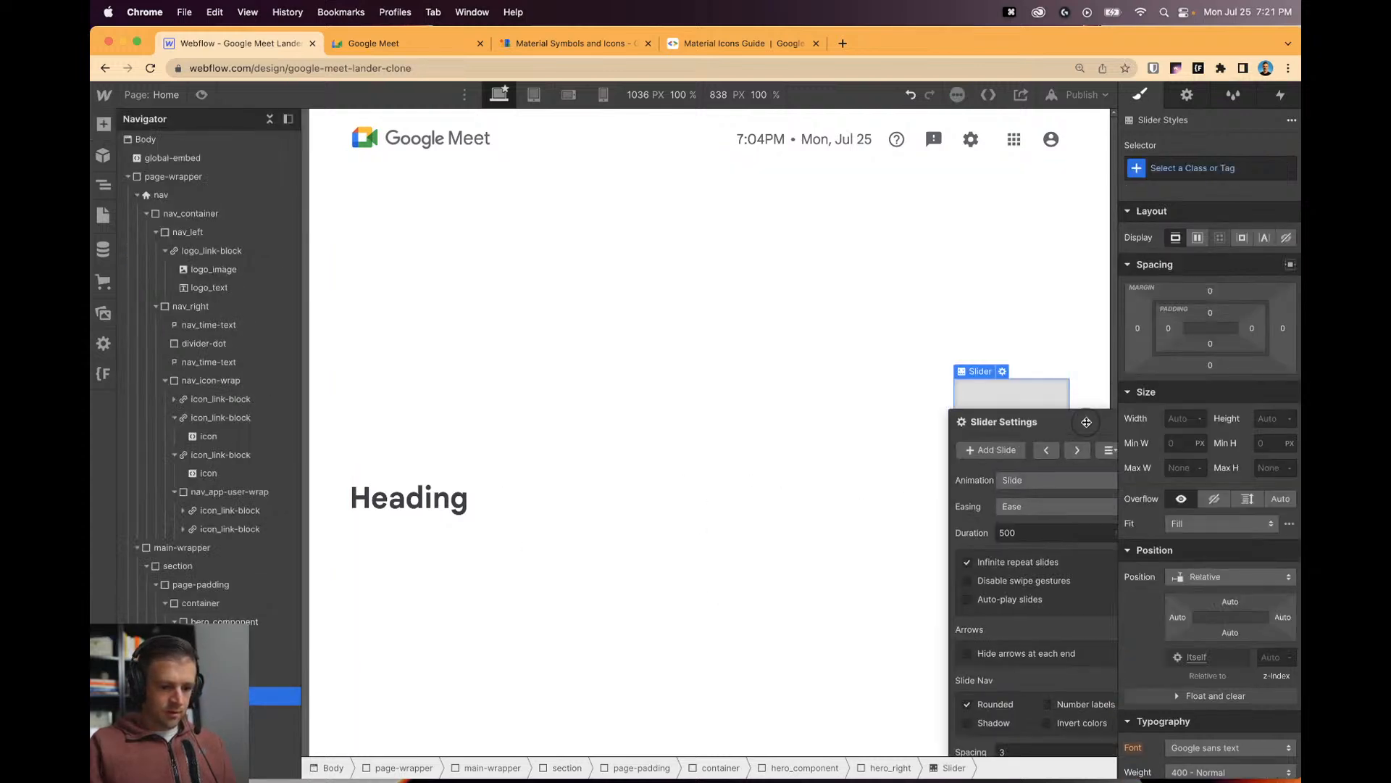
left_click(879, 405)
left_click(891, 409)
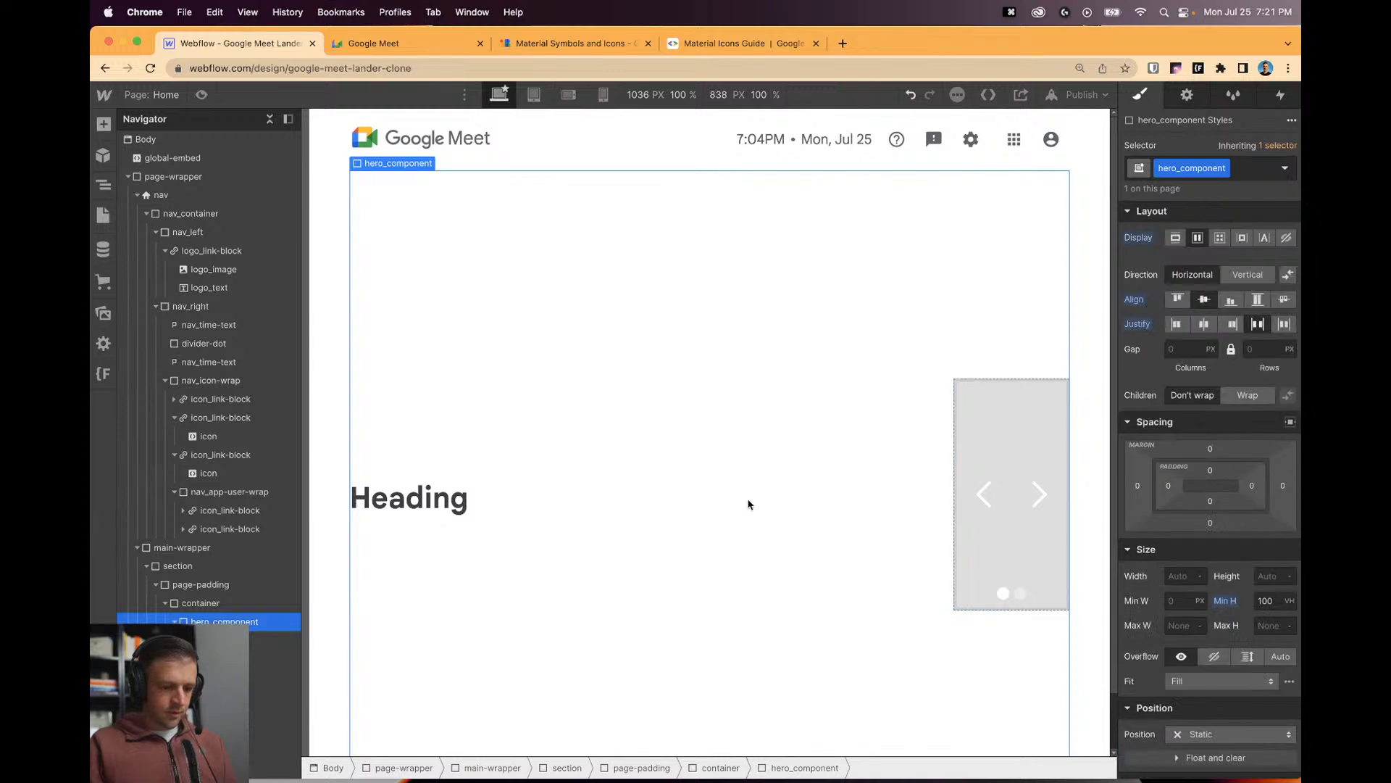
Set hero_left's flex sizing to Grow and reset hero_right to default sizing.
left_click(445, 45)
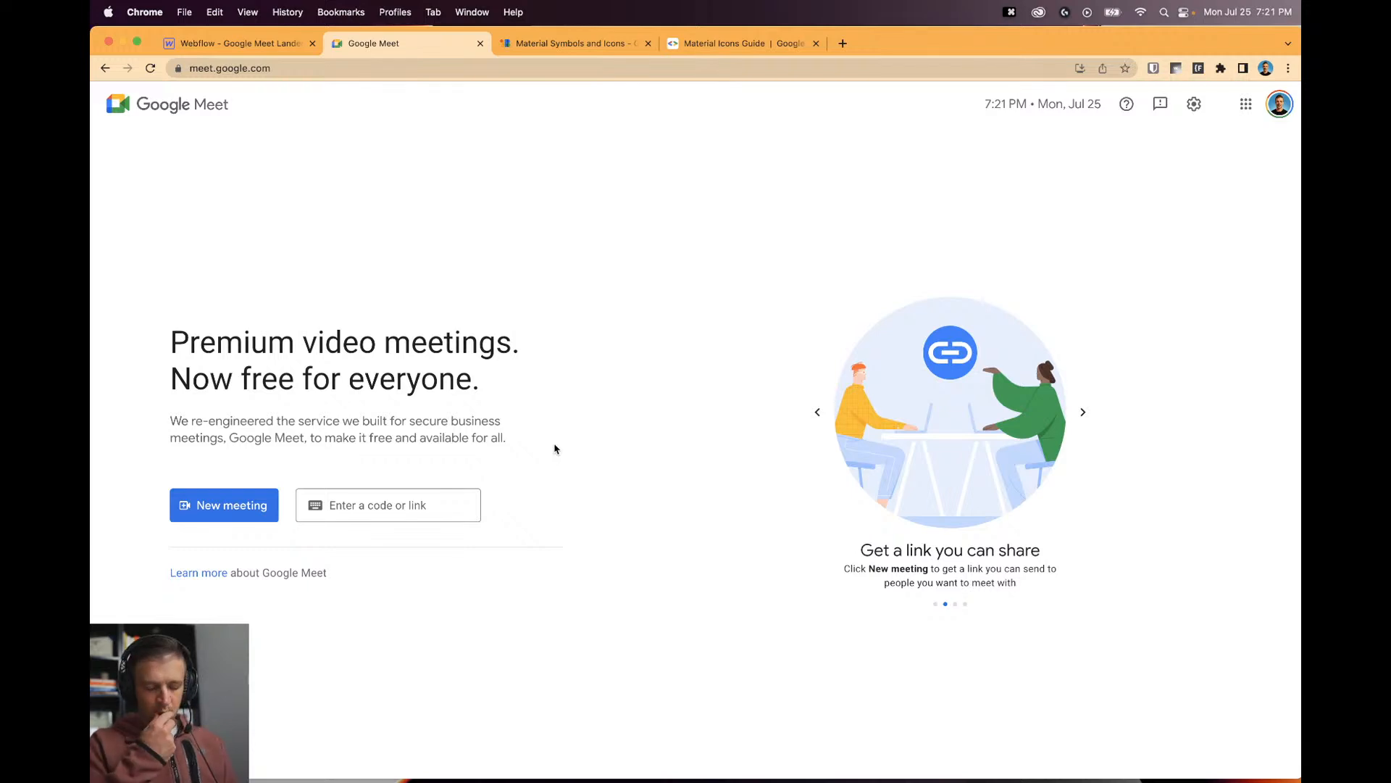
left_click(275, 45)
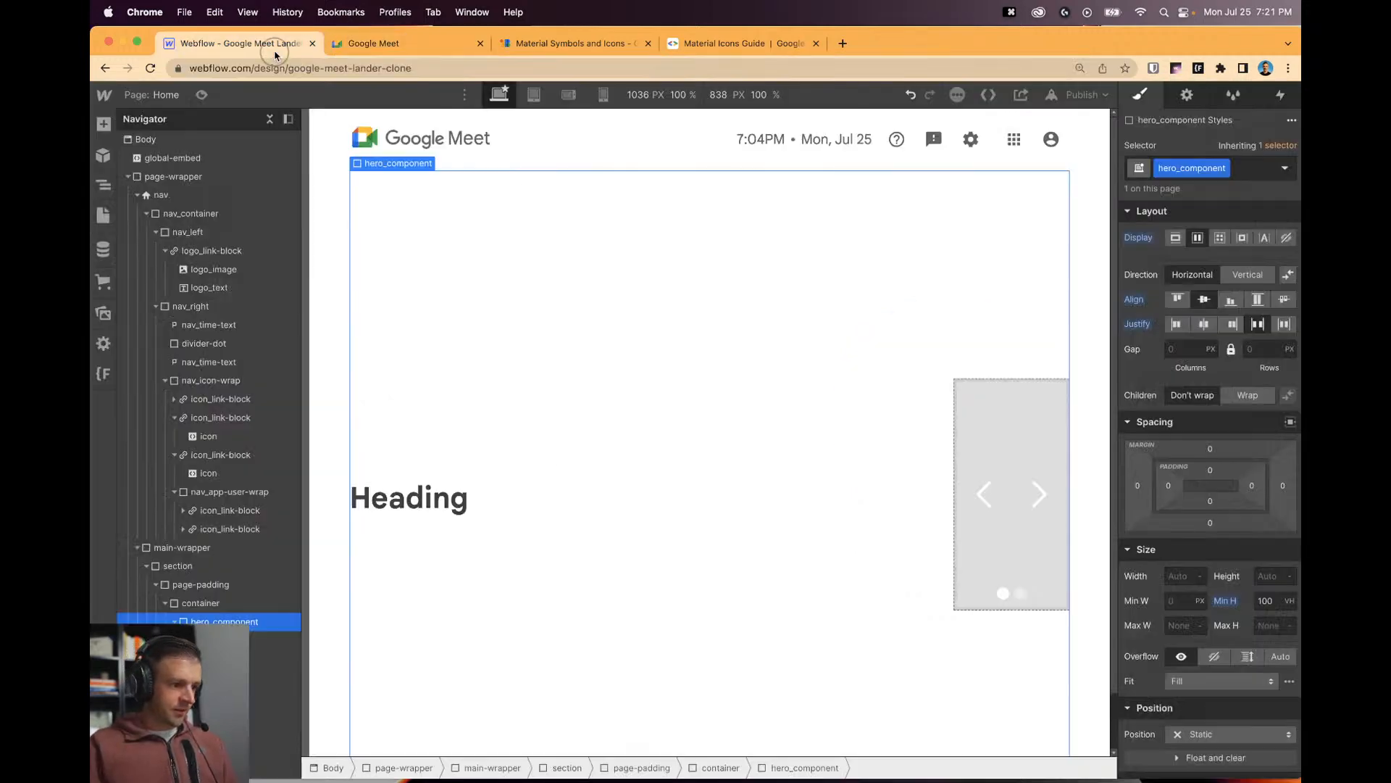
left_click(274, 640)
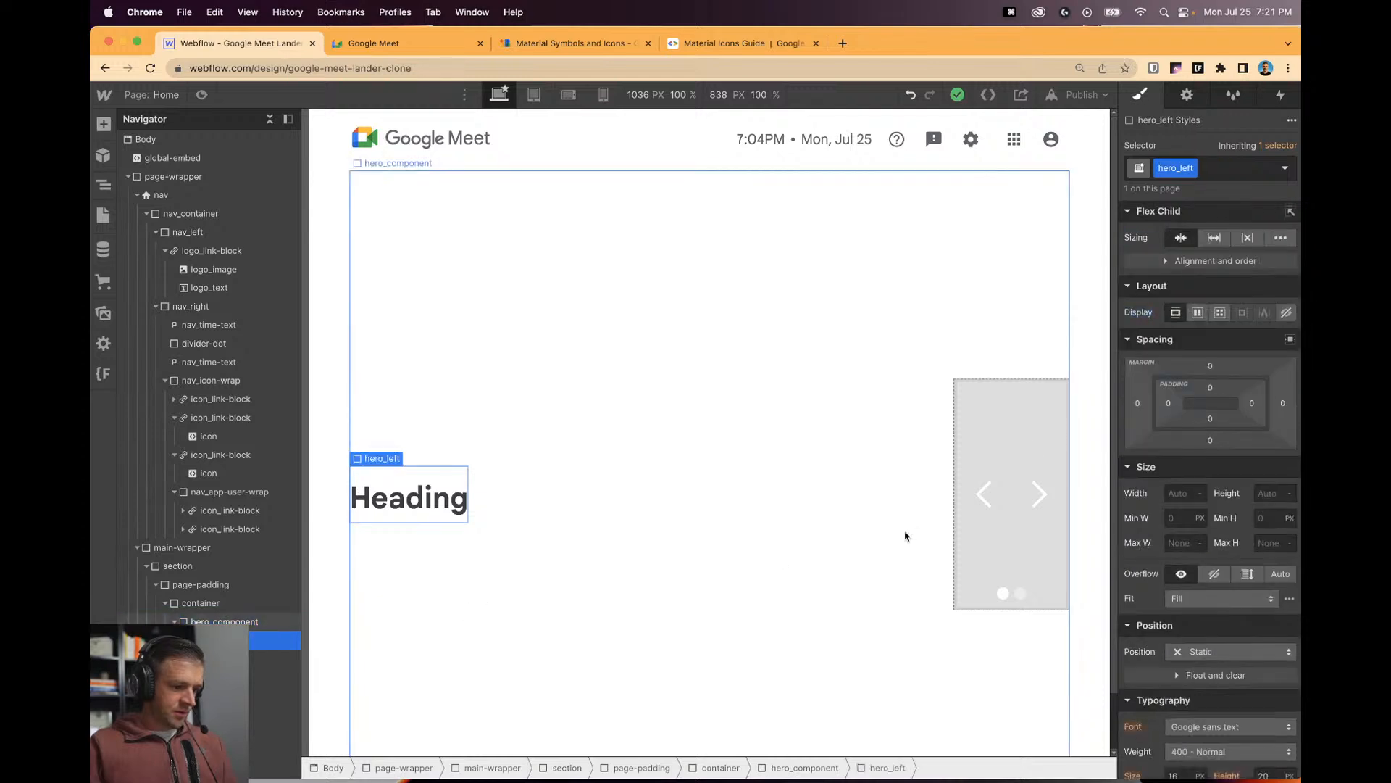
left_click(1214, 239)
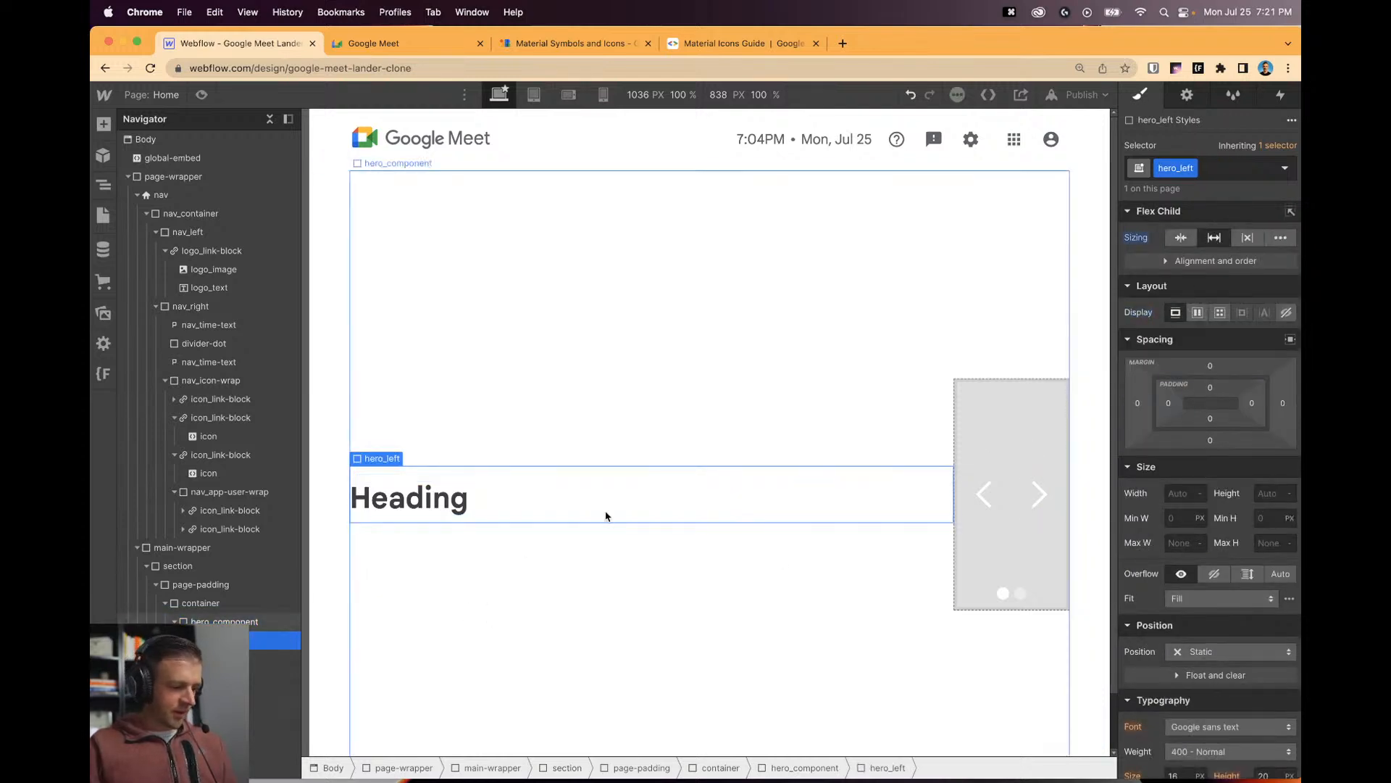
left_click(1015, 435)
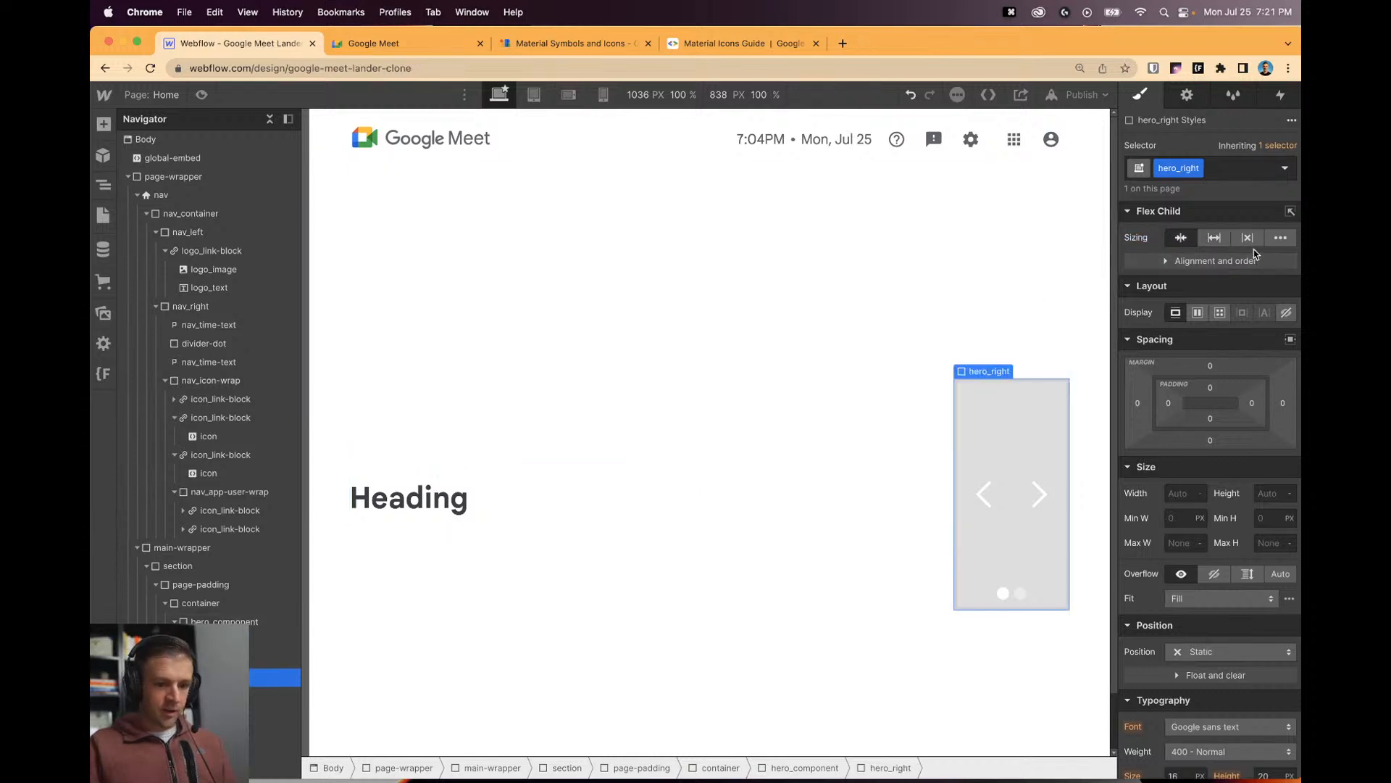
left_click(1181, 239)
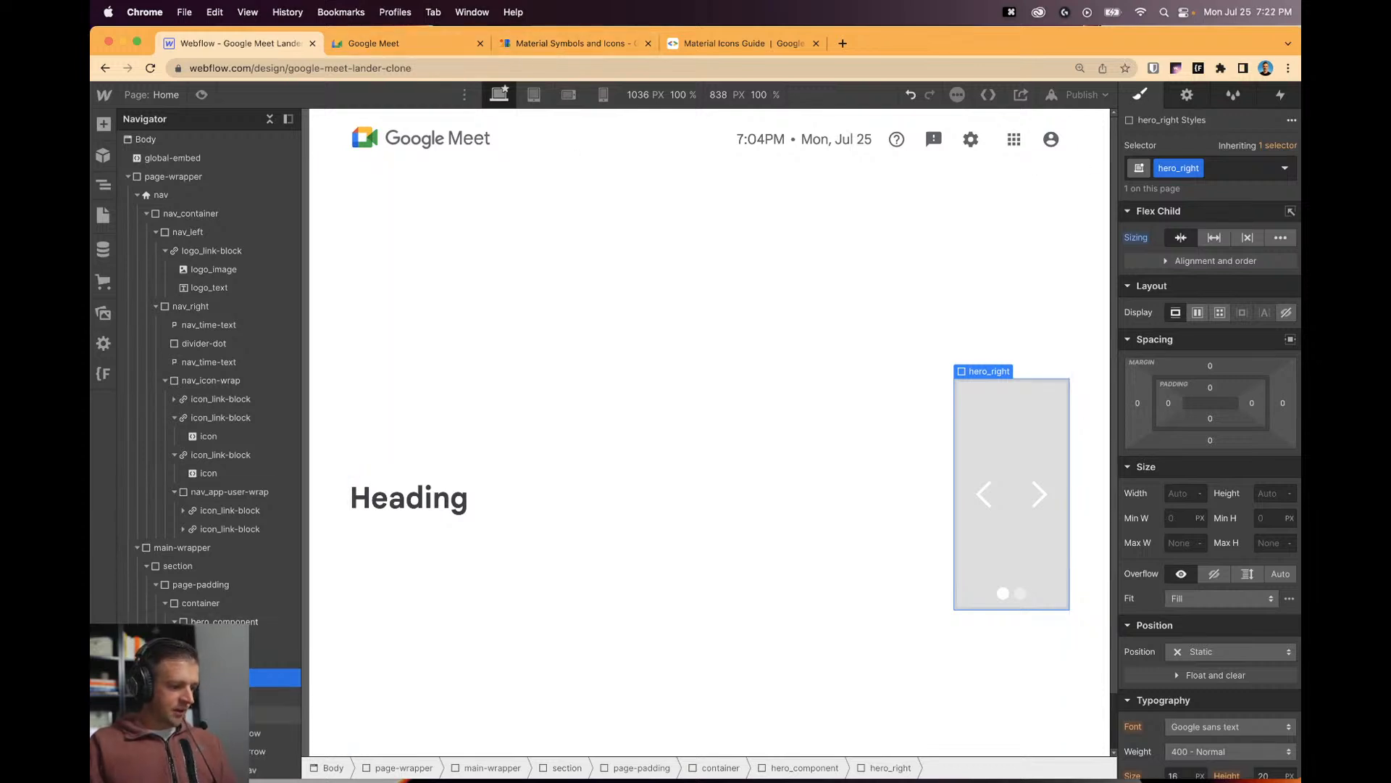
Put google-1.png from Assets into Slide 1 and mark it 'Image is HiDPI'.
scroll(283, 617, "down", 2)
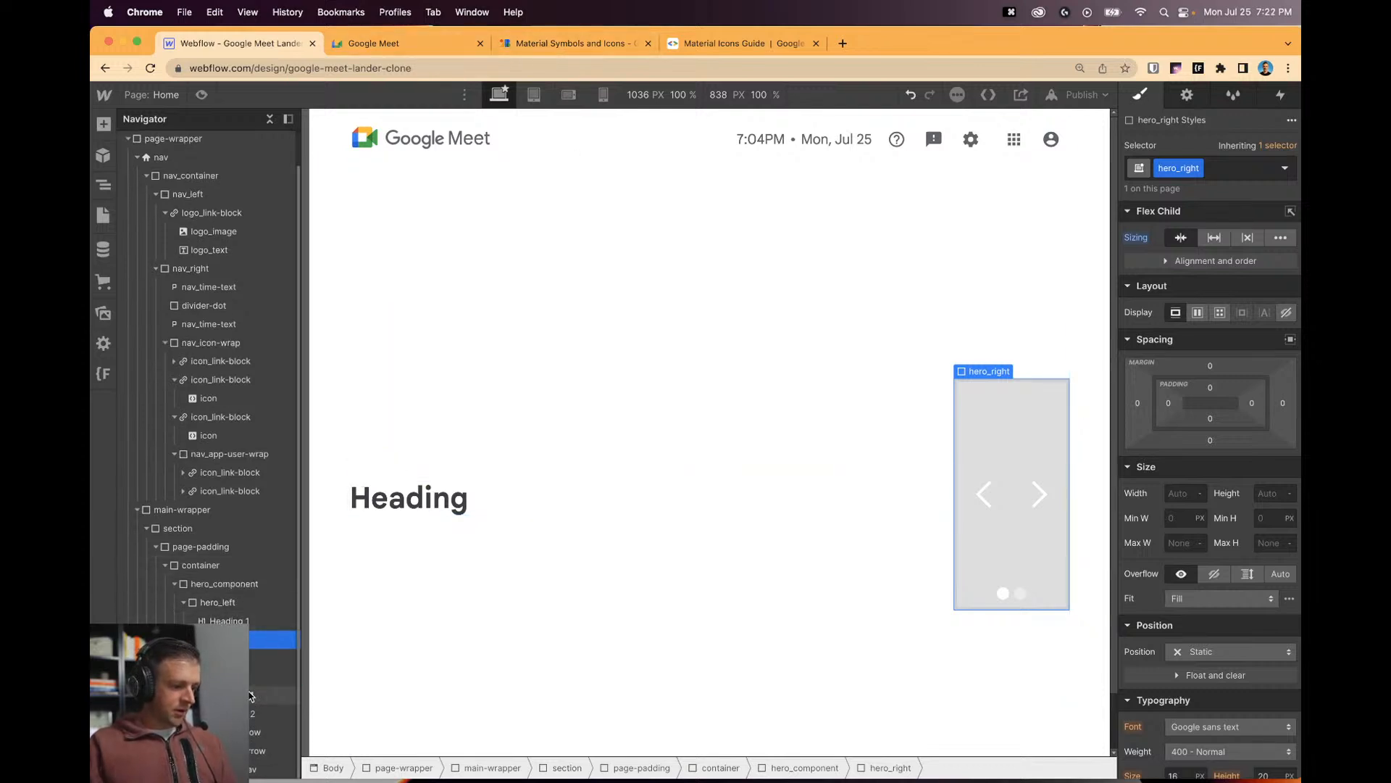
left_click(279, 695)
mouse_move(865, 779)
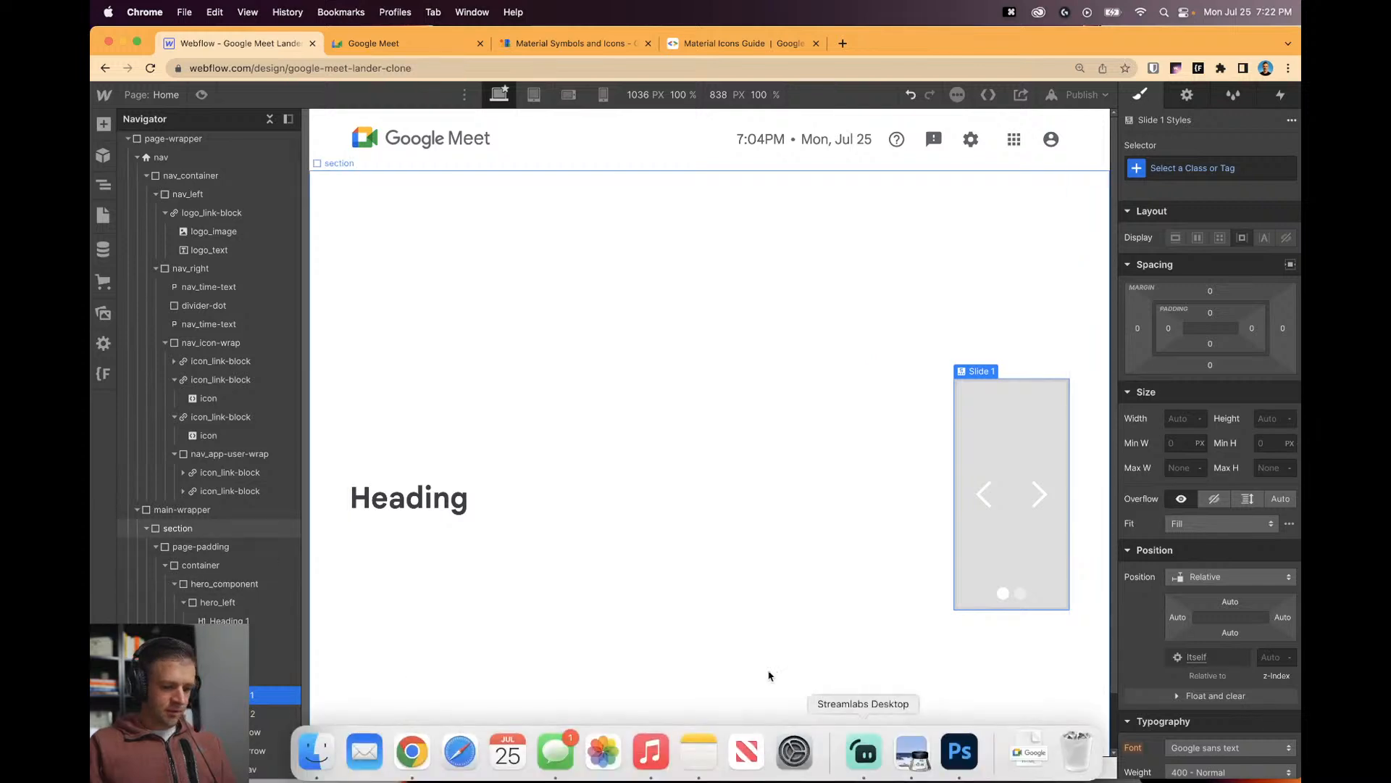
left_click(103, 313)
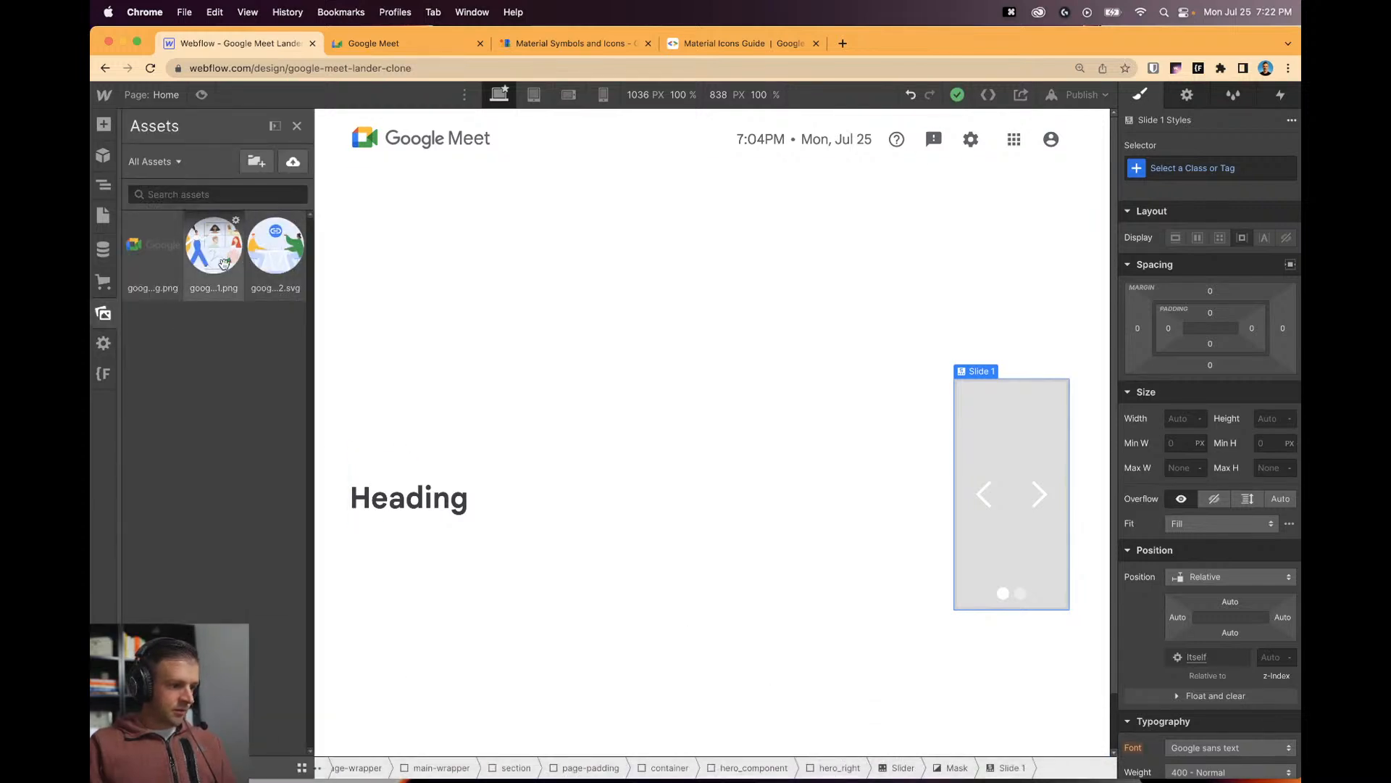
left_click_drag(221, 256, 250, 654)
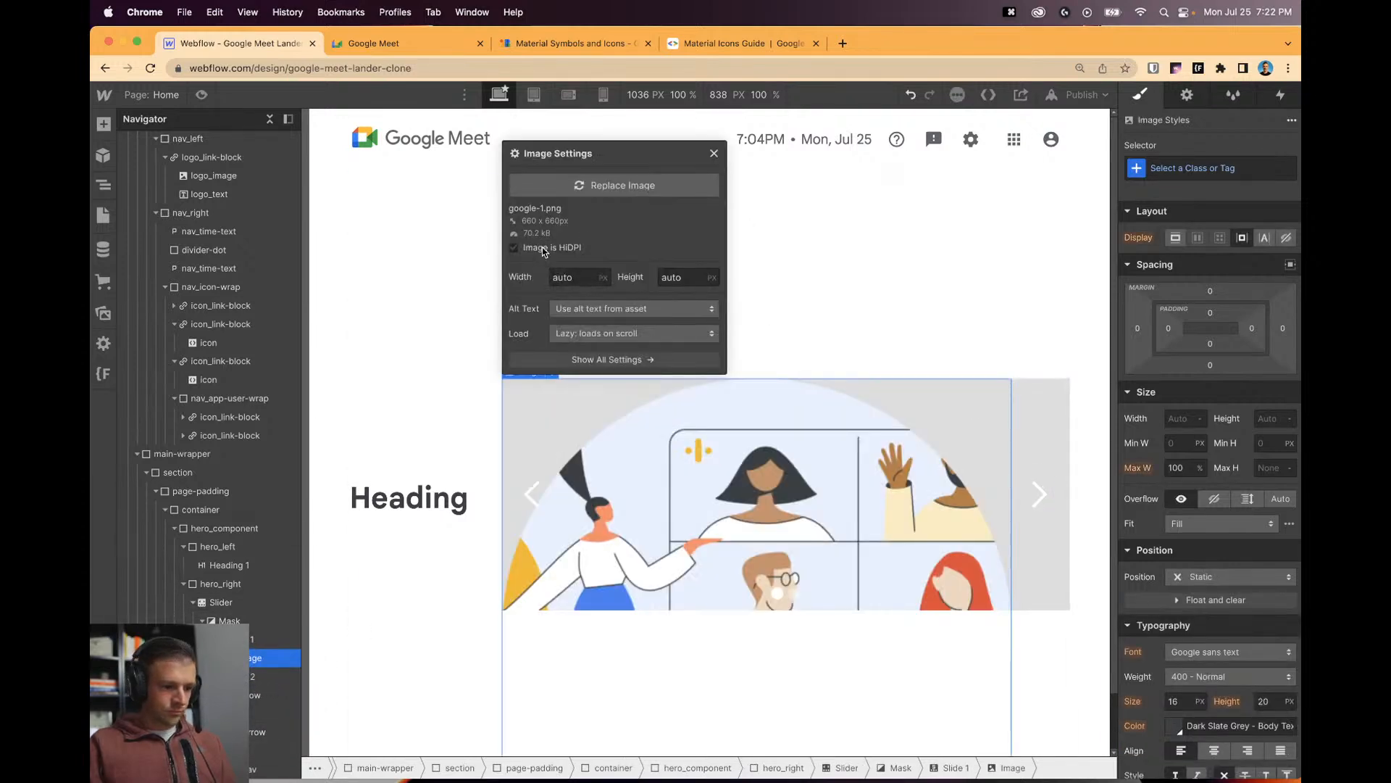
left_click(542, 247)
left_click(969, 153)
left_click(698, 481)
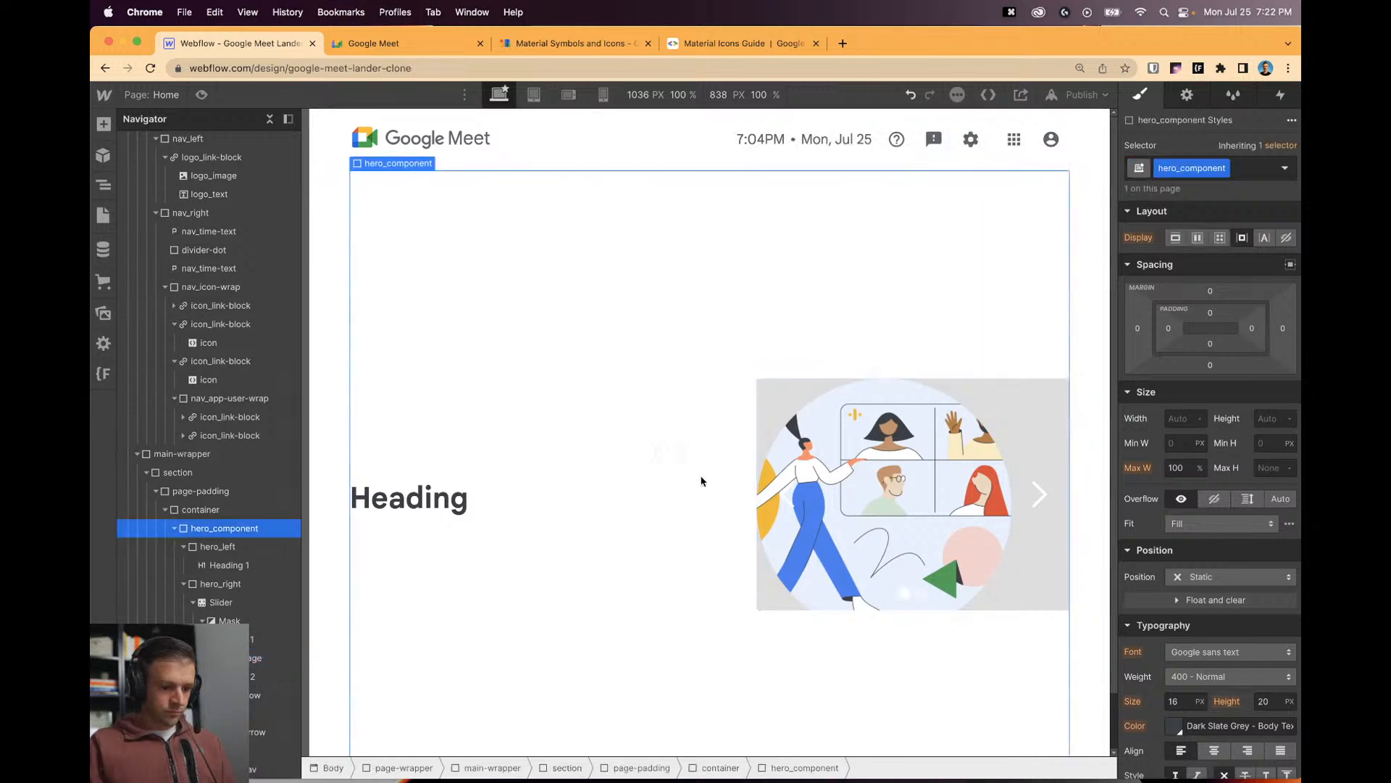
scroll(725, 449, "up", 1)
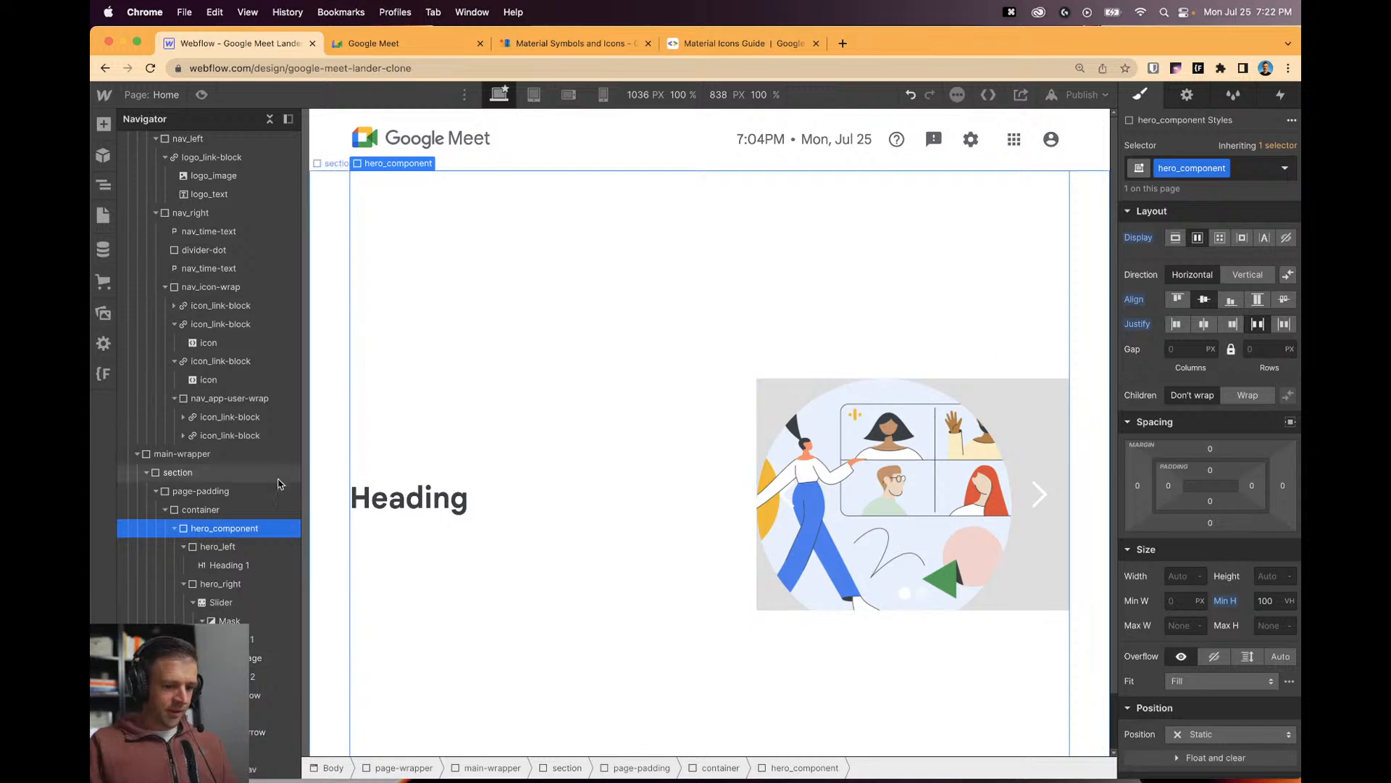
left_click(481, 509)
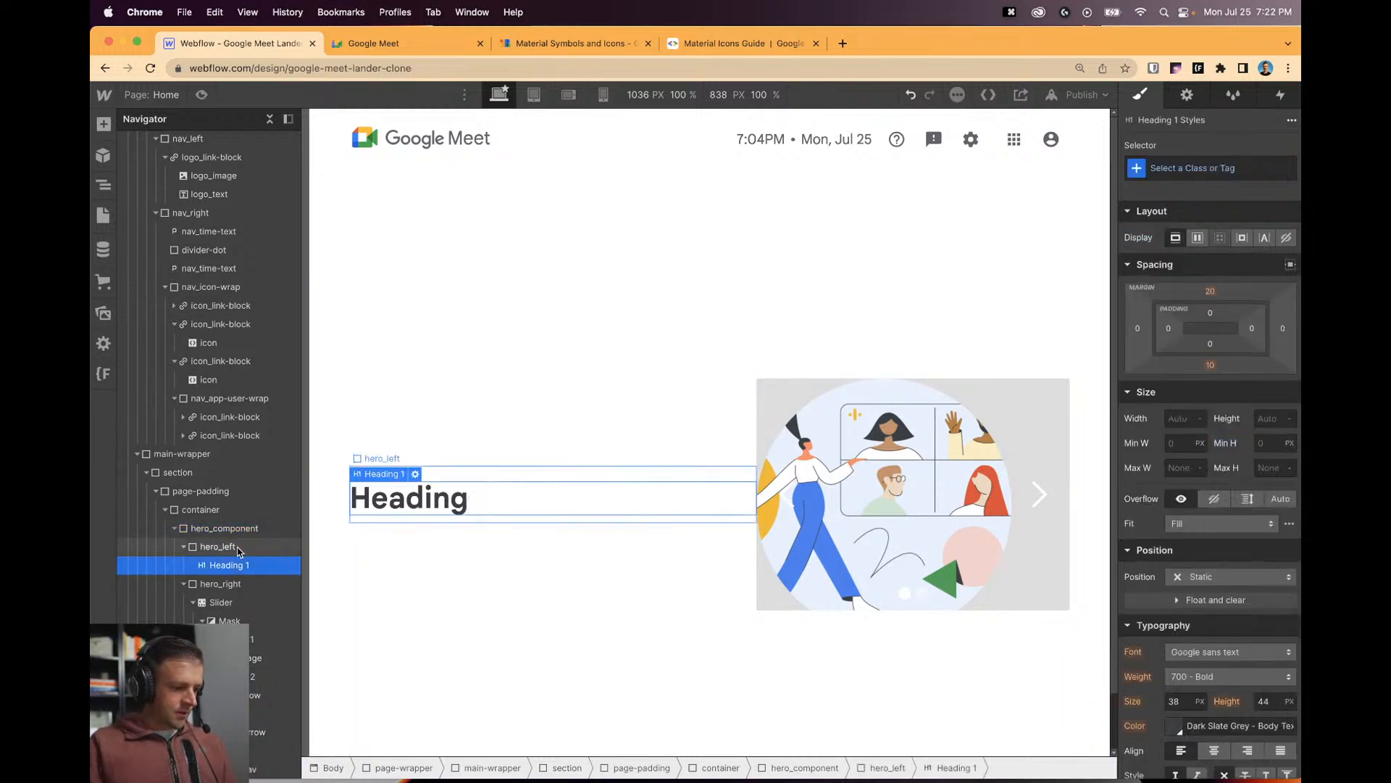
Keep the hero heading's position Static and set its weight to 400 - Normal.
key("ctrl+Tab")
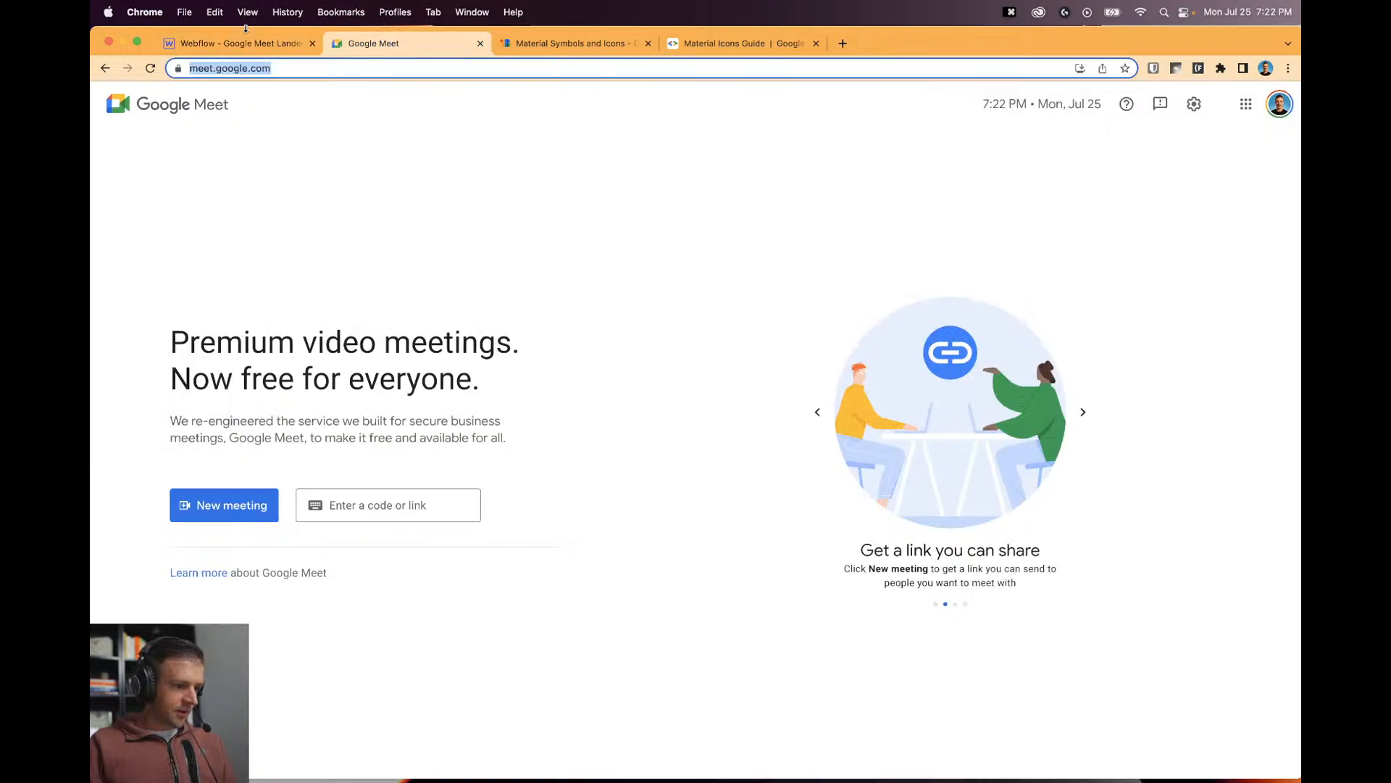
left_click(245, 32)
left_click(1215, 577)
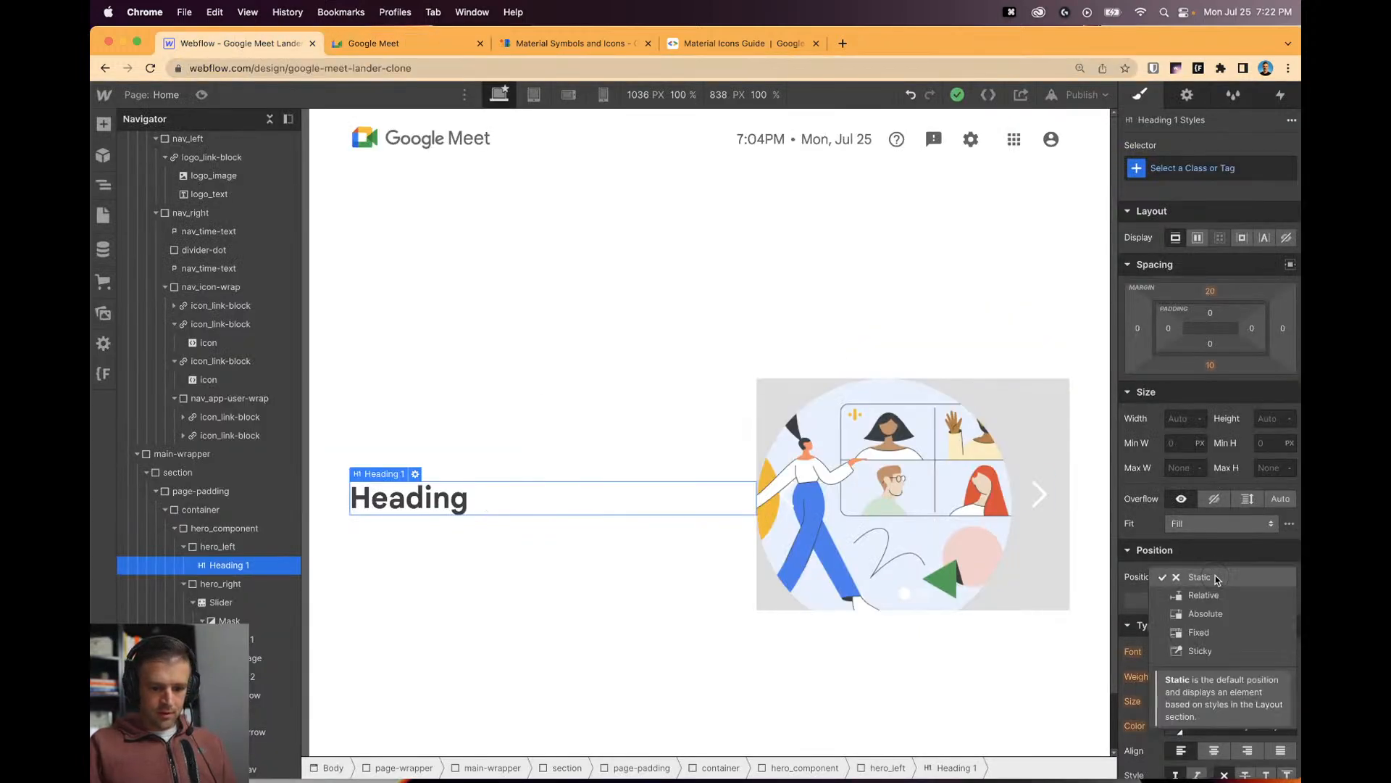
left_click(1215, 577)
left_click(1204, 638)
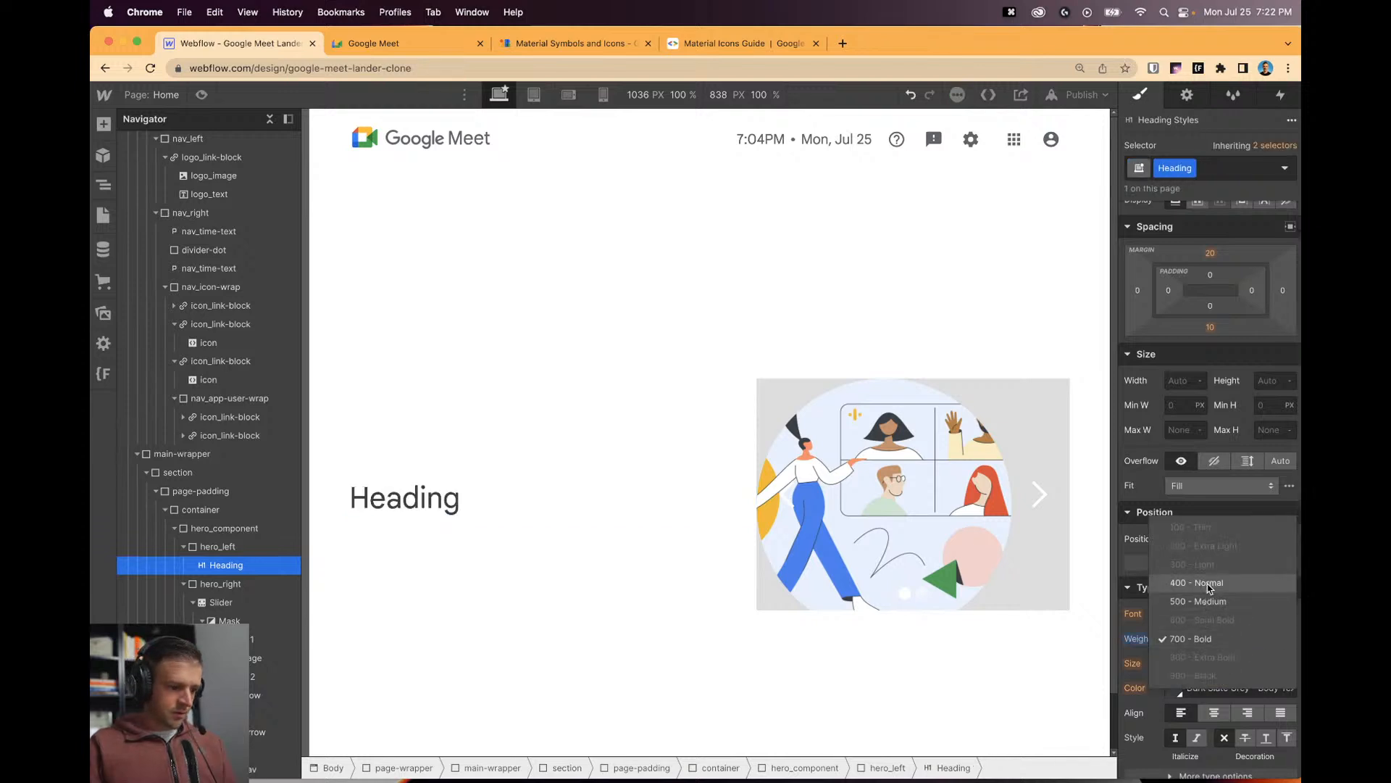
left_click(1207, 583)
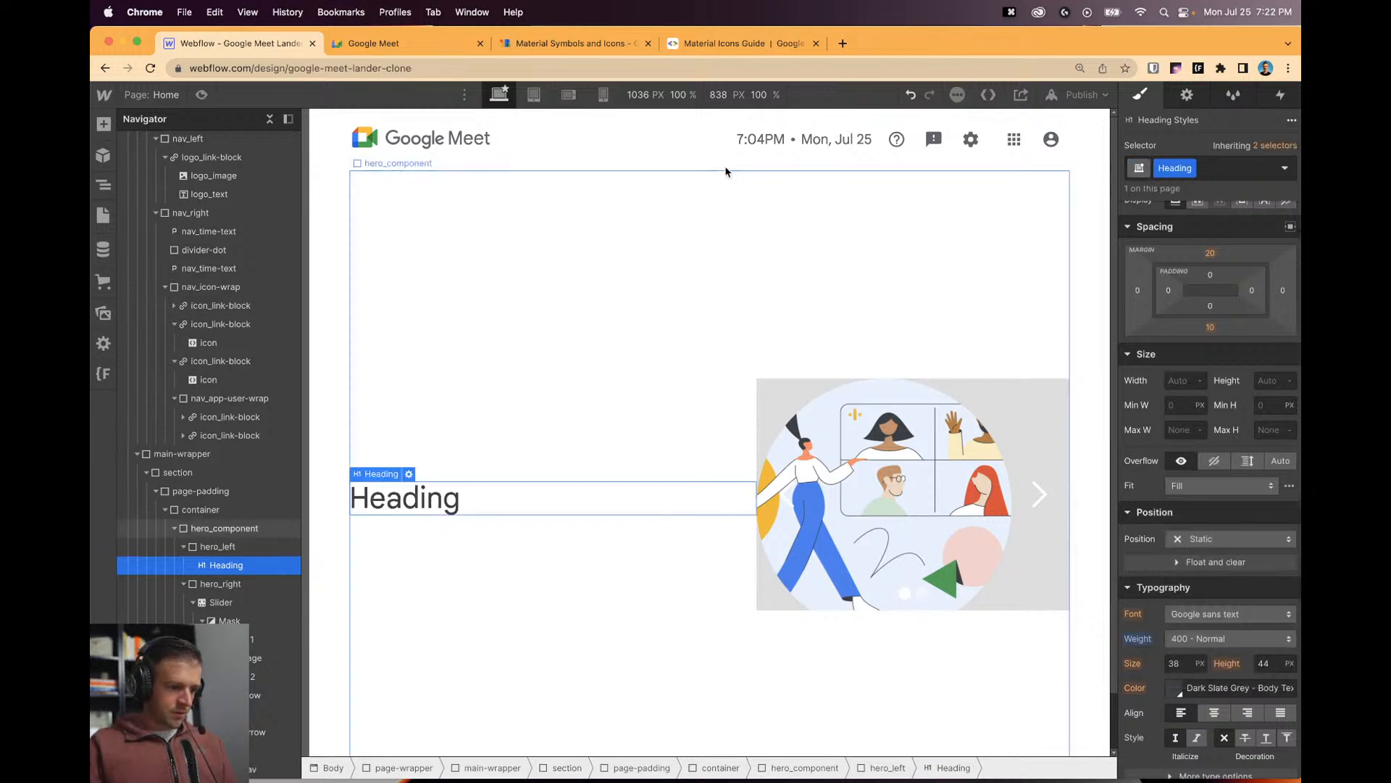
Inspect the Google Meet headline's styles in Chrome DevTools for comparison.
key("ctrl+Tab")
key("alt+super+i")
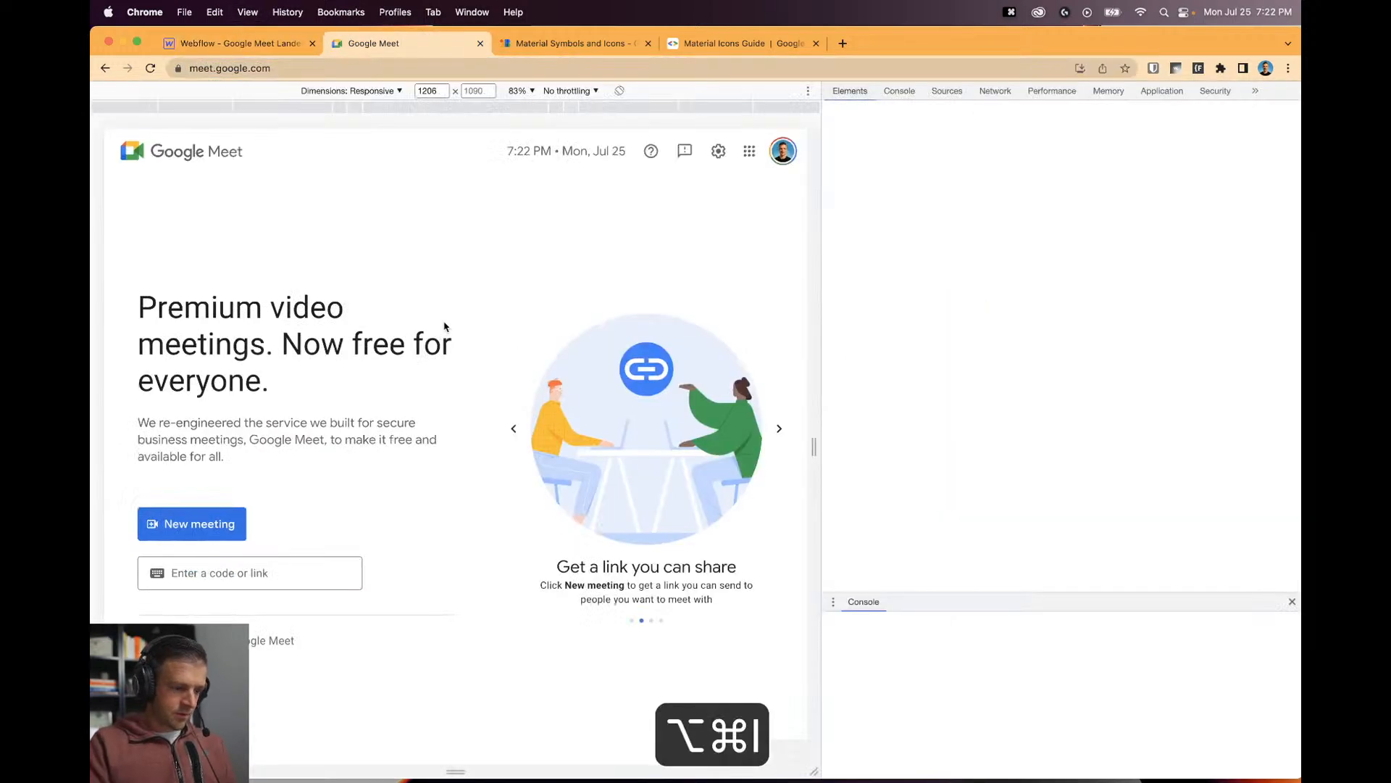
left_click(833, 91)
left_click(317, 375)
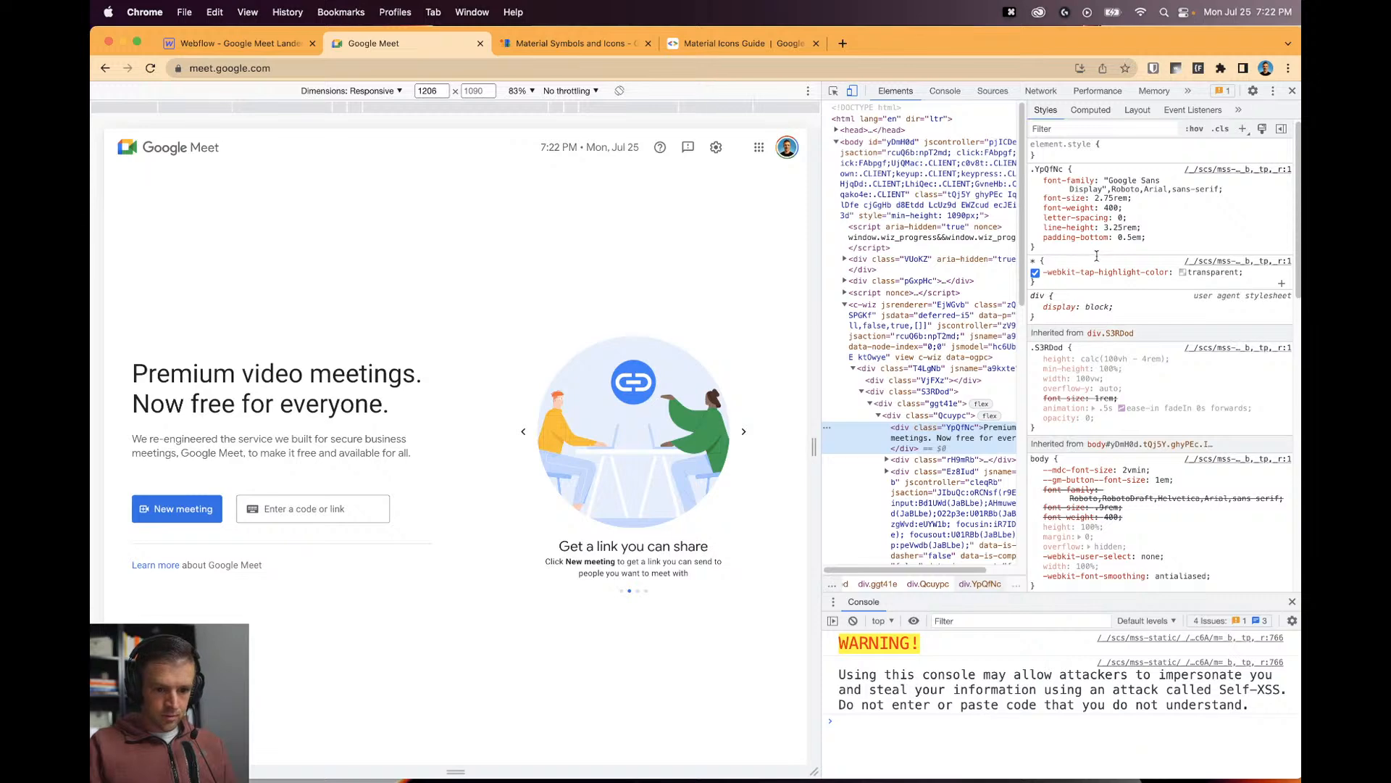
left_click(239, 44)
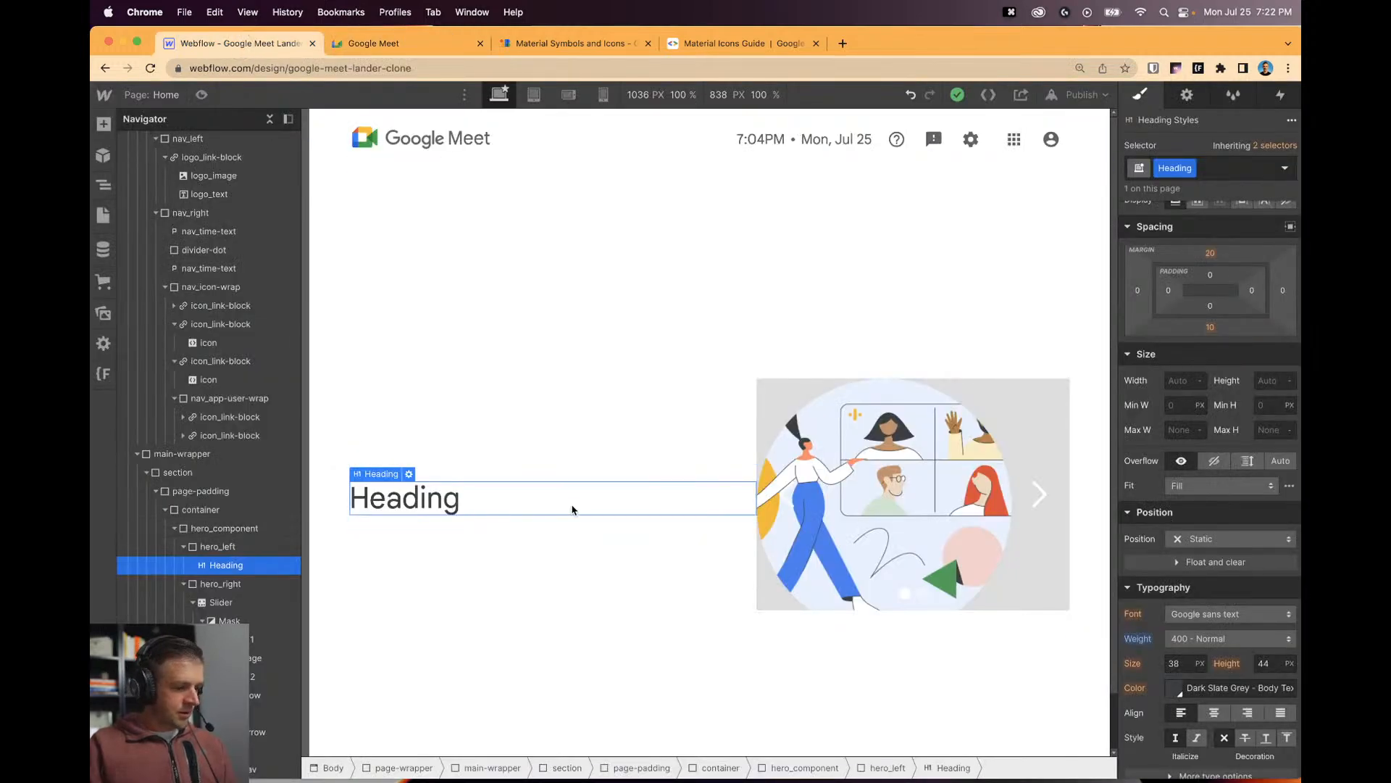
scroll(562, 482, "down", 2)
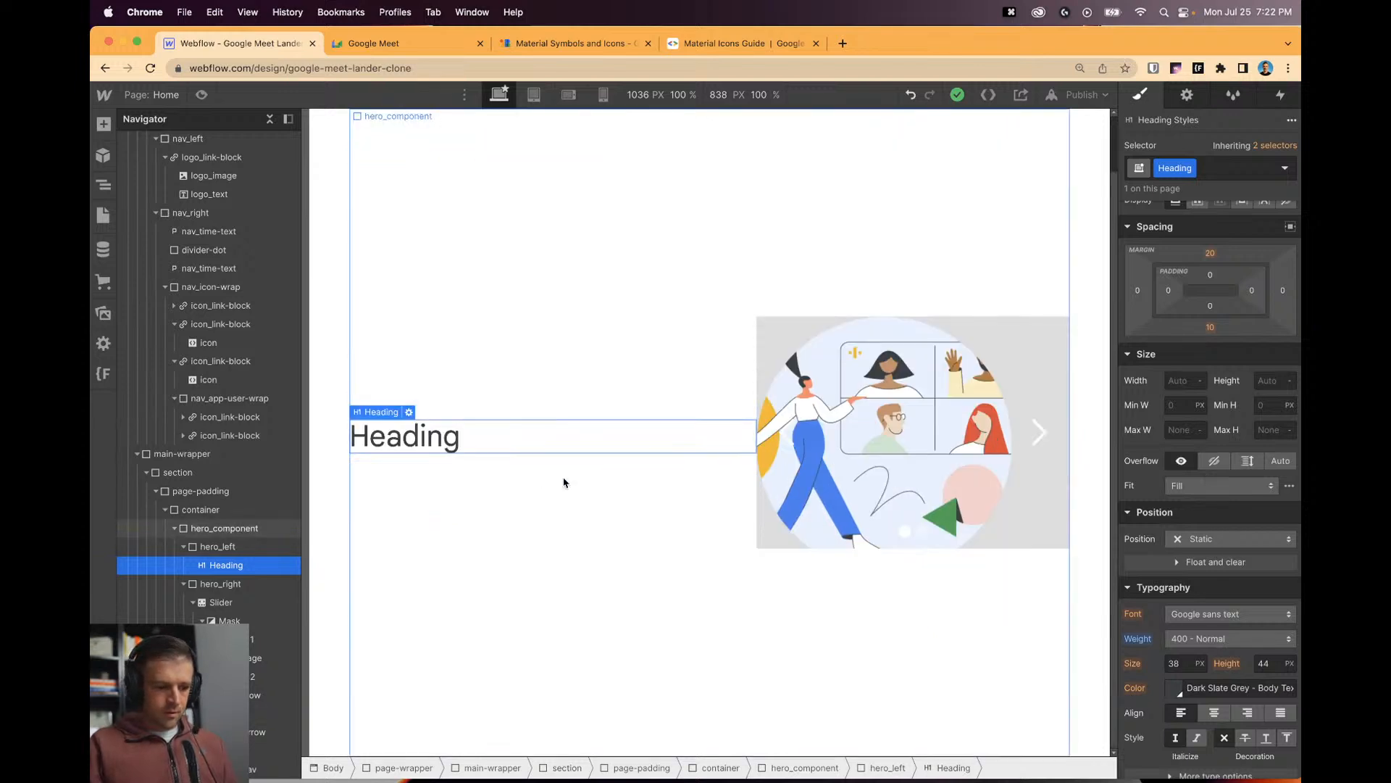
Rename the heading's class to h1 and set its top and bottom margins to 0.
type("h1")
key("Return")
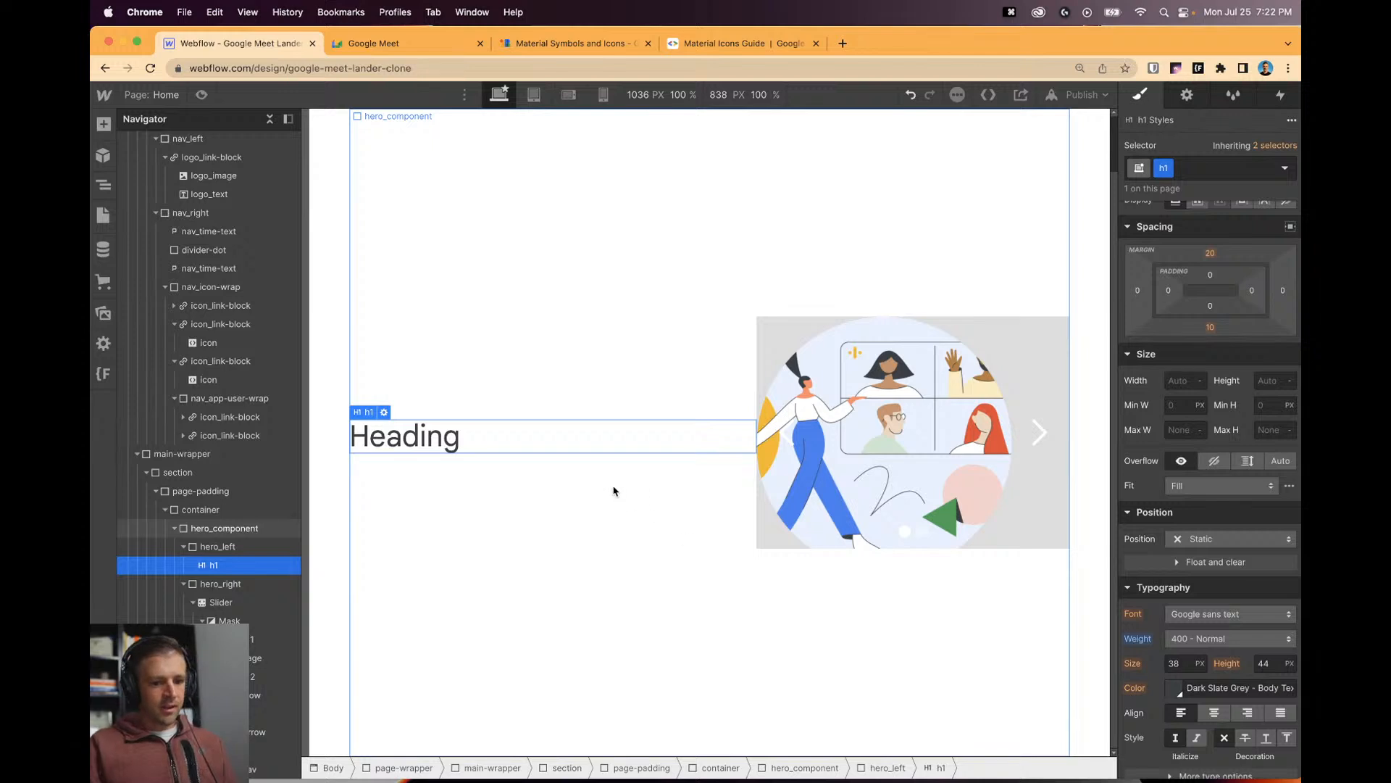
left_click(1210, 253)
left_click(1214, 285)
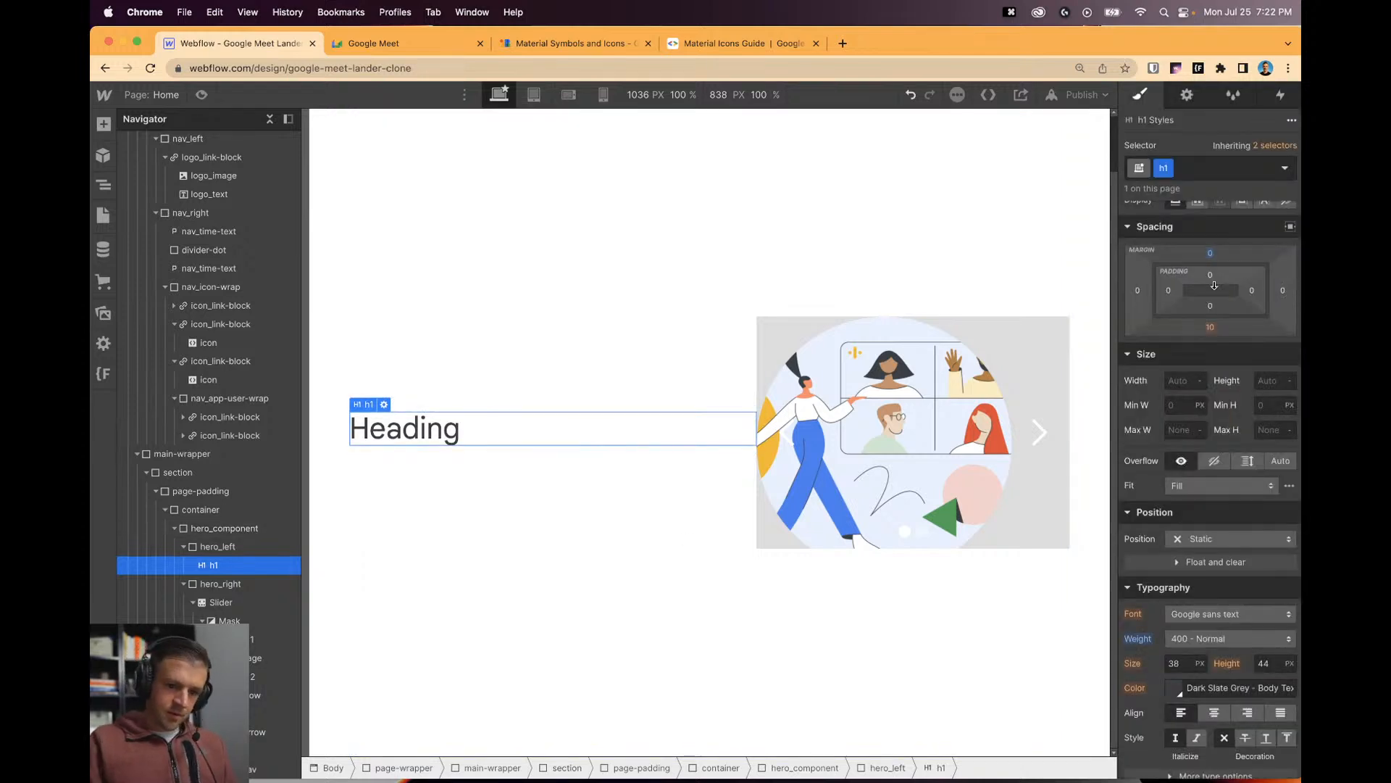
left_click(1210, 327)
left_click(1263, 352)
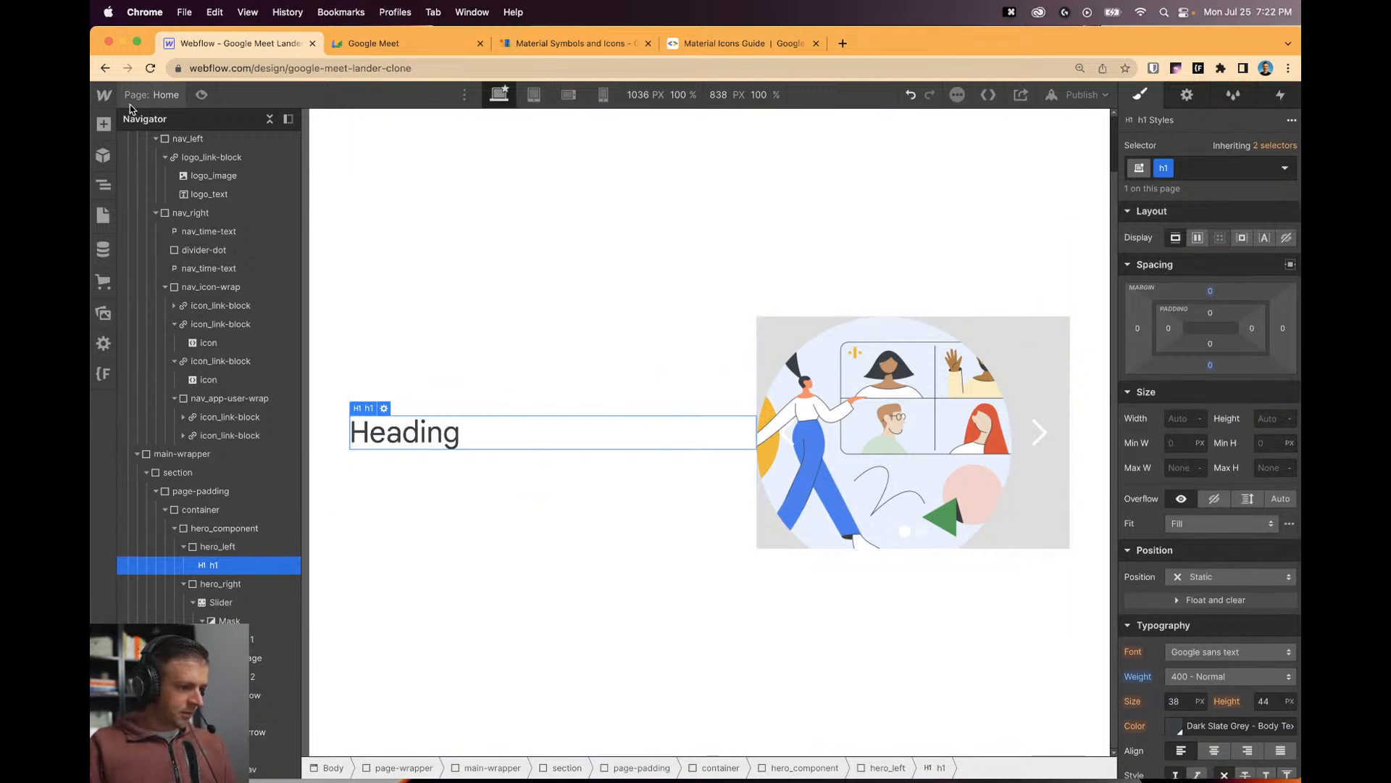
Add a Paragraph below the hero heading in hero_left.
key("a")
scroll(232, 456, "down", 2)
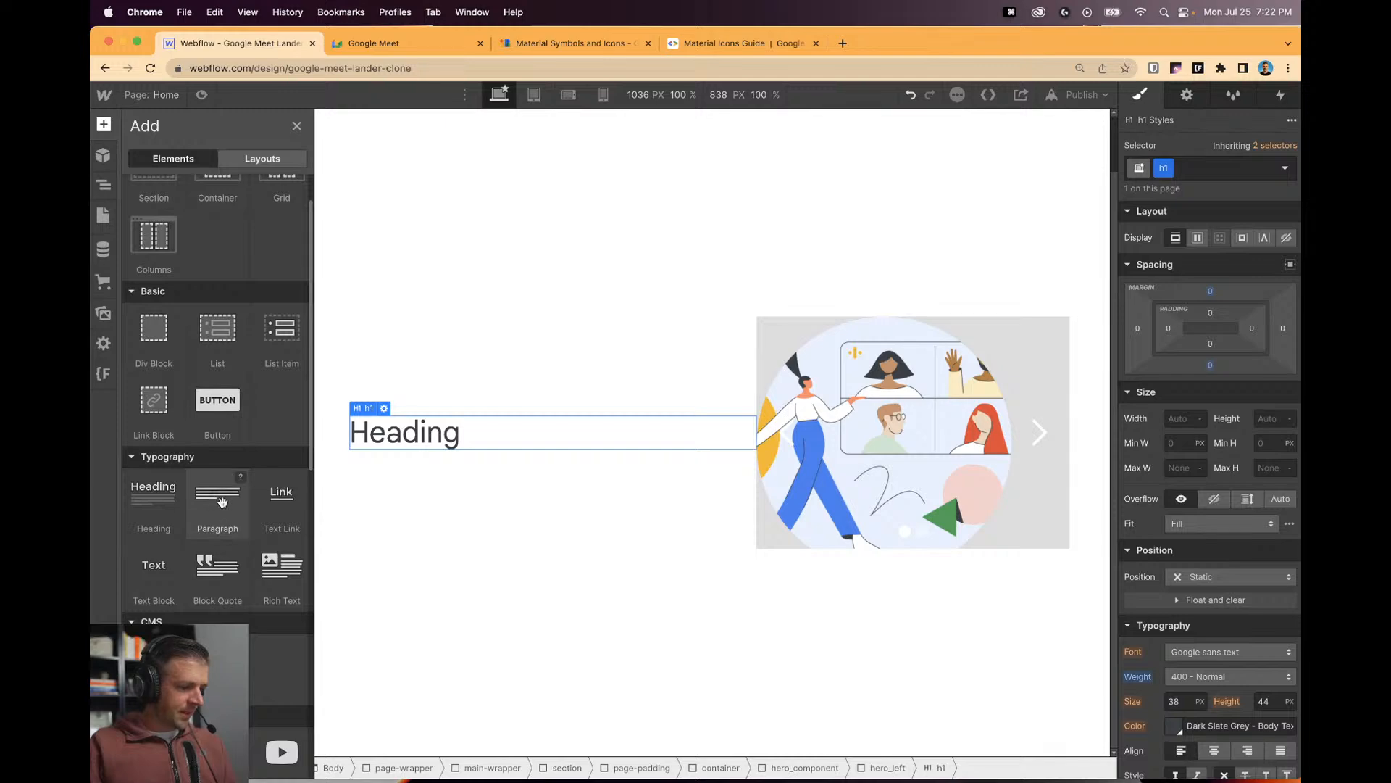
left_click_drag(221, 500, 247, 565)
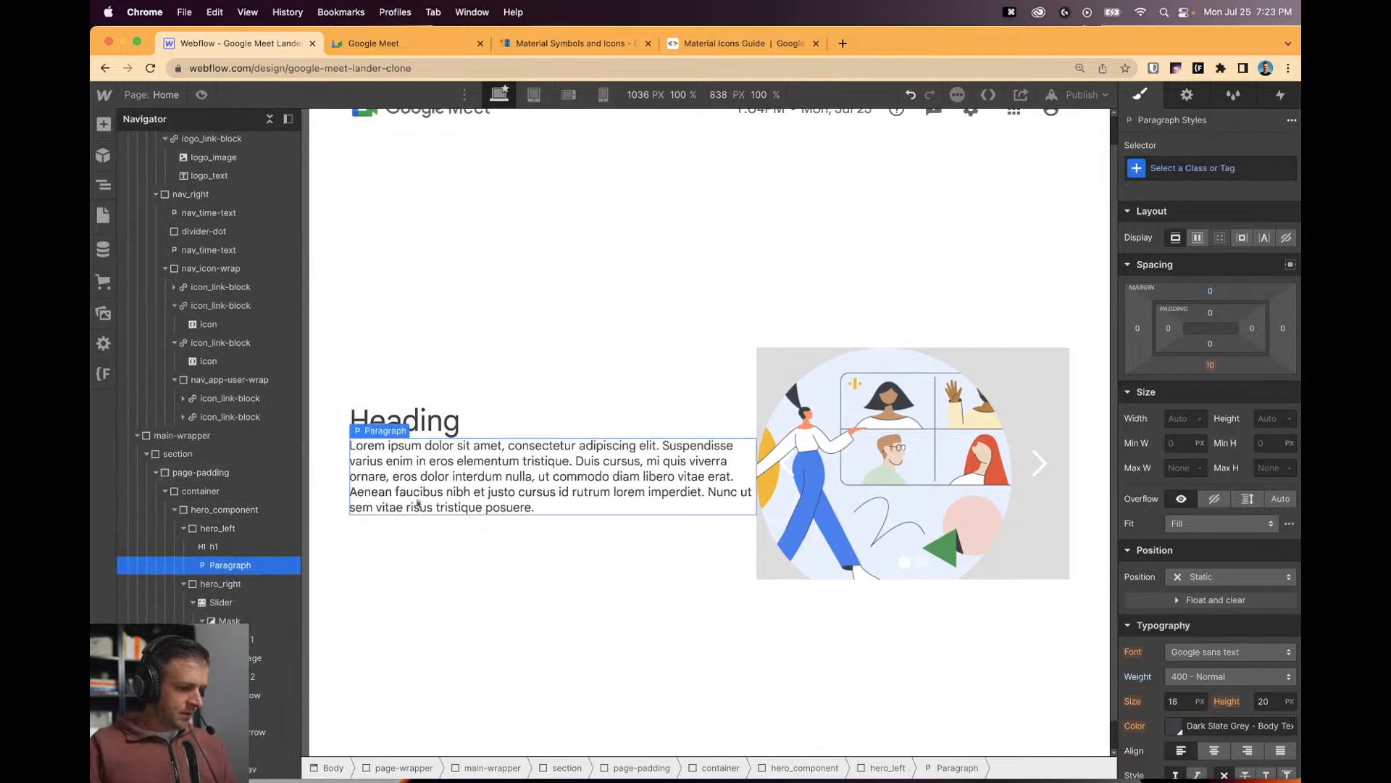
left_click(387, 47)
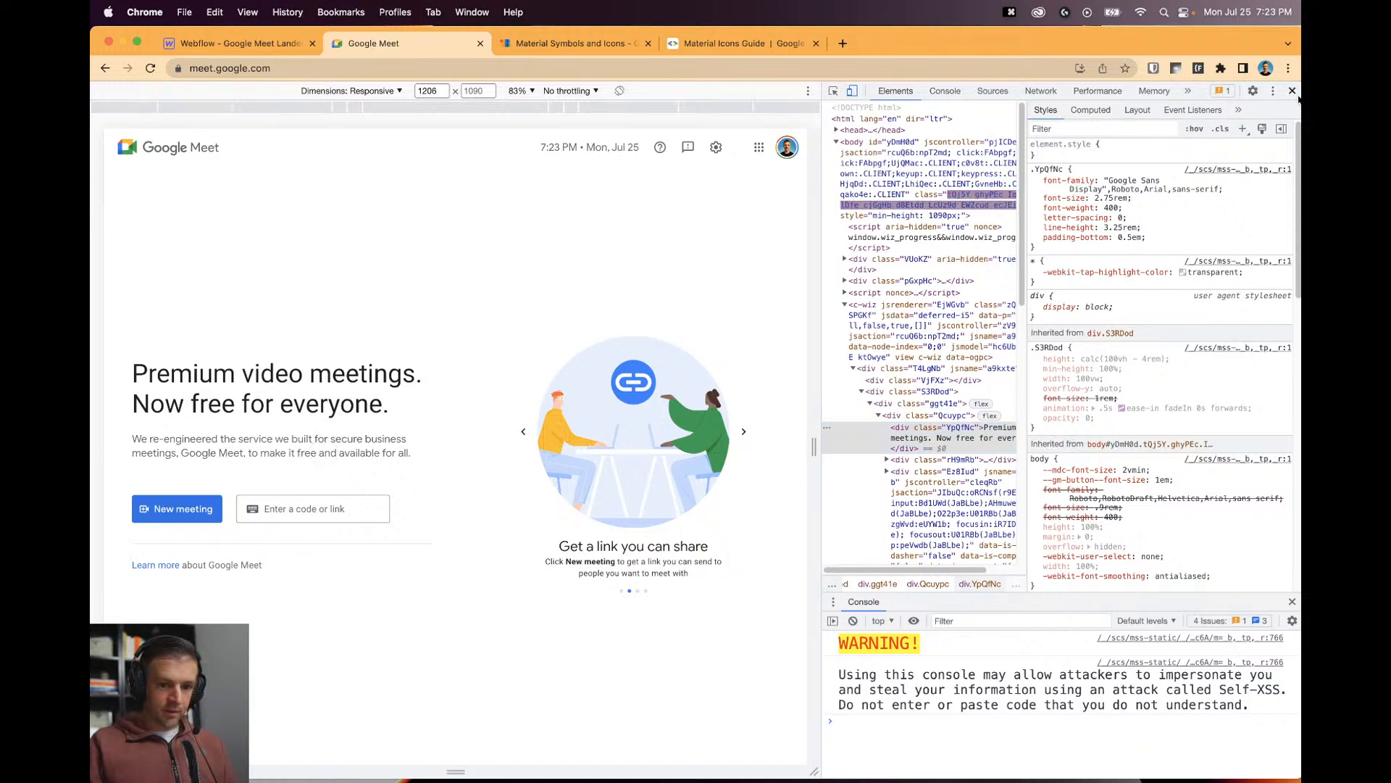
Copy the Meet headline via DevTools and paste 'Premium video meetings. Now free for everyone.' into the Heading.
left_click(1293, 92)
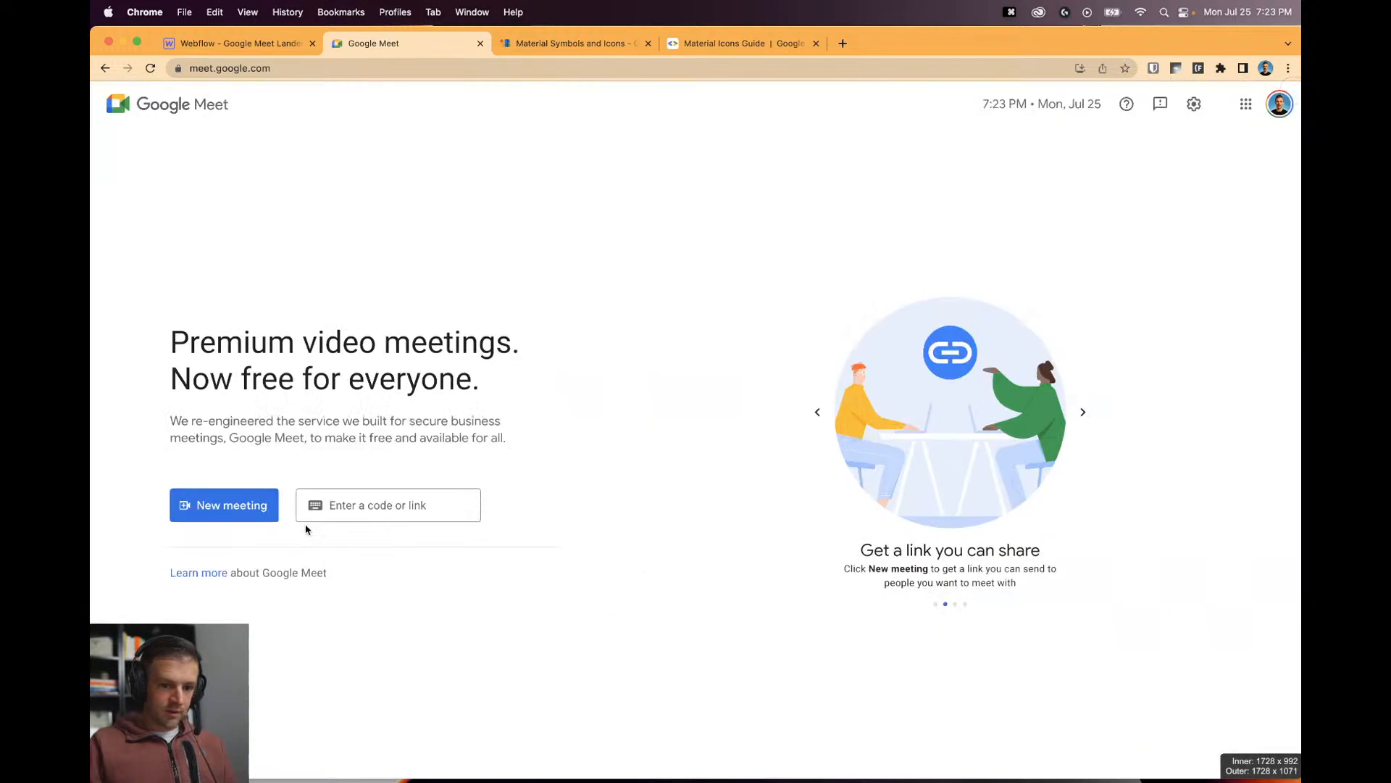
right_click(312, 440)
left_click(596, 389)
key("alt+super+i")
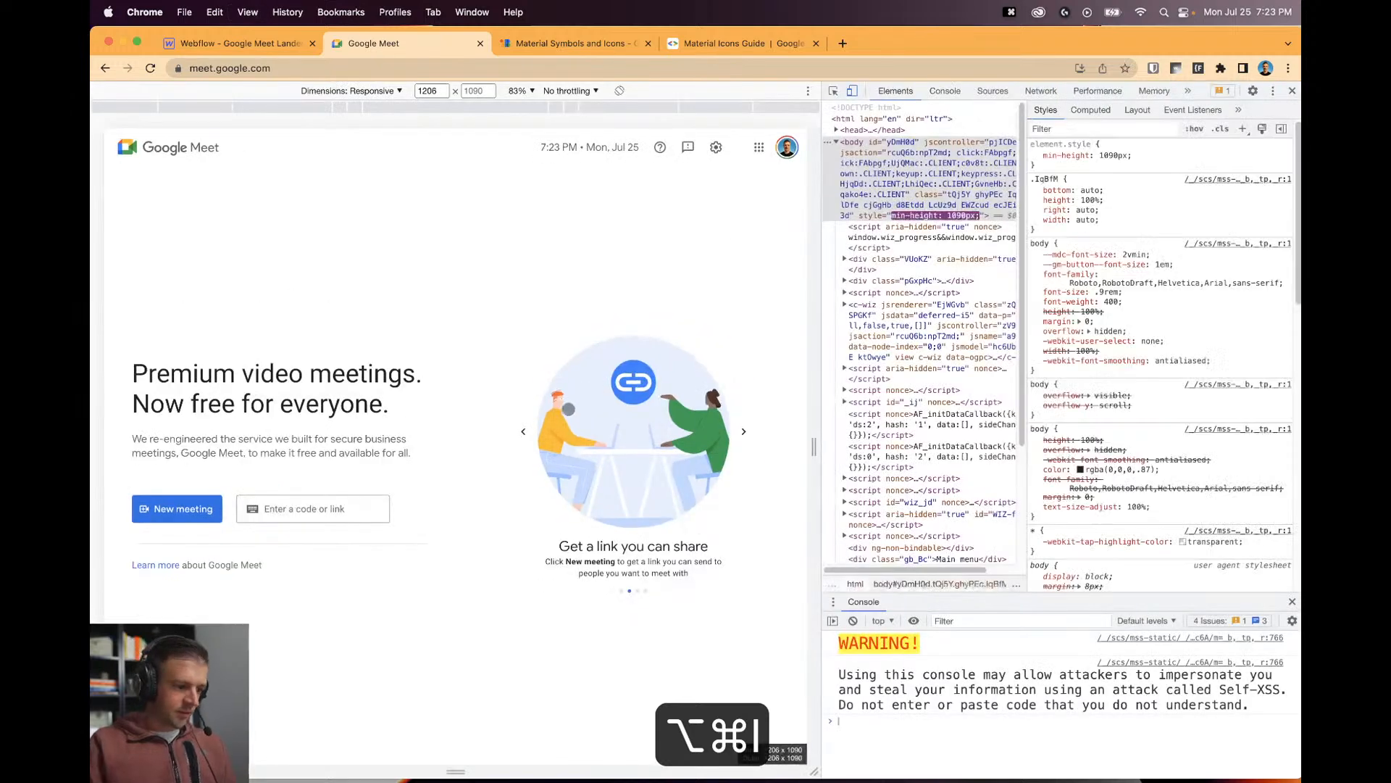
left_click(273, 404)
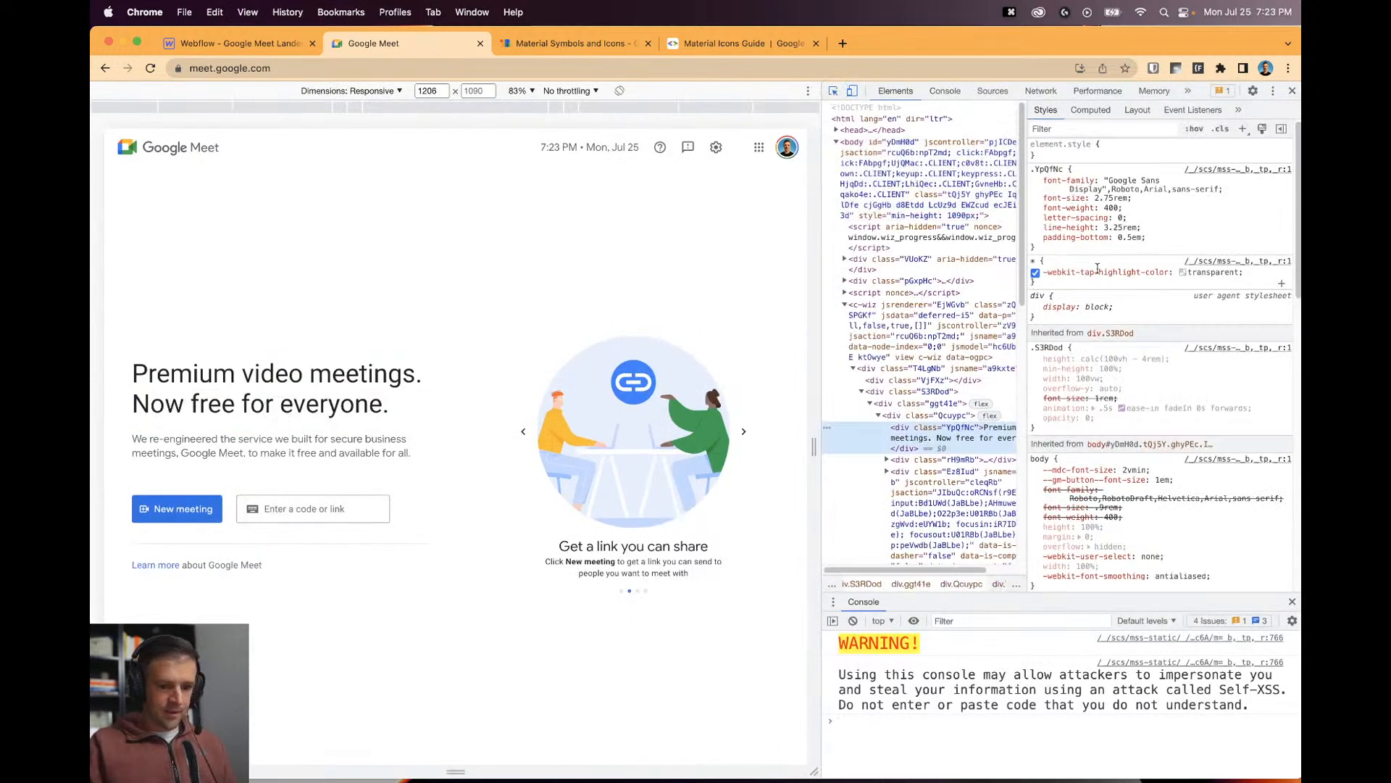
double_click(904, 443)
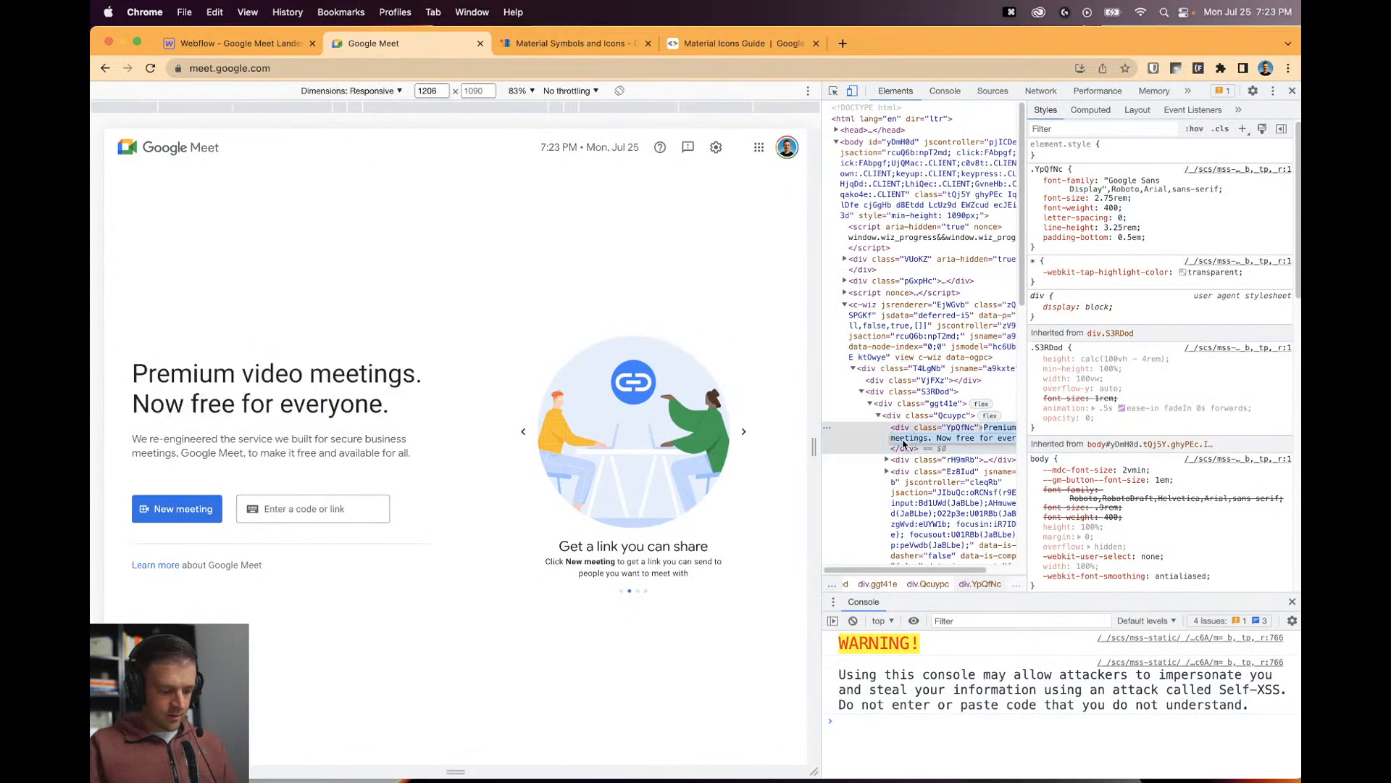
key("super+c")
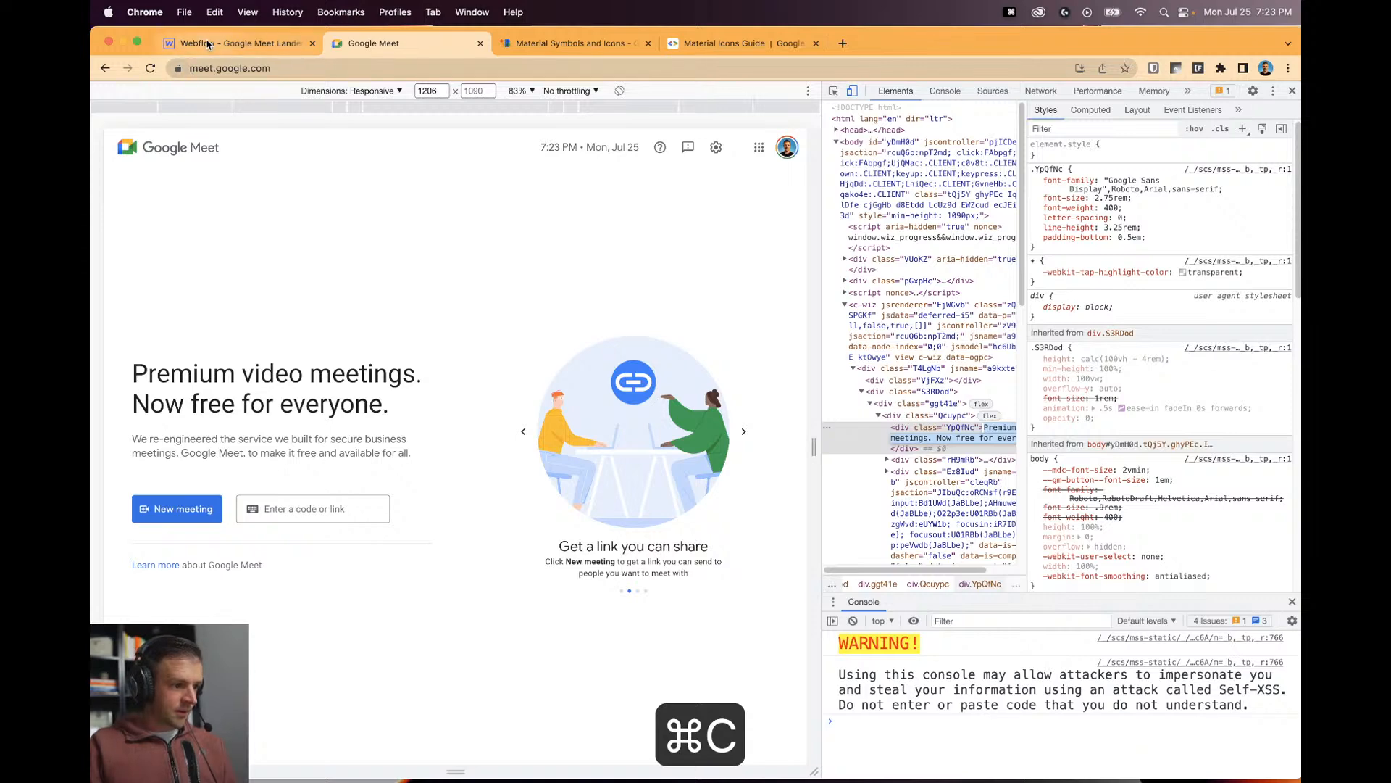
left_click(239, 42)
double_click(418, 417)
key("super+v")
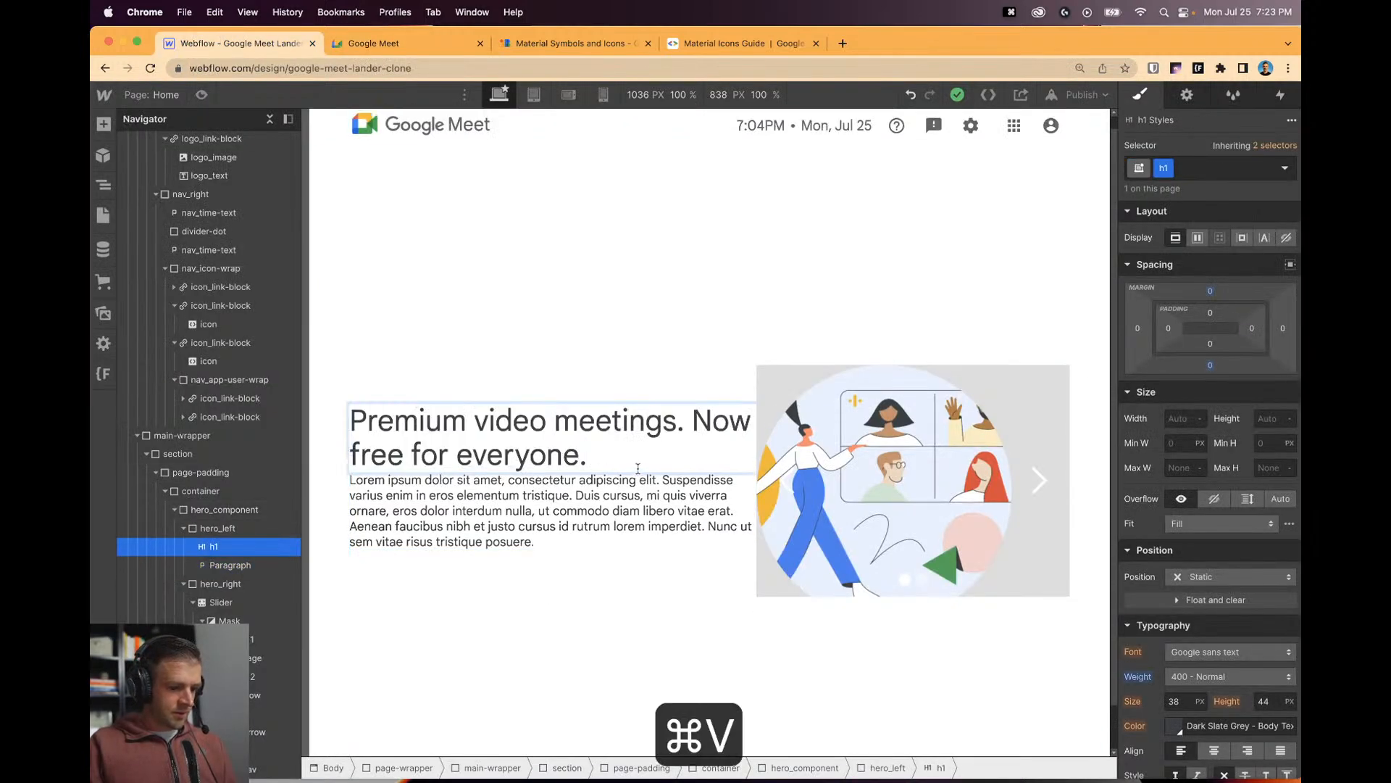
Copy the Meet description text from div.rH9mRb in DevTools and paste it over the lorem-ipsum Paragraph.
left_click(659, 536)
left_click(384, 42)
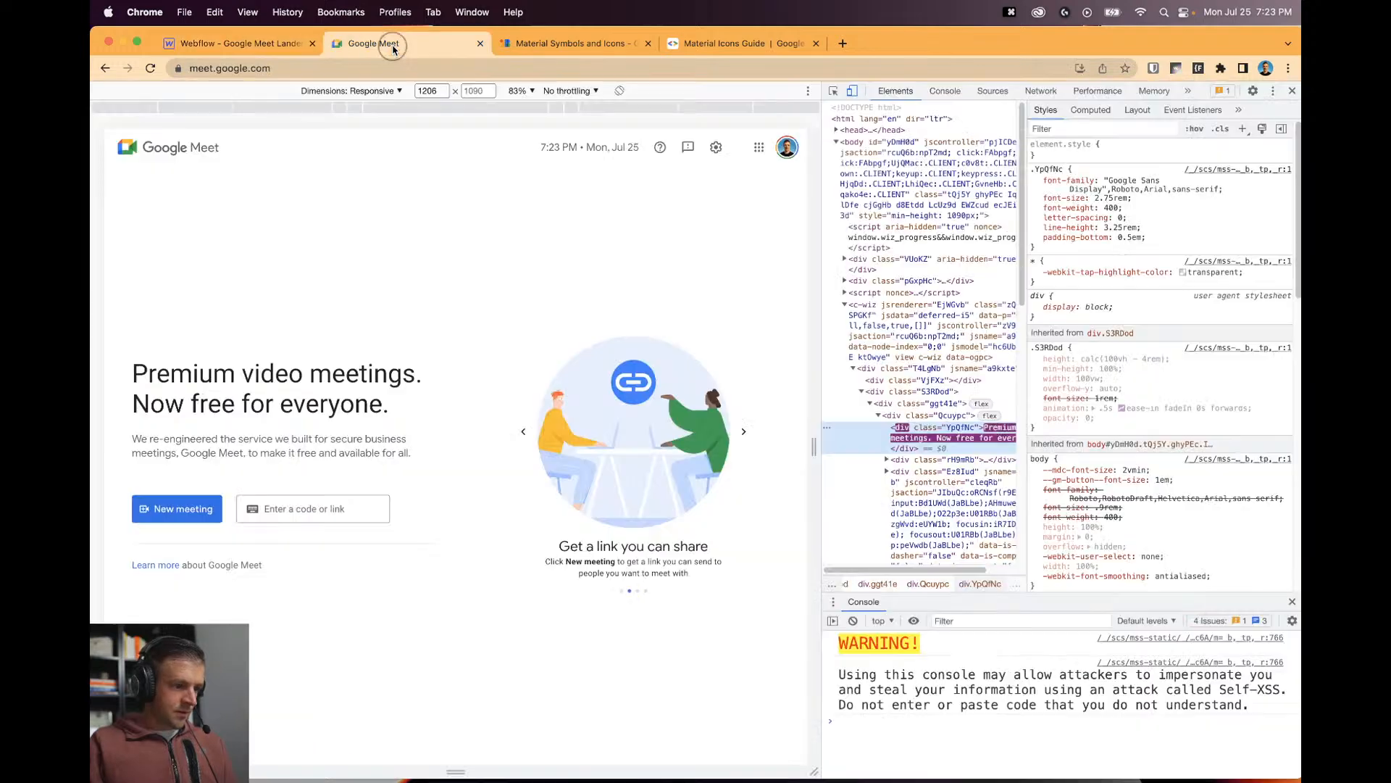
left_click(832, 92)
left_click(945, 462)
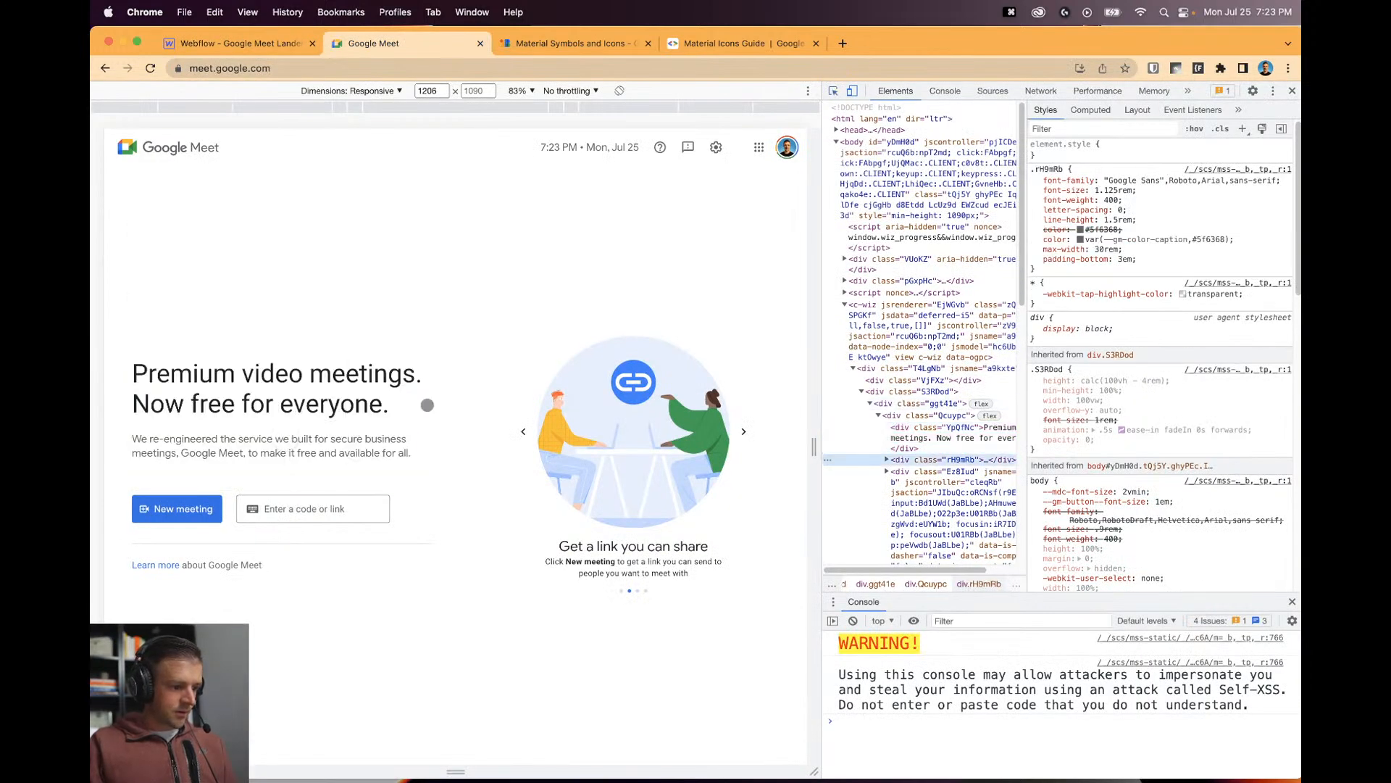
left_click(887, 461)
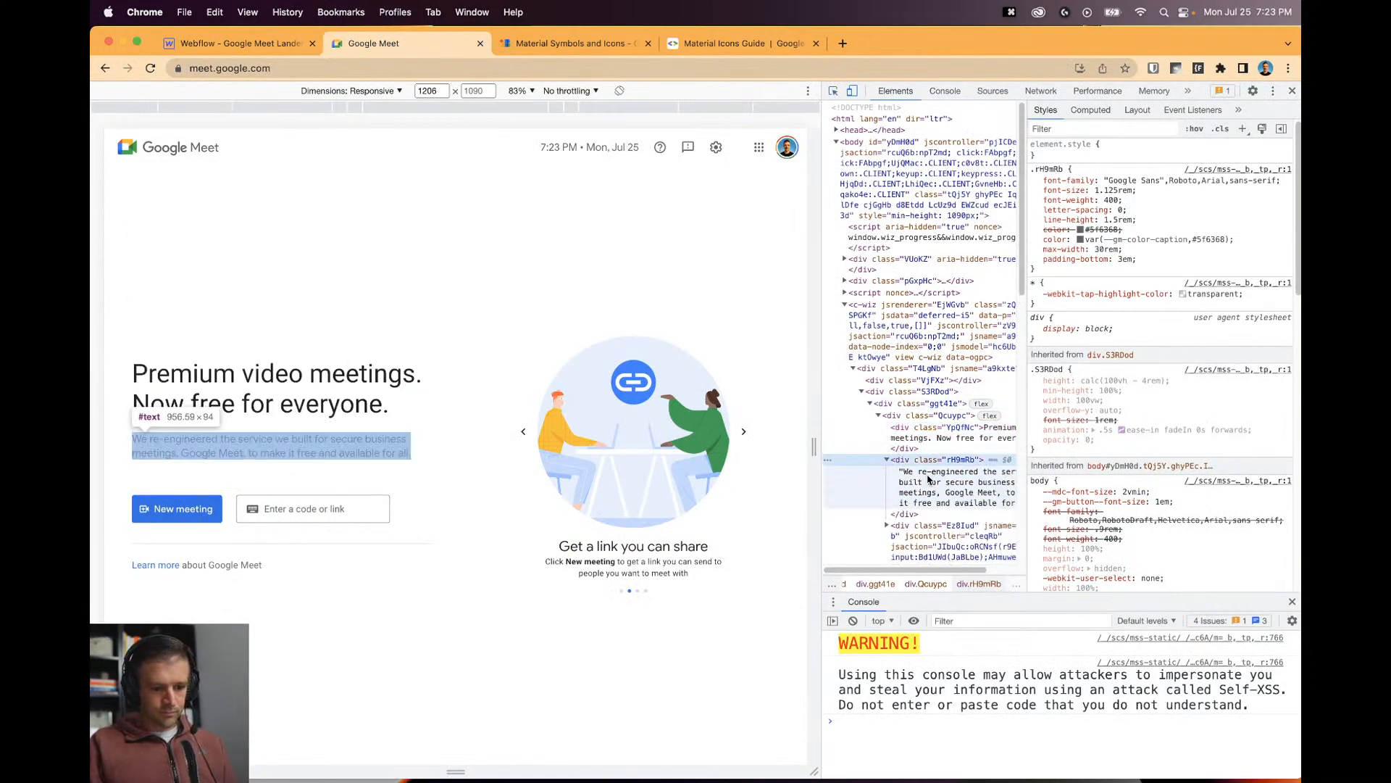
double_click(934, 482)
key("super+c")
left_click(254, 45)
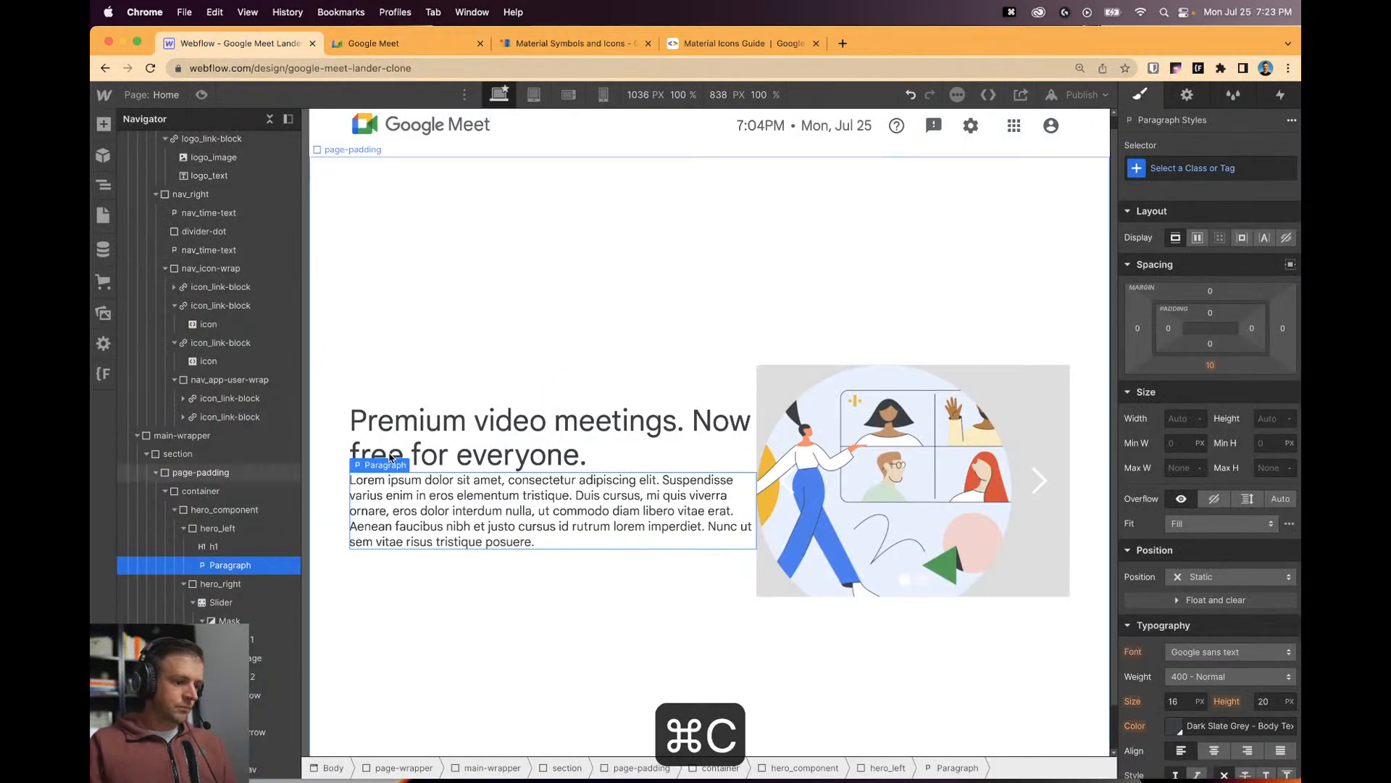
double_click(444, 539)
key("super+v")
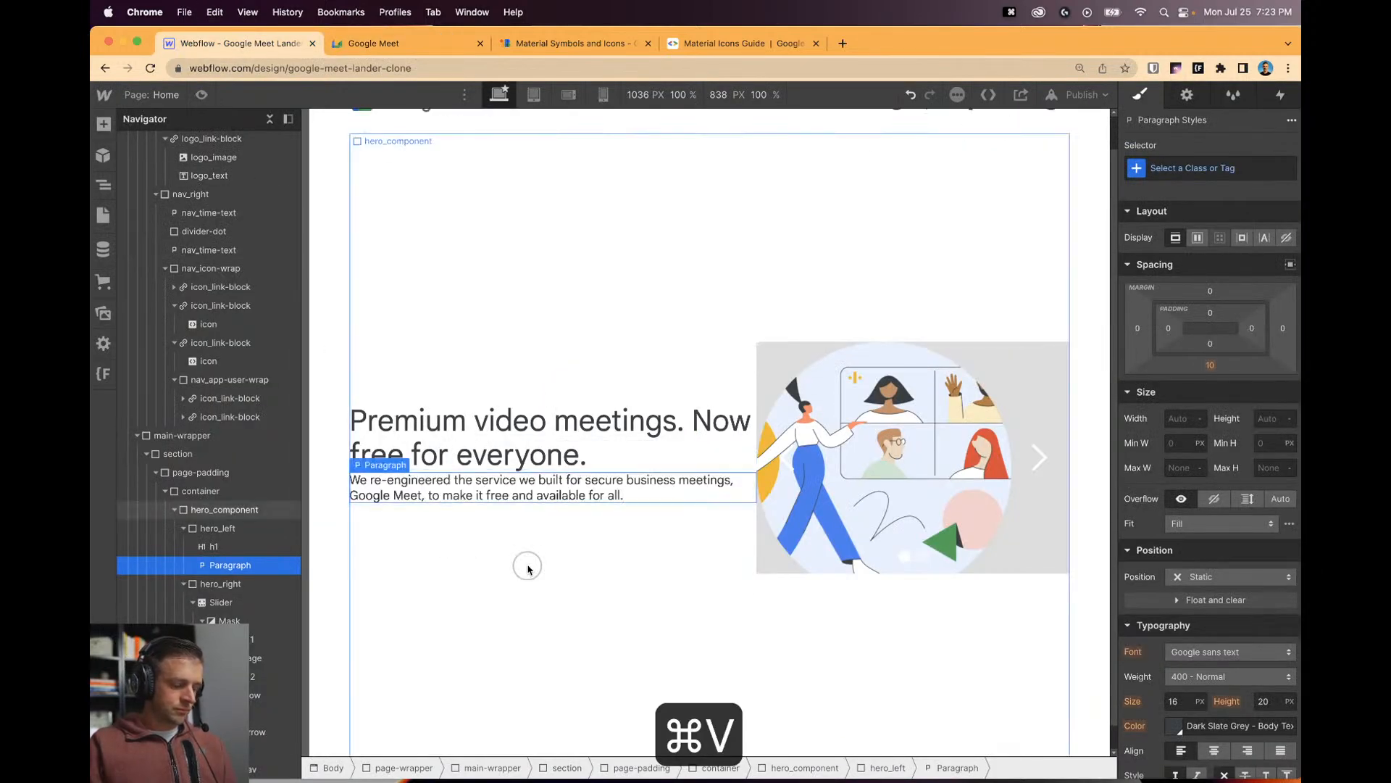
left_click(528, 562)
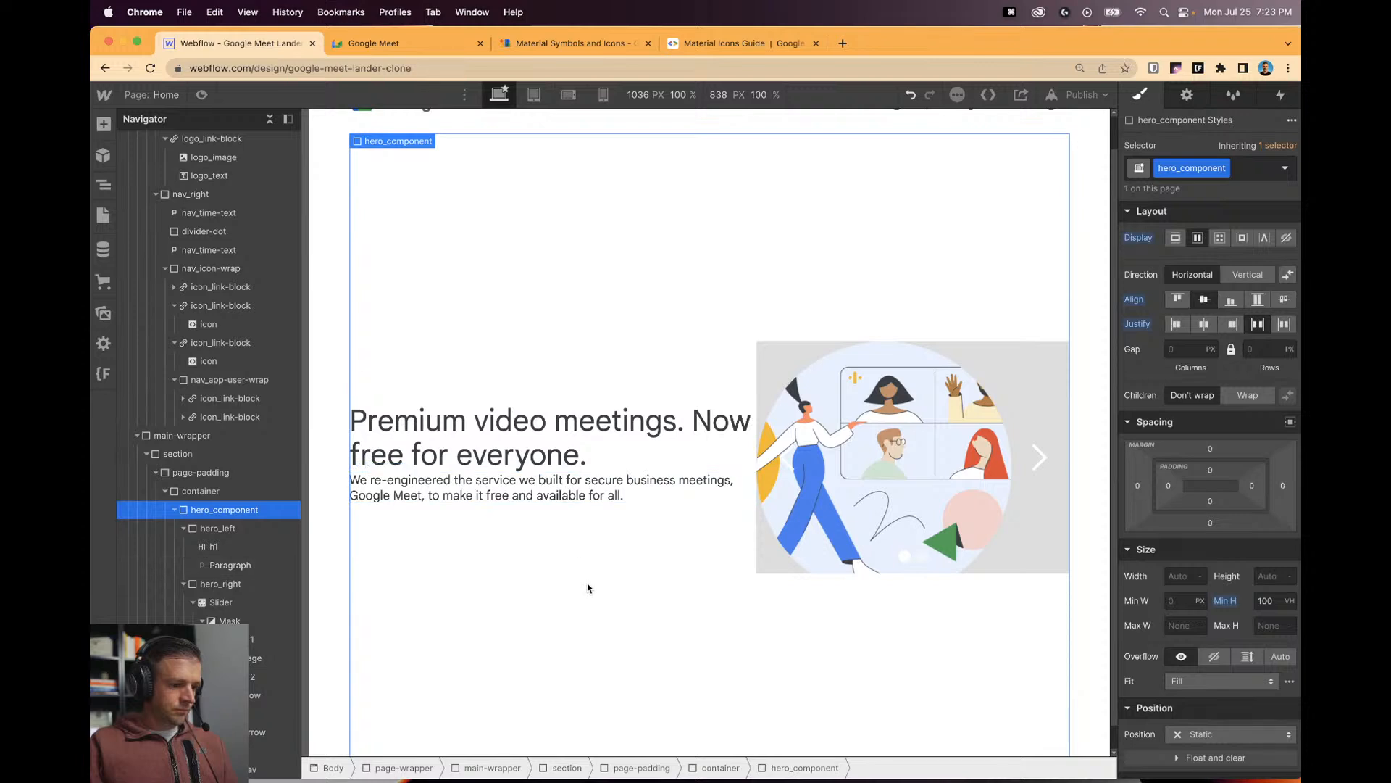
left_click(203, 545)
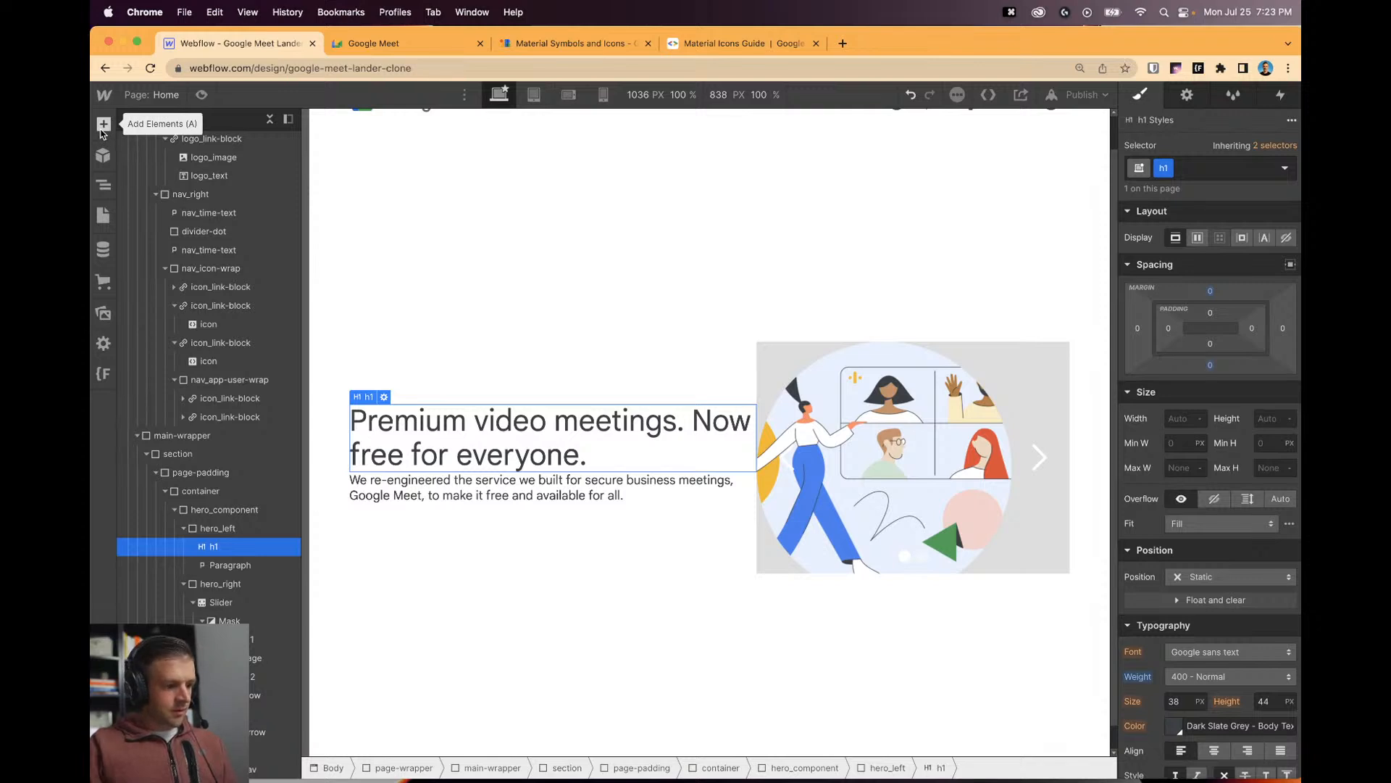
Give the heading an is-hero combo class with 1rem bottom margin, and drop a Div Block above it.
left_click(1225, 165)
type("is-her")
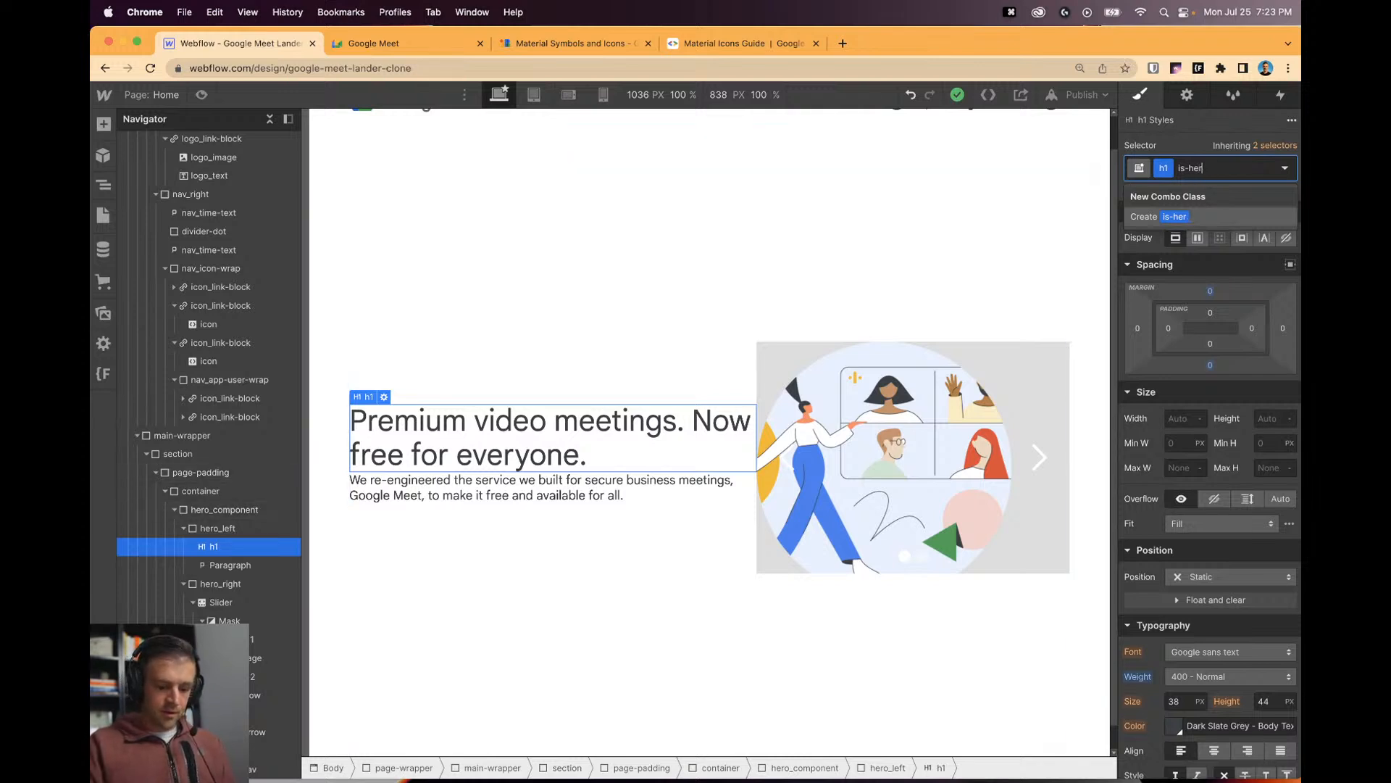
type("o")
key("Return")
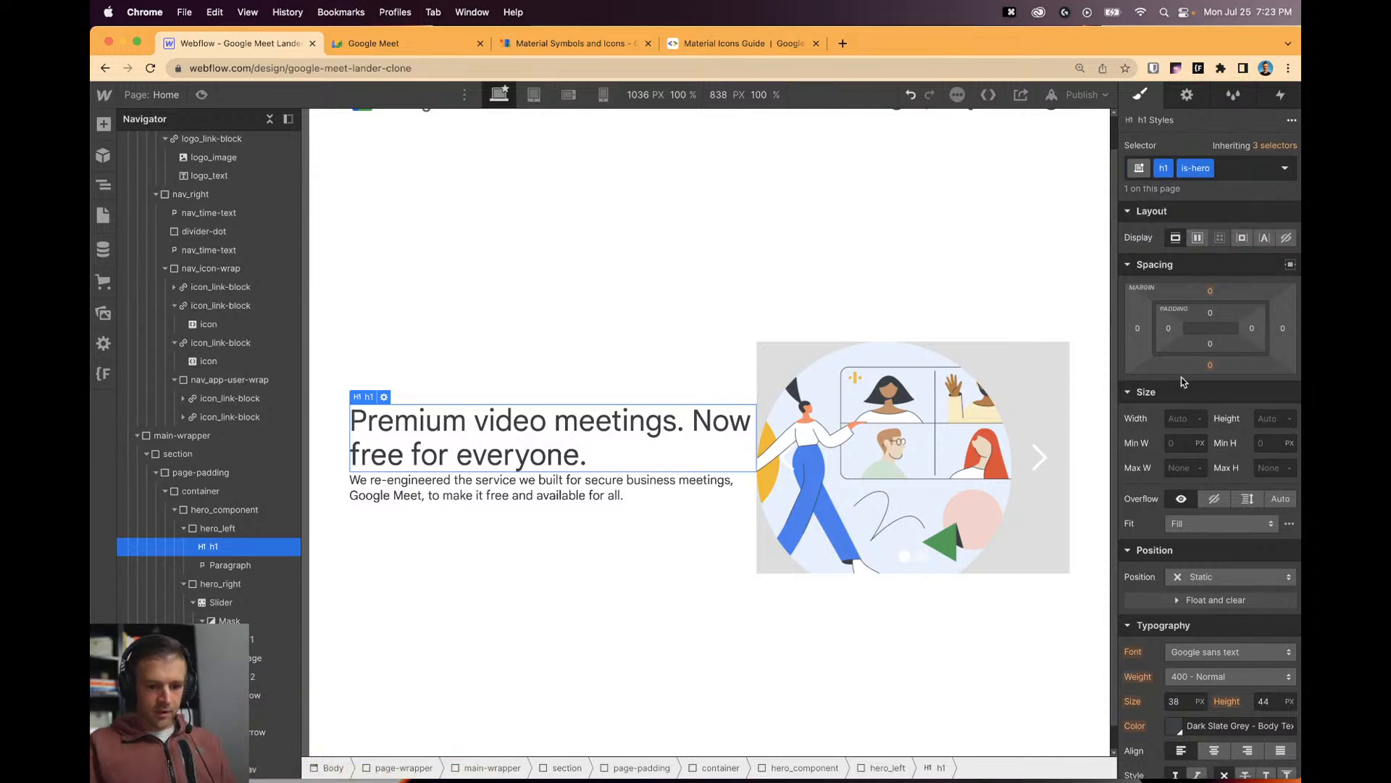
left_click(1208, 365)
key("Return")
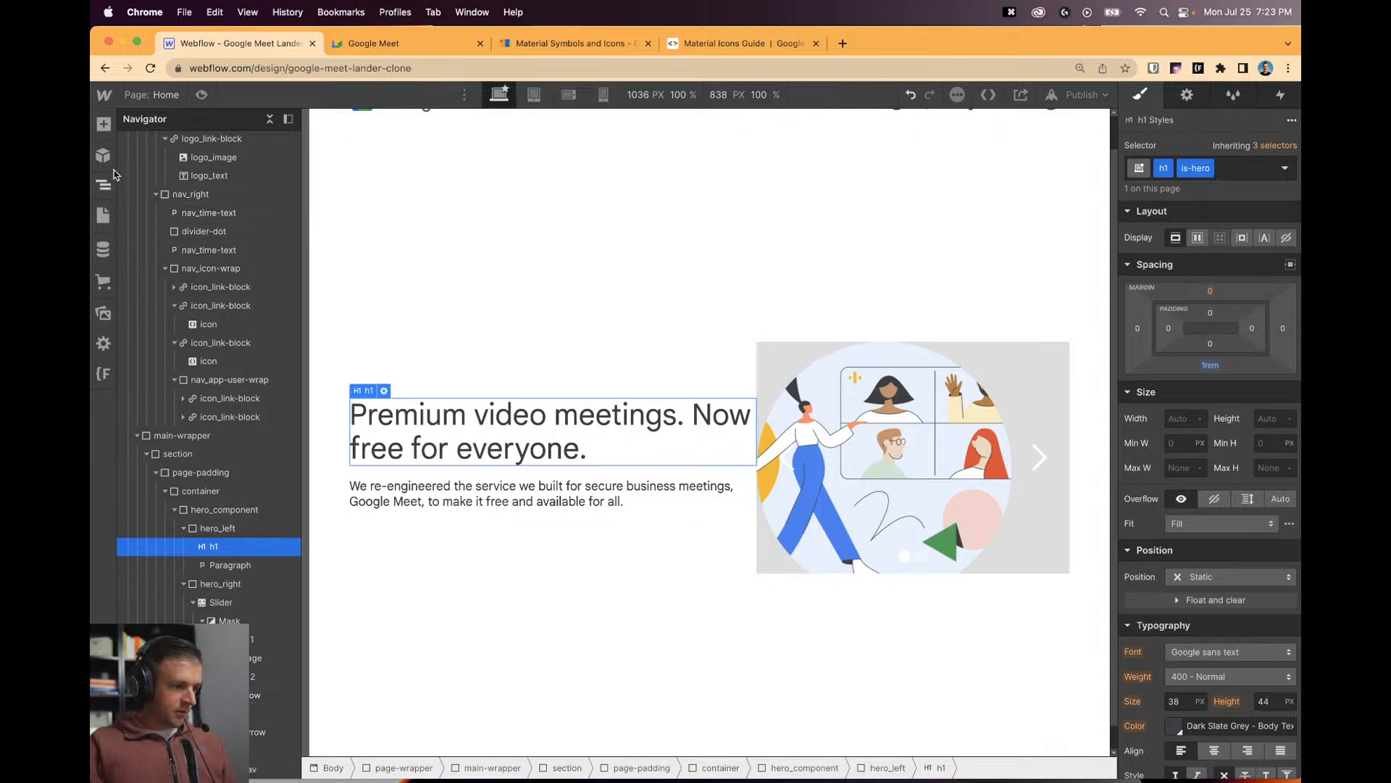
key("a")
left_click_drag(192, 395, 221, 579)
Move the paragraph into the new div block and compare hero_left's sizing with the Google Meet page.
left_click(228, 547)
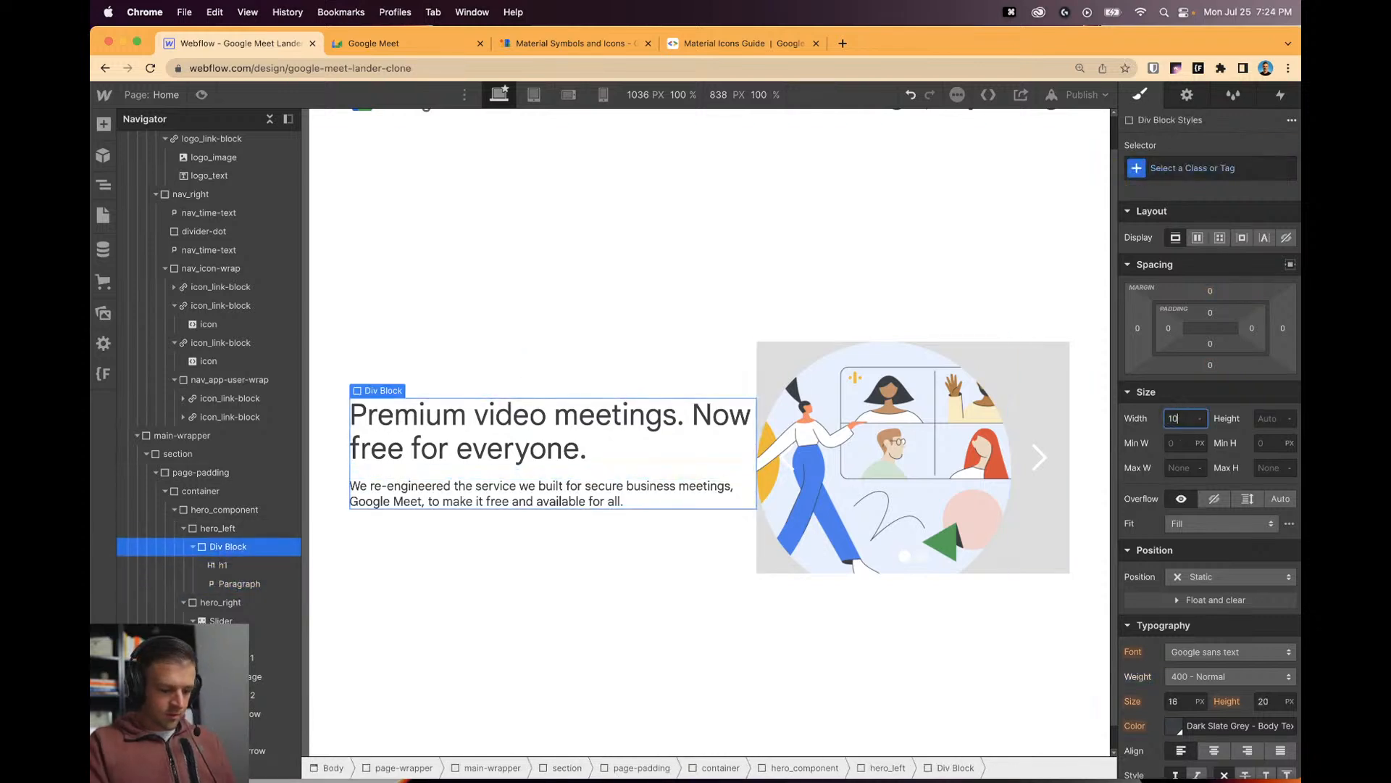
left_click(221, 531)
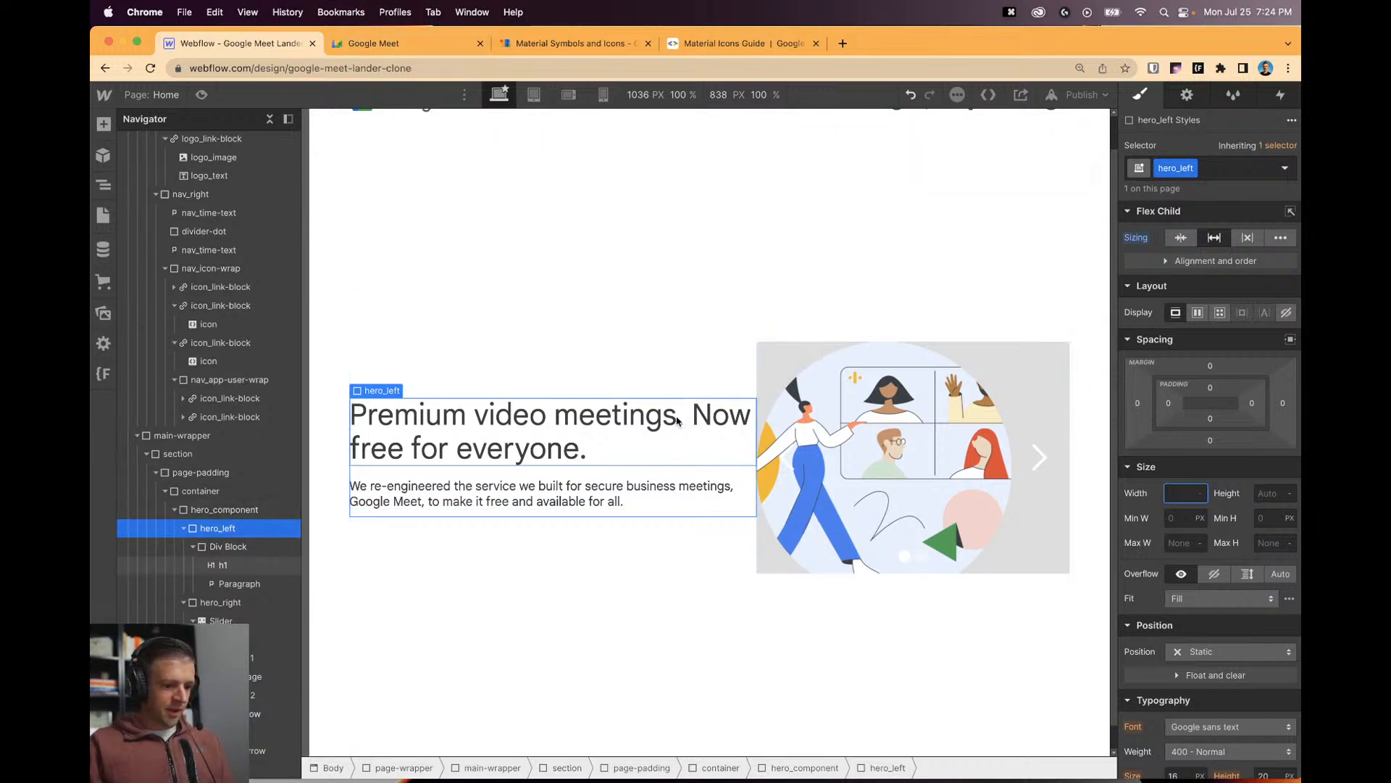
key("ctrl+Tab")
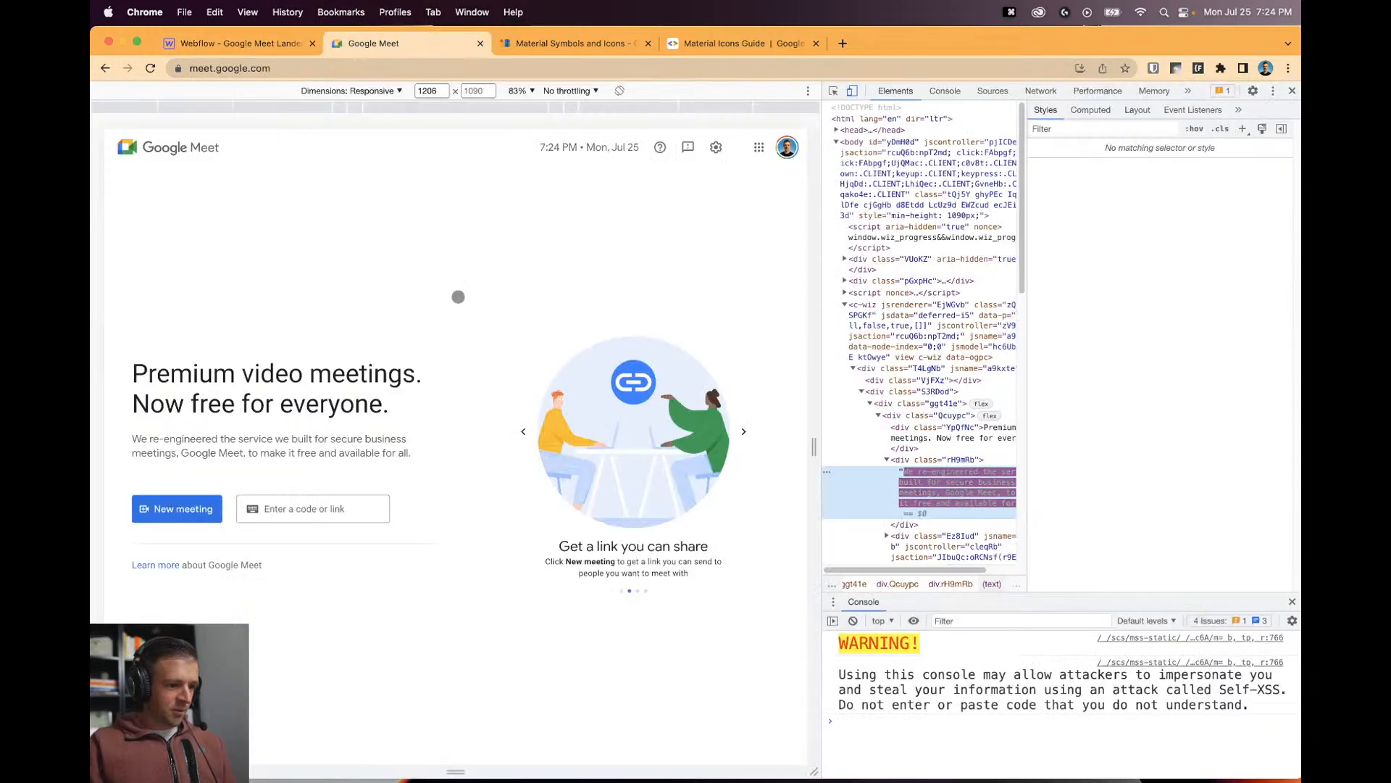
key("ctrl+shift+Tab")
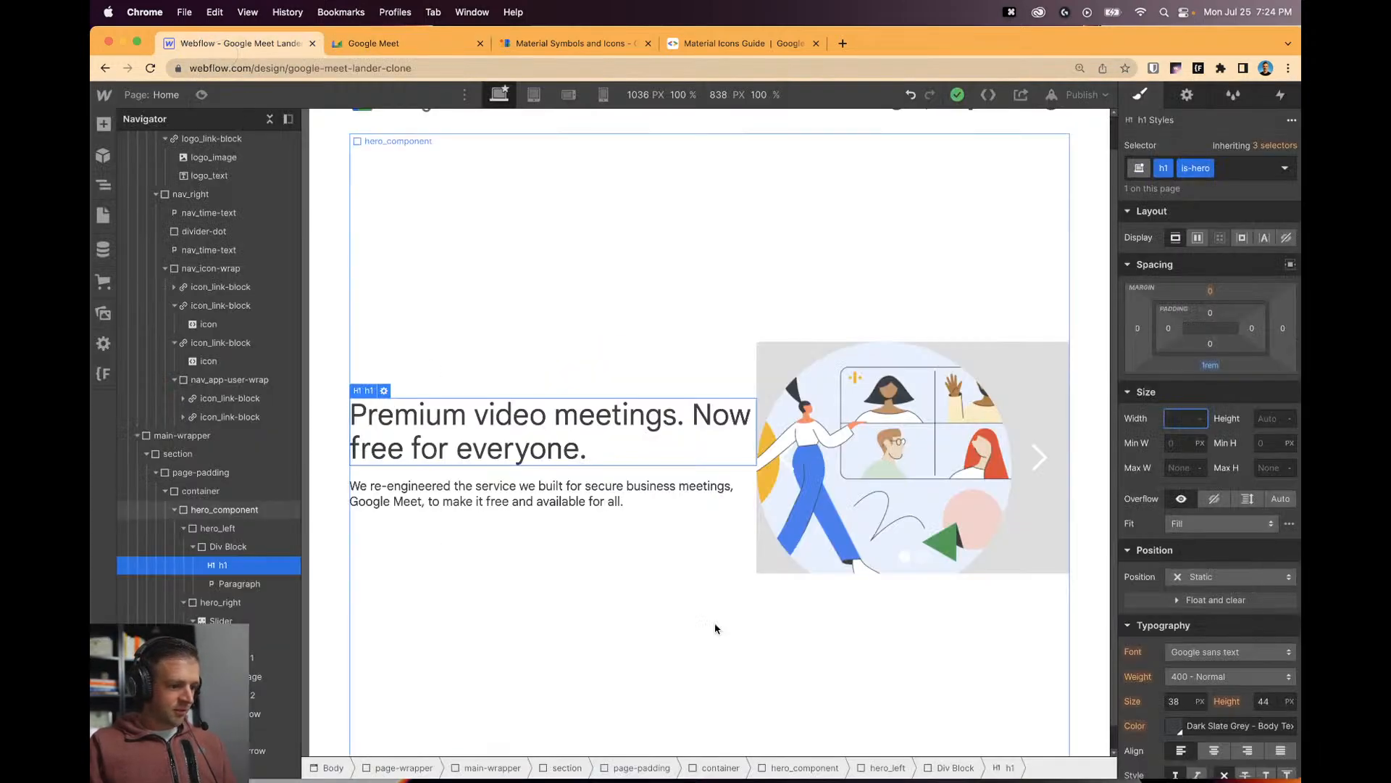
Break the heading after 'meetings.' and preview at 720 px to test the wrapping.
double_click(687, 420)
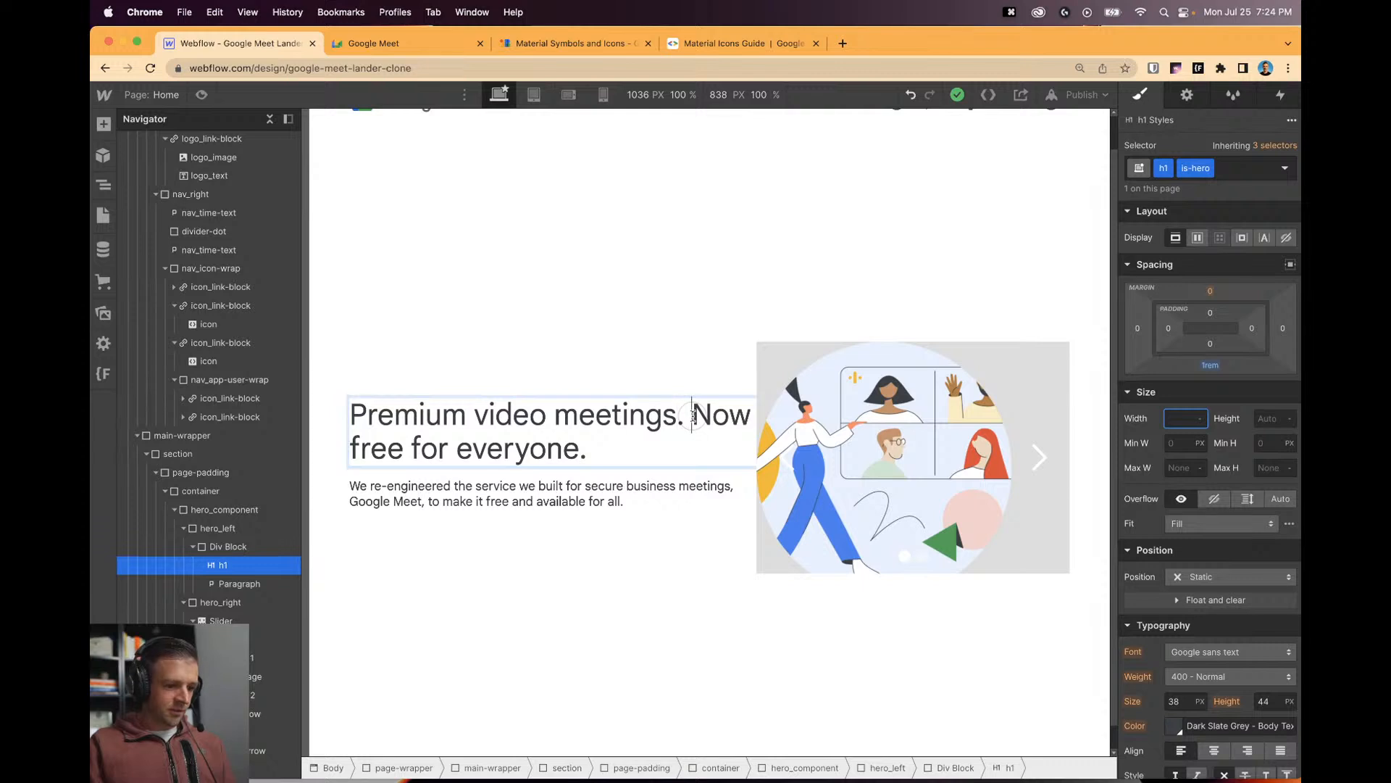
key("shift+Return")
left_click(529, 279)
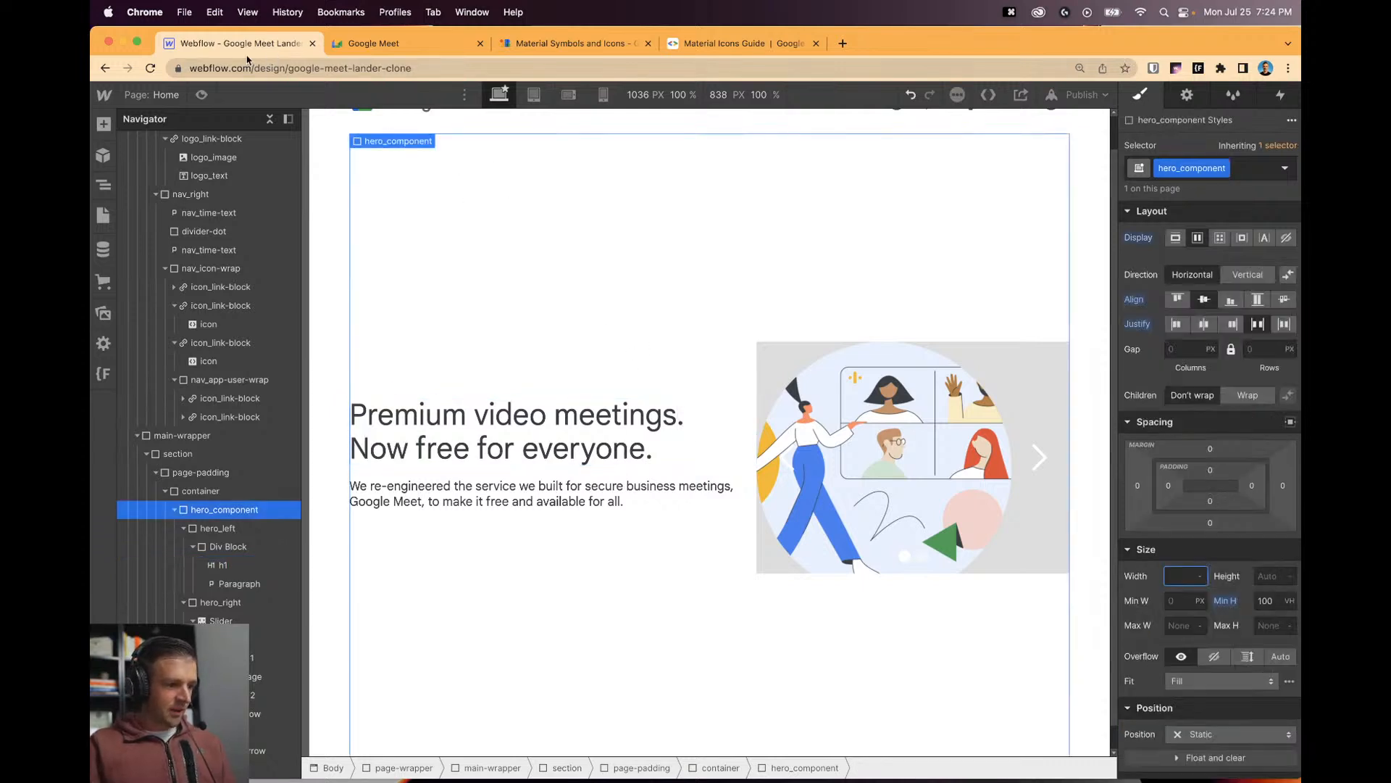
left_click(204, 95)
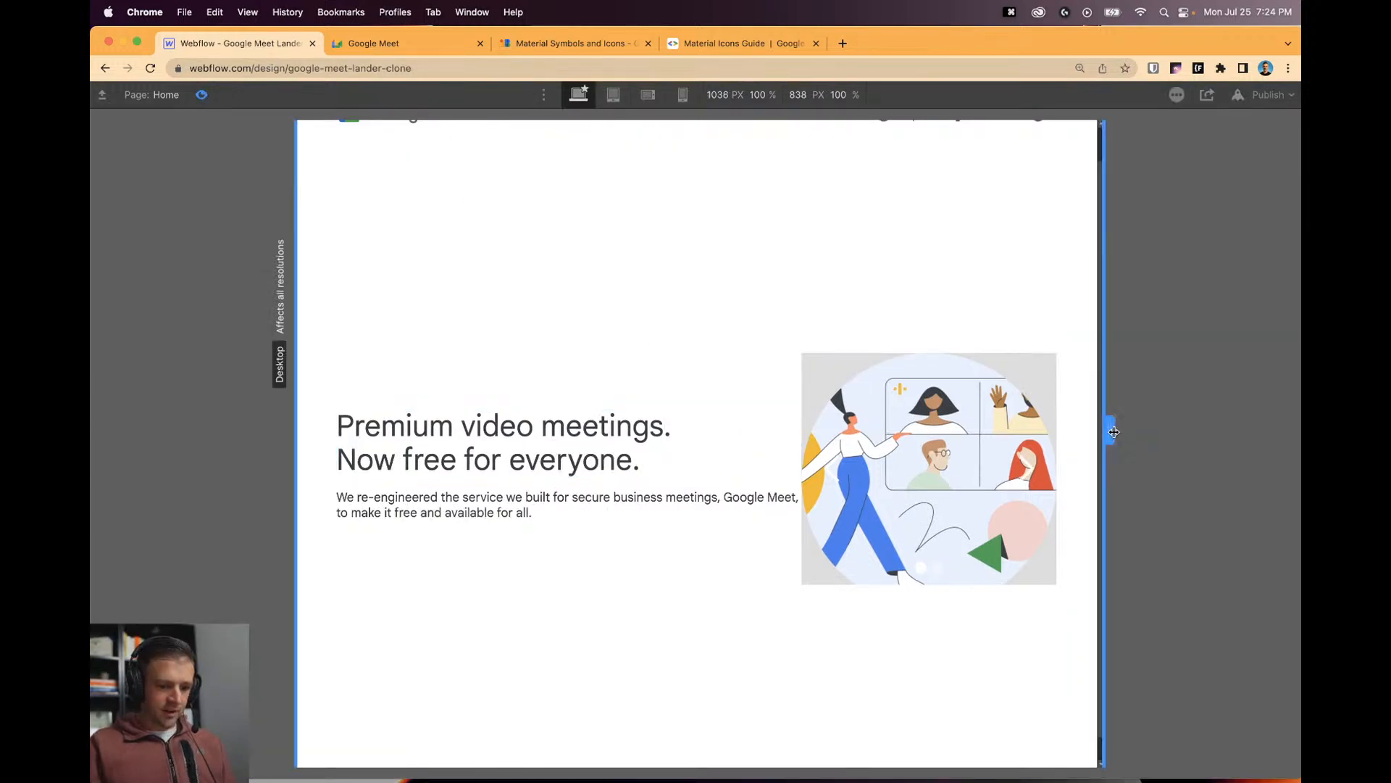
mouse_move(1109, 430)
left_mouse_down()
mouse_move(989, 435)
mouse_move(1123, 430)
left_mouse_up()
left_click(204, 95)
Remove the test line break from the hero heading and select hero_component.
left_click(584, 431)
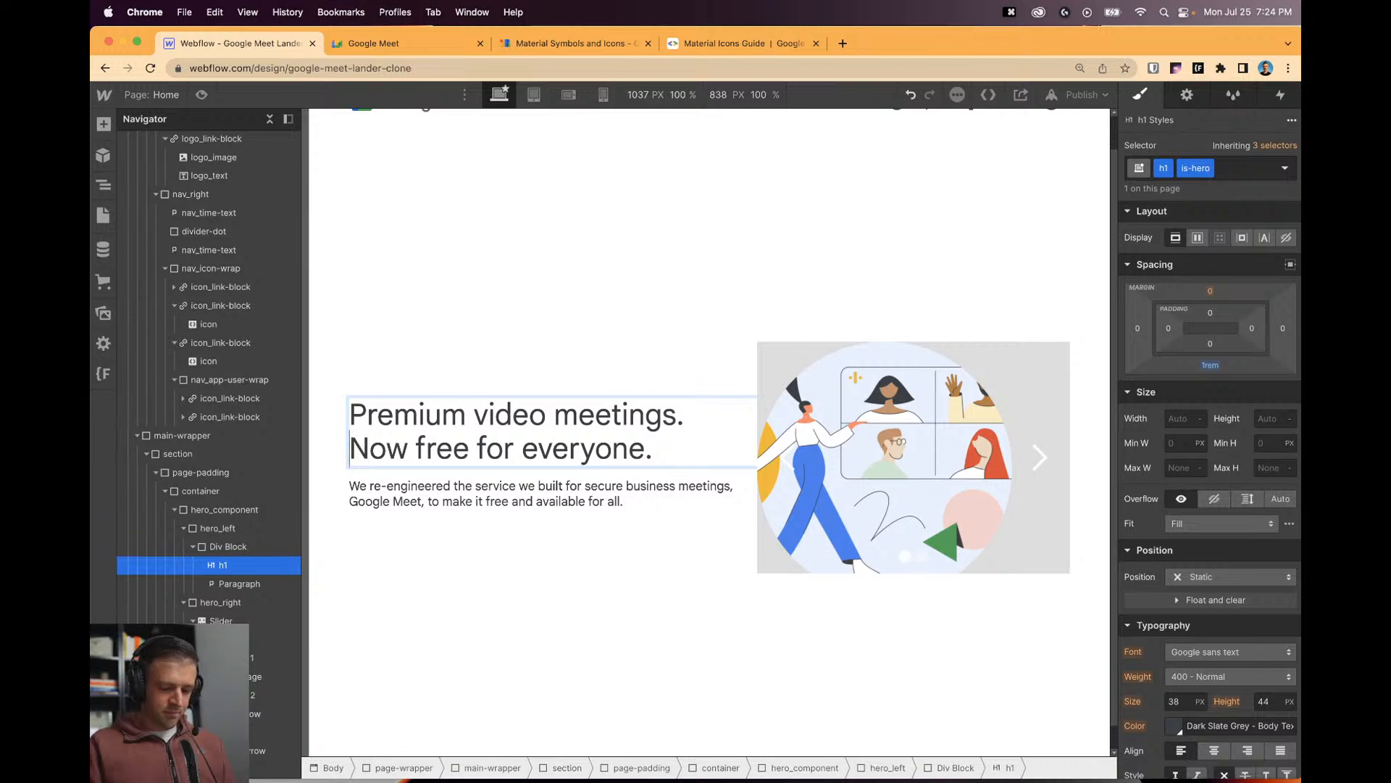
key("BackSpace")
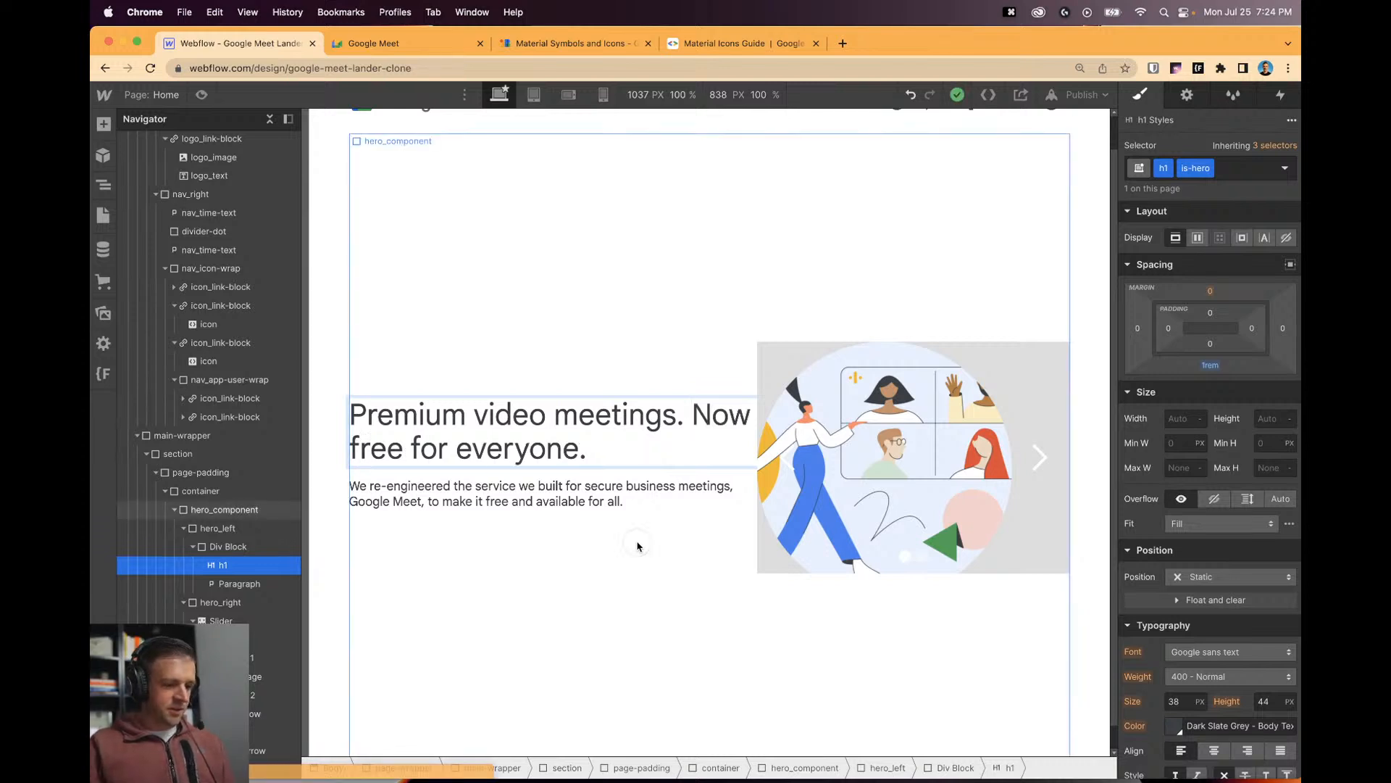
left_click(244, 511)
Give the div wrapping the heading and paragraph the class hero_heading-wrap.
left_click(226, 547)
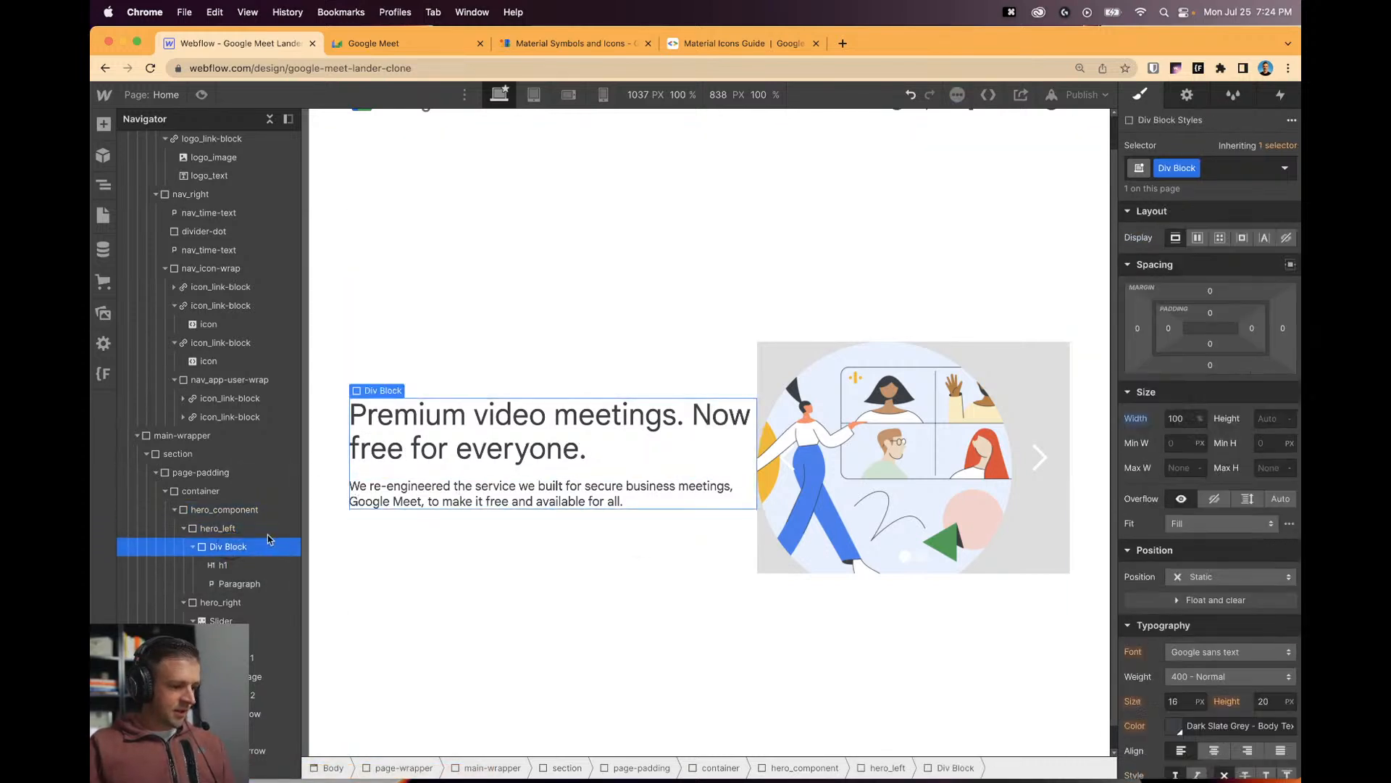
type("hero_wrap")
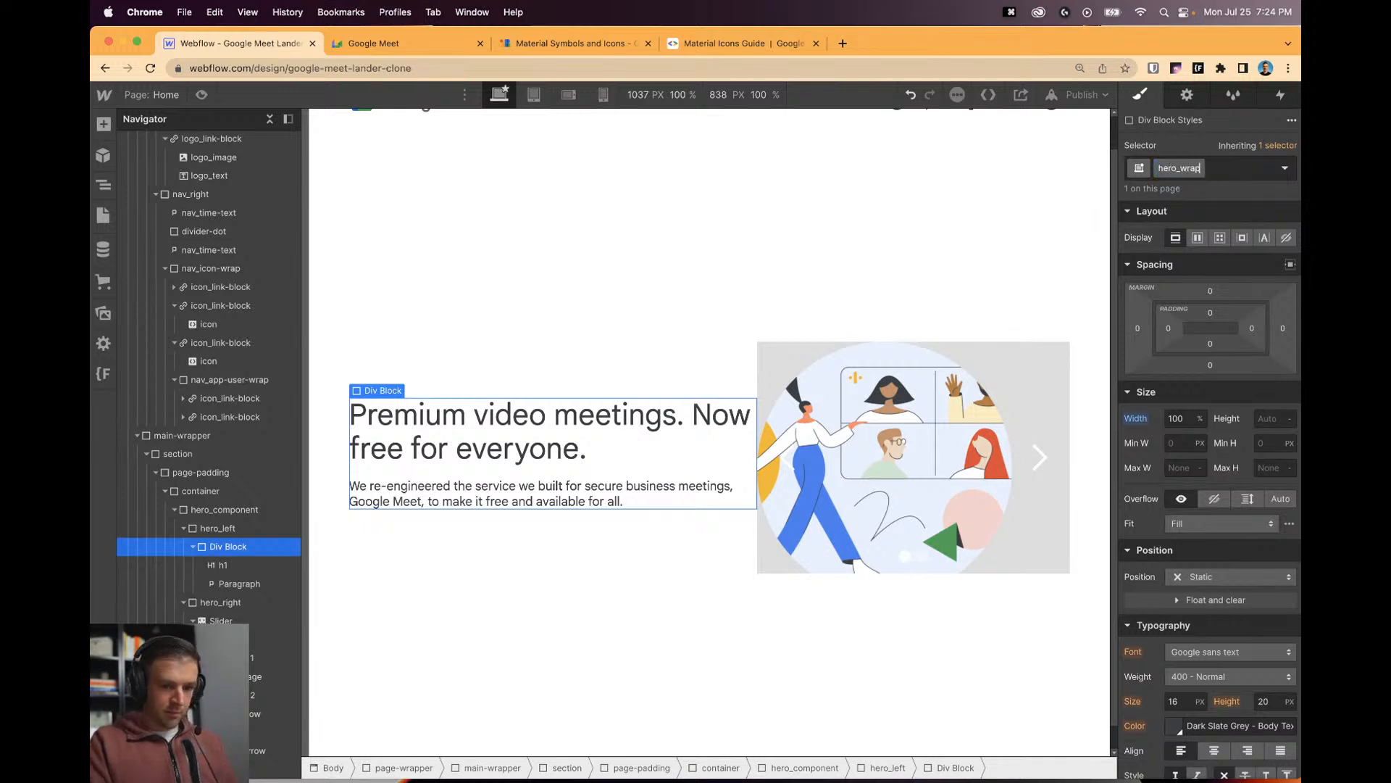
key("Return")
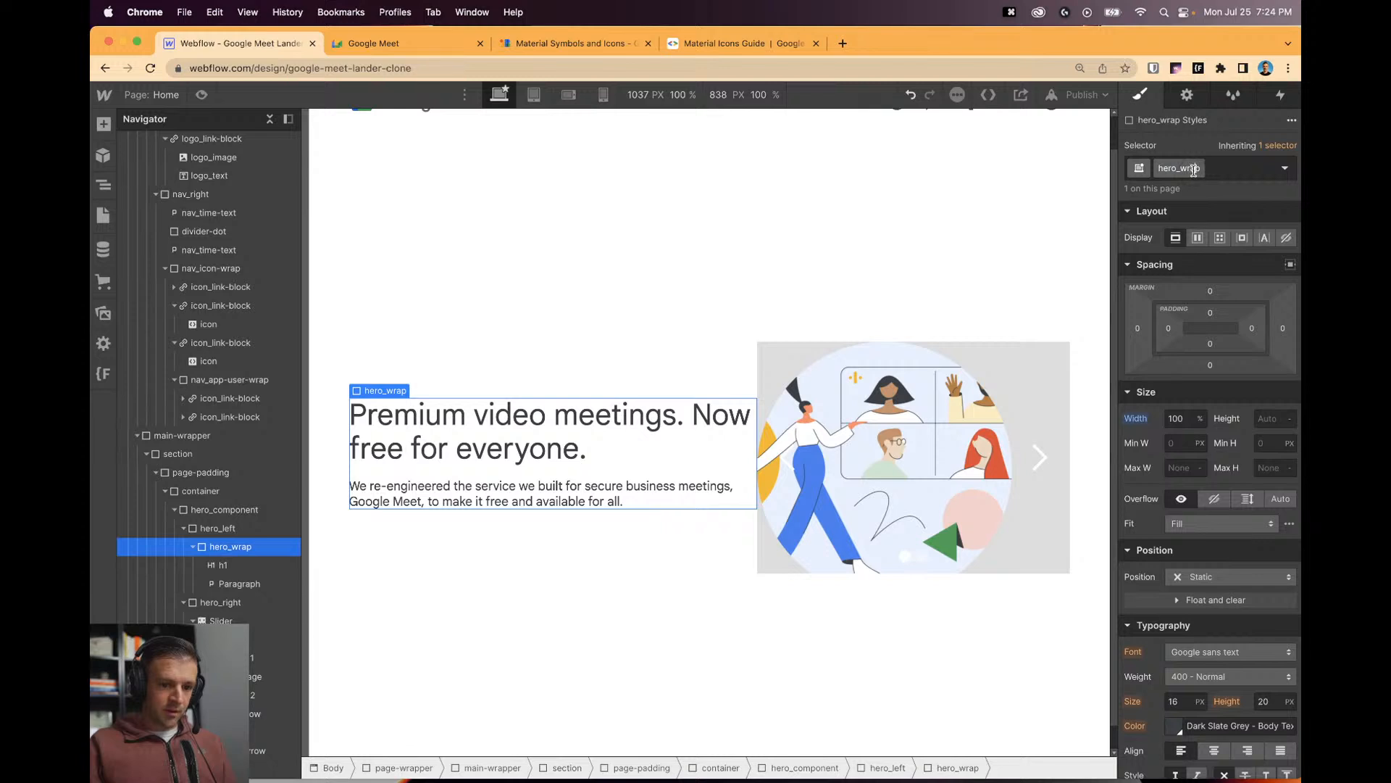
key("BackSpace")
key("BackSpace")
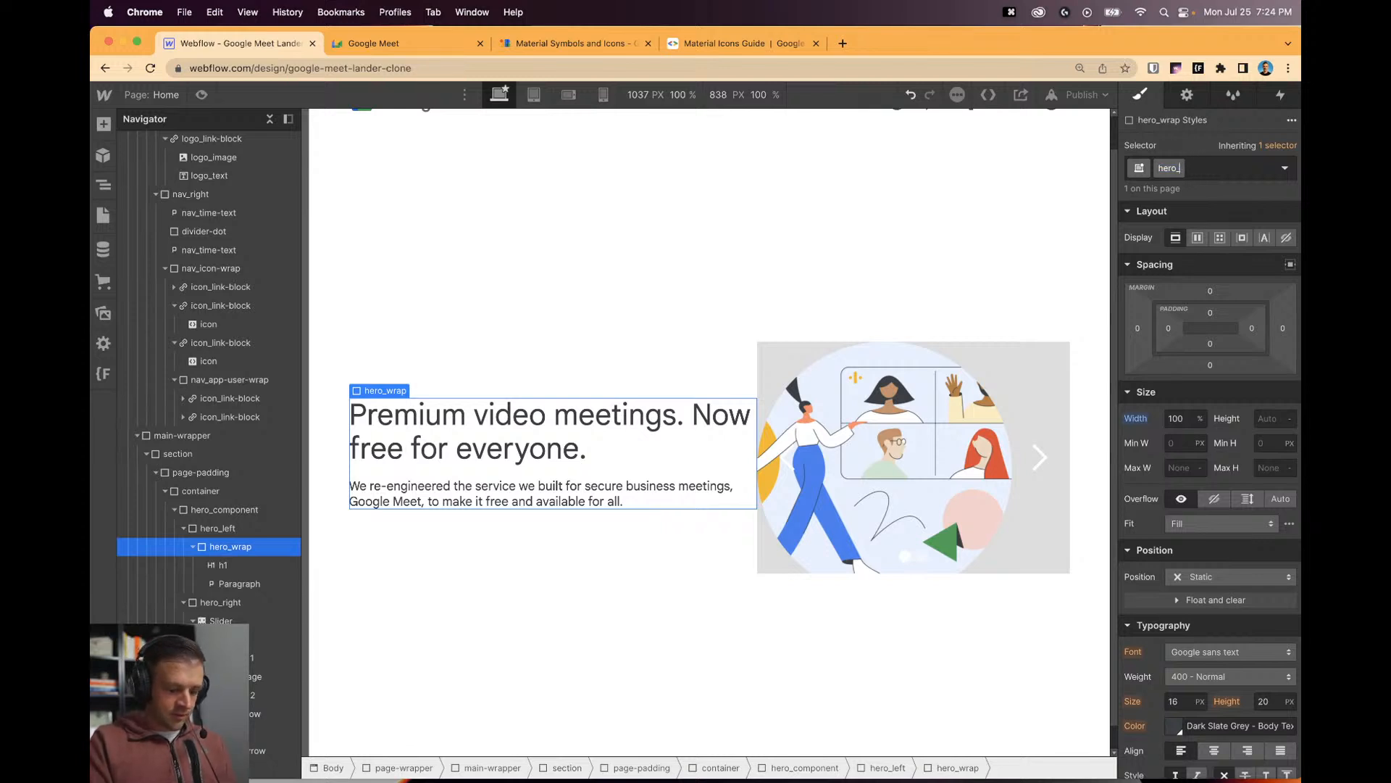
type("p")
key("Return")
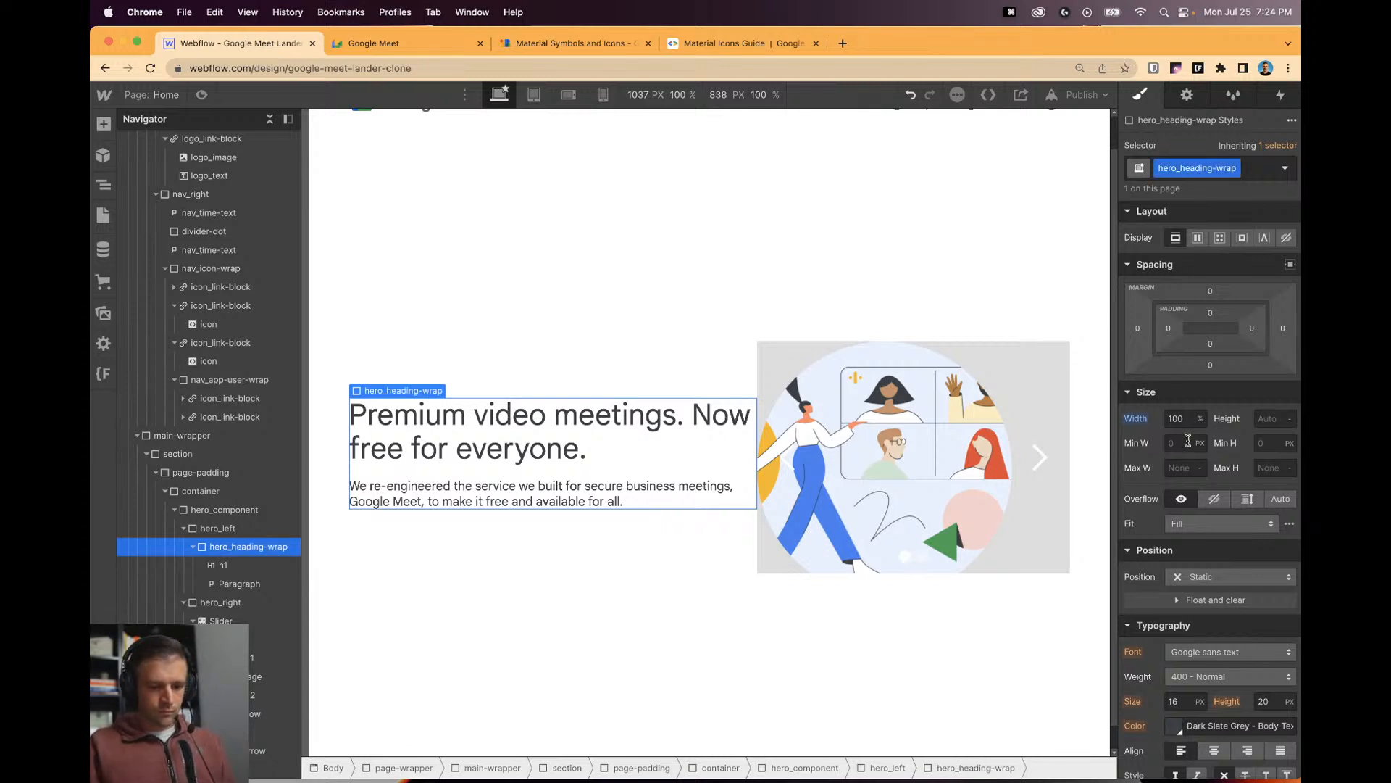
Set hero_heading-wrap's maximum width to 31rem, briefly trying 30.6rem.
left_click(1180, 467)
type("31re")
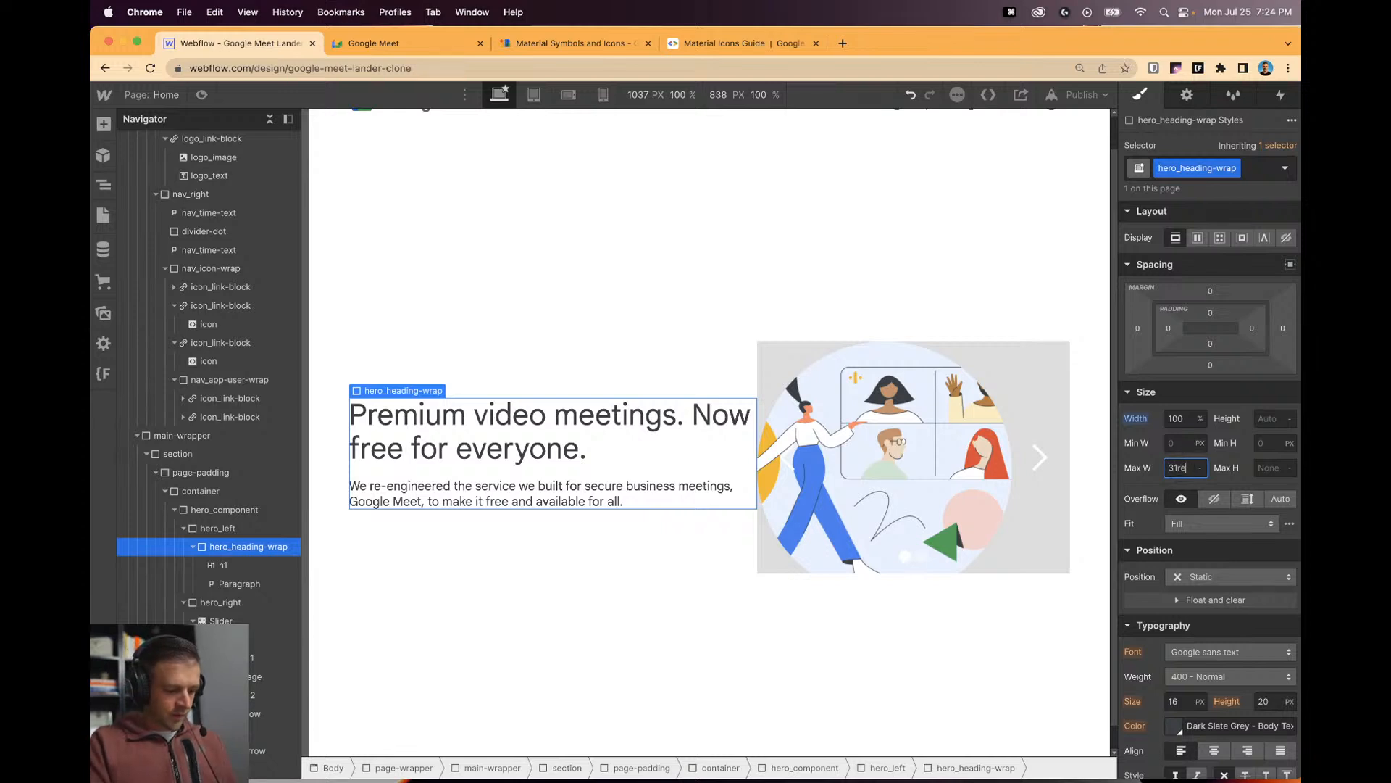
type("m")
key("Return")
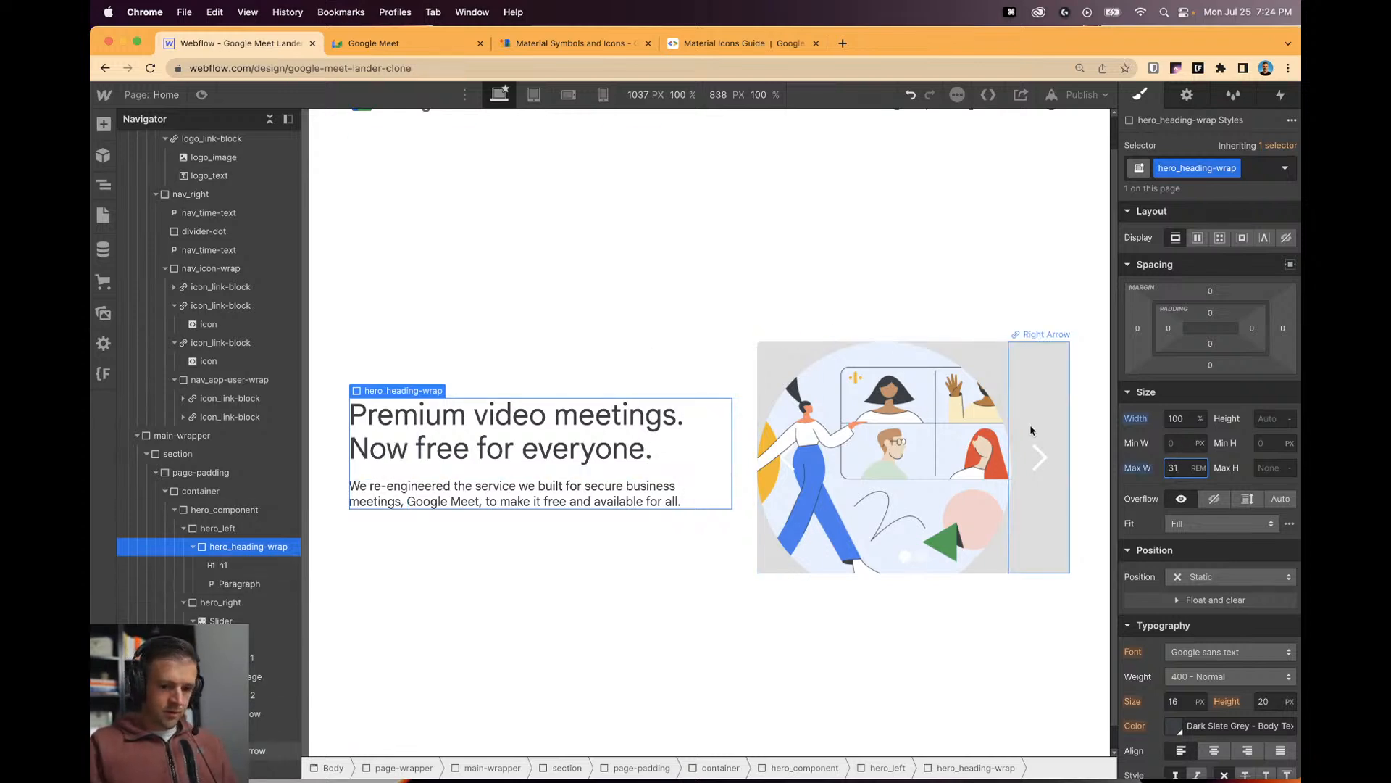
key("BackSpace")
type("0.6")
key("BackSpace")
key("BackSpace")
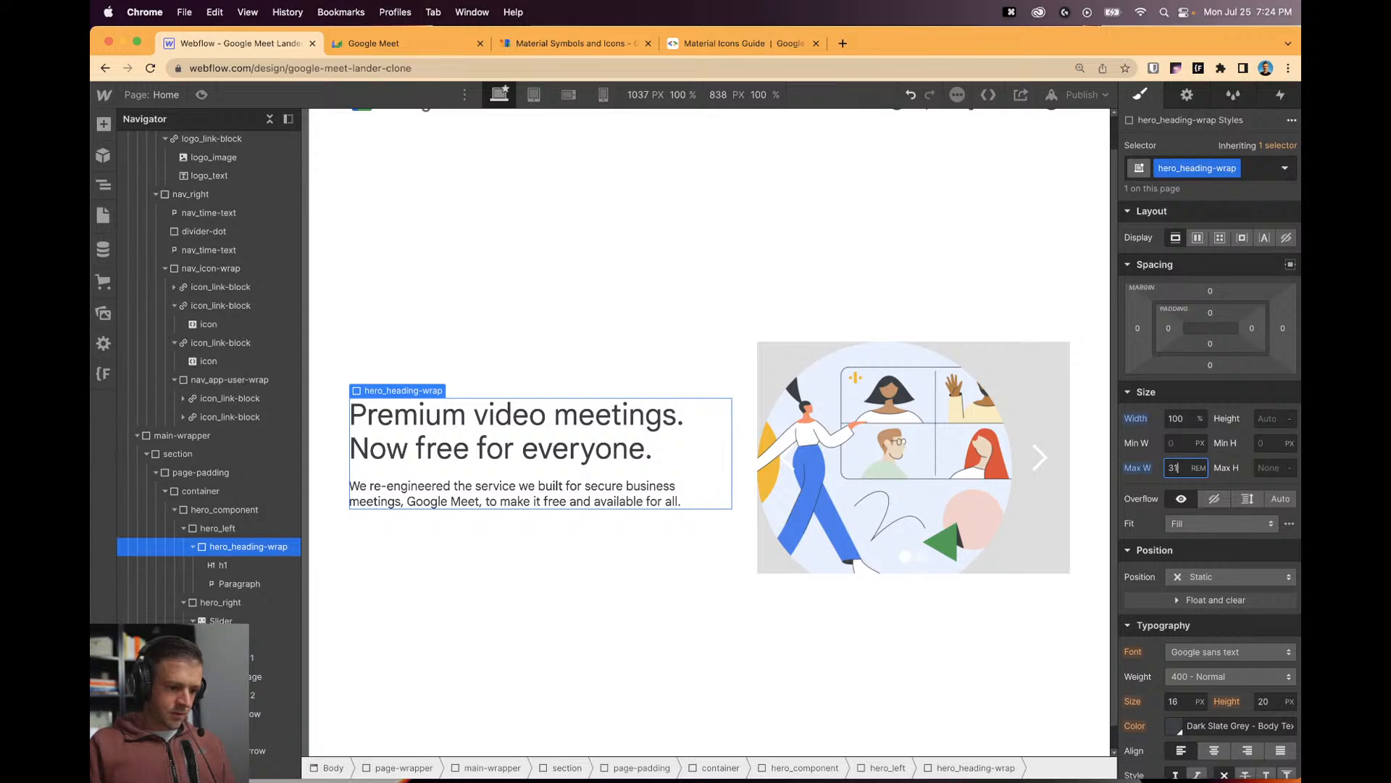
left_click(590, 434)
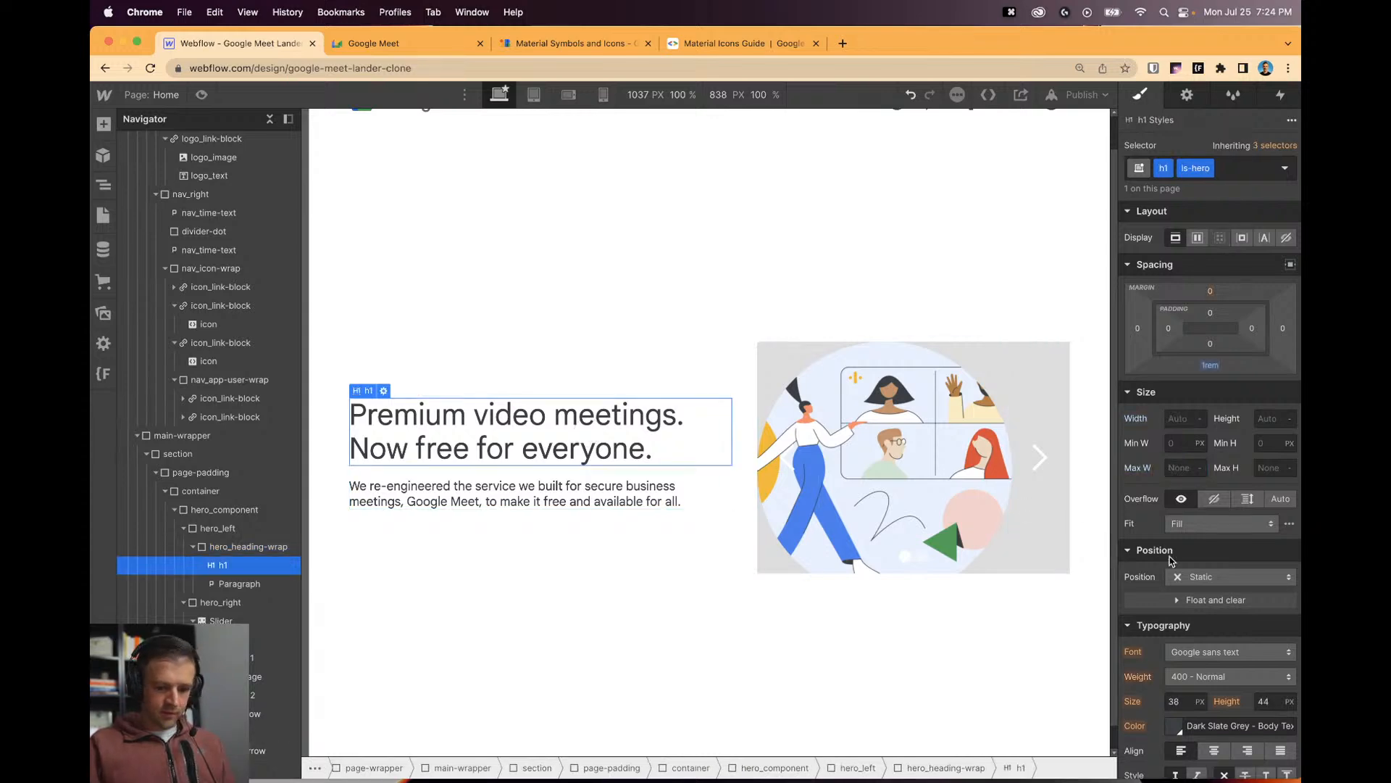
Inspect the Google Meet headline's styles and set the hero heading's font size to 2.75rem.
left_click(373, 44)
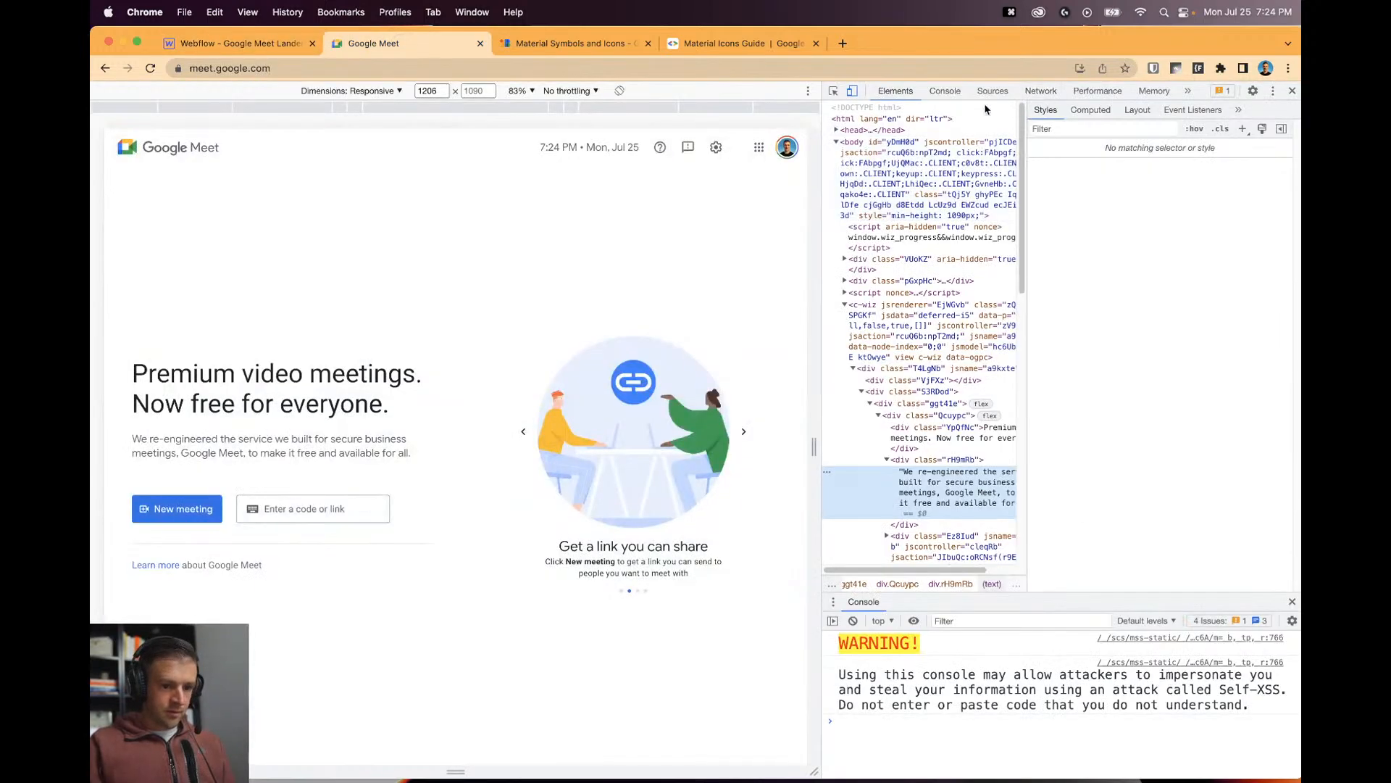
left_click(832, 91)
left_click(351, 370)
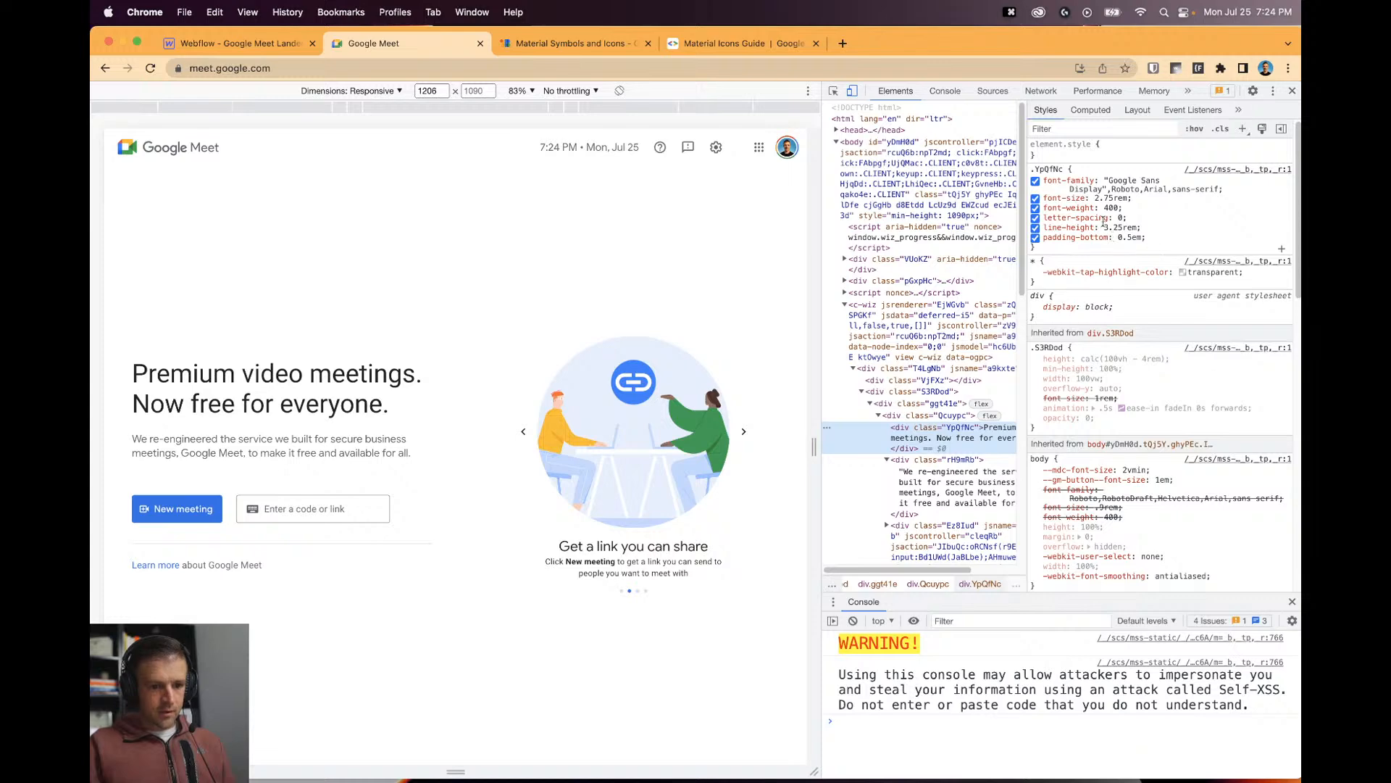
left_click(269, 44)
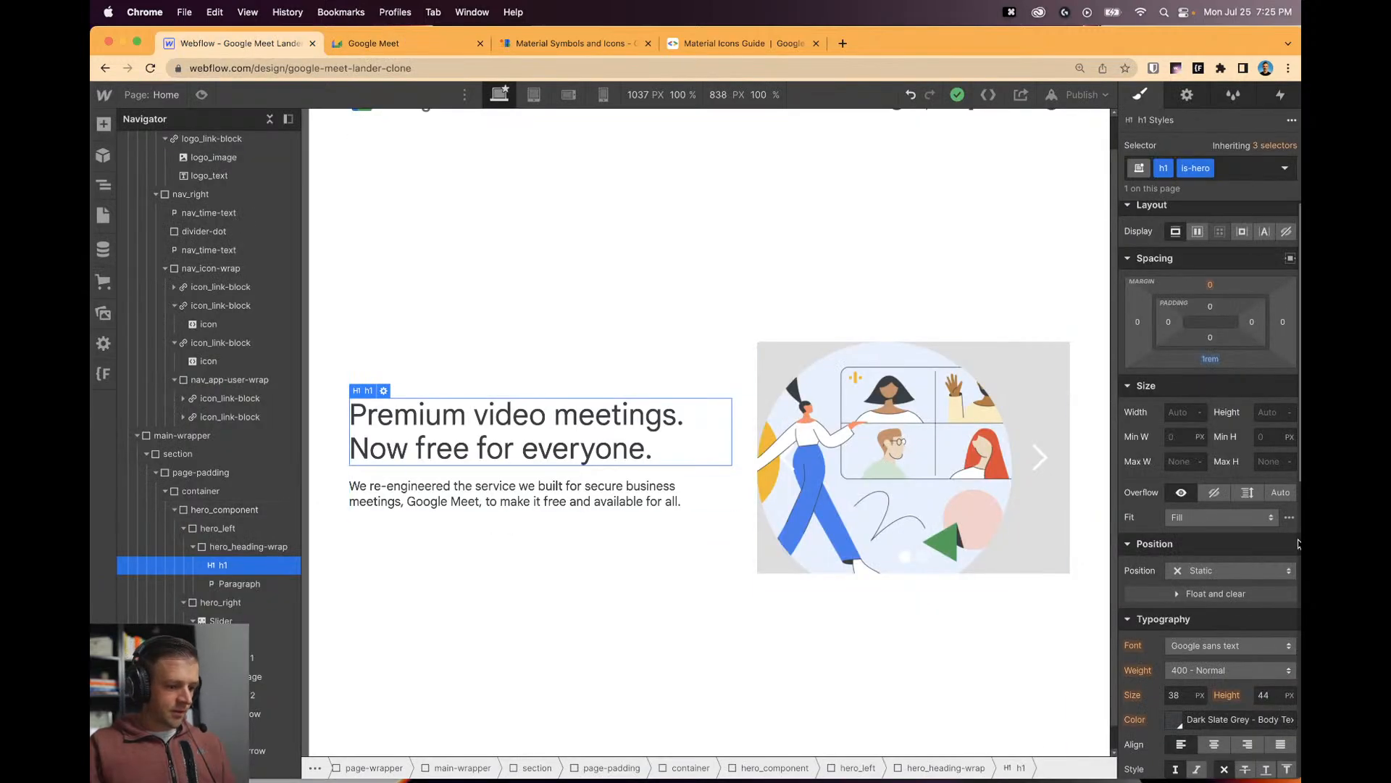
left_click(1177, 696)
type("2.75rem")
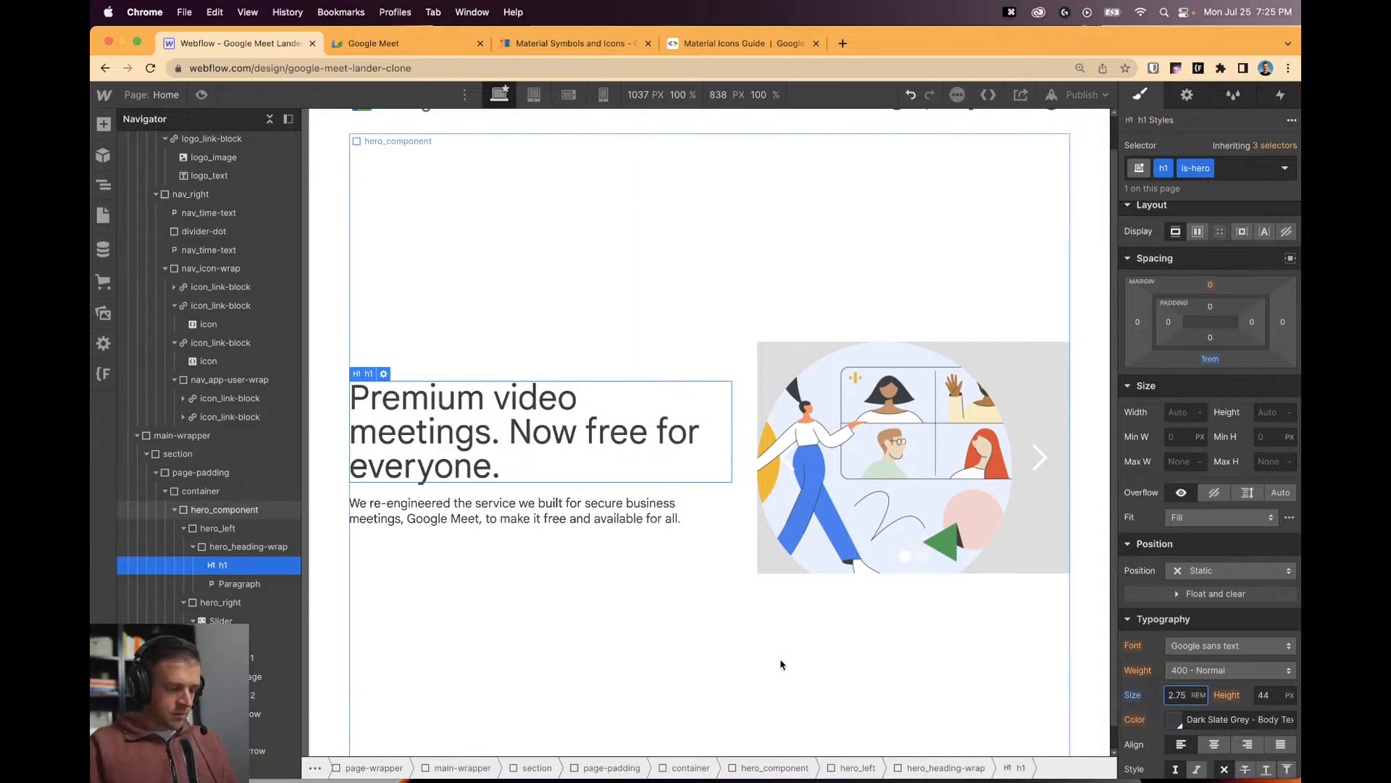
Inspect the original Google Meet hero paragraph's styles in DevTools.
left_click(377, 43)
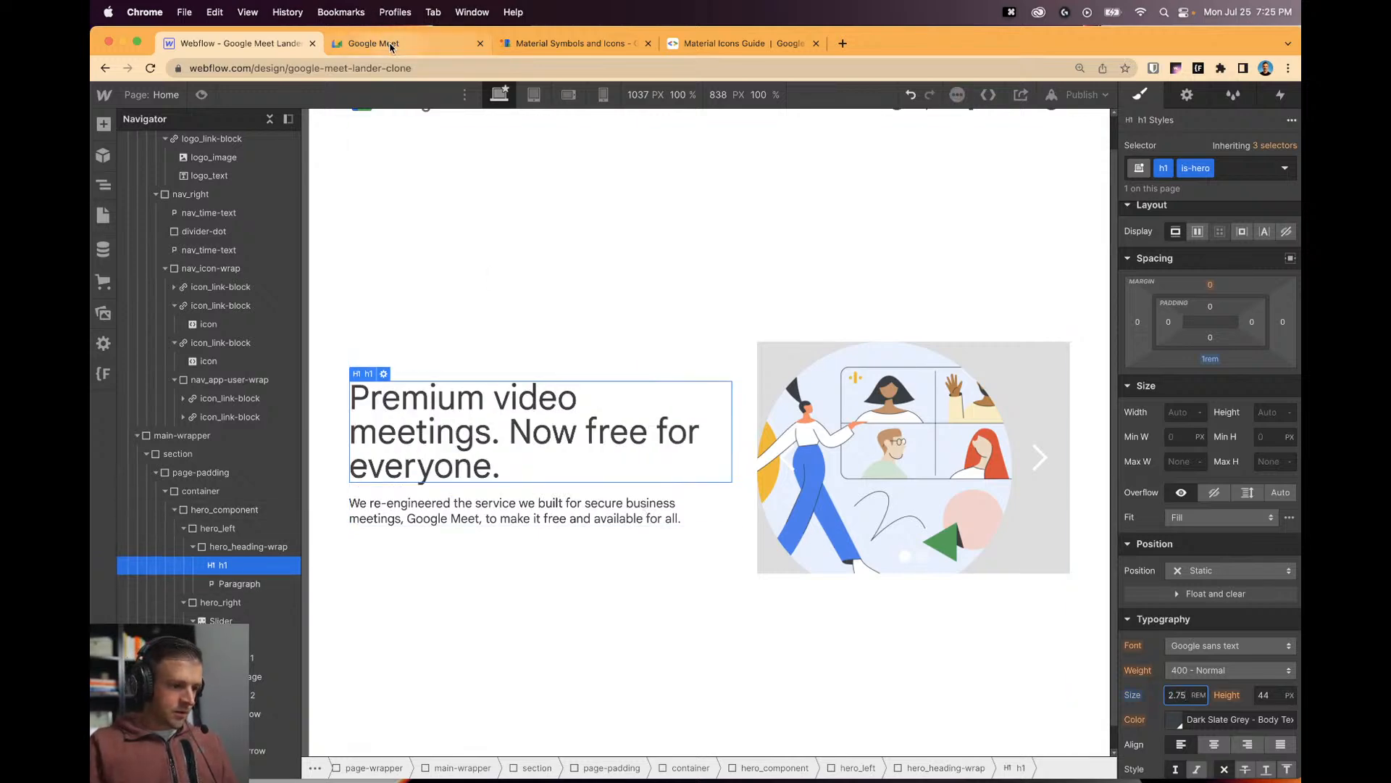
left_click(833, 91)
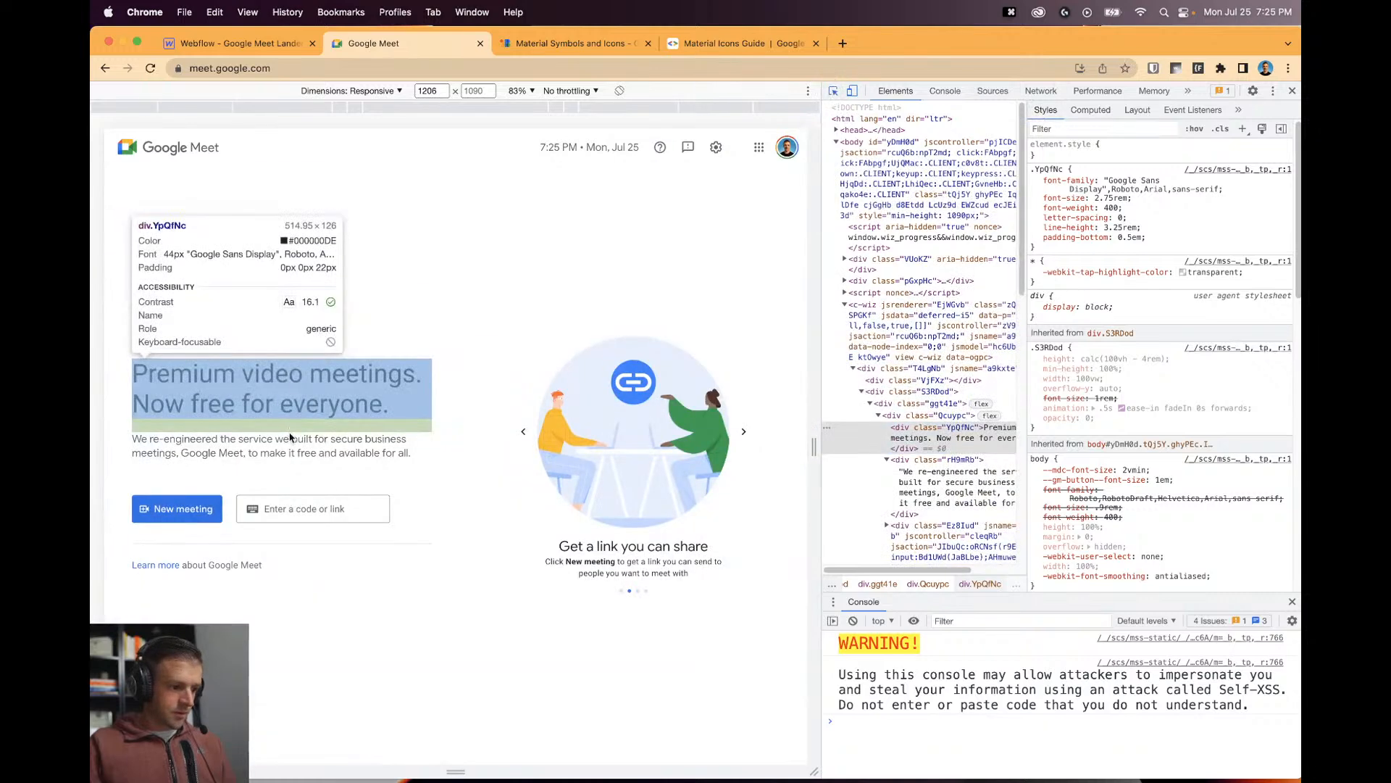
left_click(290, 439)
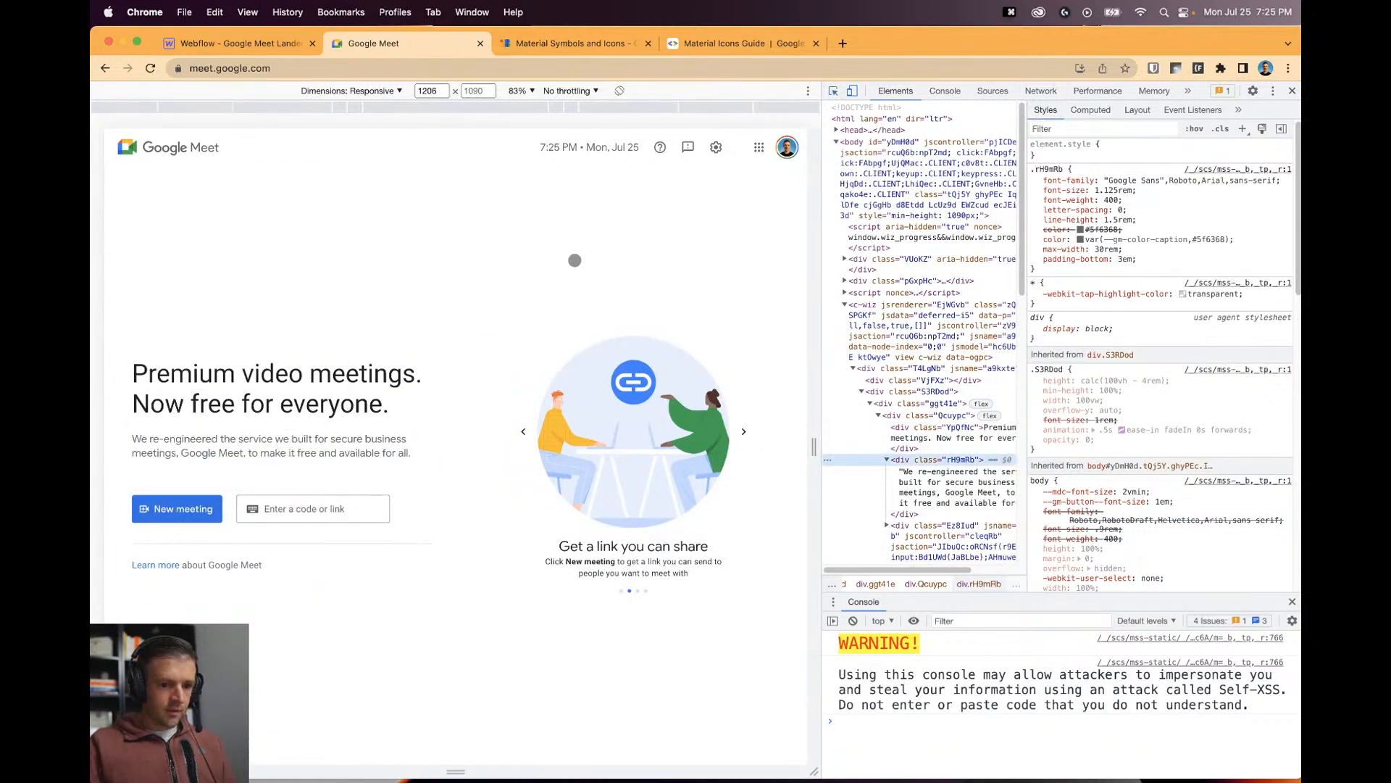
left_click(235, 43)
Set the hero paragraph's font size to 1.125rem.
left_click(497, 521)
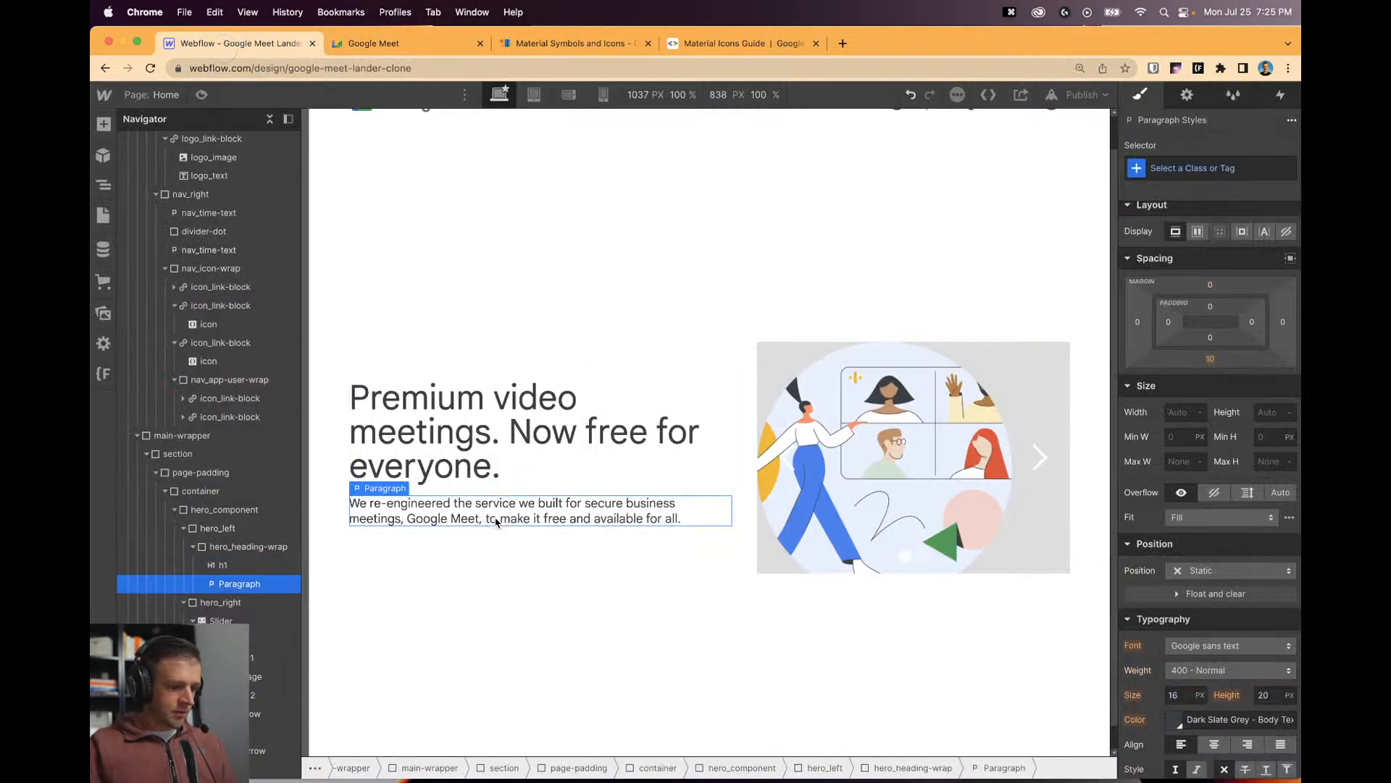
left_click(1177, 694)
type("1.12")
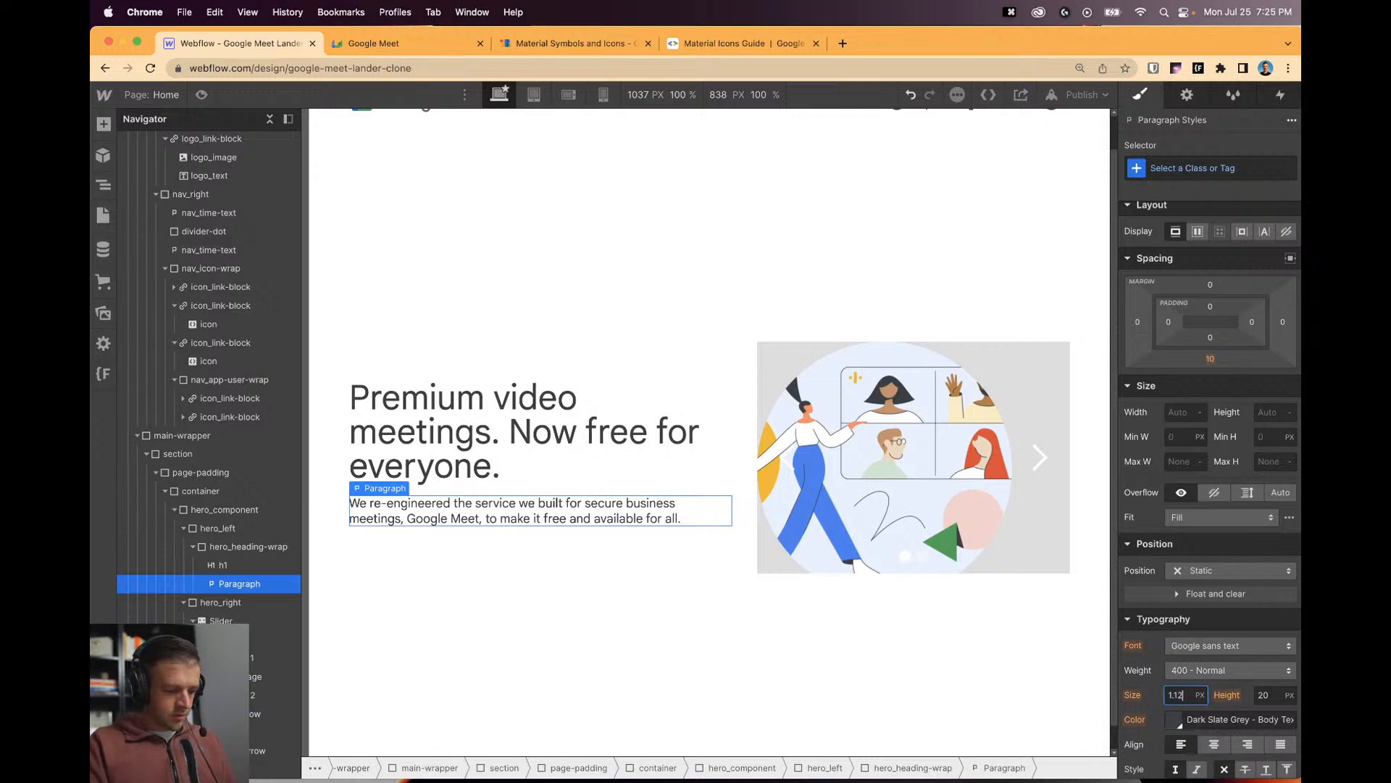
type("5rem")
key("Return")
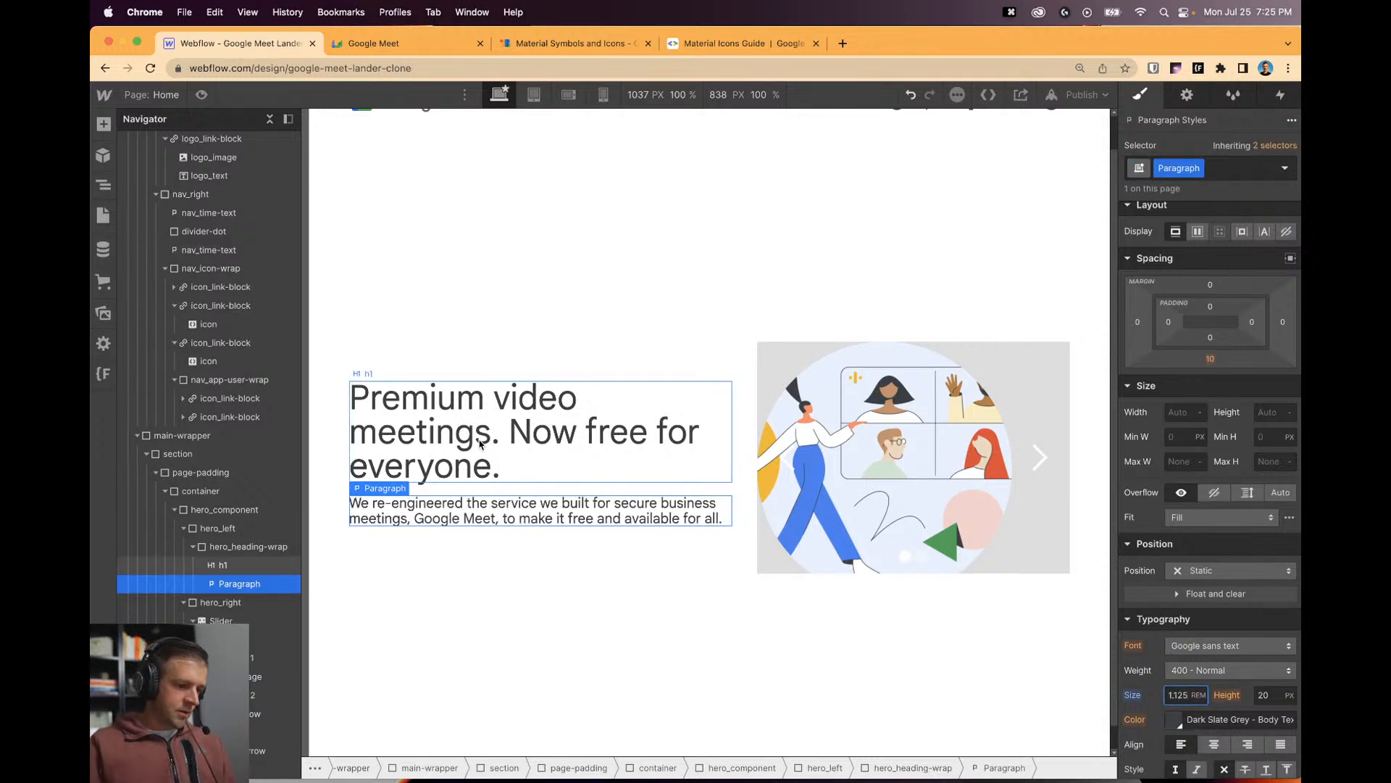
Raise hero_heading-wrap's maximum width to 32 rem.
left_click(479, 443)
left_click(638, 487)
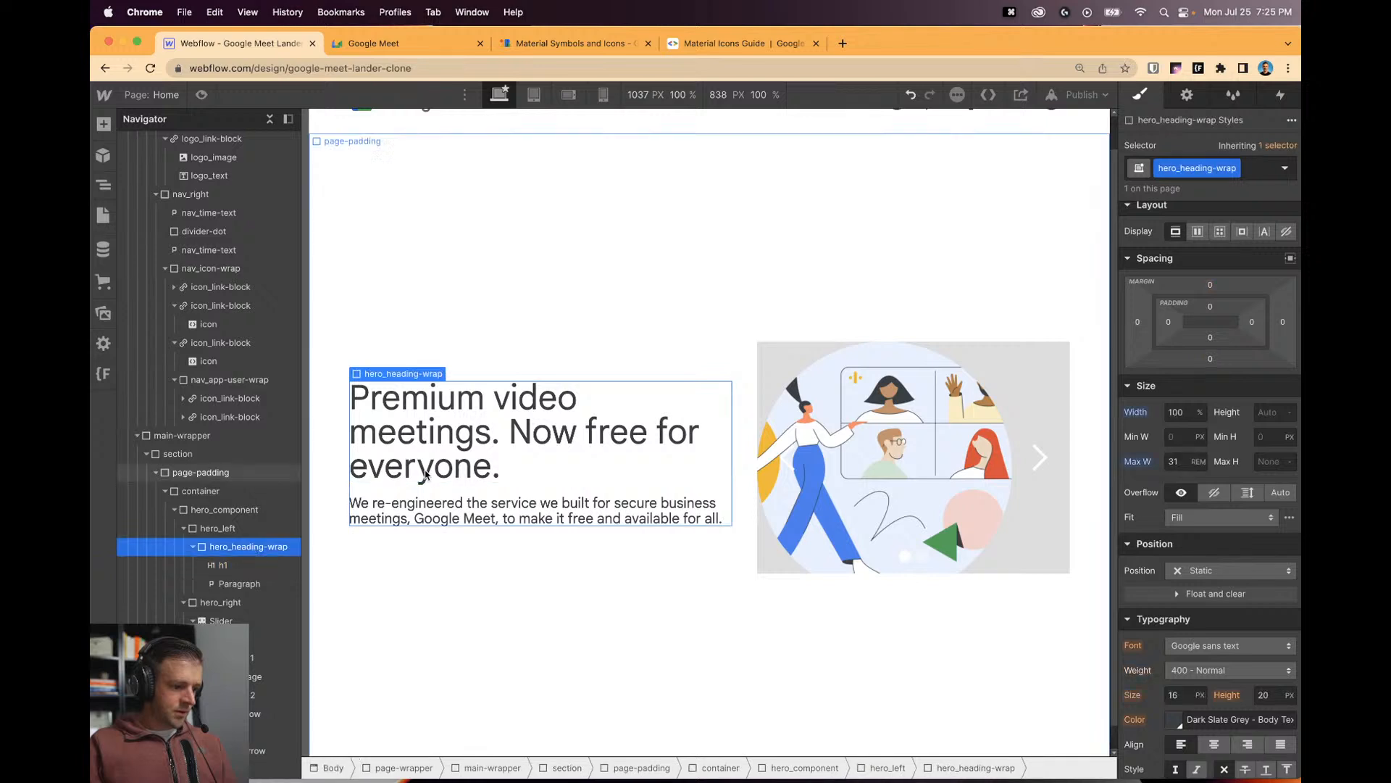
type("31.1")
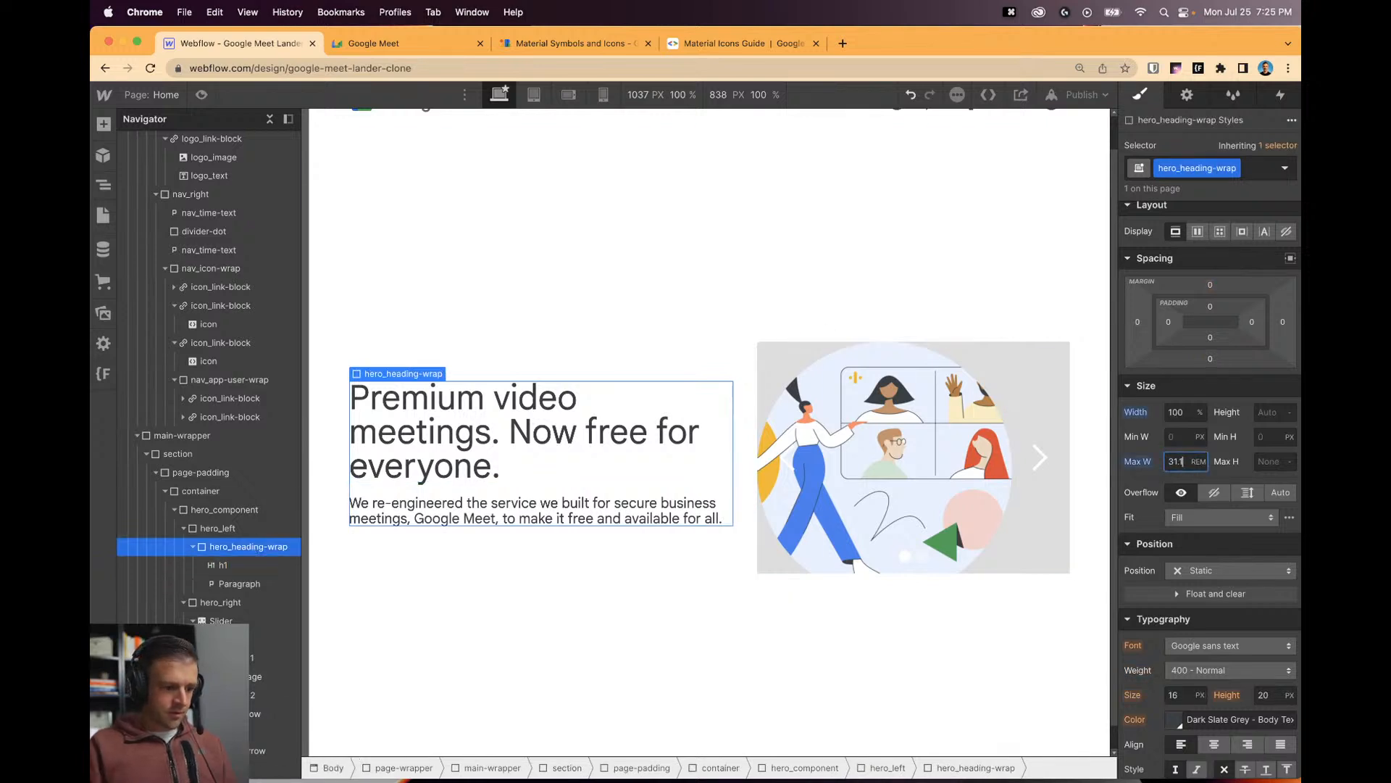
key("alt+Up")
key("alt+Up")
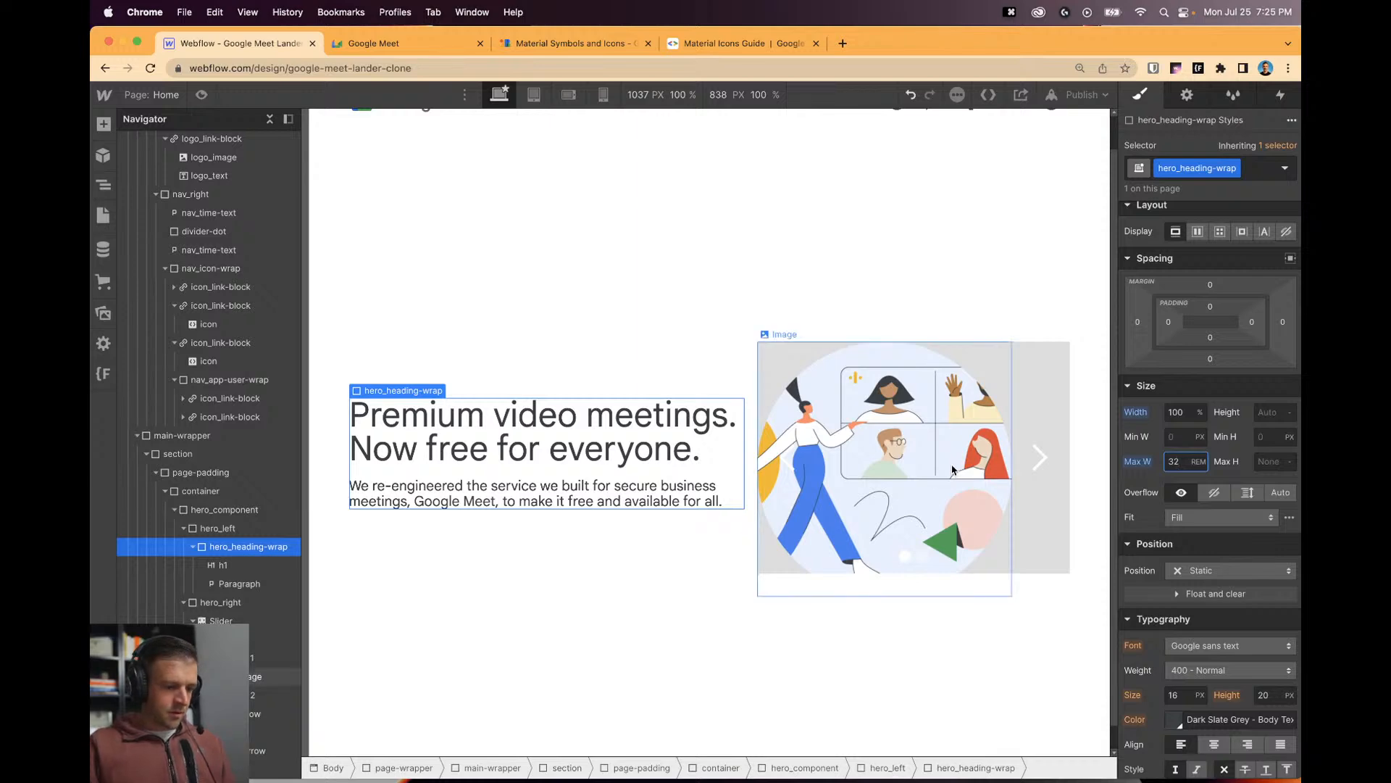
Compare with the Meet page, then start naming the paragraph's class 'hero_cubtitle'.
left_click(490, 499)
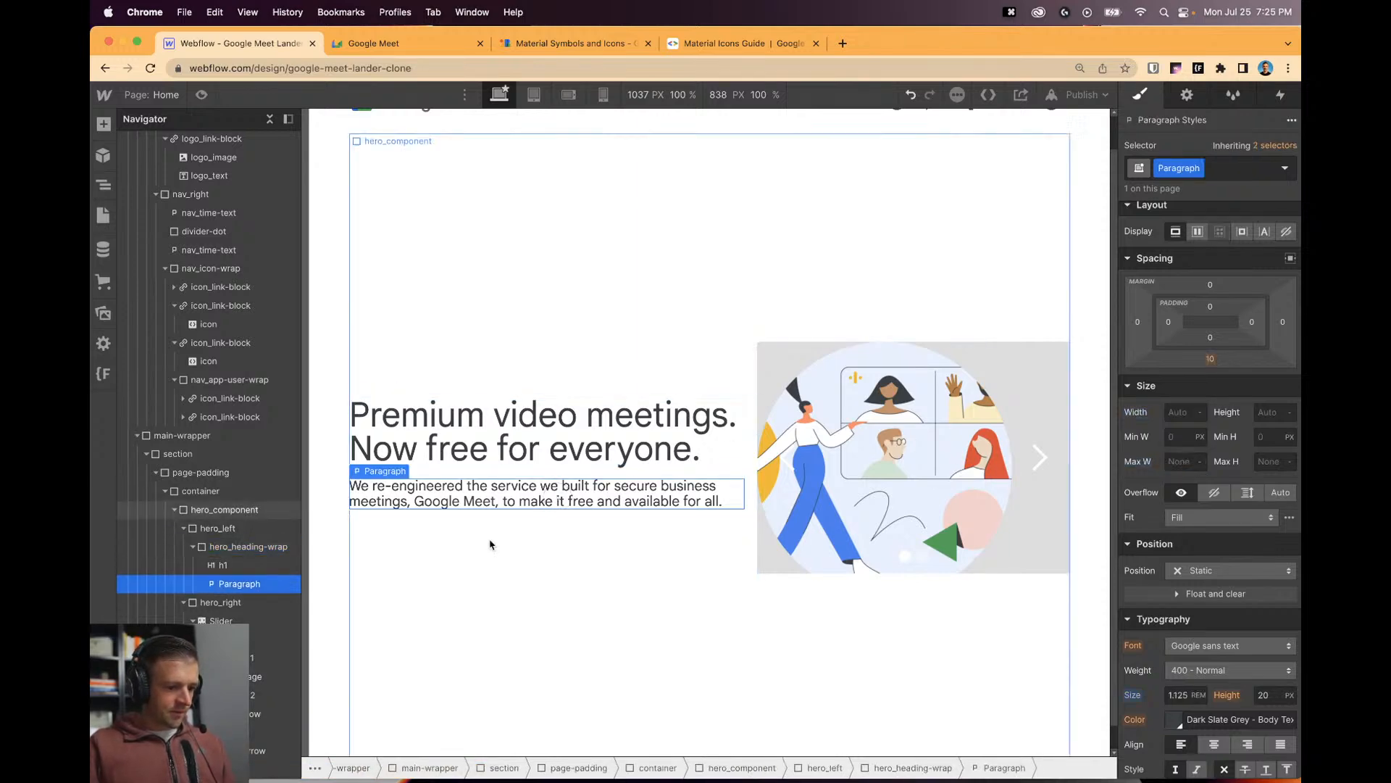
left_click(377, 44)
left_click(236, 44)
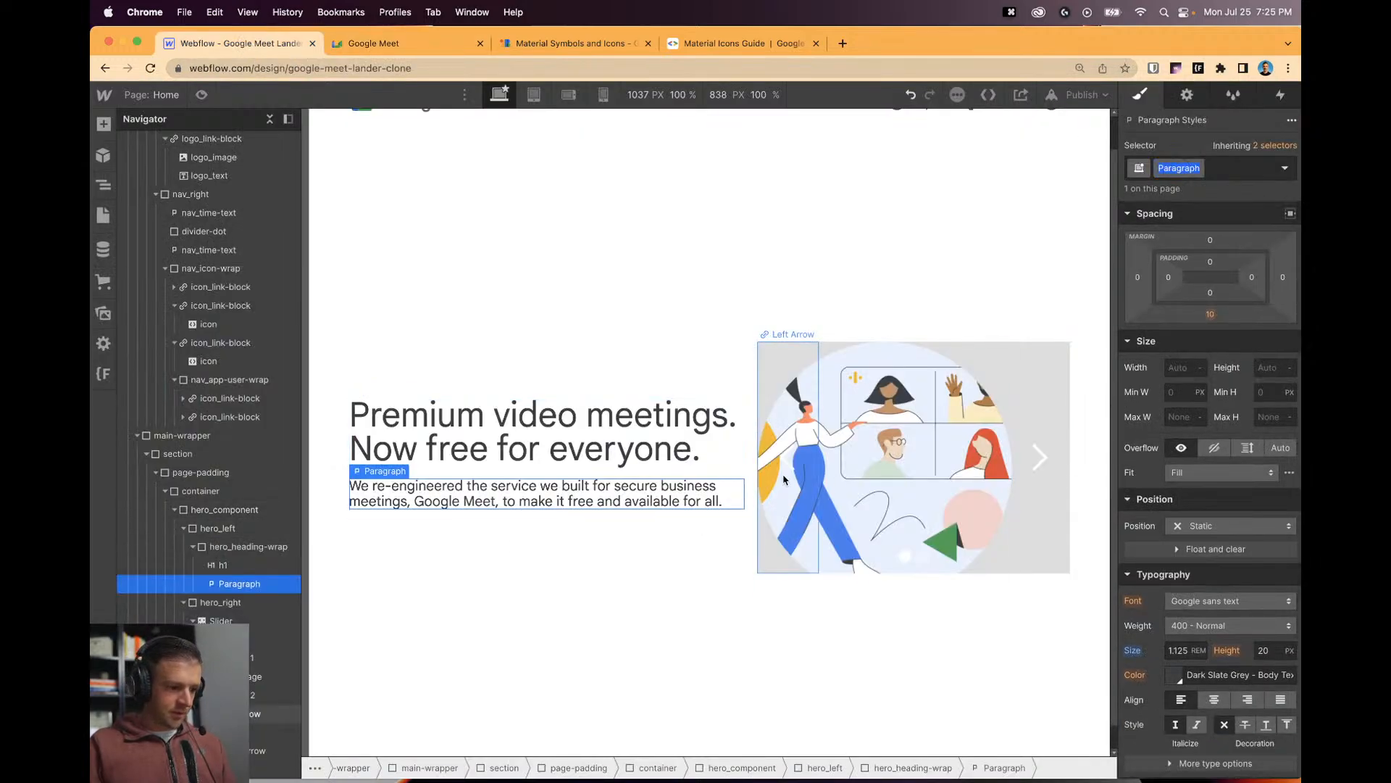
key("super+Return")
type("hero_cubtitle")
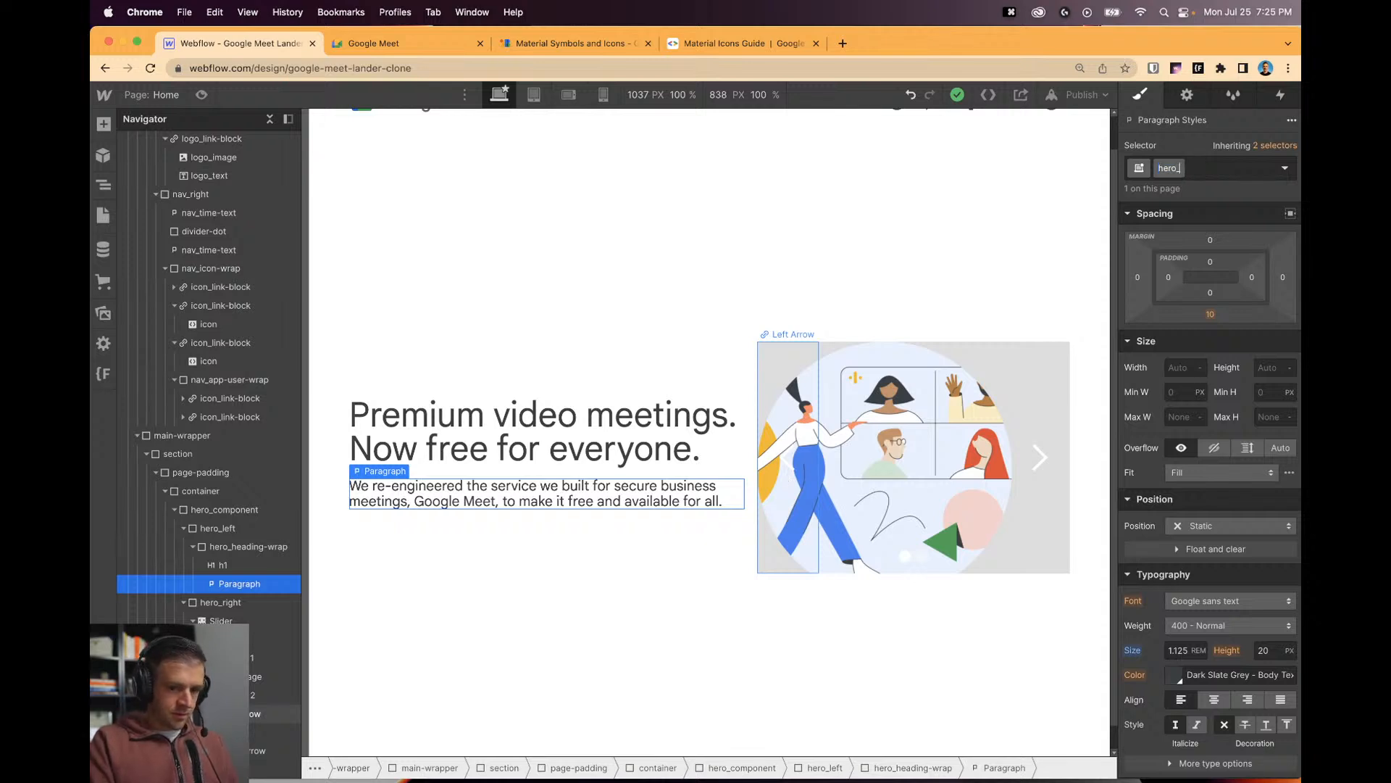
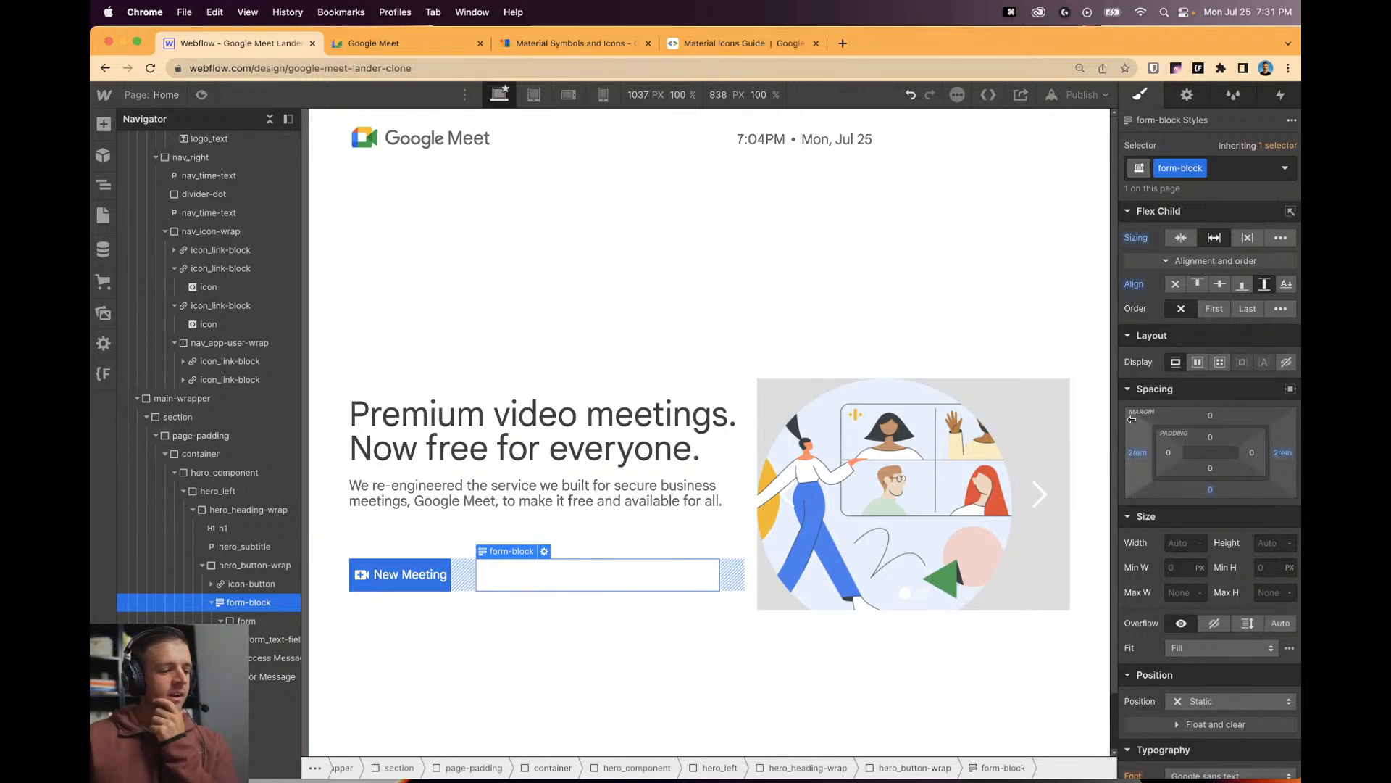
Give the New Meeting button a 0.3 rem corner radius.
left_click(628, 621)
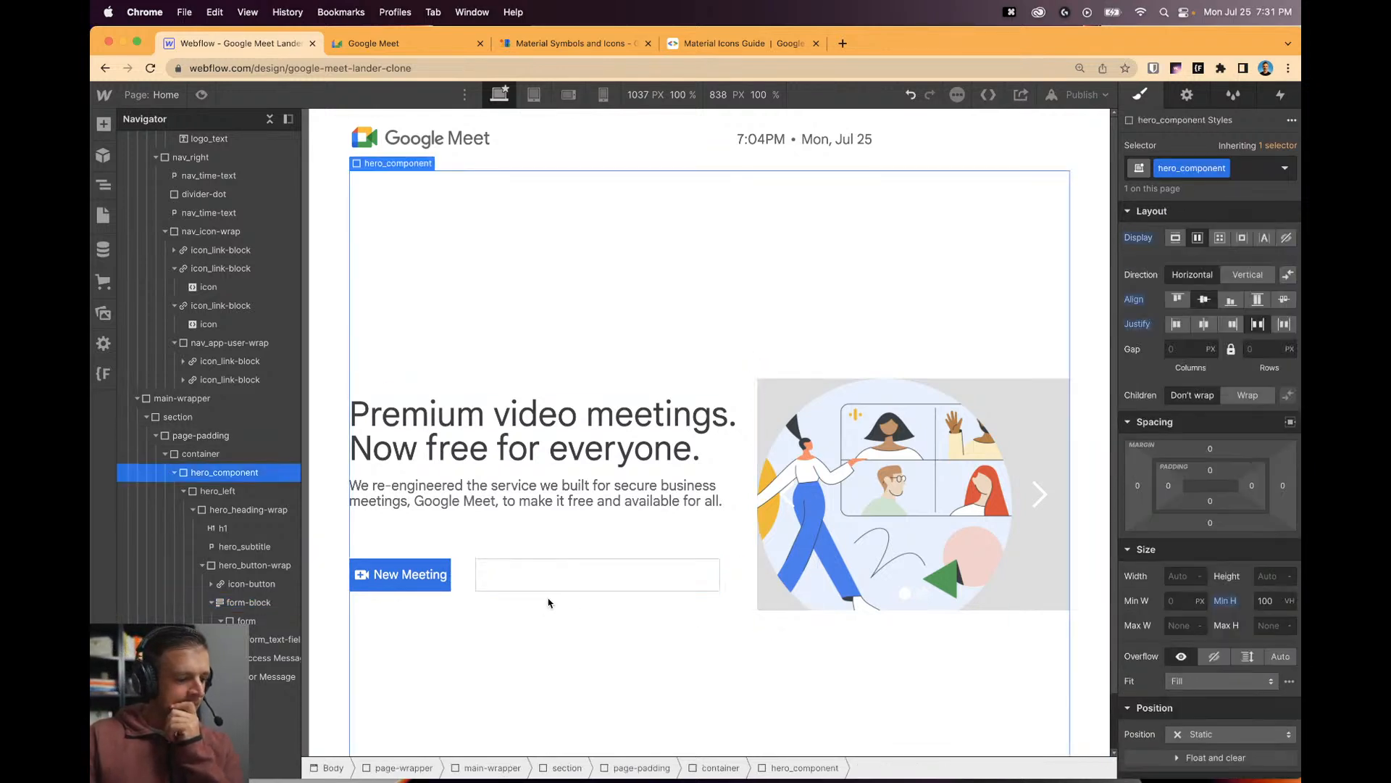
left_click(397, 581)
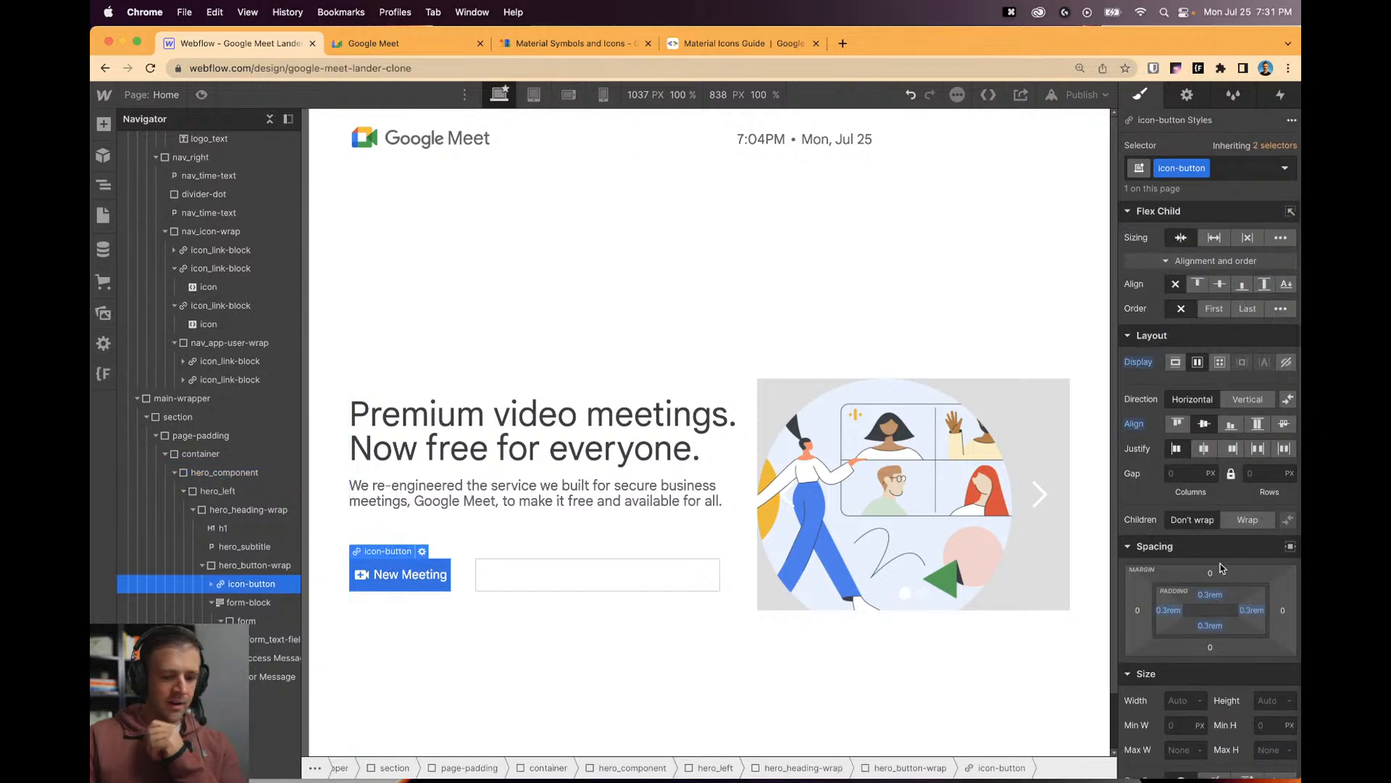
scroll(1189, 565, "down", 5)
scroll(1261, 627, "down", 2)
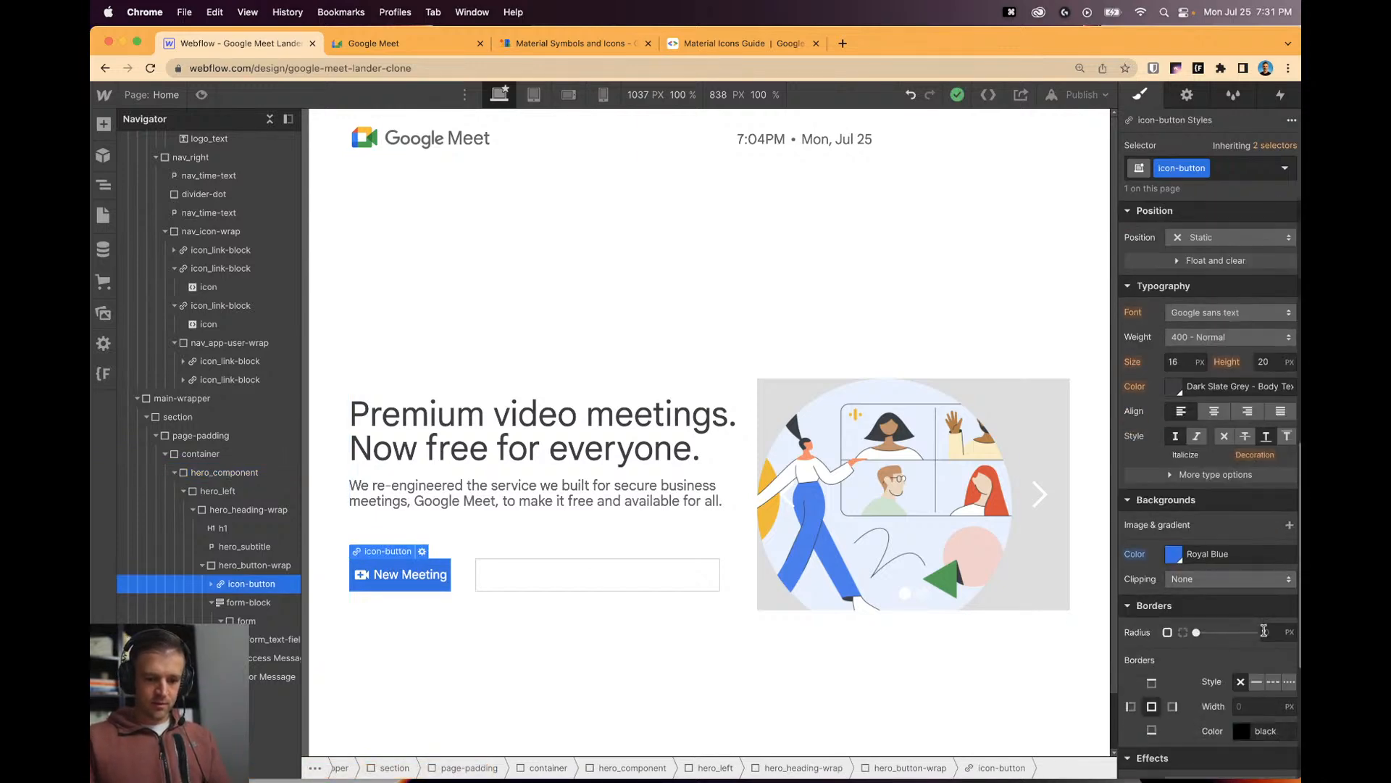
type("3")
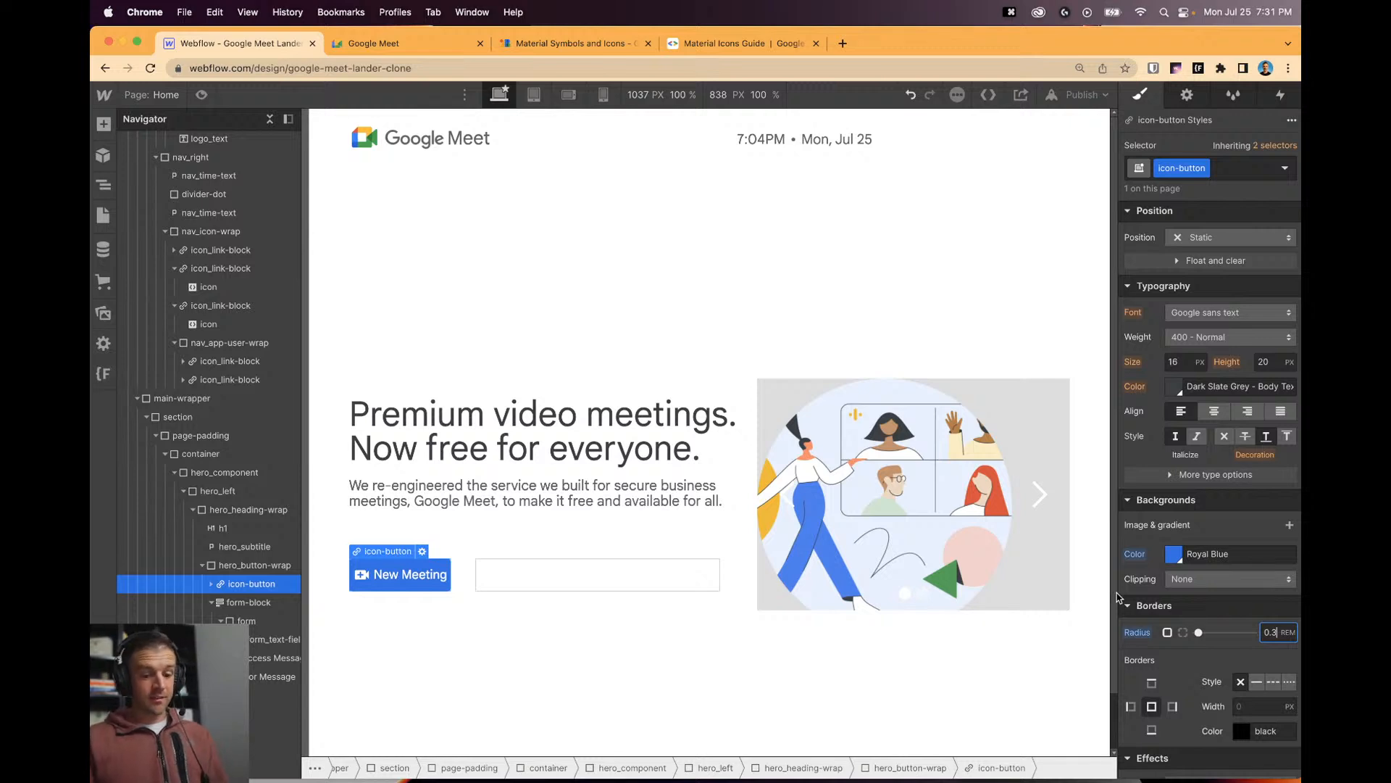
Give the text field beside New Meeting the same 0.3 rem corner radius.
left_click(560, 573)
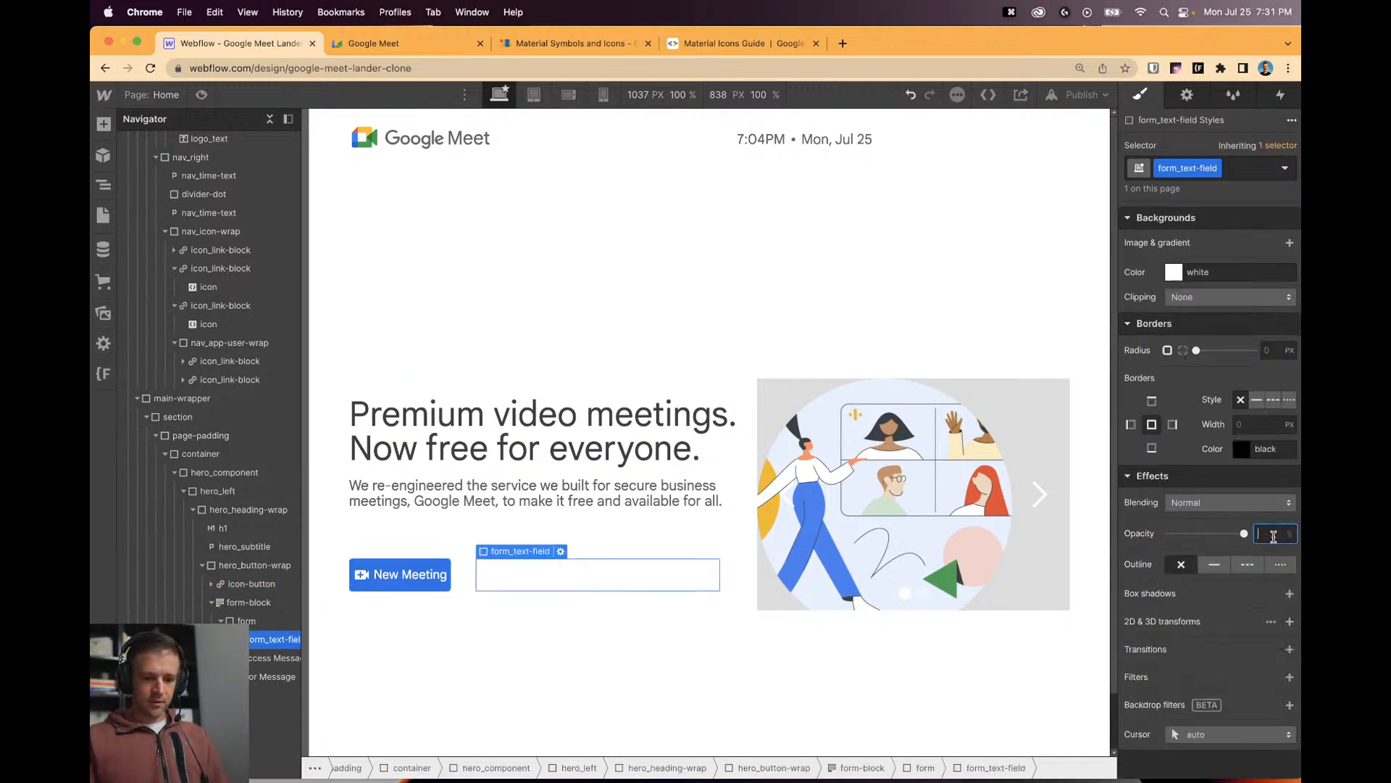
left_click(1268, 351)
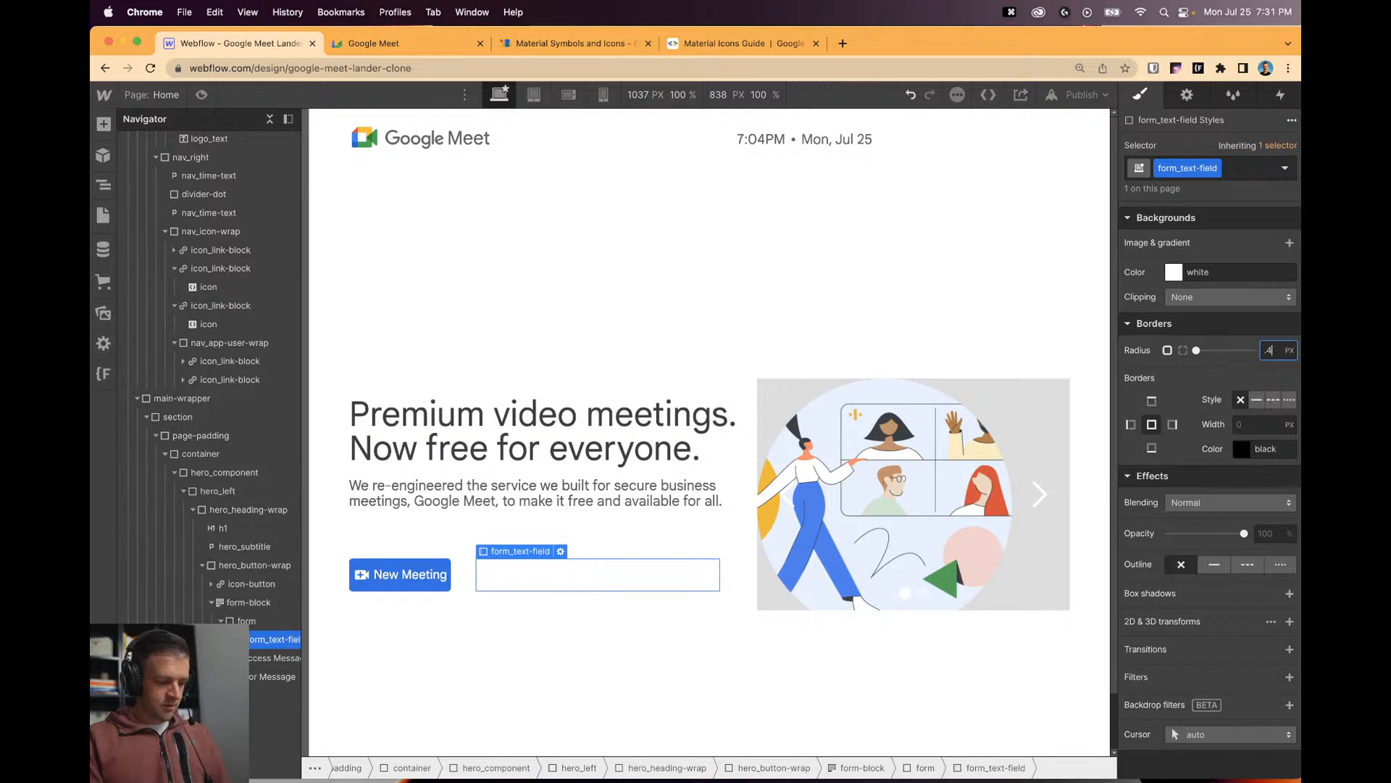
left_click(546, 627)
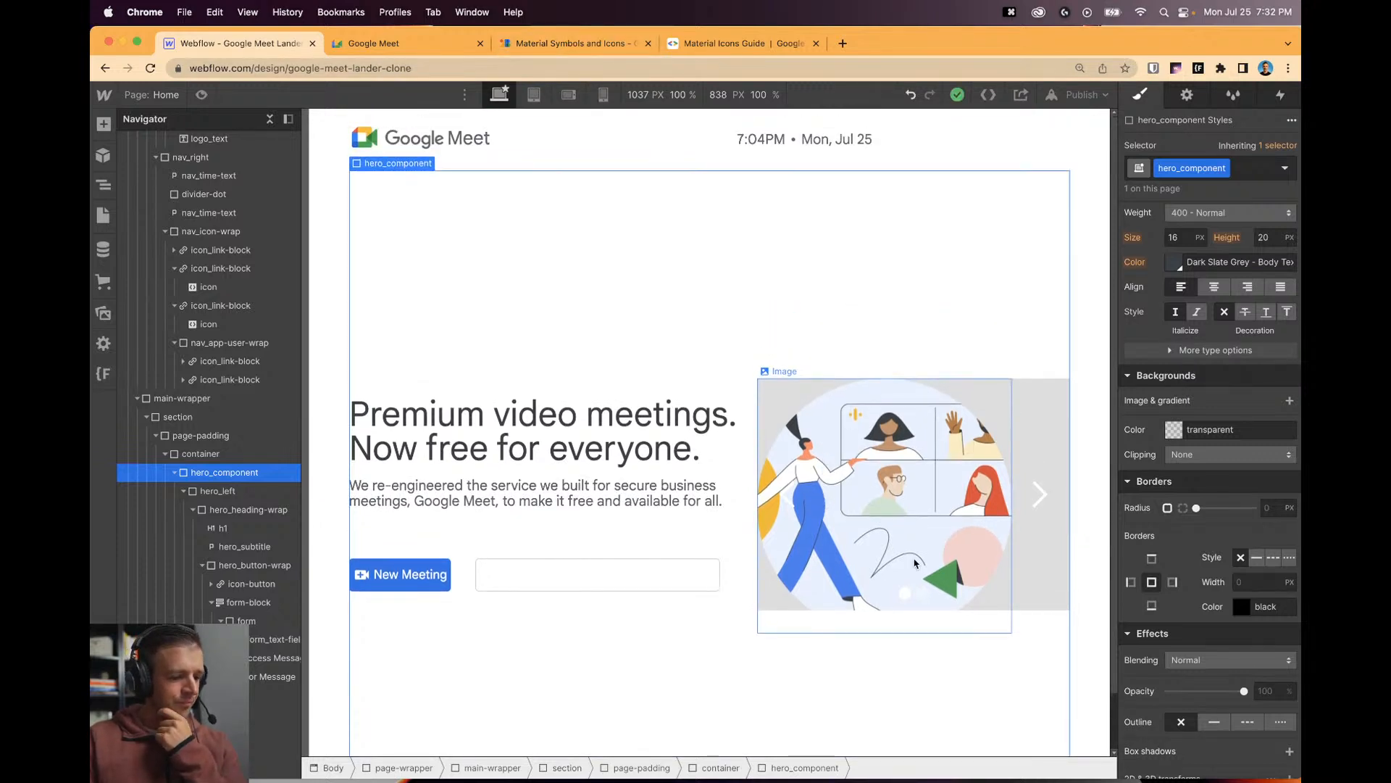
Widen the New Meeting button's left and right padding to 0.7 rem.
left_click(522, 574)
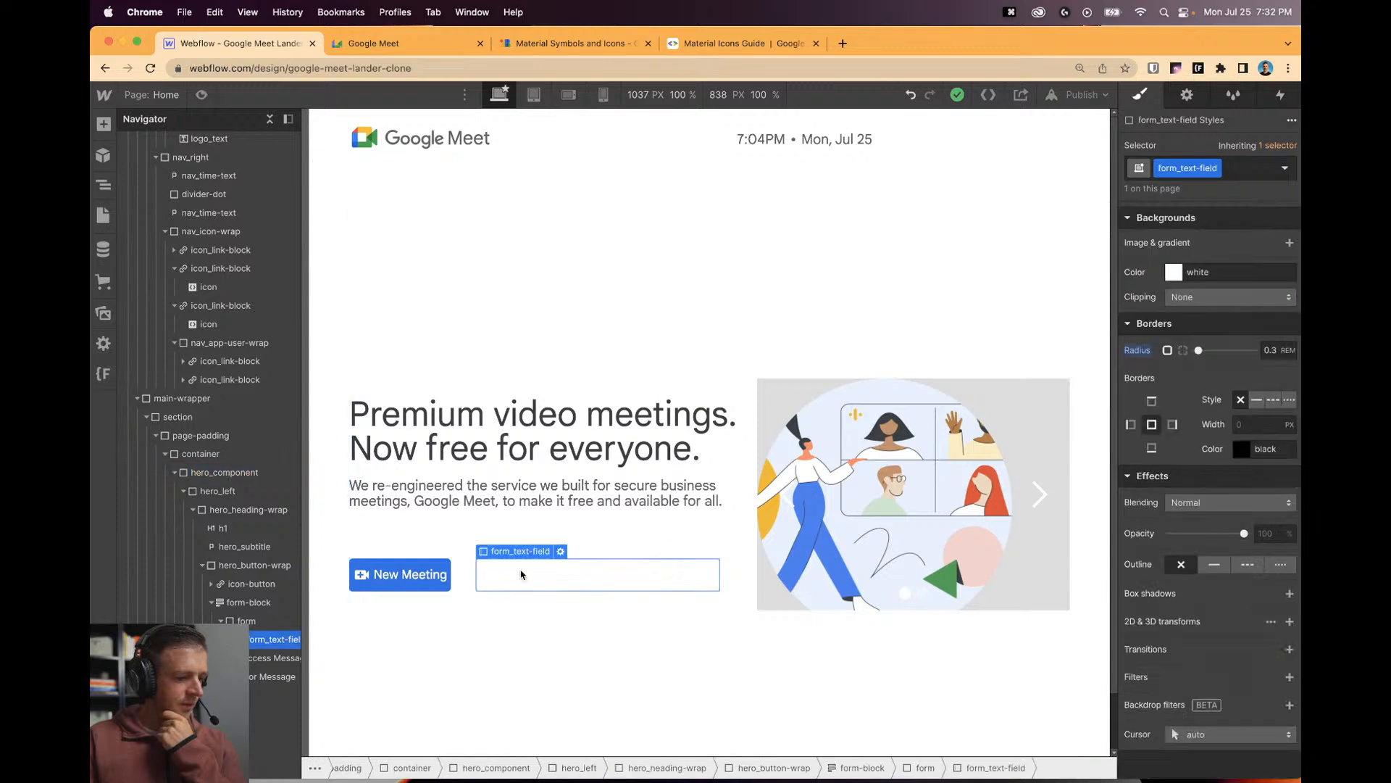
left_click(402, 572)
scroll(1189, 363, "up", 5)
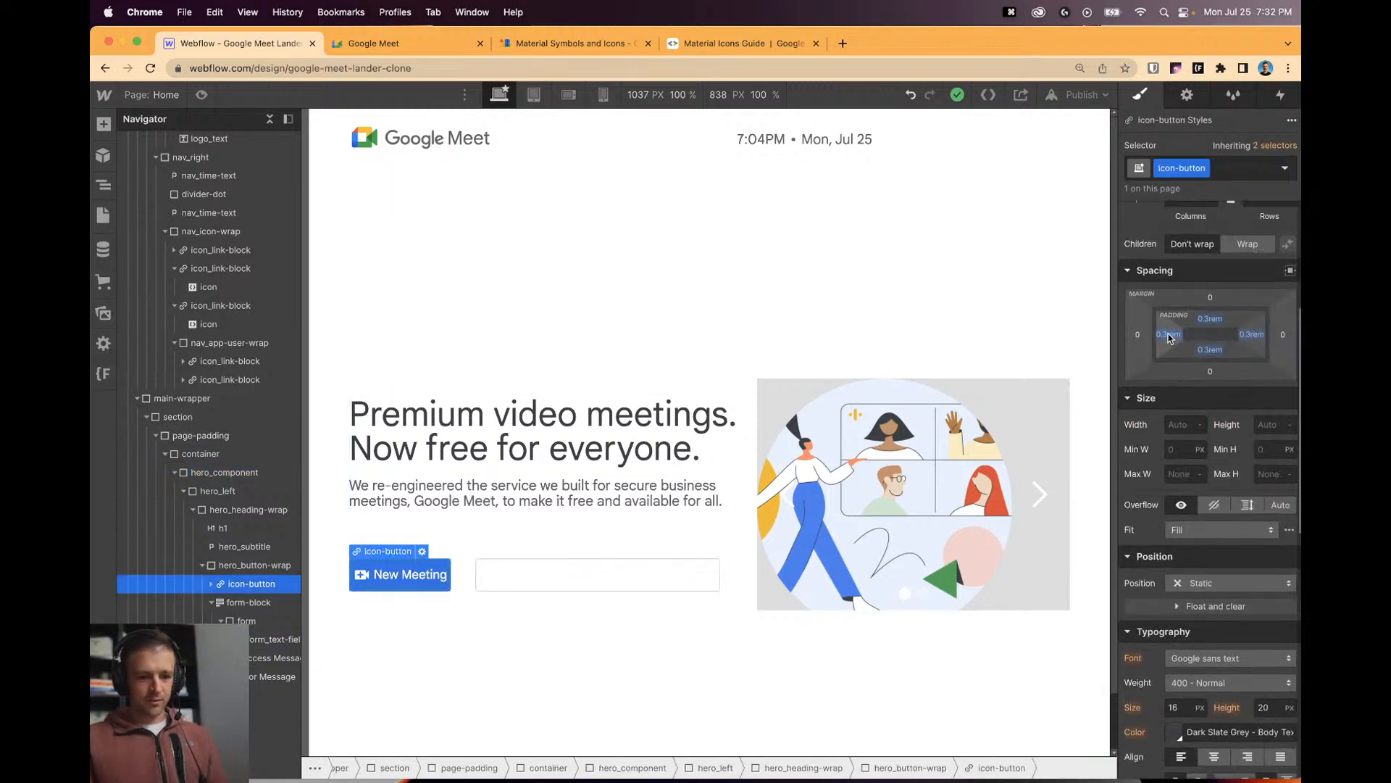
left_click_drag(1168, 338, 1172, 334)
left_click(878, 348)
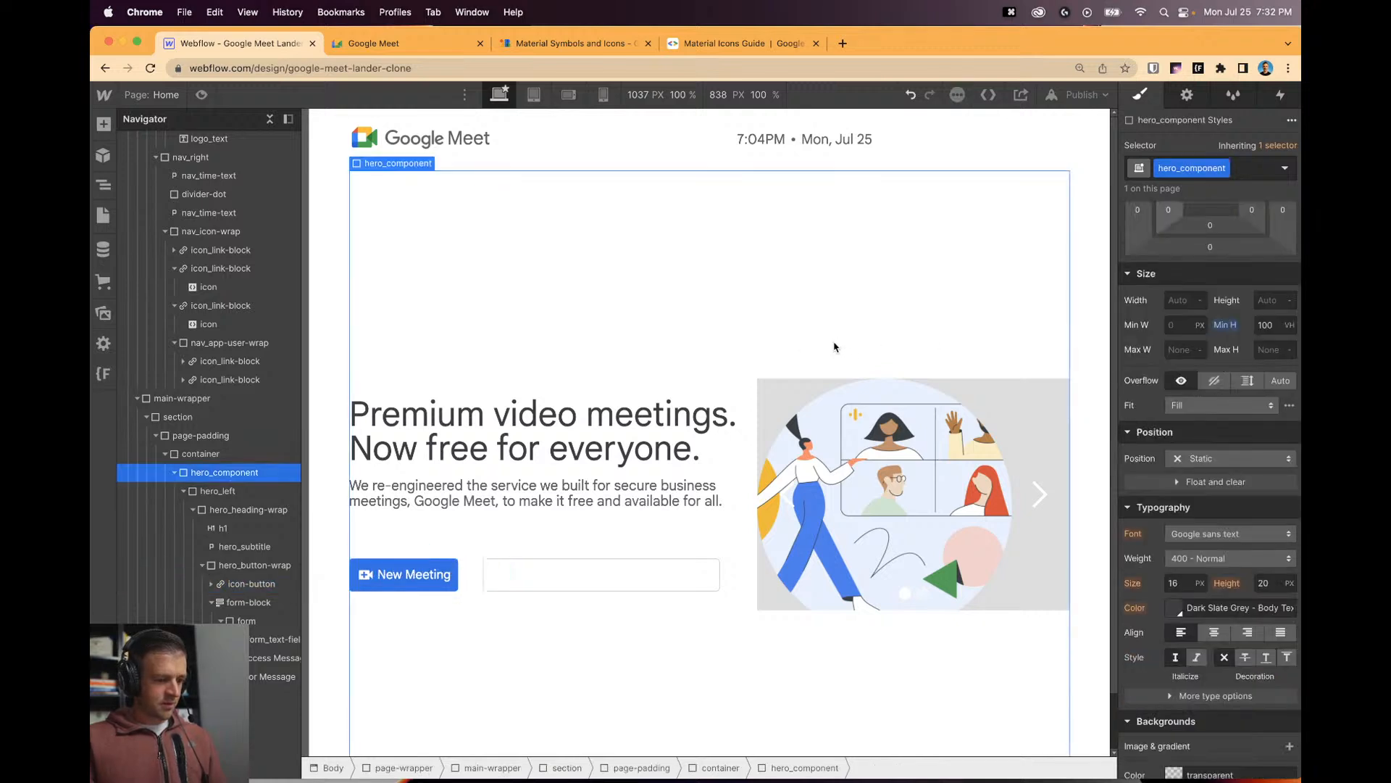
Make the nav container Fixed with the Top preset, spanning the page top.
scroll(1201, 306, "up", 2)
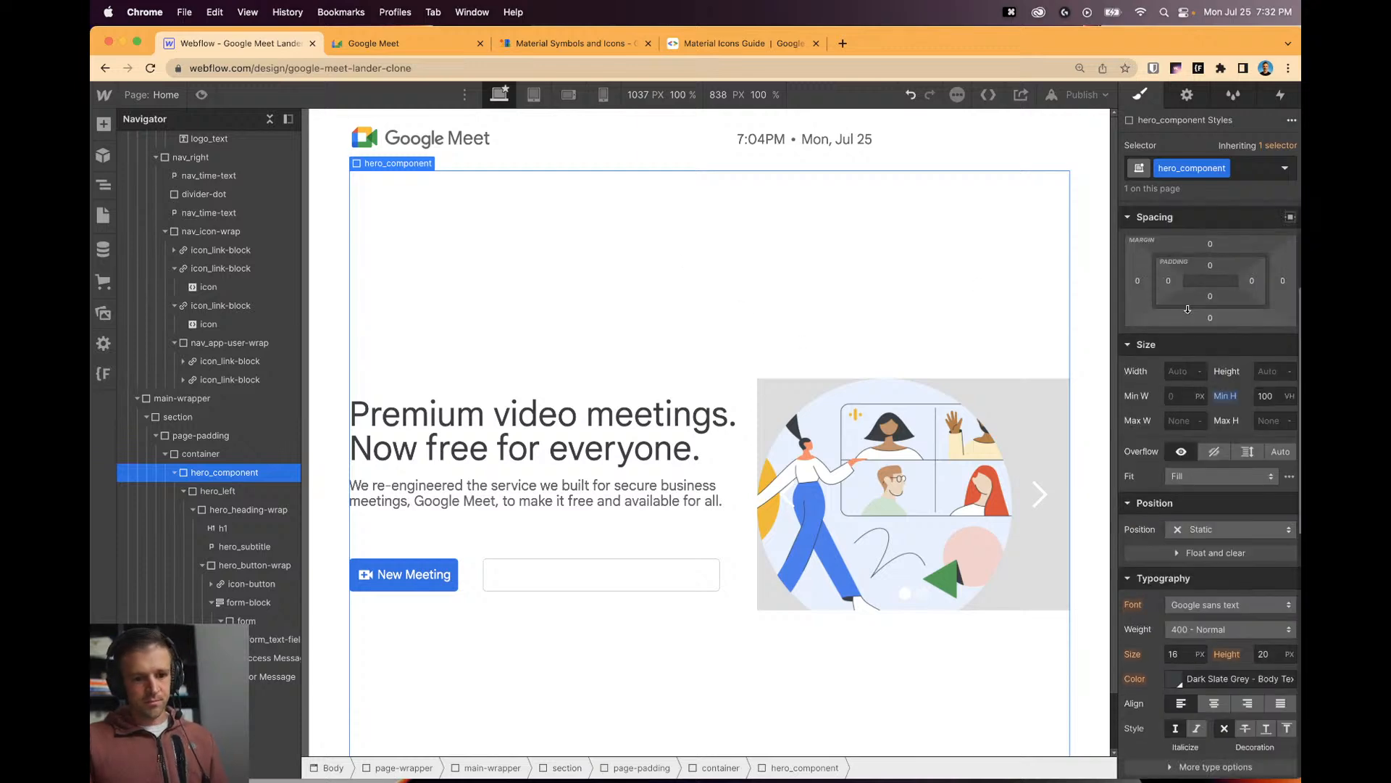
scroll(817, 449, "down", 2)
scroll(818, 449, "up", 2)
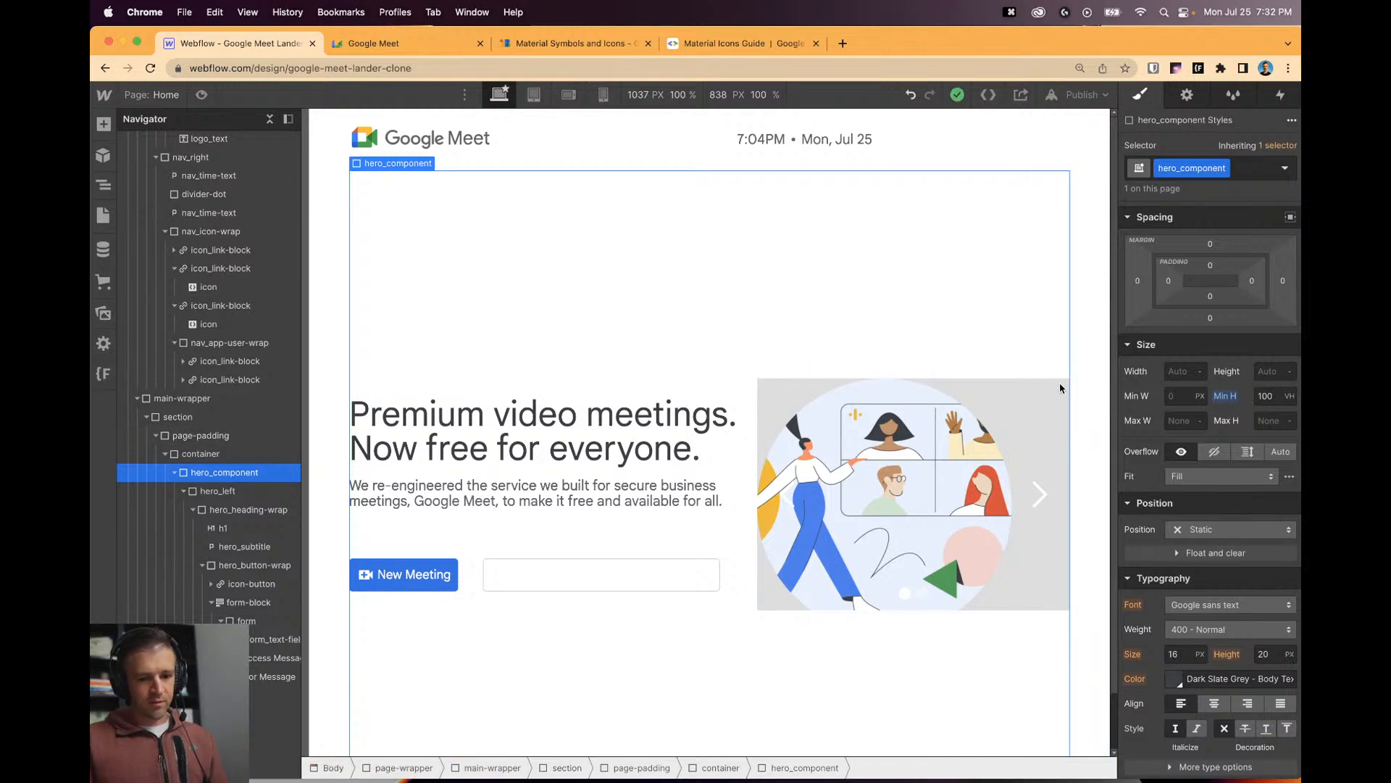
left_click(645, 152)
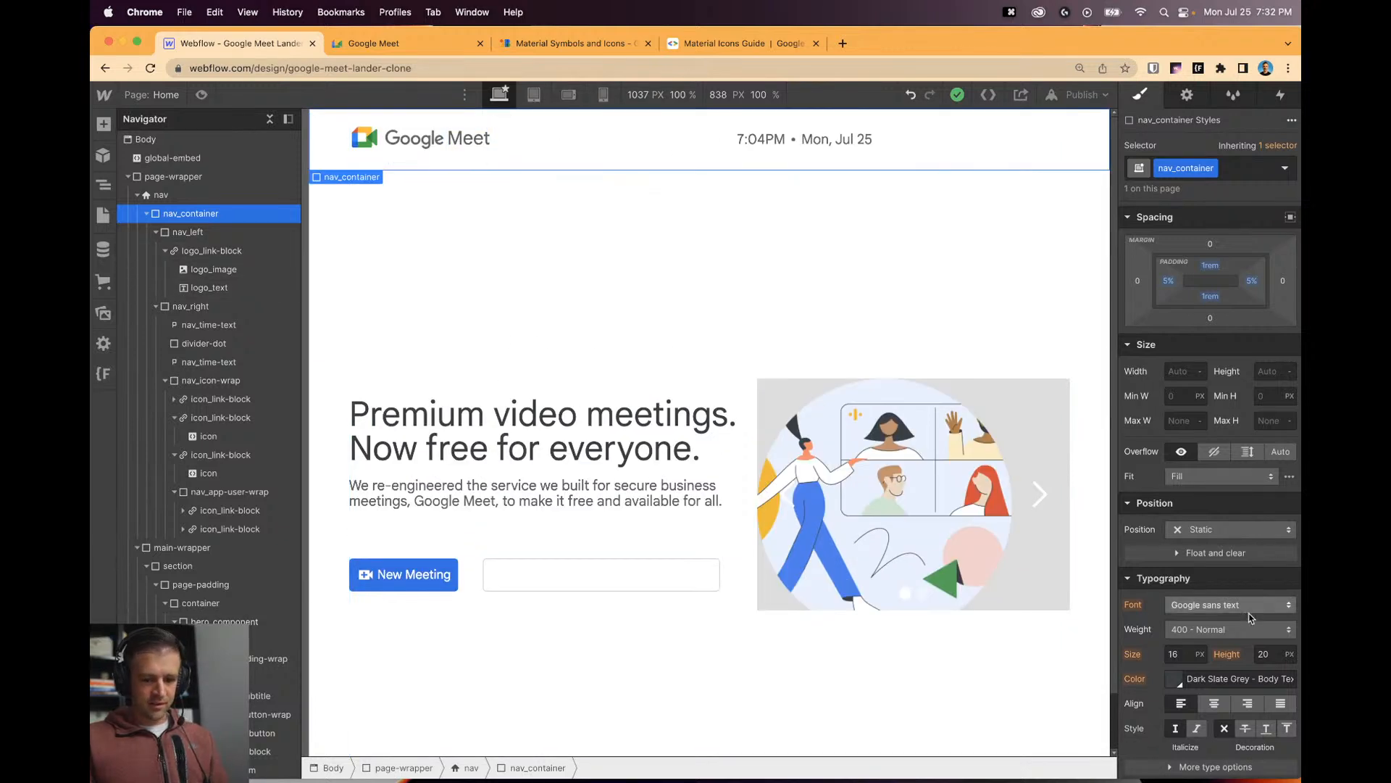
left_click(1227, 534)
left_click(1203, 580)
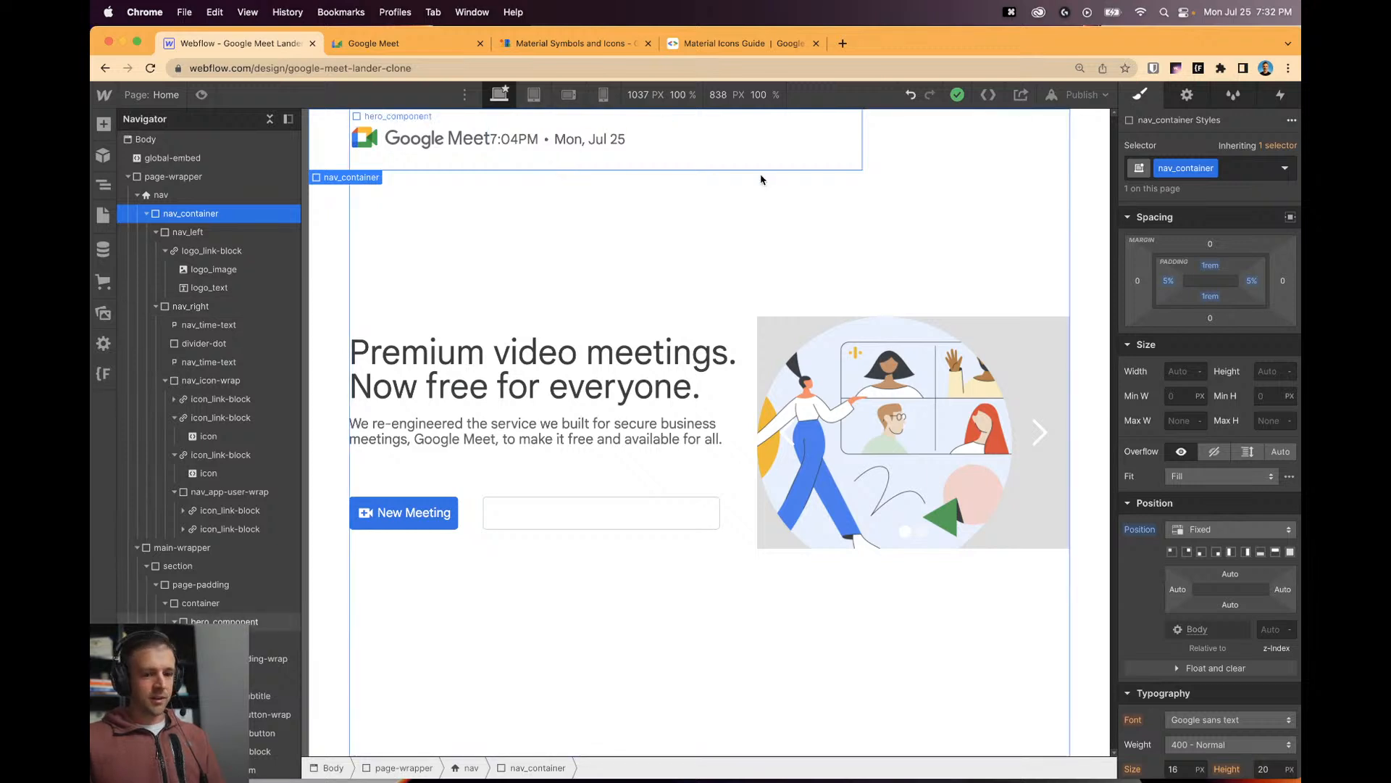
left_click(1277, 555)
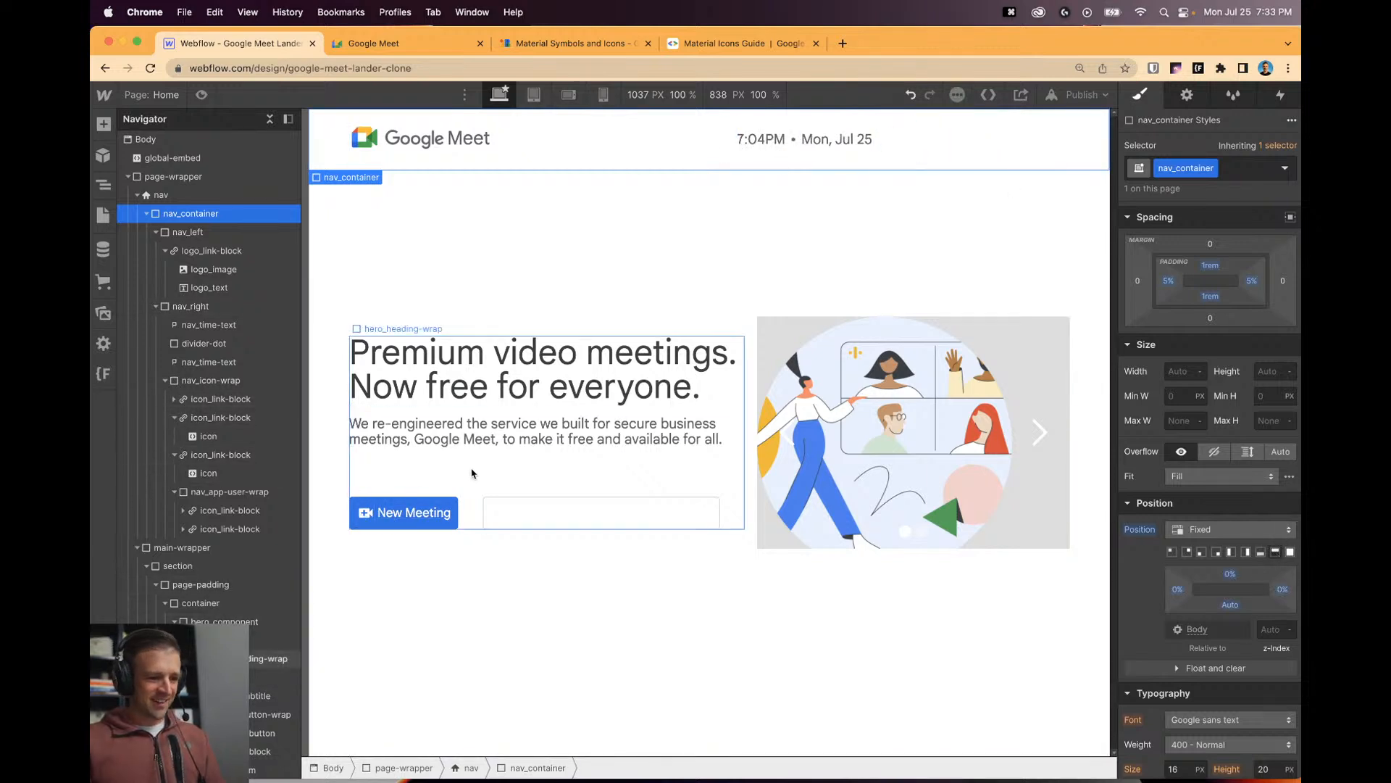
left_click(365, 513)
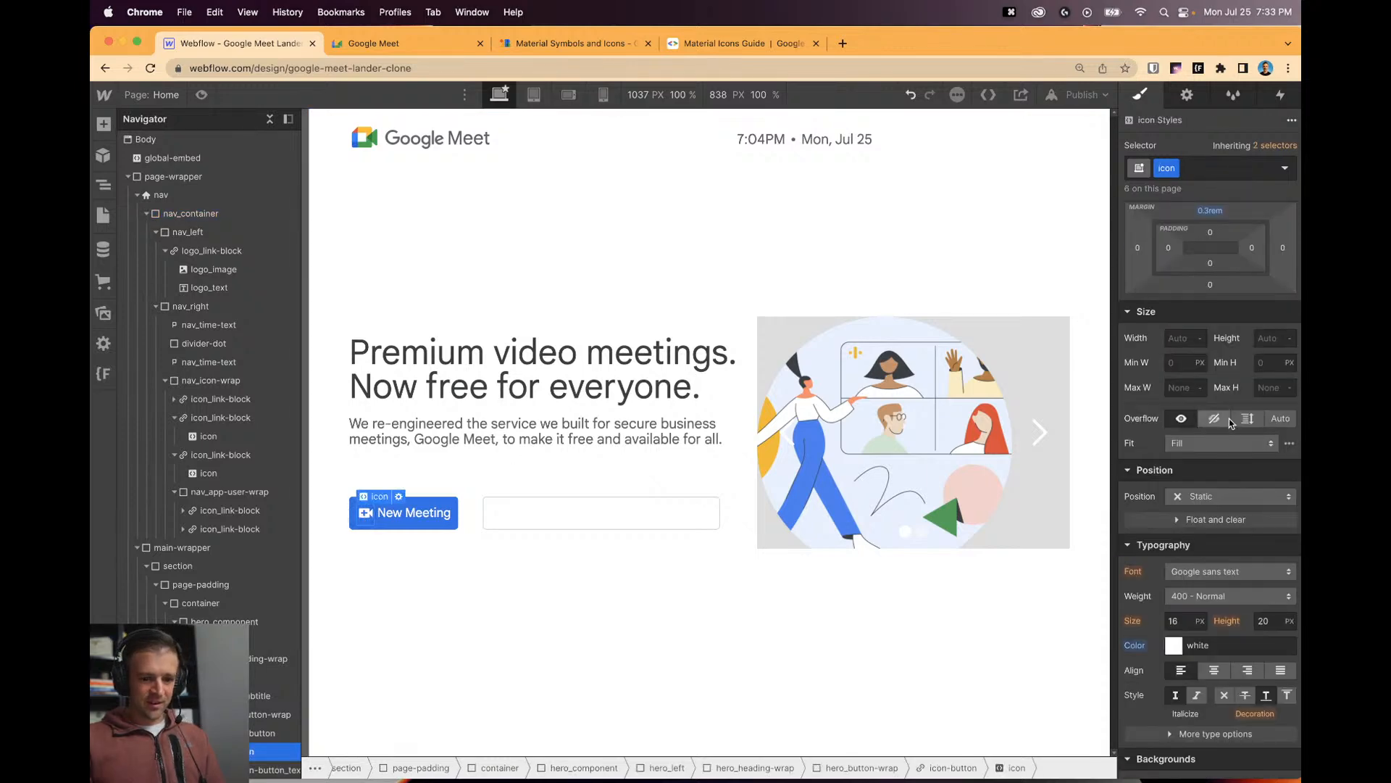
Reset the icon's text colour so it inherits the Dim Grey.
scroll(1229, 419, "down", 10)
scroll(1186, 494, "up", 6)
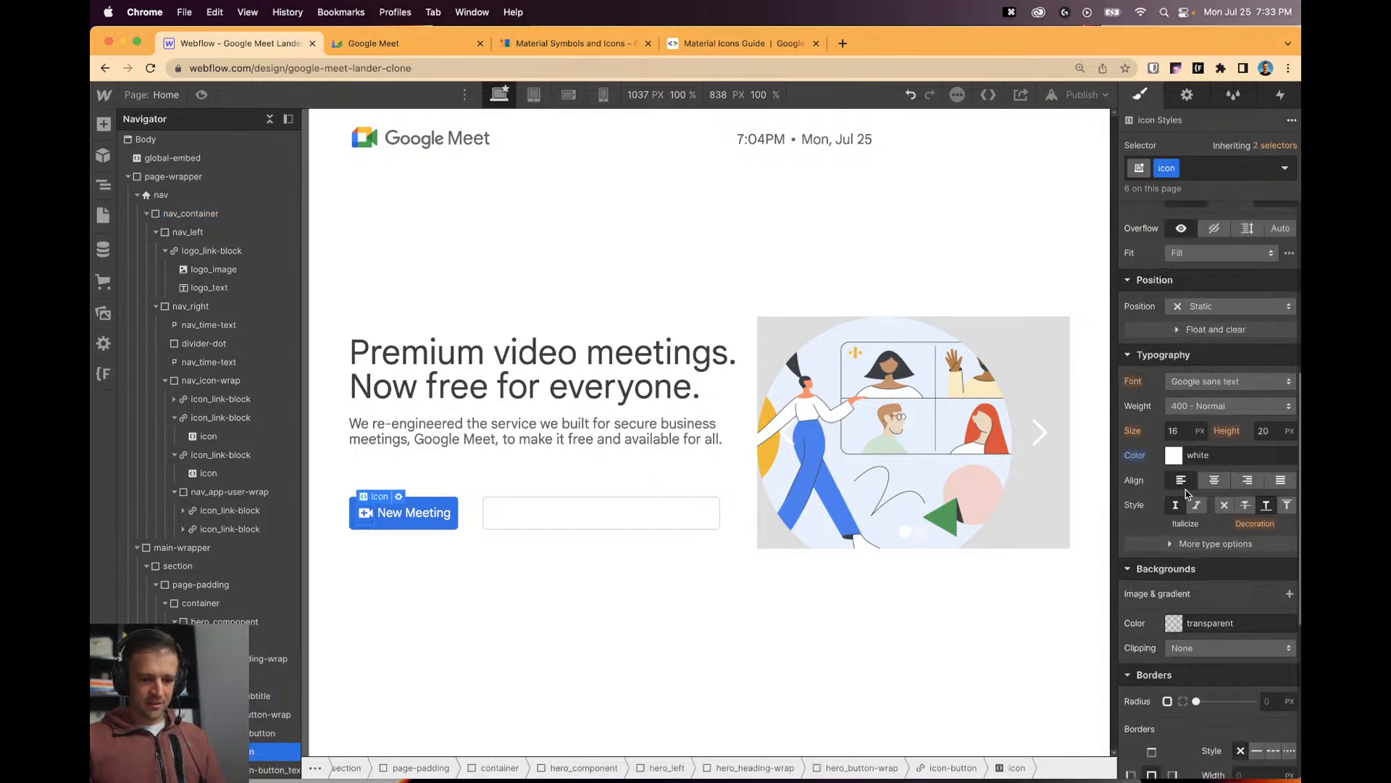
left_click(1135, 455, "alt")
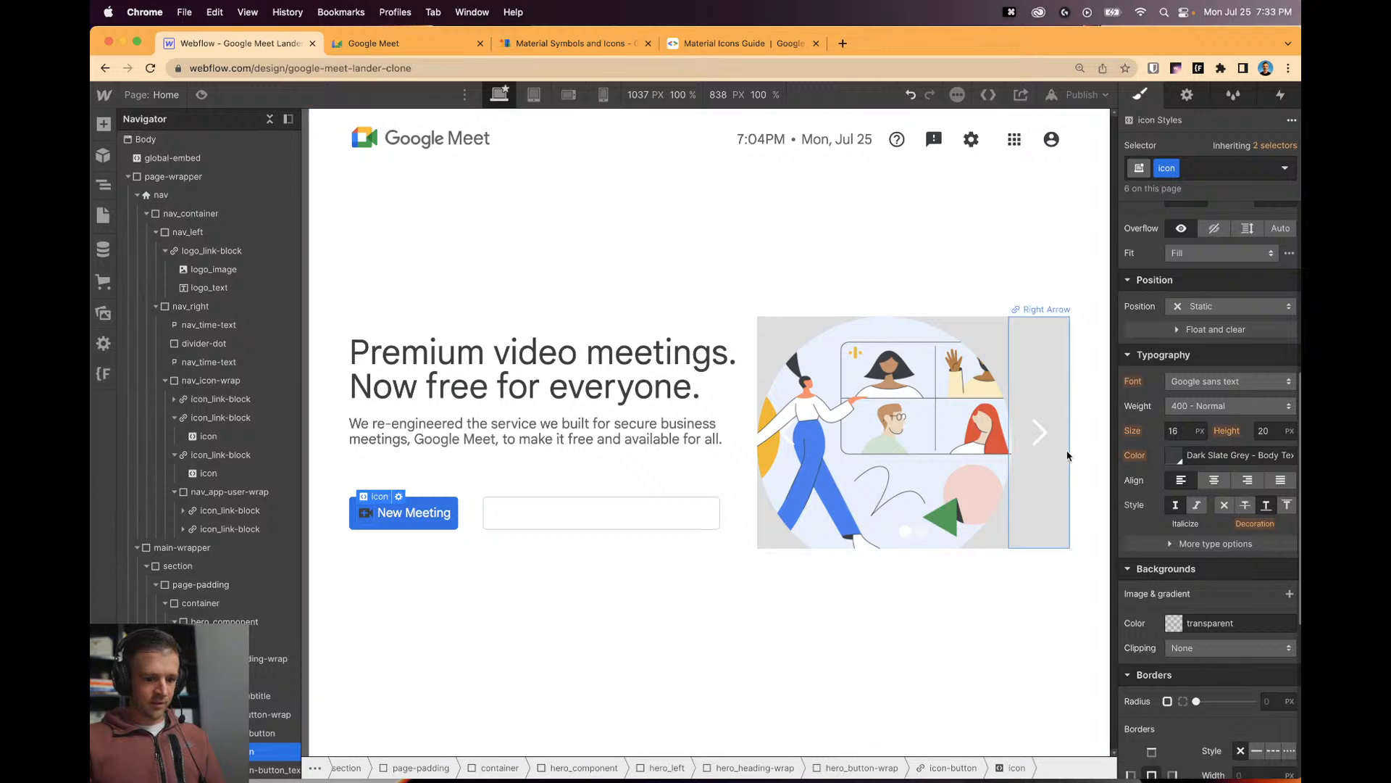
left_click(1173, 459)
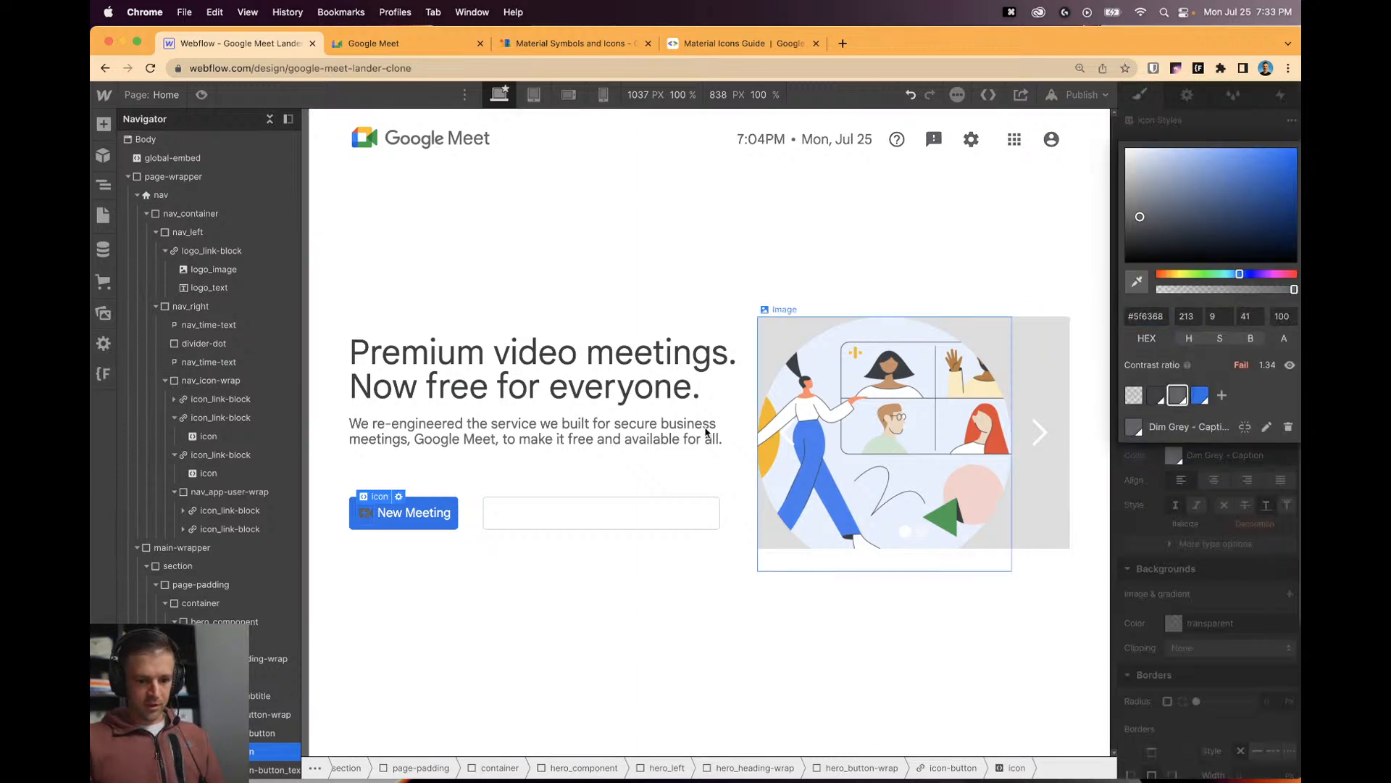
left_click(844, 264)
Add an is-white combo class to the New Meeting icon and colour it white.
left_click(361, 517)
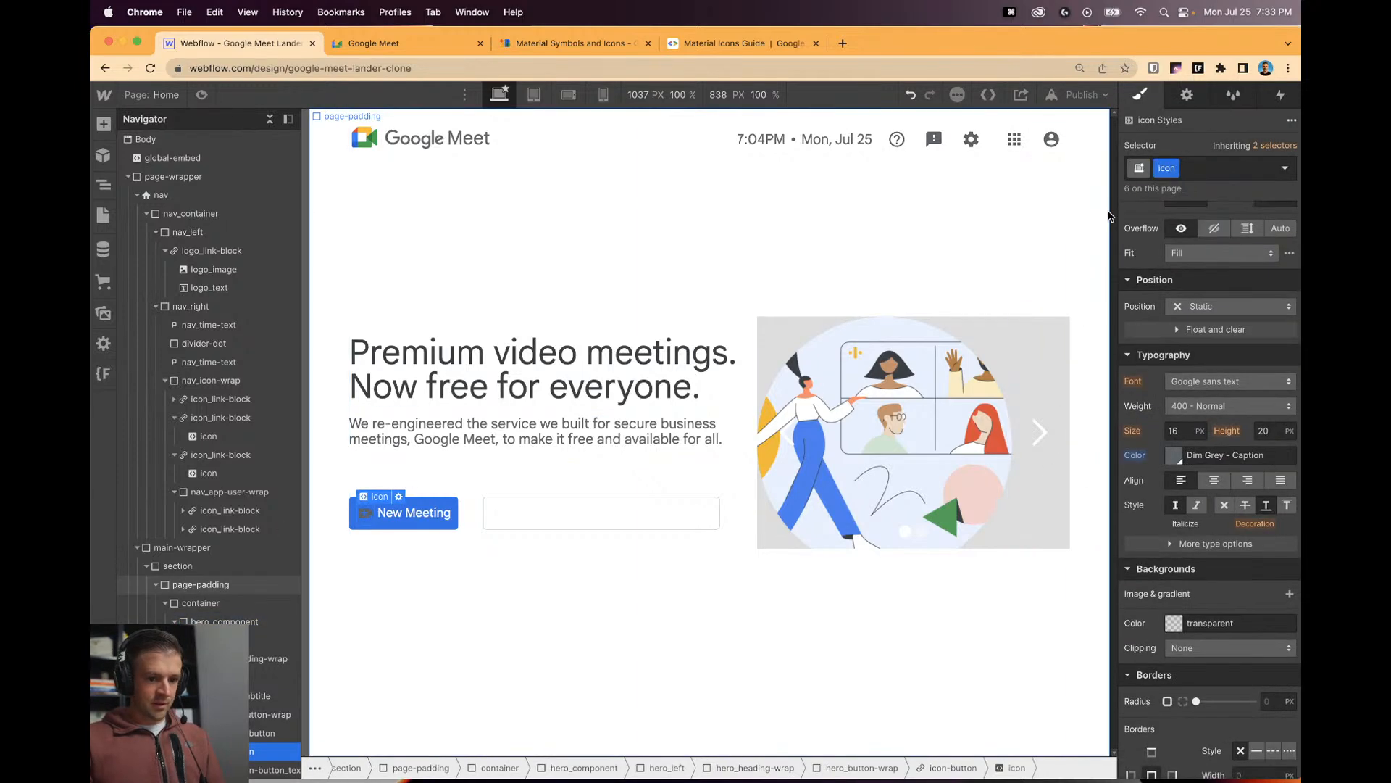
left_click(1194, 170)
type("is-wh")
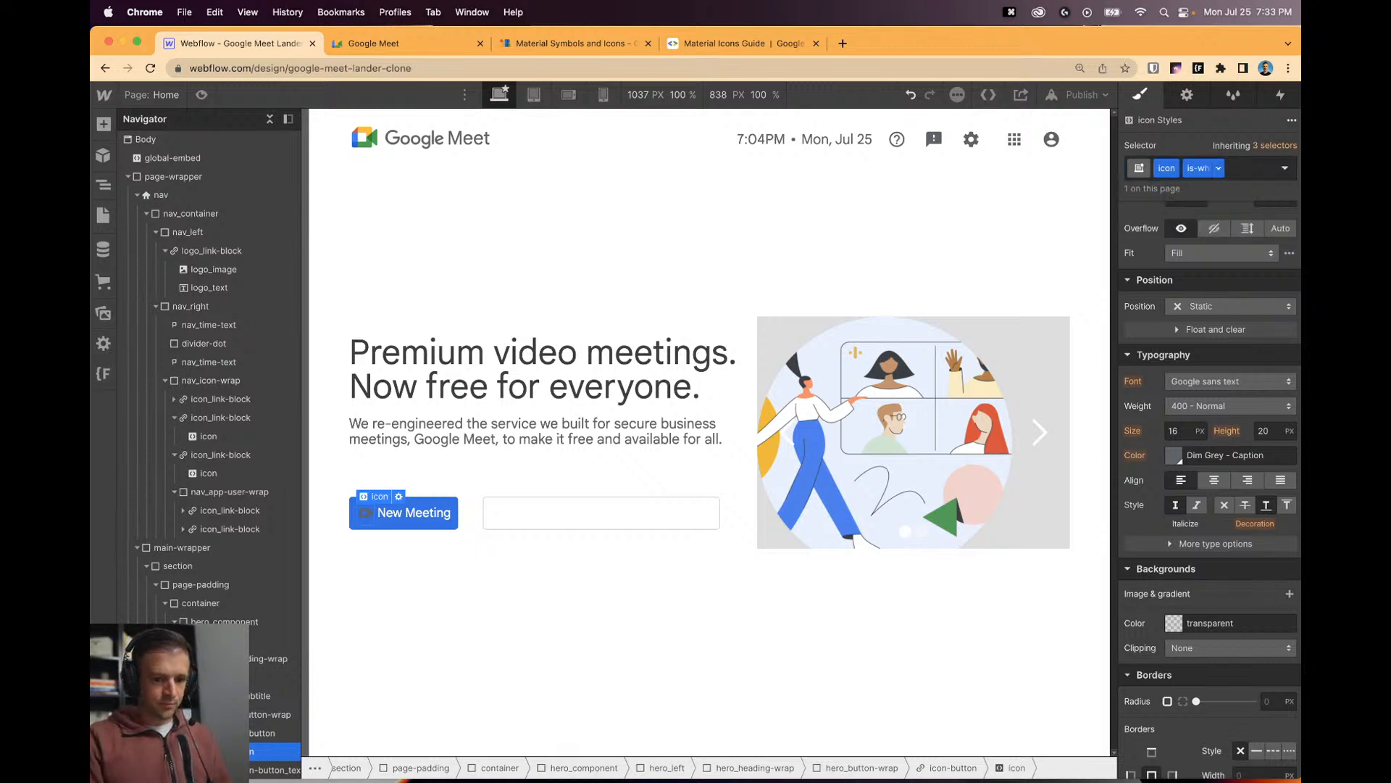
key("Return")
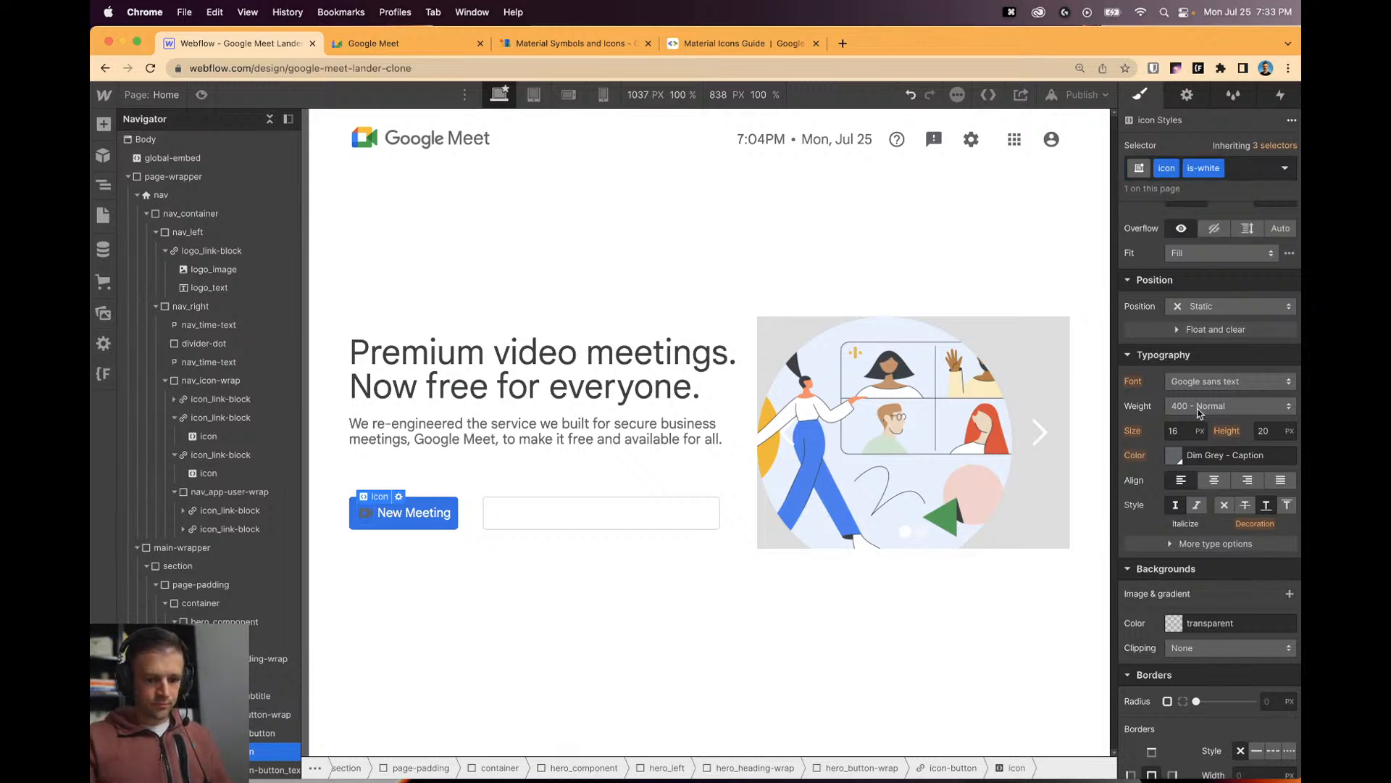
left_click(1175, 455)
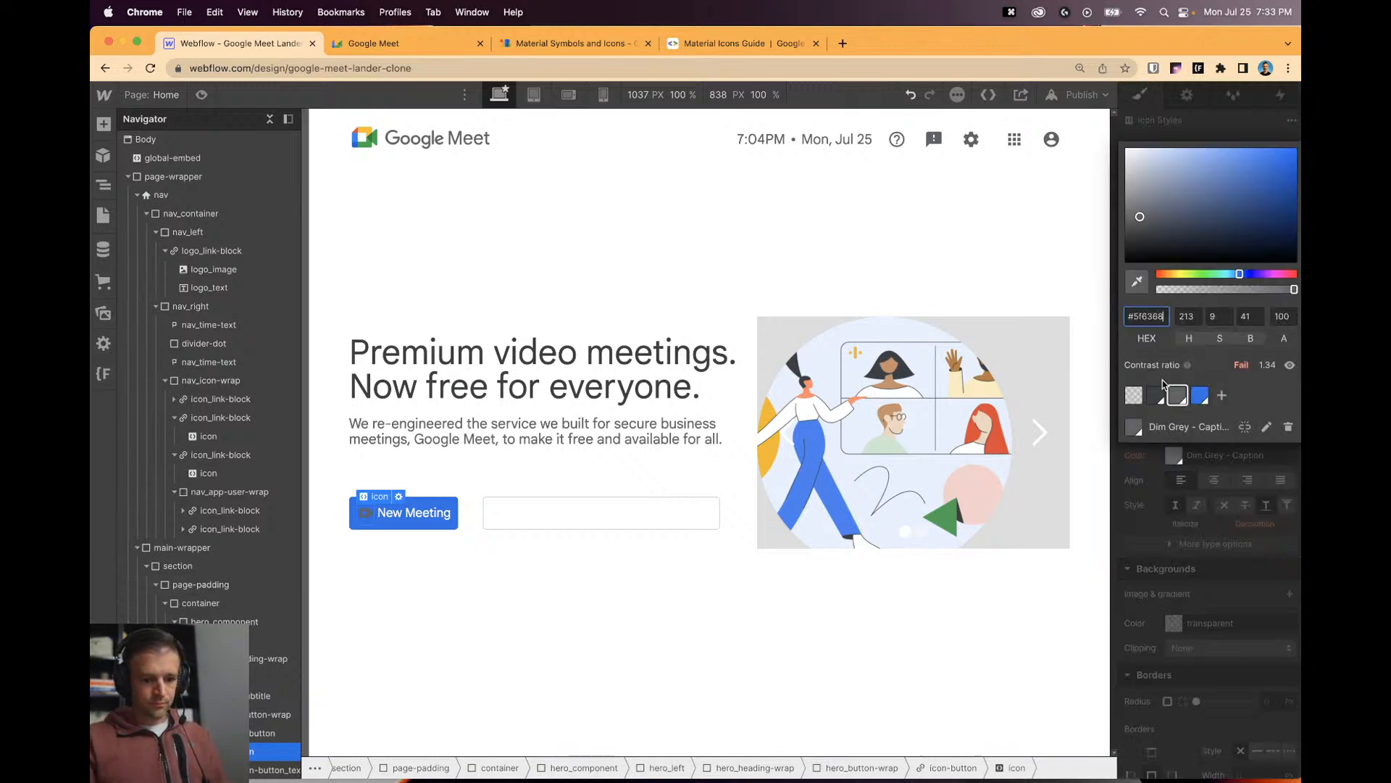
left_click(619, 479)
left_click(750, 615)
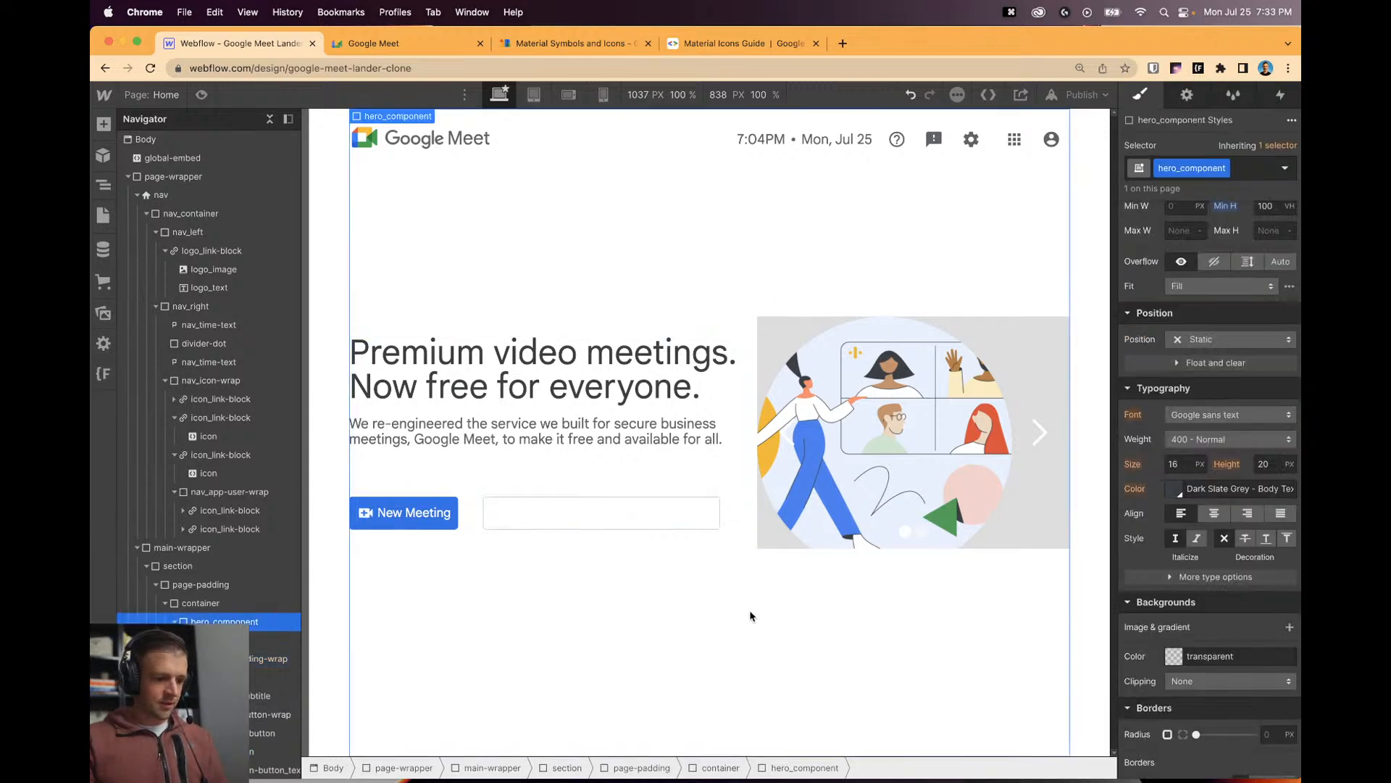
left_click(580, 505)
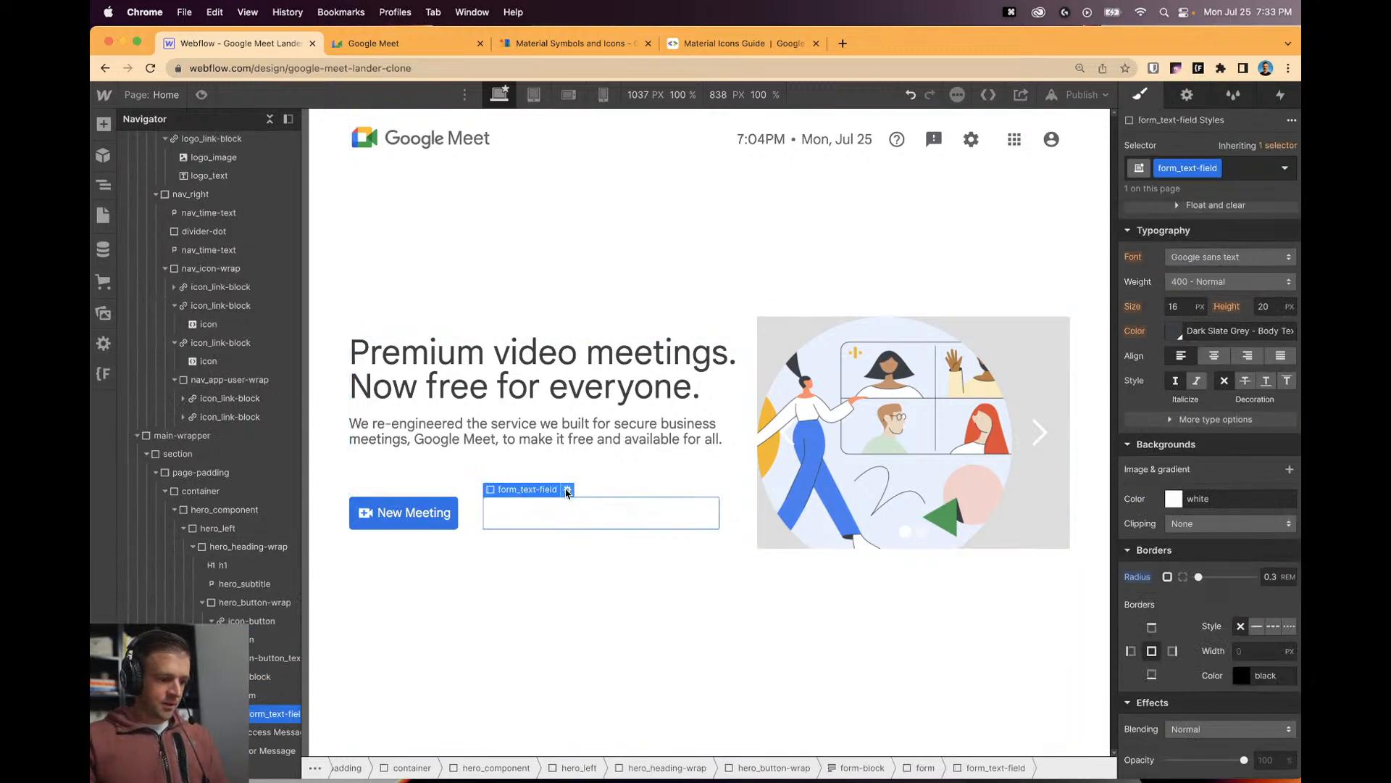
Set the hero text field's placeholder to 'Enter a code or link'.
left_click(567, 490)
left_click(439, 45)
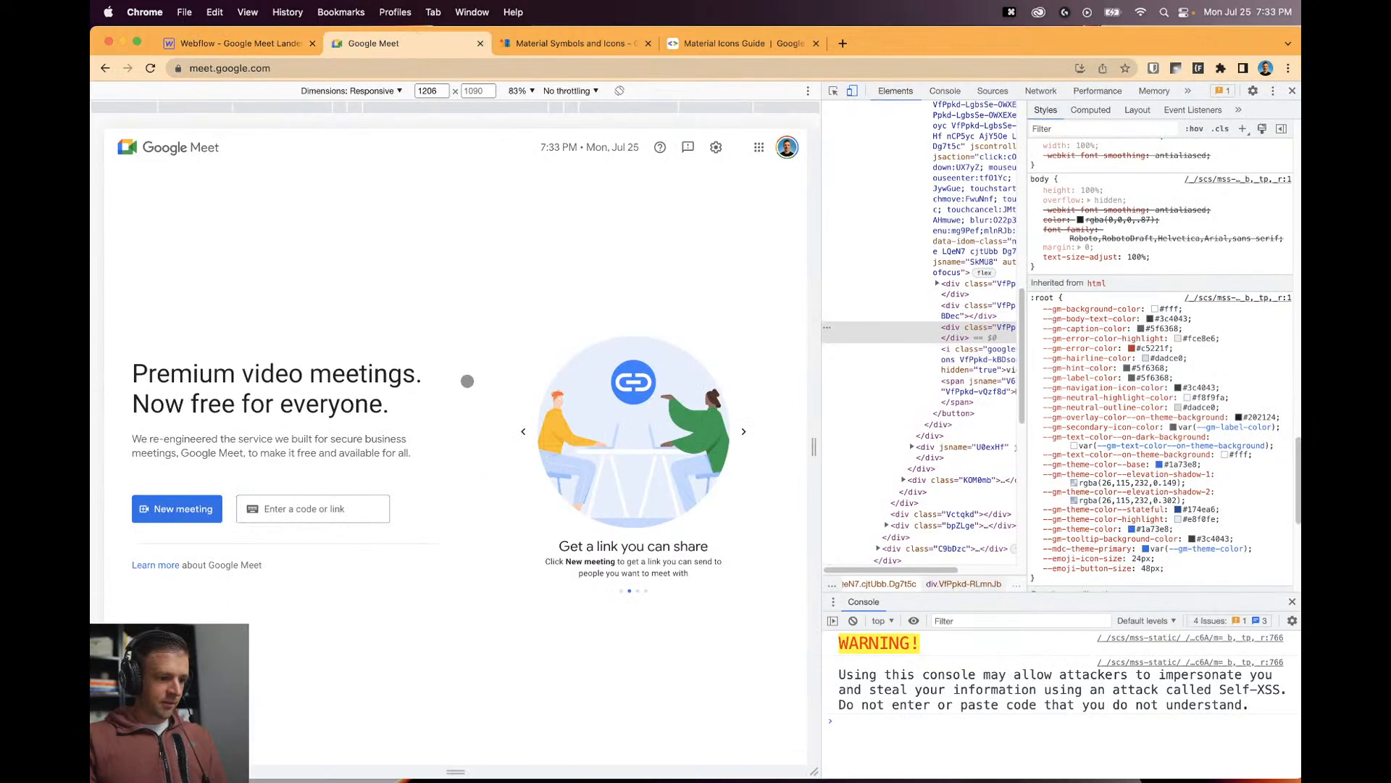
left_click(239, 44)
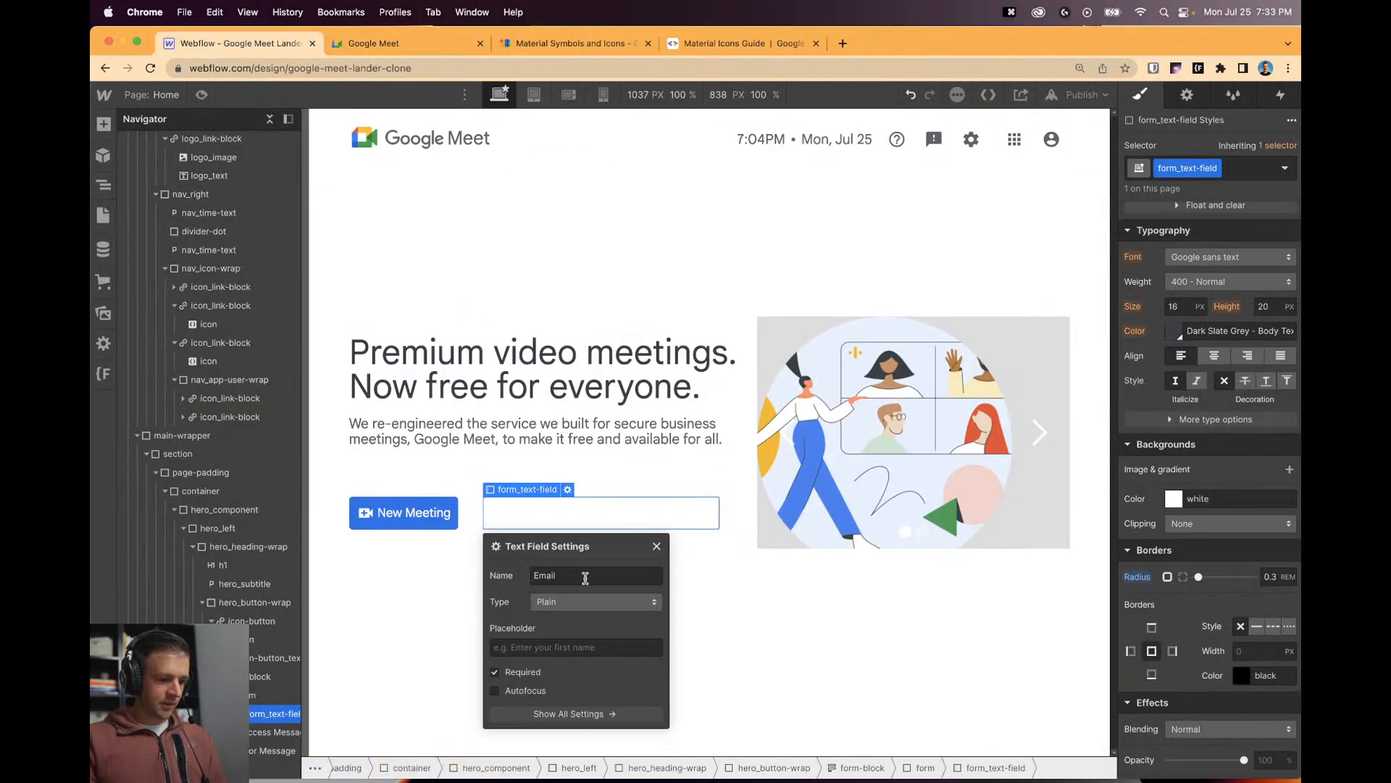
left_click(565, 639)
type("Enter a code or link")
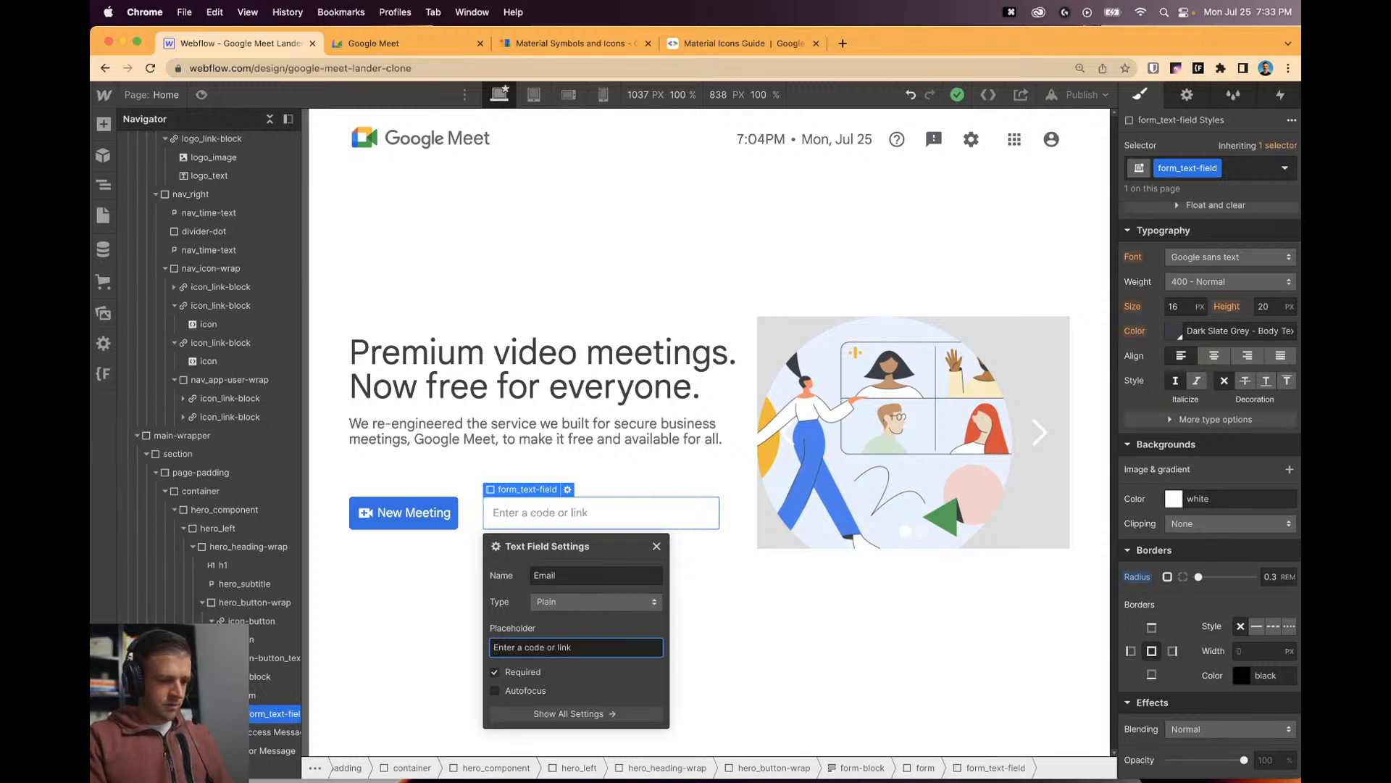
left_click(657, 556)
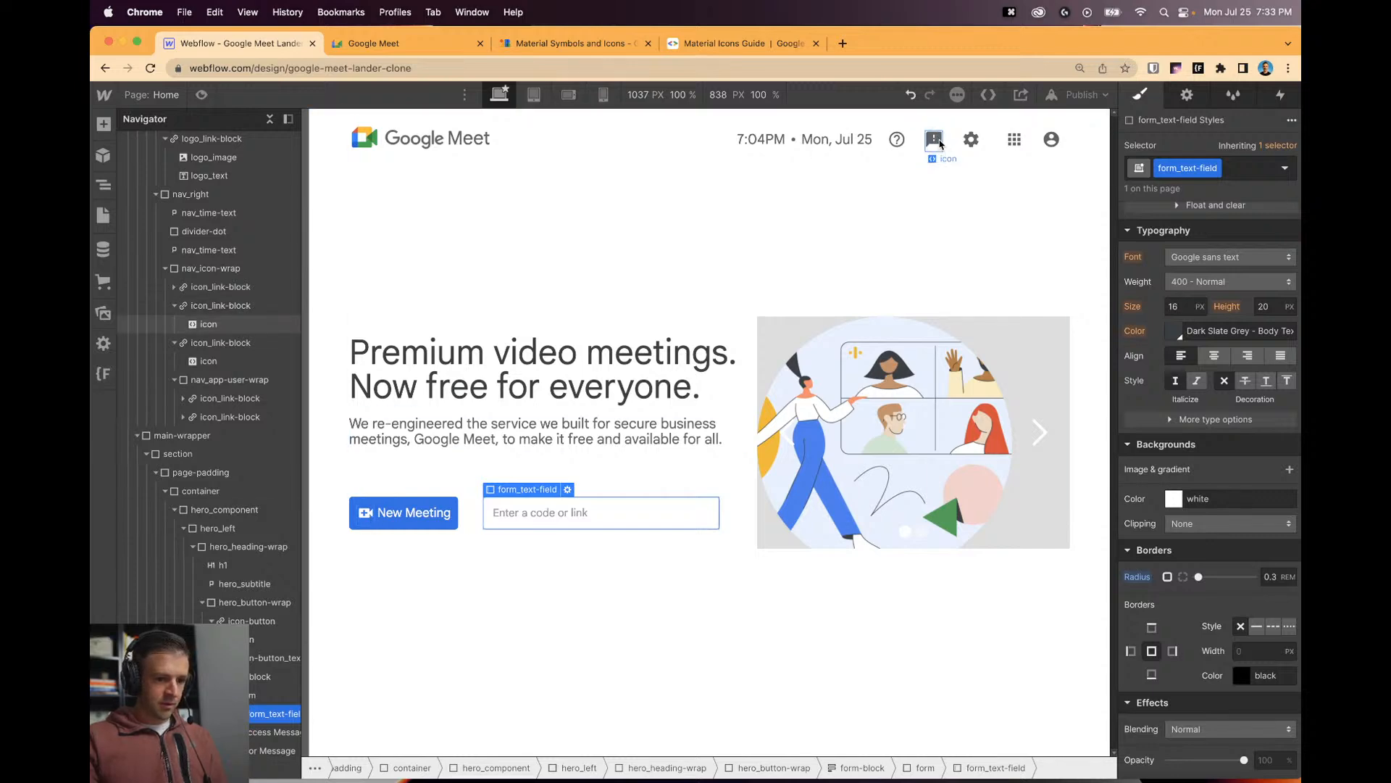
left_click_drag(940, 144, 506, 506)
Change the copied embed's icon name from feedback to keyboard and save it.
double_click(509, 507)
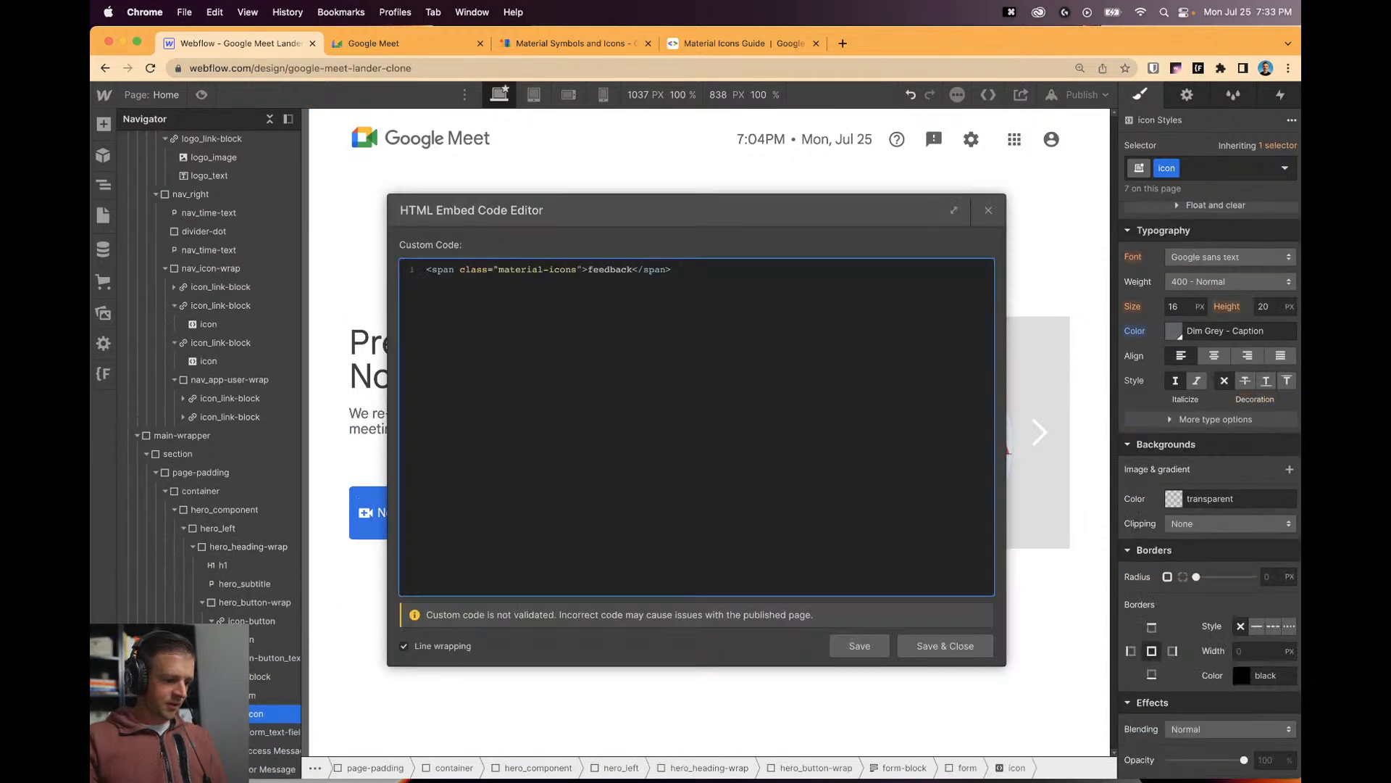
double_click(598, 266)
type("keyboard")
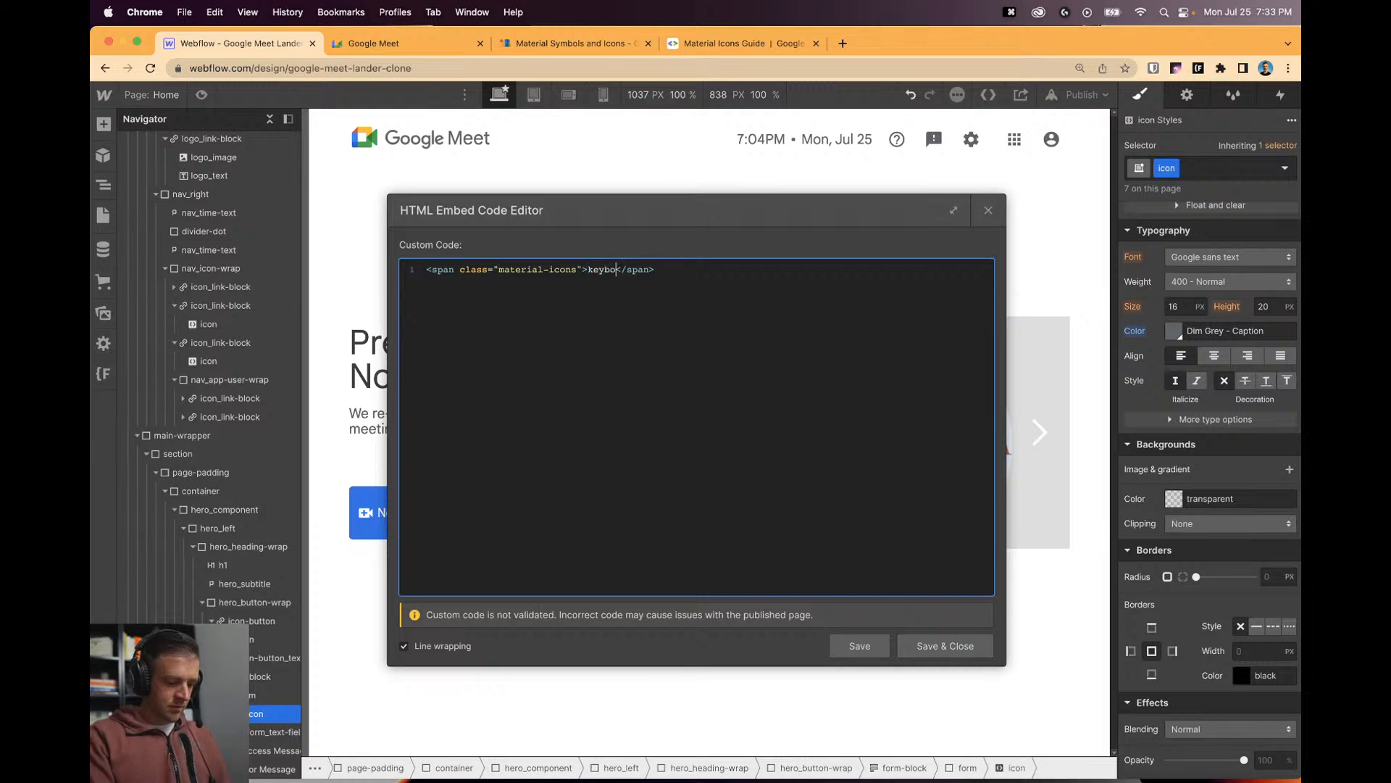
key("Return")
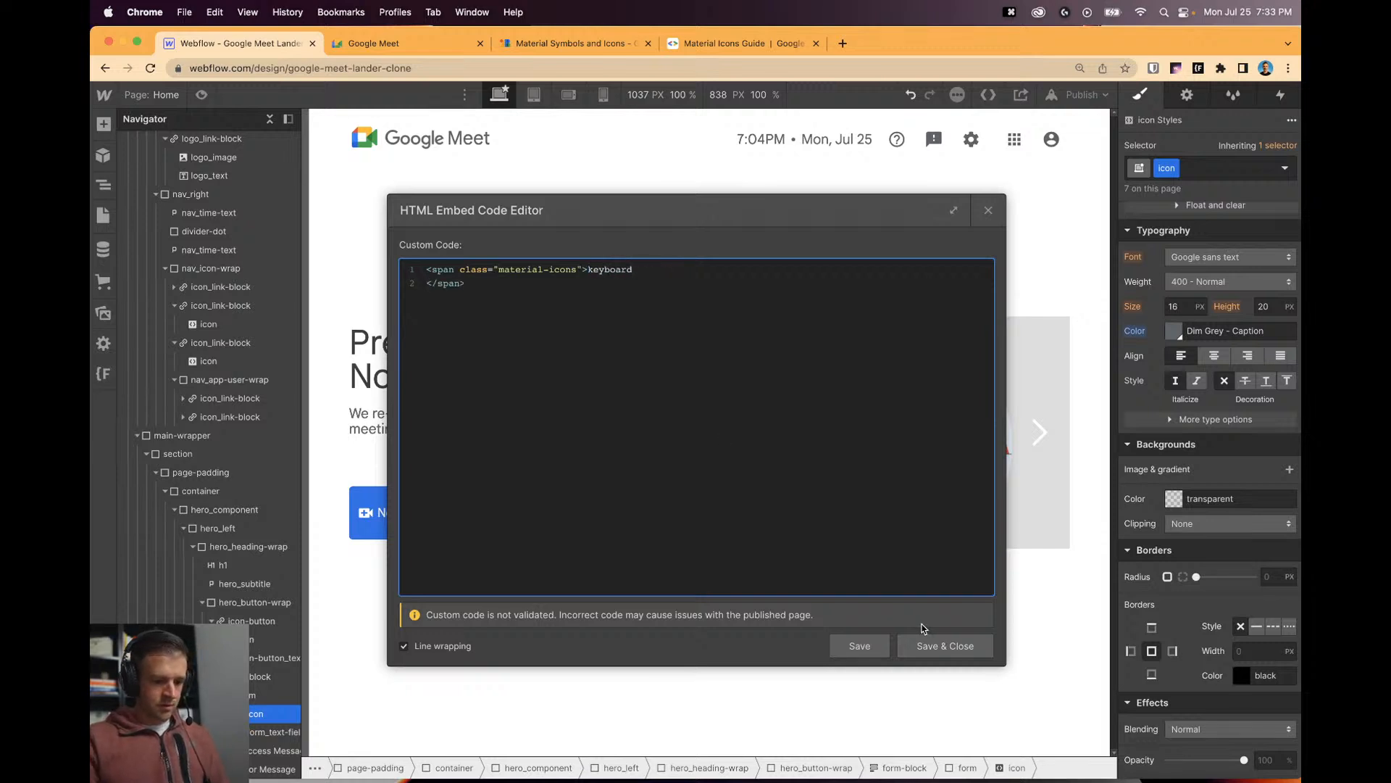
left_click(922, 639)
Set the hero form's position to Relative.
left_click(575, 569)
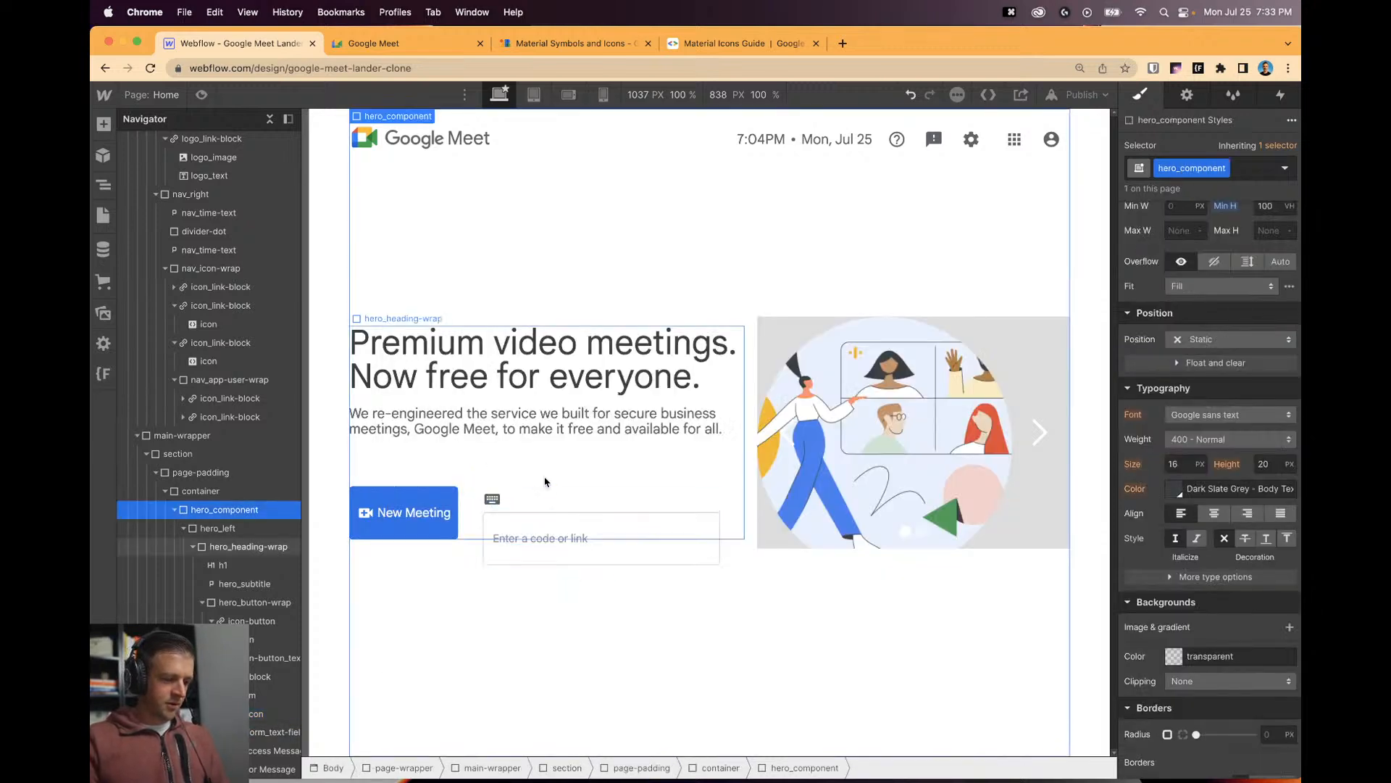
left_click(253, 712)
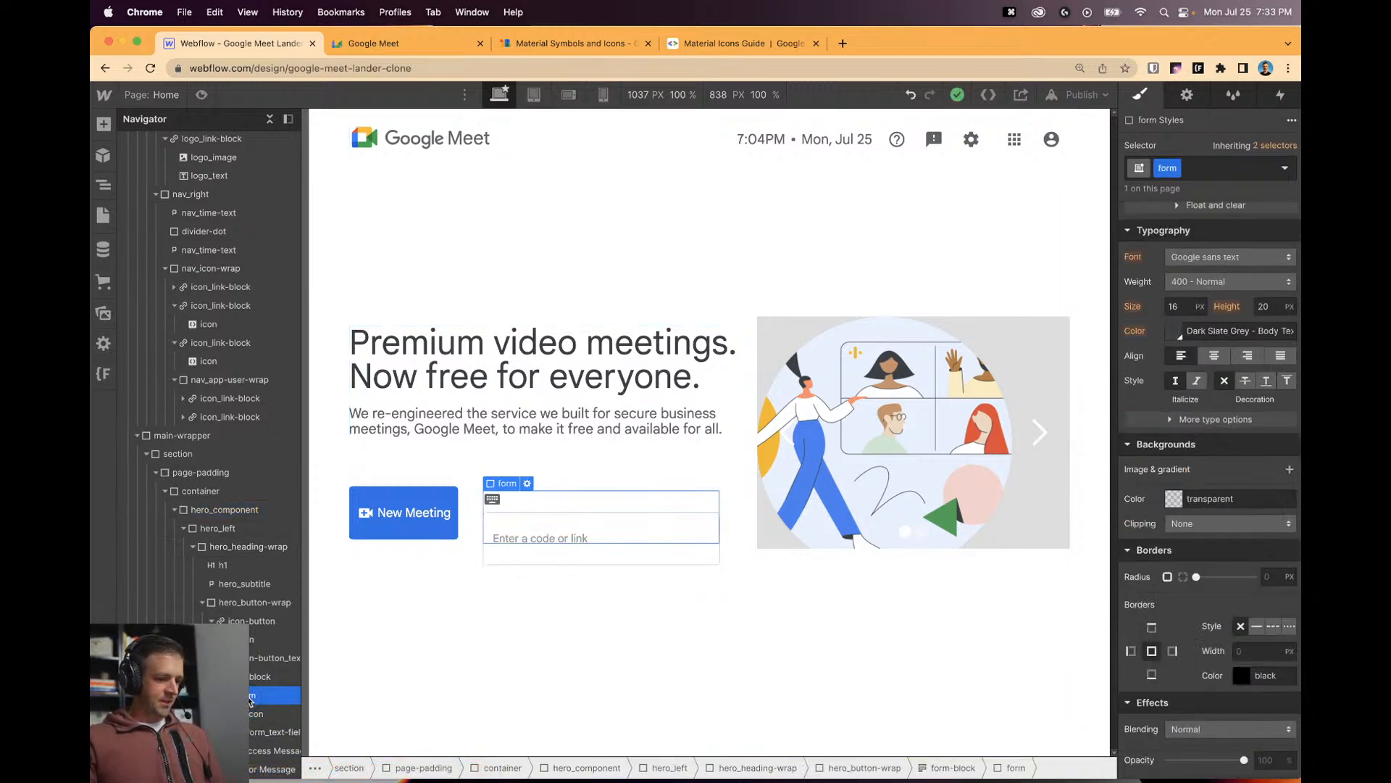
left_click(505, 555)
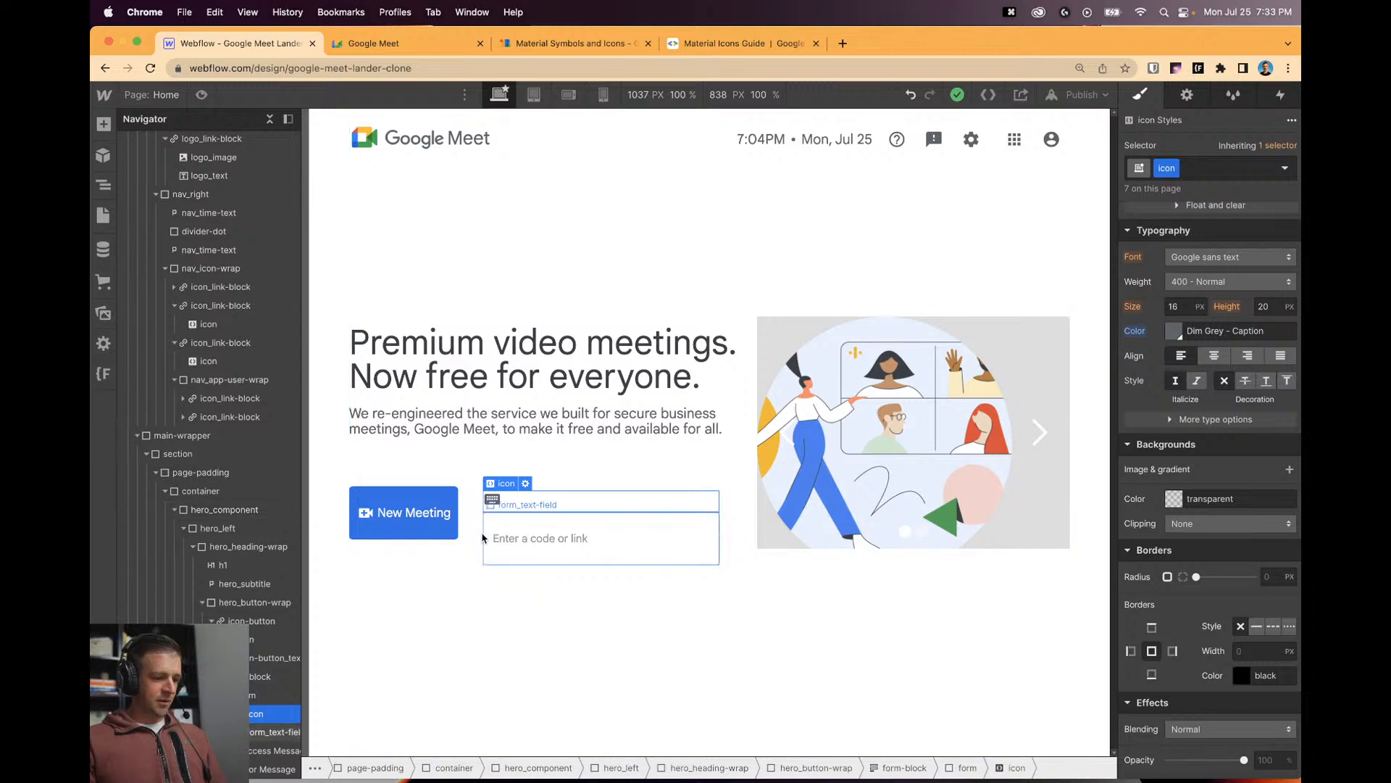
left_click(255, 695)
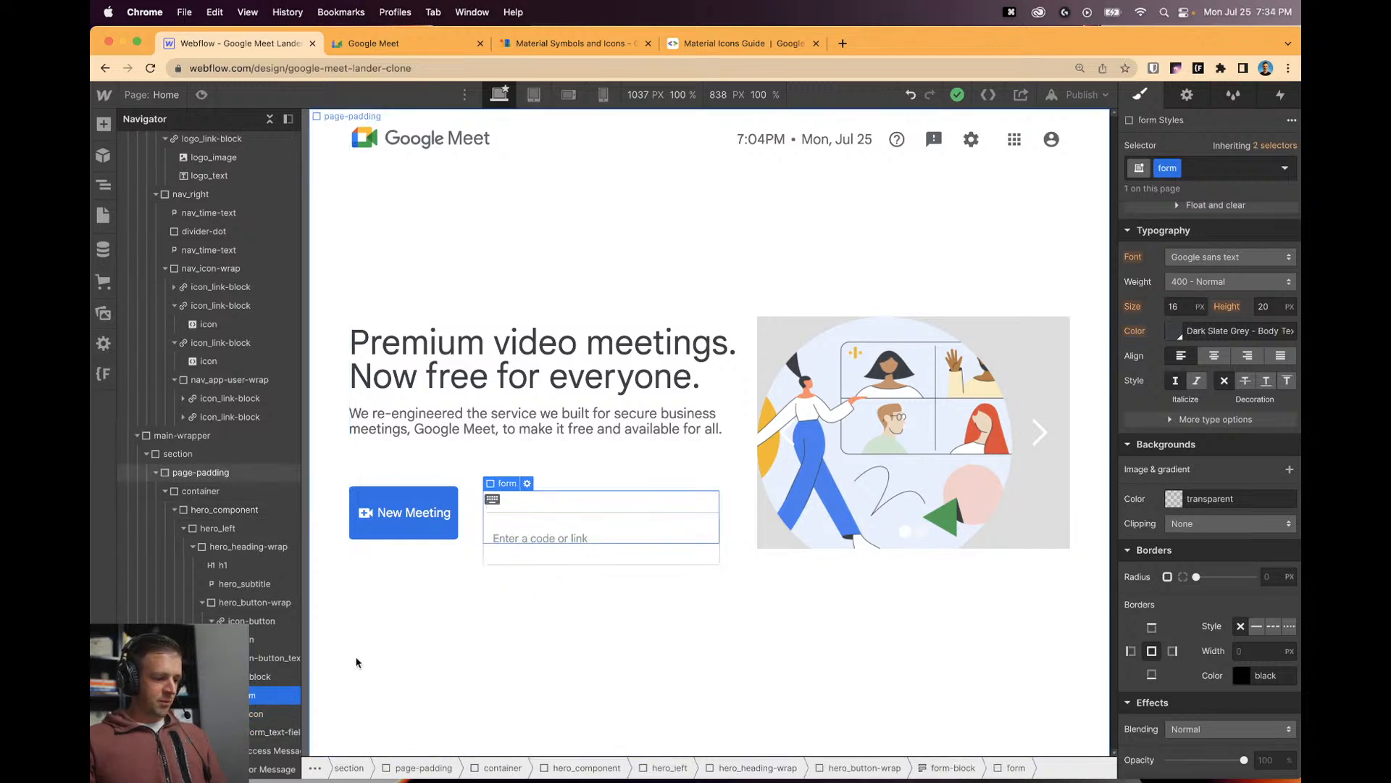
scroll(1223, 536, "up", 2)
left_click(1224, 494)
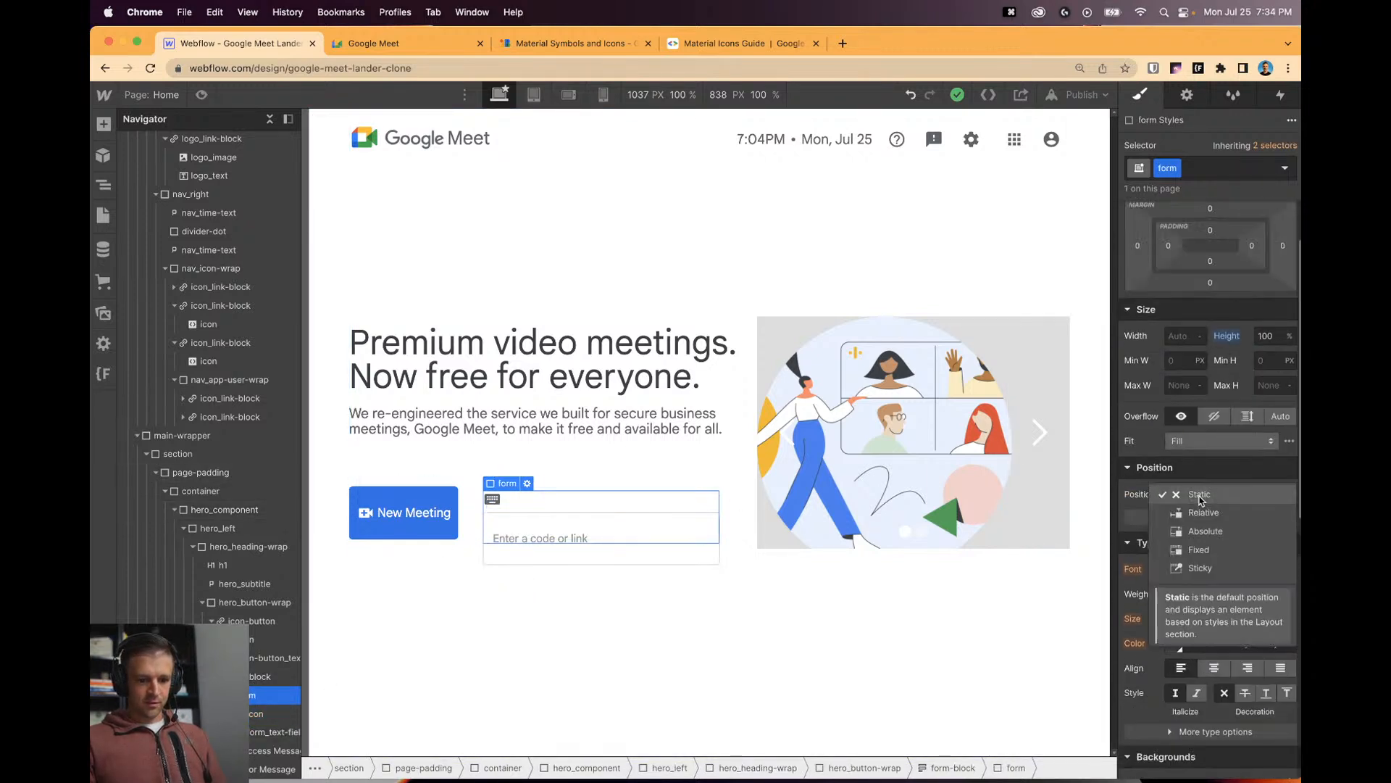
left_click(1207, 516)
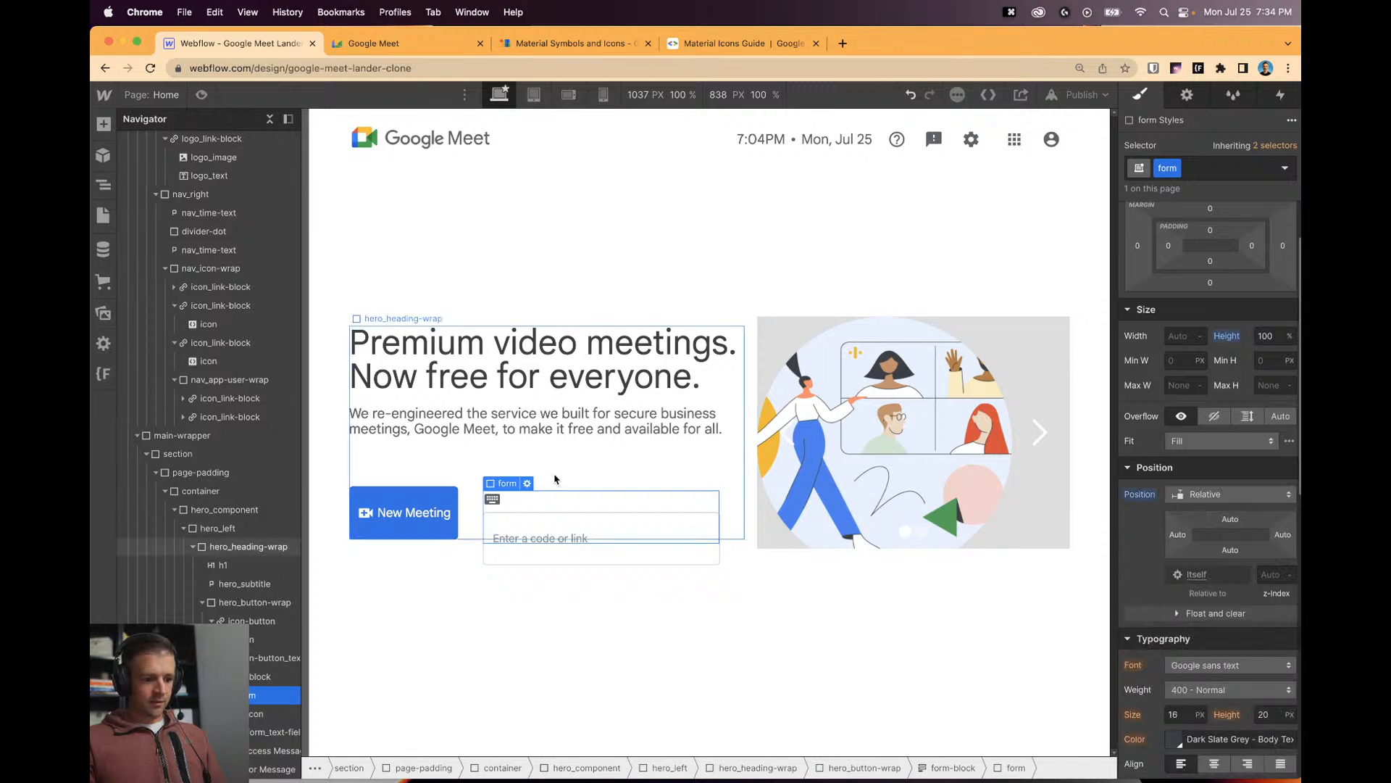
Try relative and absolute positioning on the keyboard icon, then reset it to static.
left_click(261, 713)
left_click(1217, 494)
left_click(1223, 518)
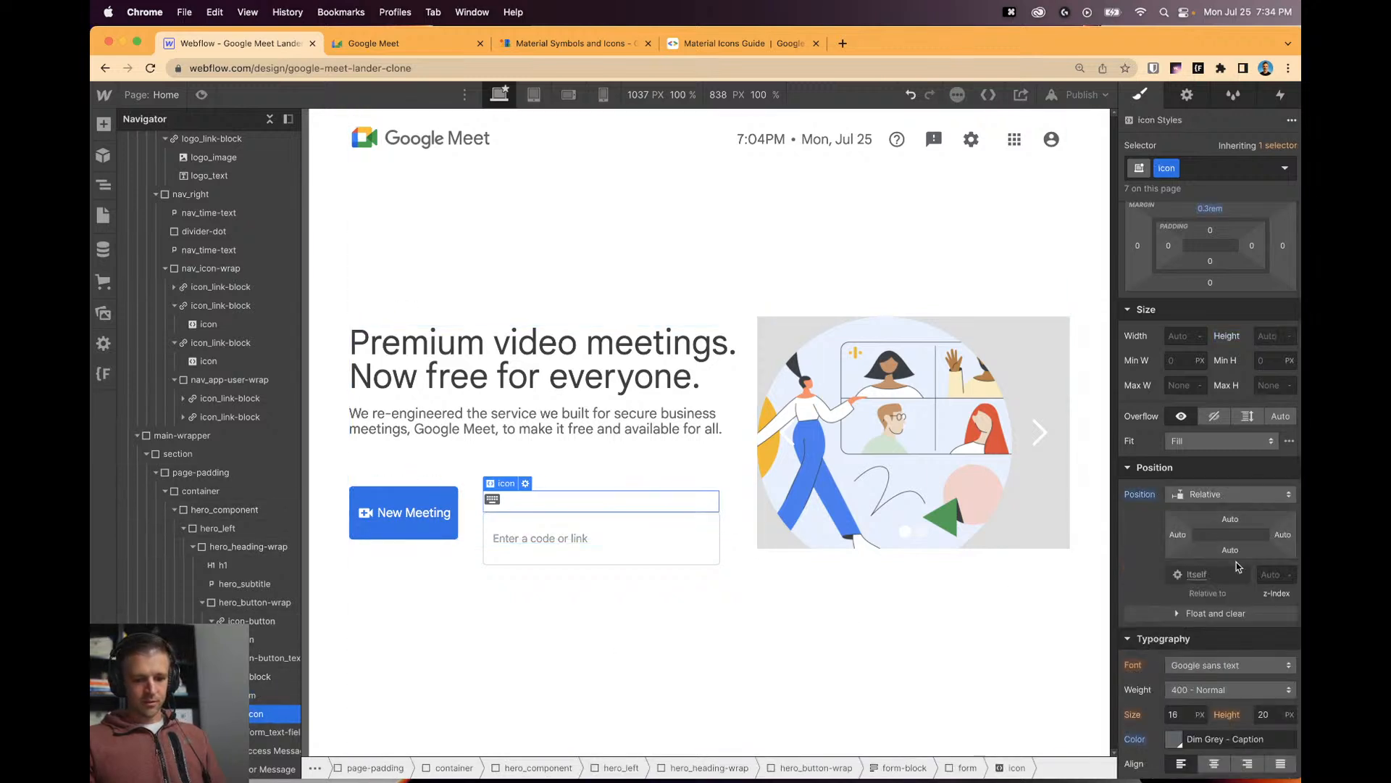
left_click(1203, 496)
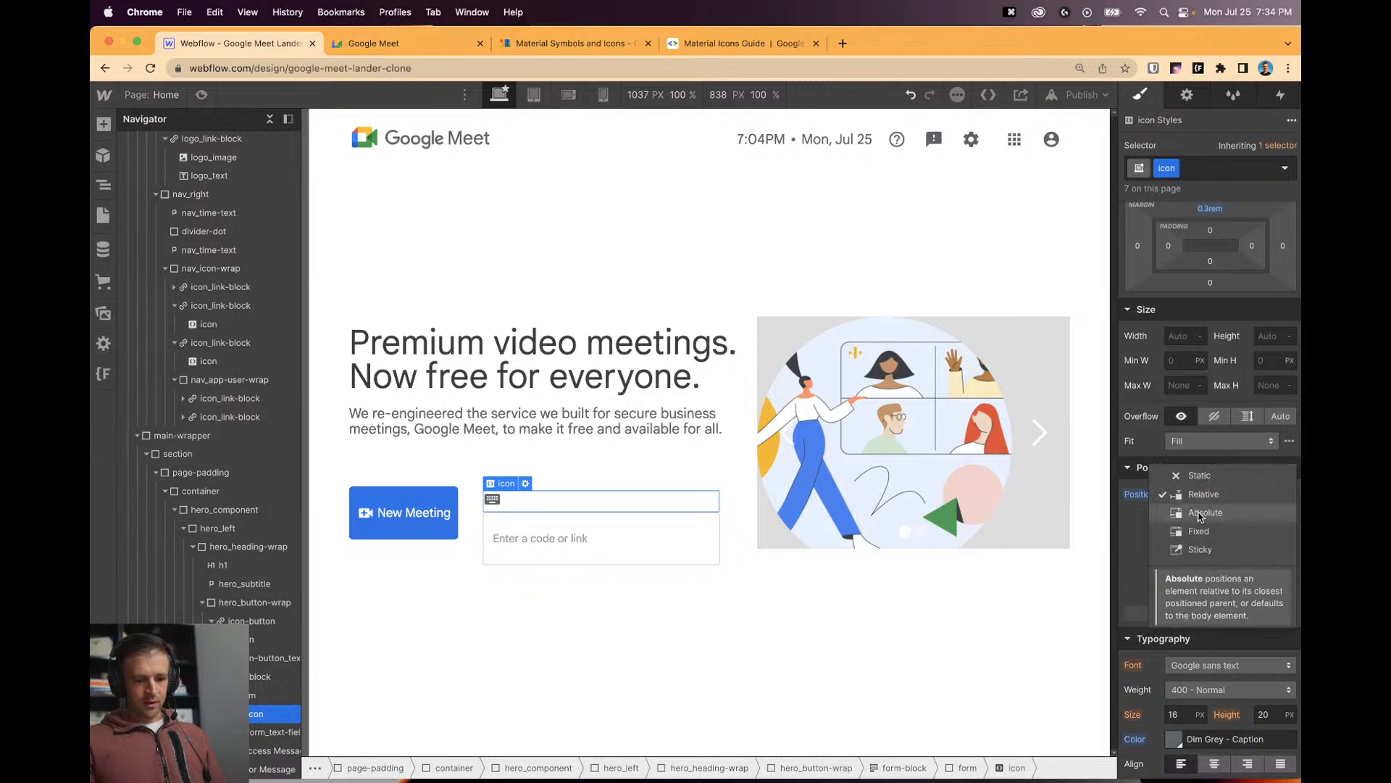
left_click(1203, 520)
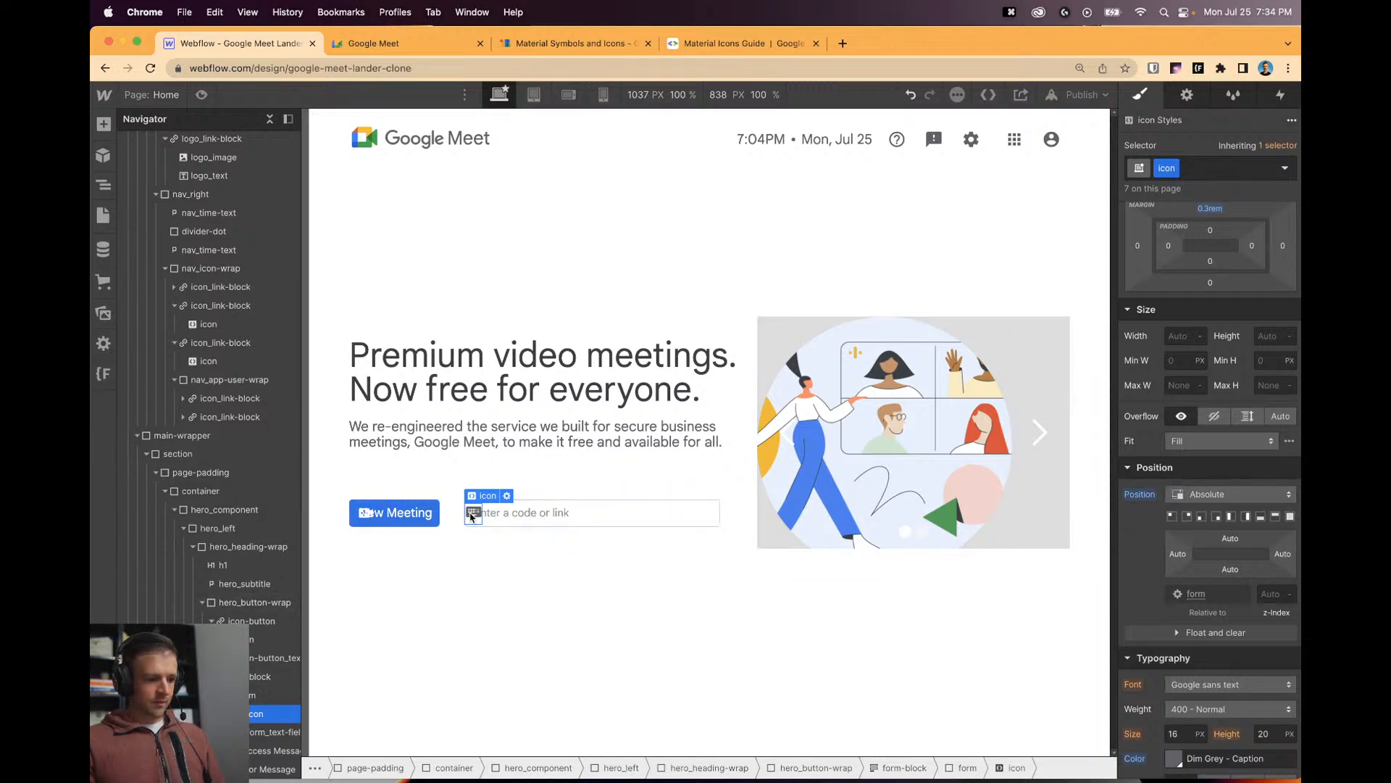
left_click(258, 697)
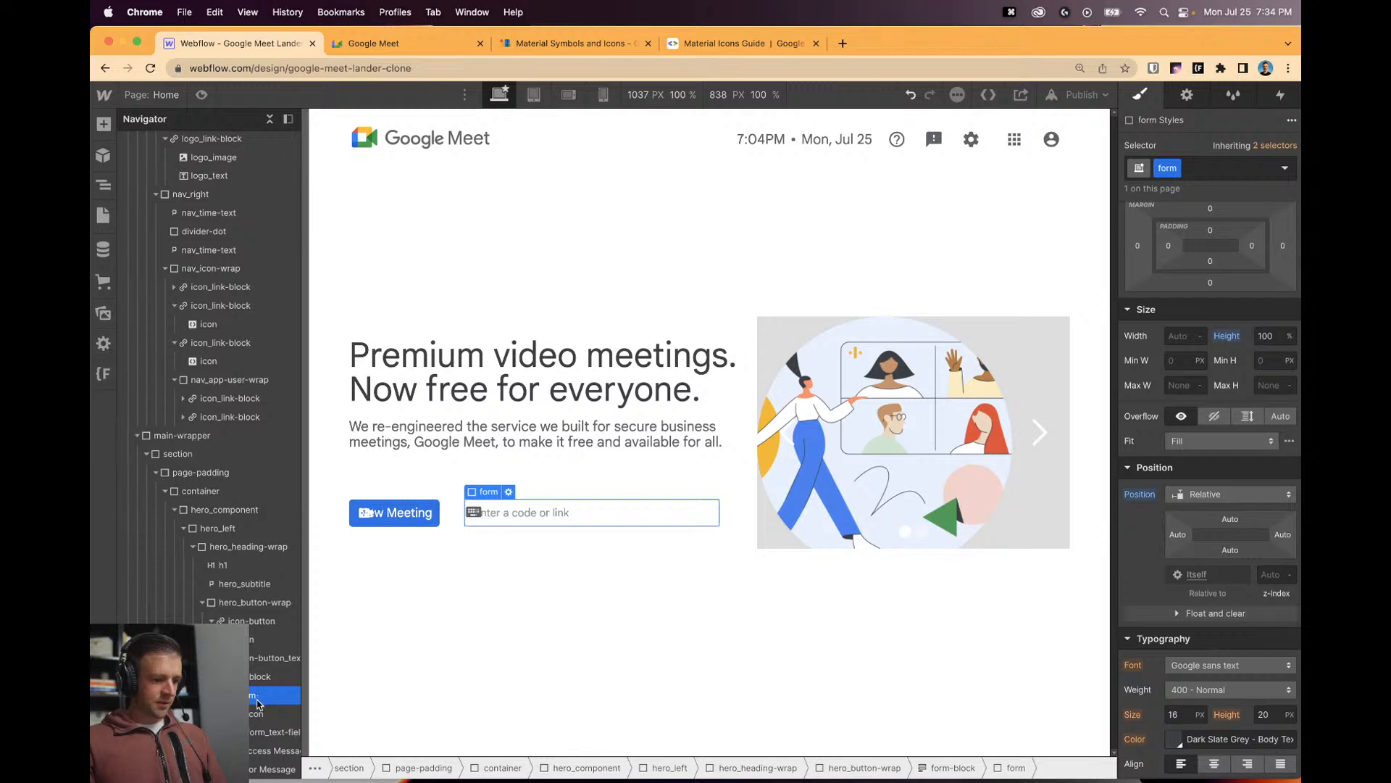
scroll(1241, 291, "up", 3)
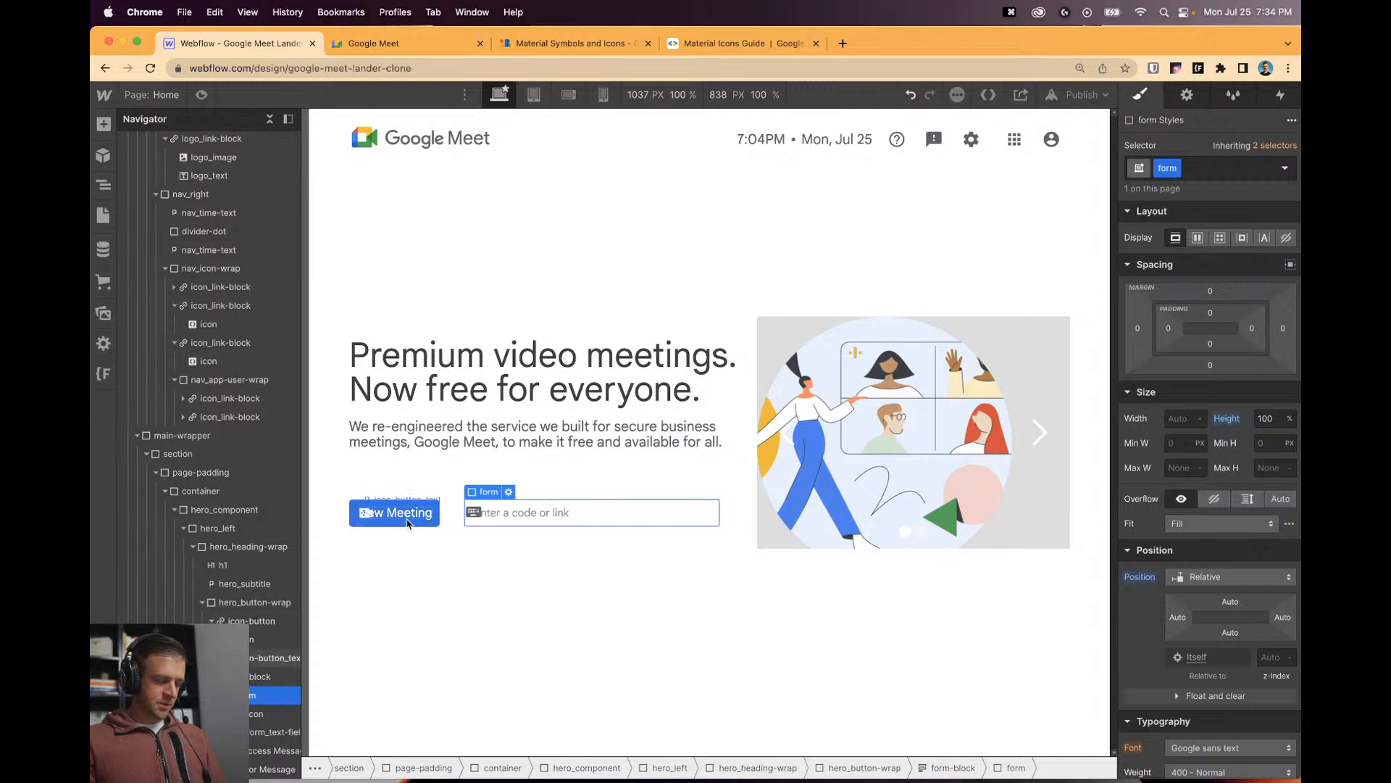
left_click(476, 513)
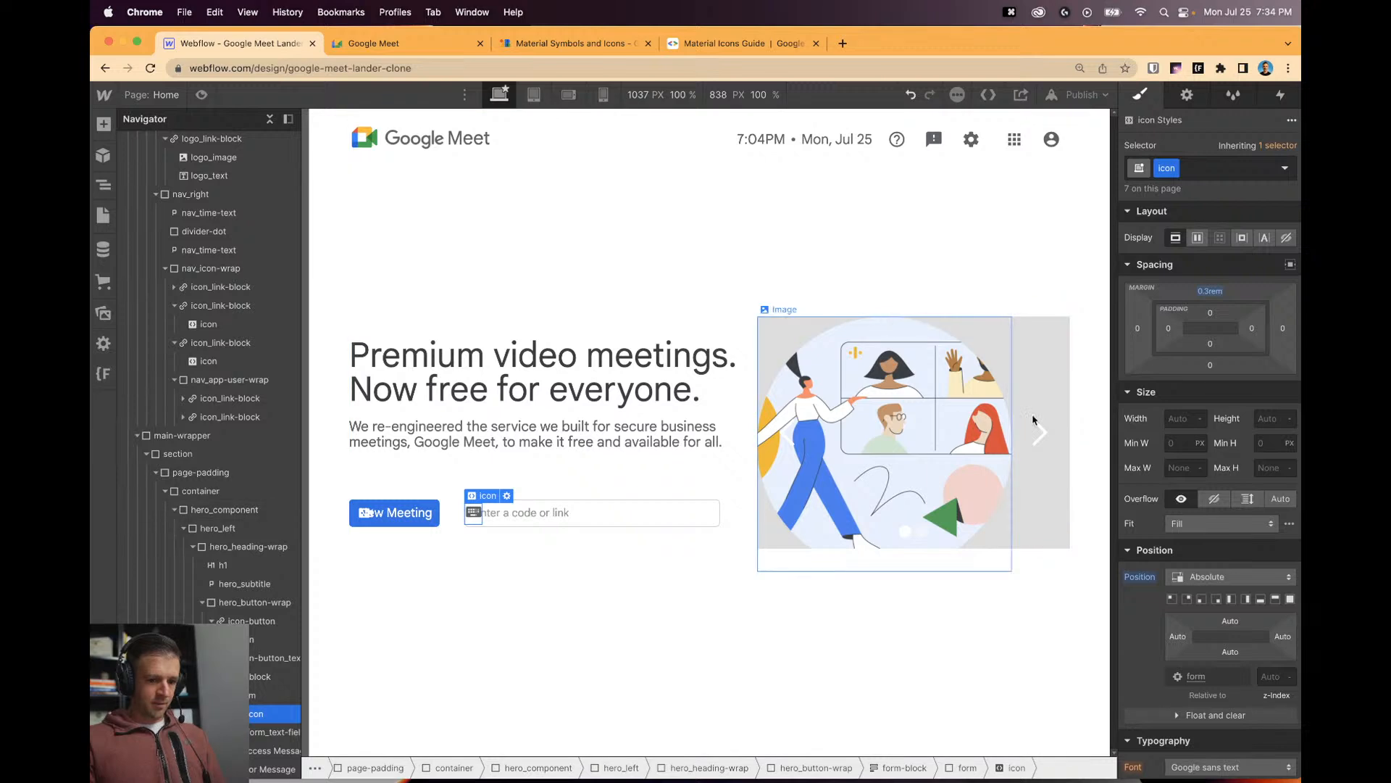
left_click(1140, 577, "alt")
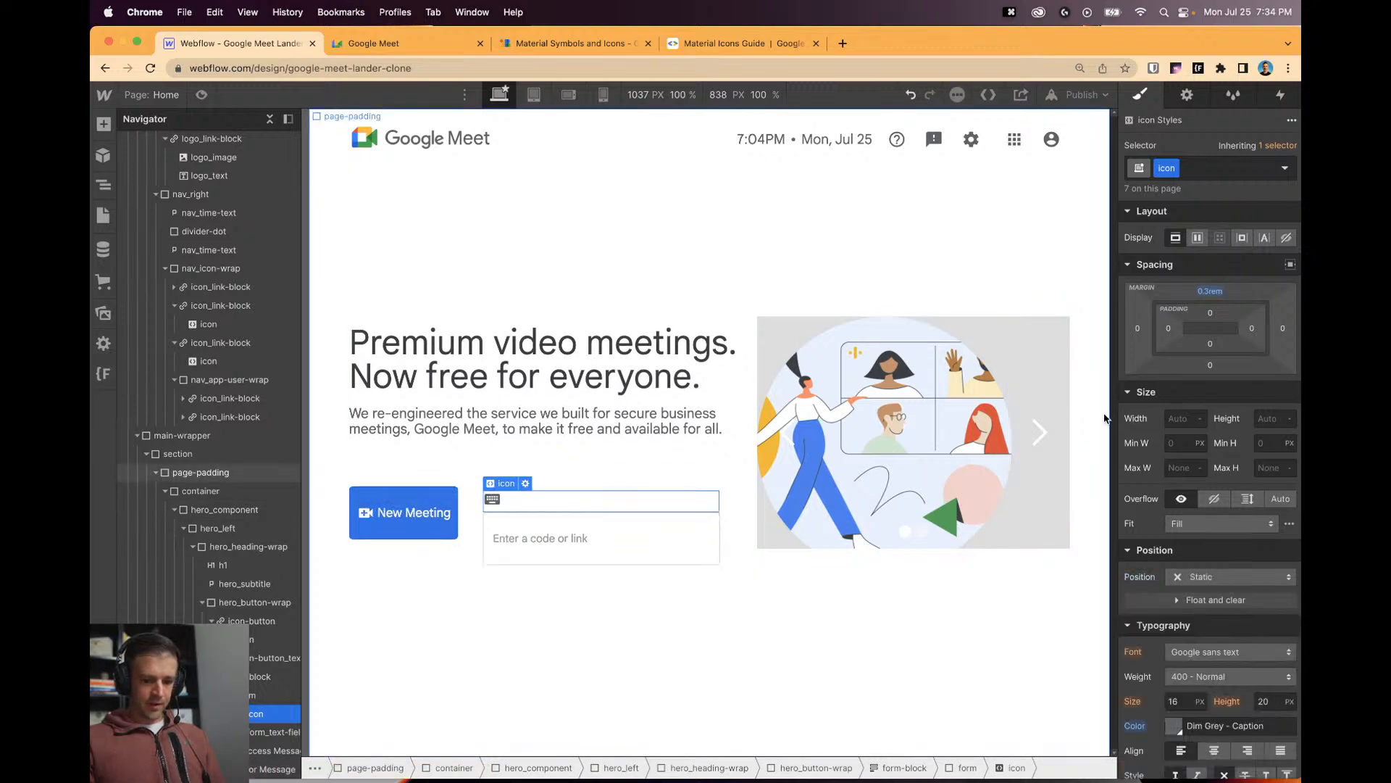
Add an is-keyboard combo class and position the icon absolutely at the input's left.
scroll(1177, 491, "down", 2)
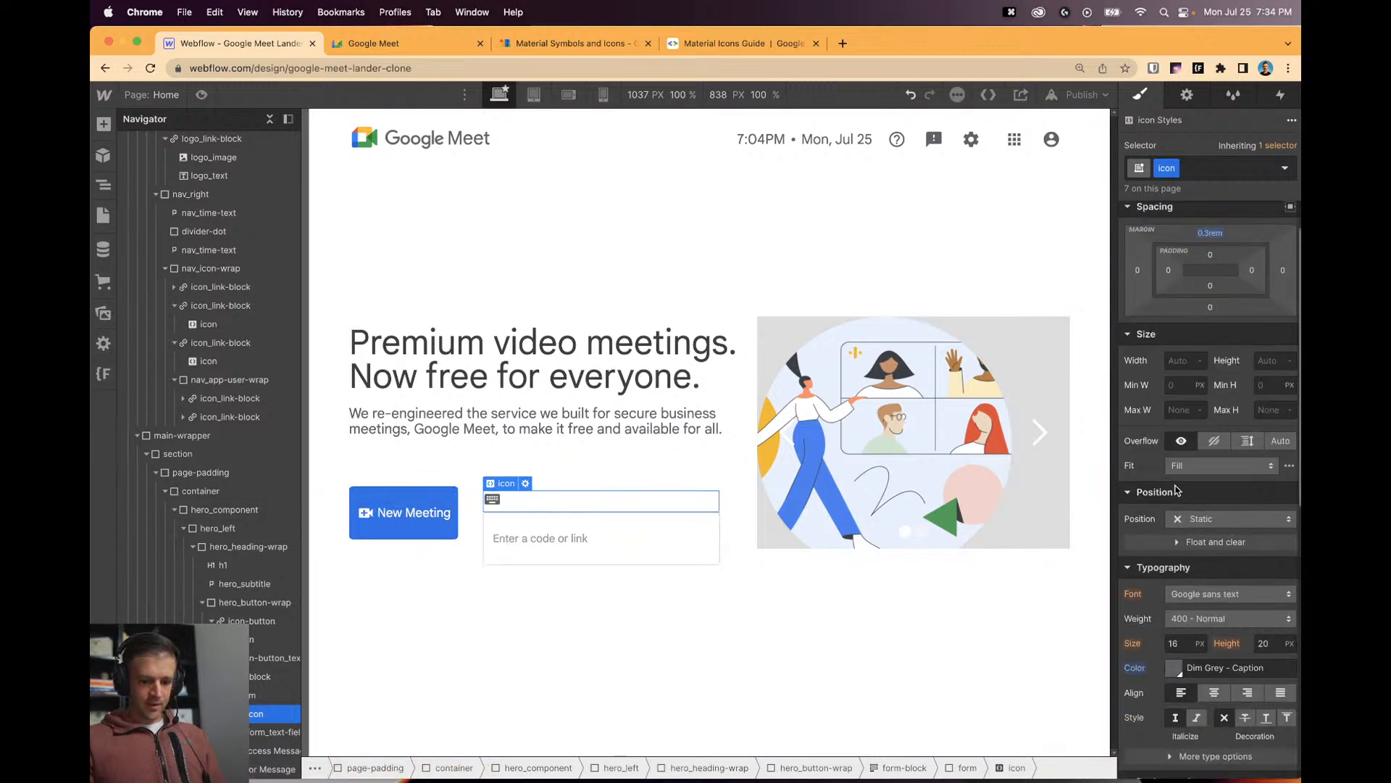
left_click(1159, 165)
type("is-key")
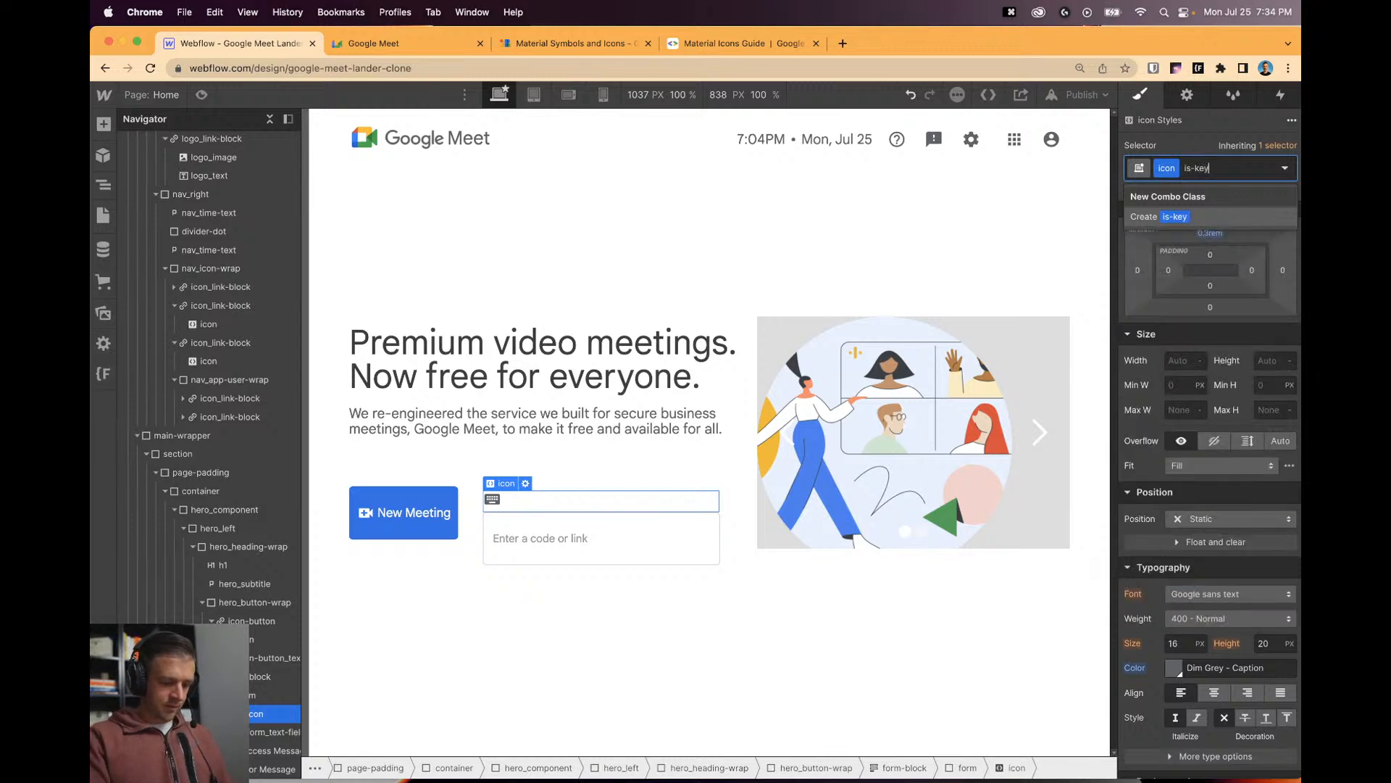
type("board")
key("Return")
scroll(1236, 324, "up", 1)
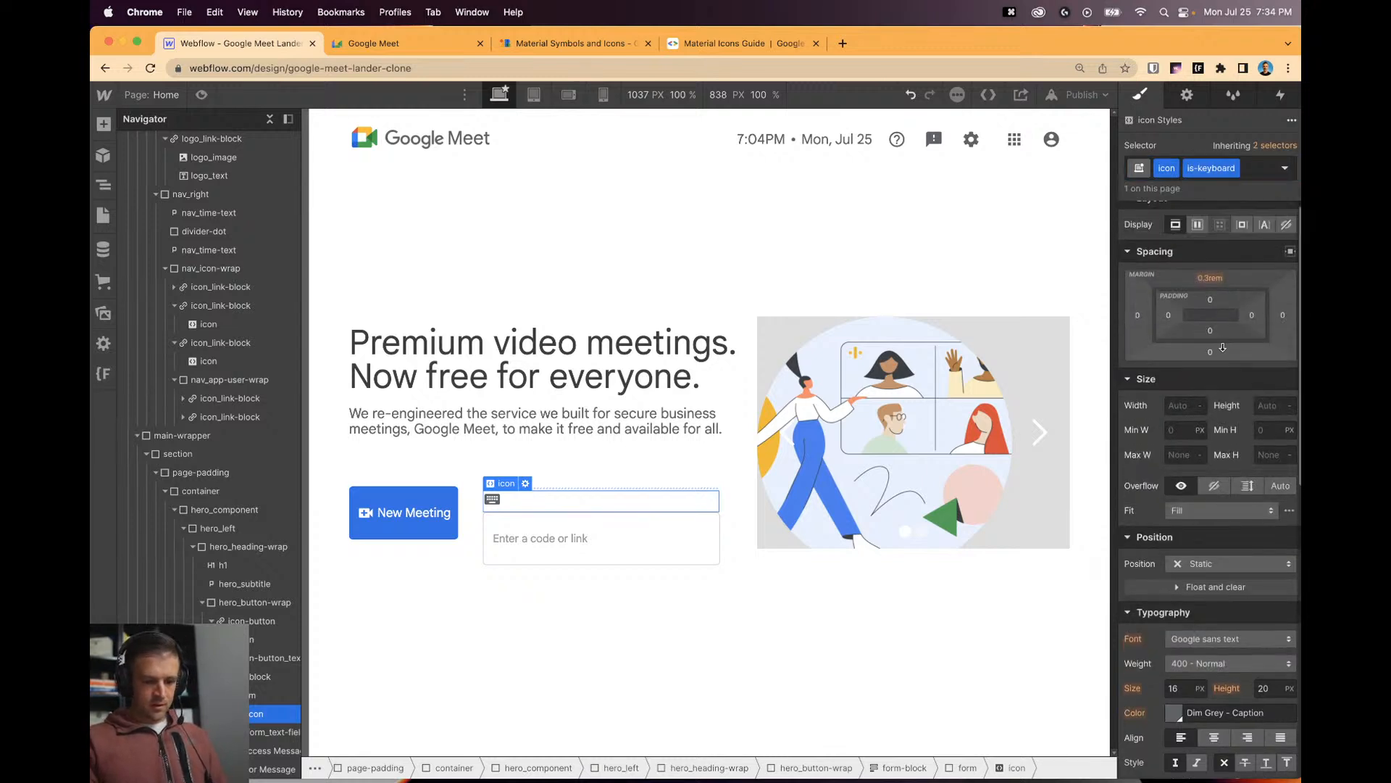
left_click(1195, 577)
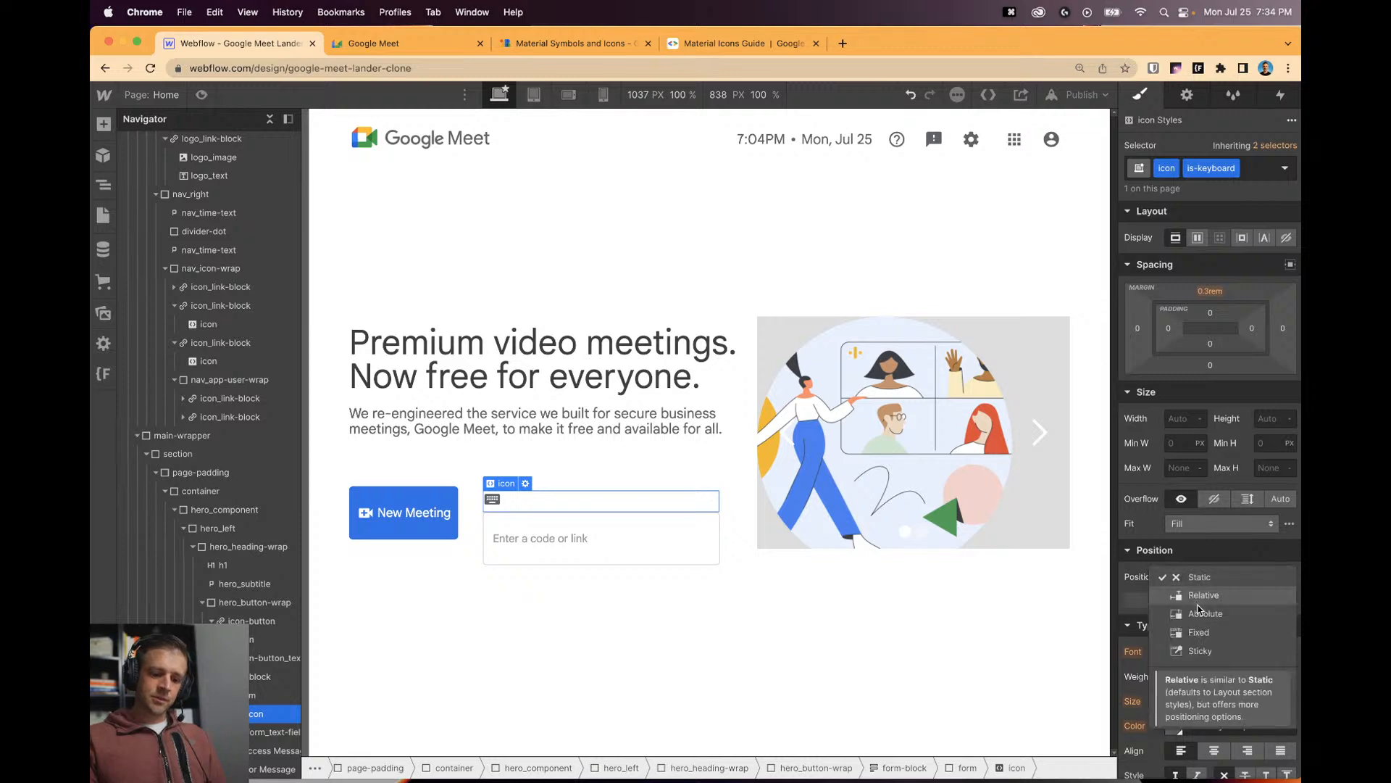
left_click(1203, 613)
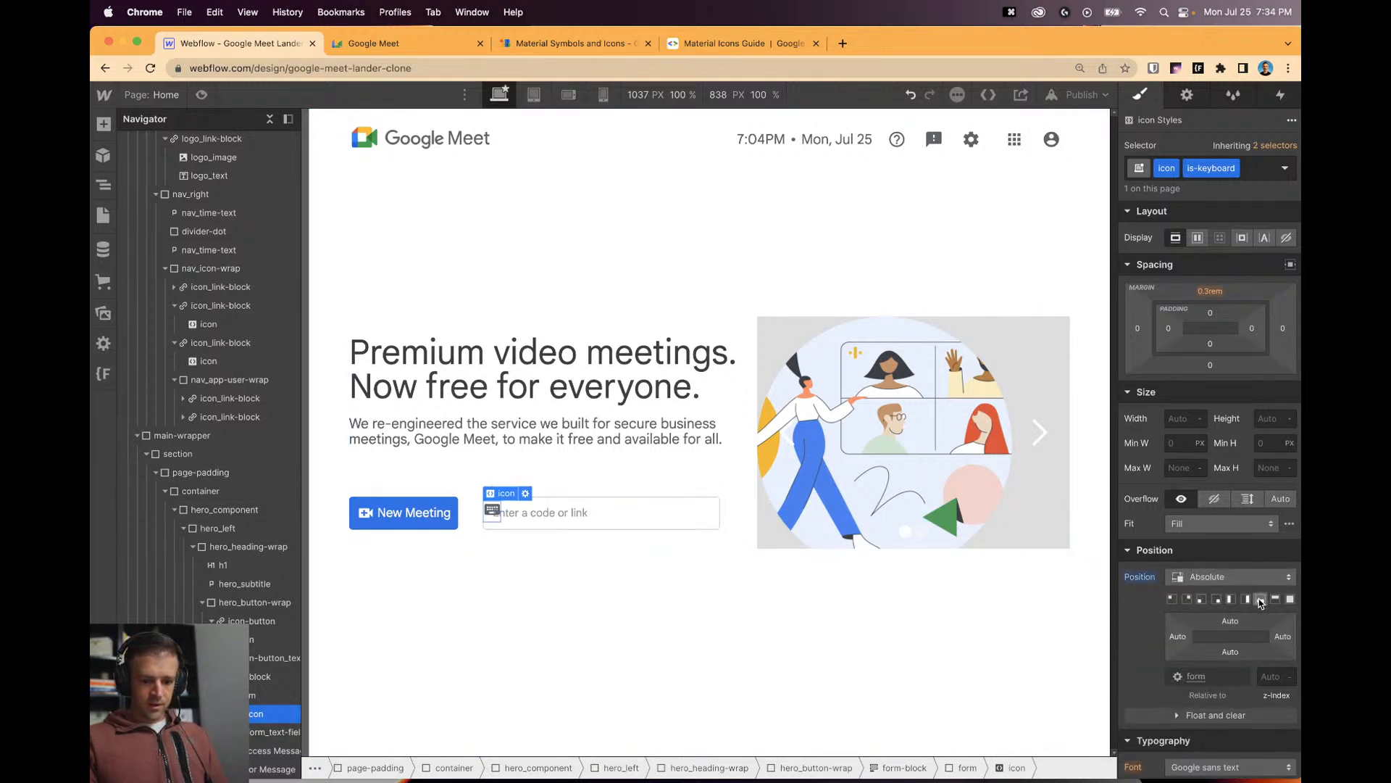
left_click(1290, 600)
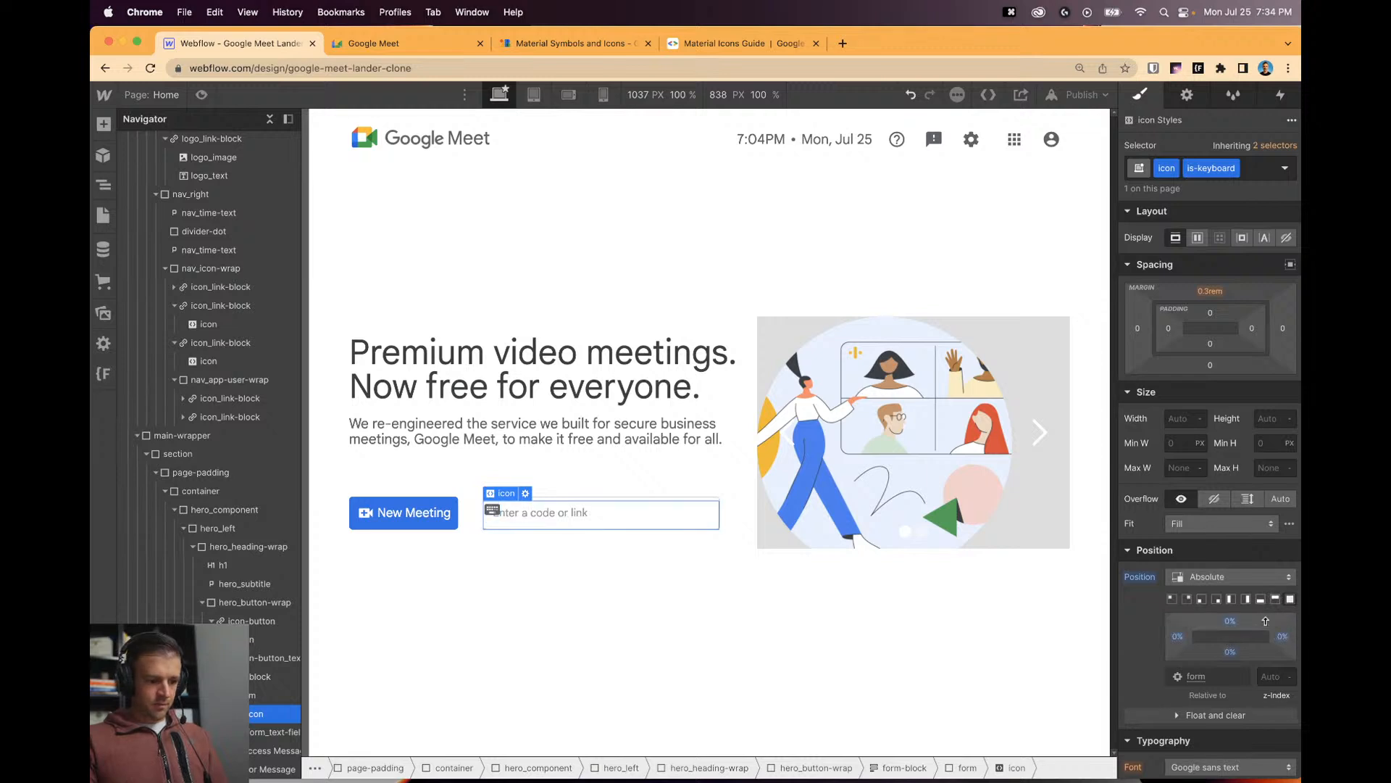
key("super+z")
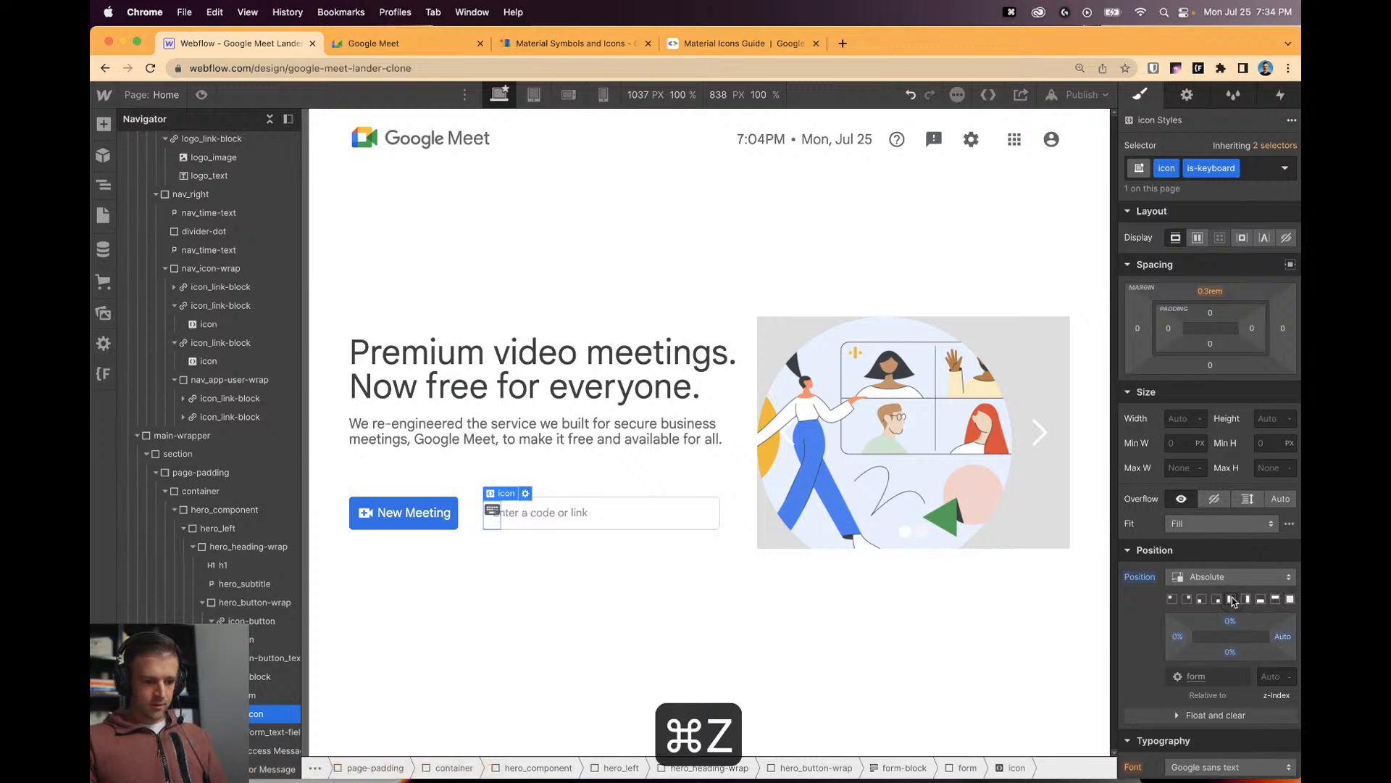
left_click(1231, 600)
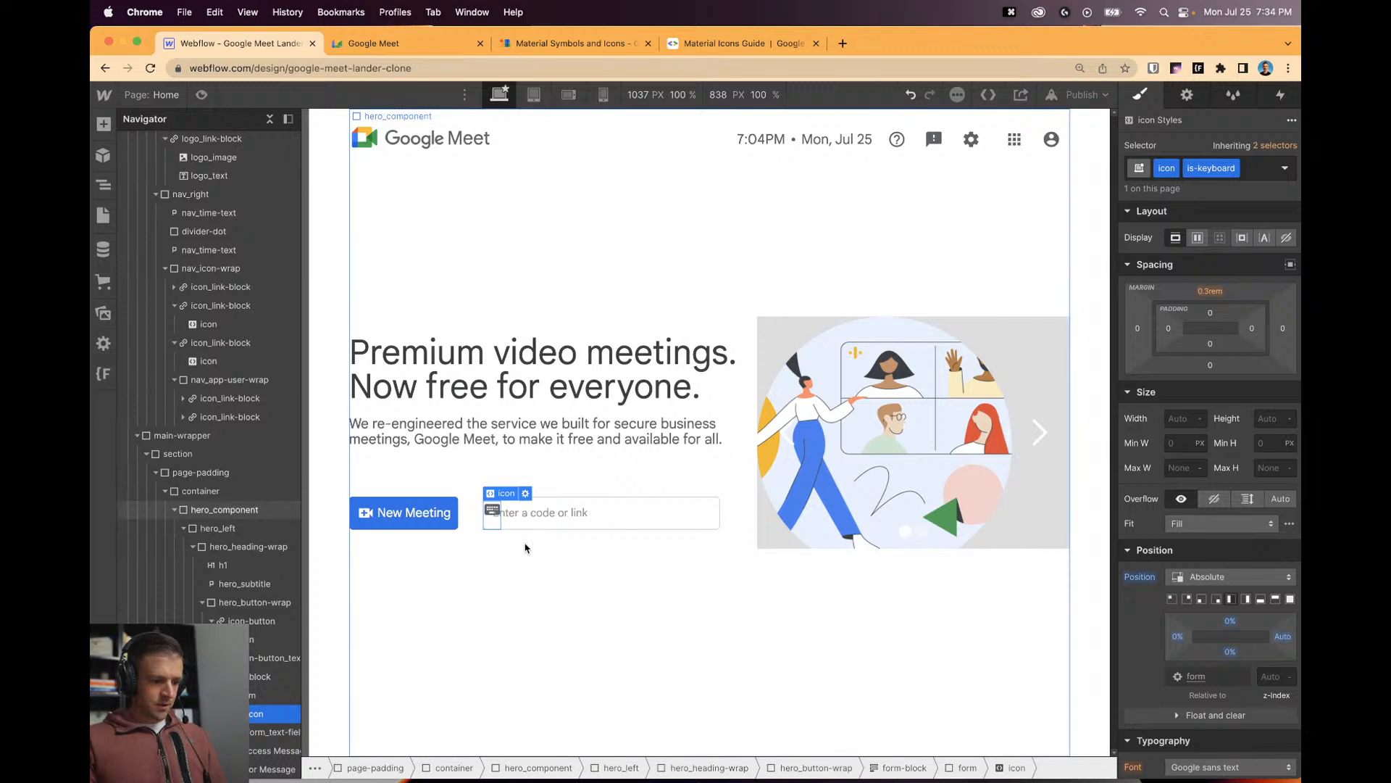
Try a centered flex layout on the form, then revert it to block.
left_click(266, 697)
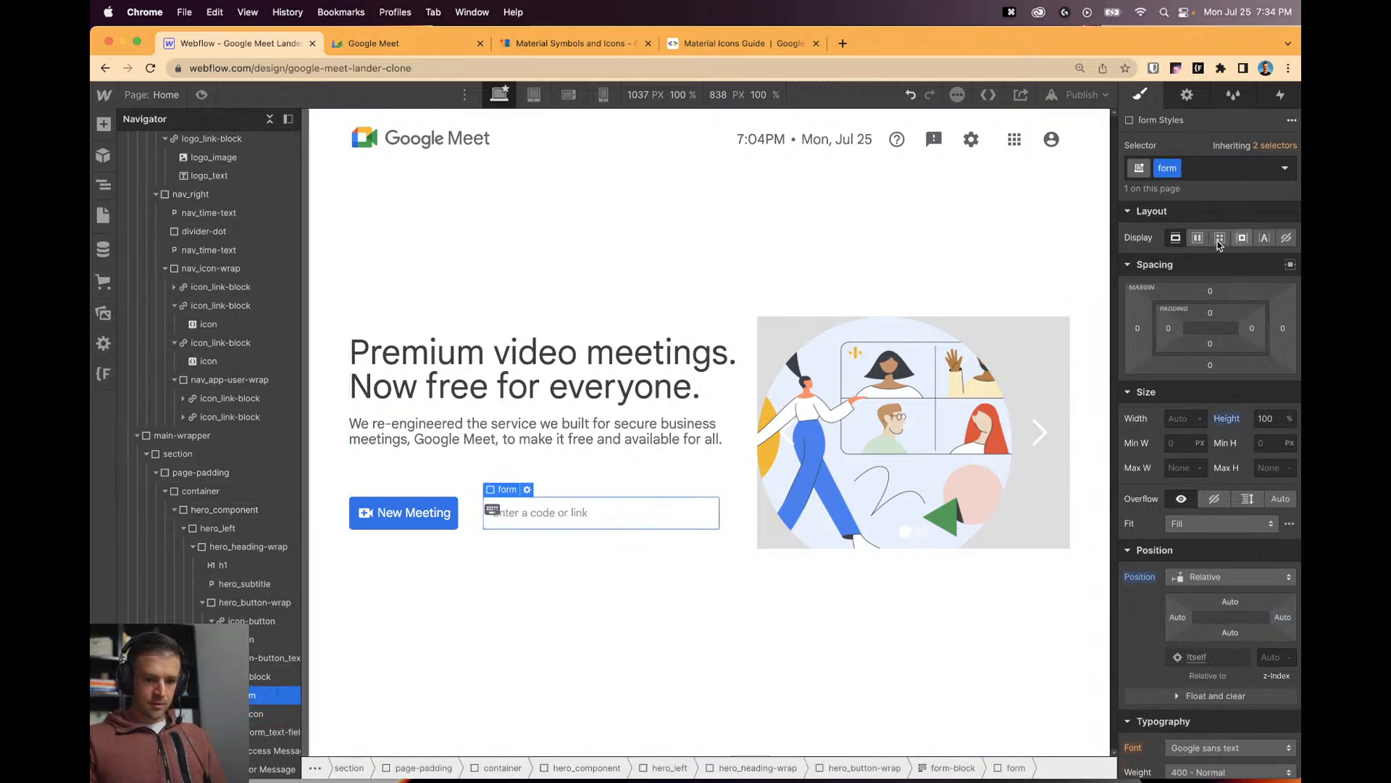
left_click(1197, 238)
left_click(1205, 300)
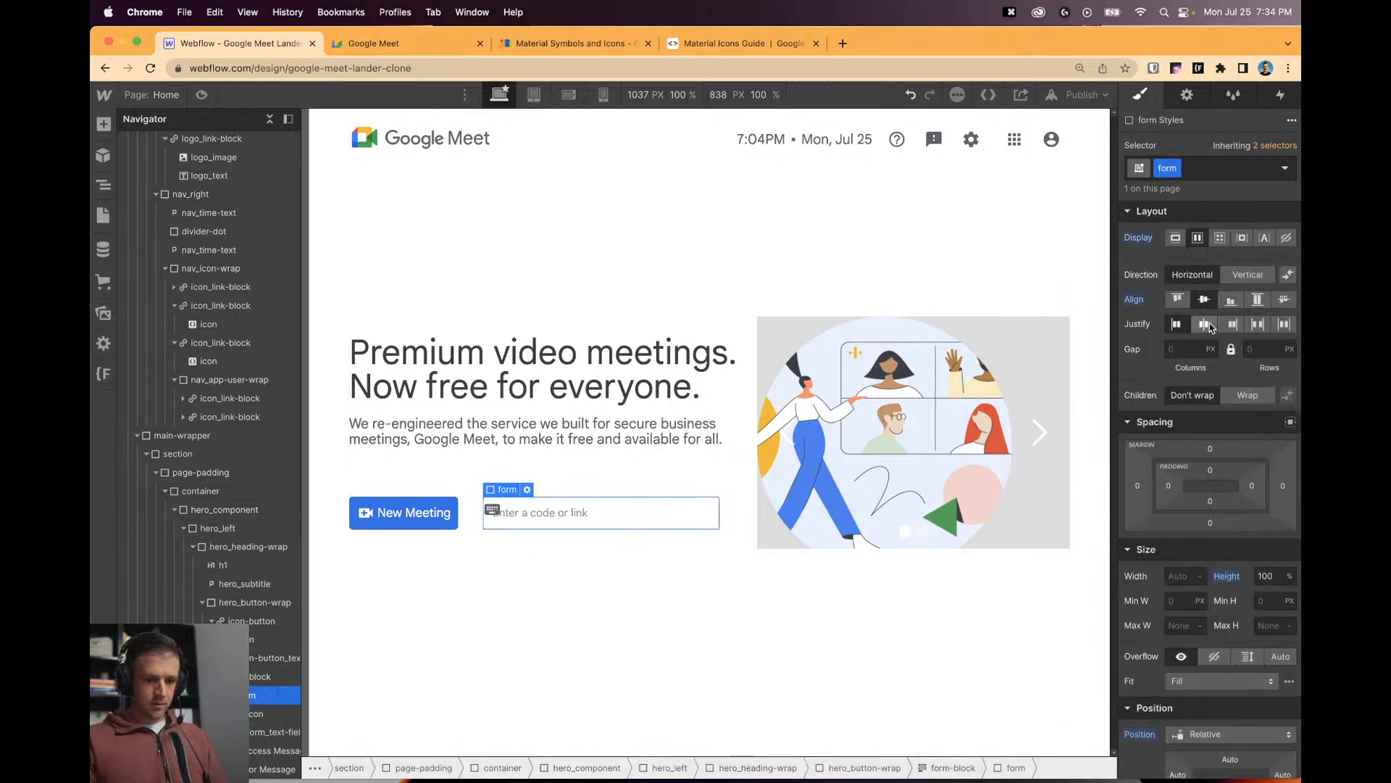
left_click(1234, 280)
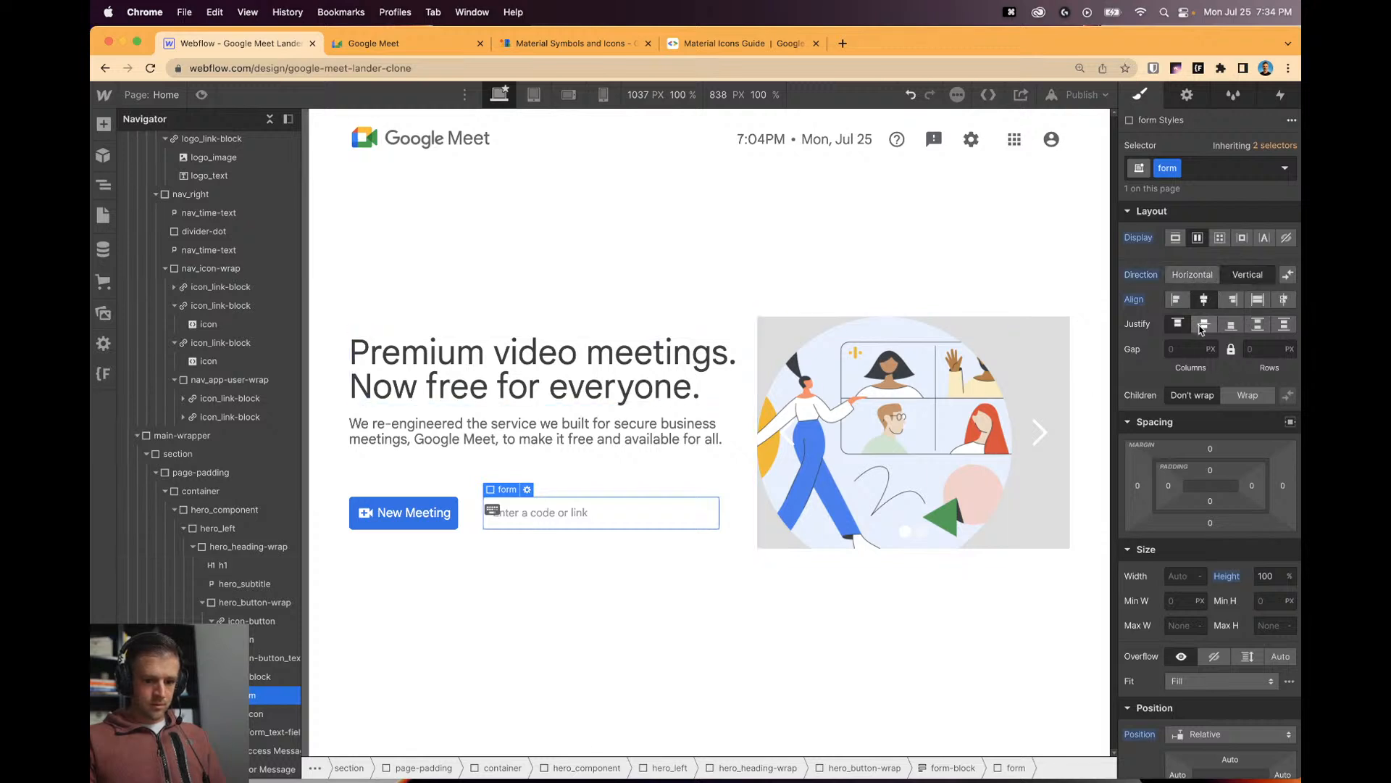
key("super+z")
key("super+z")
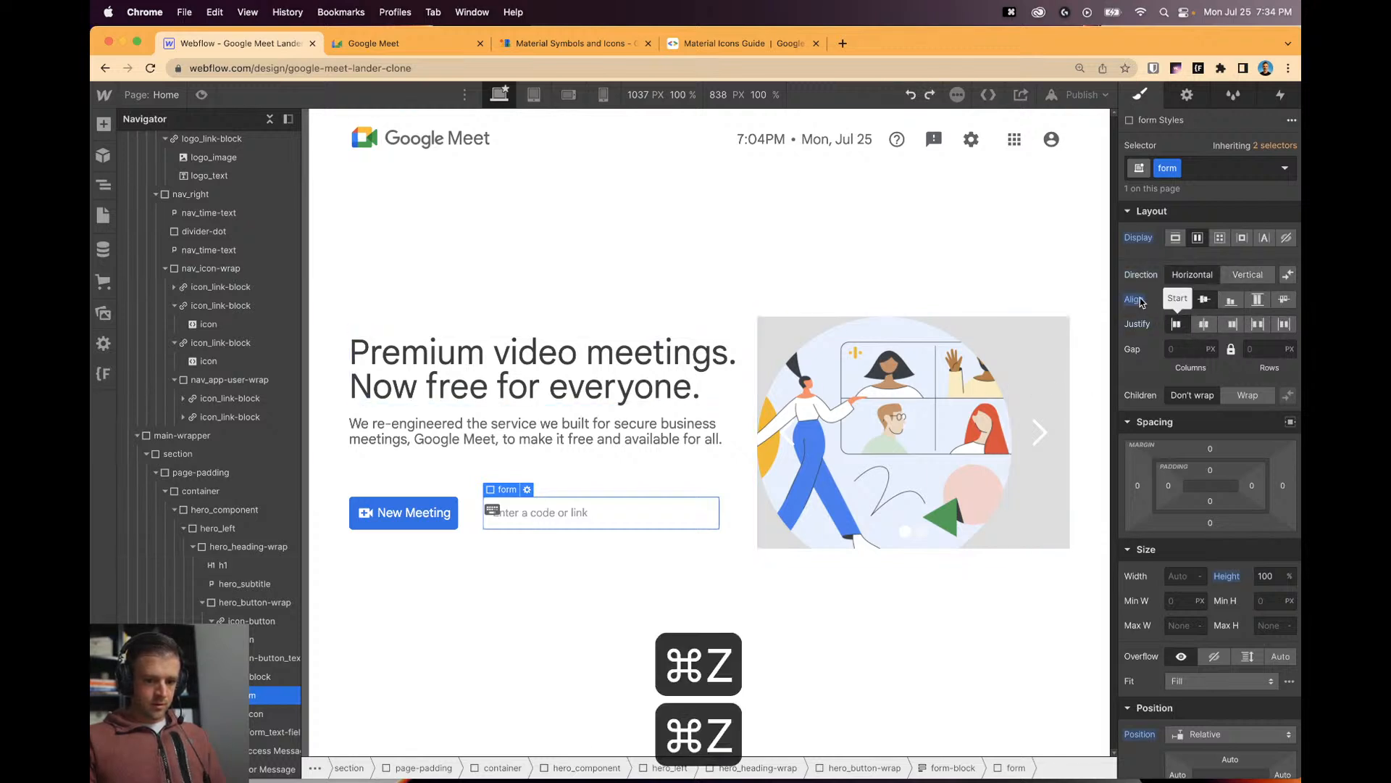
left_click(1138, 238, "alt")
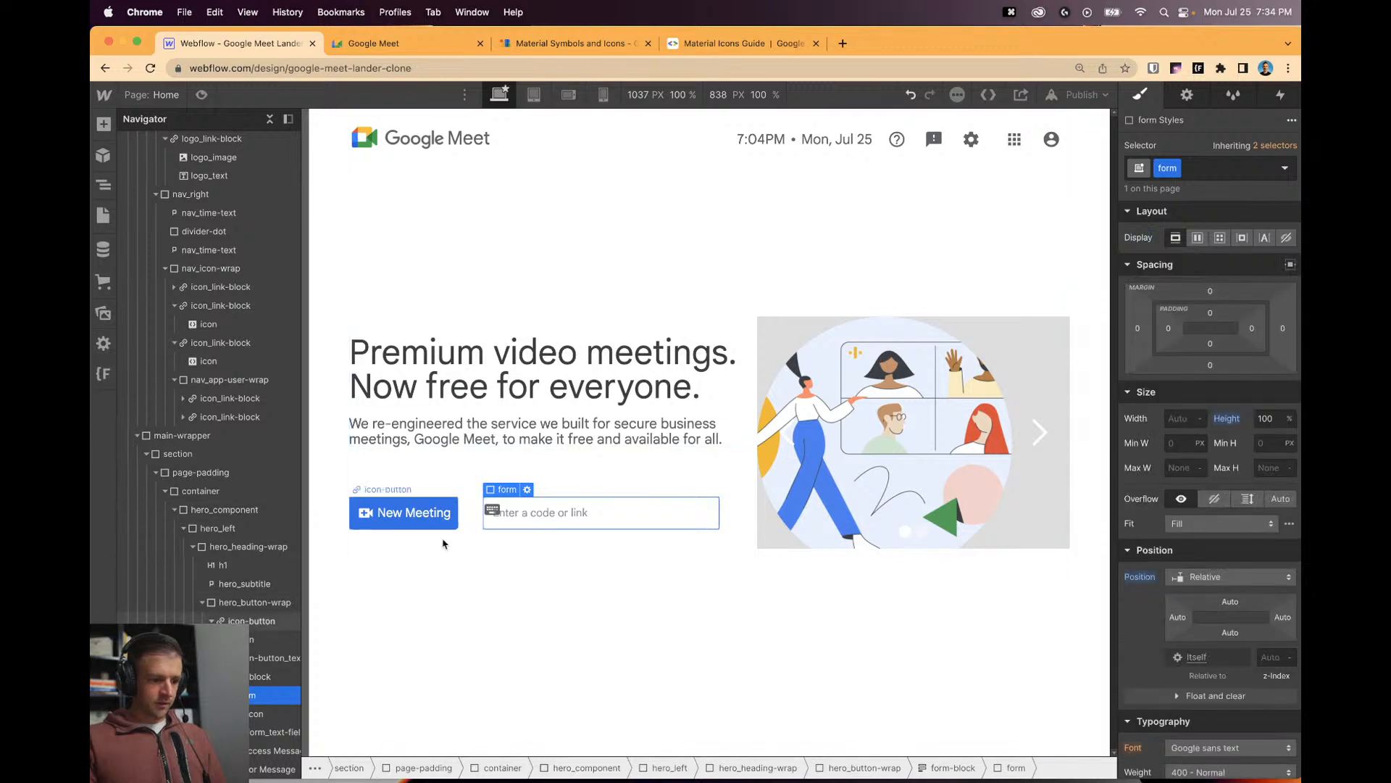
Pin the keyboard icon to the input's top-left corner, offset slightly downward.
left_click(255, 711)
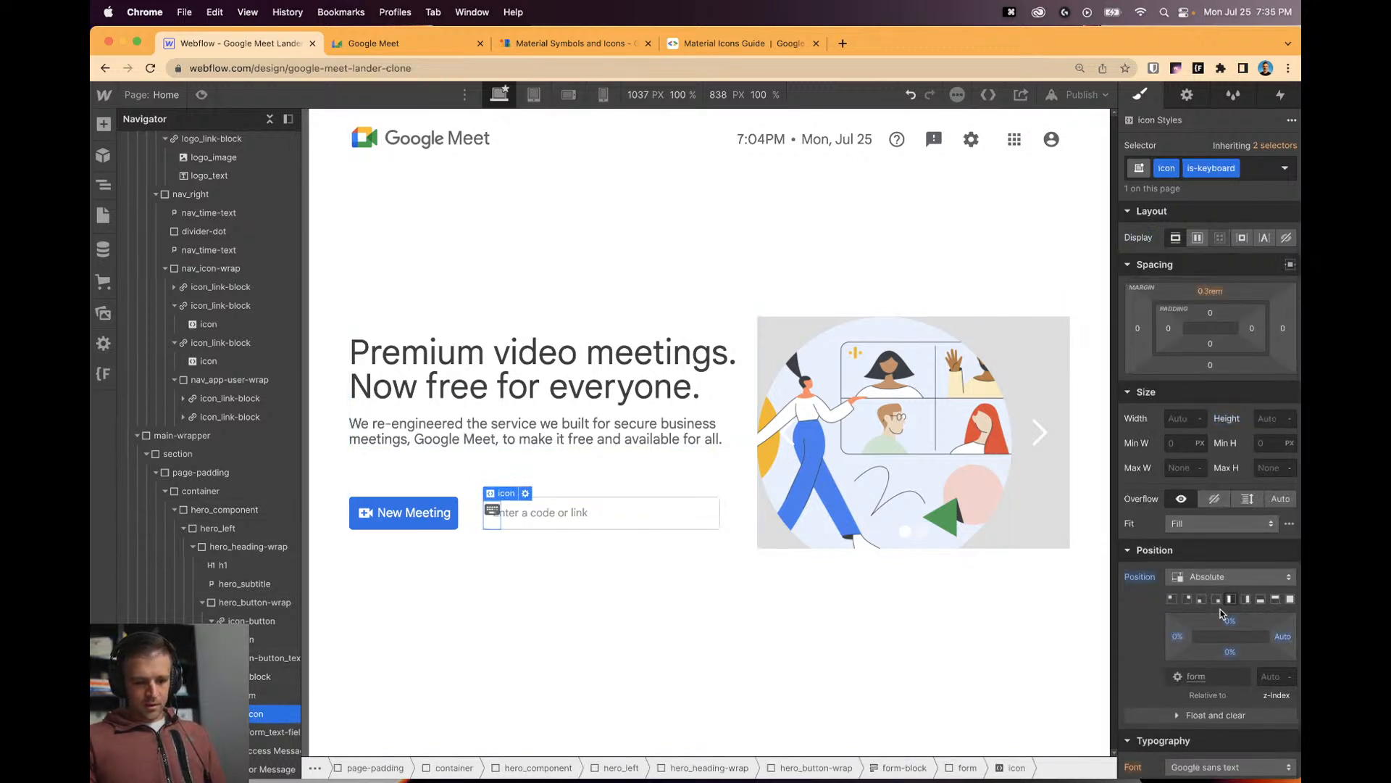
left_click(1289, 601)
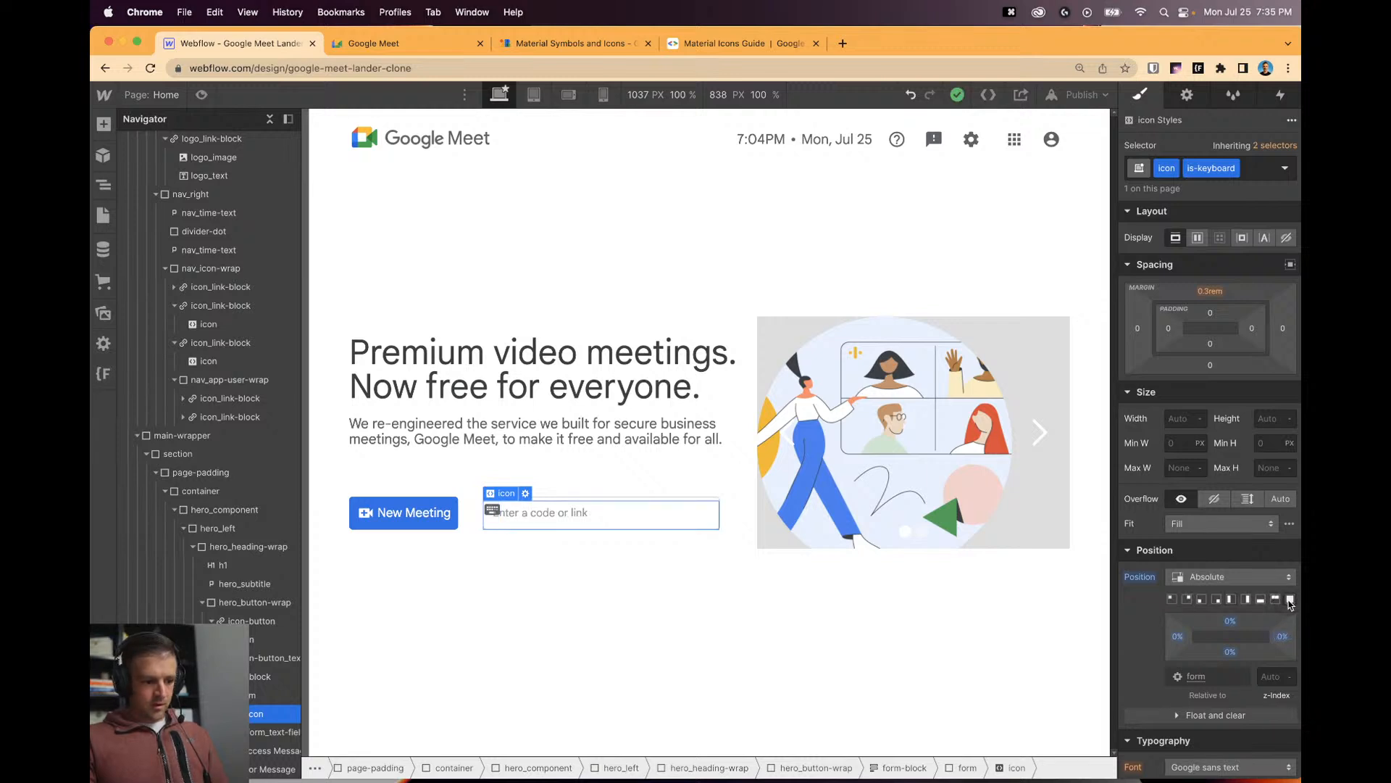
left_click(1170, 600)
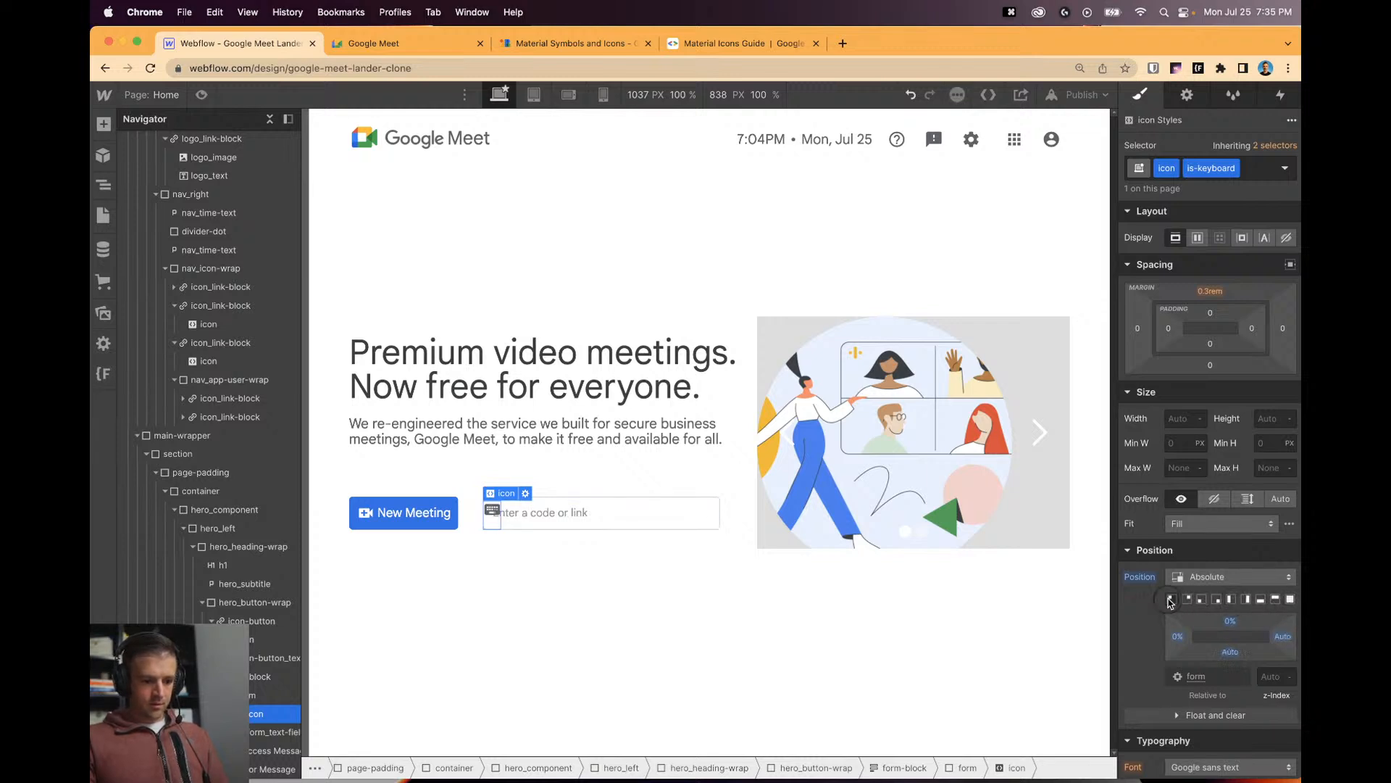
left_click_drag(1229, 621, 1181, 636)
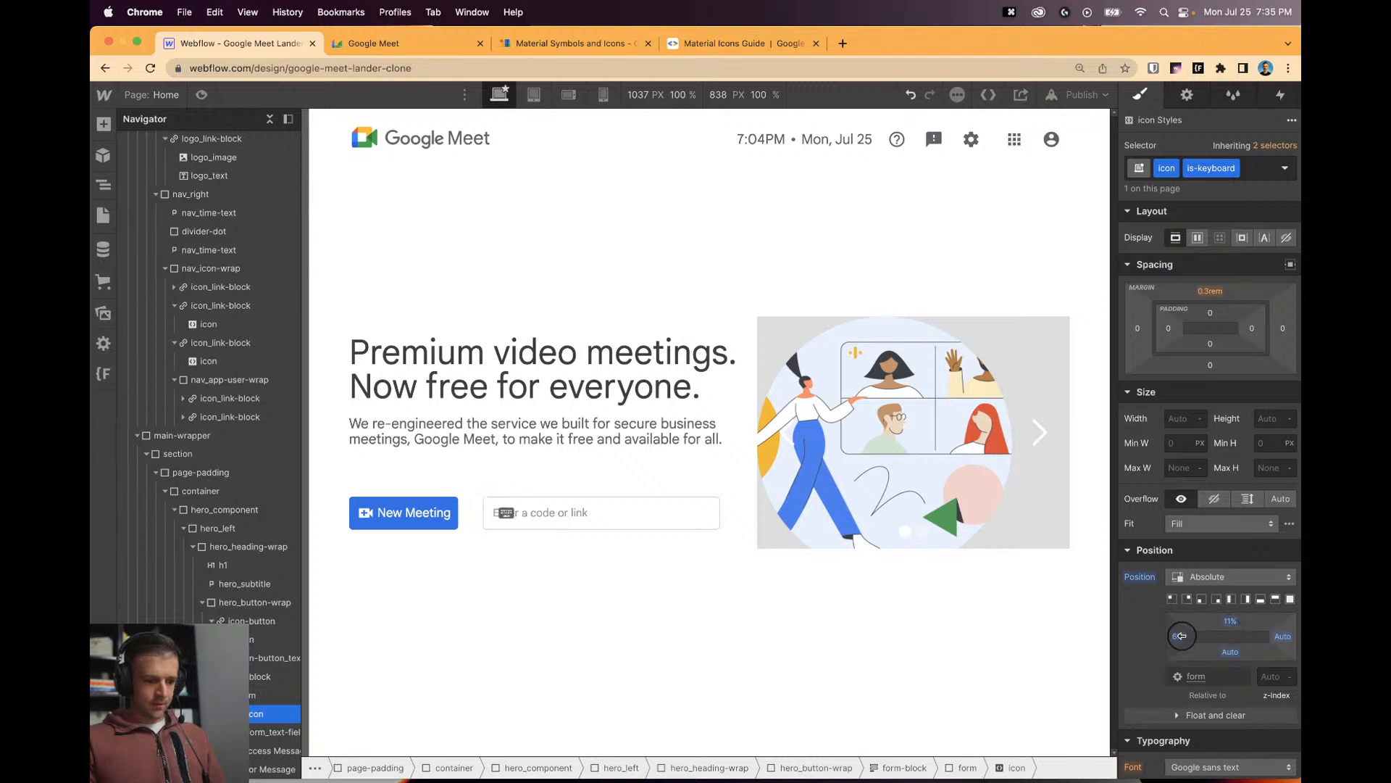
left_click(558, 518)
Set the code-or-link input's left padding to 2.5 rem.
left_click(1168, 328)
type("2rem")
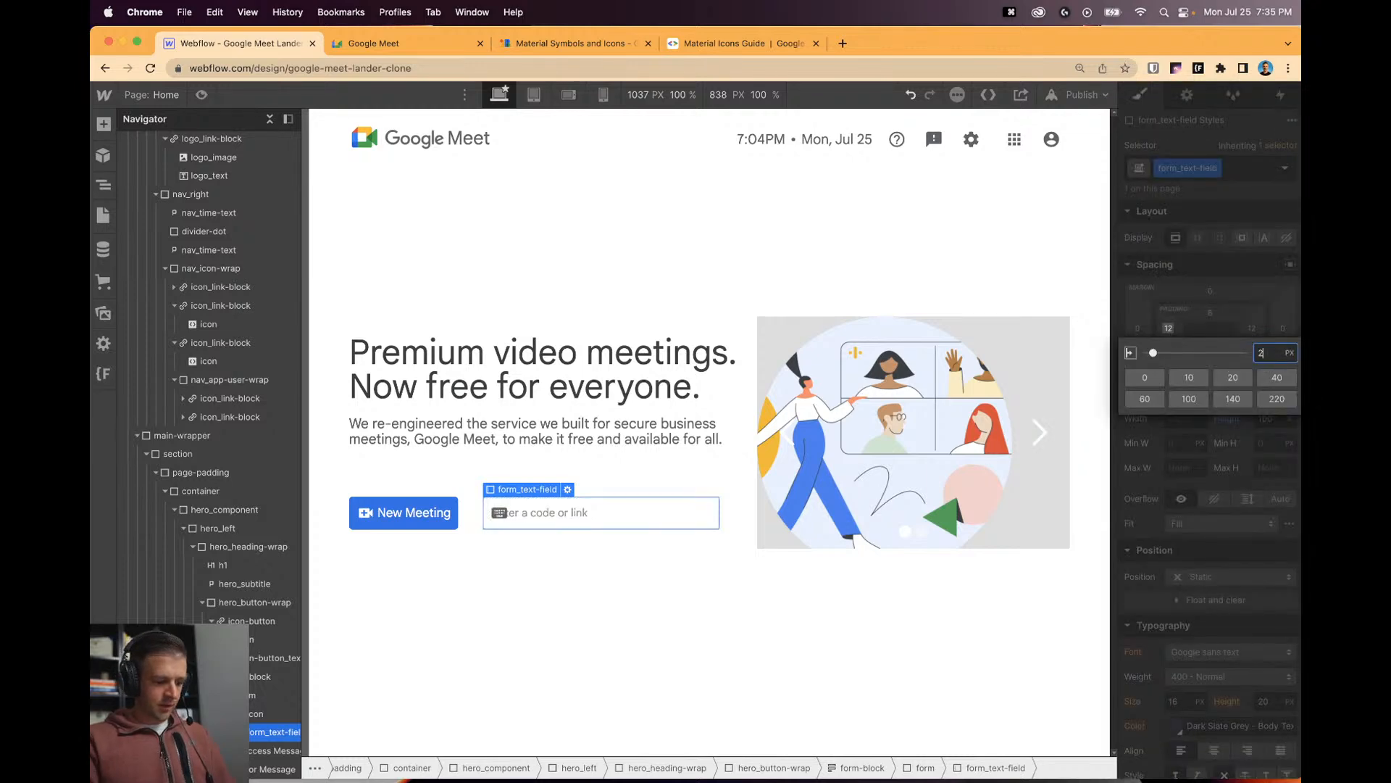
key("Return")
left_click(1168, 328)
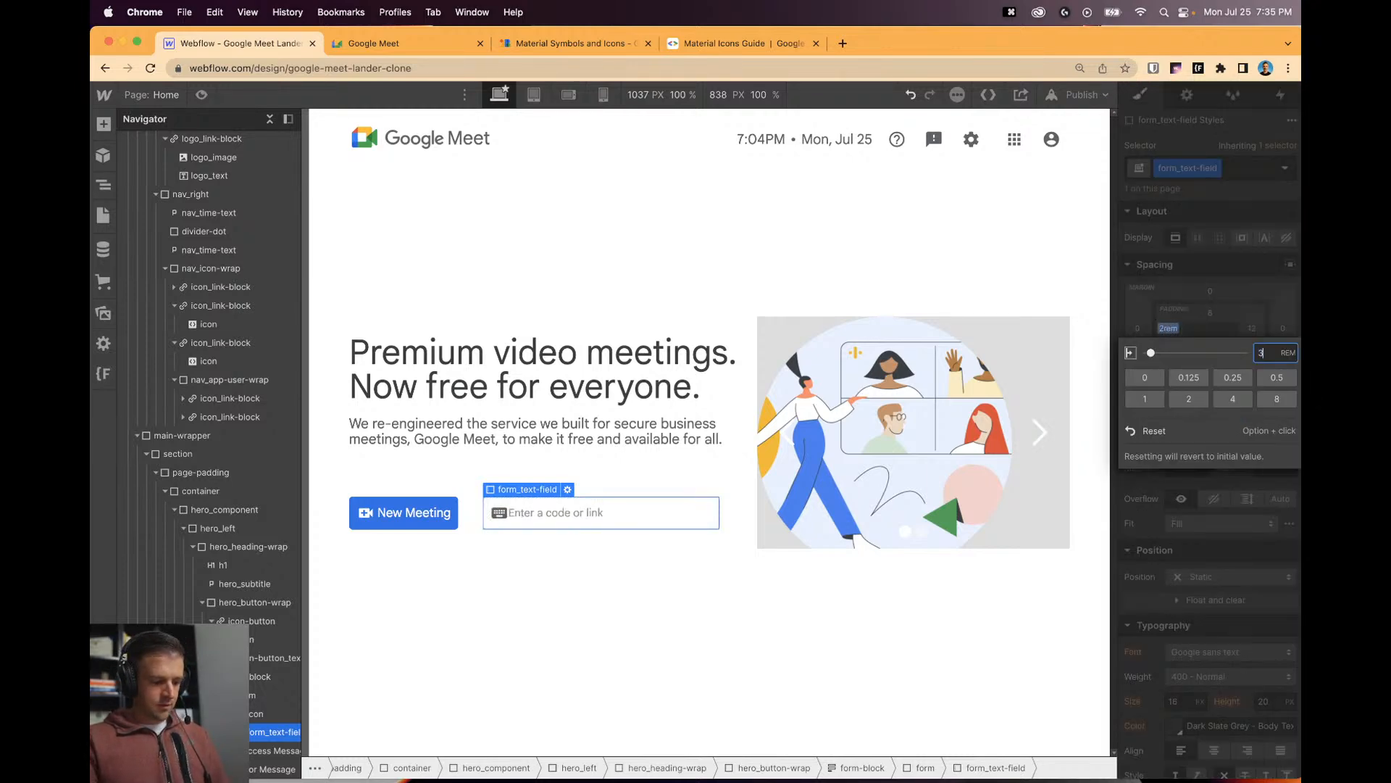
type("3rem")
key("Return")
left_click(1173, 329)
type("2")
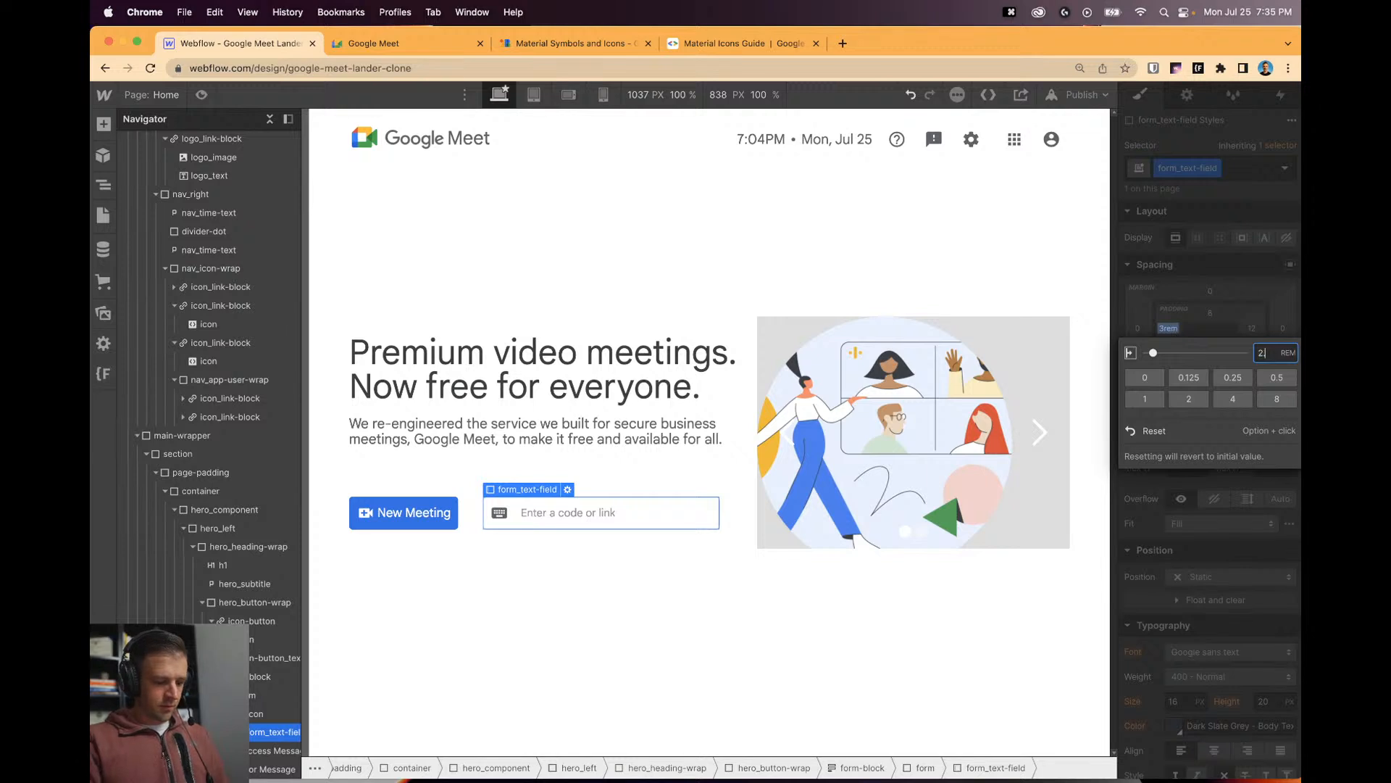
type(".5")
key("Return")
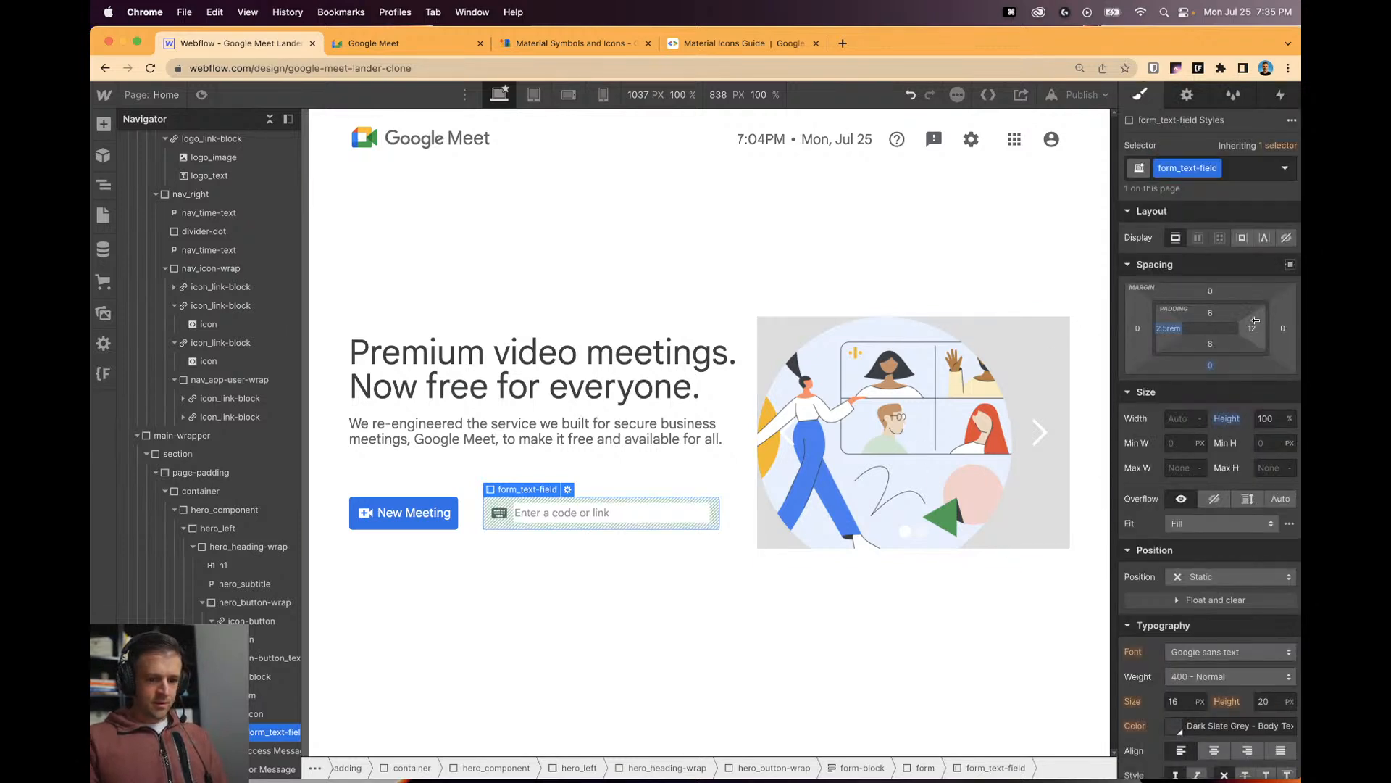
Set the input's right padding to 1 rem.
left_click(1252, 329)
type("2")
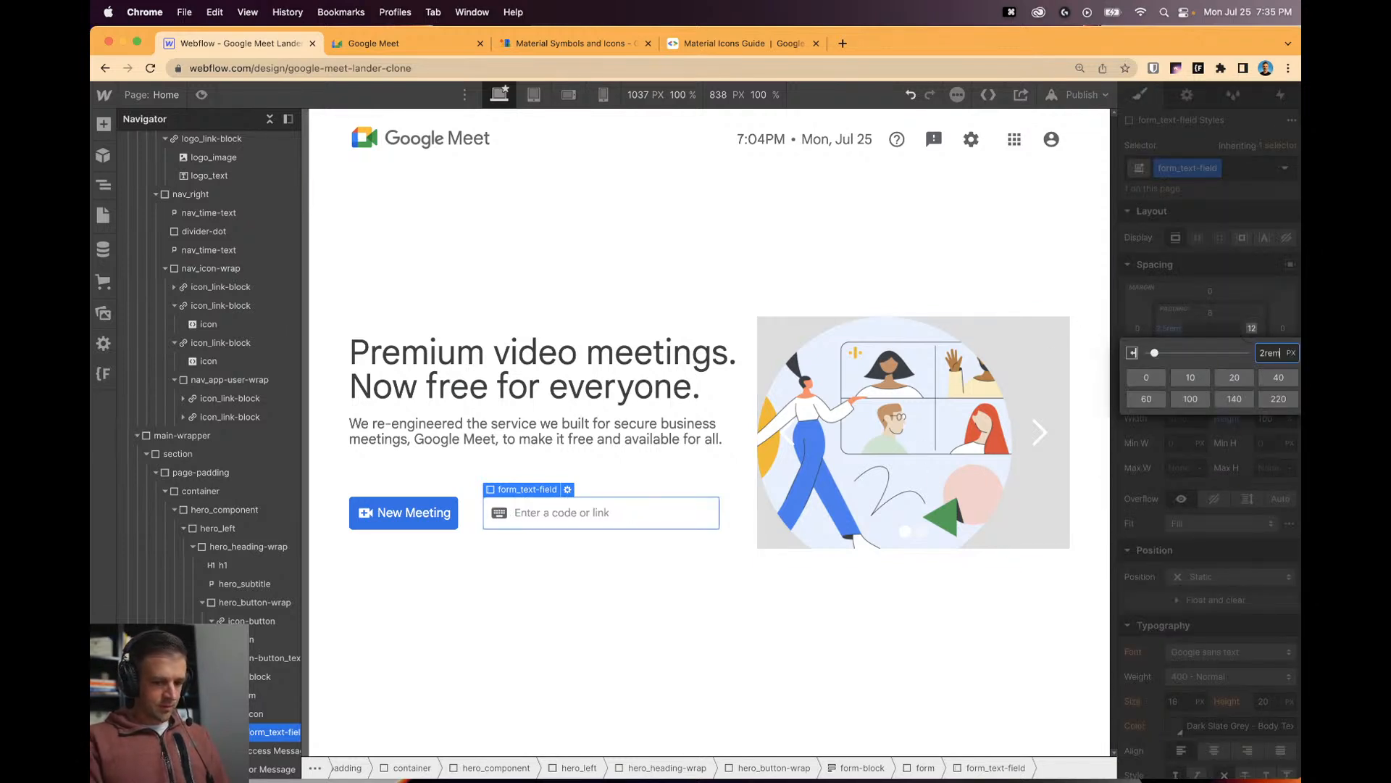
type("rem")
key("Return")
left_click(1252, 329)
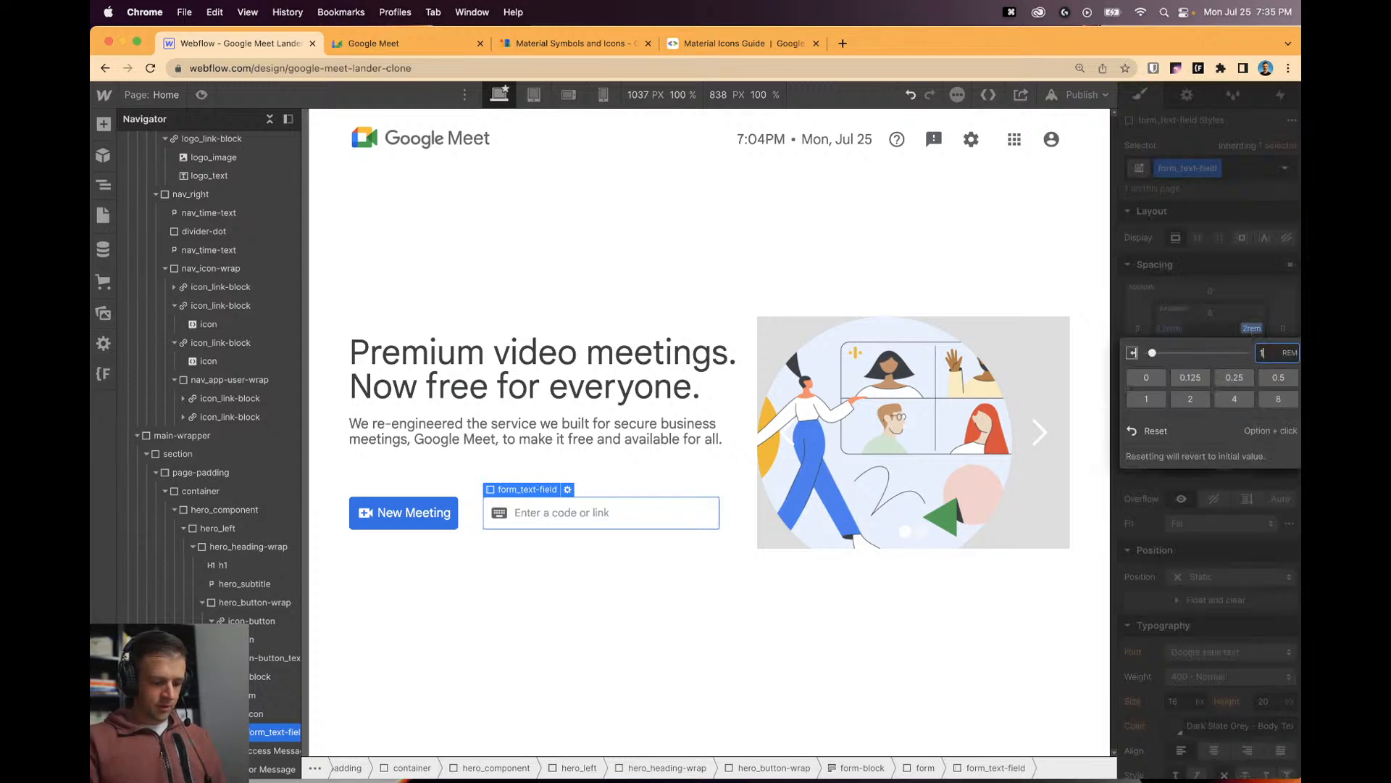
type("1")
key("Return")
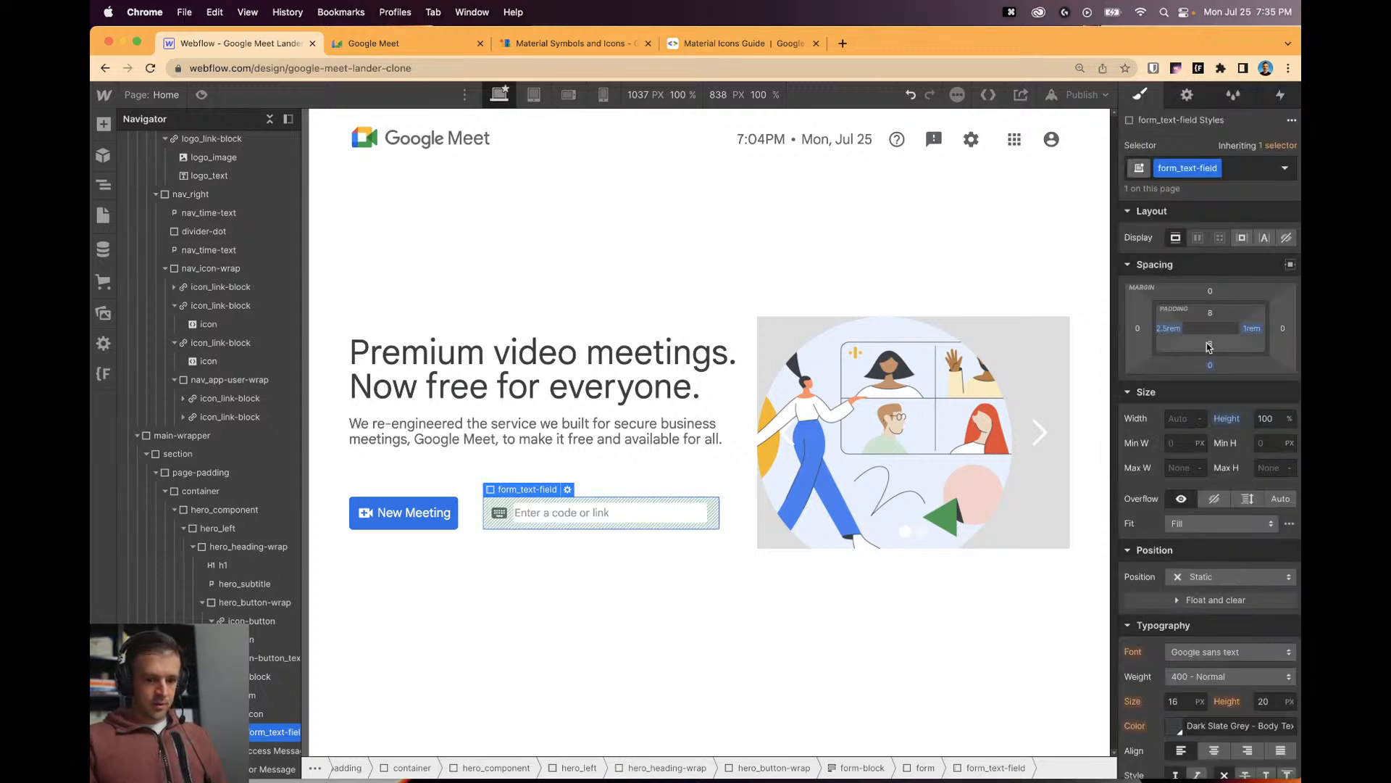
Give the input 0.5 rem top and bottom padding, then preview the page.
left_click(1210, 345)
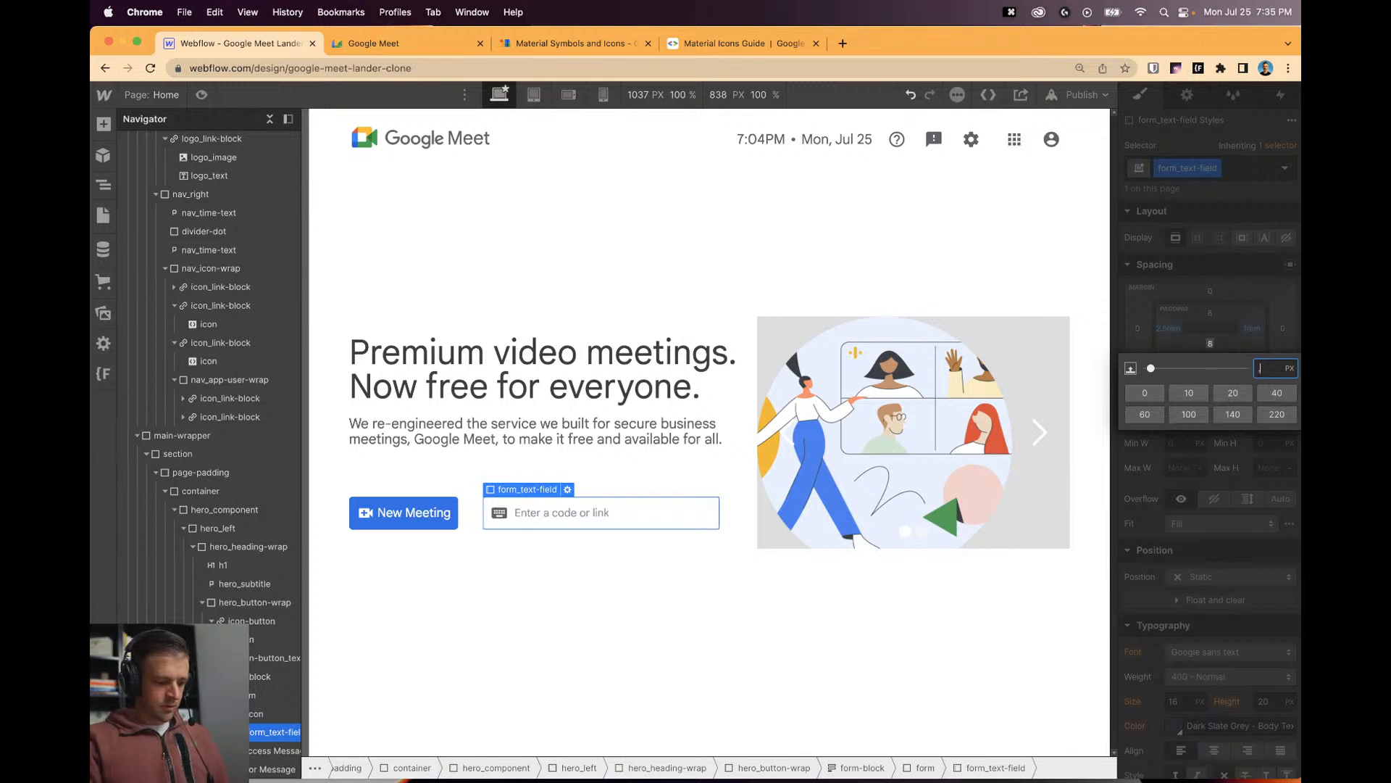
type(".5rem")
key("Return")
left_click(1210, 316)
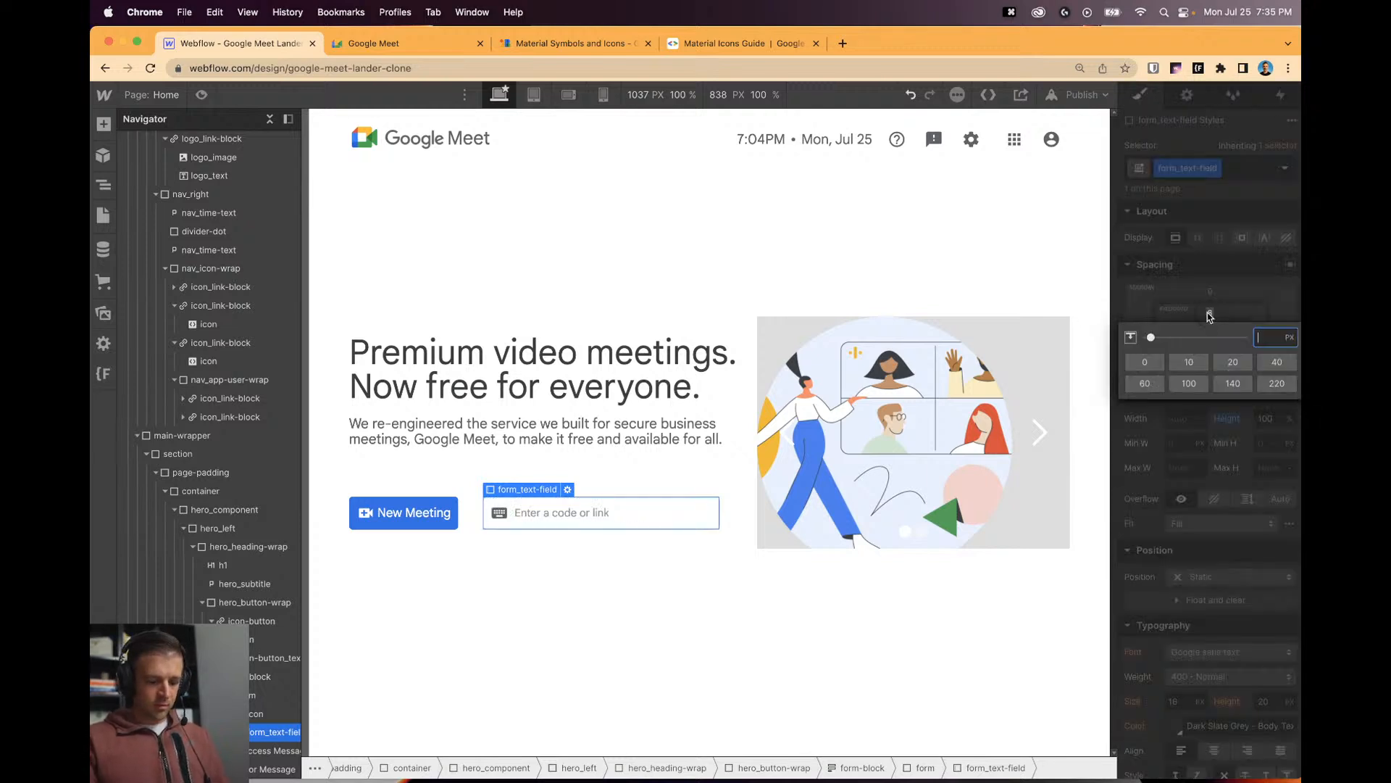
type(".5rem")
key("Return")
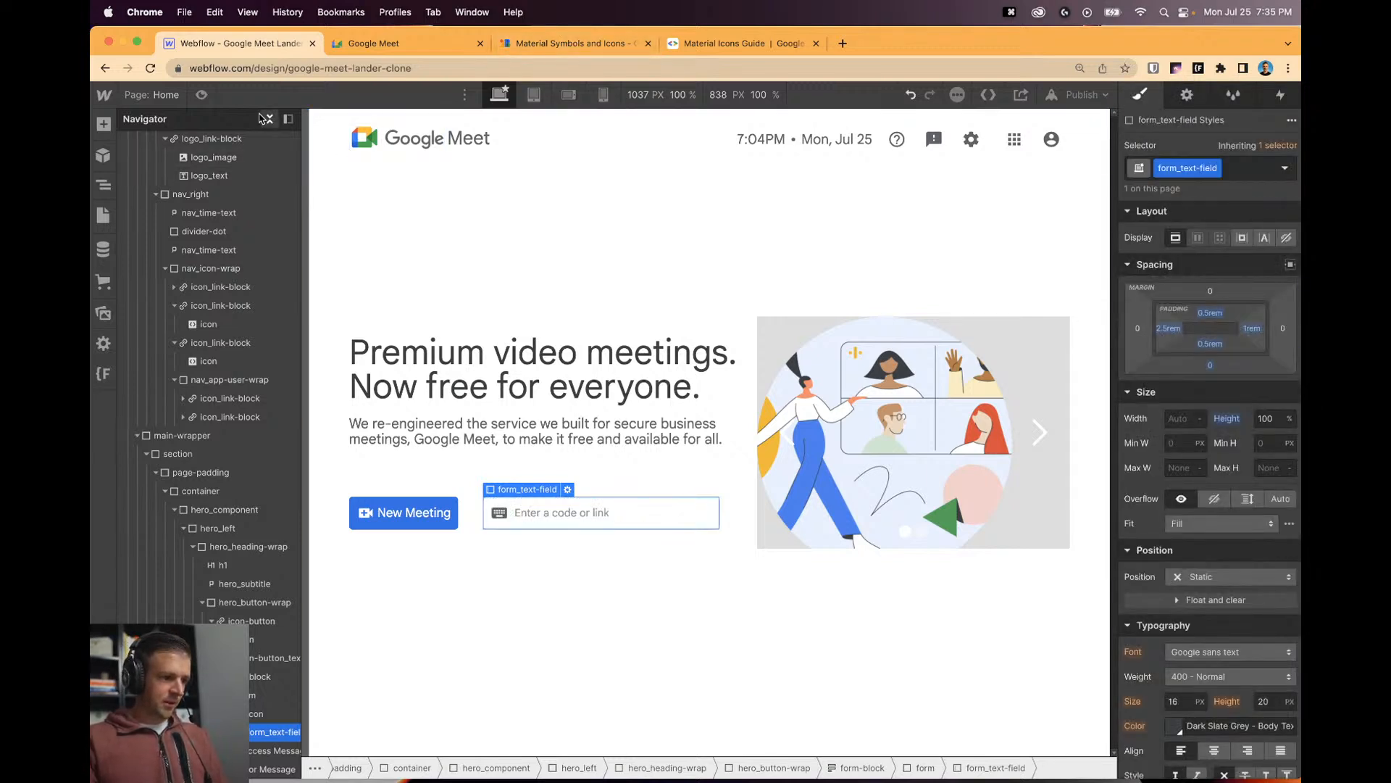
left_click(201, 94)
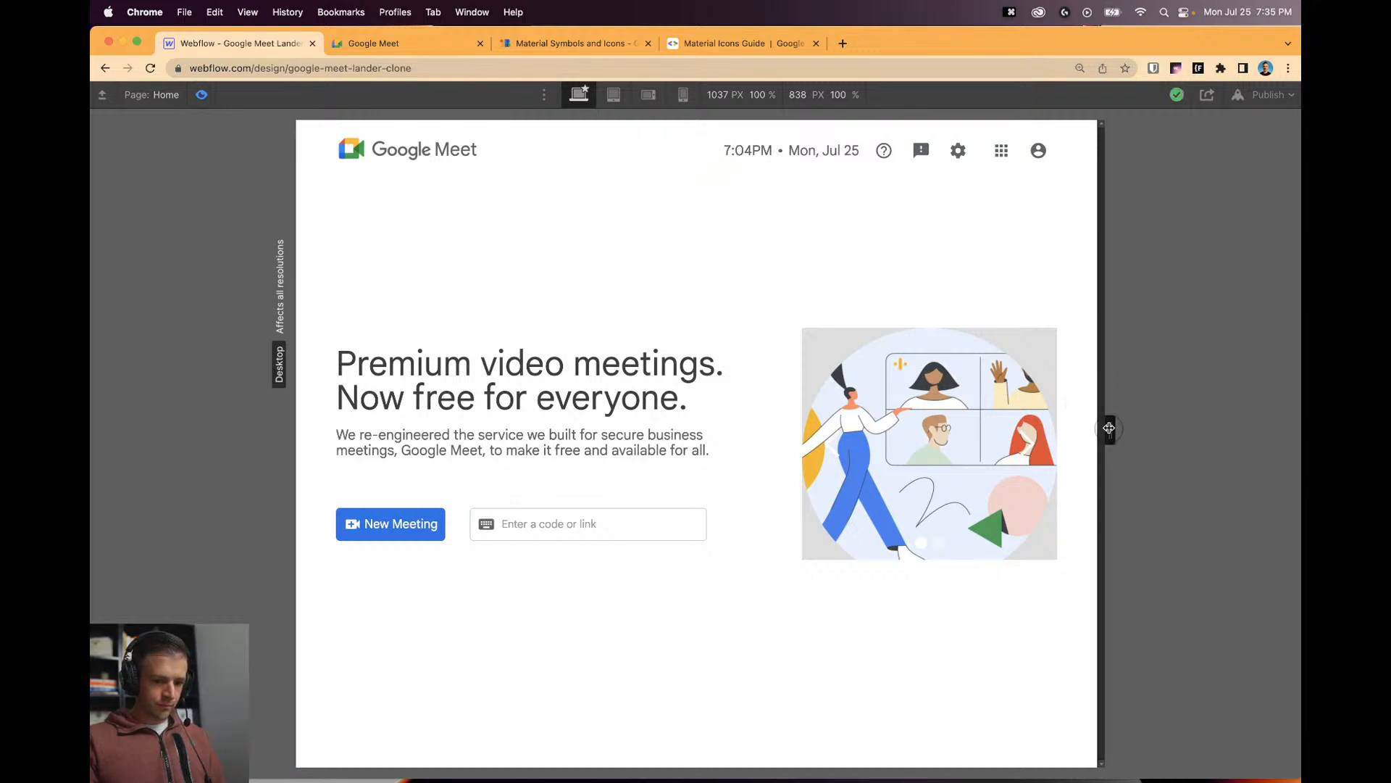
Set the New Meeting label's line breaking to No Wrap.
left_click_drag(1108, 428, 1143, 454)
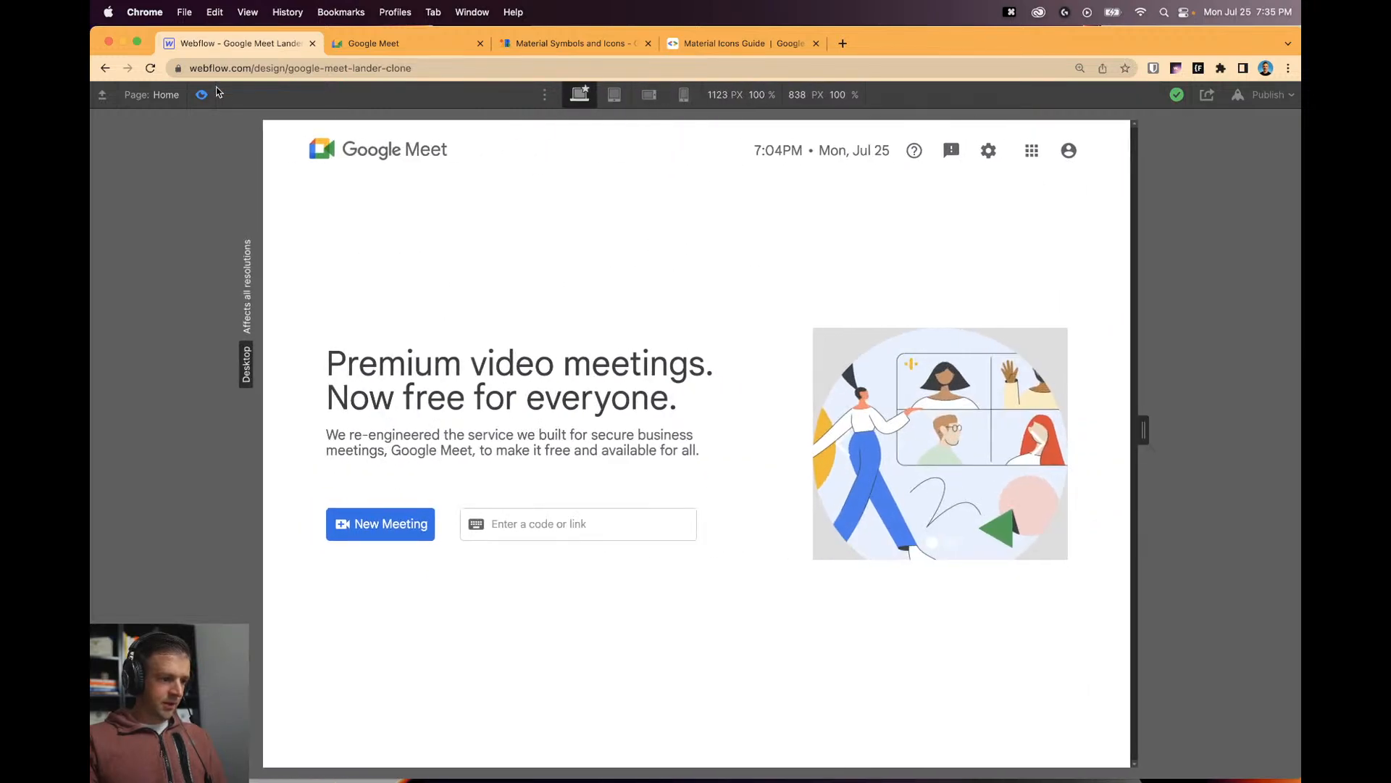
left_click(202, 94)
left_click(395, 515)
scroll(1232, 594, "down", 5)
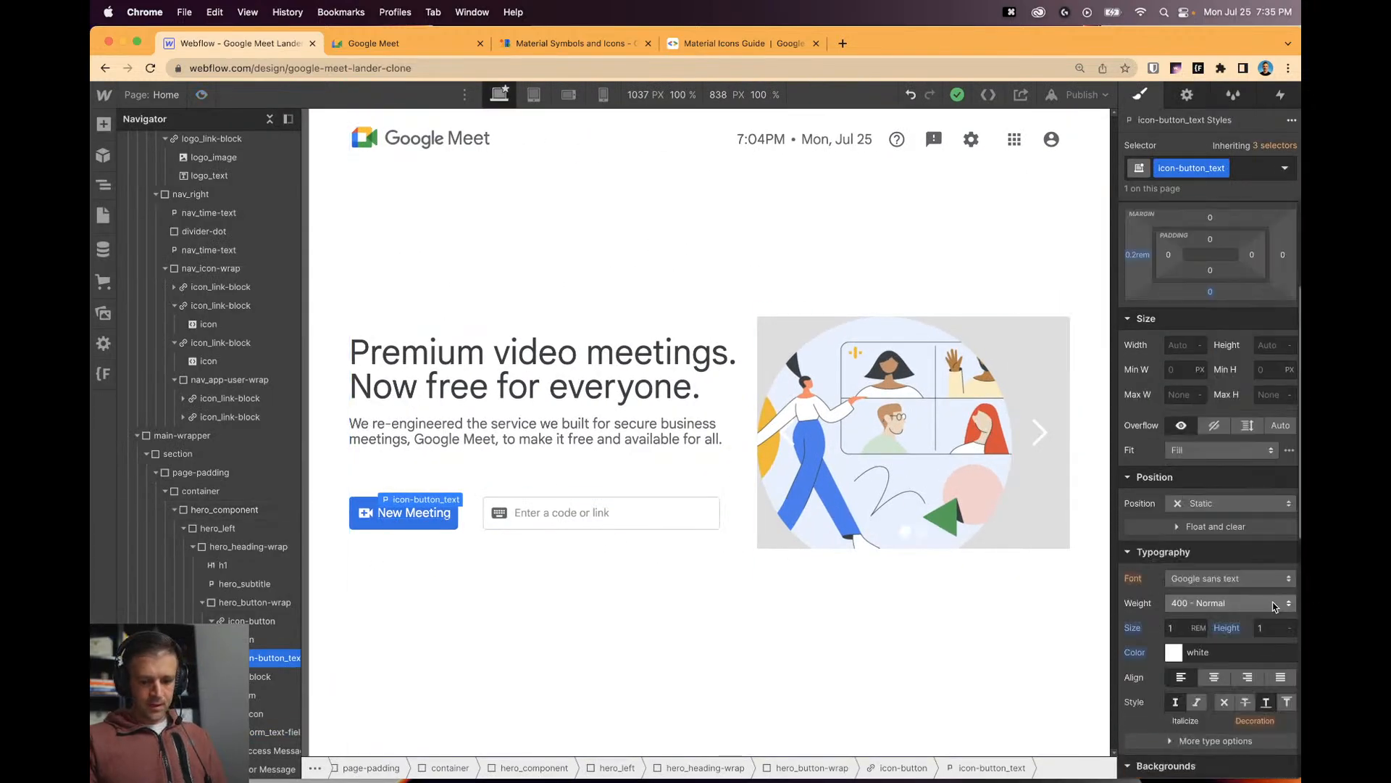
scroll(1237, 602, "down", 3)
left_click(1213, 605)
scroll(1209, 649, "down", 1)
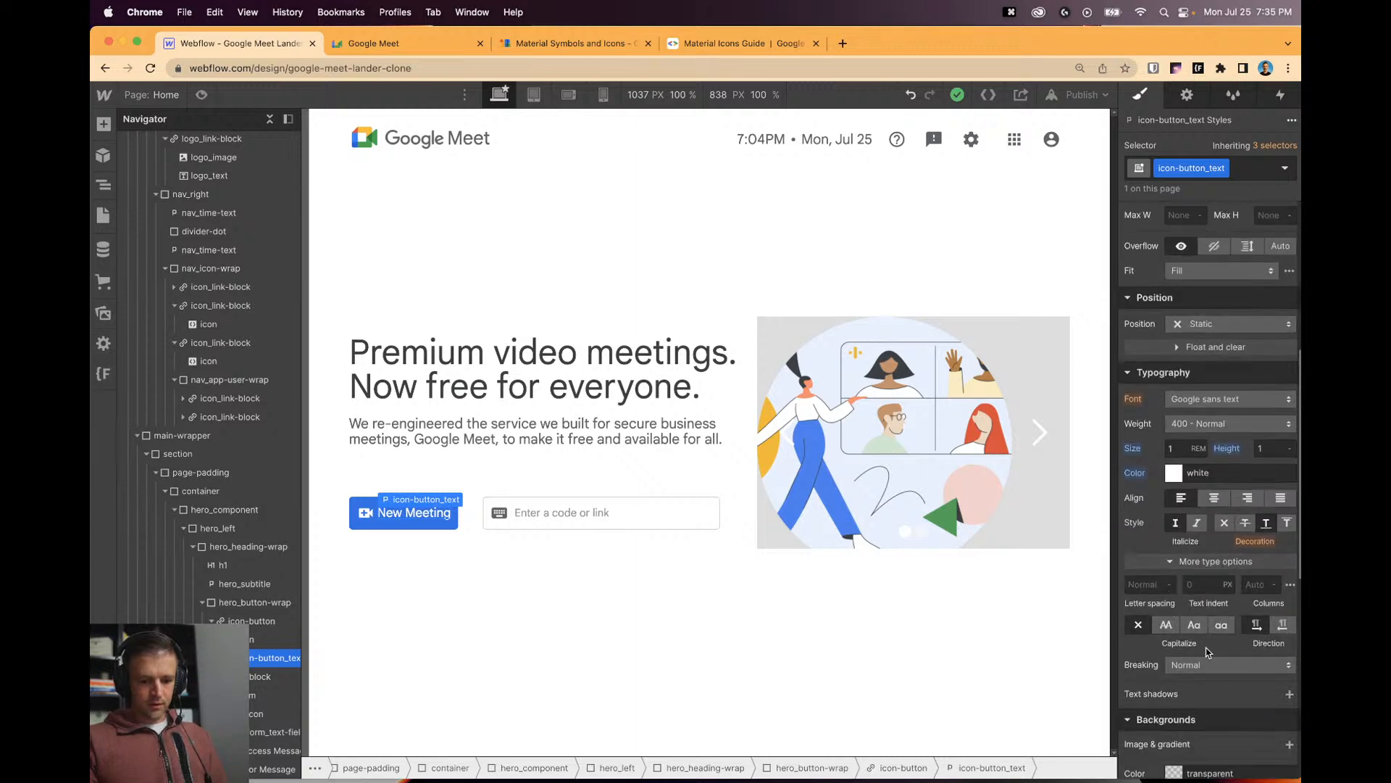
left_click(1230, 665)
left_click(1204, 681)
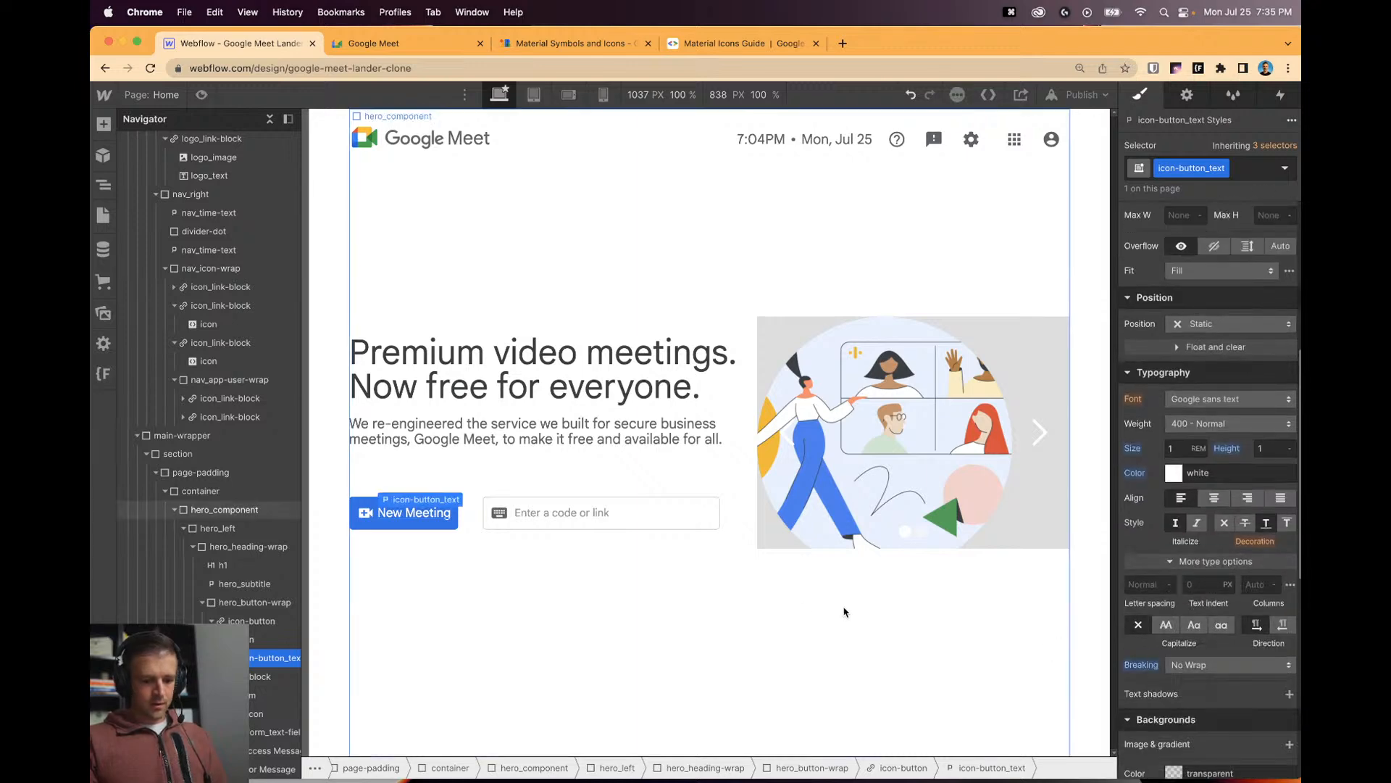
Add an empty Div Block to the hero button wrap after the code-or-link form.
left_click(573, 564)
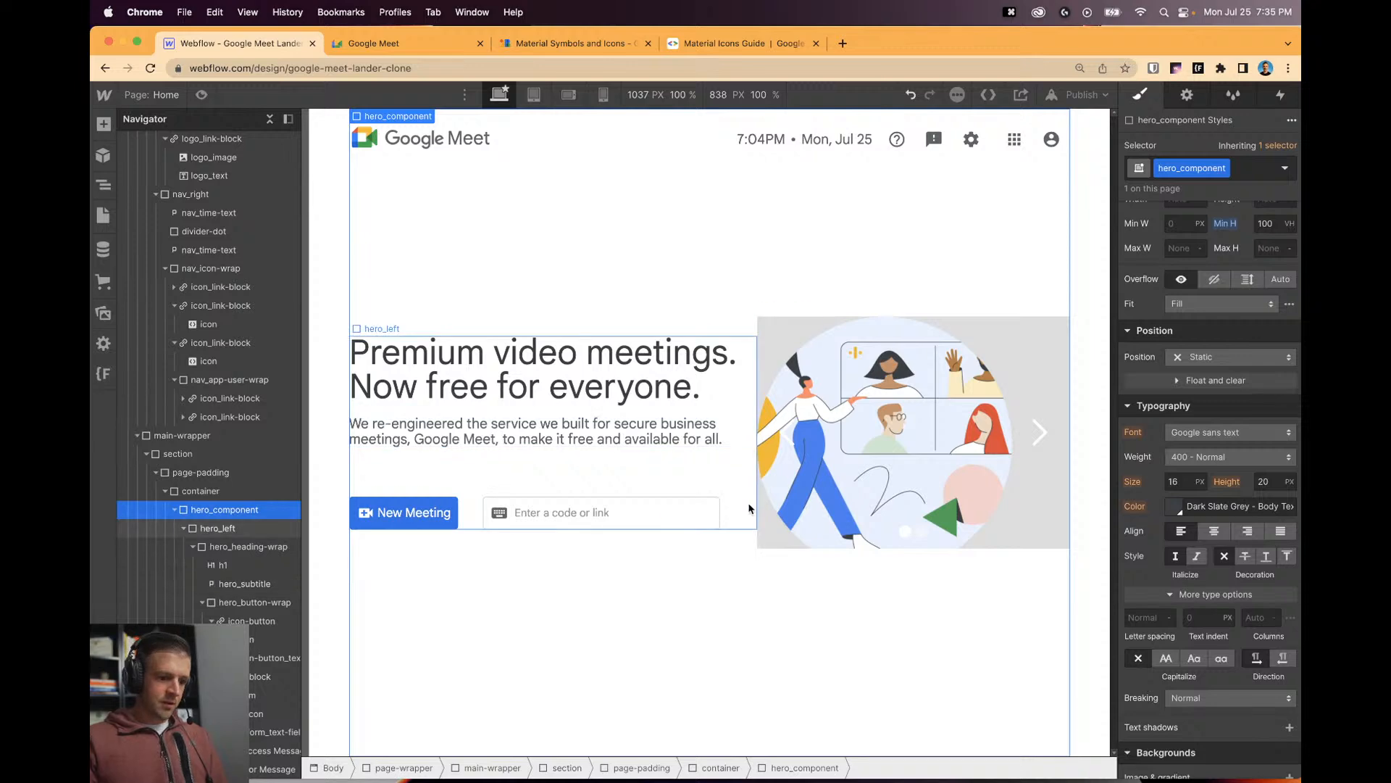
left_click(400, 43)
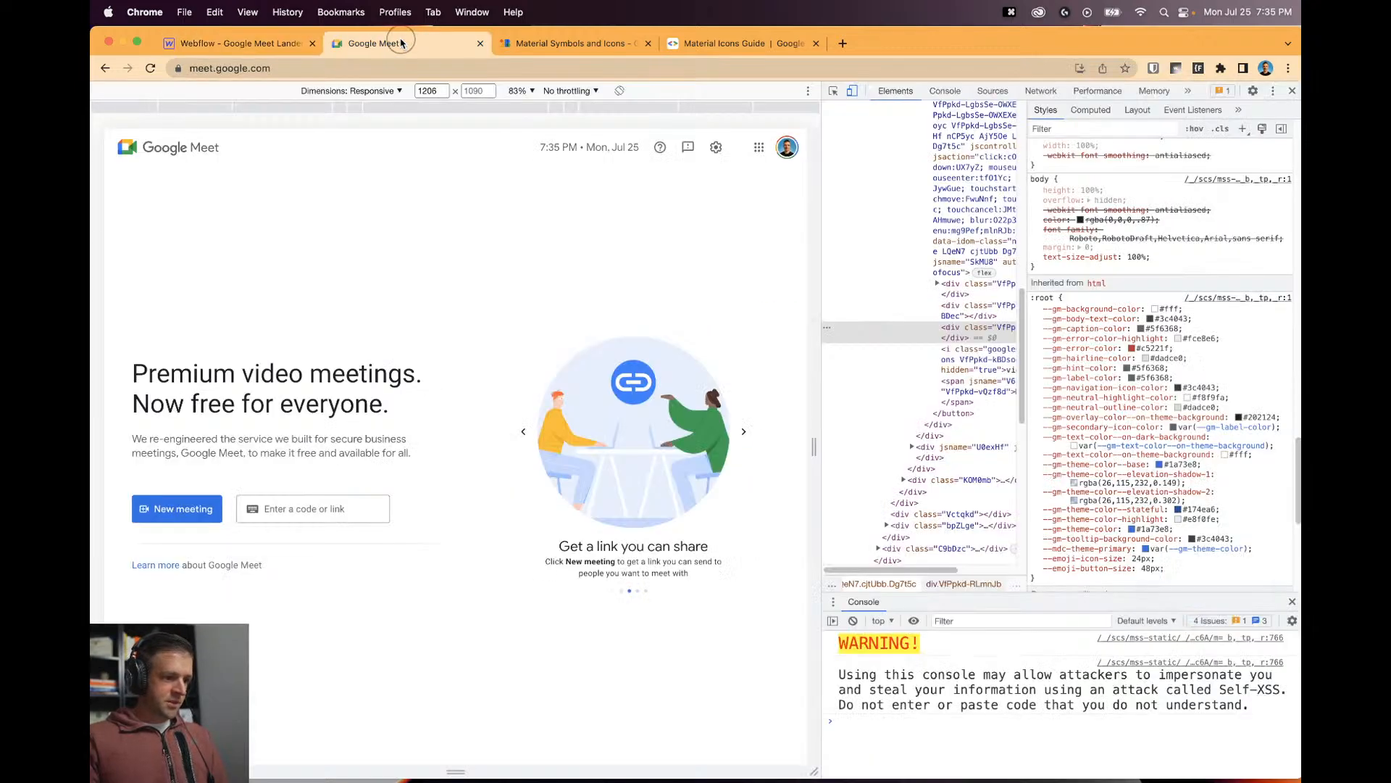
left_click(261, 45)
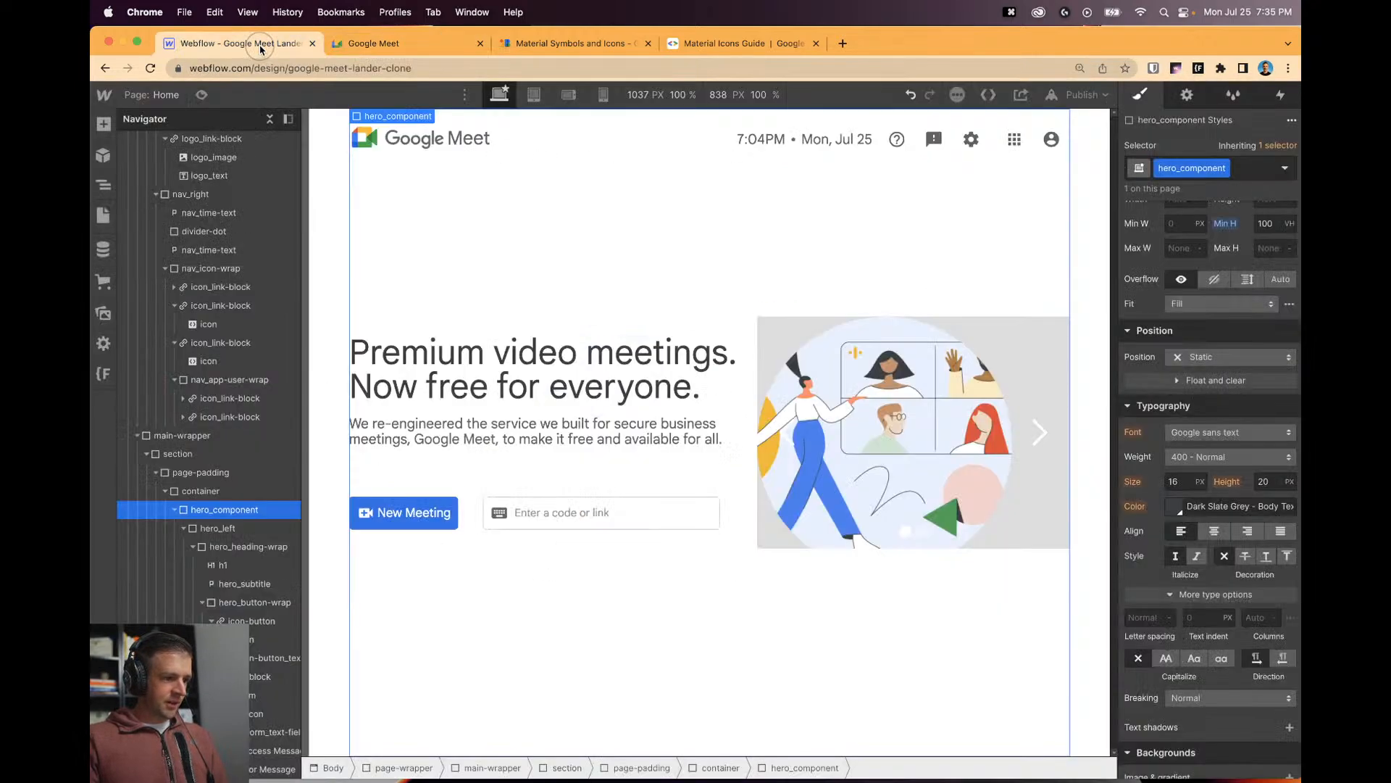
left_click(599, 519)
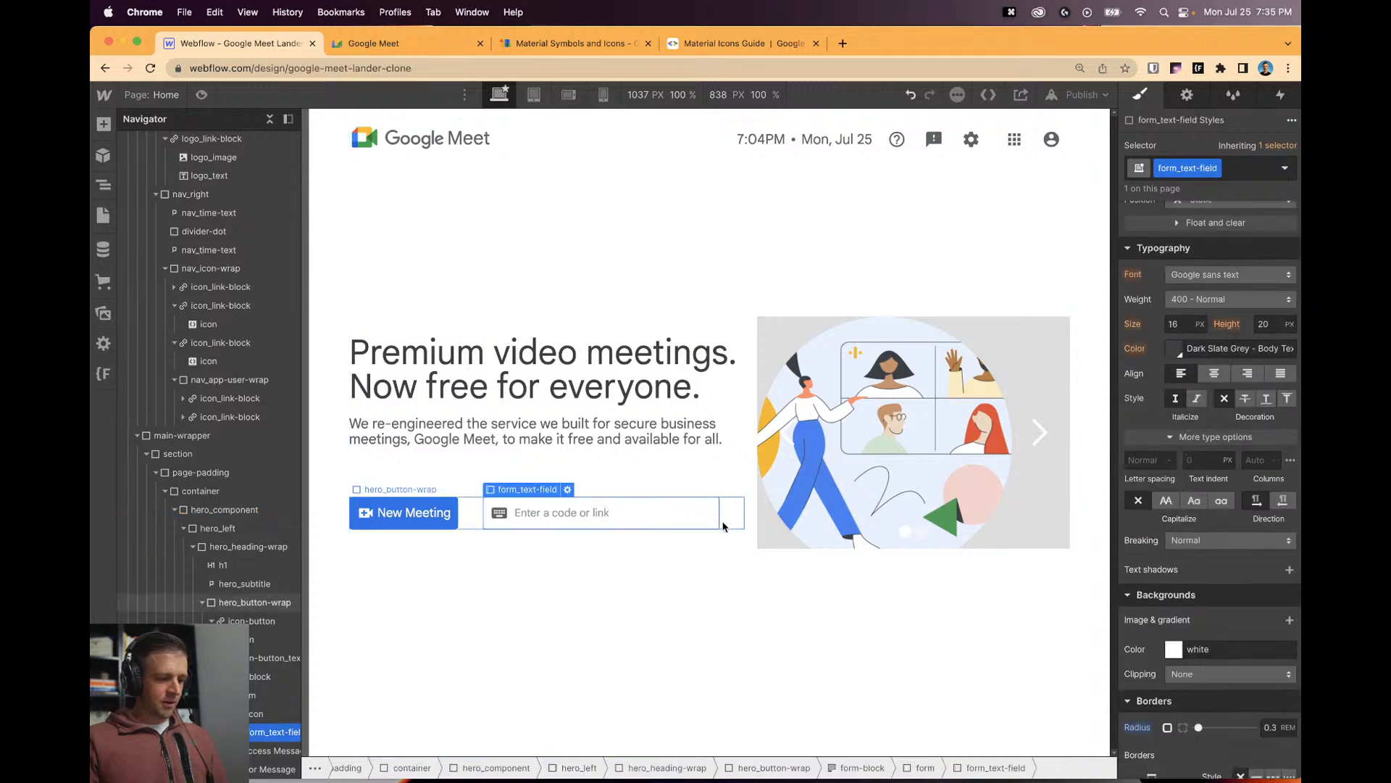
left_click(584, 424)
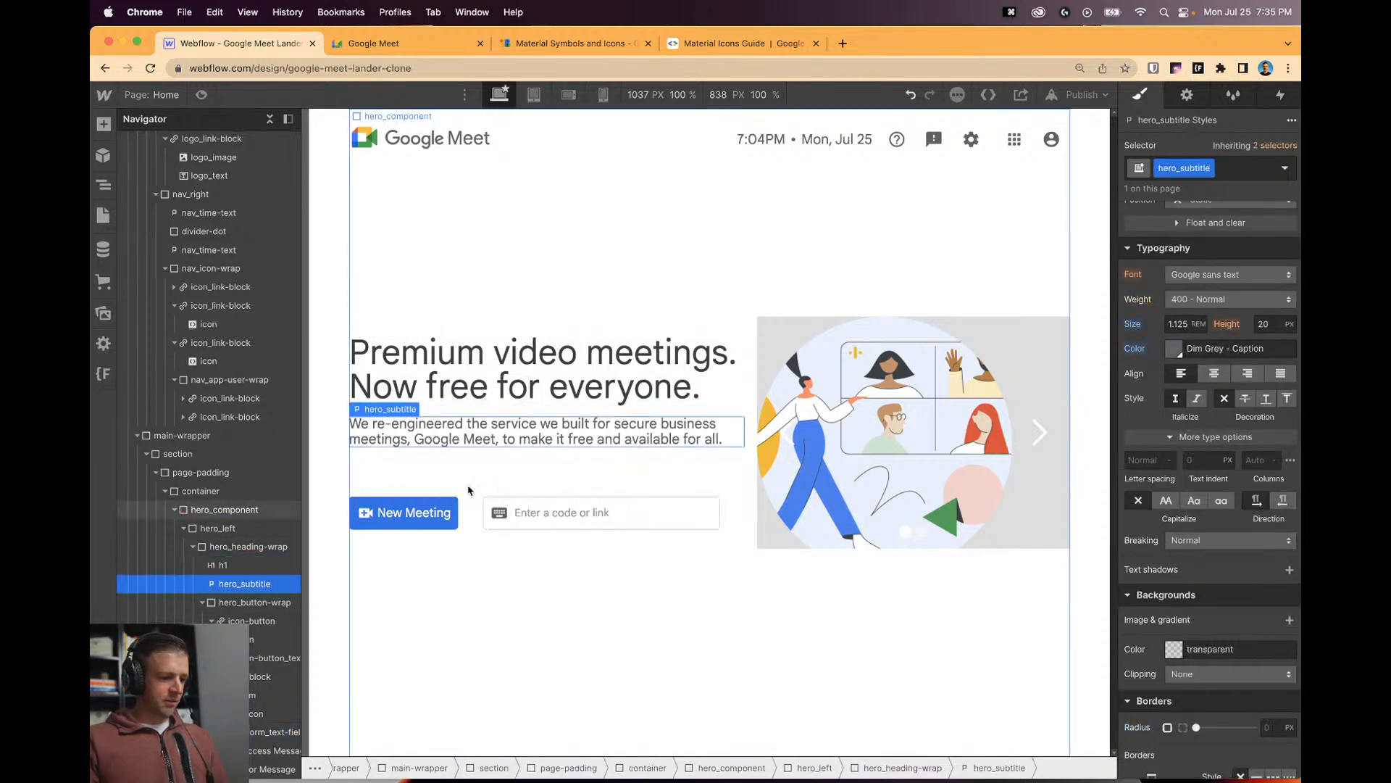
left_click(103, 124)
left_click_drag(146, 398, 507, 513)
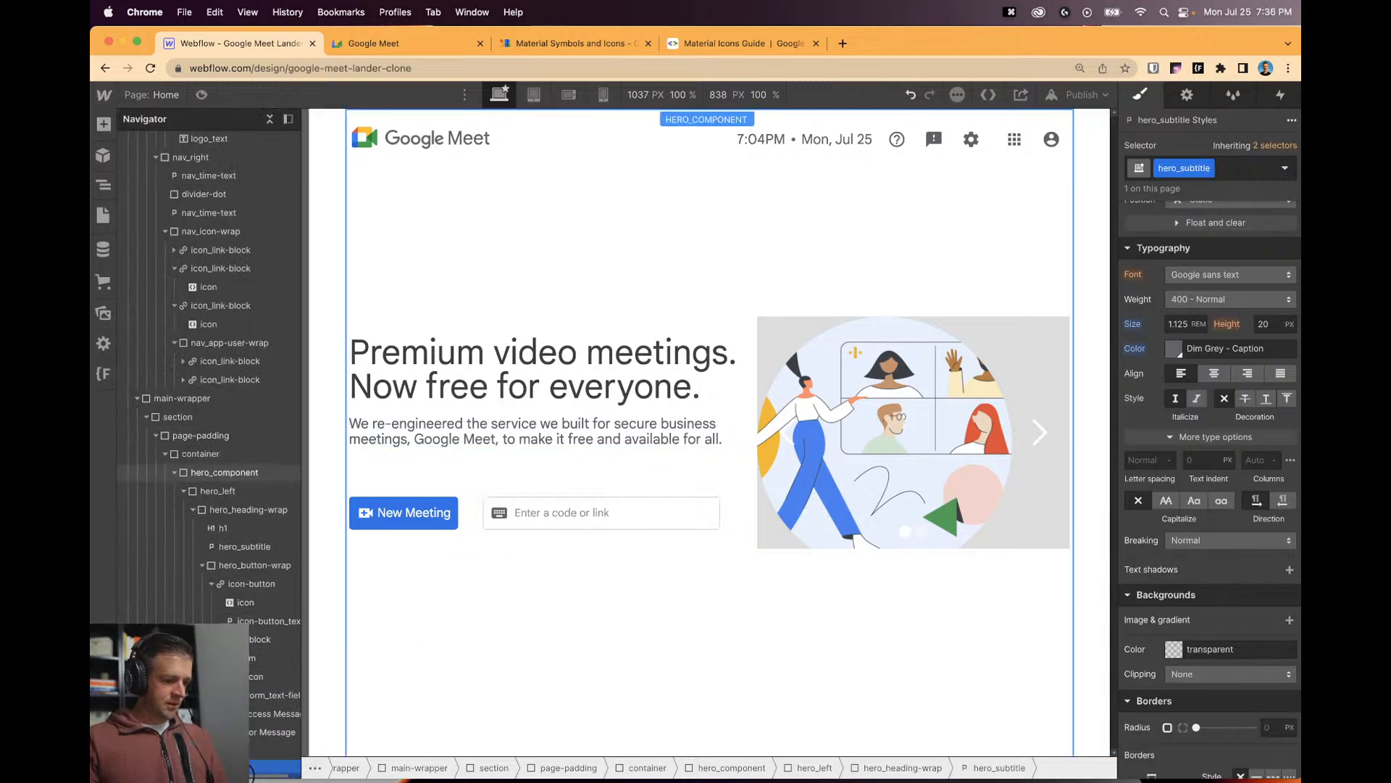
left_click_drag(276, 768, 255, 657)
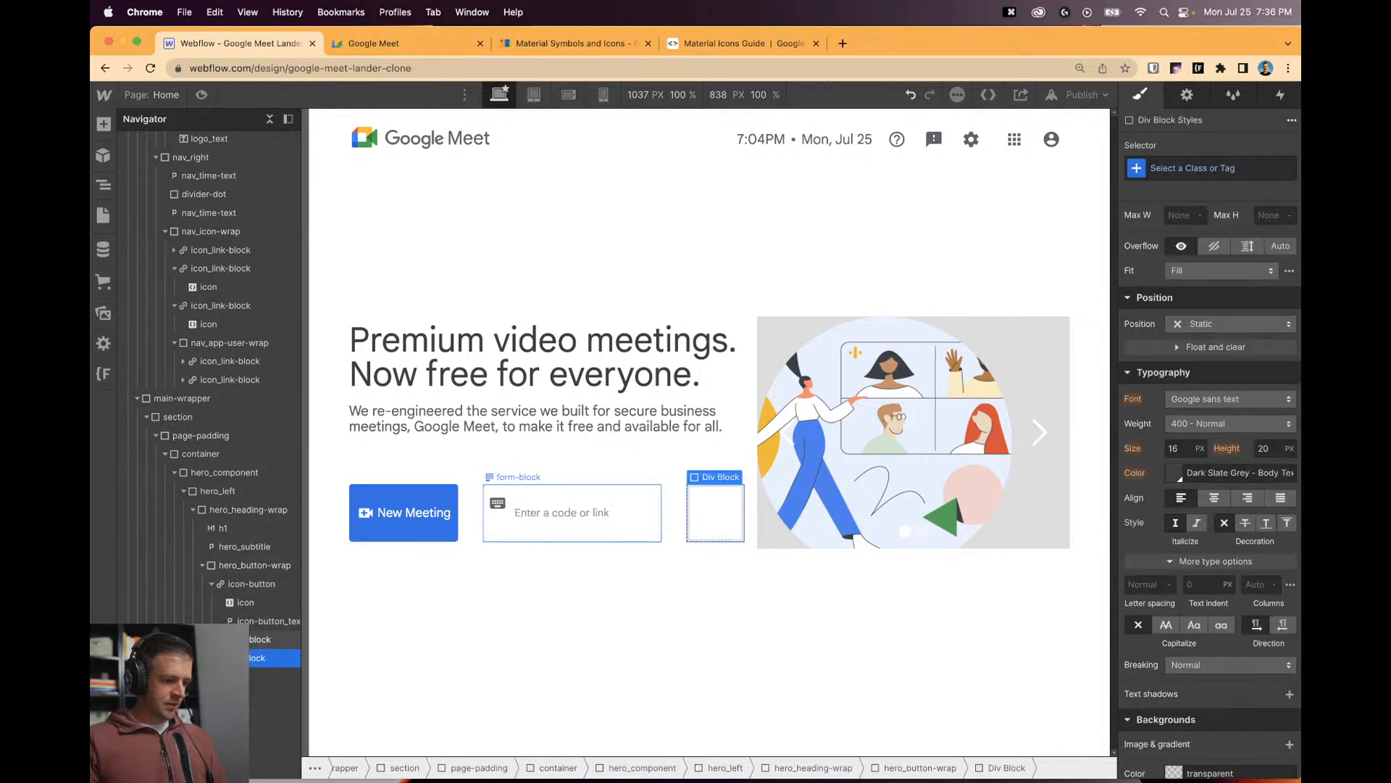
Nest the Div Block full-width under hero_heading-wrap and give it a divider-line class.
left_click(211, 585)
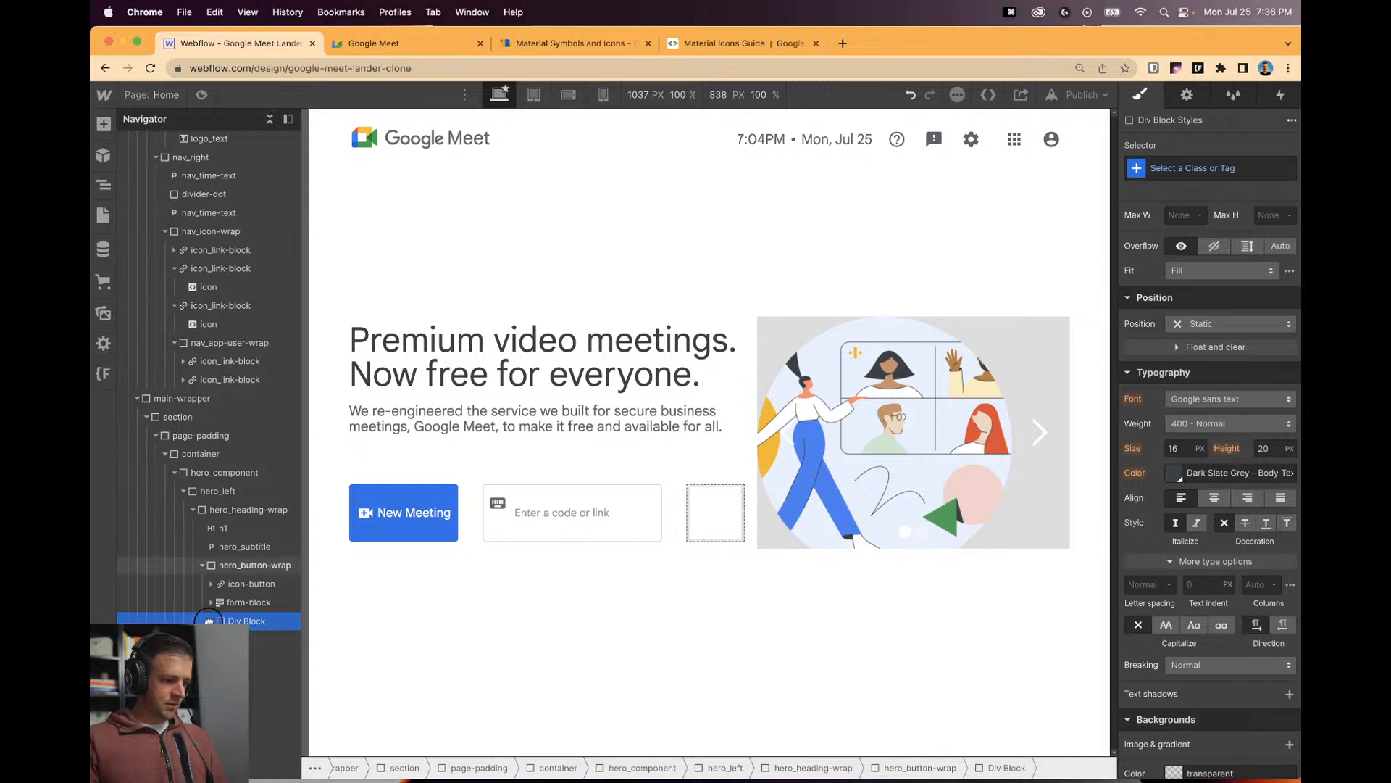
left_click_drag(221, 620, 192, 621)
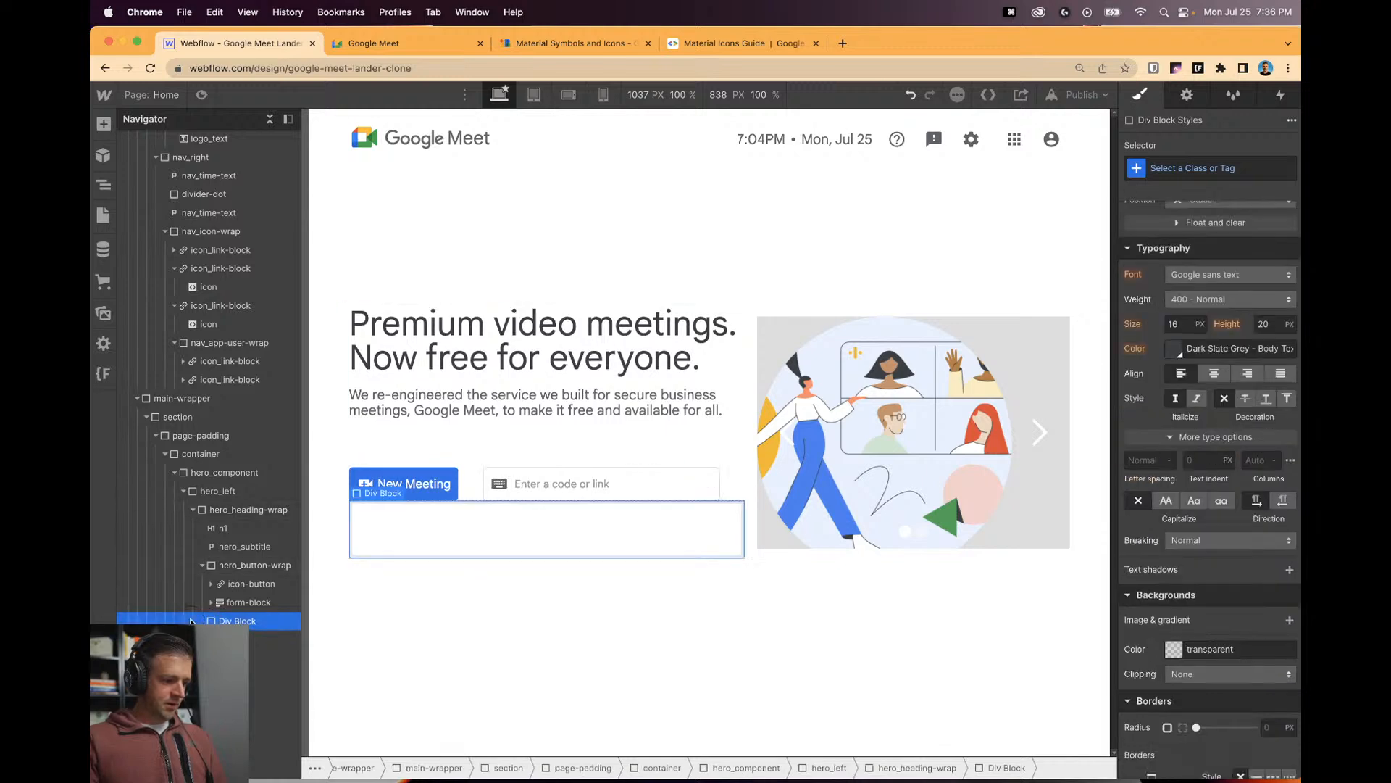
left_click(1208, 169)
type("dive")
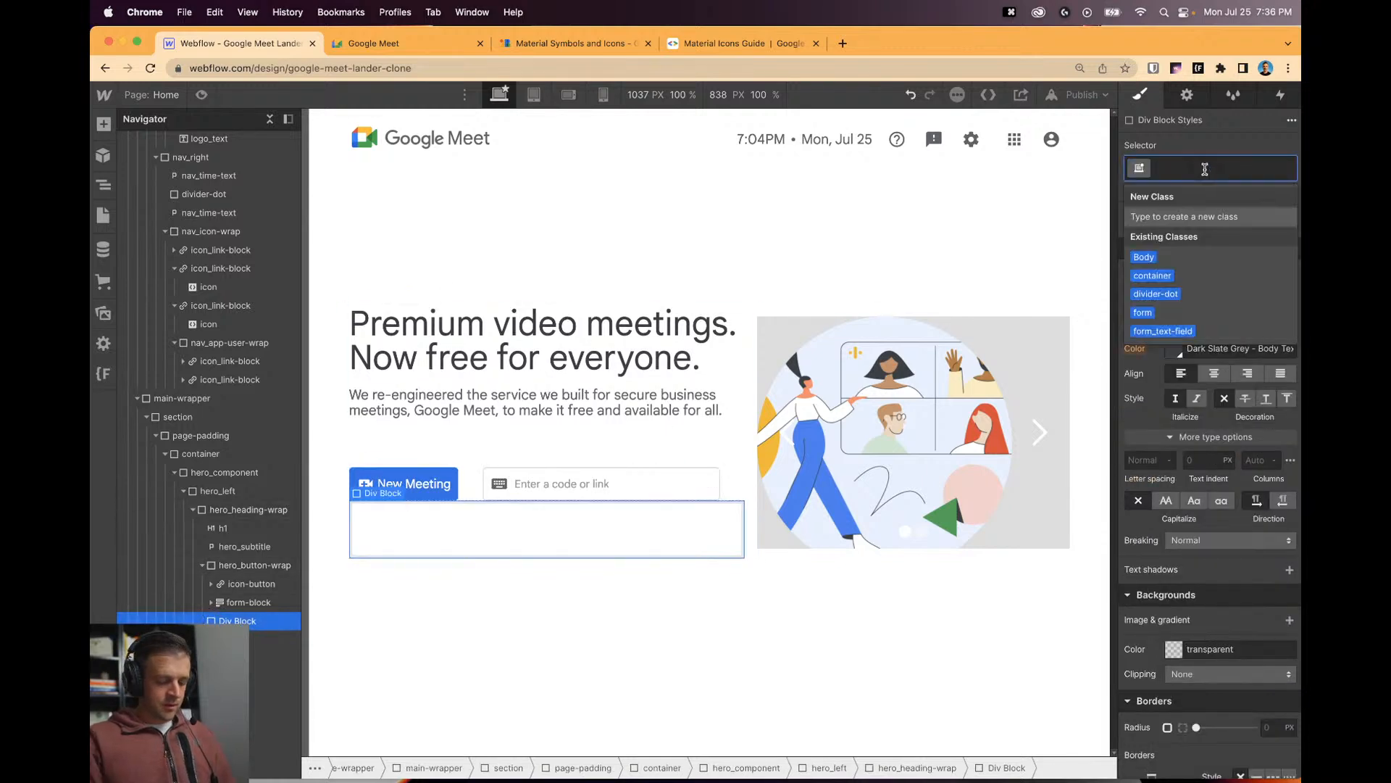
key("BackSpace")
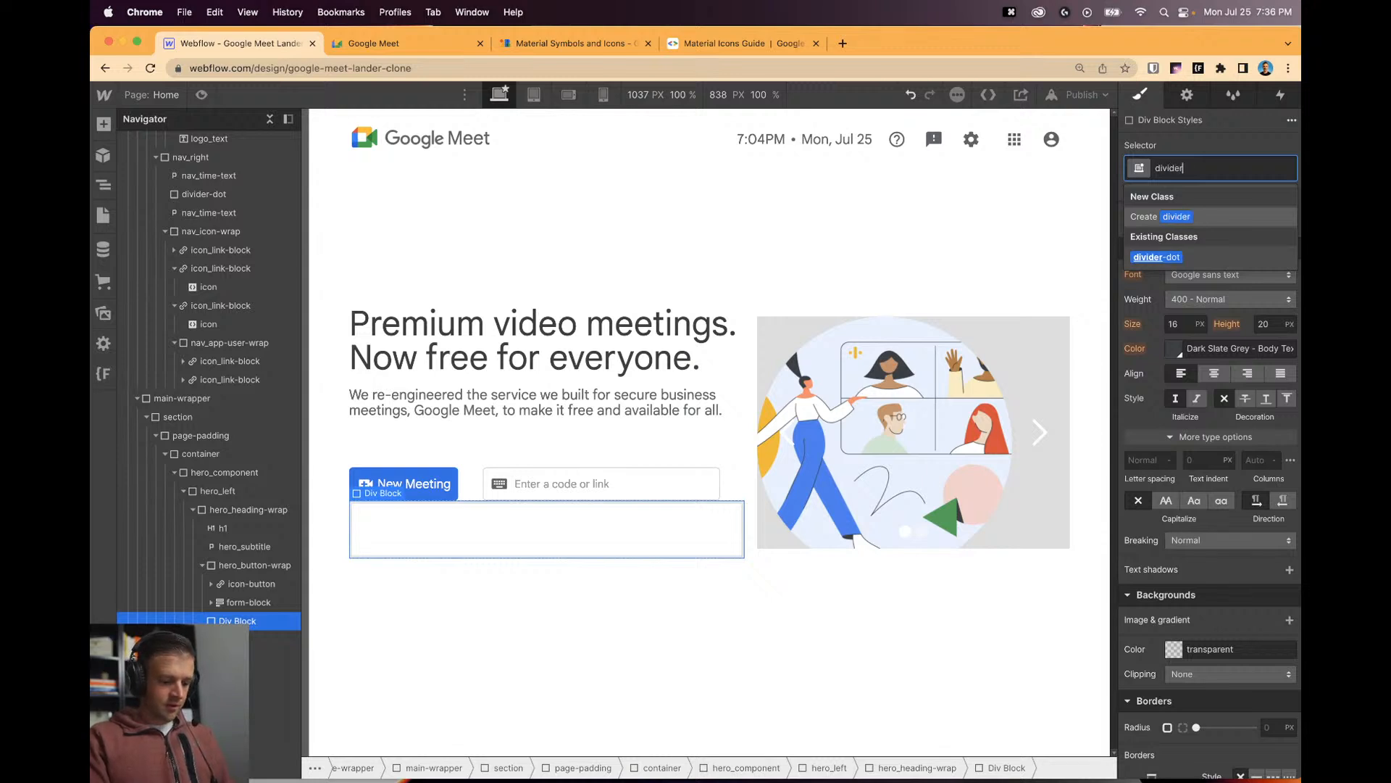
type("ider-l")
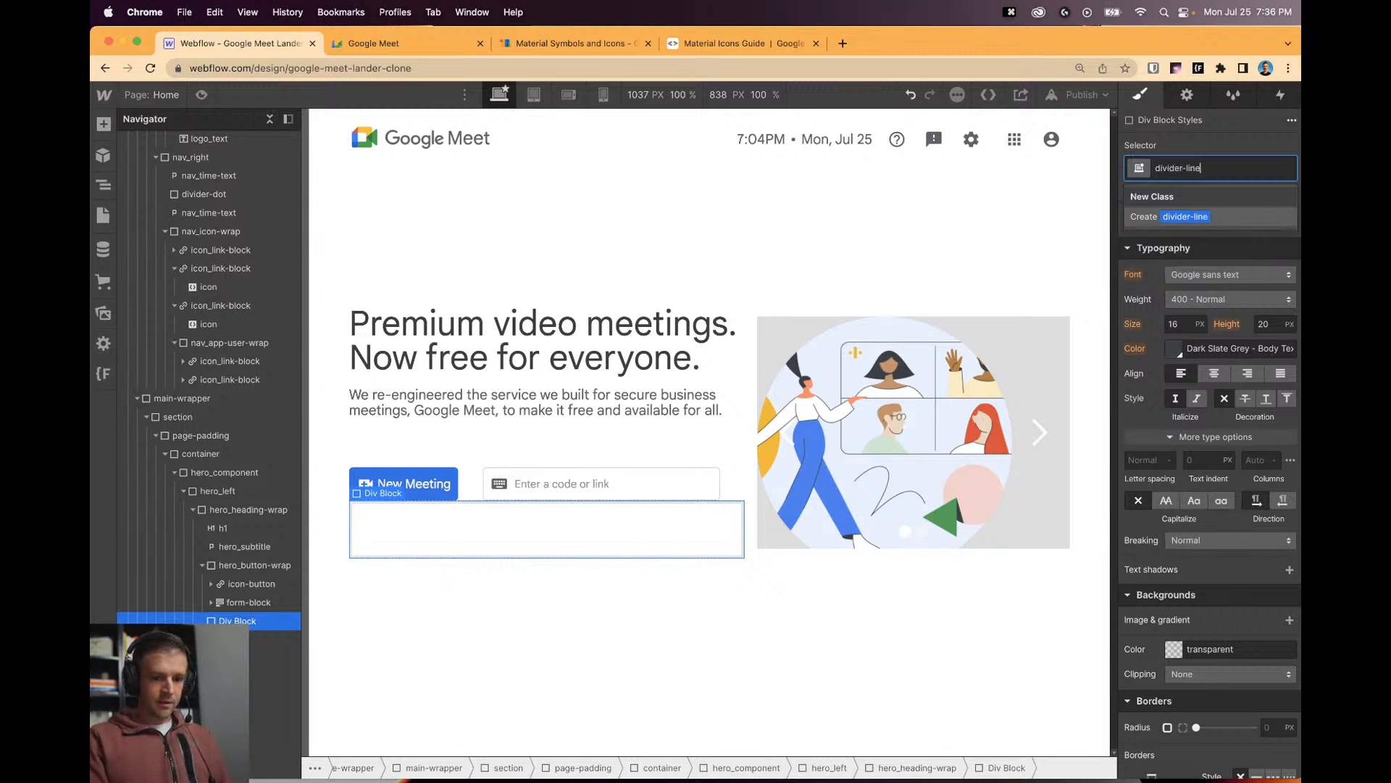
type("ine")
key("Return")
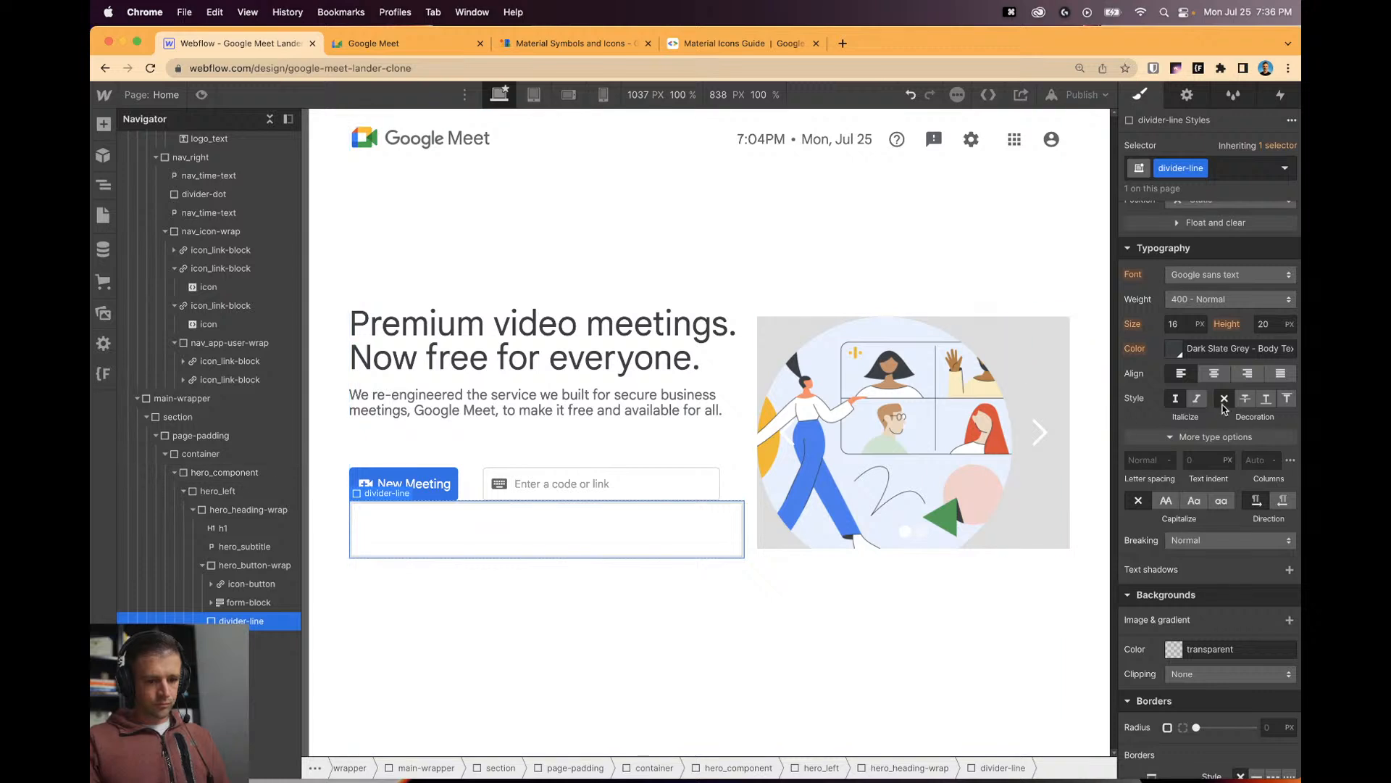
Size the divider line to 1 px high and 100% wide.
scroll(1263, 327, "up", 6)
left_click(1267, 293)
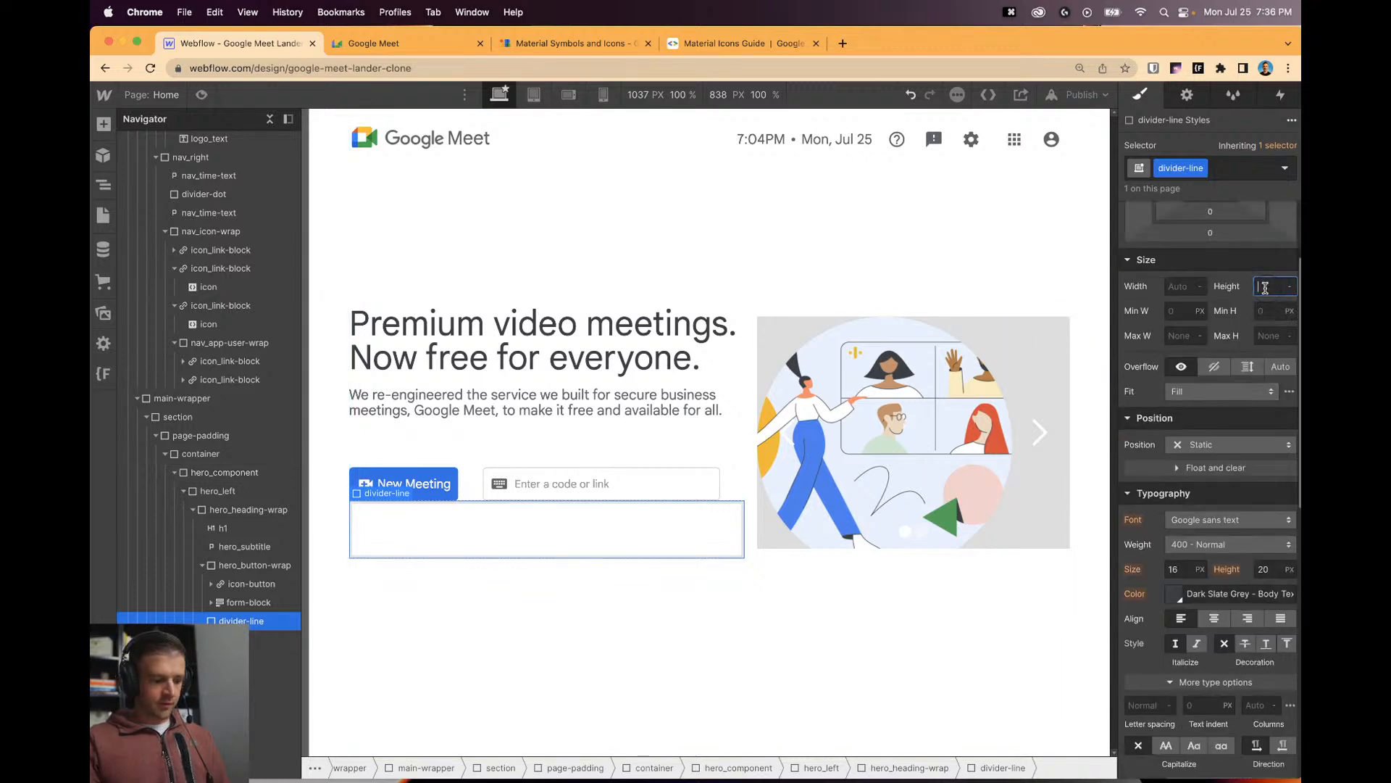
type("1")
key("Return")
left_click(1182, 288)
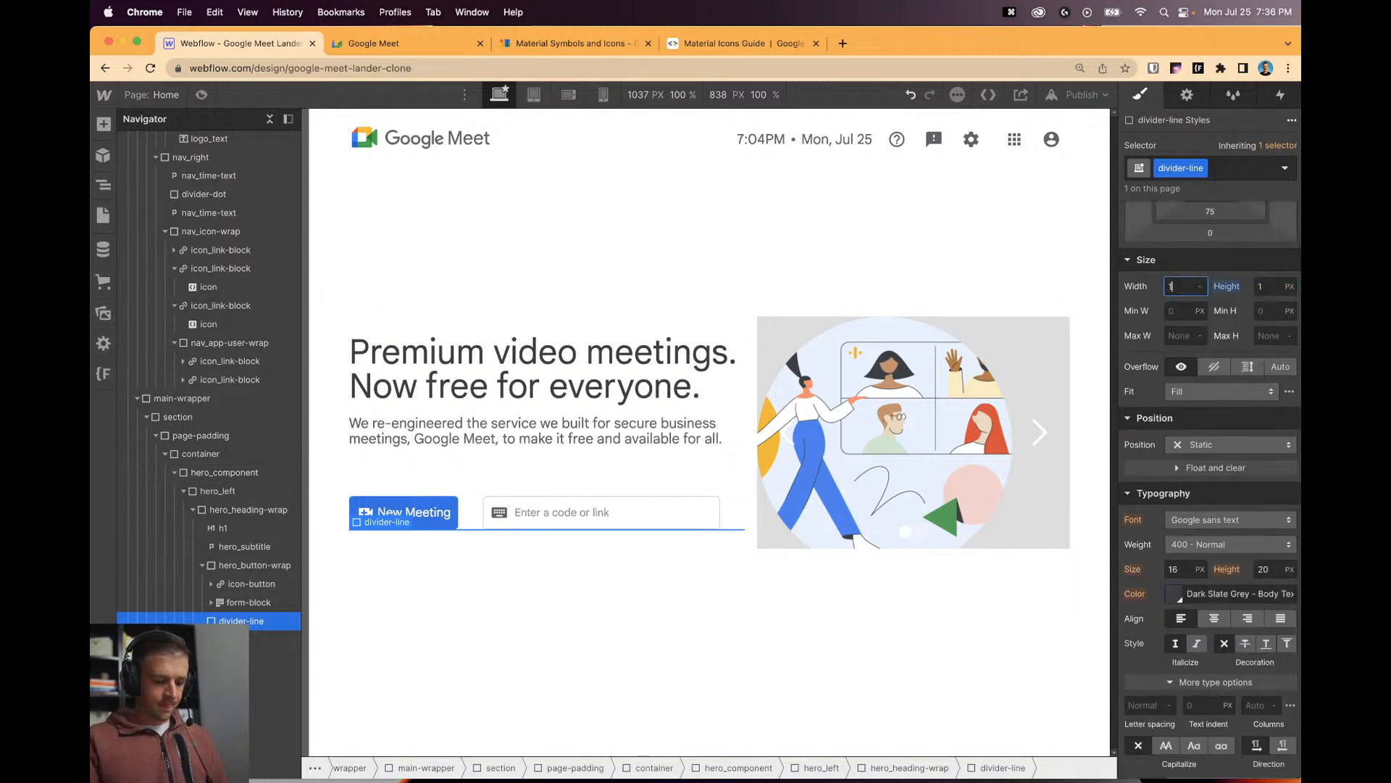
type("100%")
Give the divider line a grey background colour.
scroll(1199, 489, "down", 2)
scroll(1200, 488, "down", 1)
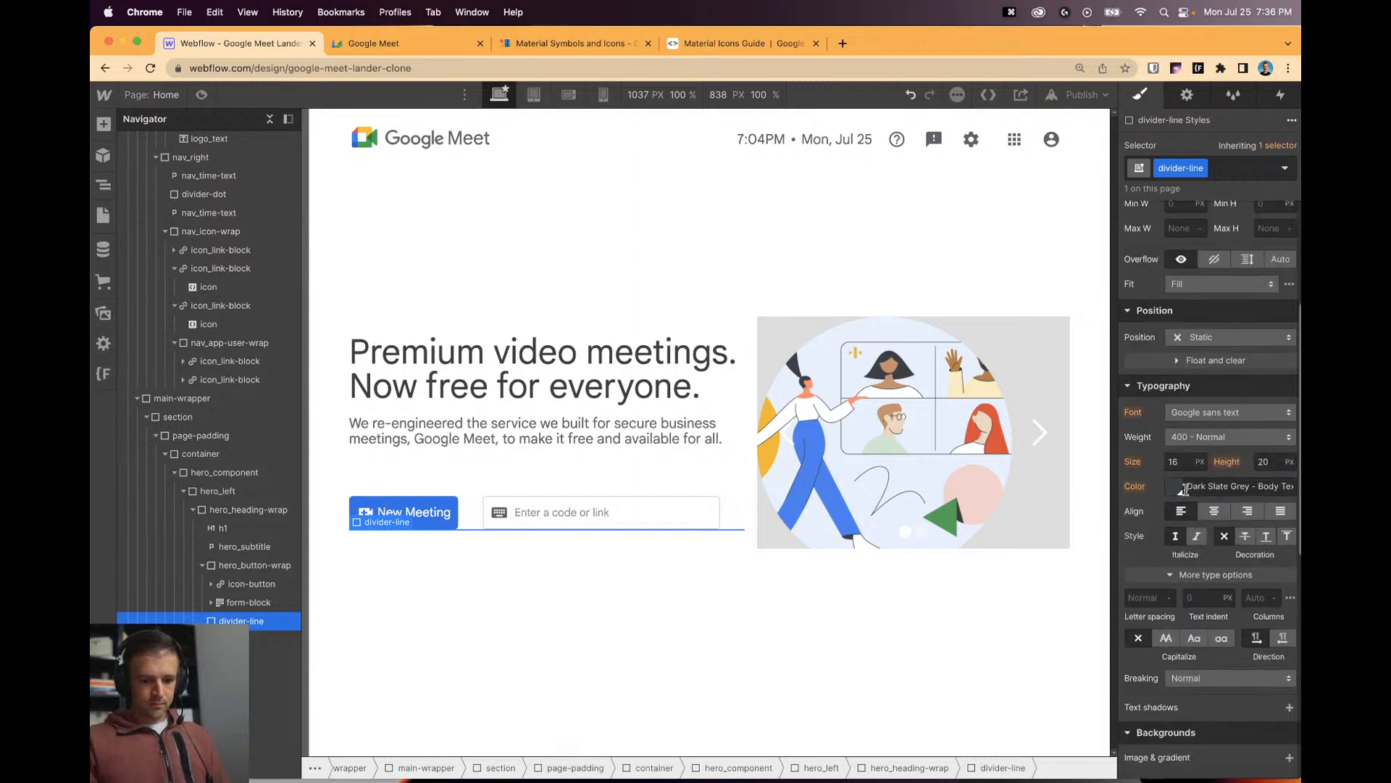
scroll(1188, 599, "down", 1)
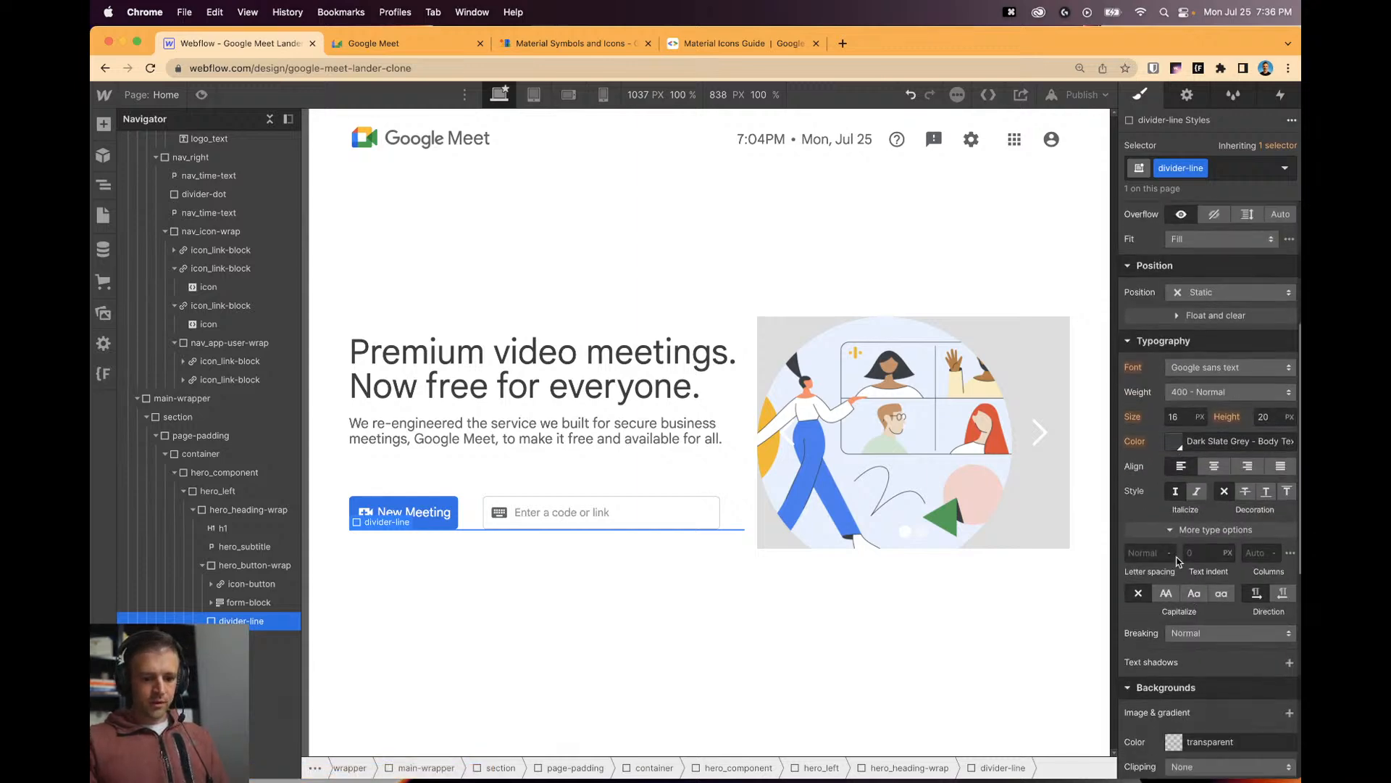
scroll(1203, 514, "down", 4)
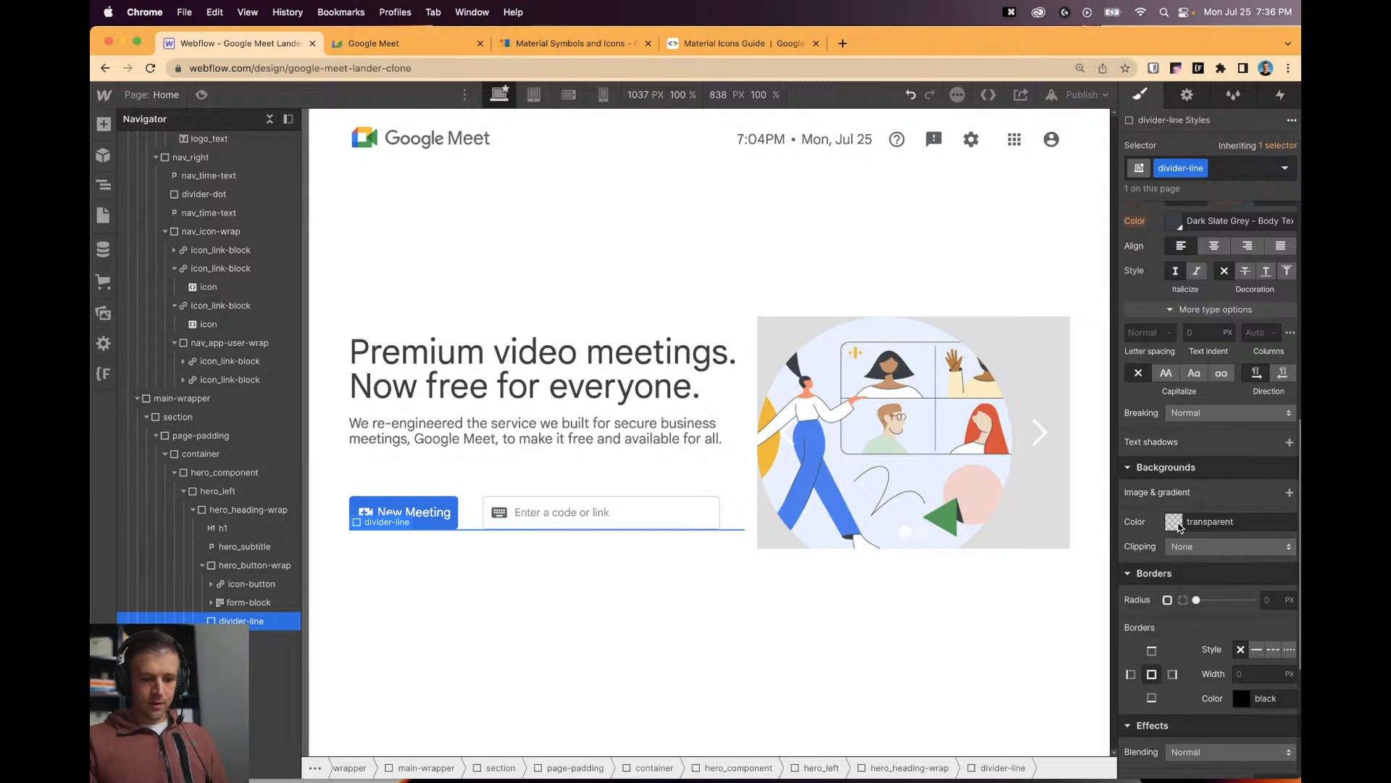
left_click(1176, 522)
left_click(1178, 758)
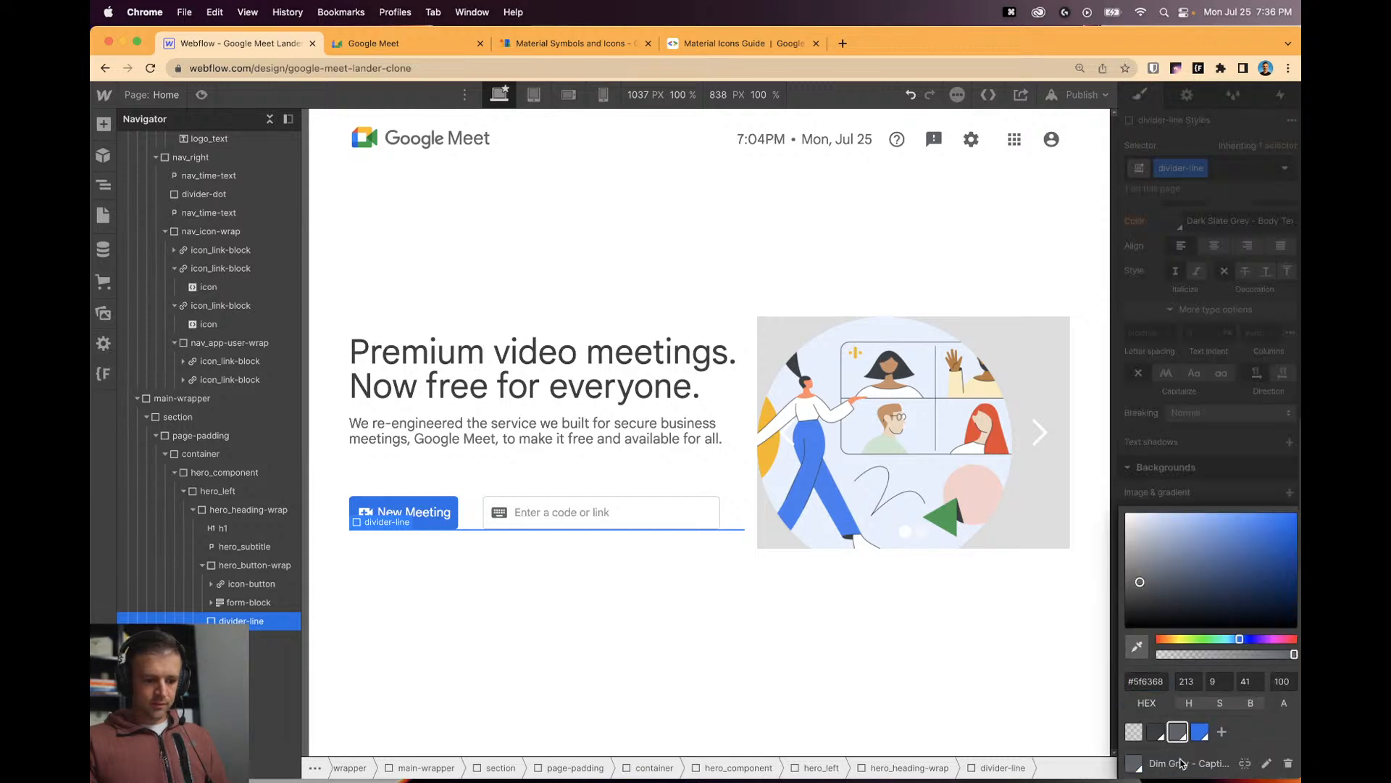
Lighten the divider line's grey slightly in the colour picker.
left_click(949, 650)
left_click(740, 529)
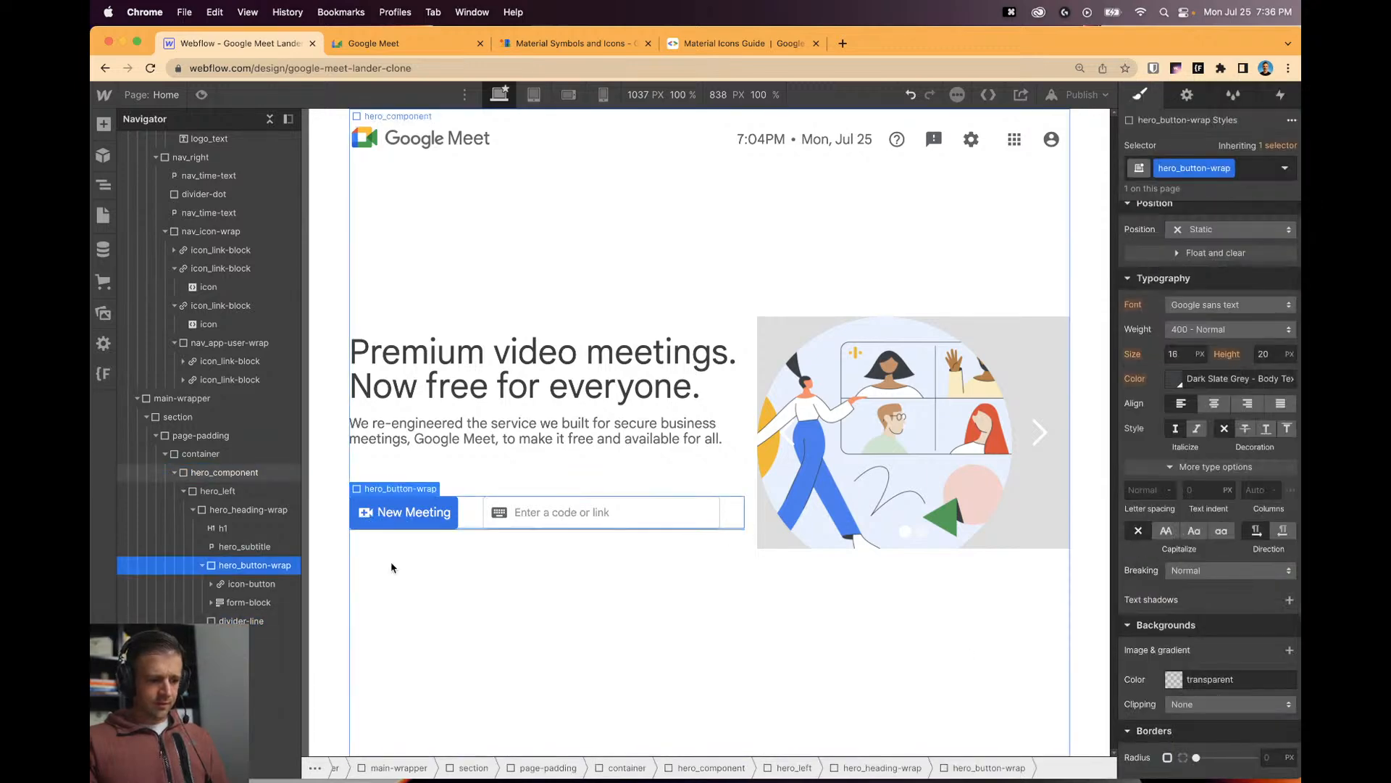
left_click(250, 620)
left_click(1174, 522)
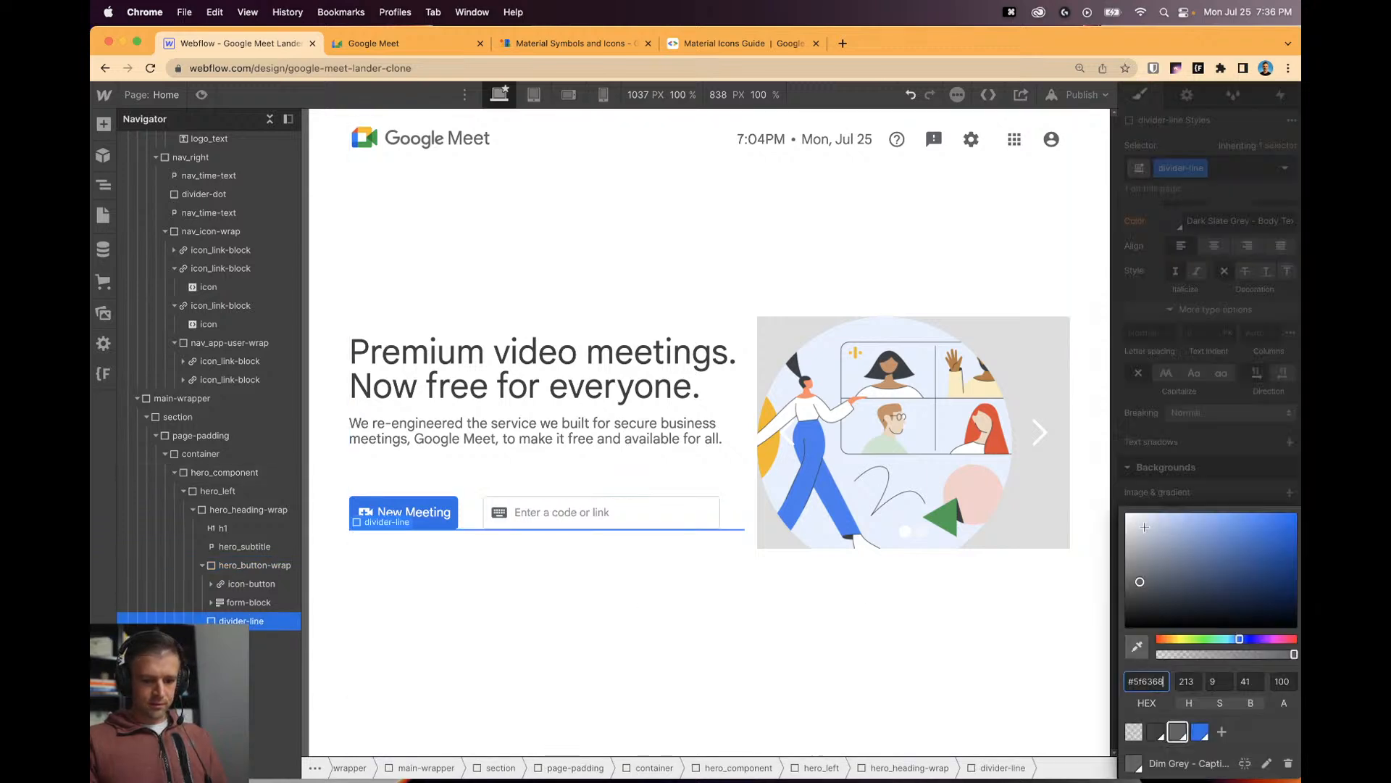
mouse_move(1109, 550)
left_mouse_down()
mouse_move(1106, 573)
mouse_move(1099, 535)
left_mouse_up()
left_click(647, 579)
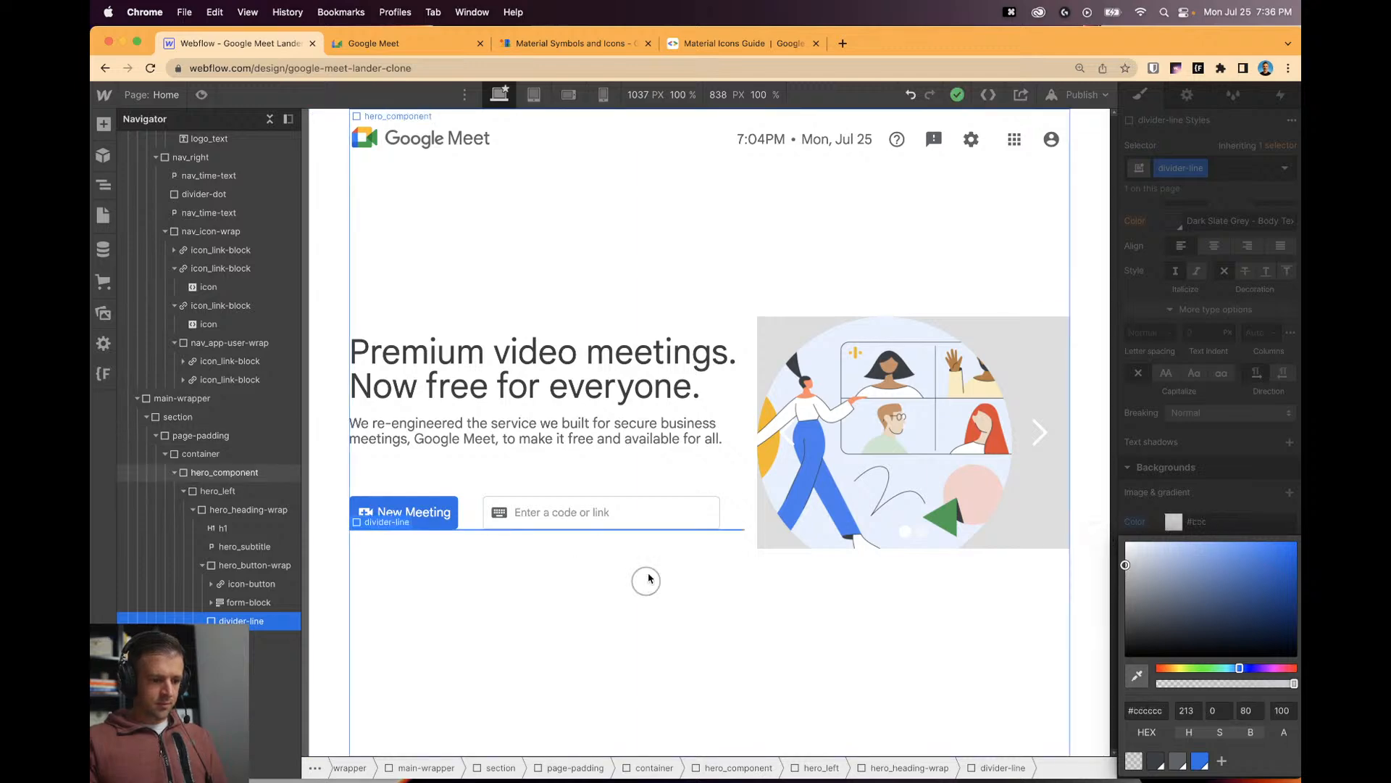
left_click(262, 621)
Set the divider line's top and bottom margins to 2rem.
scroll(1251, 343, "up", 5)
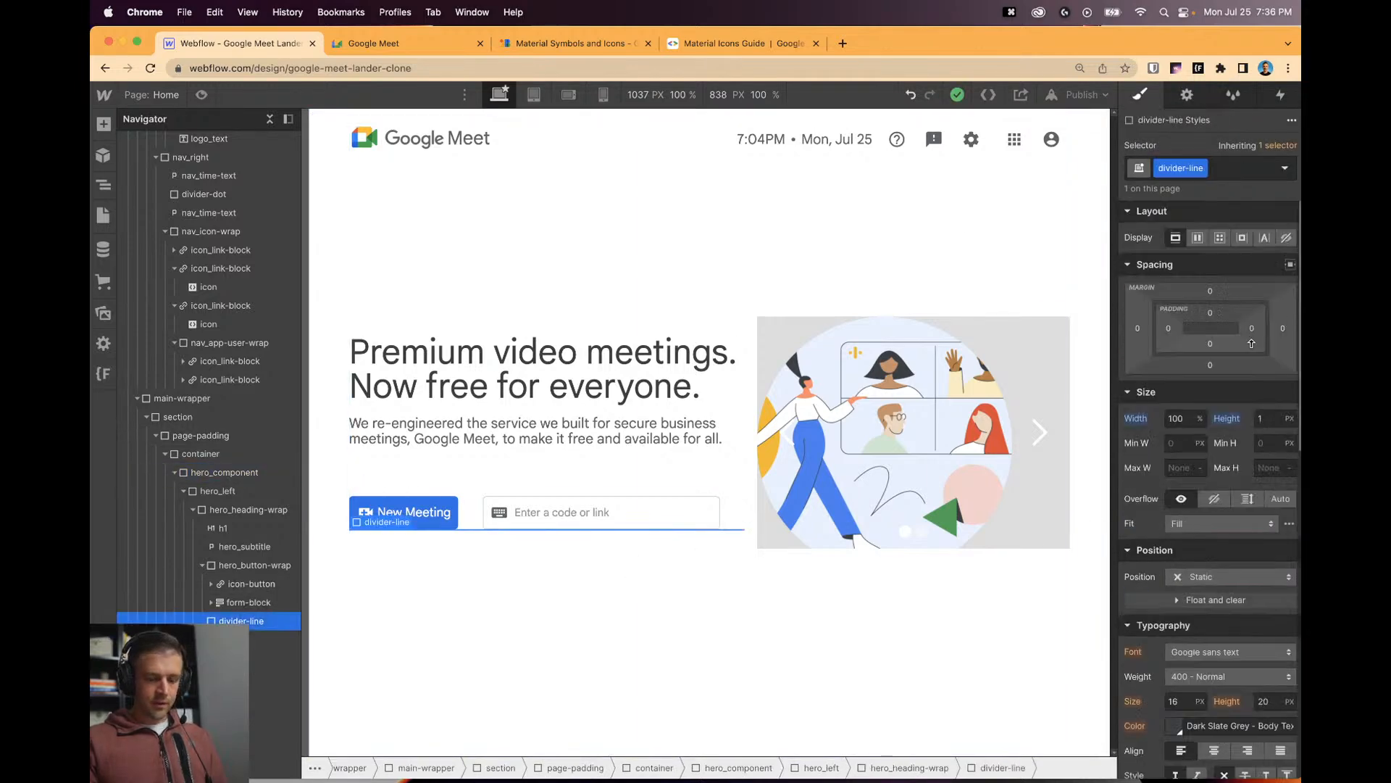
left_click(1211, 290)
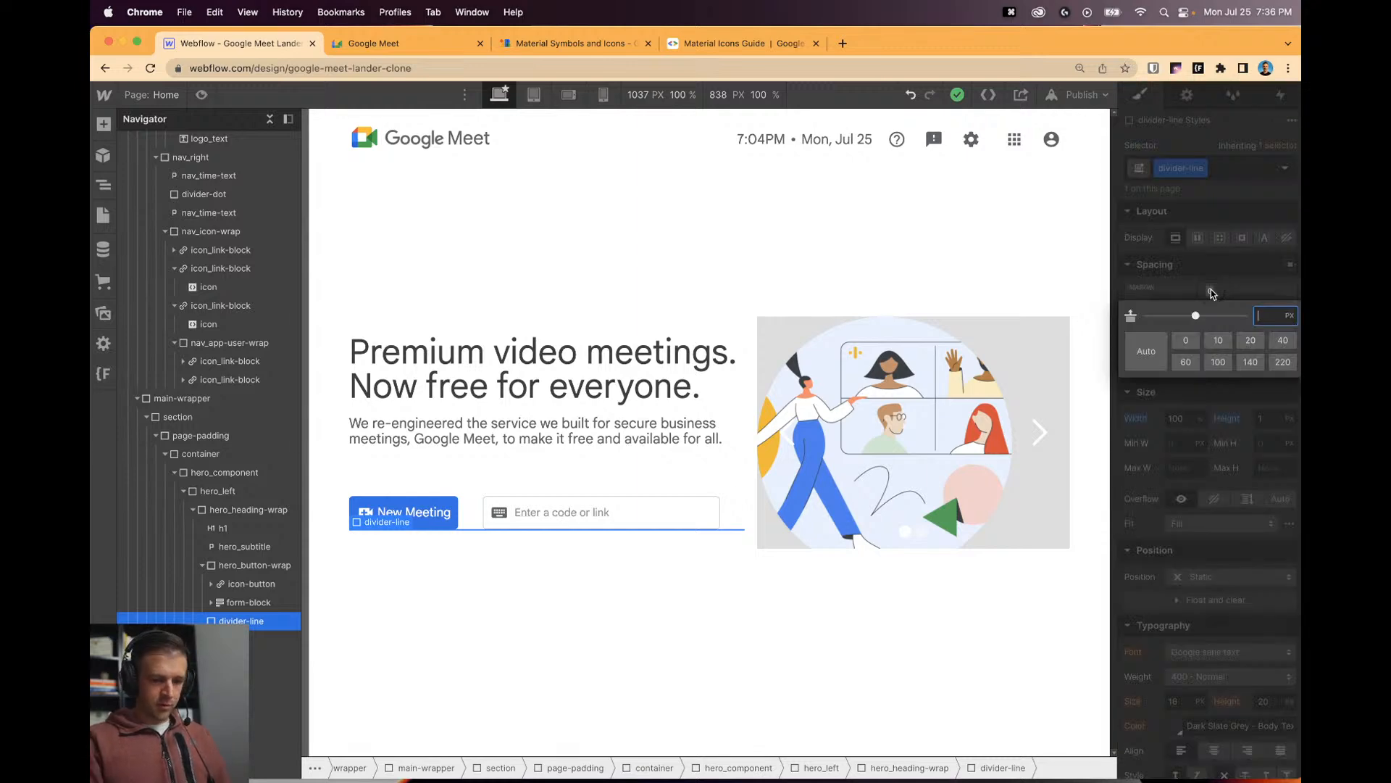
type("2rem")
key("Return")
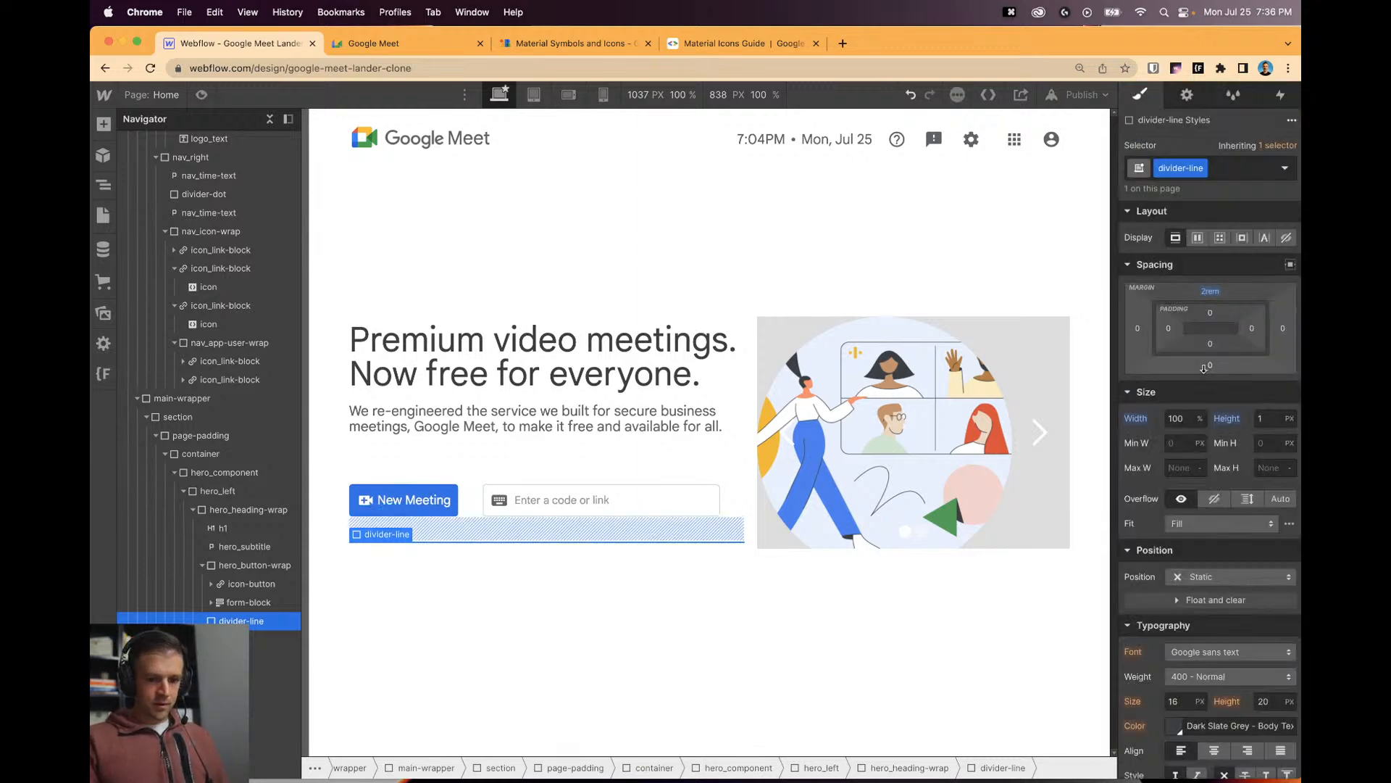
left_click(1204, 367)
type("2rem")
key("Return")
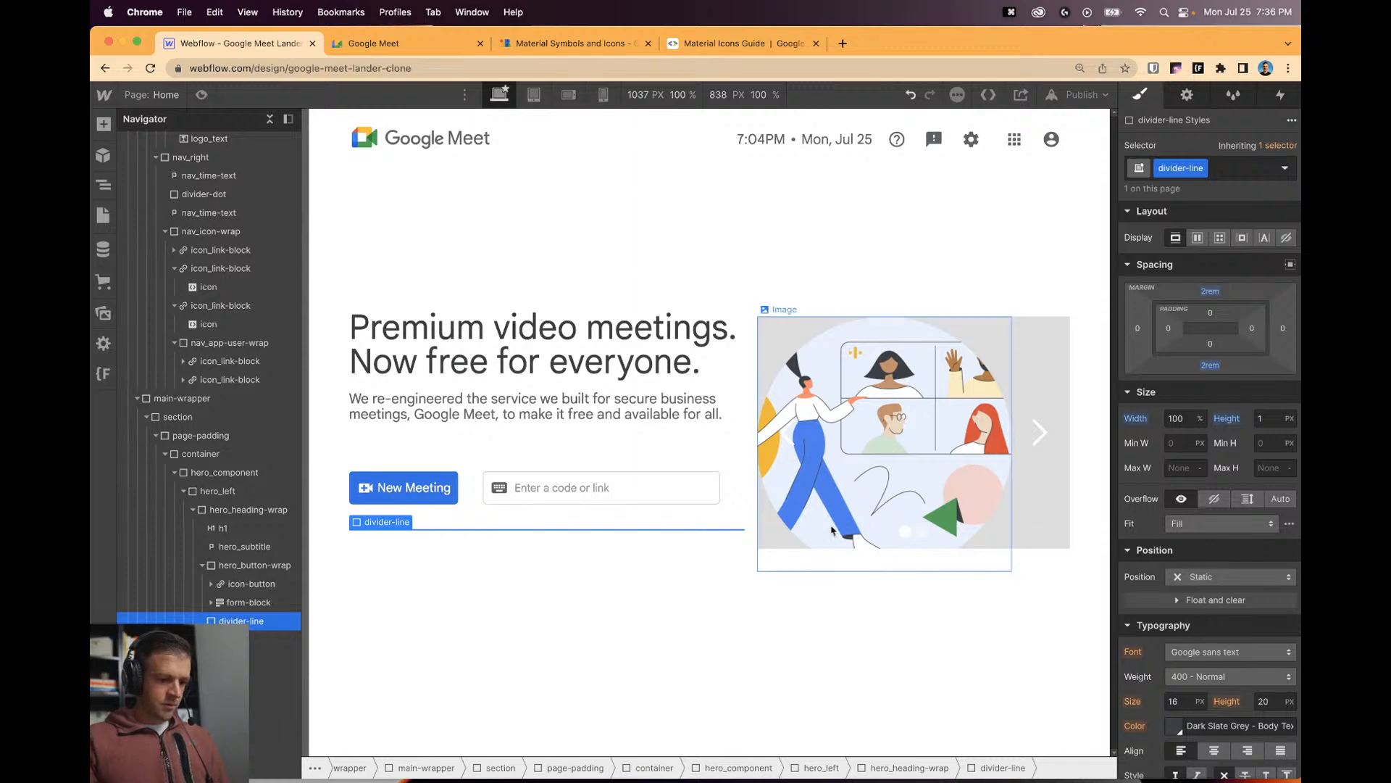
left_click(782, 609)
Compare the hero against the original Google Meet page.
key("ctrl+Tab")
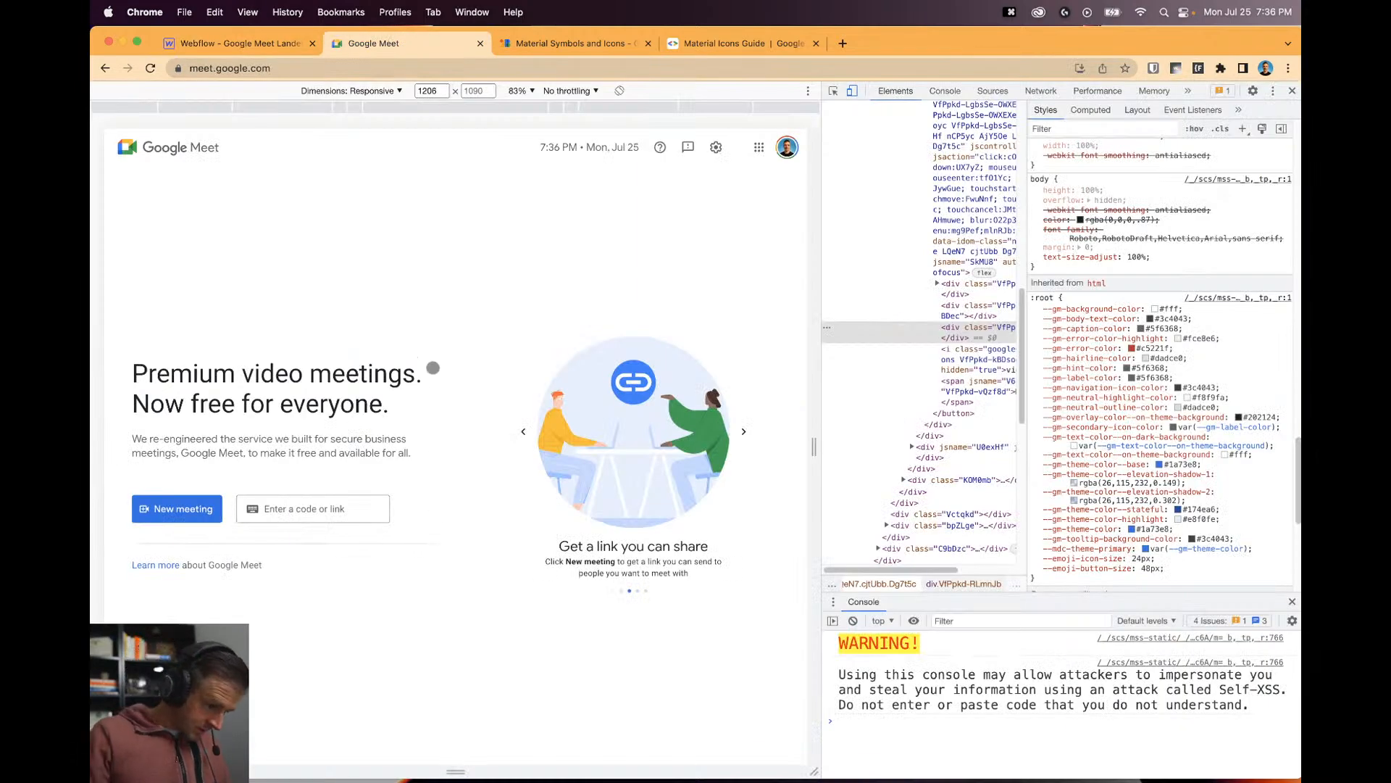
left_click(295, 37)
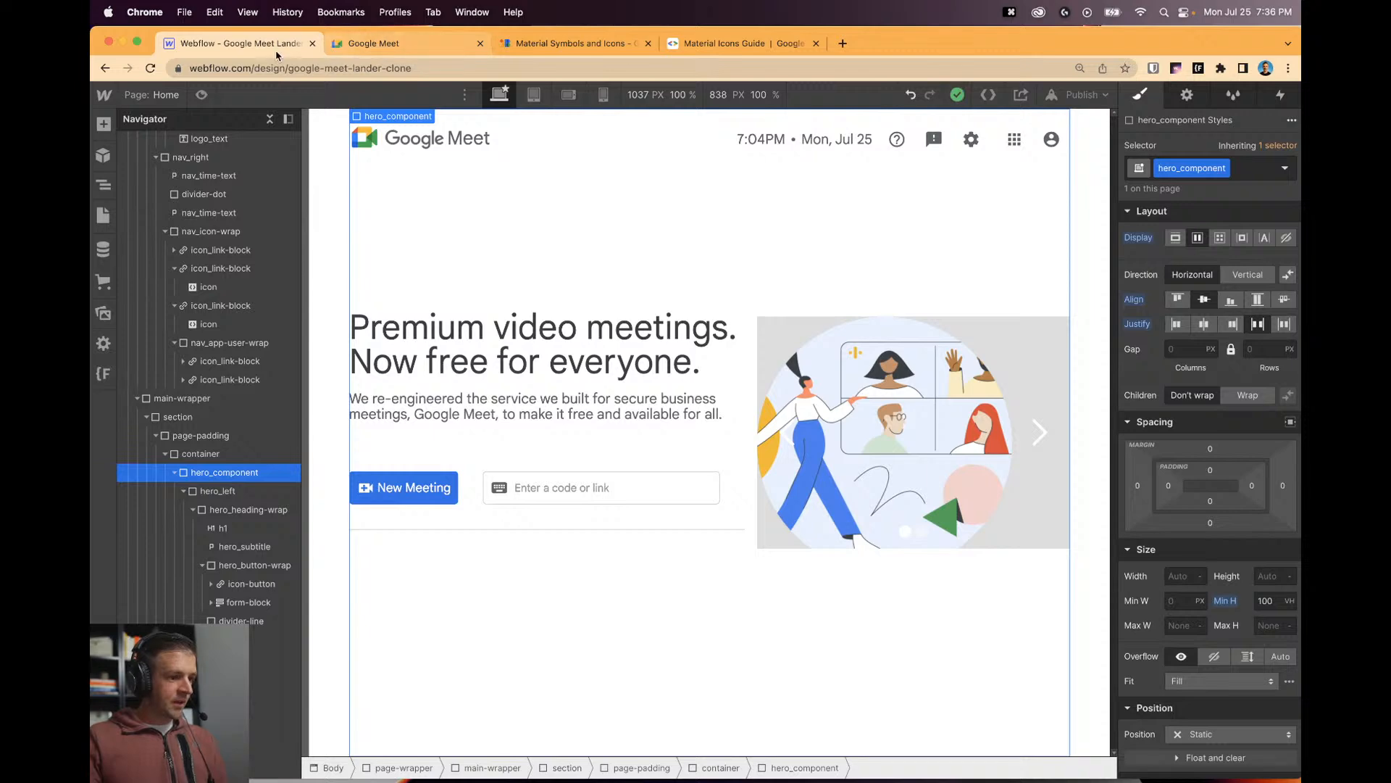
key("ctrl+Tab")
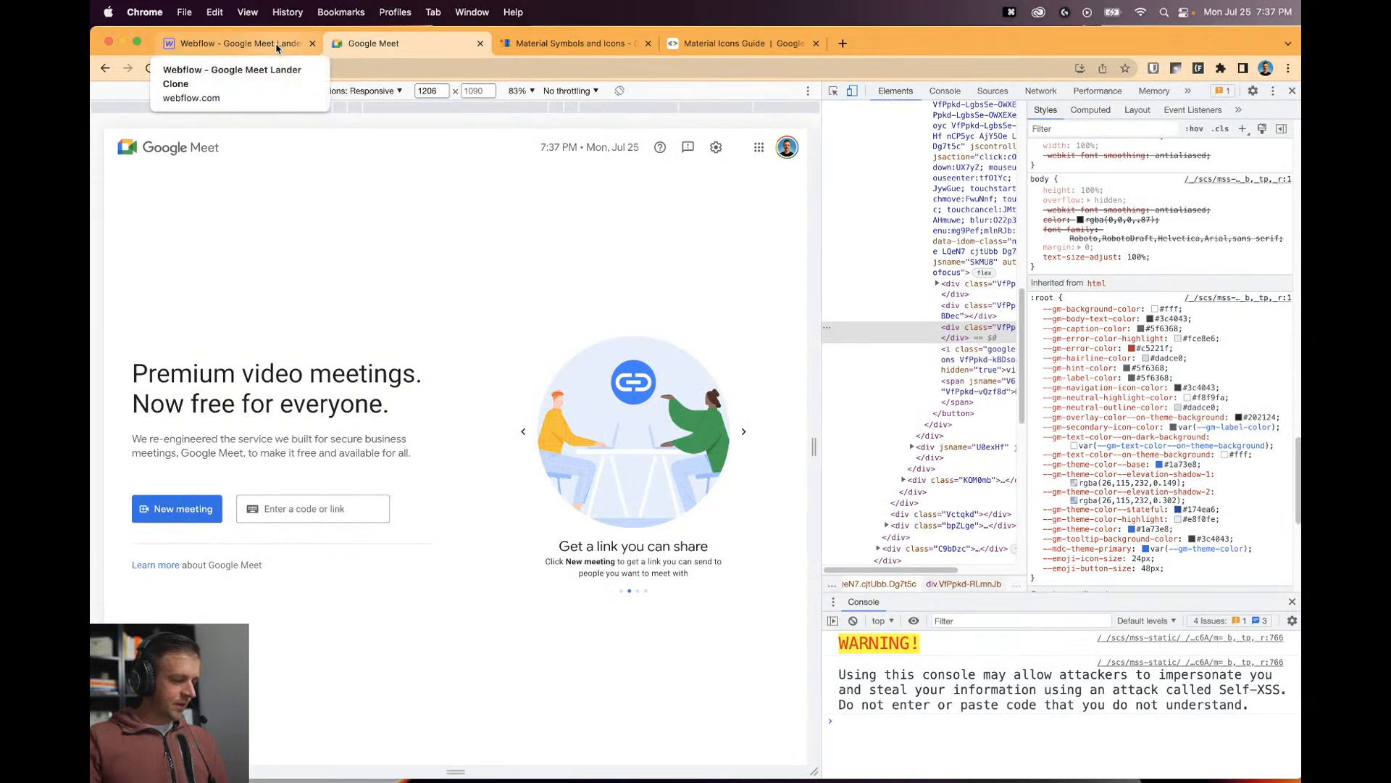
left_click(277, 45)
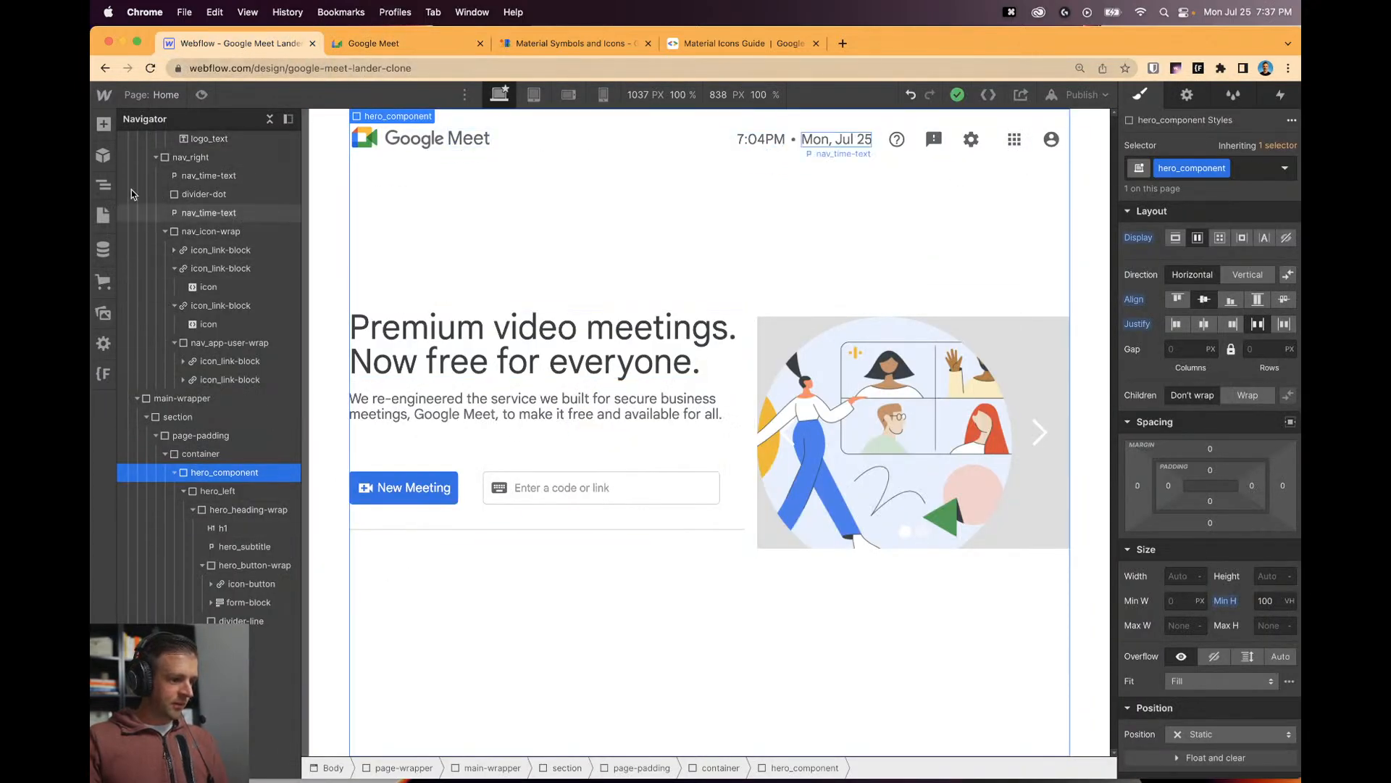
left_click(103, 124)
Add a paragraph below the divider reading 'Learn More about Google Meet'.
left_click_drag(211, 549, 435, 551)
double_click(515, 577)
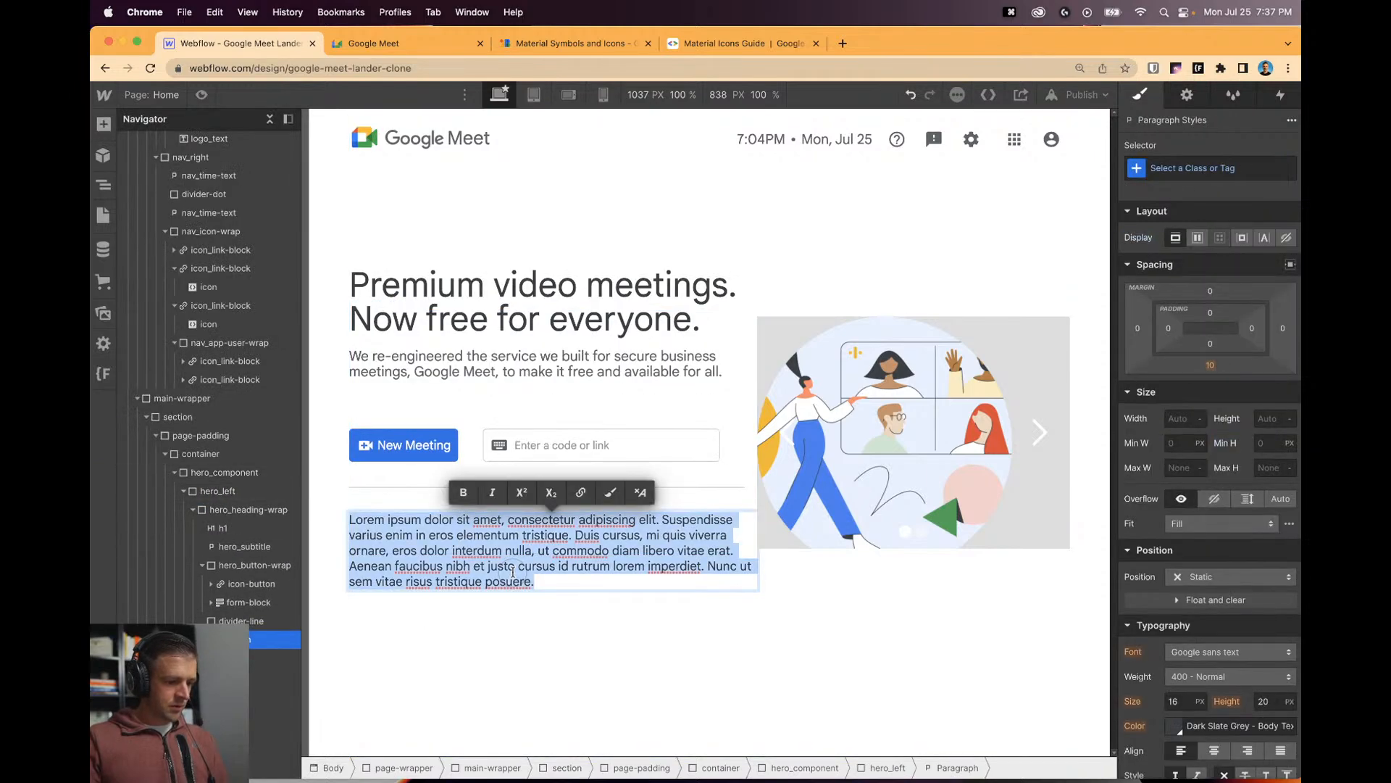
type("Learn More")
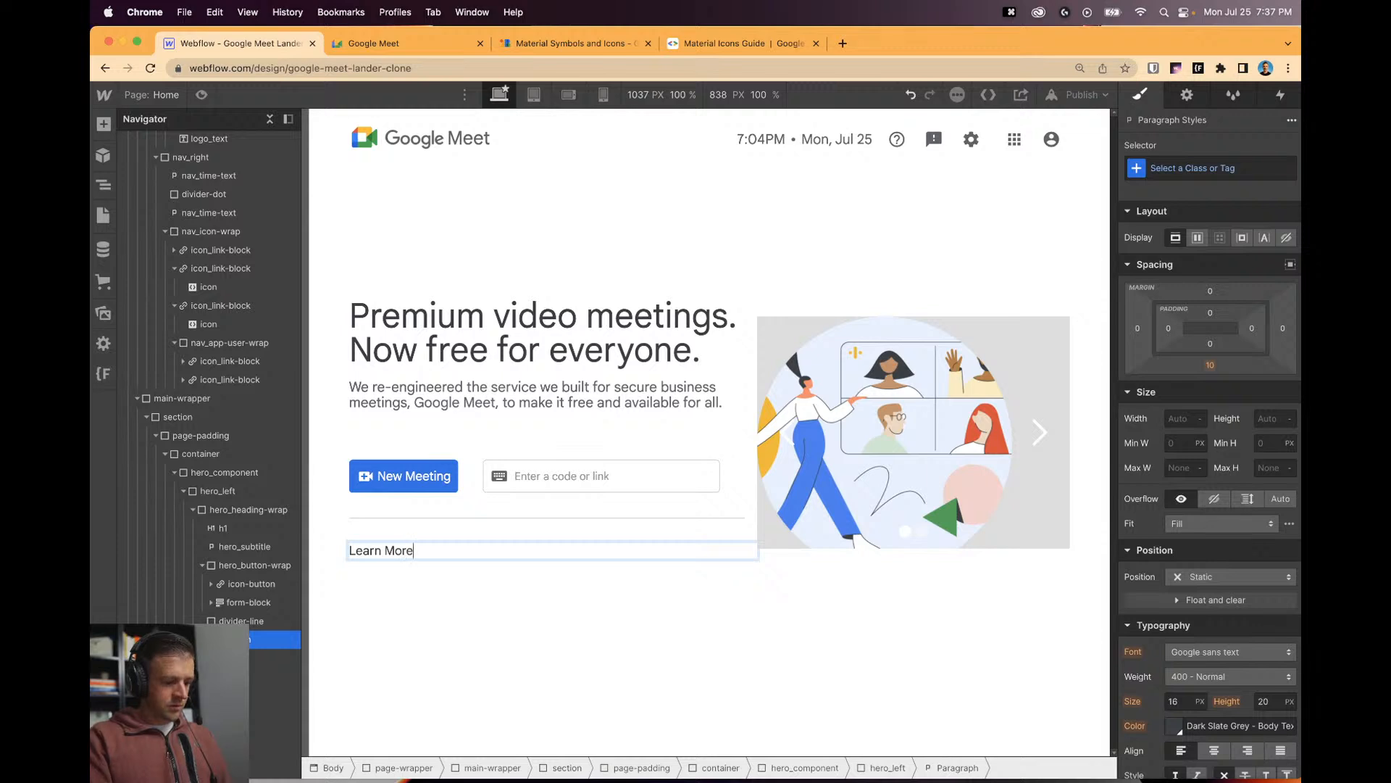
type(" about Google Mee")
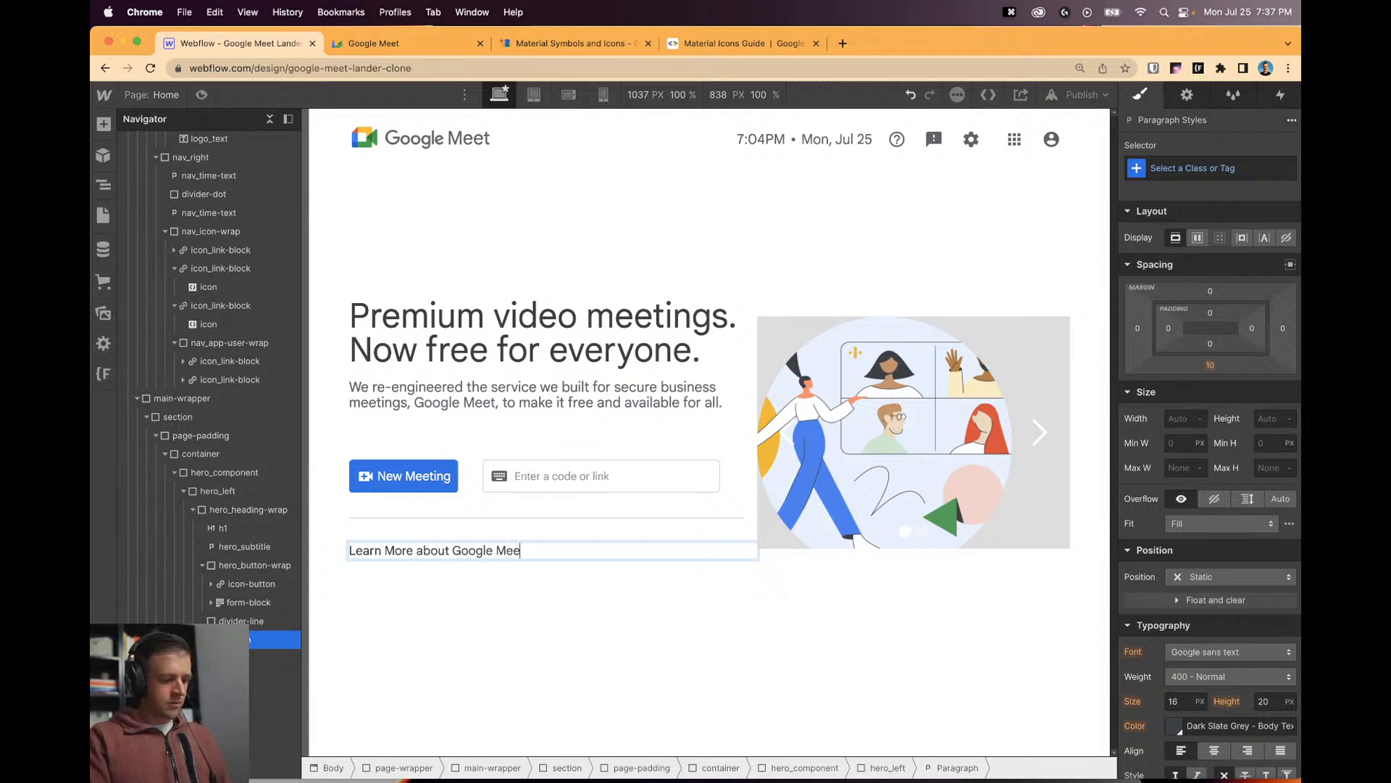
type("t")
left_click(497, 606)
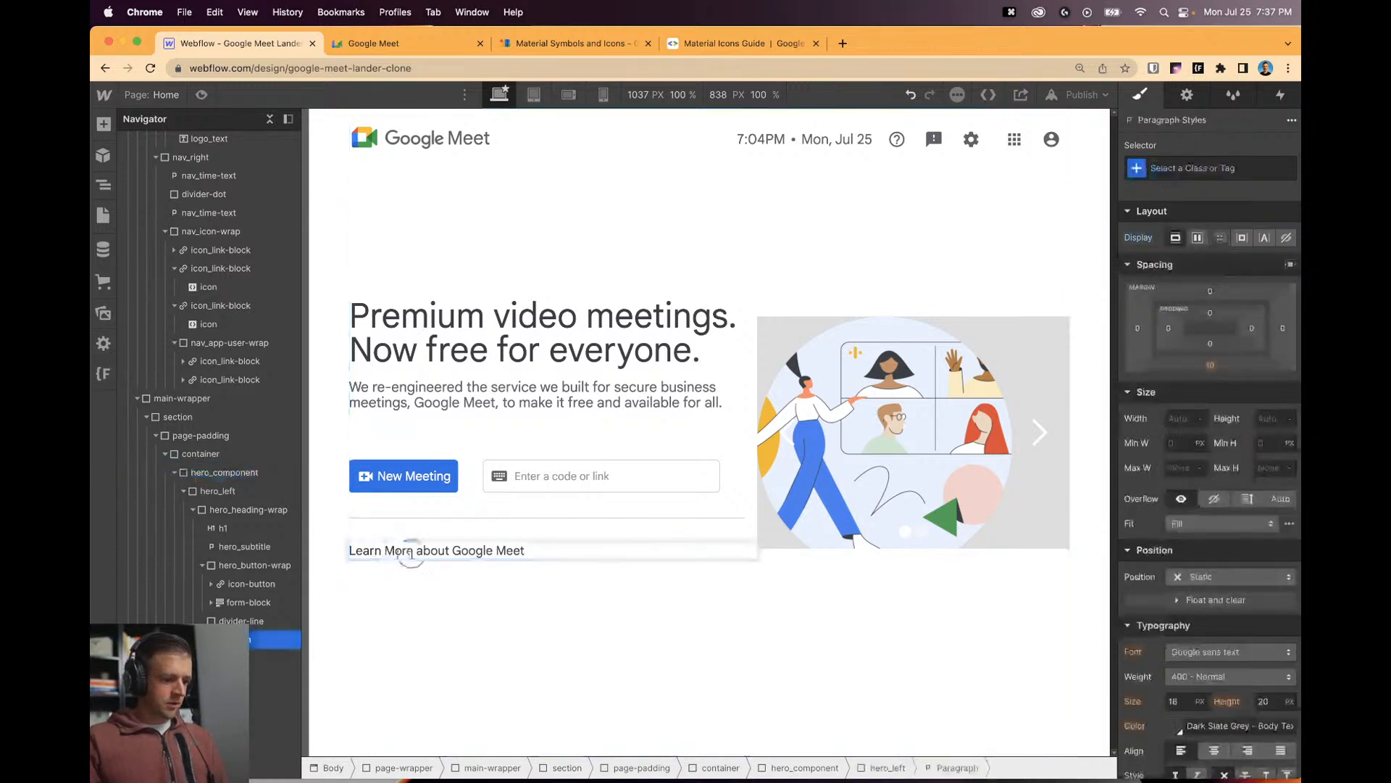
Turn 'Learn More' into a link with the class link-inline.
left_click_drag(410, 552, 350, 550)
left_click(439, 523)
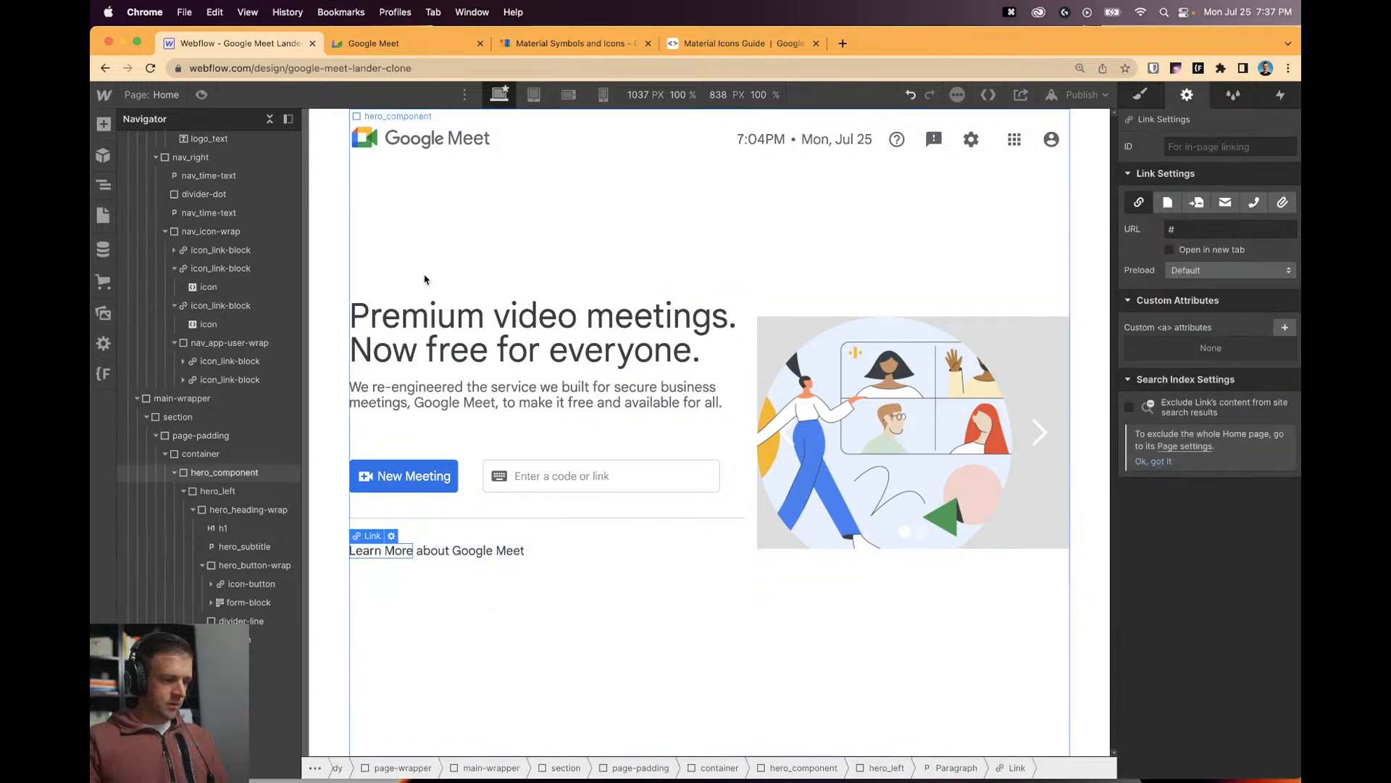
left_click(1140, 94)
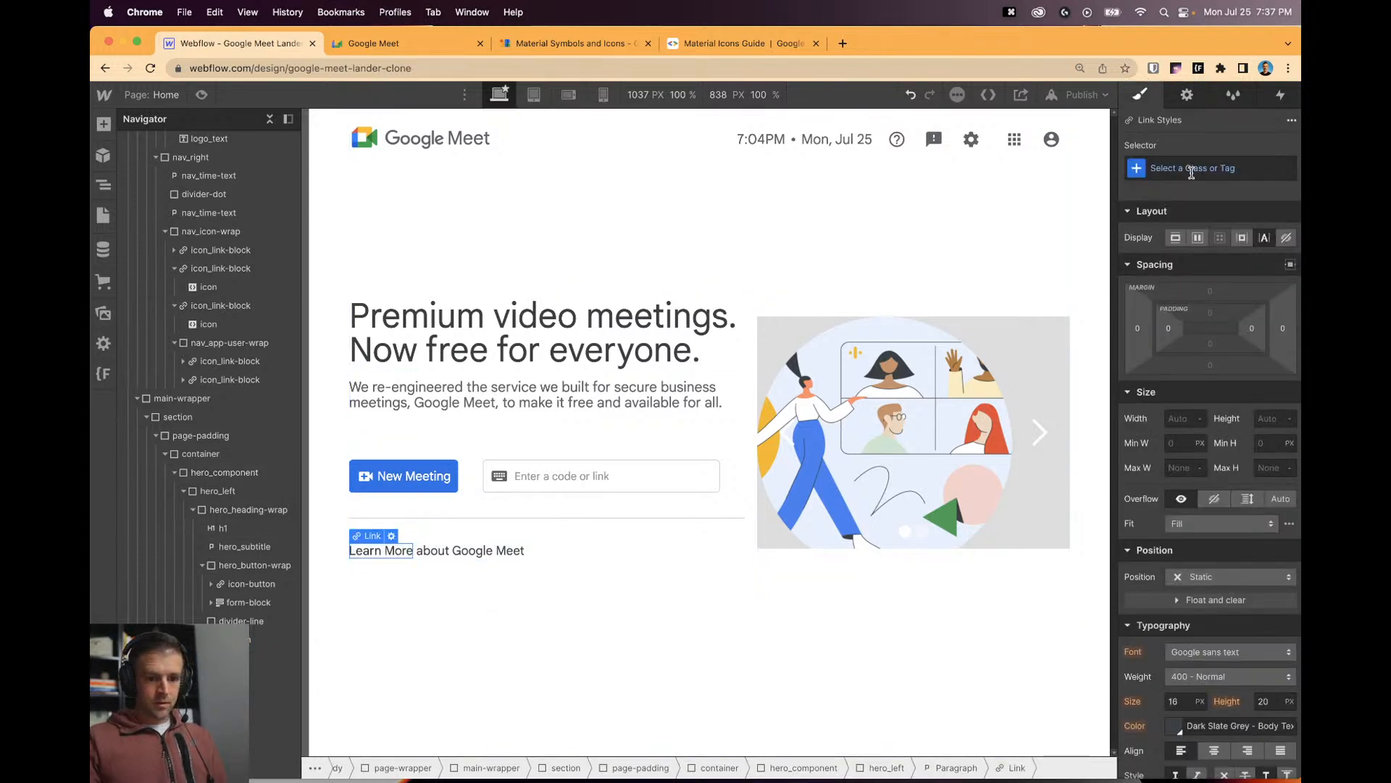
left_click(1210, 168)
type("link")
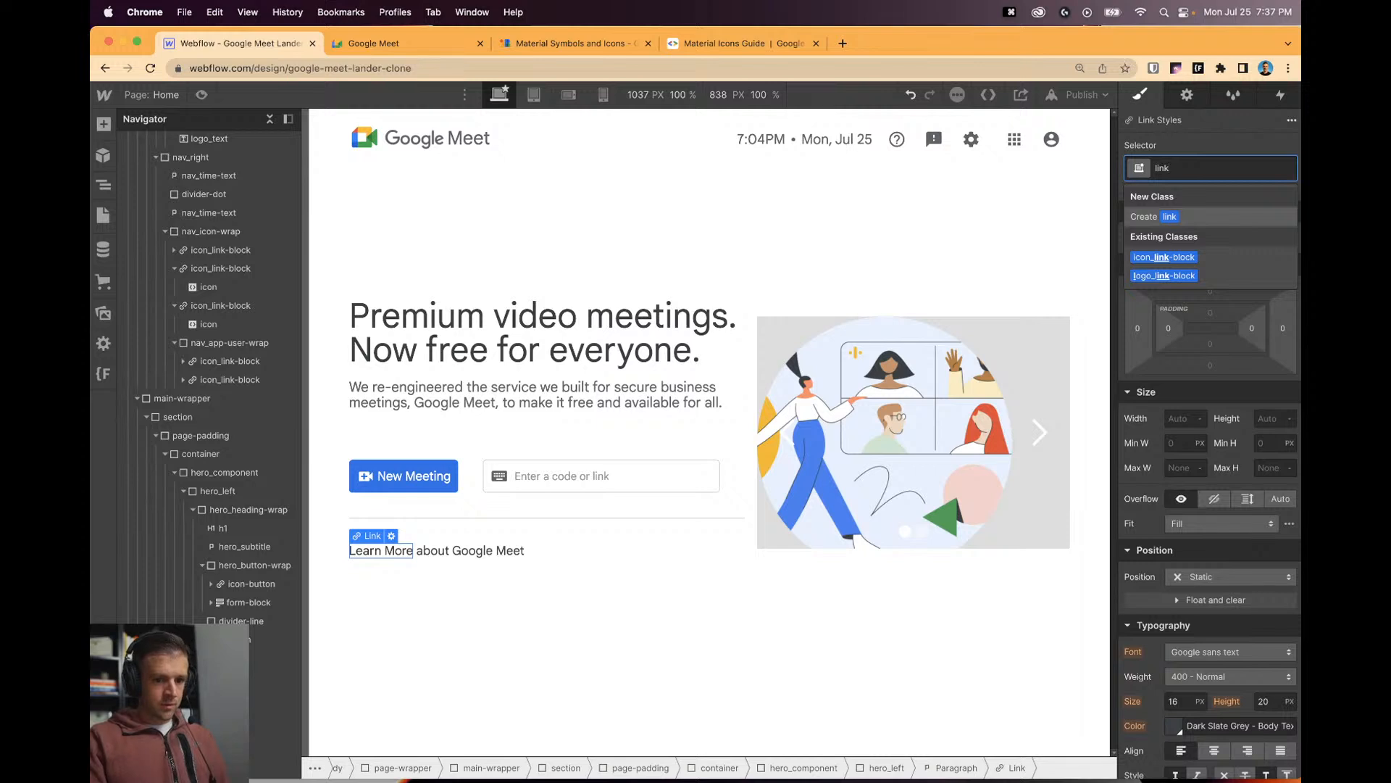
type("-inline")
key("Return")
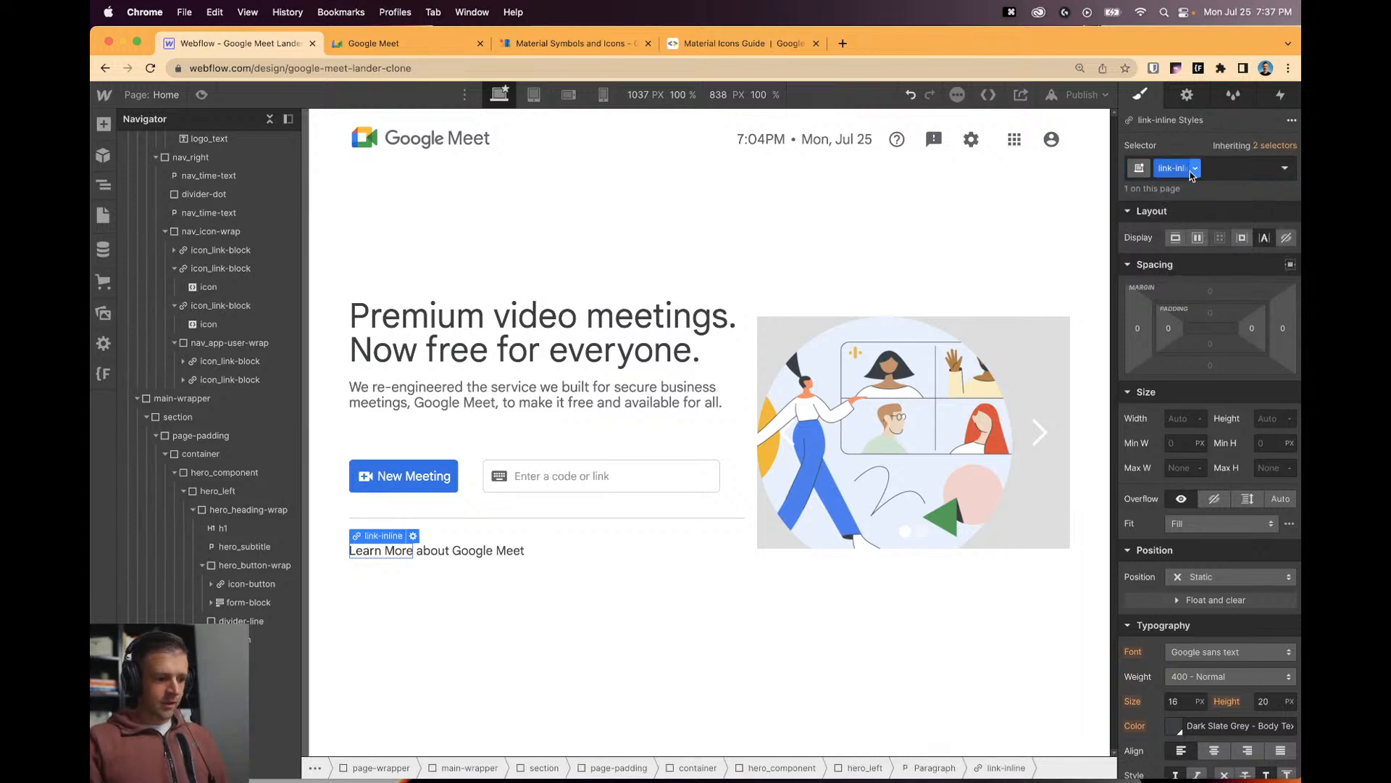
Colour the Learn More link Royal Blue.
scroll(1179, 647, "down", 1)
left_click(1174, 675)
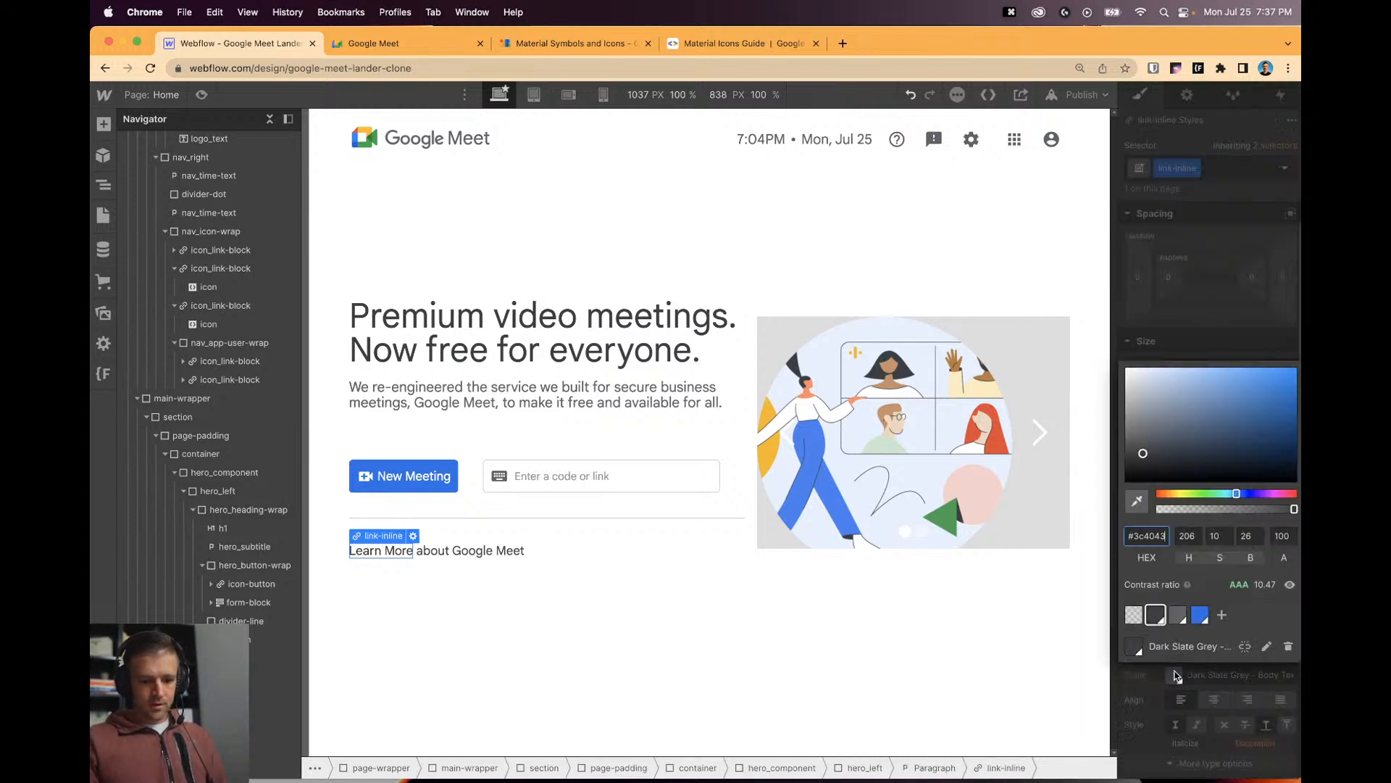
left_click(1201, 624)
left_click(1000, 637)
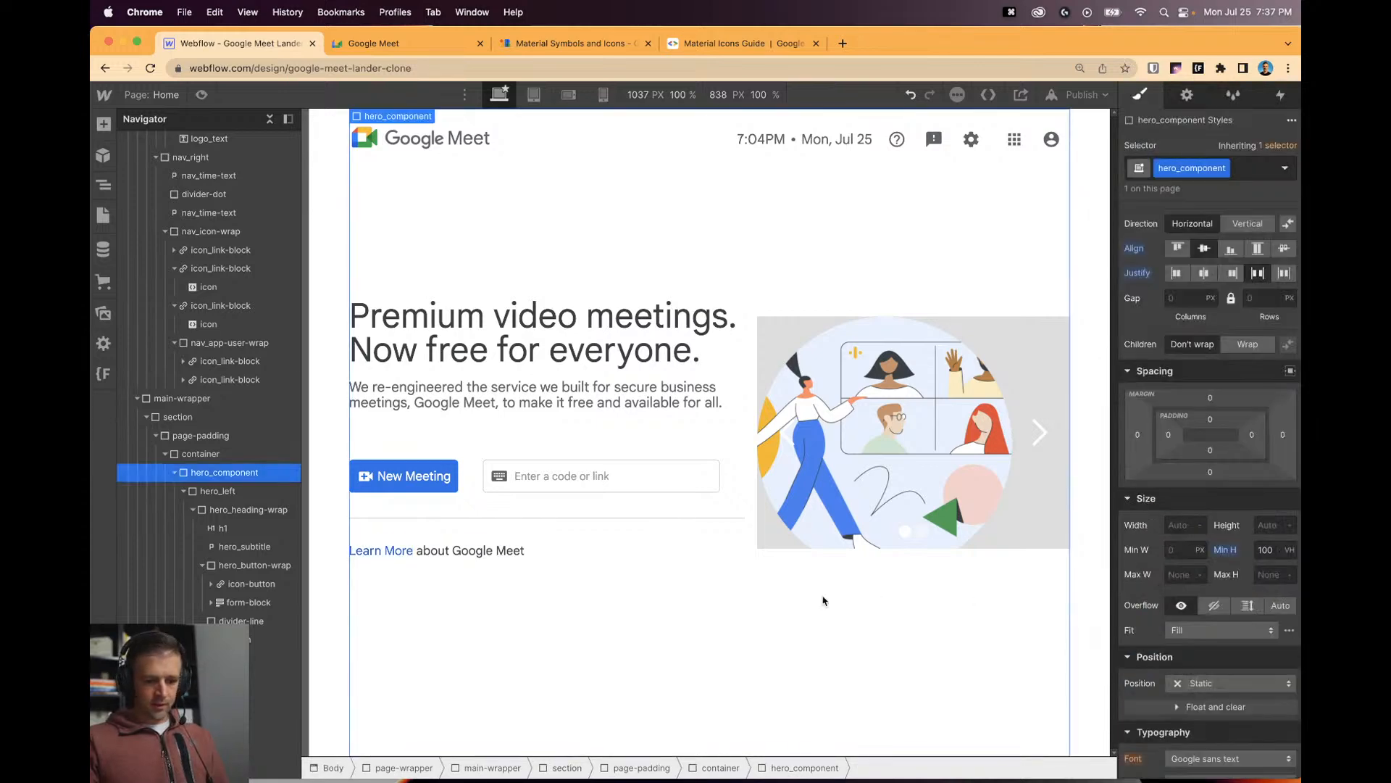
left_click(393, 550)
After checking the Google Meet page, switch the link to its Hover state.
left_click(394, 45)
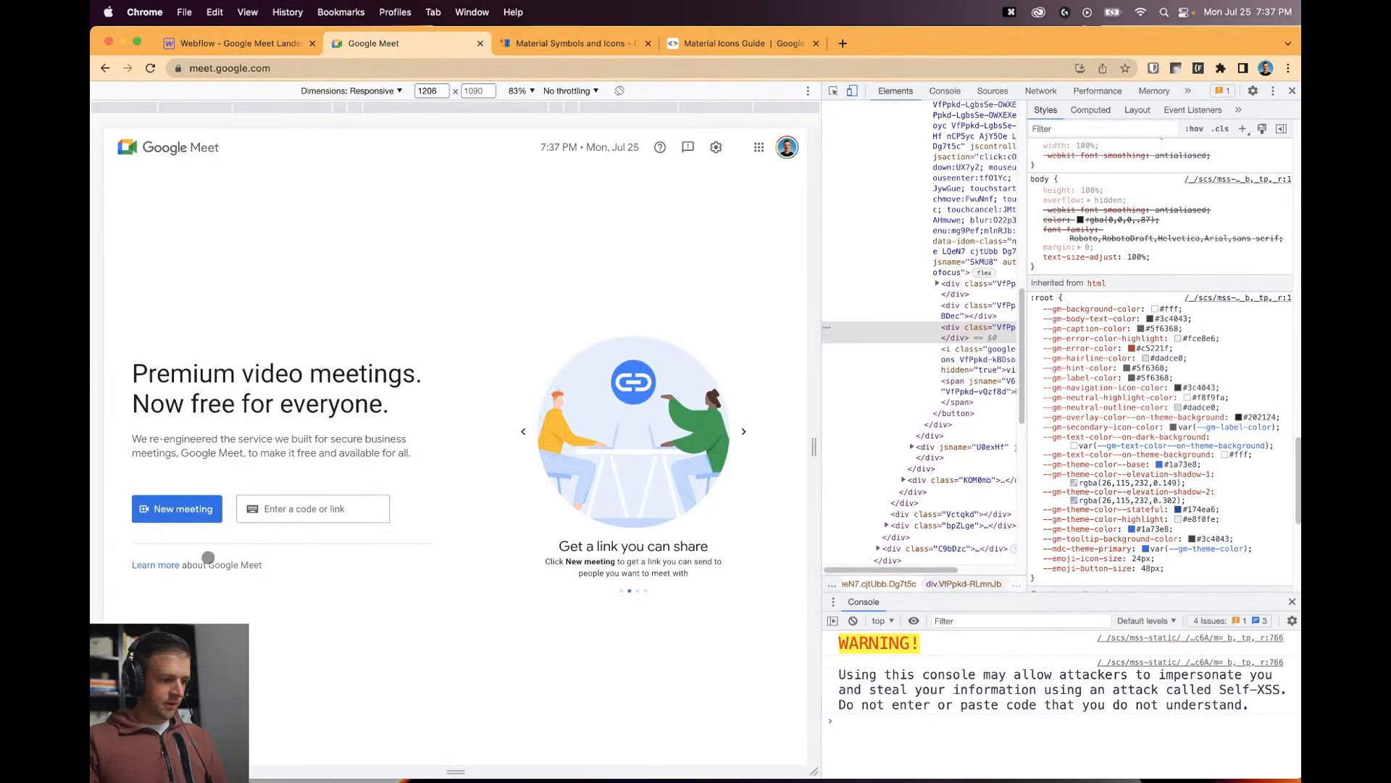
left_click(1292, 91)
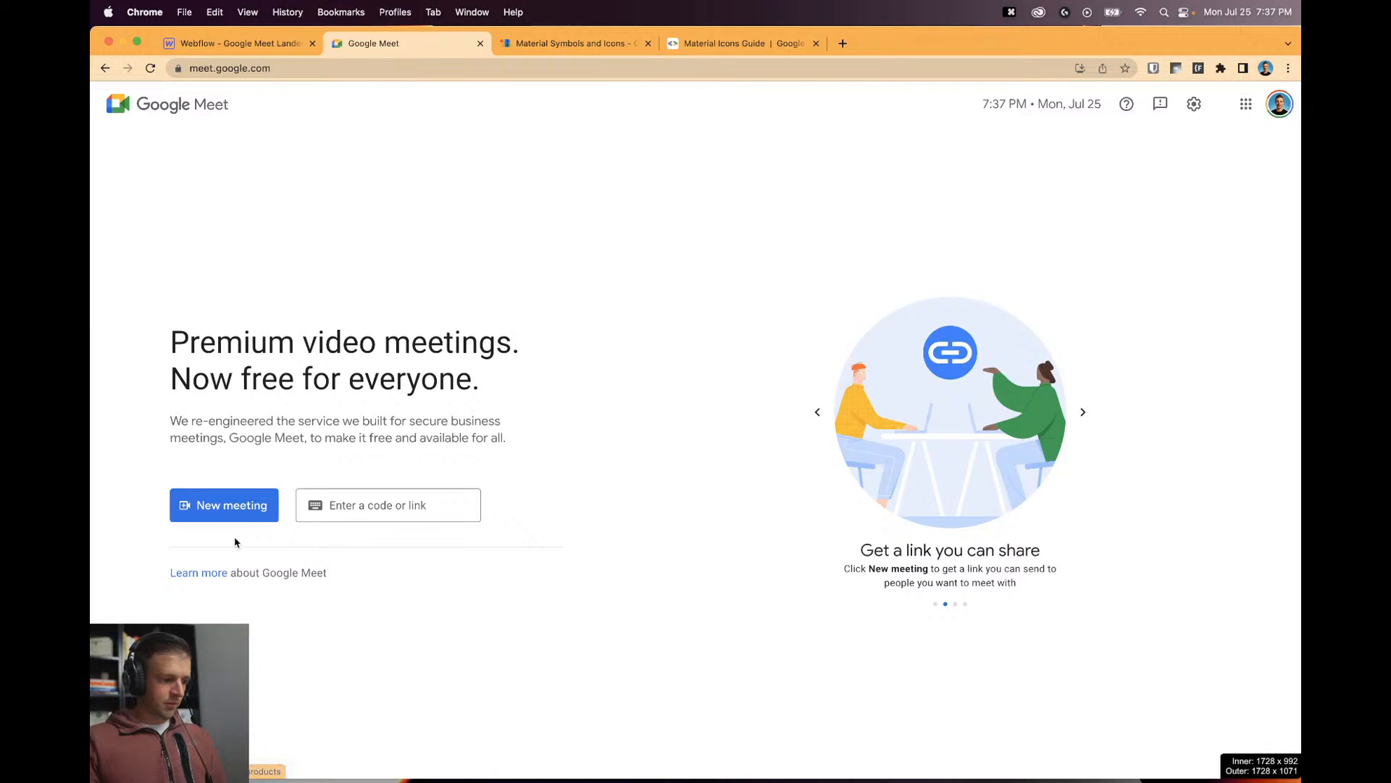
left_click(253, 43)
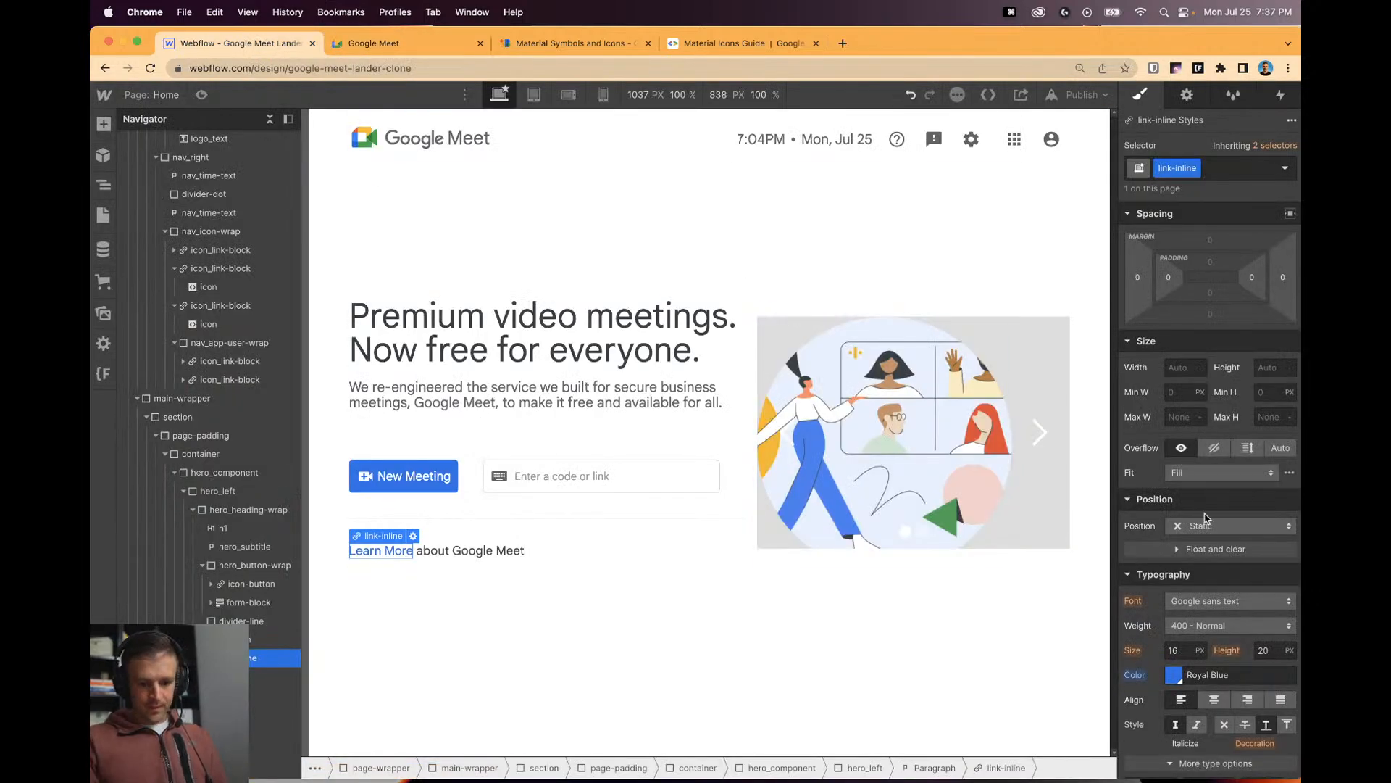
left_click(1268, 179)
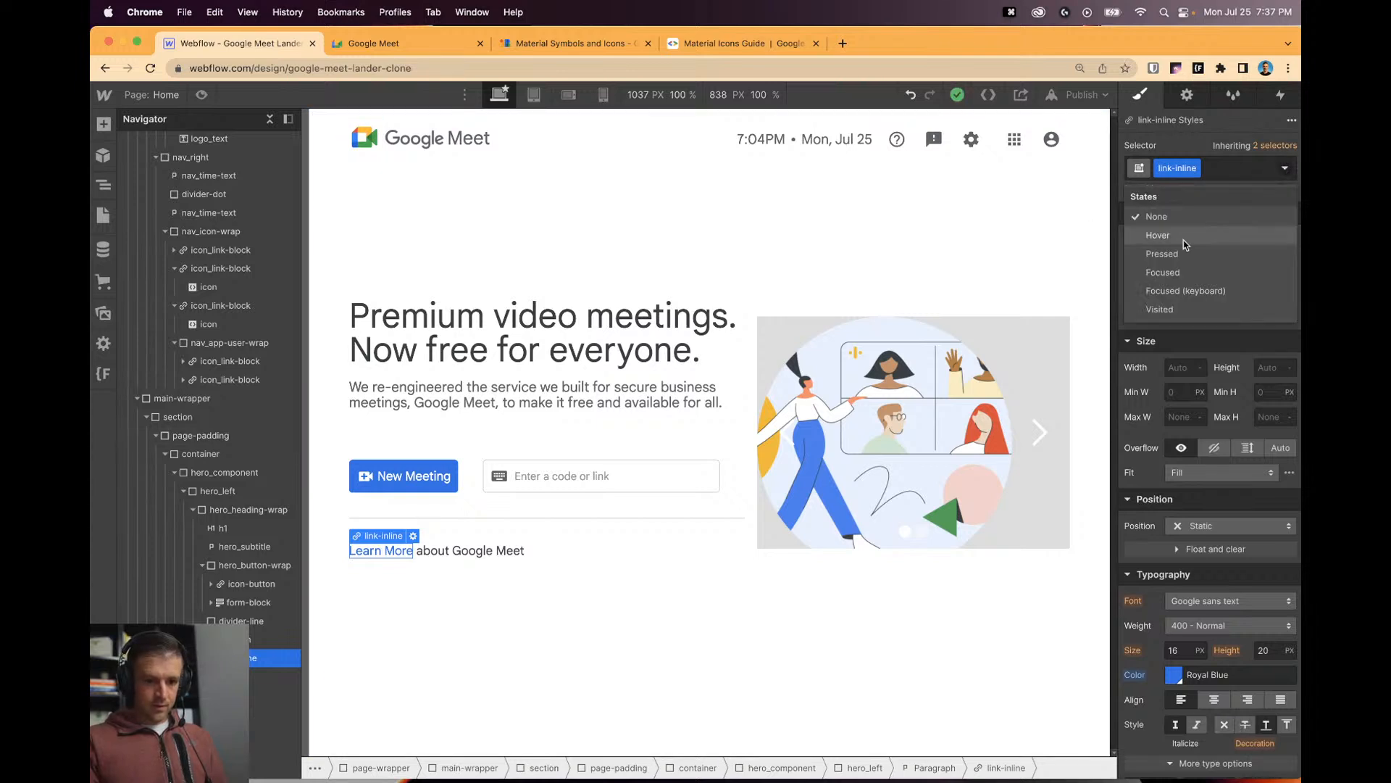
left_click(1156, 233)
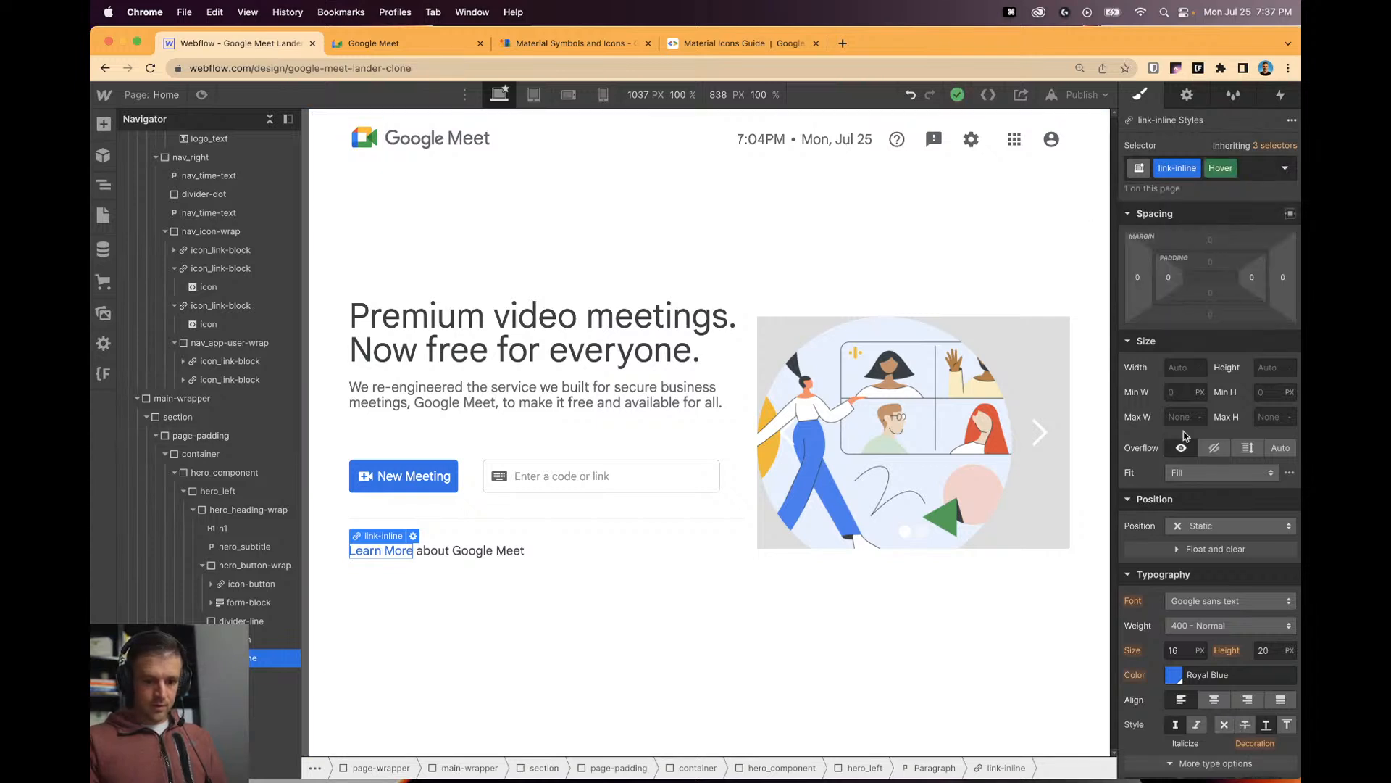
left_click(782, 589)
left_click(1285, 169)
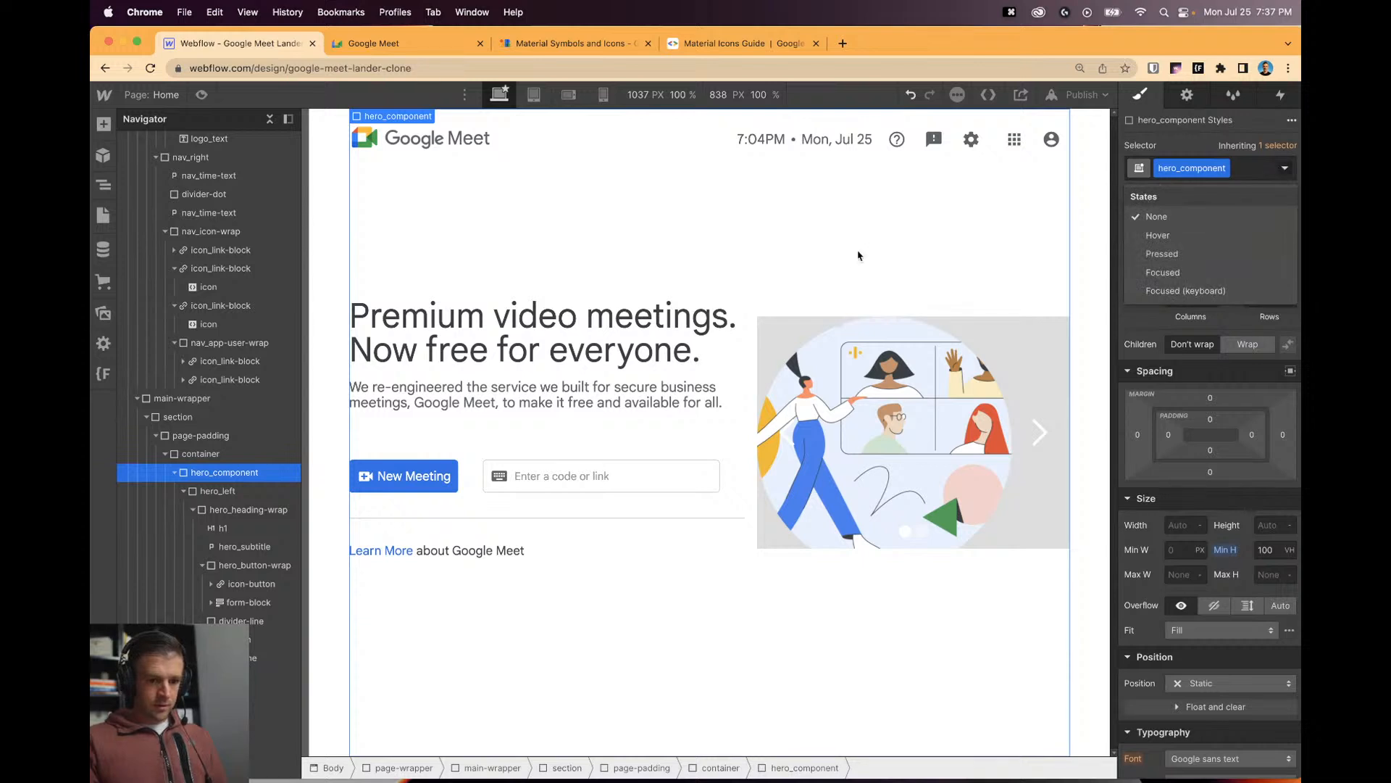
Inspect the hero illustration image on the live Google Meet page in DevTools.
left_click(500, 554)
left_click(754, 650)
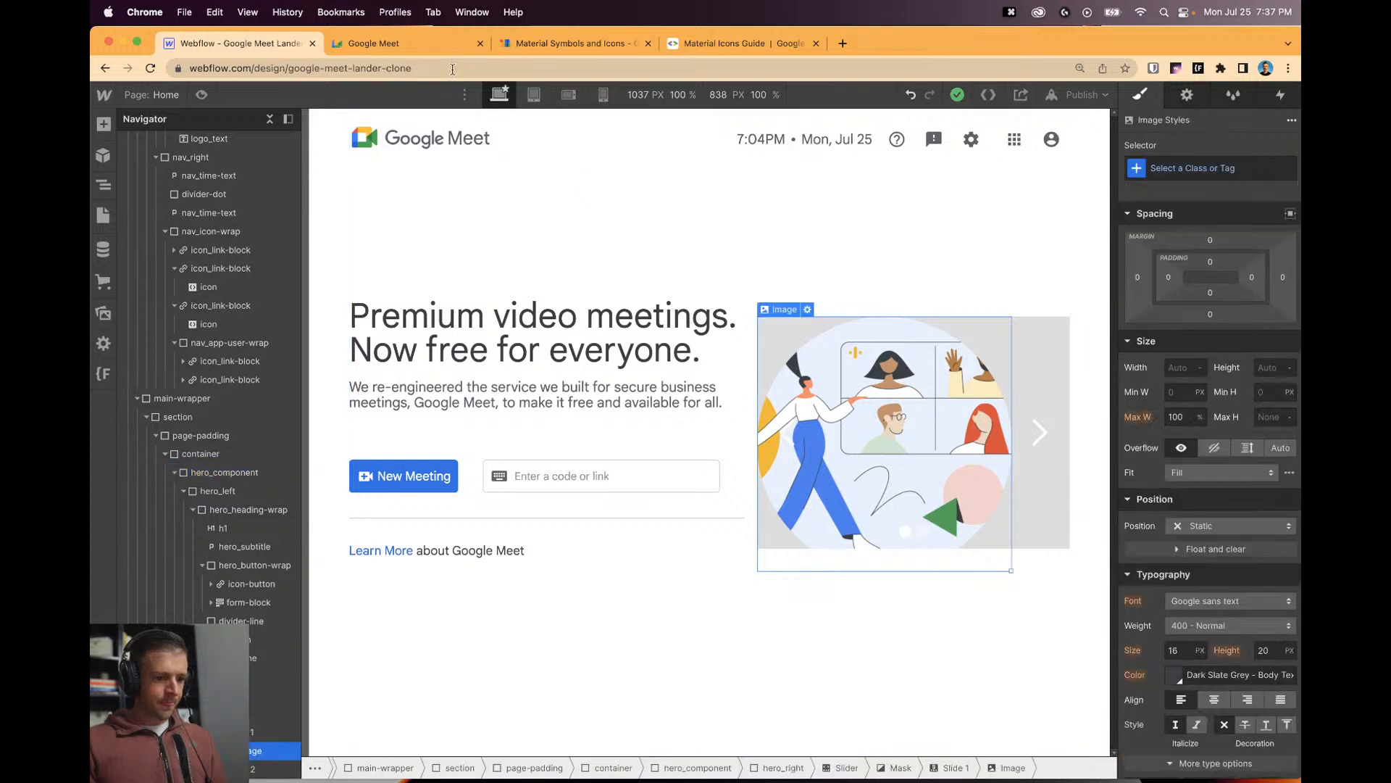
left_click(373, 43)
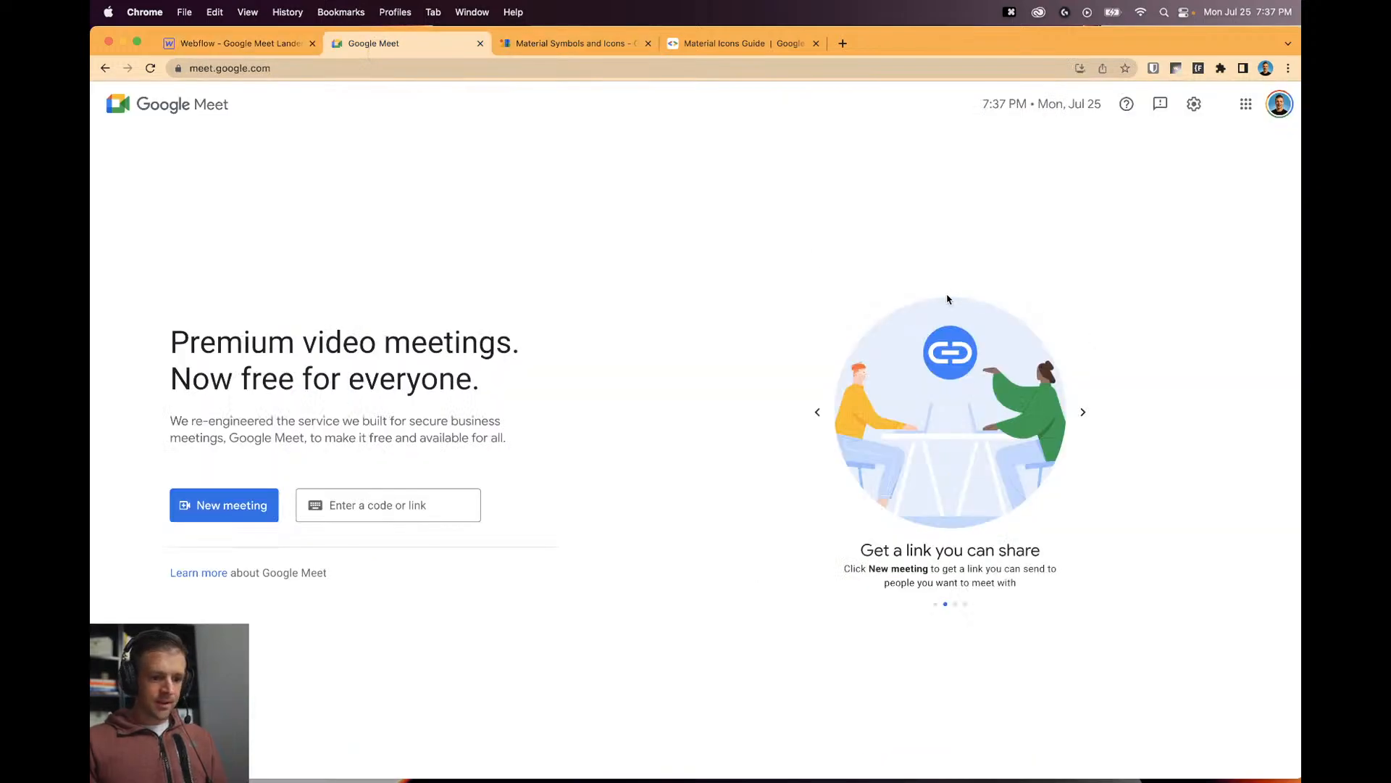
key("alt+super+i")
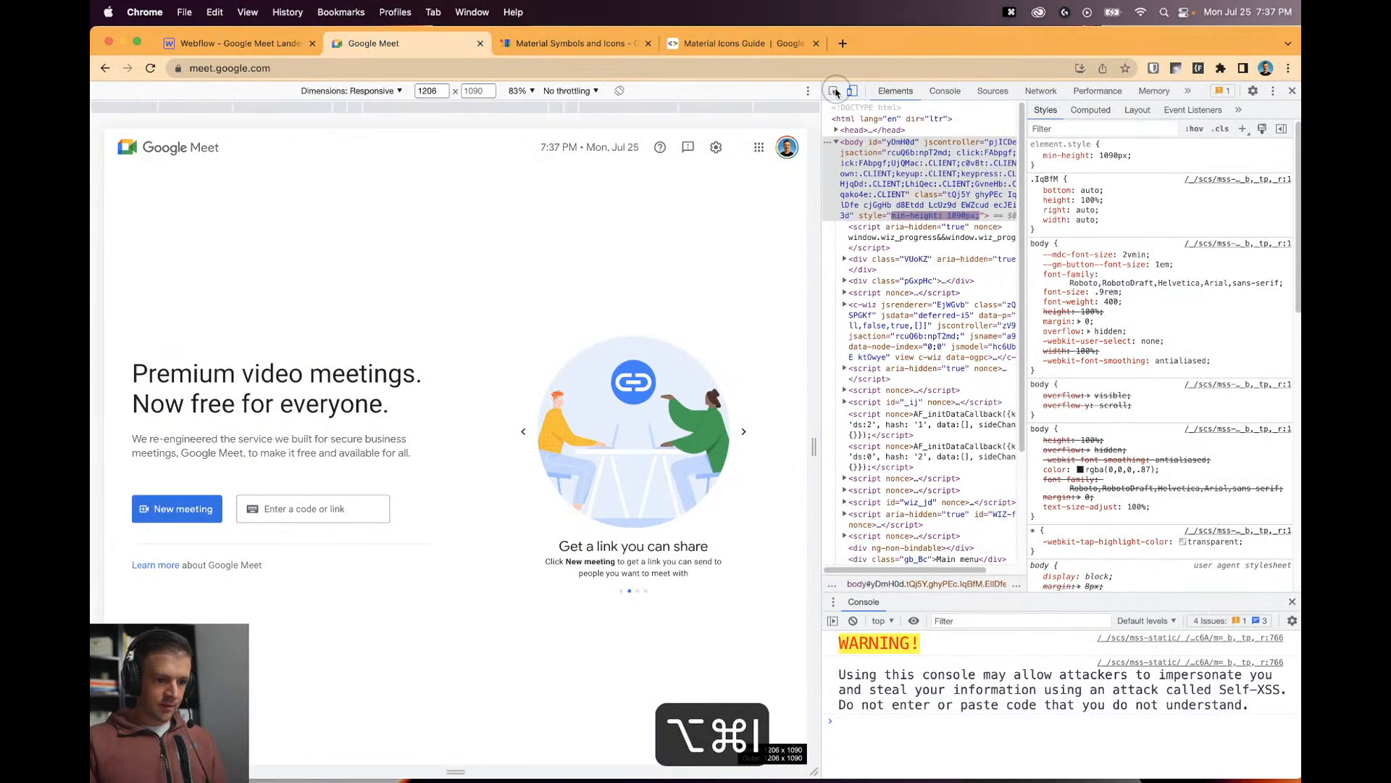
left_click(835, 91)
left_click(636, 359)
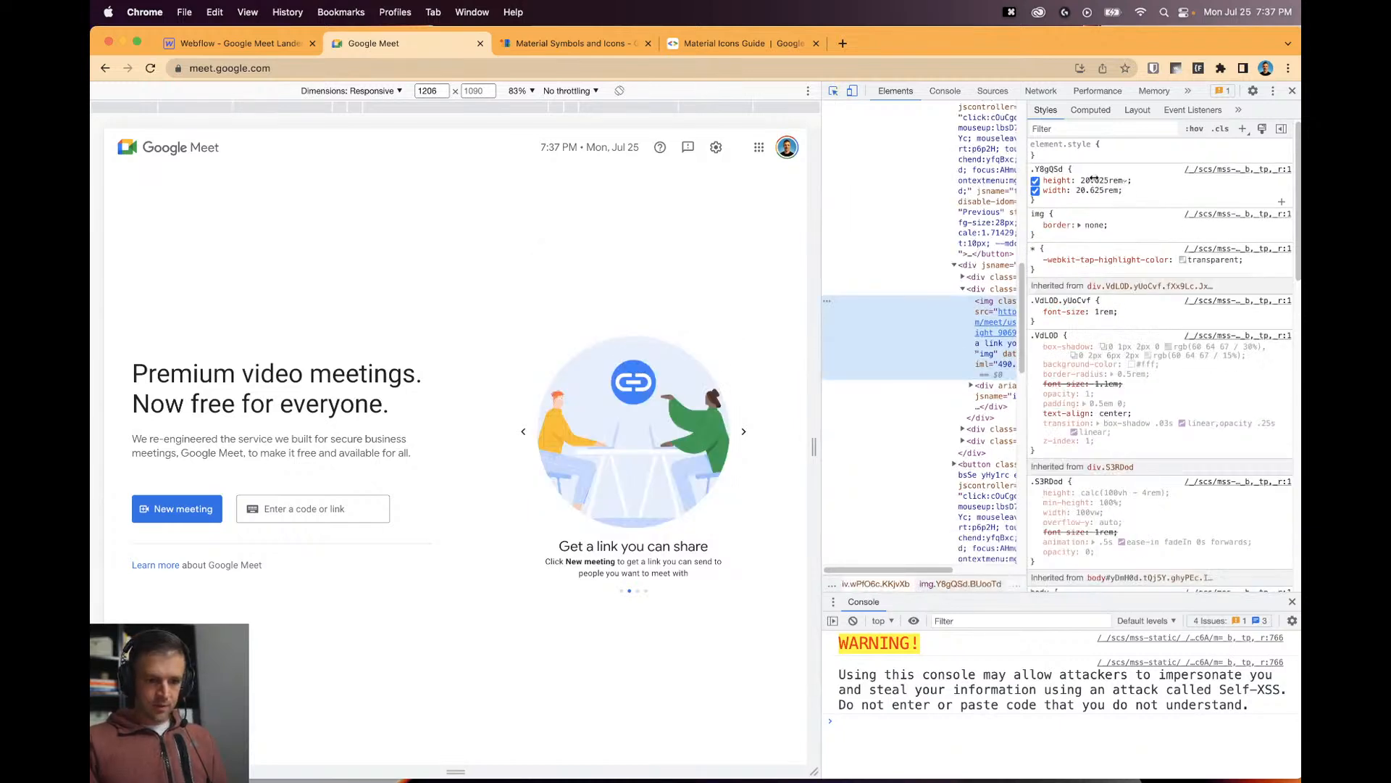
Copy the image's 20.625 rem height value and return to Webflow.
left_click(232, 43)
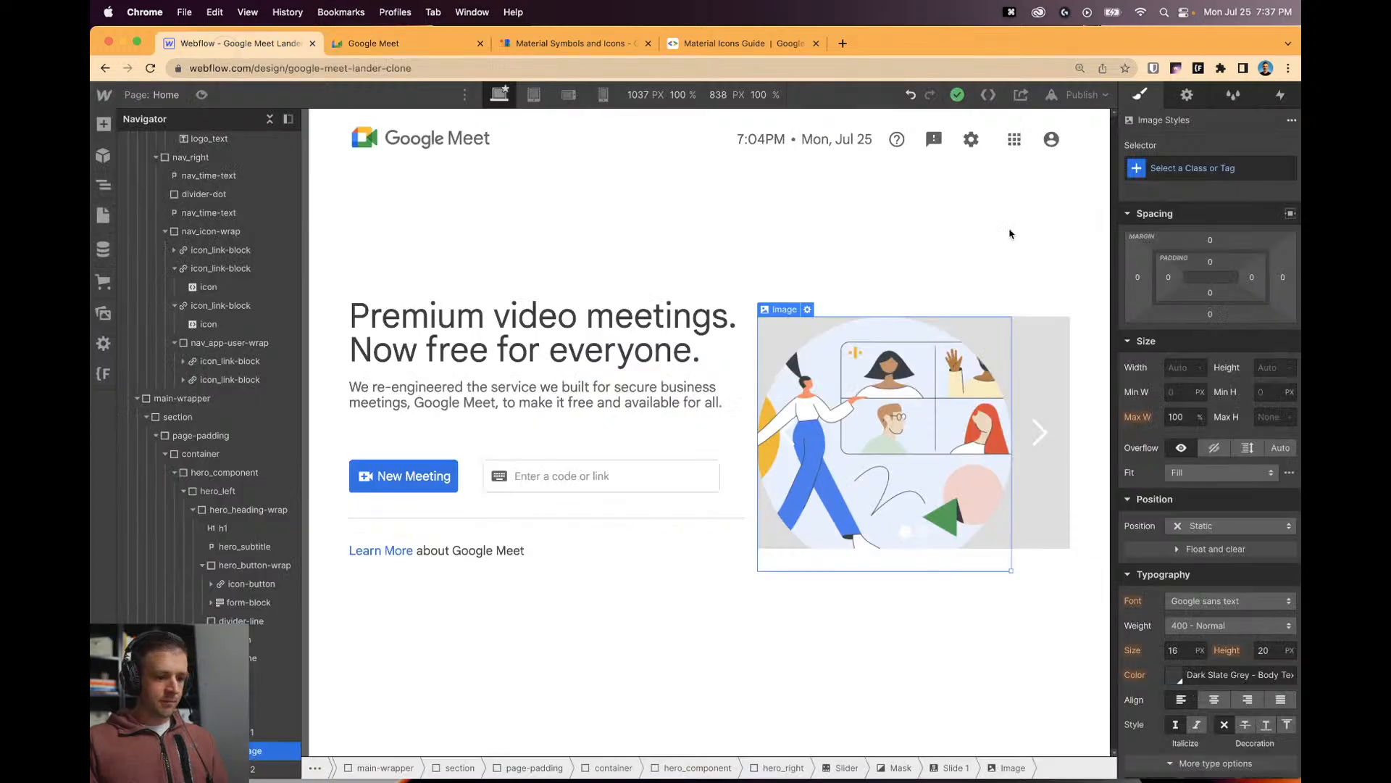
left_click(373, 43)
left_click(1106, 180)
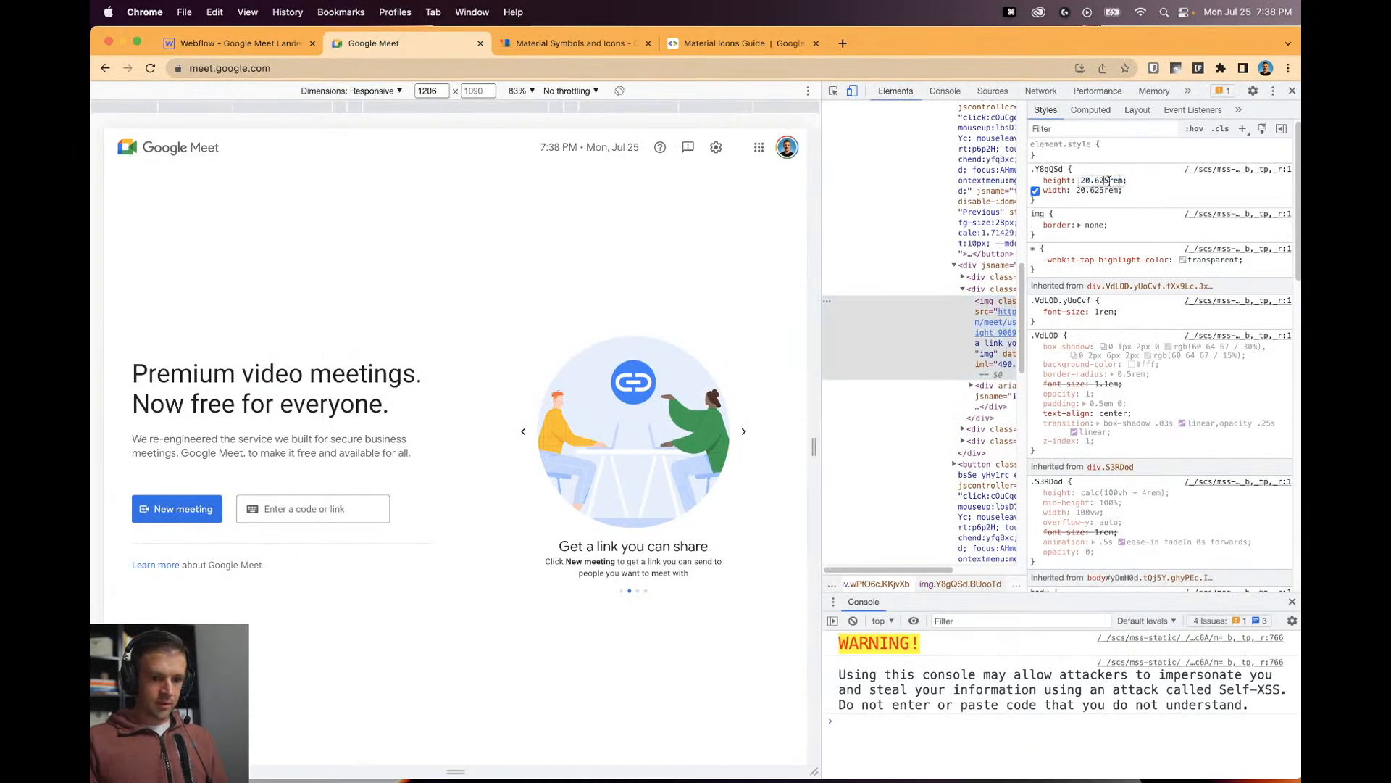
left_click_drag(1108, 181, 1072, 179)
key("super+c")
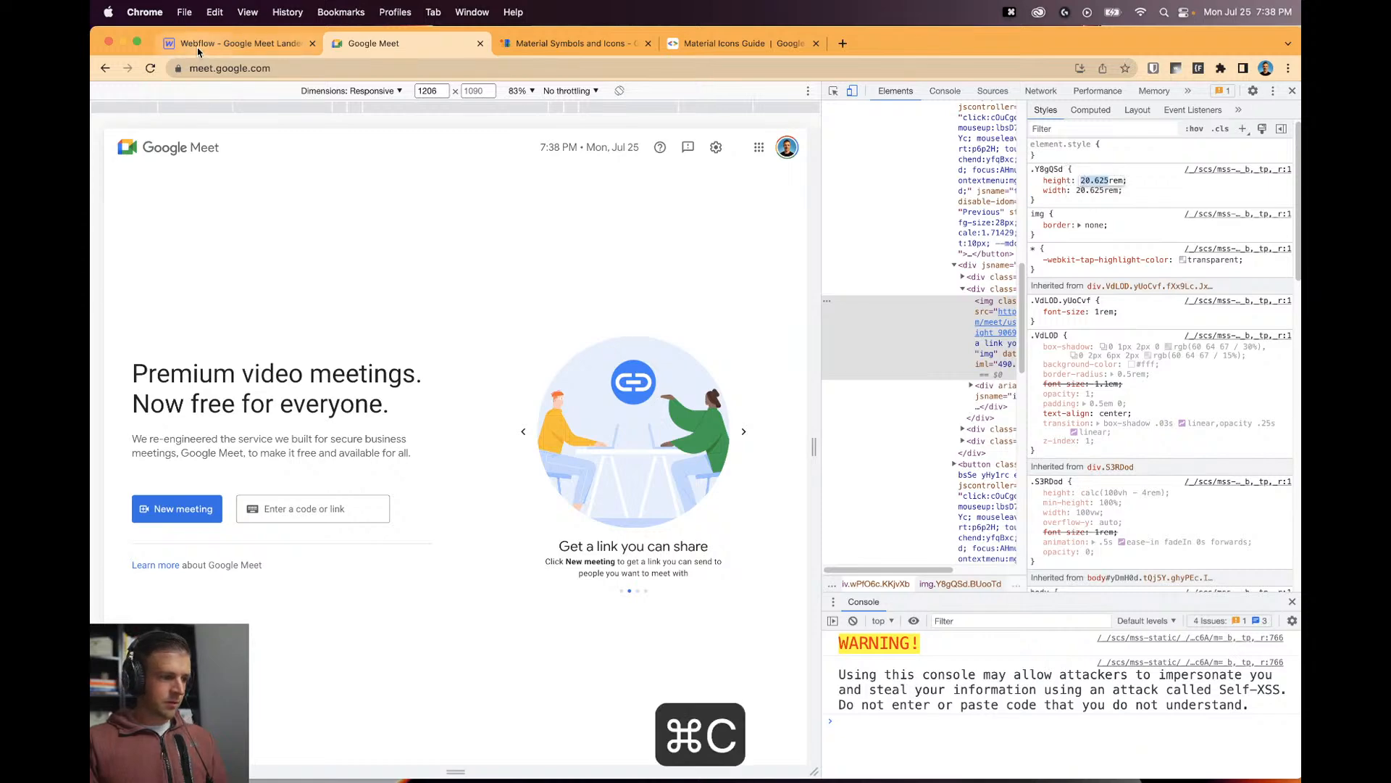
left_click(232, 43)
scroll(1188, 426, "up", 2)
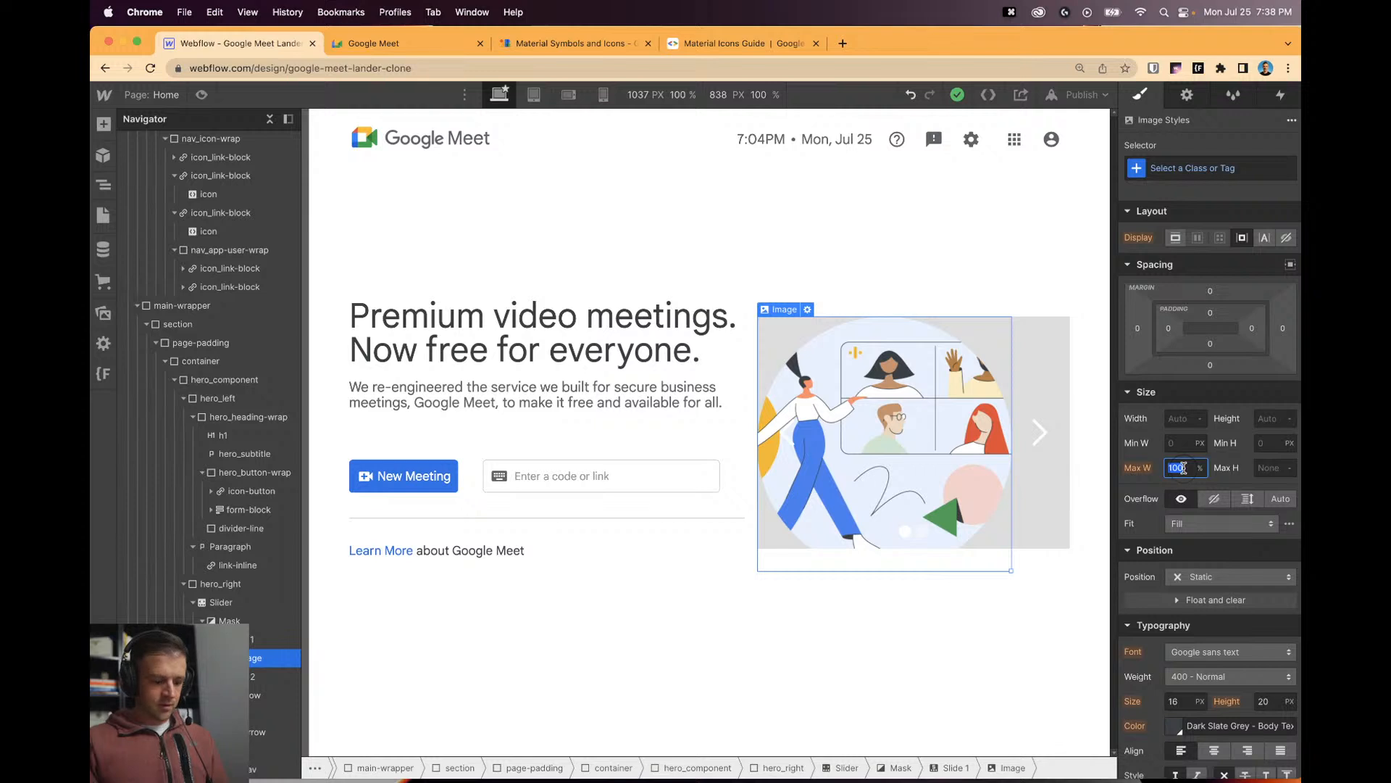
Try pasting 20.625 into the image size fields, then clear them, leaving width Auto.
key("super+v")
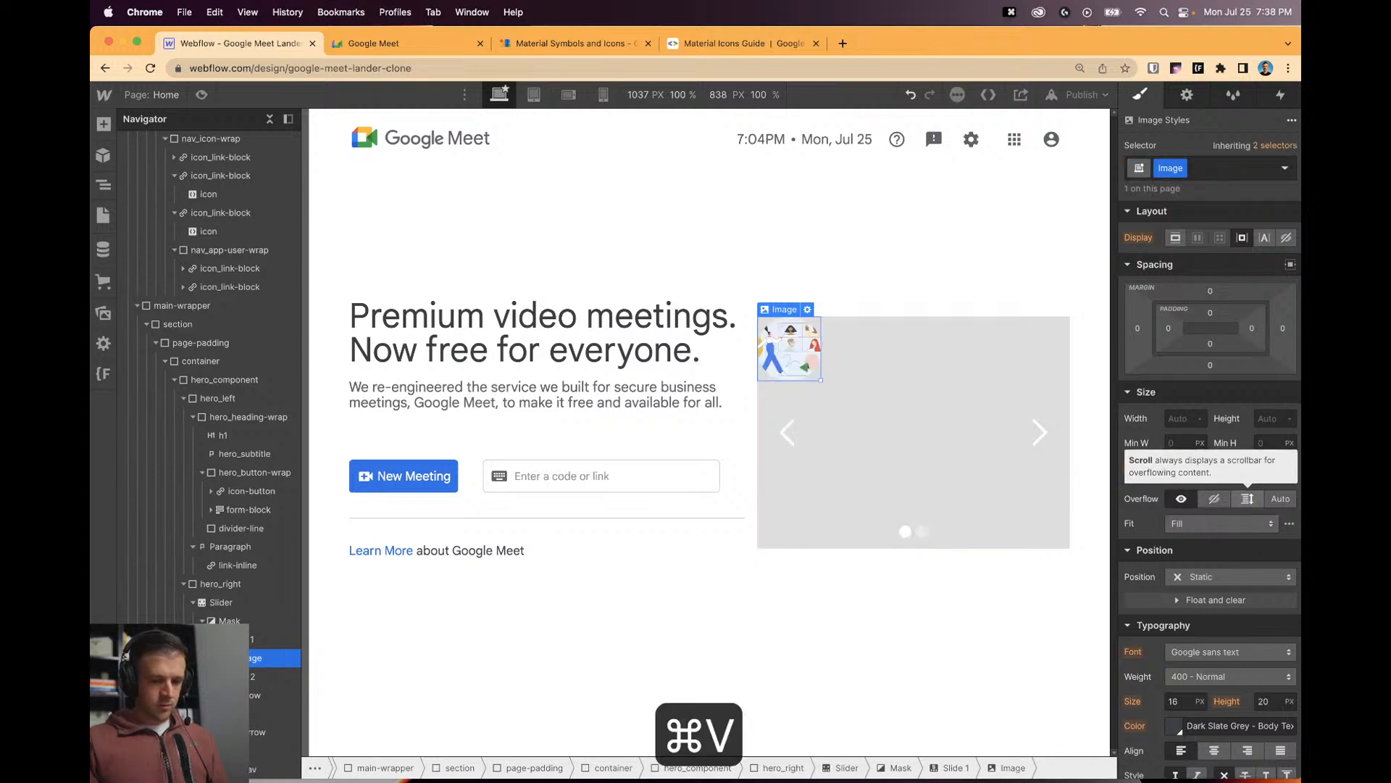
left_click(1265, 466)
key("super+v")
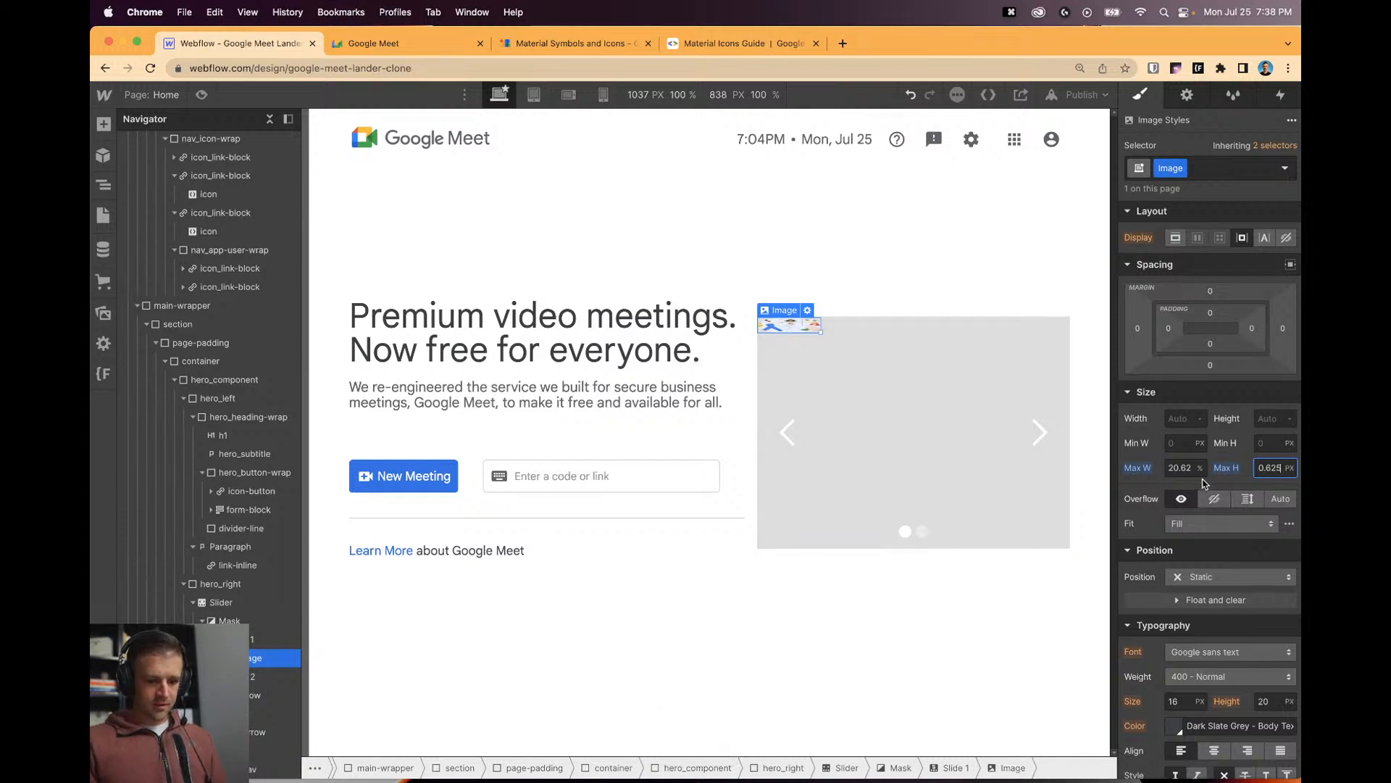
left_click(1227, 468, "alt")
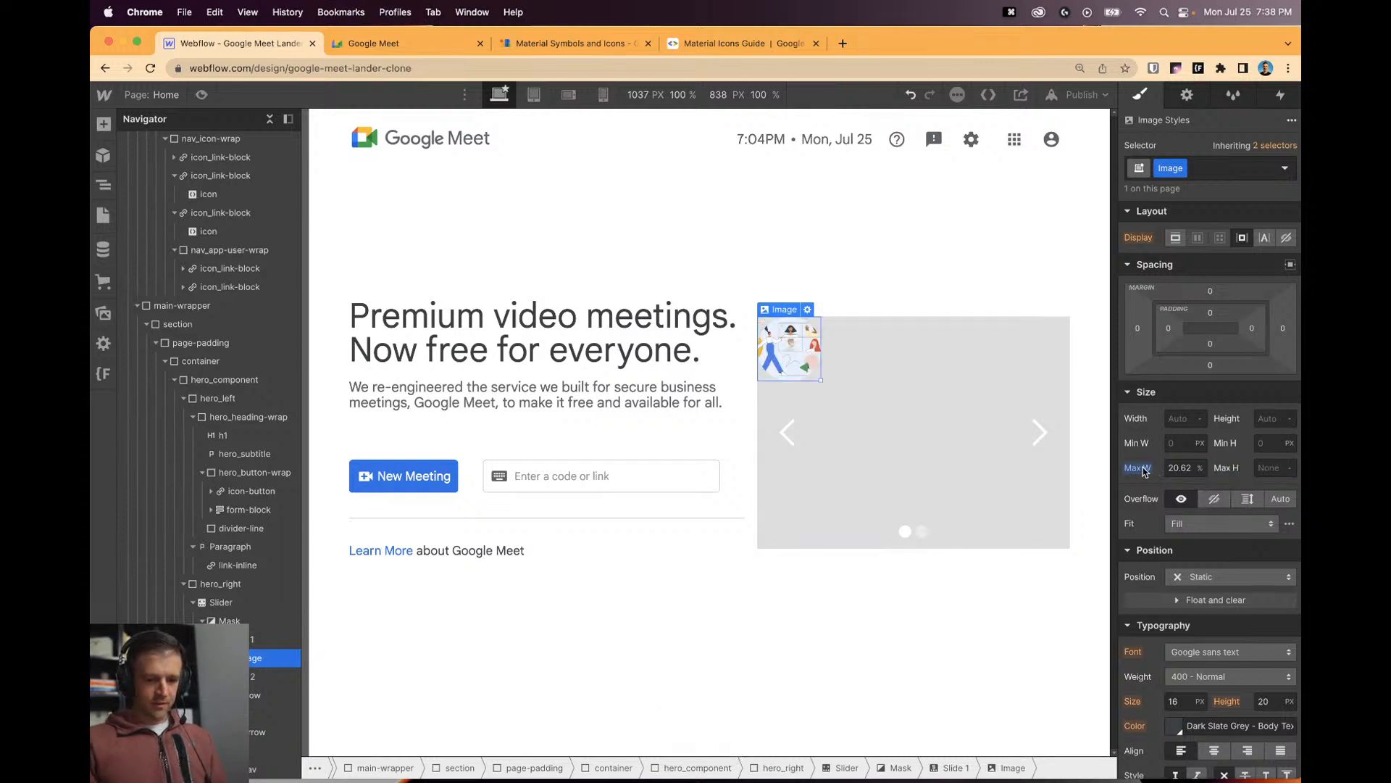
left_click(1139, 468, "alt")
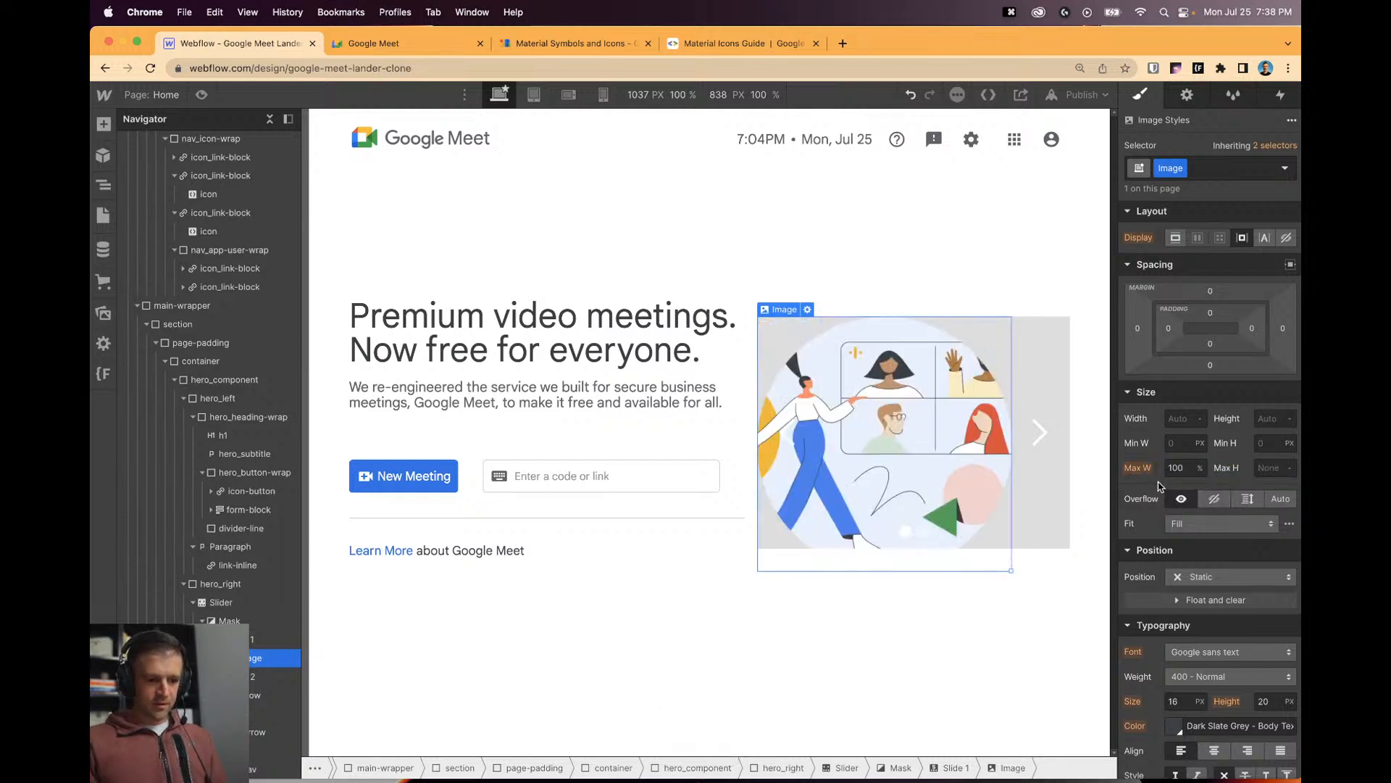
left_click(1184, 445)
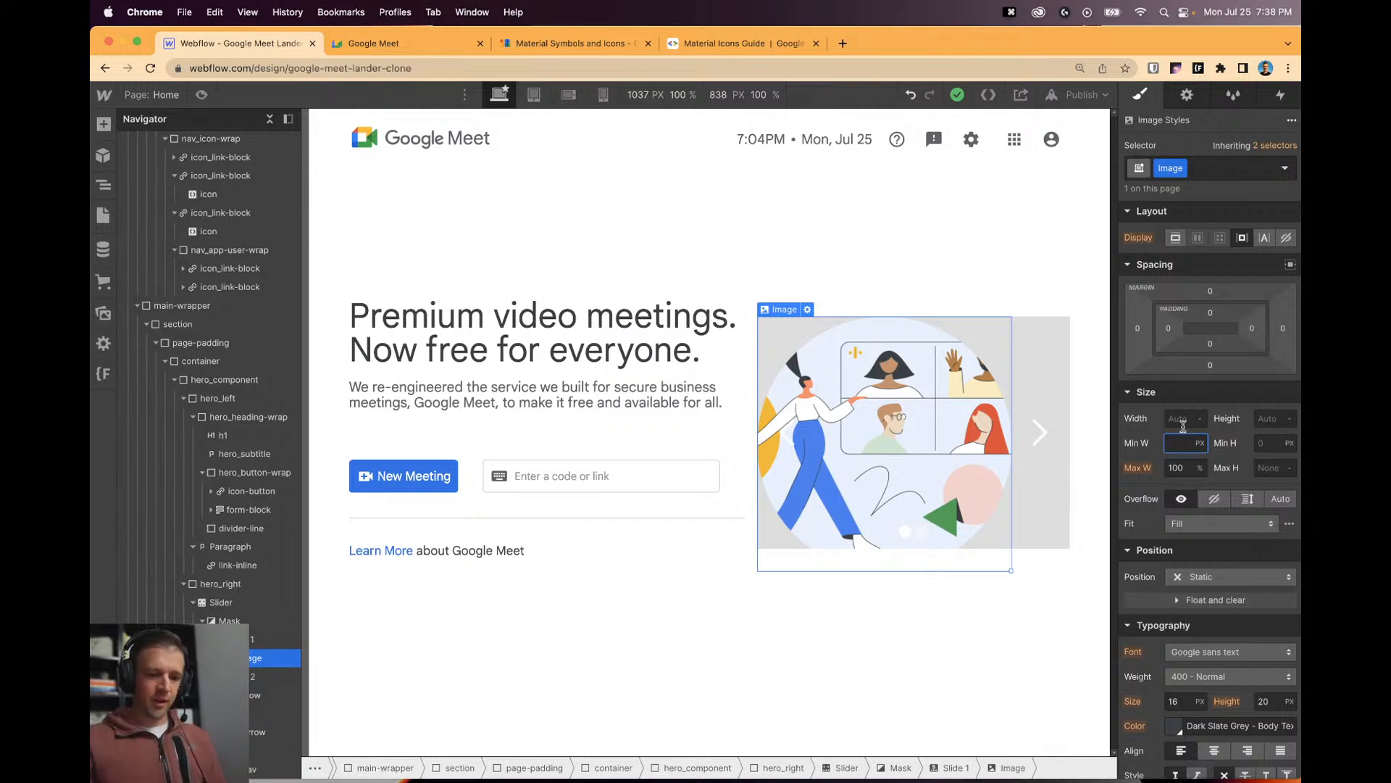
left_click(1184, 420)
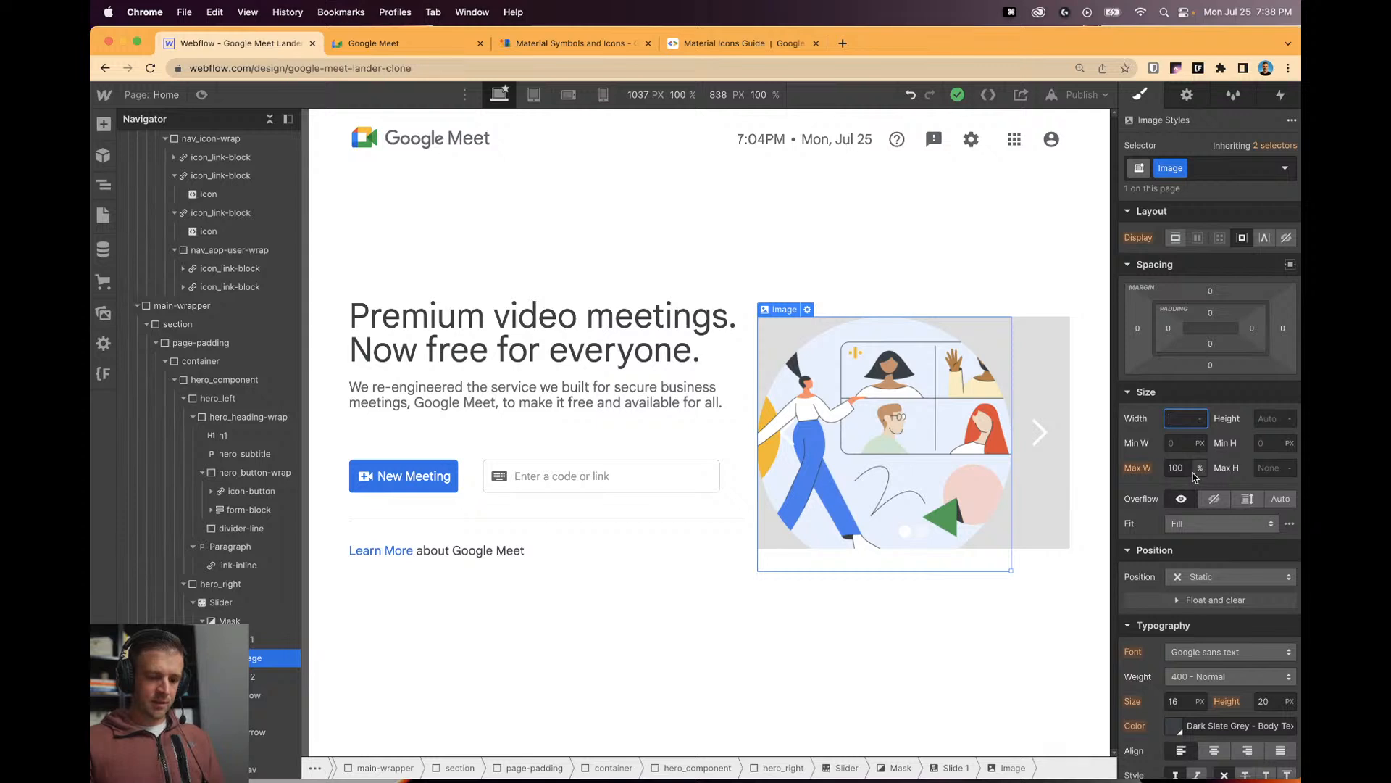
left_click(1186, 445)
left_click(1184, 418)
key("super+v")
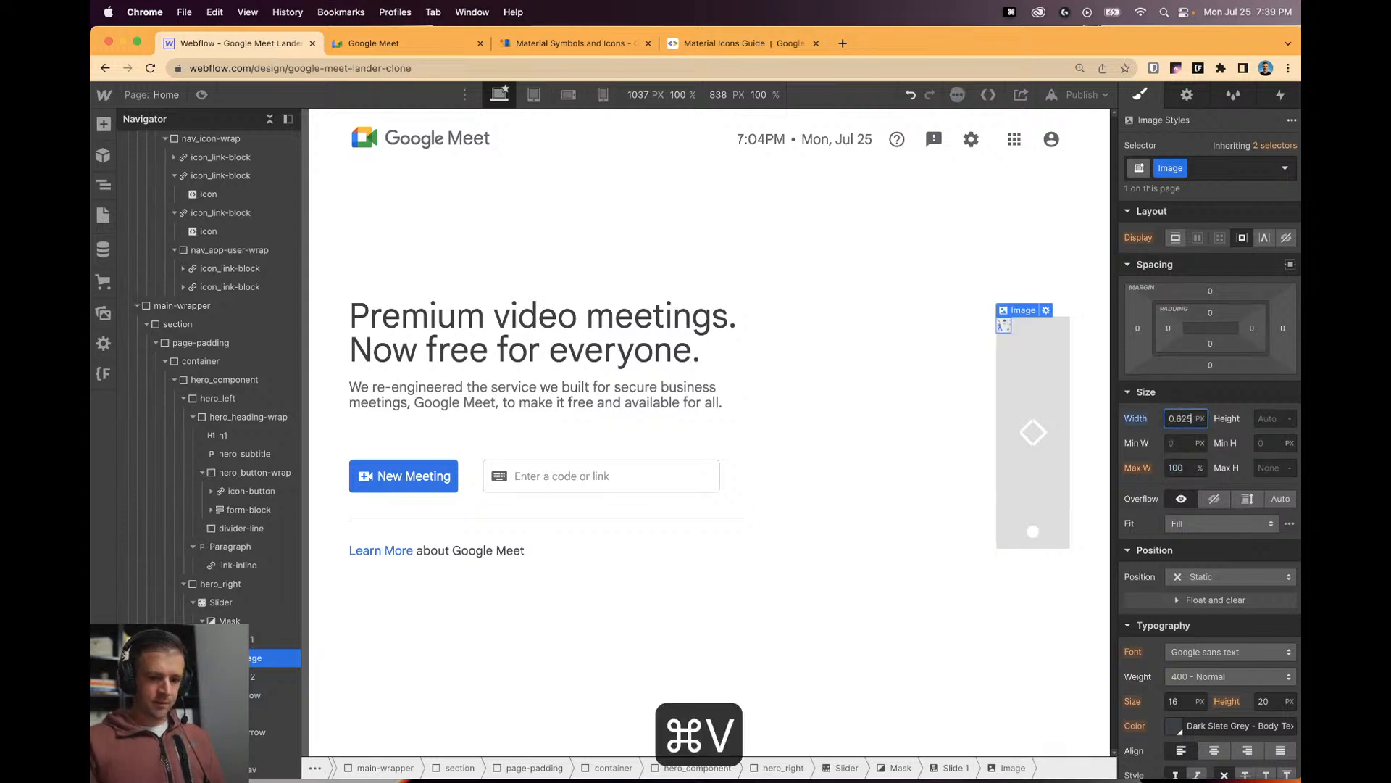
left_click_drag(1178, 420, 1161, 418)
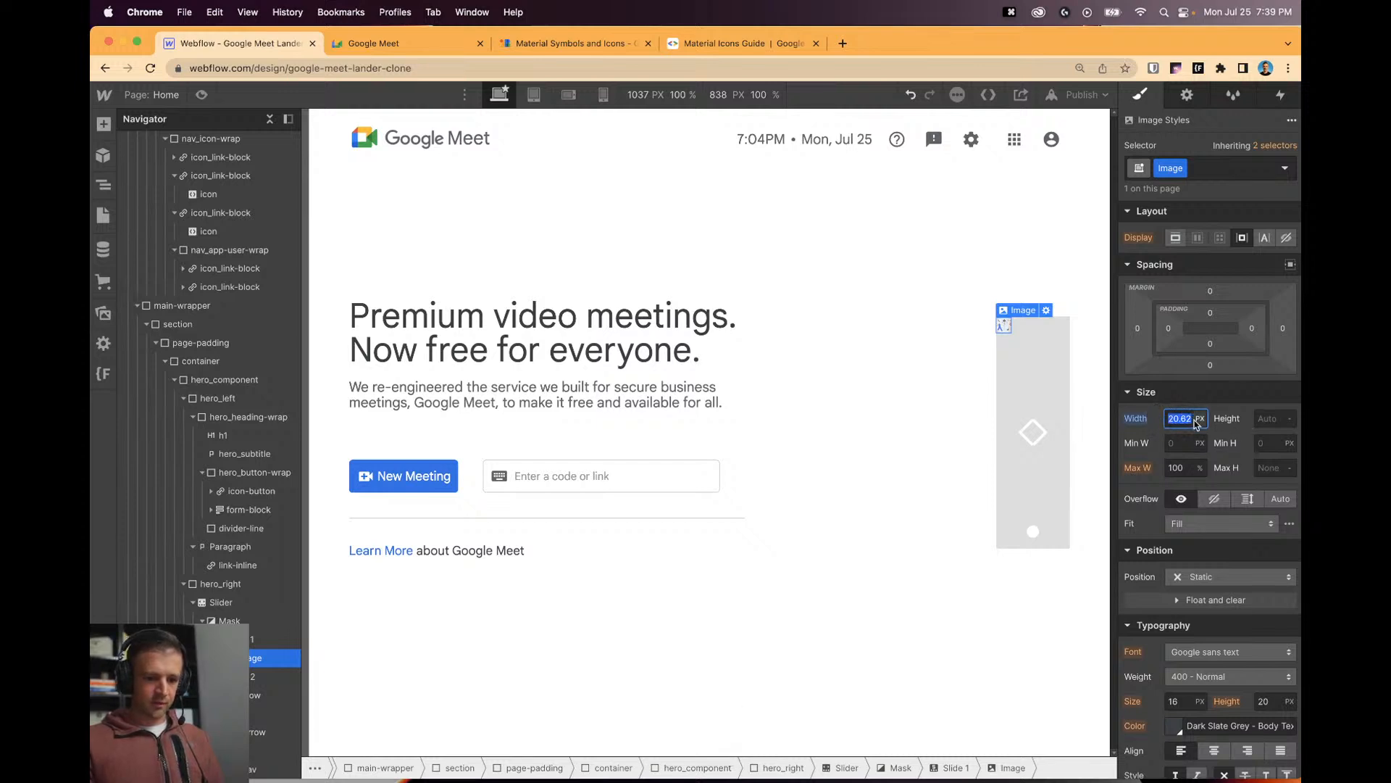
key("BackSpace")
key("Return")
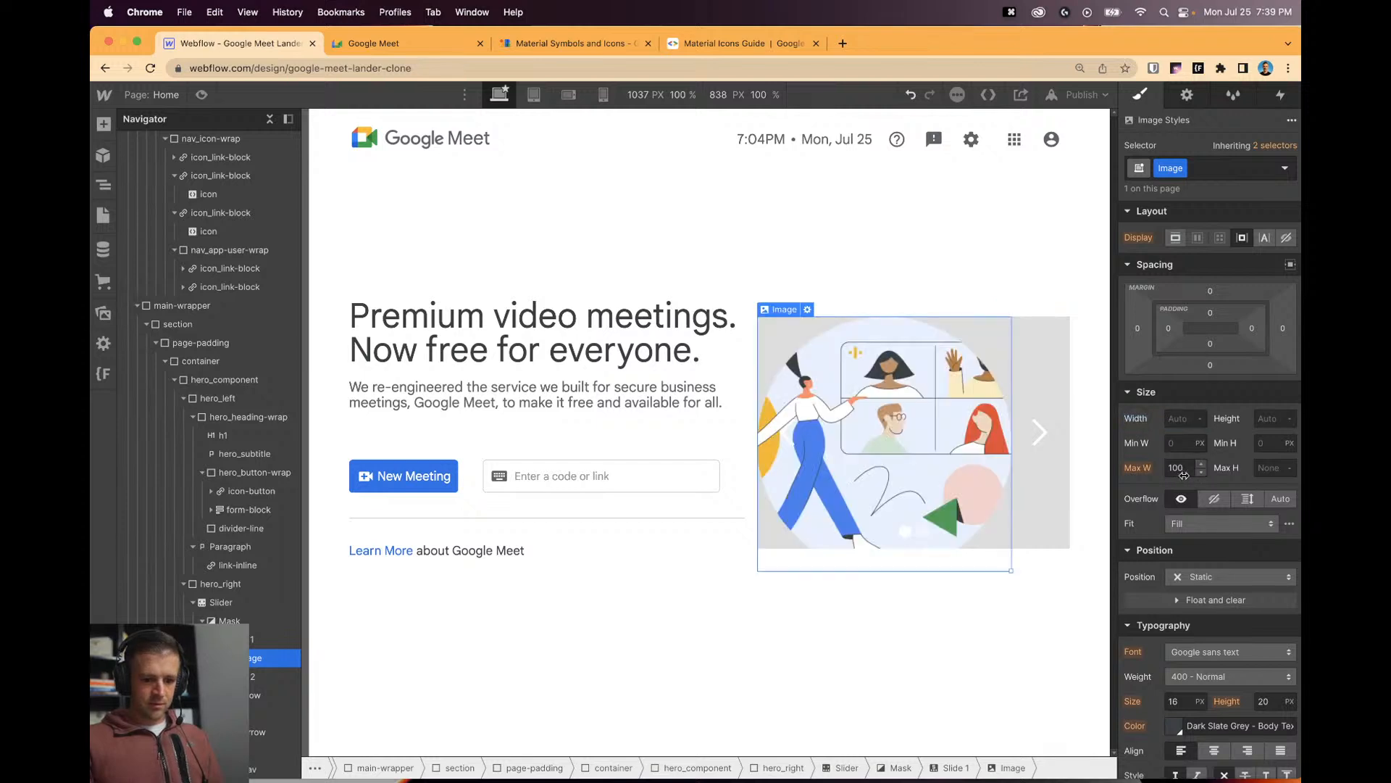
Set the image's Max W and Max H to 20.62 rem, keeping width Auto.
double_click(1181, 468)
key("super+v")
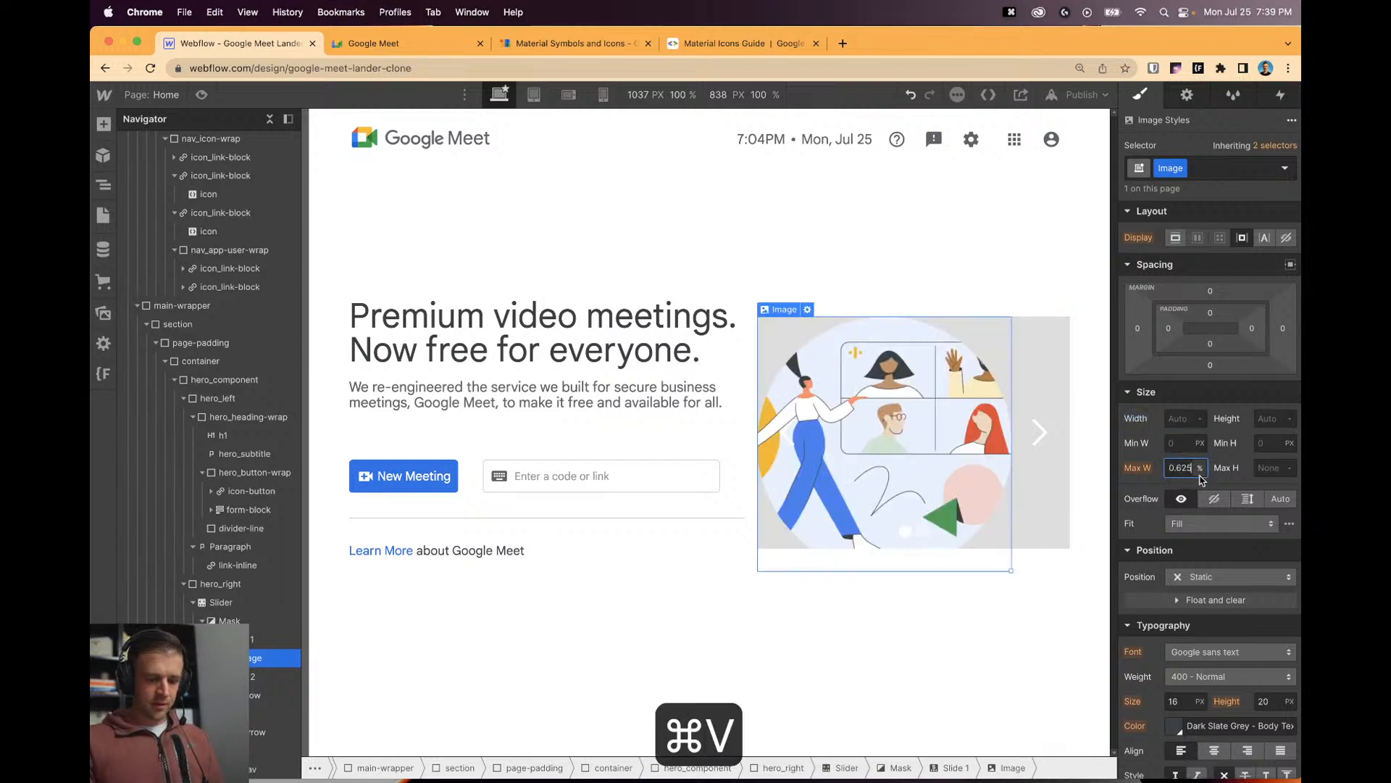
key("Return")
left_click(1259, 467)
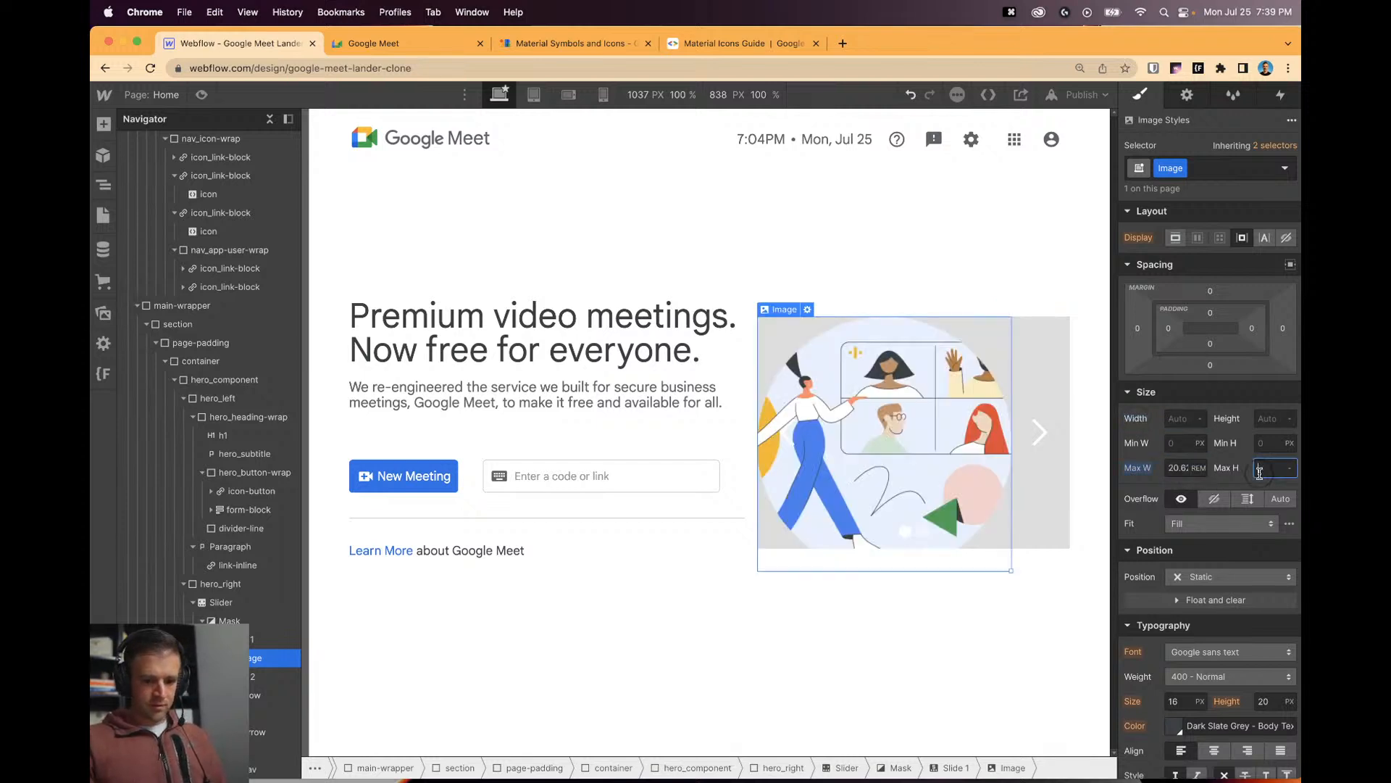
key("super+v")
key("Return")
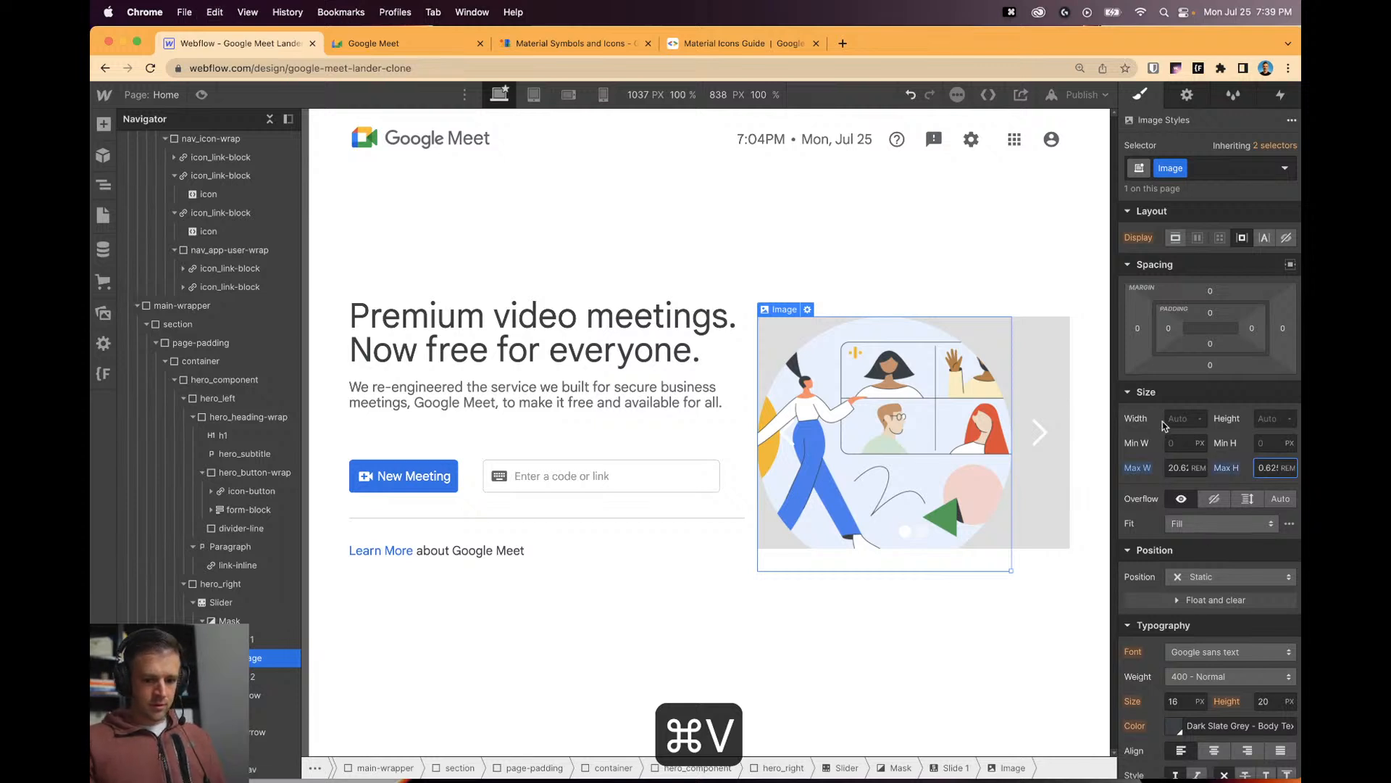
left_click(1169, 418)
type("100%")
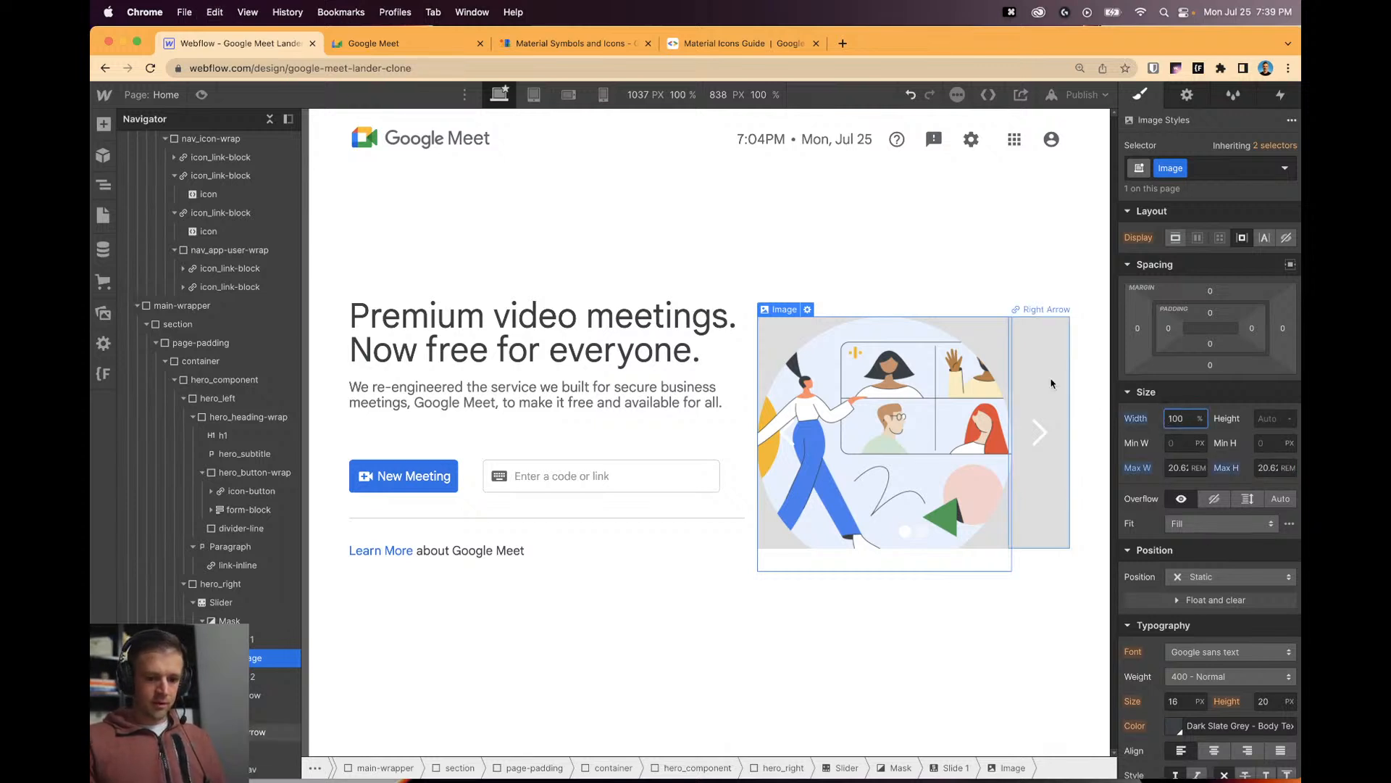
key("Escape")
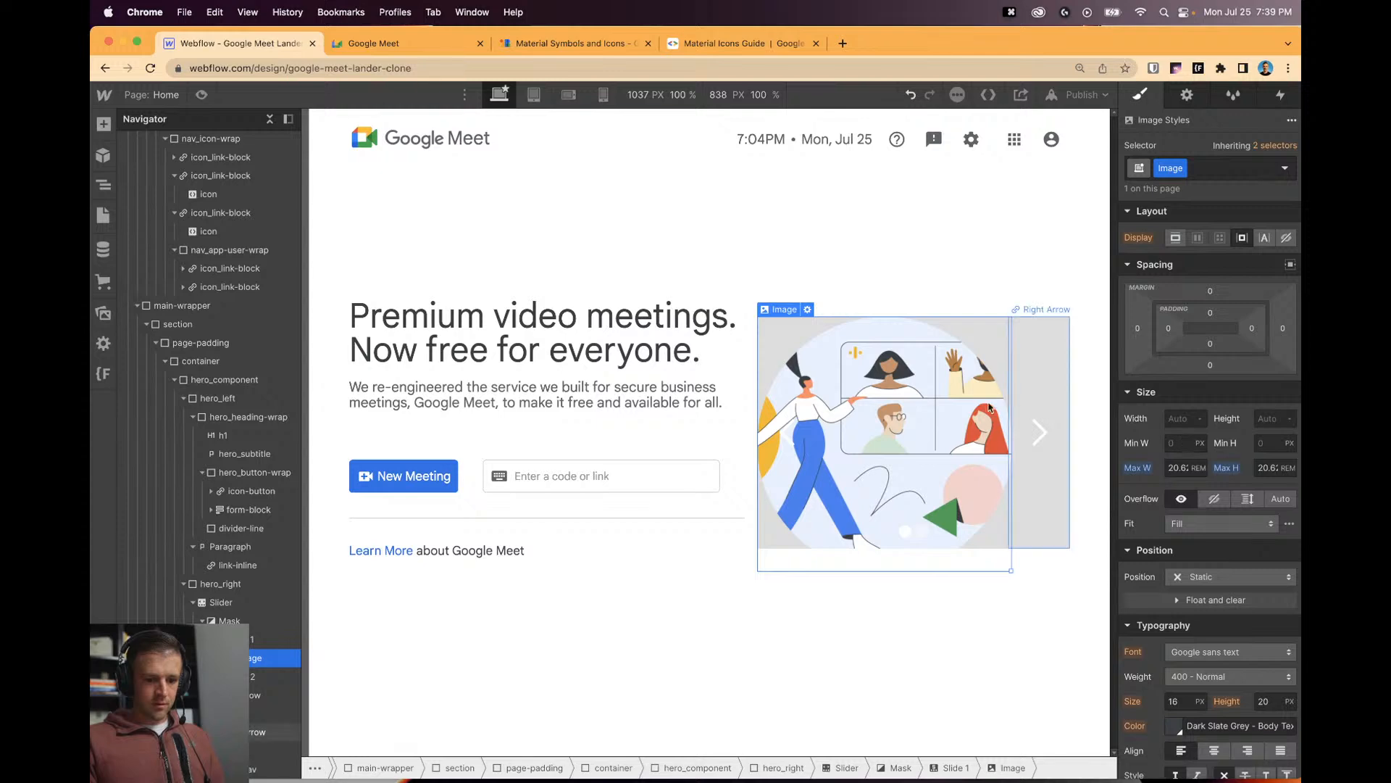
Preview at tablet width, set the image Fit to Contain, and re-check at about 1131 px.
key("super+shift+p")
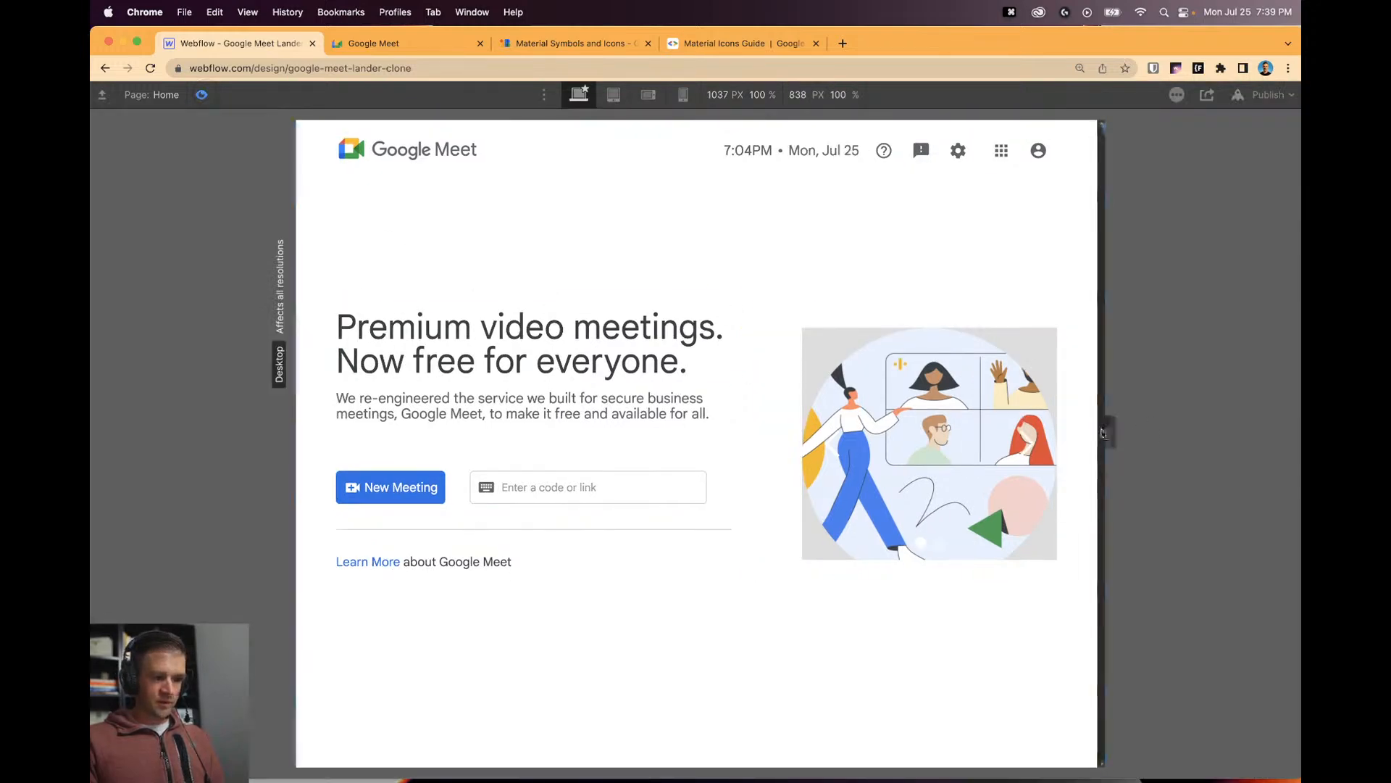
mouse_move(1155, 431)
left_mouse_down()
mouse_move(935, 433)
mouse_move(1096, 444)
mouse_move(932, 431)
mouse_move(1144, 451)
mouse_move(1000, 450)
mouse_move(1138, 449)
left_mouse_up()
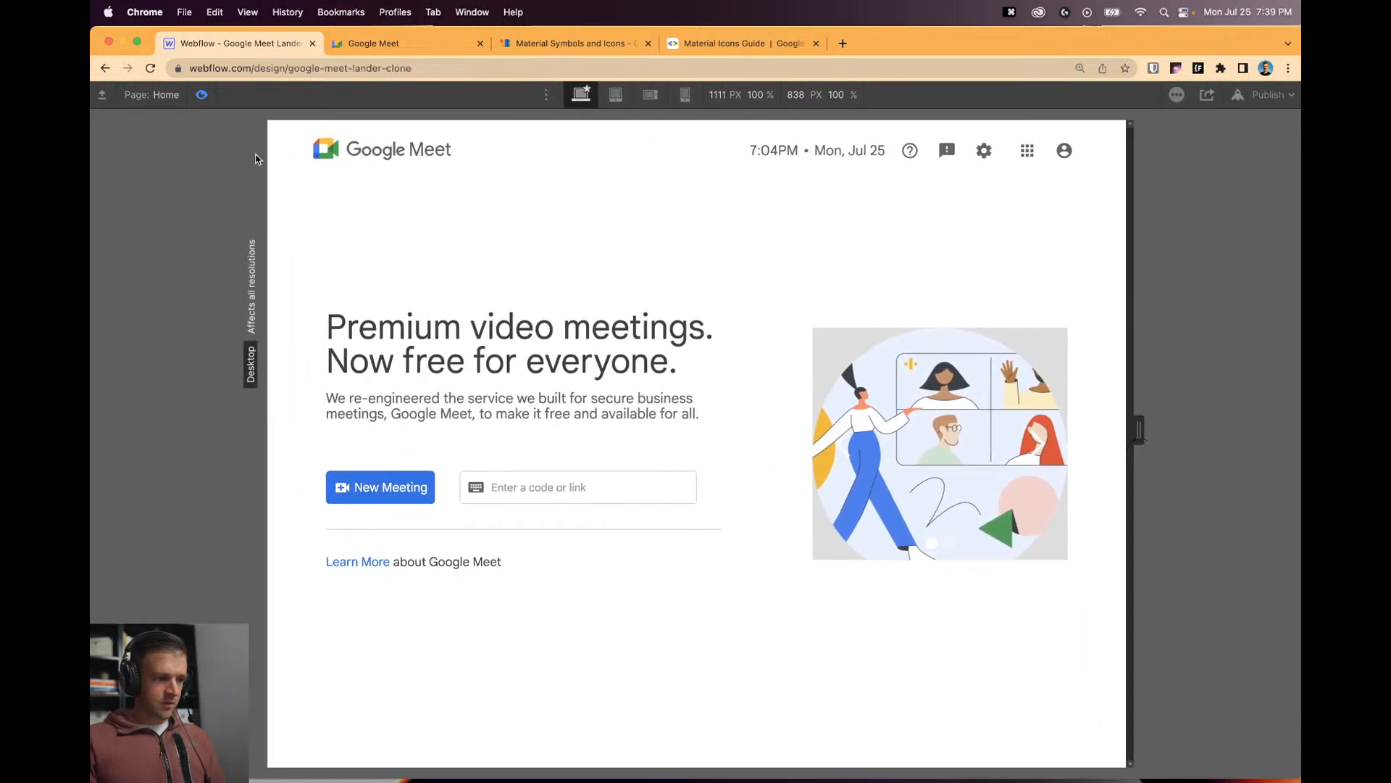
key("super+shift+p")
left_click(1244, 524)
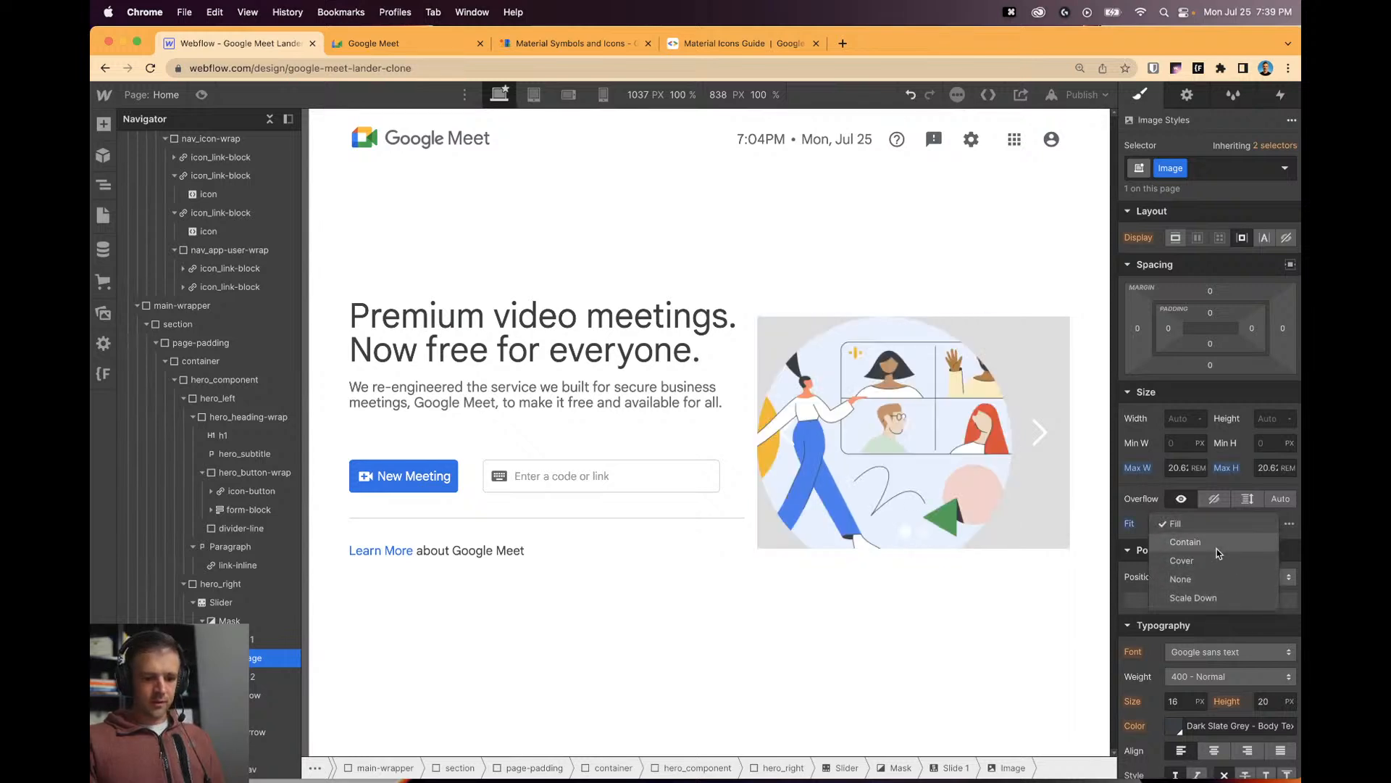
left_click(1186, 542)
left_click(201, 94)
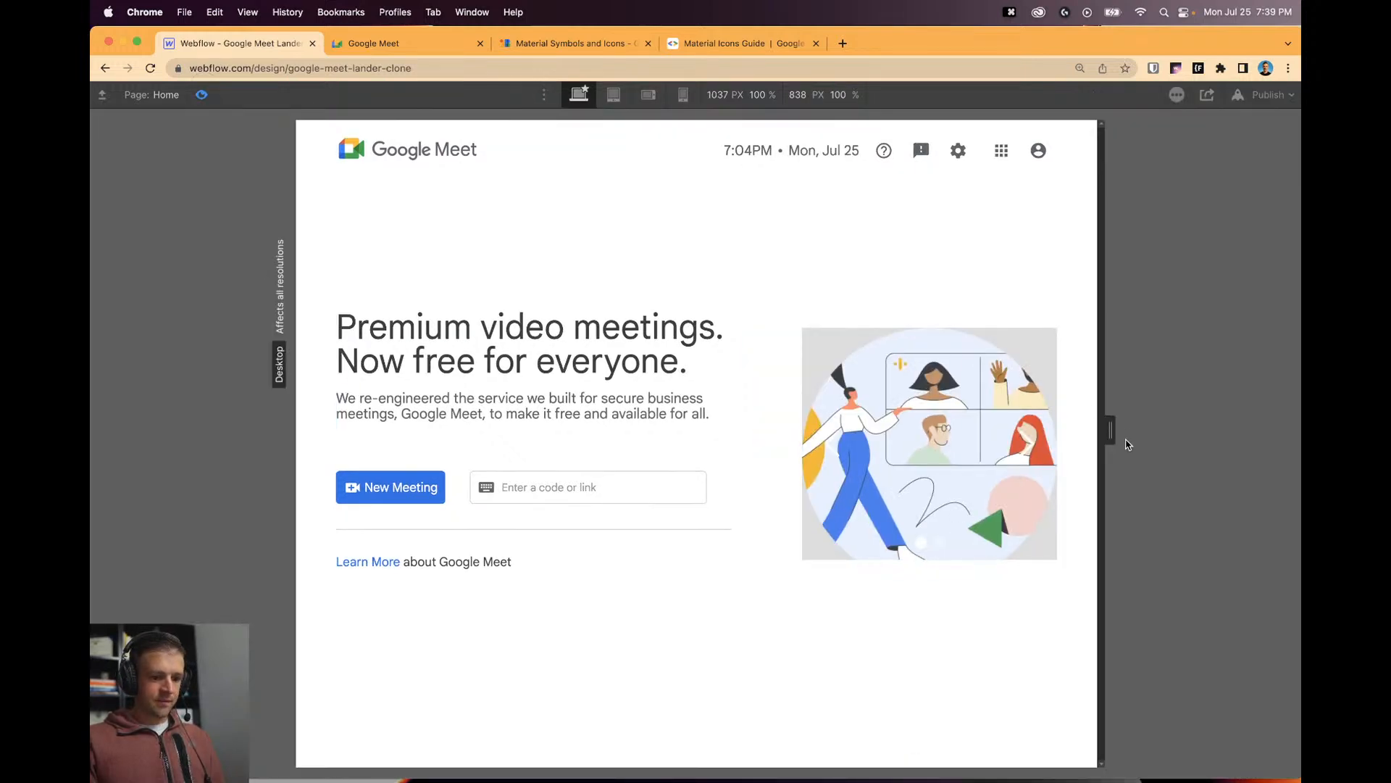
left_click_drag(1127, 436, 1175, 450)
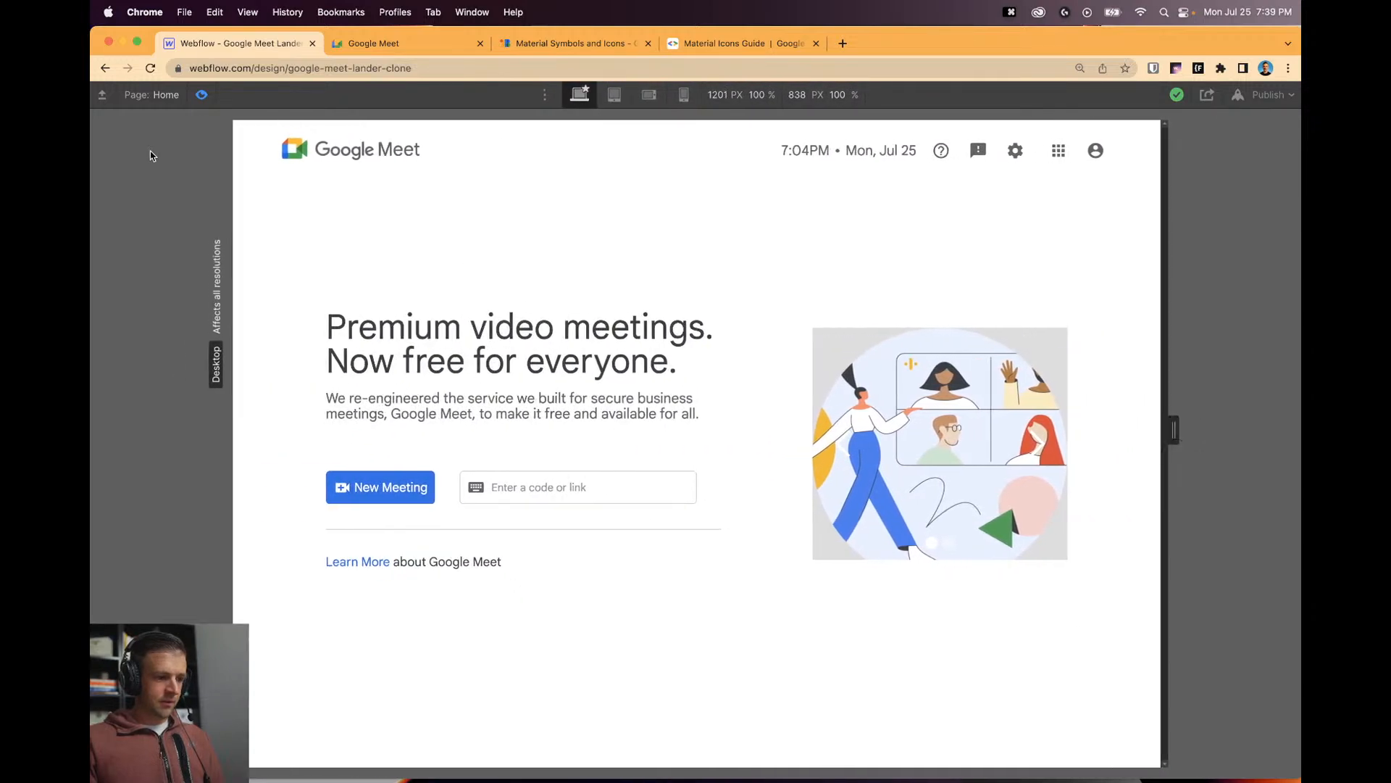
left_click(202, 95)
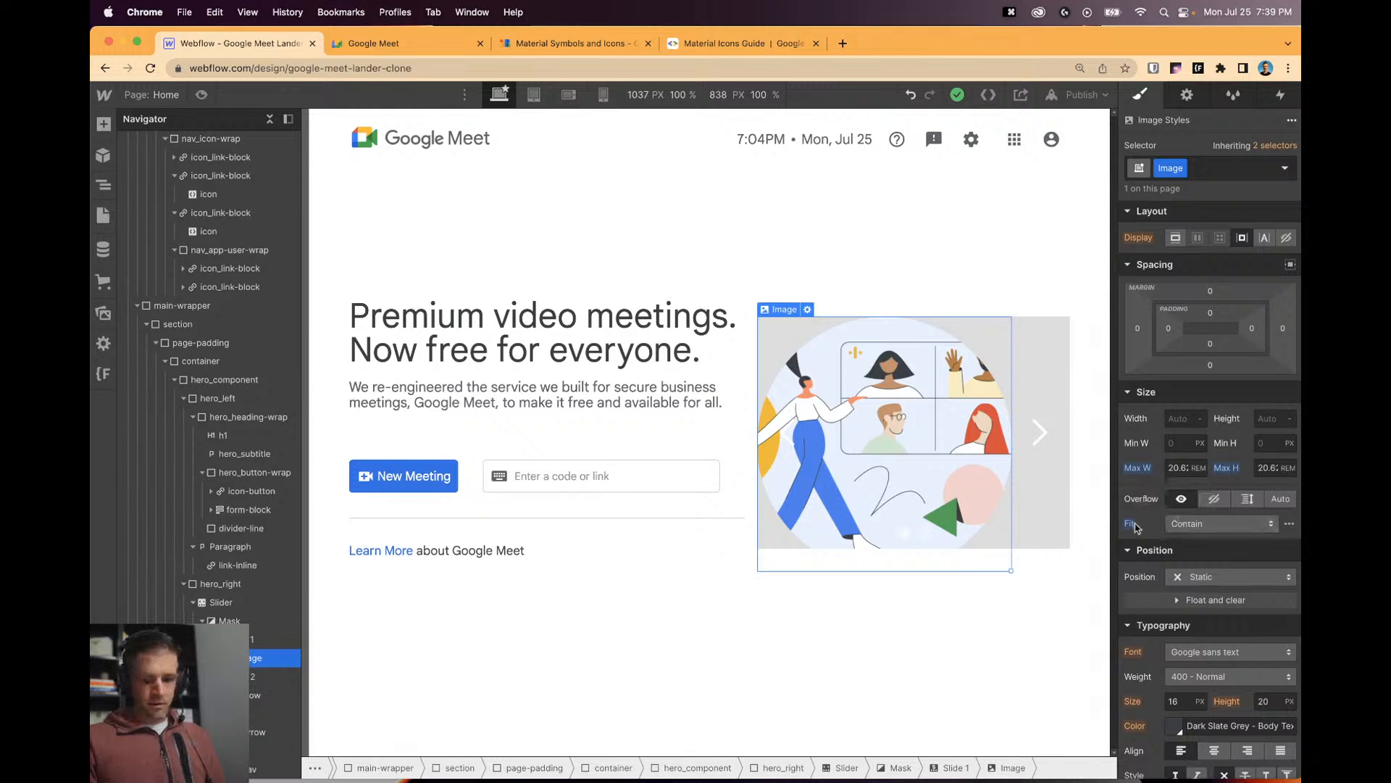
Reset the image Fit to Fill and set its width and height to 20.62 rem.
left_click(1130, 526, "alt")
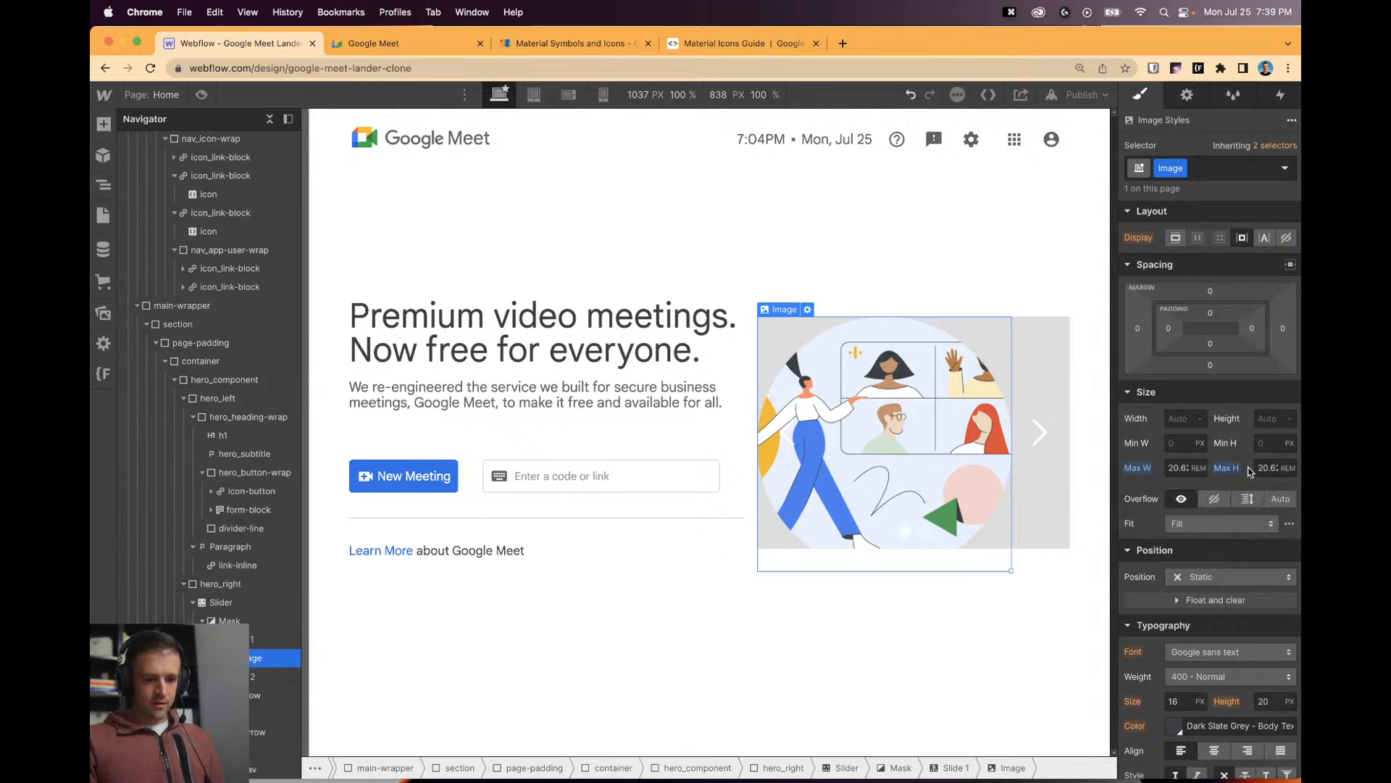
left_click(1181, 419)
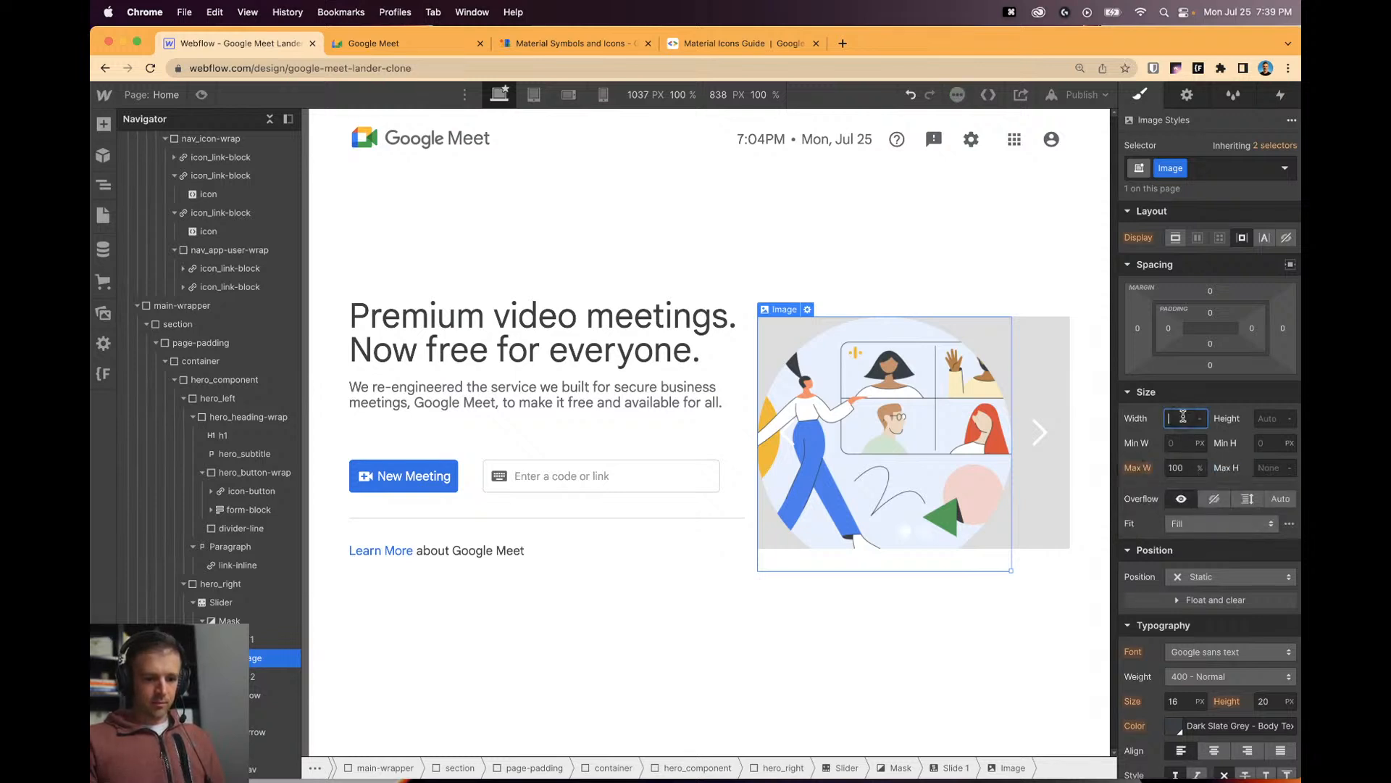
type("0.625")
key("Return")
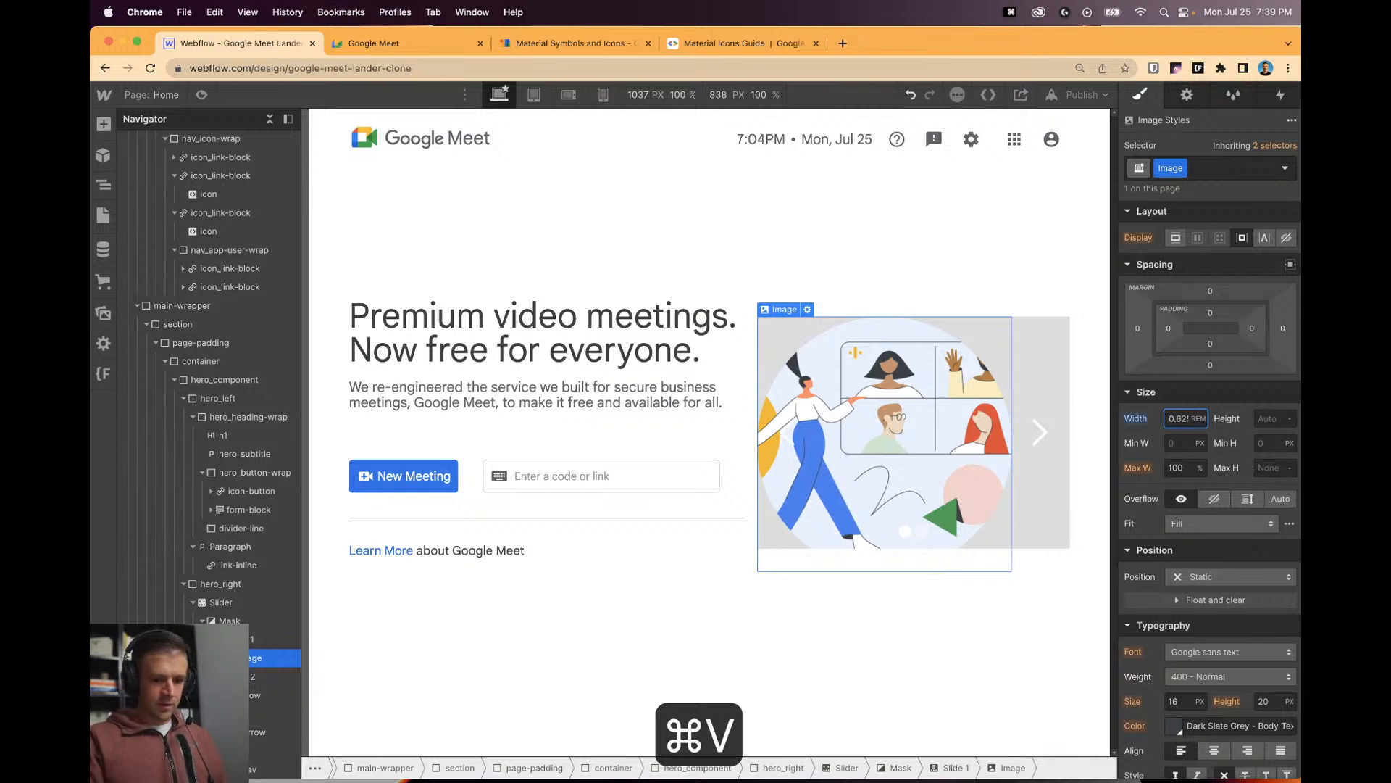
left_click(1276, 414)
type("0.625")
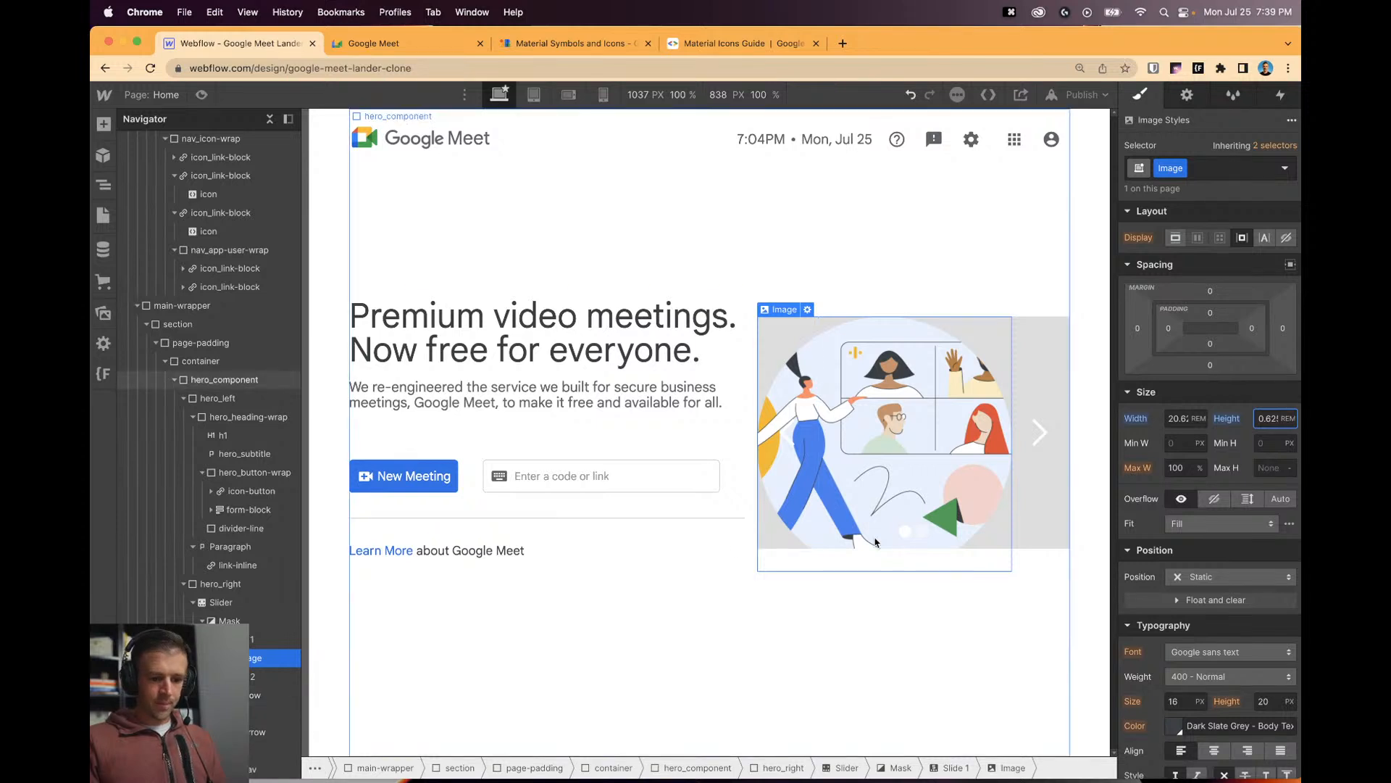
Rename the image class to slider_image and give Slide 1 the slider_slide class.
double_click(1172, 167)
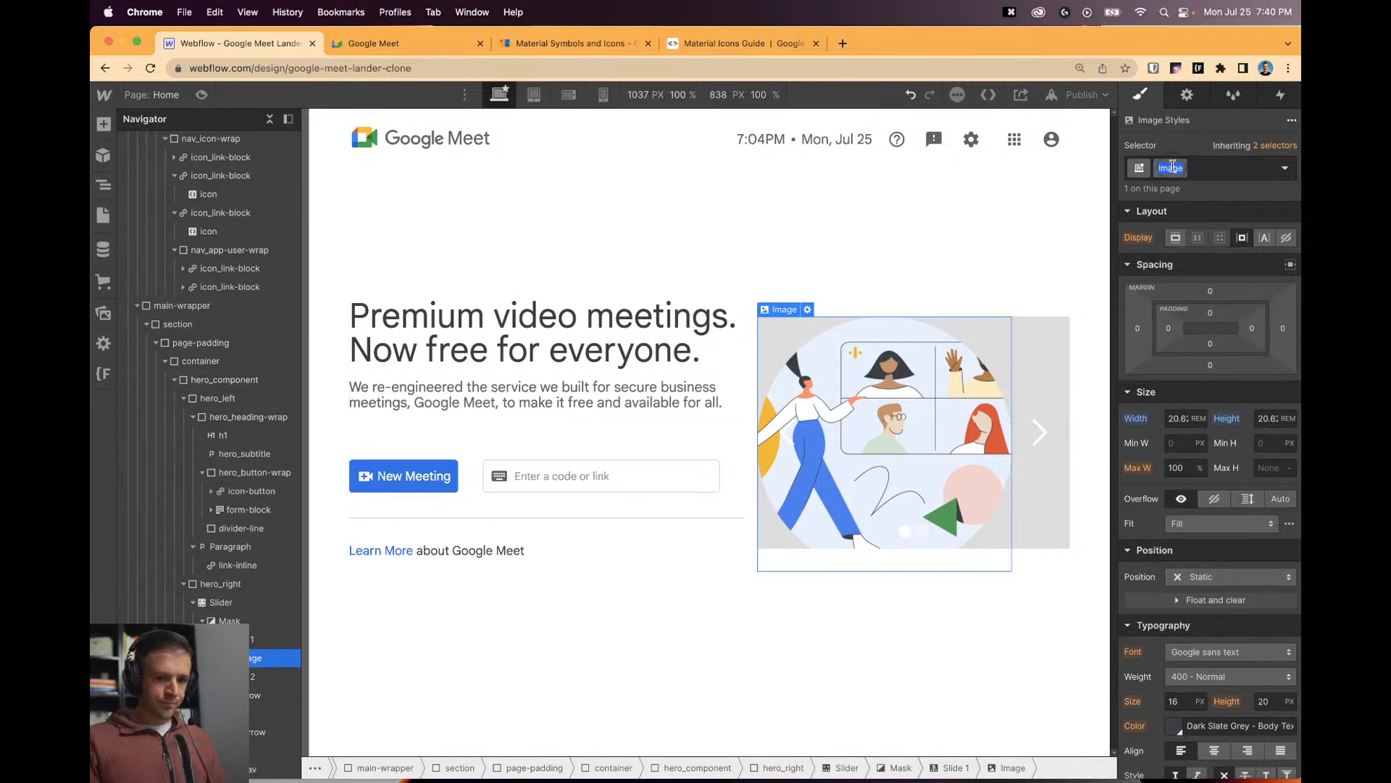
type("slider_image")
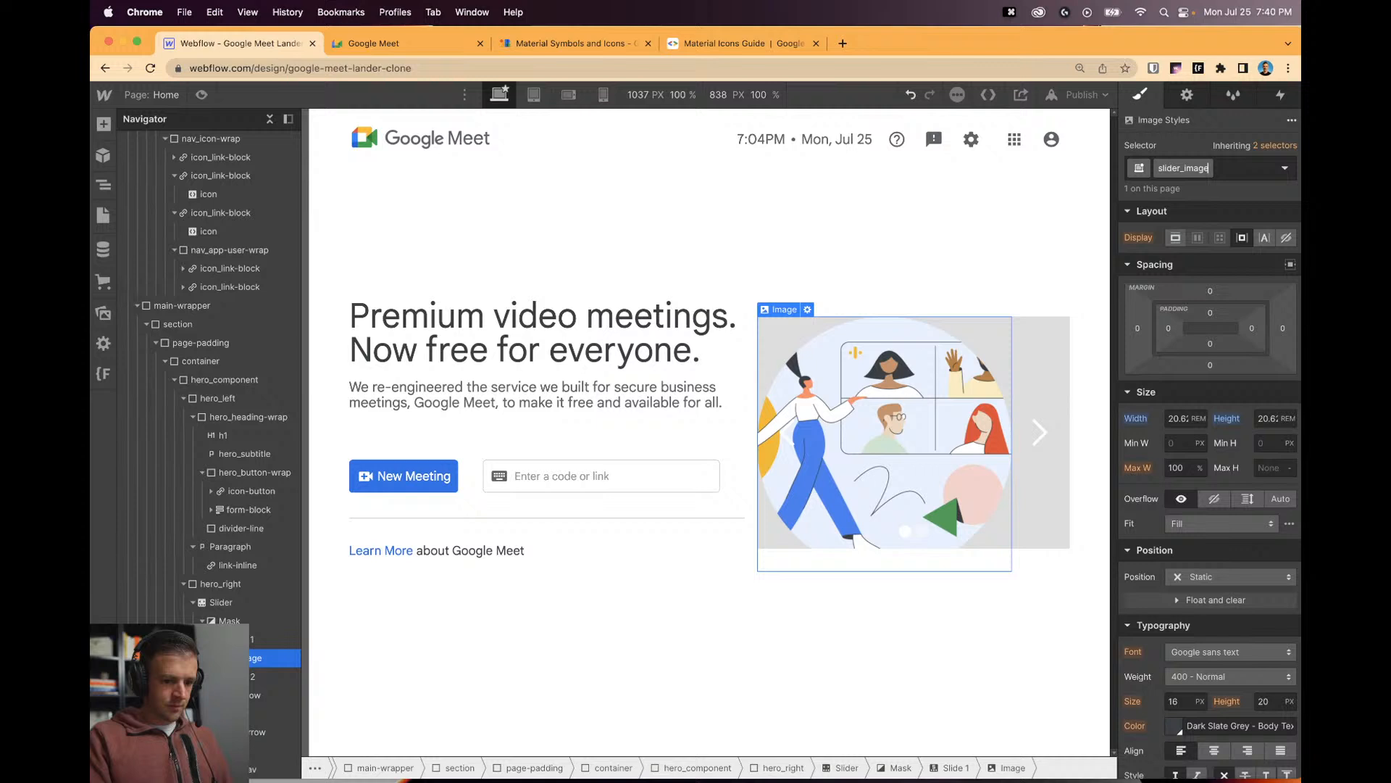
key("Return")
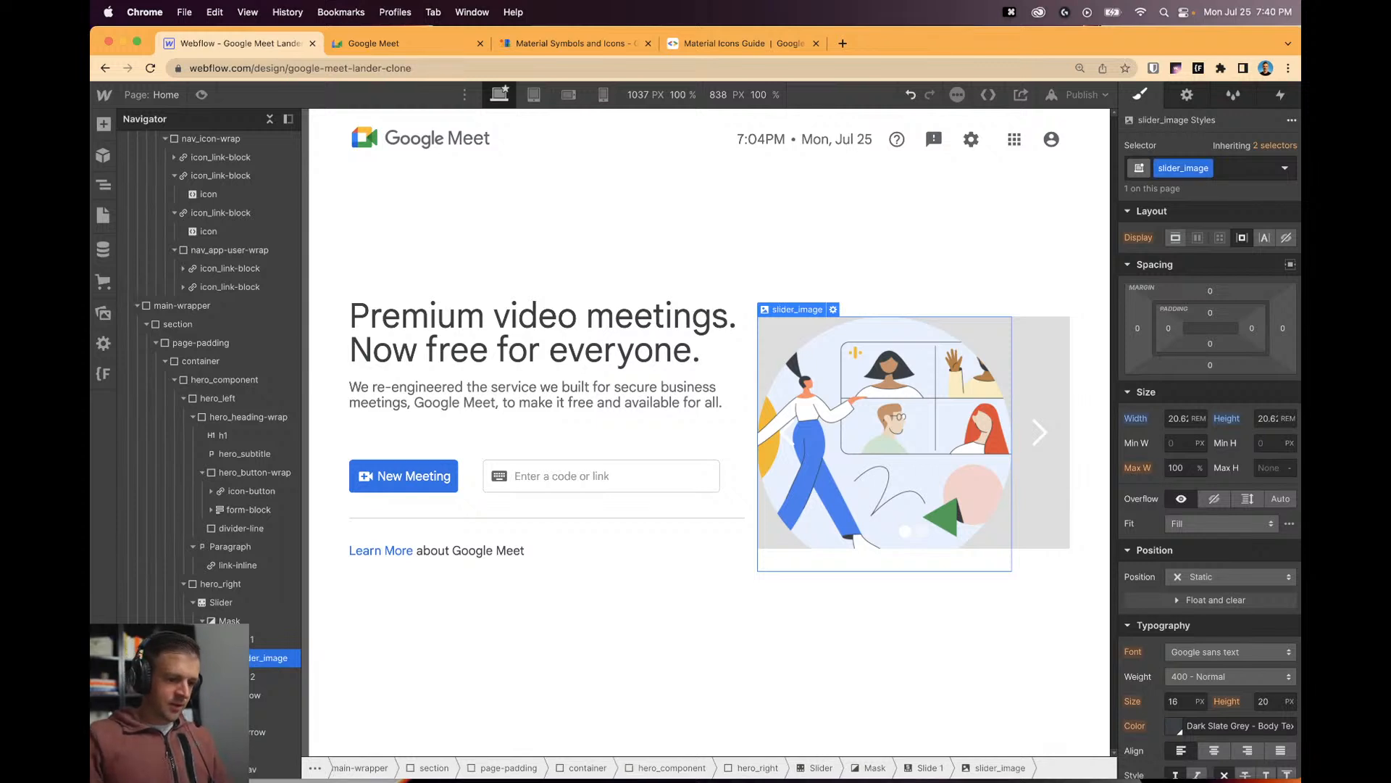
left_click(282, 640)
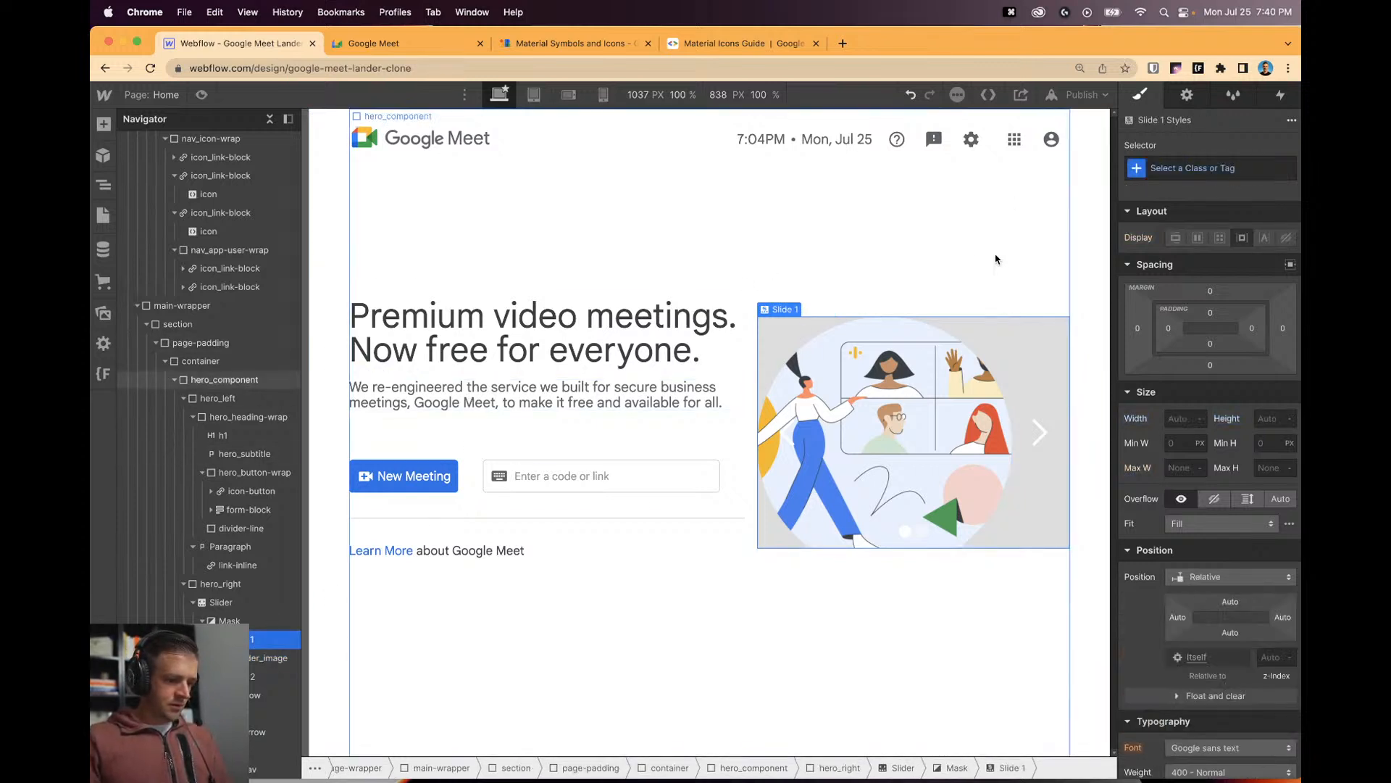
key("super+Return")
type("slider_")
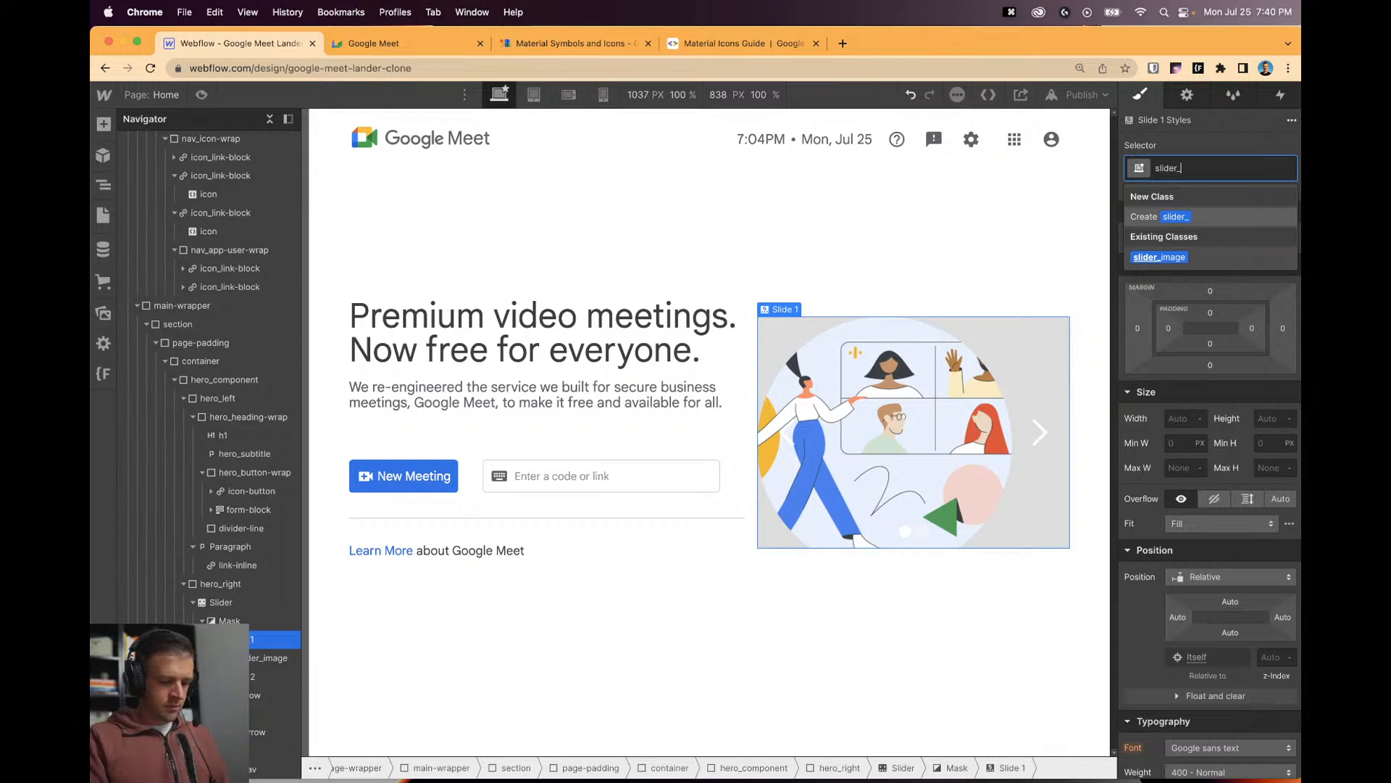
type("slide")
key("Return")
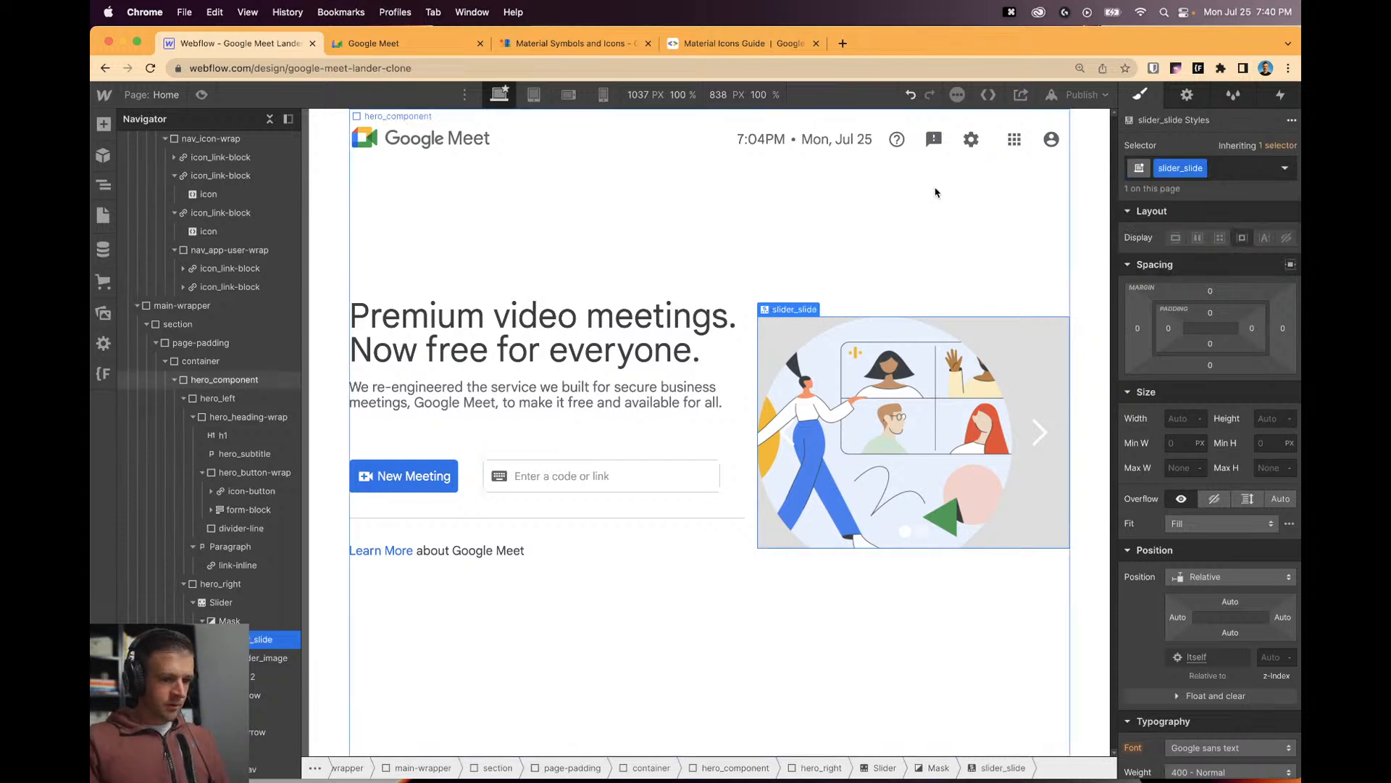
left_click(811, 534)
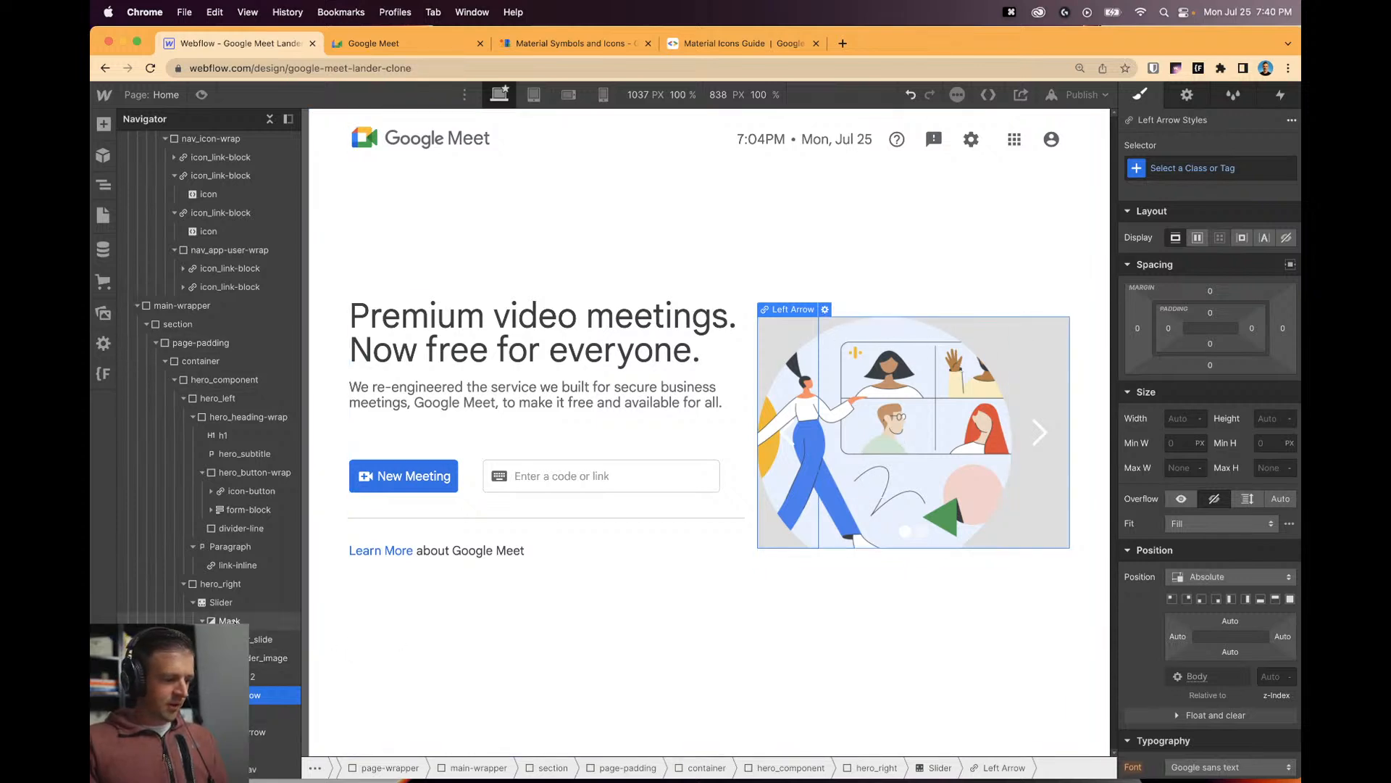
Publish to Selected Domains on webflow.io and open the live clone page.
left_click(1084, 95)
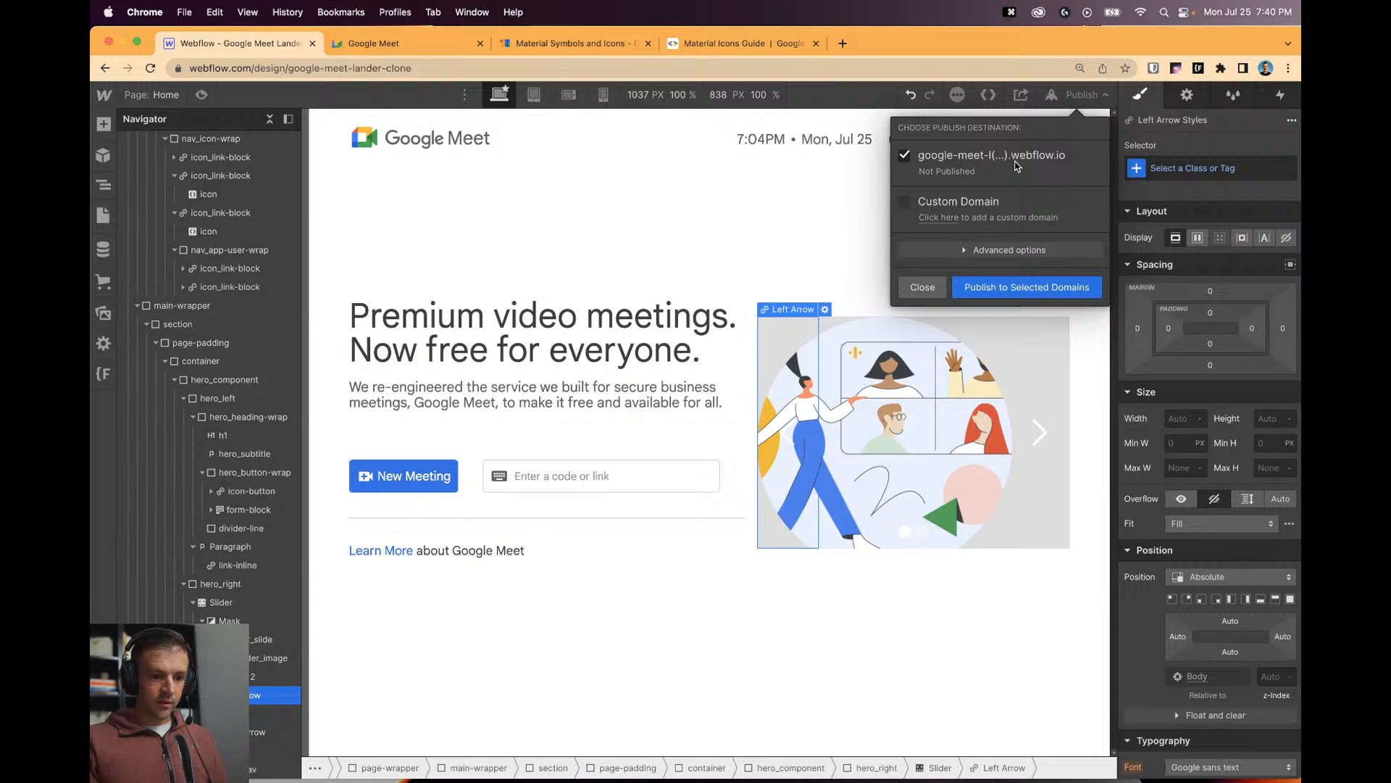
left_click(1032, 287)
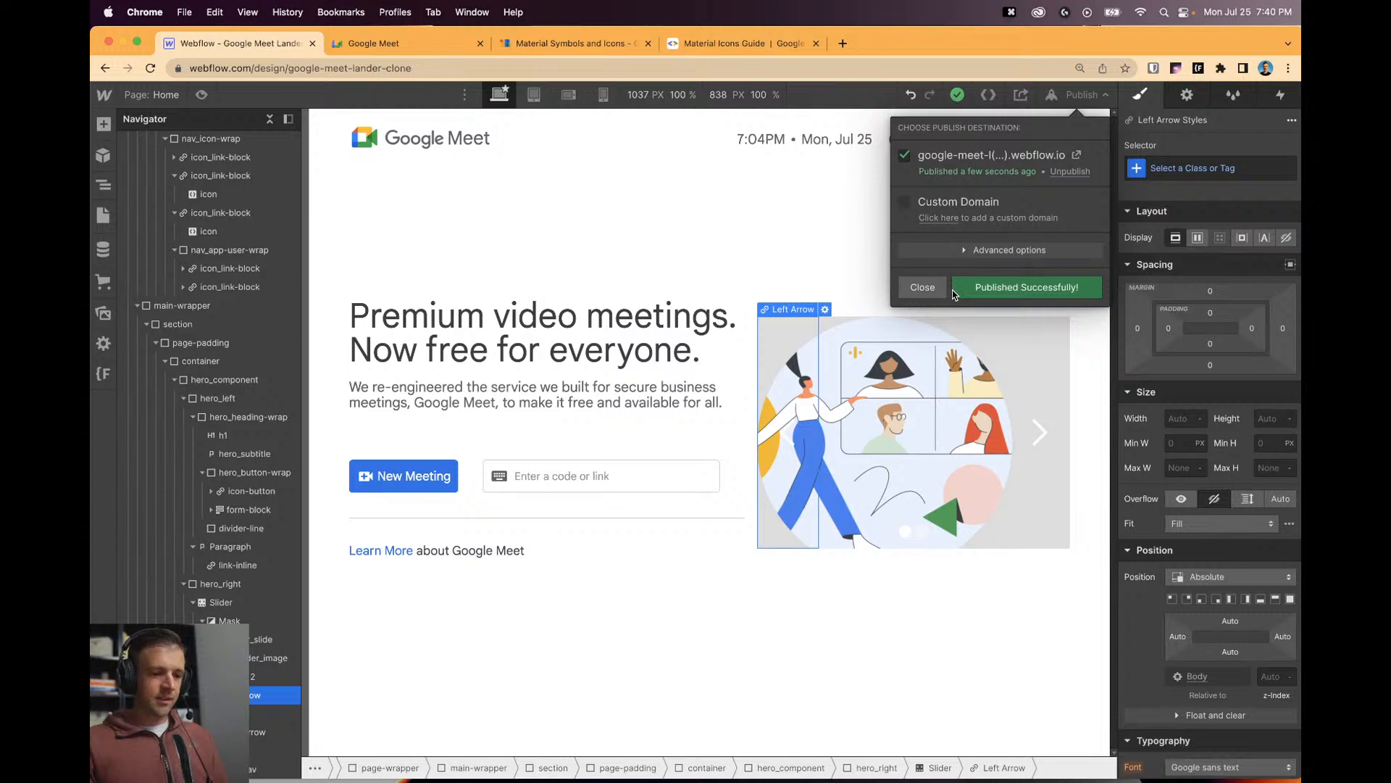
left_click(1077, 155)
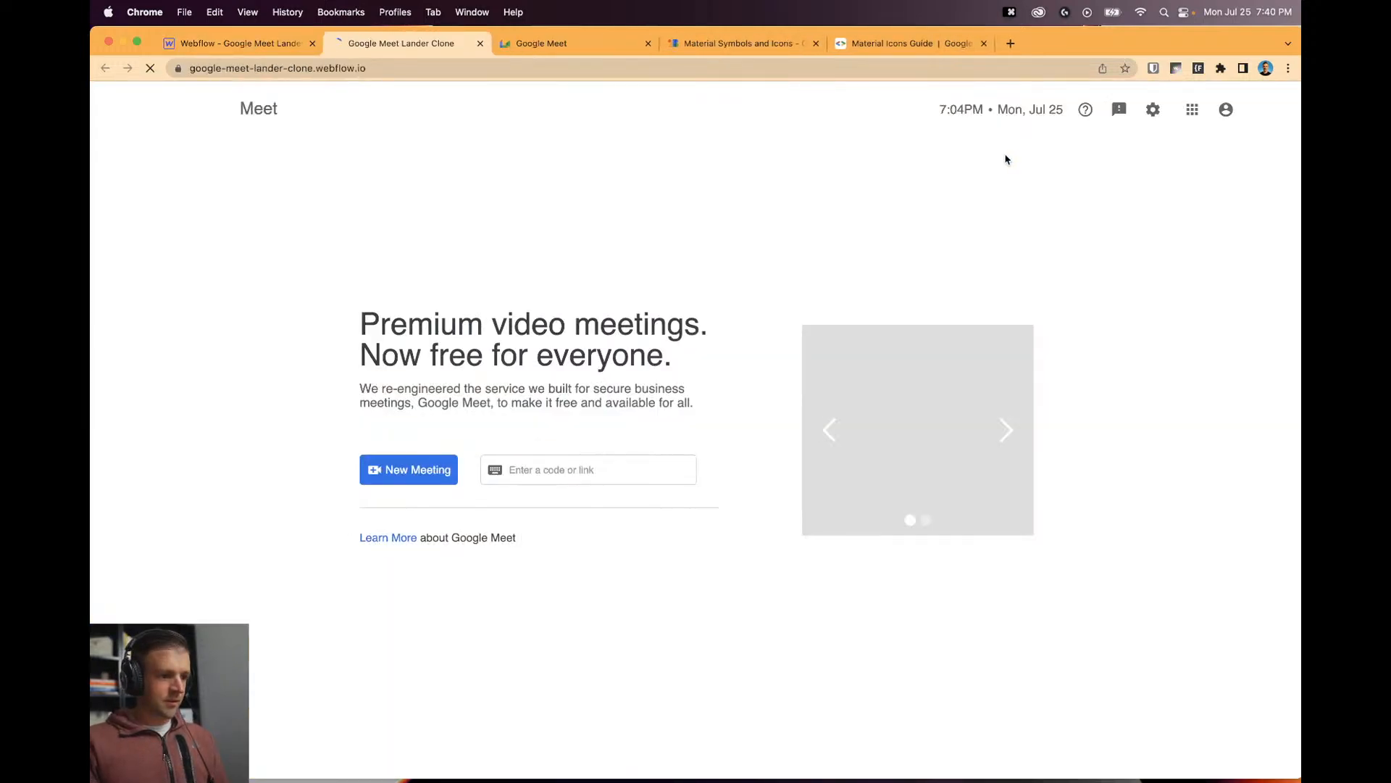
Inspect div.w-slider on the live clone, uncheck its #dddddd background, and return to Webflow.
key("alt+super+i")
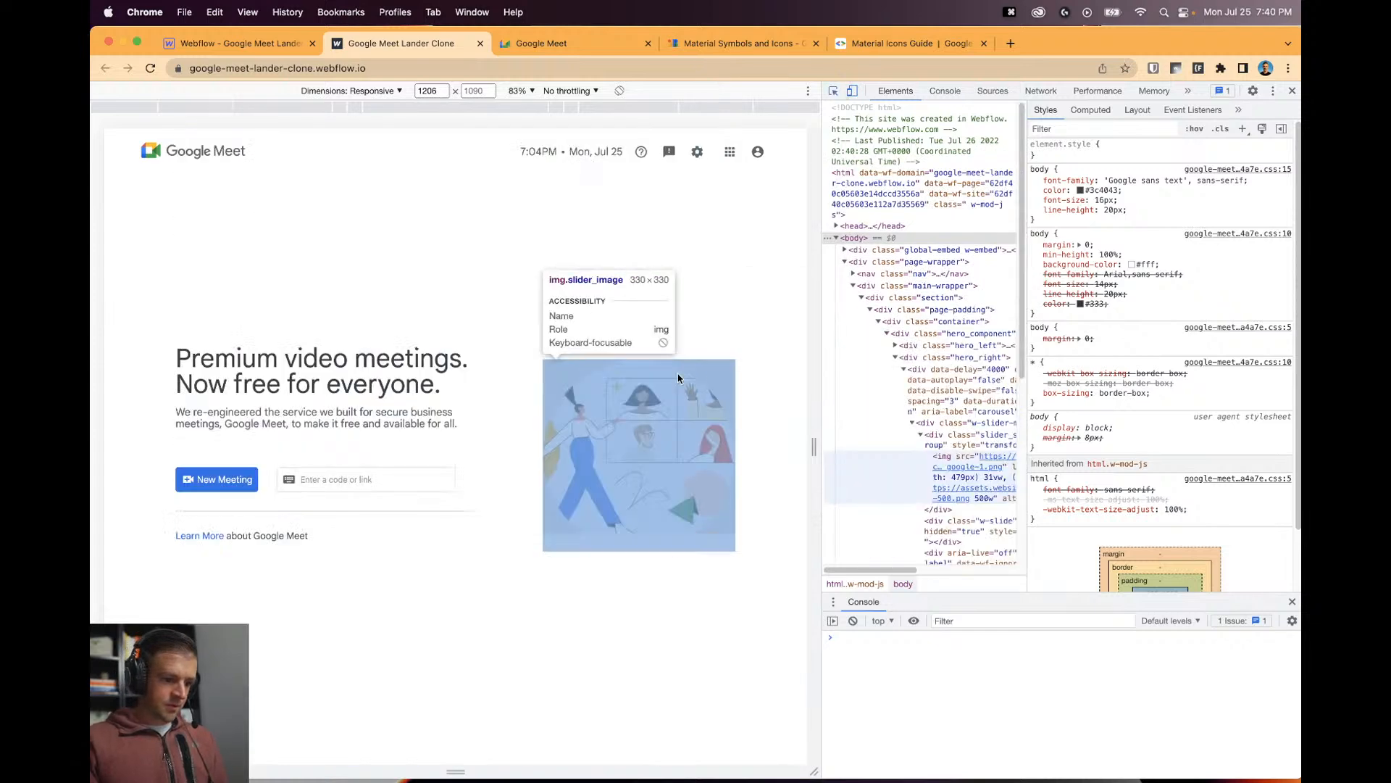
left_click(673, 377)
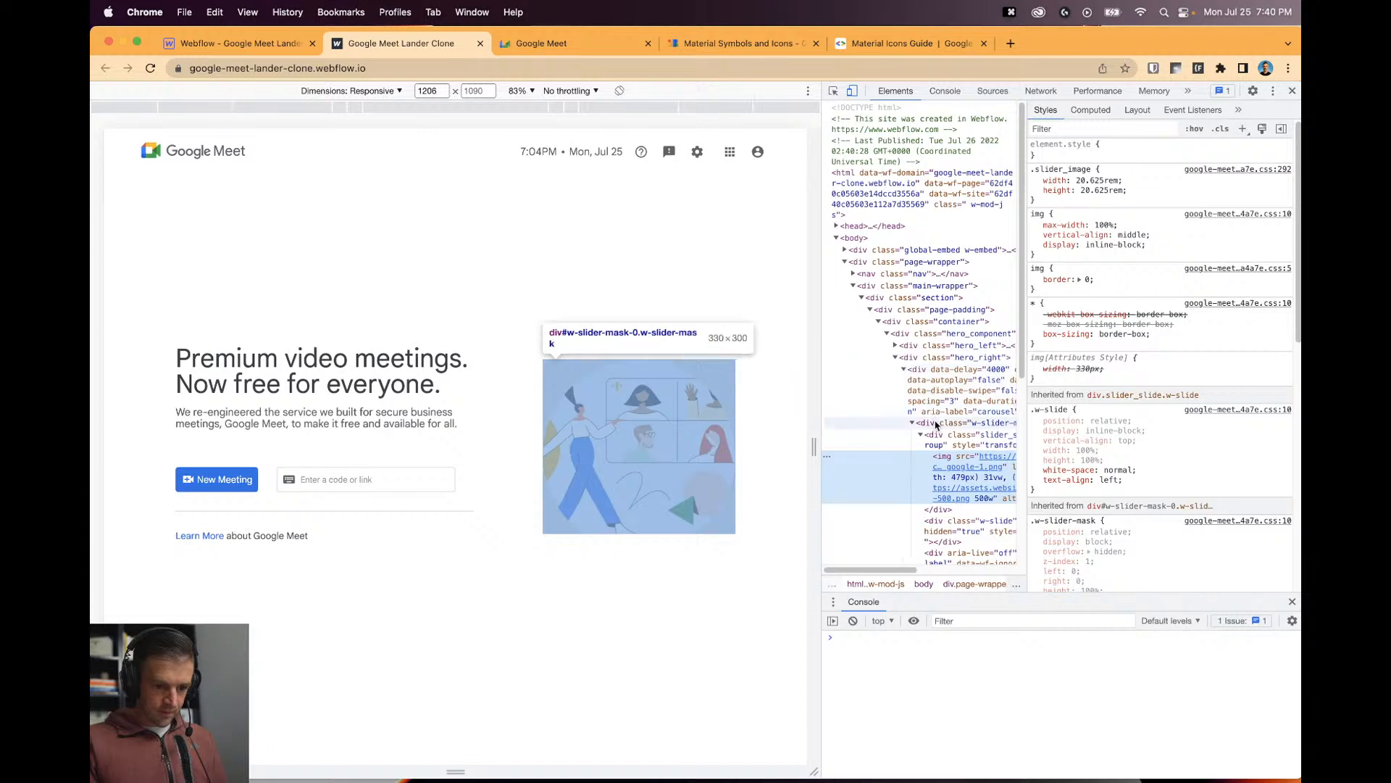
left_click(935, 425)
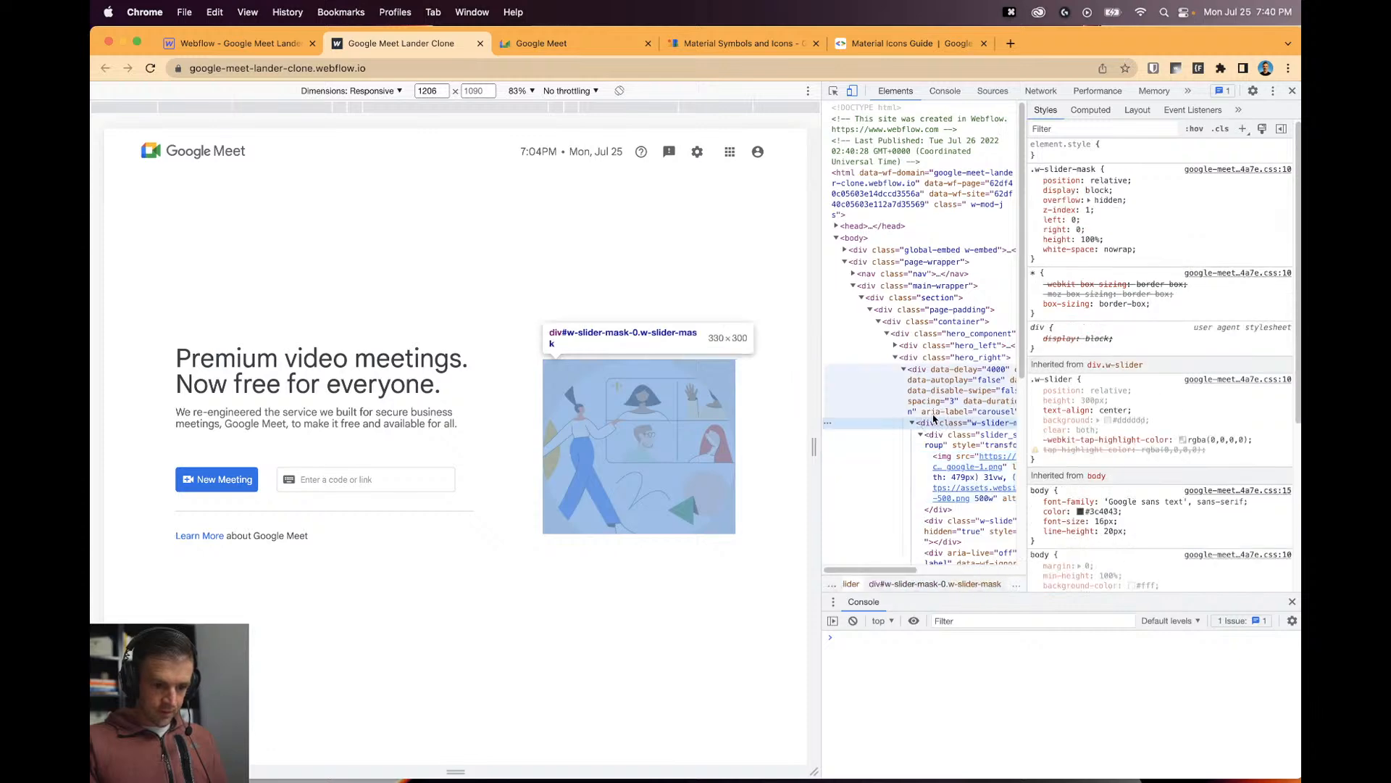
left_click(935, 411)
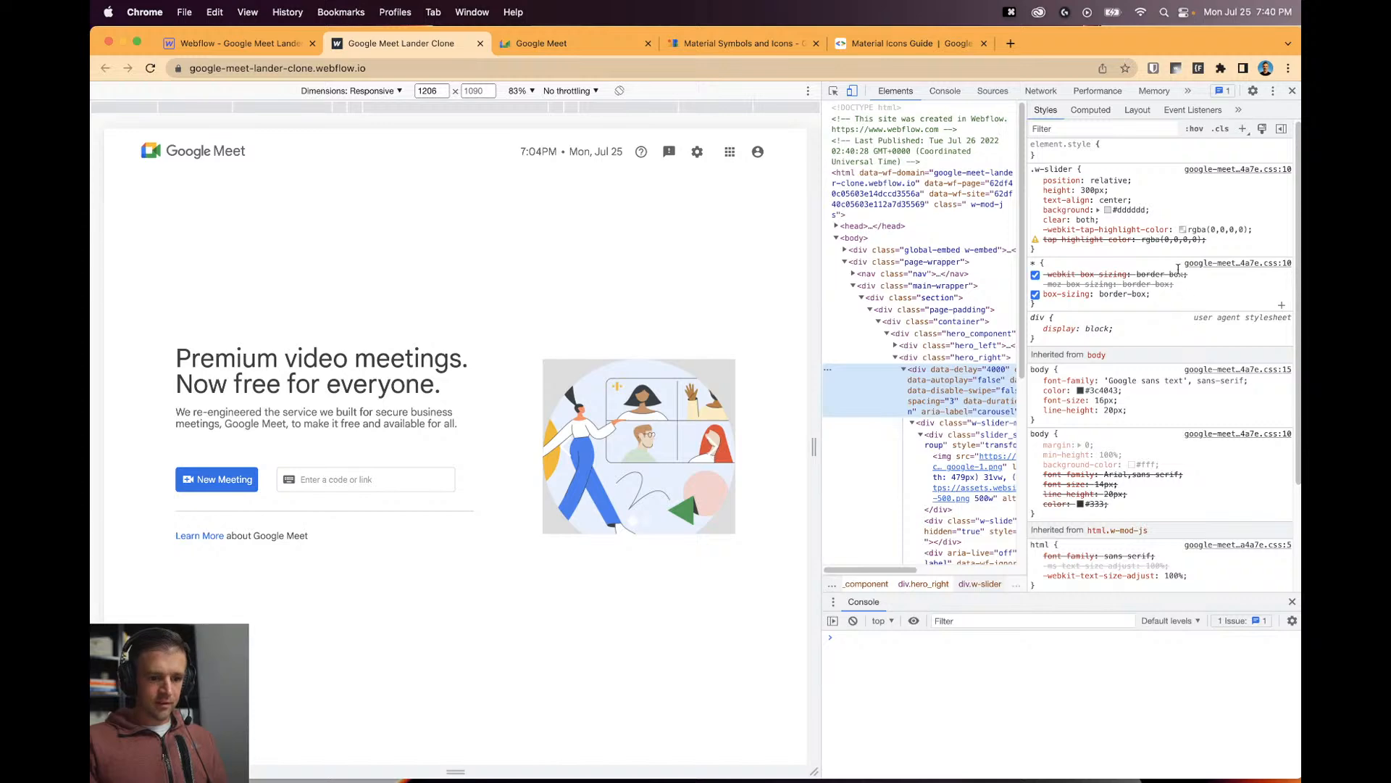
left_click(1036, 210)
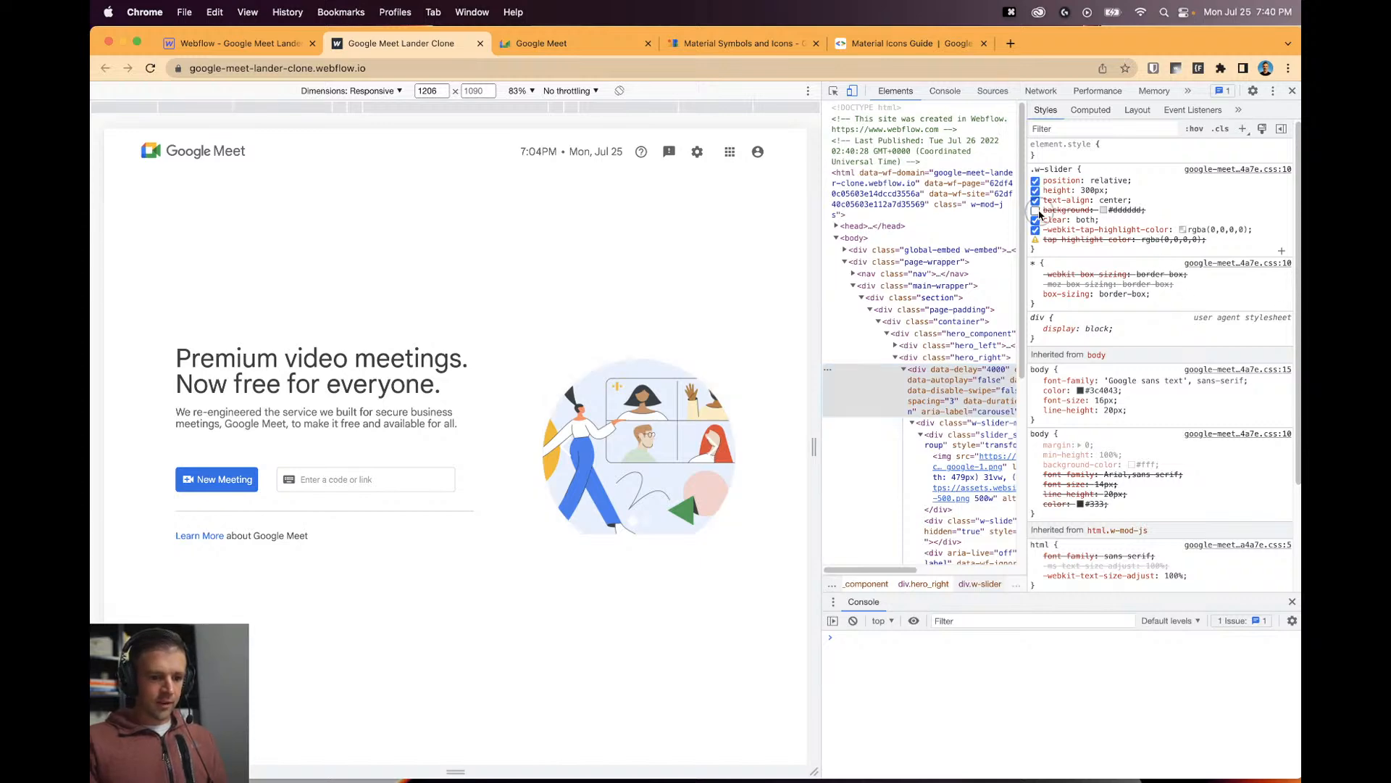
left_click(283, 44)
left_click(933, 288)
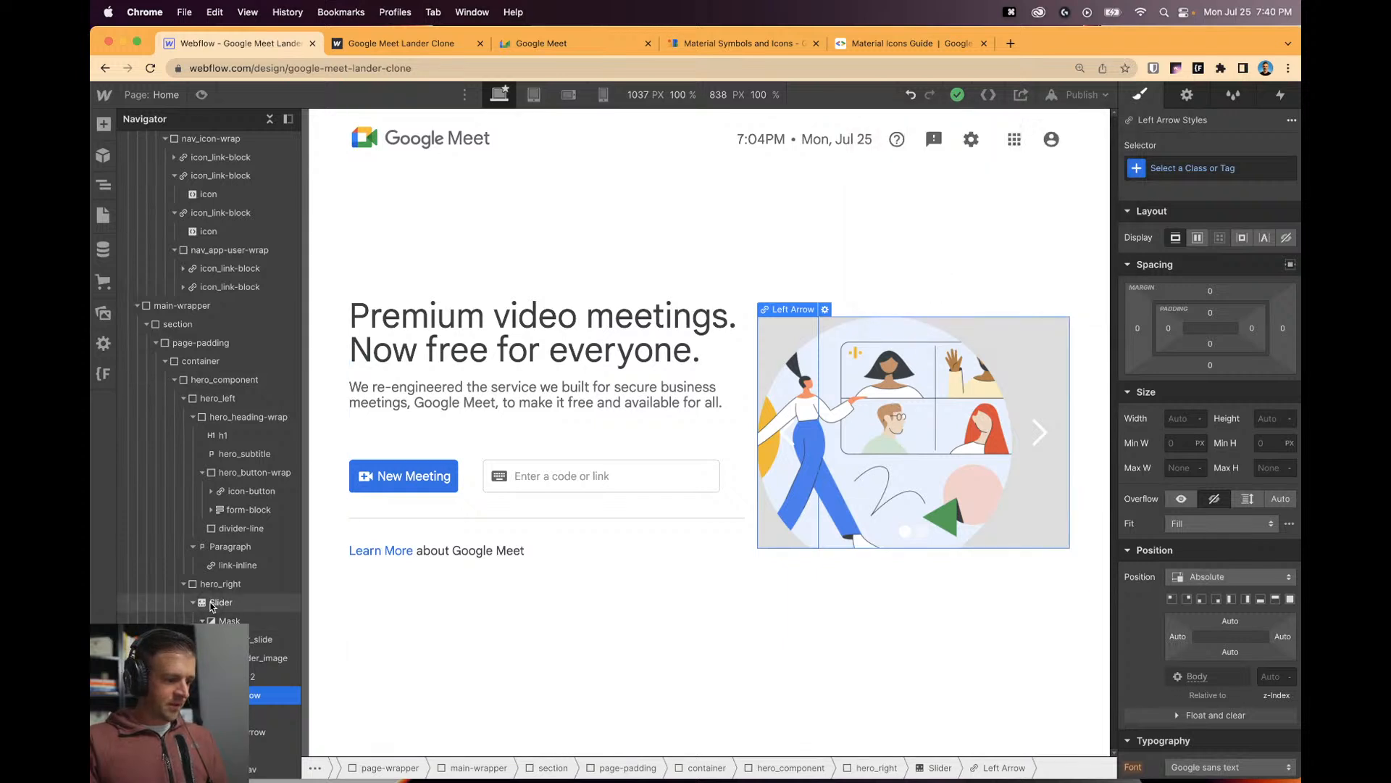
Give the slider the class 'slider' and set its height to auto.
left_click(273, 603)
left_click(1187, 170)
type("slider")
key("Return")
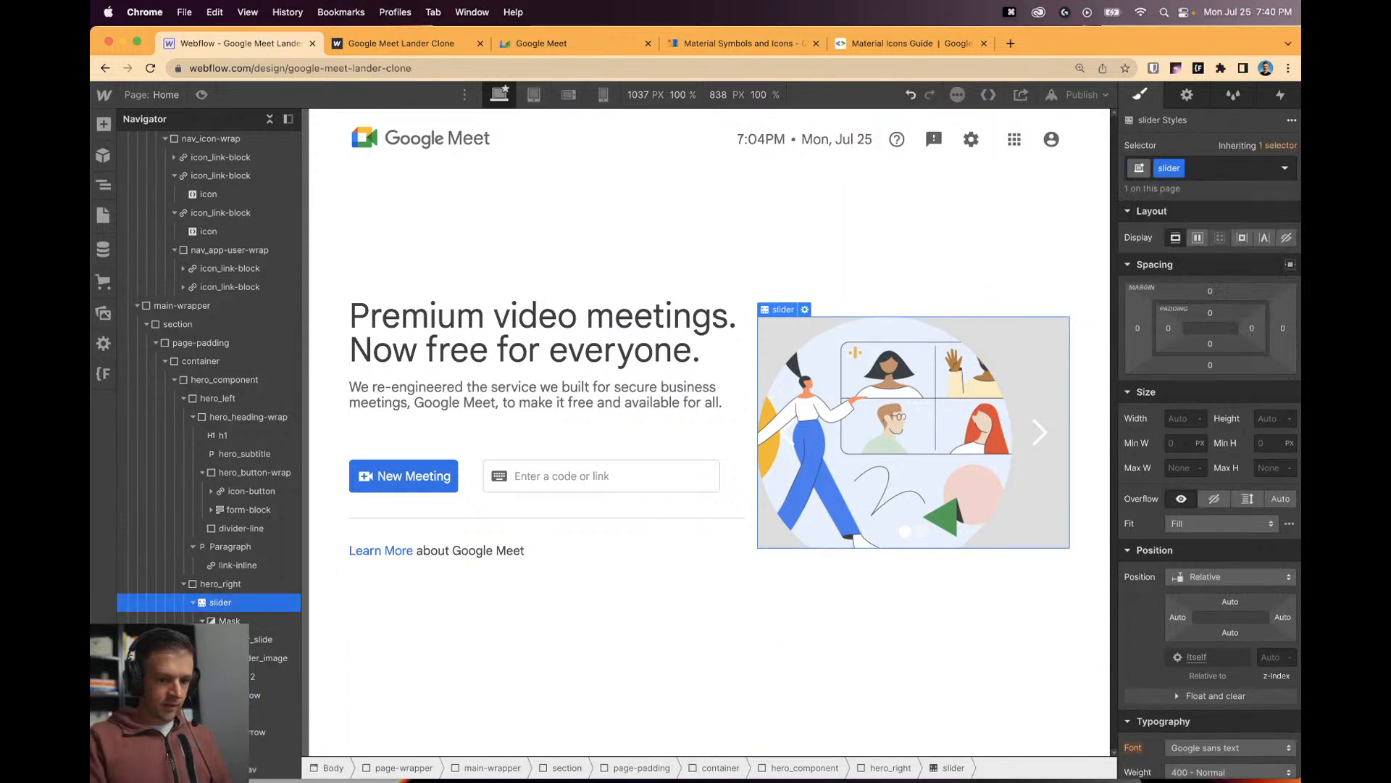
type("auto")
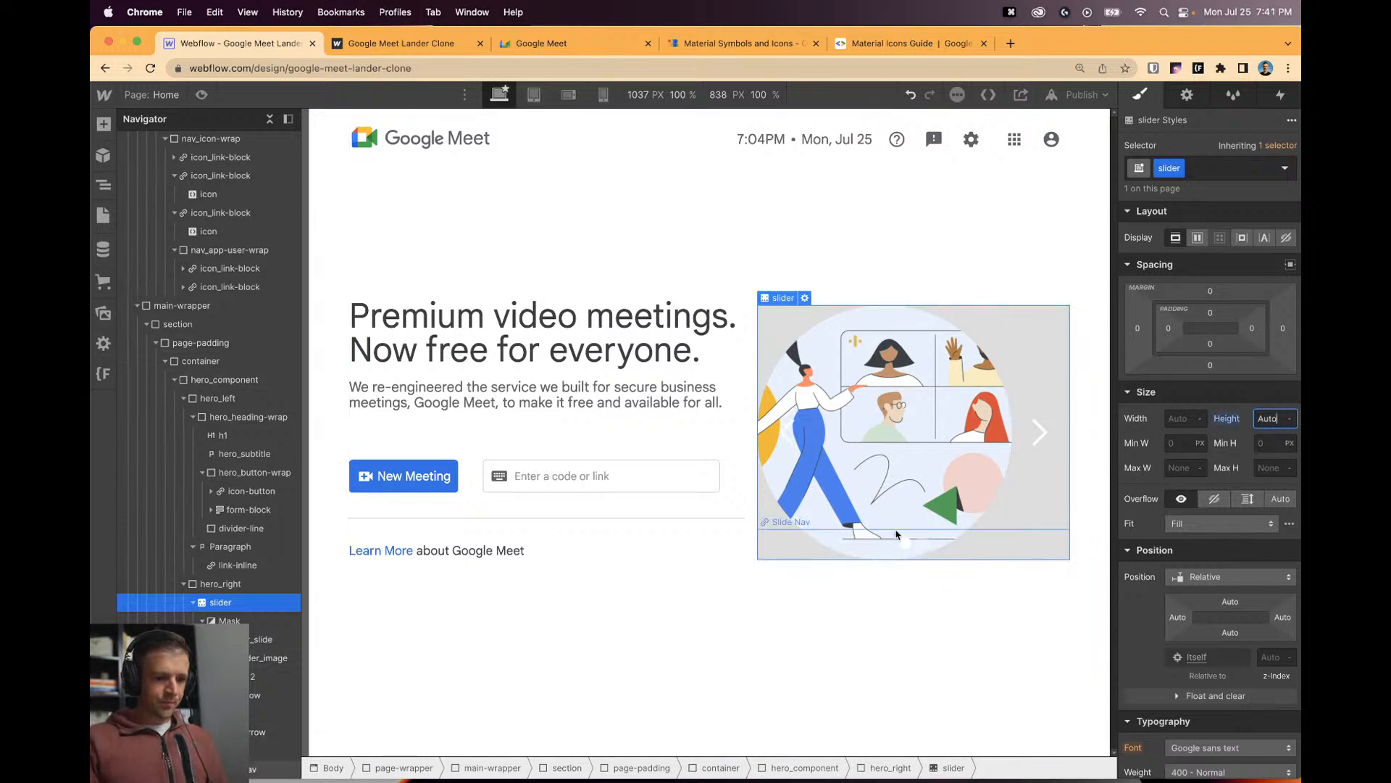
Check the widths of the slider and the hero_right container, leaving both unchanged.
left_click(218, 585)
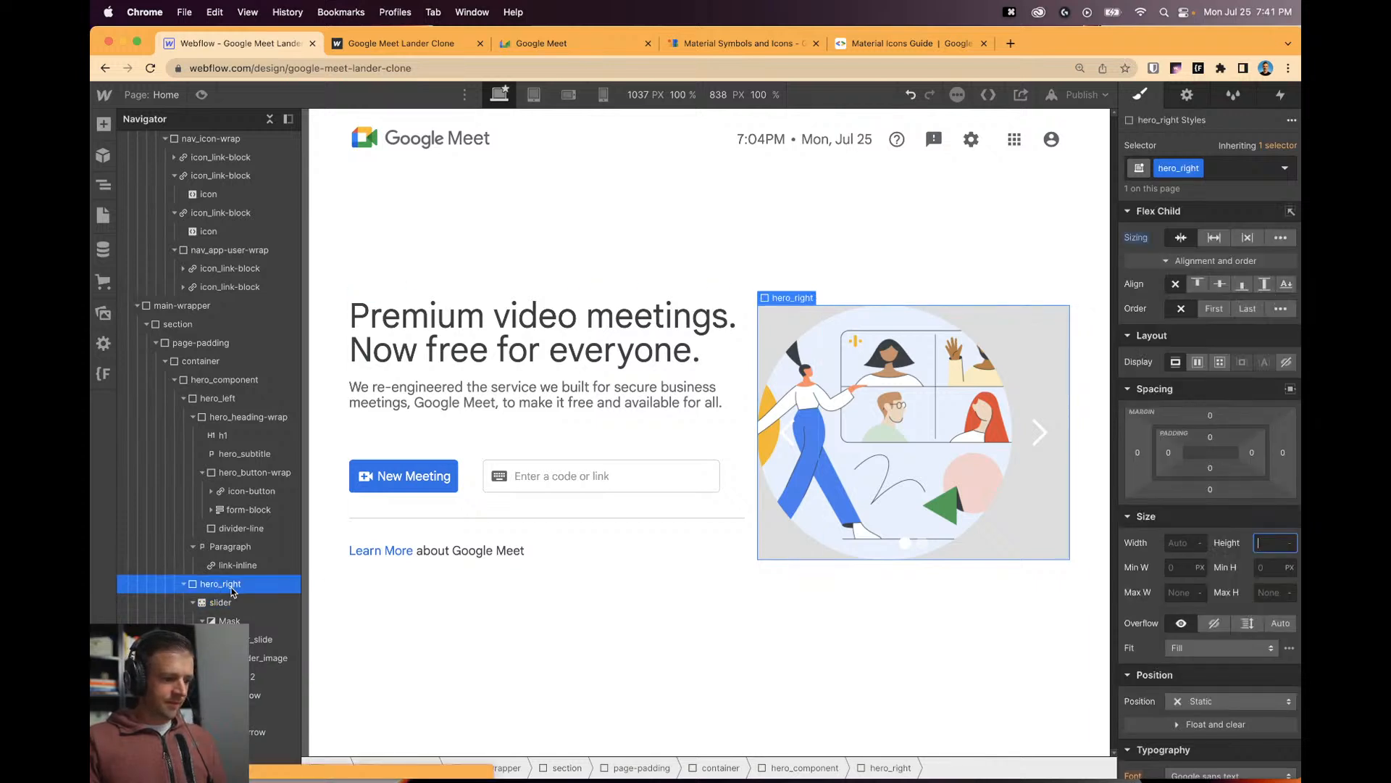
left_click(1225, 262)
left_click(1225, 262)
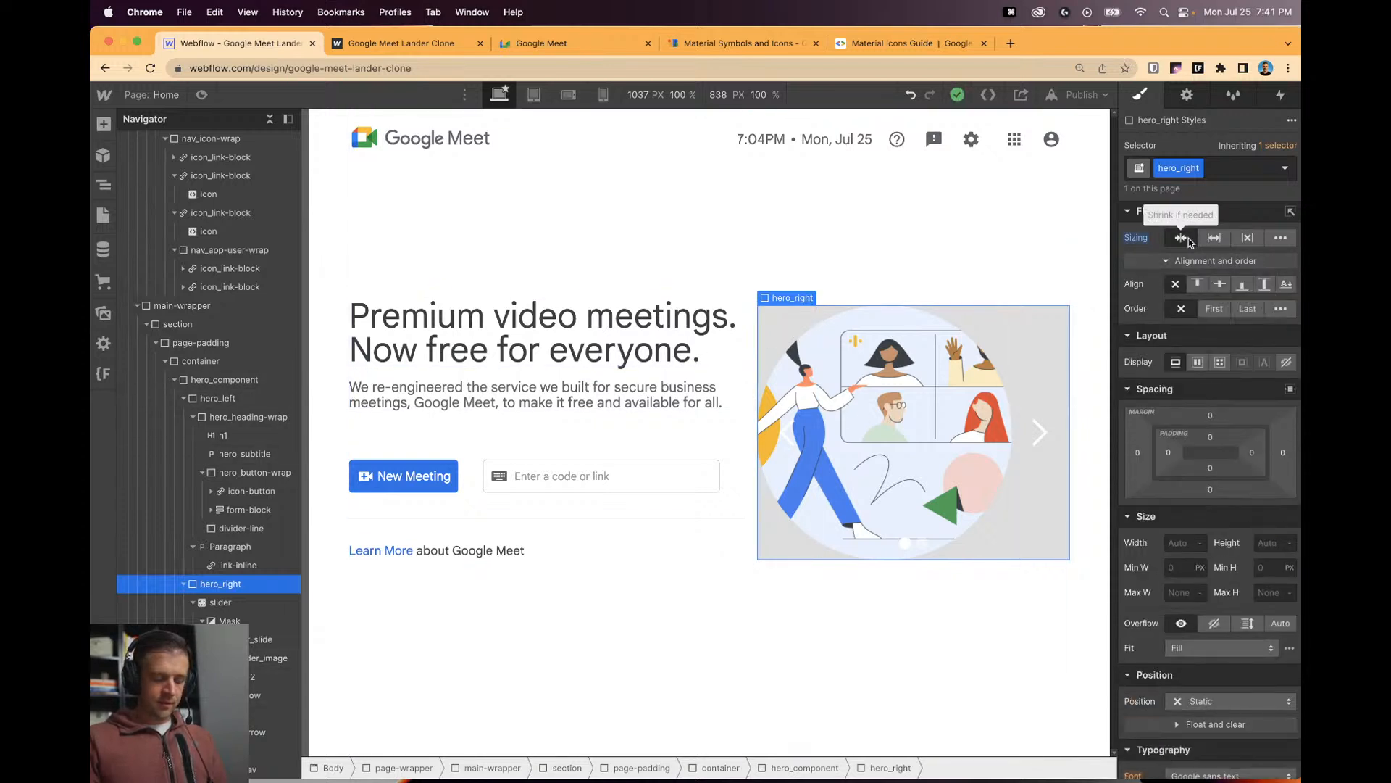
left_click(232, 602)
left_click(1170, 418)
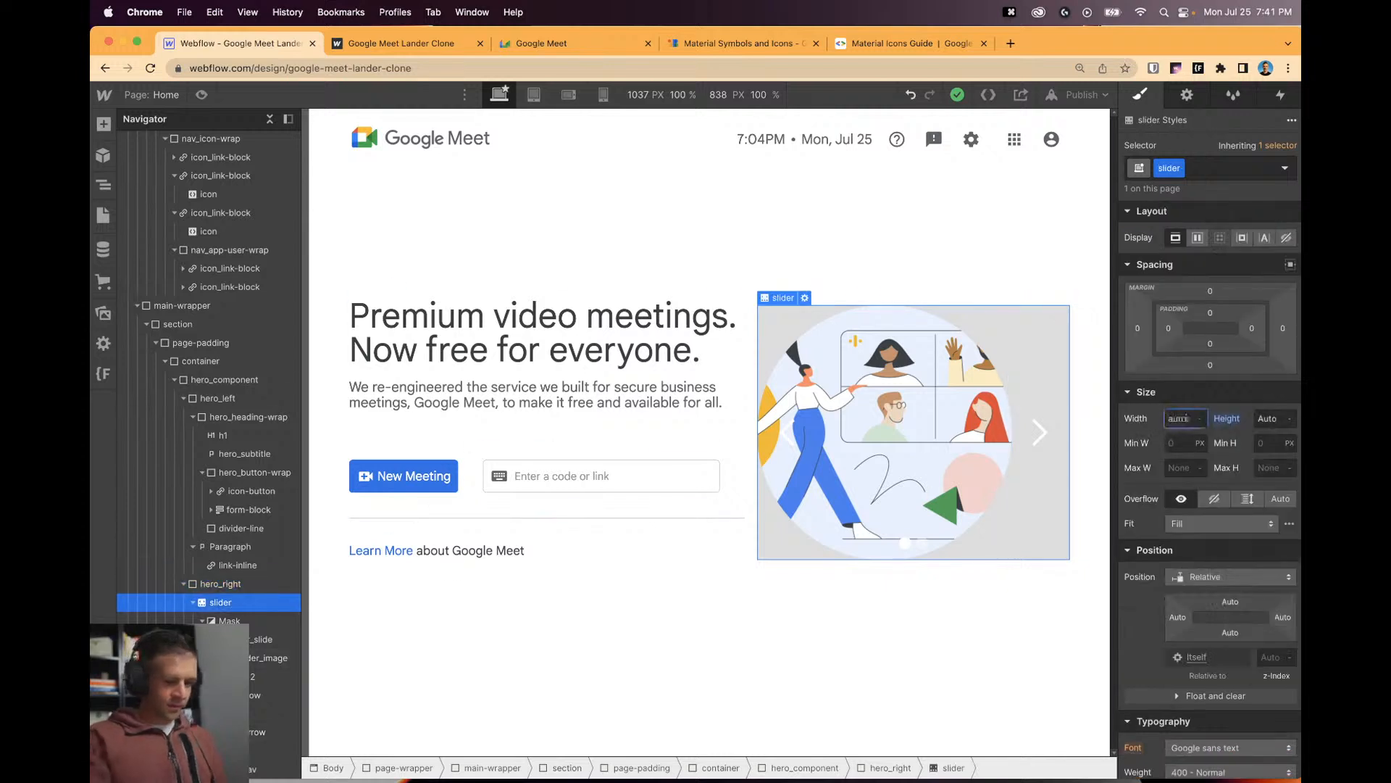
key("Escape")
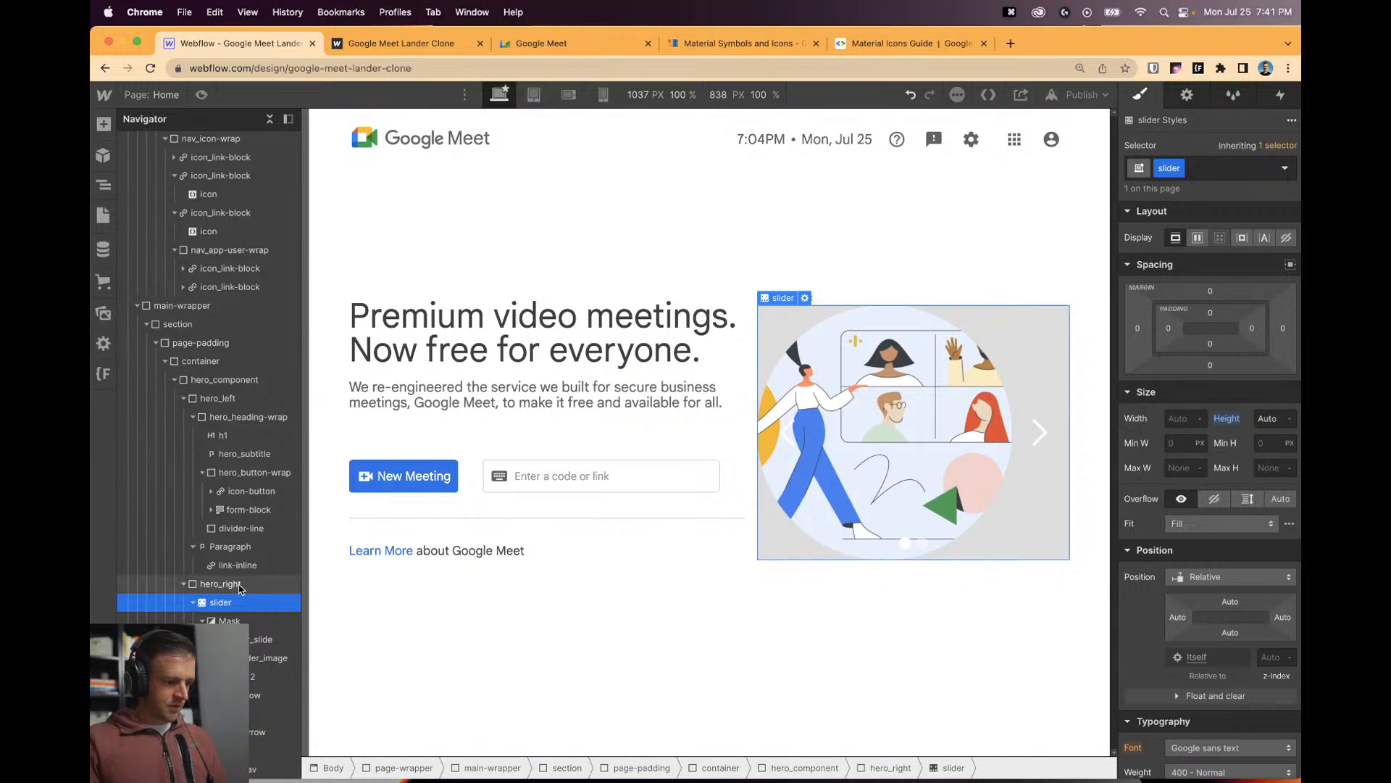
left_click(1070, 435)
left_click(1186, 542)
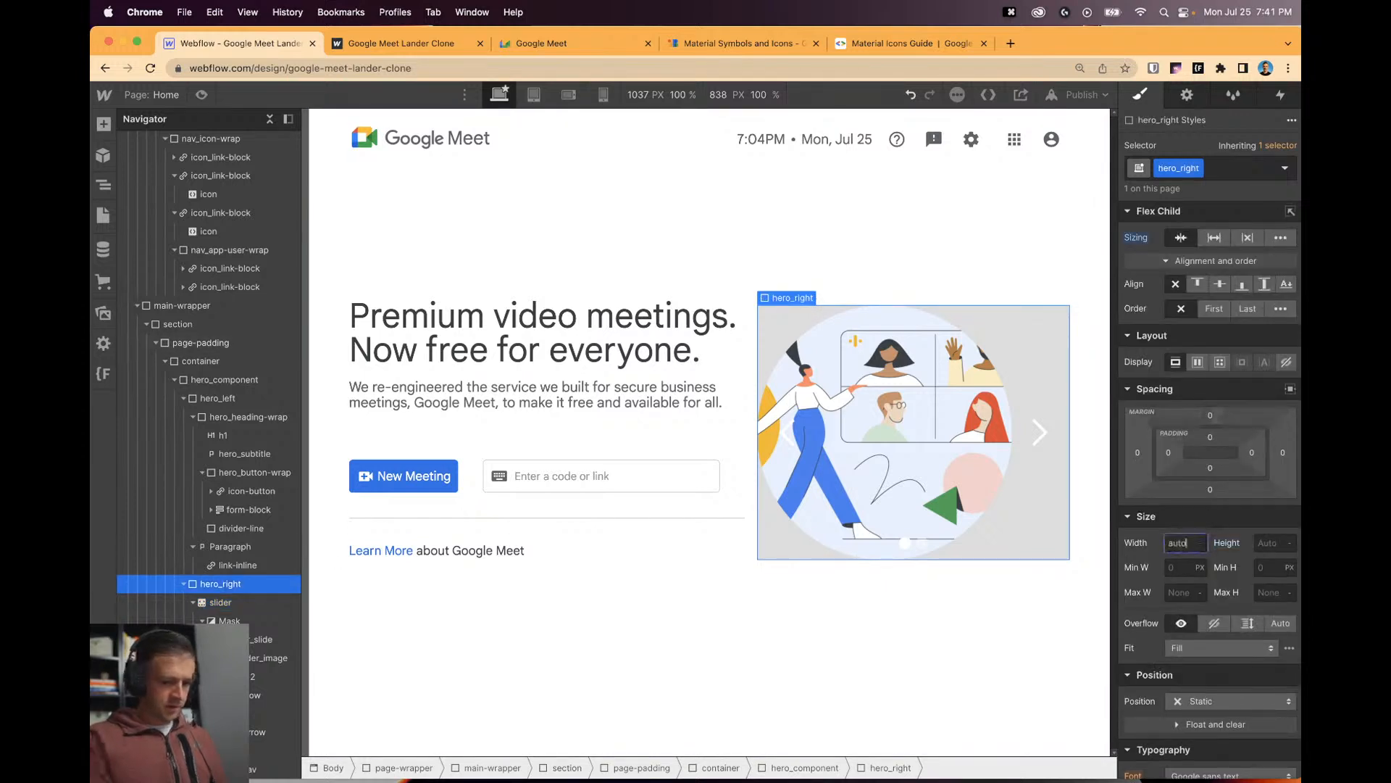
key("Escape")
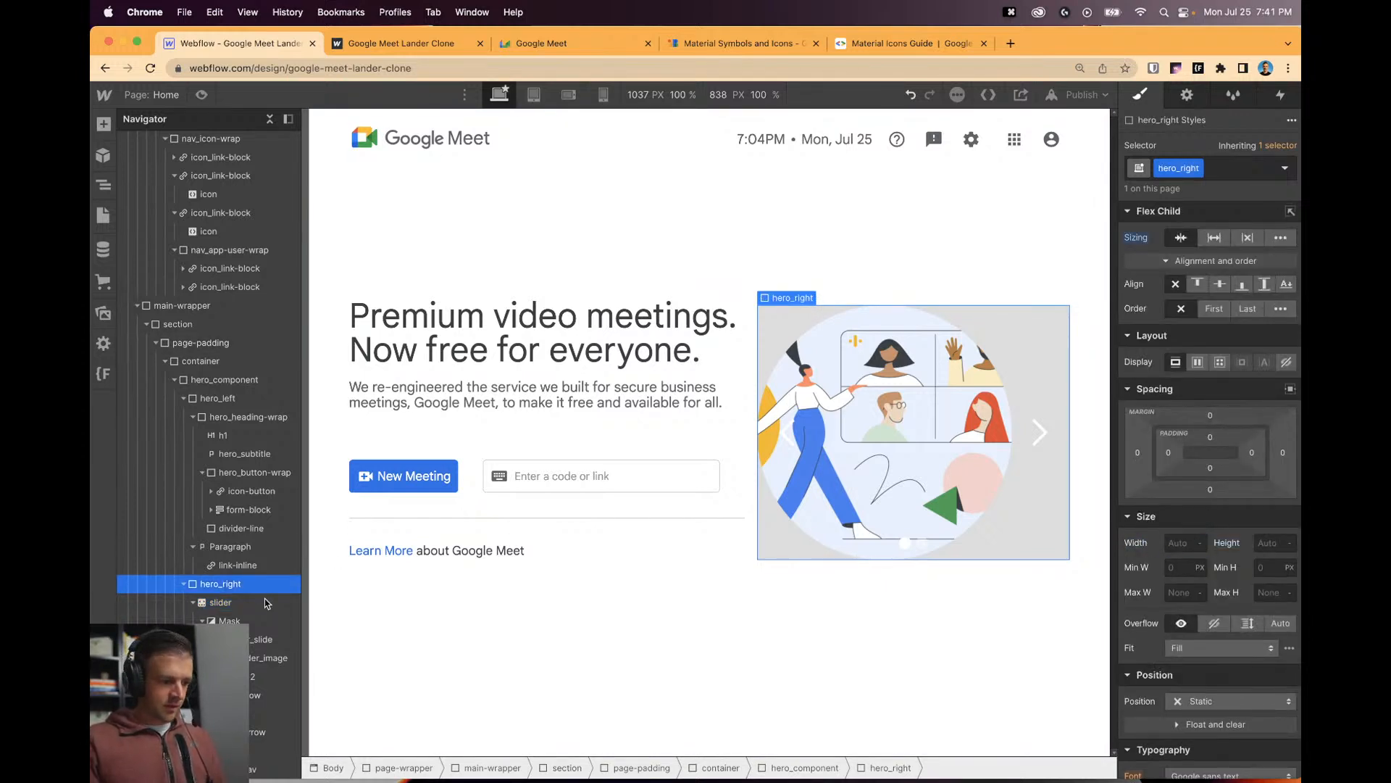
Select the slider, its image, and the slide that holds the image.
left_click(247, 604)
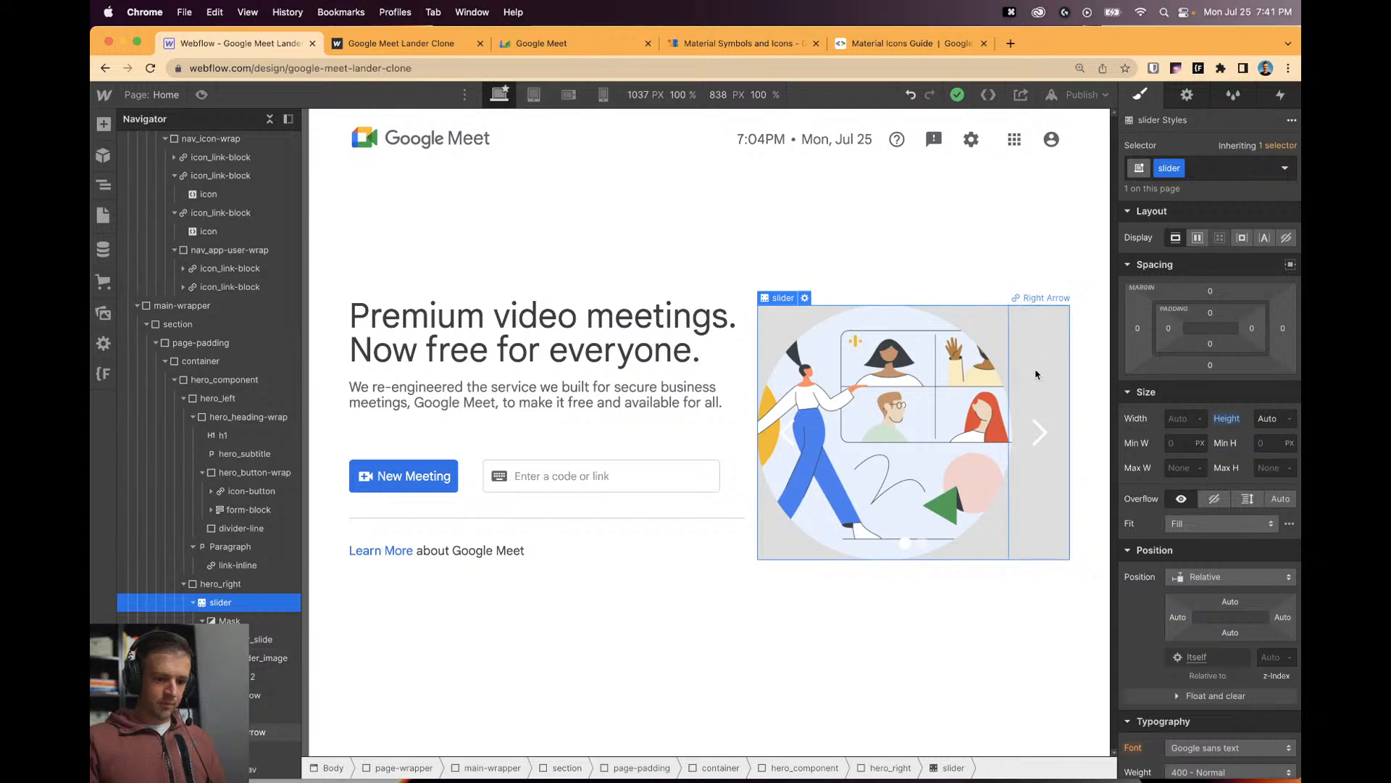
left_click(976, 473)
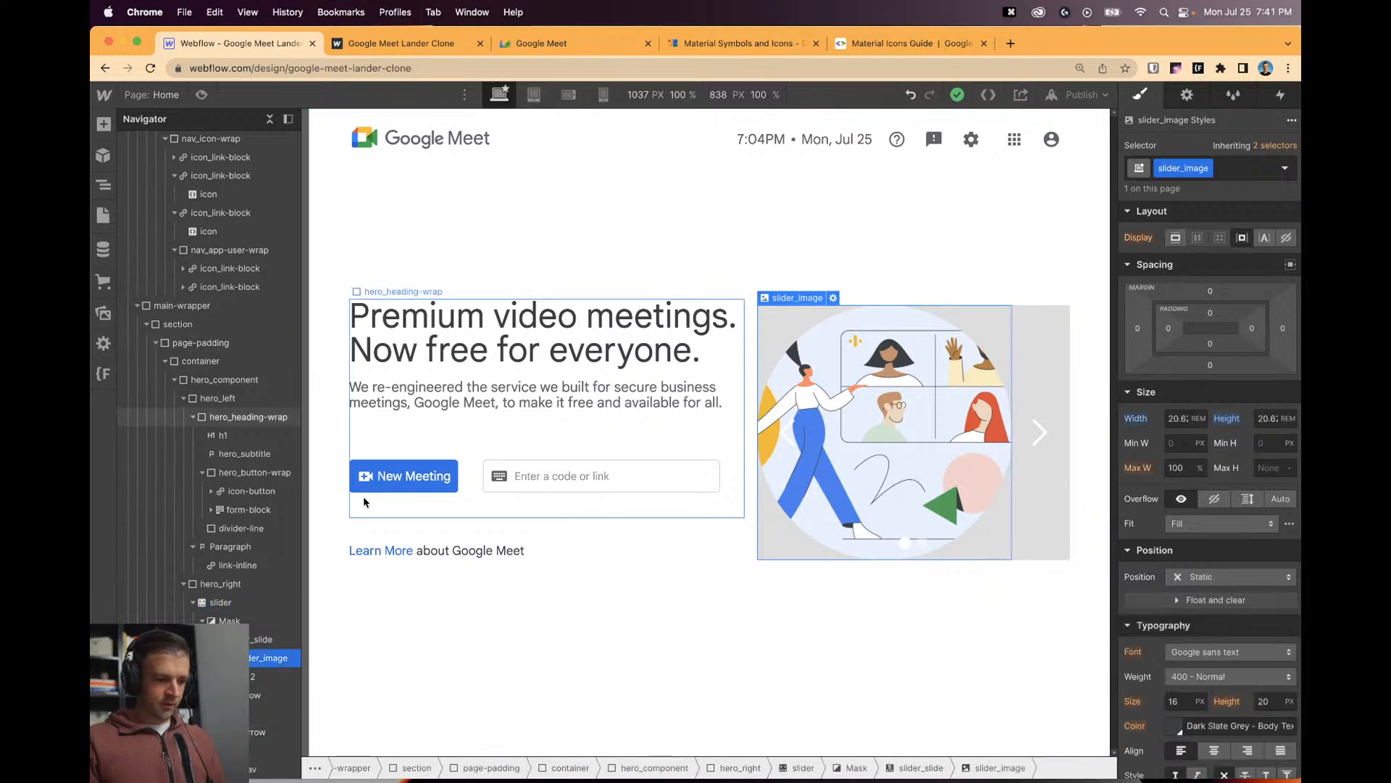
left_click(259, 640)
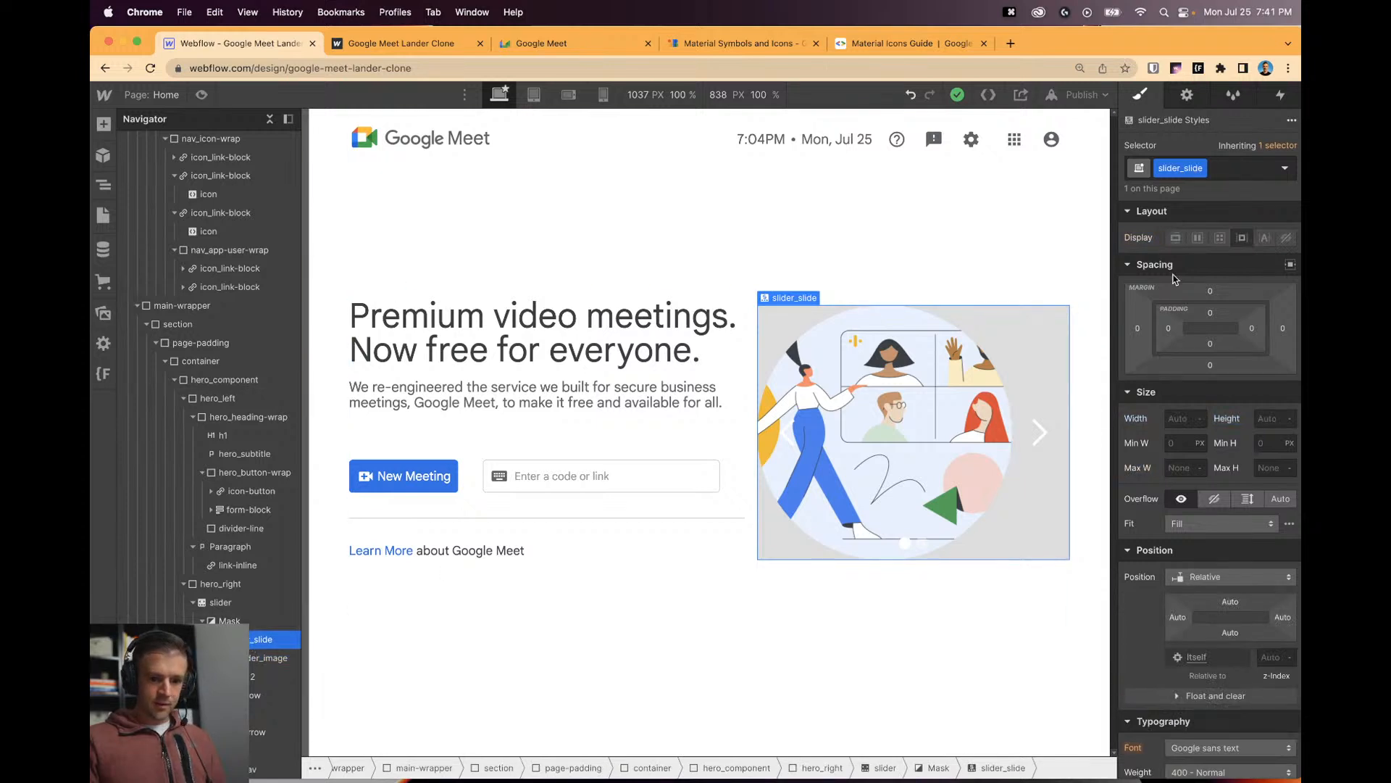
left_click(231, 601)
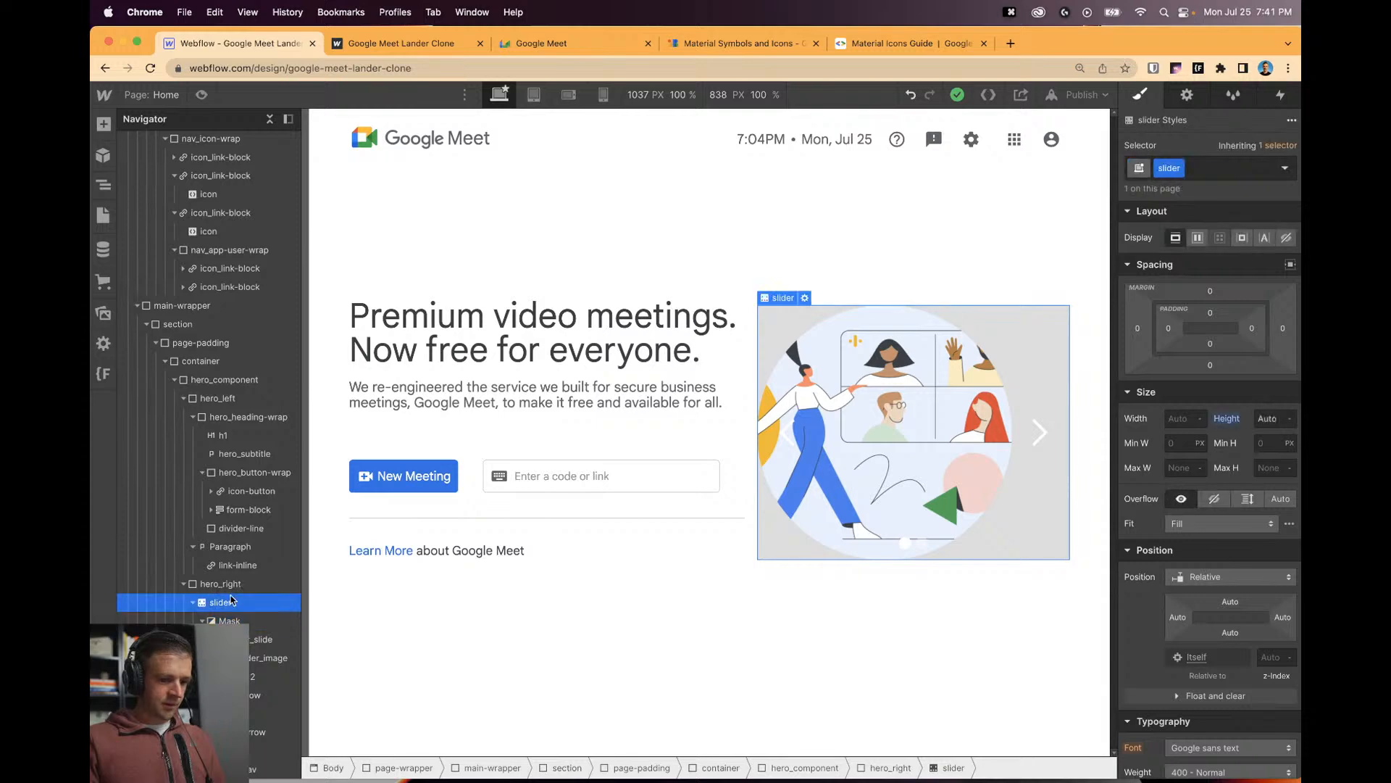
left_click(250, 640)
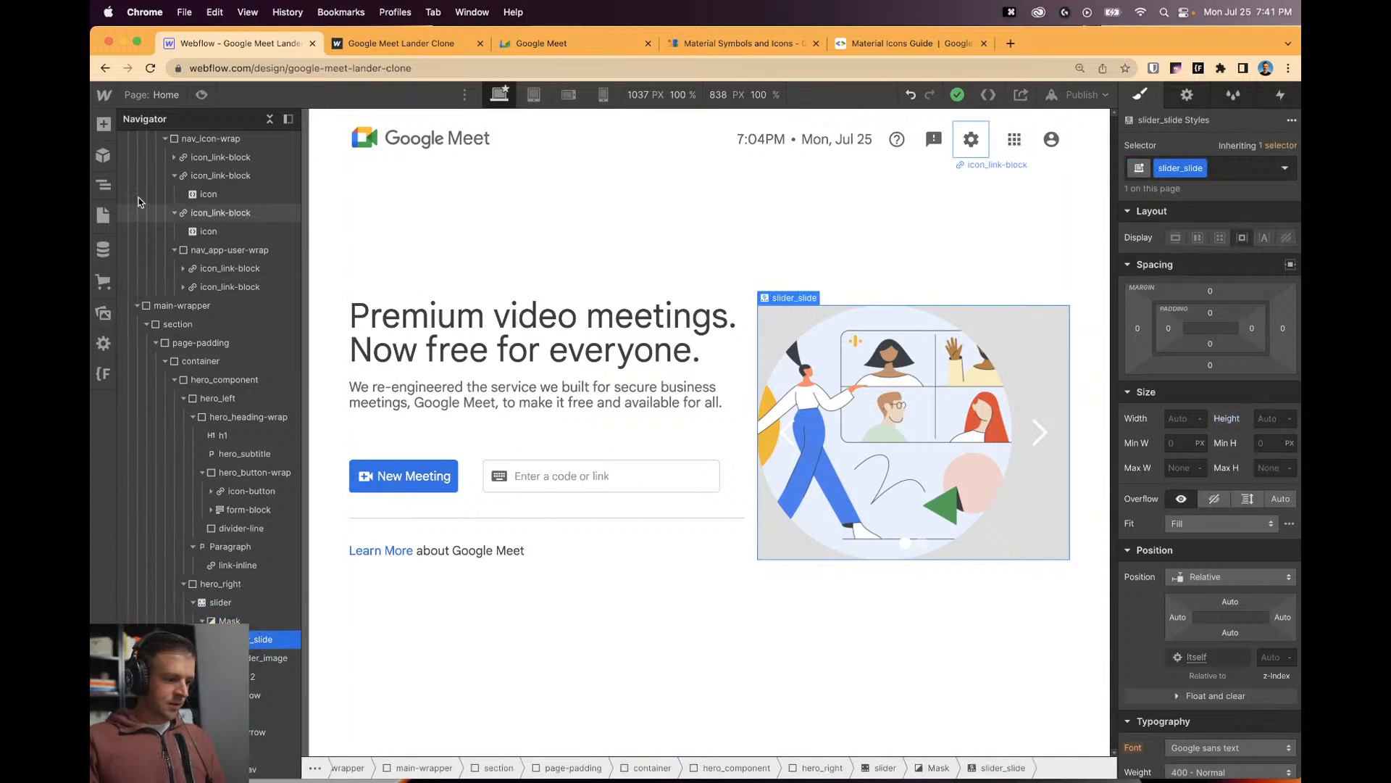
Add a div block named slider_slide-wrapper inside the slide as a vertical, centre-aligned flex container.
left_click(103, 124)
left_click_drag(157, 405, 254, 660)
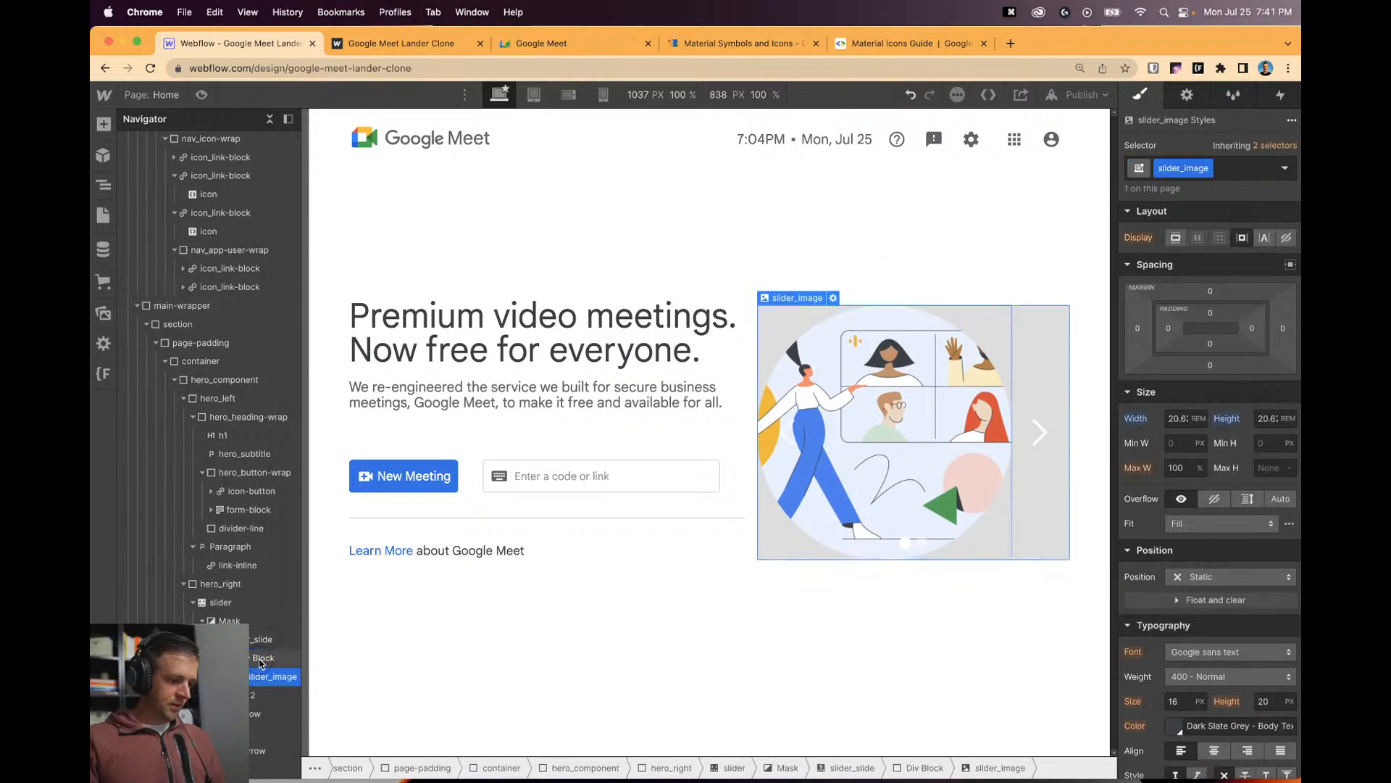
key("super+Return")
type("slider_slide-wrapper")
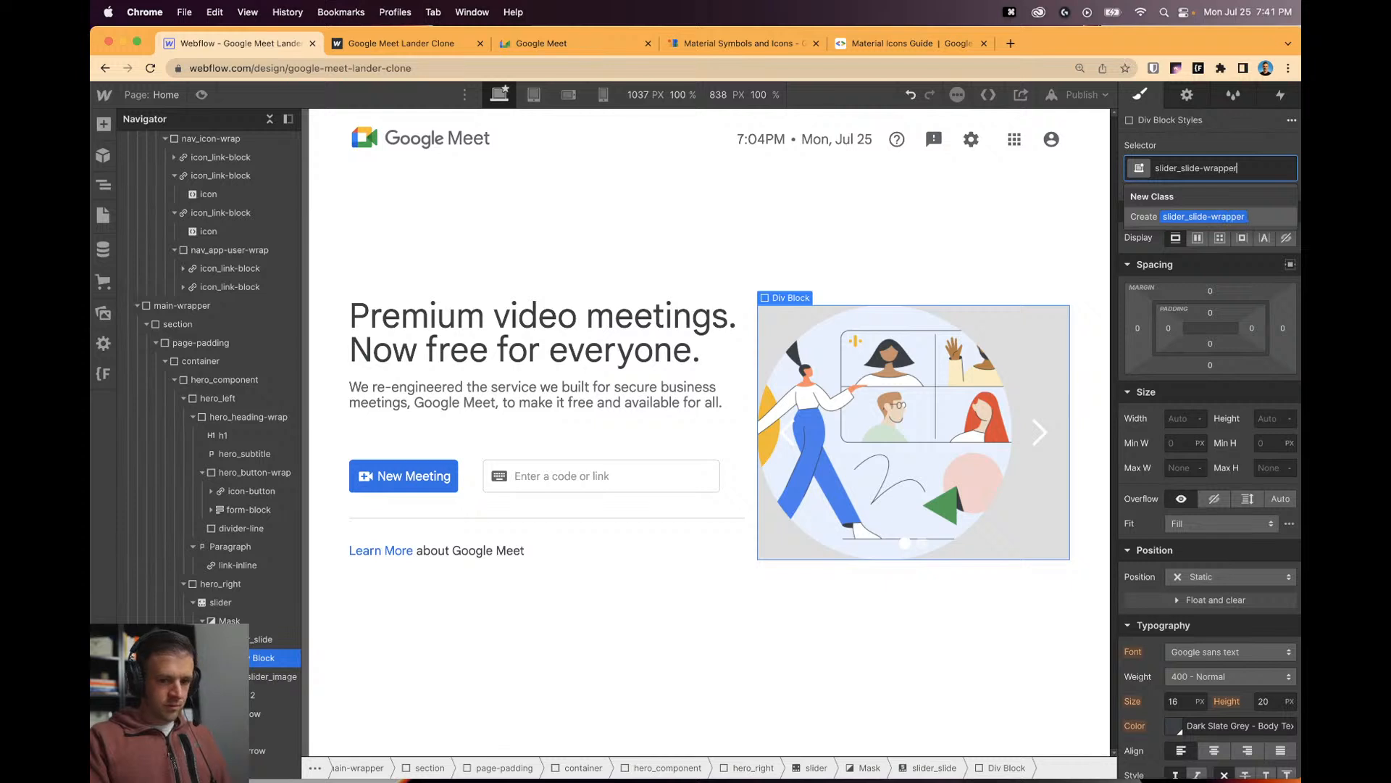
key("Return")
left_click(1198, 236)
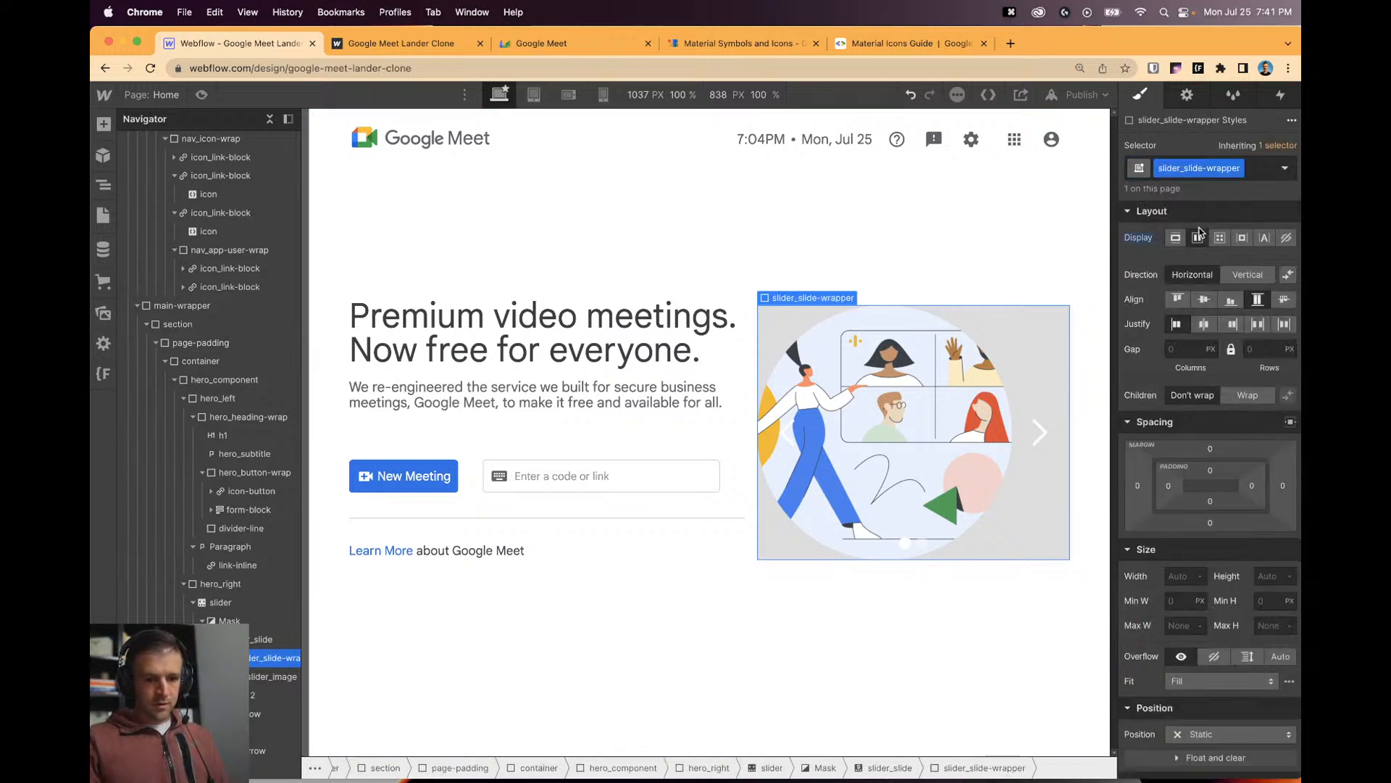
left_click(1246, 275)
left_click(1204, 301)
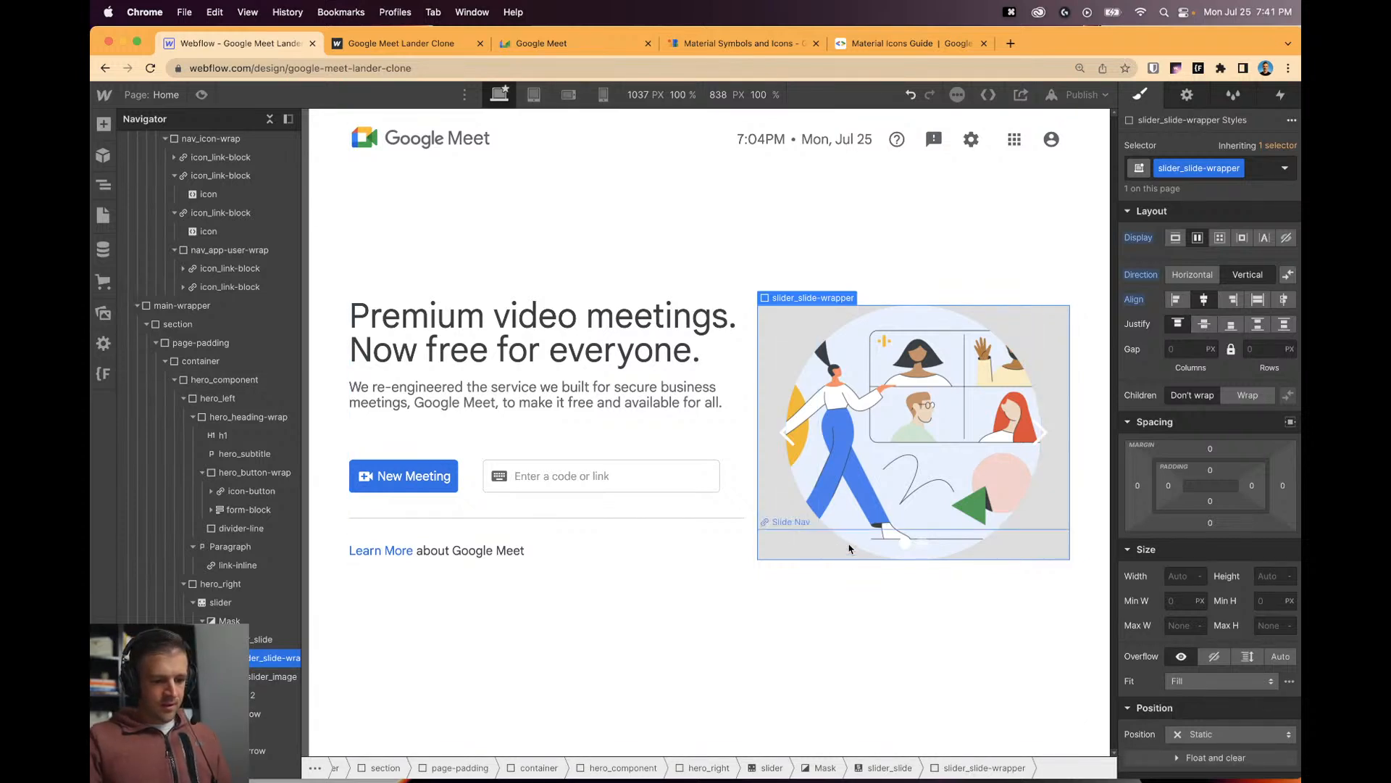
Make the slider's grey background transparent.
left_click(918, 552)
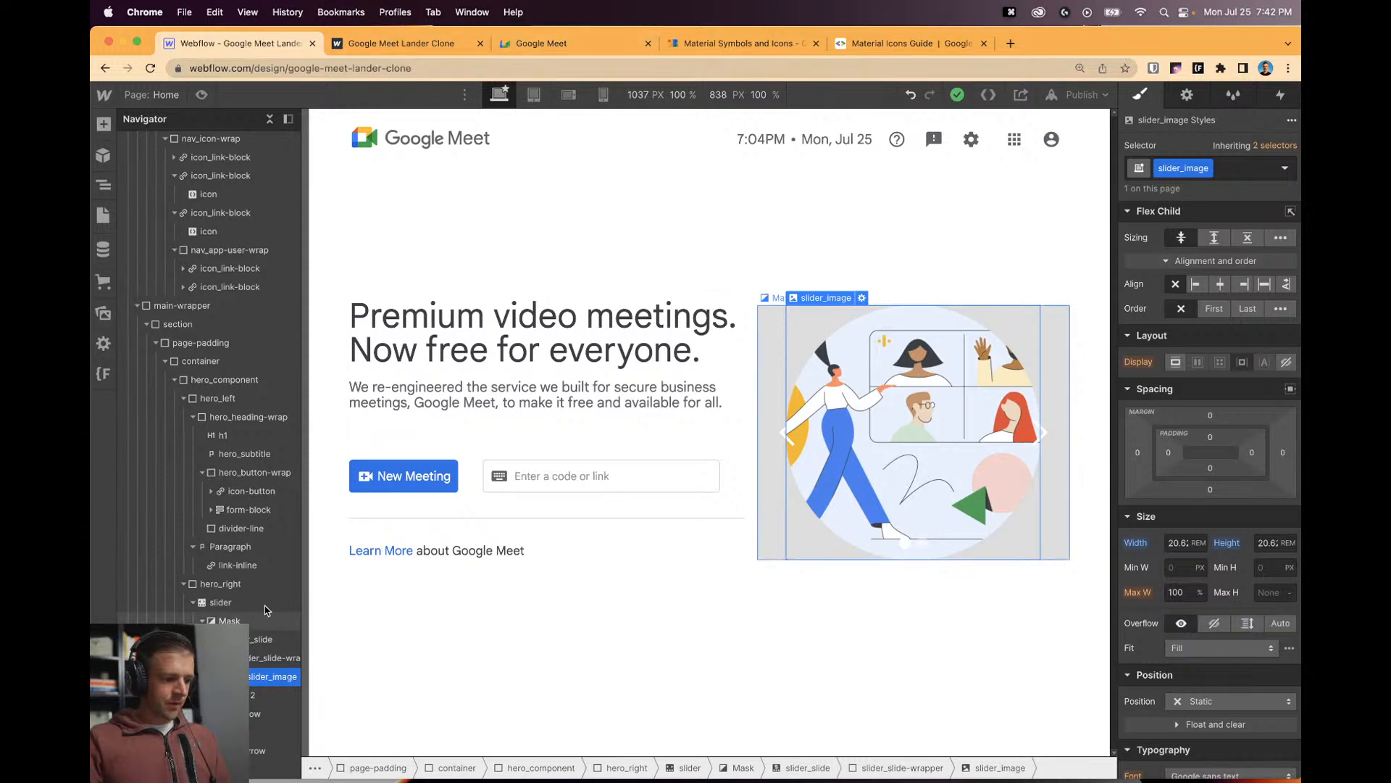
left_click(772, 507)
scroll(1132, 596, "down", 5)
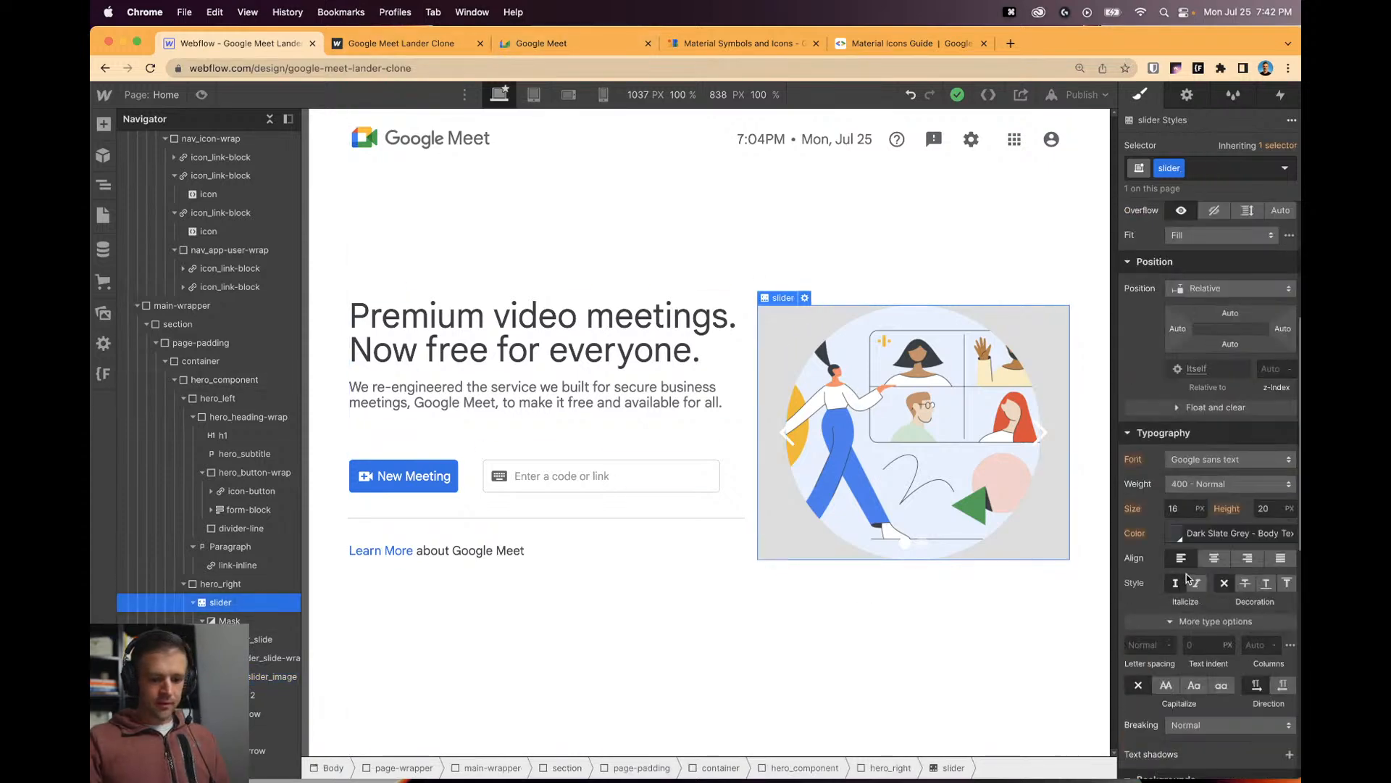
scroll(1171, 550, "down", 3)
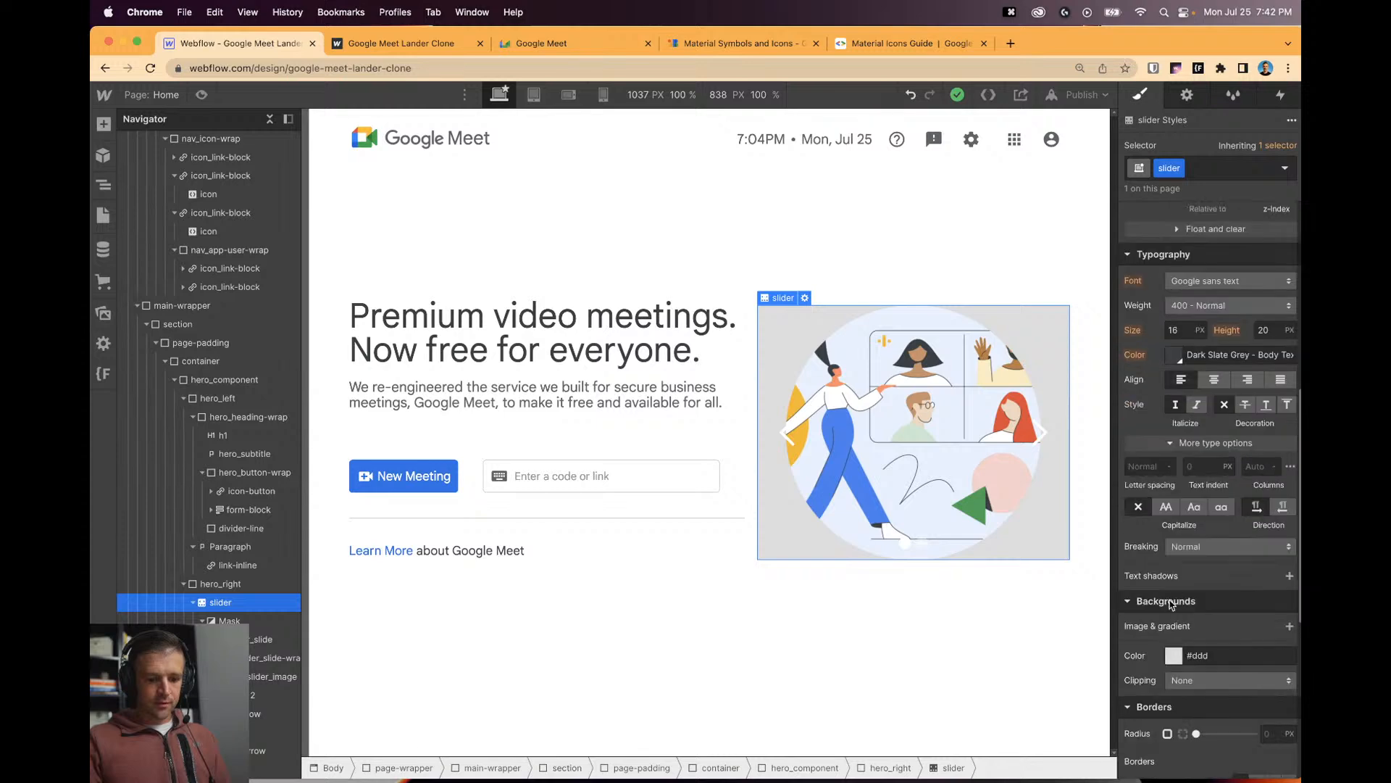
left_click(1174, 656)
left_click(1143, 628)
left_click(769, 604)
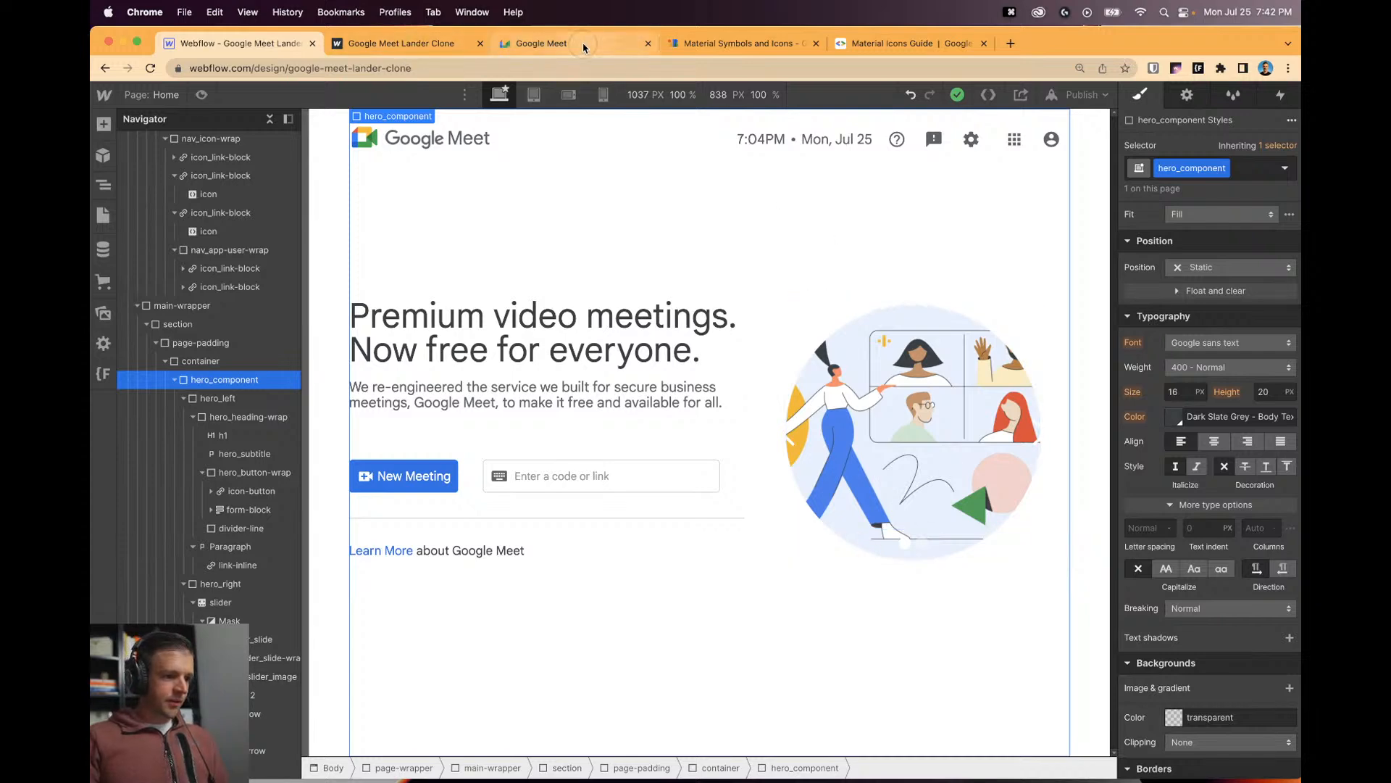
Inspect the Google Meet carousel headings in DevTools, starting with 'Get a link you can share'.
left_click(550, 43)
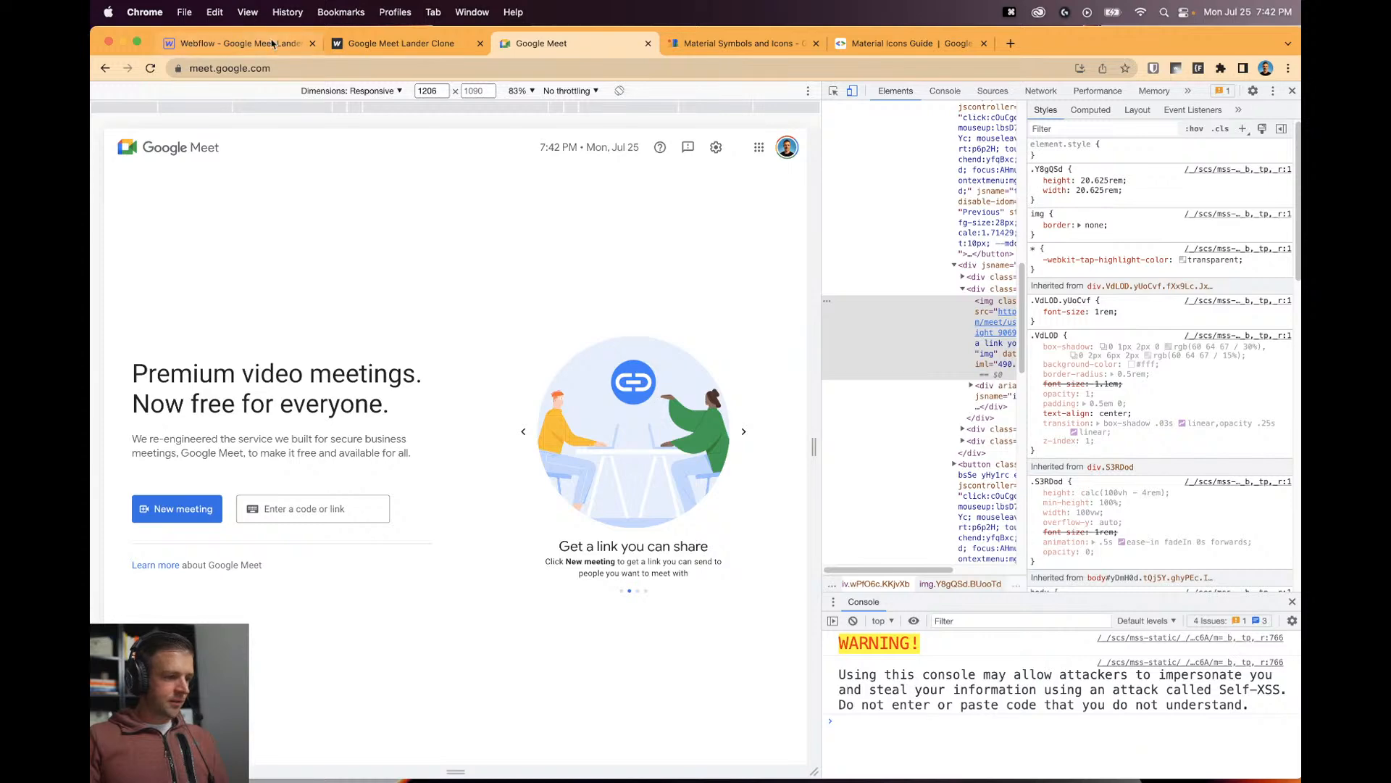
left_click(833, 90)
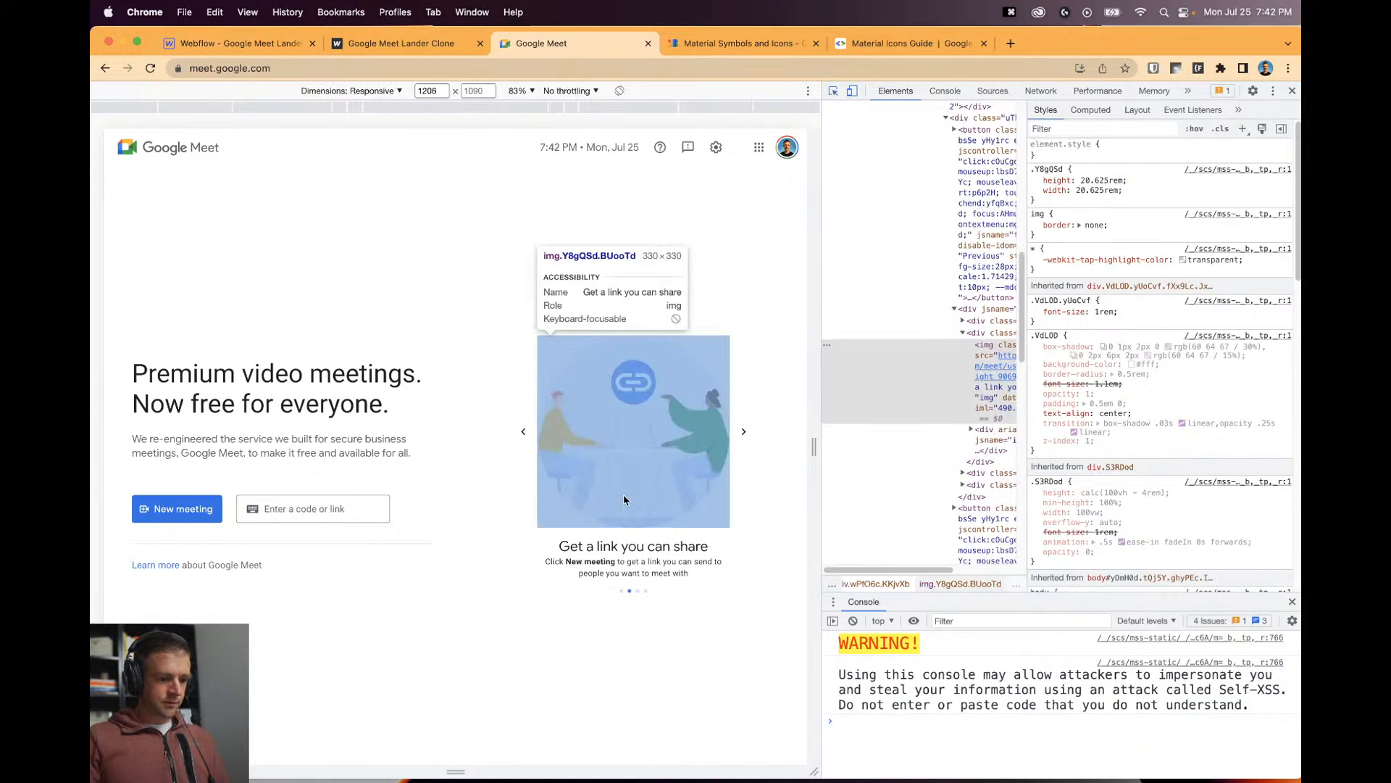
left_click(622, 547)
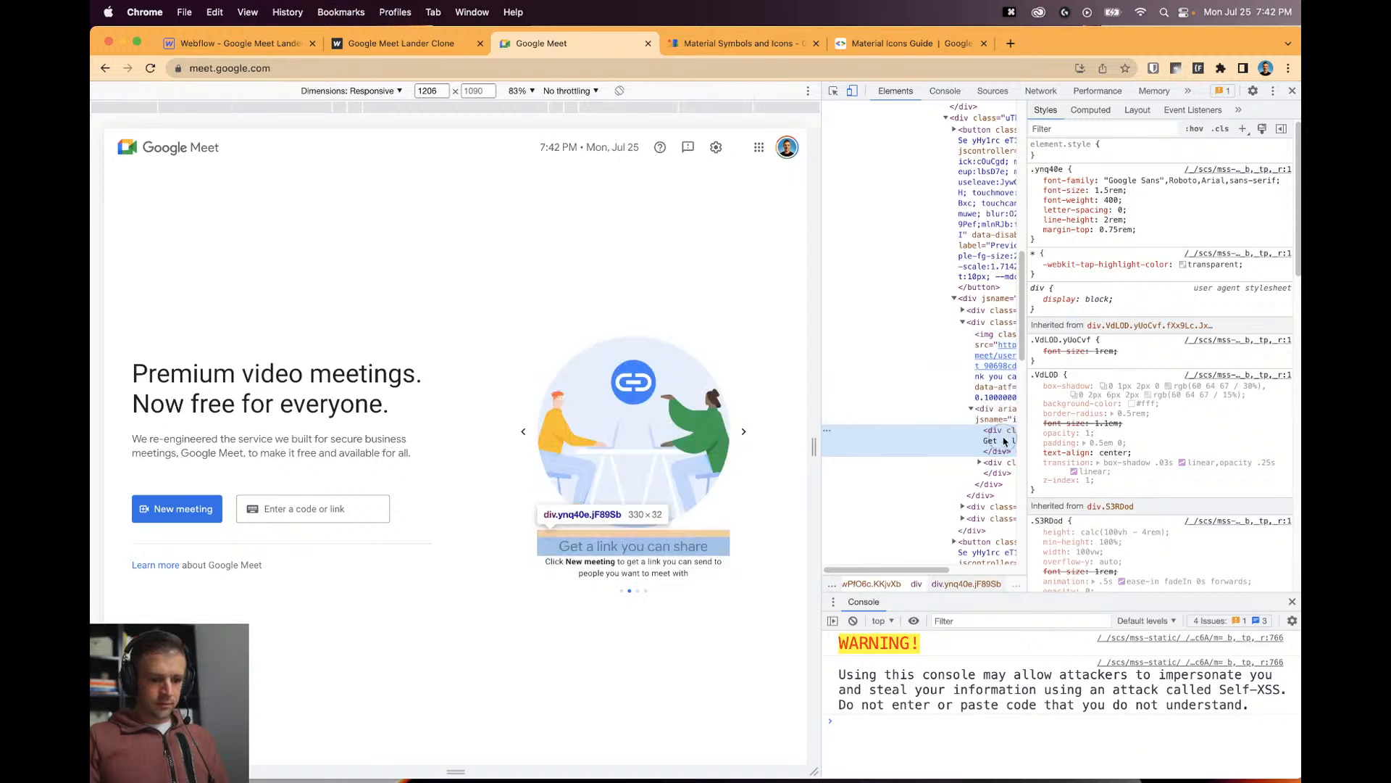
left_click(511, 430)
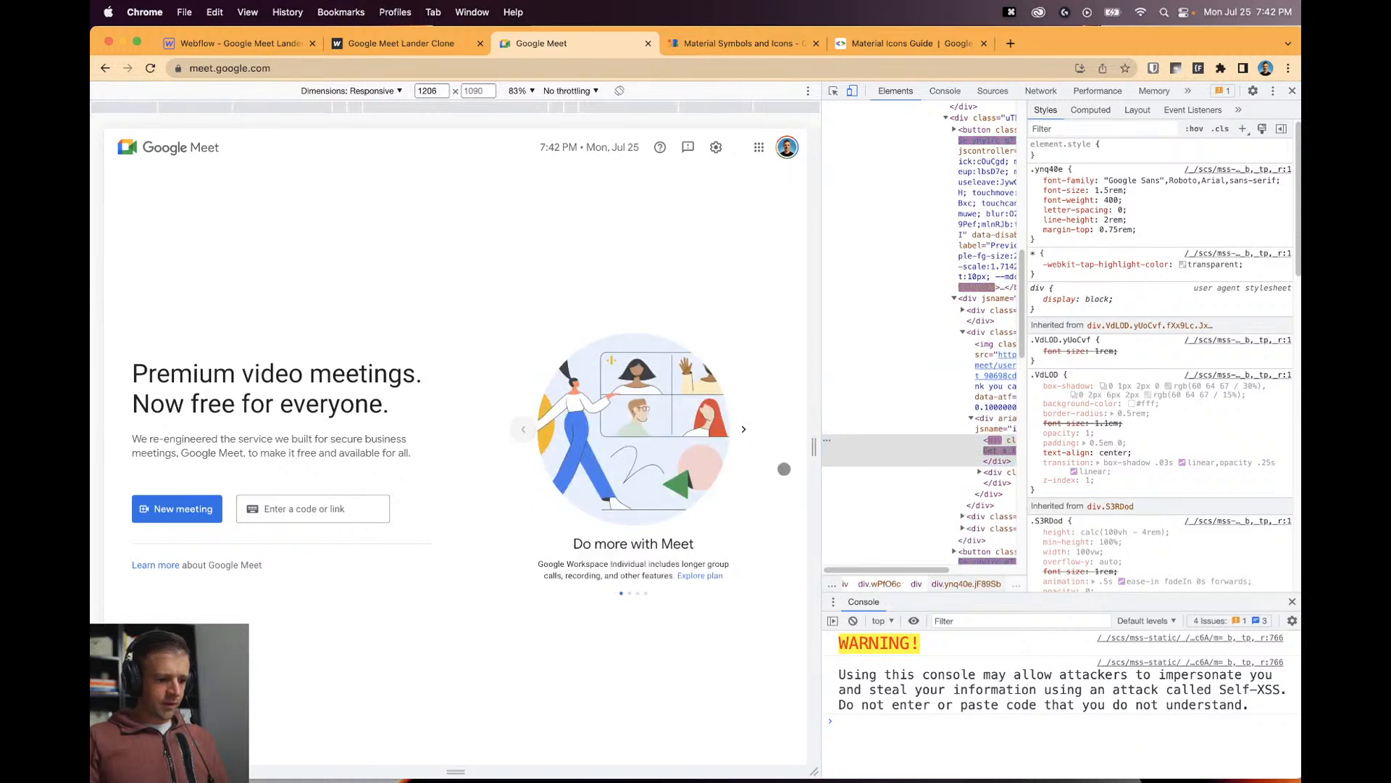
double_click(1004, 453)
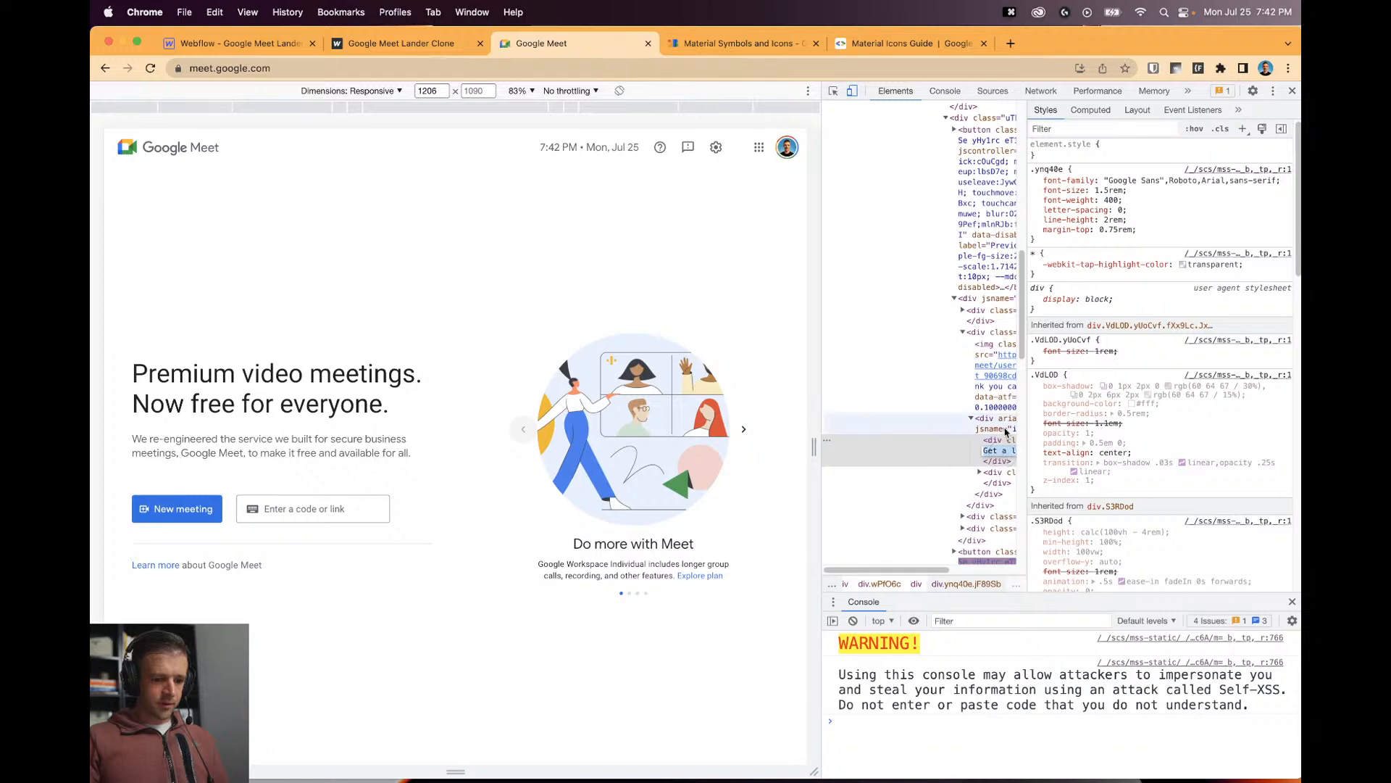
left_click_drag(1029, 374, 1126, 375)
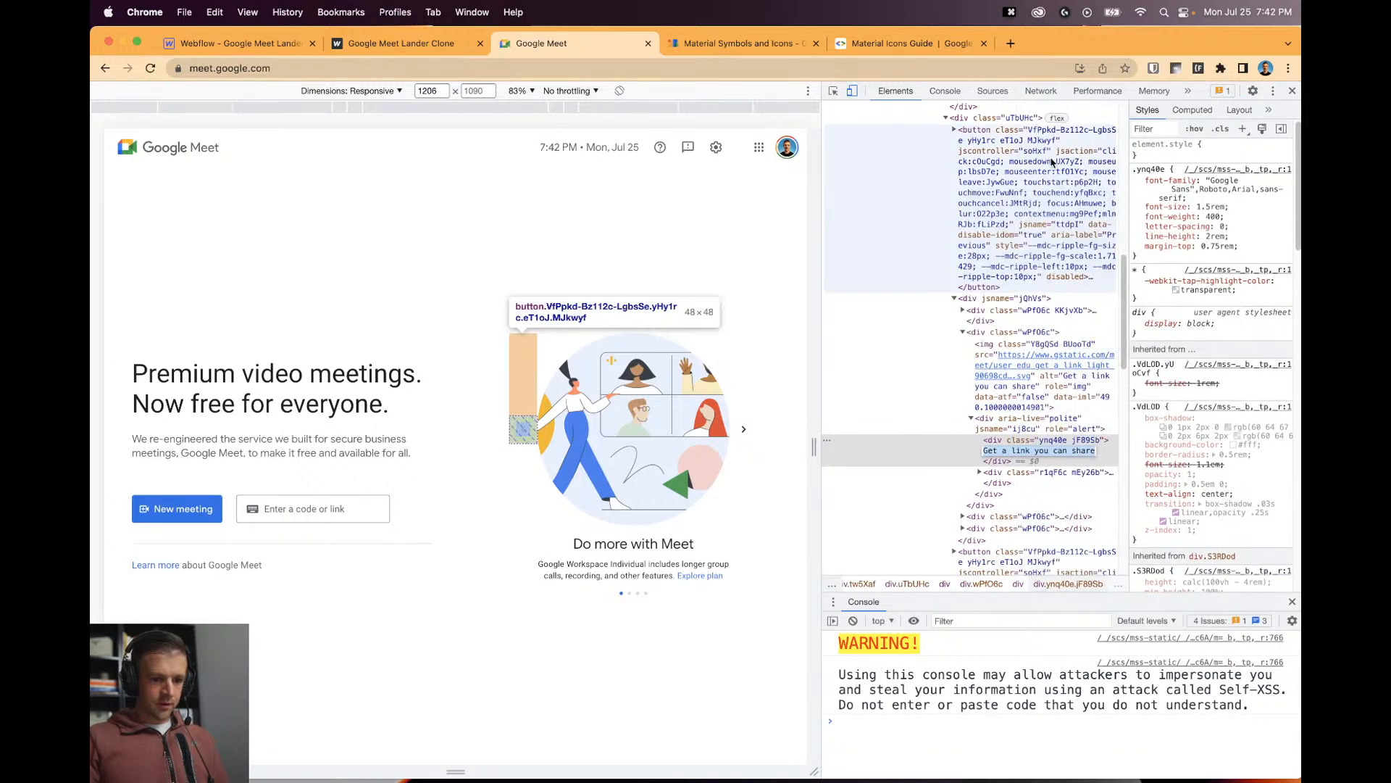
Copy the 'Do more with Meet' heading text and return to Webflow.
left_click(833, 91)
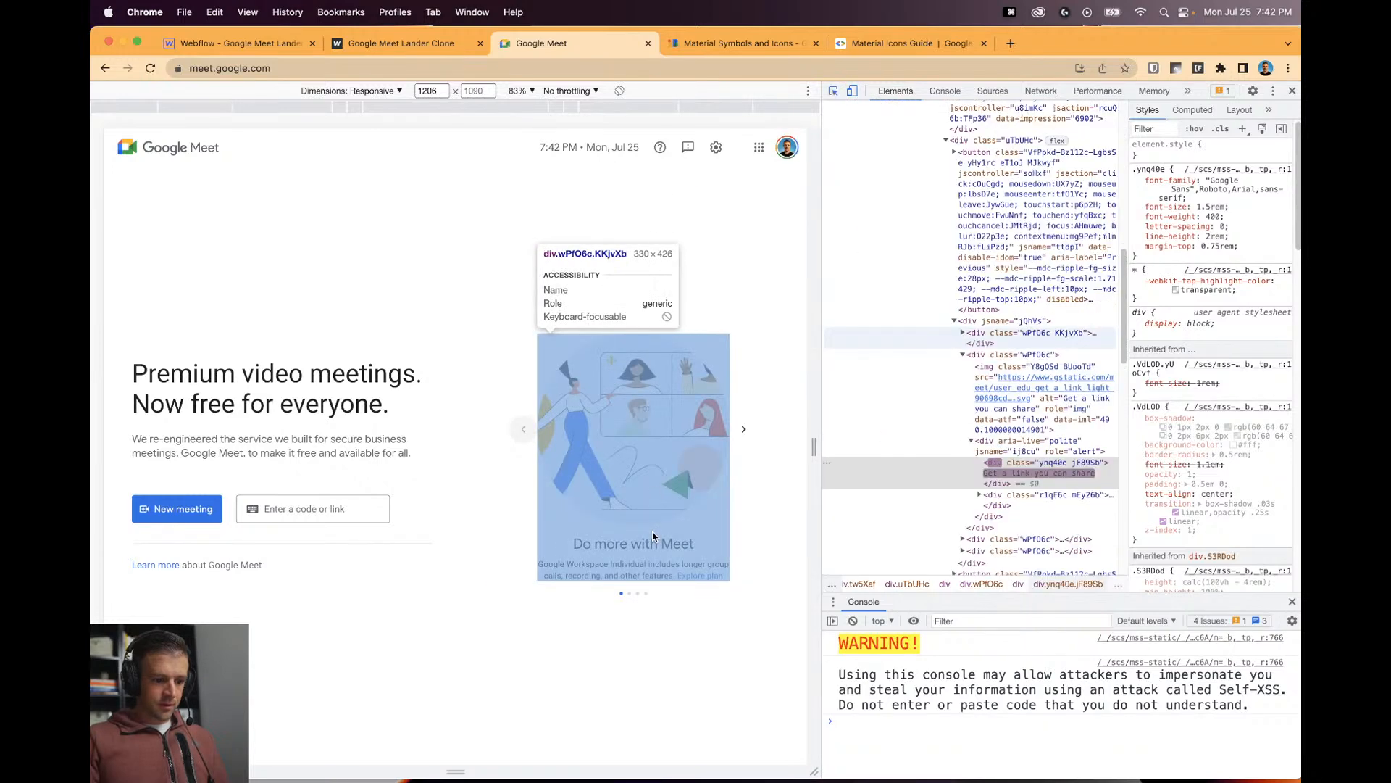
left_click(634, 543)
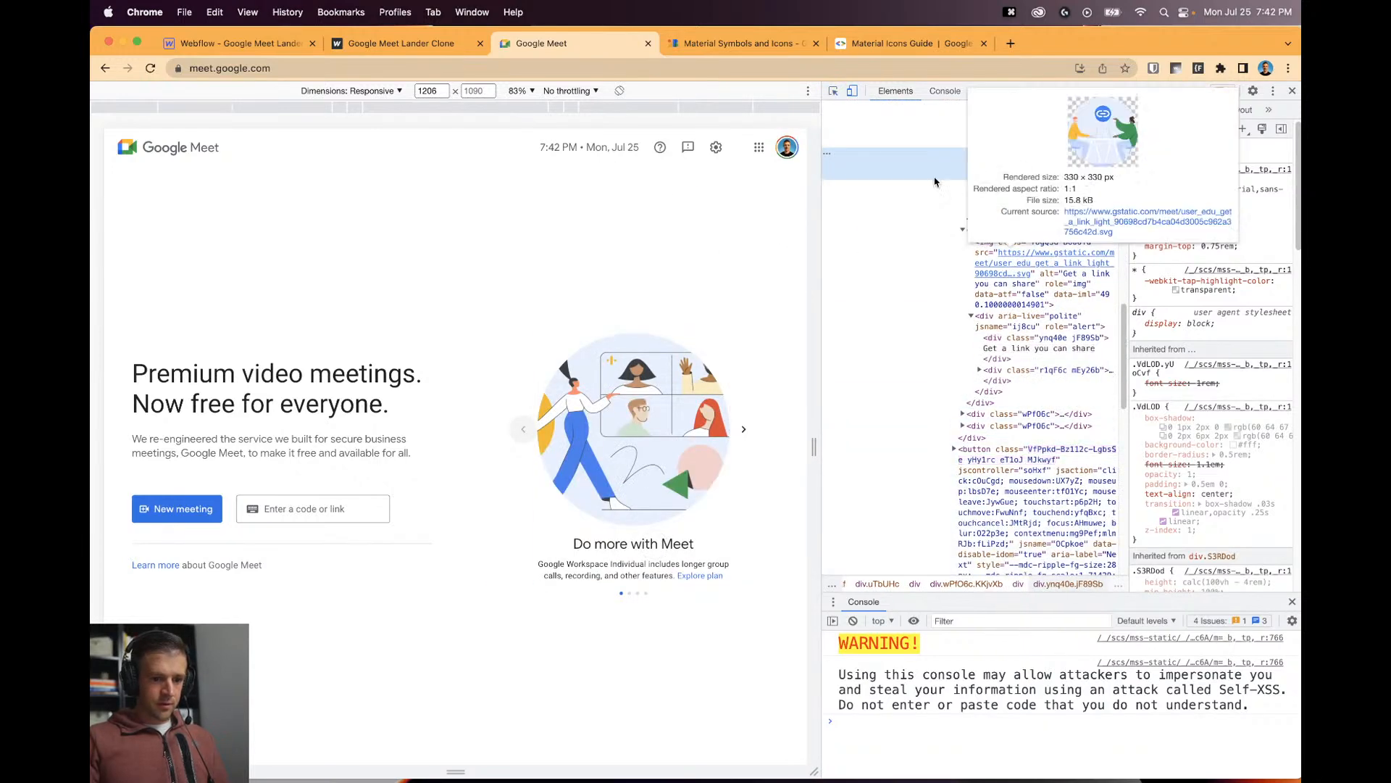
double_click(1038, 165)
key("super+c")
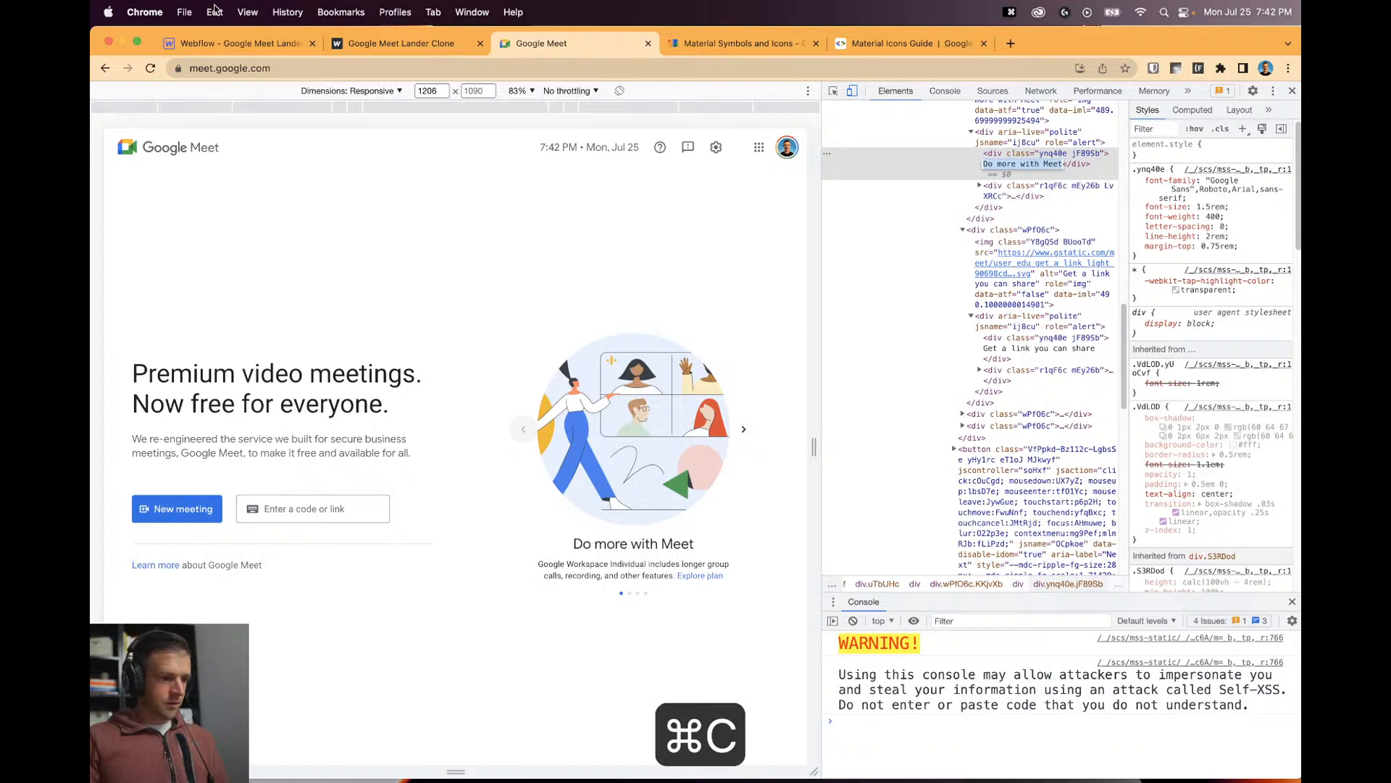
left_click(239, 42)
Add an H2 heading and move it below slider_image in the first slide.
left_click(103, 123)
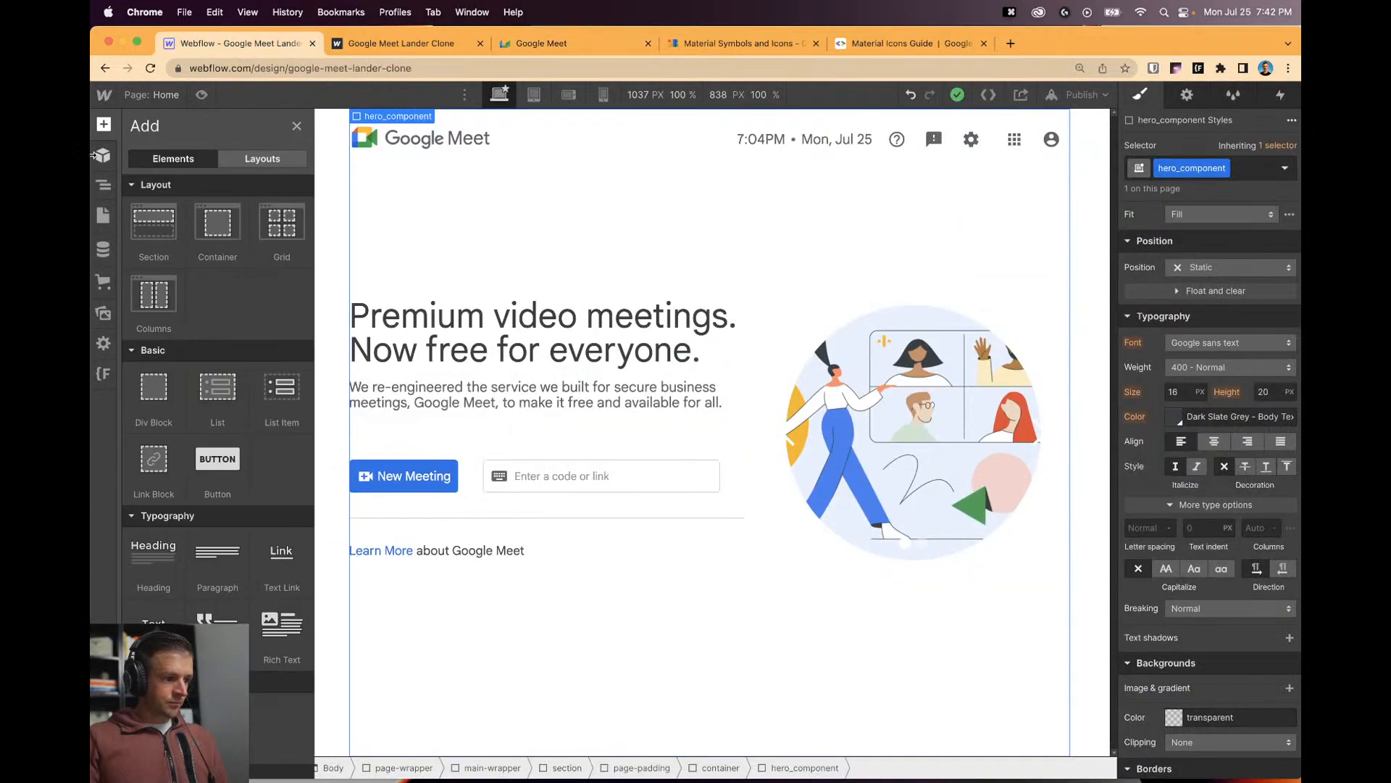
left_click_drag(152, 576, 917, 554)
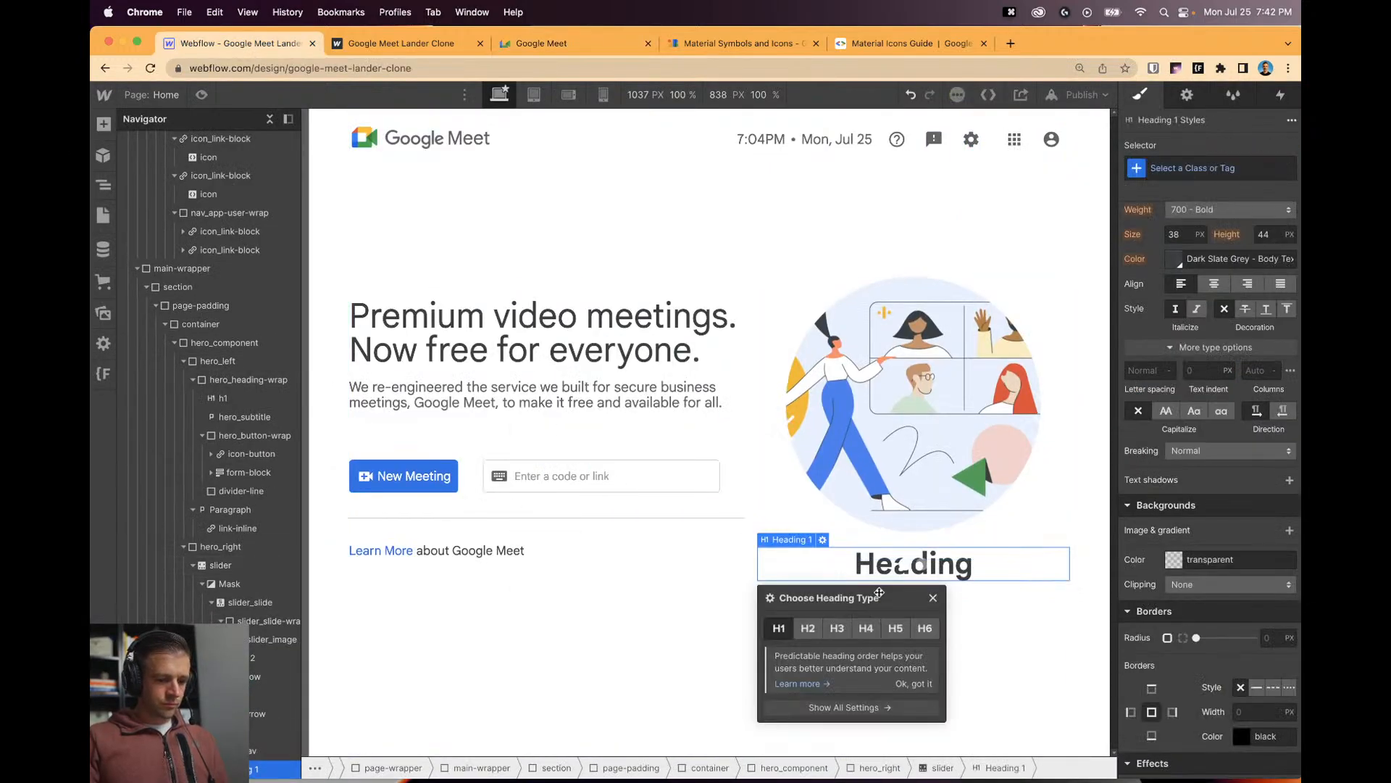
left_click(808, 628)
left_click(966, 572)
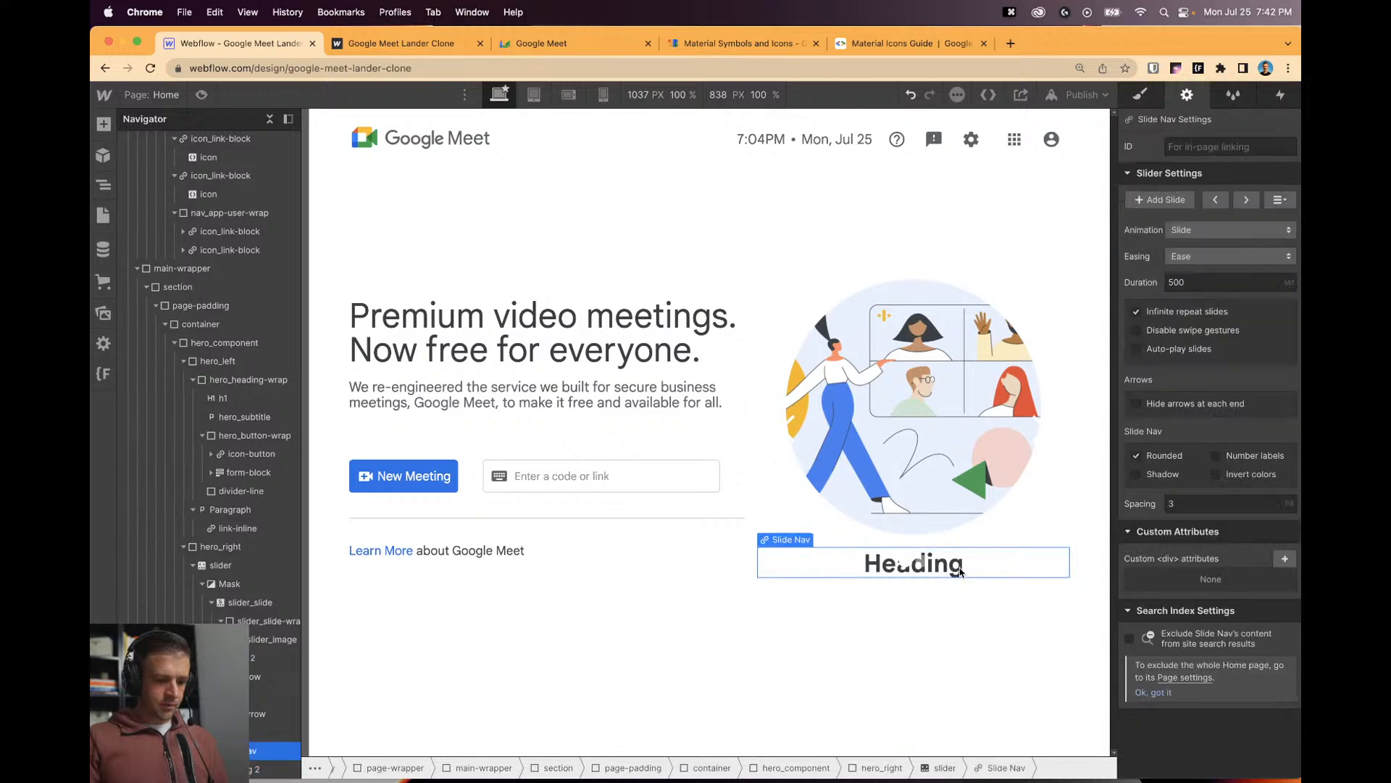
left_click(268, 657)
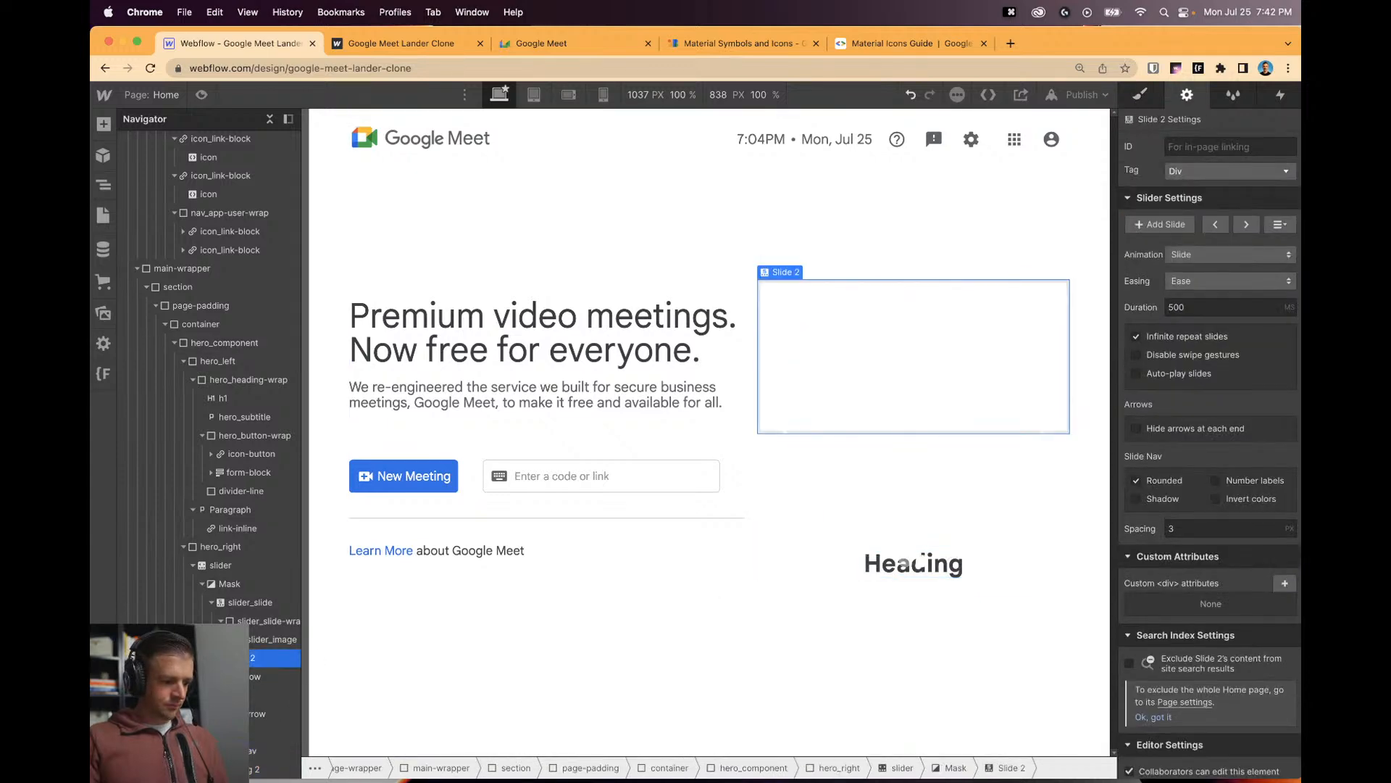
left_click(906, 563)
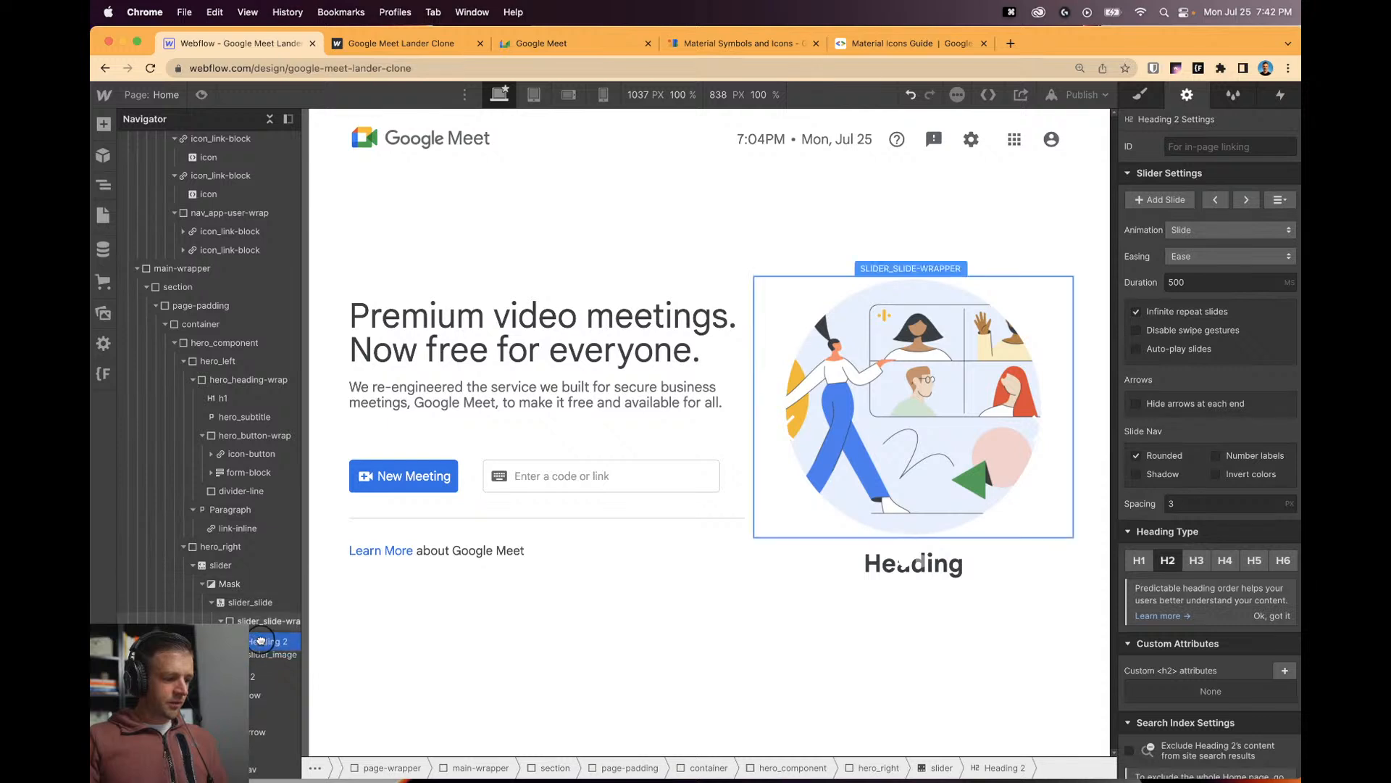
left_click(260, 641)
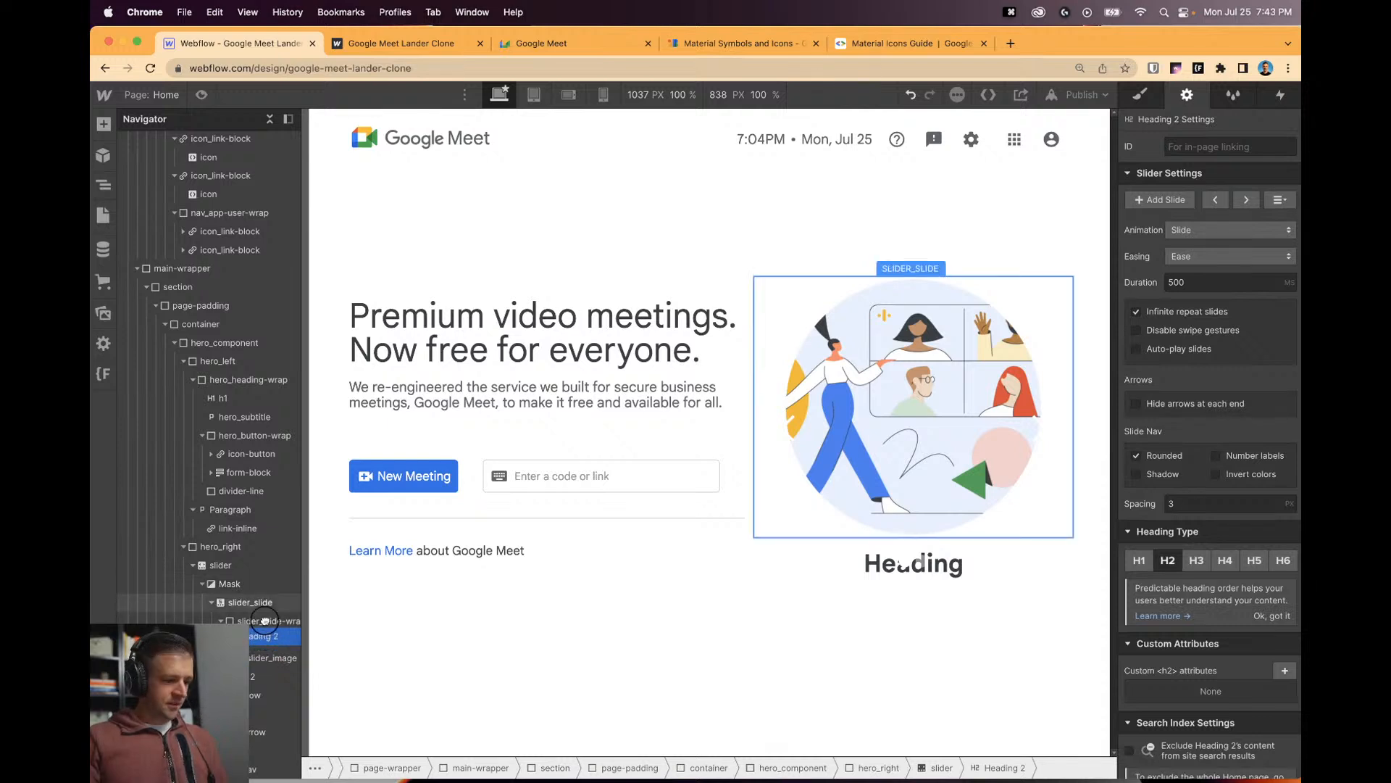
left_click_drag(267, 647, 266, 659)
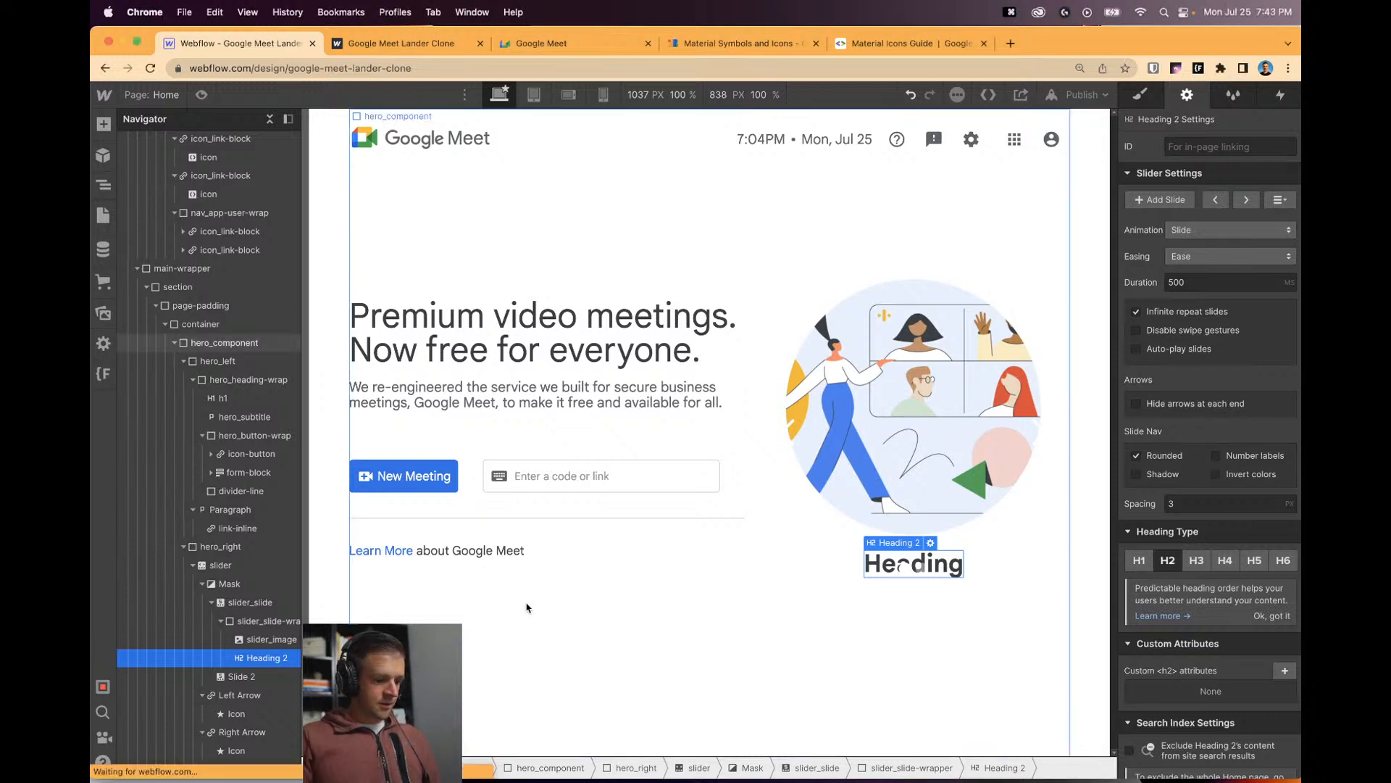
Replace the heading's placeholder text with 'Do more with Meet'.
double_click(952, 557)
key("super+v")
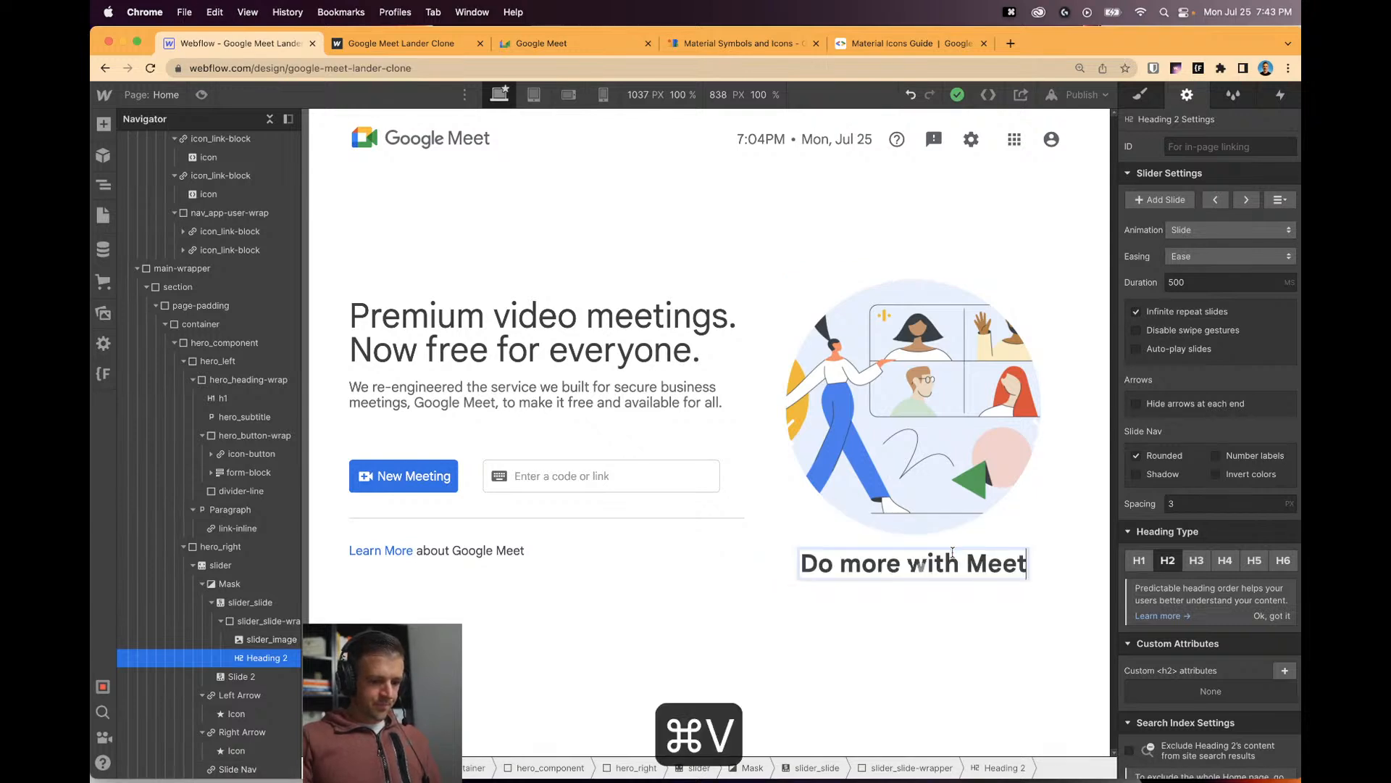
left_click(885, 643)
left_click(871, 592)
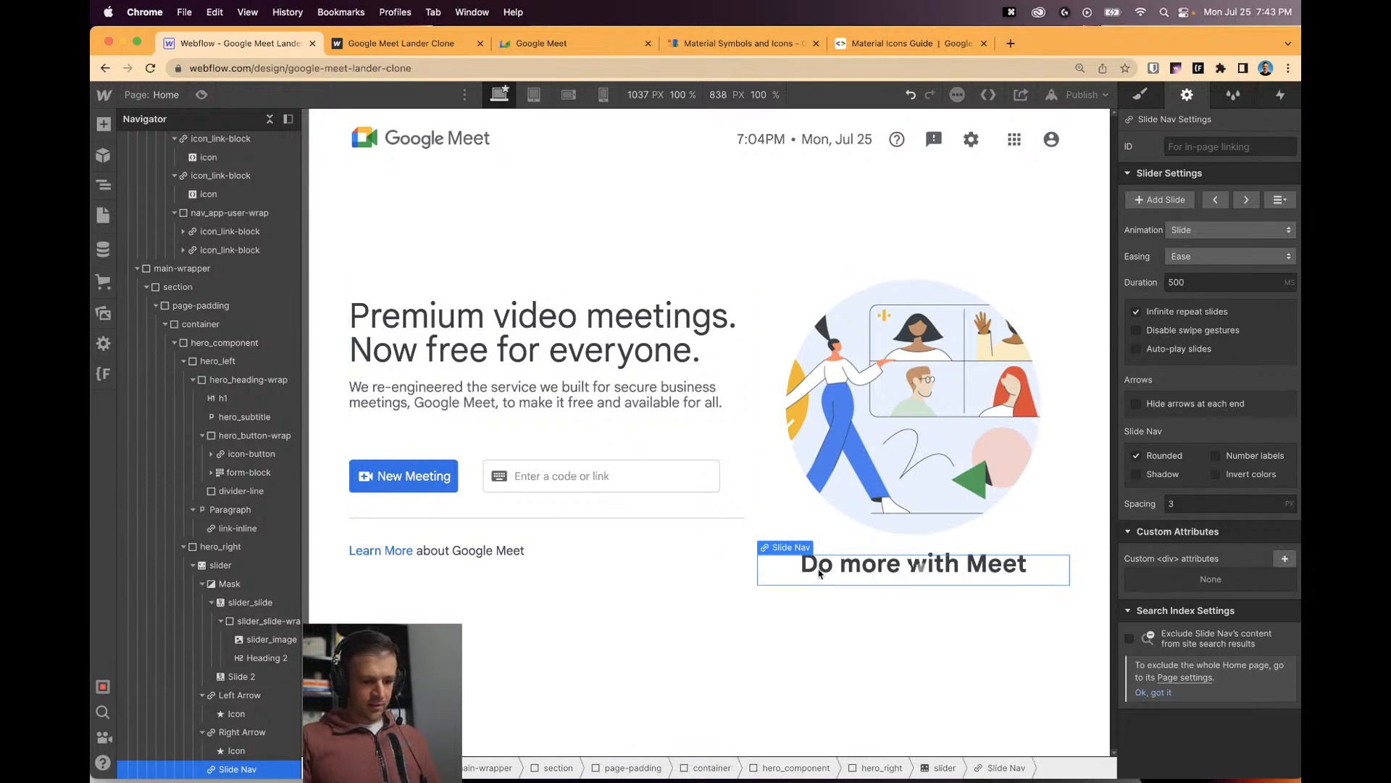
left_click(254, 658)
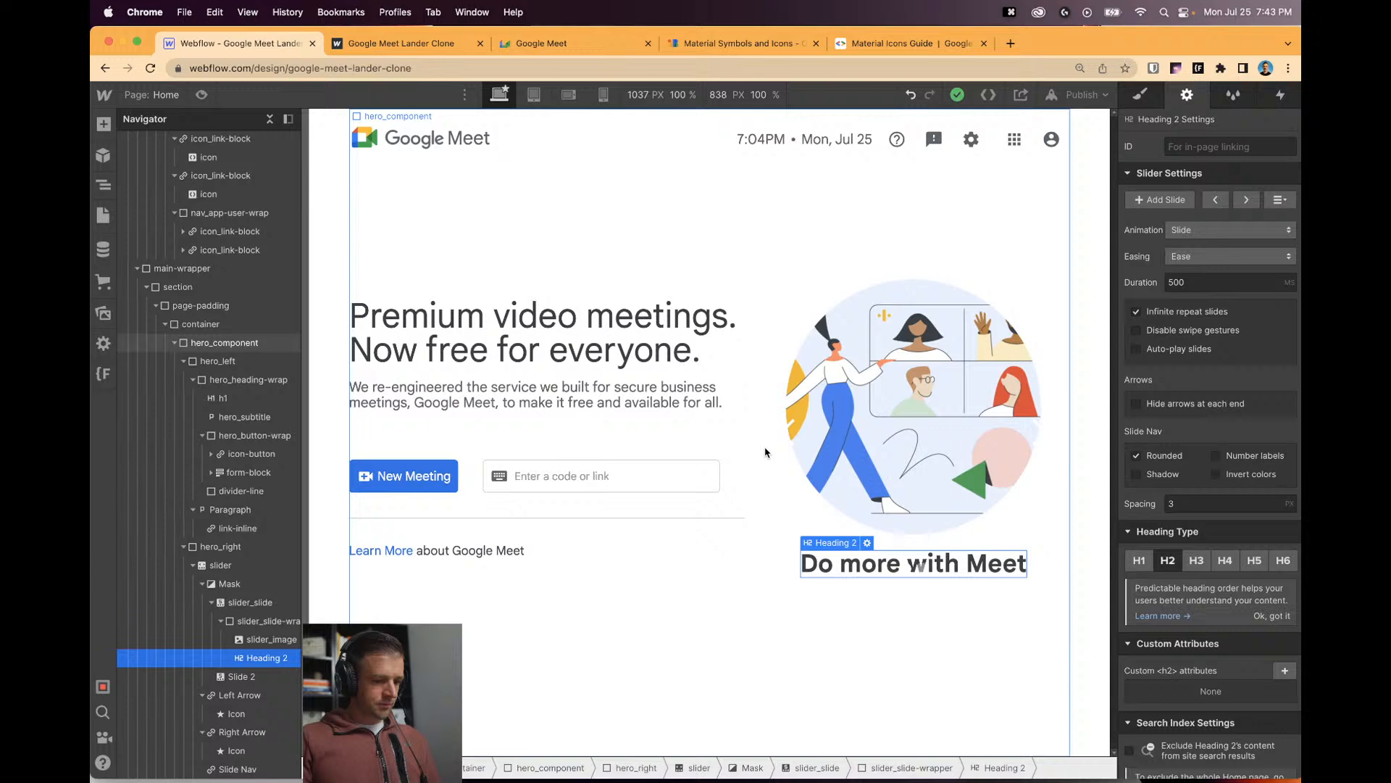
Zero the heading's top and bottom margins and give it the class slider_slide-heading.
left_click(1141, 95)
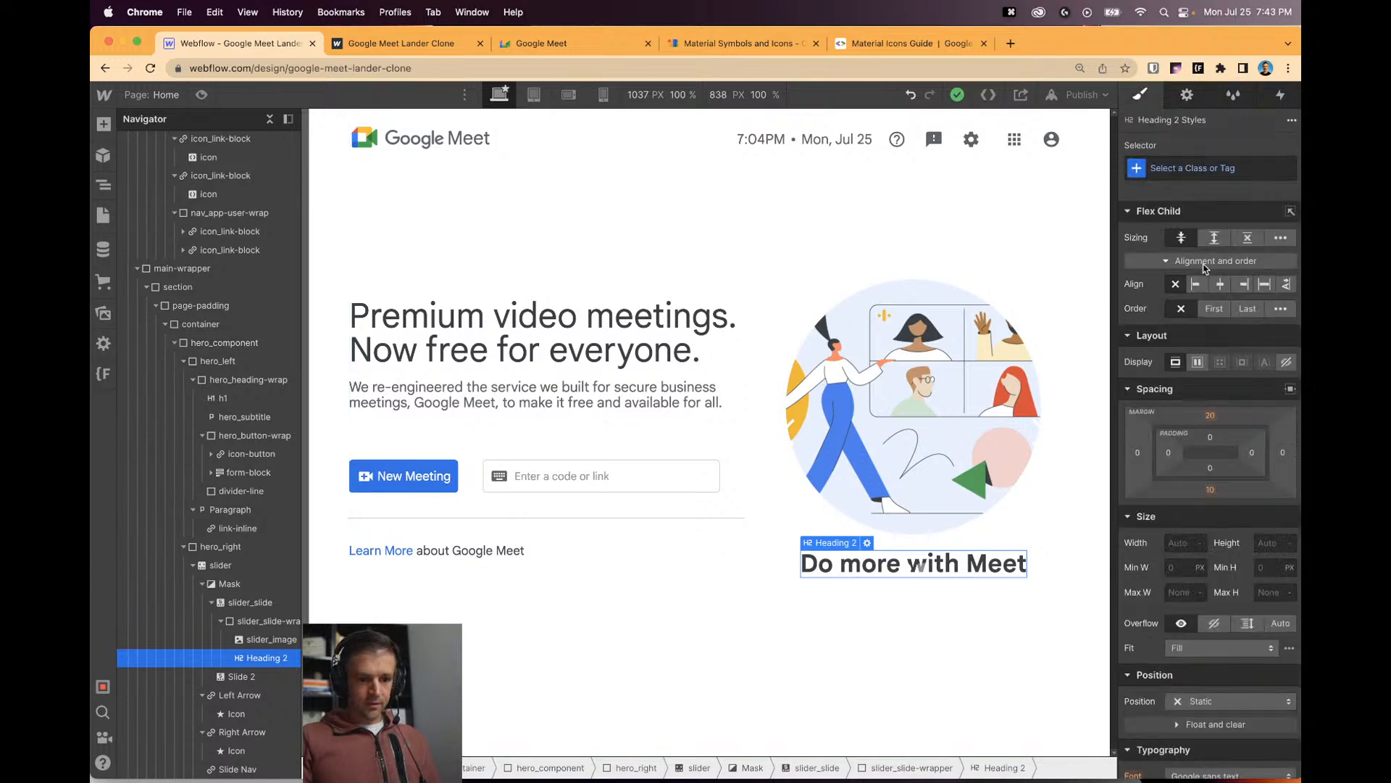
left_click(1210, 491)
type("0")
key("Return")
left_click(1210, 415)
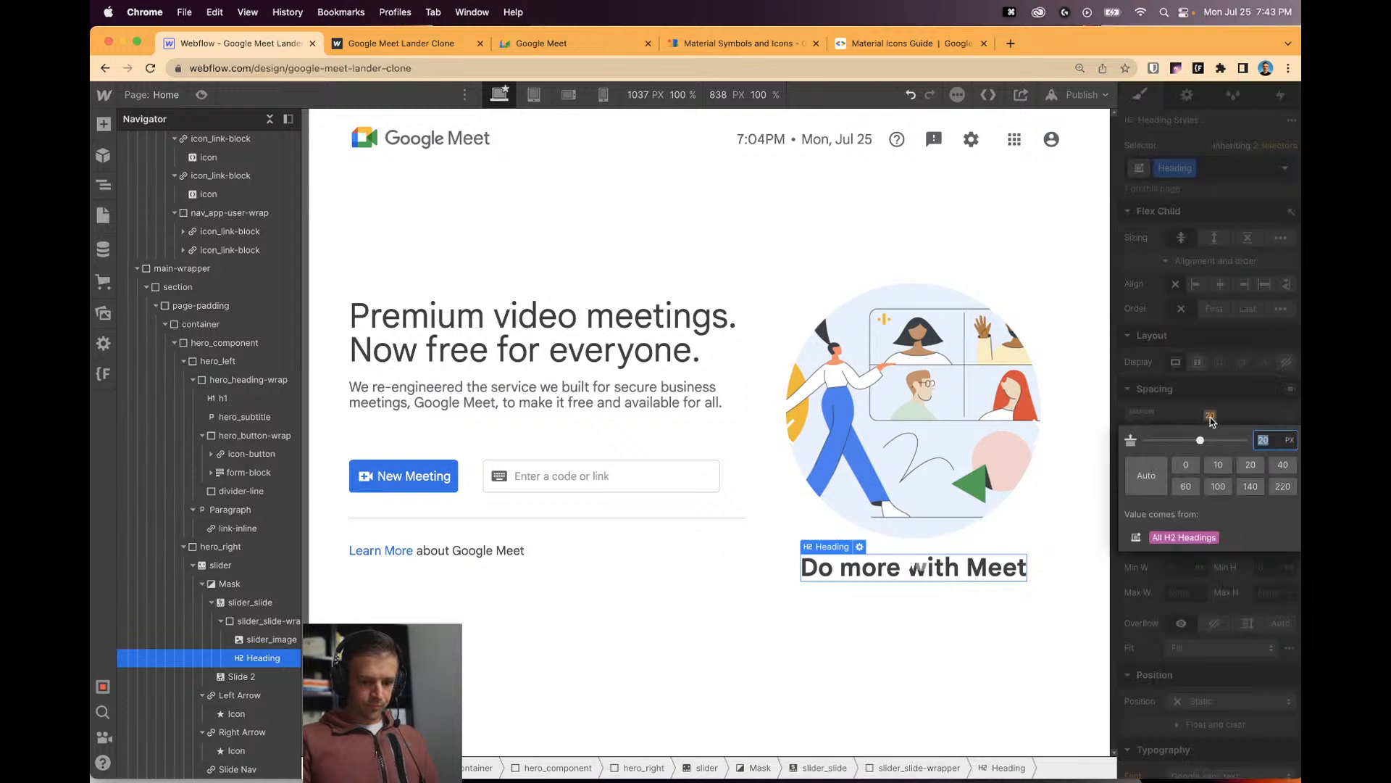
key("Return")
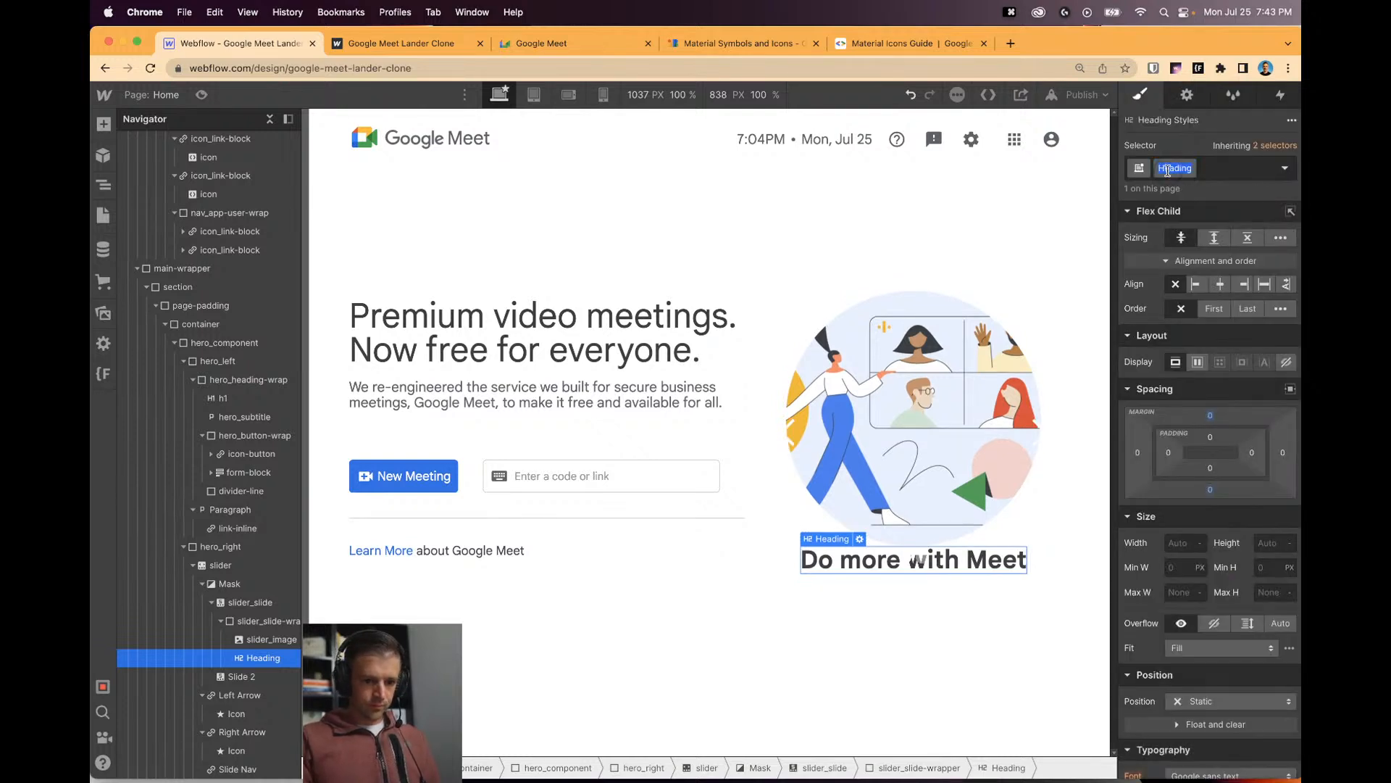
type("slider_slide-he")
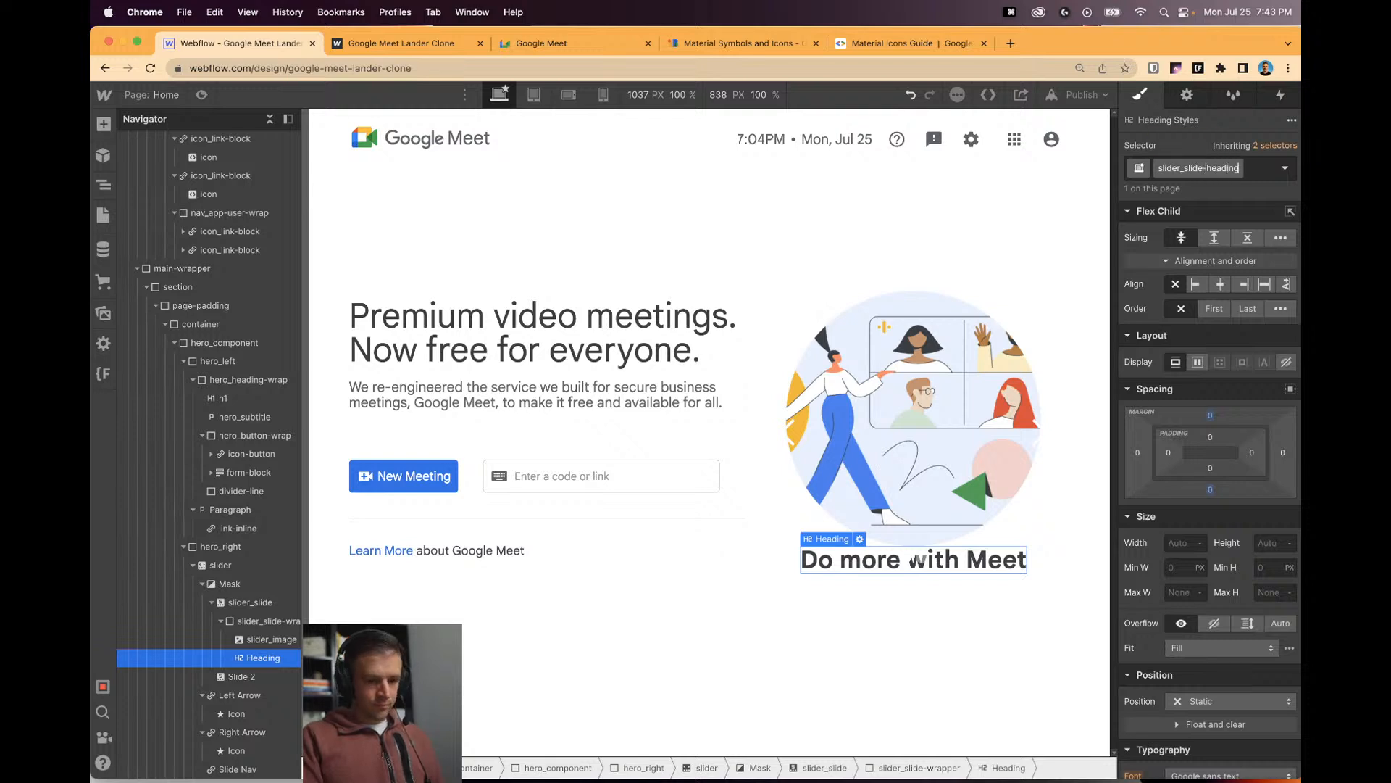
key("Return")
Set the heading's weight to 400 - Normal and its font size to 24/16rem (1.5rem).
scroll(1203, 509, "down", 3)
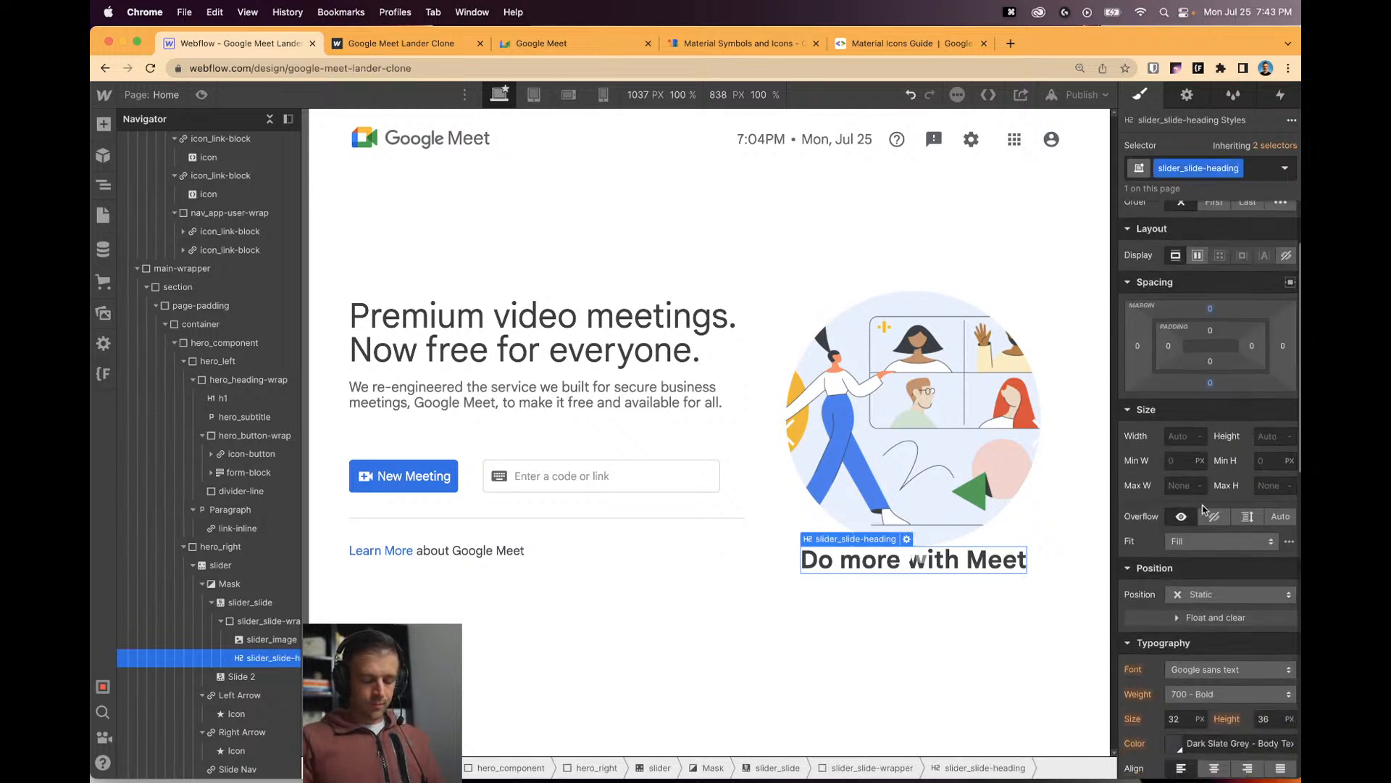
scroll(1203, 509, "down", 1)
left_click(1217, 629)
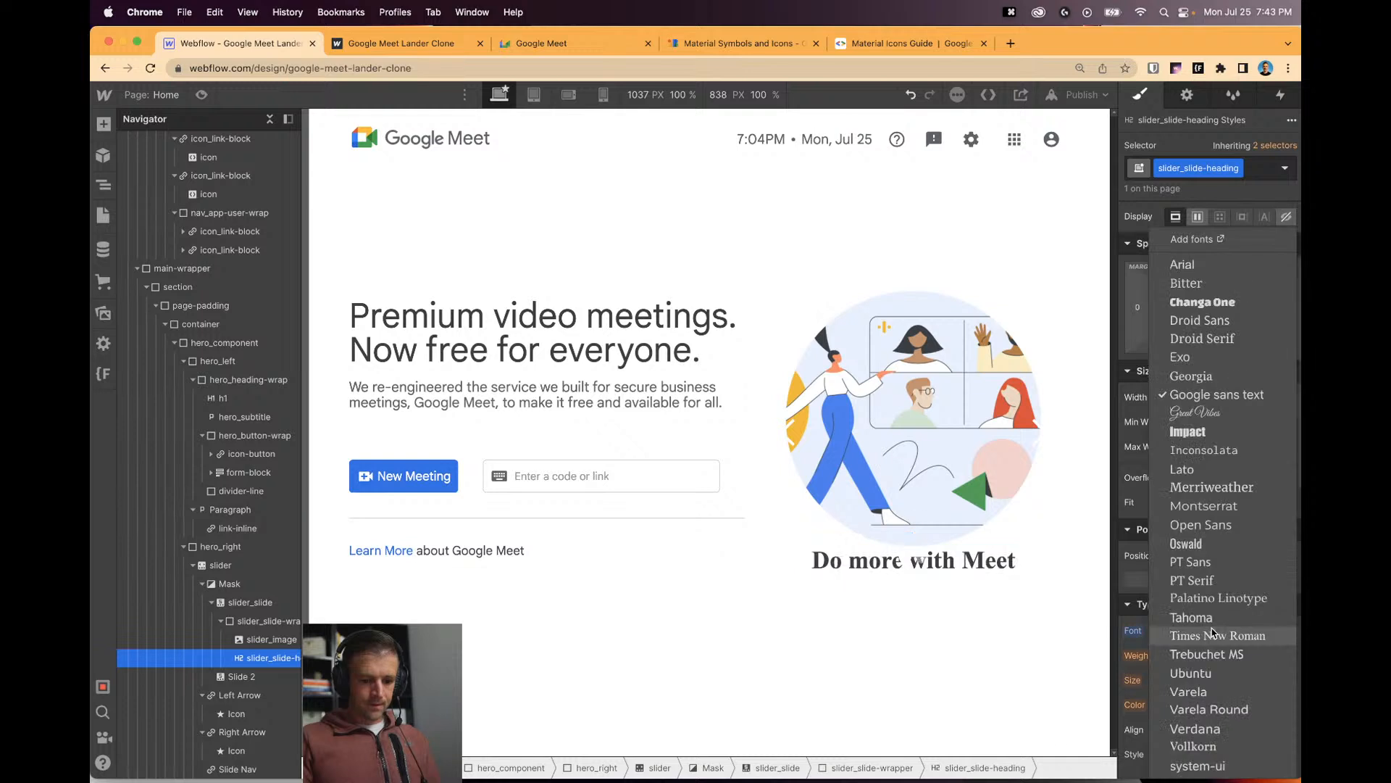
key("Escape")
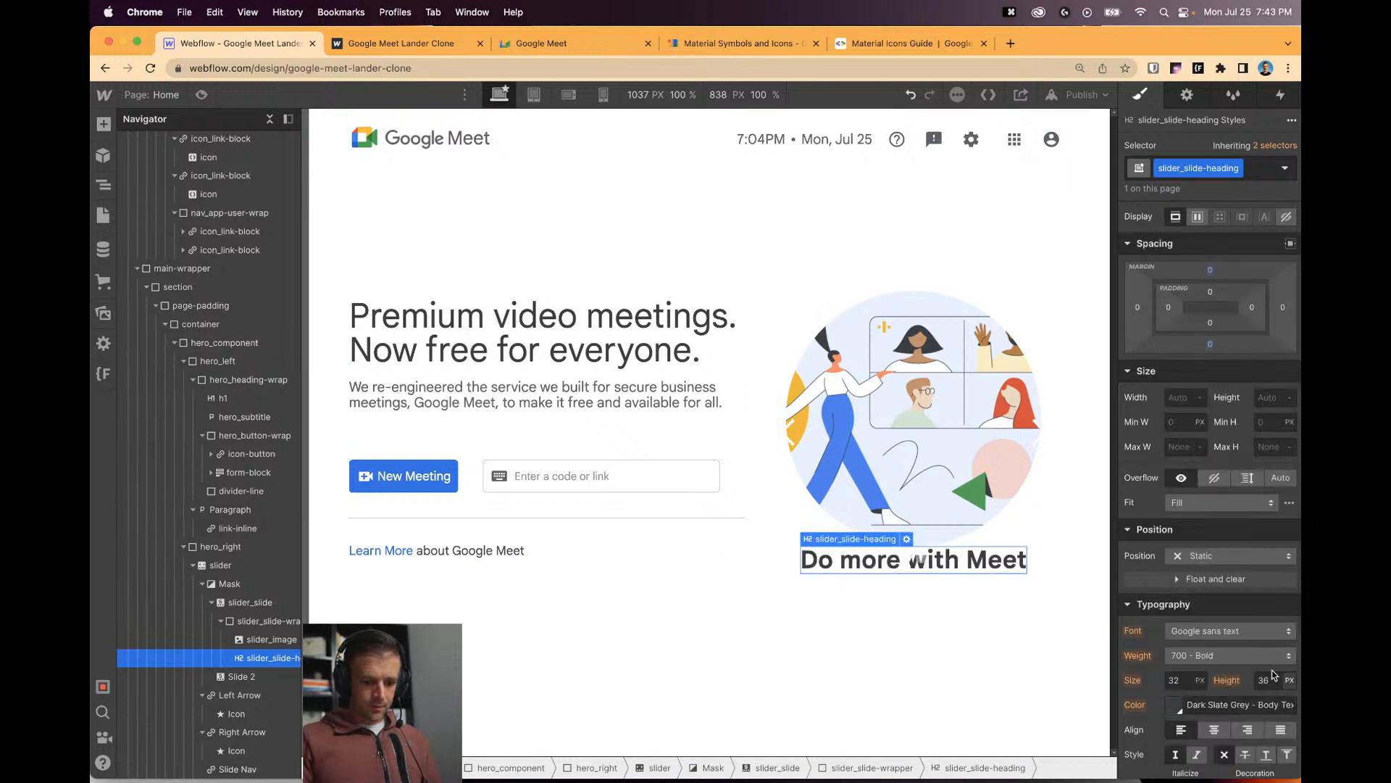
left_click(1229, 655)
left_click(1217, 601)
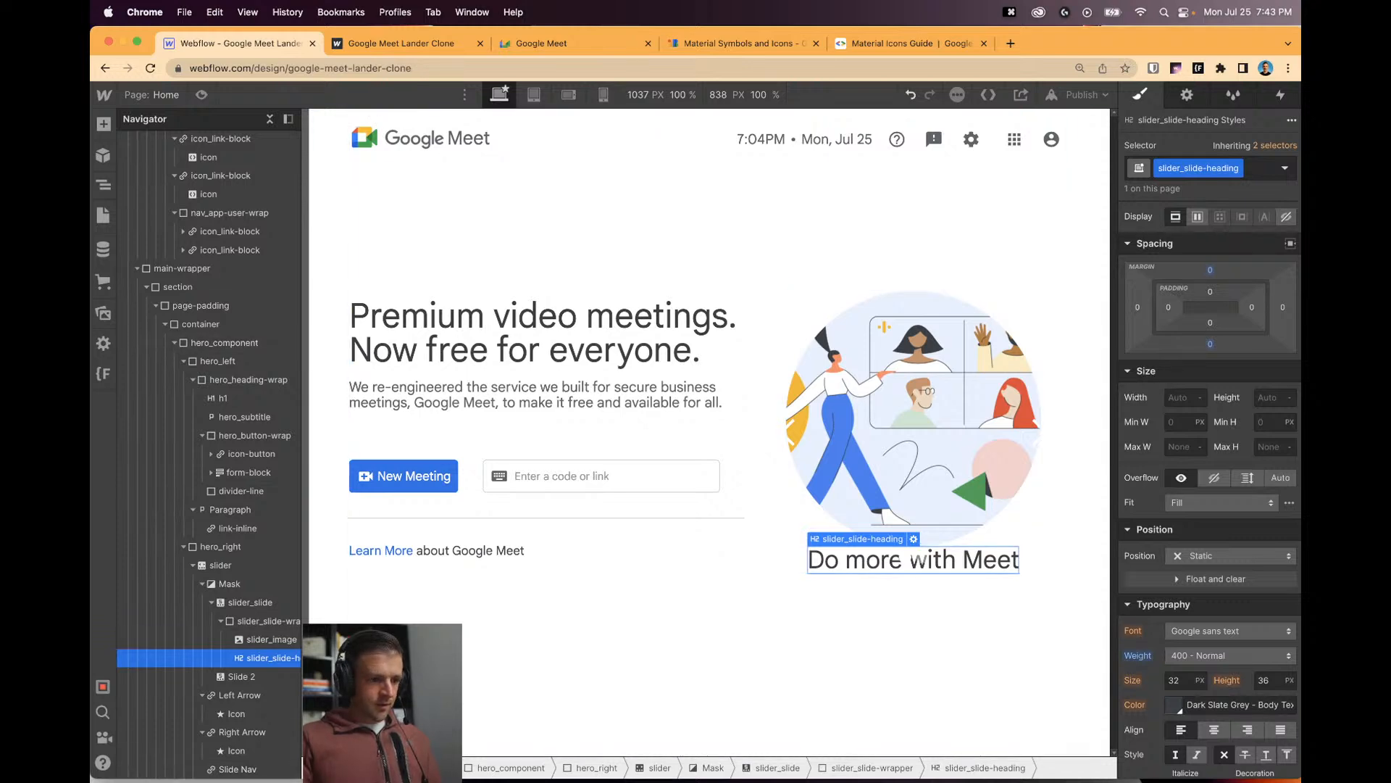
left_click(548, 44)
key("super+shift+c")
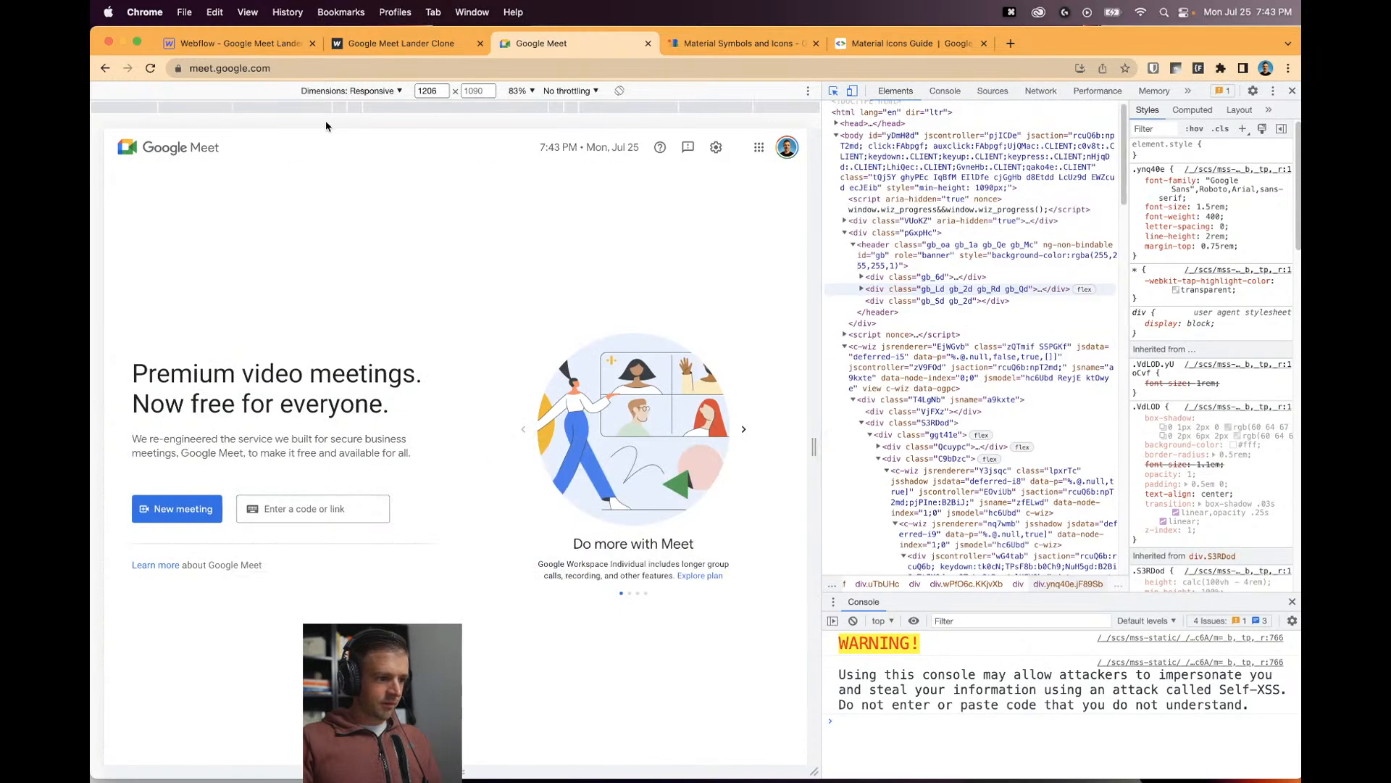
left_click(263, 51)
left_click(1174, 680)
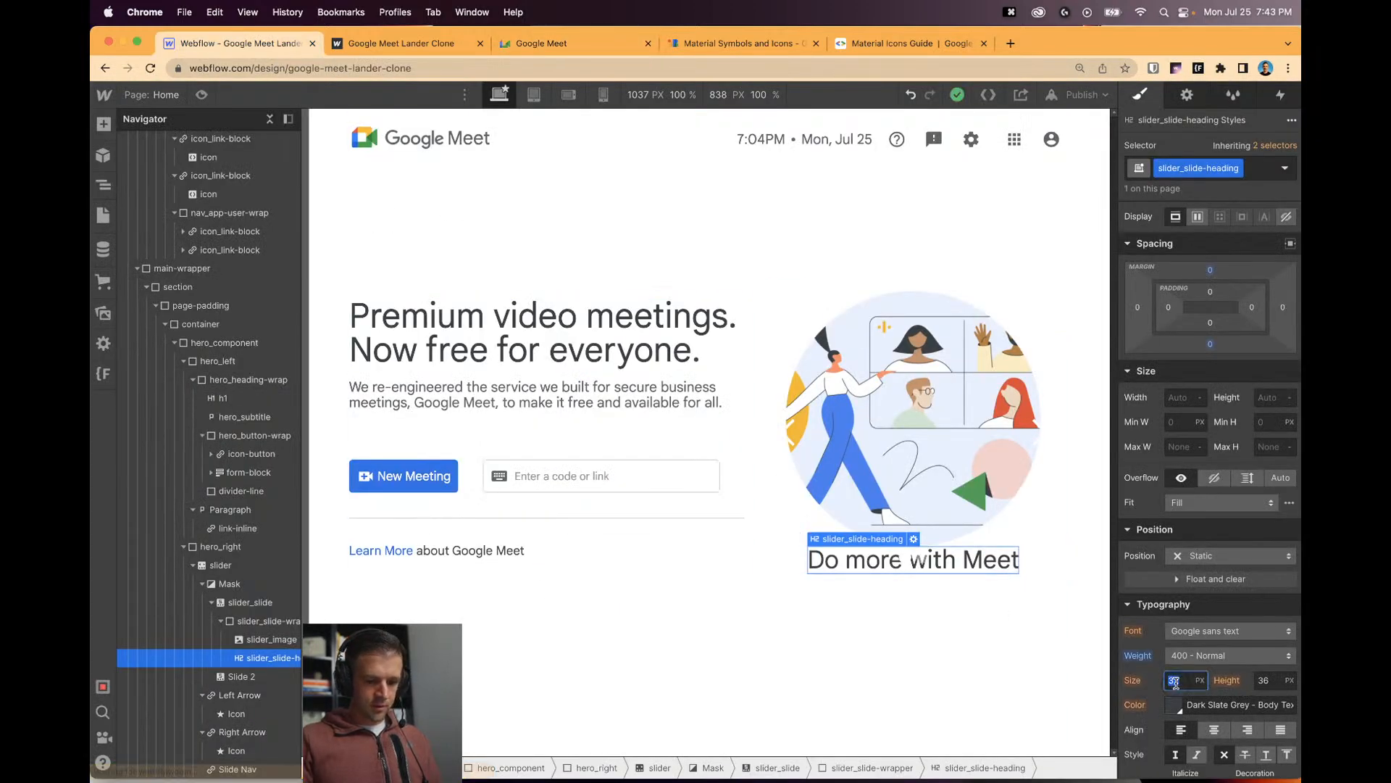
type("24/16rem")
key("Return")
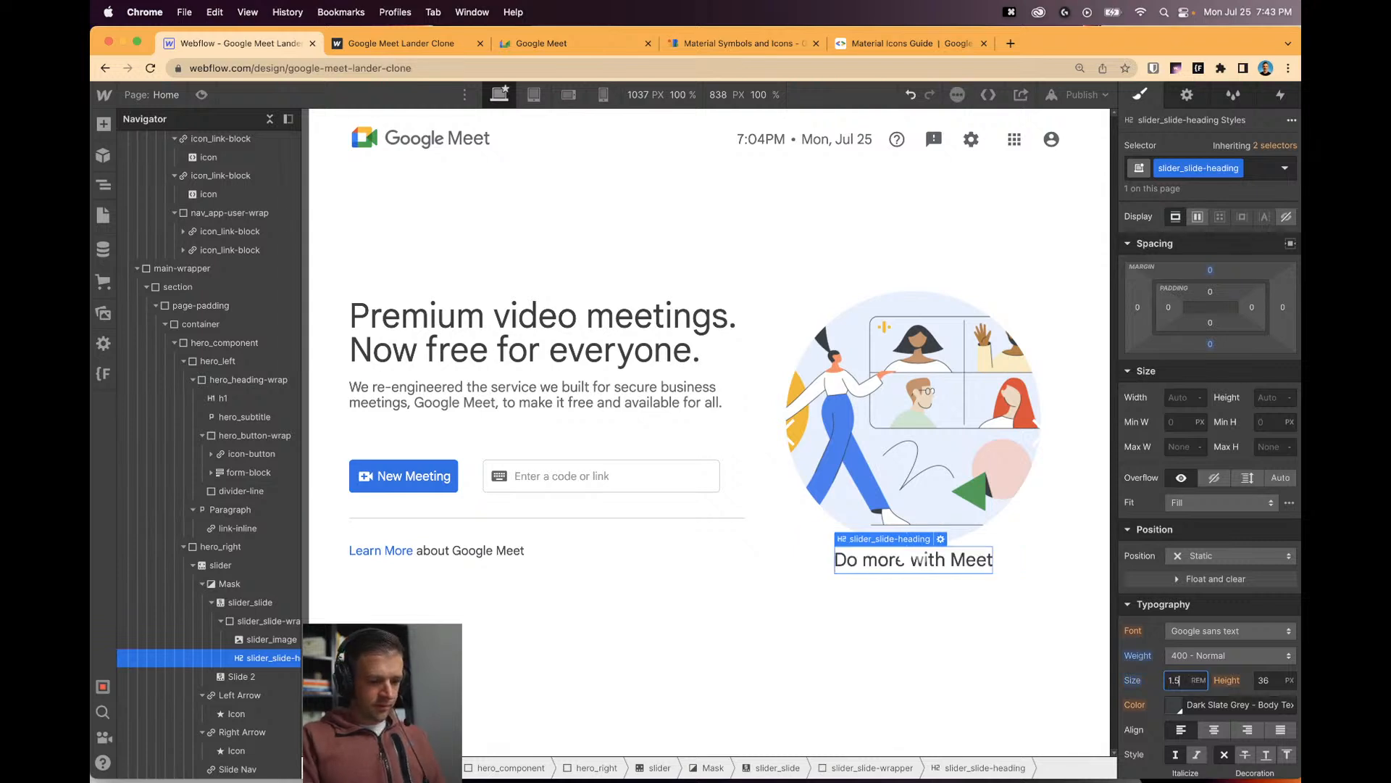
left_click(103, 124)
Add a paragraph below the heading with font size 14/16 (0.875rem) and class slider_slide-text.
left_click_drag(199, 575, 261, 680)
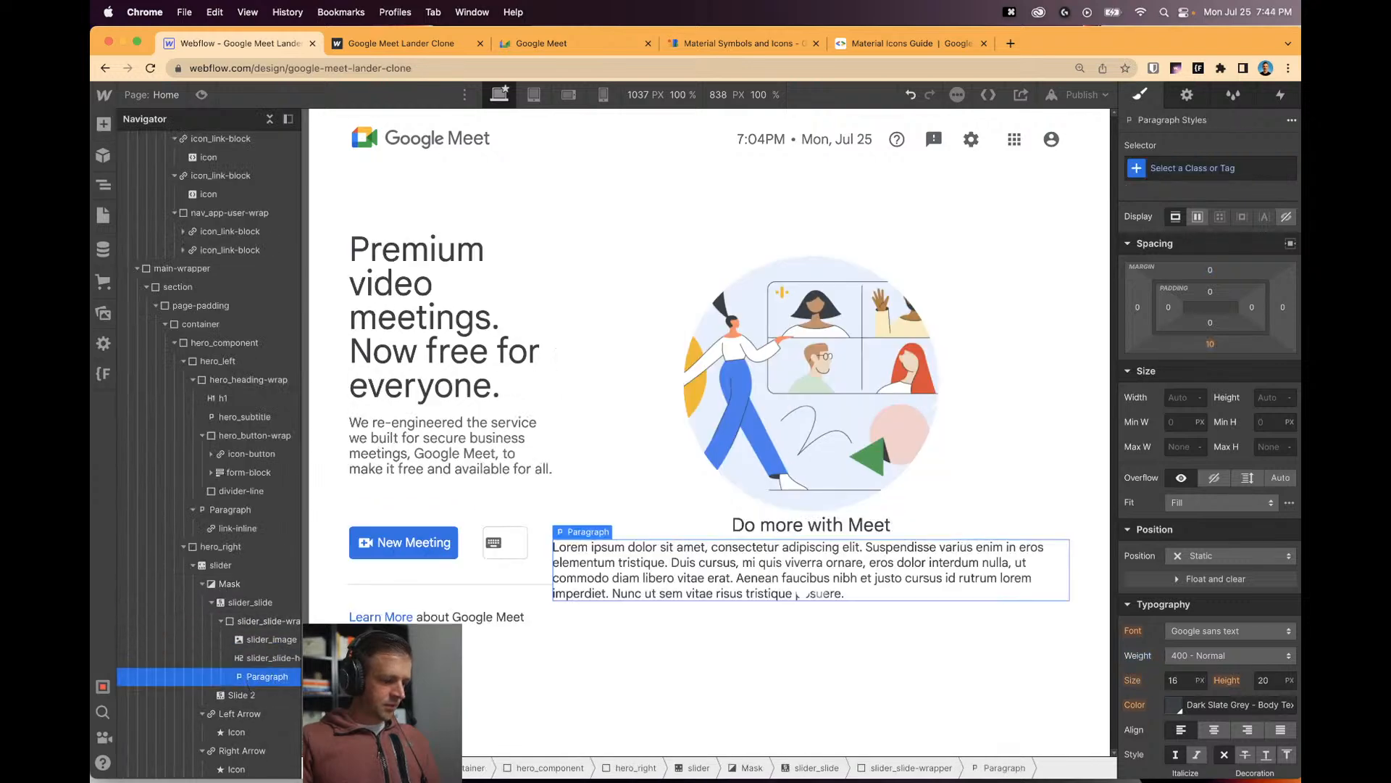
left_click(1191, 681)
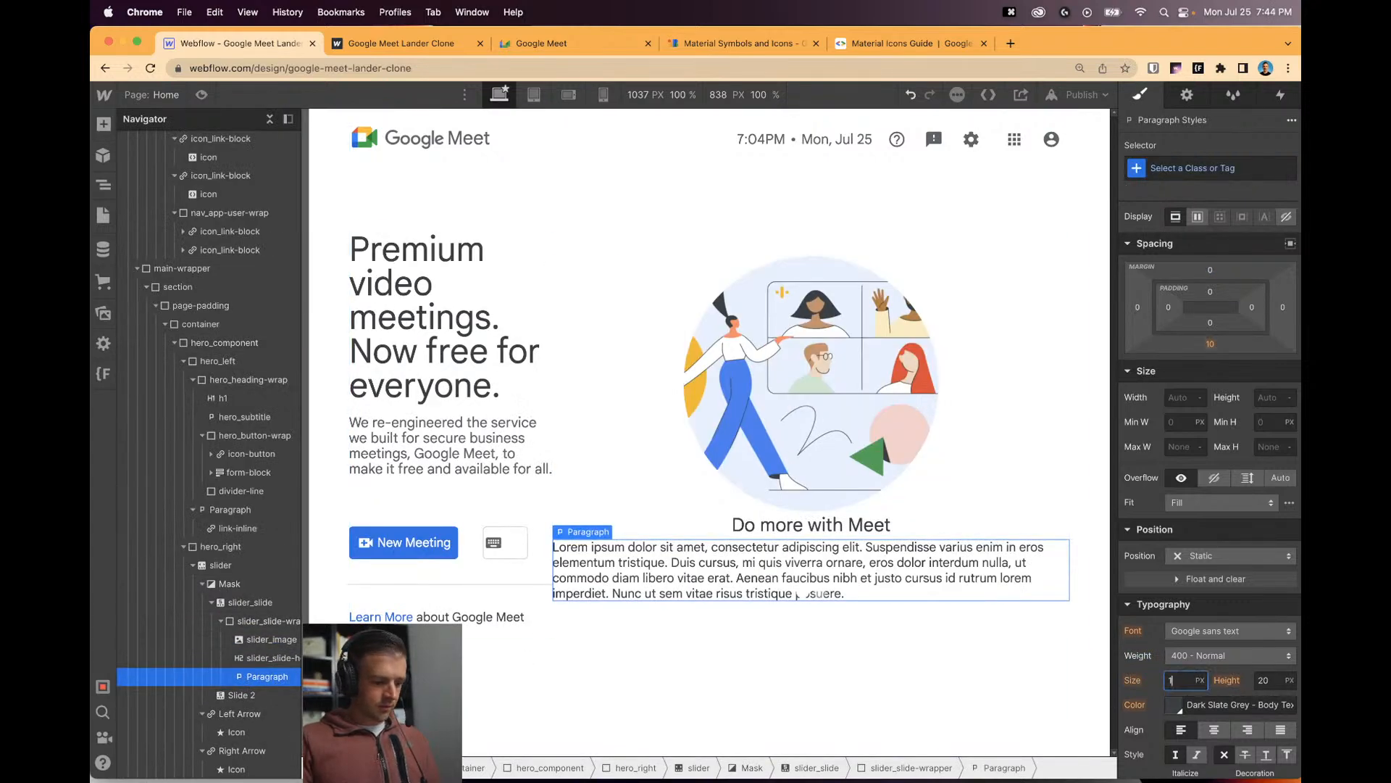
type("14/16")
key("Return")
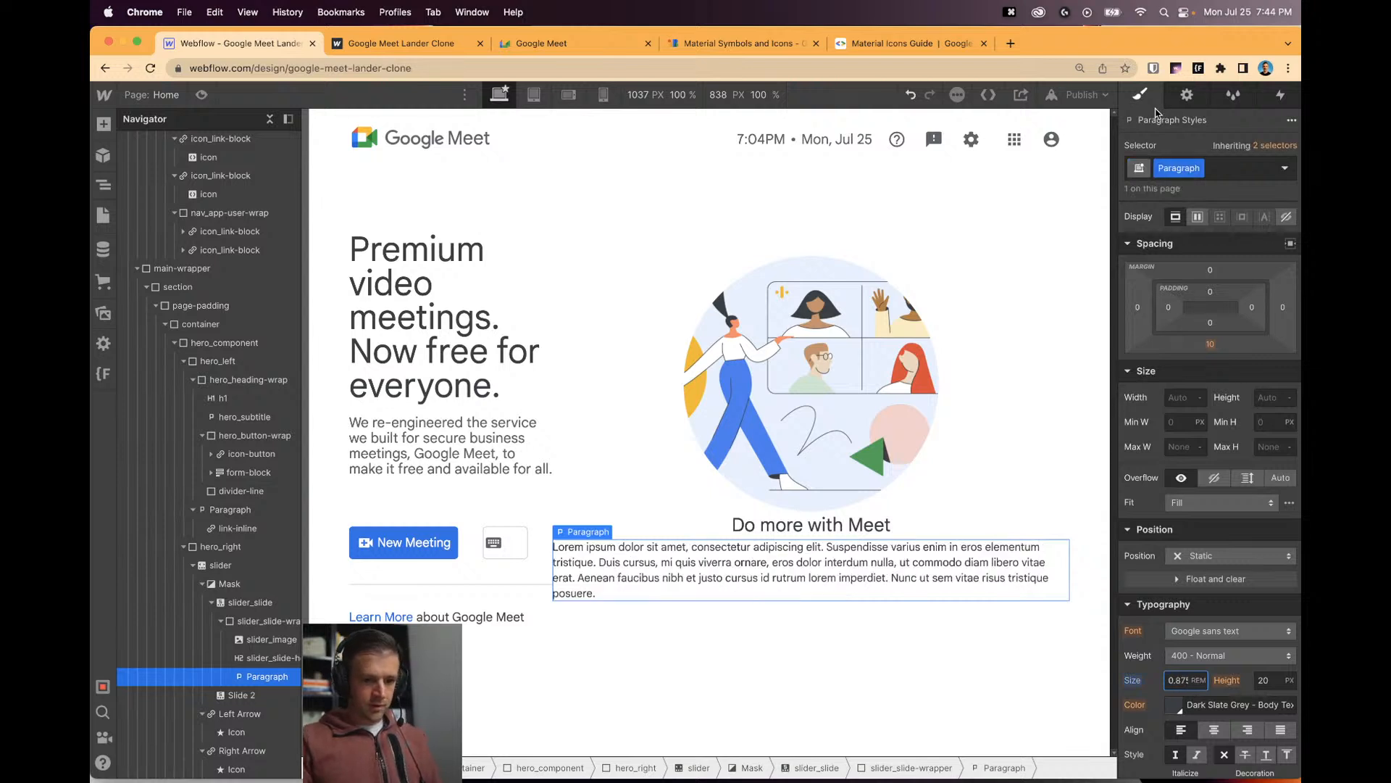
left_click(1189, 174)
type("slider_s")
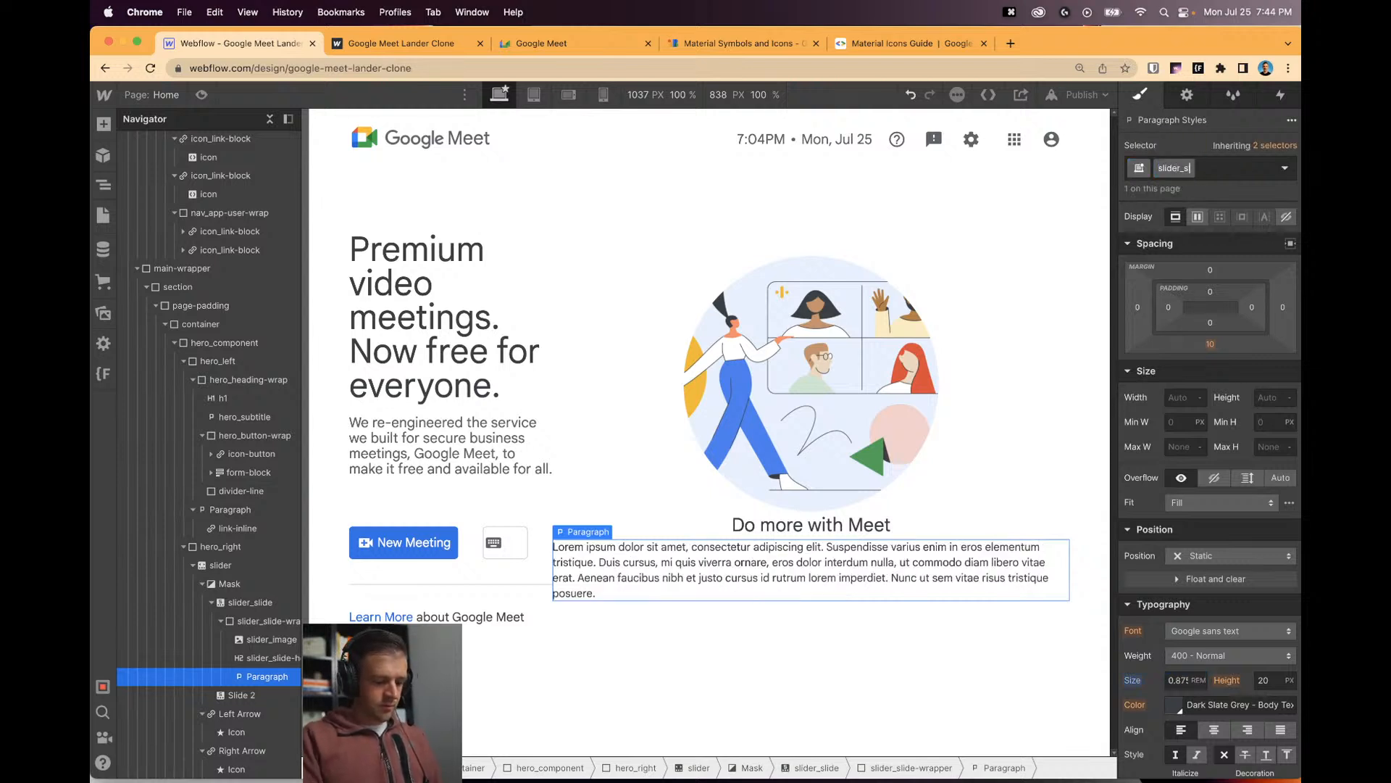
type("lide-text")
key("Return")
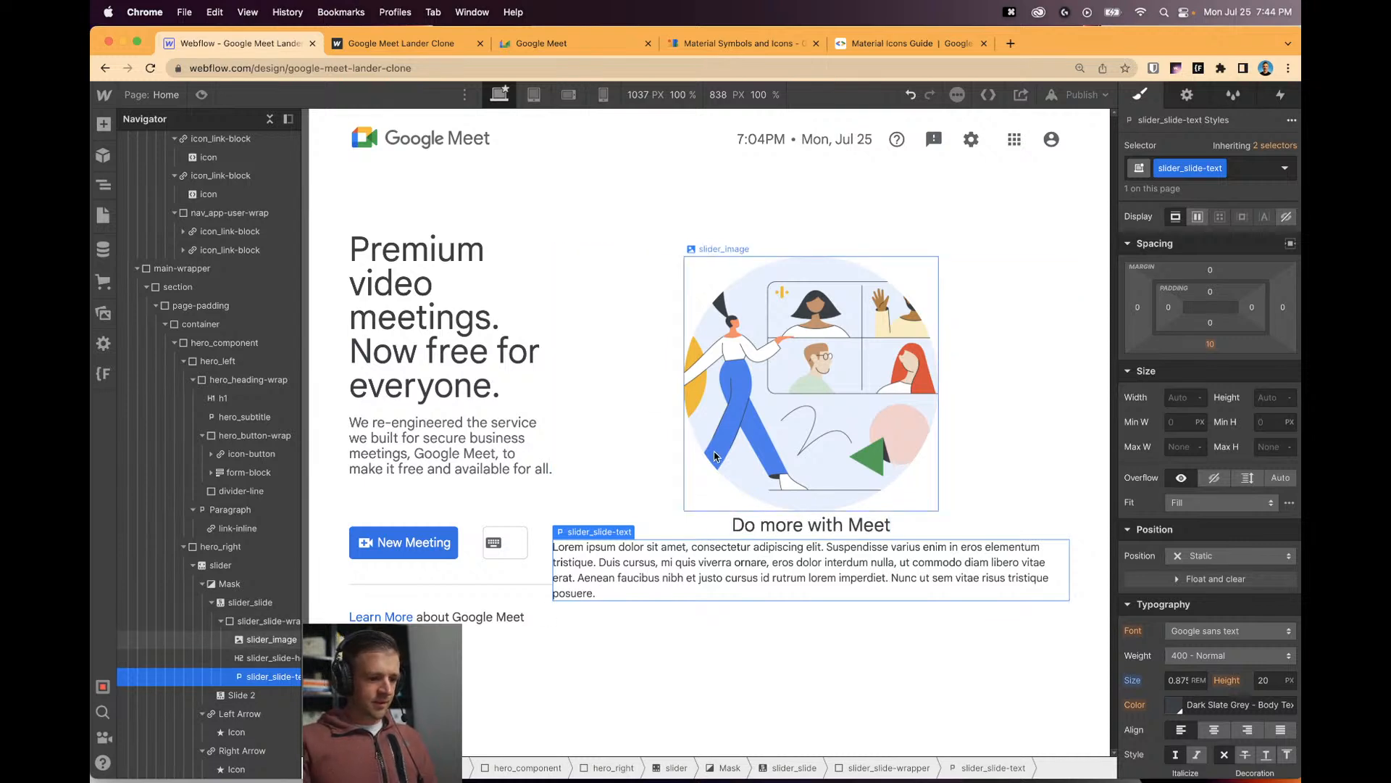
Set the slider's width to 100% with a max width of the image's 20.62rem.
left_click(763, 445)
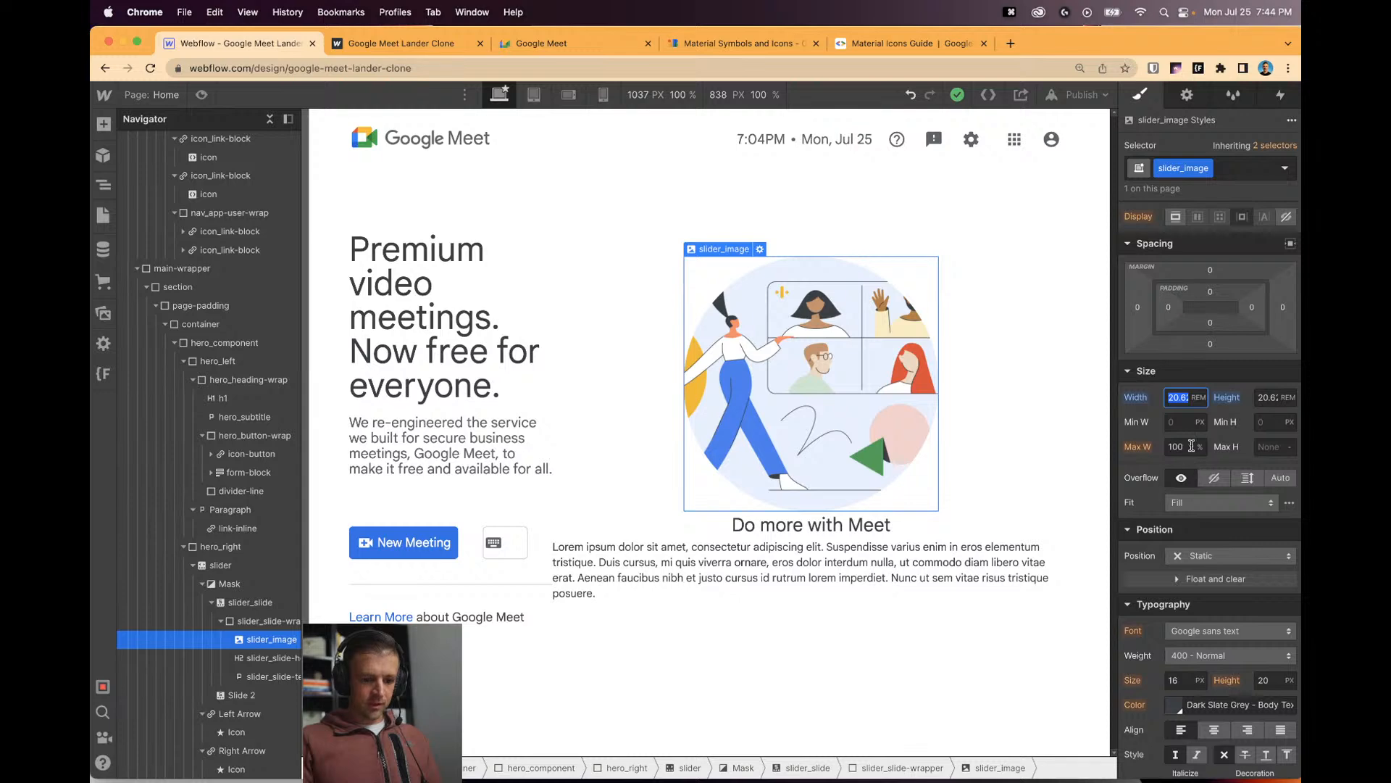
key("super+c")
left_click(220, 564)
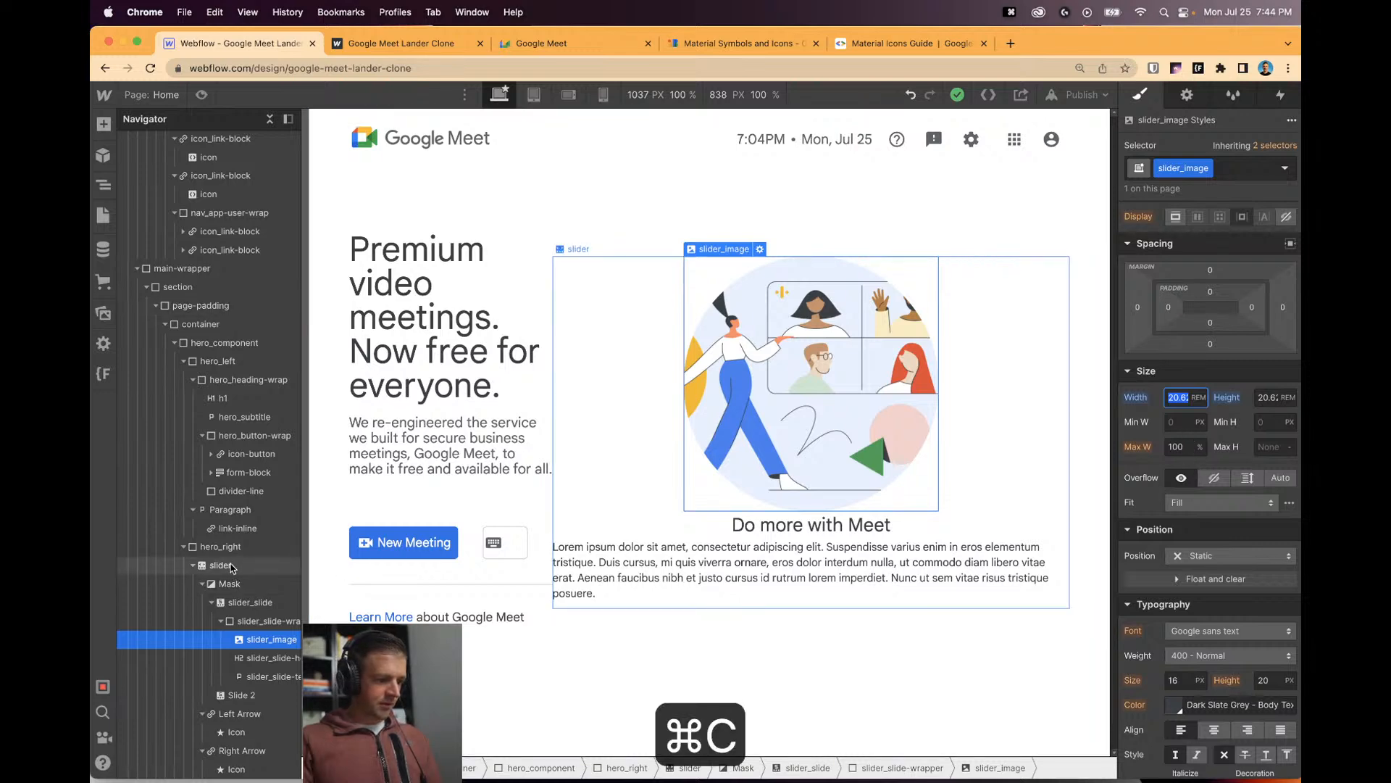
left_click(1179, 322)
key("super+v")
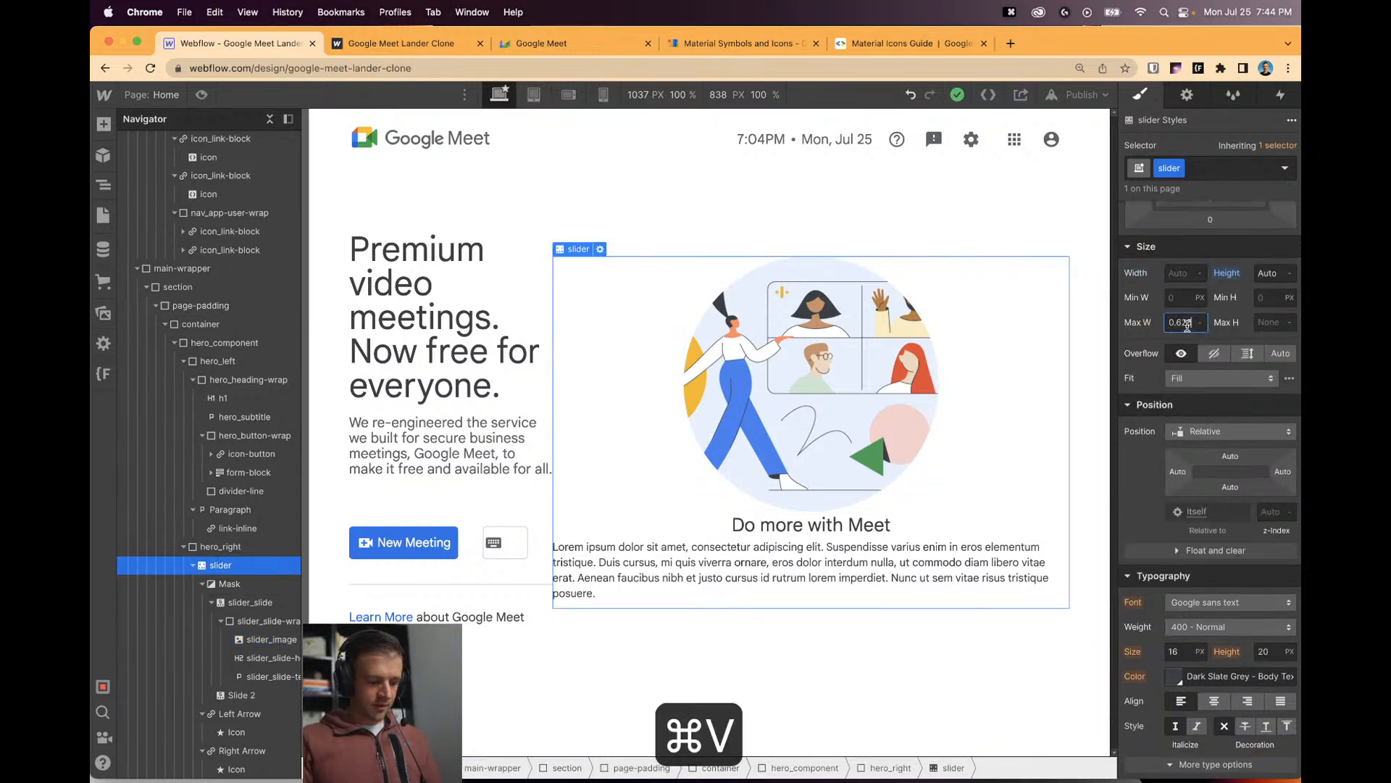
left_click(1177, 274)
type("100%")
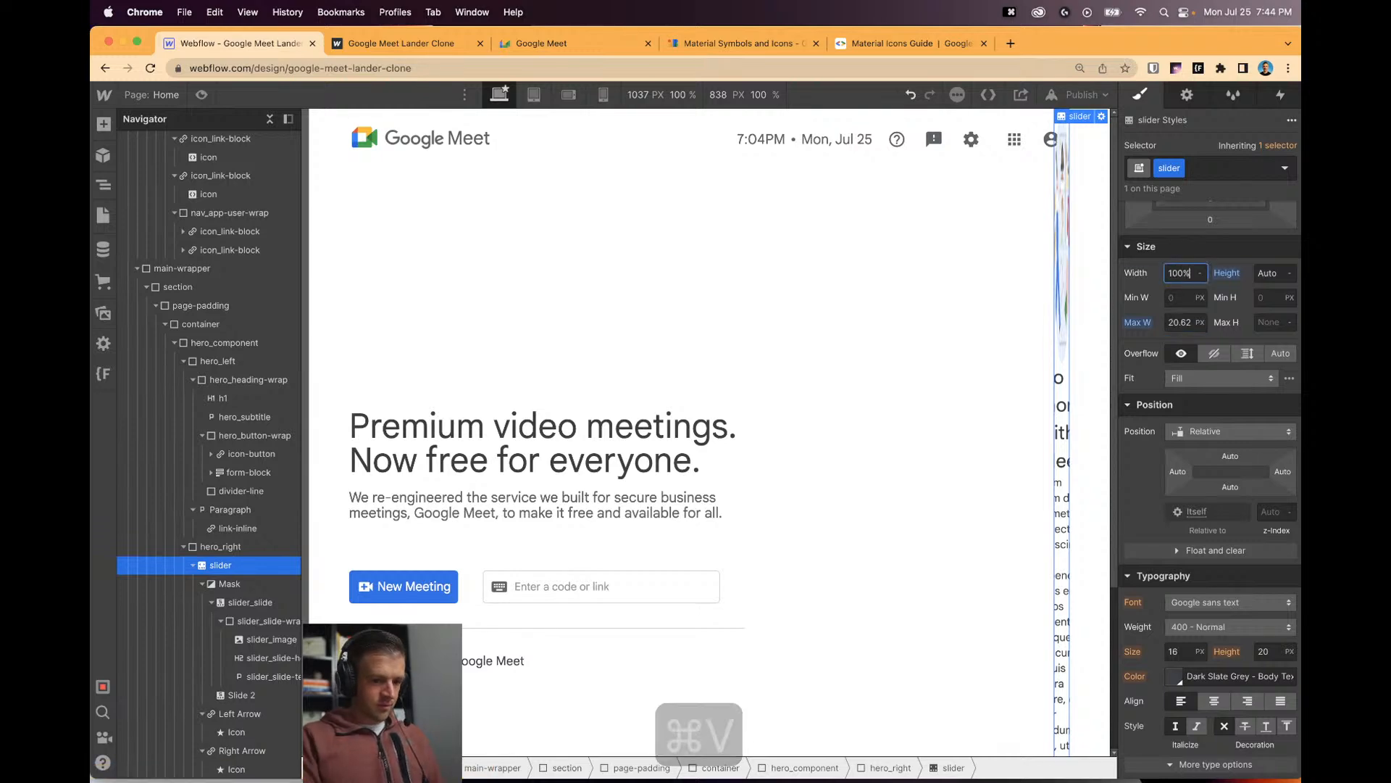
left_click(1199, 323)
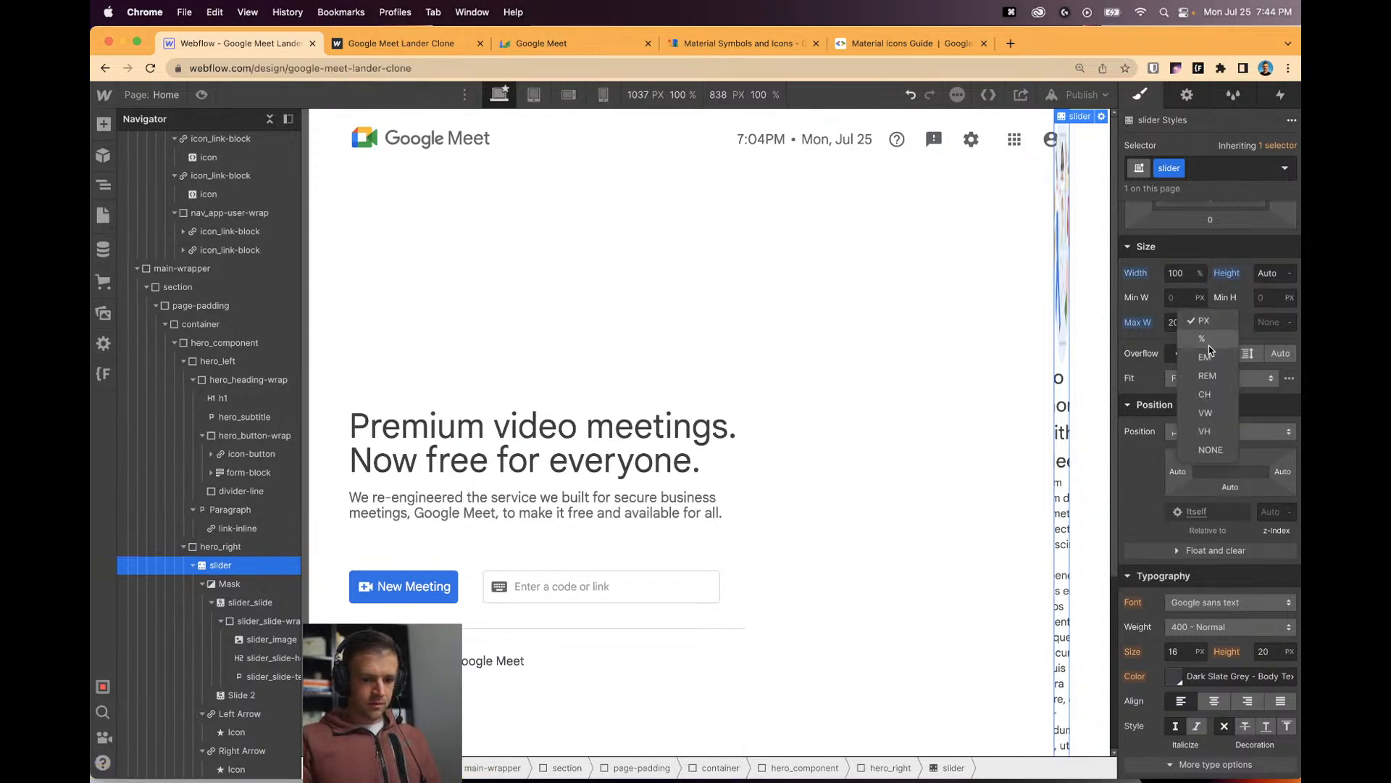
left_click(1208, 377)
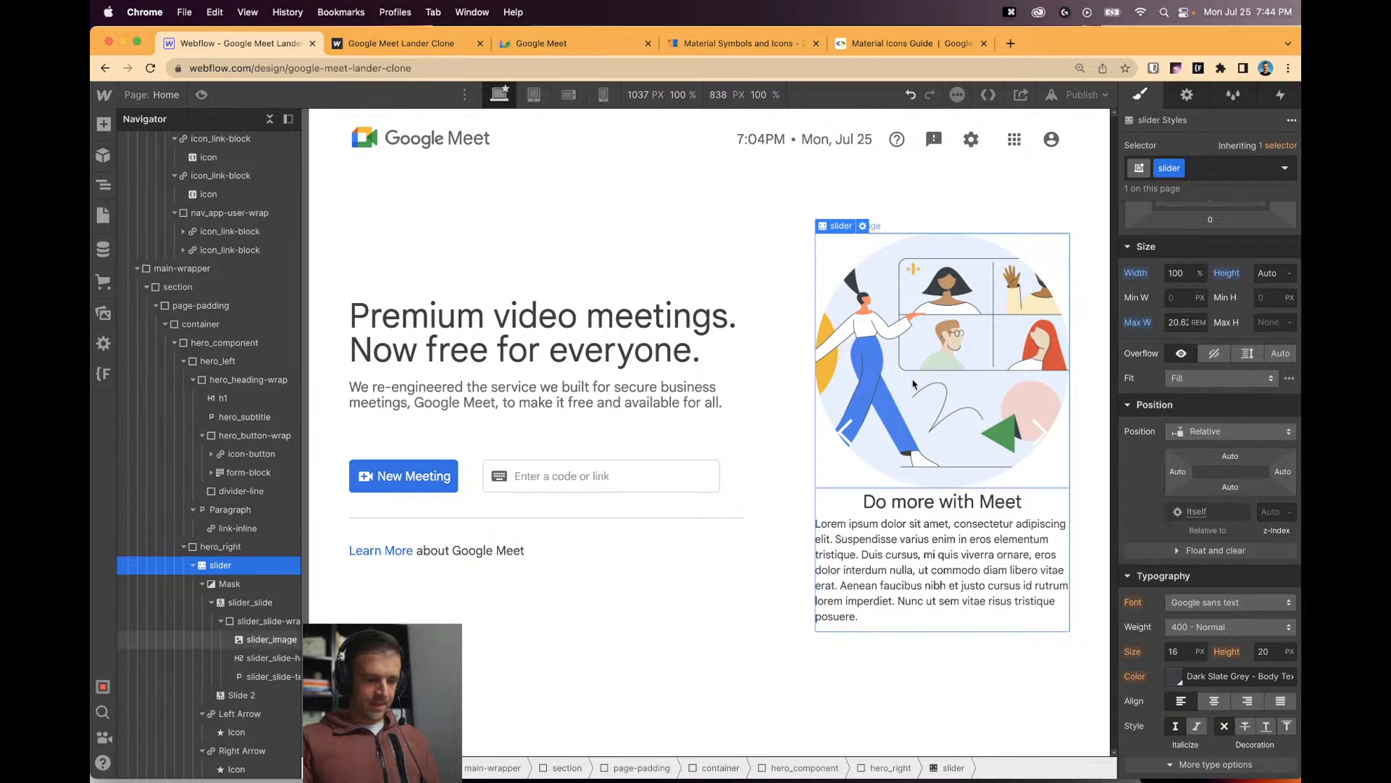
left_click(942, 362)
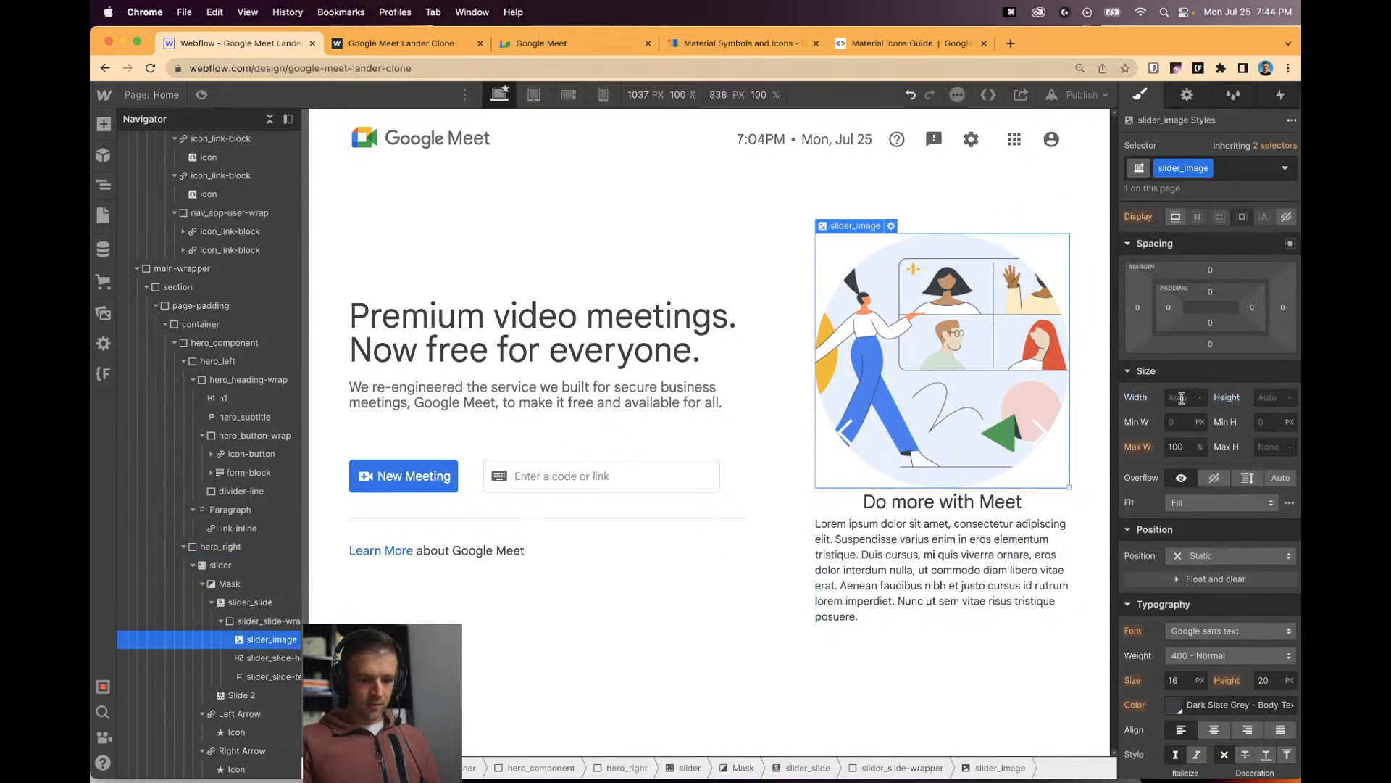
left_click(930, 576)
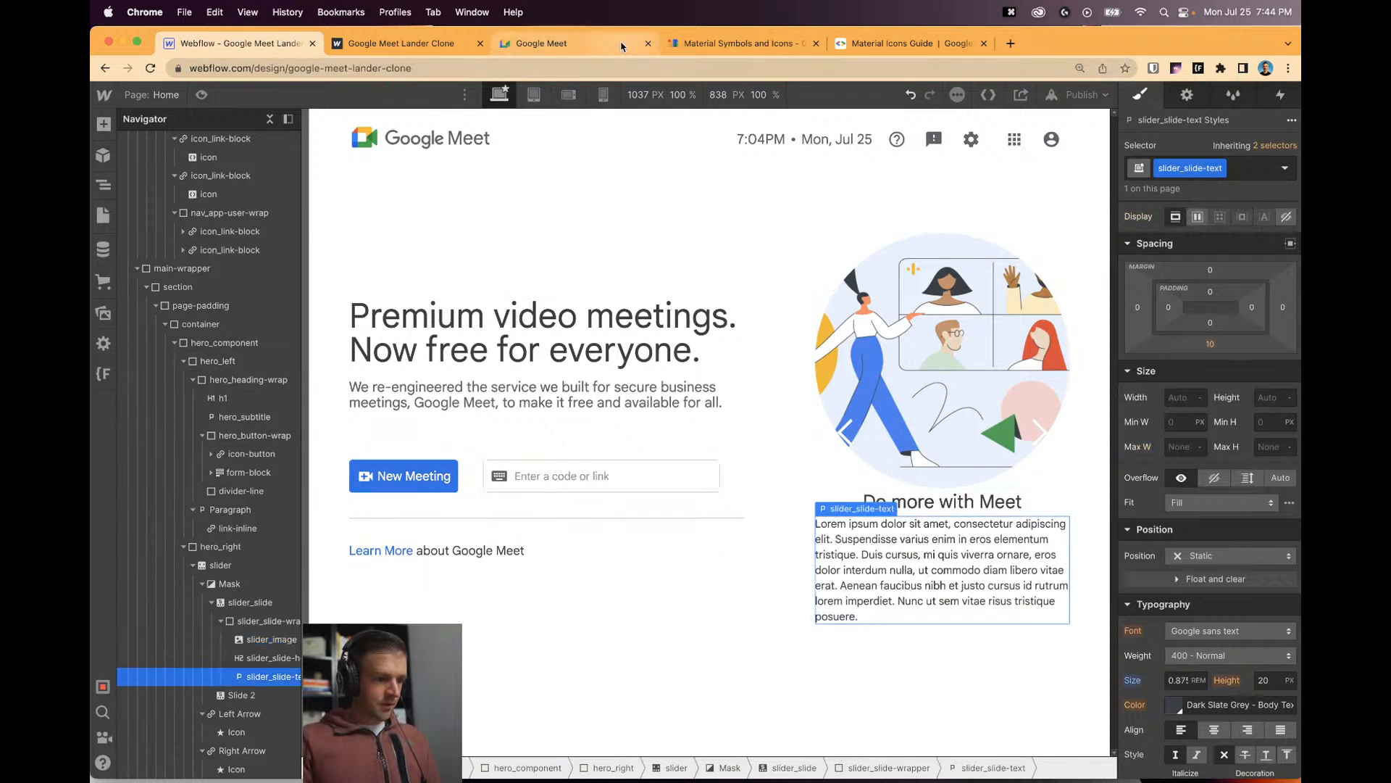
left_click(586, 49)
Copy the original Google Meet slide description text via the DevTools element inspector.
left_click(834, 91)
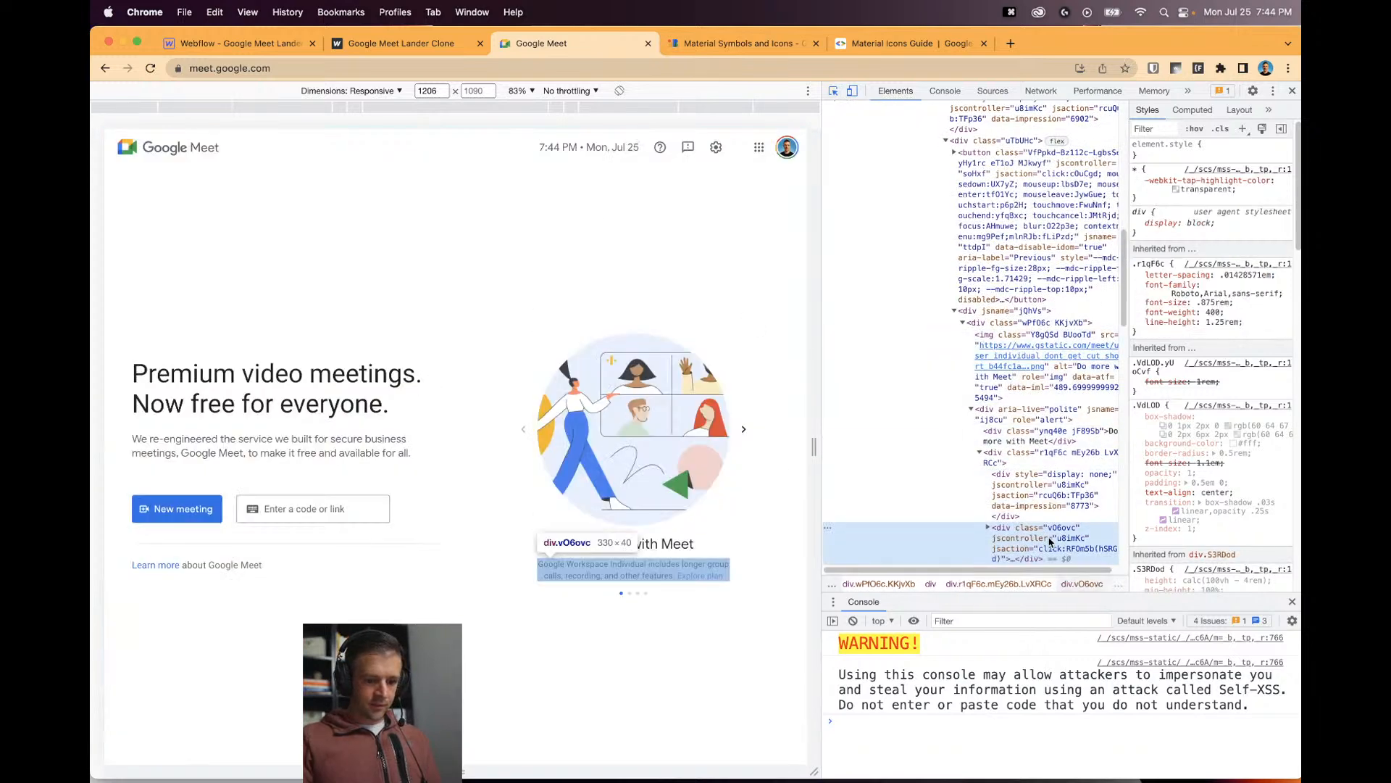
left_click(631, 569)
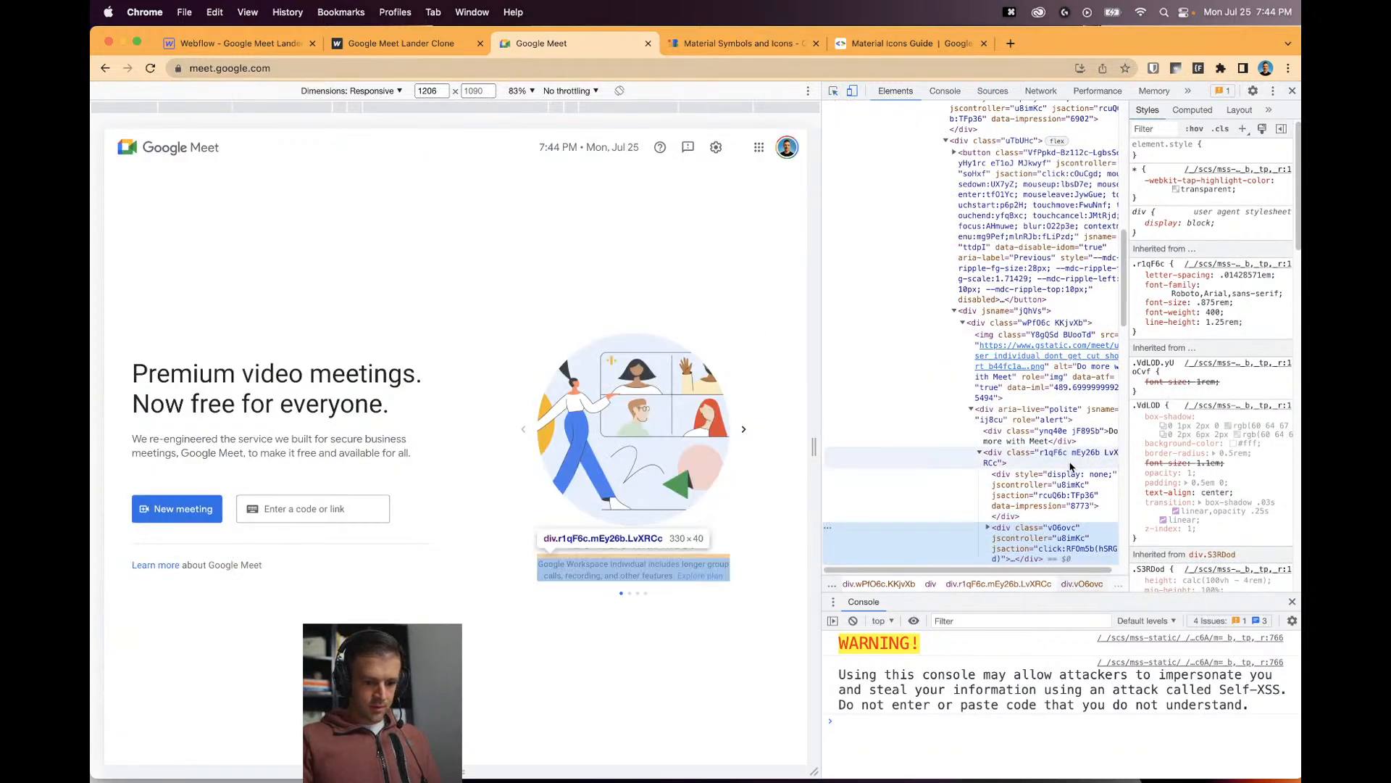
scroll(1063, 487, "down", 1)
scroll(1062, 487, "down", 3)
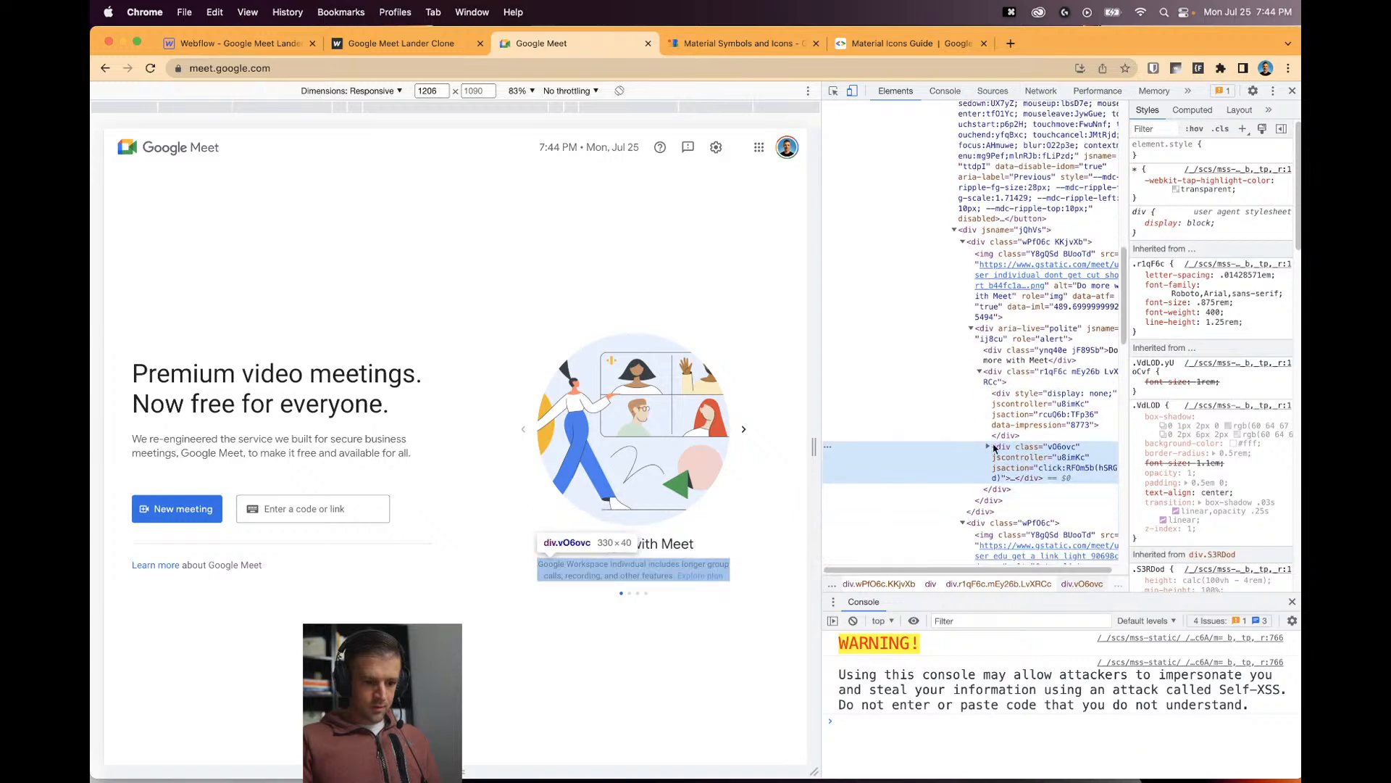
left_click(988, 447)
left_click(1025, 470)
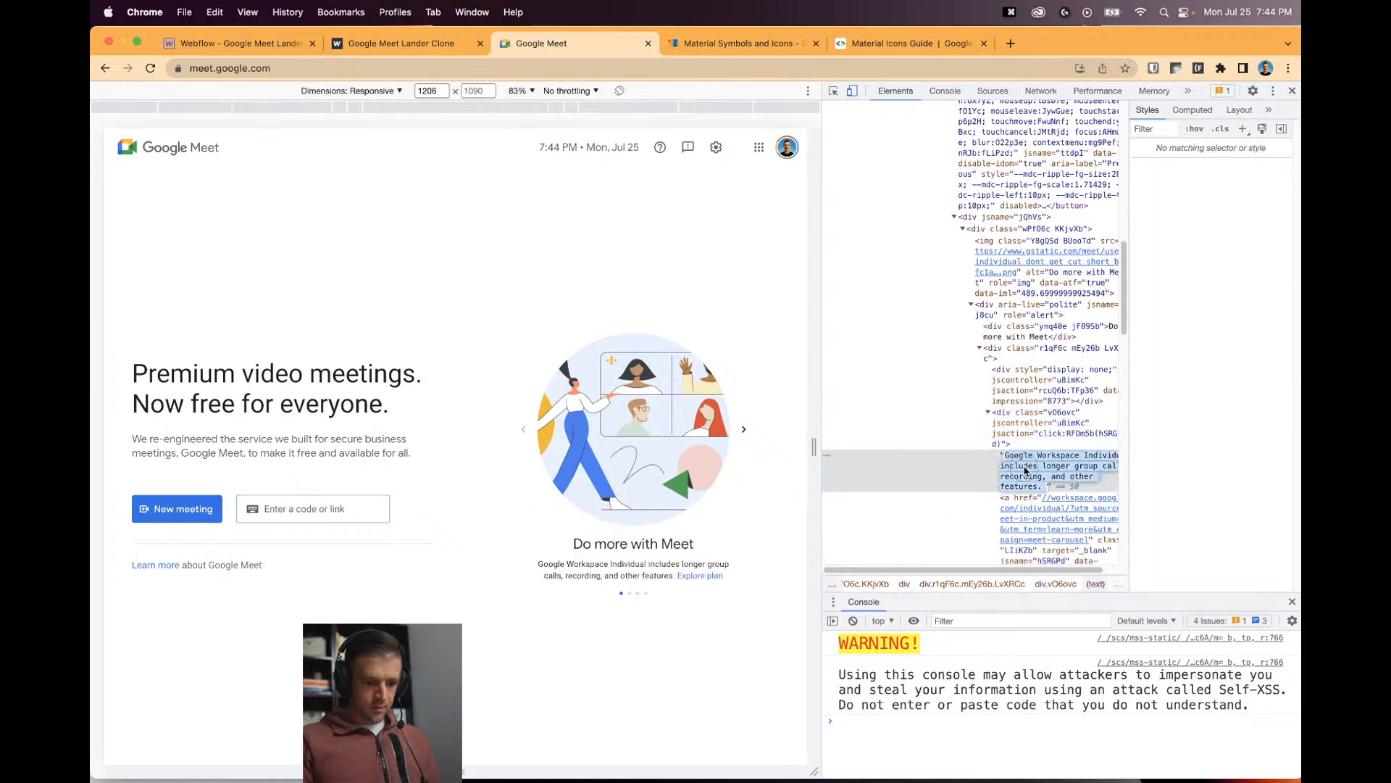
key("super+c")
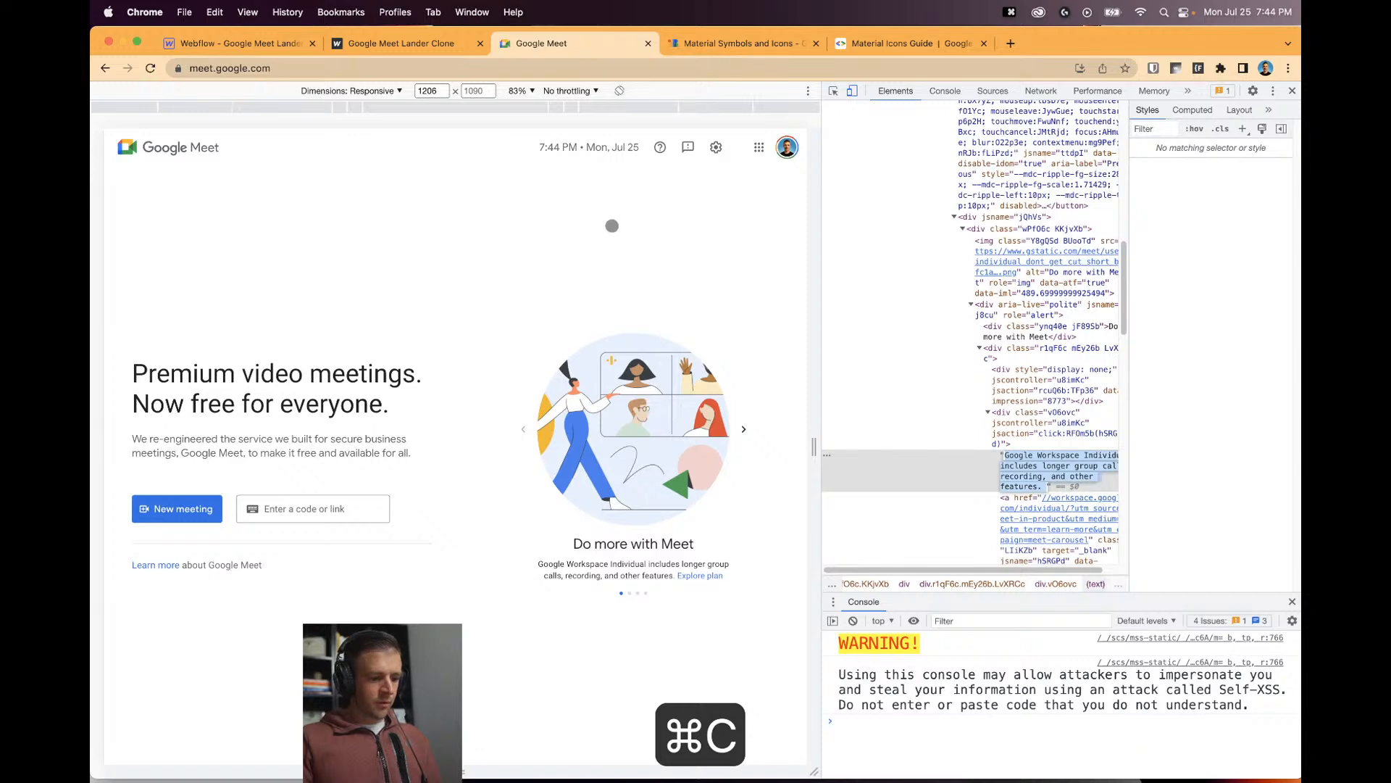
Replace the clone's lorem ipsum paragraph with the copied Google Workspace Individual description.
left_click(245, 45)
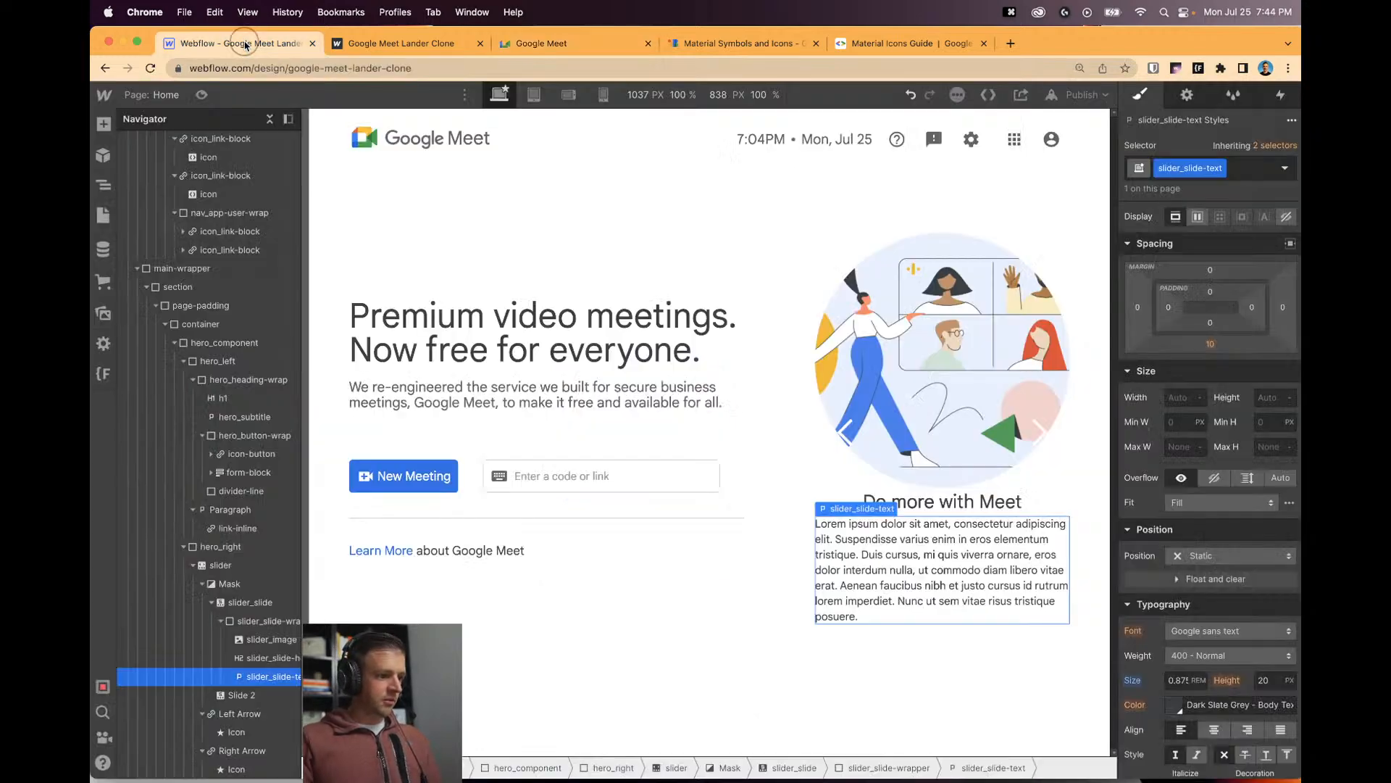
triple_click(942, 588)
key("super+v")
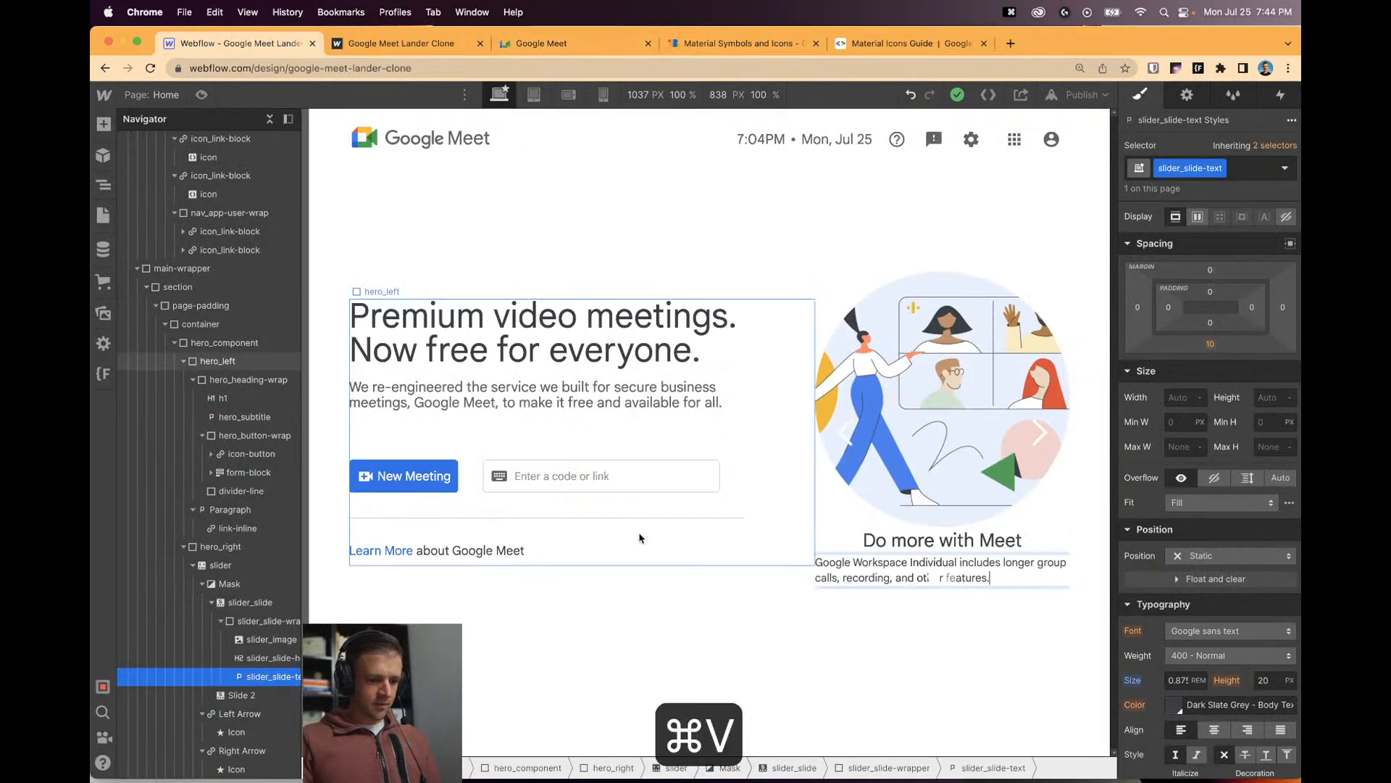
left_click(832, 646)
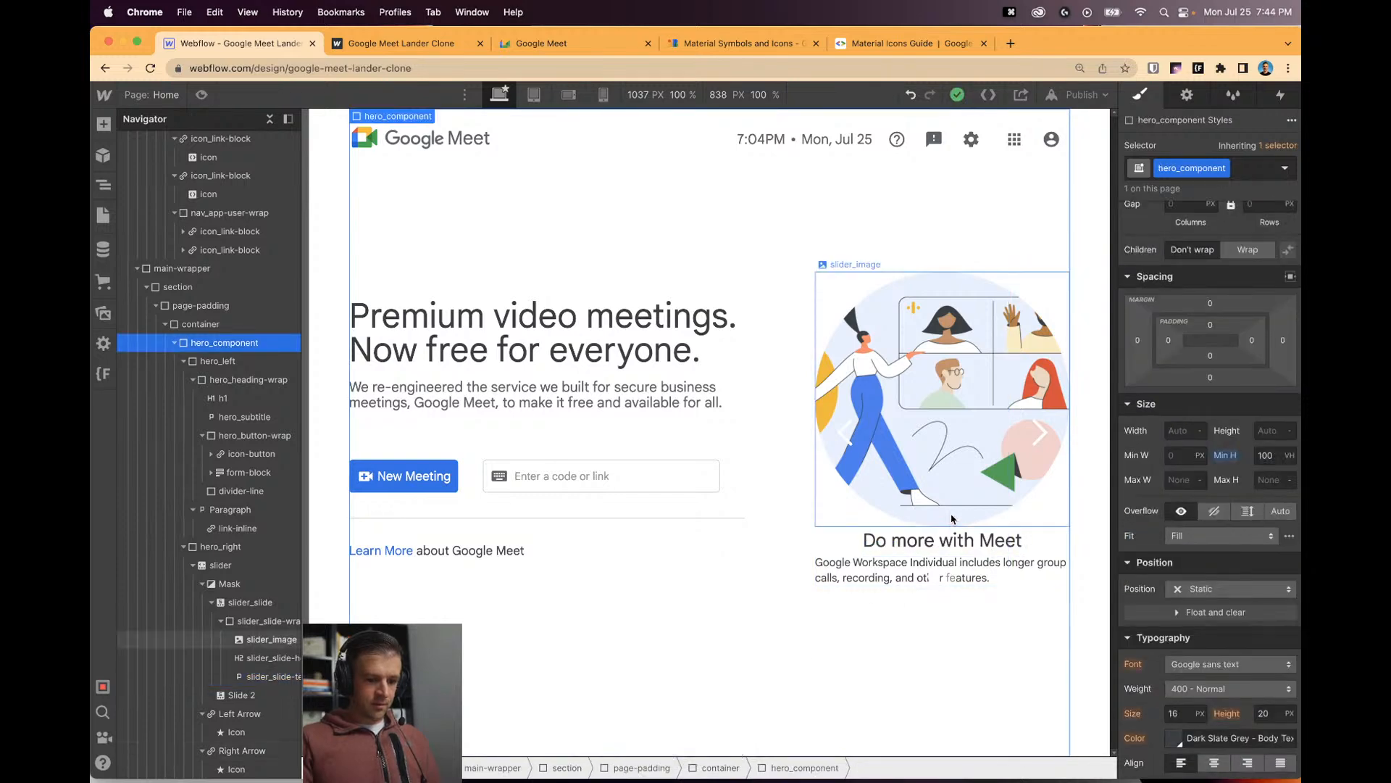
Centre-align the text in slider_slide-wrapper.
left_click(263, 621)
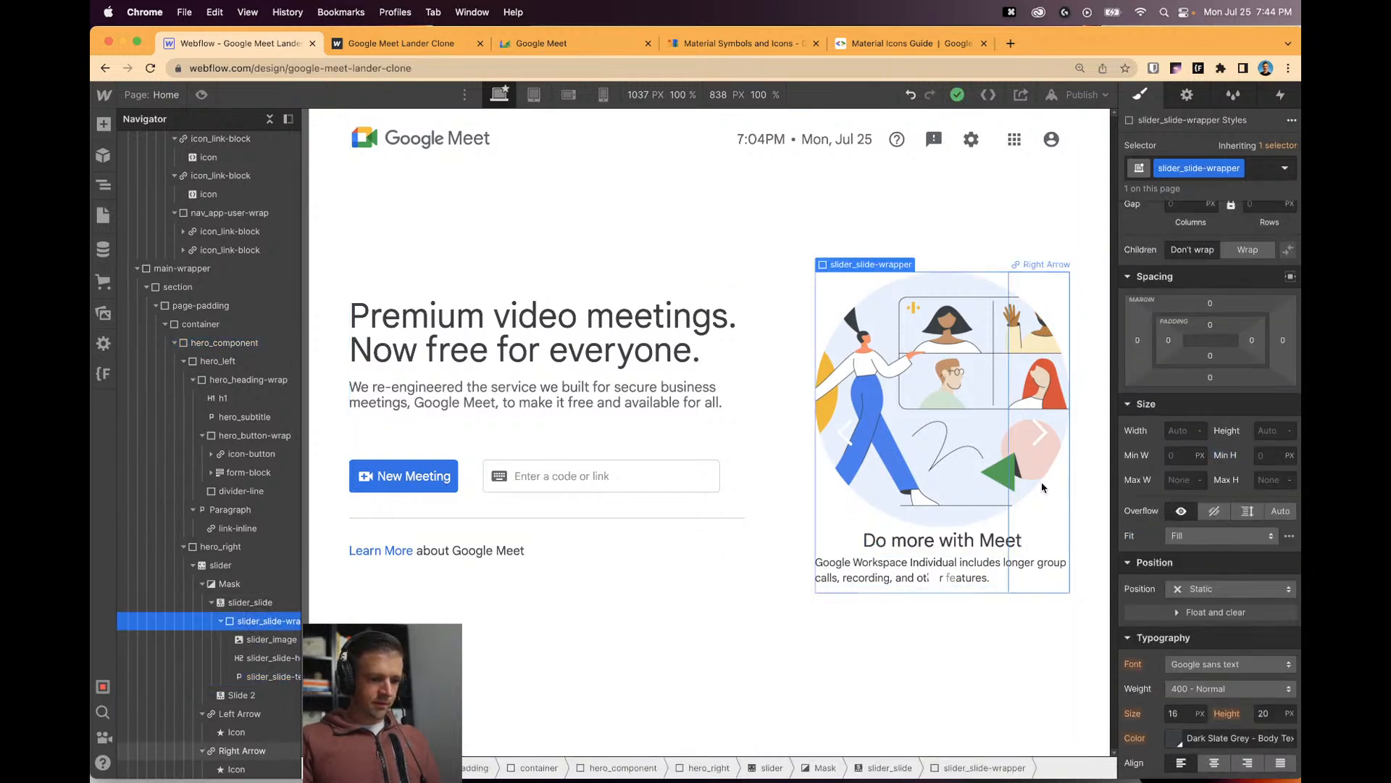
scroll(1204, 297, "up", 3)
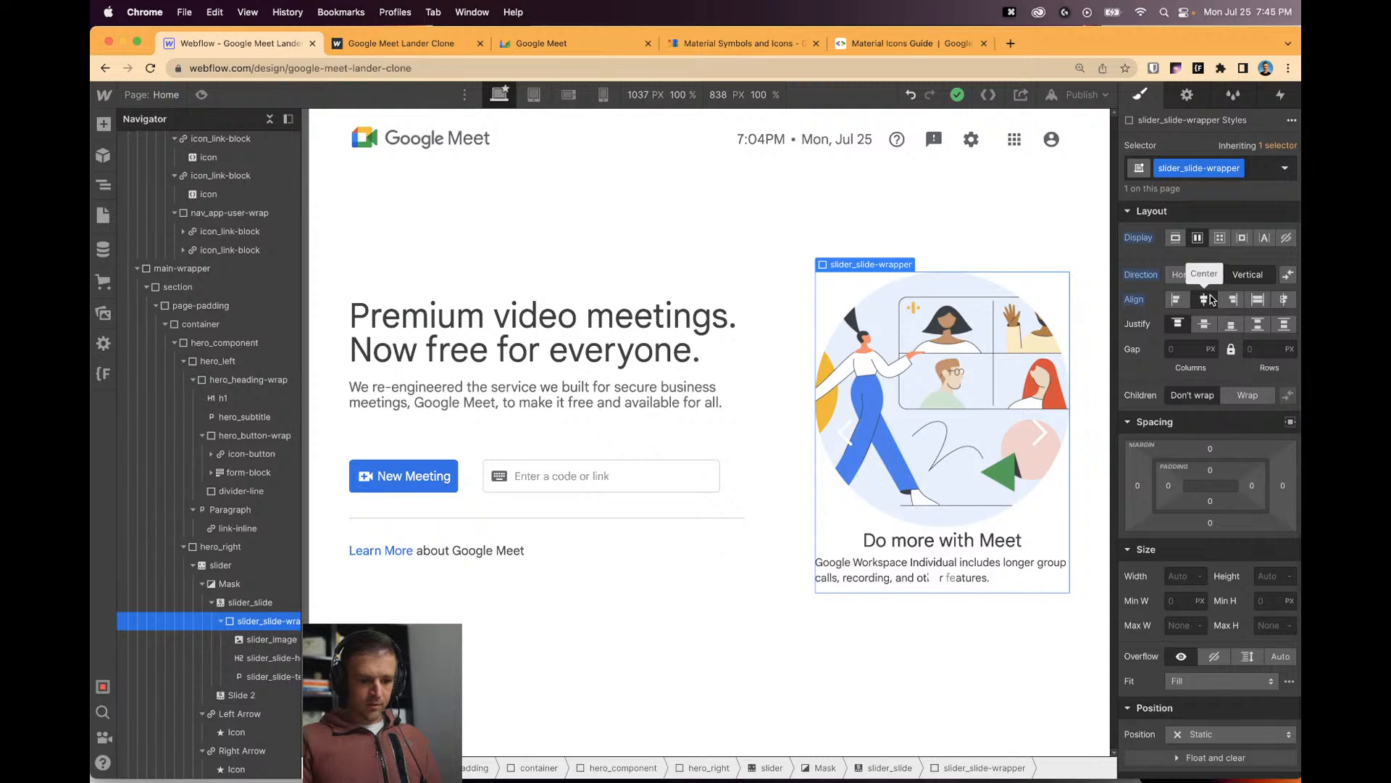
scroll(1209, 363, "down", 5)
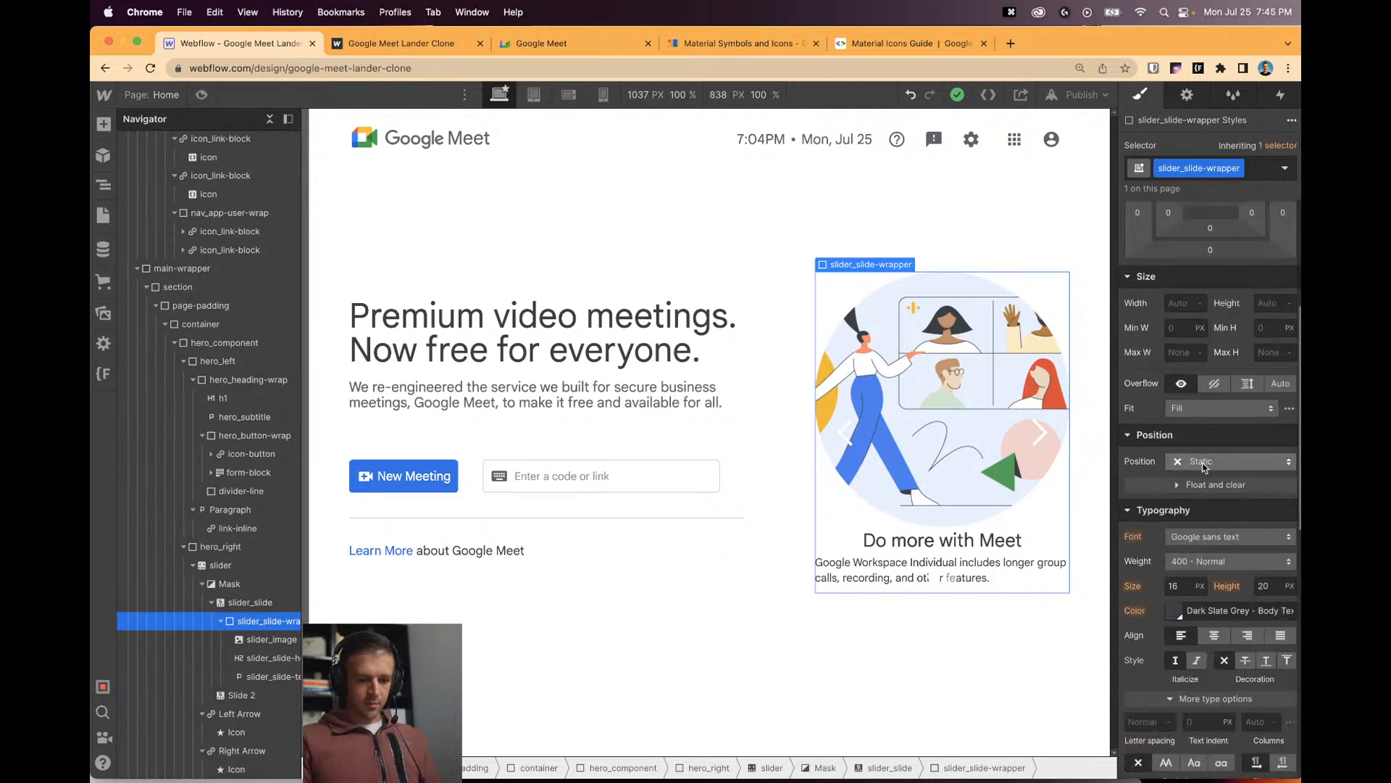
left_click(1216, 638)
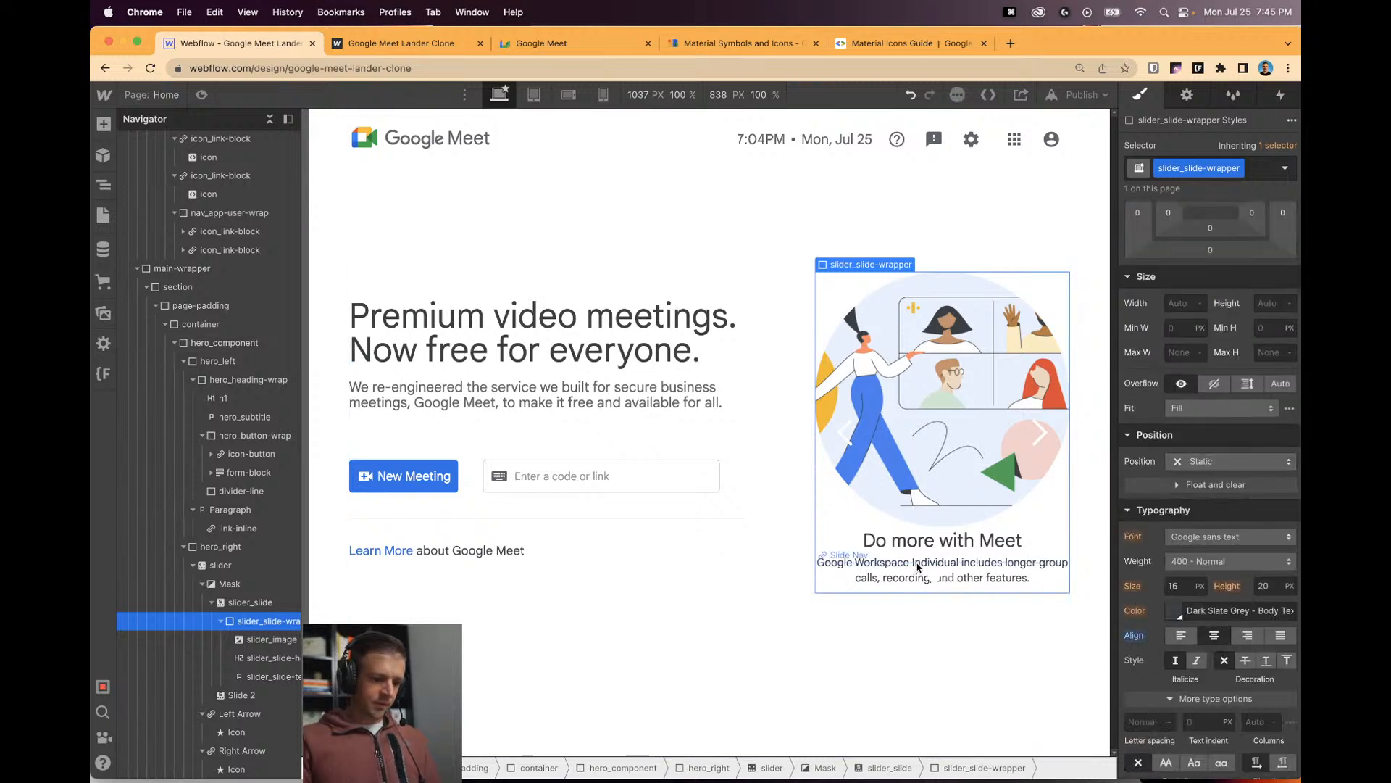
Give the 'Do more with Meet' heading 1rem top and bottom margins.
left_click(928, 542)
scroll(1137, 392, "up", 4)
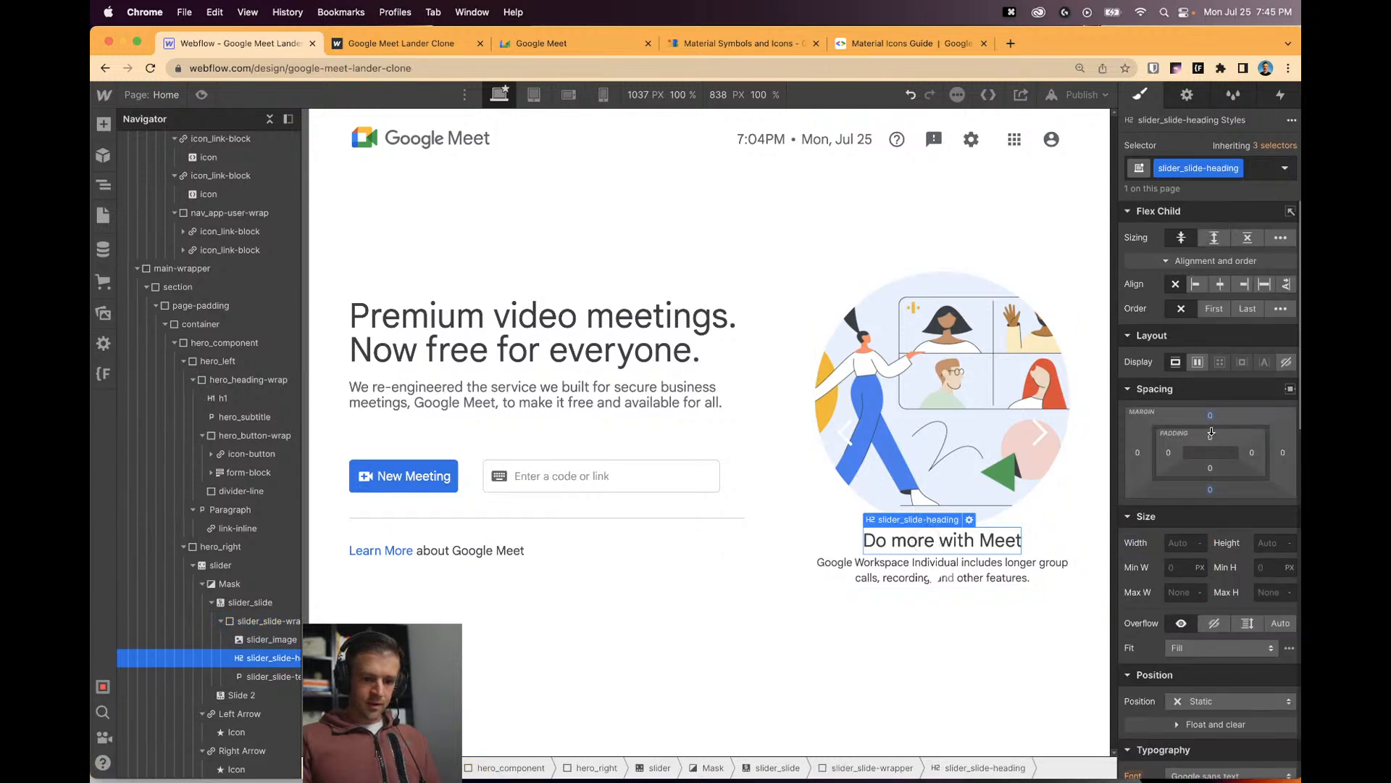
left_click(1209, 414)
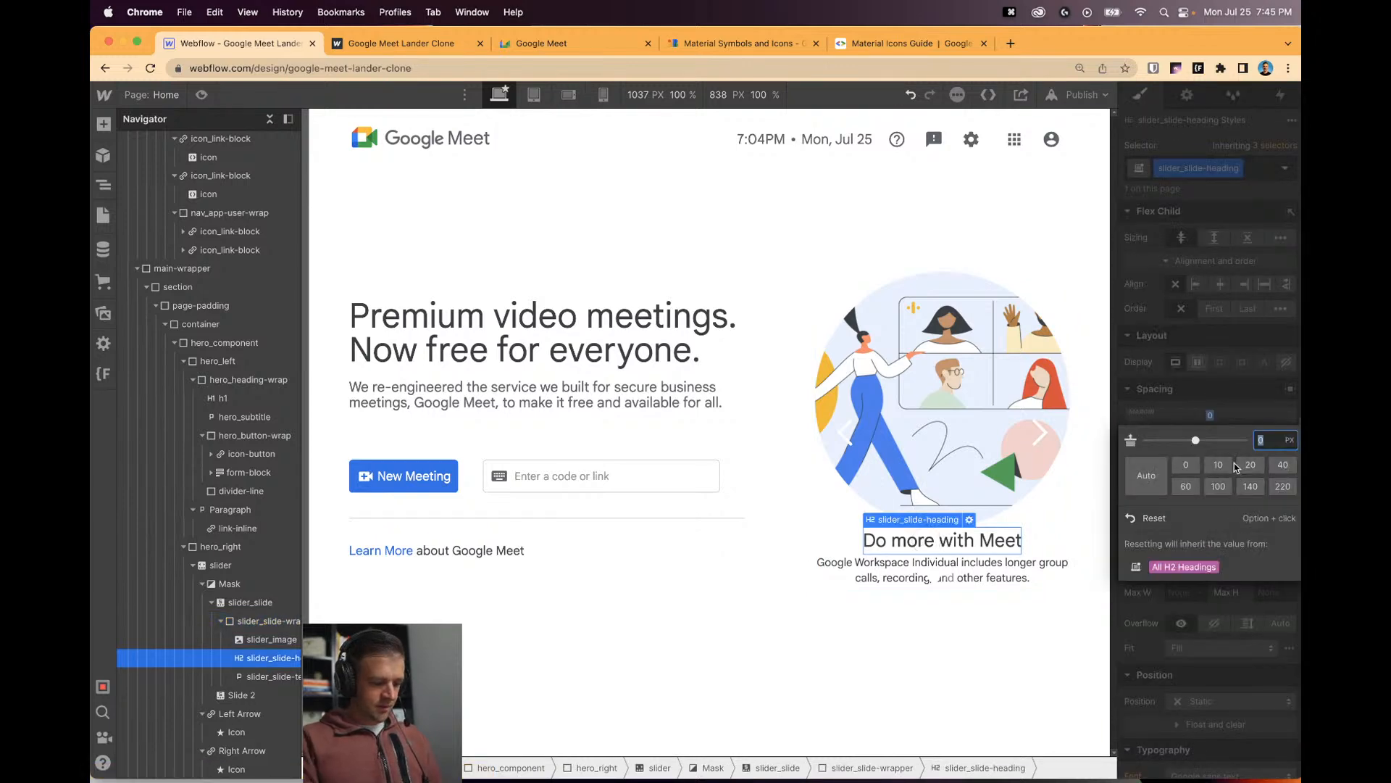
type("1rem")
key("Return")
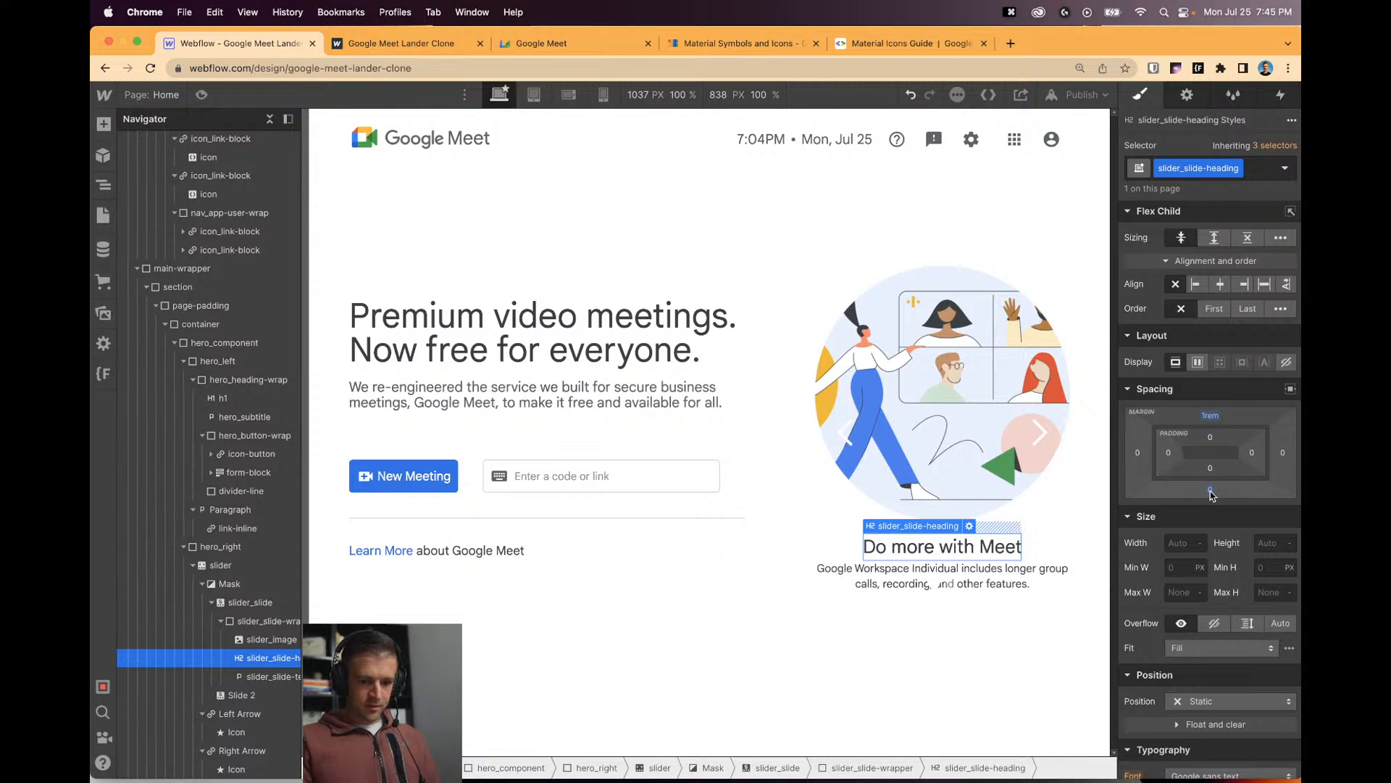
left_click(1209, 490)
type("1rem")
key("Return")
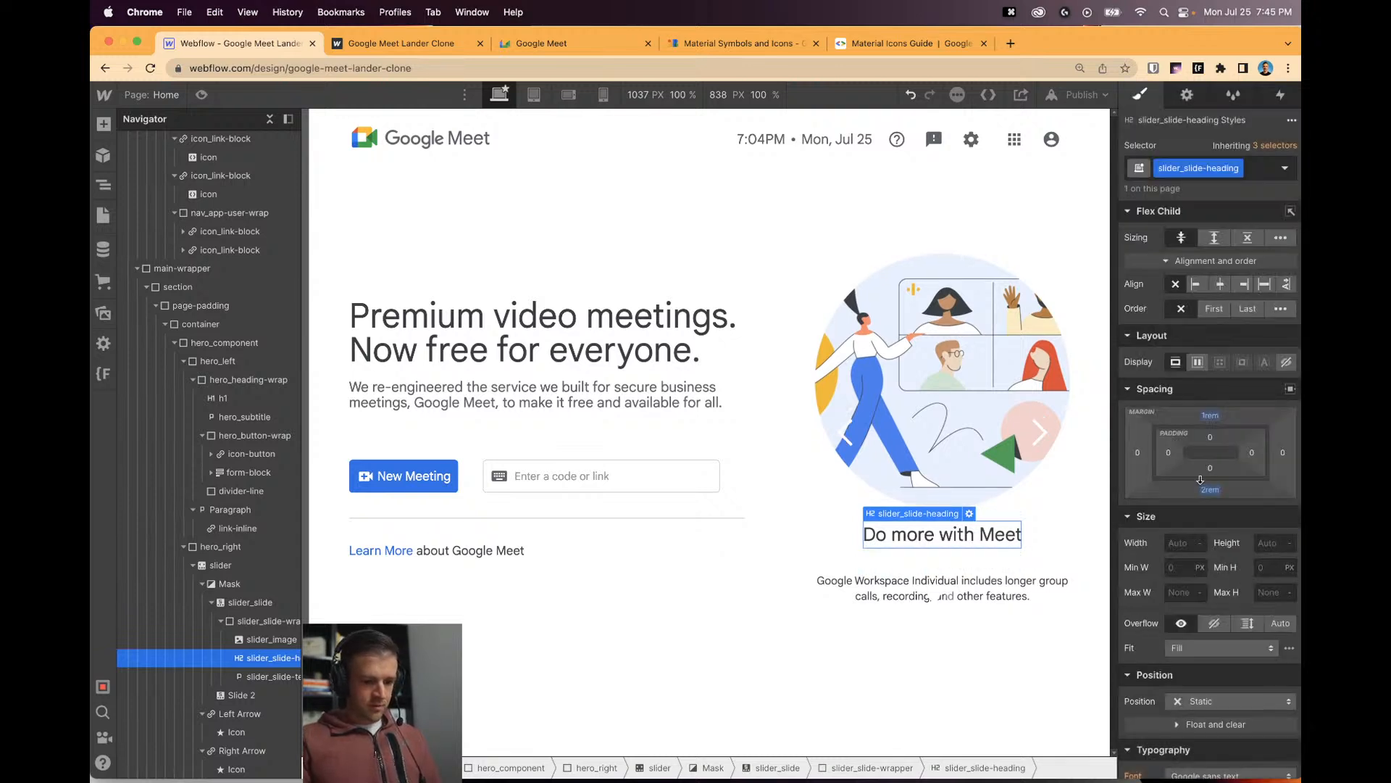
key("Return")
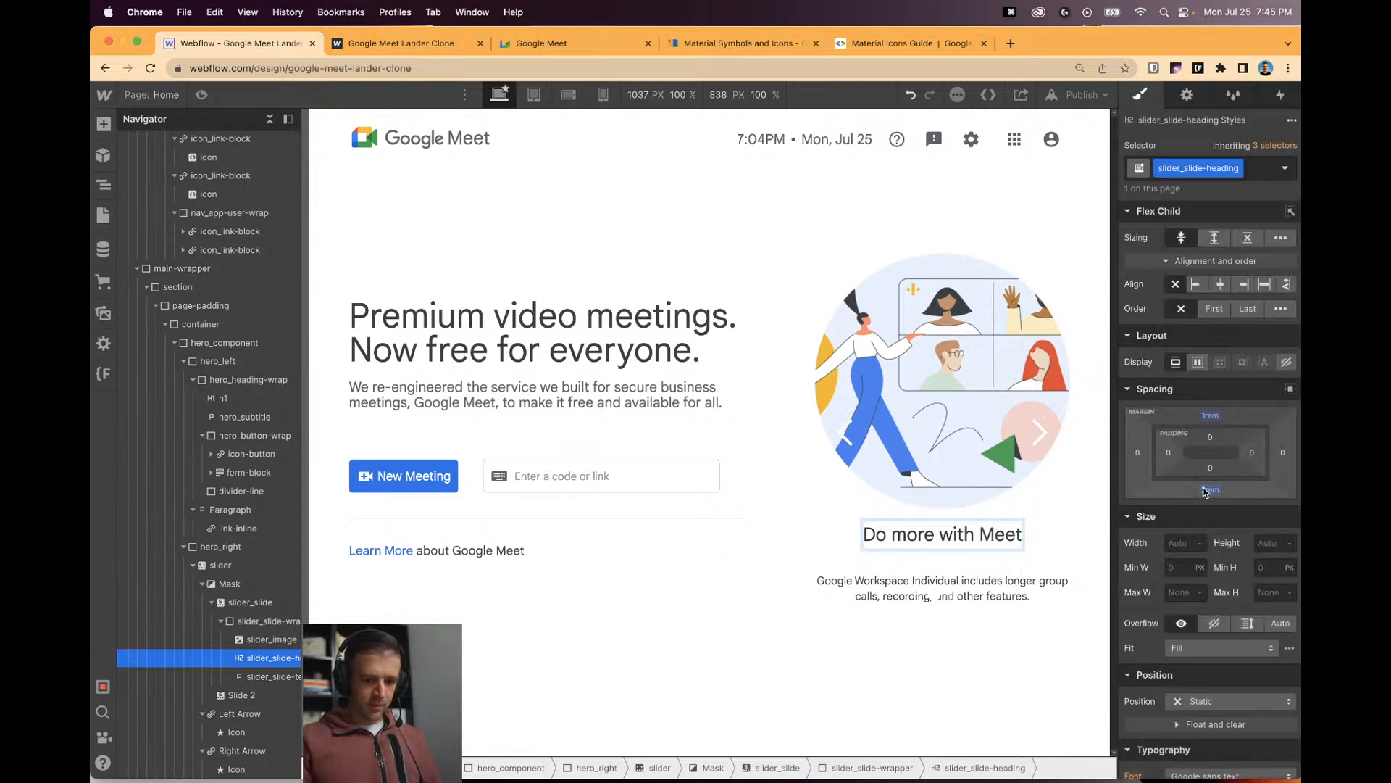
key("Escape")
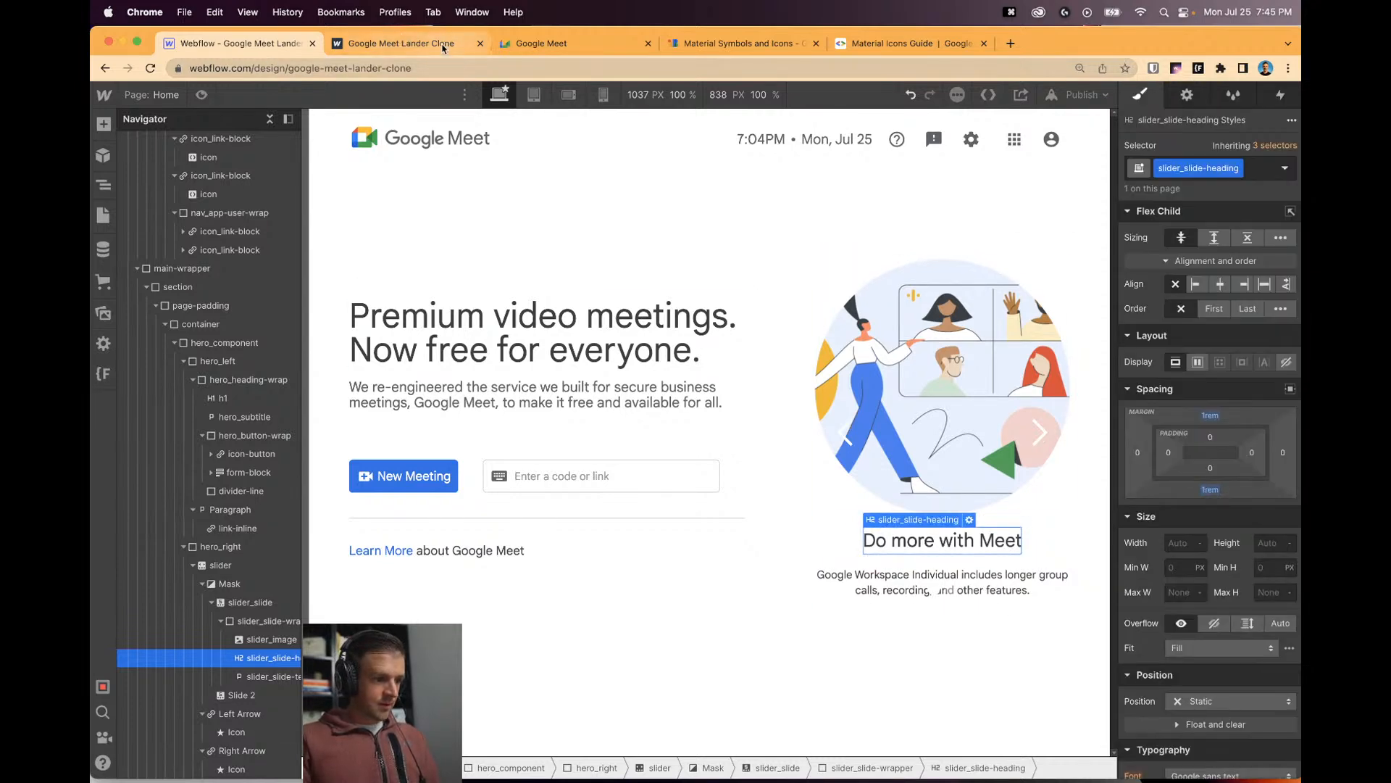
Compare the slide with the original Google Meet page and select the description paragraph.
left_click(540, 43)
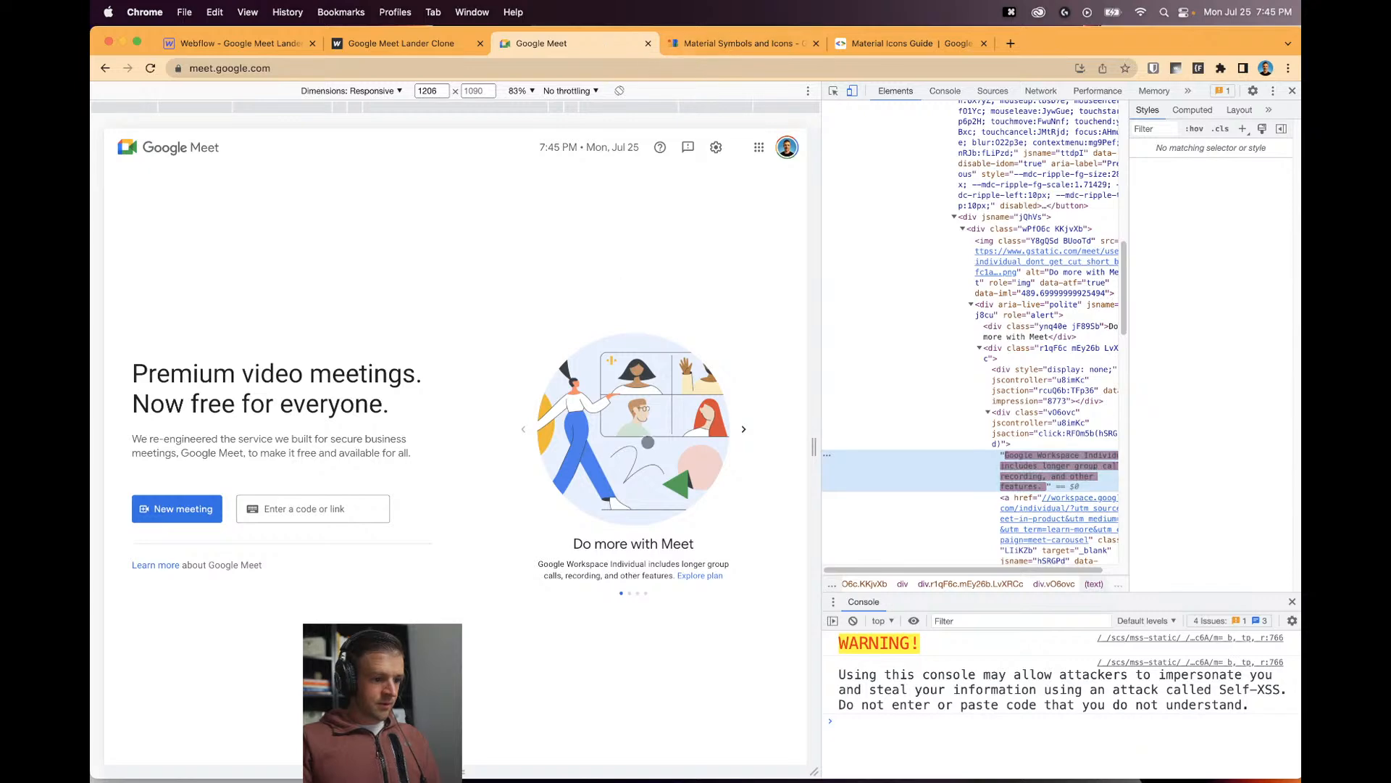
left_click(240, 44)
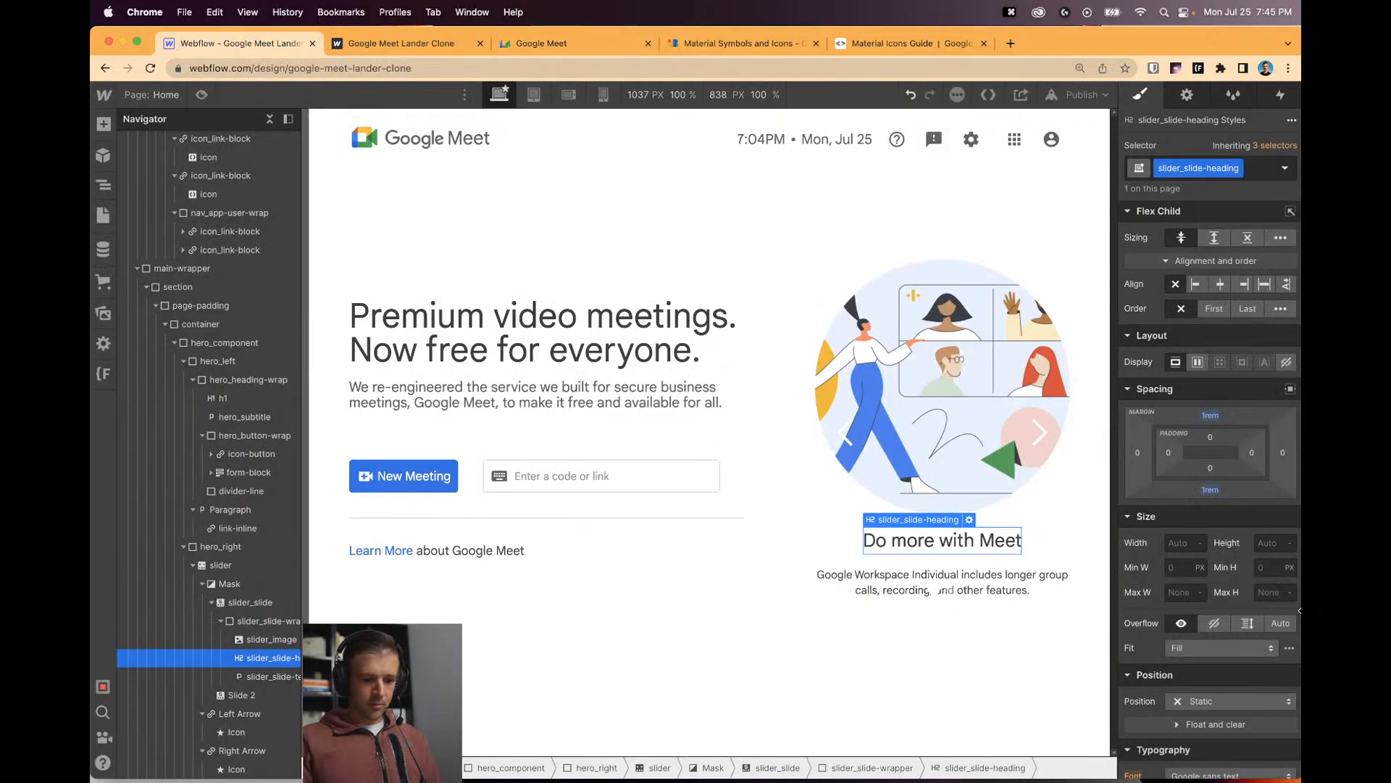
left_click(921, 573)
scroll(1217, 628, "down", 5)
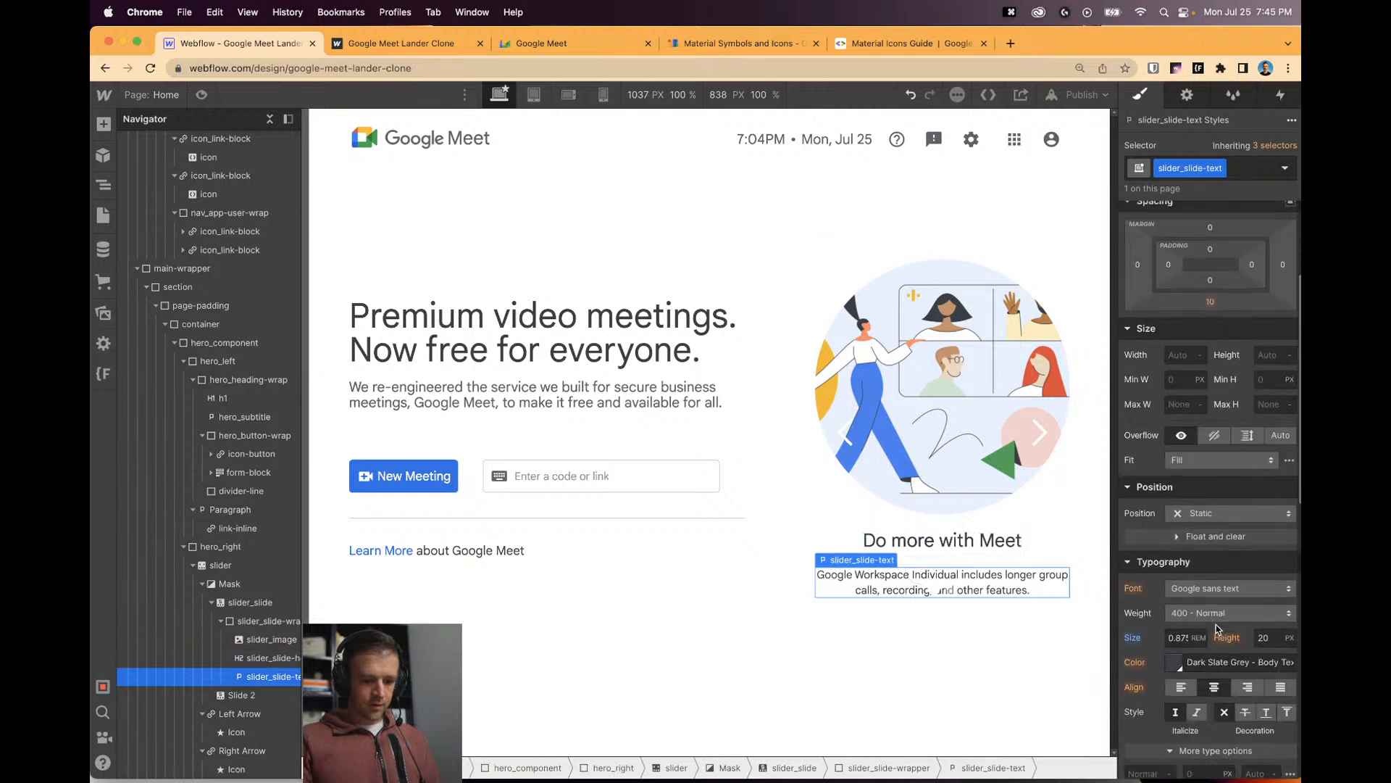
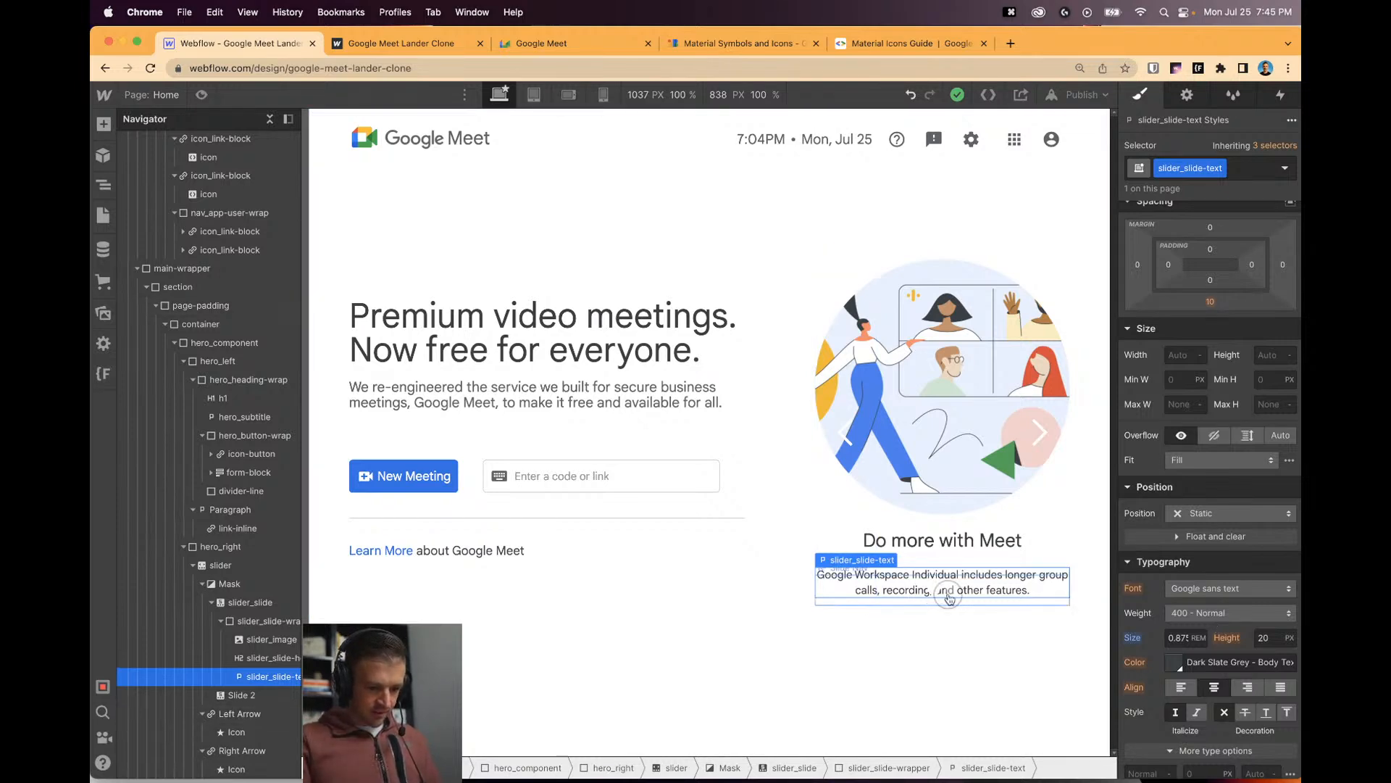
Check the Slide Nav settings by flipping between slides, then view the published clone with DevTools.
left_click(810, 554)
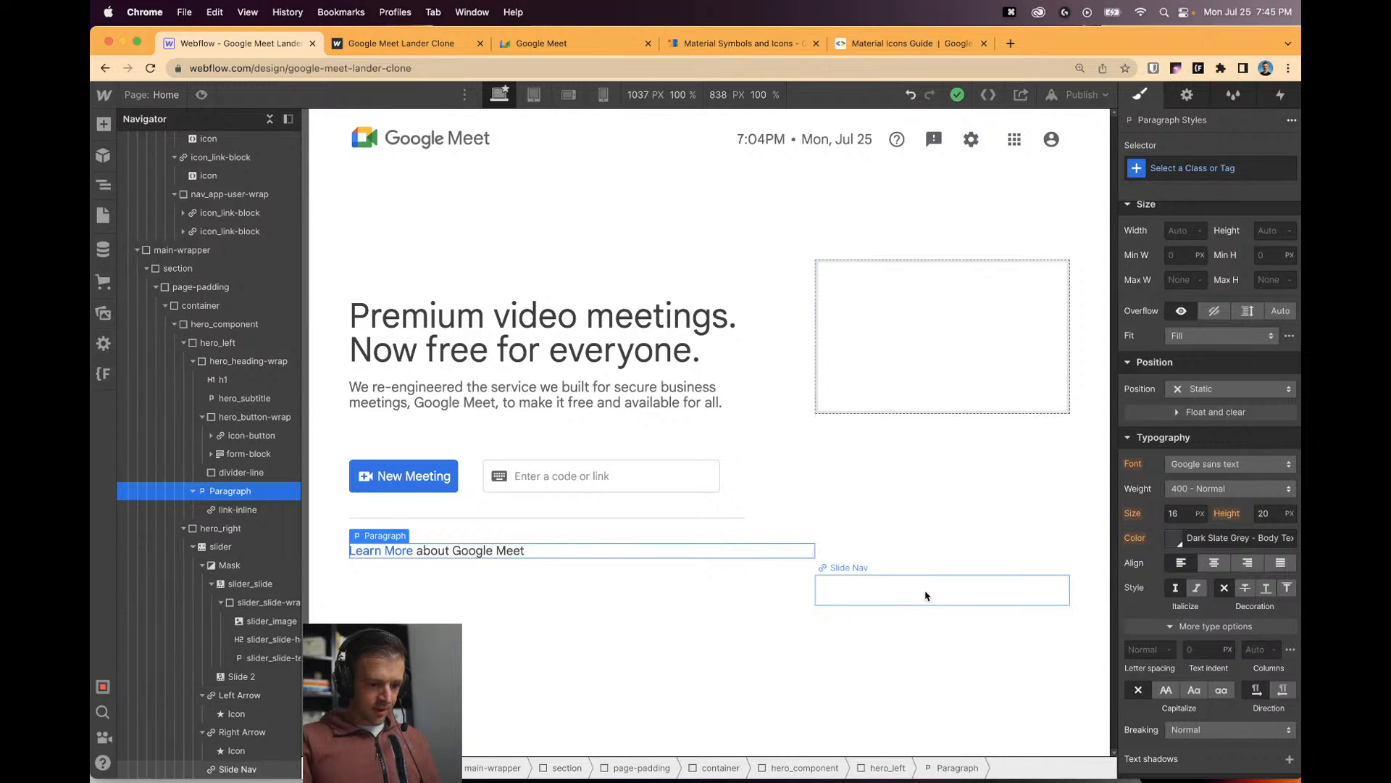
left_click(924, 595)
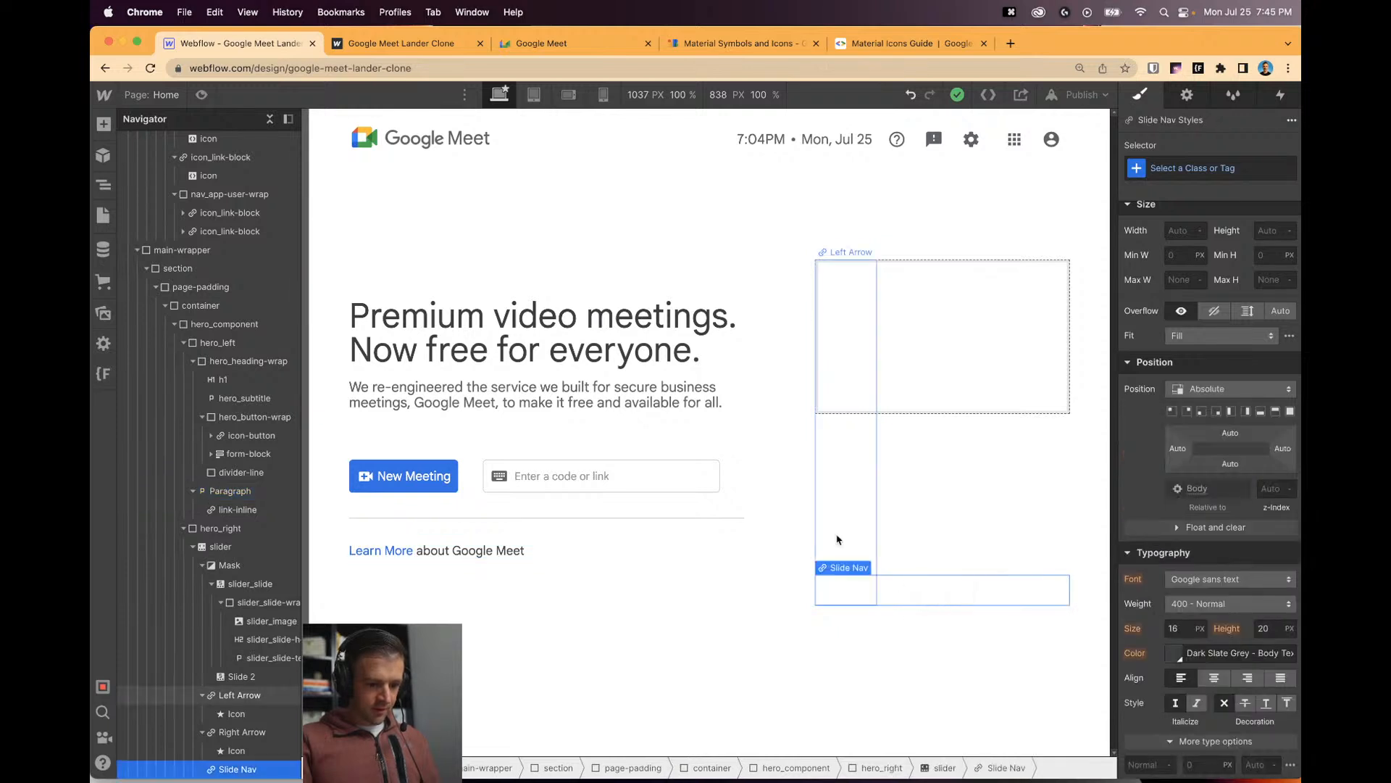
left_click(1188, 97)
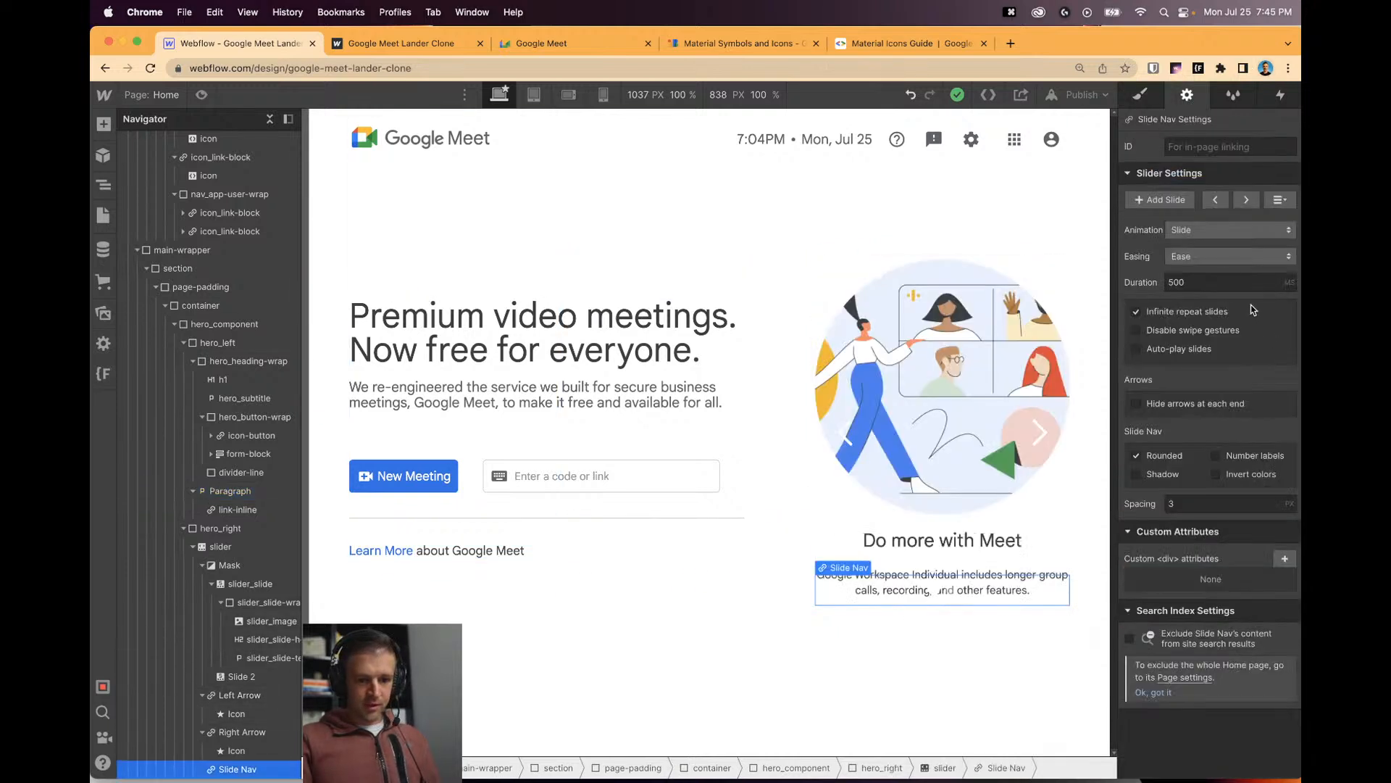
left_click(1218, 203)
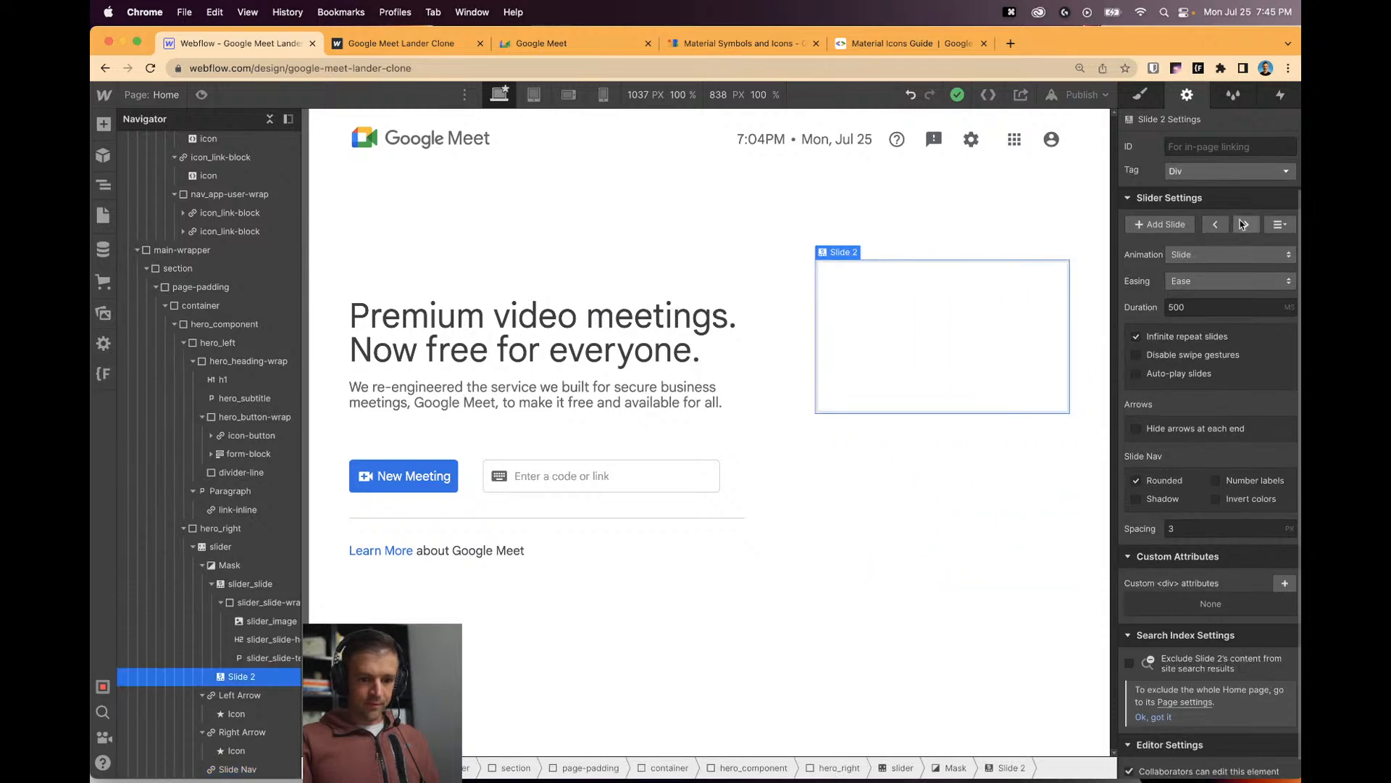
left_click(1241, 223)
left_click(906, 599)
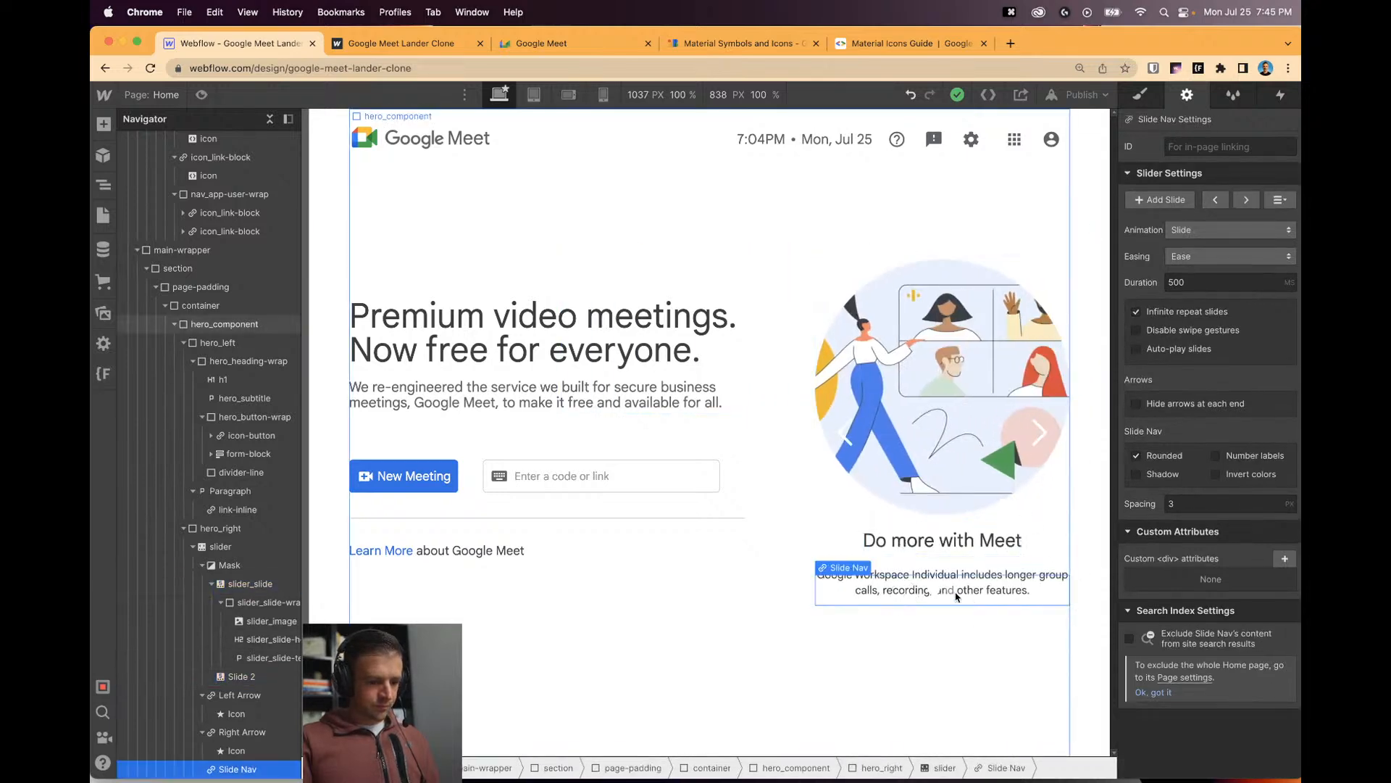
left_click(420, 45)
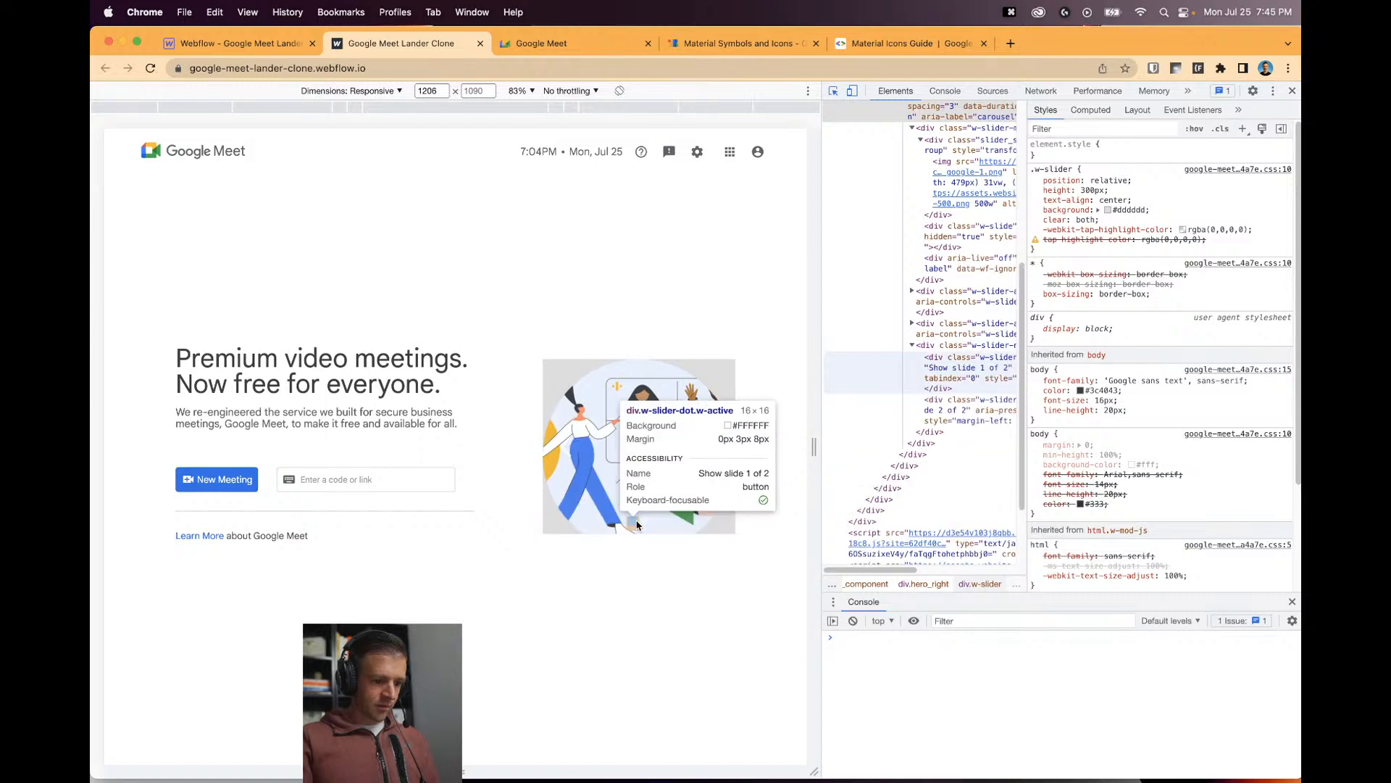
Inspect a slider dot on the published page and copy its w-slider-dot class name.
left_click(644, 524)
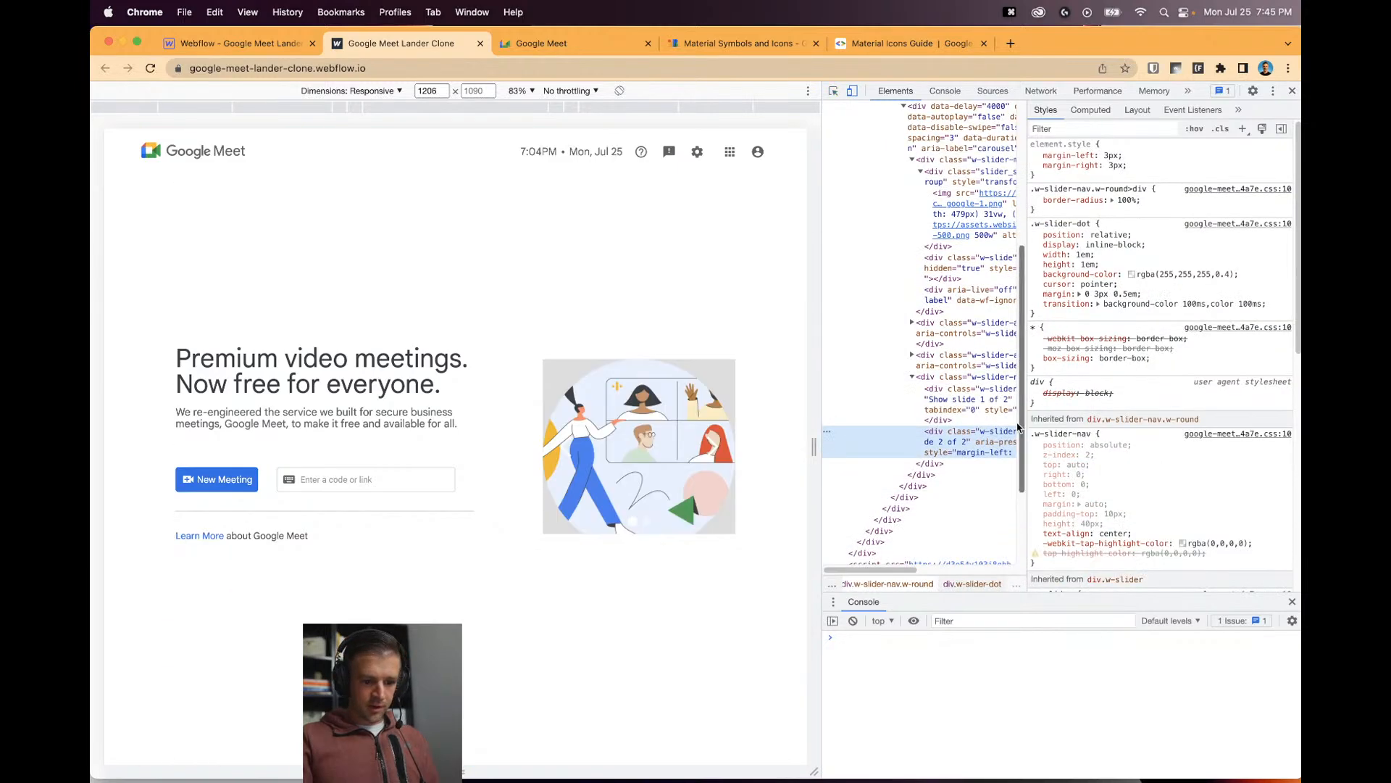
left_click(1060, 223)
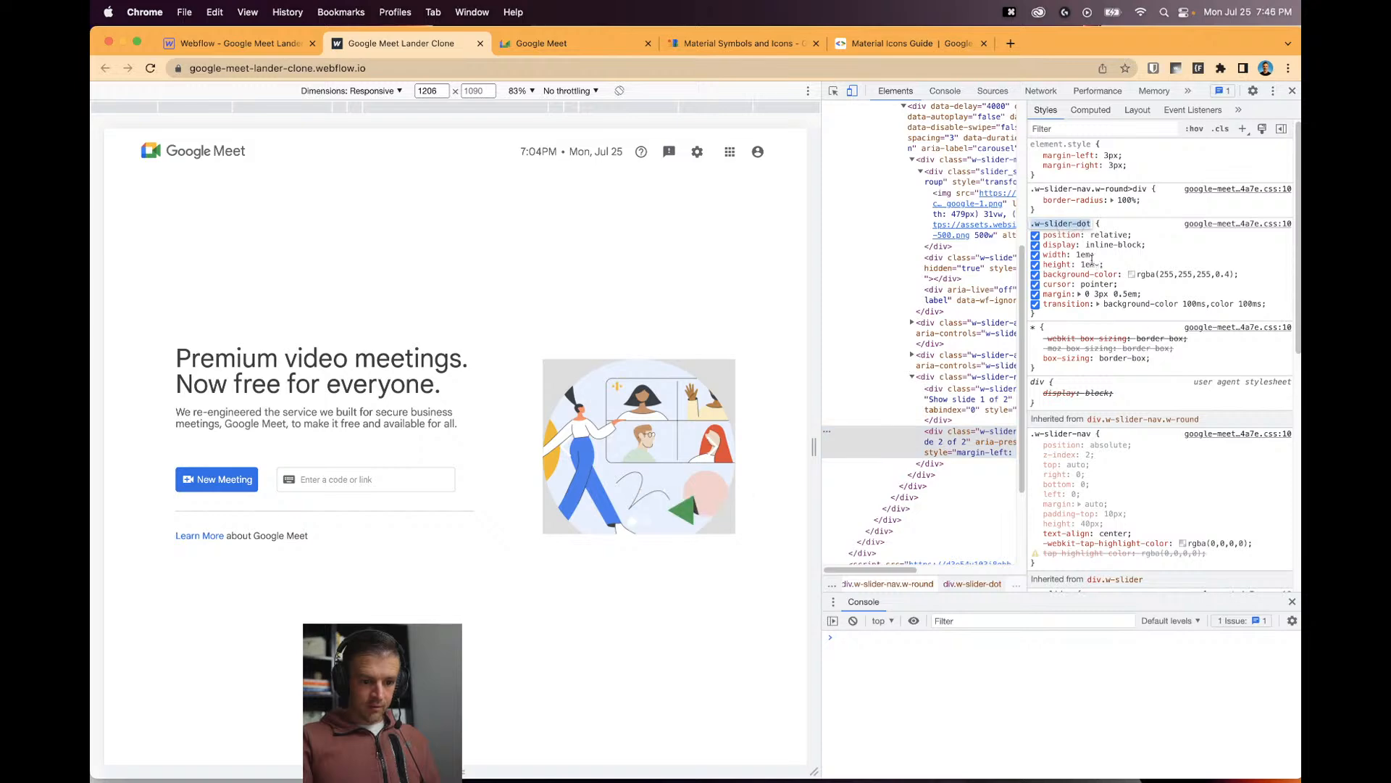
key("super+c")
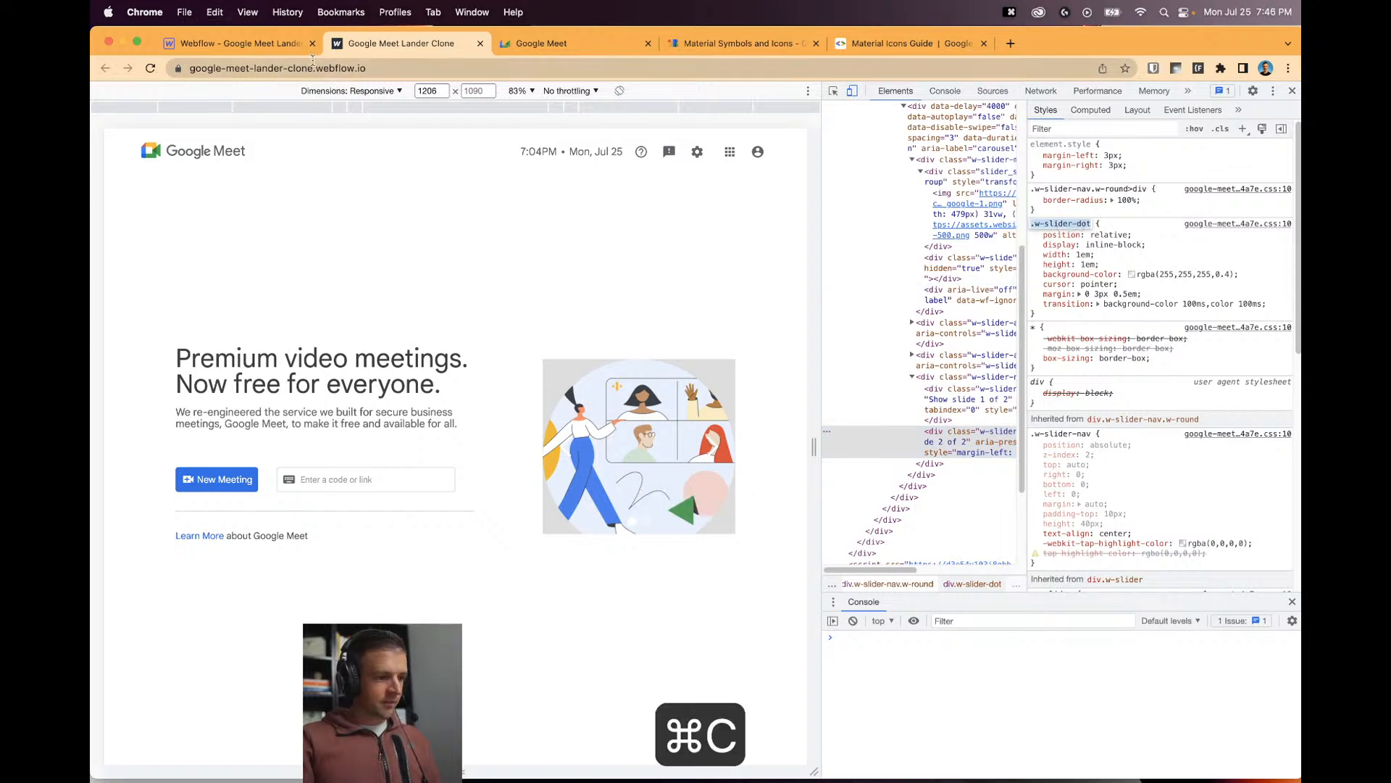
Back in Webflow, turn on Invert colors for the Slide Nav dots.
left_click(239, 43)
left_click(944, 630)
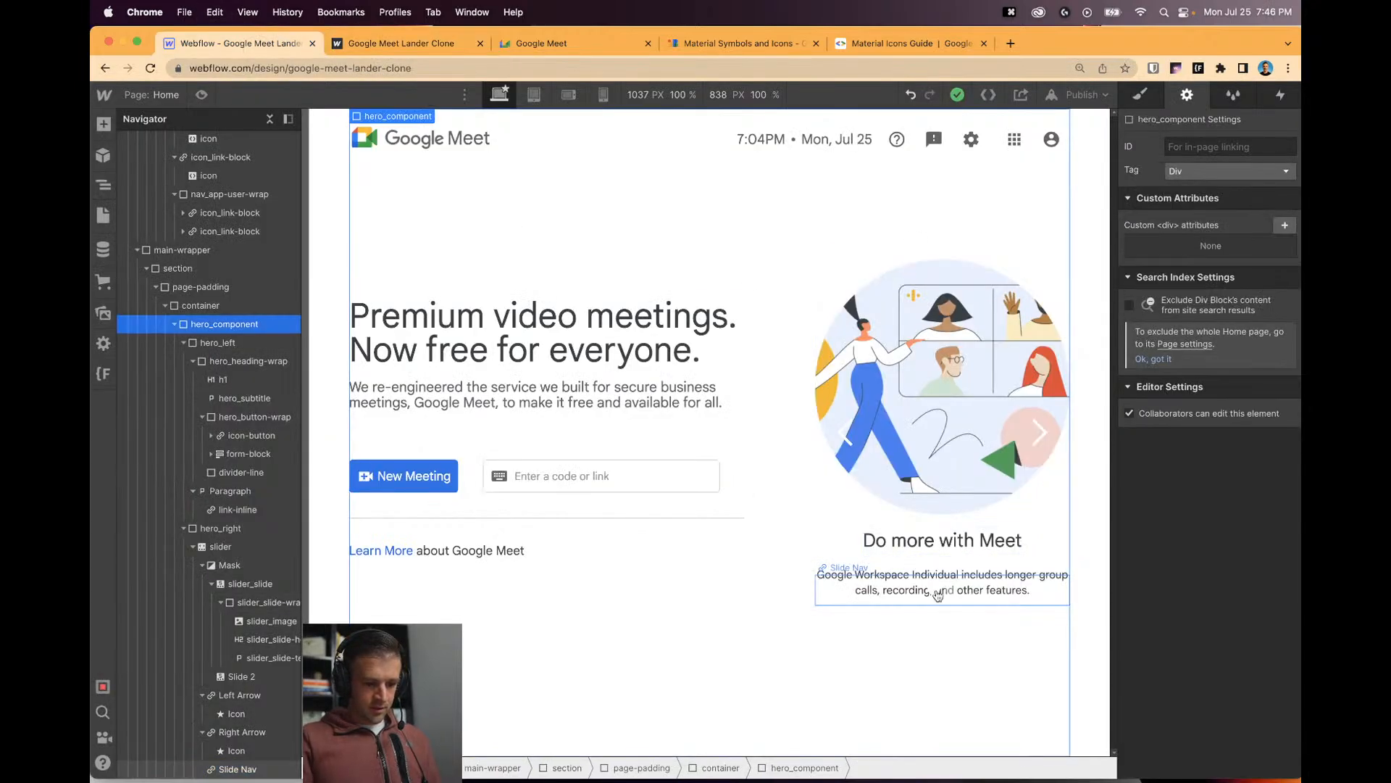
left_click(937, 594)
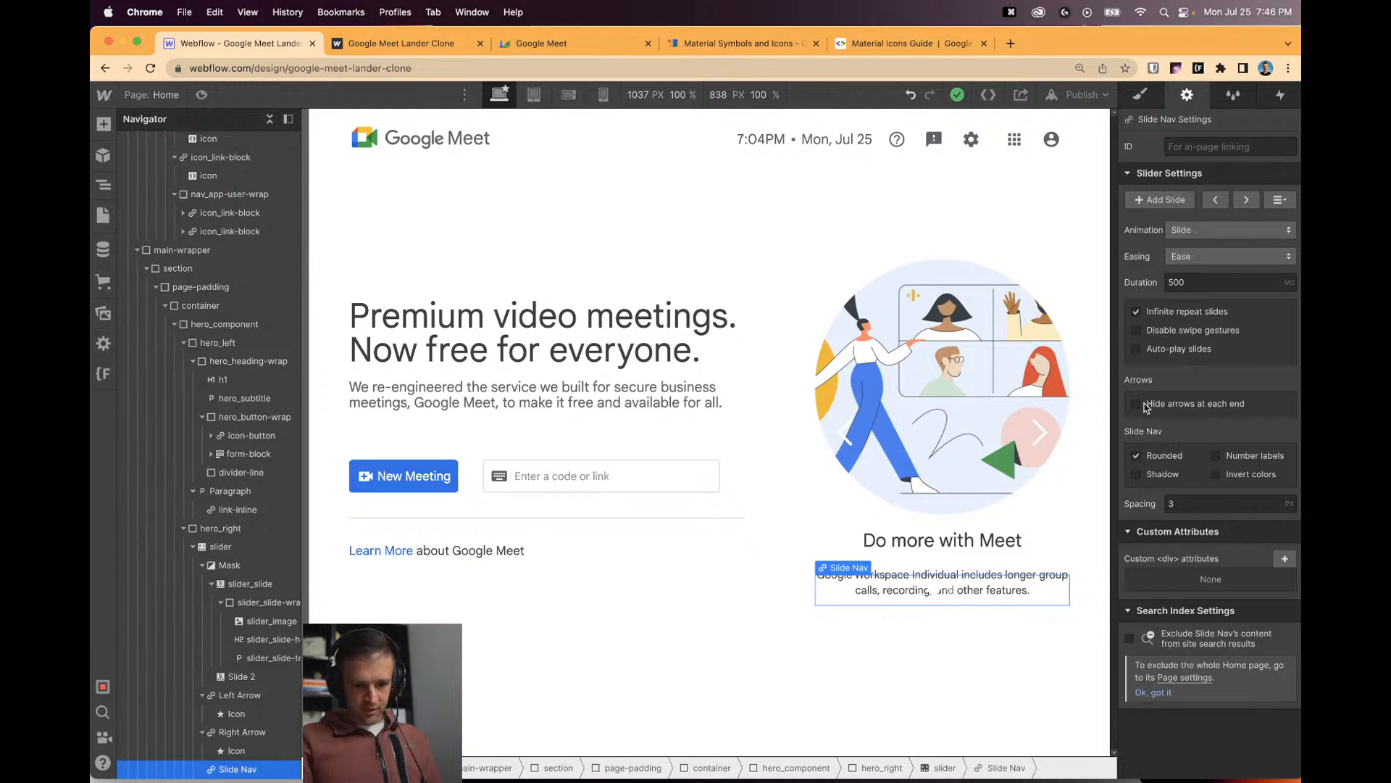
left_click(1216, 474)
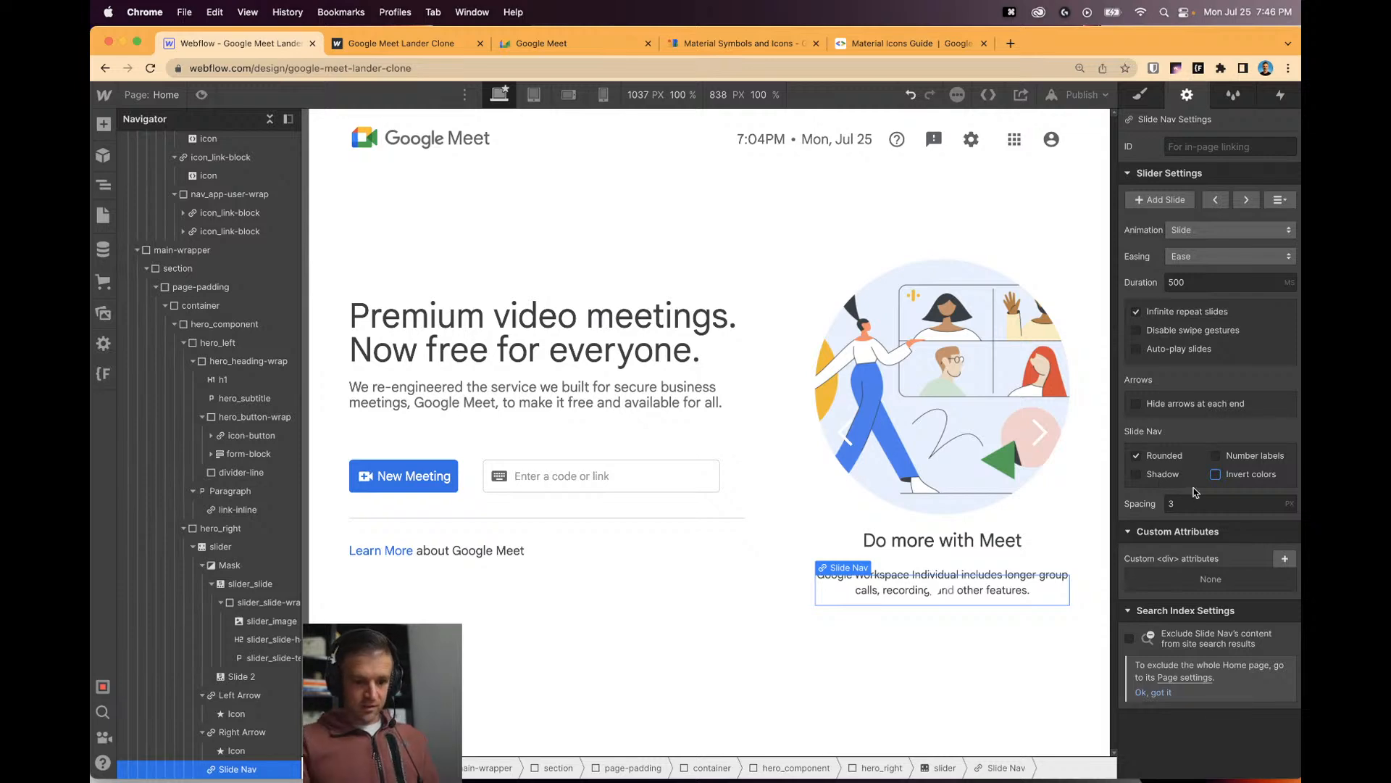
scroll(218, 290, "up", 8)
Paste a new empty .w-slider-dot rule into the global embed's custom code.
left_click(174, 157)
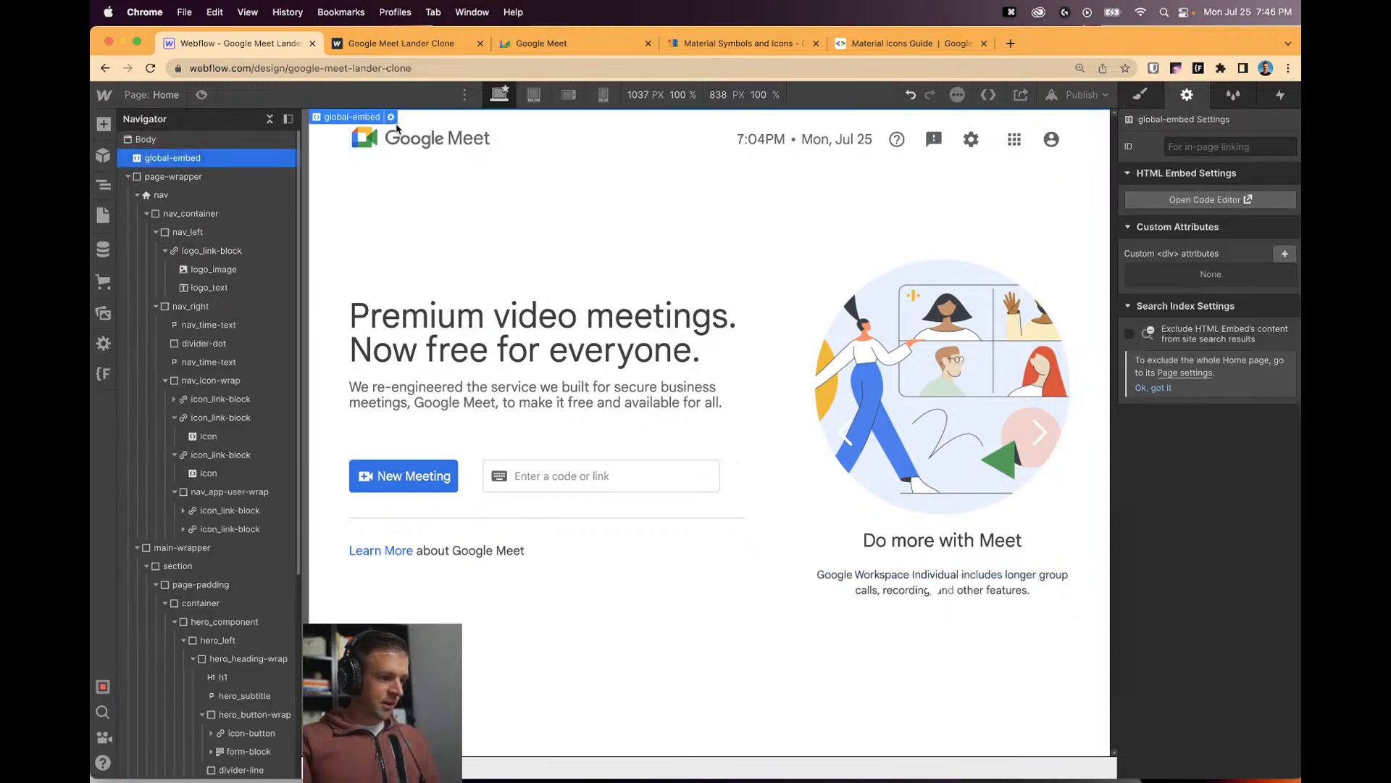
left_click(391, 117)
scroll(598, 462, "up", 5)
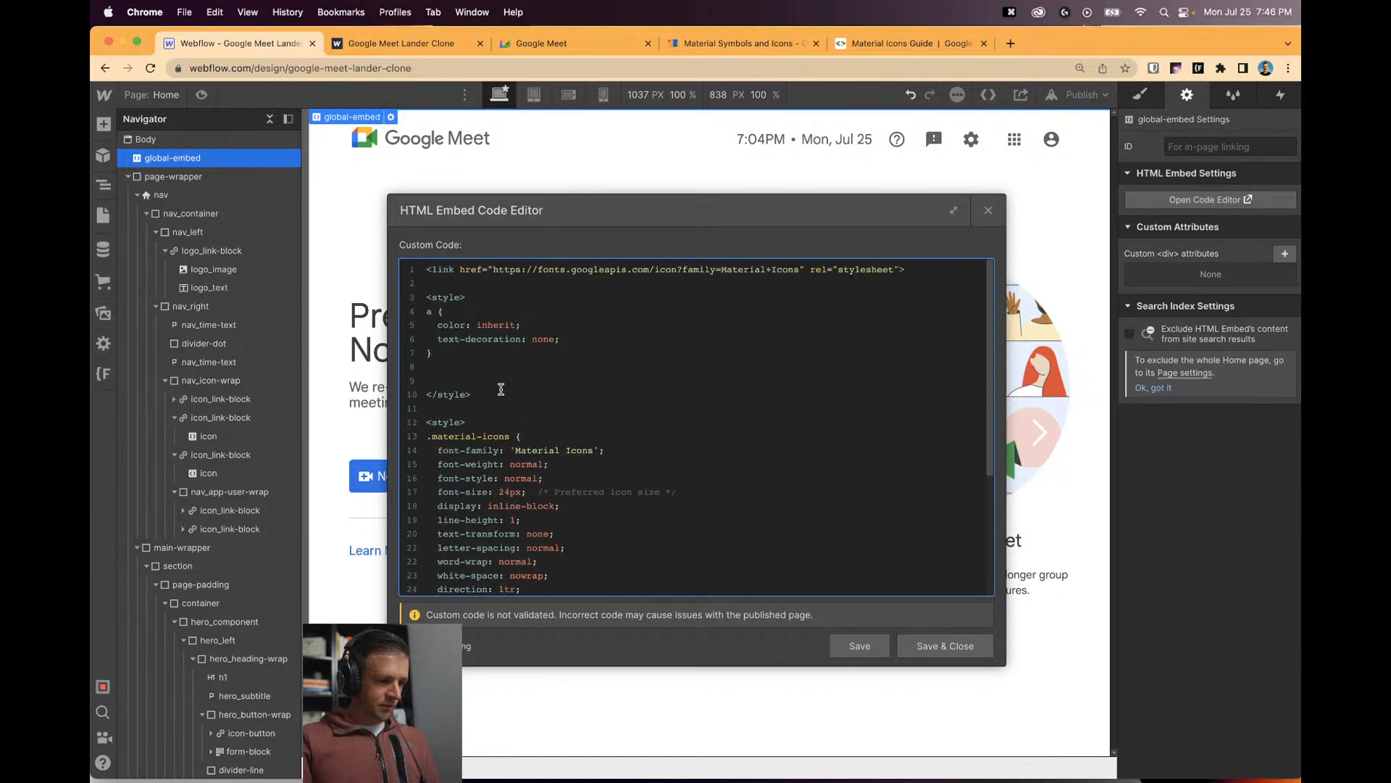
key("Return")
key("Return")
key("super+v")
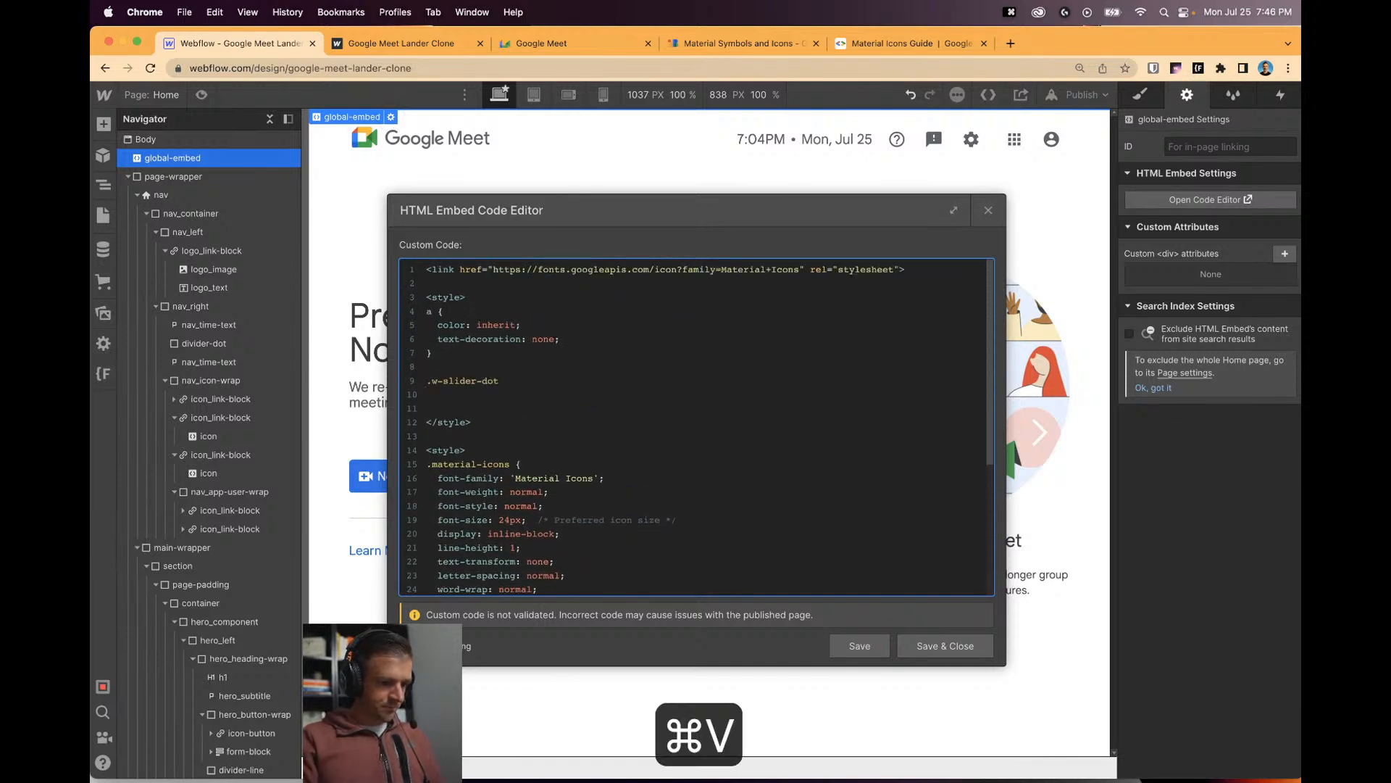
key("Left")
key("Return")
key("Return")
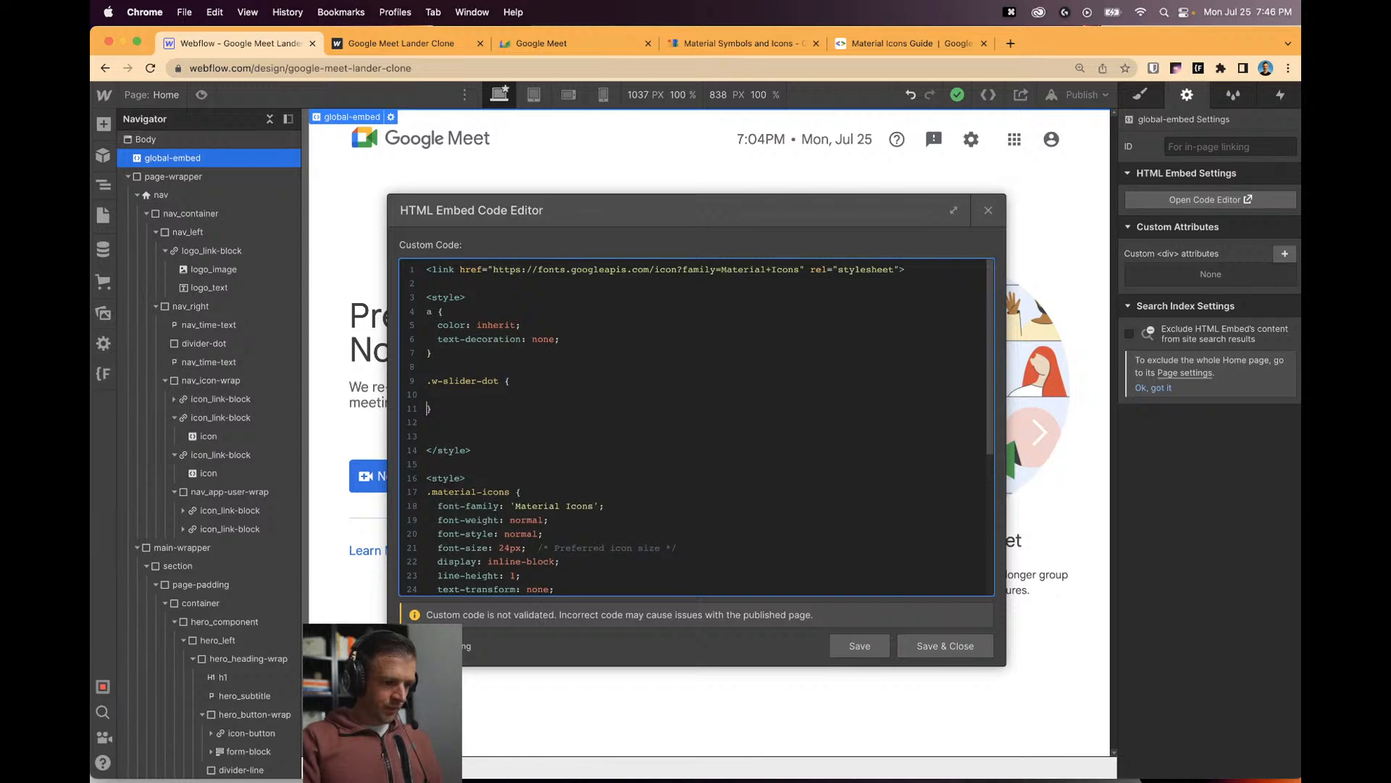
Inspect the Meet slider and the clone's slider dot, copying the background-color property name.
left_click(550, 43)
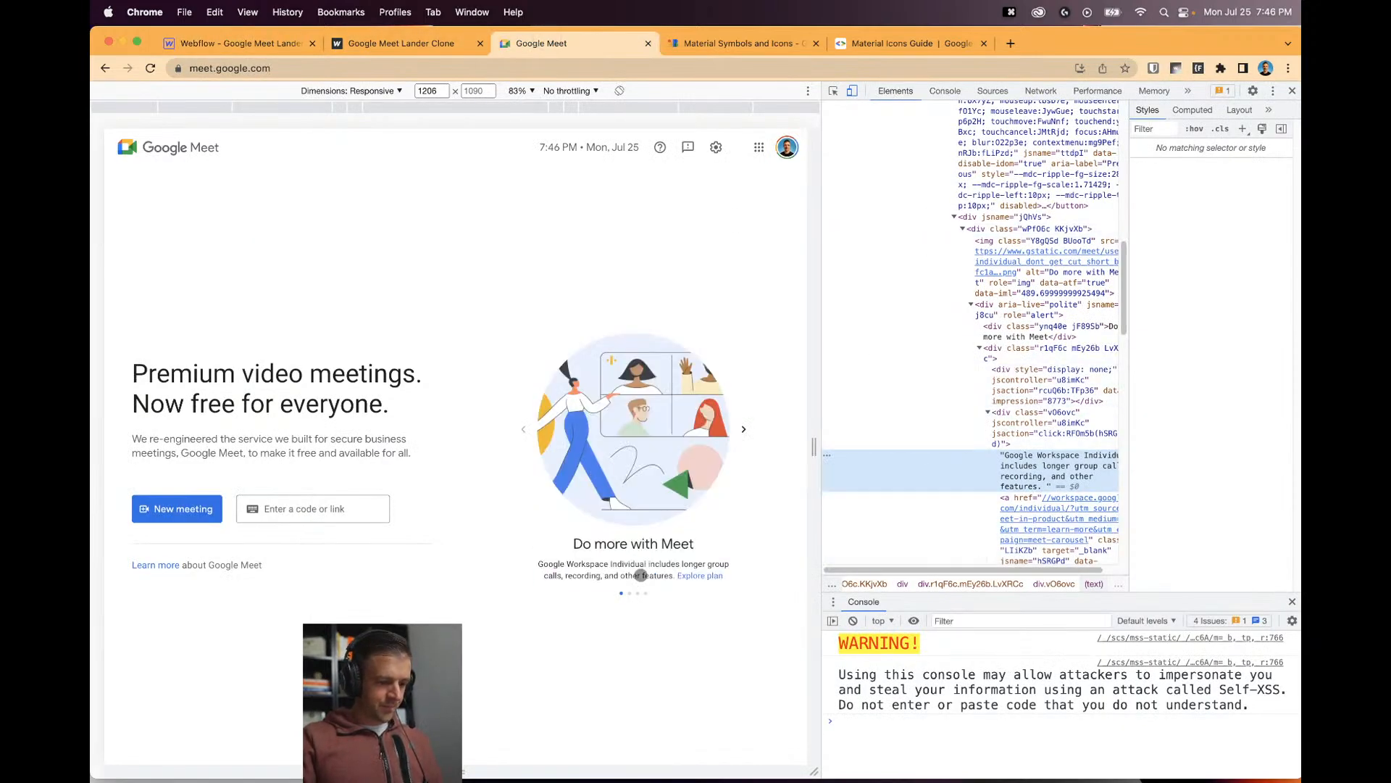
left_click(832, 91)
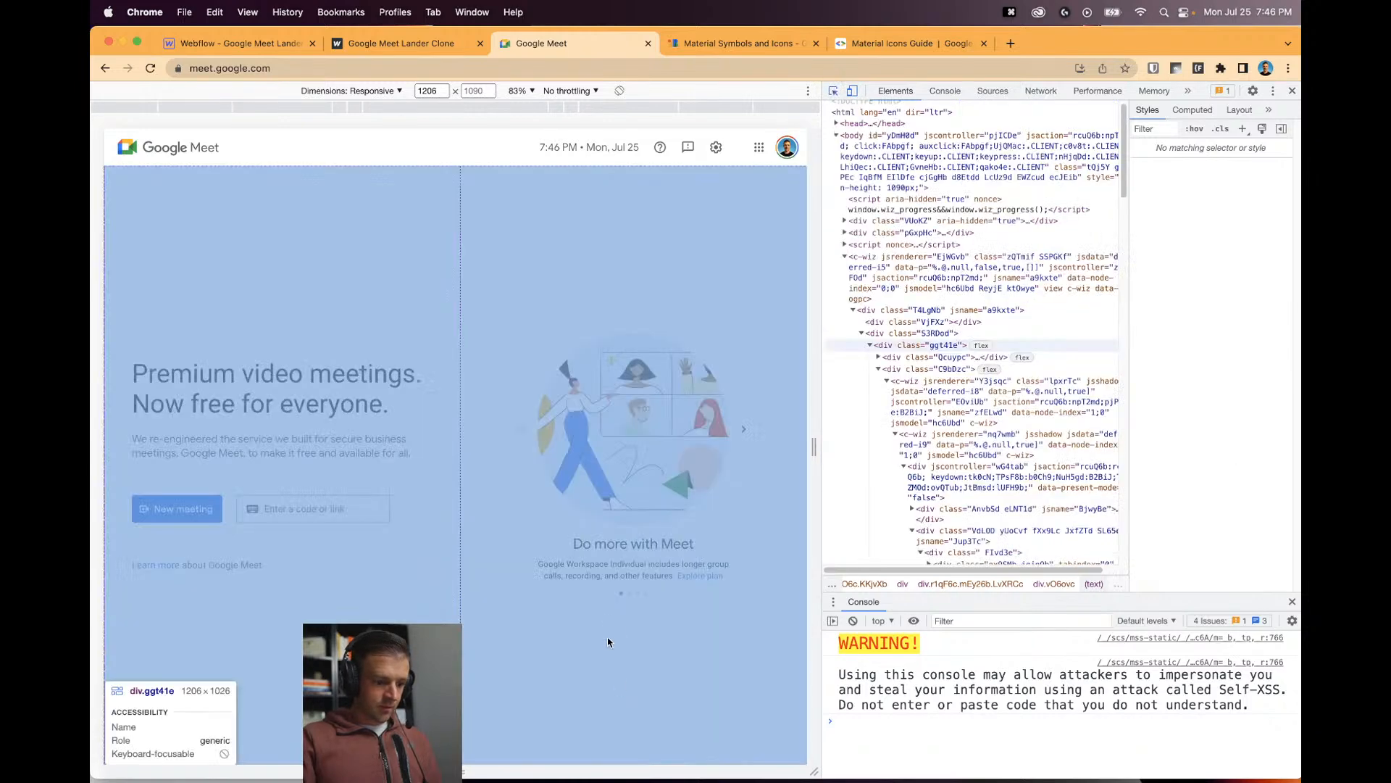
left_click(630, 427)
left_click(435, 44)
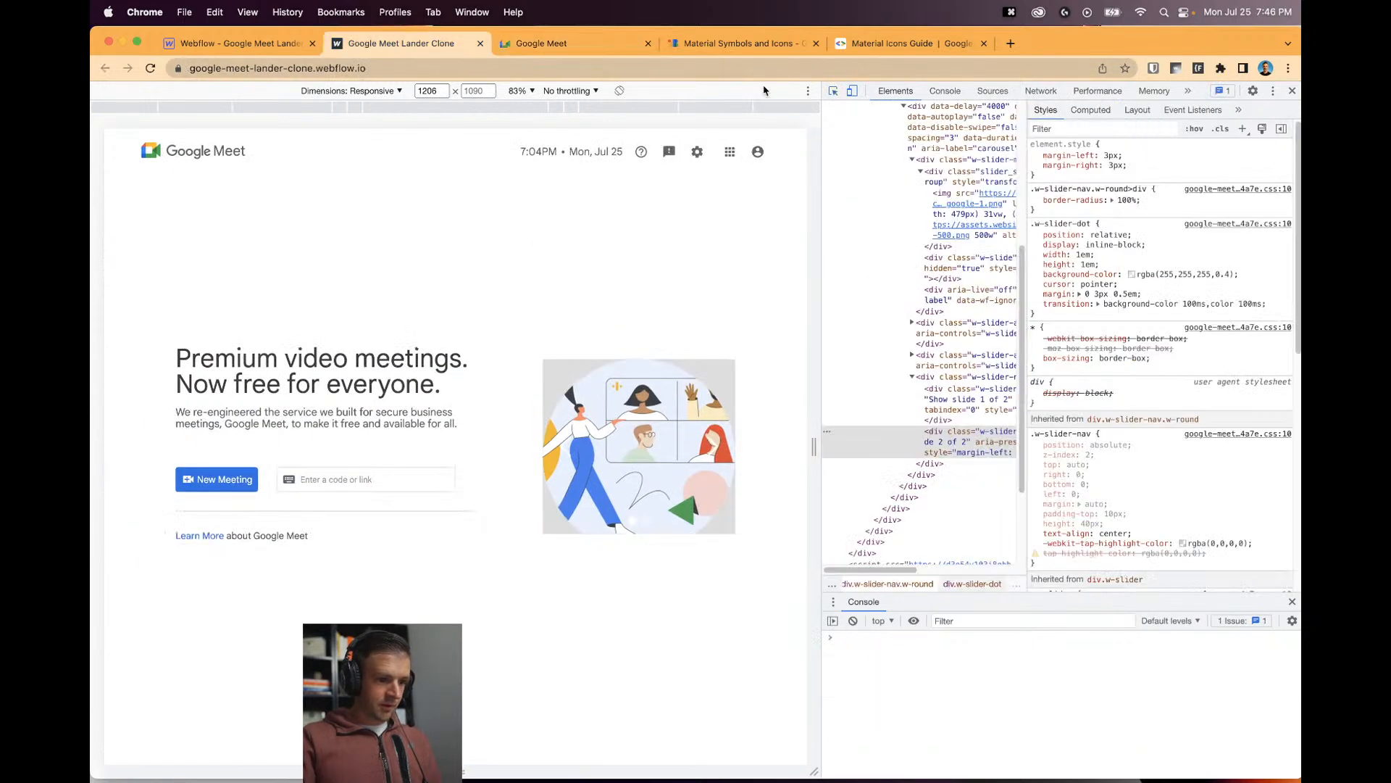
left_click(833, 91)
left_click(635, 523)
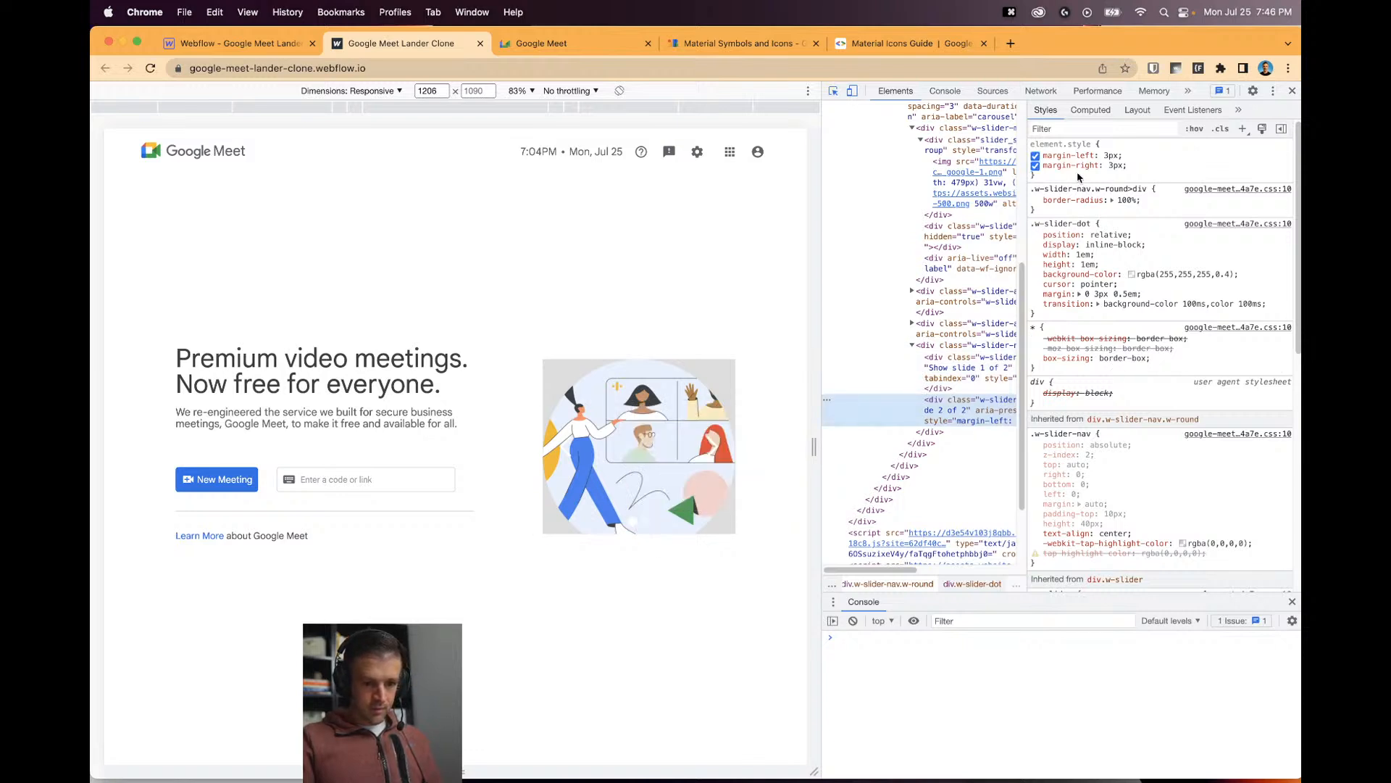
left_click(1082, 275)
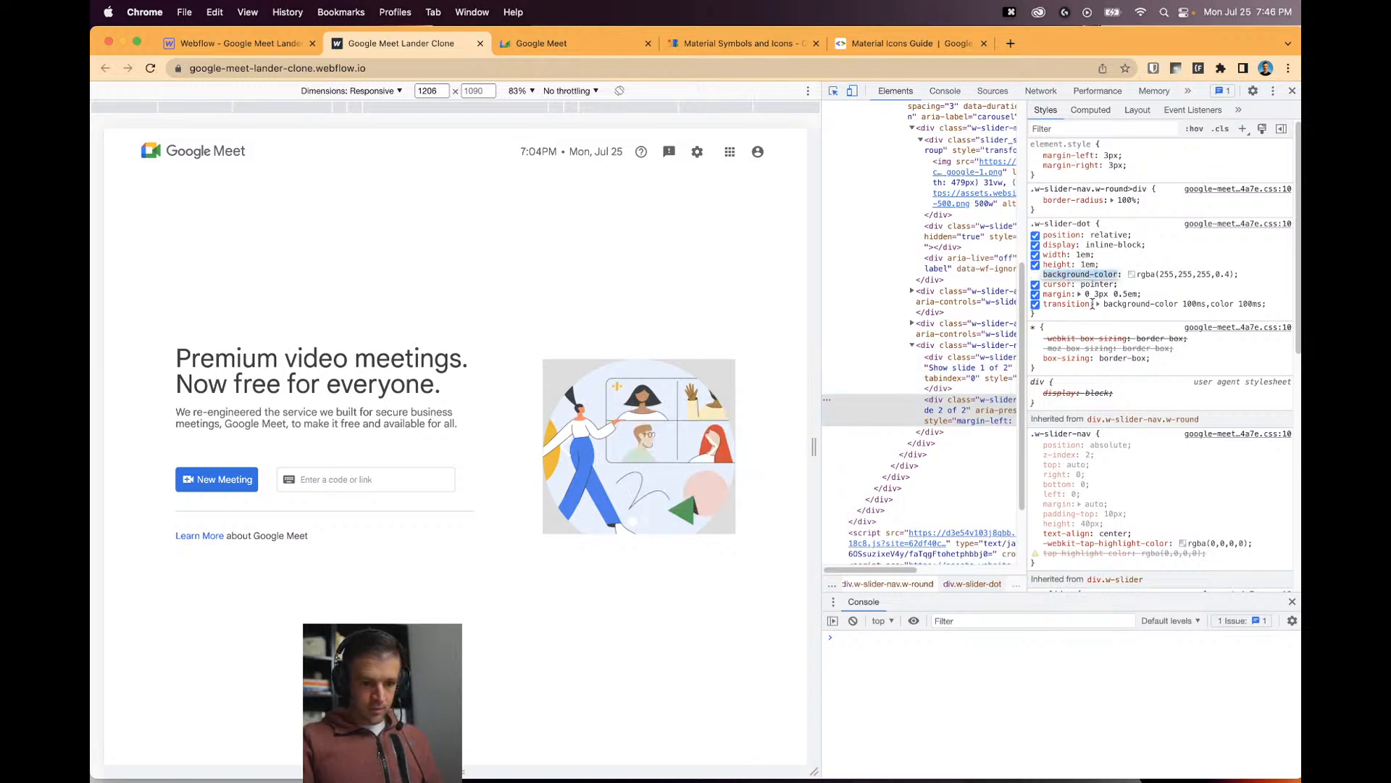
key("super+c")
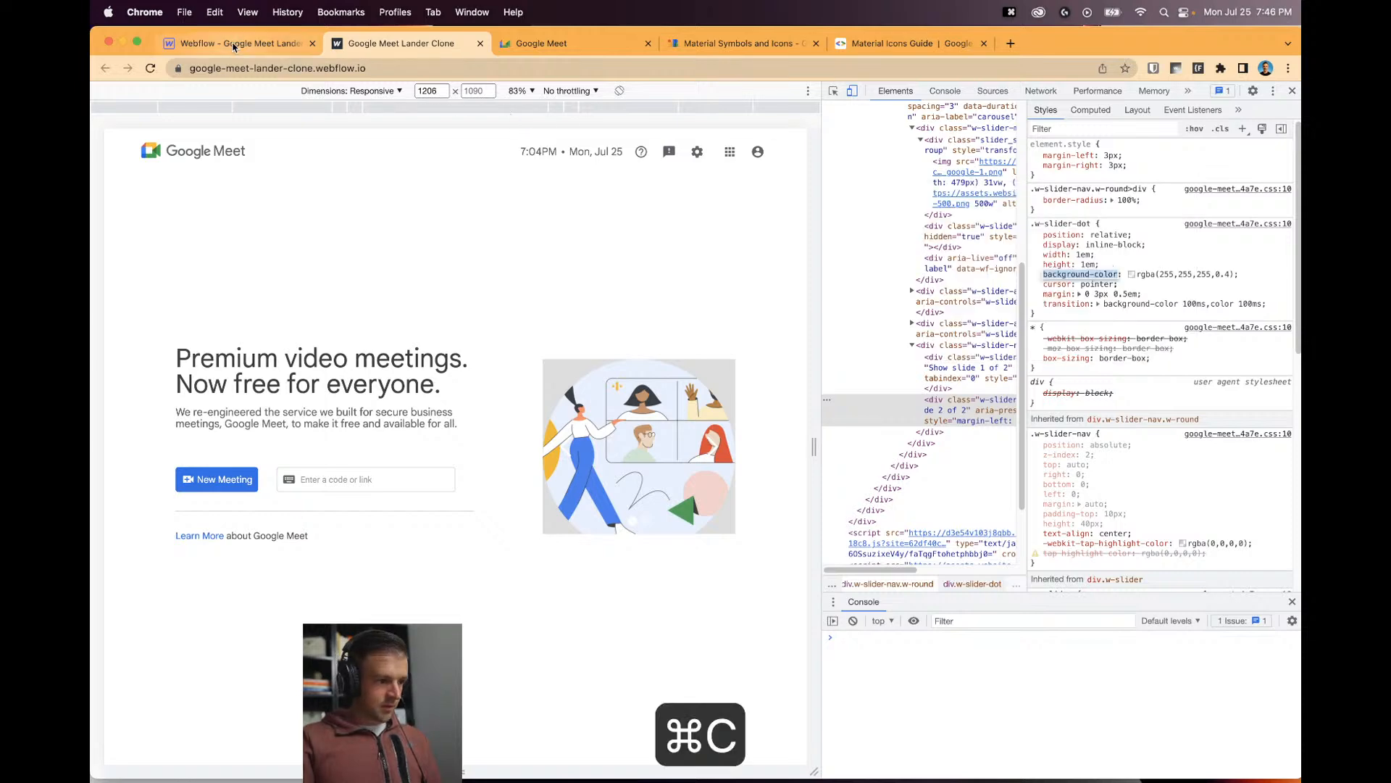
Give the .w-slider-dot rule background-color: red and save.
left_click(233, 47)
left_click(481, 398)
key("super+v")
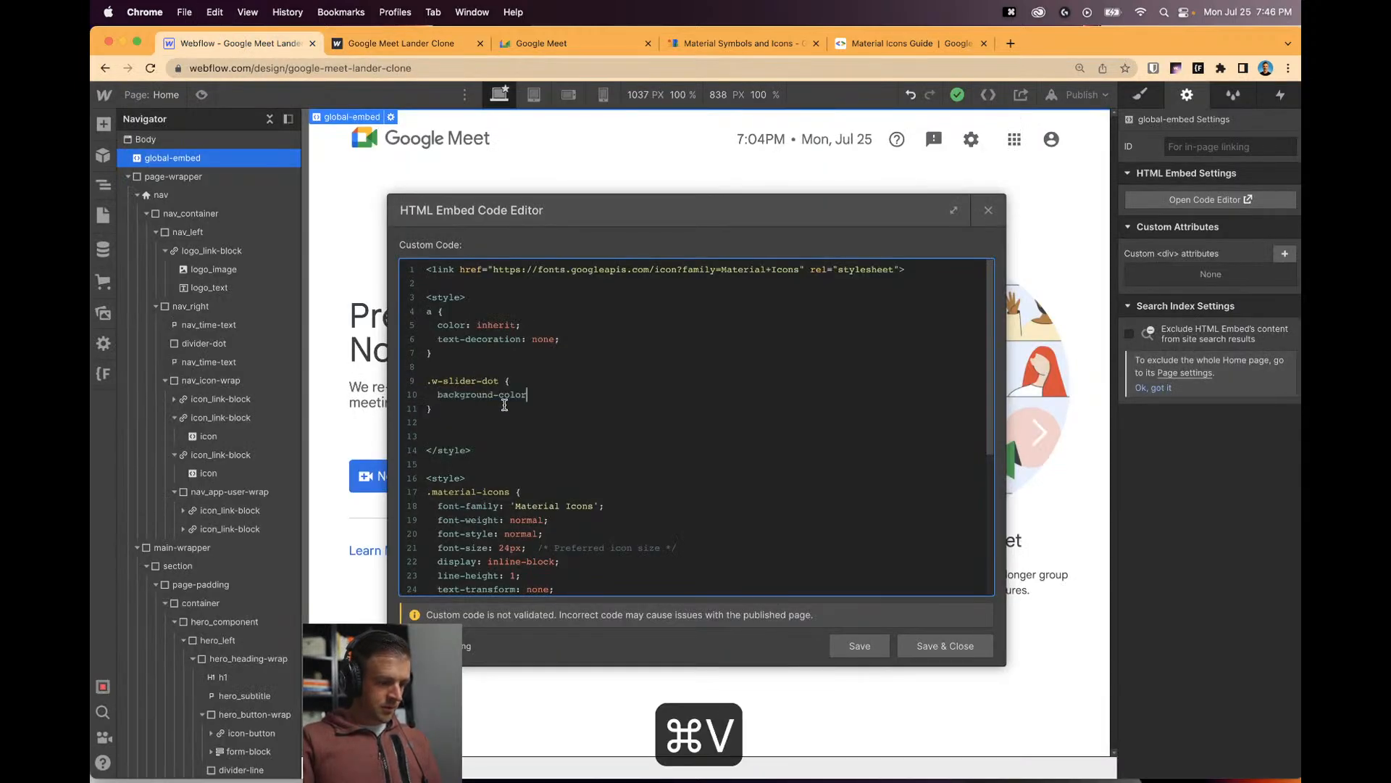
type(": red;")
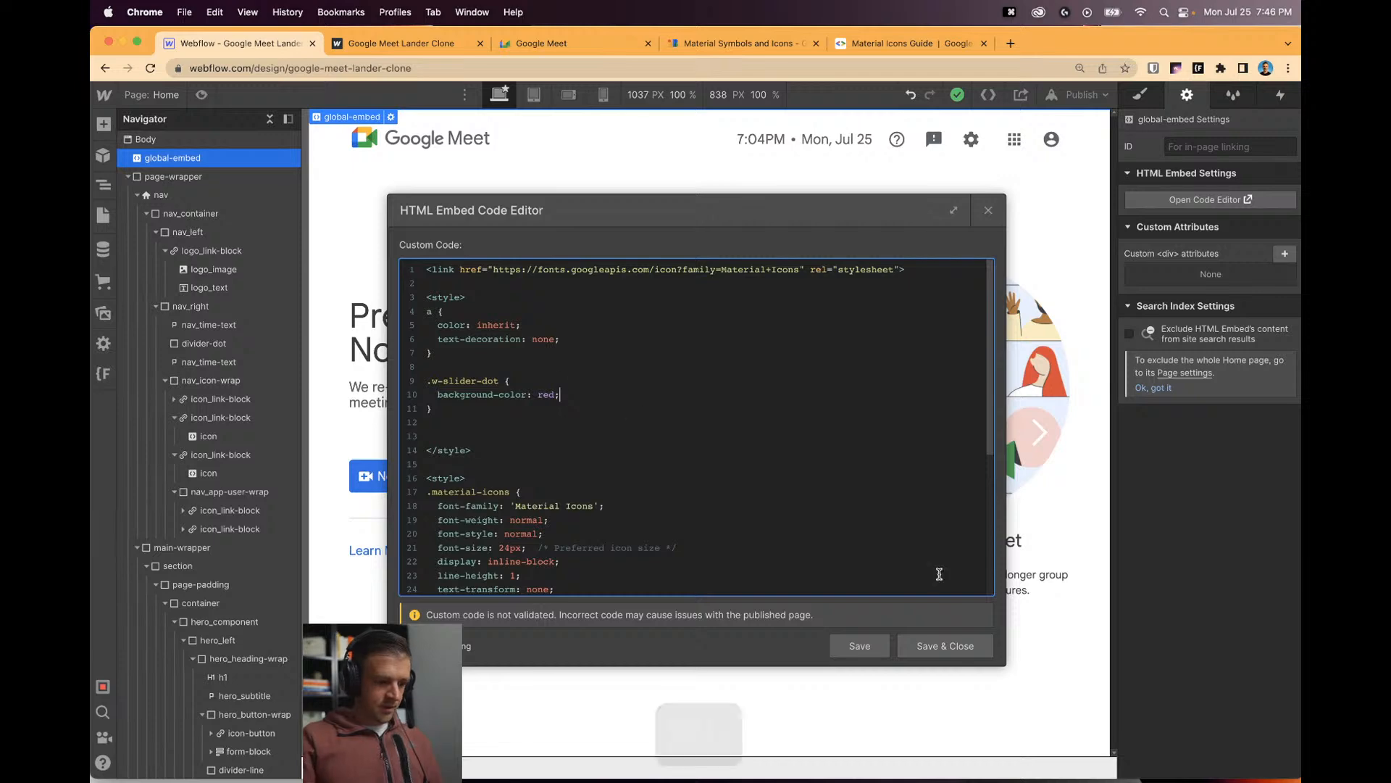
left_click(945, 646)
Duplicate the slider dot rule with background-color blue, then save and close the embed.
left_click_drag(882, 205, 765, 214)
left_click_drag(309, 383, 314, 418)
key("super+c")
left_click(326, 422)
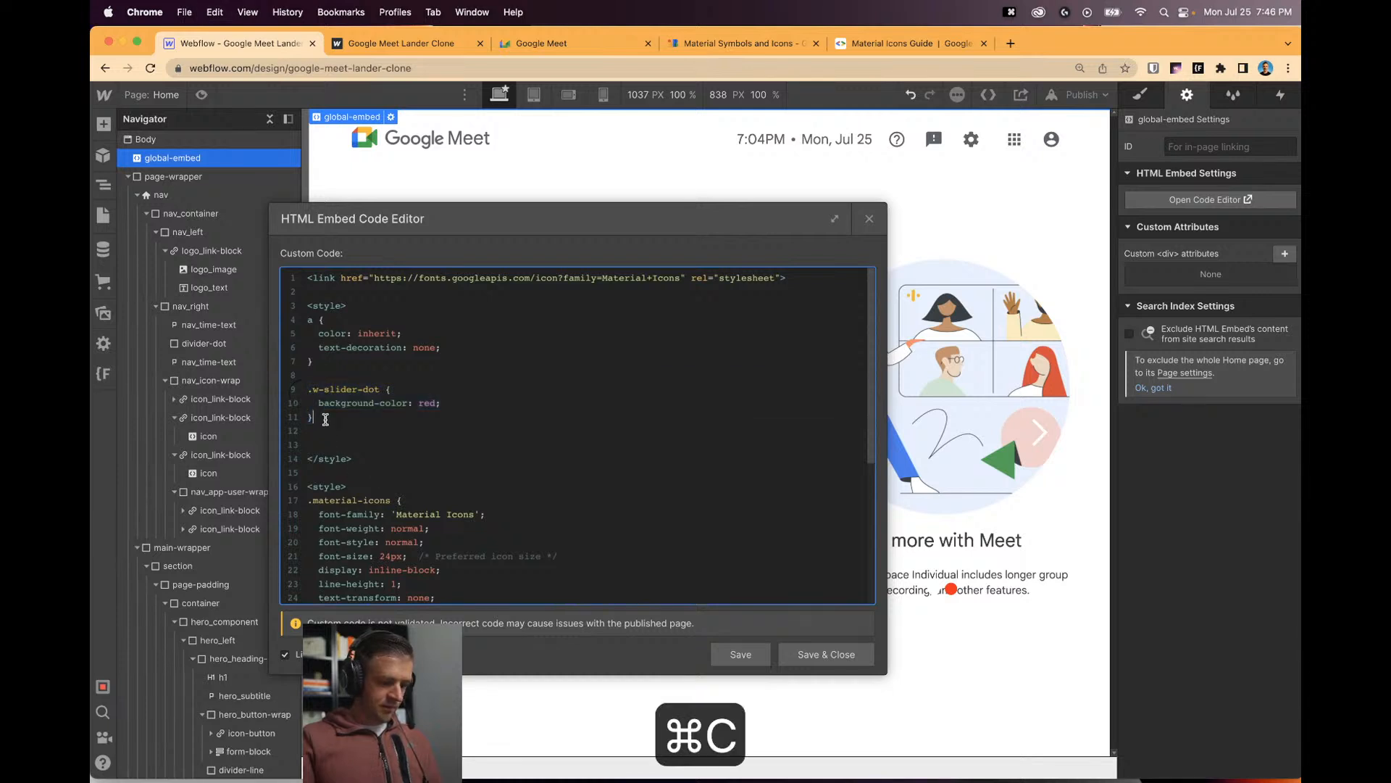
key("Return")
key("Return")
key("super+v")
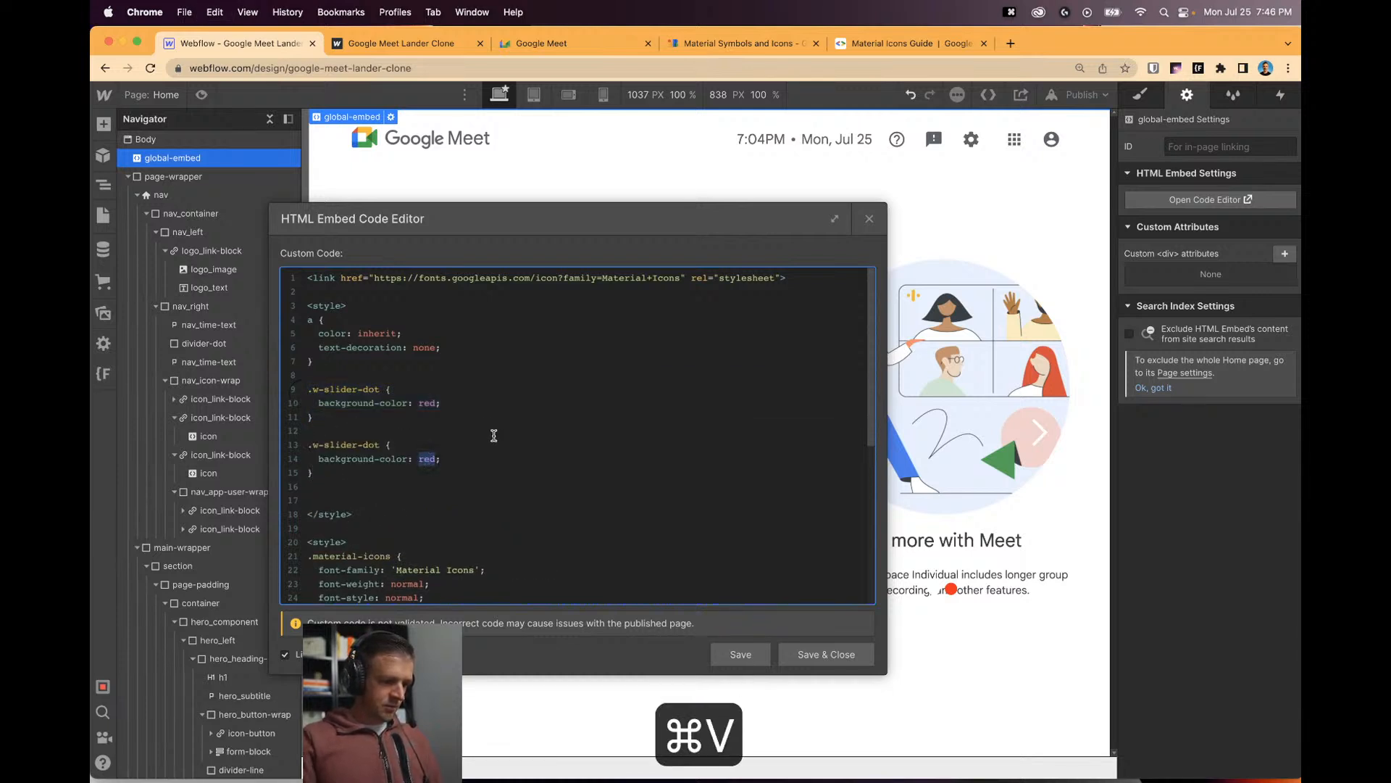
scroll(494, 435, "down", 3)
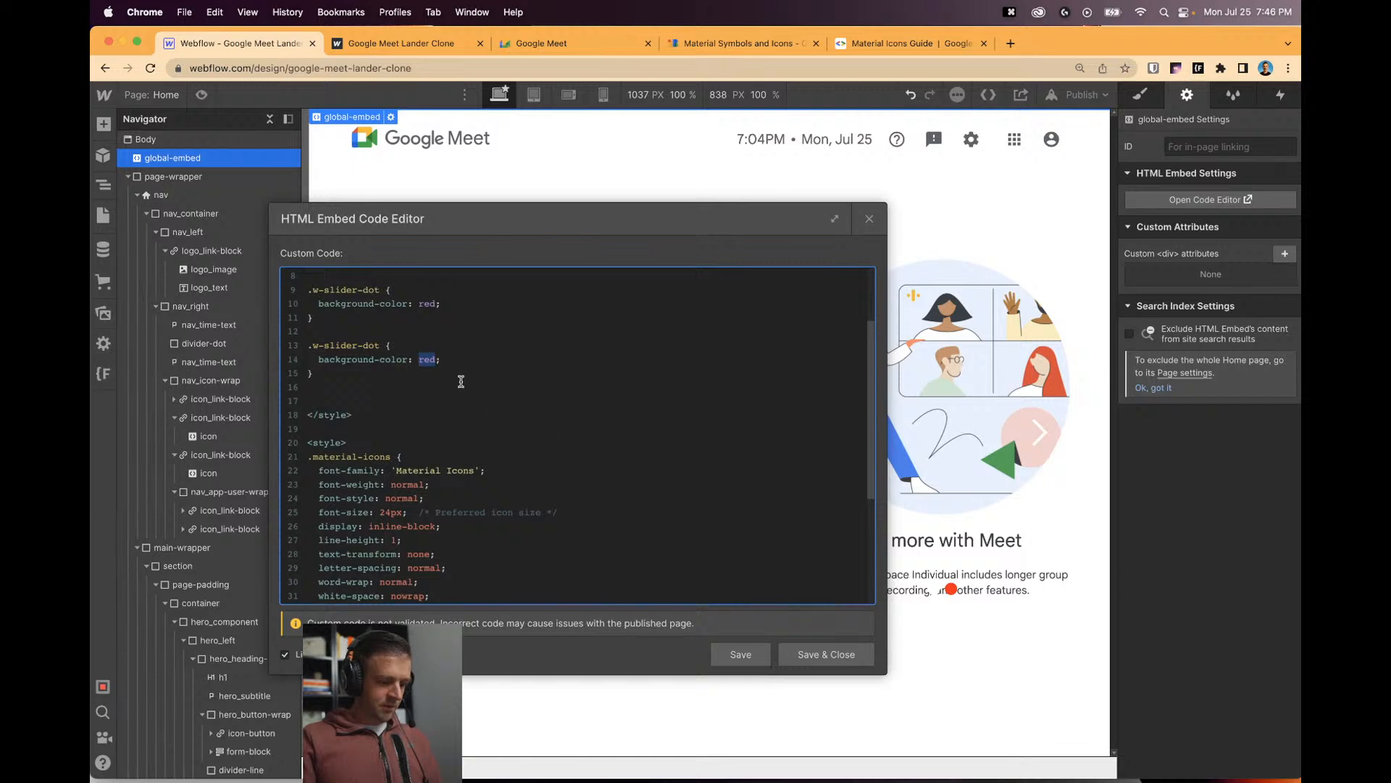
type("blue")
left_click(794, 654)
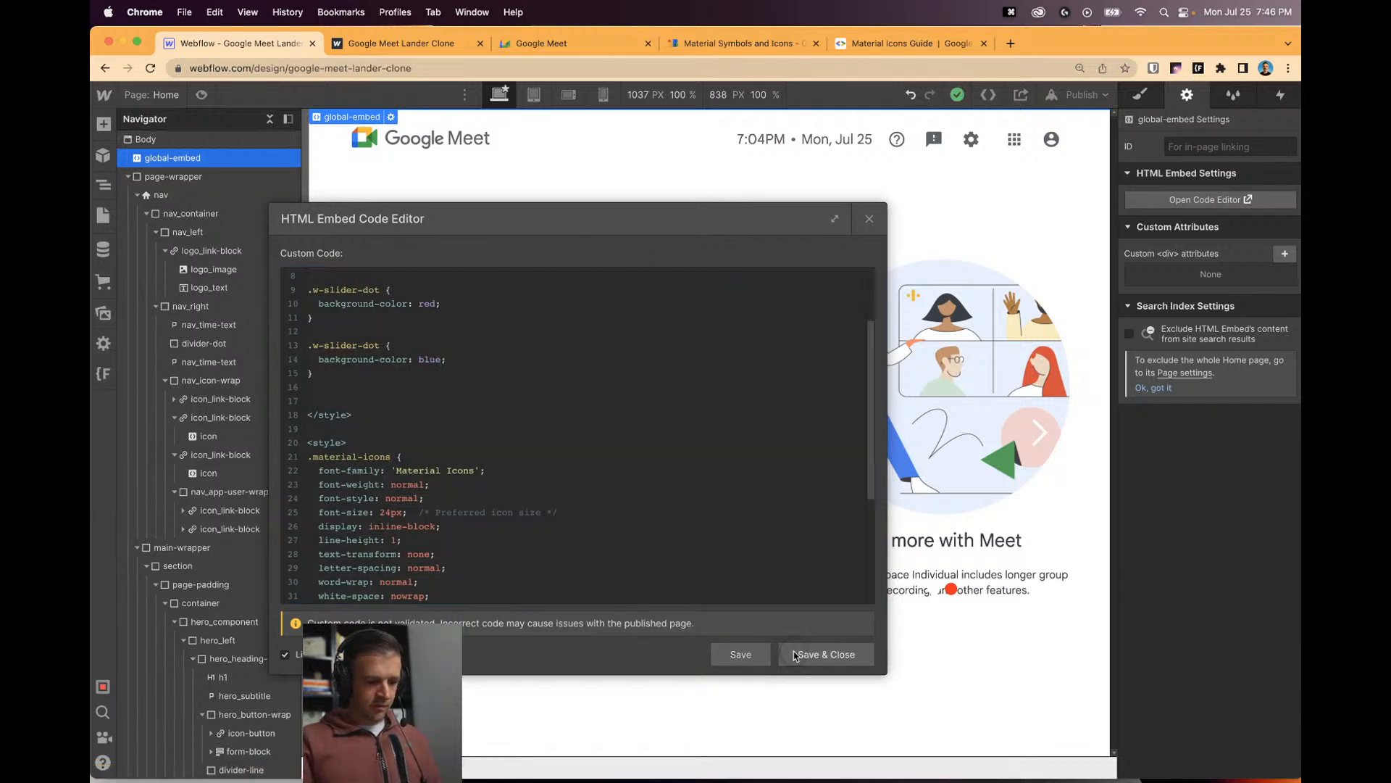
Change the blue rule's selector to .w-slider-dot.w-active and save the embed code.
left_click(935, 595)
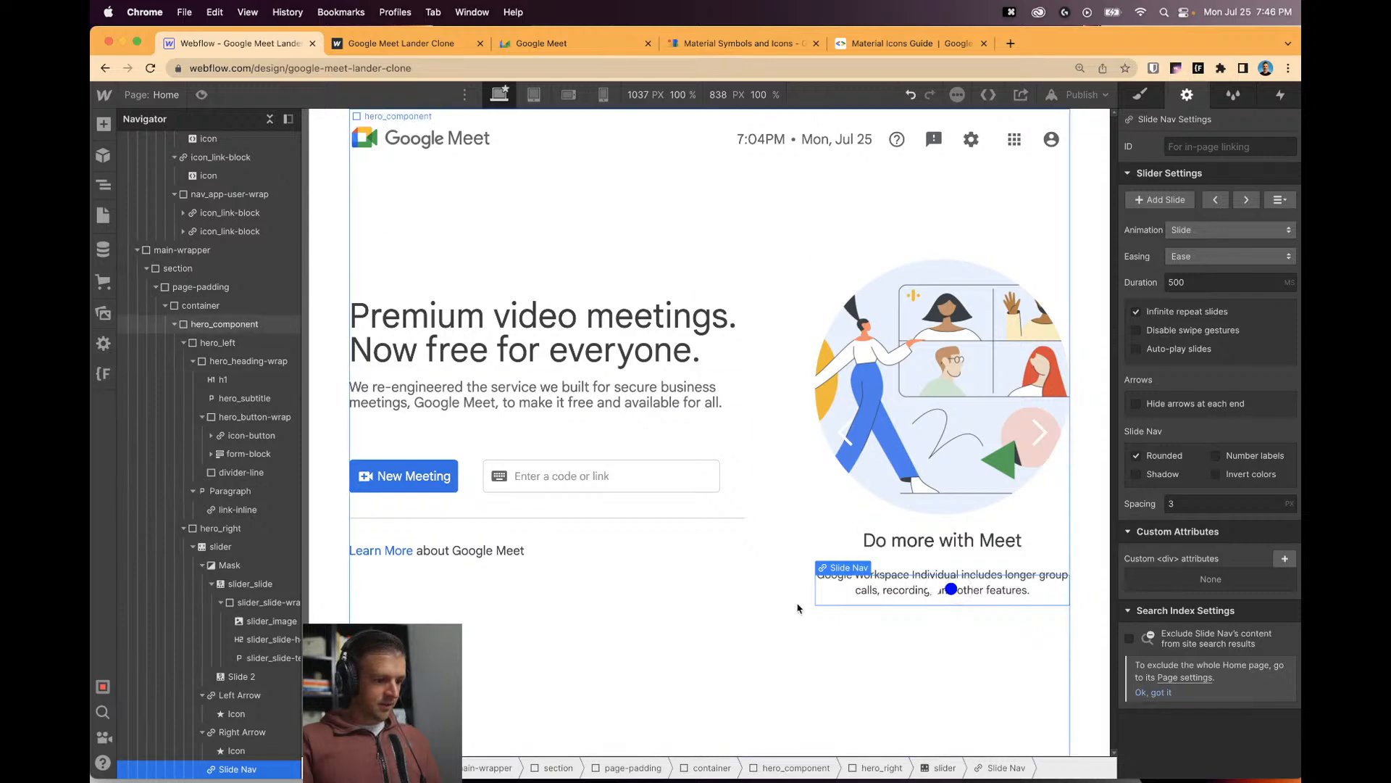
scroll(177, 144, "up", 5)
double_click(177, 157)
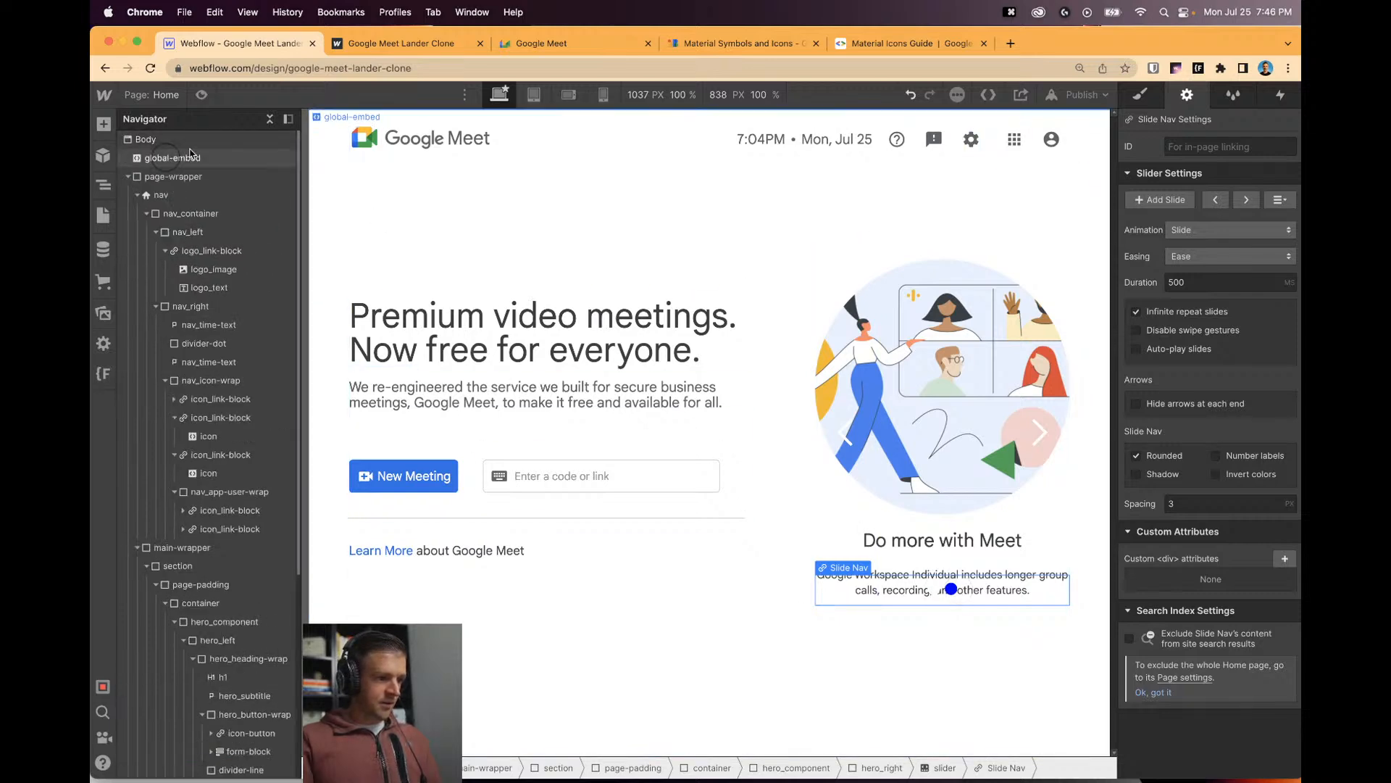
scroll(642, 417, "up", 7)
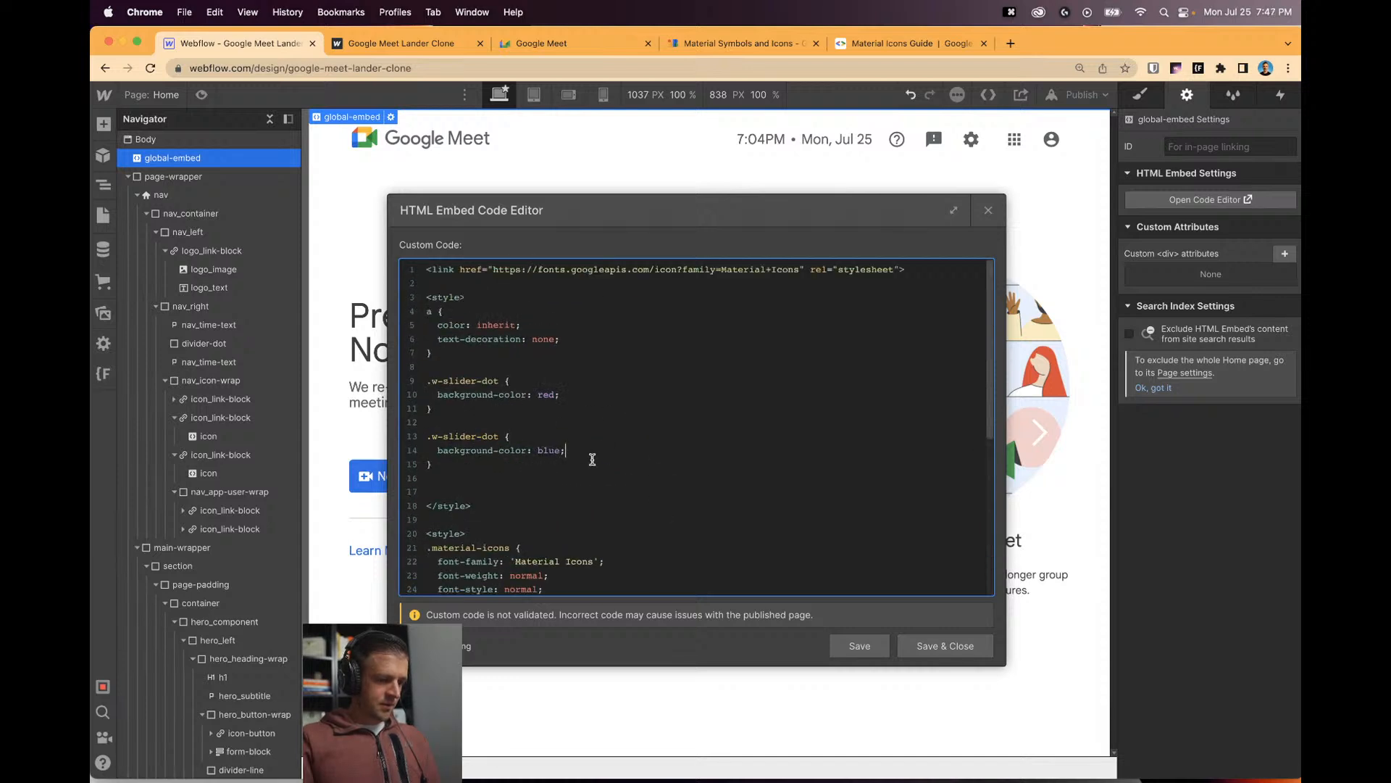
key("Up")
key("Left")
key("Left")
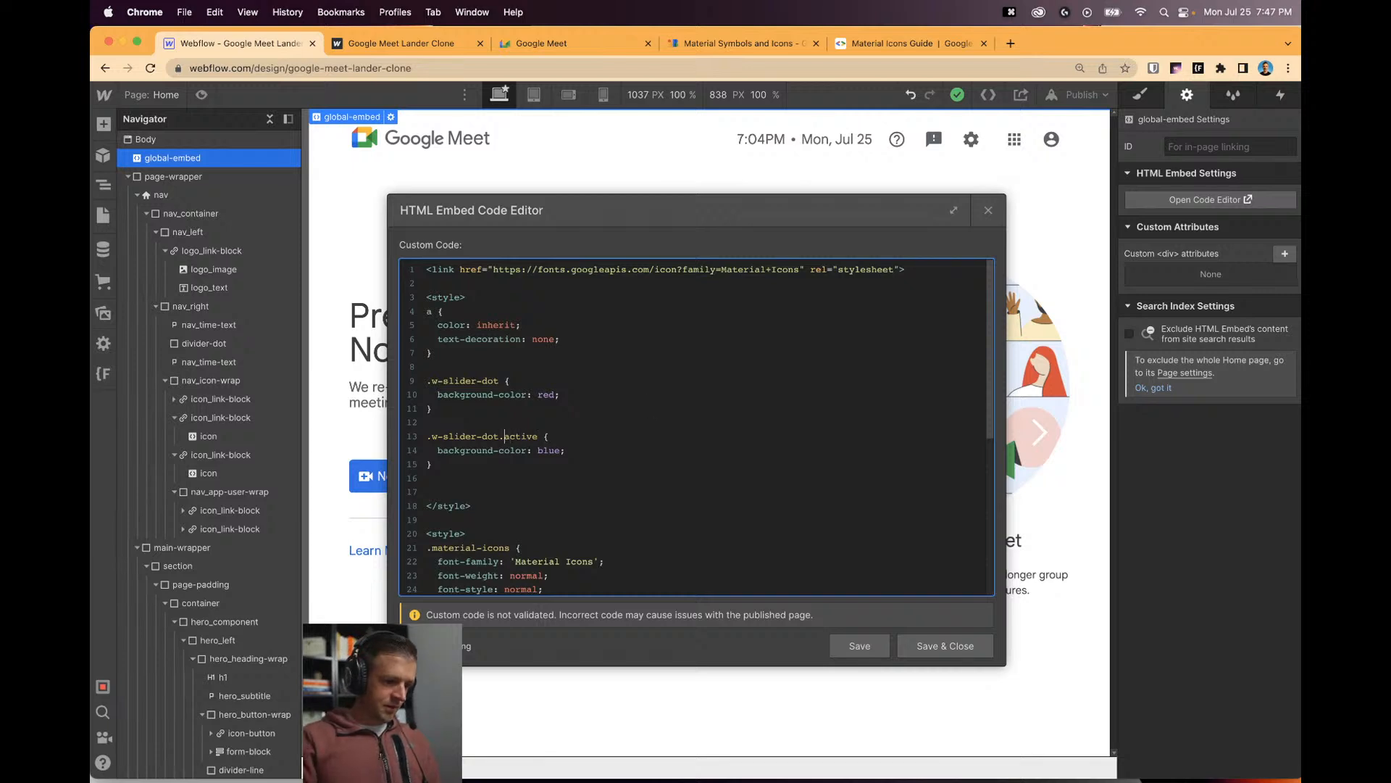
left_click(859, 646)
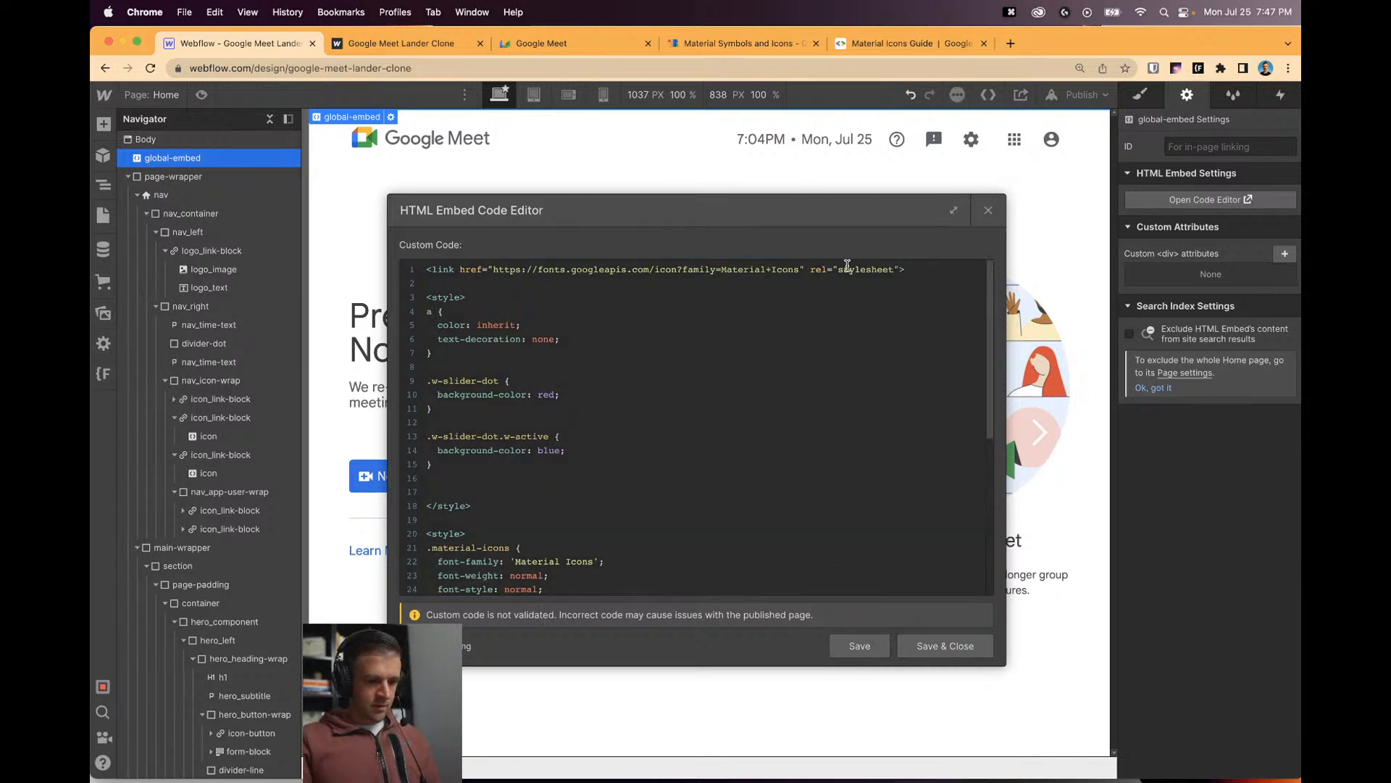
left_click_drag(853, 217, 660, 222)
left_click(754, 650)
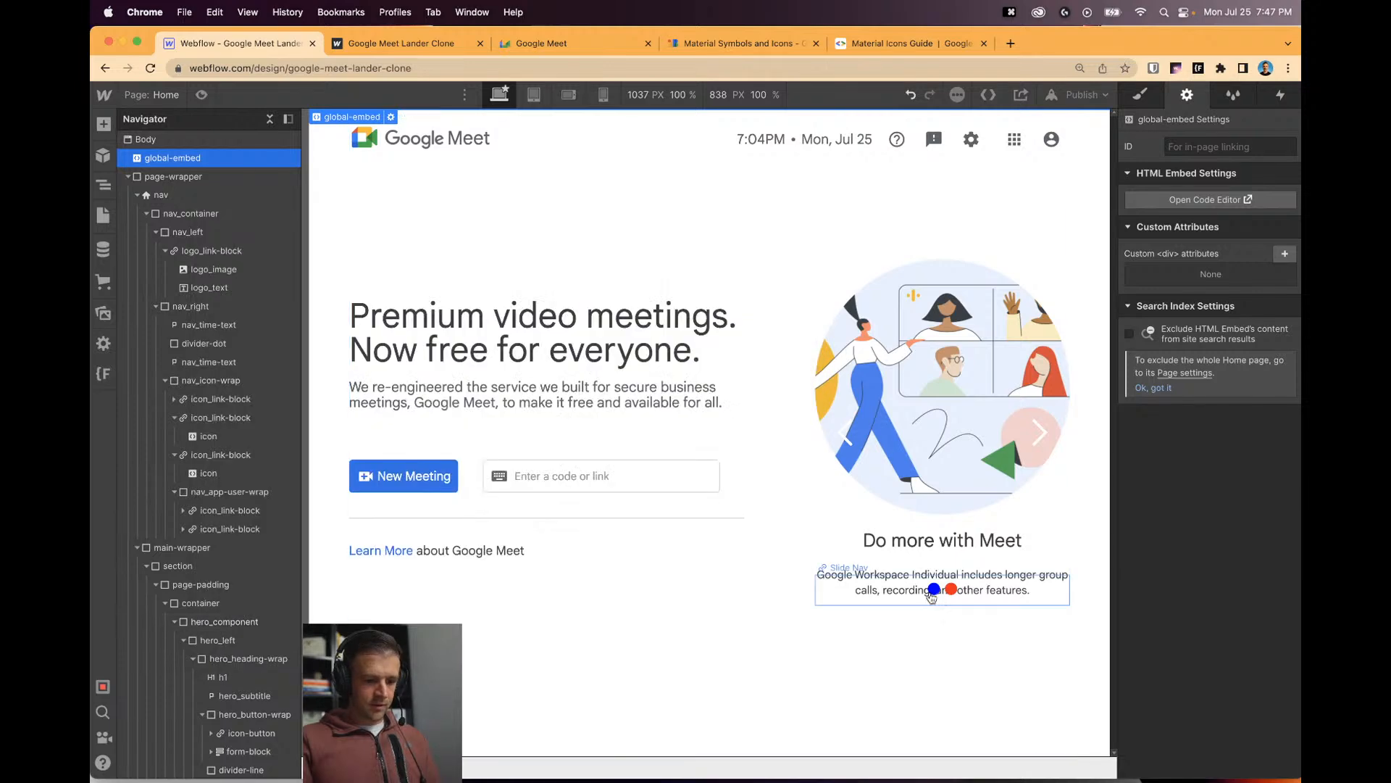
Copy the New Meeting button's #1a73e8 background colour.
left_click(433, 476)
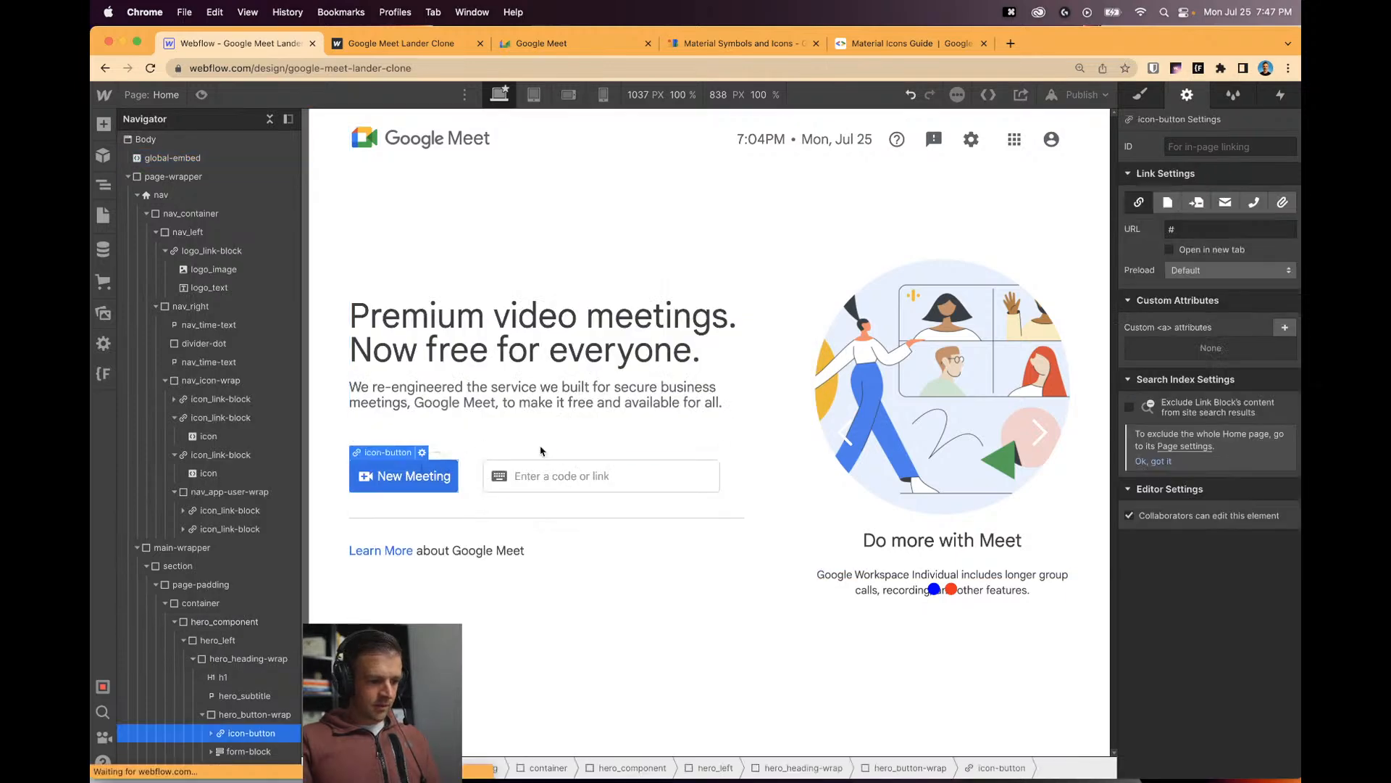
left_click(1141, 94)
scroll(1203, 544, "down", 10)
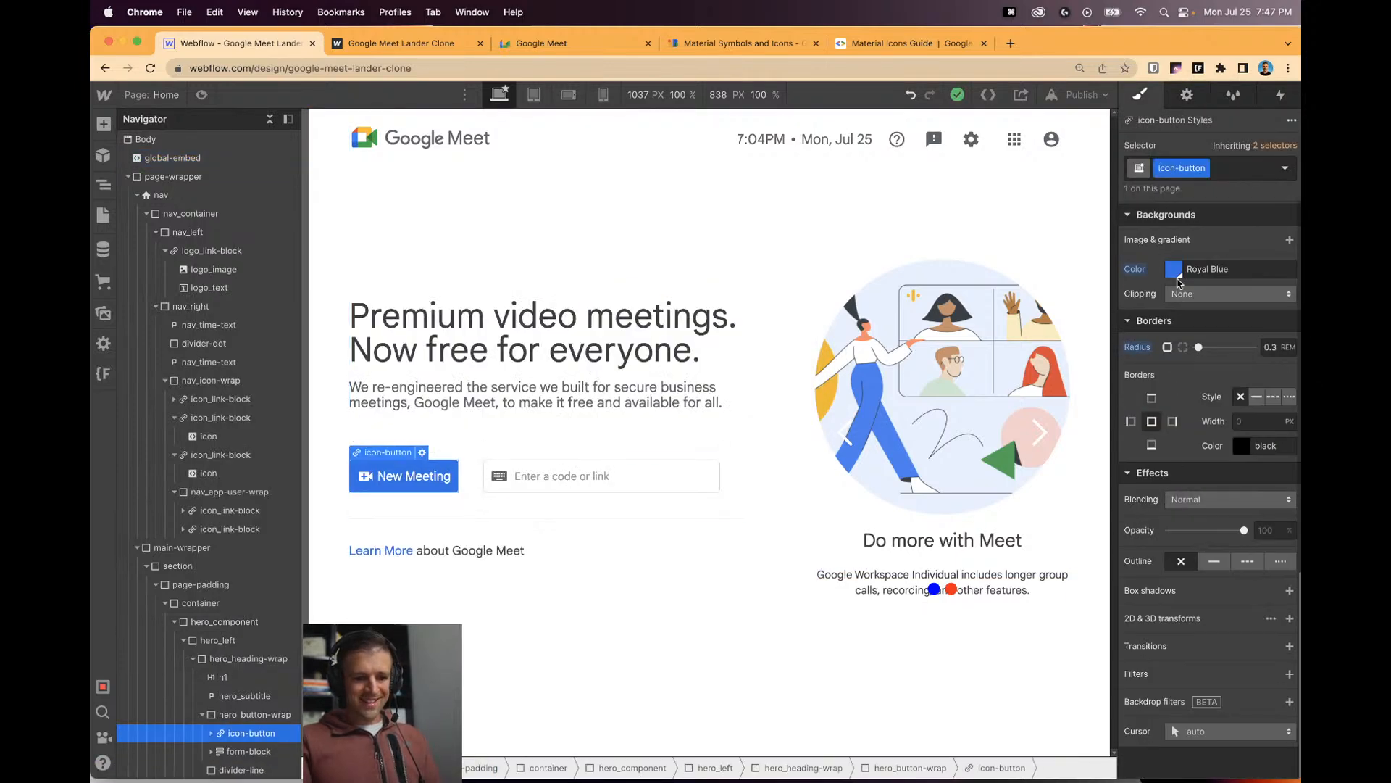
left_click(1174, 270)
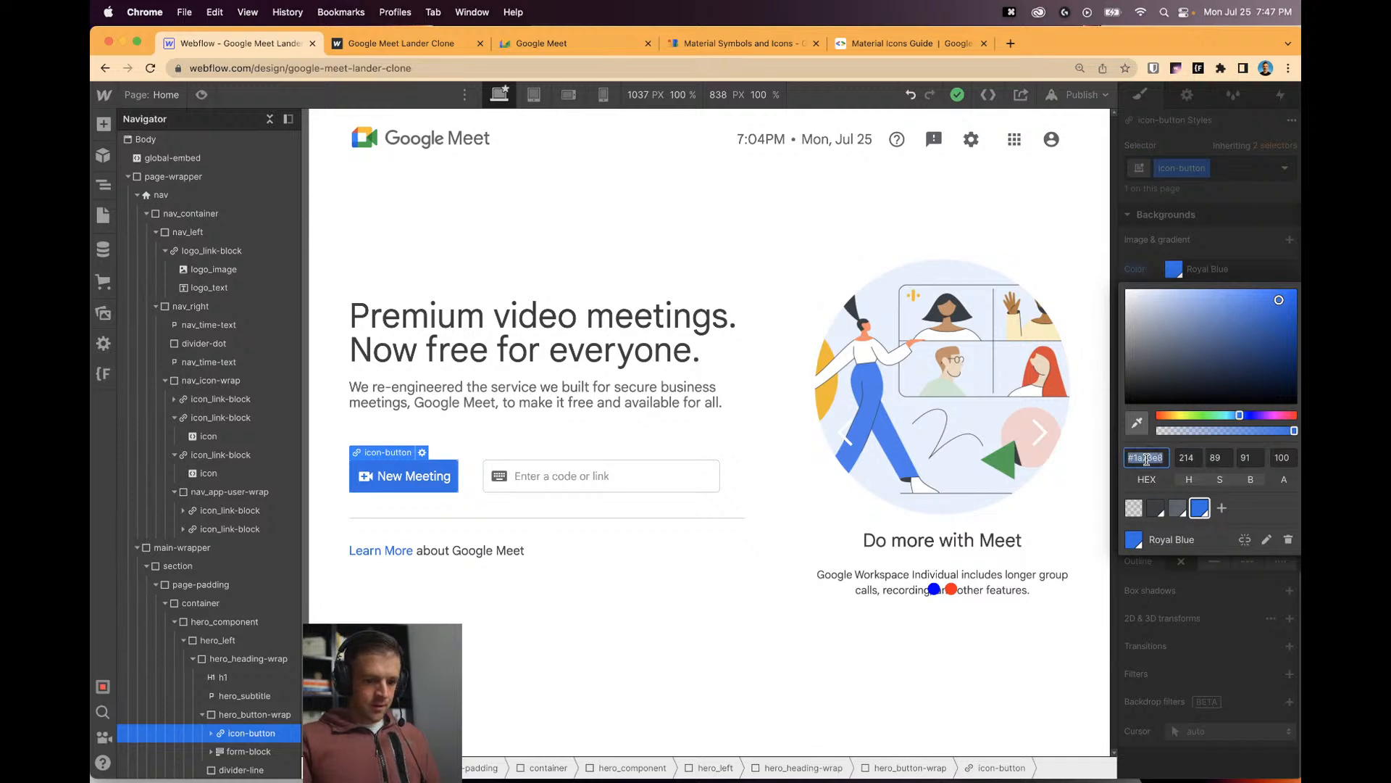
key("super+c")
left_click(1172, 724)
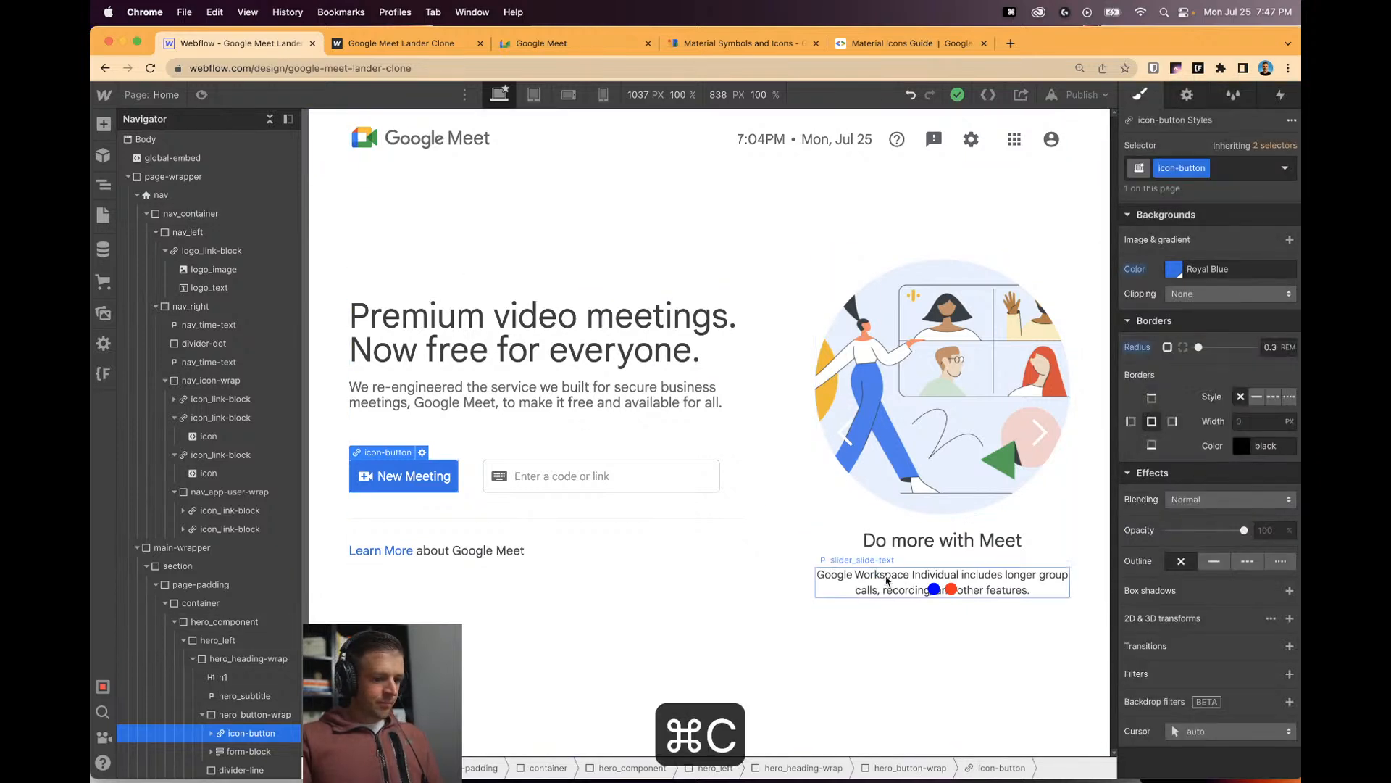
Paste #1a73e8 as the active dot's background colour, then save and close the embed.
left_click(170, 158)
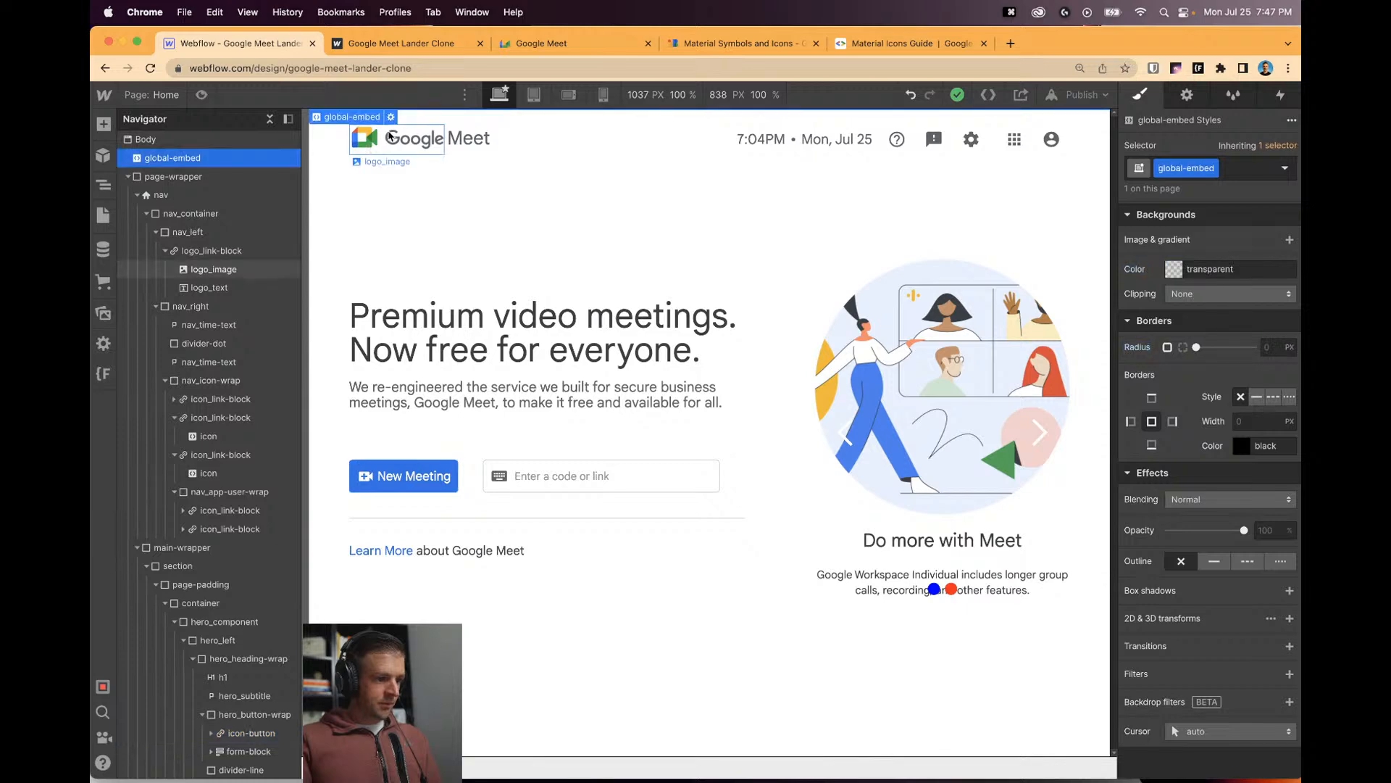
left_click(391, 117)
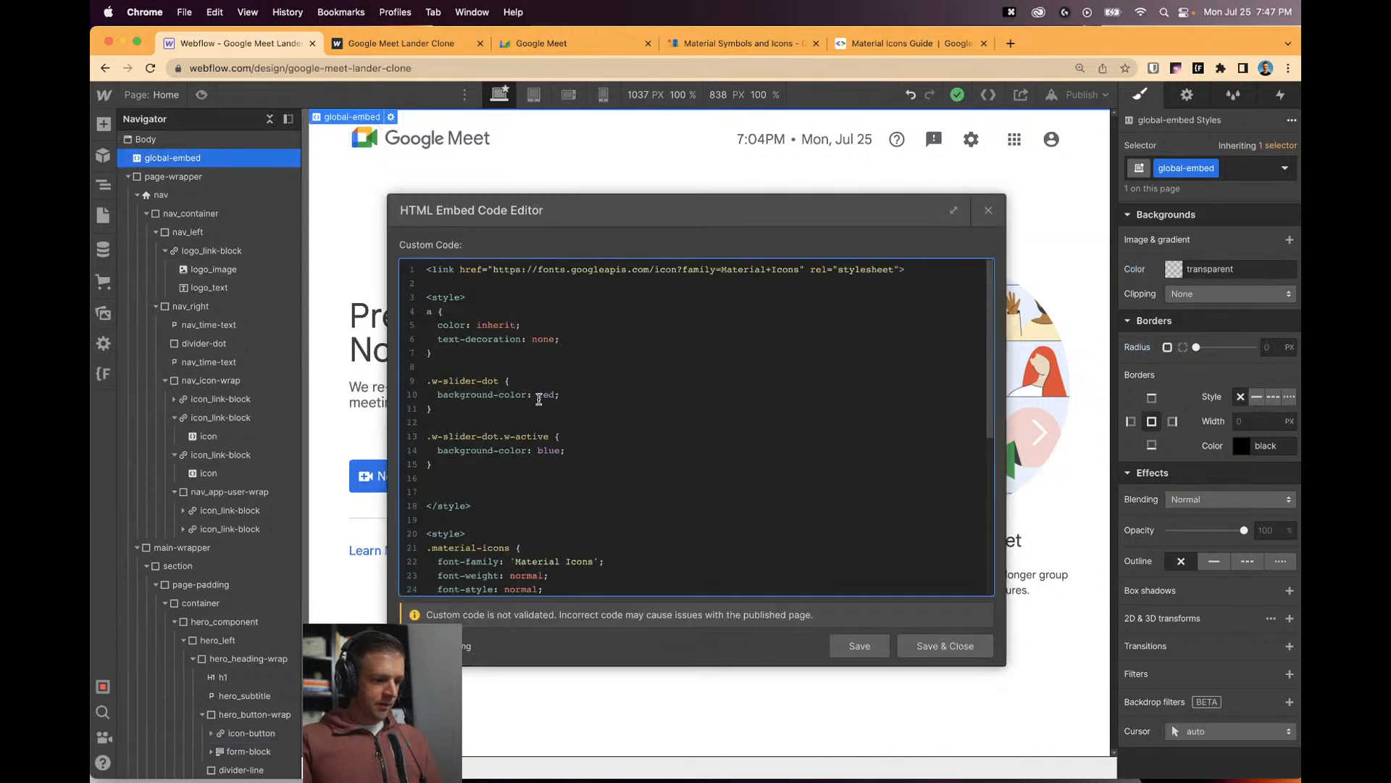
key("super+v")
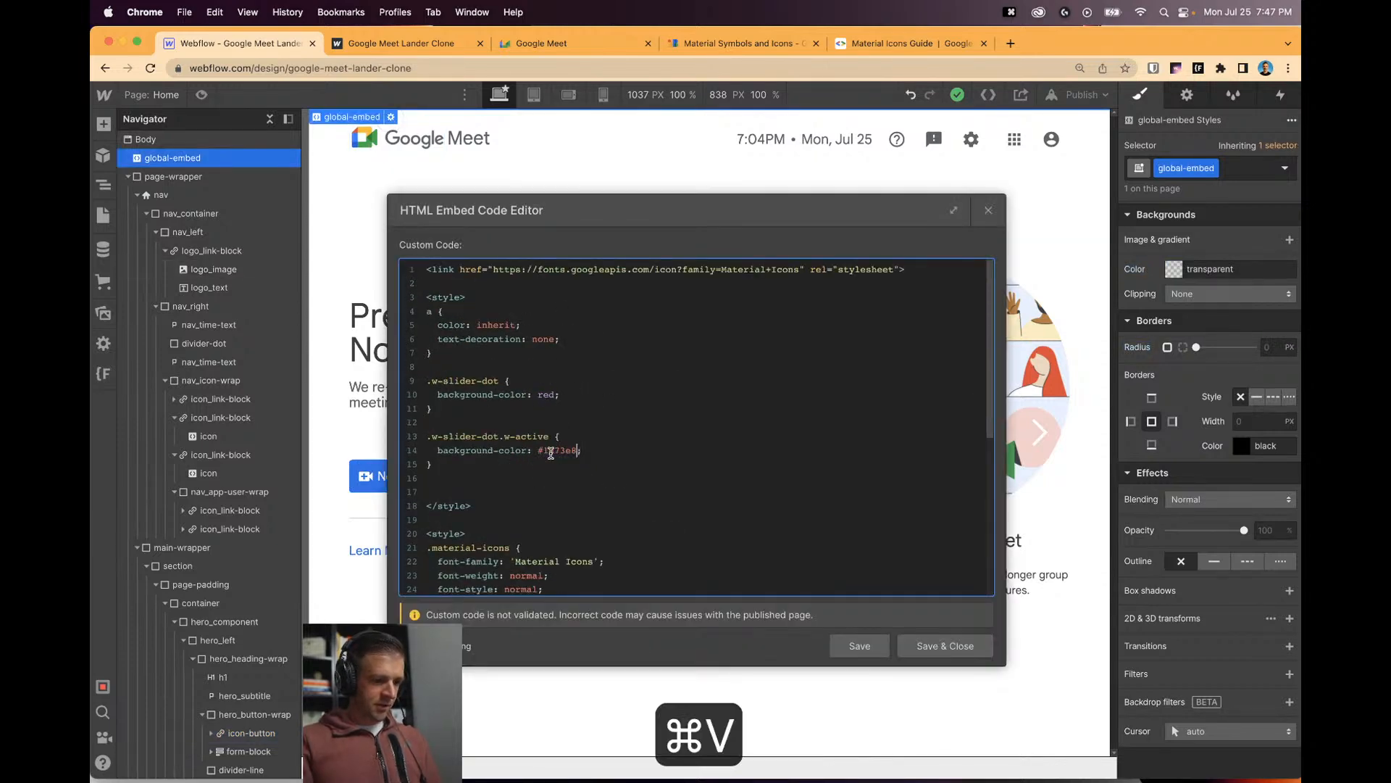
left_click(874, 645)
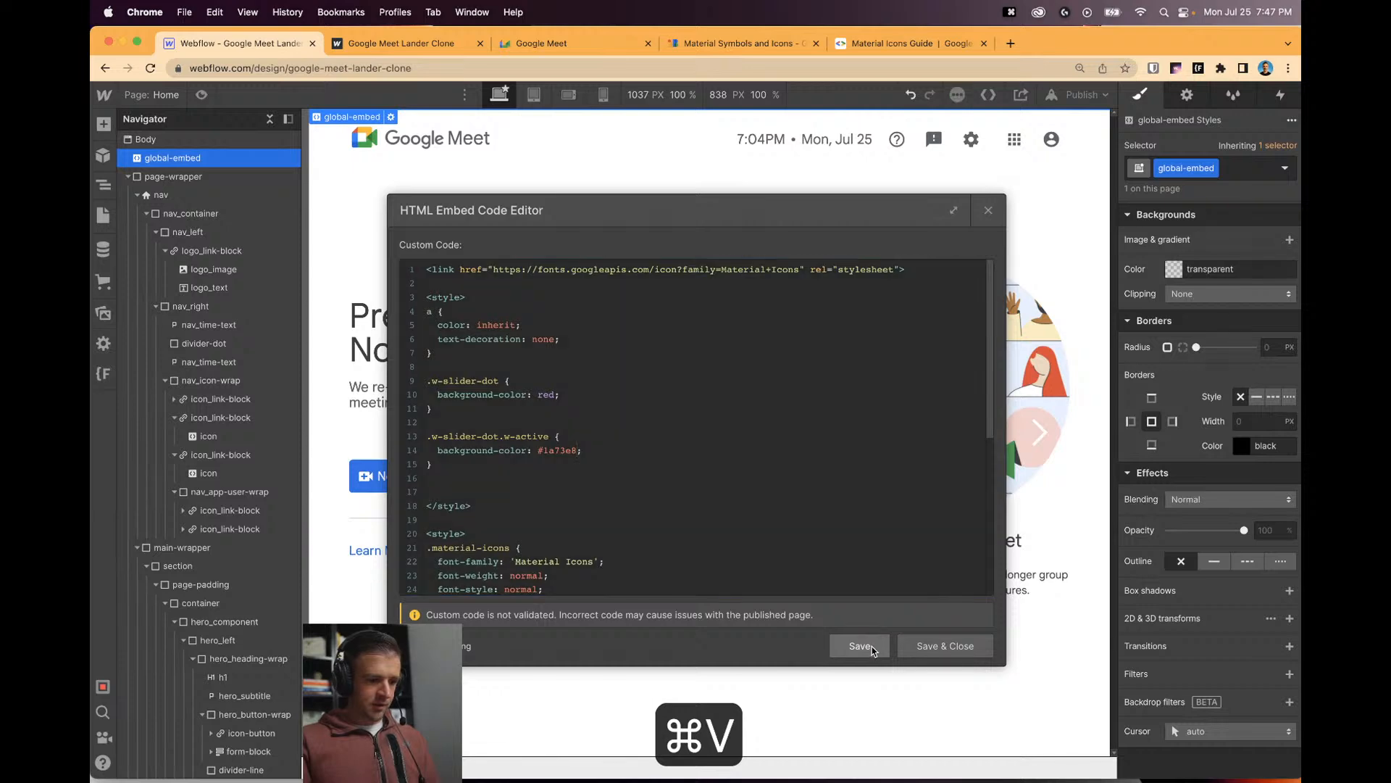
left_click(988, 210)
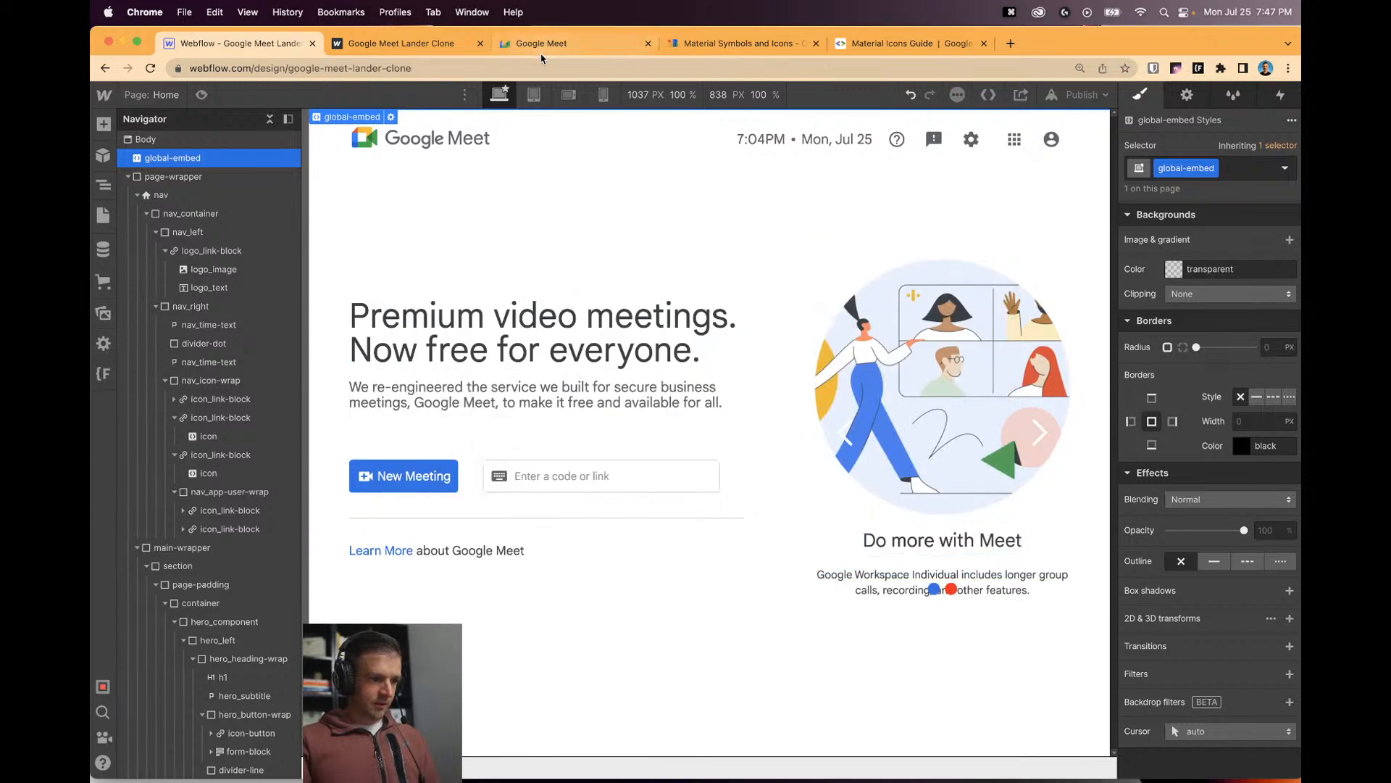
Compare with the live Google Meet page, then select the header date text.
key("super+3")
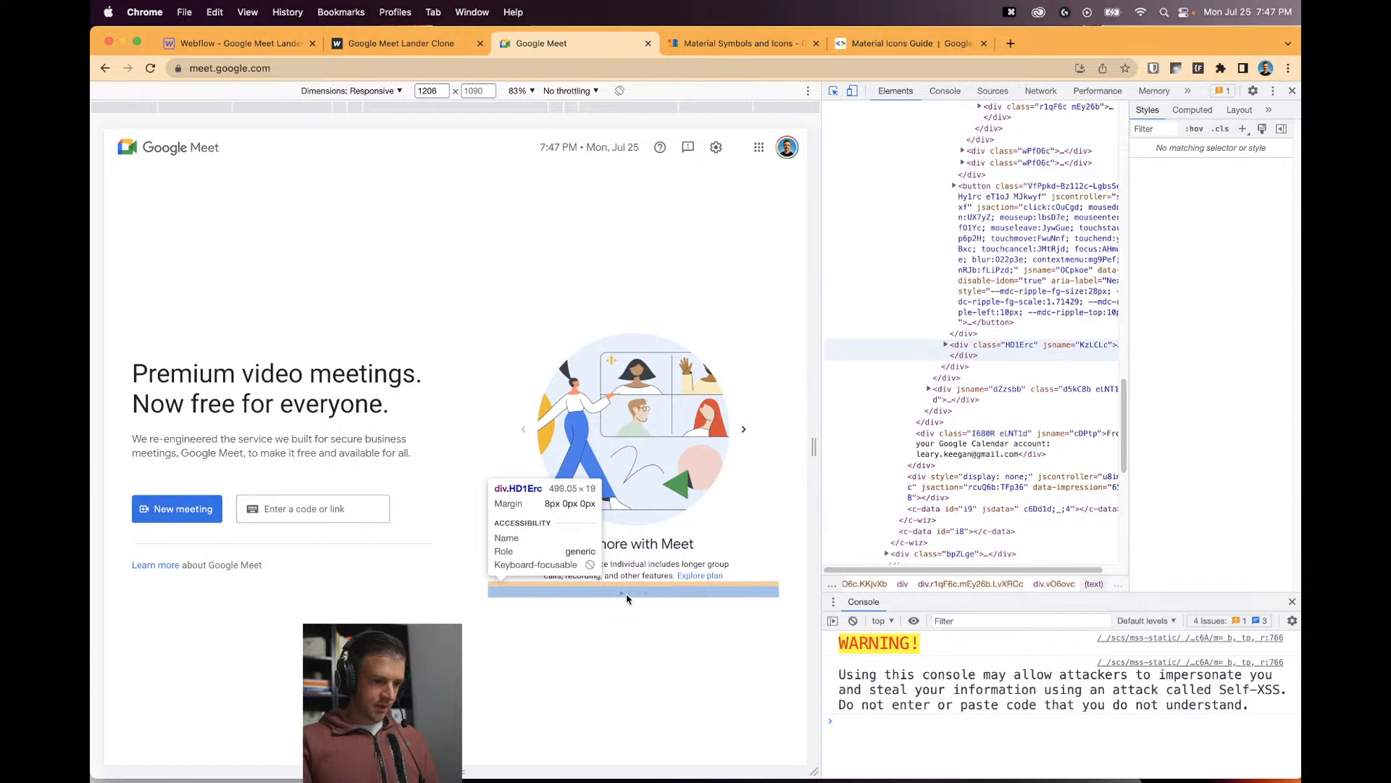
key("super+1")
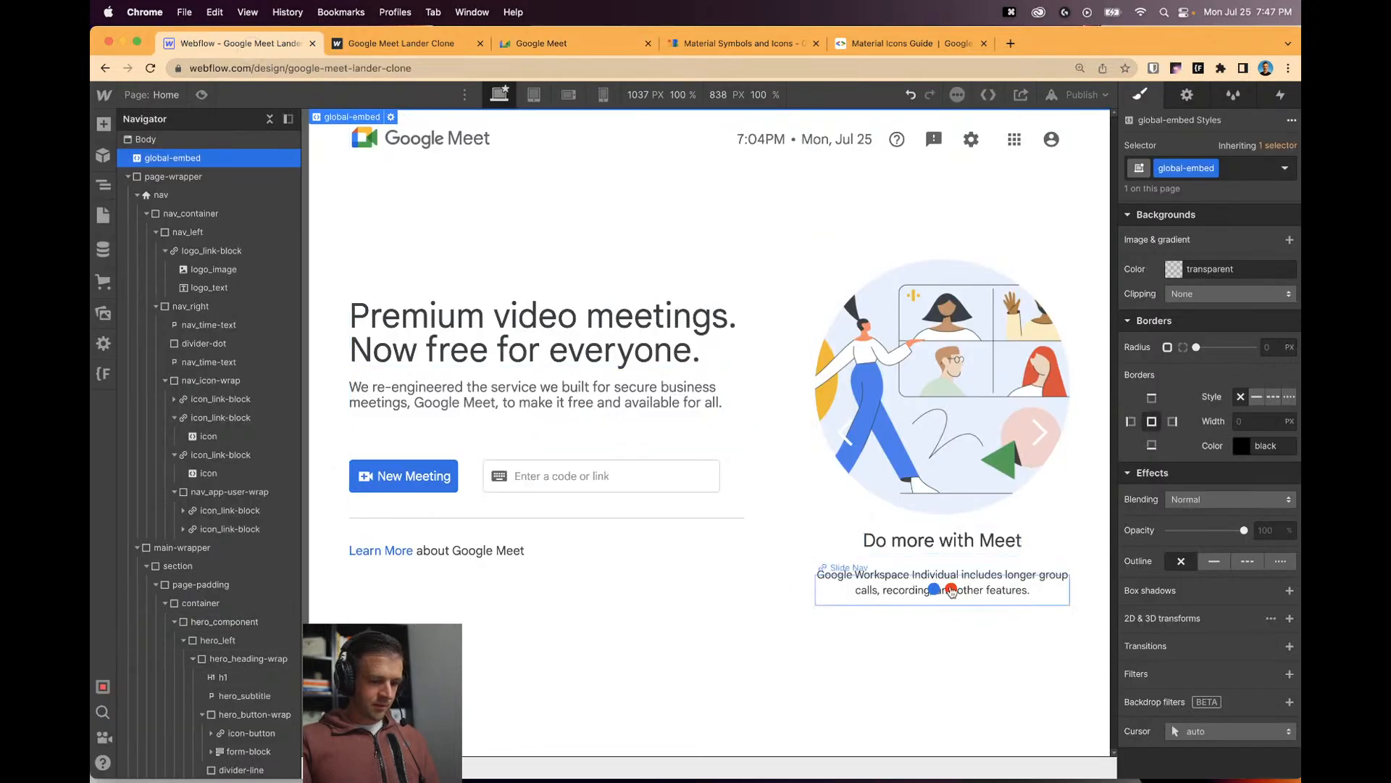
left_click(837, 139)
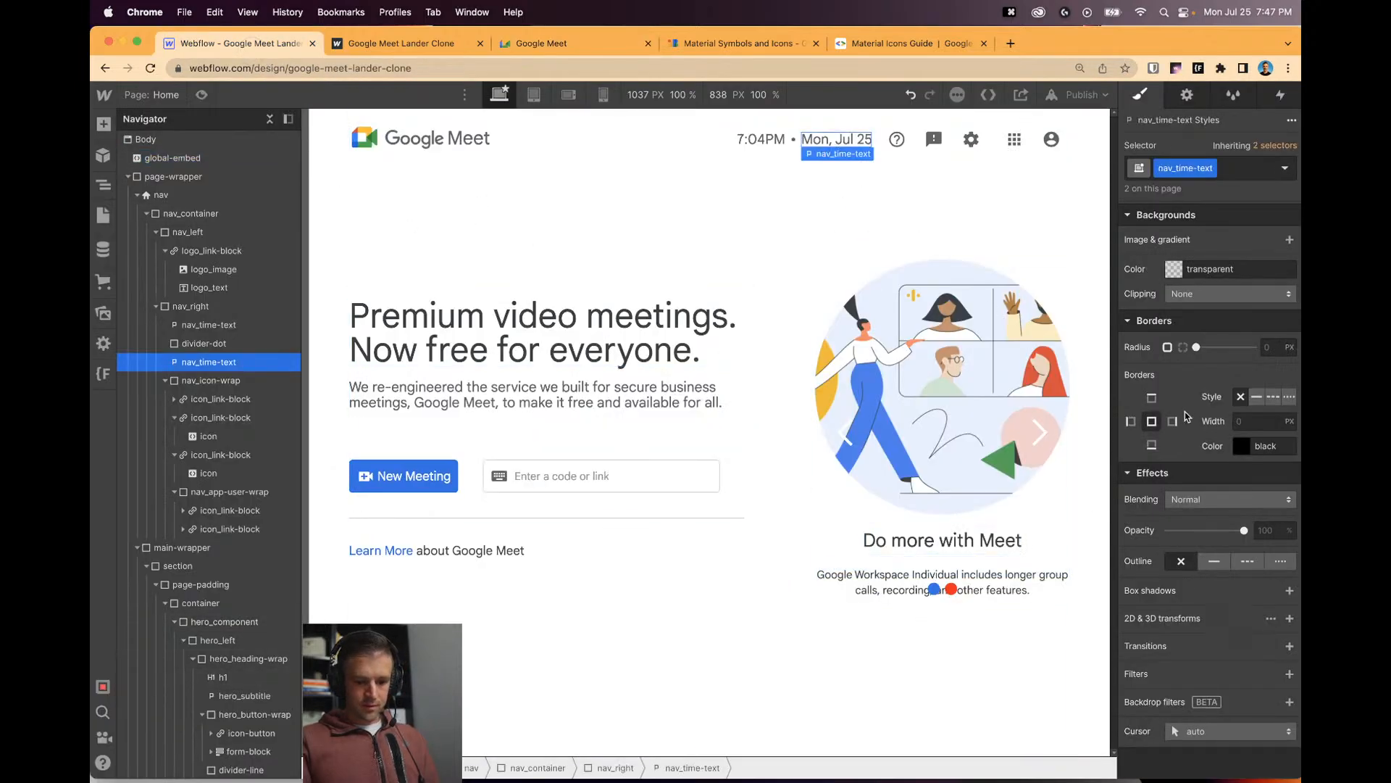
Copy the date text's #5f6368 grey and use it as the inactive slider dot colour.
scroll(1186, 415, "up", 10)
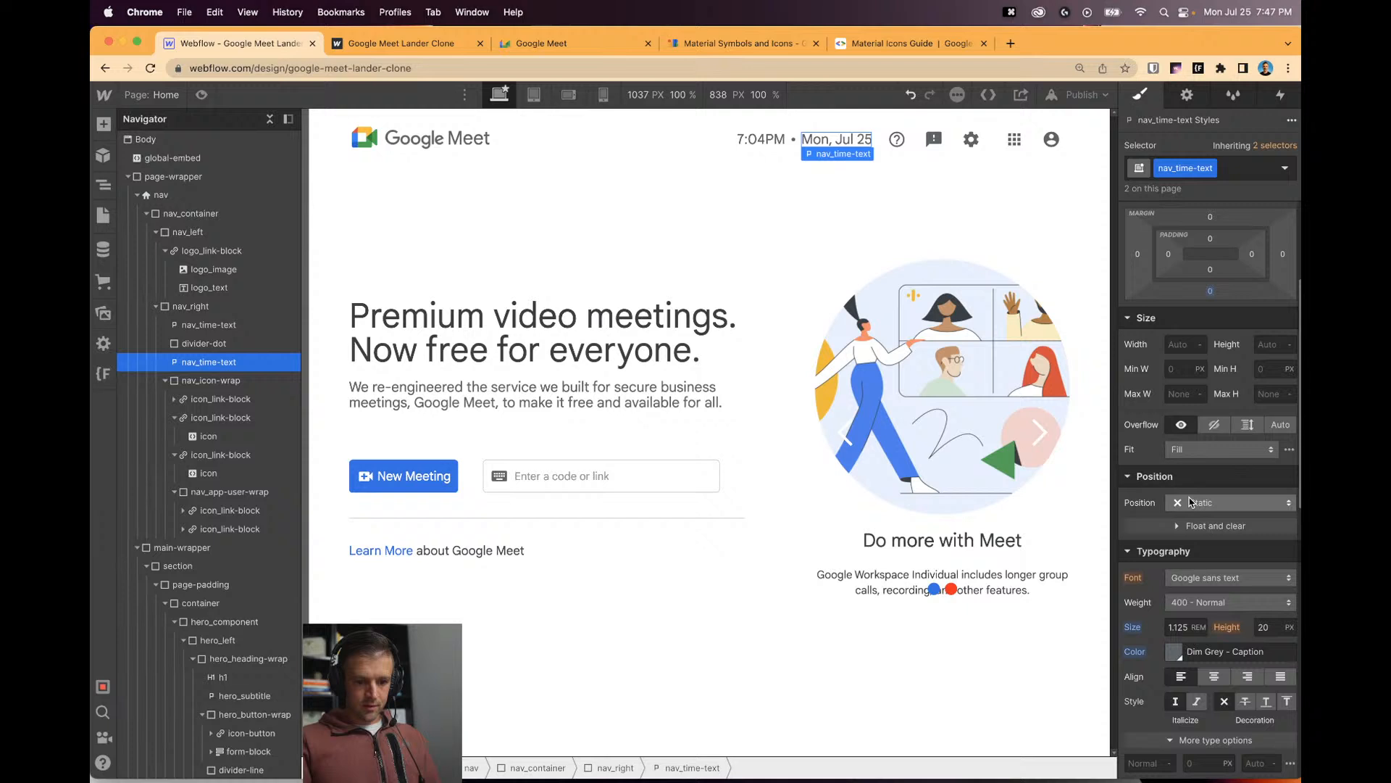
left_click(1175, 651)
key("super+c")
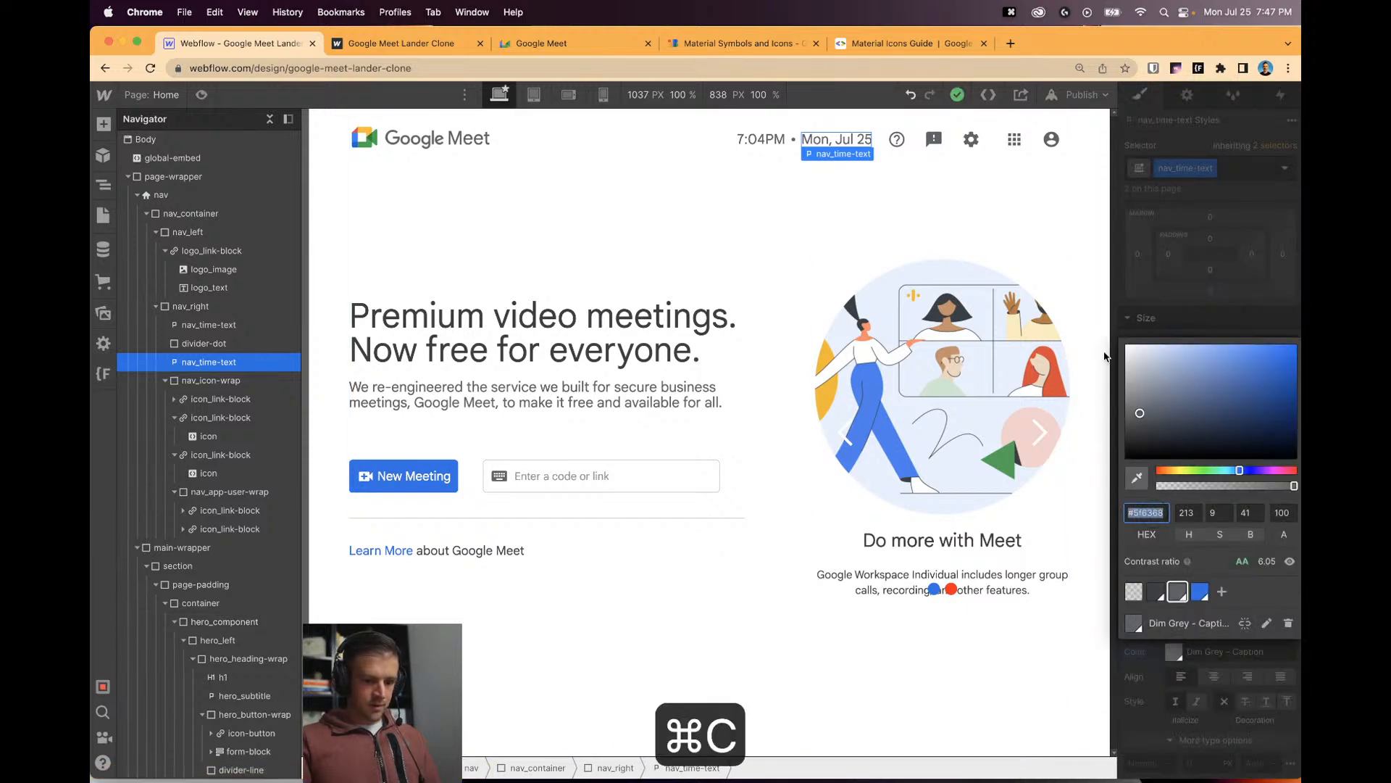
left_click(367, 211)
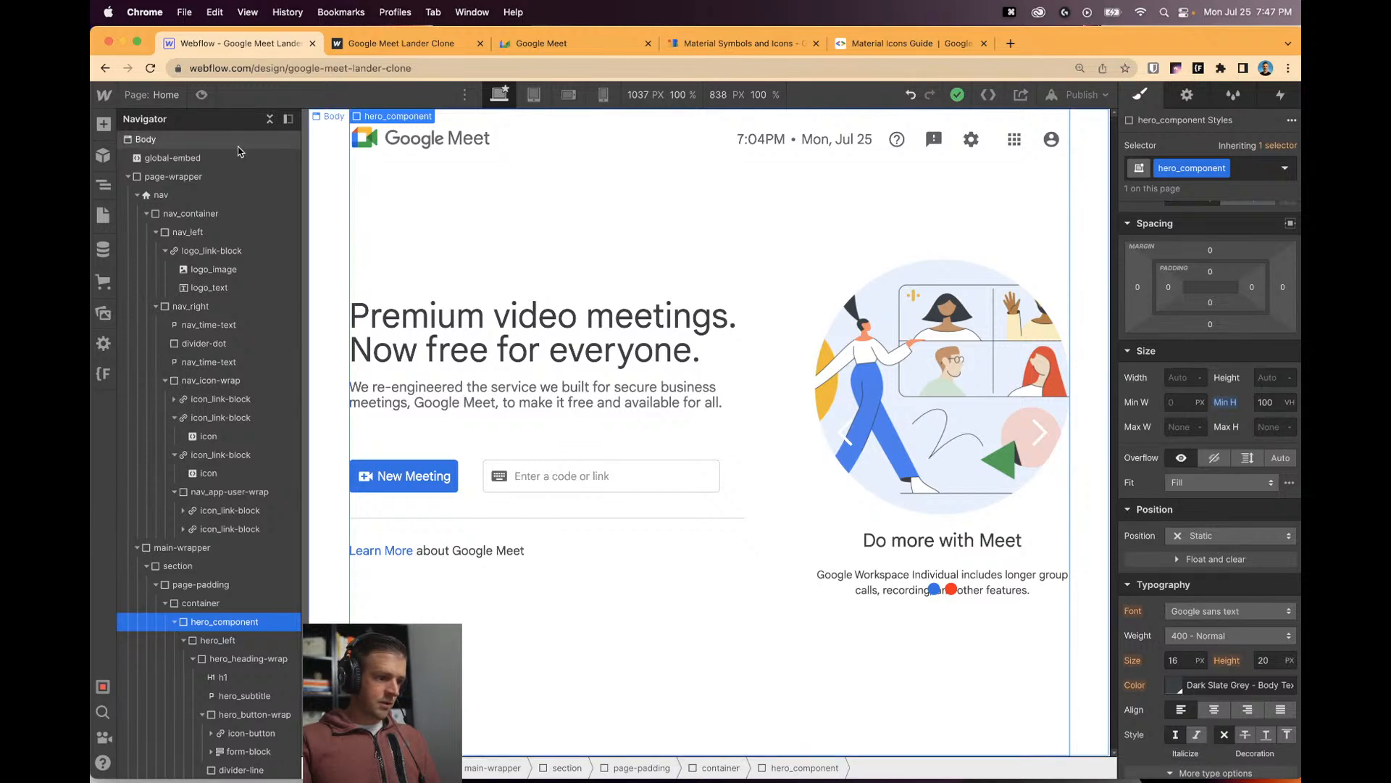
double_click(172, 157)
scroll(626, 507, "up", 5)
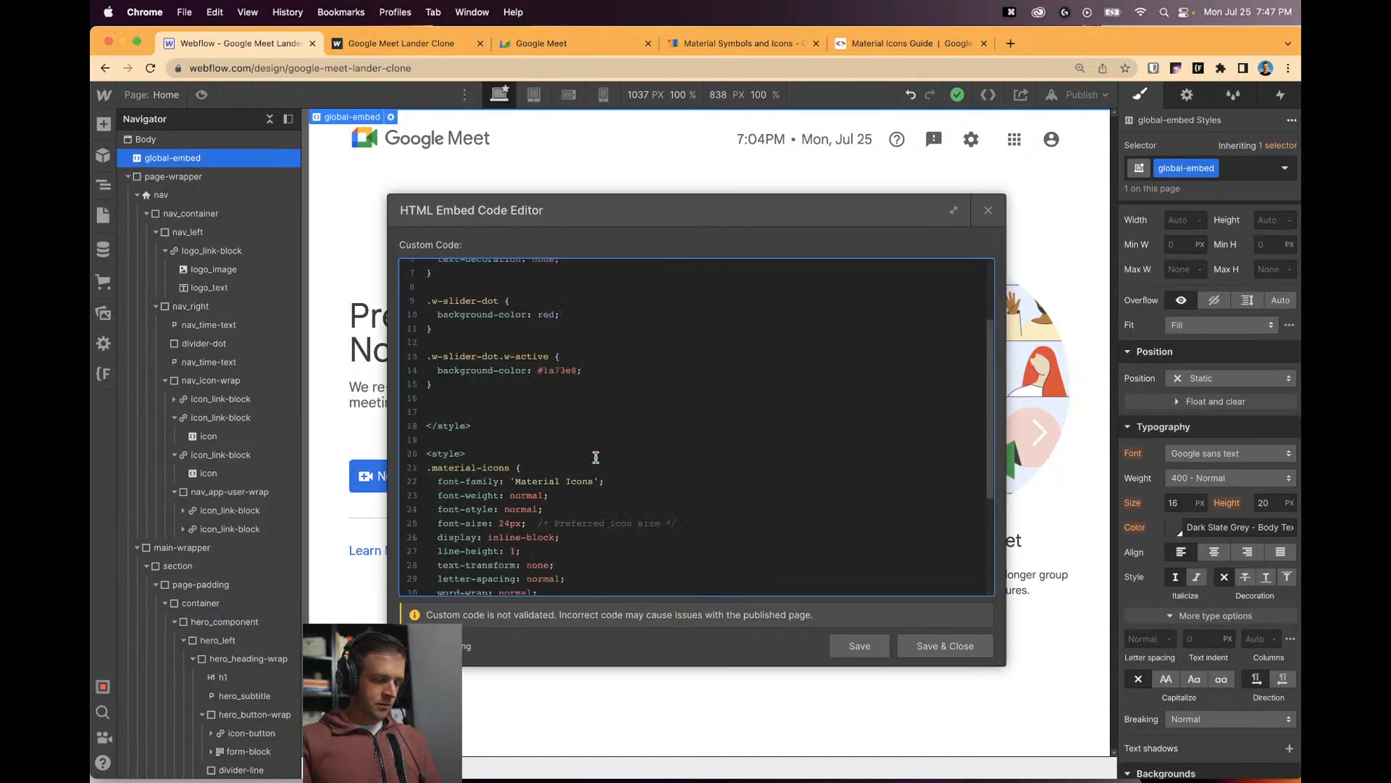
key("super+v")
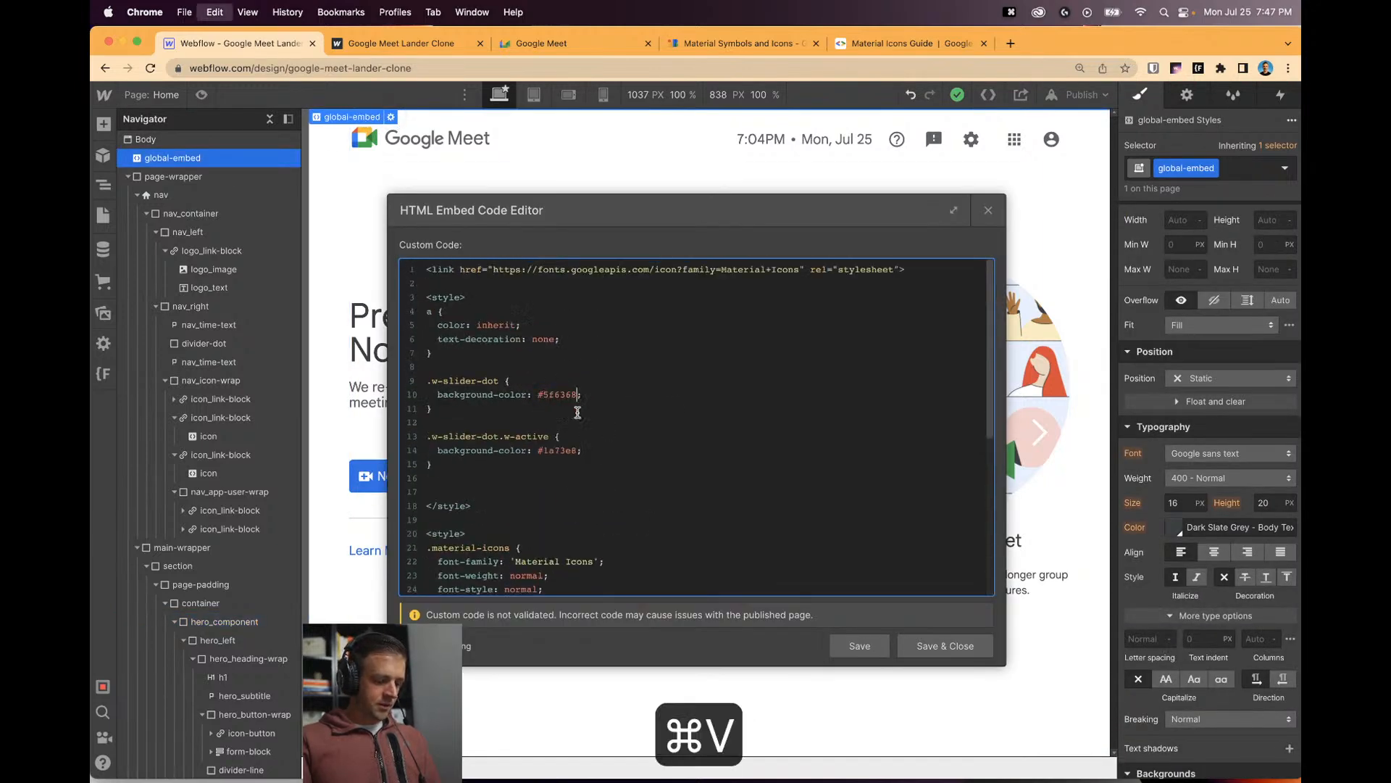
left_click_drag(859, 209, 676, 174)
left_click(392, 360)
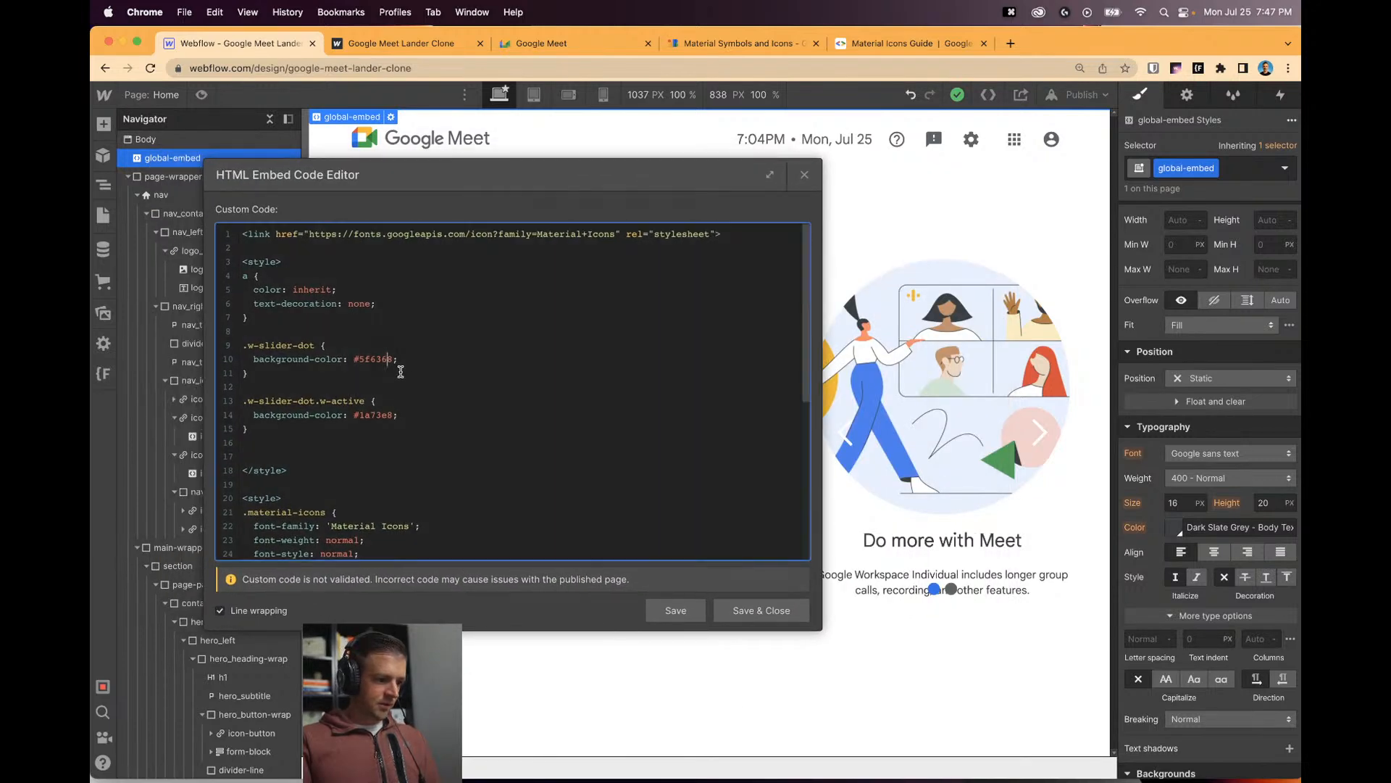
left_click(654, 609)
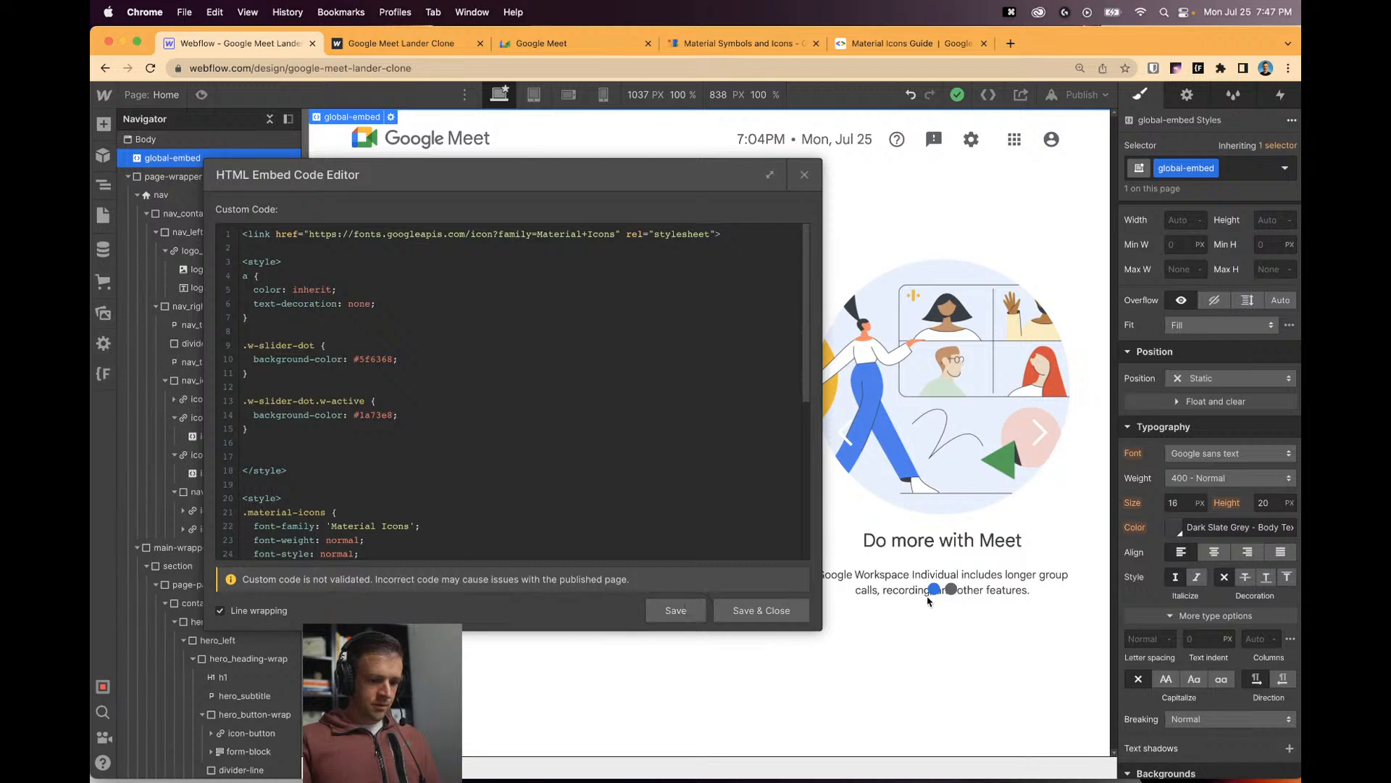
left_click(804, 175)
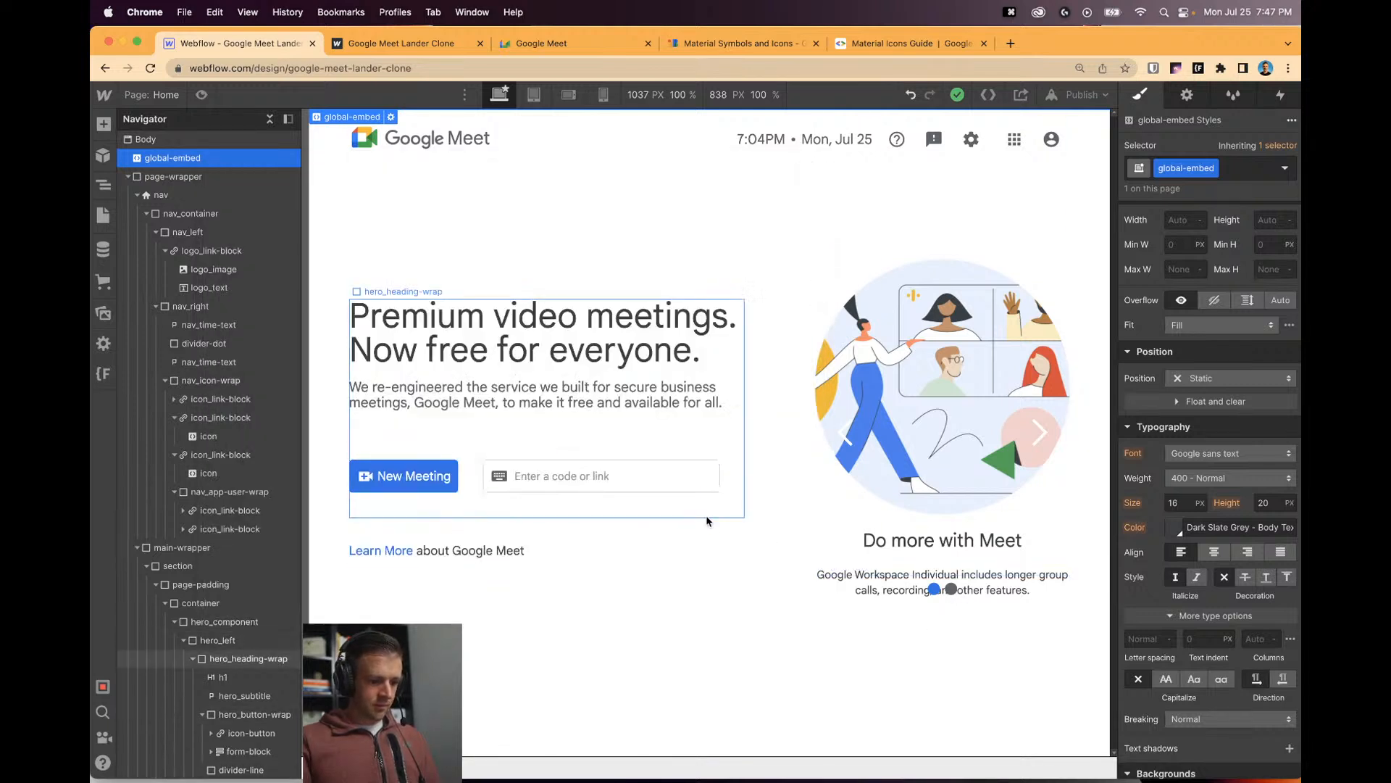
Select the divider line under the hero buttons and review its styles.
left_click(706, 517)
scroll(262, 708, "down", 5)
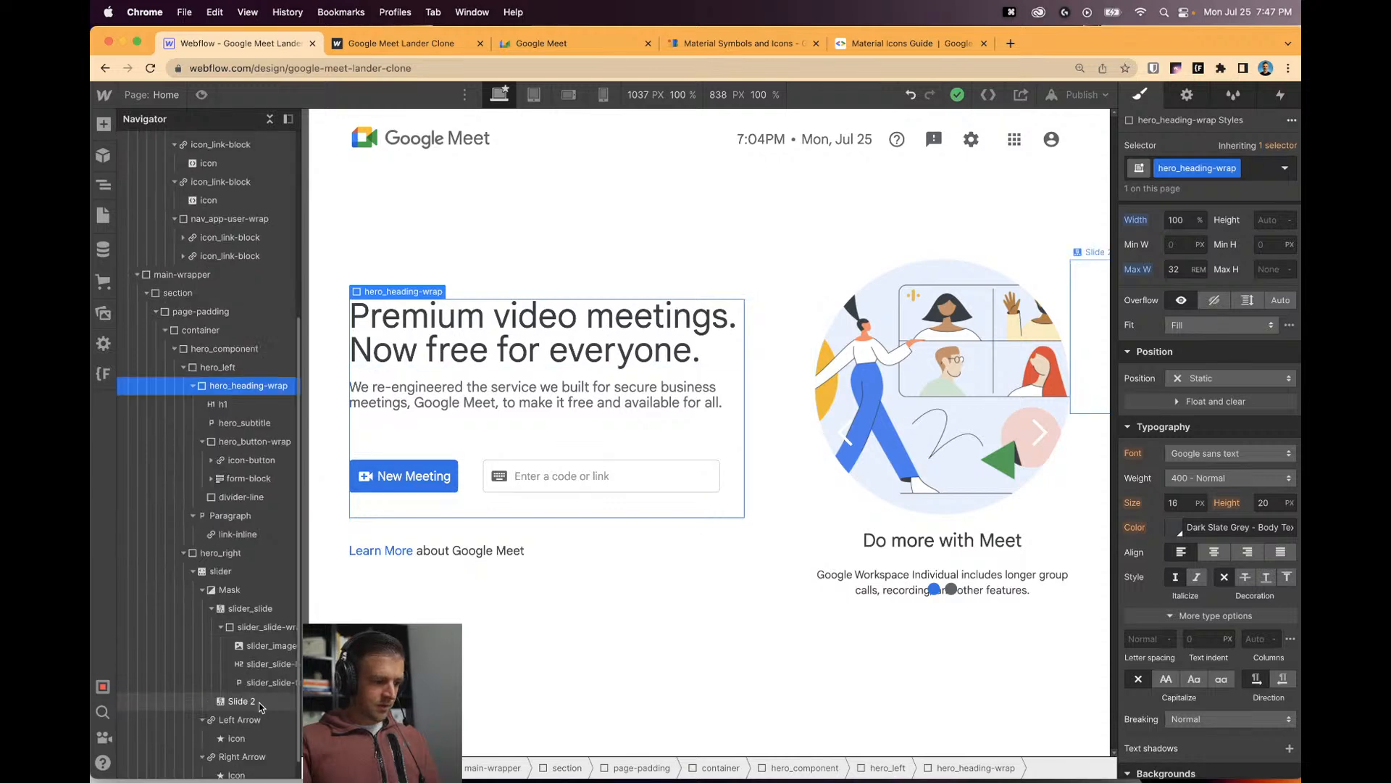
left_click(239, 496)
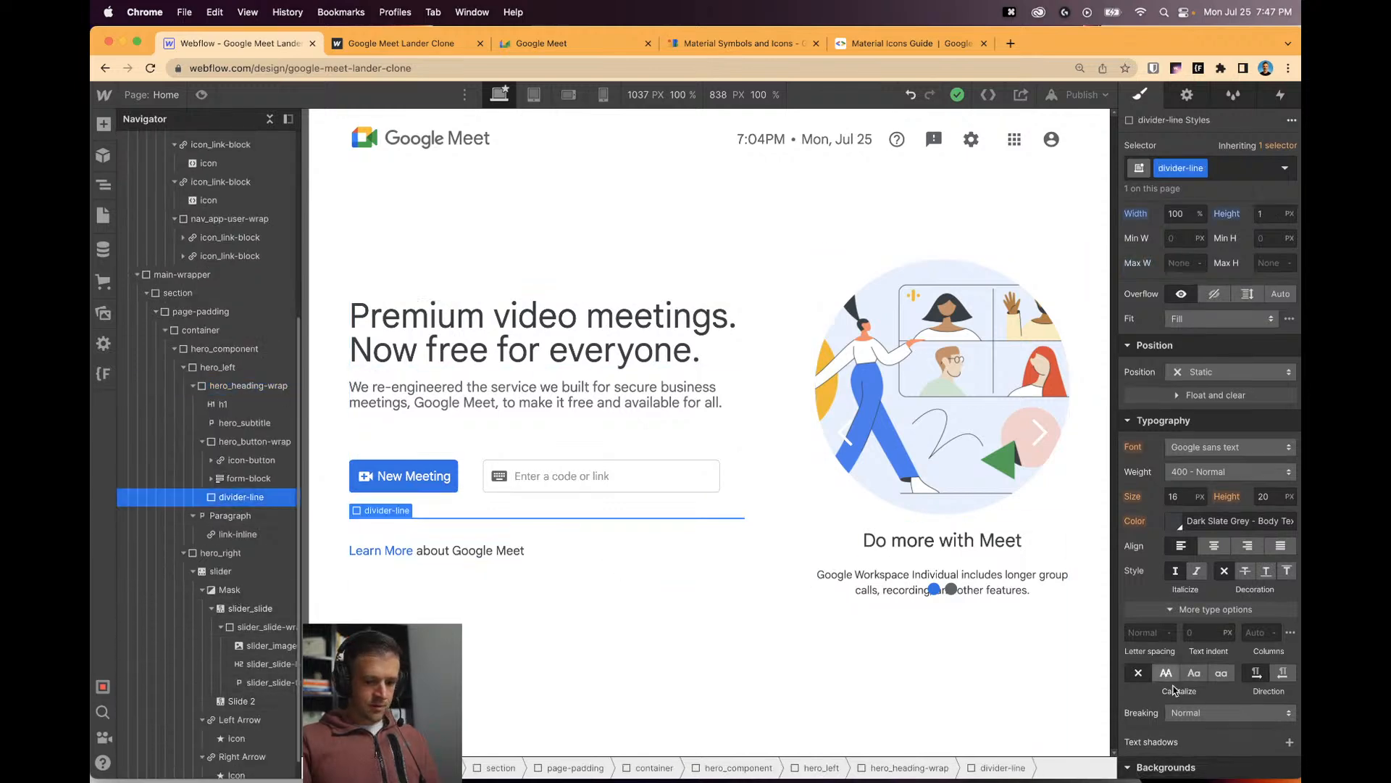
scroll(1177, 513, "down", 6)
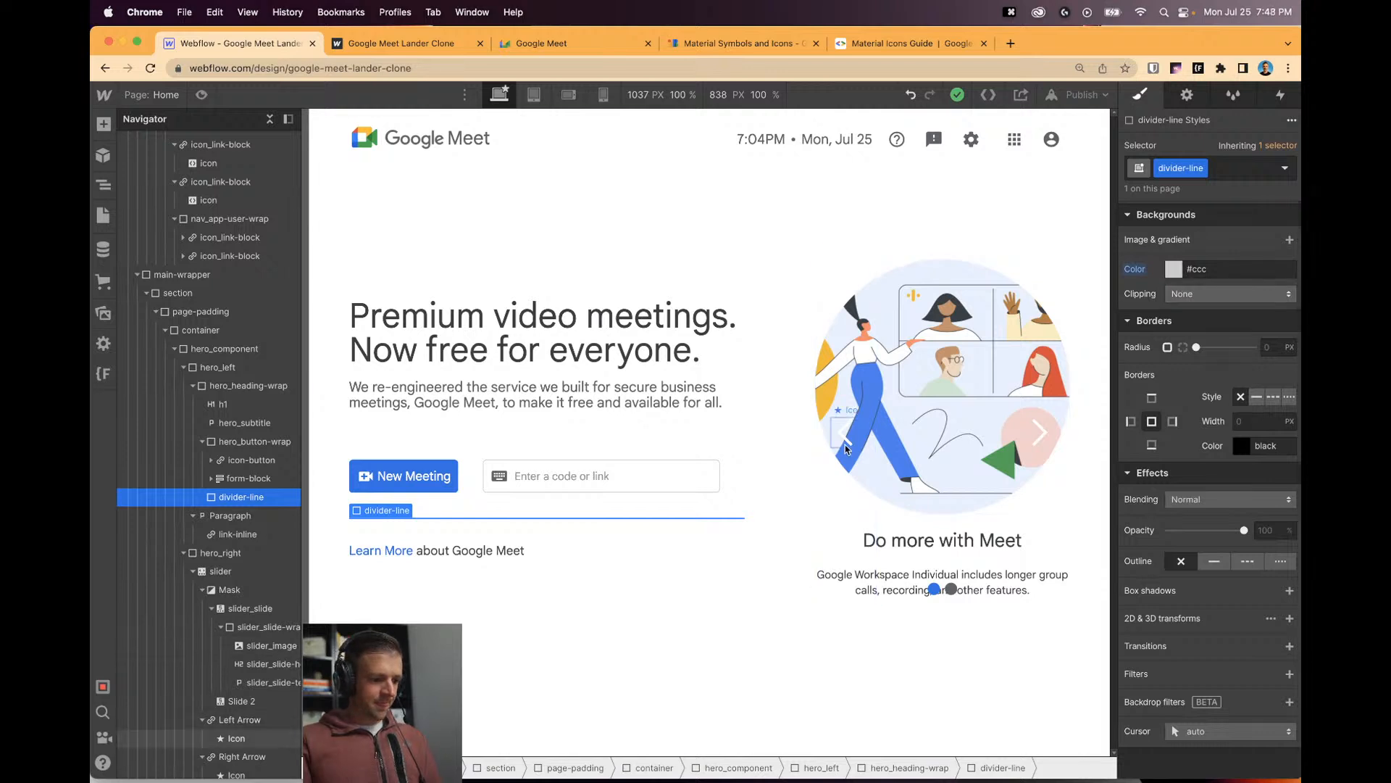
scroll(239, 223, "up", 5)
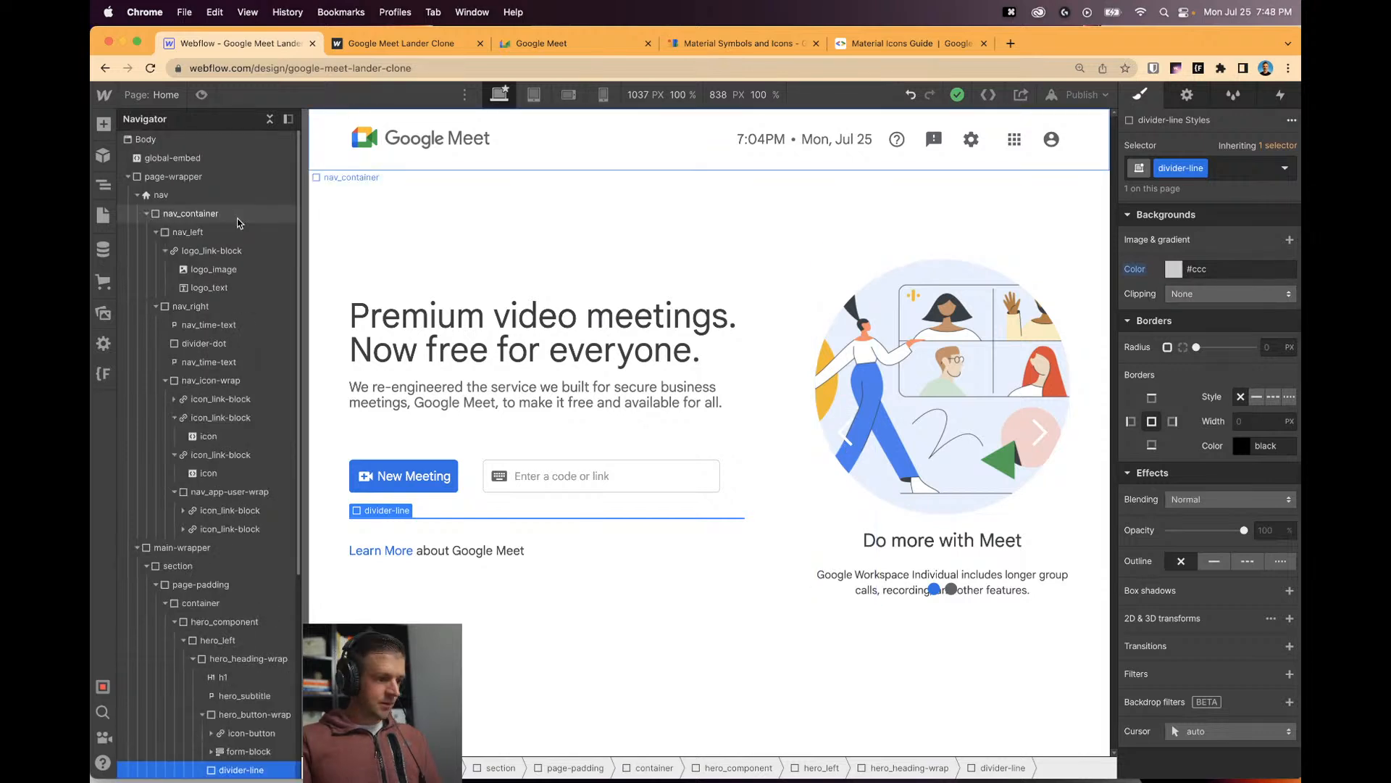
Add width and height declarations to the .w-slider-dot rule in the global embed and save.
double_click(172, 157)
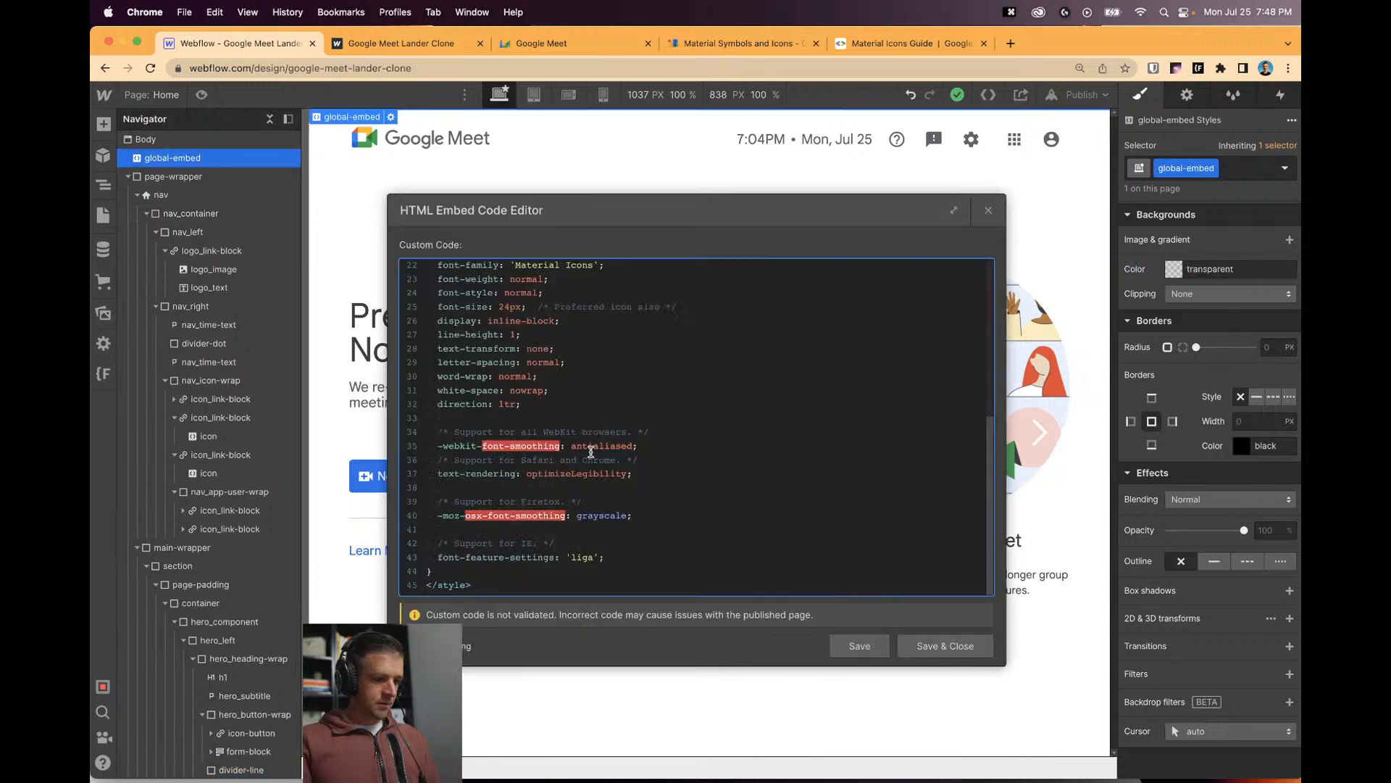
scroll(590, 452, "up", 5)
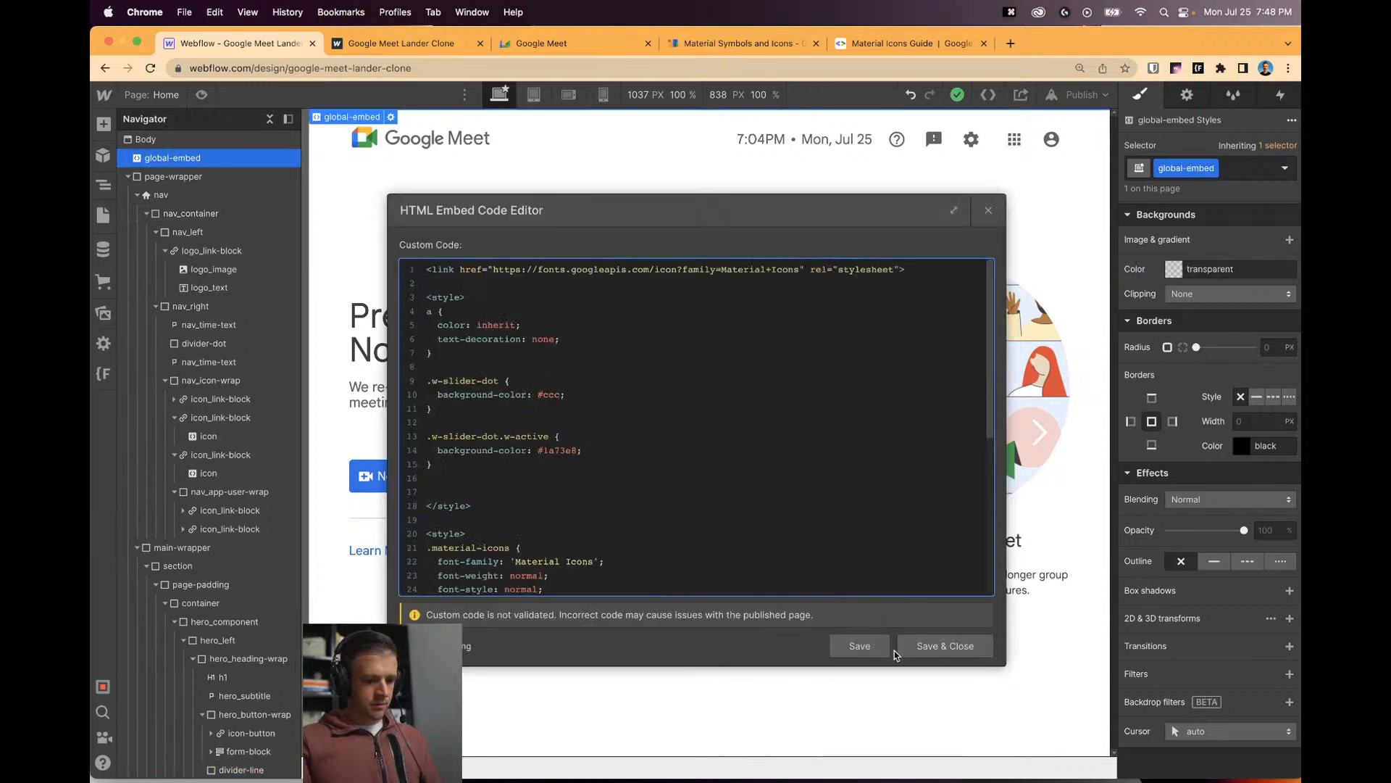
left_click_drag(854, 198, 698, 159)
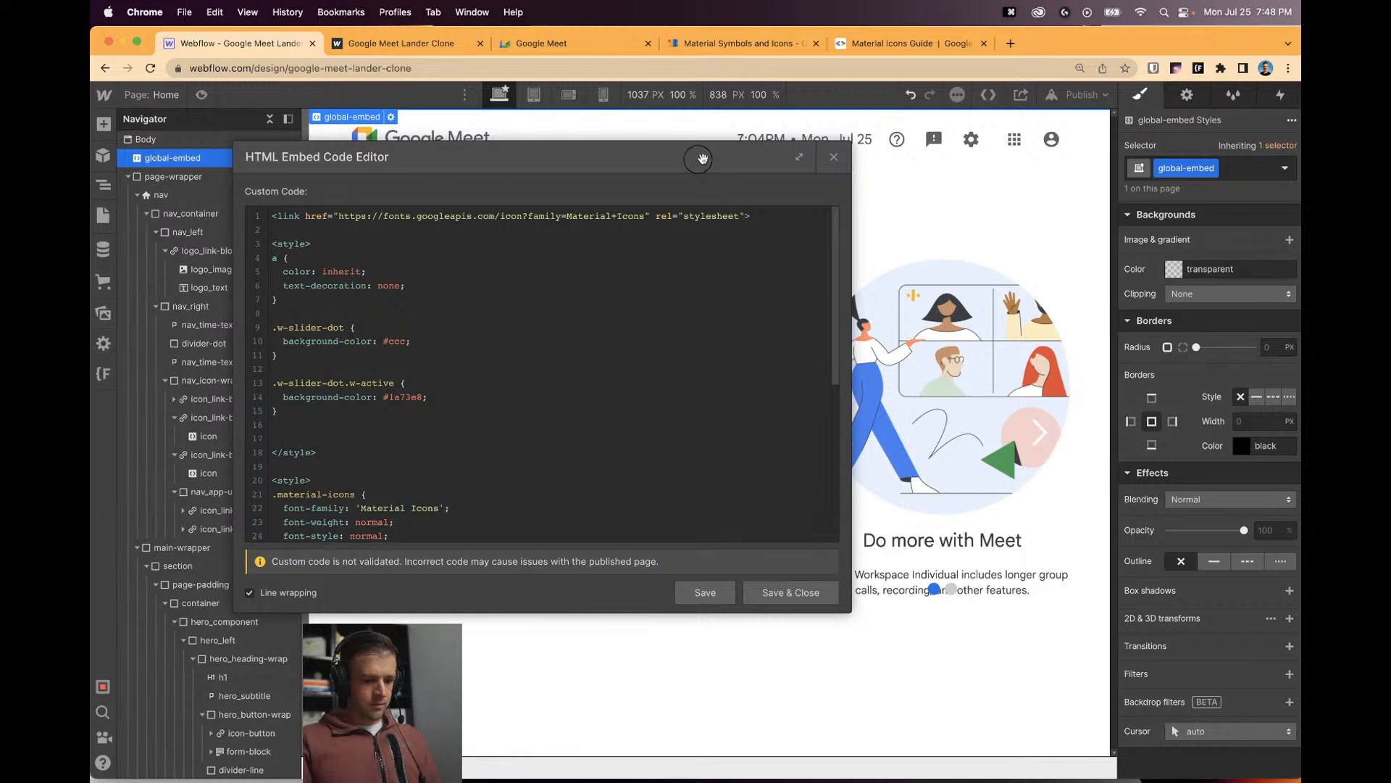
left_click(833, 157)
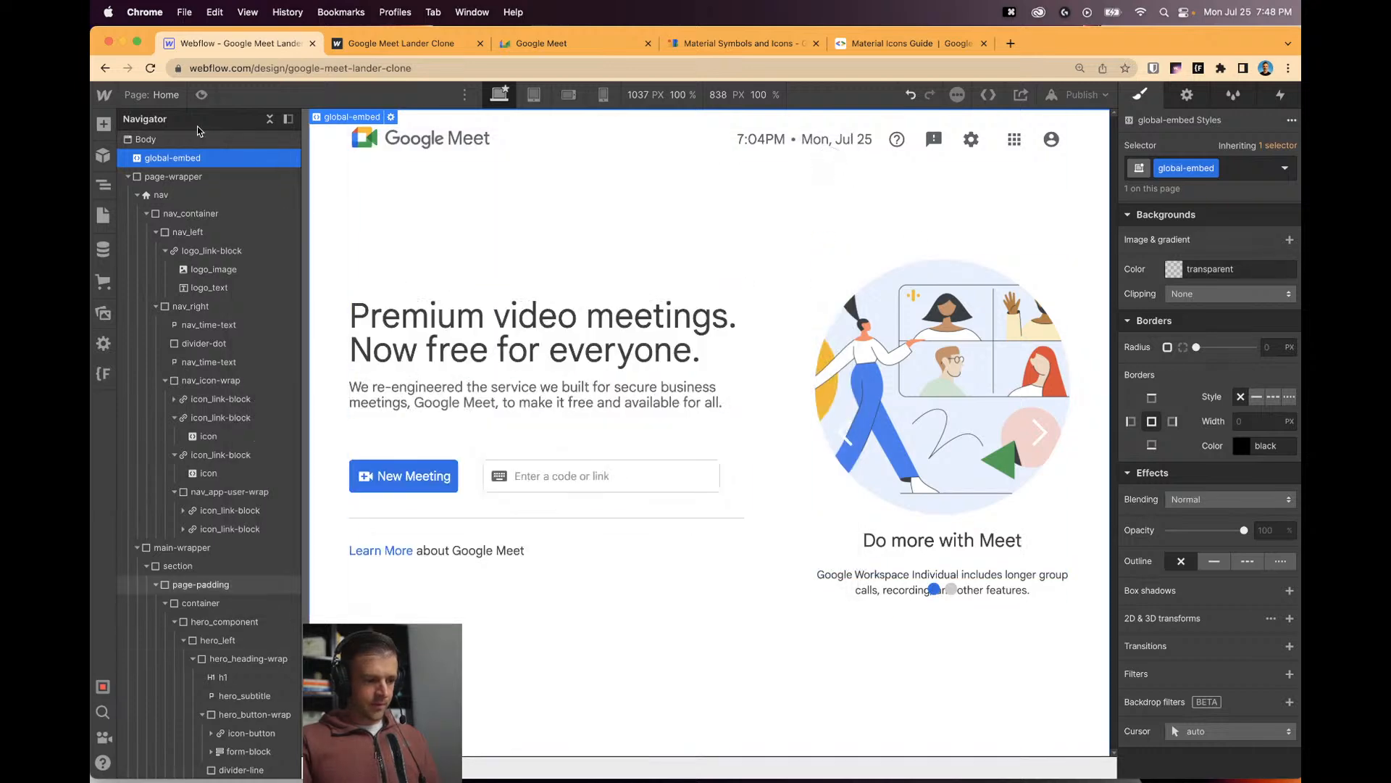
left_click(391, 118)
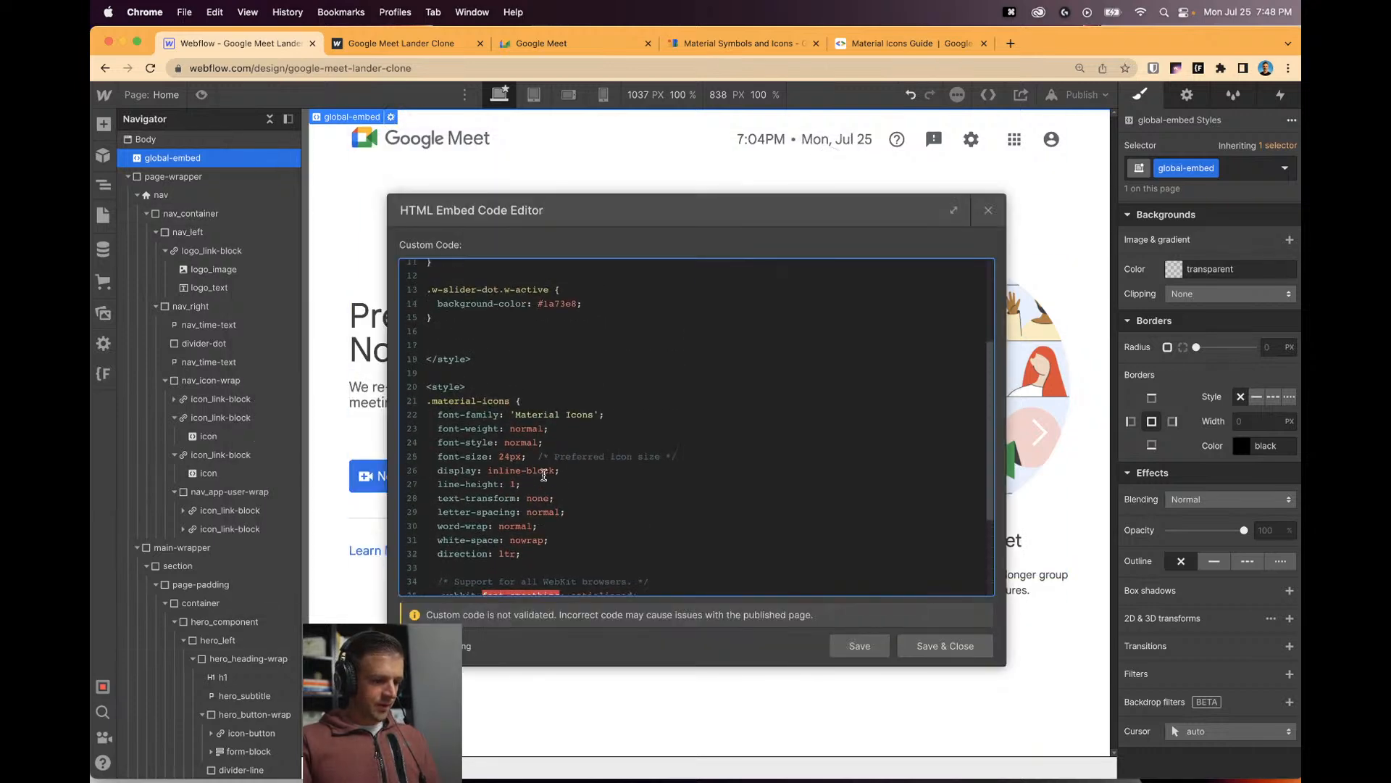
scroll(544, 475, "up", 4)
left_click(590, 394)
key("Return")
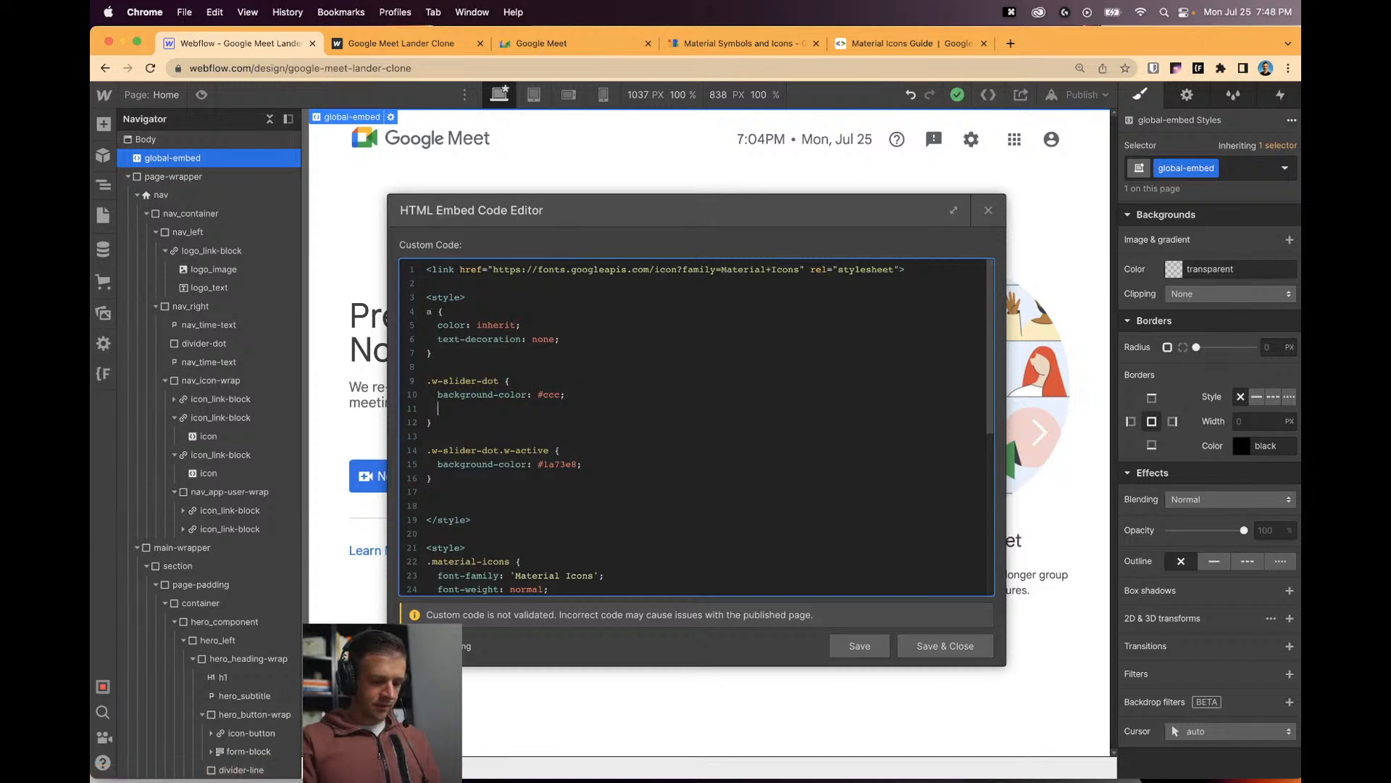
type("width:")
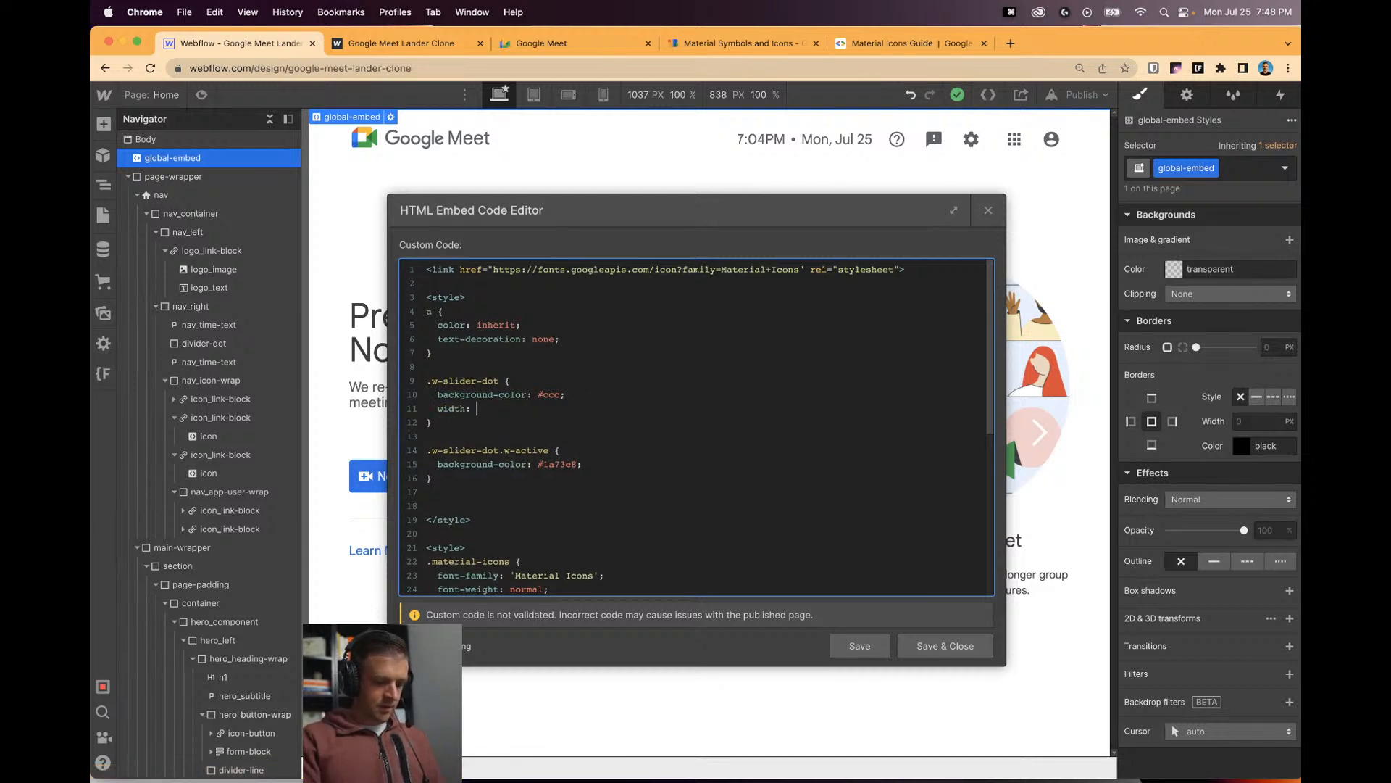
type(";")
key("Return")
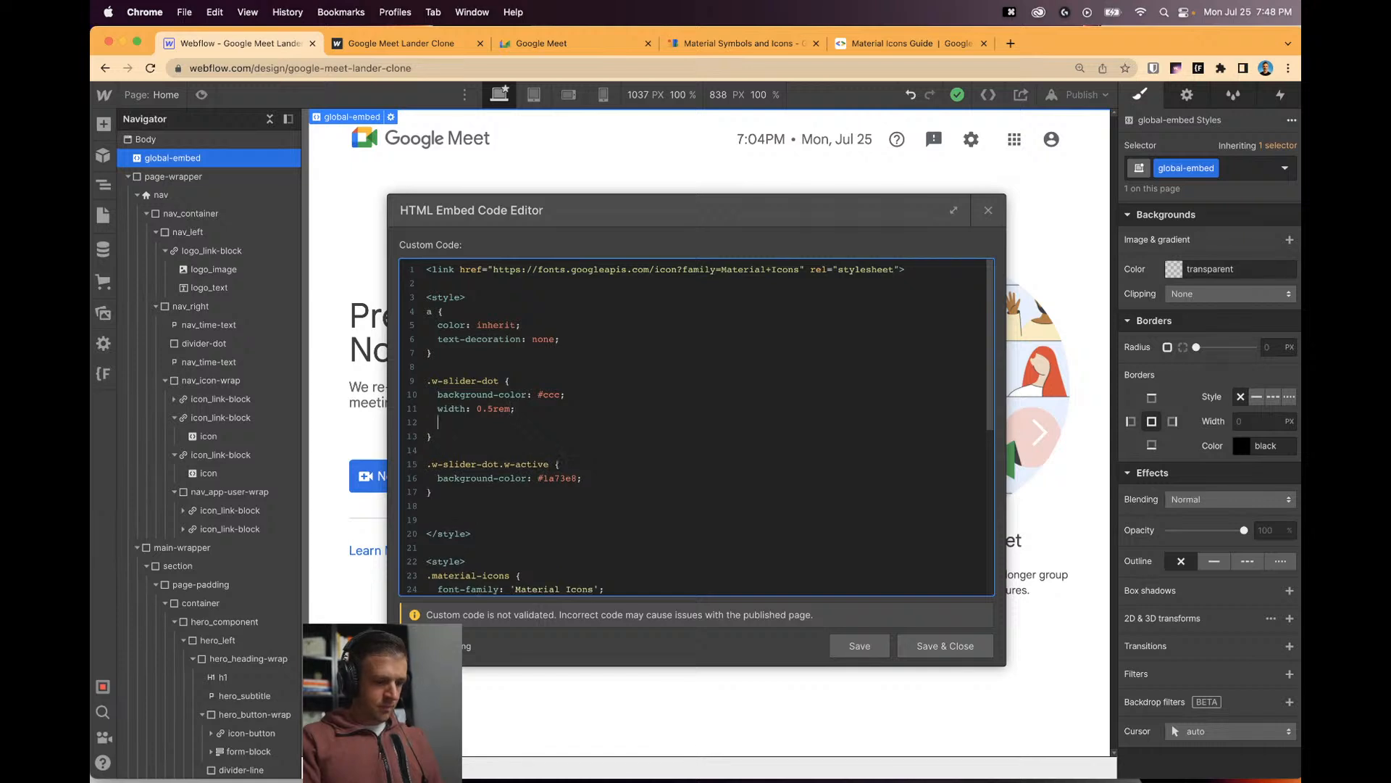
type("height: 0.5rem")
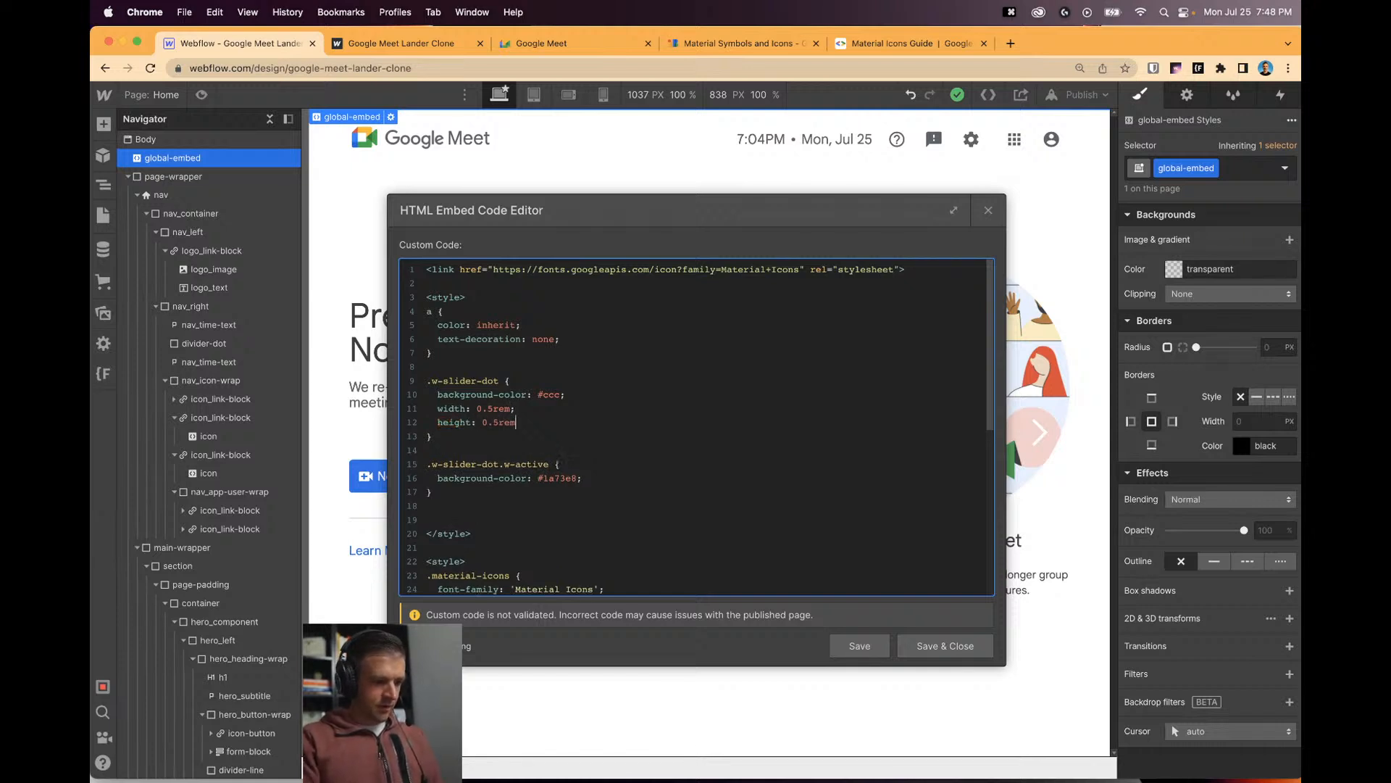
left_click(879, 645)
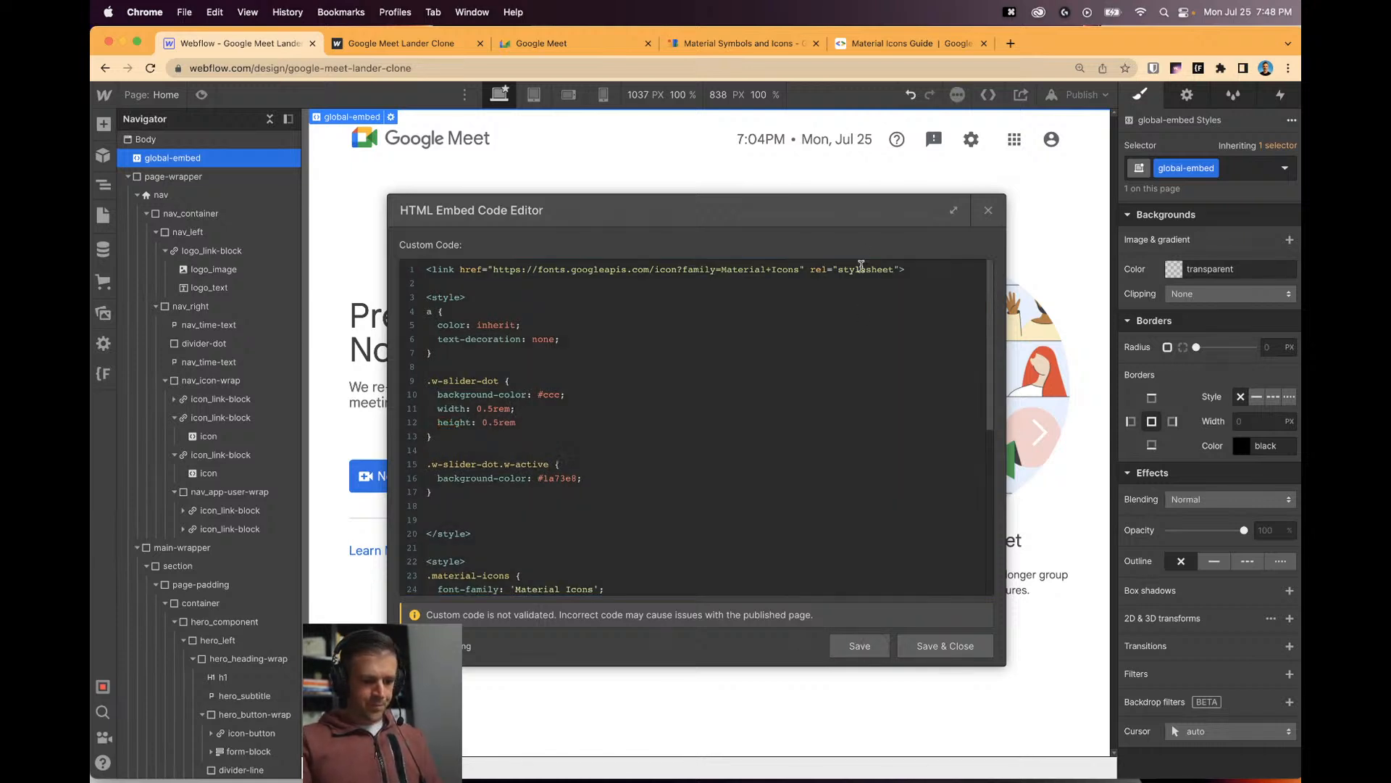
Correct the dot width to 0.4rem, then save and close the code editor.
left_click_drag(857, 220, 637, 200)
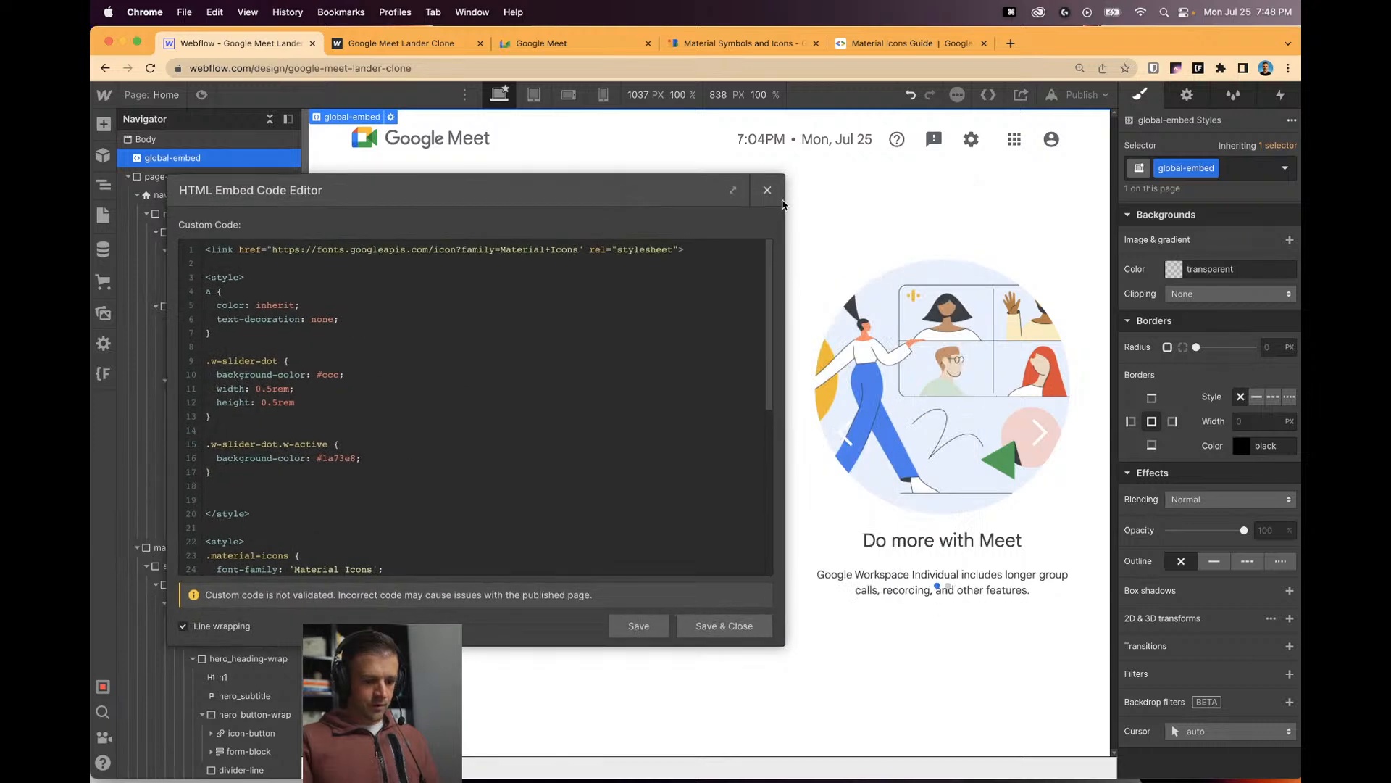
left_click(271, 389)
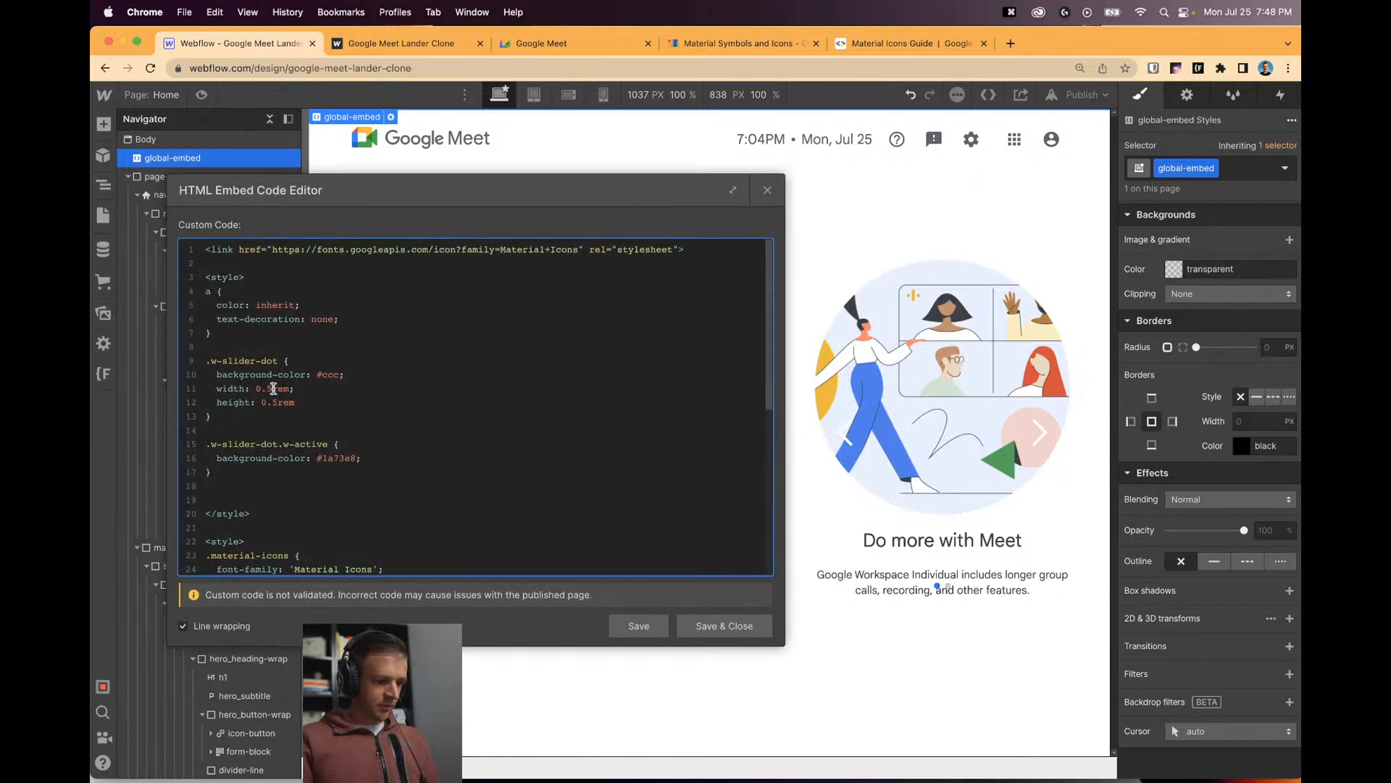
key("BackSpace")
type("4")
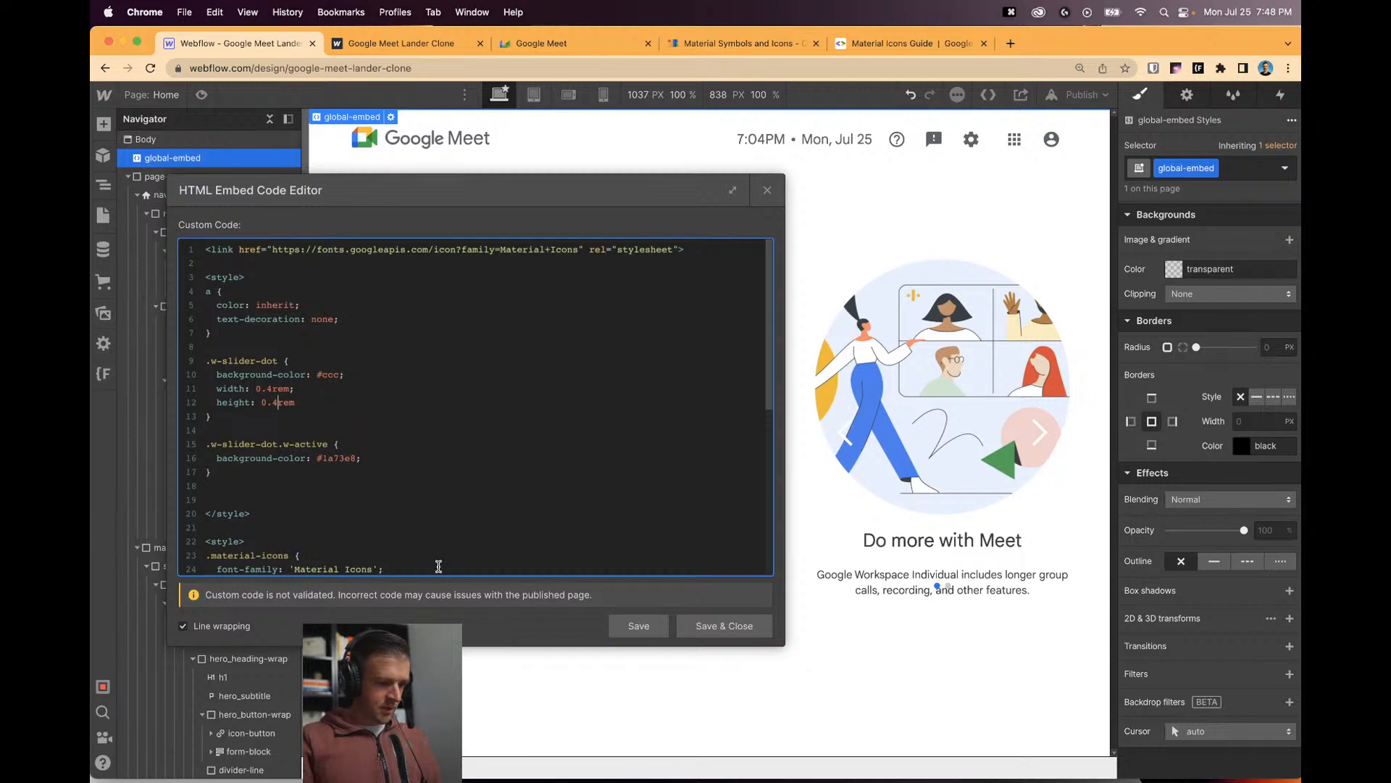
left_click(637, 625)
left_click(767, 190)
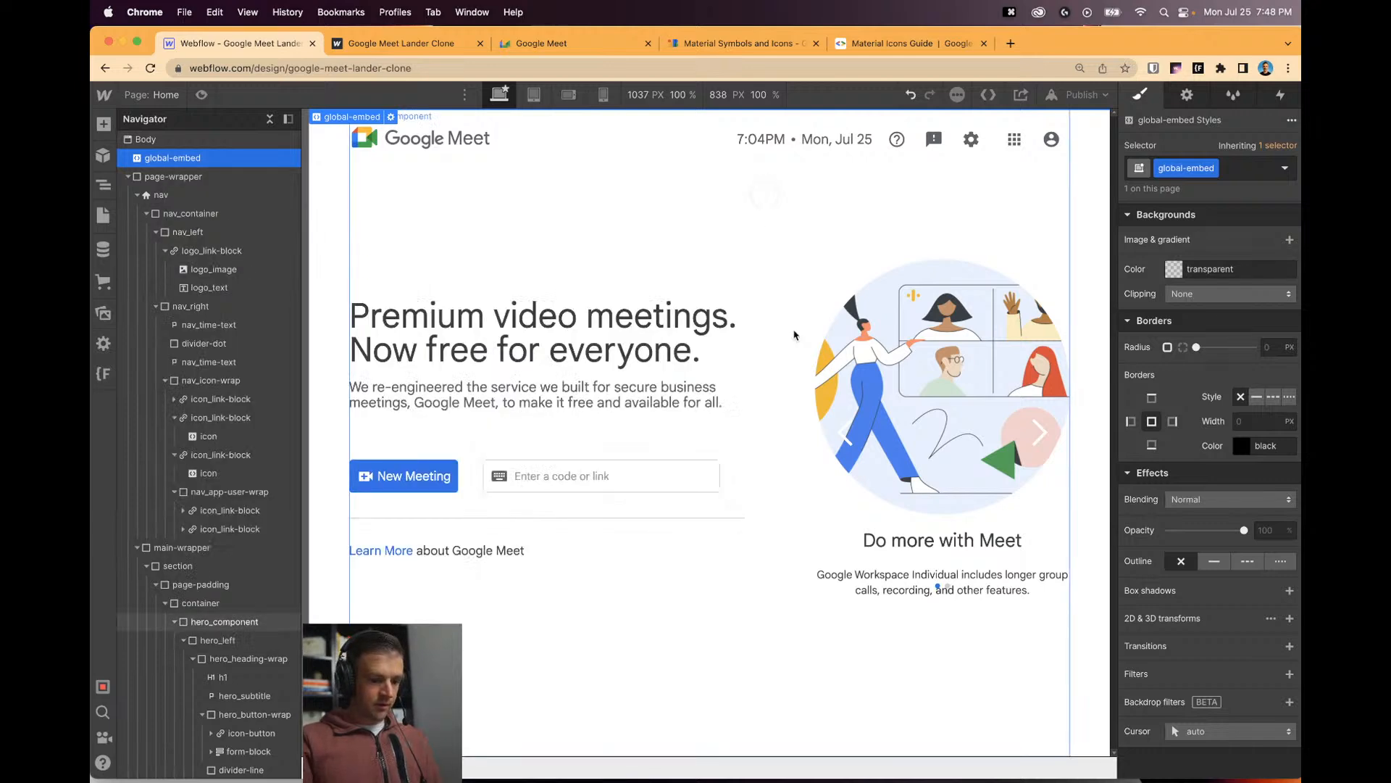
Give Slide Nav a 2D Move Y transform of 100% to push the dots below the text.
left_click(942, 594)
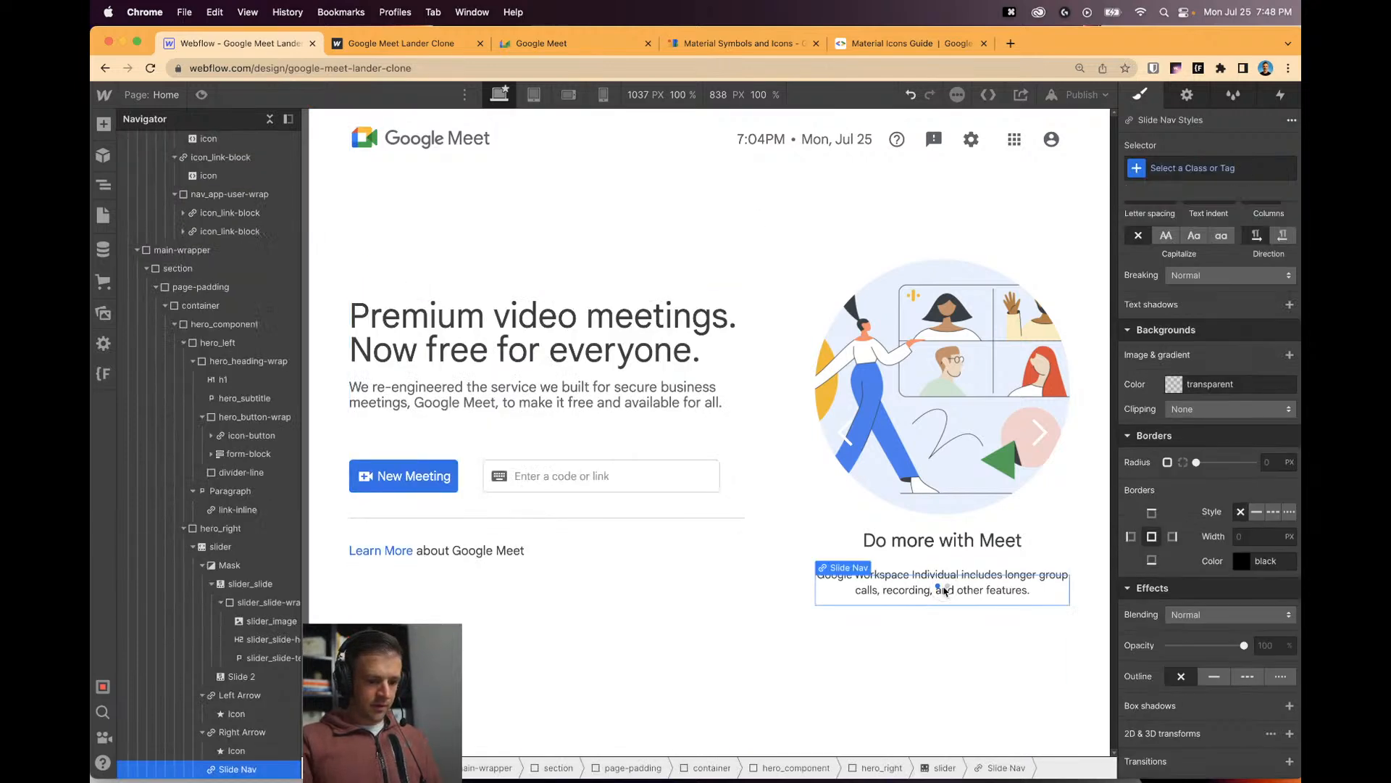
left_click(204, 694)
left_click(202, 713)
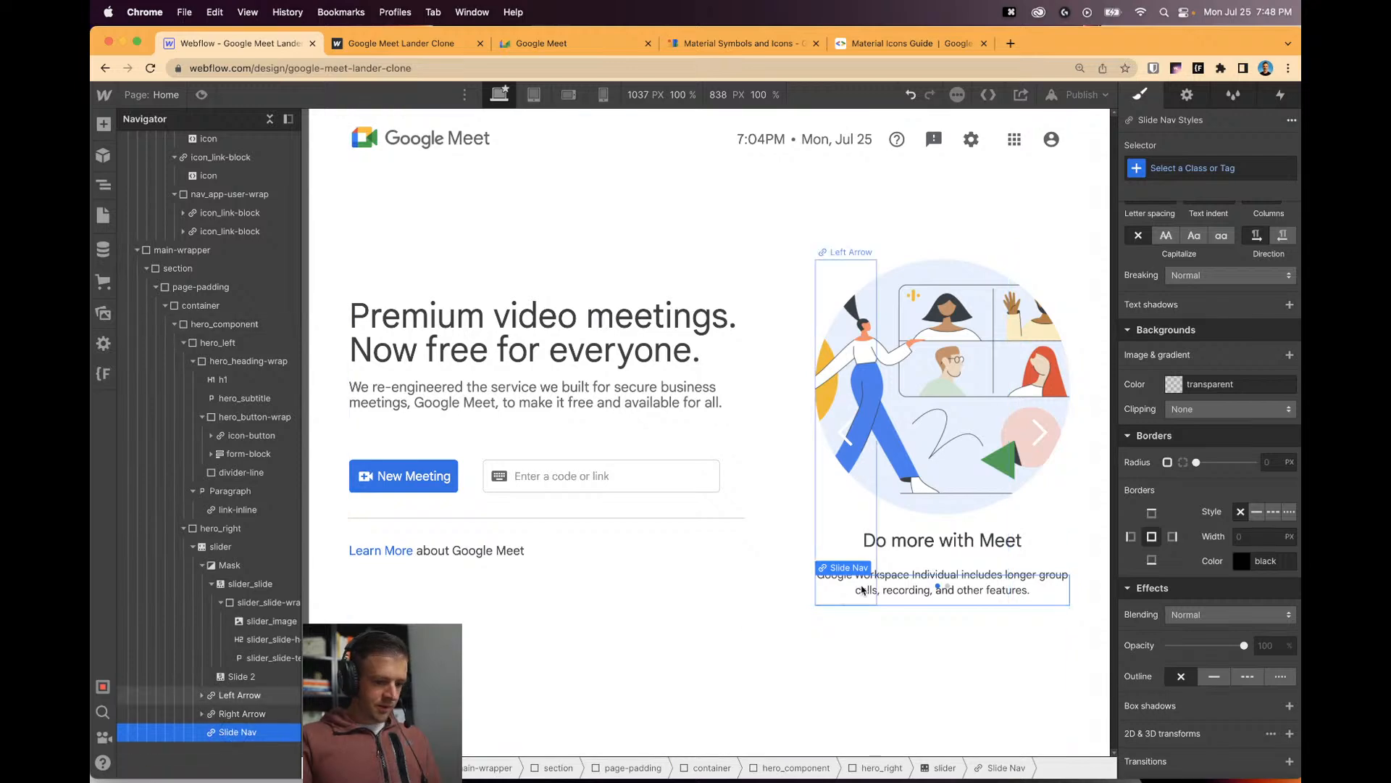
scroll(1238, 481, "up", 8)
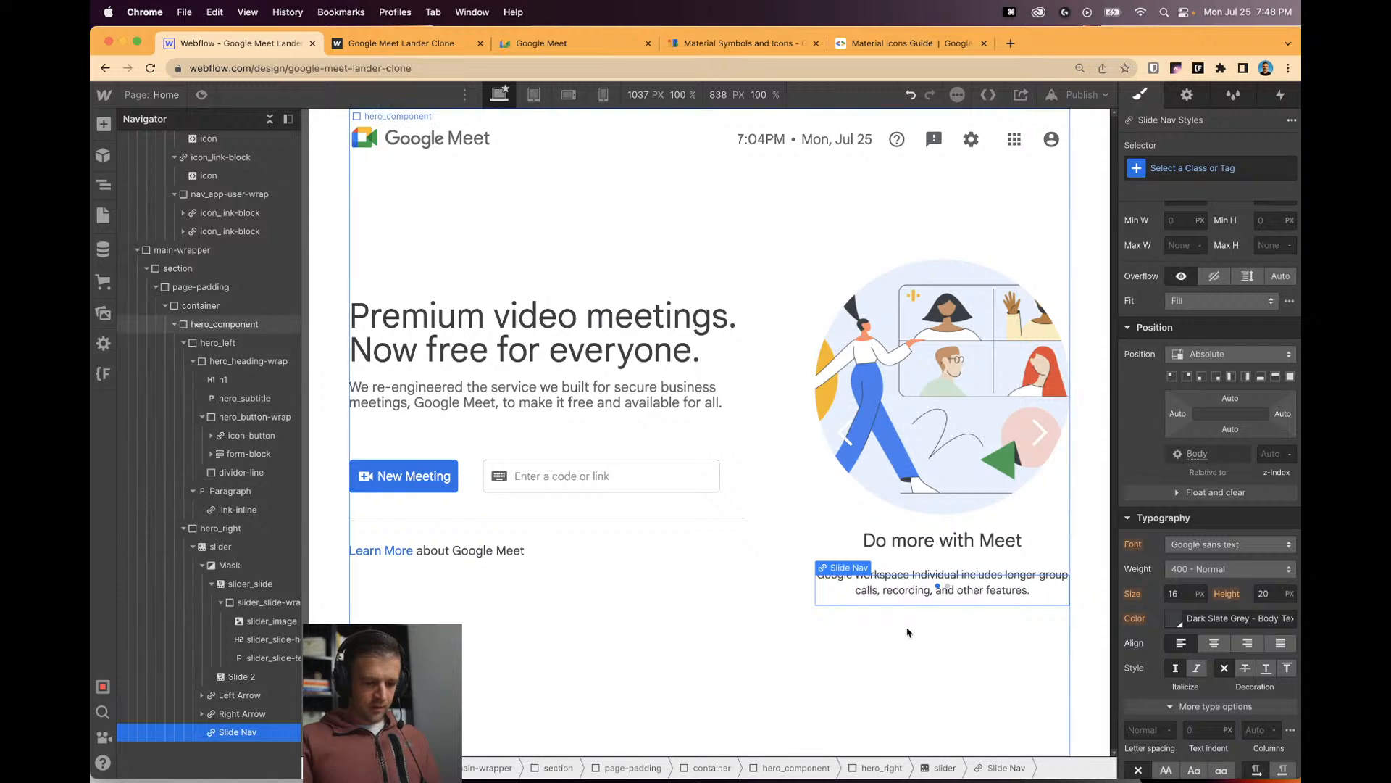
scroll(1256, 553, "down", 8)
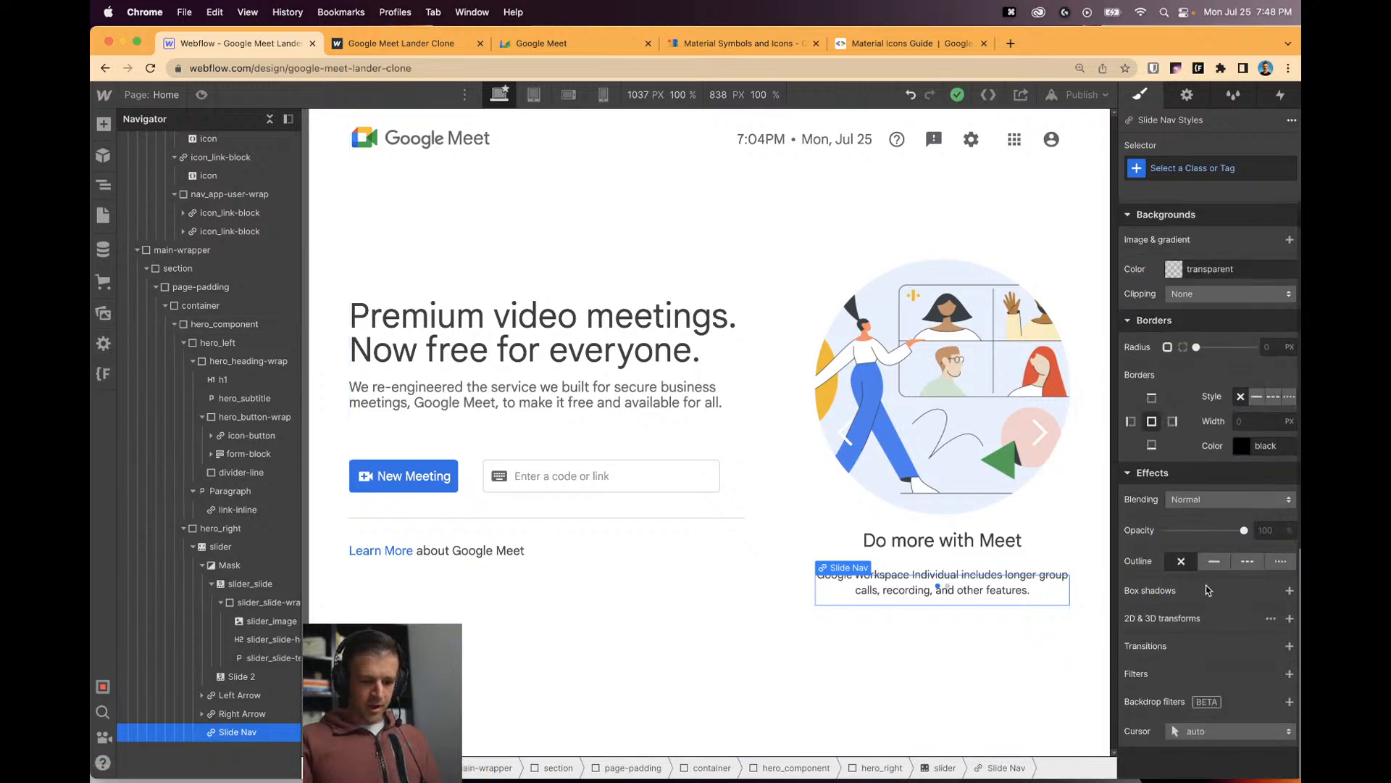
left_click(1288, 619)
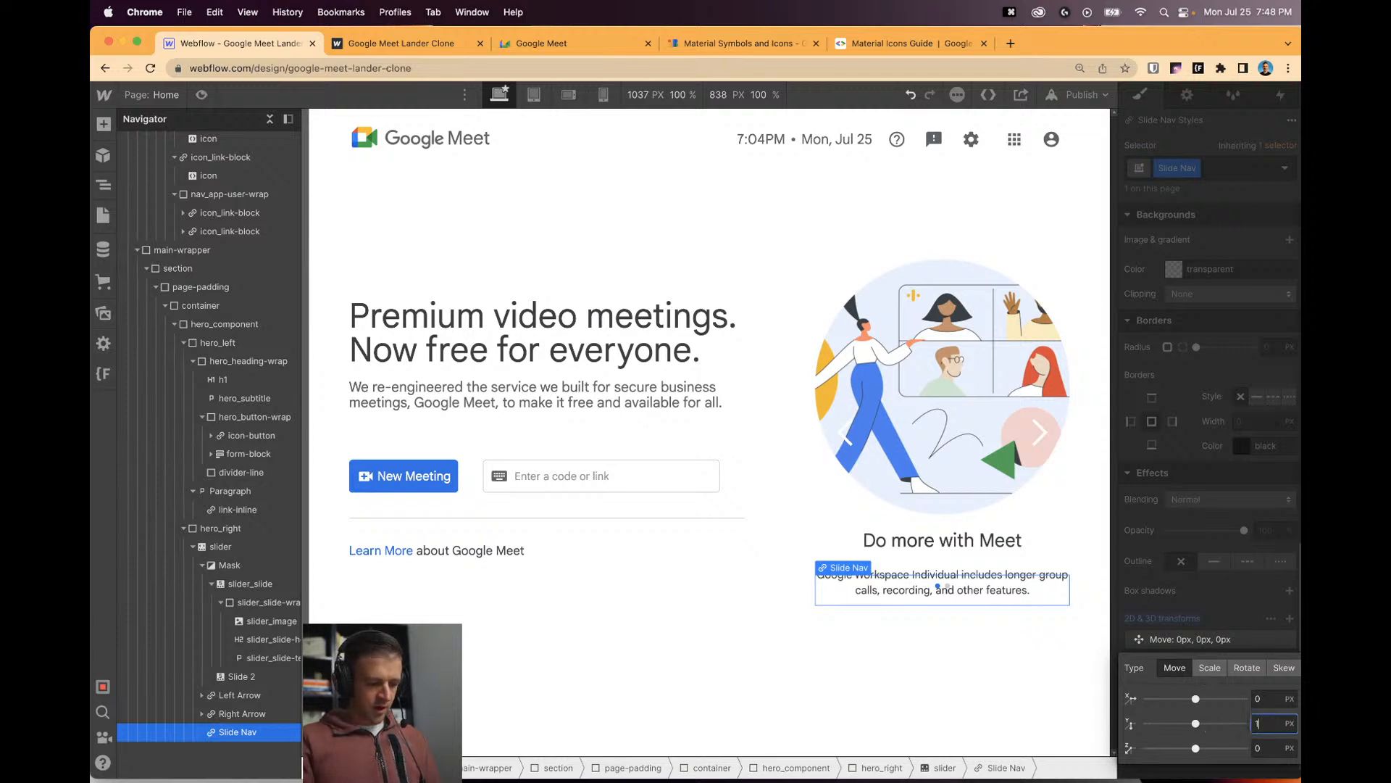
type("00%")
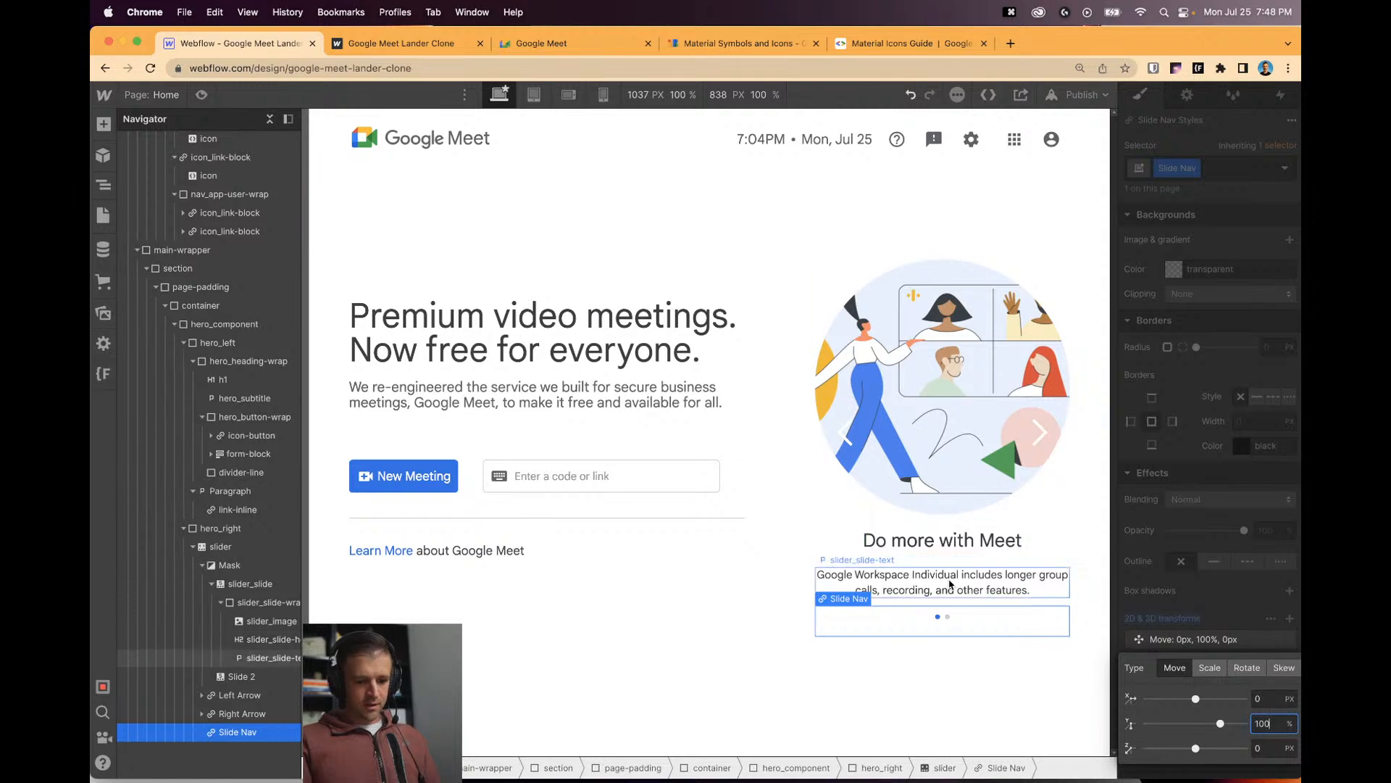
Set the 'Do more with Meet' heading's bottom margin to 0.8rem and view the published site.
left_click(949, 584)
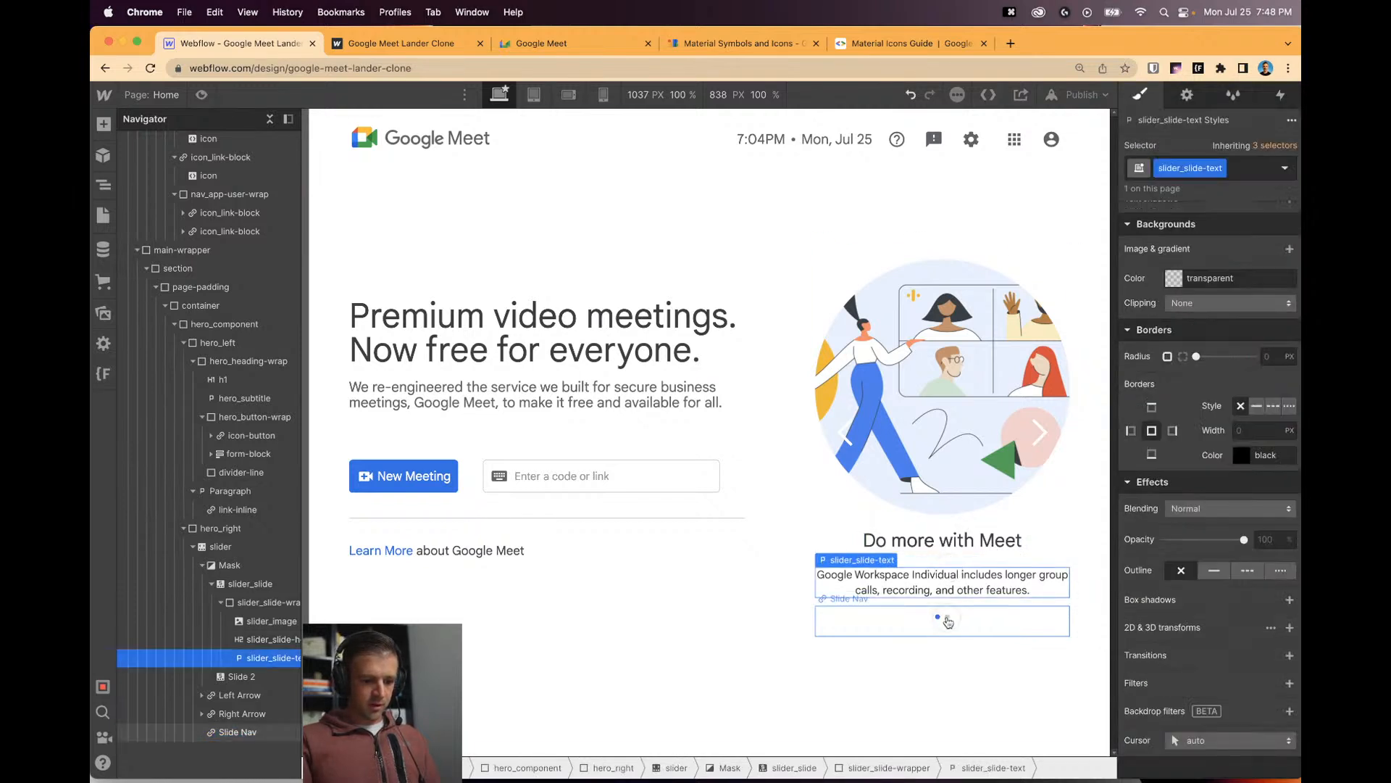
left_click(947, 620)
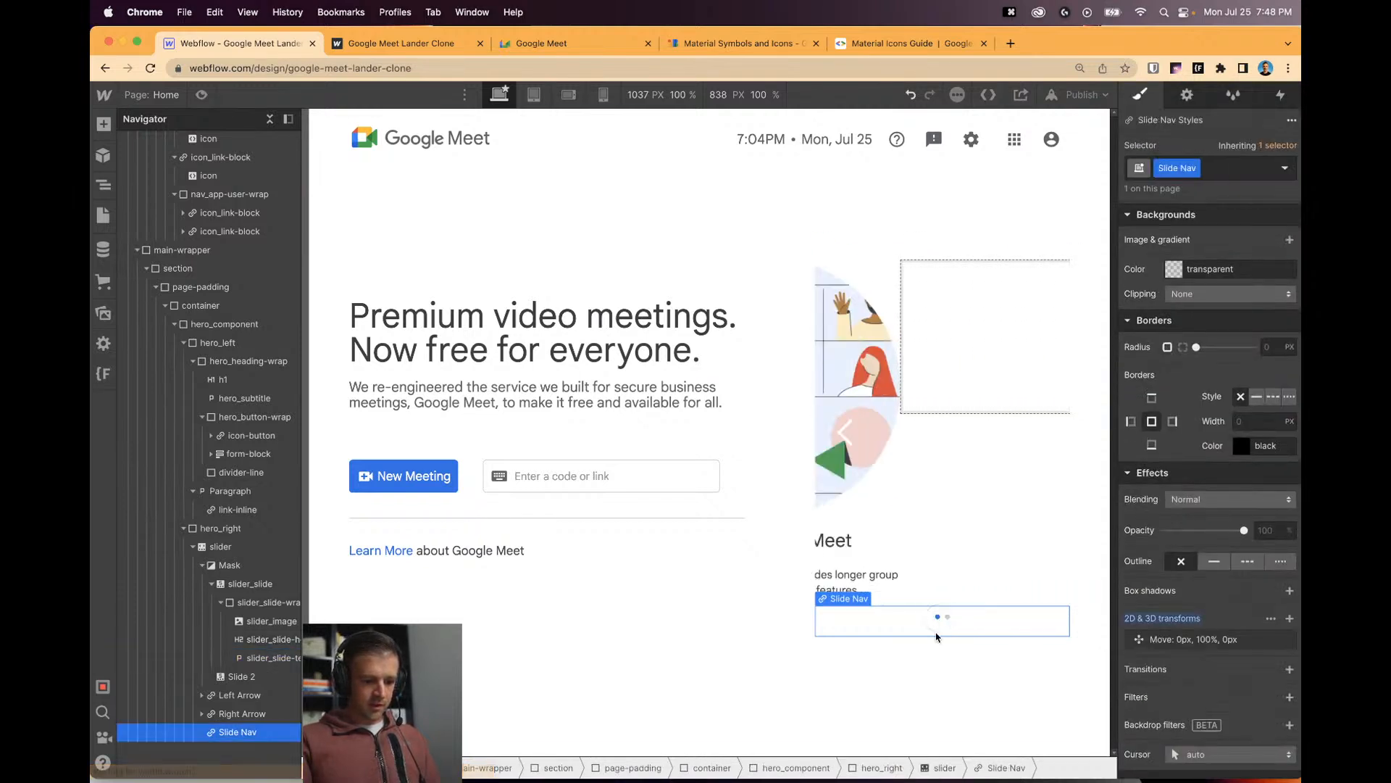
left_click(936, 642)
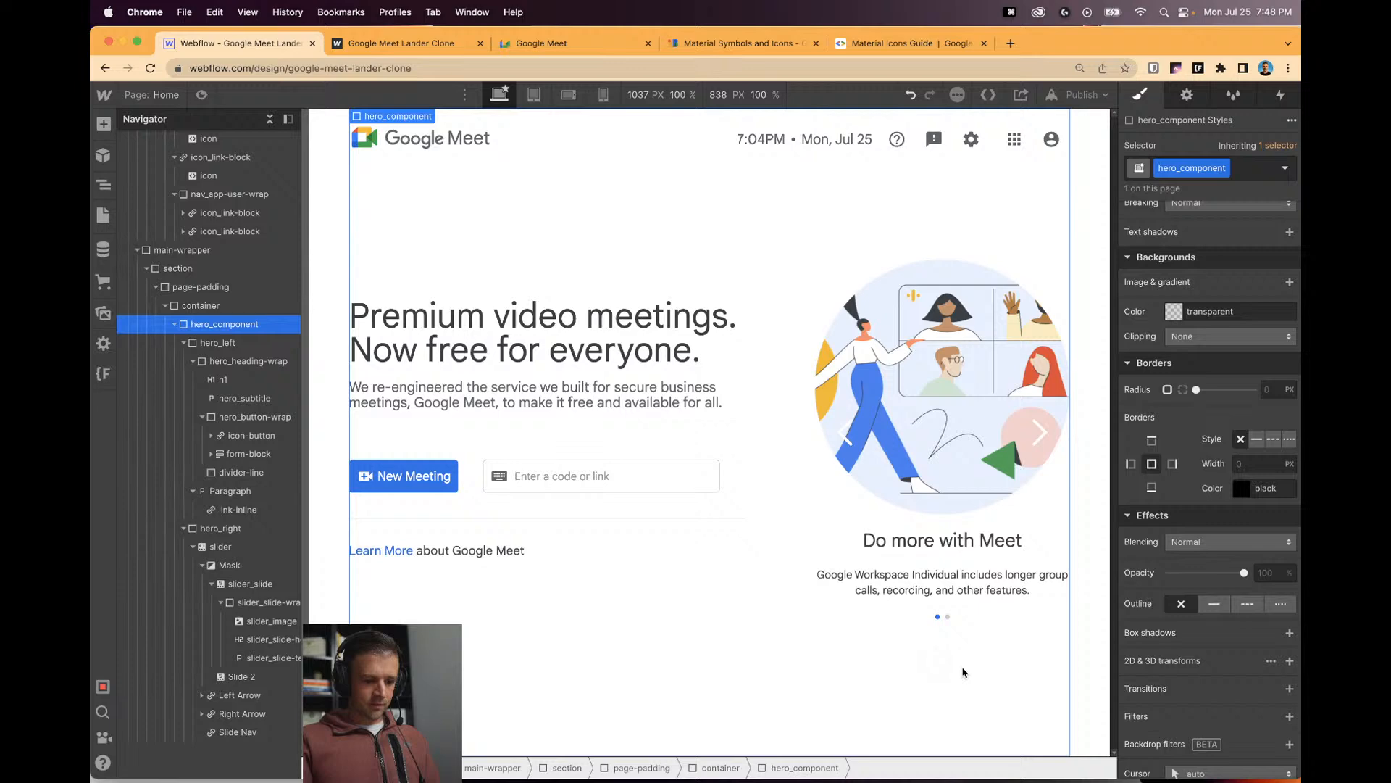
left_click(945, 538)
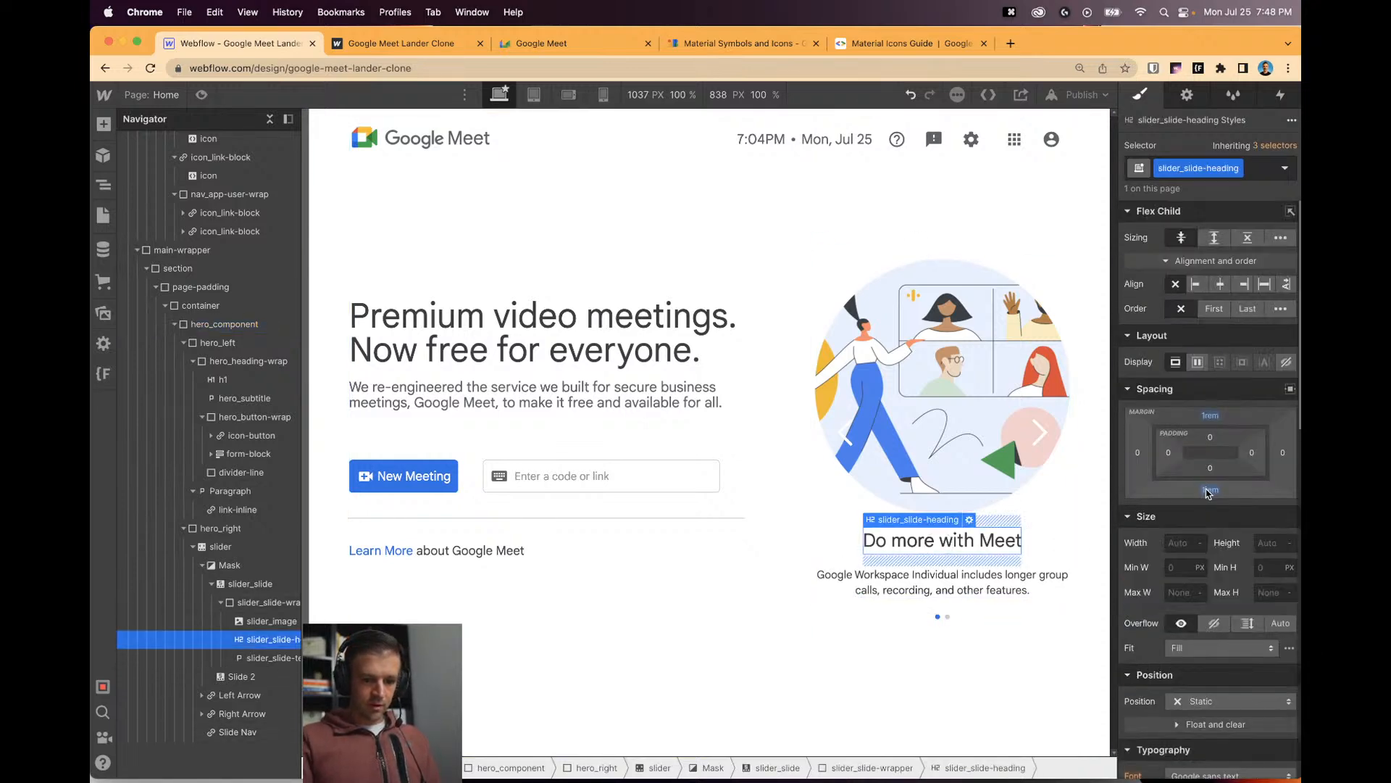
left_click(1209, 491)
type("0.8")
key("Return")
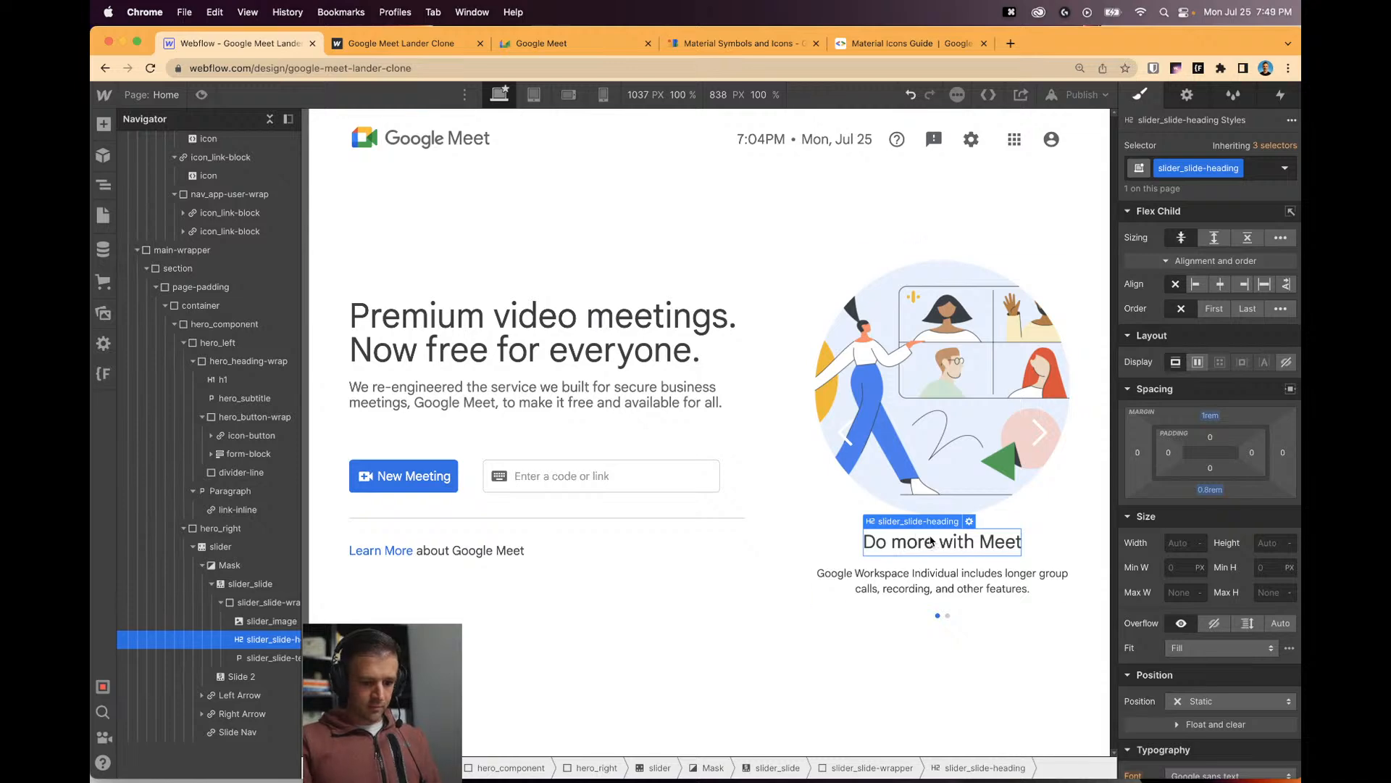
left_click(668, 554)
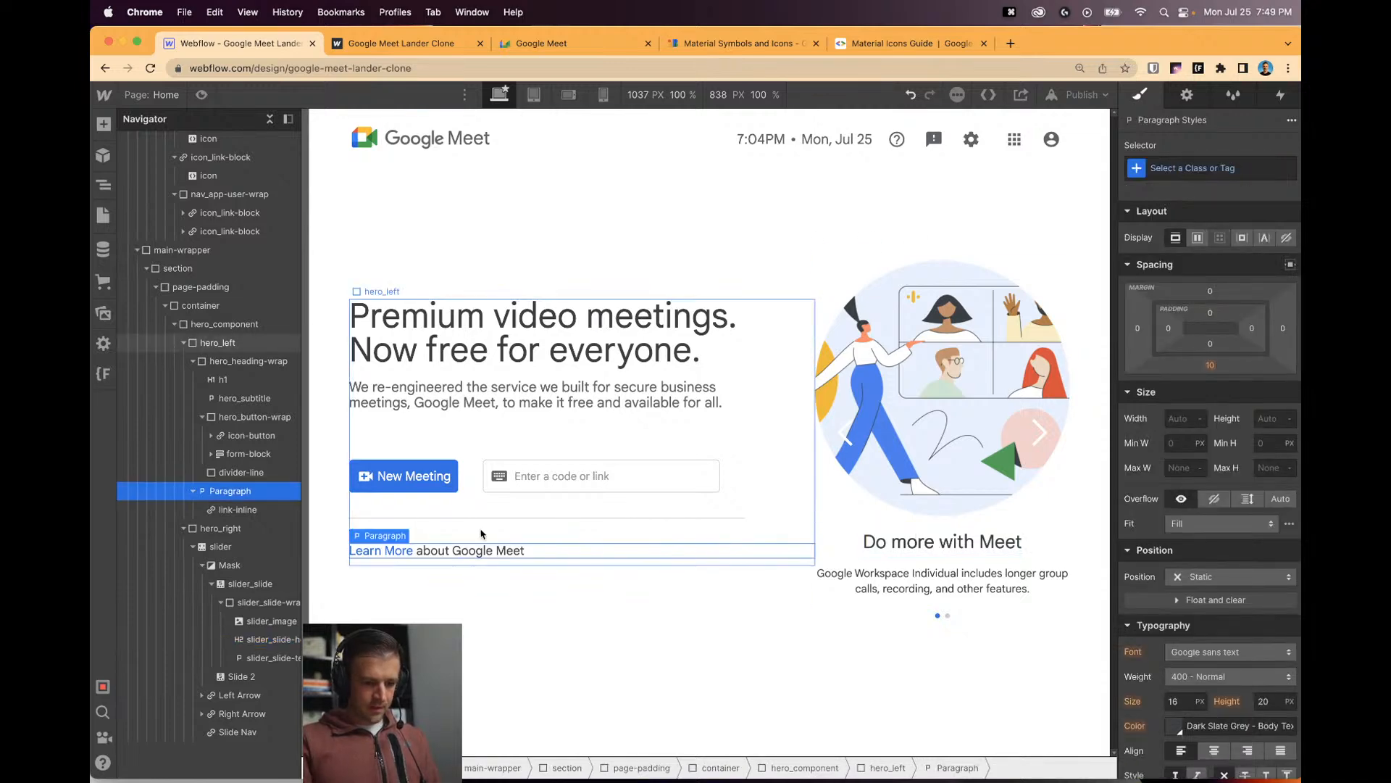
left_click(435, 45)
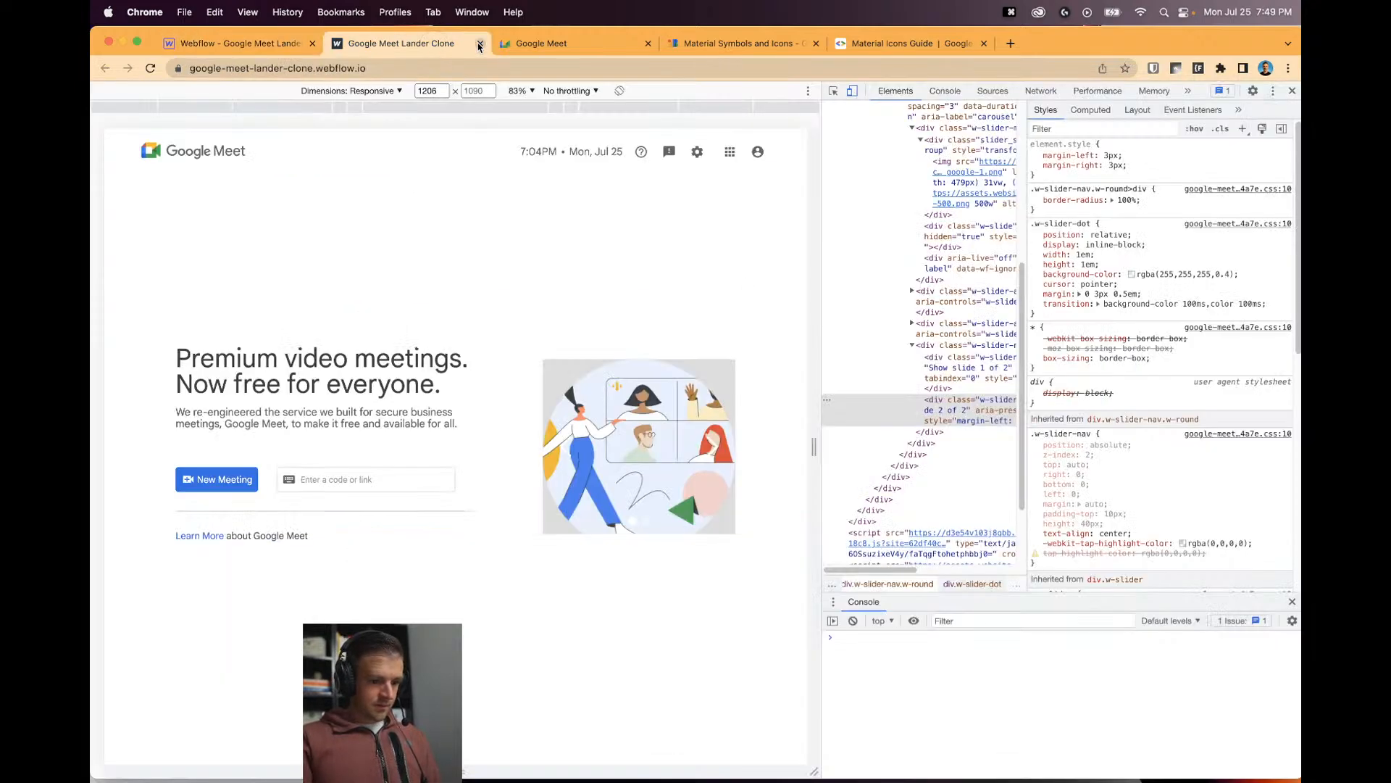
Close DevTools on the Meet page and compare it with the clone, ending in Webflow.
left_click(536, 43)
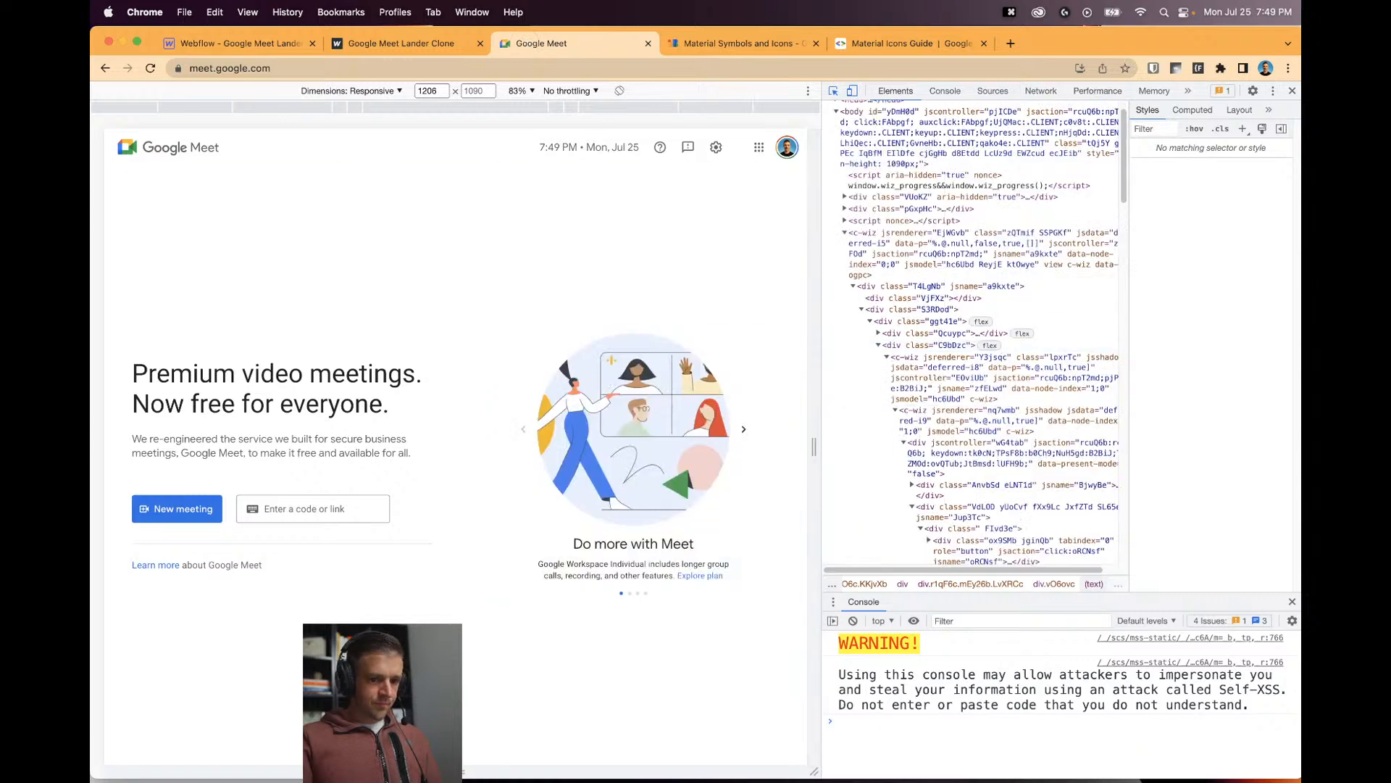
left_click(1292, 92)
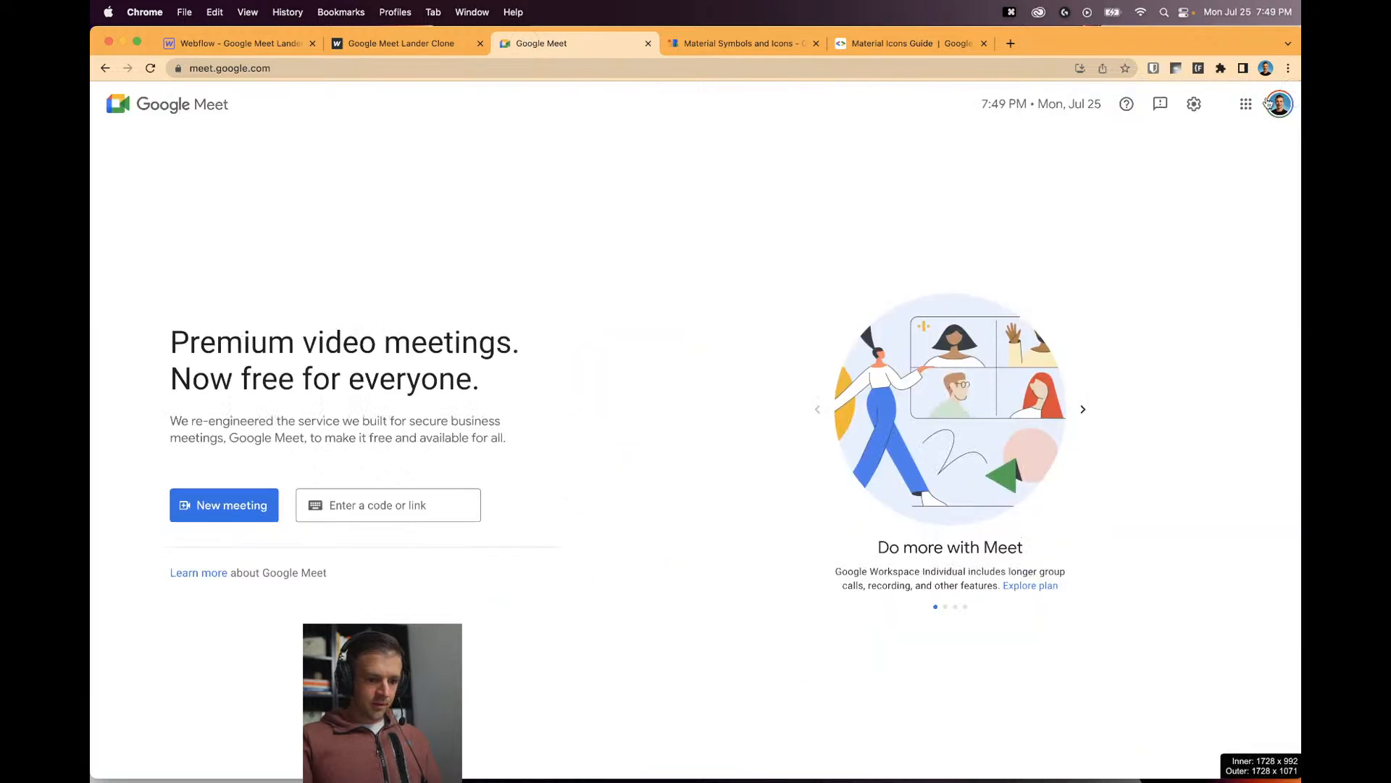
left_click(257, 45)
left_click(524, 45)
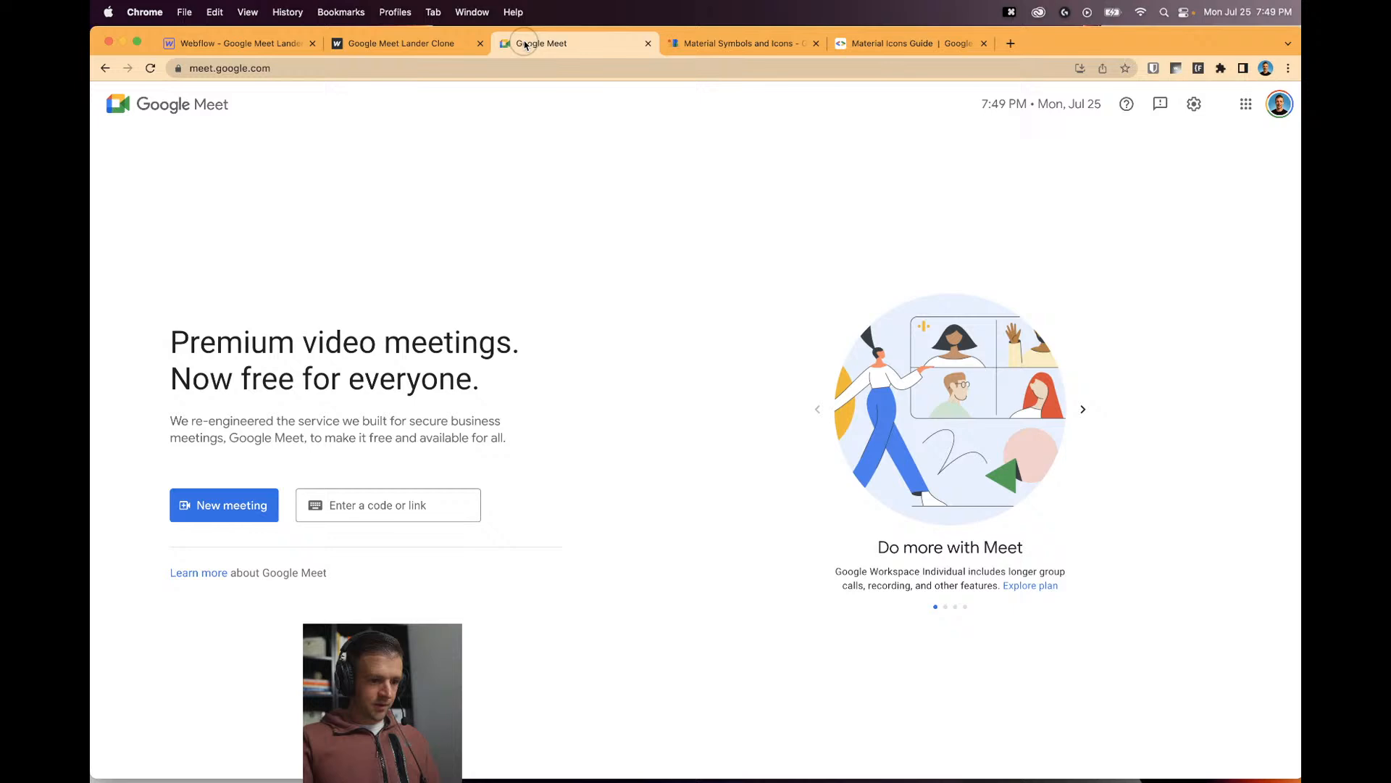
left_click(245, 43)
left_click(576, 44)
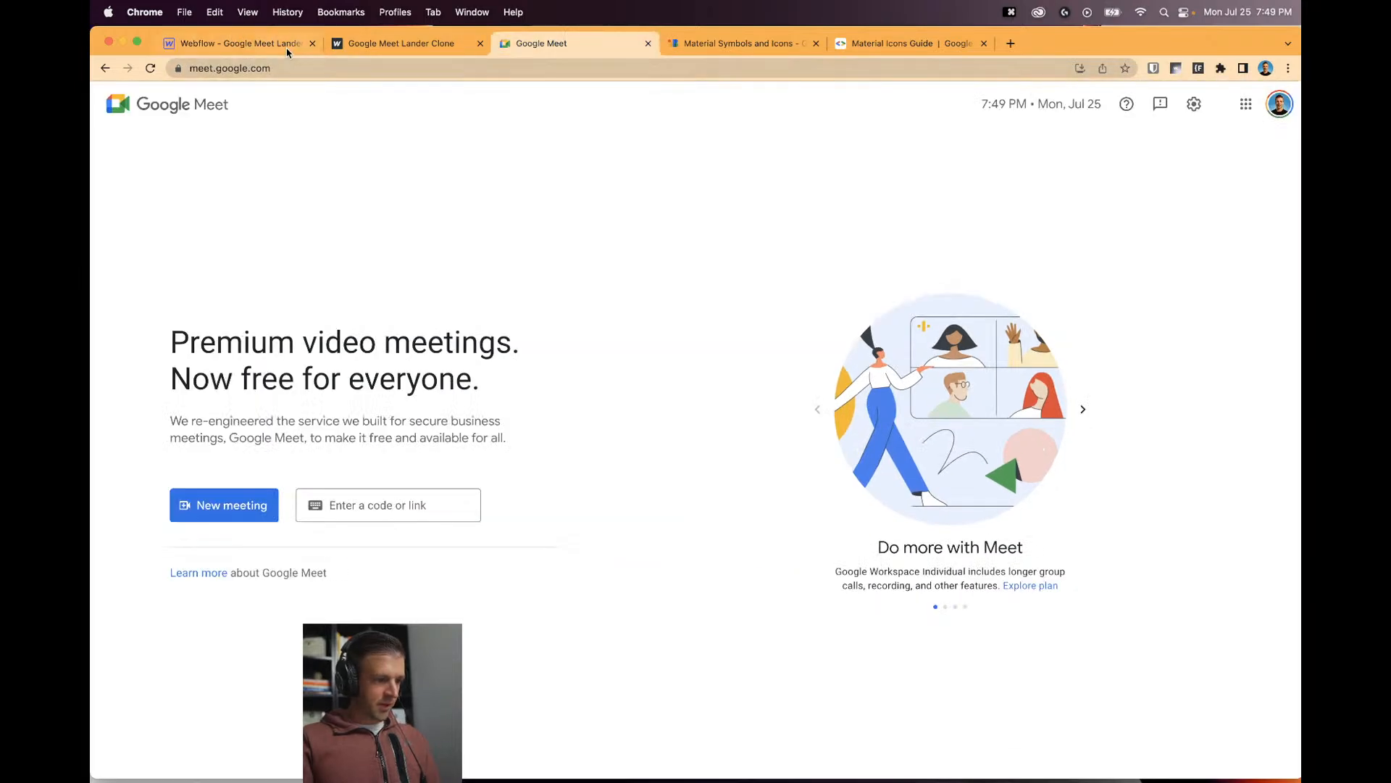
left_click(287, 50)
left_click(584, 51)
left_click(289, 45)
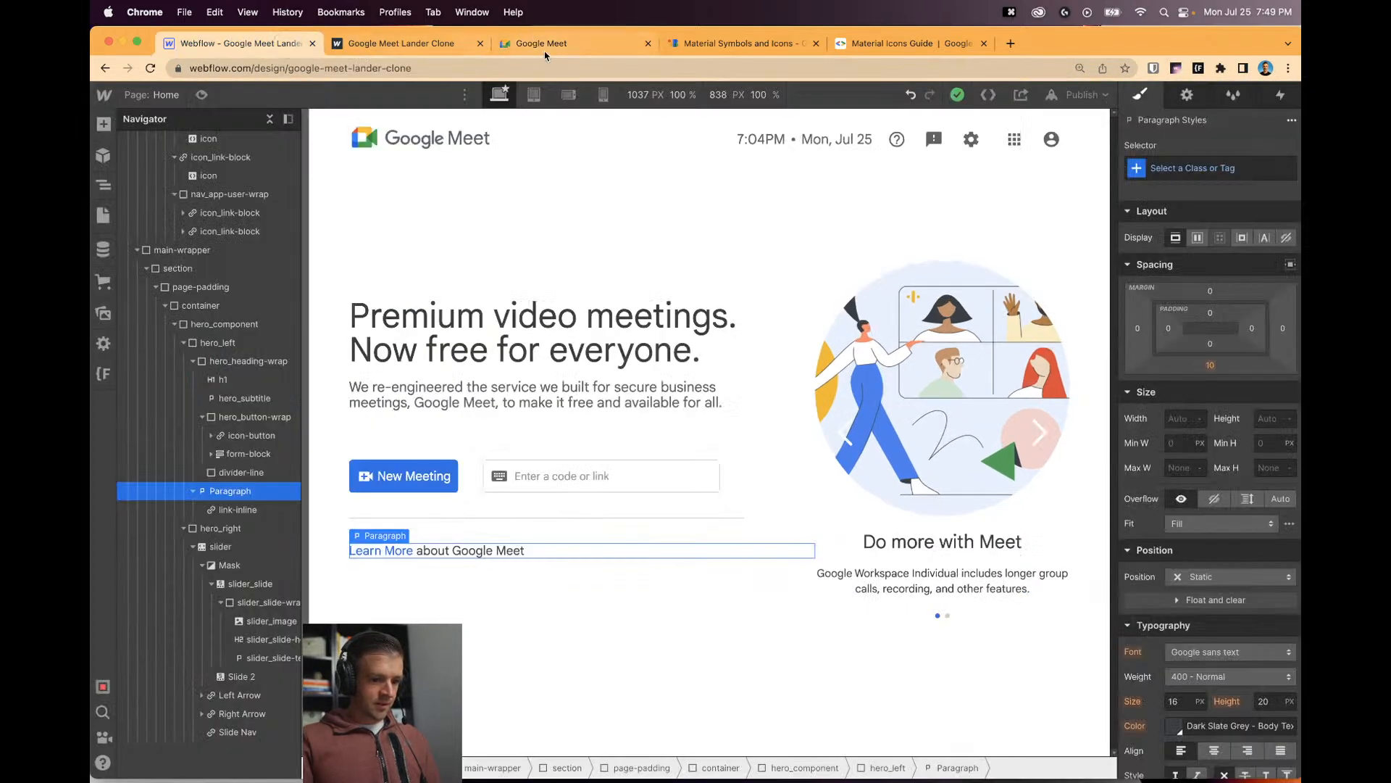
left_click(543, 48)
left_click(264, 48)
left_click(541, 51)
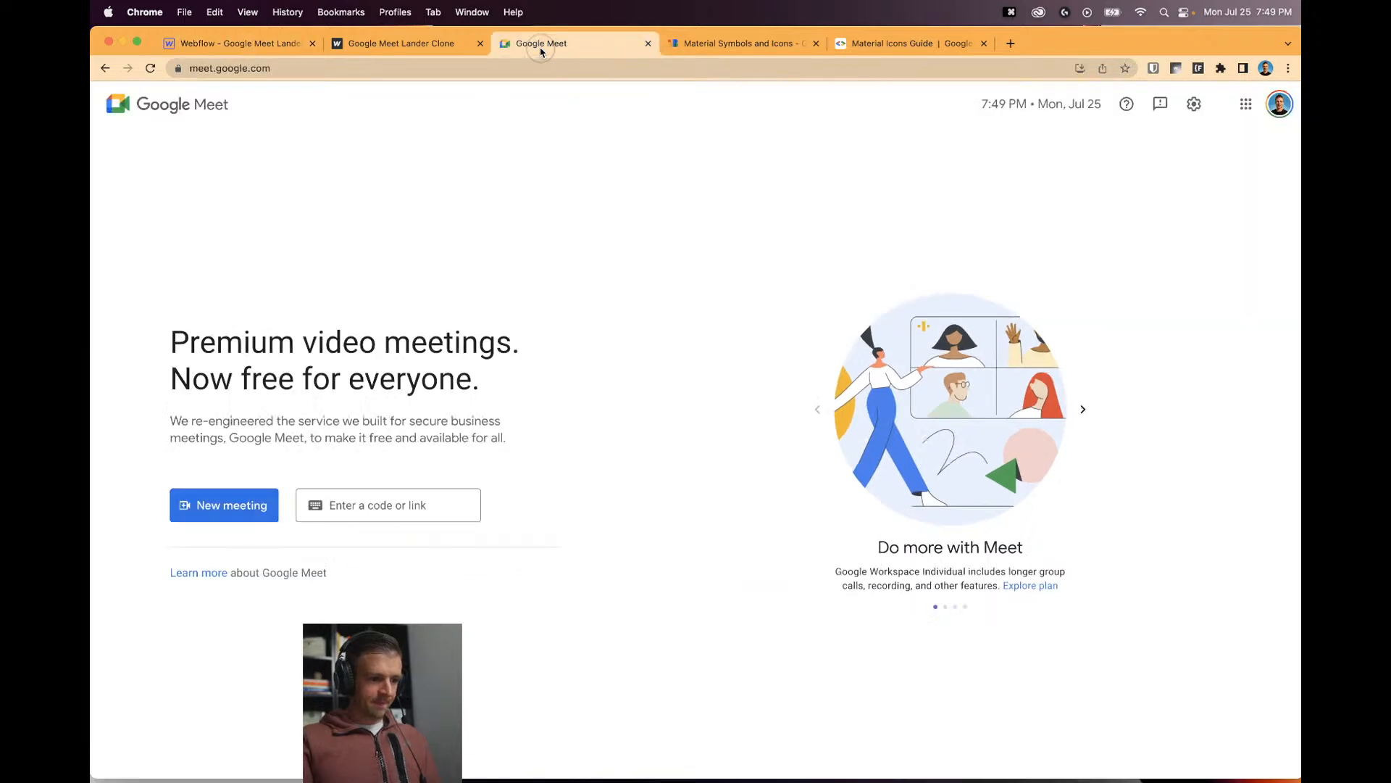
left_click(253, 49)
left_click(537, 49)
left_click(275, 48)
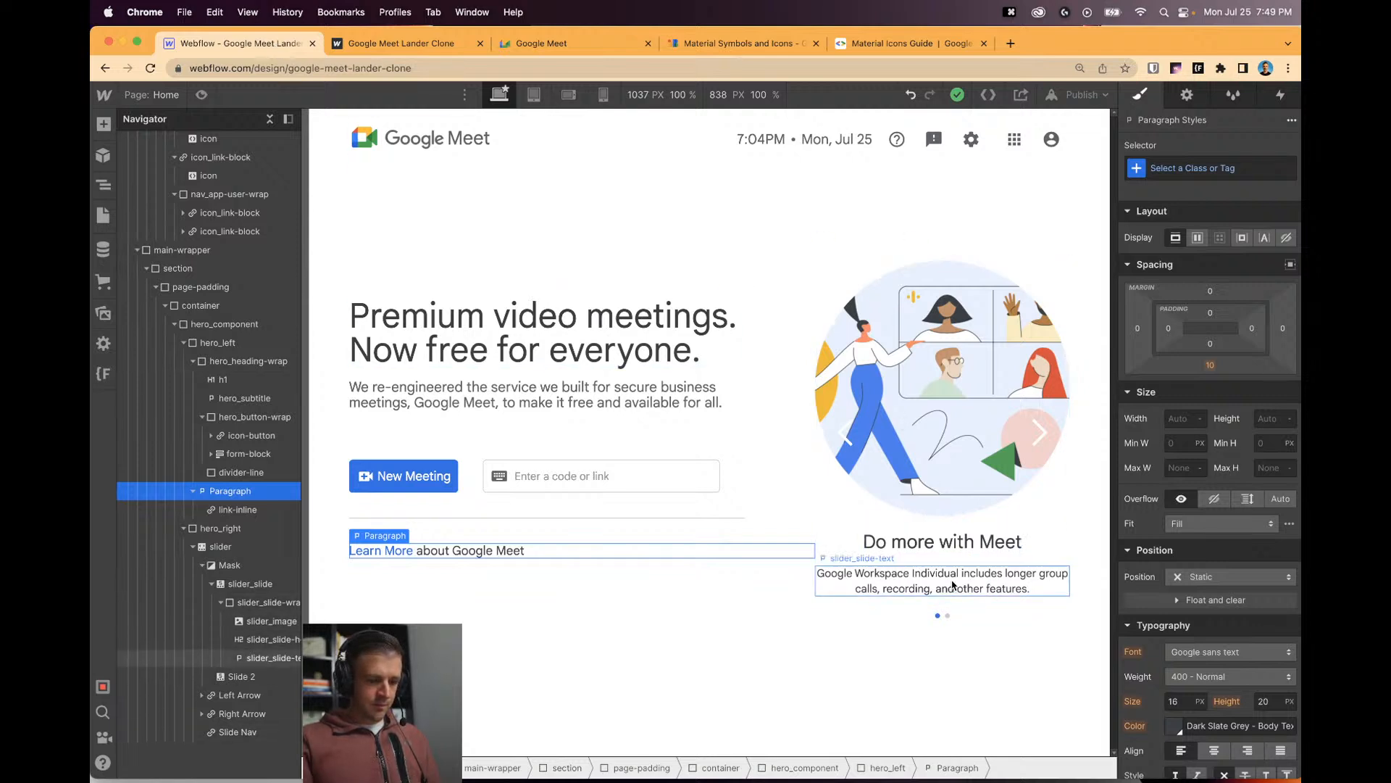
Inspect the slider and both hero columns, then preview the hero at a narrower page width.
left_click(931, 566)
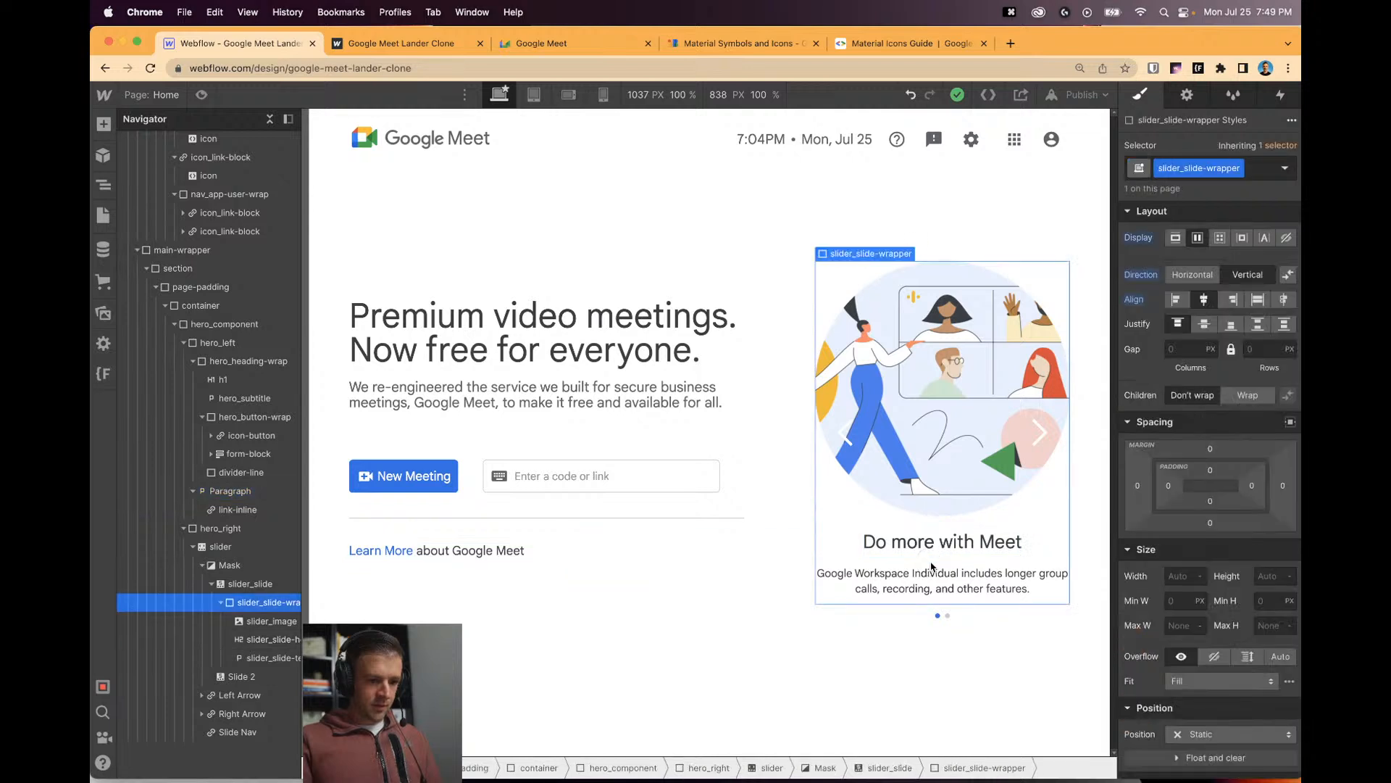
left_click(224, 530)
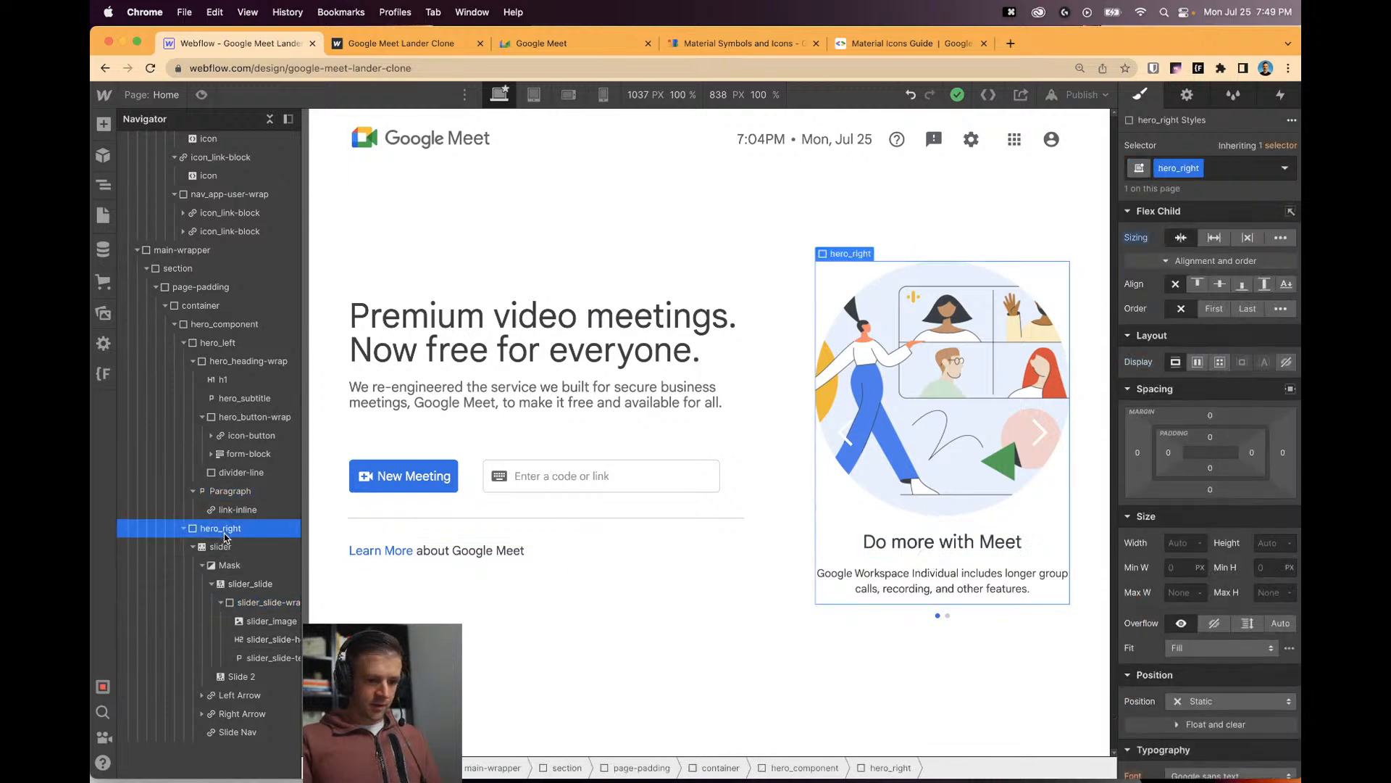
left_click(797, 525)
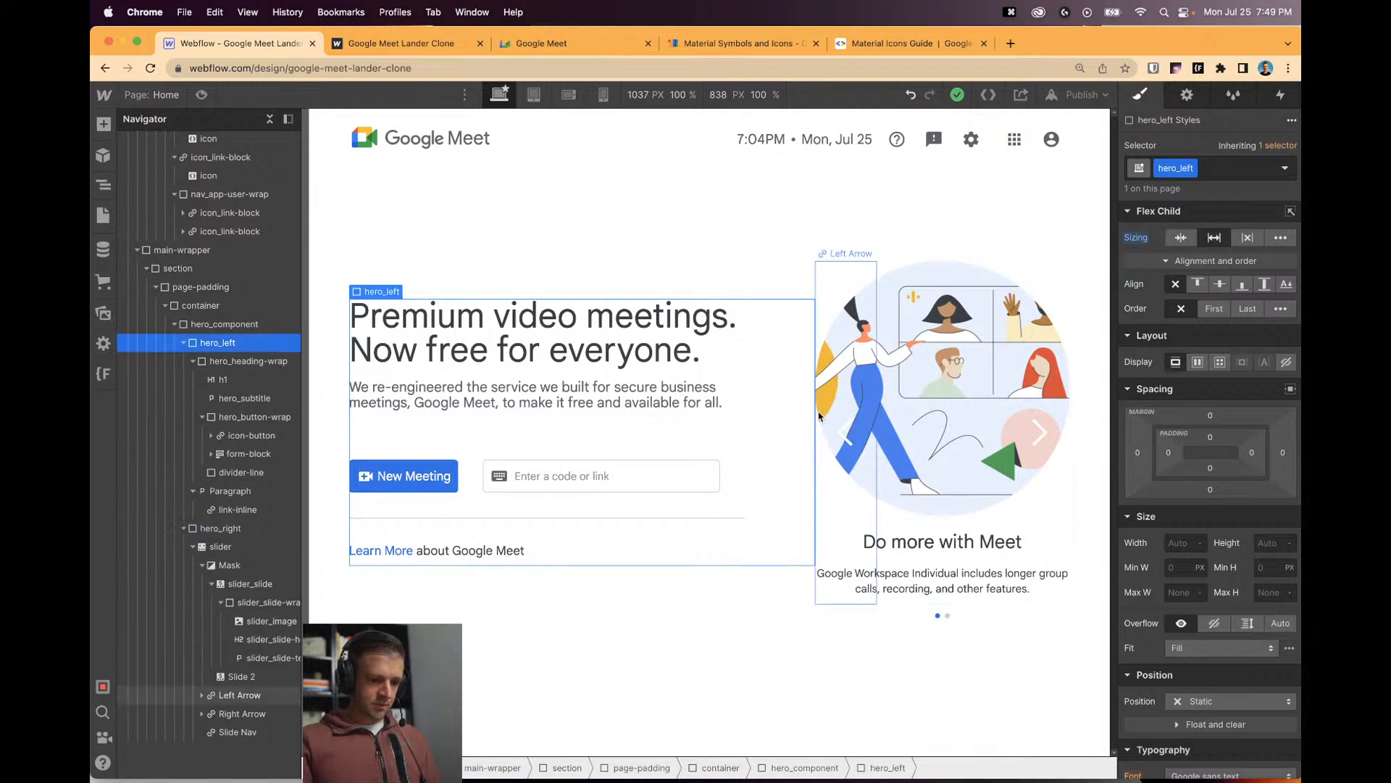
left_click(202, 95)
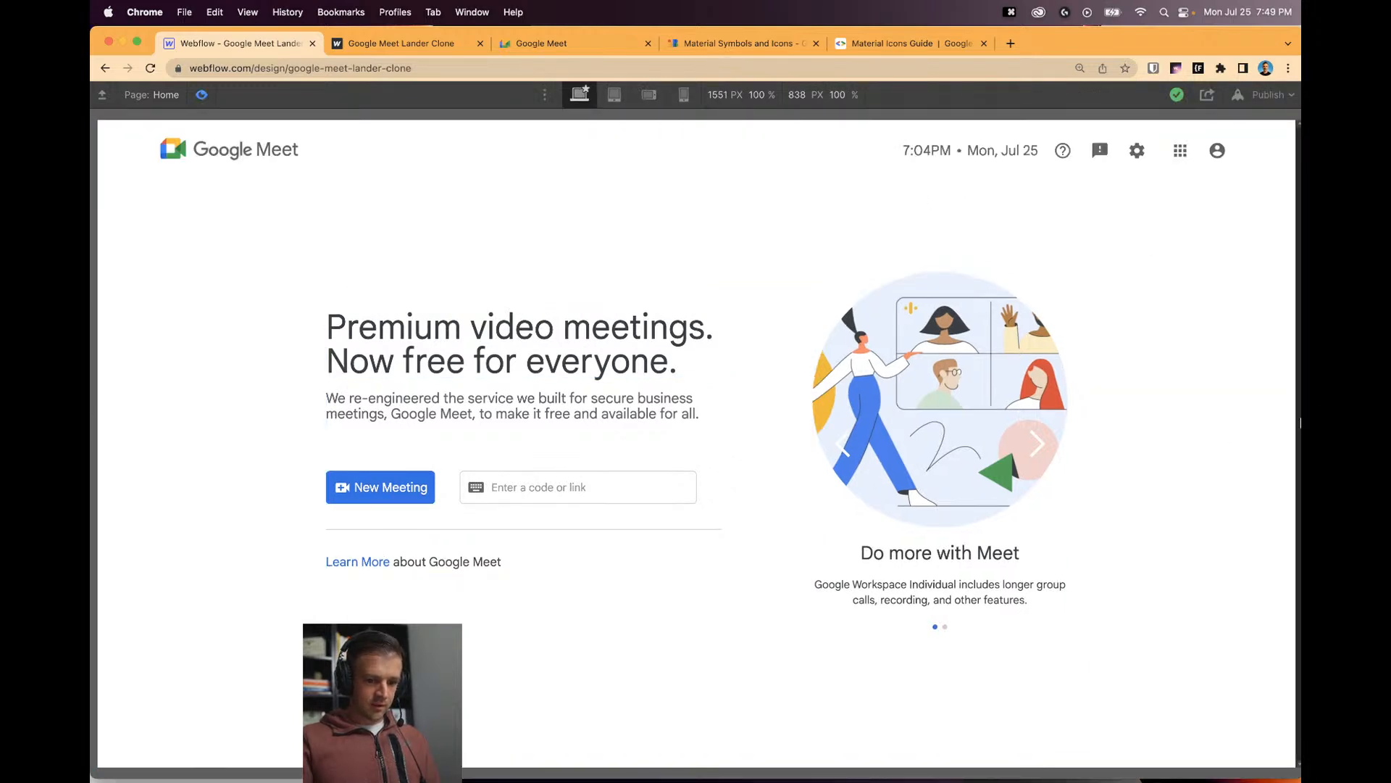
left_click_drag(1298, 418, 1082, 431)
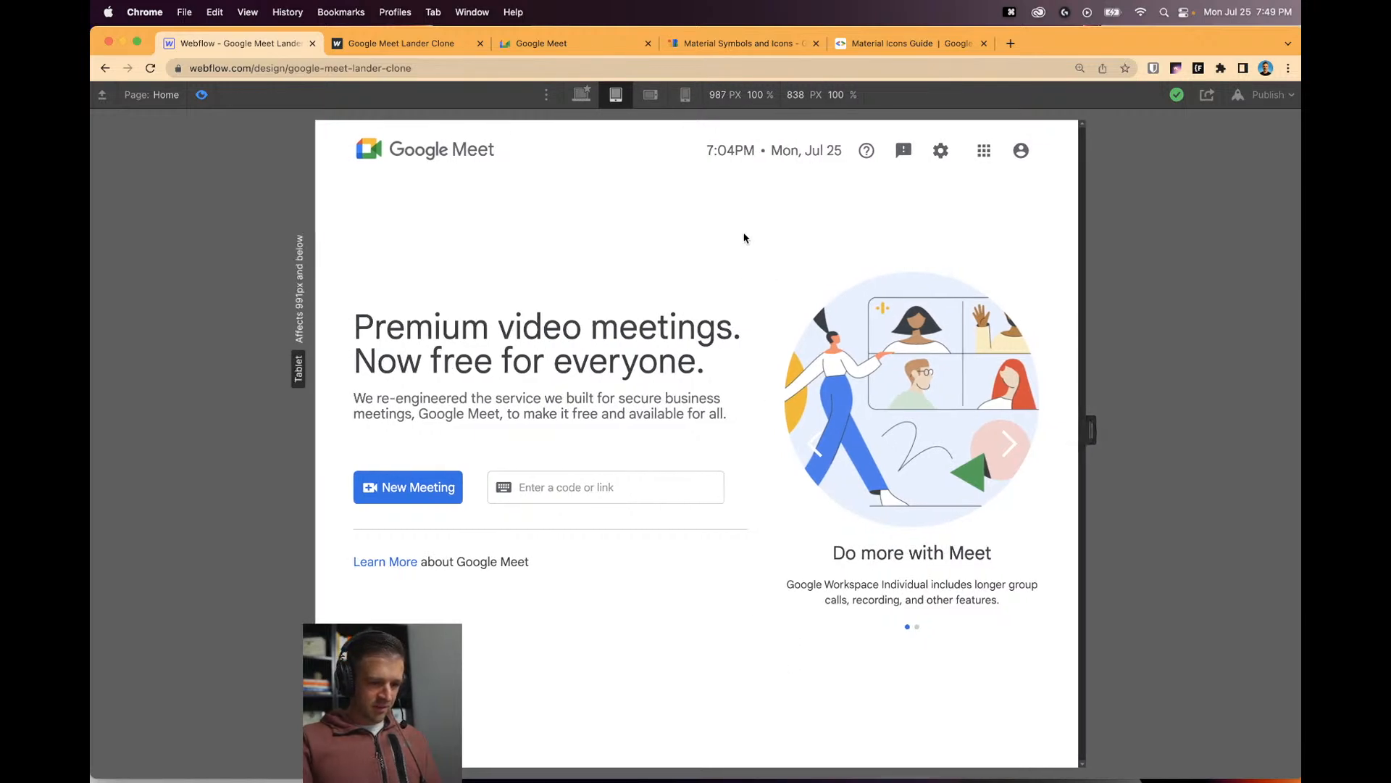
left_click(581, 94)
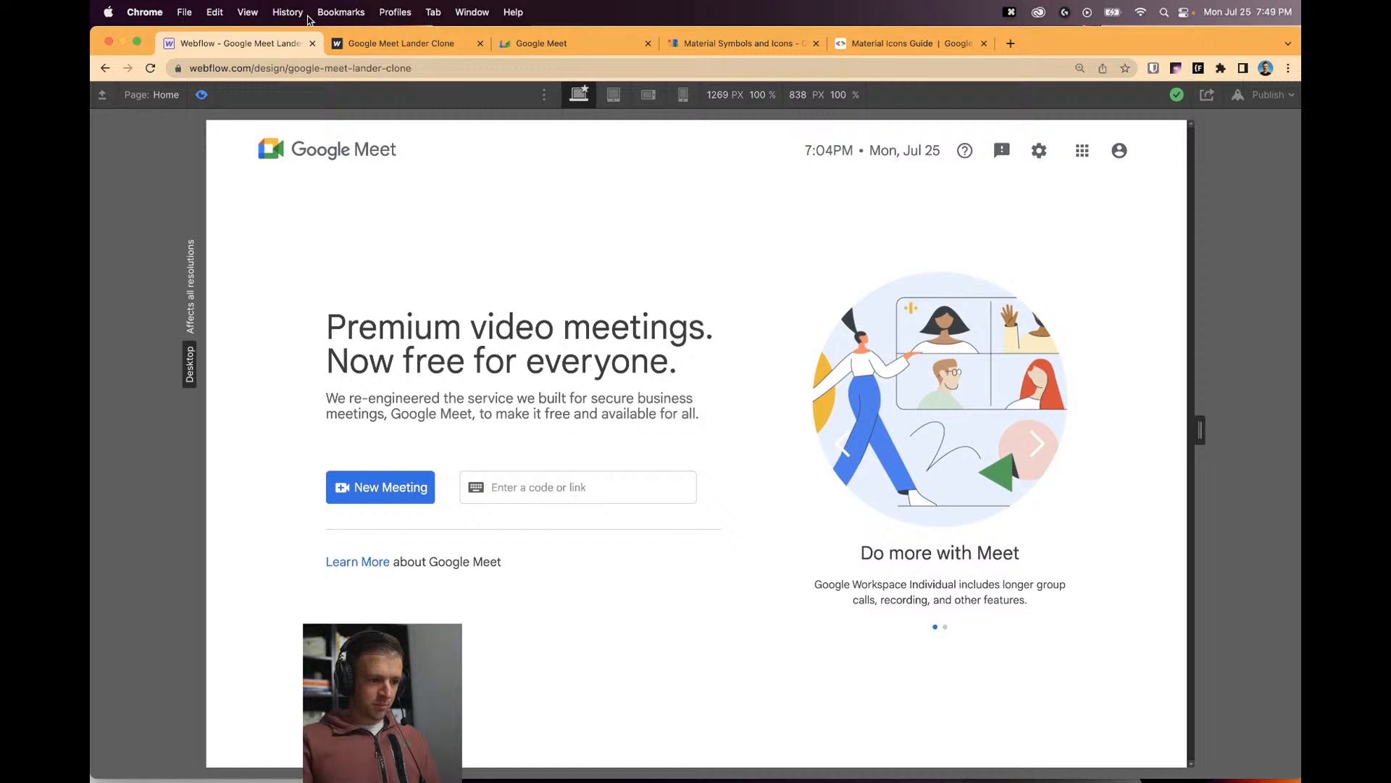
left_click(203, 95)
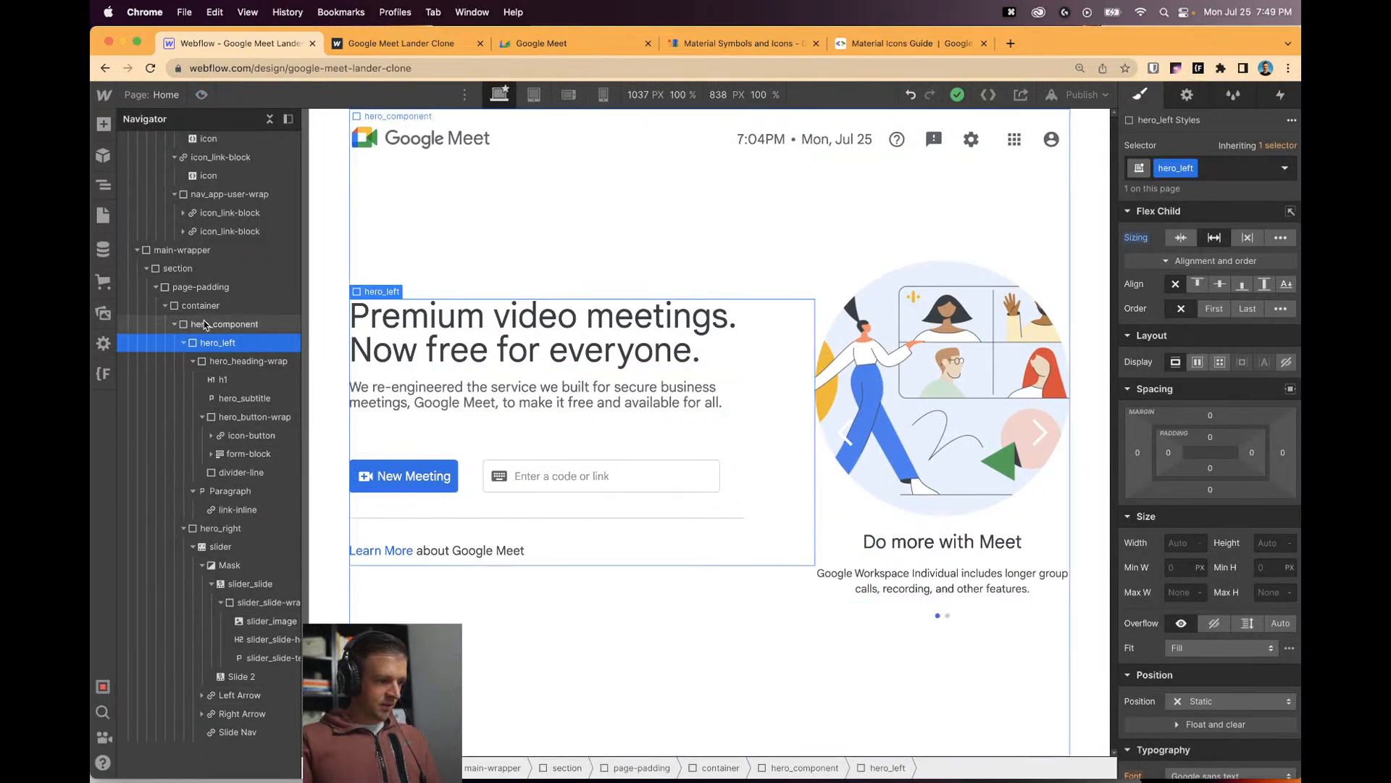
Set a 2 rem gap on hero_component and preview the spacing at different widths.
left_click(181, 324)
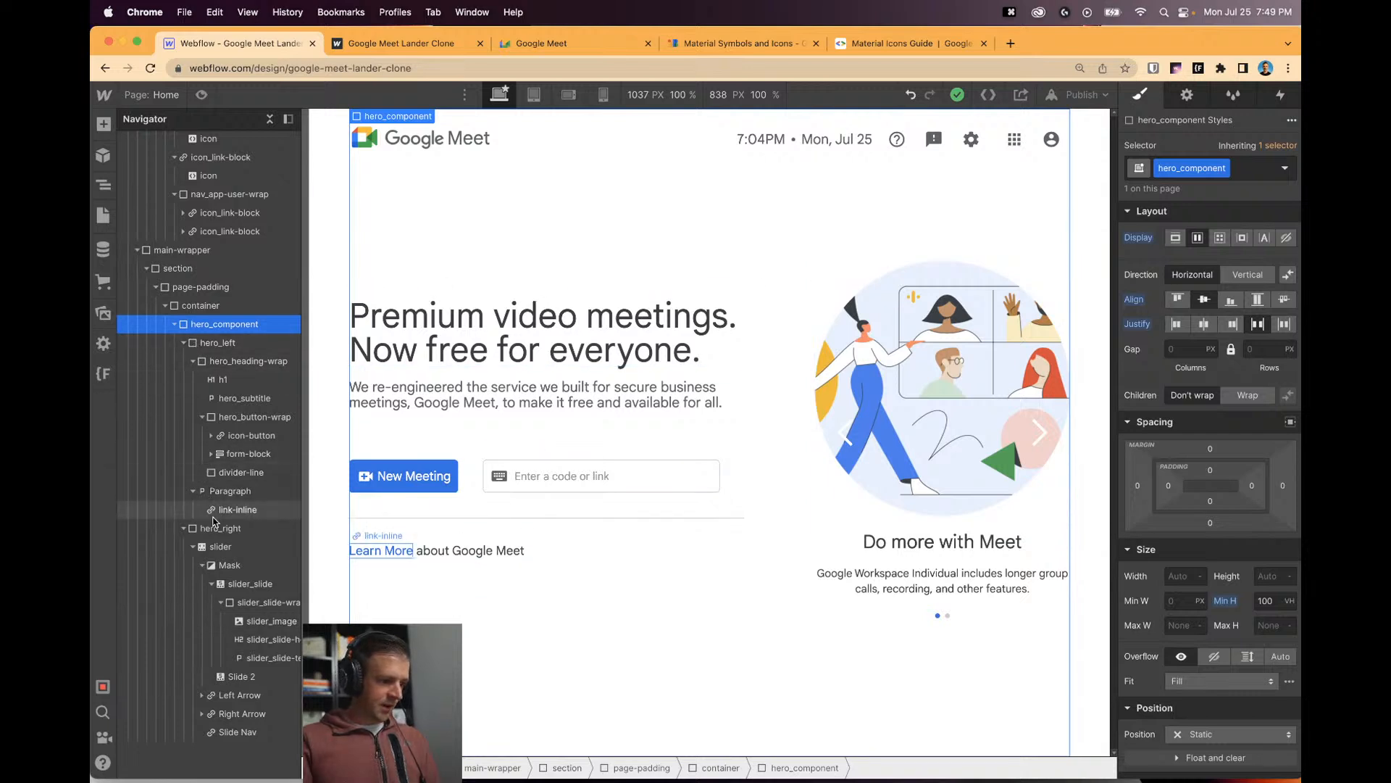
left_click(1188, 349)
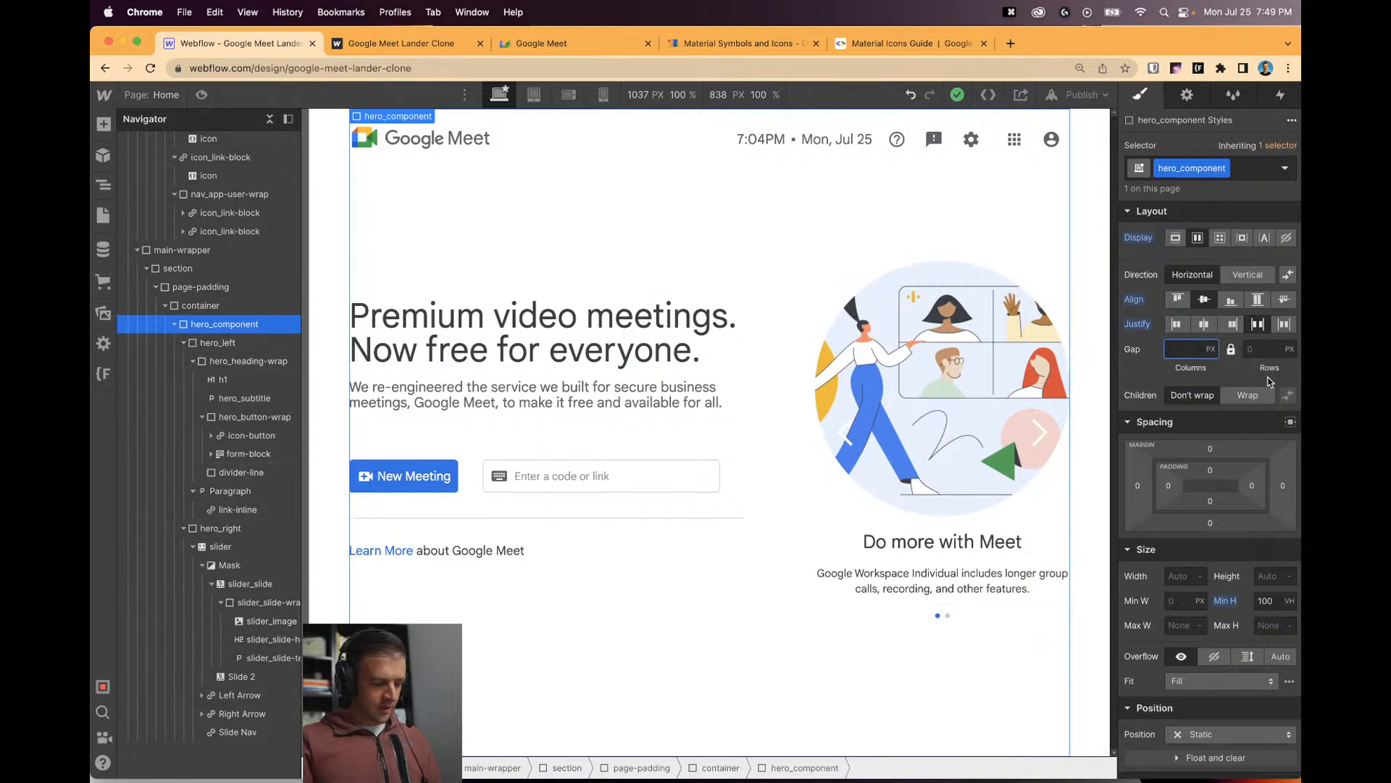
key("super+shift+p")
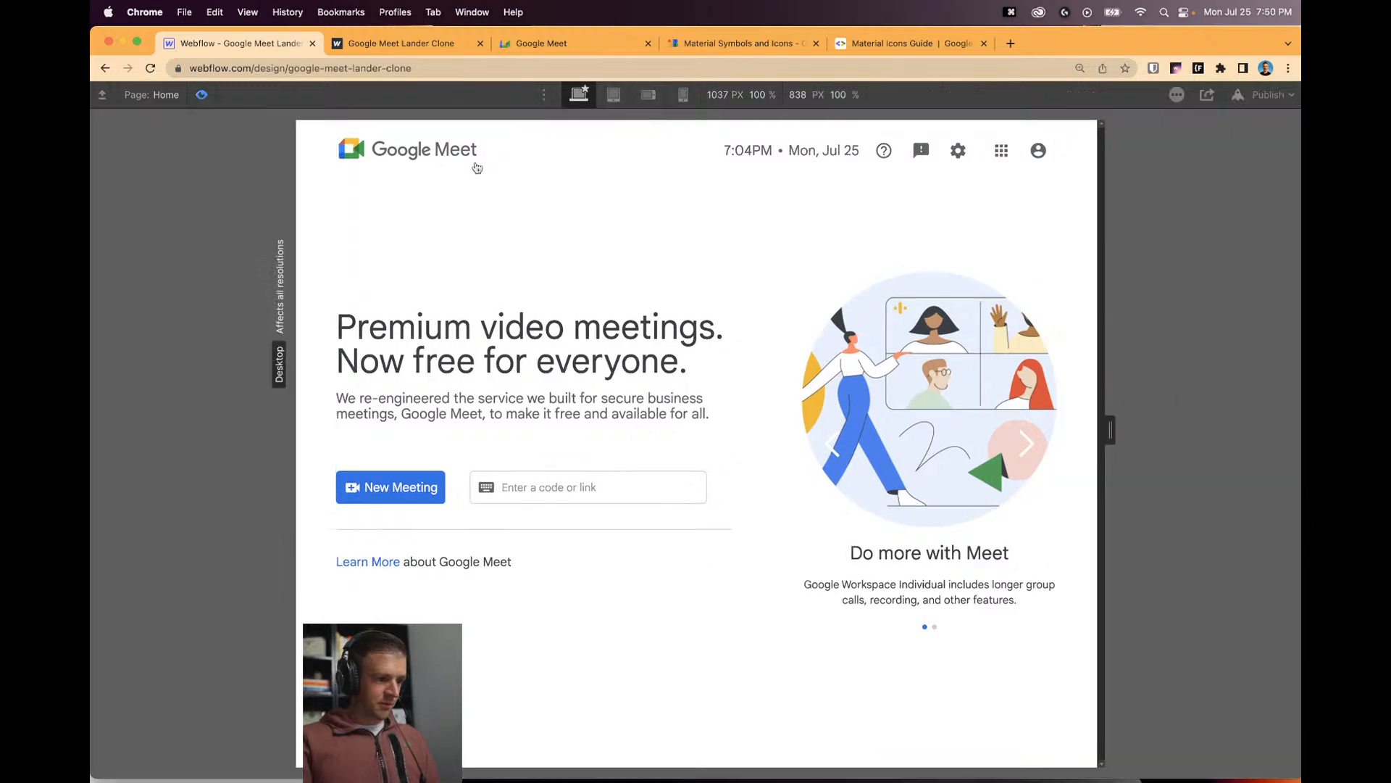
left_click_drag(1109, 430, 1184, 449)
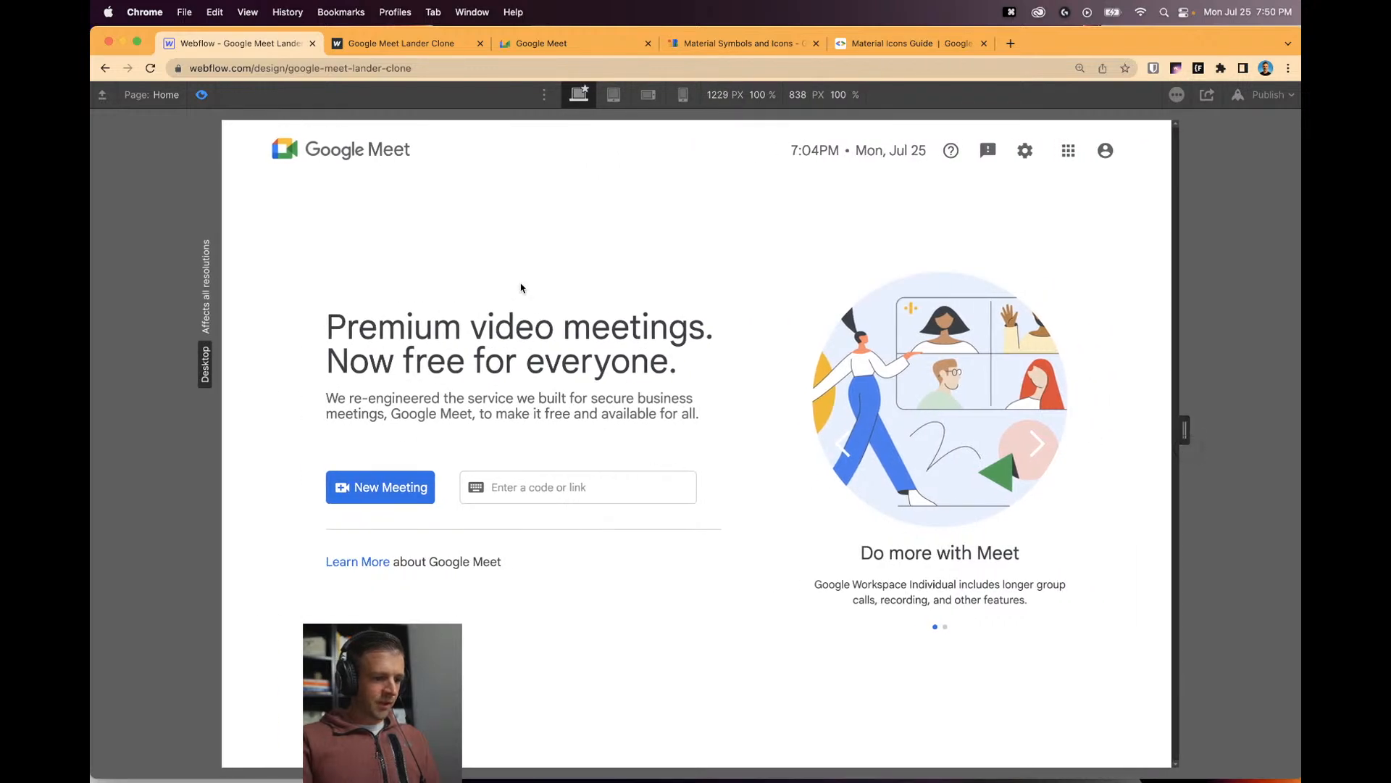
left_click(202, 95)
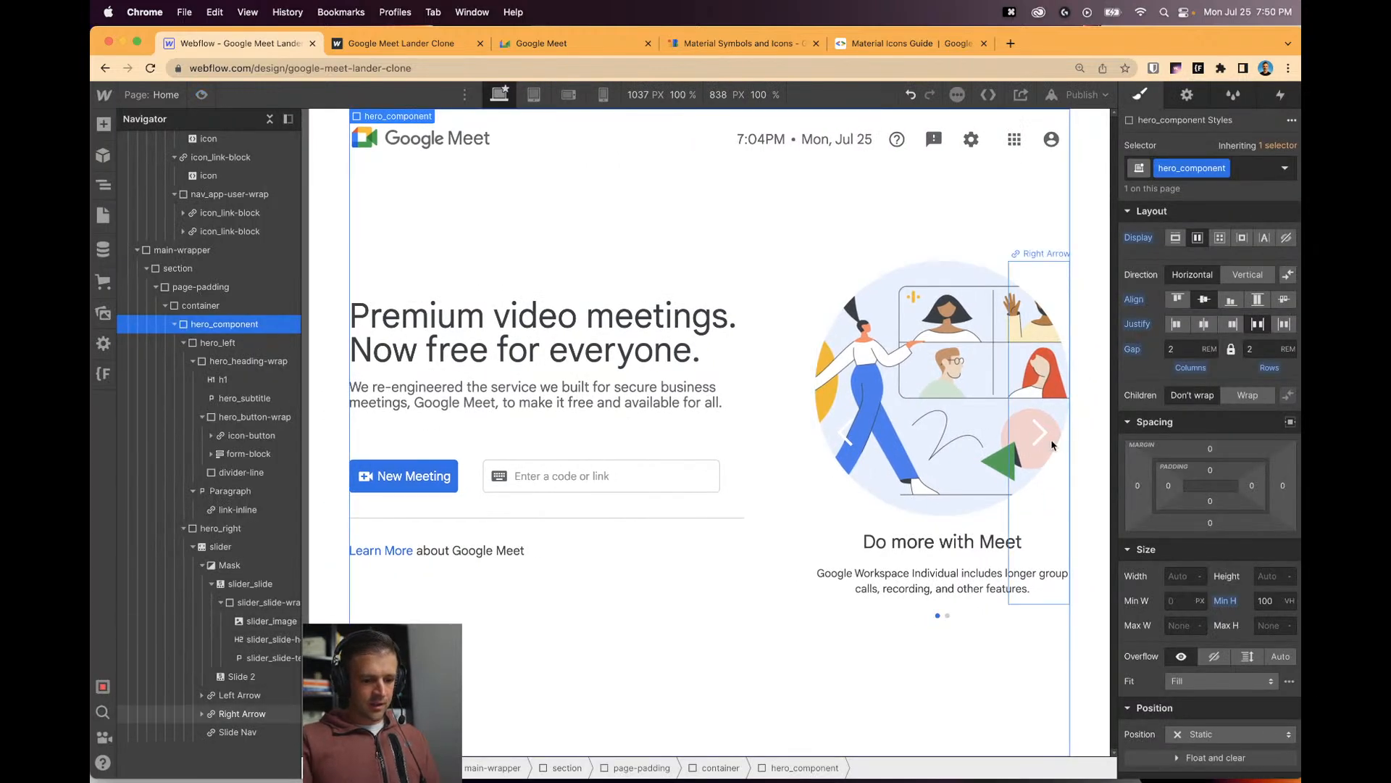
Darken the Left Arrow's text colour toward black and save it as a swatch.
left_click(848, 444)
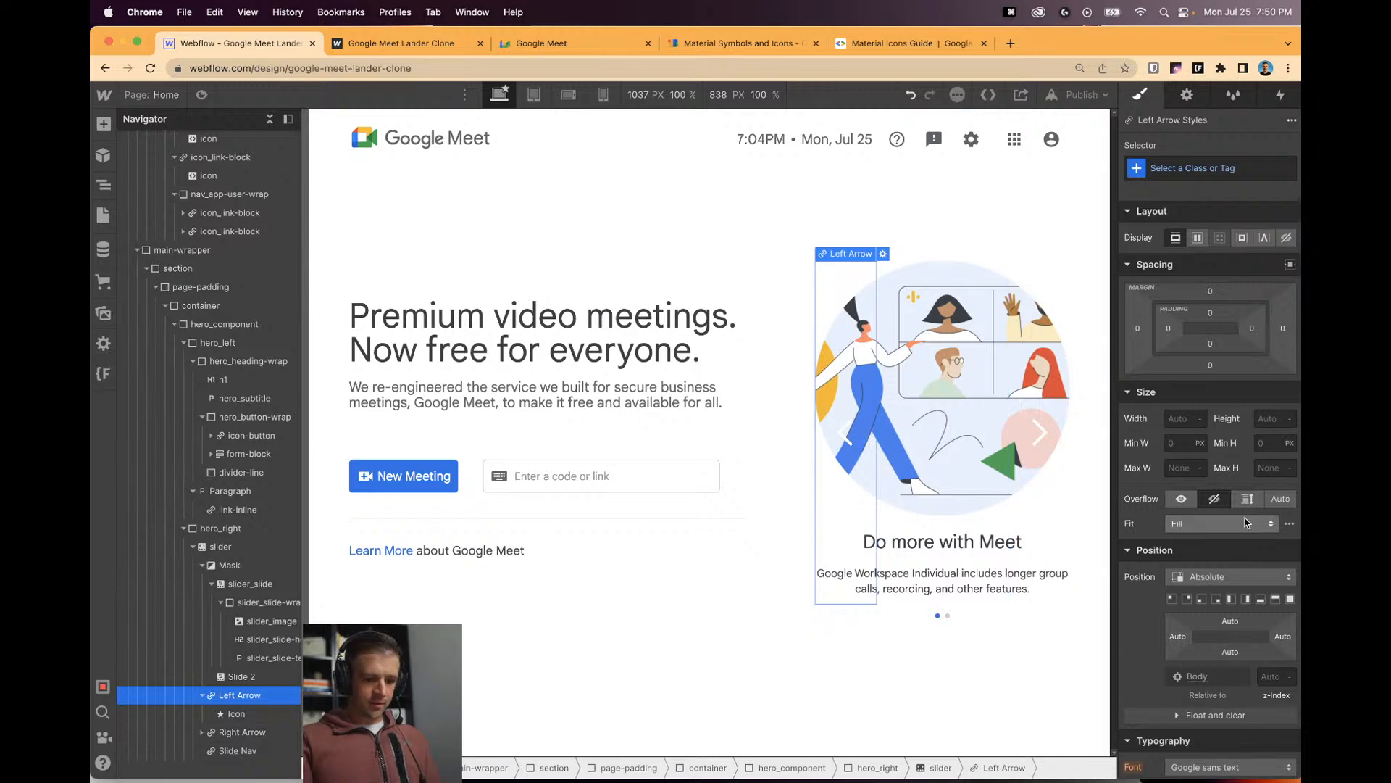
scroll(1166, 436, "down", 5)
left_click(1174, 513)
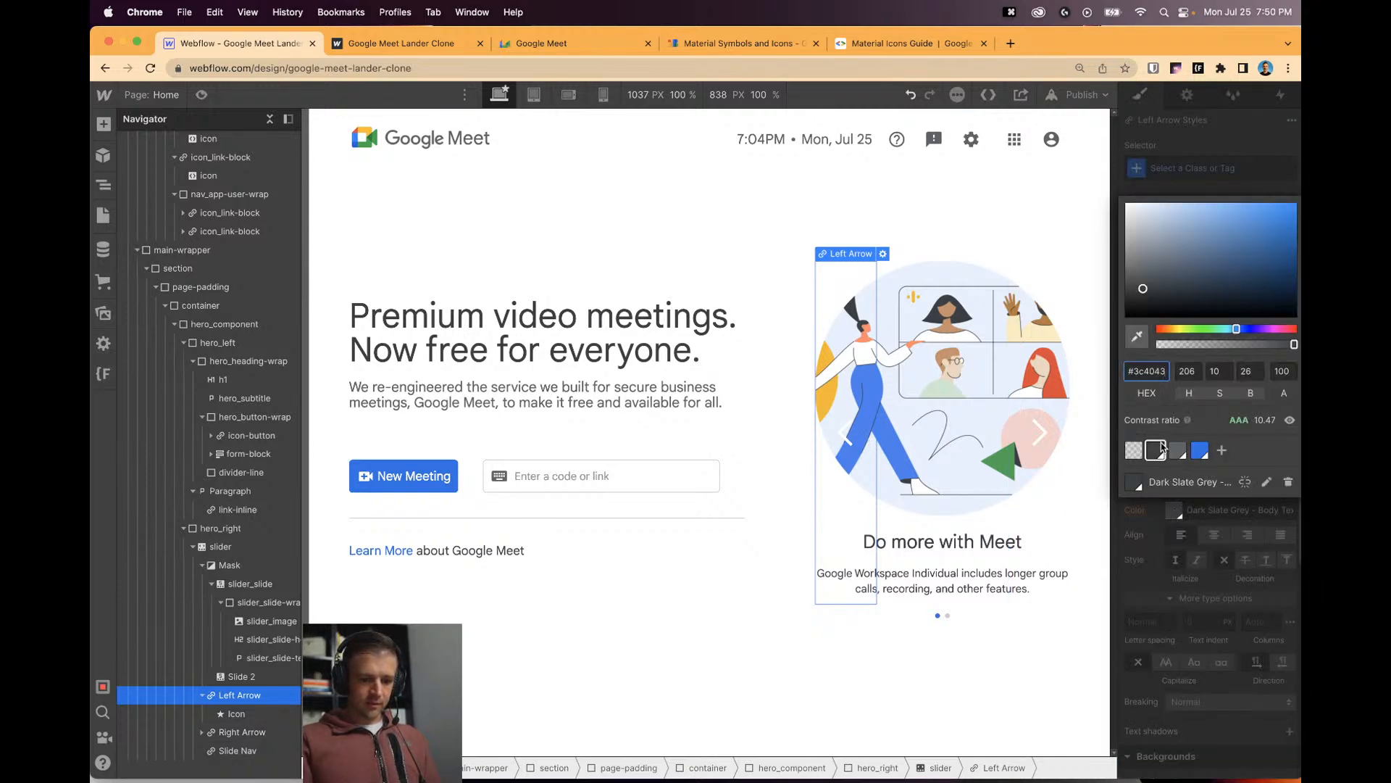
left_click(1221, 450)
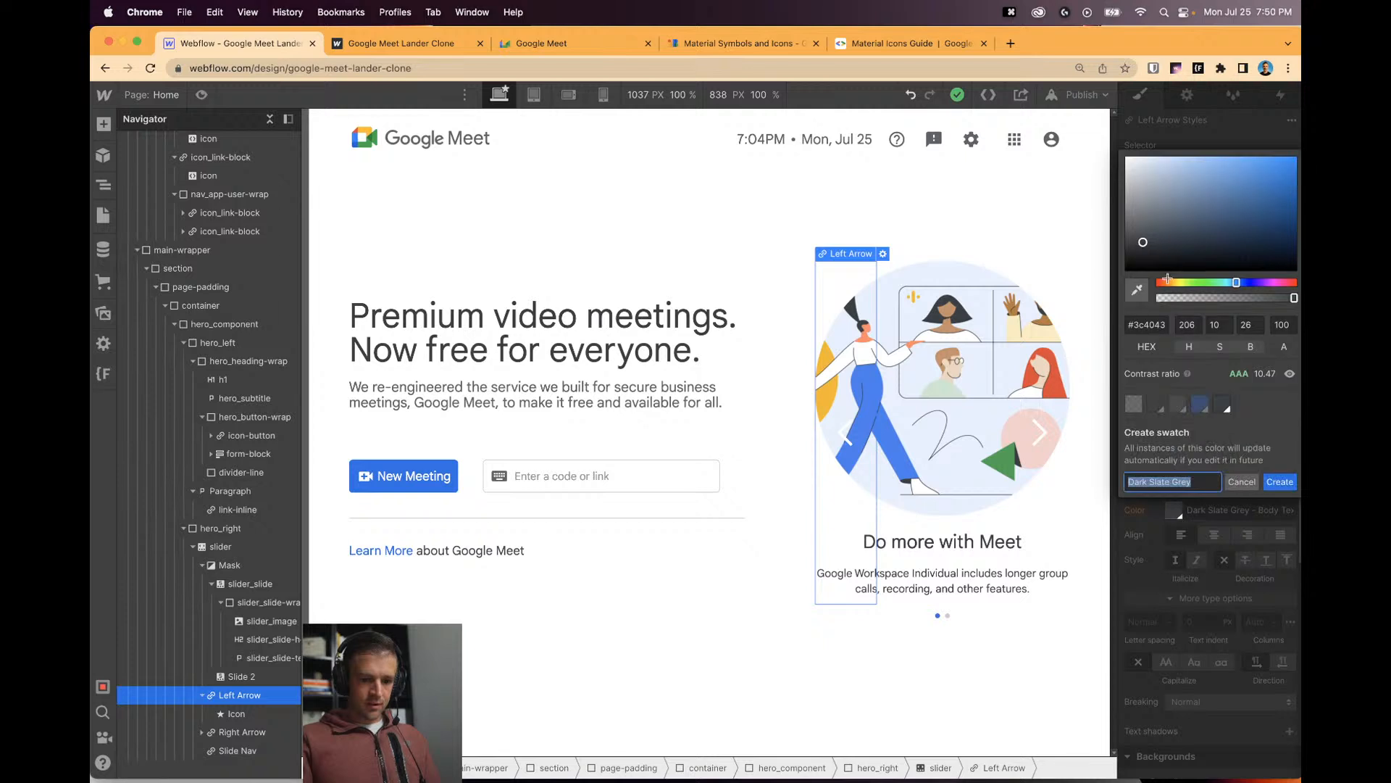
left_click_drag(1165, 270, 1109, 254)
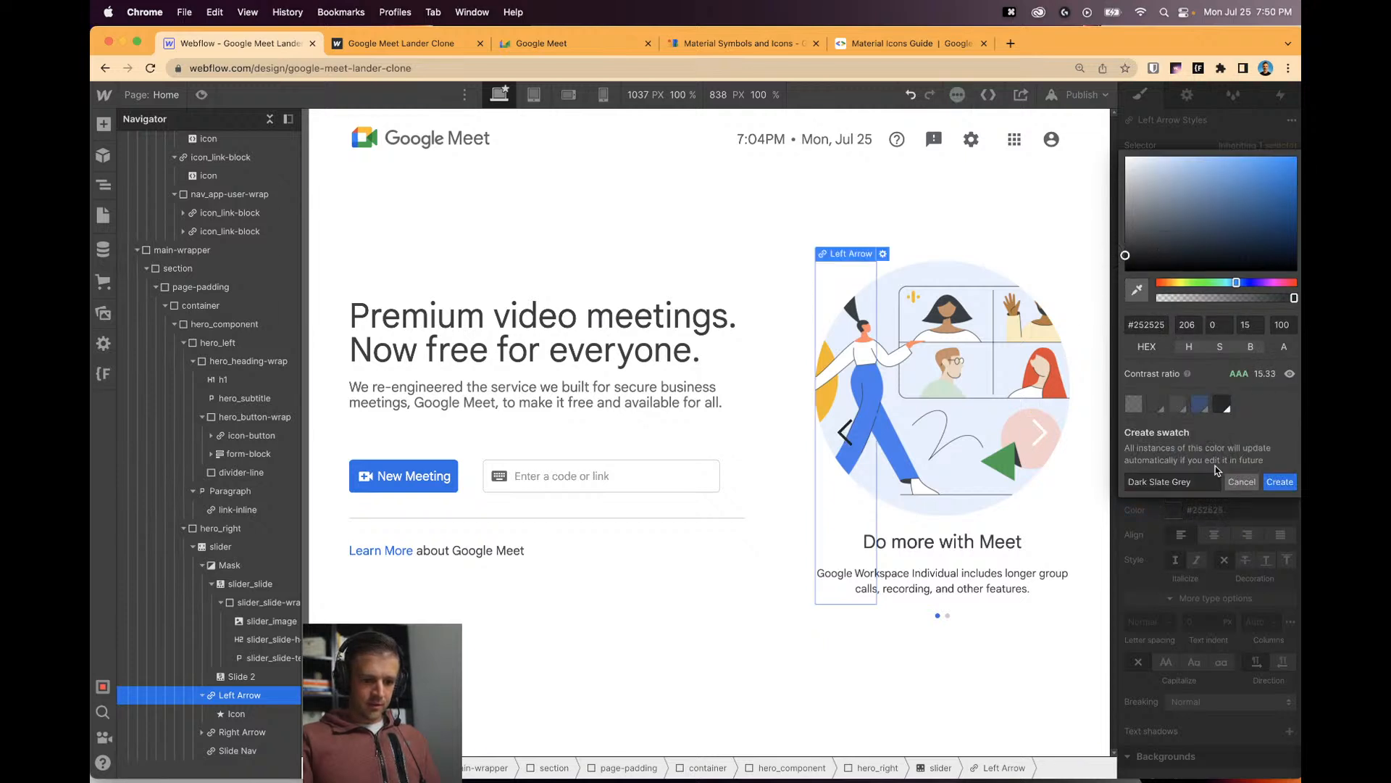
left_click(1279, 482)
left_click(840, 463)
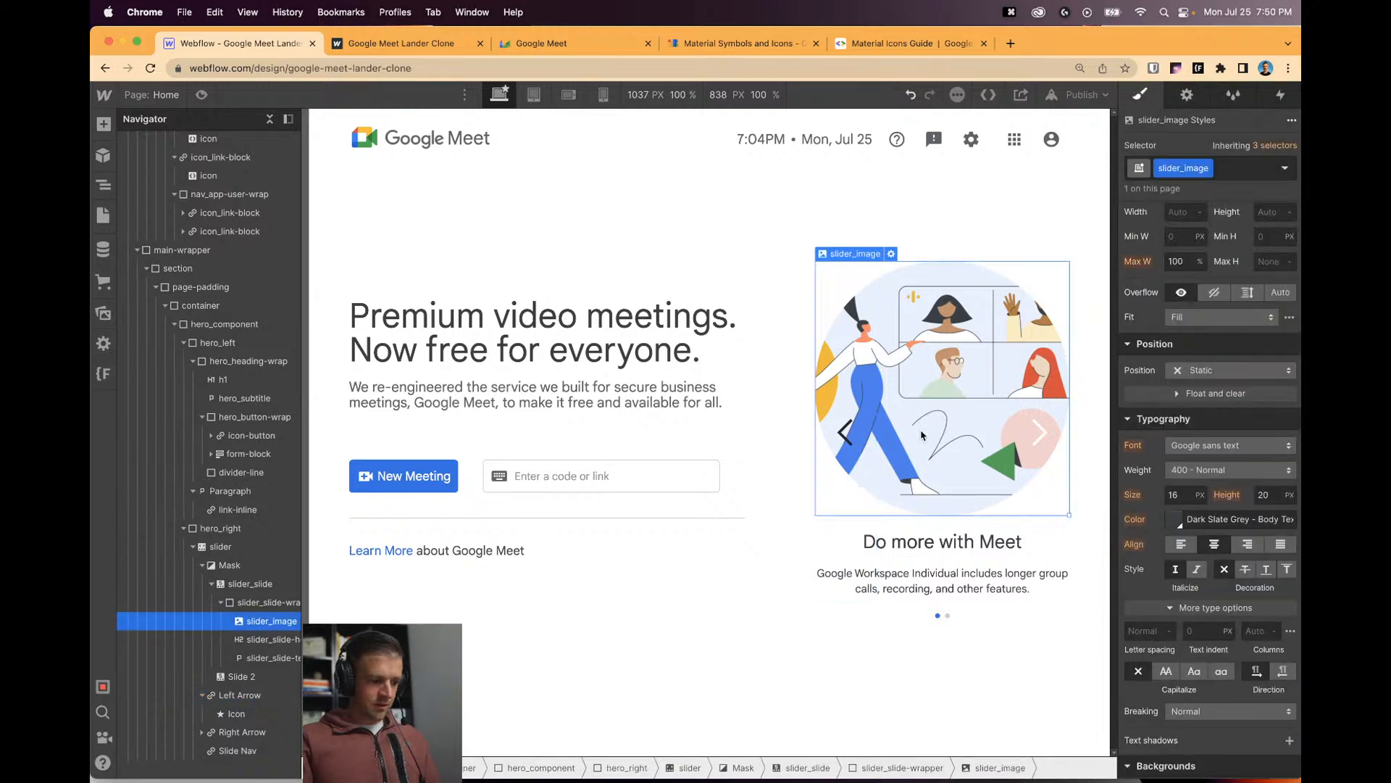
Give the Left Arrow's icon a new slider_icon class.
left_click(840, 464)
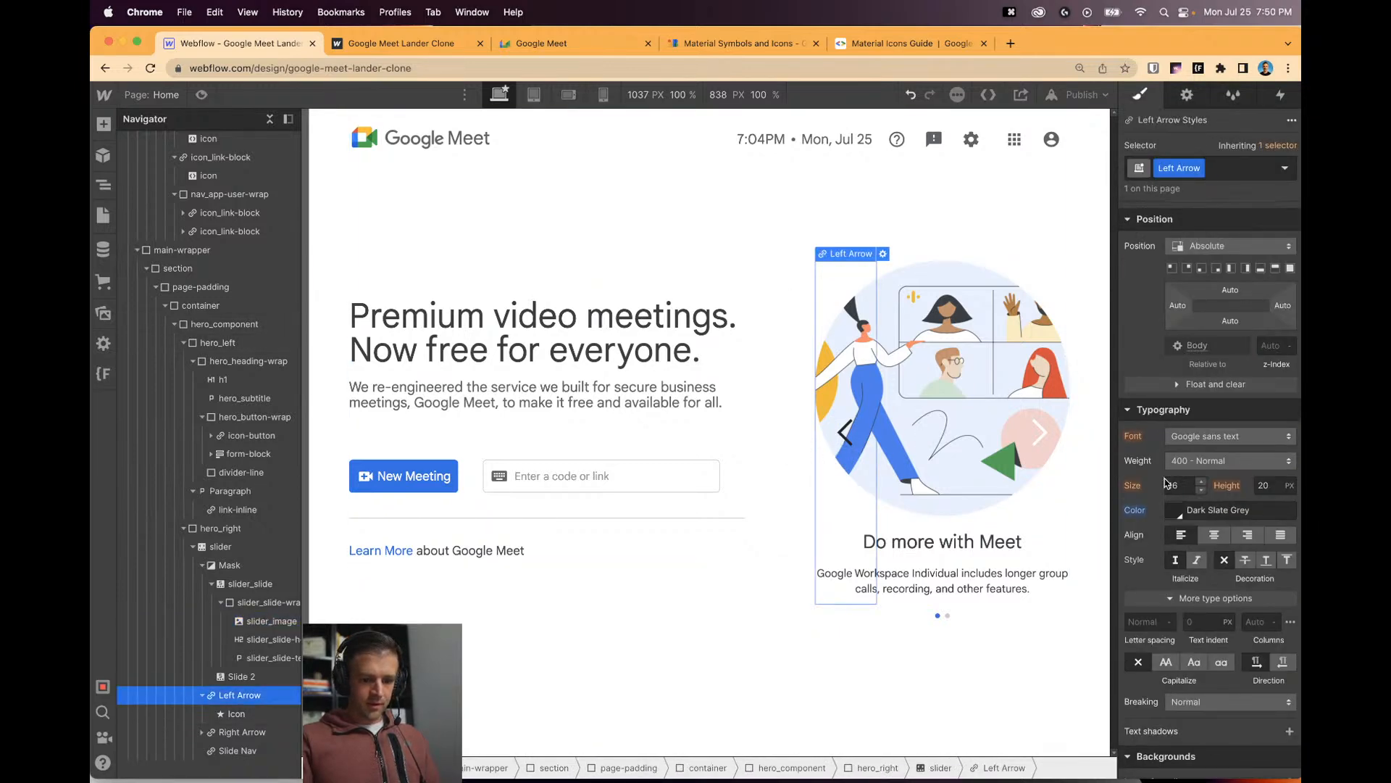
left_click(844, 433)
left_click(1177, 162)
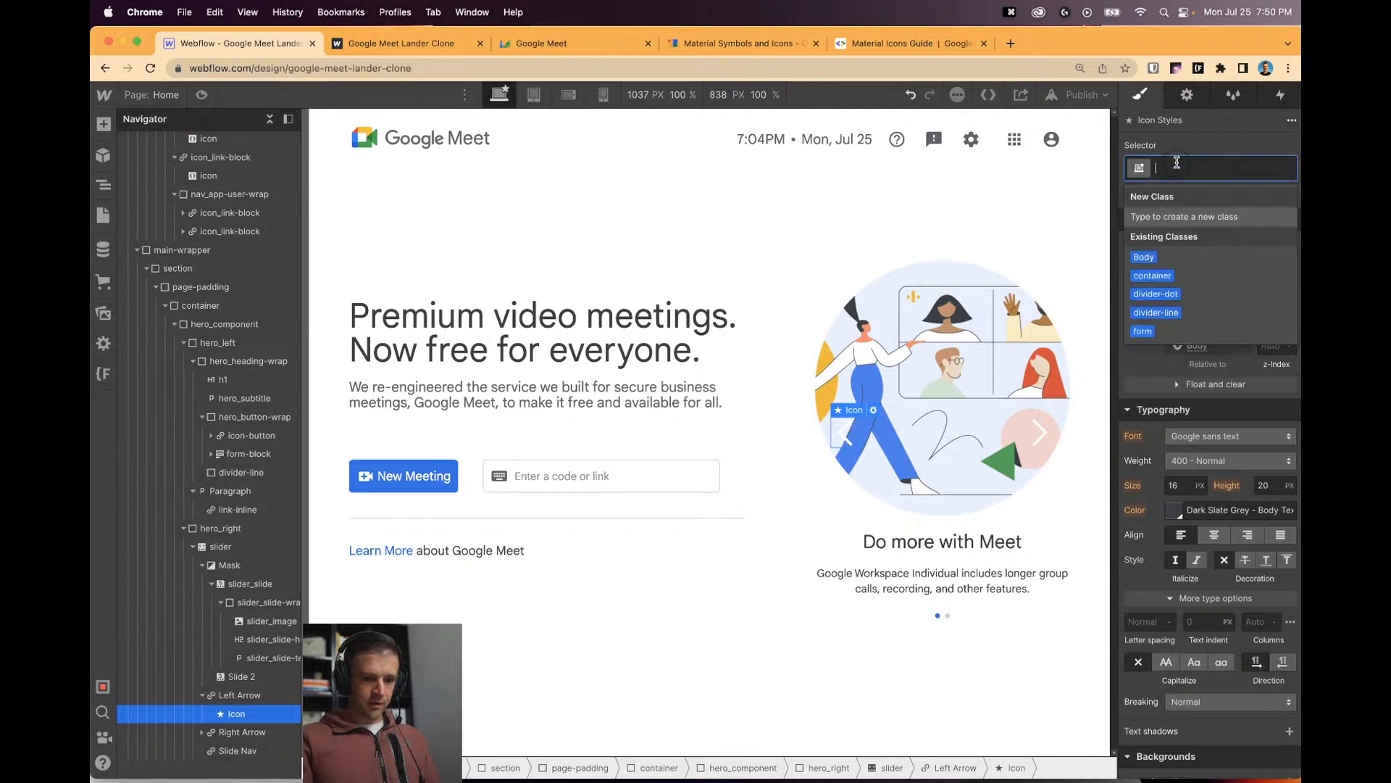
type("slider_icon")
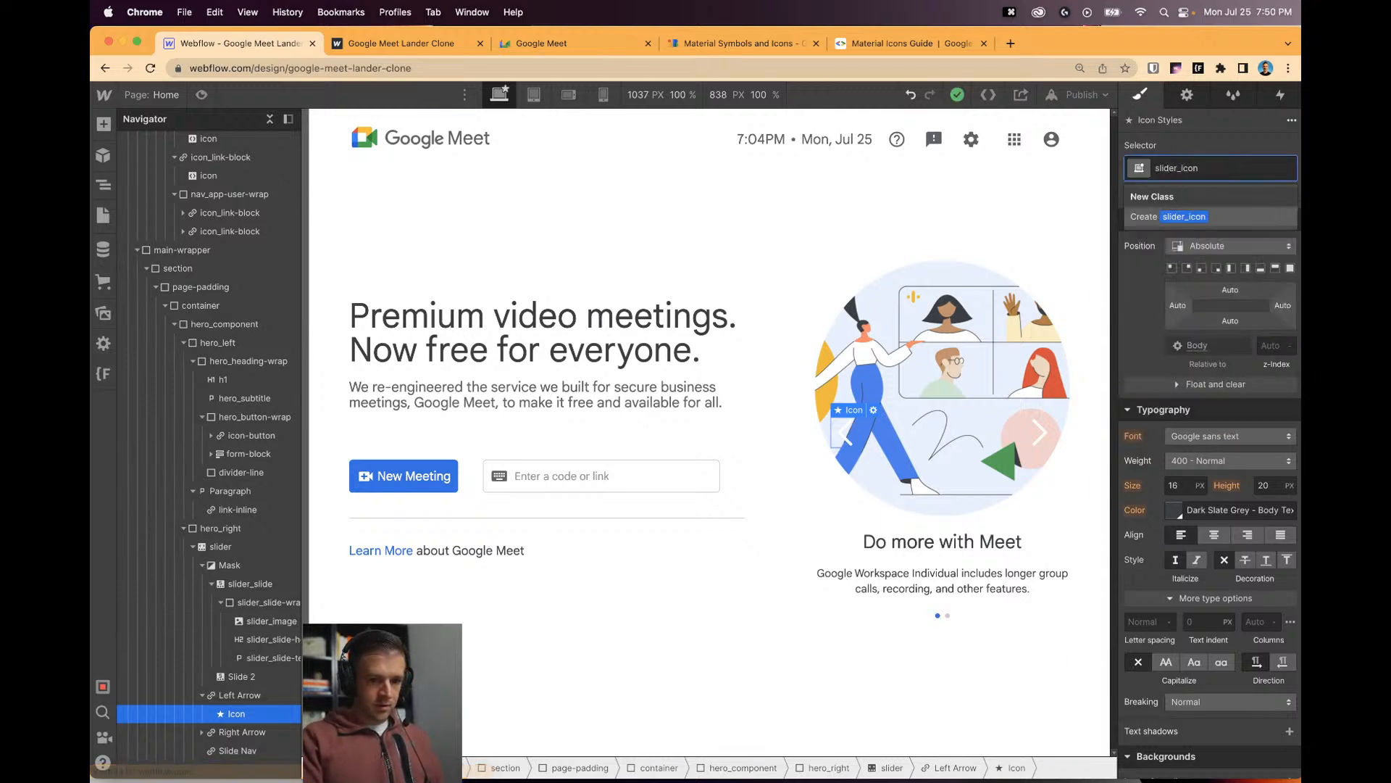
key("Return")
left_click(1174, 512)
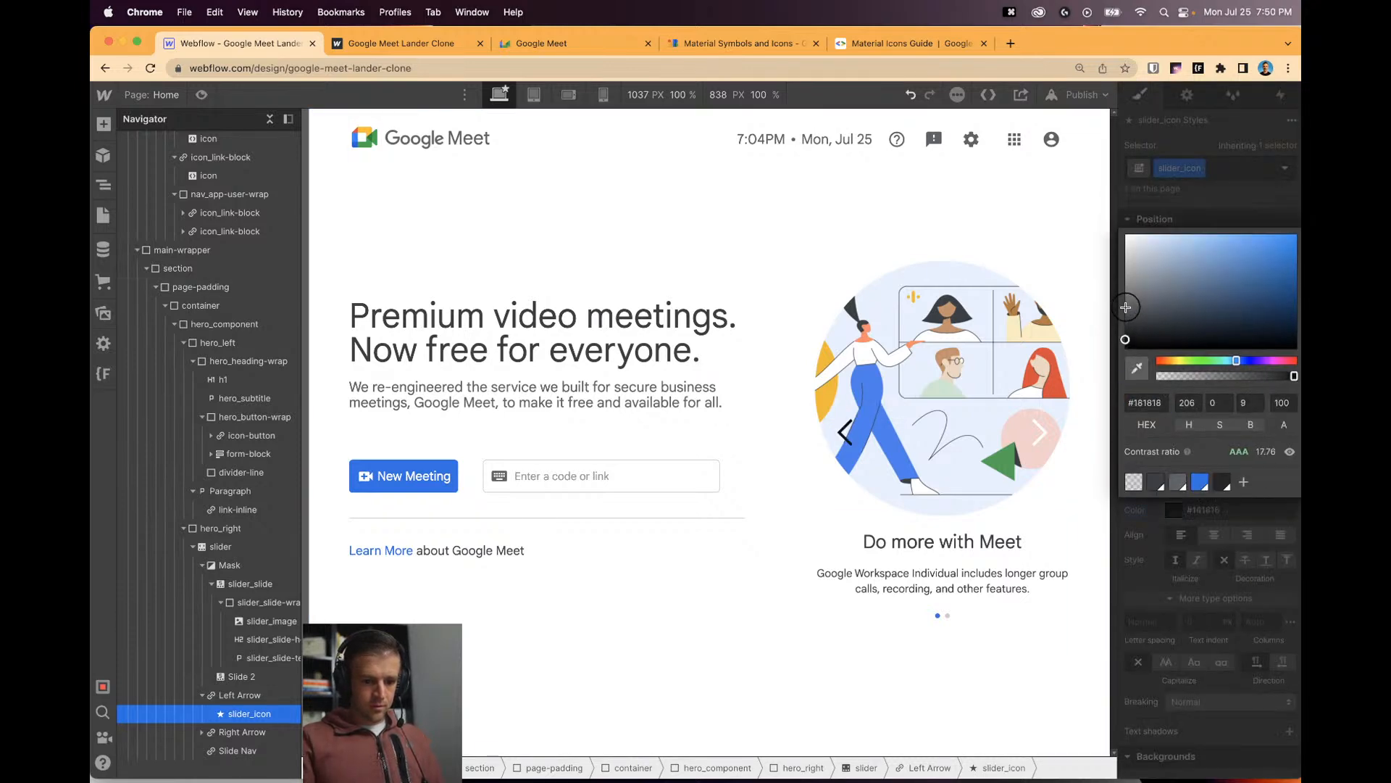
left_click(852, 435)
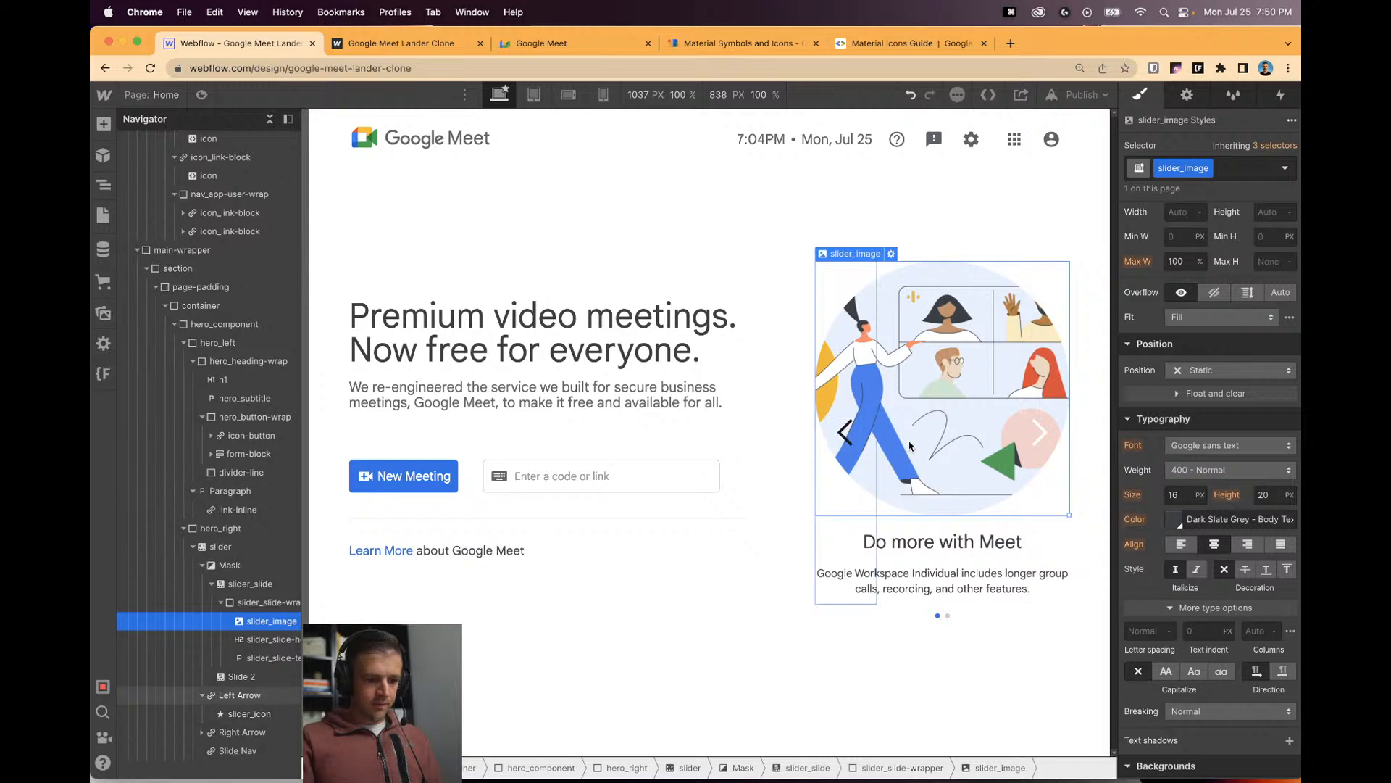
Replace the Right Arrow icon's stray Icon class with the existing slider_icon class.
left_click(1036, 434)
left_click(1188, 172)
type("icon")
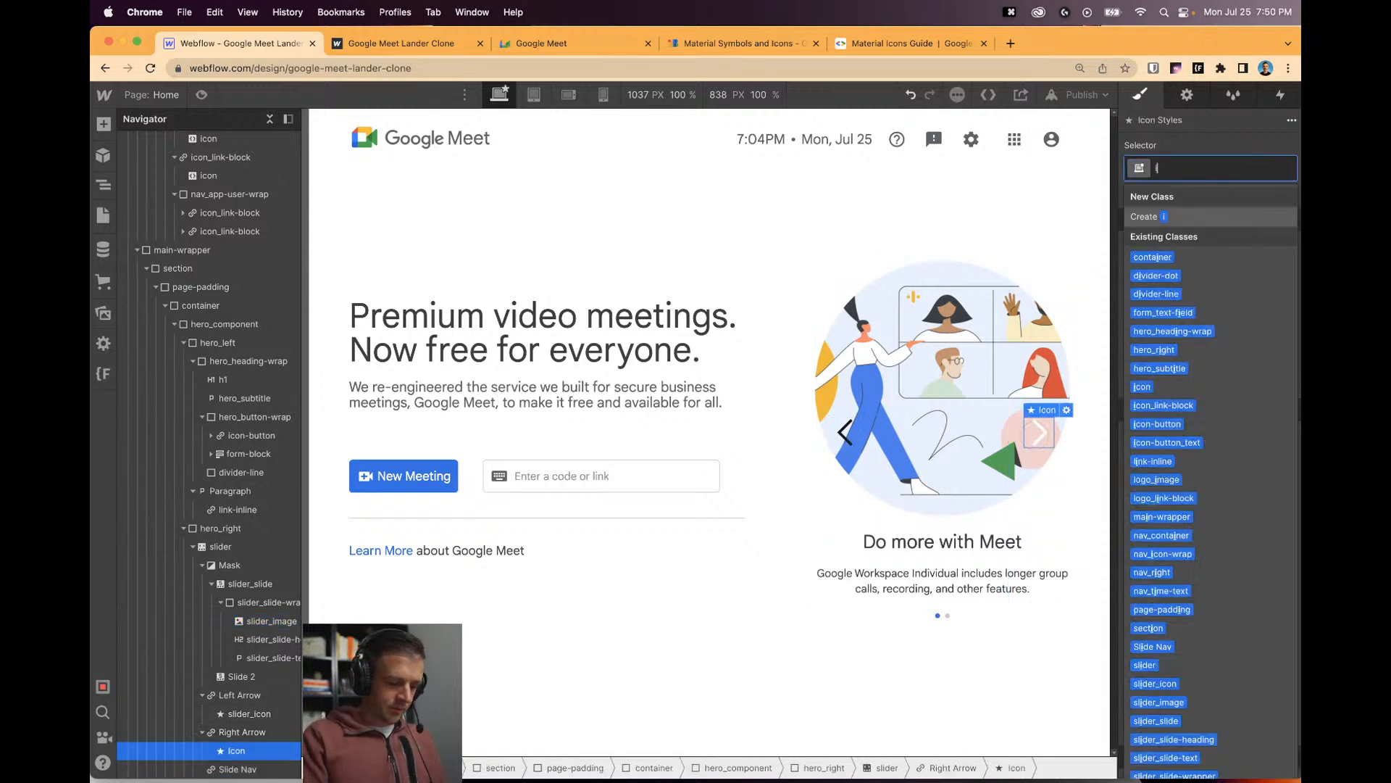
key("Return")
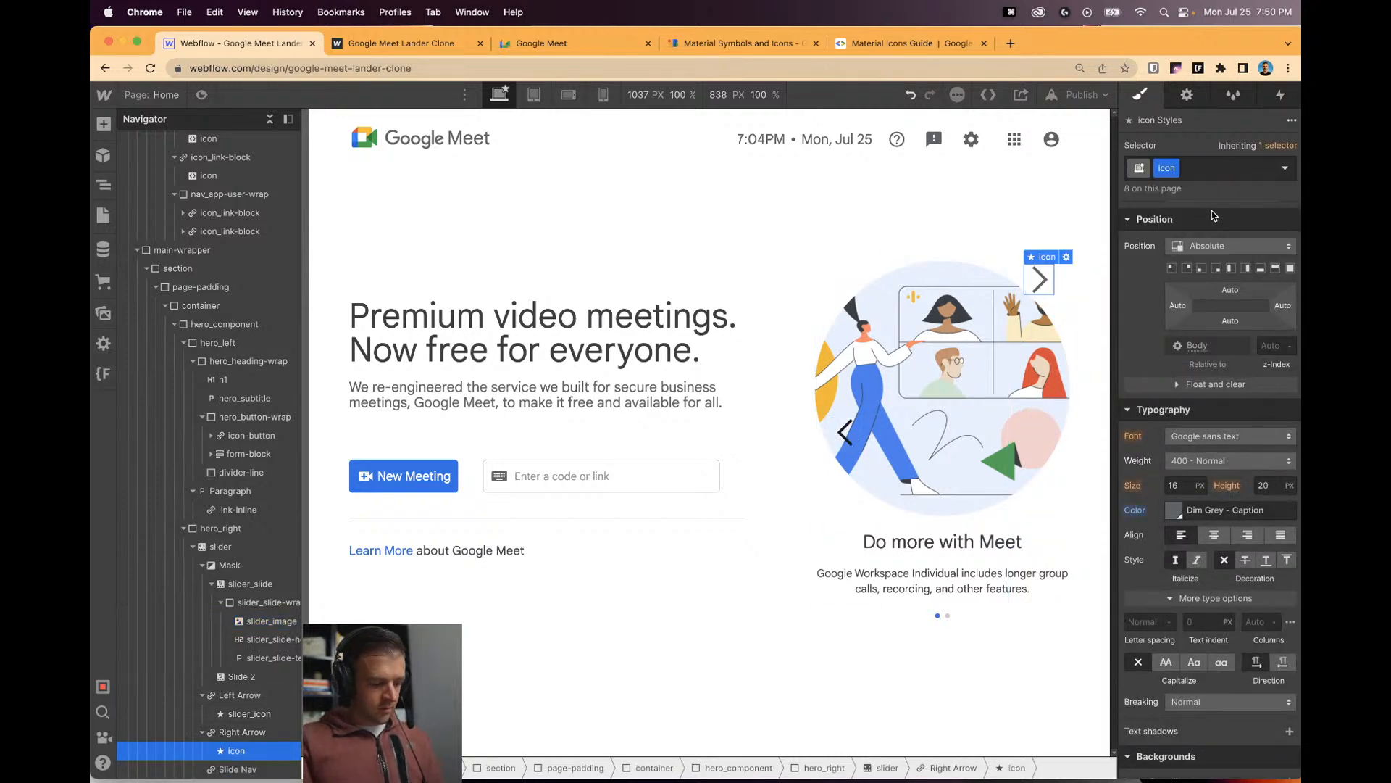
key("super+z")
key("super+z")
key("super+z")
key("super+z")
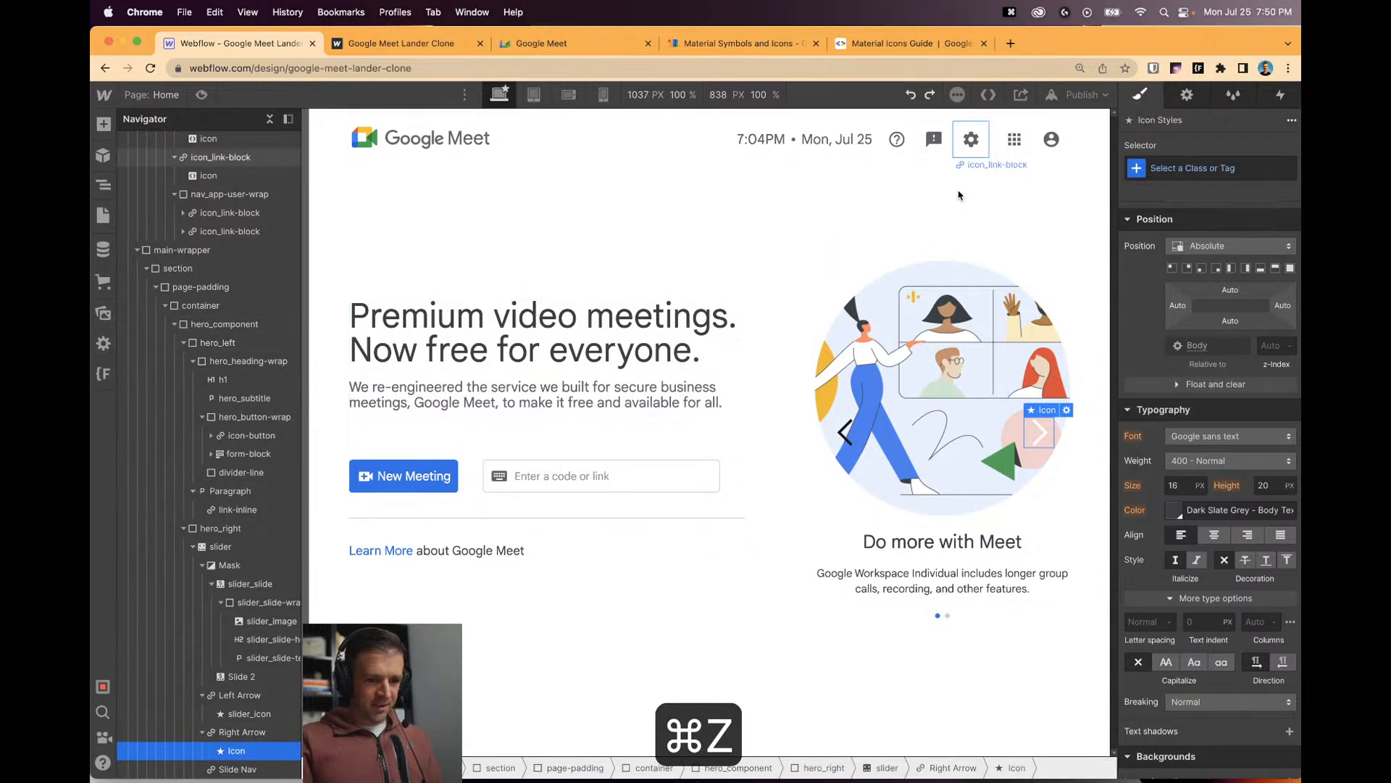
key("super+z")
key("super+shift+z")
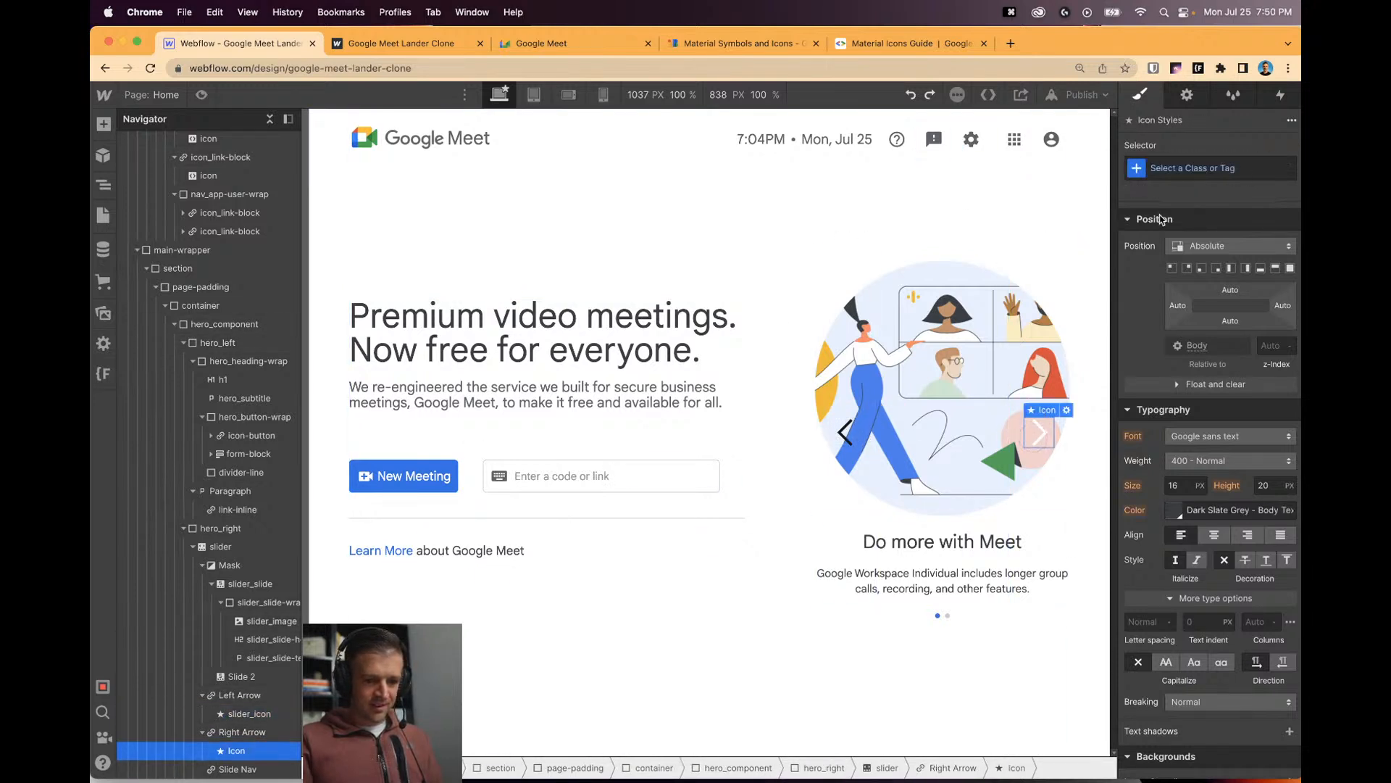
key("super+Return")
type("slider_ic")
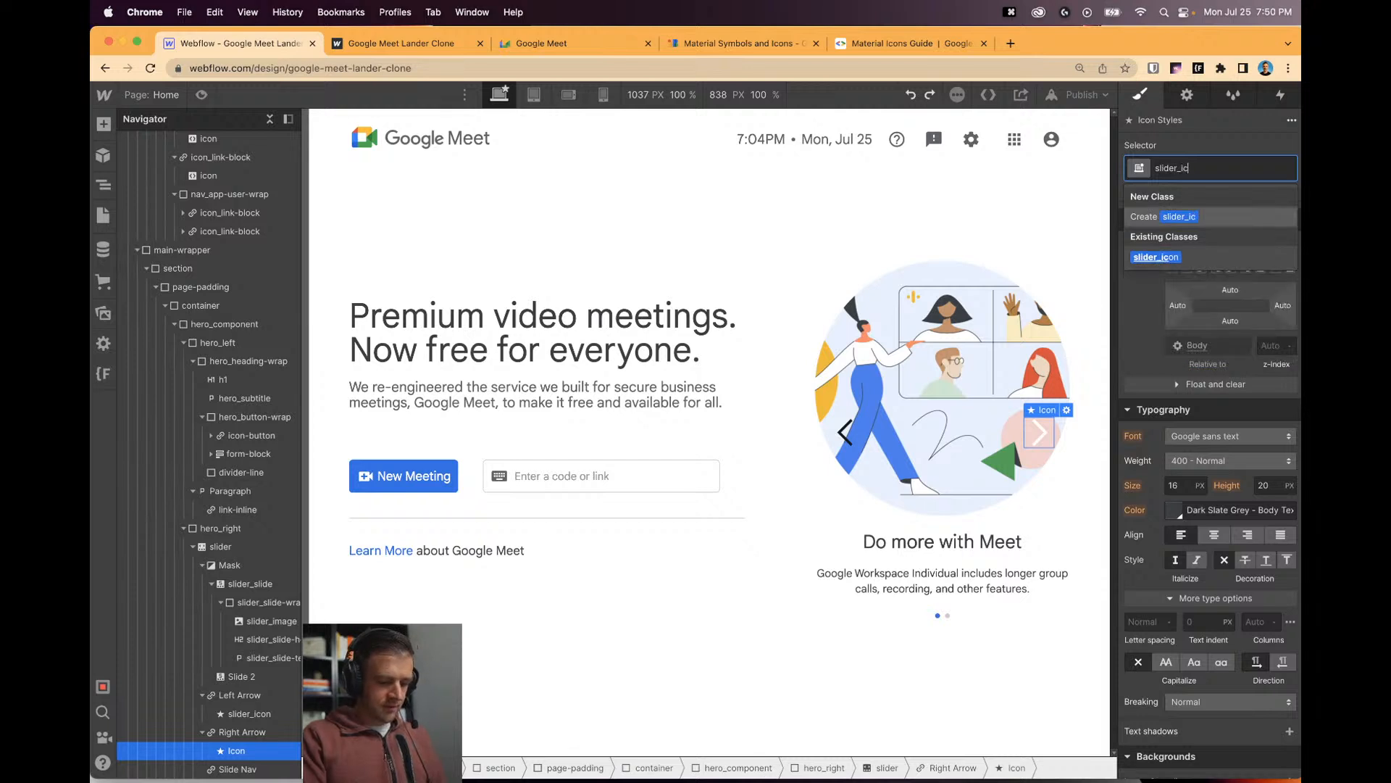
key("Return")
left_click(848, 438)
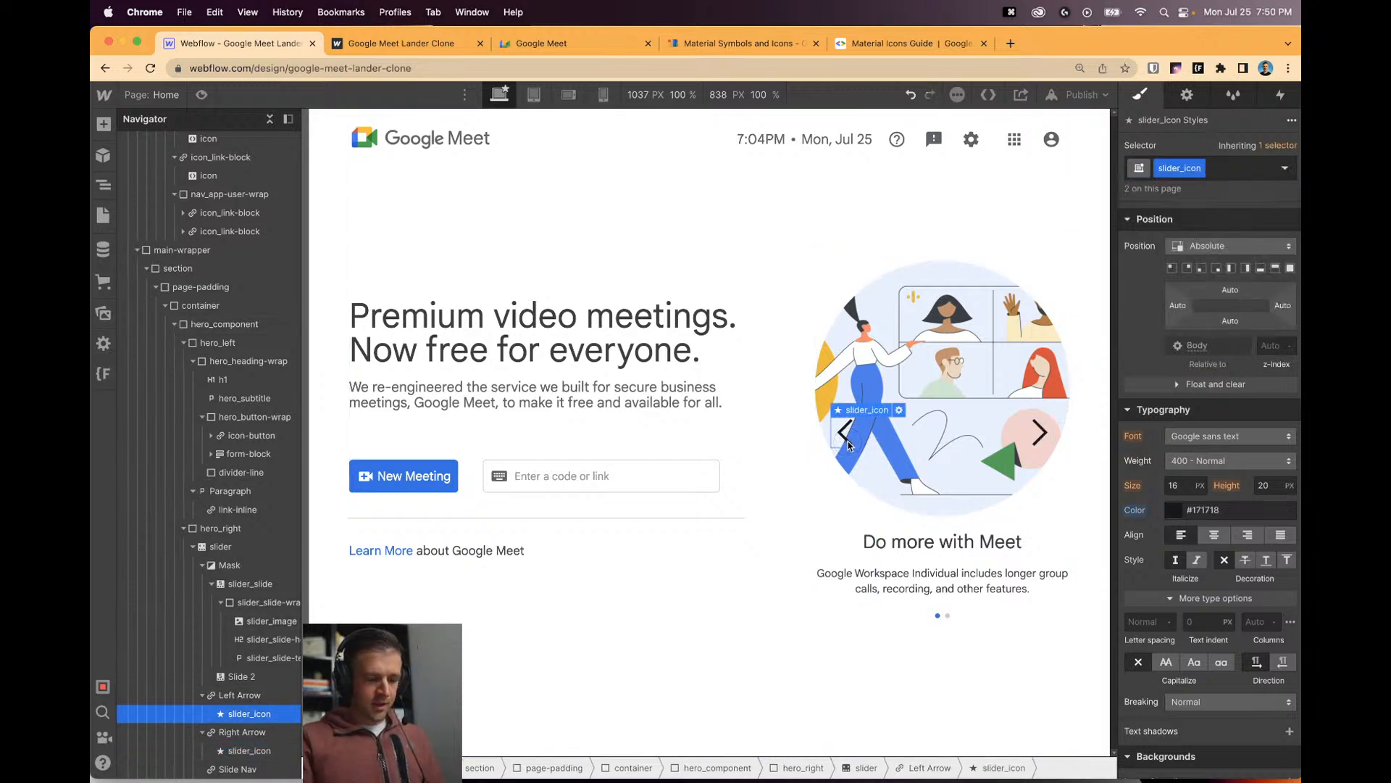
left_click(847, 326)
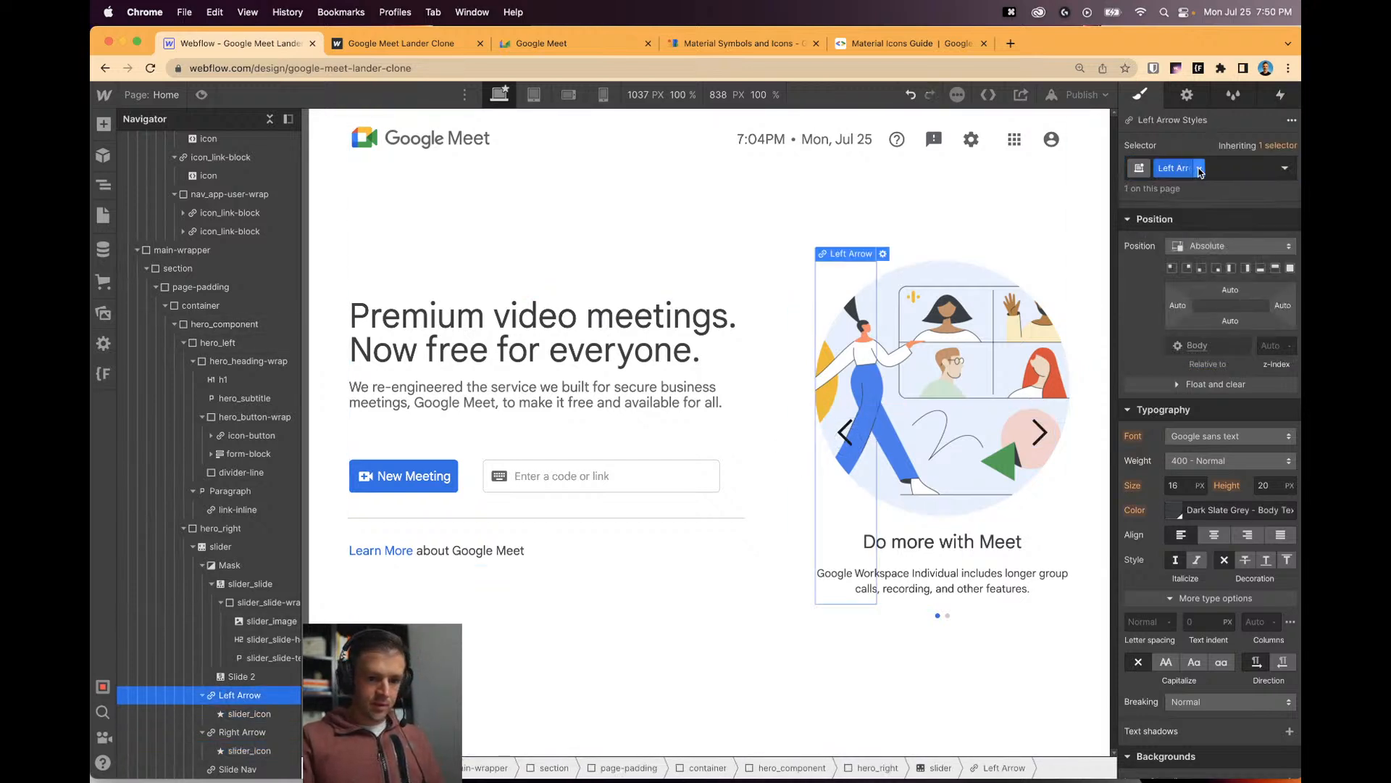
Rename the Left Arrow's class to arrow and apply that arrow class to the Right Arrow.
double_click(1169, 169)
type("arrow")
key("Return")
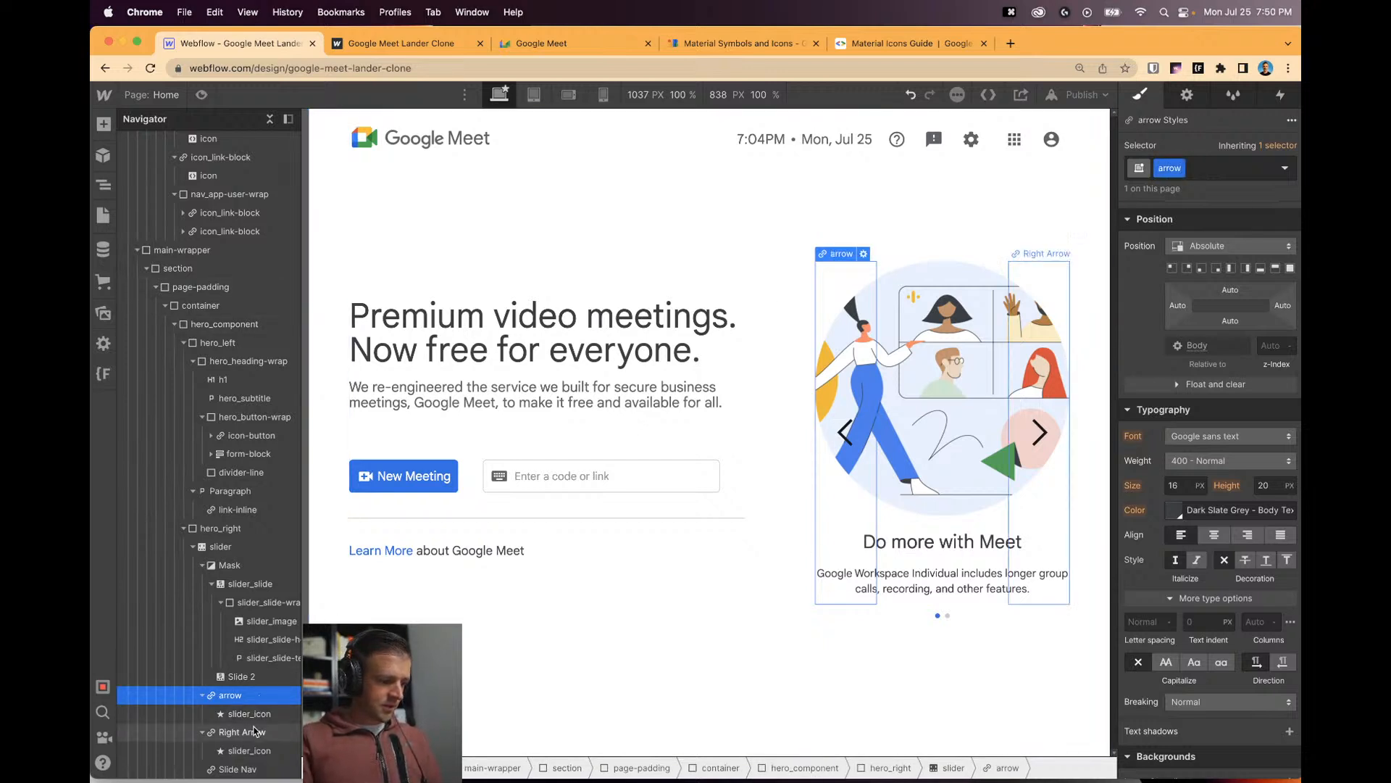
left_click(1043, 297)
left_click(1205, 167)
type("arrow")
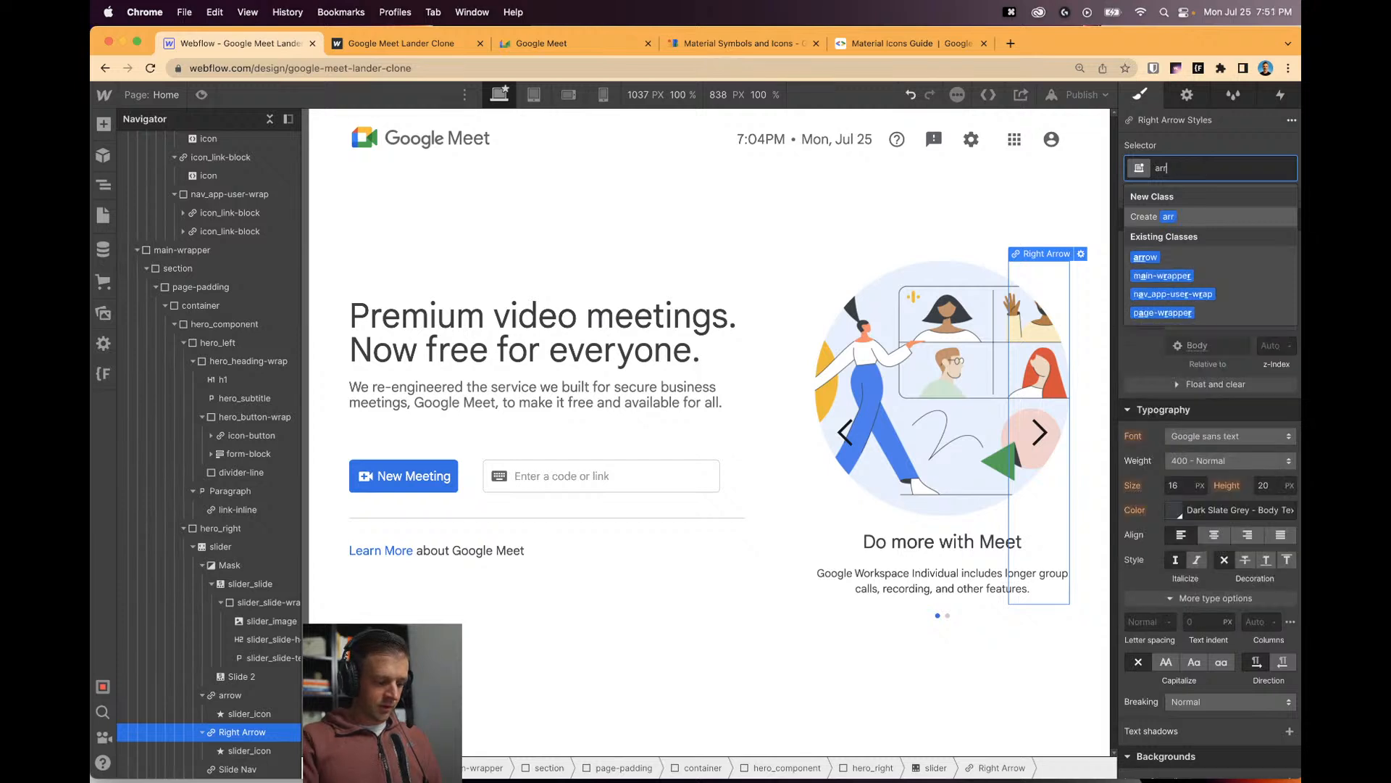
key("Return")
Start adding an is- combo class to the right arrow, abandon it, and reselect the left arrow.
left_click(851, 405)
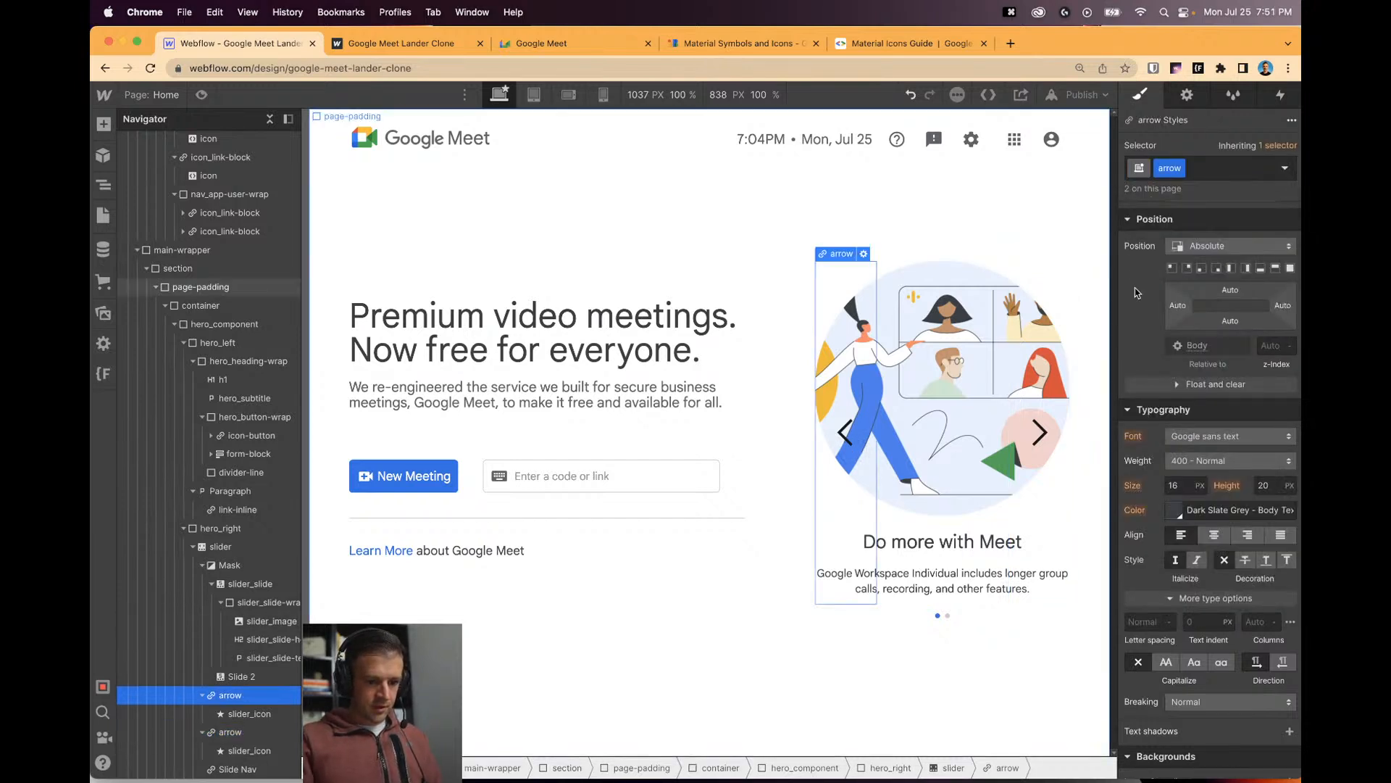
left_click(1027, 480)
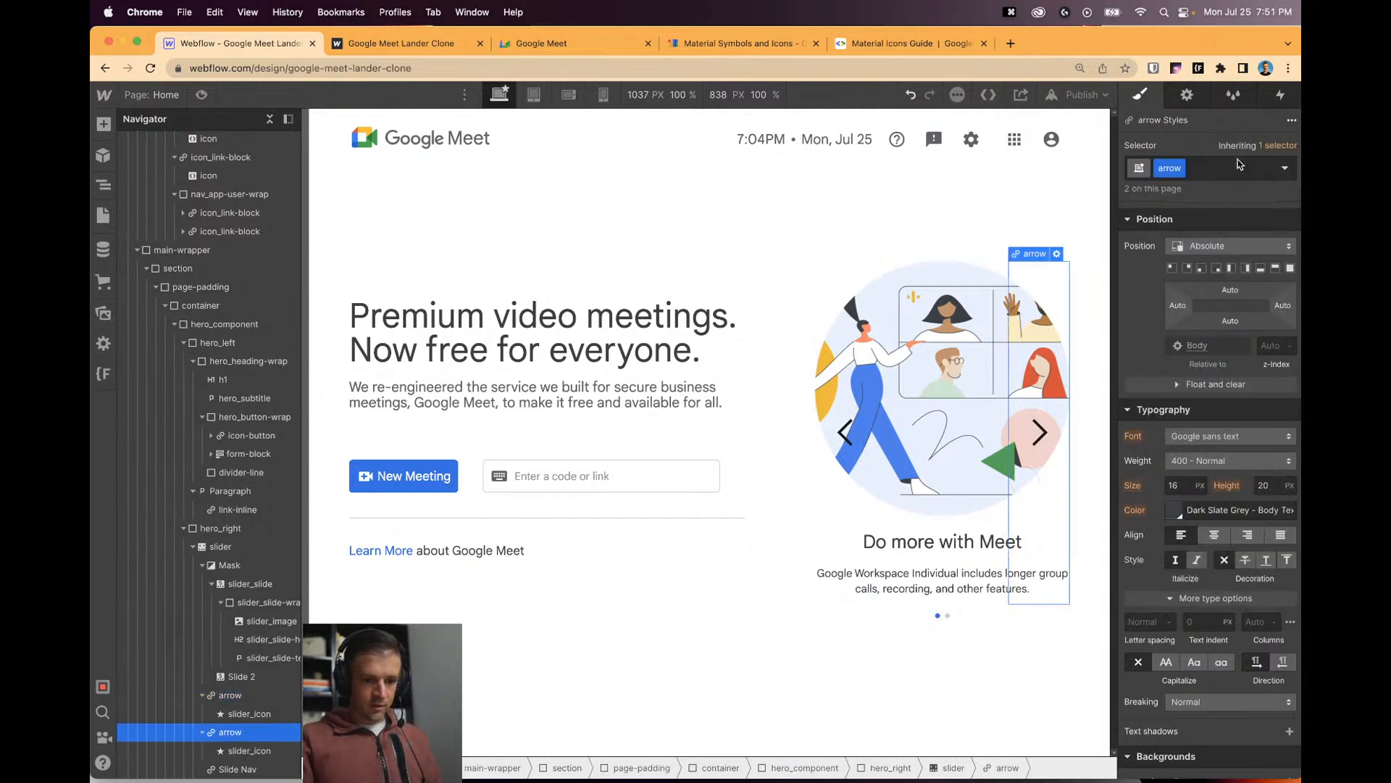
left_click(1237, 160)
type("is-")
key("BackSpace")
key("BackSpace")
key("BackSpace")
key("Escape")
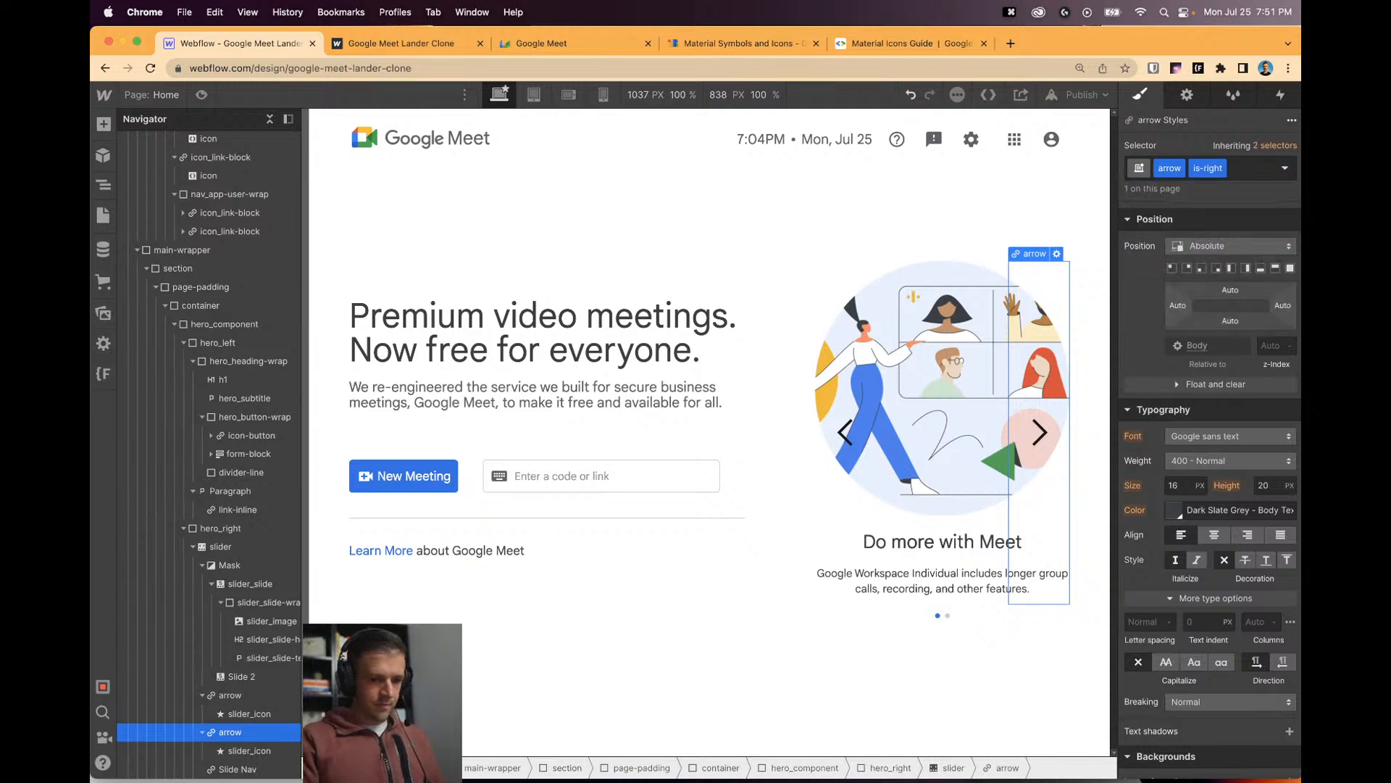
left_click(862, 442)
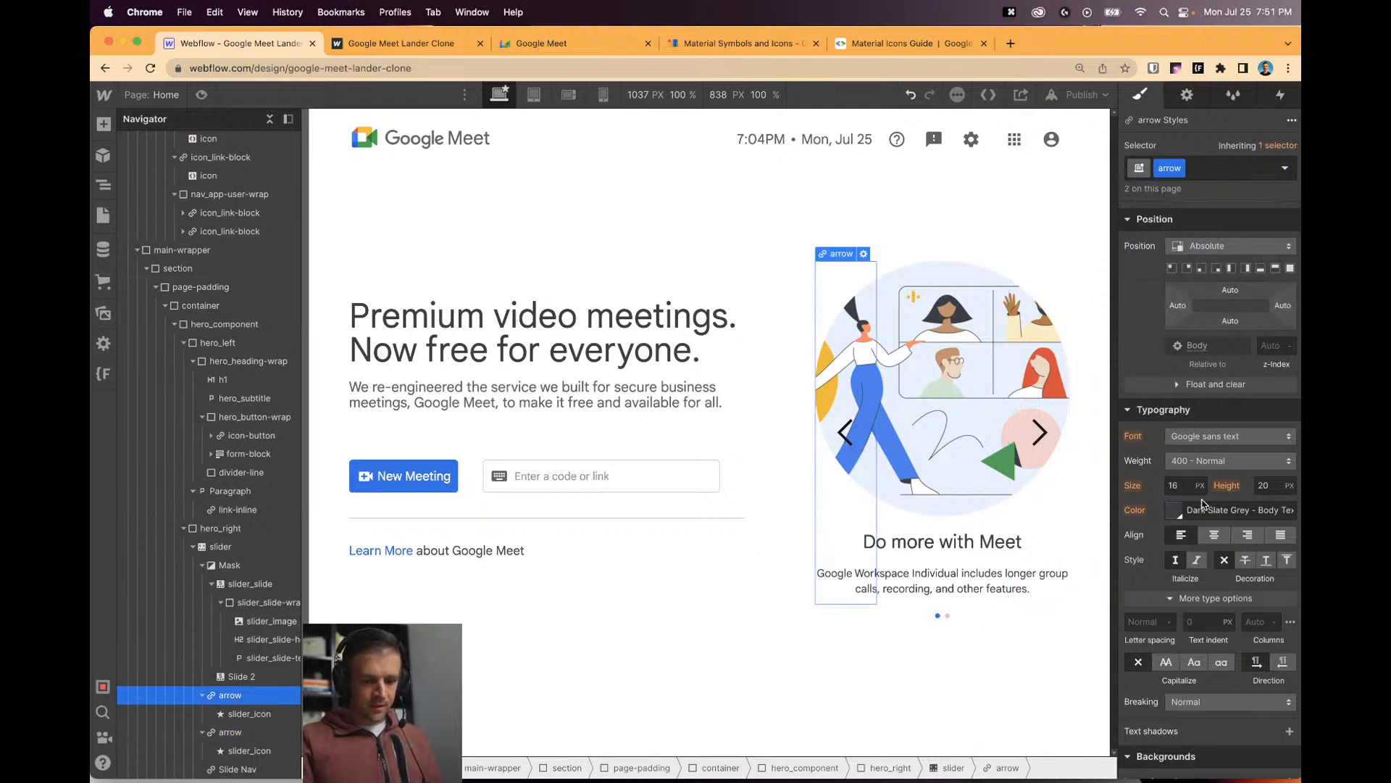
scroll(1199, 308, "up", 2)
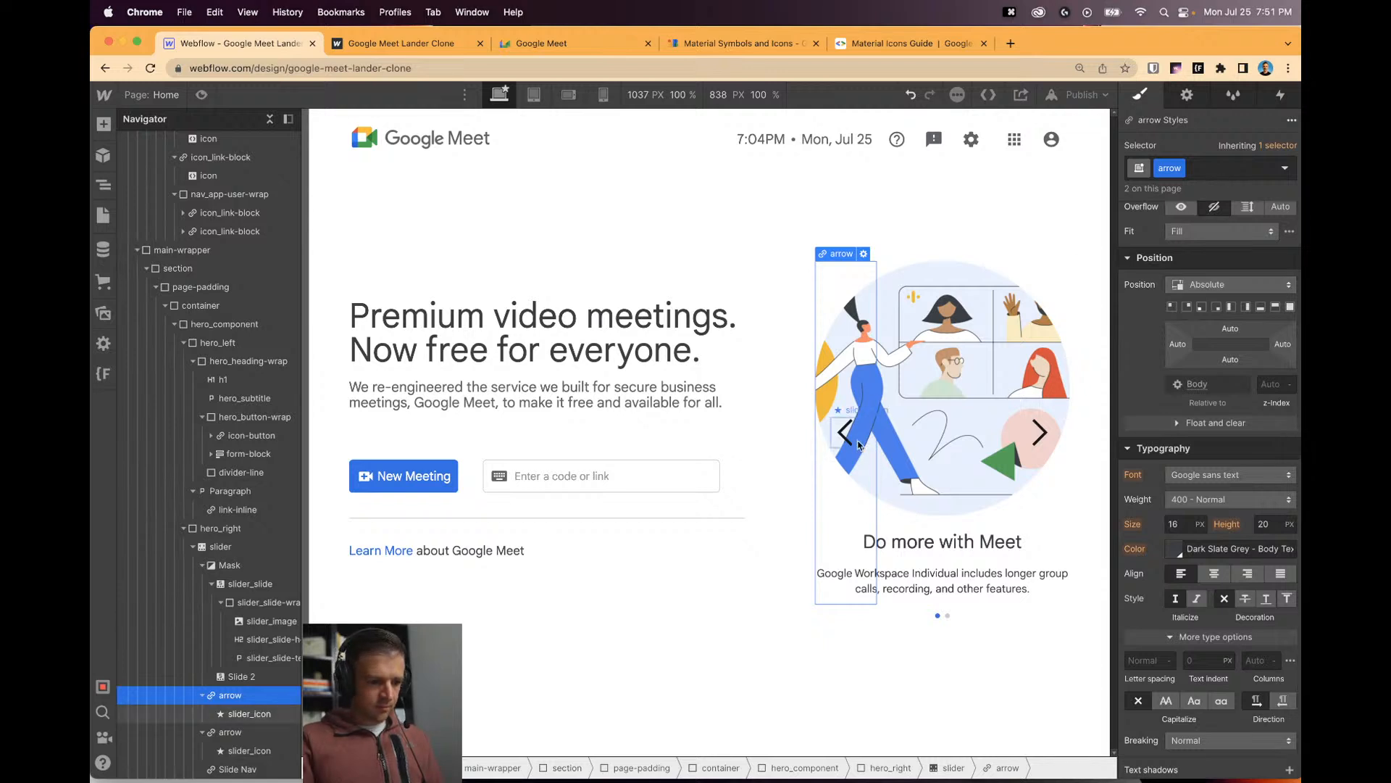
scroll(1207, 420, "up", 5)
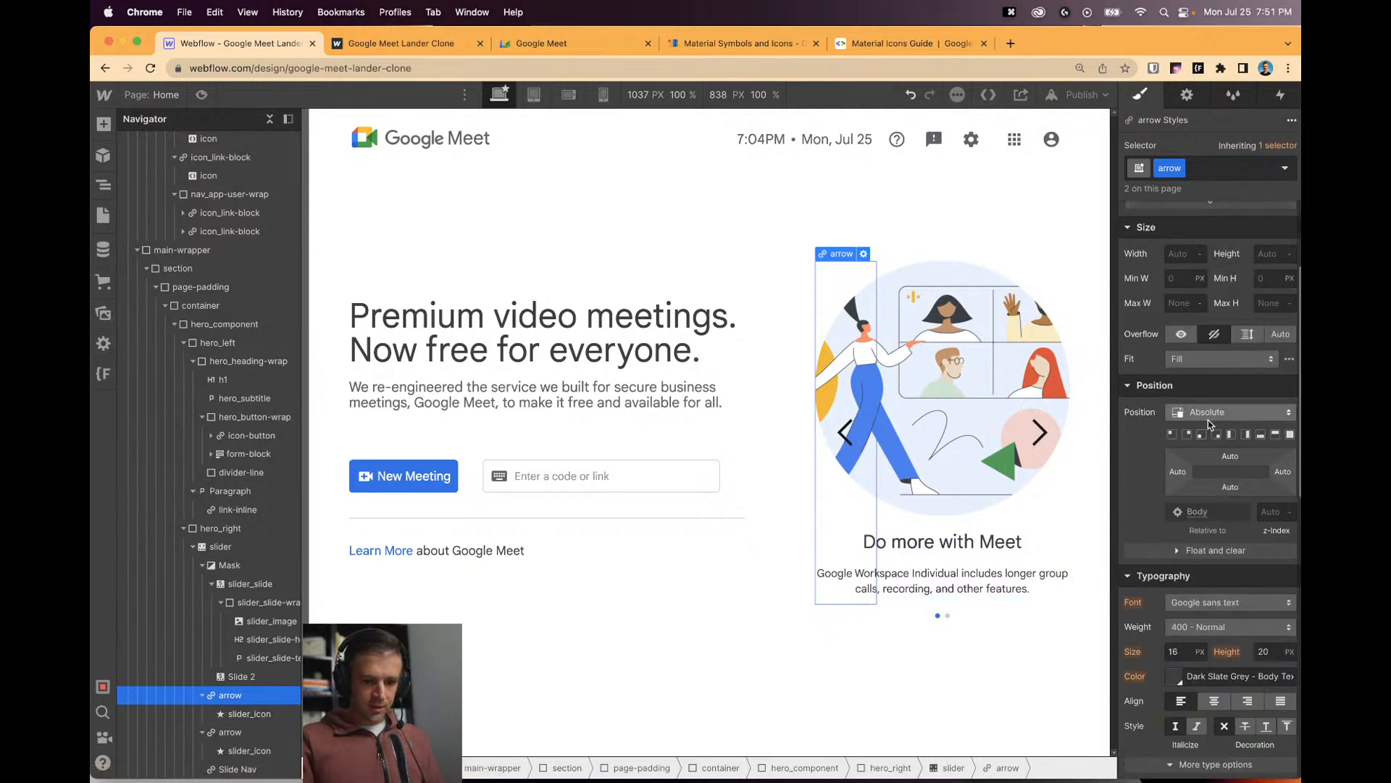
scroll(1207, 419, "up", 6)
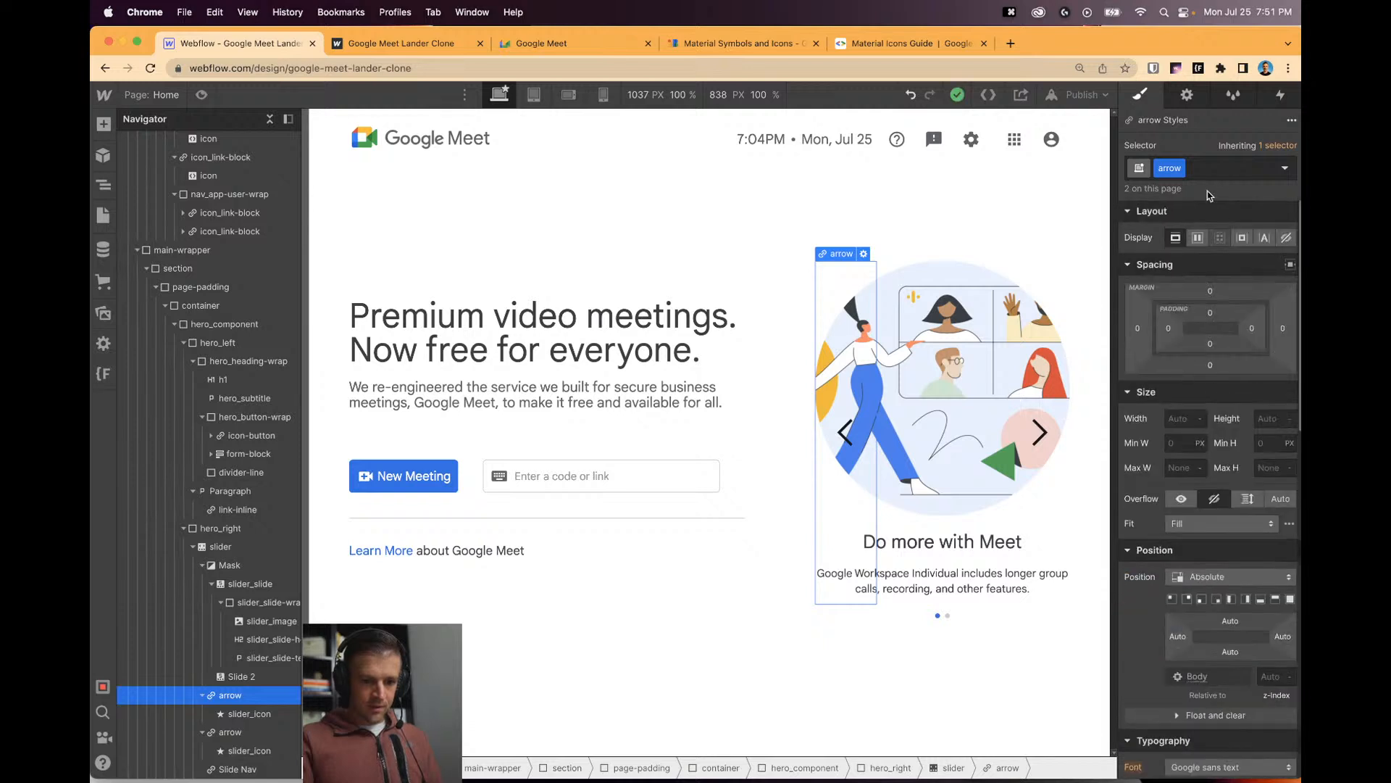
Set the arrow icon's width to 2 and try a 2D Scale transform to shrink it.
left_click(840, 450)
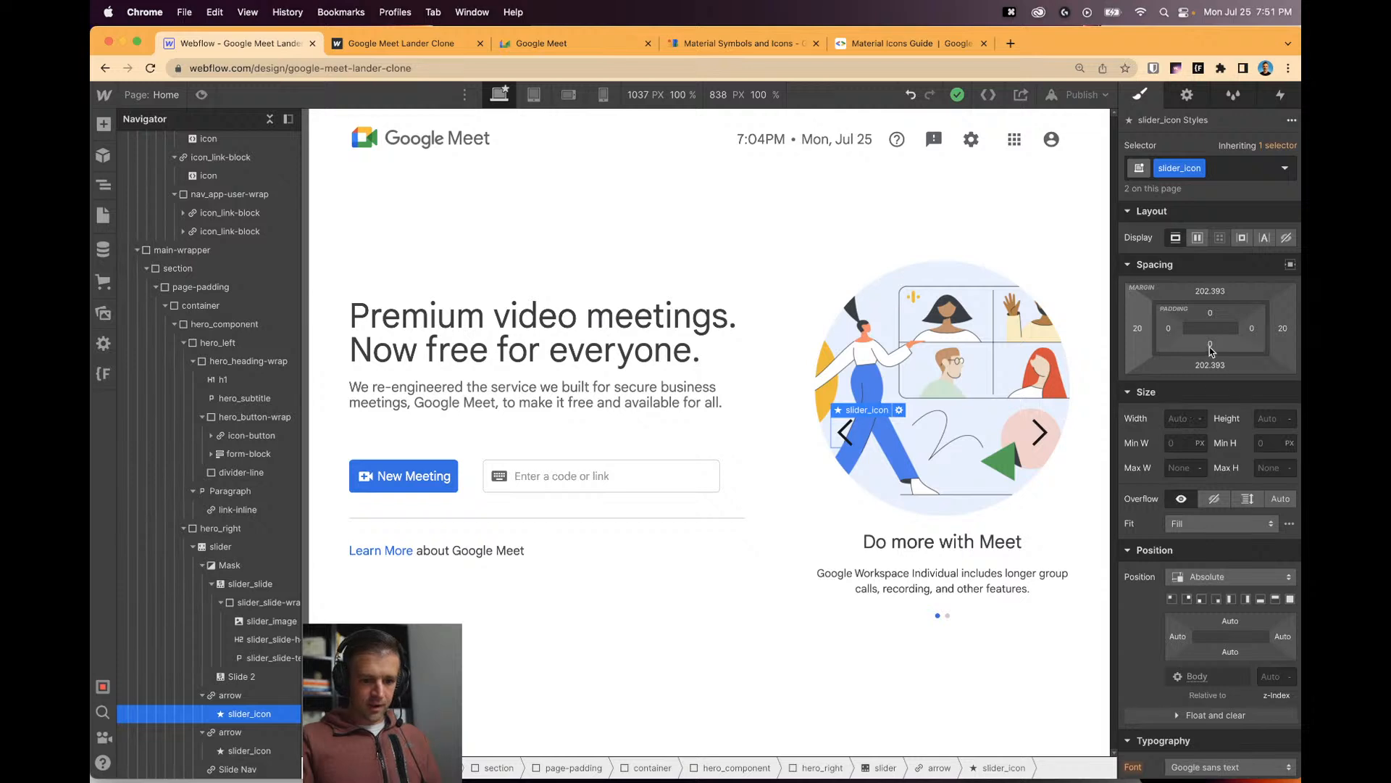
left_click(1179, 421)
type("2")
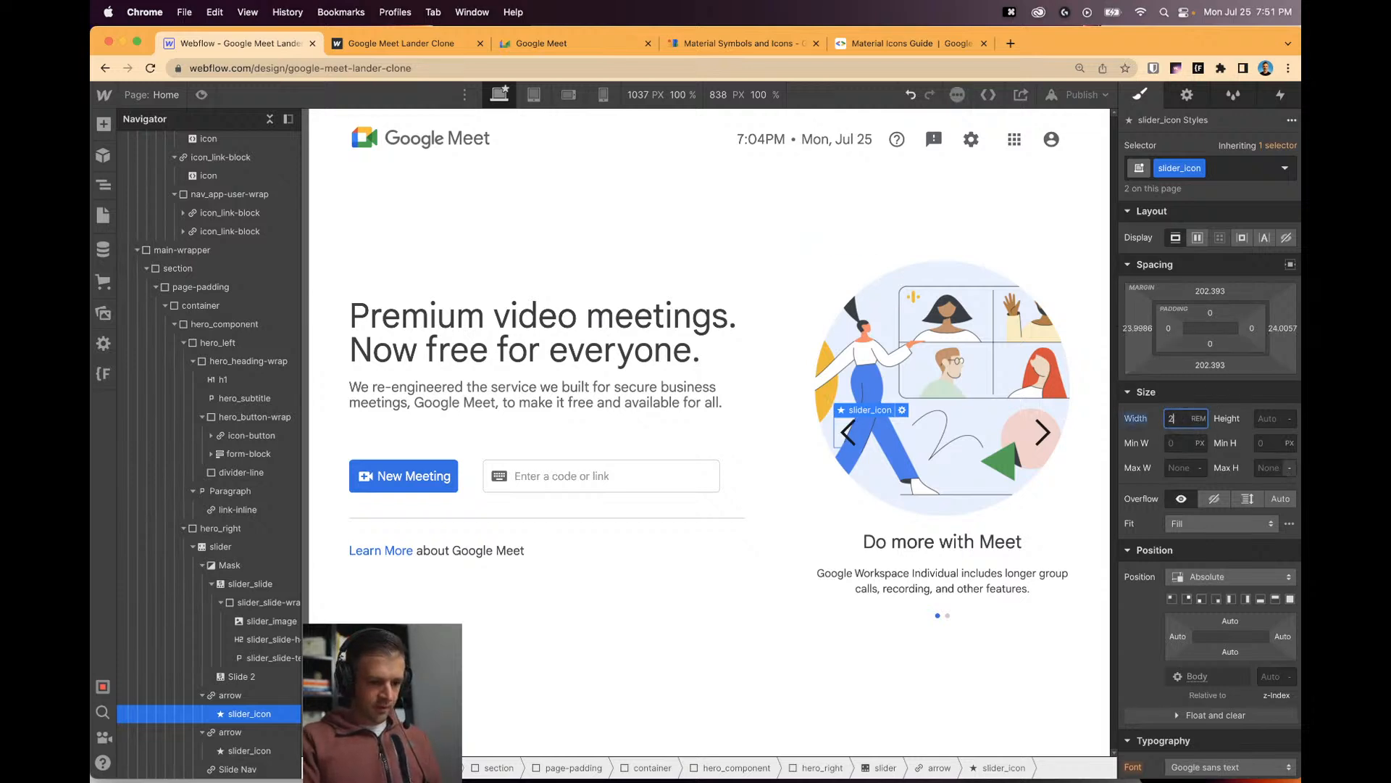
key("Return")
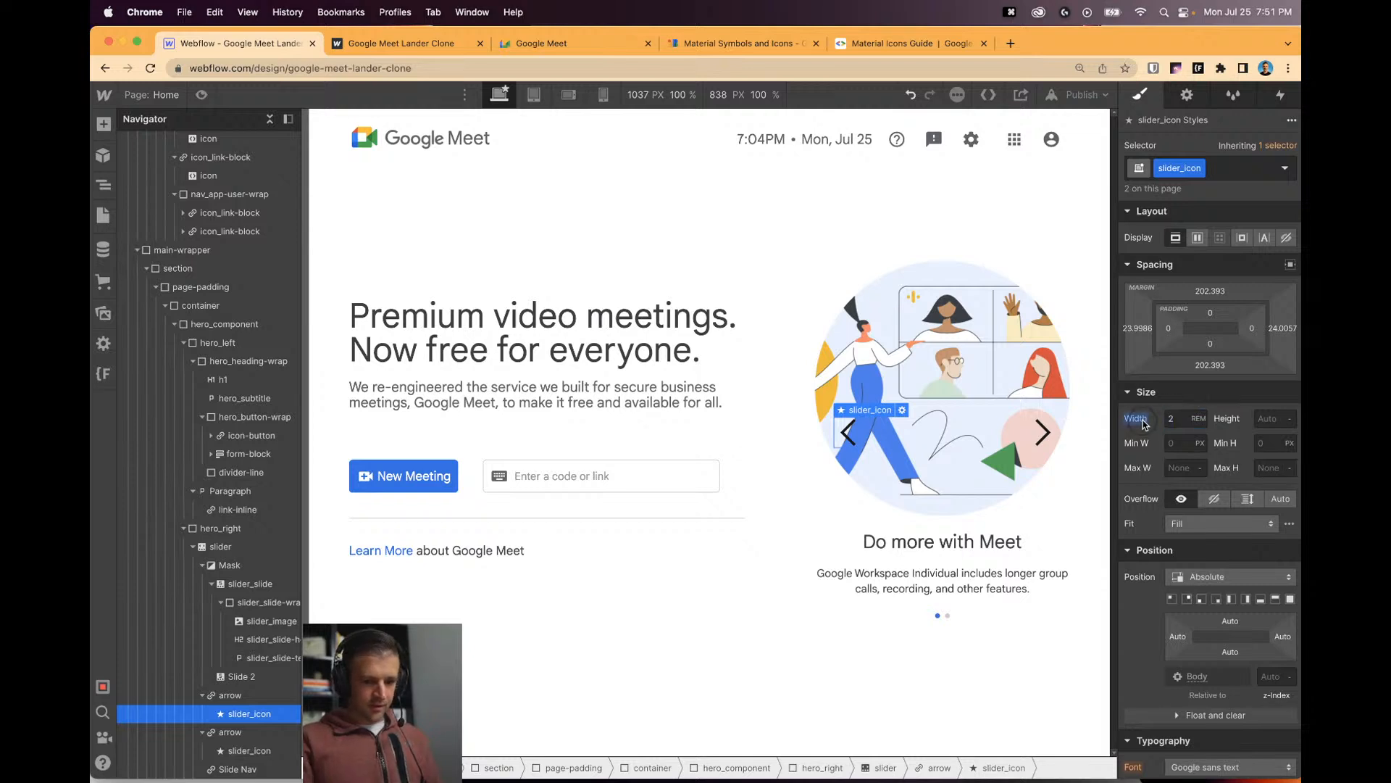
scroll(1158, 443, "down", 5)
scroll(1158, 443, "down", 10)
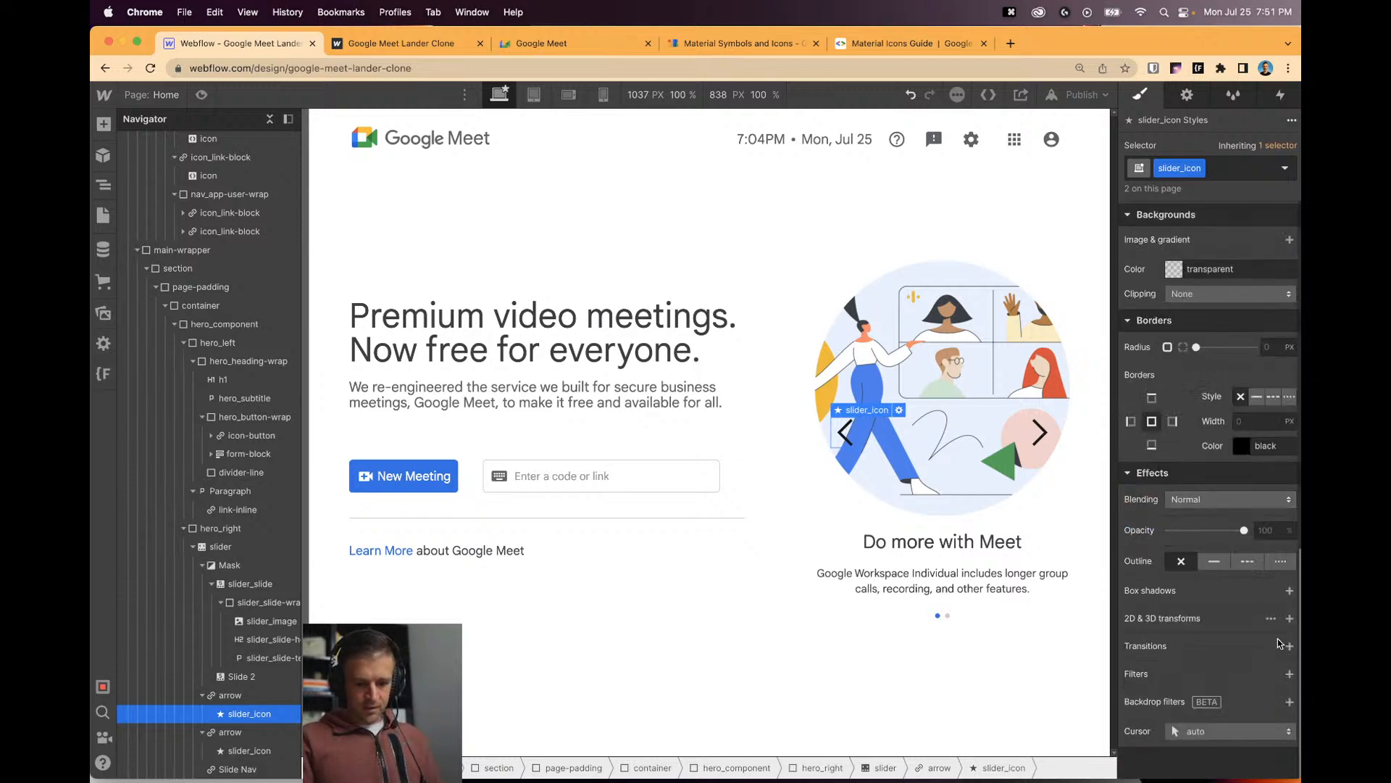
left_click(1290, 618)
left_click(1208, 667)
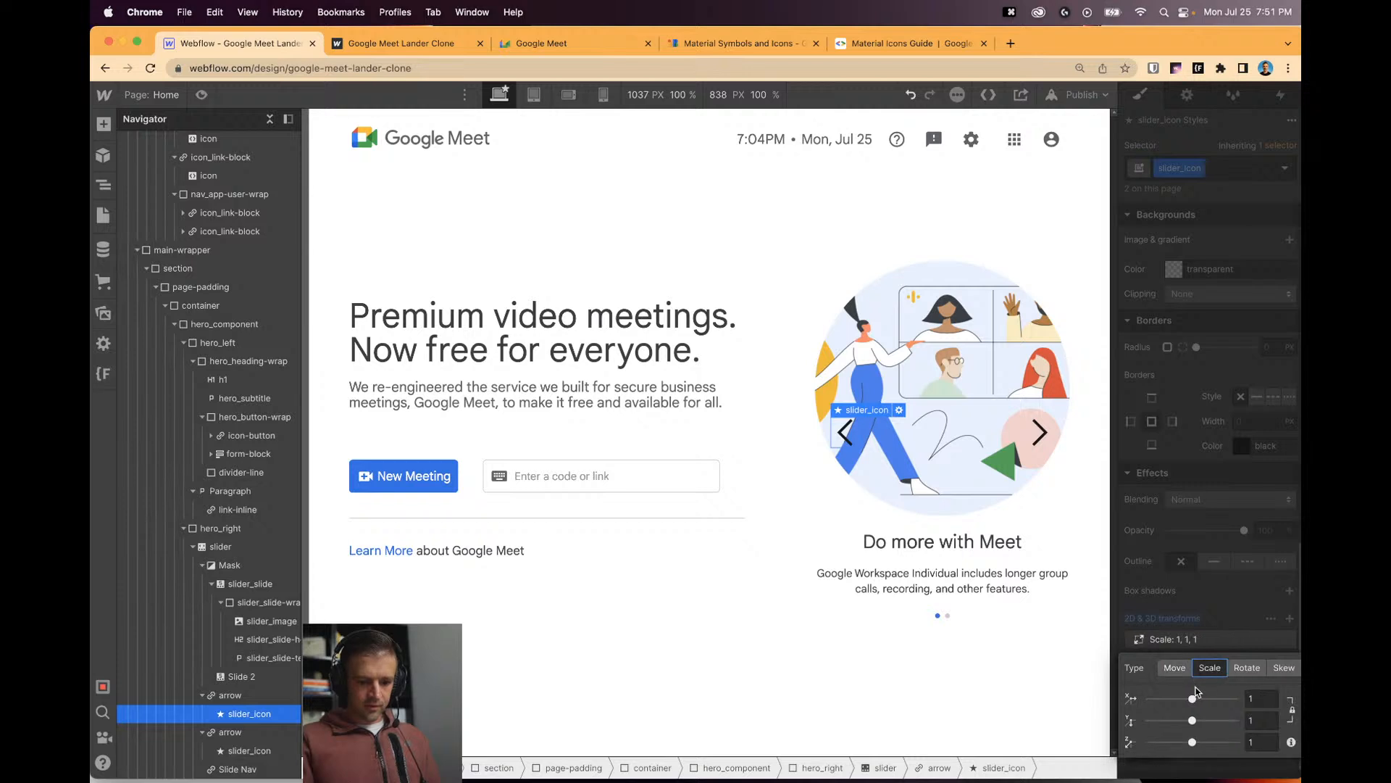
left_click_drag(1192, 697, 1164, 697)
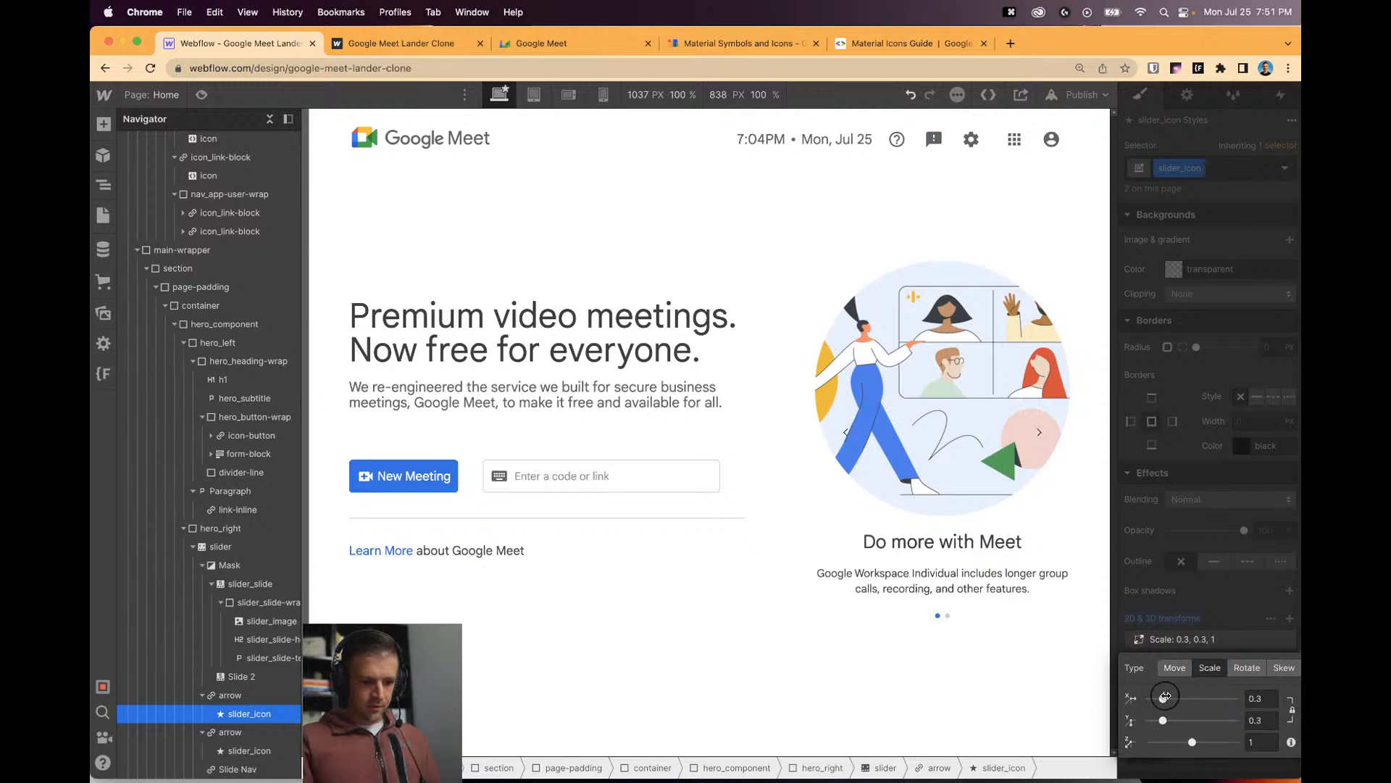
Make the slider_icon 2rem wide and 2rem tall.
left_click(855, 446)
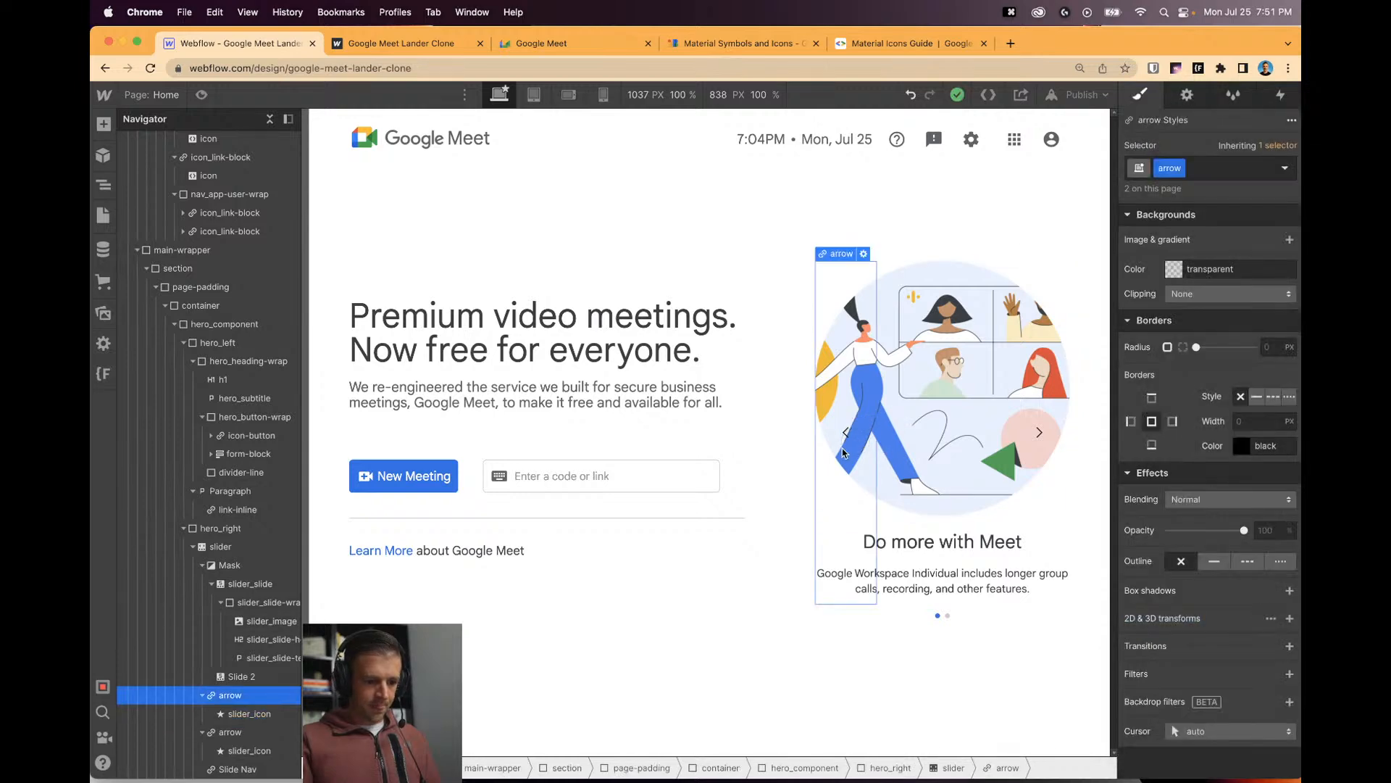
scroll(1281, 328, "up", 10)
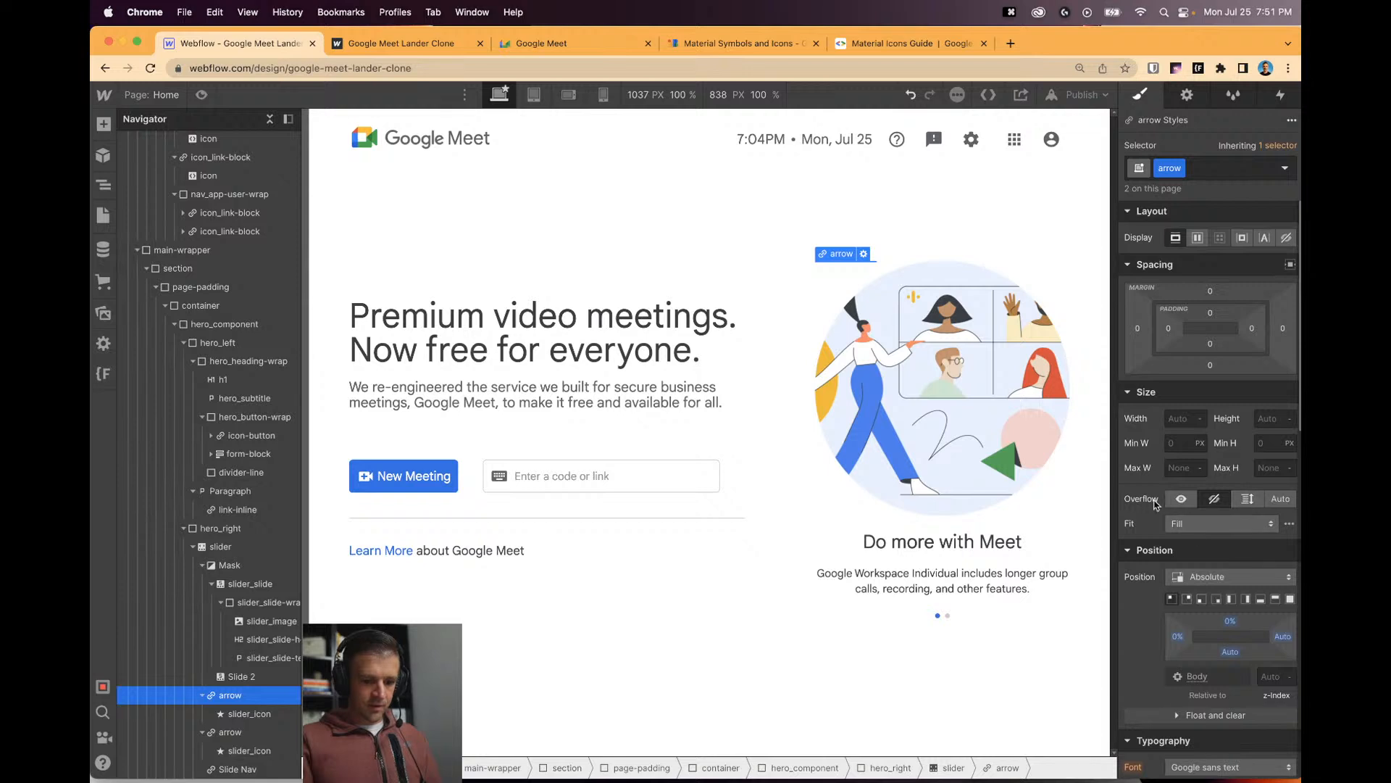
left_click(255, 713)
left_click(1187, 419)
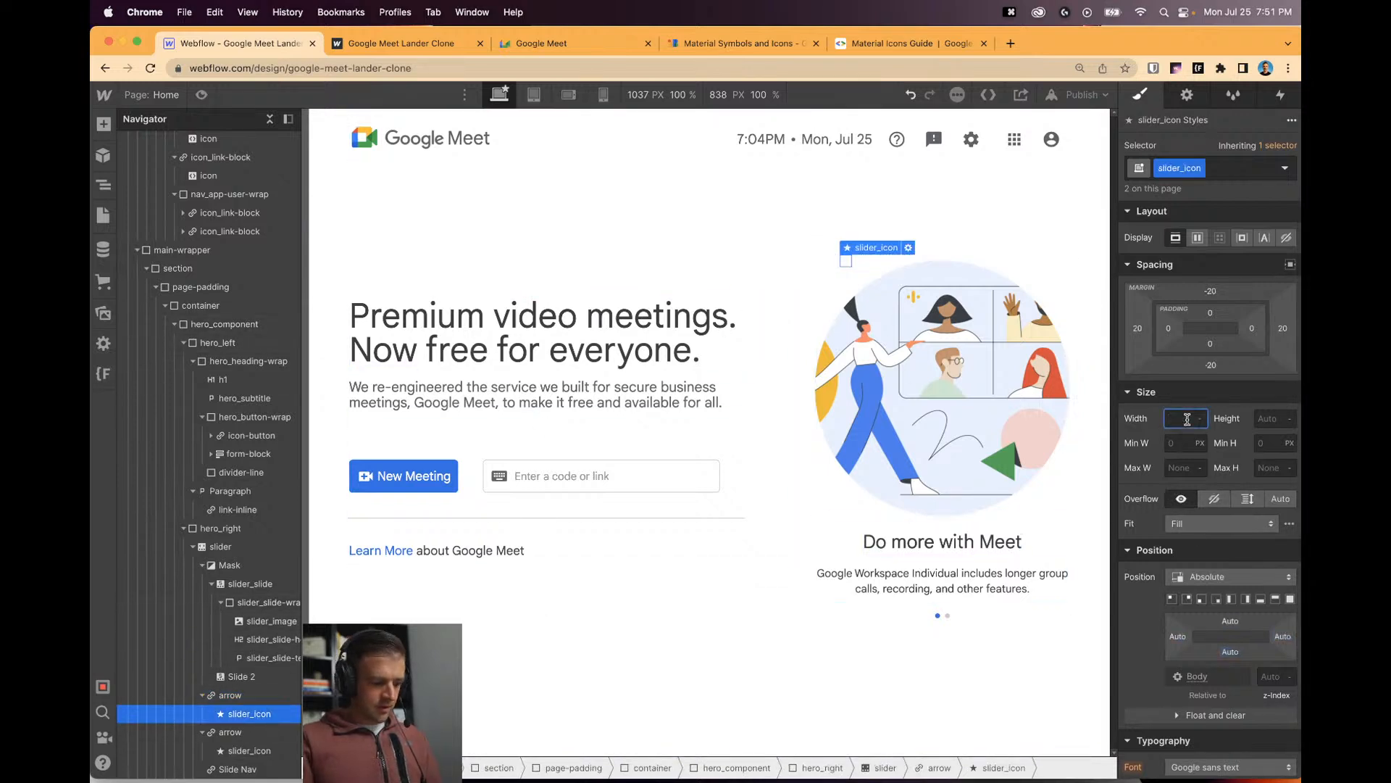
type("2rem")
key("Tab")
type("2re")
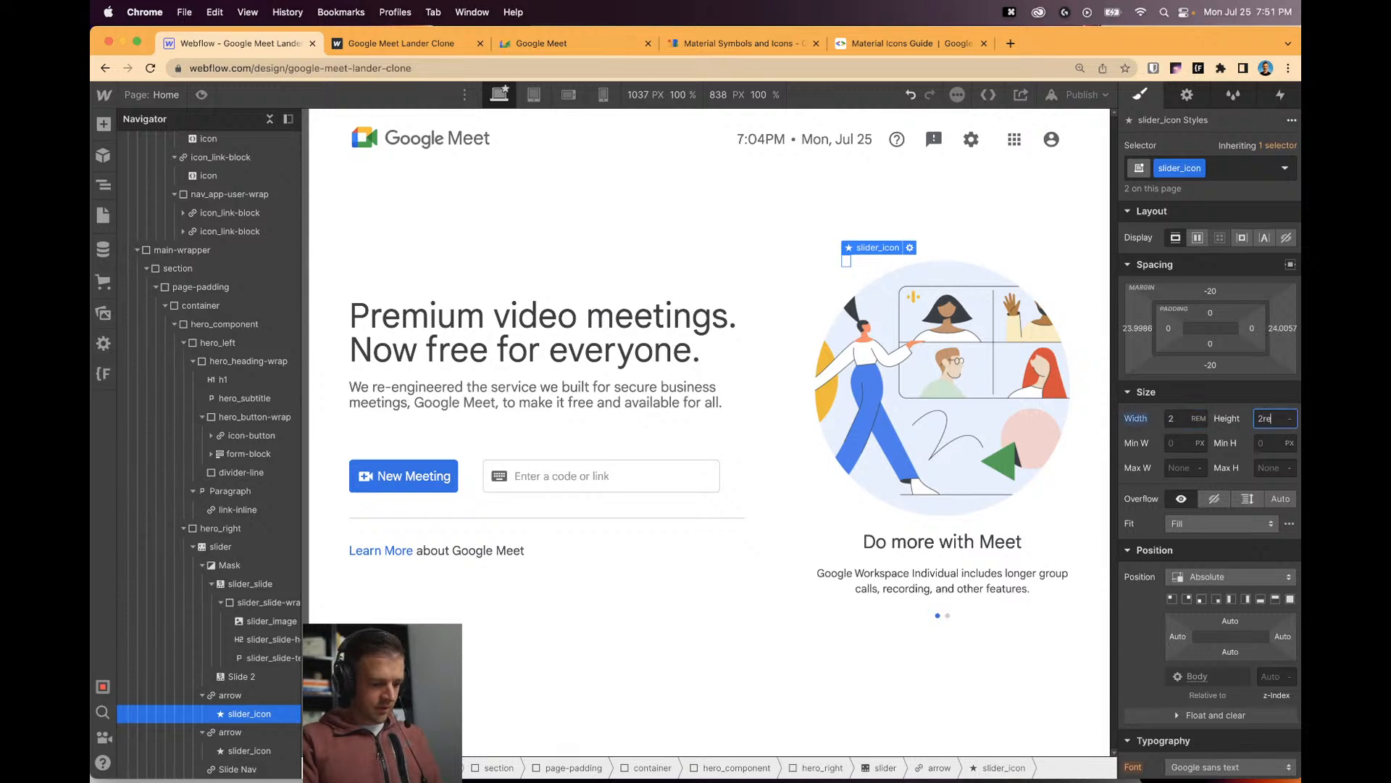
type("m")
key("Return")
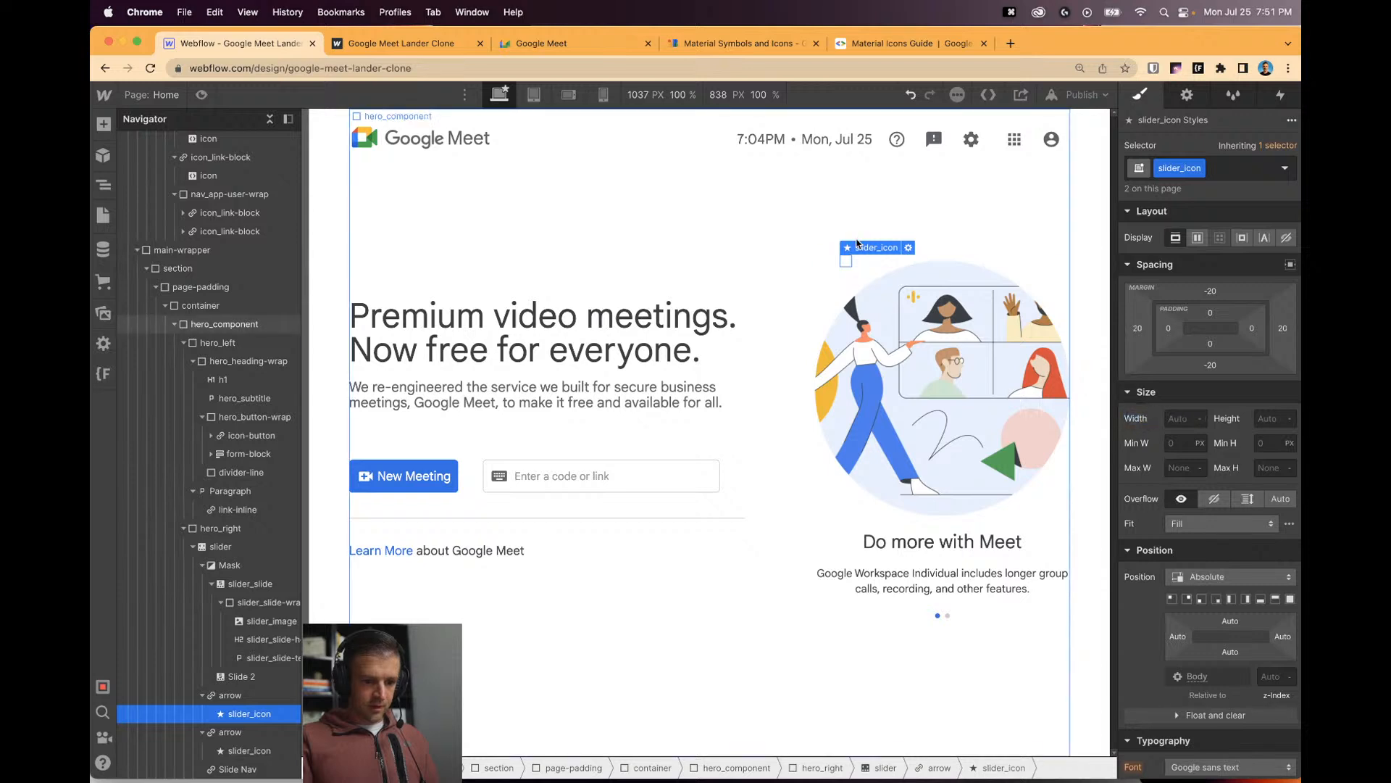
Reset the left arrow's margins to zero and bring up the published clone site.
left_click(263, 696)
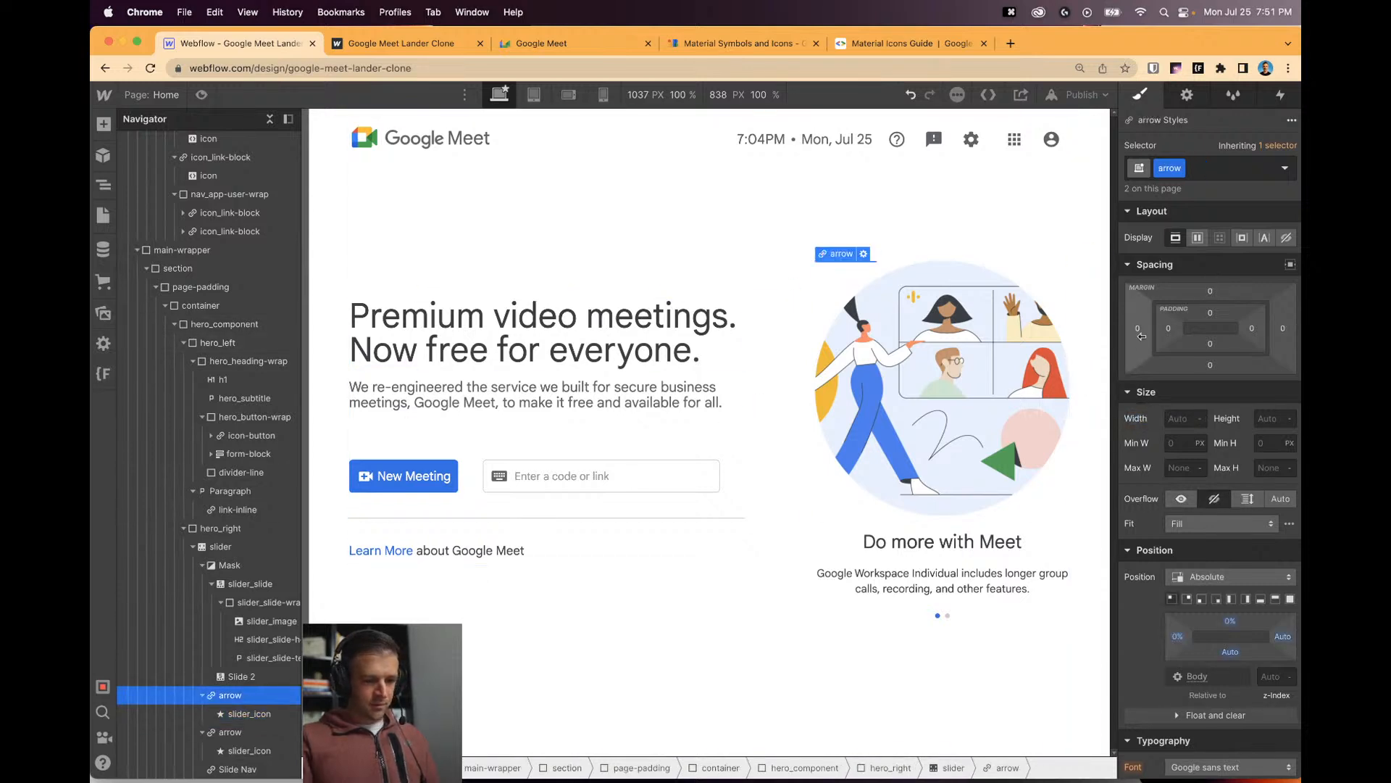
left_click(1214, 361, "alt")
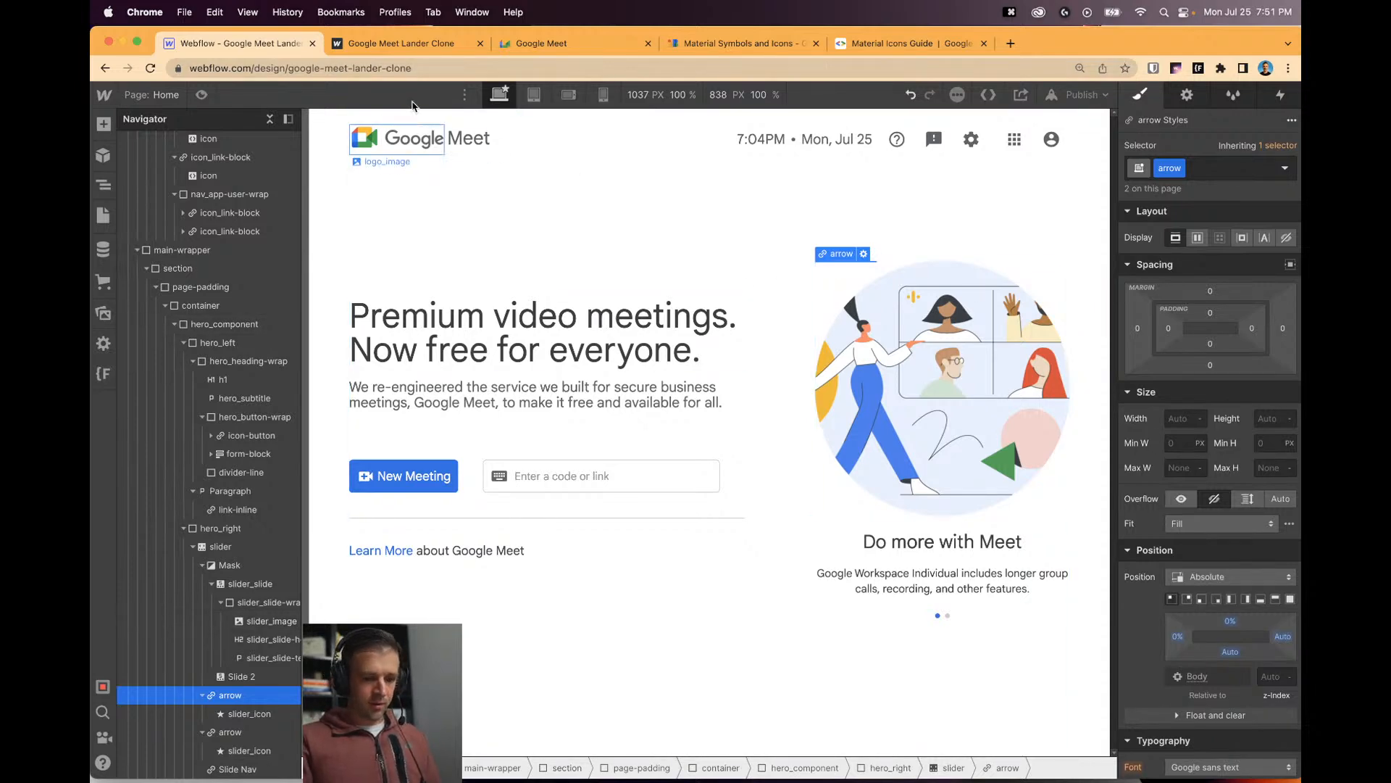
left_click(426, 45)
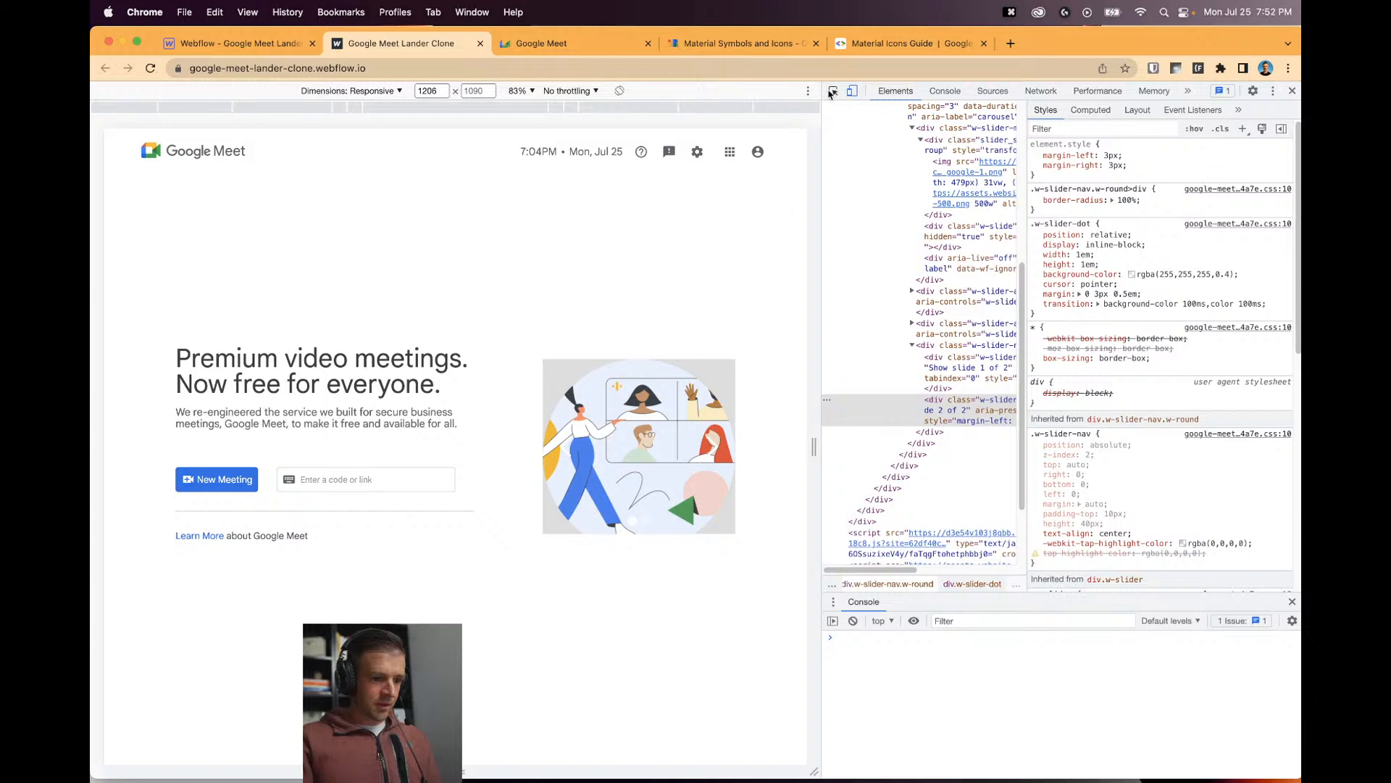
Inspect the live left slider arrow's styles (80px wide, 40px font) and go back to the Designer.
left_click(558, 475)
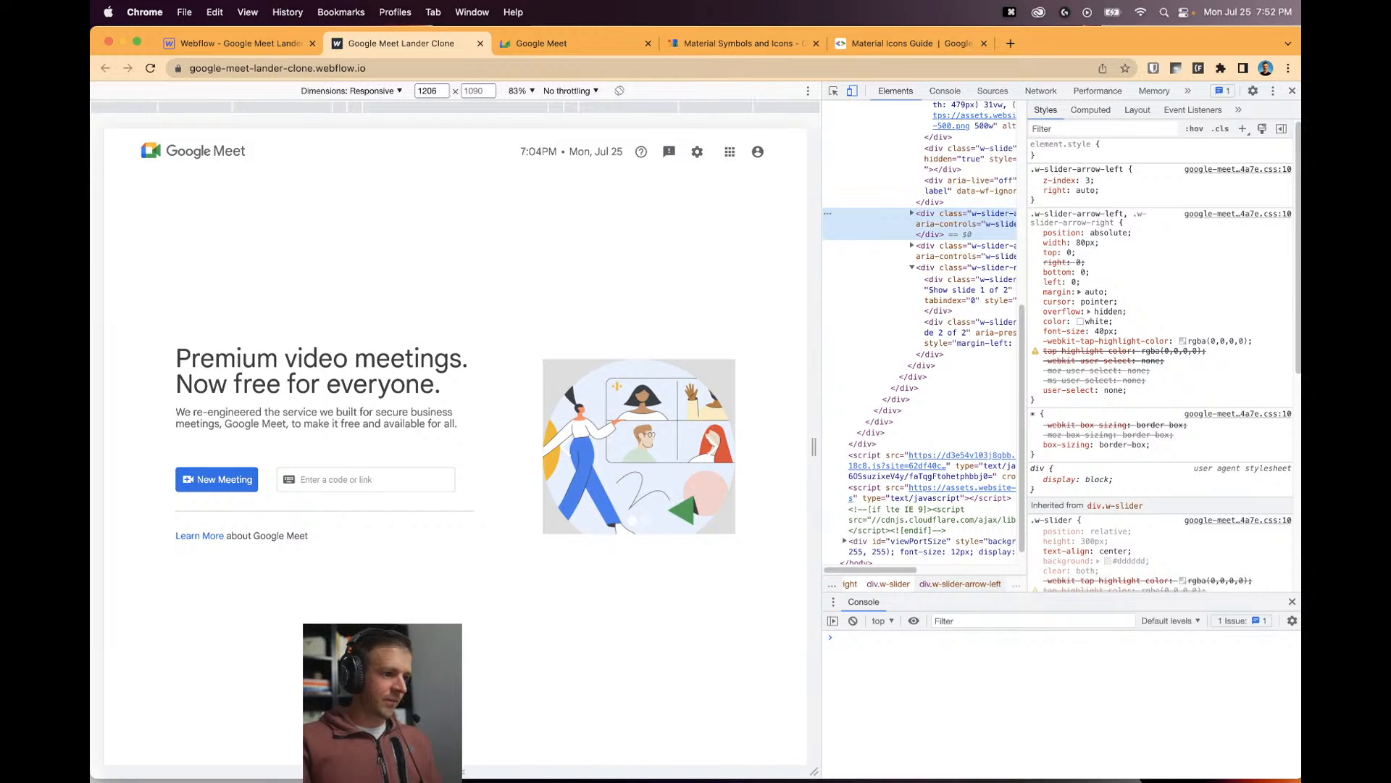
left_click(270, 43)
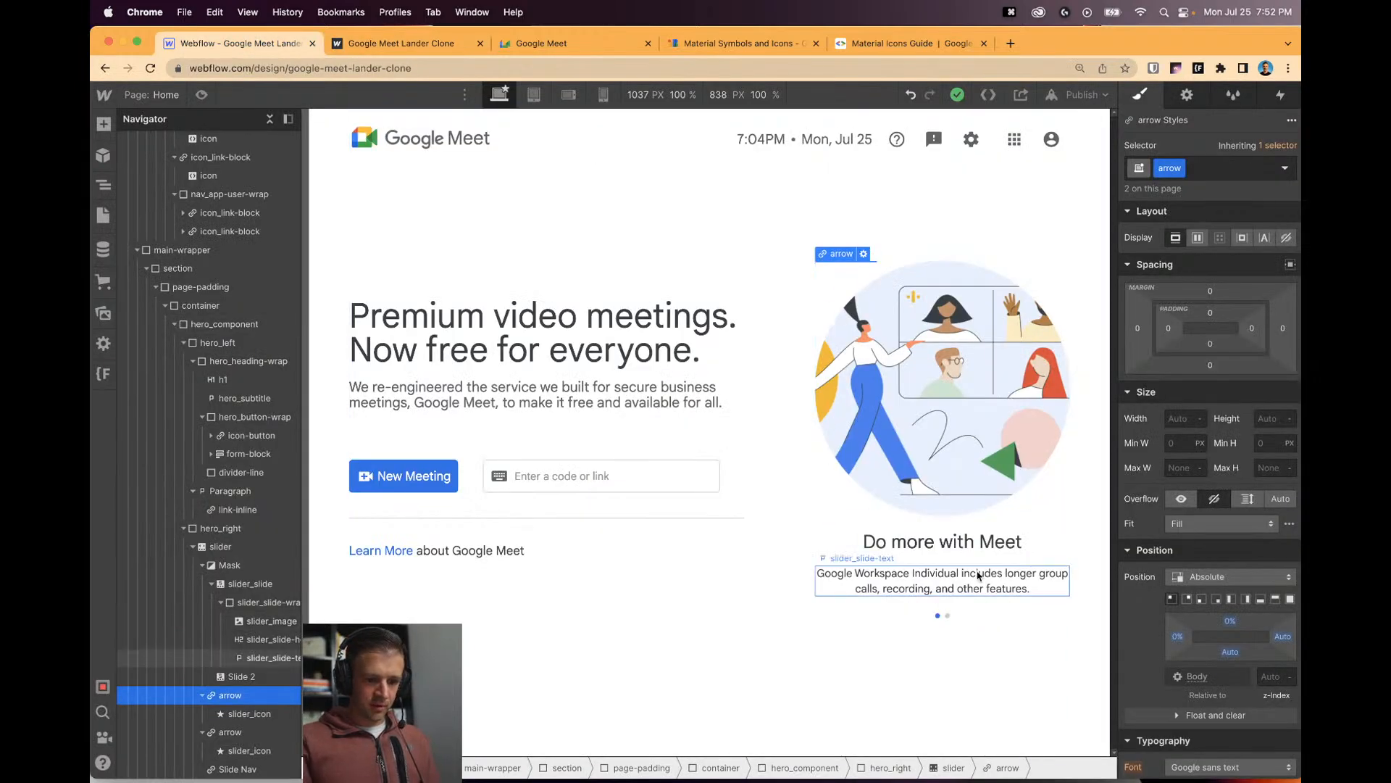
Undo the recent style edits and pin the slider arrow to the slider's top-left corner.
key("super+z")
key("super+z")
key("super+z")
key("super+z")
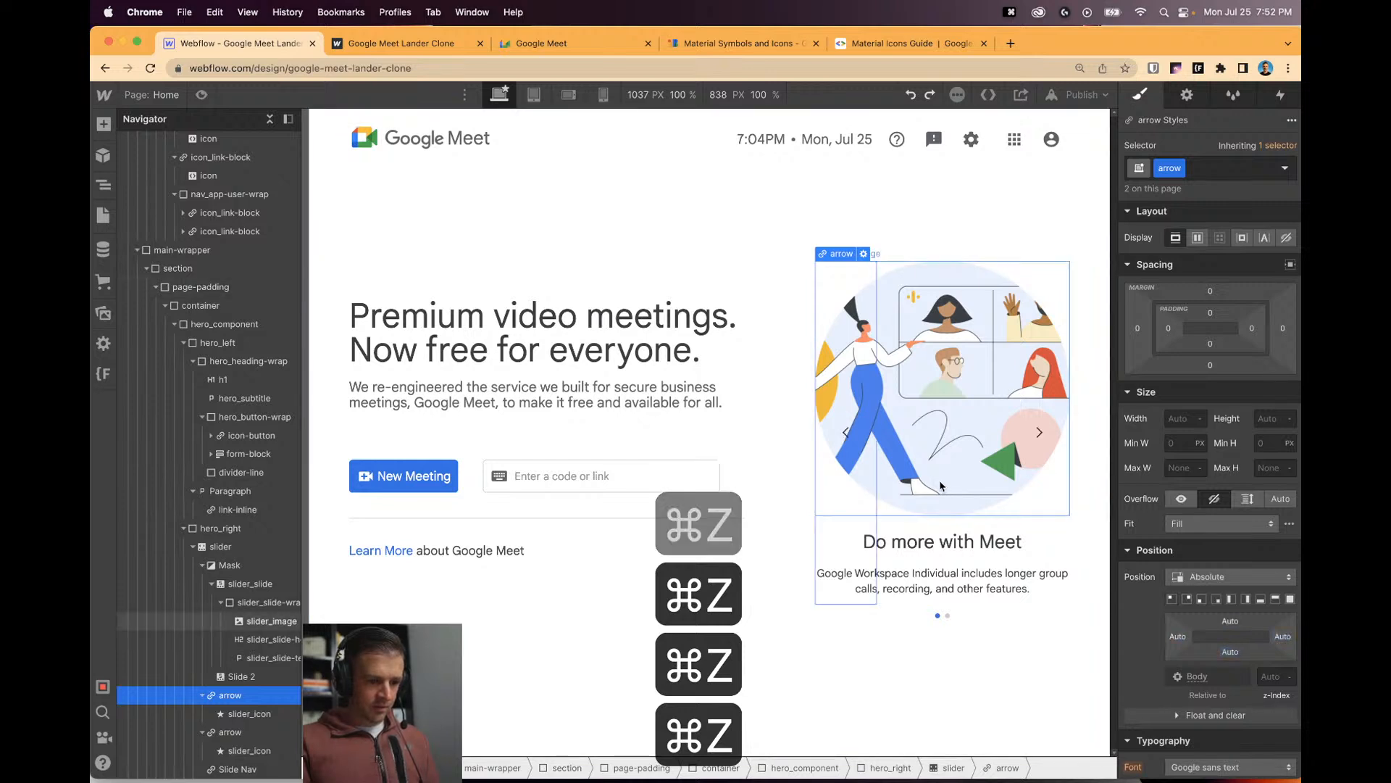
key("super+shift+z")
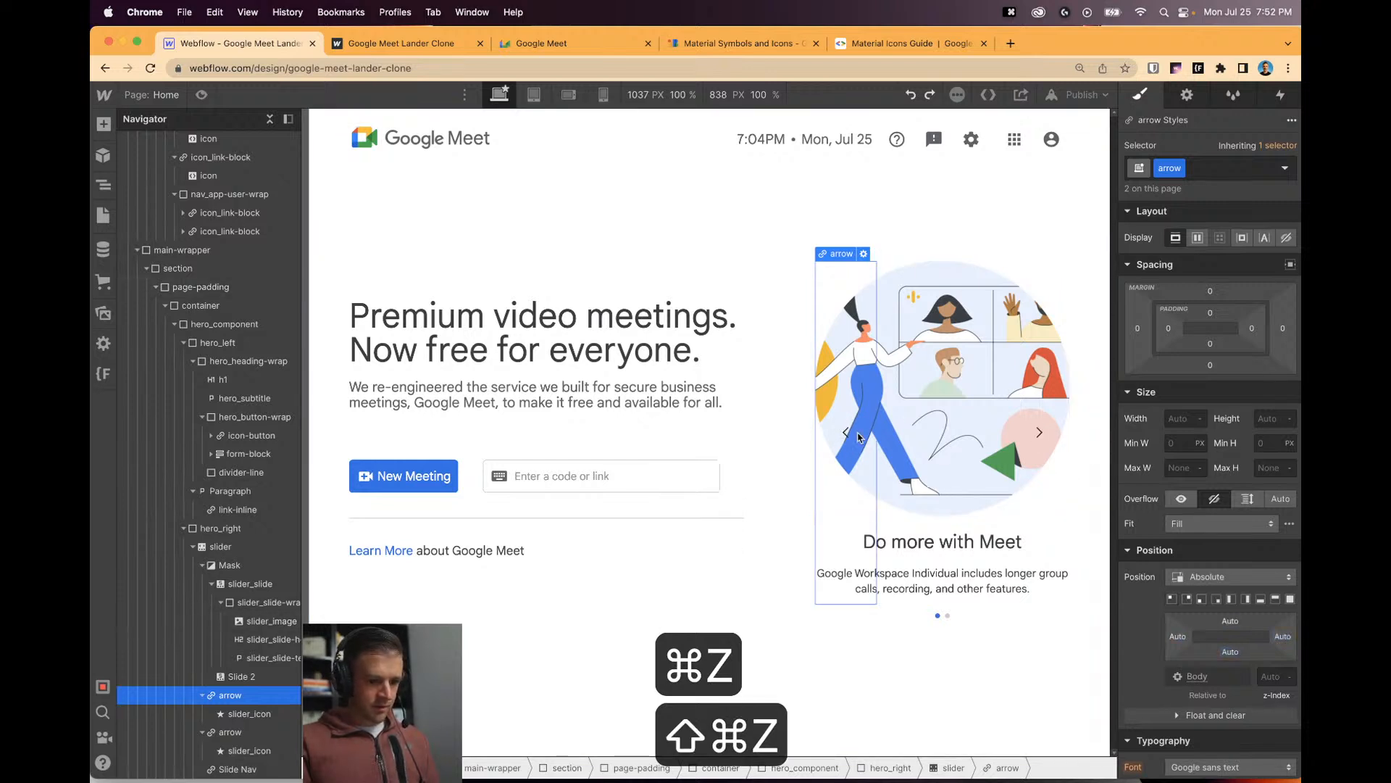
left_click(850, 449)
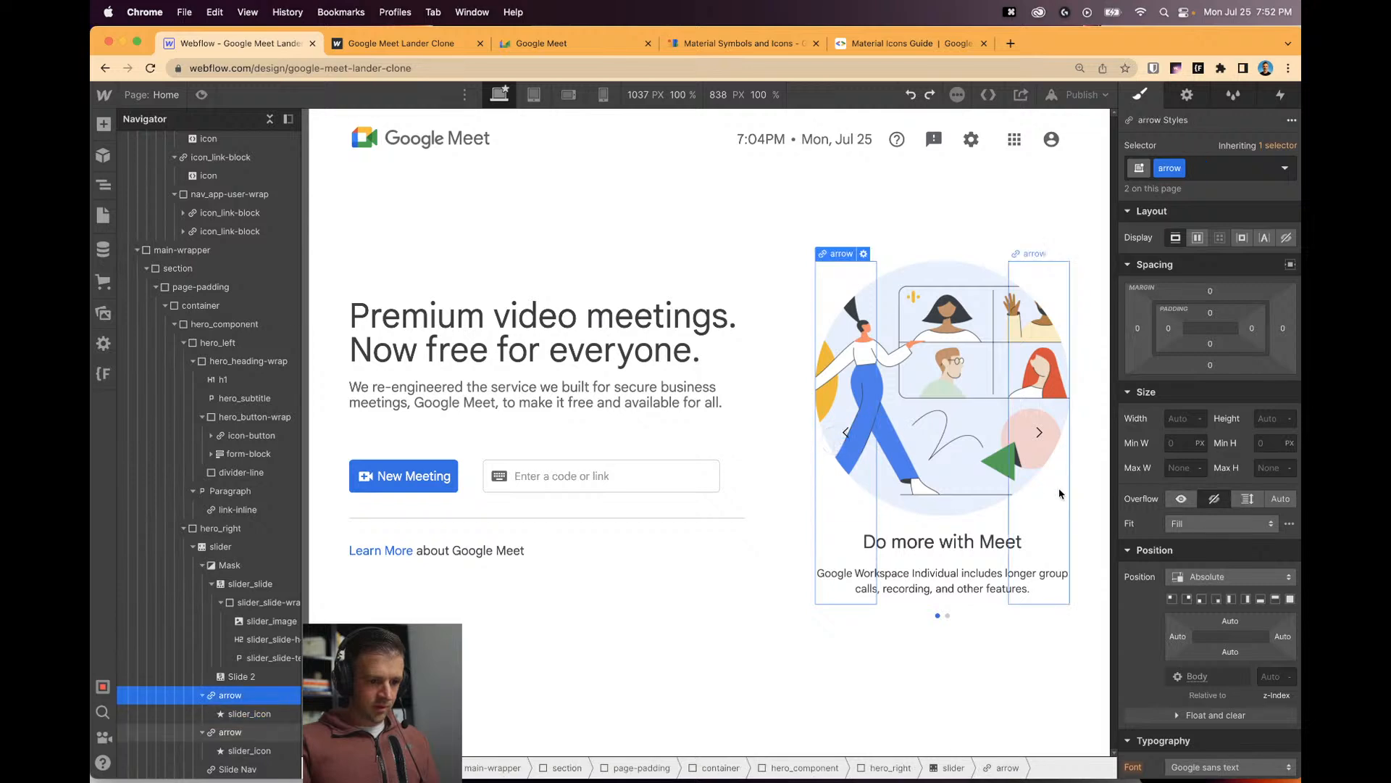
key("Escape")
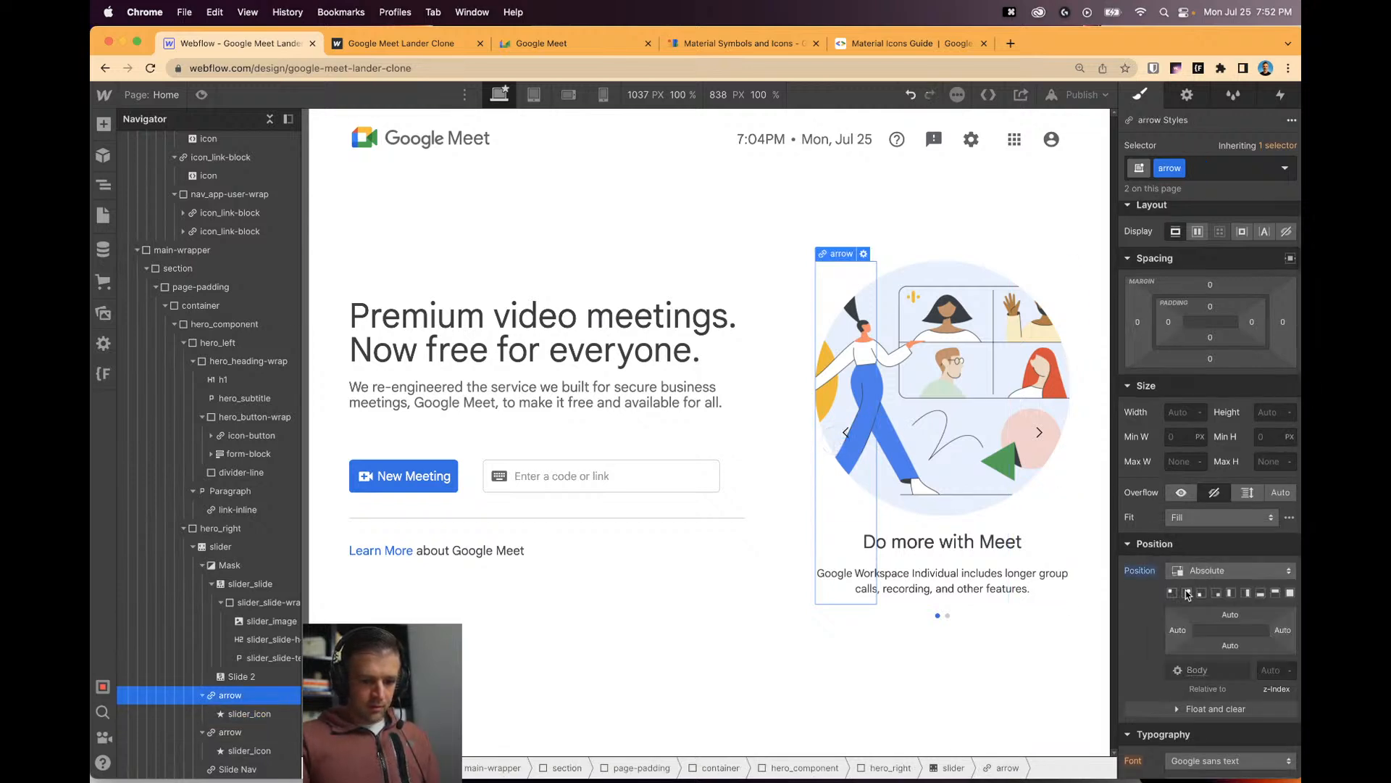
left_click(1173, 594)
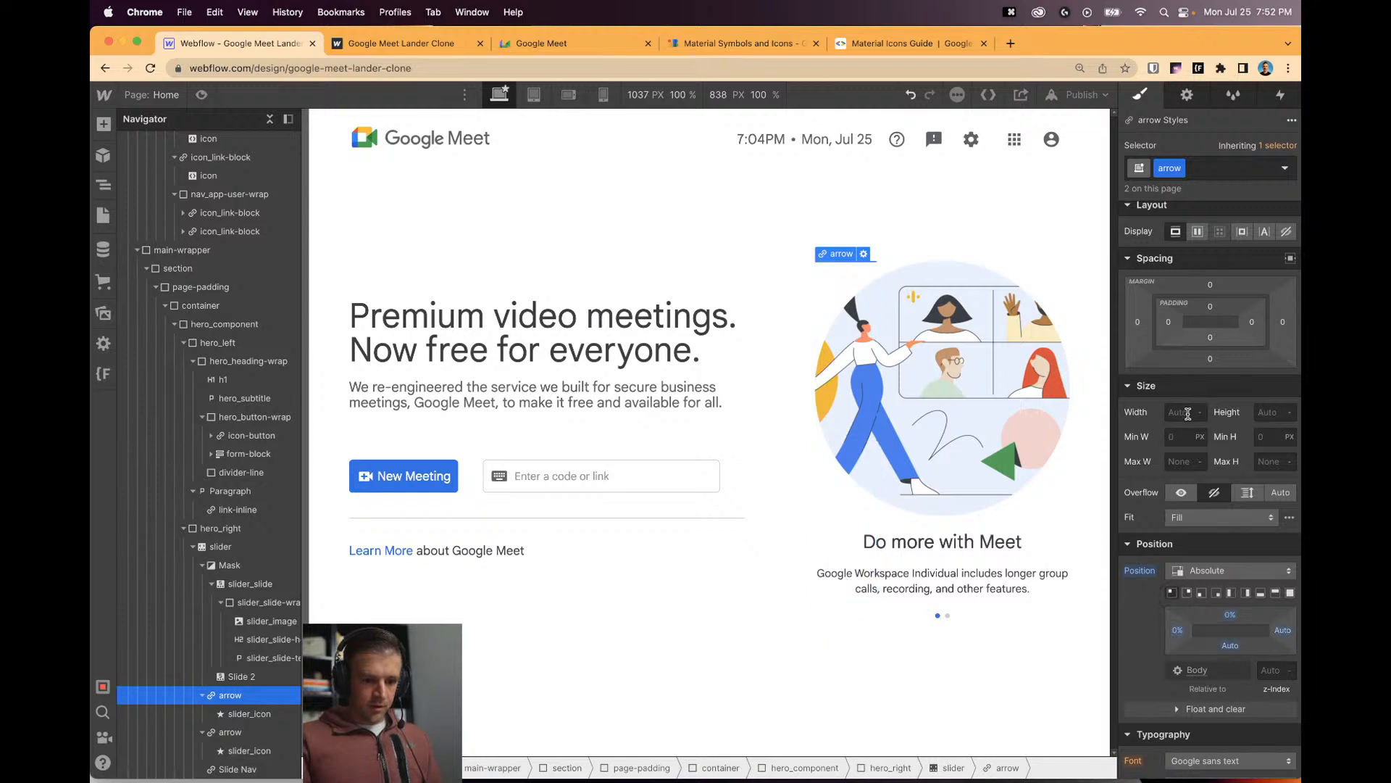
Size the arrow class to a 3rem by 3rem square.
type("4r")
key("Tab")
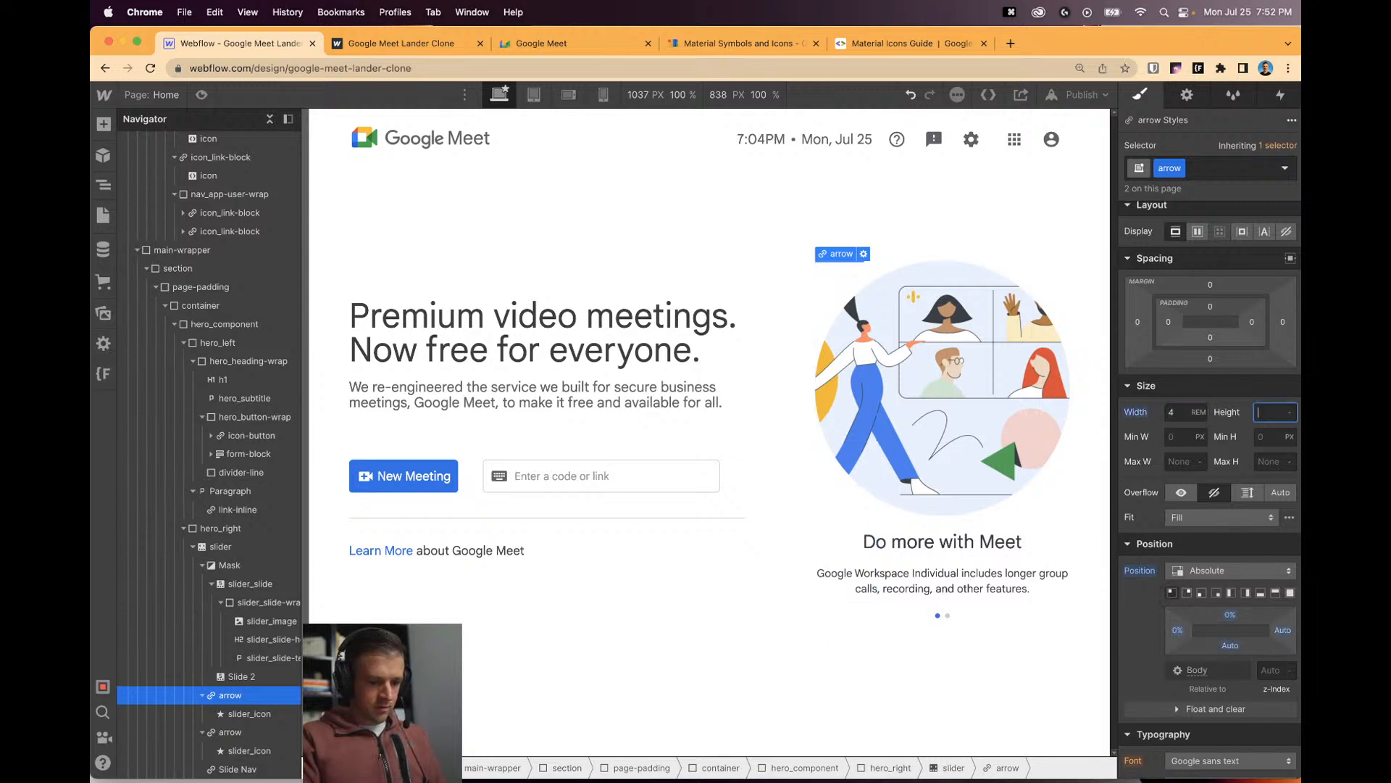
type("4r")
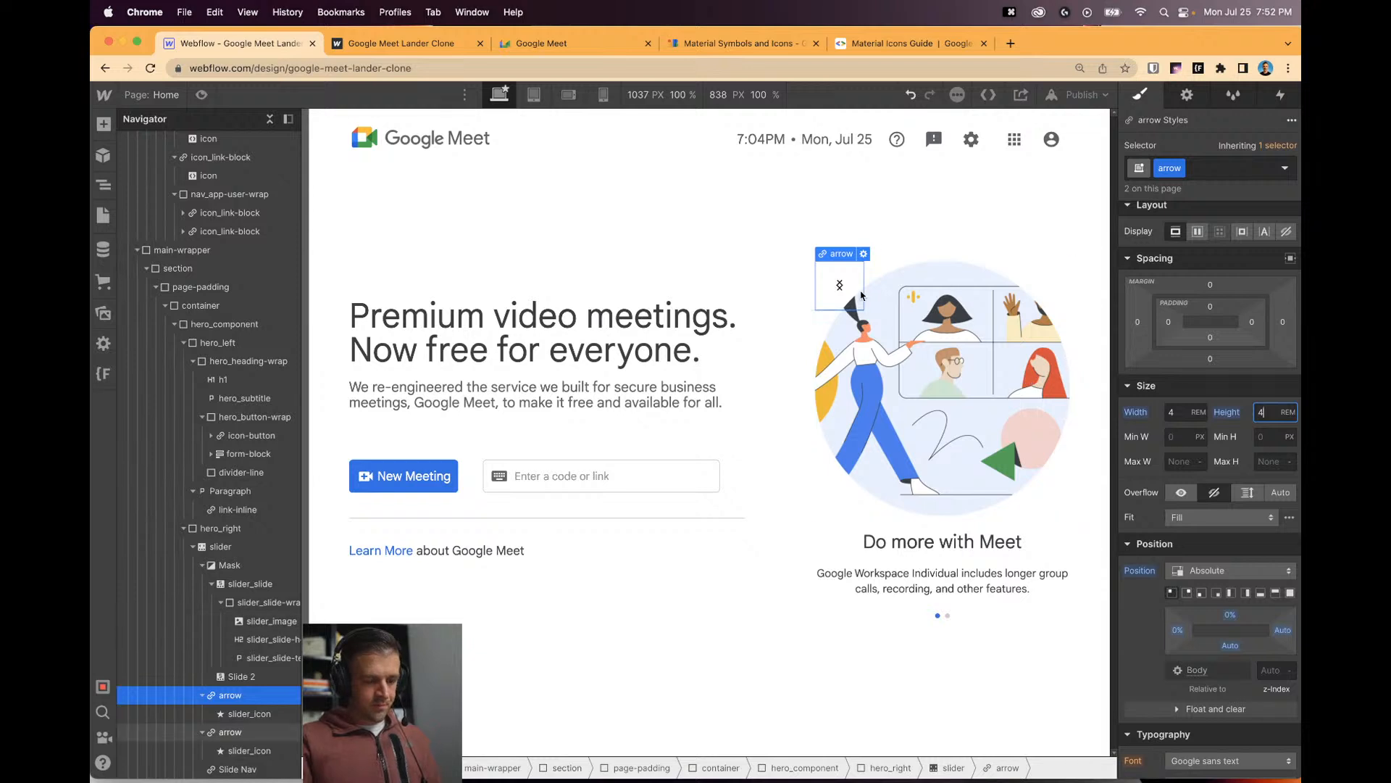
left_click(1173, 412)
type("3")
key("Tab")
type("3")
key("Tab")
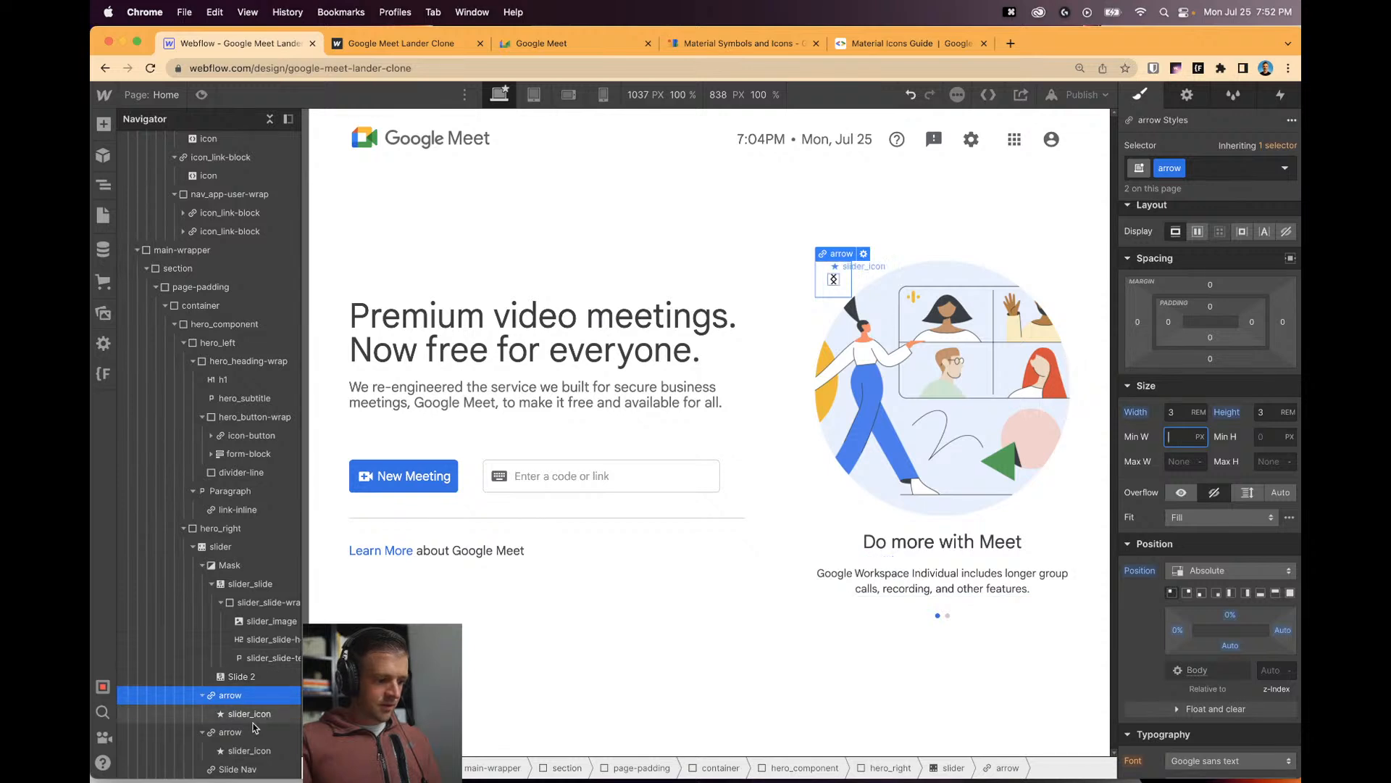
left_click(833, 279)
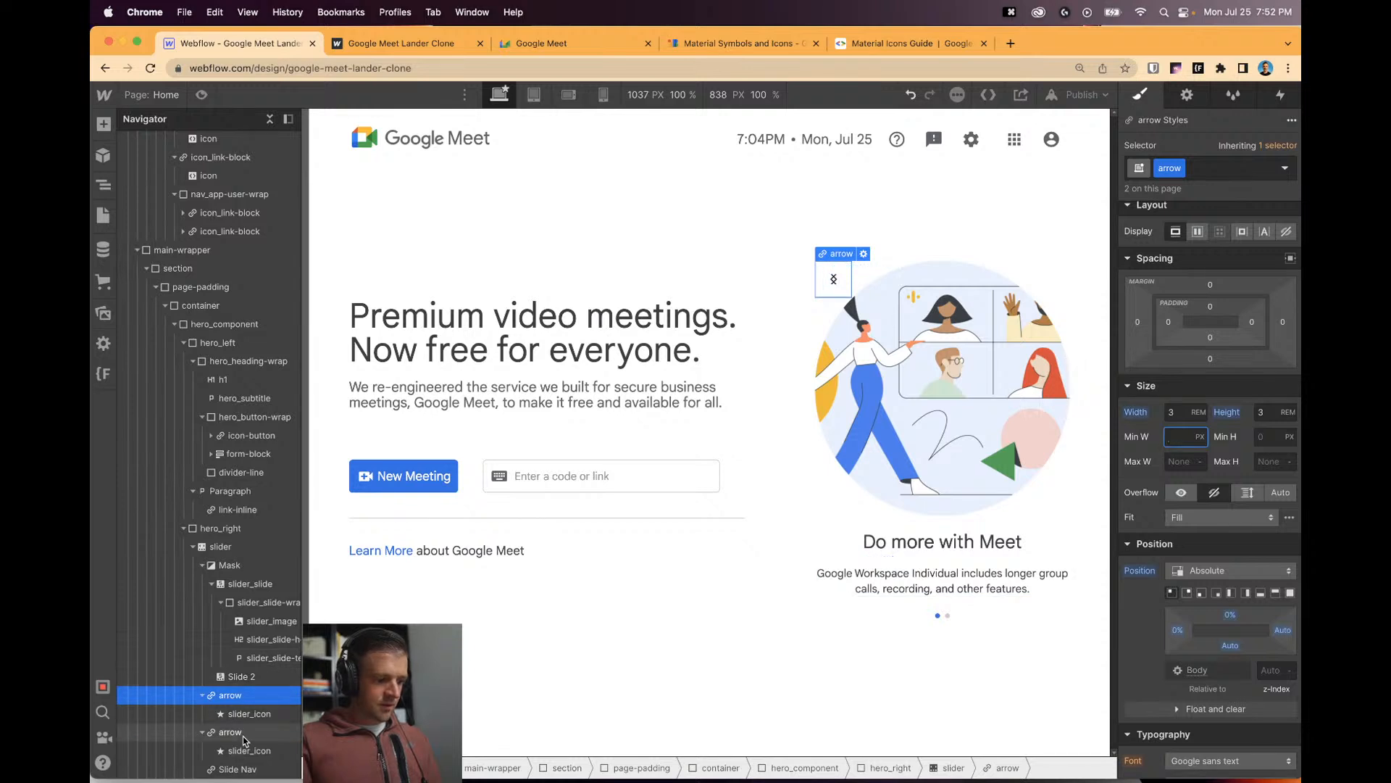
Pin the right arrow to the slider's top-right and lower the left arrow's top offset.
left_click(1189, 593)
left_click(834, 279)
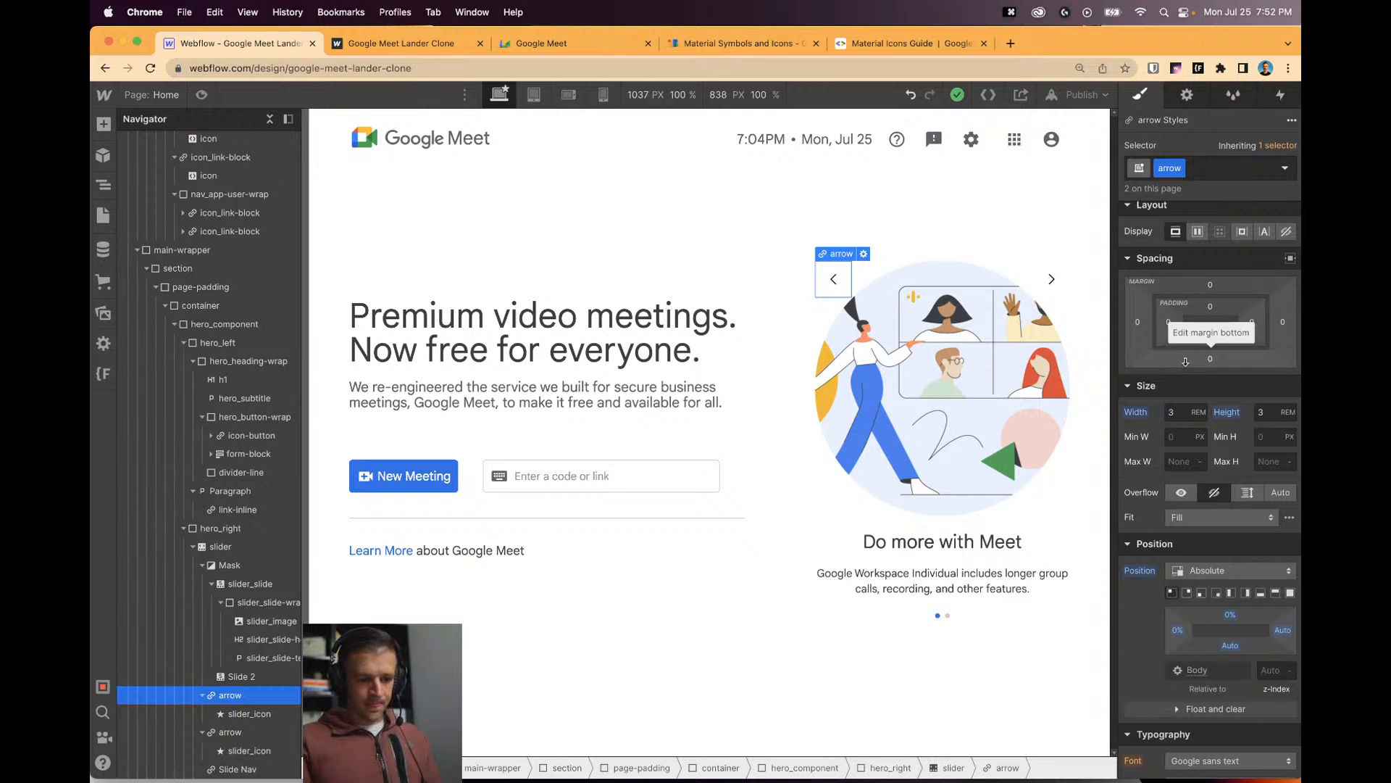
scroll(1221, 398, "up", 1)
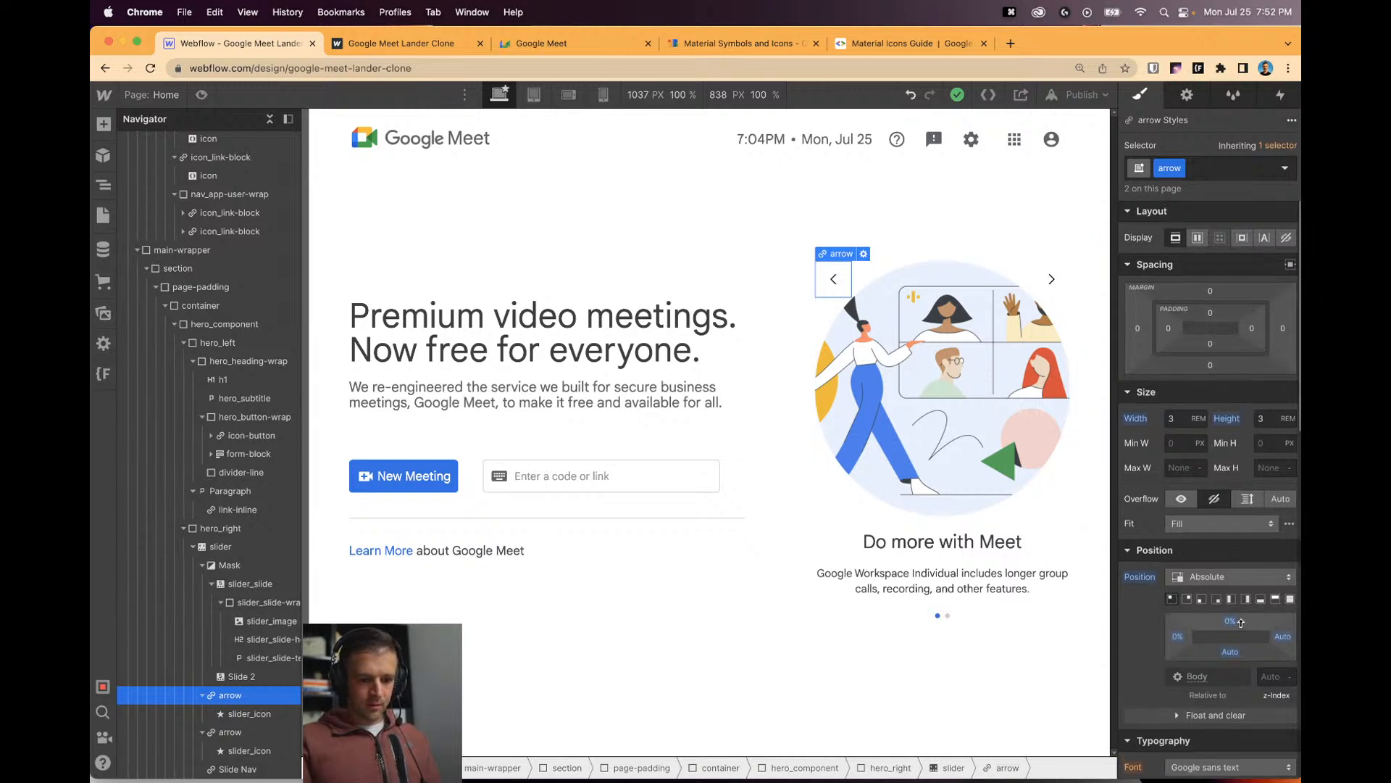
left_click_drag(1241, 622, 1235, 646)
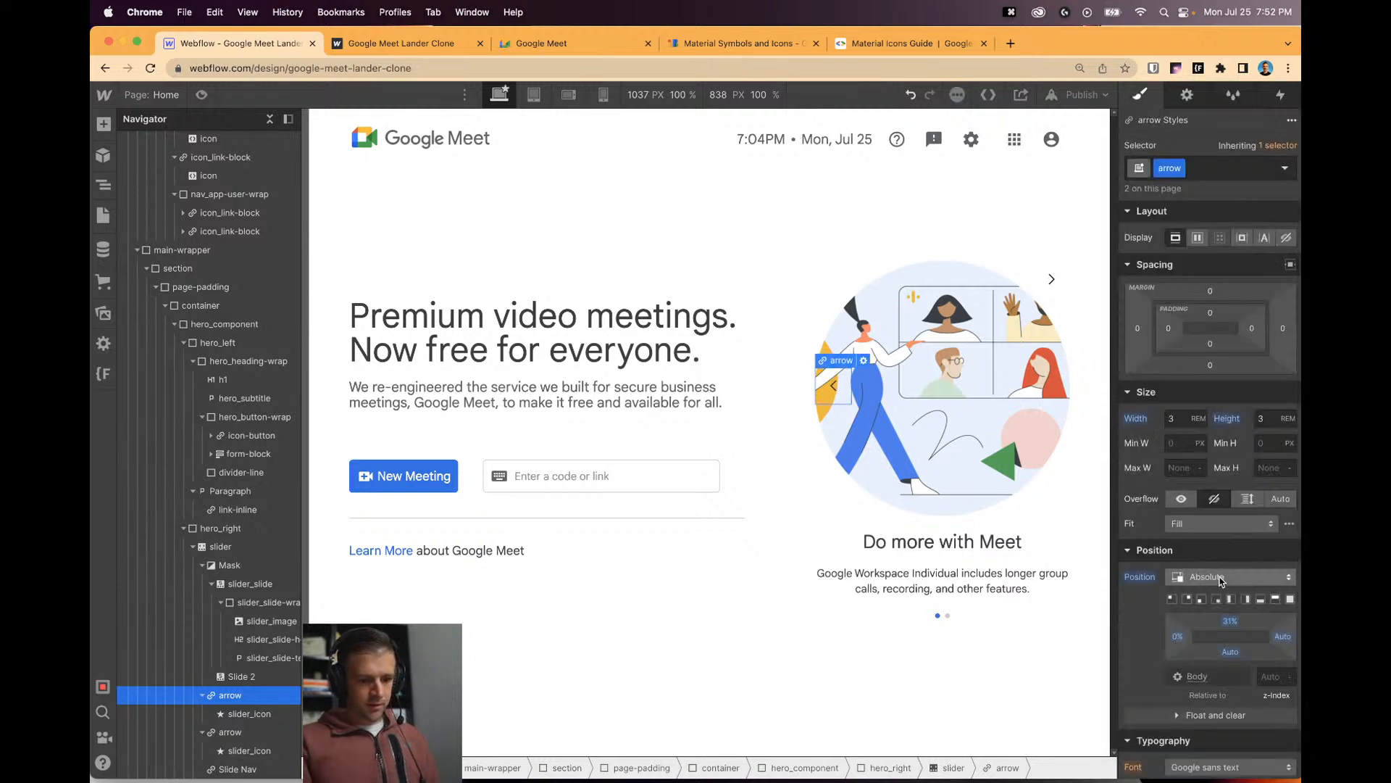
scroll(1212, 570, "down", 10)
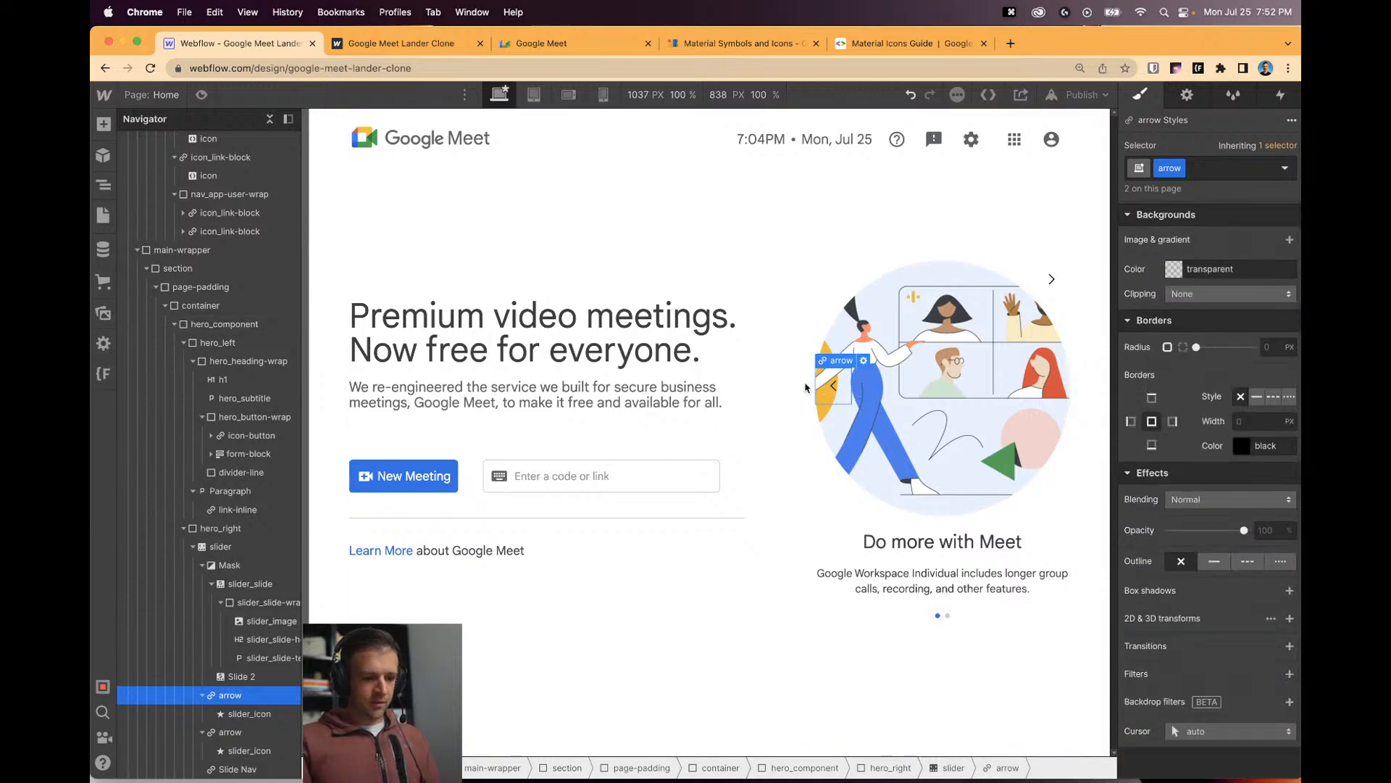
Add a 2D Move transform of X -100% to the arrow class.
left_click(1289, 618)
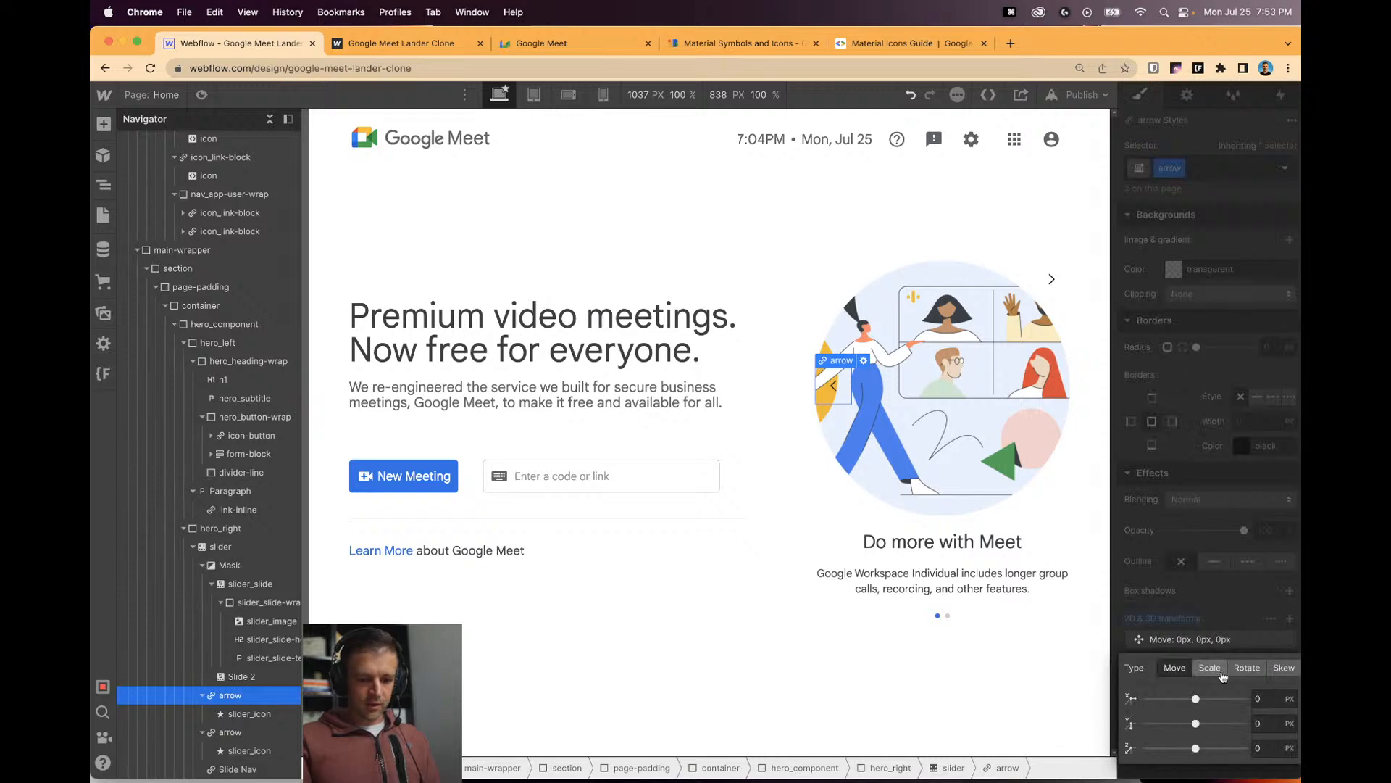
left_click(1269, 695)
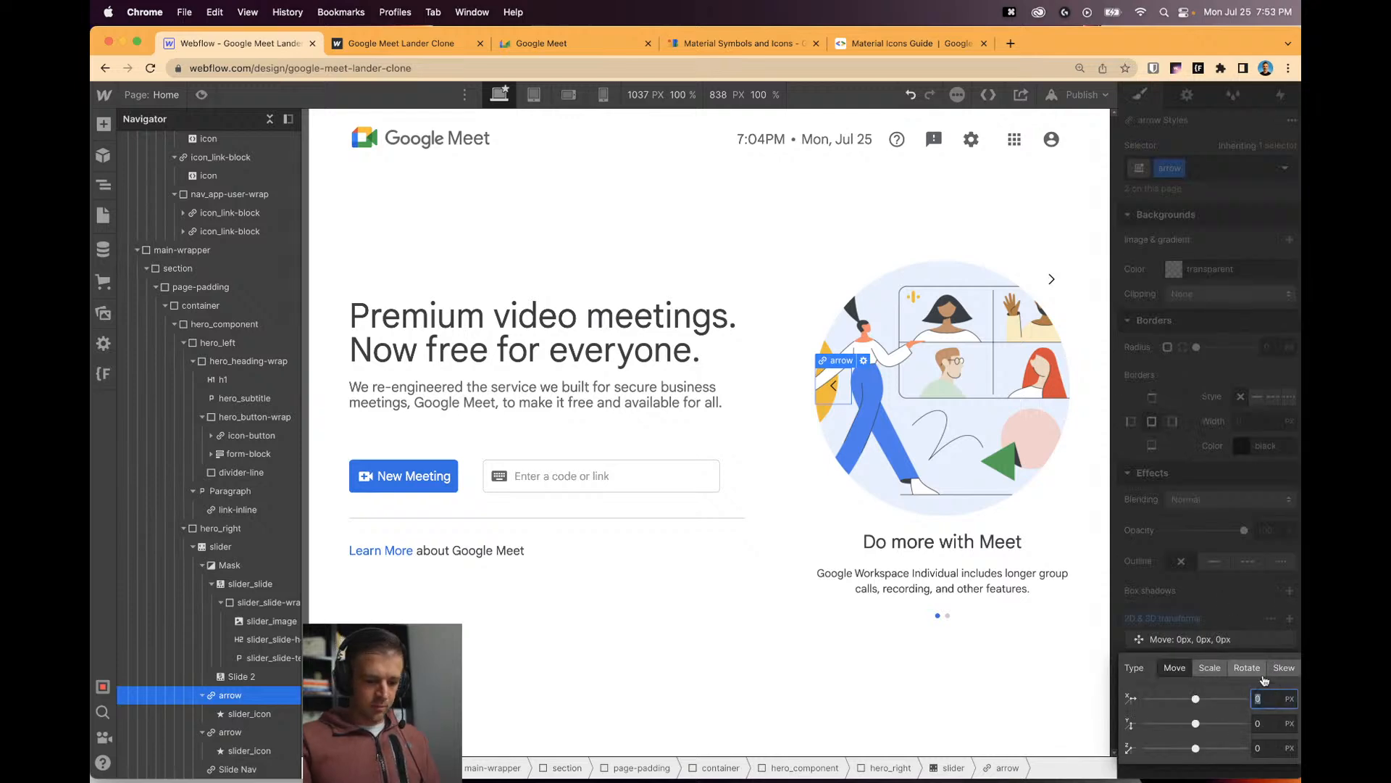
type("-100%")
left_click(1013, 303)
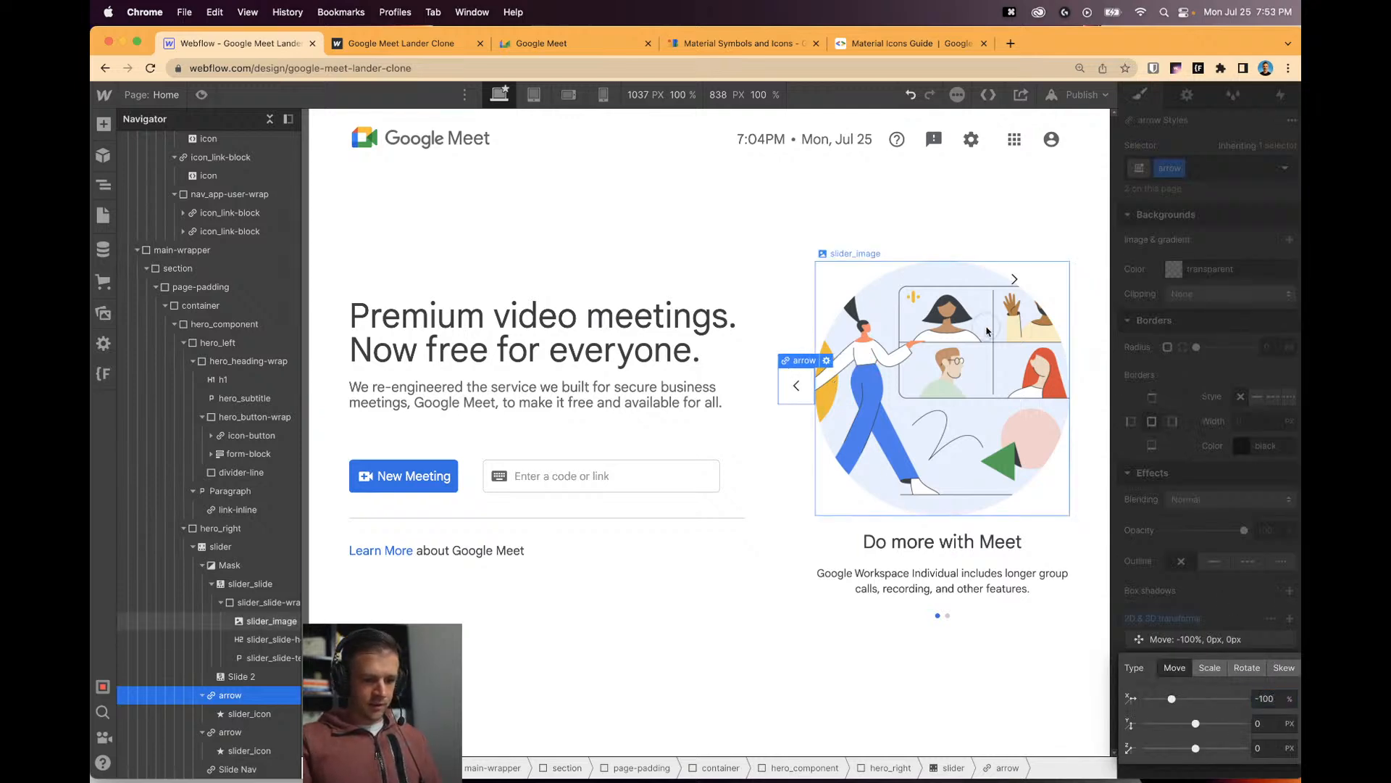
left_click(1015, 290)
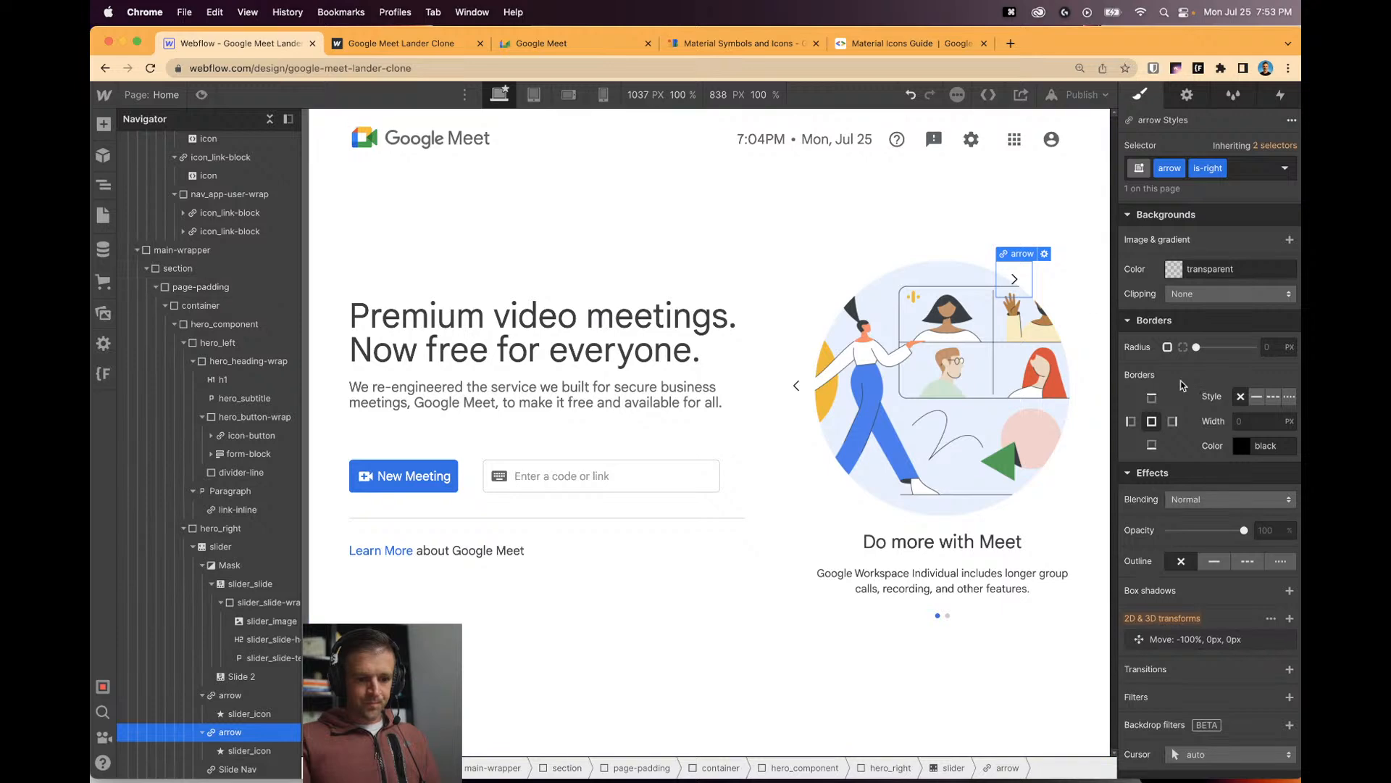
scroll(1214, 375, "up", 10)
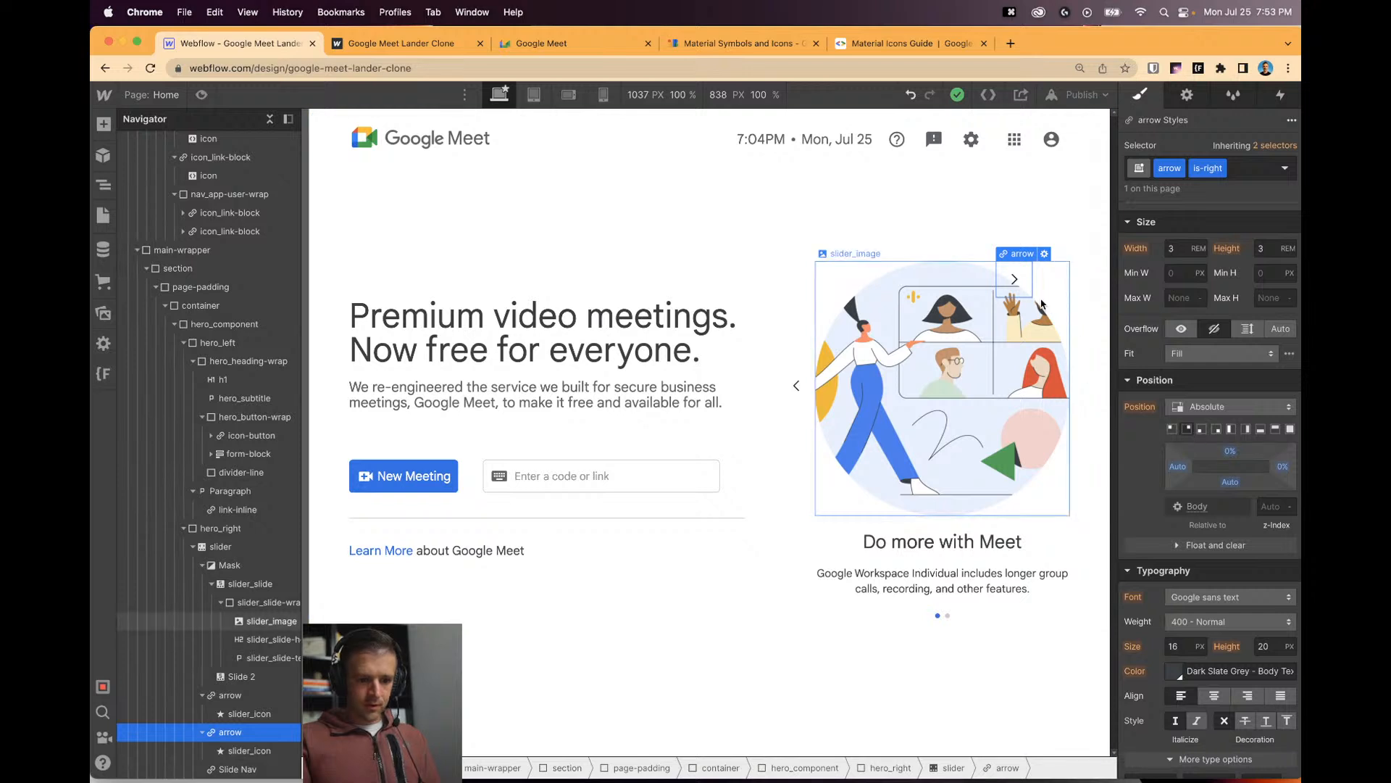
scroll(1297, 576, "down", 10)
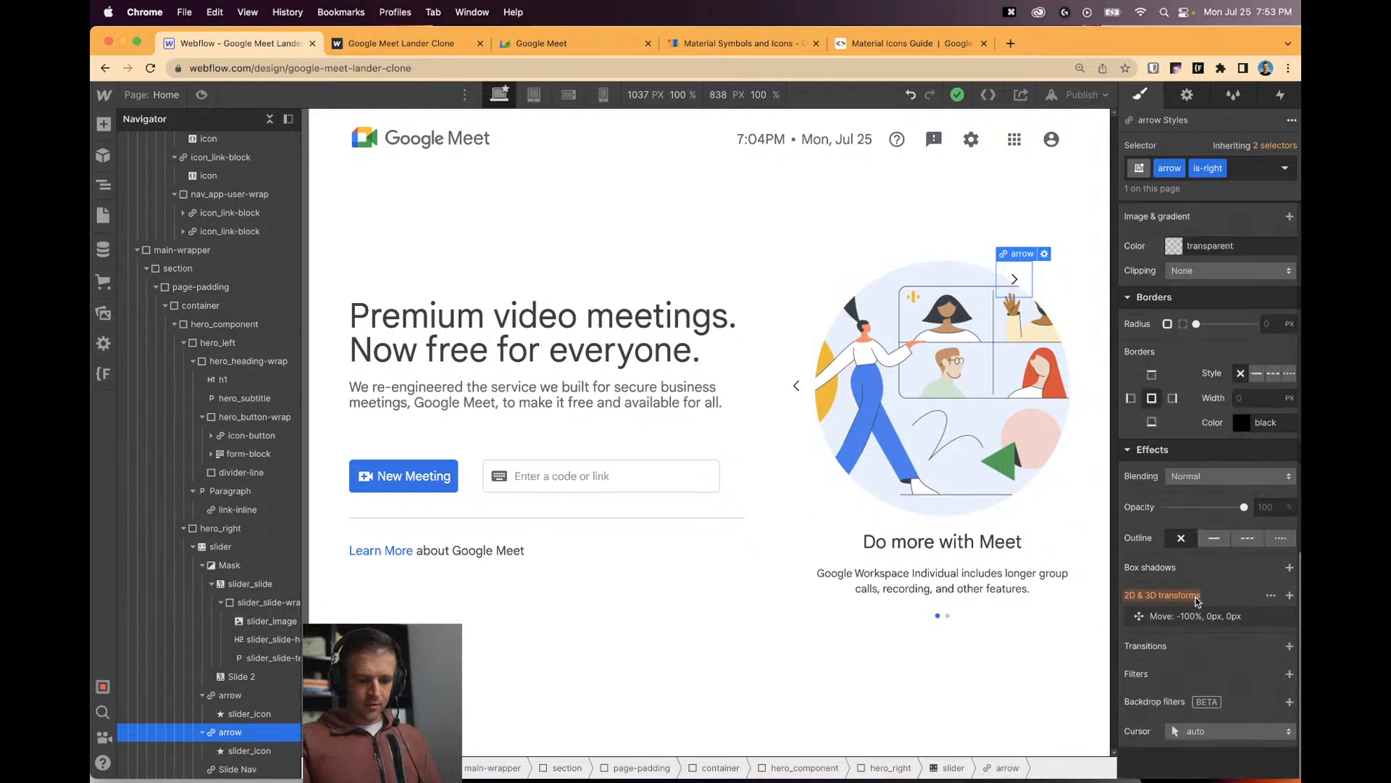
Reset both arrows' position offsets to Auto so they sit mid-height on the slider's edges.
left_click(795, 388)
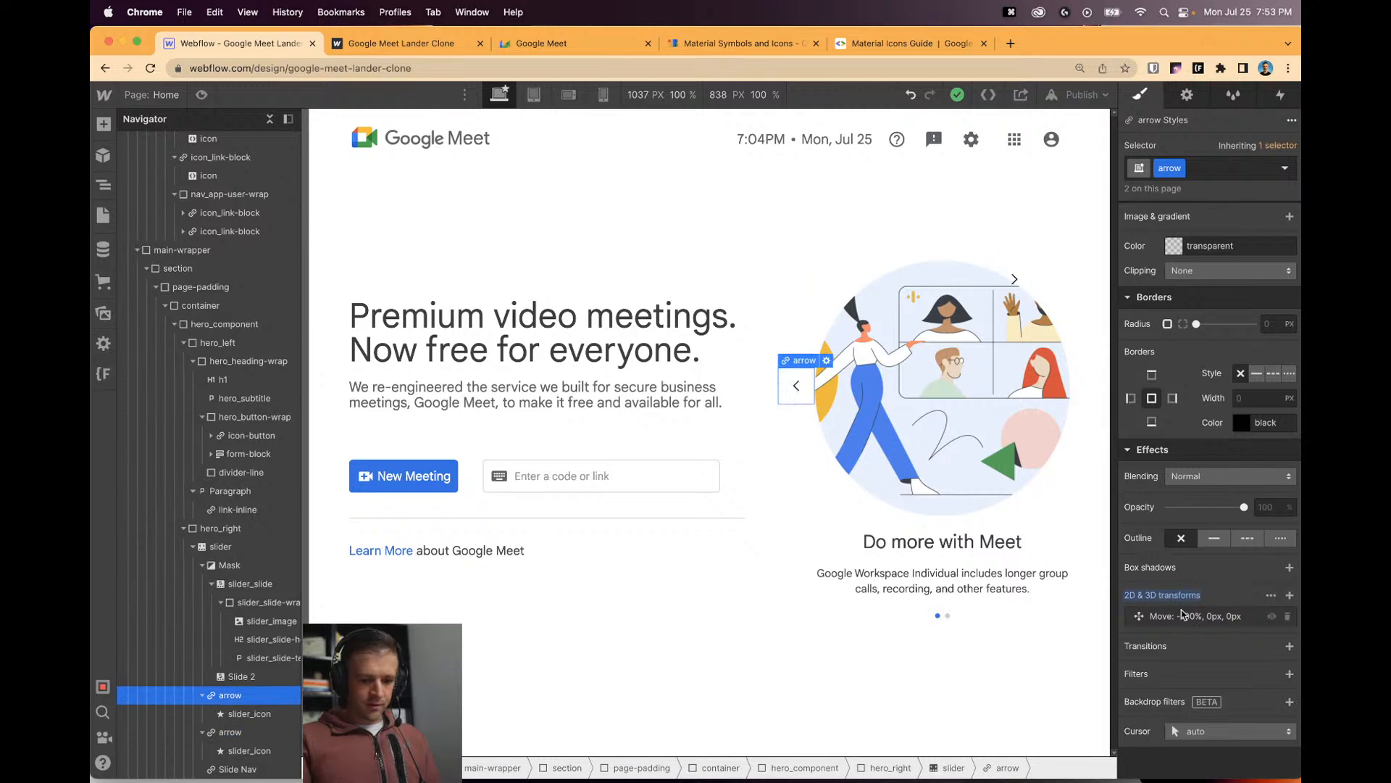
scroll(1188, 594, "up", 10)
scroll(1208, 551, "down", 3)
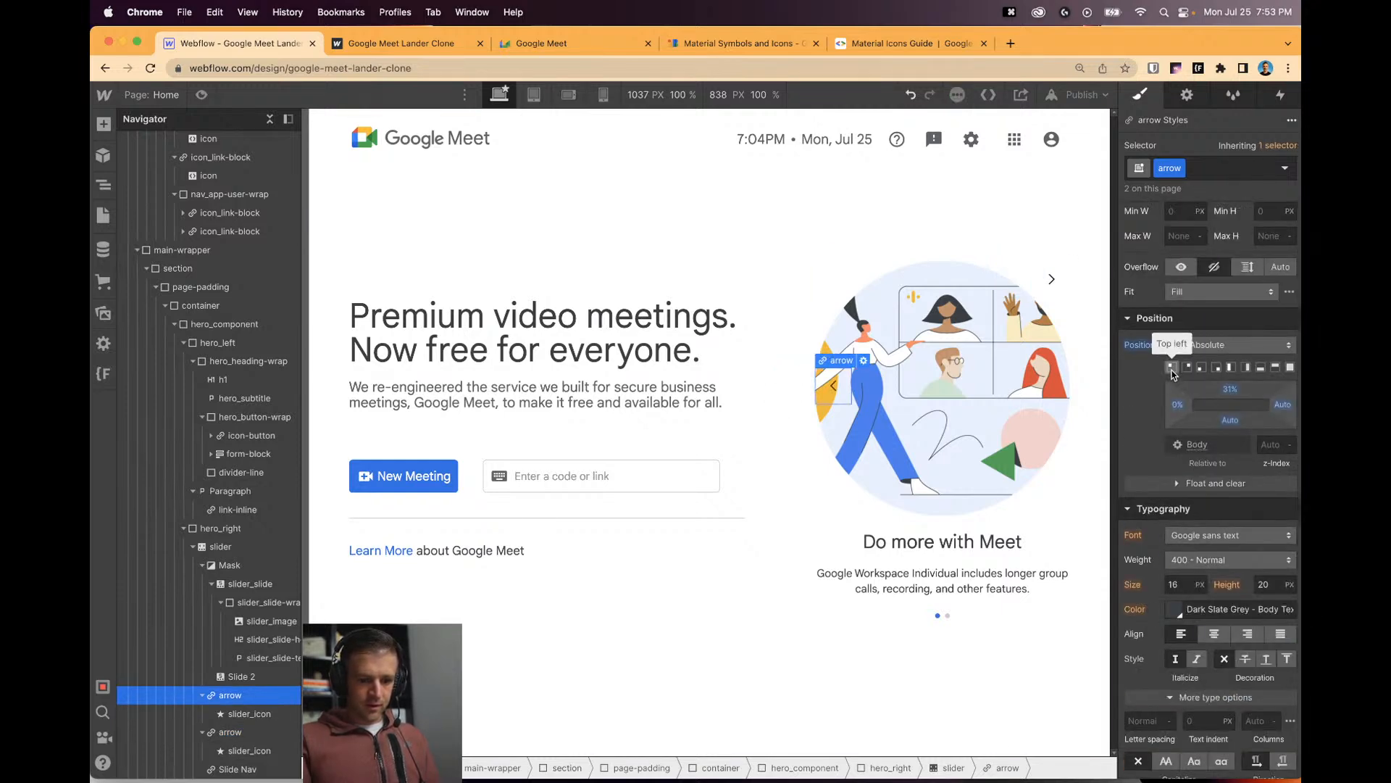
left_click(1152, 349, "alt")
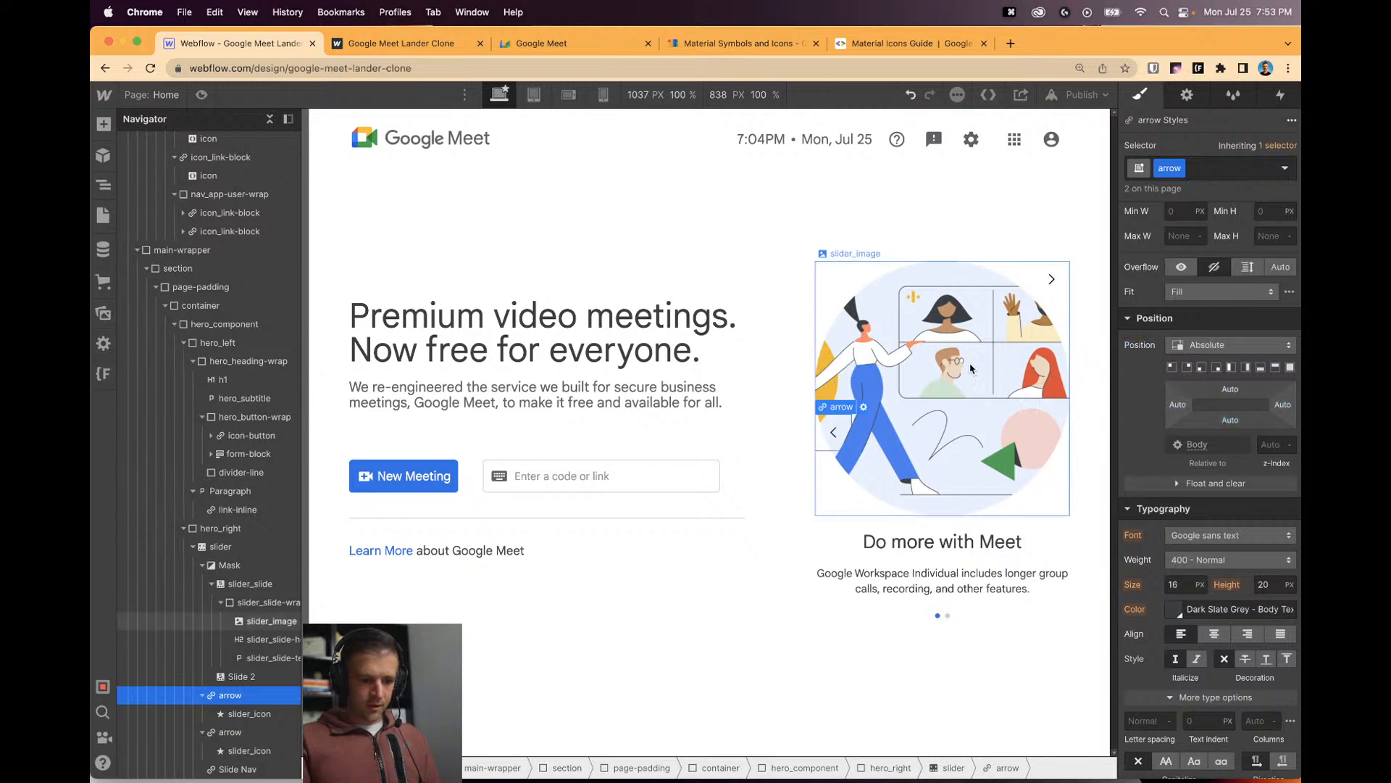
left_click(1050, 281)
left_click(1039, 293)
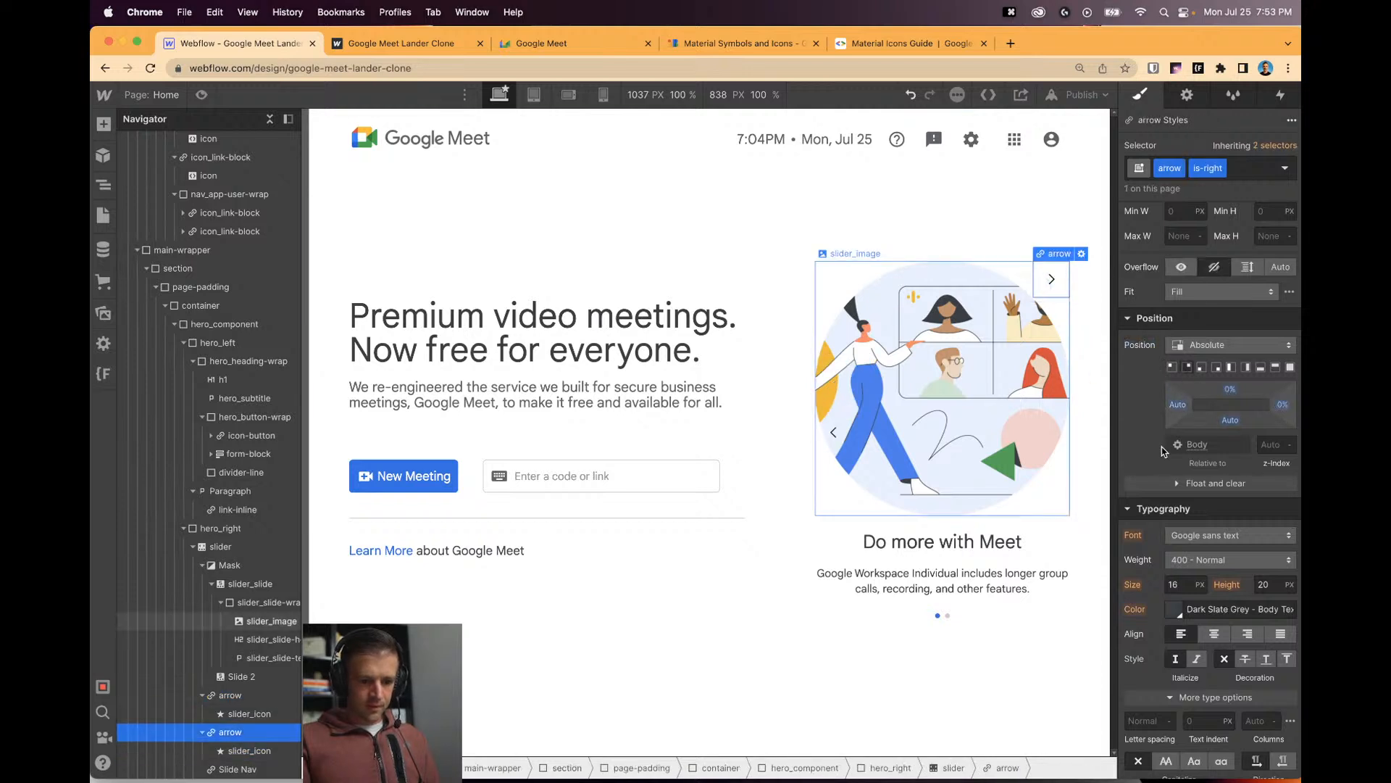
left_click(1188, 369)
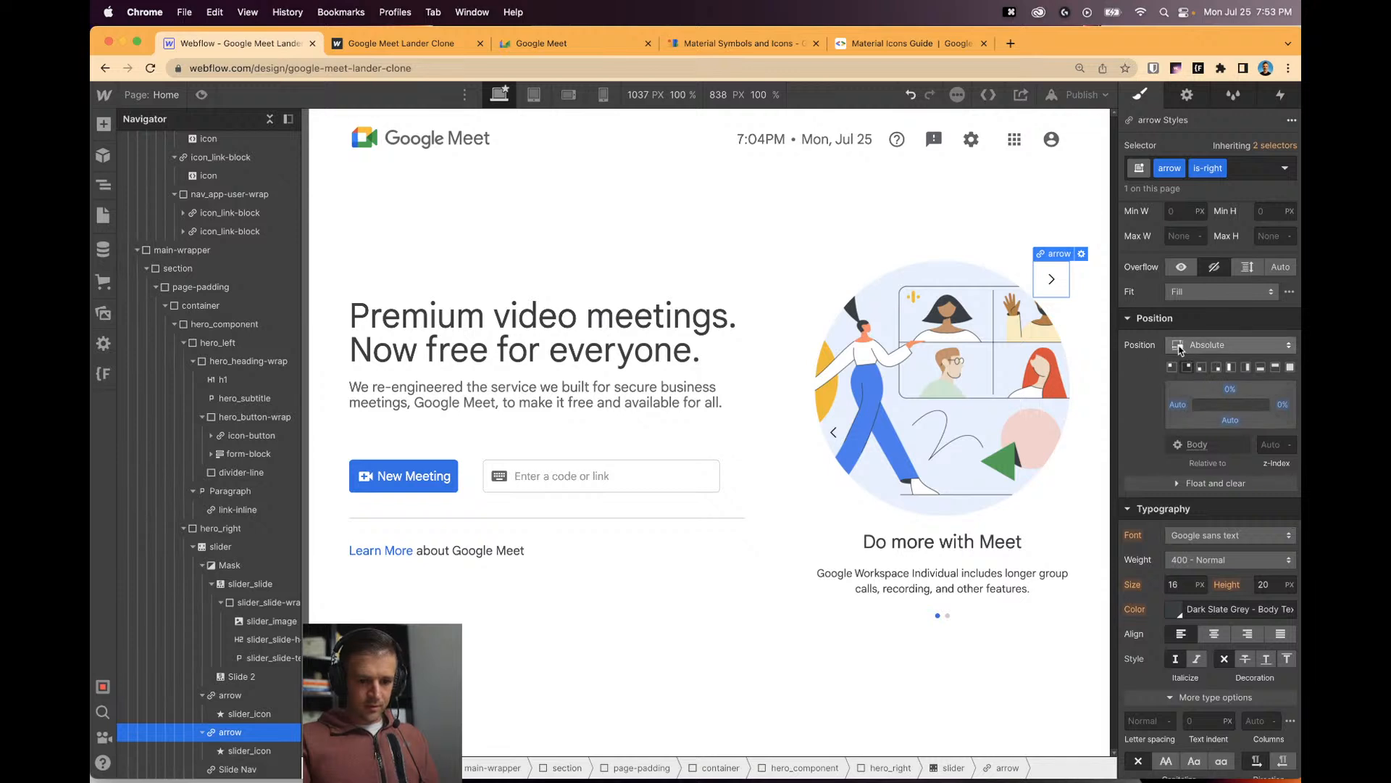
left_click(1157, 345, "alt")
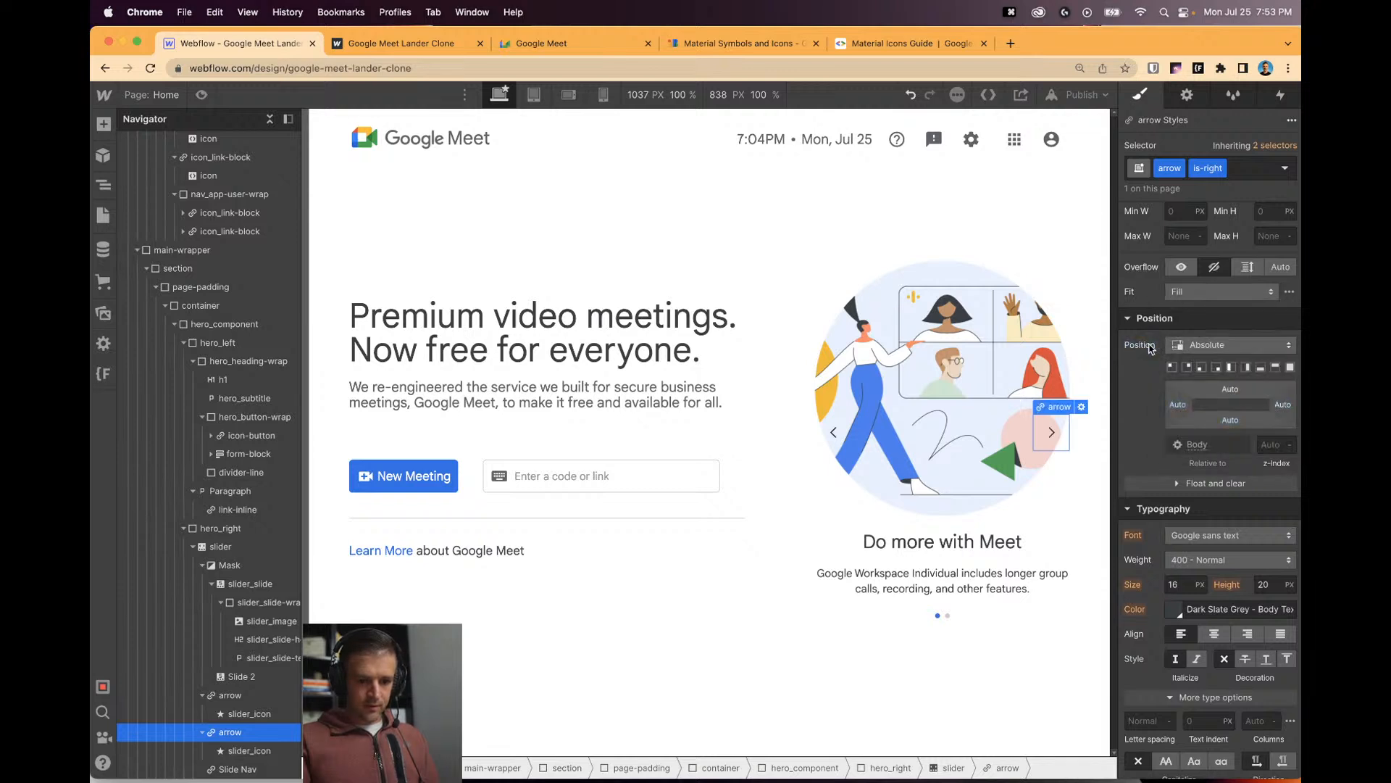
Give the left arrow an is-left class, pin it top-left, lower it, and move it X -100px.
left_click(837, 451)
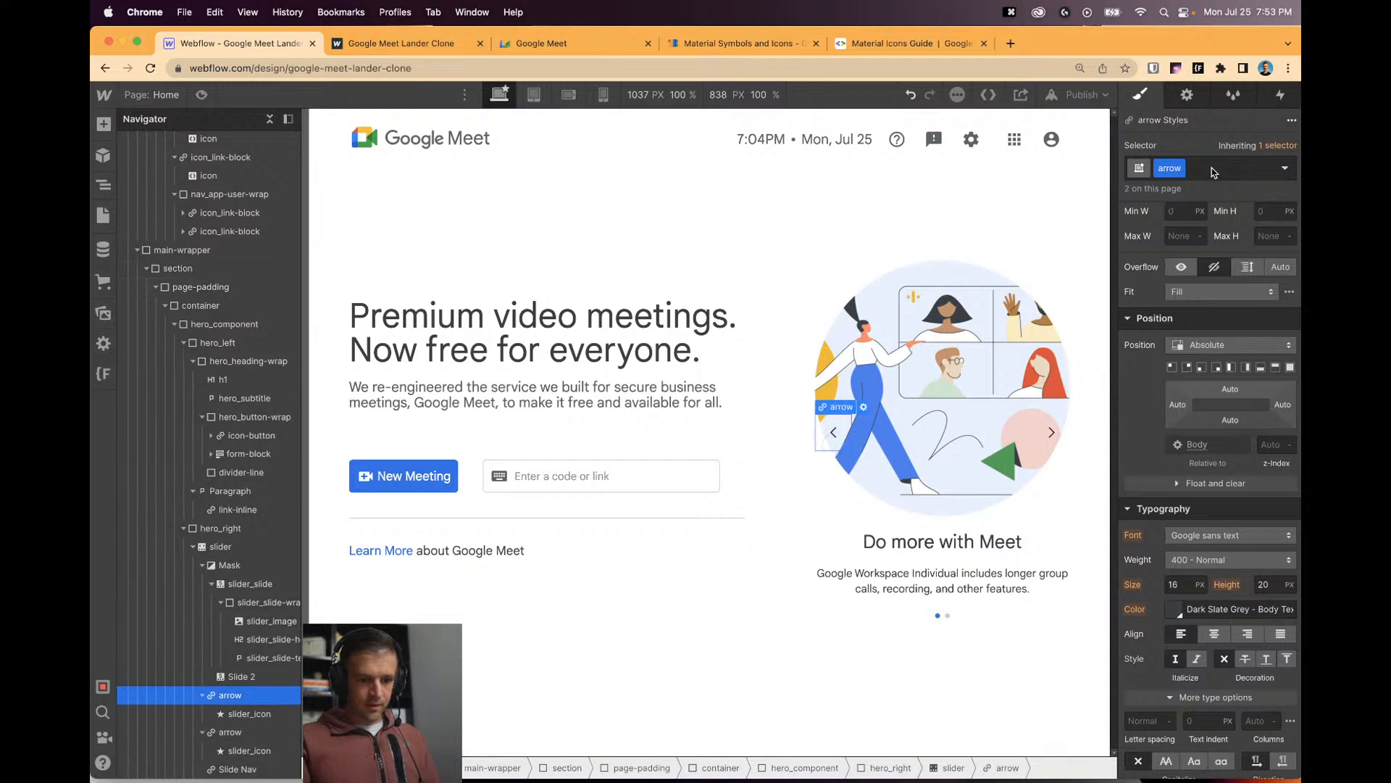
key("super+Return")
type("is-left")
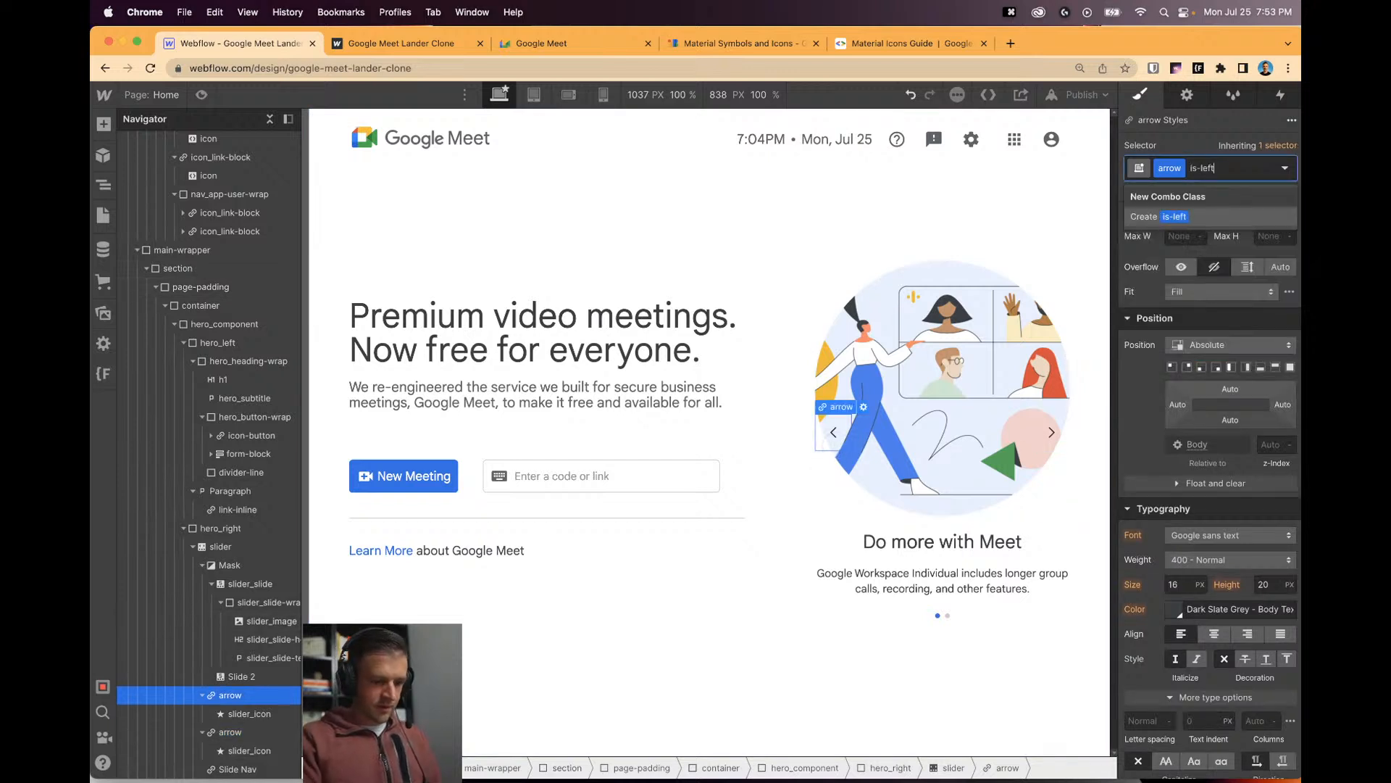
key("Return")
left_click(1172, 367)
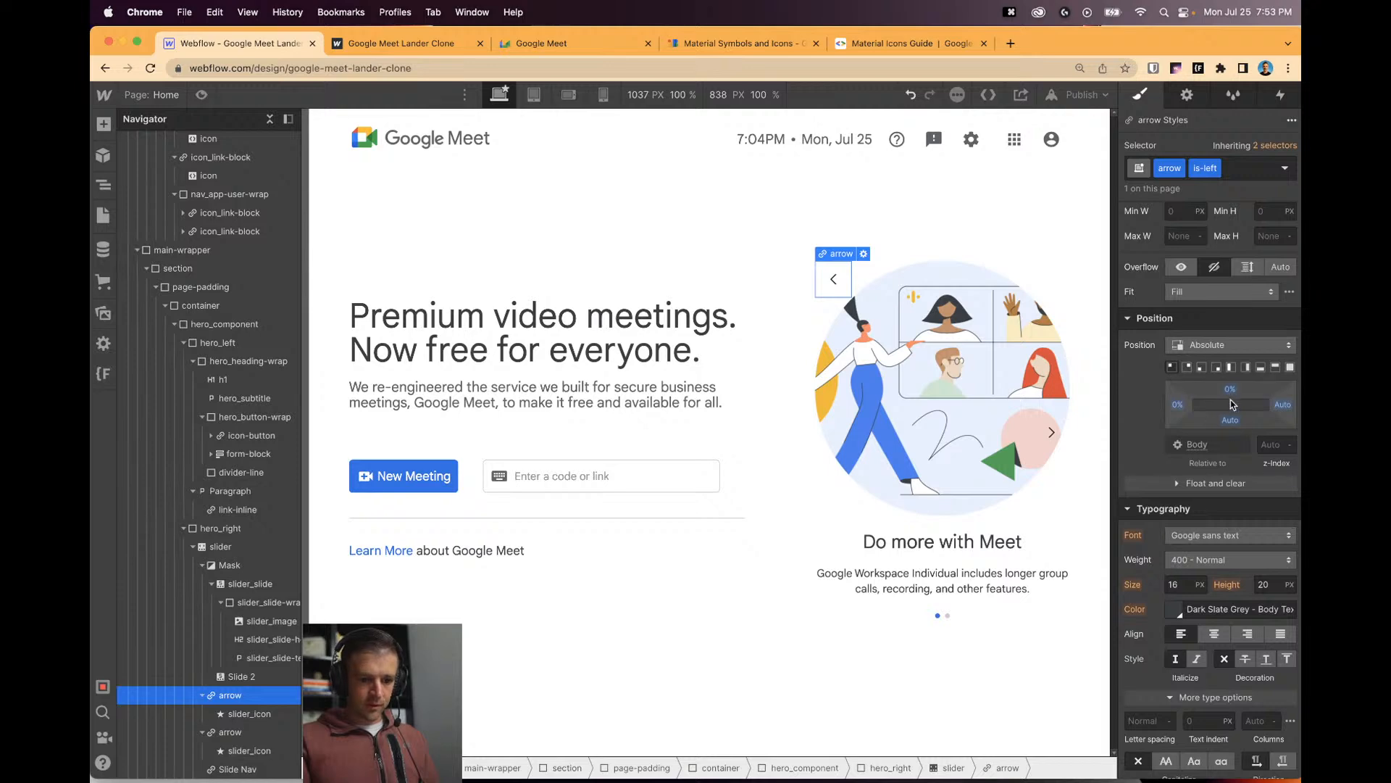
left_click_drag(1231, 389, 1230, 413)
scroll(1192, 461, "down", 8)
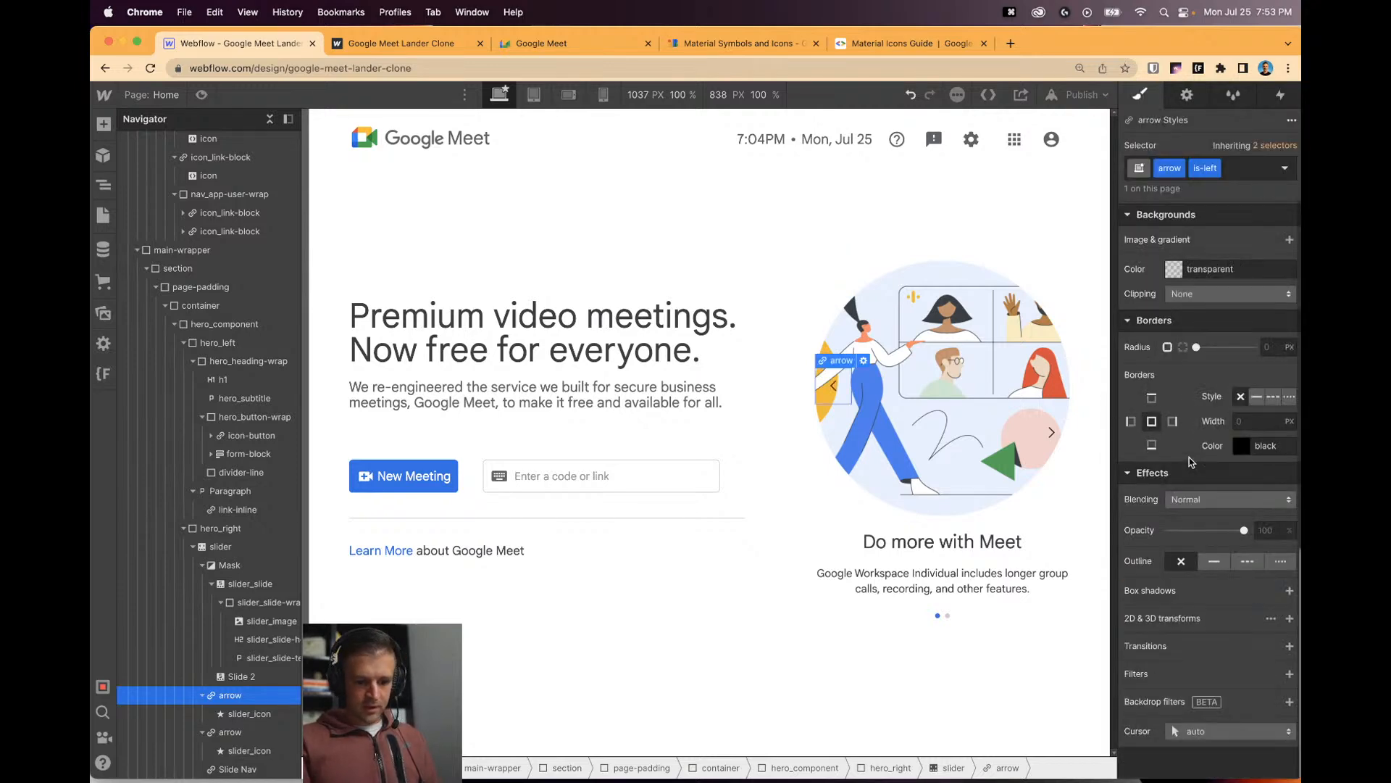
left_click(1289, 618)
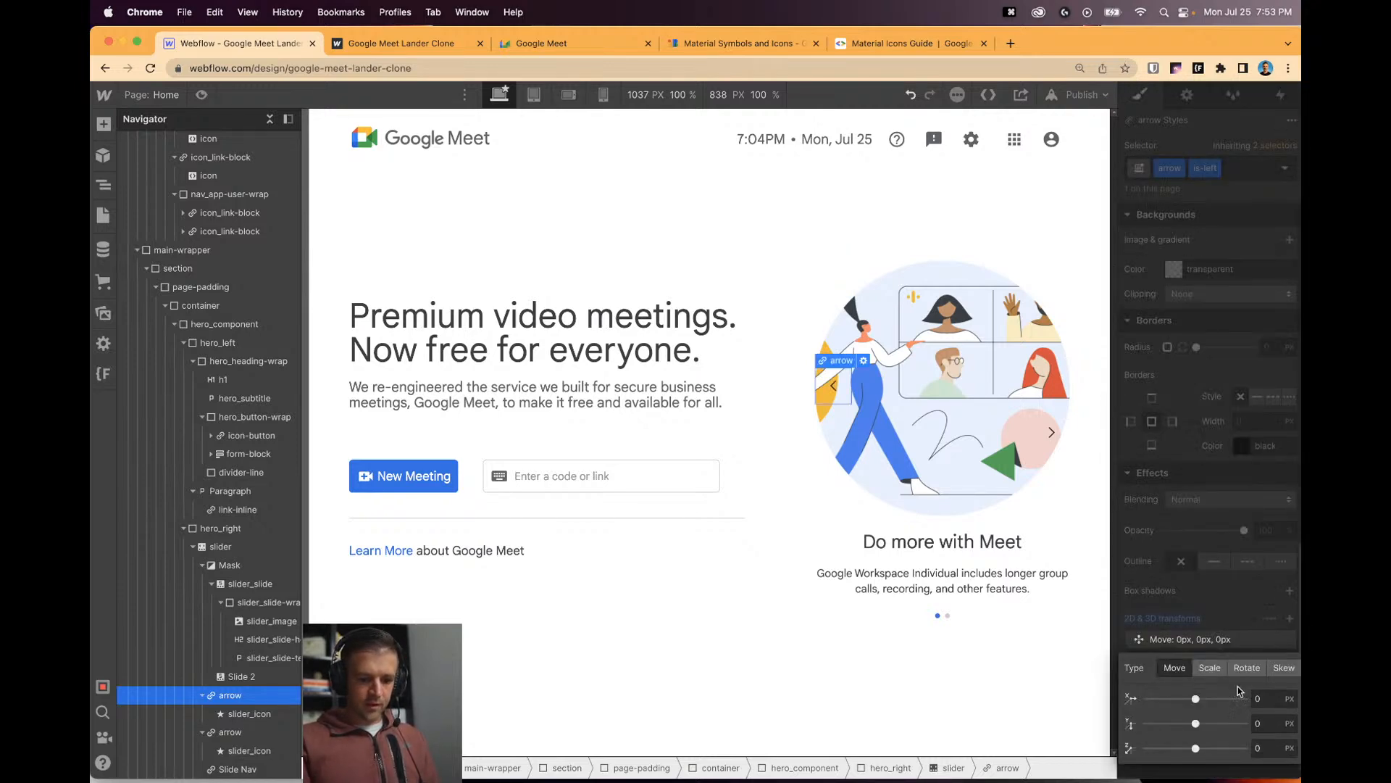
type("-100")
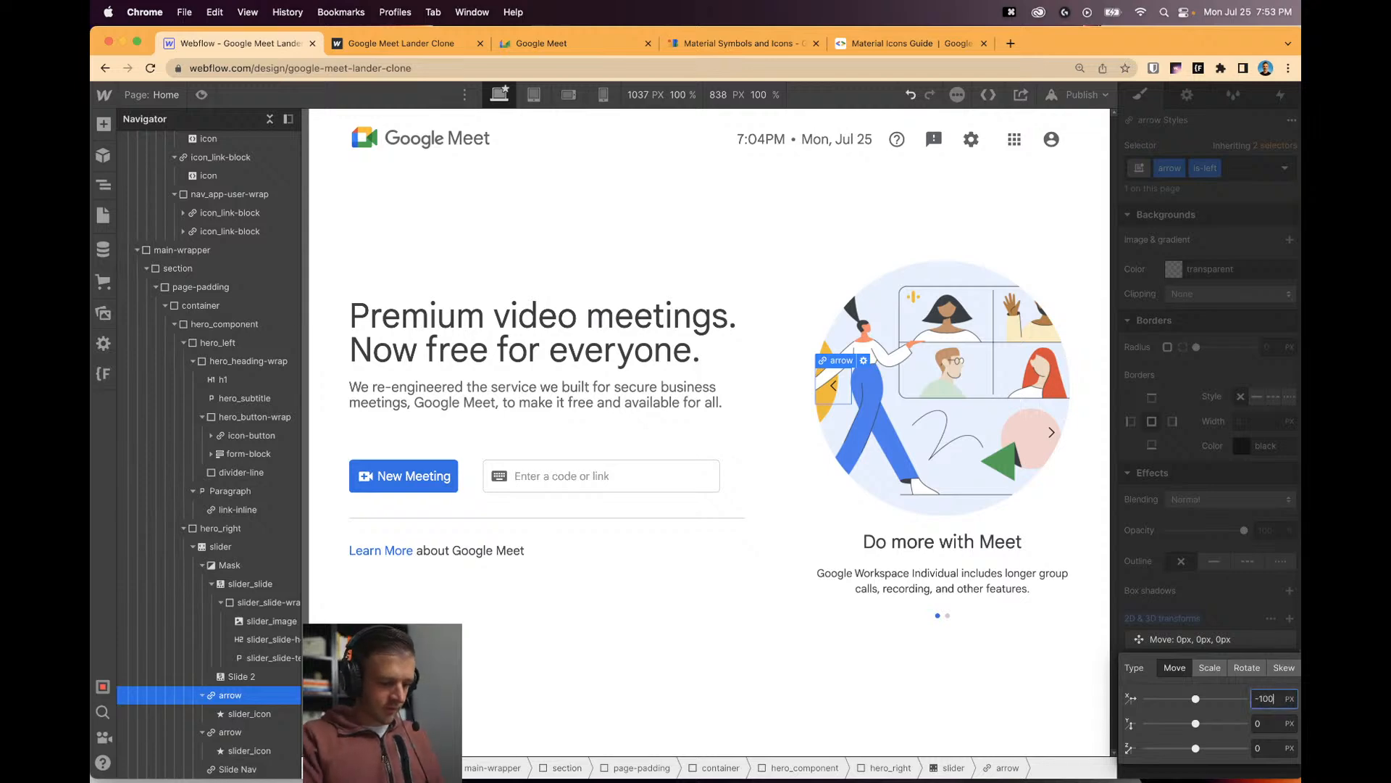
key("Return")
Pin the right arrow top-right with a 50% top offset and move it X 100%.
left_click(1052, 431)
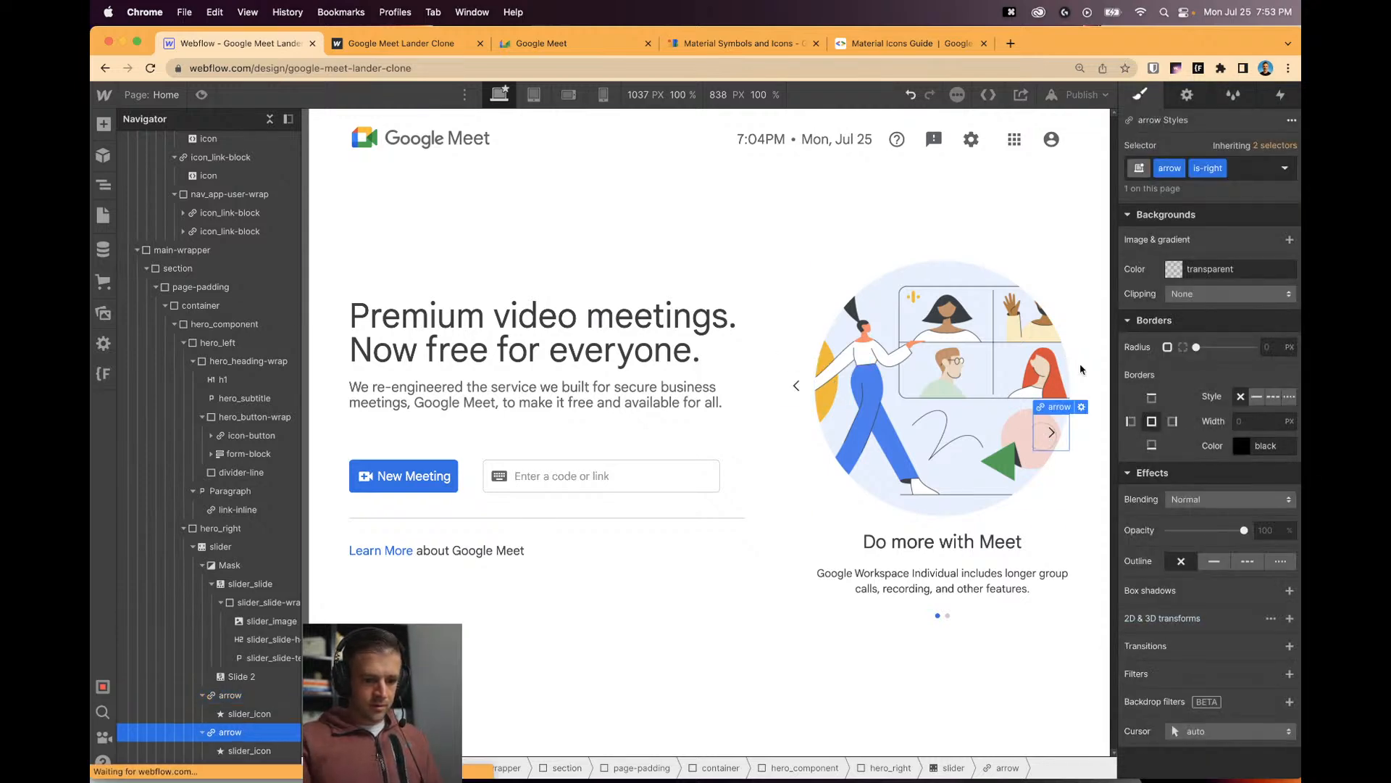
scroll(1203, 507, "up", 10)
left_click(1189, 355)
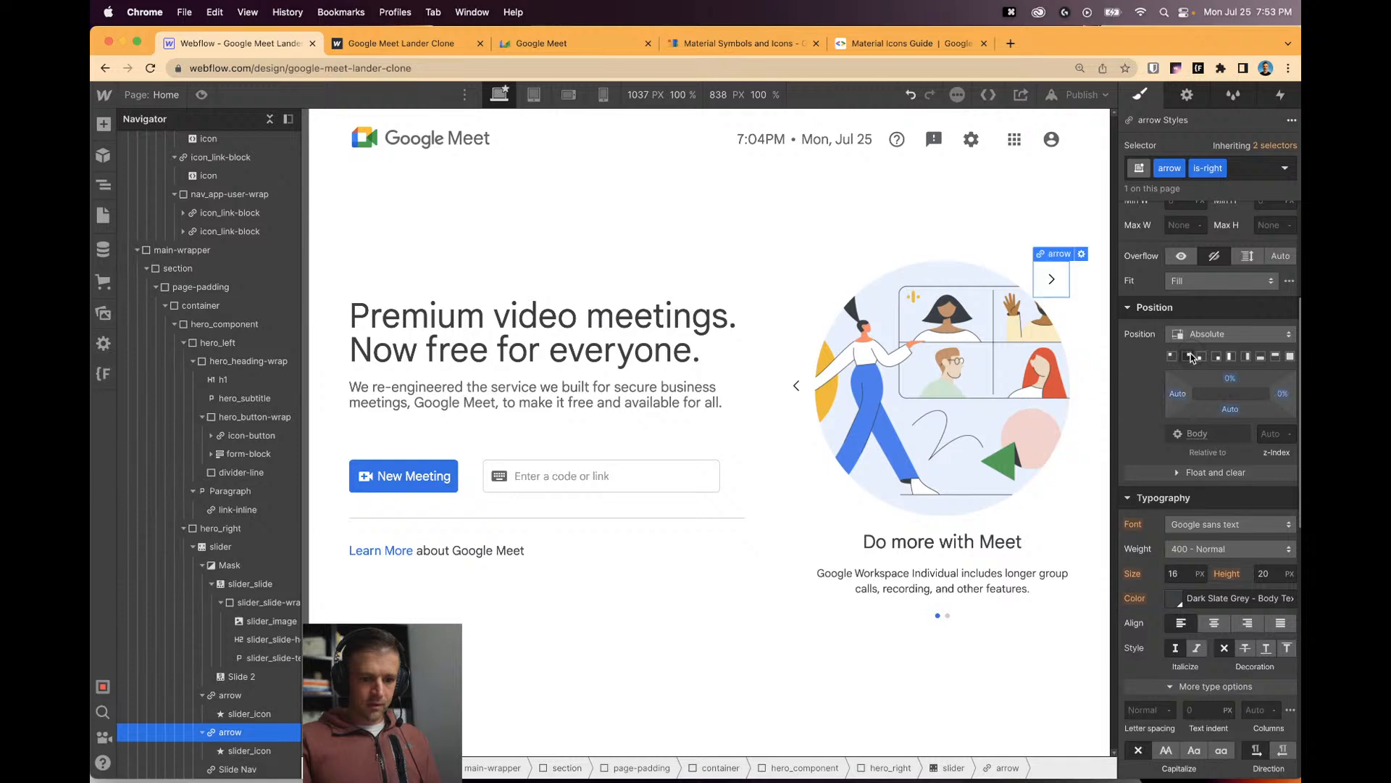
left_click(1230, 377)
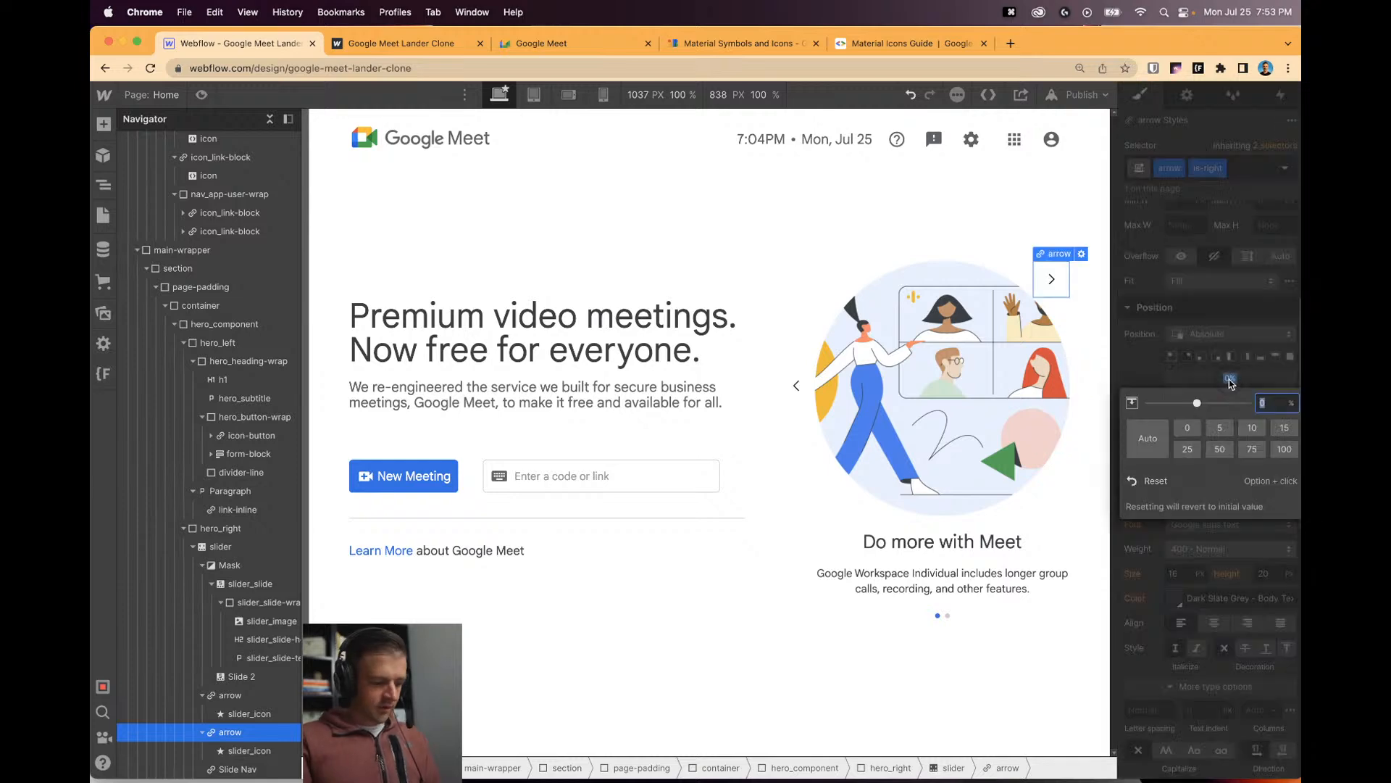
type("50")
key("Return")
scroll(1230, 594, "down", 5)
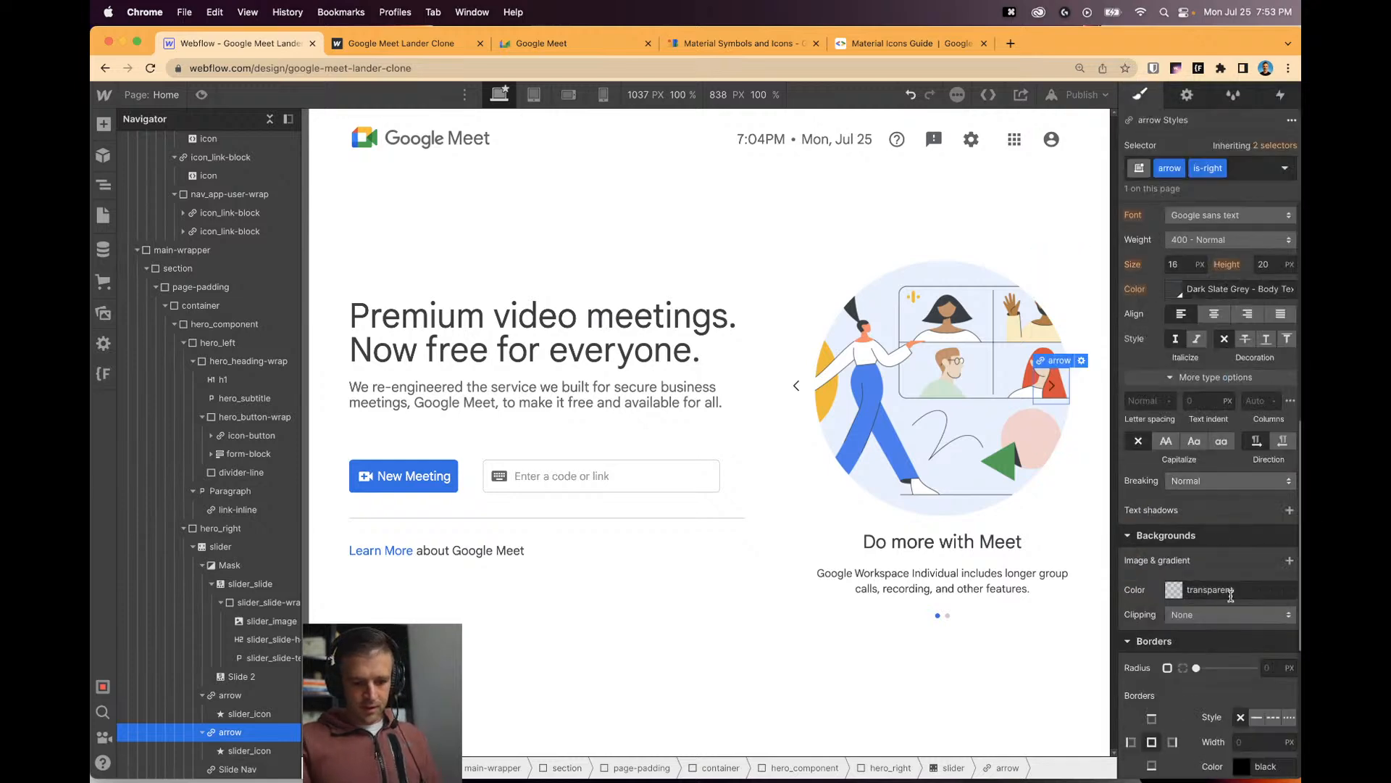
scroll(1230, 594, "down", 4)
left_click(1234, 650)
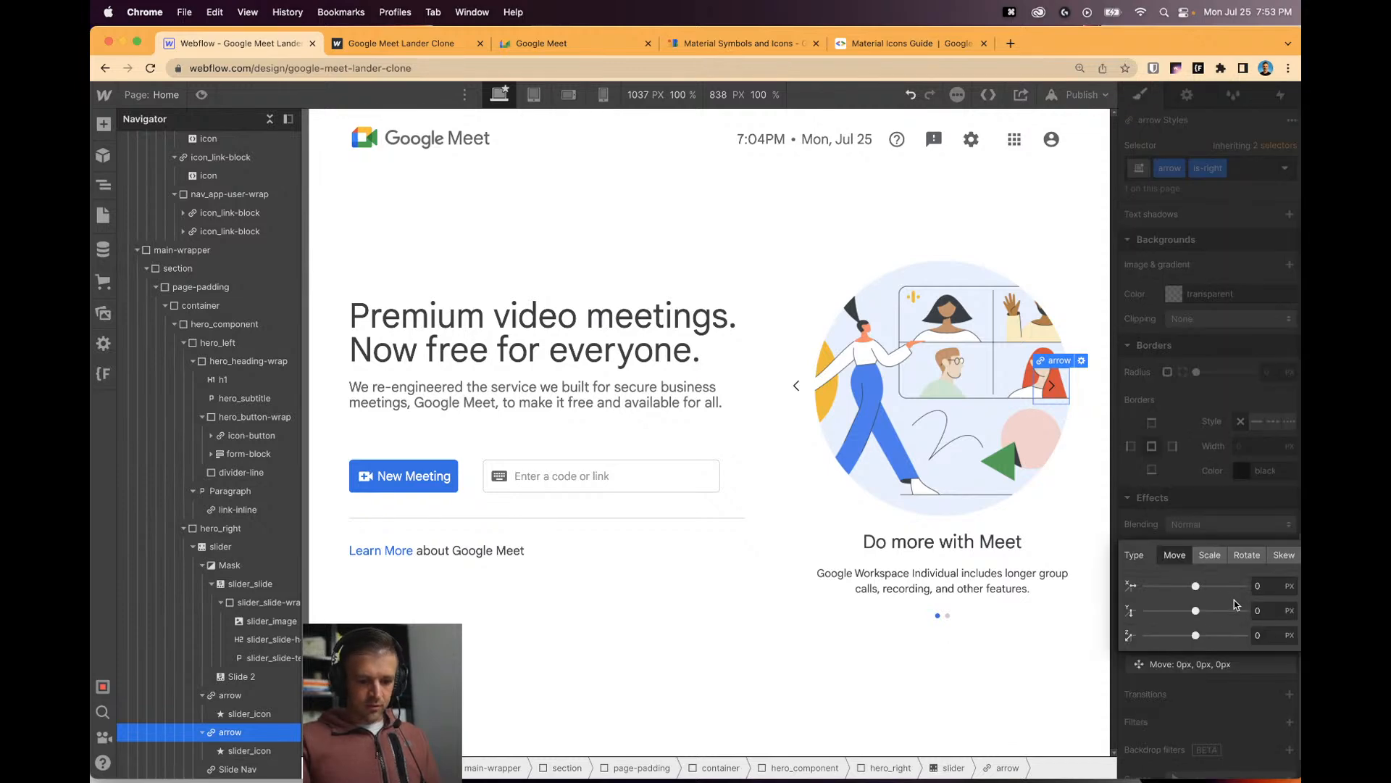
type("100%")
key("Return")
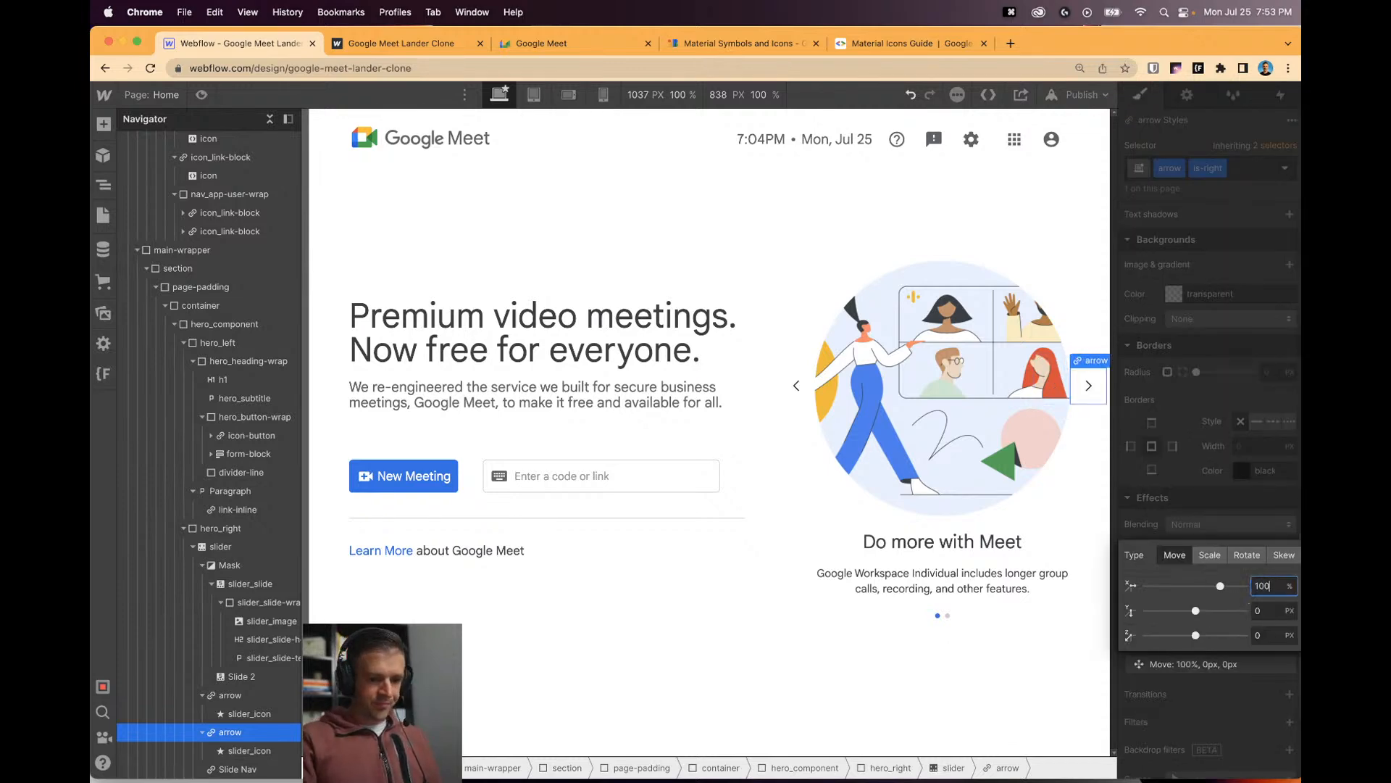
left_click(1065, 435)
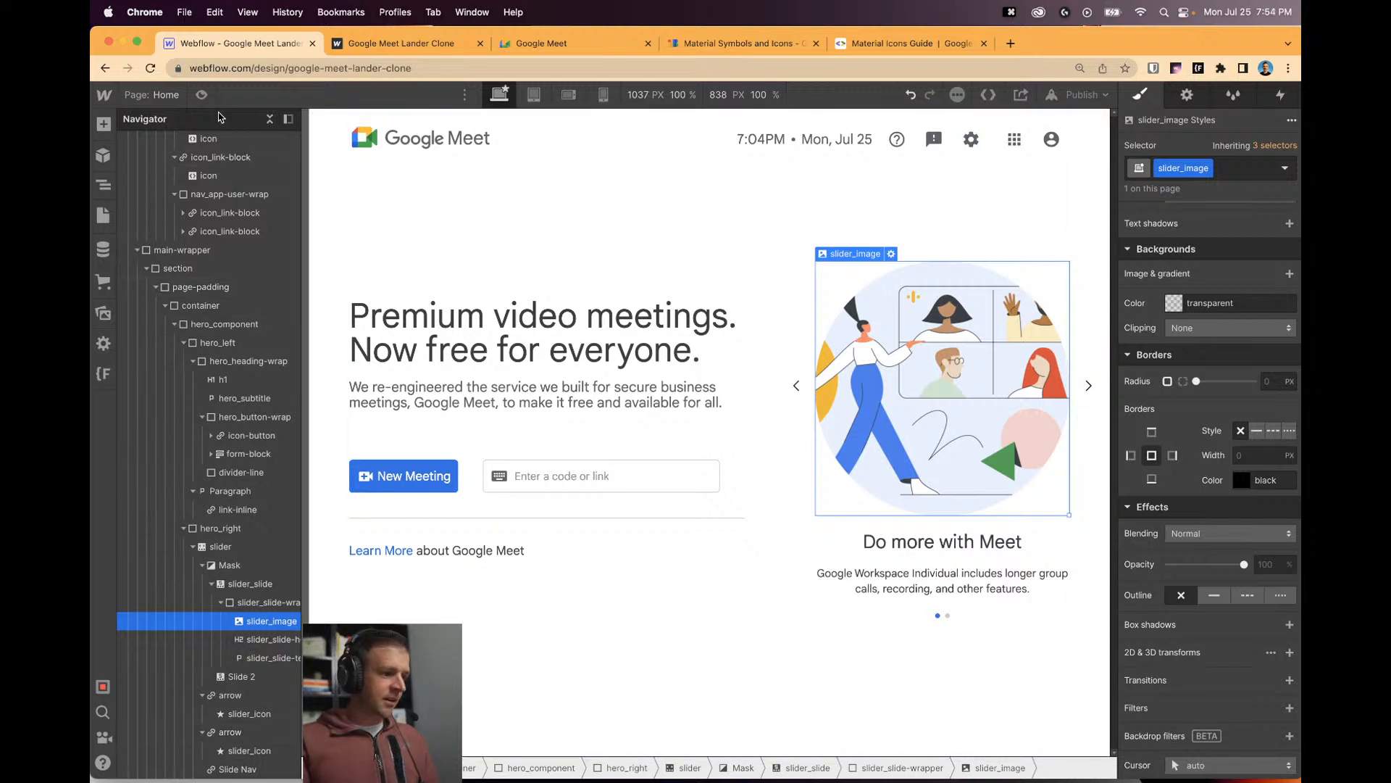
key("super+shift+p")
left_click_drag(1158, 432, 1114, 442)
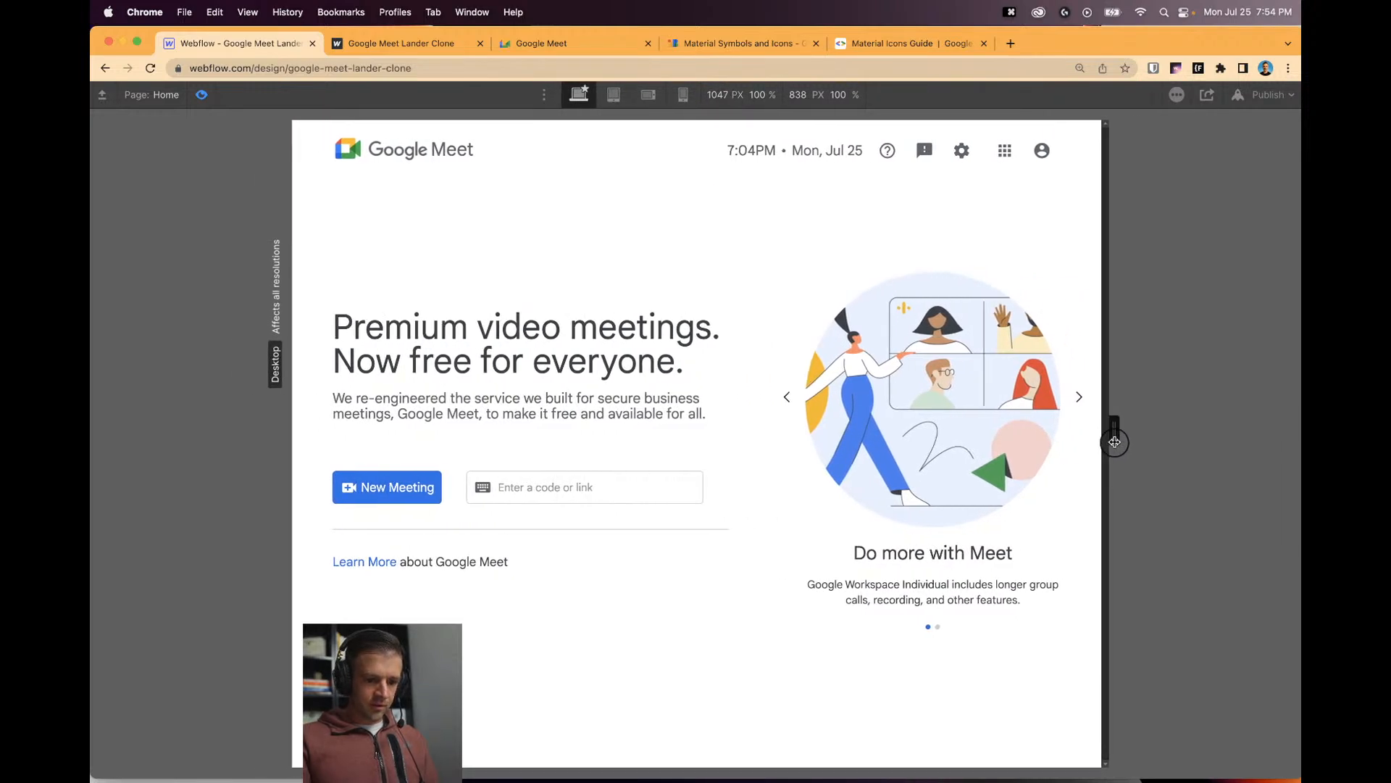
left_click(1079, 400)
left_click(787, 405)
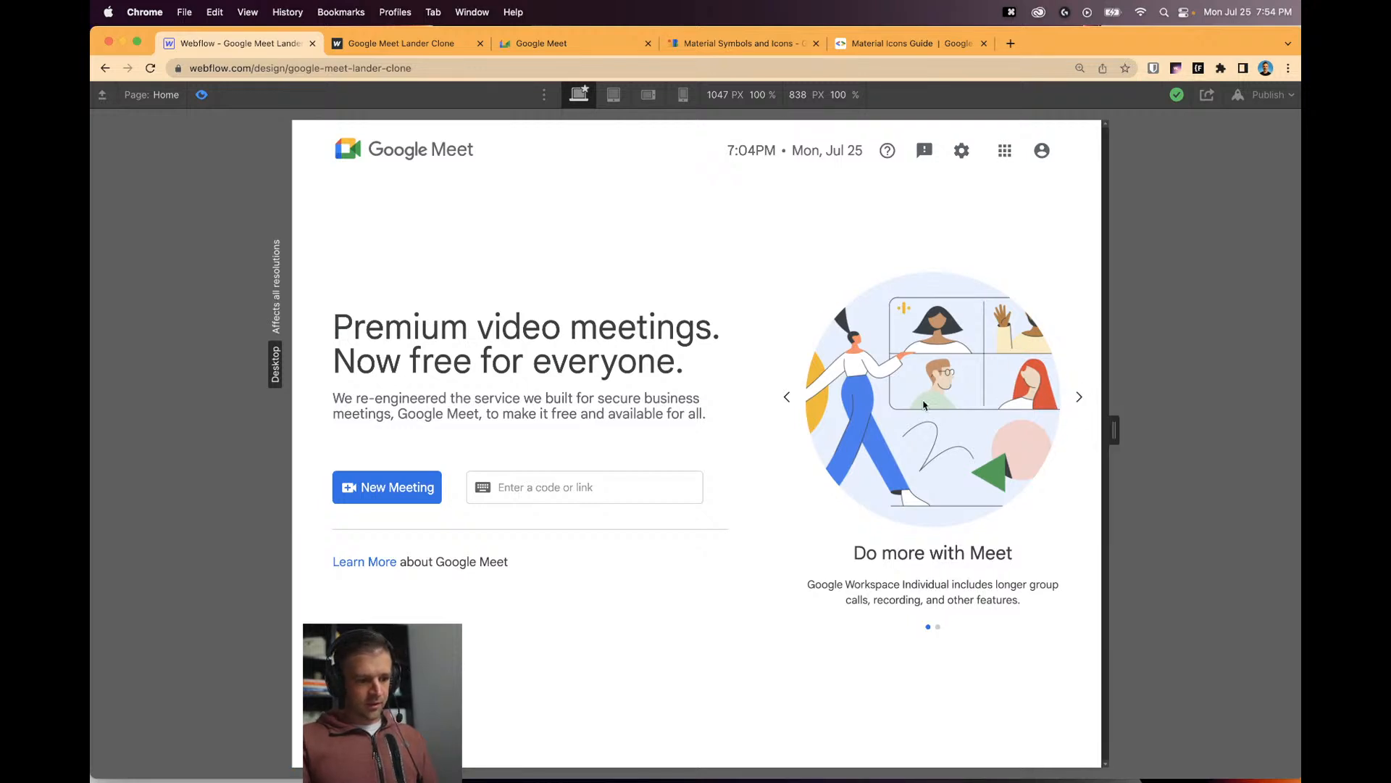
left_click_drag(1115, 431, 1197, 435)
left_click(203, 95)
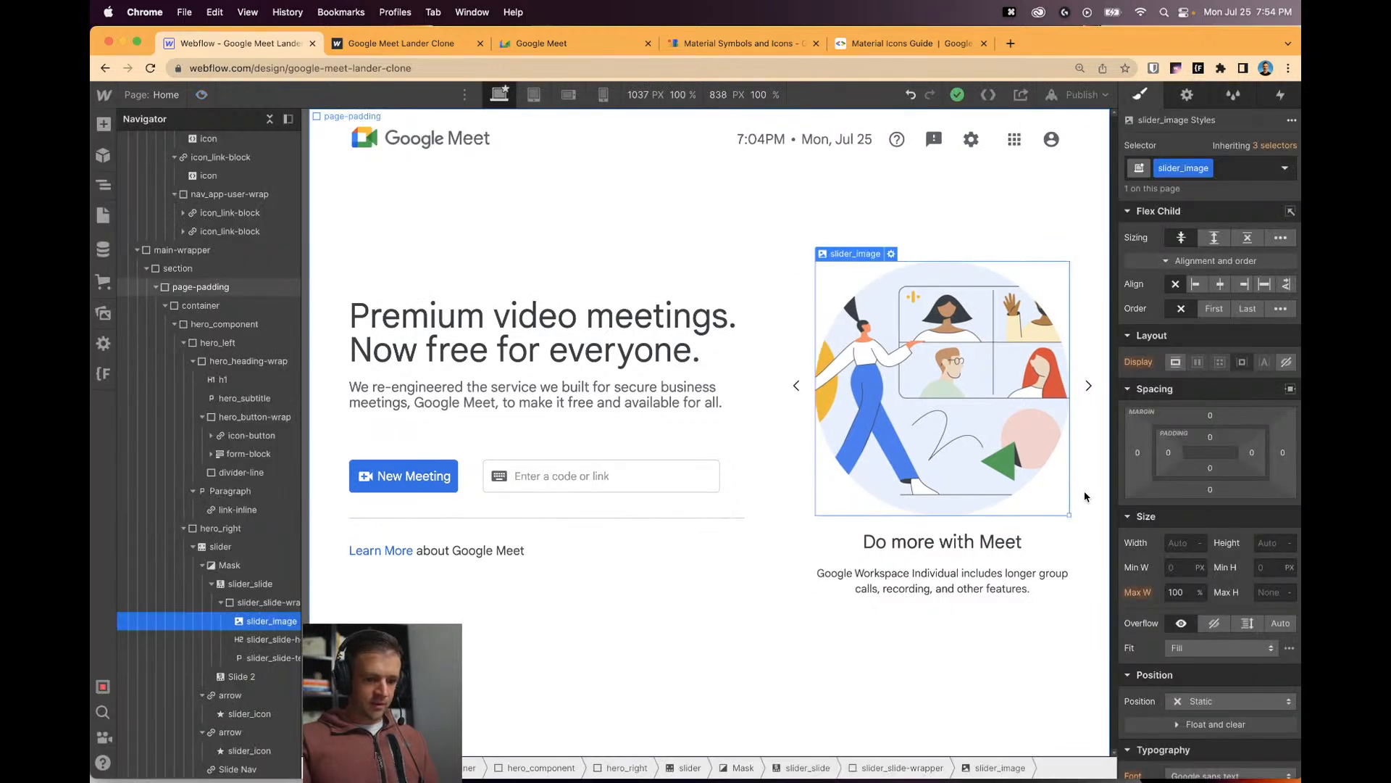
left_click(221, 547)
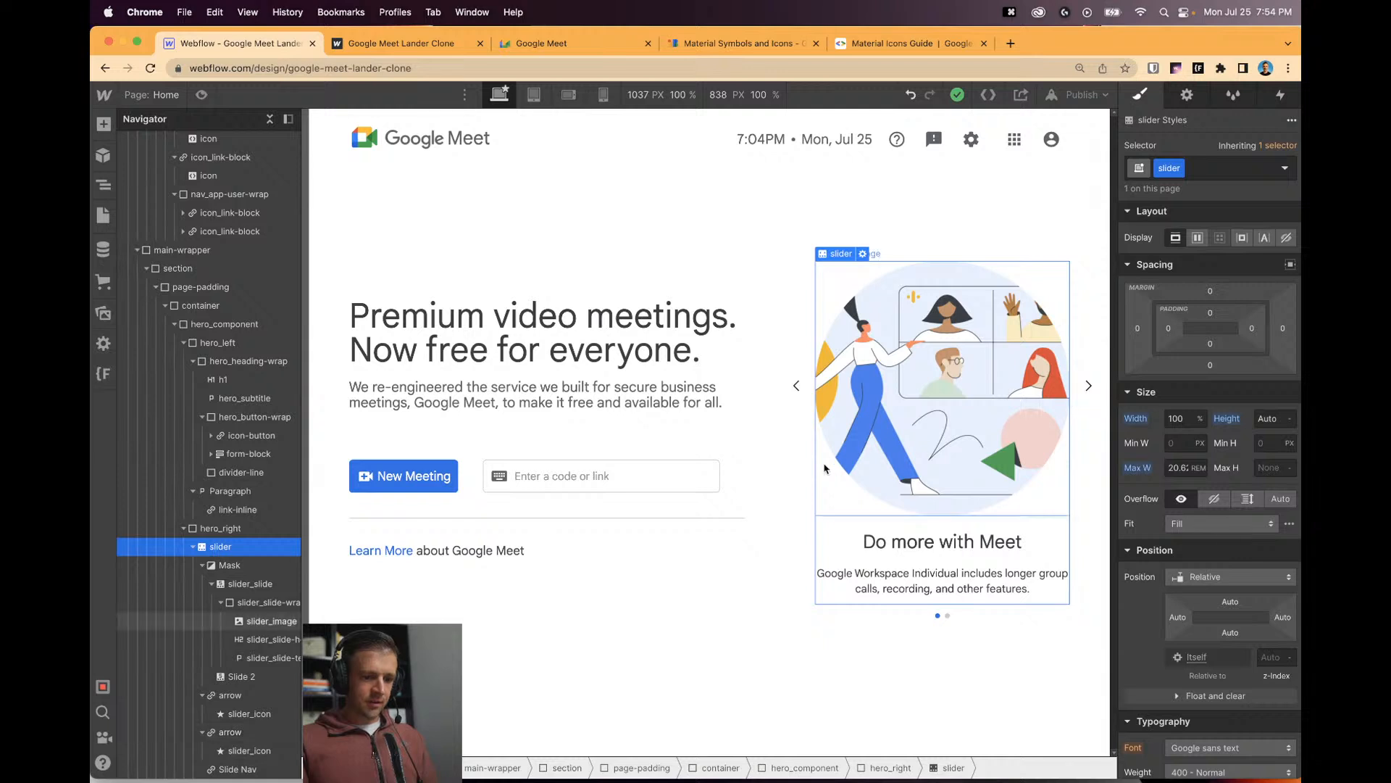
Give hero_right 2rem of left and right padding.
left_click(221, 530)
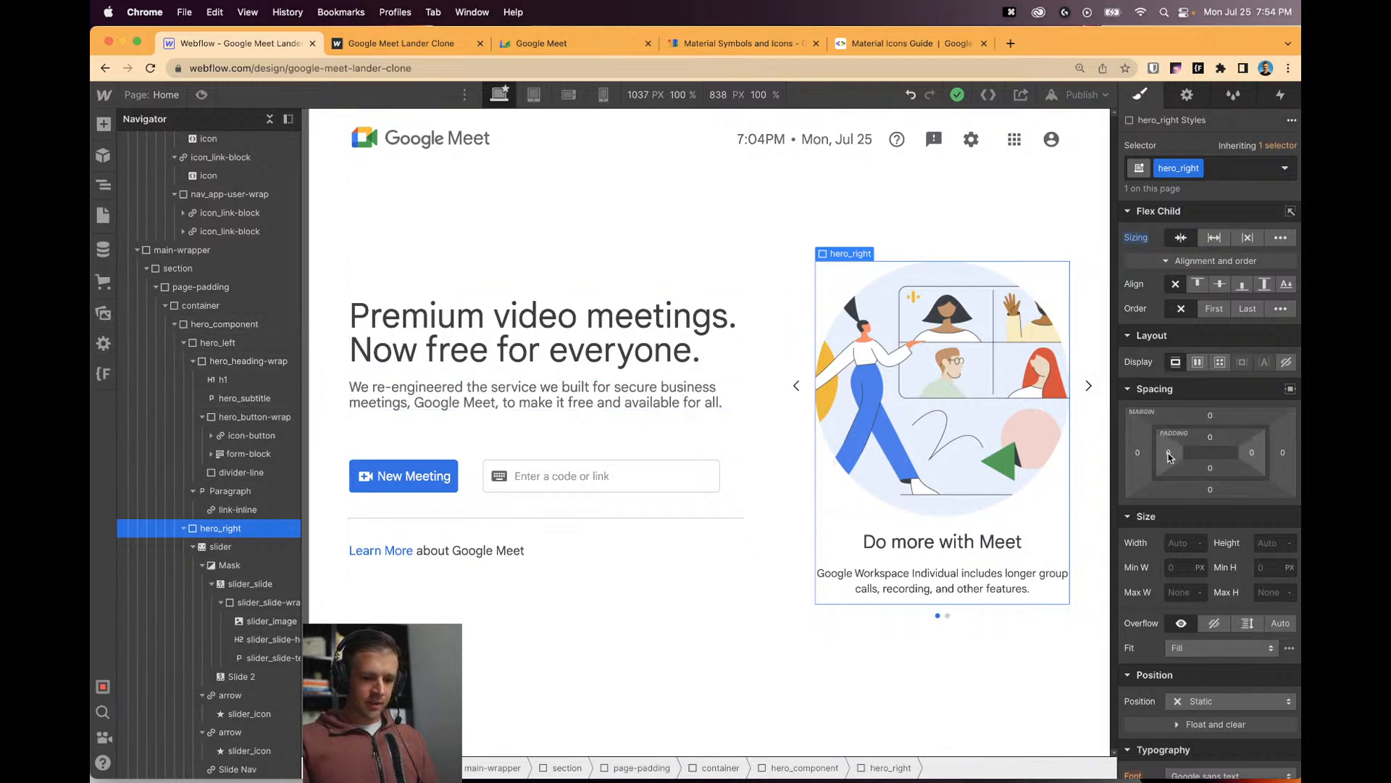
left_click_drag(1168, 452, 1203, 455)
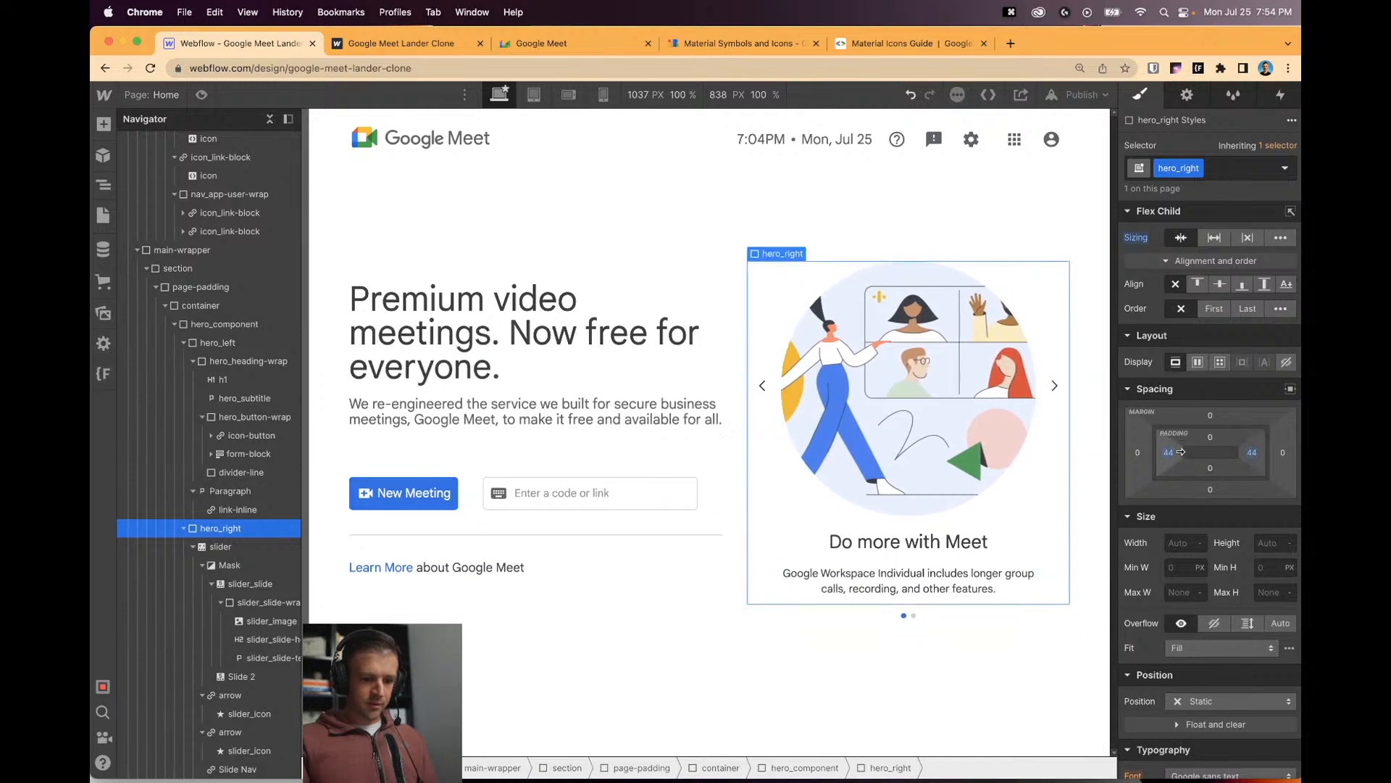
left_click(1168, 452)
type("2rem")
key("Return")
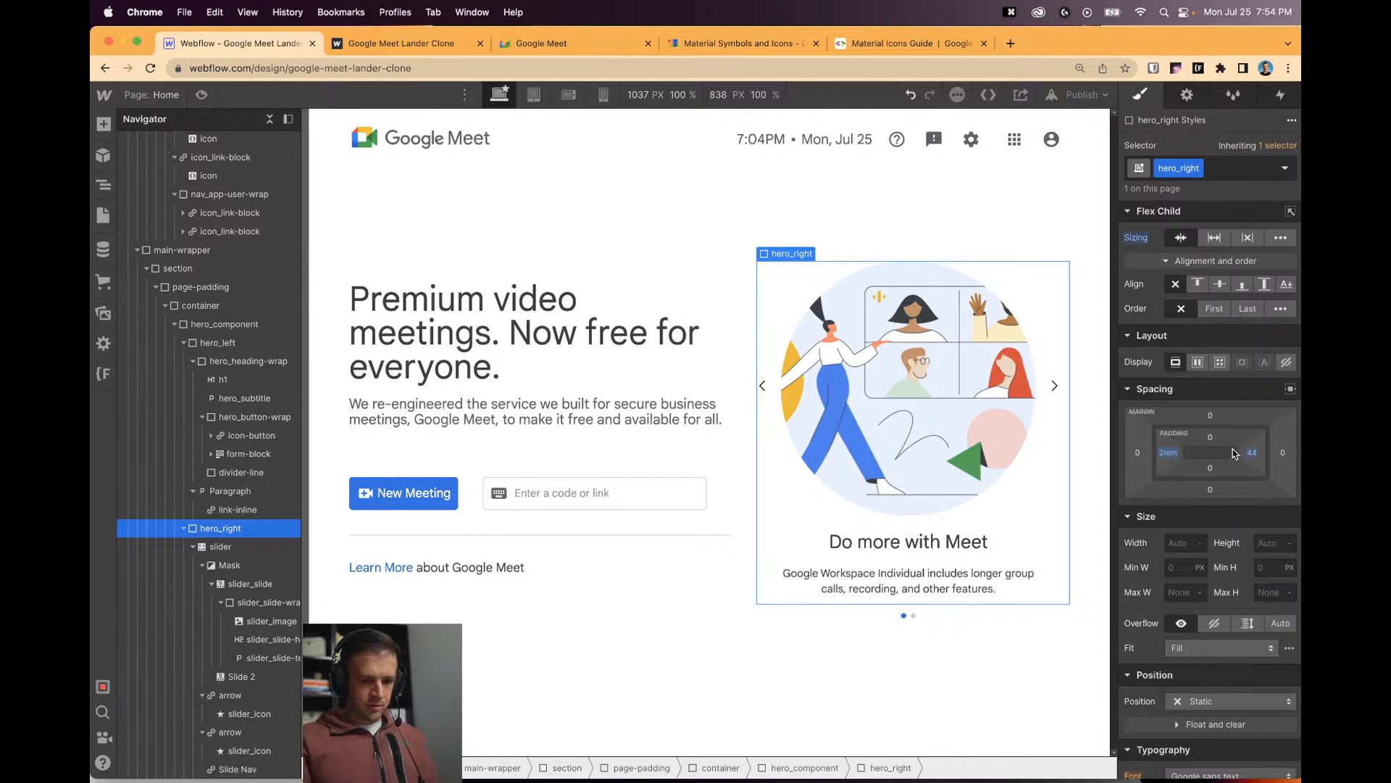
left_click(1251, 453)
type("2rem")
key("Return")
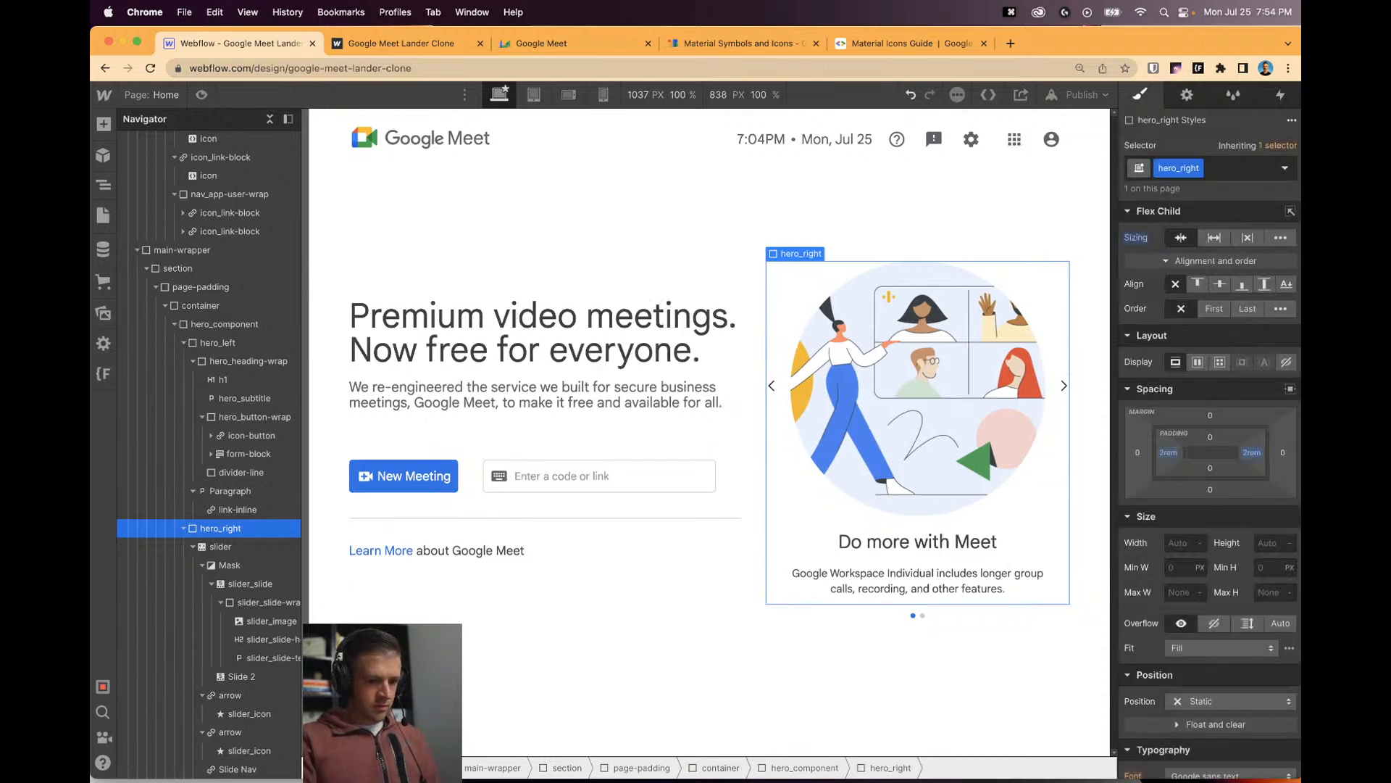
Raise hero_right's left and right padding to 3rem and preview at about 1195 px wide.
left_click(1168, 453)
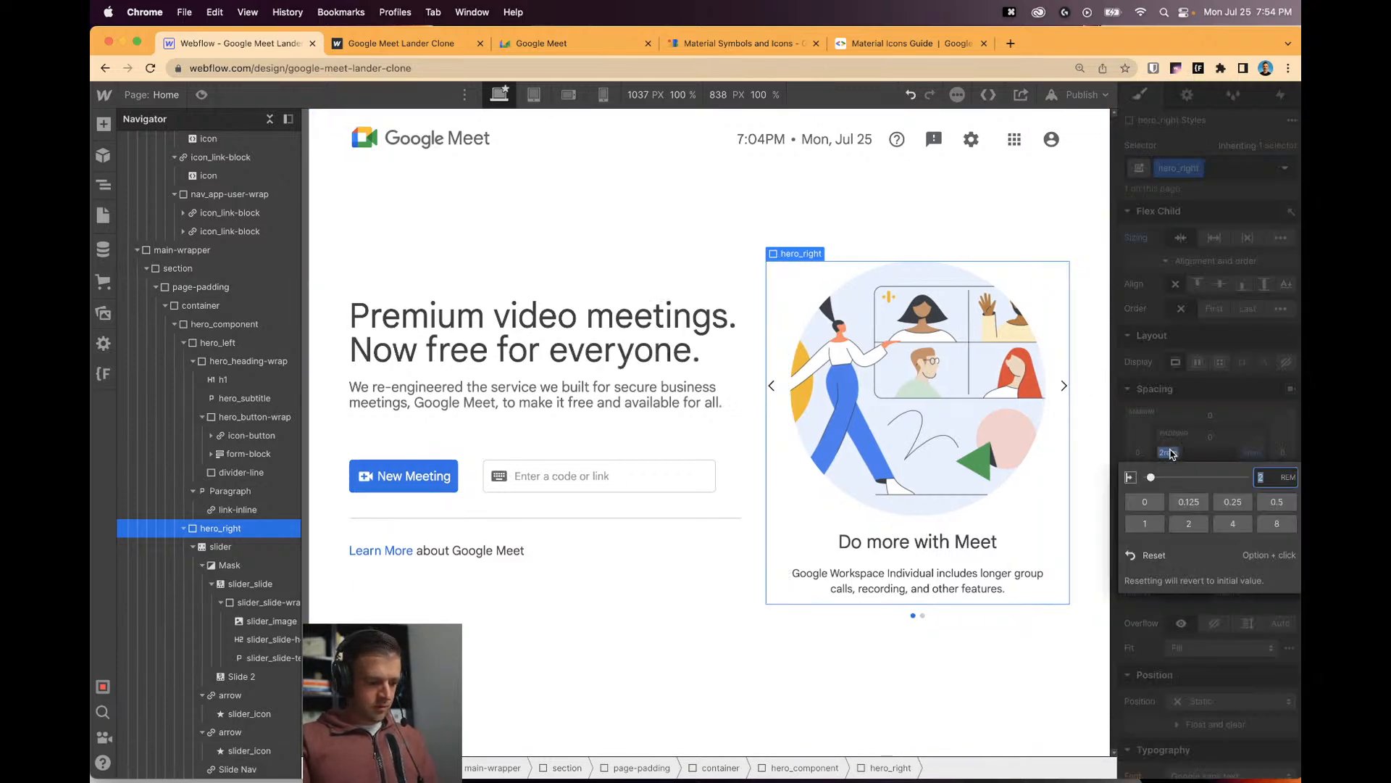
type("3rem")
key("Return")
left_click(1251, 452)
type("3rem")
key("Return")
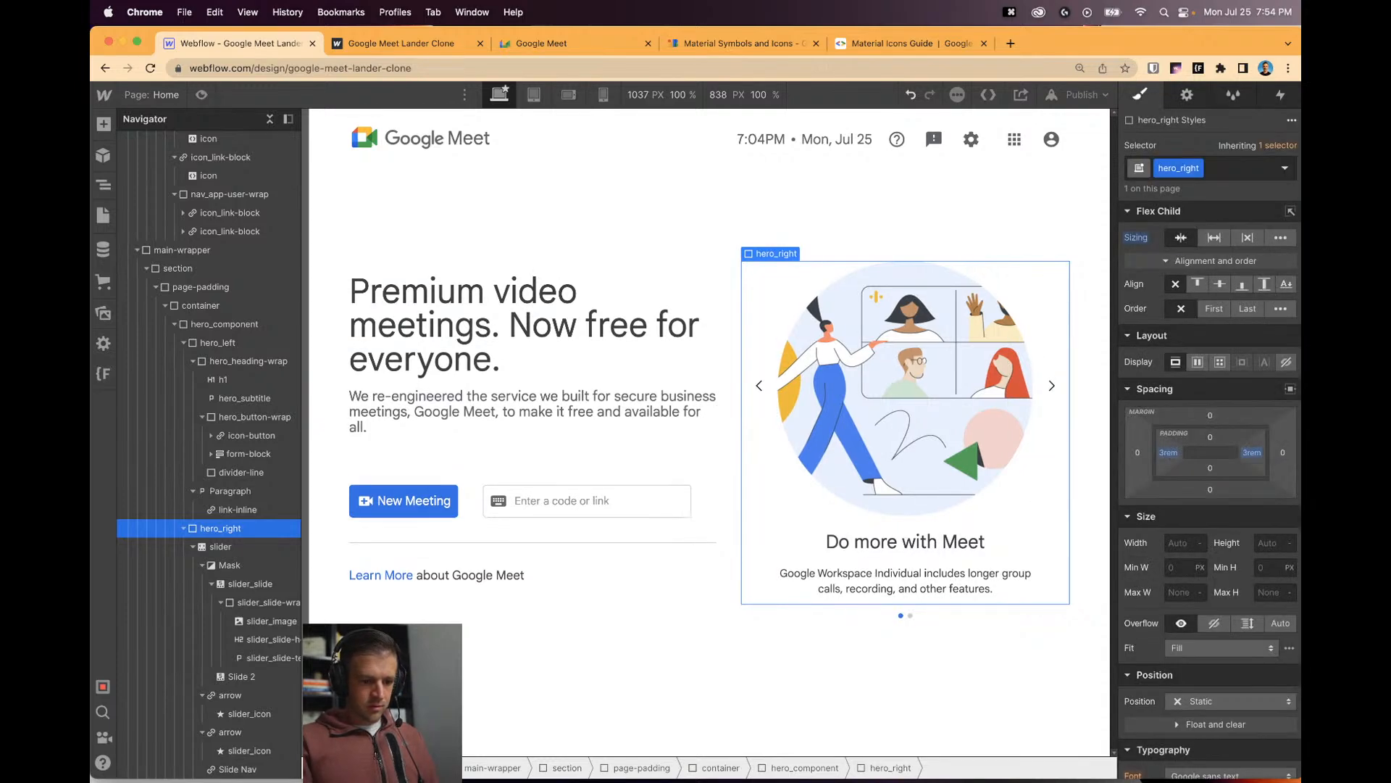
key("super+shift+p")
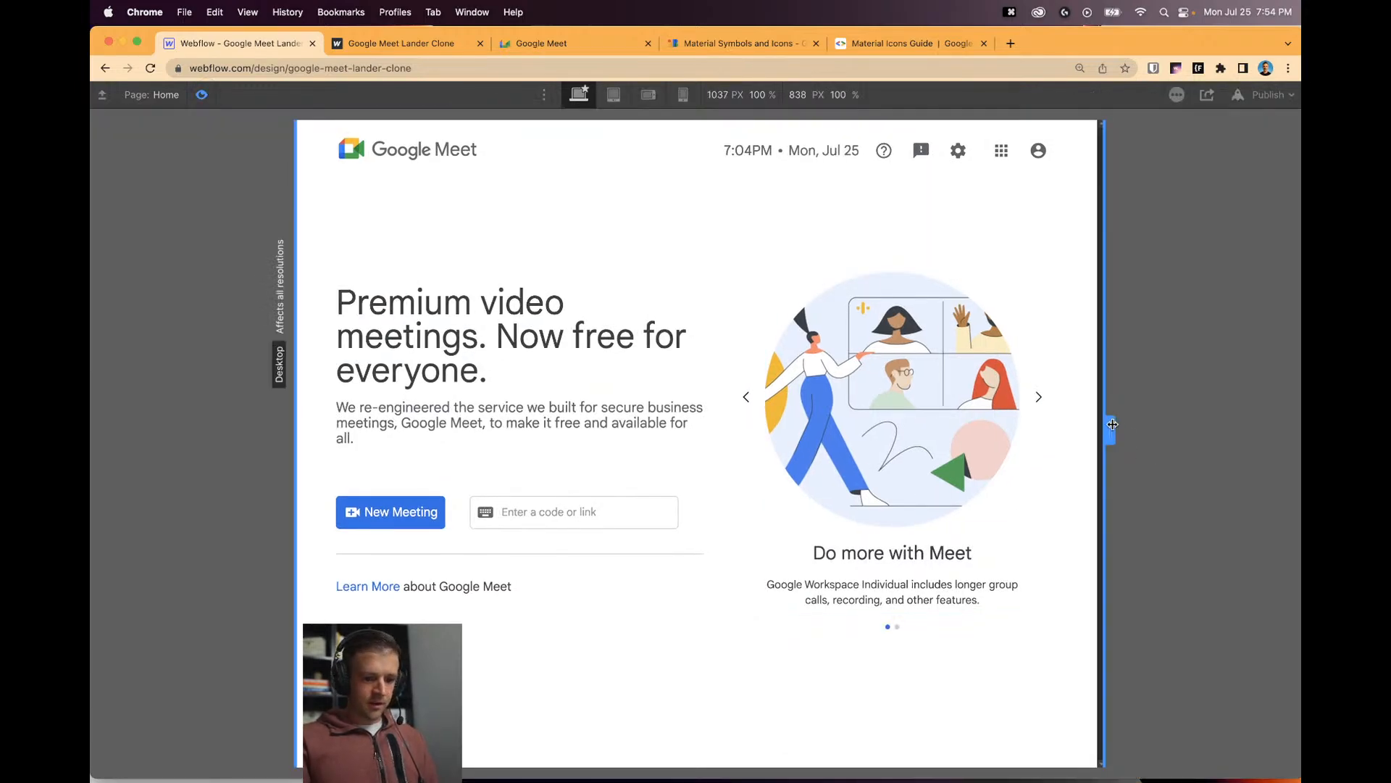
left_click_drag(1118, 427, 1228, 464)
left_click(203, 95)
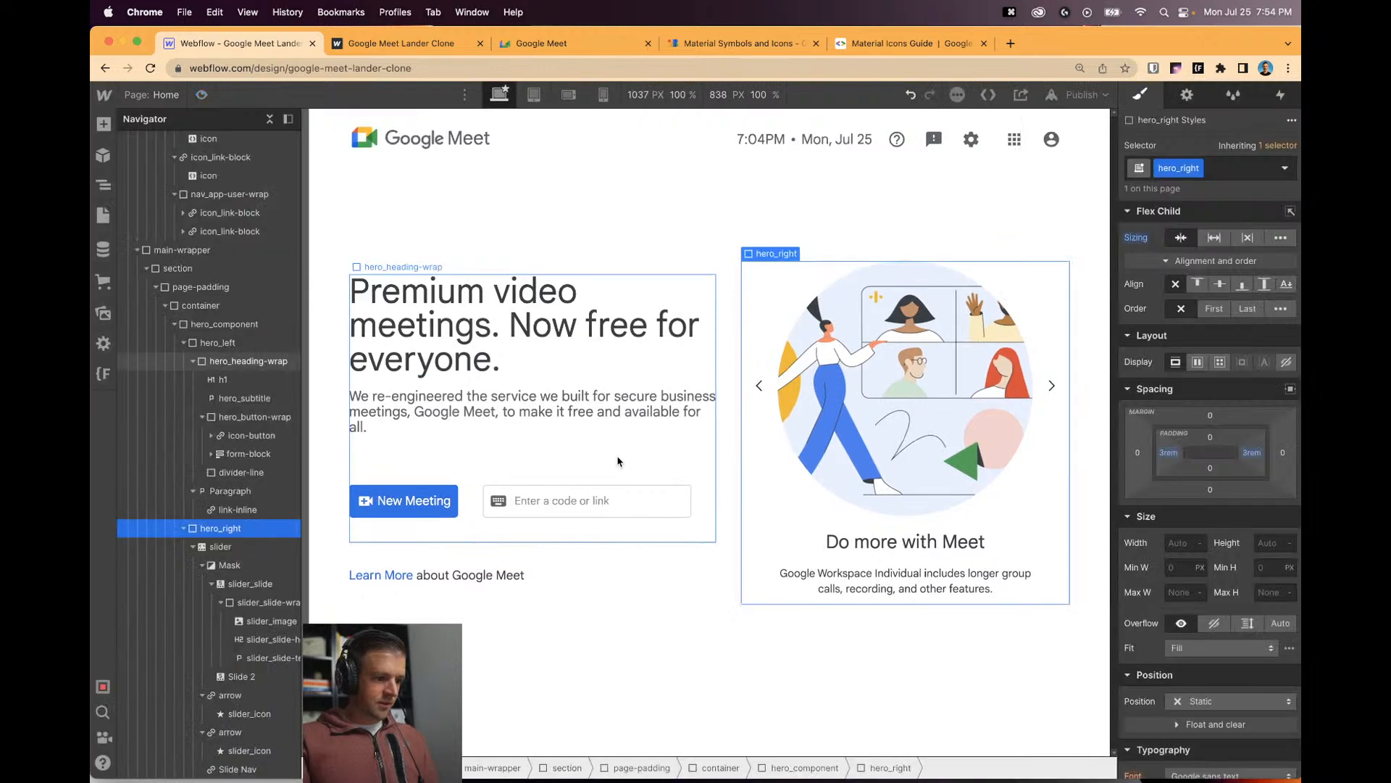
left_click(246, 306)
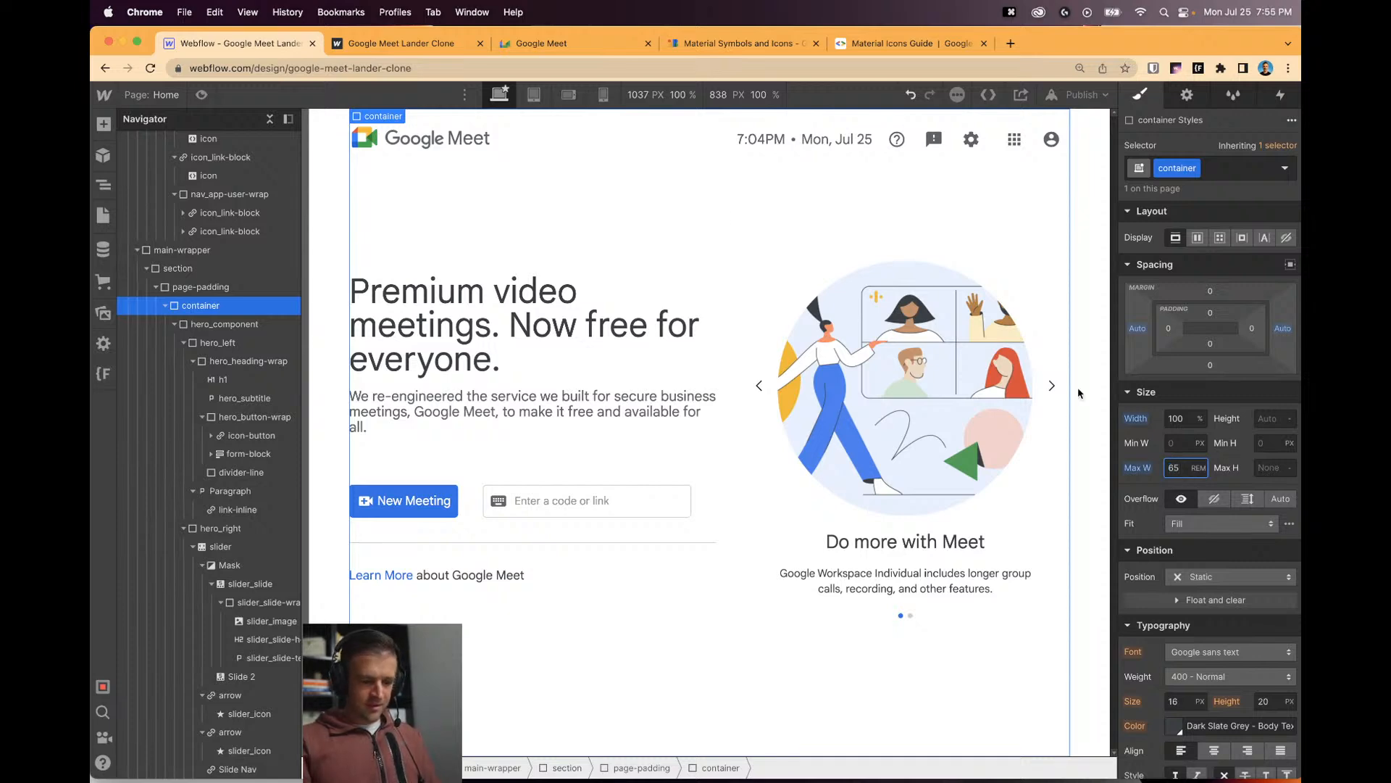
left_click(201, 94)
left_click_drag(1108, 438, 1157, 447)
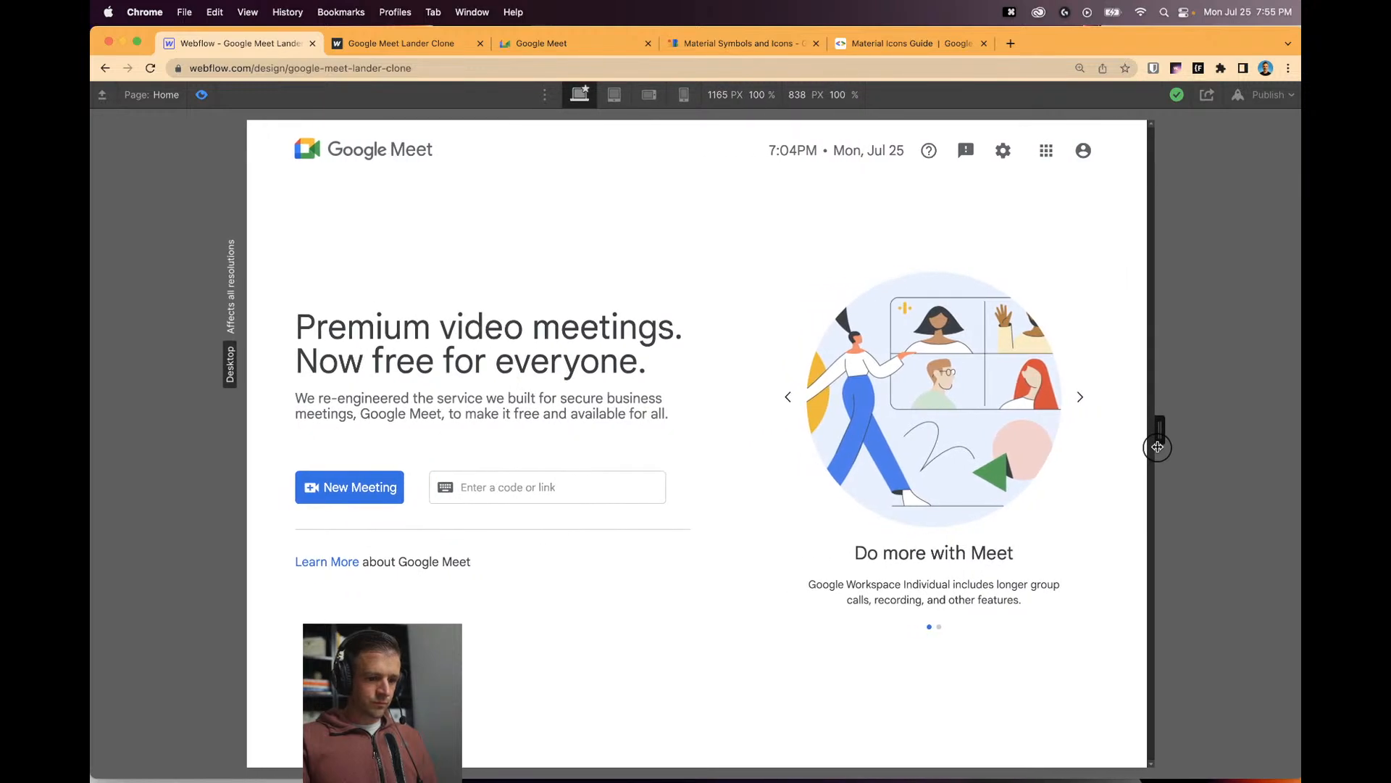
left_click(201, 95)
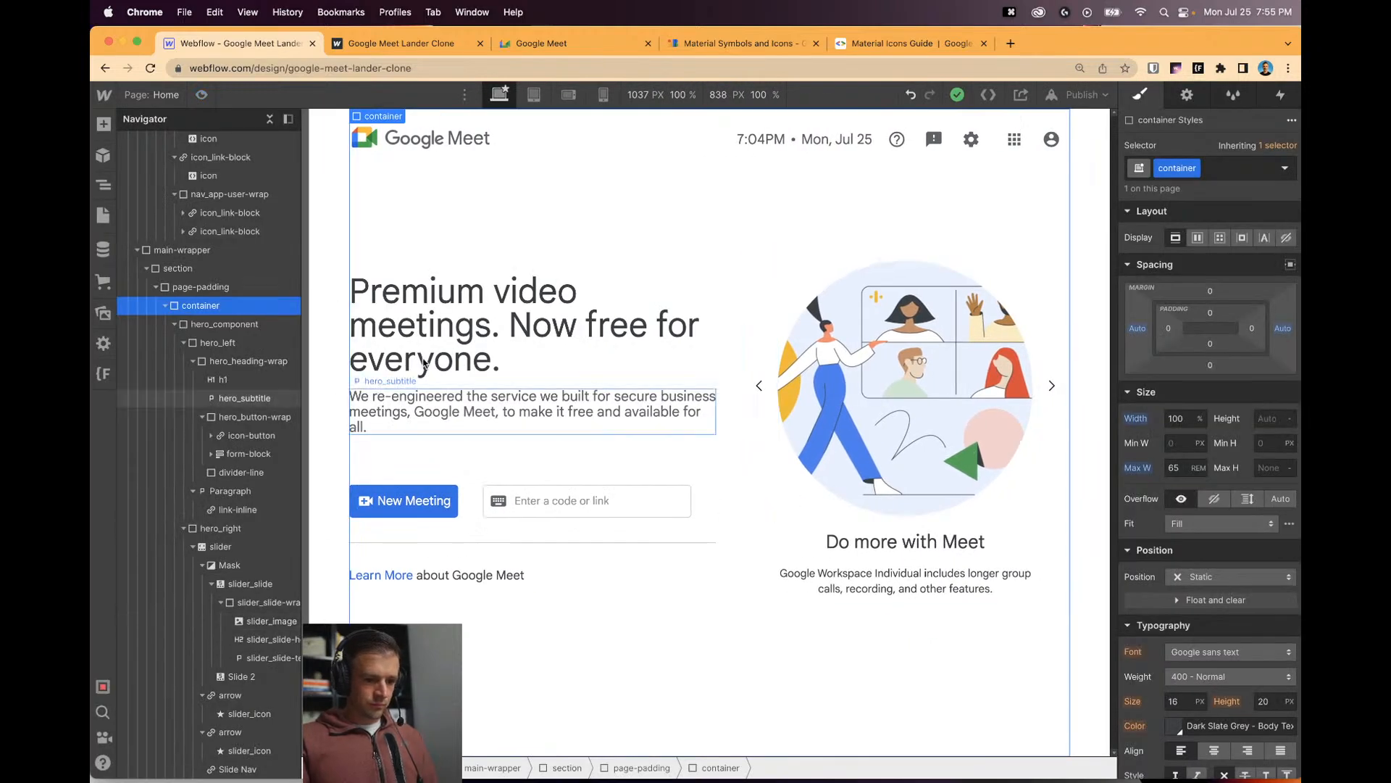
Lower the slider's max width to 19rem and check it in preview at a resized canvas.
left_click(220, 547)
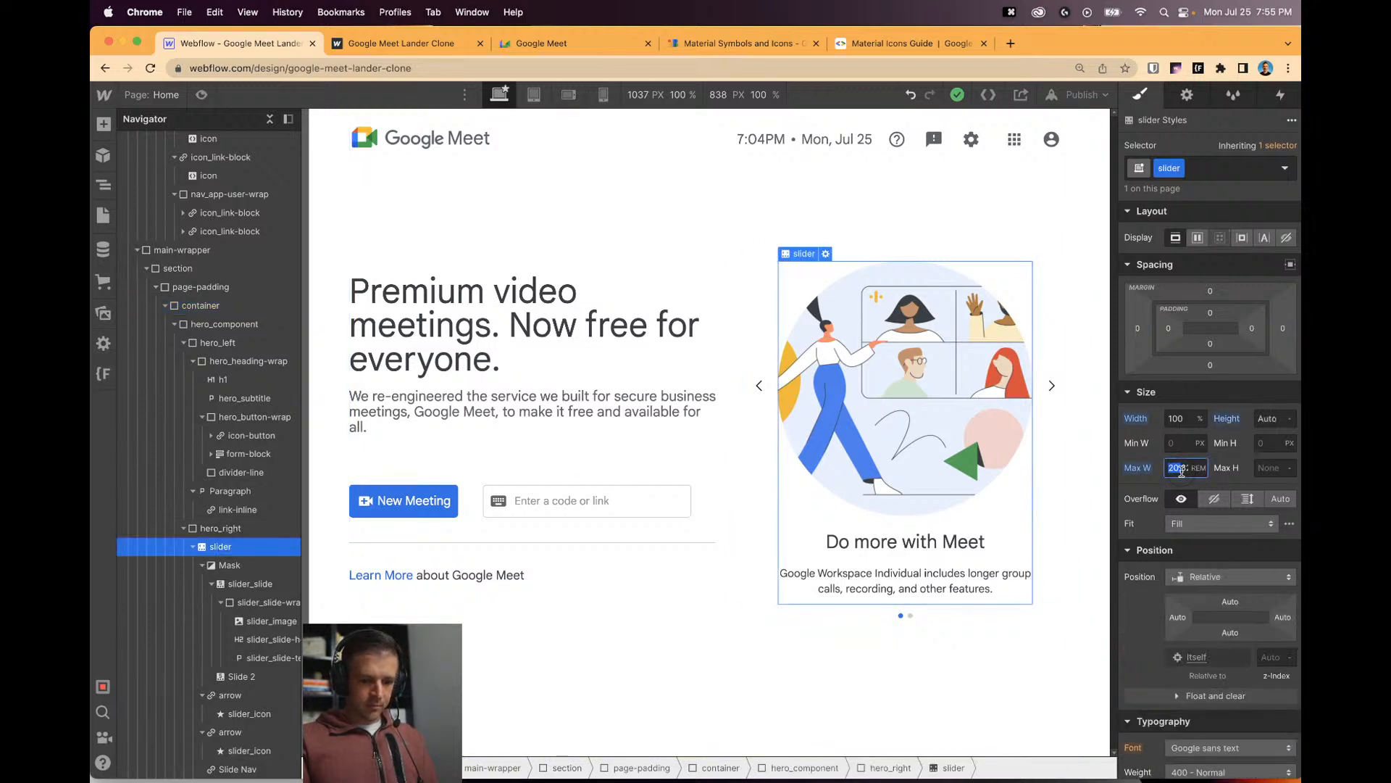
type("20")
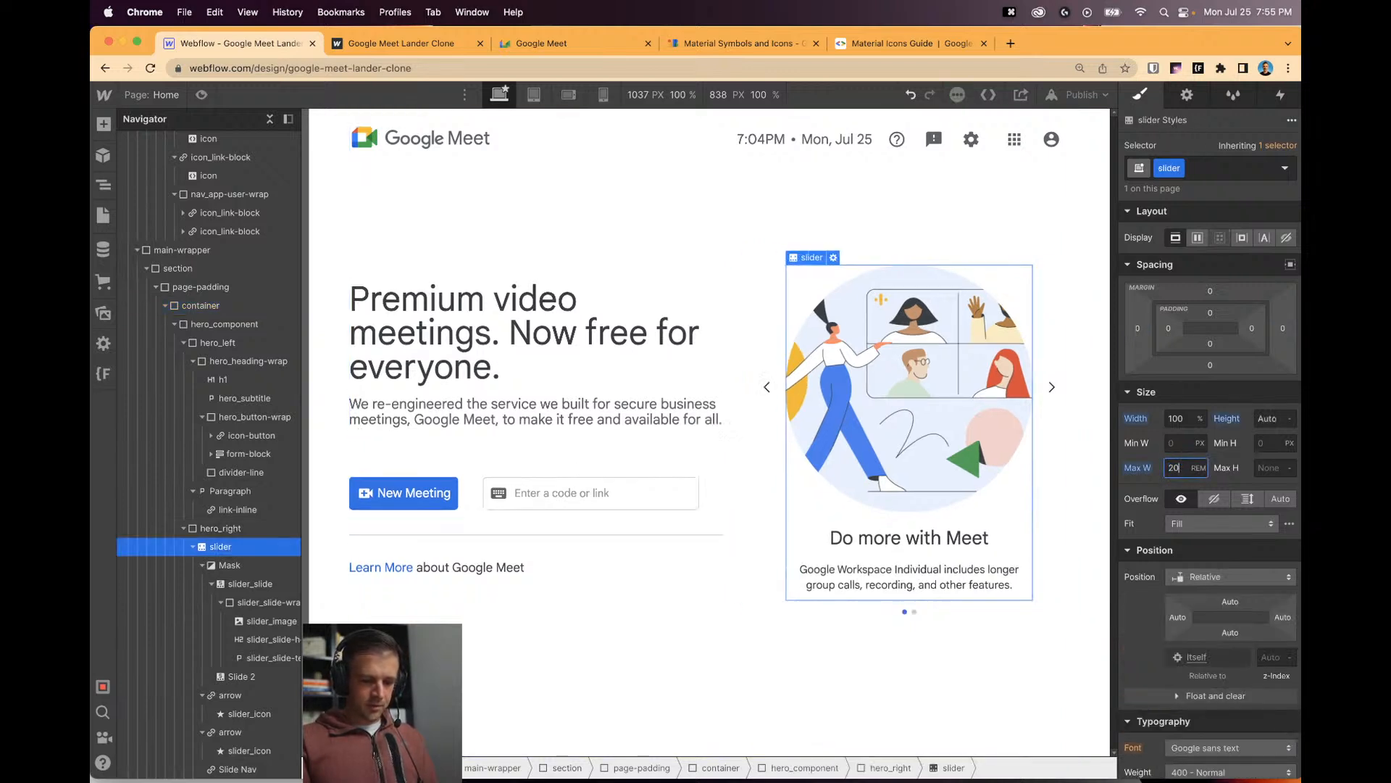
key("Down")
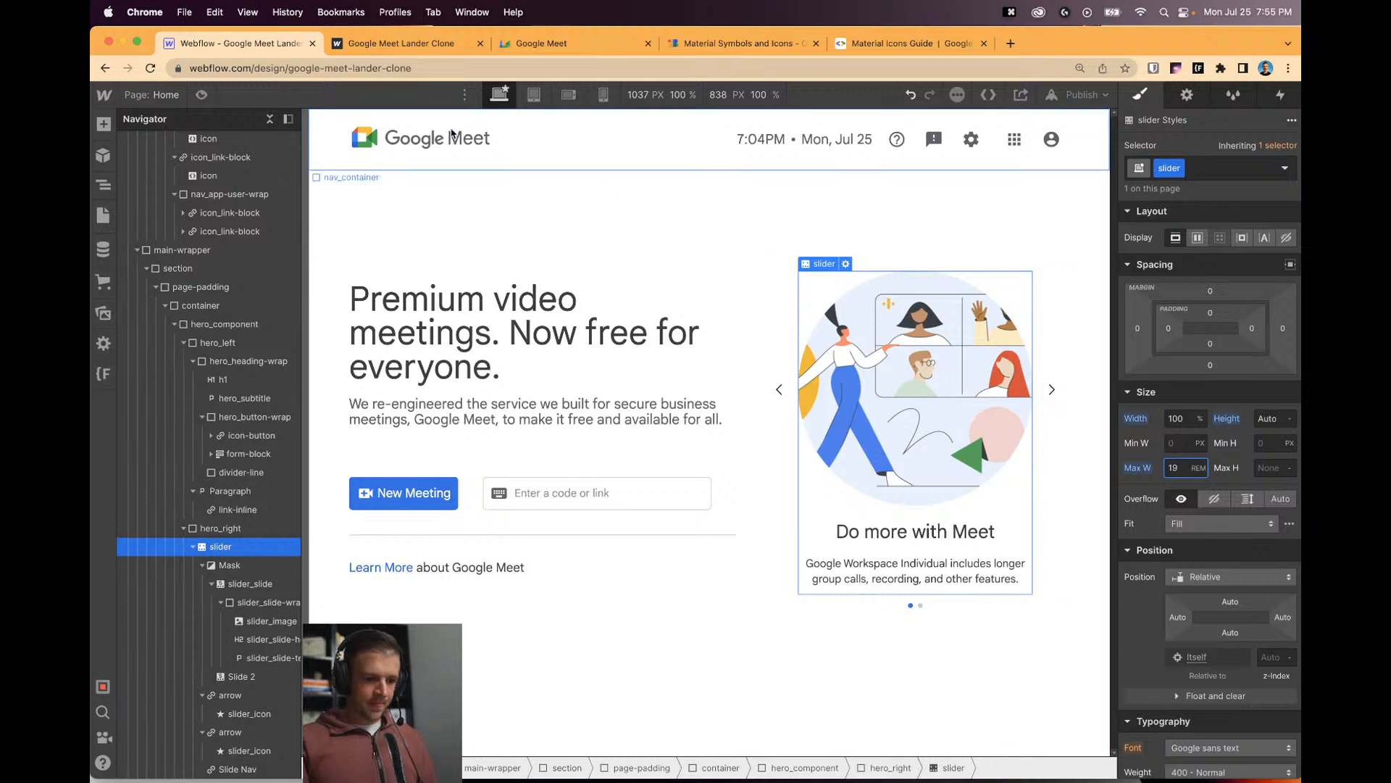
key("super+shift+p")
left_click_drag(1112, 426, 1143, 431)
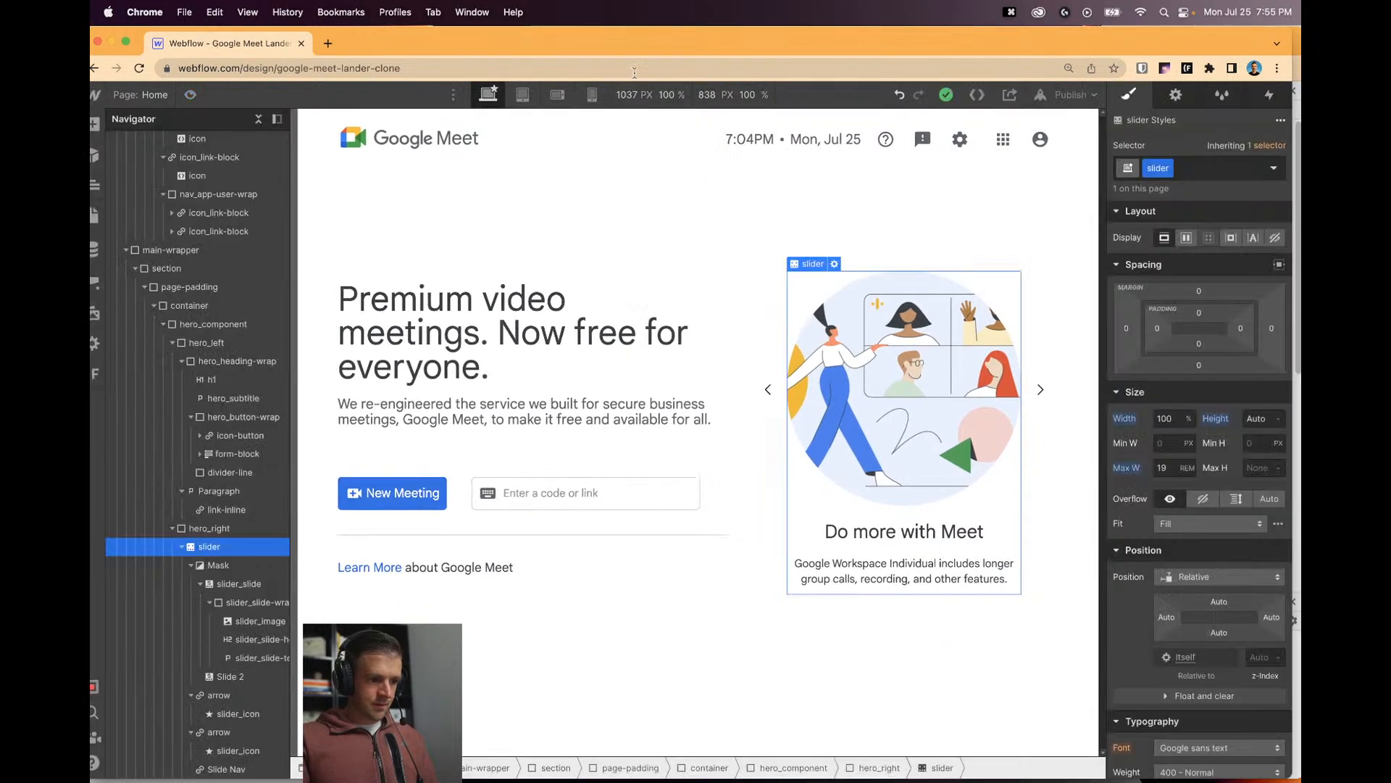
left_click_drag(636, 50, 647, 54)
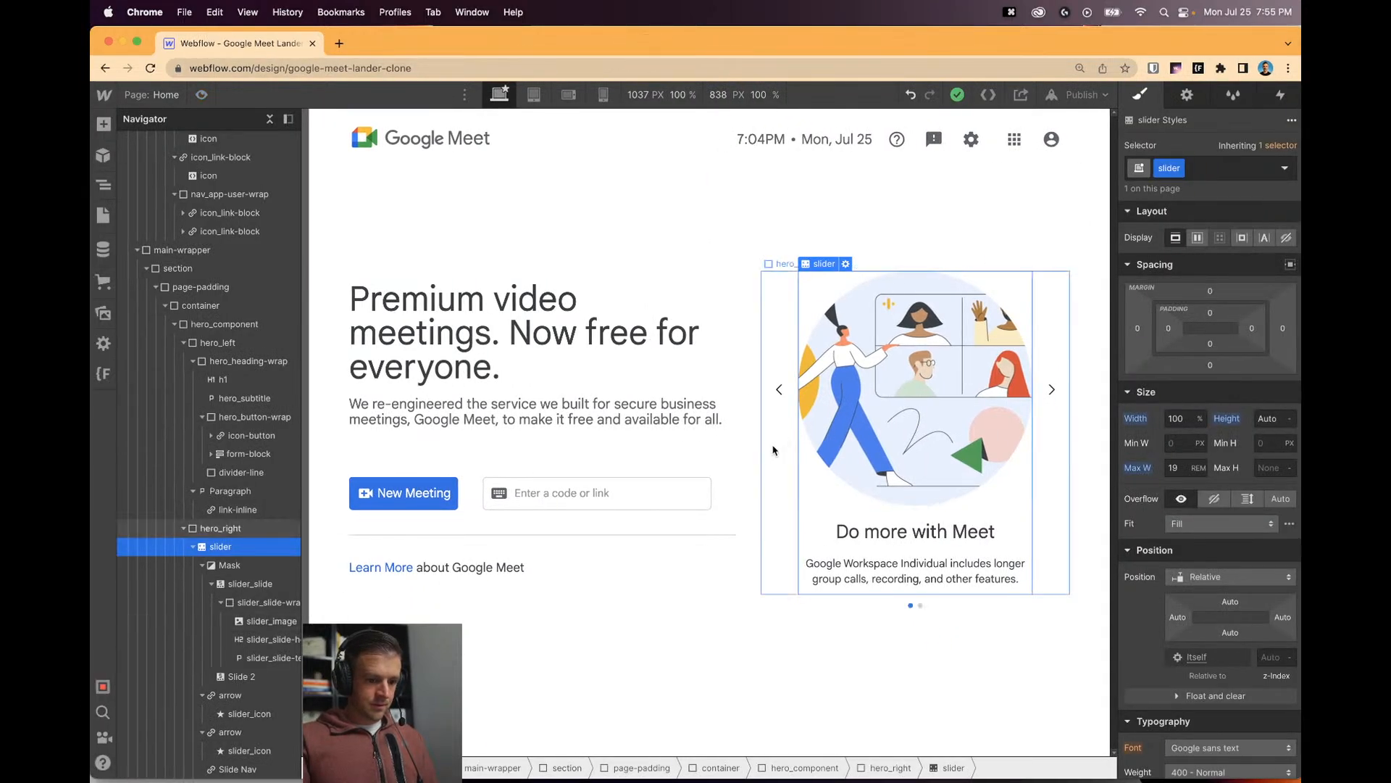
Set hero_component's gap to 1rem and preview it at tablet width.
left_click(215, 319)
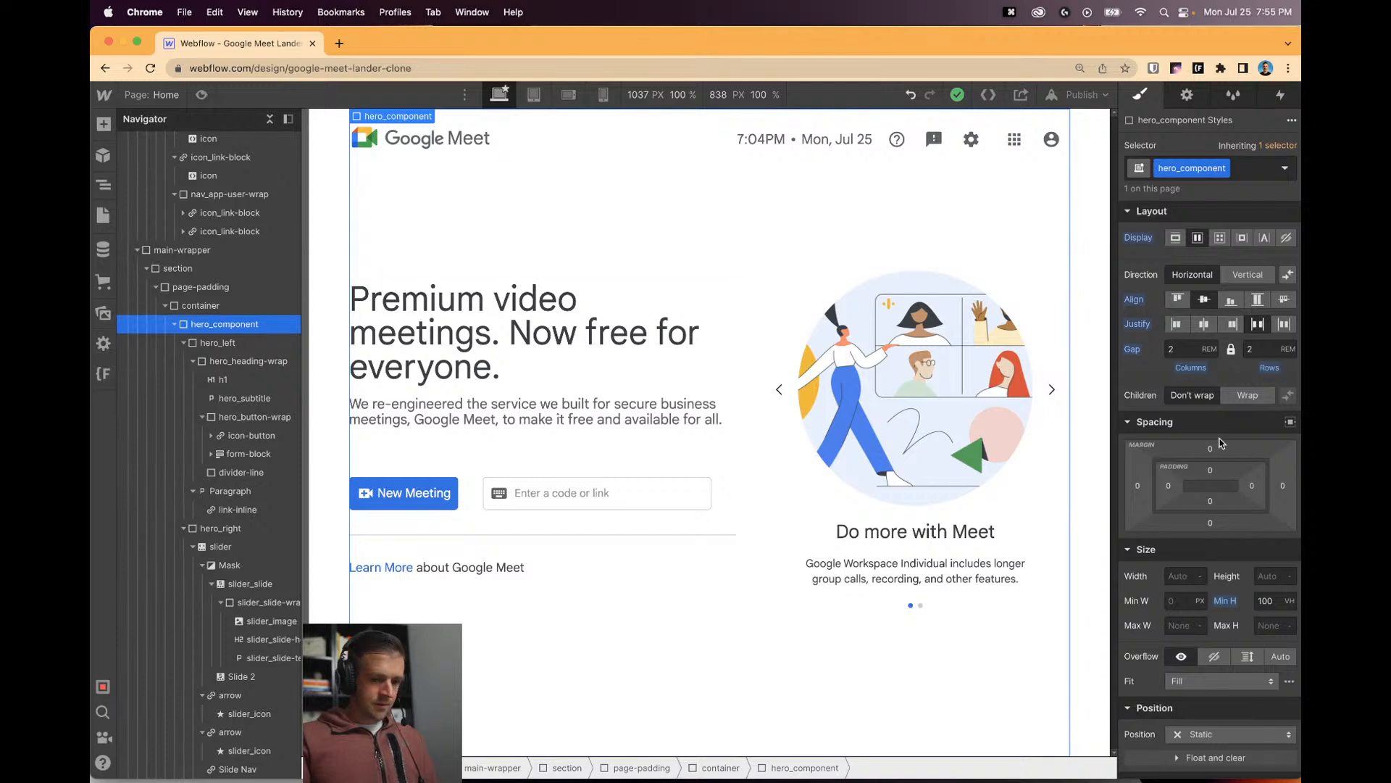
type("1")
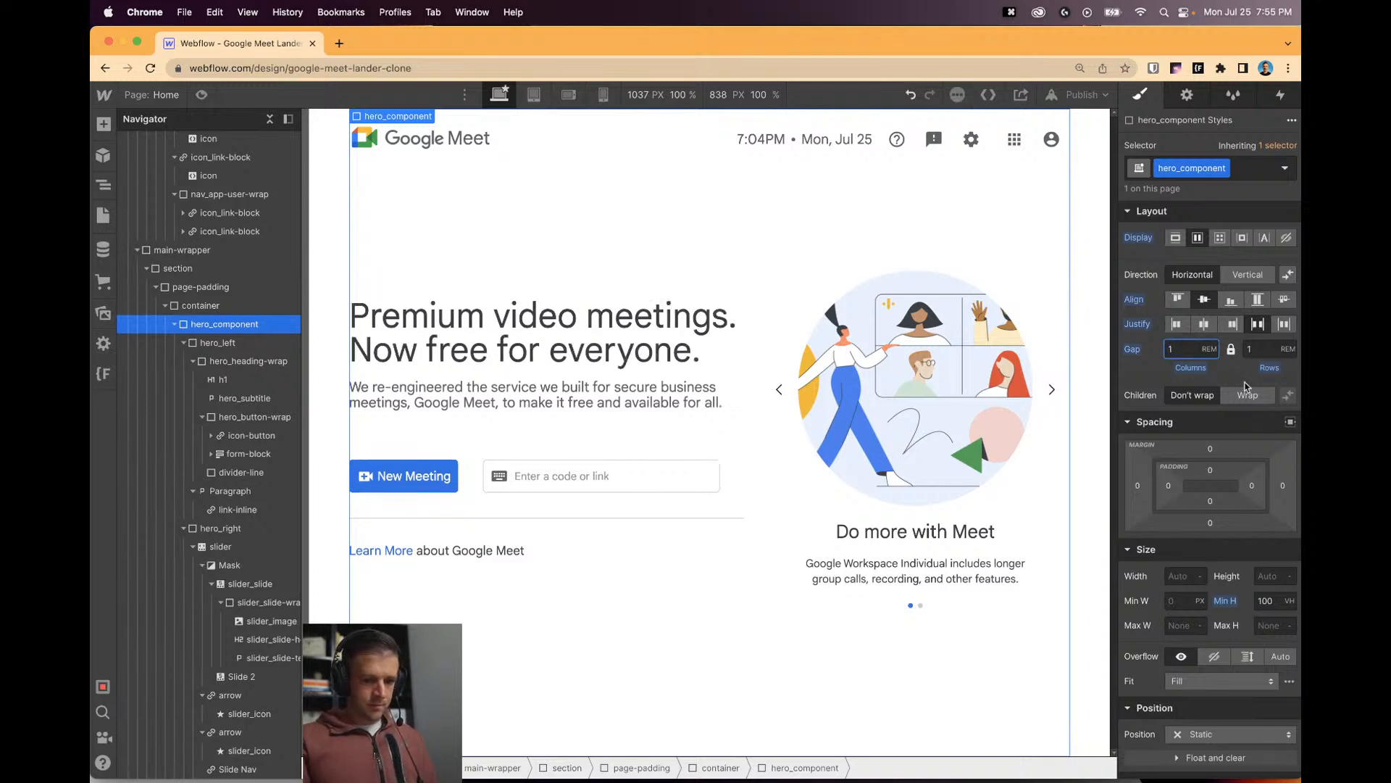
left_click(202, 93)
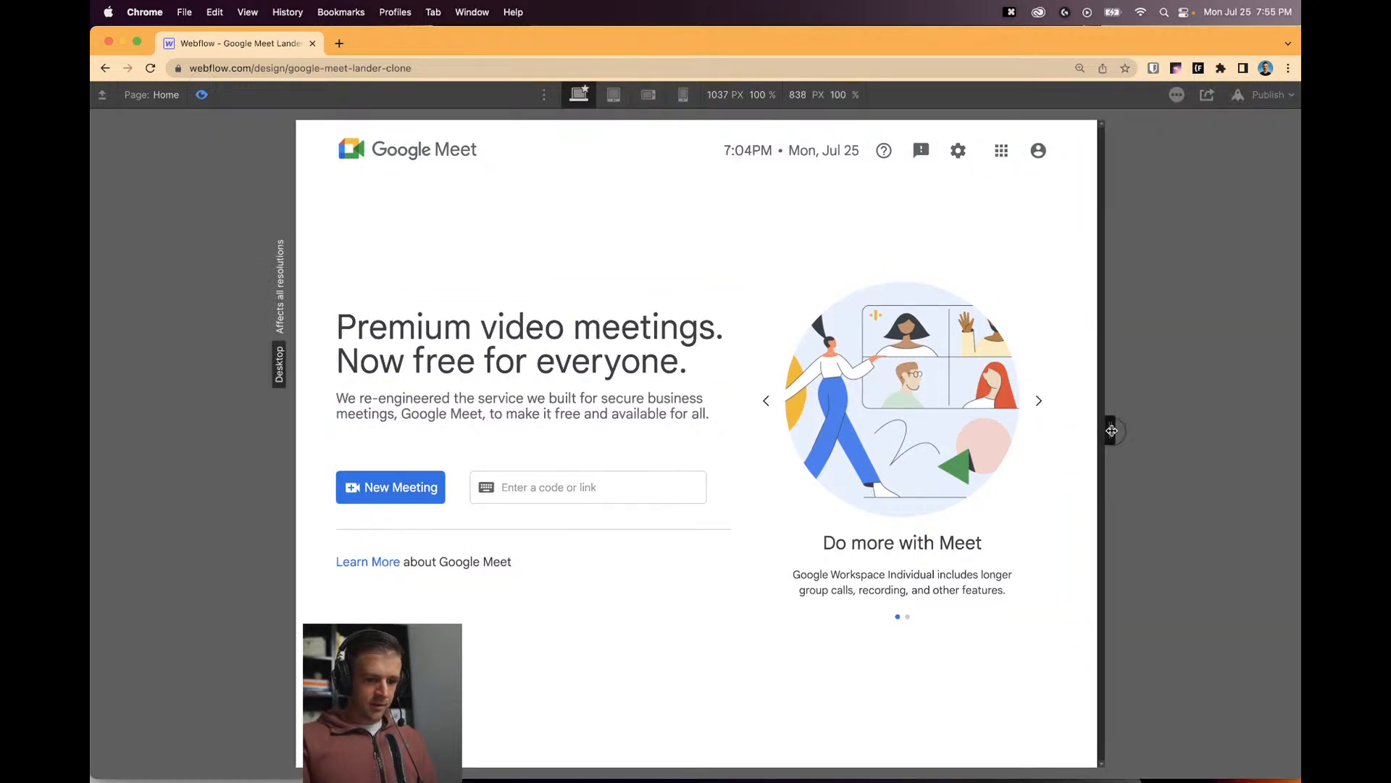
left_click_drag(1112, 430, 1162, 431)
left_click(203, 96)
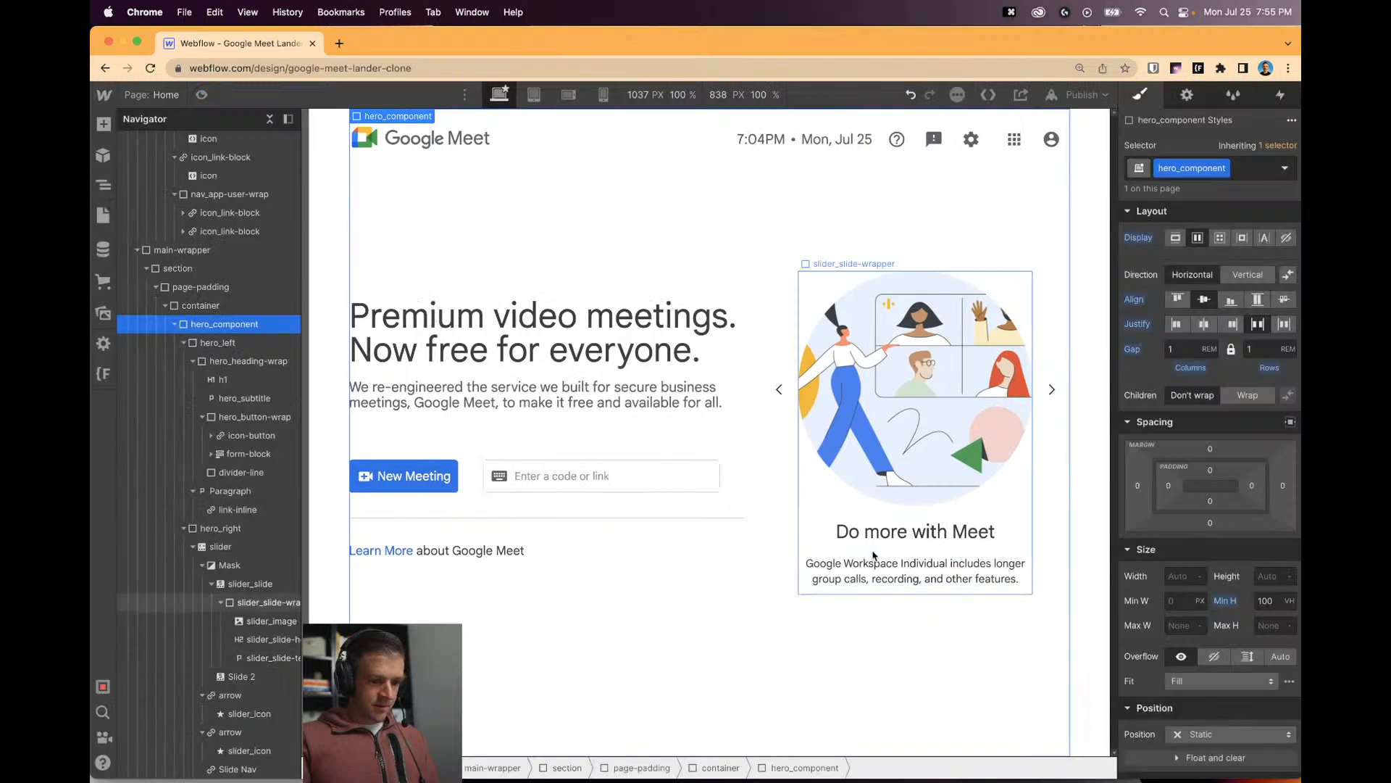
Cap the slider's max width at 18rem and preview it at different canvas widths.
left_click(819, 516)
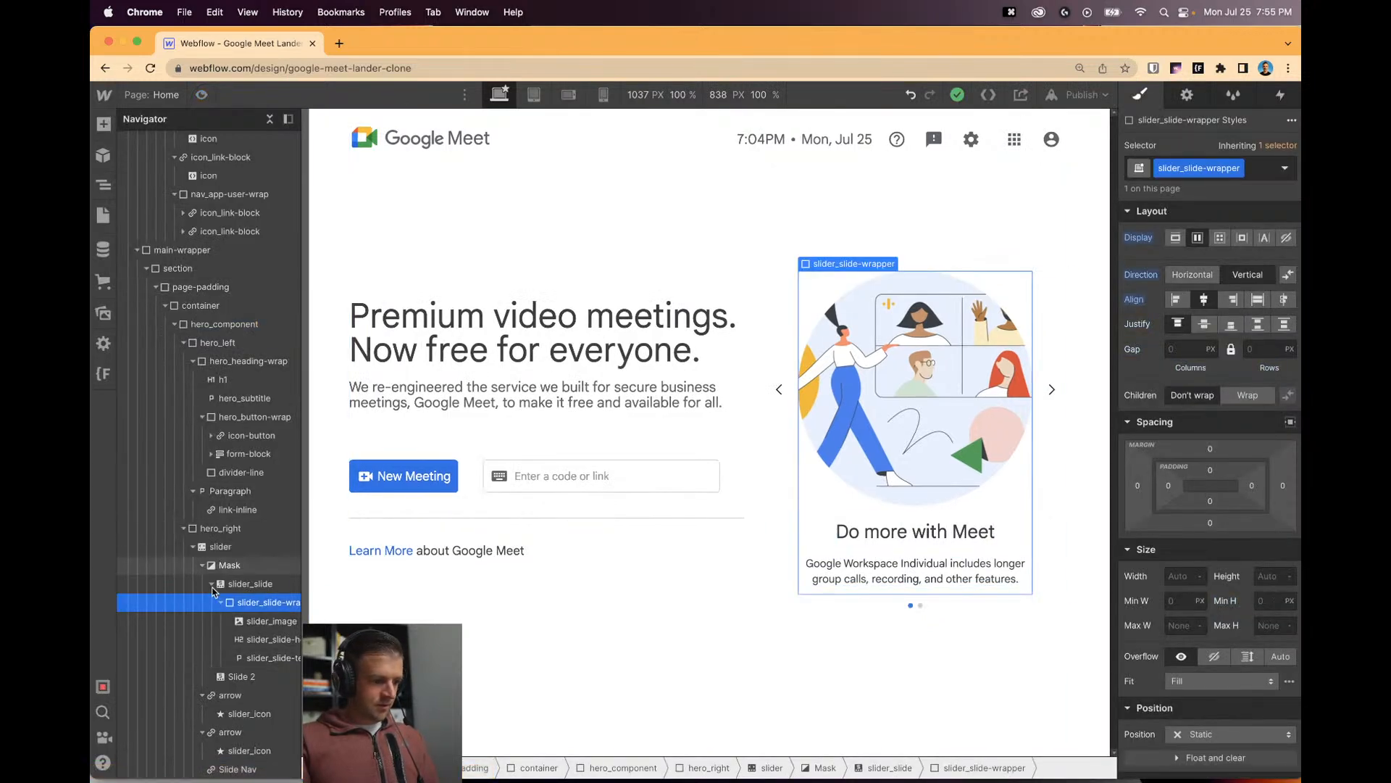
left_click(222, 548)
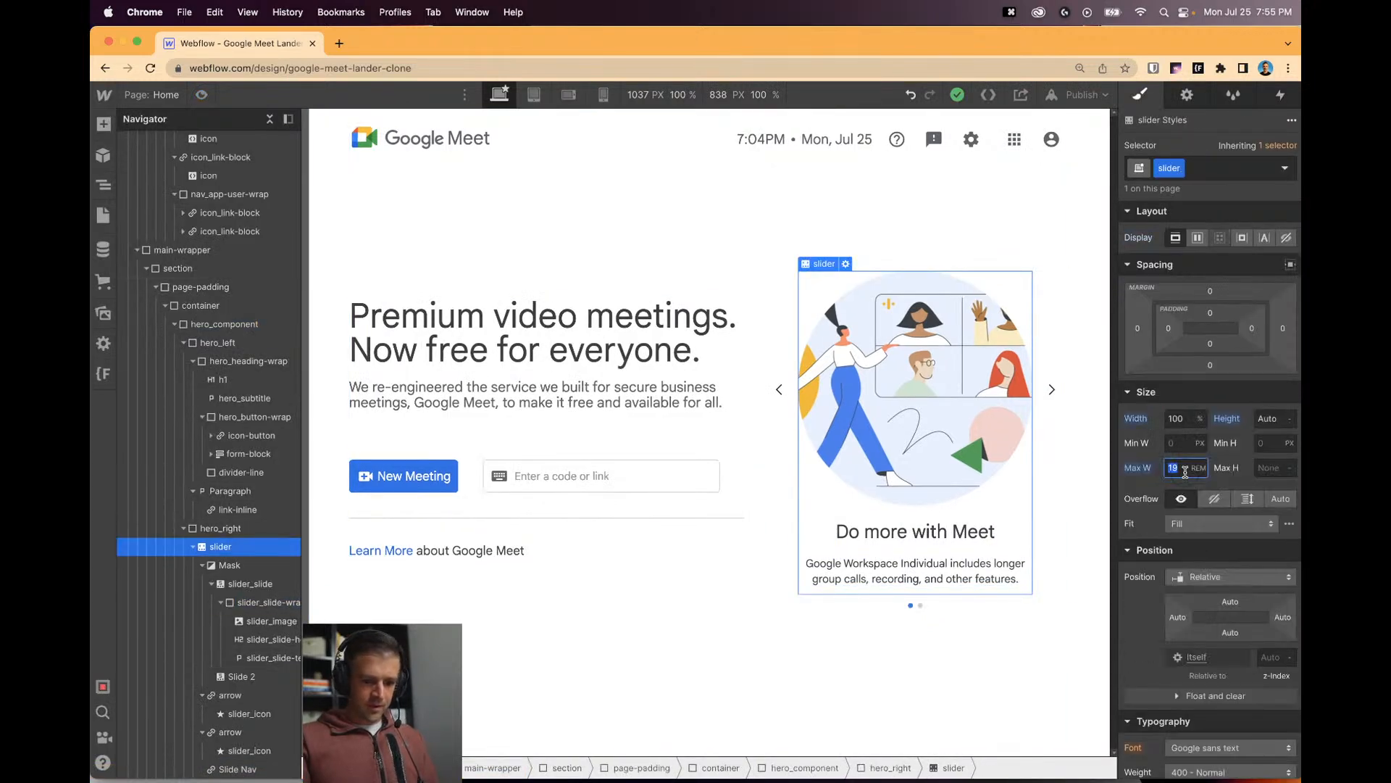
type("18.9")
key("BackSpace")
key("BackSpace")
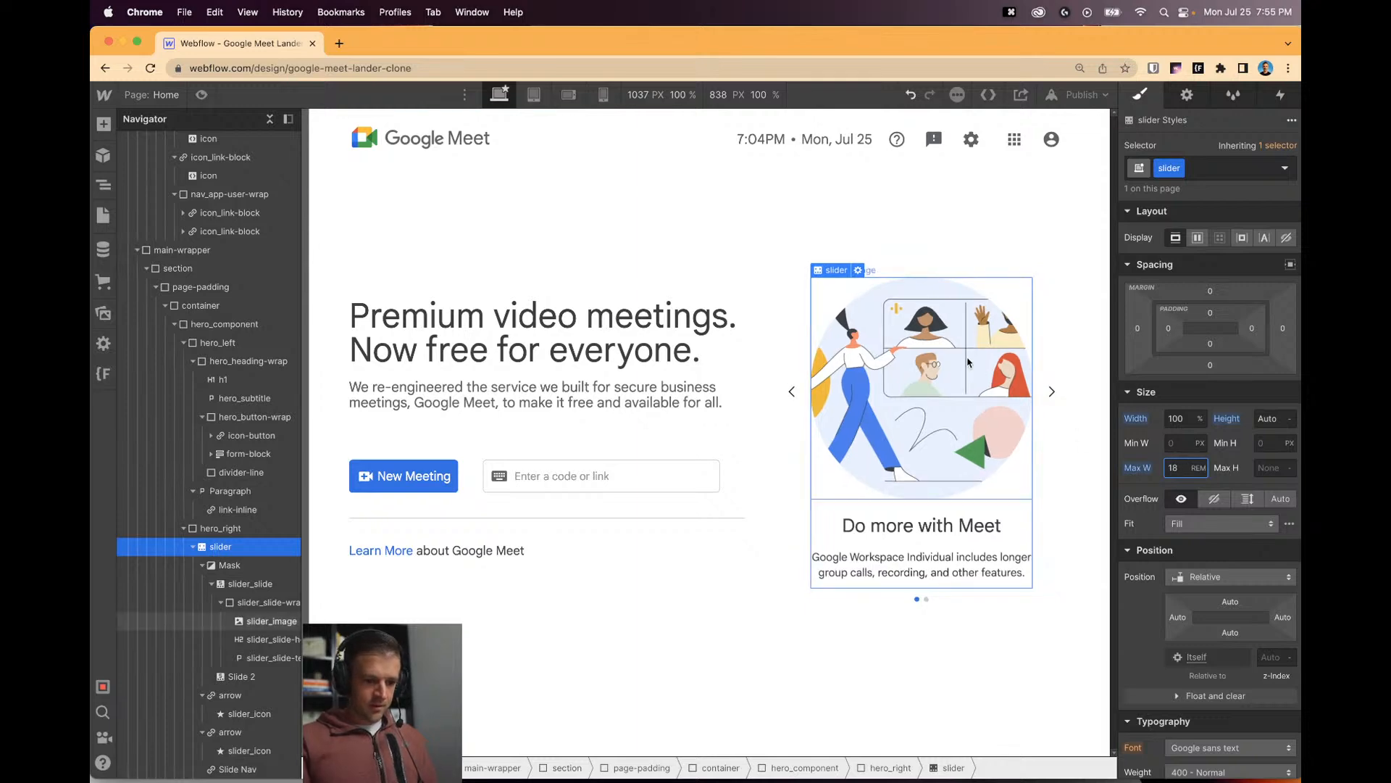
left_click(201, 95)
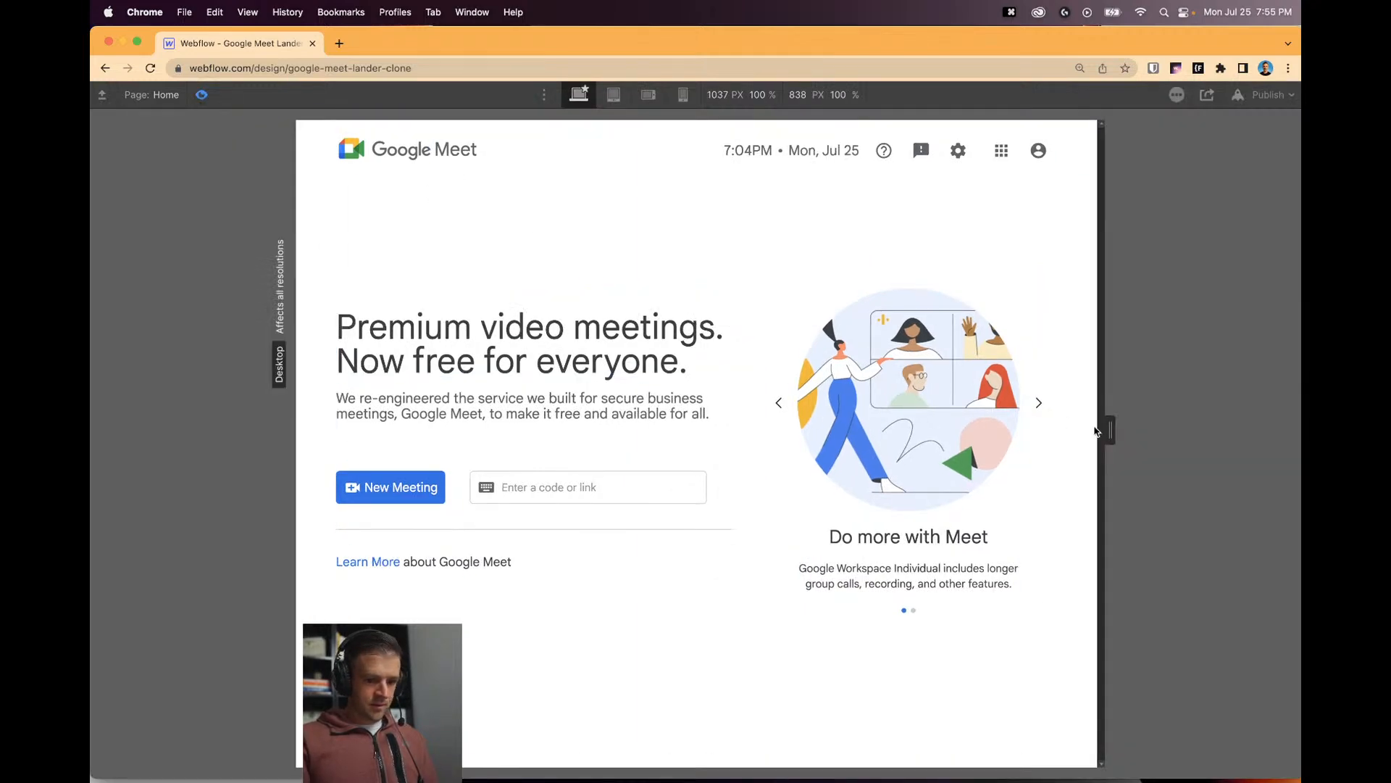
left_click_drag(1111, 430, 1175, 434)
Leave preview and select hero_right by walking up from the slide in the Navigator.
left_click(201, 95)
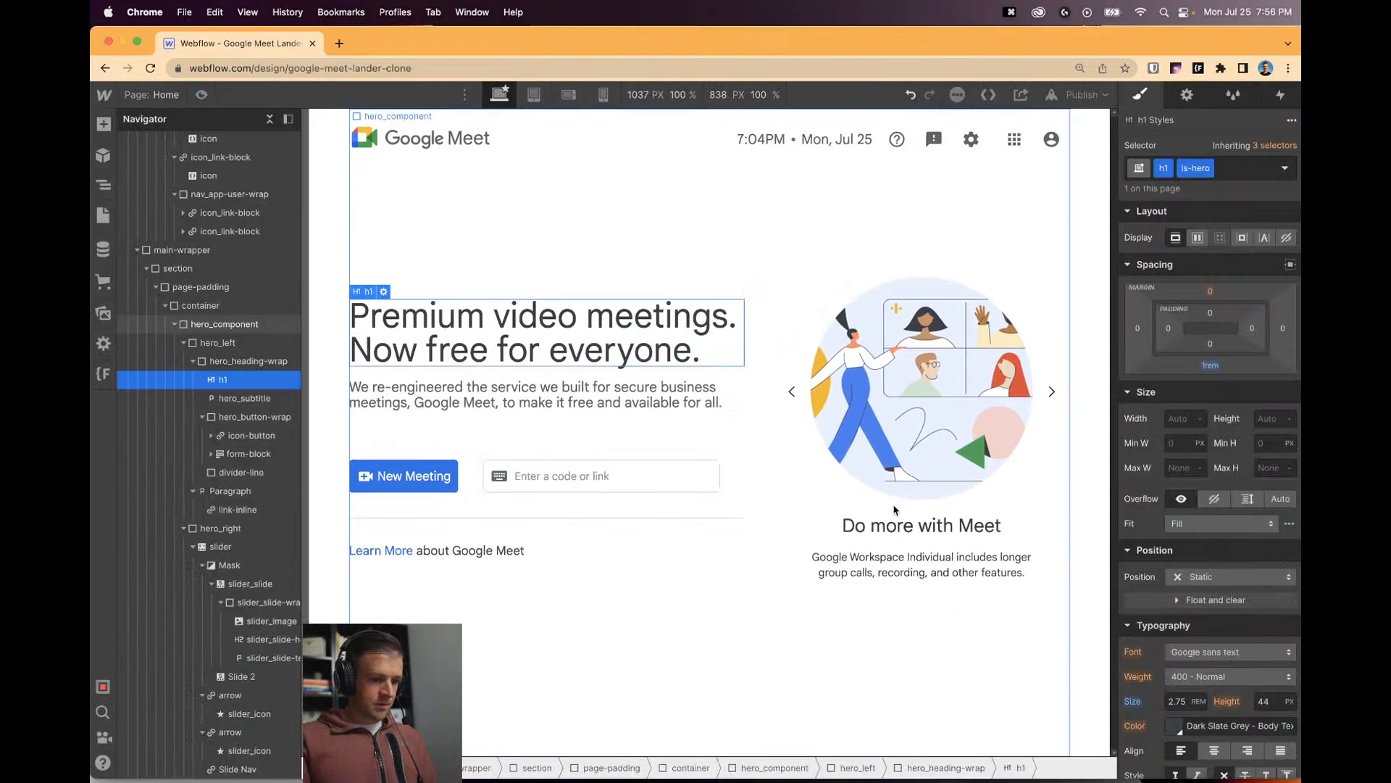
left_click(822, 517)
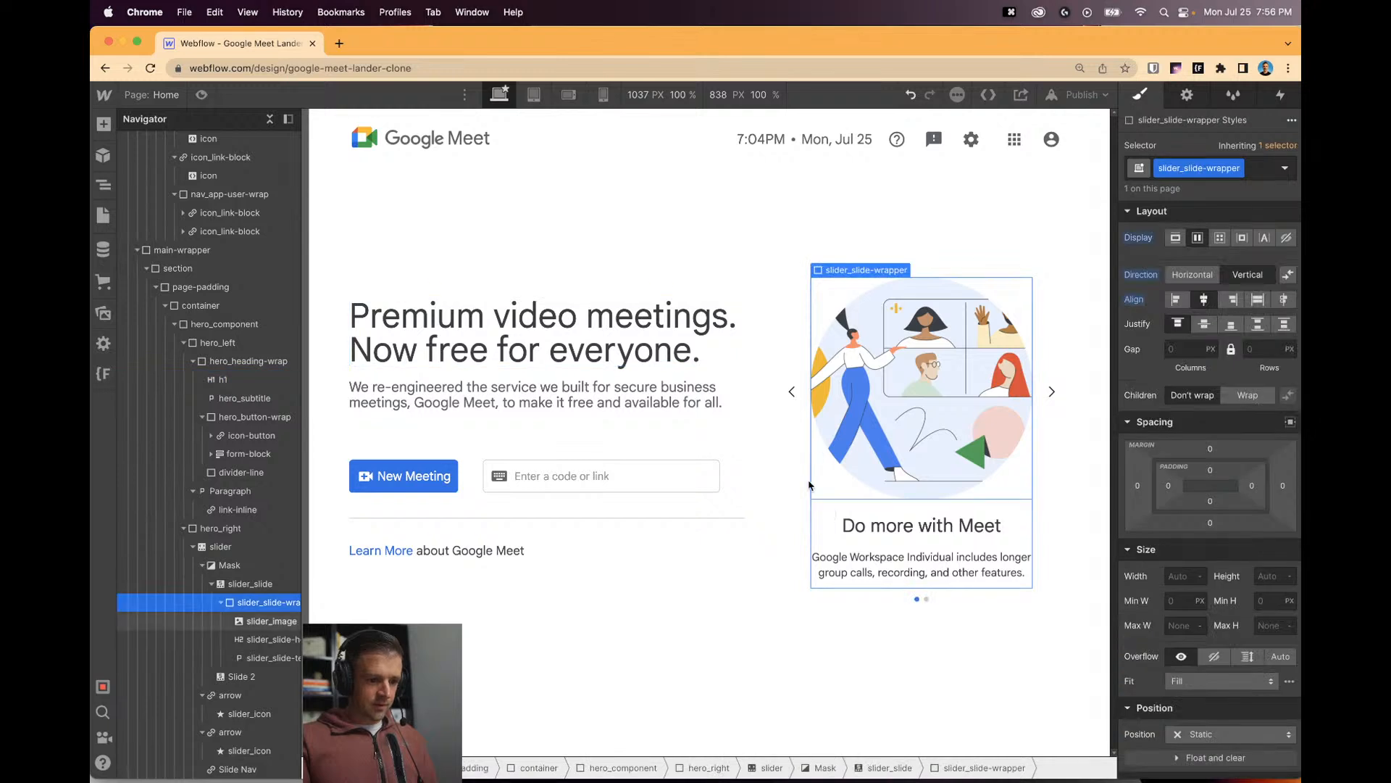
left_click(243, 582)
left_click(236, 566)
left_click(234, 549)
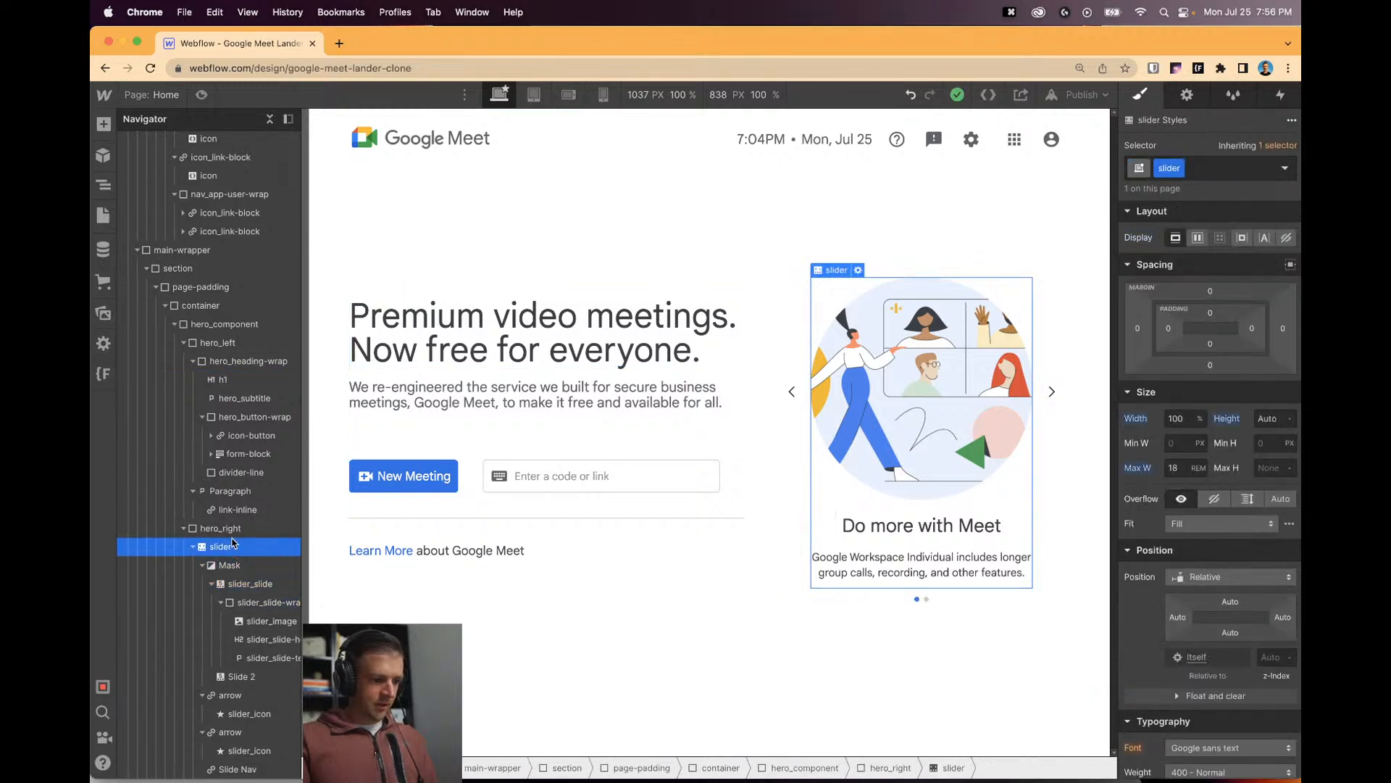
left_click(221, 528)
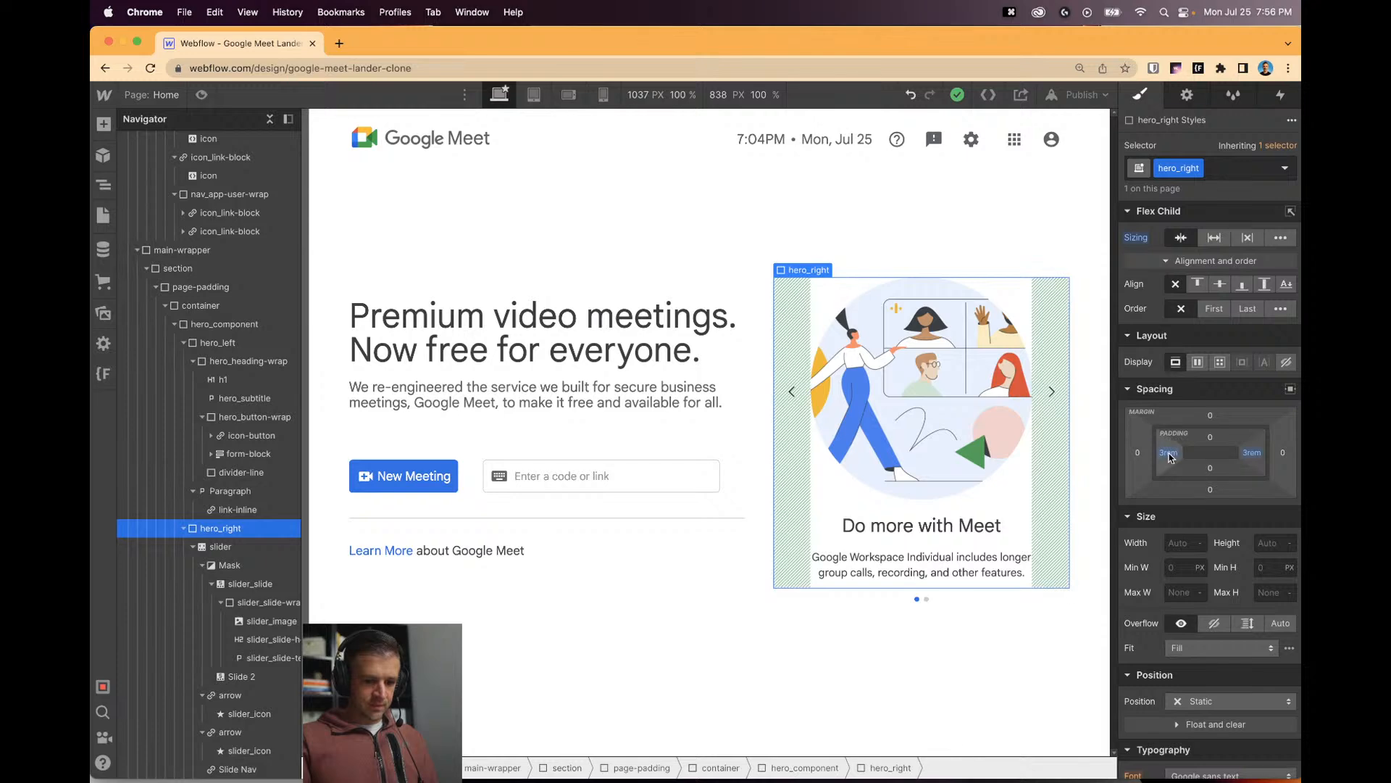
Set hero_right's left and right padding to 2rem and check the tablet layout in preview.
left_click(1169, 456)
key("Escape")
left_click(1248, 454)
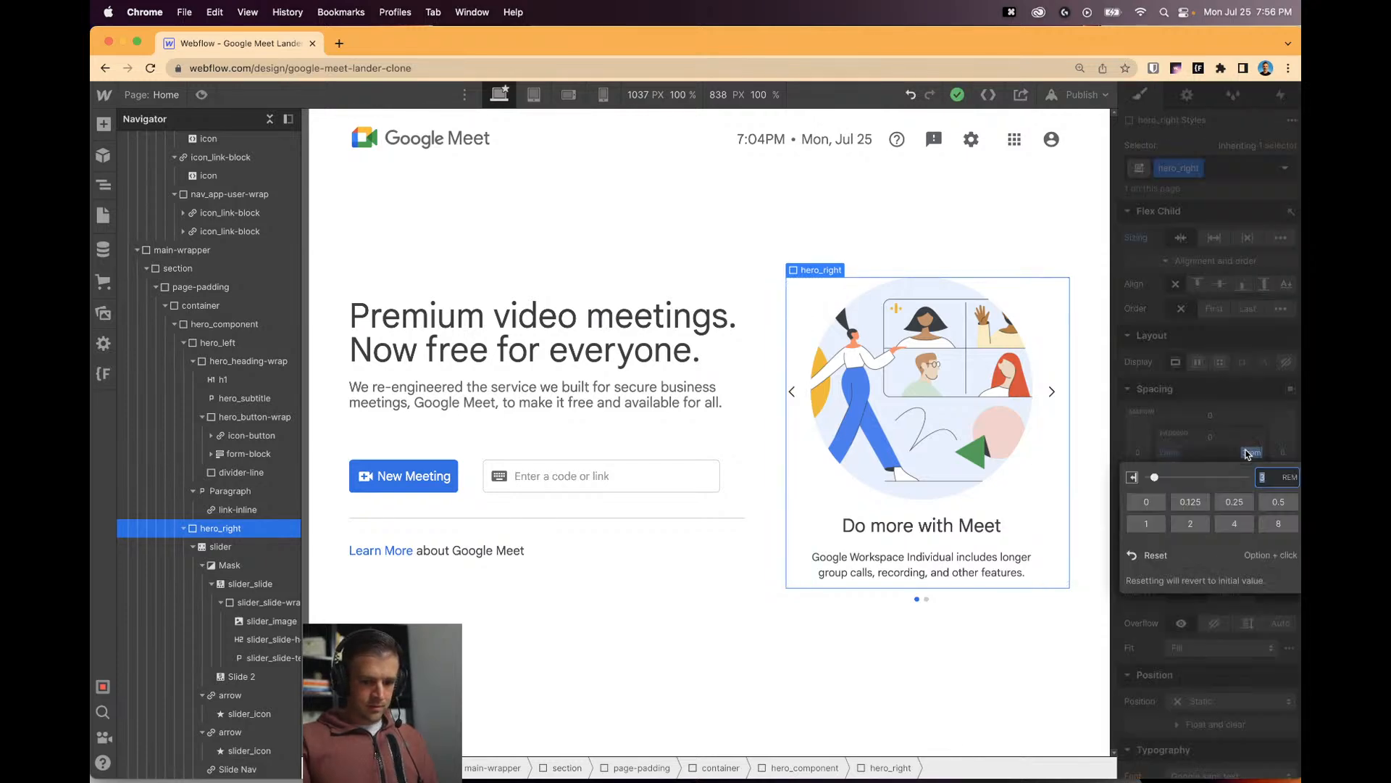
type("2")
key("Return")
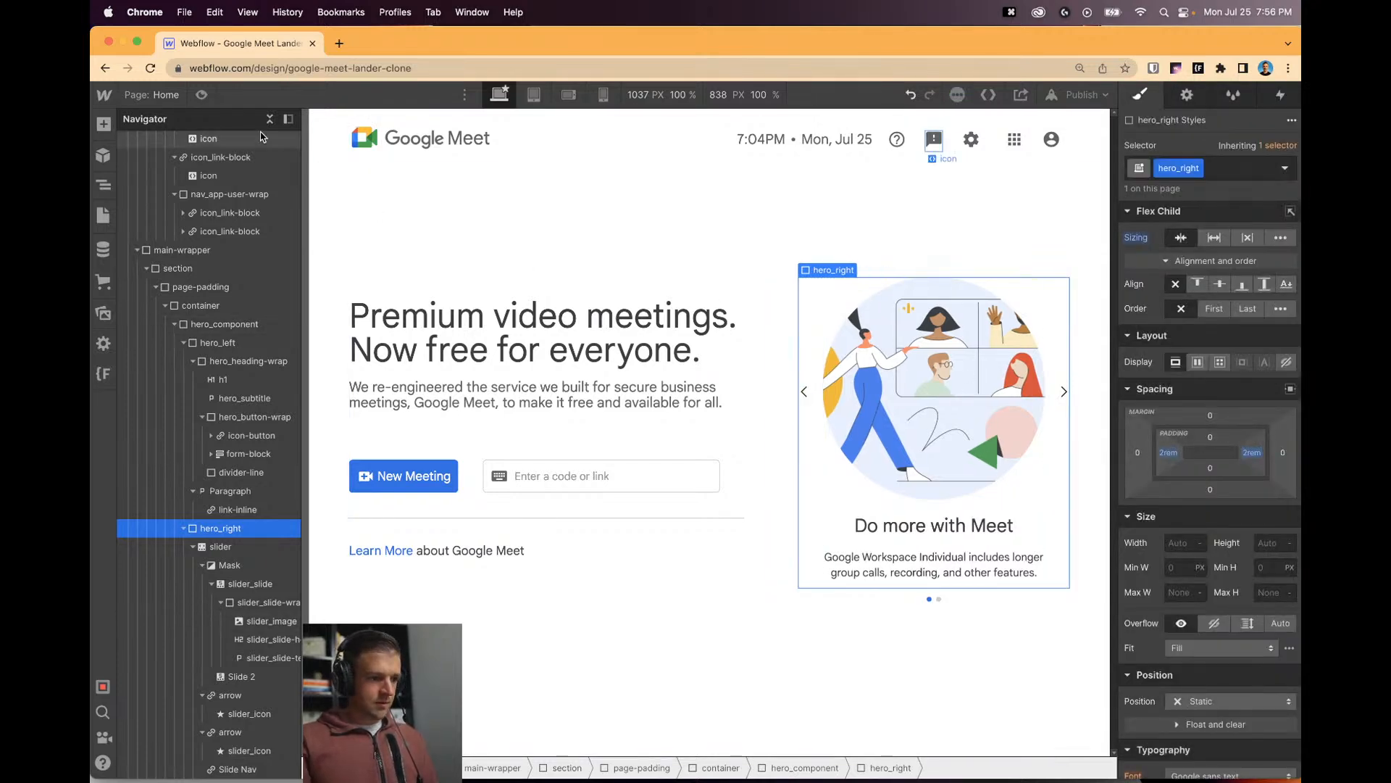
key("super+shift+p")
left_click_drag(1116, 437, 1159, 431)
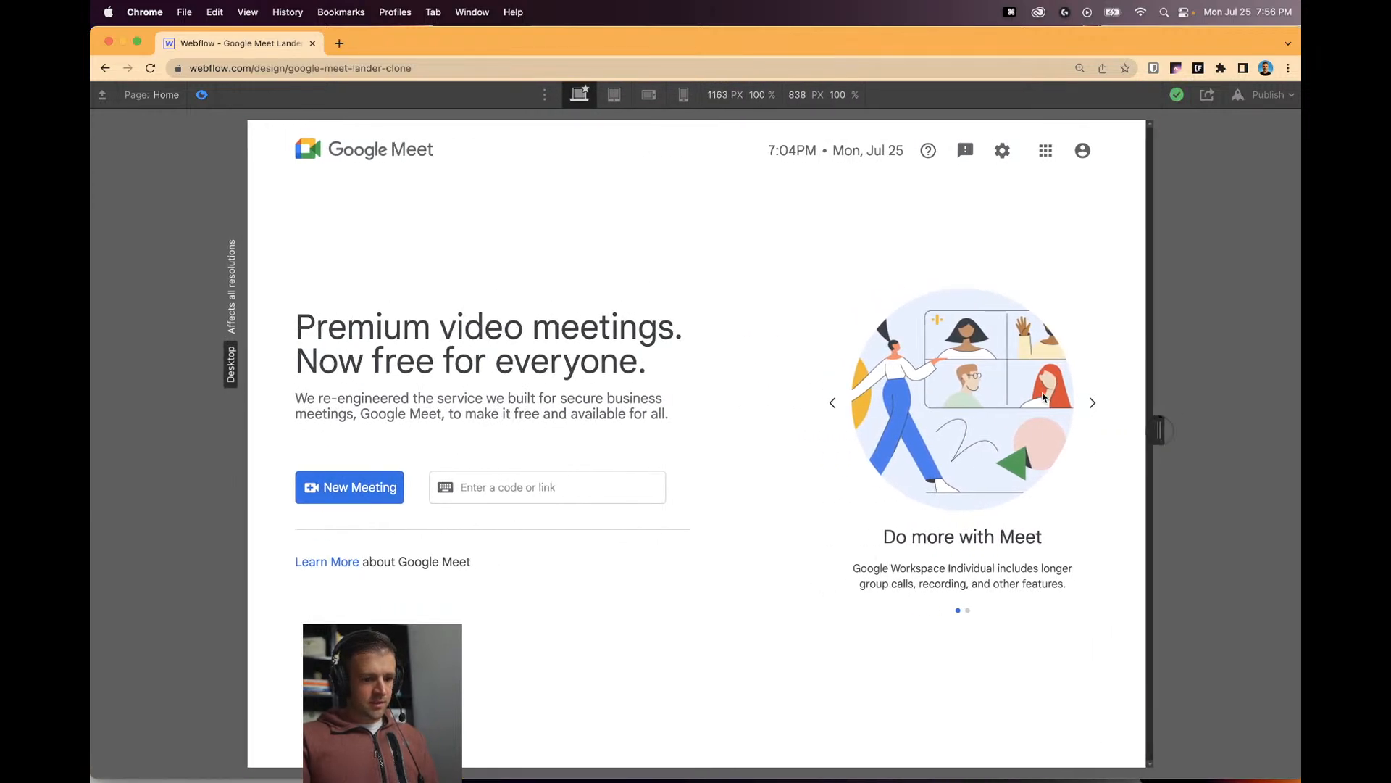
left_click(203, 95)
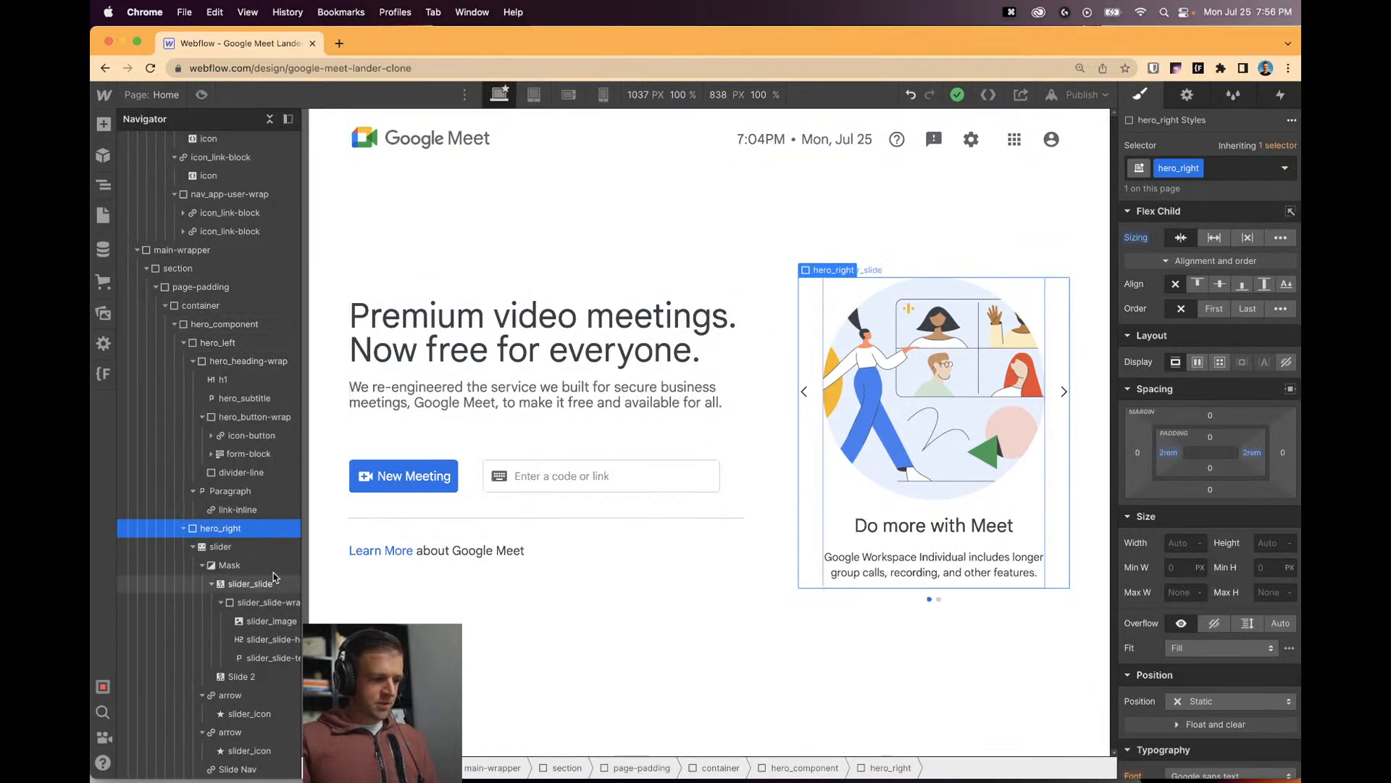
left_click(183, 529)
Set hero_component's flex direction to Vertical at the Tablet breakpoint, then return to Desktop.
left_click(183, 342)
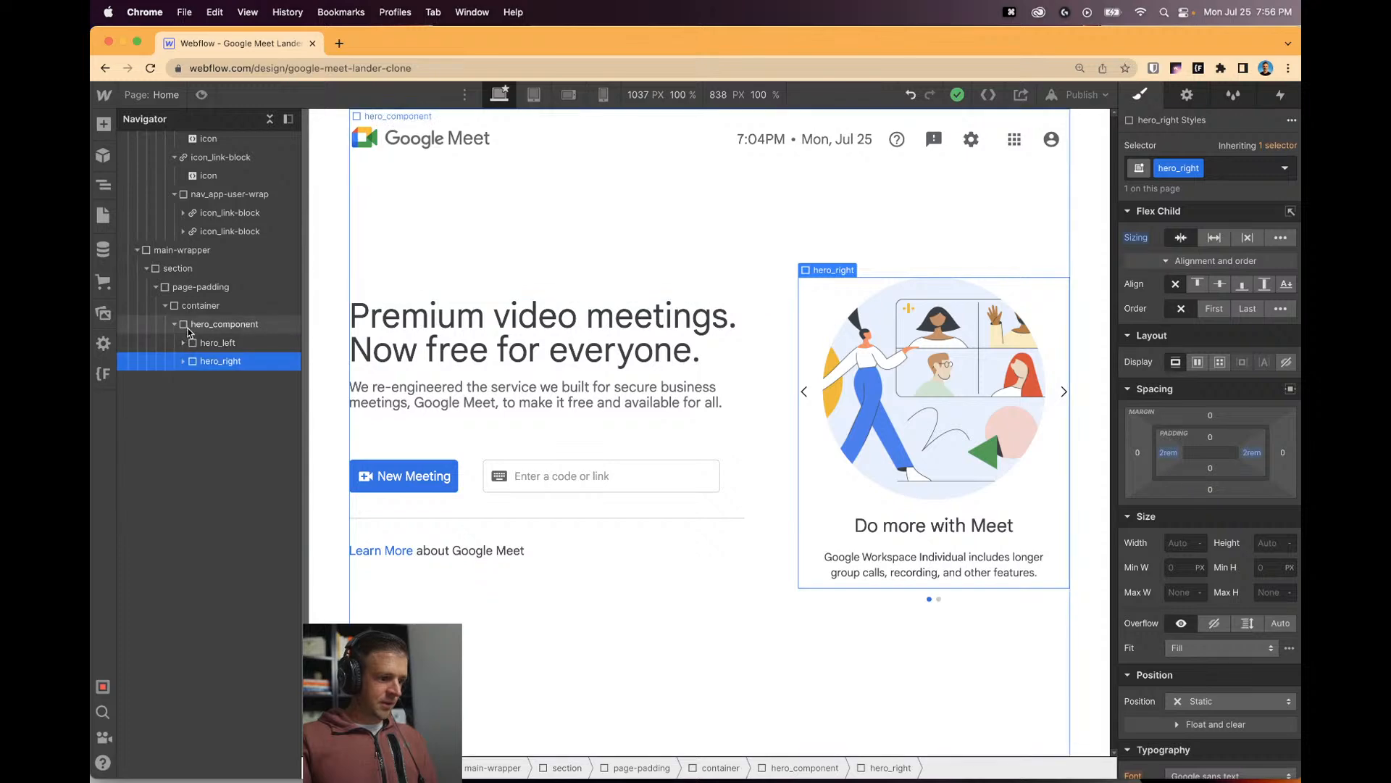
left_click(225, 323)
left_click(539, 96)
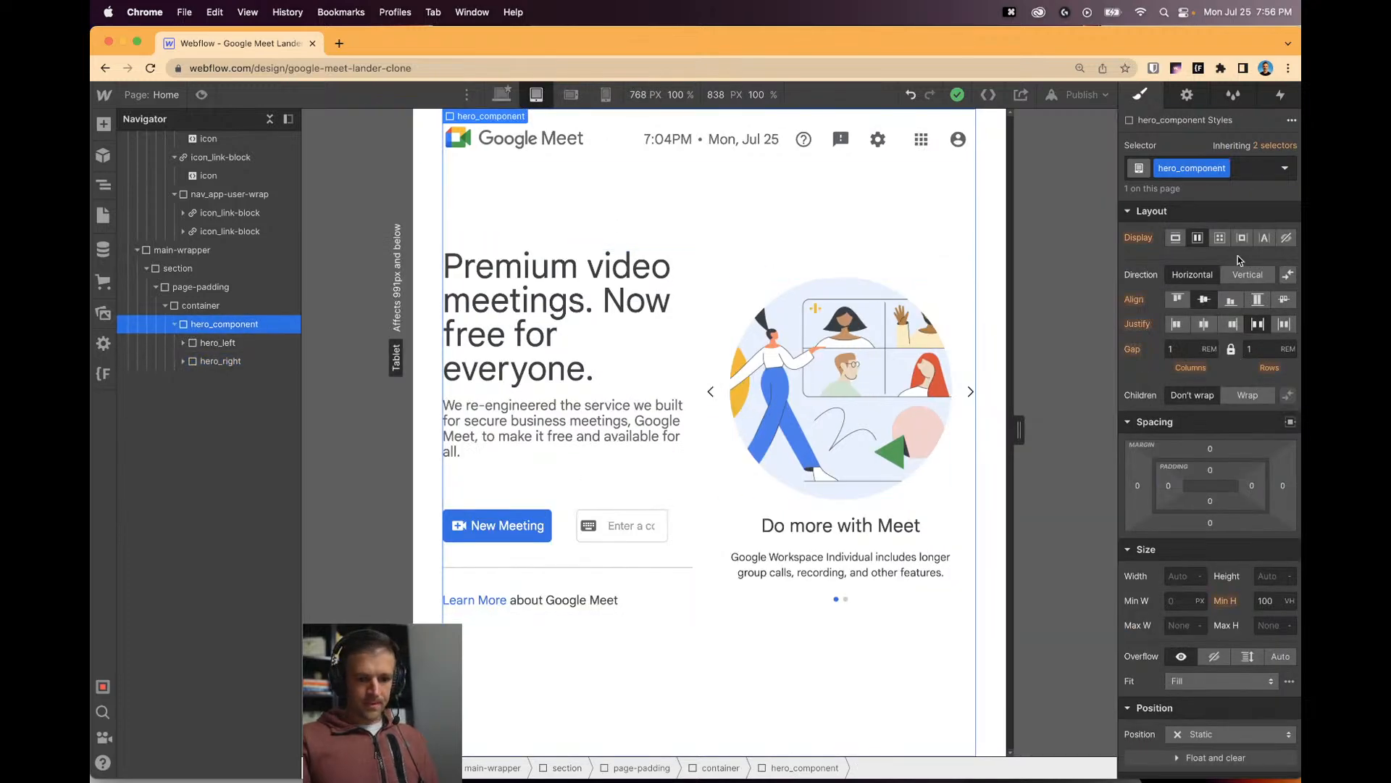
left_click(1248, 282)
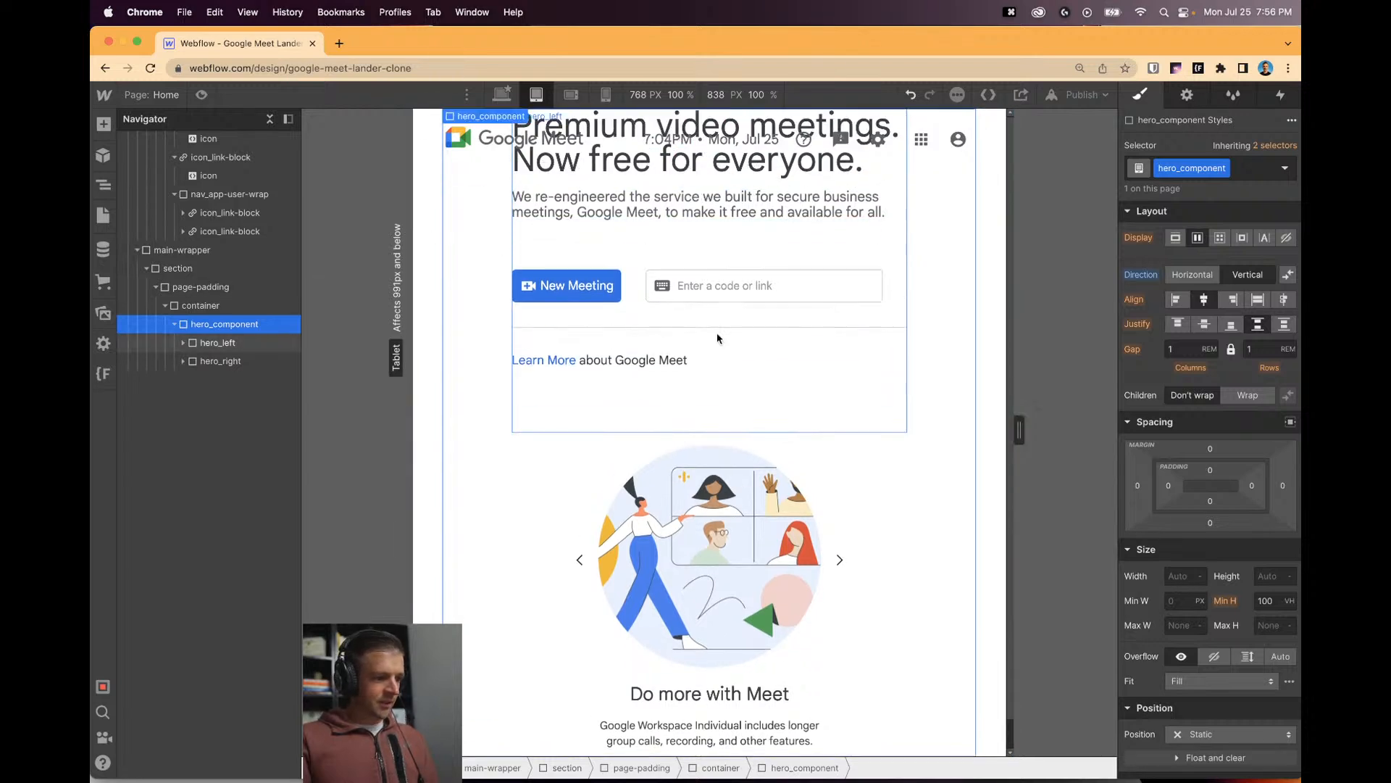
left_click(500, 95)
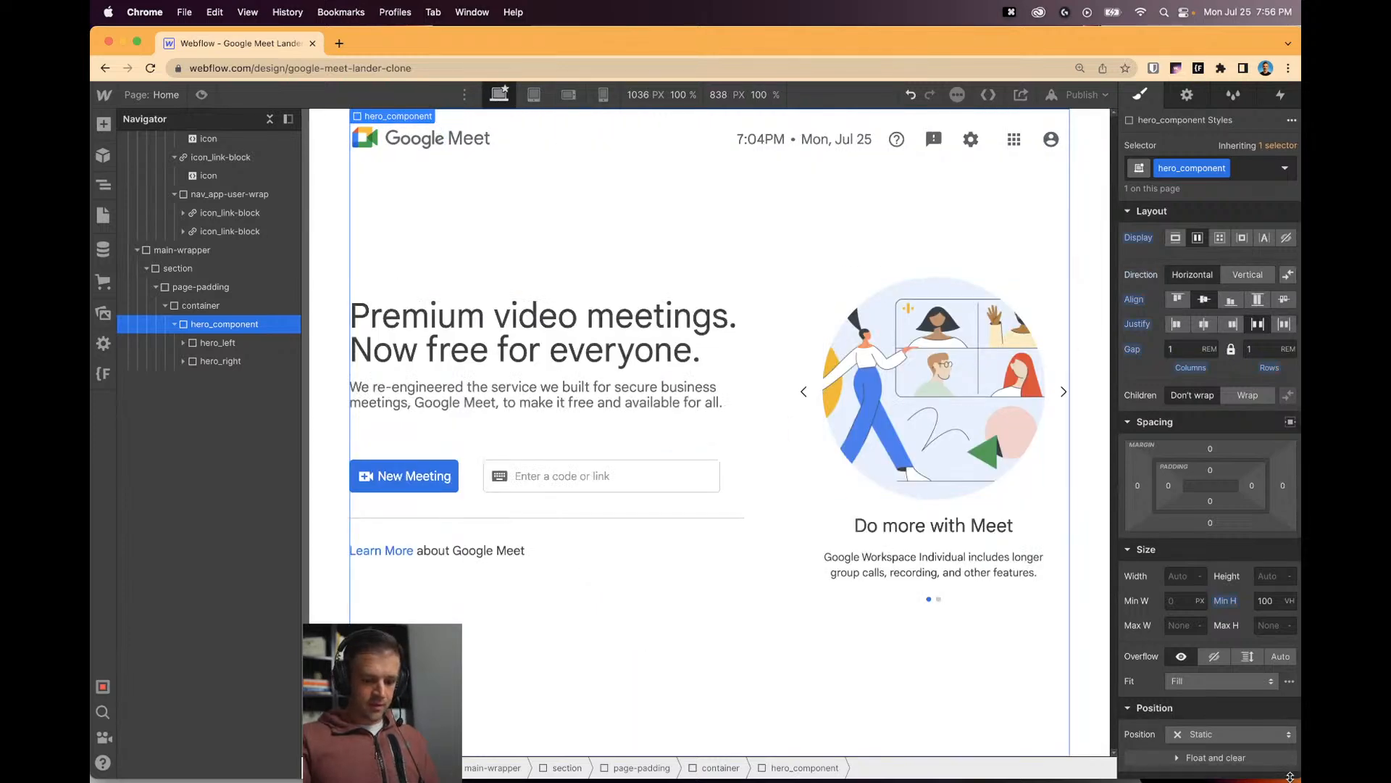
mouse_move(1291, 756)
left_mouse_down()
mouse_move(1269, 433)
mouse_move(1279, 779)
mouse_move(1298, 781)
left_mouse_up()
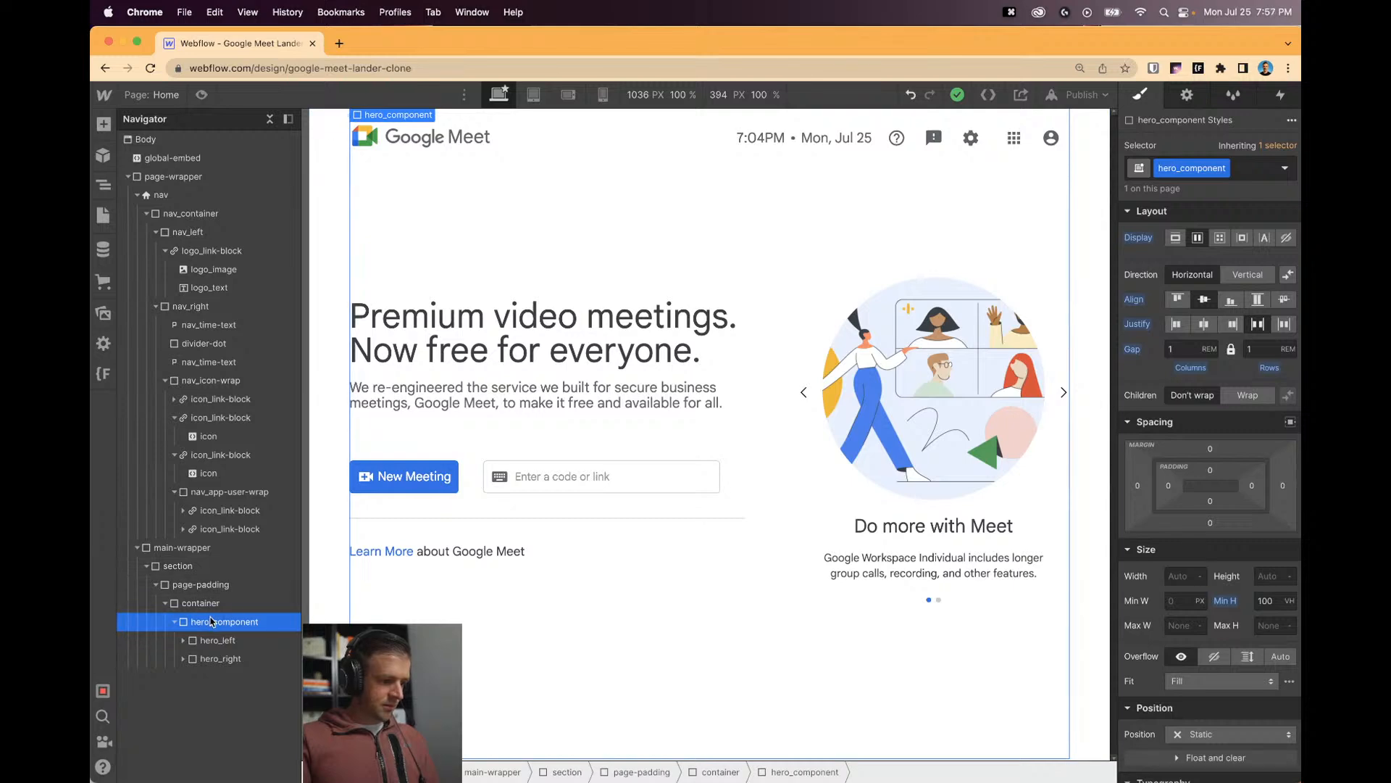
Give hero_component 4rem top and bottom padding and align its columns to the top.
left_click(1210, 471)
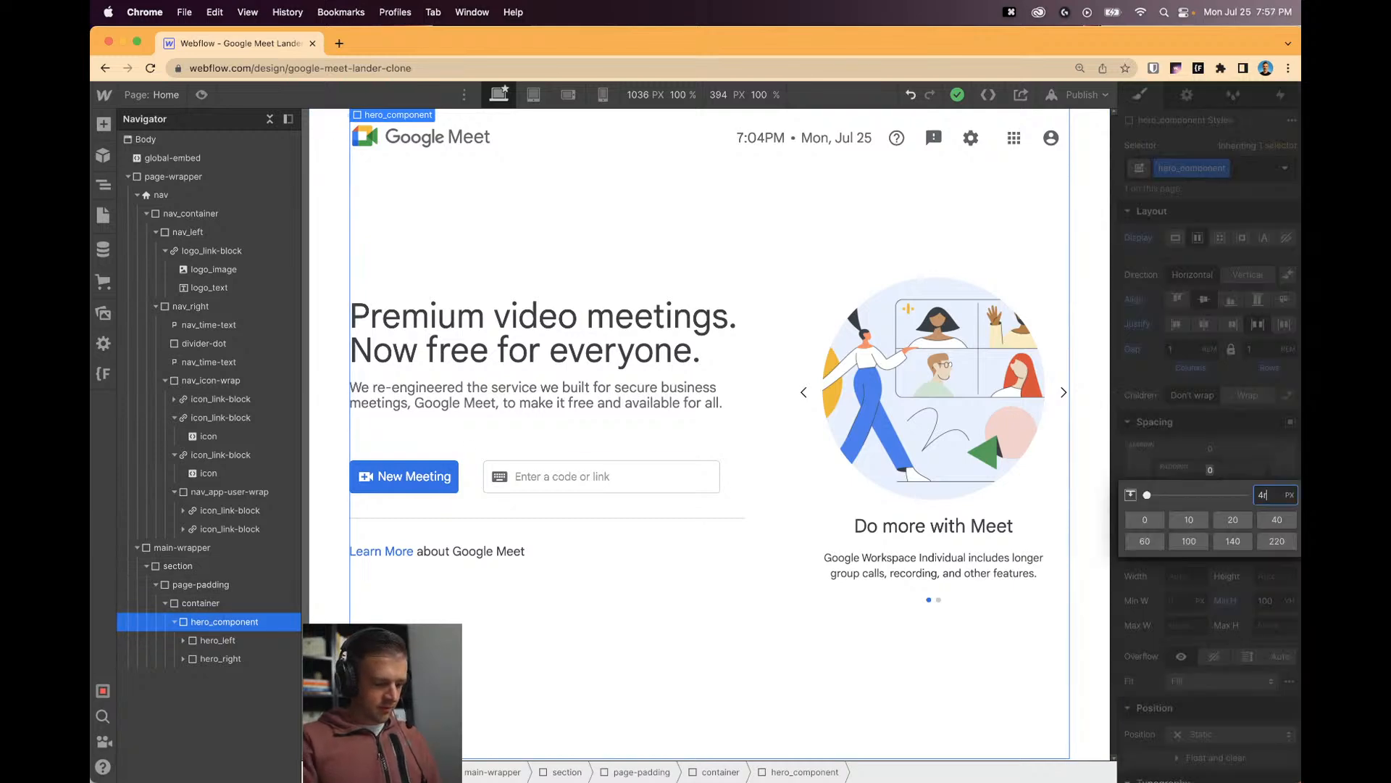
left_click(1206, 527)
left_click(1210, 501)
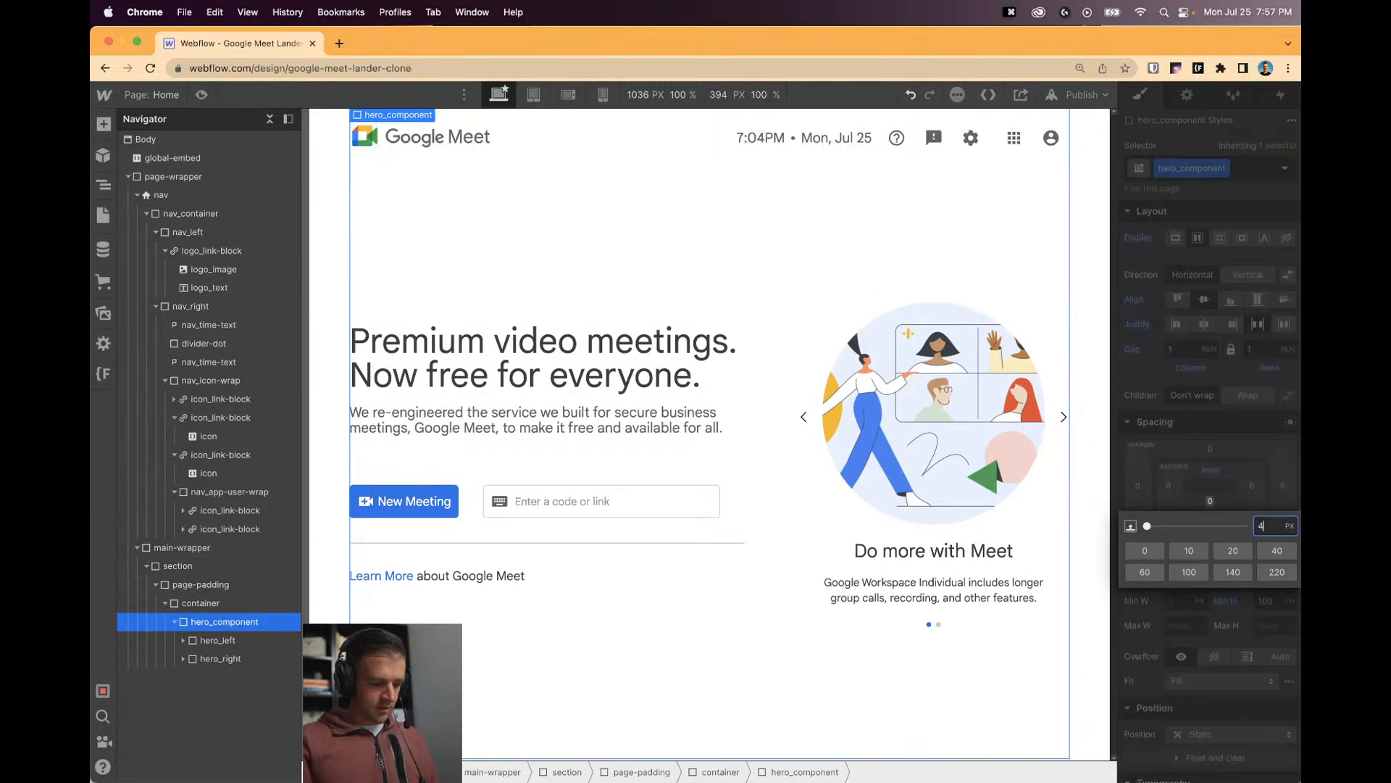
left_click(1264, 526)
left_click(1177, 299)
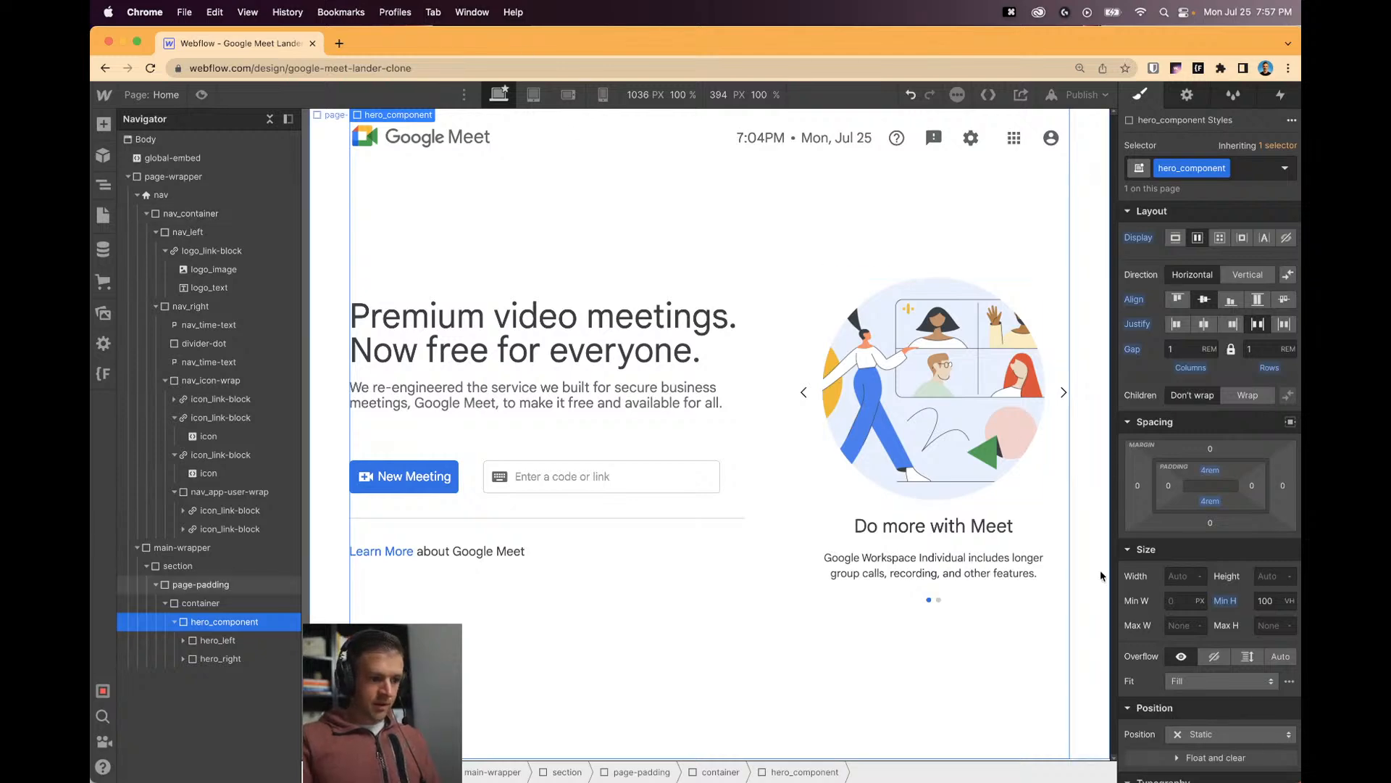
Dock the Webflow editor tab into the Chrome window with the reference pages.
mouse_move(1300, 779)
left_mouse_down()
mouse_move(1297, 637)
mouse_move(1242, 466)
mouse_move(1245, 413)
mouse_move(1244, 516)
mouse_move(1242, 411)
mouse_move(1261, 452)
mouse_move(1279, 768)
mouse_move(1297, 779)
left_mouse_up()
left_click_drag(1094, 48, 1102, 106)
left_click_drag(261, 96, 212, 54)
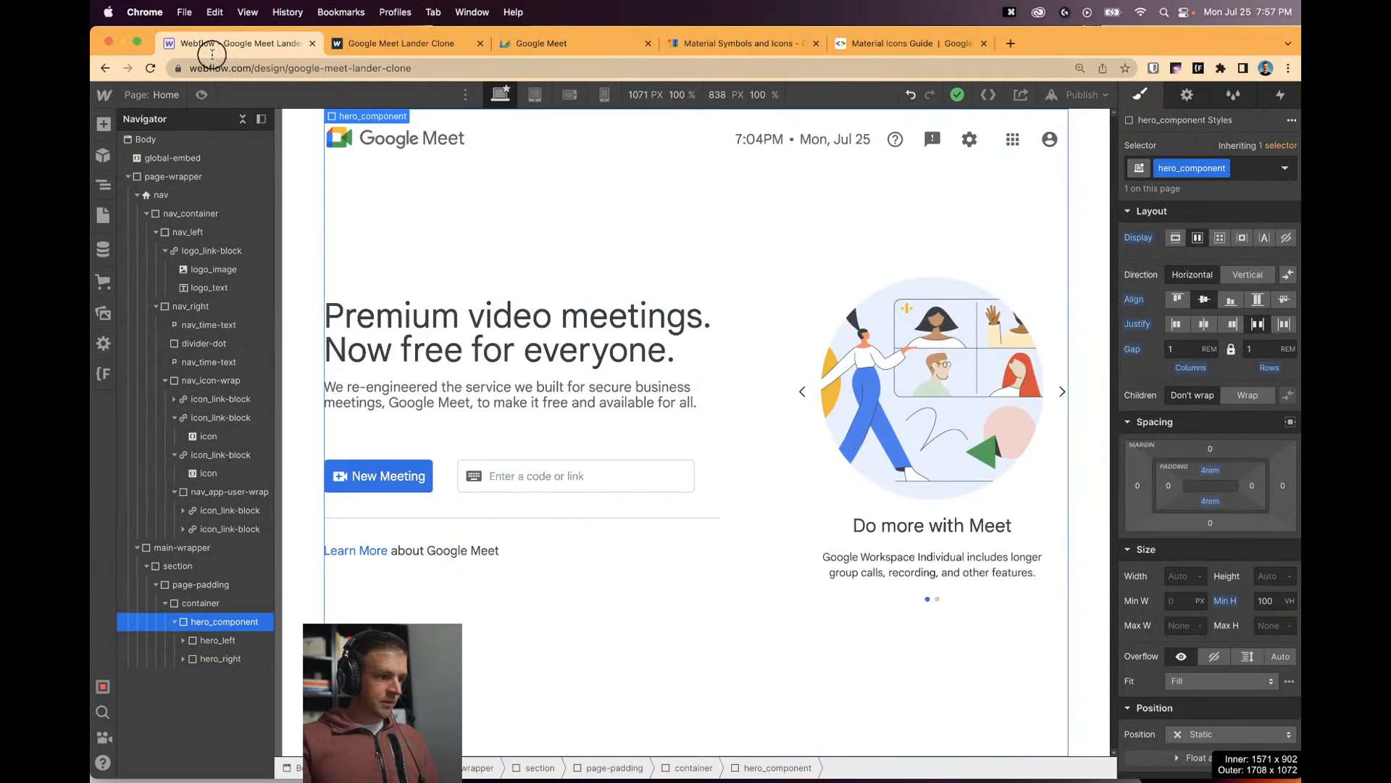
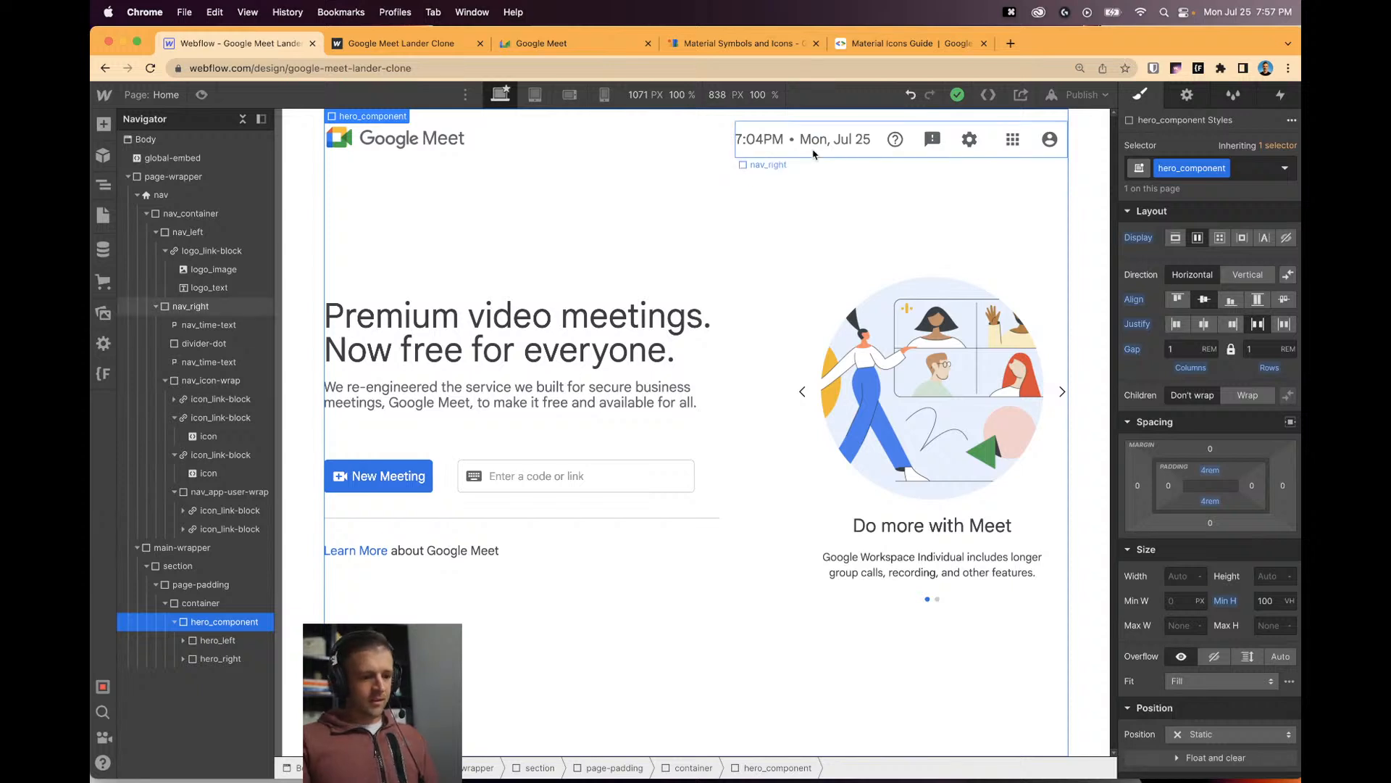
Preview the page, then return to the designer and collapse the Navigator's icon link entries.
key("super+shift+p")
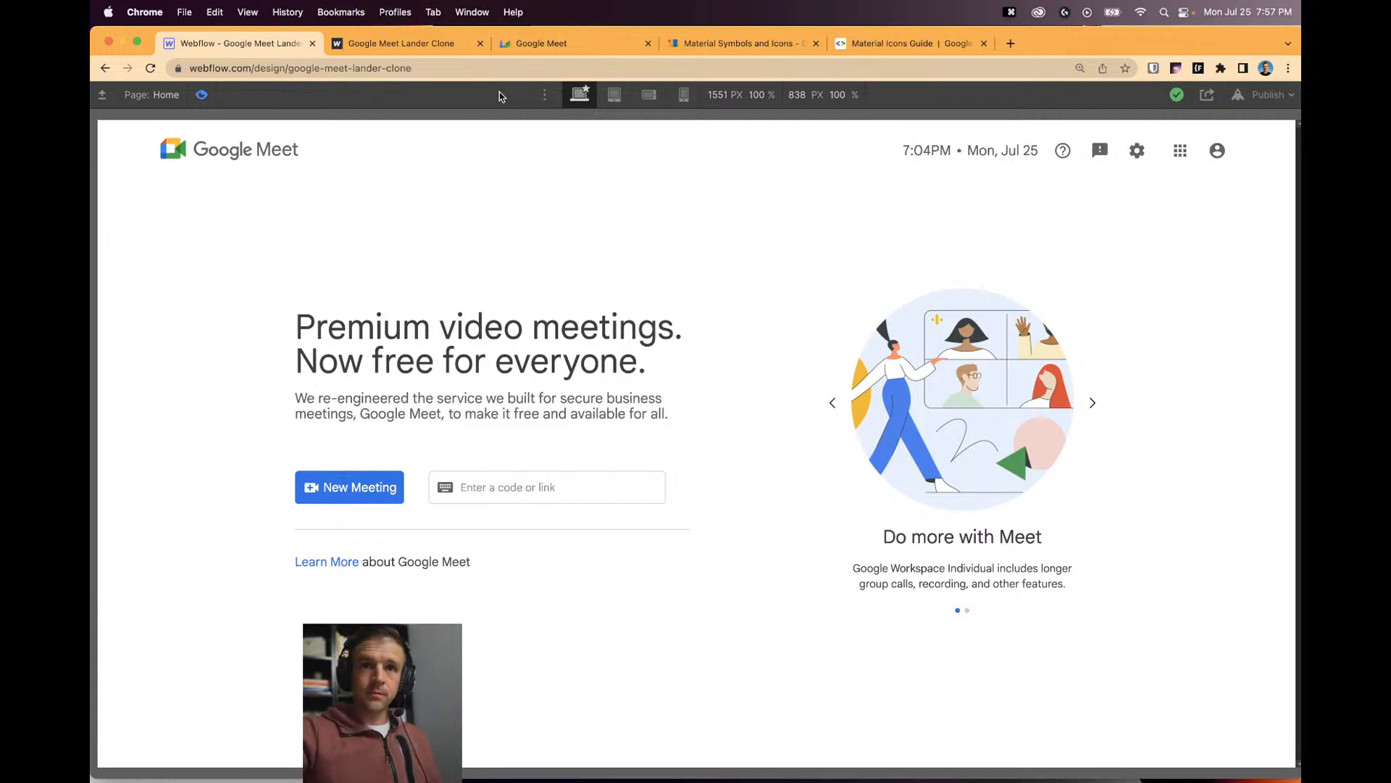
left_click(202, 95)
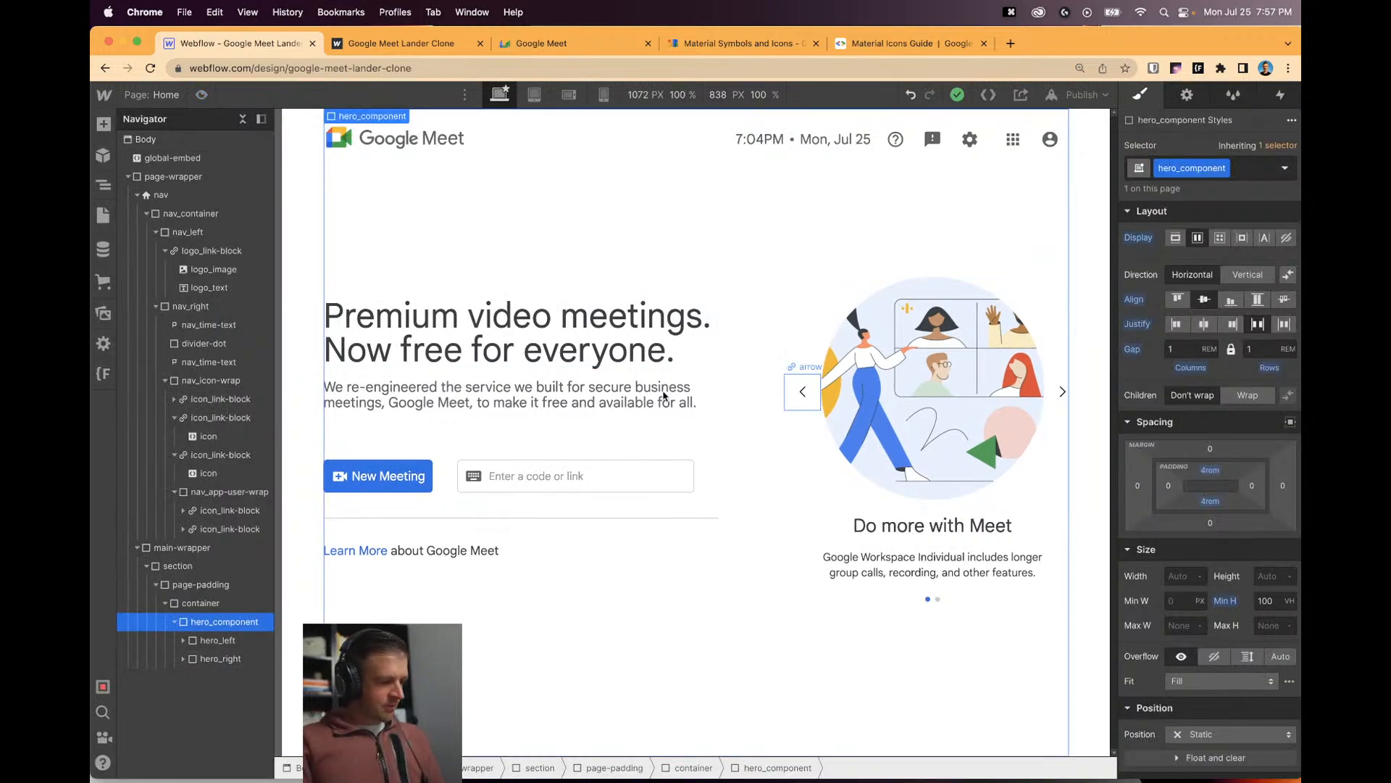
left_click(175, 417)
left_click(175, 436)
left_click(180, 454)
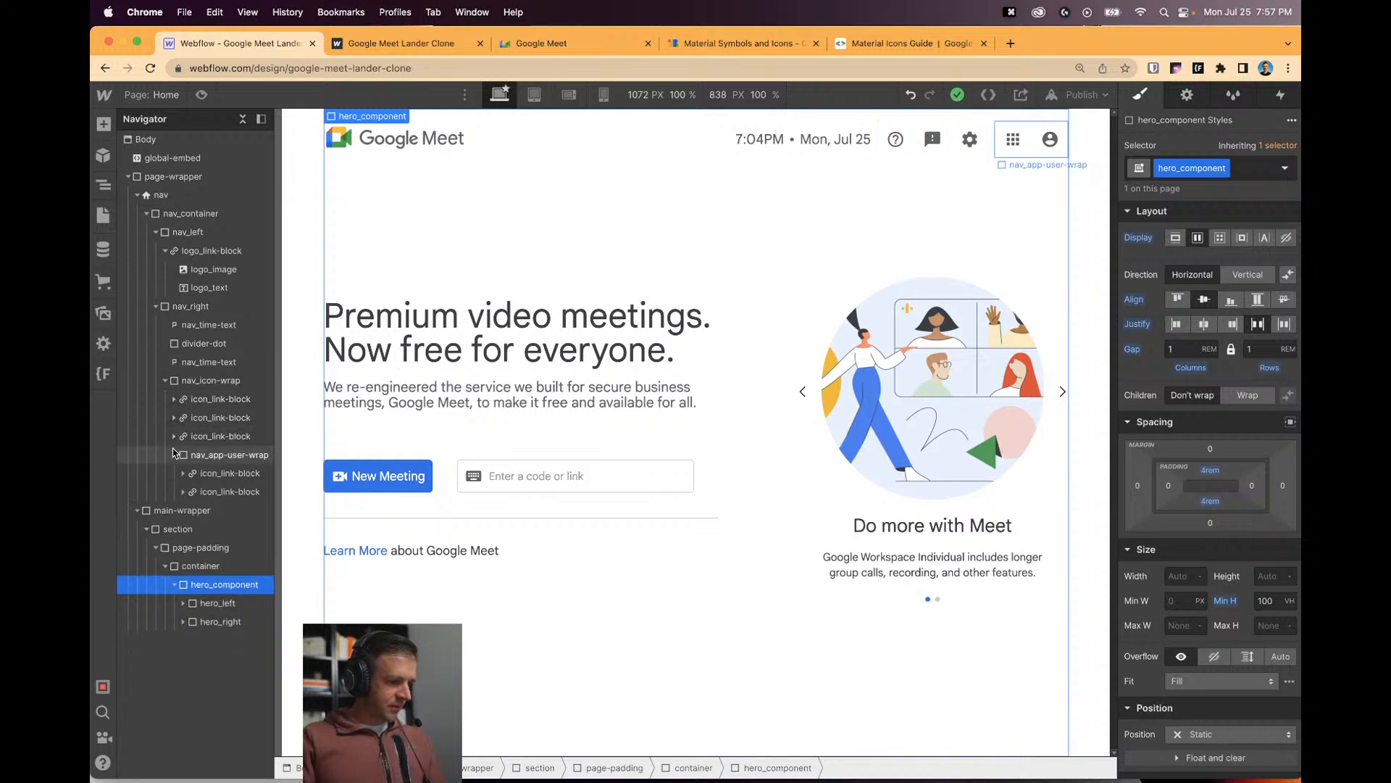
Replace the empty Slide 2 with a pasted copy of the first carousel slide.
left_click(855, 524)
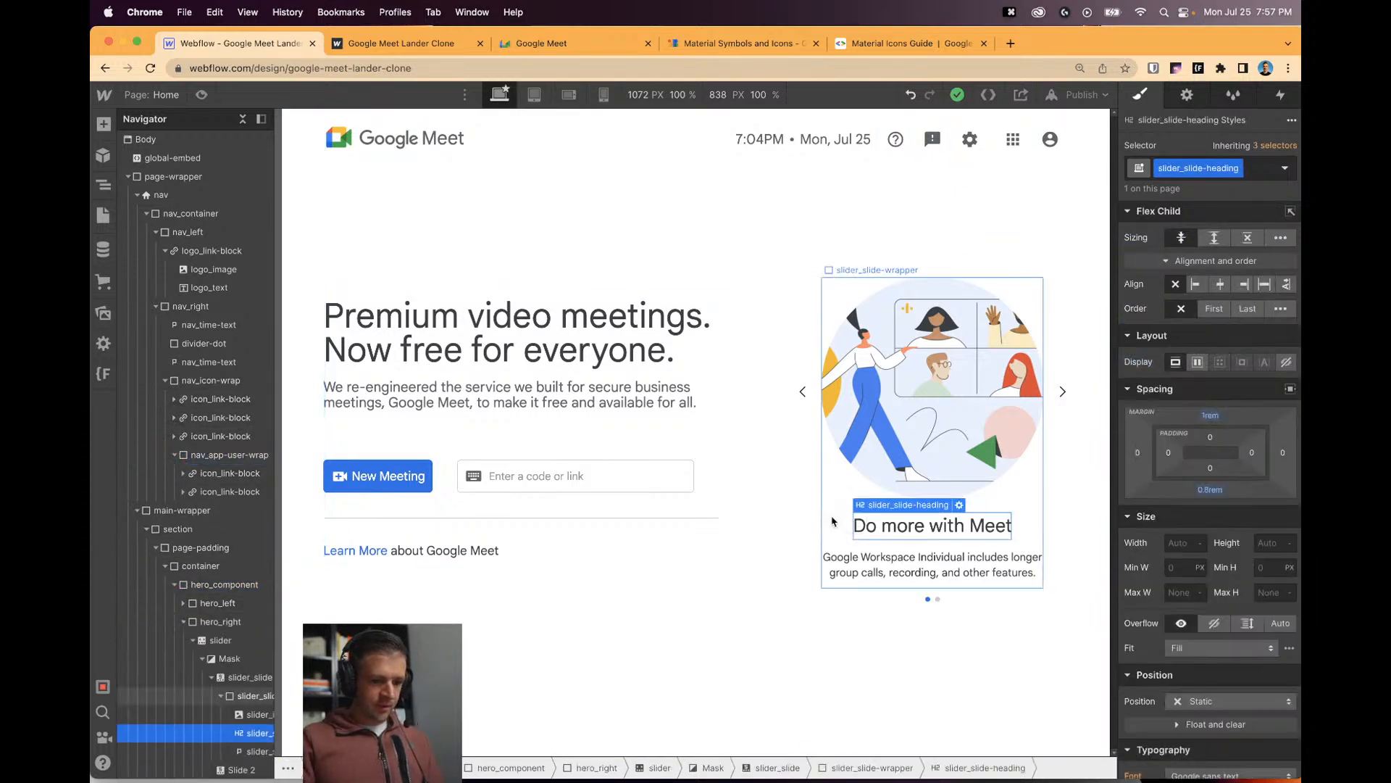
left_click(211, 677)
left_click(221, 648)
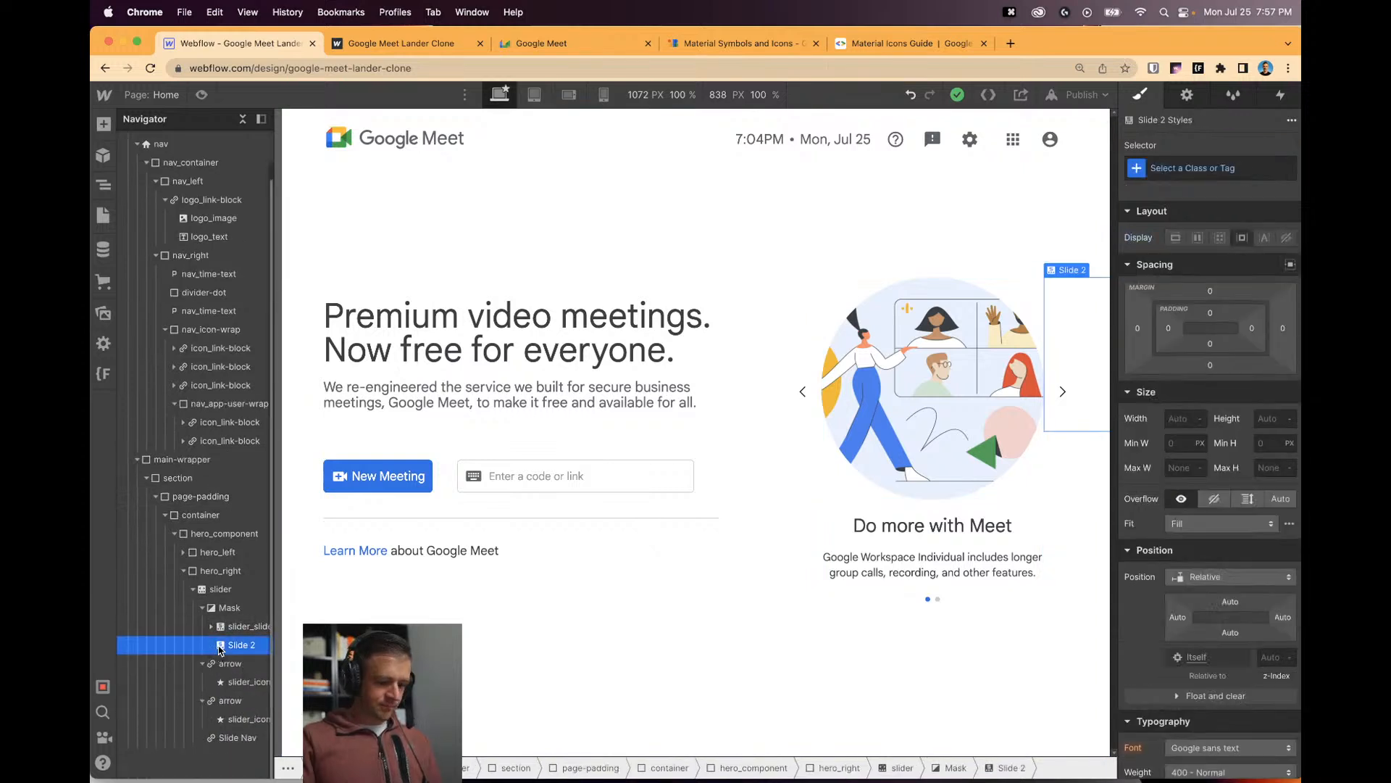
key("Delete")
key("super+c")
key("super+v")
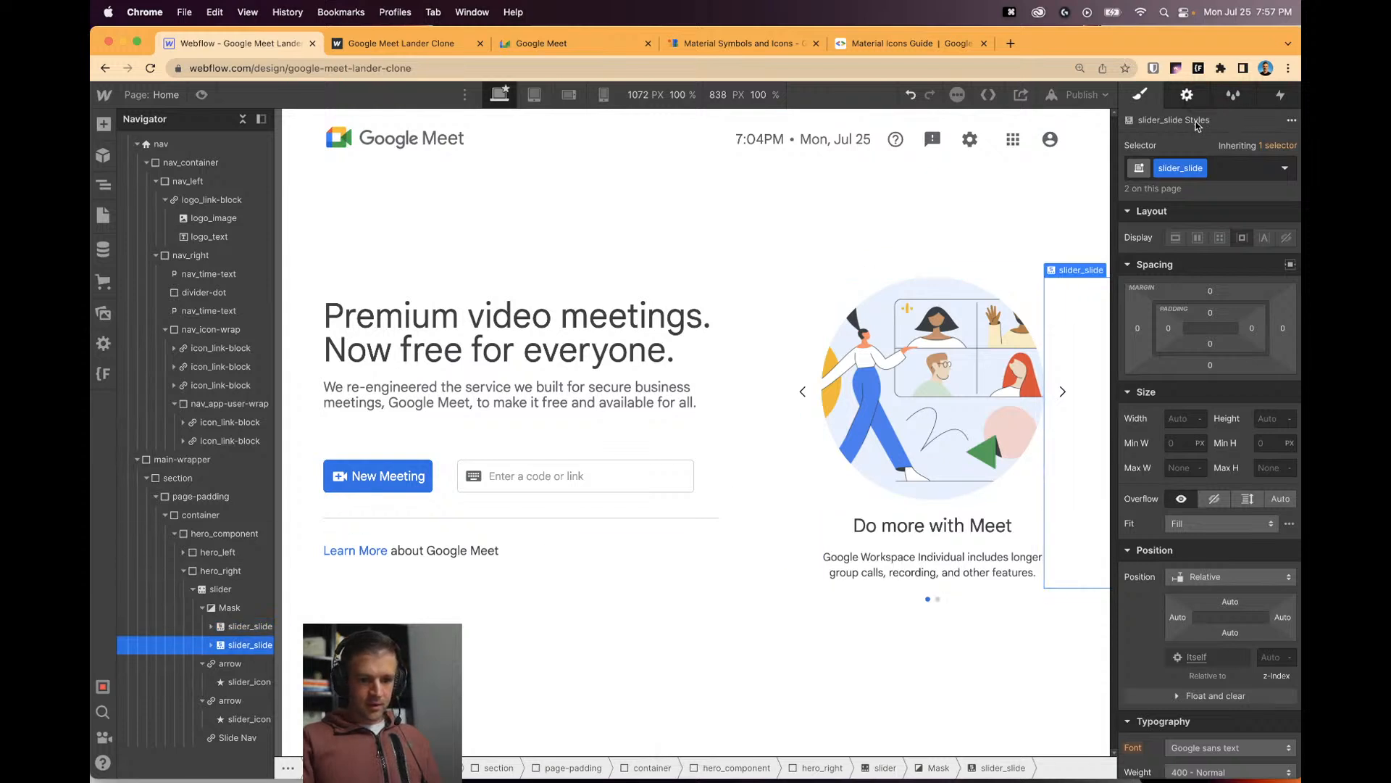
Swap the duplicated slide's image for the google-2.svg link illustration.
left_click(1186, 95)
left_click(1247, 224)
left_click(878, 444)
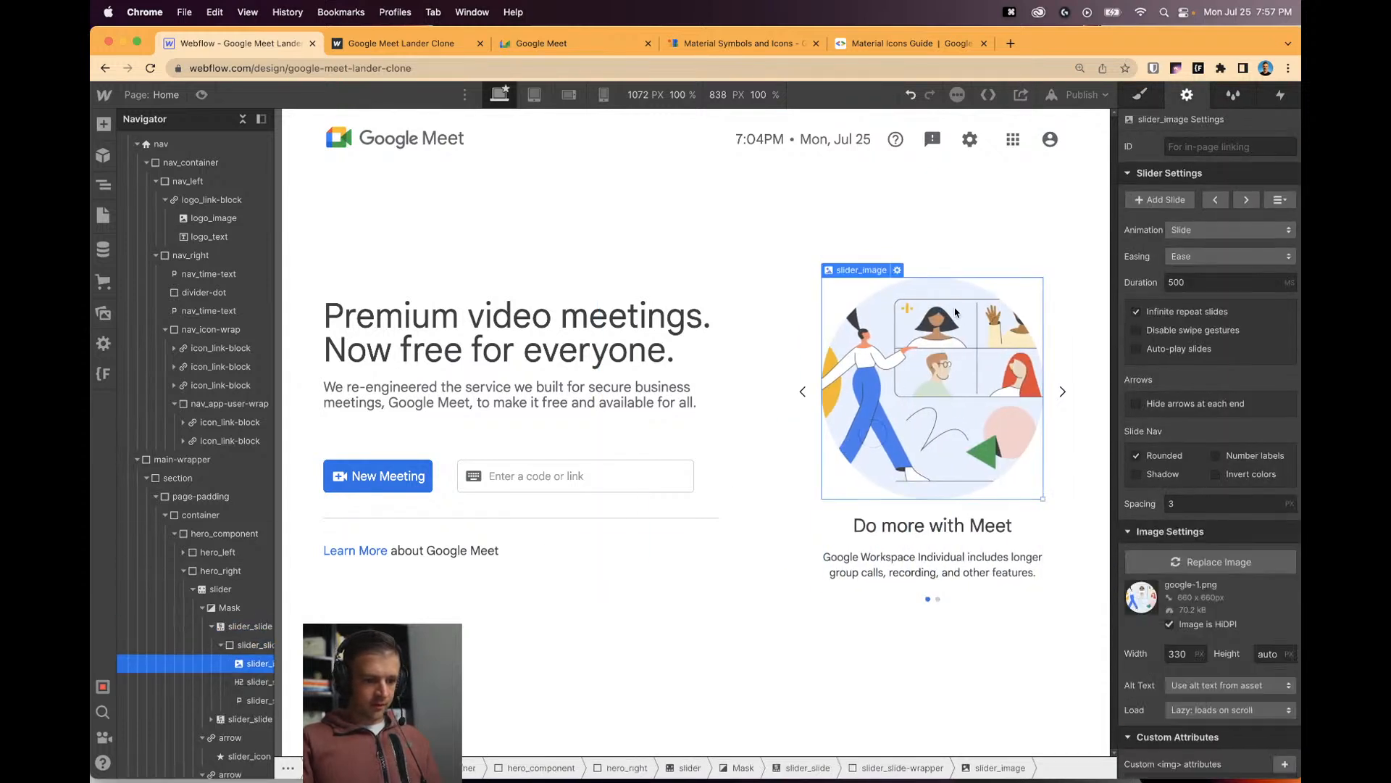
left_click(897, 270)
left_click(935, 548)
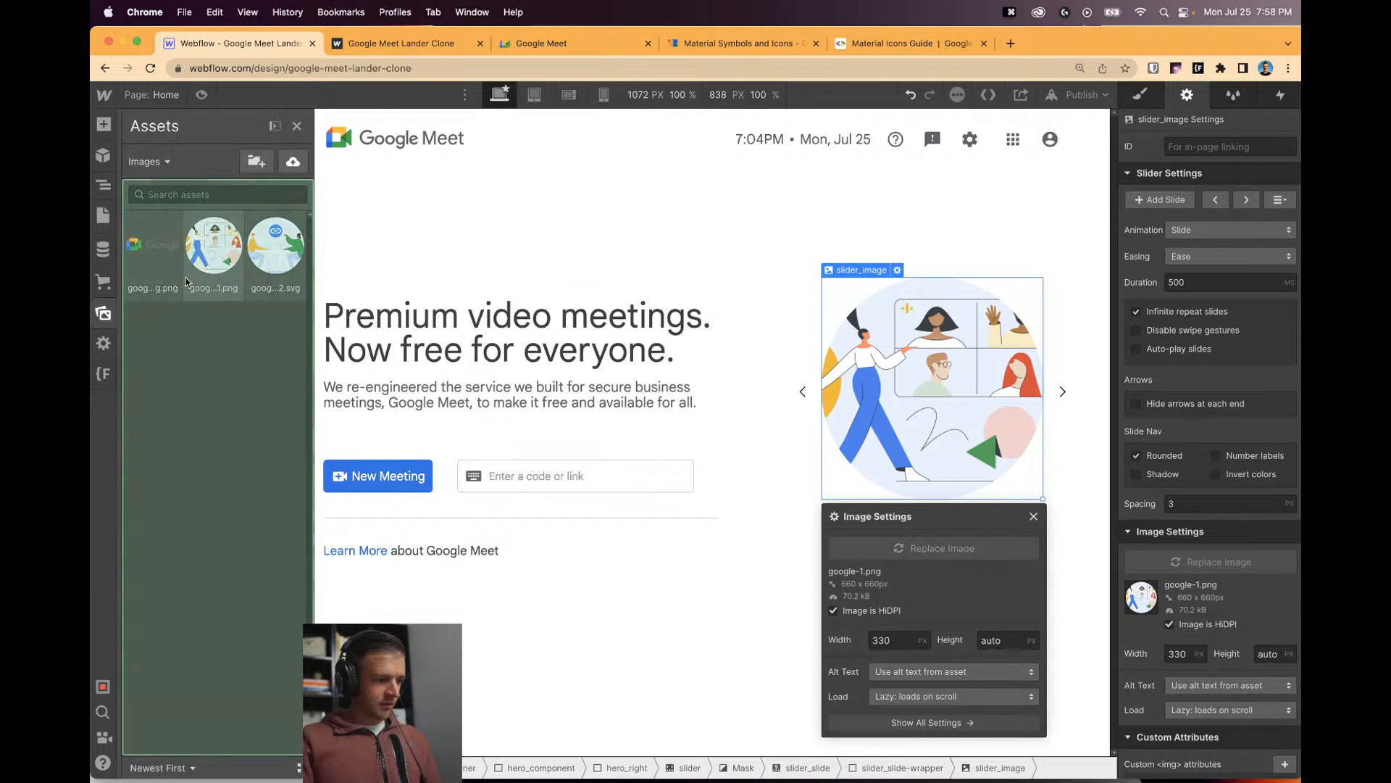
left_click(263, 253)
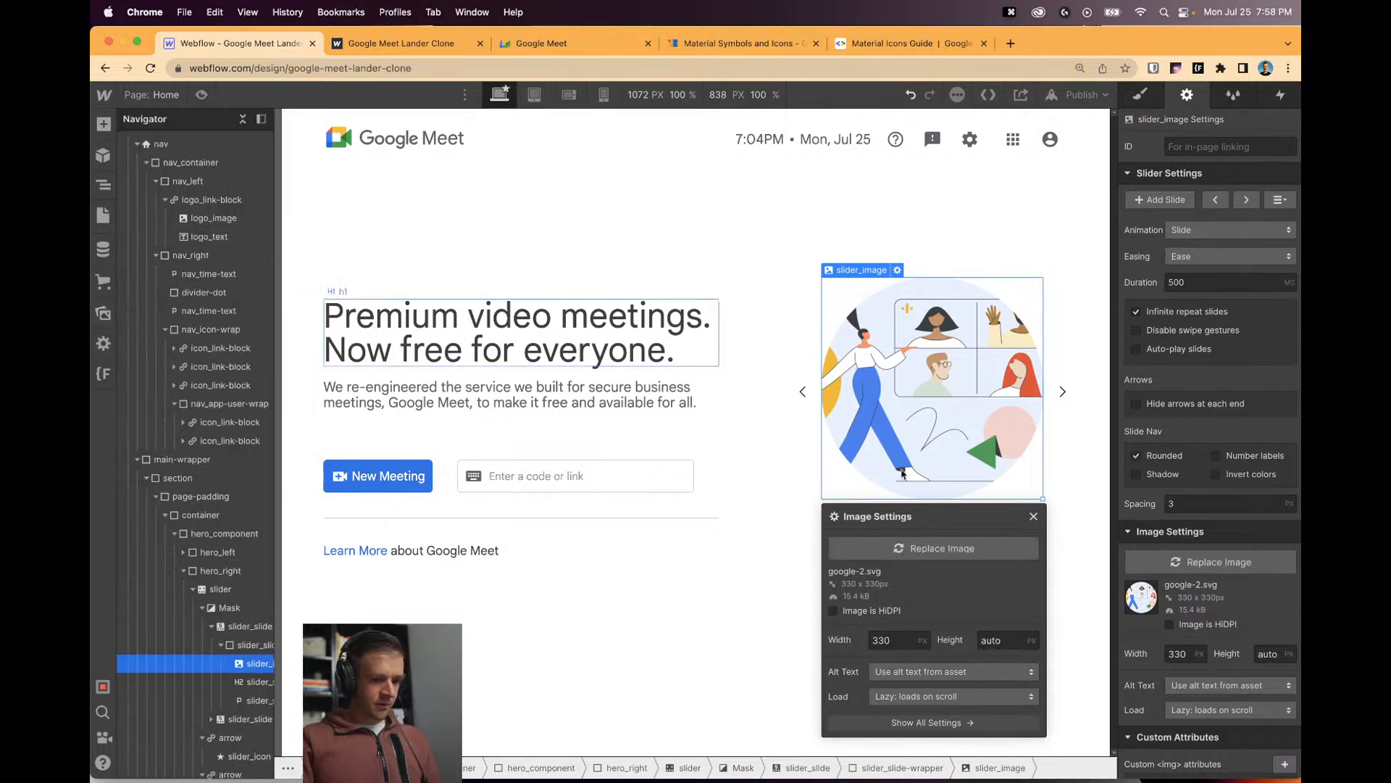
left_click(1033, 517)
Retitle the new slide's heading to 'Get a Link' and switch to the Google Meet tab.
double_click(979, 527)
type("Get a Link")
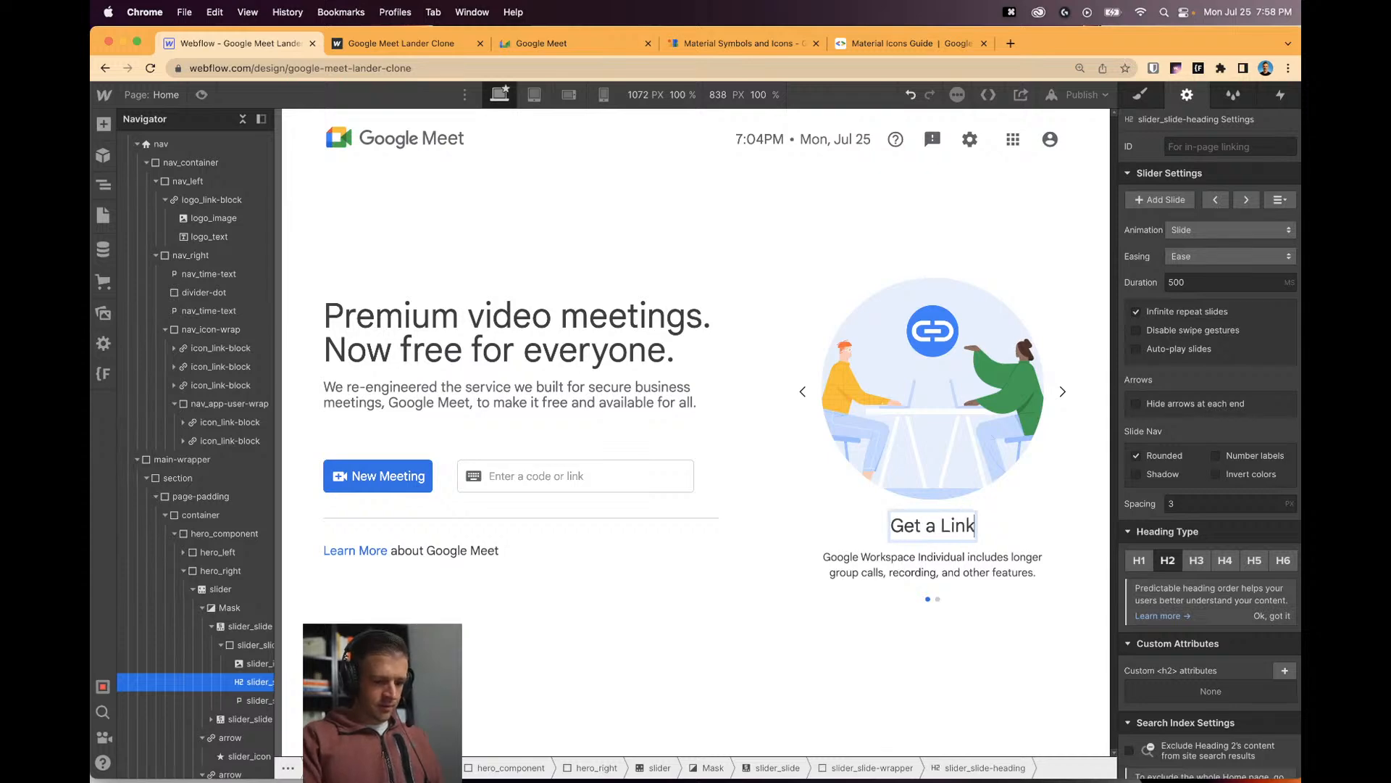
left_click(517, 42)
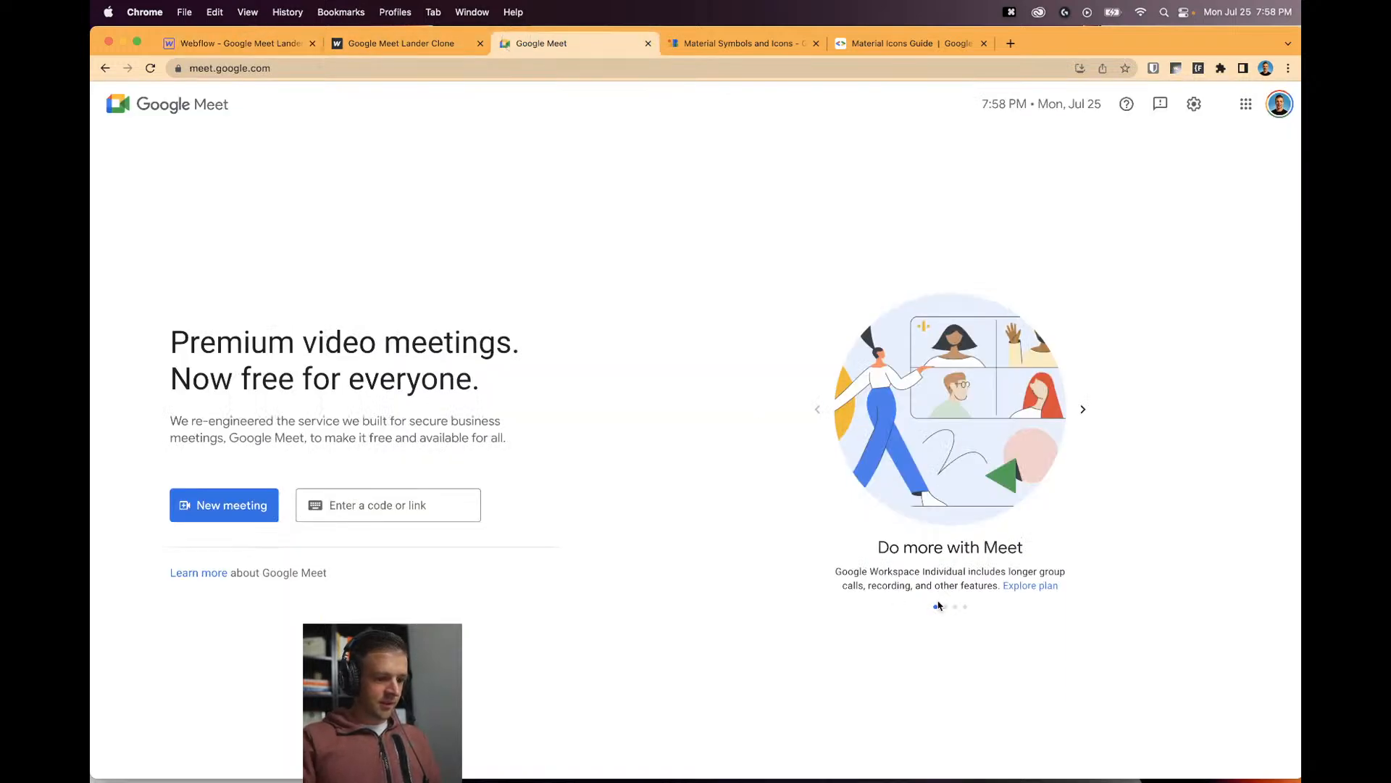
Advance Meet's carousel and copy the 'Get a link you can share' caption text from the inspector.
left_click(1083, 408)
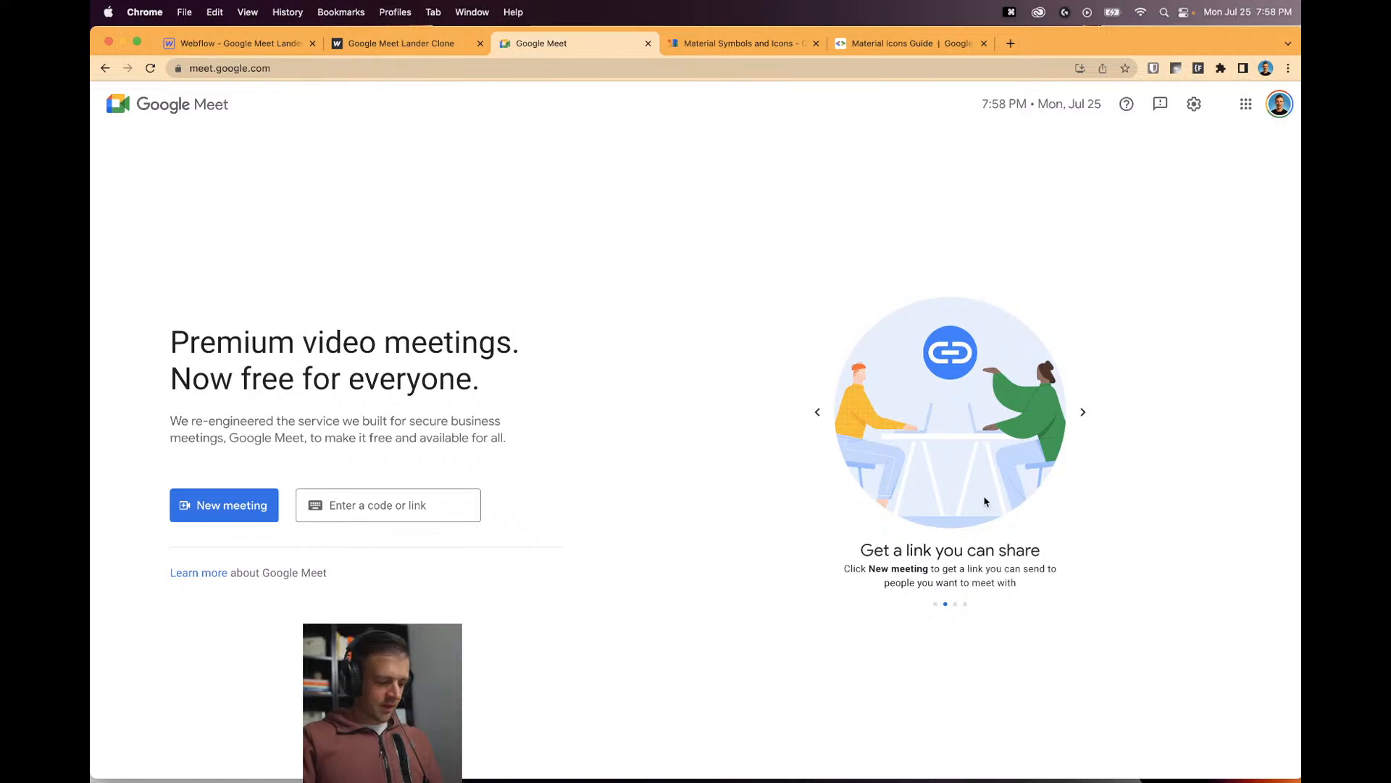
key("alt+super+i")
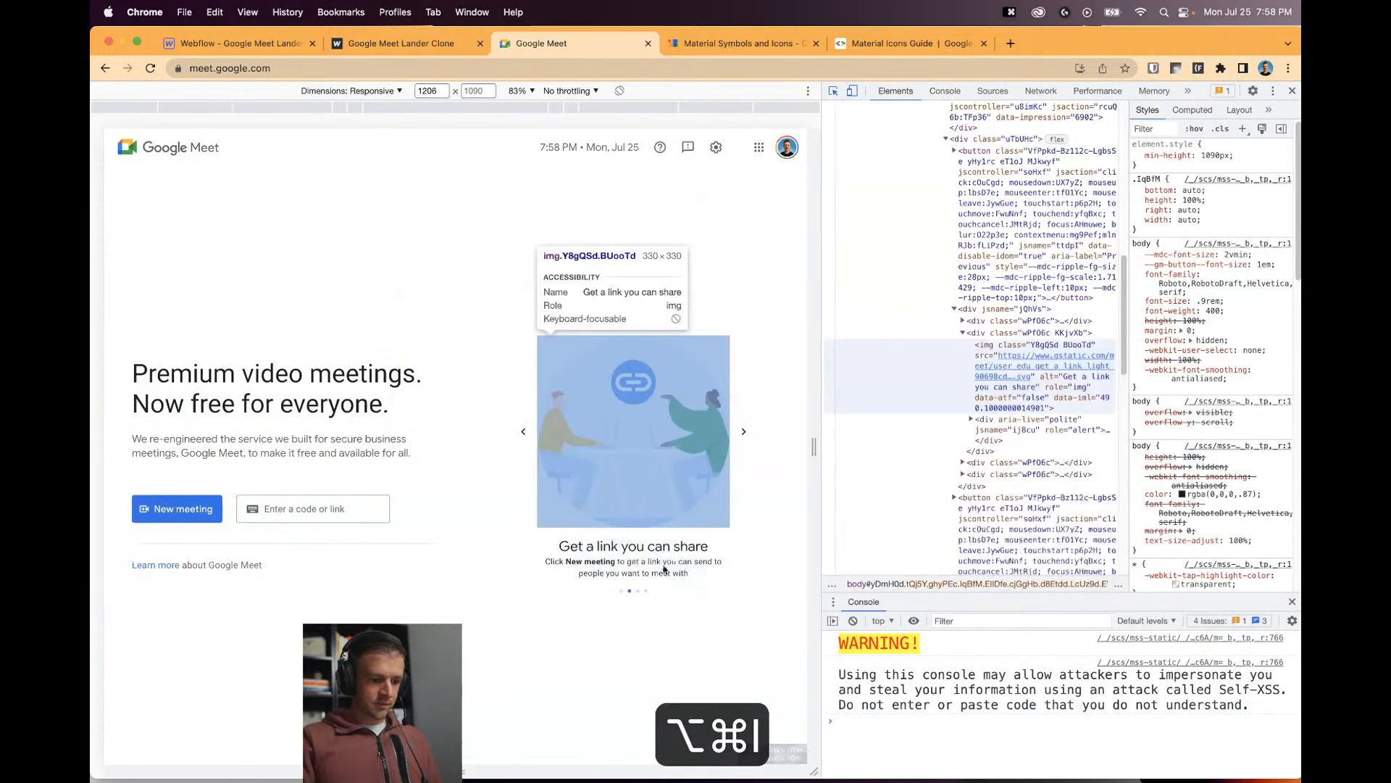
left_click(661, 569)
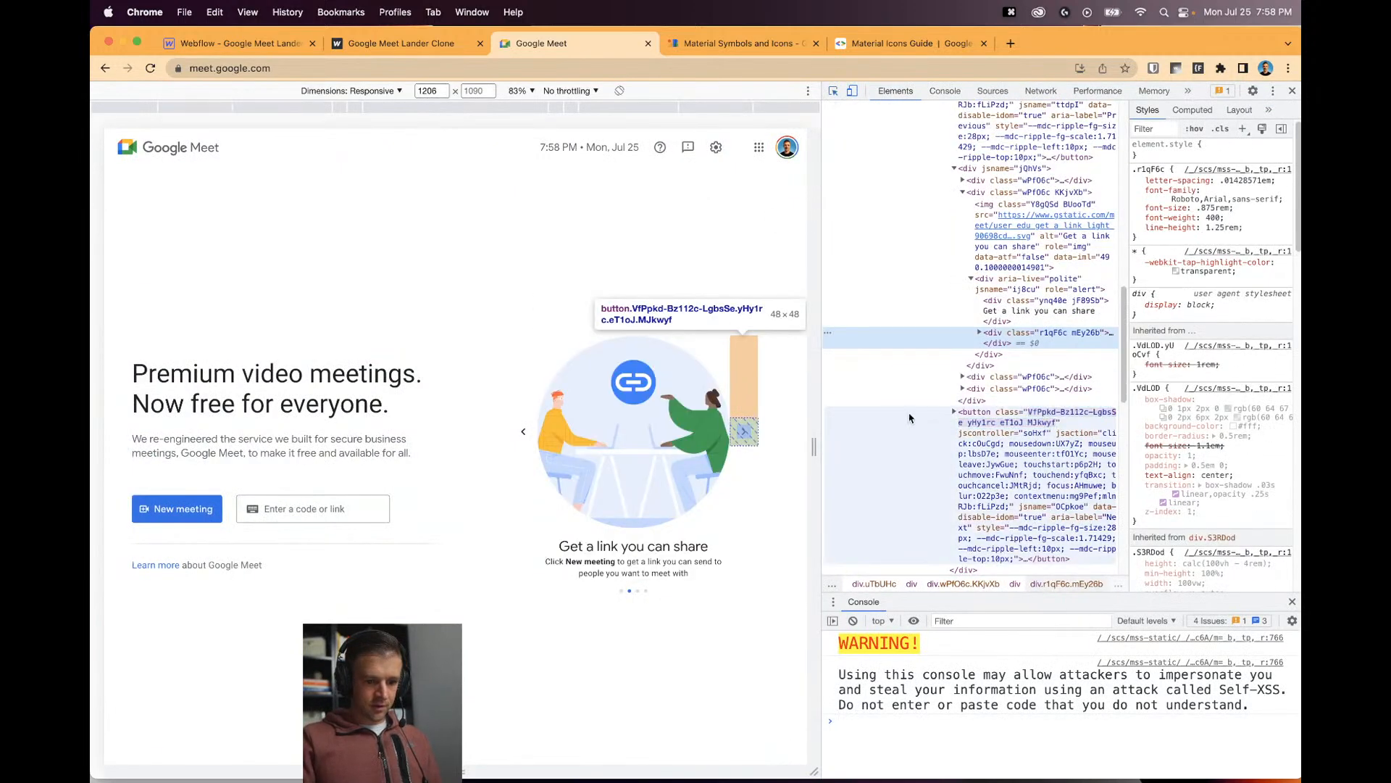
scroll(979, 452, "down", 1)
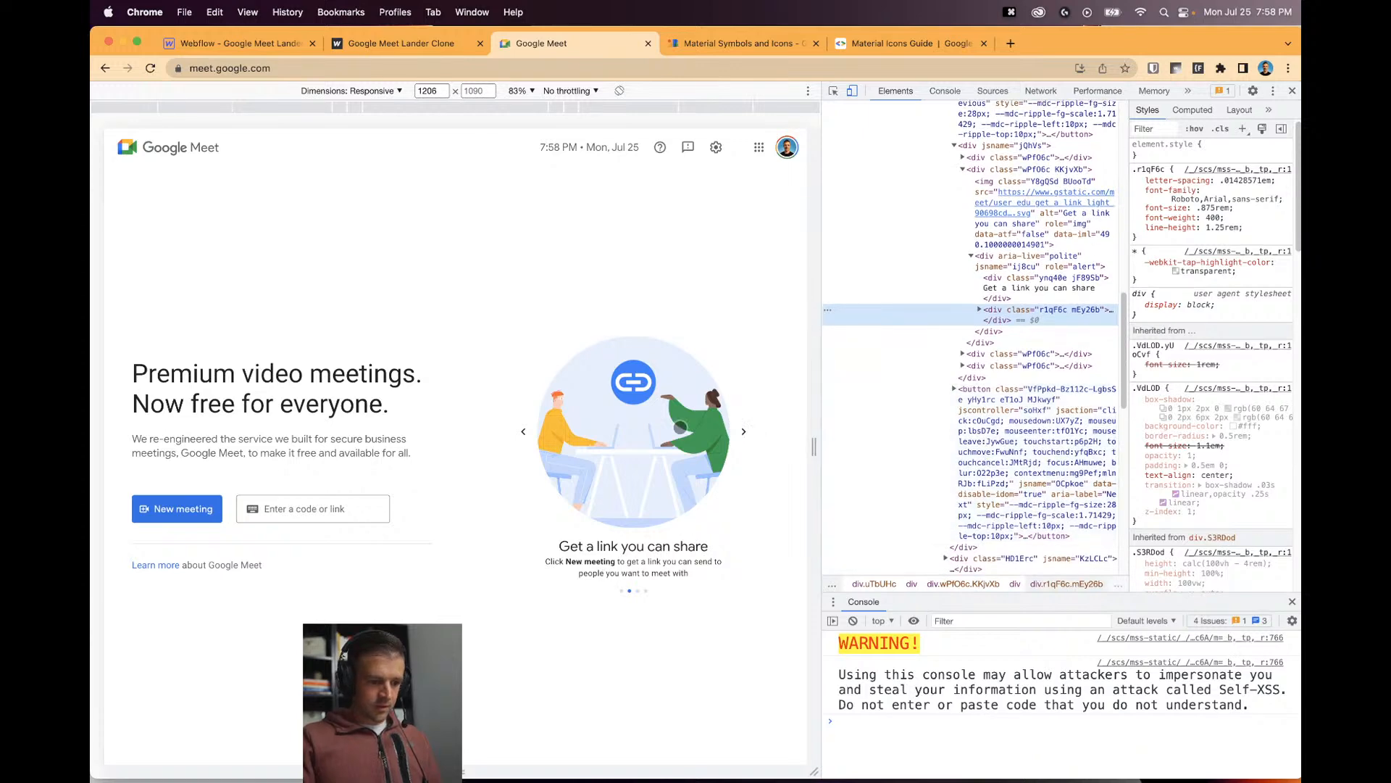
left_click(833, 90)
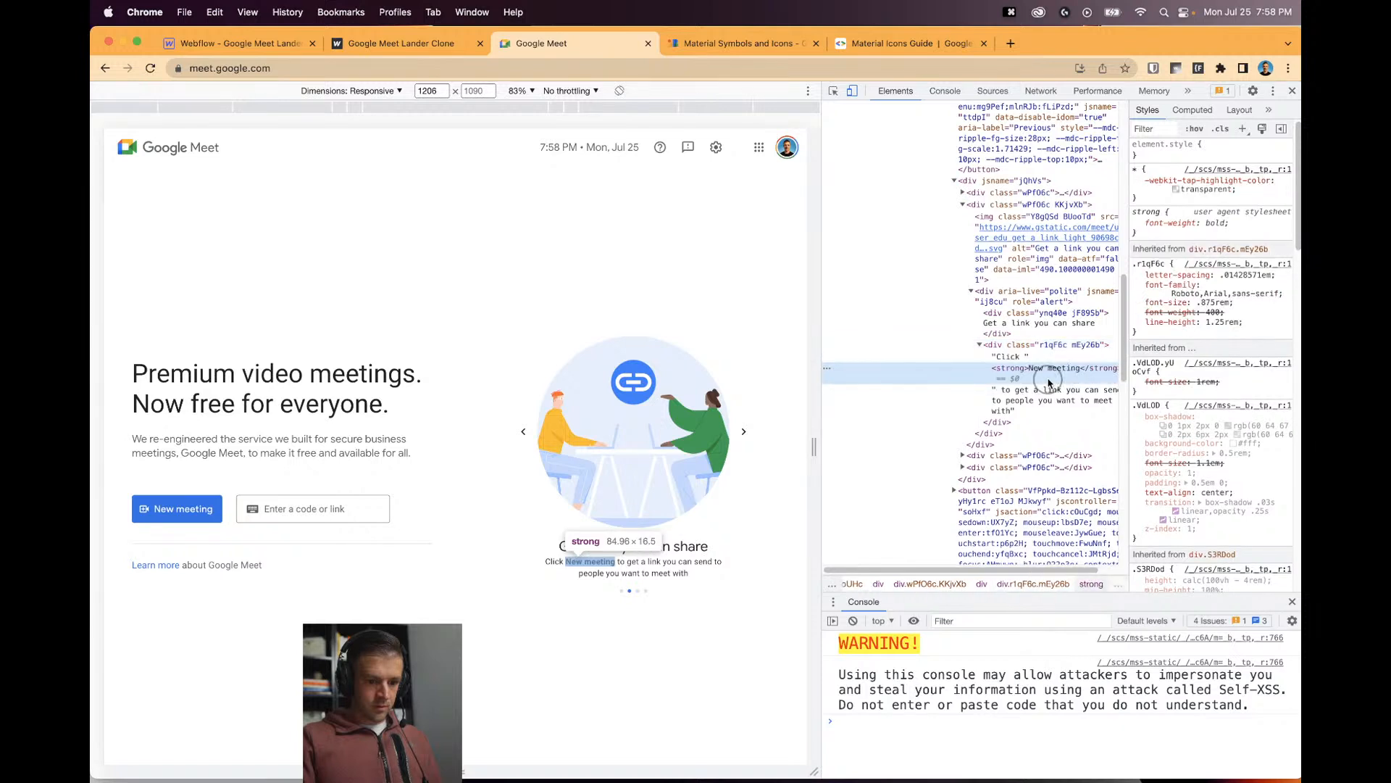
left_click(1051, 391)
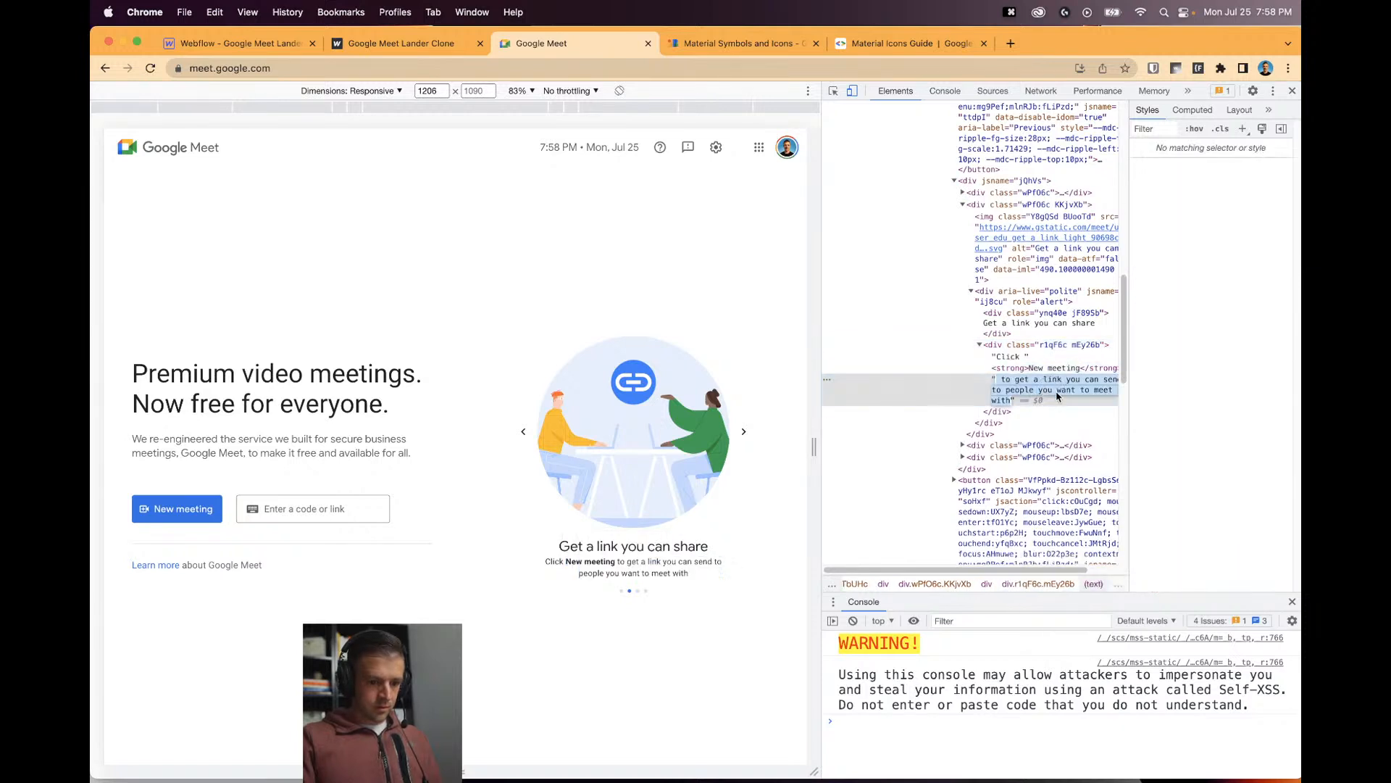
key("super+c")
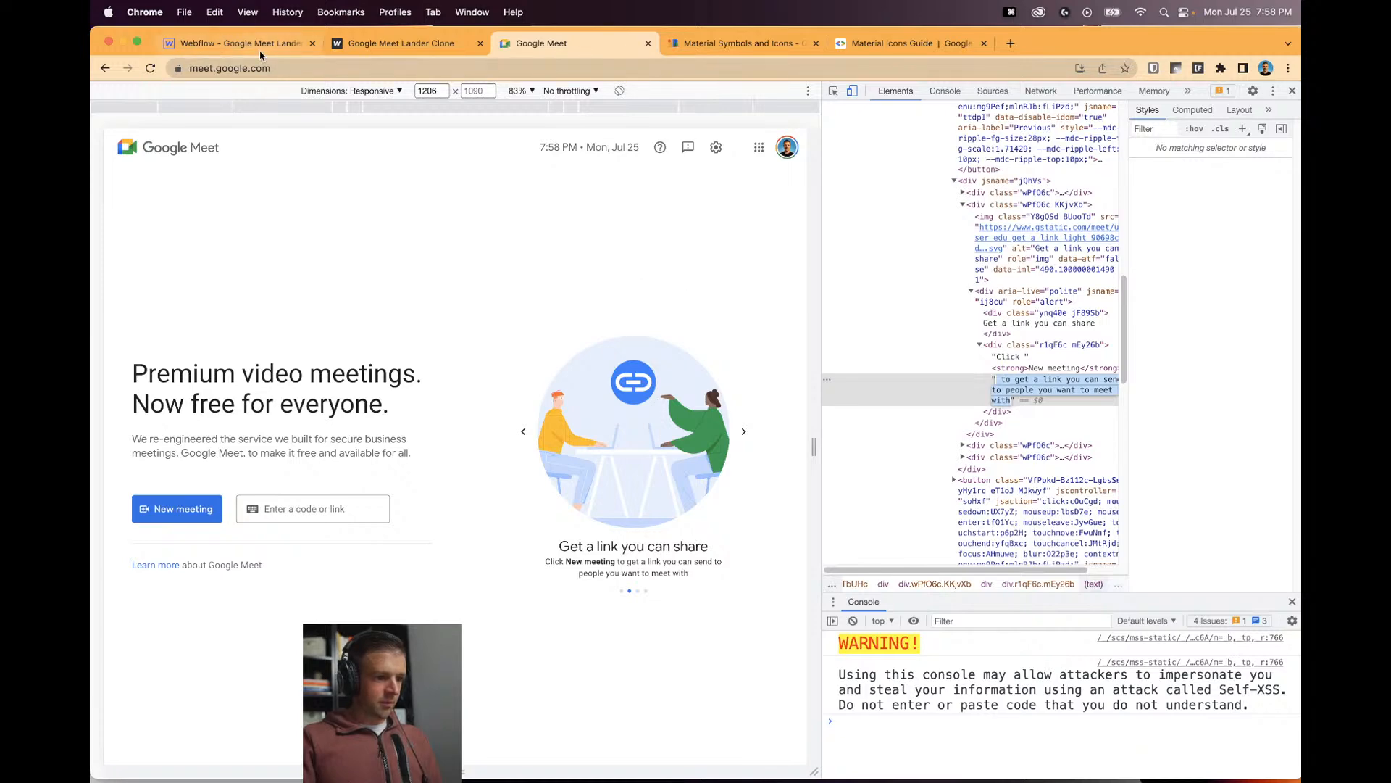
Complete the heading as 'Get a Link you can share' and paste the copied Meet caption into the paragraph.
left_click(239, 43)
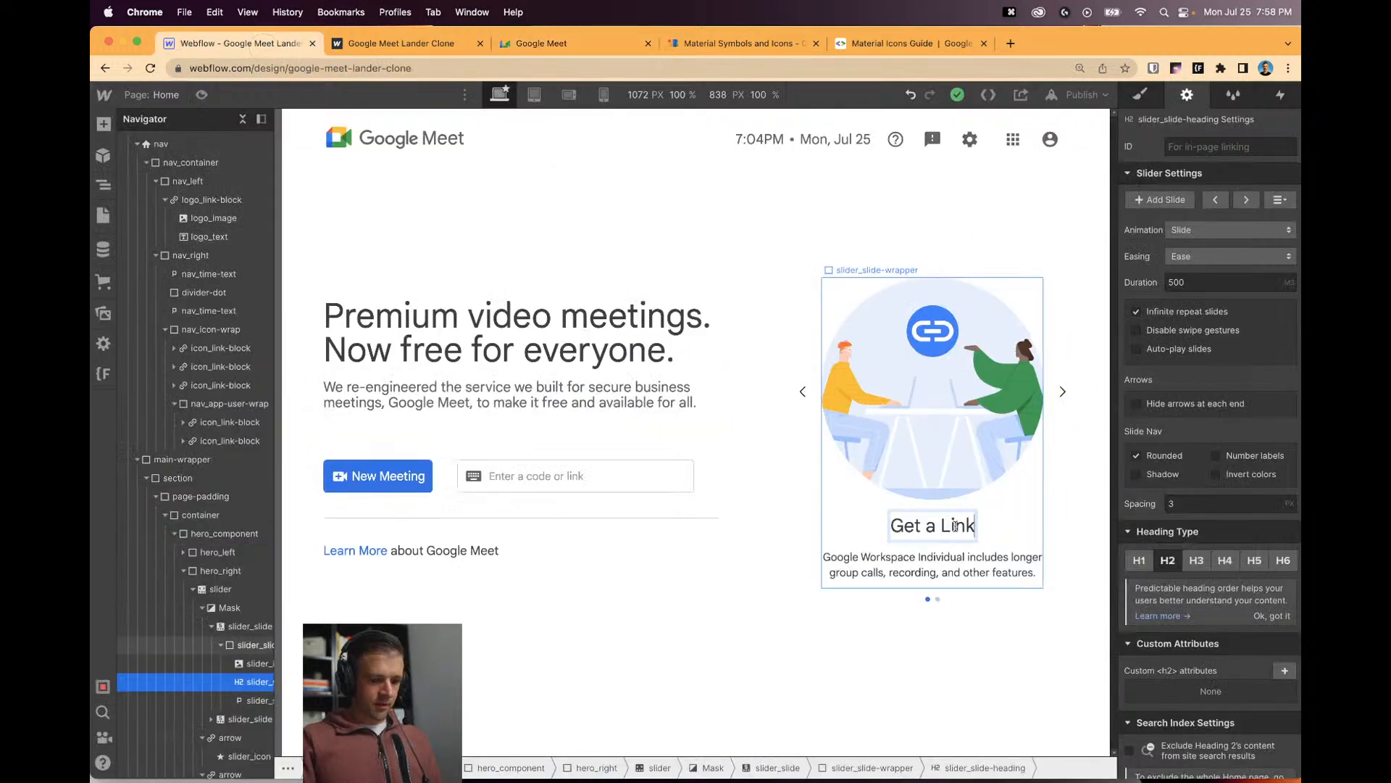
type("you can share")
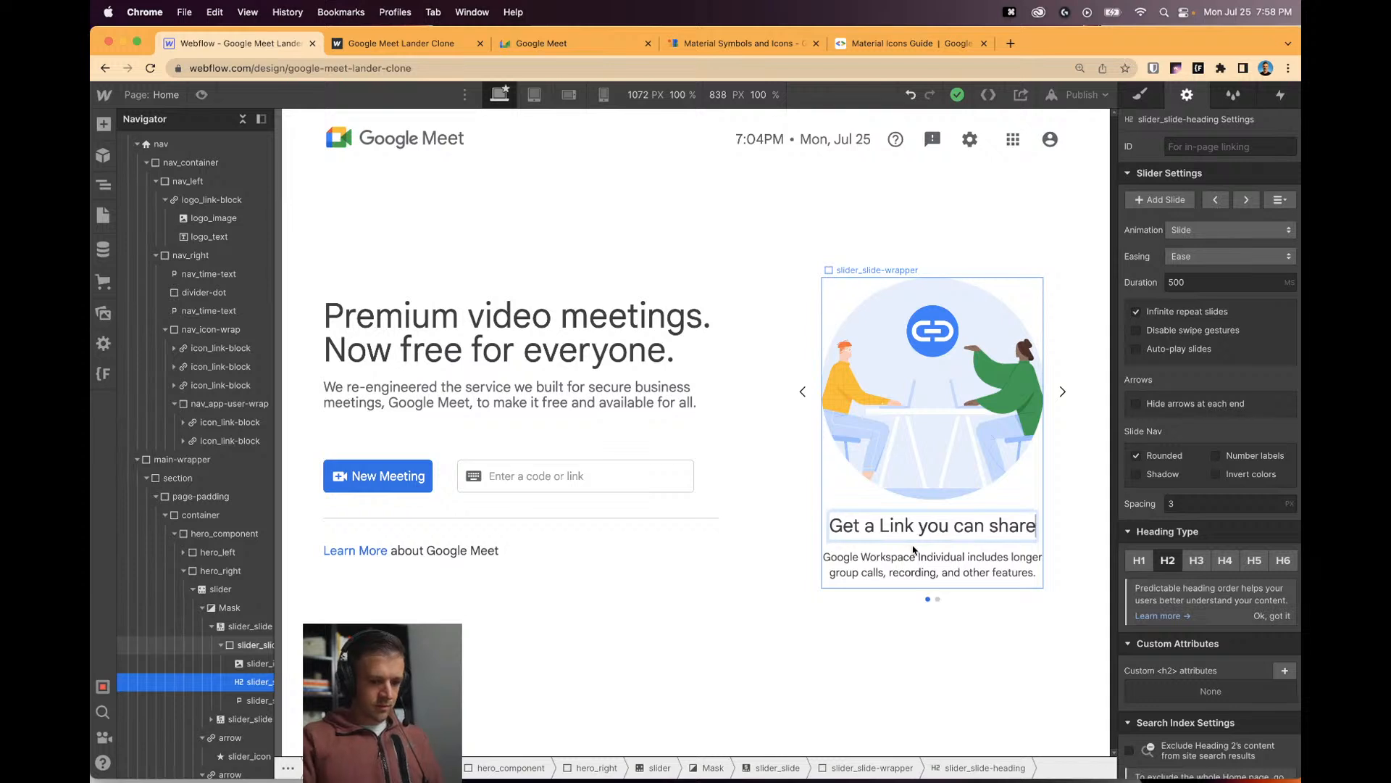
double_click(913, 556)
key("super+v")
left_click(979, 645)
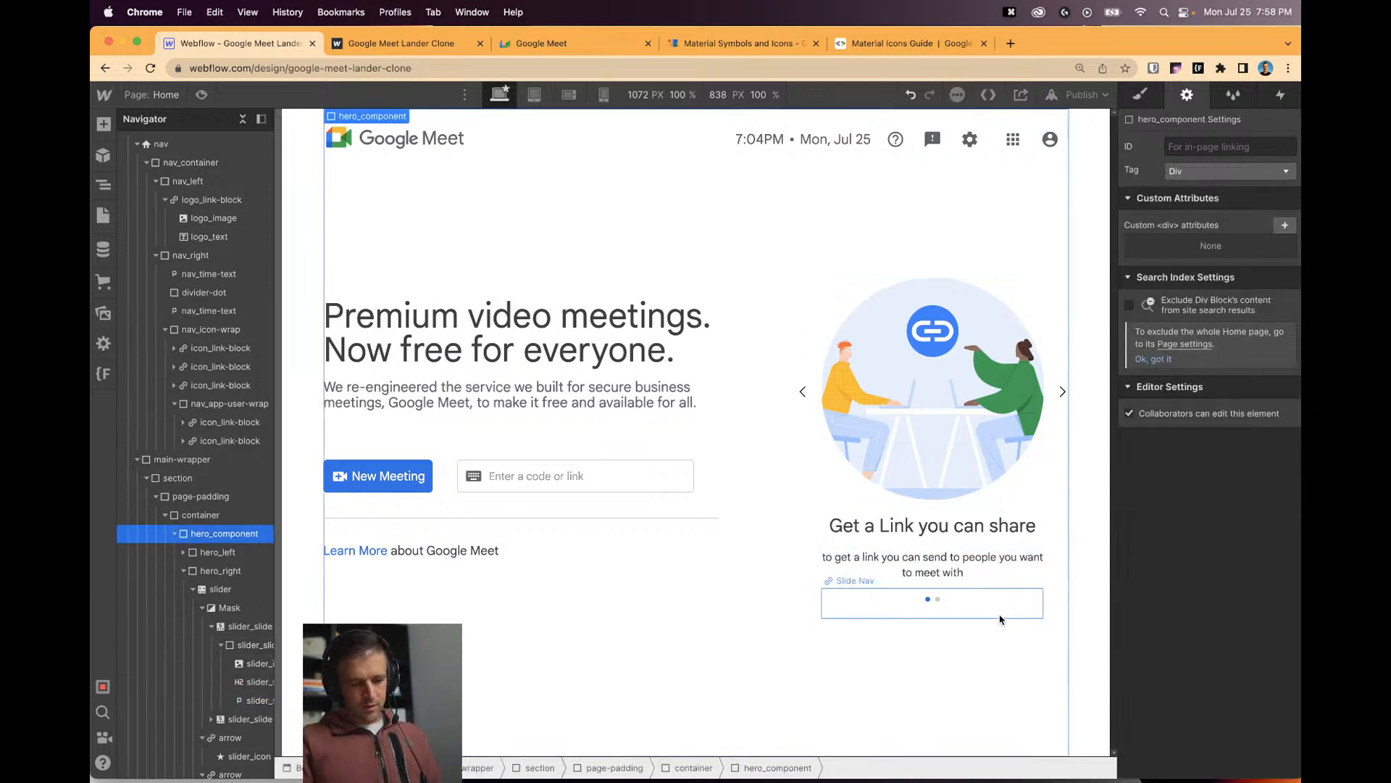
Prefix the caption with 'Click New Meeting' and select the words 'New Meeting'.
left_click(833, 557)
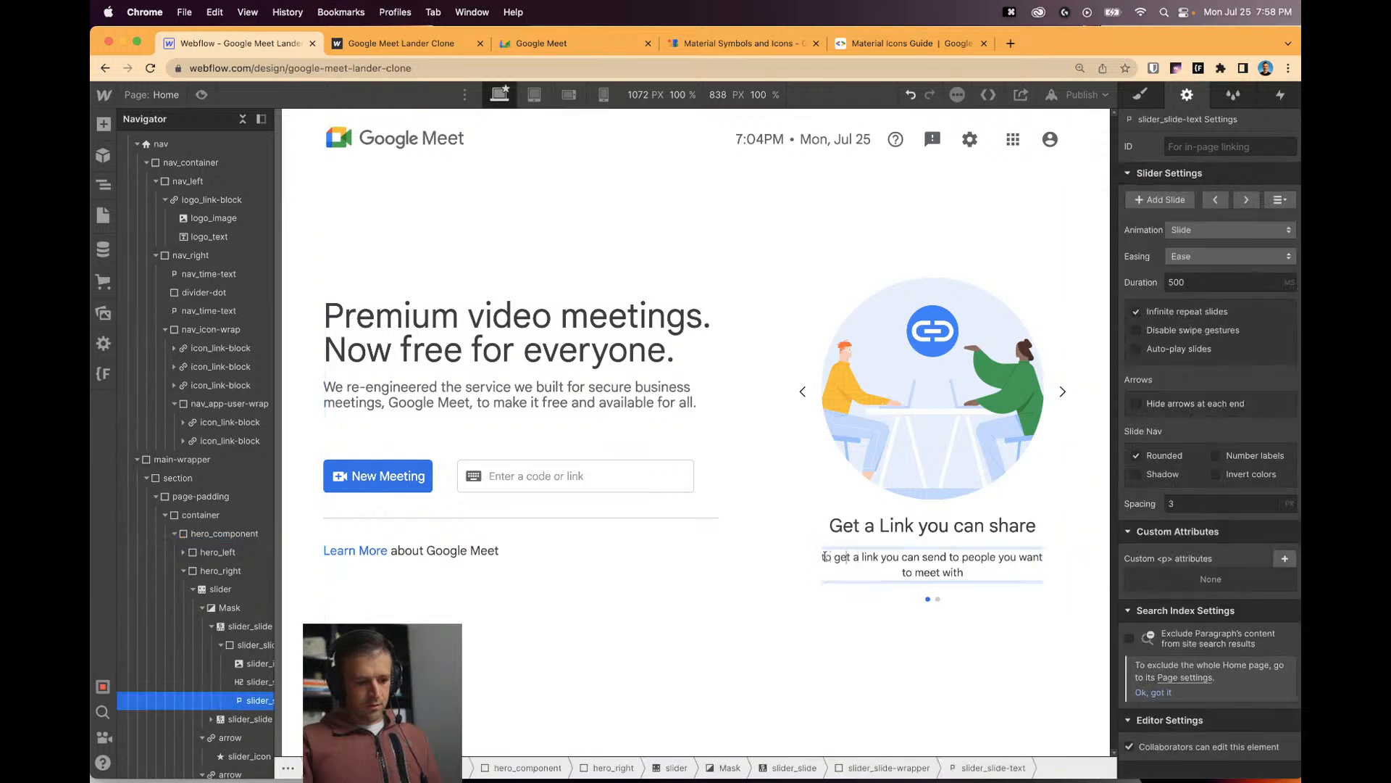
left_click(825, 556)
type("Click New ")
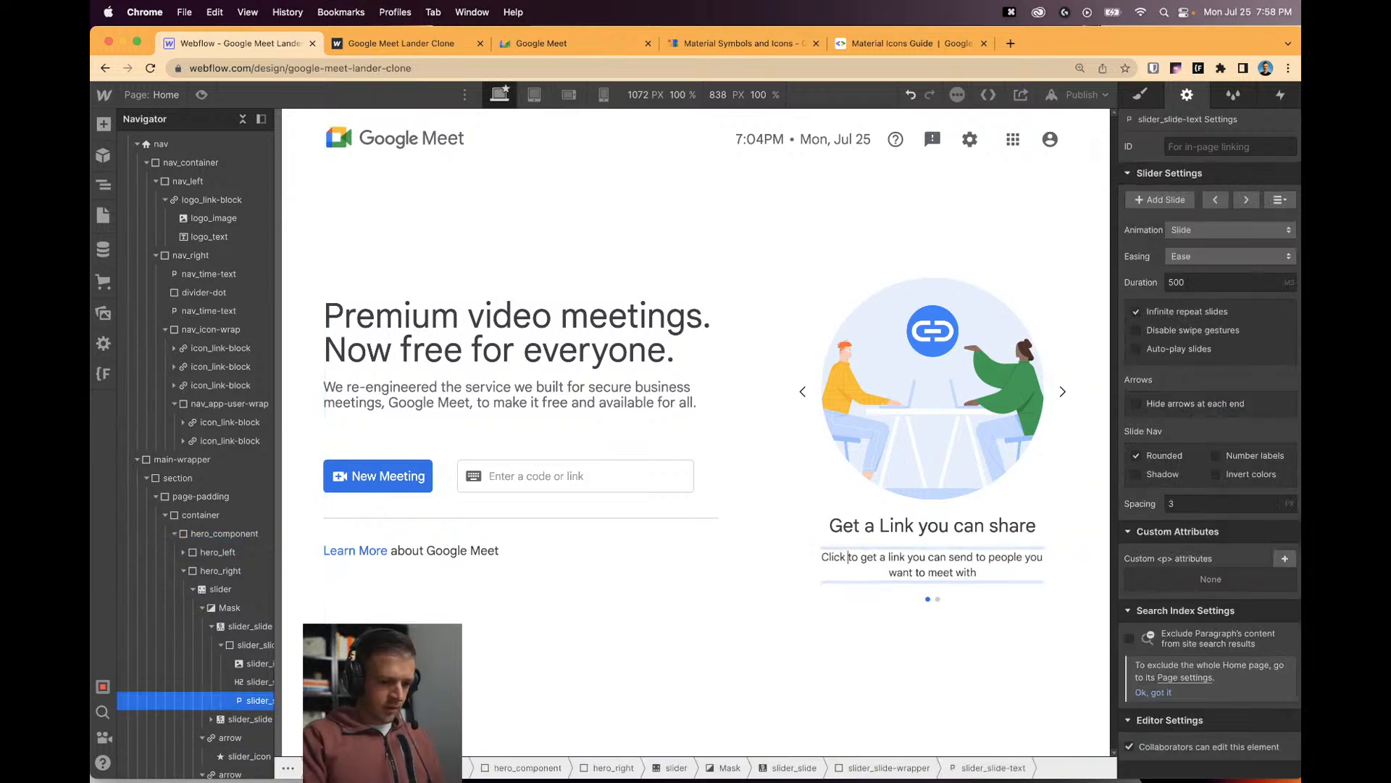
type("Meeting")
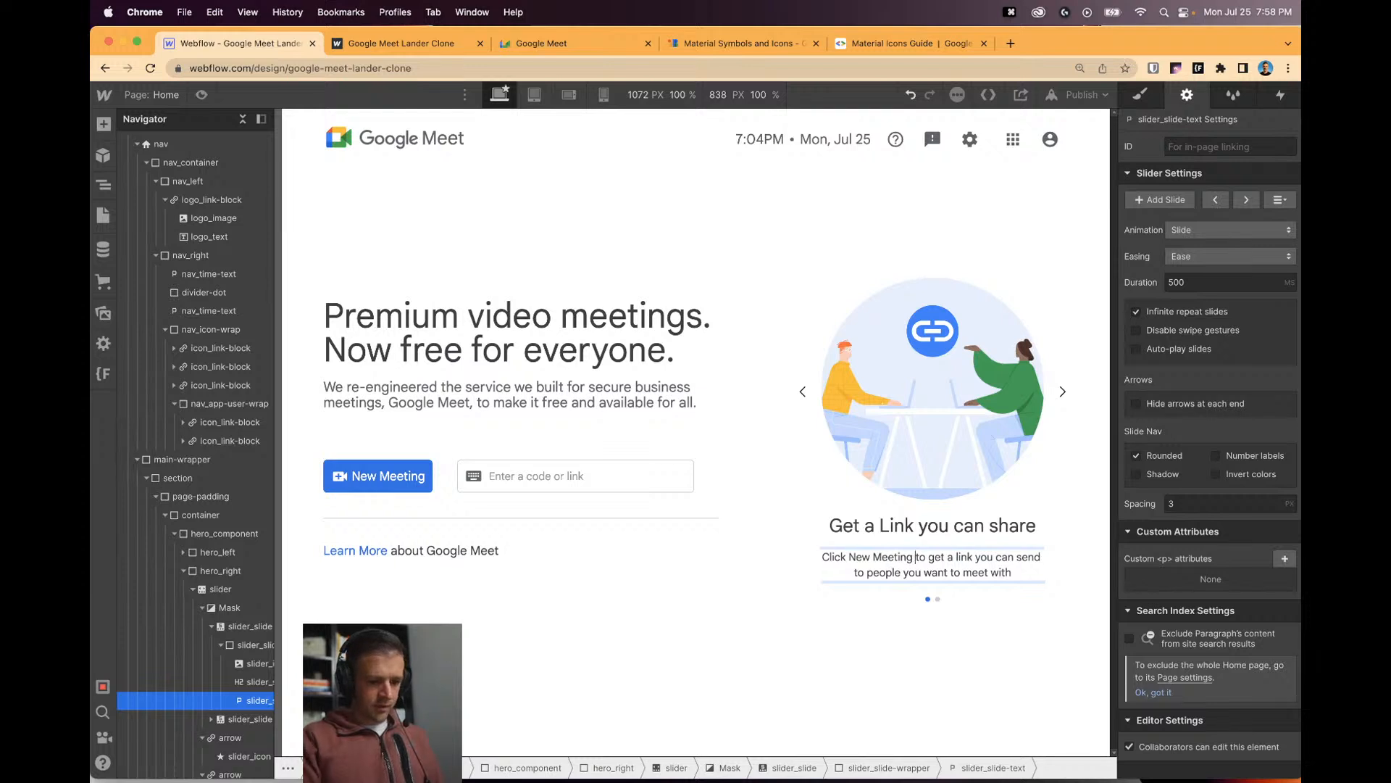
left_click_drag(899, 557, 914, 558)
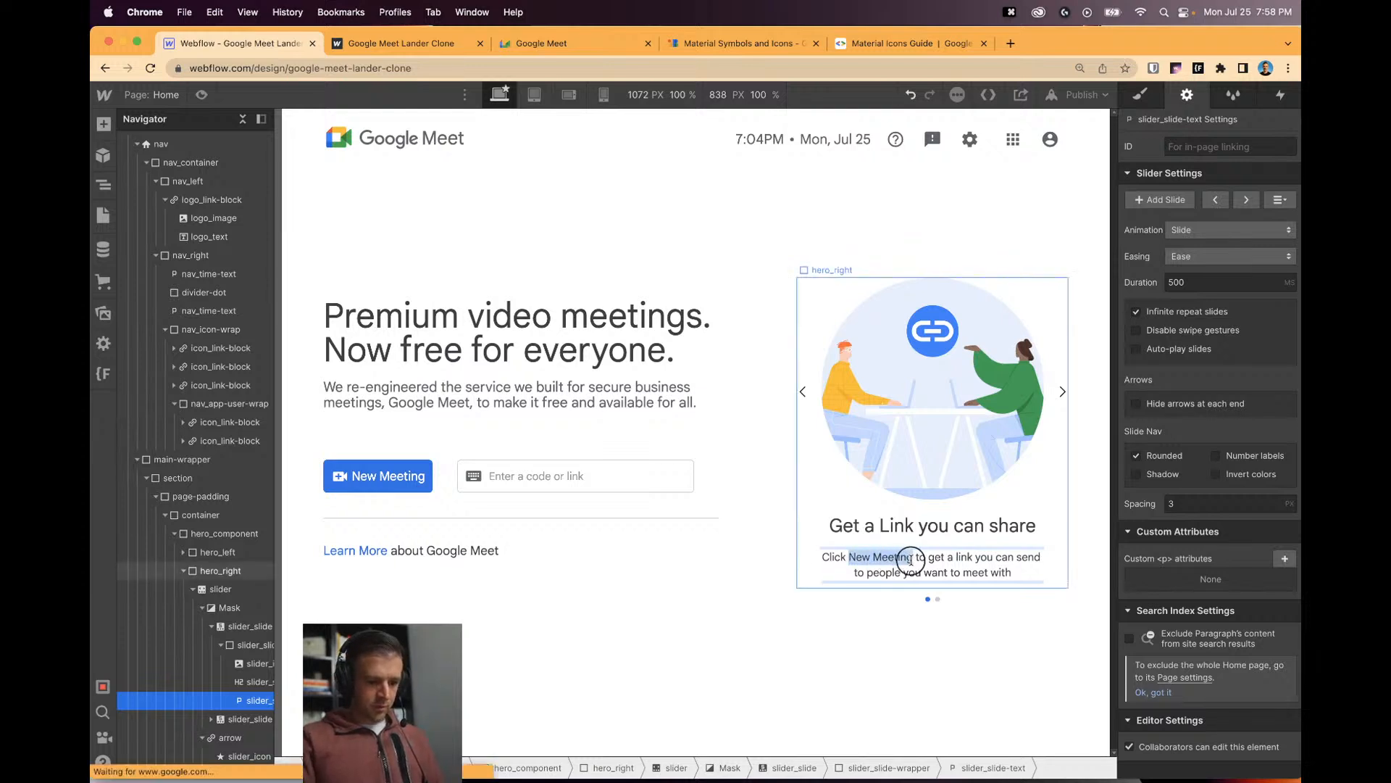
key("super+b")
left_click(903, 603)
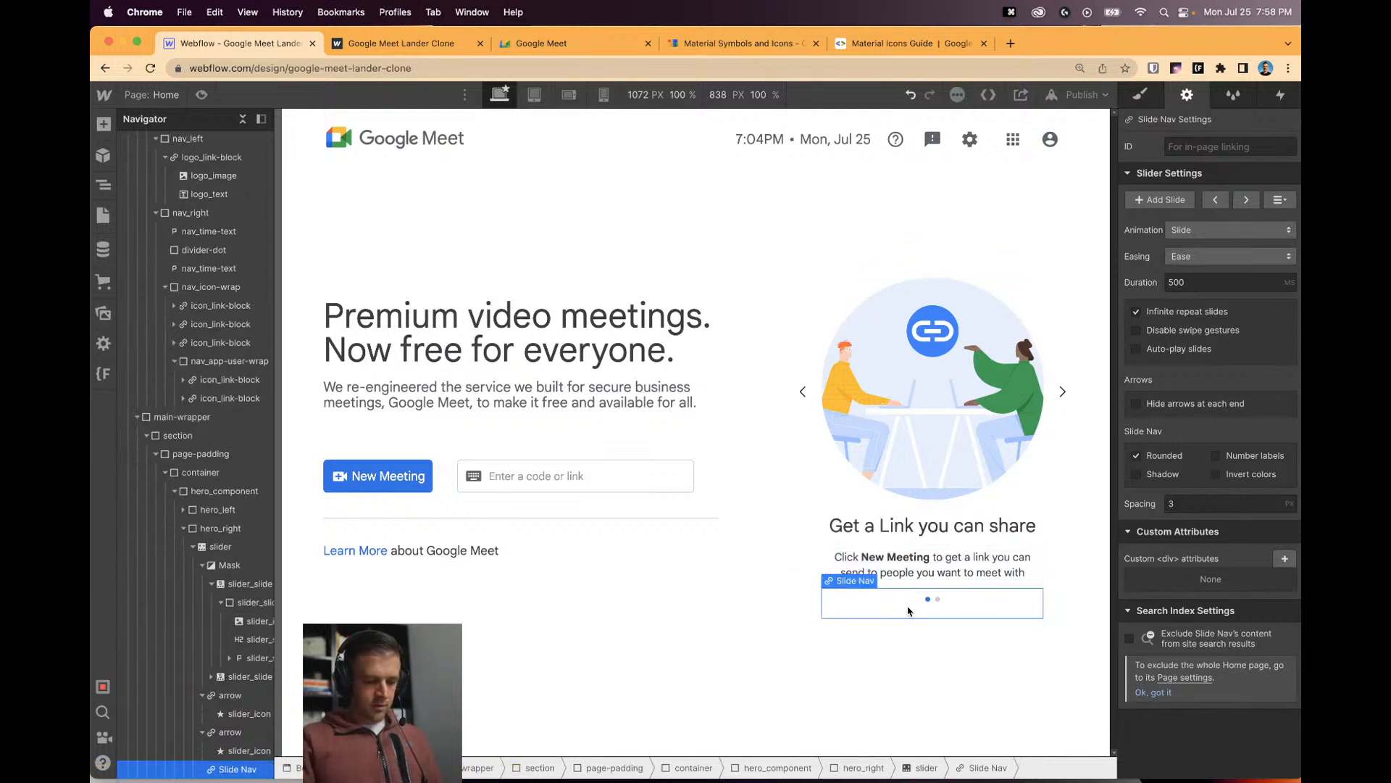
key("super+z")
key("super+z")
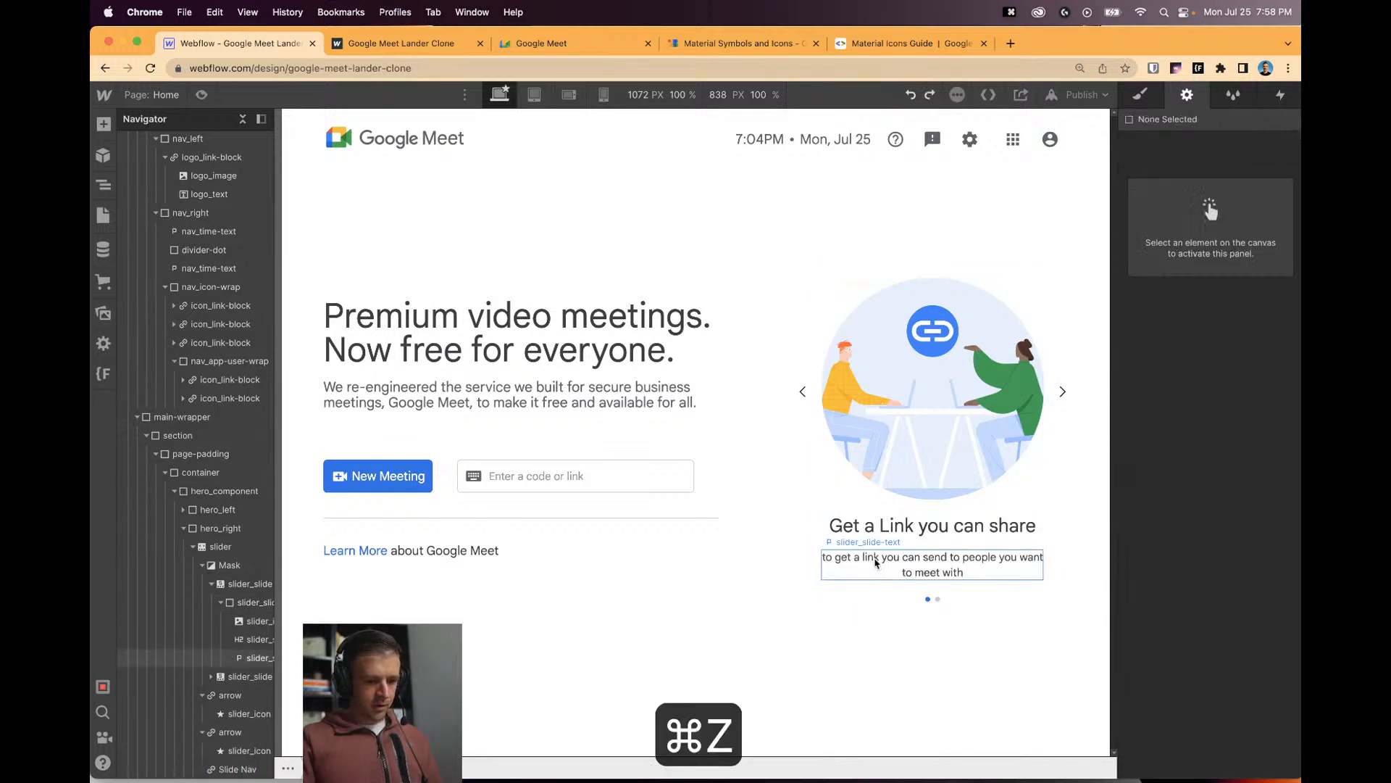
left_click(898, 565)
key("super+shift+z")
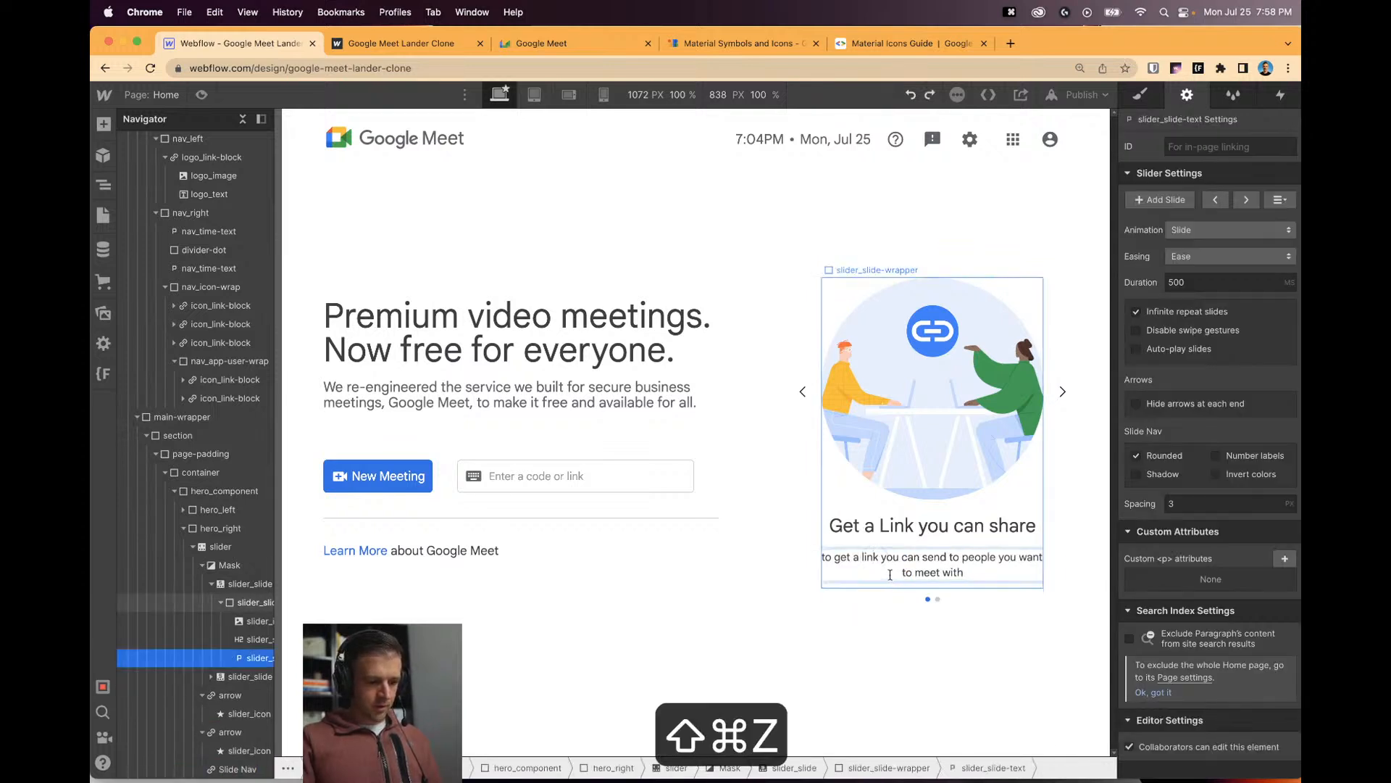
key("super+shift+z")
key("super+shift+z")
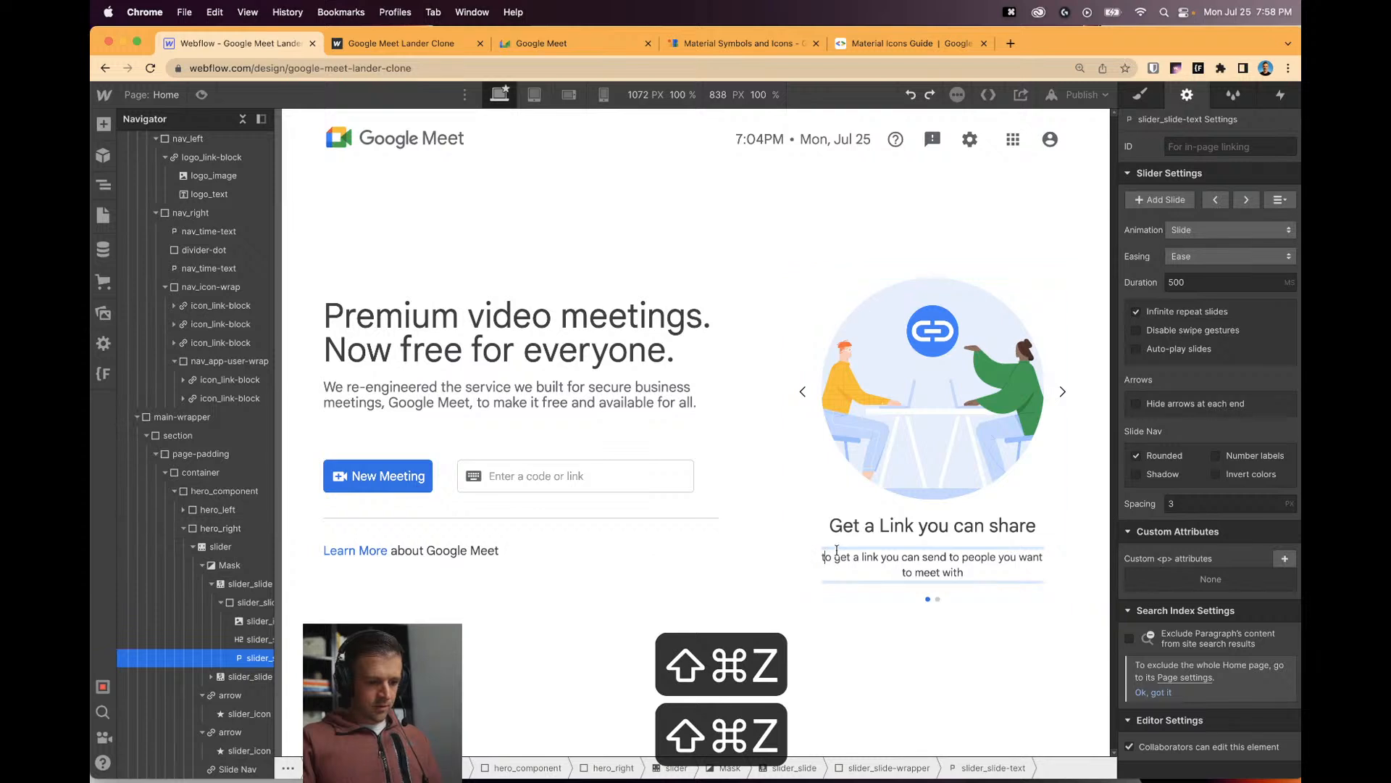
type("Click New ")
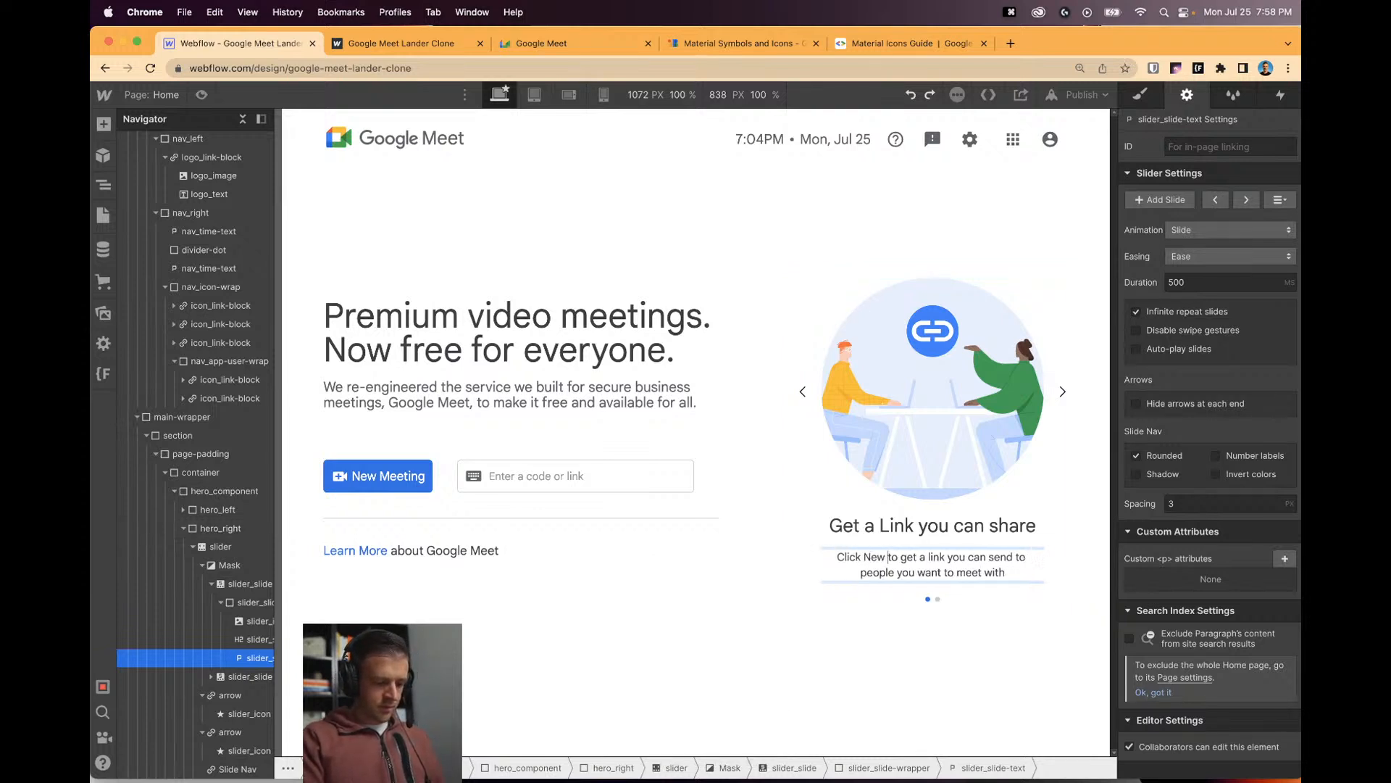
type("Meeting")
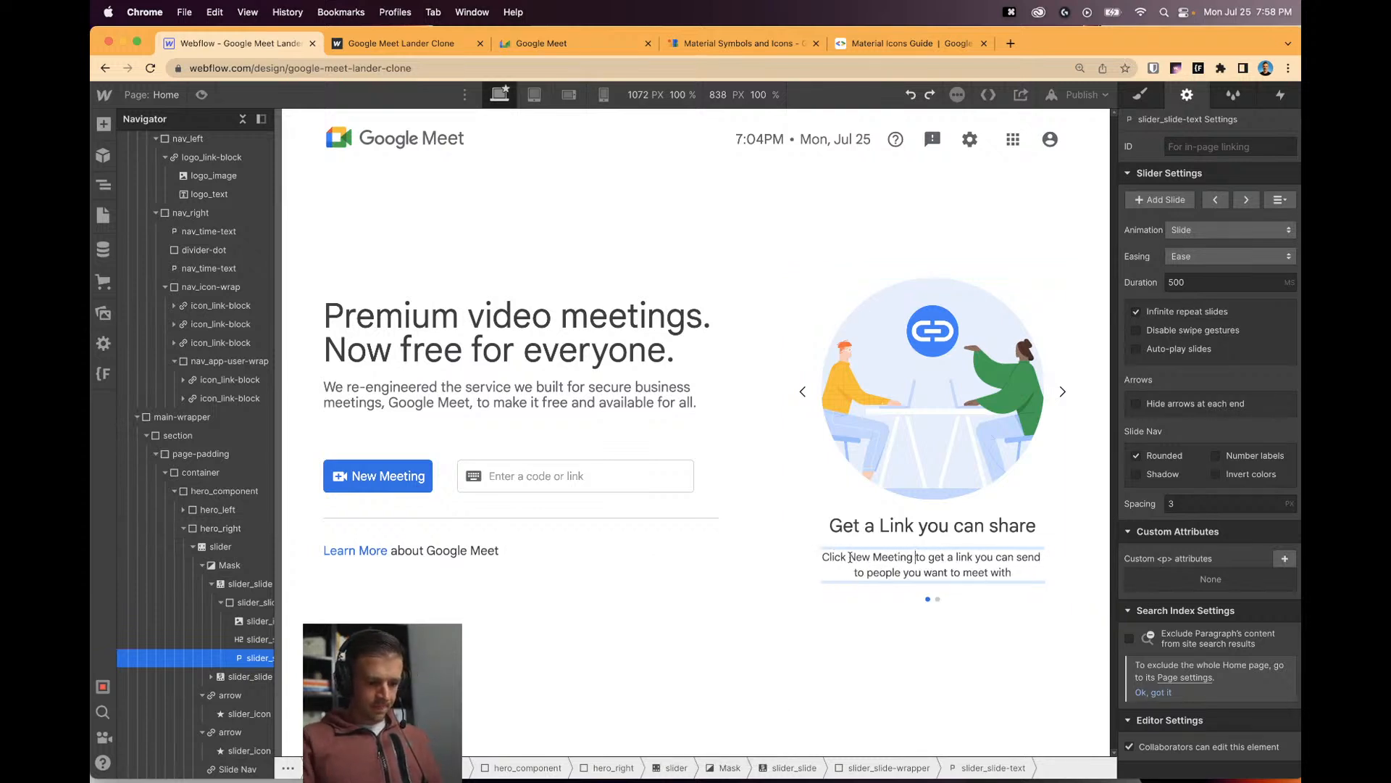
left_click_drag(850, 557, 913, 558)
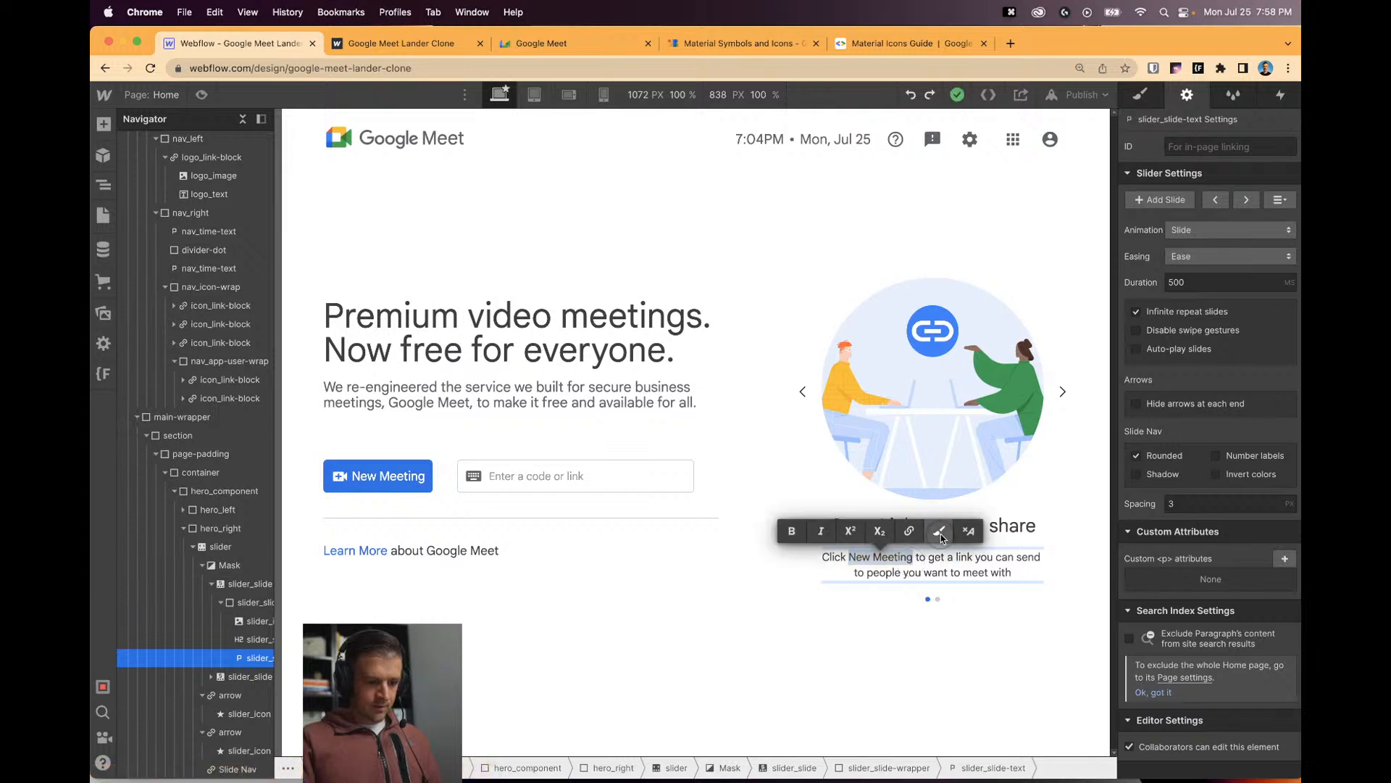
Wrap 'New Meeting' in a span with a new span-bold class set to 500 Medium weight.
left_click(939, 532)
left_click(1197, 168)
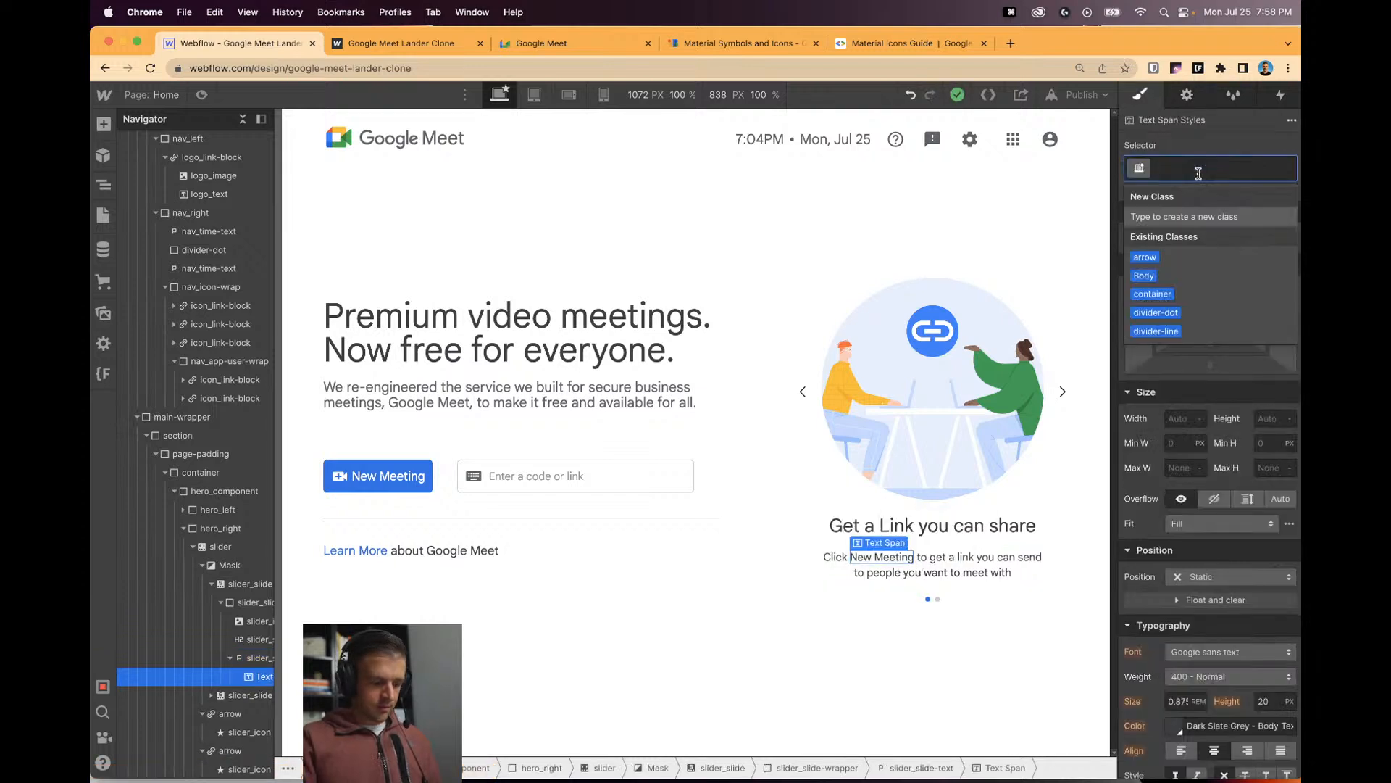
type("span-bold")
key("Return")
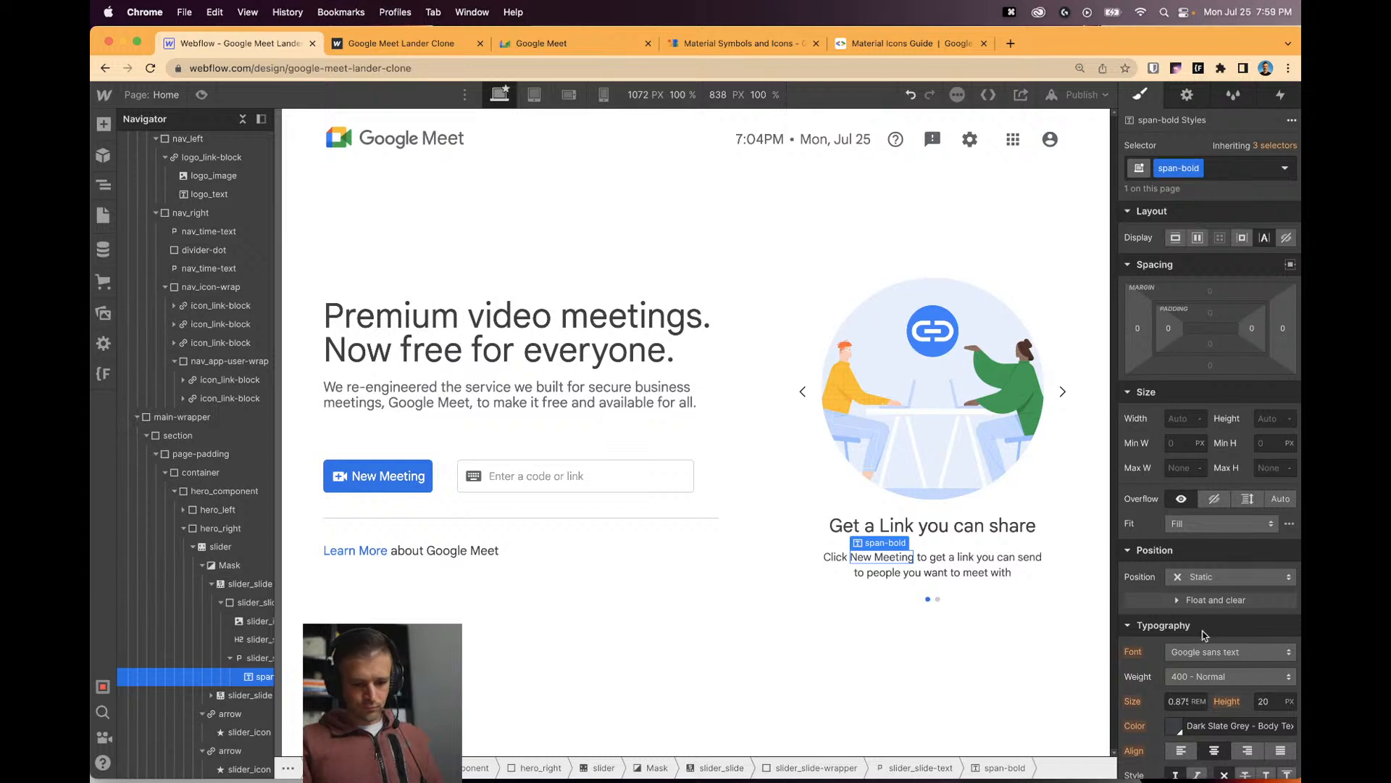
left_click(1218, 676)
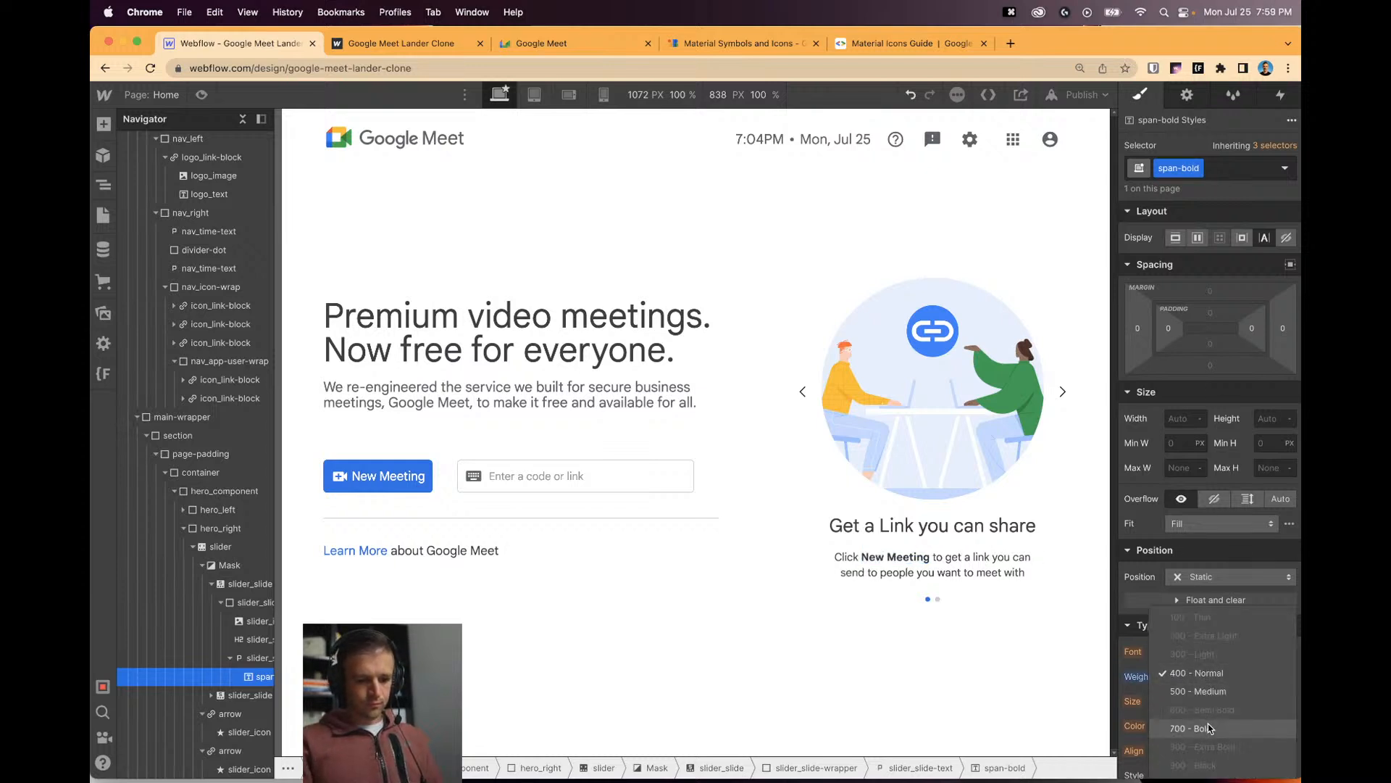
left_click(1210, 692)
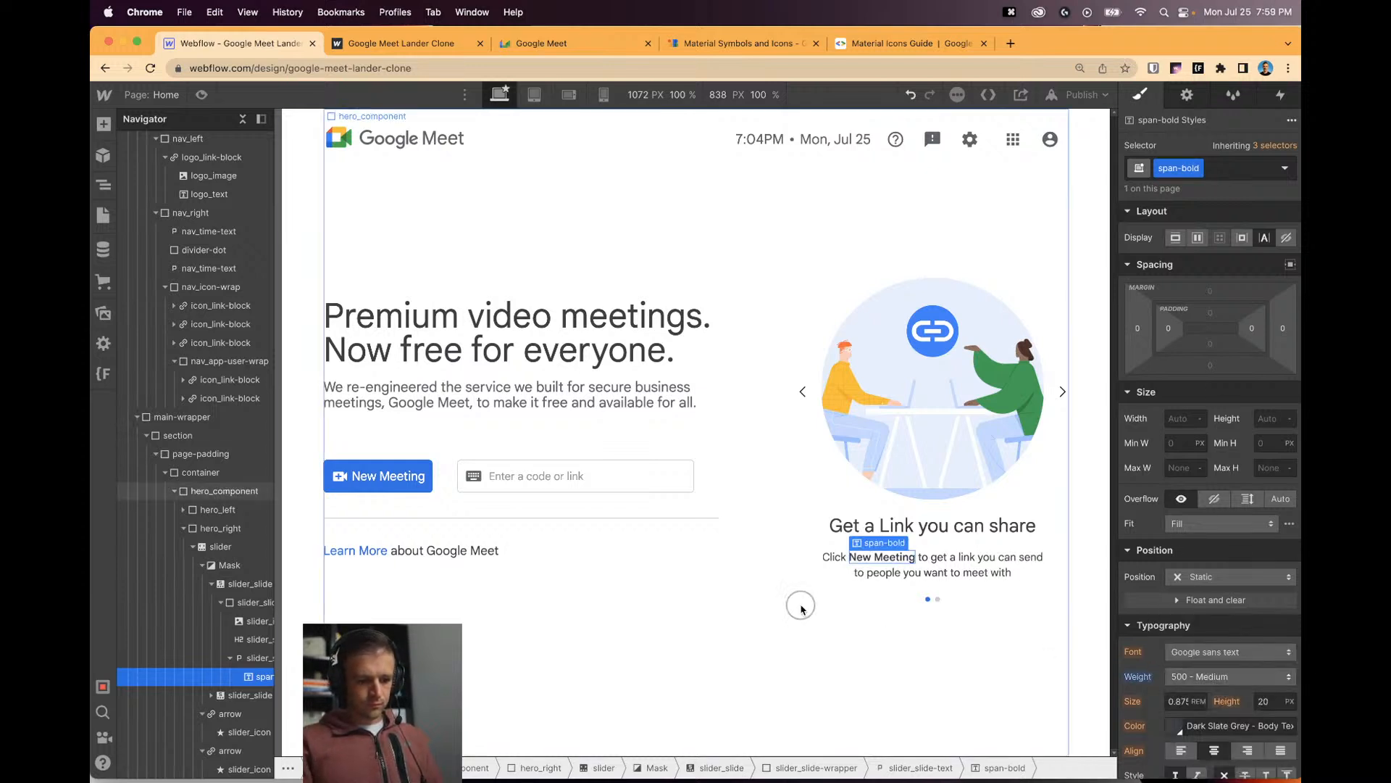
left_click(801, 606)
Preview the page and test the carousel's current slide transition.
left_click(201, 96)
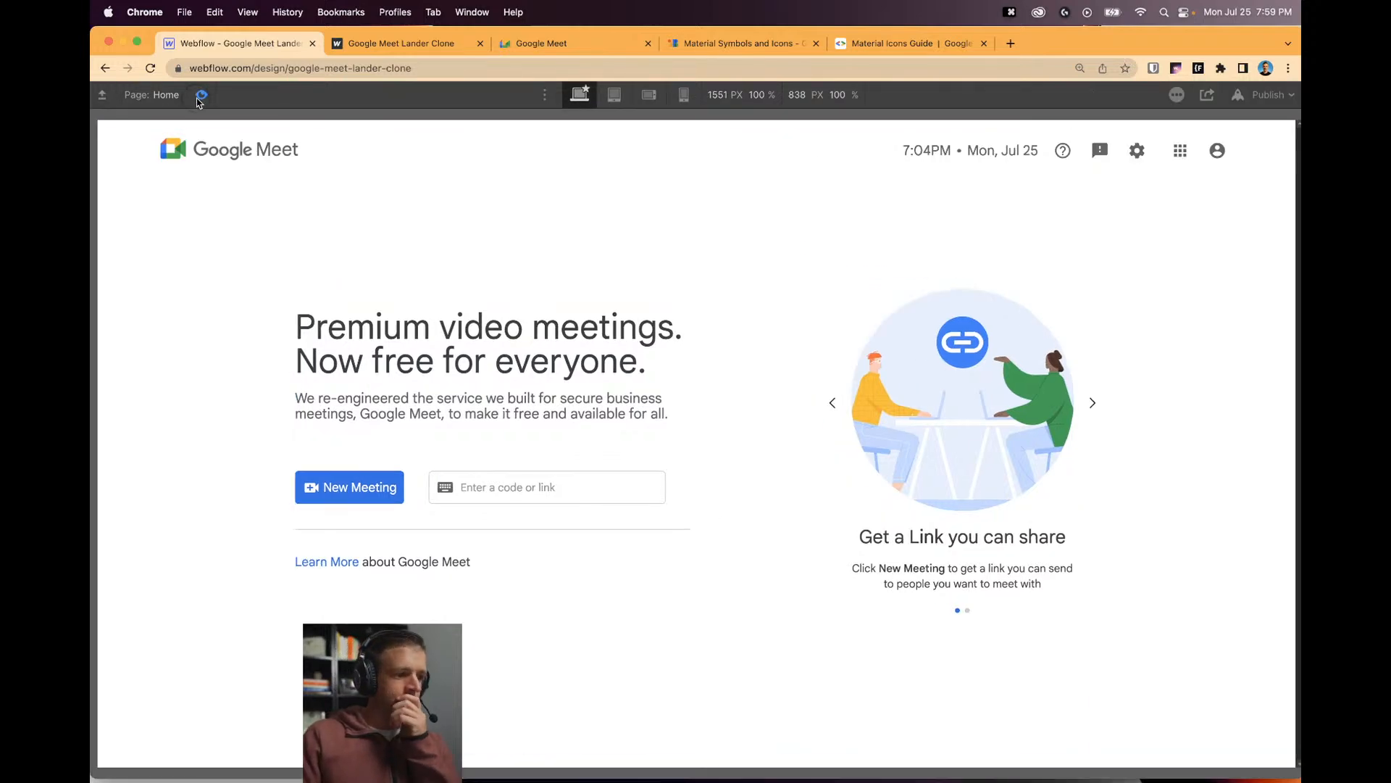
left_click(819, 403)
left_click(1099, 403)
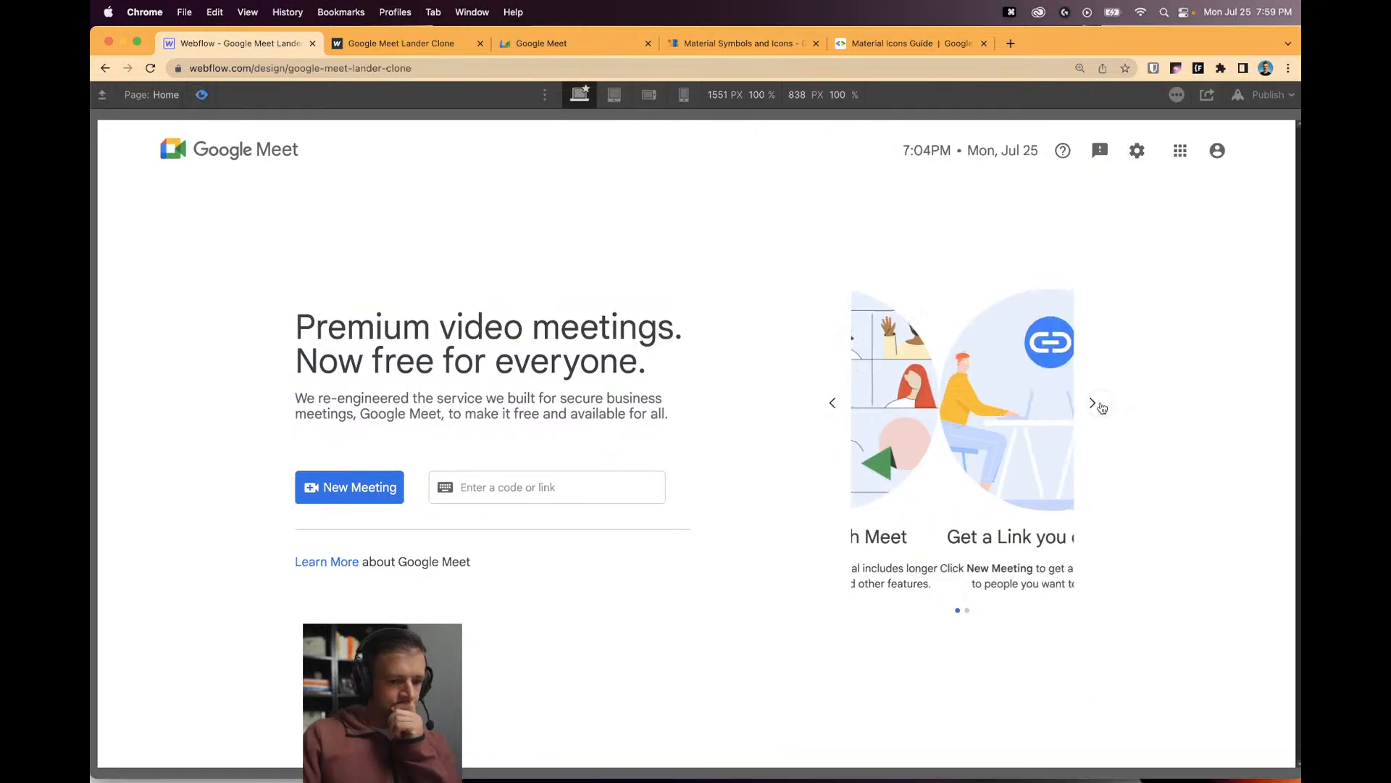
left_click(1101, 408)
key("super+shift+p")
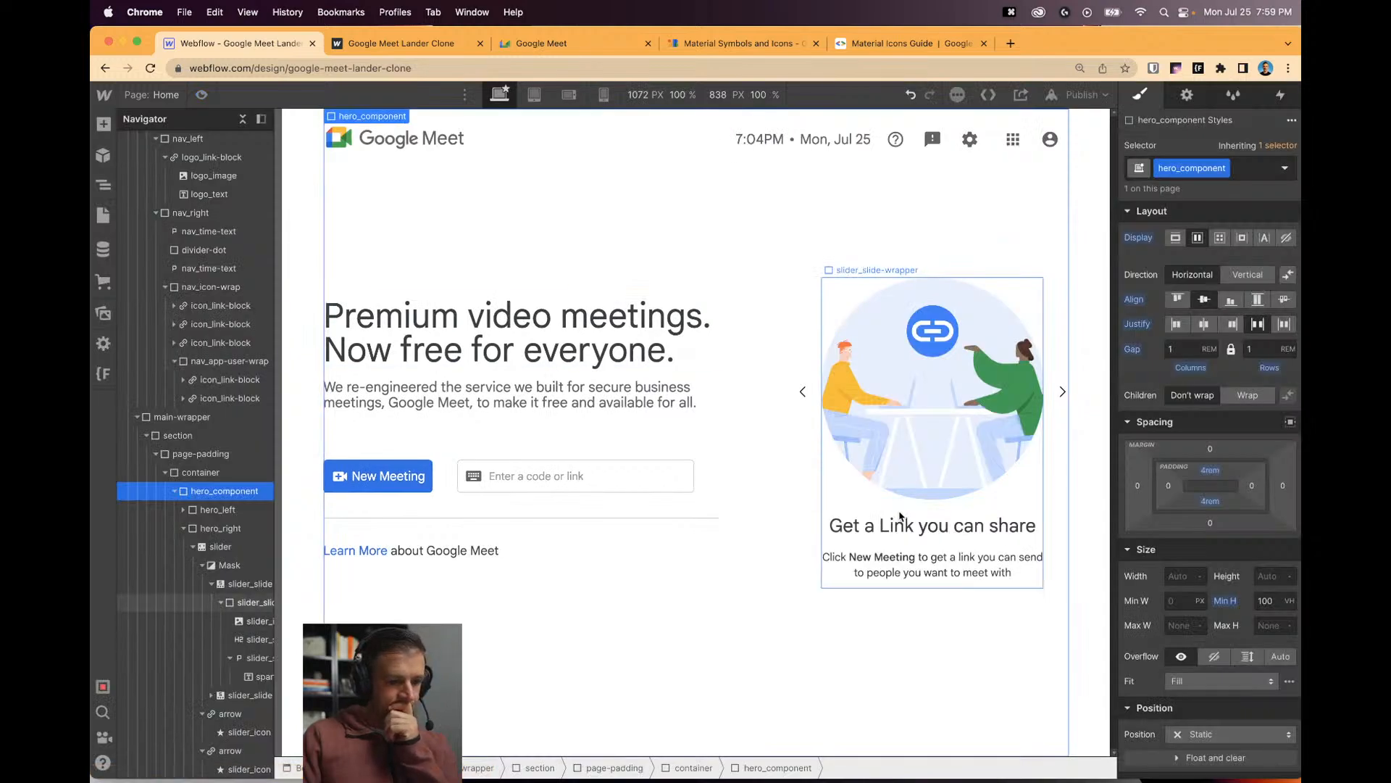
Set the slider's animation to Fade Out in its settings.
left_click(870, 507)
left_click(1187, 95)
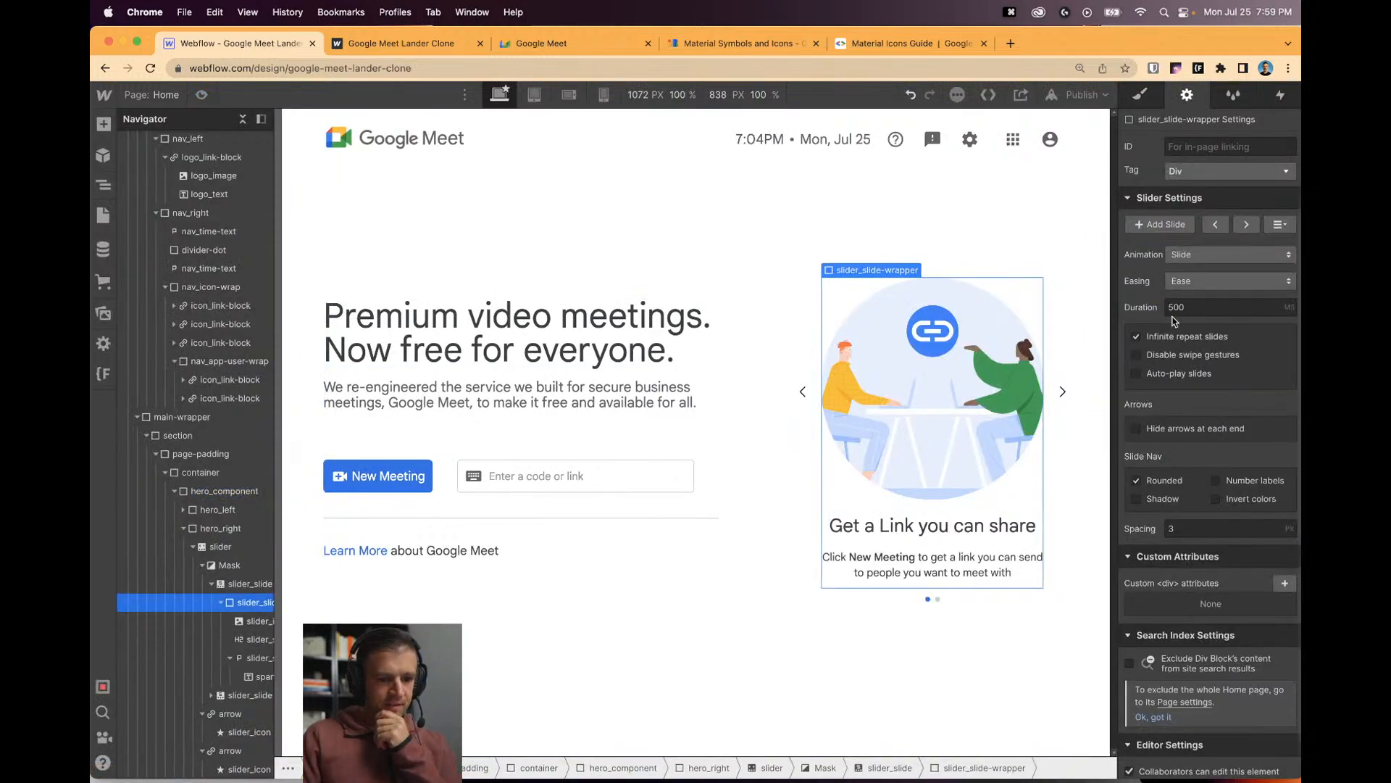
left_click(1206, 254)
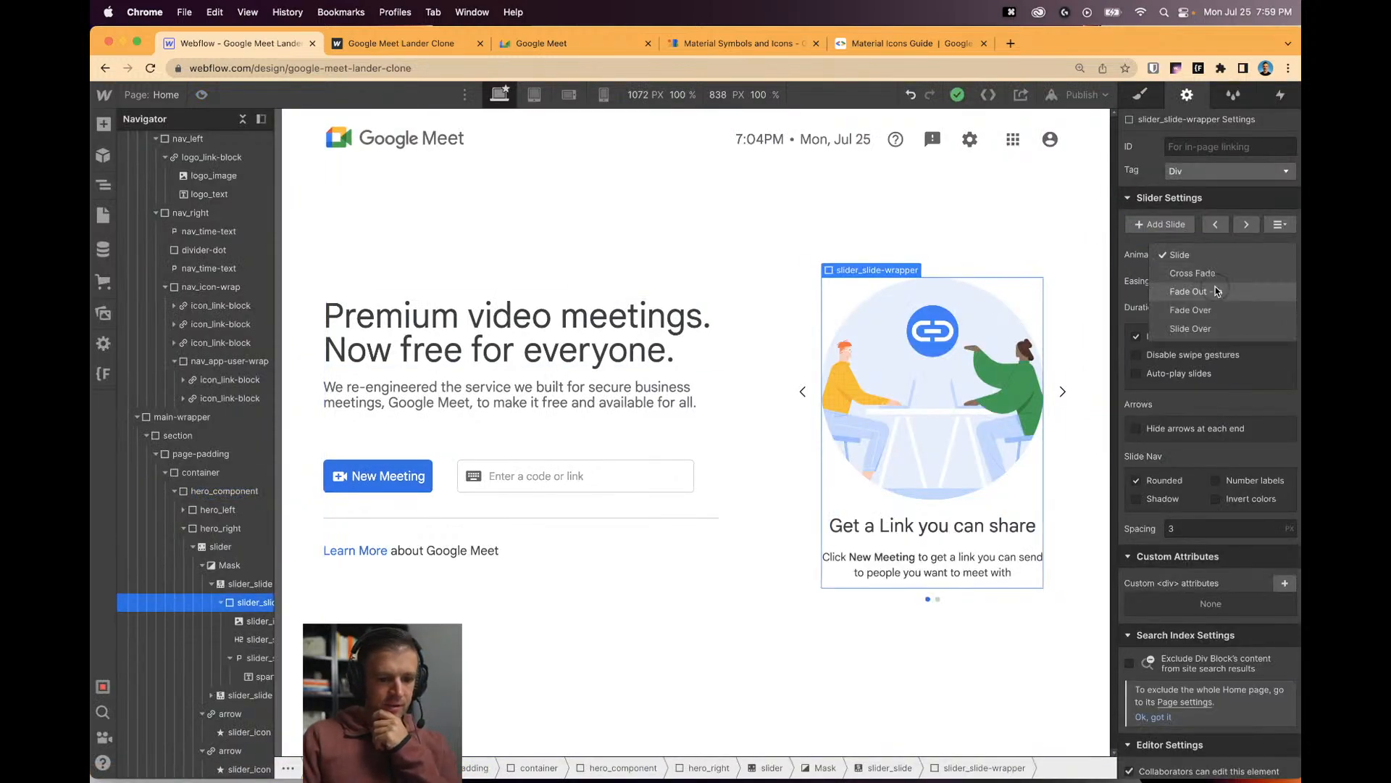
left_click(1215, 288)
Preview the fade and compare it with the live Google Meet carousel.
key("super+shift+p")
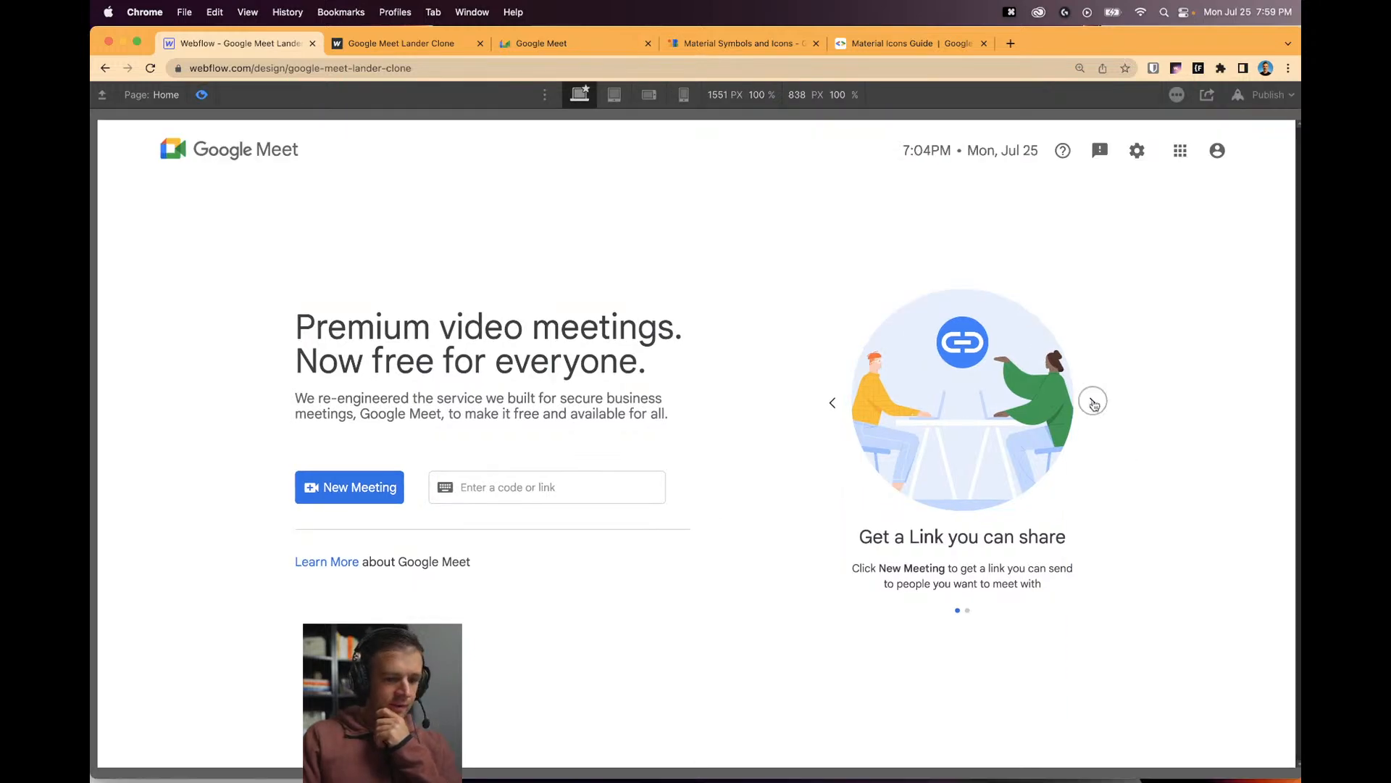
left_click(1094, 403)
left_click(848, 413)
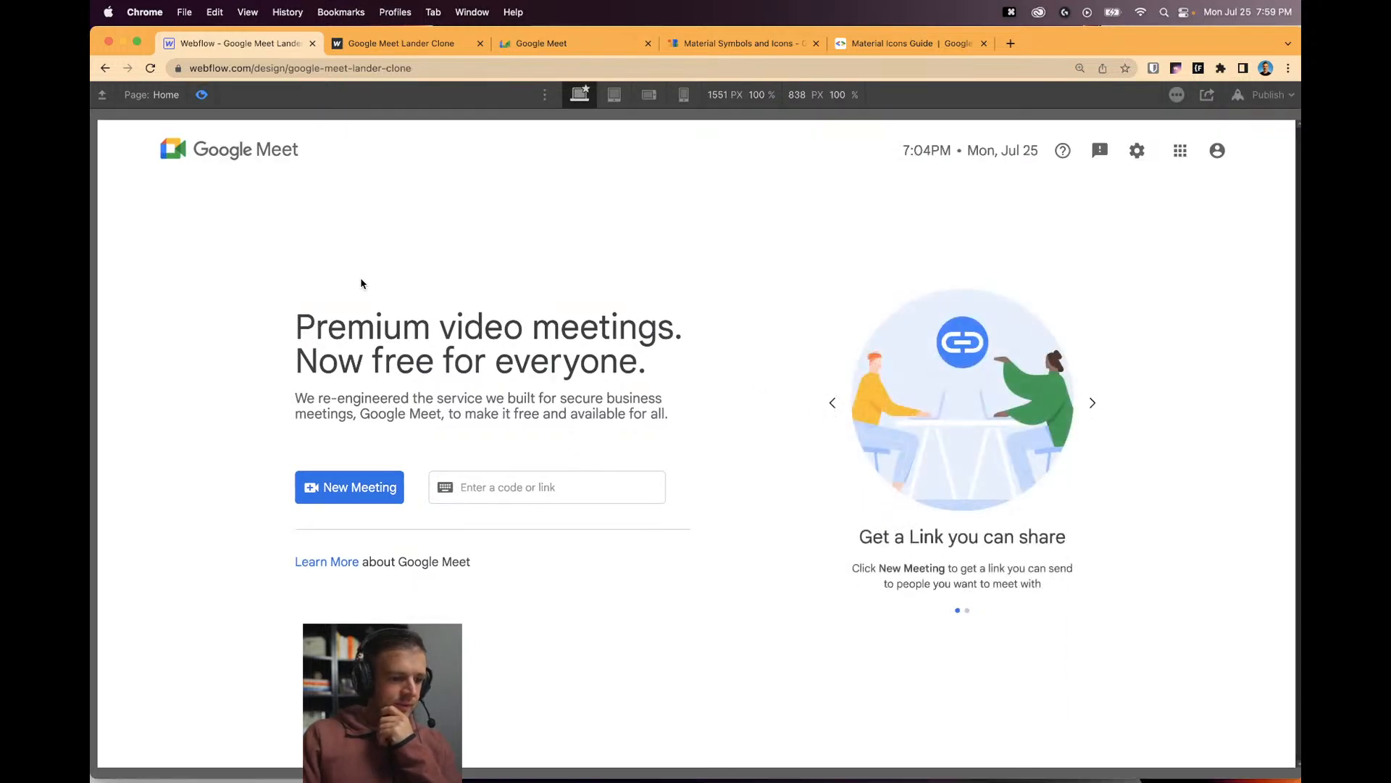
left_click(541, 43)
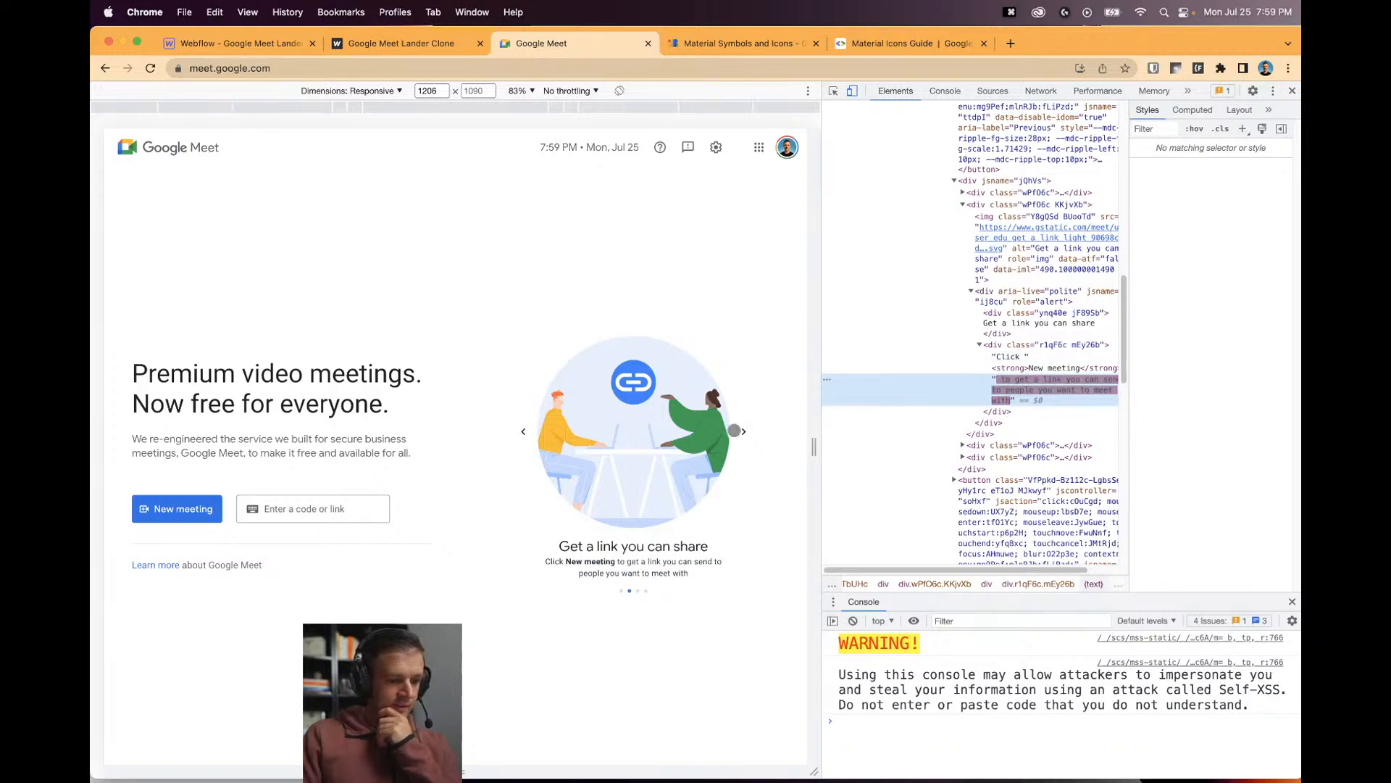
left_click(744, 430)
left_click(744, 431)
key("super+alt+i")
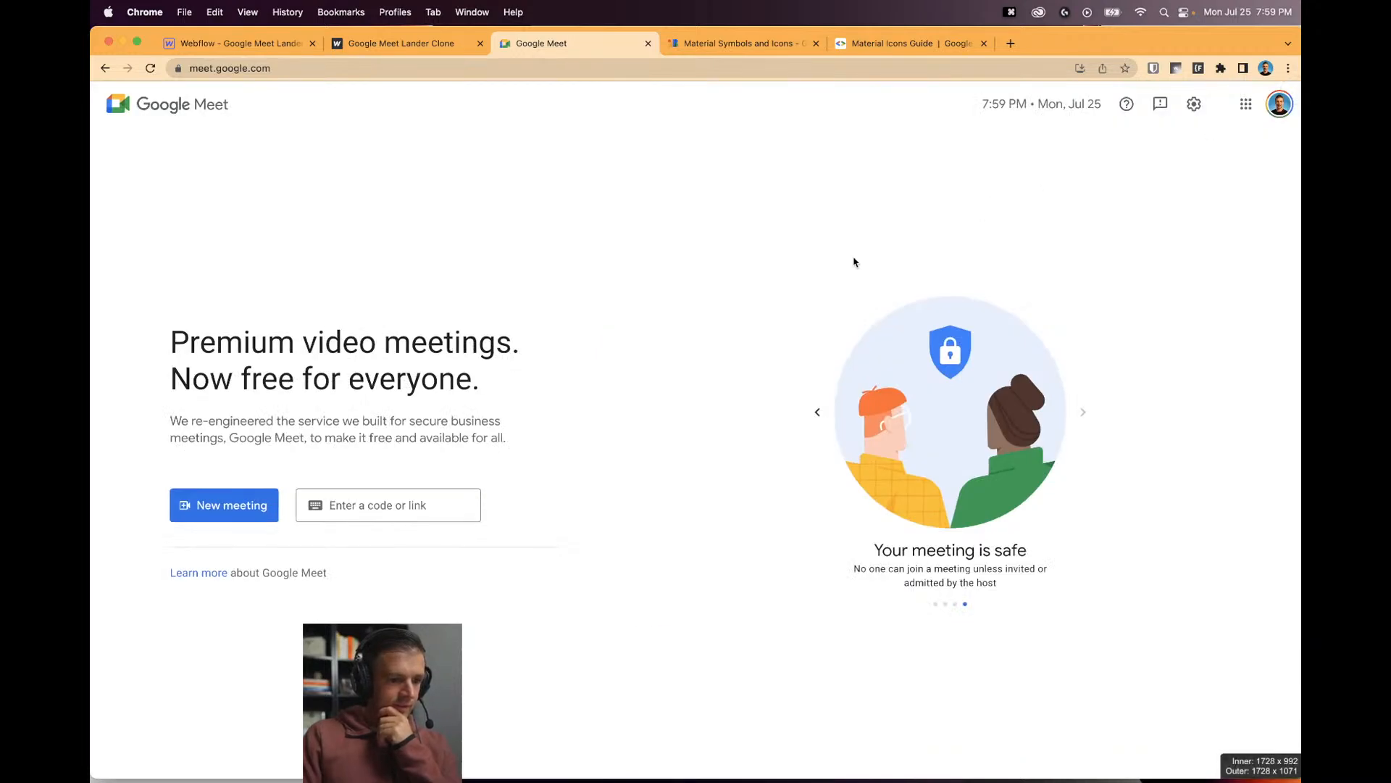
Cycle the clone's slider back and forth in preview, then return to the designer.
left_click(216, 48)
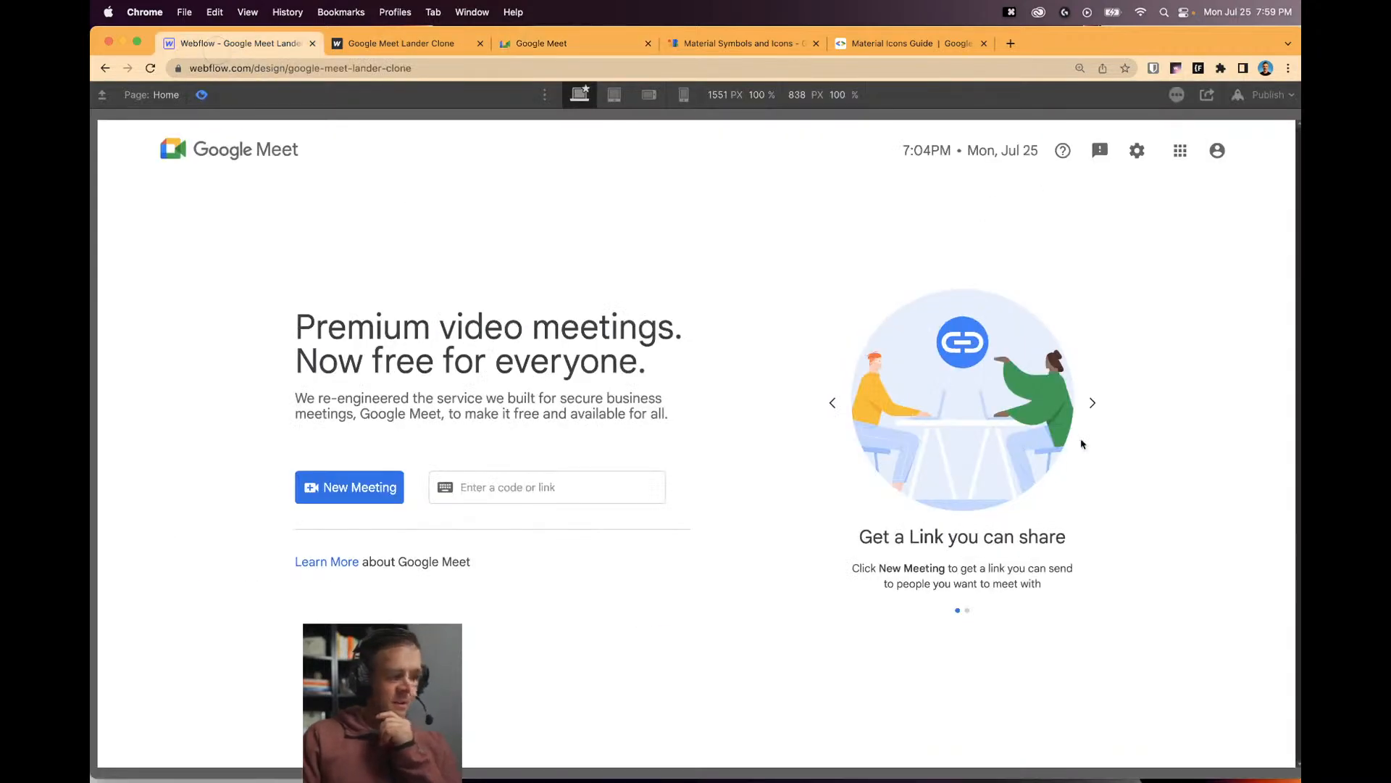
left_click(1092, 403)
left_click(1092, 403)
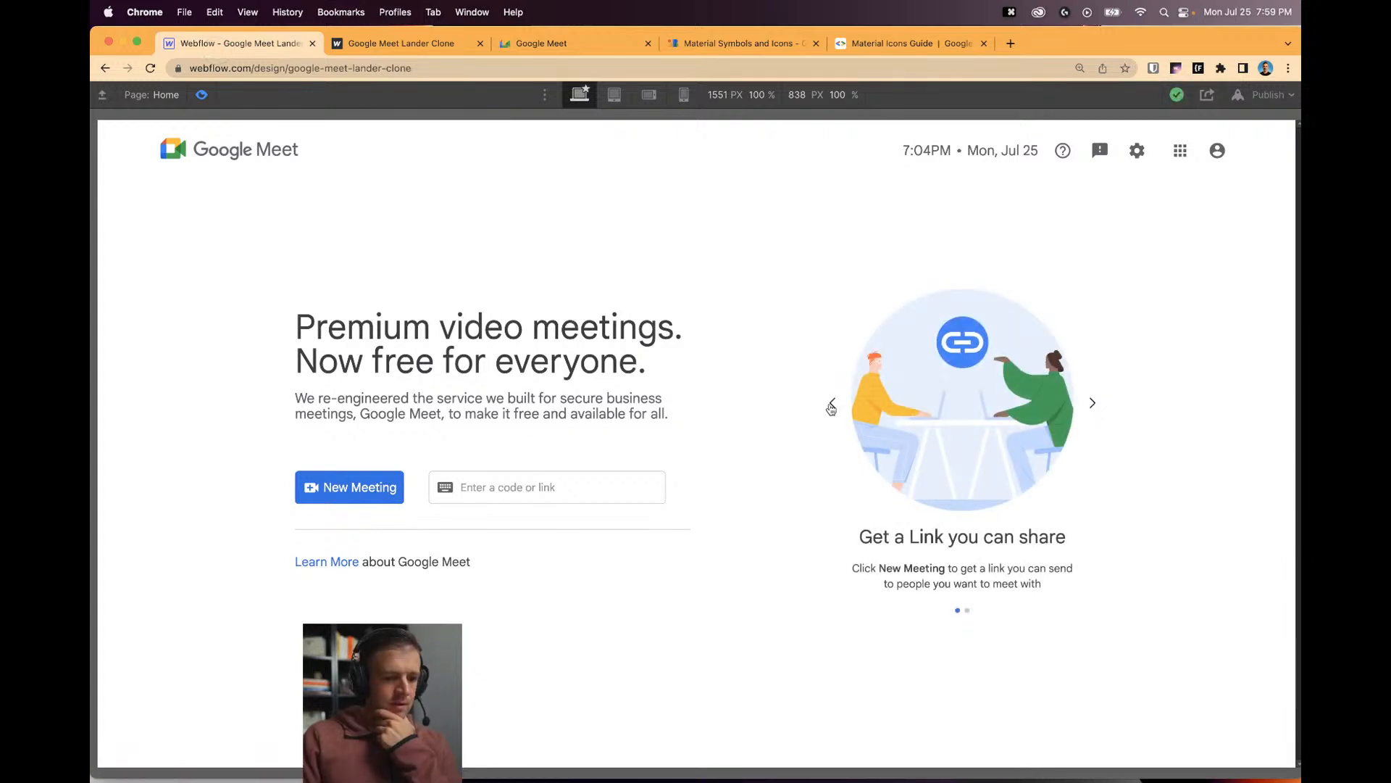
left_click(831, 406)
left_click(829, 405)
left_click(201, 94)
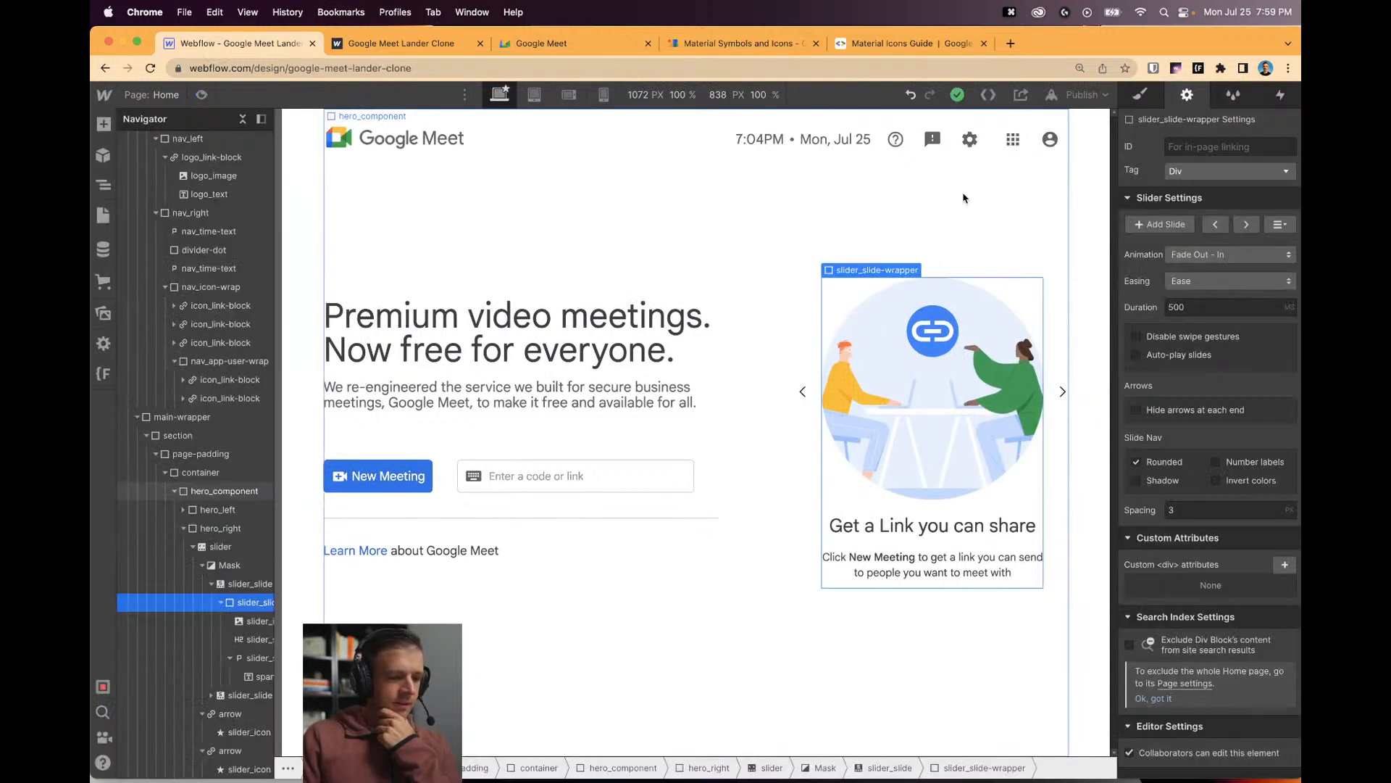
left_click(803, 394)
Select the header's help icon link and switch to styling its Hover state.
left_click(898, 145)
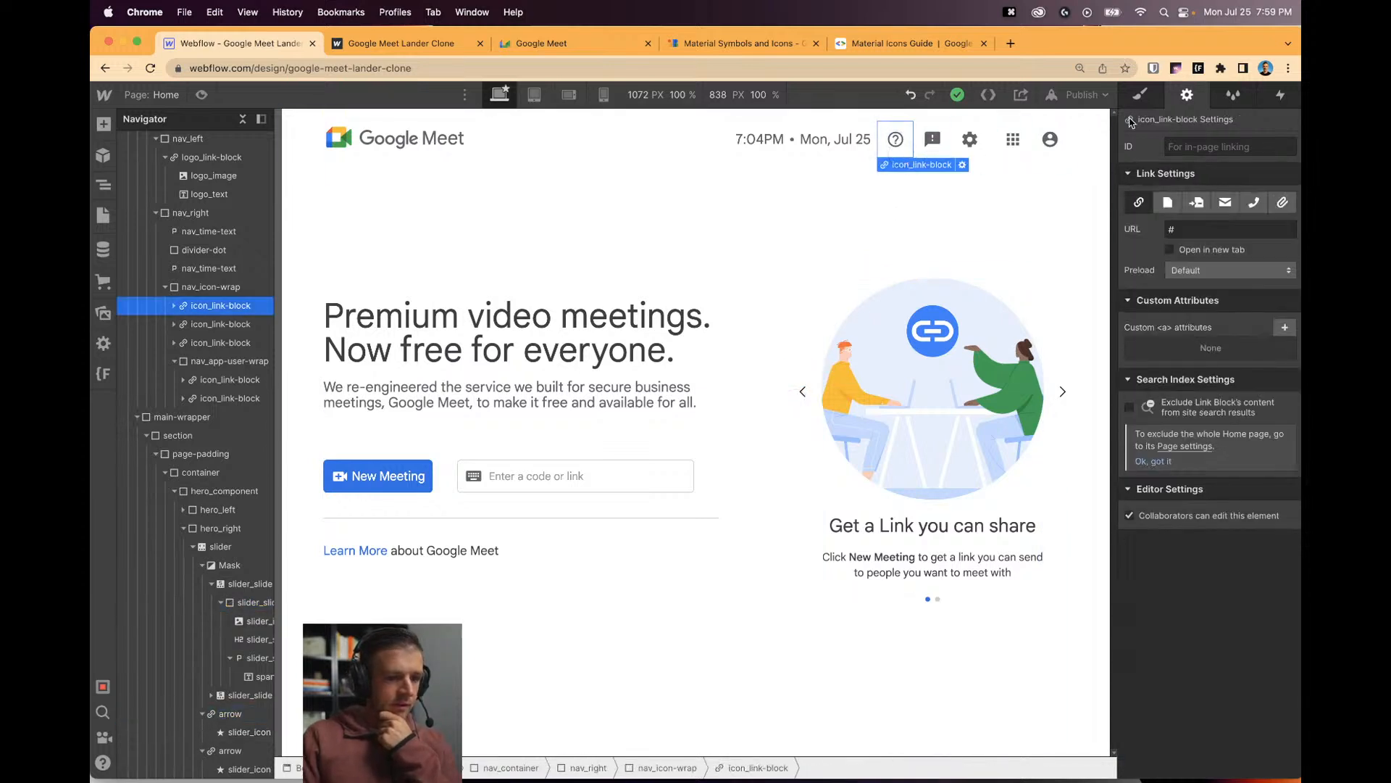
left_click(1142, 97)
left_click(1285, 168)
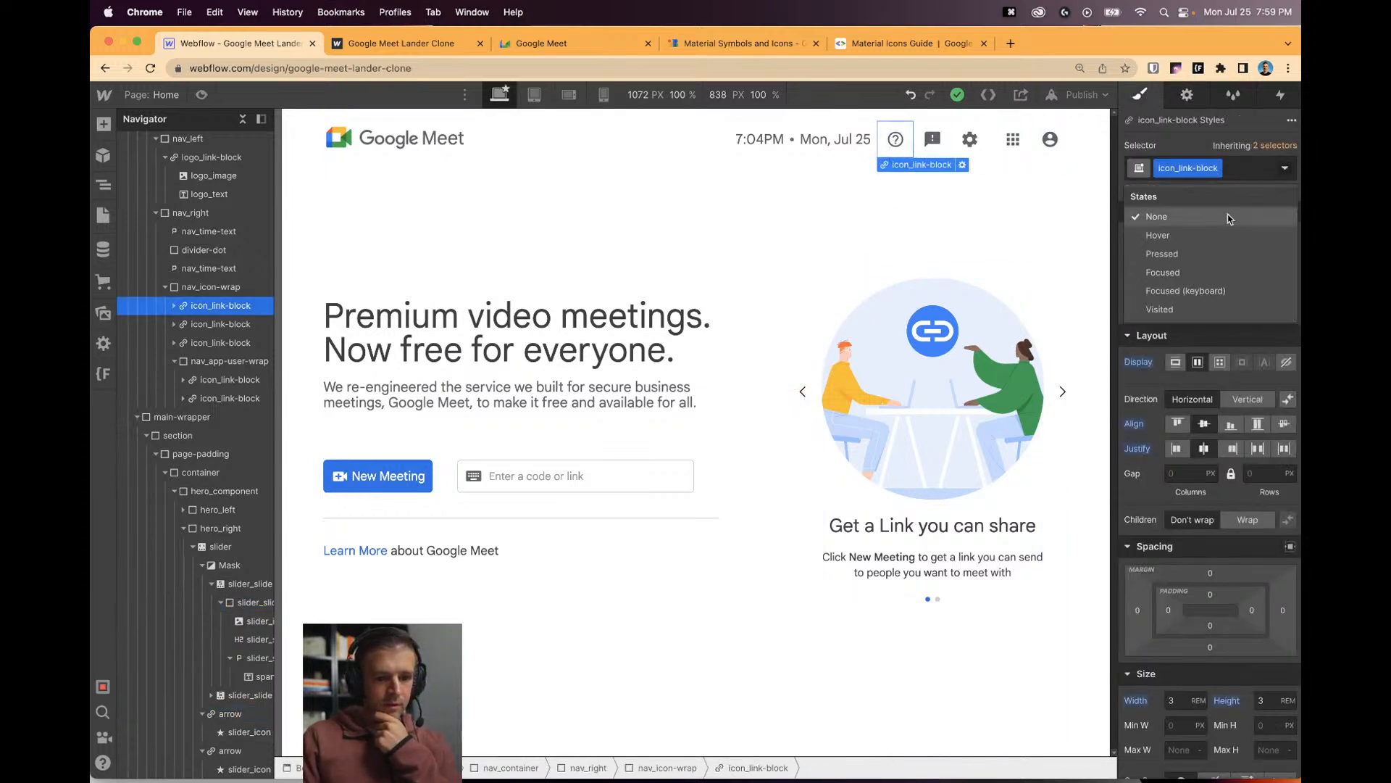
left_click(1232, 235)
scroll(1188, 401, "down", 5)
scroll(1185, 432, "down", 2)
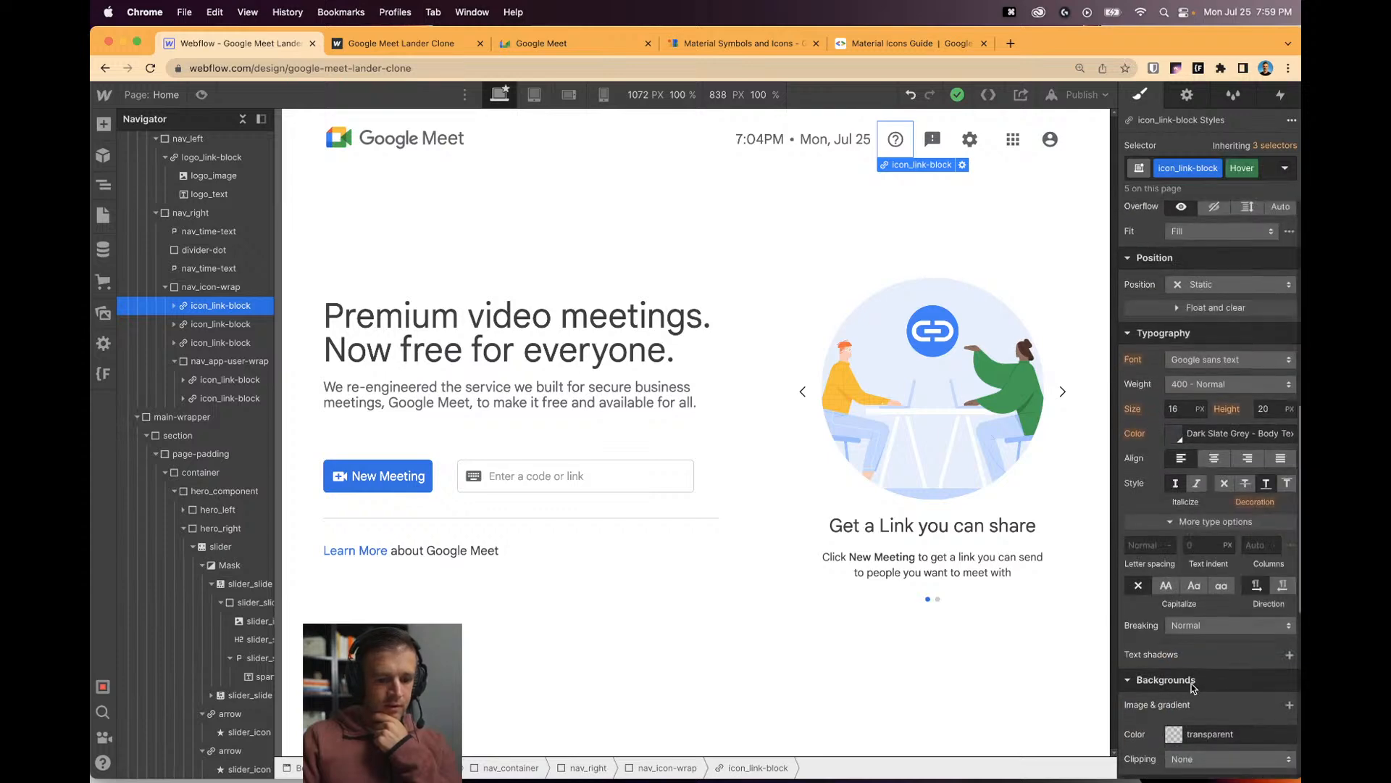
Give the hover state a light grey #e8e8e8 background, saved as a White Smoke swatch.
left_click(1174, 673)
left_click(1178, 642)
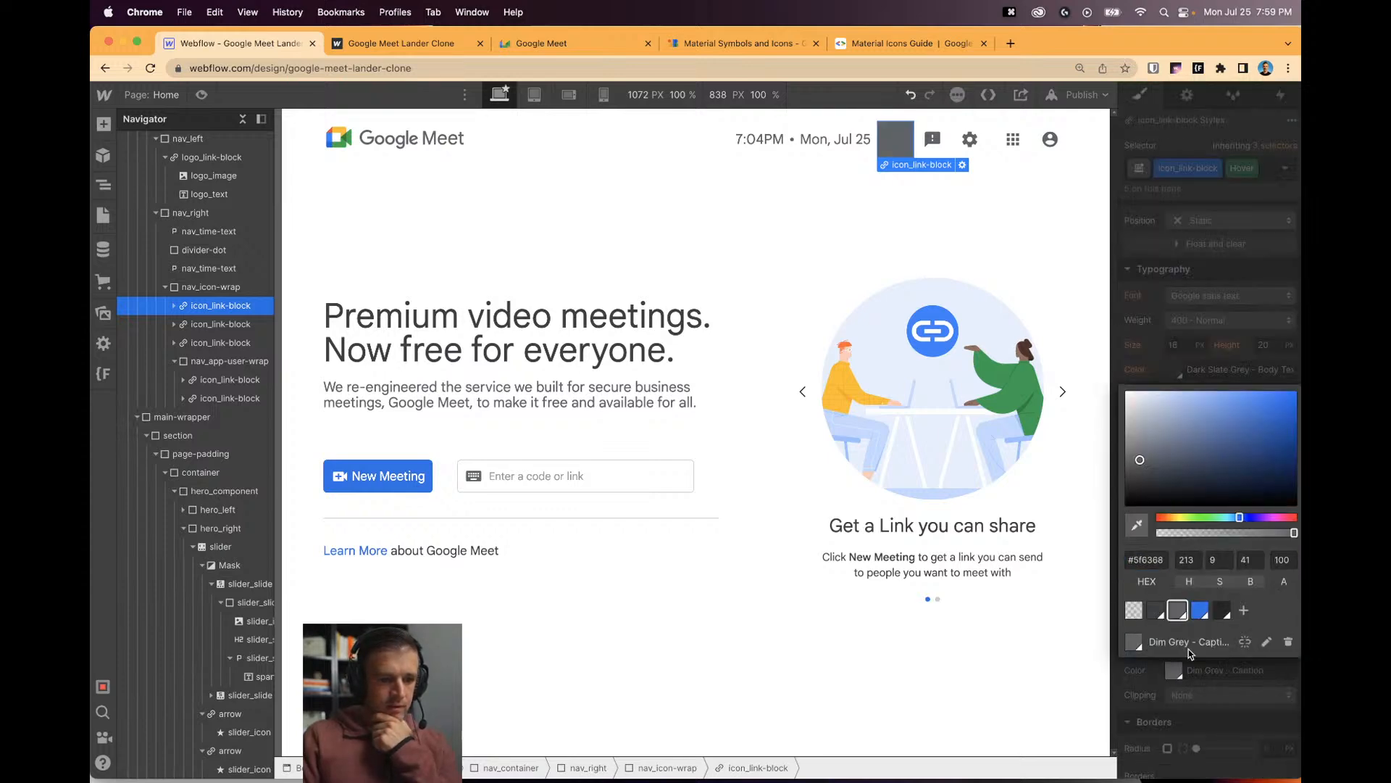
left_click_drag(1134, 464, 1125, 408)
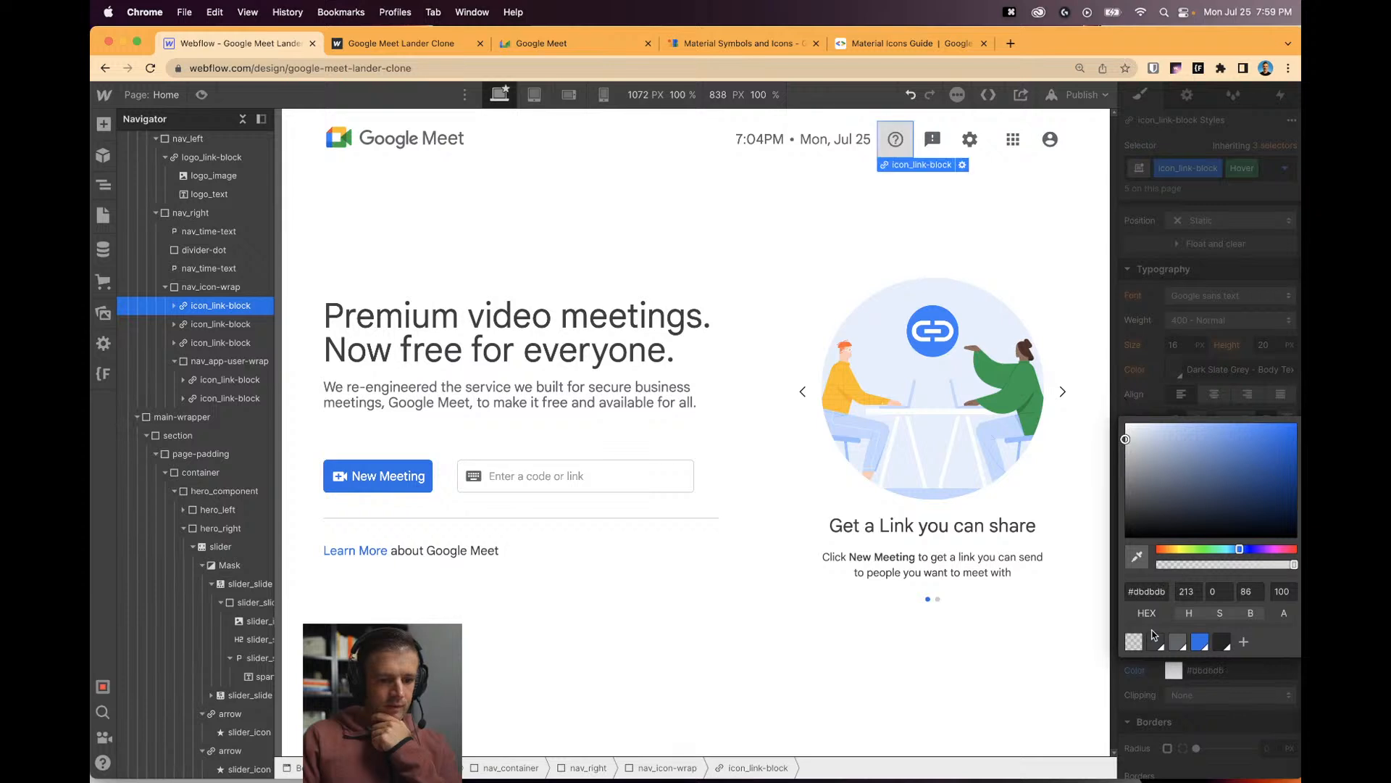
left_click(1154, 592)
type("cccccc")
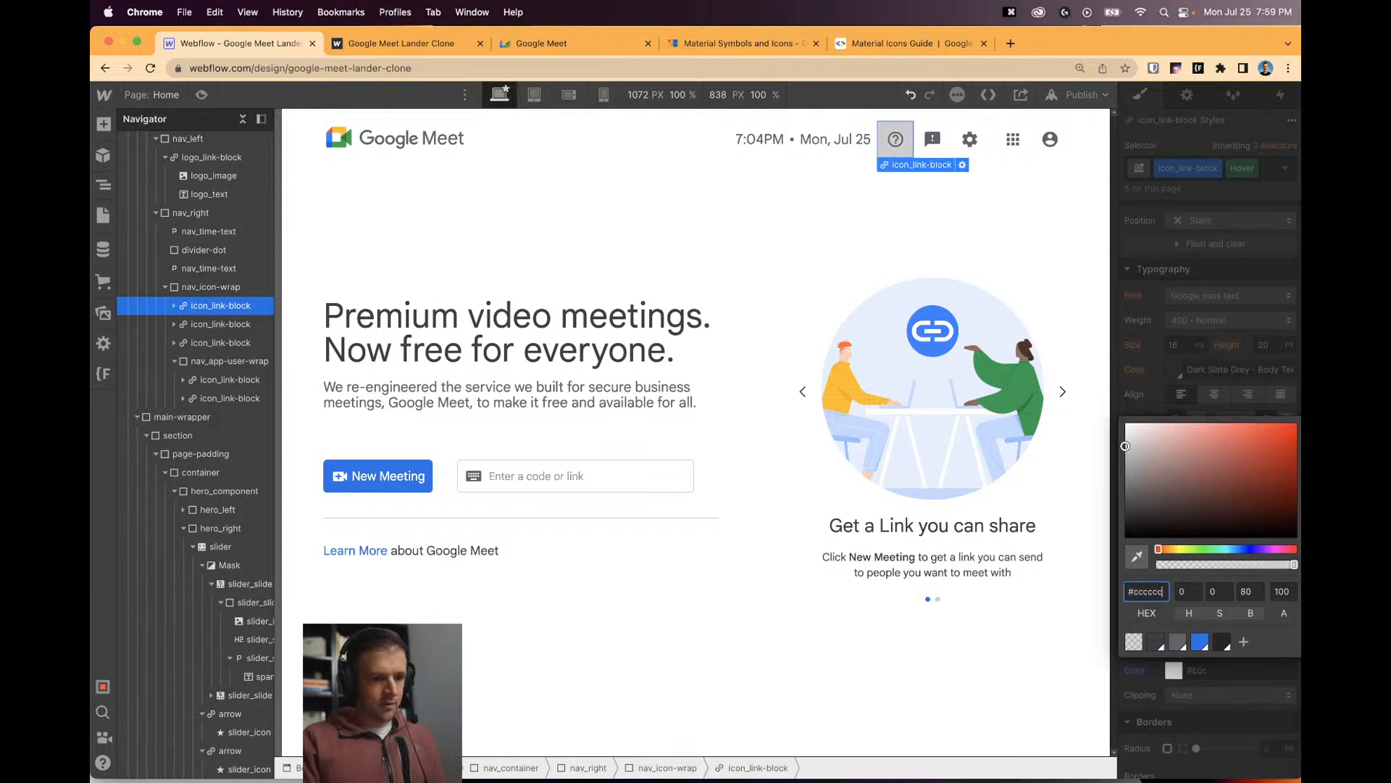
left_click_drag(1125, 448, 1121, 431)
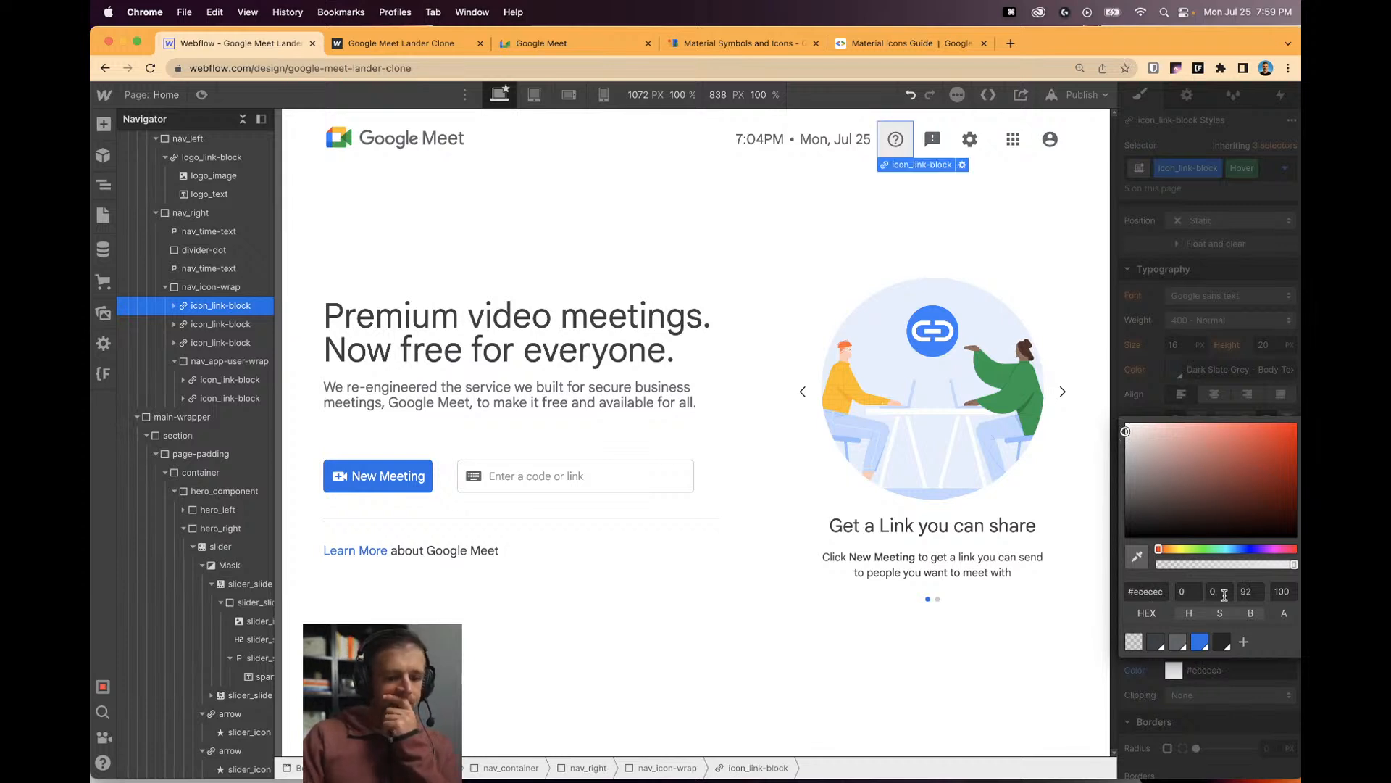
left_click(1243, 641)
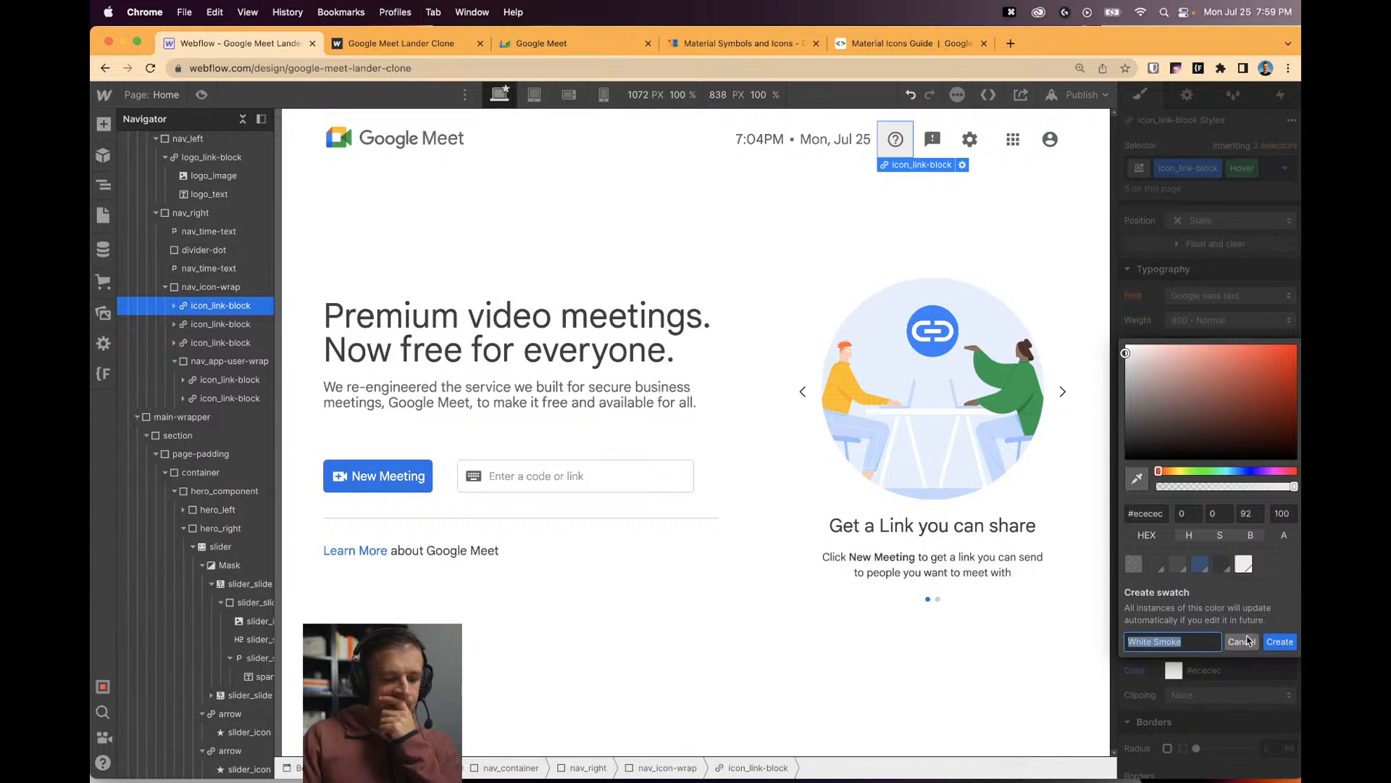
left_click(1280, 641)
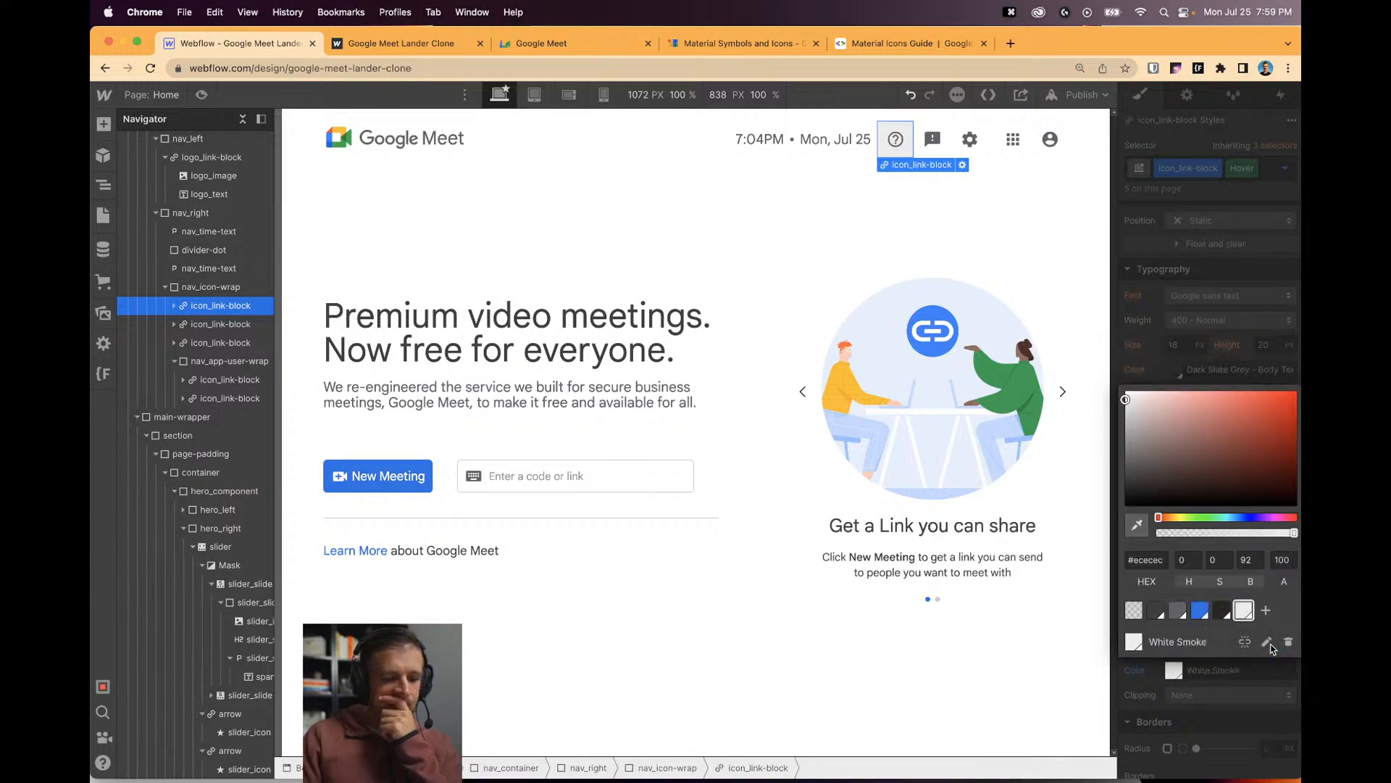
left_click(1192, 372)
Move the 100vw corner radius from the hover state to the icon link's default state.
scroll(1238, 515, "down", 4)
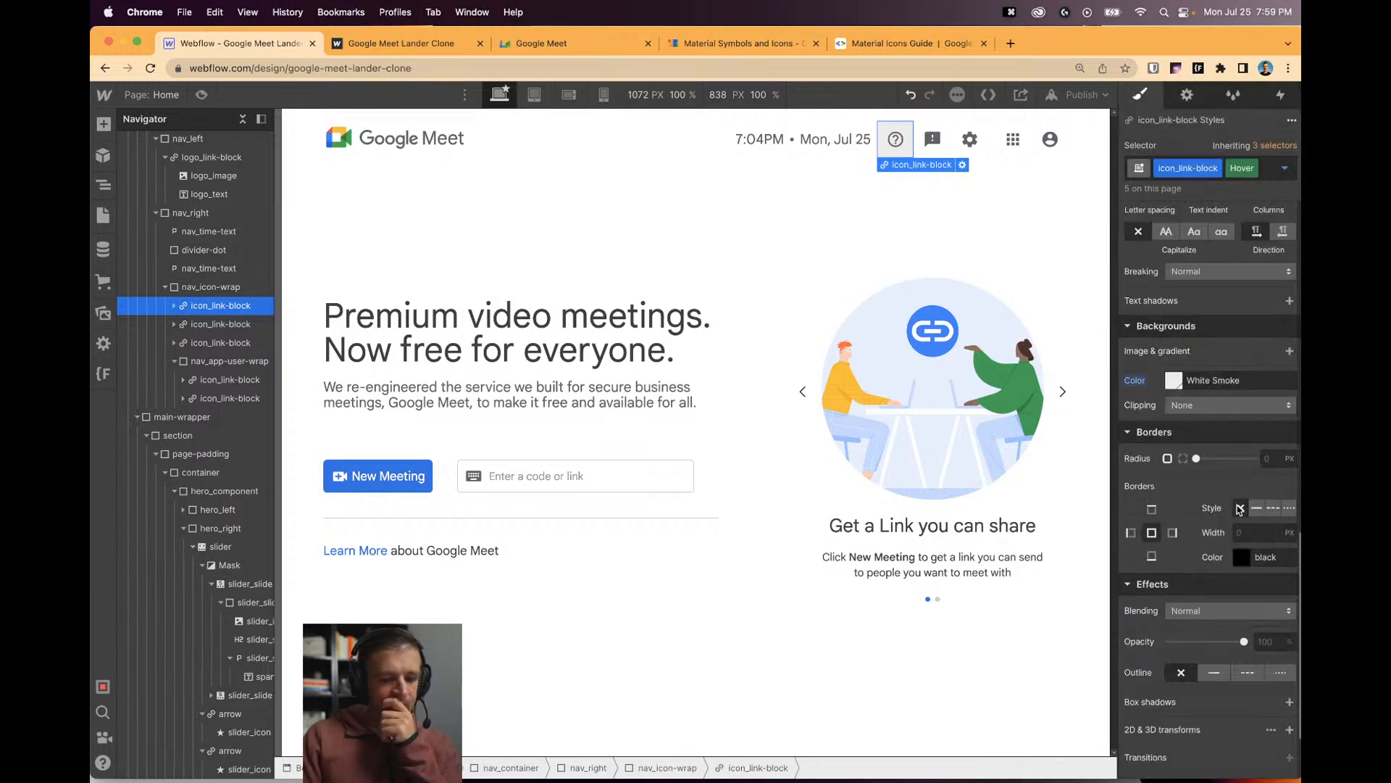
left_click(1268, 458)
type("0vw")
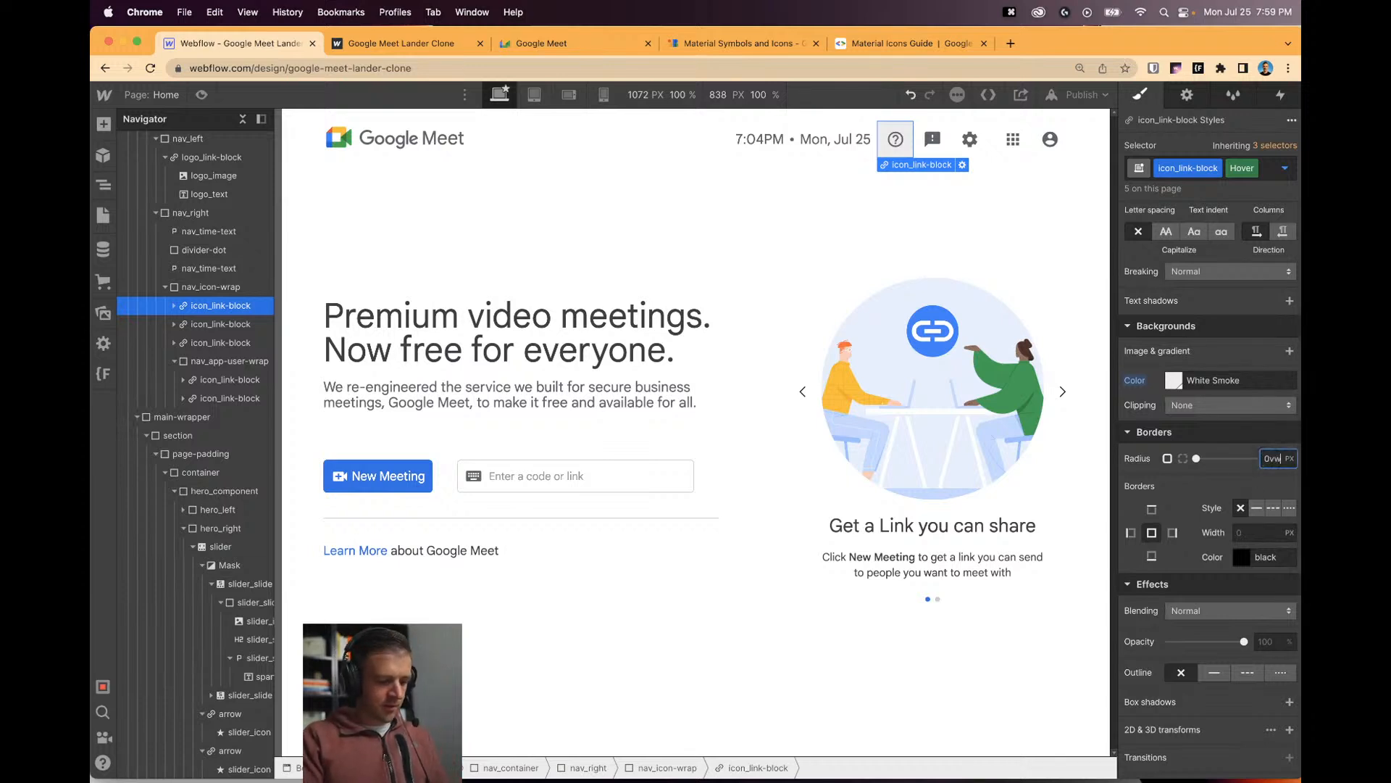
key("Return")
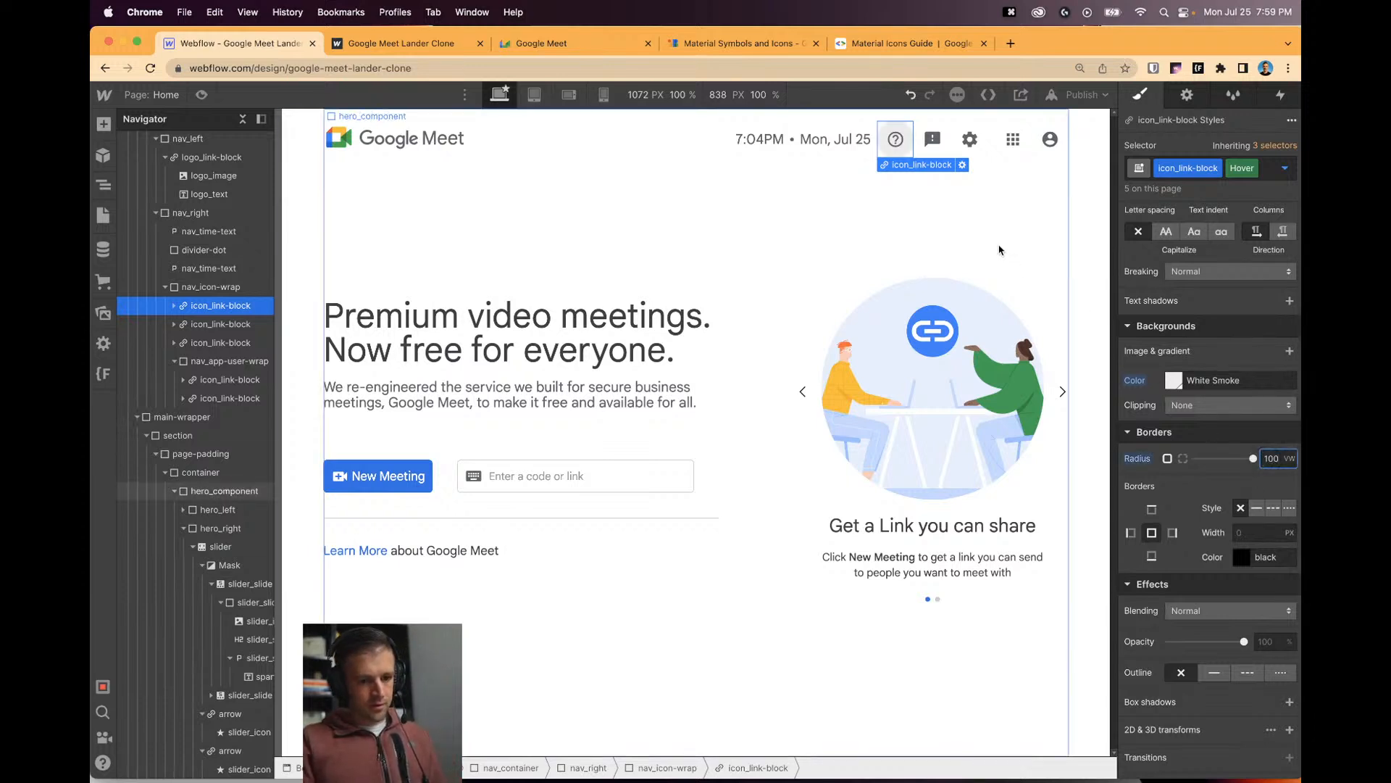
left_click(1138, 458, "alt")
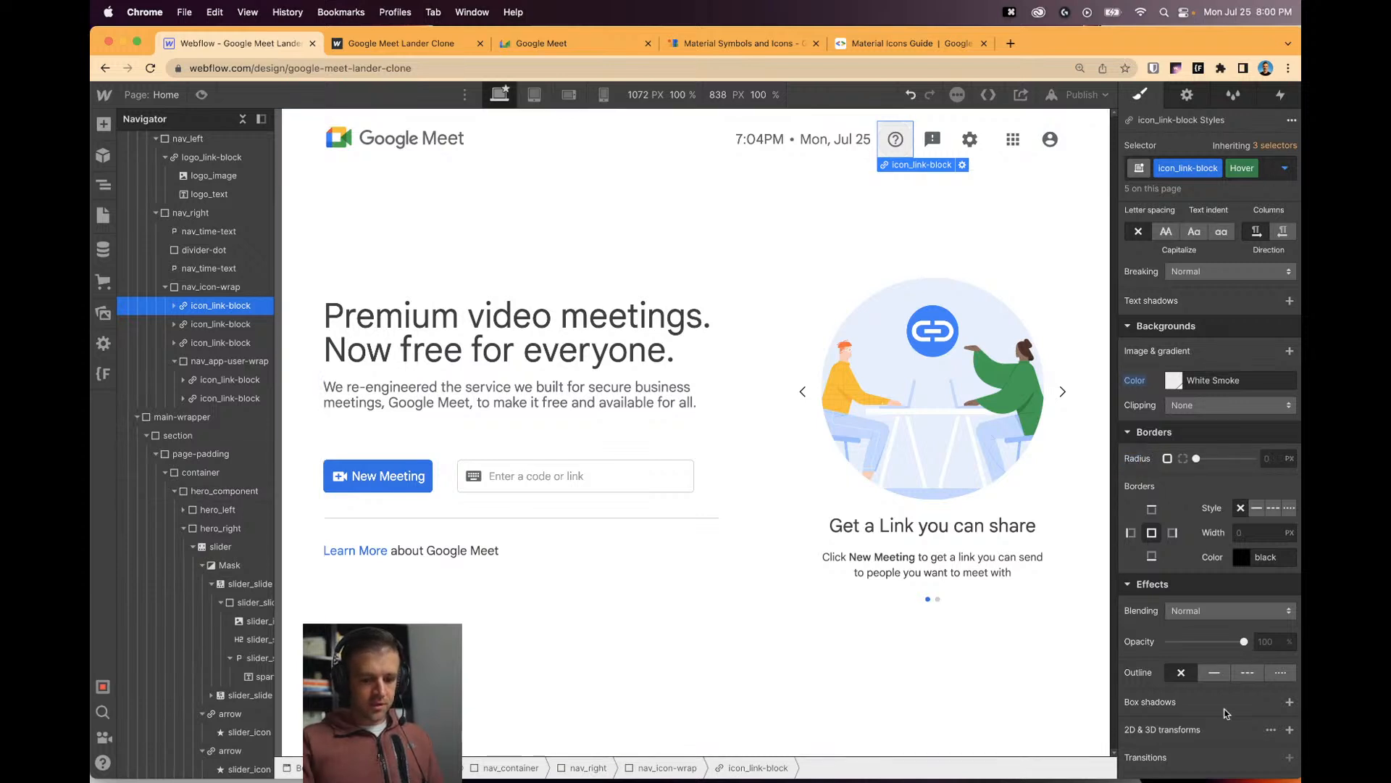
left_click(1287, 168)
left_click(1162, 204)
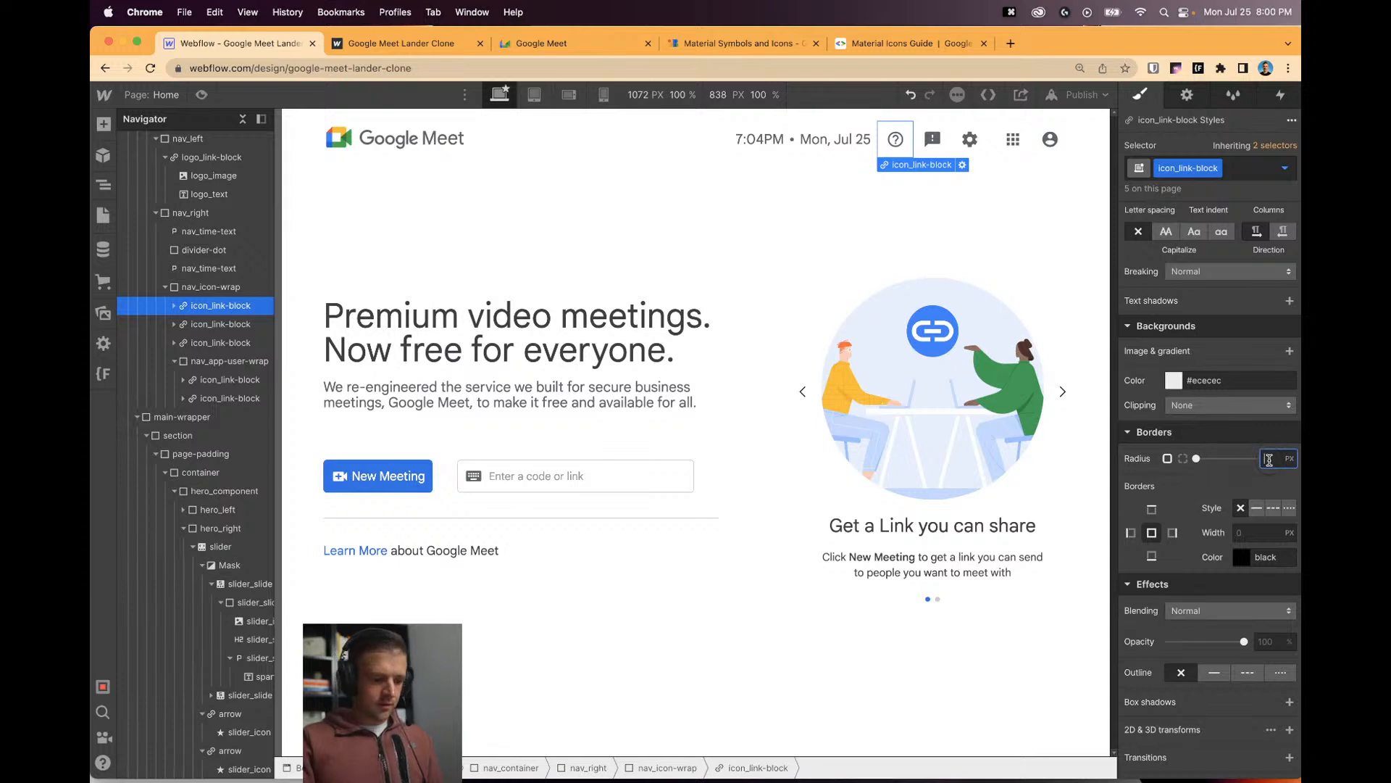
type("100vw")
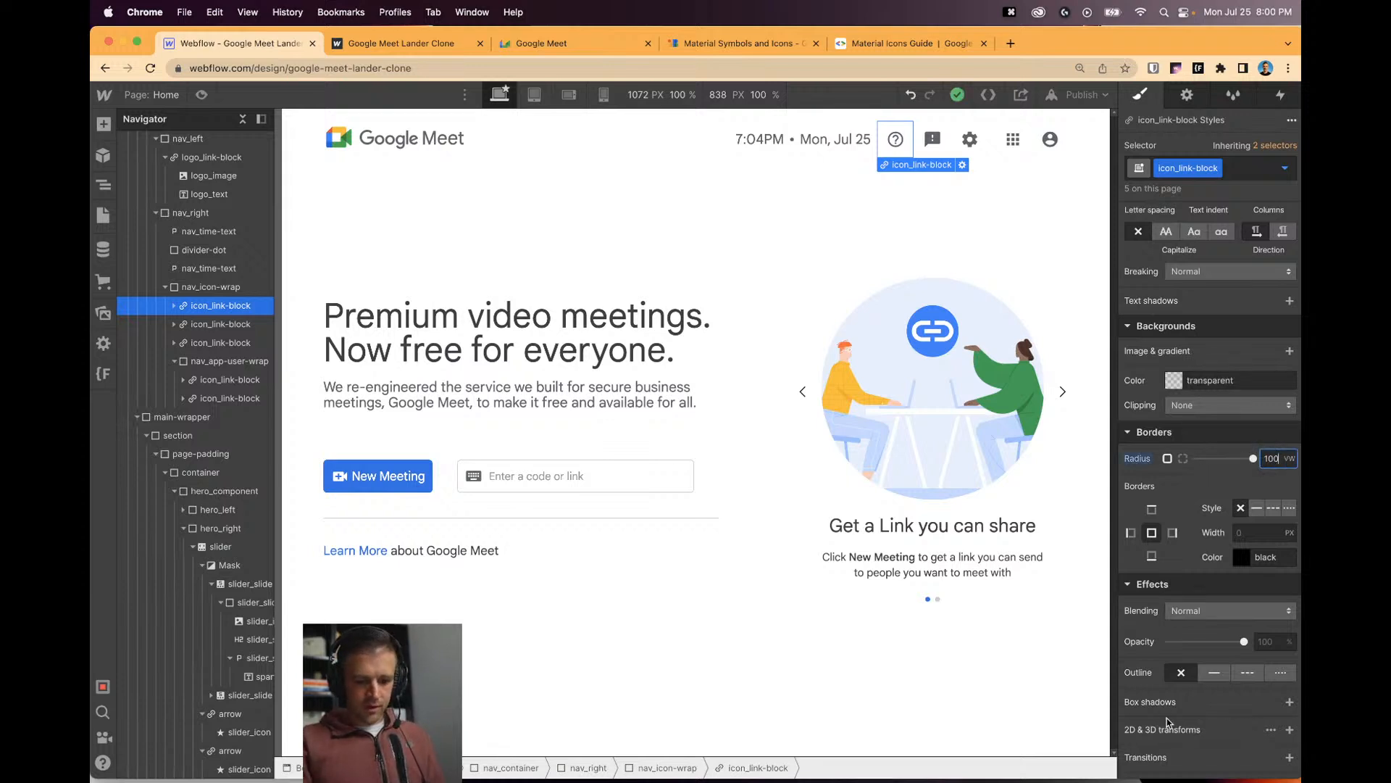
Add a 300 ms Background Color transition to the icon link and preview the page.
left_click(1289, 757)
left_click(1210, 694)
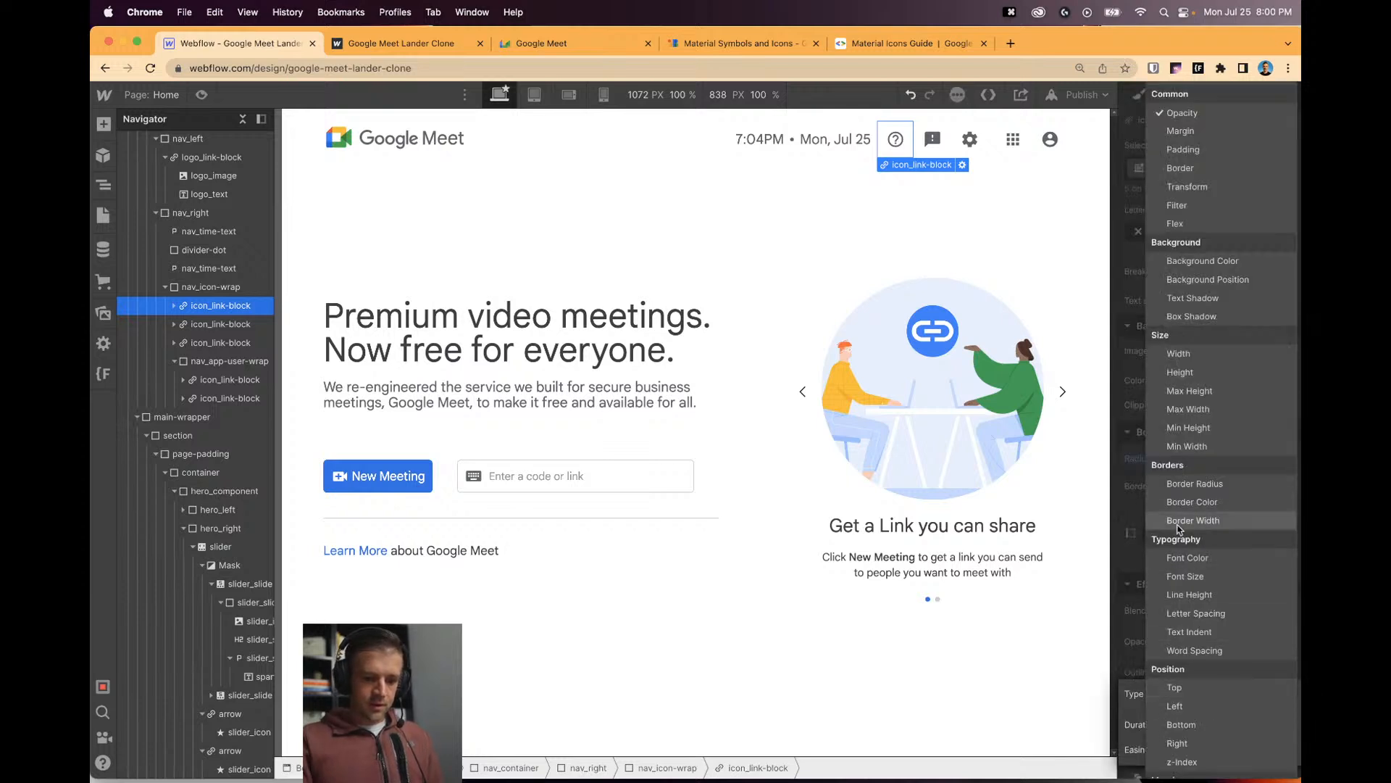
left_click(1205, 262)
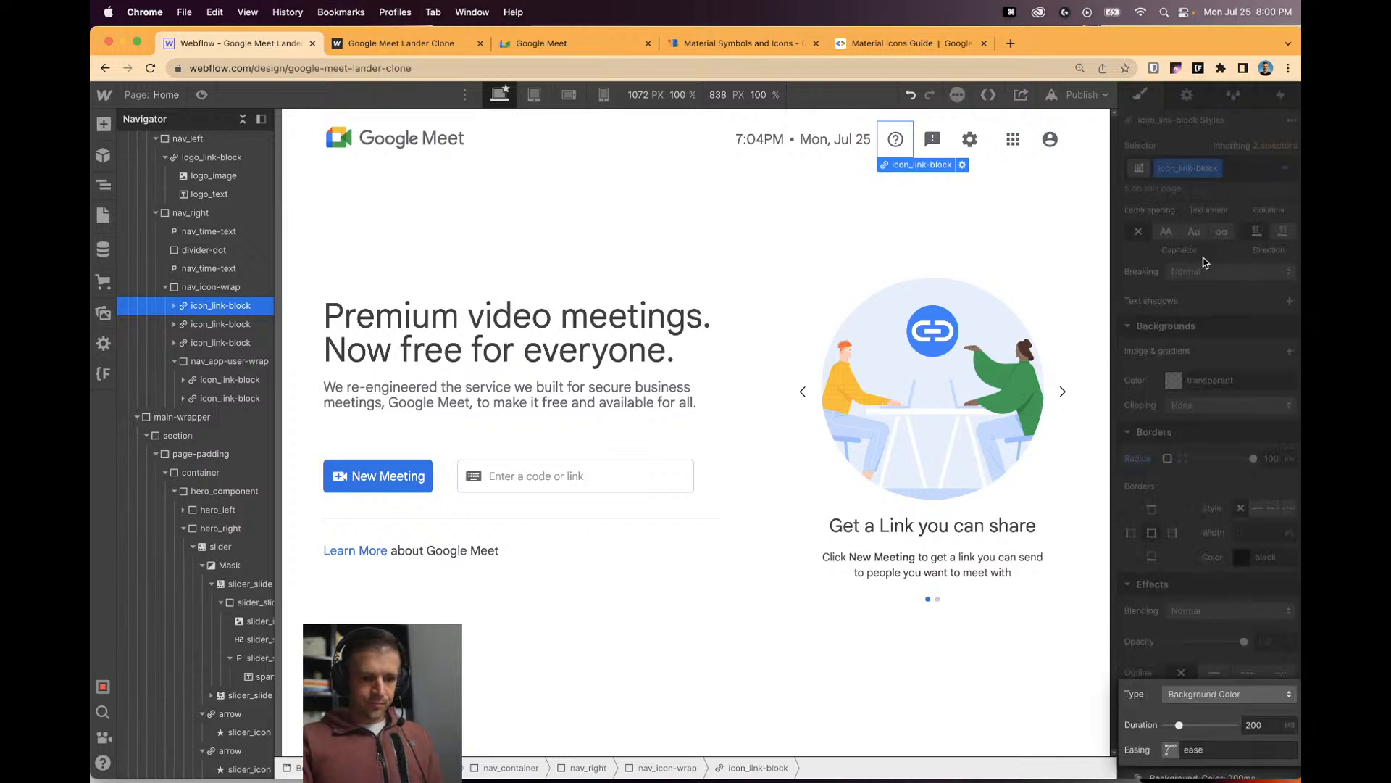
double_click(1265, 733)
type("300")
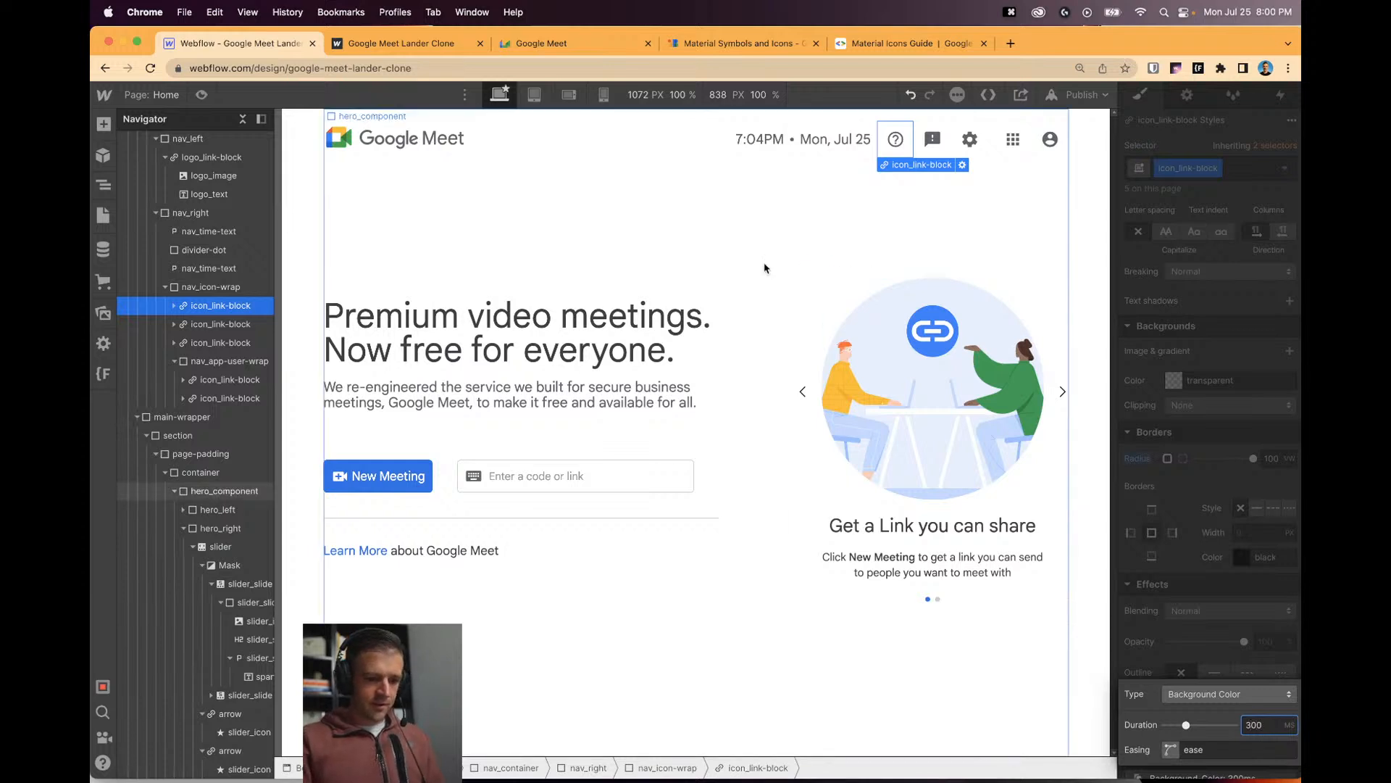
key("shift+p")
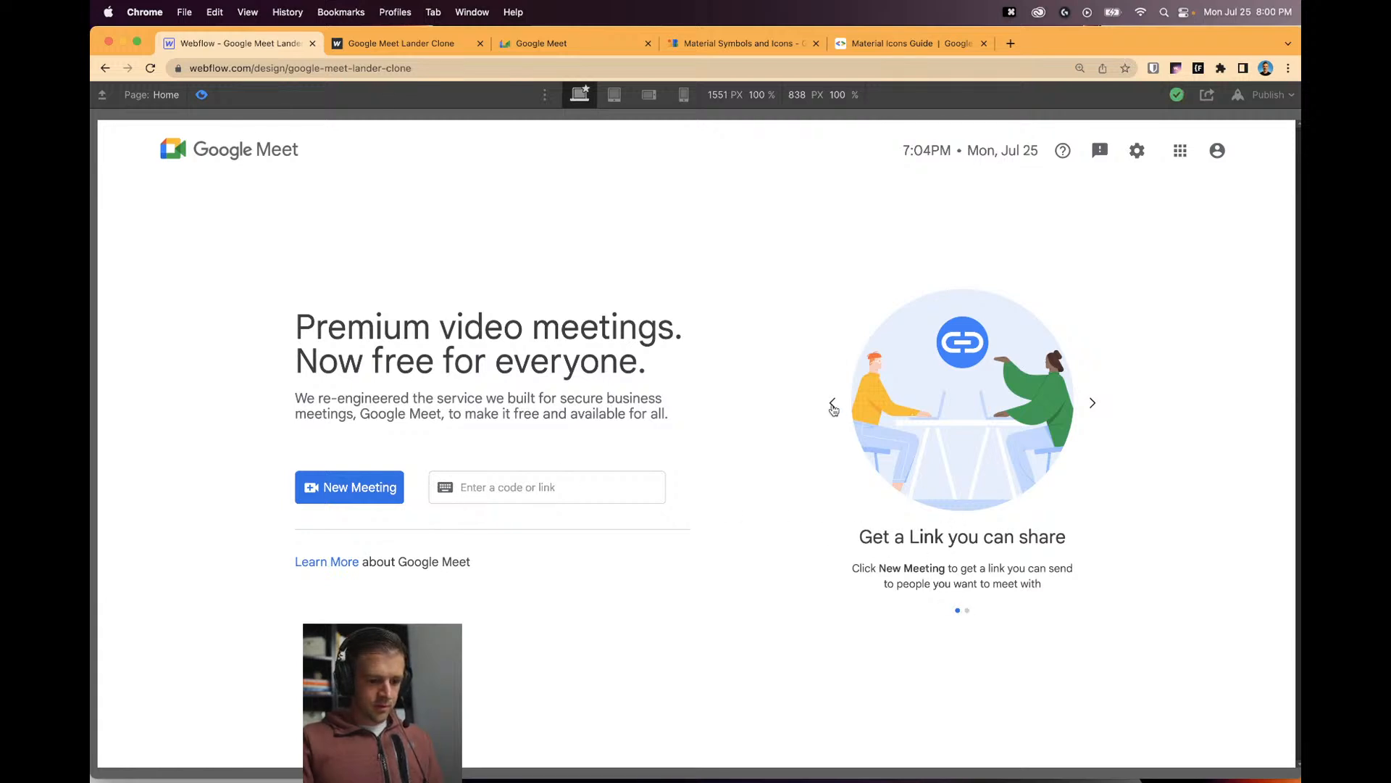
Give the left slider arrow a 300 ms background-colour transition and 100vw corner radius.
left_click(213, 95)
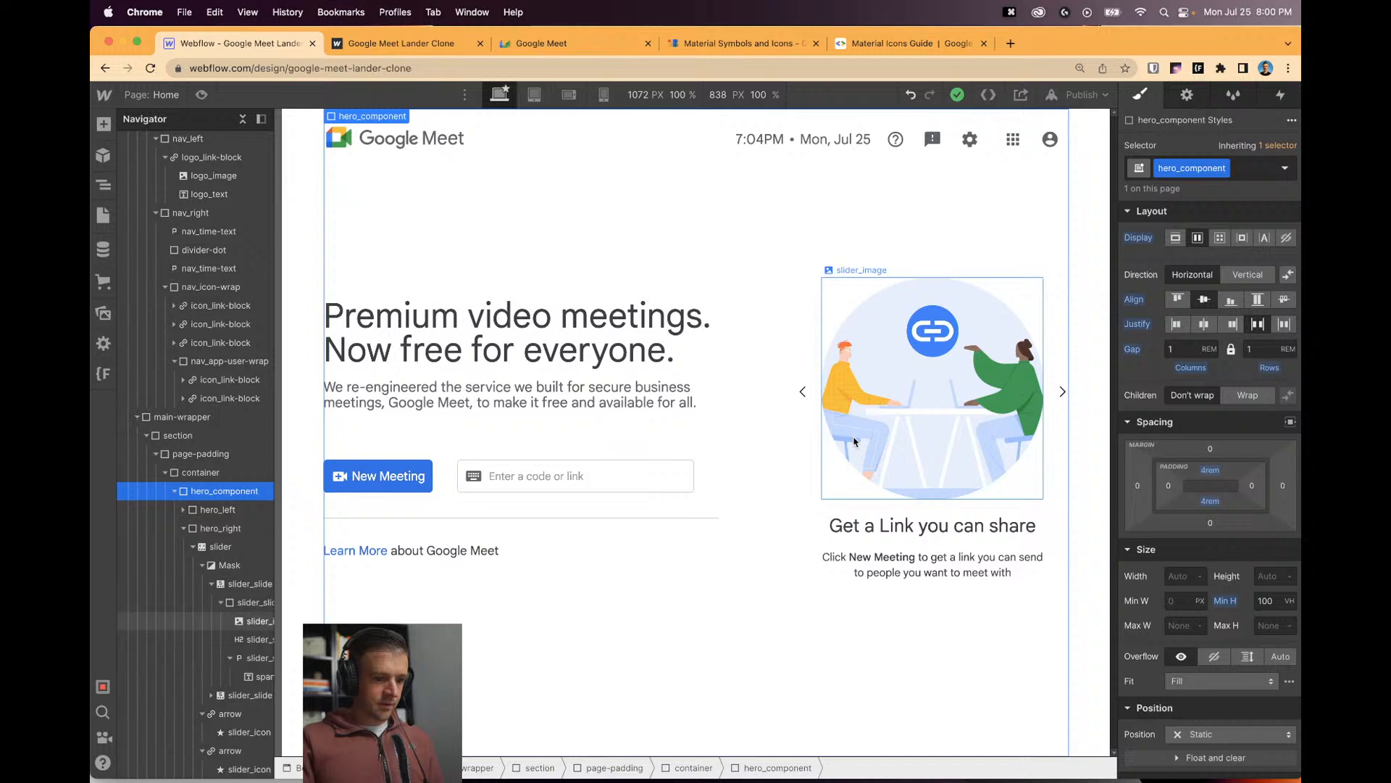
left_click(802, 392)
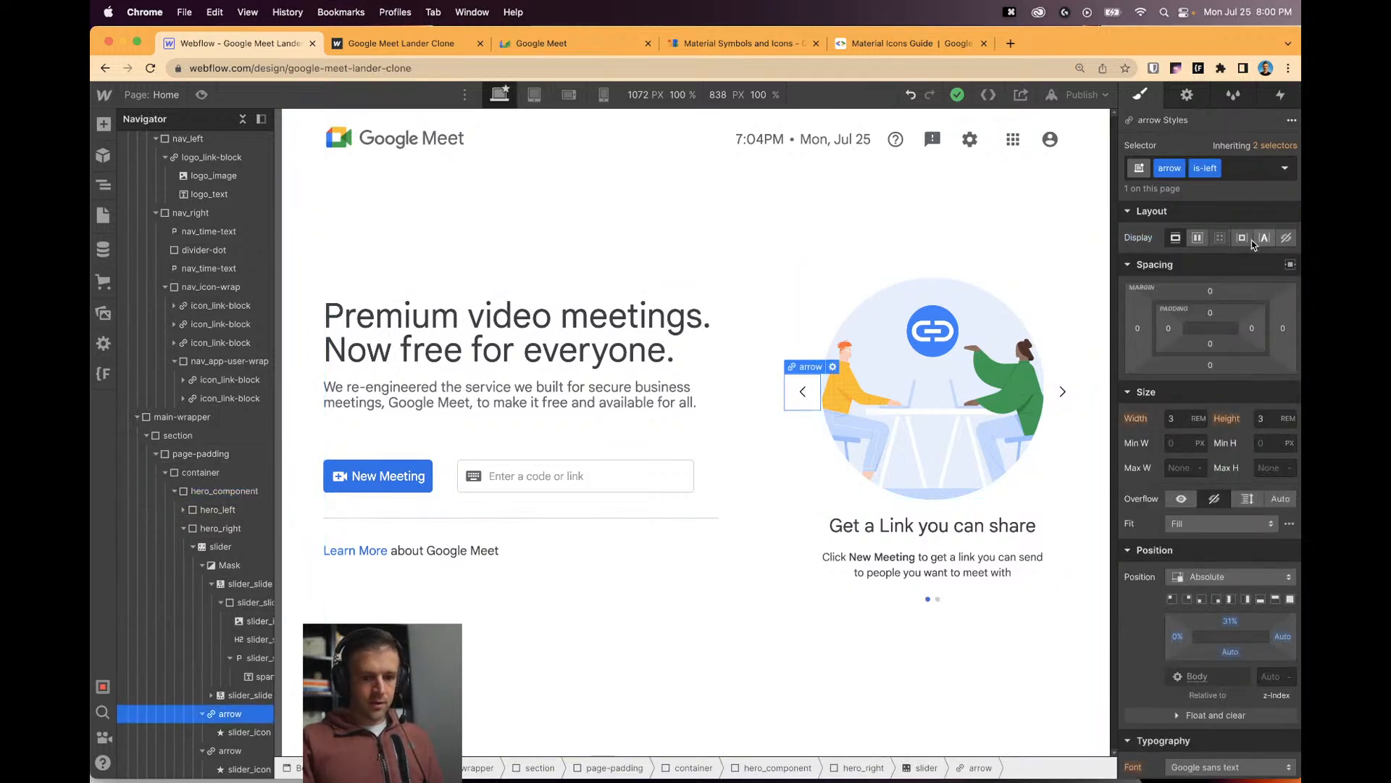
scroll(1217, 391, "down", 10)
left_click(1290, 645)
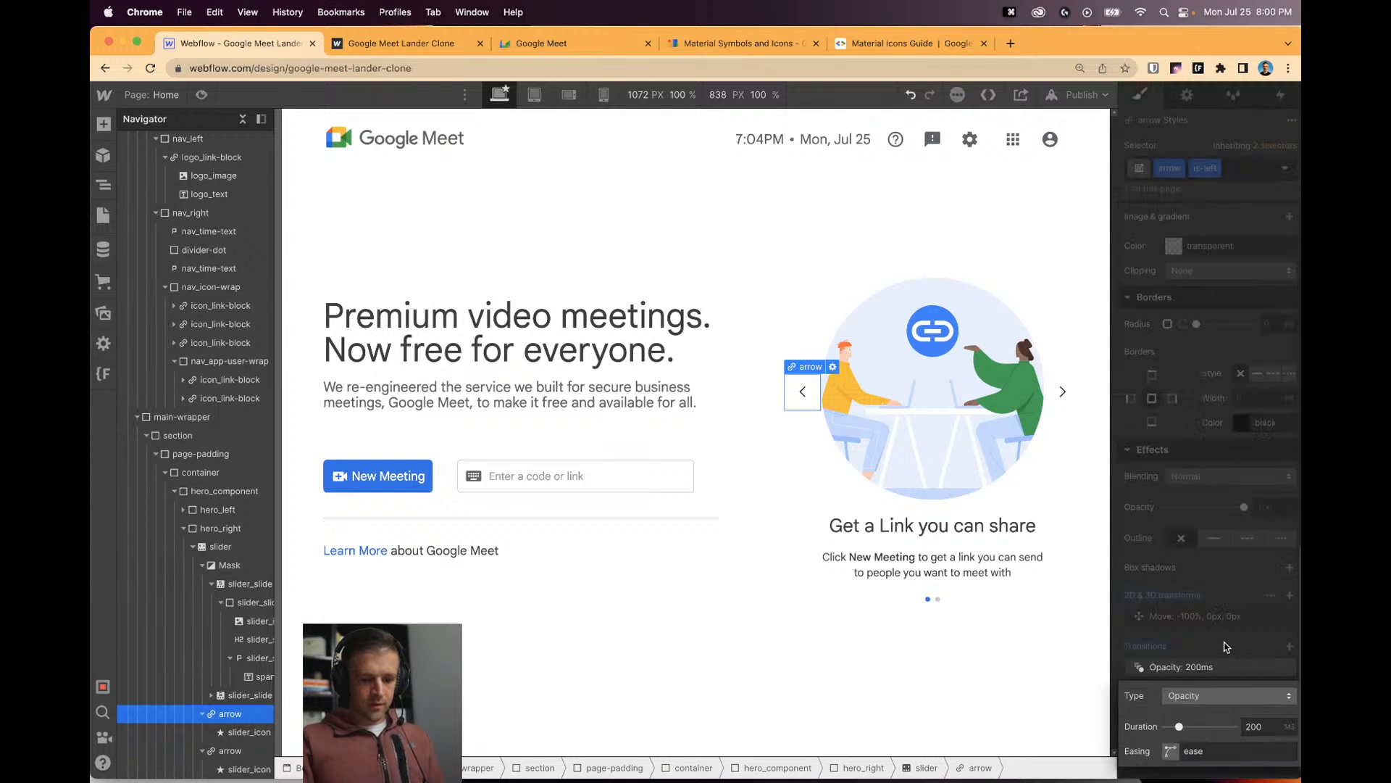
left_click(1219, 702)
left_click(1214, 265)
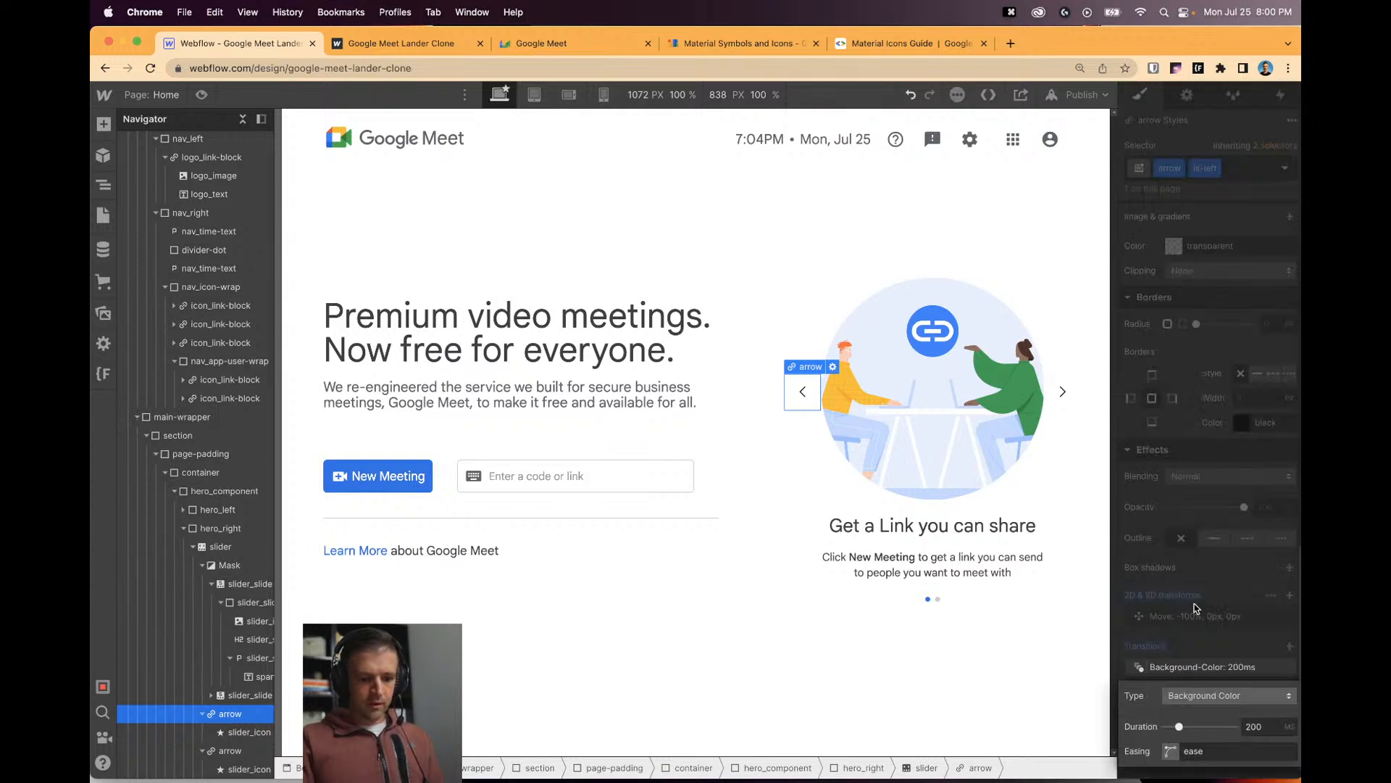
double_click(1261, 727)
type("300")
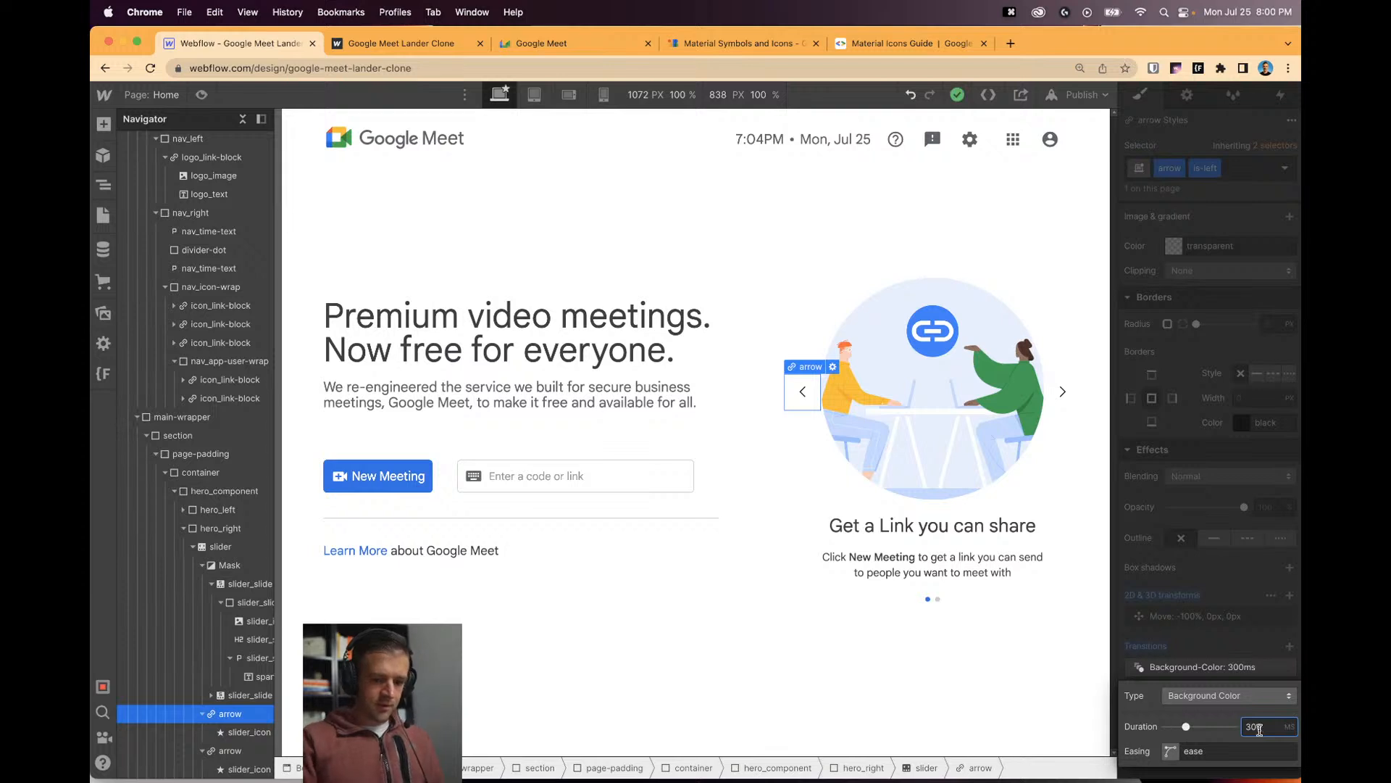
left_click(1168, 519)
left_click(1275, 324)
type("100vw")
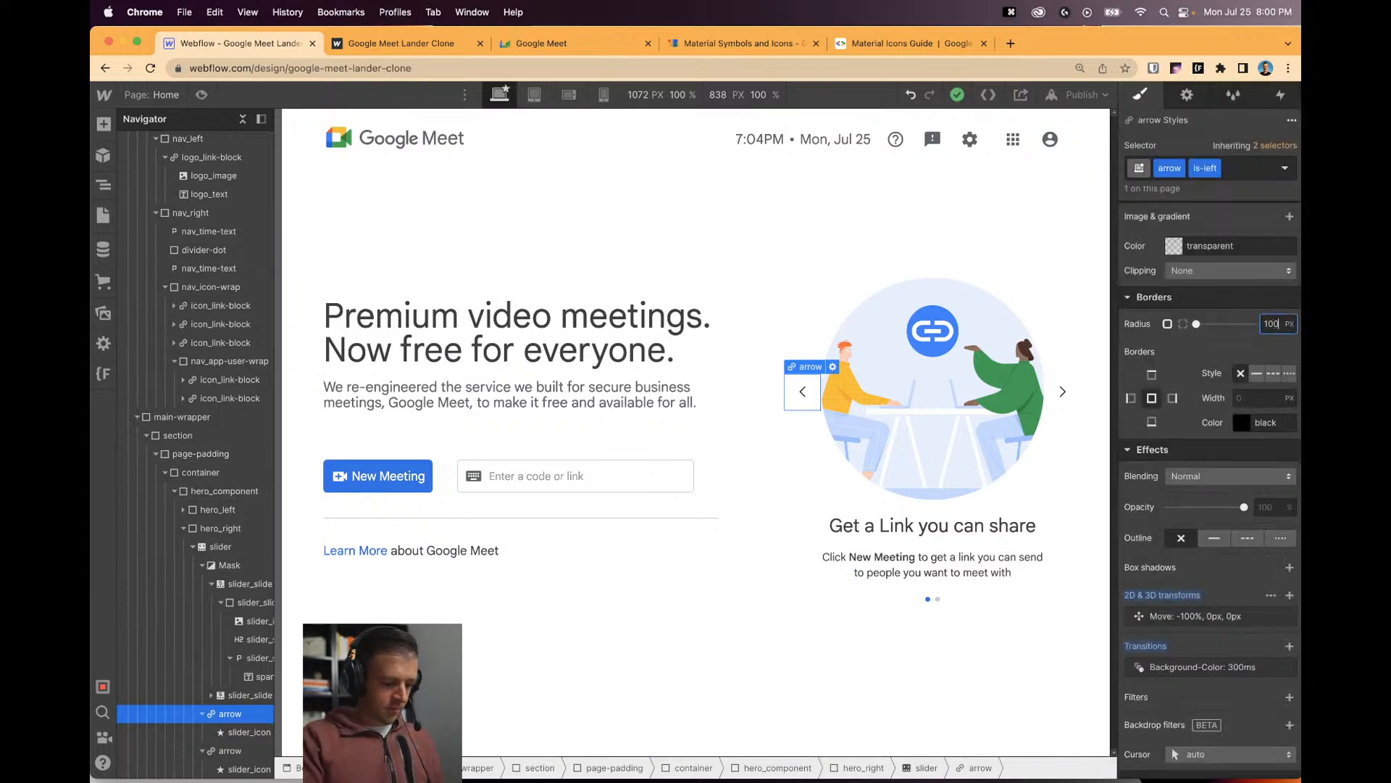
key("Return")
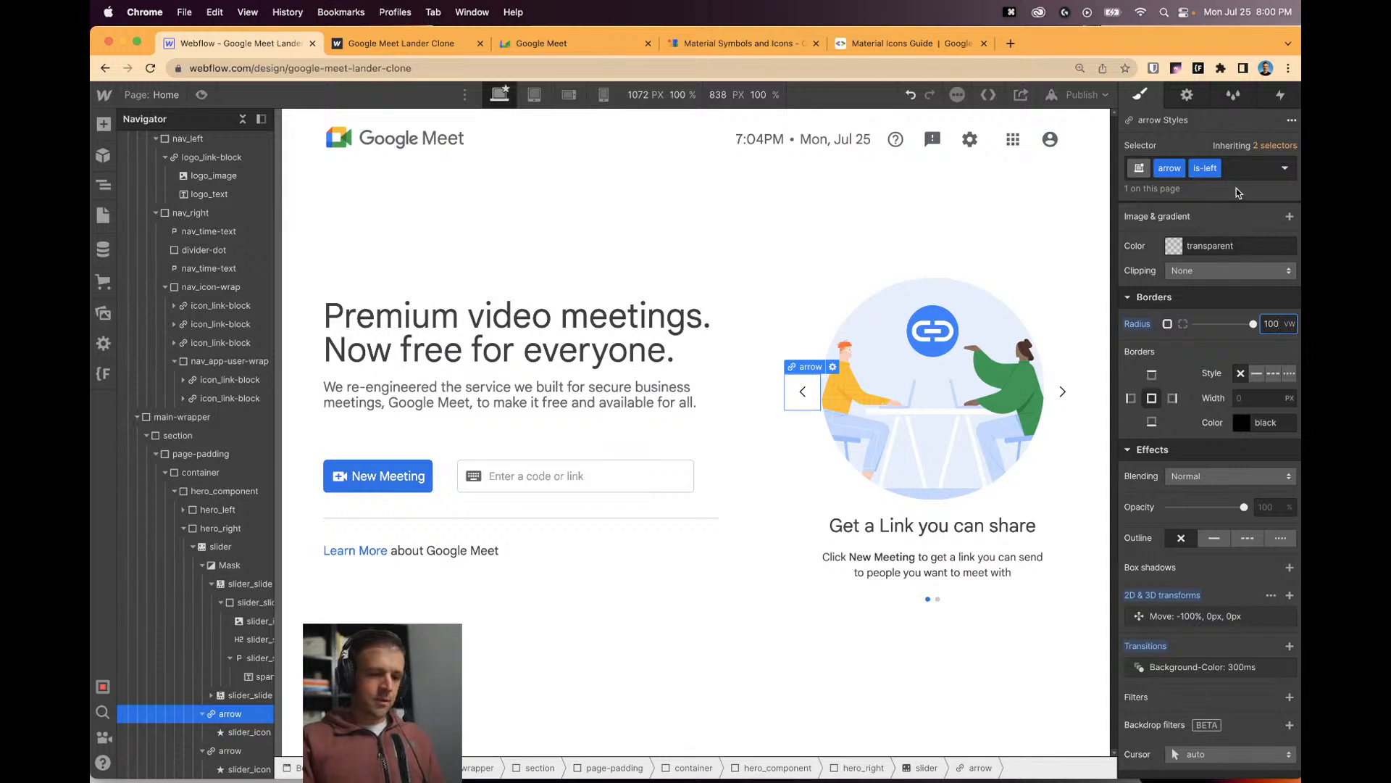
Clear the radius and transition from the is-left variant and remove the is-left combo class.
left_click(1257, 170)
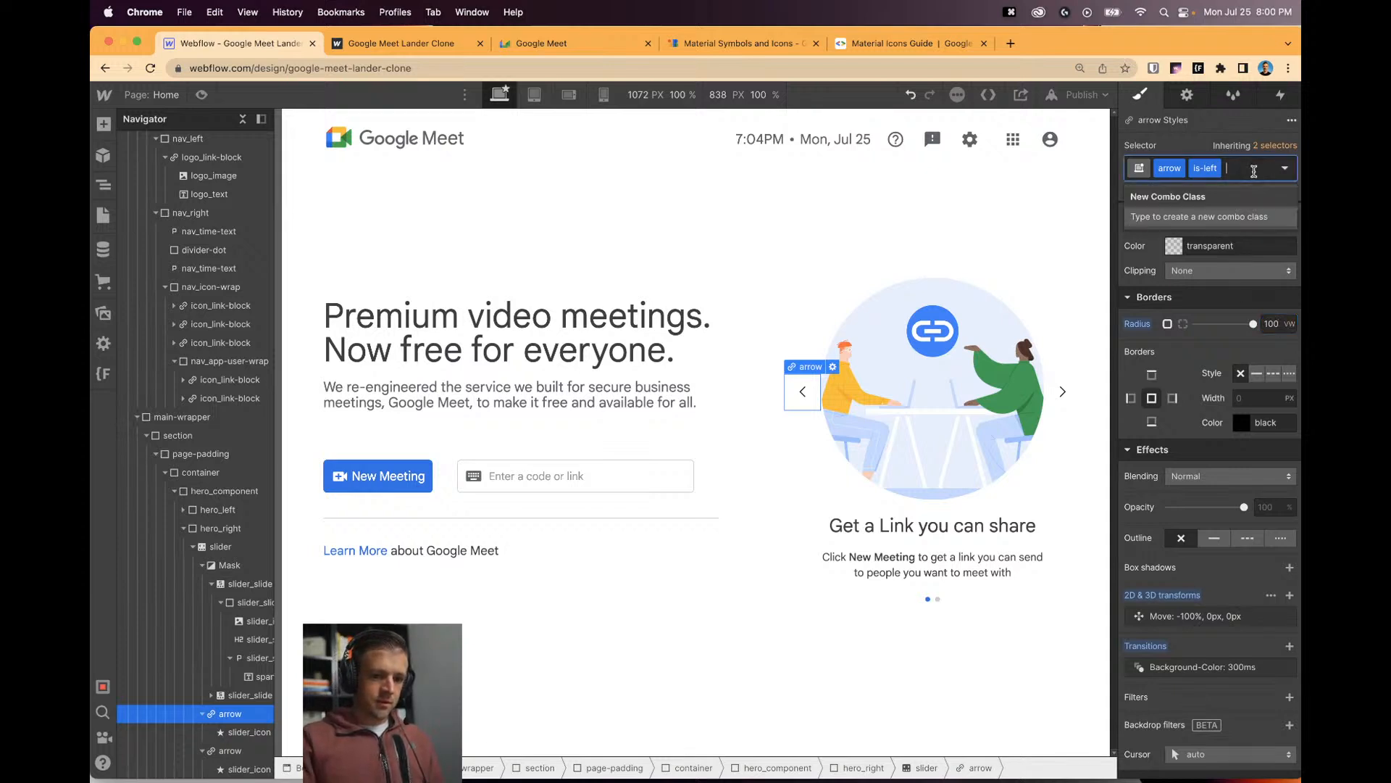
left_click(1153, 297)
scroll(1166, 323, "up", 3)
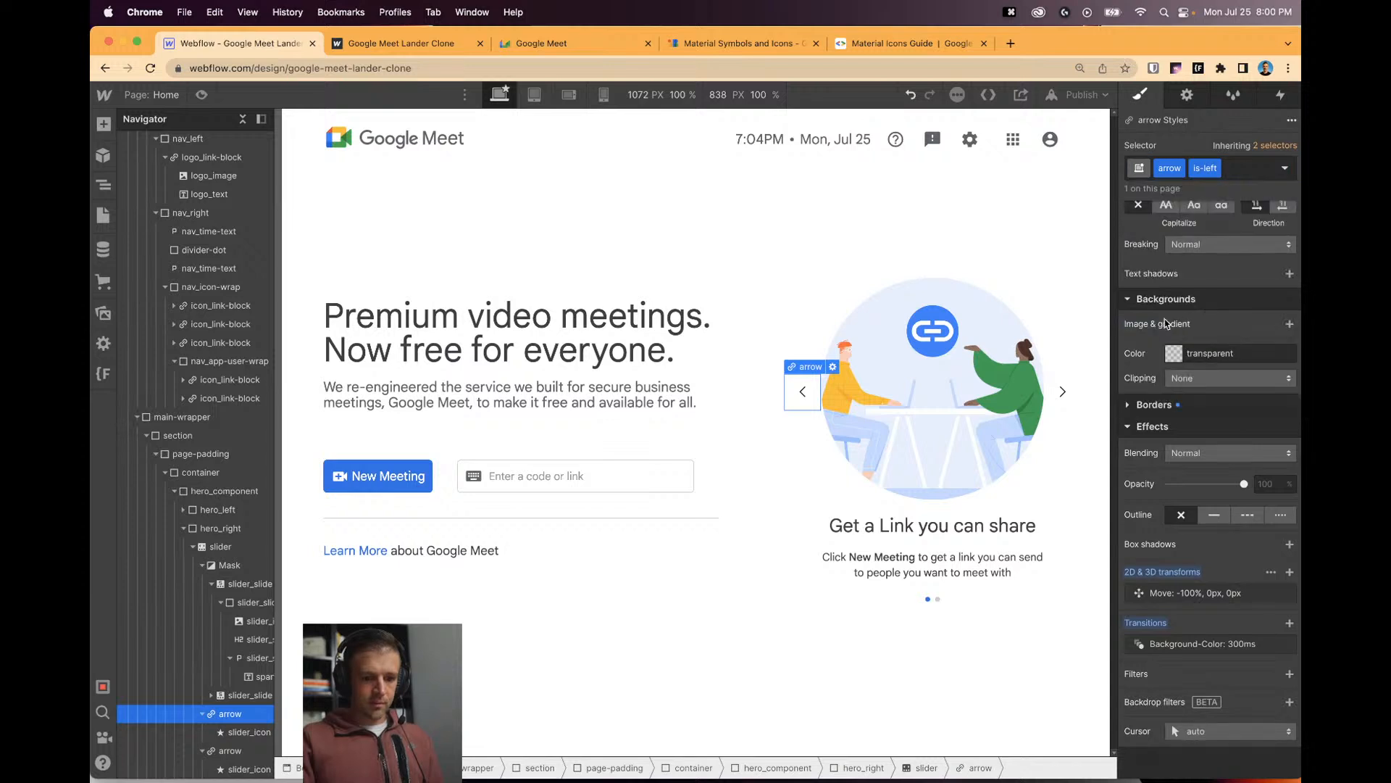
left_click(1152, 404)
scroll(1151, 405, "down", 3)
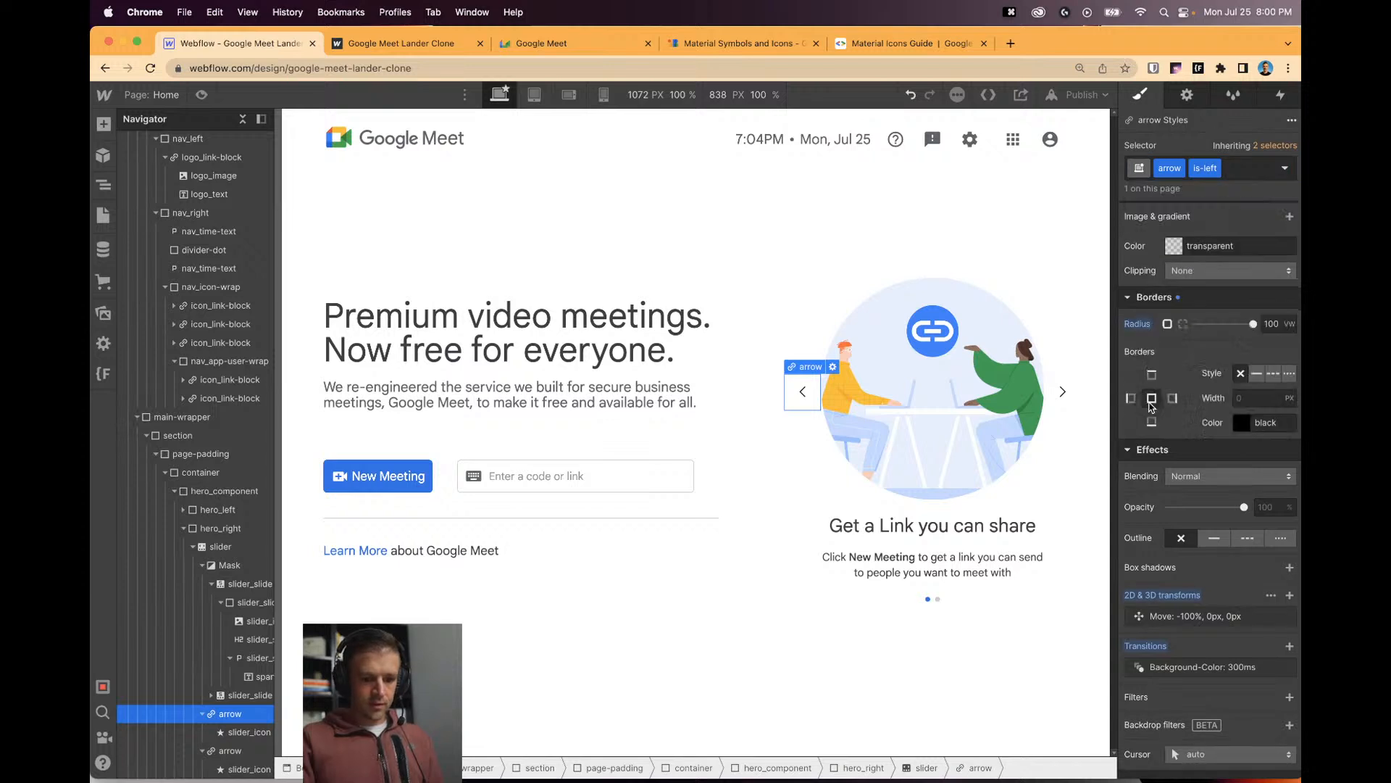
left_click(1233, 168)
left_click(1141, 326, "alt")
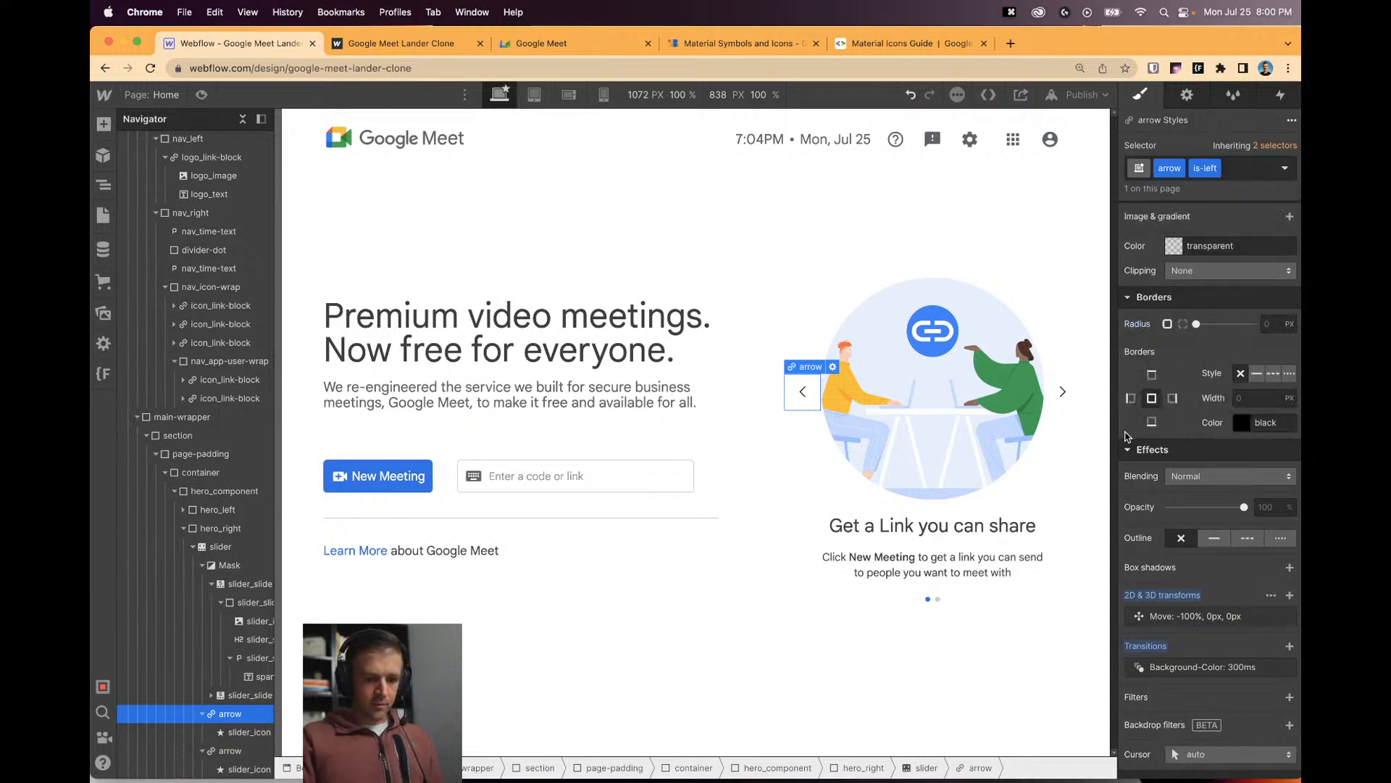
left_click(1155, 648, "alt")
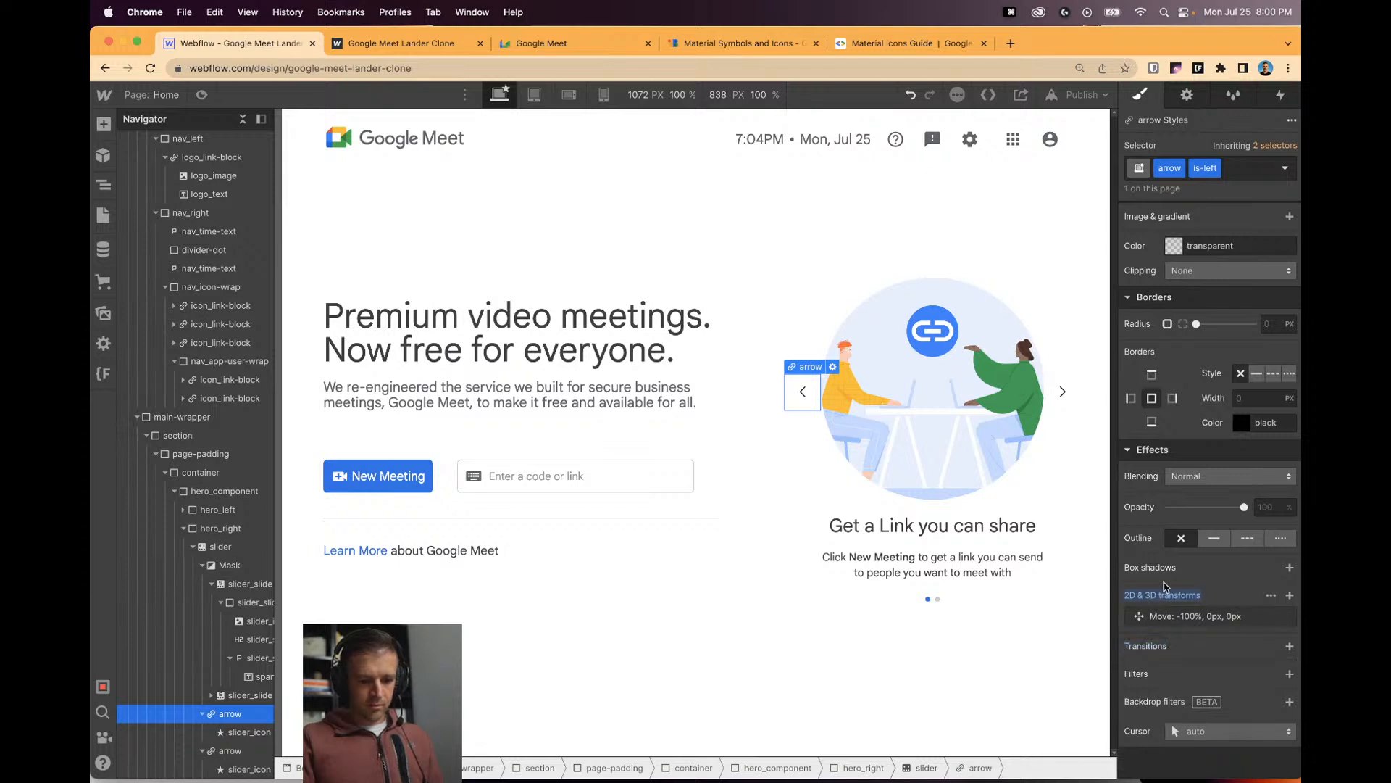
left_click(1259, 176)
key("BackSpace")
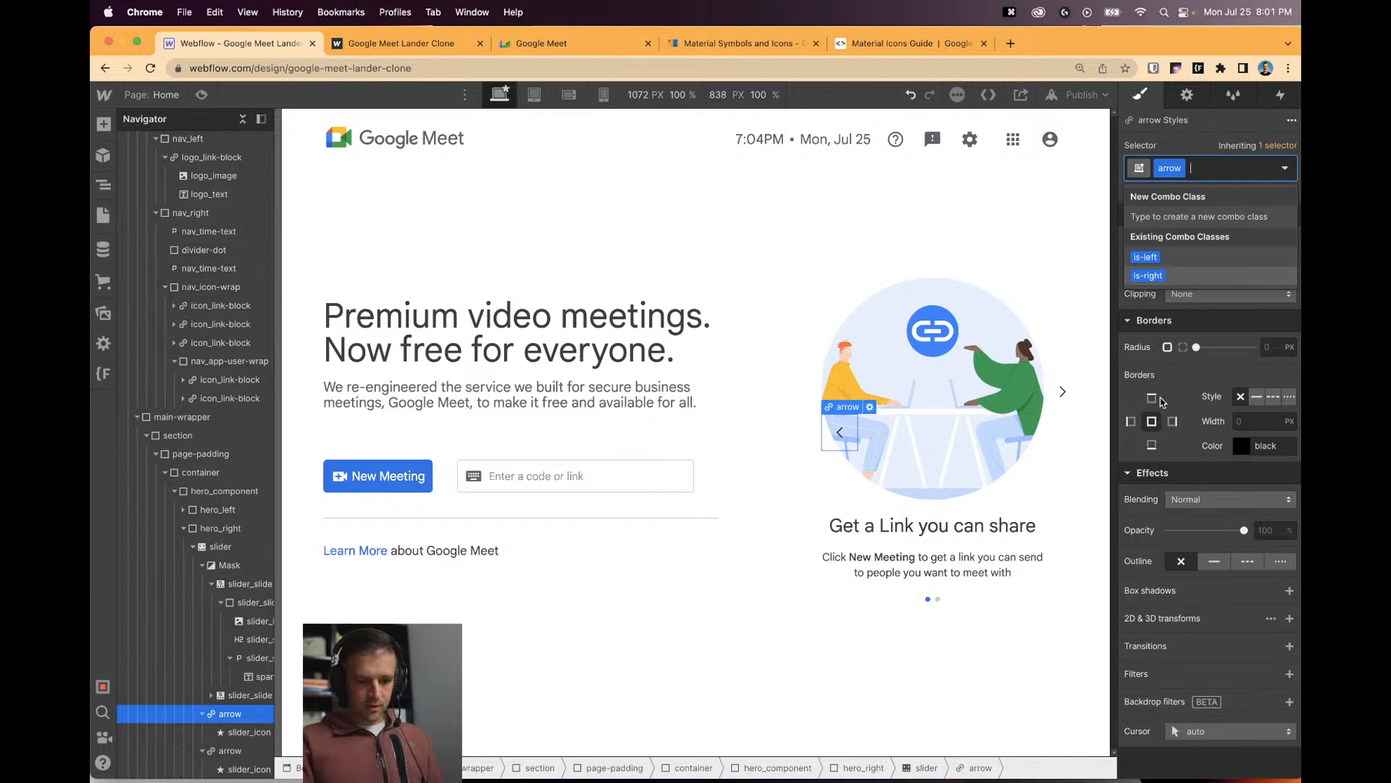
Apply 100vw radius and a 300 ms Background Color transition to the shared arrow style, then select Hover.
left_click(1268, 347)
type("100vw")
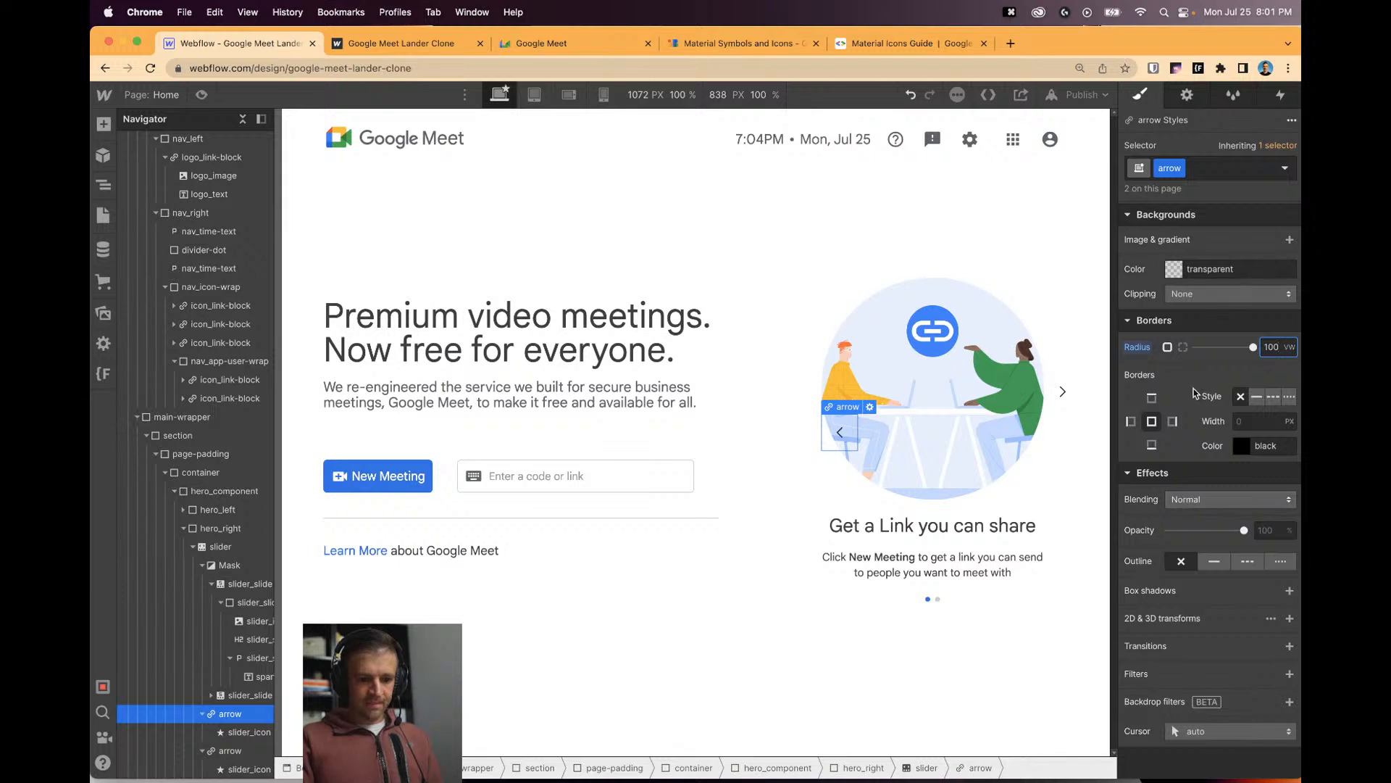
left_click(1289, 646)
left_click(1195, 672)
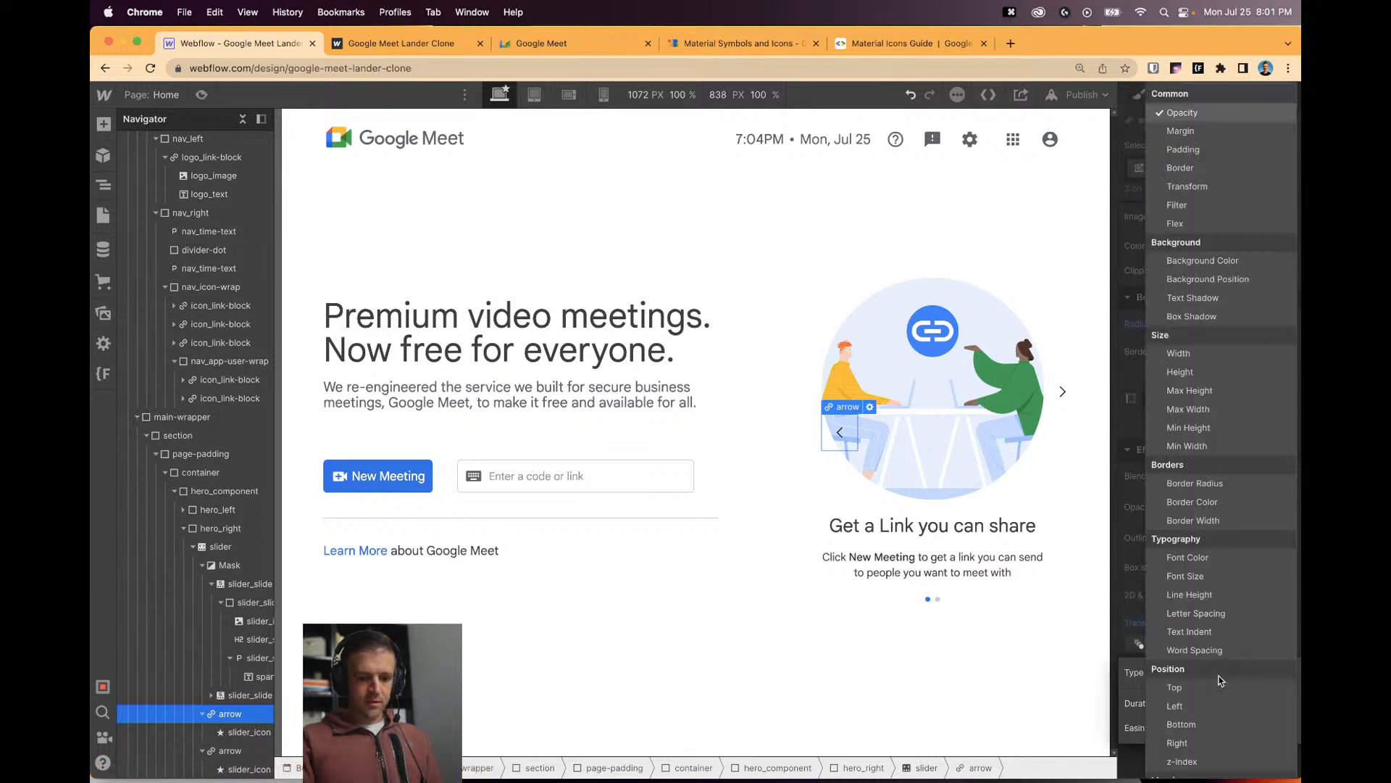
left_click(1211, 260)
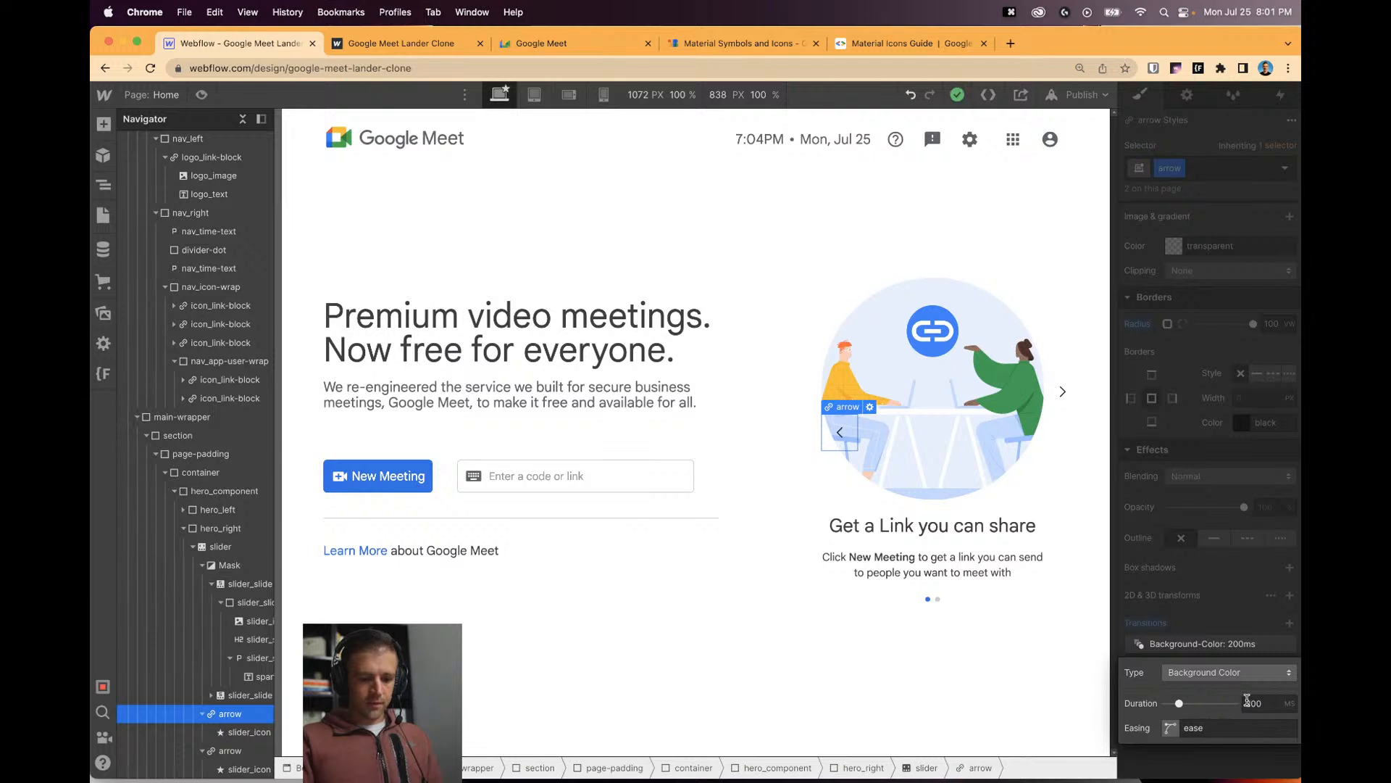
left_click(1254, 703)
type("300")
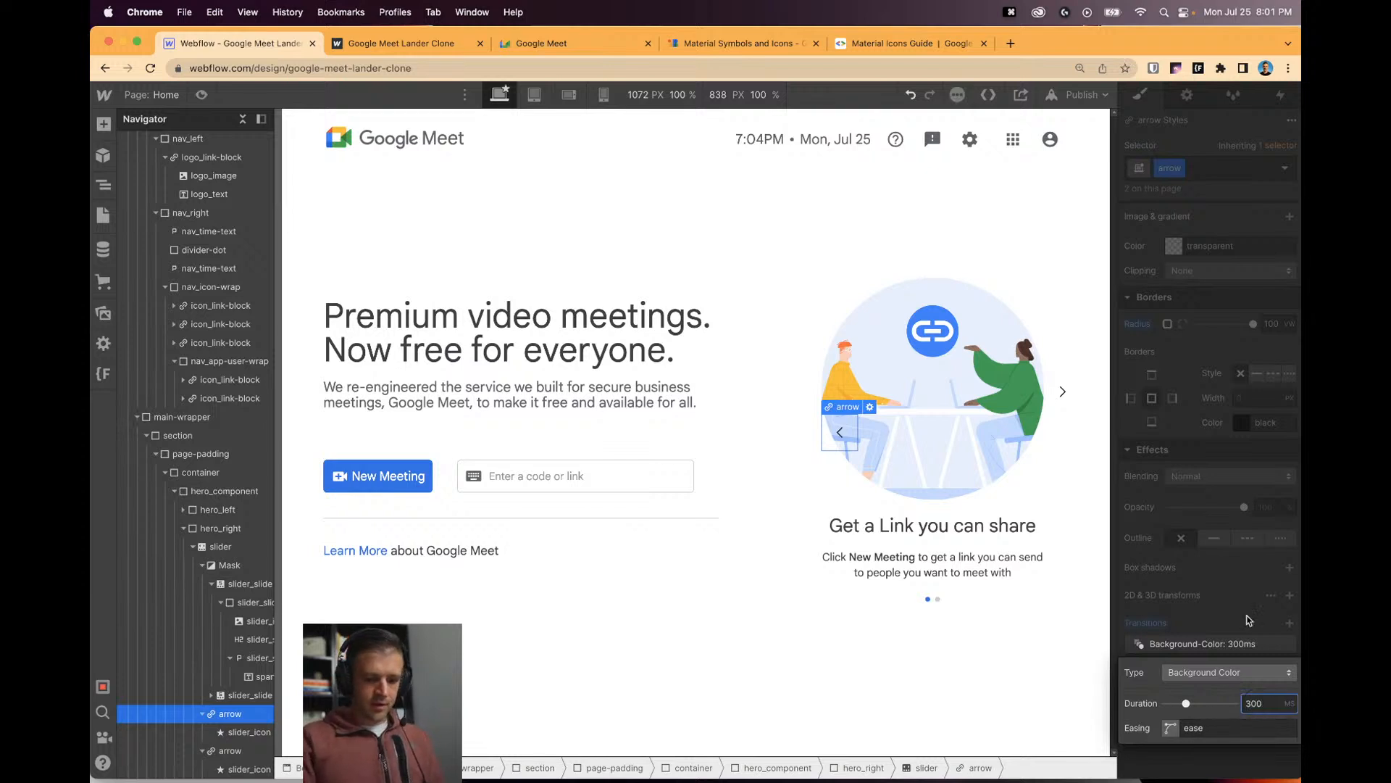
left_click(1236, 602)
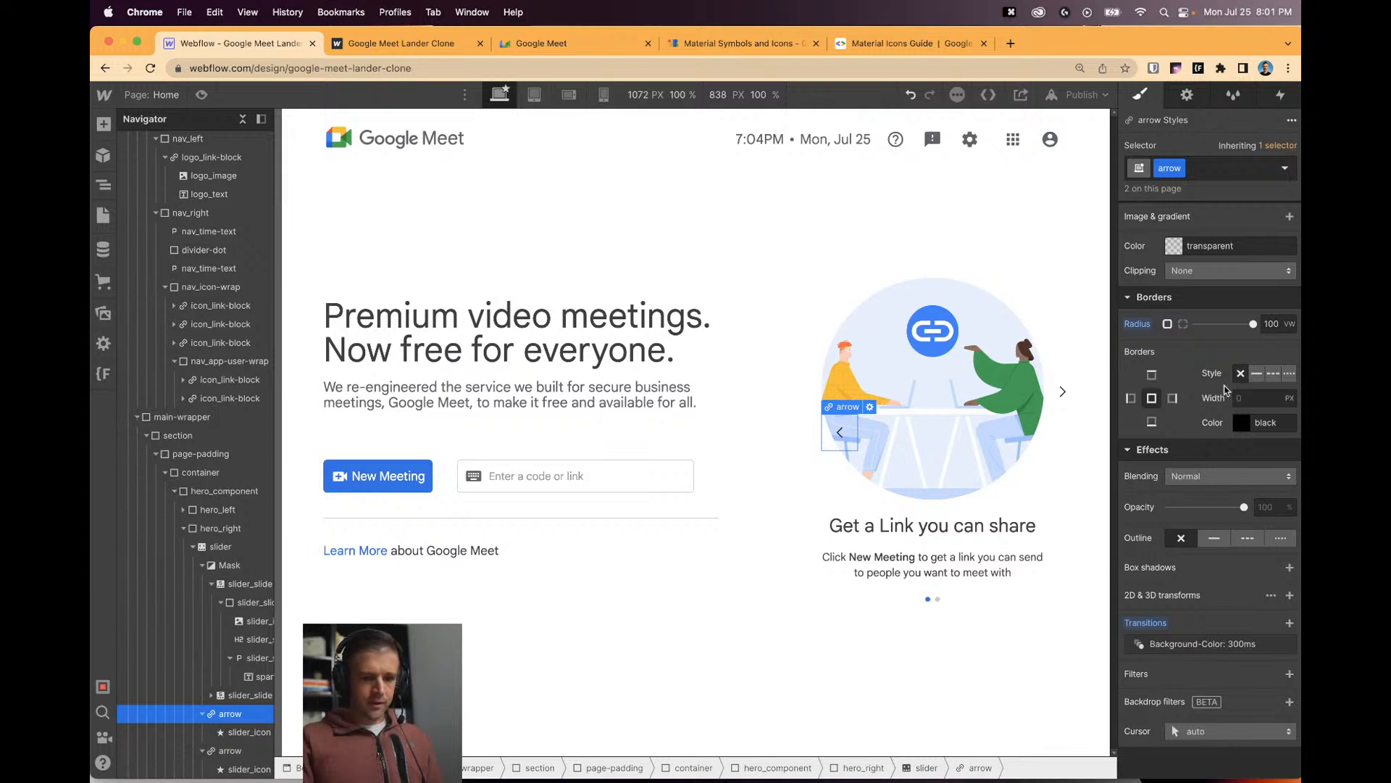
left_click(1282, 174)
left_click(1179, 239)
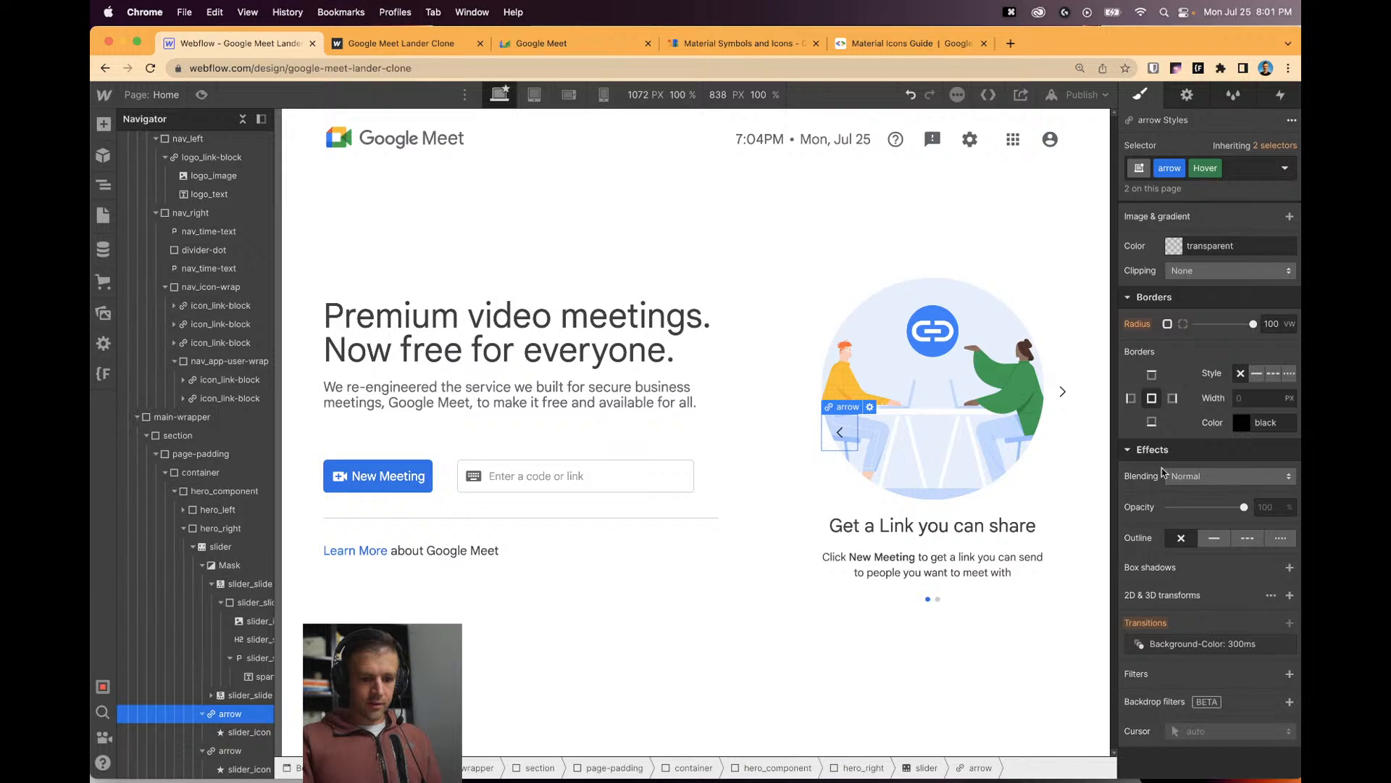
Give the slider arrow's hover state a White Smoke background, then reapply the is-left combo class.
scroll(1167, 449, "up", 2)
left_click(1174, 302)
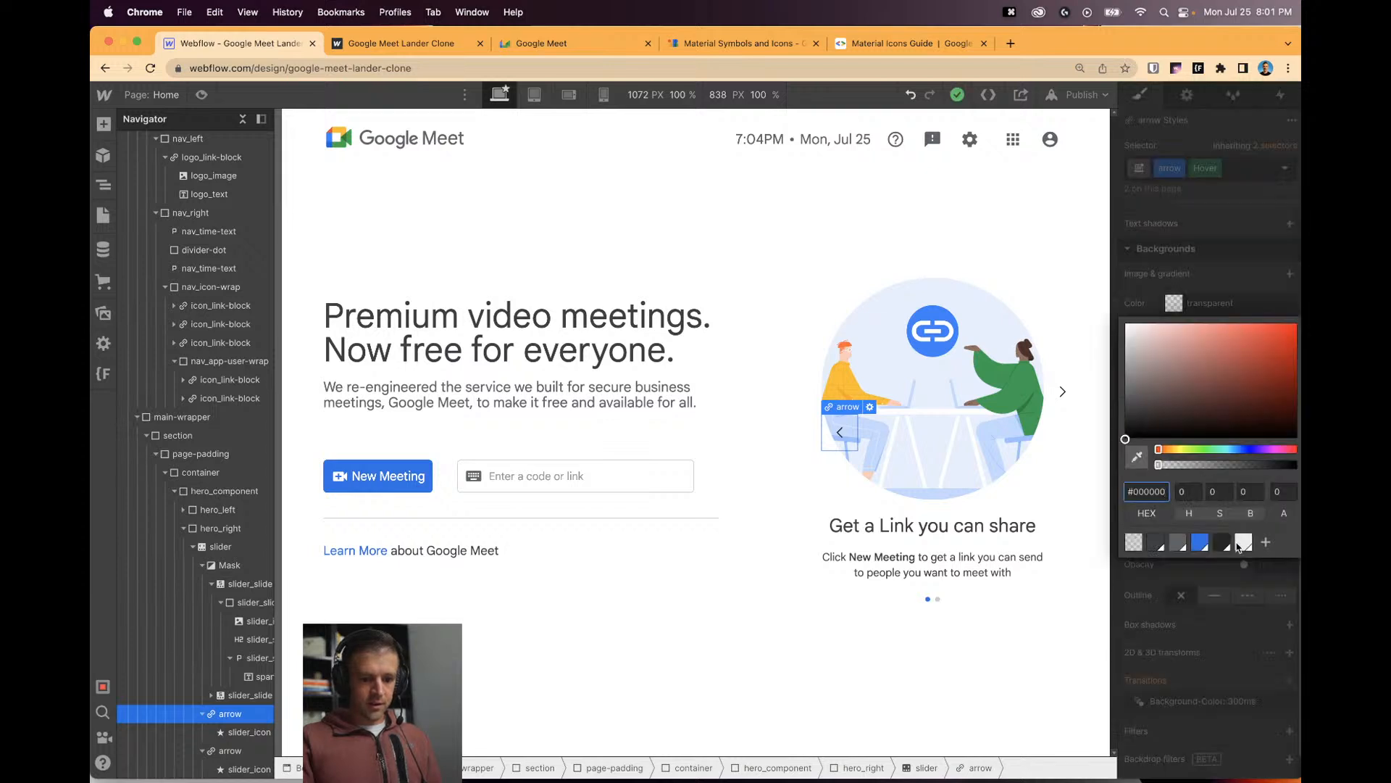
left_click(1242, 543)
left_click(1201, 279)
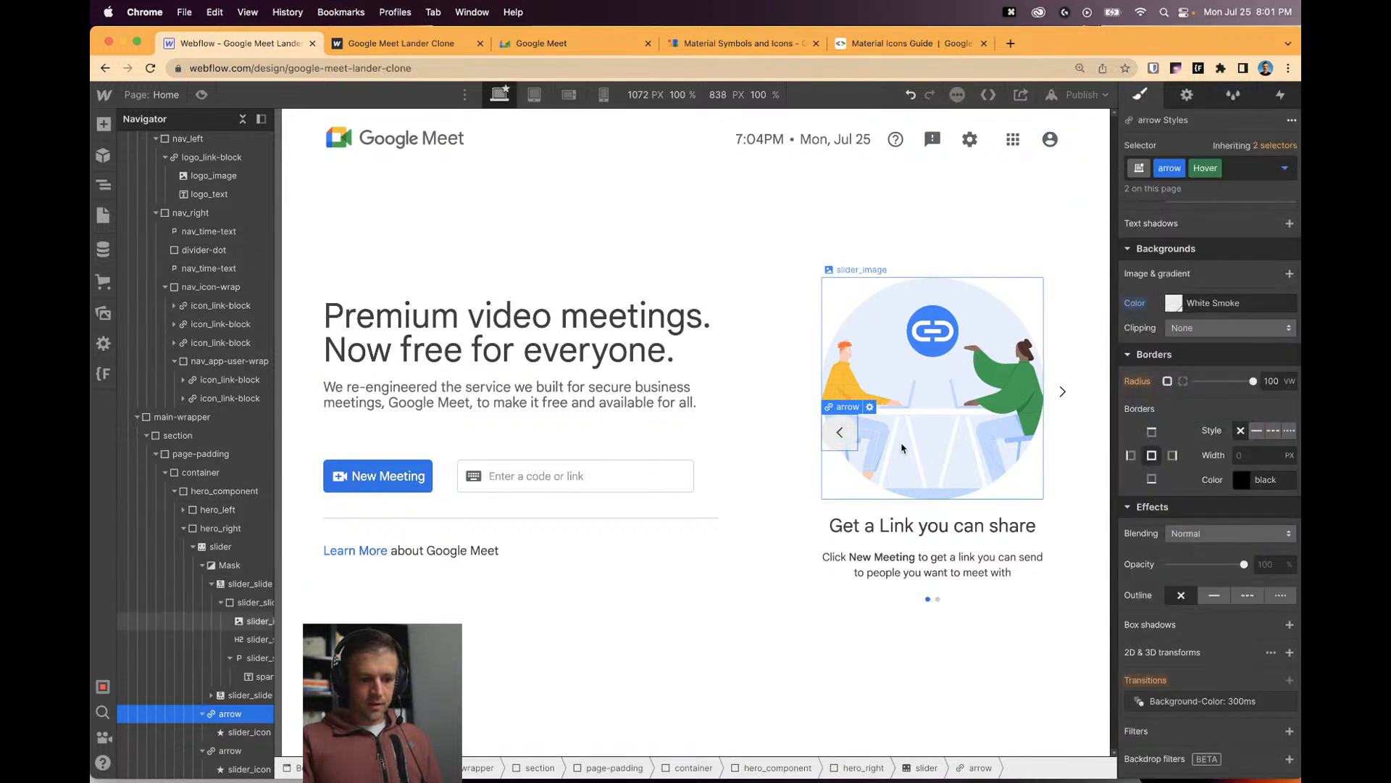
left_click(1286, 169)
left_click(1181, 233)
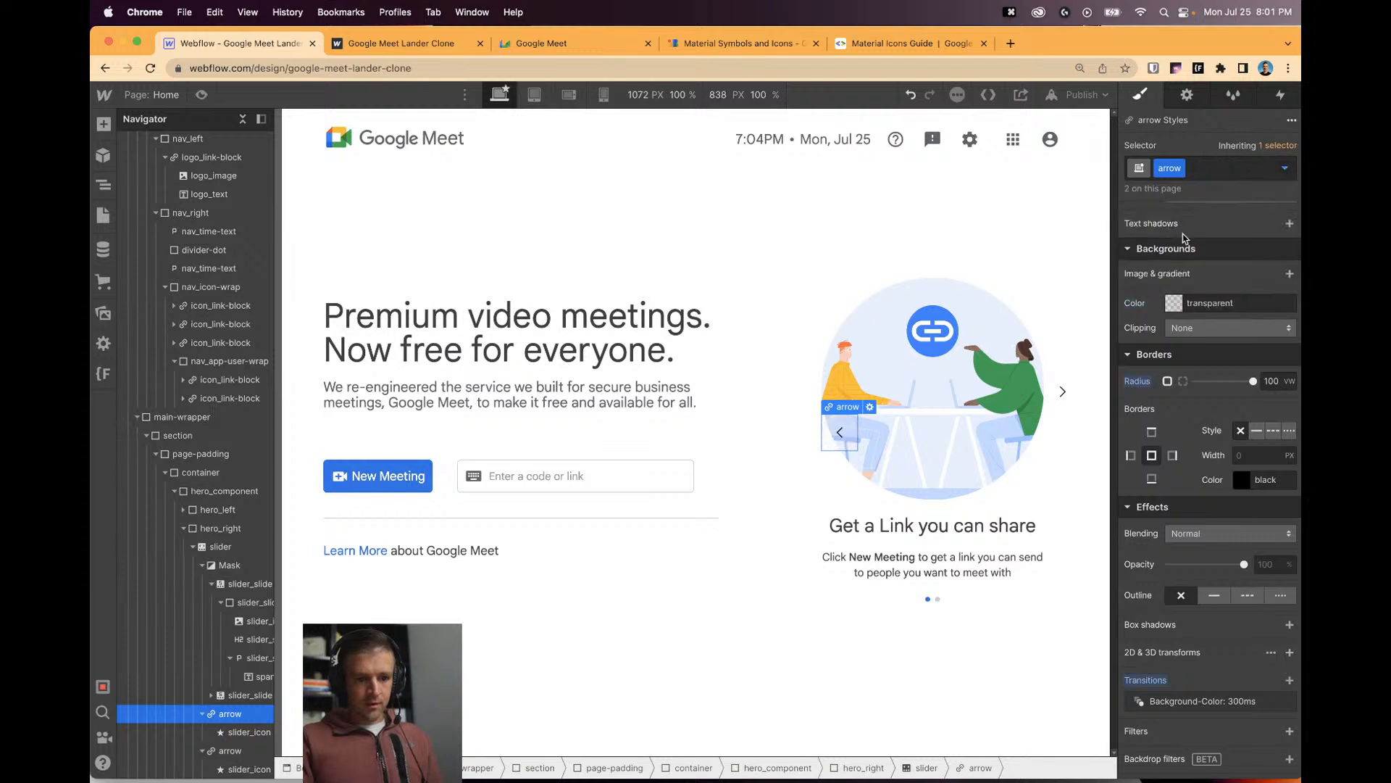
left_click(1216, 167)
type("is-left")
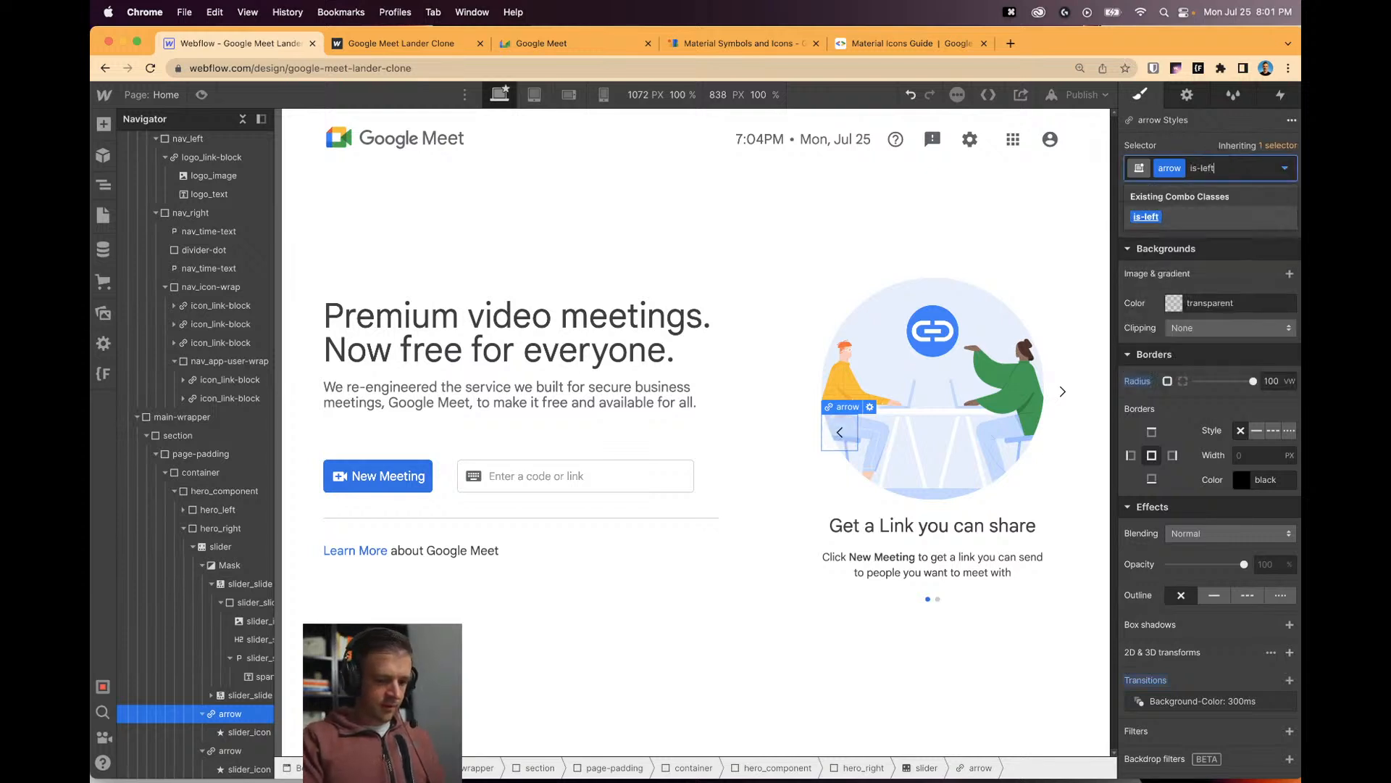
key("Return")
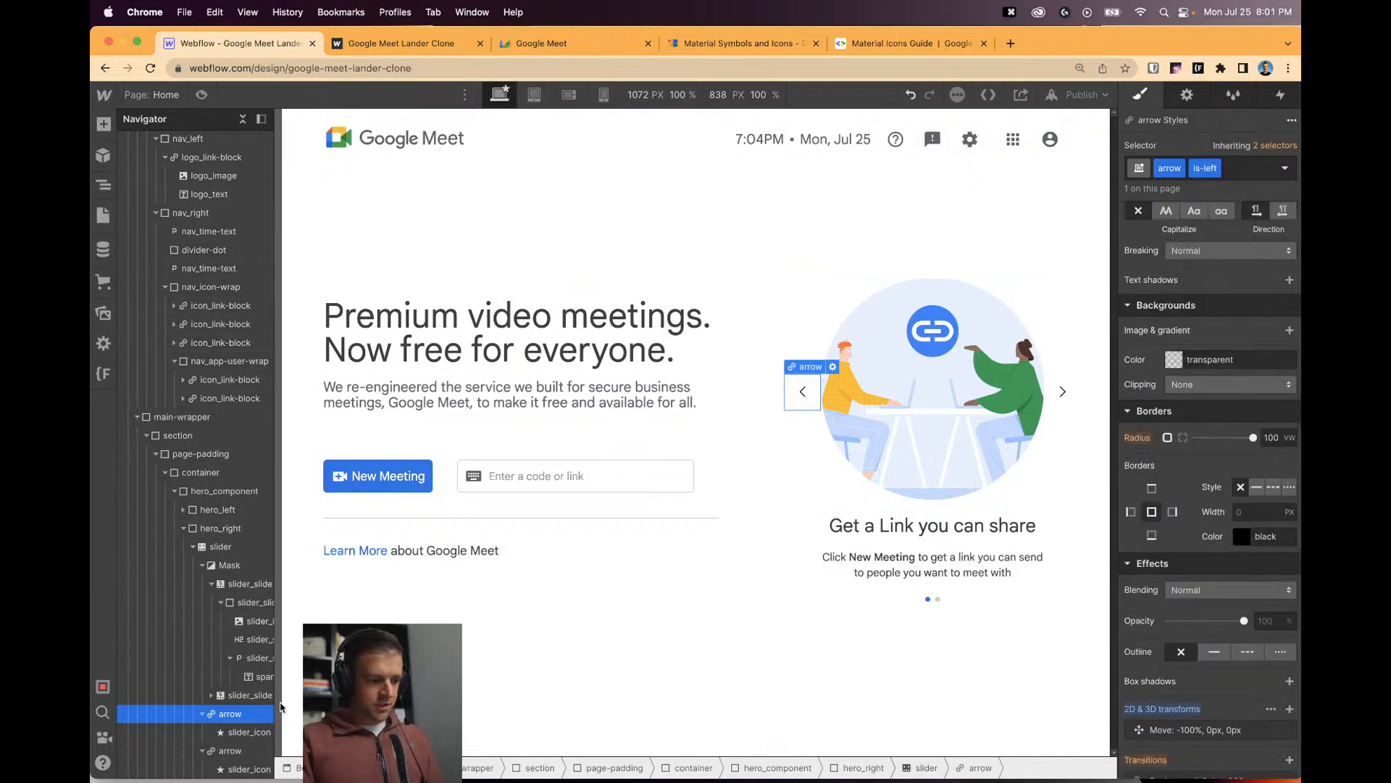
On the left arrow's base hover state, lighten the White Smoke swatch to #f6f6f6 and save it.
left_click(241, 731)
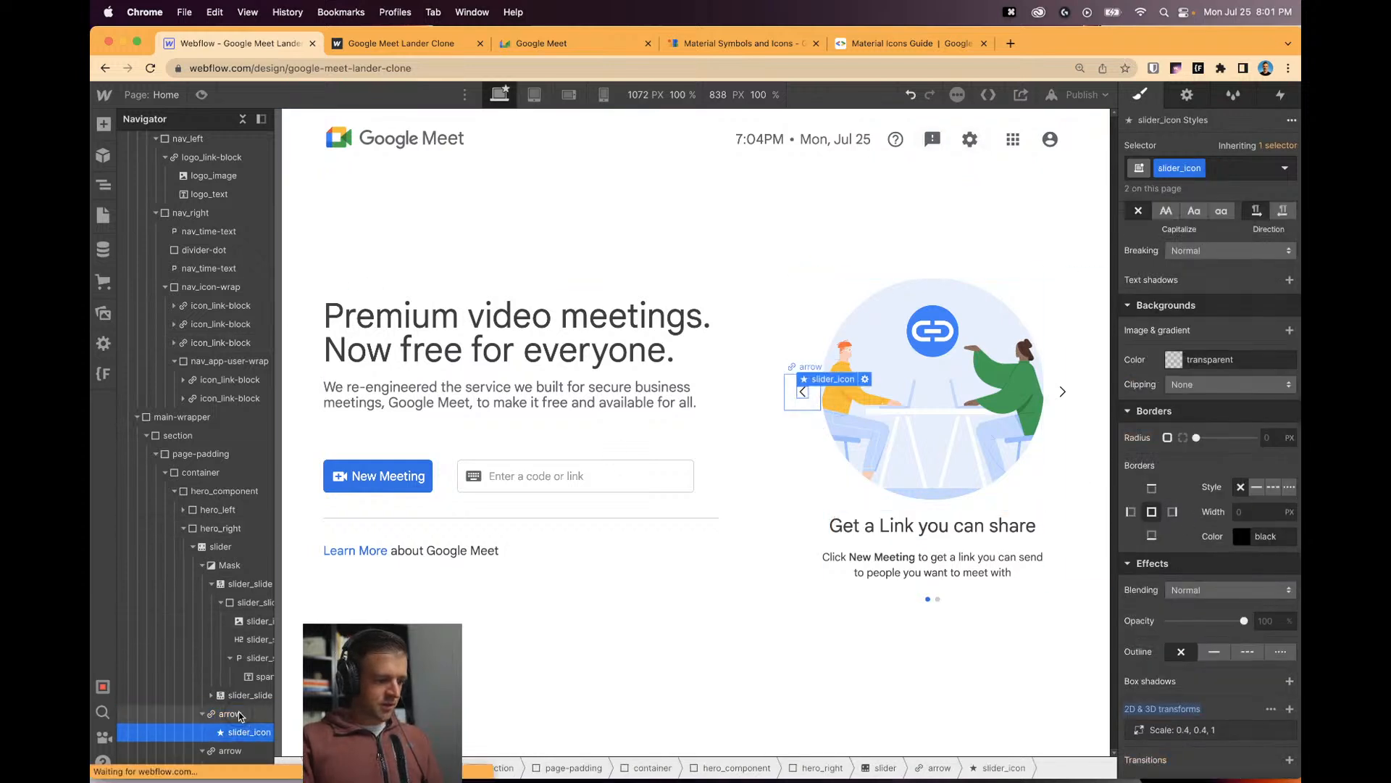
left_click(1246, 168)
key("BackSpace")
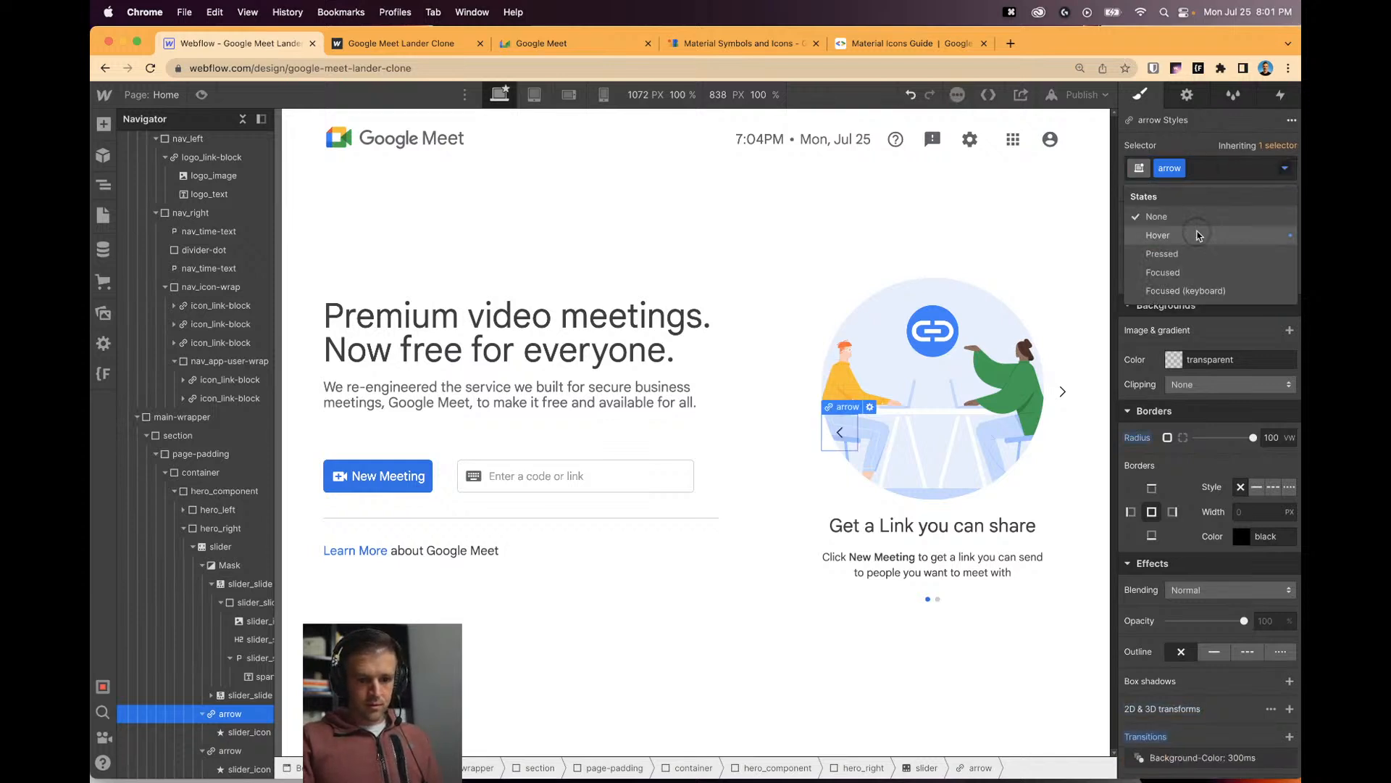
left_click(1158, 235)
left_click(1174, 359)
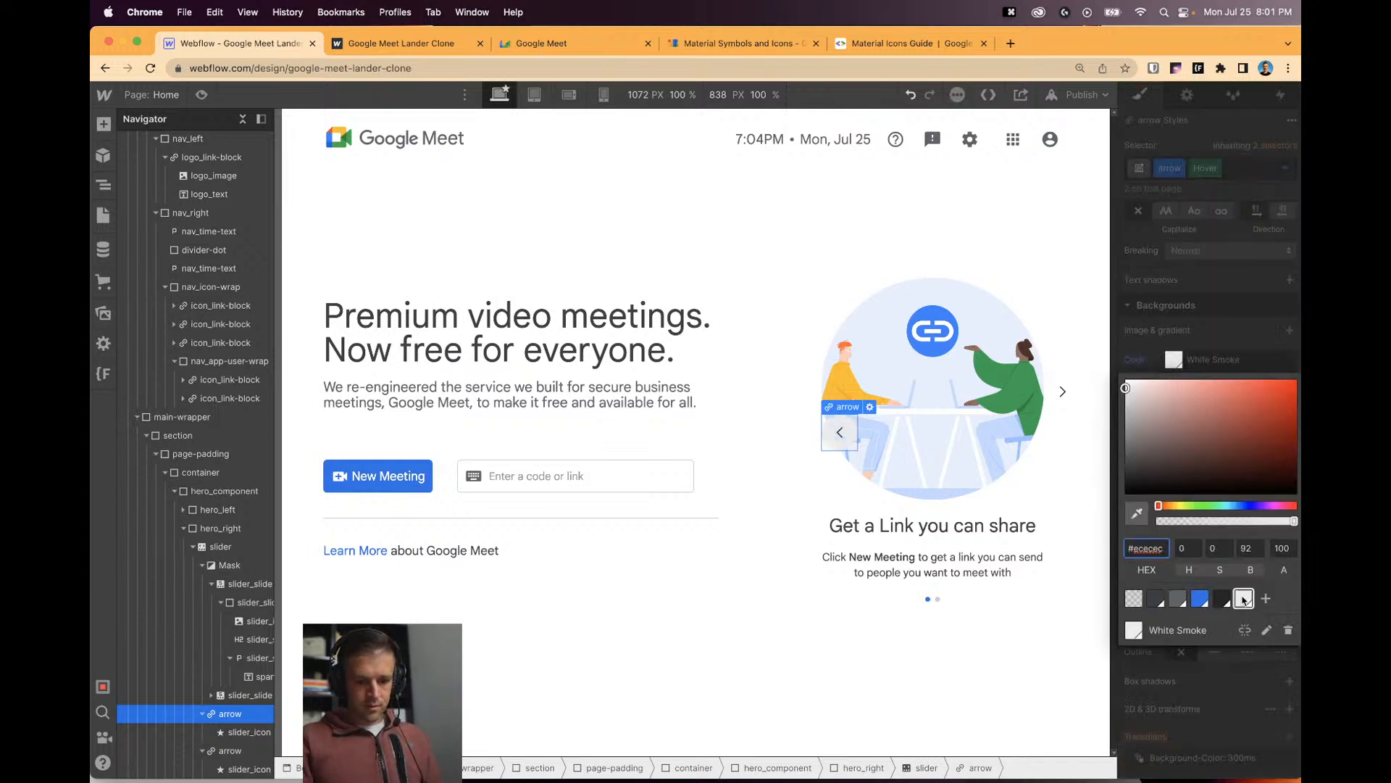
left_click(1265, 631)
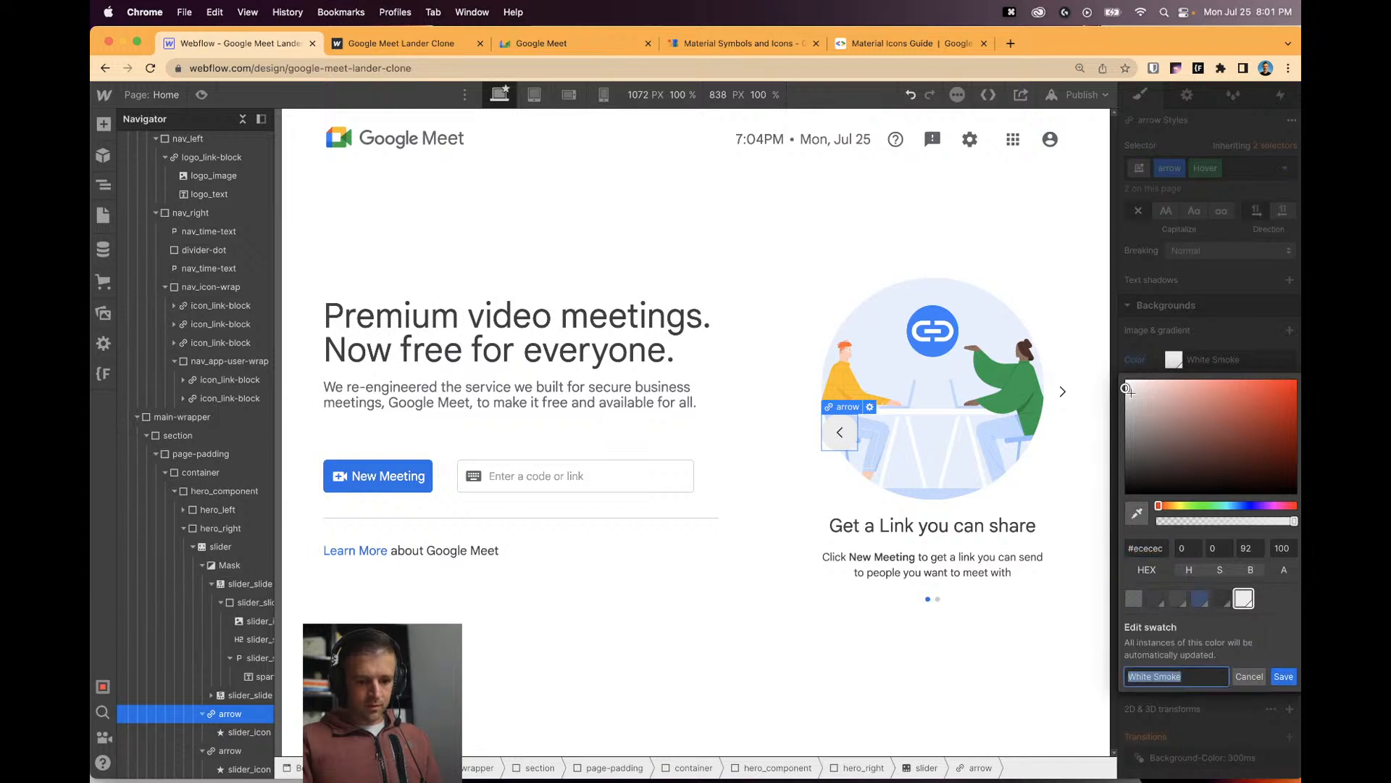
left_click_drag(1127, 390, 1123, 385)
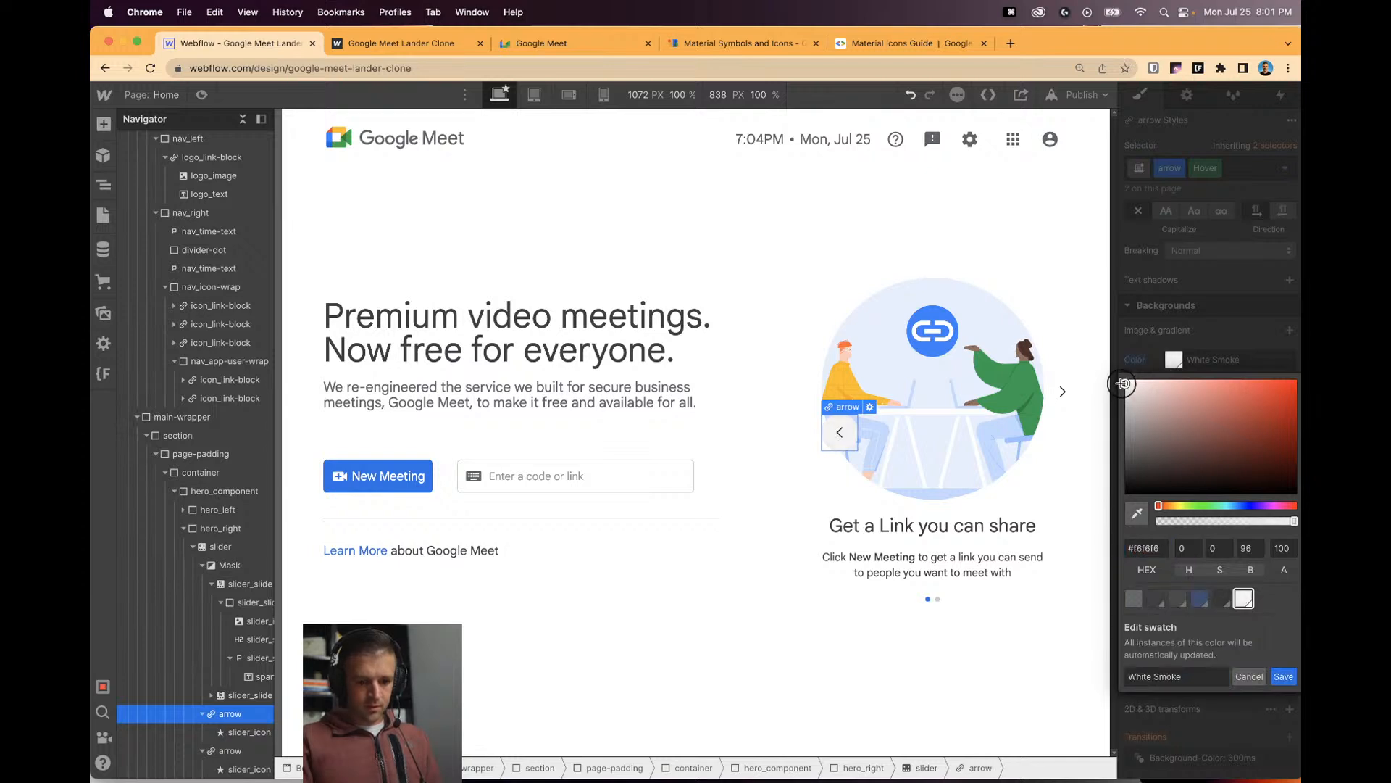
left_click(1281, 675)
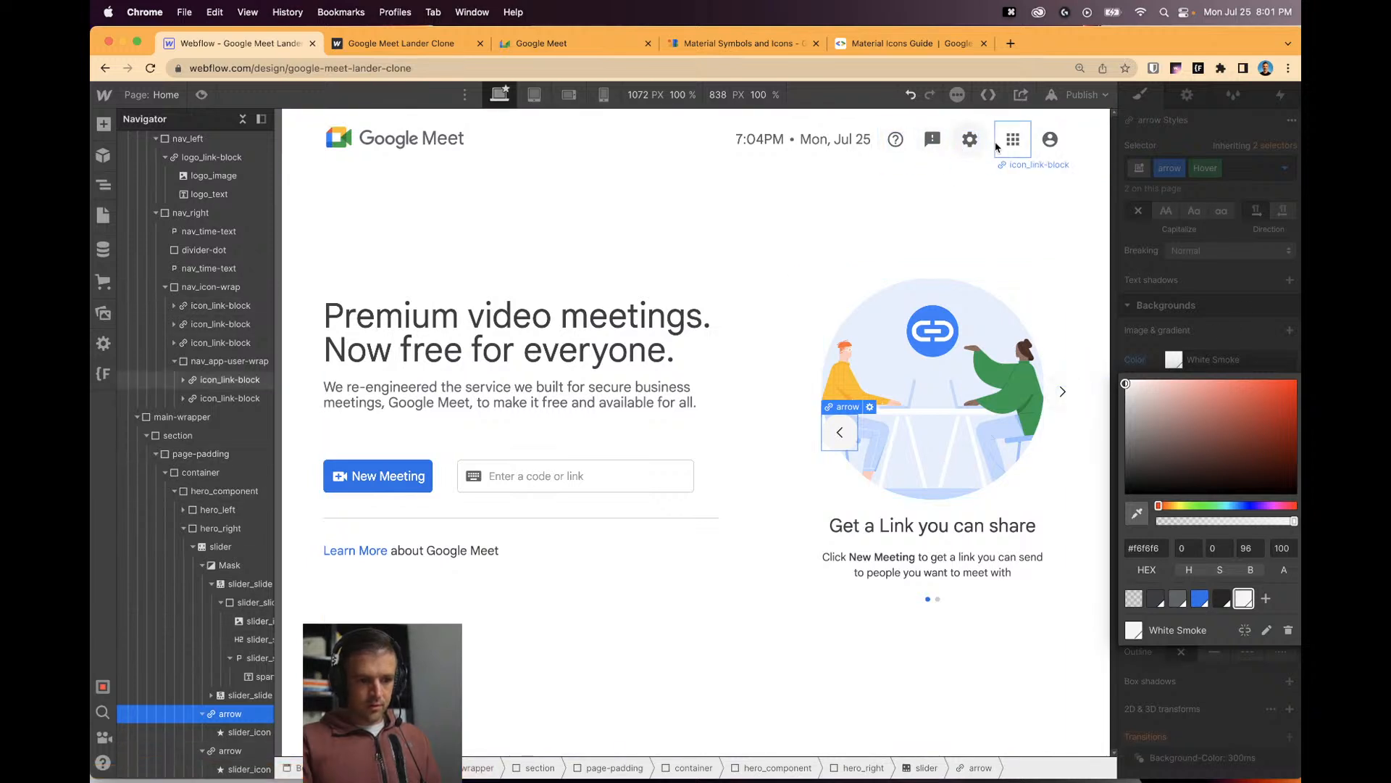
left_click(1207, 266)
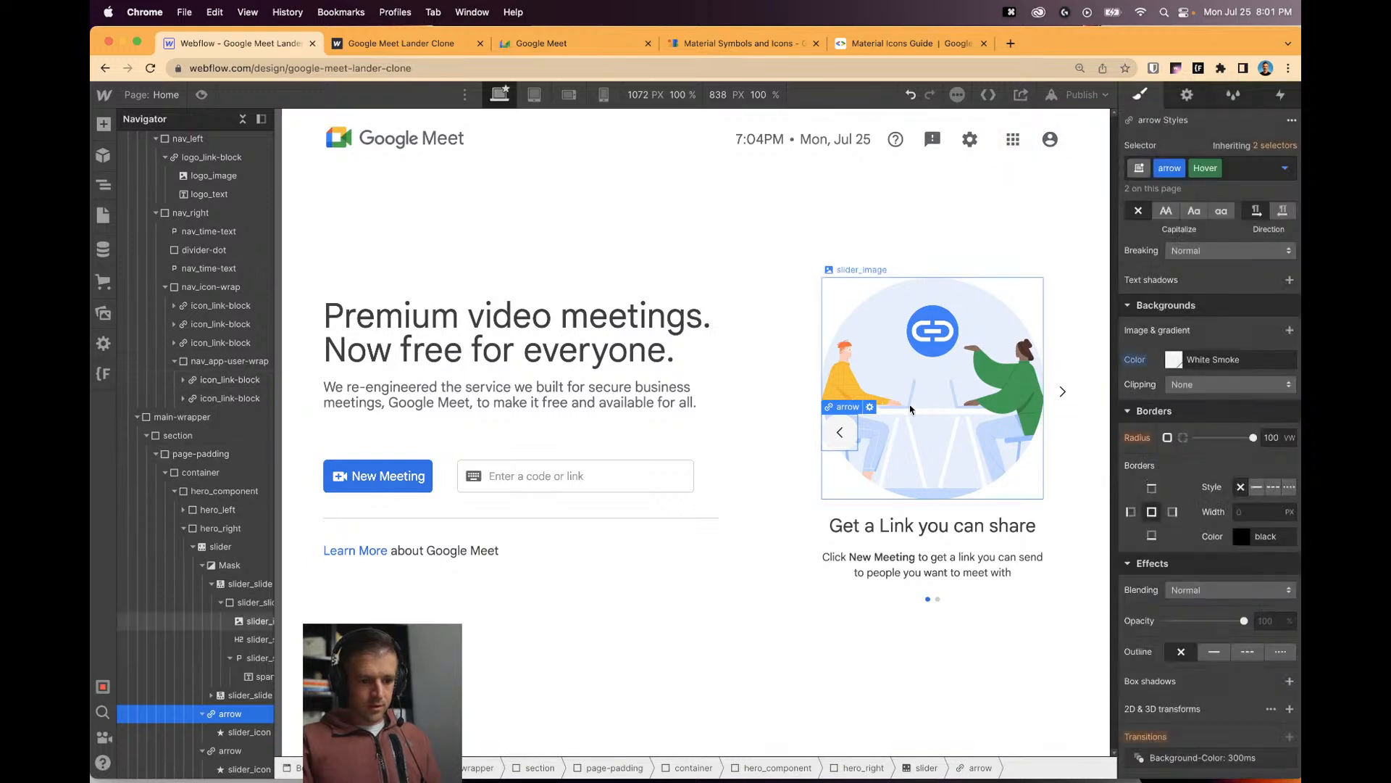
Return the arrow to its normal state and reapply the is-left combo class.
left_click(1284, 168)
left_click(1206, 216)
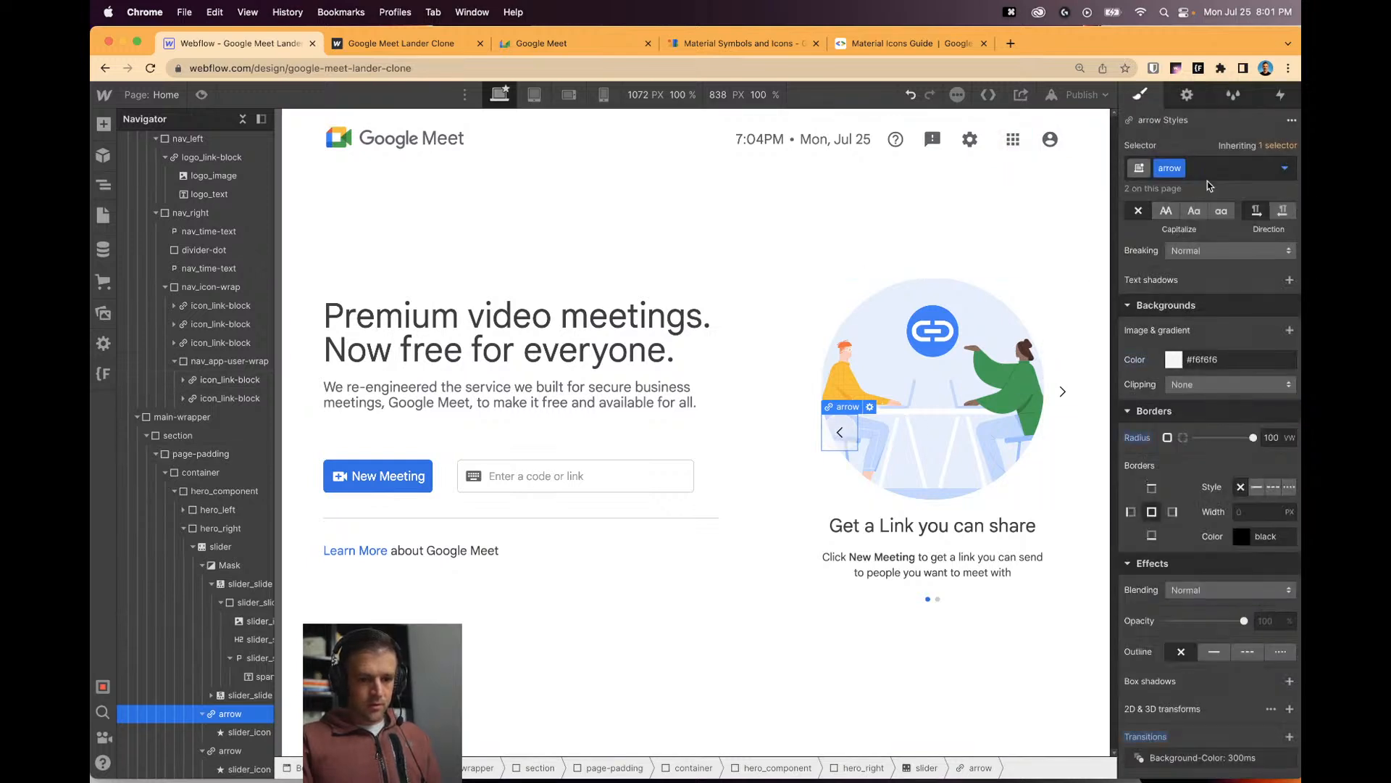
left_click(1208, 173)
type("is-left")
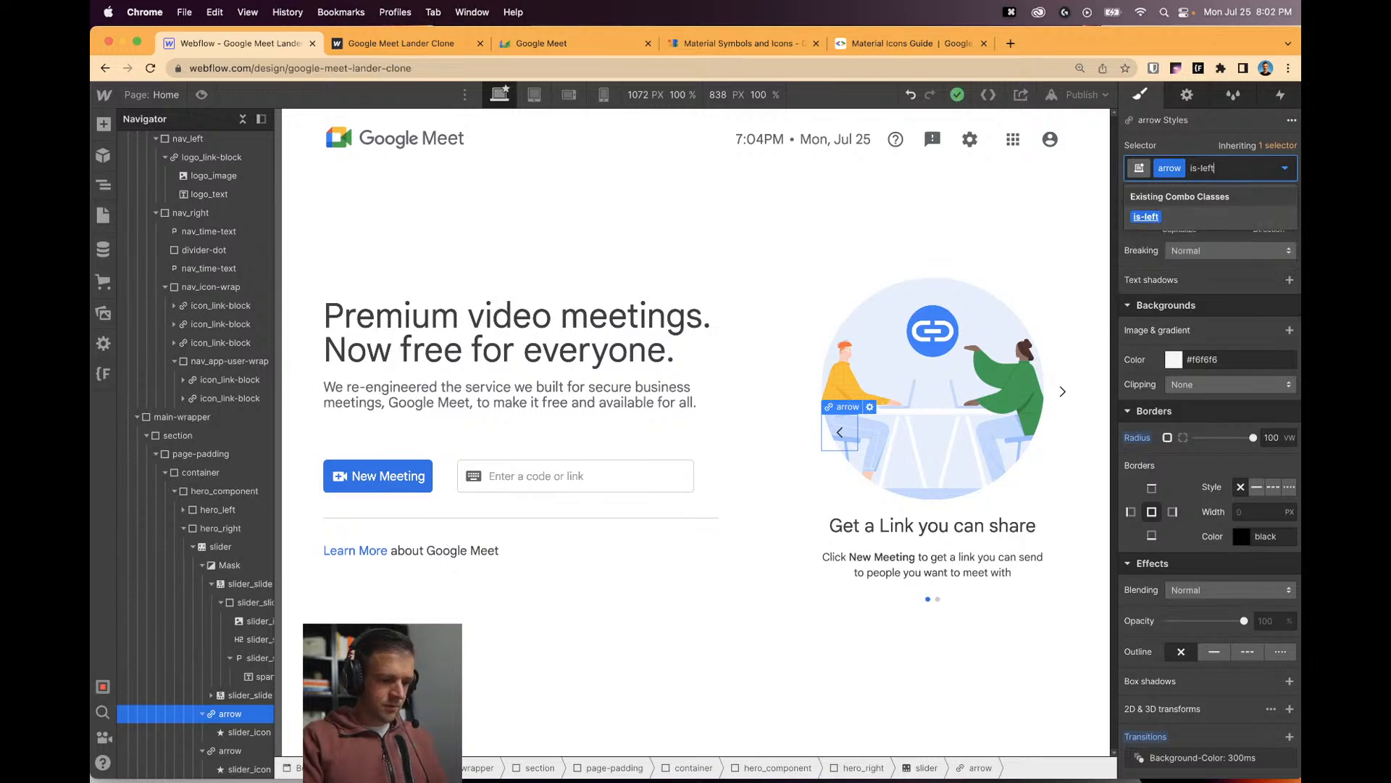
key("Return")
left_click(631, 337)
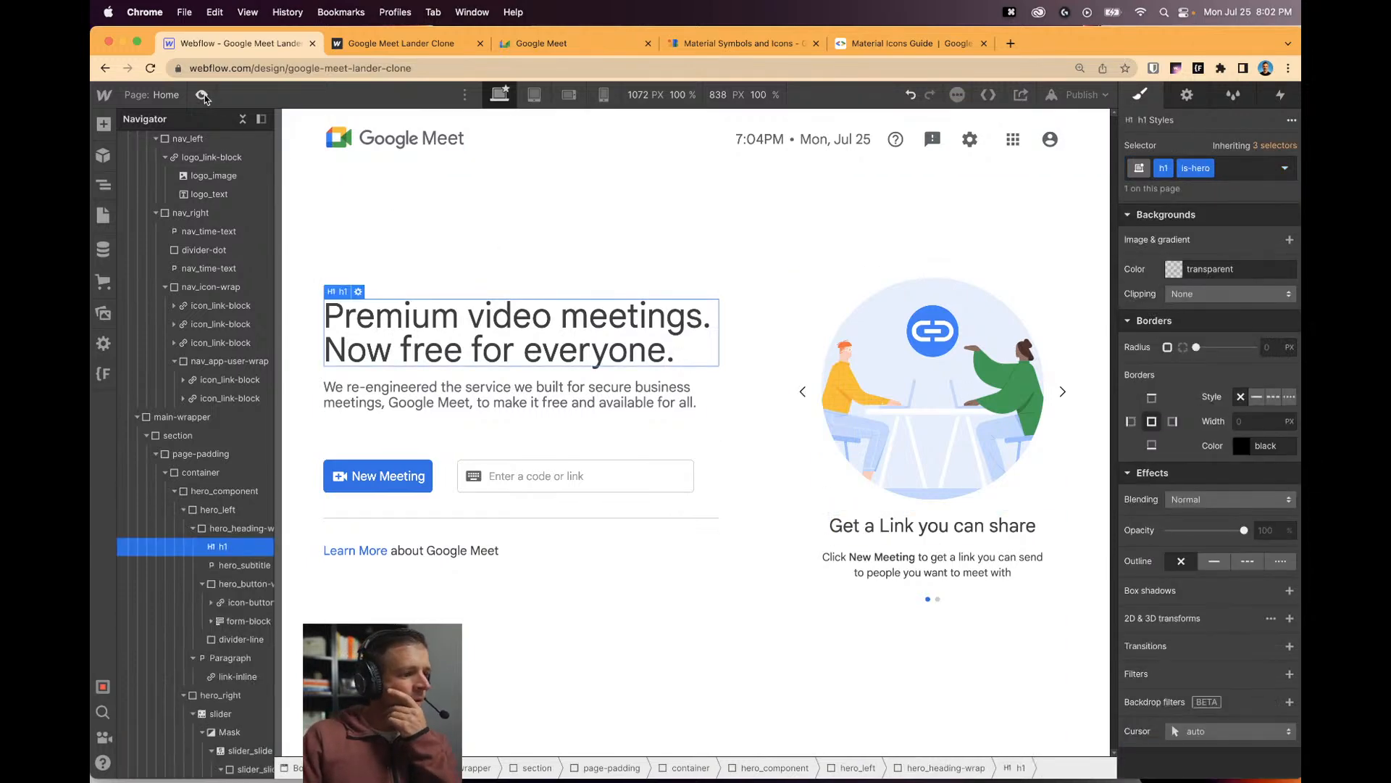
key("super+shift+p")
left_click(1099, 408)
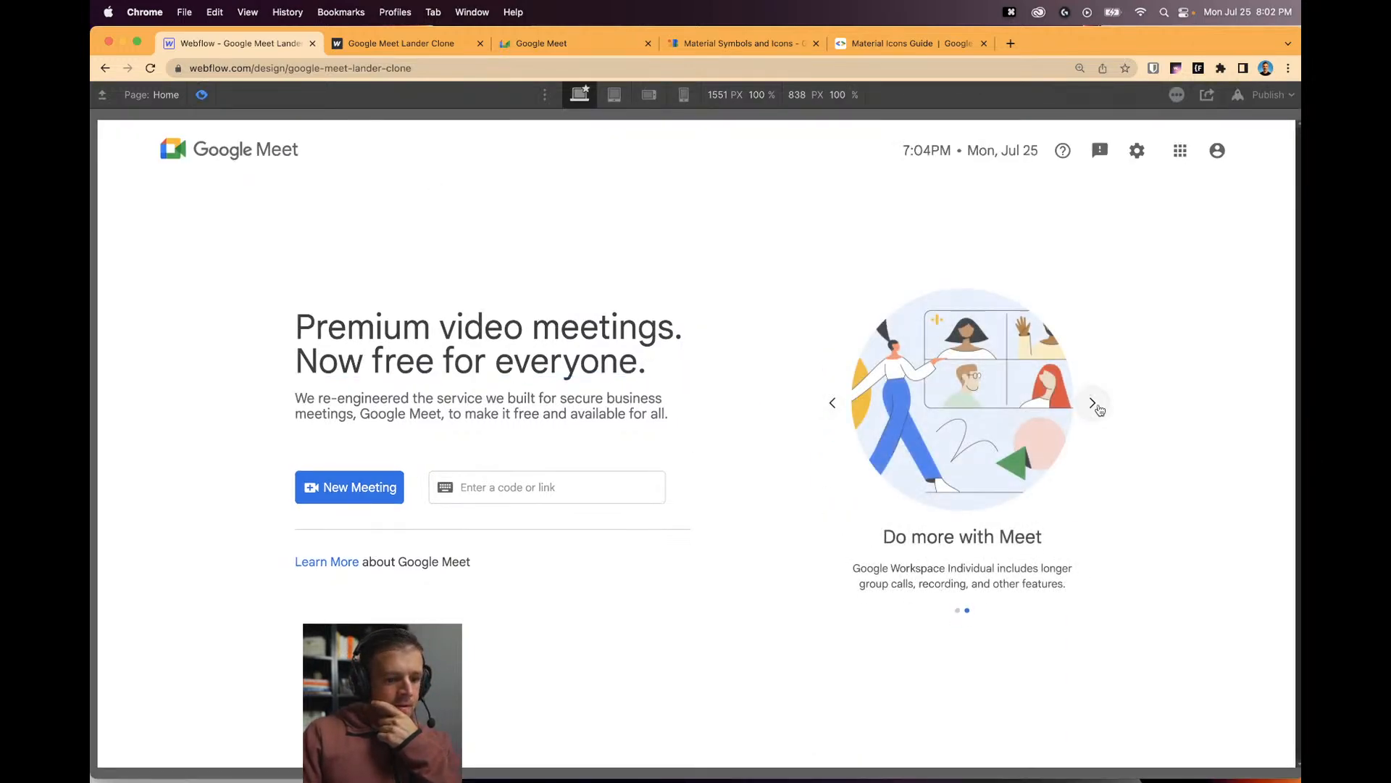
left_click(1096, 406)
left_click(835, 407)
left_click(838, 412)
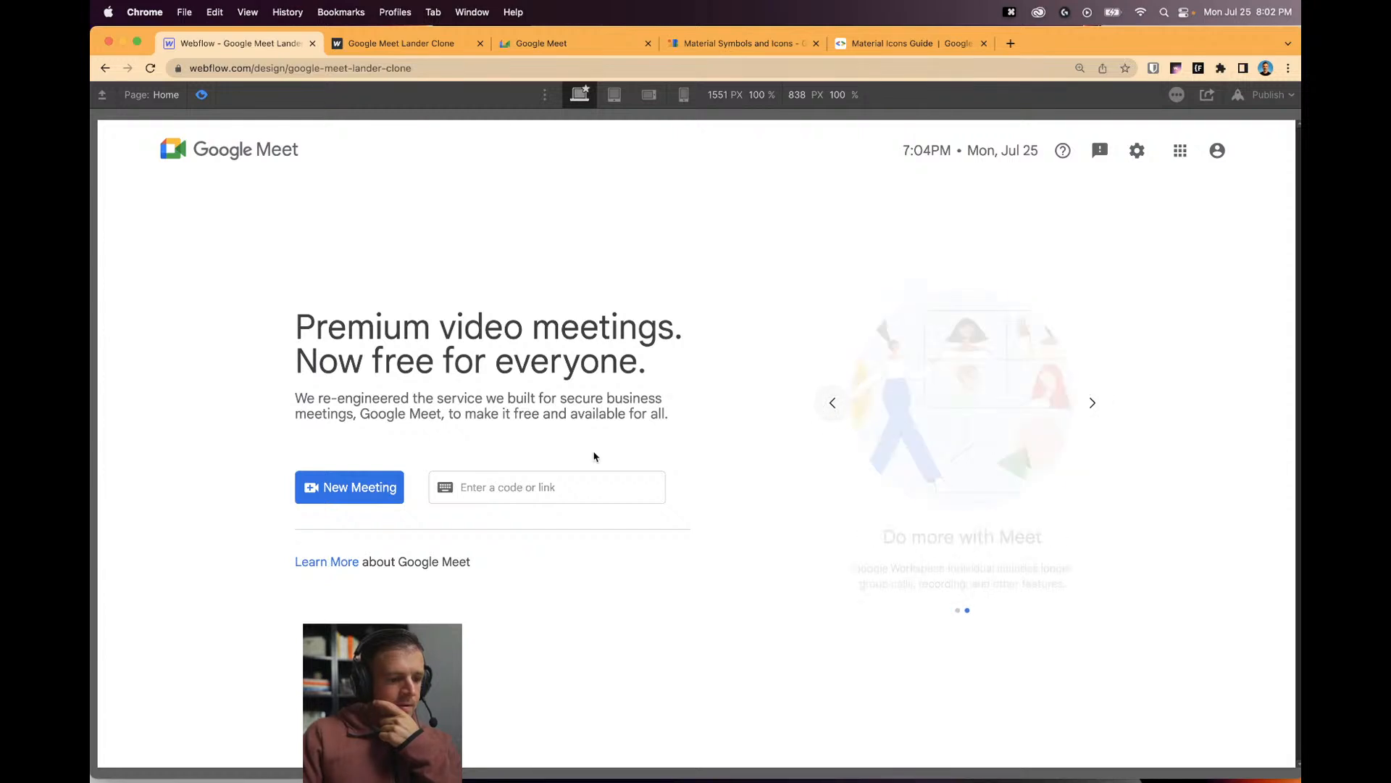
left_click(534, 490)
left_click(783, 433)
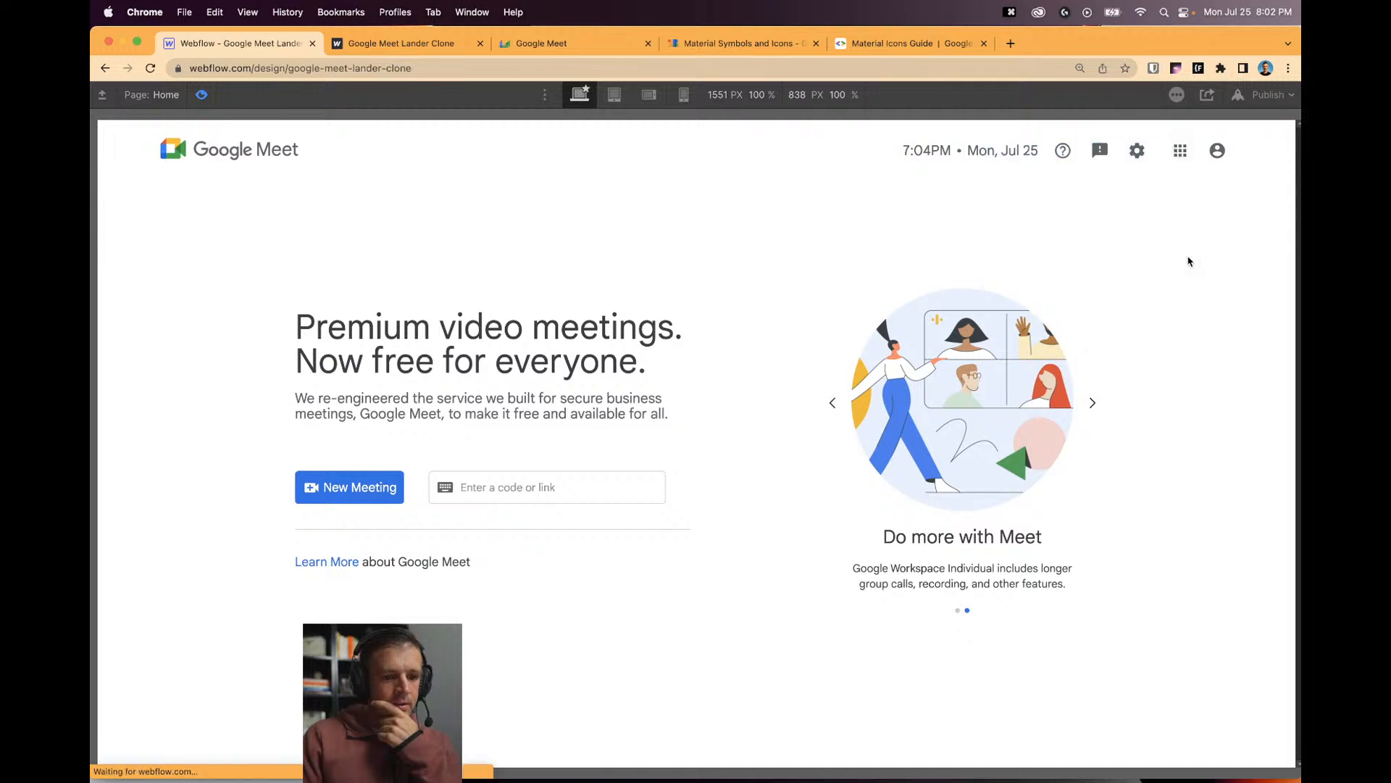
left_click(201, 94)
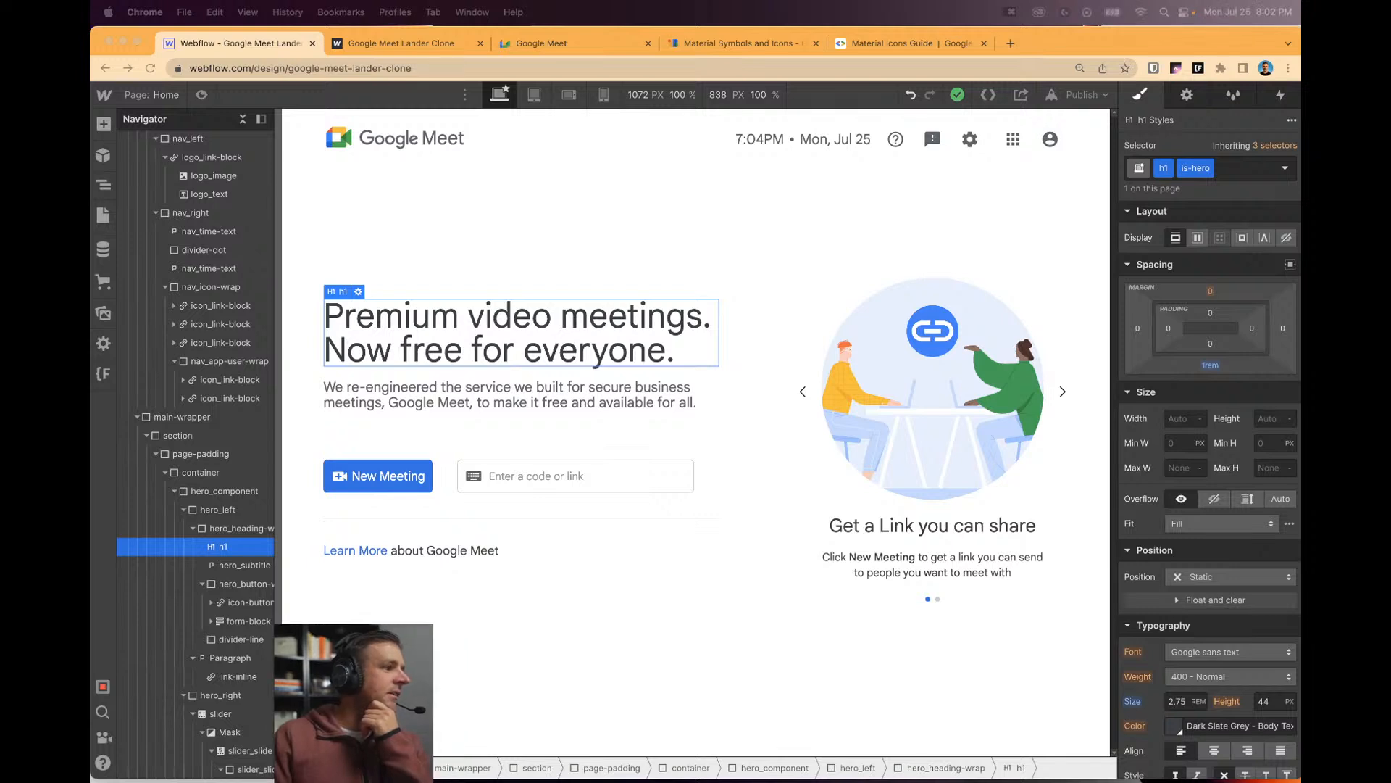
Select the code-or-link input field and switch to the 768 px Tablet breakpoint.
left_click(568, 475)
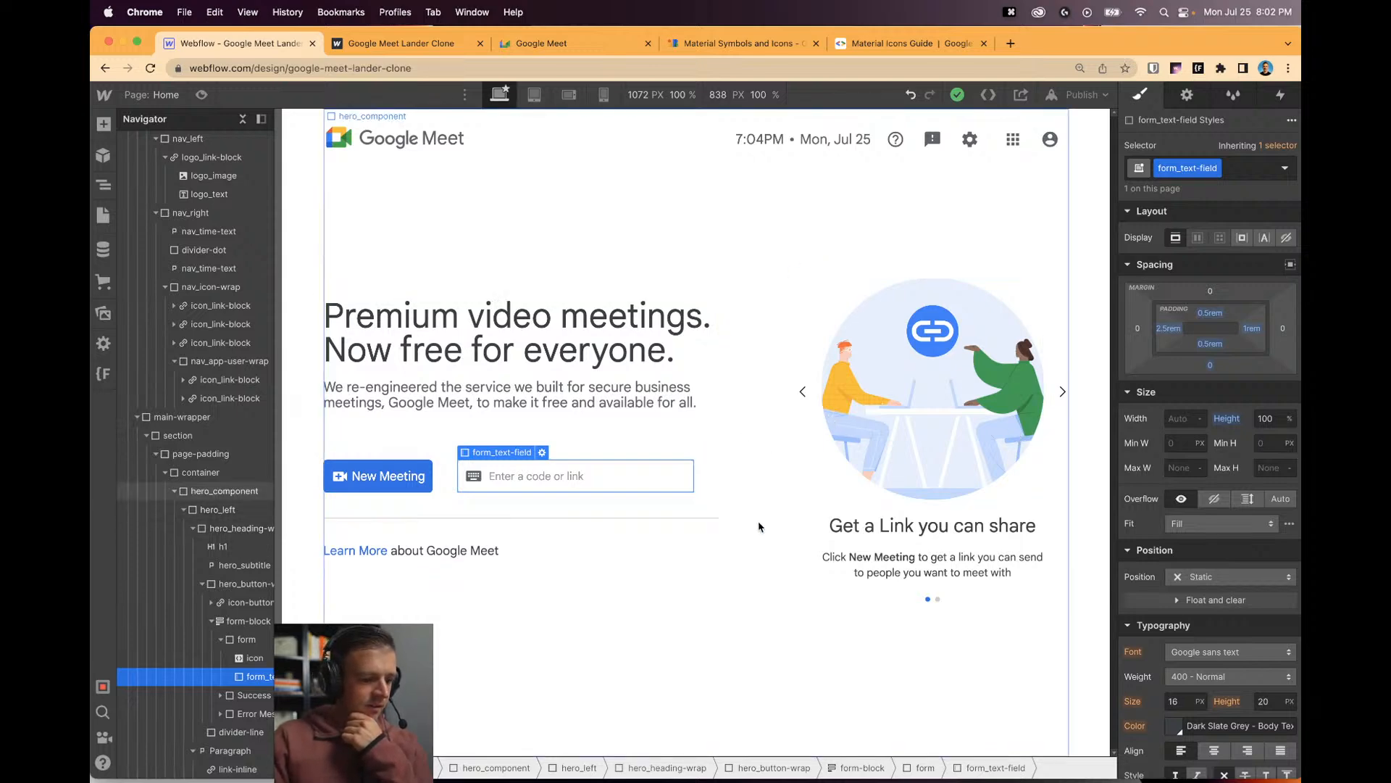
left_click(533, 101)
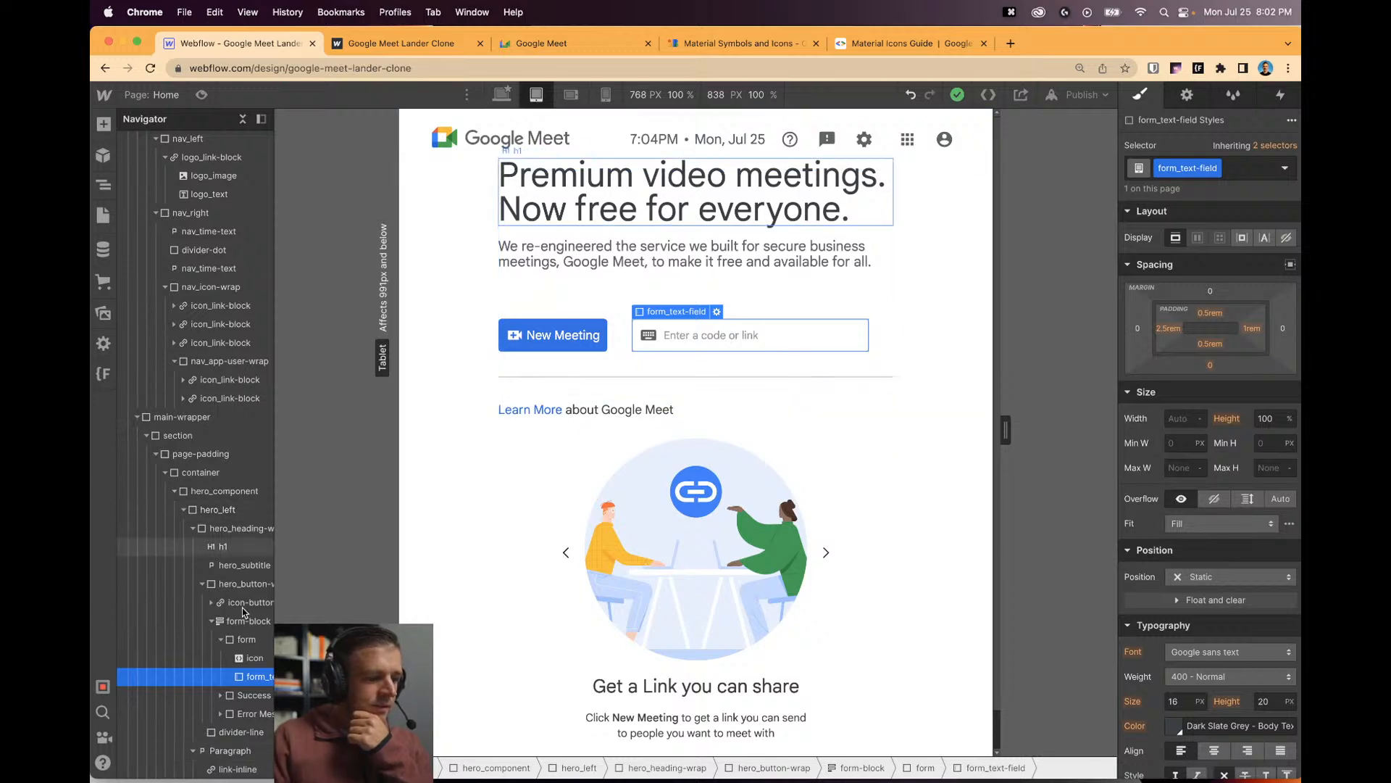
Give hero_component 8rem top and bottom padding at the Tablet breakpoint.
left_click(217, 491)
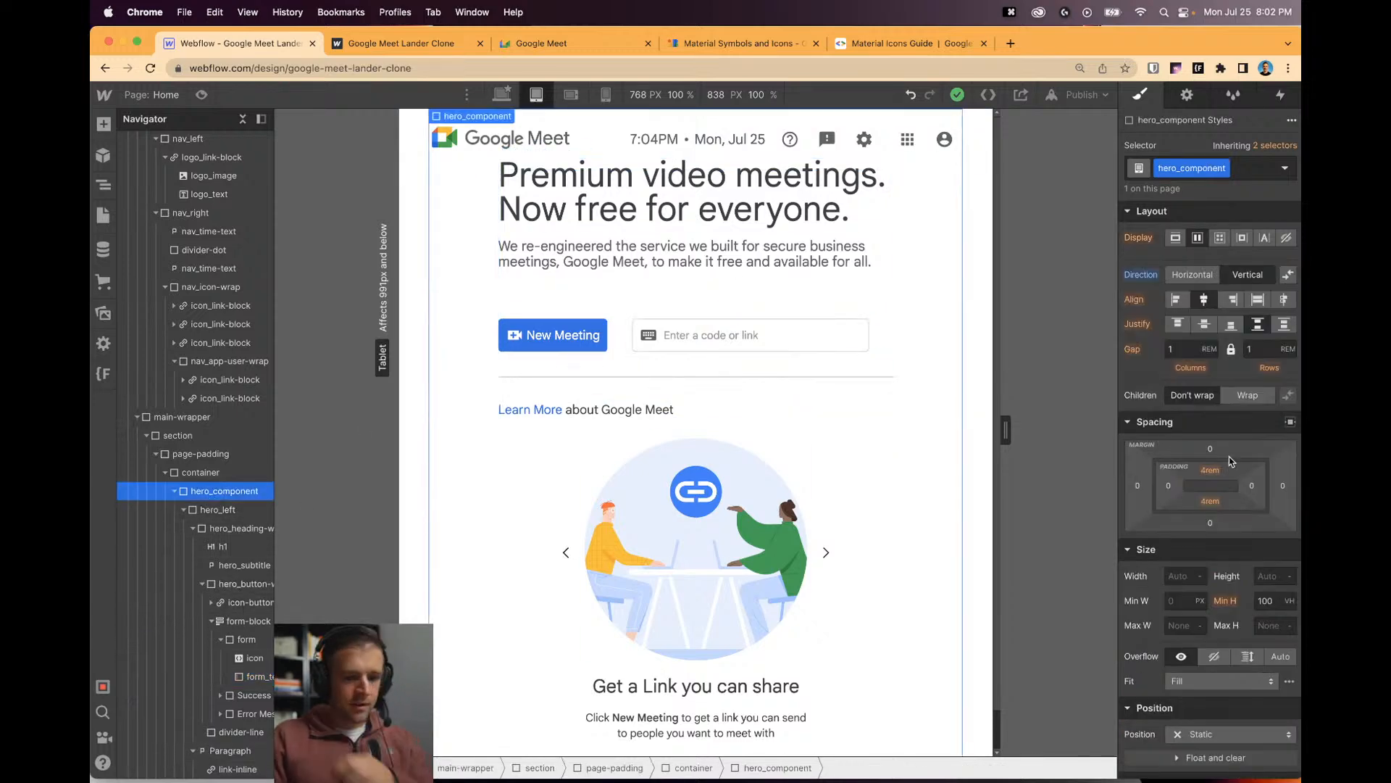
left_click(1210, 470)
type("8")
key("Return")
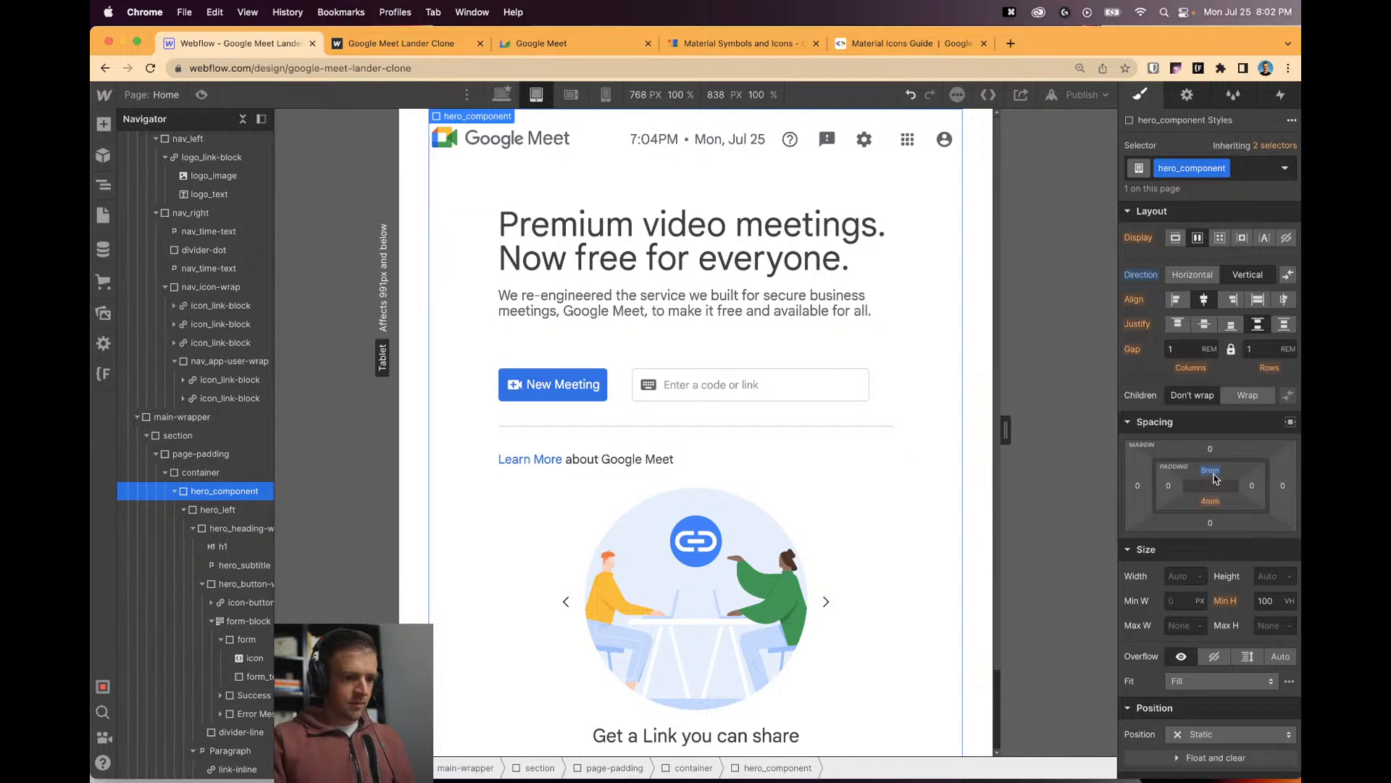
left_click(1210, 500)
type("8")
key("Return")
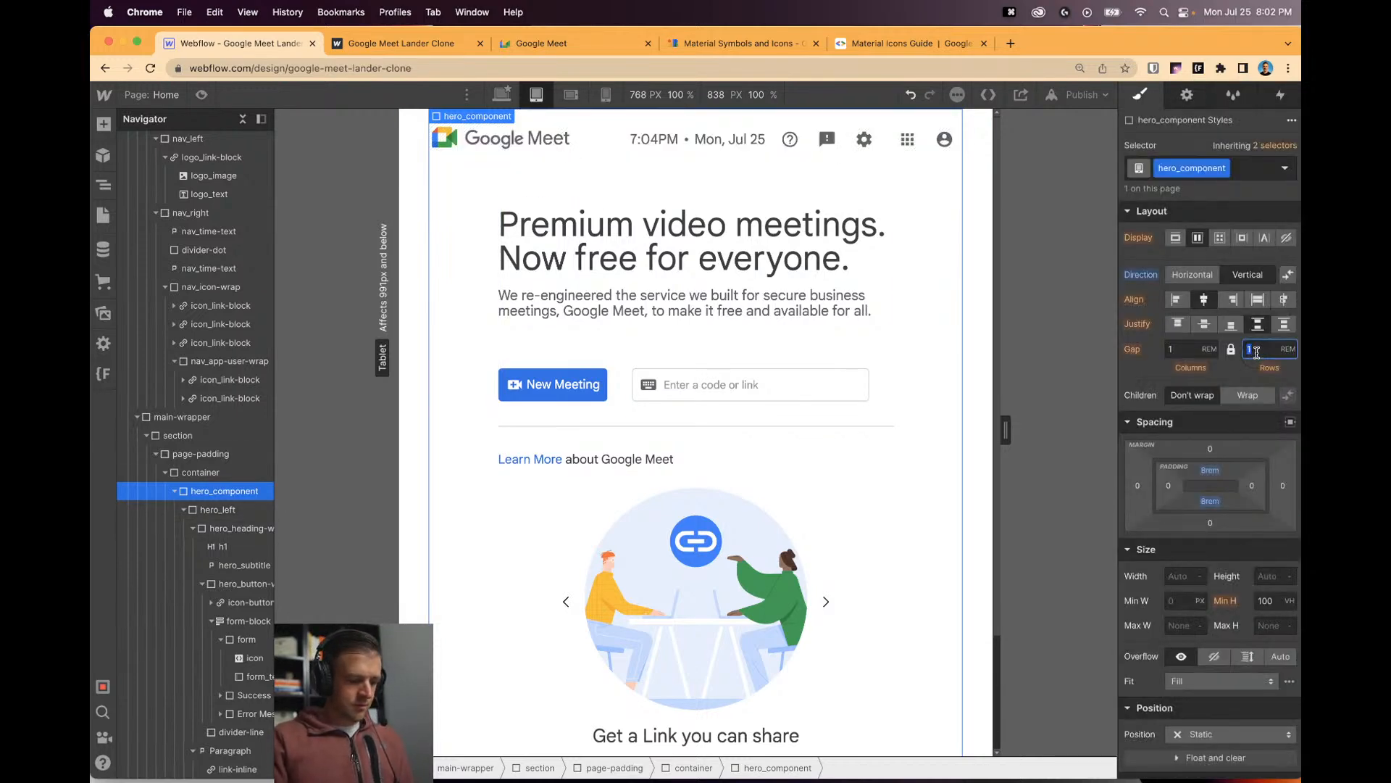
scroll(537, 661, "down", 3)
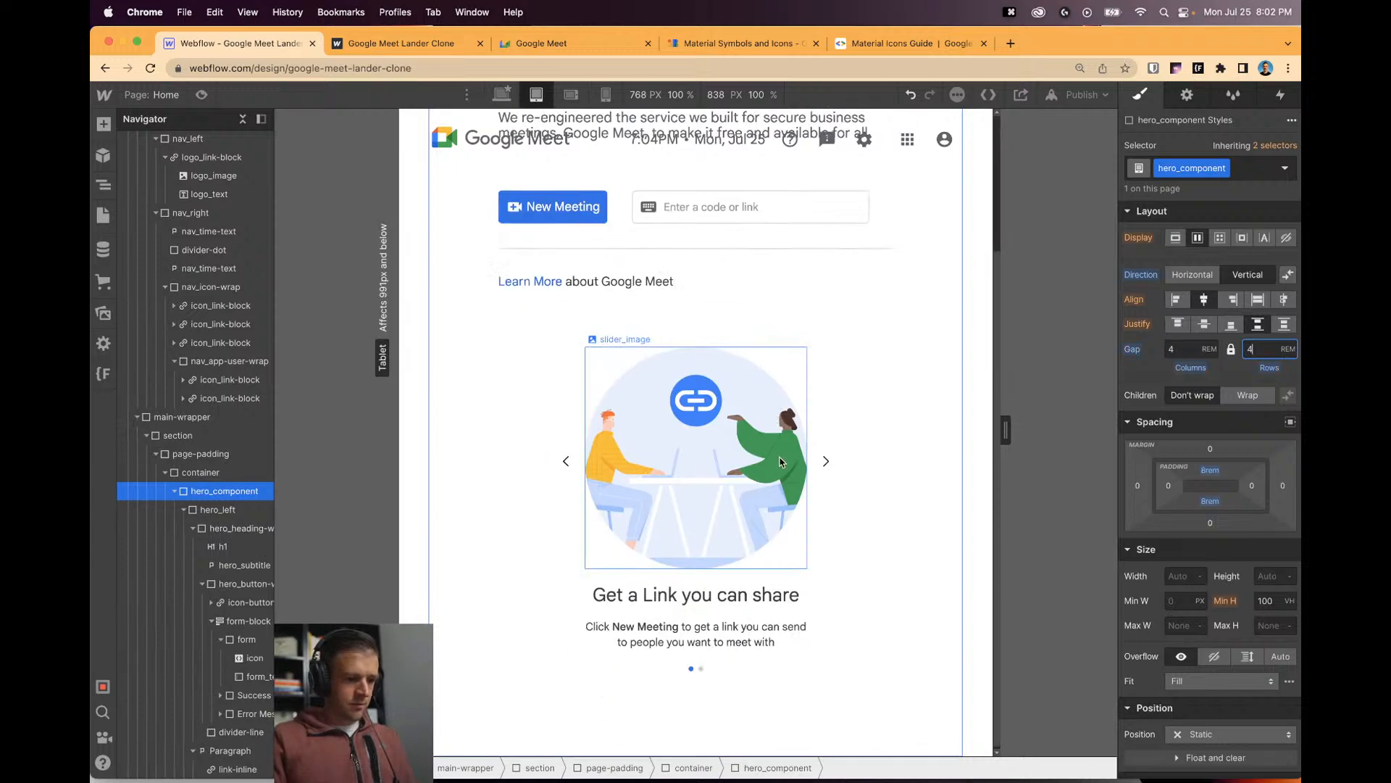
scroll(537, 661, "up", 3)
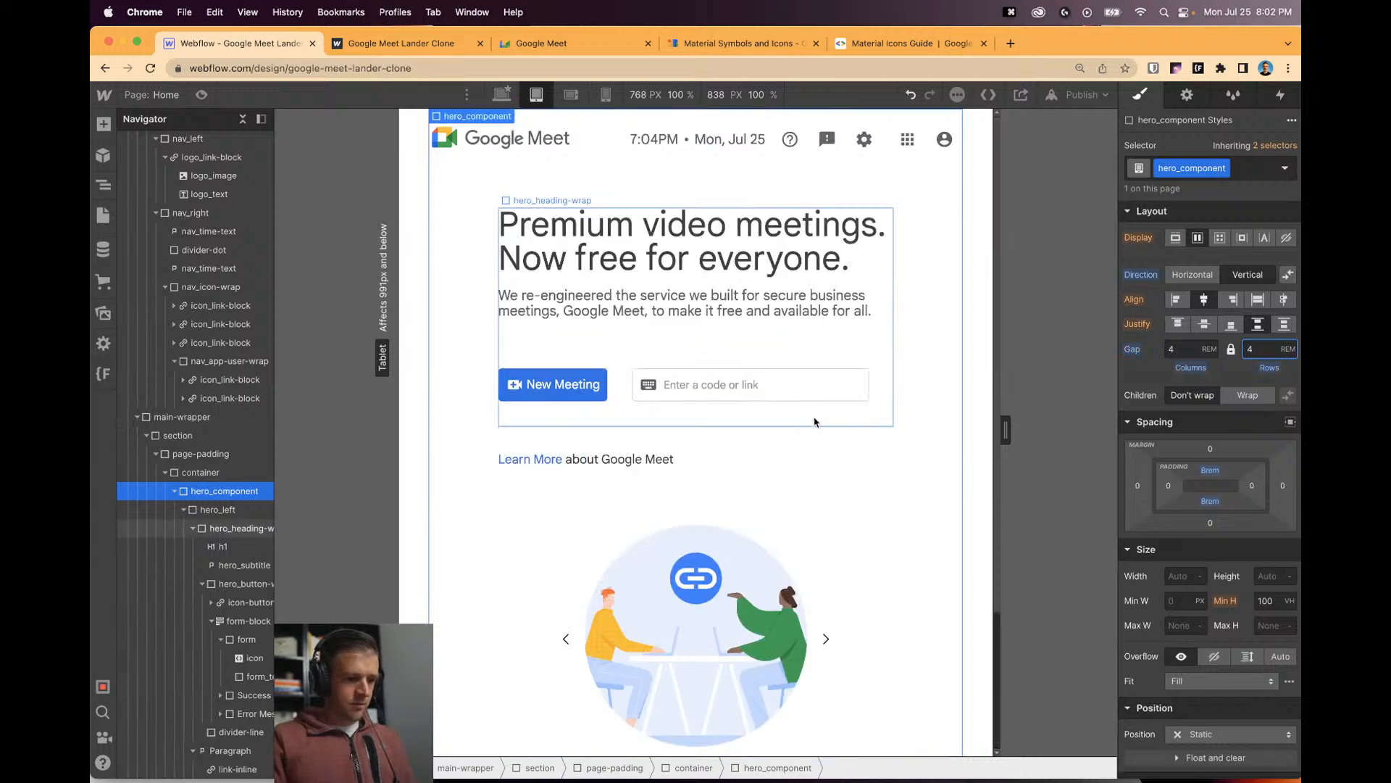
left_click(768, 333)
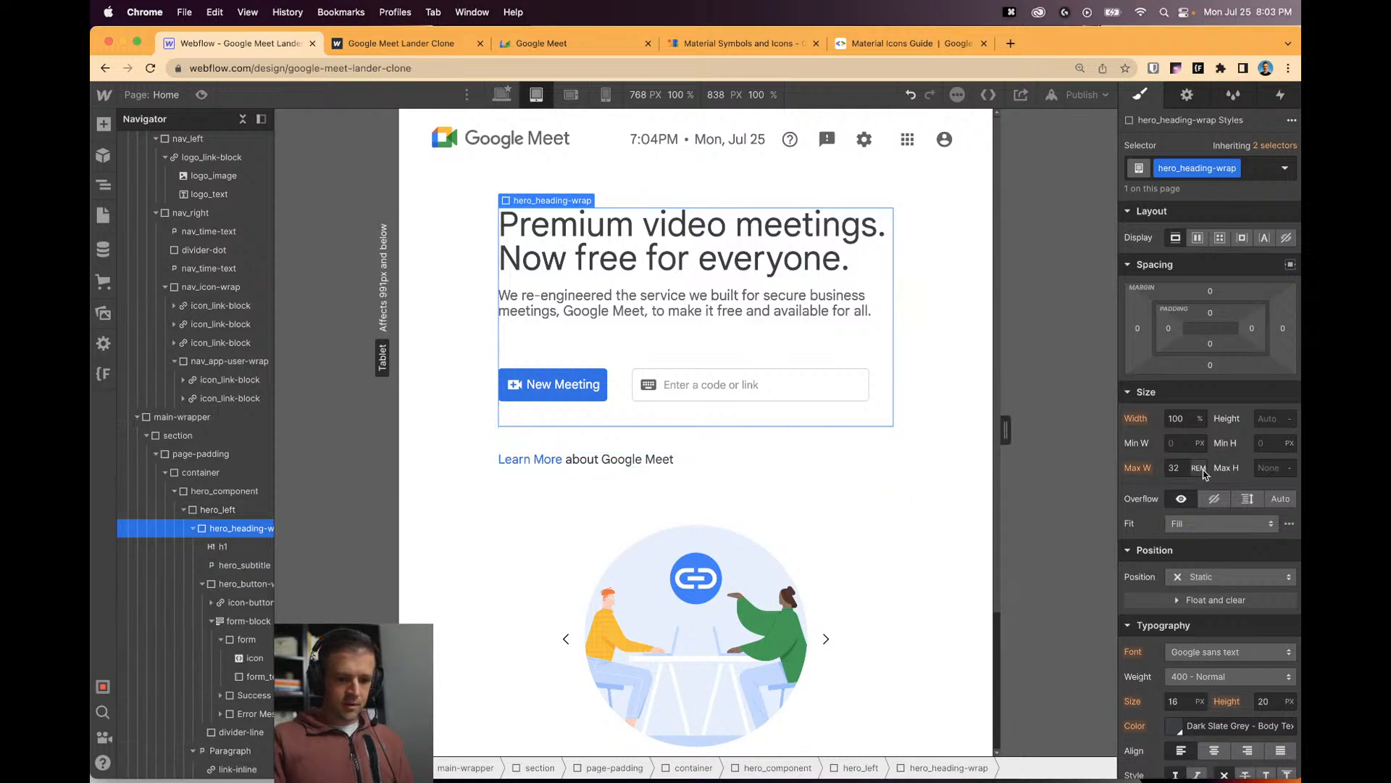
Make hero_heading-wrap a vertical flex container with centre-aligned text, then view the live Google Meet page.
left_click_drag(1006, 430, 1036, 446)
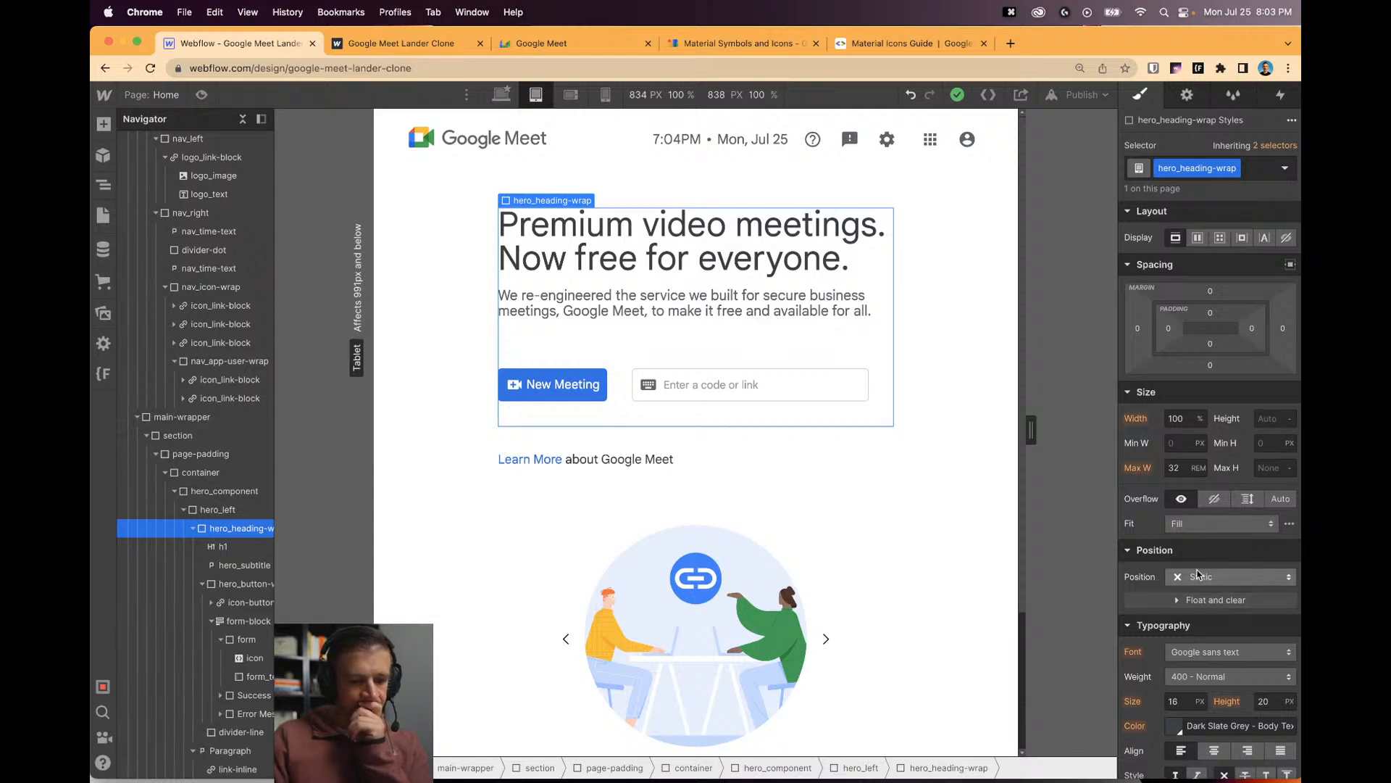
left_click(1198, 237)
left_click(1235, 276)
left_click(1204, 299)
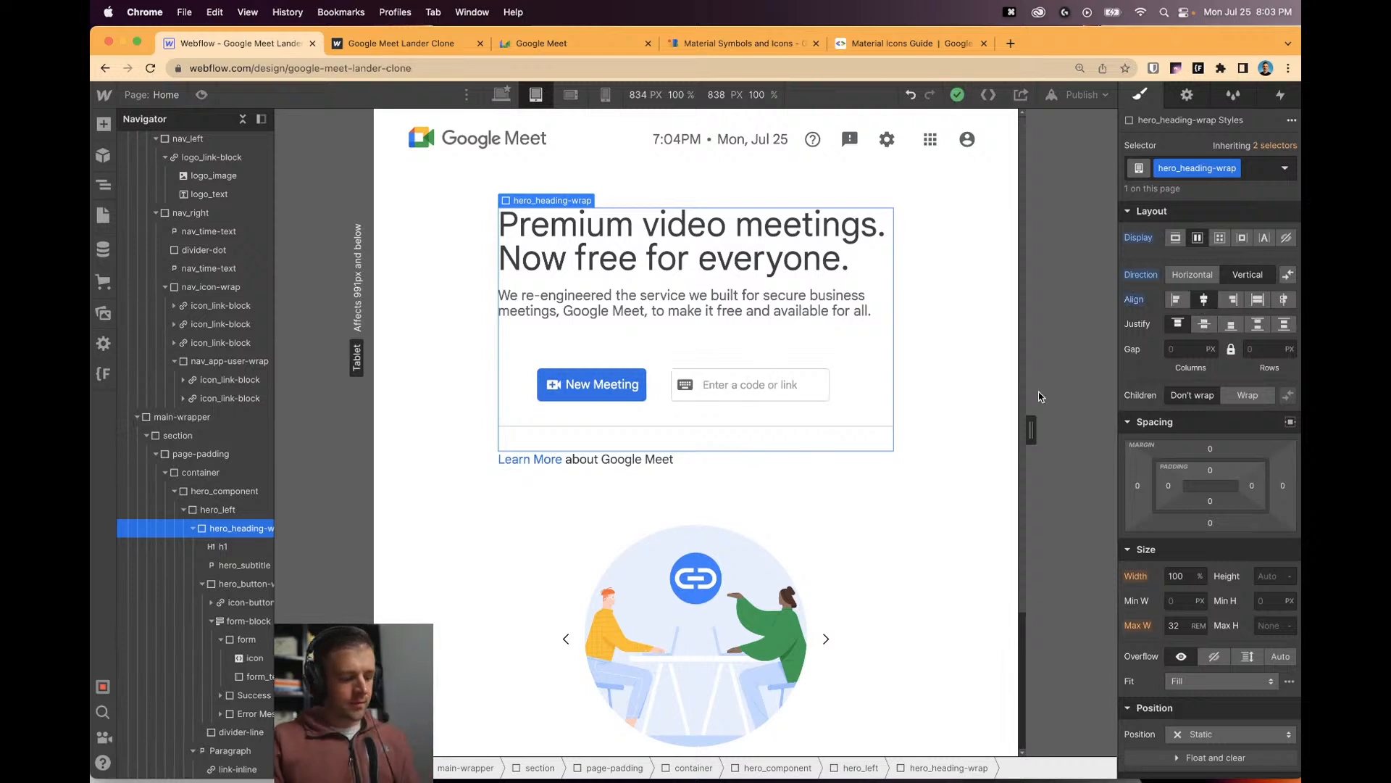
key("super+z")
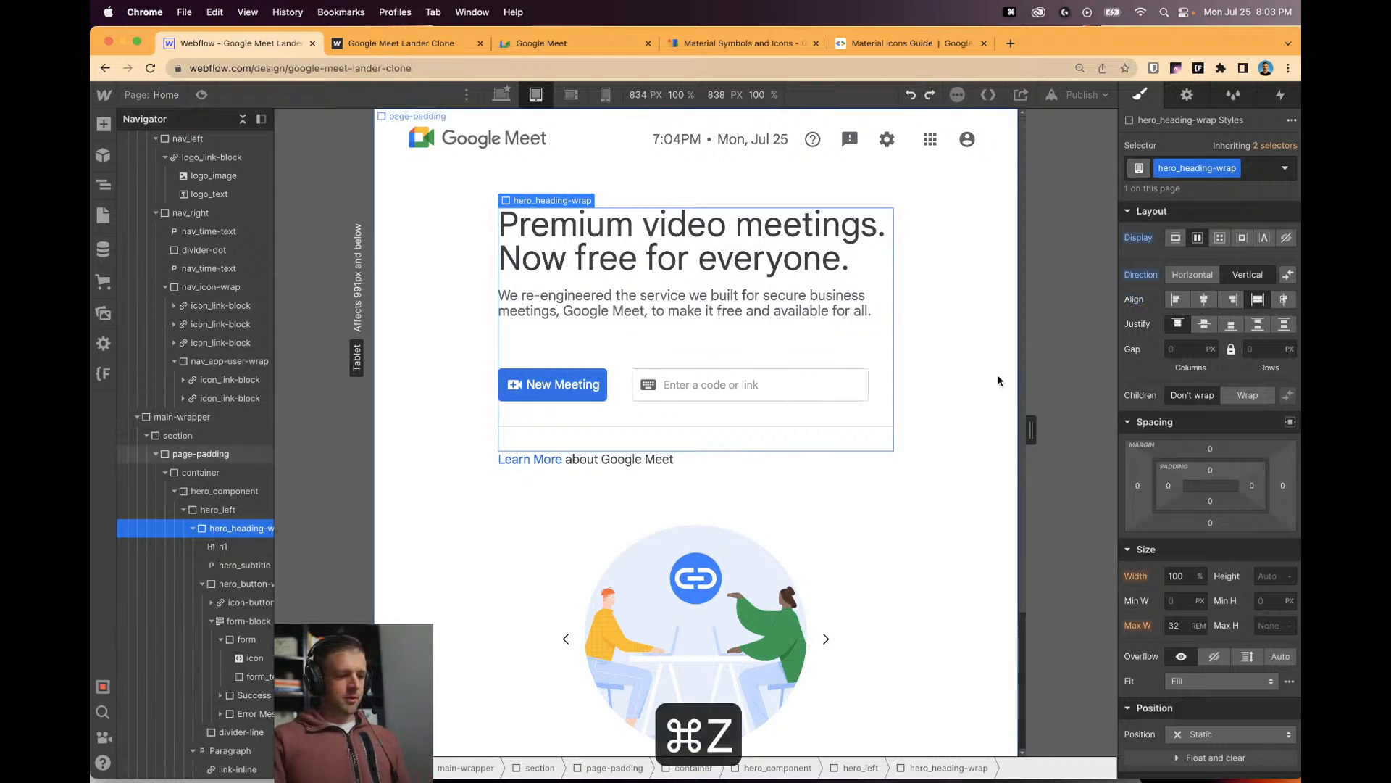
scroll(1229, 640, "down", 3)
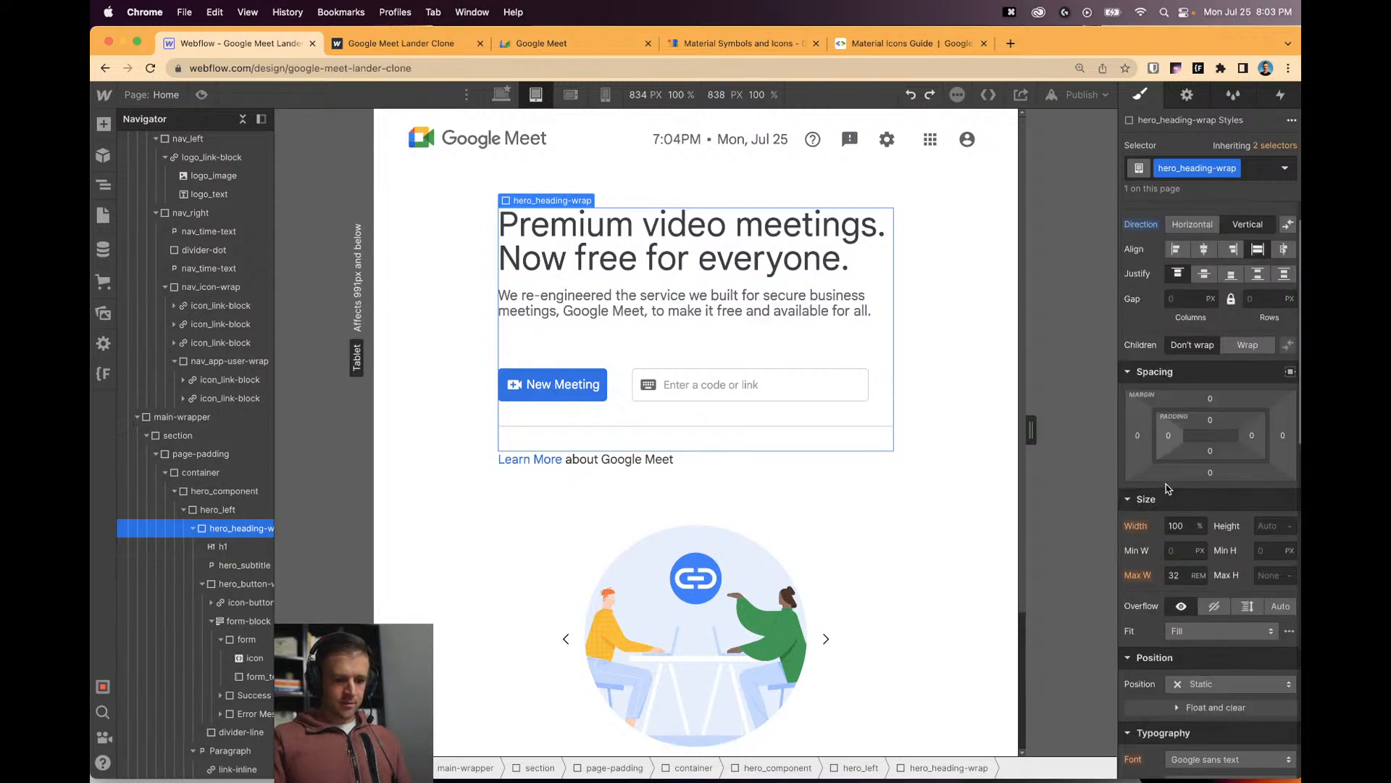
left_click(1222, 744)
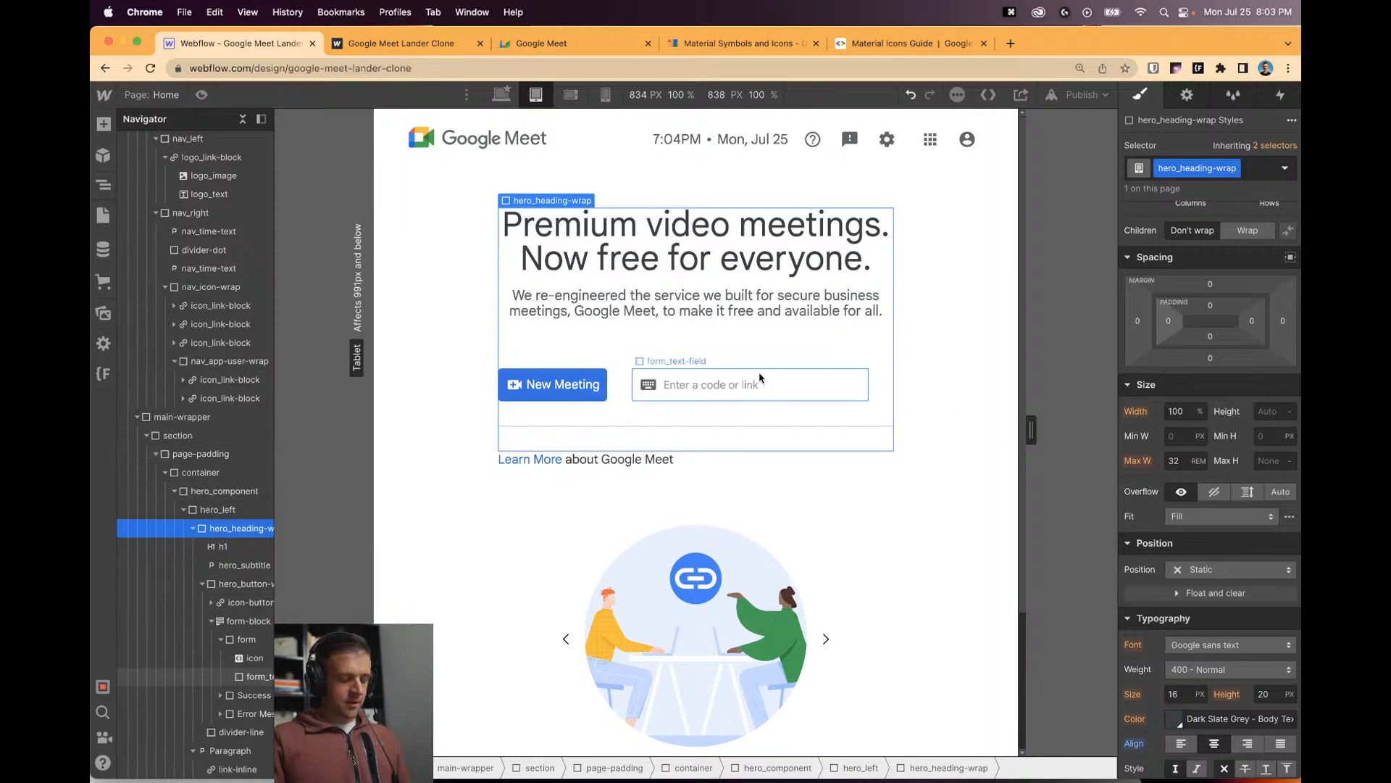
left_click(573, 44)
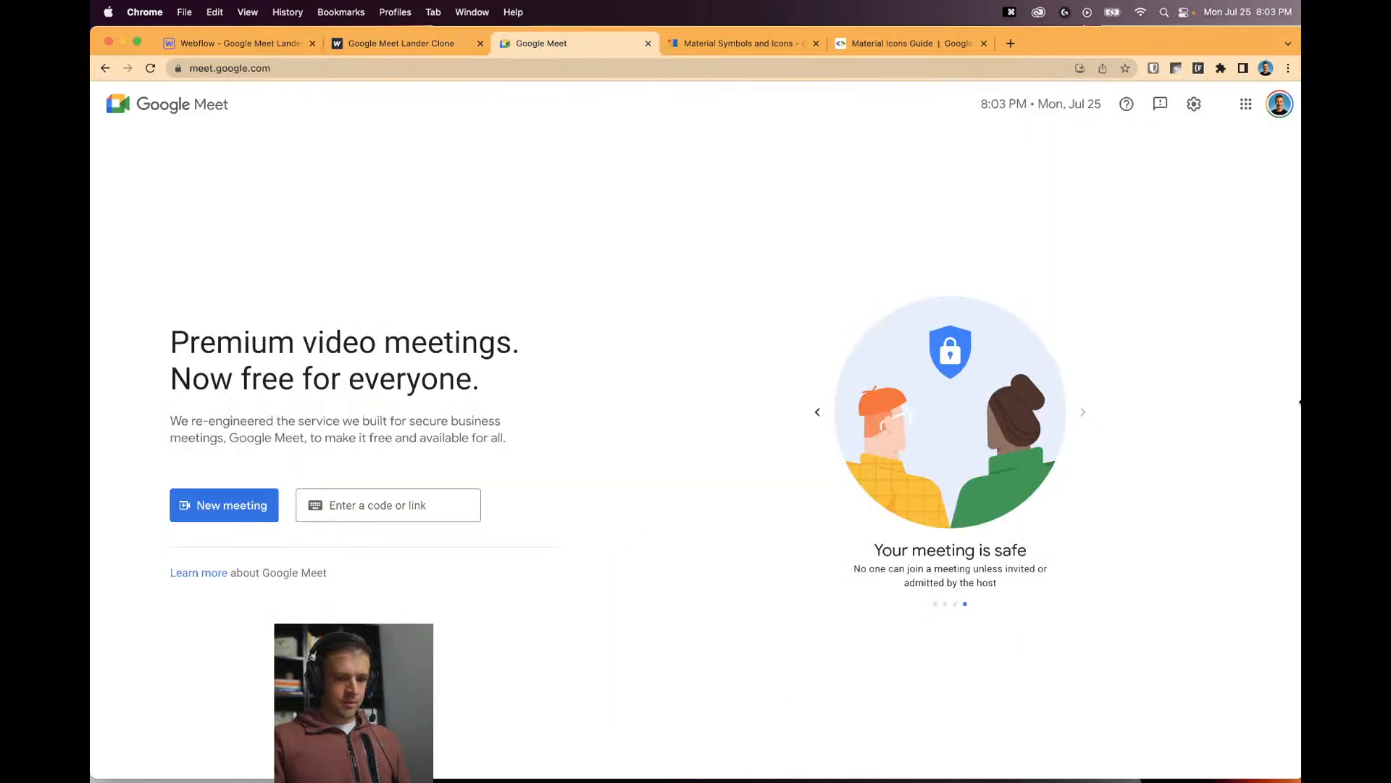
Narrow the live Google Meet window, then return to Webflow and set the canvas back to 768 px.
mouse_move(1283, 401)
left_mouse_down()
mouse_move(590, 404)
mouse_move(1283, 412)
left_mouse_up()
left_click(267, 52)
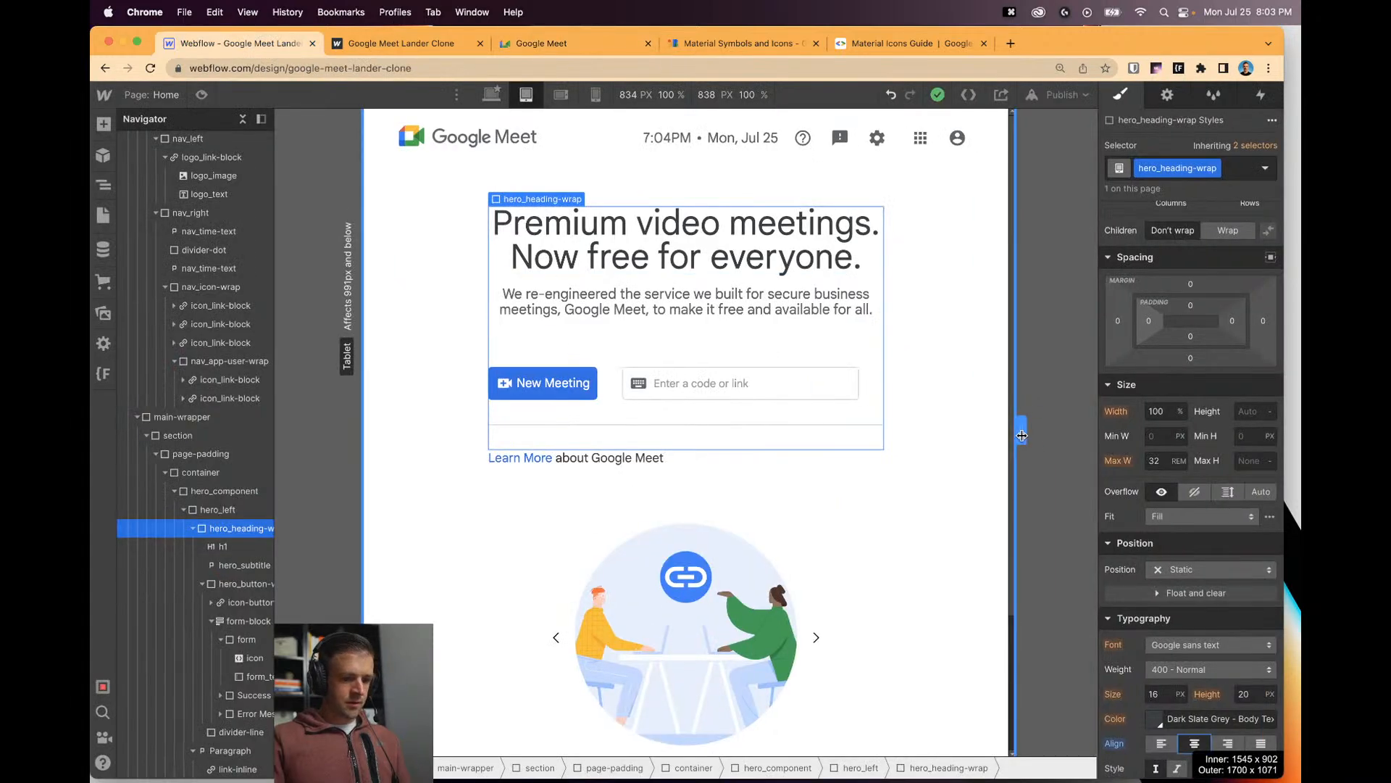
mouse_move(979, 442)
left_mouse_down()
mouse_move(1071, 445)
mouse_move(1004, 439)
left_mouse_up()
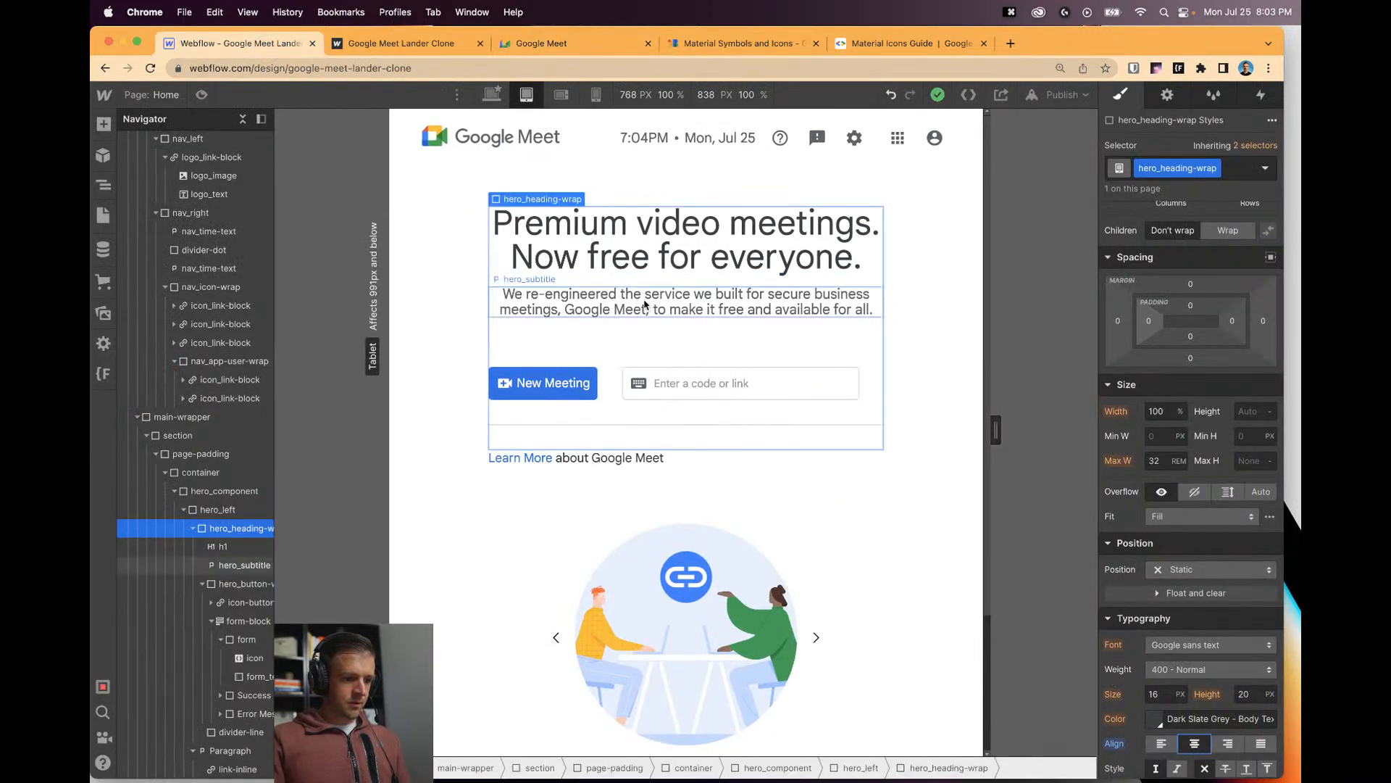
scroll(848, 522, "down", 3)
scroll(882, 567, "up", 3)
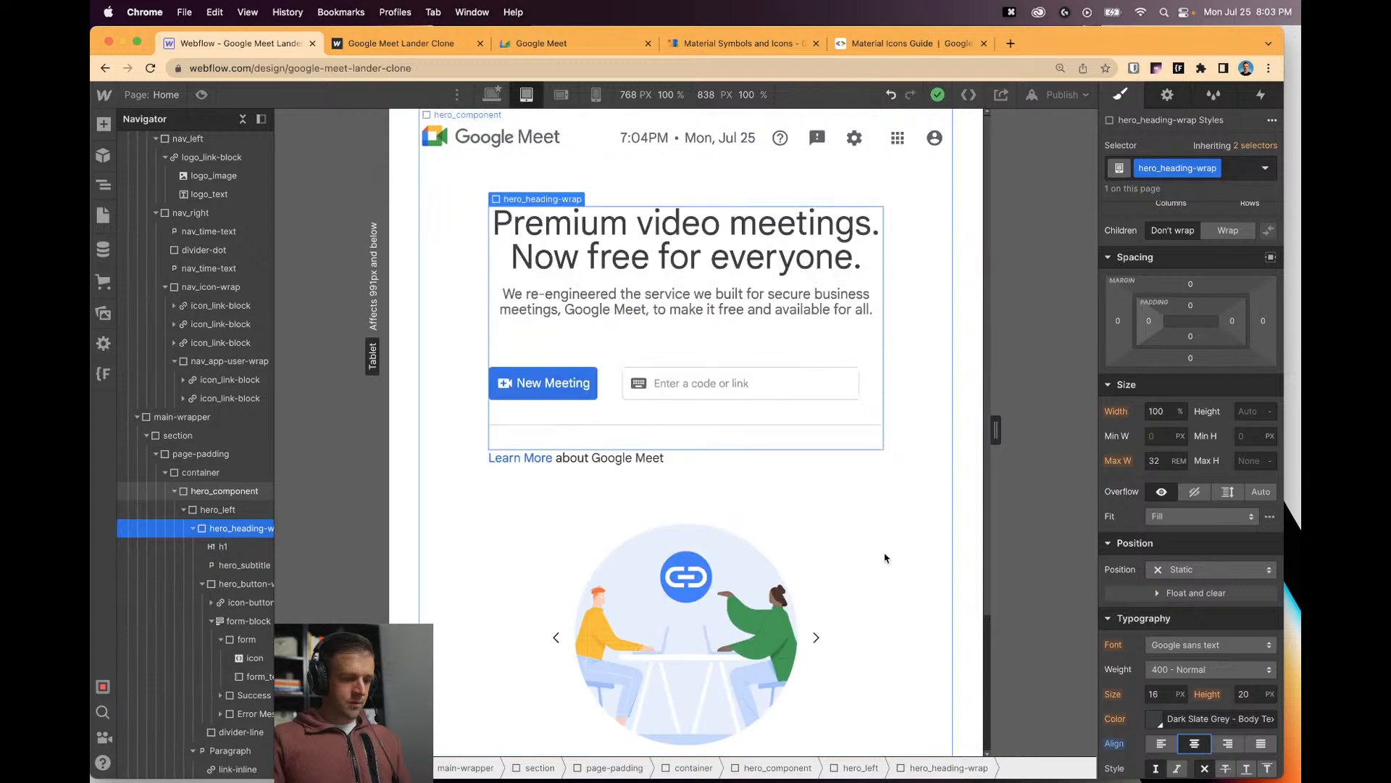
Switch Webflow to the 480 px Mobile Landscape breakpoint and narrow the live Google Meet window to match.
key("shift+3")
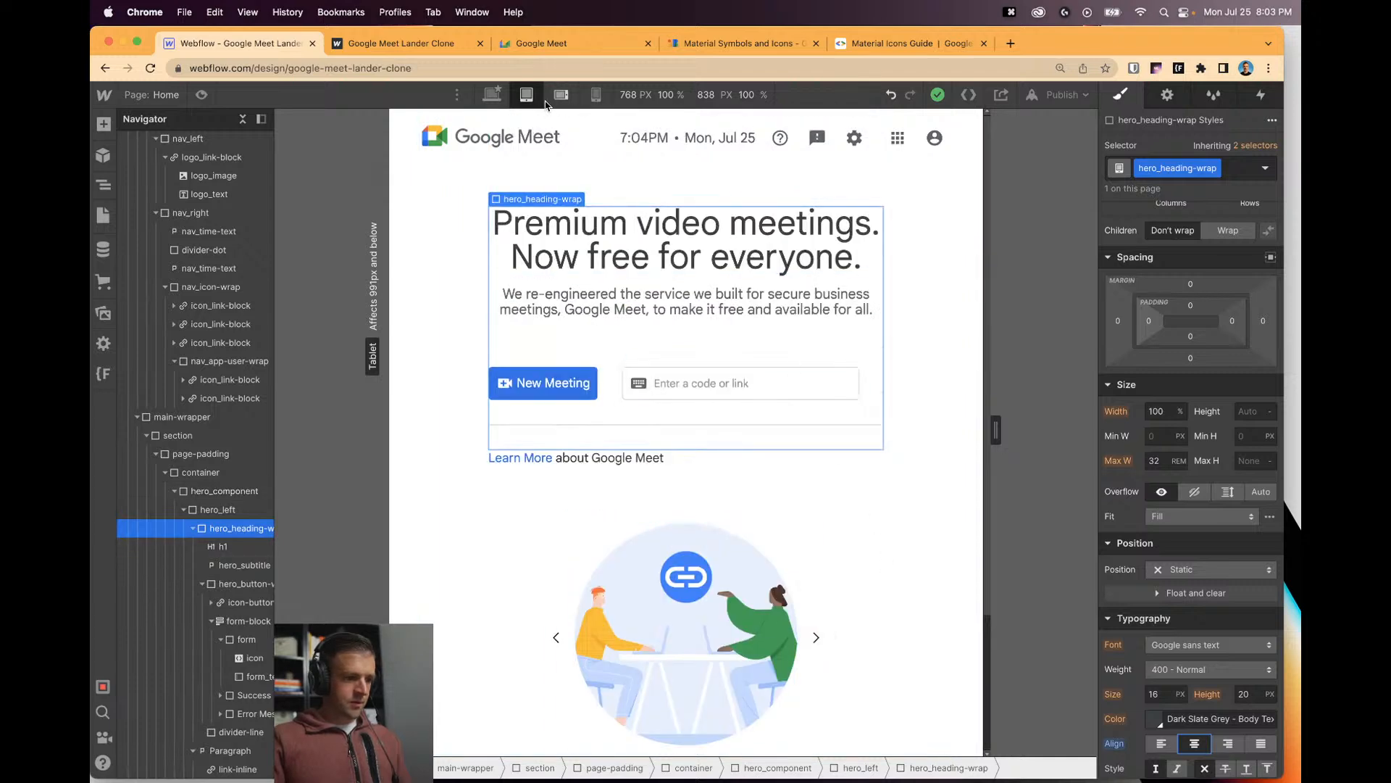
left_click_drag(922, 431, 810, 433)
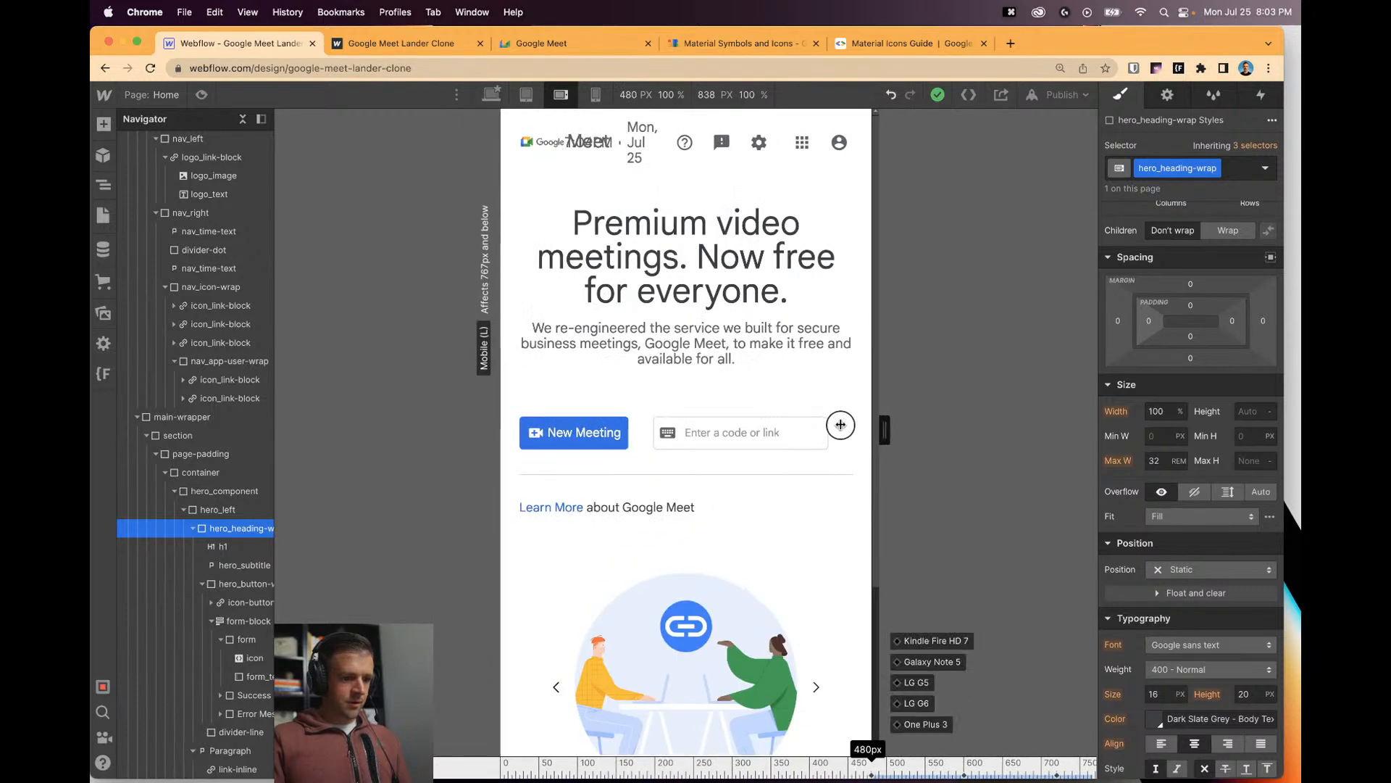
key("super+3")
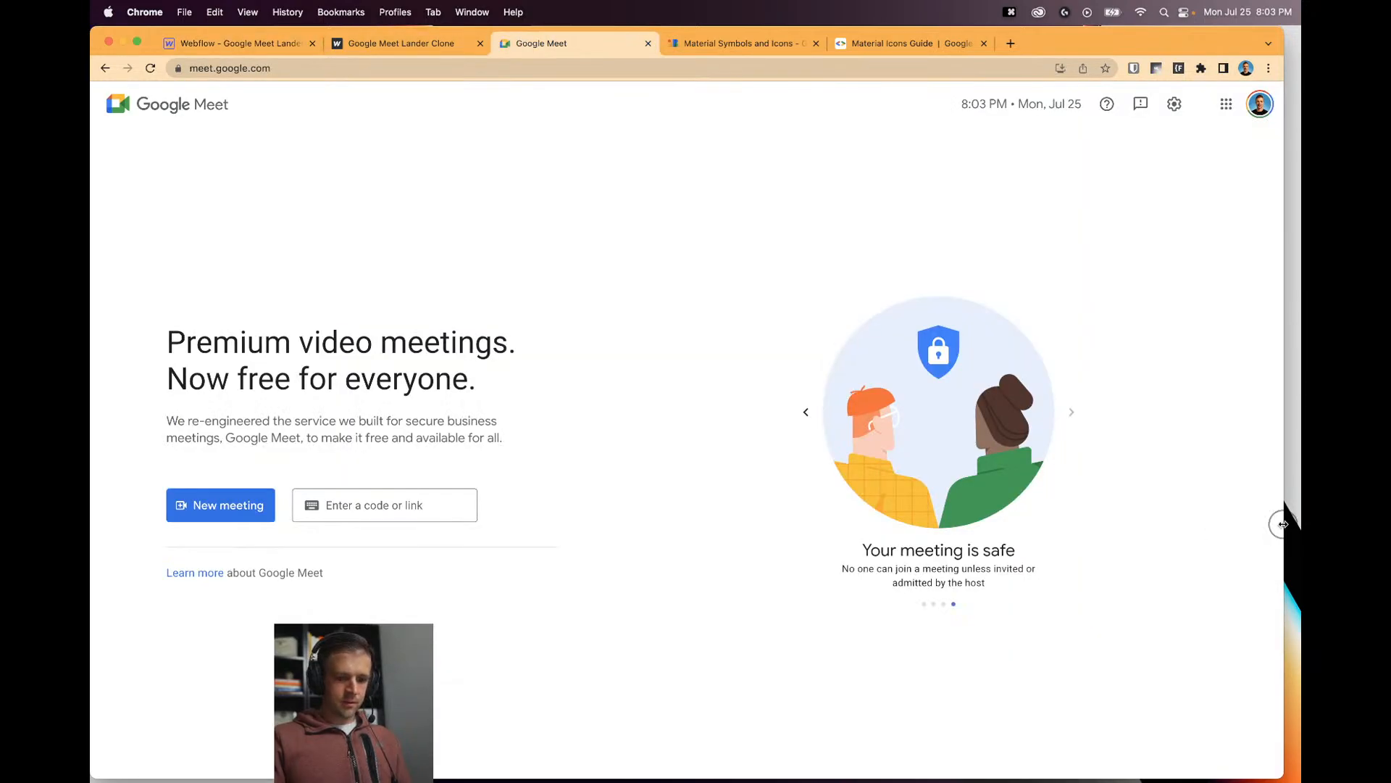
left_click_drag(1282, 523, 1165, 497)
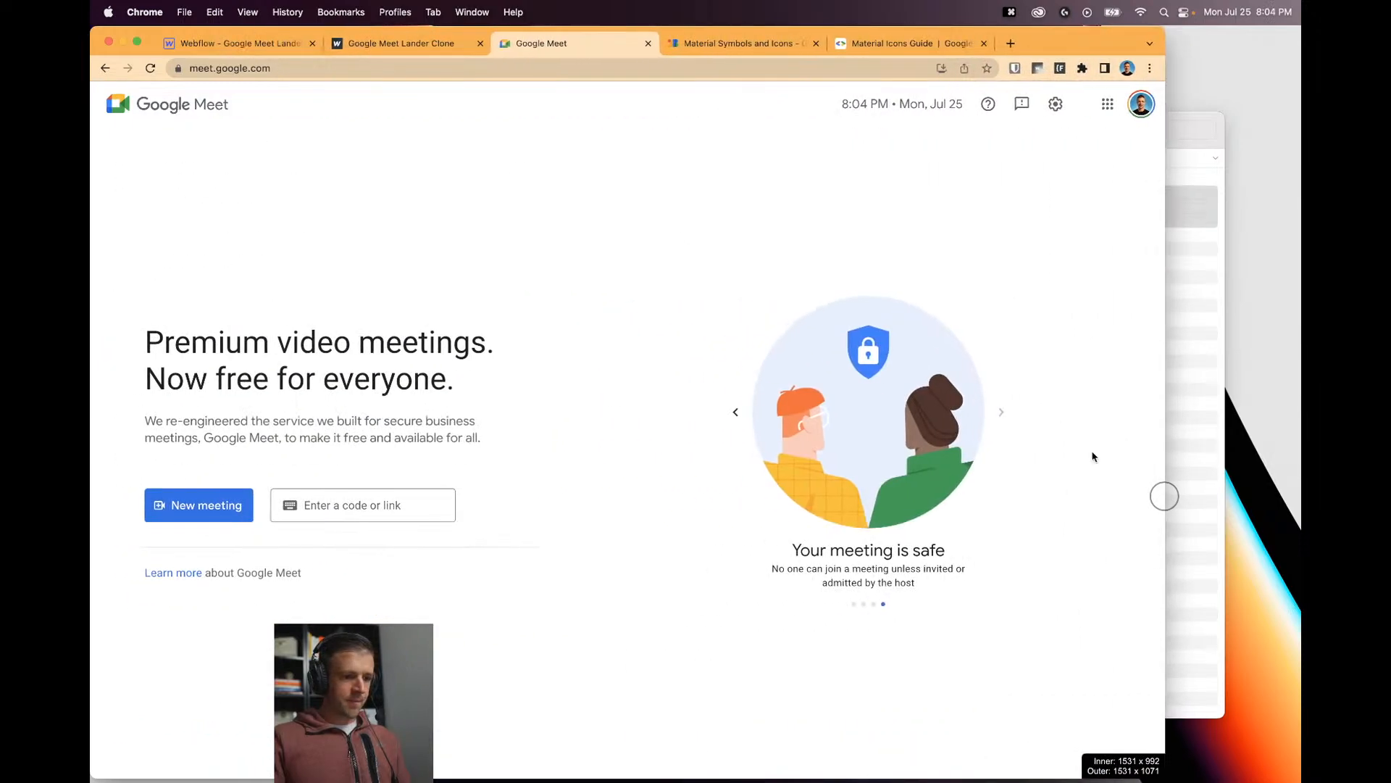
Test the clone's canvas at other widths, then compare with Google Meet at a mobile-like width.
left_click(239, 42)
left_click_drag(752, 425, 696, 435)
scroll(673, 421, "down", 3)
scroll(672, 421, "up", 3)
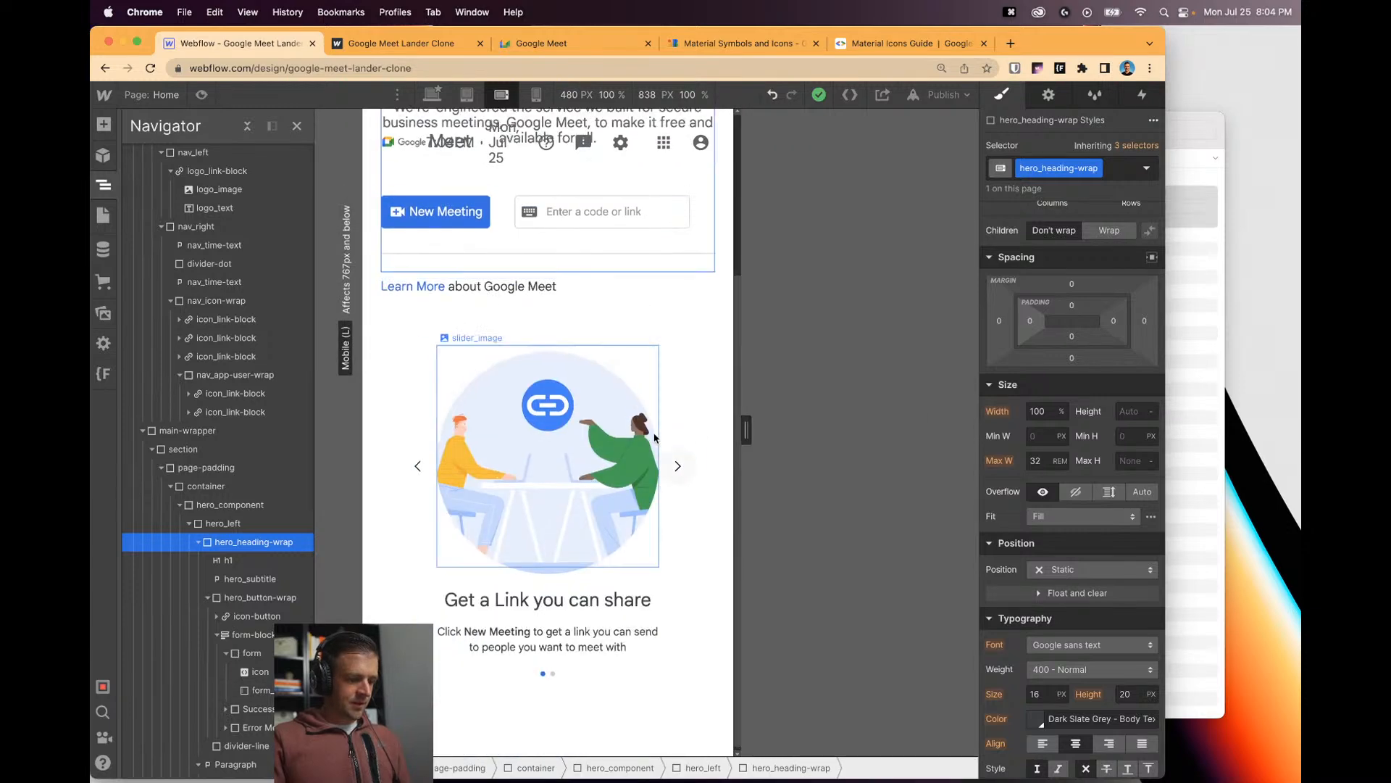
mouse_move(743, 430)
left_mouse_down()
mouse_move(779, 432)
mouse_move(721, 432)
mouse_move(786, 435)
mouse_move(725, 432)
left_mouse_up()
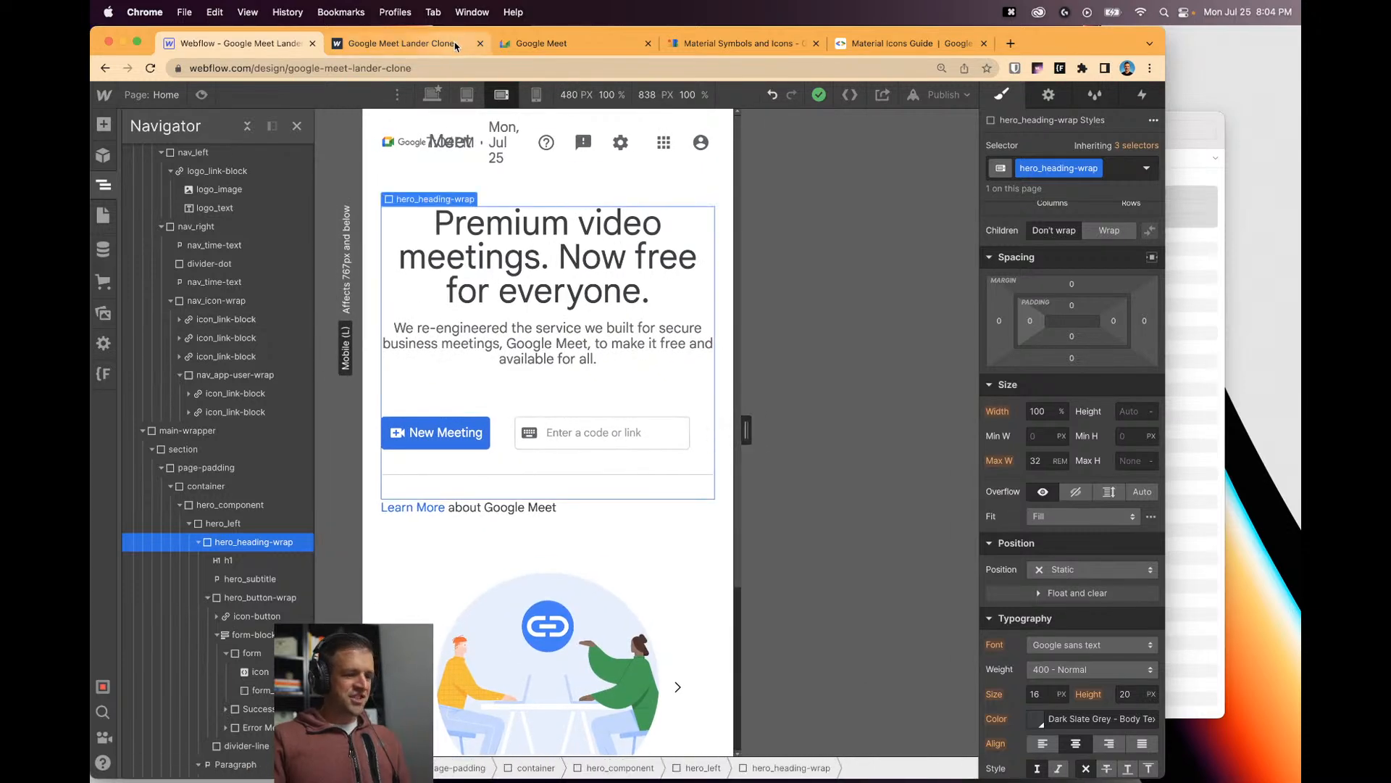
left_click(455, 46)
left_click(588, 50)
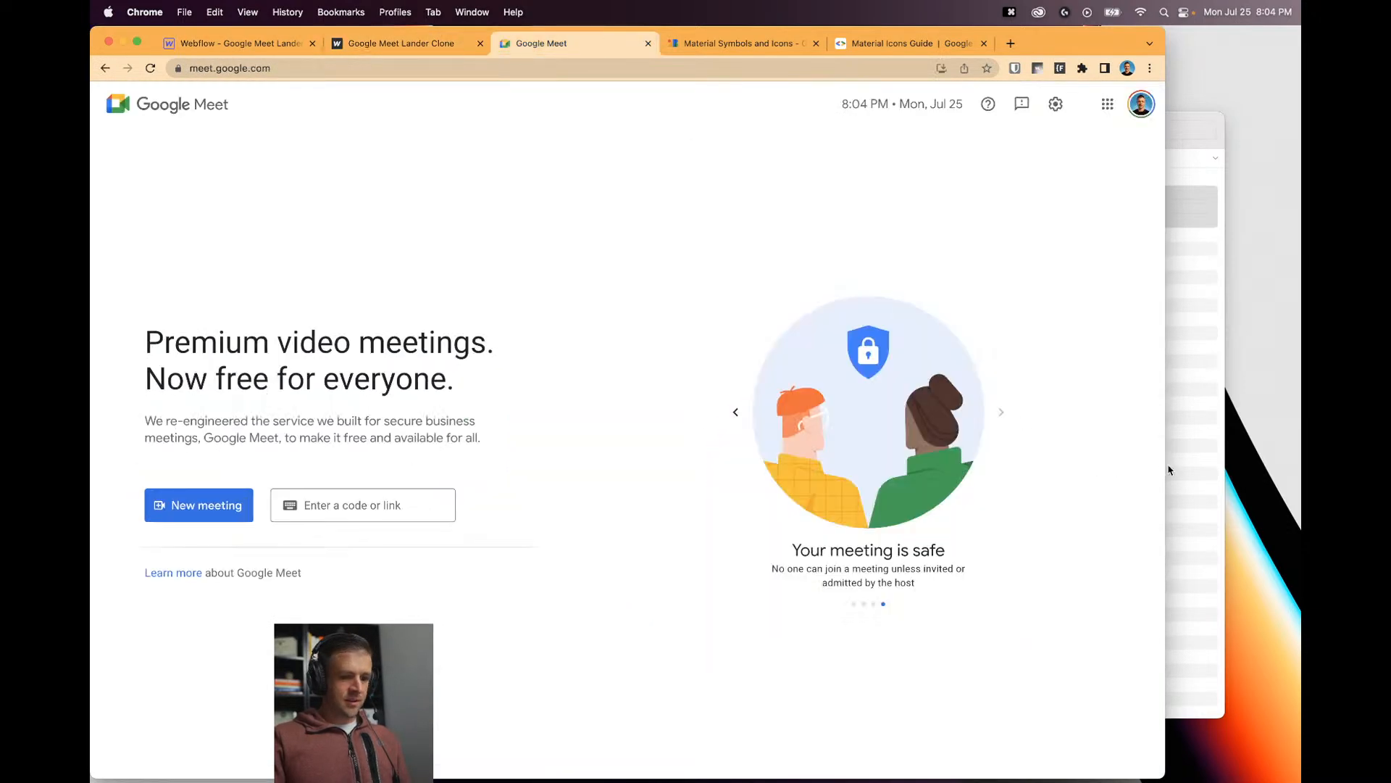
mouse_move(1168, 470)
left_mouse_down()
mouse_move(566, 419)
mouse_move(435, 423)
mouse_move(1003, 444)
mouse_move(416, 431)
mouse_move(776, 466)
mouse_move(1169, 463)
left_mouse_up()
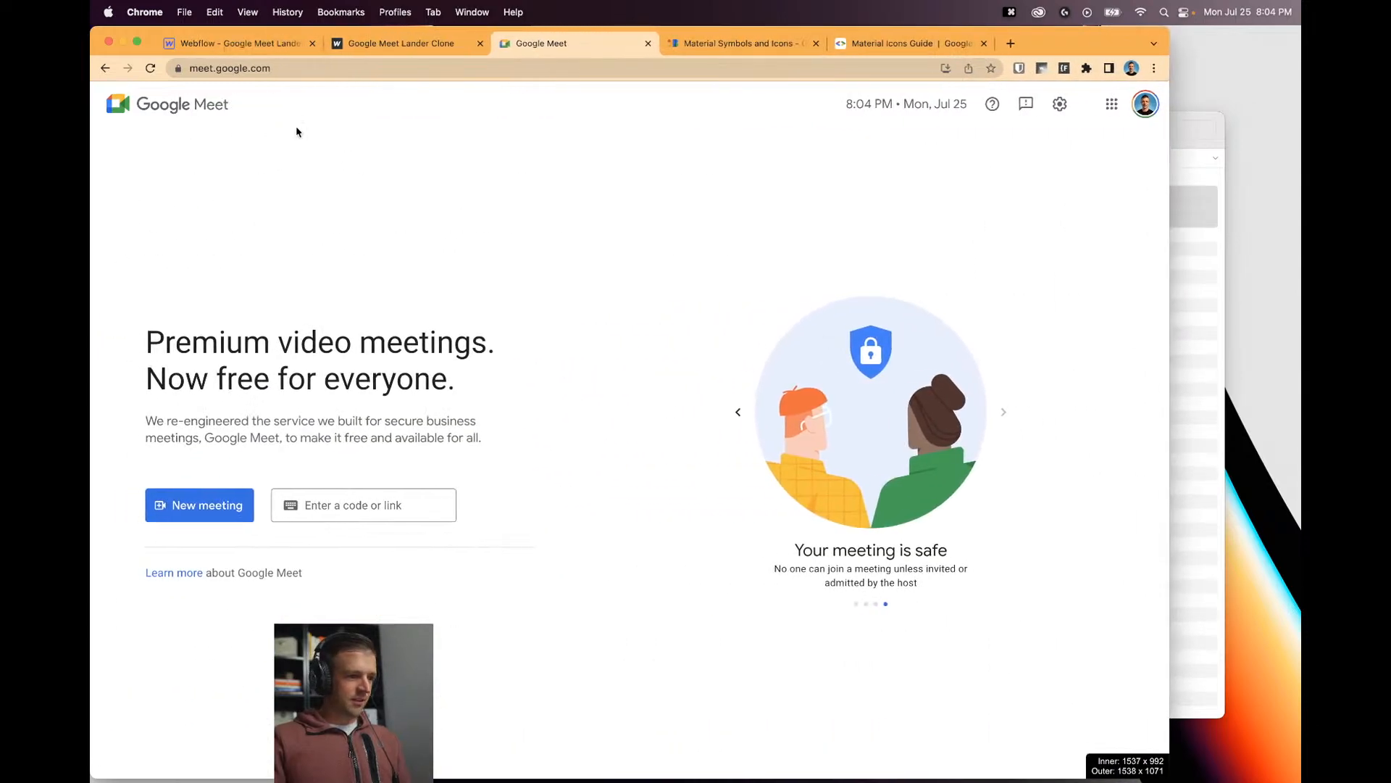
left_click(265, 44)
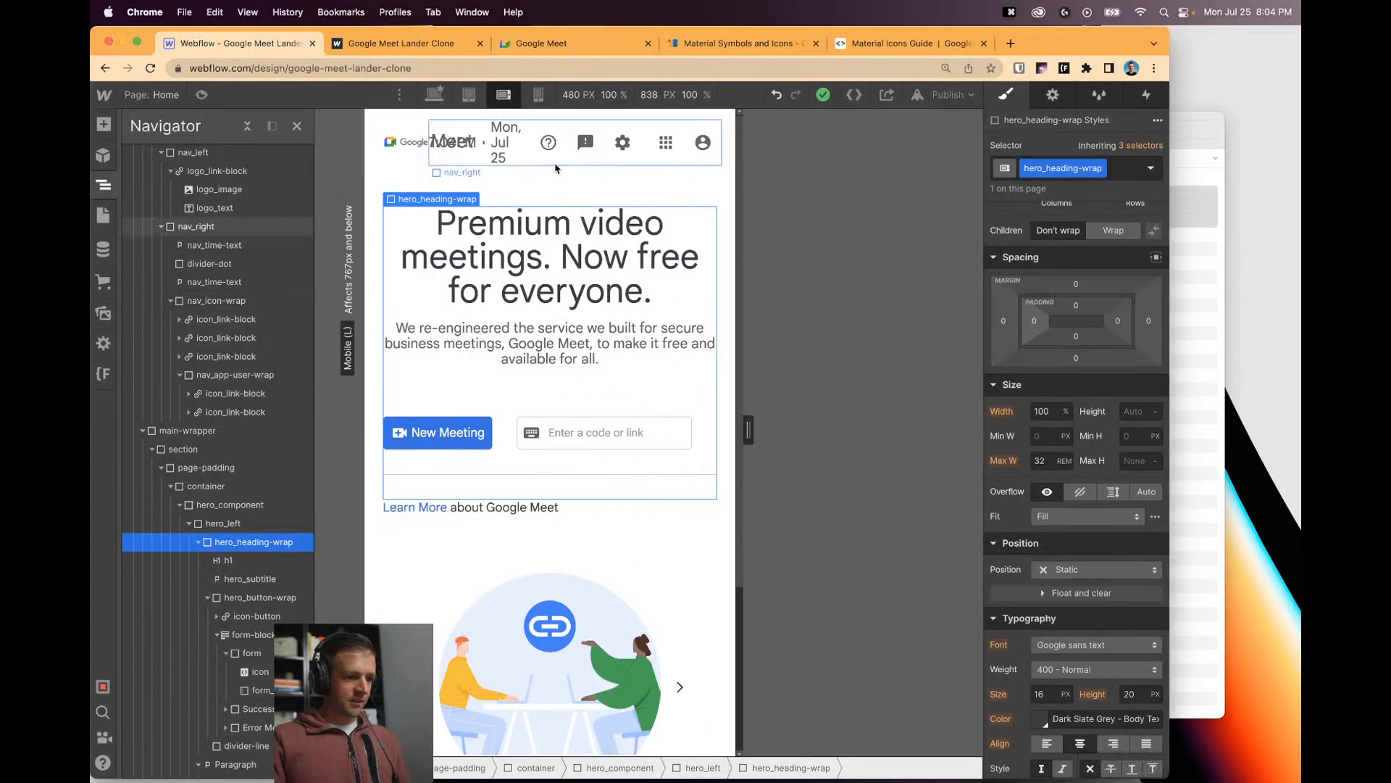
Set the nav_time-text date and the divider dot to Display: None at 480 px.
left_click(654, 159)
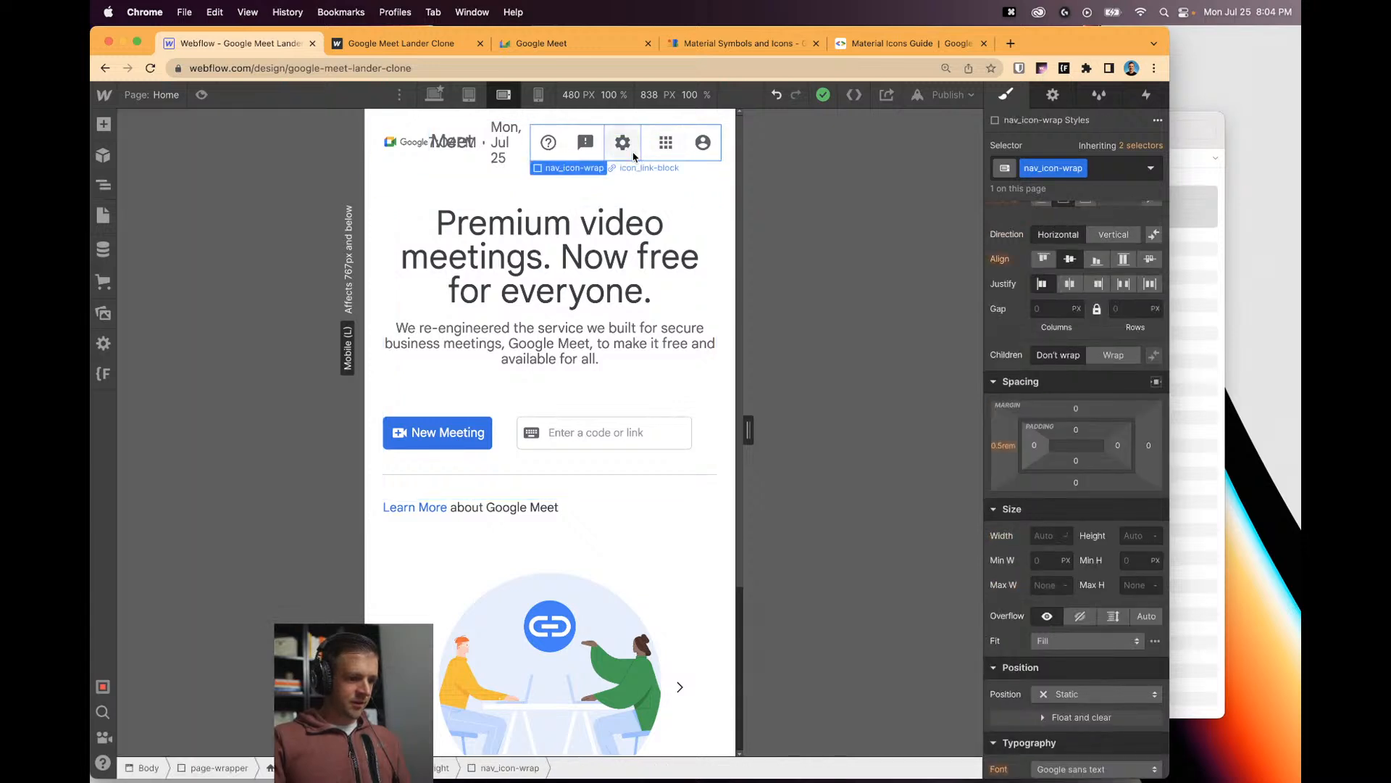
left_click(518, 159)
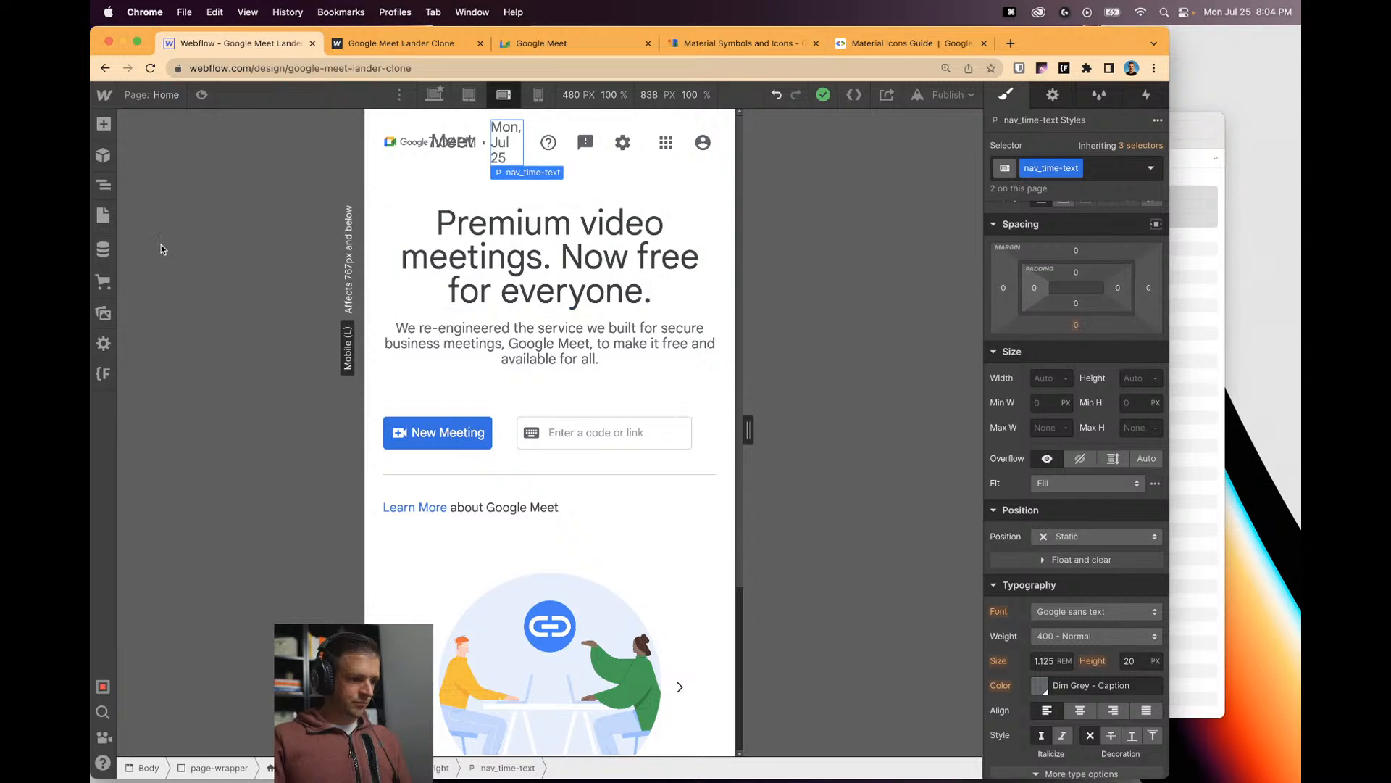
left_click(103, 196)
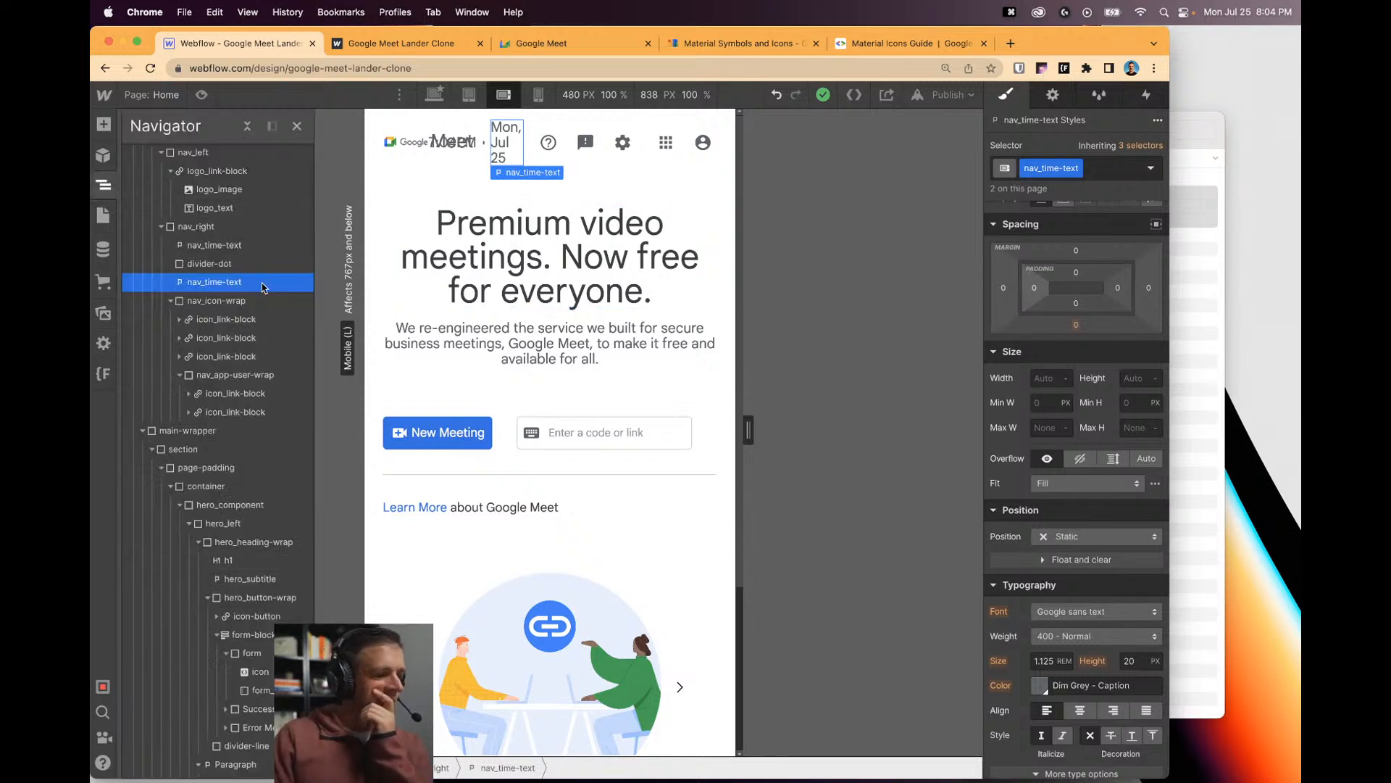
left_click(212, 245)
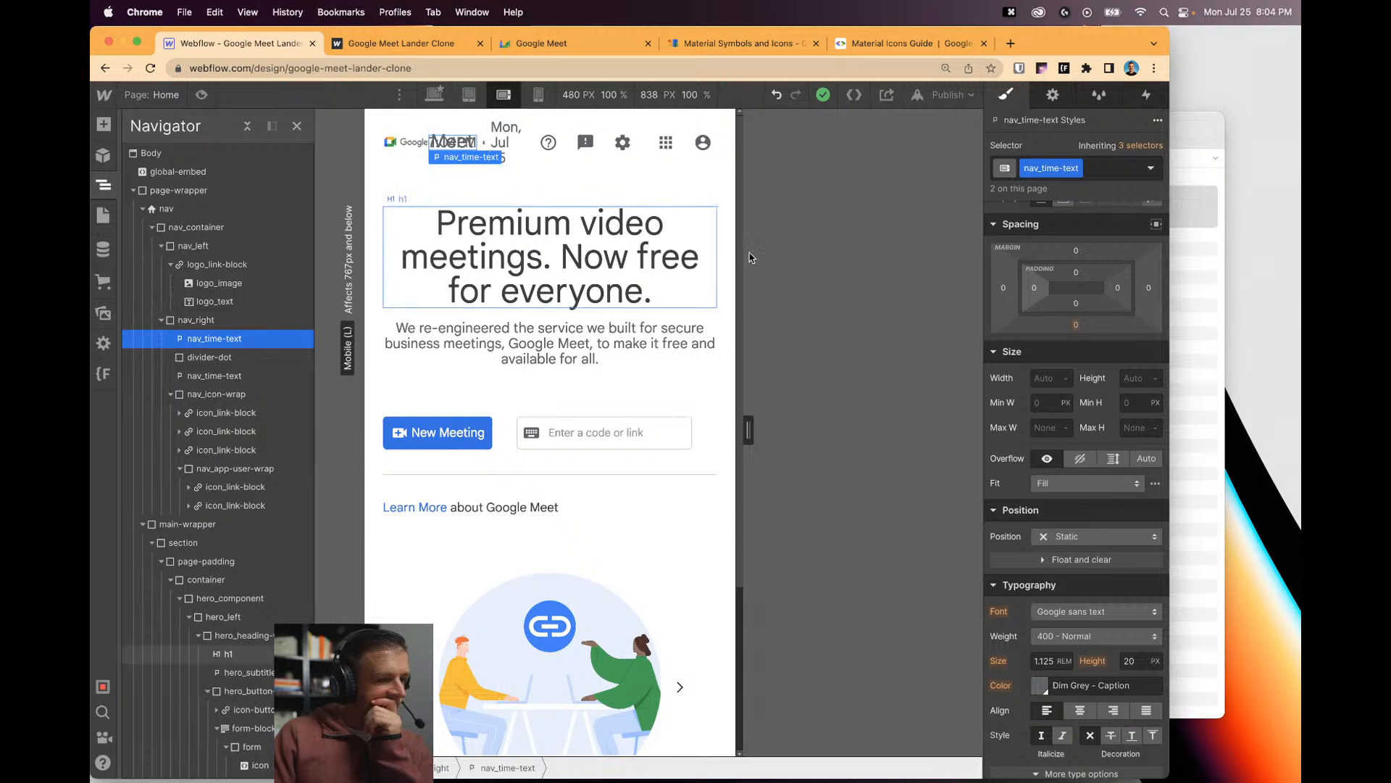
scroll(1158, 297, "up", 3)
left_click(1149, 365)
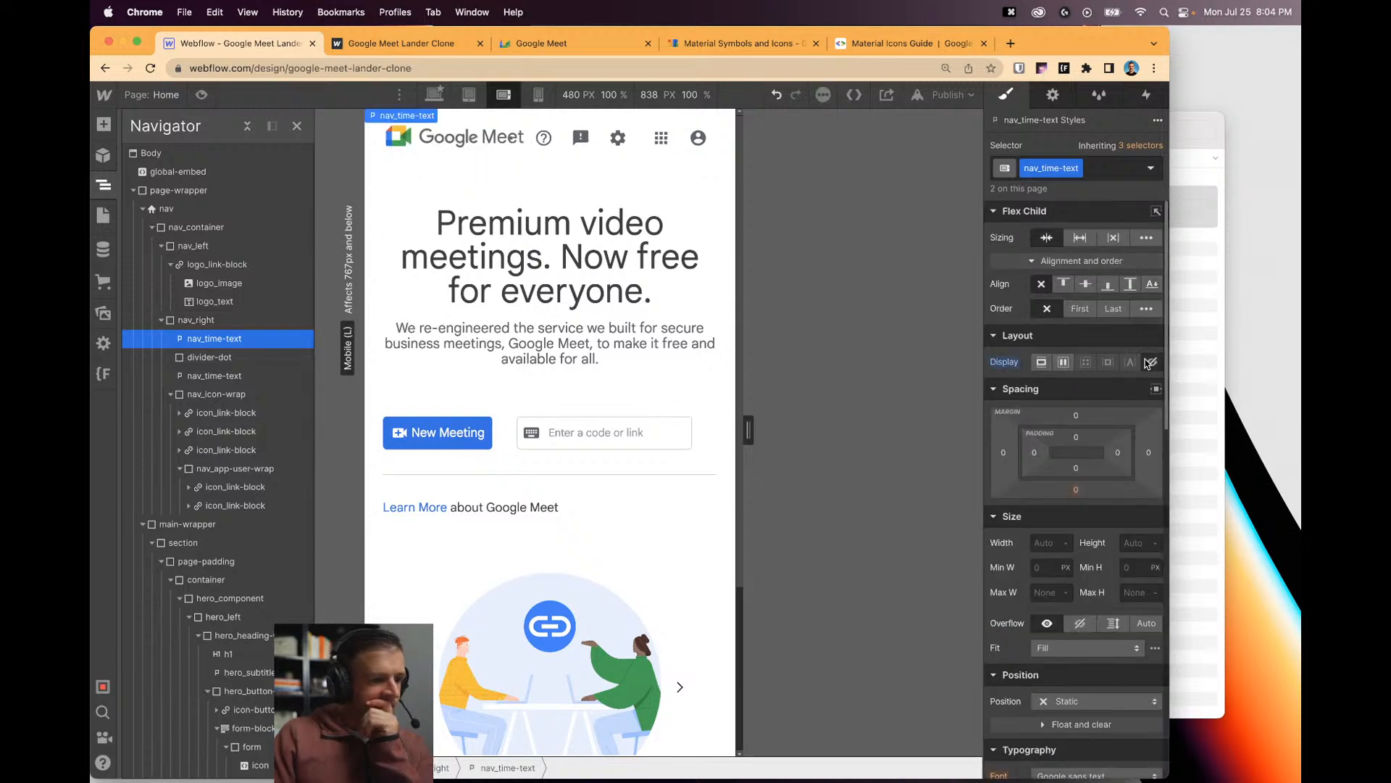
left_click_drag(743, 430, 783, 429)
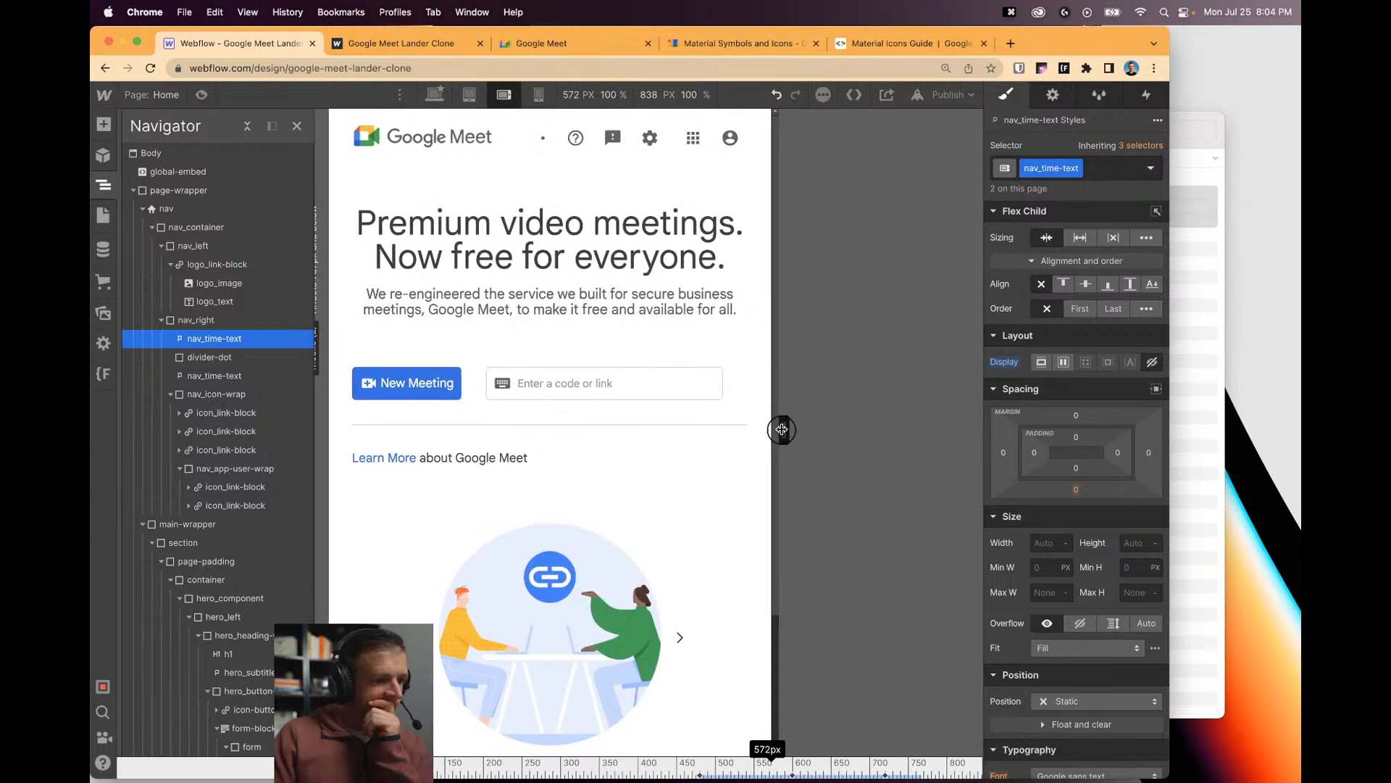
left_click(545, 141)
left_click(545, 141)
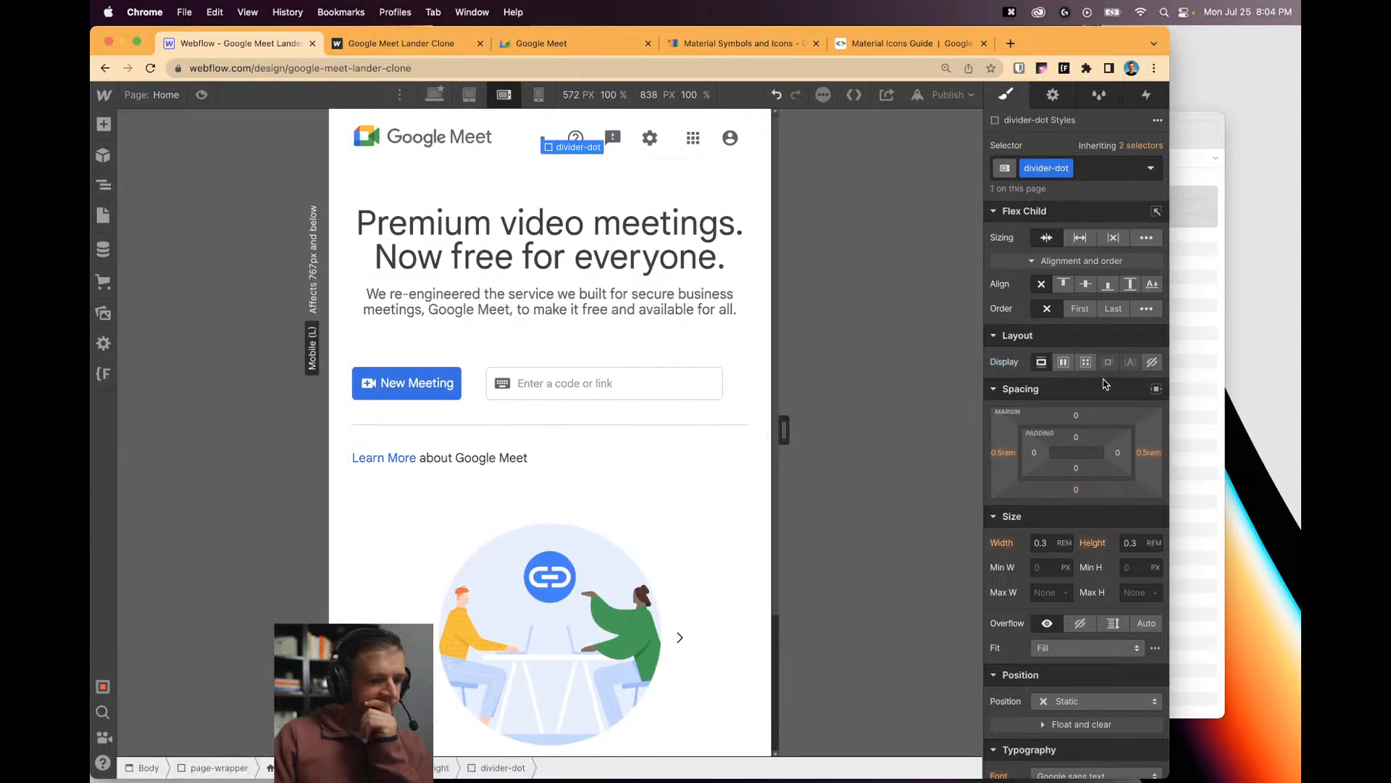
left_click(1152, 362)
left_click_drag(783, 430, 748, 432)
At Mobile Portrait, add a new Div Block inside nav_icon-wrap.
left_click(538, 95)
left_click(598, 153)
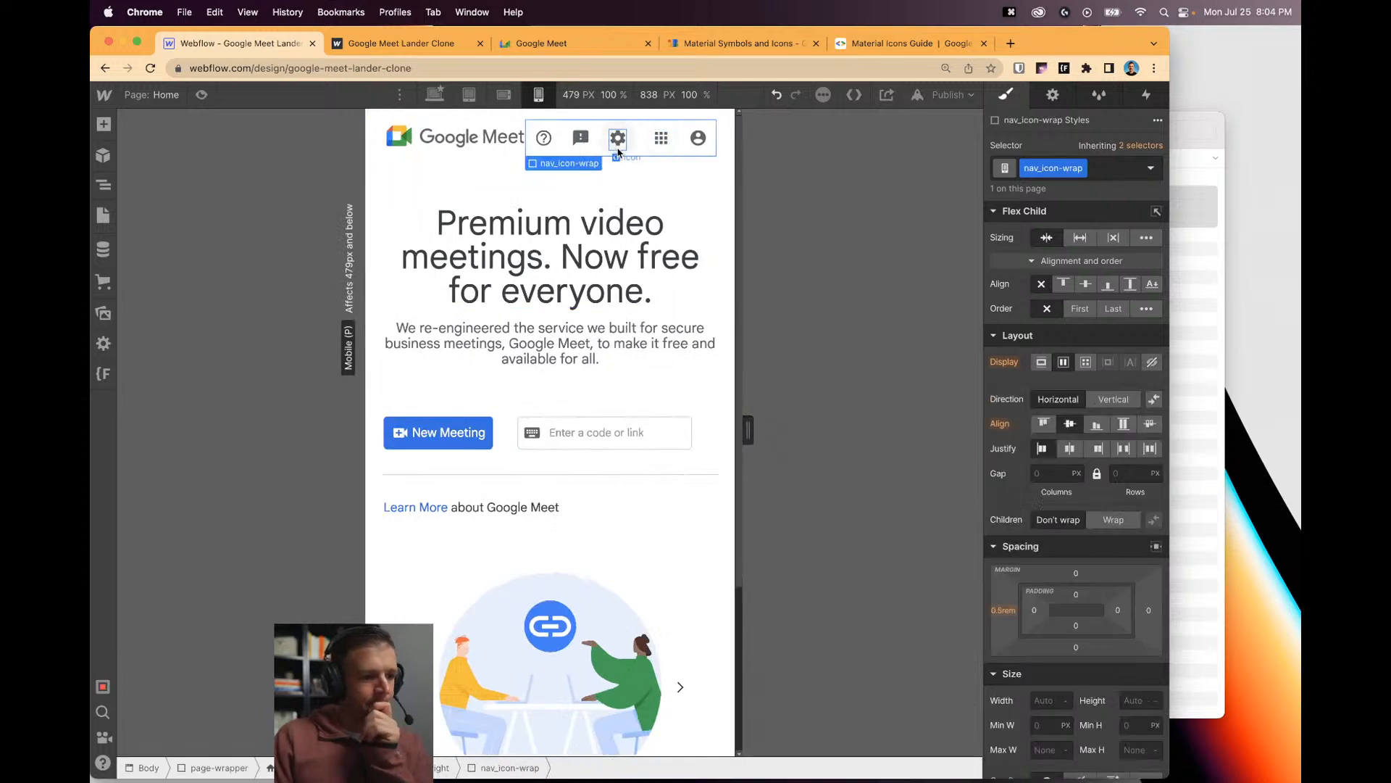
left_click(102, 189)
left_click(218, 393)
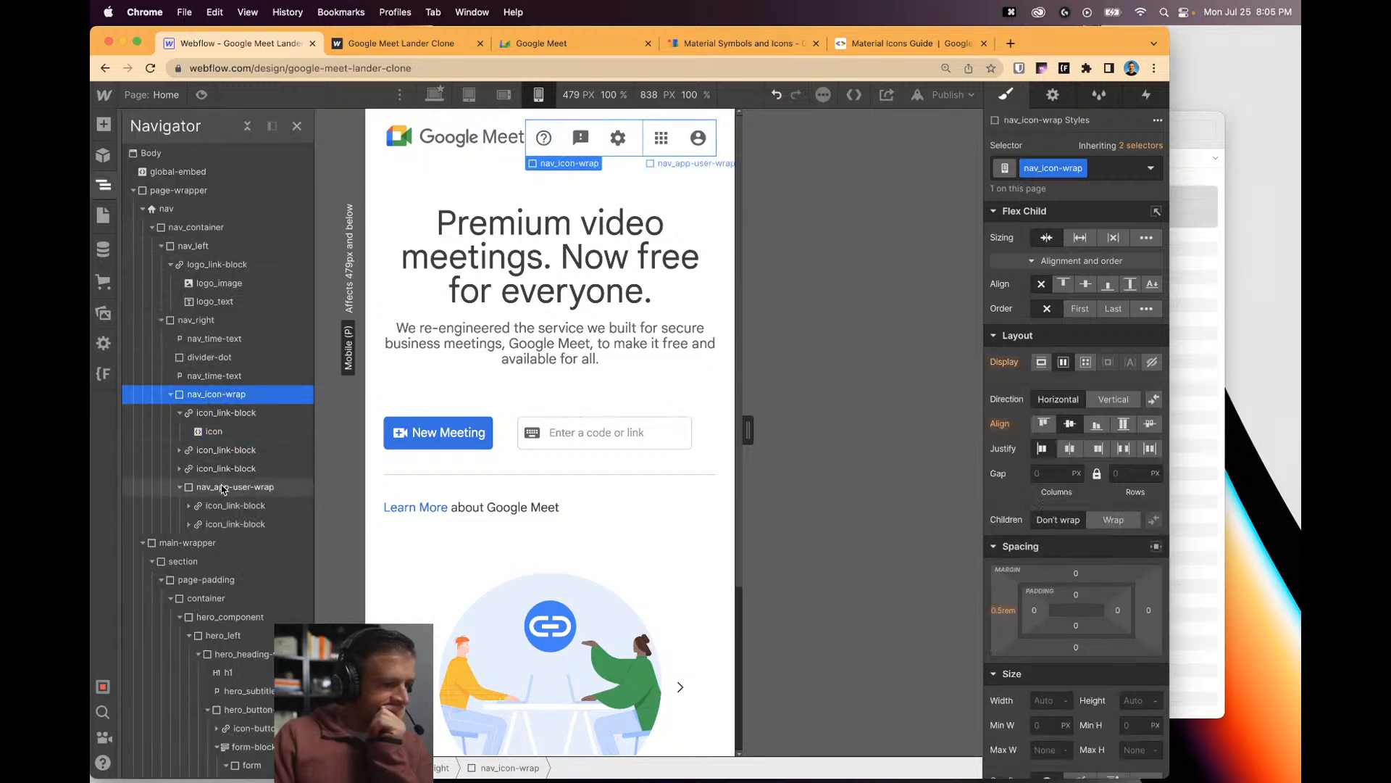
left_click(180, 413)
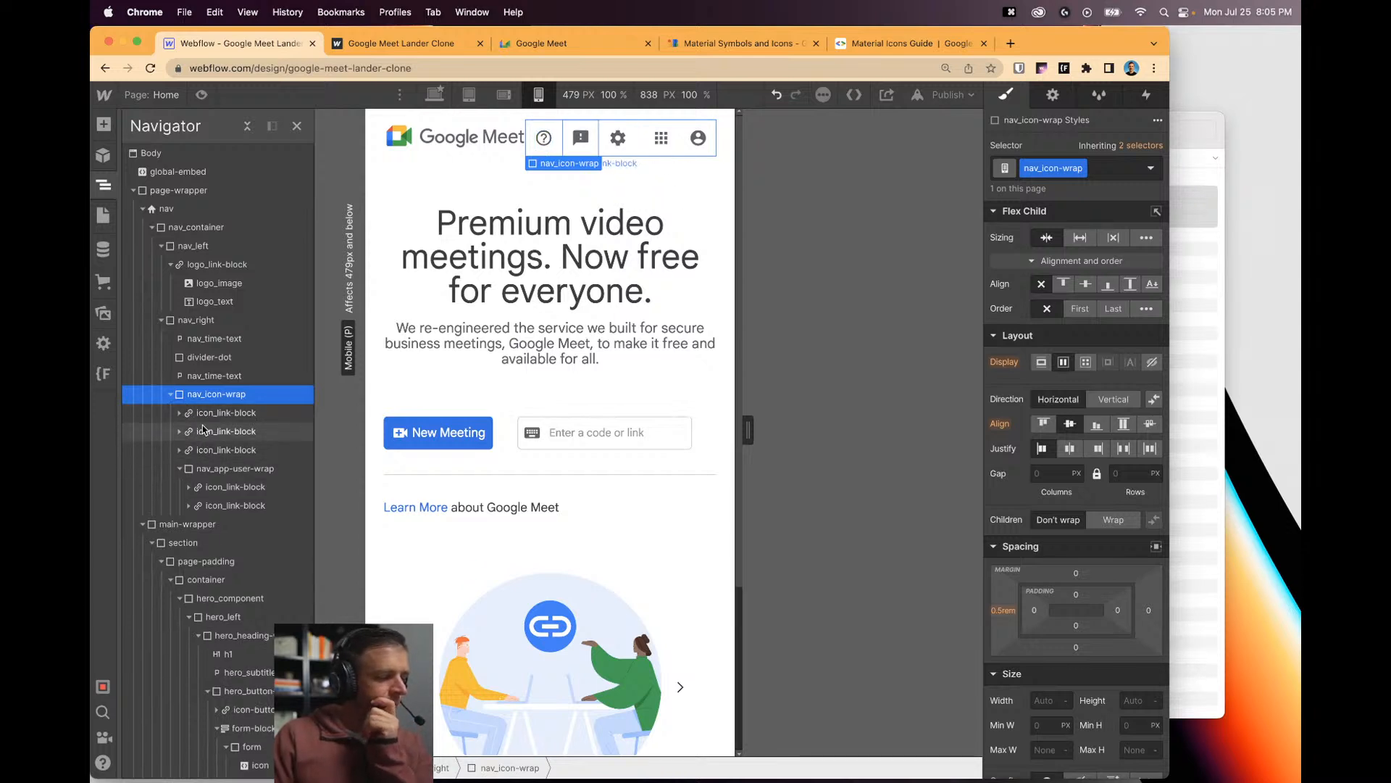
left_click(239, 392)
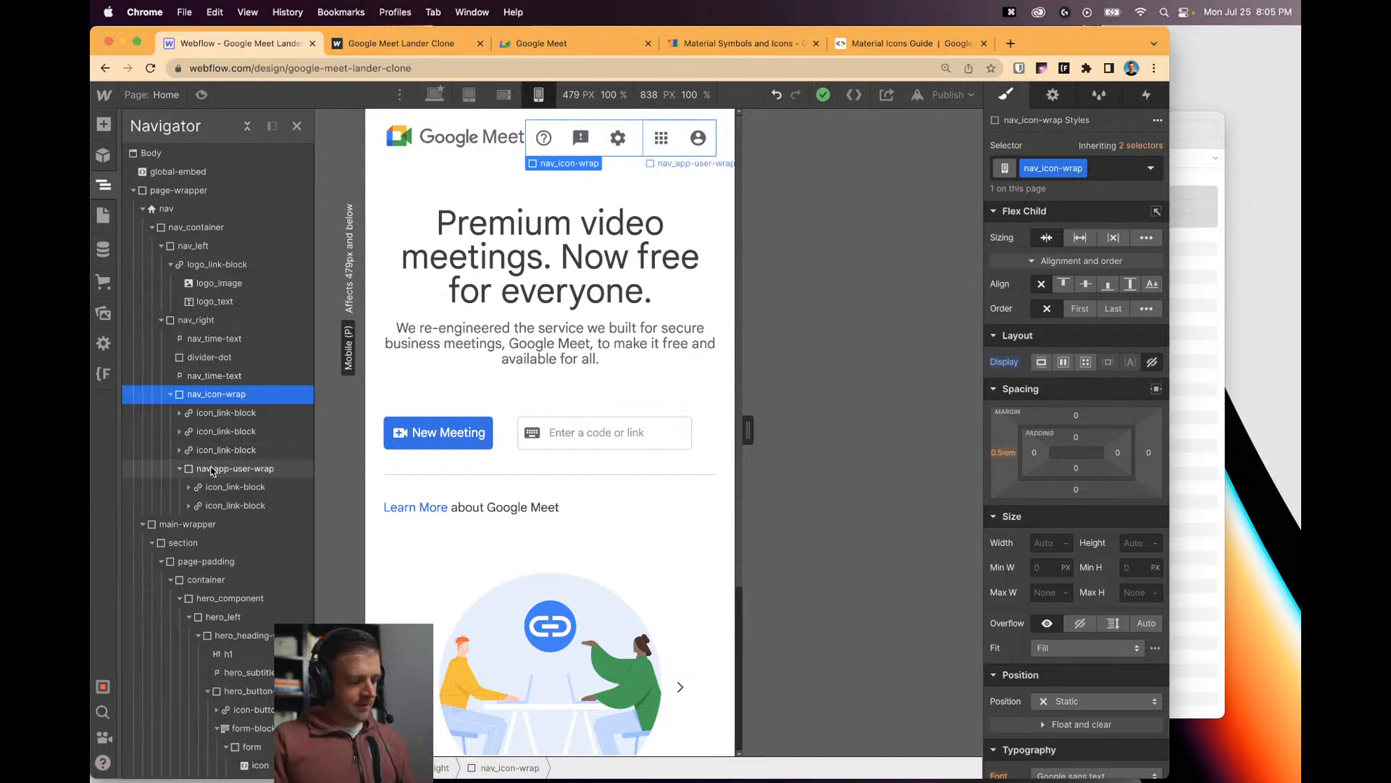
key("super+z")
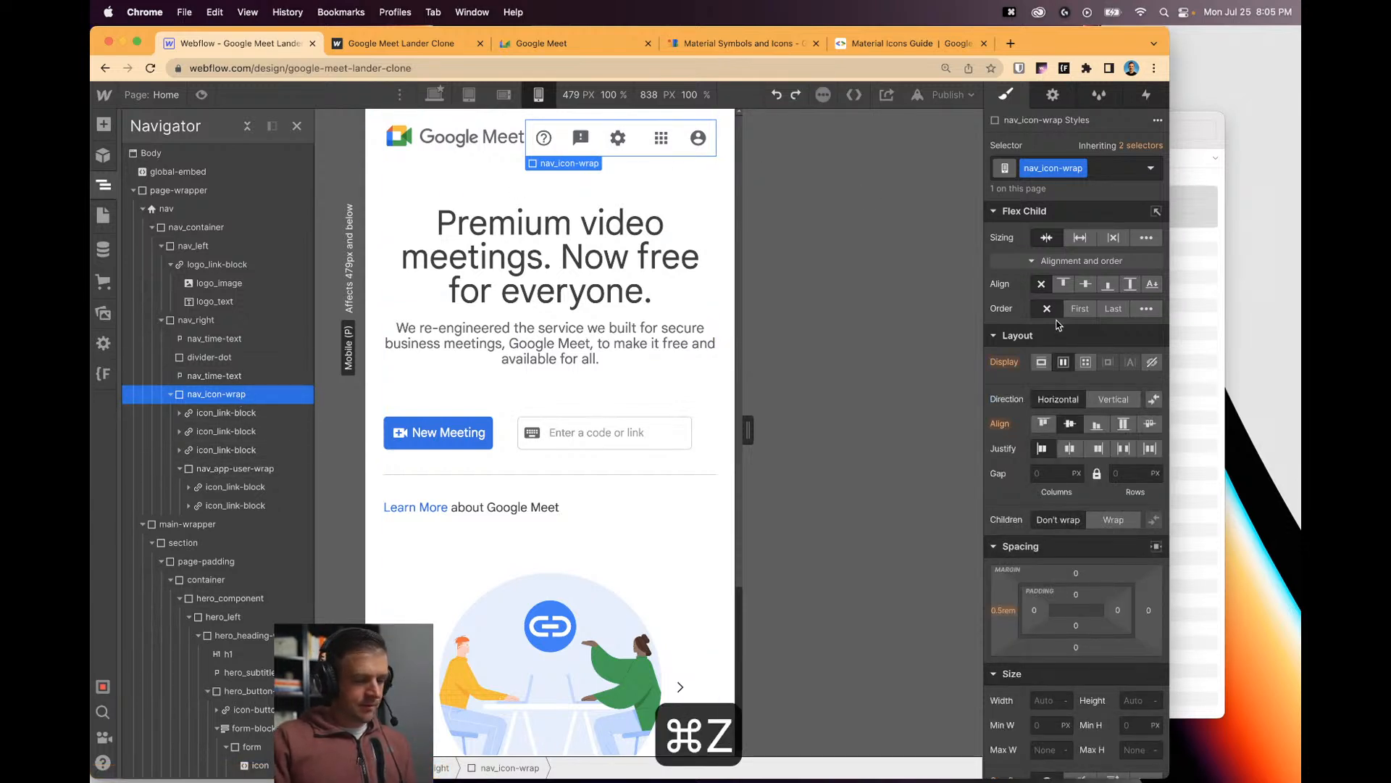
left_click(1153, 361)
key("super+z")
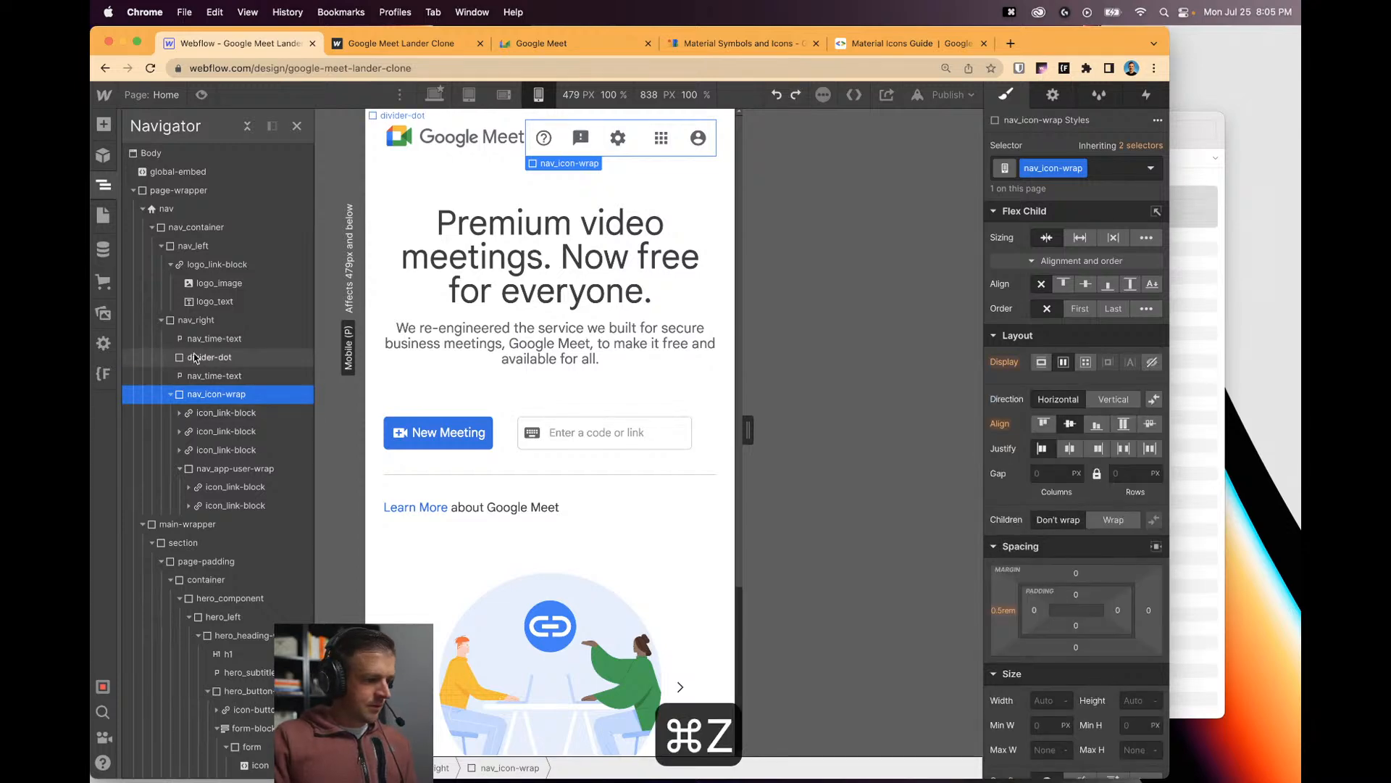
key("a")
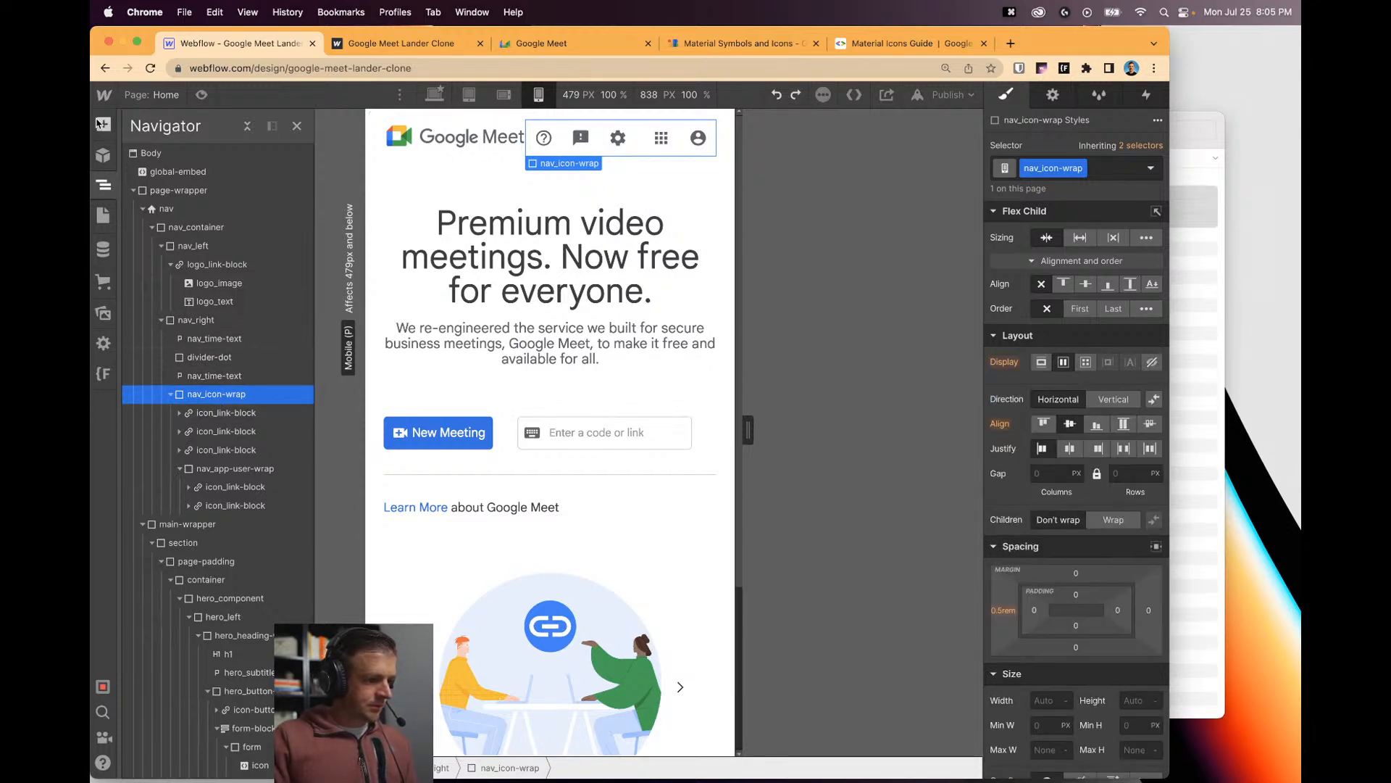
left_click_drag(163, 398, 193, 464)
Nest the icon links in the div, name it nav_icon-triplet, and set Display: Flex on Desktop.
left_click(215, 412)
left_click(1033, 169)
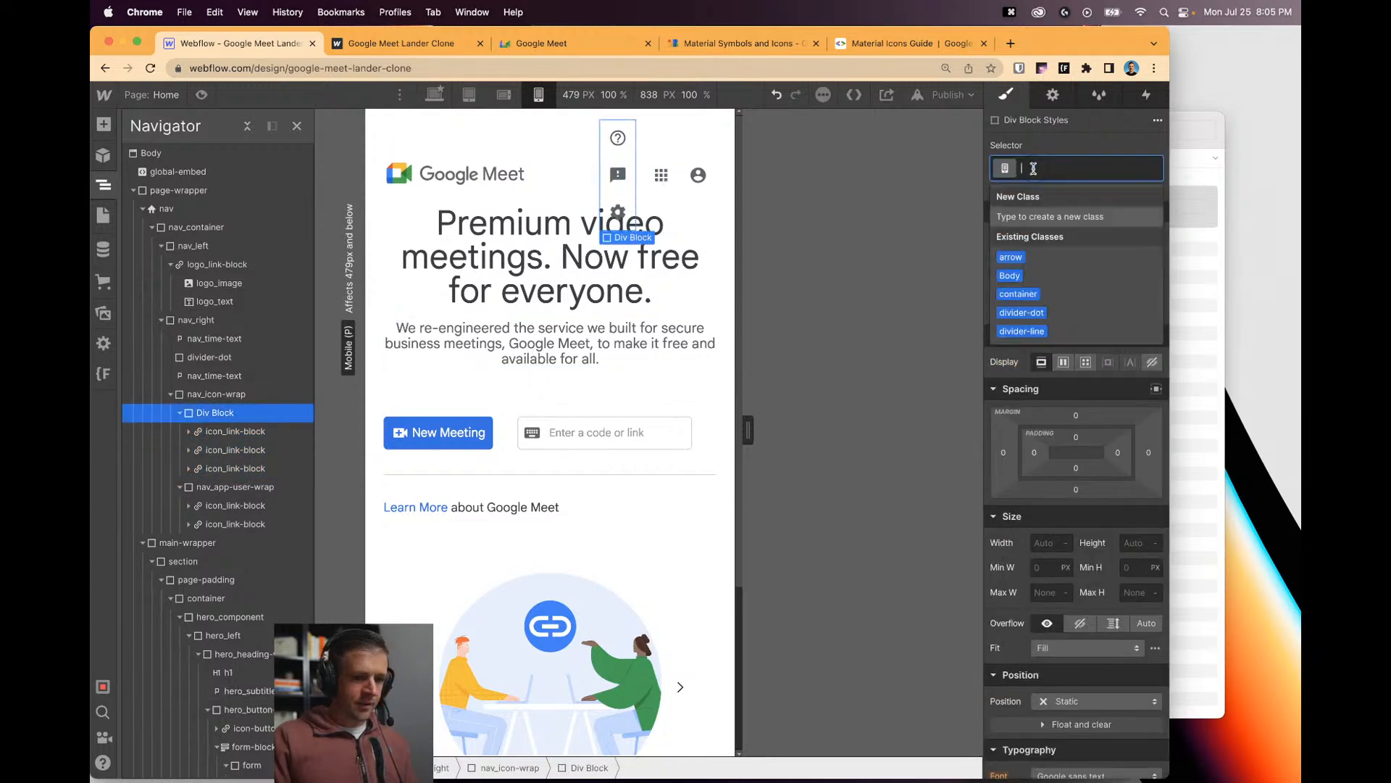
type("nav_")
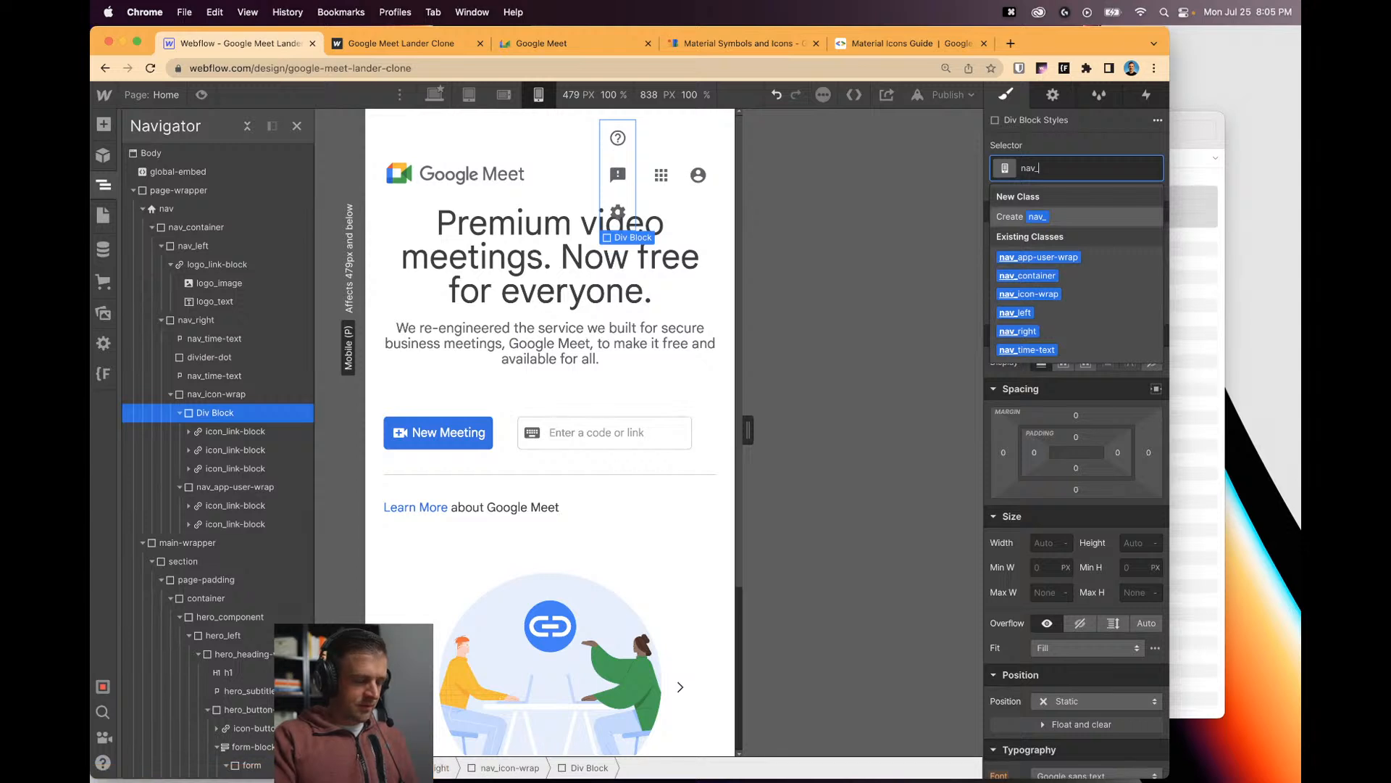
type("icon-triplet")
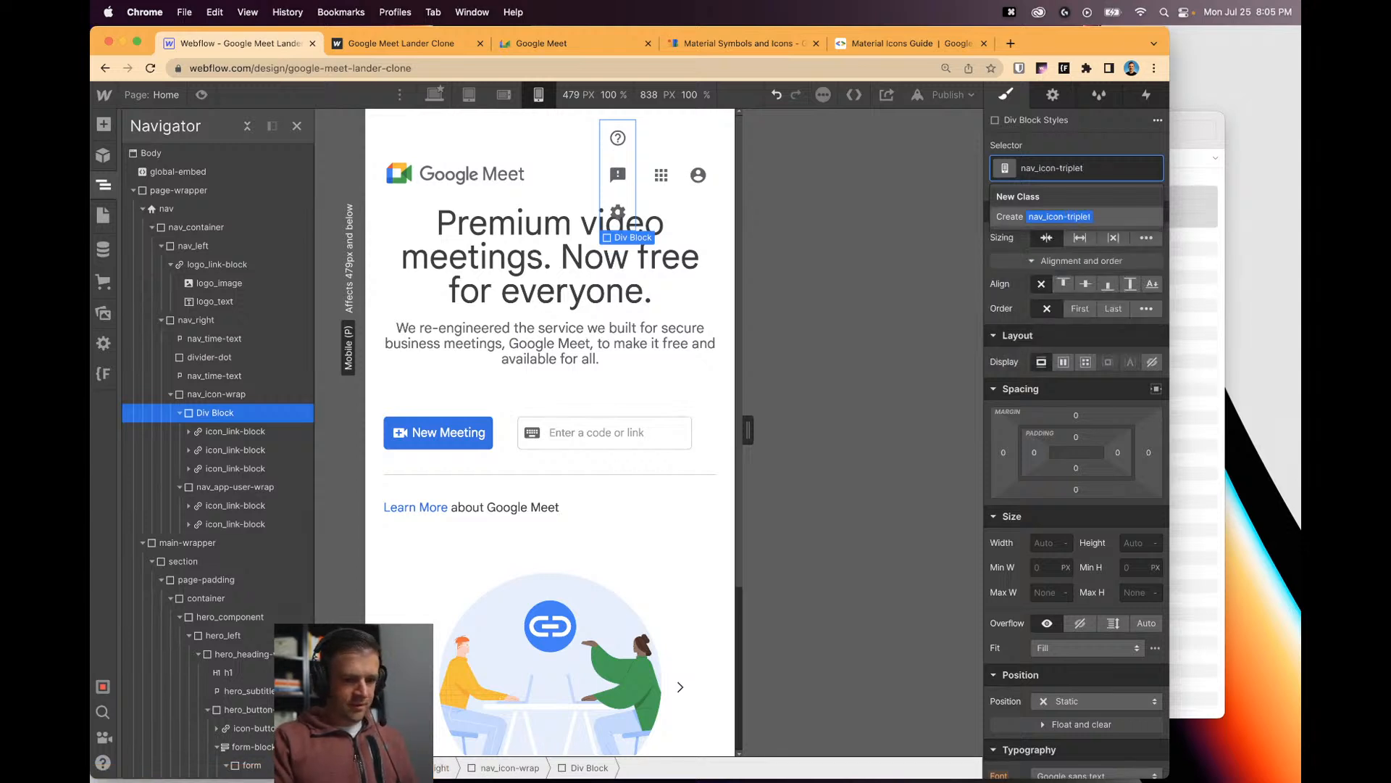
key("Return")
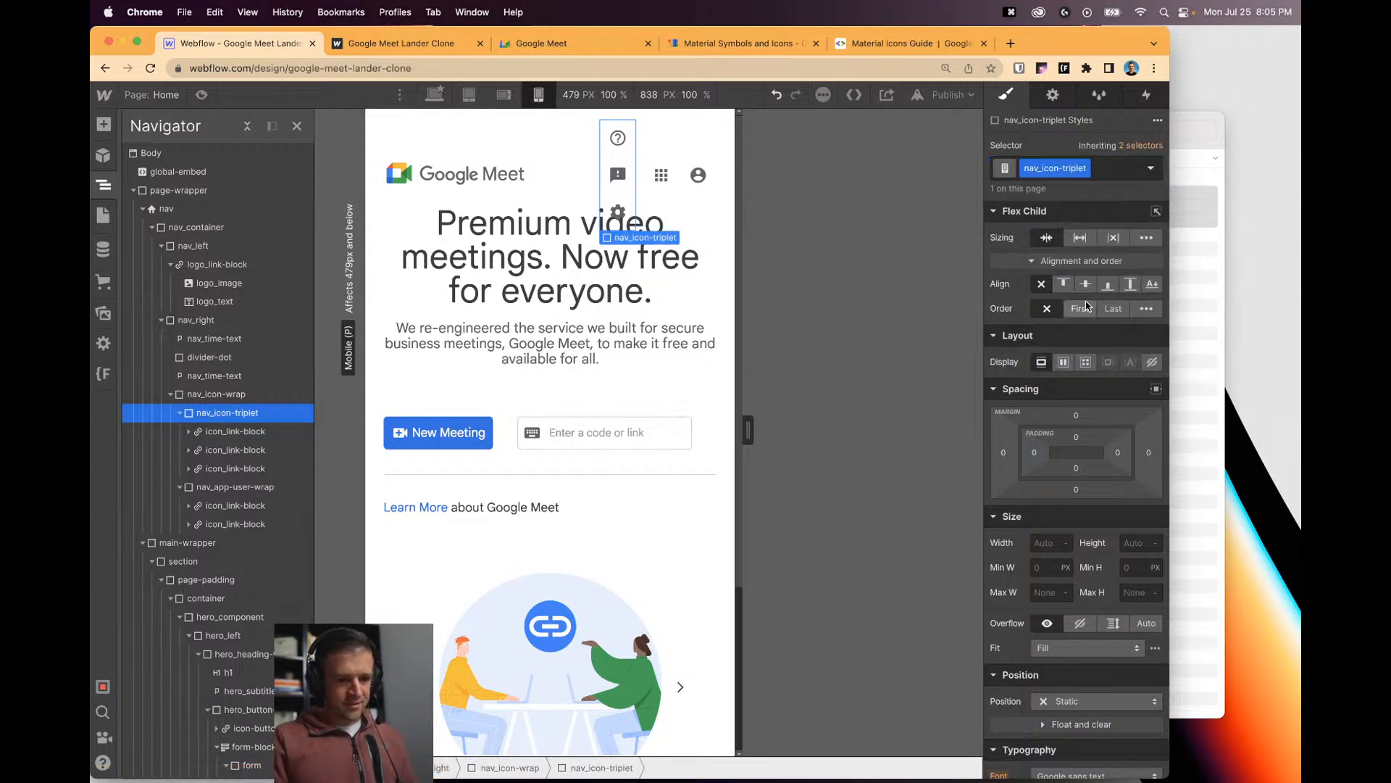
left_click(434, 94)
left_click(1063, 362)
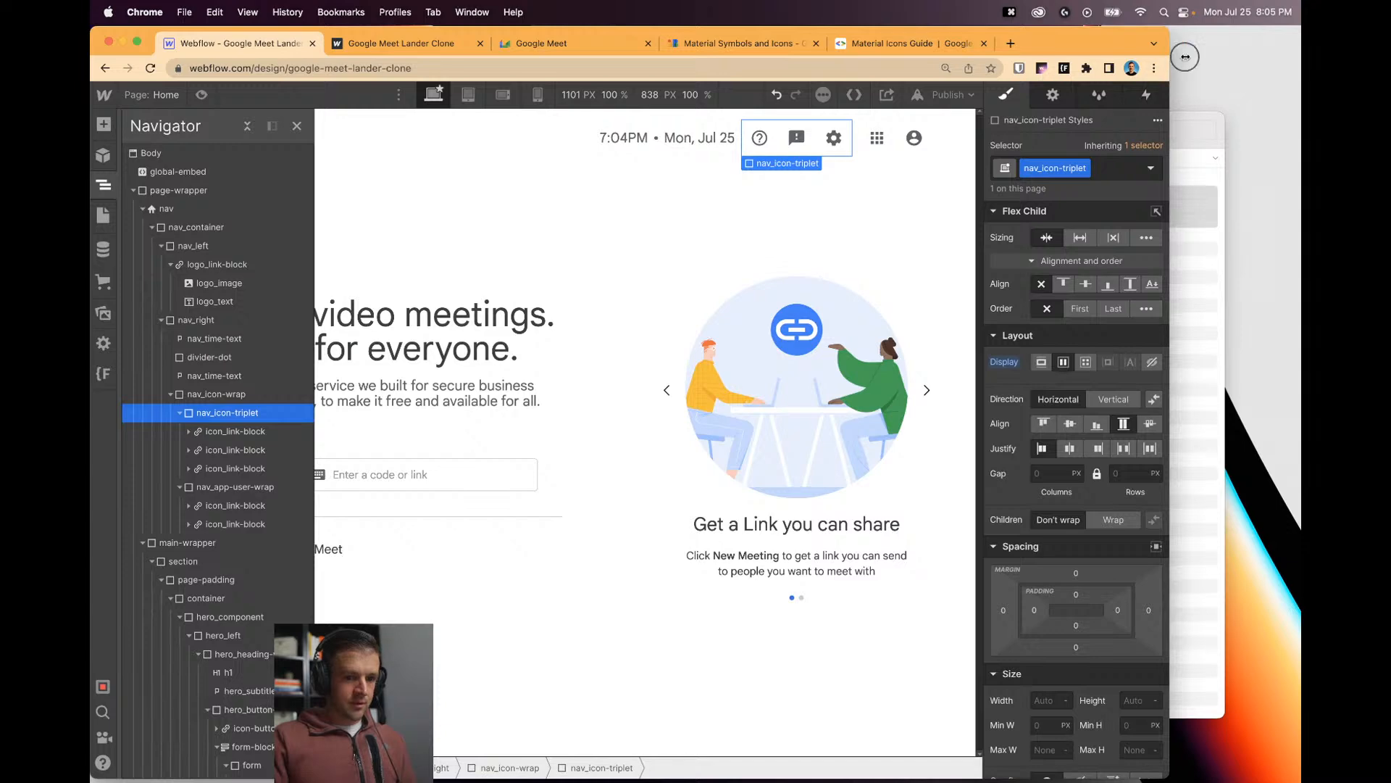
Set nav_icon-triplet to Display: None at the Mobile Portrait breakpoint.
left_click_drag(1170, 58, 1303, 58)
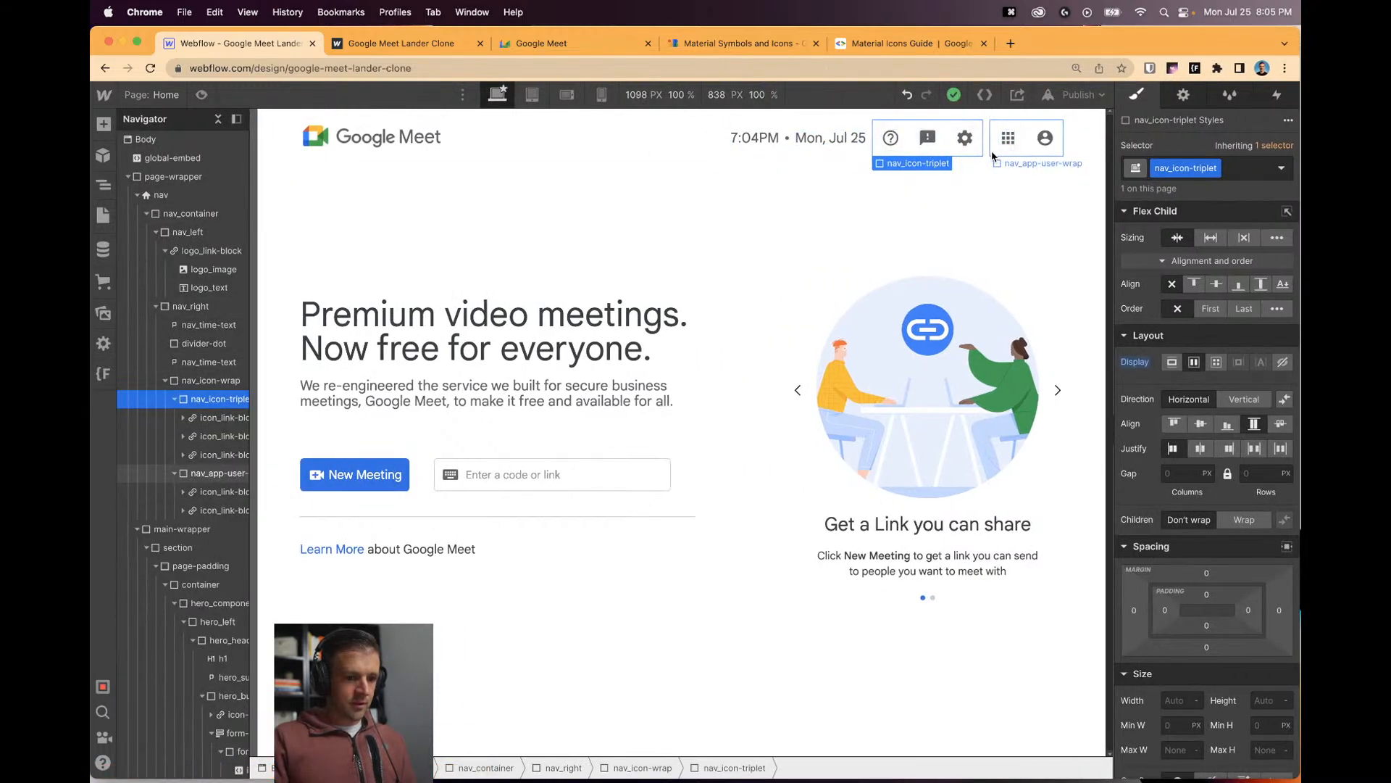
left_click(534, 95)
left_click(569, 95)
left_click(604, 94)
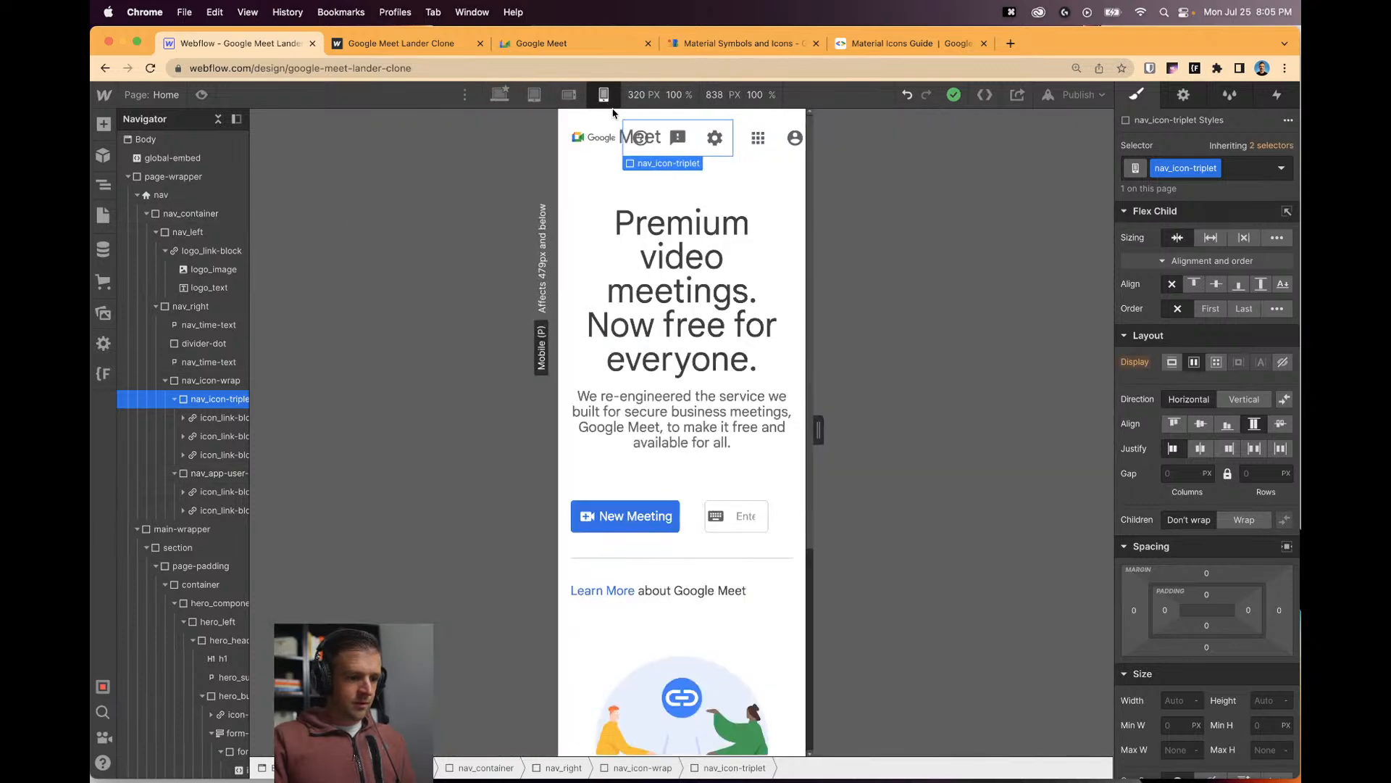
left_click(1283, 362)
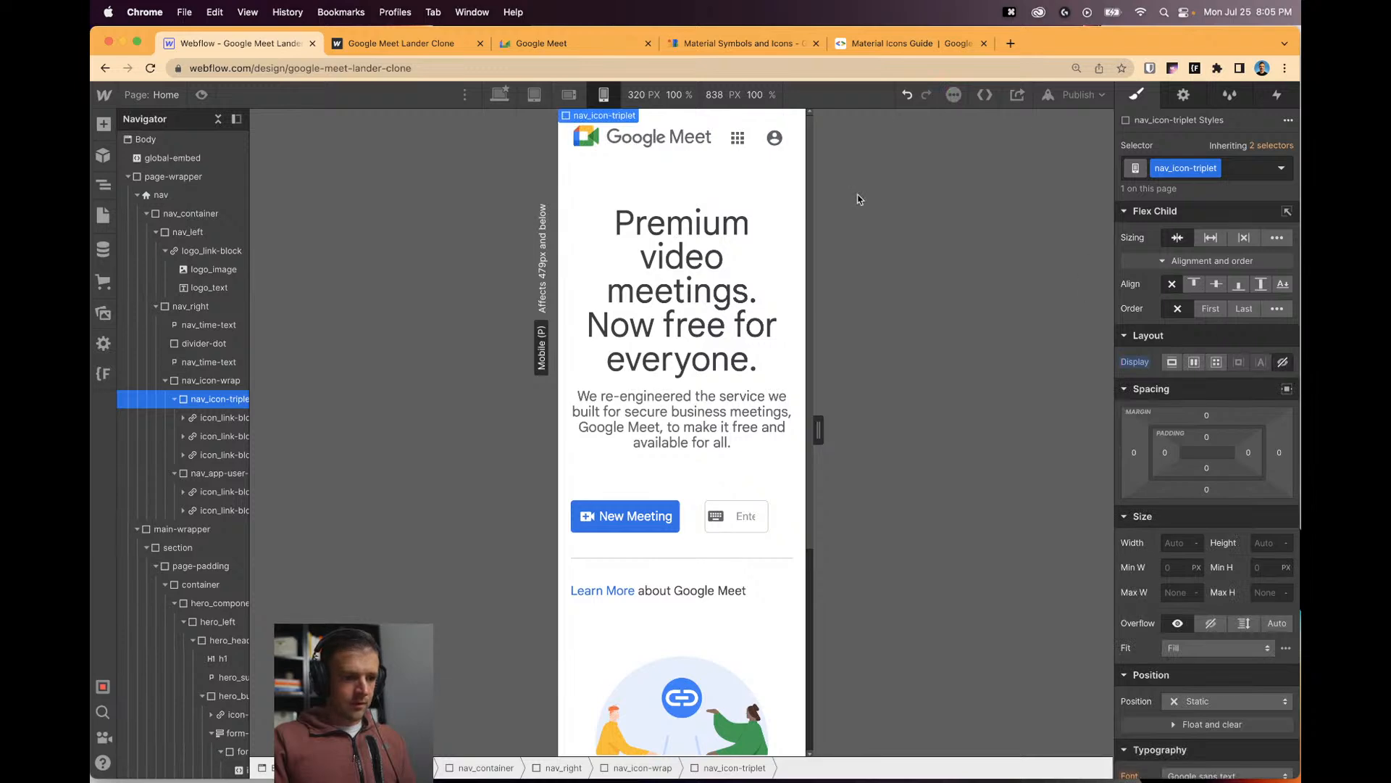
mouse_move(818, 429)
left_mouse_down()
mouse_move(837, 425)
mouse_move(807, 425)
mouse_move(821, 428)
left_mouse_up()
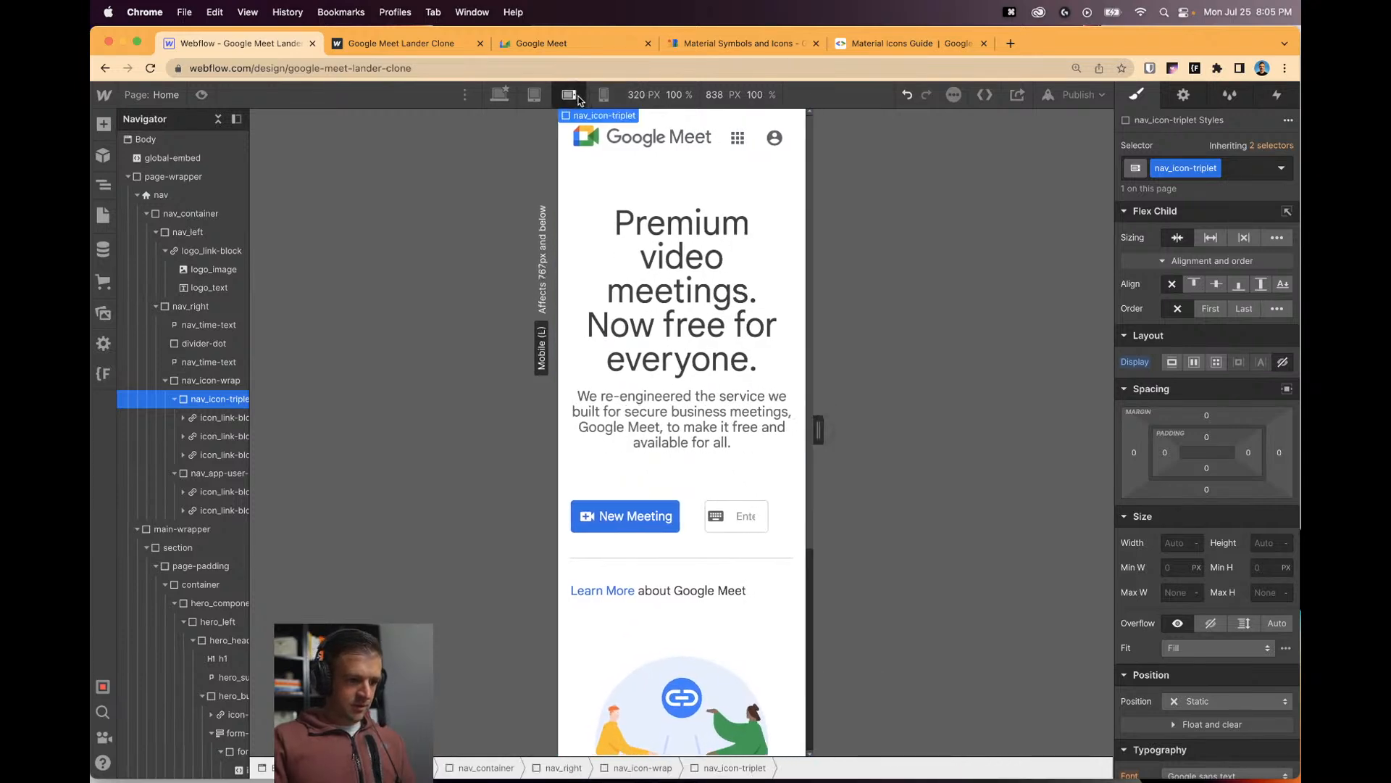
left_click(569, 94)
left_click_drag(915, 431, 834, 441)
left_click(603, 94)
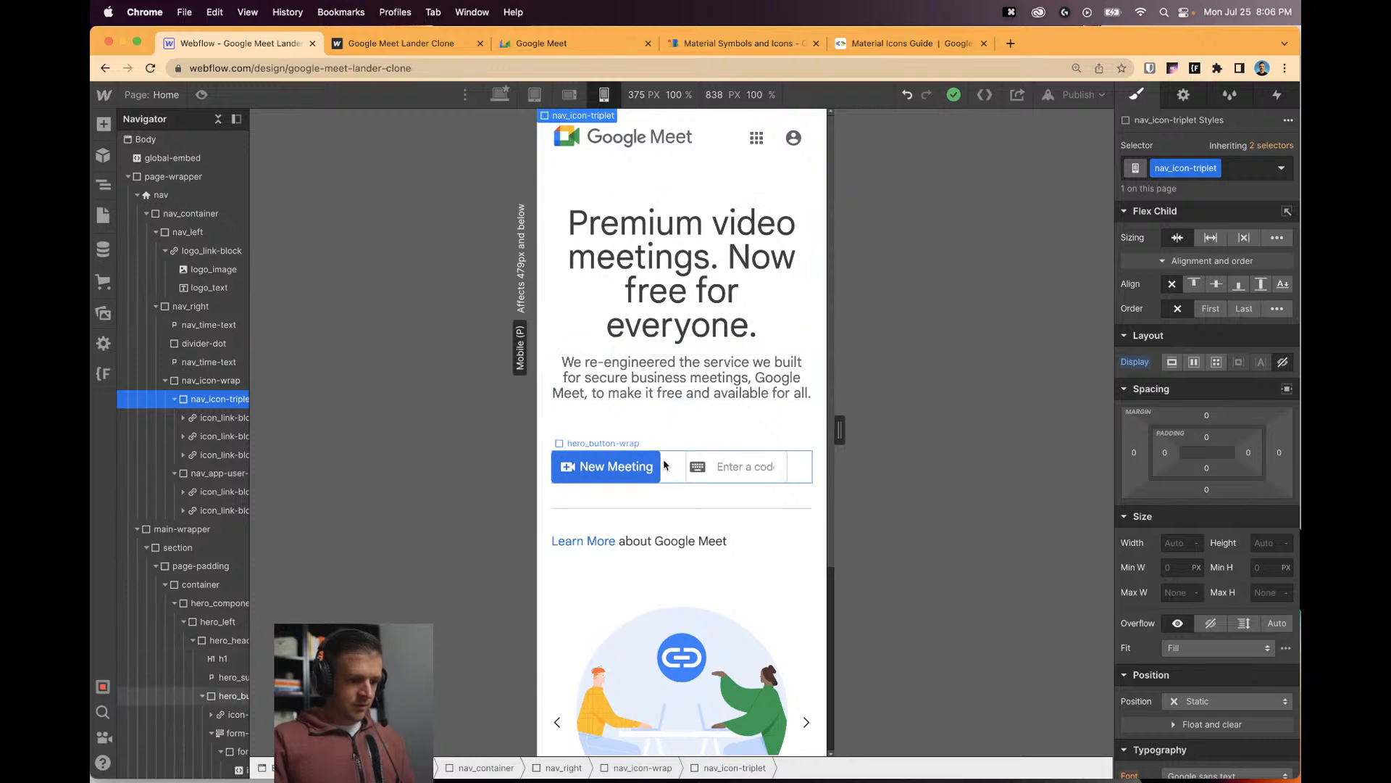
Stack hero_button-wrap vertically and give the form block a 1rem top margin.
left_click(668, 467)
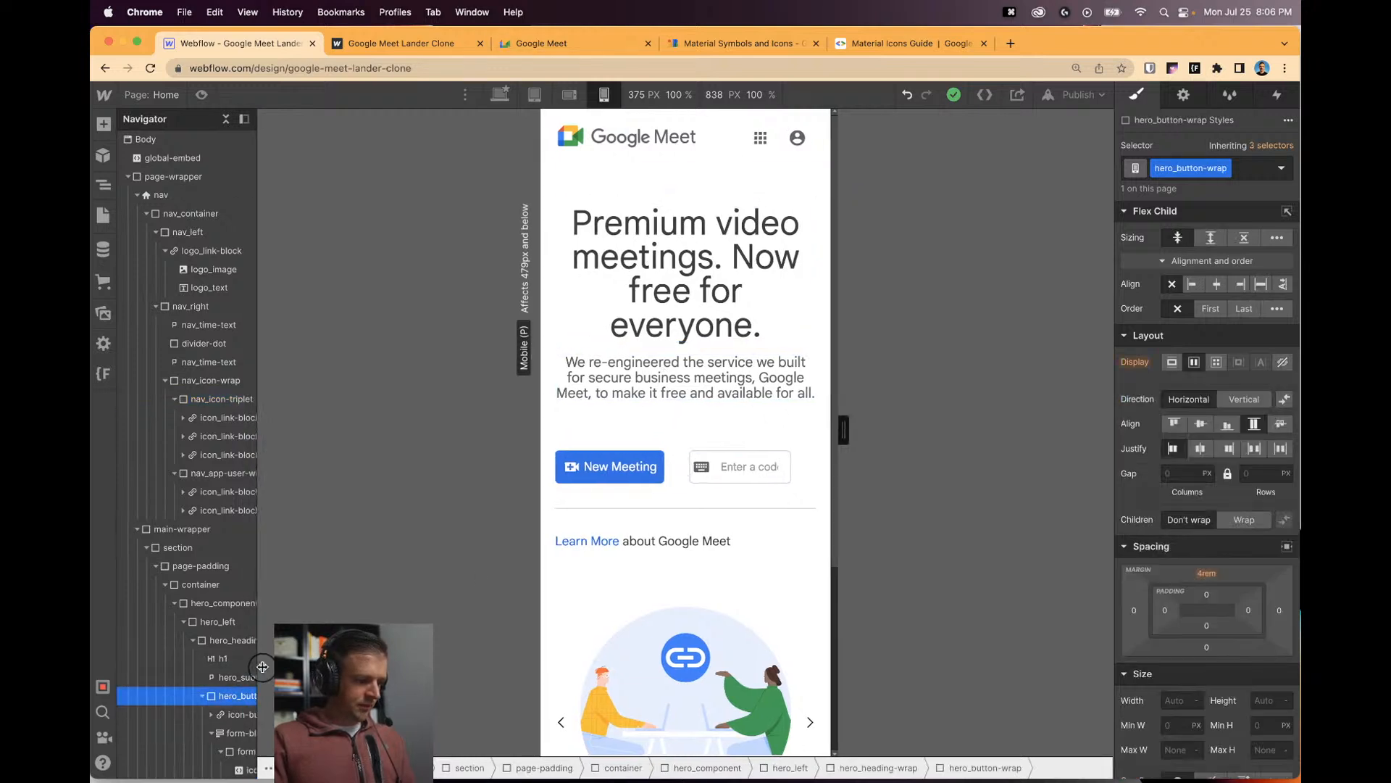
left_click(247, 642)
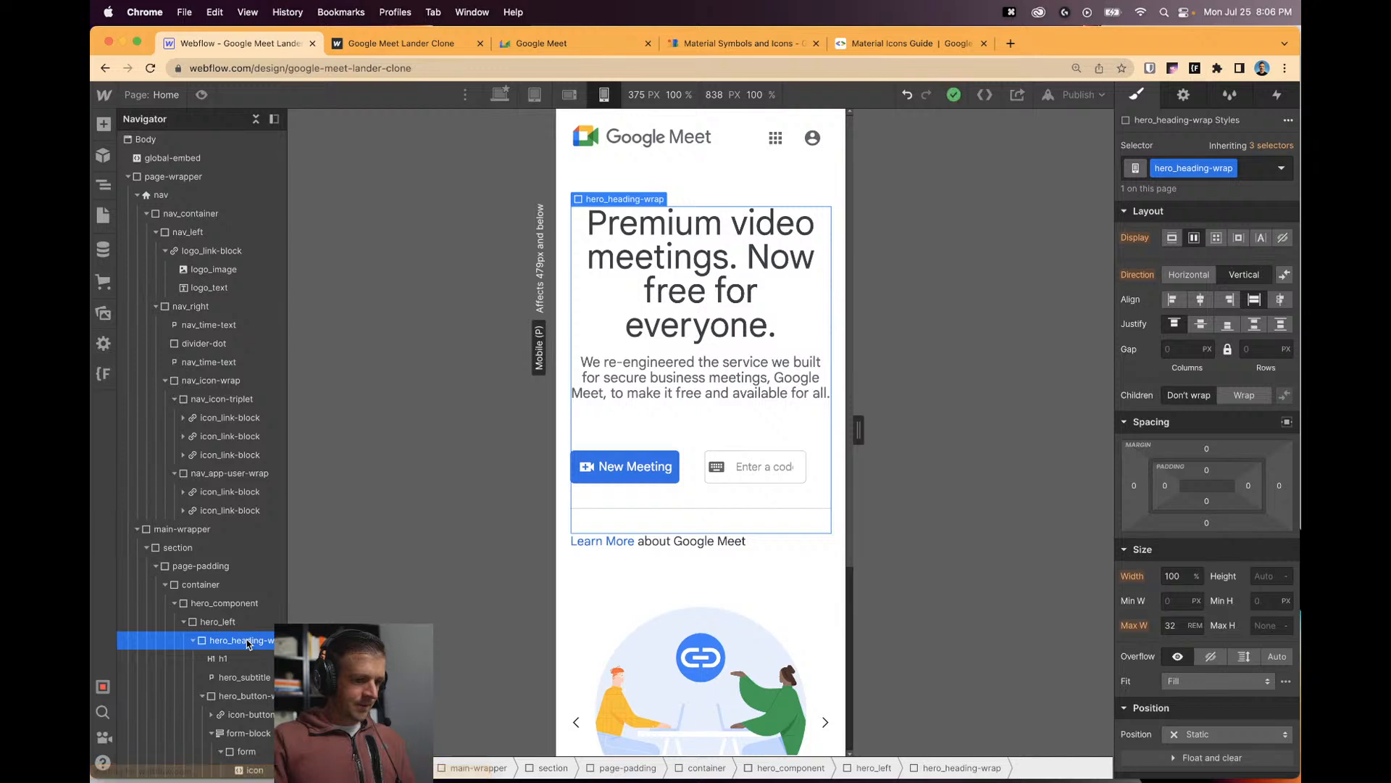
left_click(255, 694)
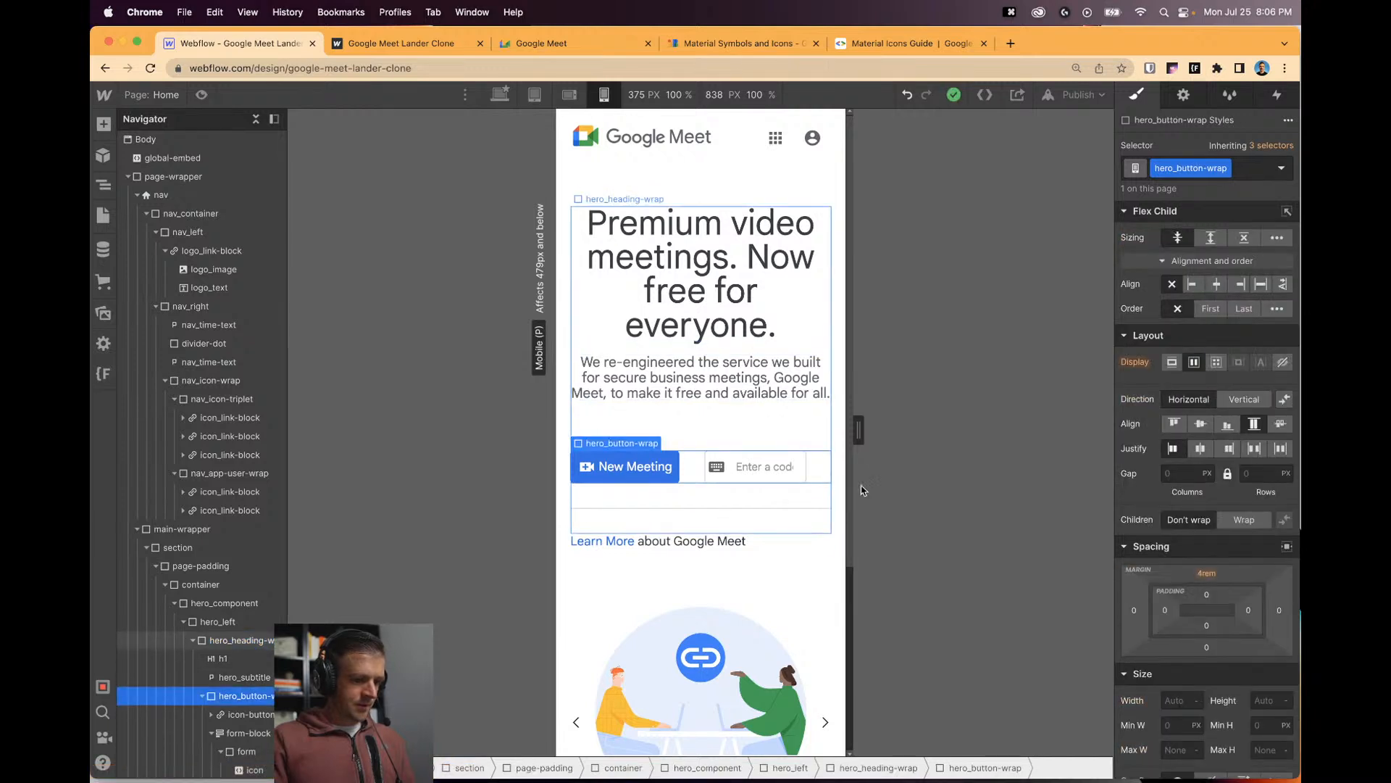
left_click(1243, 398)
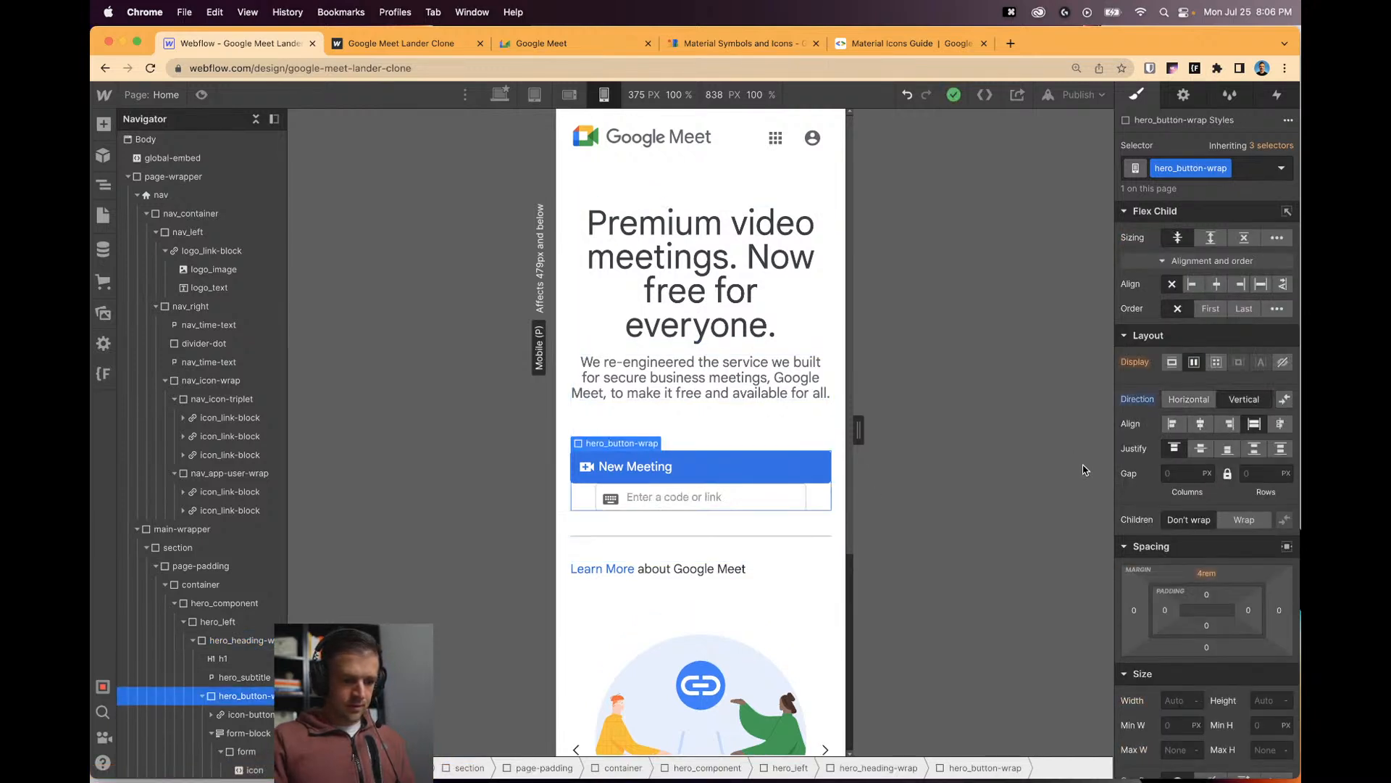
left_click(788, 502)
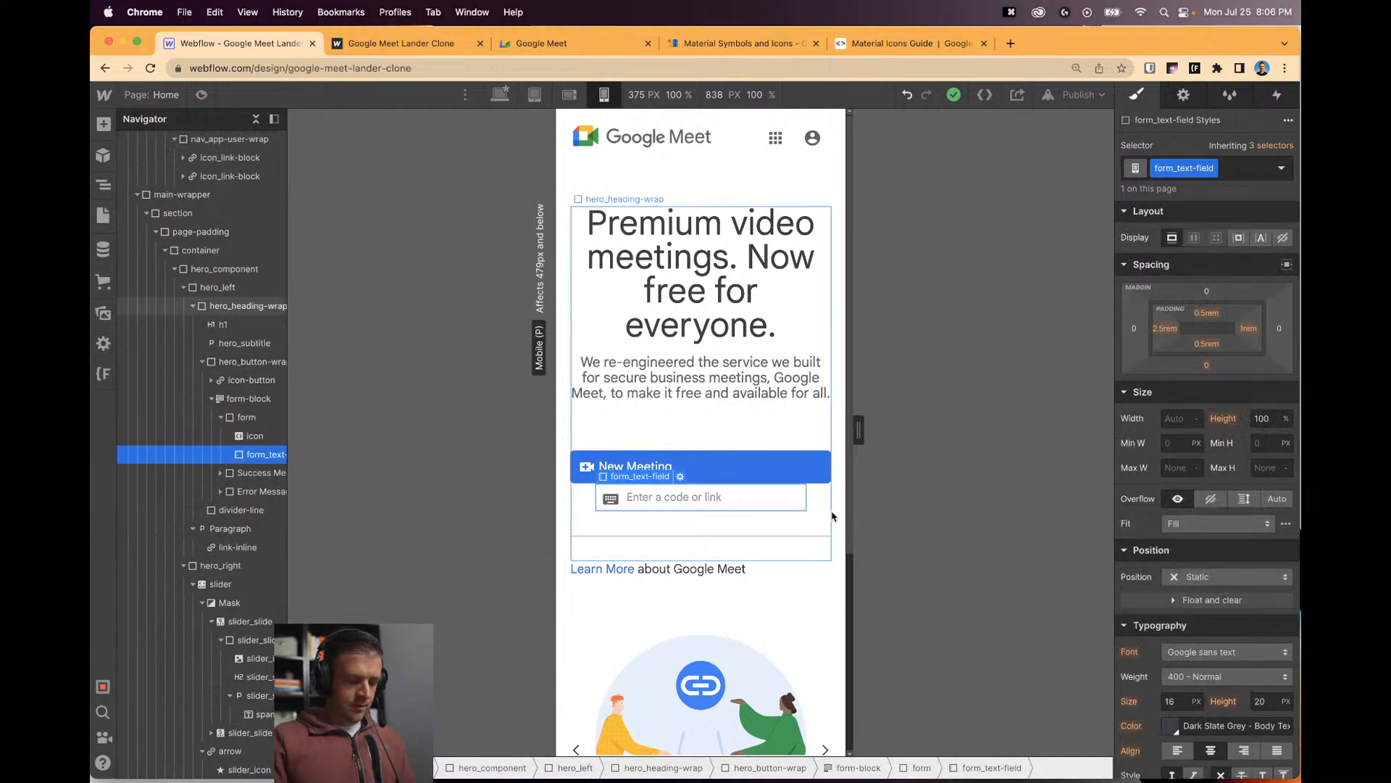
left_click(812, 502)
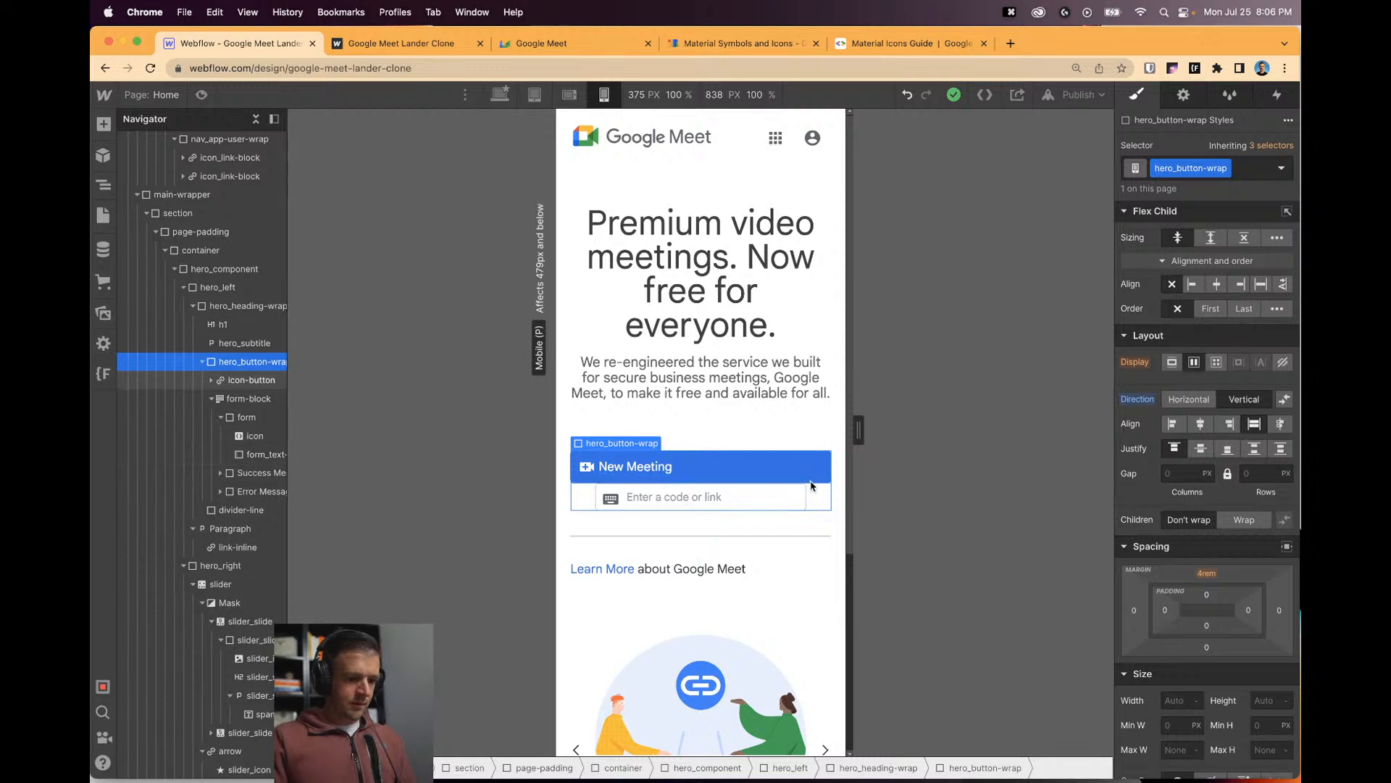
left_click(241, 397)
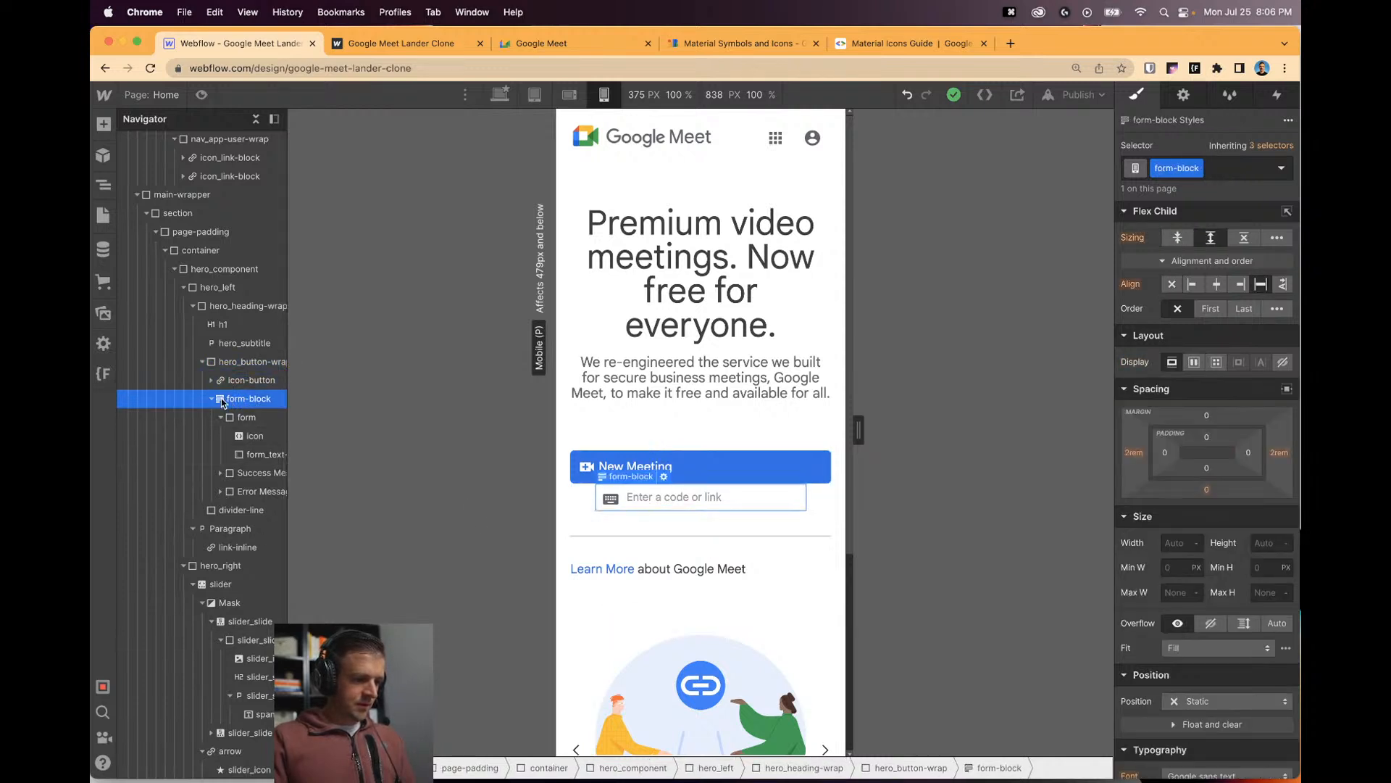
left_click(1207, 418)
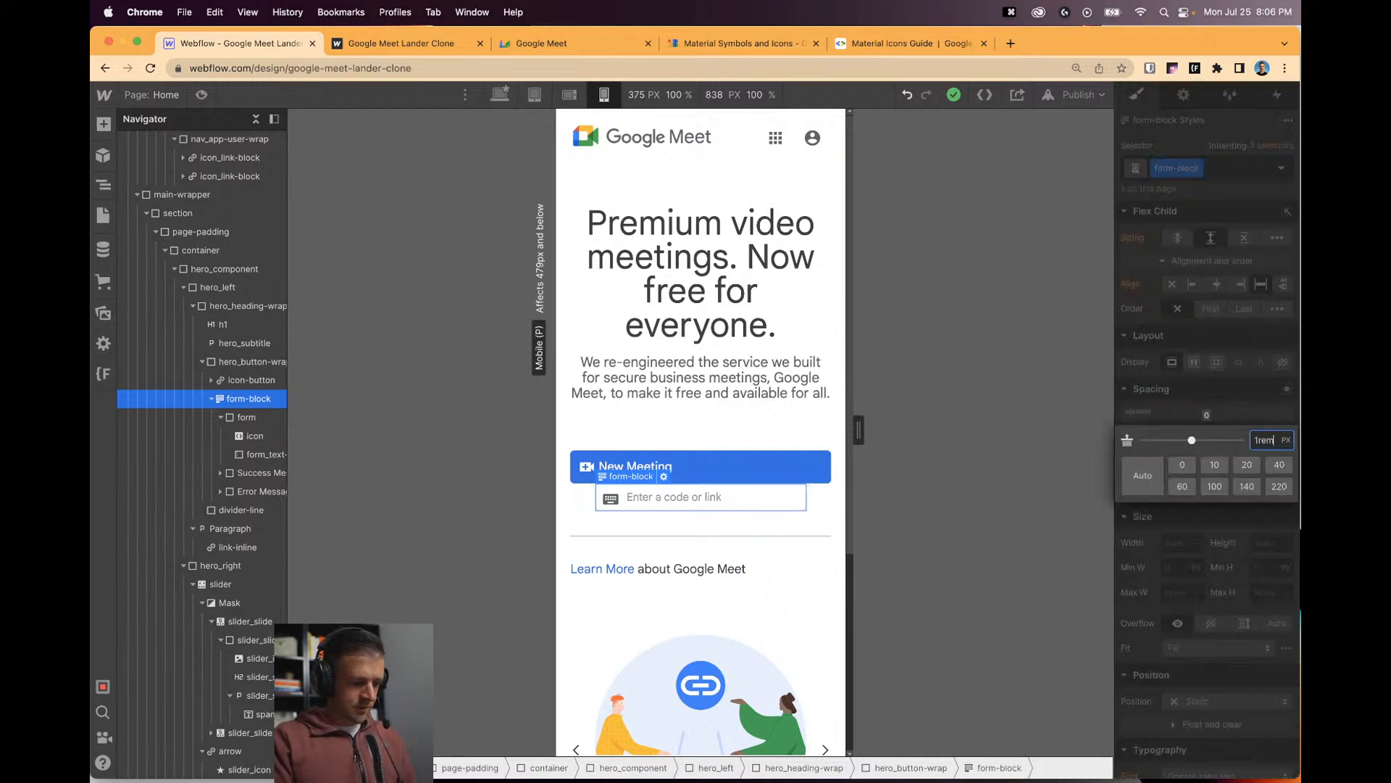
type("1rem")
key("Return")
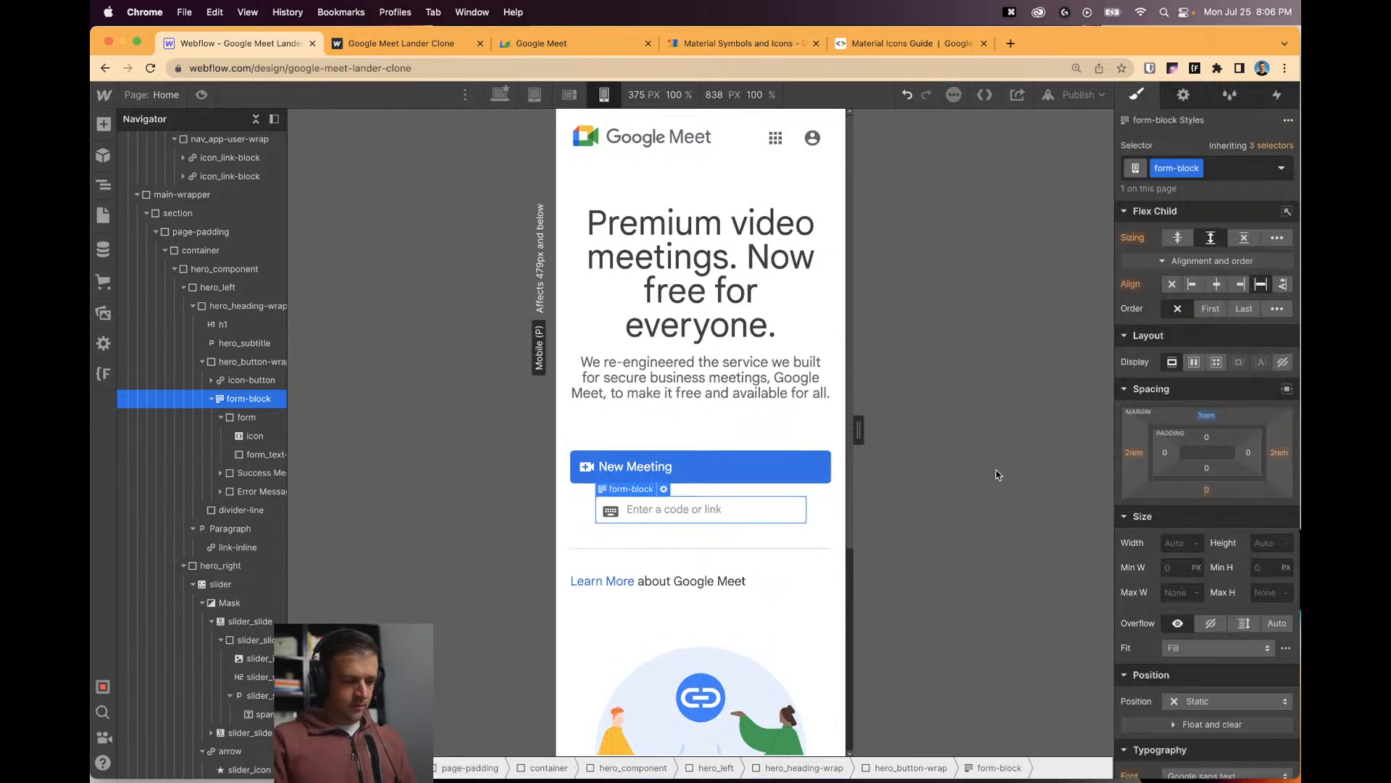
Centre the New Meeting button horizontally within hero_button-wrap.
left_click(828, 478)
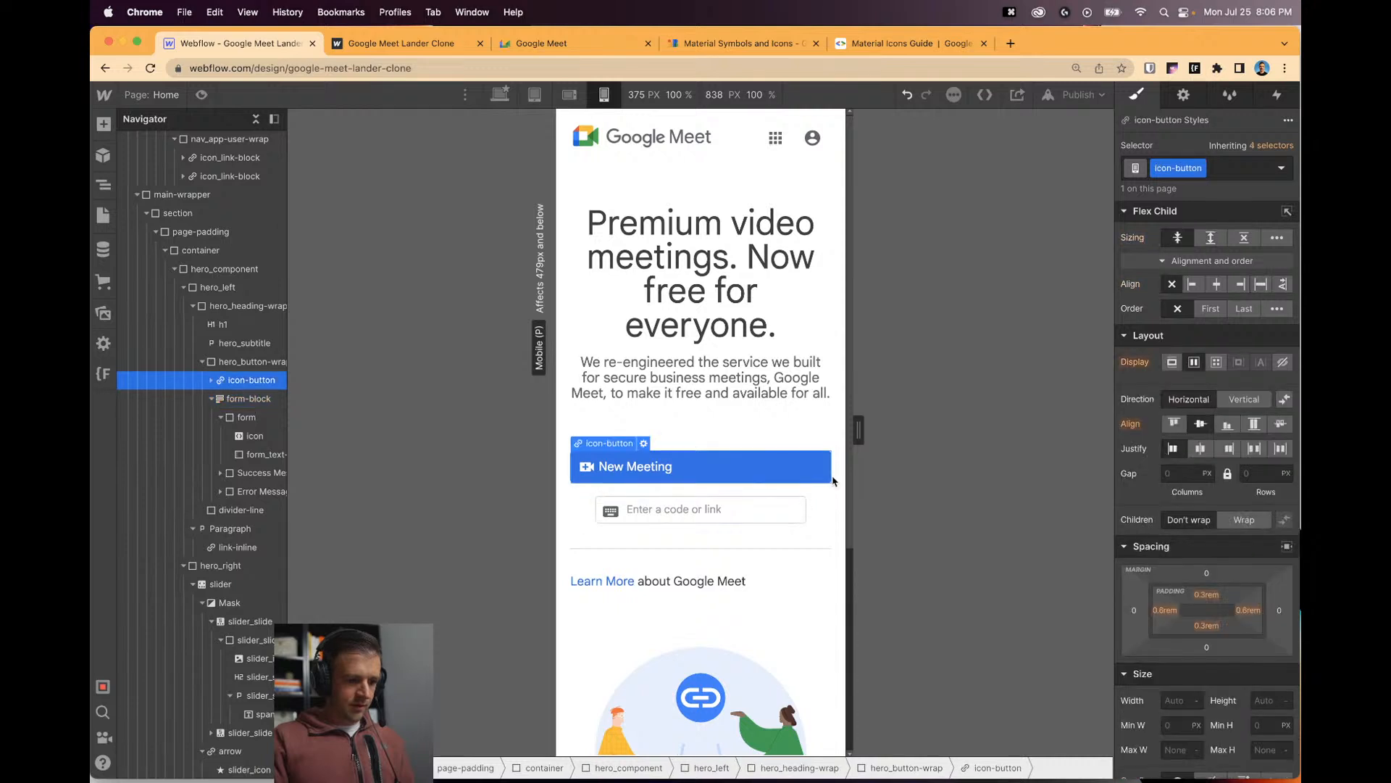
scroll(1207, 616, "down", 1)
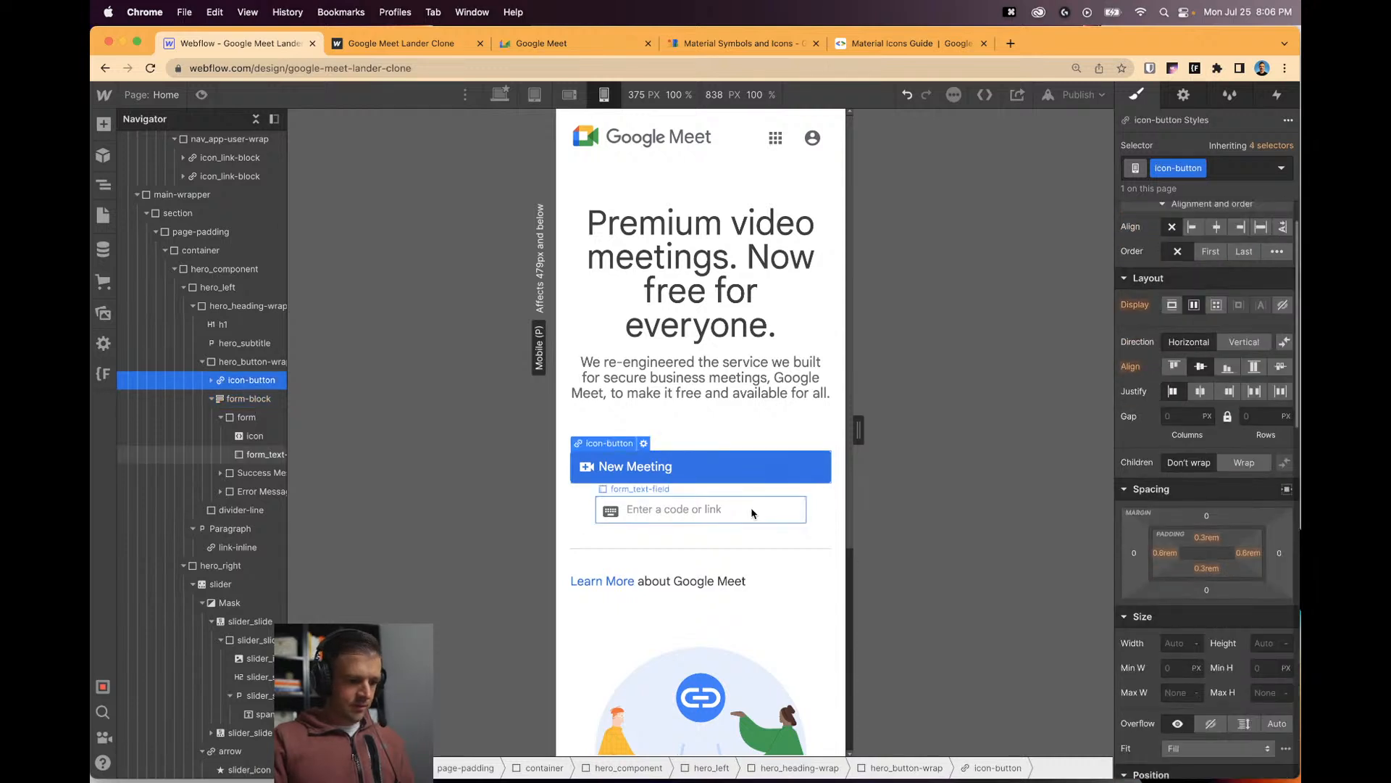
key("Up")
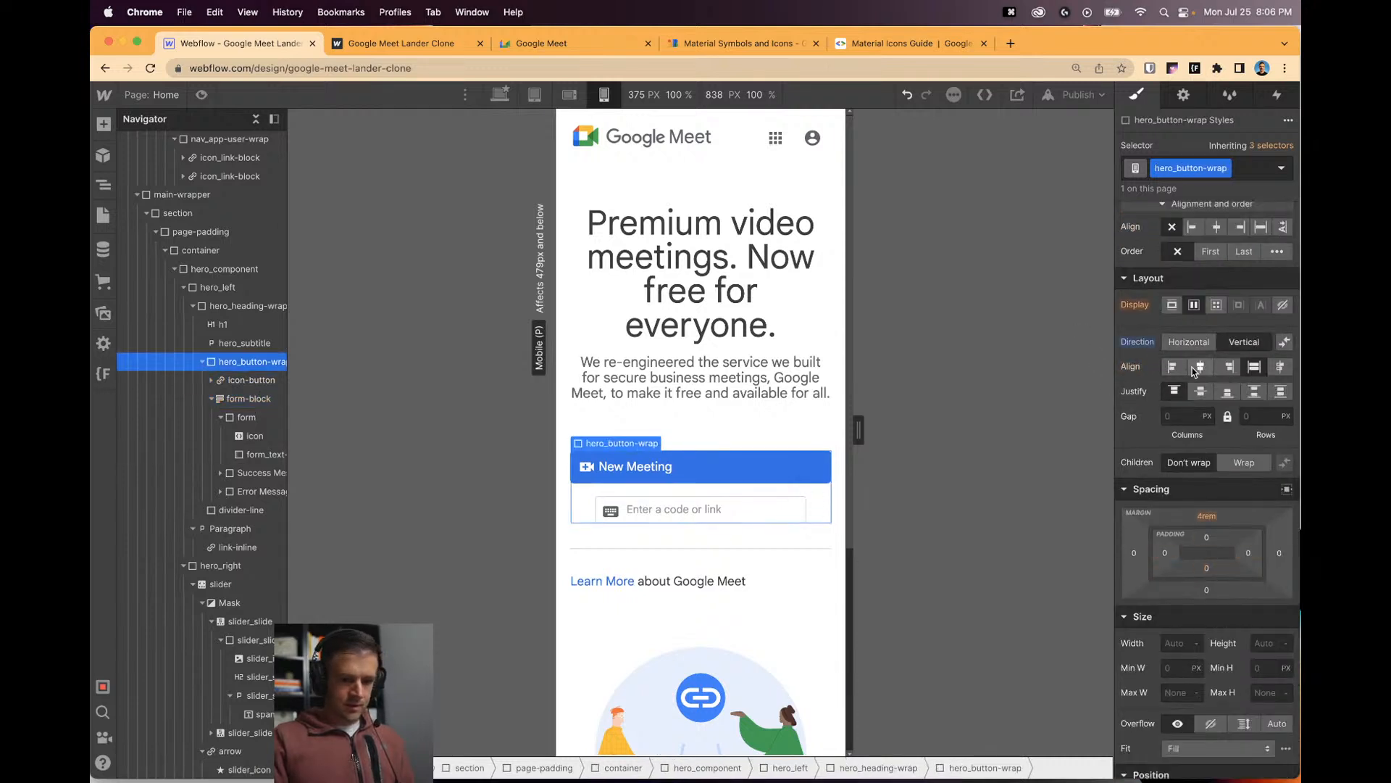
left_click(1198, 368)
Raise the code field's padding to 0.9rem, trying and then undoing an 80% button width.
left_click(718, 509)
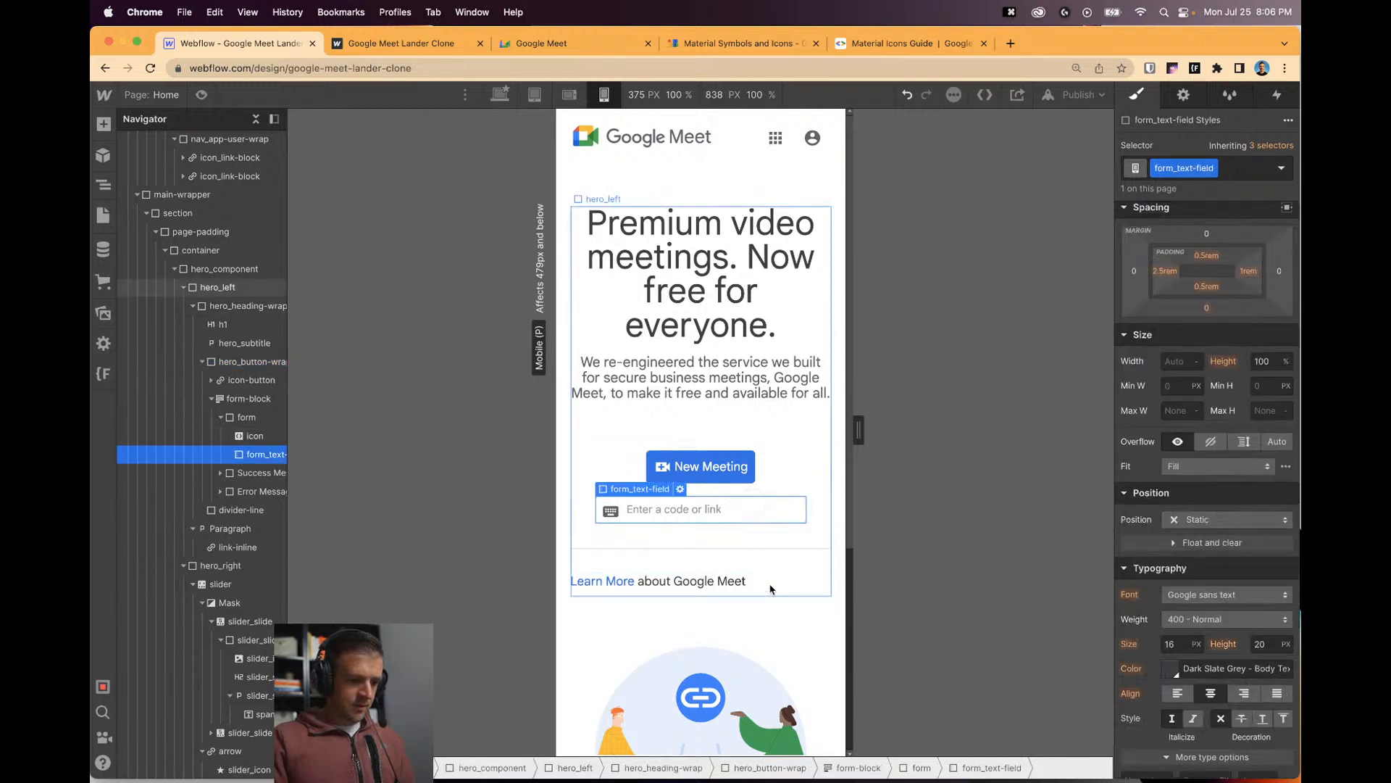
scroll(746, 471, "down", 1)
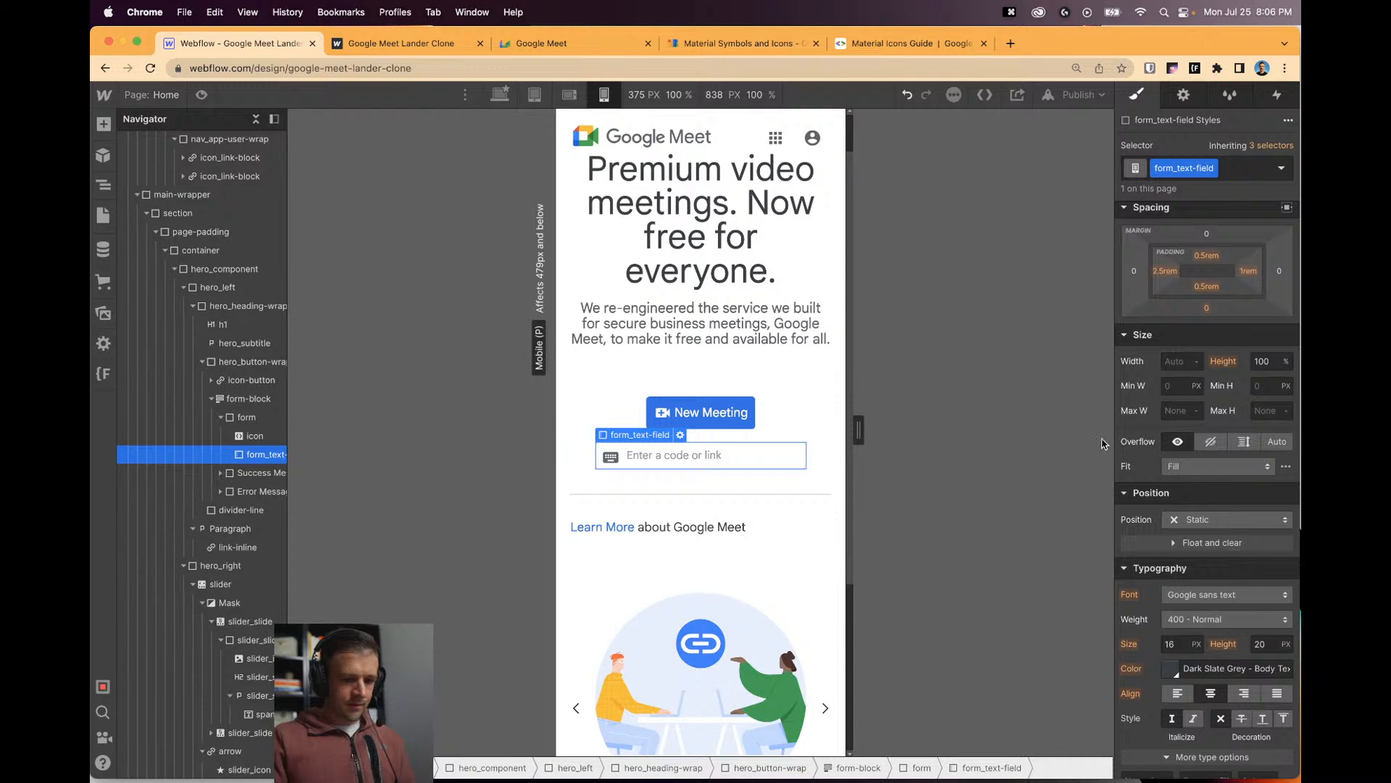
scroll(782, 438, "down", 1)
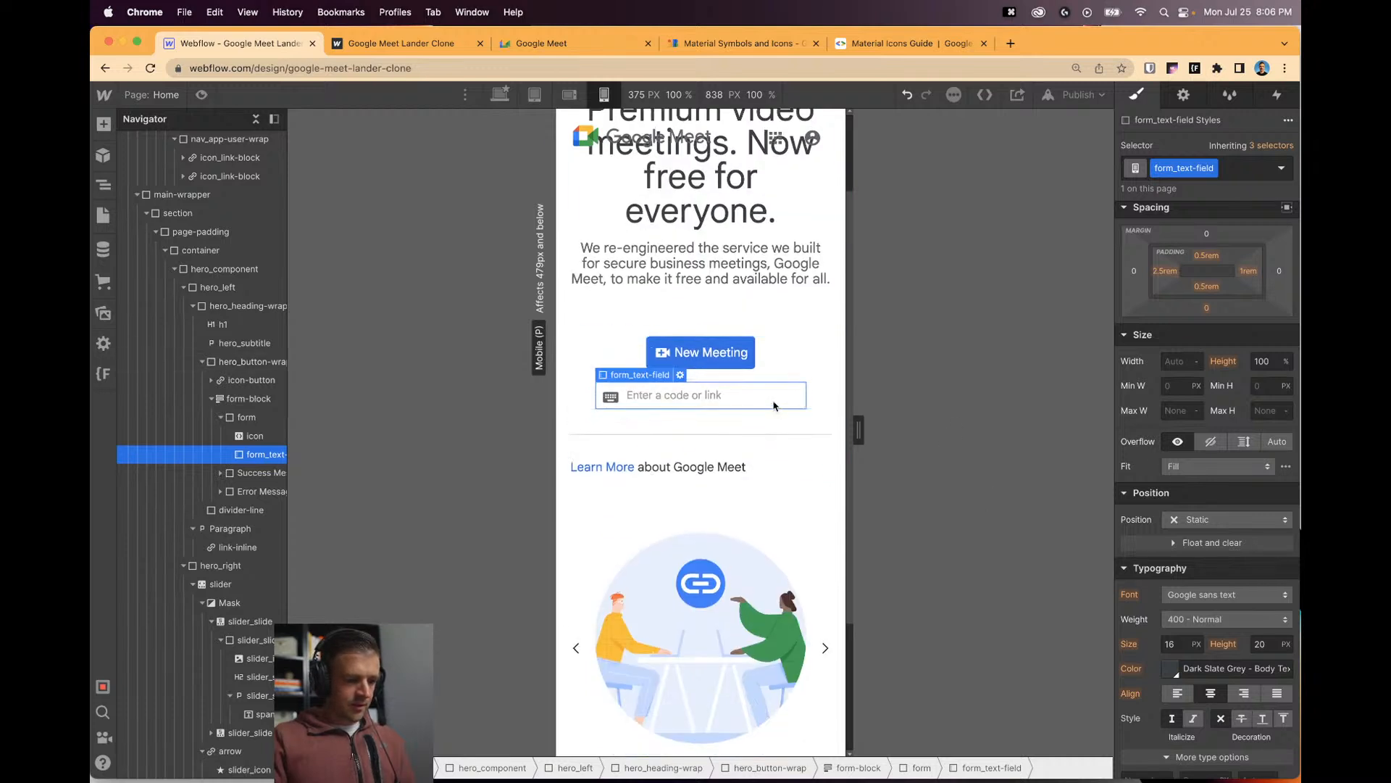
scroll(1247, 439, "up", 1)
left_click_drag(1208, 328, 1208, 311)
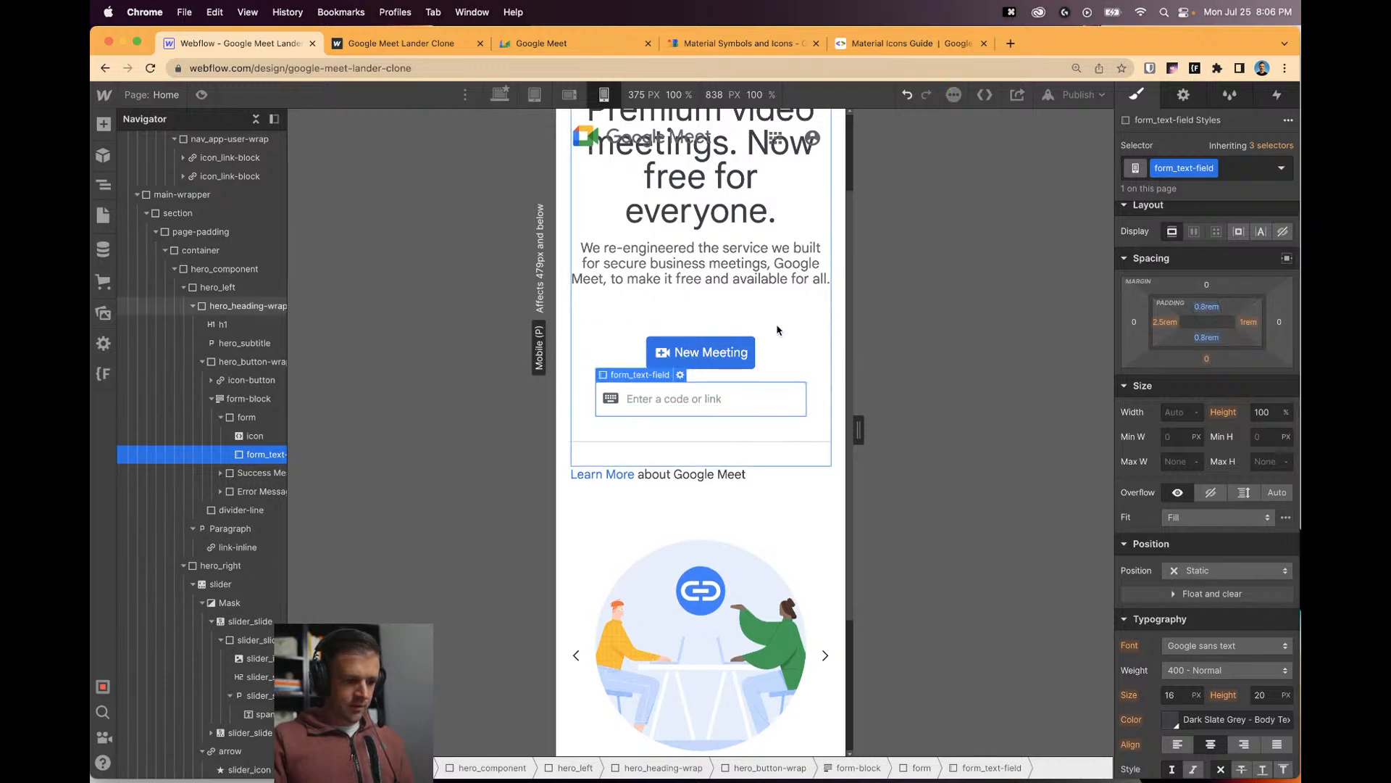
left_click(822, 449)
left_click(730, 360)
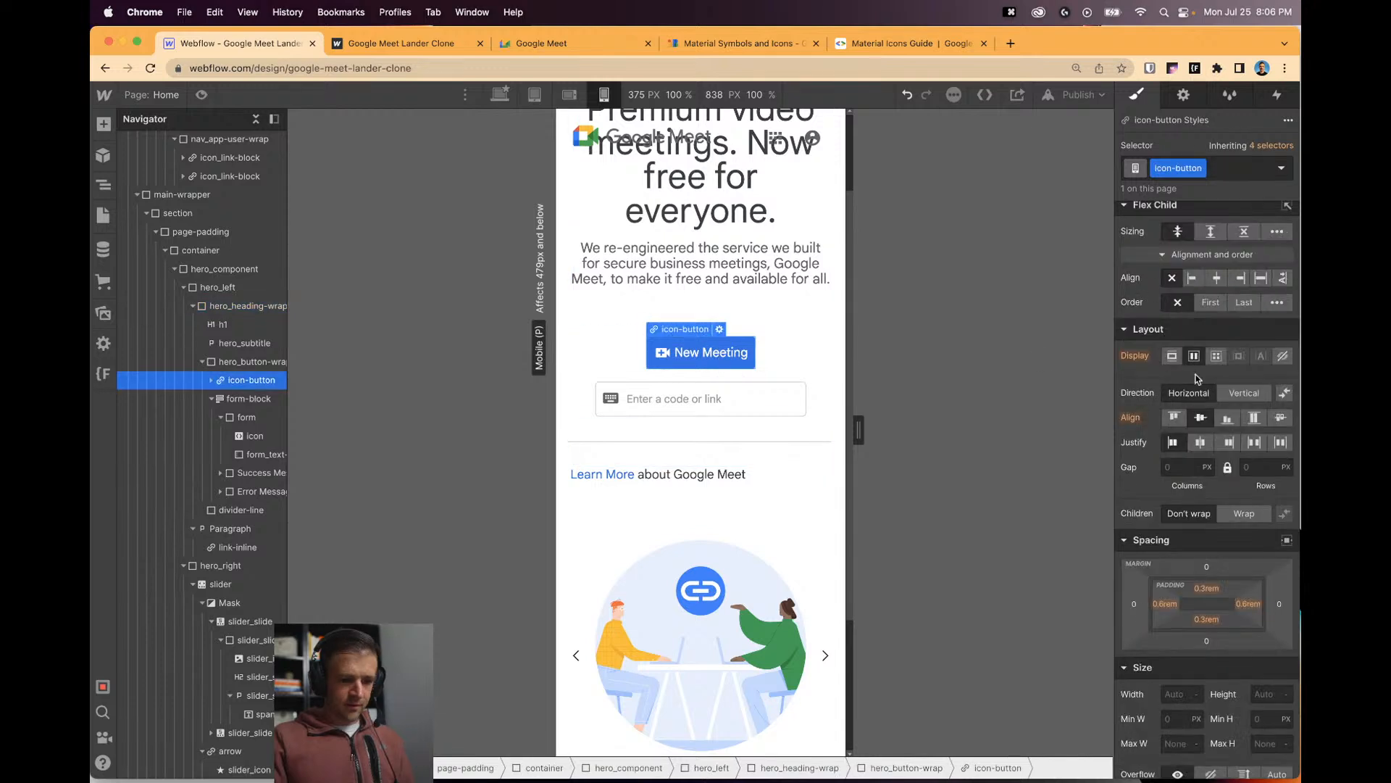
type("80")
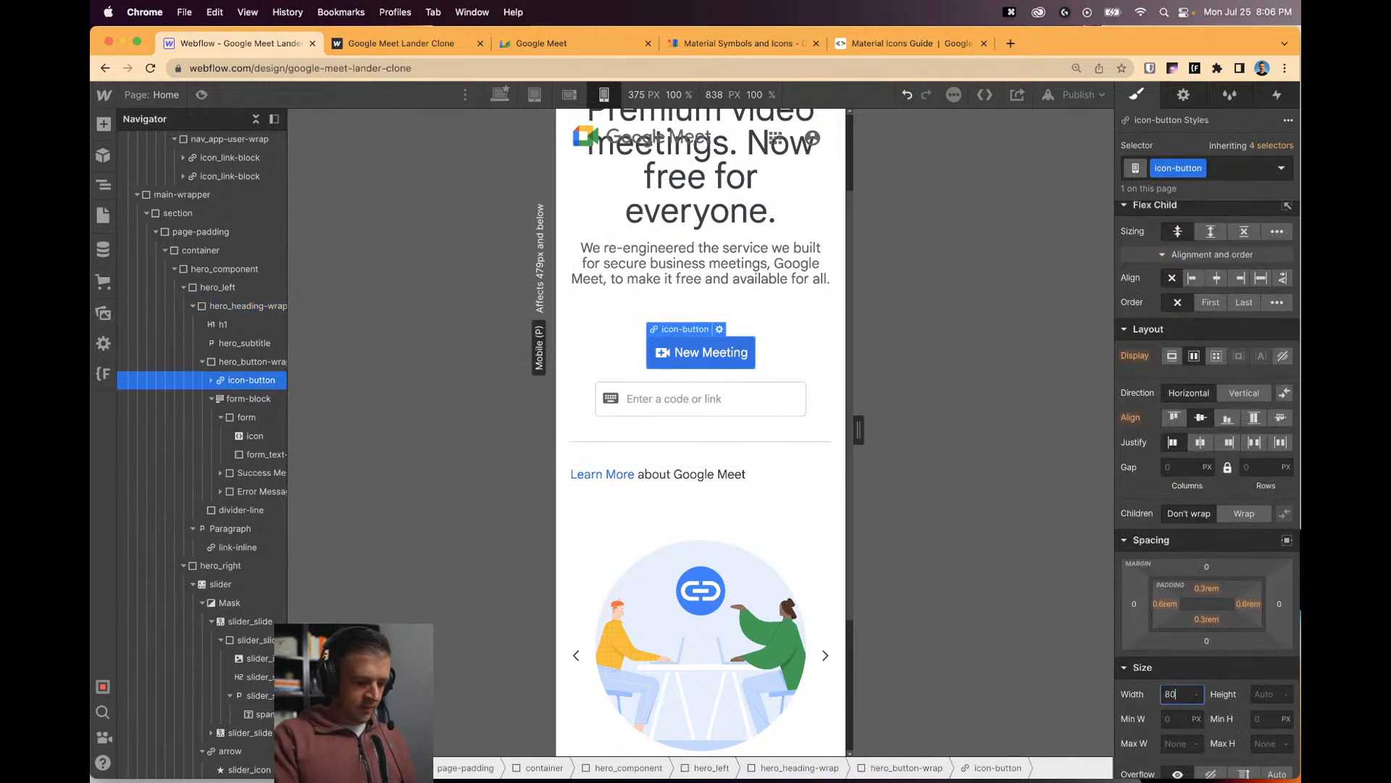
type("%")
left_click(824, 451)
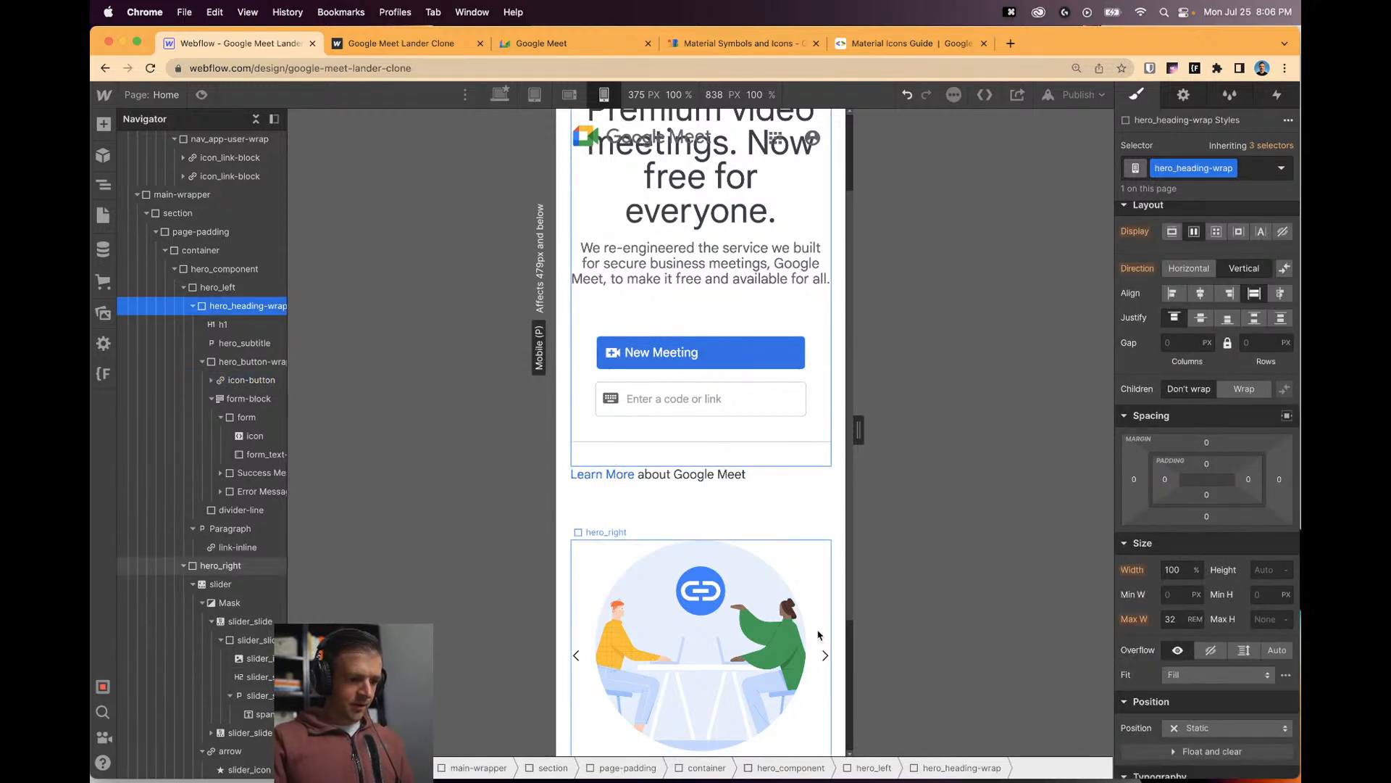
key("super+z")
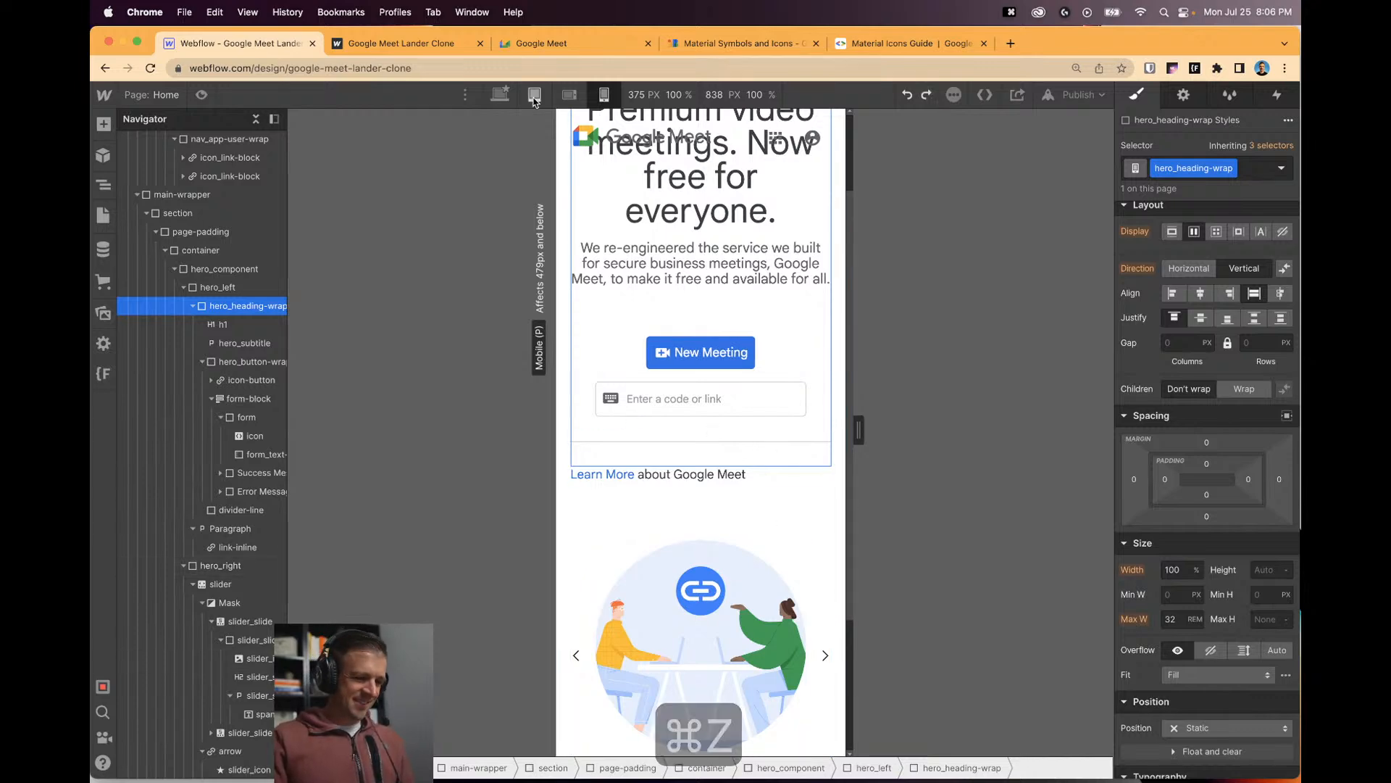
left_click(545, 43)
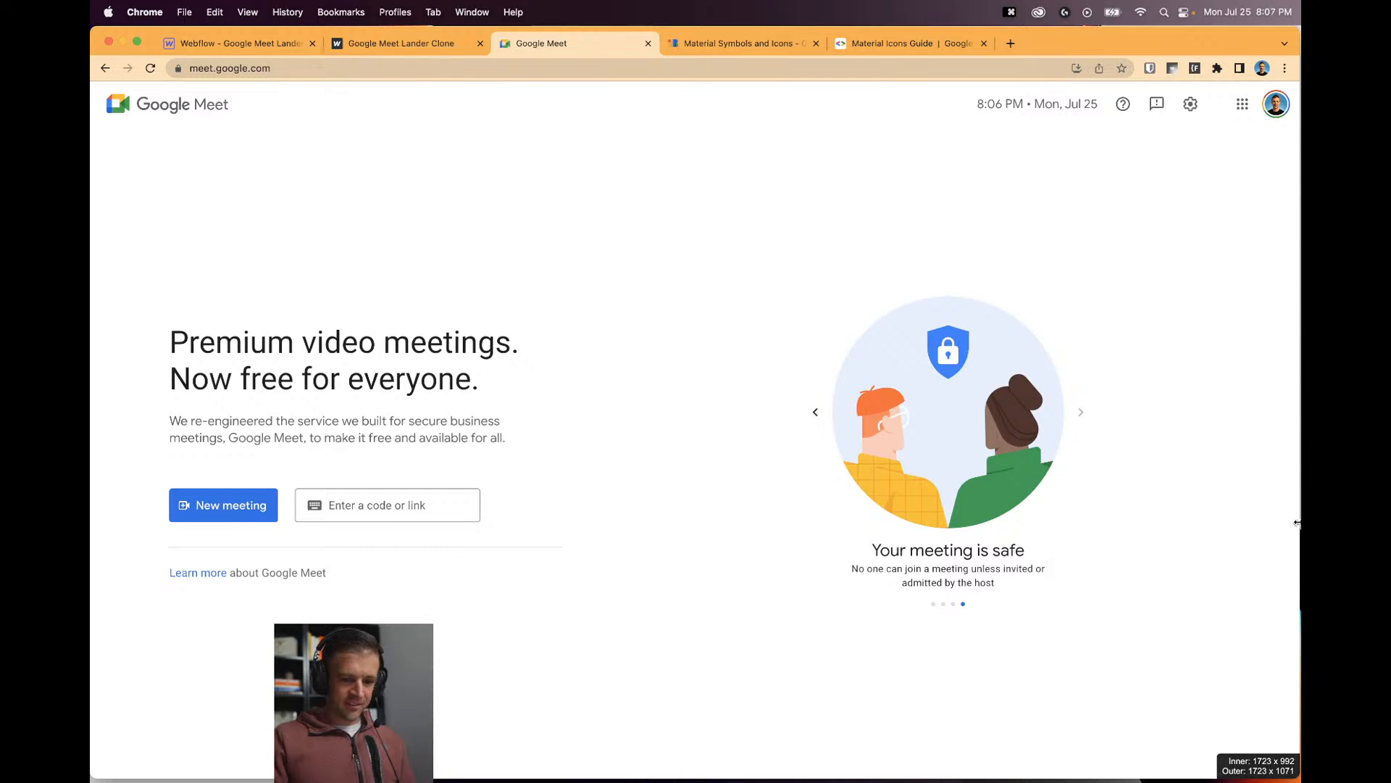
key("alt+super+i")
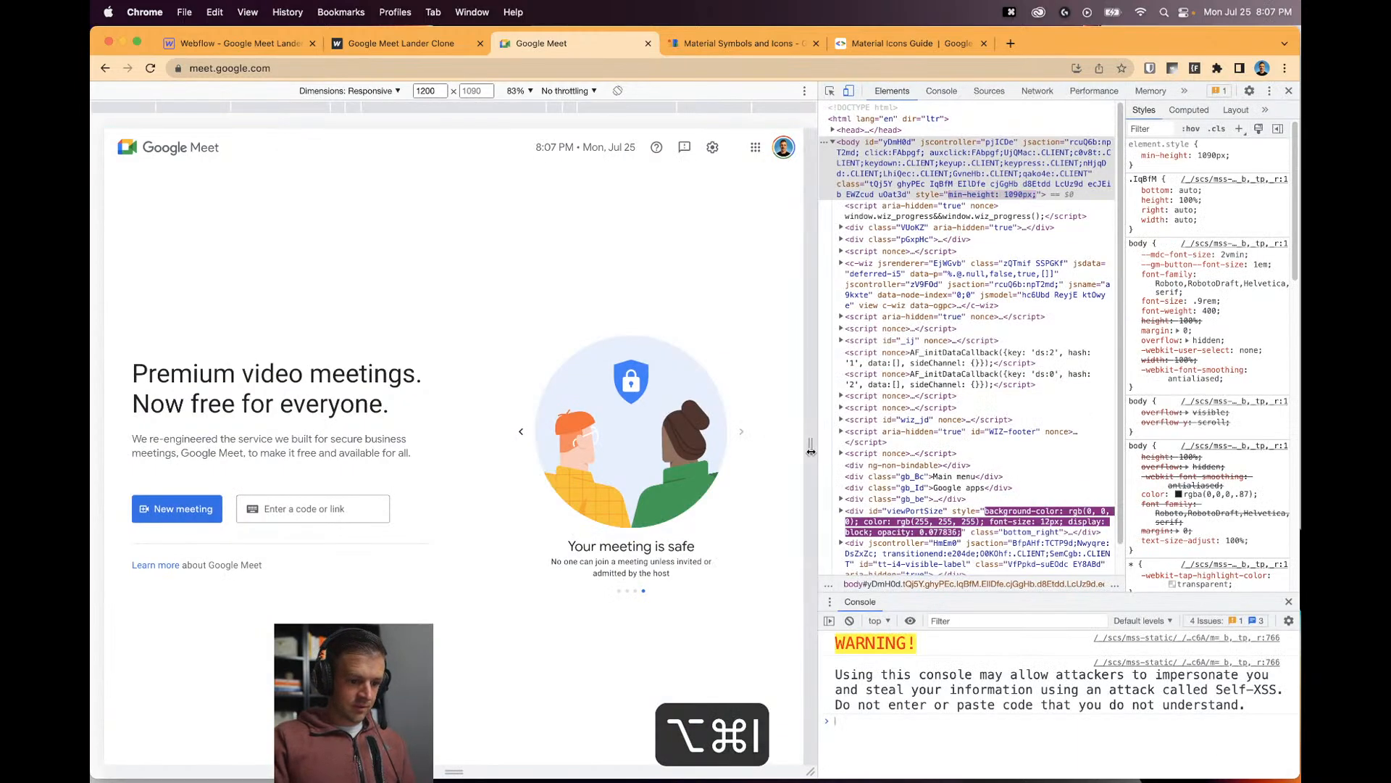
left_click_drag(810, 447, 837, 460)
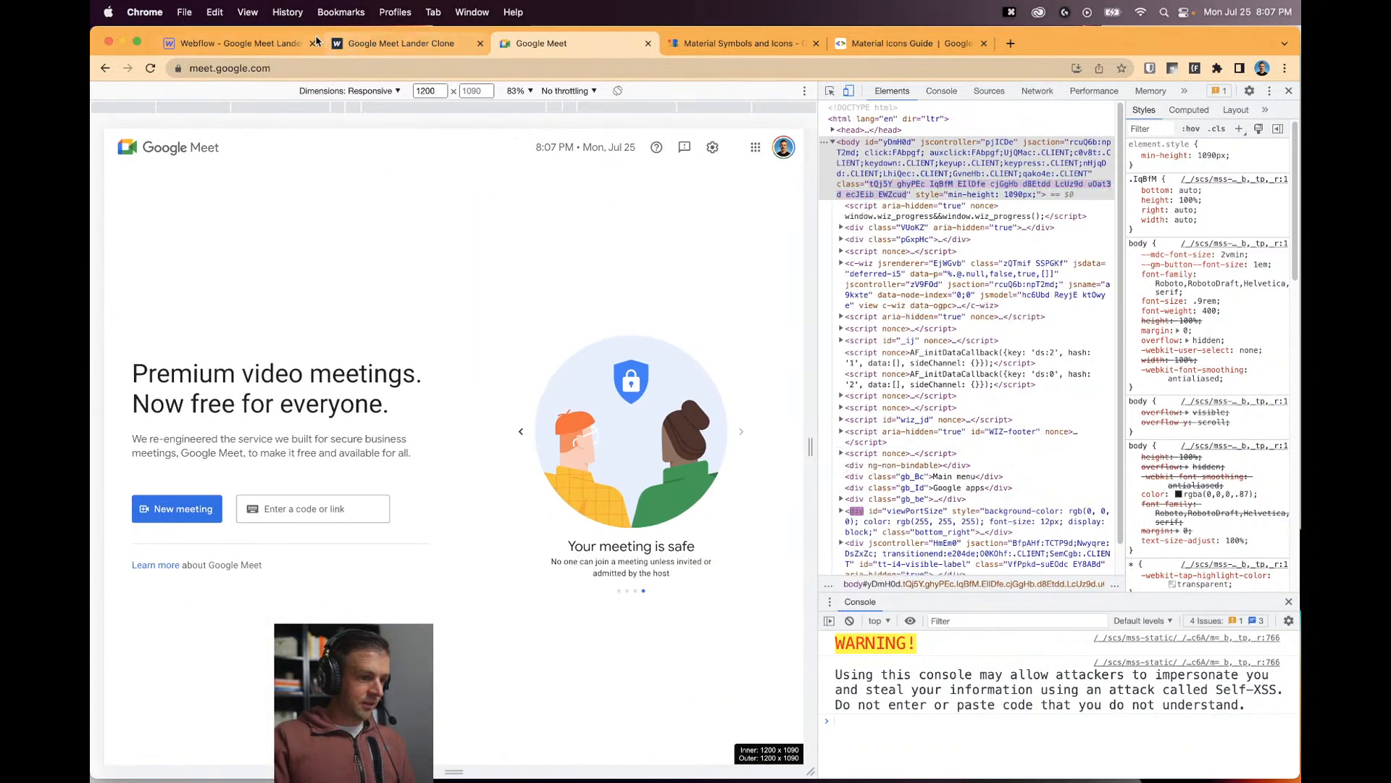
left_click(239, 42)
left_click(706, 375)
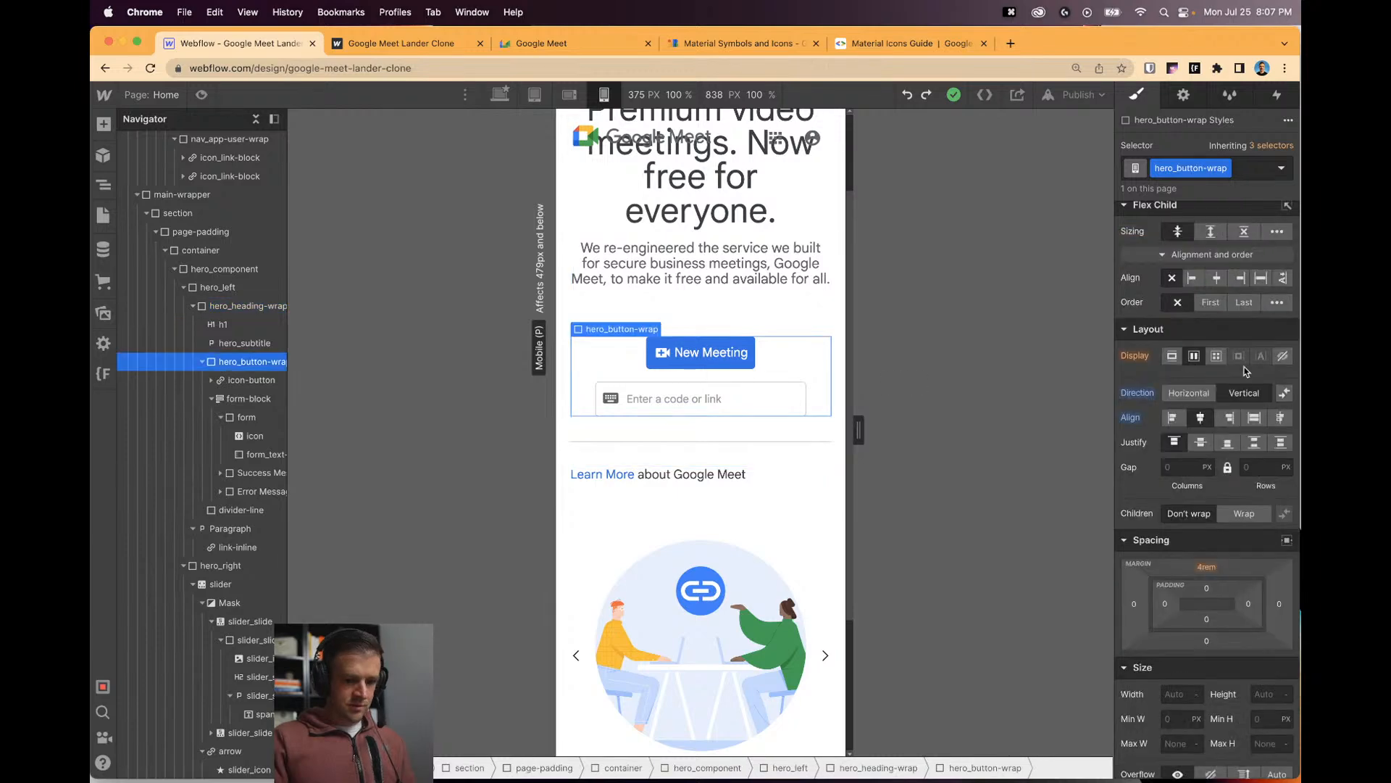
Left-align the New Meeting button, clear the form block's left margin, and test narrower mobile widths.
left_click(1173, 418)
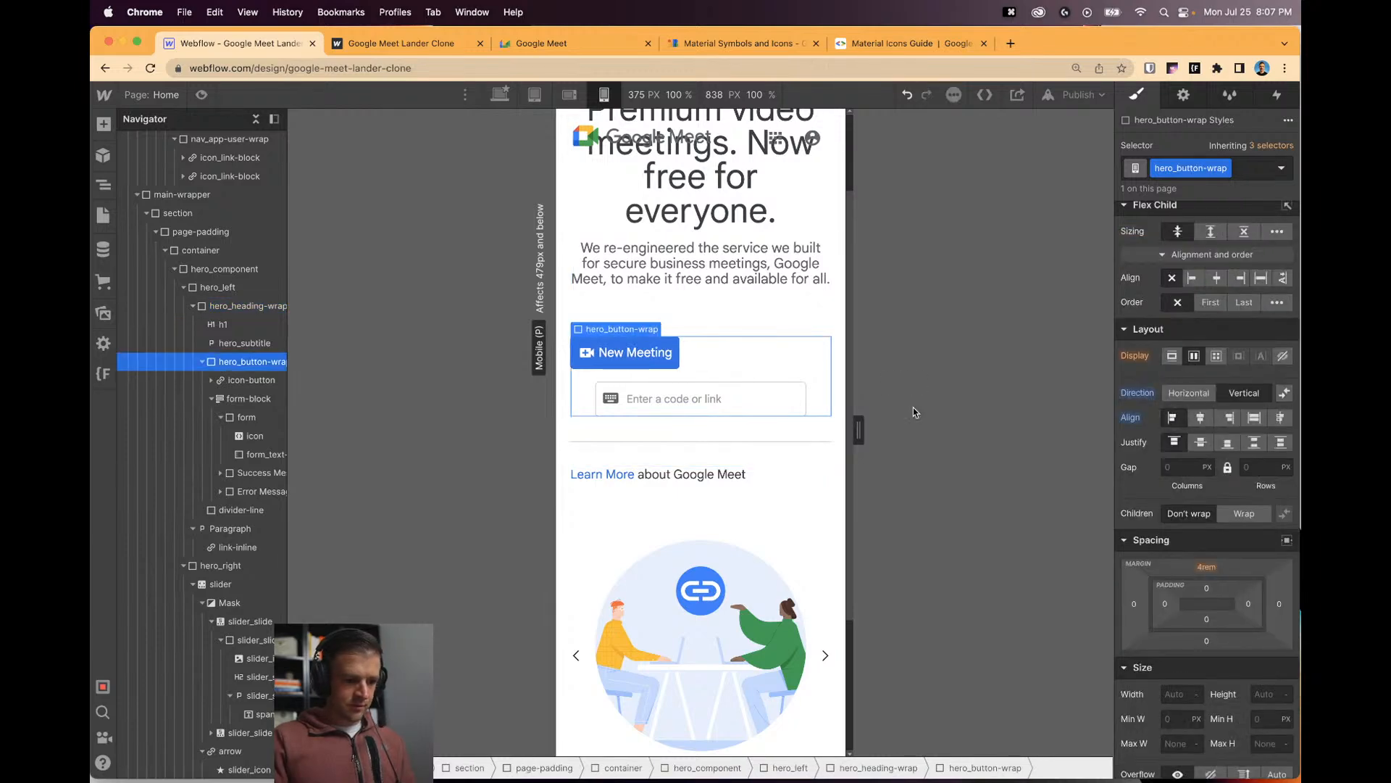
left_click(663, 407)
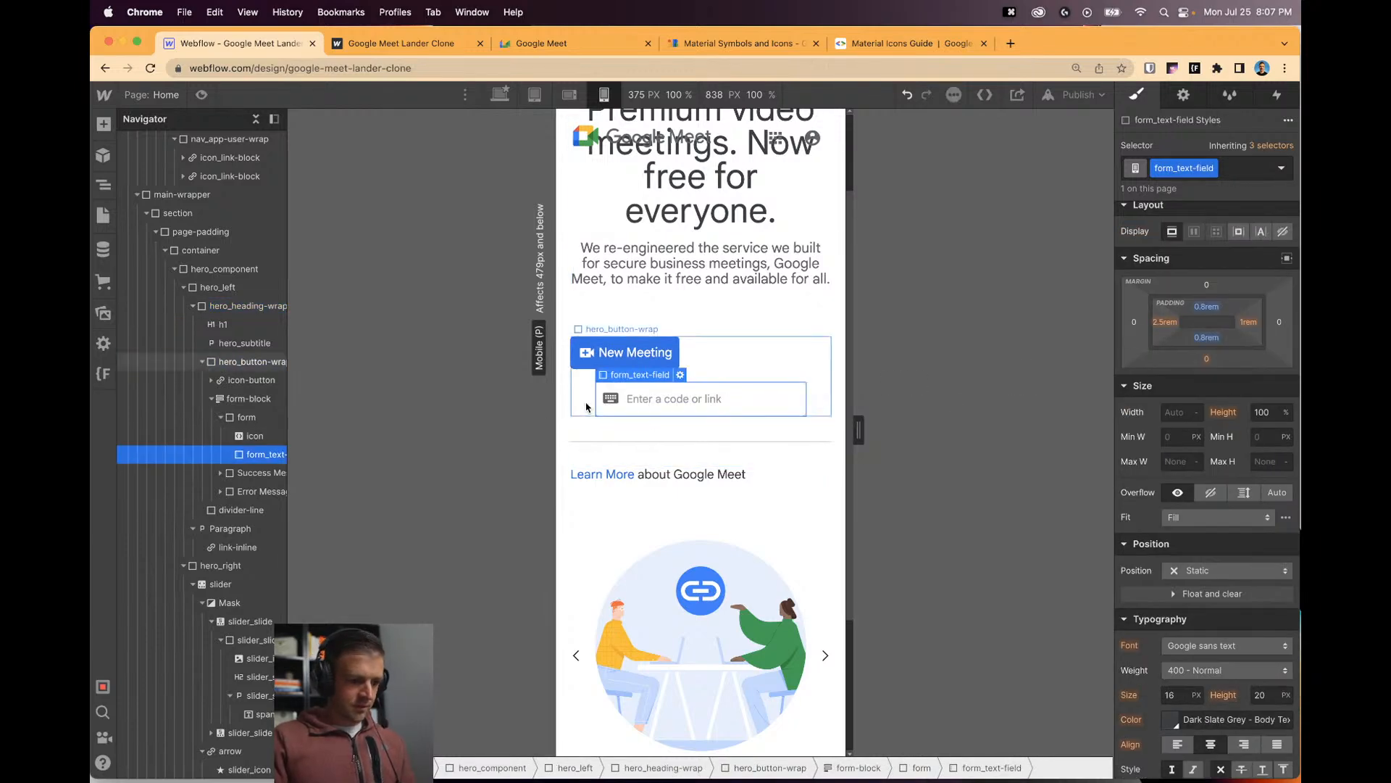
left_click(761, 355)
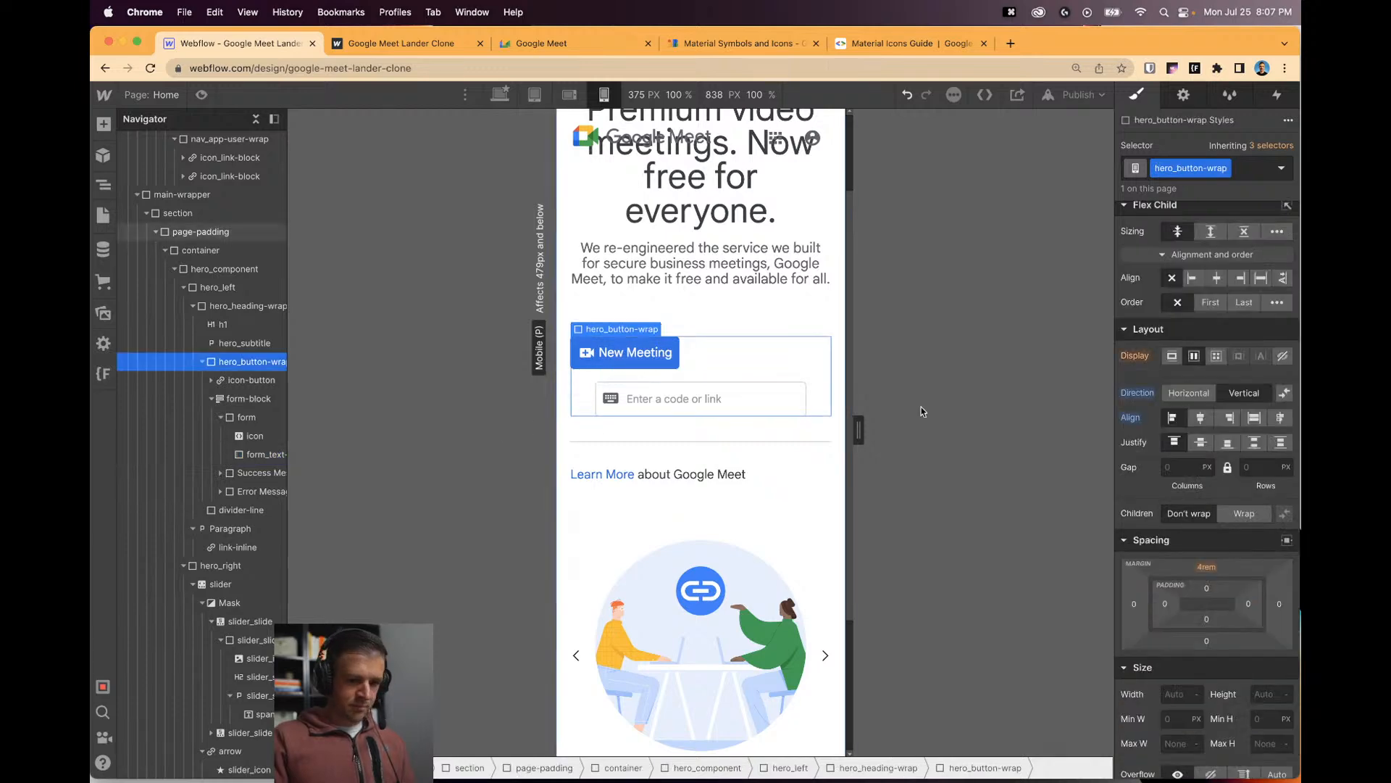
left_click(265, 453)
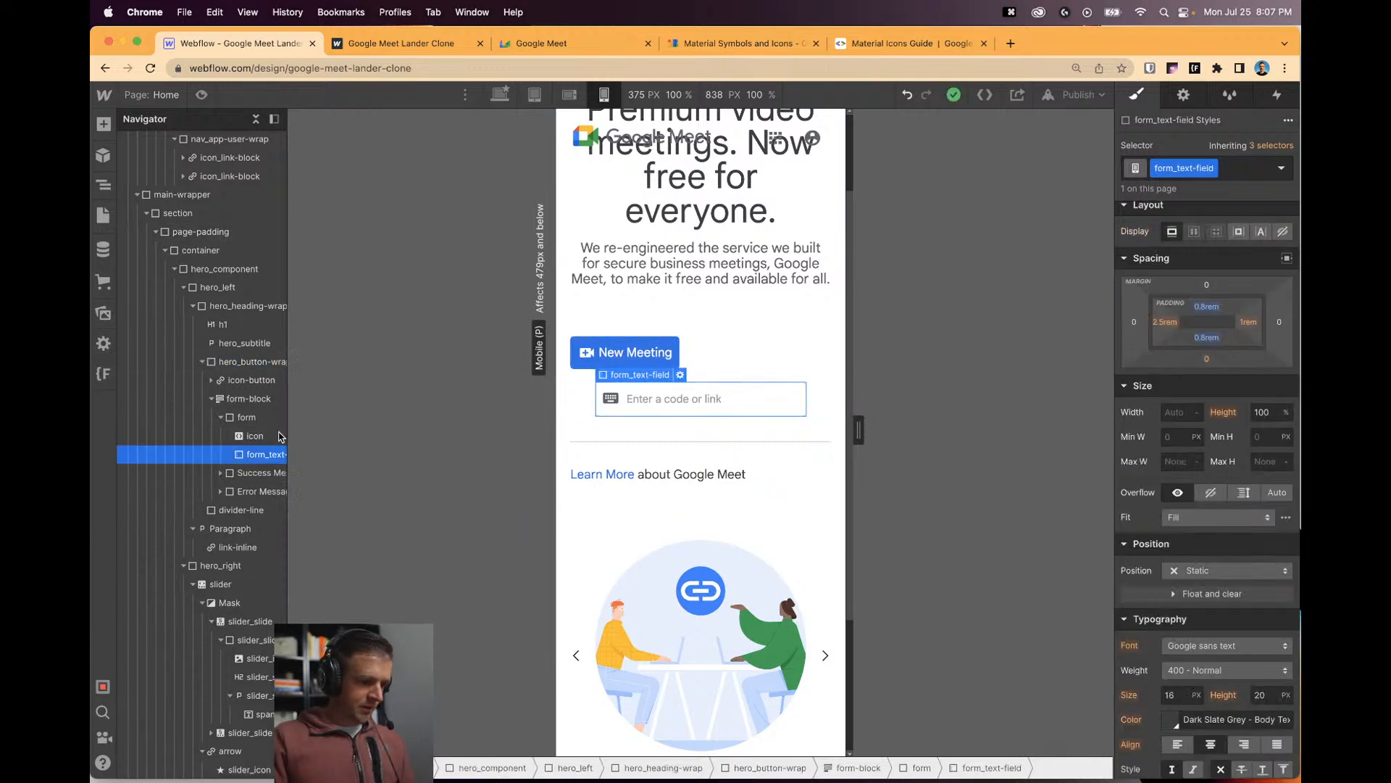
left_click(249, 399)
left_click(1134, 447)
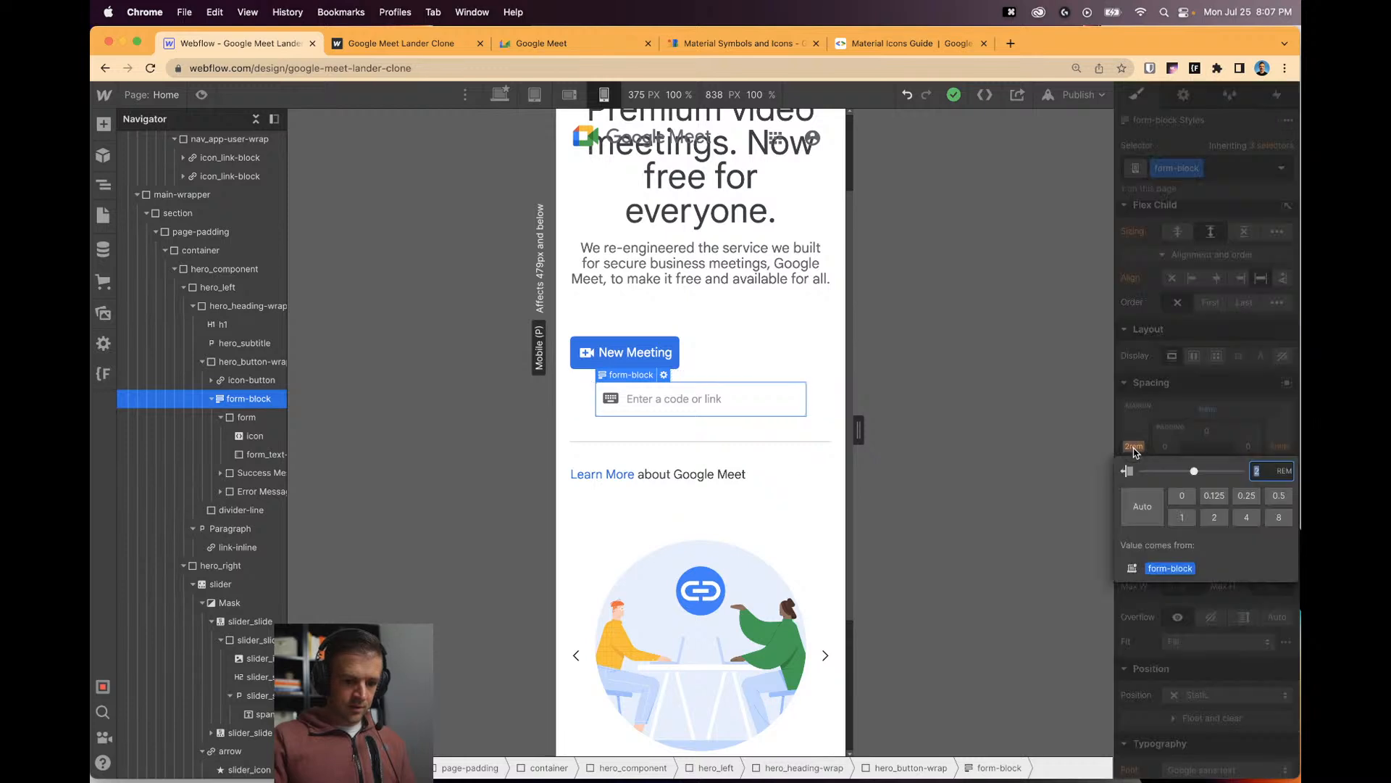
key("Return")
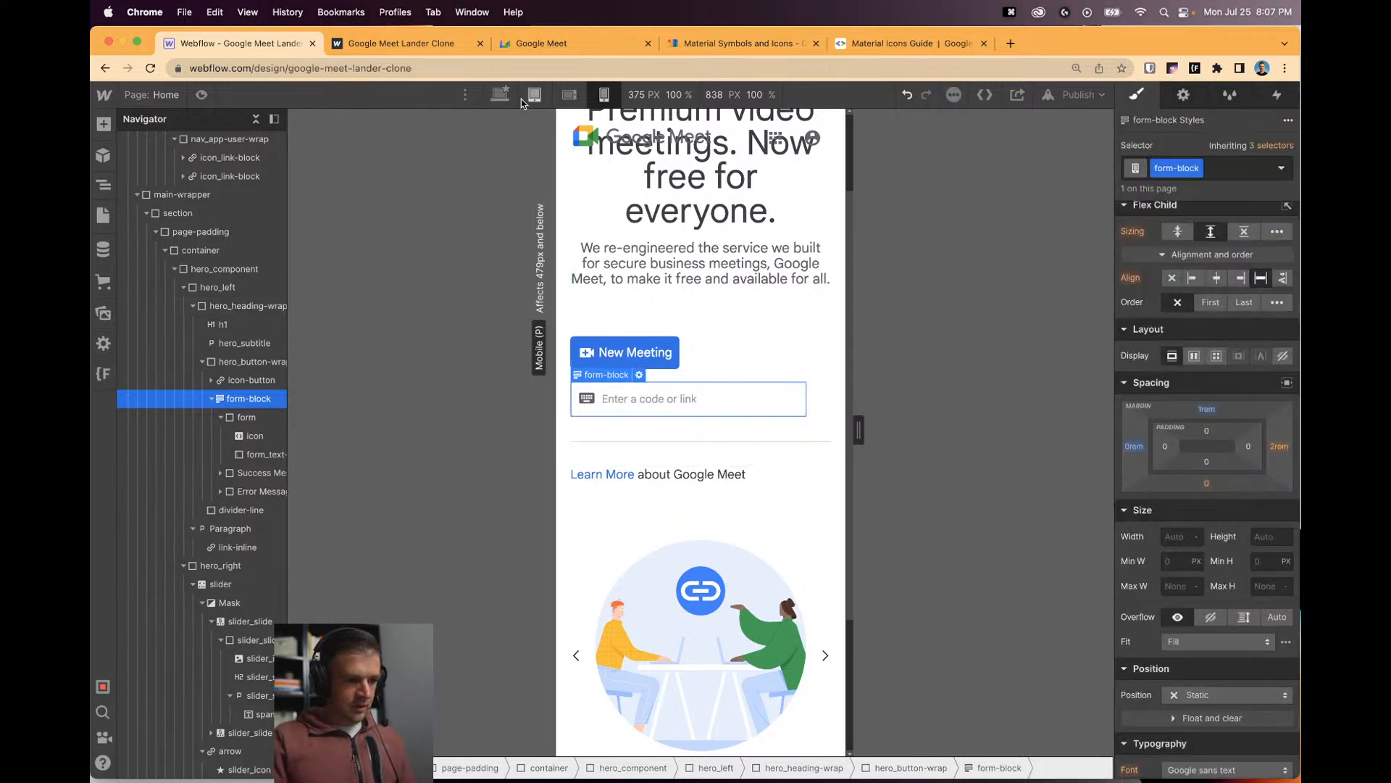
left_click(813, 439)
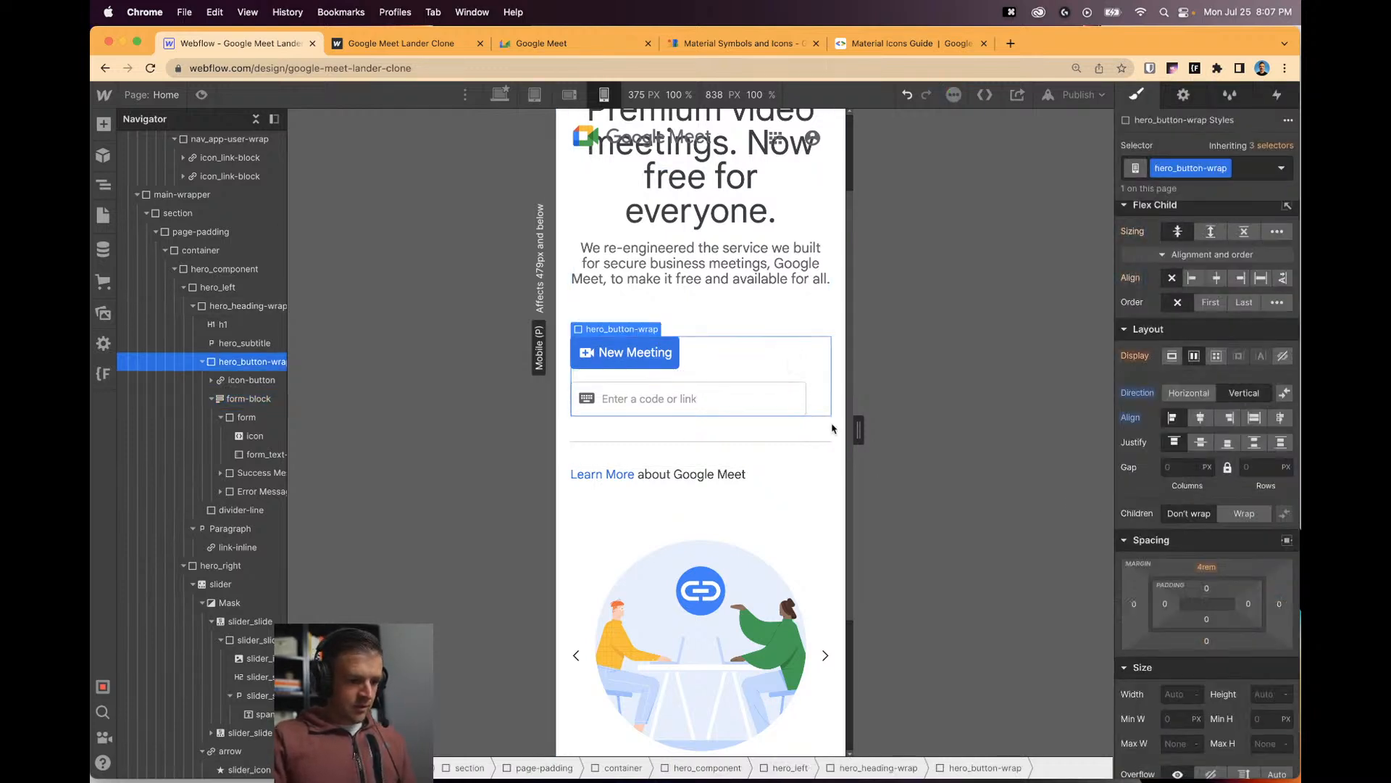
left_click(797, 412)
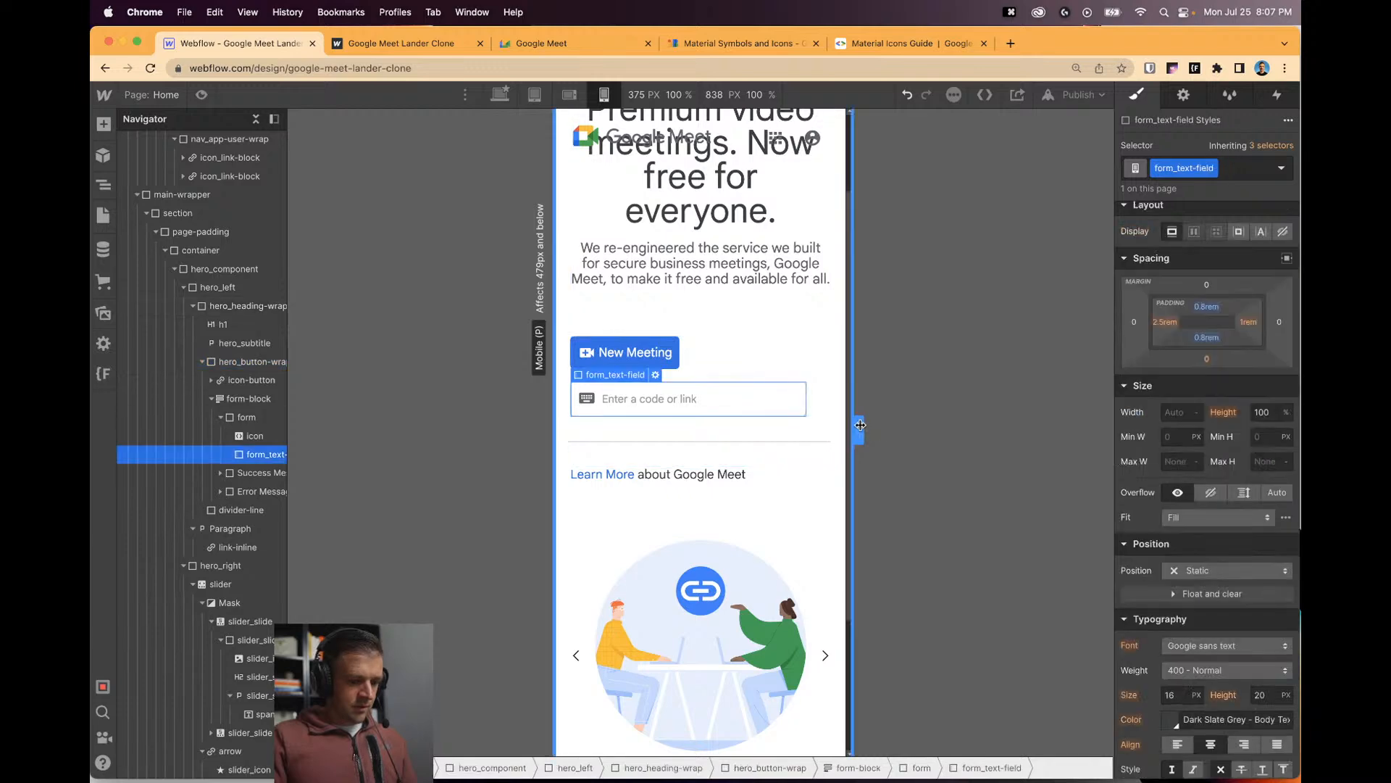
mouse_move(859, 430)
left_mouse_down()
mouse_move(802, 425)
mouse_move(937, 430)
mouse_move(811, 436)
mouse_move(918, 442)
mouse_move(826, 432)
mouse_move(876, 432)
left_mouse_up()
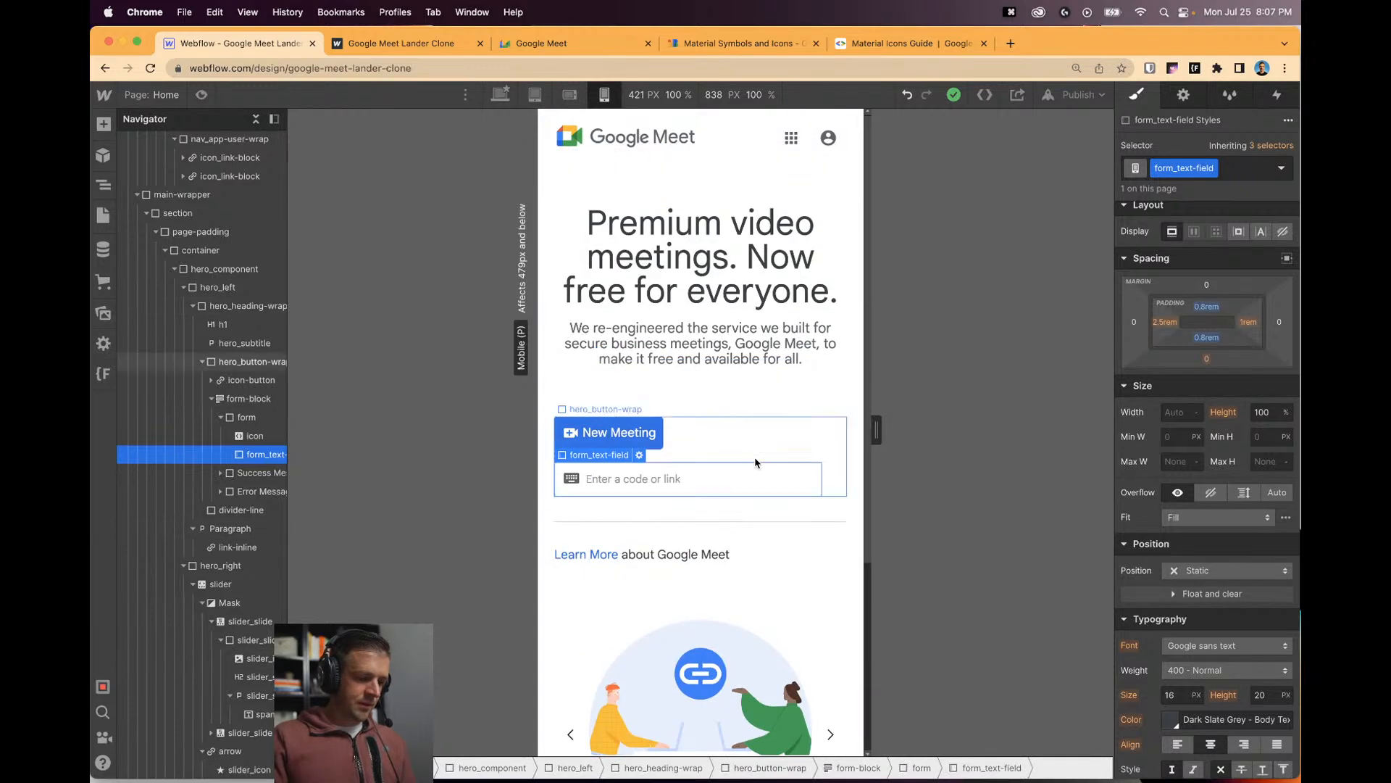
Preview the tablet breakpoint, then return to desktop and select the hero section.
left_click(537, 97)
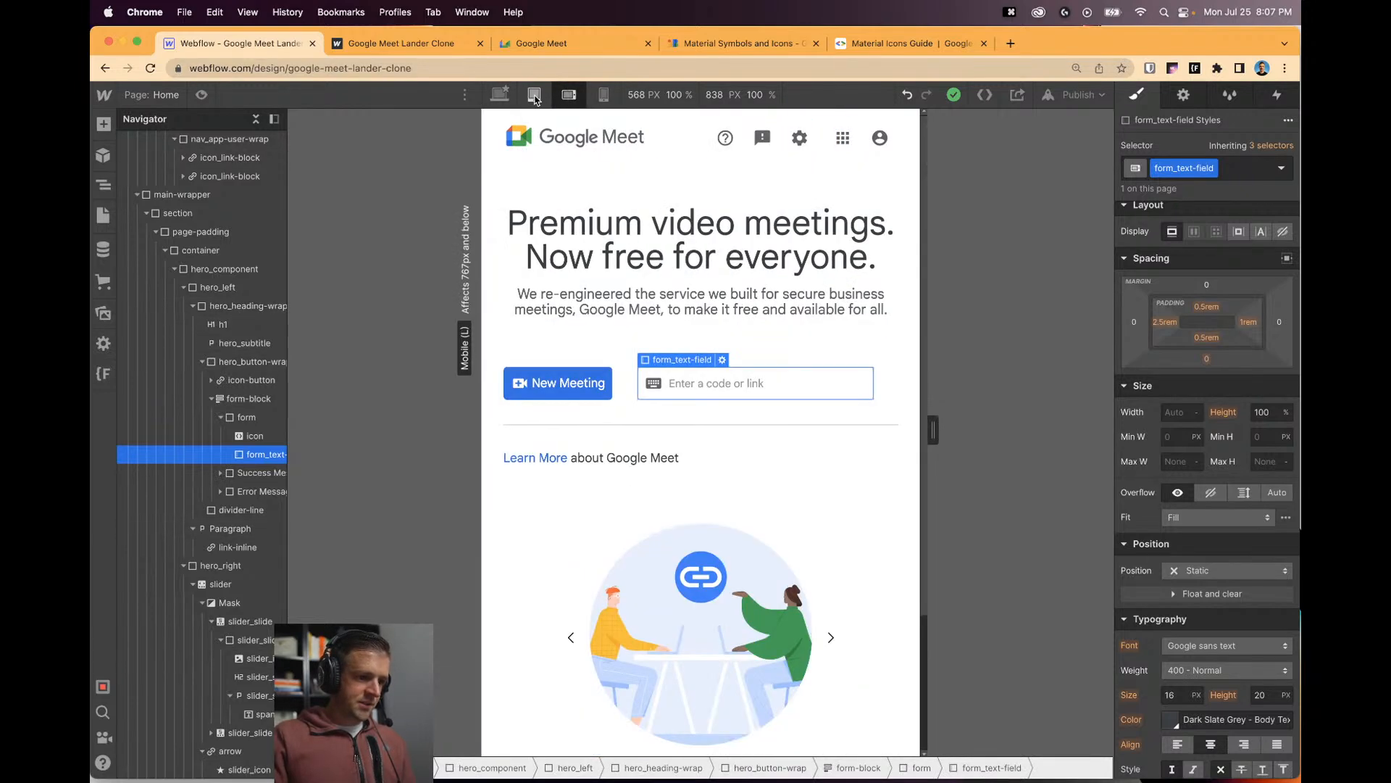
left_click(501, 97)
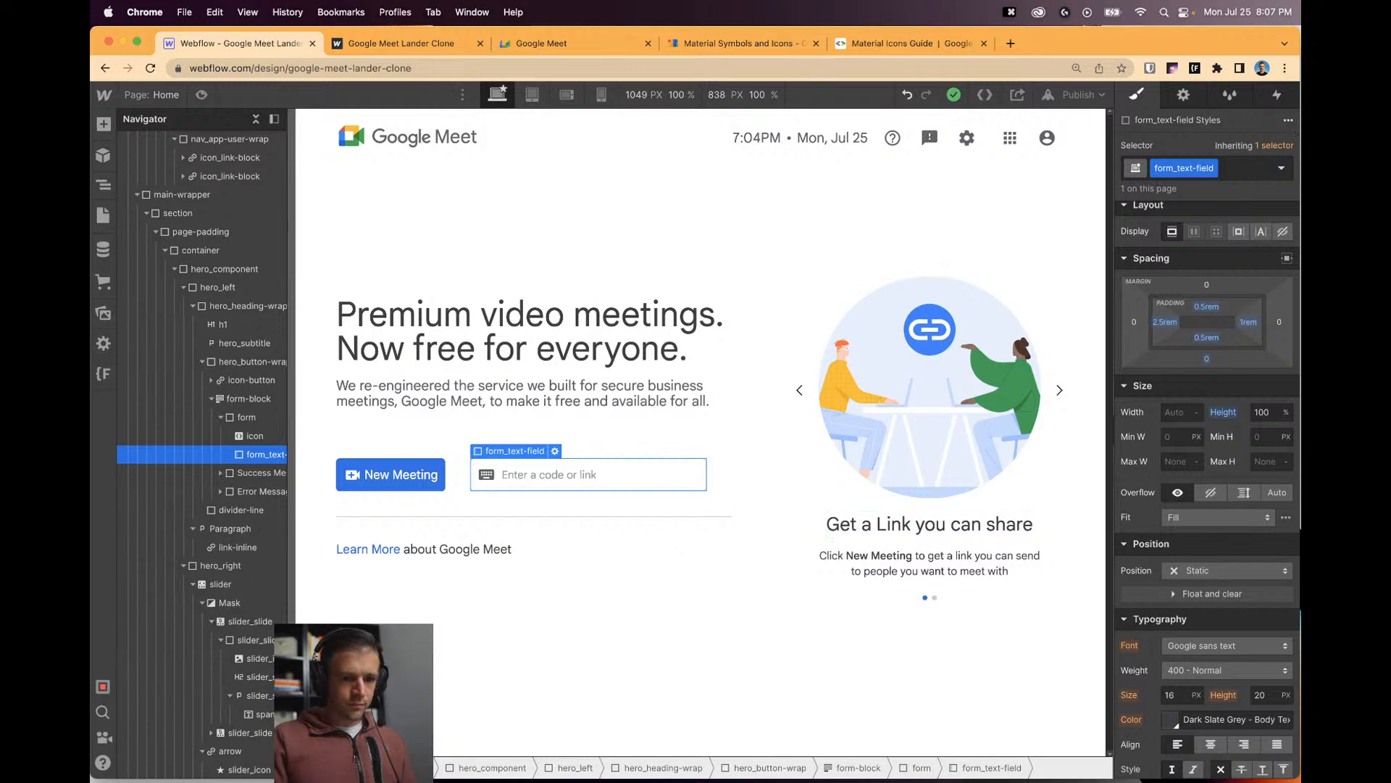
left_click(892, 250)
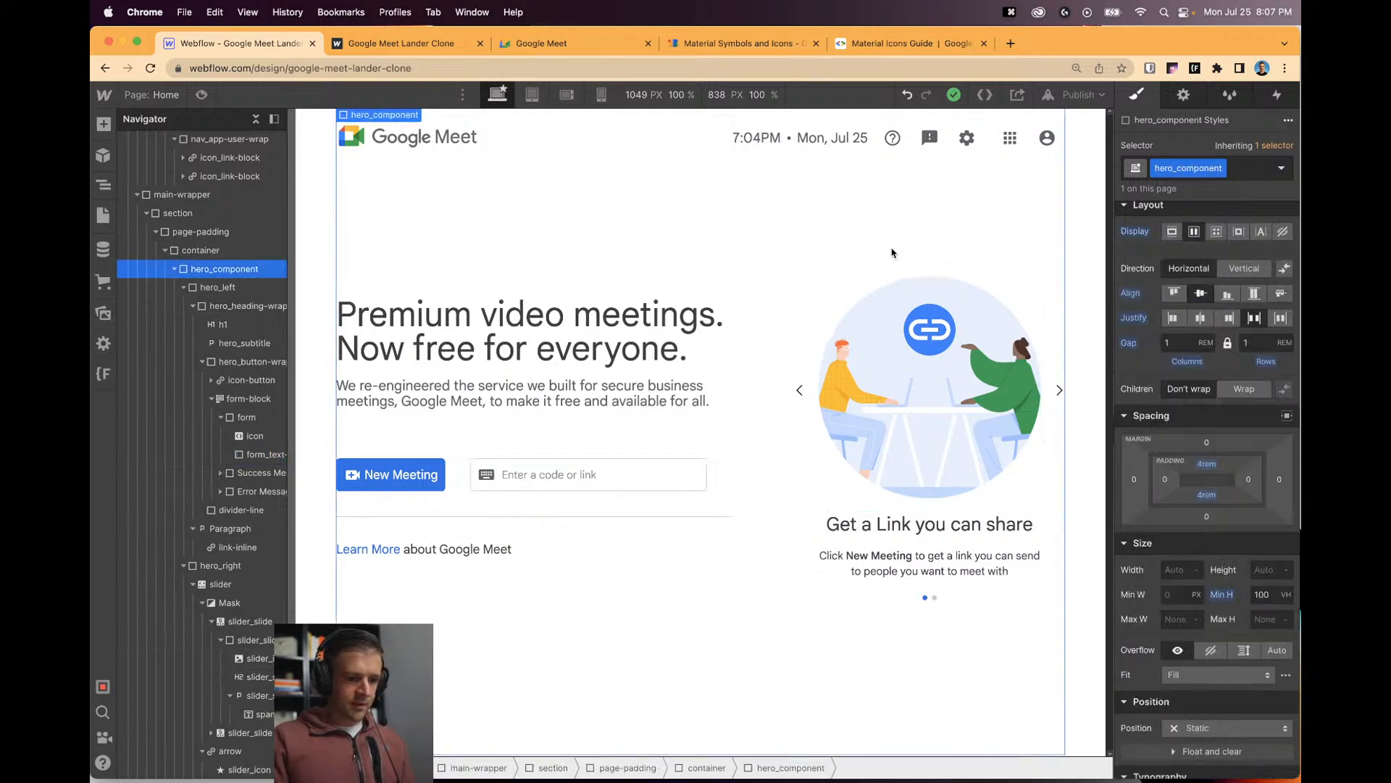
Publish the site to its webflow.io domain, confirm it went out, and briefly check Interactions.
left_click(1079, 95)
left_click(1037, 290)
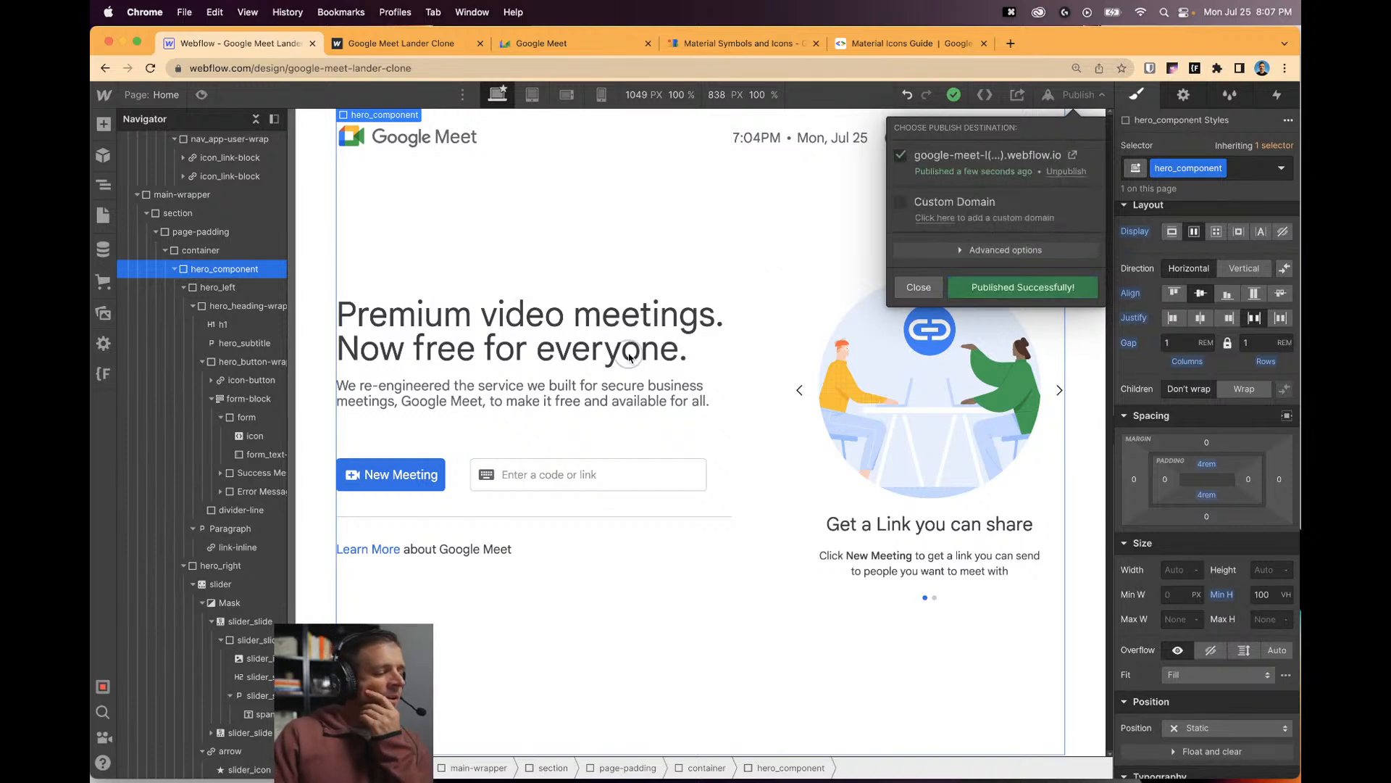
left_click(1062, 95)
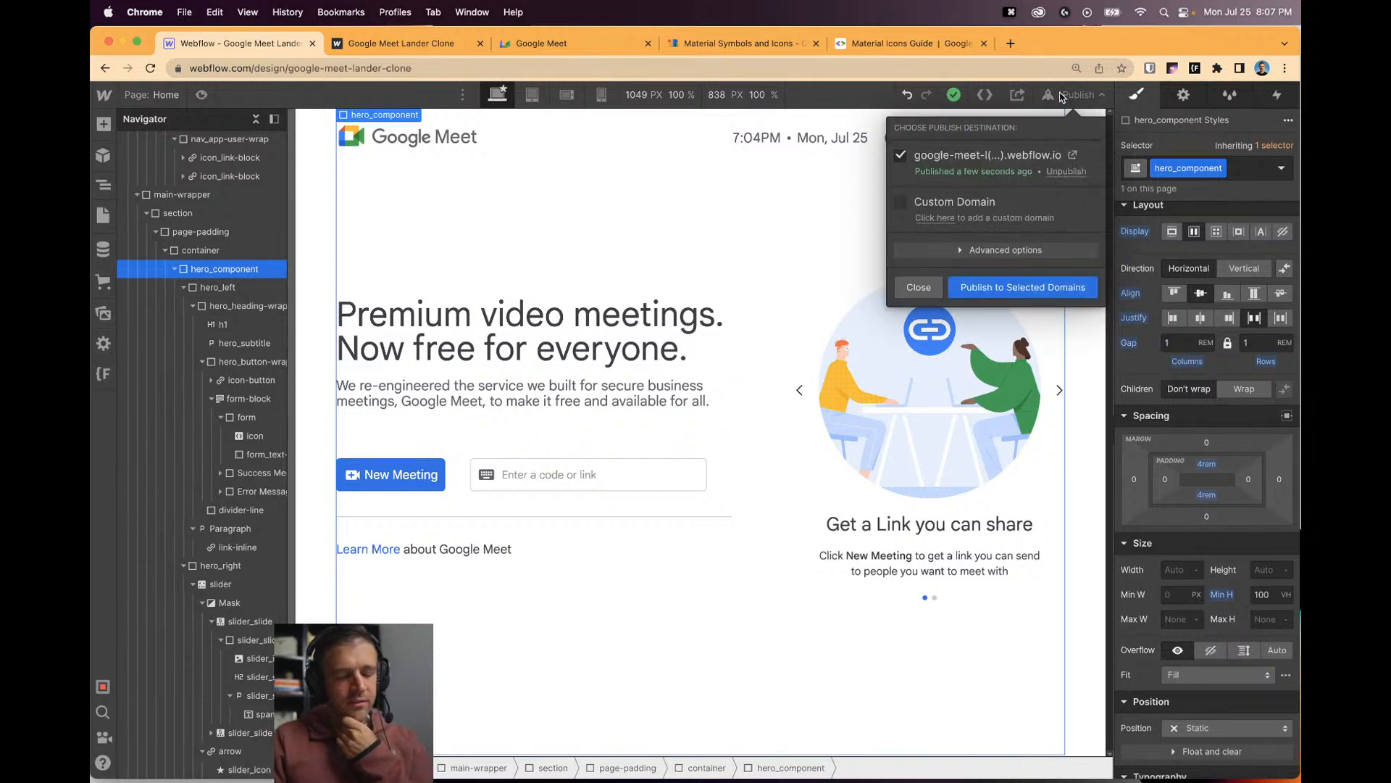
left_click(935, 286)
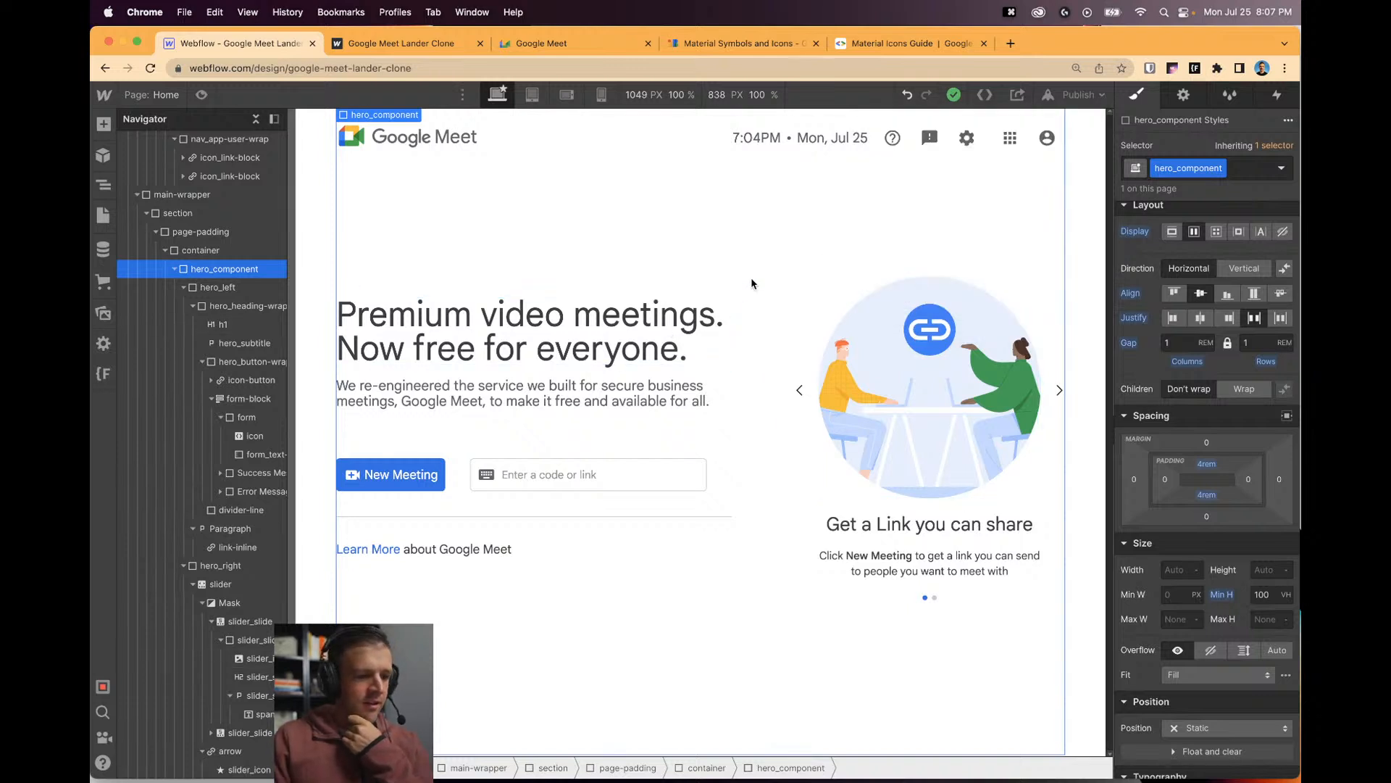
left_click(1278, 96)
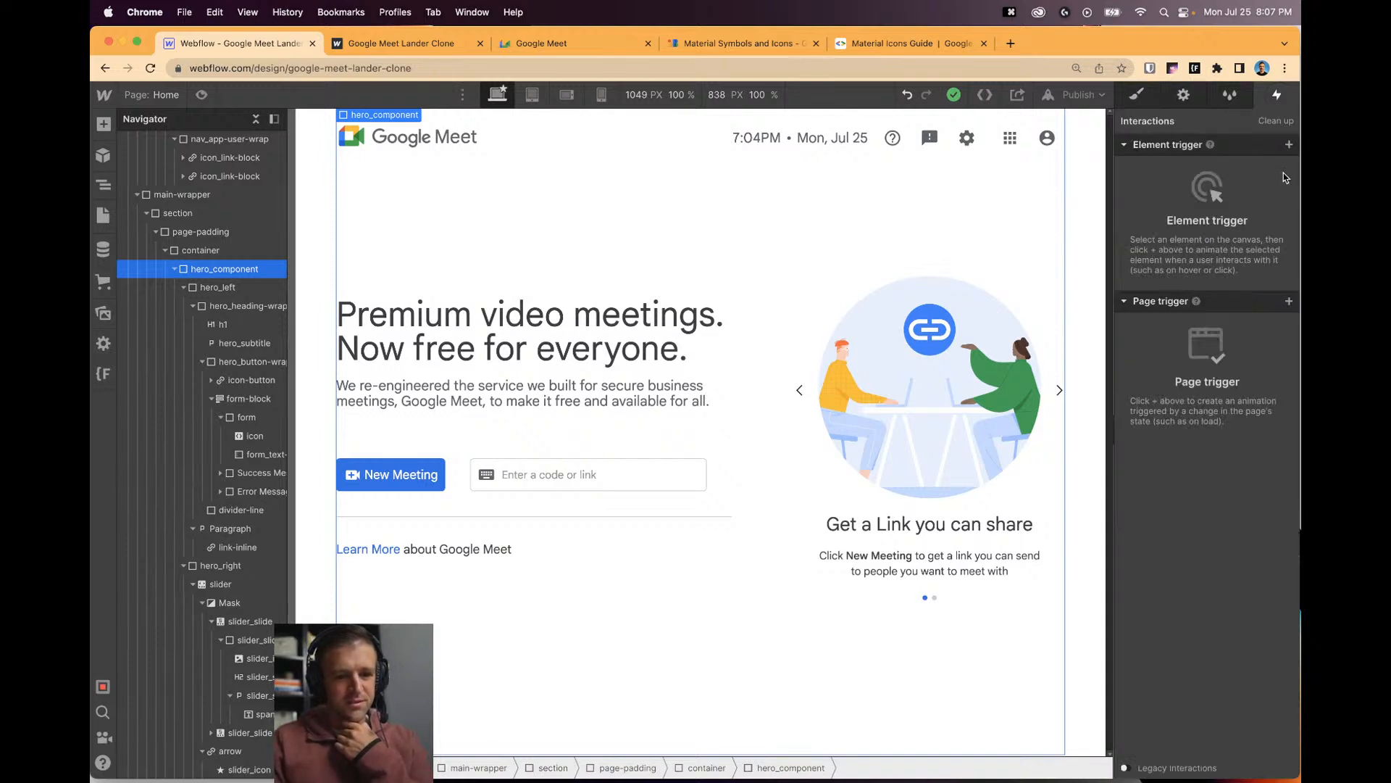
left_click(1155, 102)
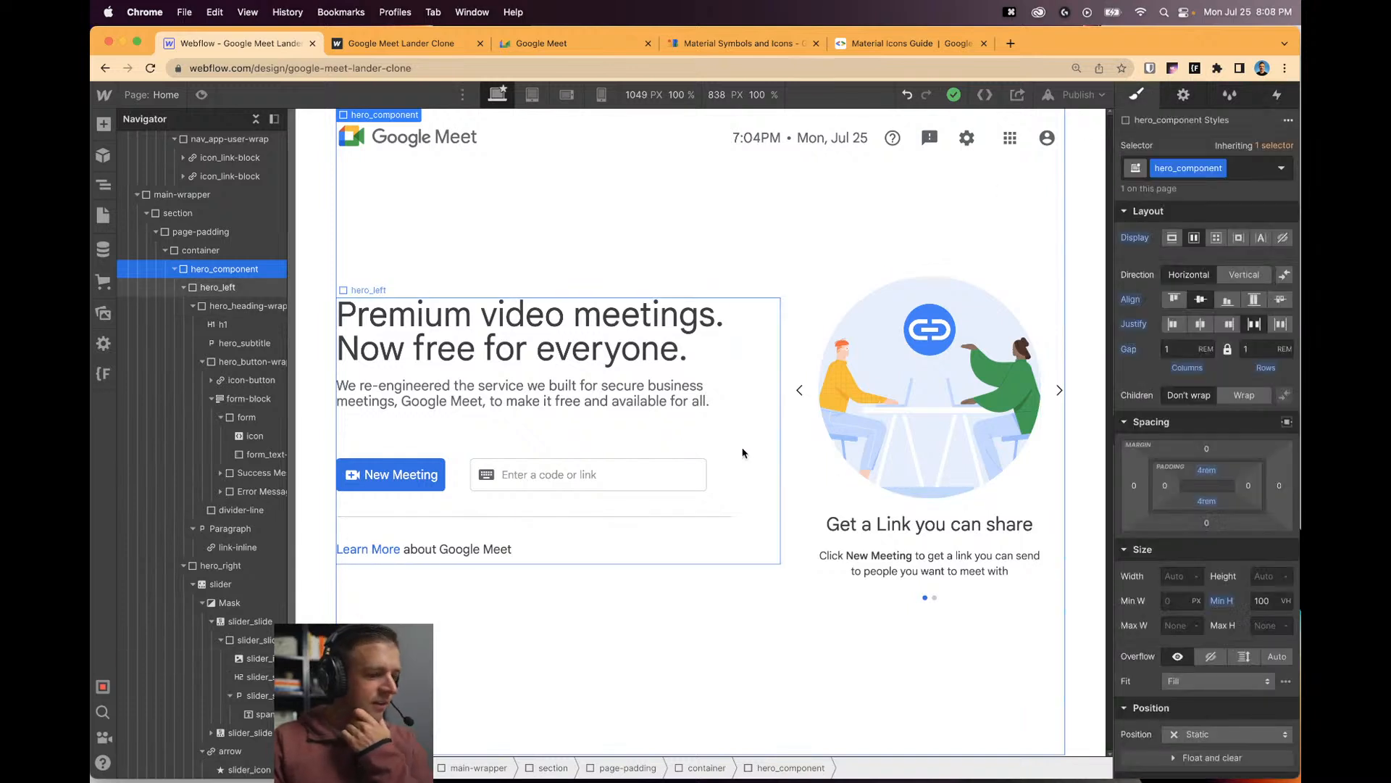
left_click(587, 474)
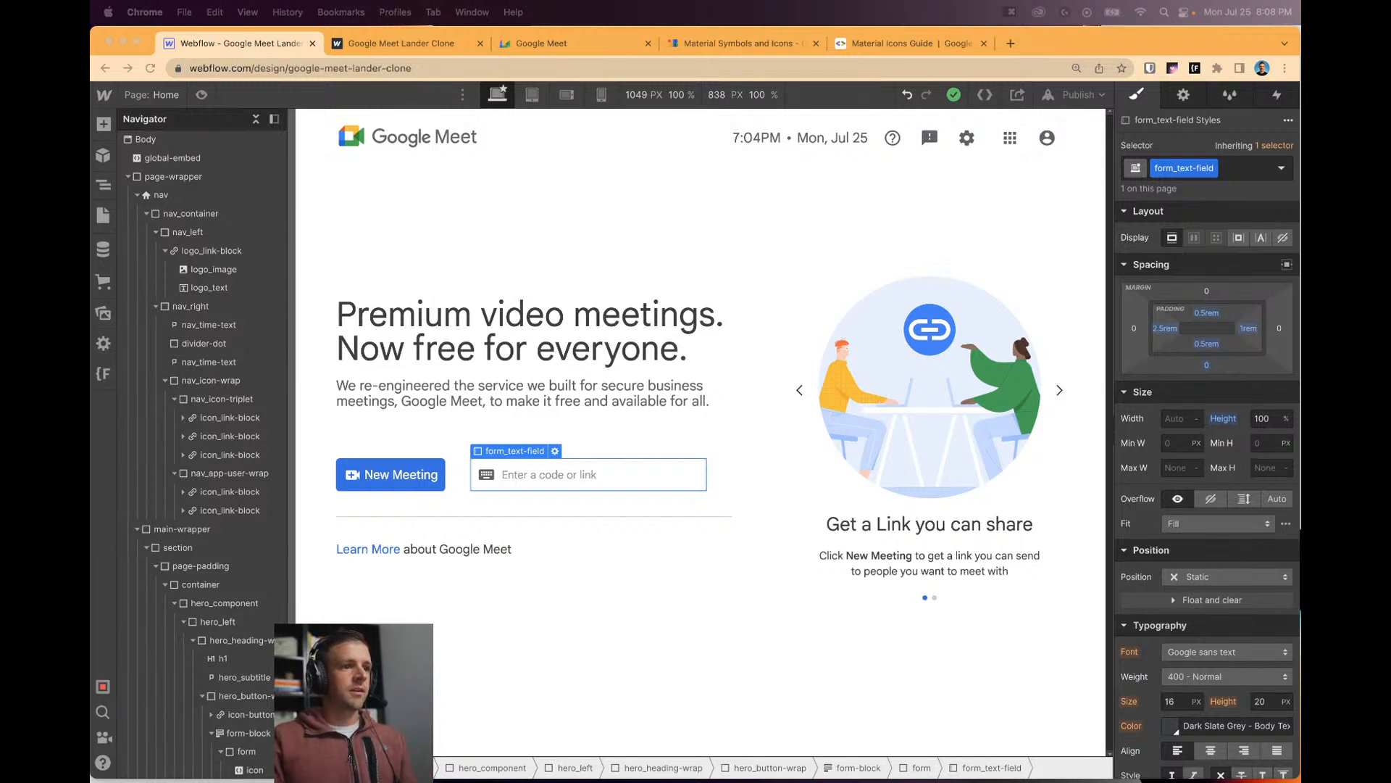
key("super+c")
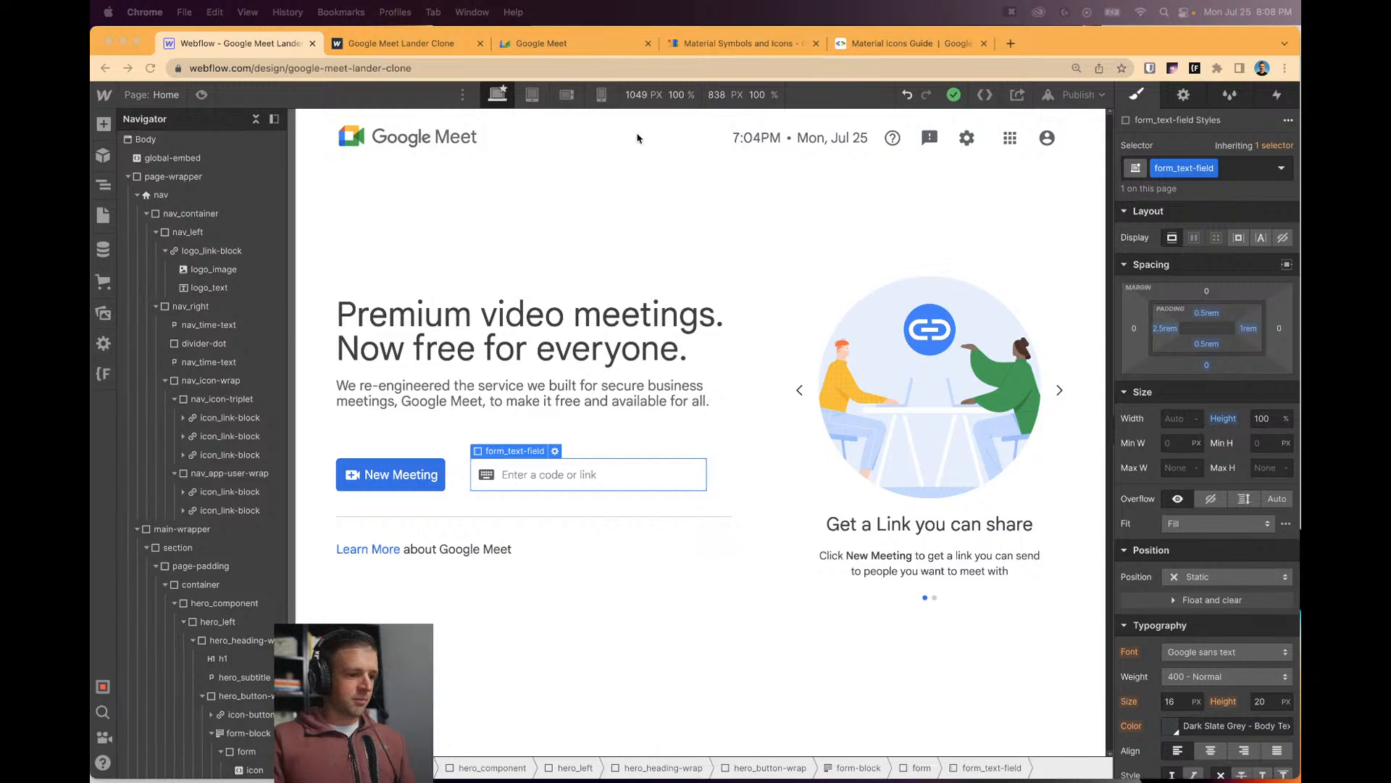
left_click(199, 157)
left_click(239, 696)
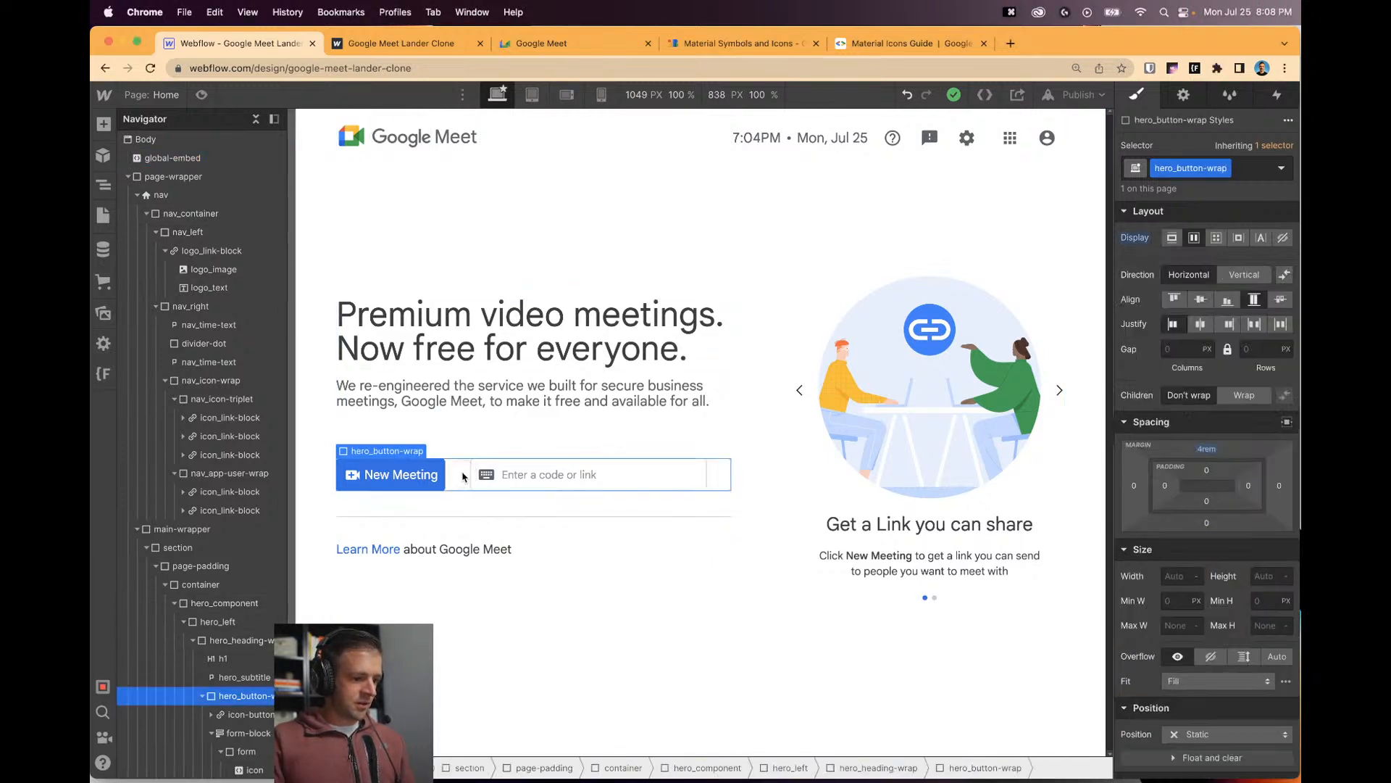
scroll(247, 641, "down", 5)
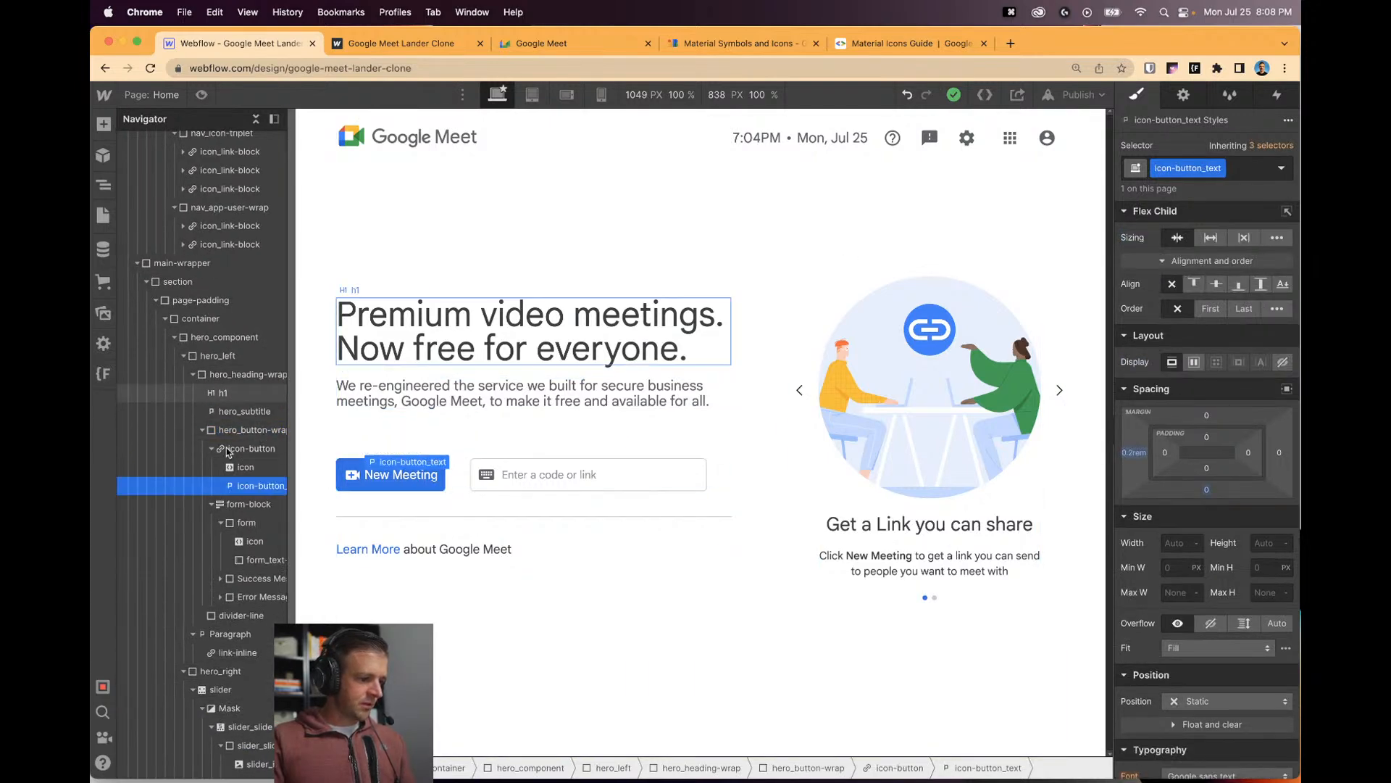
left_click(246, 523)
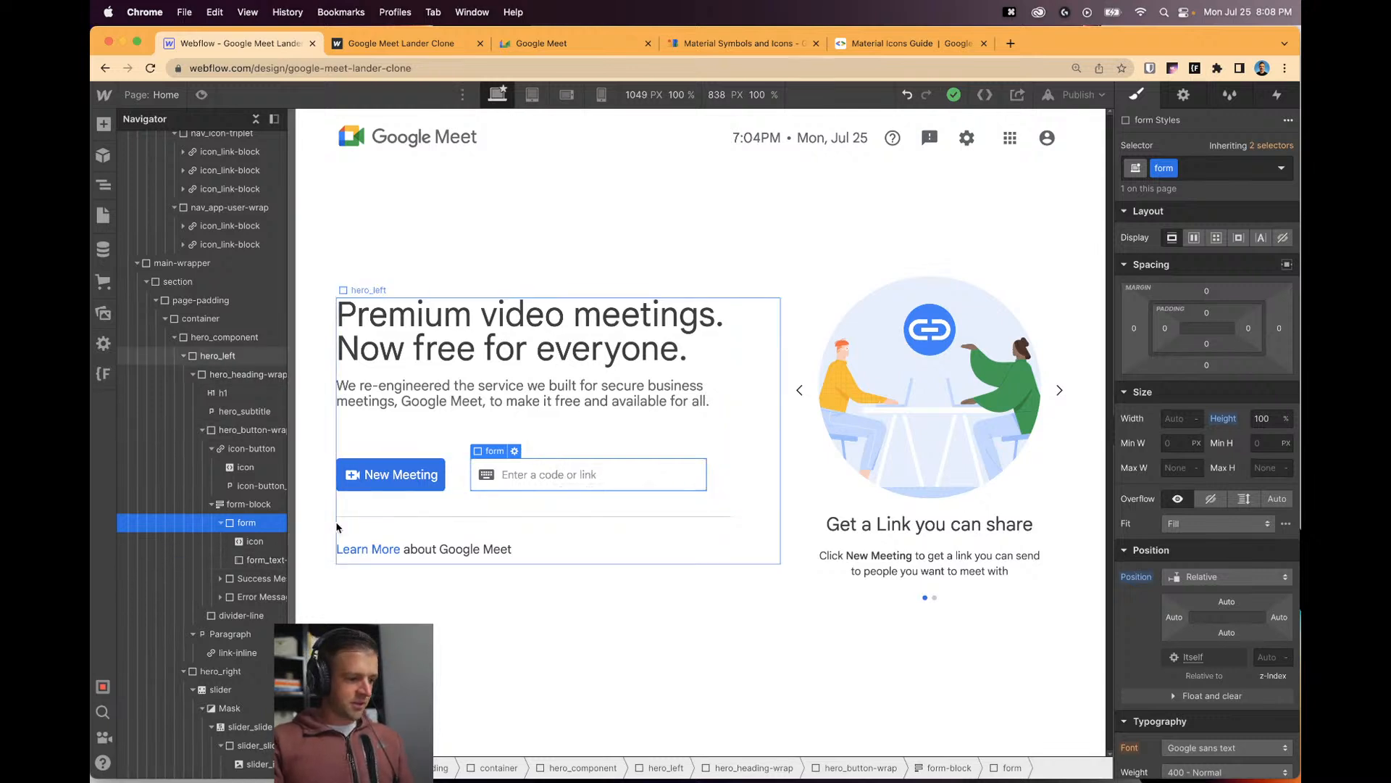
Add a Link Block inside the form and set the form to Flex with items centred.
key("a")
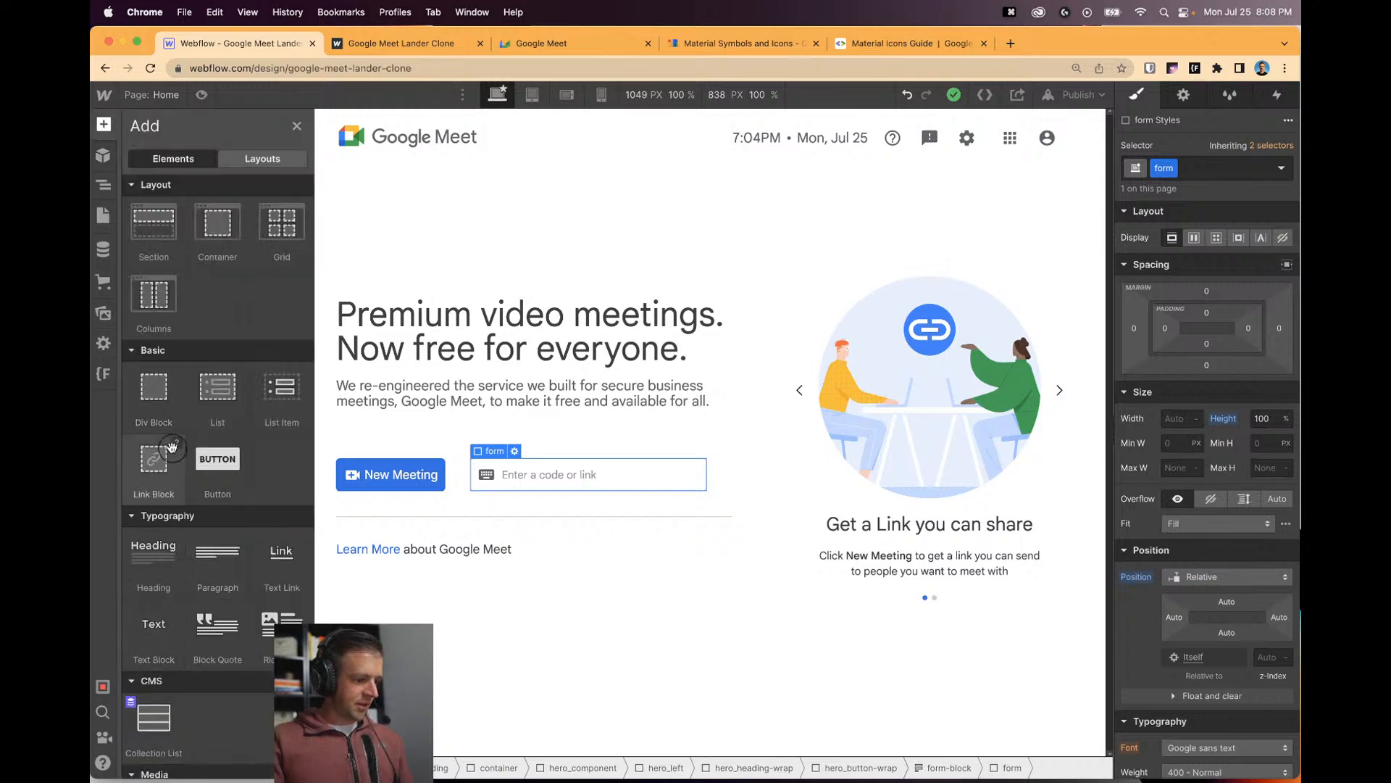
left_click_drag(153, 458, 264, 521)
left_click(590, 476)
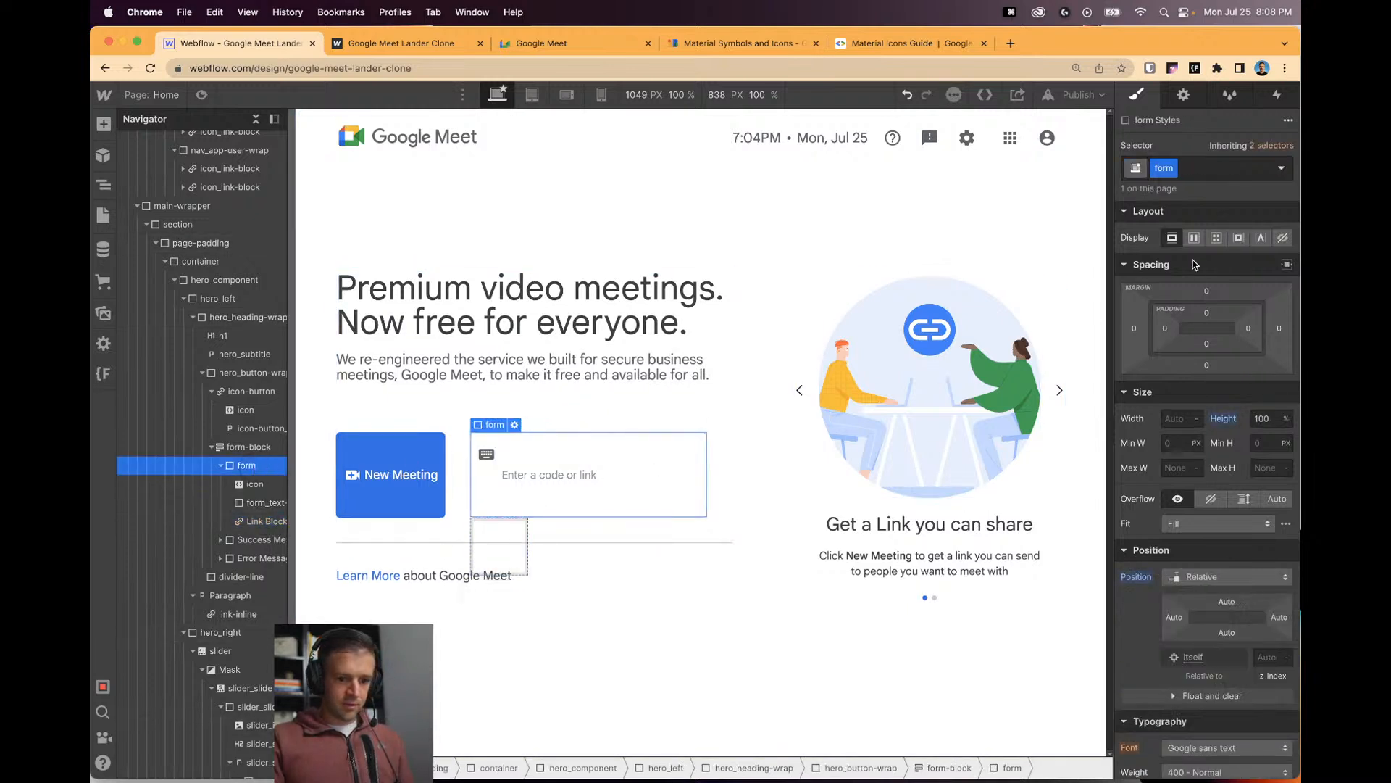
left_click(1194, 237)
left_click(1200, 300)
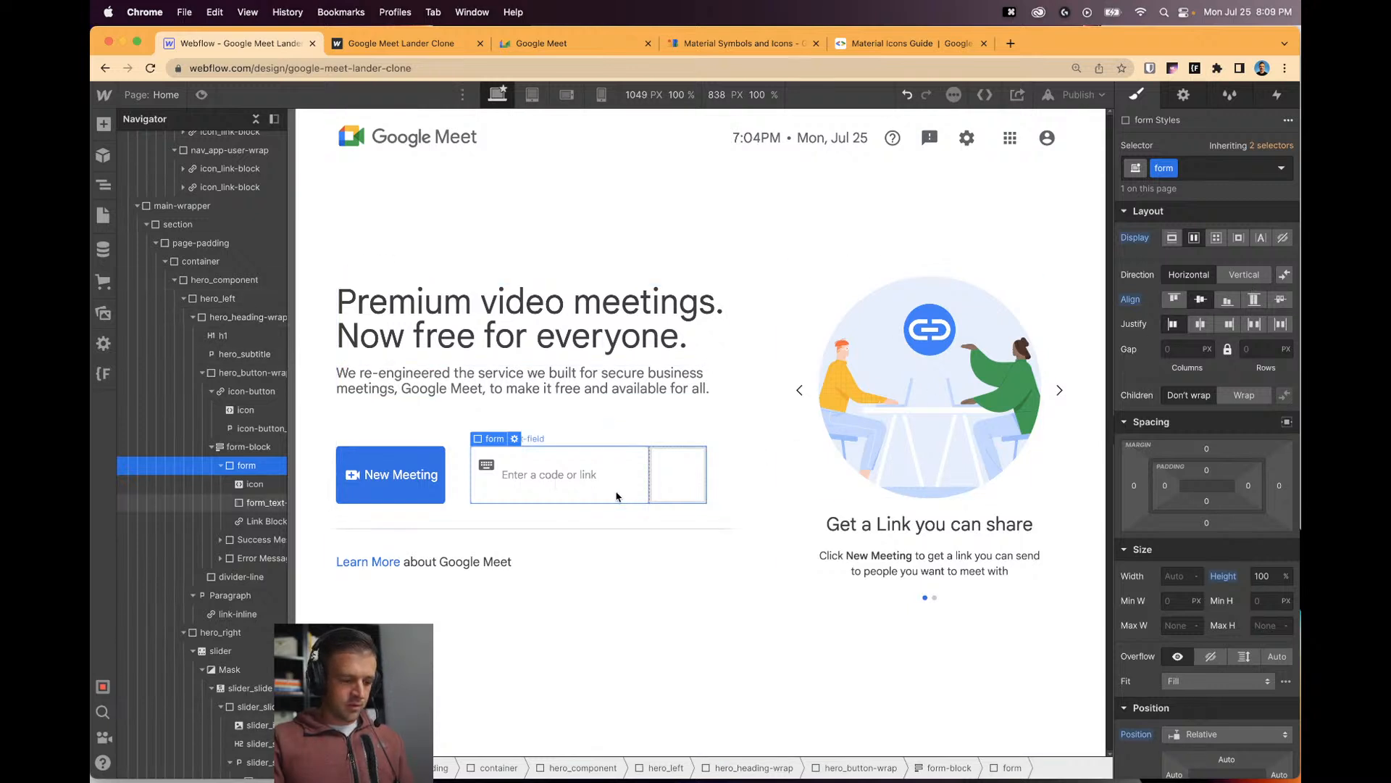
Put a Paragraph inside the link block reading 'Join'.
left_click(663, 493)
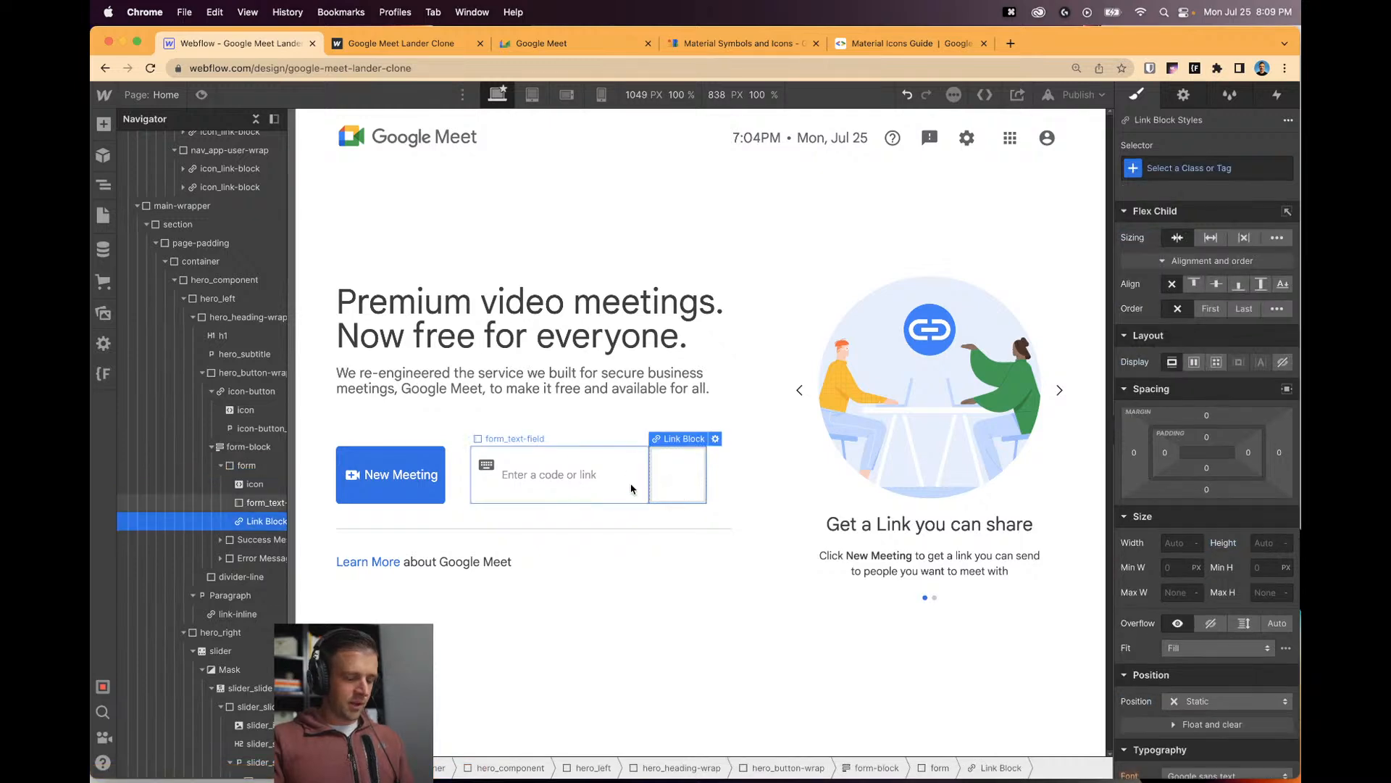
key("a")
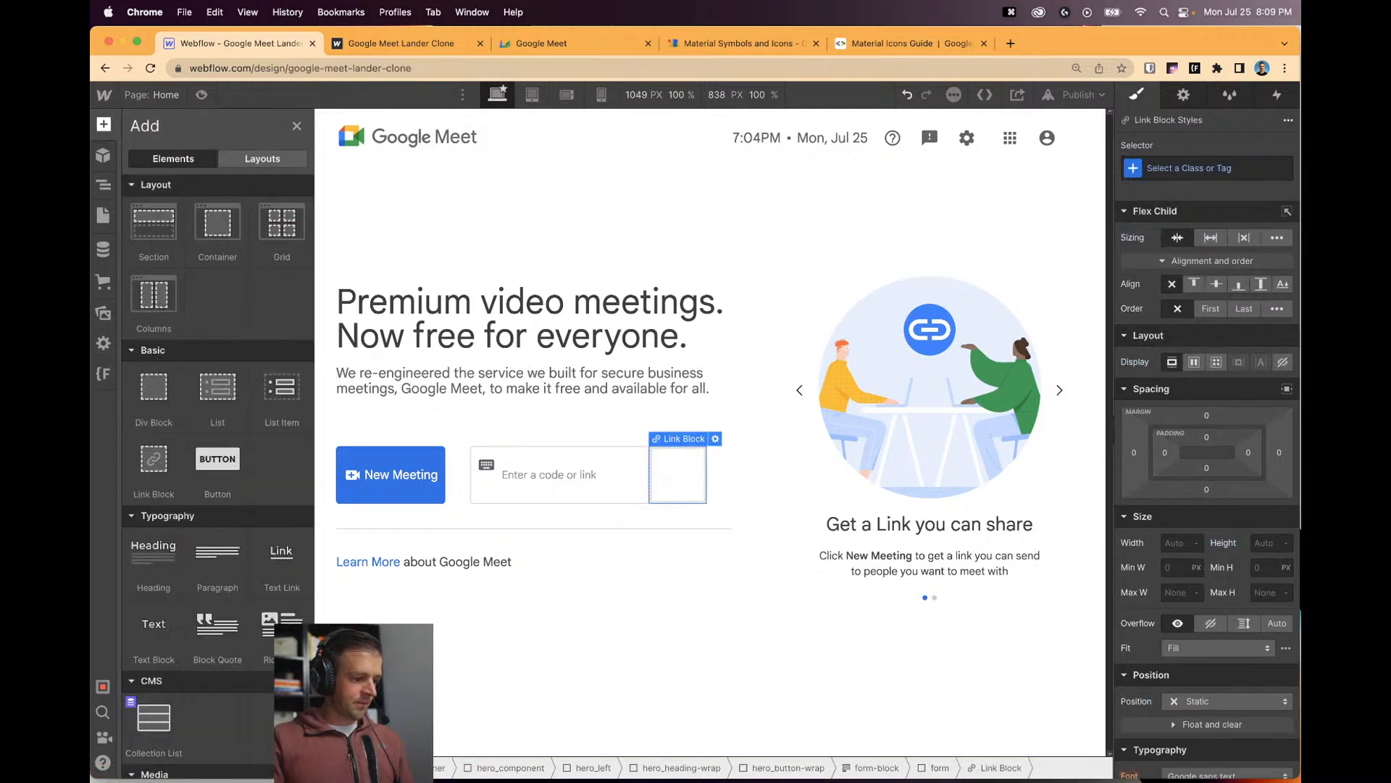
left_click_drag(218, 555, 674, 479)
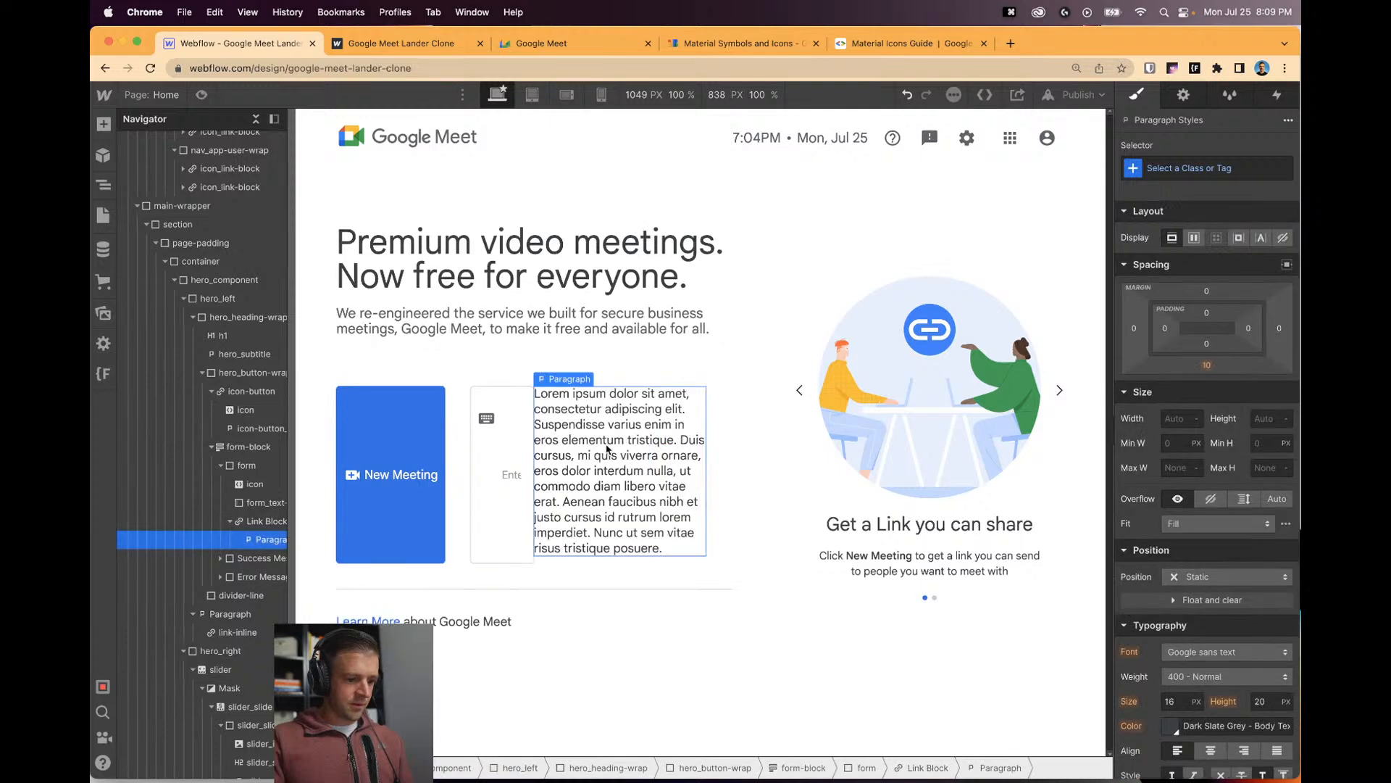
double_click(607, 449)
type("Join")
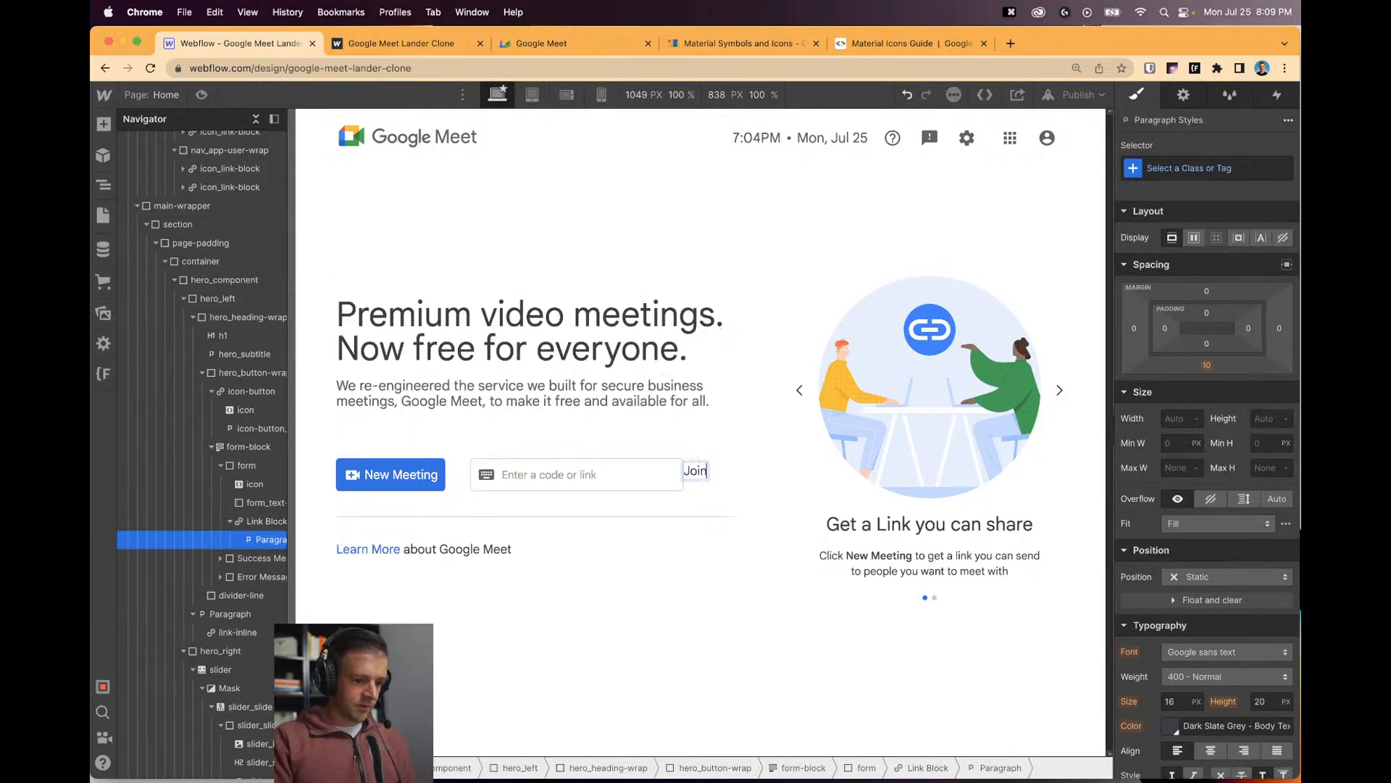
key("Escape")
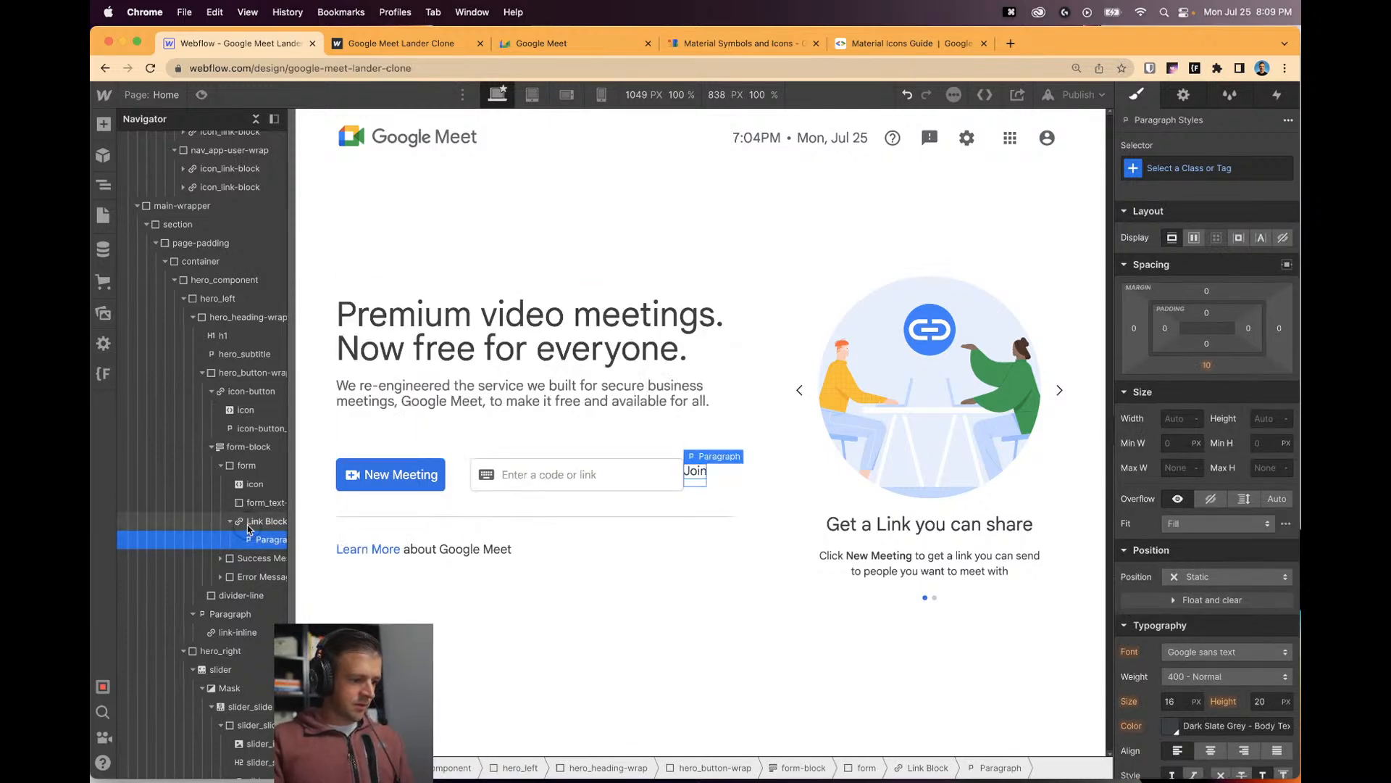
left_click(247, 523)
Give the link block a join-link class and set the Join paragraph's font size to 1rem.
key("super+Return")
type("joi")
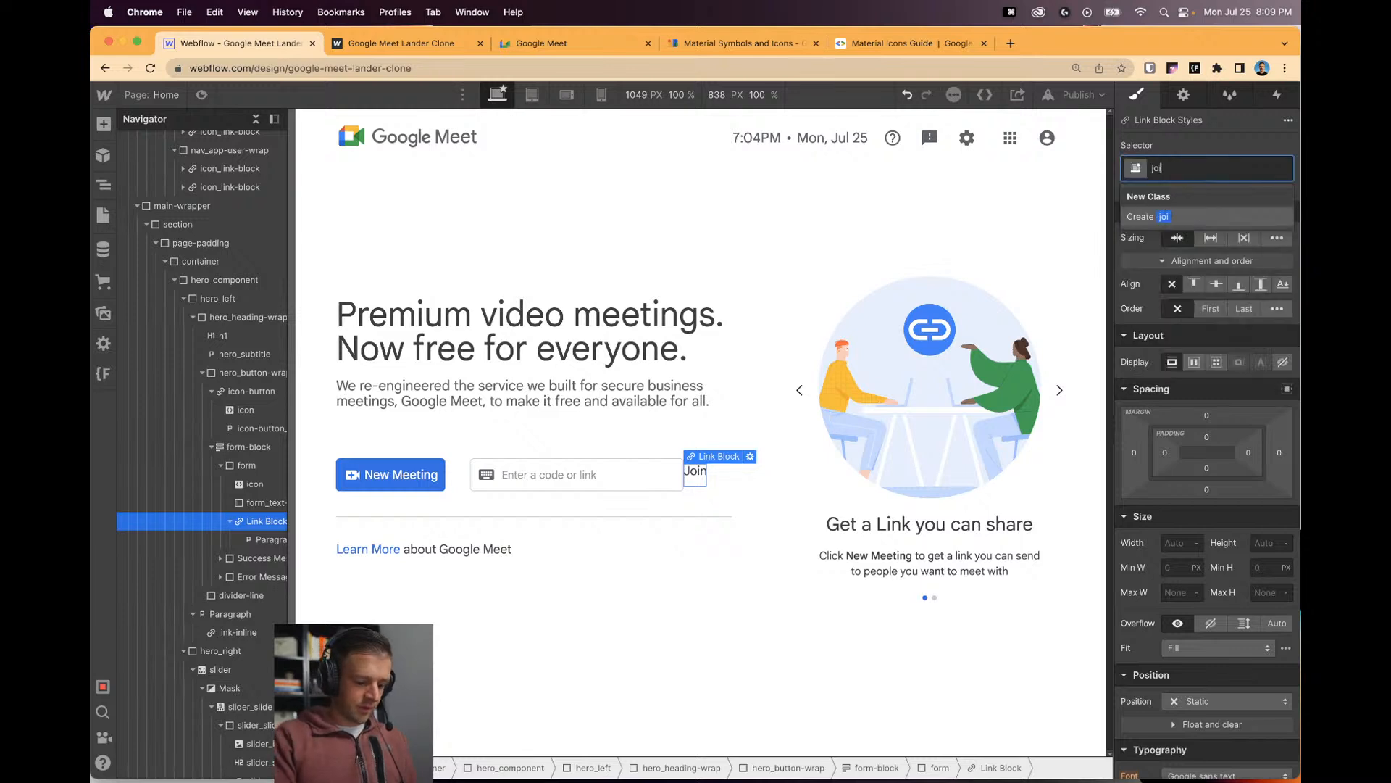
type("n-link")
key("Return")
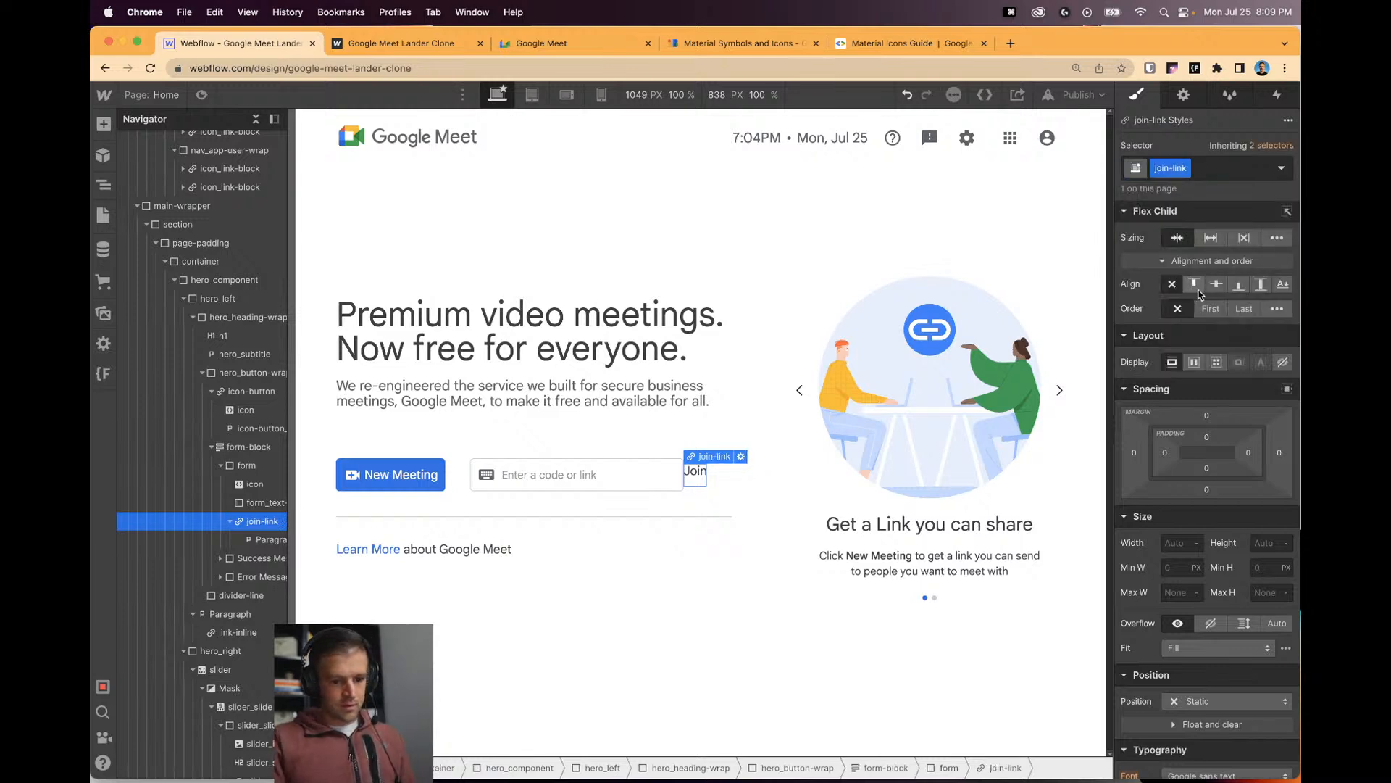
left_click(1194, 362)
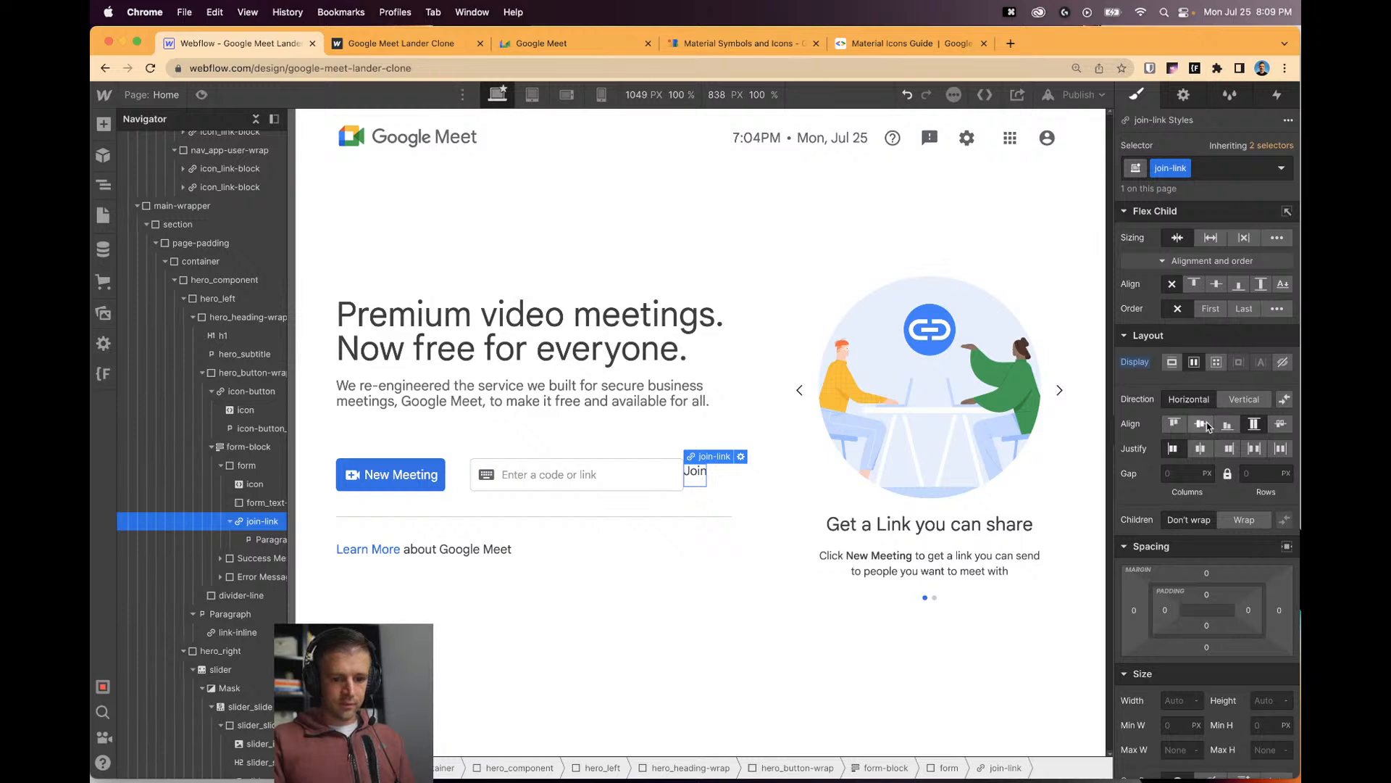
key("super+z")
key("super+z")
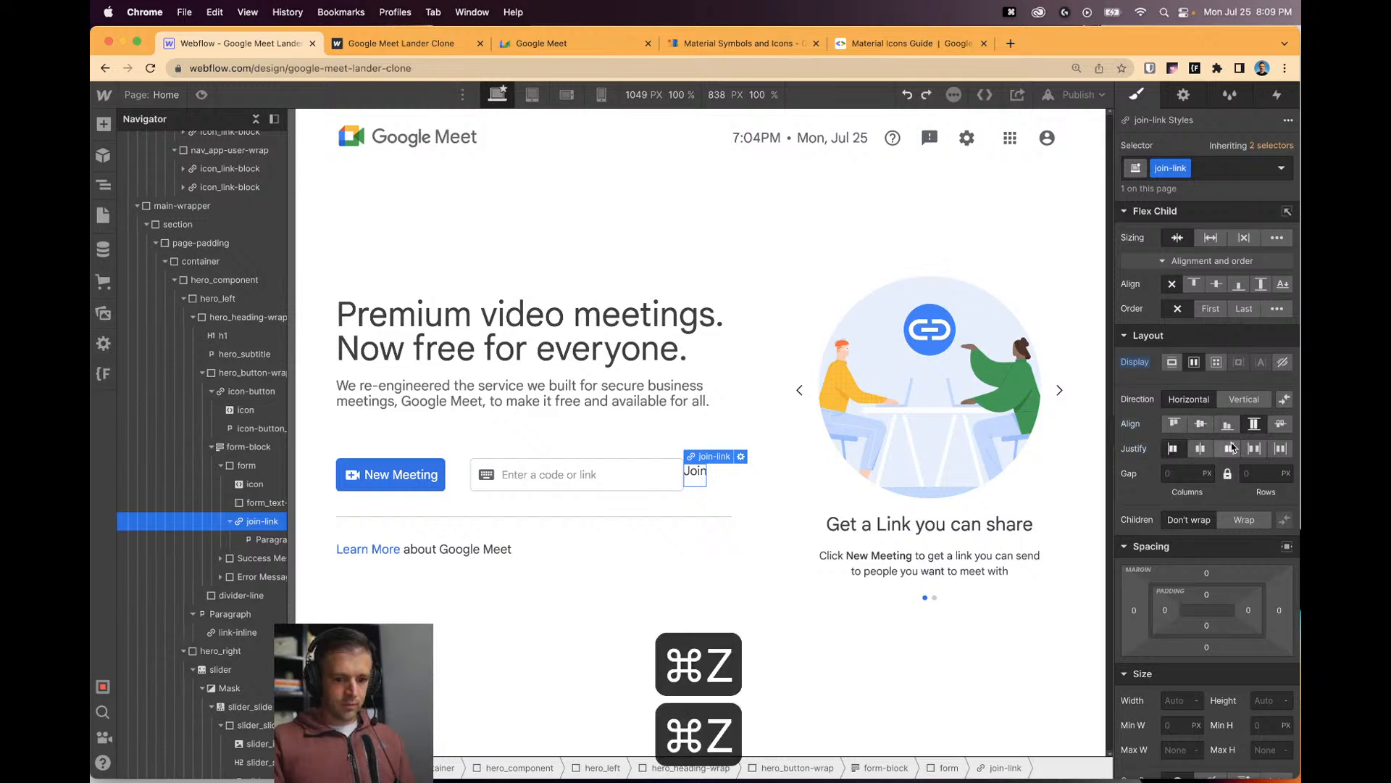
scroll(1189, 478, "down", 5)
left_click(1171, 683)
type("1rem")
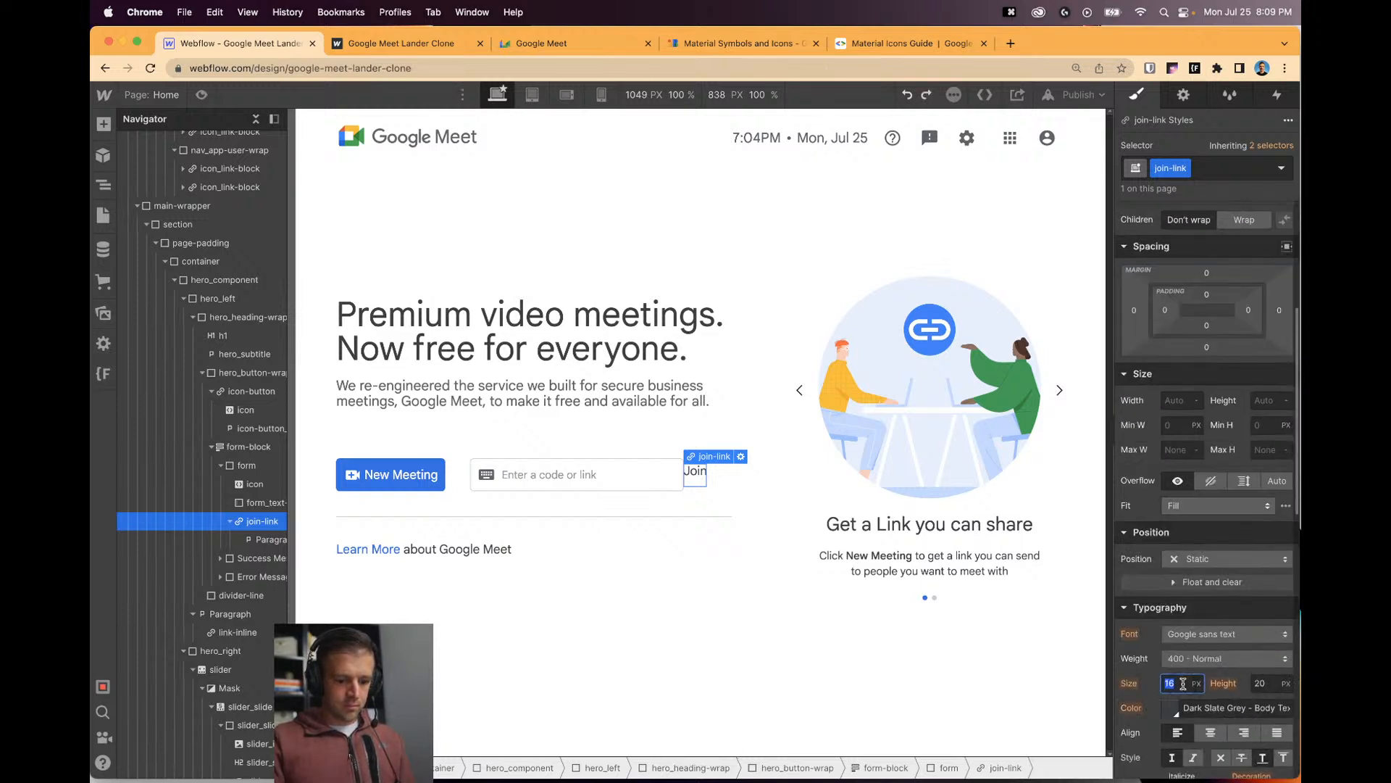
key("super+z")
key("super+z")
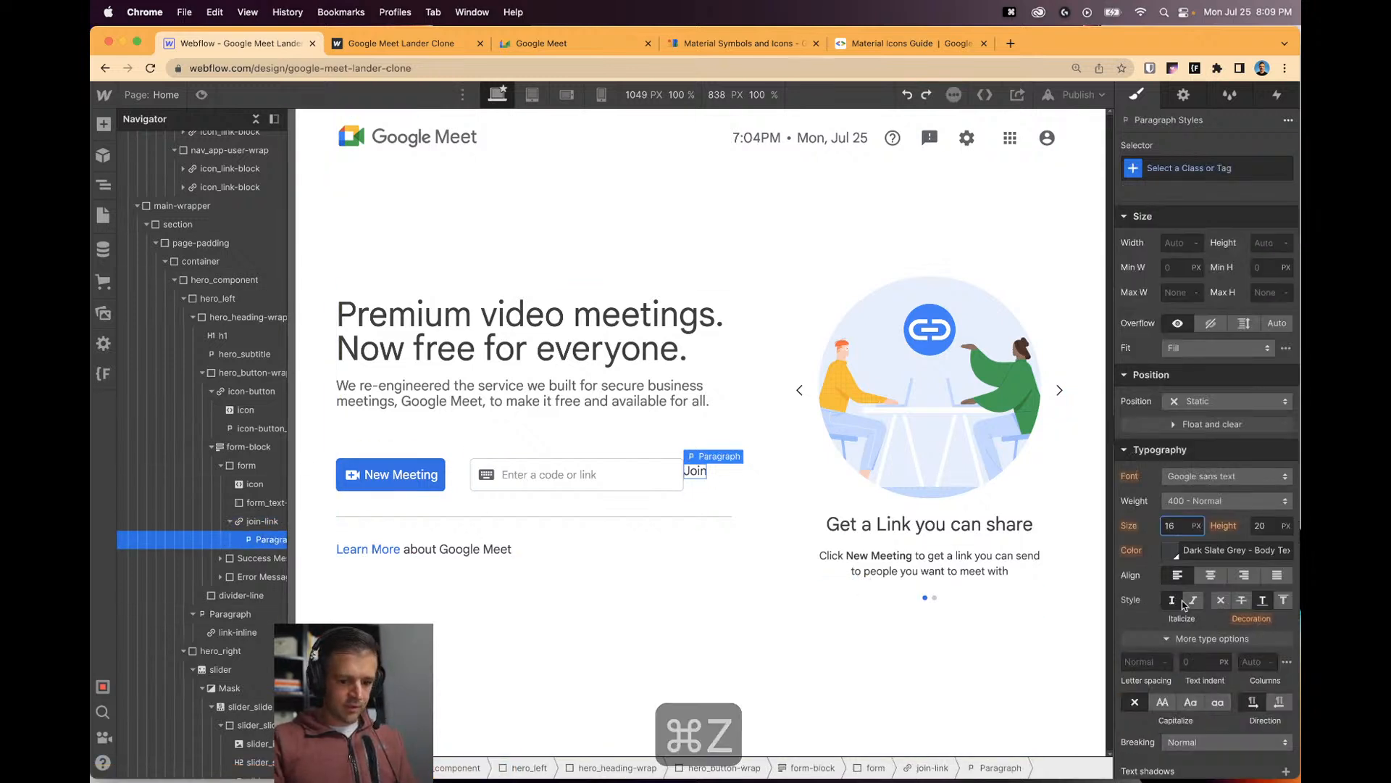
left_click(1169, 526)
type("1r")
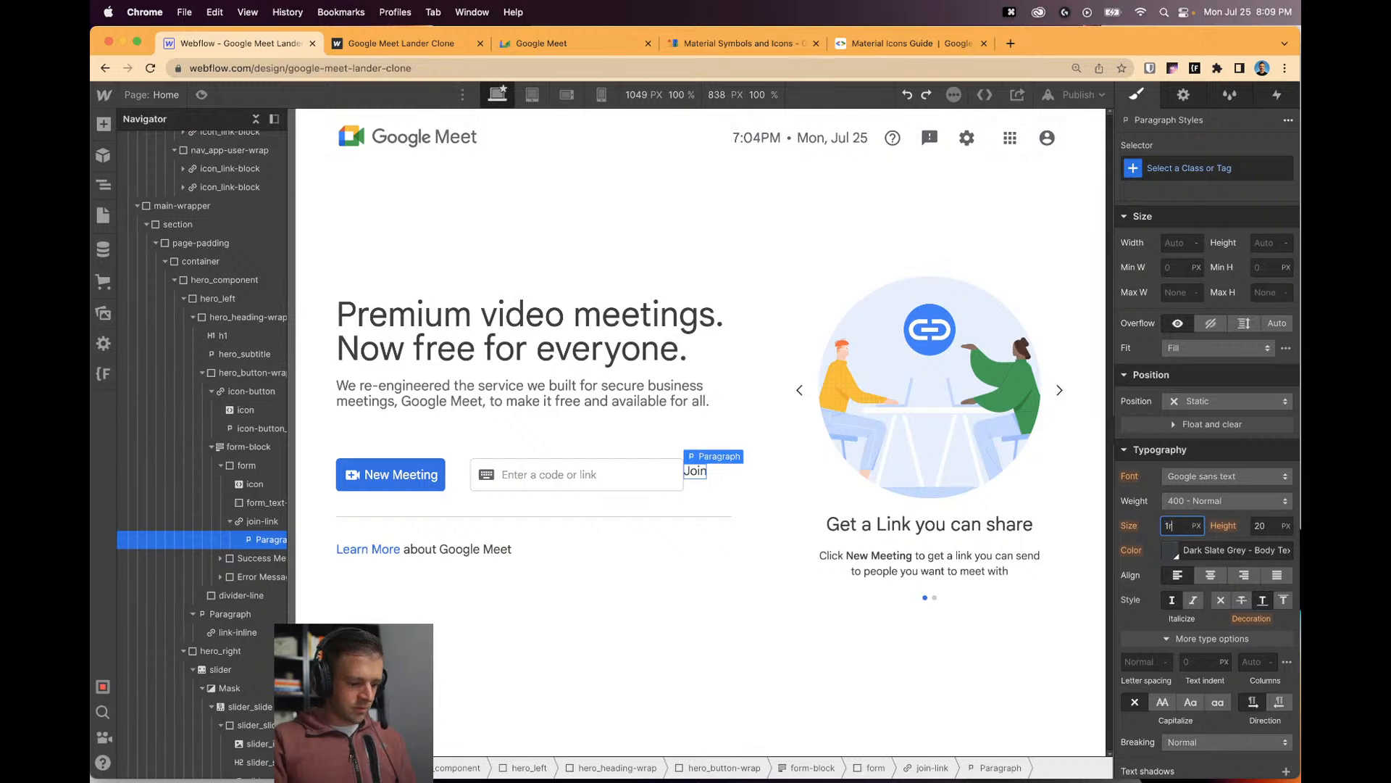
type("em")
key("Return")
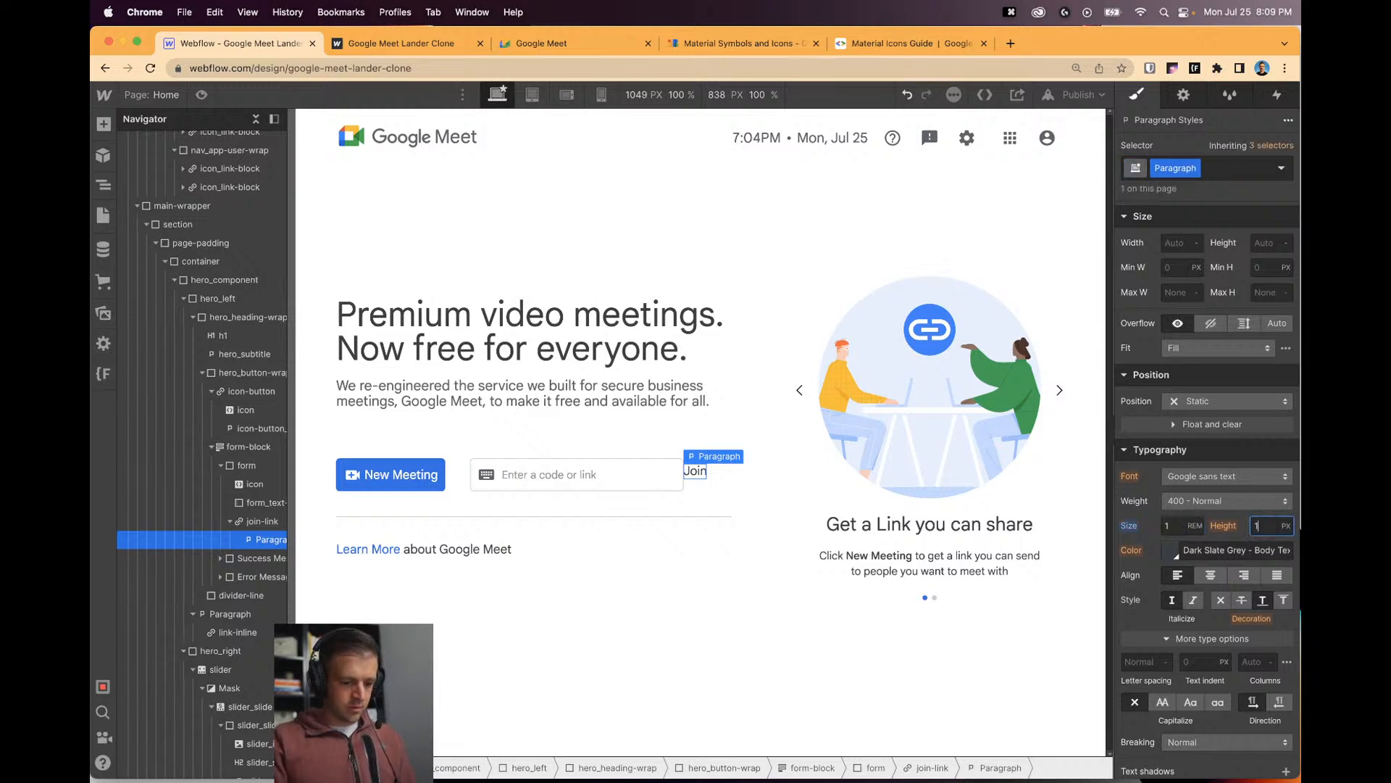
Clear the Join text's bottom margin and give it 1rem padding on all four sides.
left_click(258, 523)
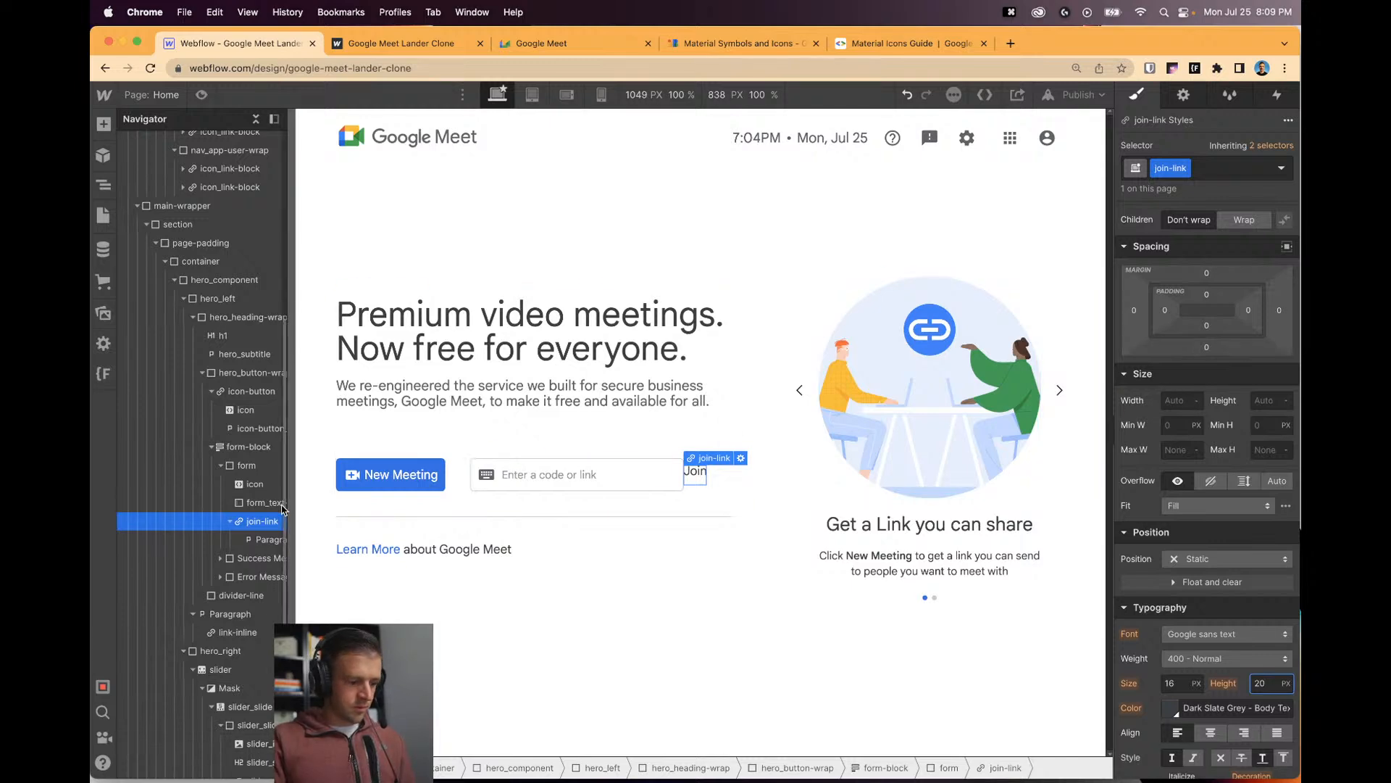
left_click(270, 540)
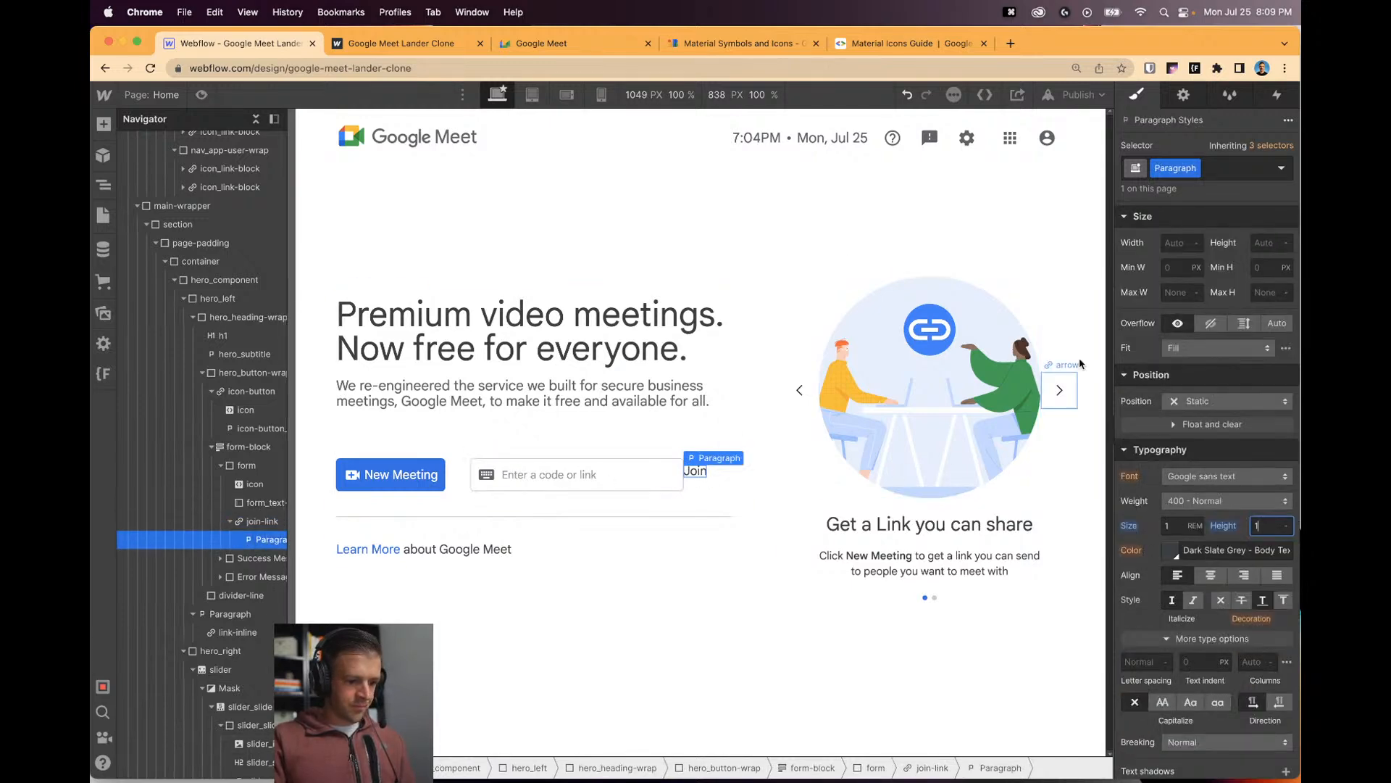
scroll(1184, 388, "up", 5)
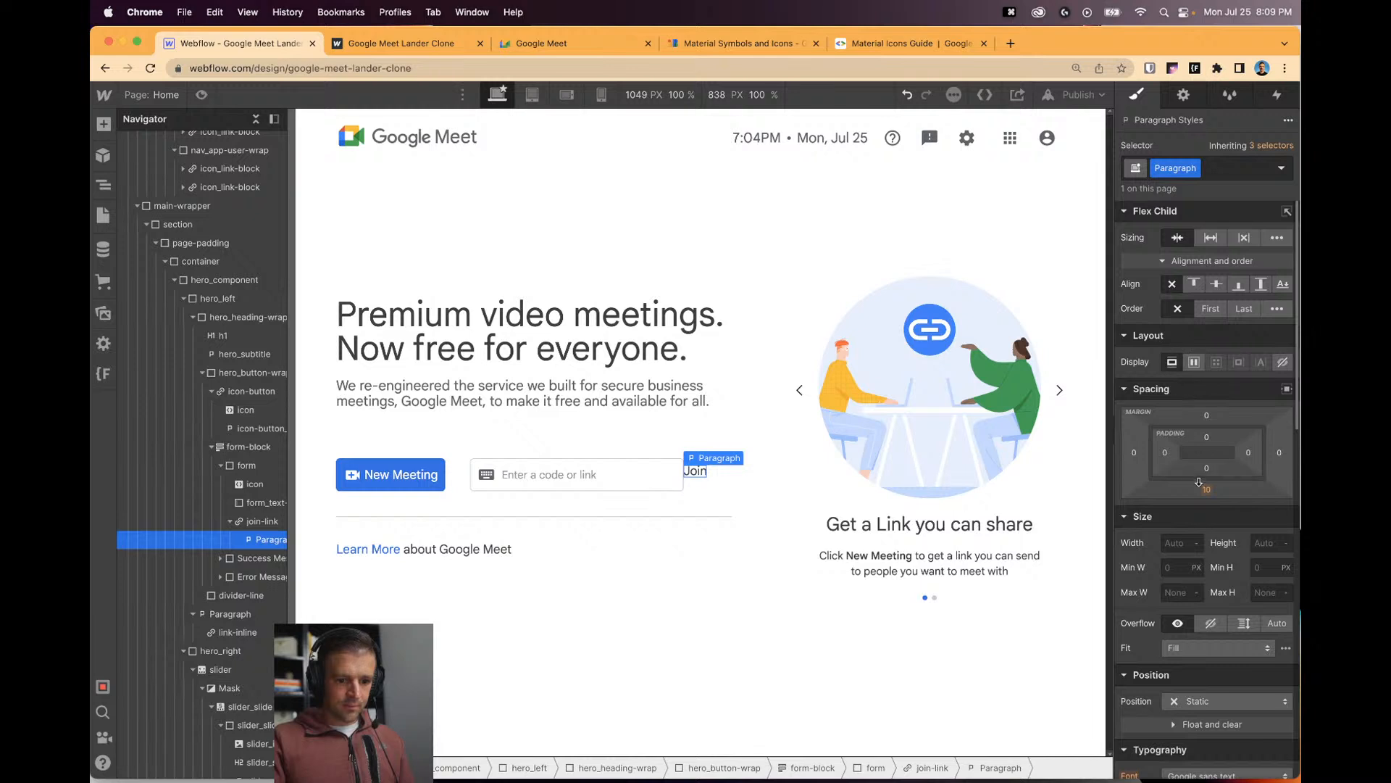
left_click_drag(1199, 482, 1168, 455)
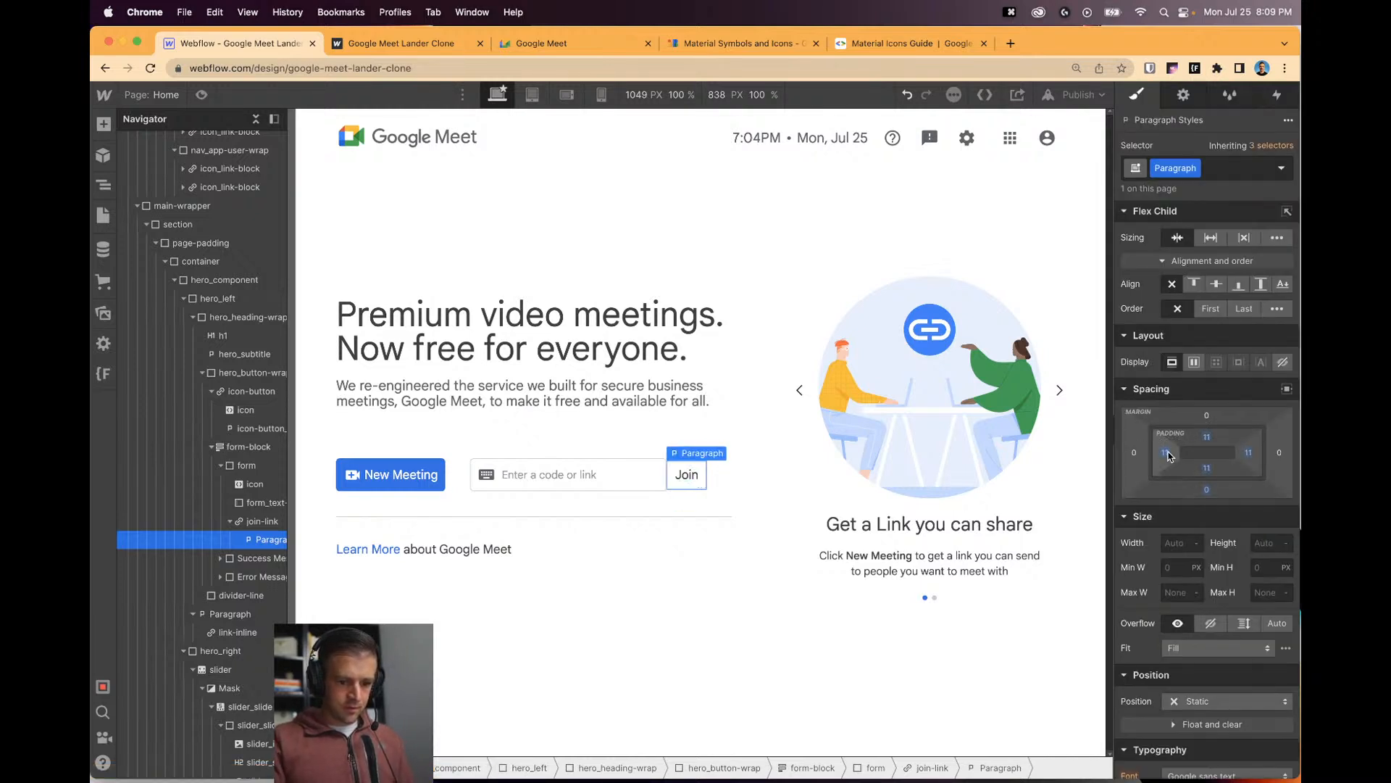
left_click(1166, 454)
type("1em")
key("Return")
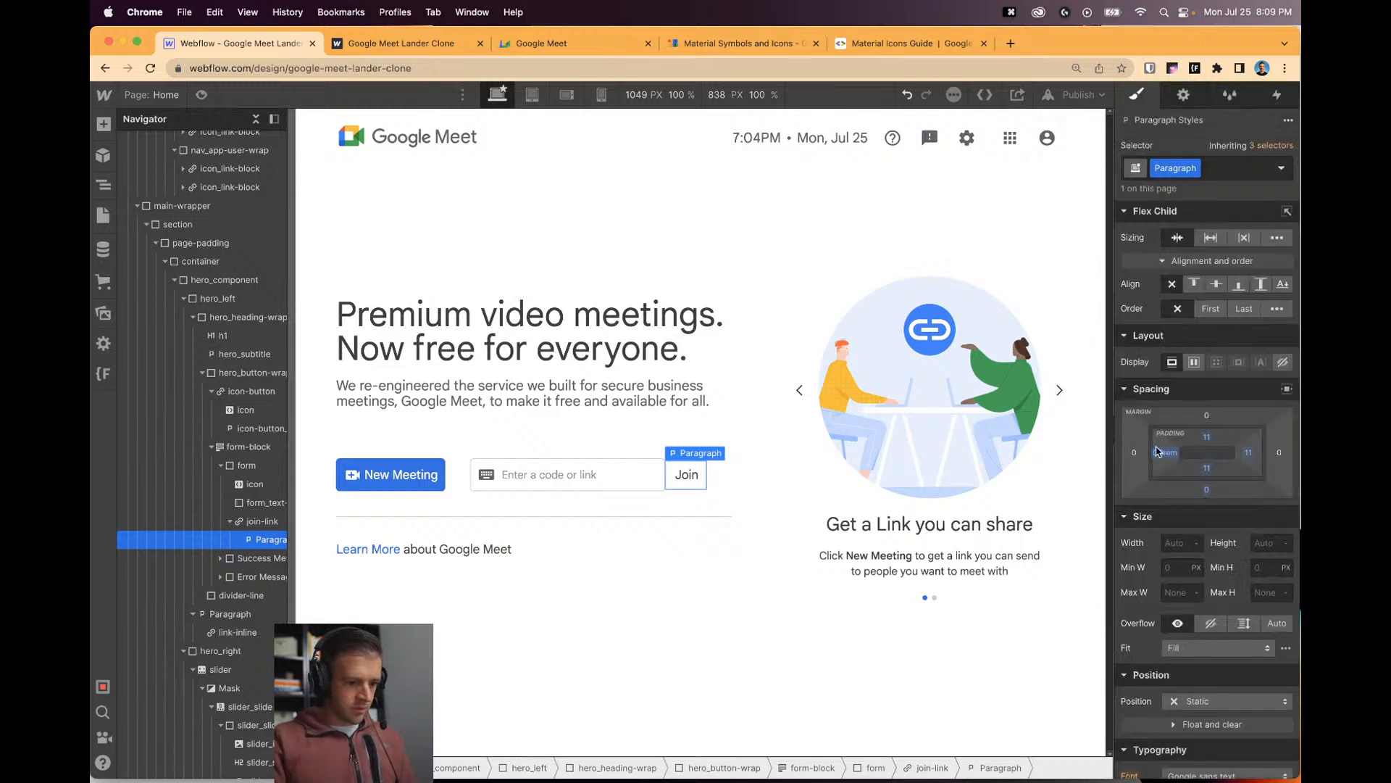
left_click(1168, 452, "shift")
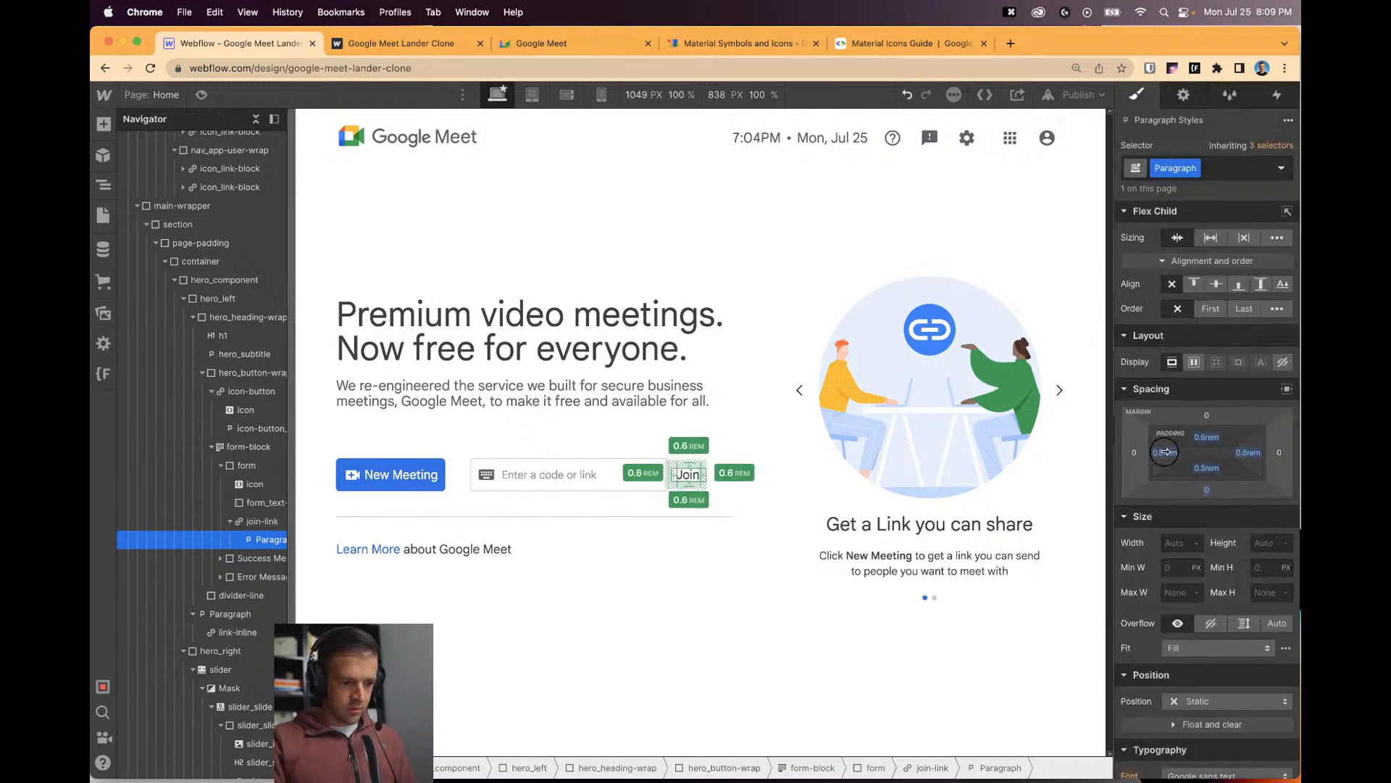
left_click_drag(1167, 451, 1167, 455)
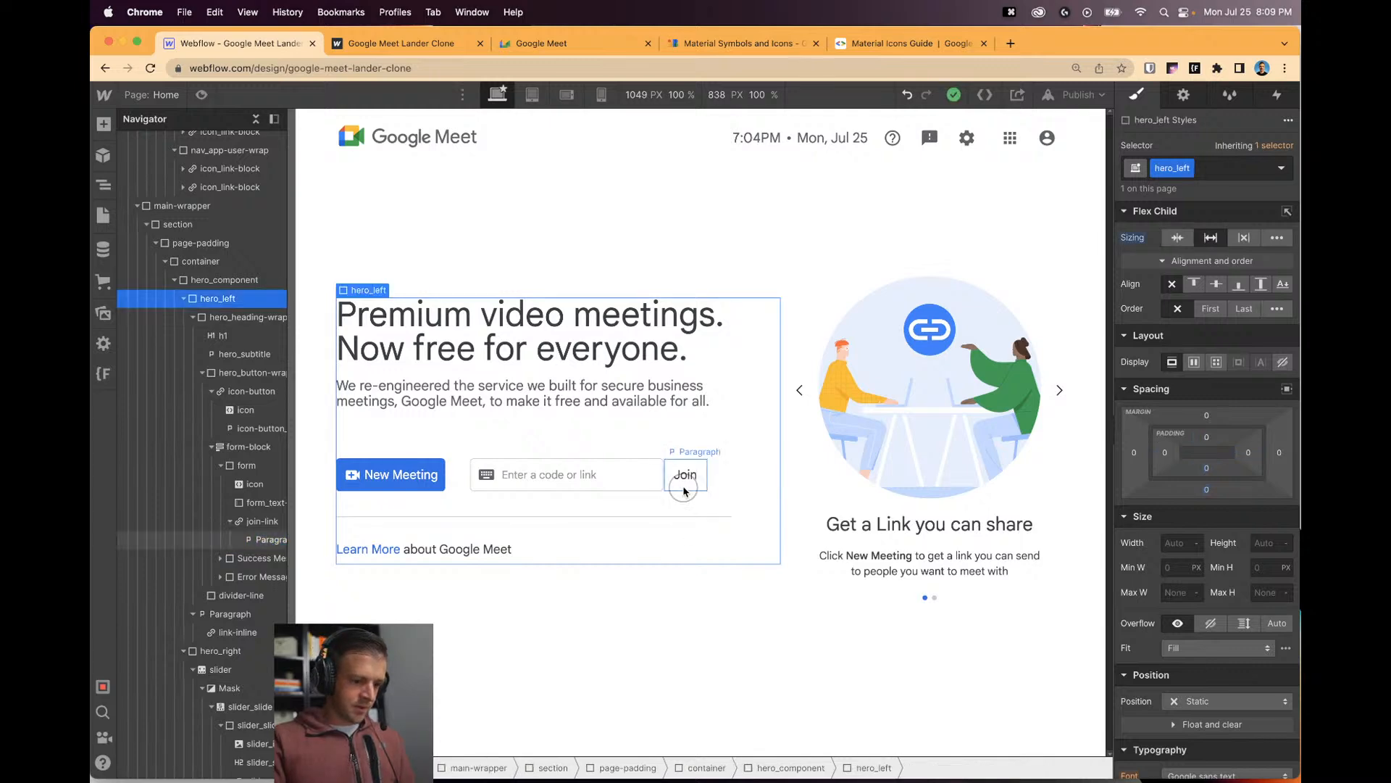
Colour the Join text with the Dim Grey - Caption swatch.
left_click(882, 587)
left_click(686, 475)
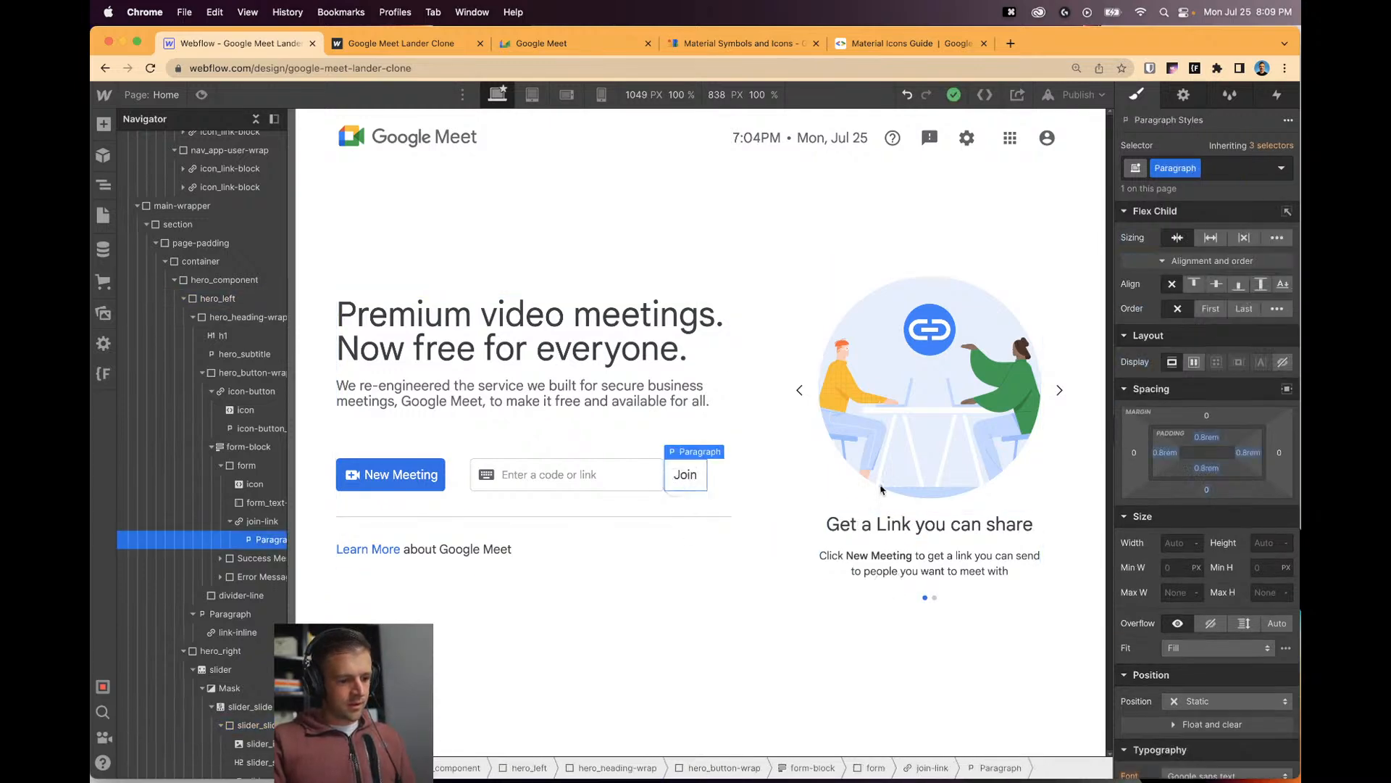
scroll(1161, 557, "down", 4)
left_click(1173, 543)
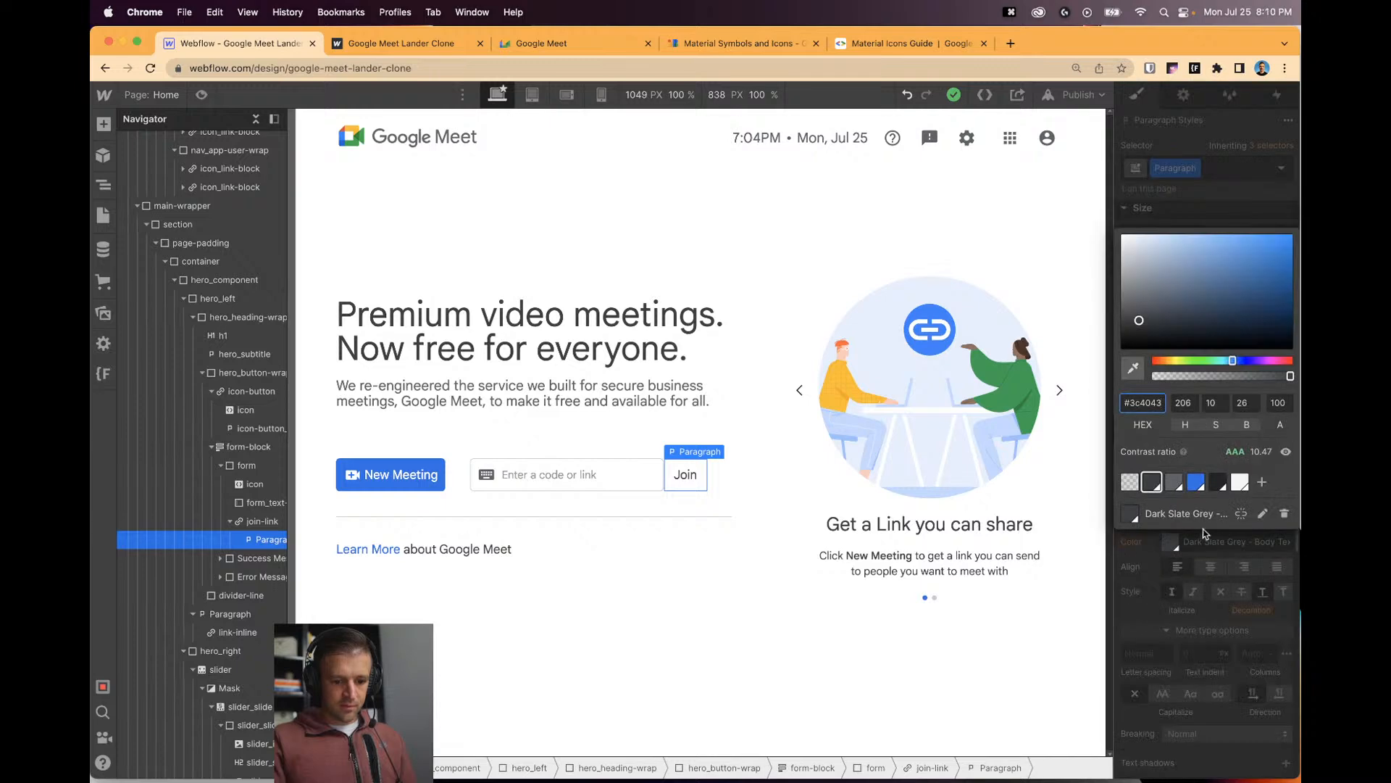
left_click(1177, 484)
key("Escape")
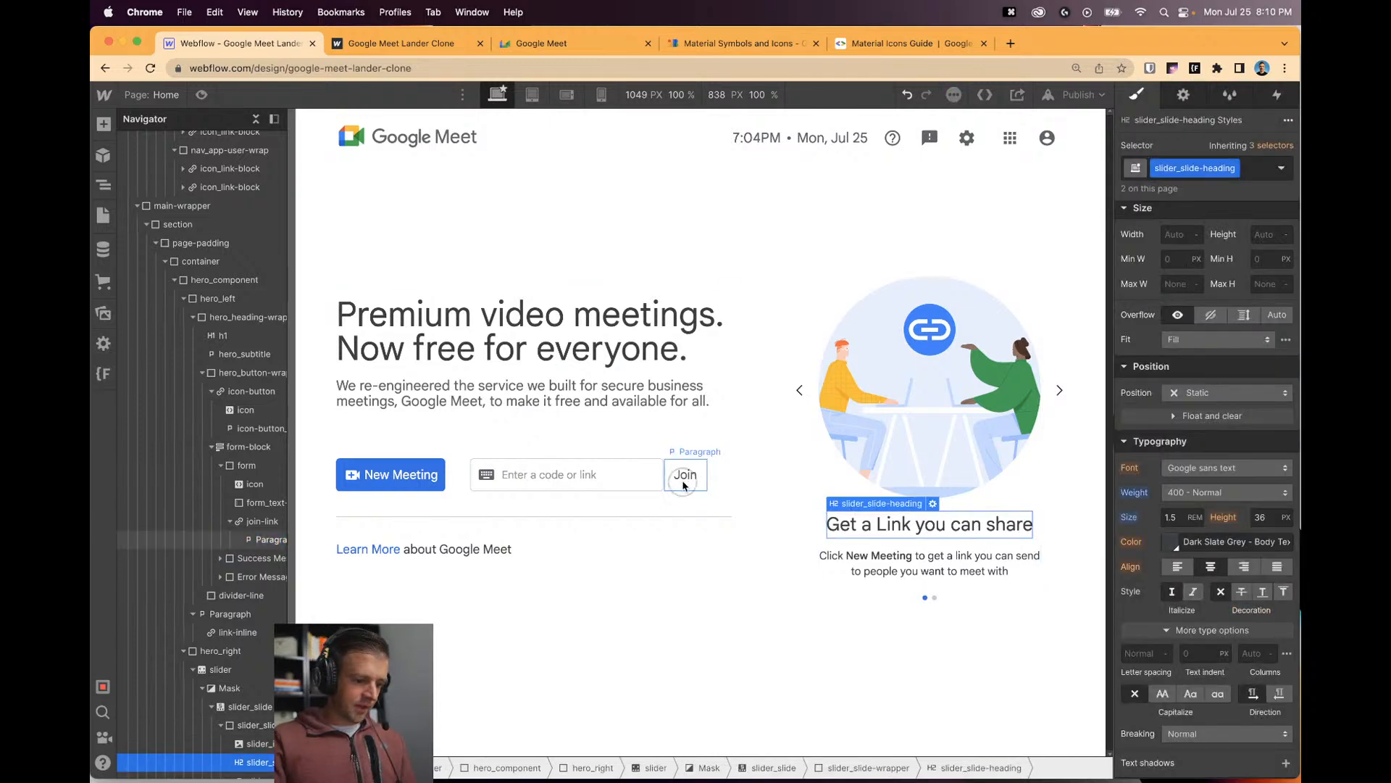
Check Google Meet's live Join link beside the code field, close DevTools, and return to Webflow.
left_click(547, 44)
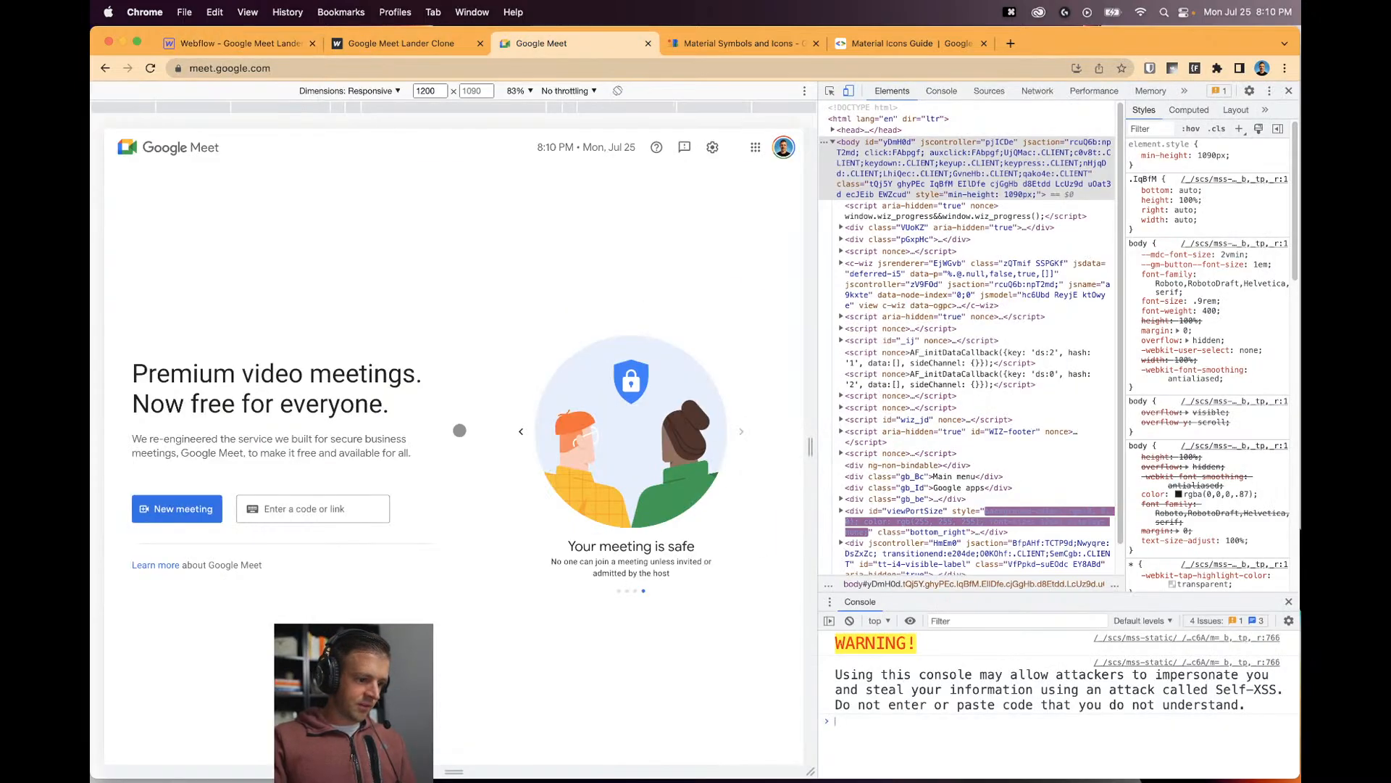
left_click(343, 500)
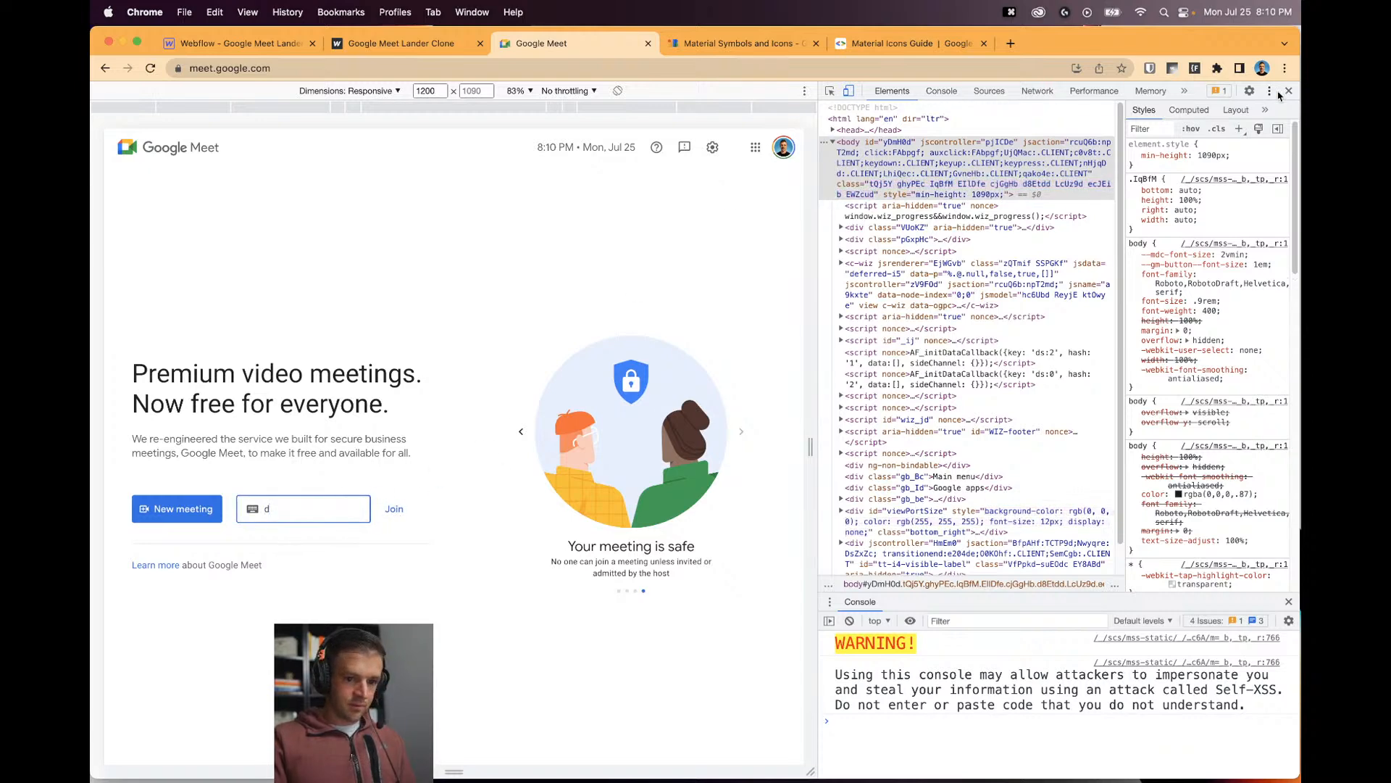
key("super+alt+i")
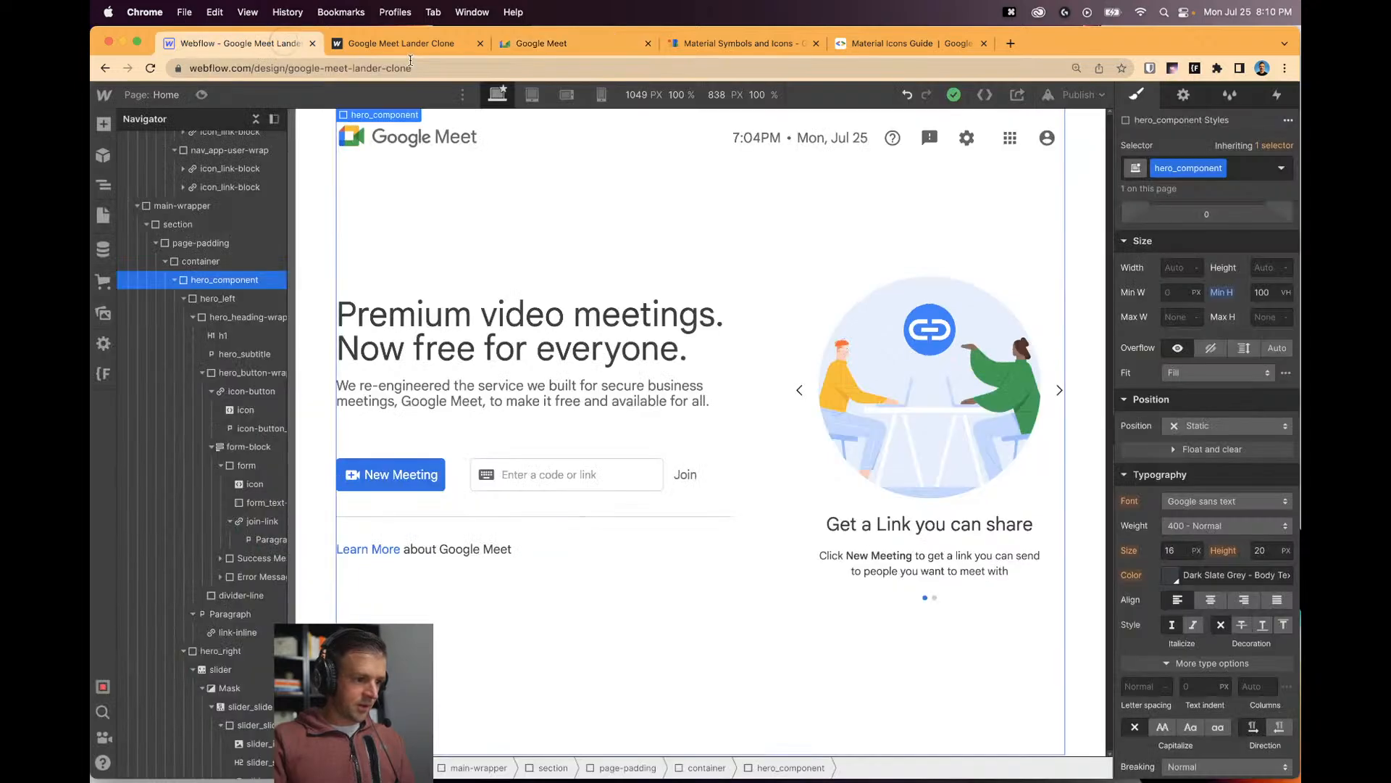
left_click(285, 45)
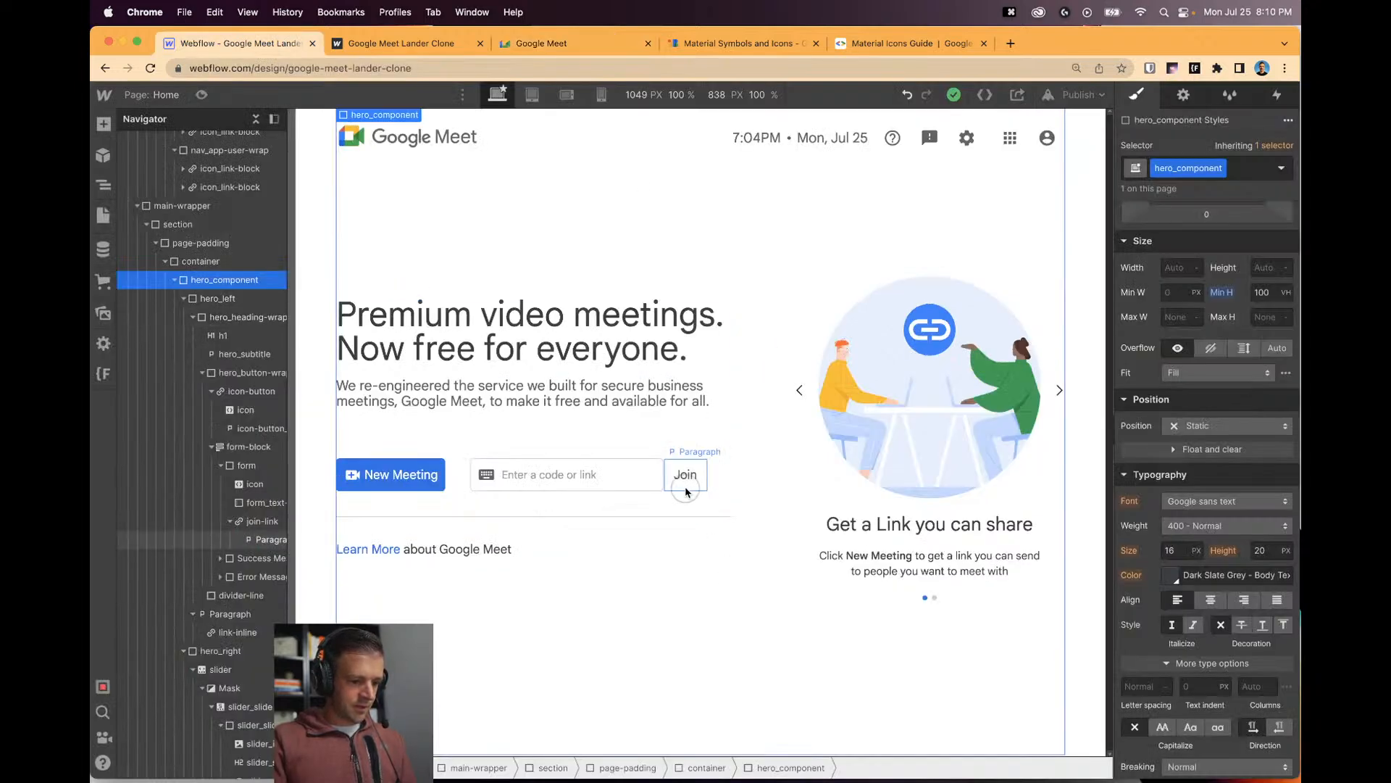
Create a join-link_text class on the Join paragraph, then reselect nearby hero elements to check the result.
left_click(684, 484)
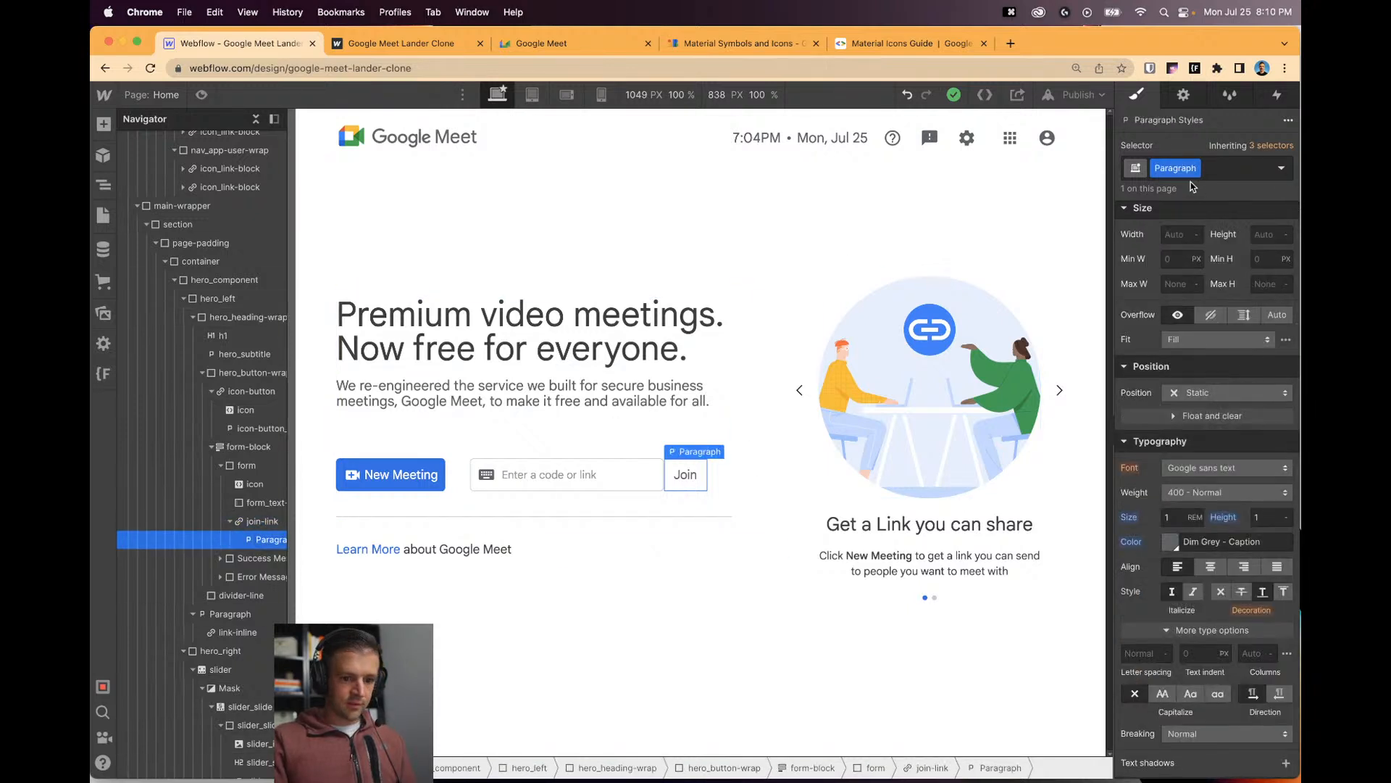
type("join-")
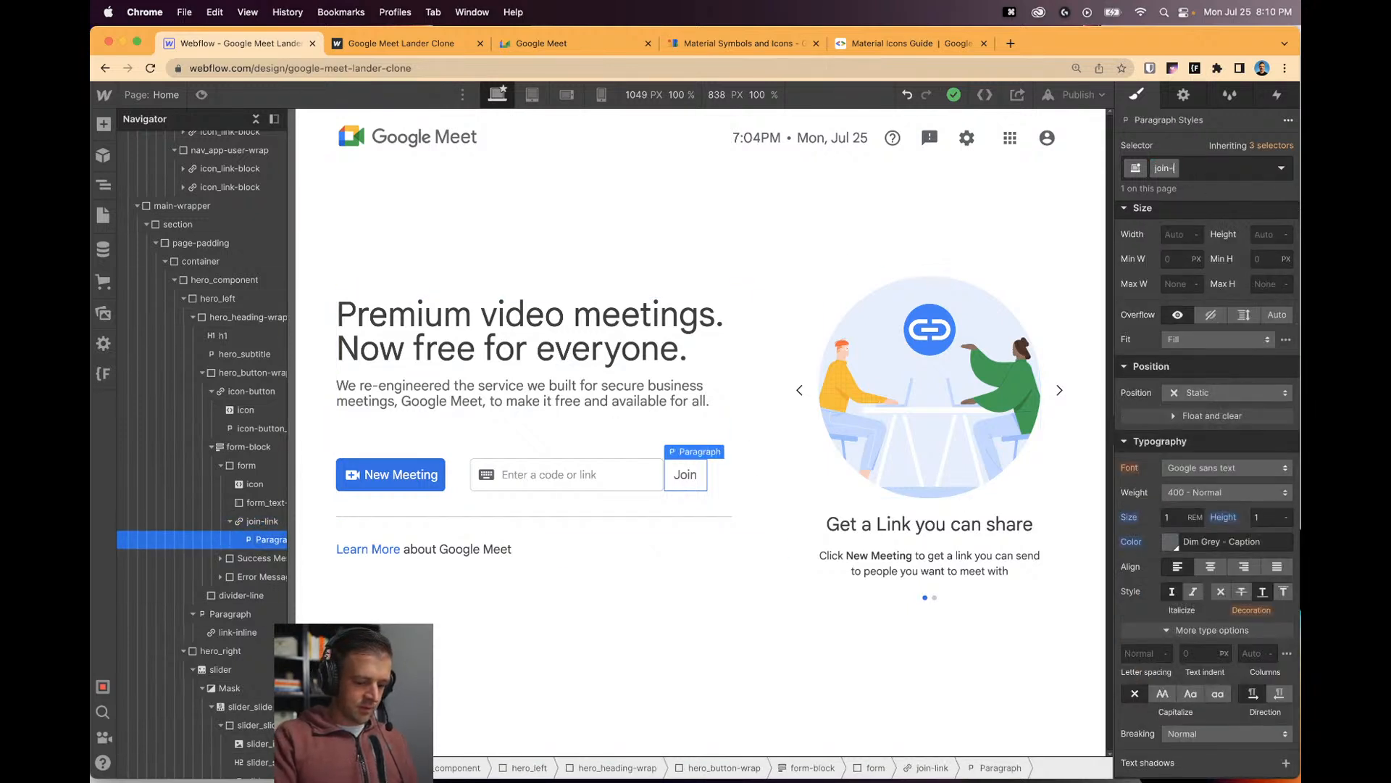
type("link_te")
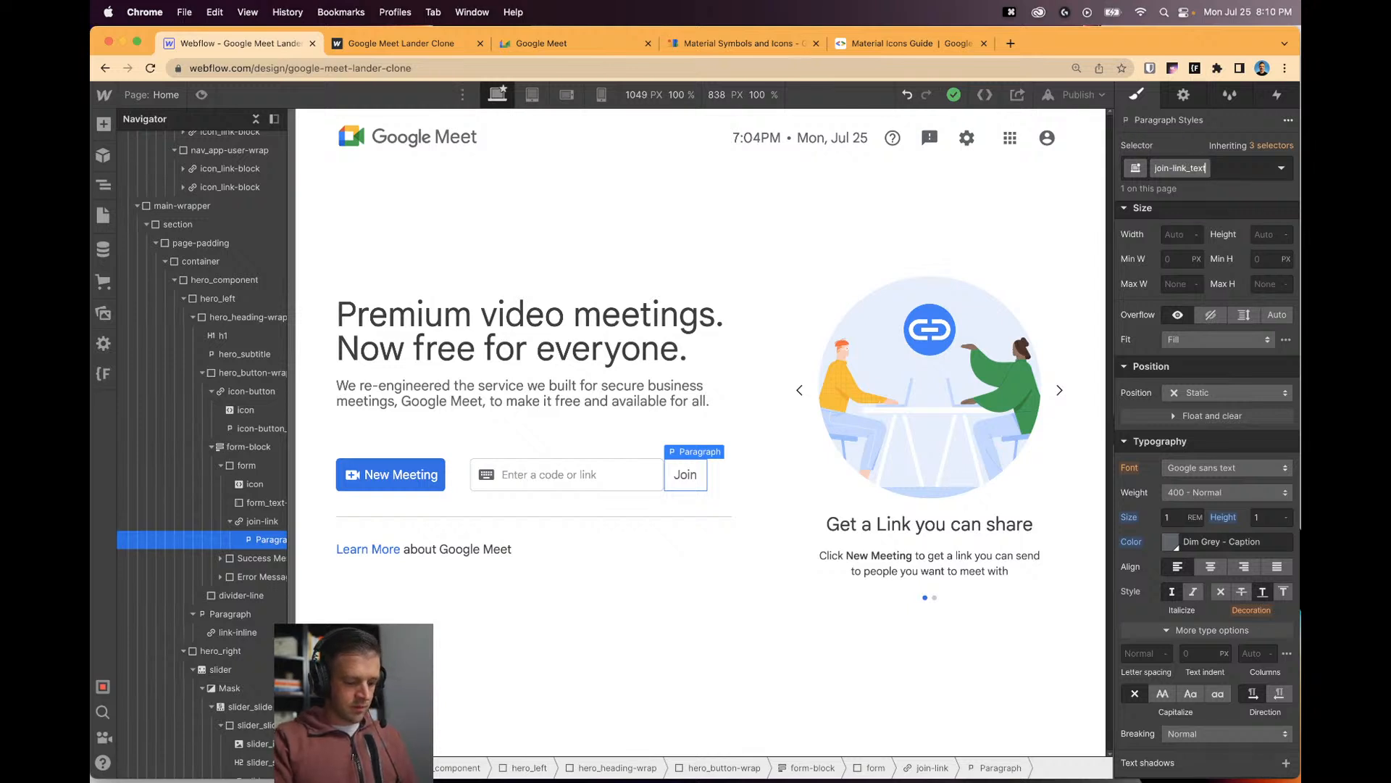
type("xt")
key("Return")
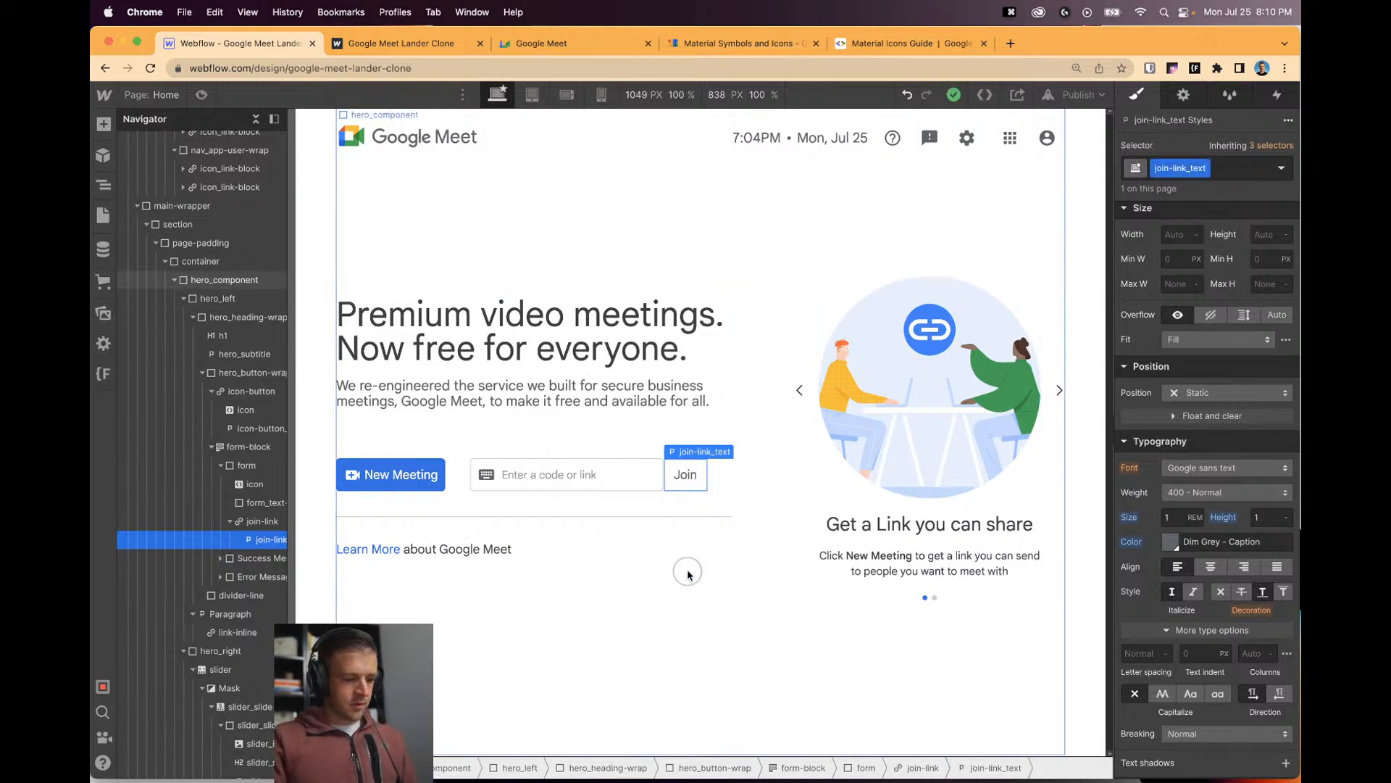
left_click(688, 574)
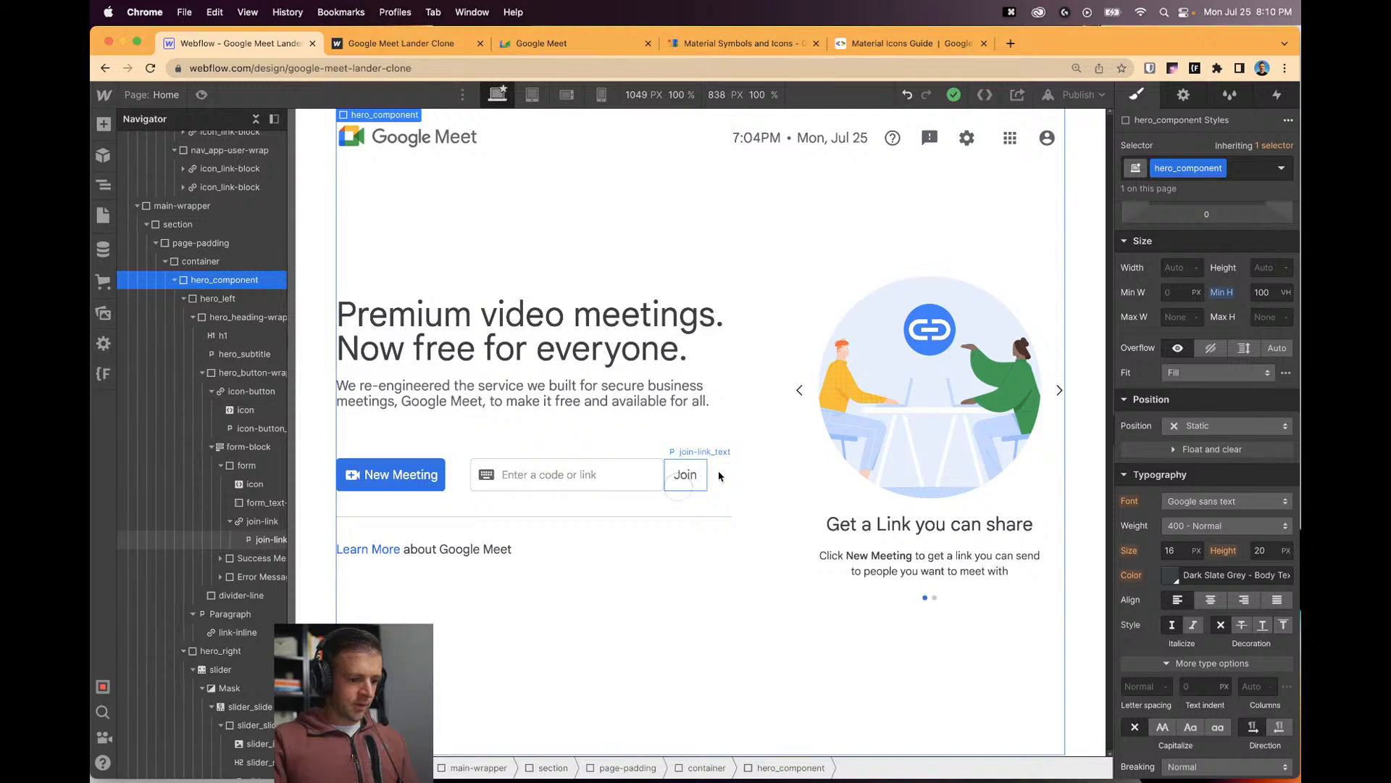
left_click(697, 475)
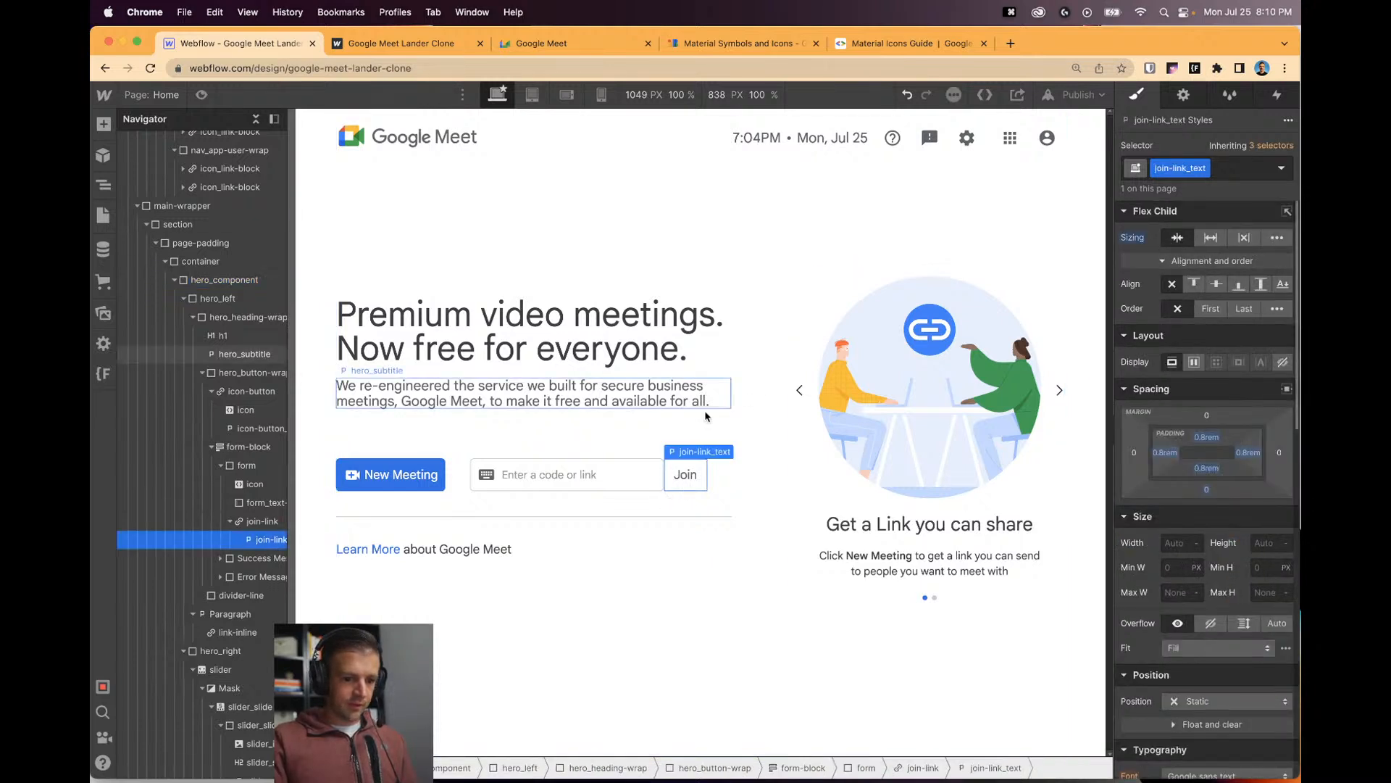
left_click(626, 483)
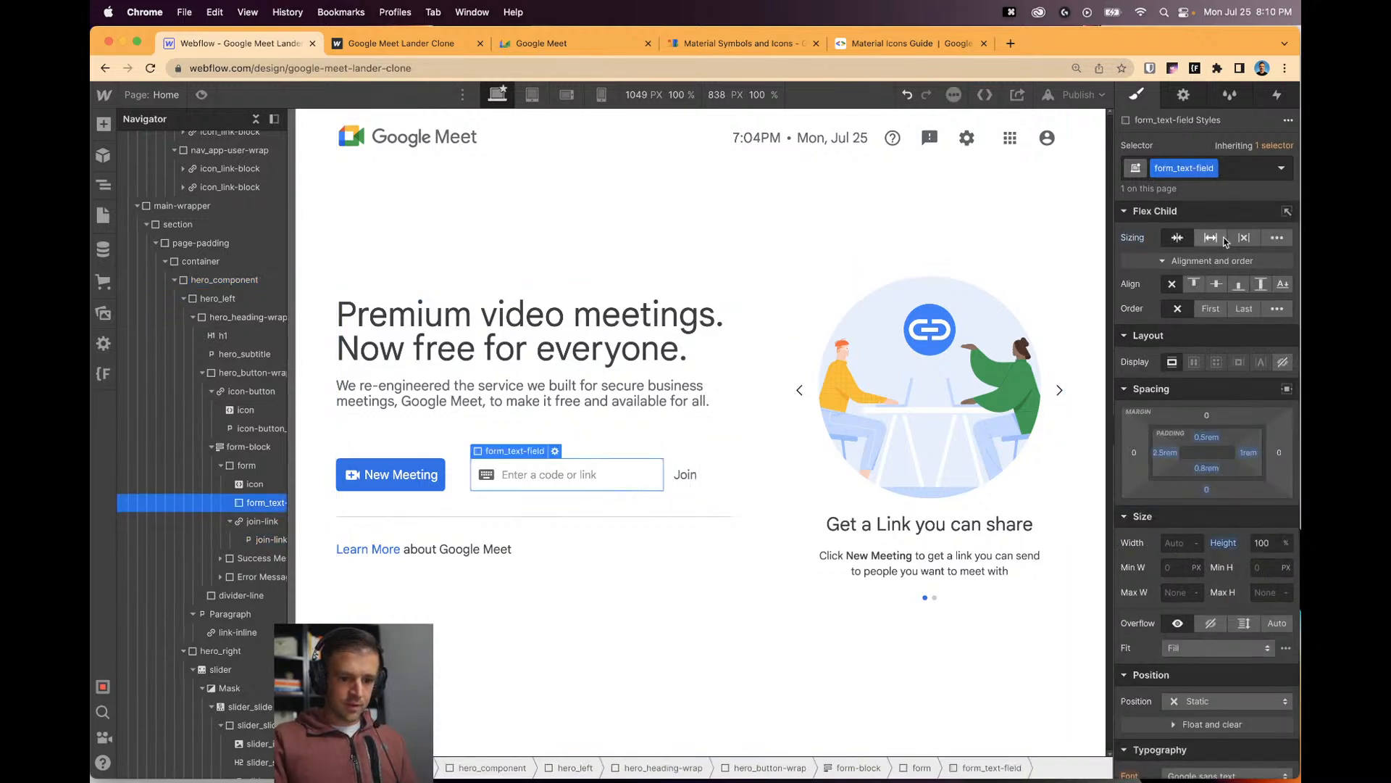
left_click(658, 538)
left_click(685, 477)
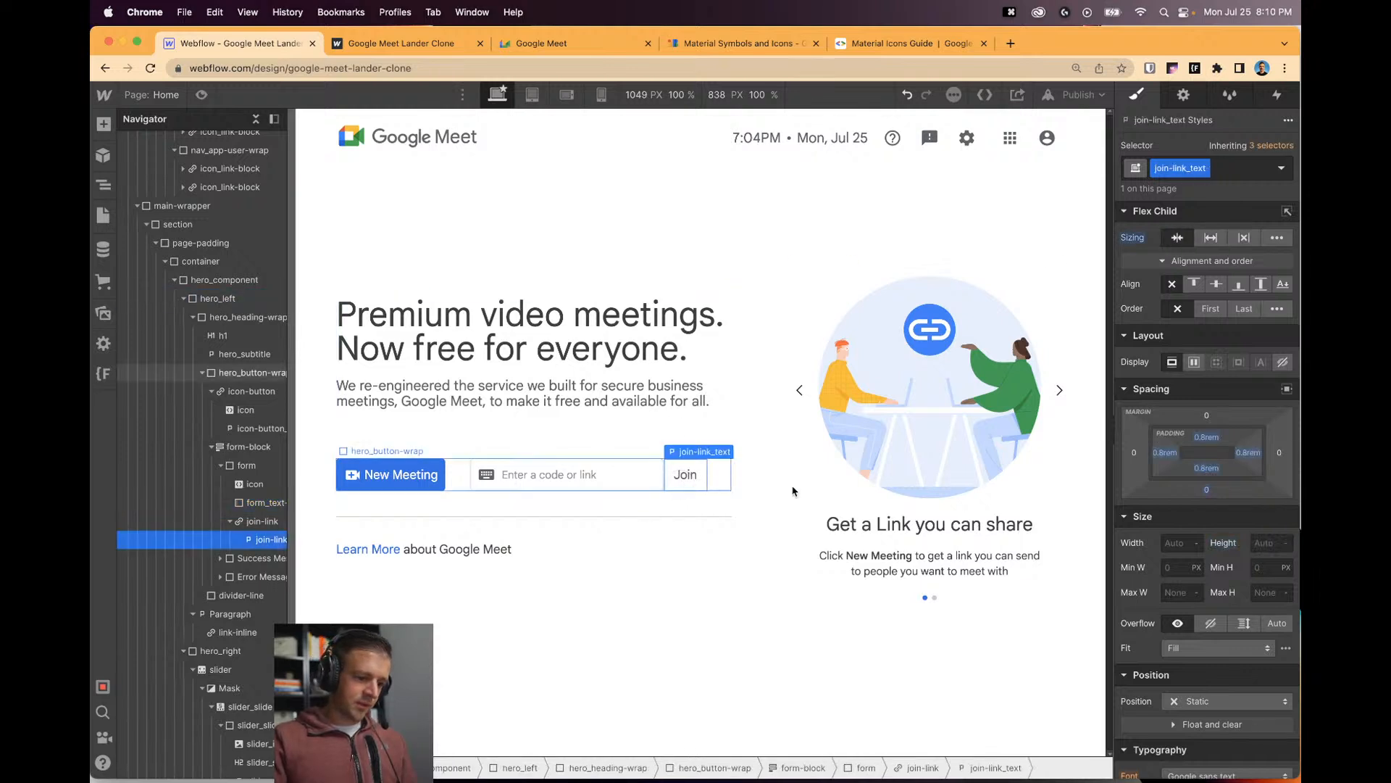
left_click(230, 521)
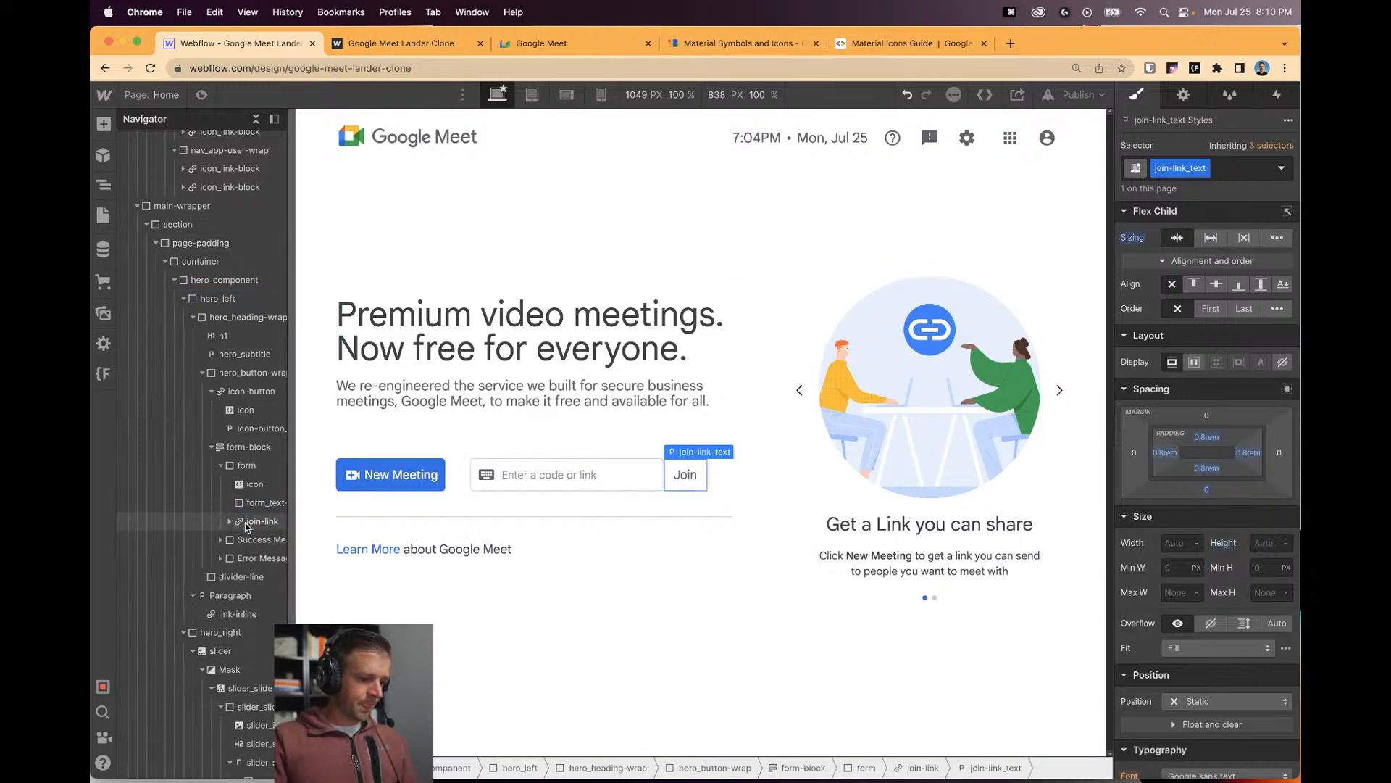
scroll(210, 290, "up", 5)
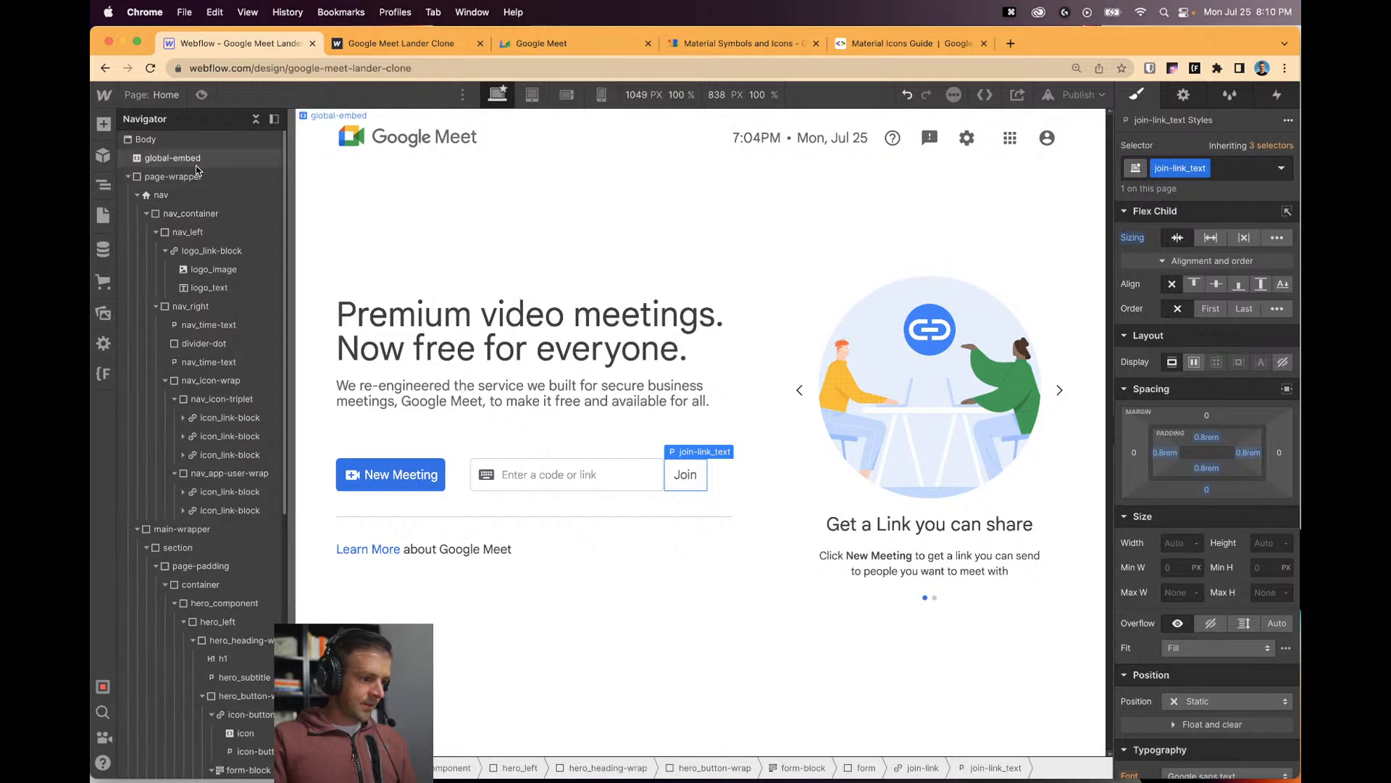
Open global-embed's HTML code editor and start a .form:focus-within rule below the slider-dot CSS.
left_click(269, 156)
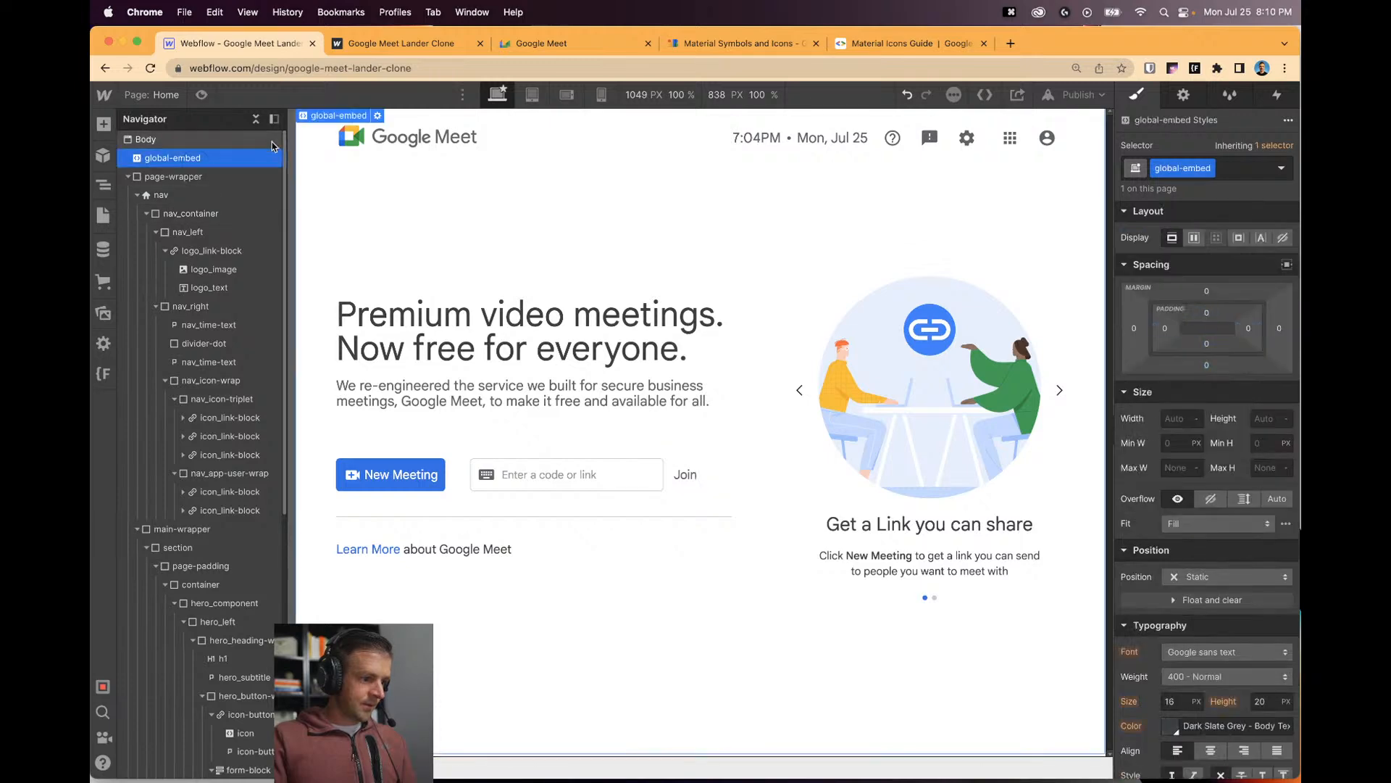
left_click(377, 115)
scroll(572, 392, "up", 8)
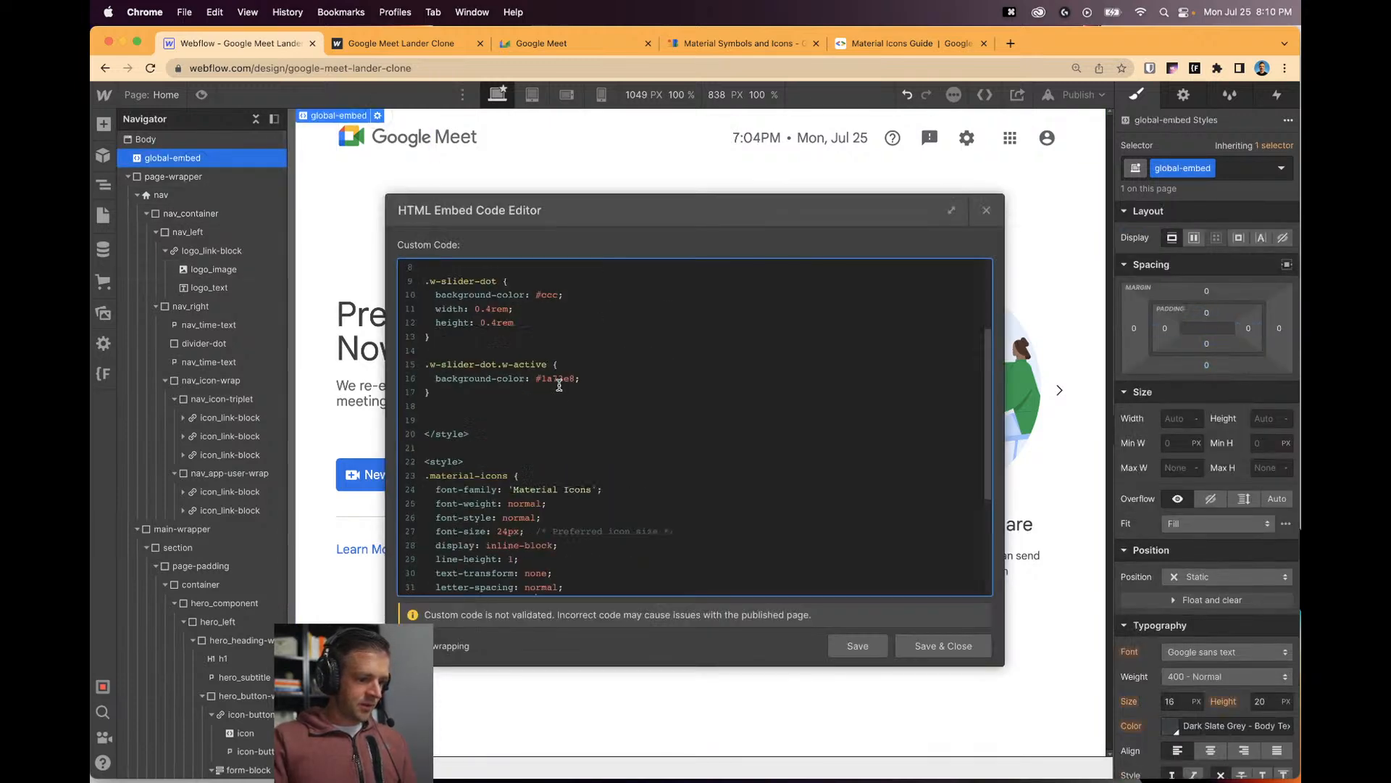
key("Return")
key("Return")
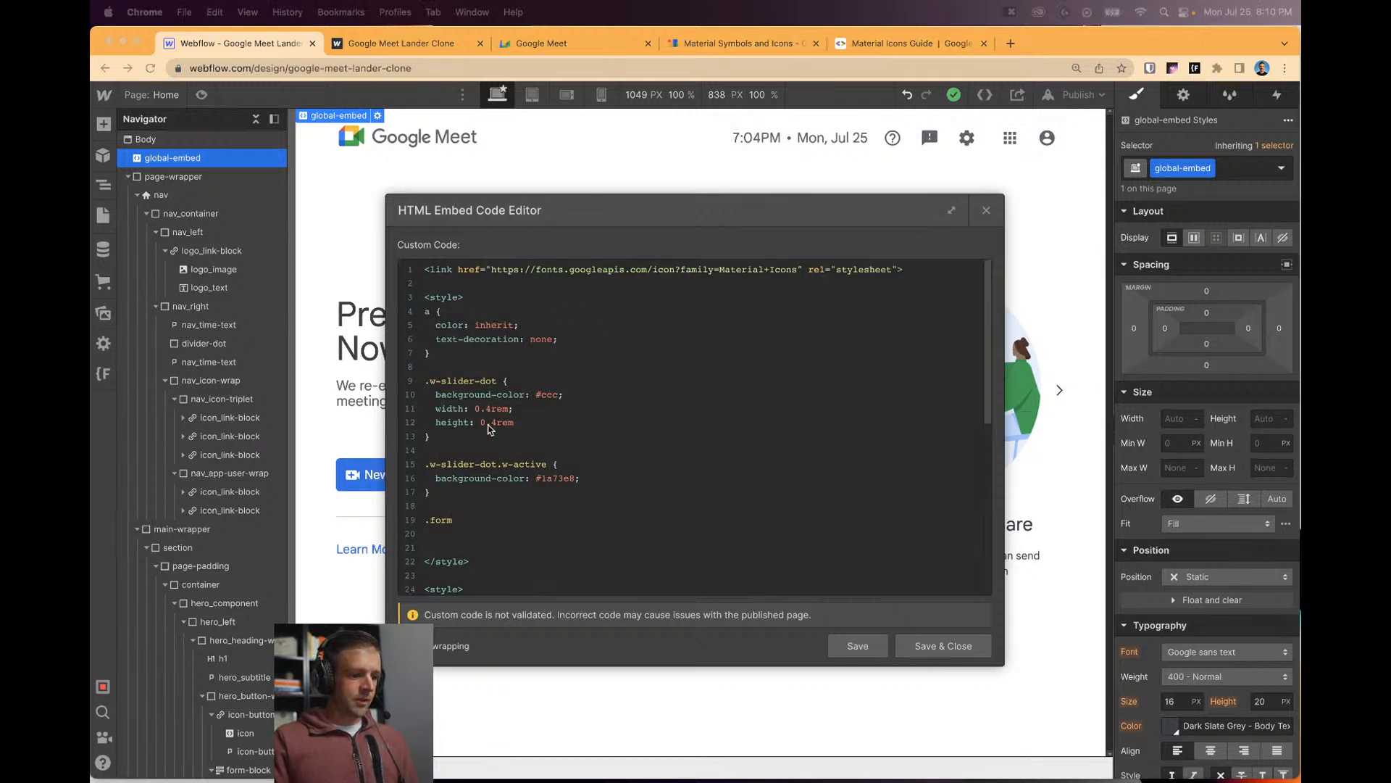
left_click(496, 519)
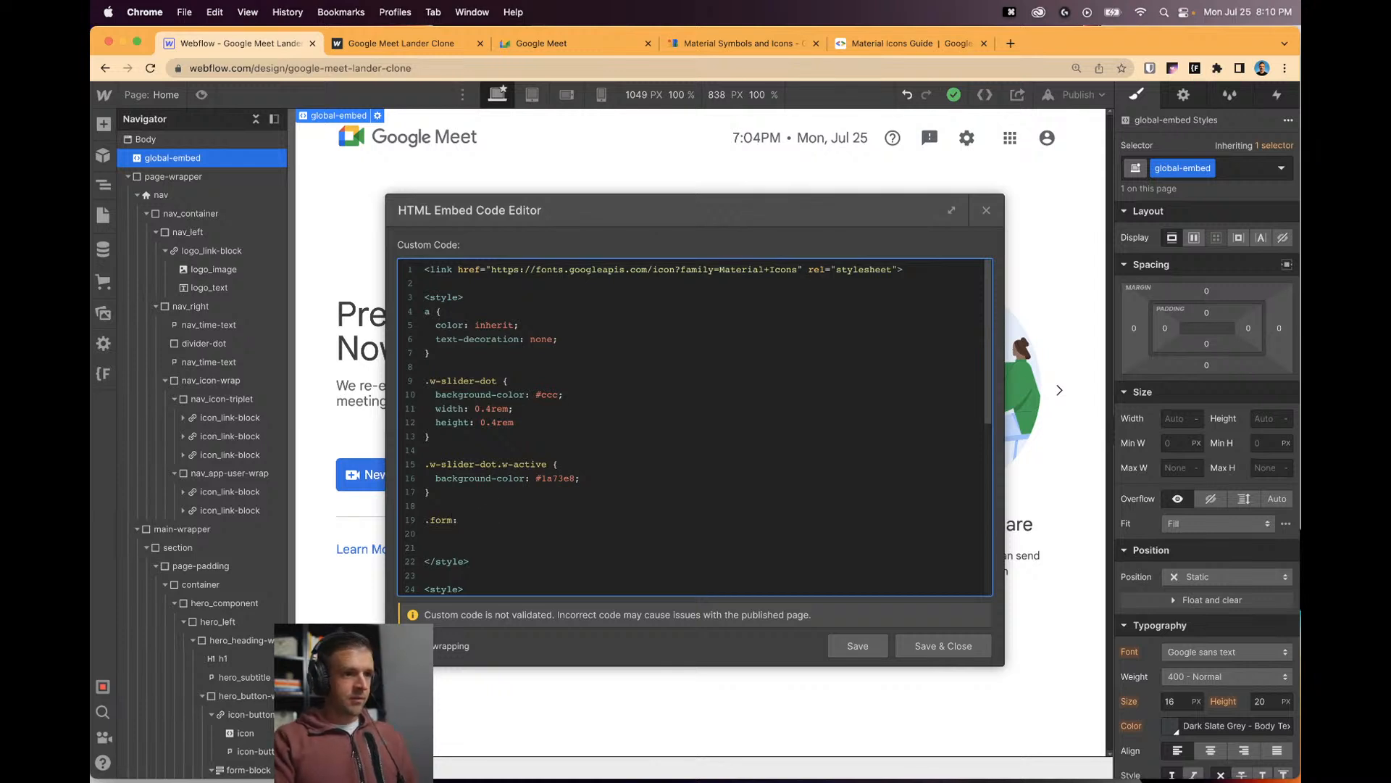
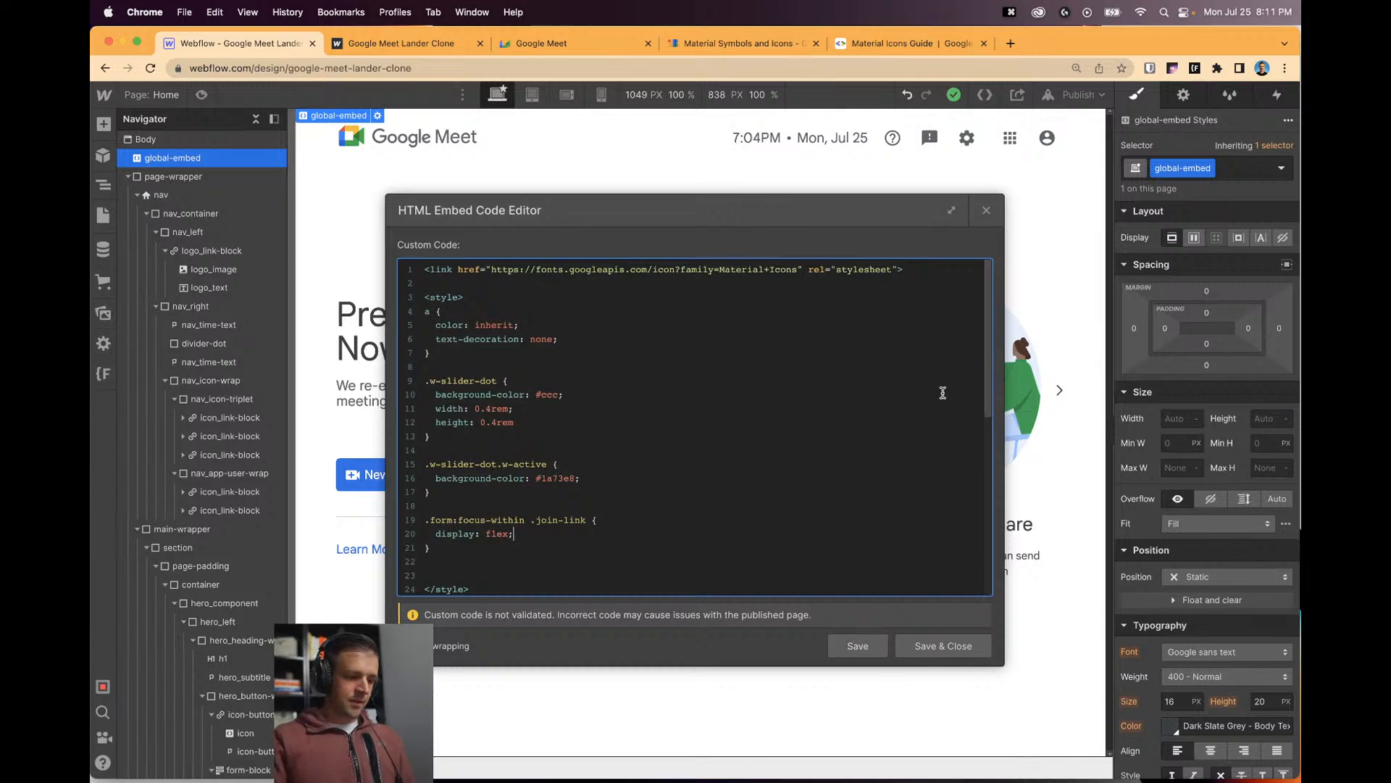
Keep the unsaved .form:focus-within .join-link rule, save the embed code and close the editor.
left_click(984, 210)
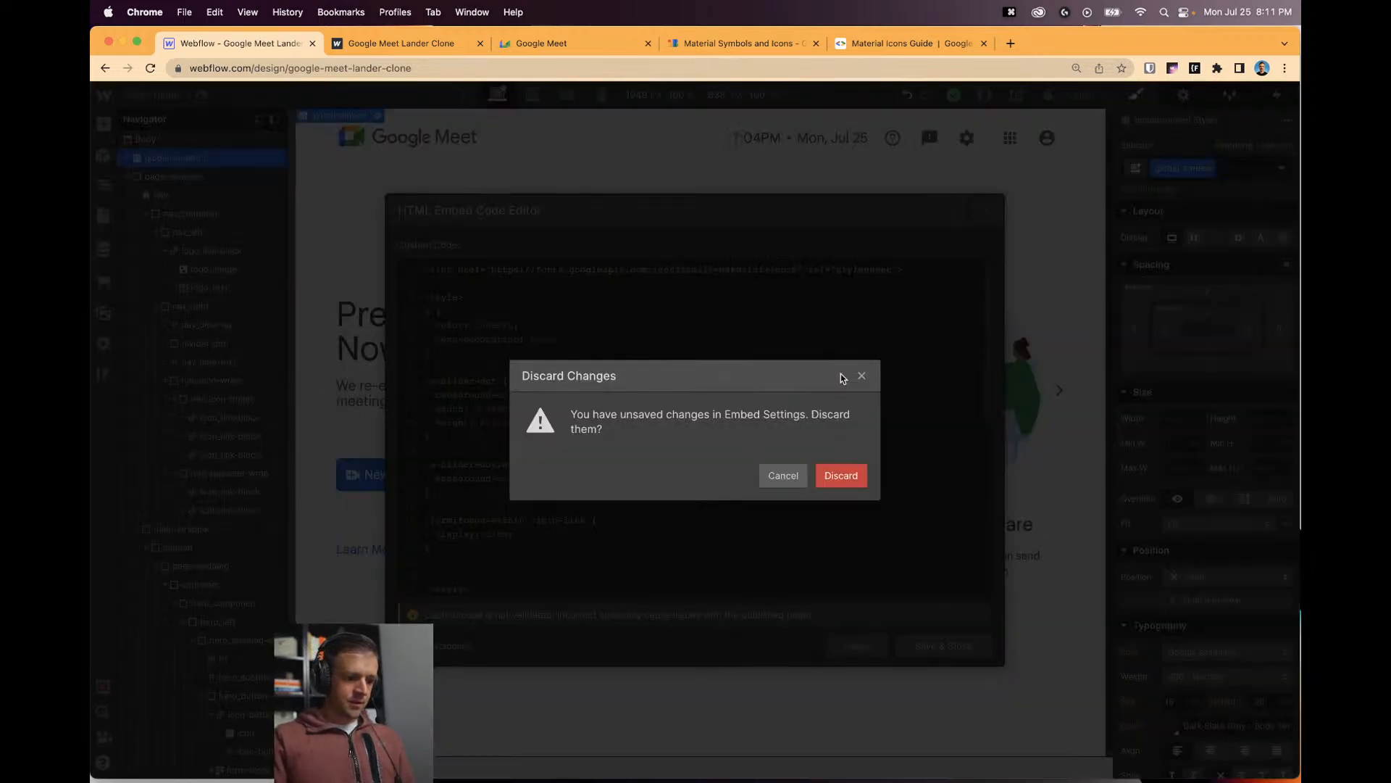
left_click(789, 475)
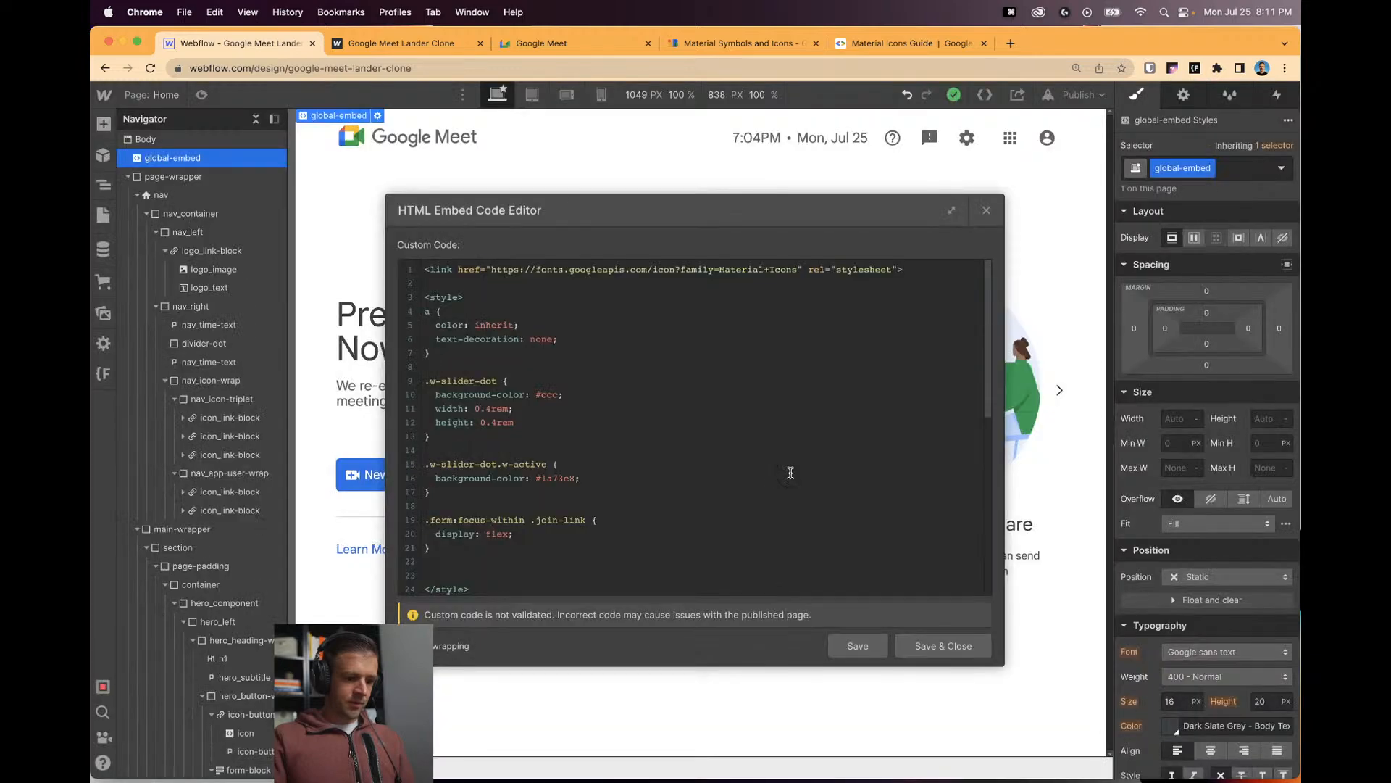
left_click(919, 645)
left_click(692, 480)
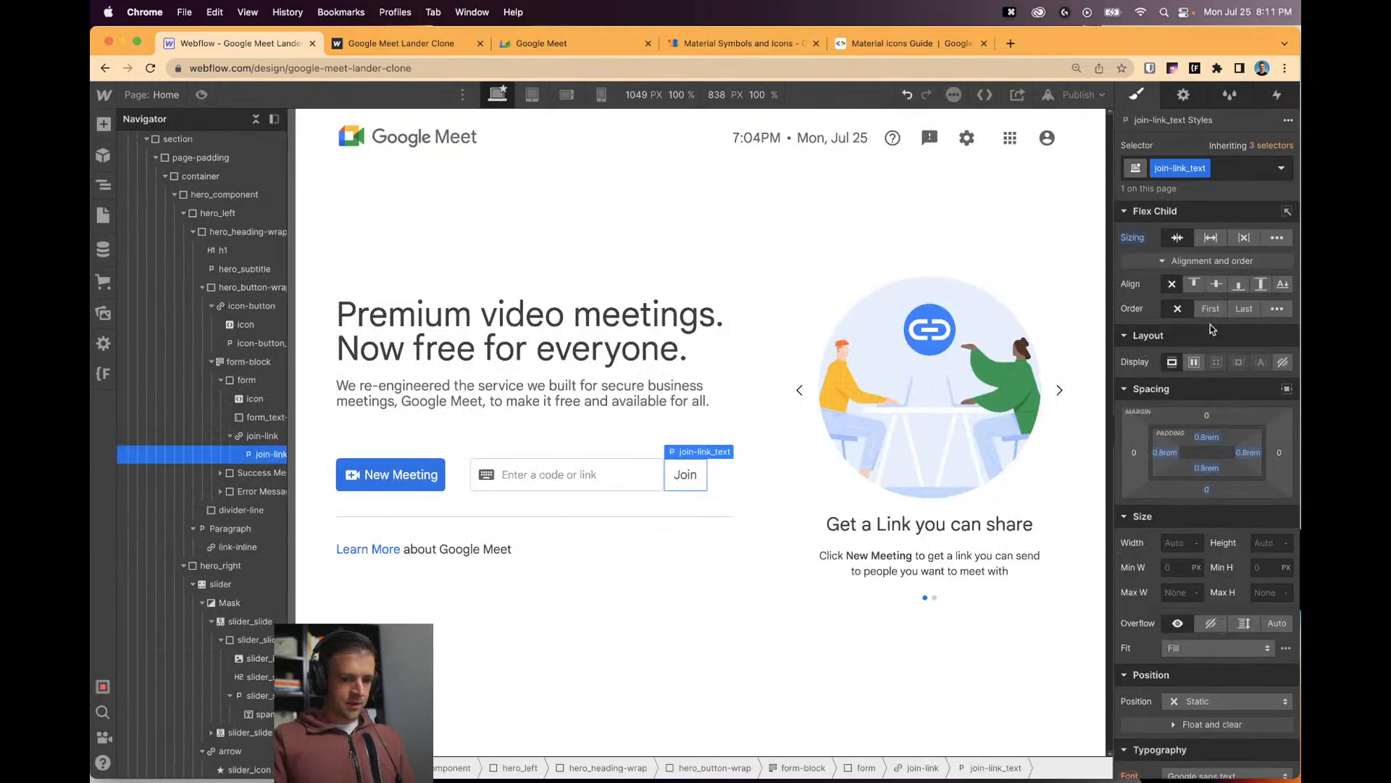
Hide the join-link_text paragraph, then preview focusing and unfocusing the code field.
left_click(1283, 363)
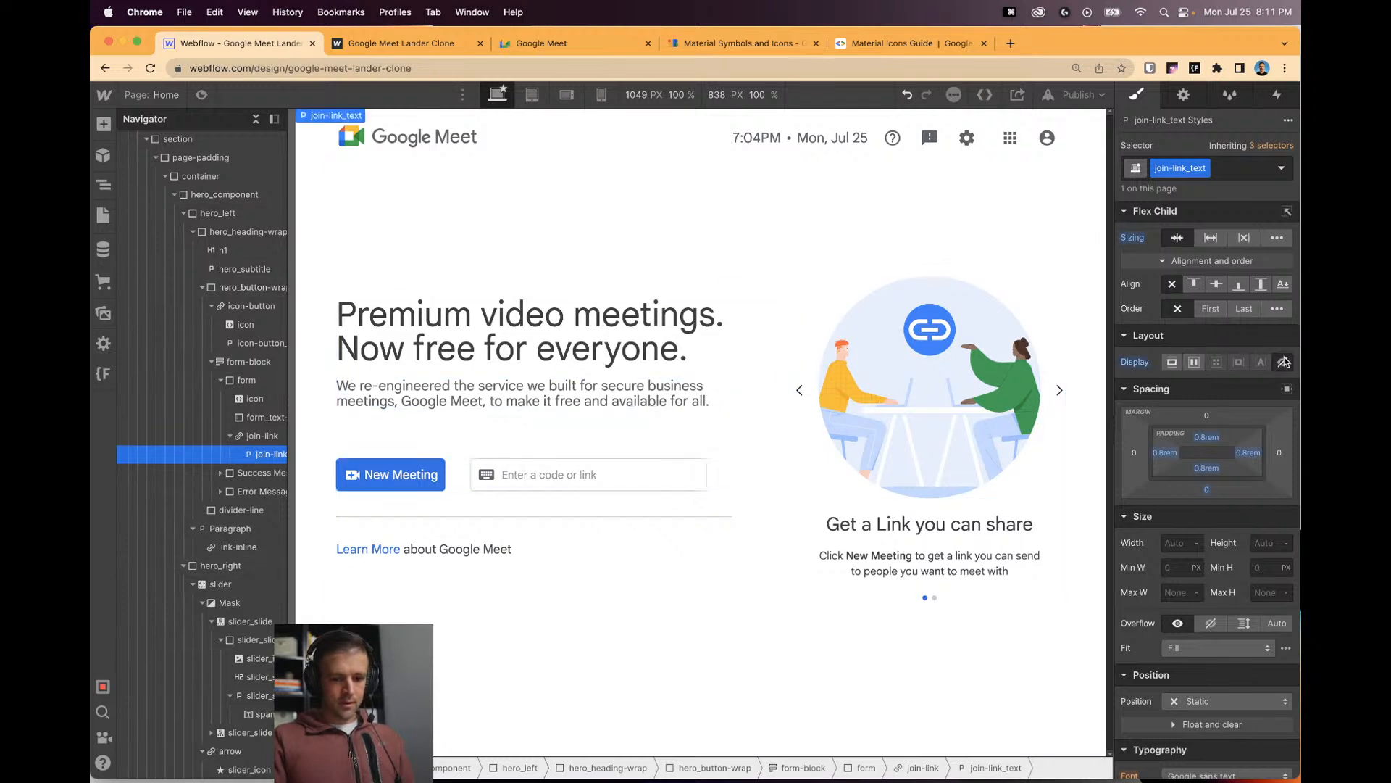
left_click(667, 442)
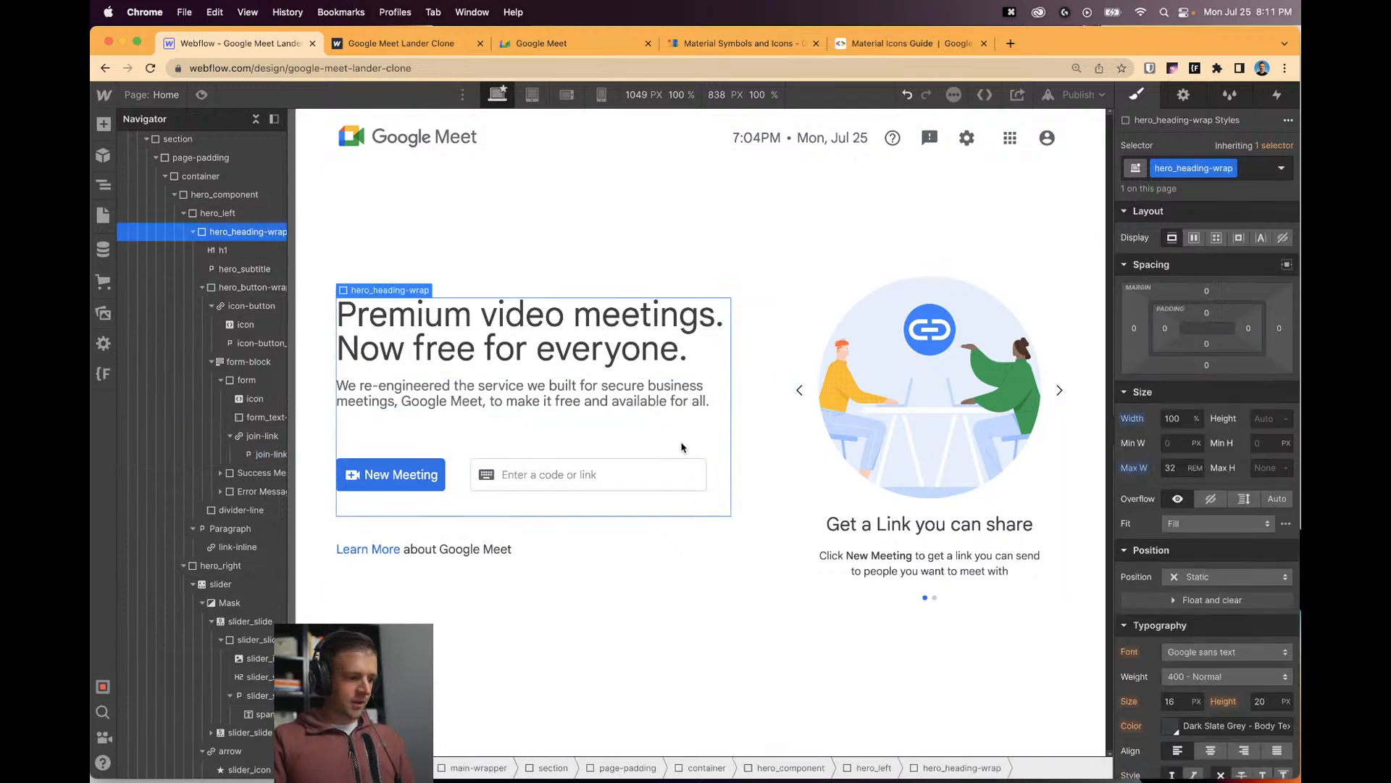
left_click(202, 95)
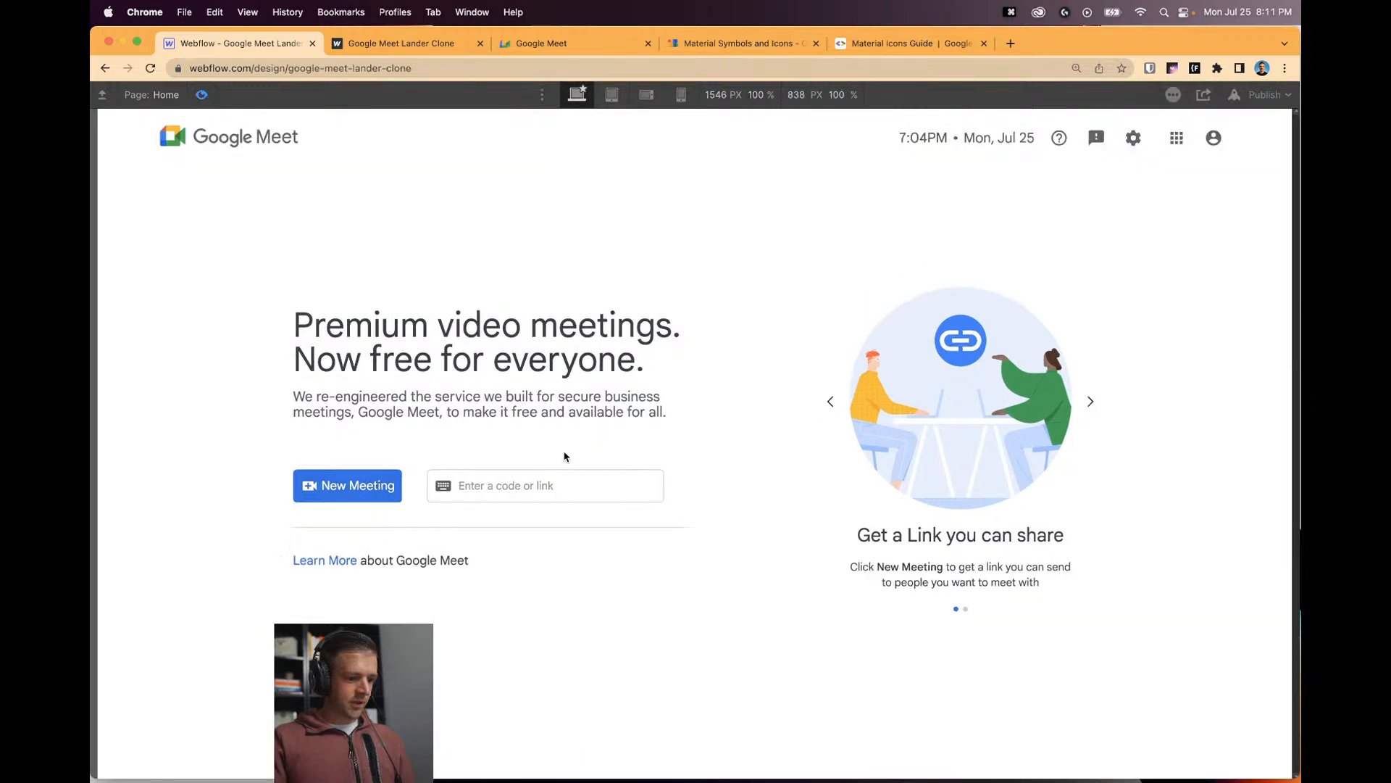
left_click(531, 486)
left_click(315, 224)
left_click(202, 96)
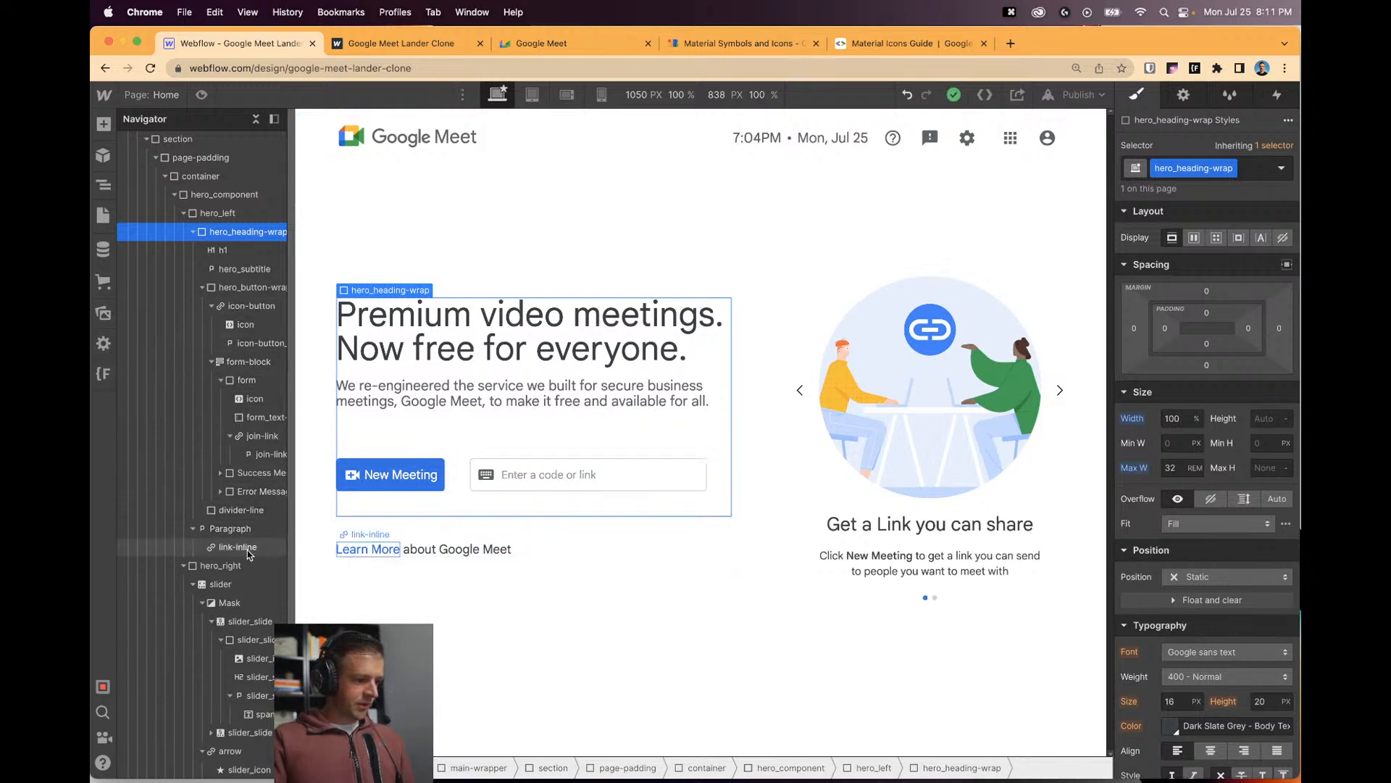
Copy the join-link class name and make join-link_text visible again.
scroll(250, 574, "down", 2)
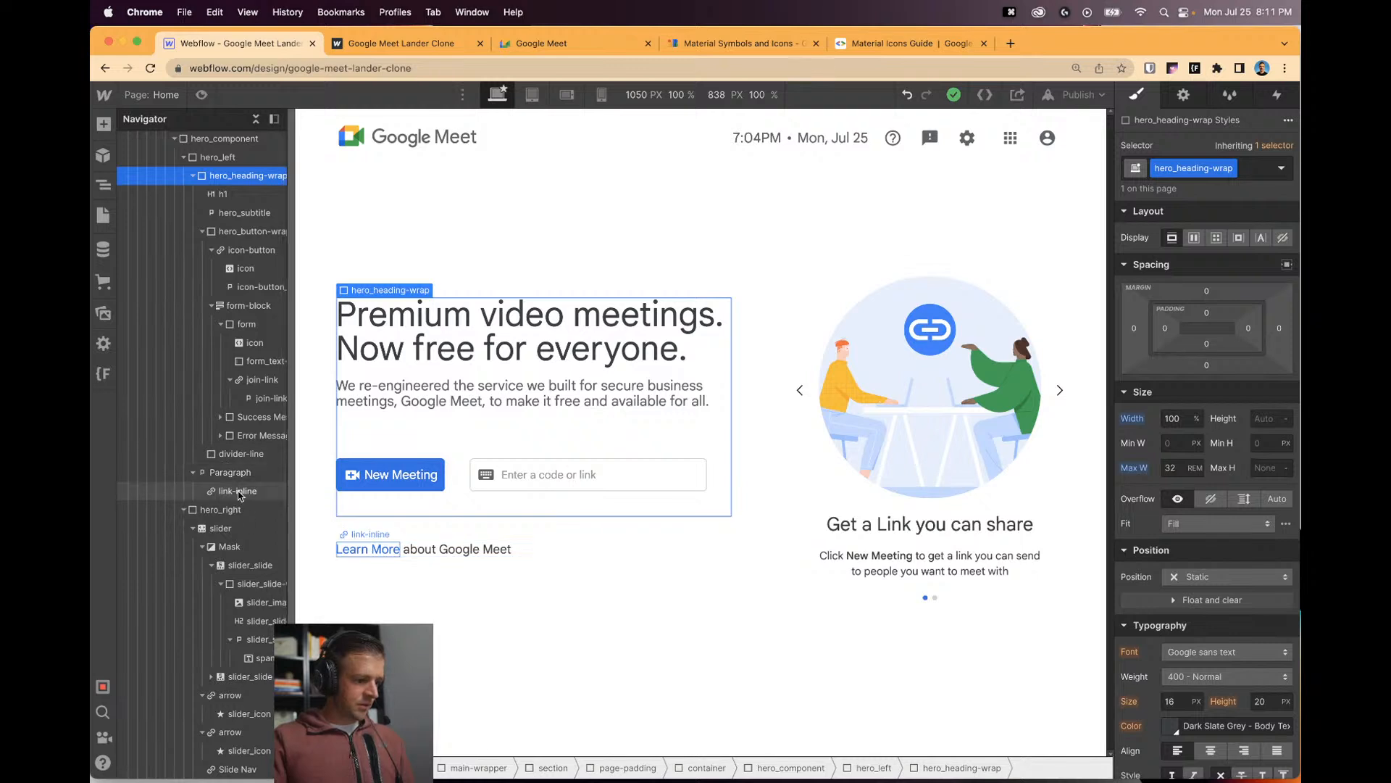
left_click(257, 361)
left_click(257, 398)
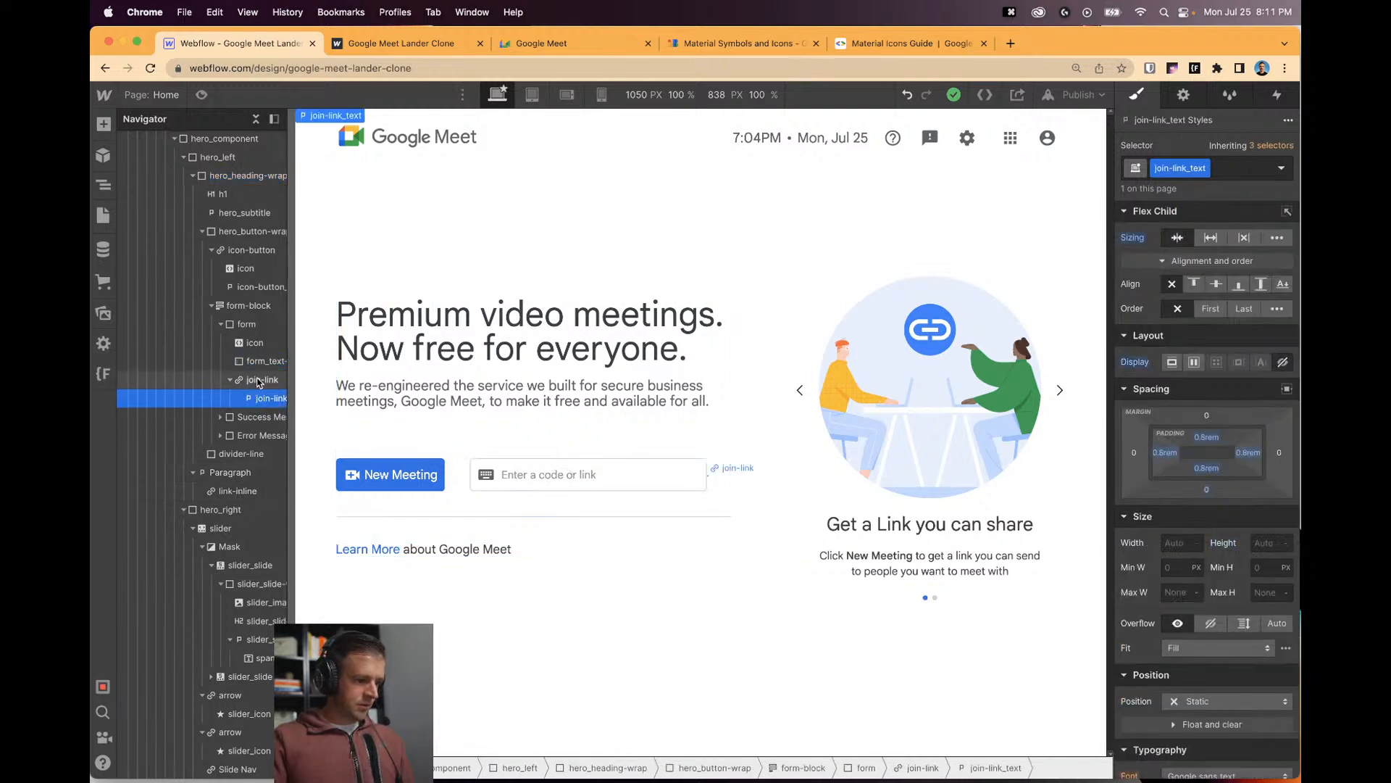
left_click(261, 379)
double_click(1168, 166)
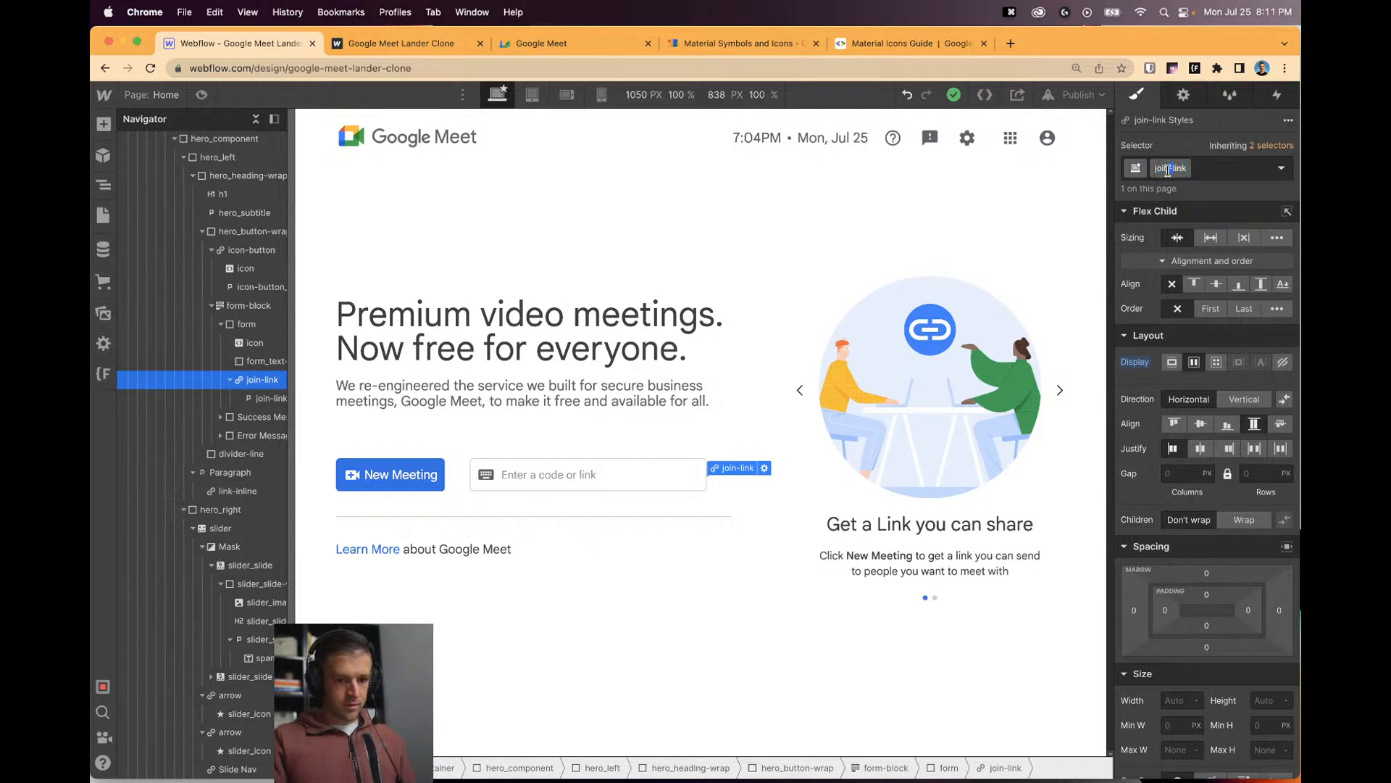
key("super+c")
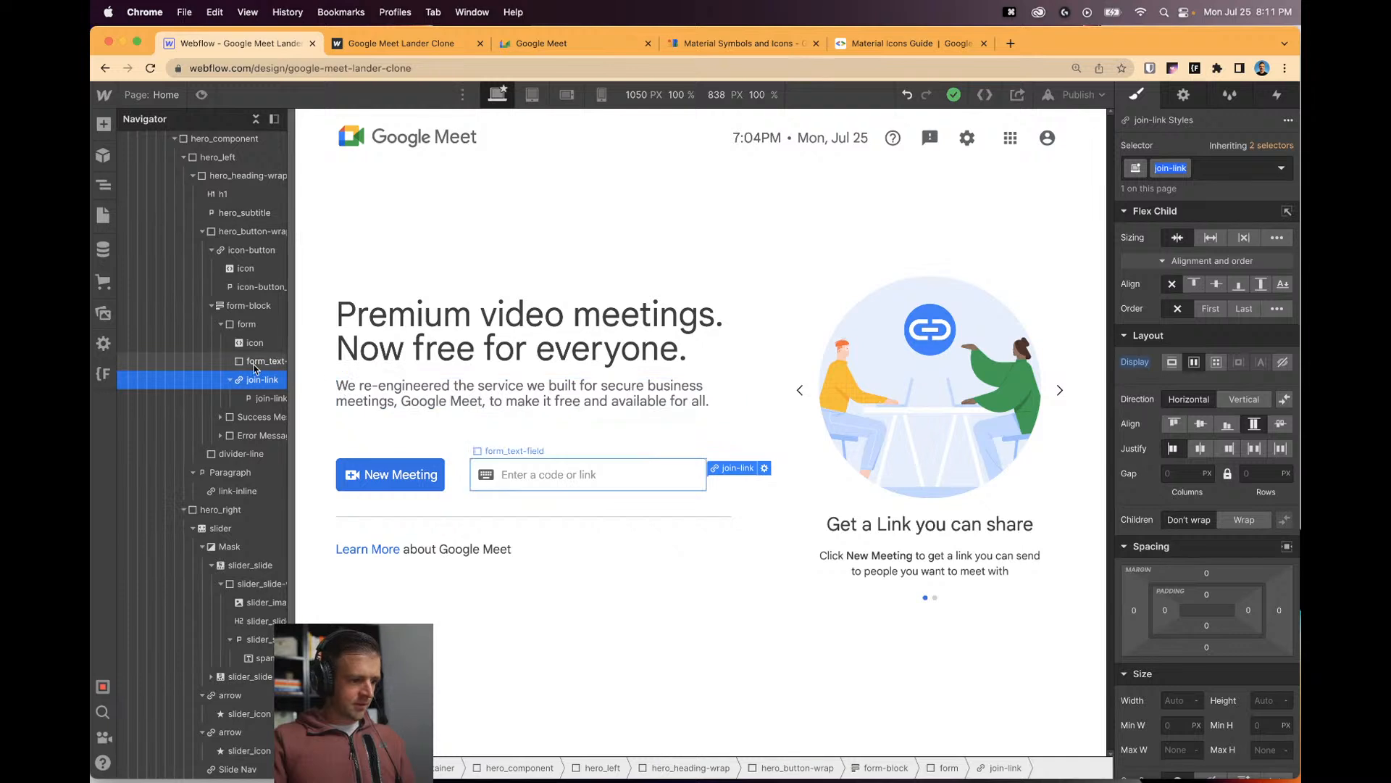
left_click(265, 398)
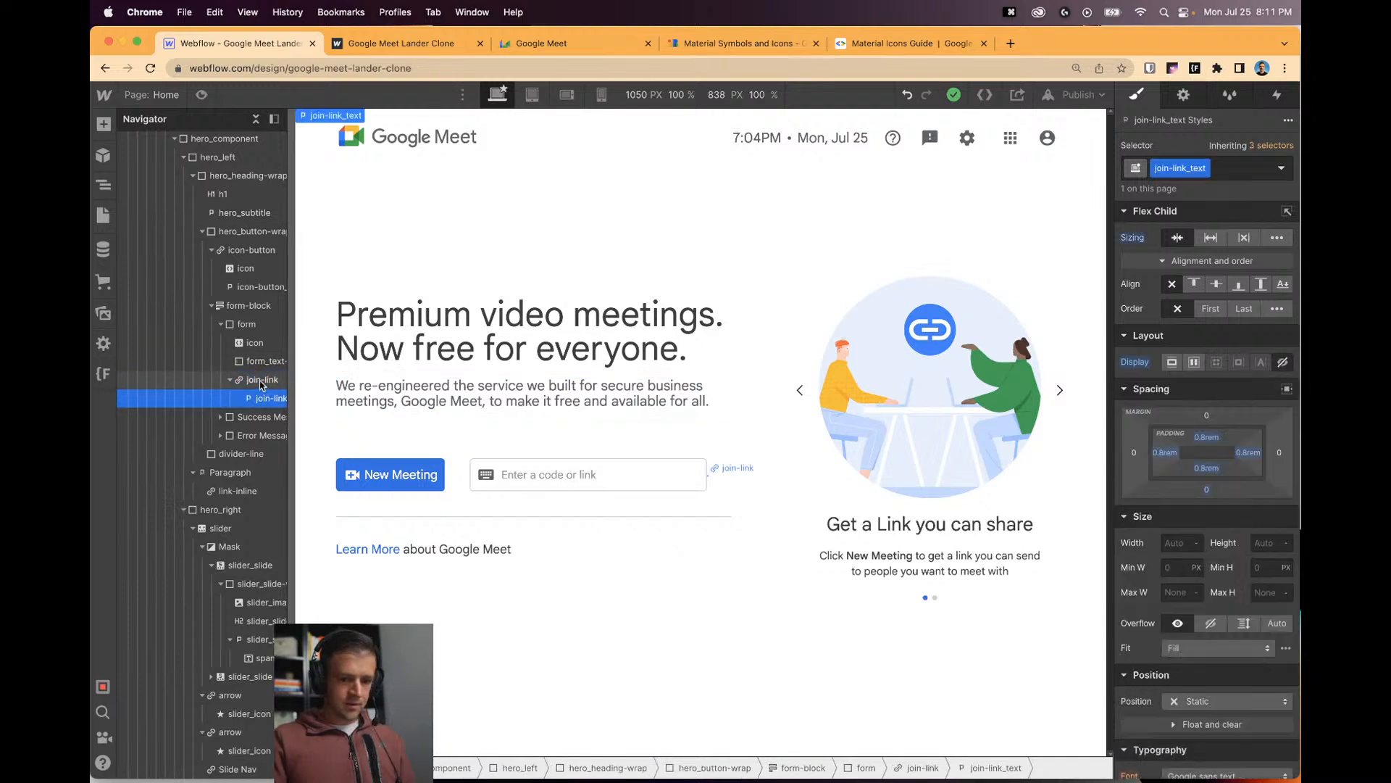
left_click(1140, 363, "alt")
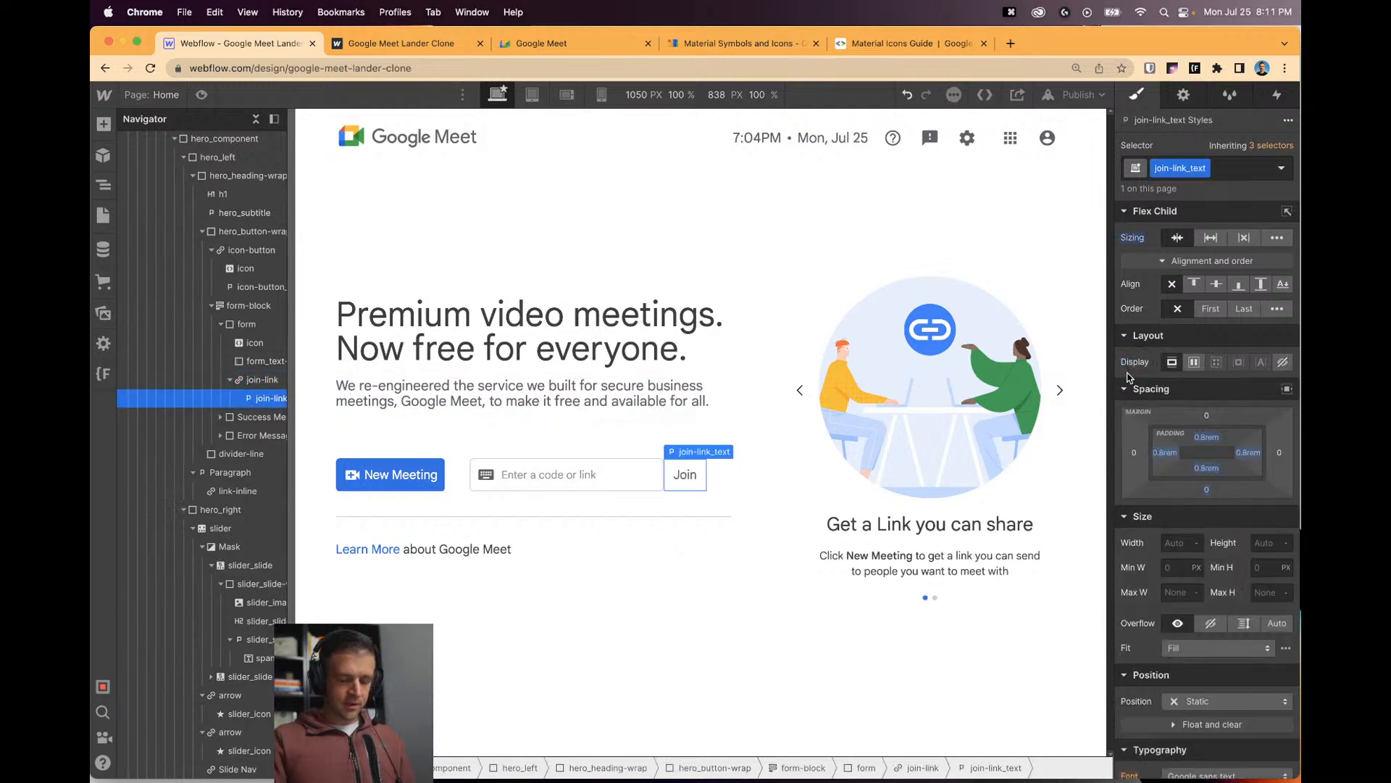
Set join-link Display to None and preview that Join shows only while the code field is focused.
left_click(253, 382)
left_click(1282, 362)
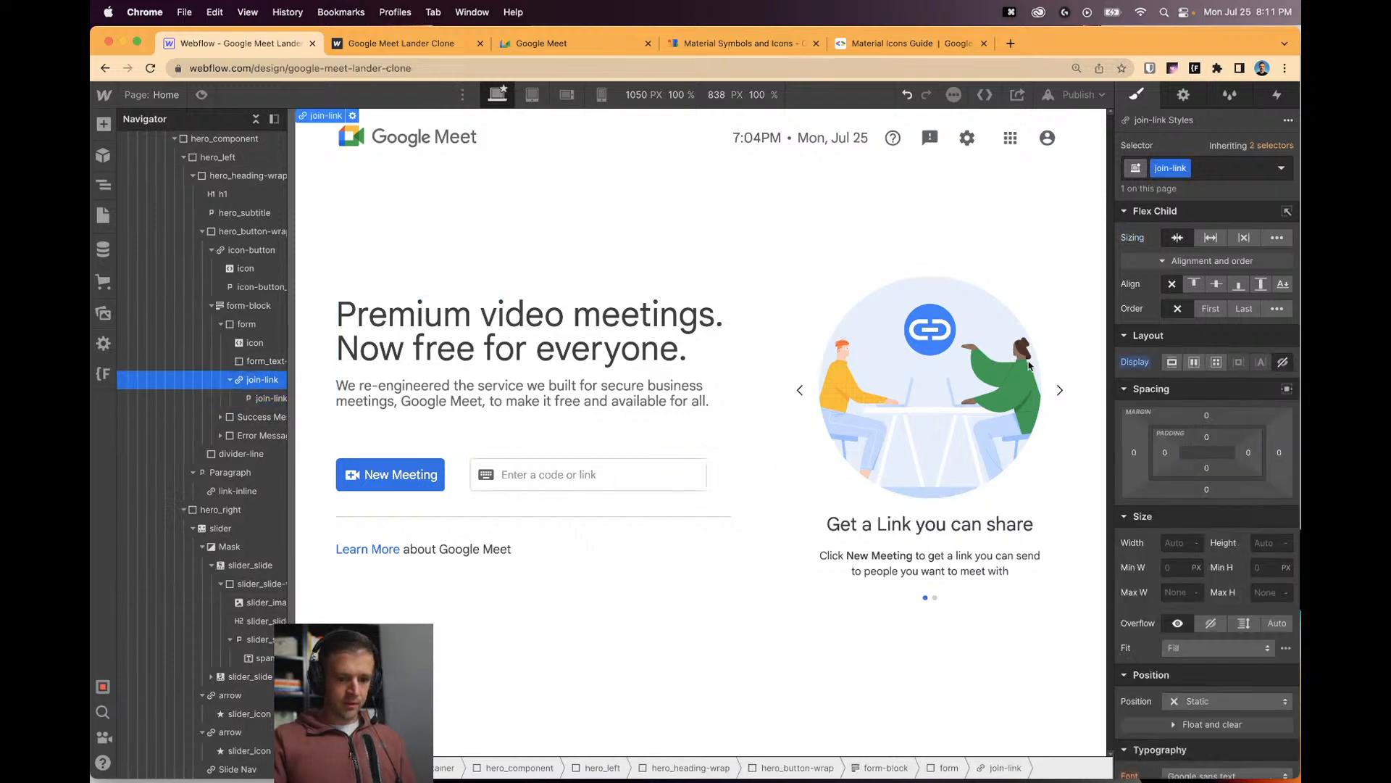
left_click(202, 95)
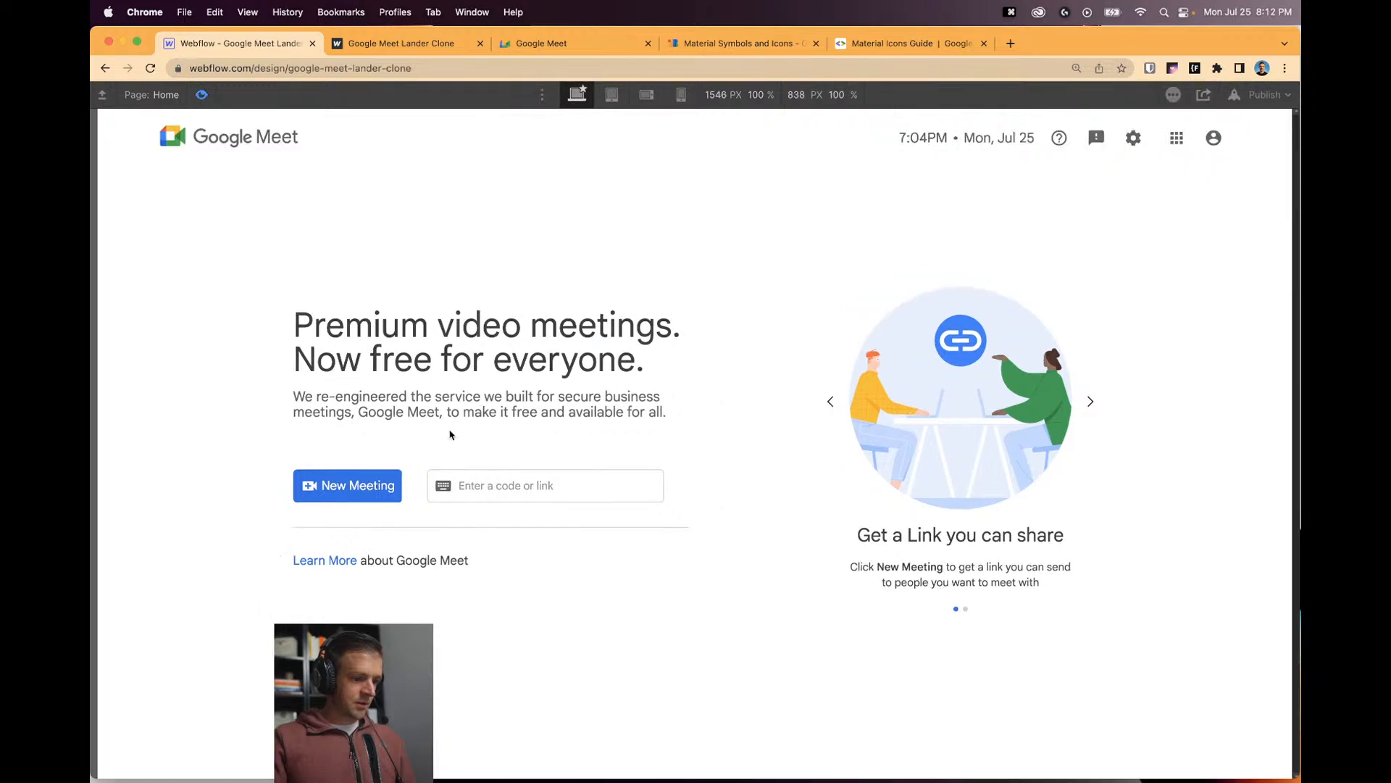
left_click(486, 475)
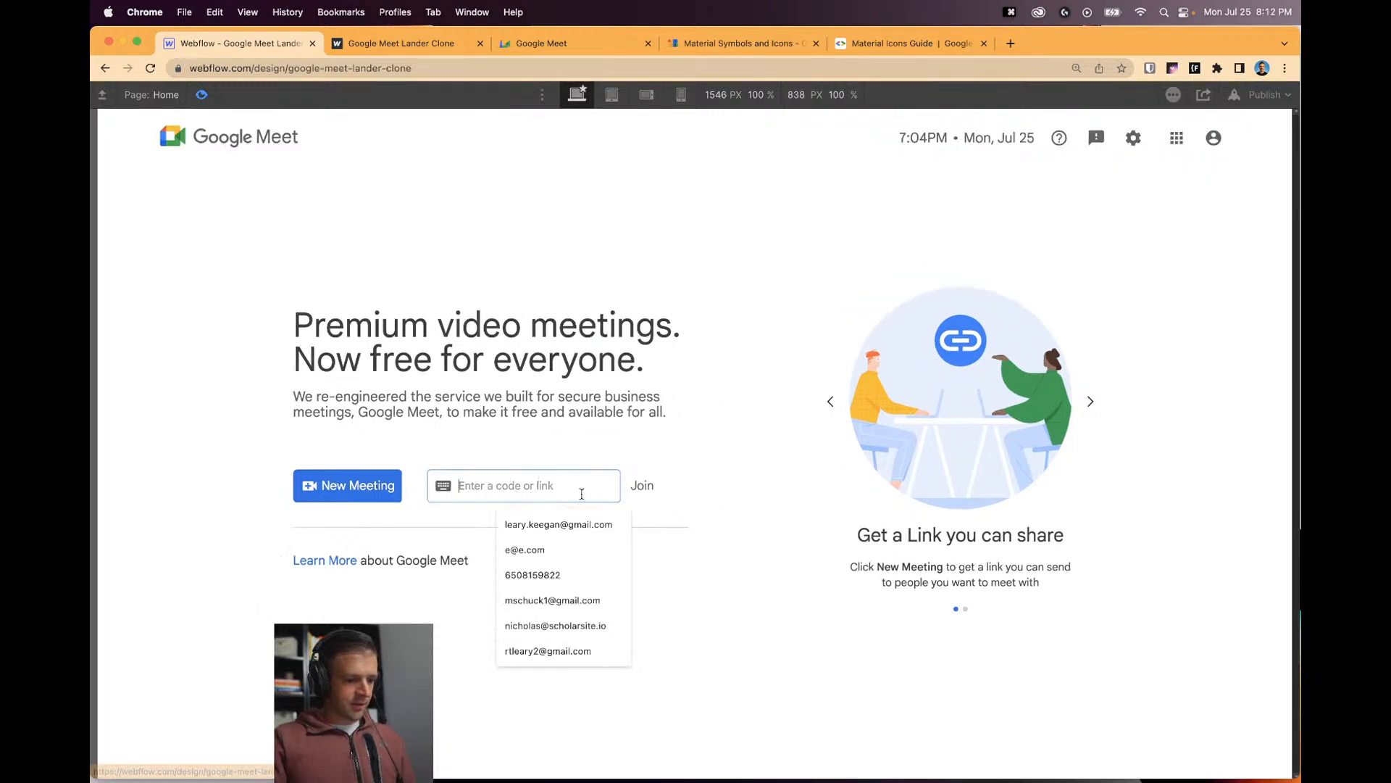
left_click(614, 464)
left_click(650, 489)
left_click(202, 95)
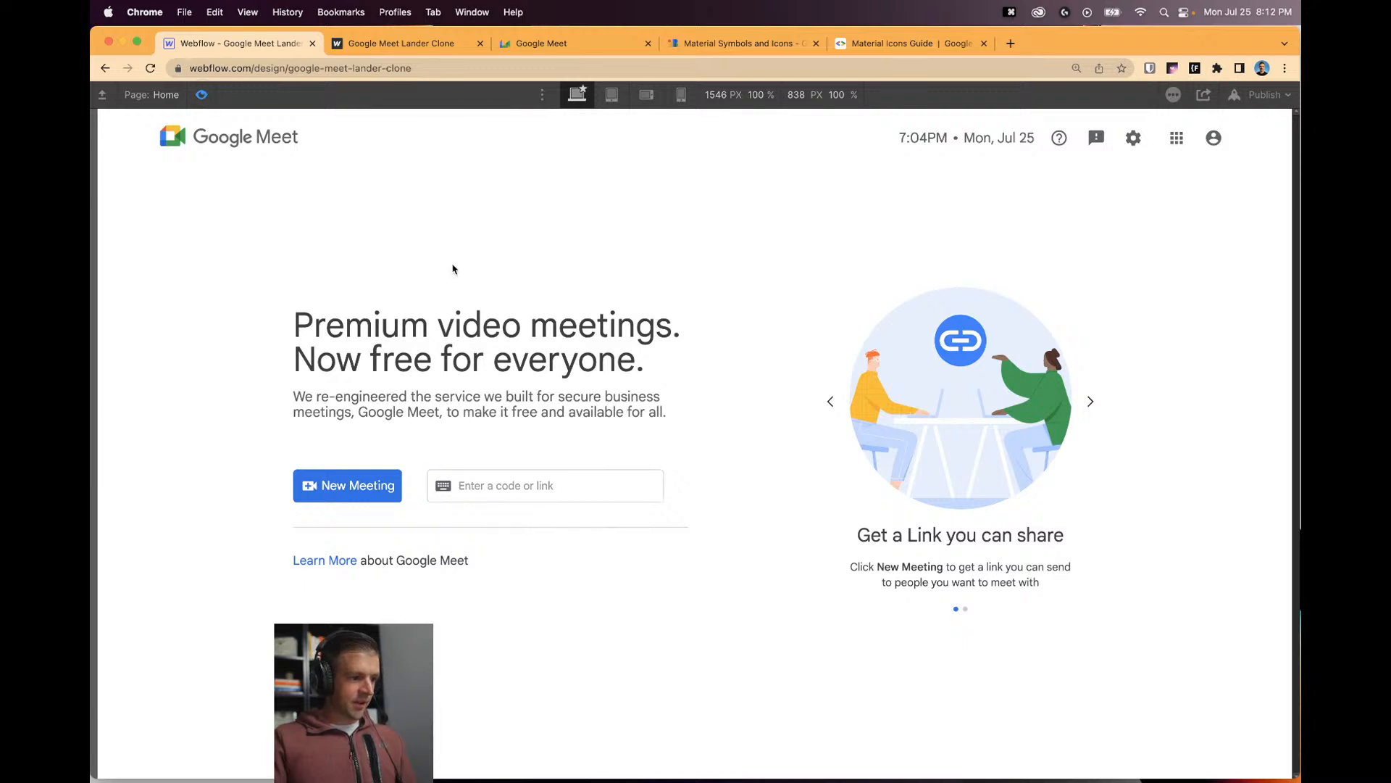
left_click(353, 116)
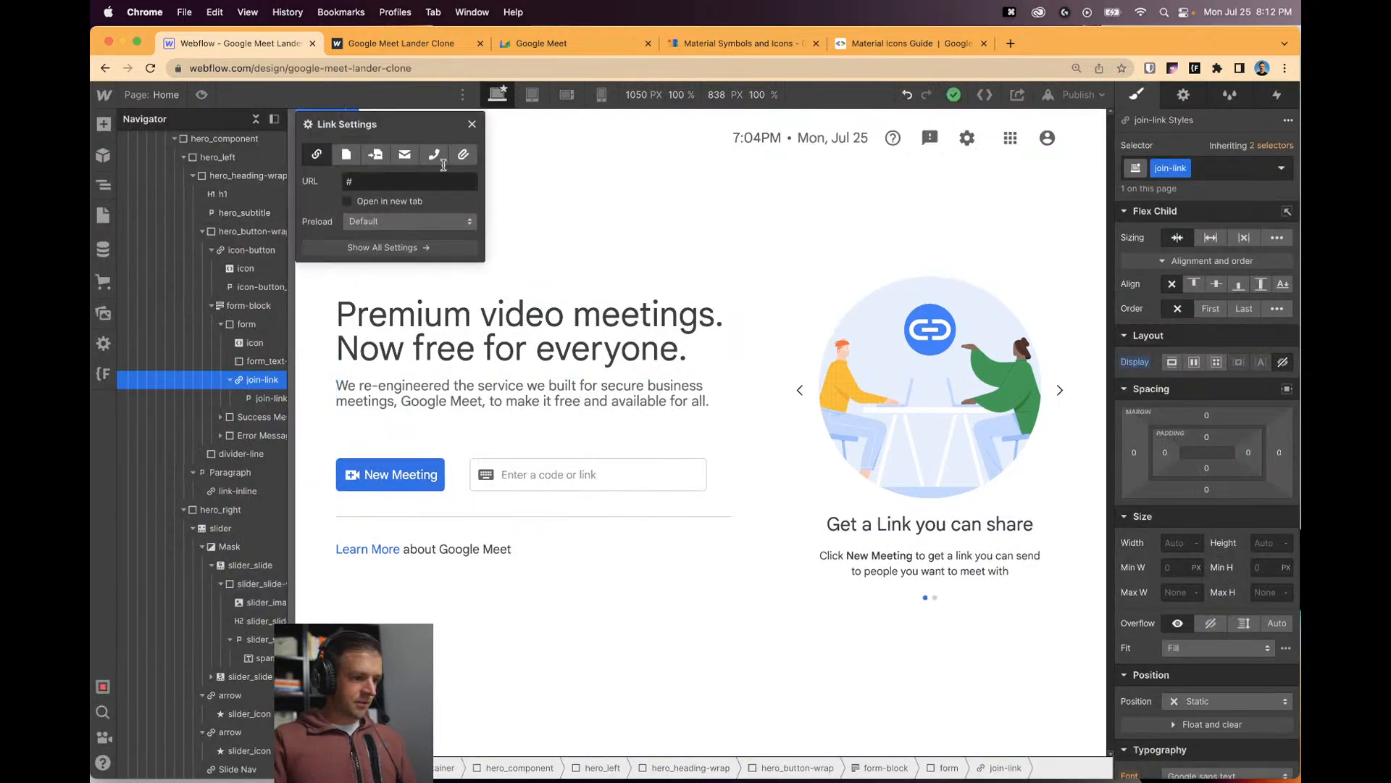
left_click(353, 115)
scroll(194, 218, "up", 10)
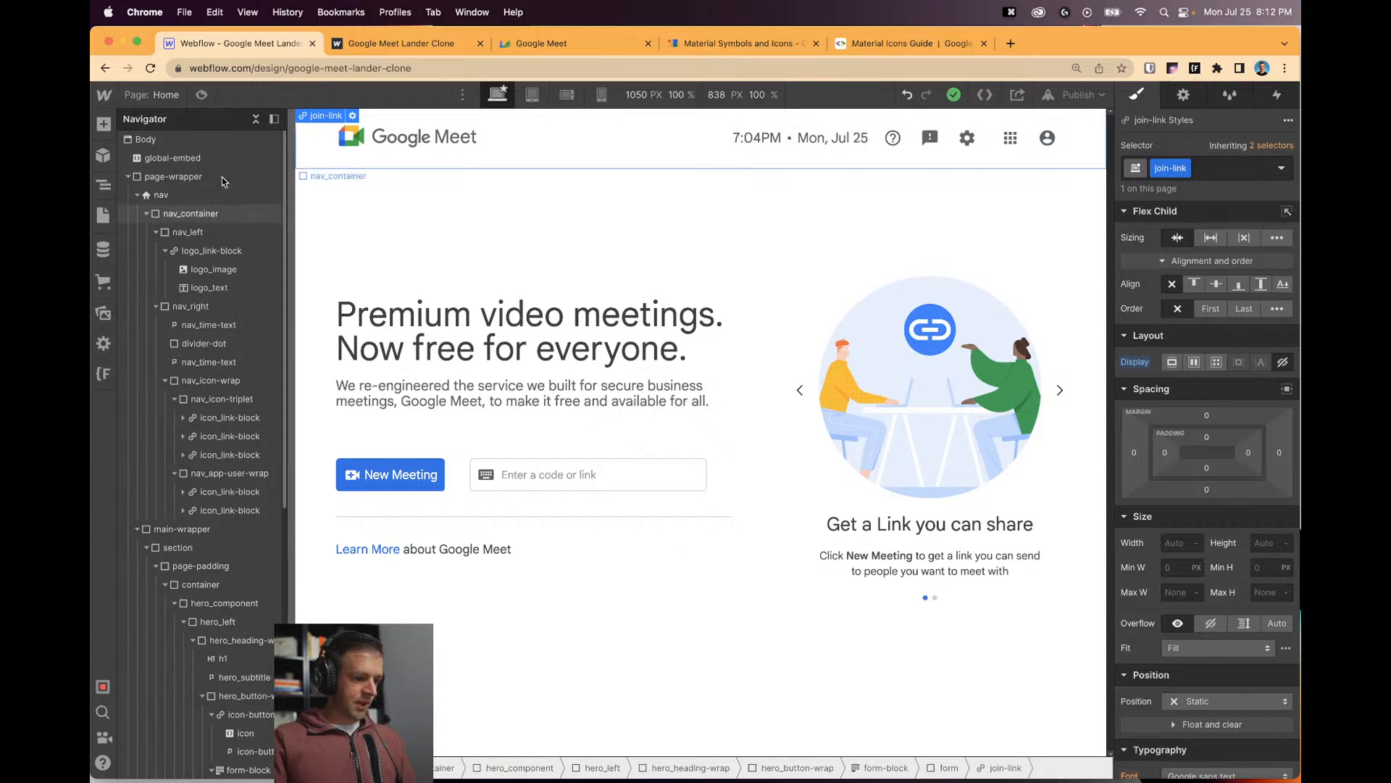
Add a .no-click { pointer-events: none; } rule to the global embed code and save it.
left_click(174, 157)
left_click(378, 116)
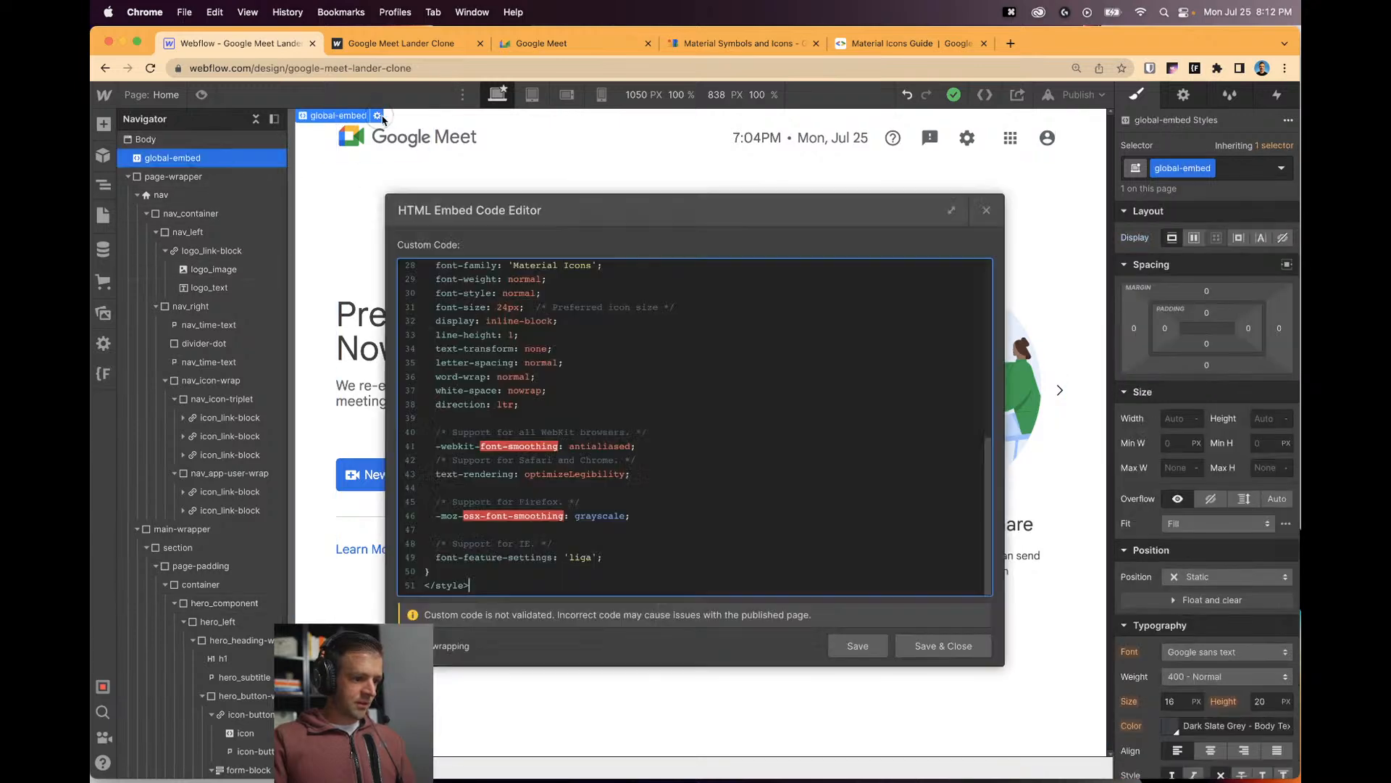
scroll(689, 470, "up", 10)
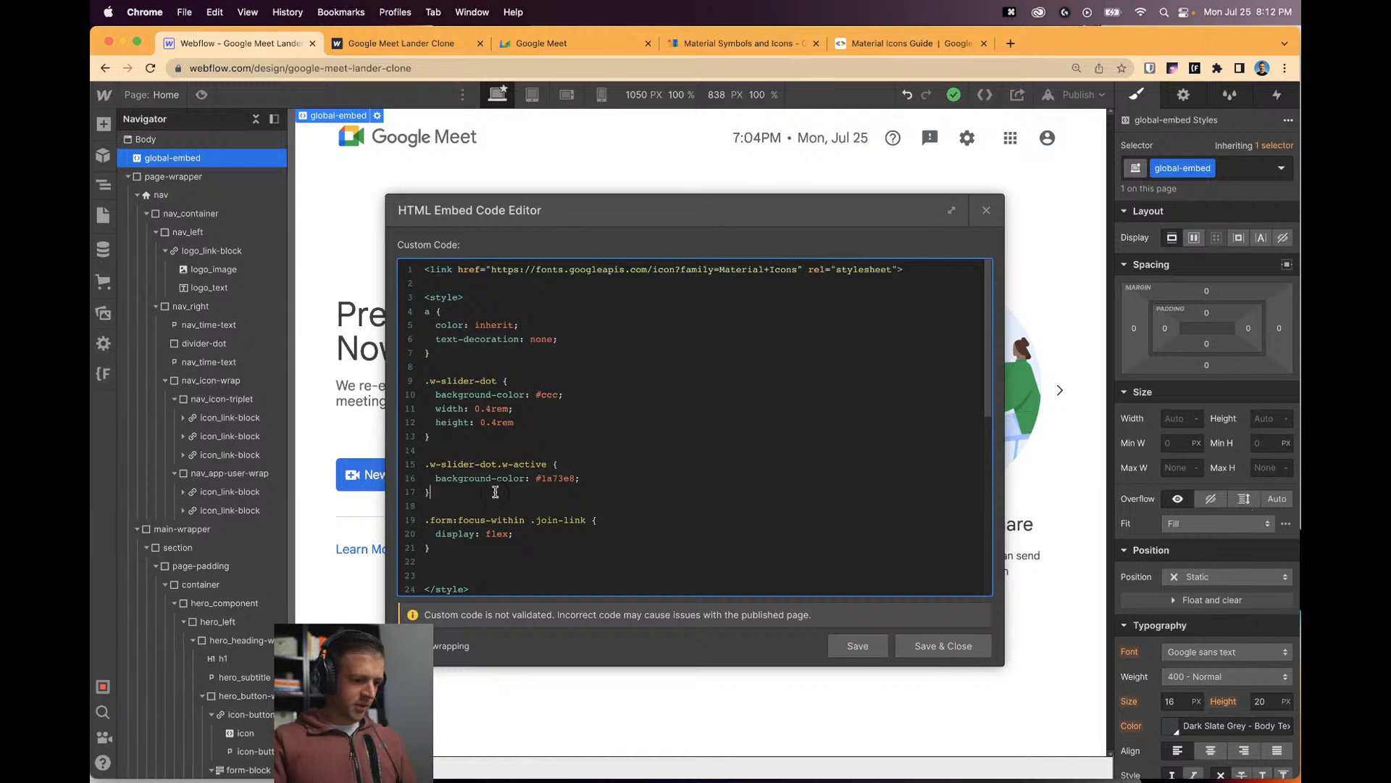
key("Return")
key("Return")
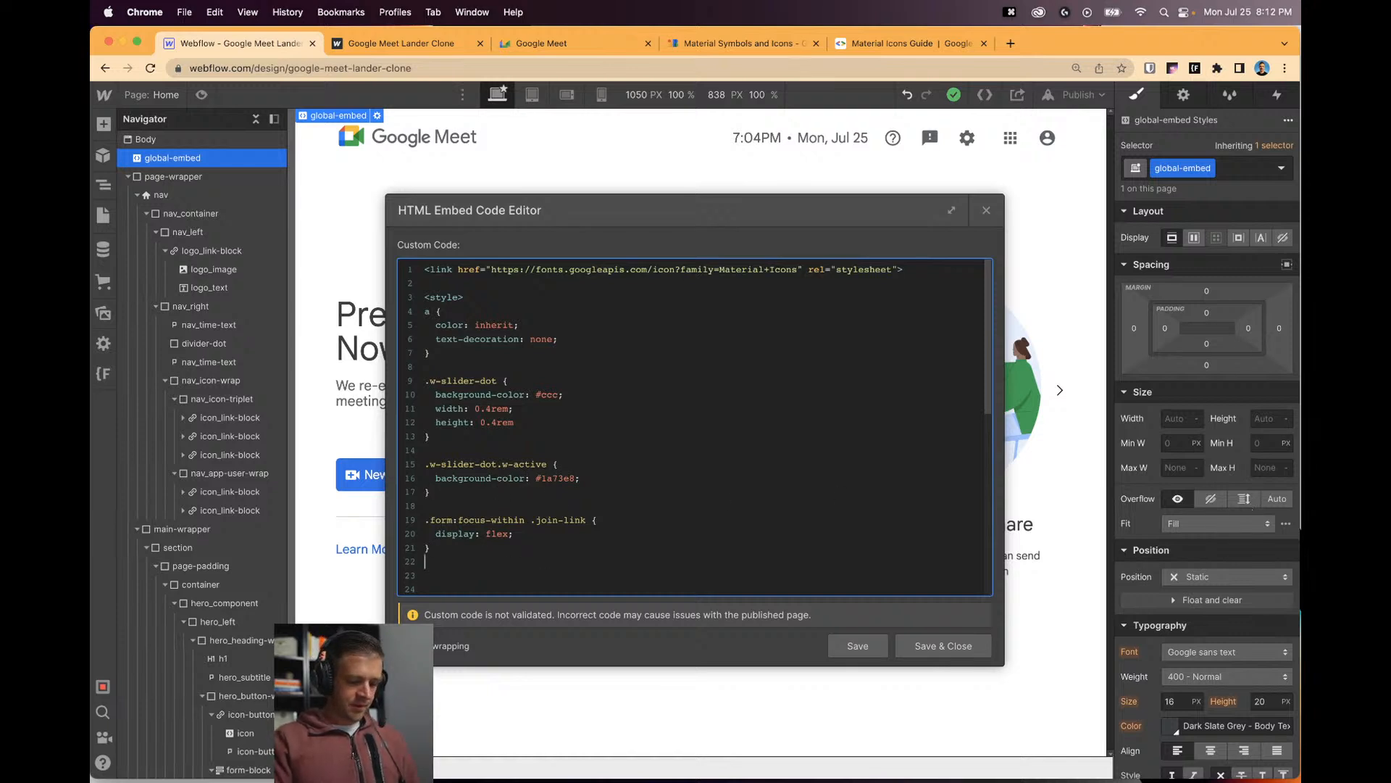
type(".no-cli")
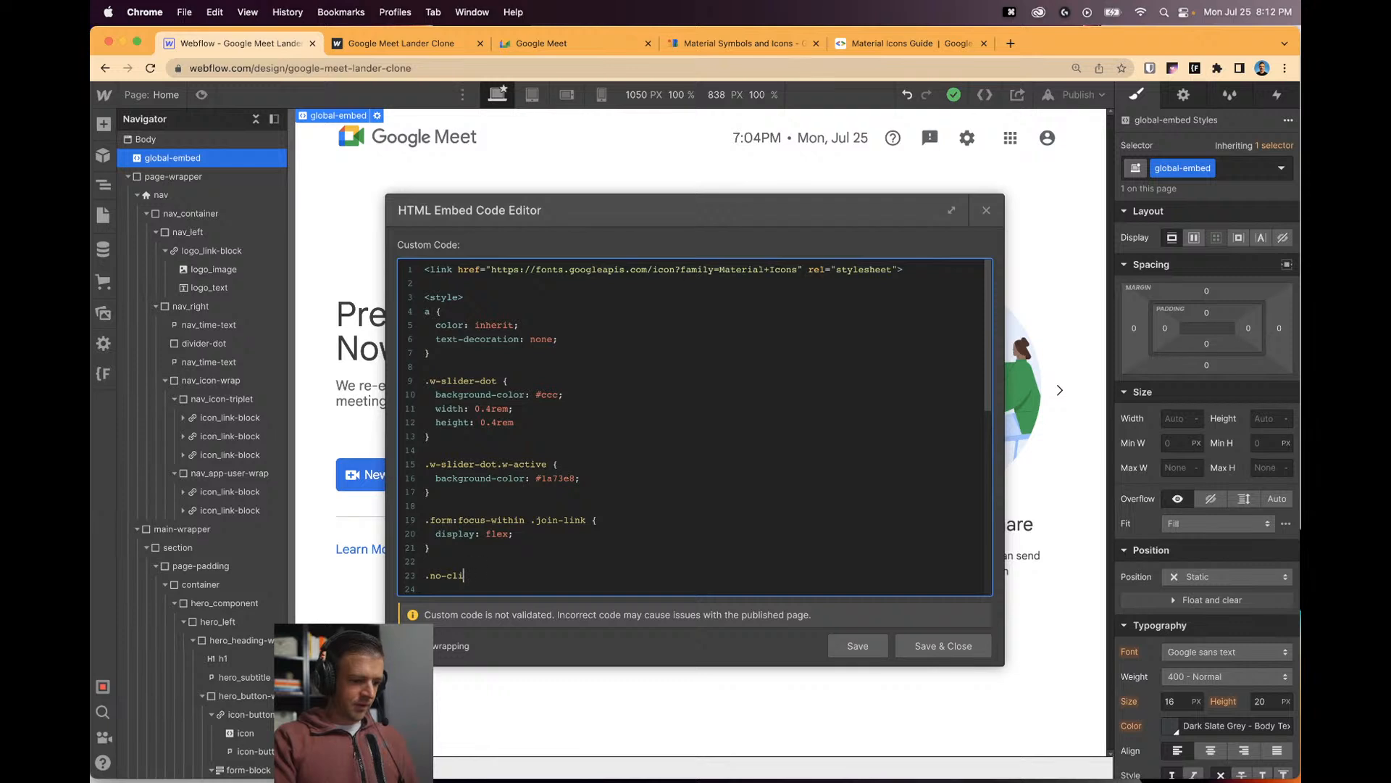
type("ick {")
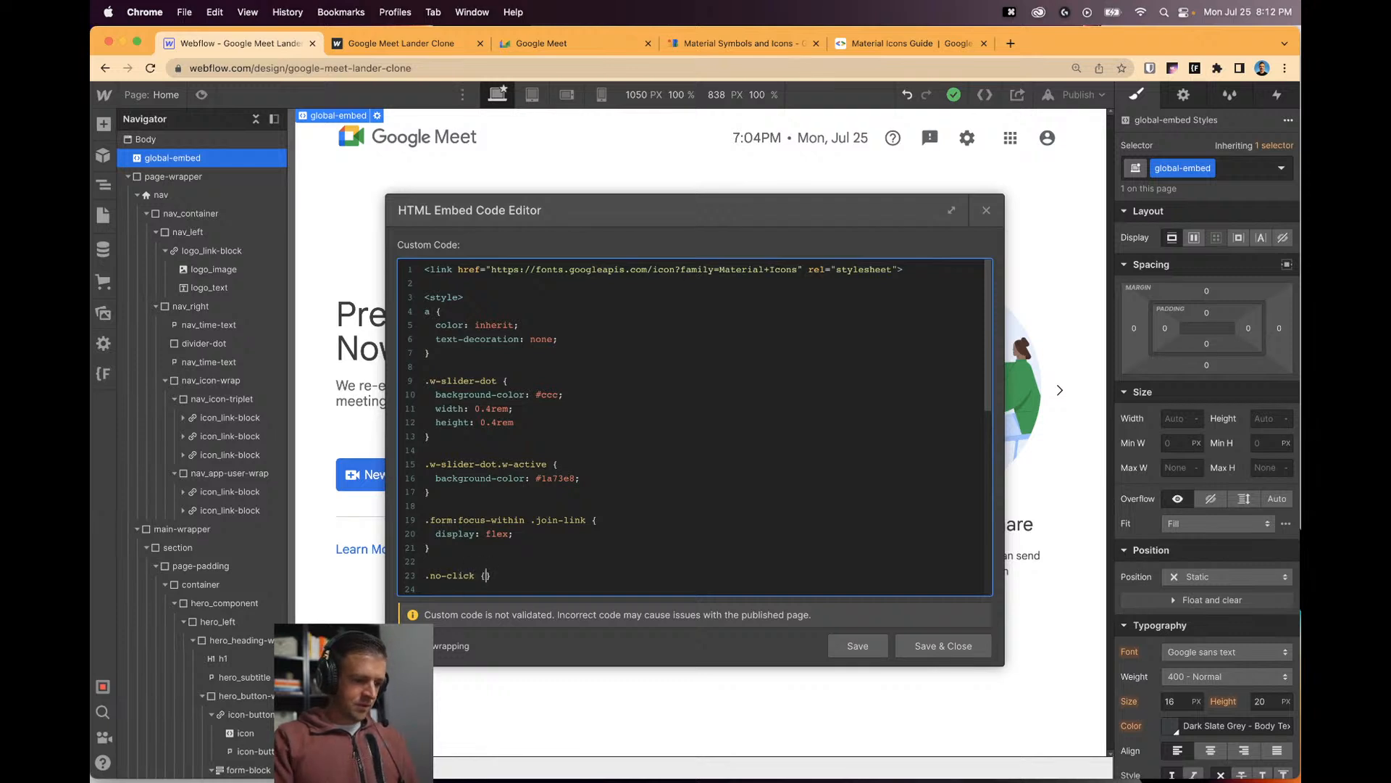
key("Return")
type("poi")
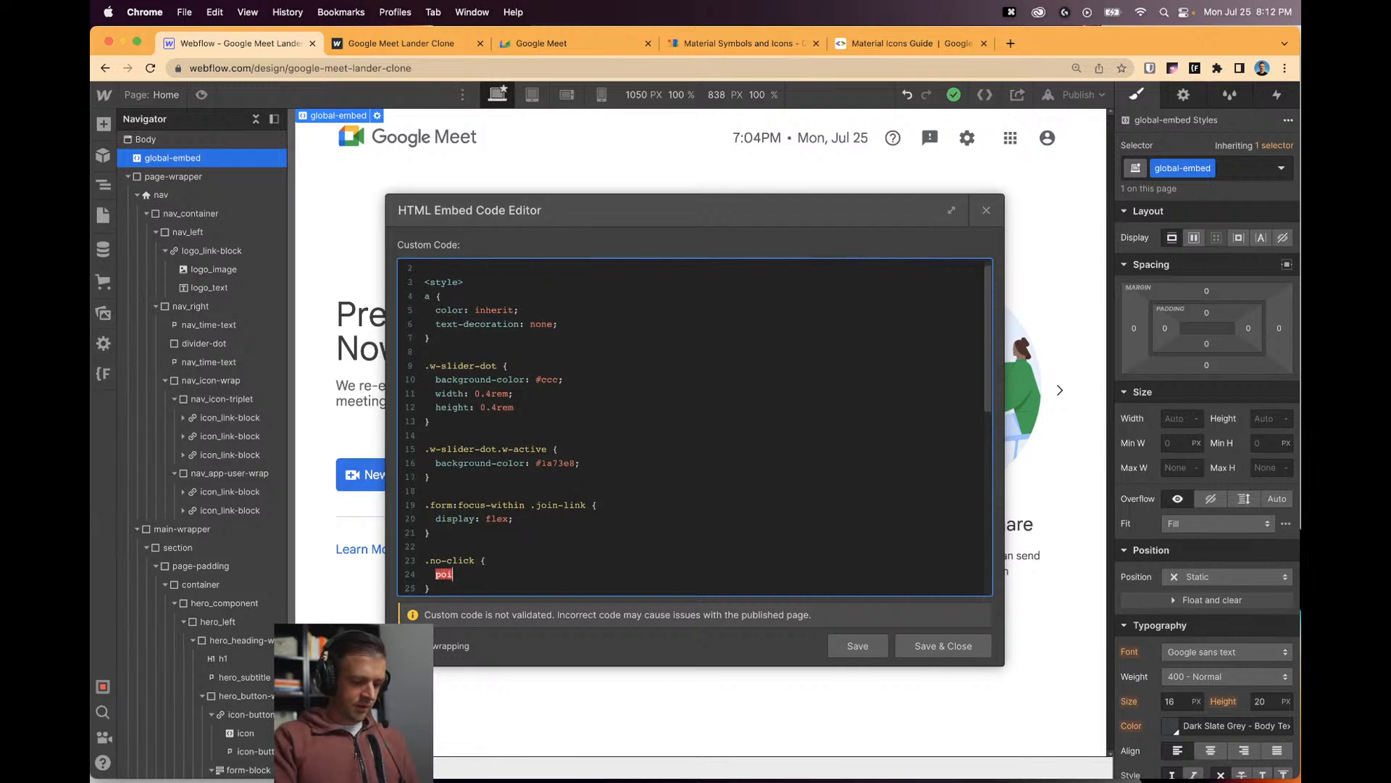
type("nter-event")
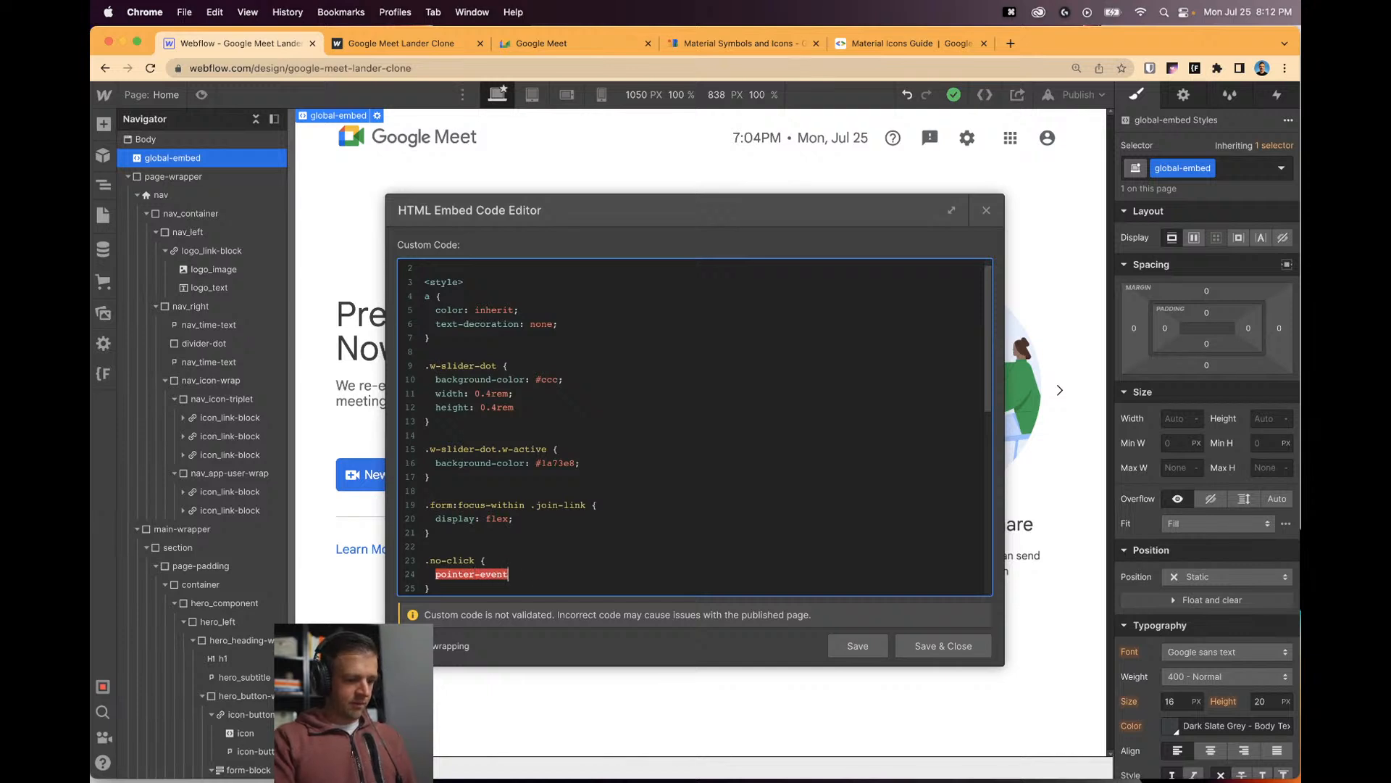
type("s: none")
key("Down")
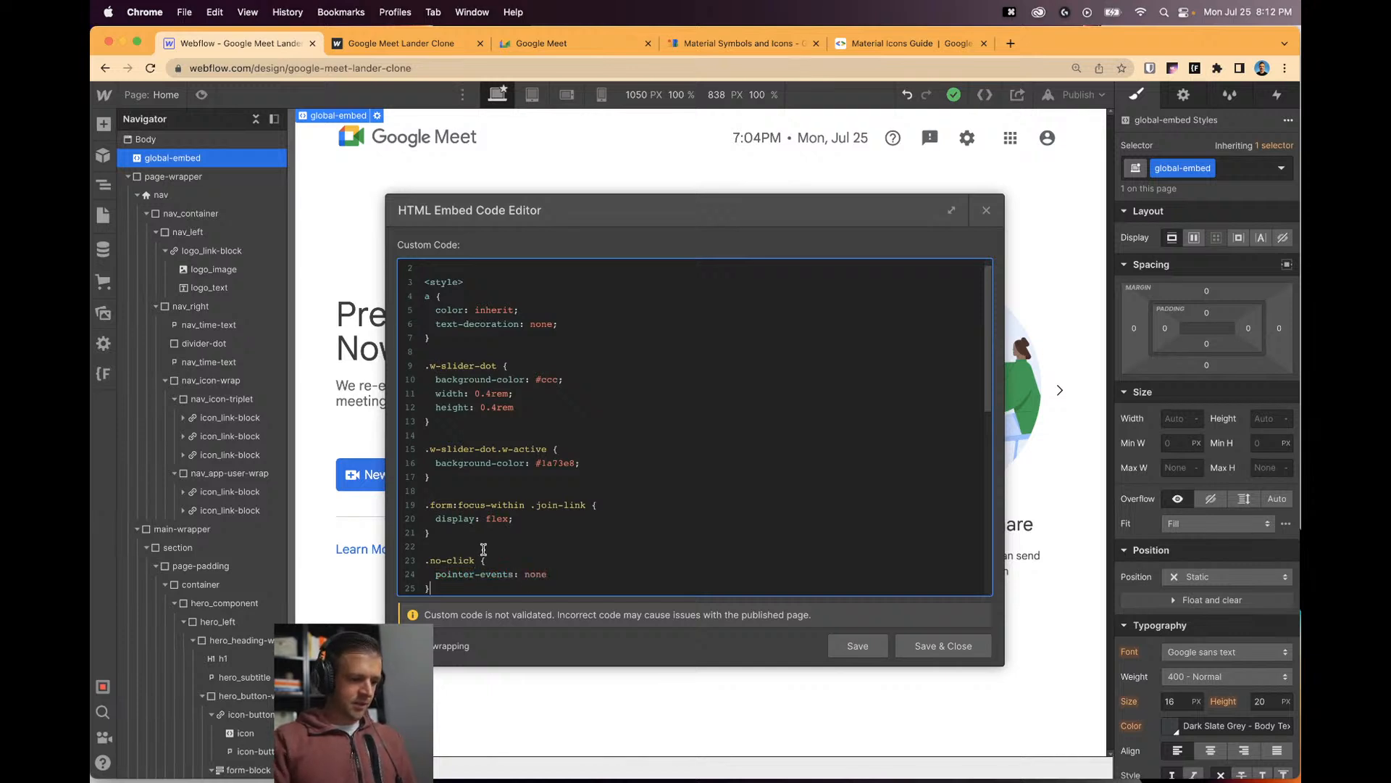
left_click(932, 644)
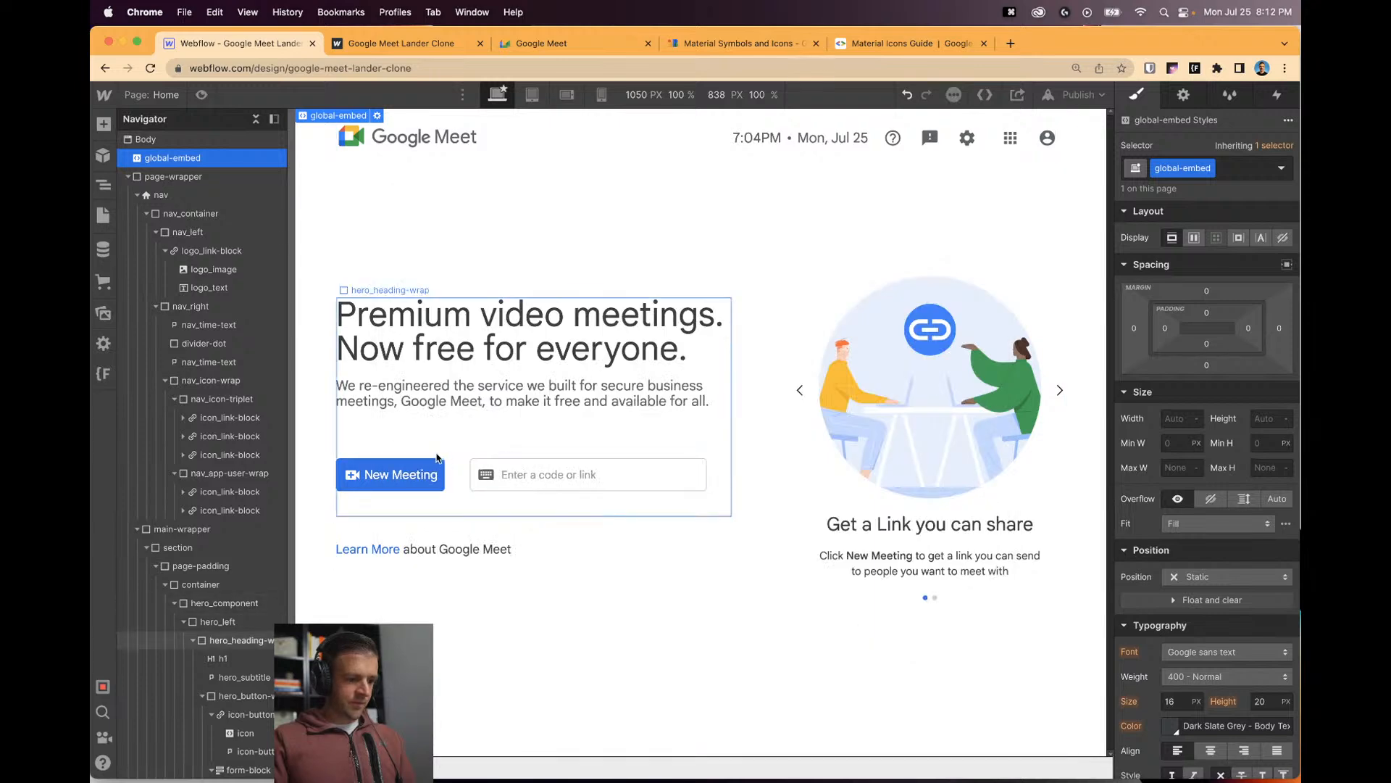
Give the join-link element a no-click combo class.
scroll(242, 490, "down", 5)
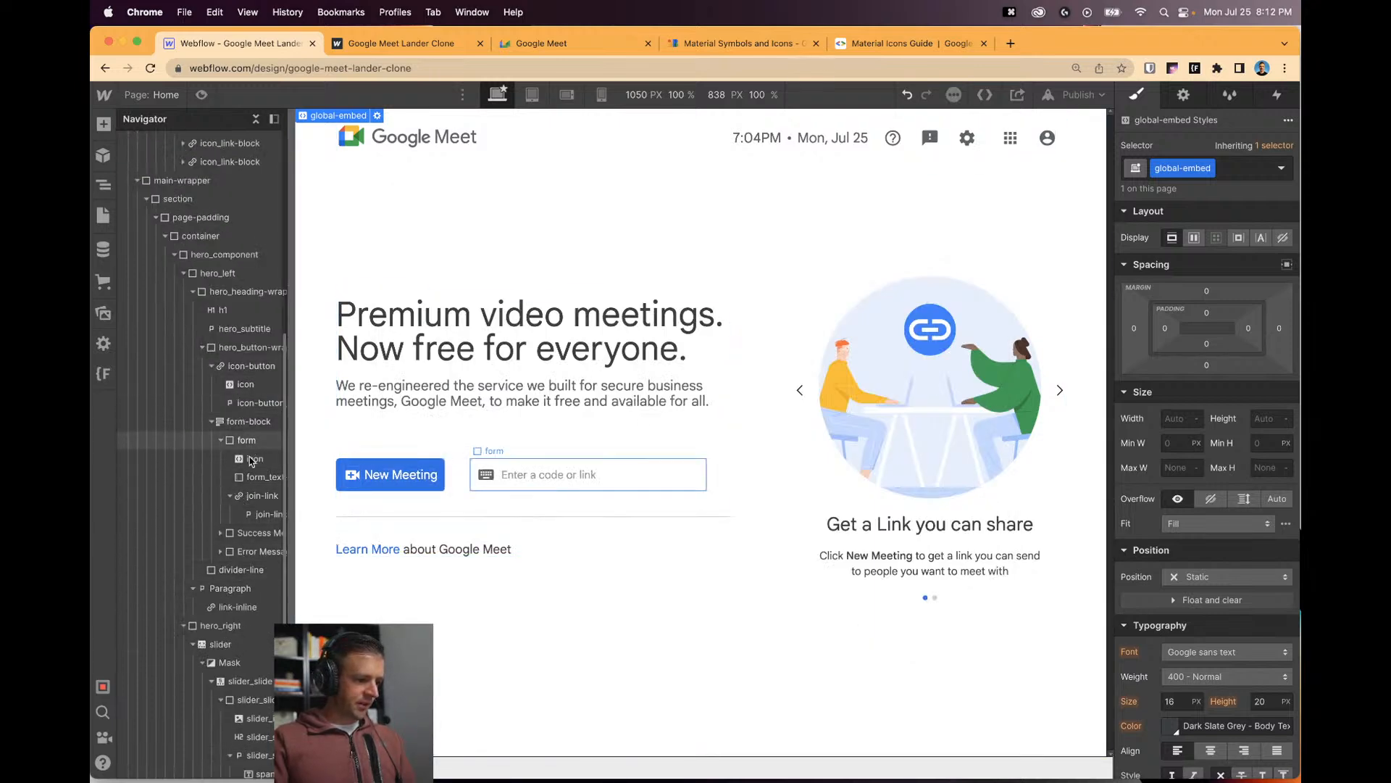
left_click(261, 495)
left_click(1201, 168)
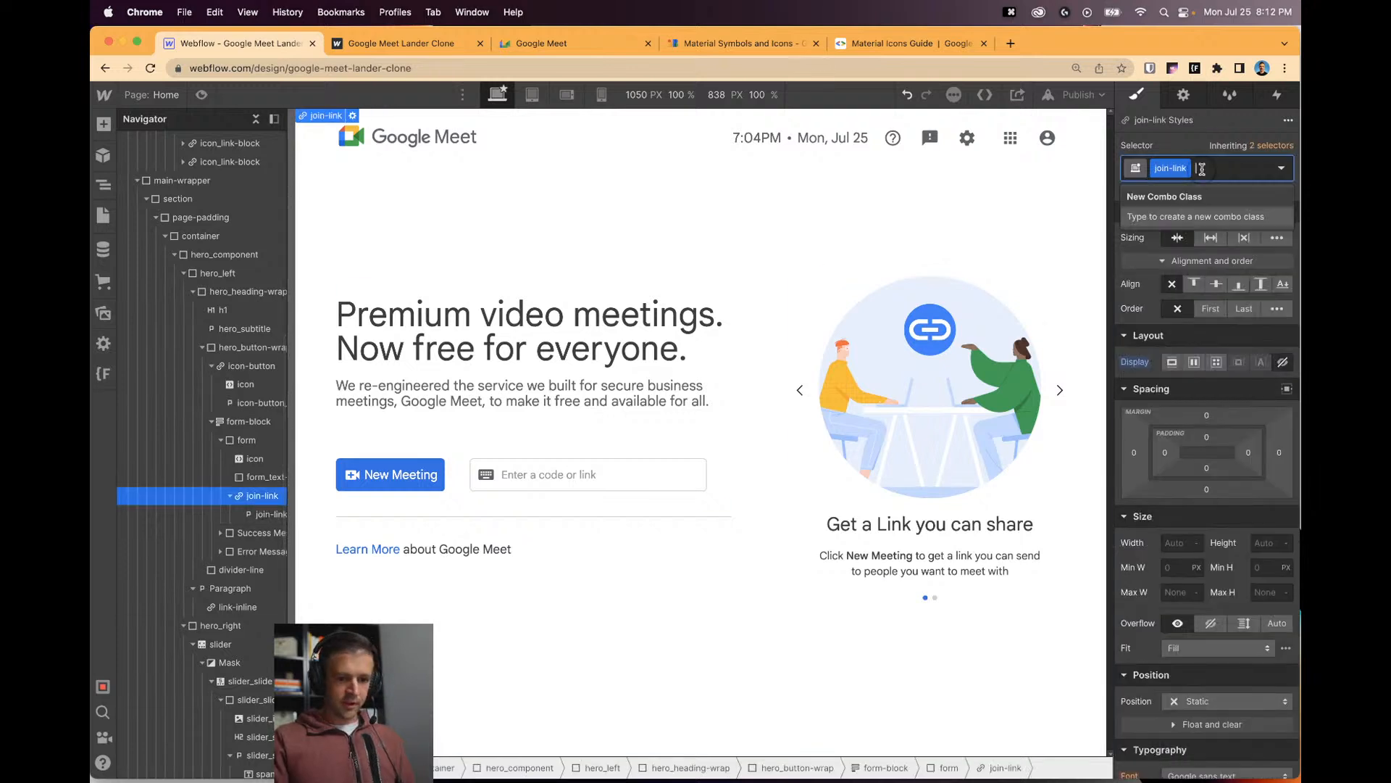
type("no-click")
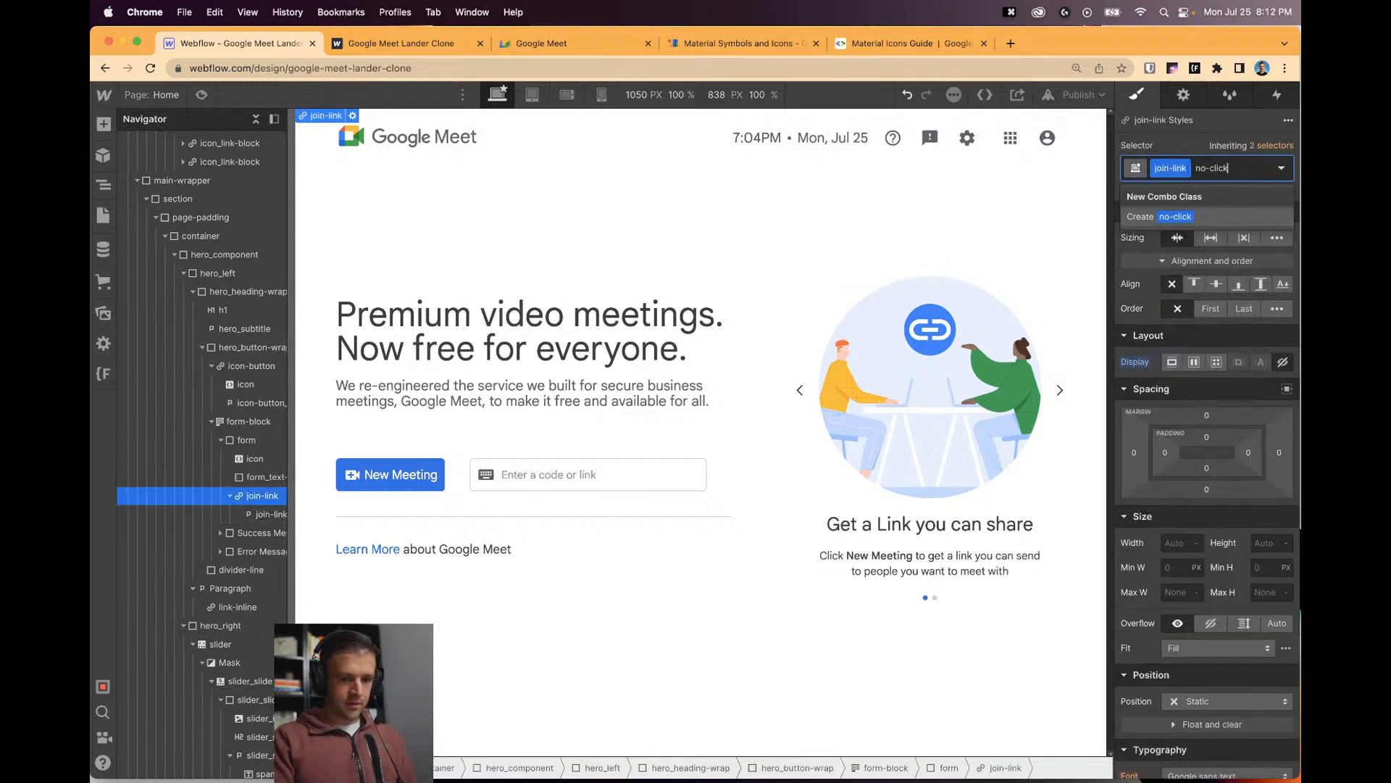
key("Return")
In preview, repeatedly focus and unfocus the clone's code field to test the Join link.
left_click(201, 95)
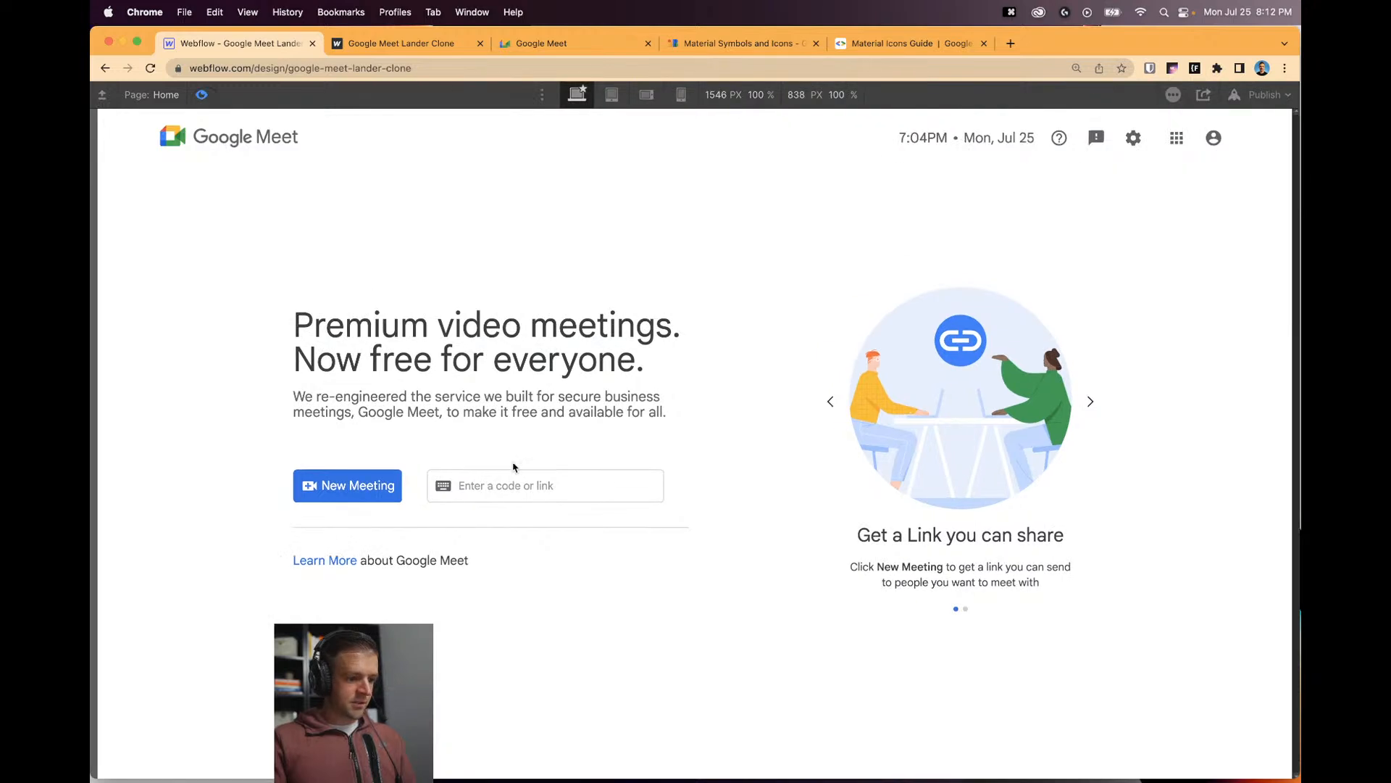
left_click(615, 489)
left_click(654, 489)
left_click(643, 488)
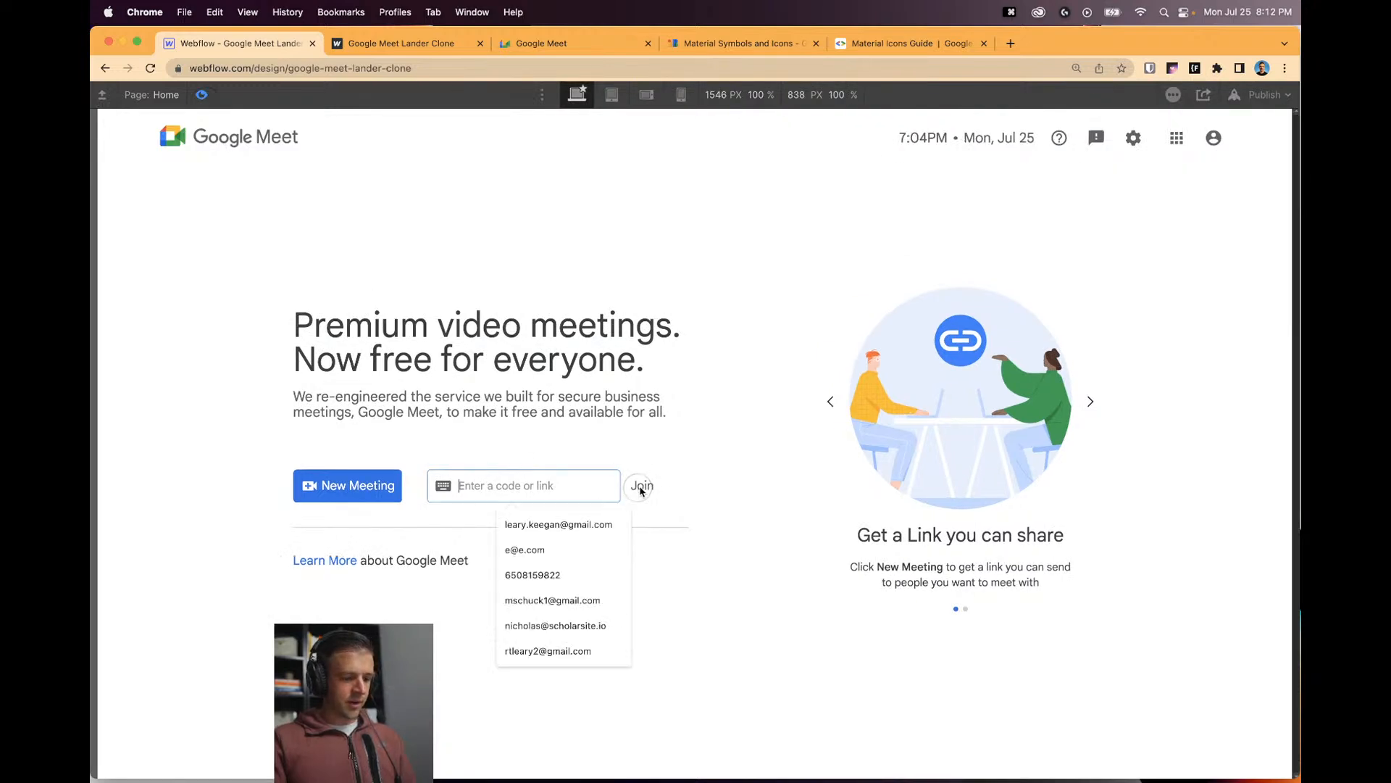
left_click(639, 484)
left_click(644, 487)
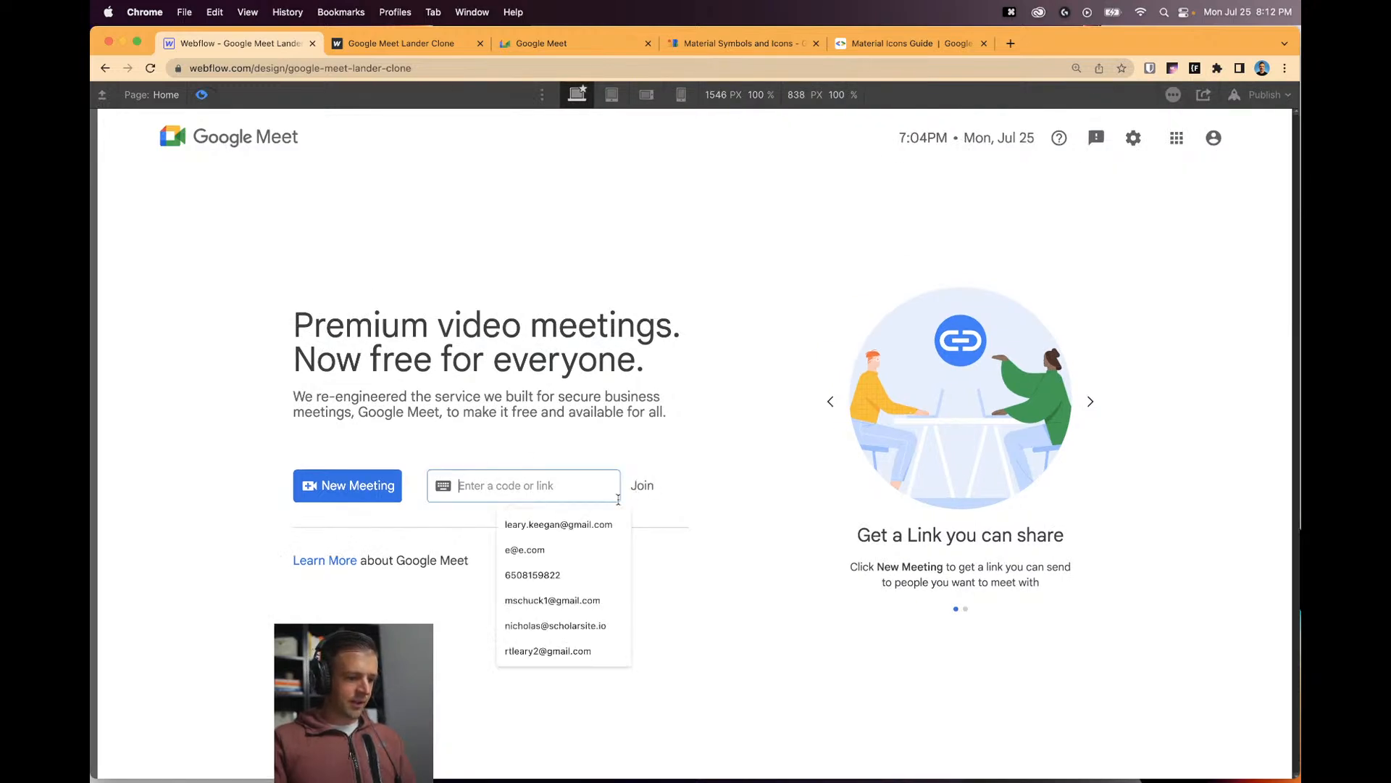
left_click(662, 488)
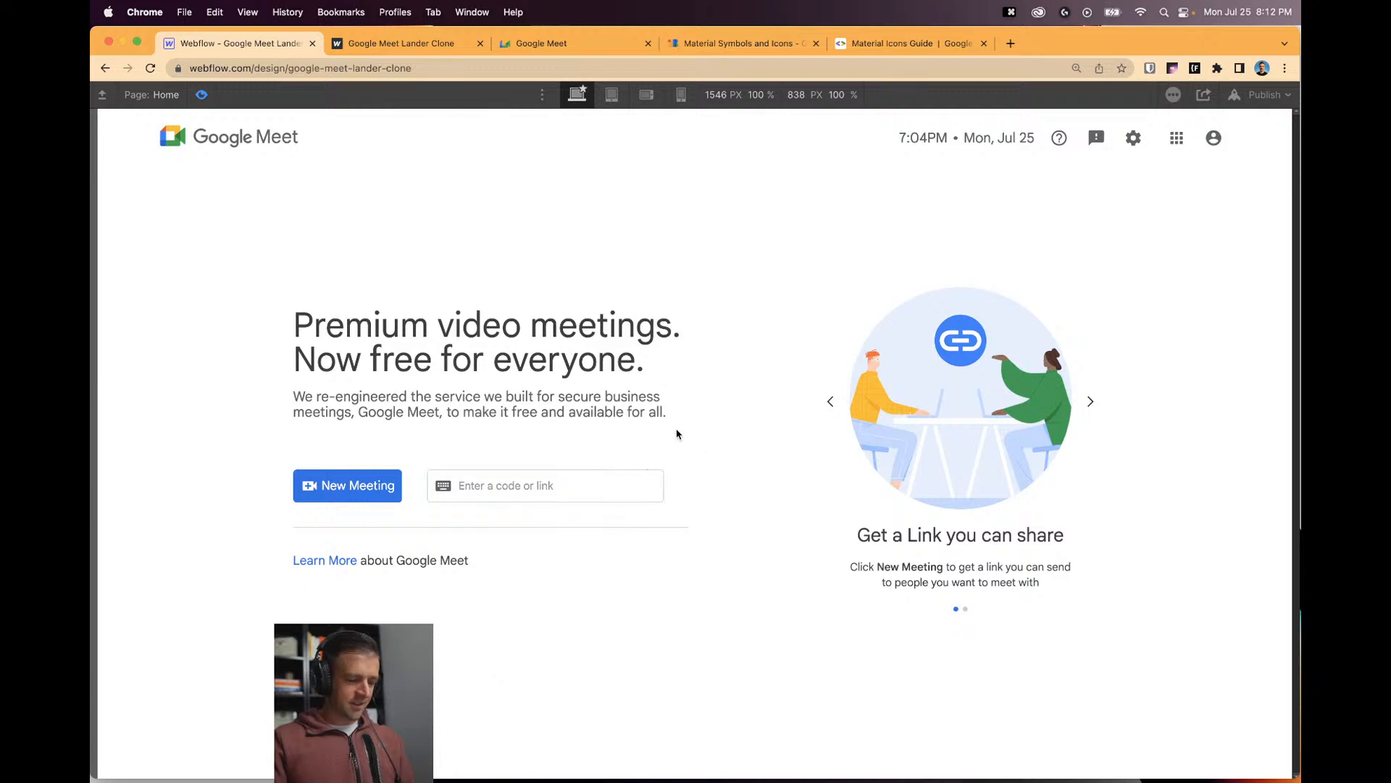
left_click(576, 487)
left_click(629, 497)
left_click(646, 467)
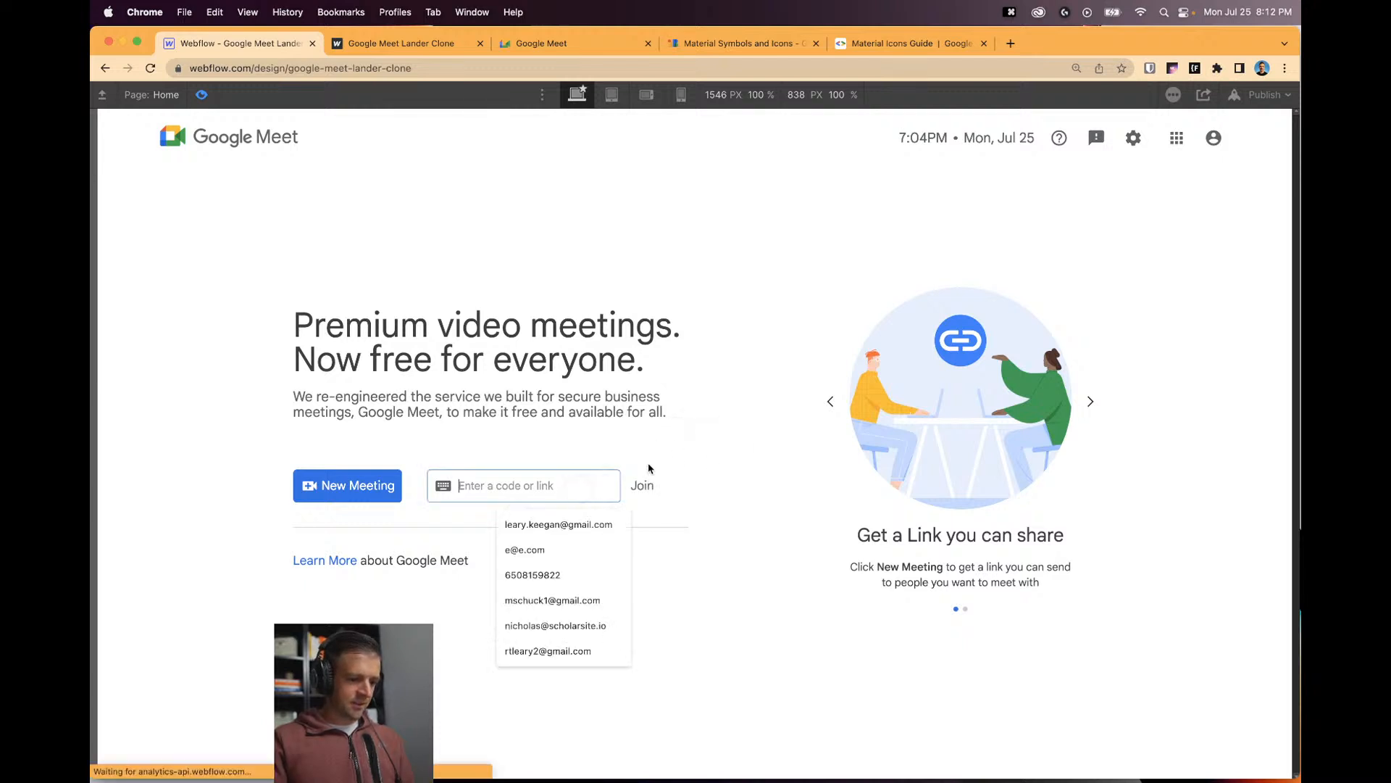
left_click(645, 491)
left_click(580, 490)
left_click(662, 472)
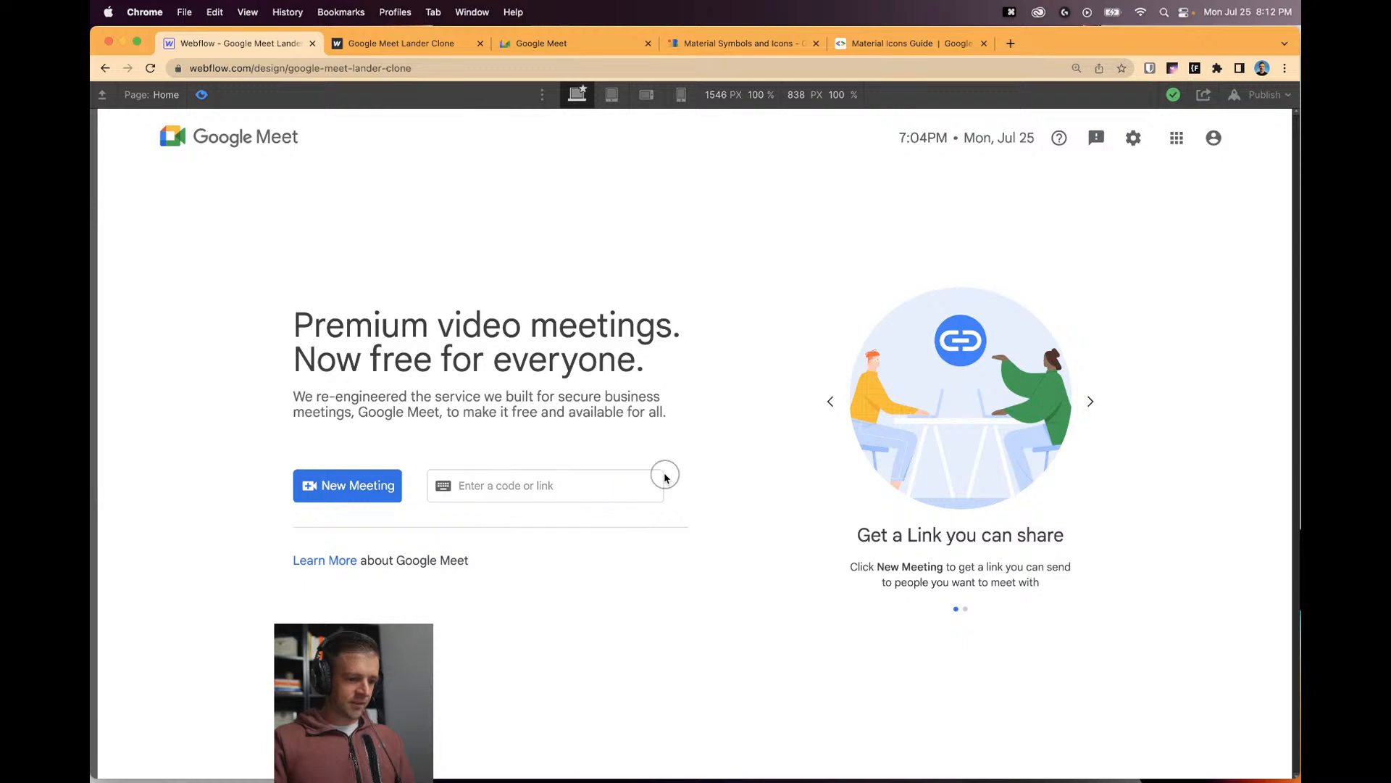
left_click(600, 487)
left_click(546, 487)
left_click(659, 457)
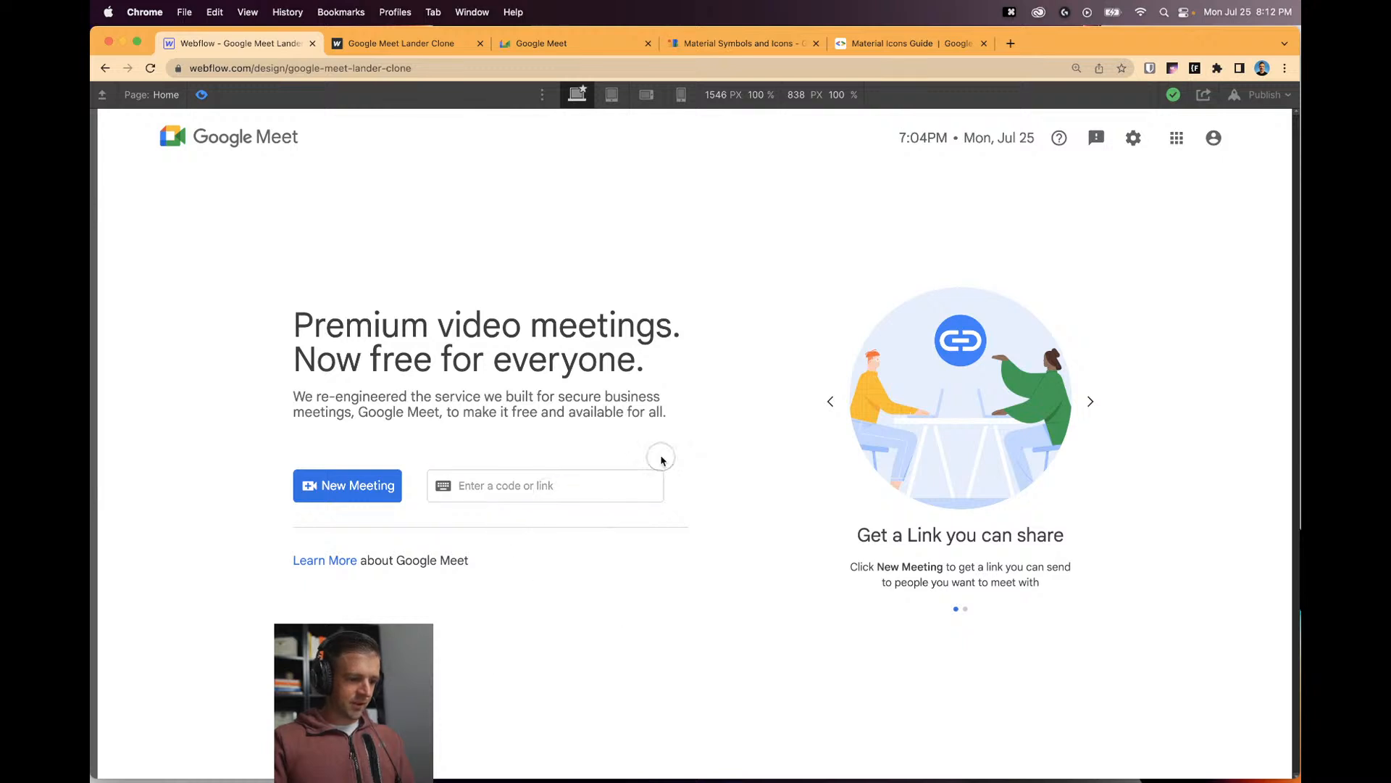
left_click(642, 487)
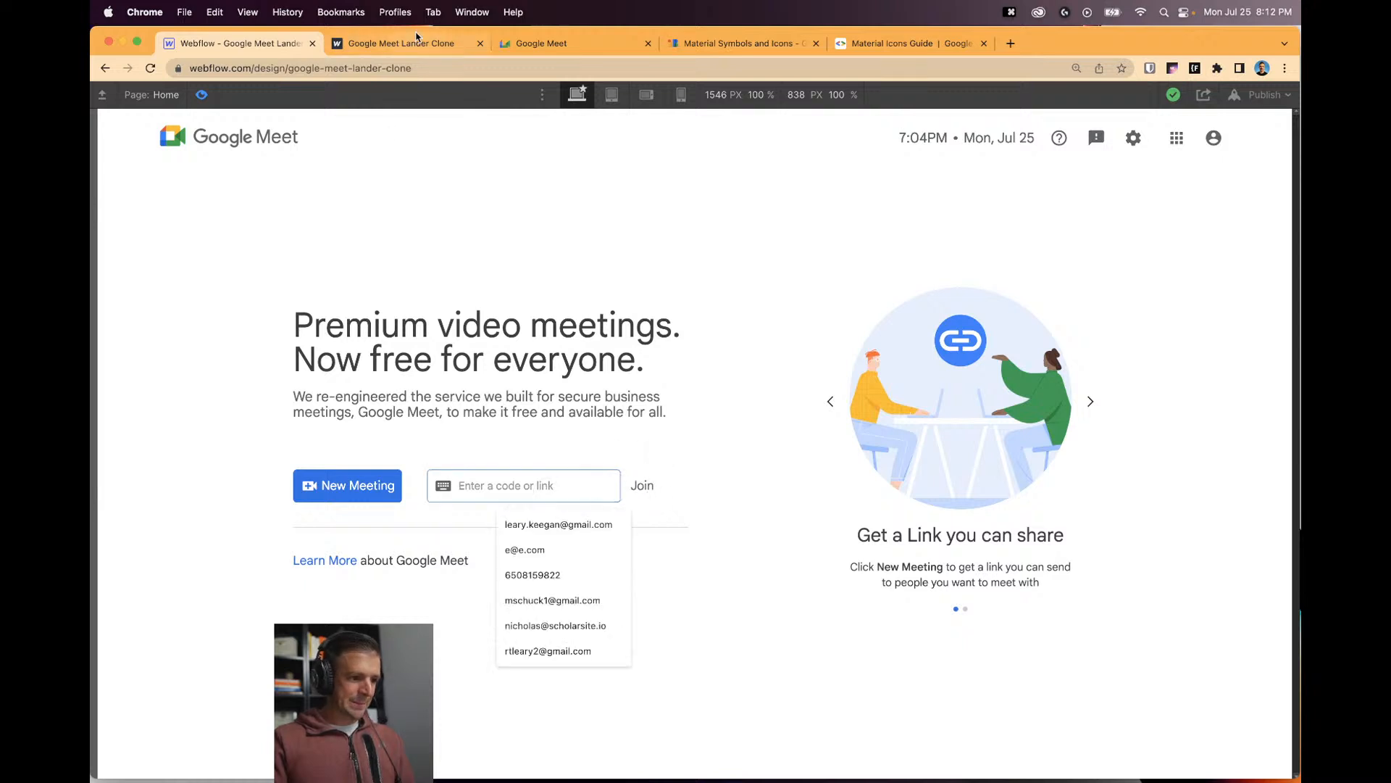
Compare with the real Google Meet code field's focus behaviour.
left_click(552, 44)
key("BackSpace")
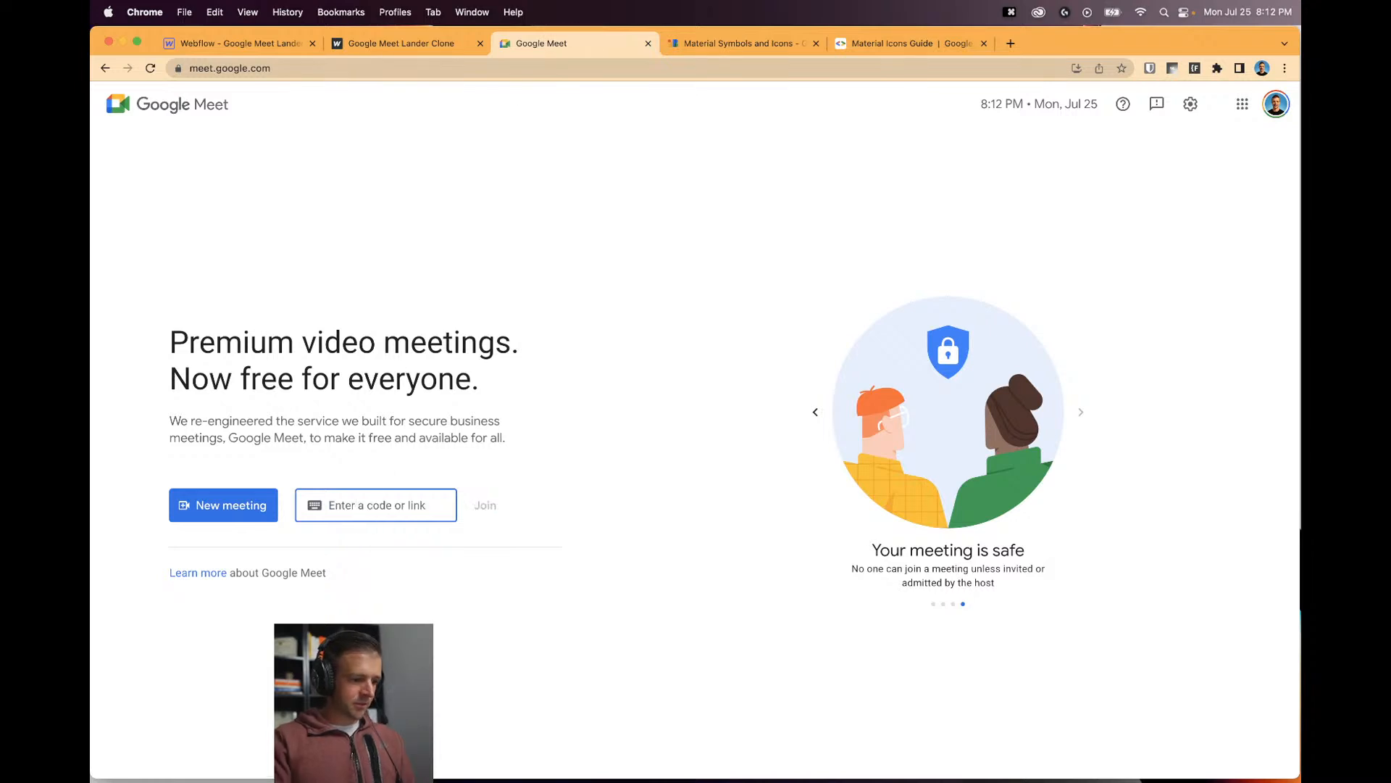
left_click(393, 461)
left_click(424, 500)
left_click(494, 505)
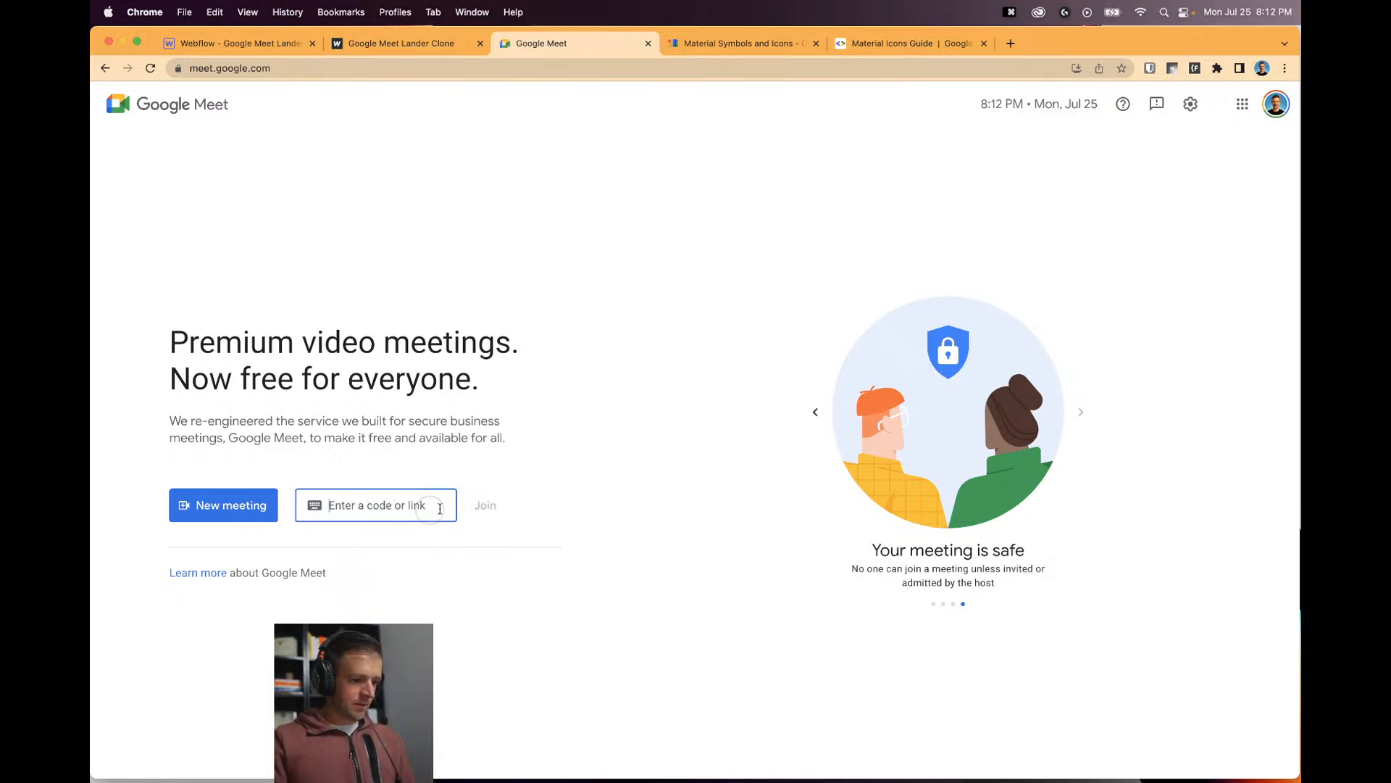
left_click(240, 43)
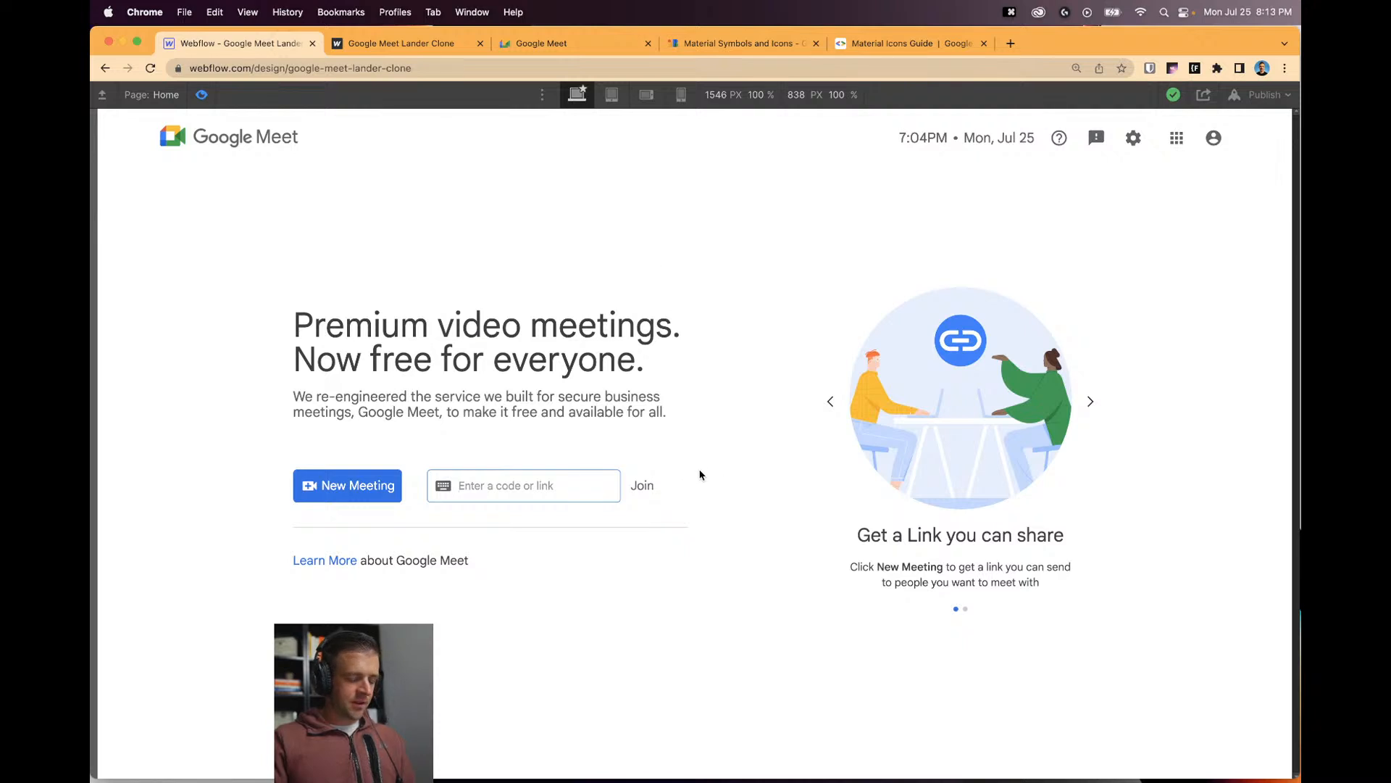
Retest the clone's code field by typing 'asfq' and deleting it, then exit preview.
left_click(569, 487)
left_click(729, 445)
left_click(439, 482)
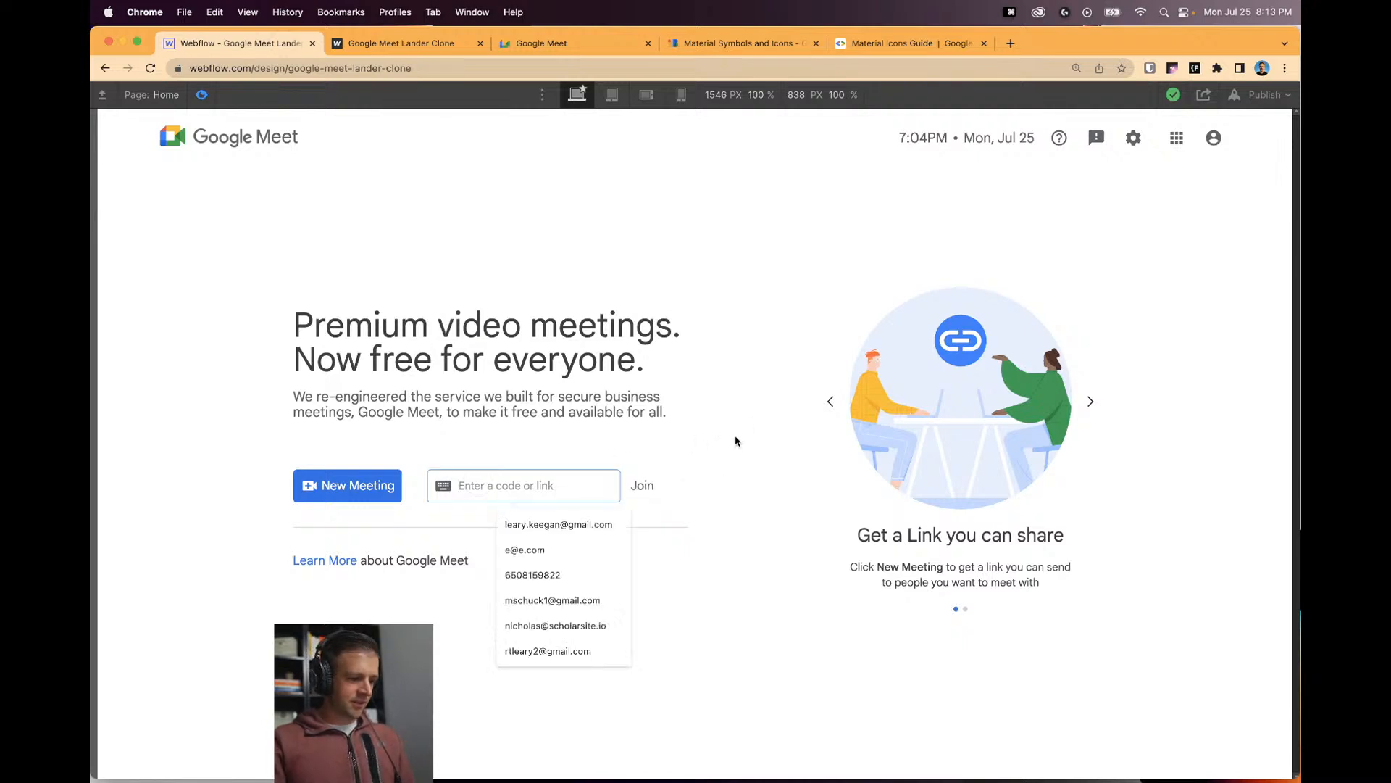
left_click(708, 453)
left_click(644, 480)
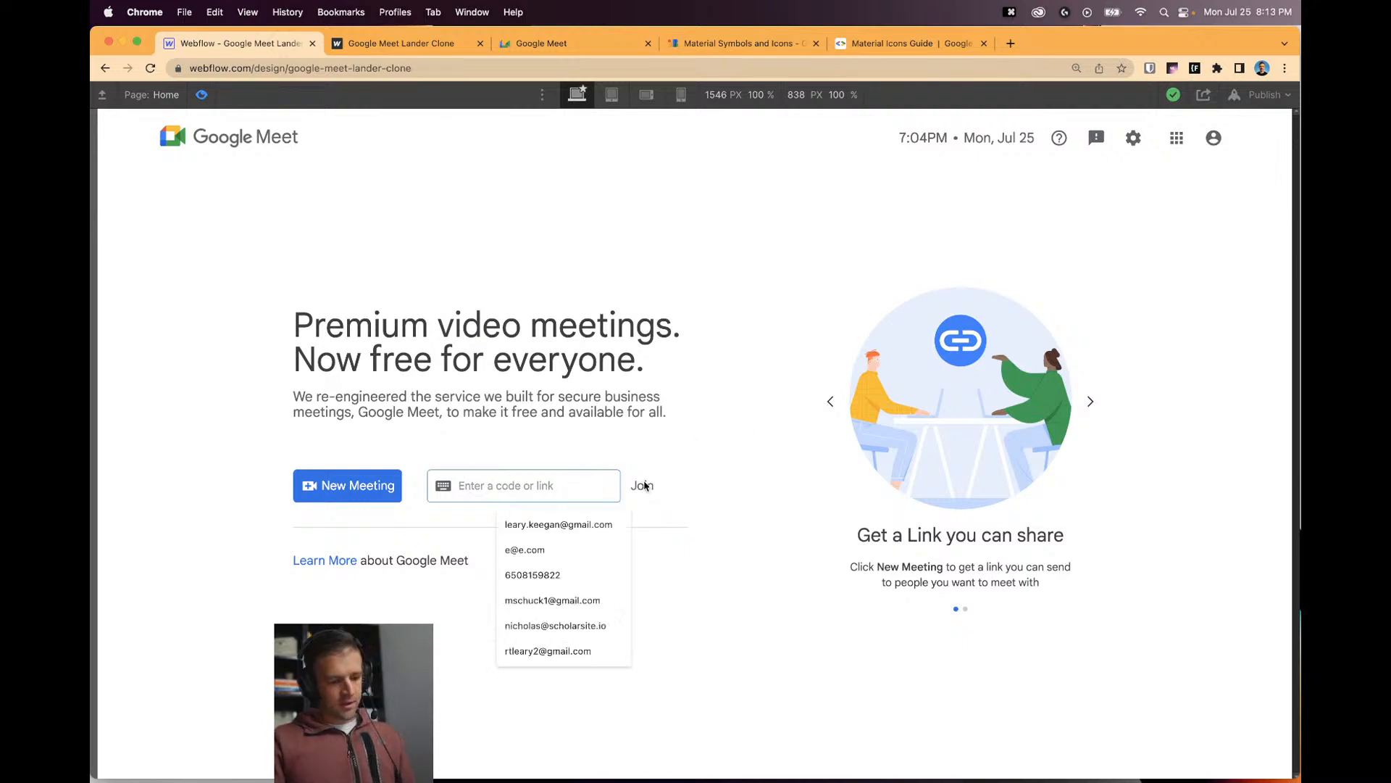
type("asfq")
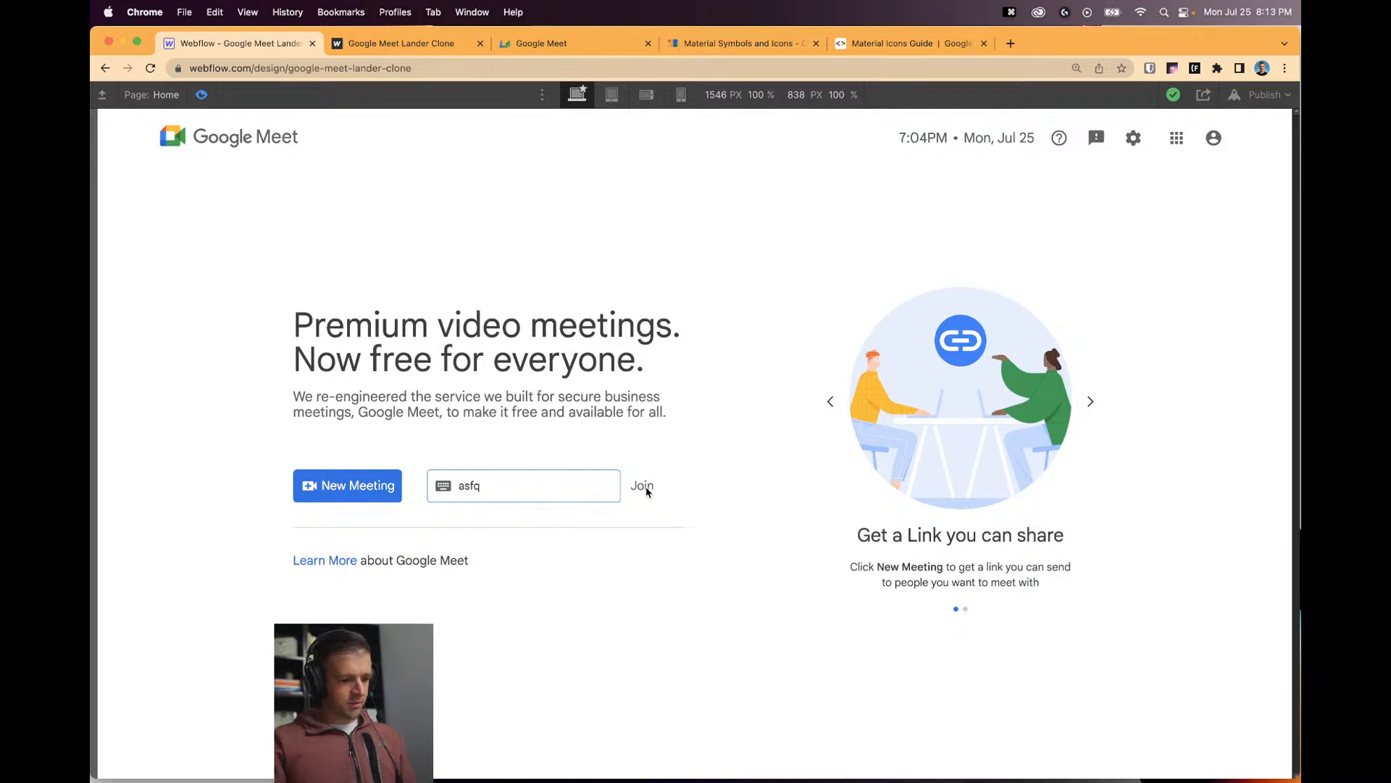
left_click(647, 492)
left_click(563, 488)
key("BackSpace")
key("BackSpace")
key("BackSpace")
key("BackSpace")
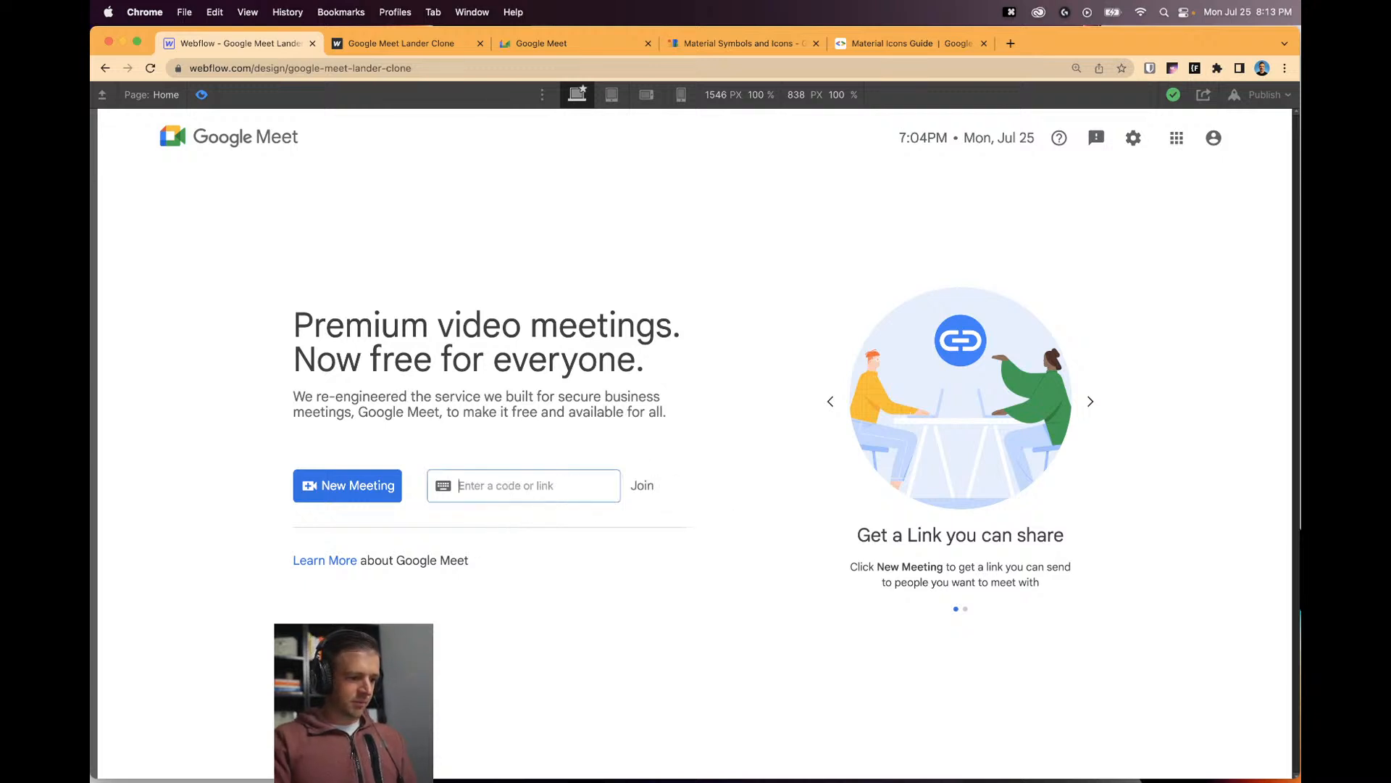
key("super+shift+p")
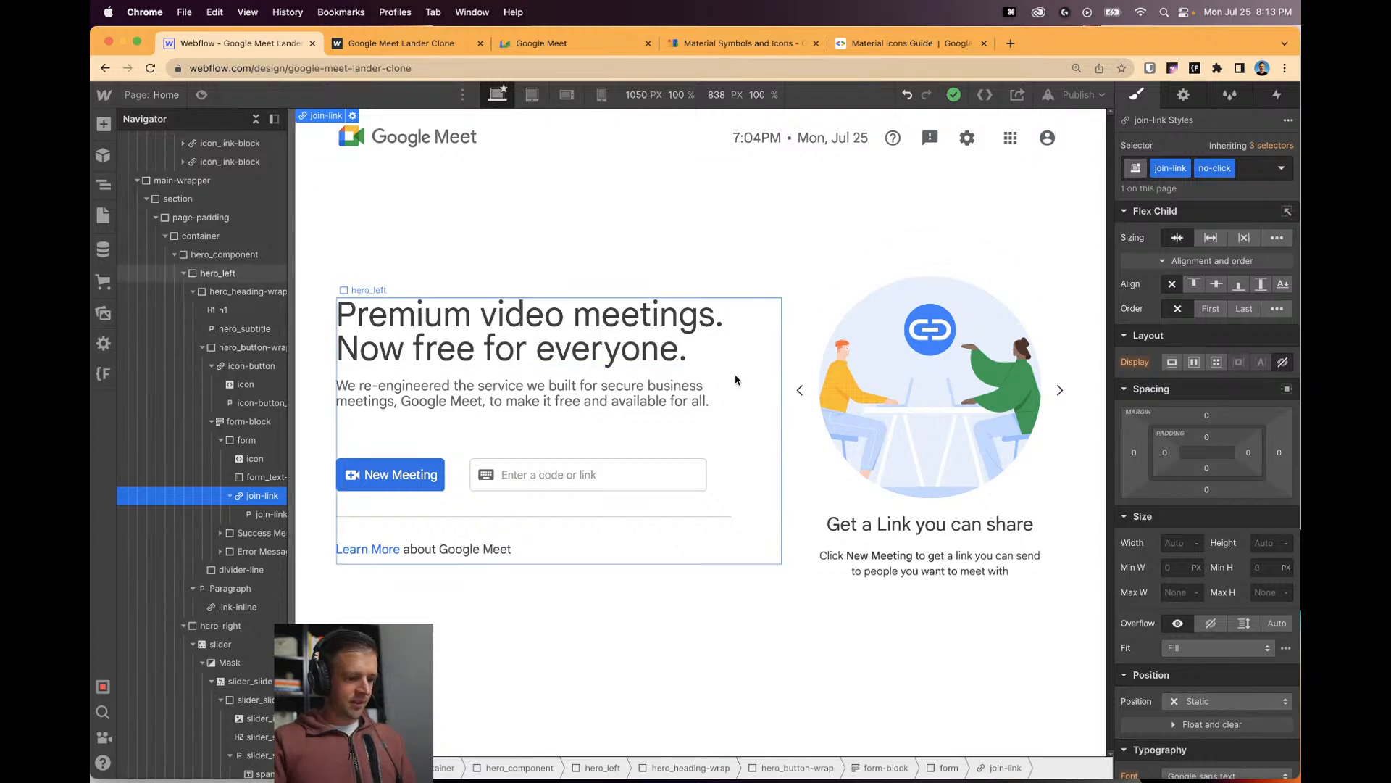
left_click(674, 474)
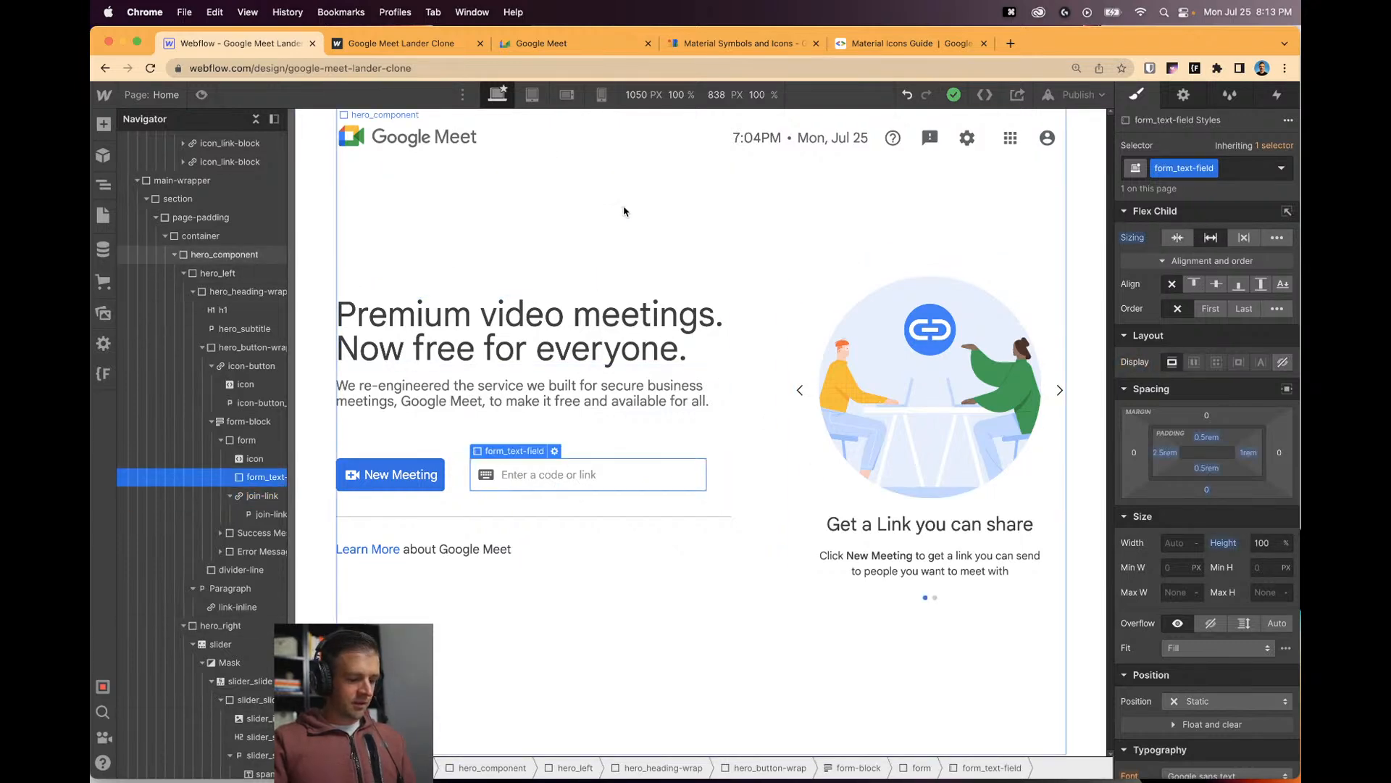
Open codesandbox.io in a new browser tab and start a new sandbox.
key("super+t")
type("codesa")
key("Return")
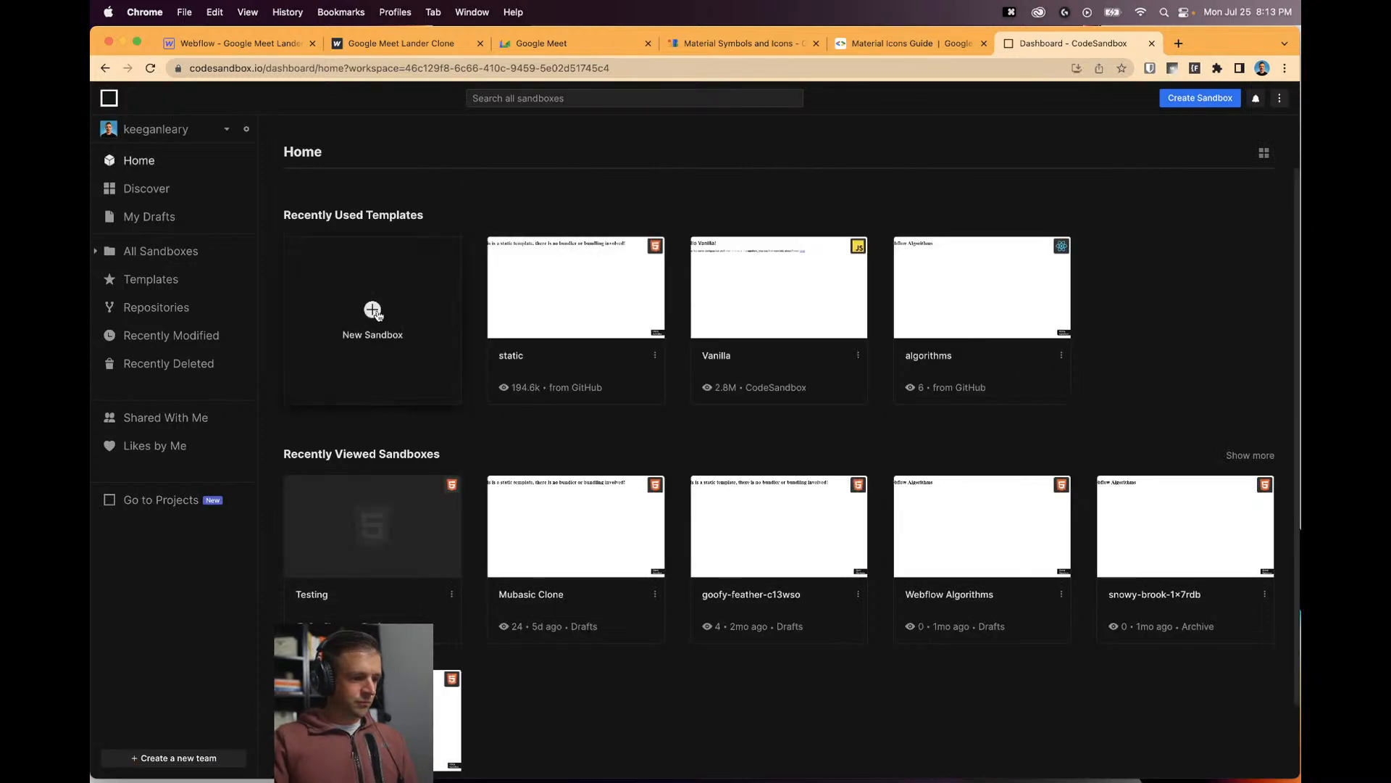
left_click(374, 312)
Create a static sandbox and rename it 'Google Meet YouTube'.
left_click(525, 373)
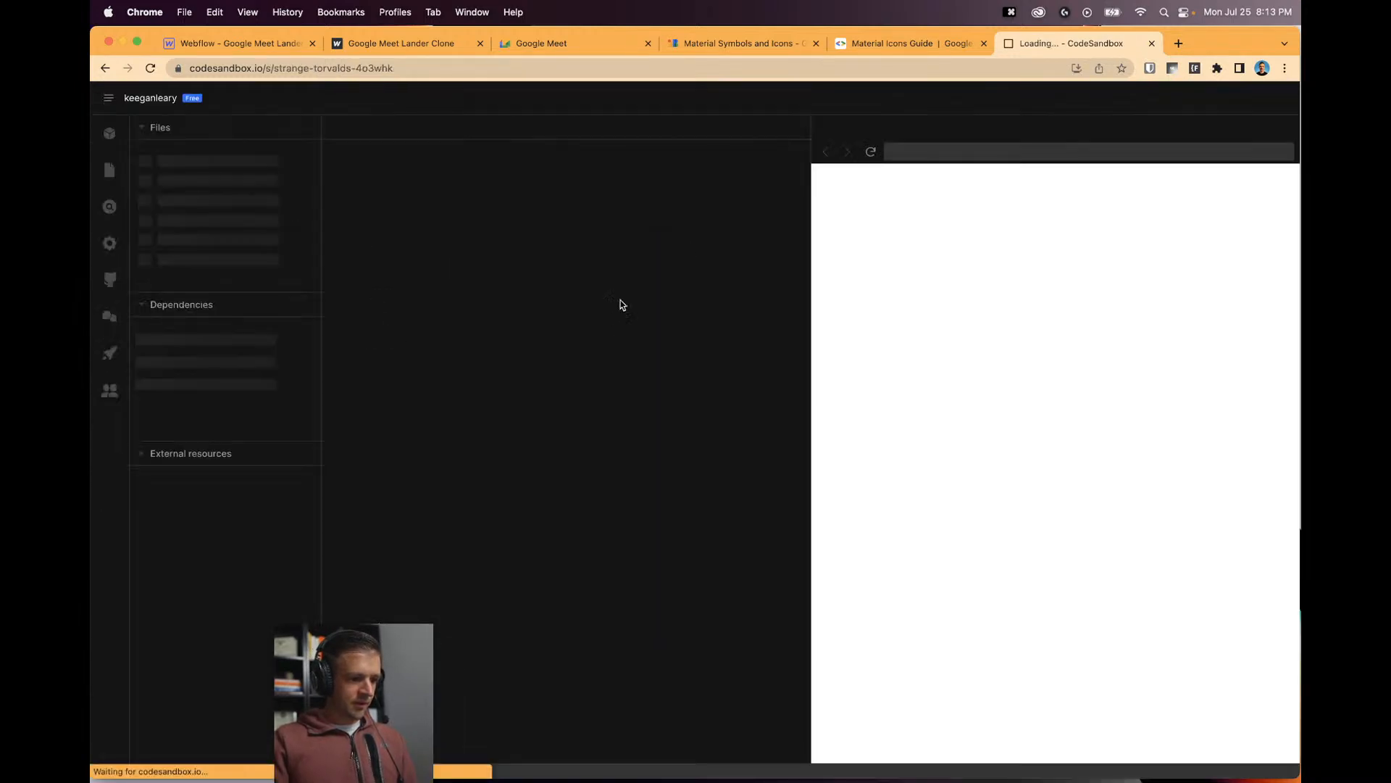
left_click(615, 98)
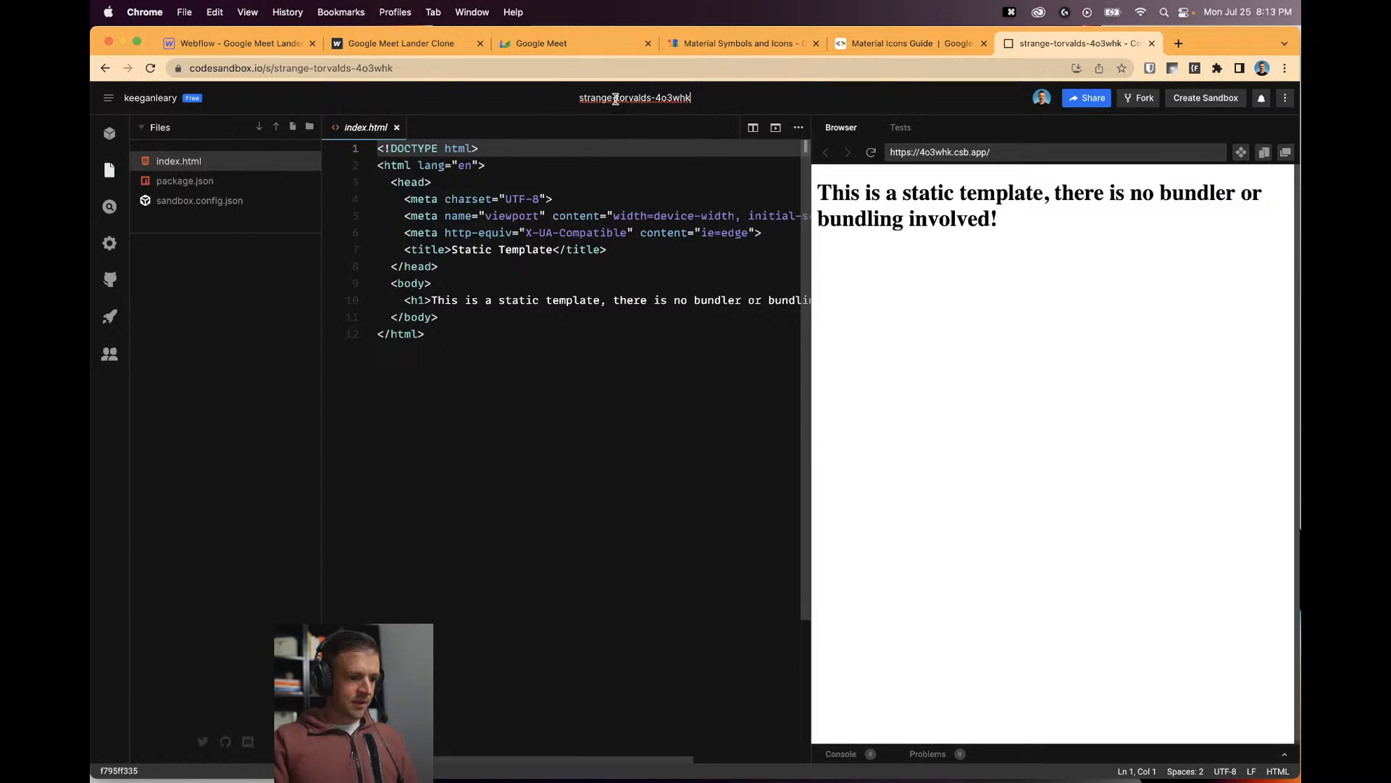
key("super+a")
type("Google")
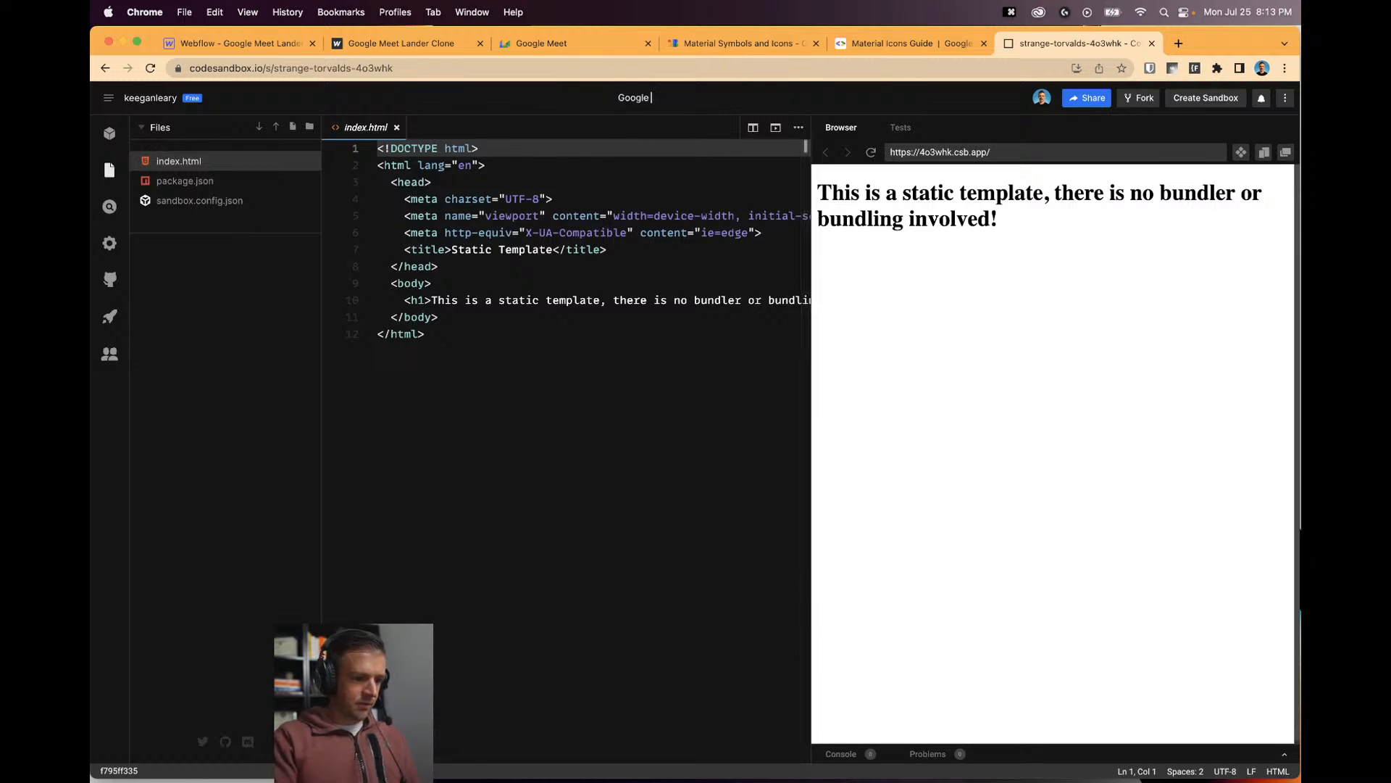
type(" Meet You")
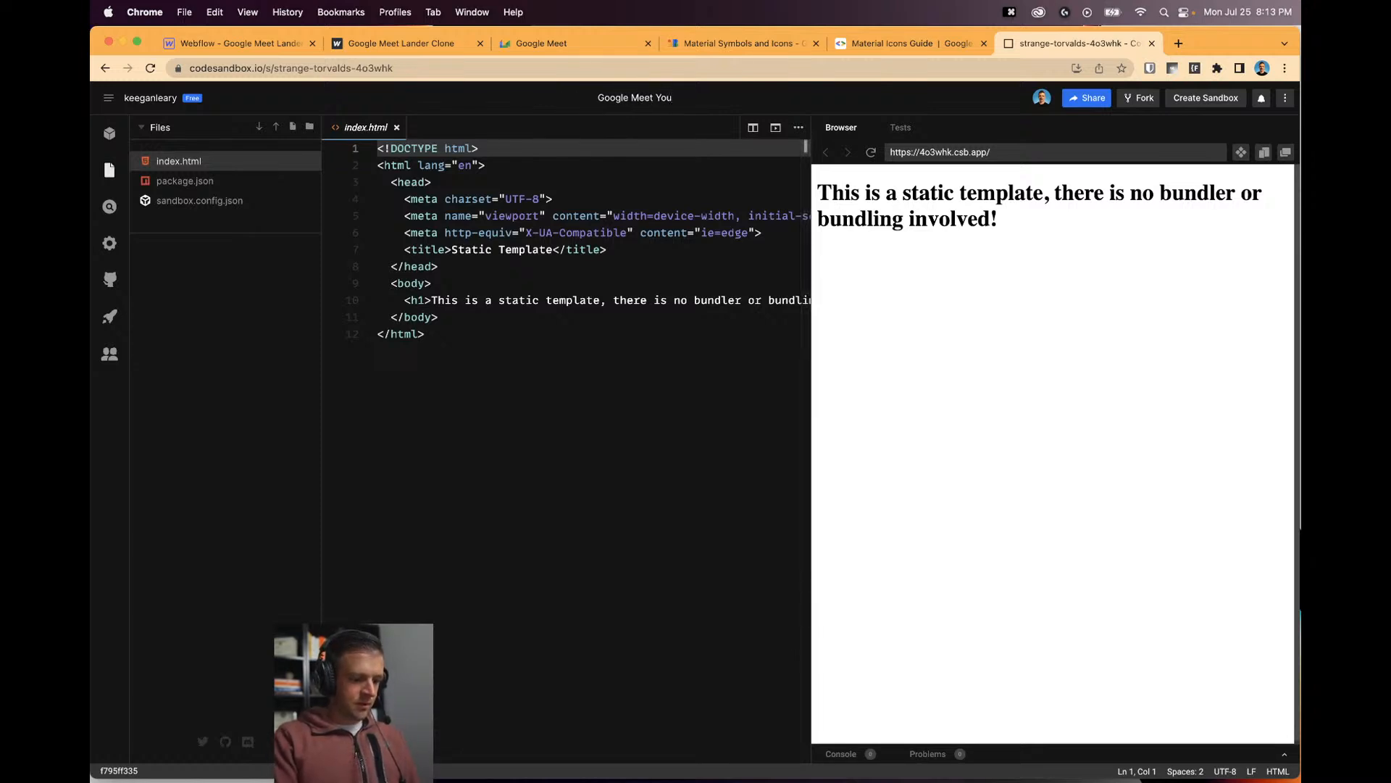
type("Tube")
key("Return")
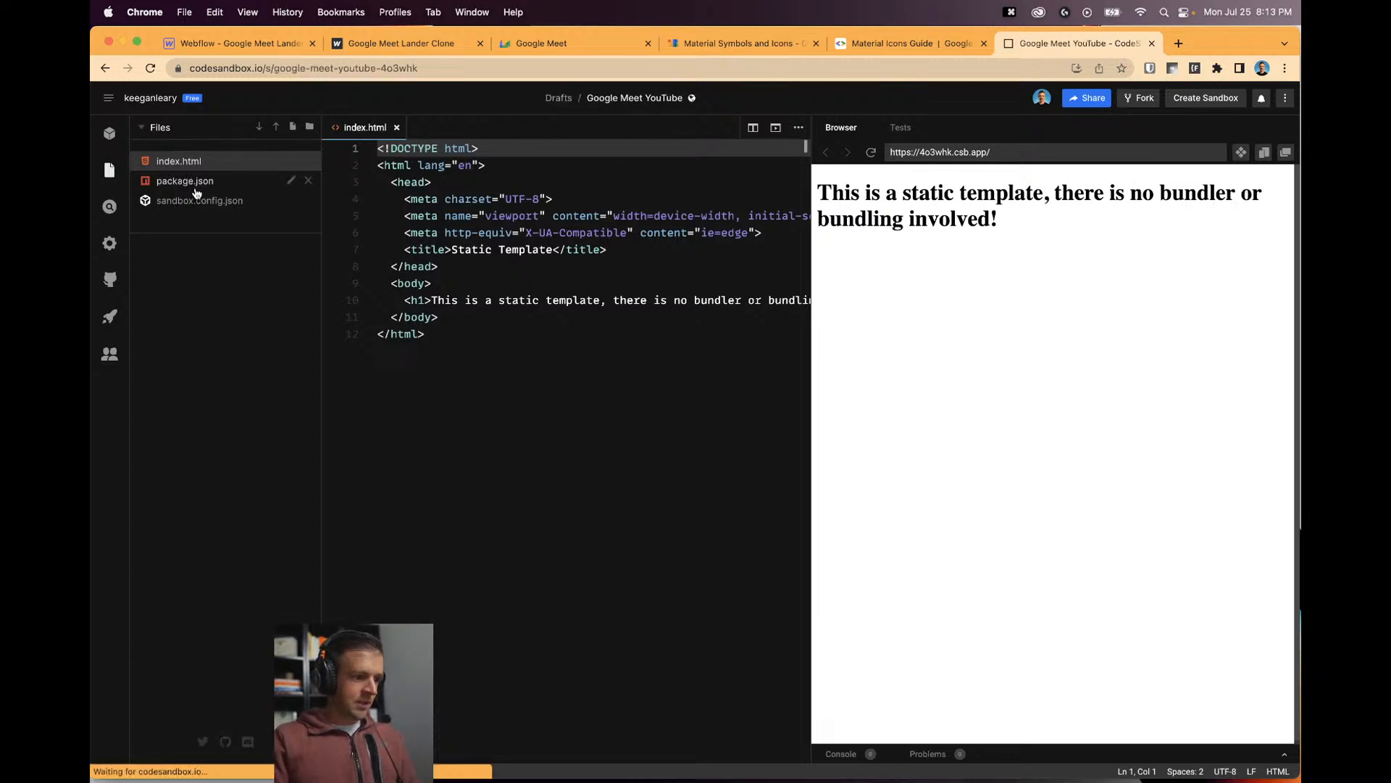
Add an empty index.js file to the sandbox, then return to Webflow.
left_click(293, 126)
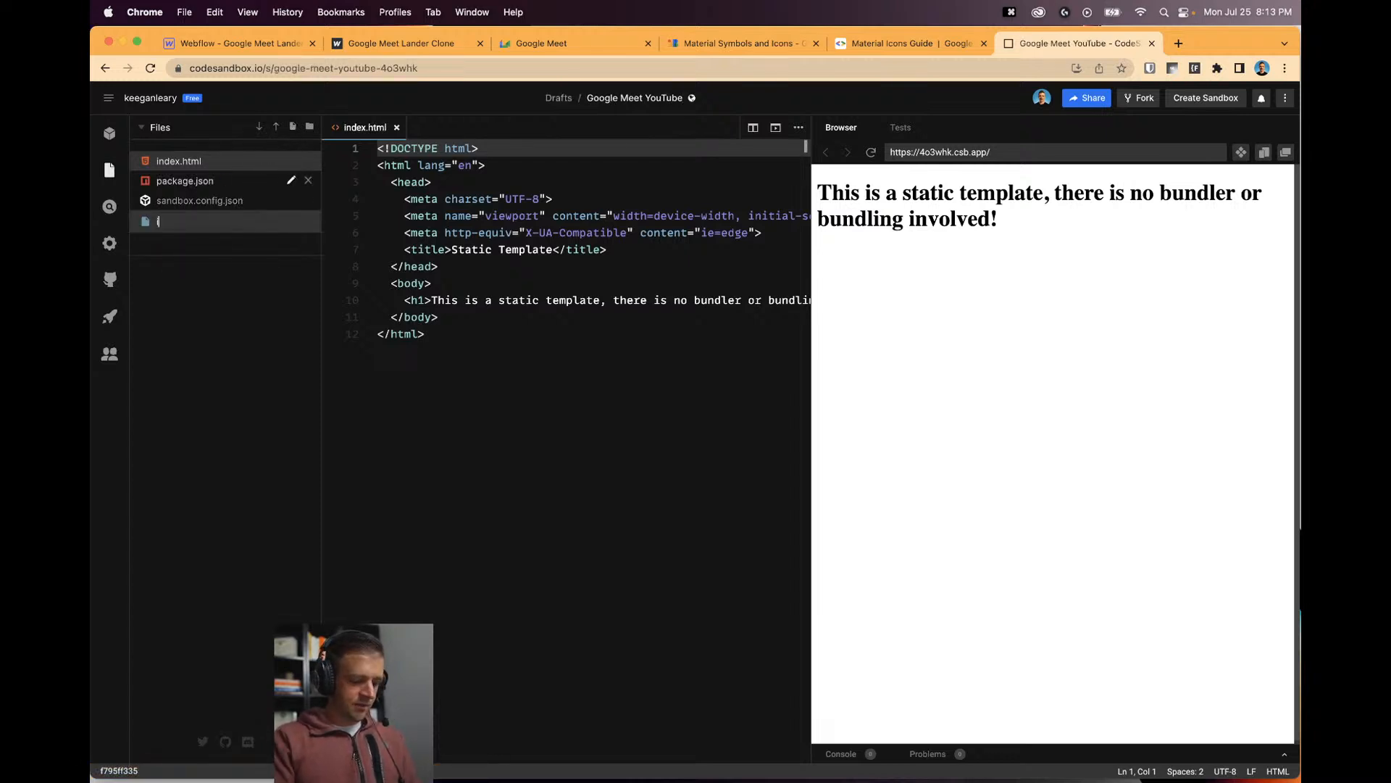
type("index.js")
key("Return")
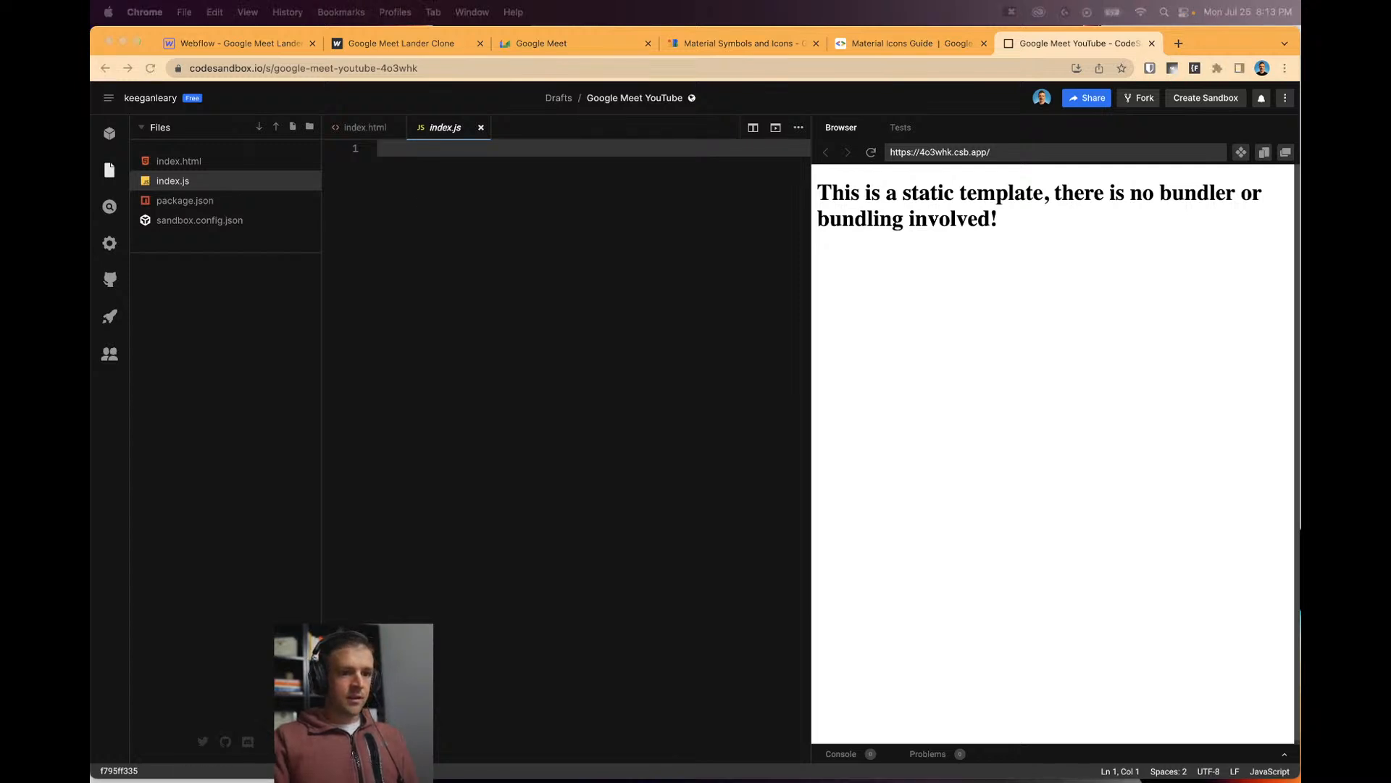
left_click(398, 163)
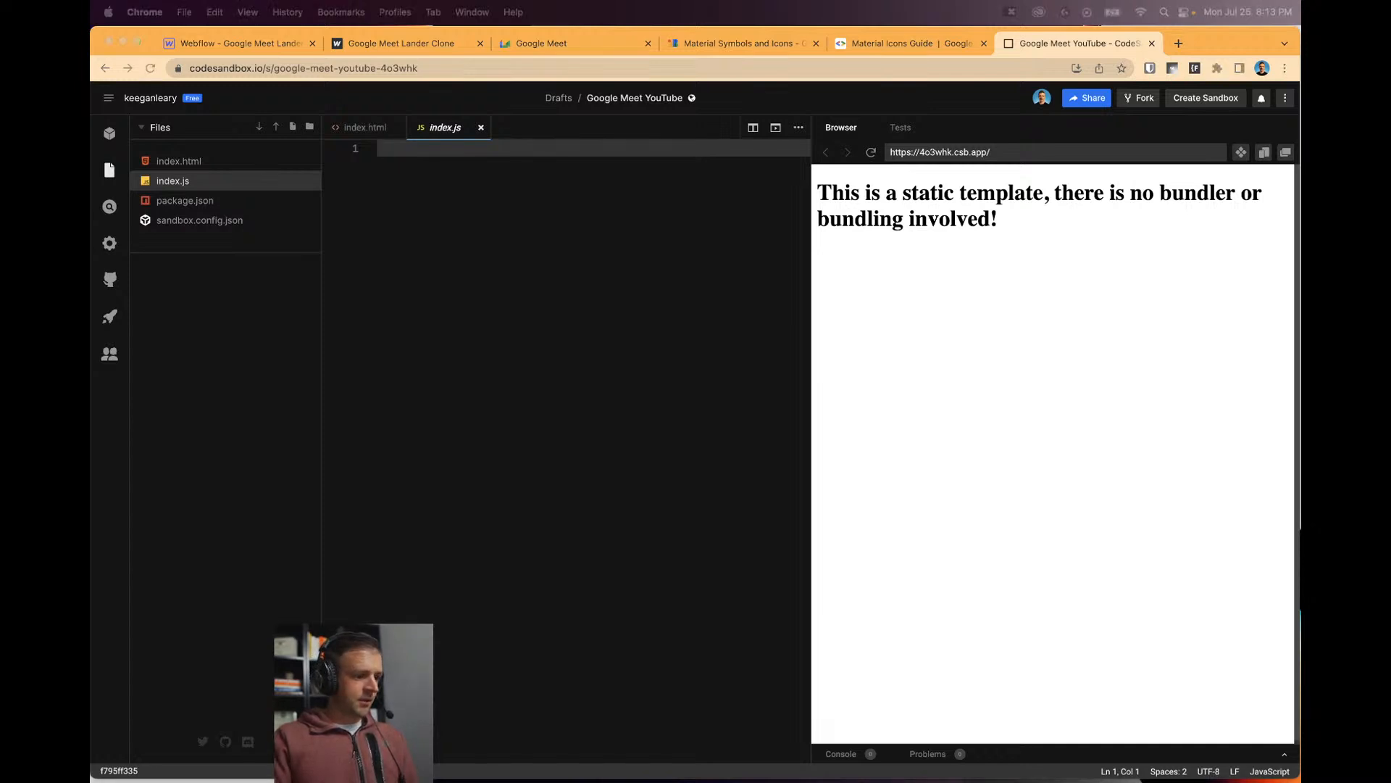
left_click(240, 43)
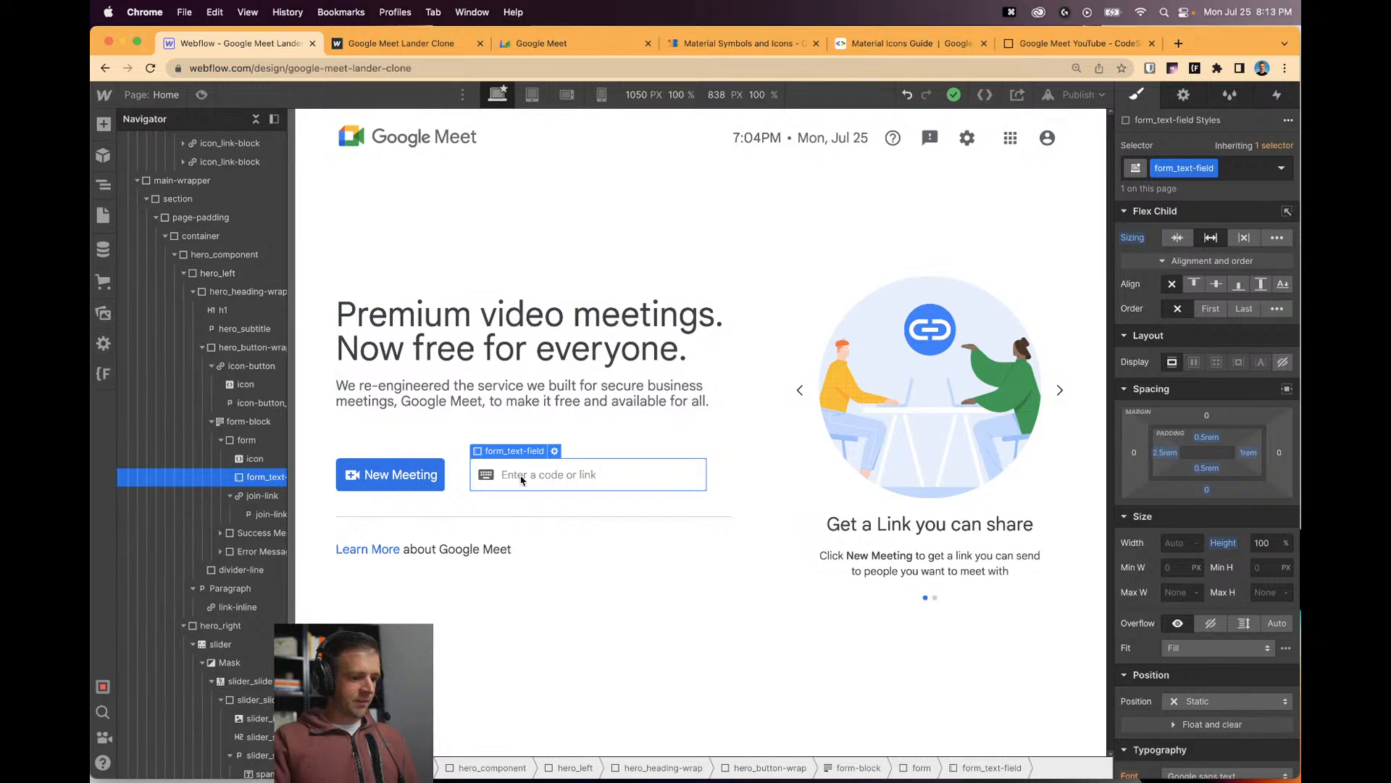
On the published clone, close DevTools, type 'asdf' into the code field and erase it.
left_click(420, 44)
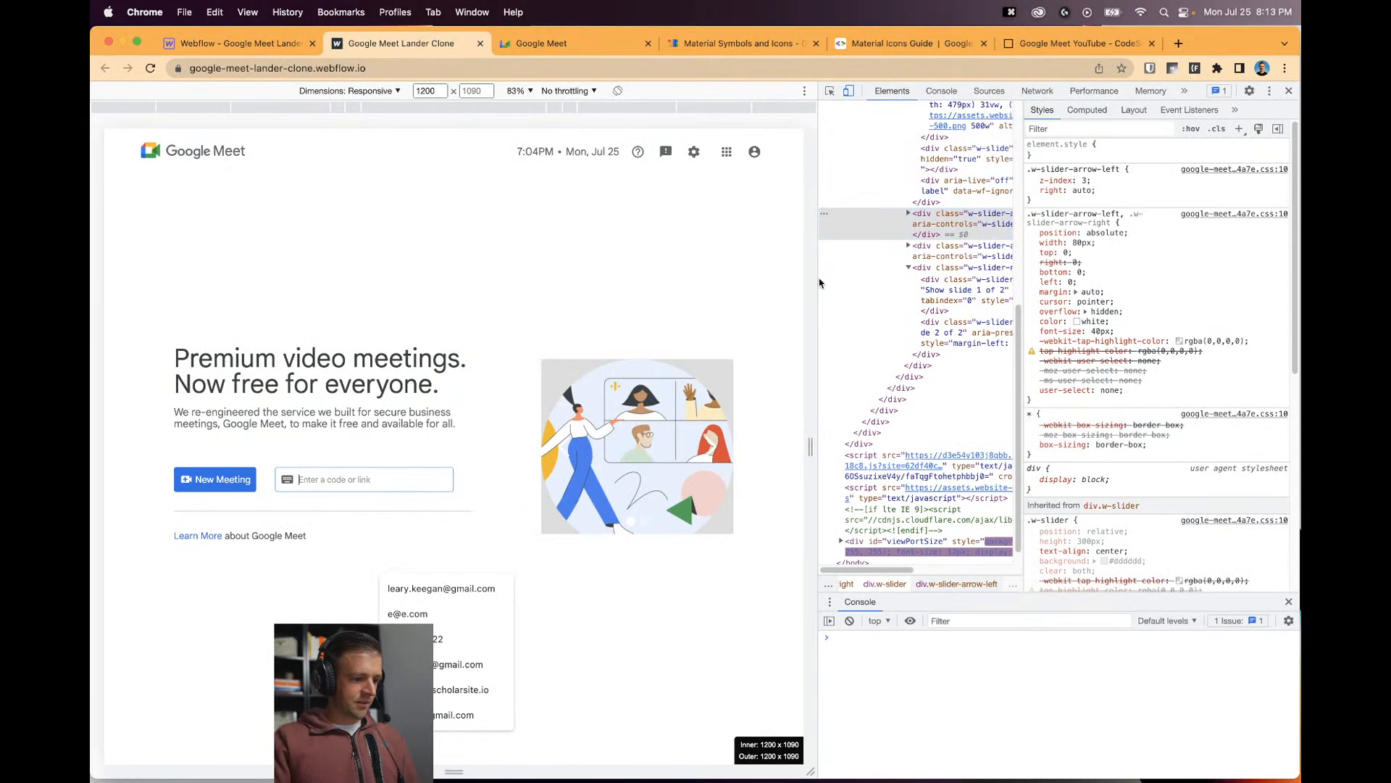
left_click(1290, 90)
left_click(537, 476)
type("asdf")
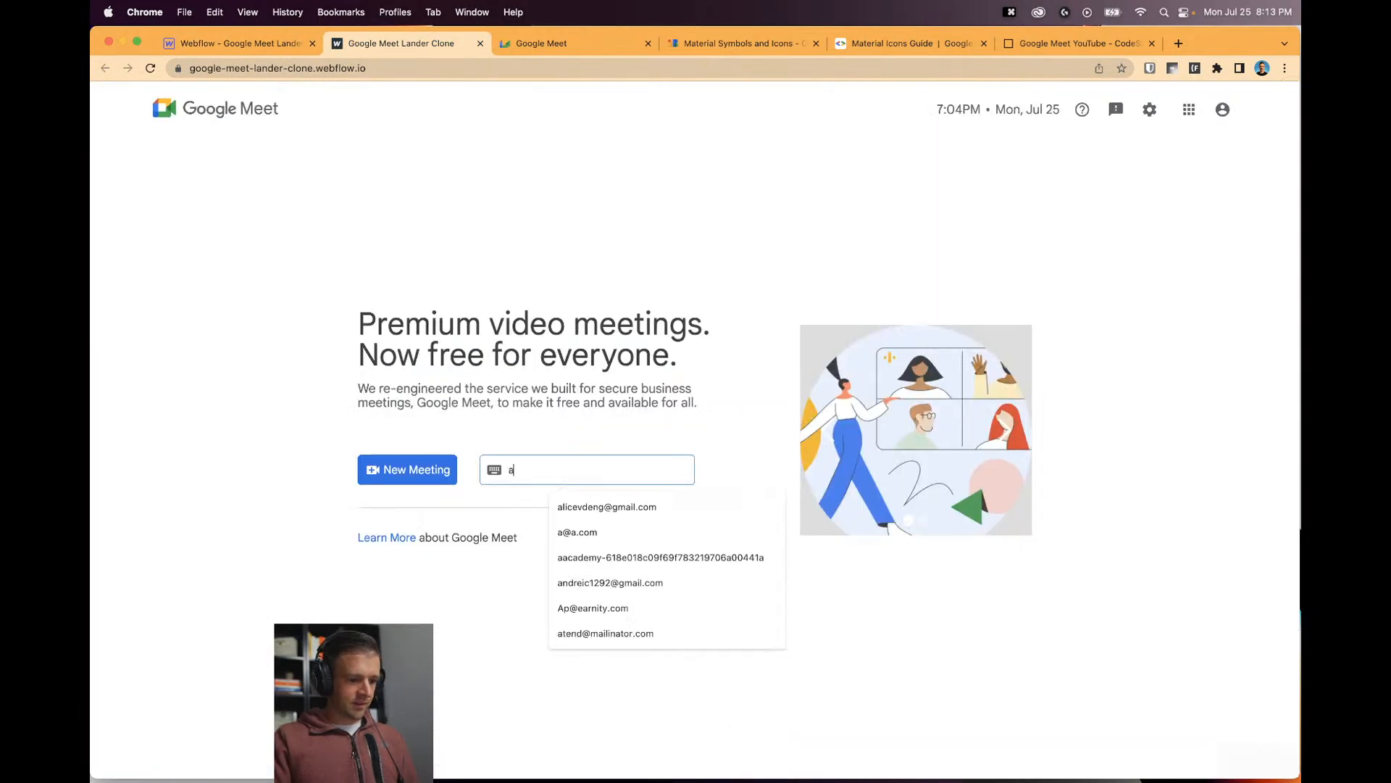
key("BackSpace")
key("BackSpace")
key("BackSpace")
key("BackSpace")
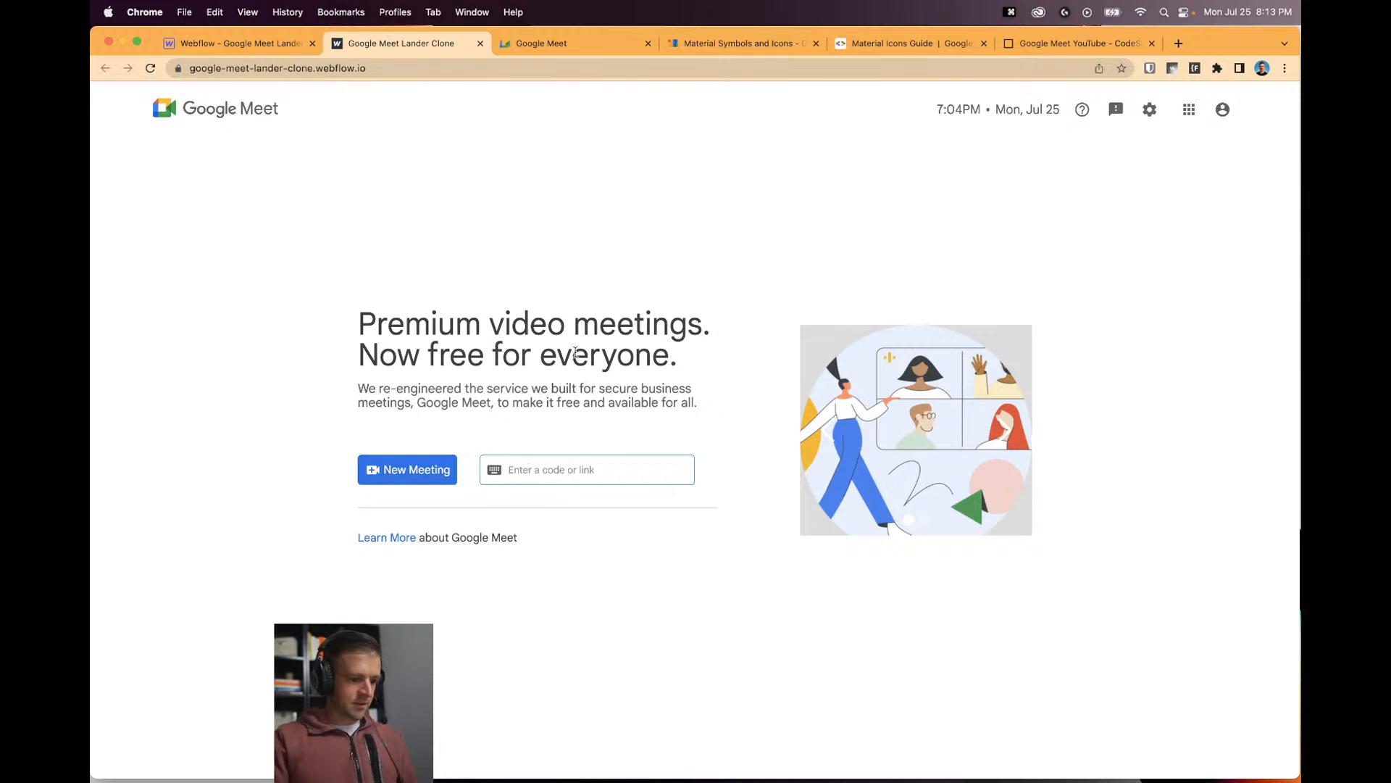
left_click(543, 102)
On the real Google Meet page, type 'as' into the meeting code field, then clear it.
left_click(552, 38)
left_click(438, 499)
type("as")
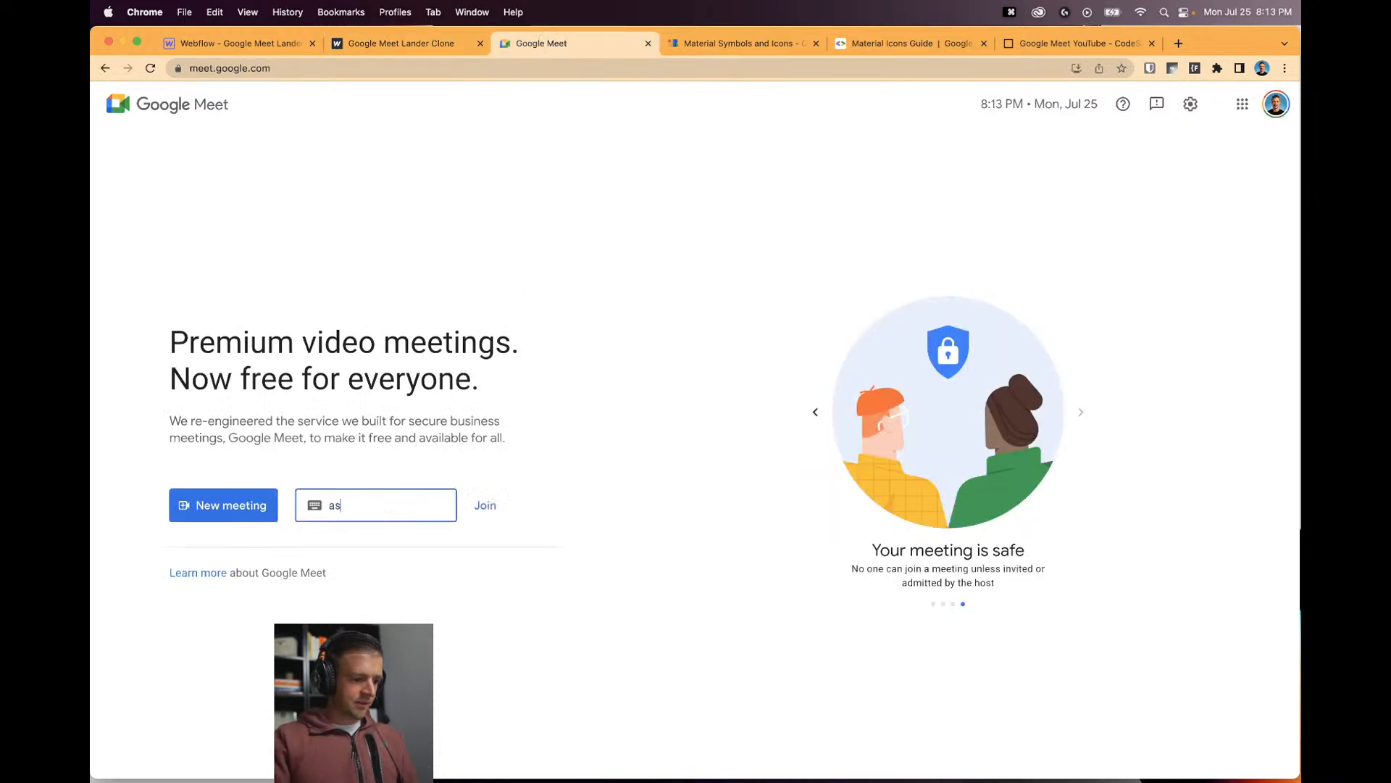
key("BackSpace")
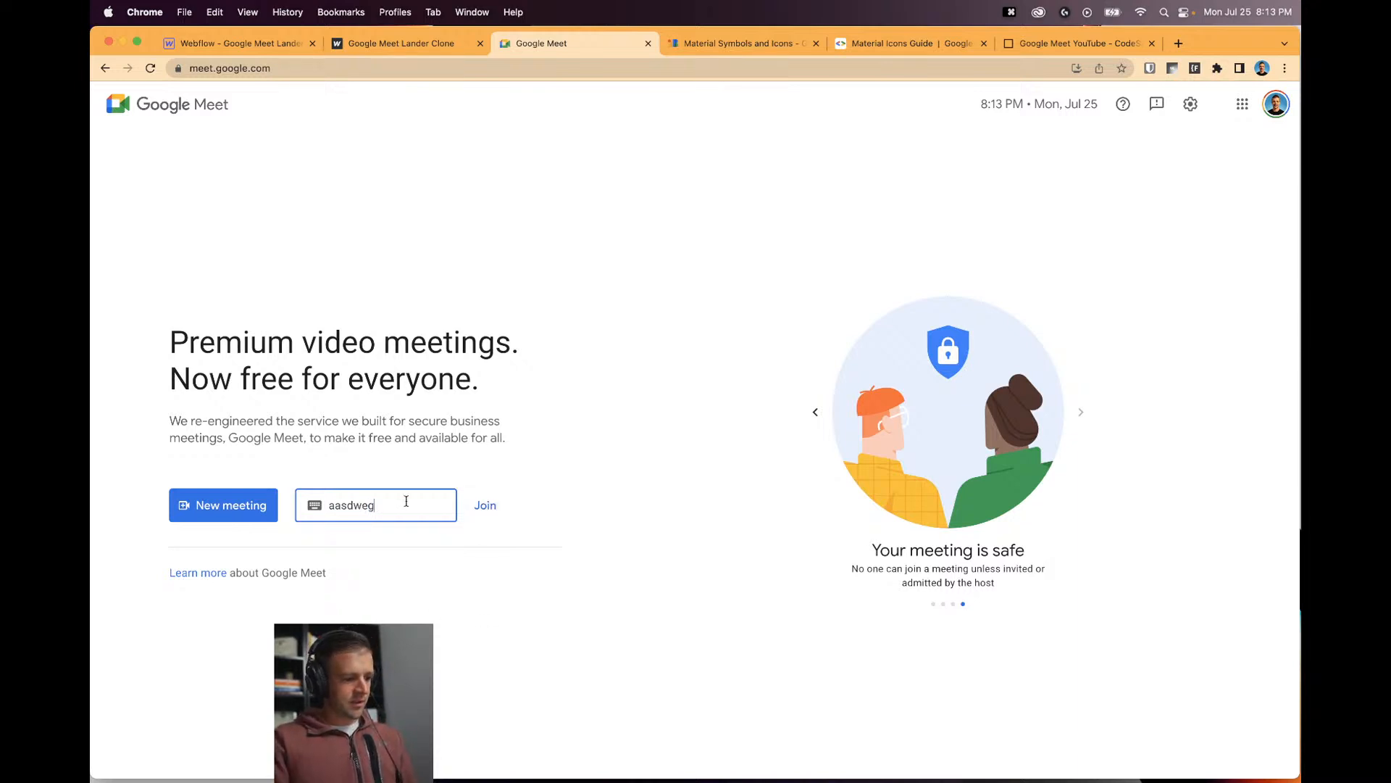
key("BackSpace")
key("BackSpace")
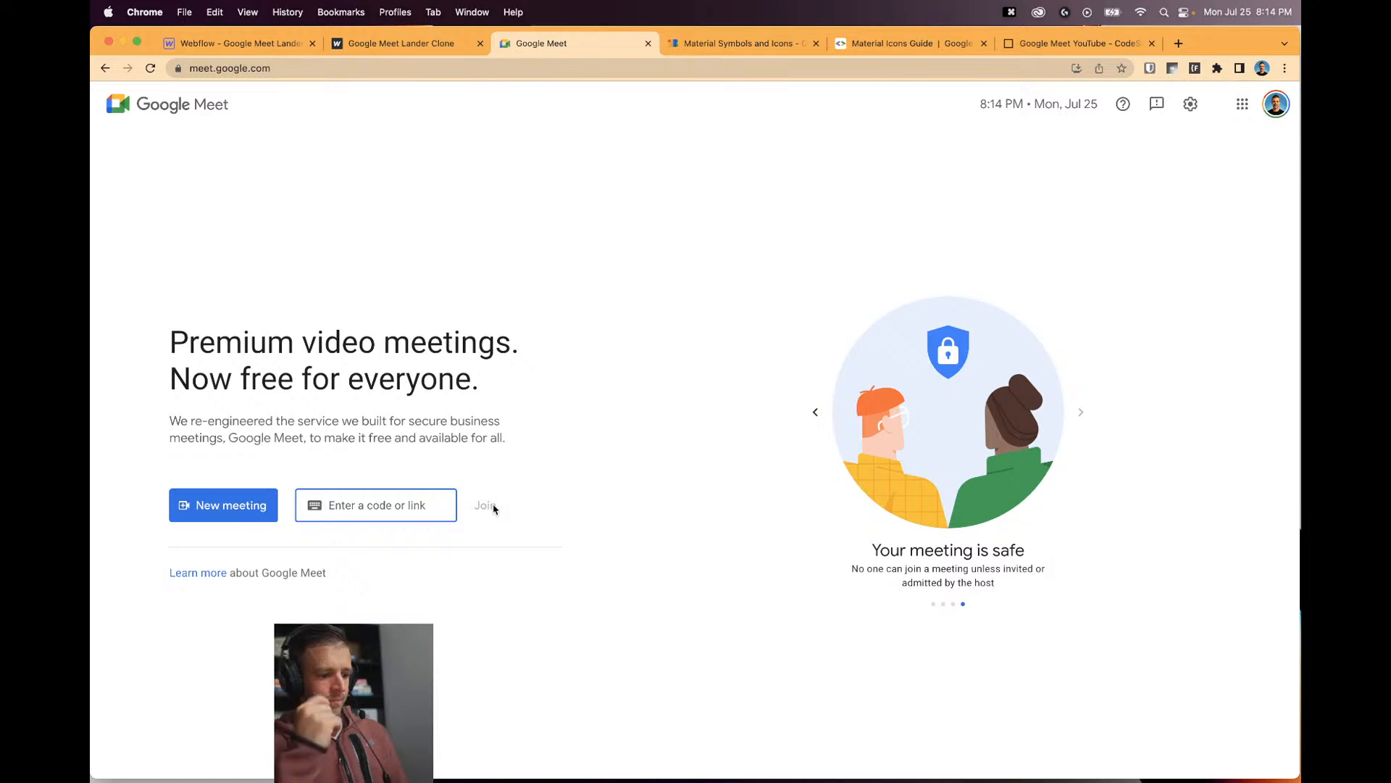
On join-link, replace the no-click combo class with a new is-enabled combo class.
left_click(280, 48)
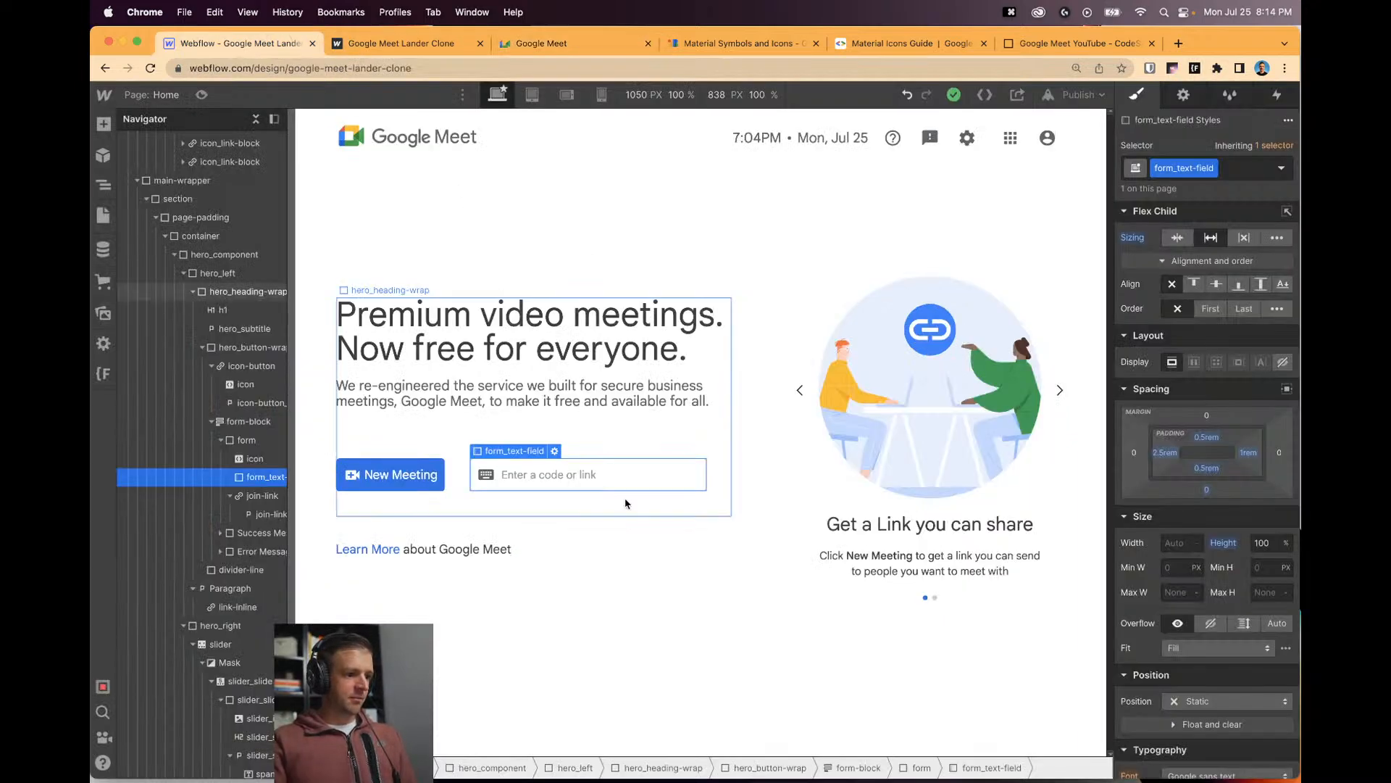
left_click(262, 495)
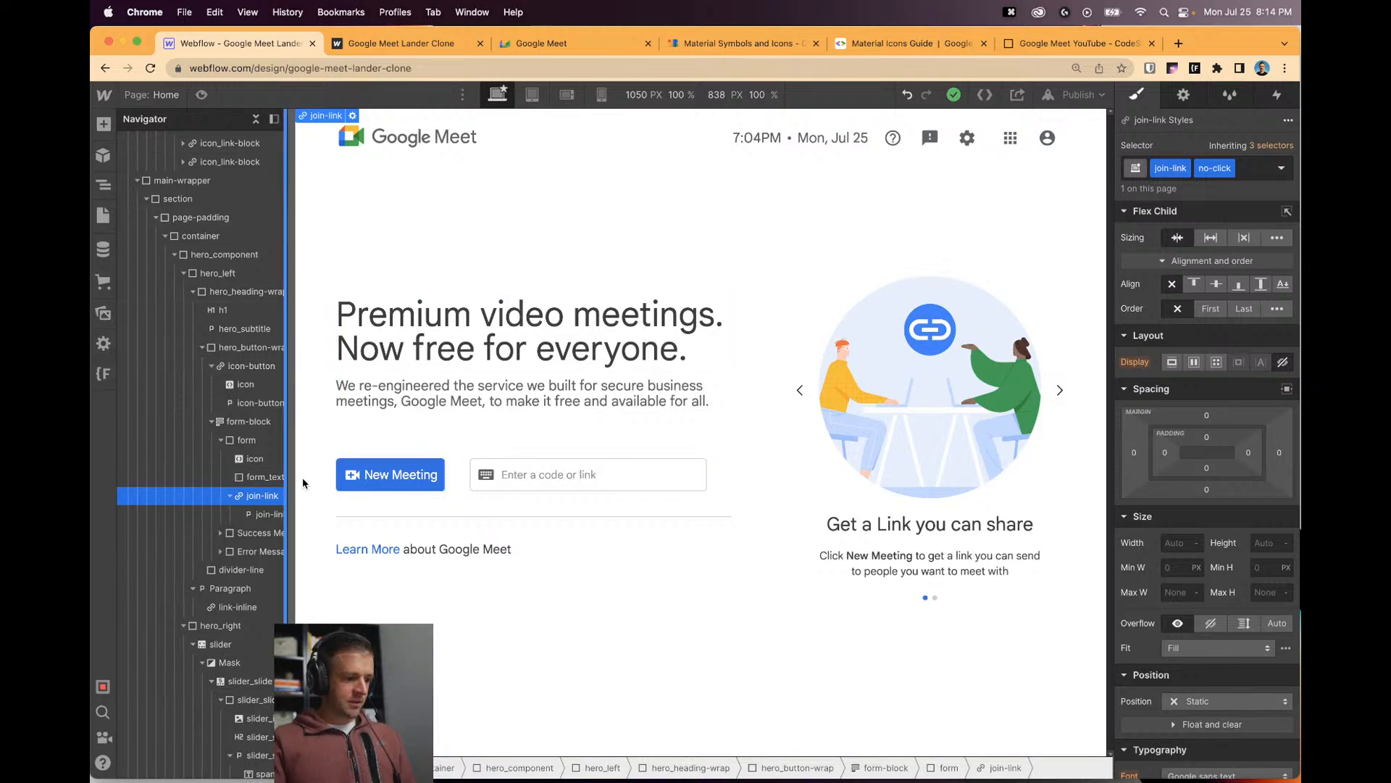
left_click(1194, 363)
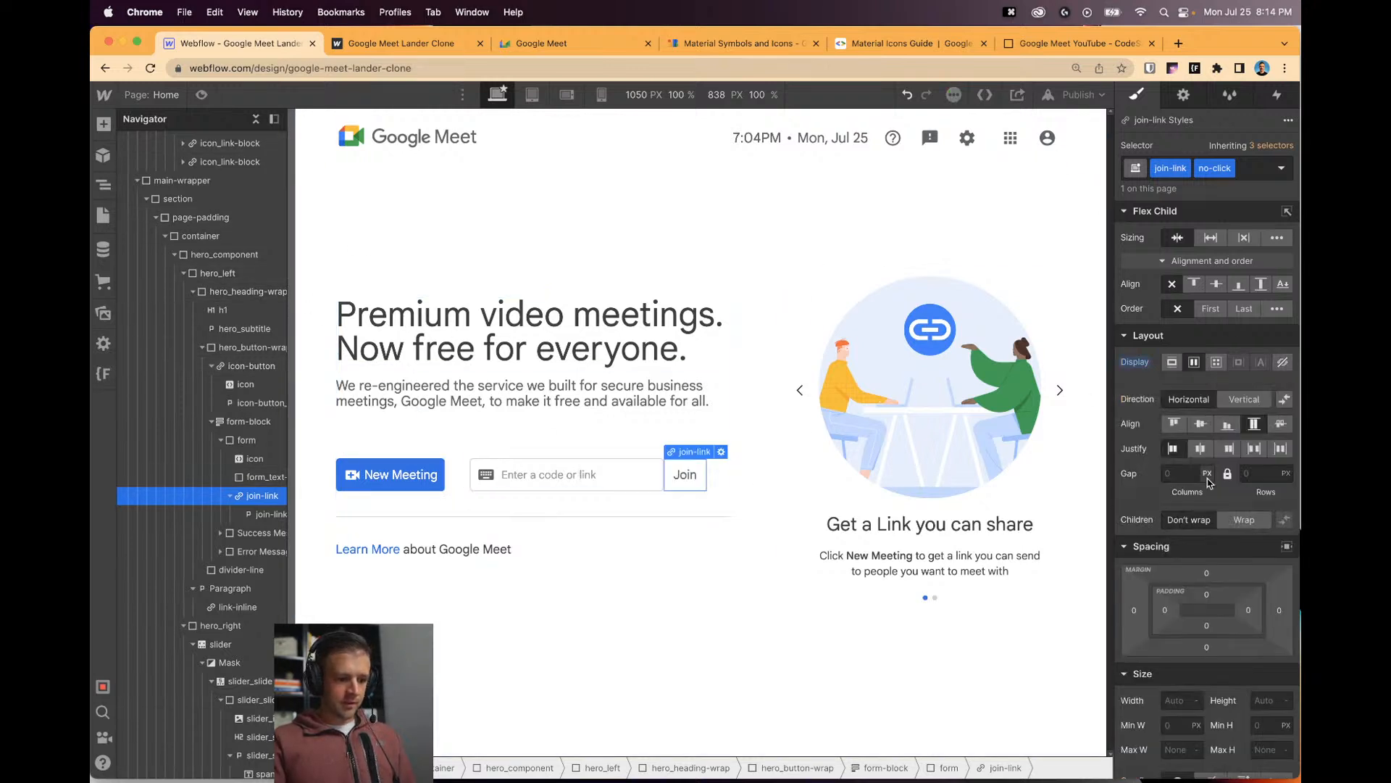
left_click(1244, 173)
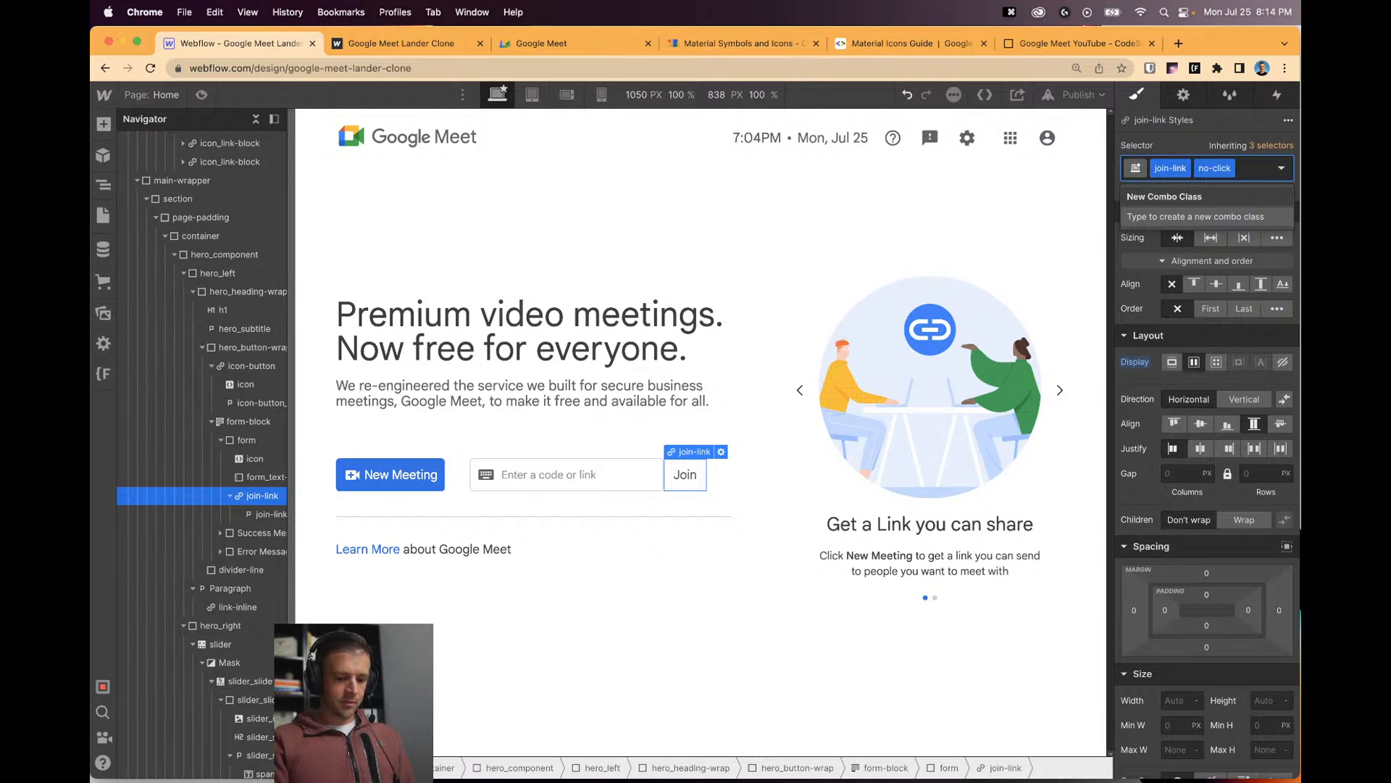
key("BackSpace")
type("is-enabled")
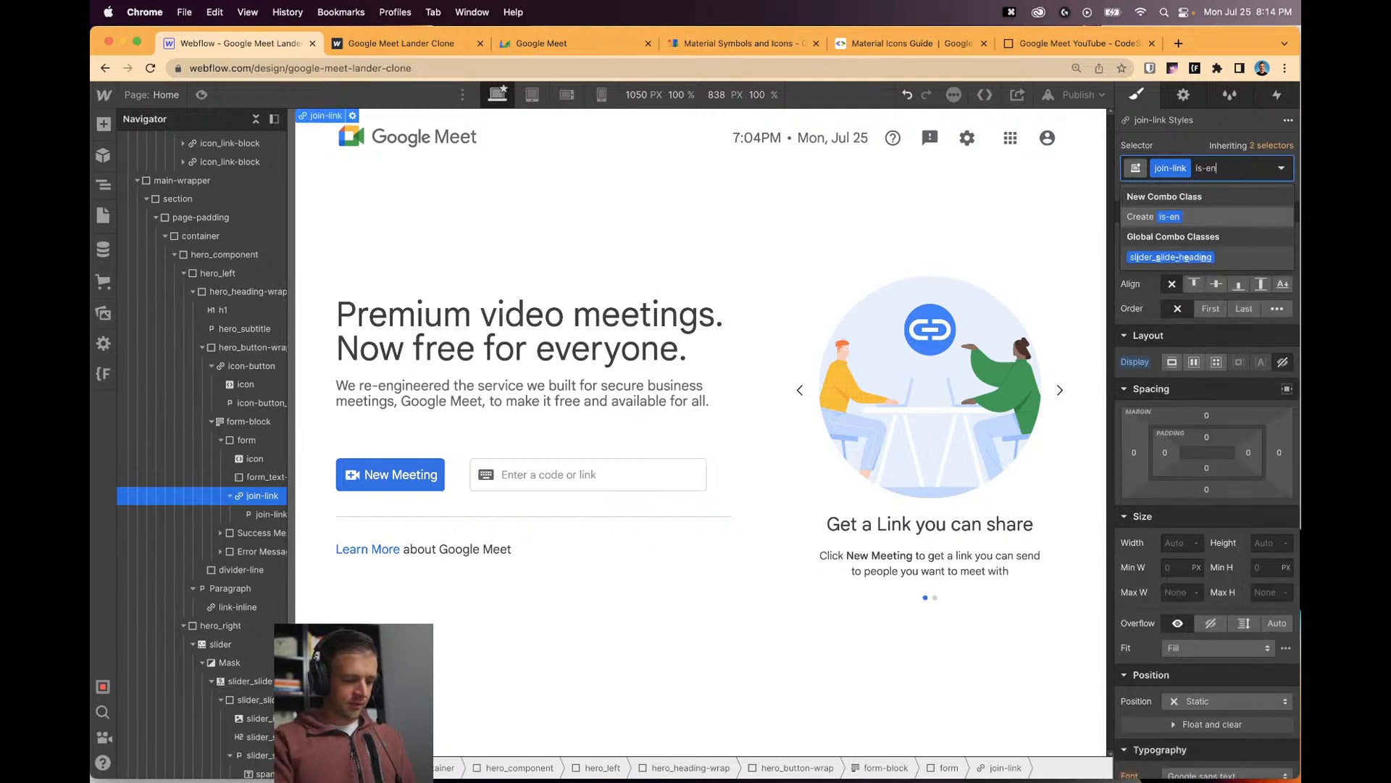
key("Return")
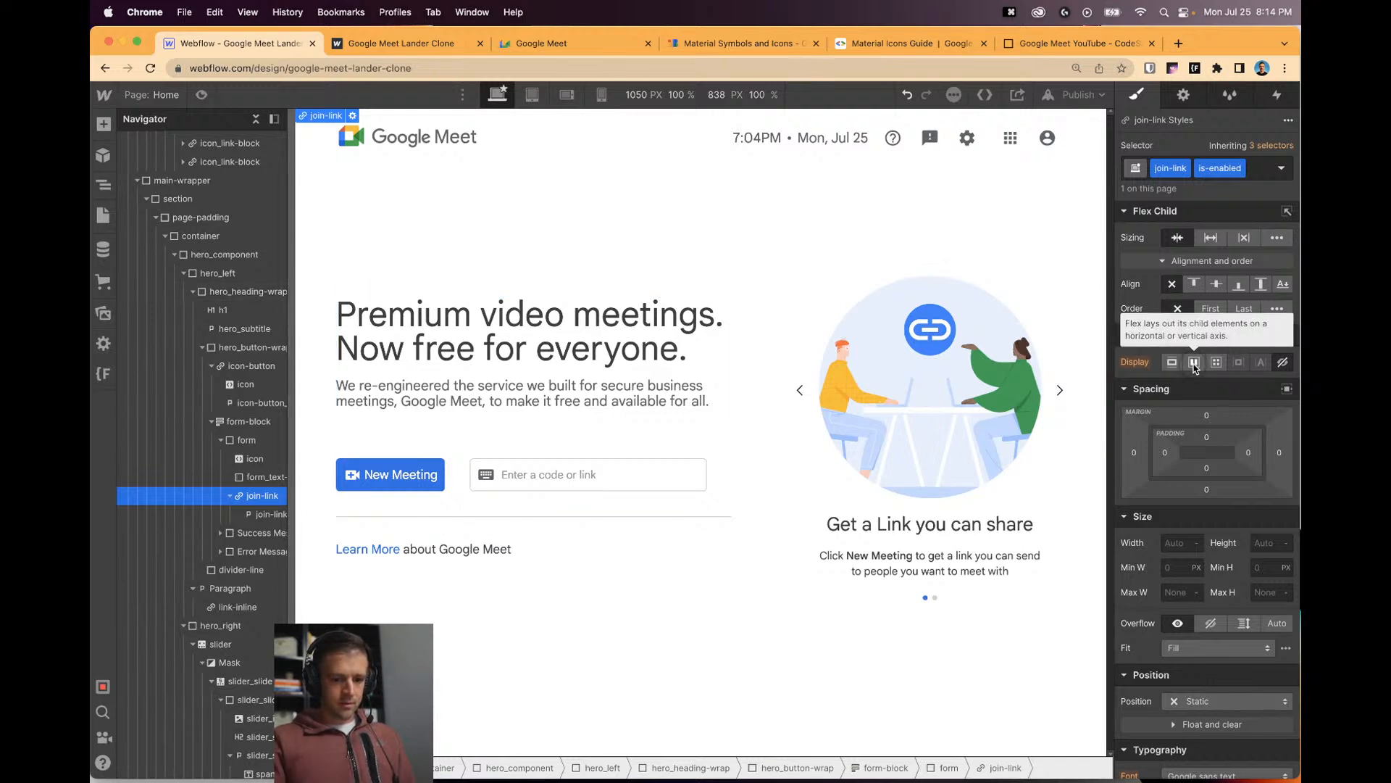
Set the is-enabled variant's Display to Flex, try Royal Blue text, then reset the colour to inherited.
left_click(1194, 363)
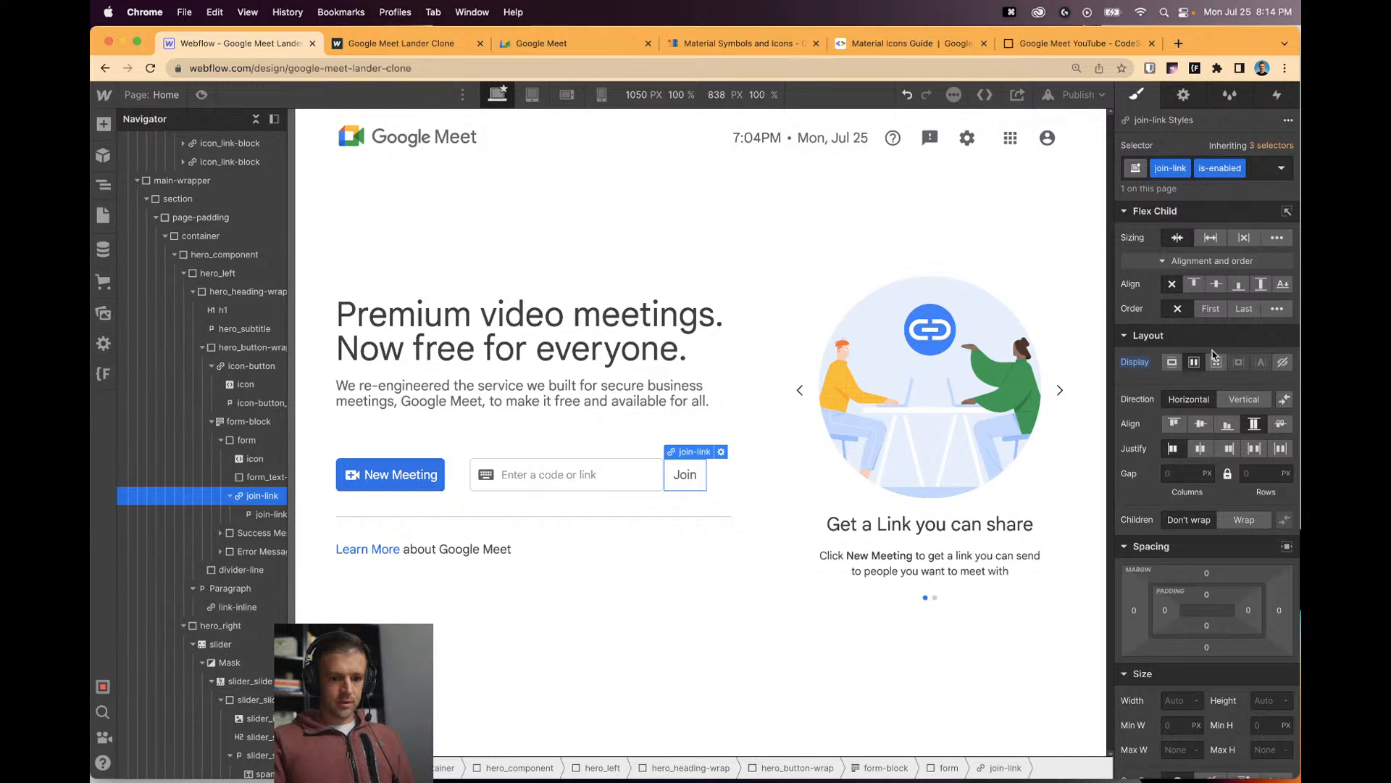
scroll(1257, 375, "down", 5)
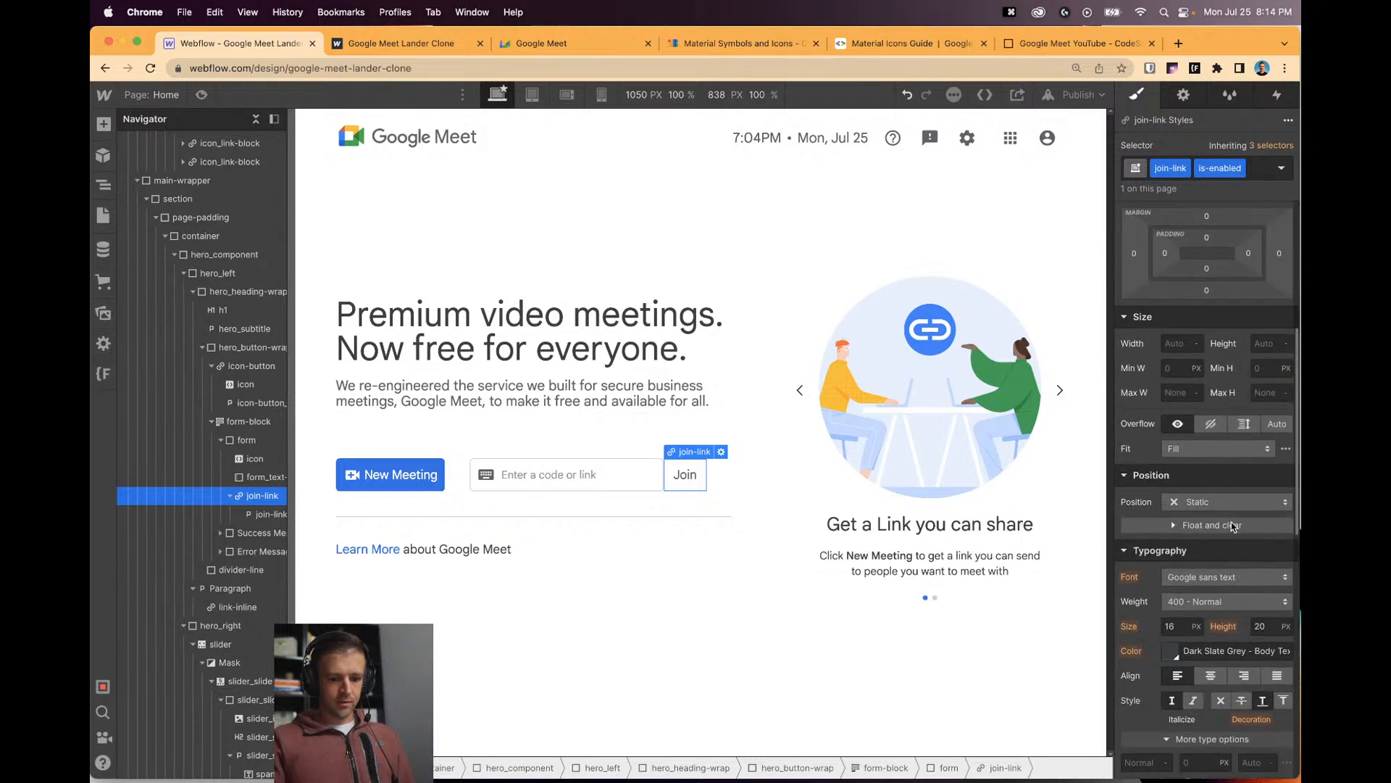
scroll(1232, 526, "down", 3)
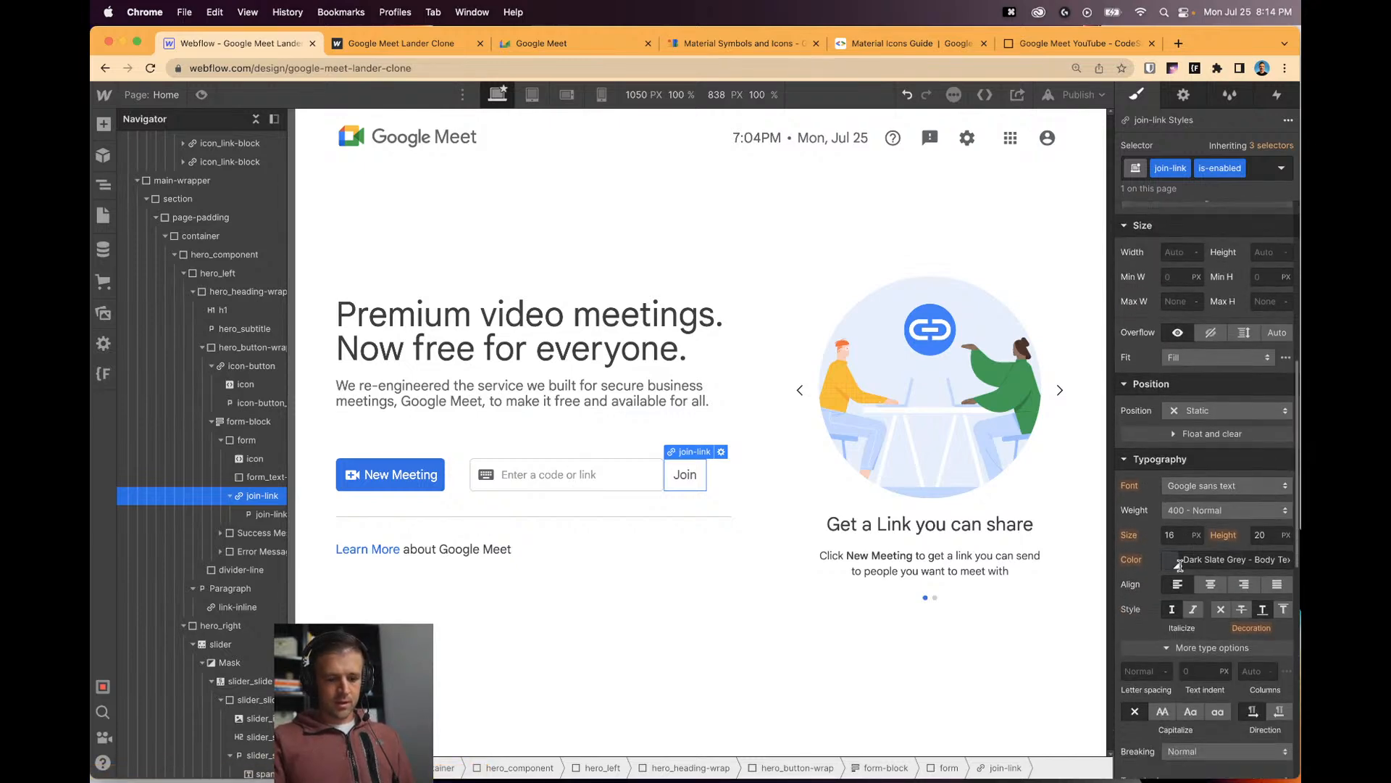
left_click(1171, 560)
left_click(1197, 500)
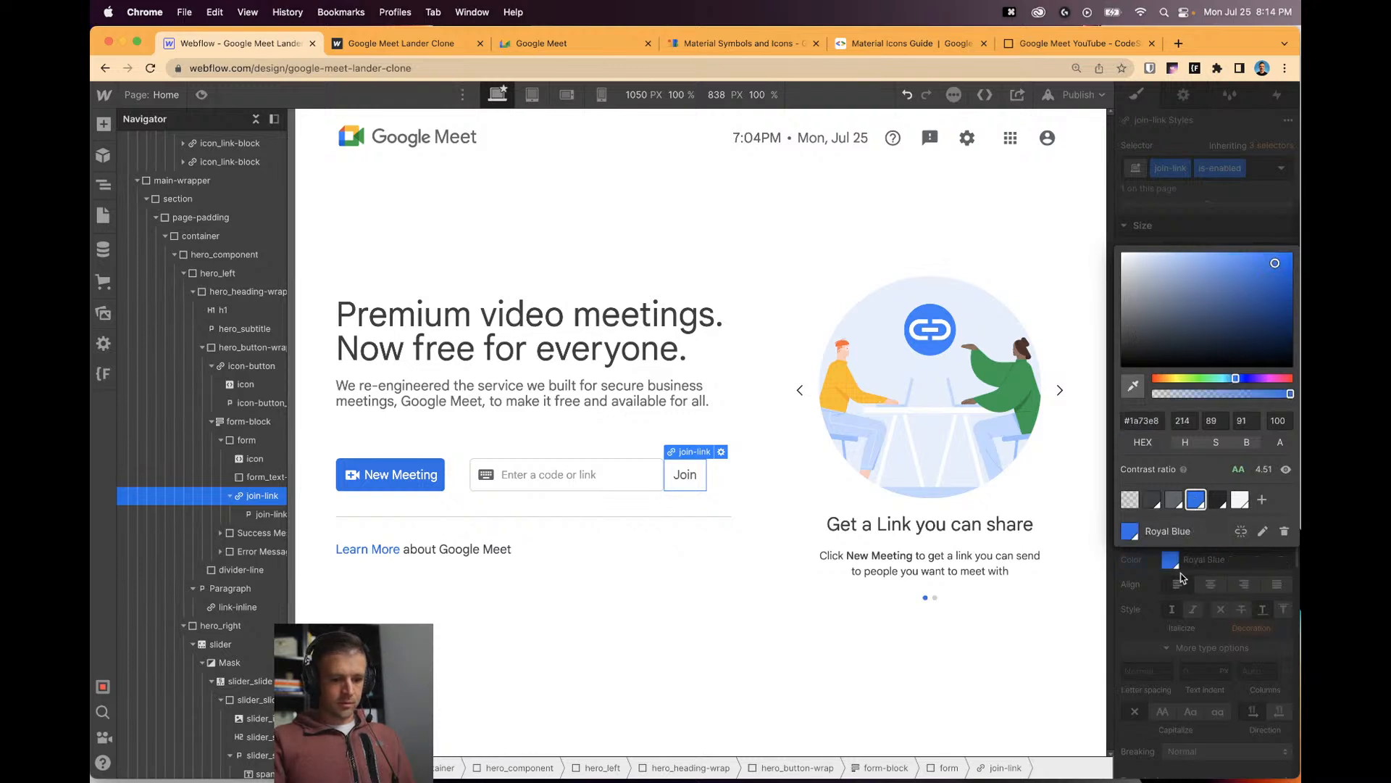
left_click(1203, 561)
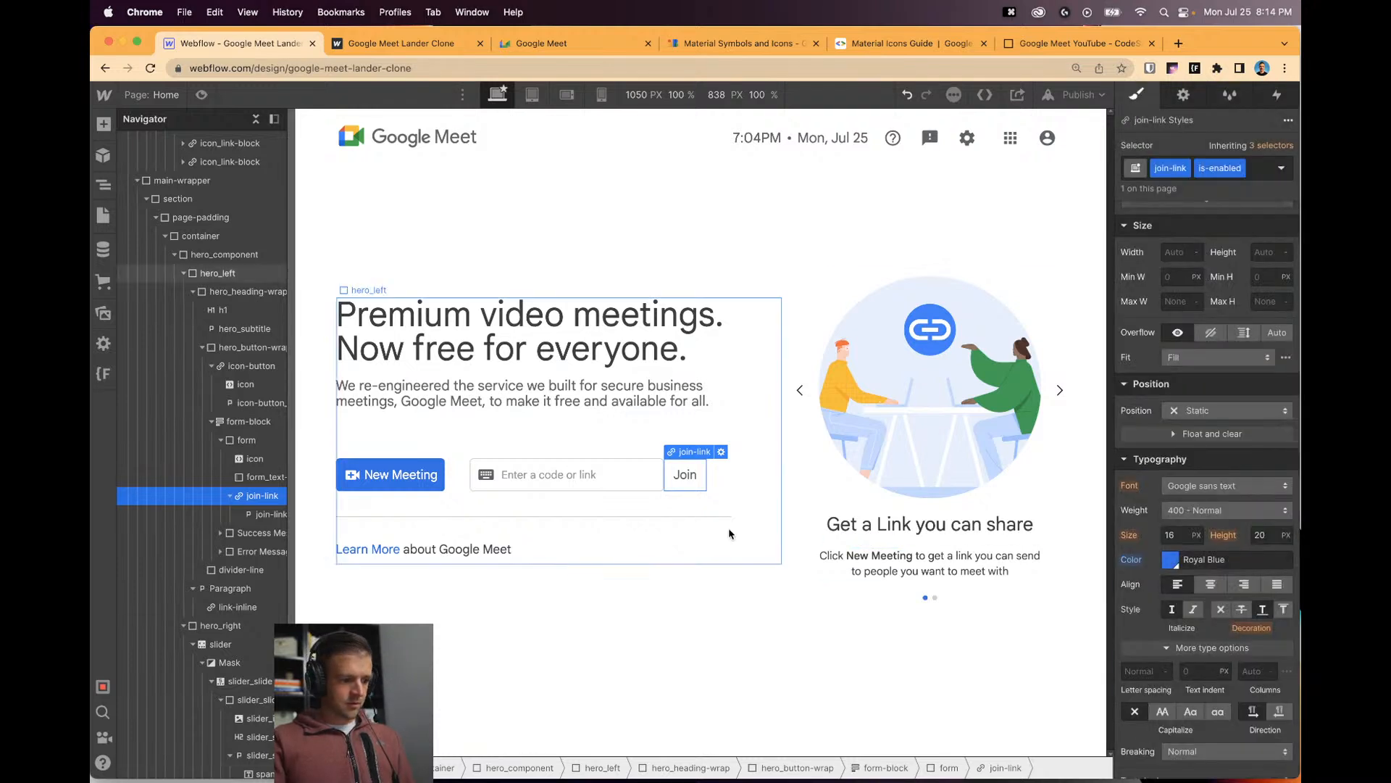
key("super+z")
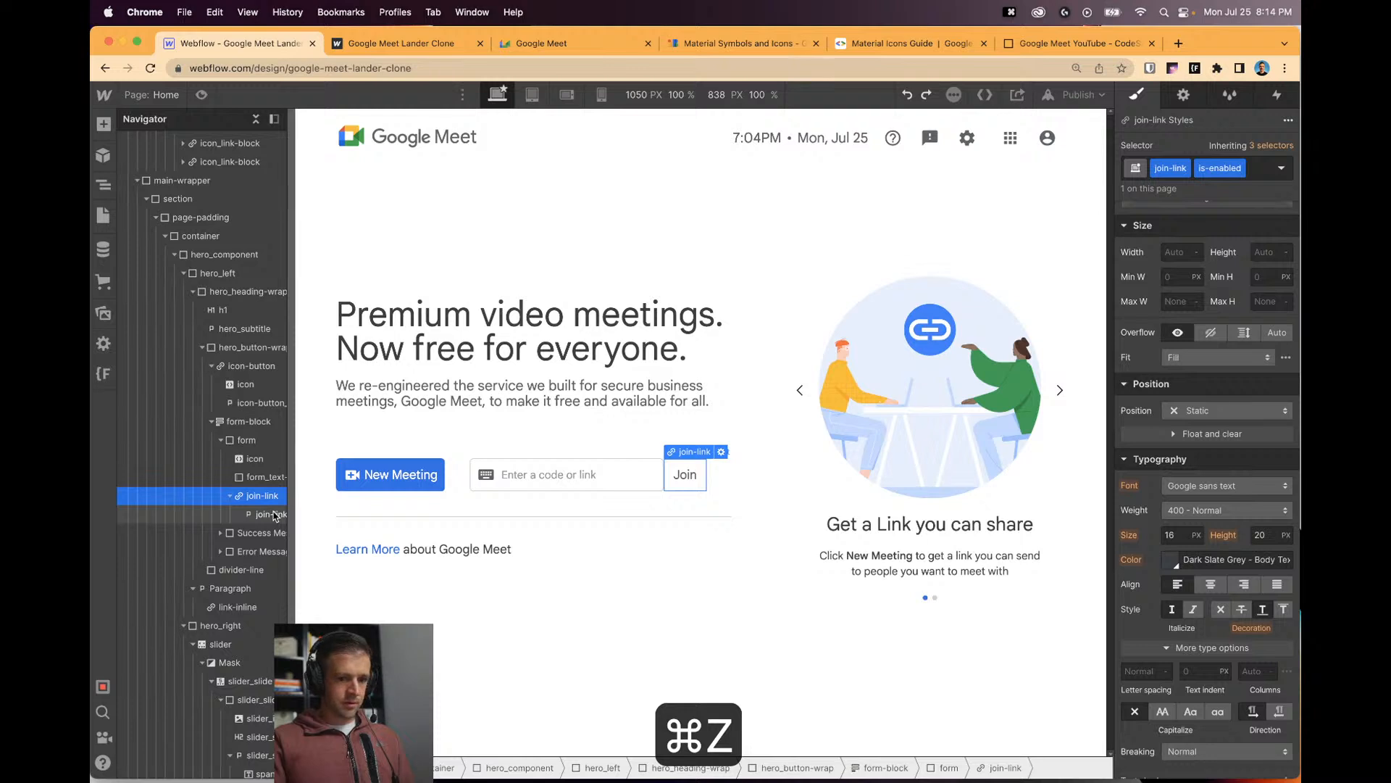
left_click(1172, 563)
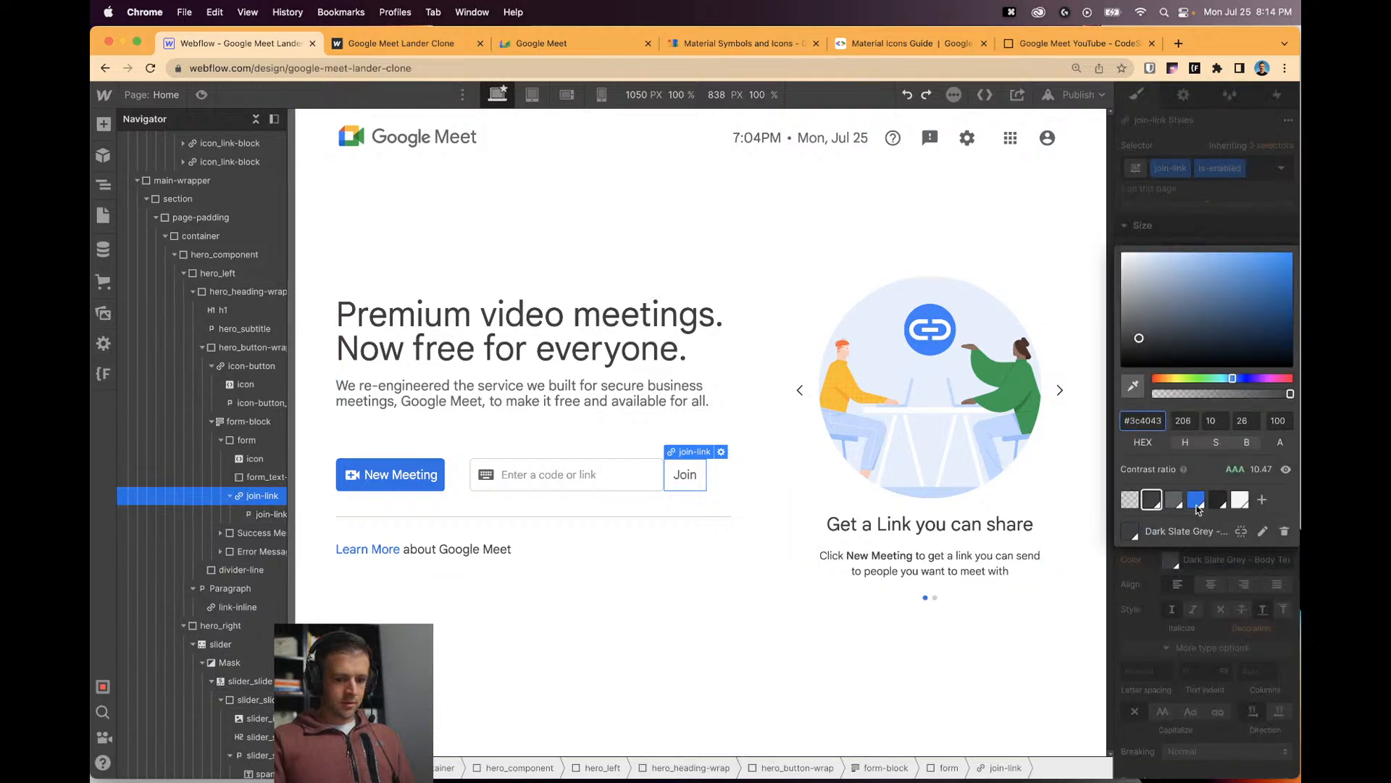
left_click(1197, 500)
left_click(1143, 569)
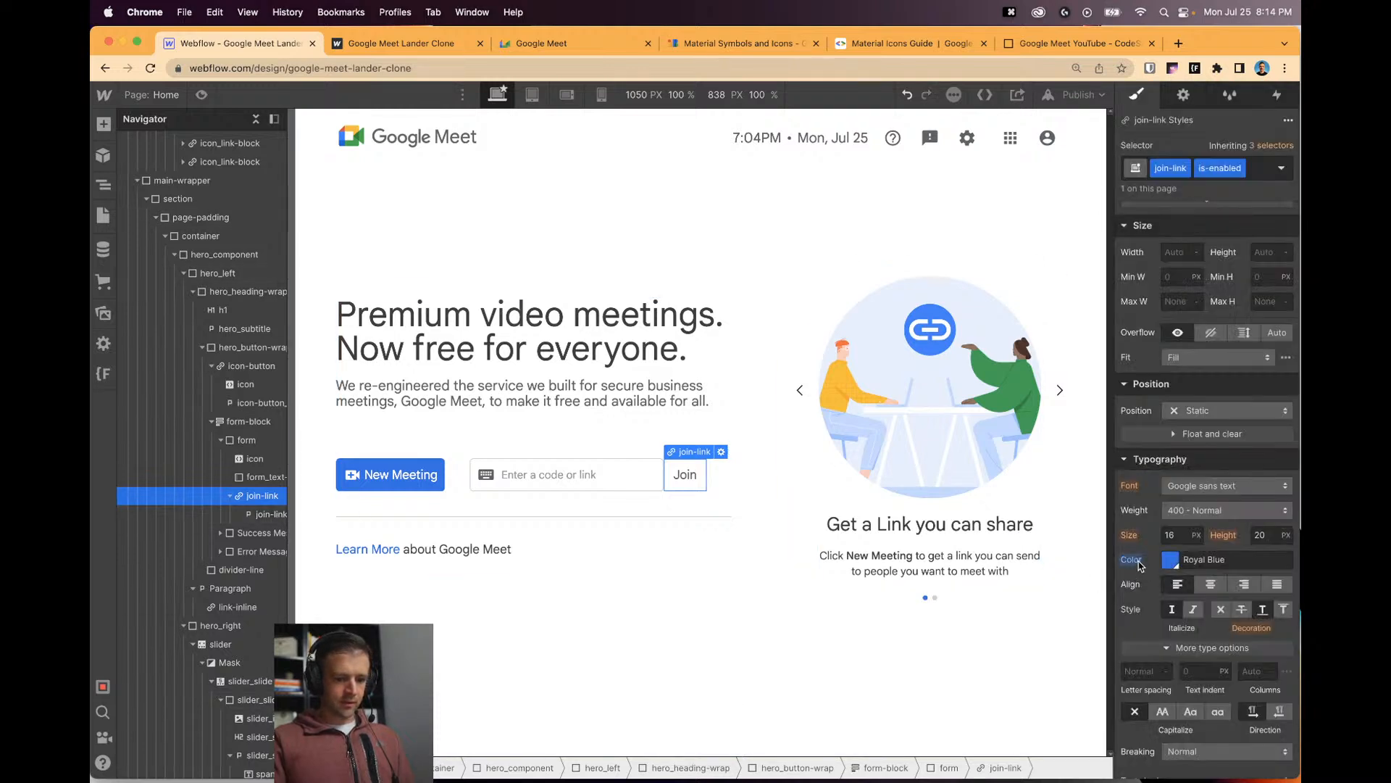
left_click(1140, 565, "alt")
left_click(1255, 173)
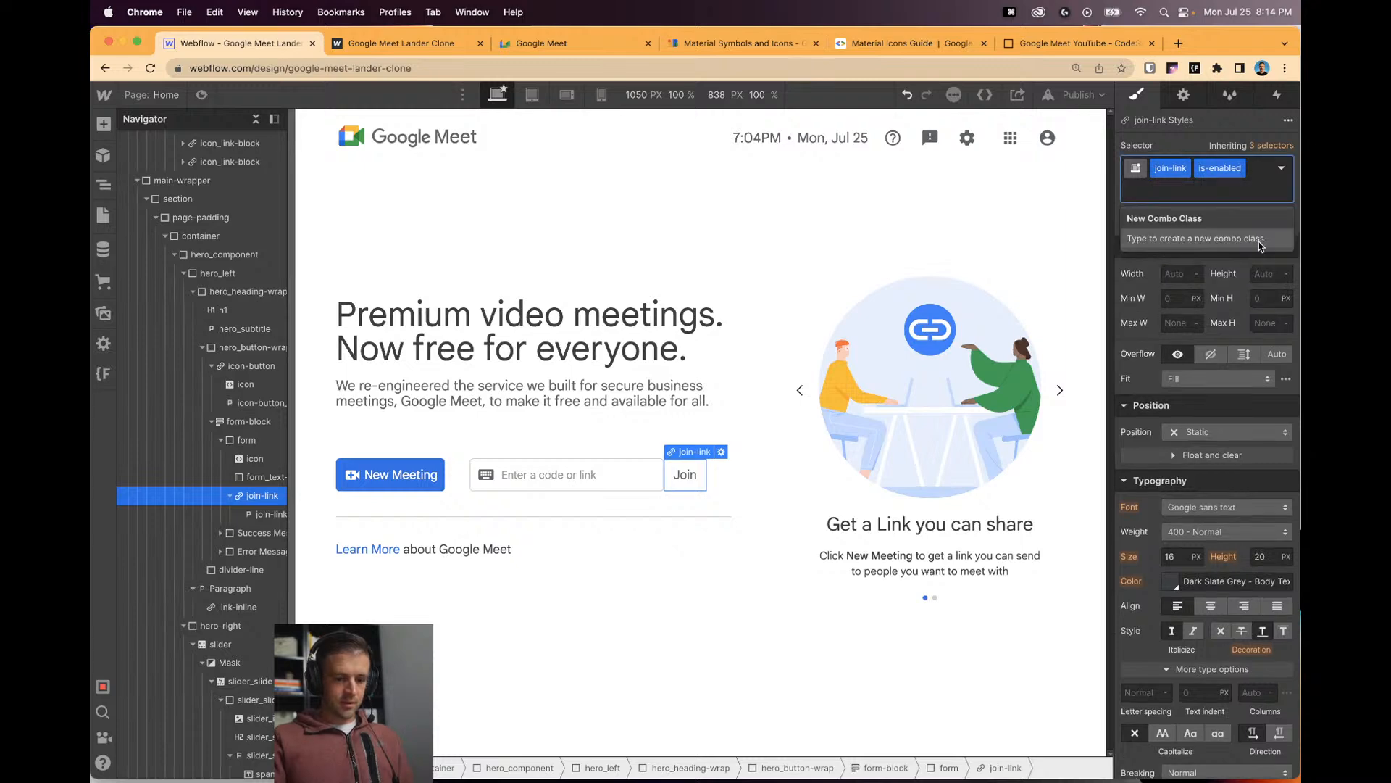
Remove is-enabled from join-link, reset the join text colour to inherited, and set join-link Display to Flex.
key("BackSpace")
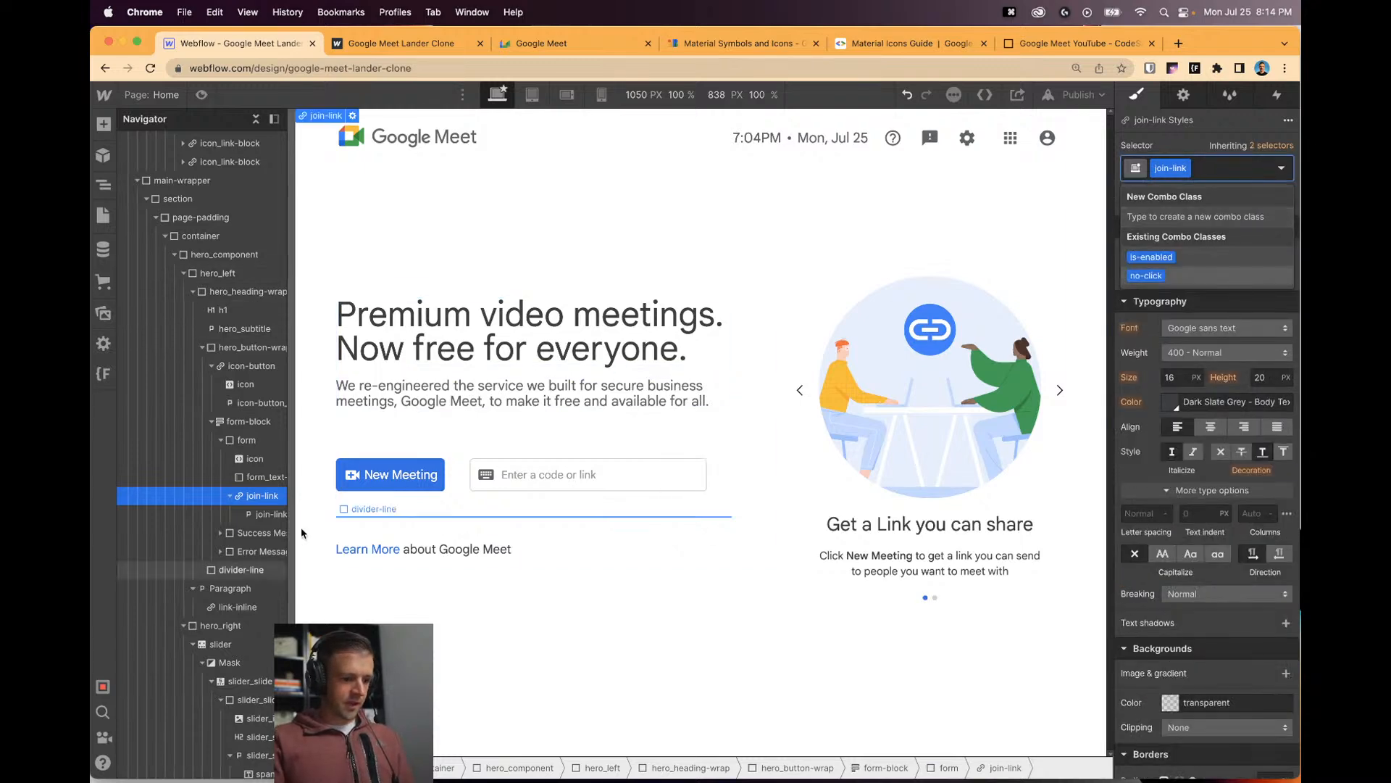
left_click(266, 510)
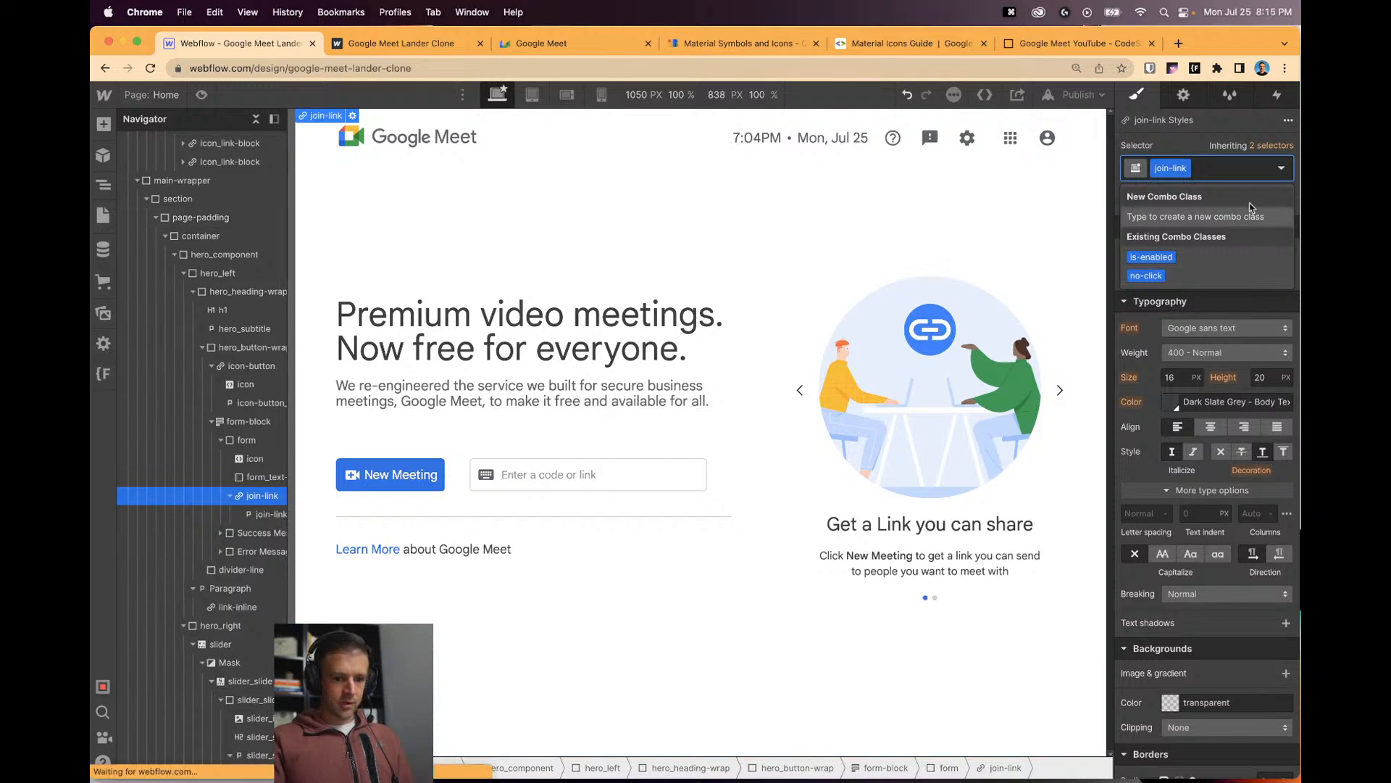
left_click(1059, 390)
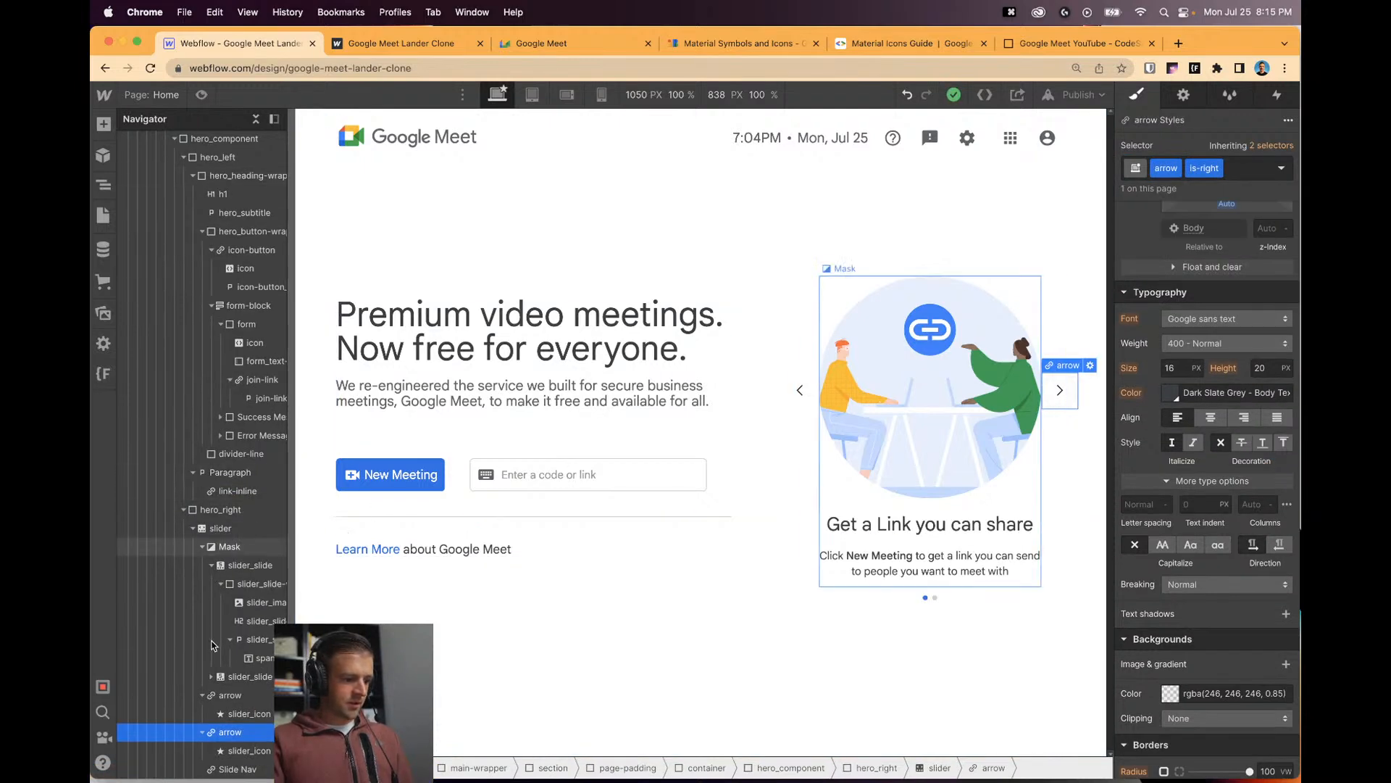
left_click(261, 379)
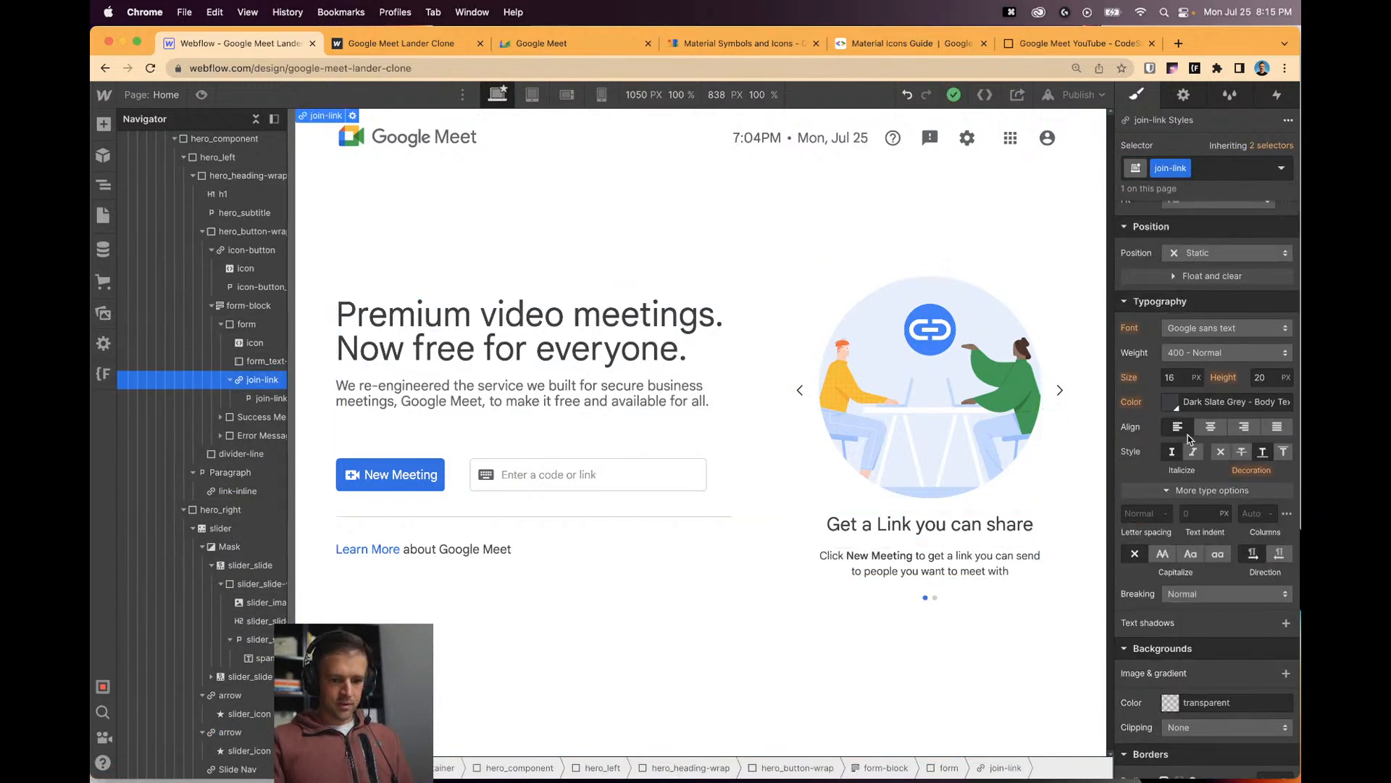
left_click(268, 398)
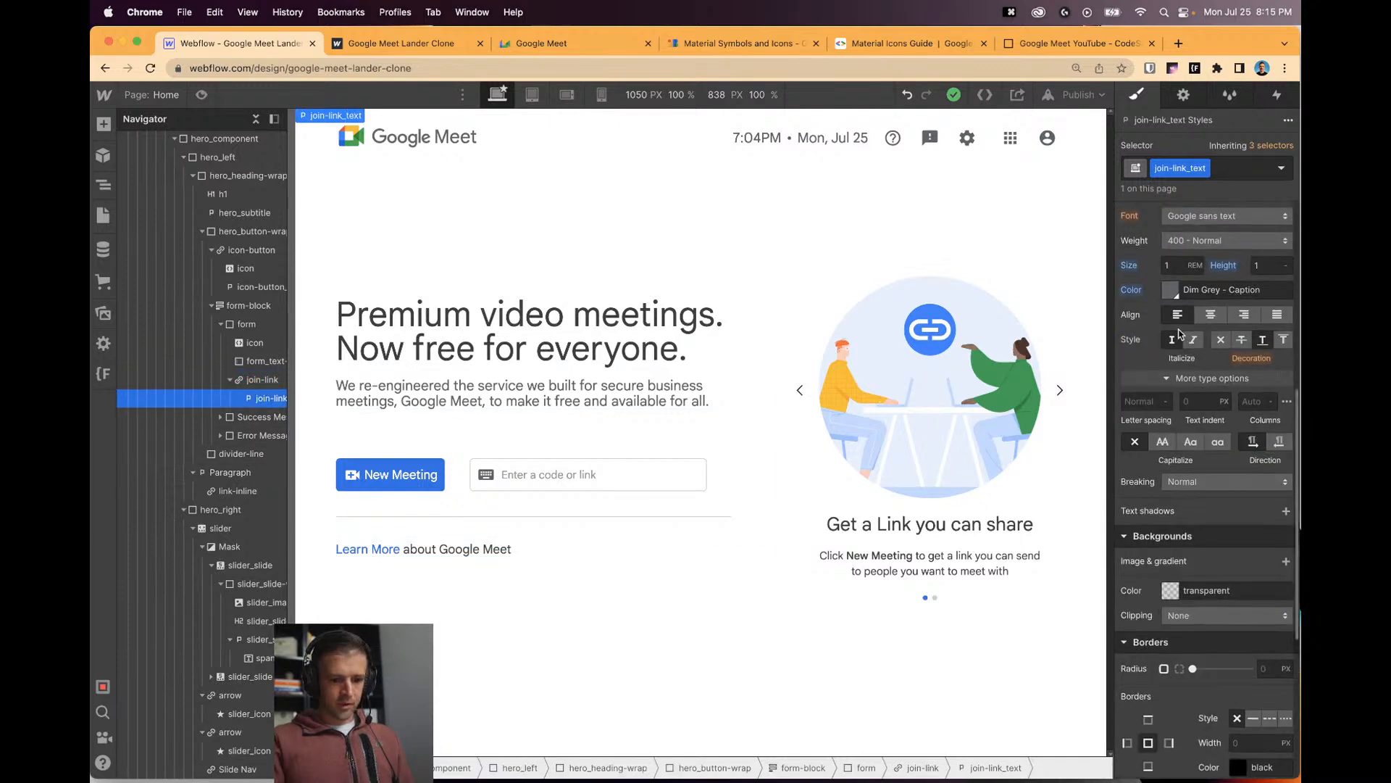
left_click(1132, 289, "alt")
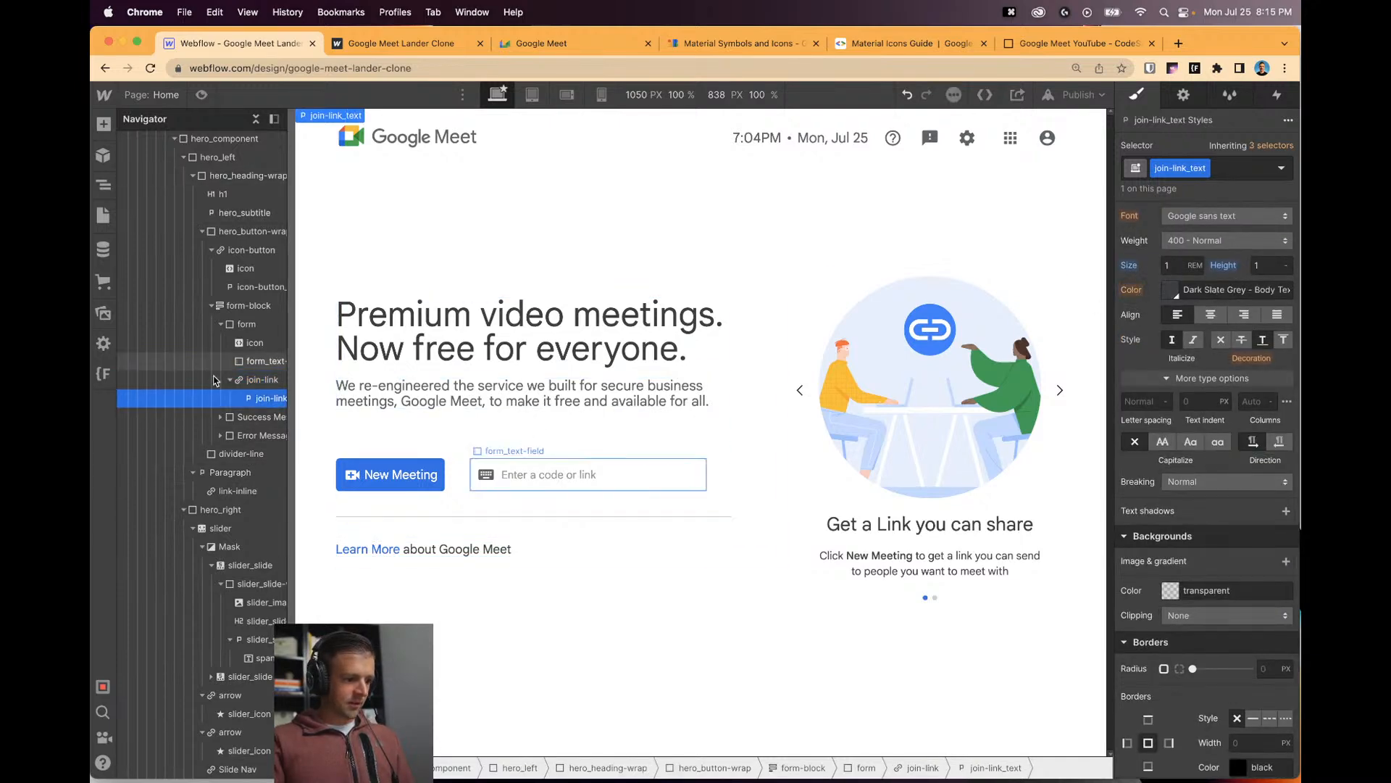
left_click(274, 391)
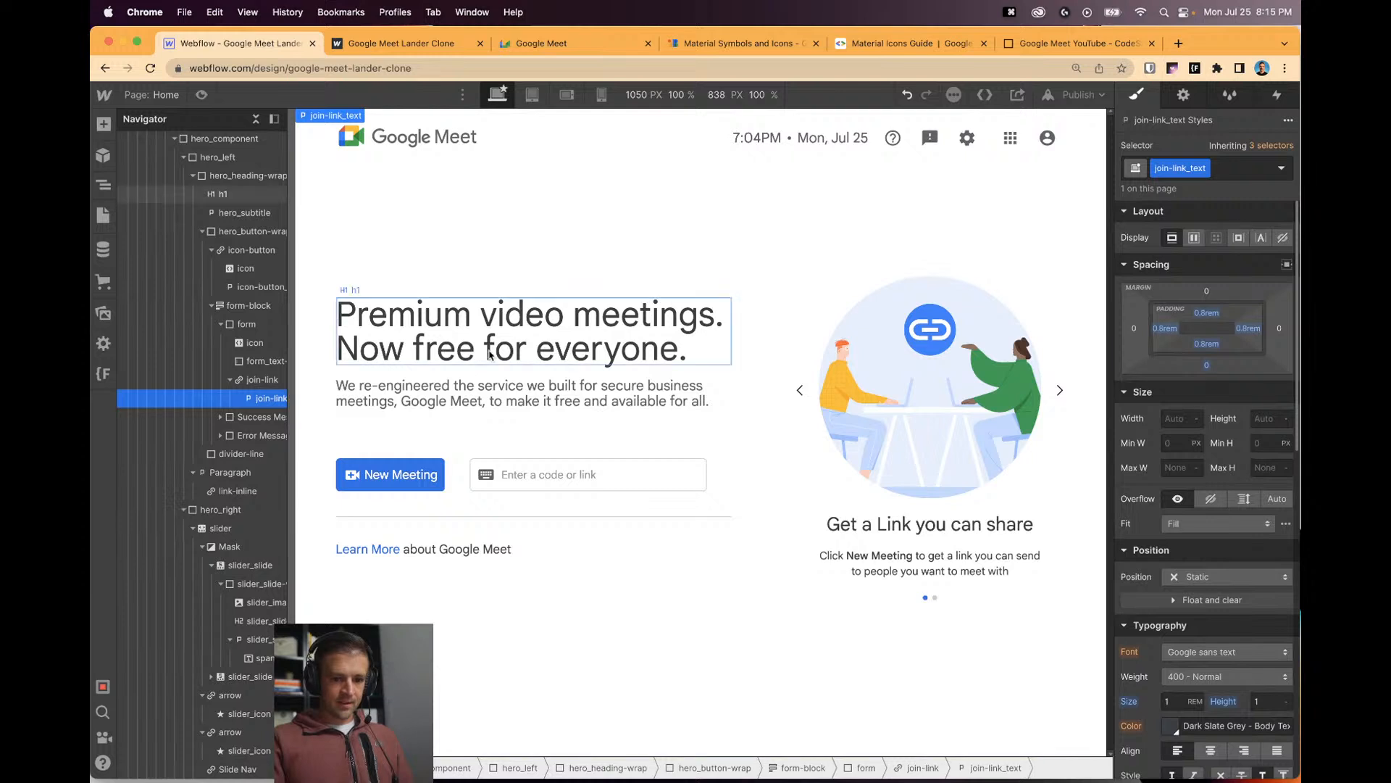
left_click(266, 381)
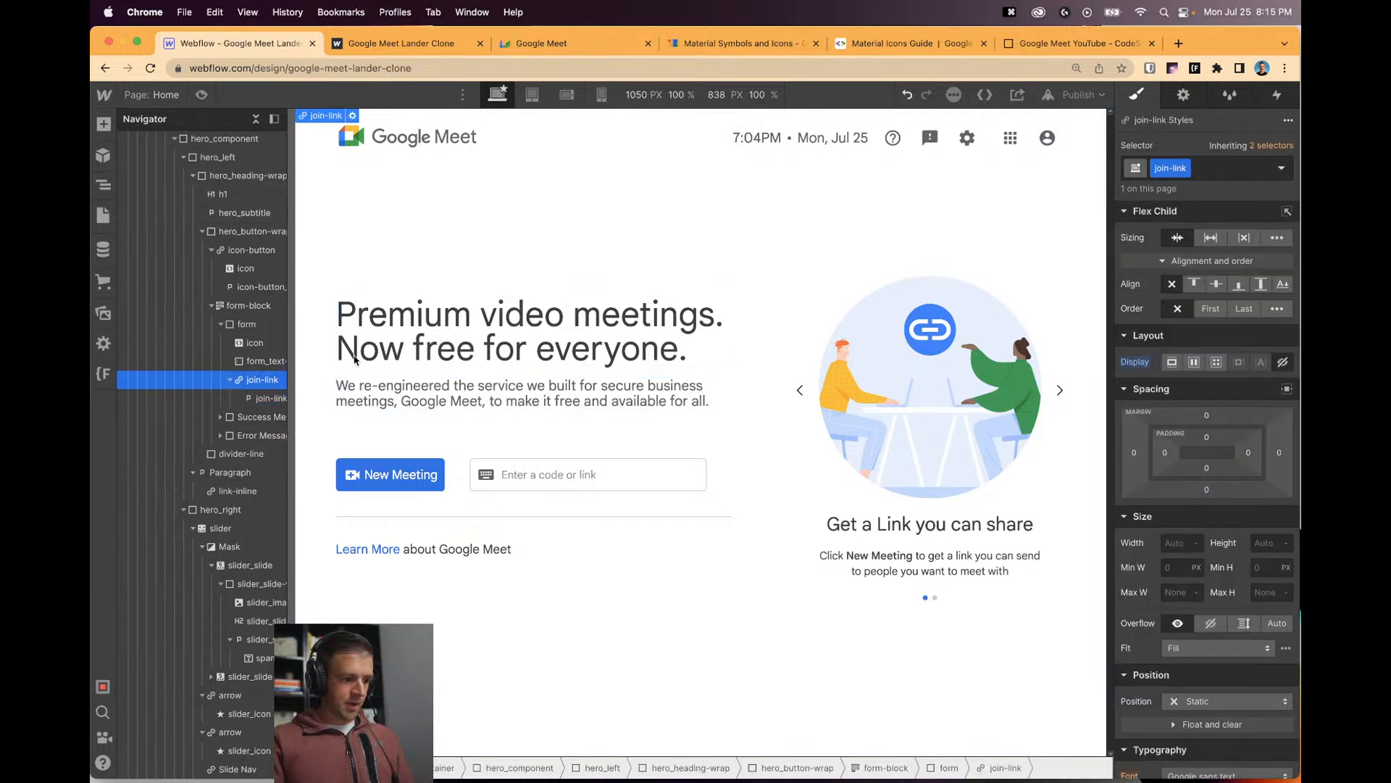
left_click(1194, 363)
Create the is-enabled combo class on join-link_text and set its text colour to Royal Blue.
scroll(1222, 486, "down", 2)
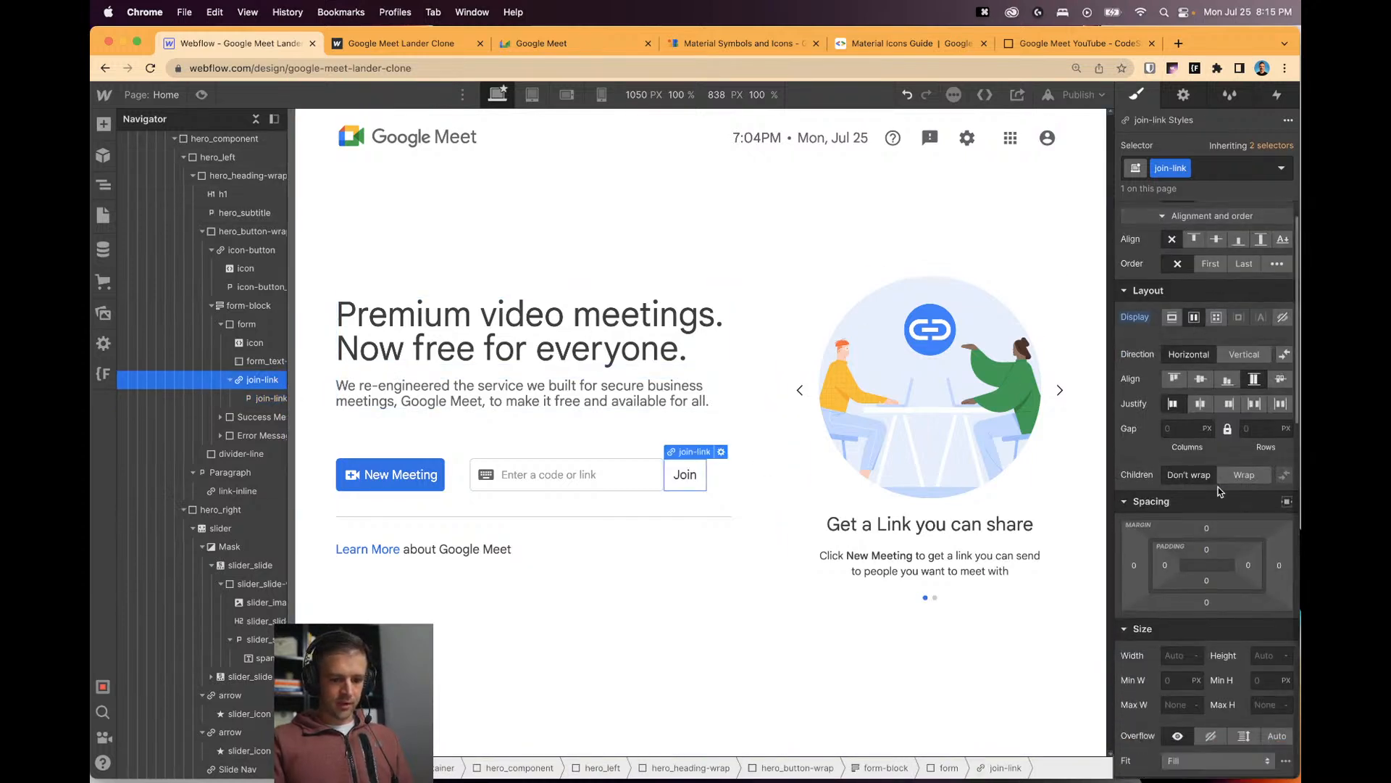
scroll(1222, 486, "down", 10)
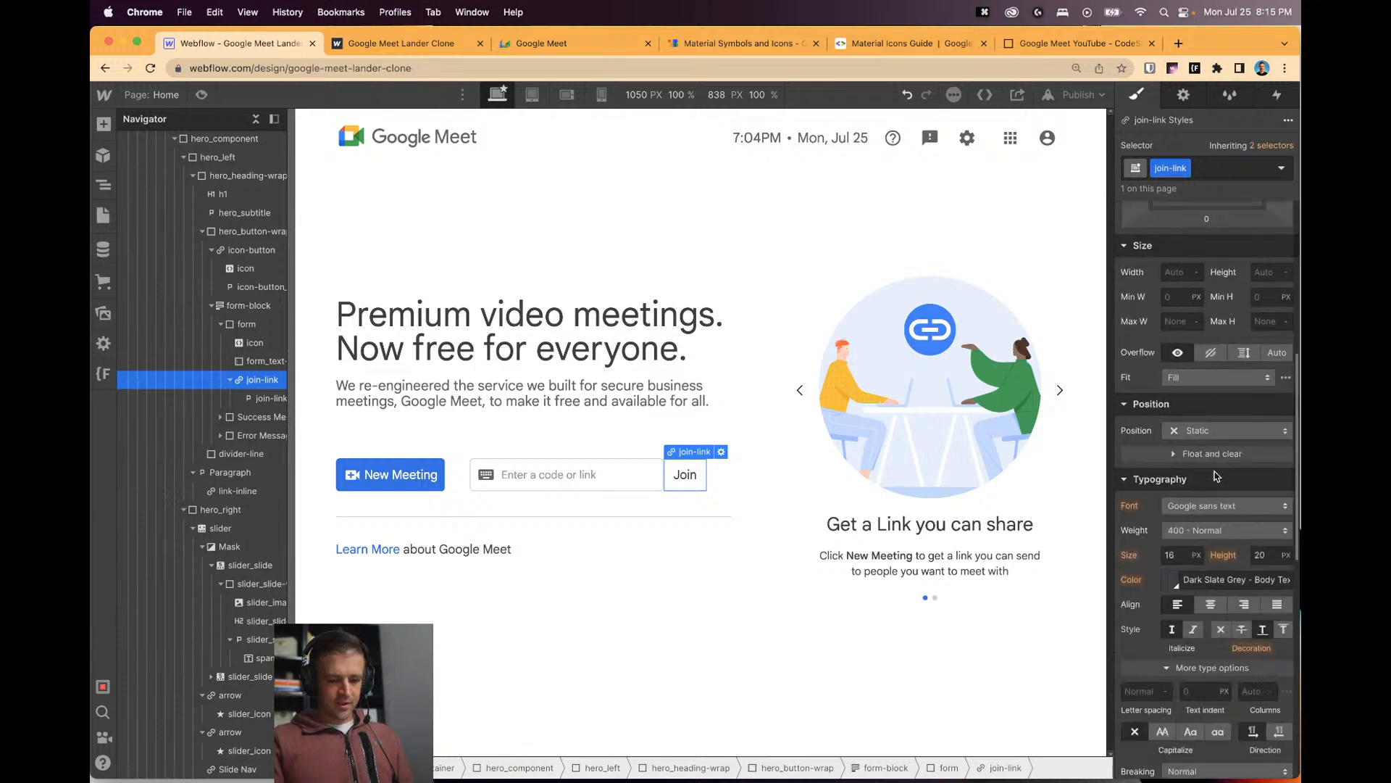
left_click(1175, 517)
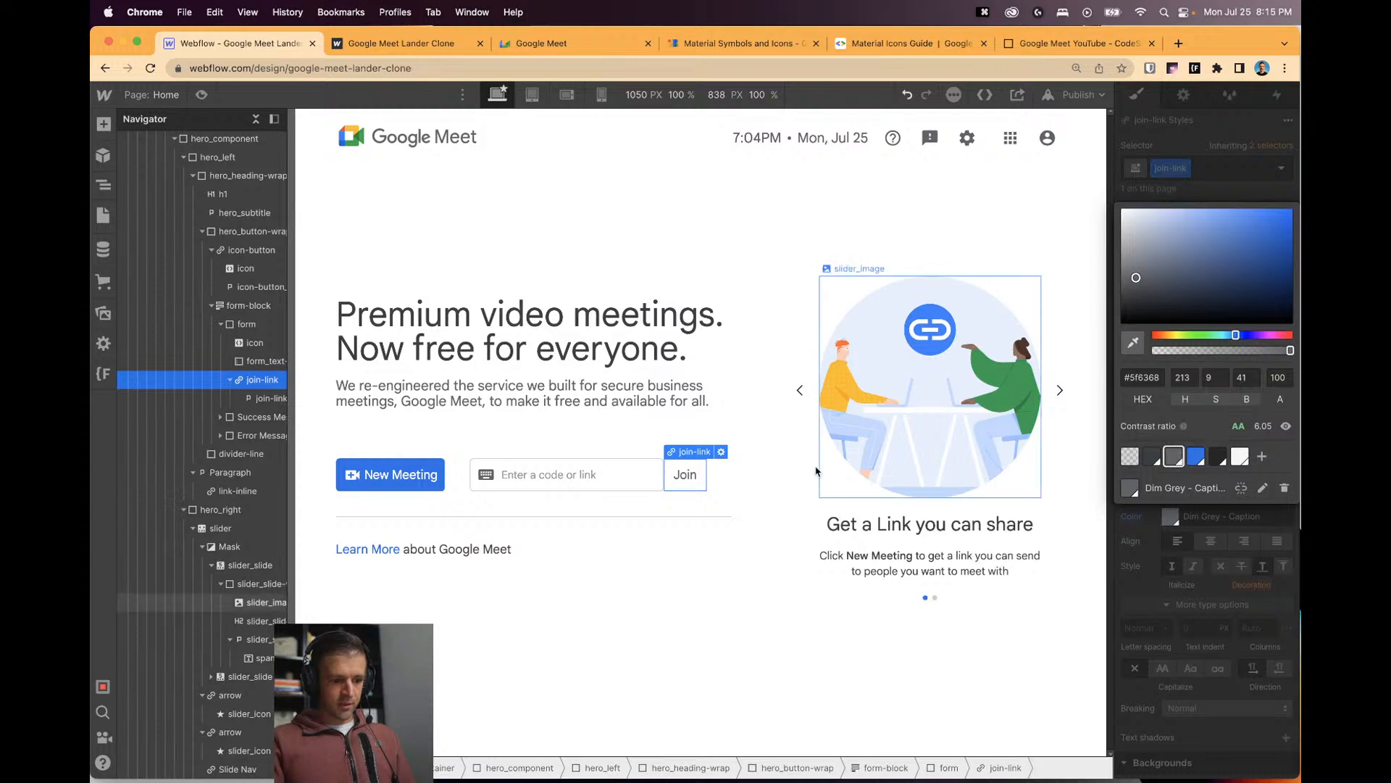
left_click(757, 476)
left_click(679, 478)
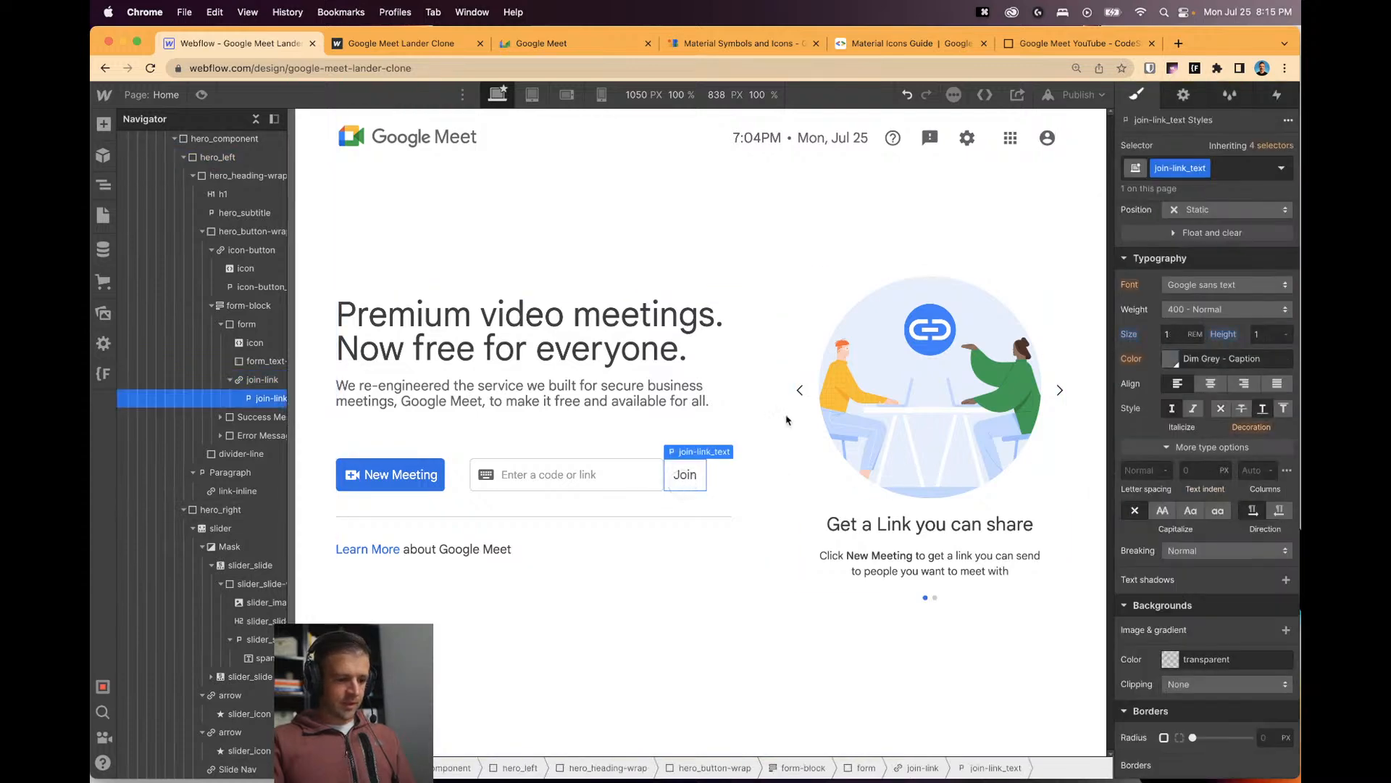
left_click(1227, 168)
type("is-enabled")
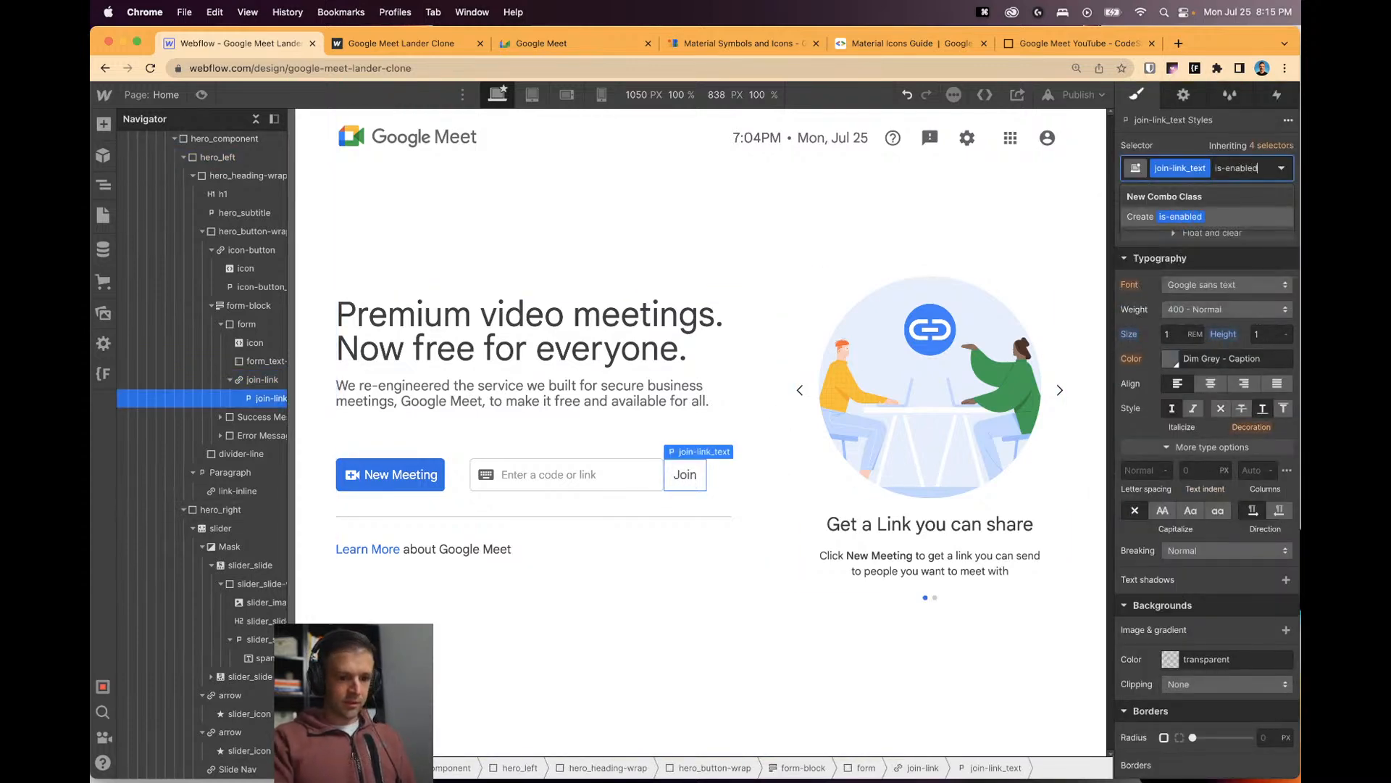
key("Return")
left_click(1170, 359)
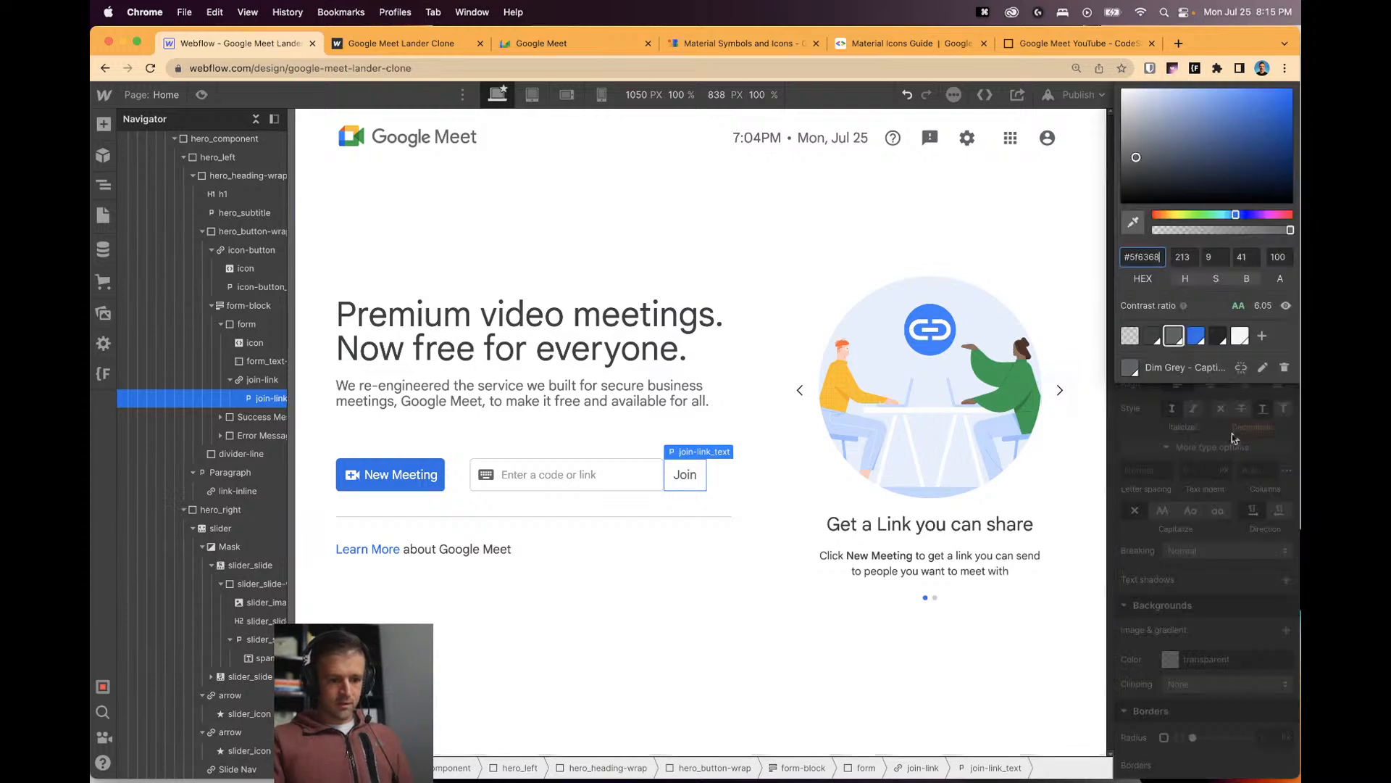
left_click(1196, 337)
left_click(768, 502)
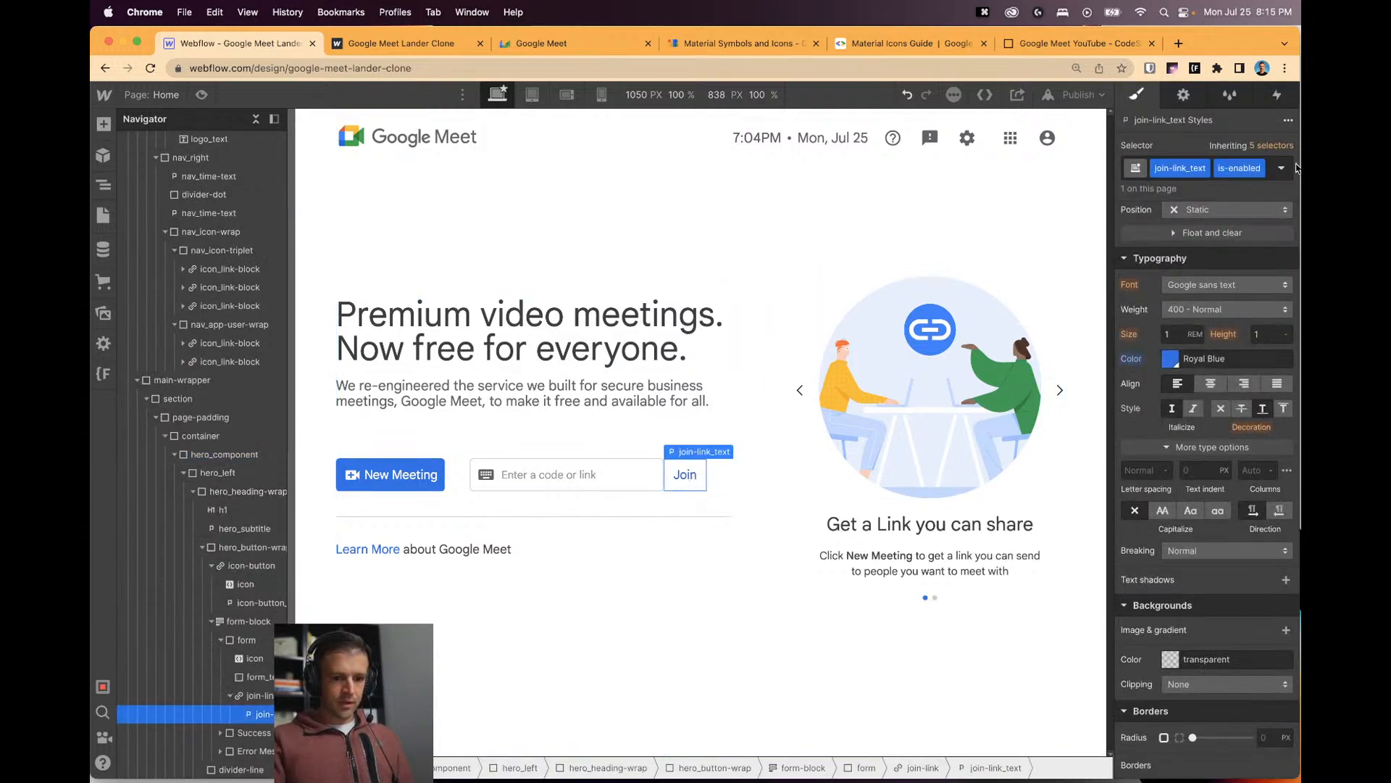
Check the Join text's Hover state, then return to its default state.
left_click(1281, 168)
left_click(1152, 218)
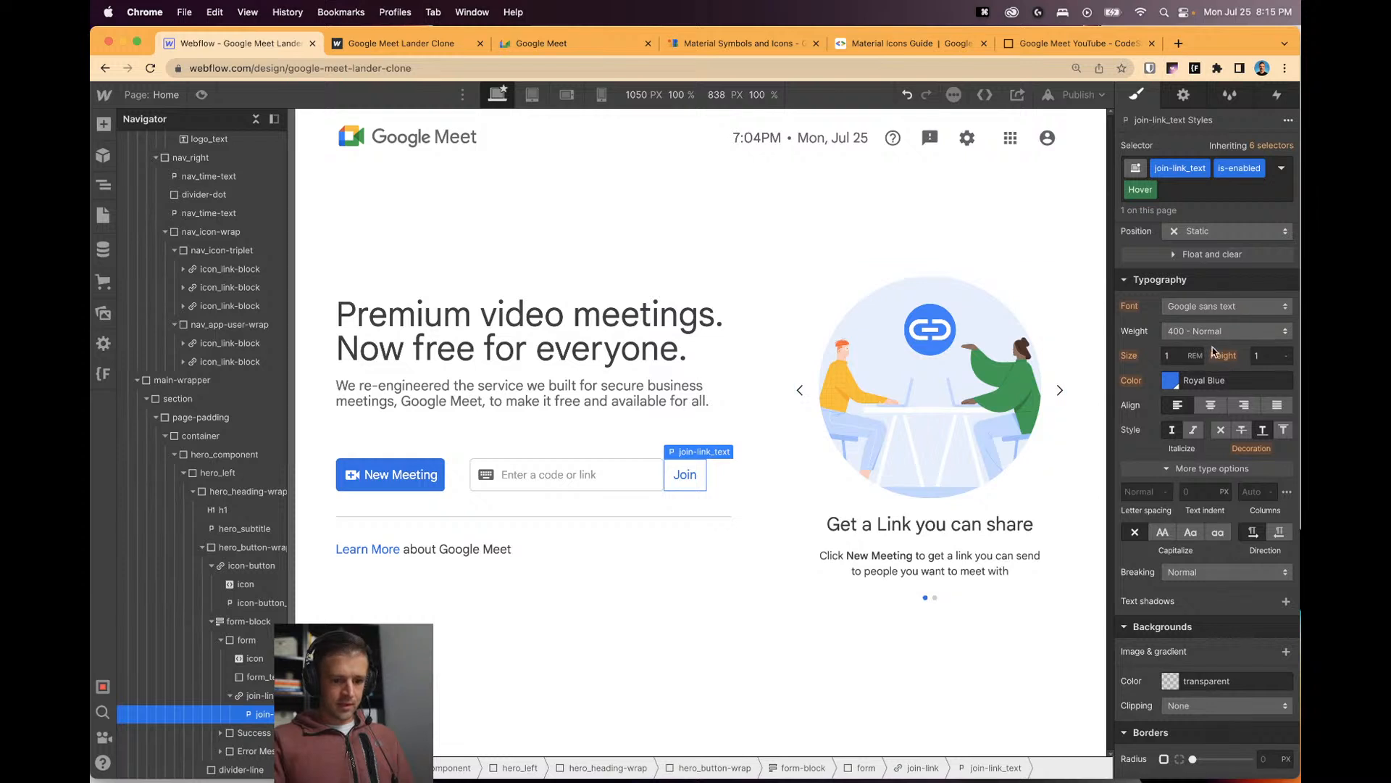
scroll(1214, 351, "down", 4)
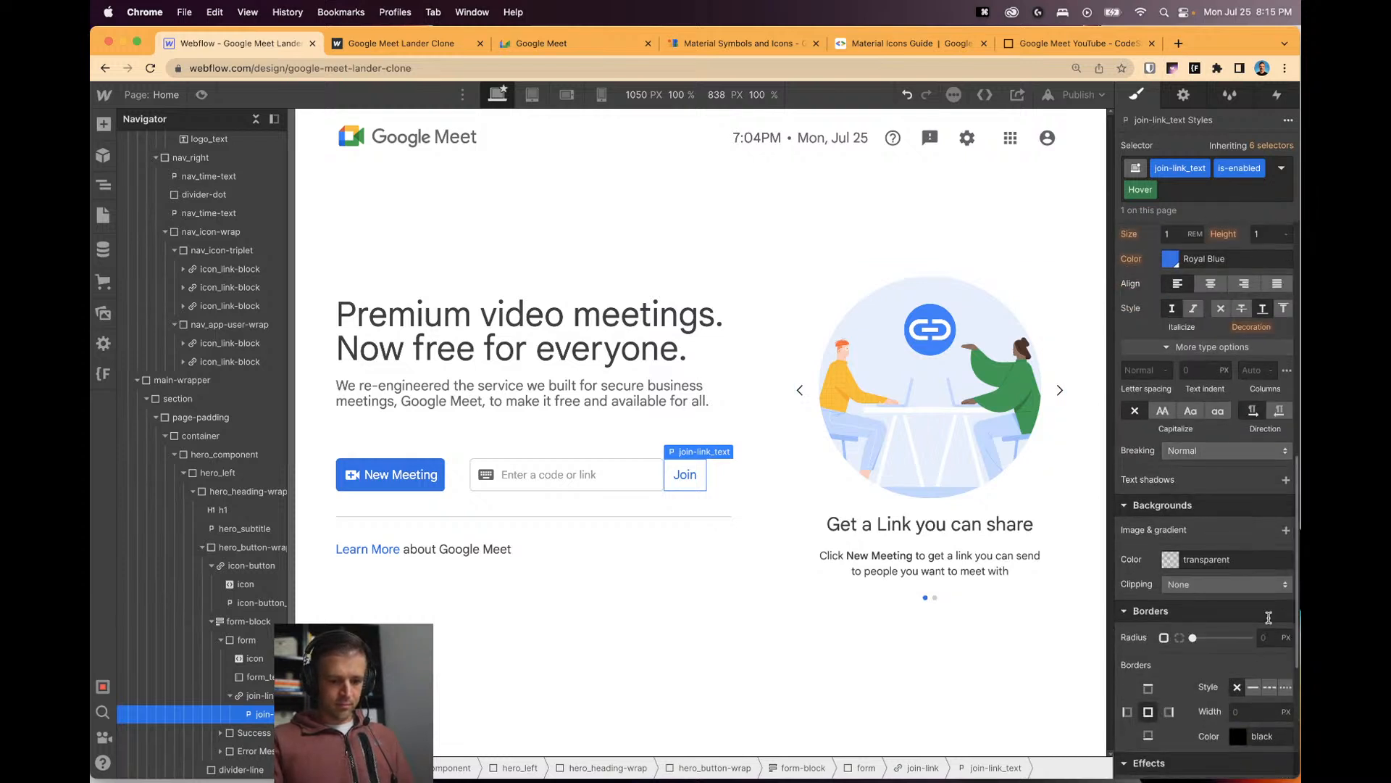
left_click(1281, 168)
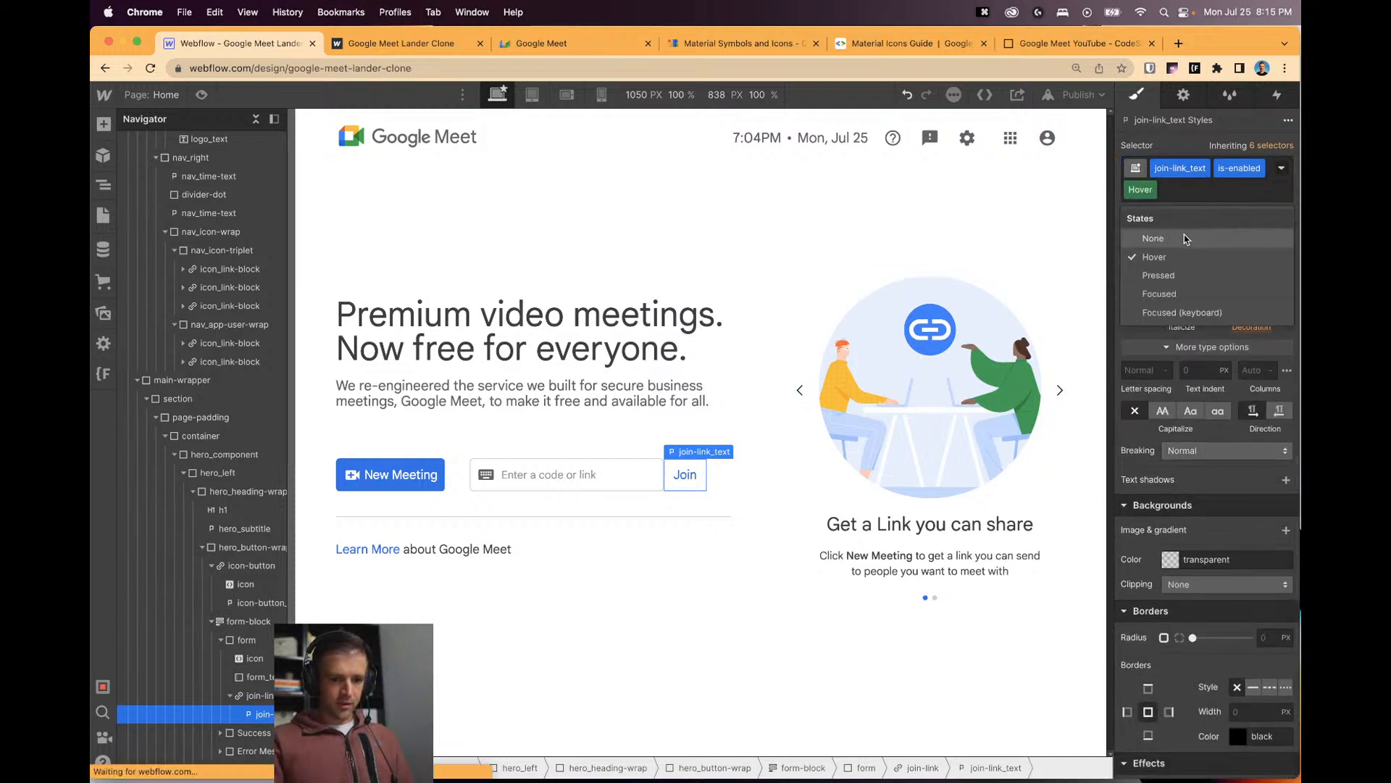
left_click(1196, 233)
Remove is-enabled and give the base join-link_text style a 3 REM corner radius.
left_click(1280, 169)
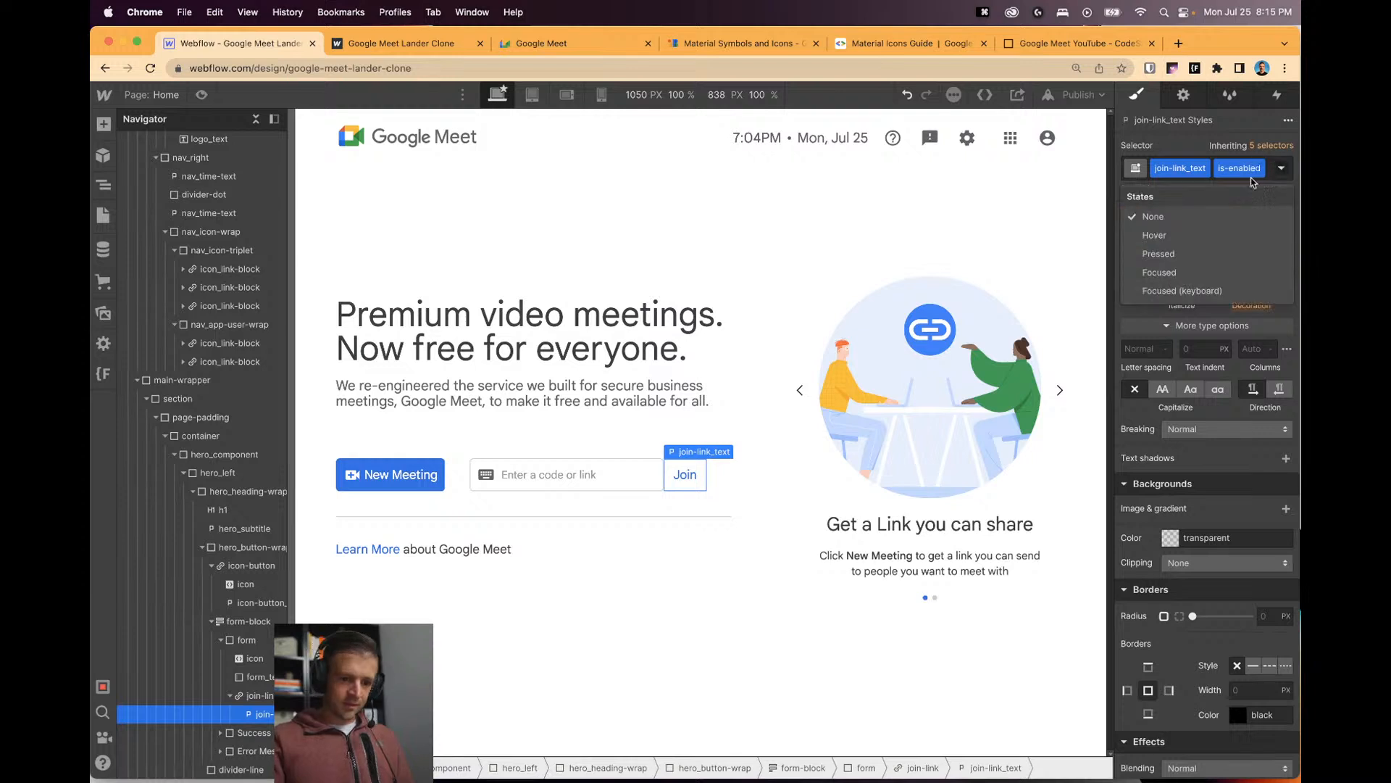
left_click(1246, 174)
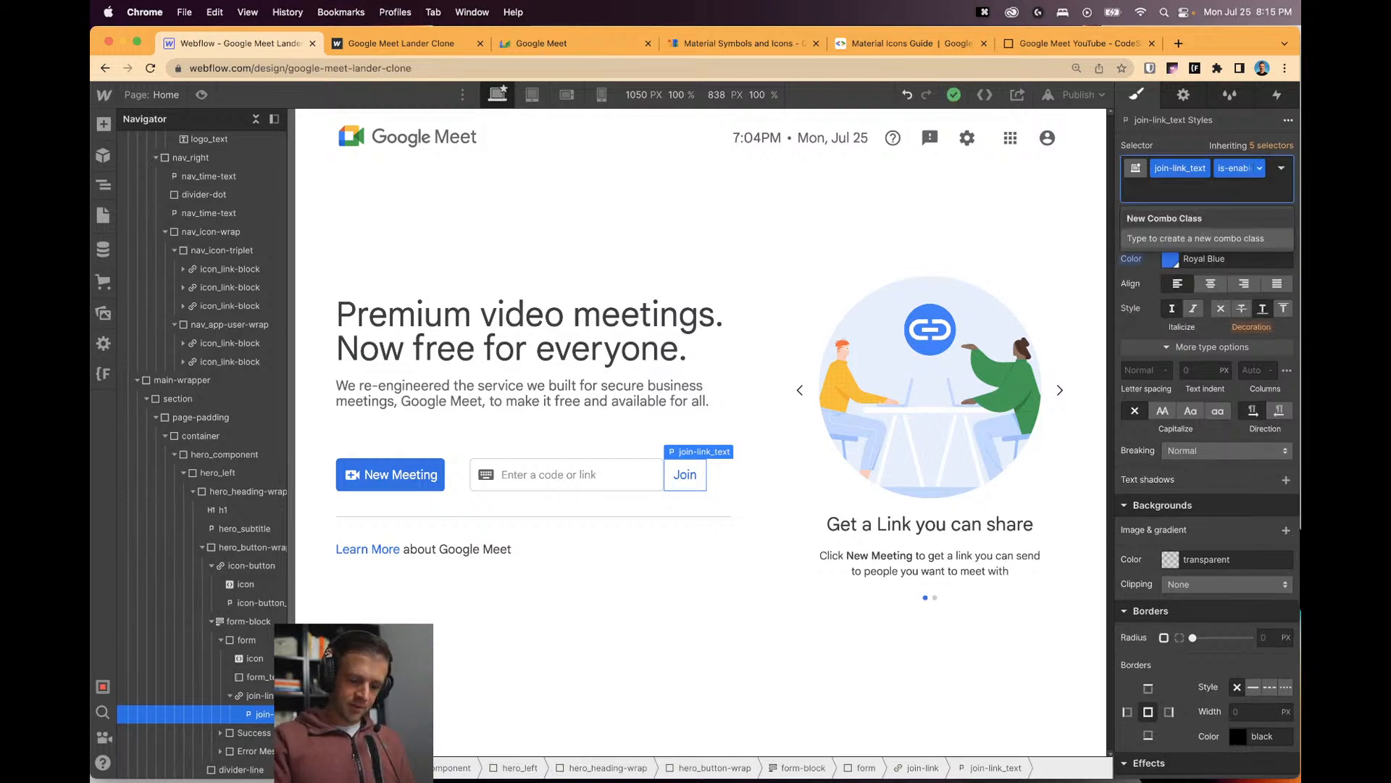
key("BackSpace")
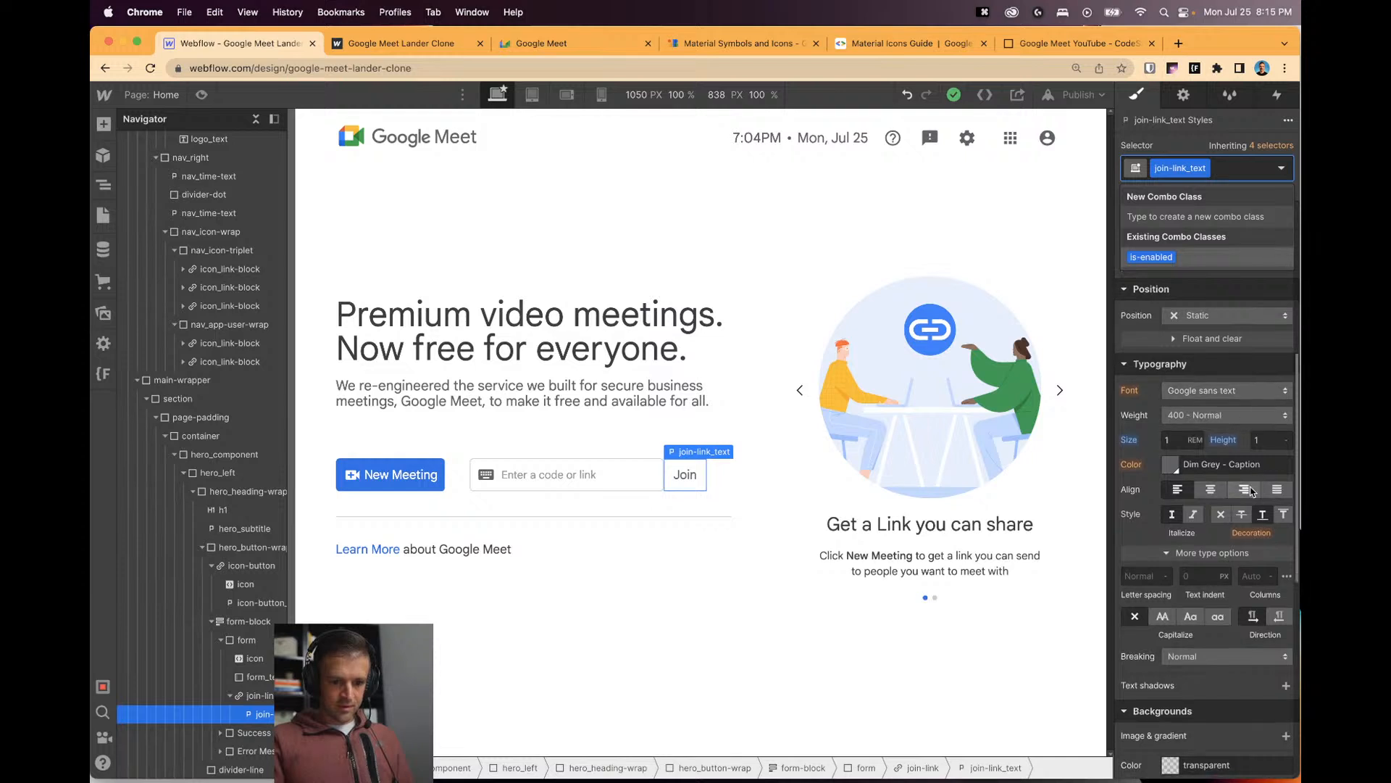
scroll(1251, 492, "down", 5)
left_click(1264, 616)
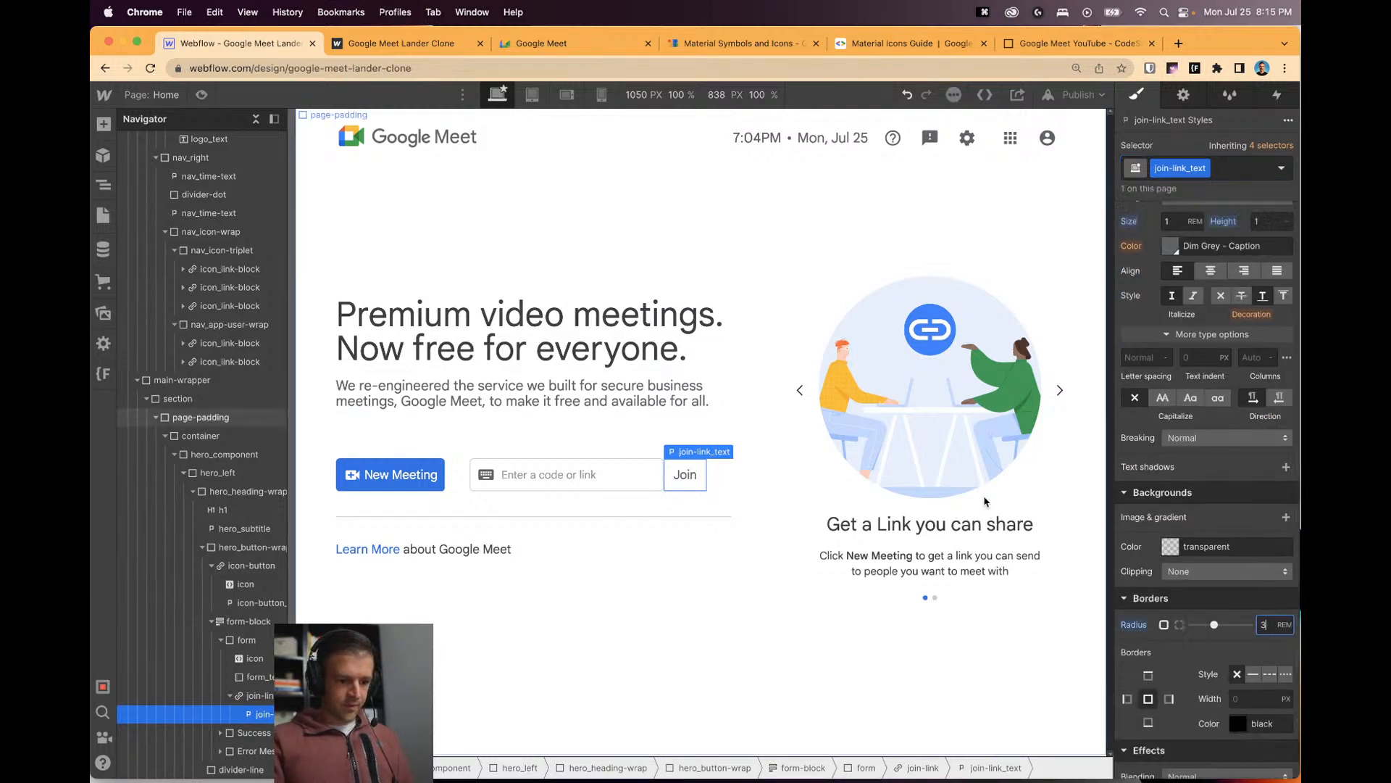
Reapply the is-enabled combo class and switch it to the Hover state.
left_click(1225, 168)
type("is-en")
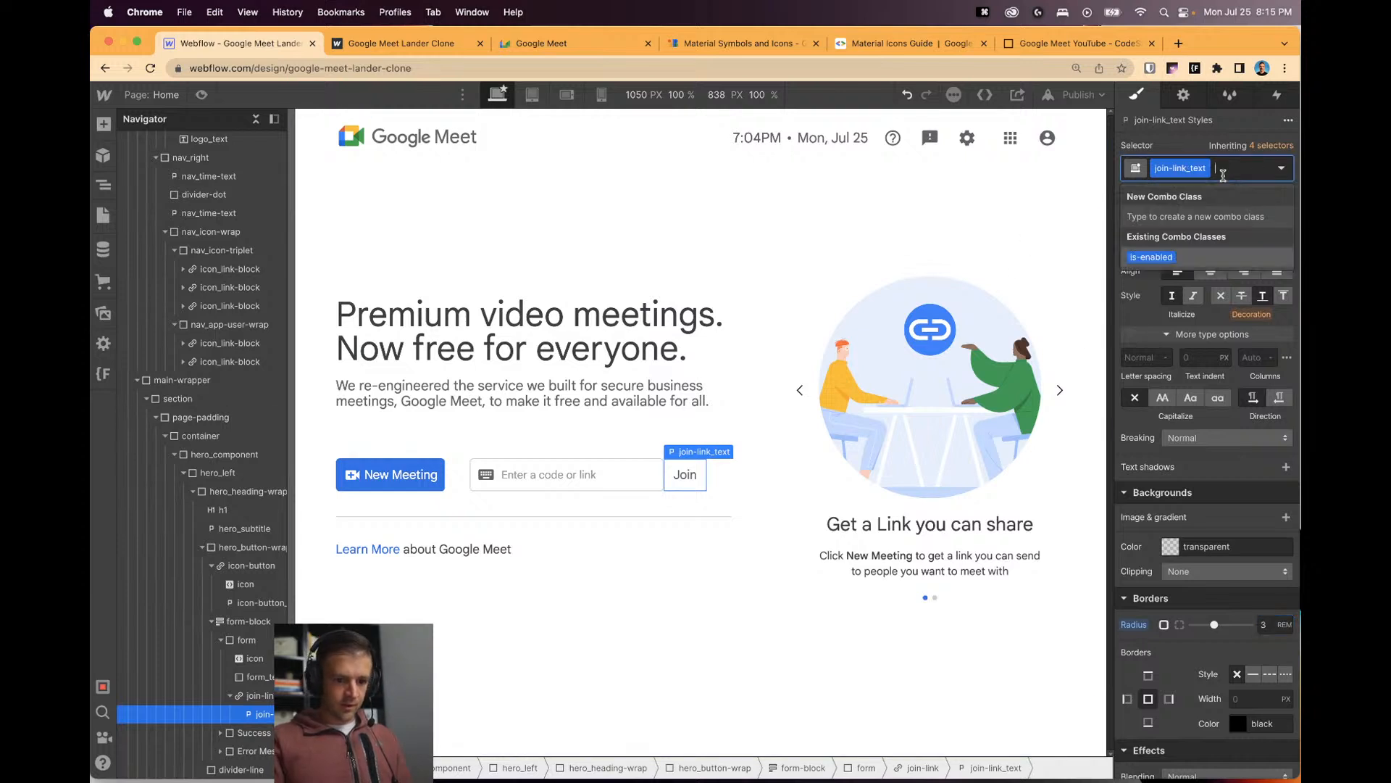
type("abled")
key("Return")
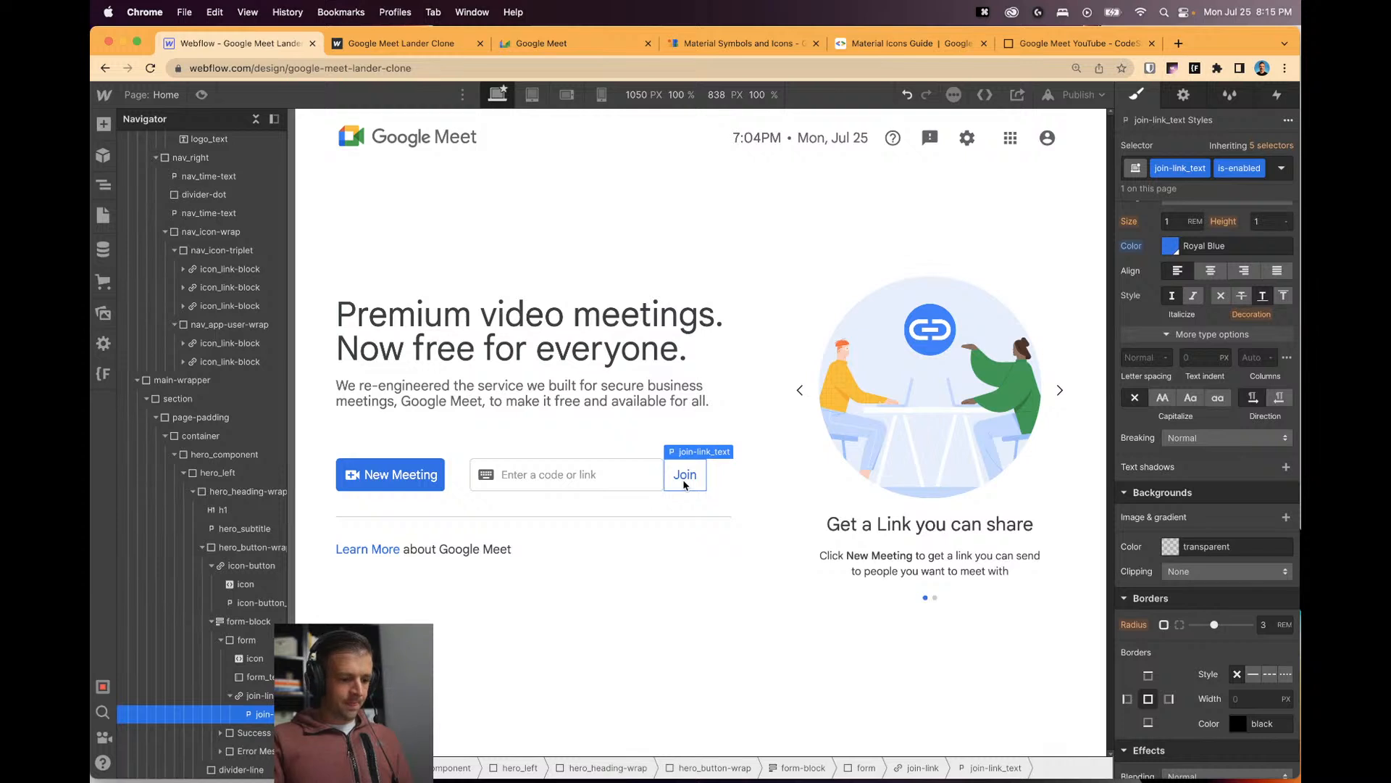
left_click(1281, 168)
left_click(1149, 230)
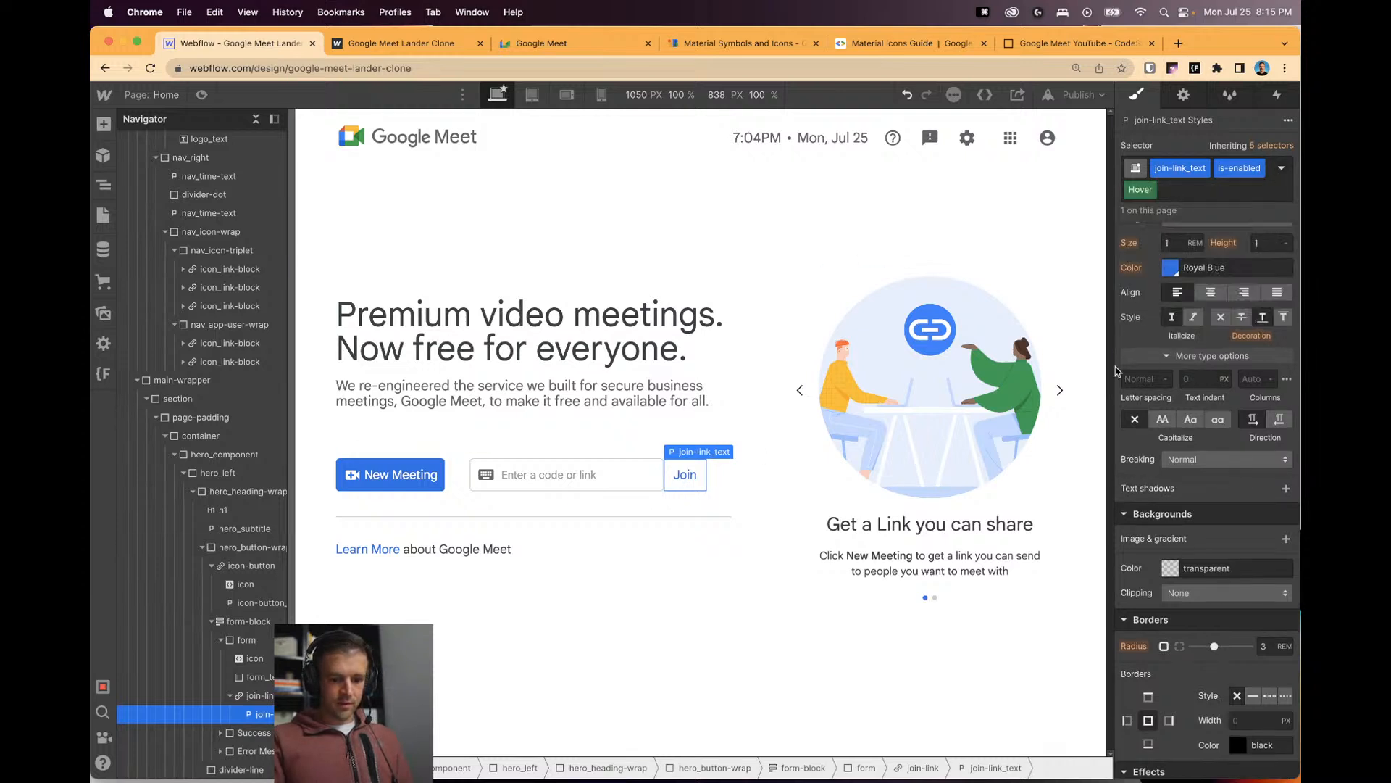
left_click(1171, 573)
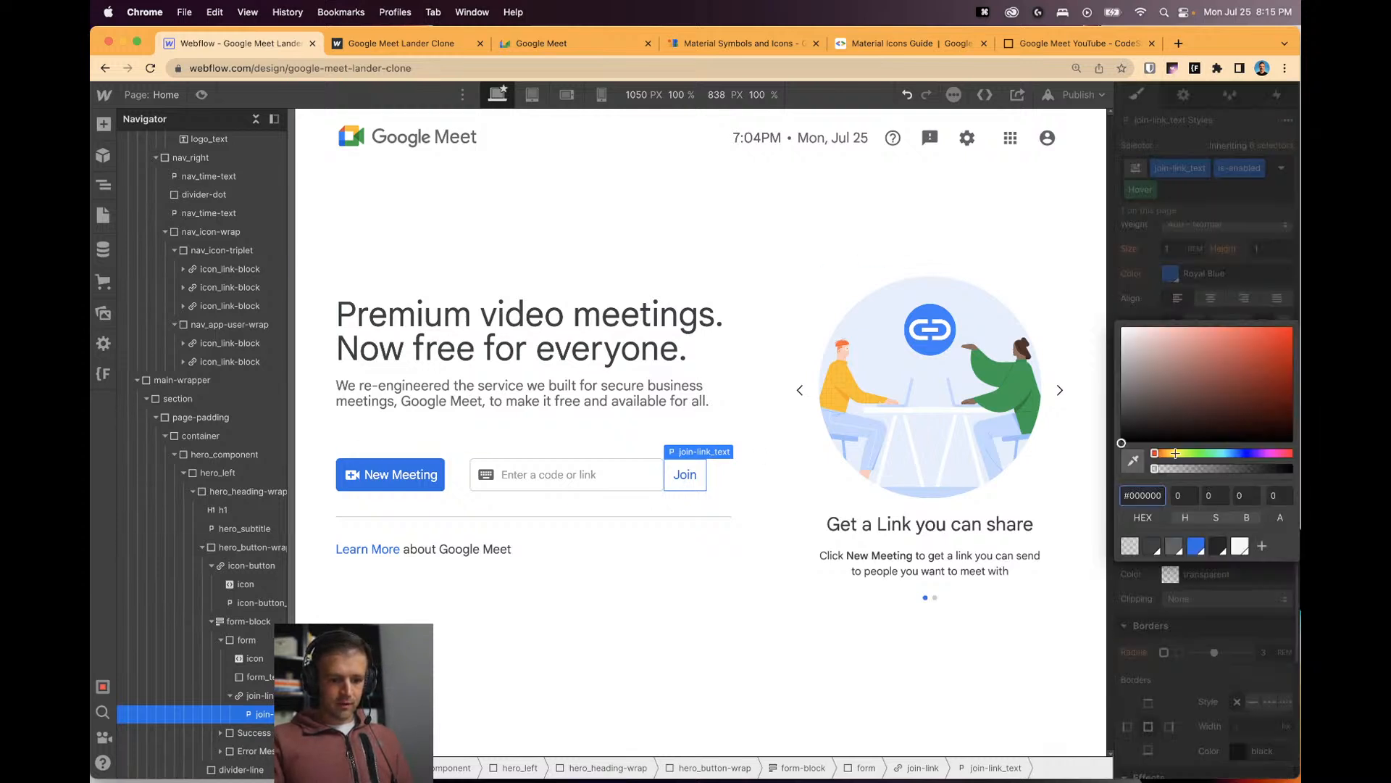
Try a near-white hover background by applying and adjusting the White Smoke swatch.
left_click(1197, 546)
left_click(1136, 338)
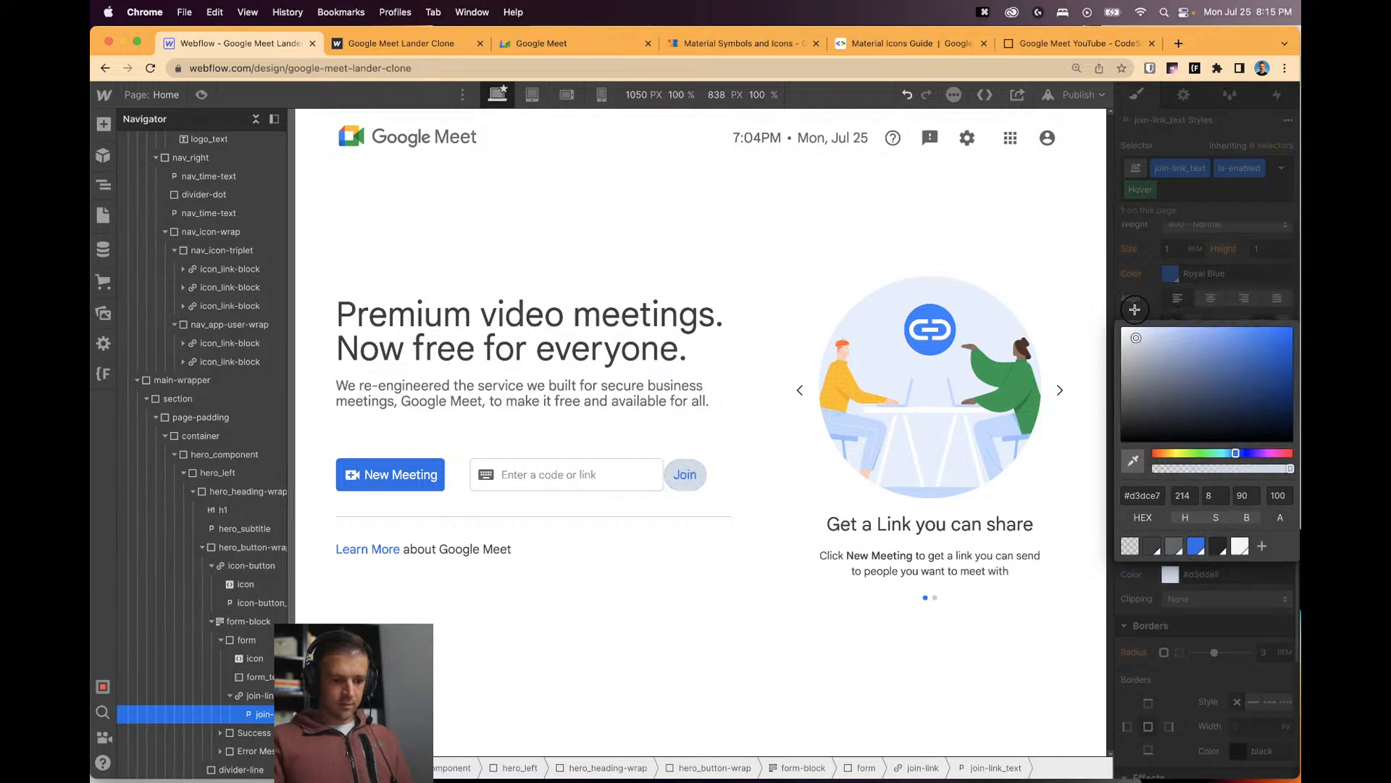
left_click_drag(1135, 310, 1124, 299)
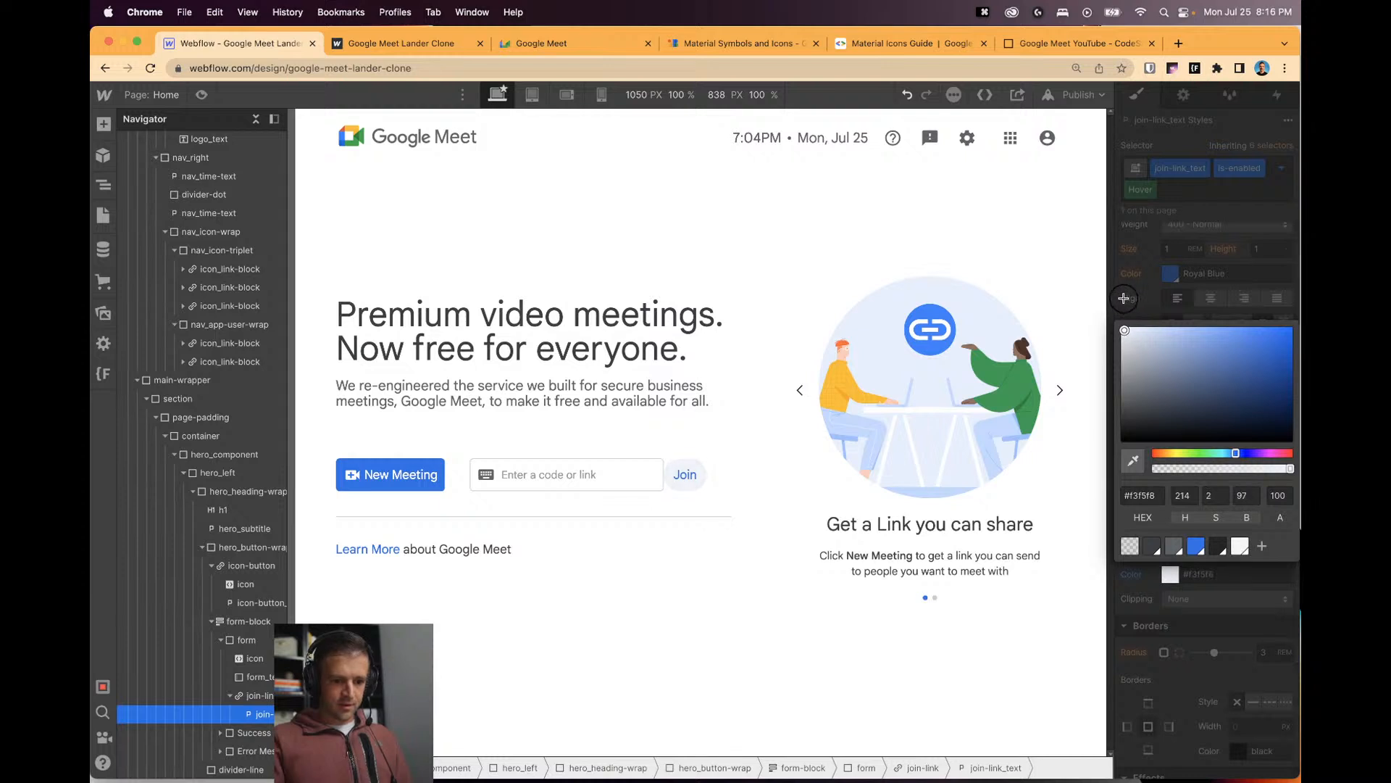
left_click_drag(1123, 298, 1123, 299)
left_click(1240, 546)
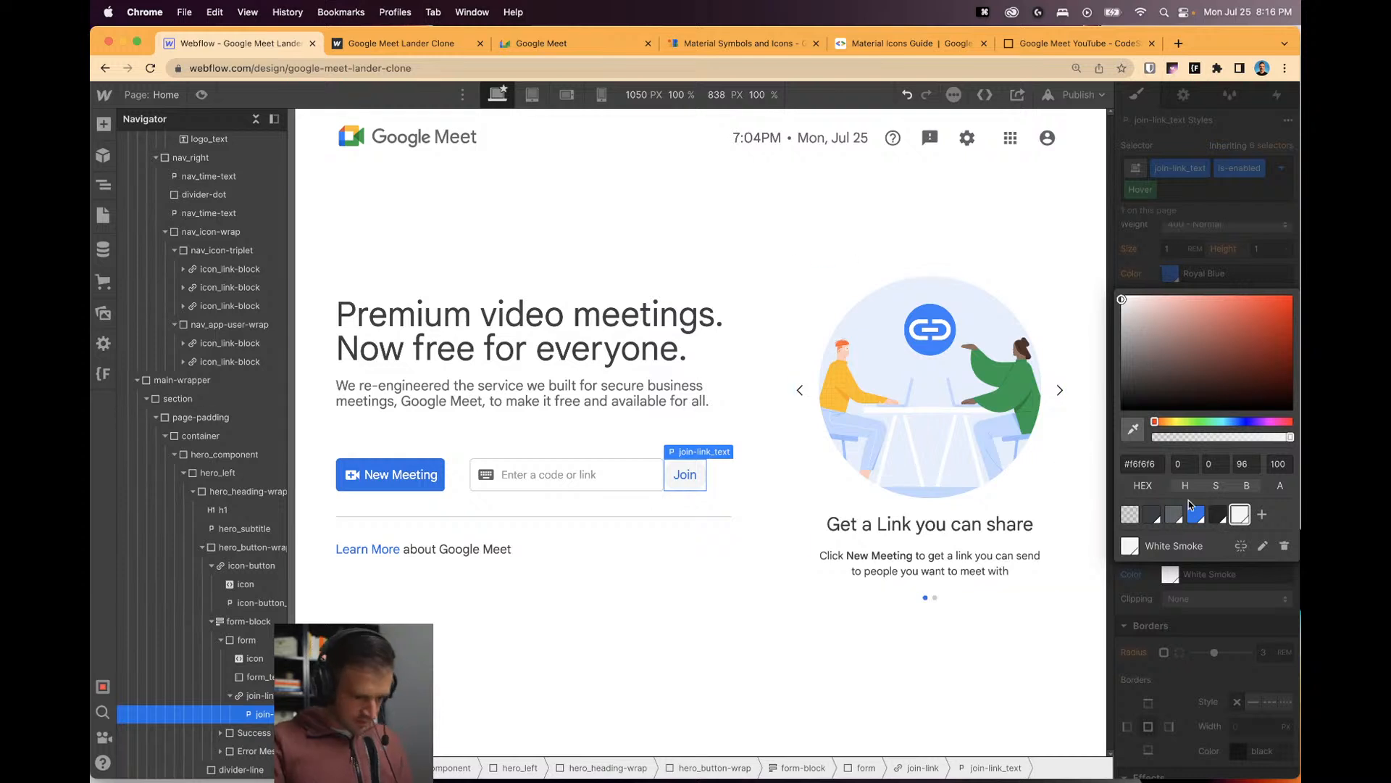
left_click(1263, 546)
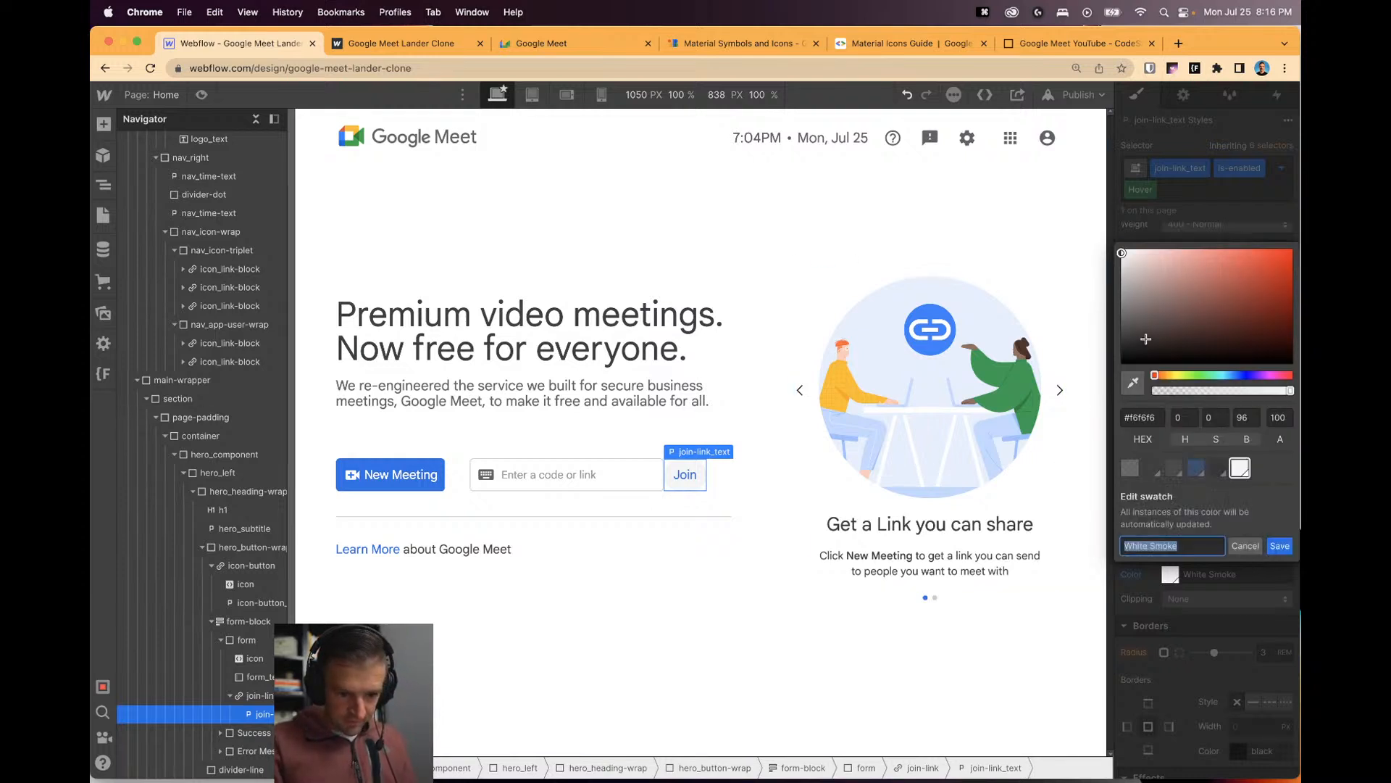
left_click(1122, 254)
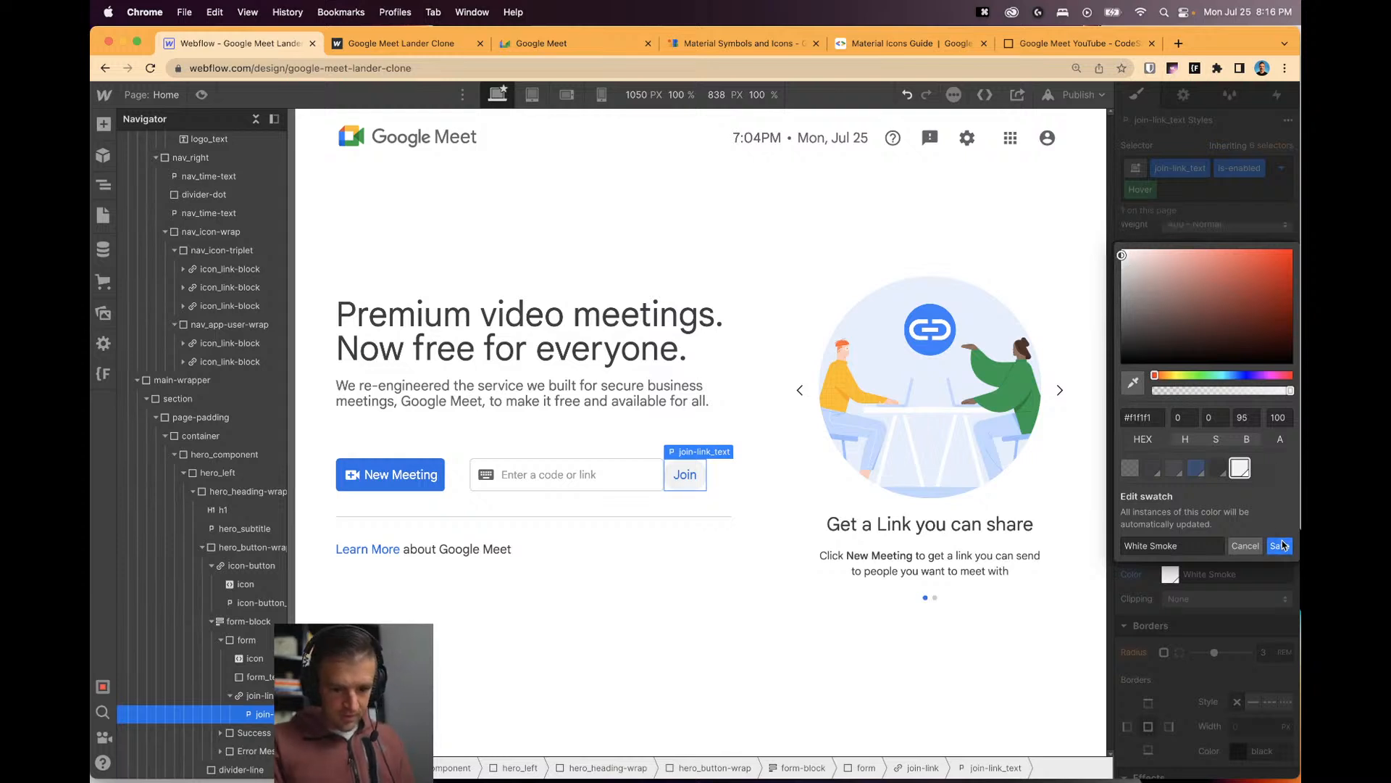
key("Return")
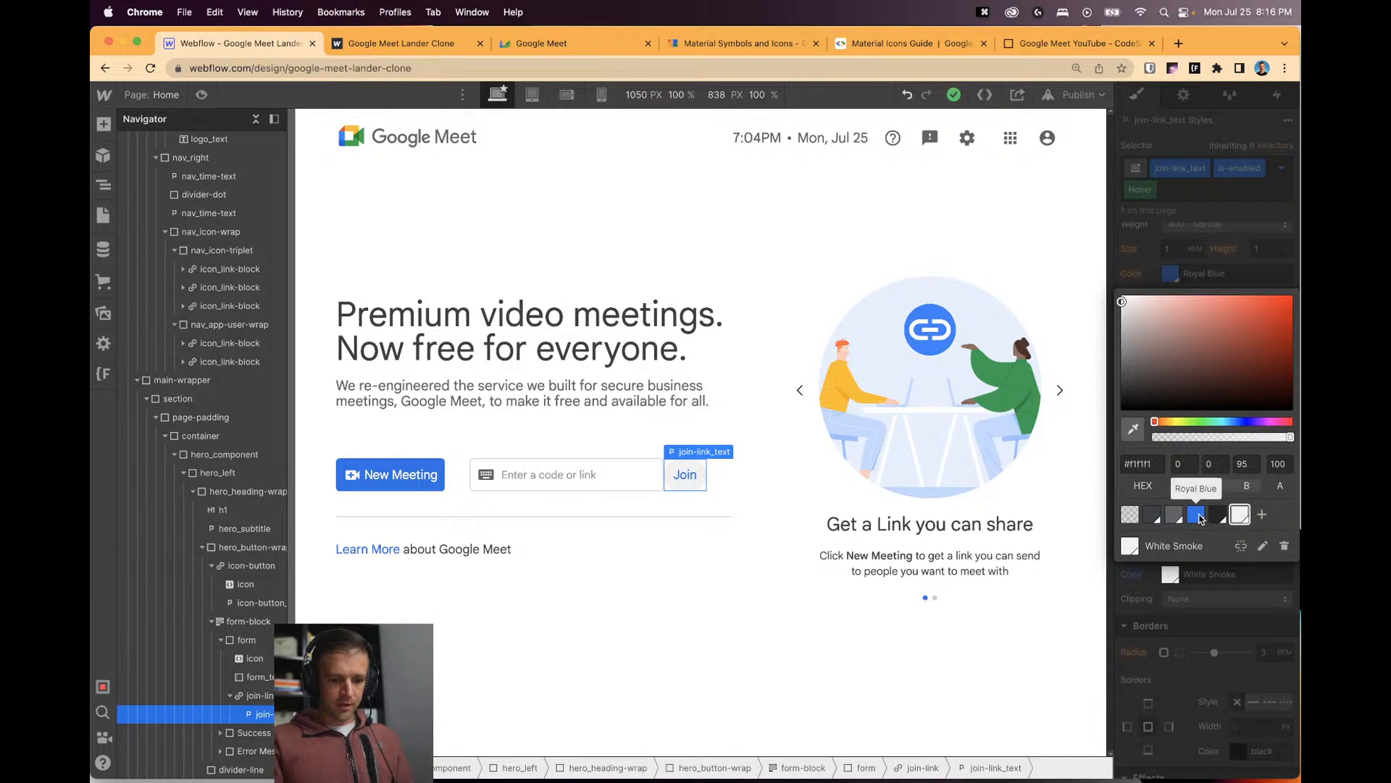
Switch to Royal Blue and save a lightened copy as the 'Royal Blue light' swatch.
left_click(1197, 516)
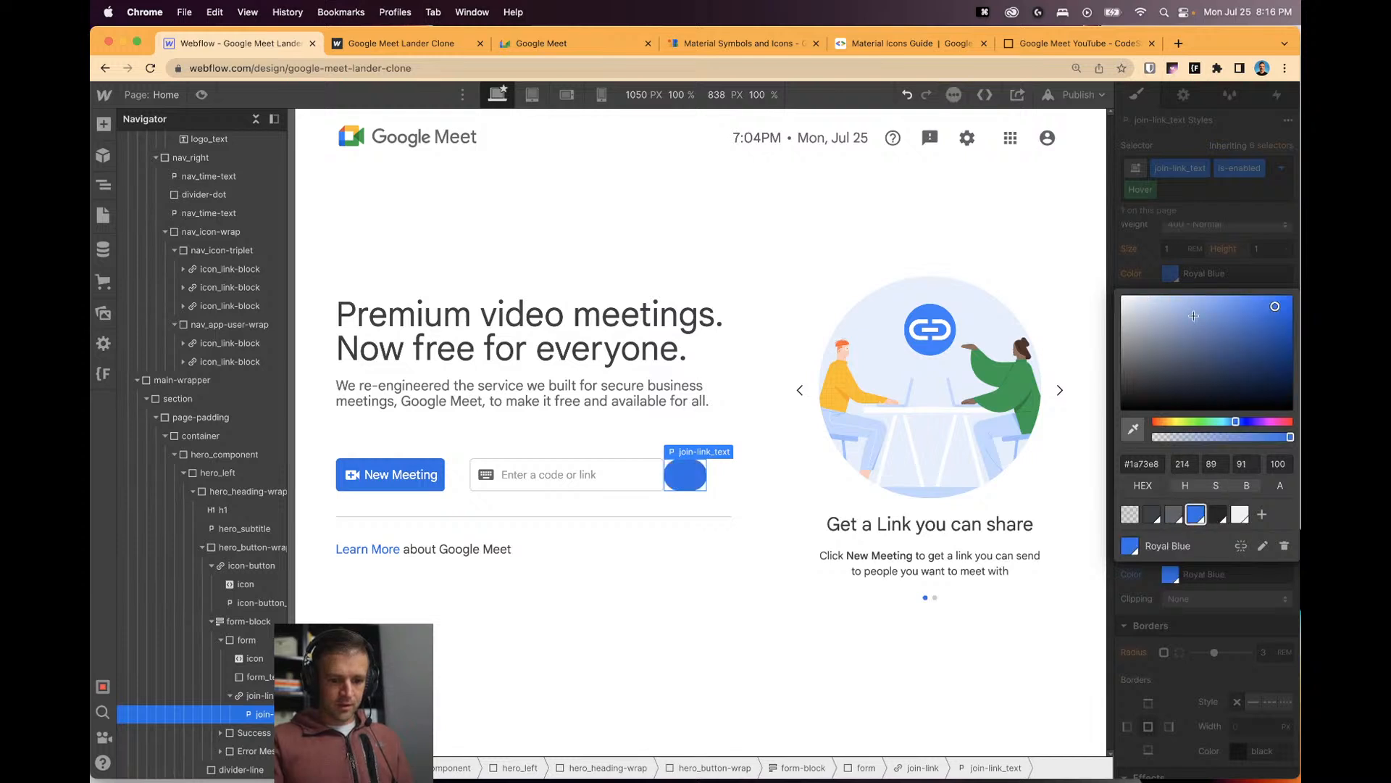
left_click(1260, 514)
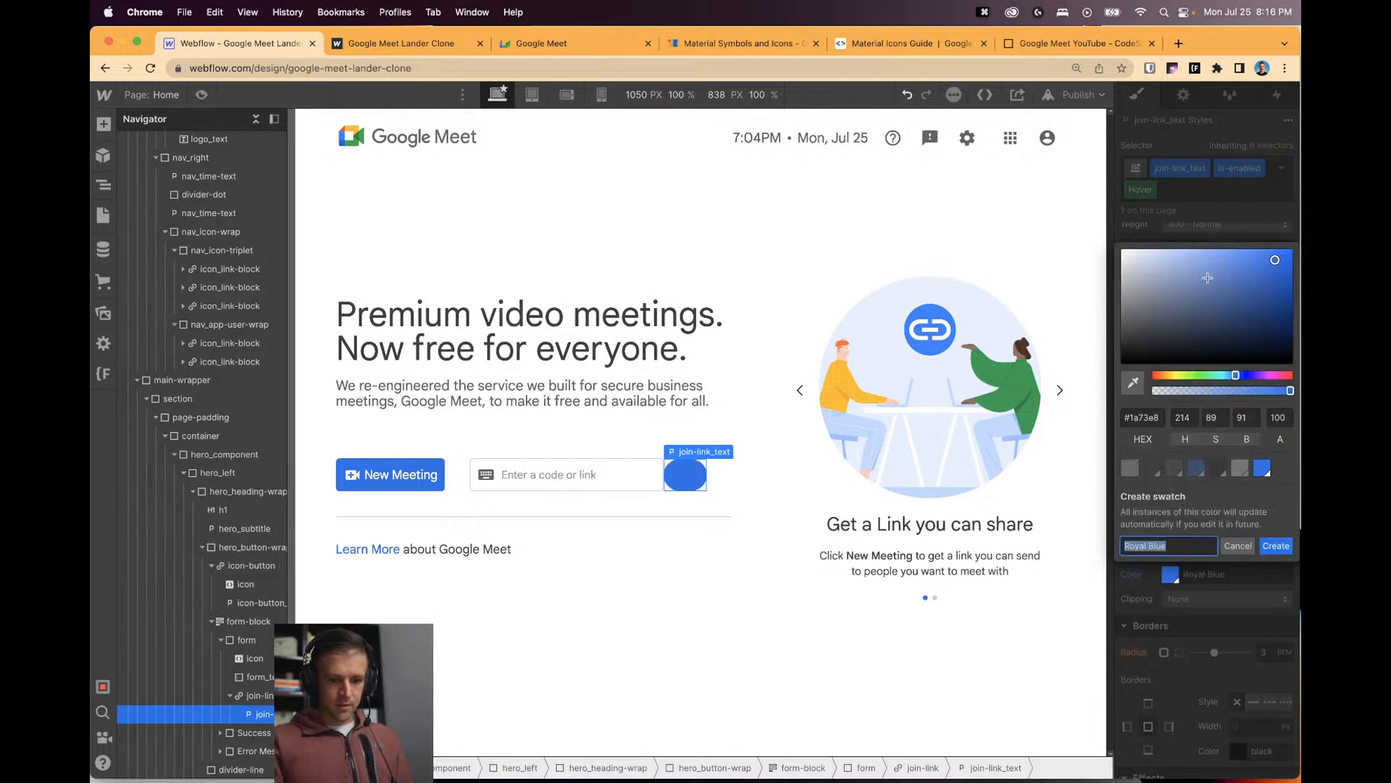
left_click_drag(1165, 265, 1135, 253)
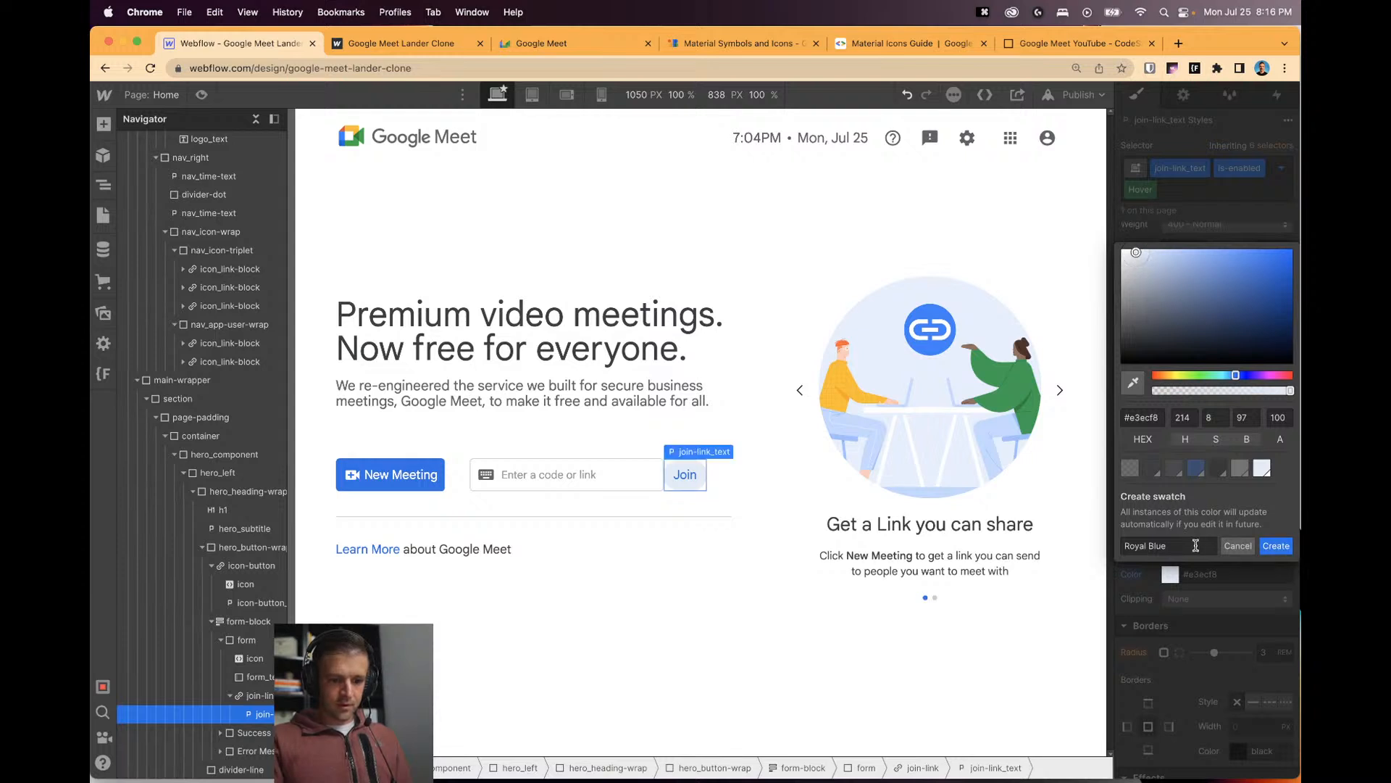
type("light")
key("Return")
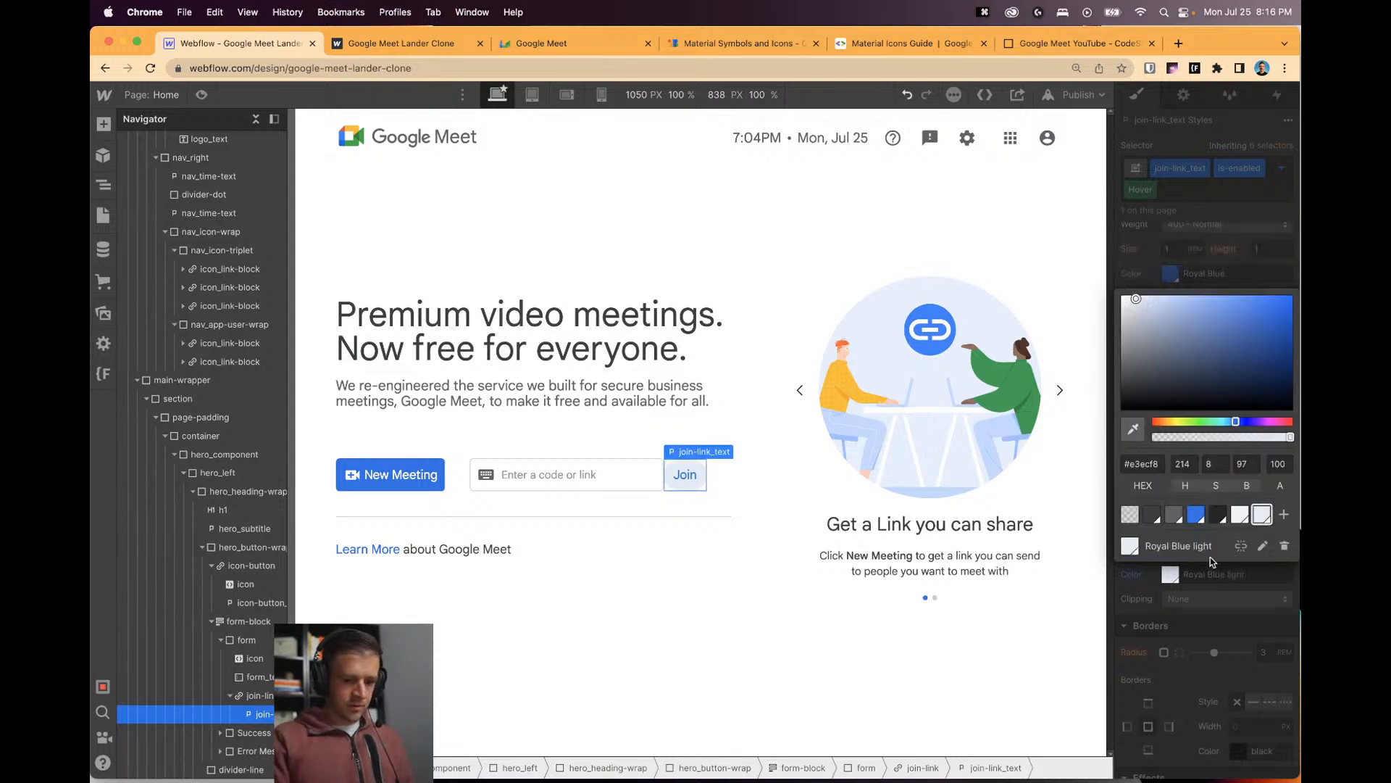
Remove is-enabled and set the base join-link_text corner radius to 0.3 REM.
left_click(1147, 248)
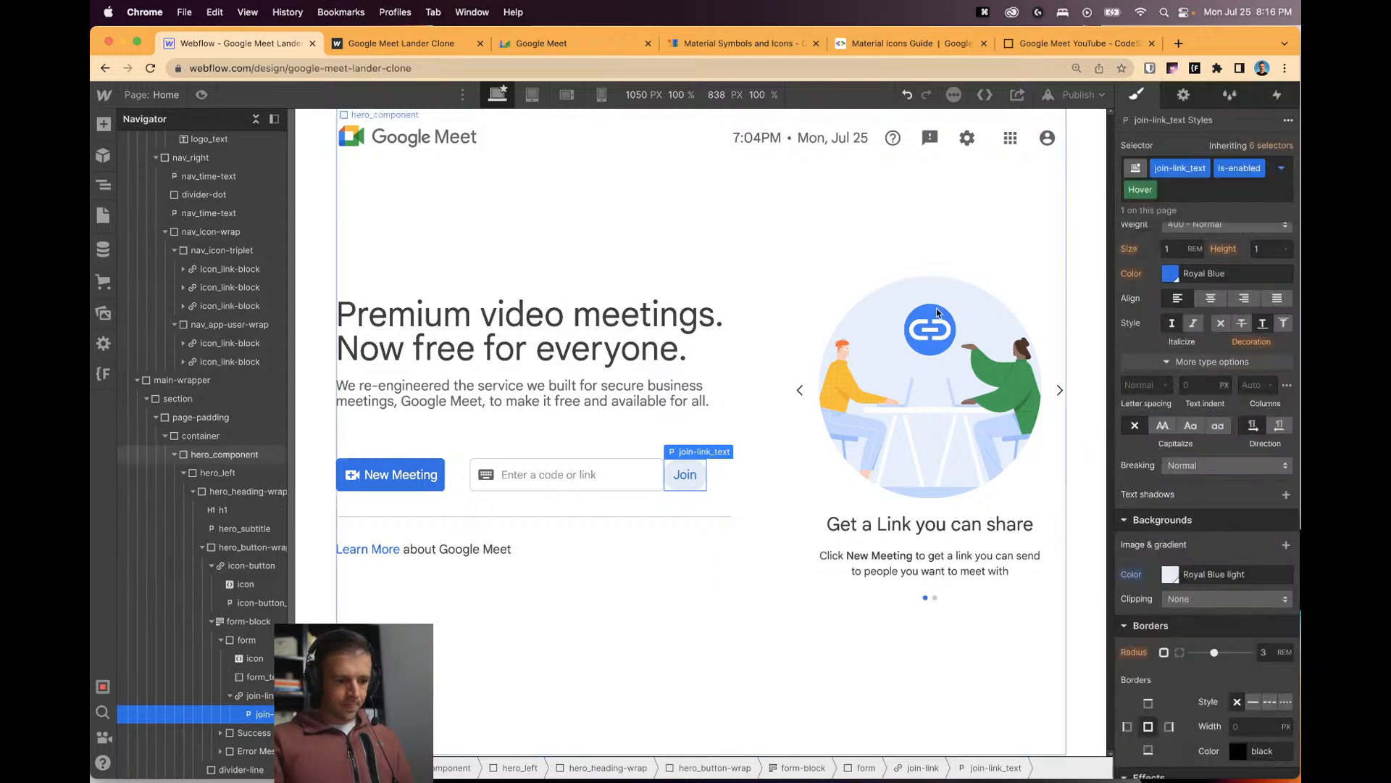
scroll(1273, 509, "down", 5)
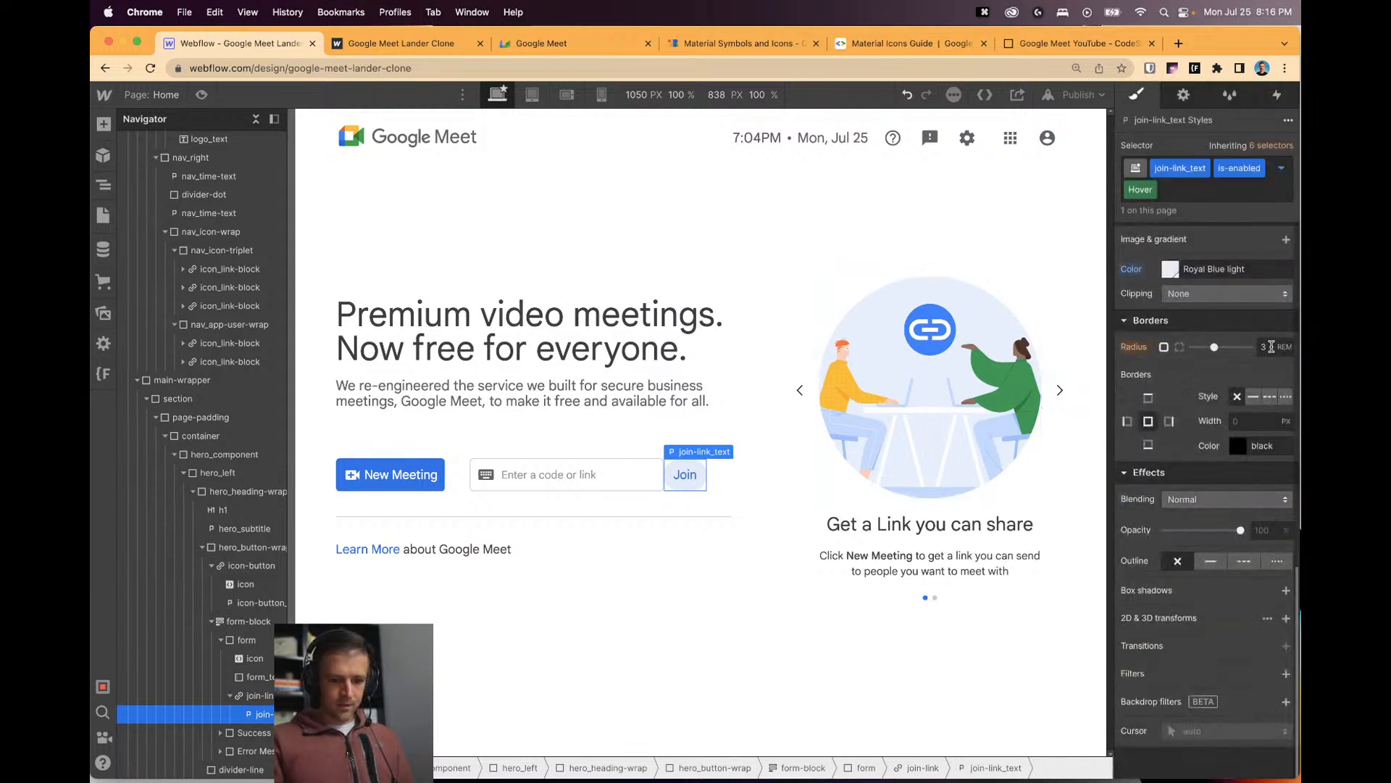
key("BackSpace")
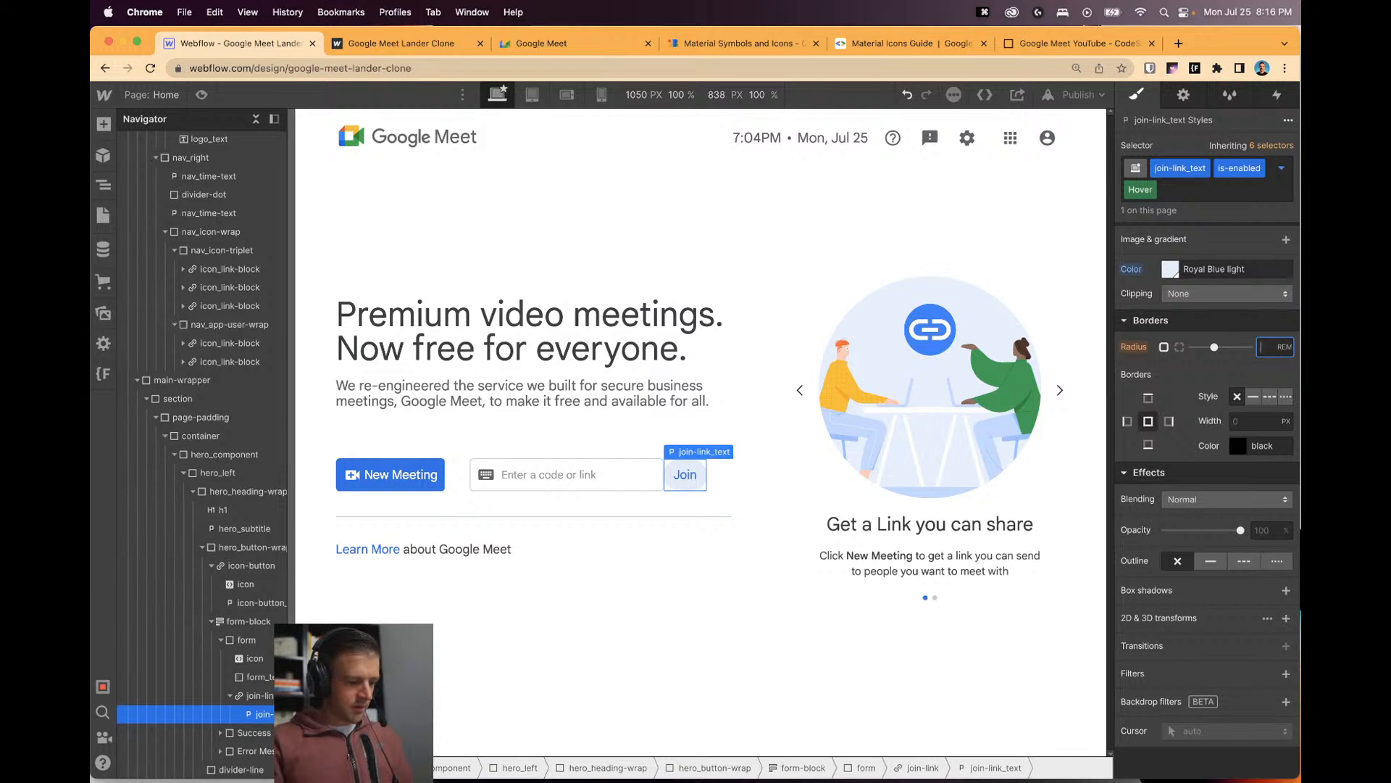
left_click(1221, 182)
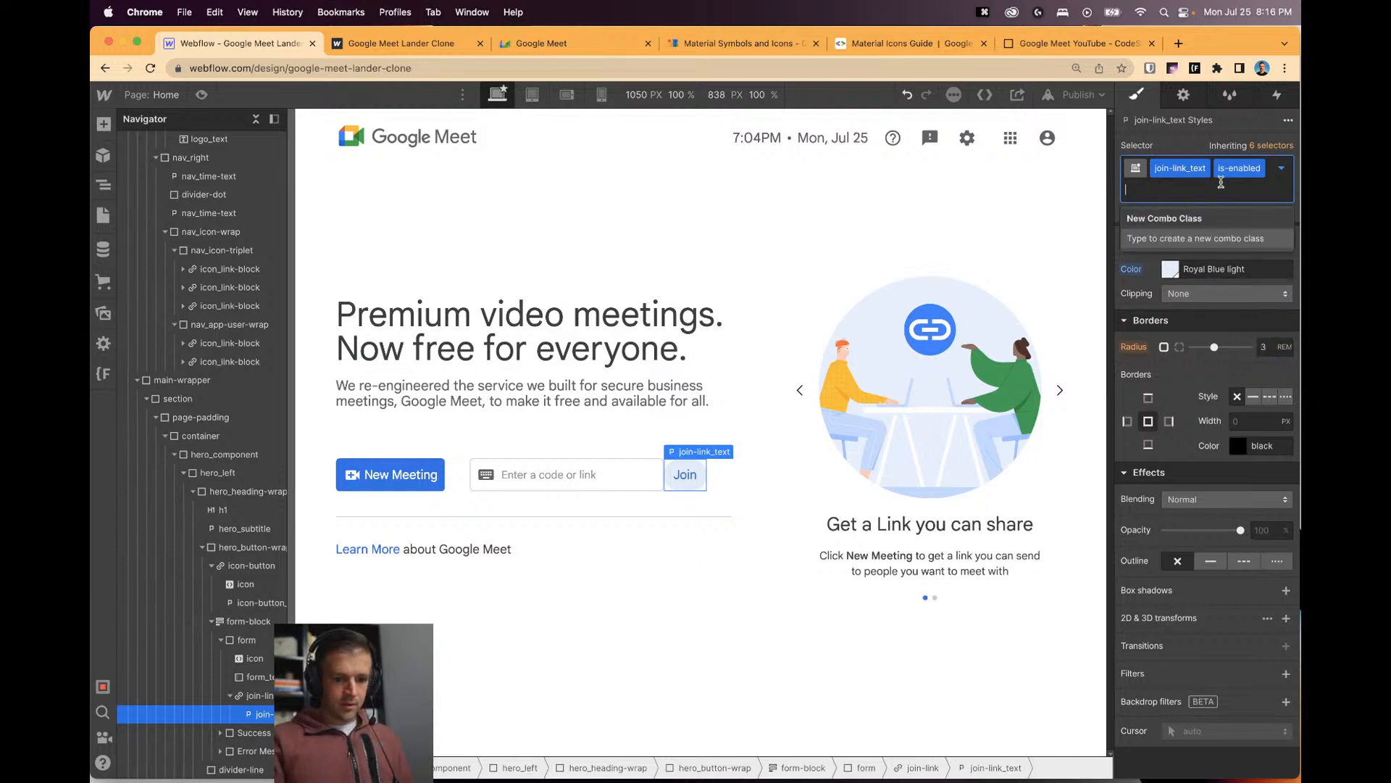
left_click(1280, 174)
left_click(1232, 234)
left_click(1278, 171)
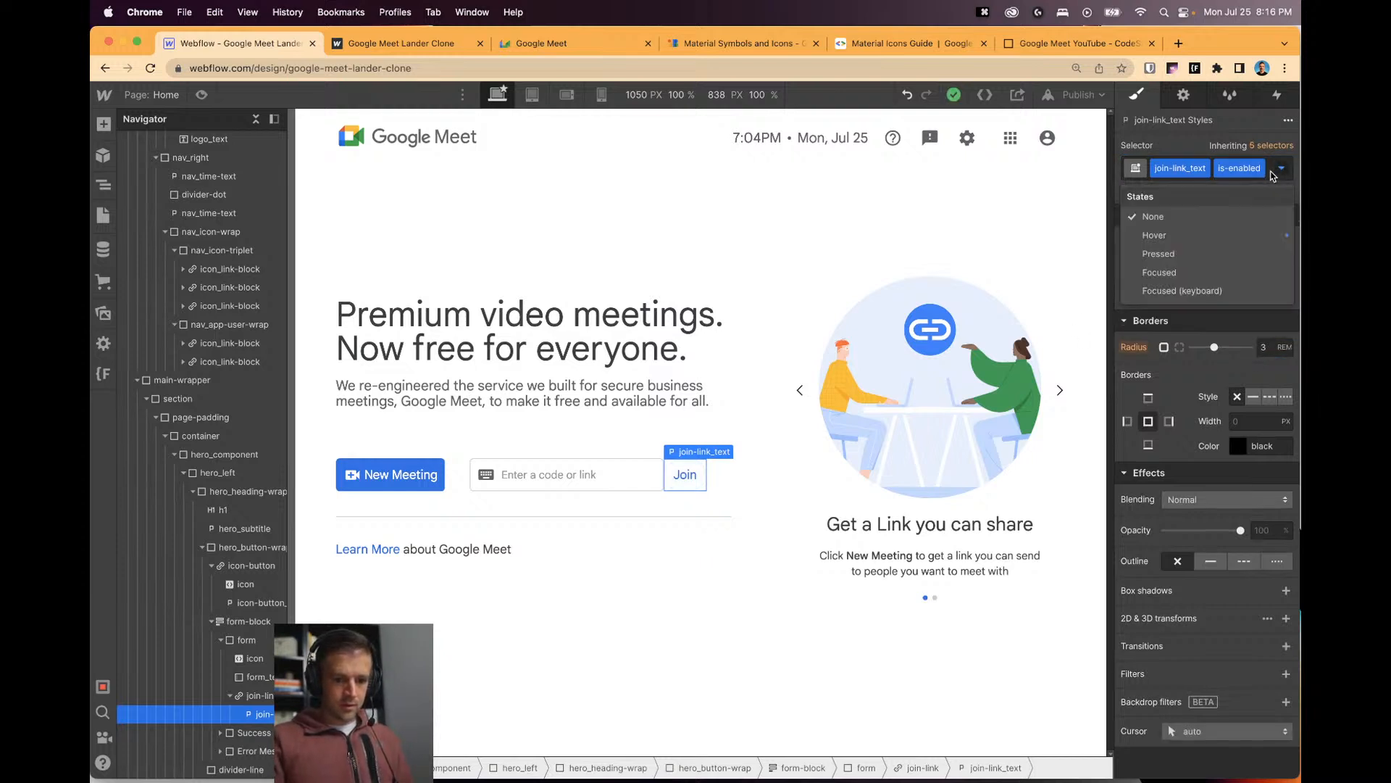
left_click(1270, 176)
left_click(1268, 176)
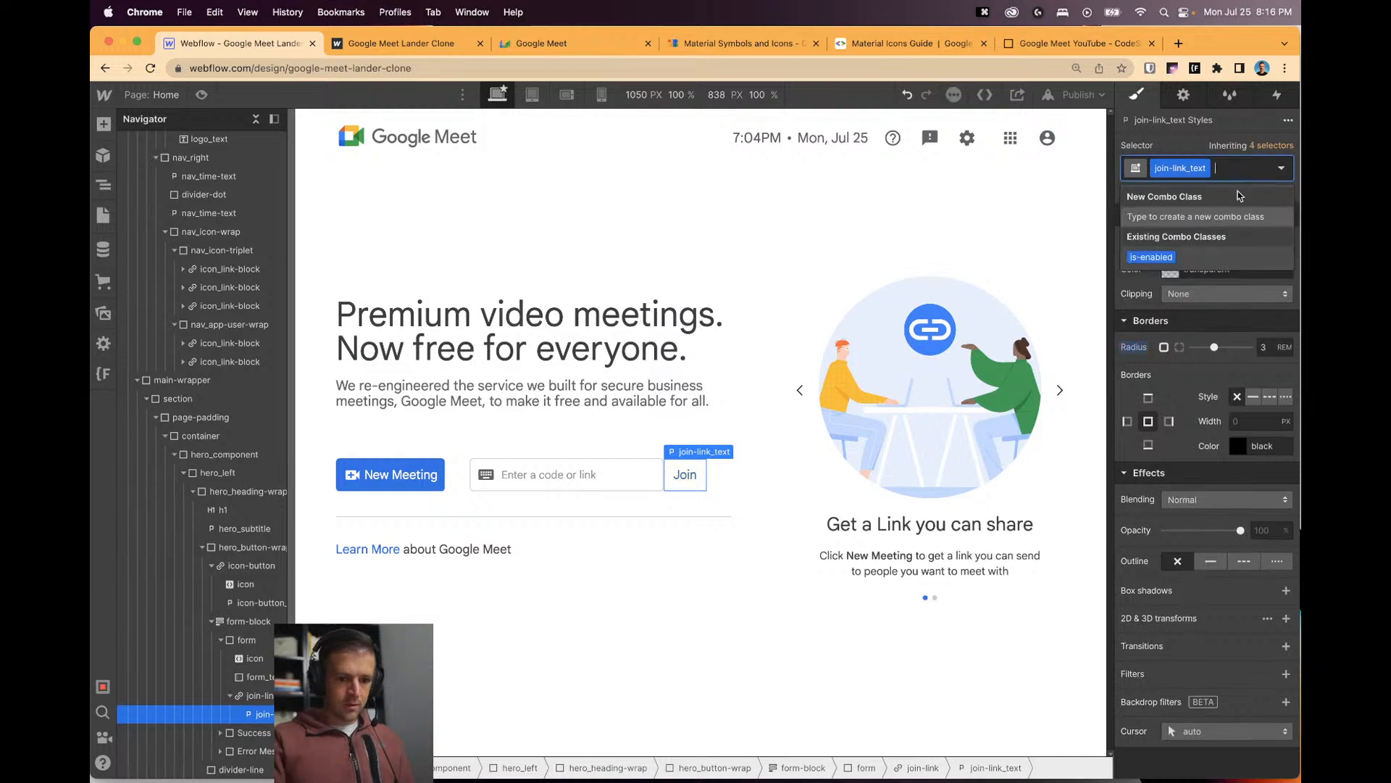
key("BackSpace")
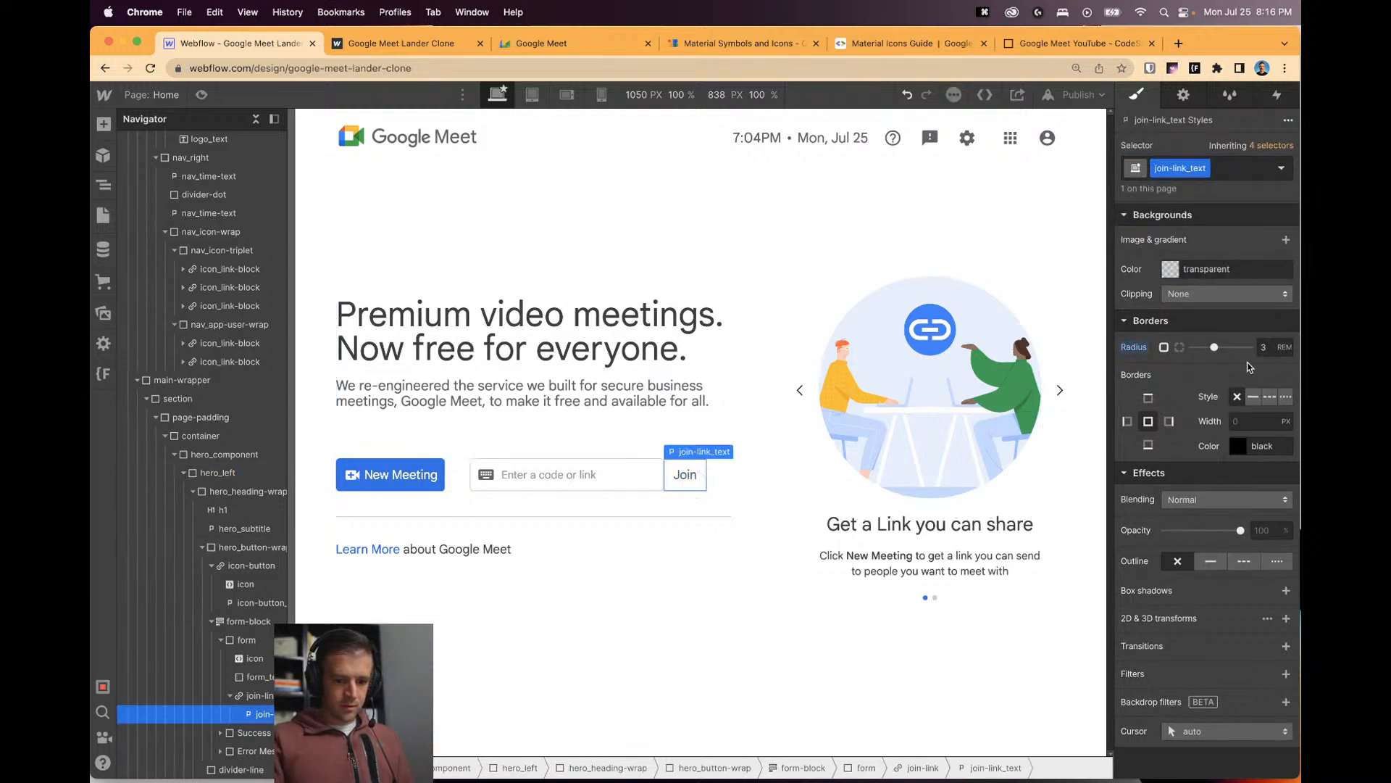
type("0")
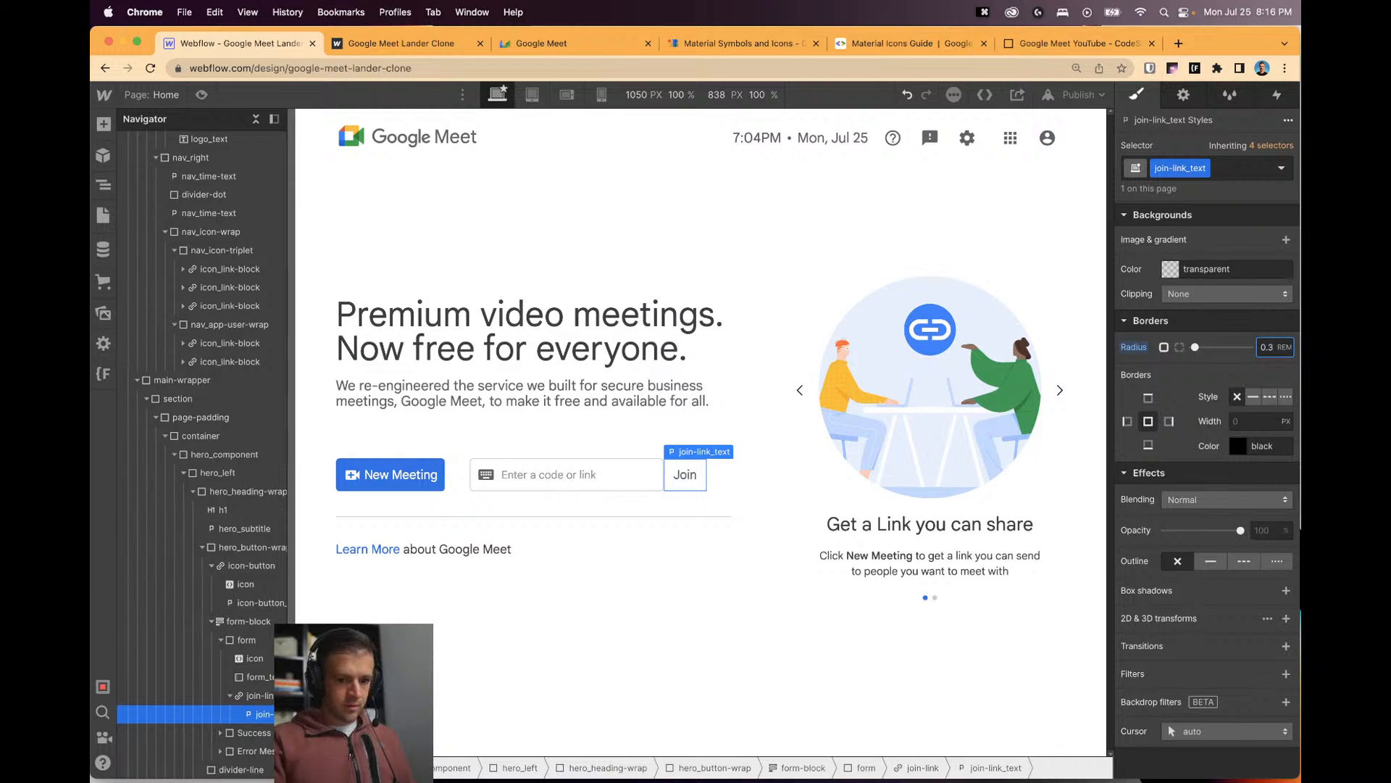
type(".3")
key("Return")
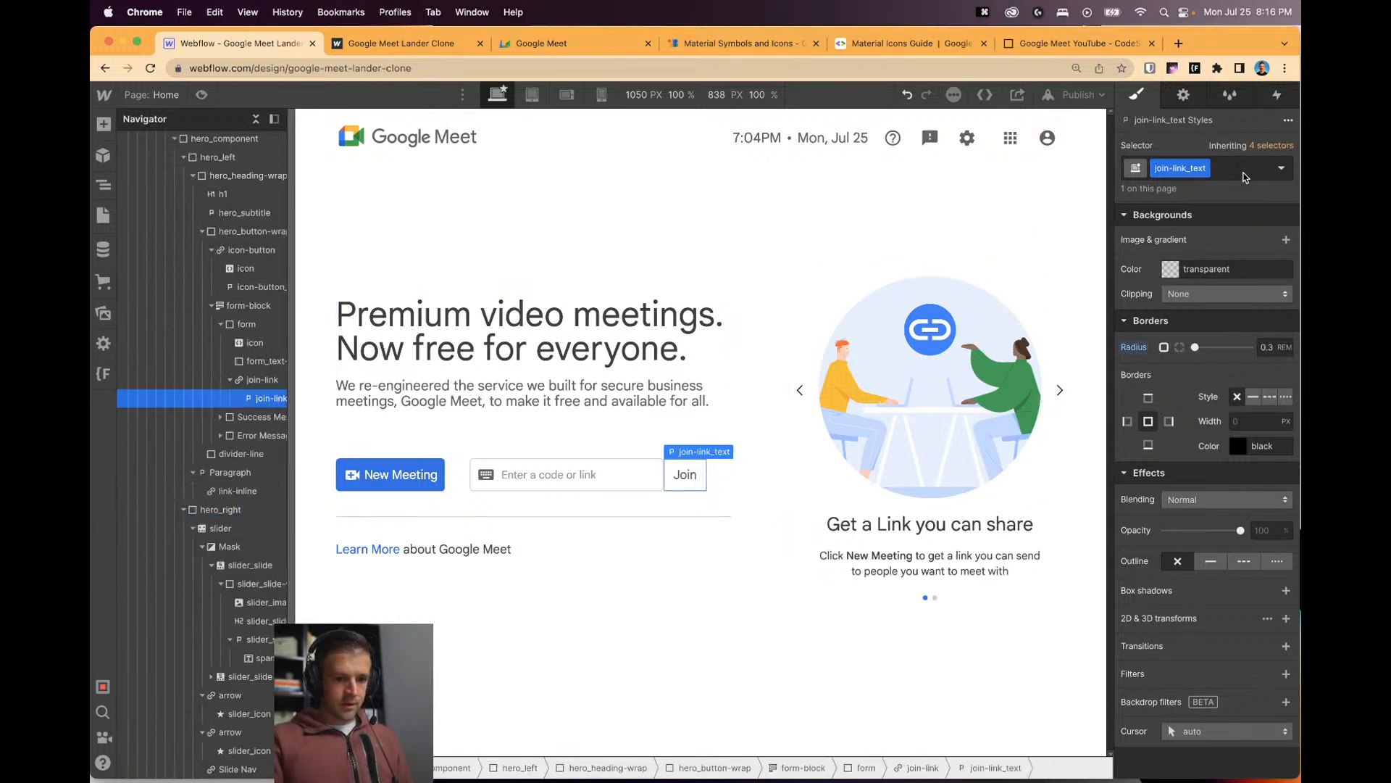
Reapply the is-enabled combo class and check the Join text in preview.
left_click(1243, 174)
type("is-ena")
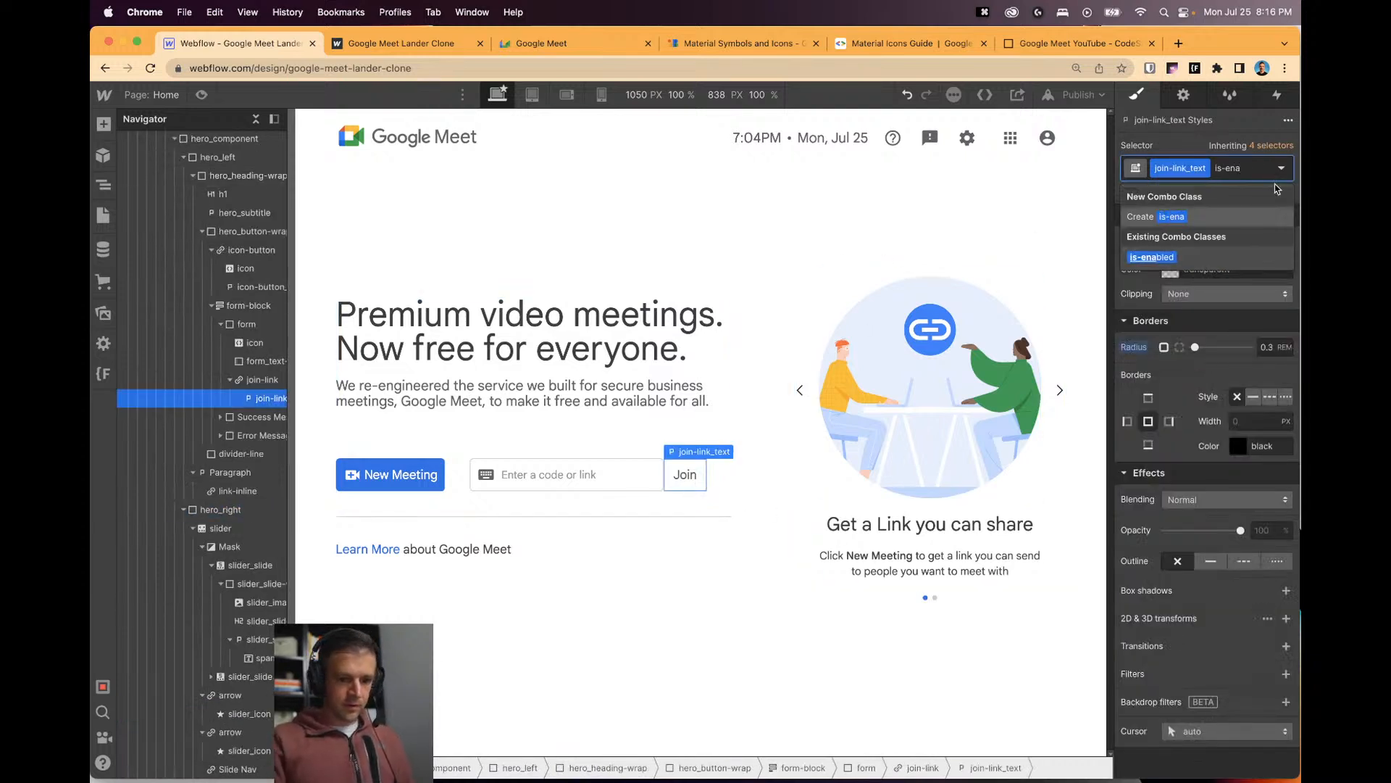
left_click(1152, 257)
key("super+shift+p")
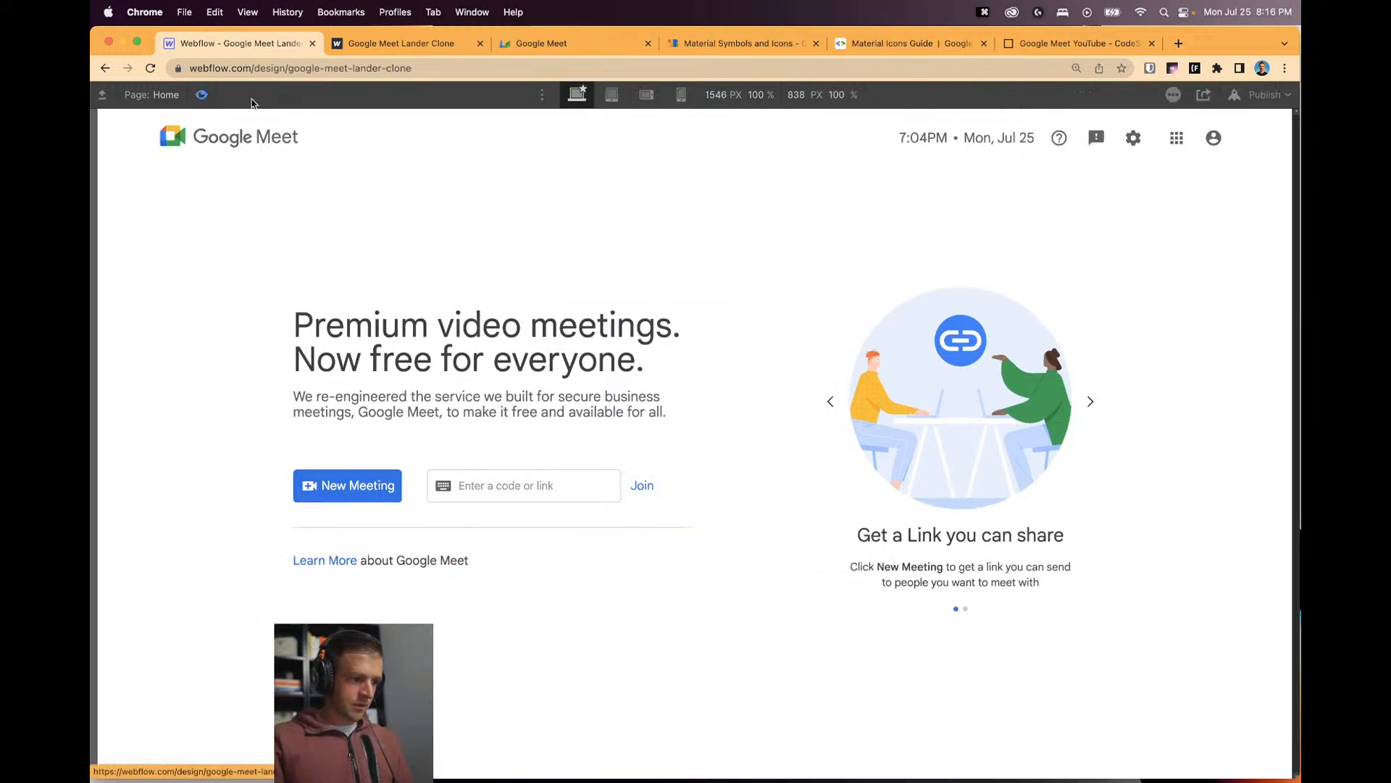
key("super+shift+p")
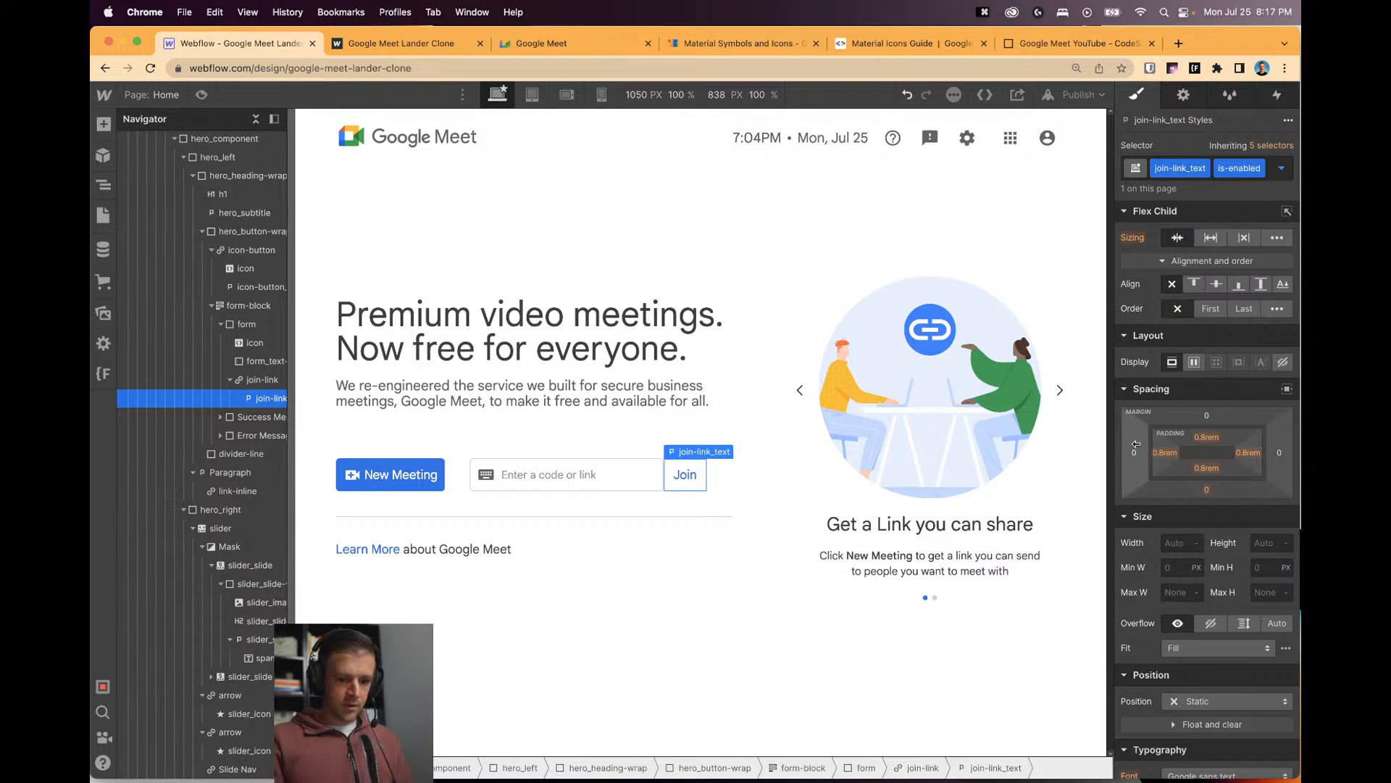
Remove is-enabled and give the Join text a 1rem left margin.
left_click(1273, 174)
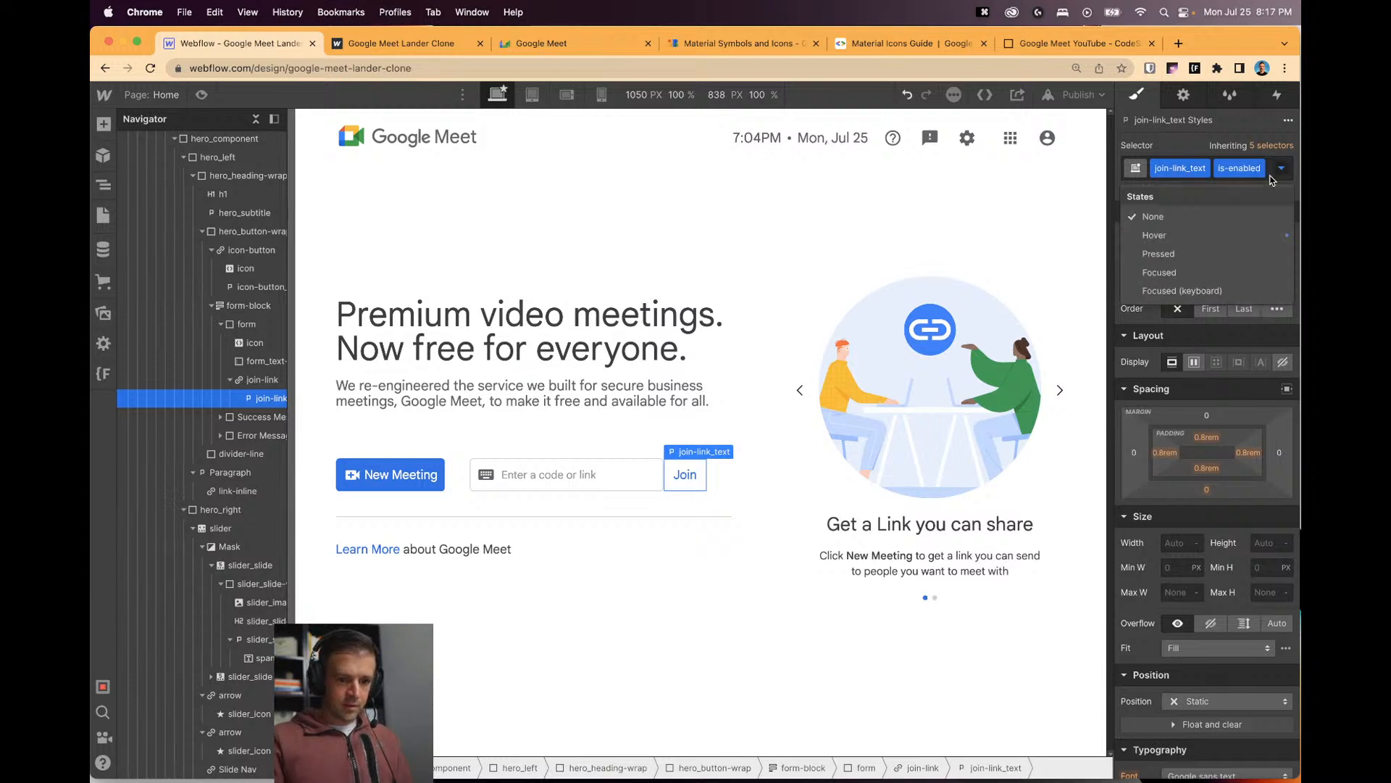
left_click(1270, 179)
left_click(1267, 179)
key("BackSpace")
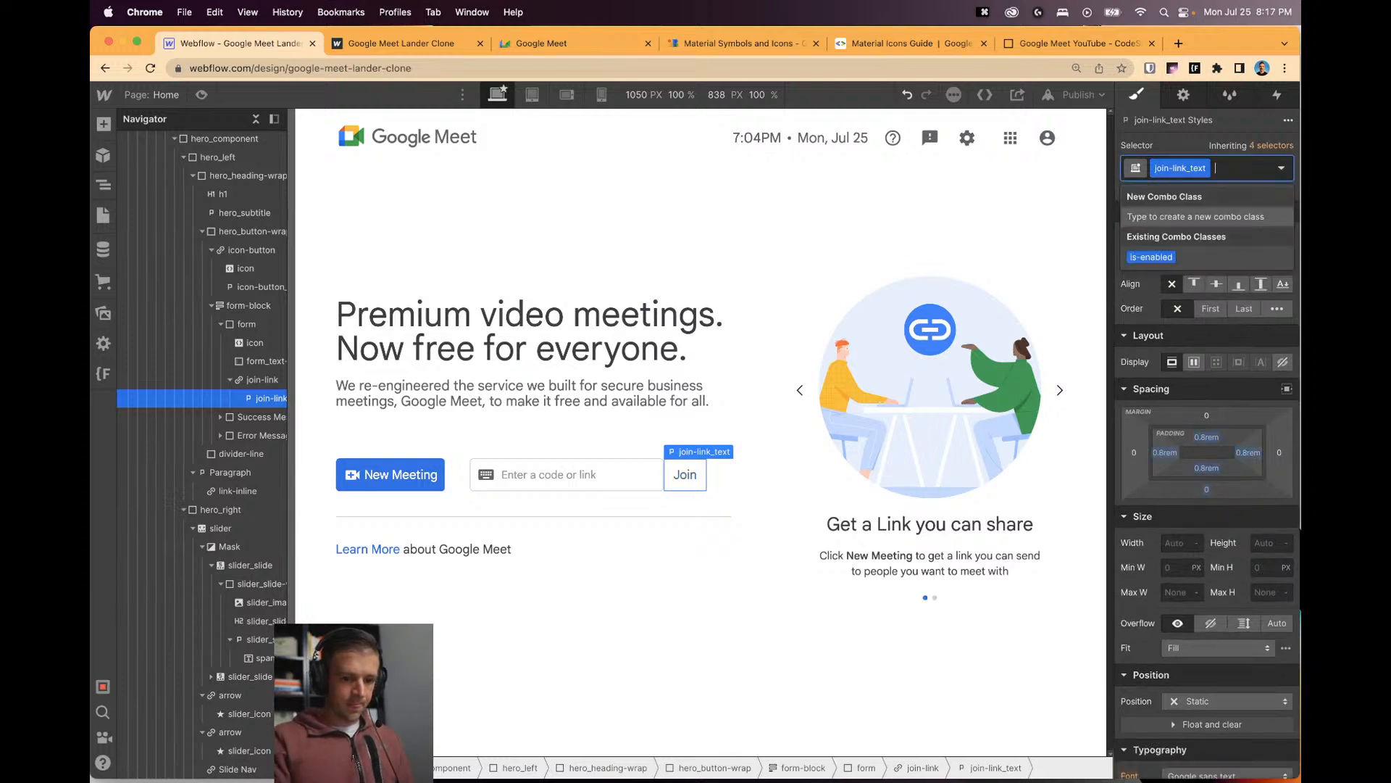
left_click(1134, 453)
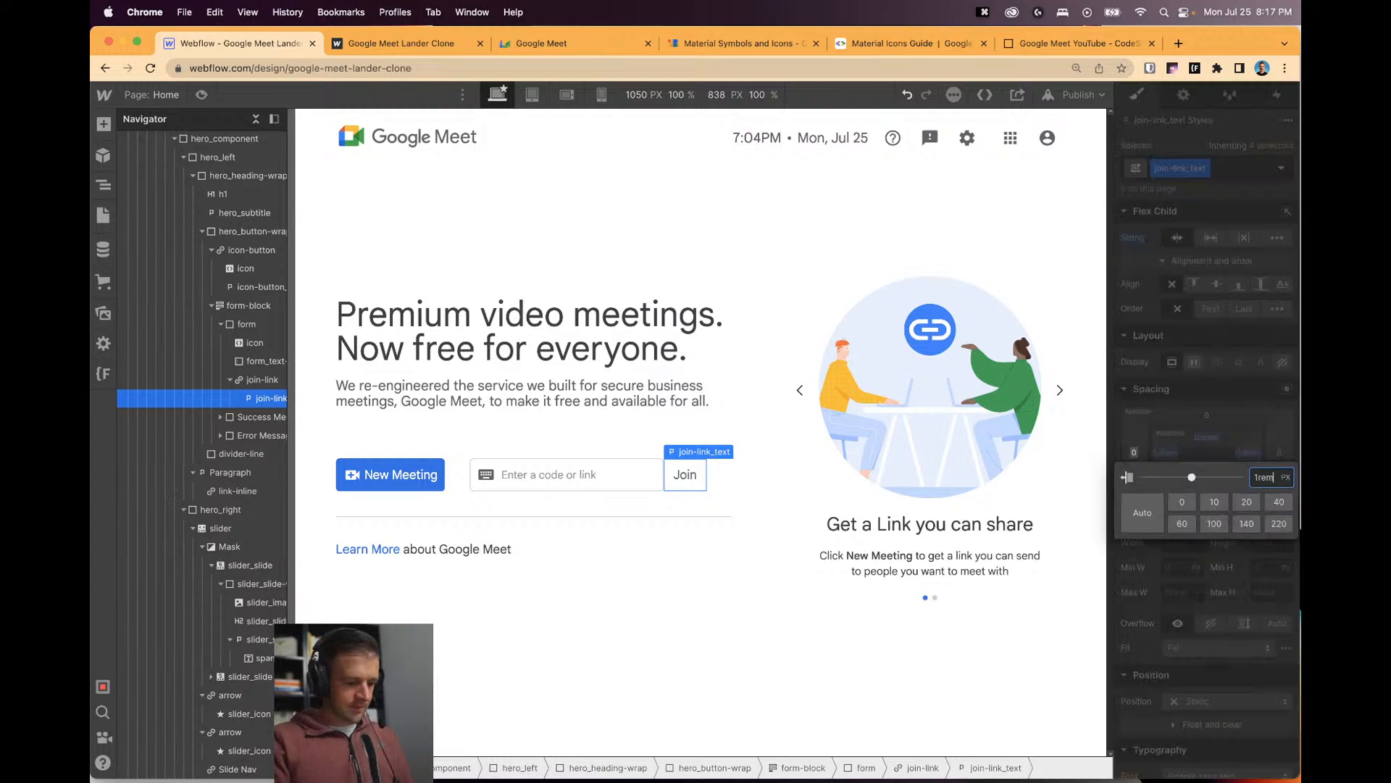
type("1rem")
key("Return")
Preview the page, then reapply is-enabled and preview the Join text again.
key("super+shift+p")
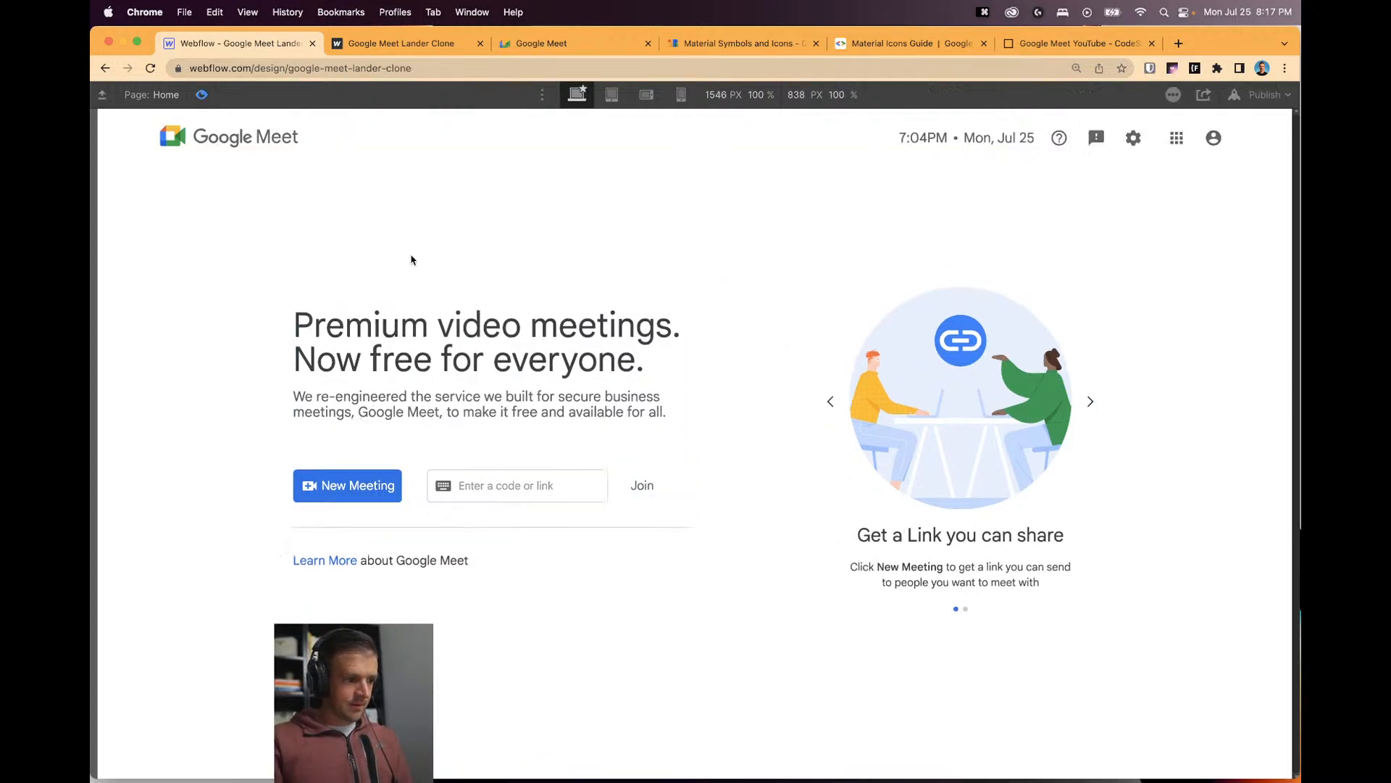
key("super+shift+p")
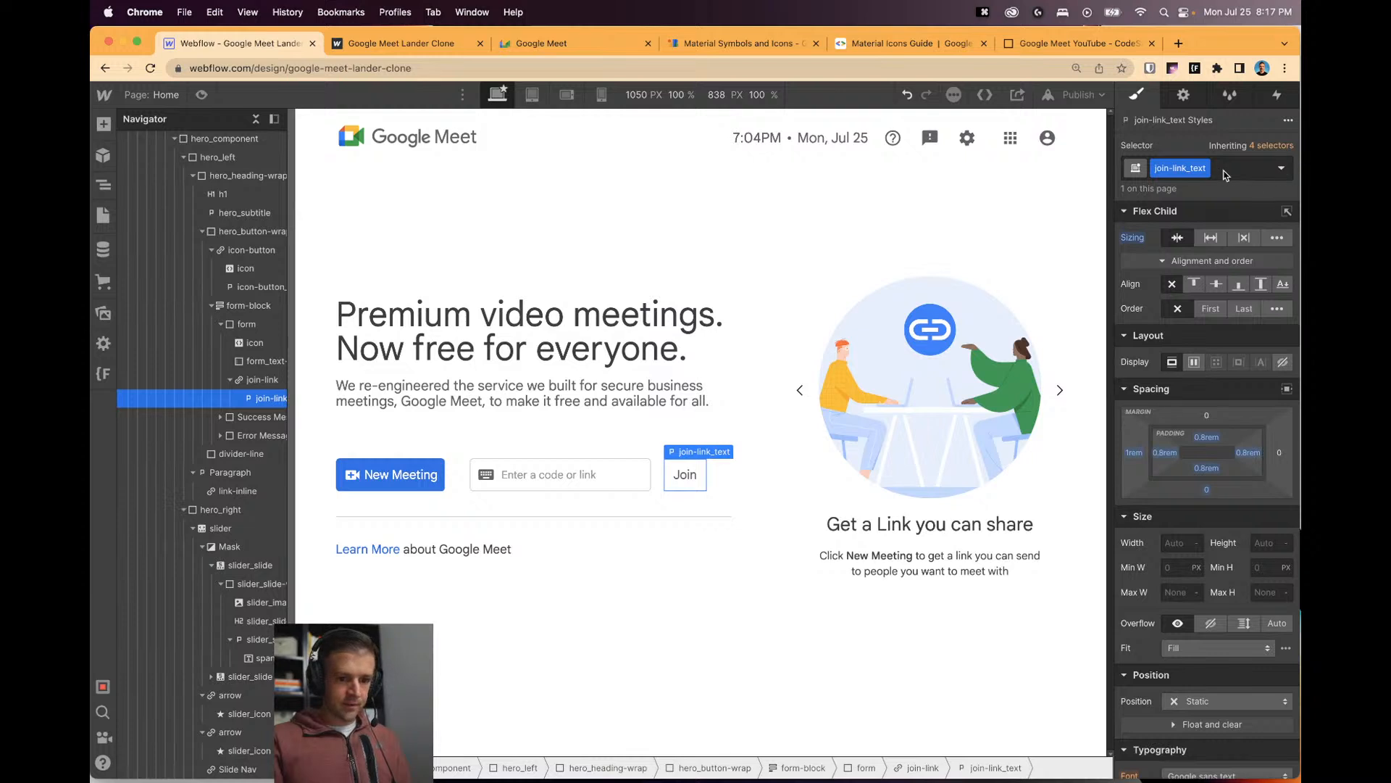
left_click(1224, 174)
type("is-enabled")
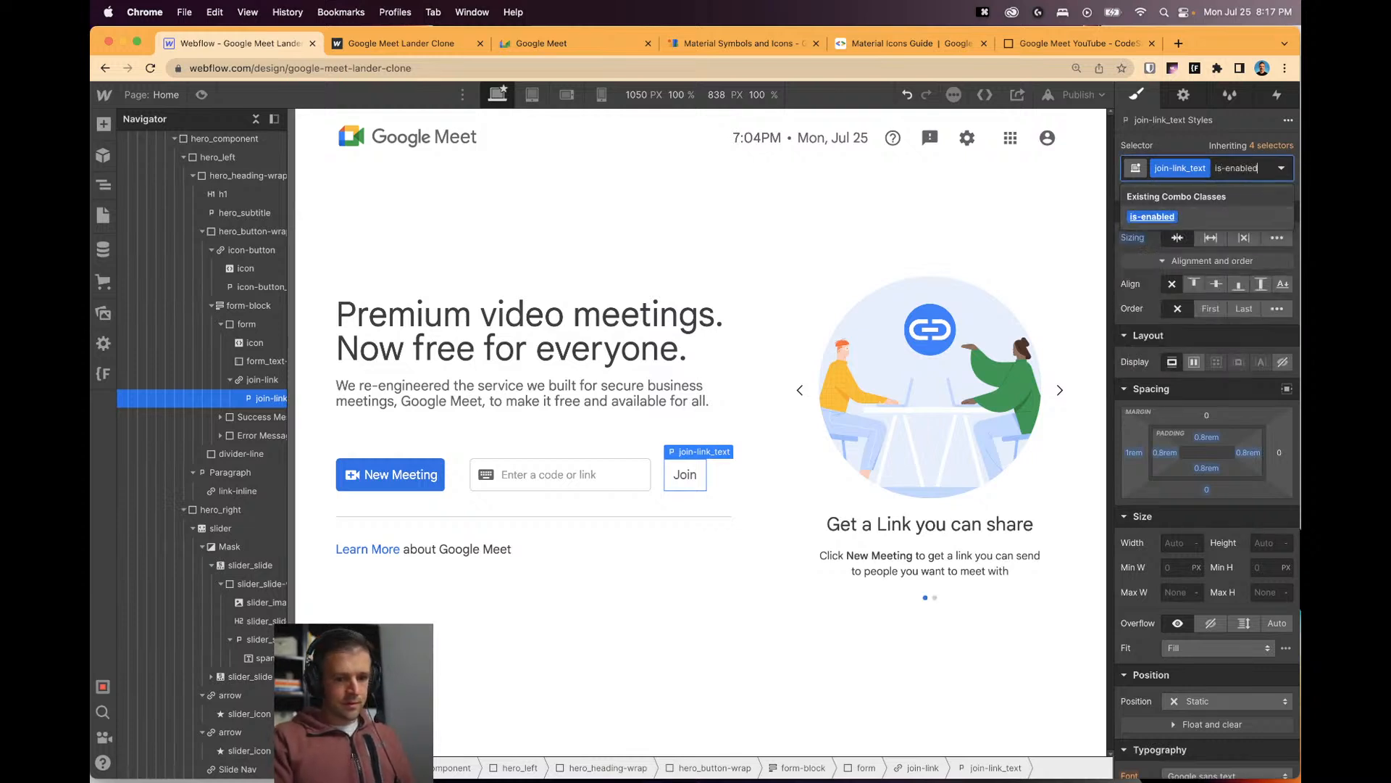
key("Return")
left_click(202, 95)
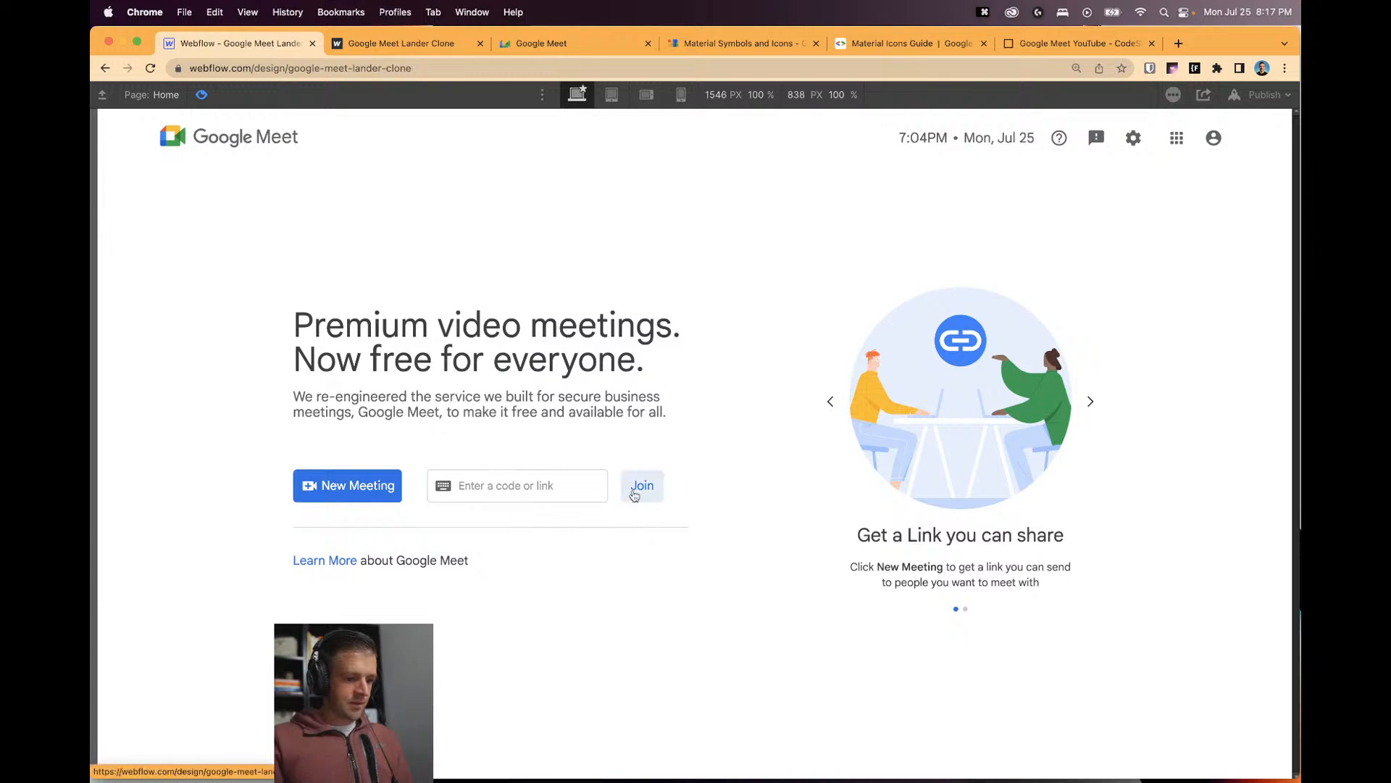
left_click(204, 96)
Remove is-enabled and add a 300 ms transition on all properties to join-link_text.
left_click(1277, 171)
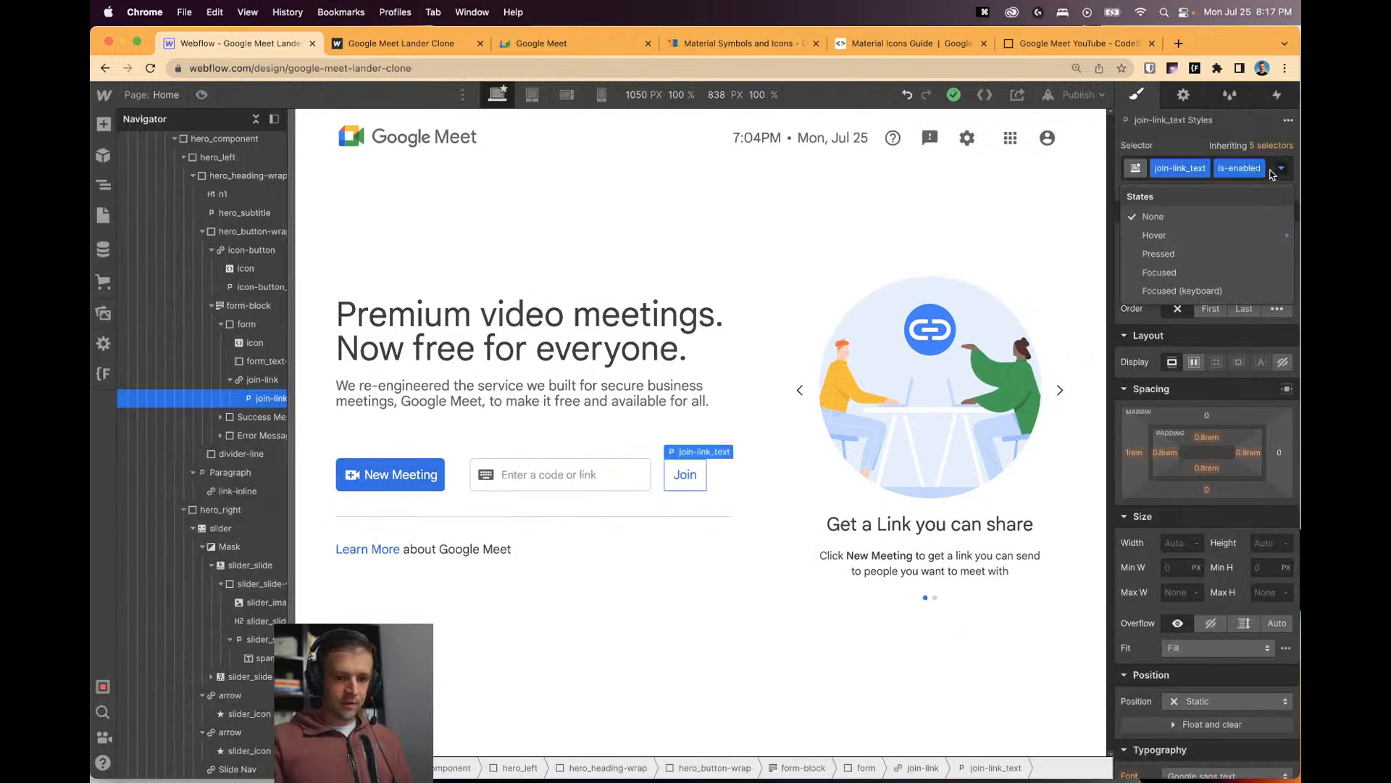
left_click(1270, 178)
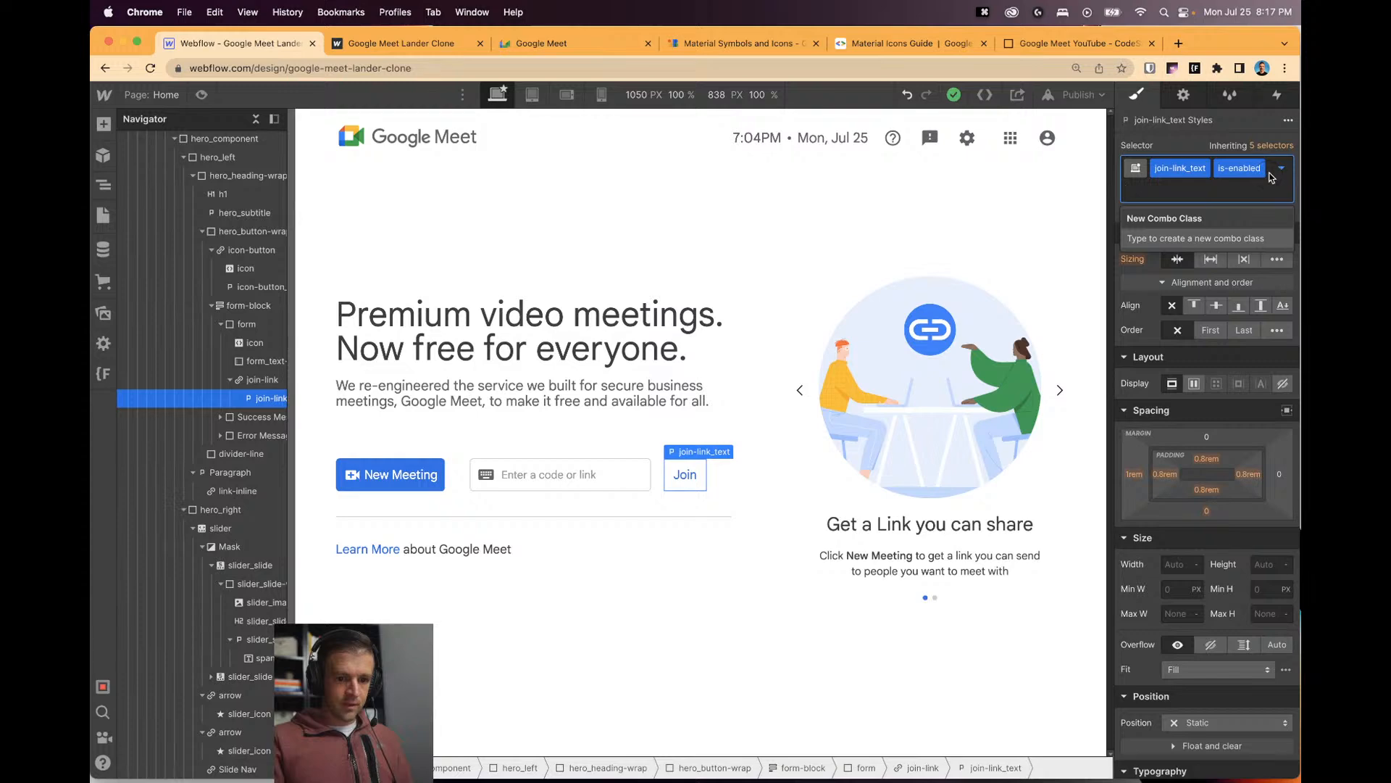
key("BackSpace")
scroll(1177, 688, "down", 10)
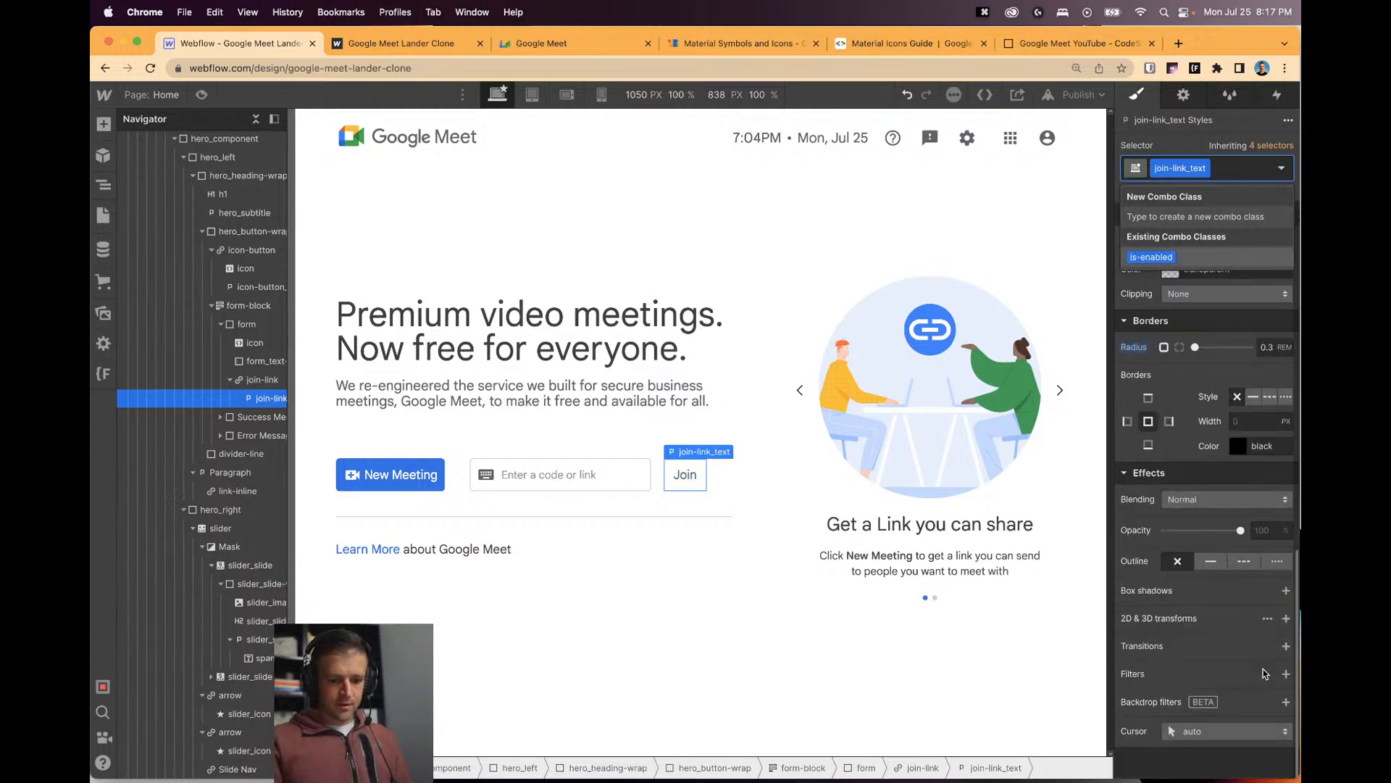
left_click(1285, 646)
left_click(1215, 697)
scroll(1190, 594, "down", 5)
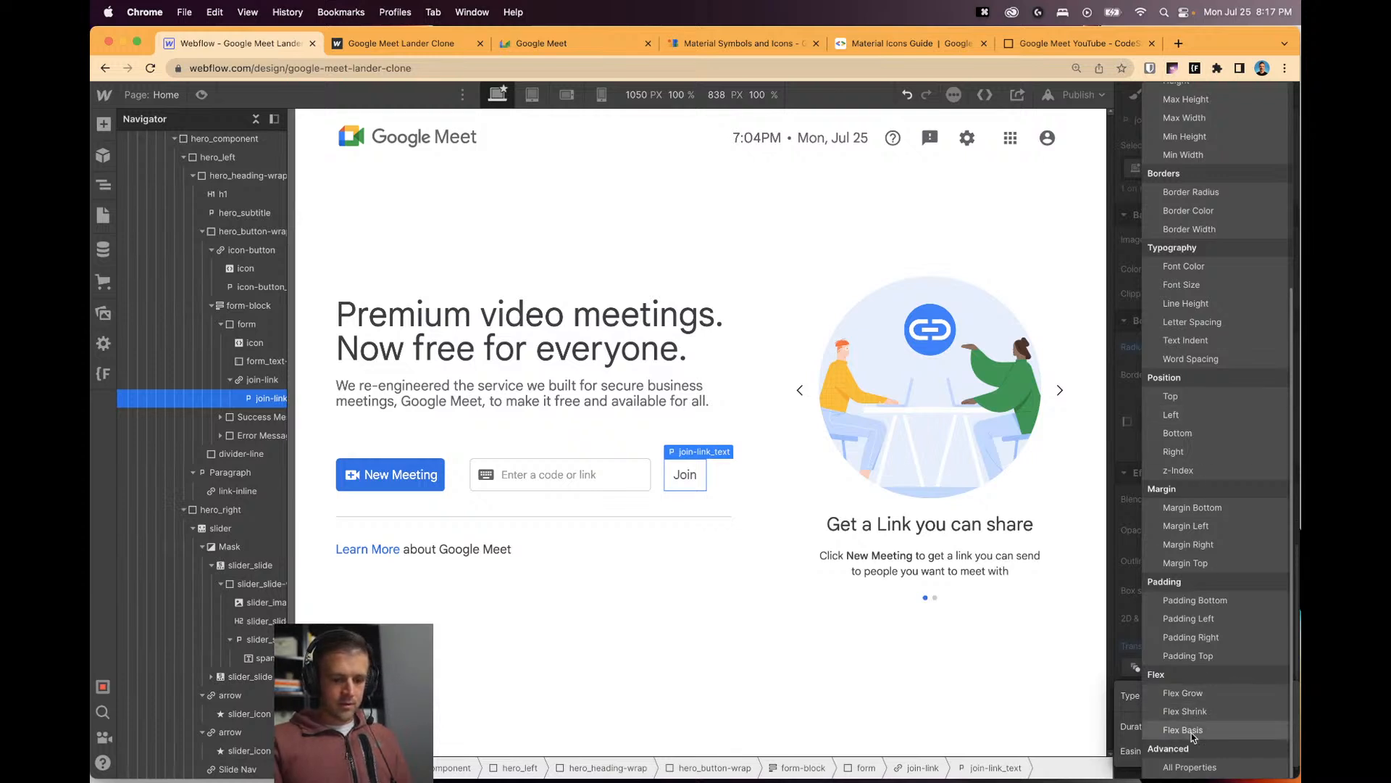
left_click(1189, 767)
left_click(1257, 715)
type("30")
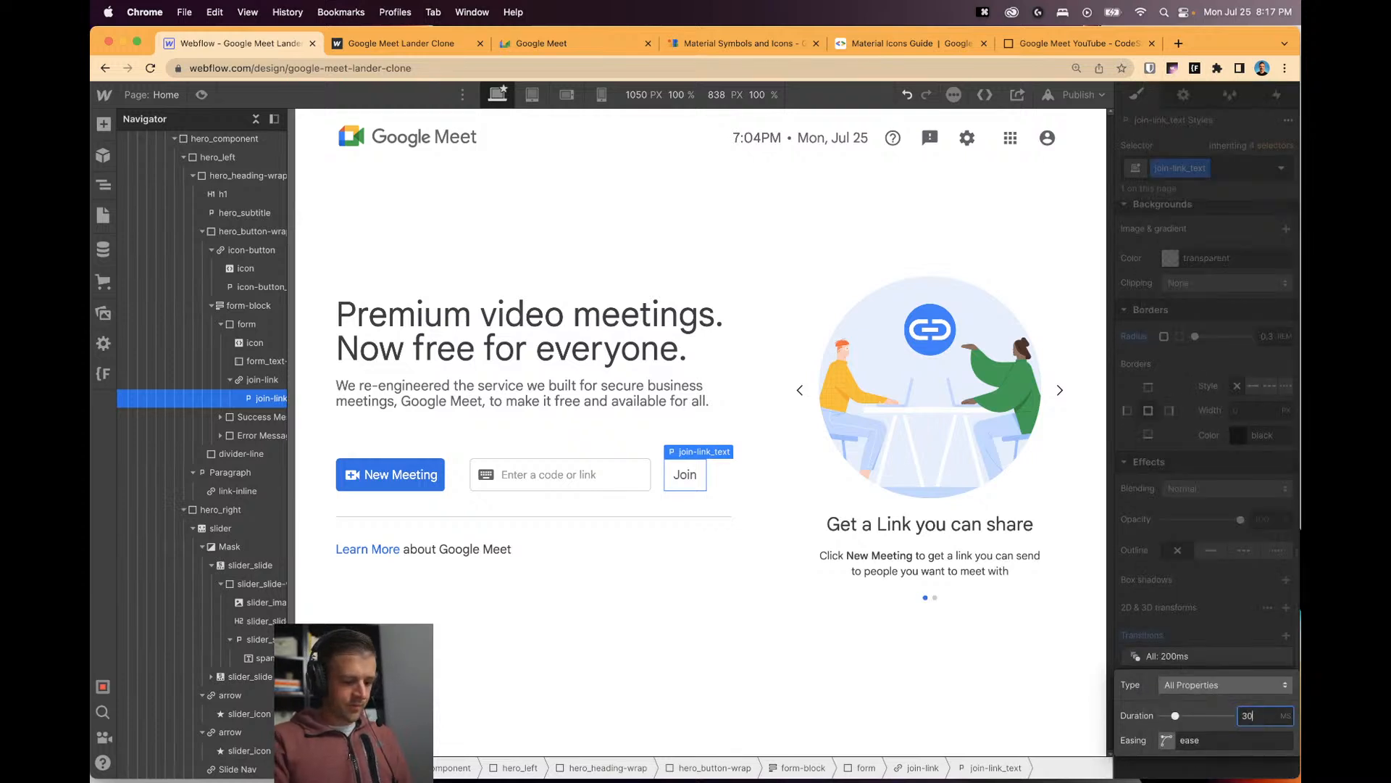
type("0")
left_click(1211, 624)
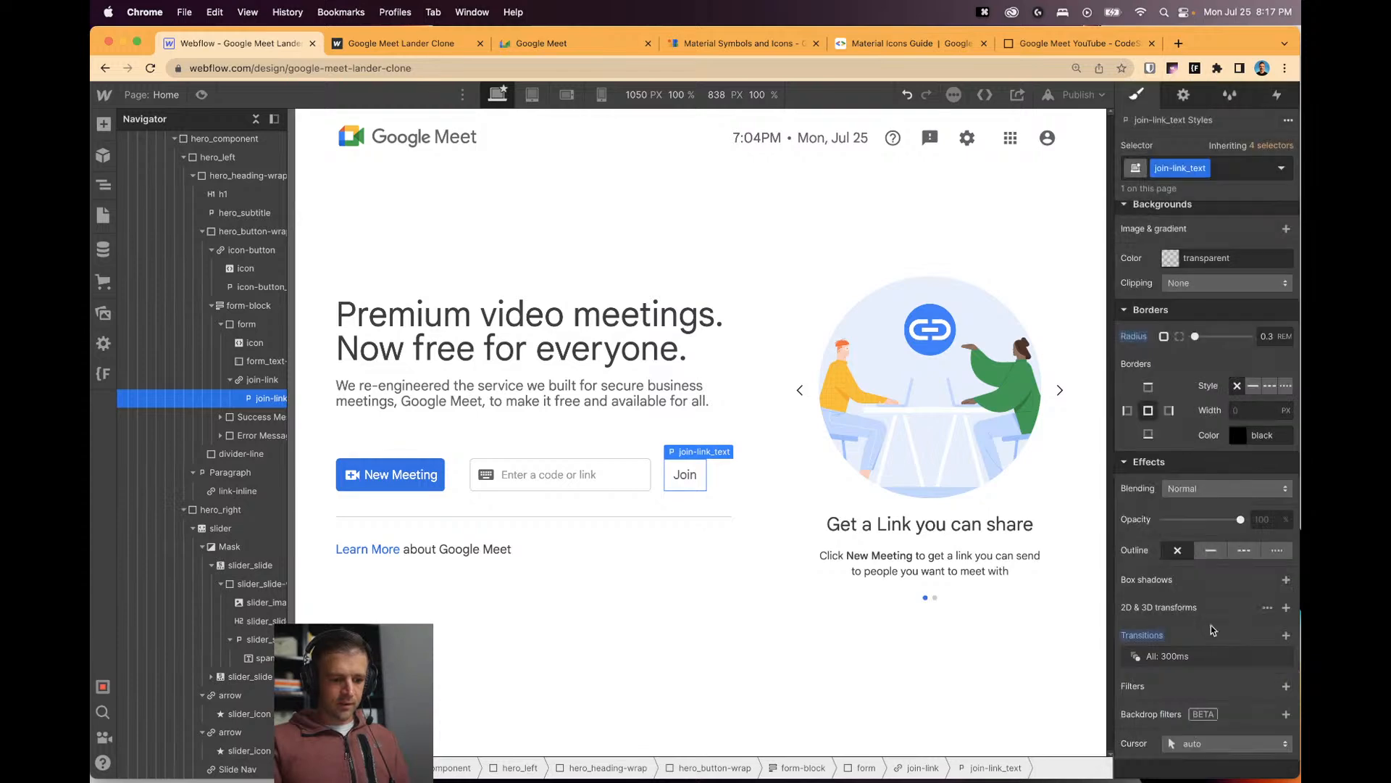
Reapply the is-enabled combo class to the Join text and check it in preview.
left_click(202, 95)
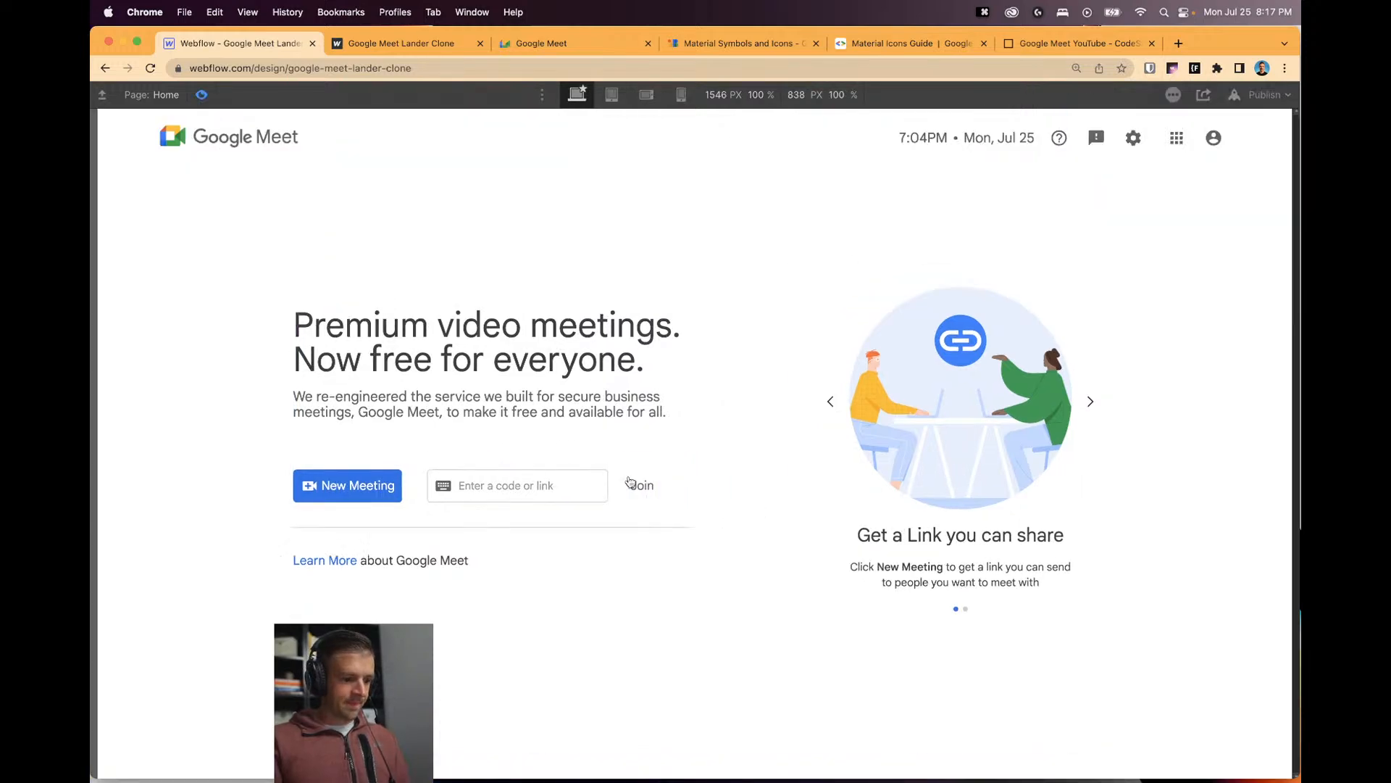
left_click(202, 95)
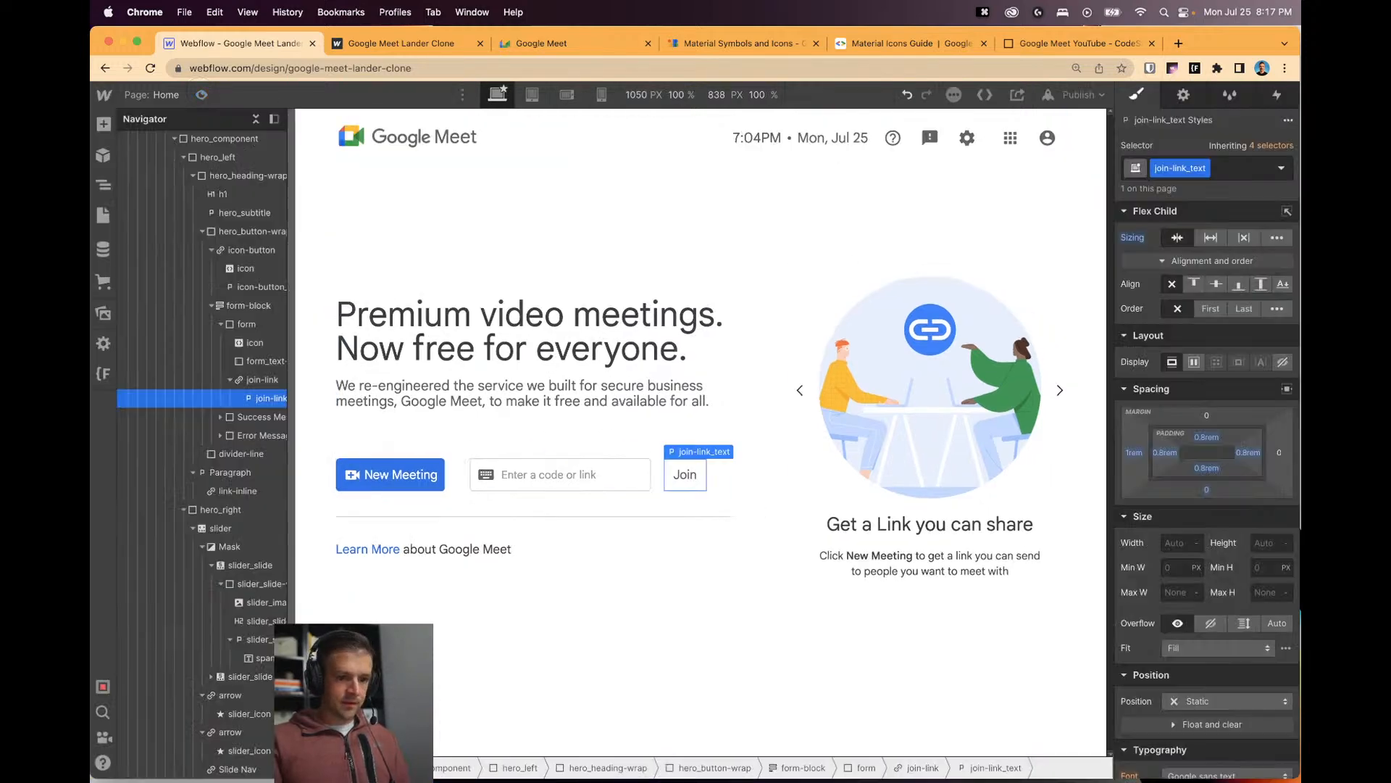
left_click(1226, 174)
type("is-en")
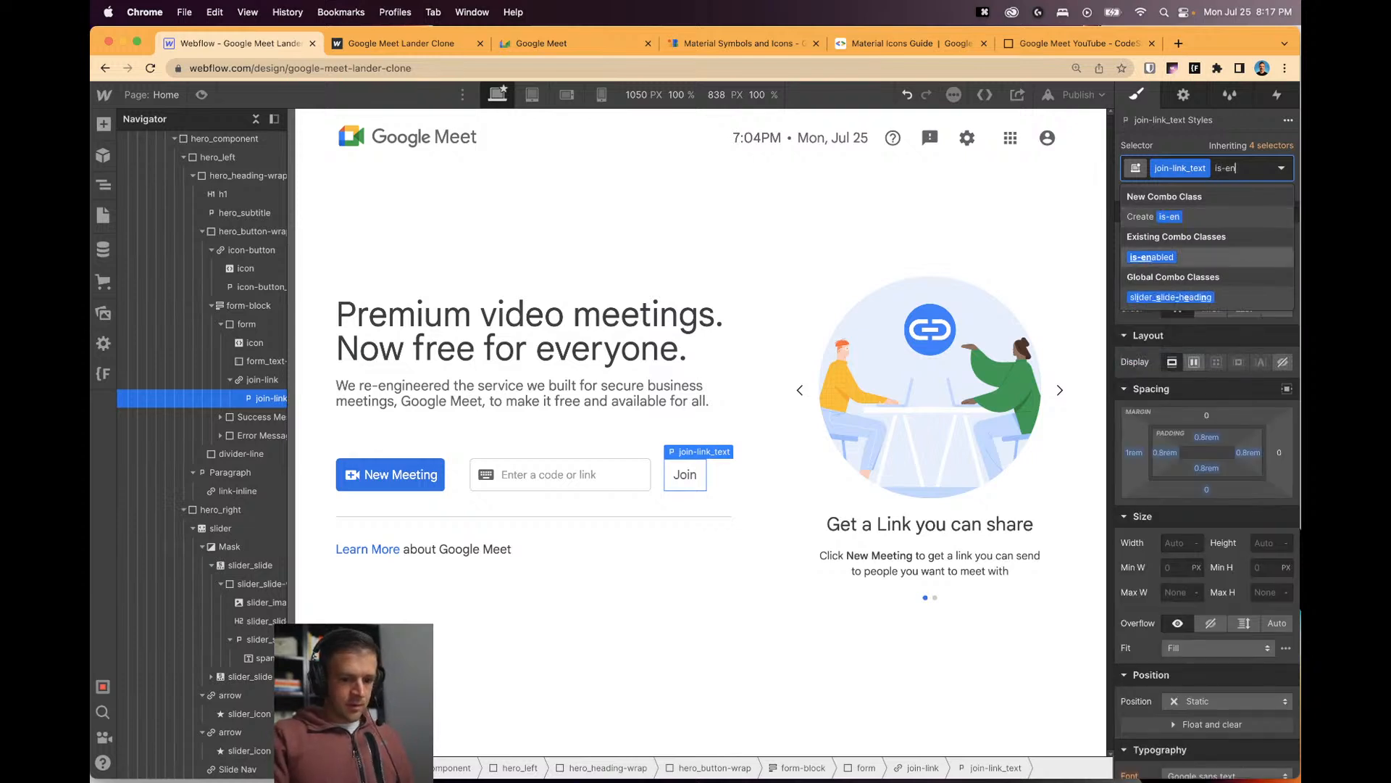
key("Return")
left_click(203, 95)
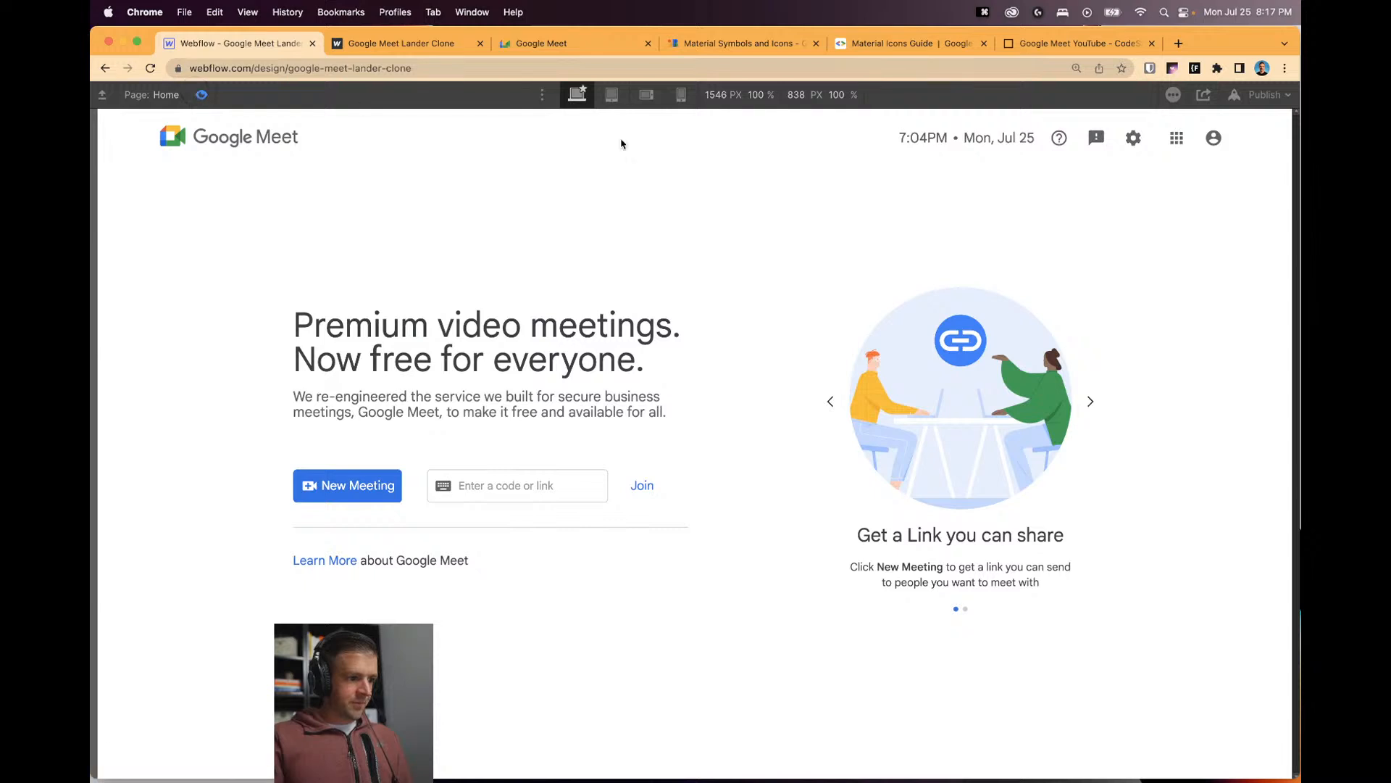
key("super+shift+p")
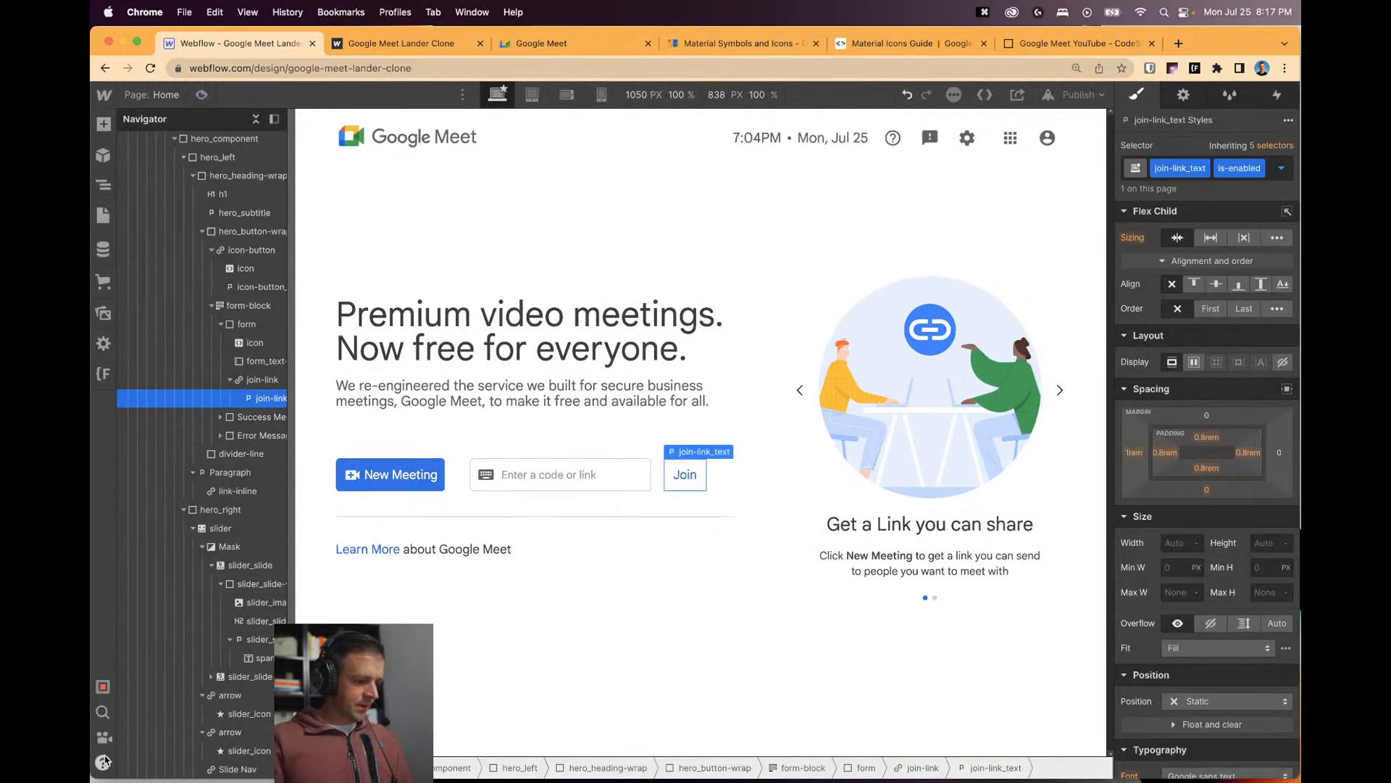
Copy the Join classes' generated CSS from Help > CSS Preview, then close the panel.
left_click(102, 761)
left_click(167, 230)
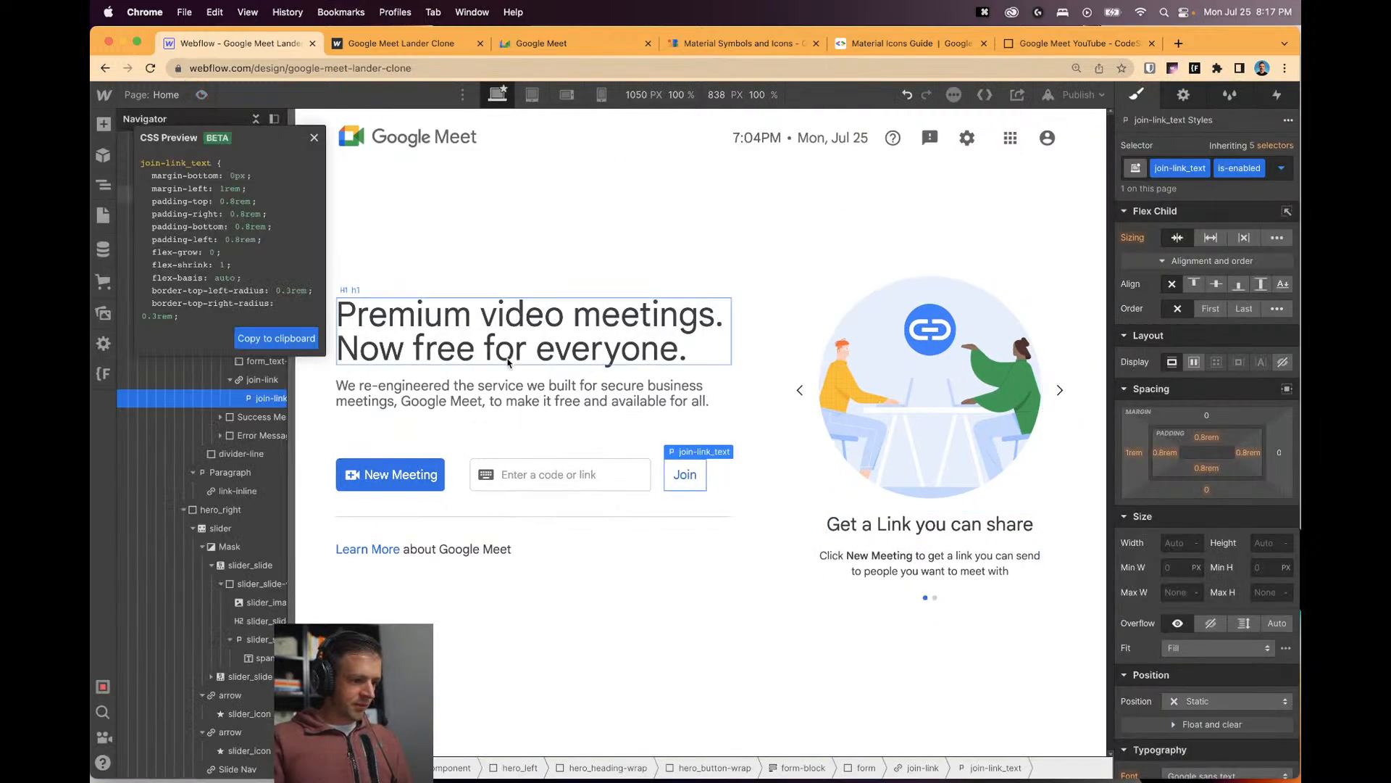
left_click(290, 334)
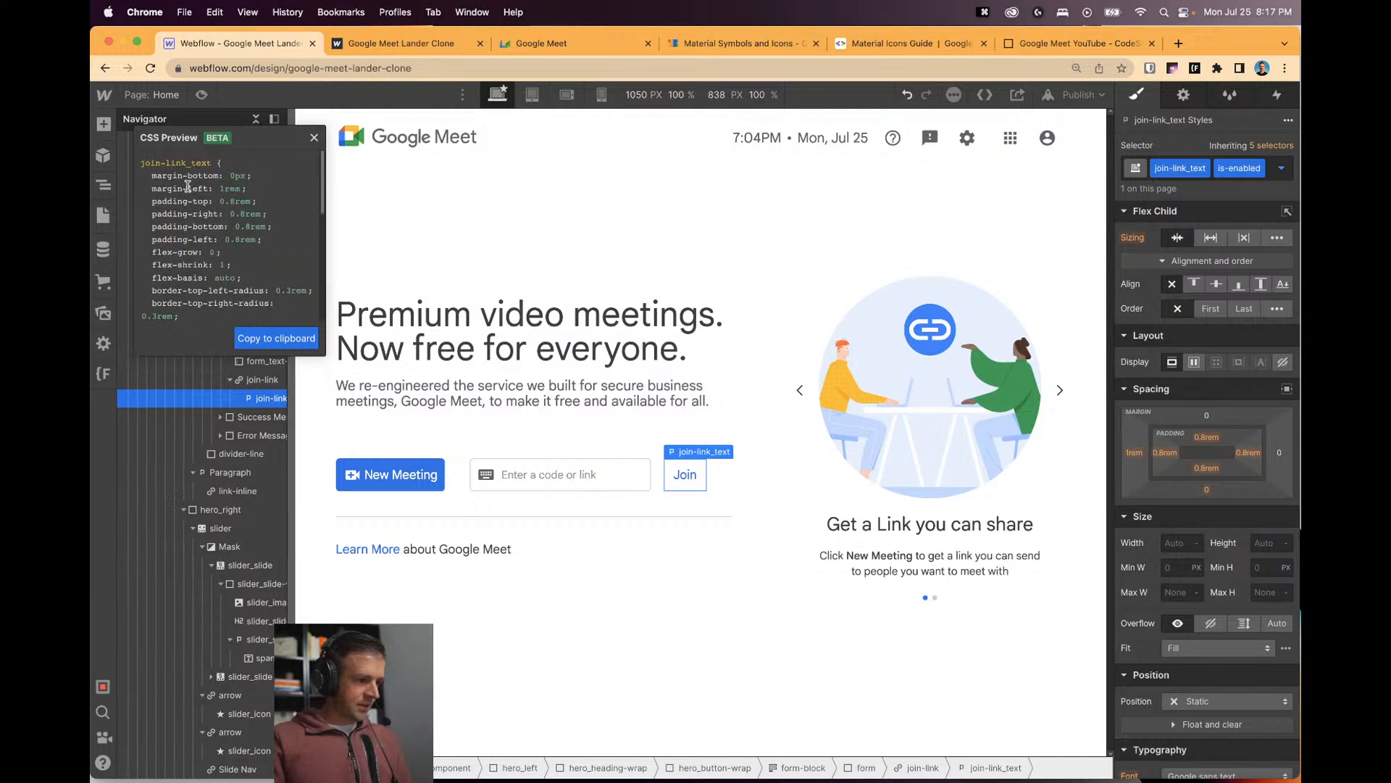
scroll(214, 250, "down", 10)
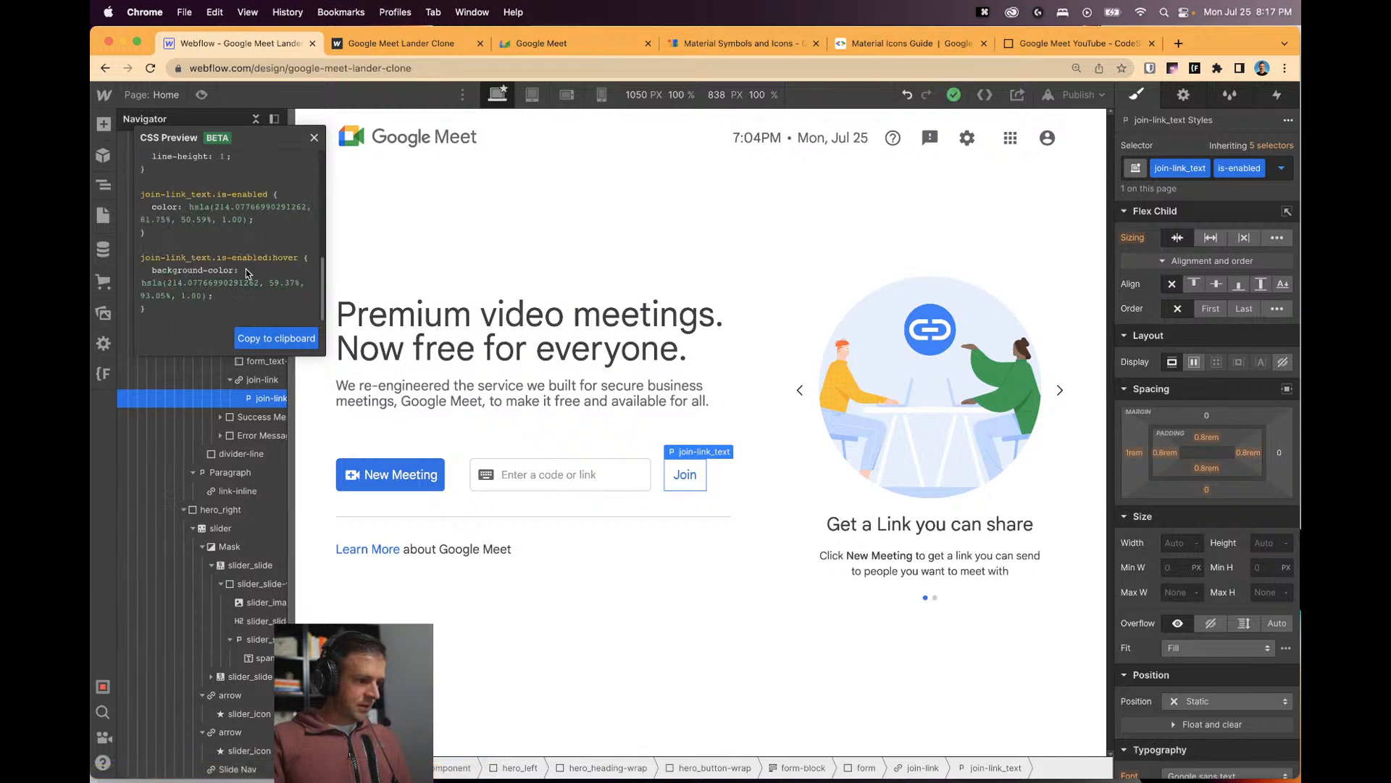
left_click(282, 338)
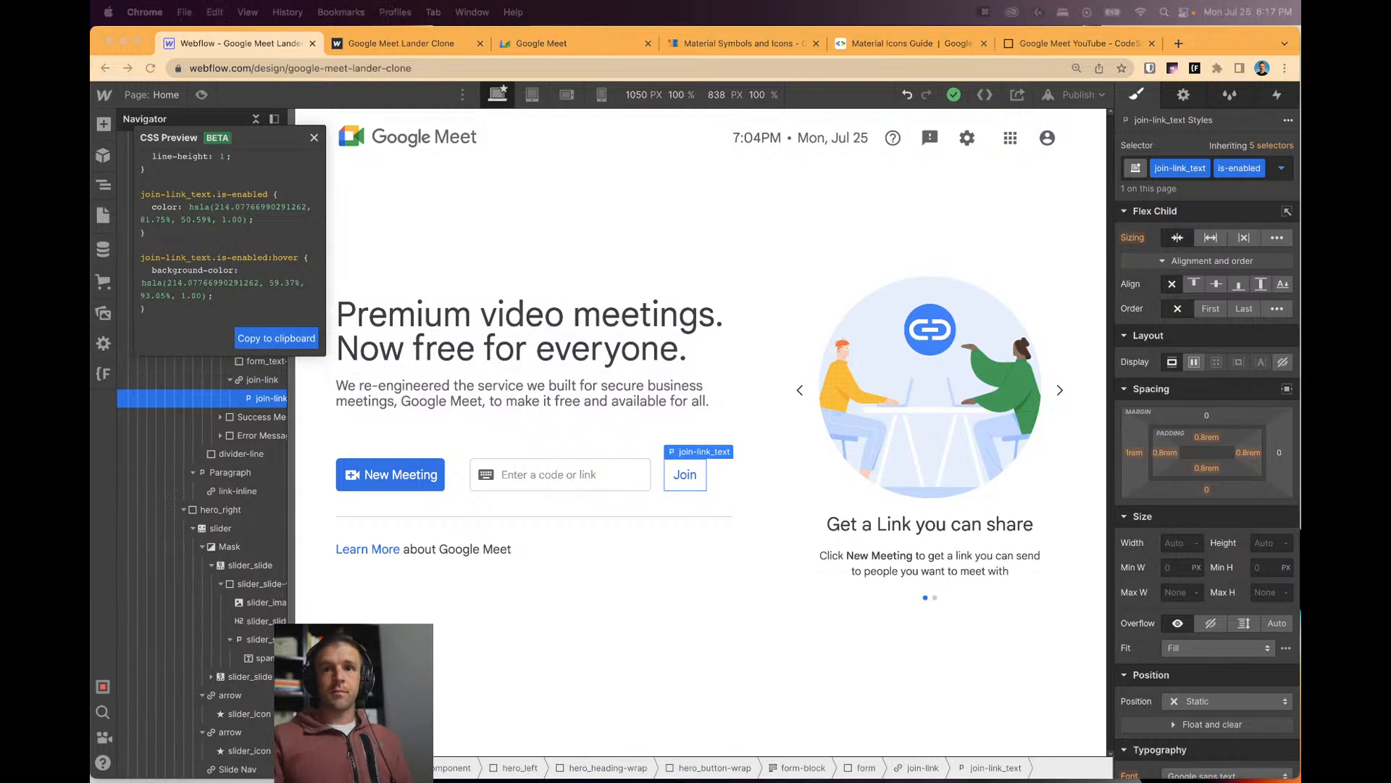
key("super+v")
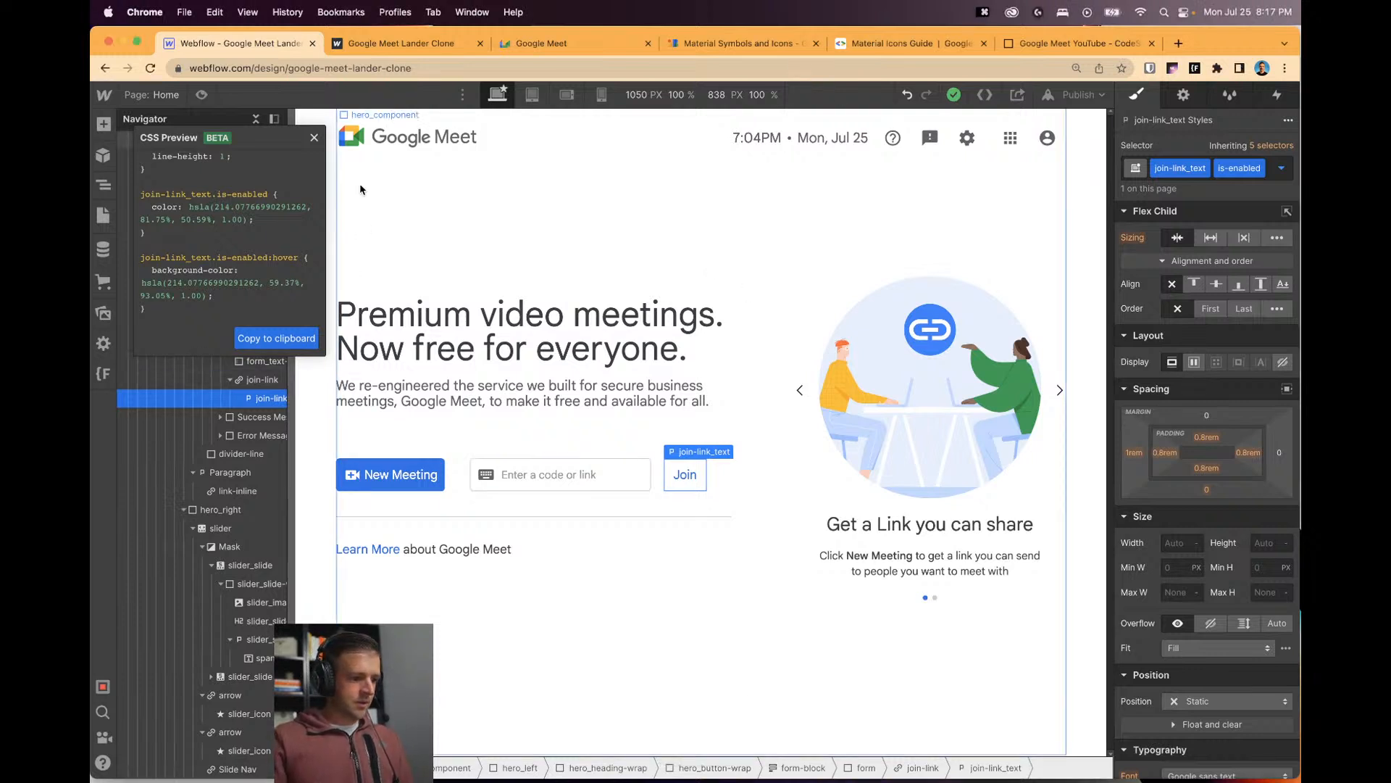
left_click(313, 137)
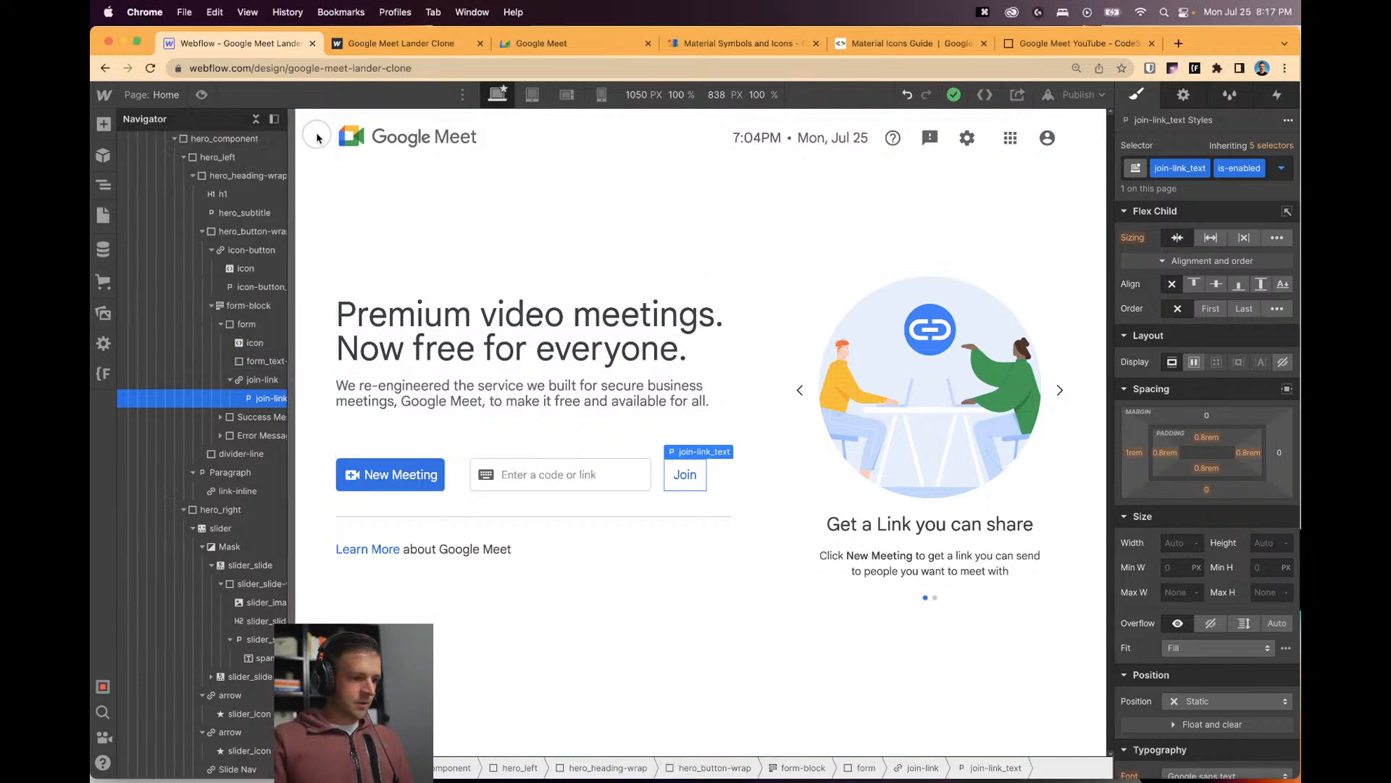
Remove the is-enabled combo class and reselect the Join text on the canvas.
left_click(1269, 179)
left_click(1269, 178)
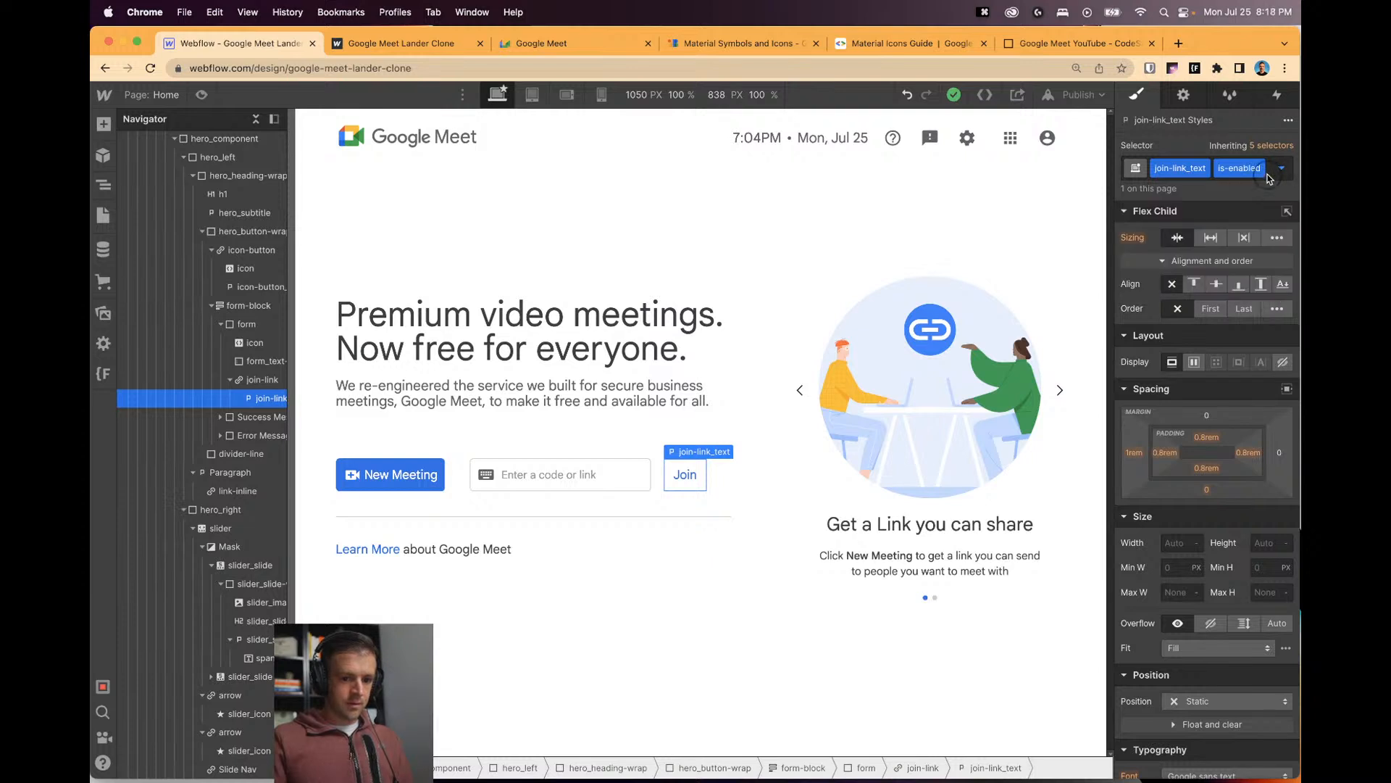
left_click(1261, 169)
key("BackSpace")
left_click(708, 542)
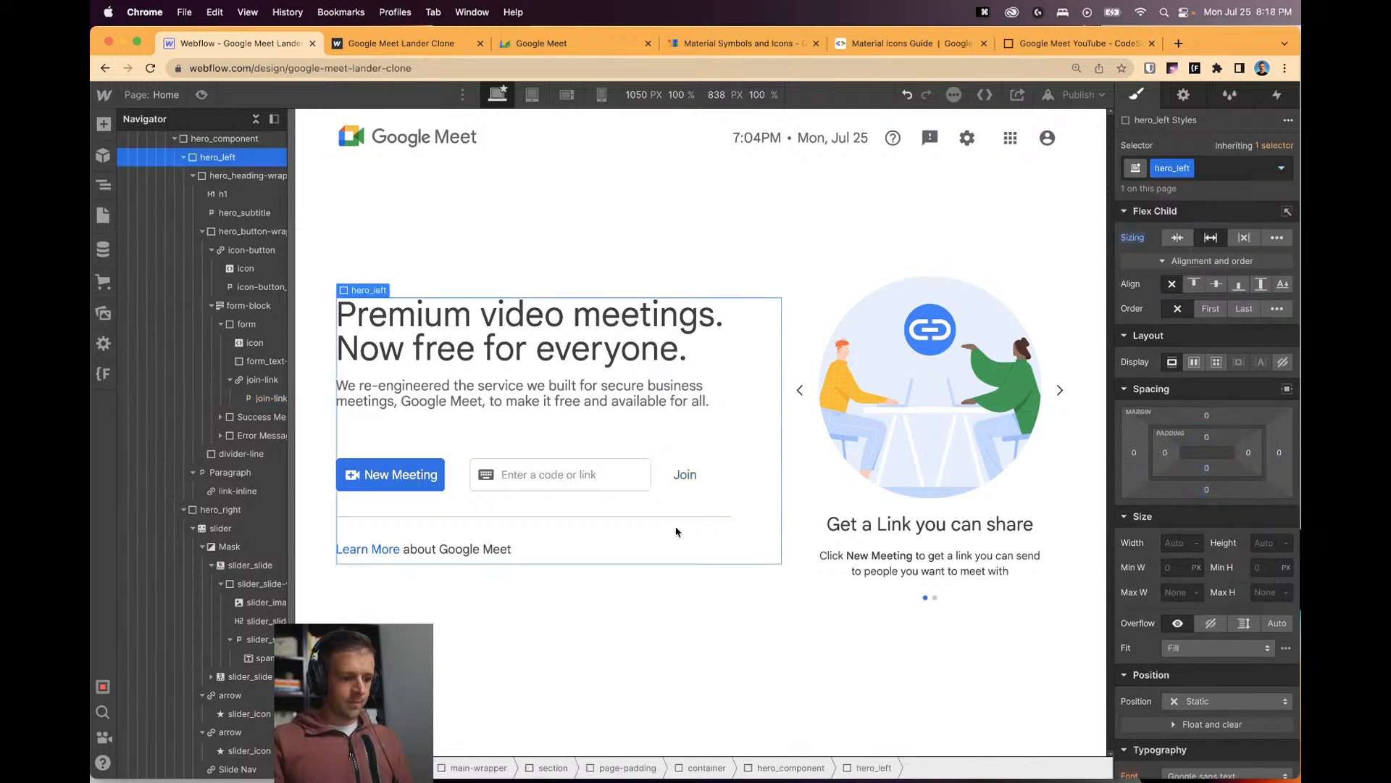
left_click(583, 482)
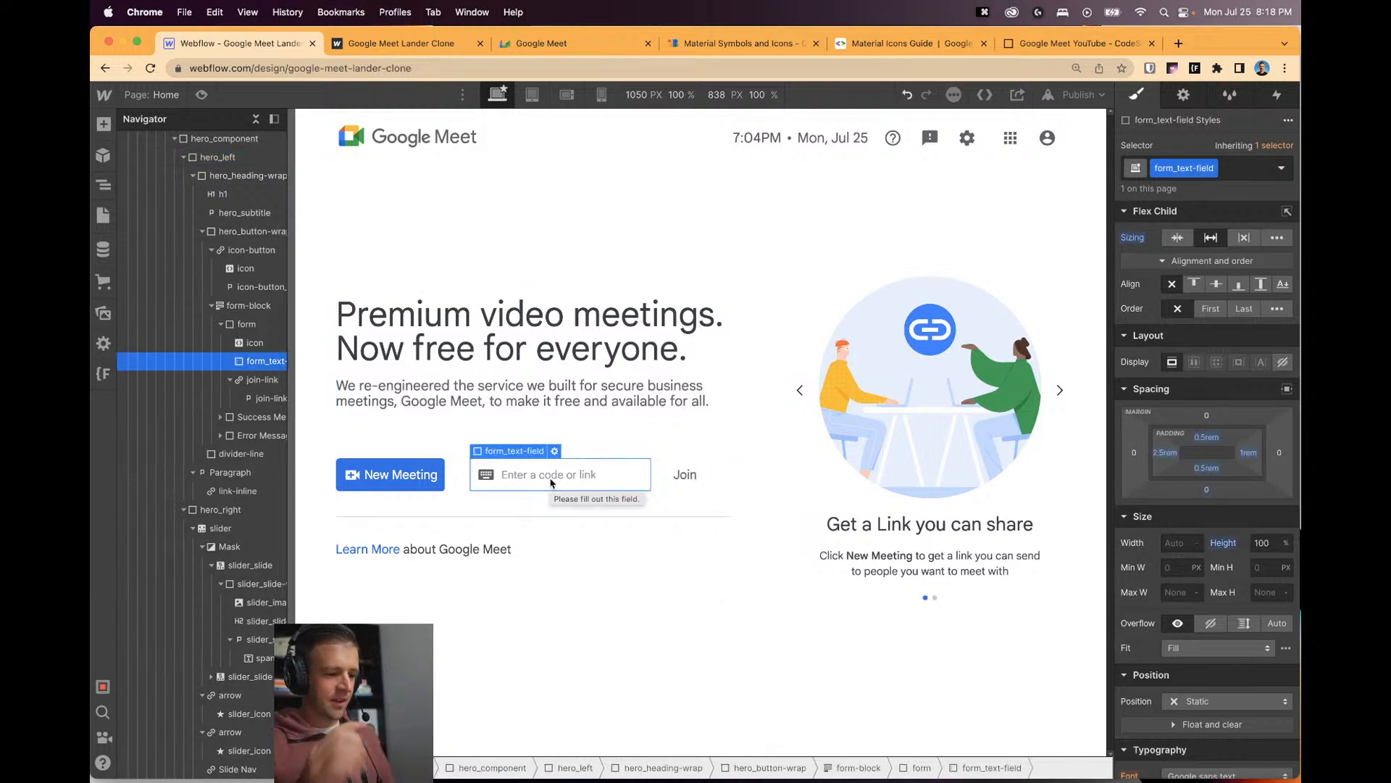
left_click(672, 480)
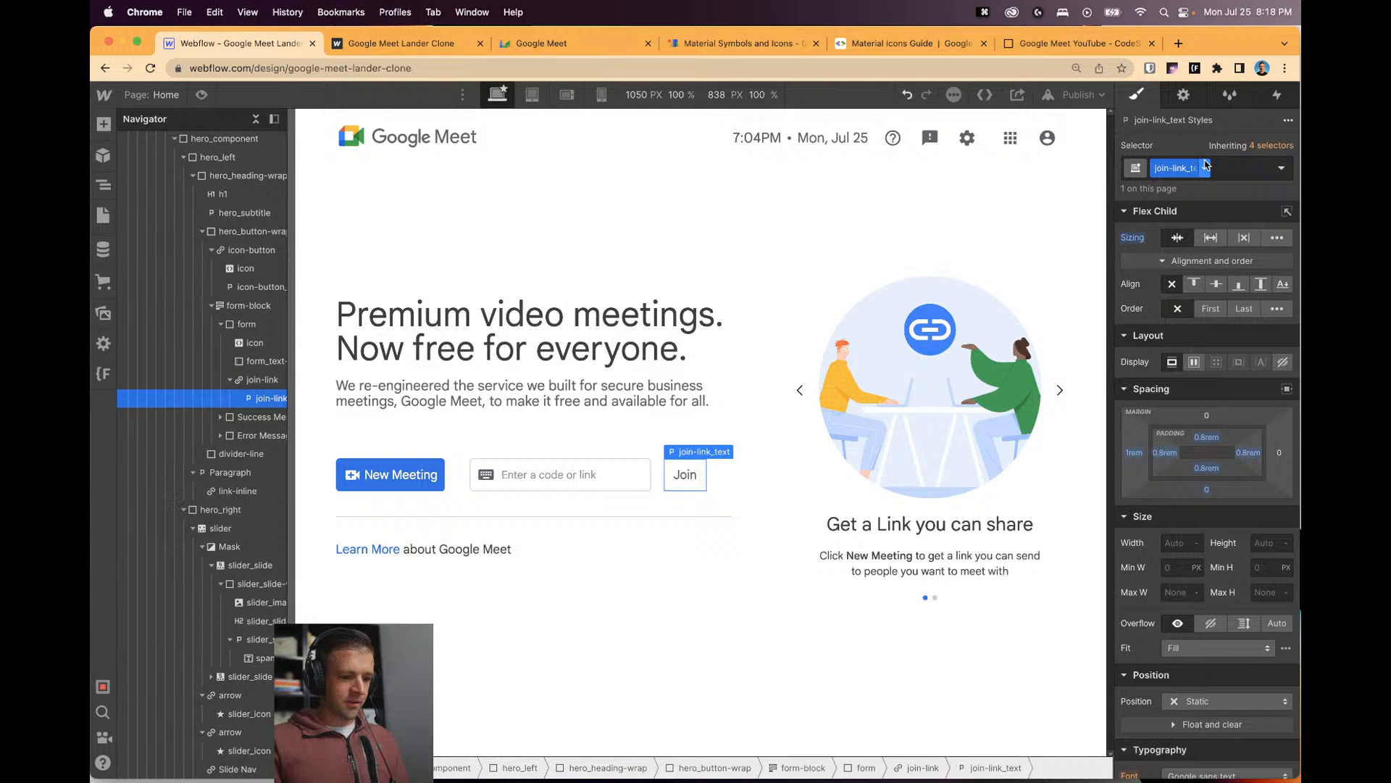
Try a no-click combo class, undo it, and add is-enabled instead.
left_click(1246, 165)
type("no-clic")
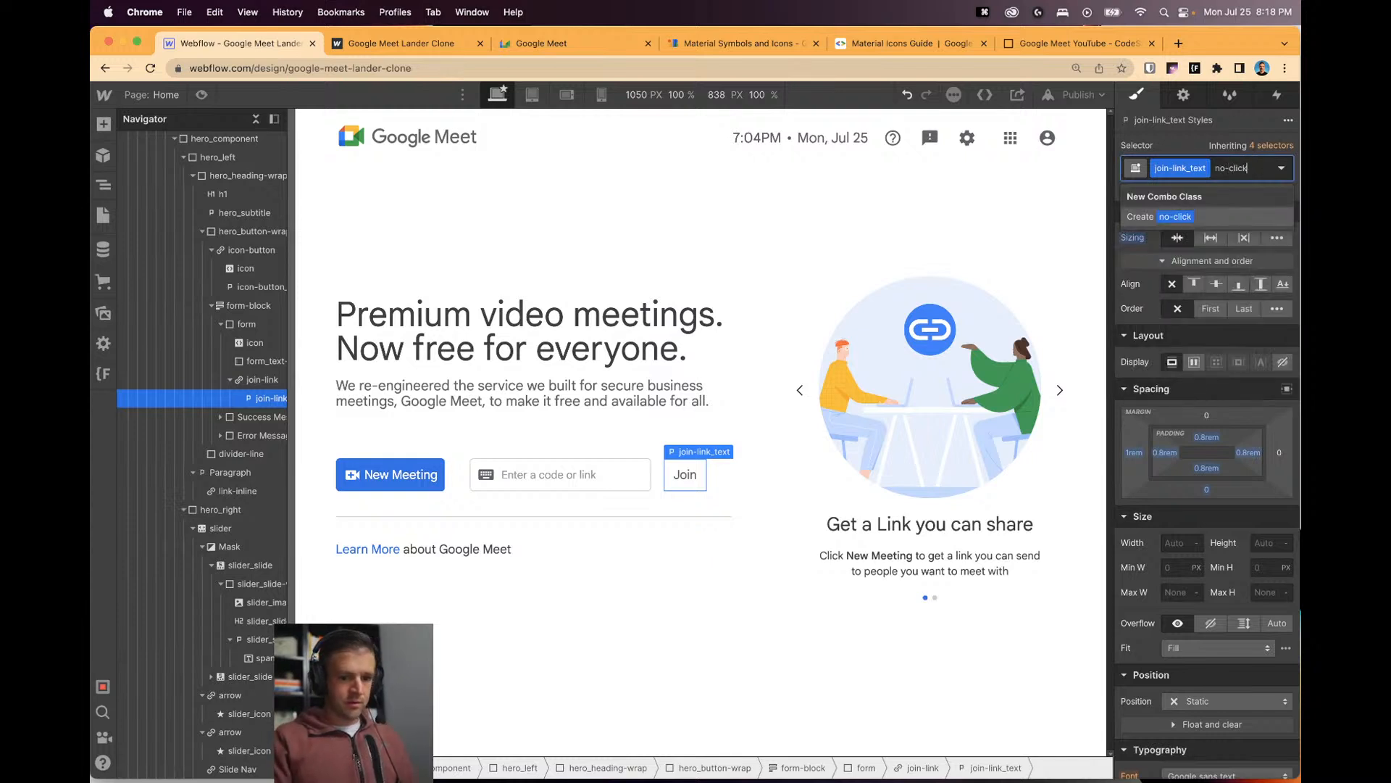
type("k")
key("Return")
key("cmd+z")
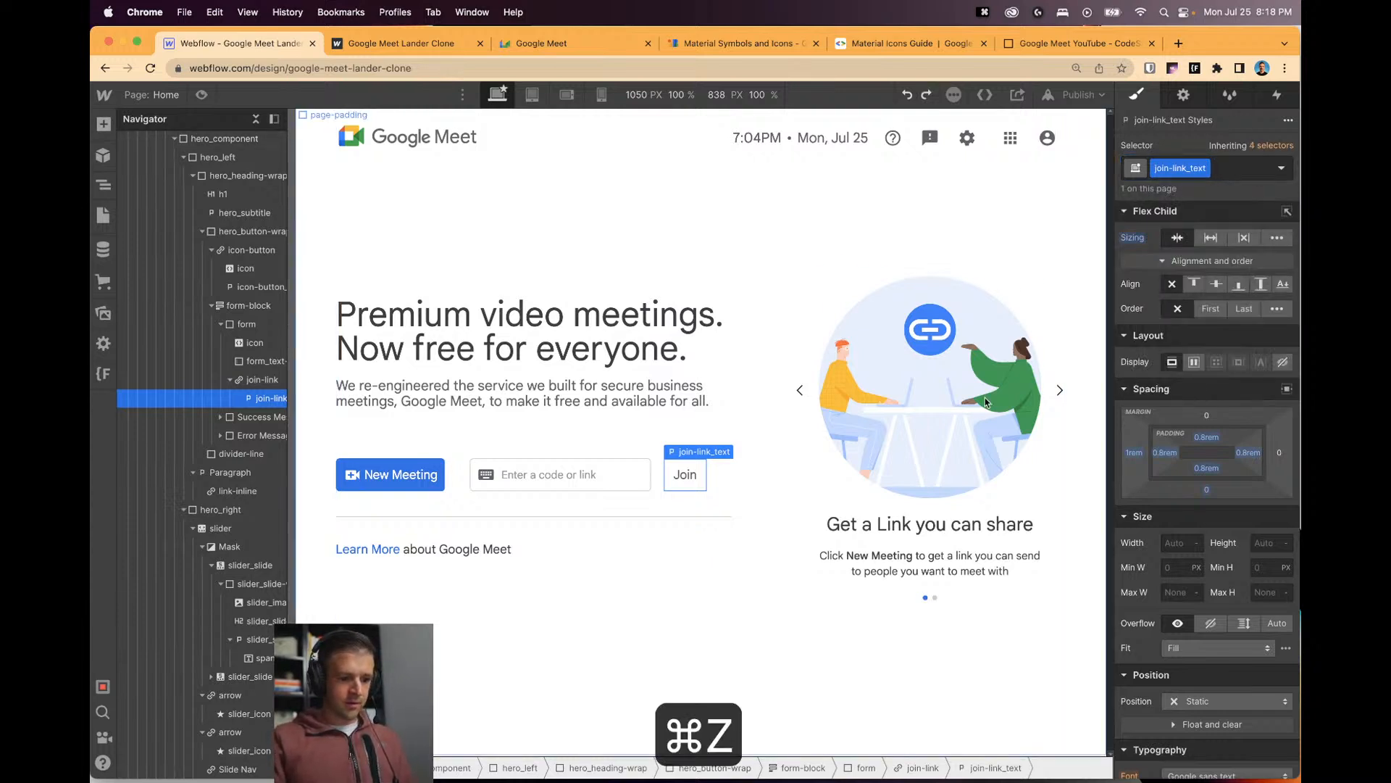
left_click(1211, 175)
type("is")
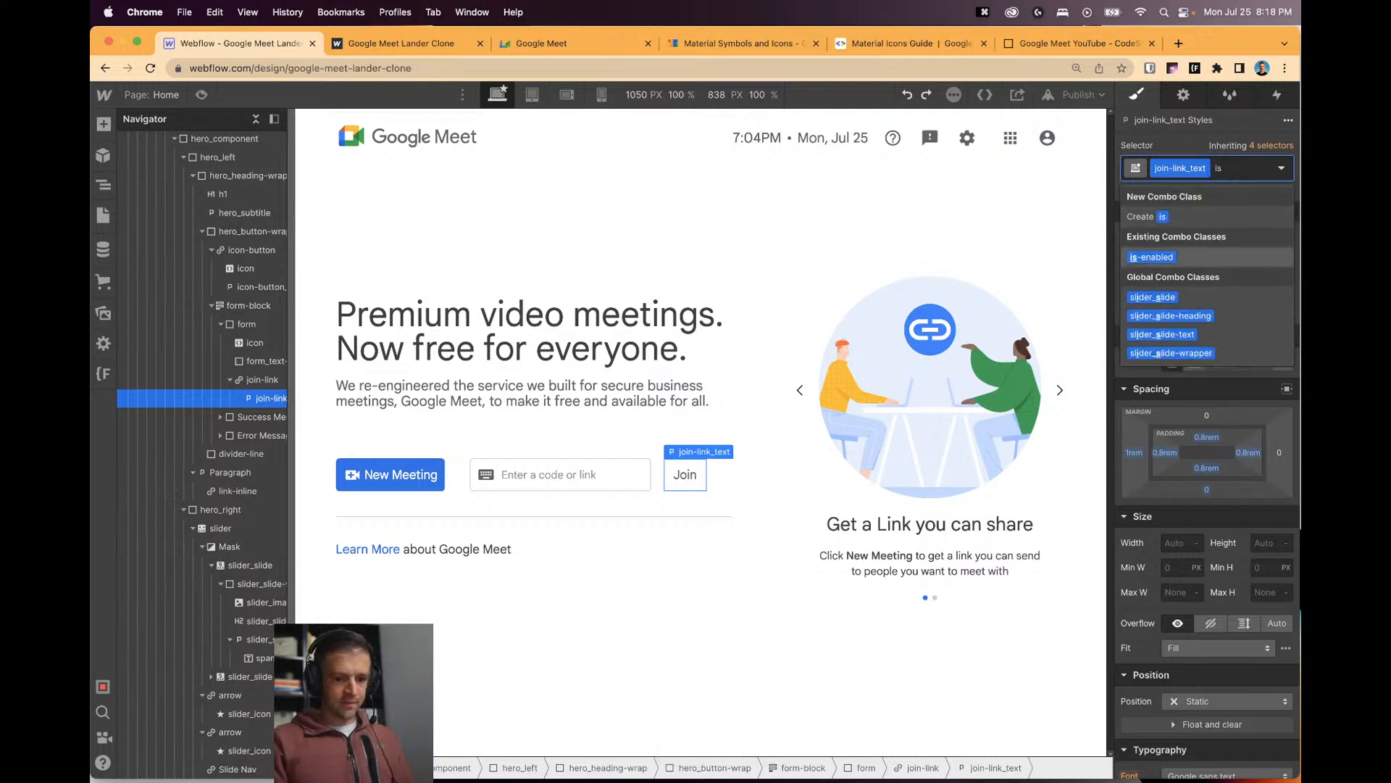
key("Return")
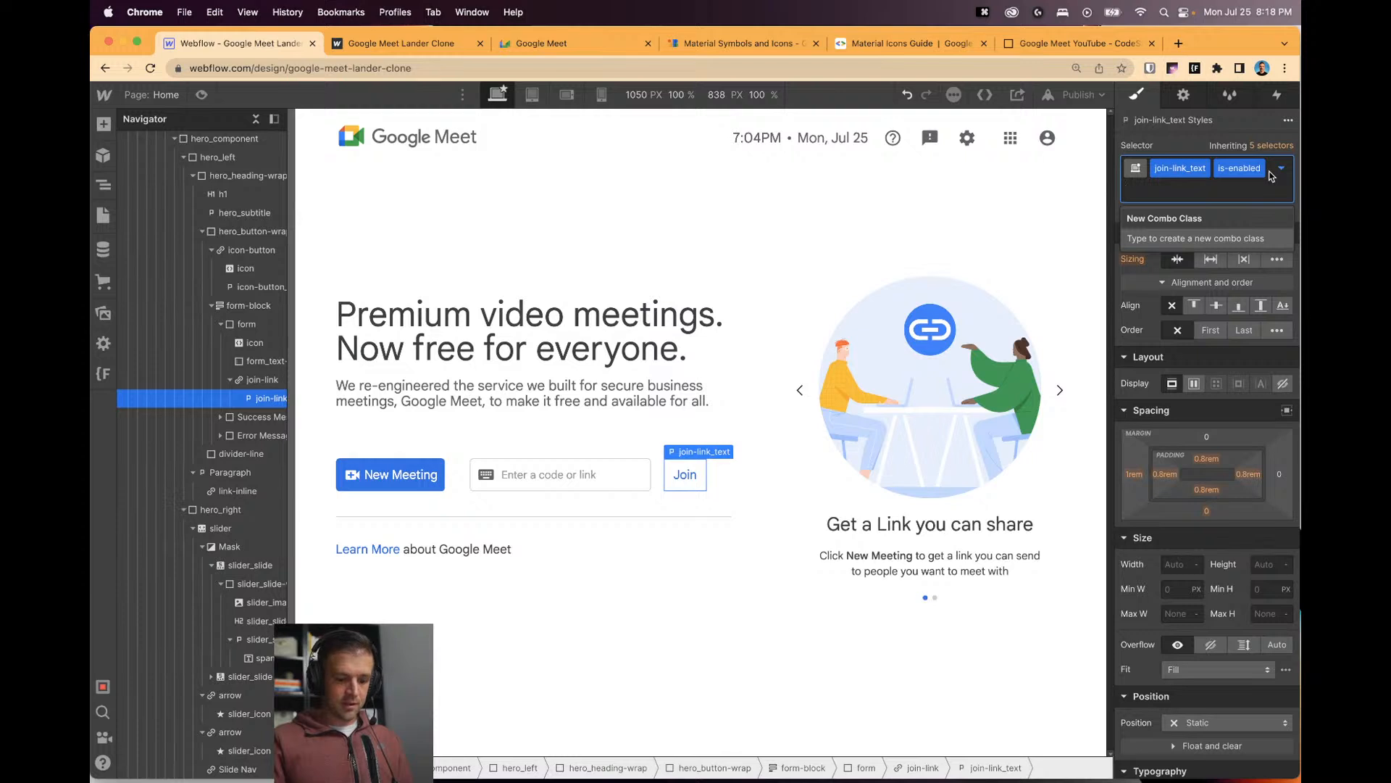
Clear join-link_text's left margin and corner radius, then select the global-embed element.
left_click(659, 447)
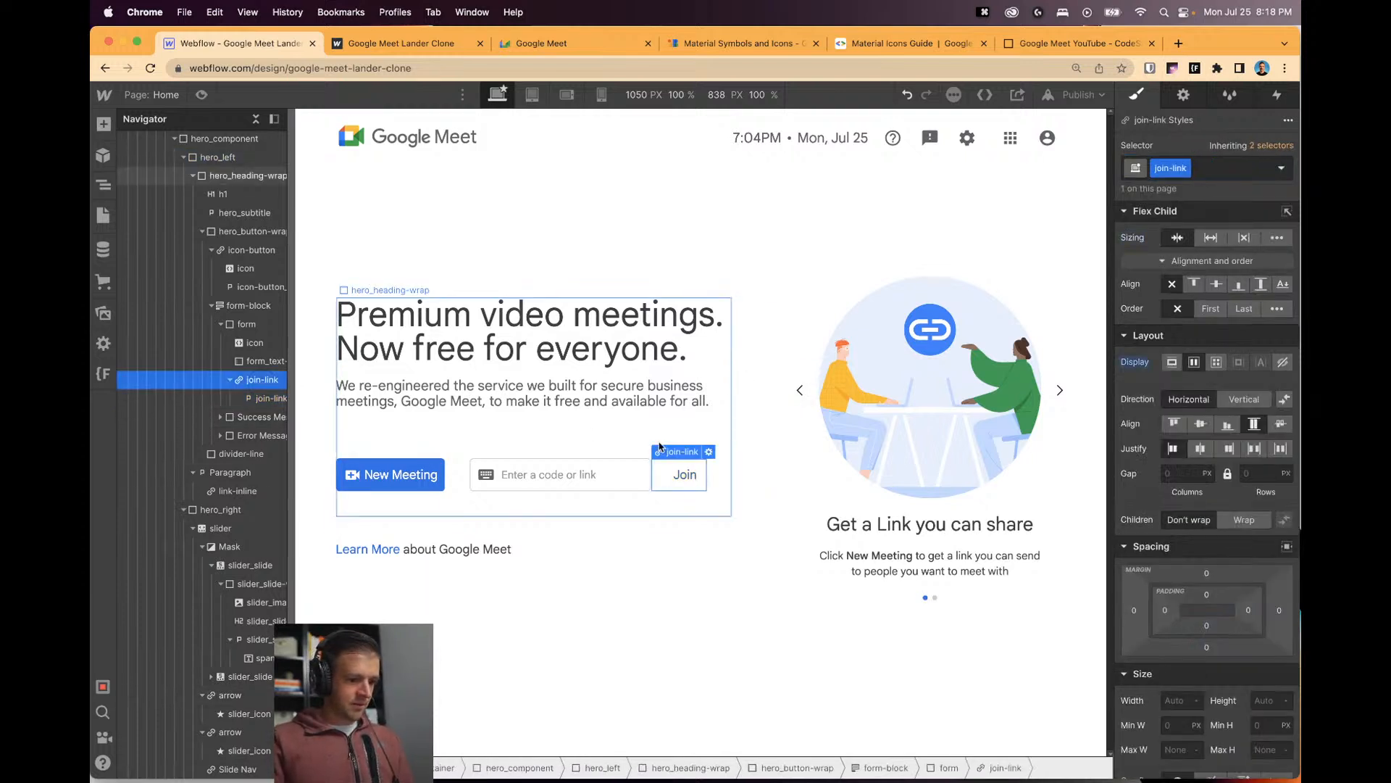
left_click(279, 399)
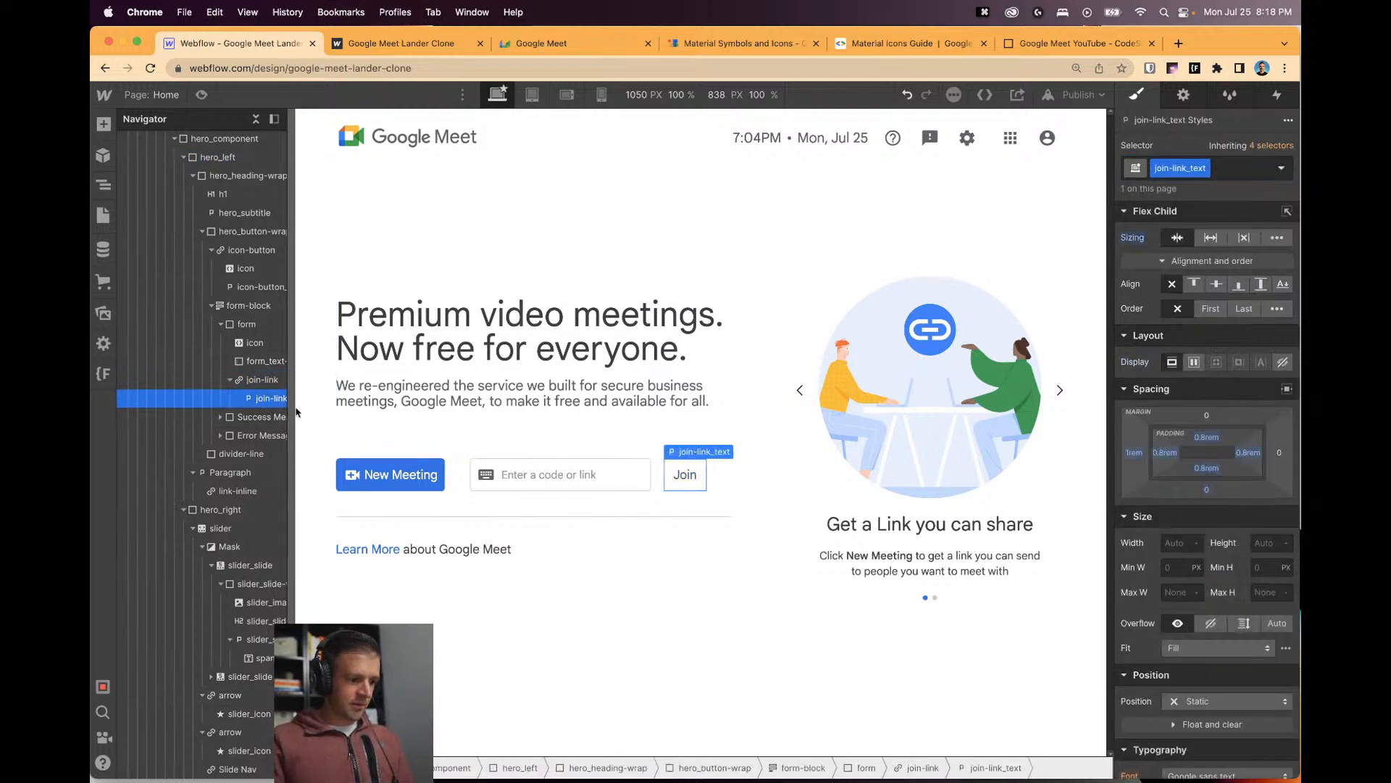
left_click(1135, 453, "alt")
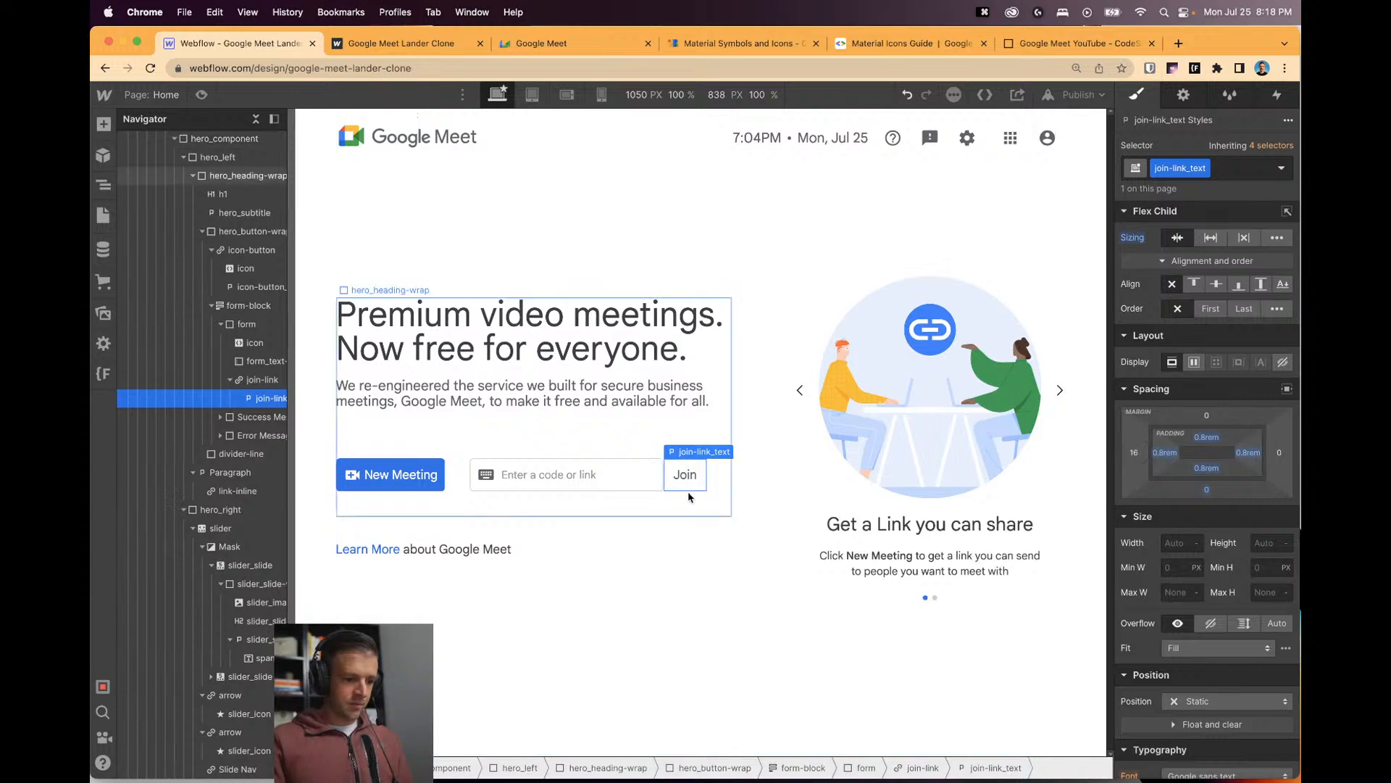
scroll(1203, 428, "down", 5)
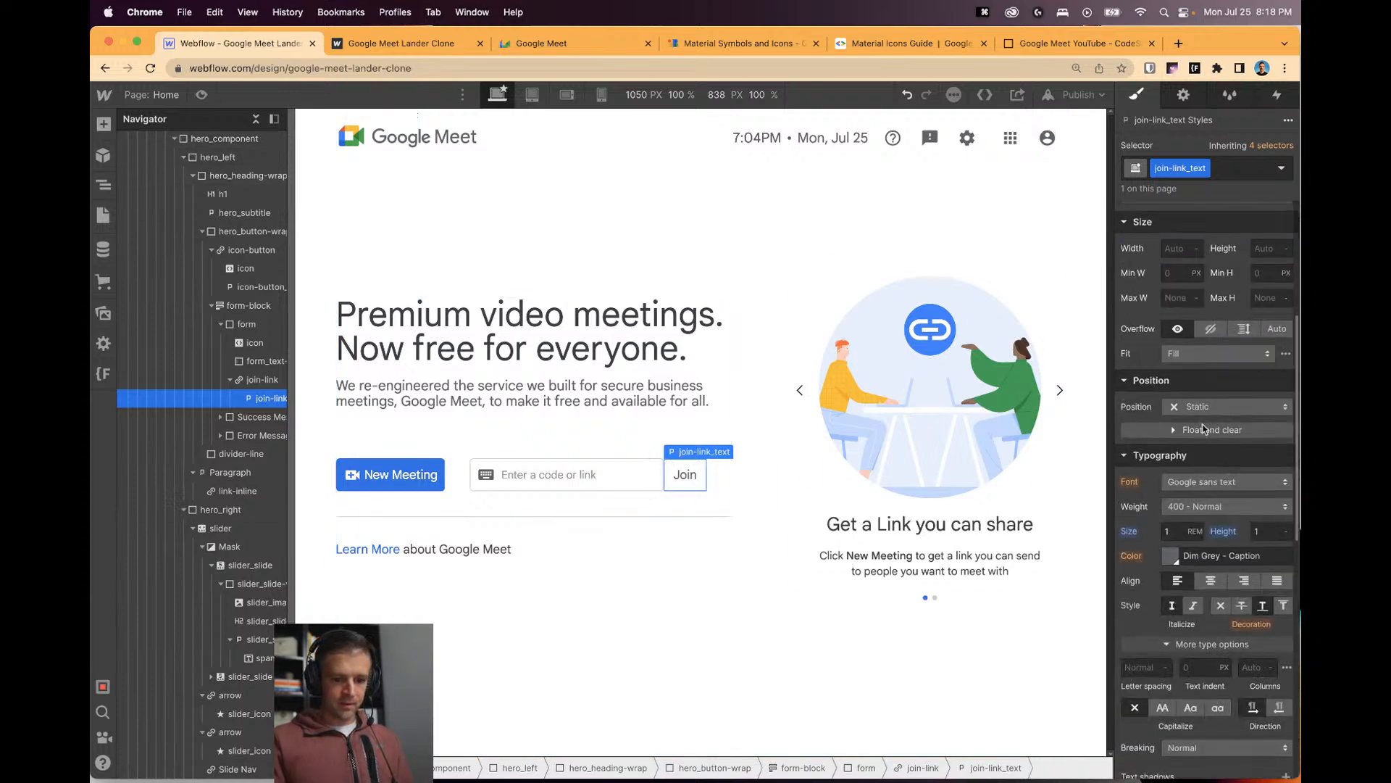
scroll(1203, 428, "down", 10)
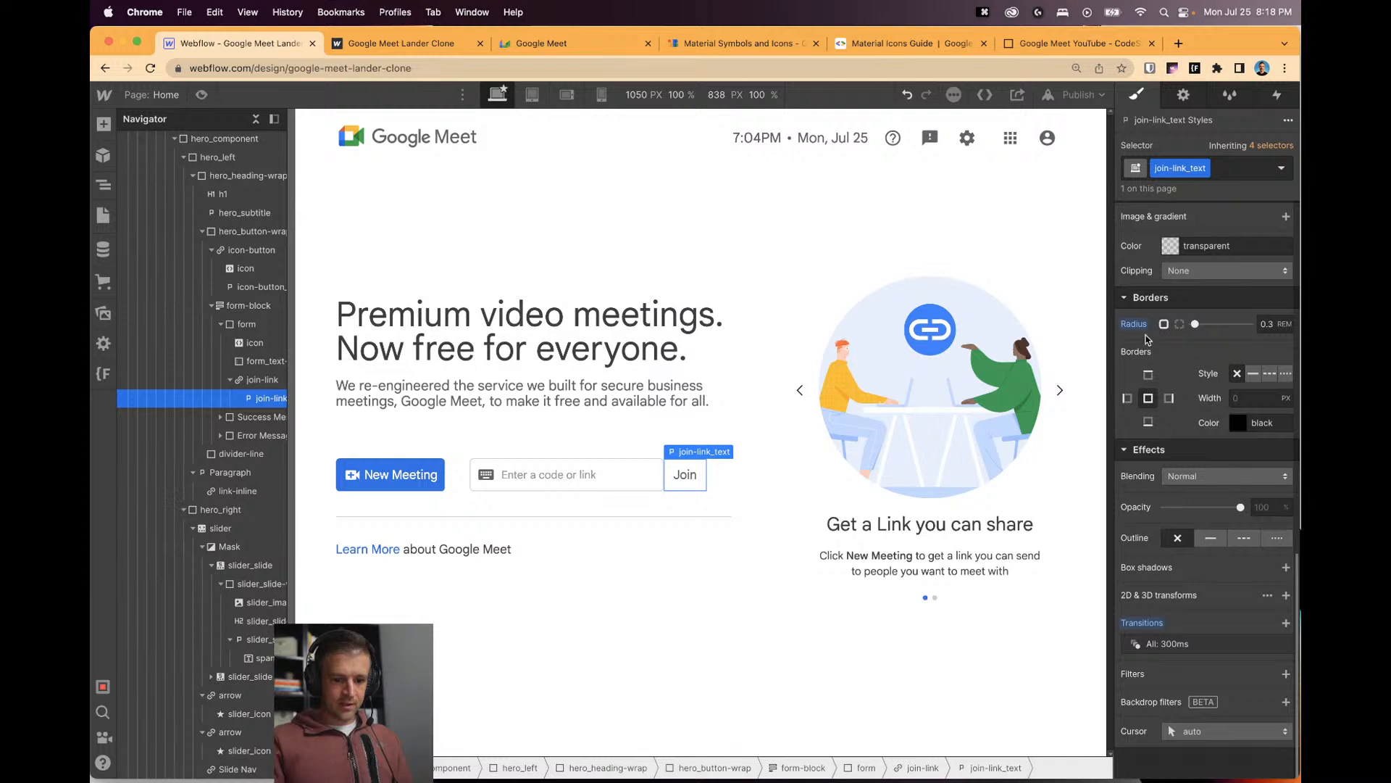
left_click(1136, 325, "alt")
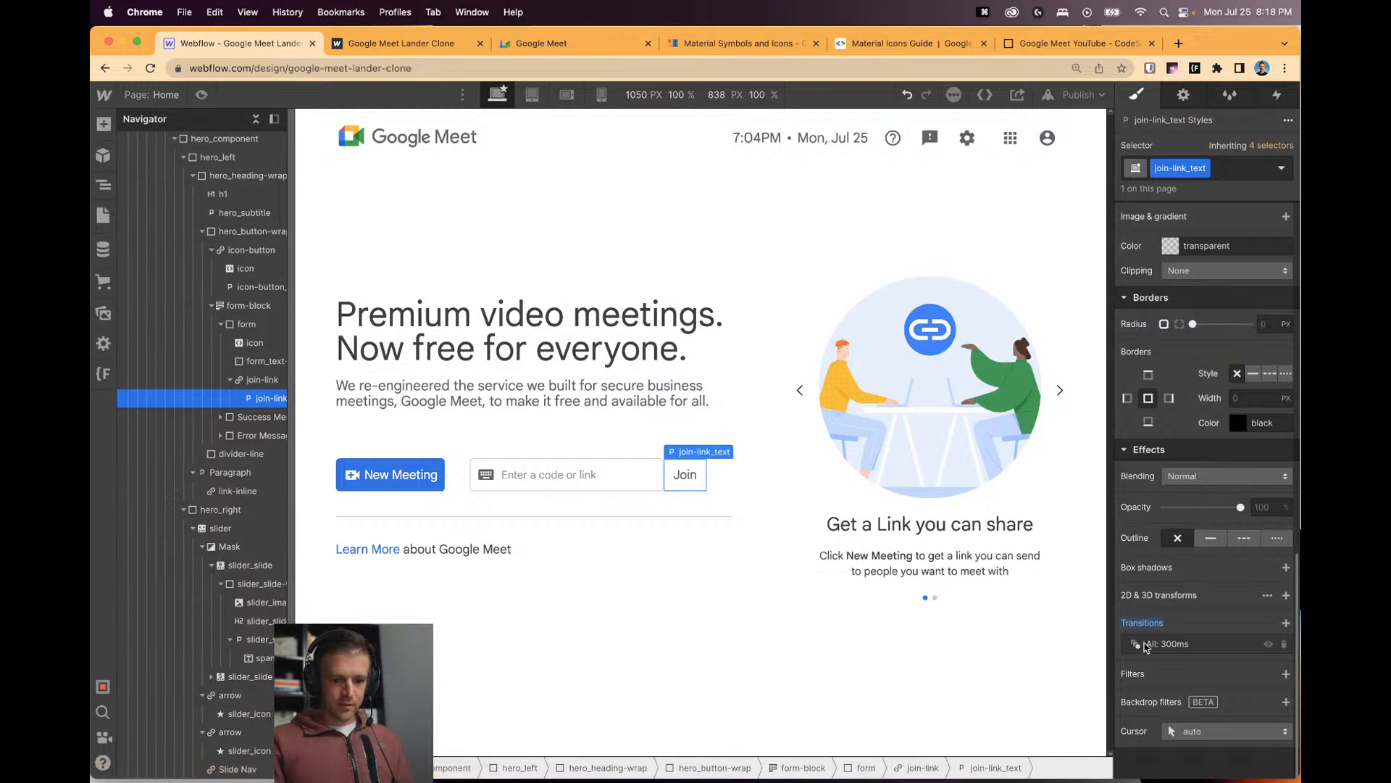
left_click(667, 475)
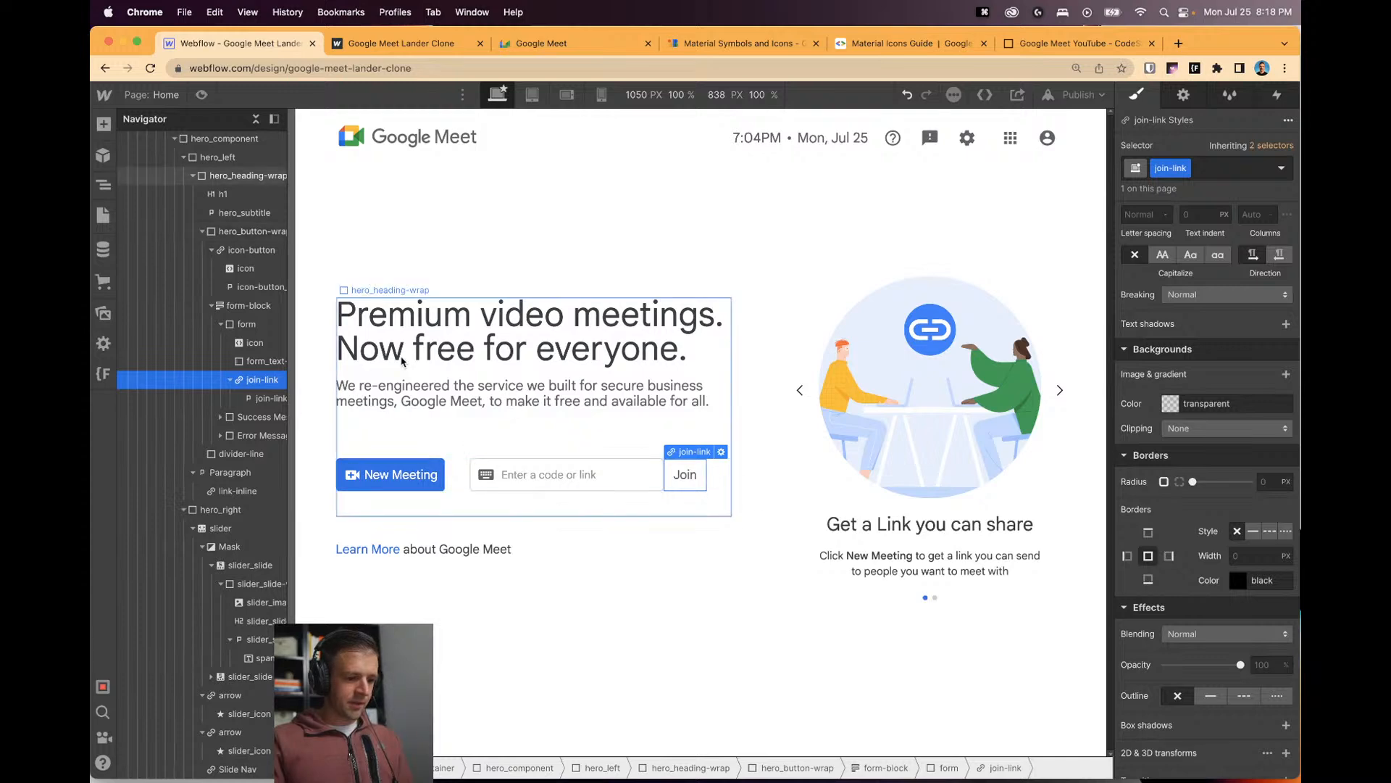
left_click(351, 147)
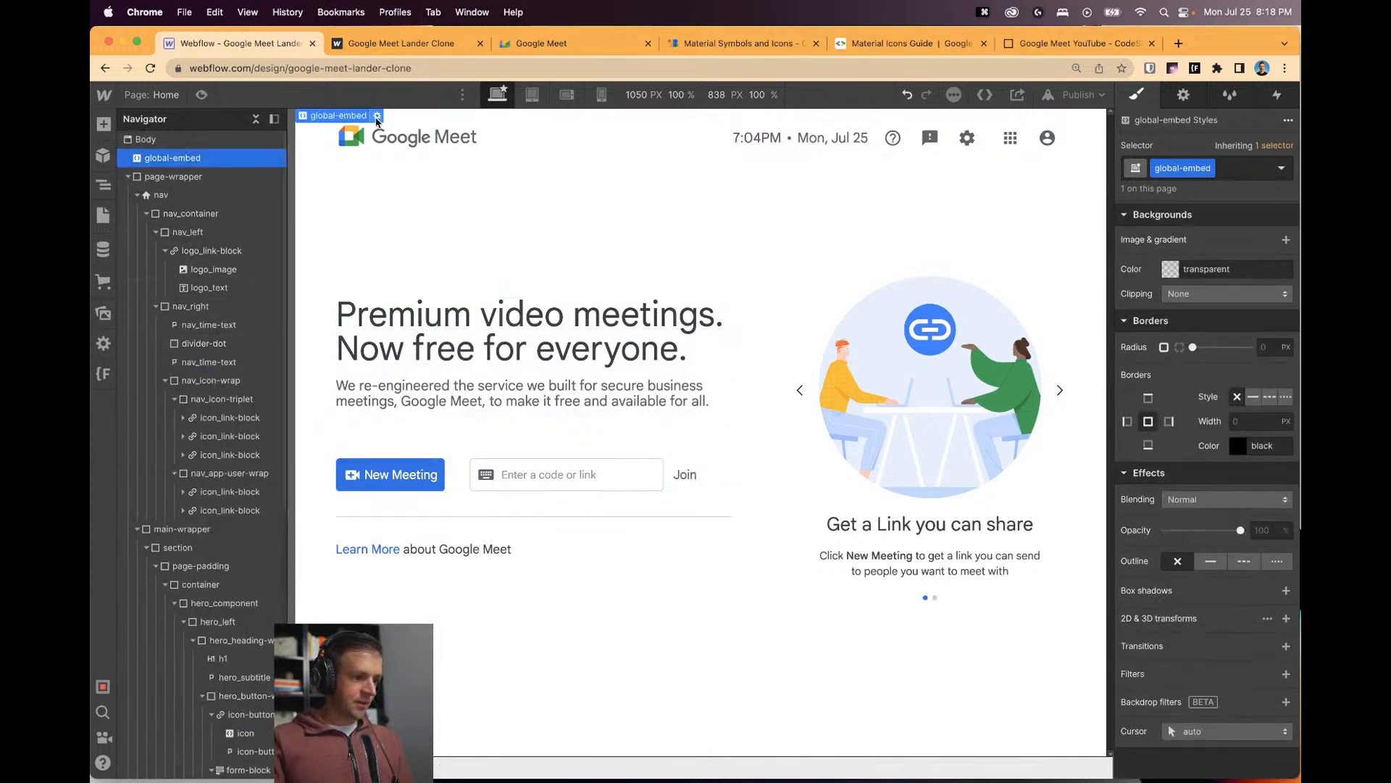
In the global embed code, start a new .is-enabled rule after the no-click rule.
double_click(352, 147)
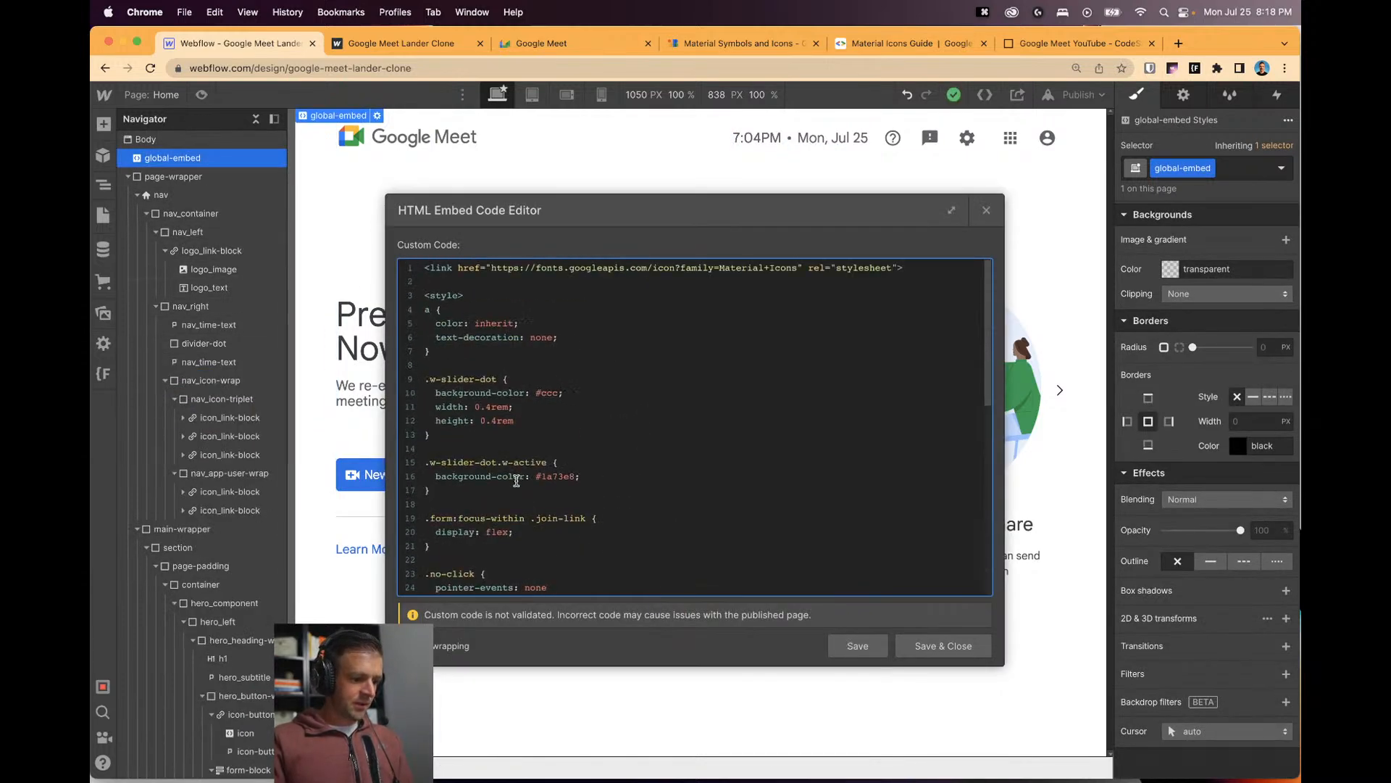
scroll(493, 474, "down", 3)
key("Return")
key("Return")
type(".is")
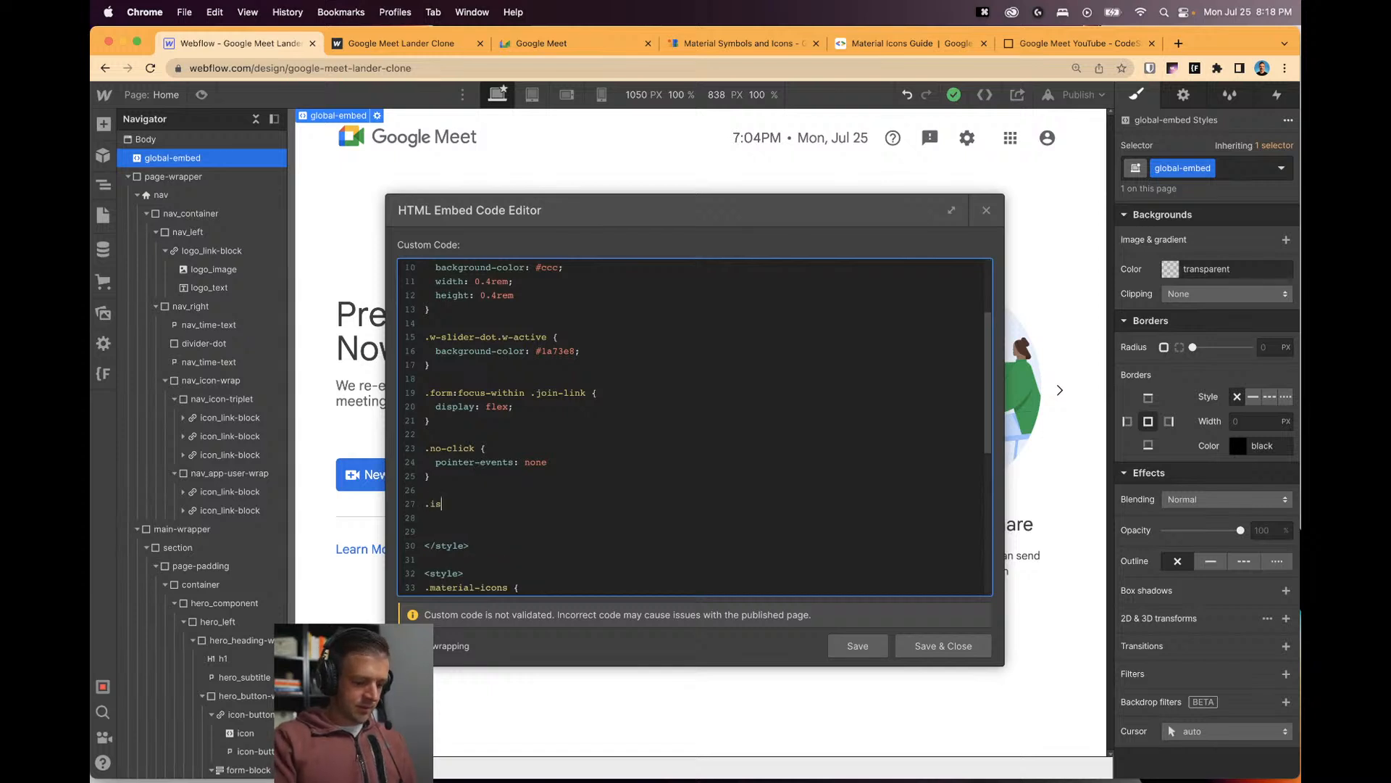
type("-enabled {")
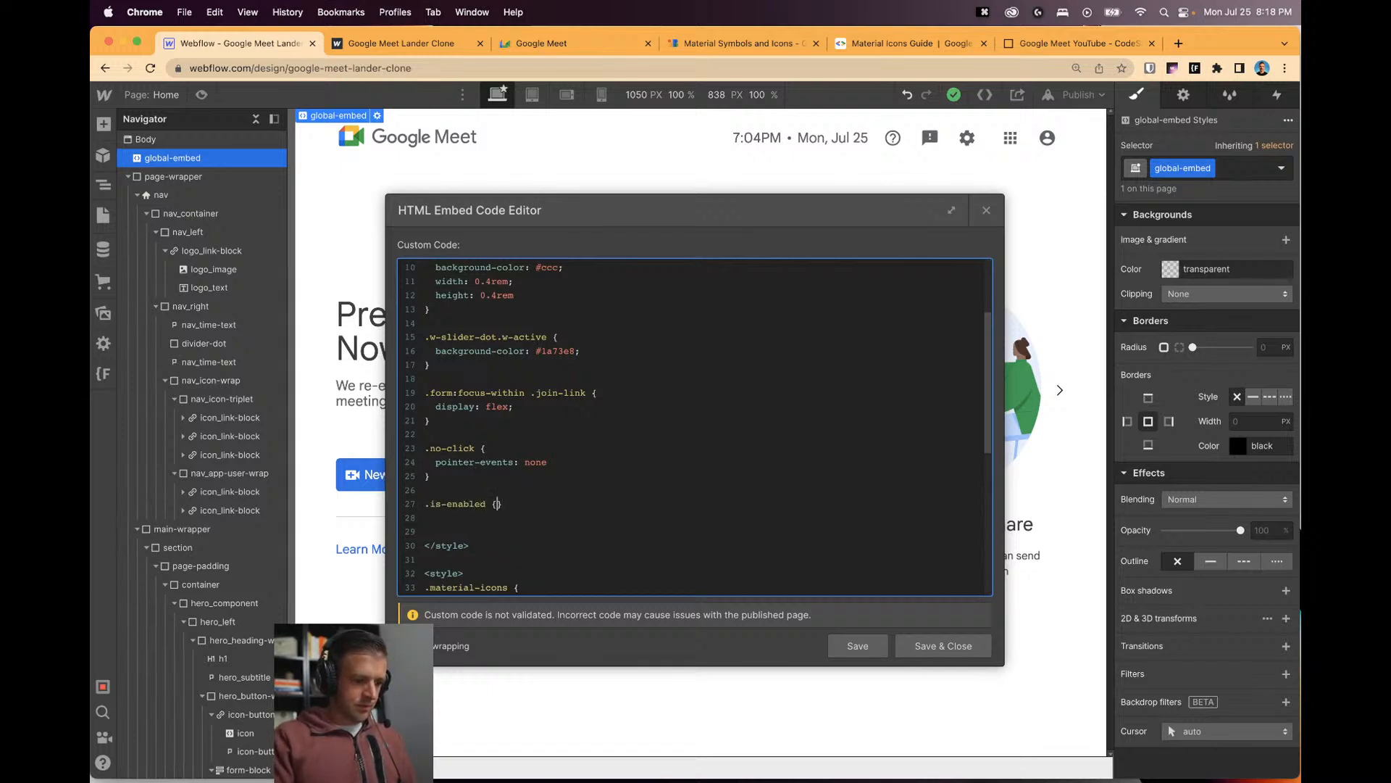
key("Return")
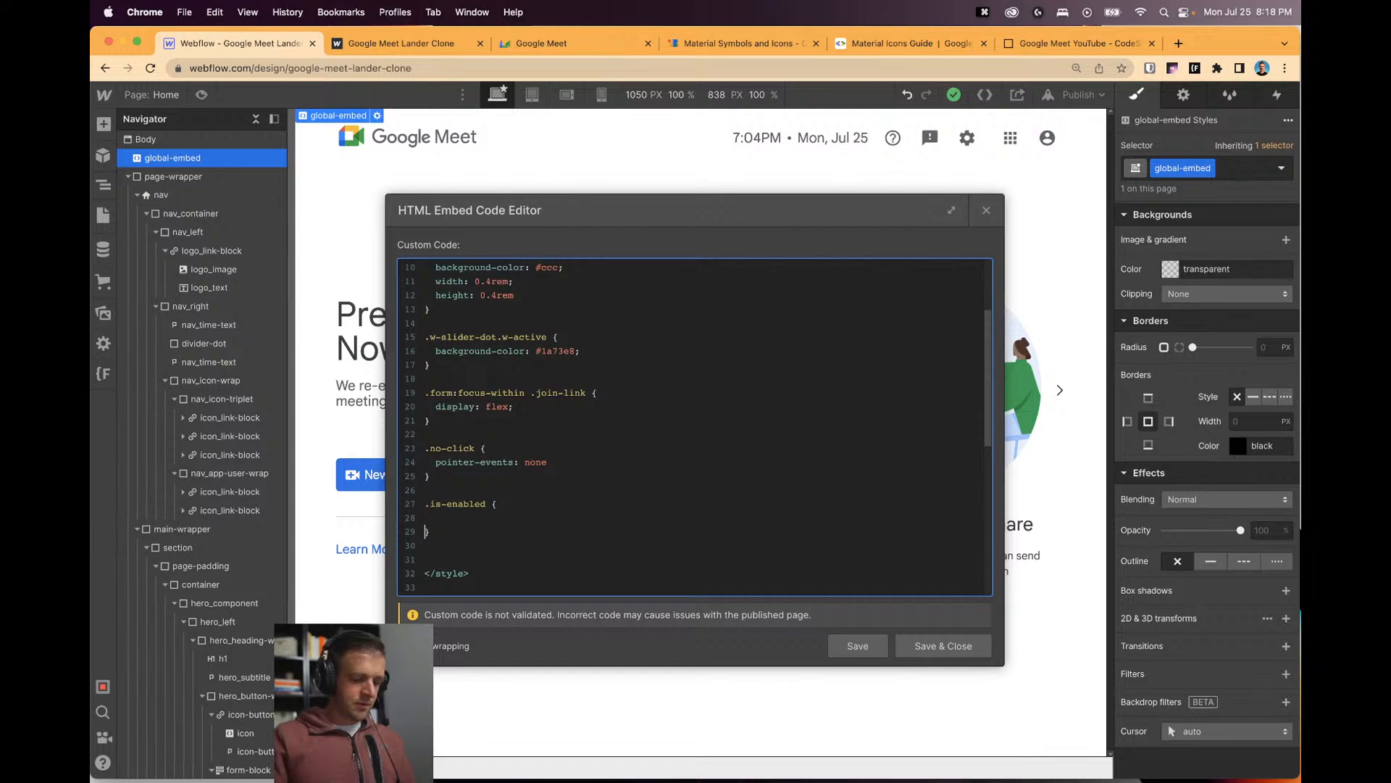
key("Up")
key("Tab")
key("super+Tab")
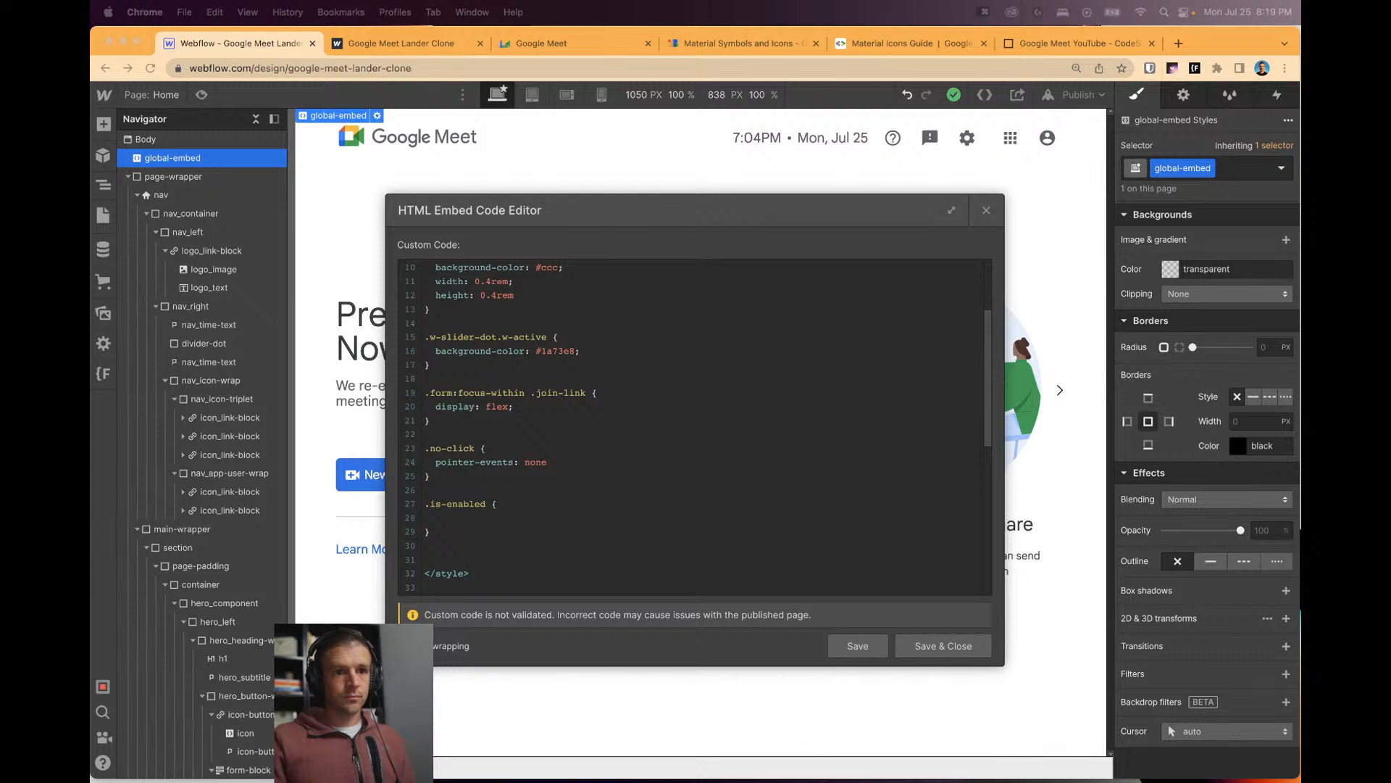
Rewrite the .is-enabled rule with a color declaration and save the embed code.
left_click(430, 532)
key("shift+Up")
key("shift+Up")
key("shift+Up")
key("shift+Up")
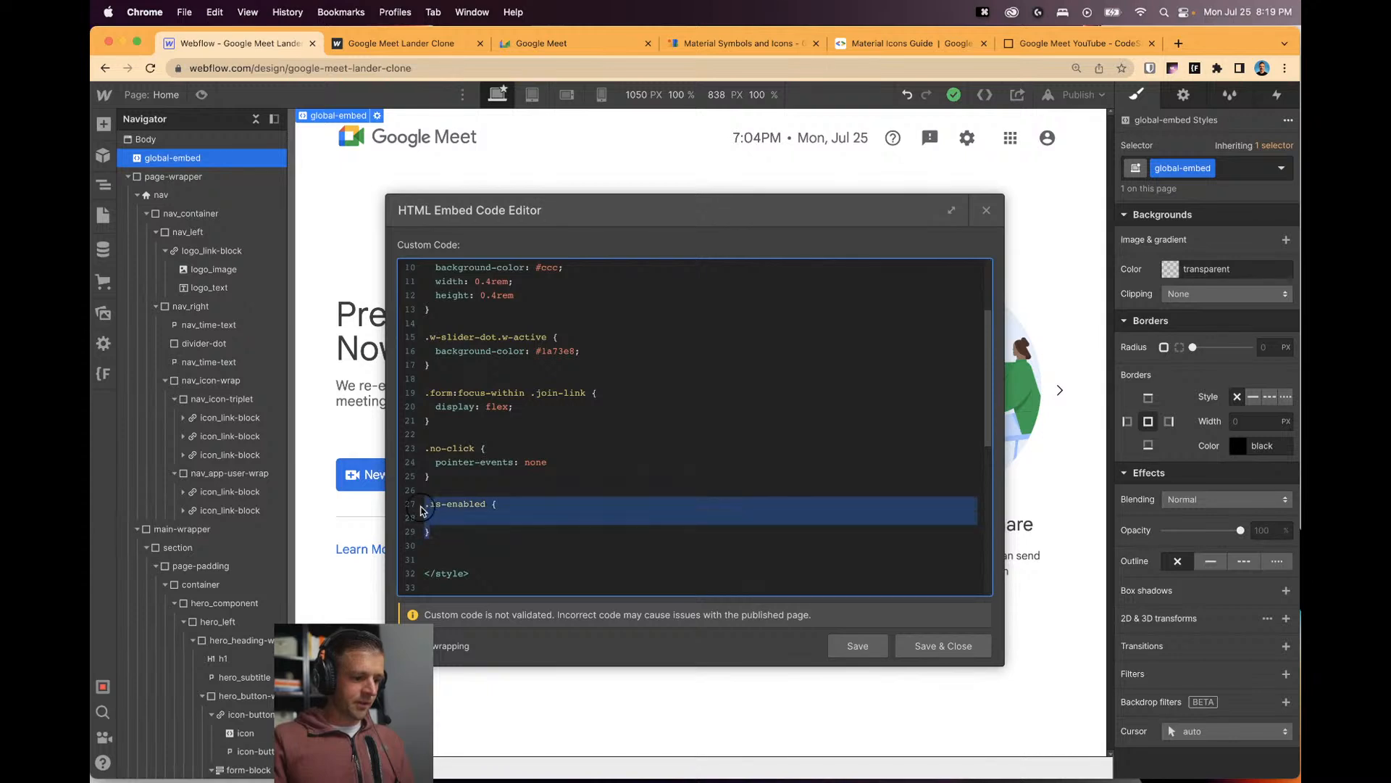
key("BackSpace")
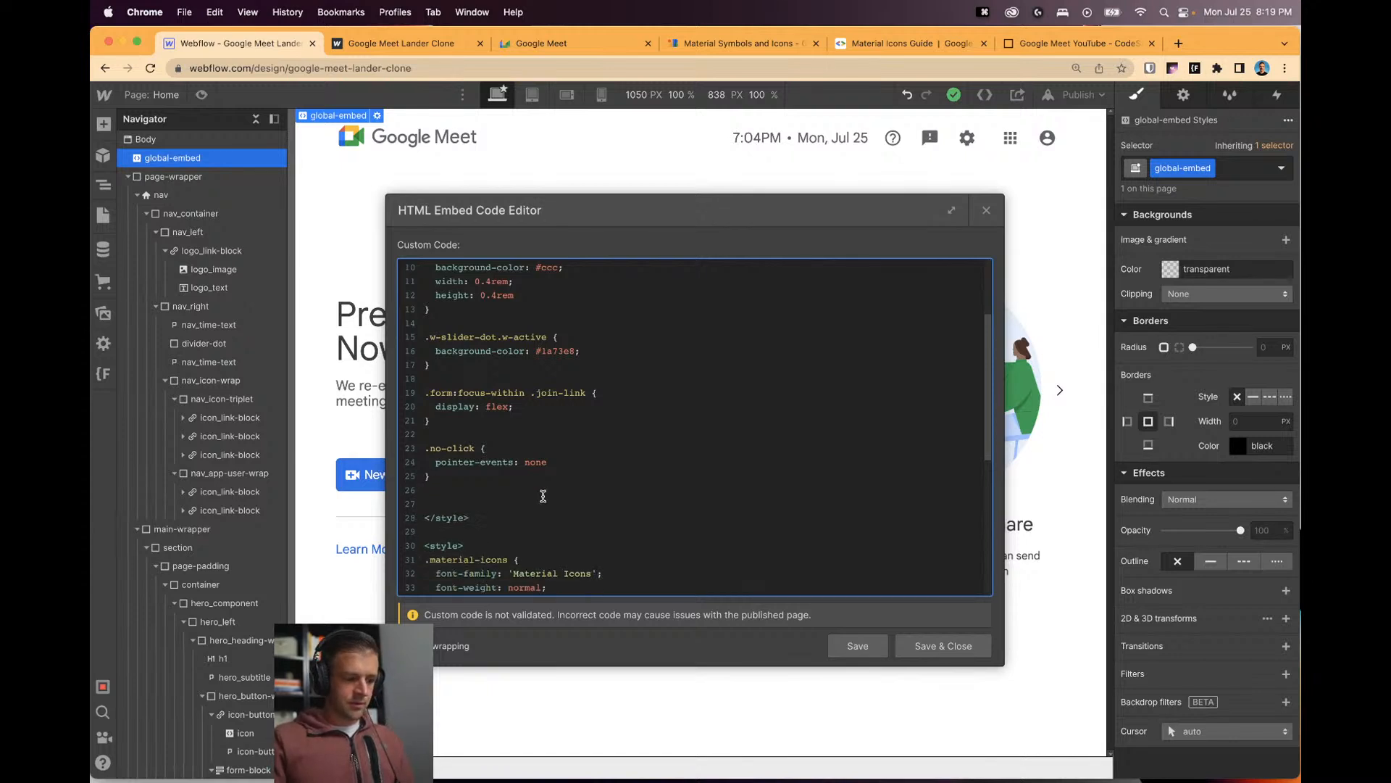
key("Return")
key("Return")
type(".is-enable")
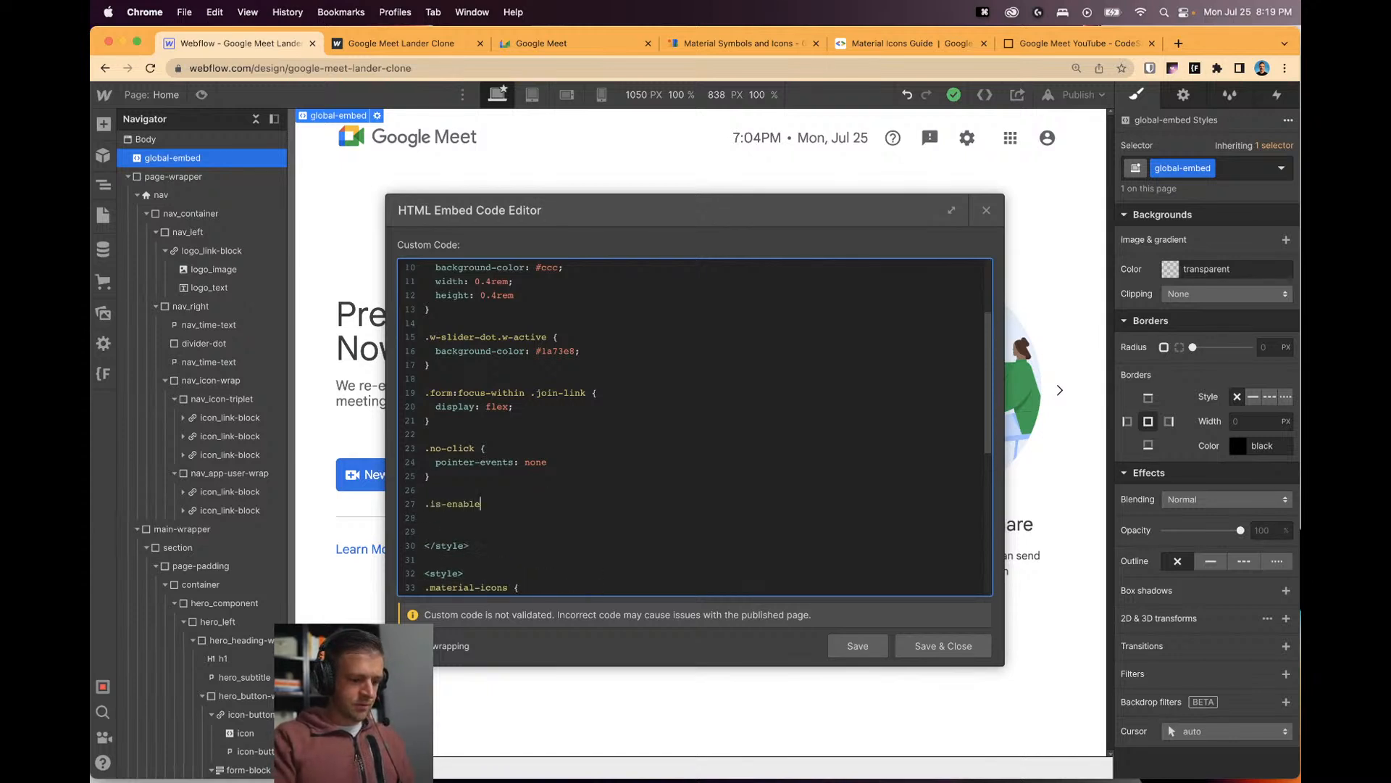
type("d {")
key("Return")
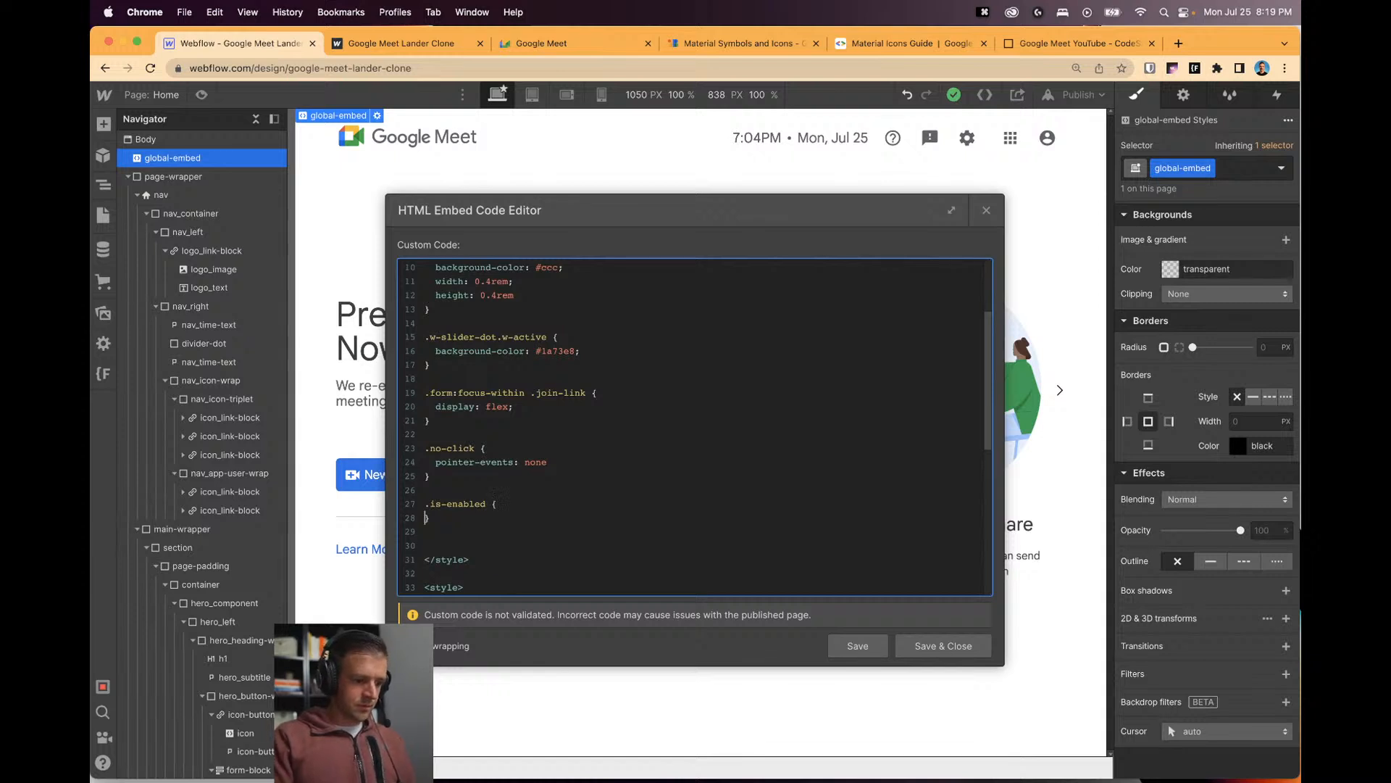
key("Return")
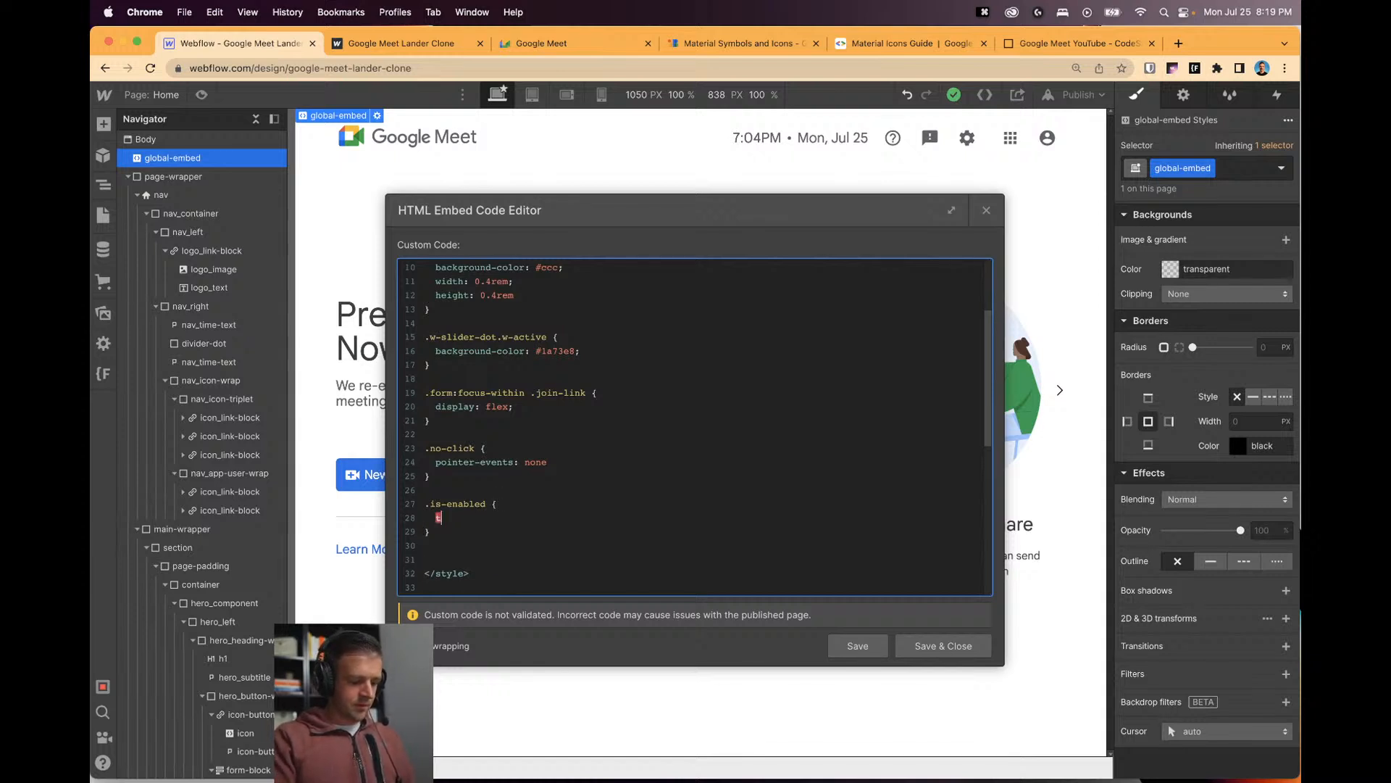
left_click_drag(463, 533, 432, 511)
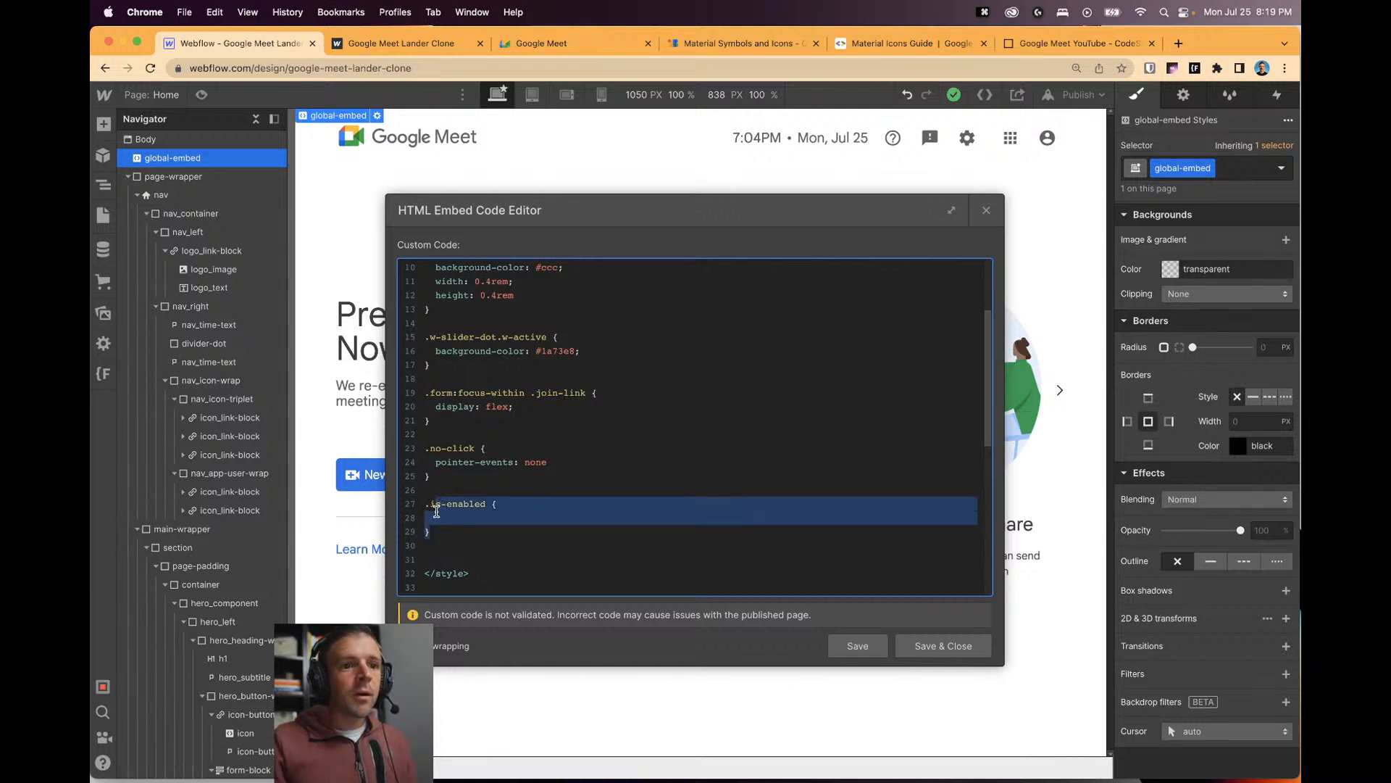
left_click(437, 511)
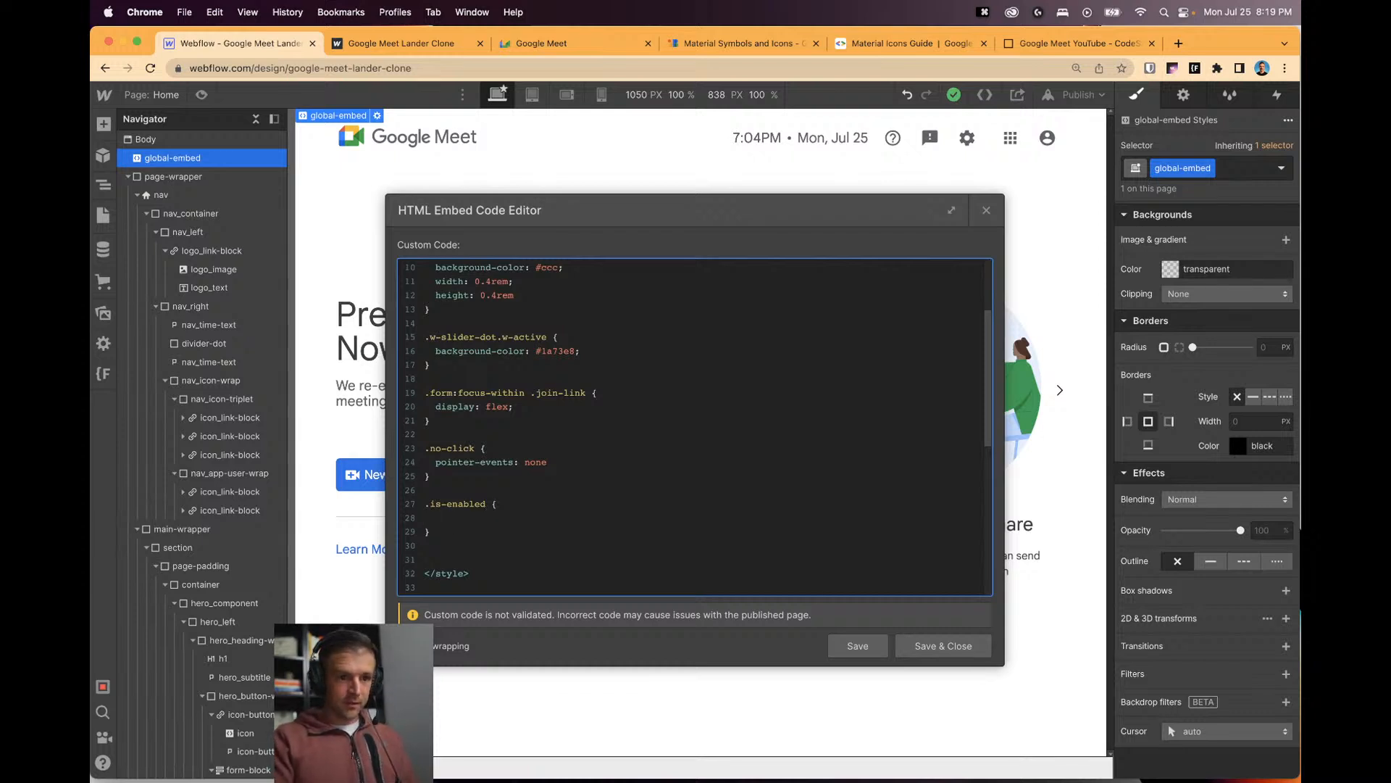
type("color:")
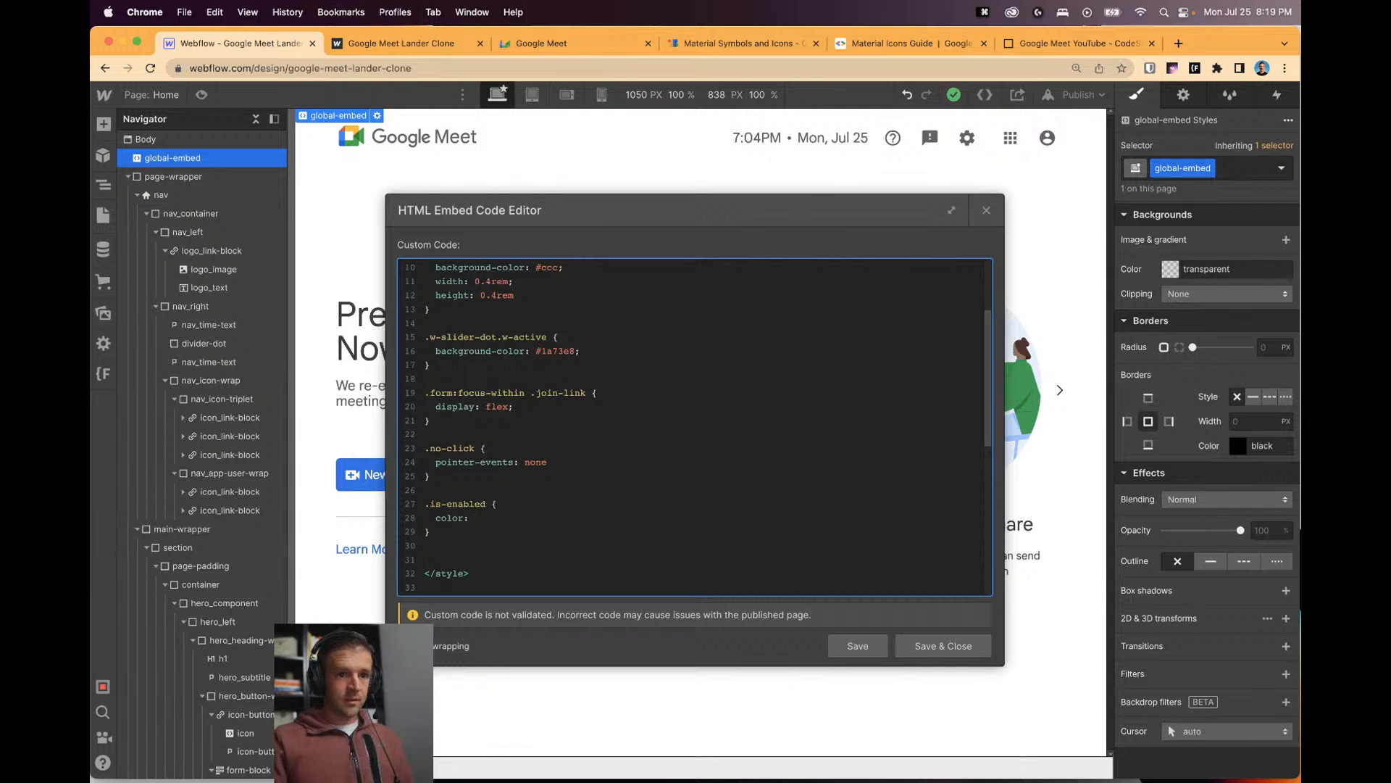
type(" #")
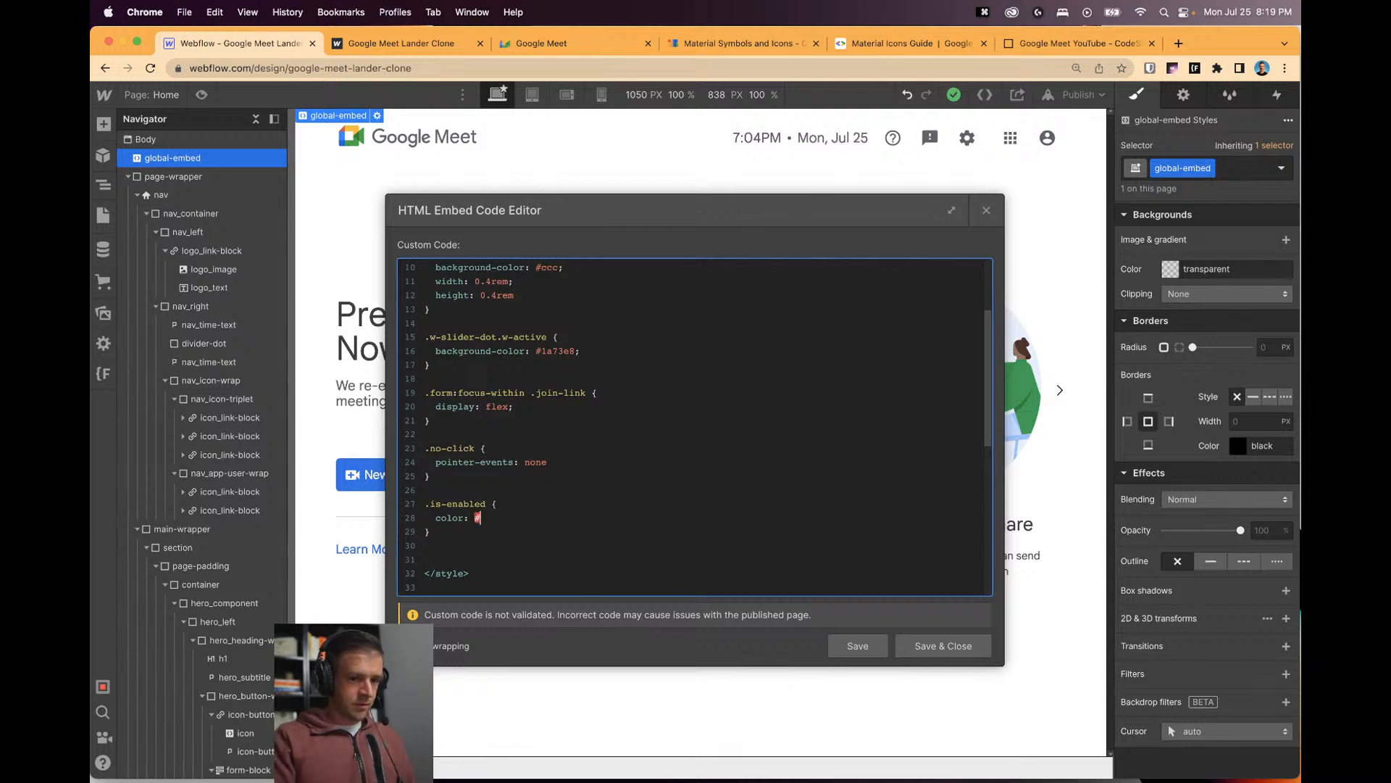
type("14ec")
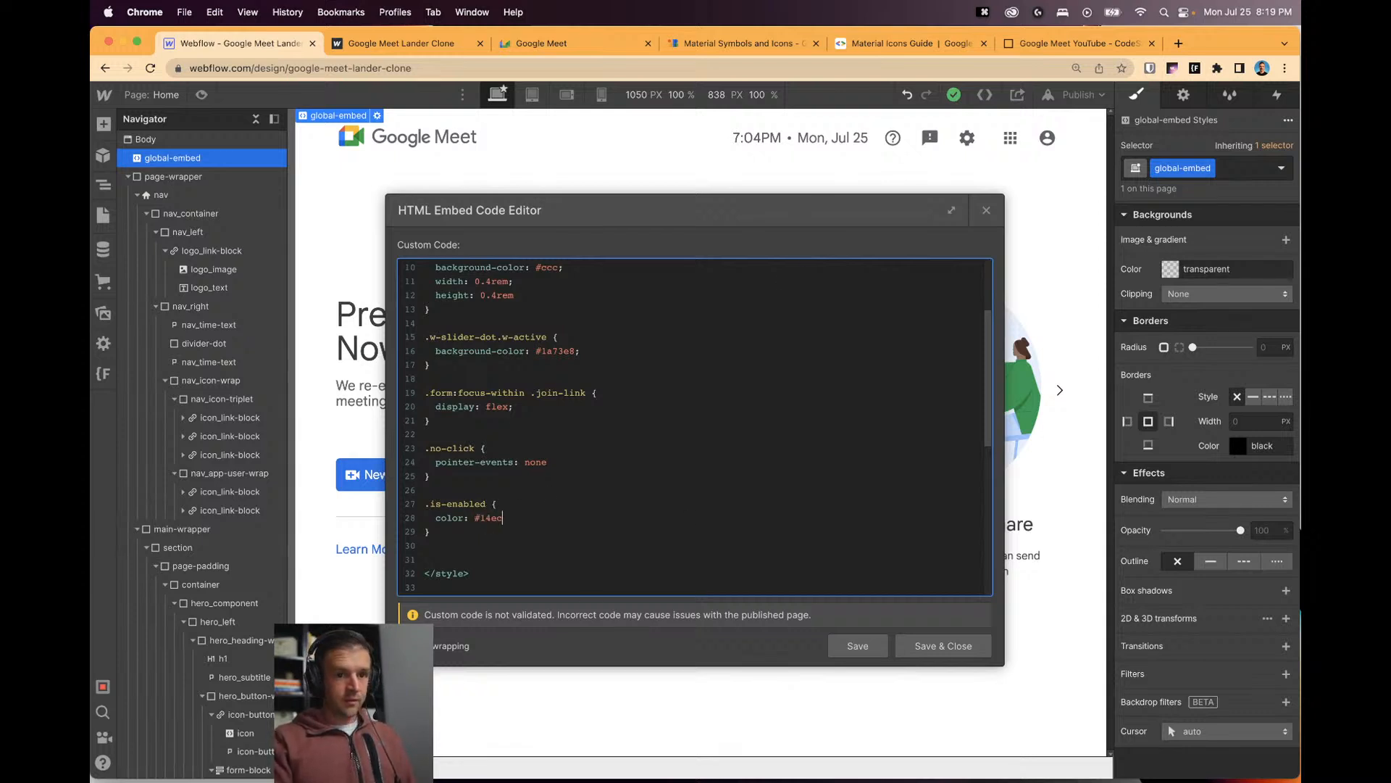
left_click(855, 645)
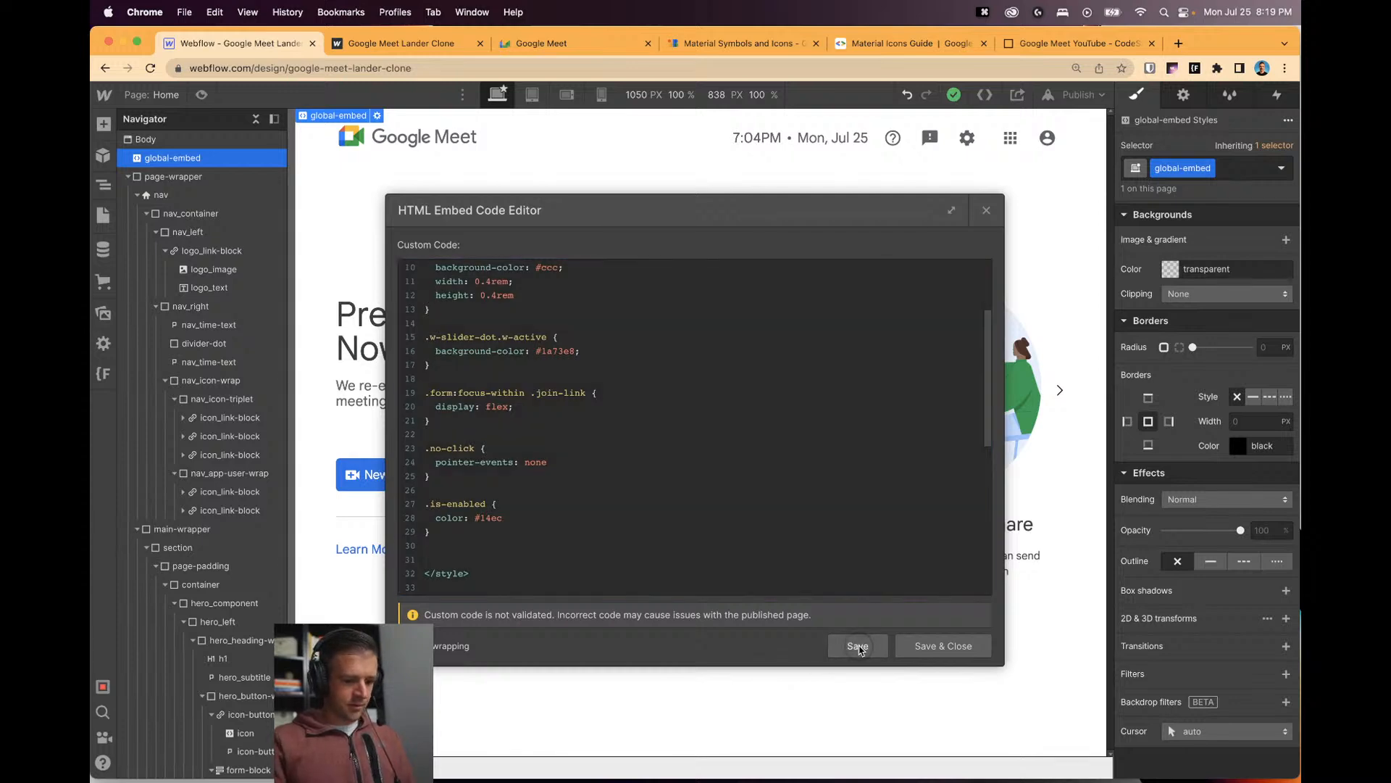
left_click(986, 210)
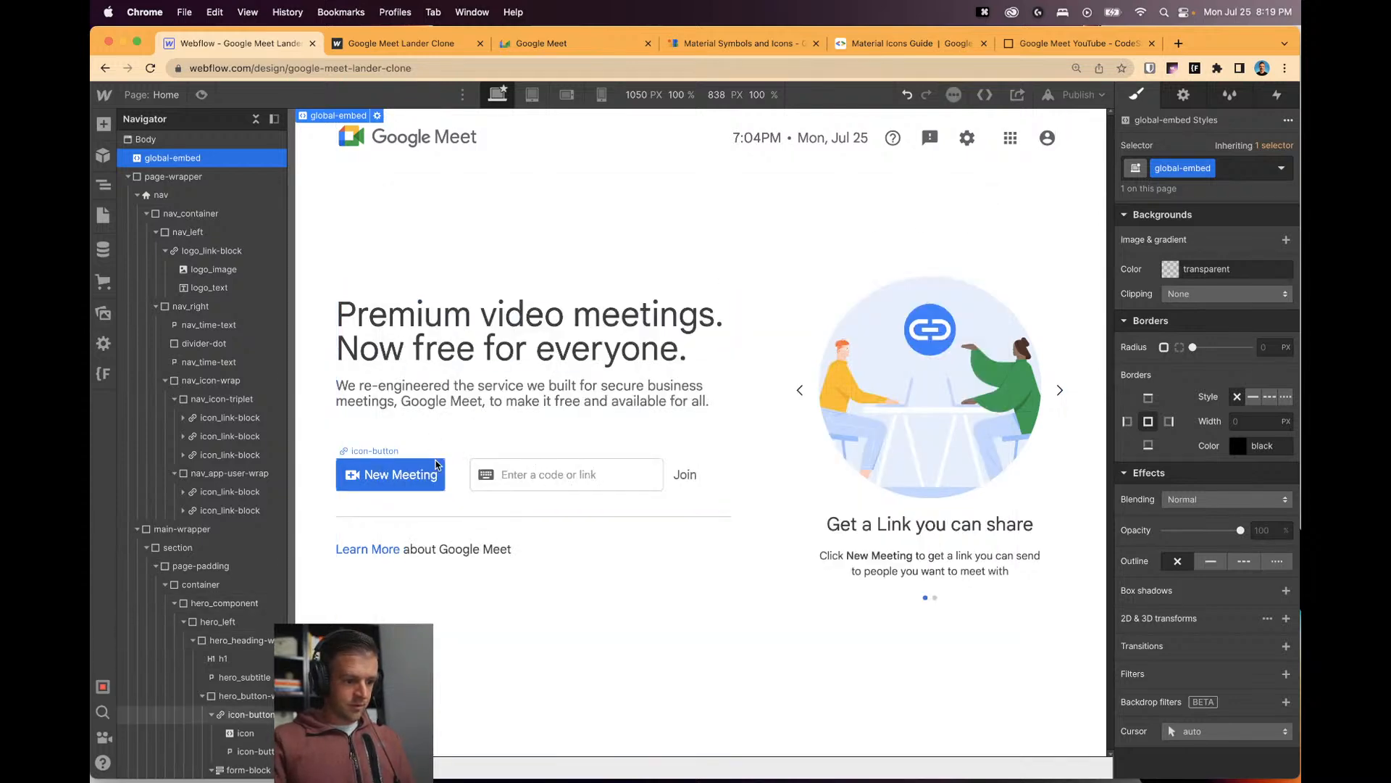
Give the New Meeting button the Royal Blue light background and copy its hex value.
left_click(427, 473)
left_click(1171, 405)
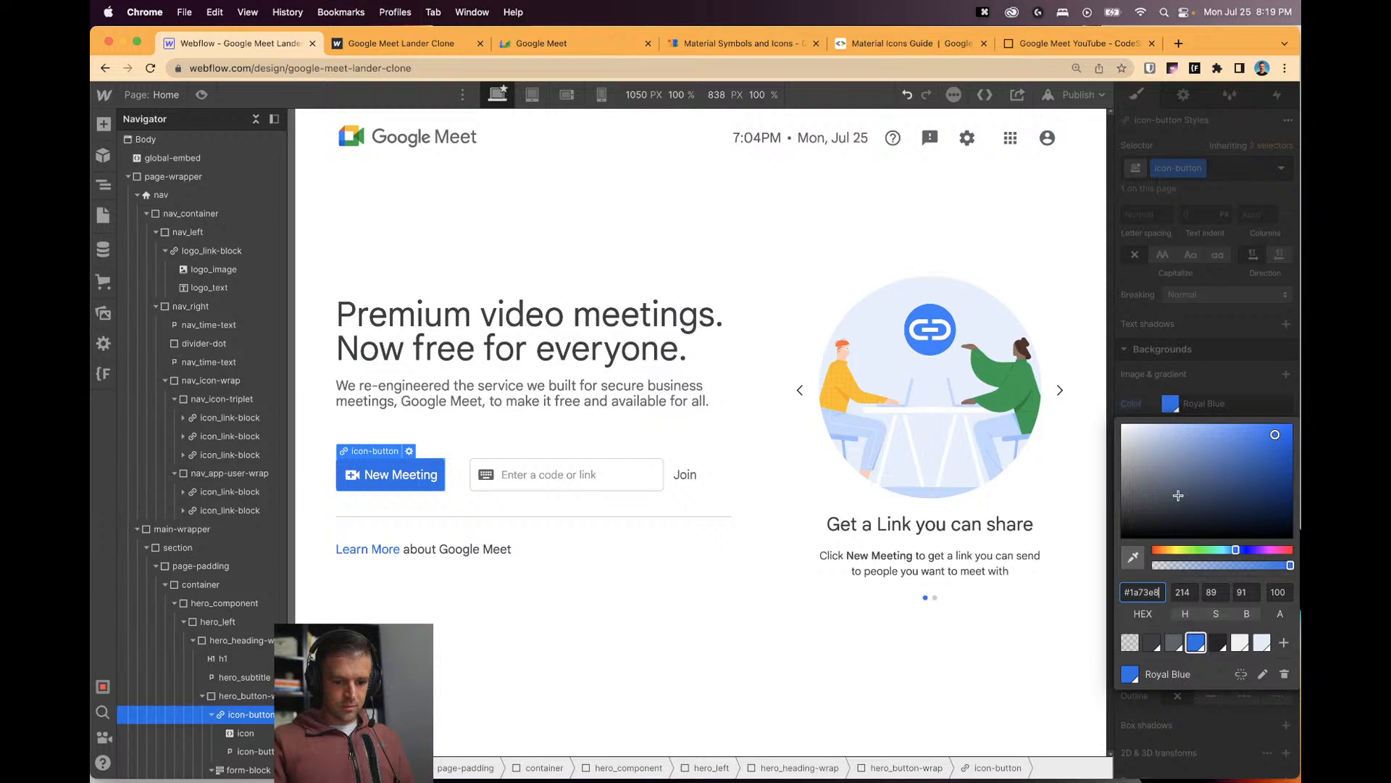
left_click(1262, 643)
double_click(1144, 592)
key("super+c")
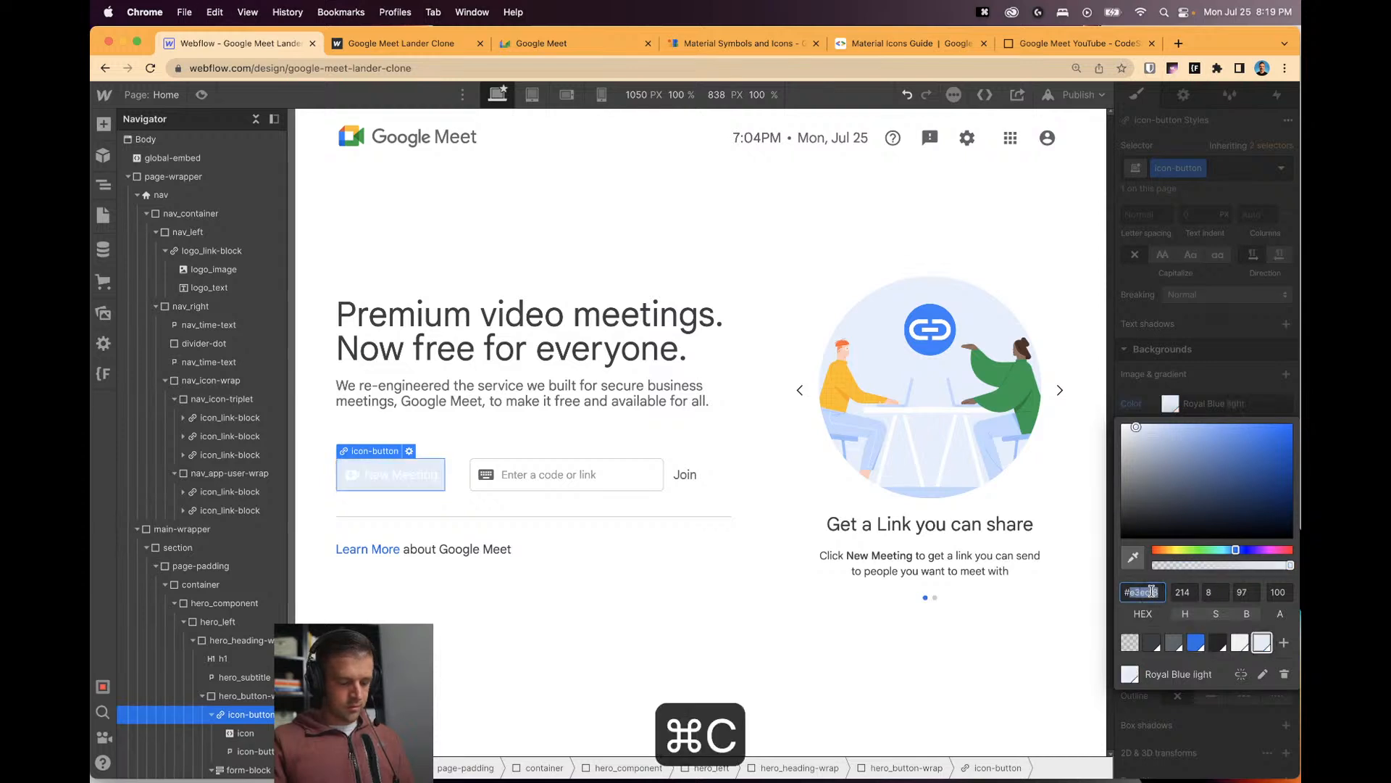
left_click(1195, 643)
Change the .is-enabled color in the global embed to the copied #e3ecf8.
left_click(732, 428)
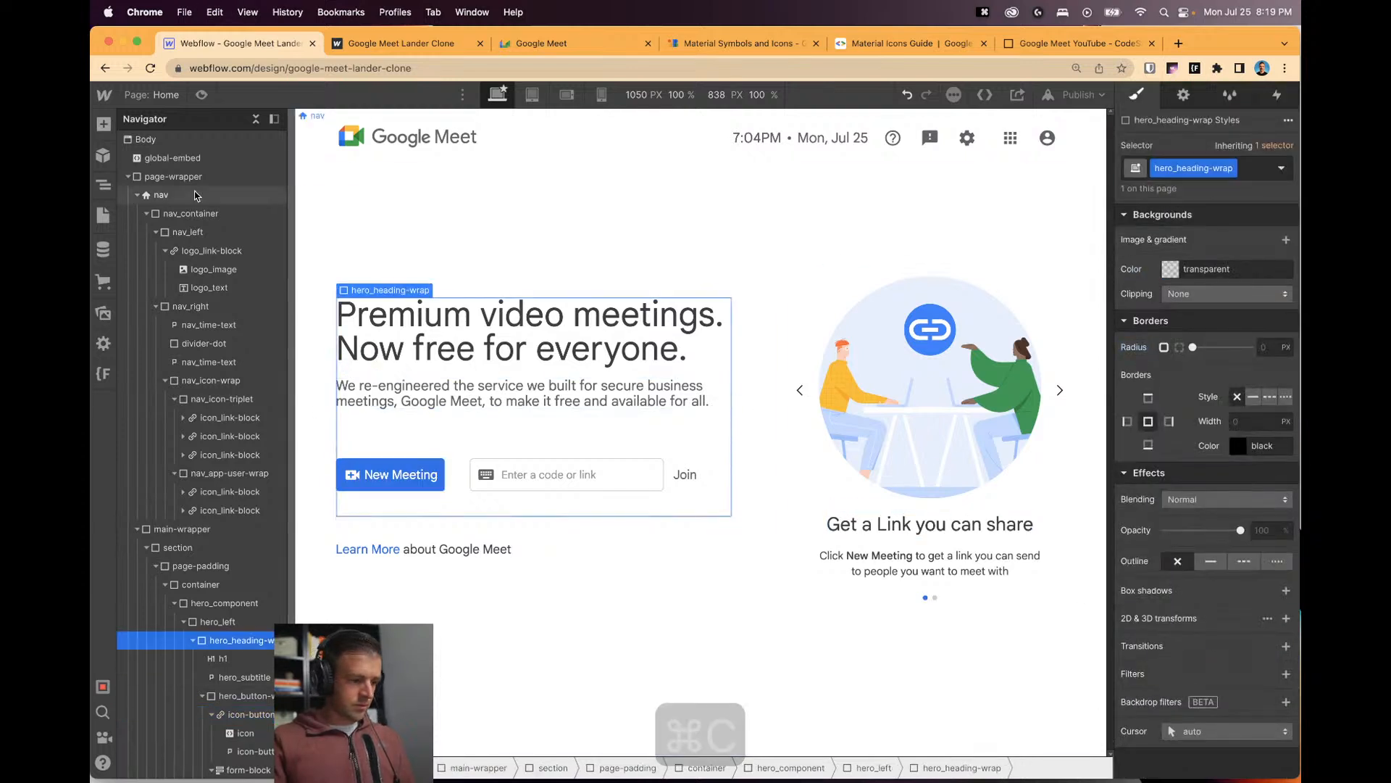
left_click(188, 159)
left_click(377, 116)
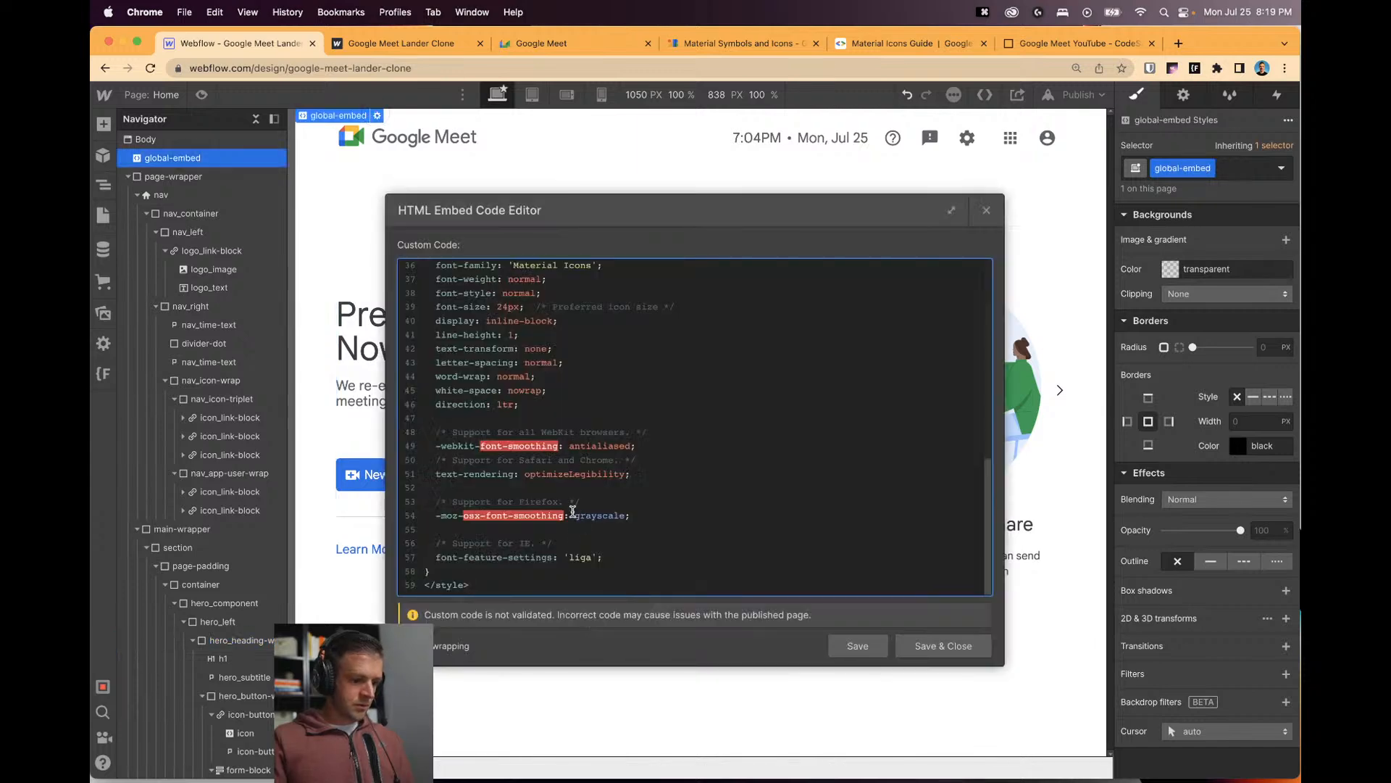
scroll(585, 534, "up", 8)
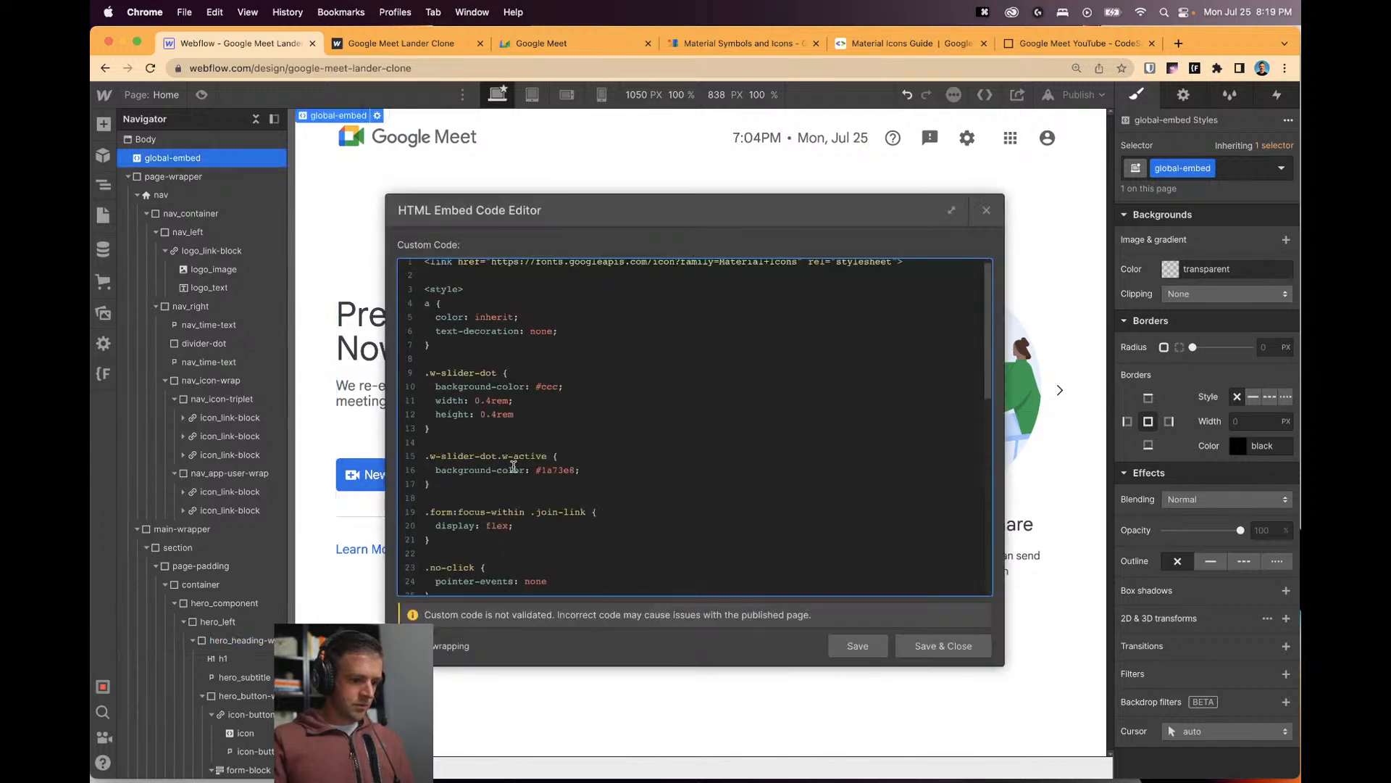
double_click(493, 469)
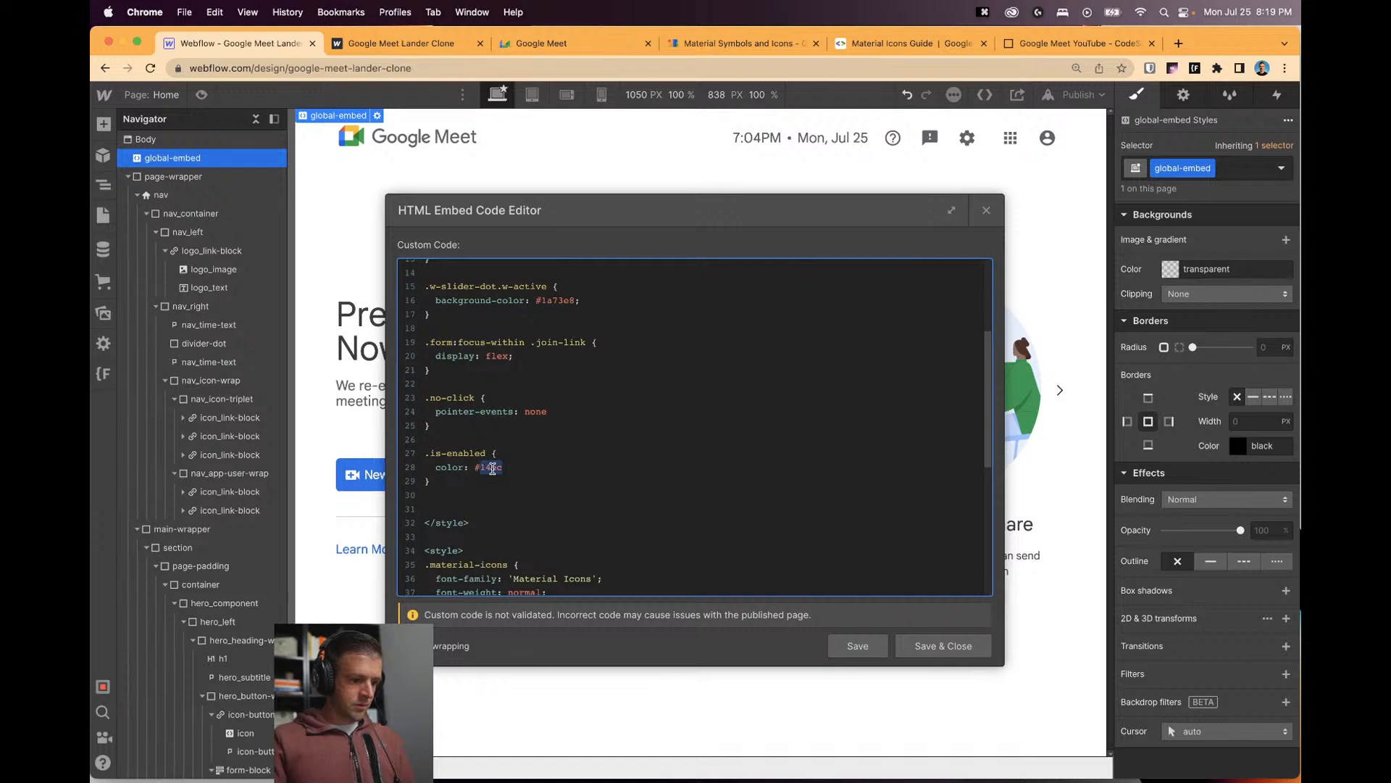
key("super+v")
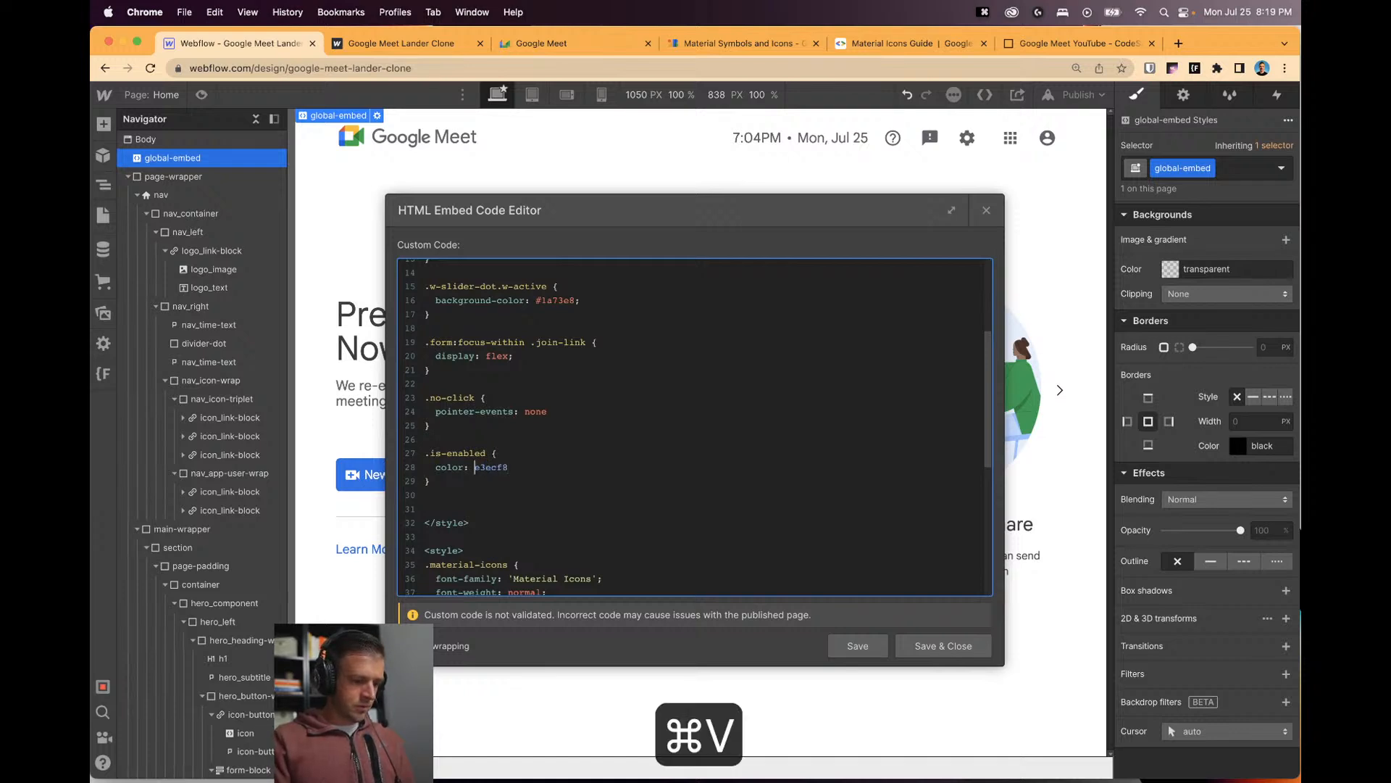
left_click(475, 468)
type("#")
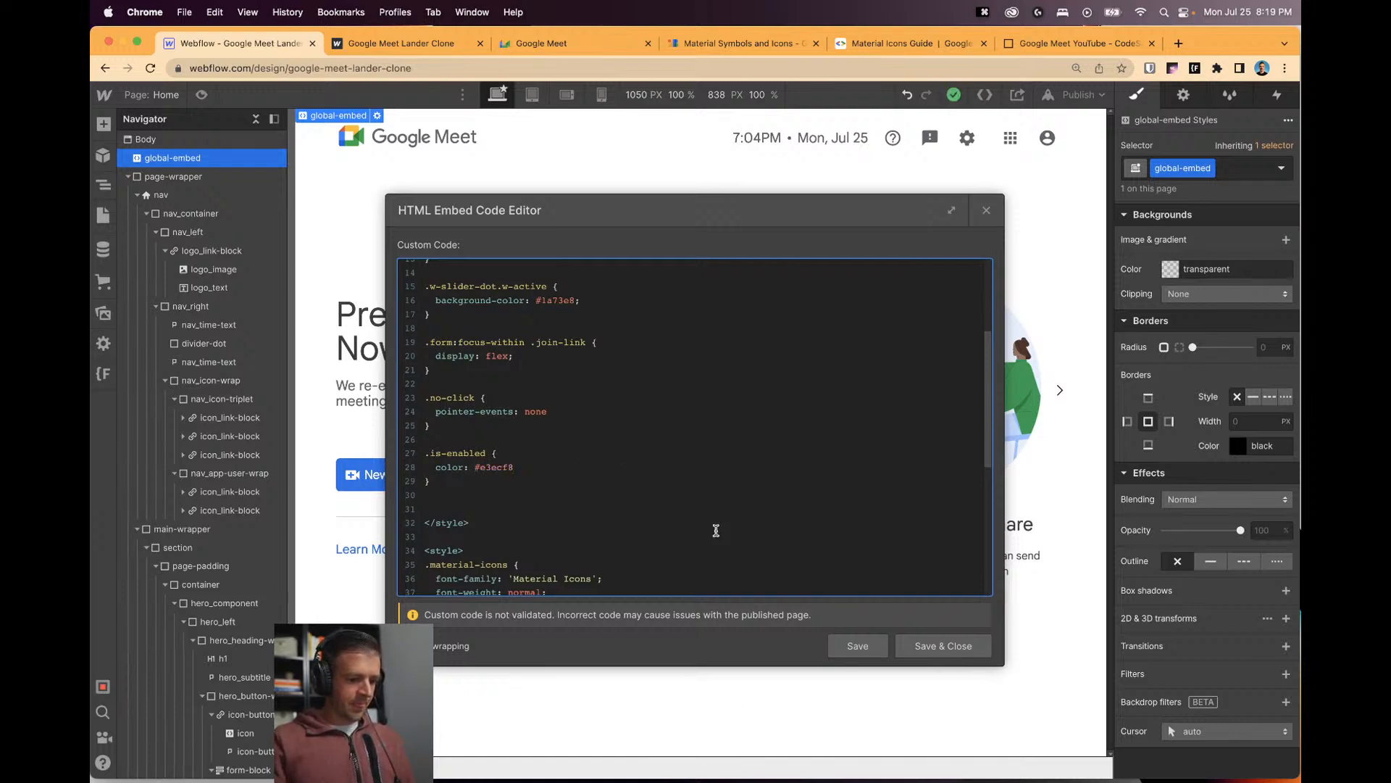
Add an .is-enabled:hover rule with a background-color declaration below .is-enabled.
key("Return")
type("ba")
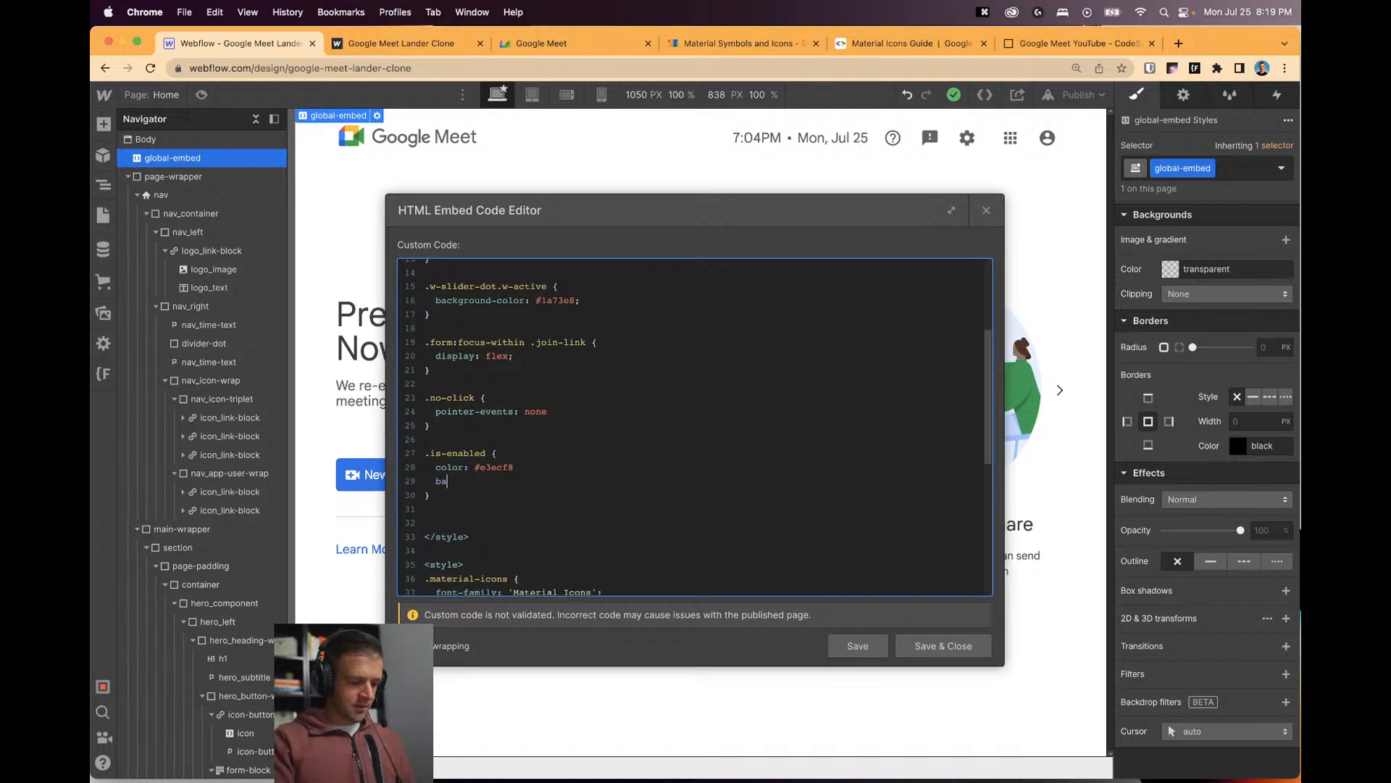
type("ckground")
key("BackSpace")
key("BackSpace")
key("BackSpace")
key("BackSpace")
key("BackSpace")
key("BackSpace")
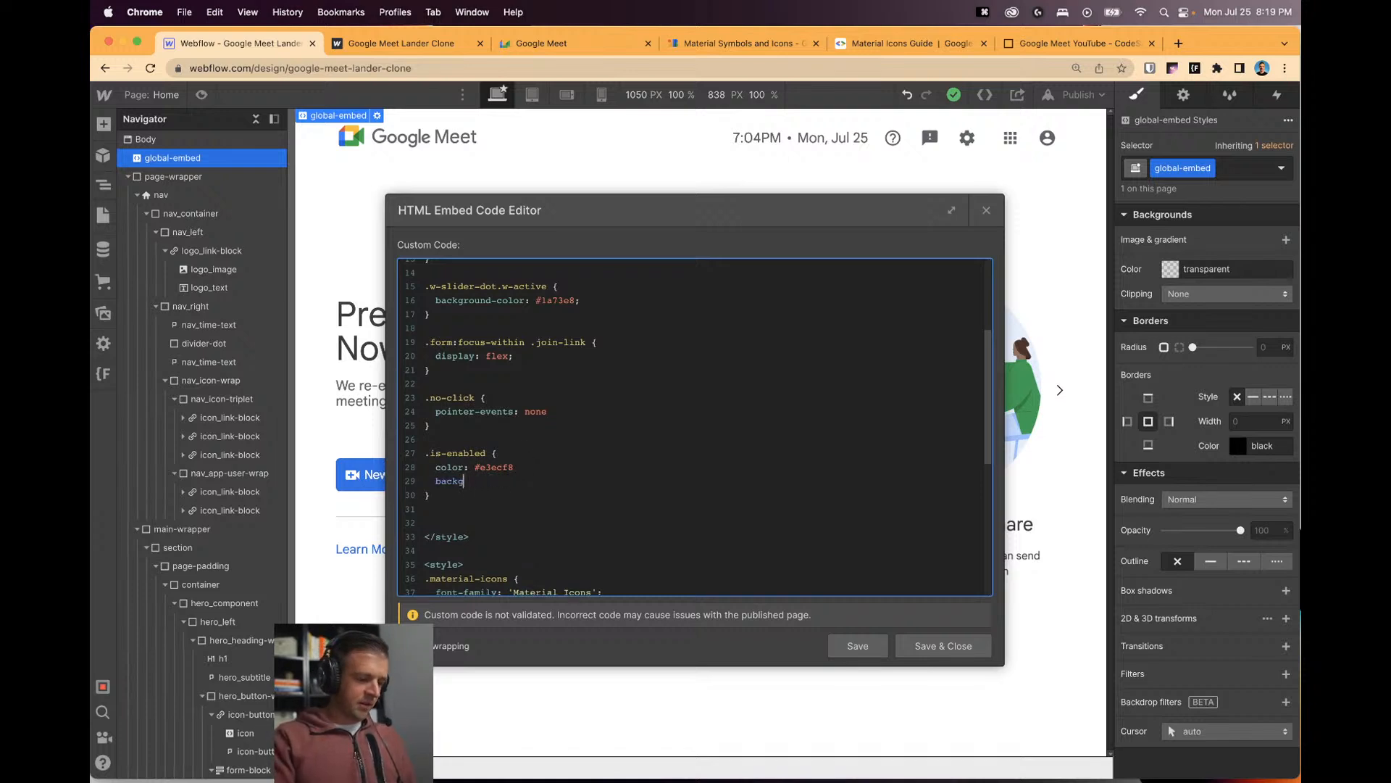
key("BackSpace")
key("Down")
key("Return")
key("Return")
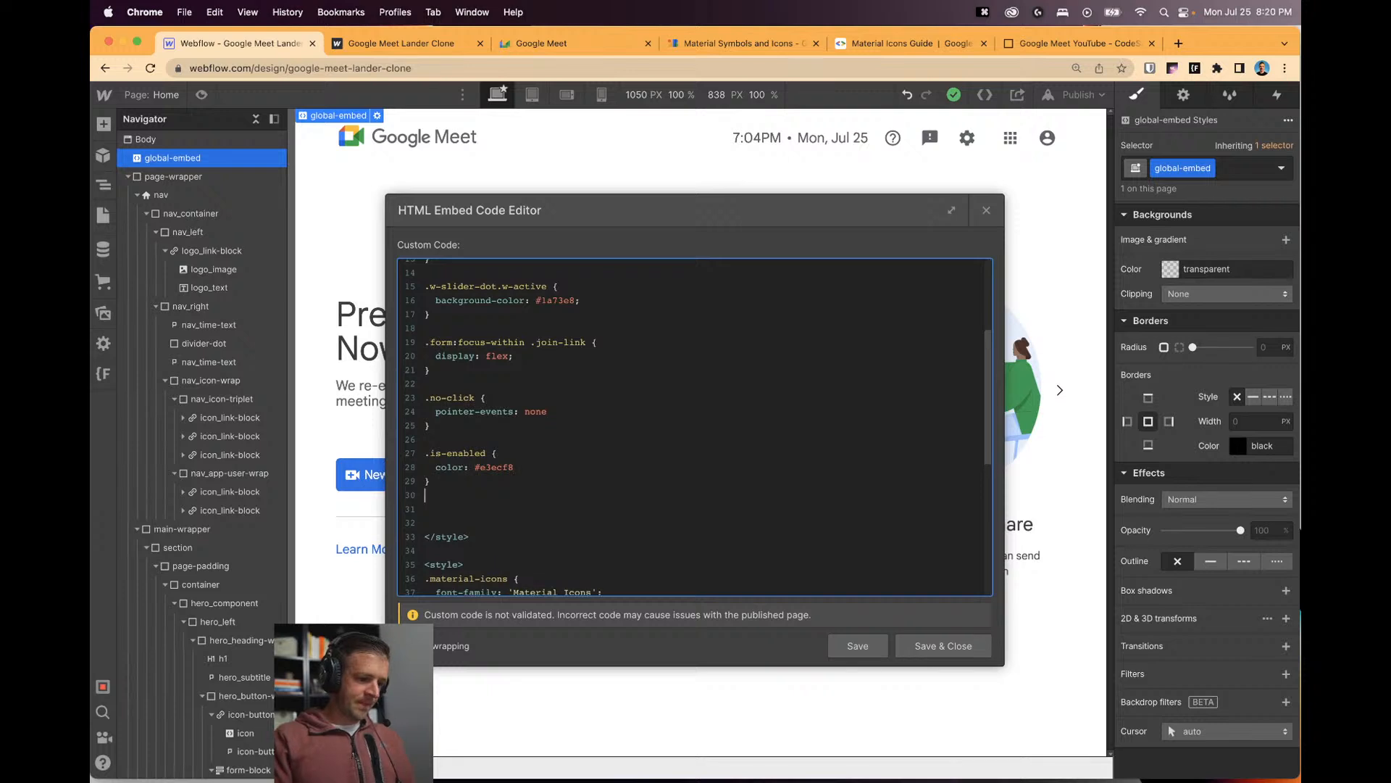
type(".is-enable")
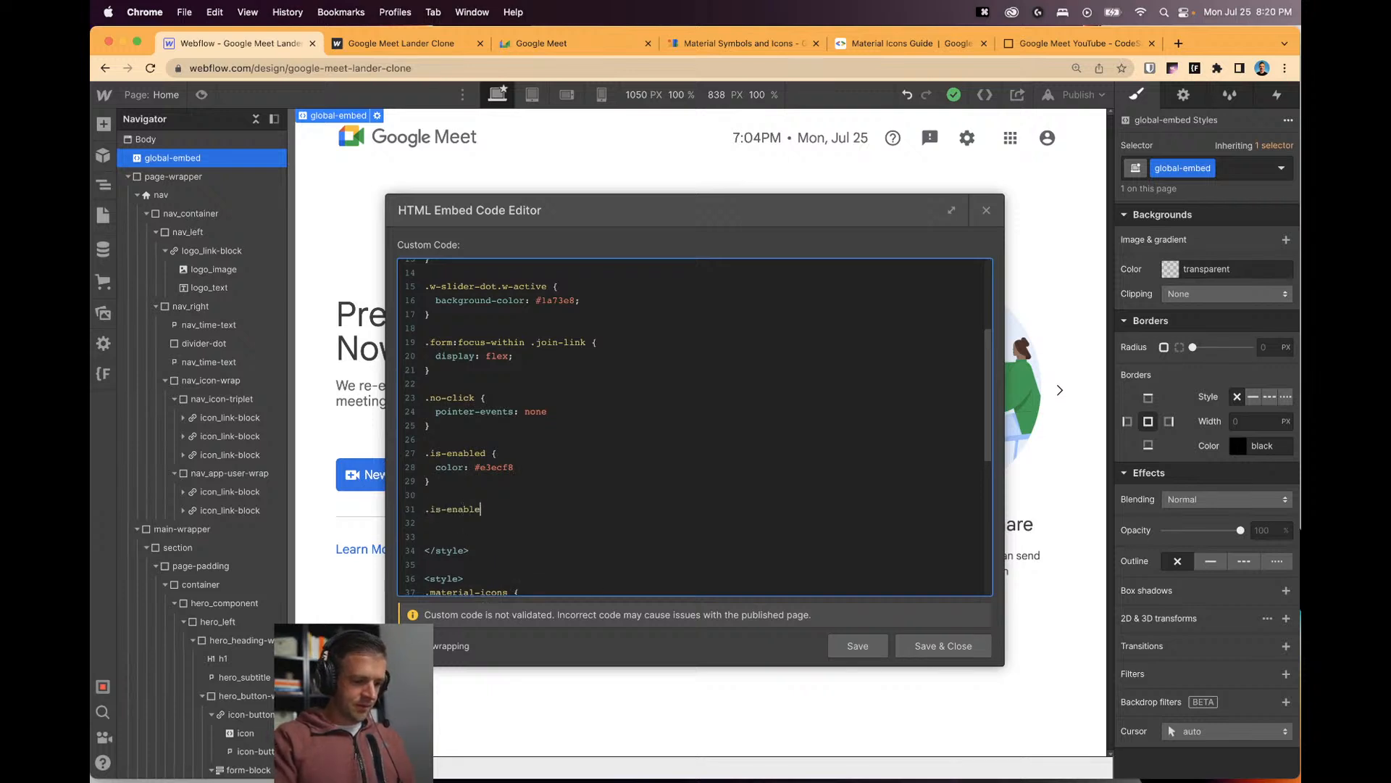
type("d:hover {")
key("Return")
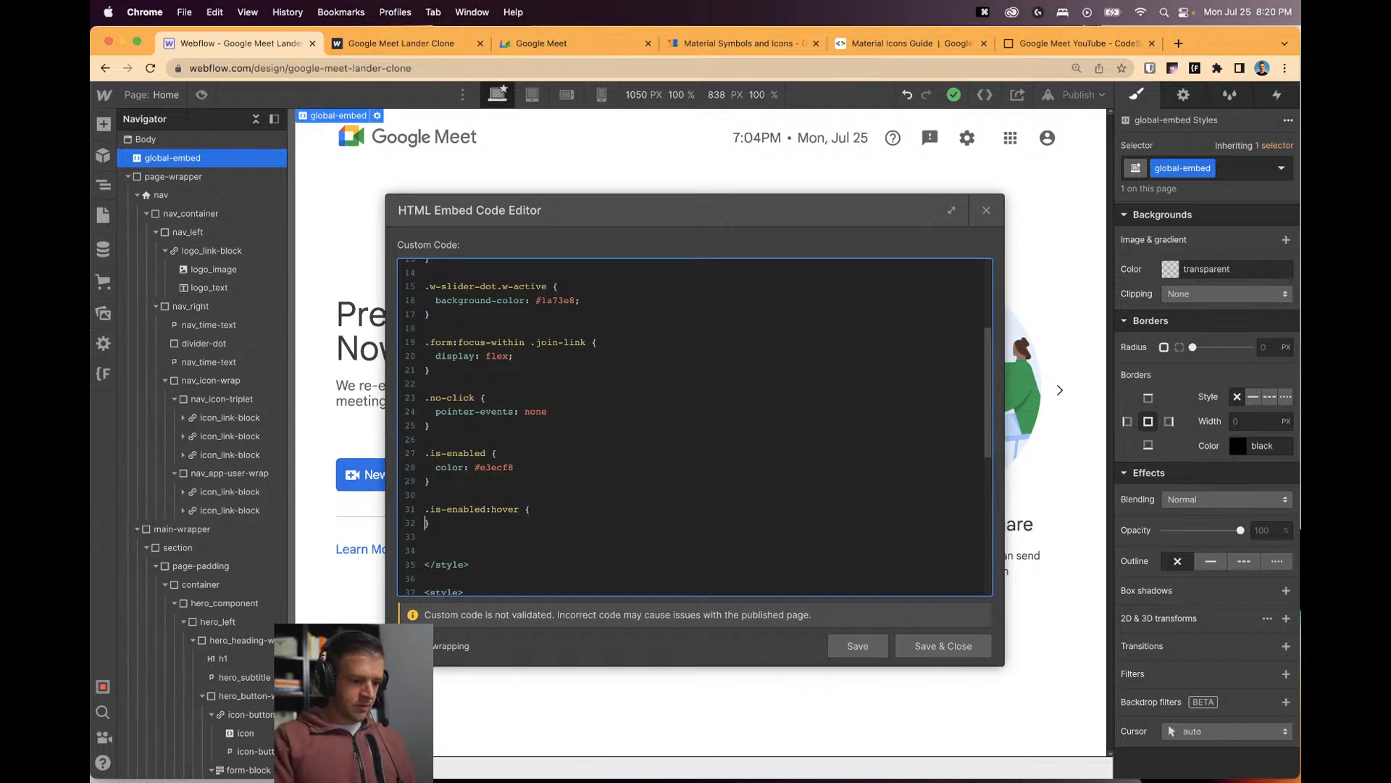
type("background-color:")
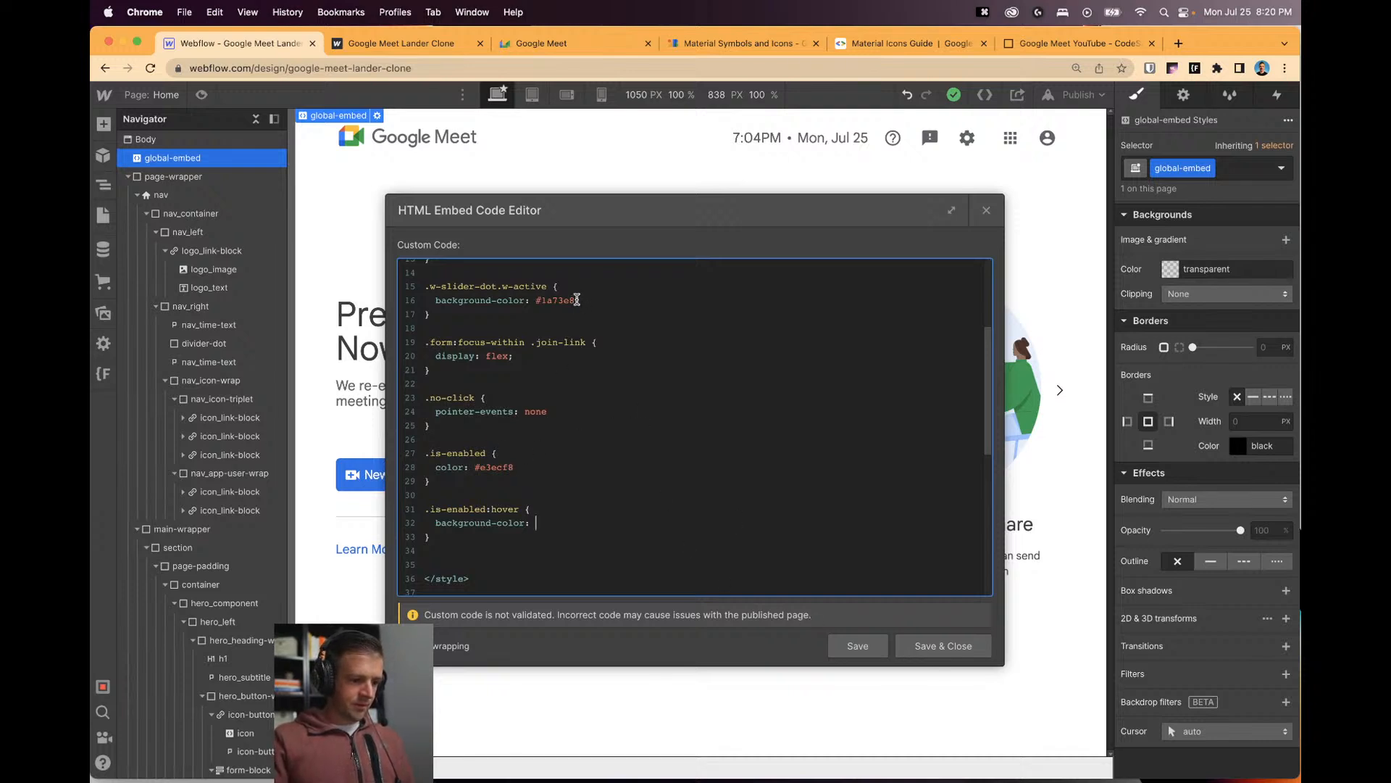
Set the hover background to #ccc, copied from line 10, and save the embed code.
left_click_drag(576, 300, 537, 300)
key("super+c")
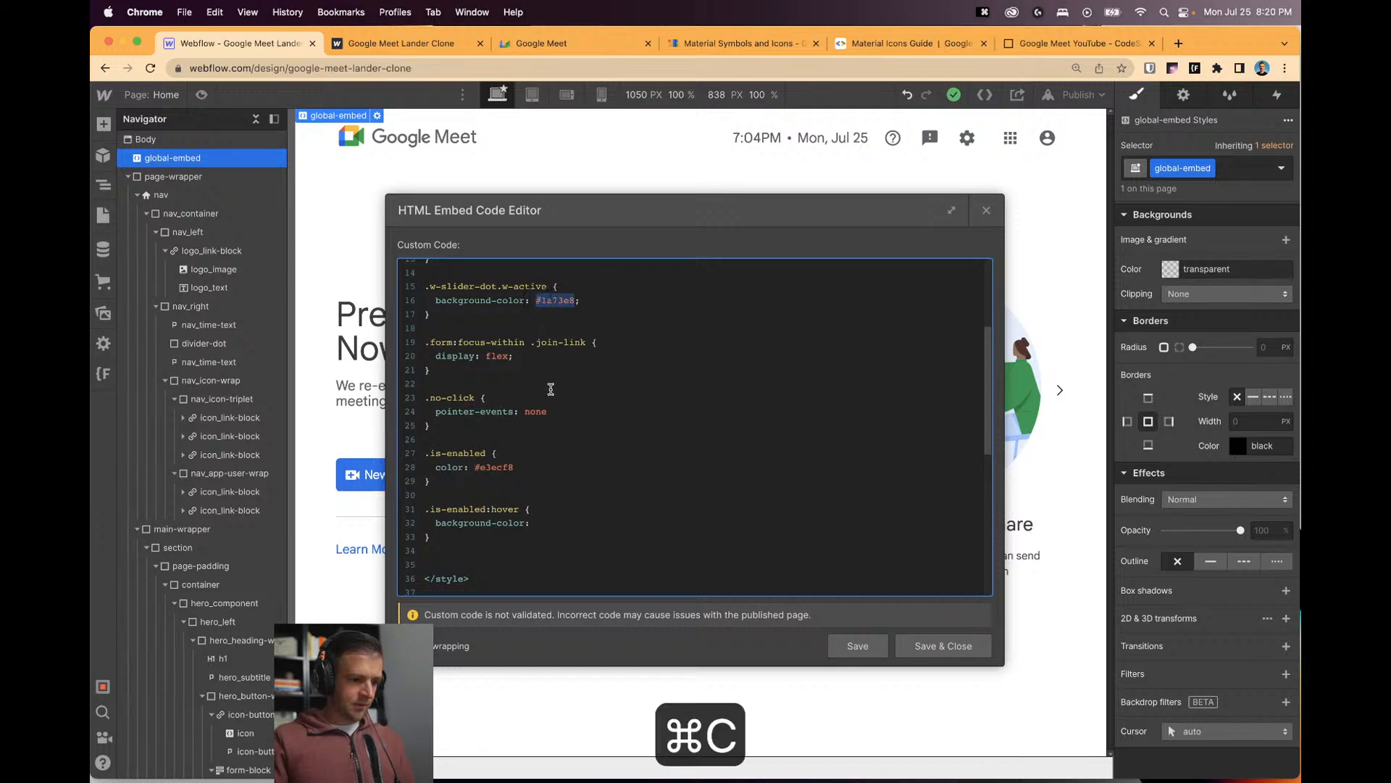
scroll(551, 458, "up", 4)
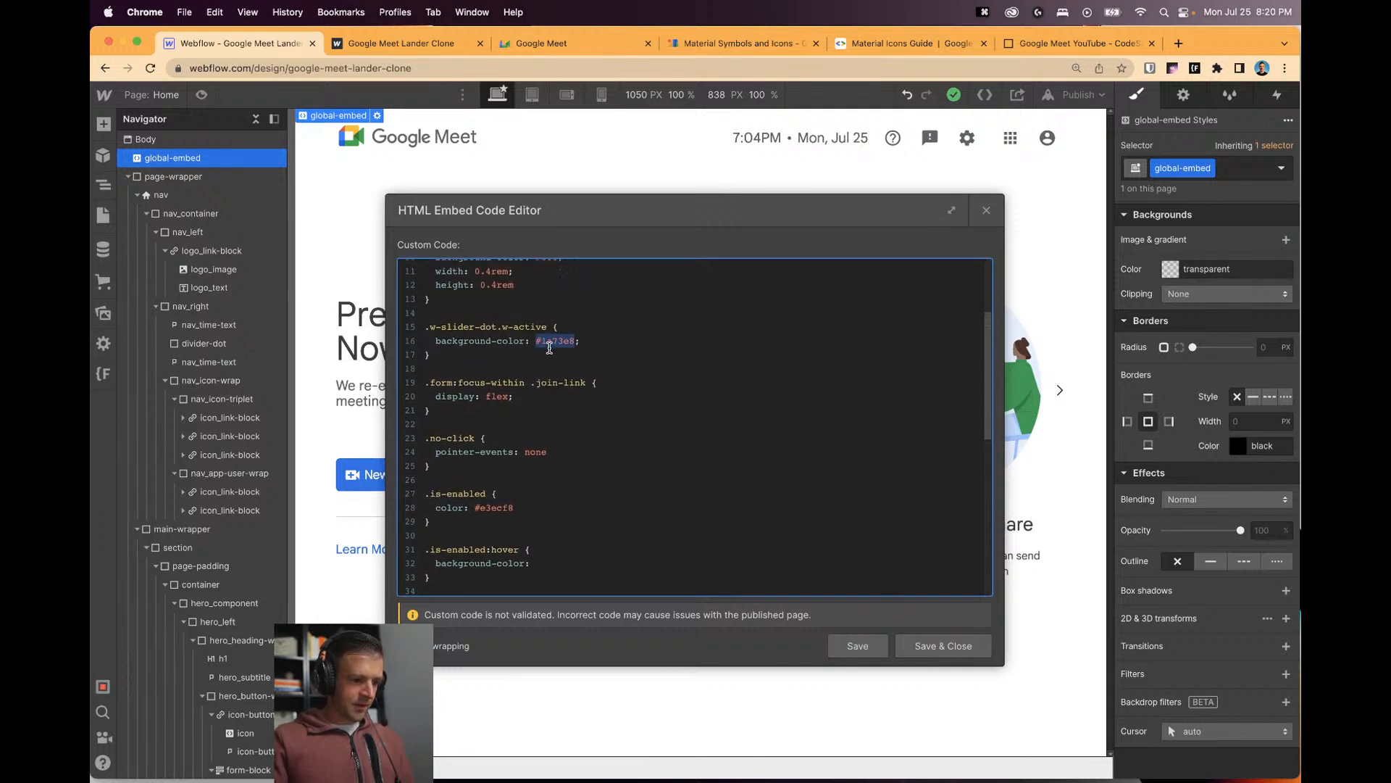
scroll(550, 347, "up", 3)
left_click_drag(559, 394, 537, 394)
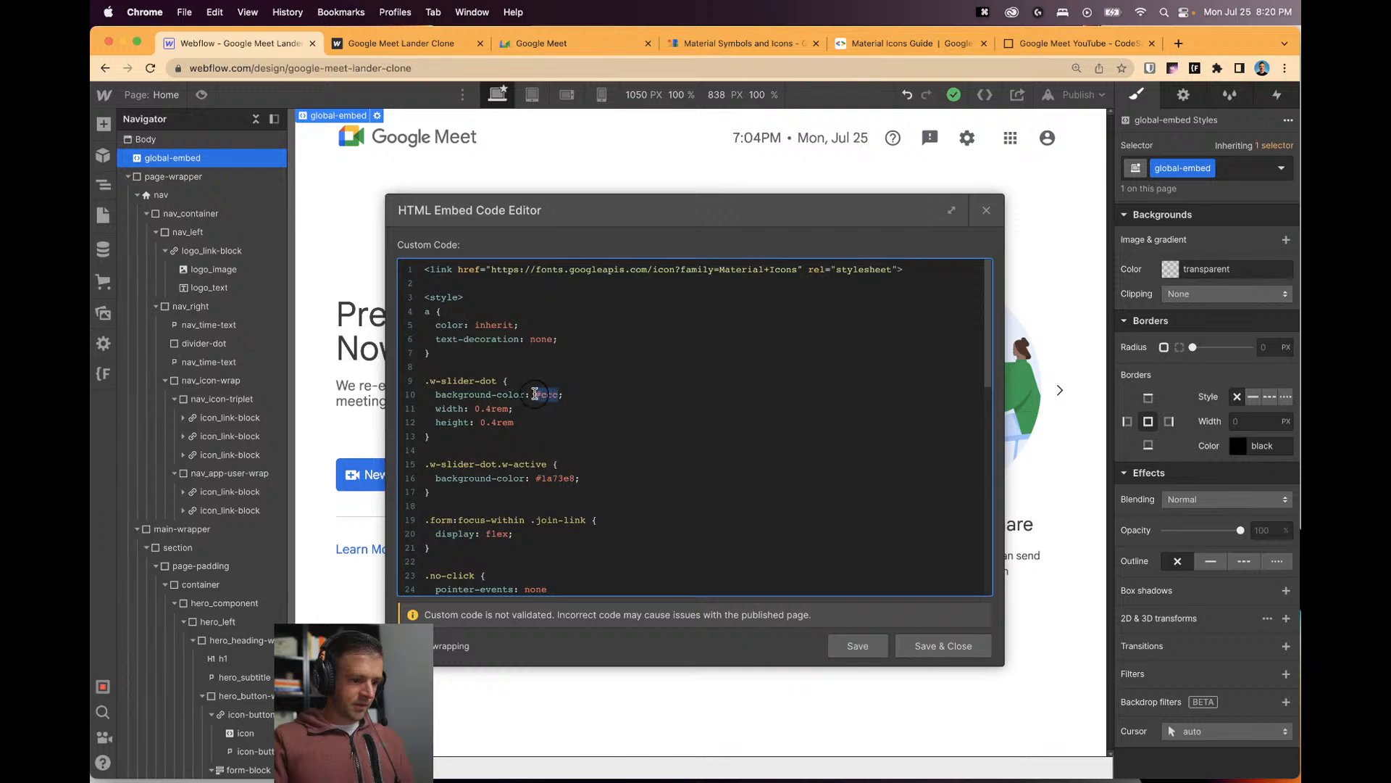
key("super+c")
scroll(565, 451, "down", 5)
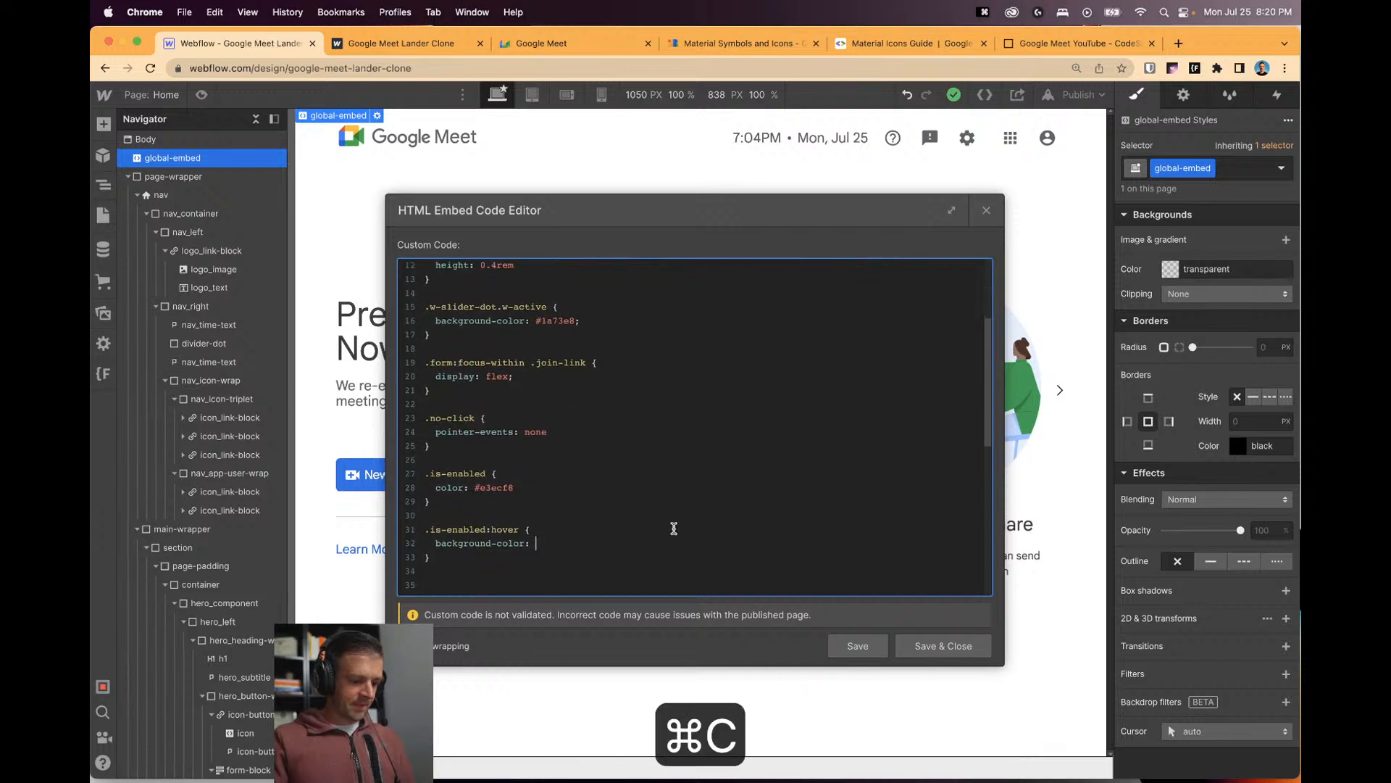
key("super+v")
left_click(857, 645)
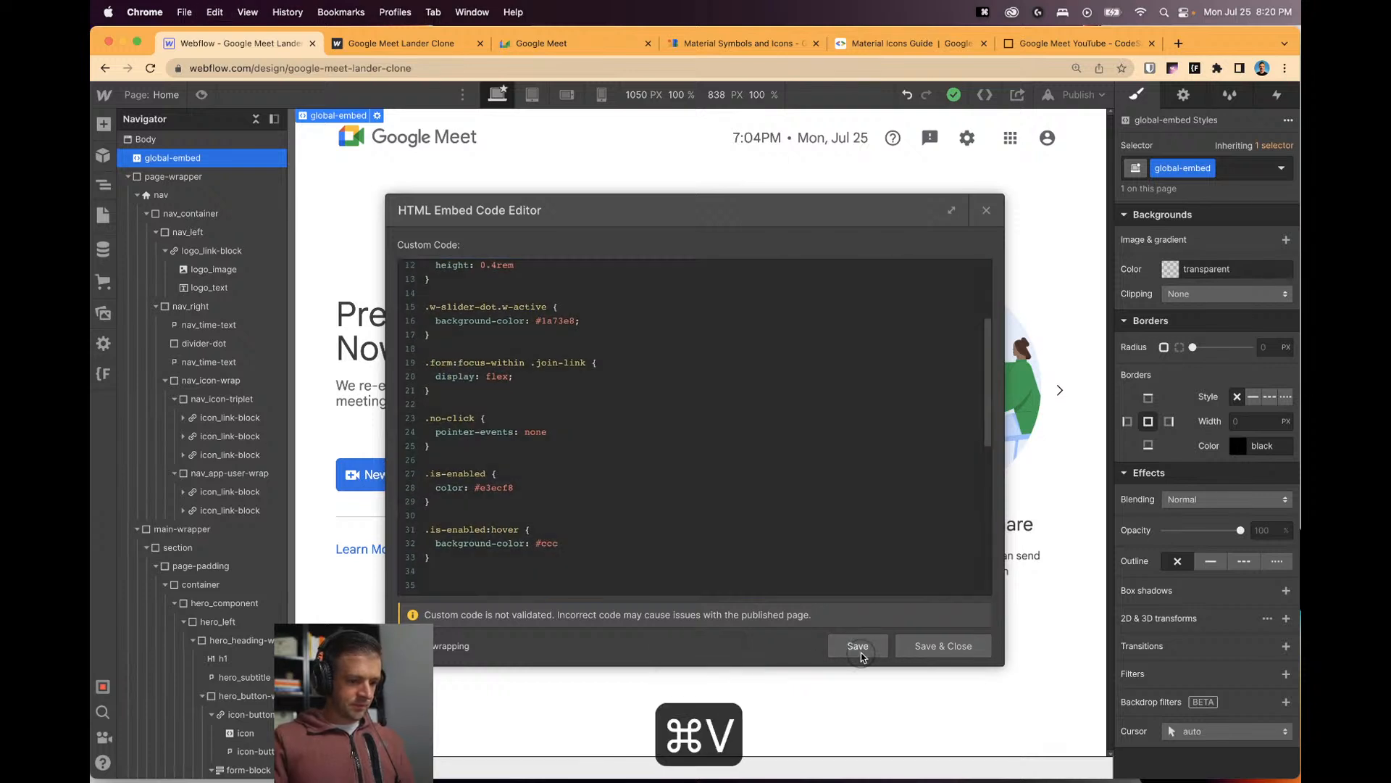
left_click(987, 210)
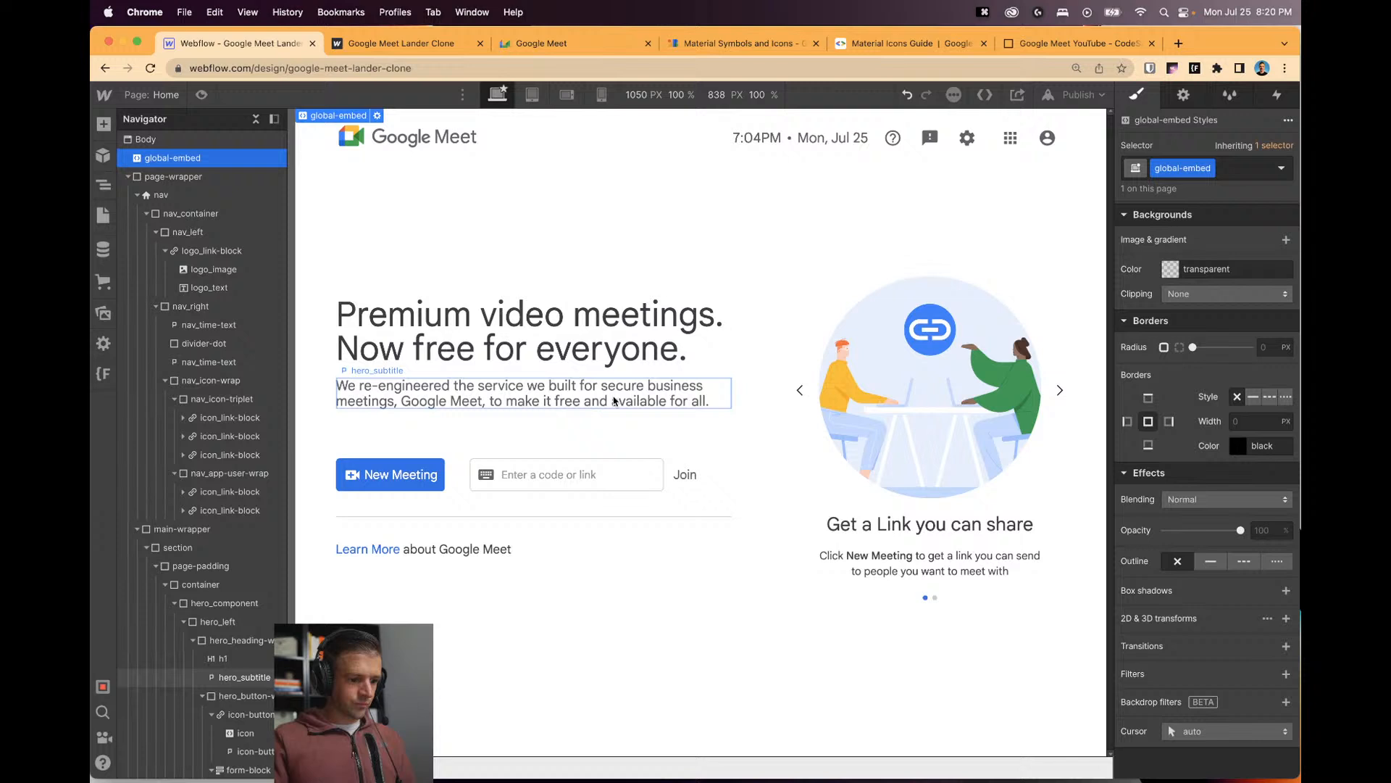
Give the Join link a 1rem left margin.
left_click(685, 484)
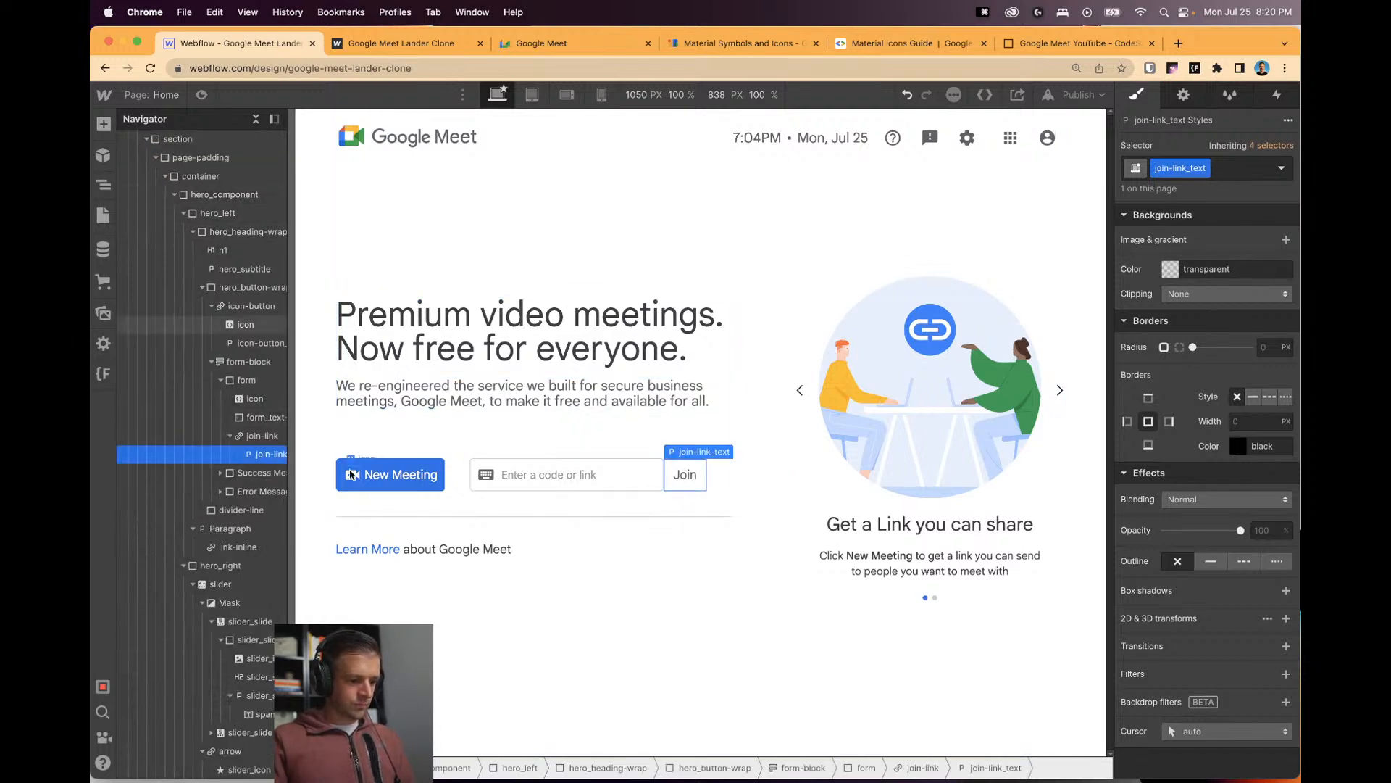
left_click(261, 435)
scroll(1197, 376, "up", 10)
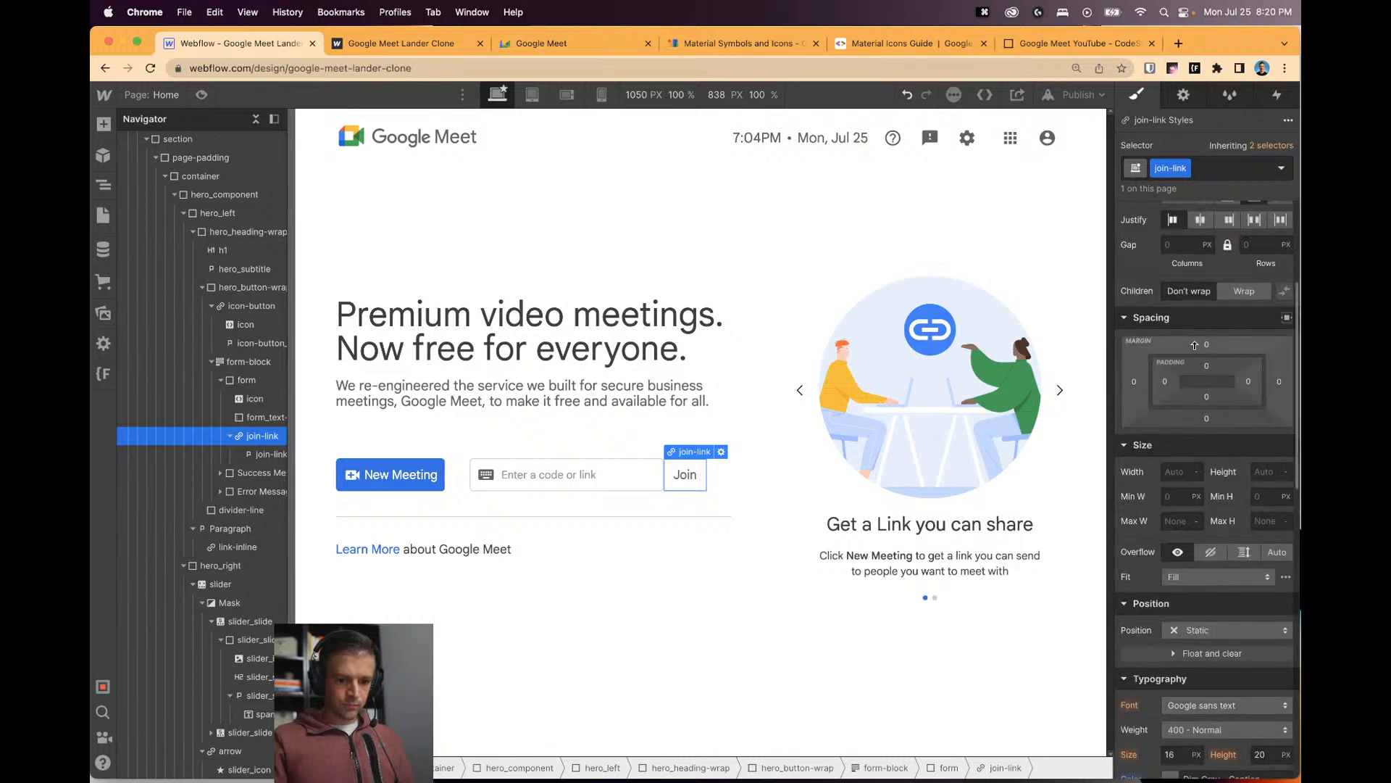
left_click(1134, 387)
type("1")
key("Return")
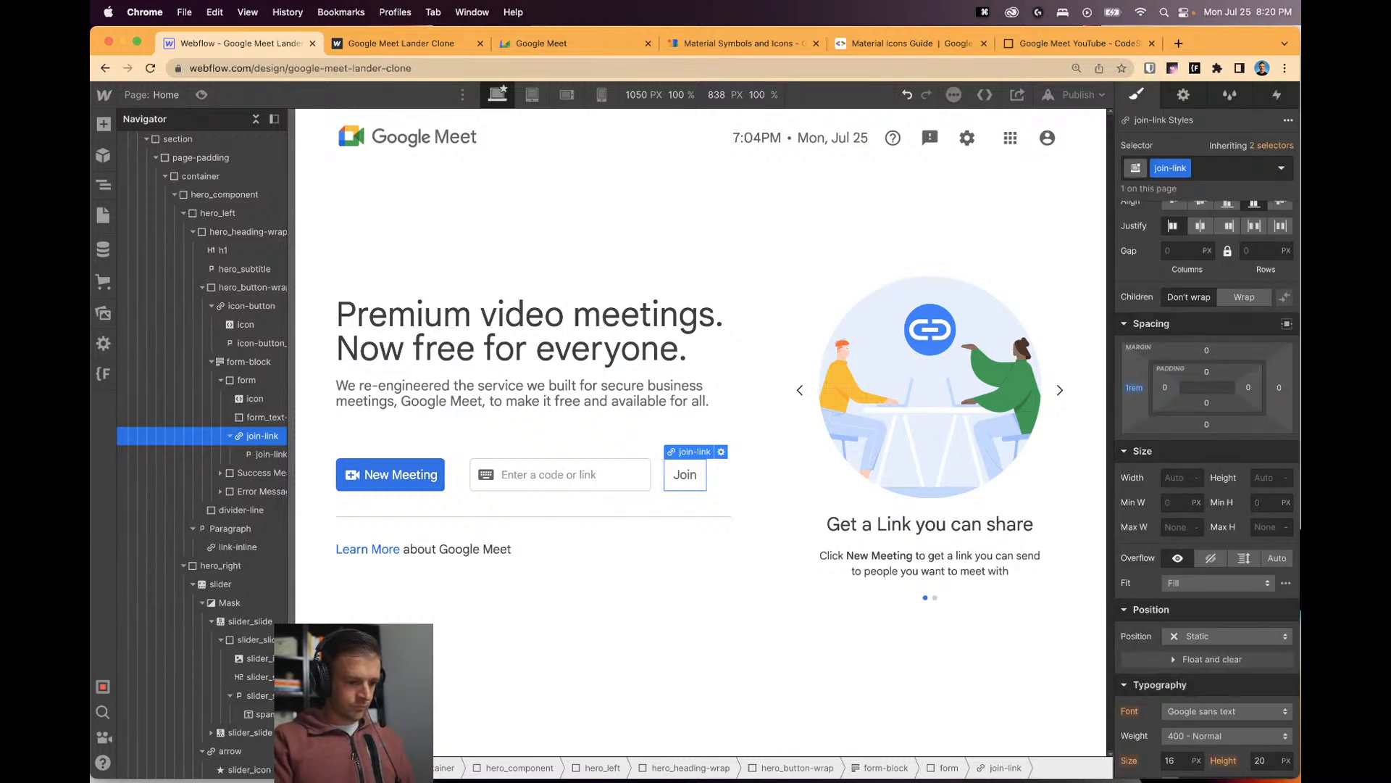
Hide the Join link and test the code entry field in preview.
left_click(674, 484)
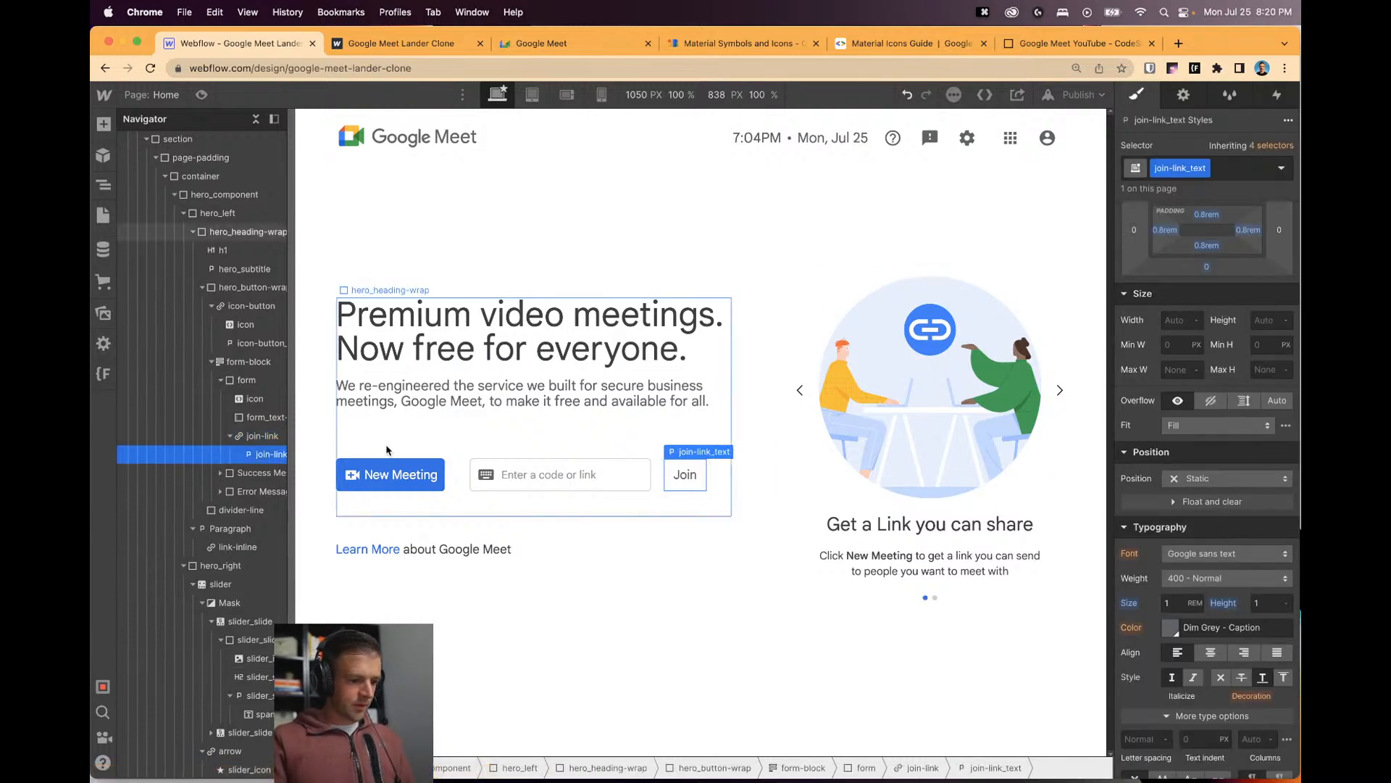
left_click(261, 435)
scroll(1285, 239, "up", 3)
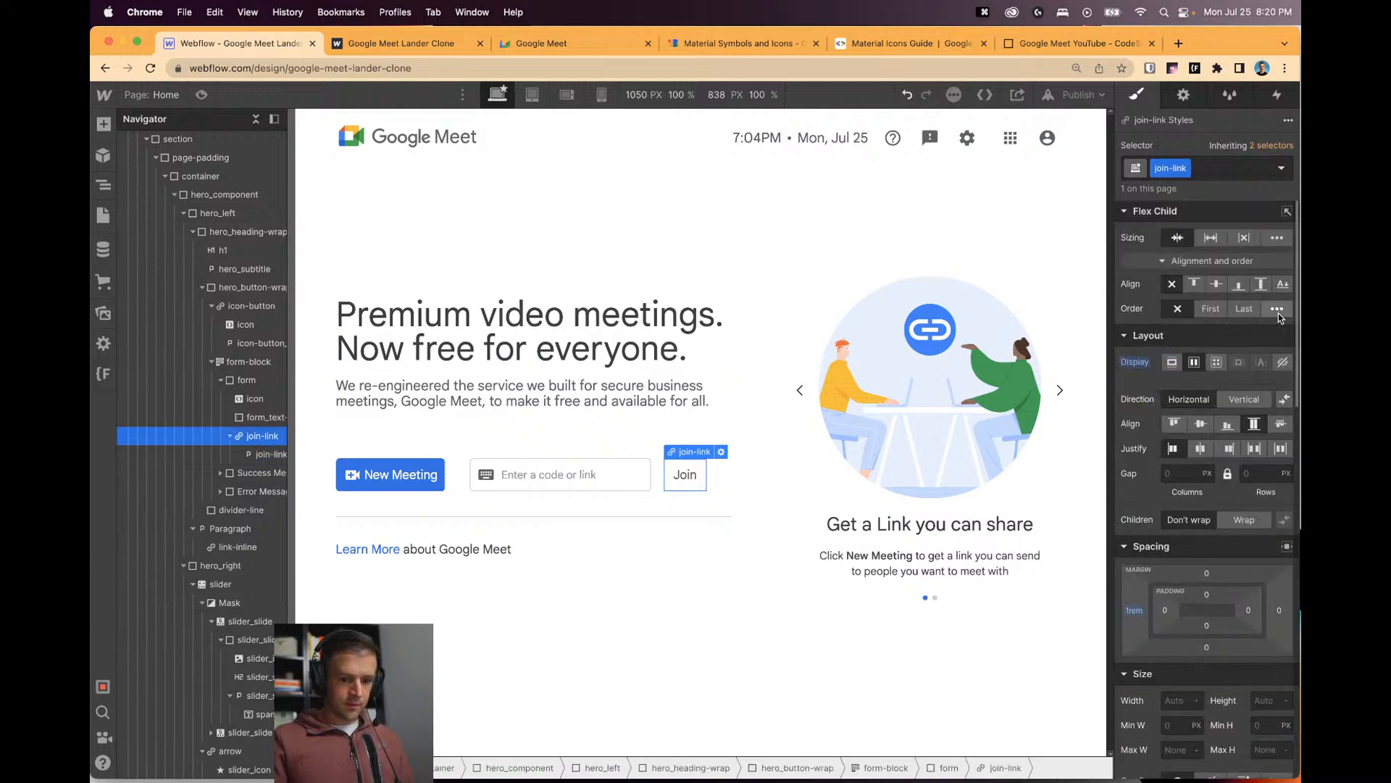
left_click(1282, 362)
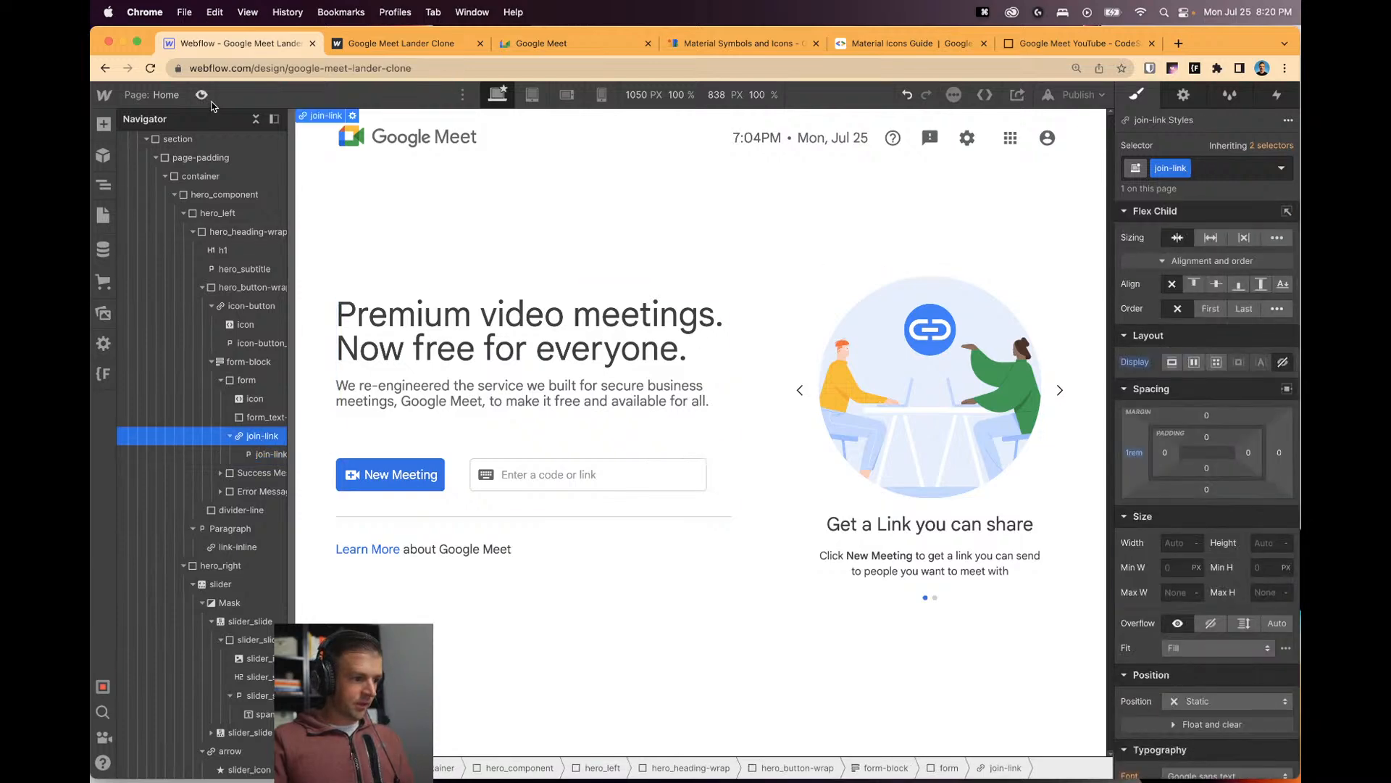
key("super+shift+p")
left_click(578, 484)
left_click(645, 492)
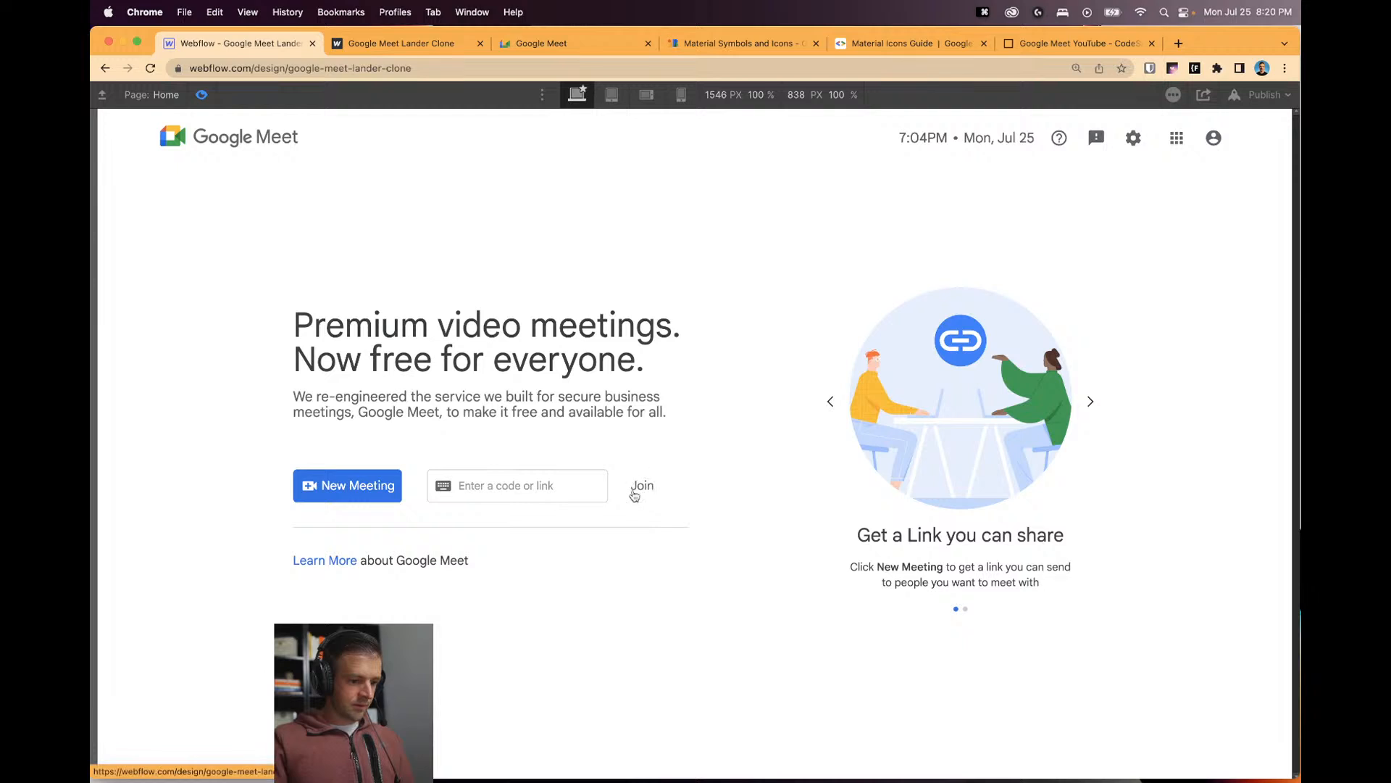
left_click(580, 484)
left_click(203, 95)
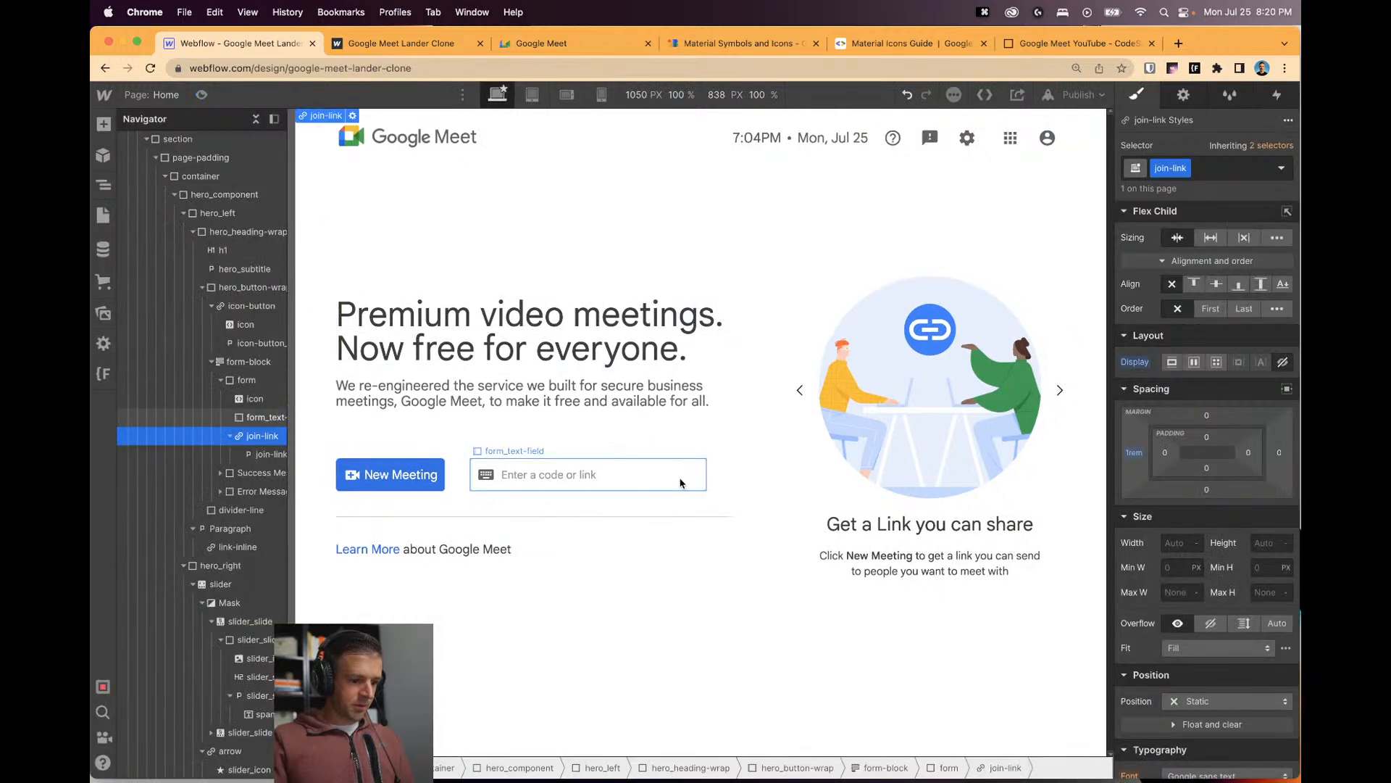
Add the no-click combo class to the Join link and test it in preview.
left_click(1230, 172)
type("no-click")
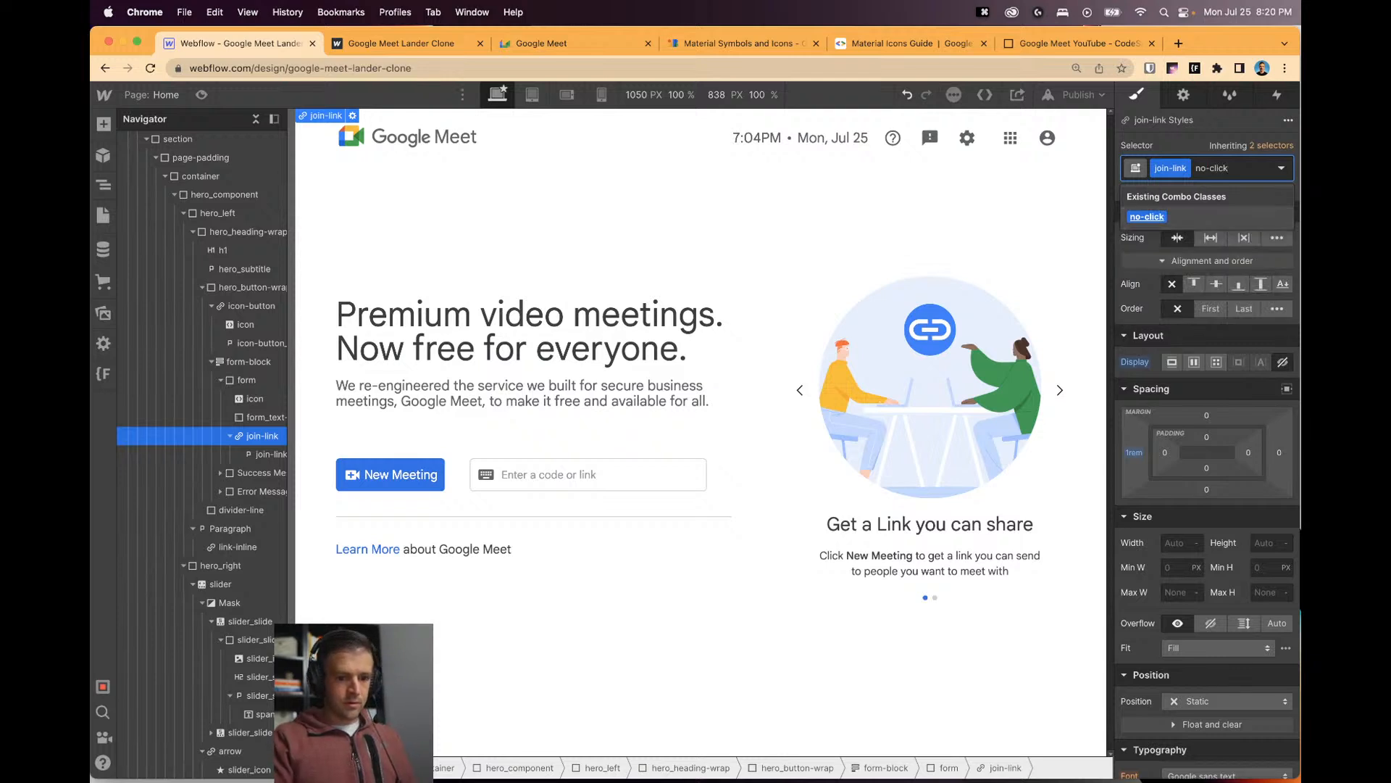
key("Return")
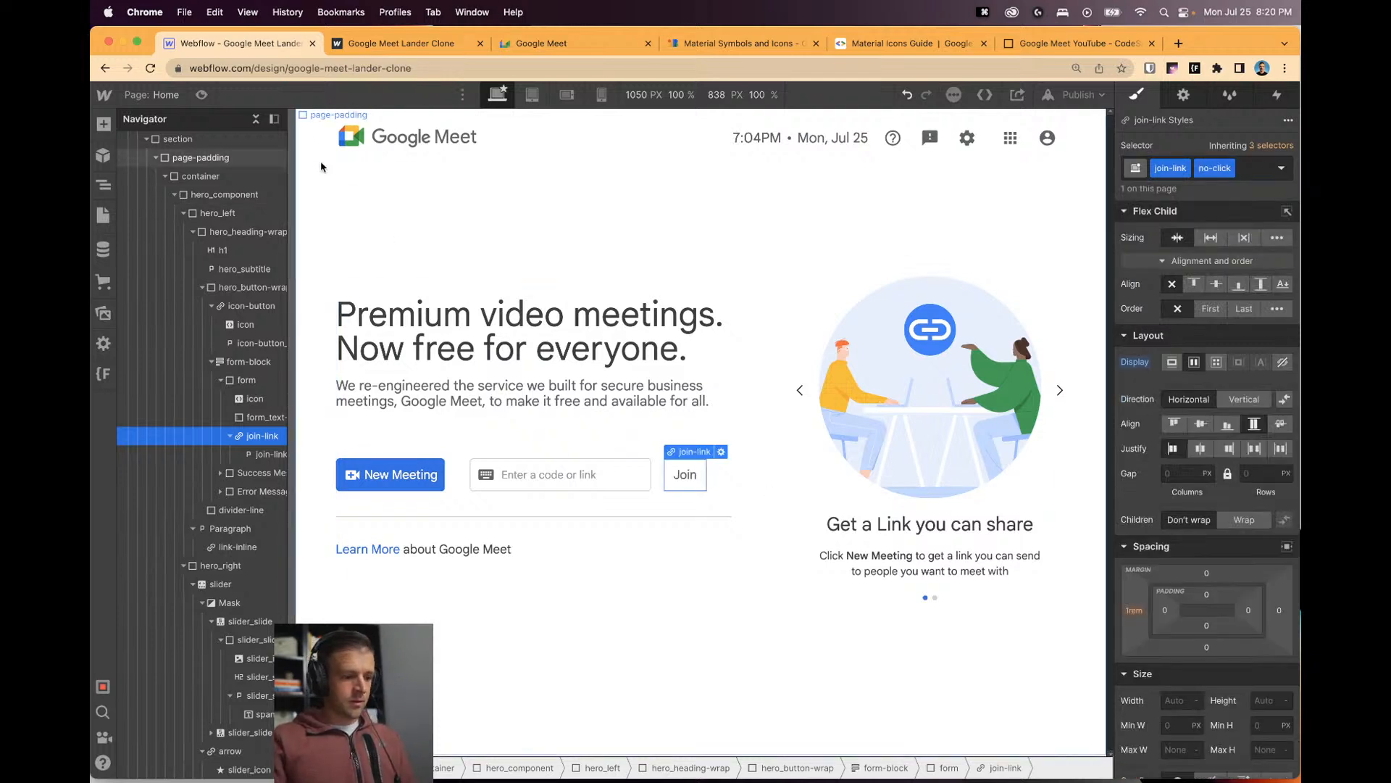
left_click(201, 95)
left_click(562, 482)
left_click(252, 120)
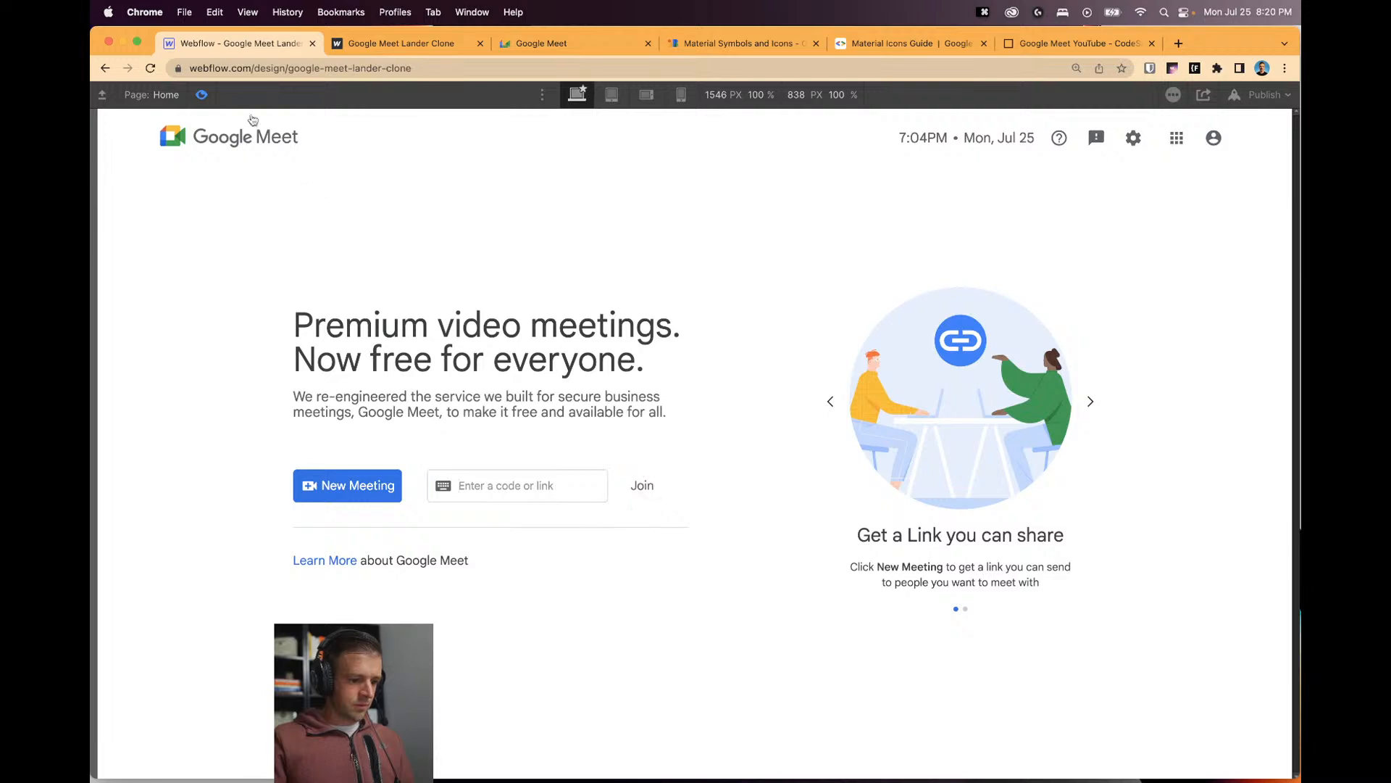
left_click(203, 94)
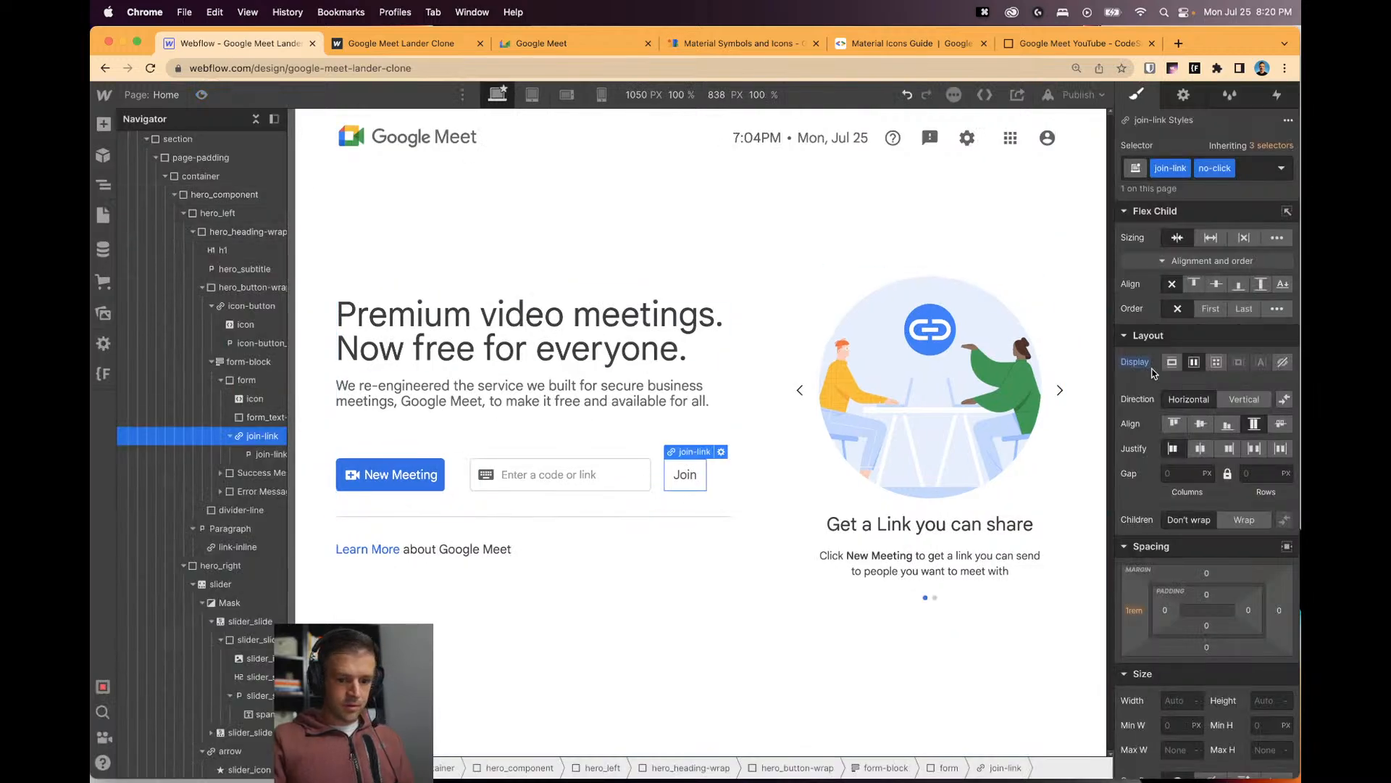
Hide the Join link again and check focusing and unfocusing the meeting code field in preview.
left_click(1282, 362)
left_click(671, 423)
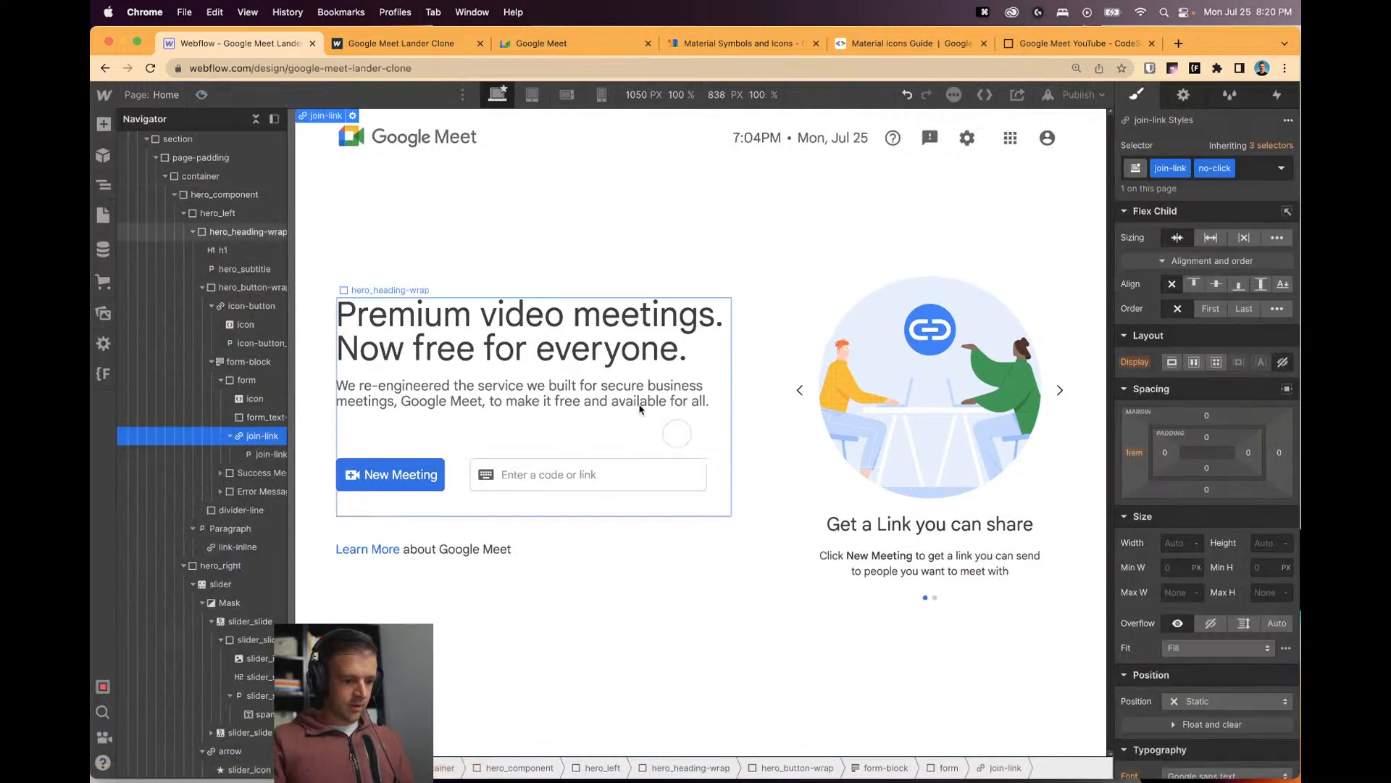
left_click(202, 94)
left_click(525, 485)
left_click(635, 494)
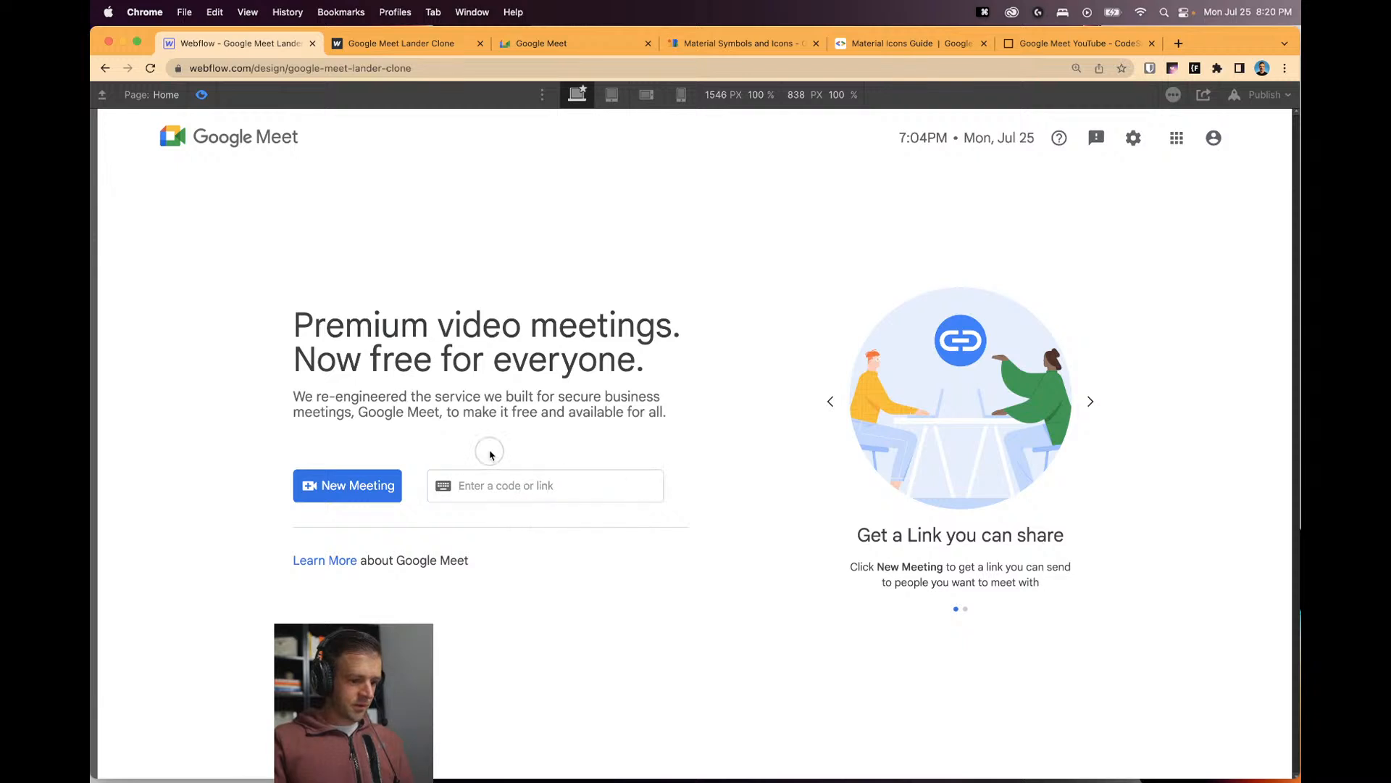
left_click(527, 495)
left_click(626, 511)
left_click(202, 95)
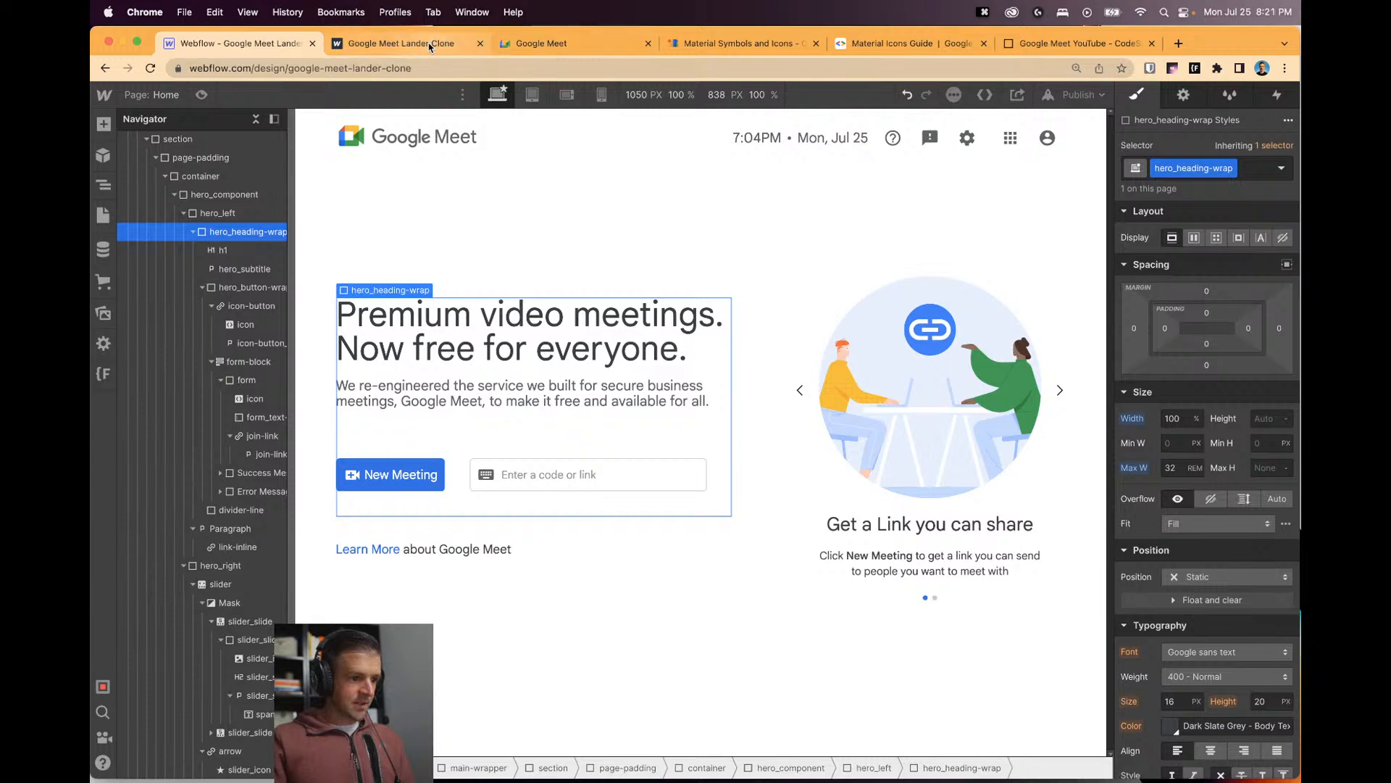
left_click(1071, 45)
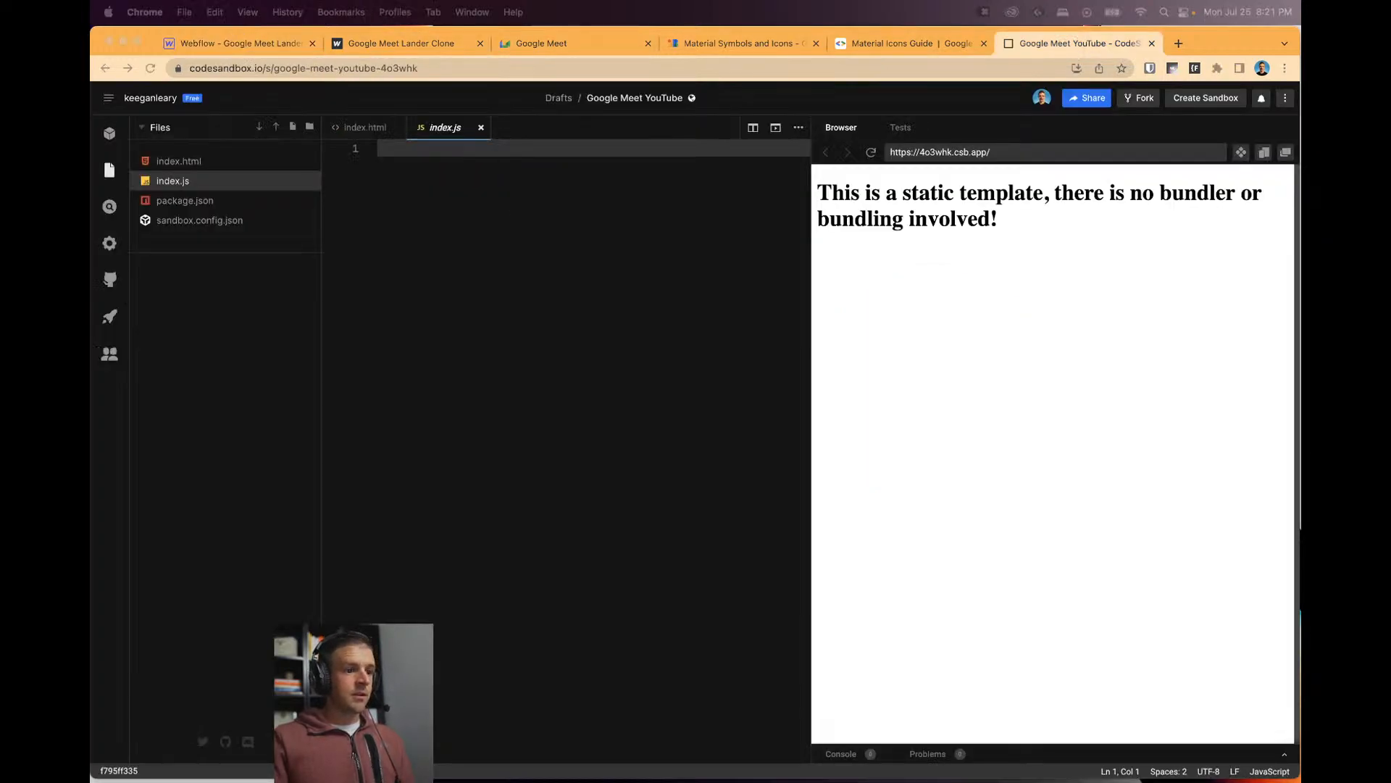
left_click(565, 179)
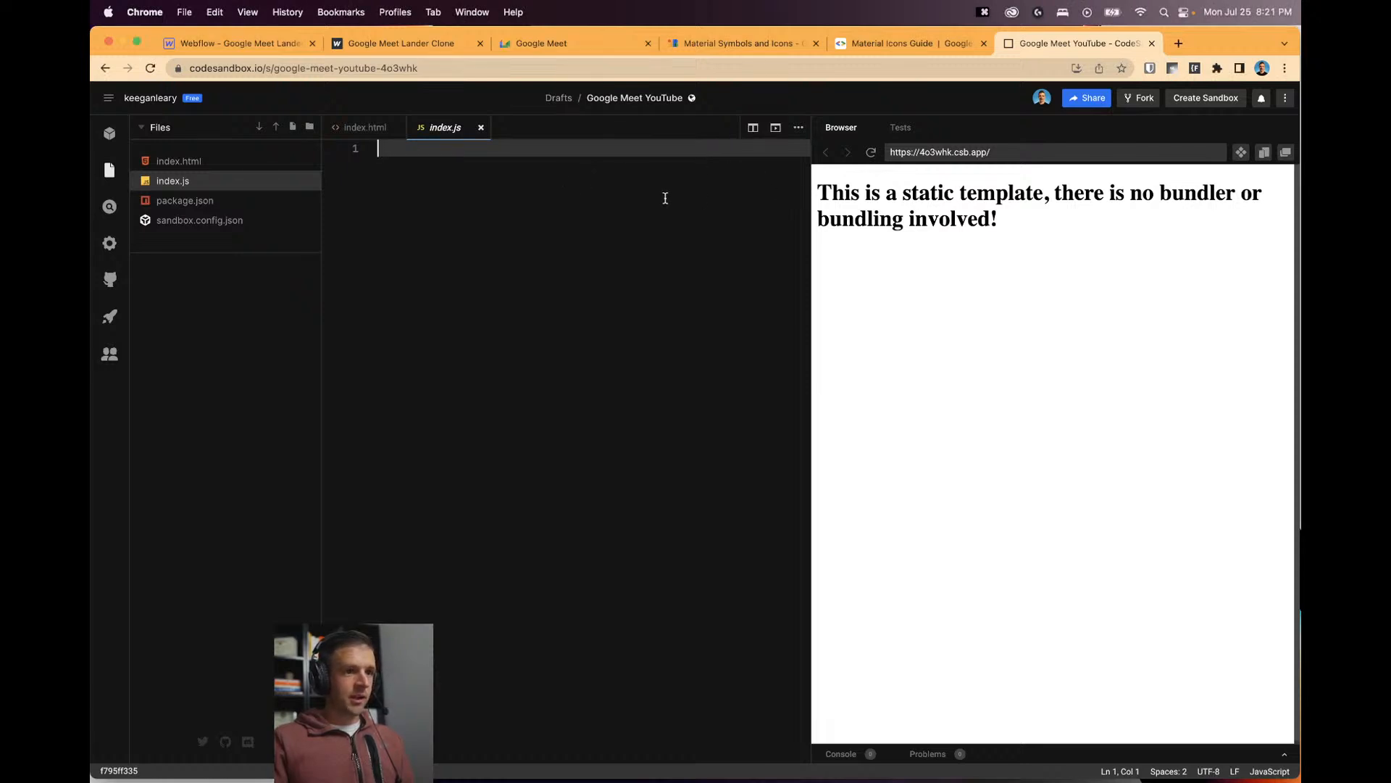
Set the meeting code input's ID to code-form and the Join link's ID to join-link.
left_click(240, 43)
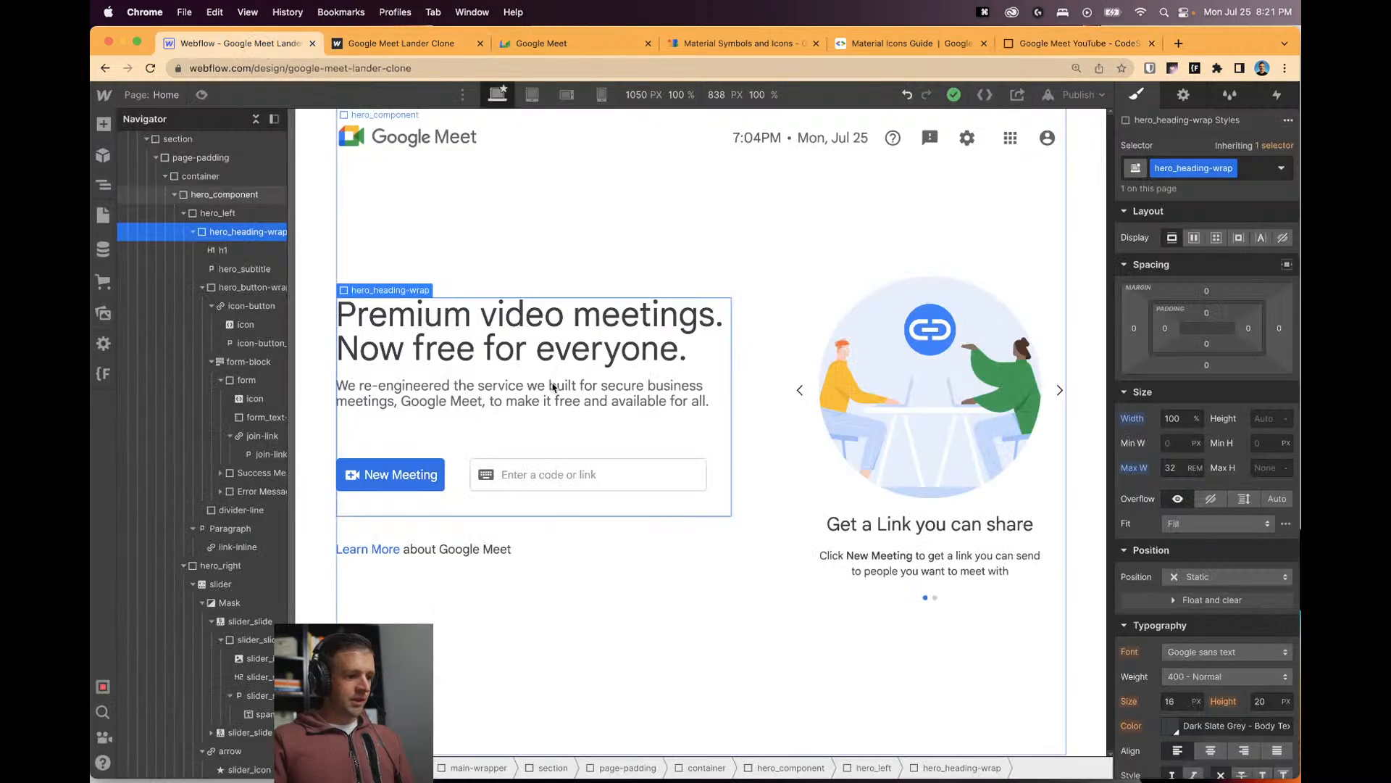
left_click(505, 481)
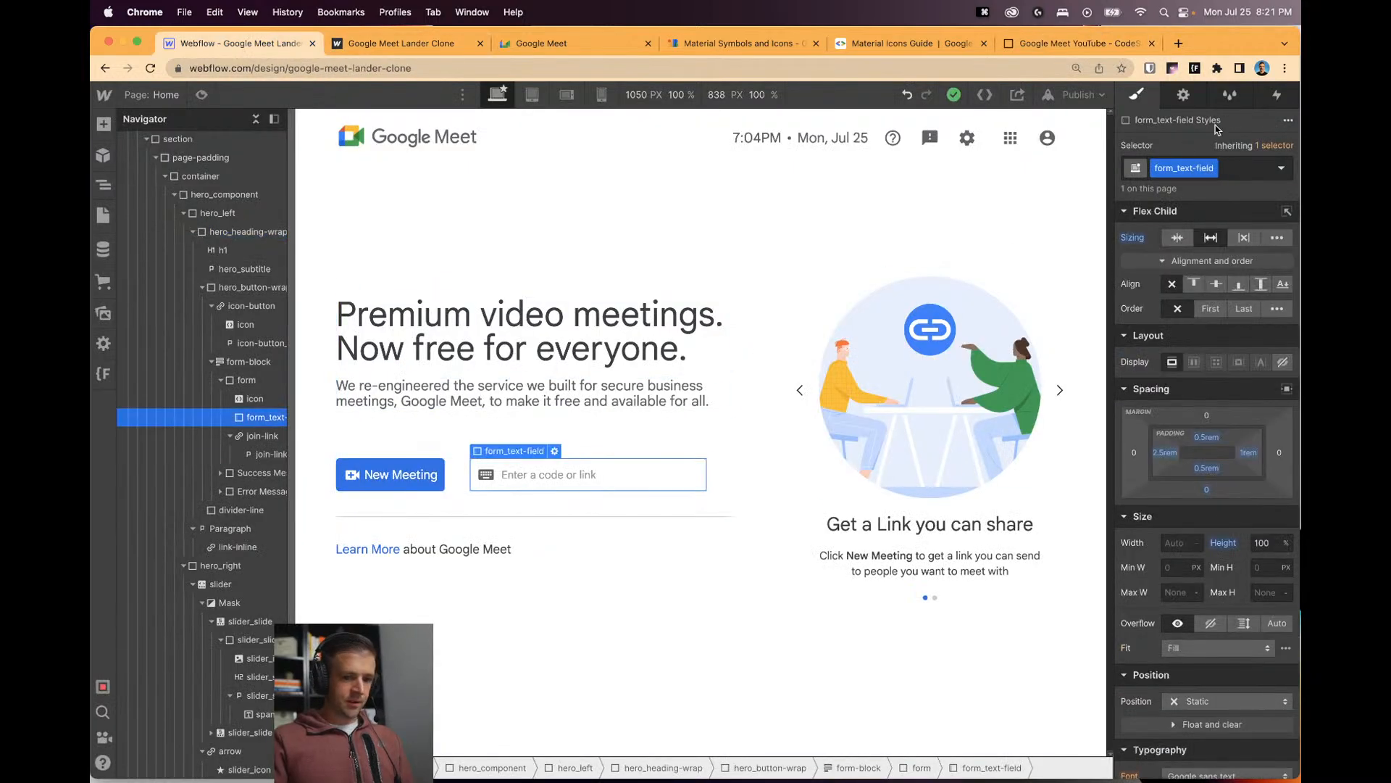
left_click(1196, 100)
left_click(1195, 147)
double_click(1195, 146)
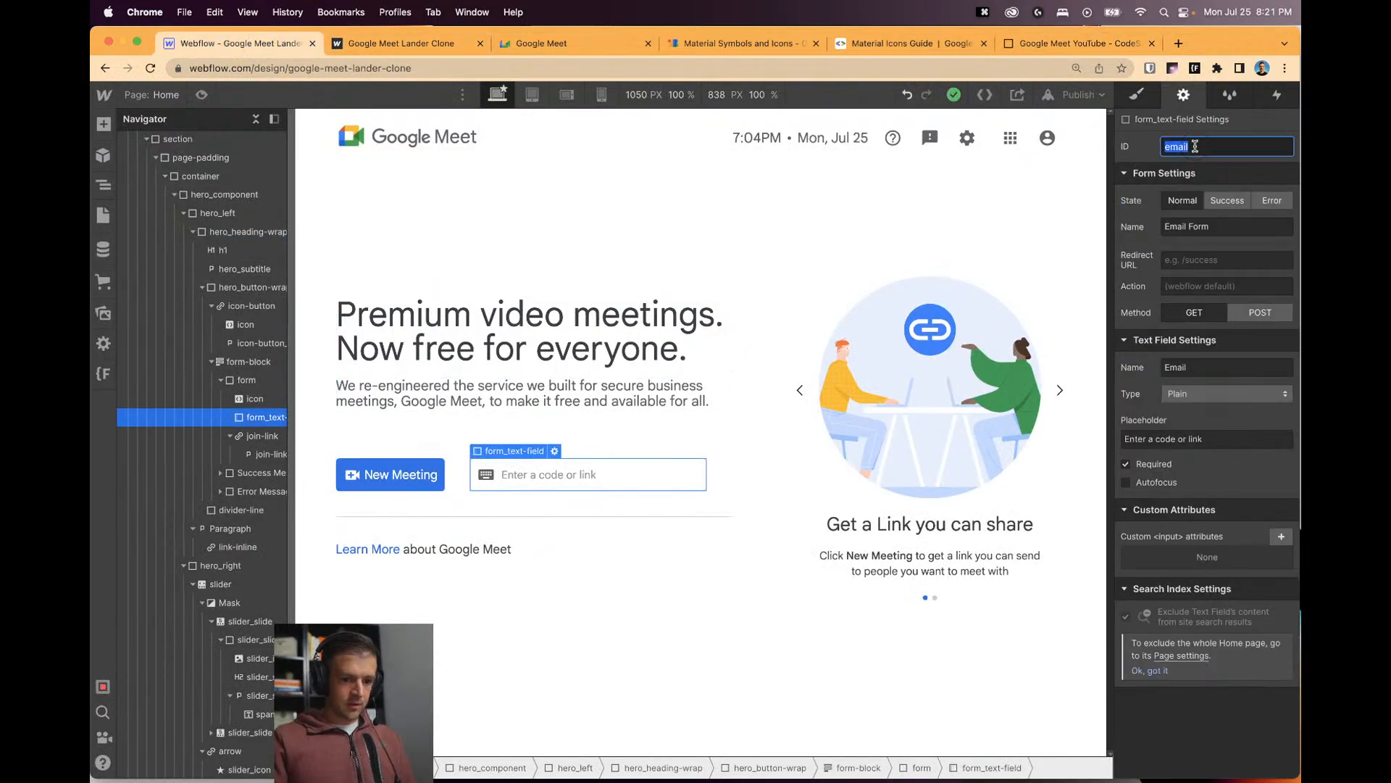
type("code-form")
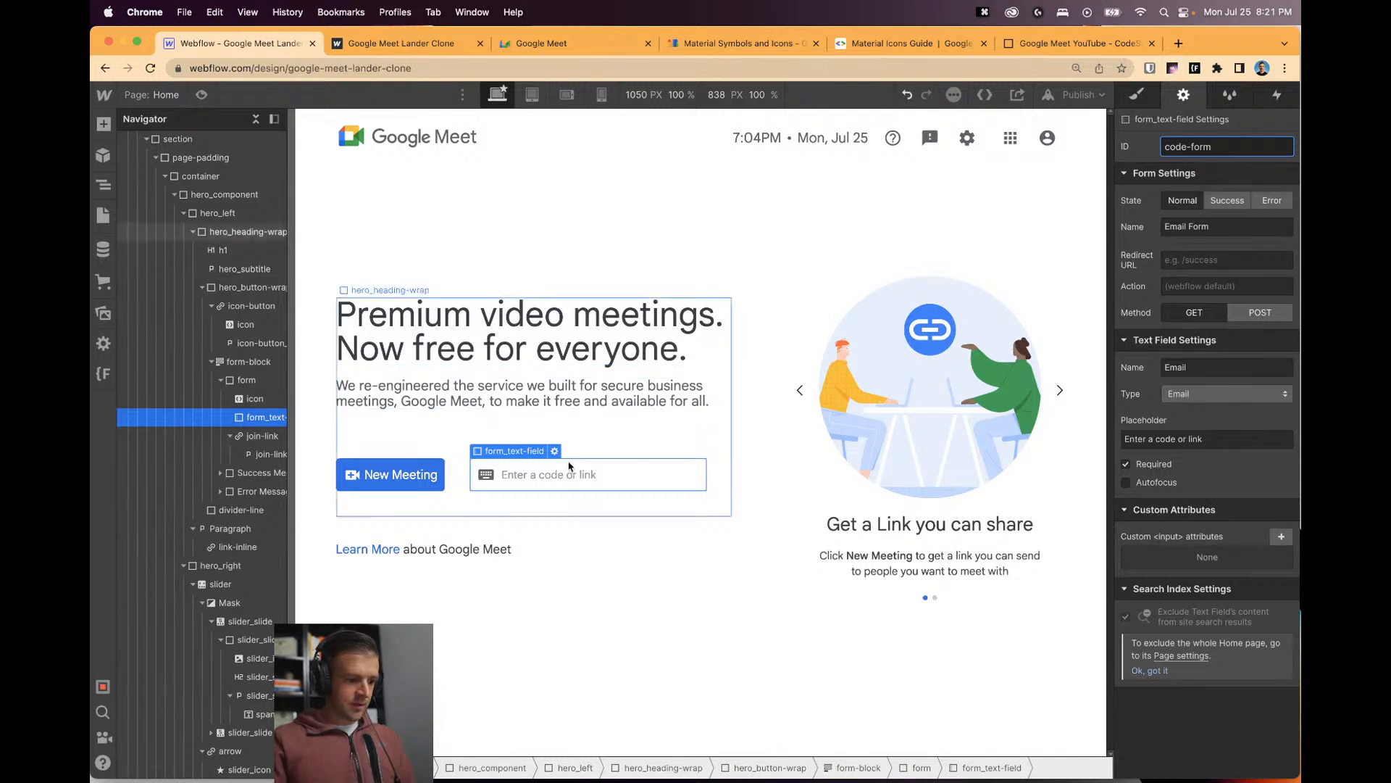
left_click(247, 438)
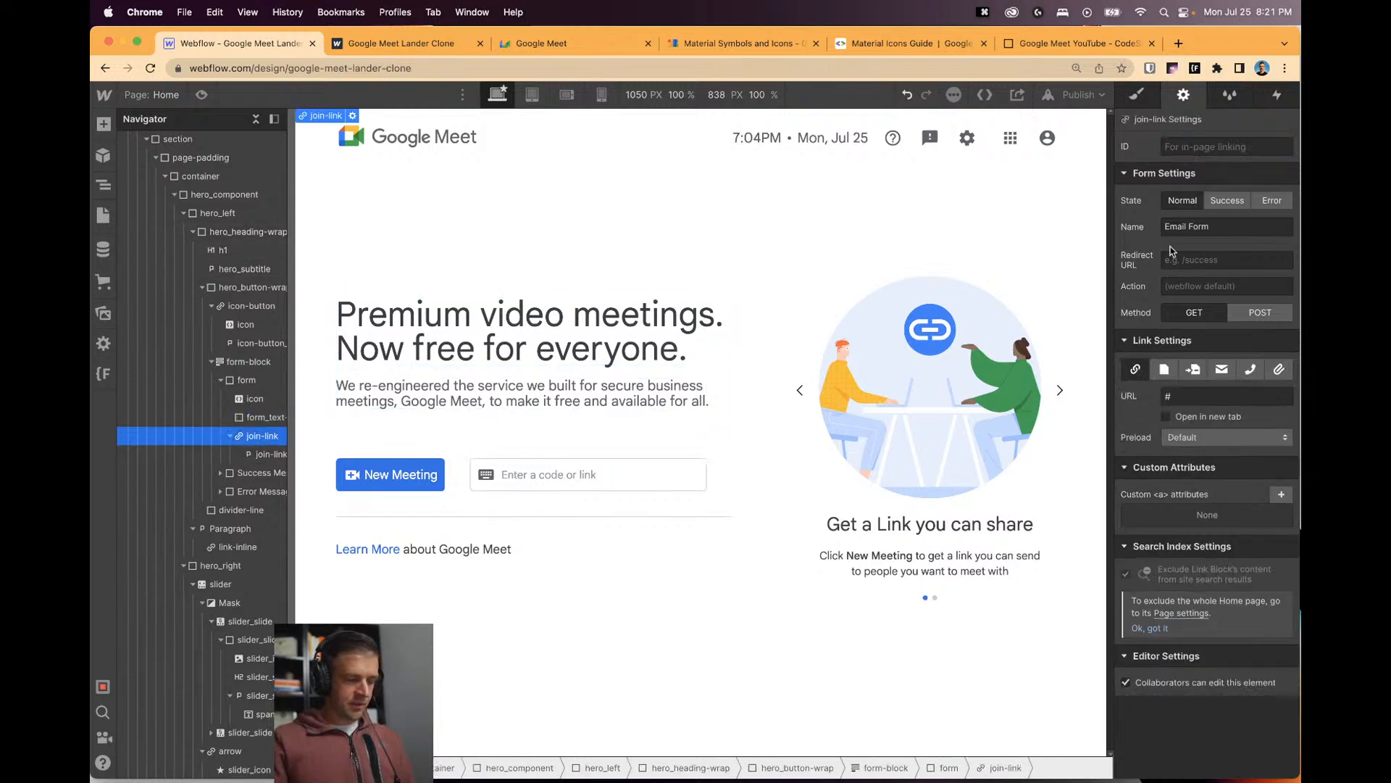
left_click(1188, 150)
type("join-link")
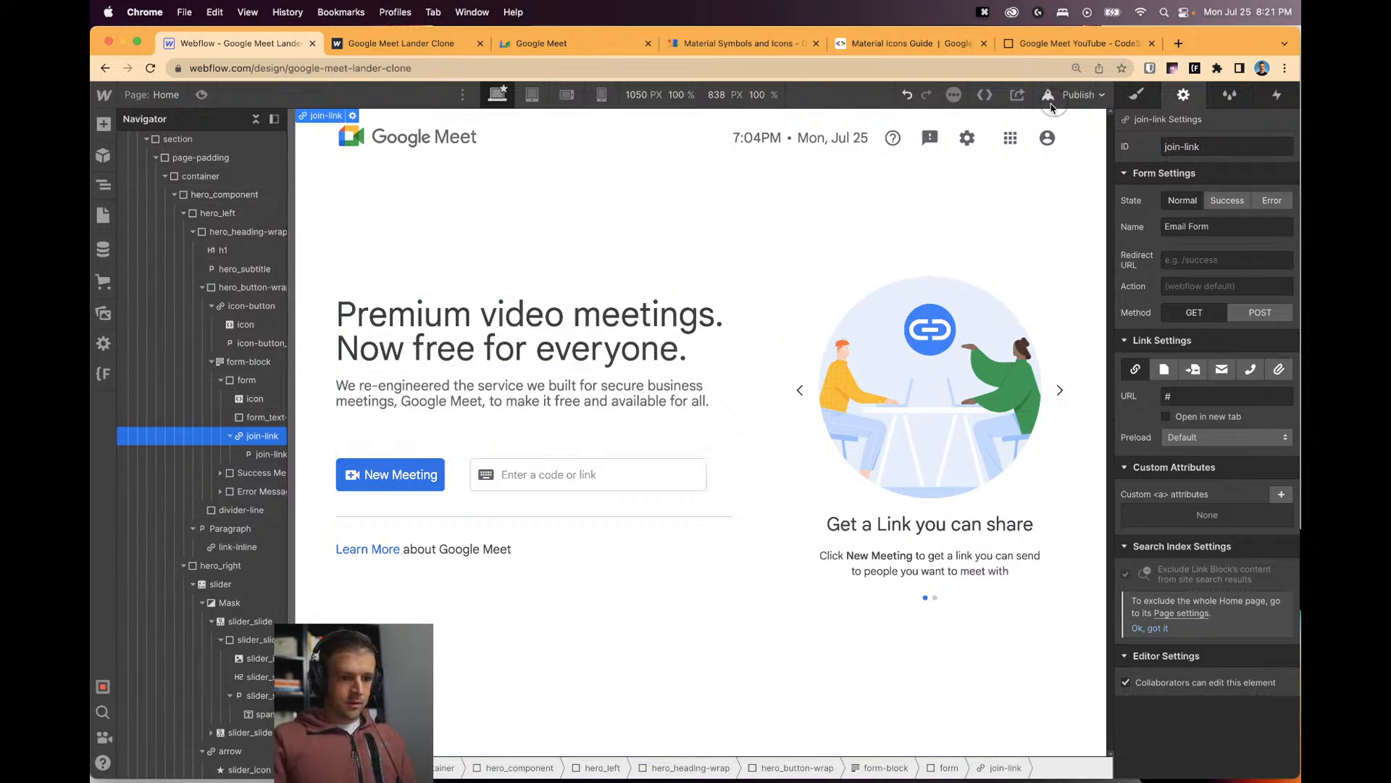
Publish the site to the selected domains and bring up the live site.
left_click(1080, 95)
left_click(1008, 287)
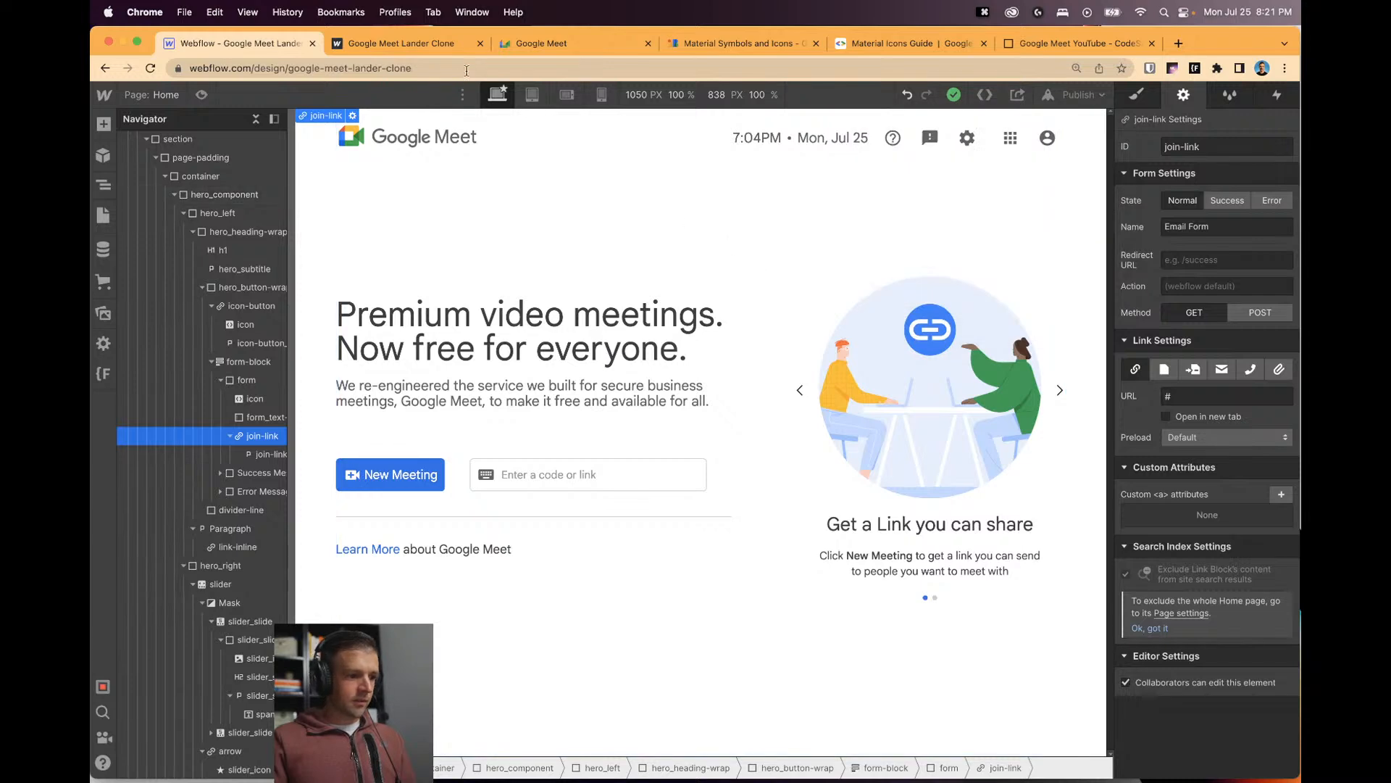
left_click(438, 45)
key("super+9")
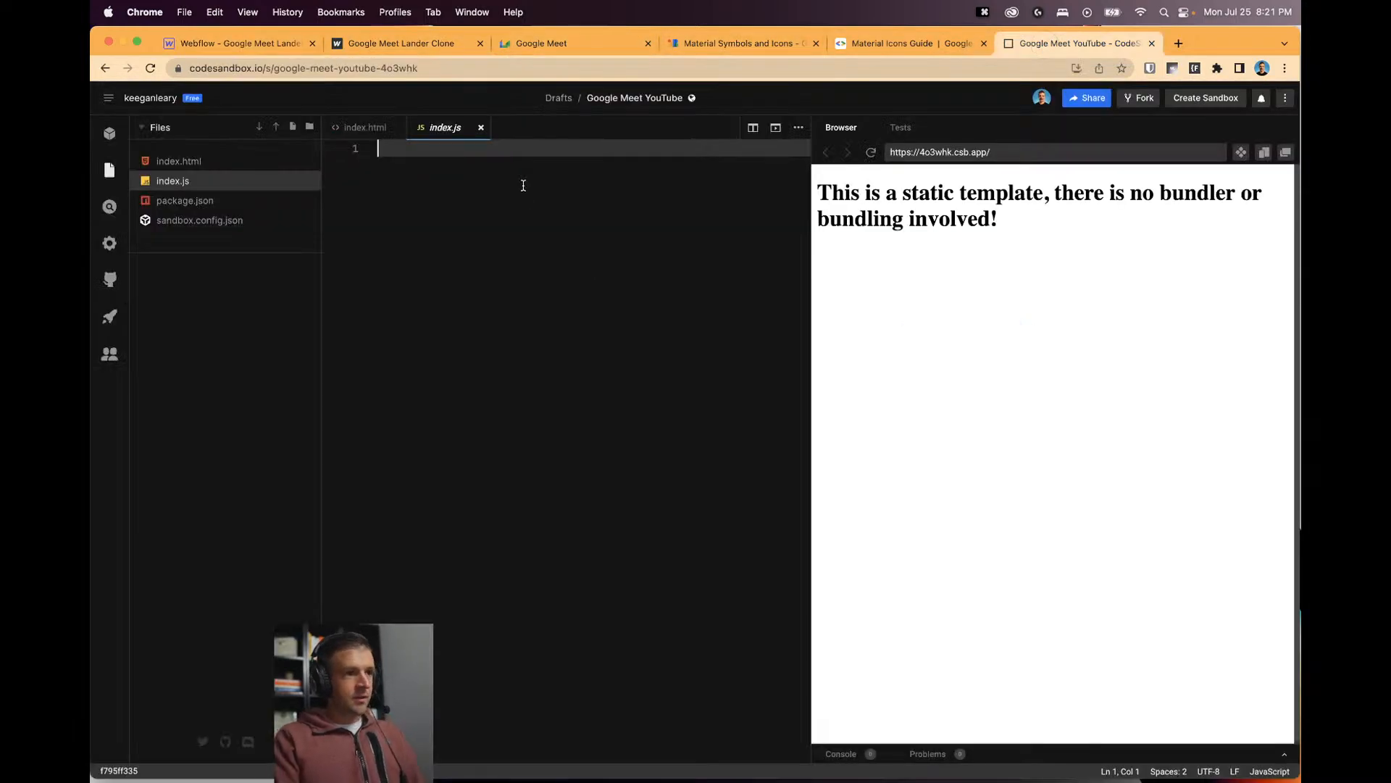
Declare codeForm and joinLink via document.querySelector("#code-form") and ("#join-link") in index.js and save.
type("const")
key("super+s")
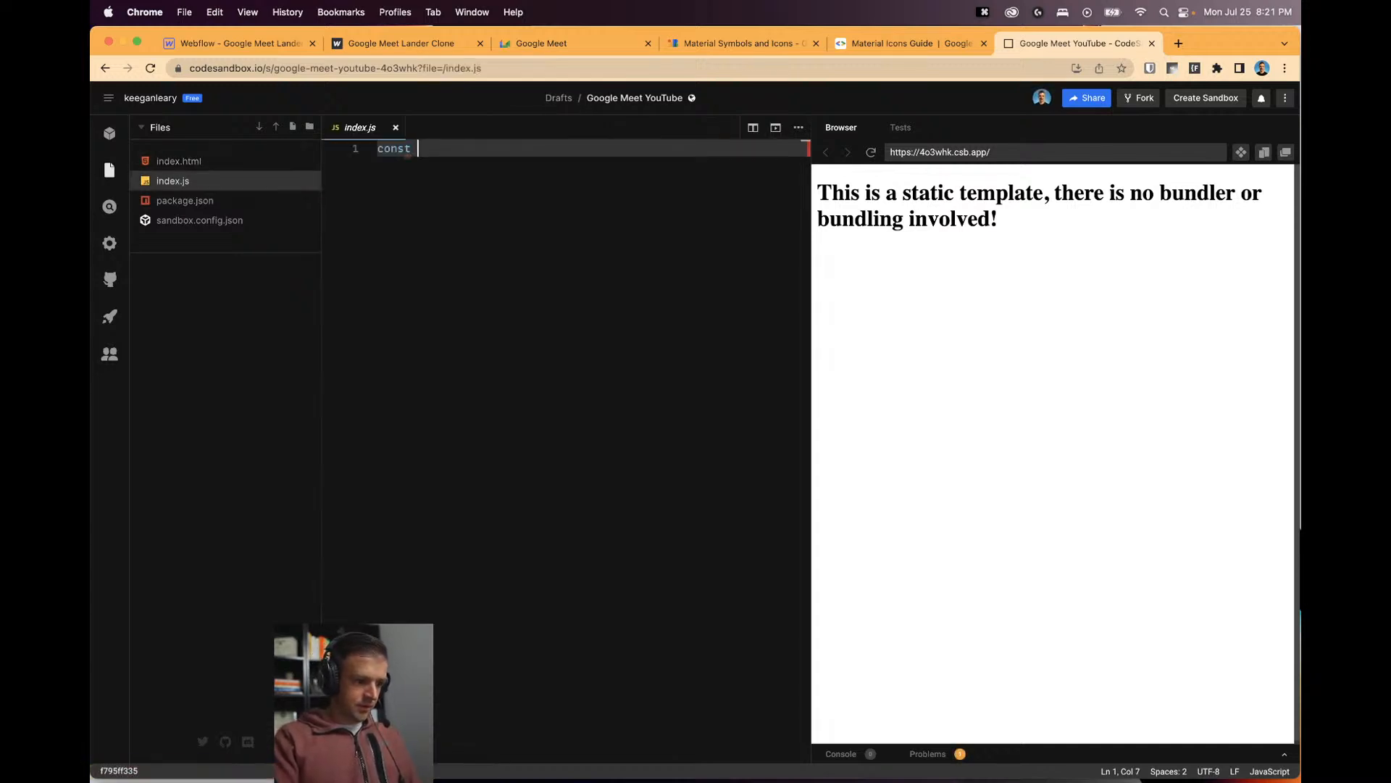
type("cod")
type("Input =")
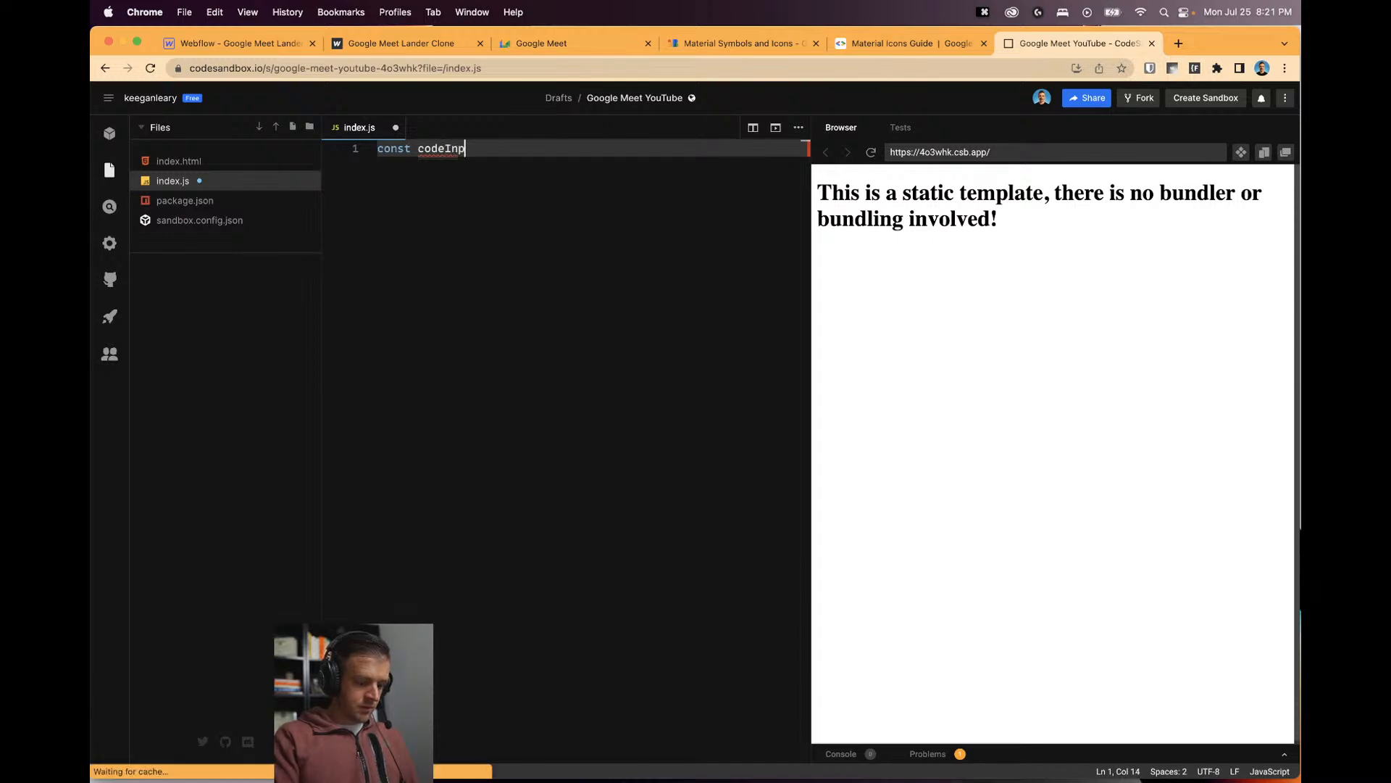
key("BackSpace")
key("BackSpace")
key("BackSpace")
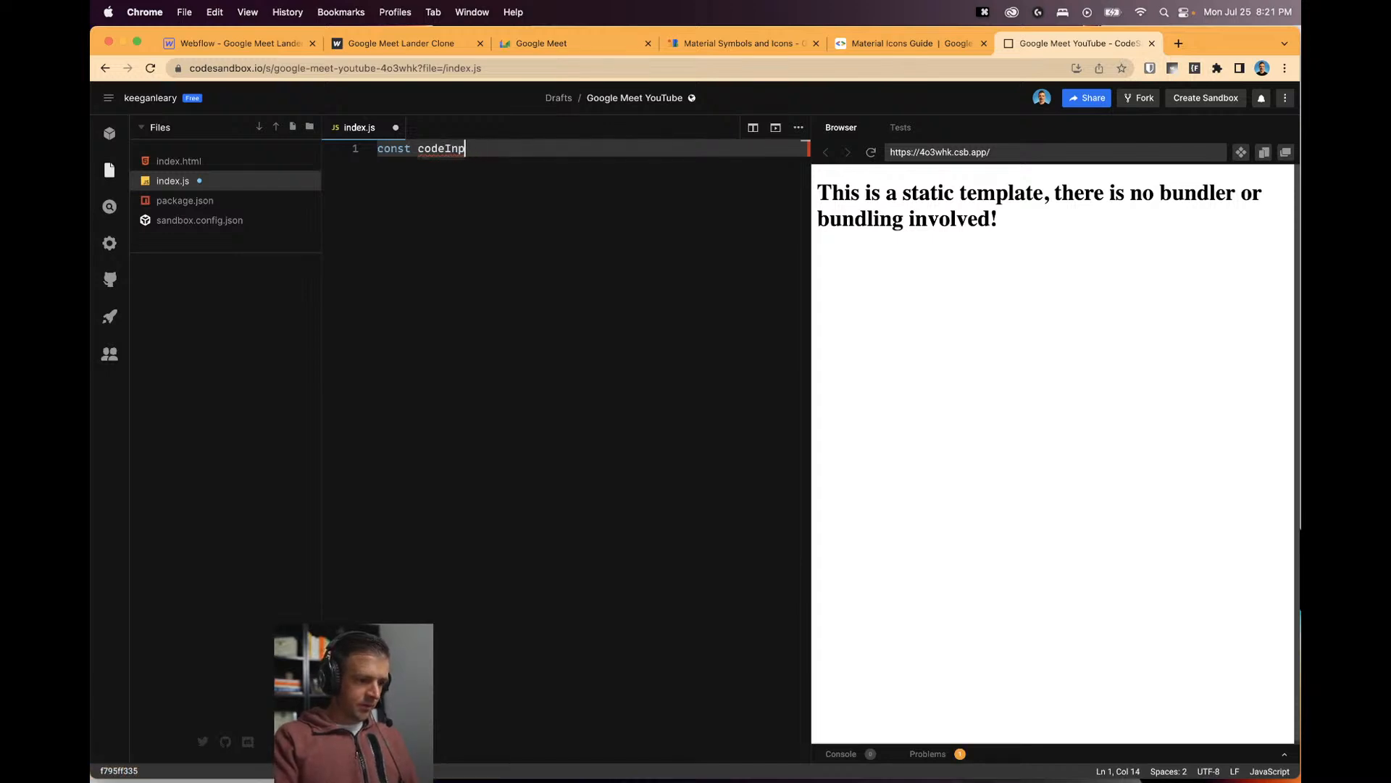
type("Form = do")
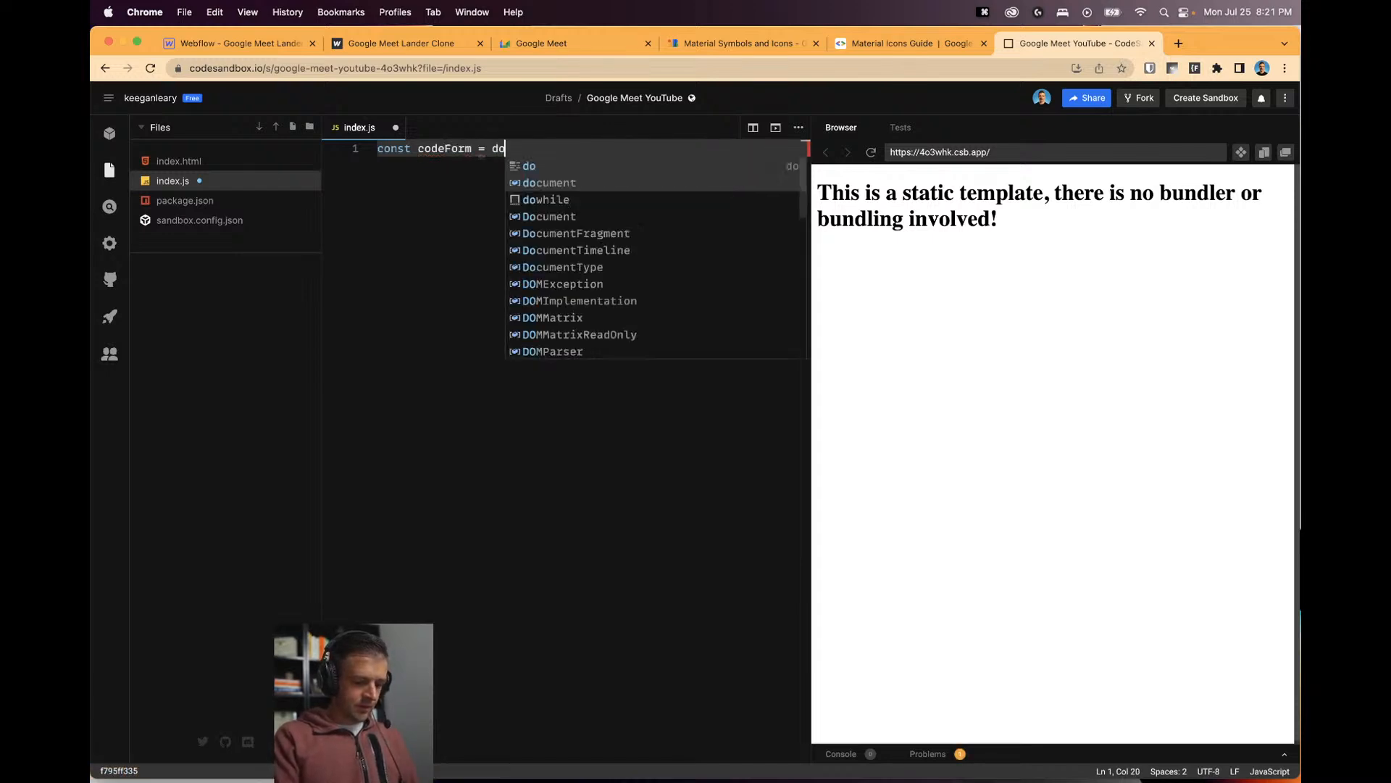
type("cument")
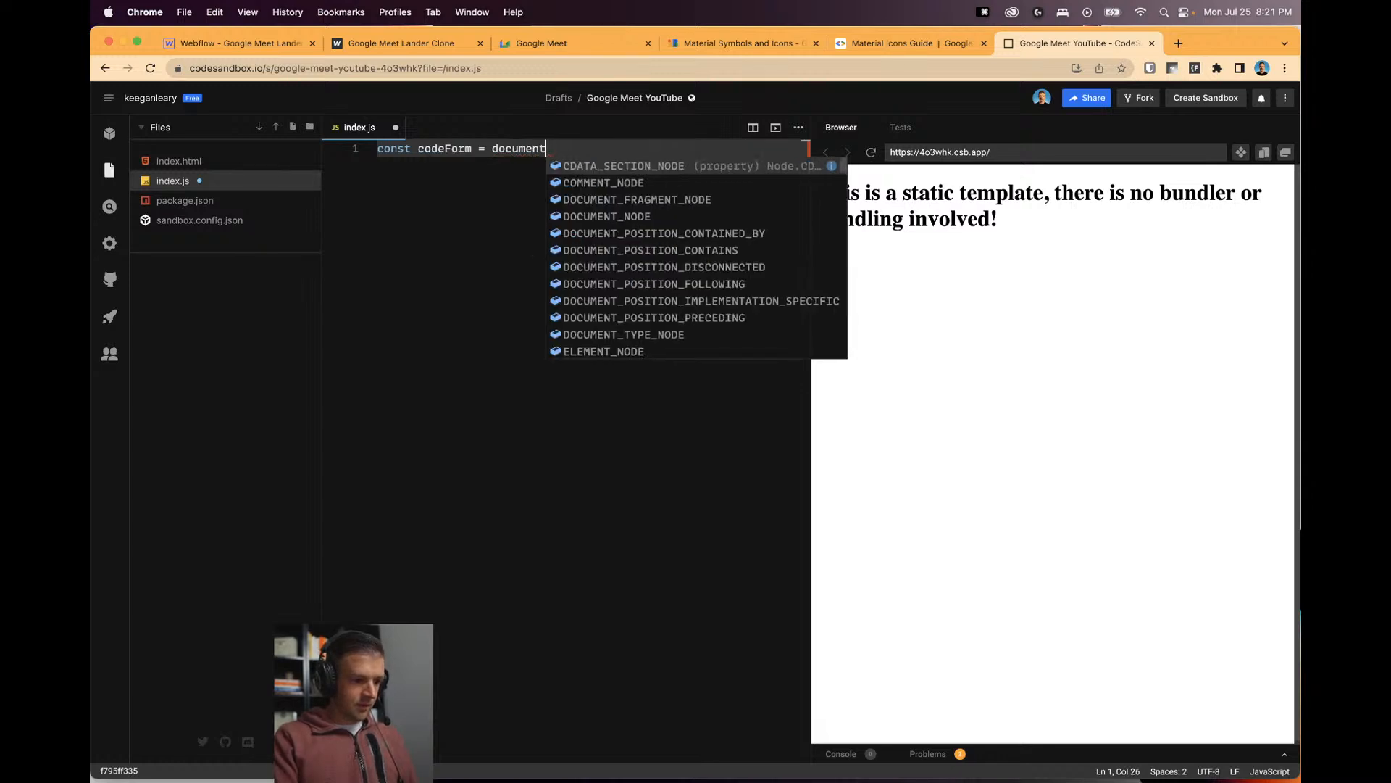
type(".querySelector()")
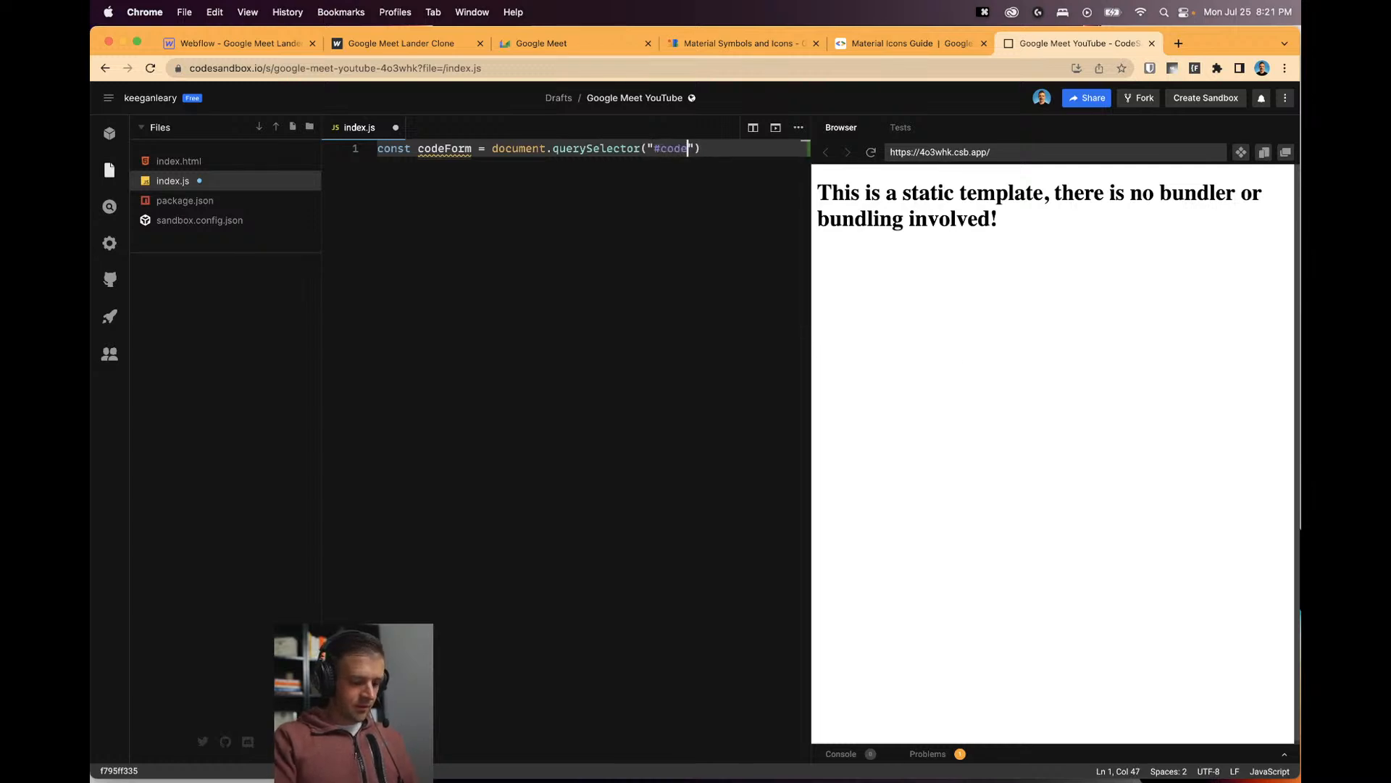
type("\"#code-form")
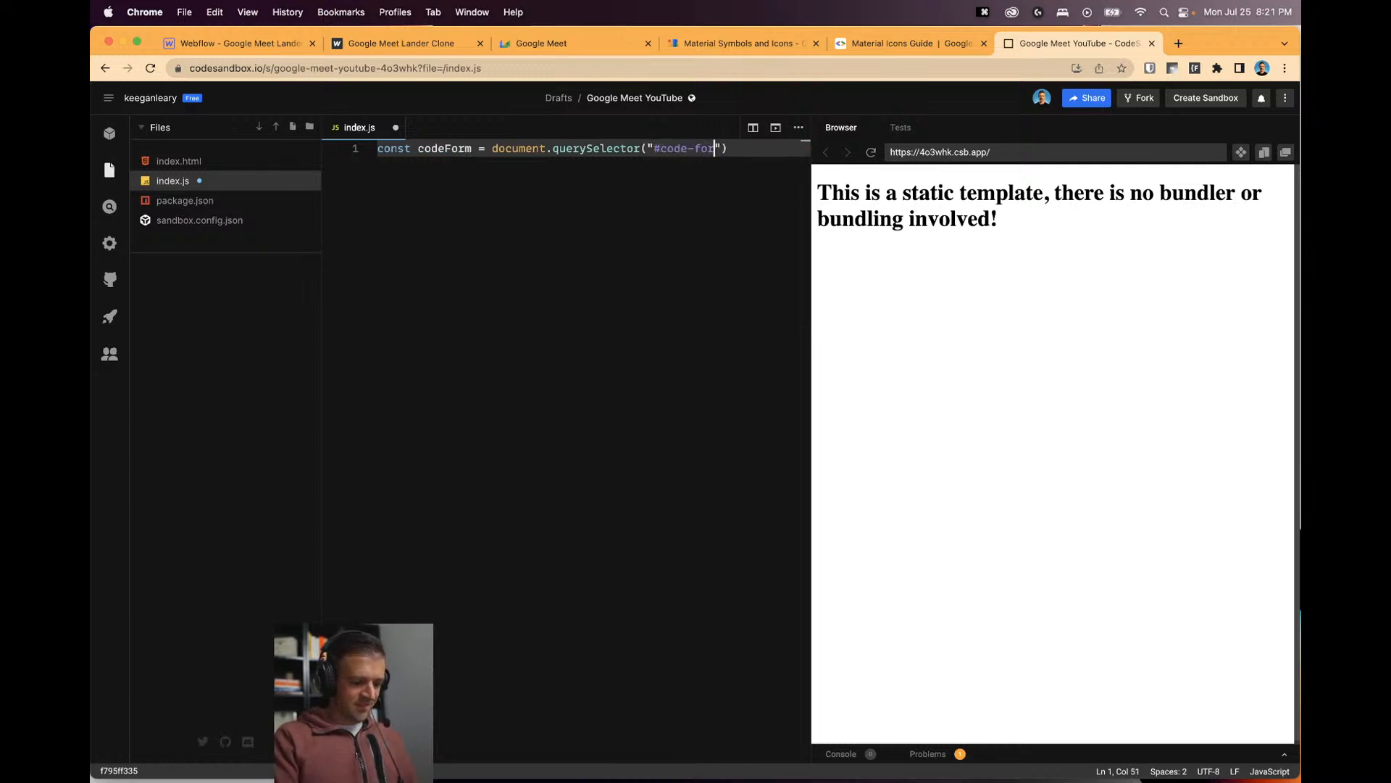
key("Return")
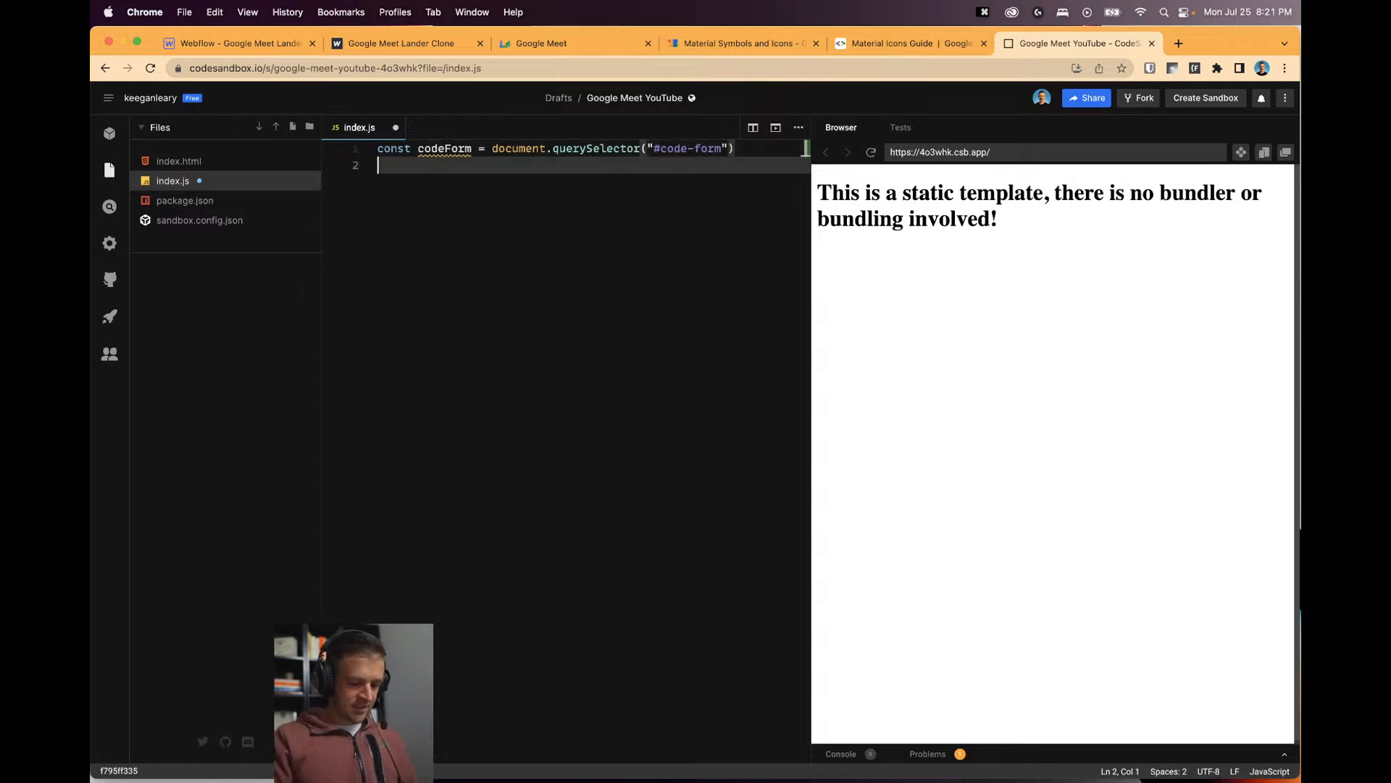
type("const jo")
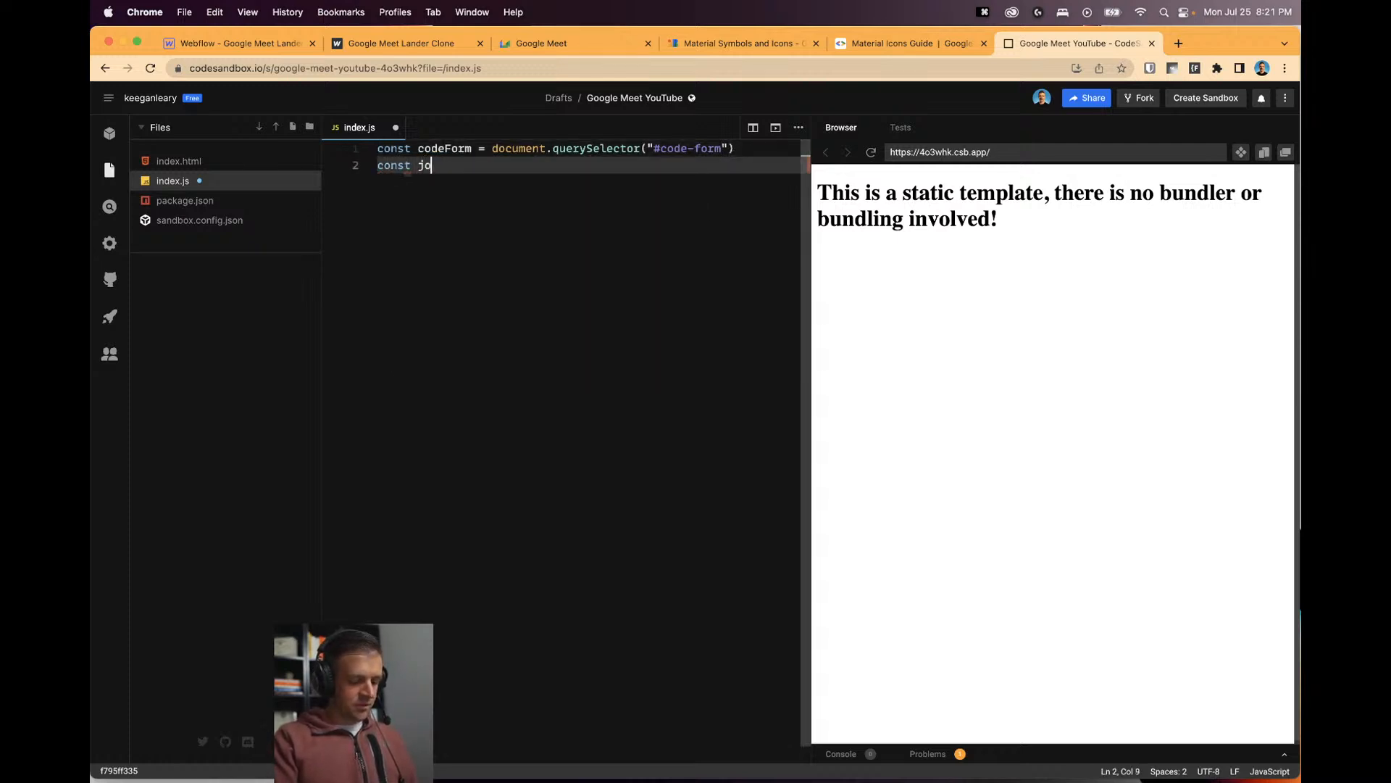
type("inLink = docu")
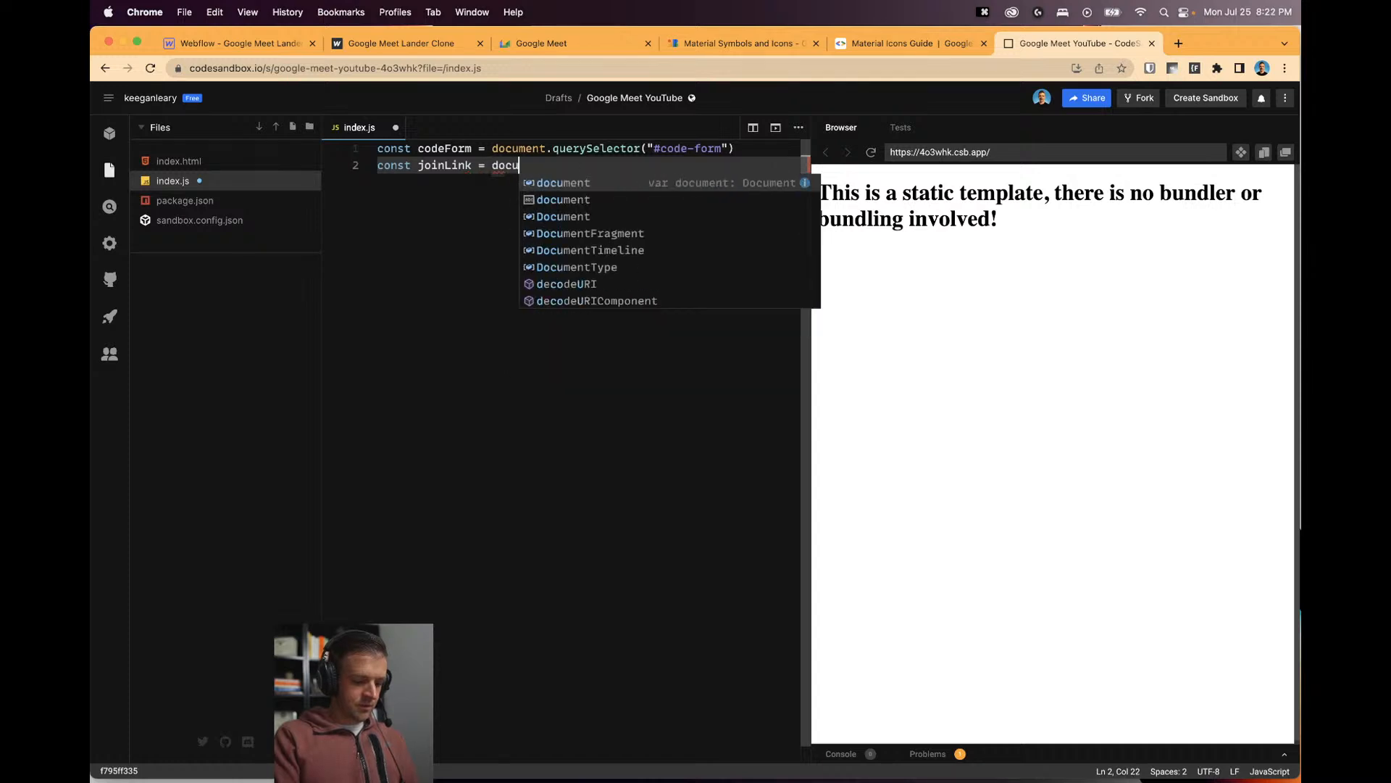
type("ment.querySel")
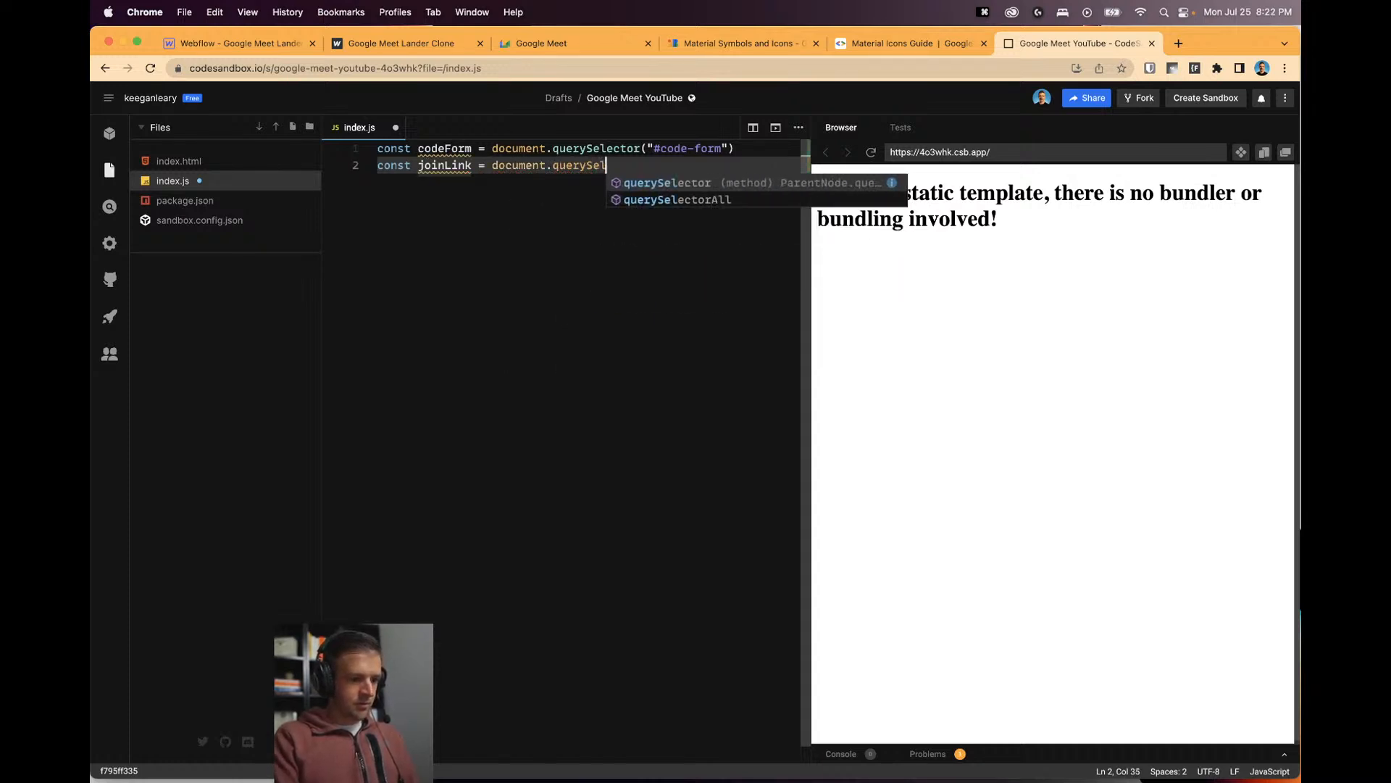
type("ector(\"")
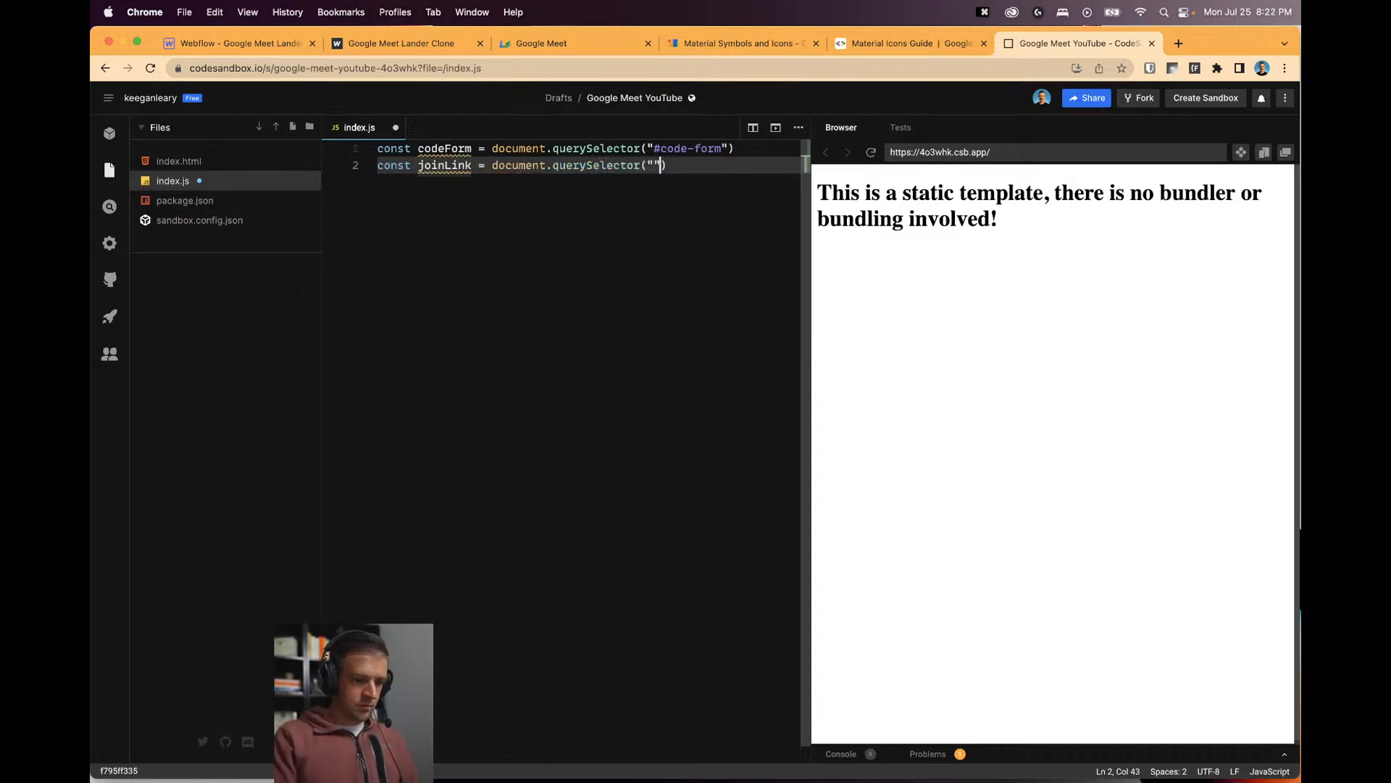
type("#join")
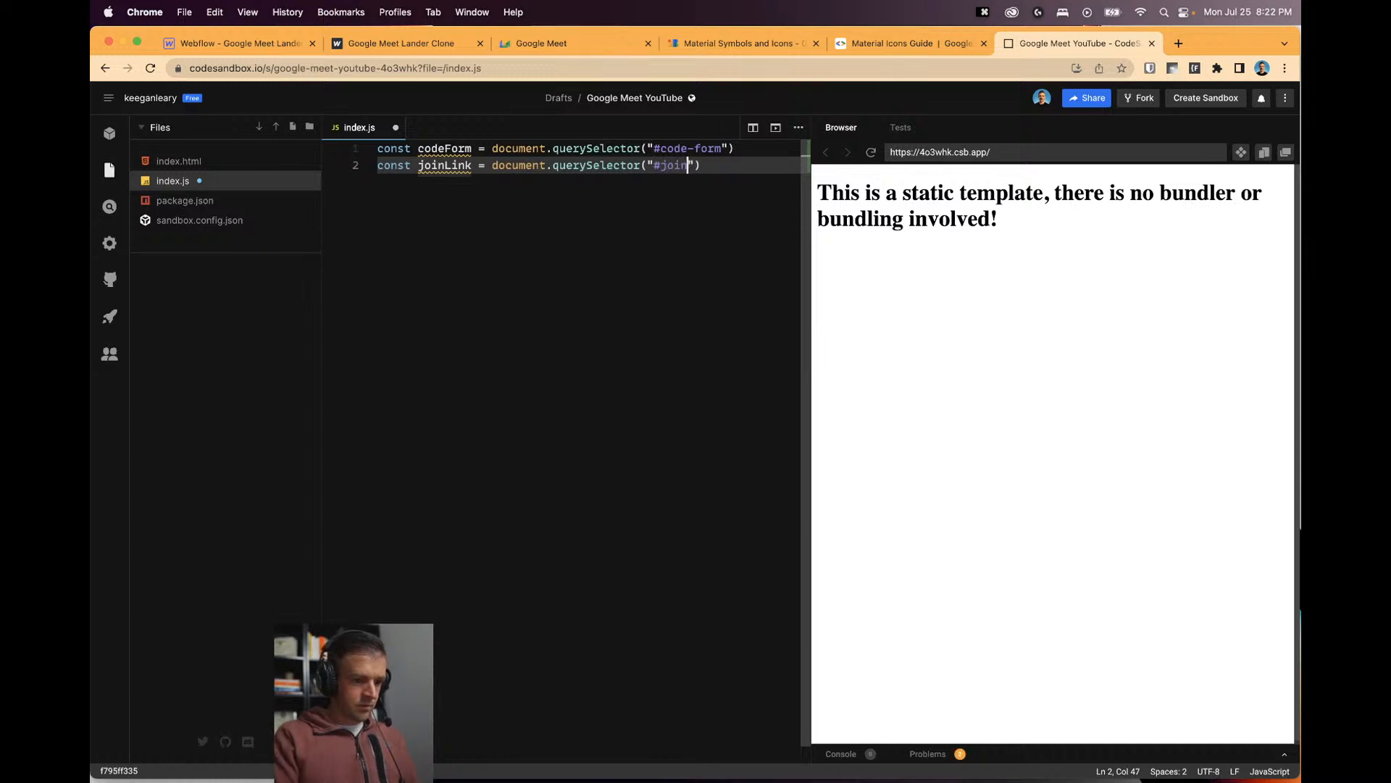
type("-link")
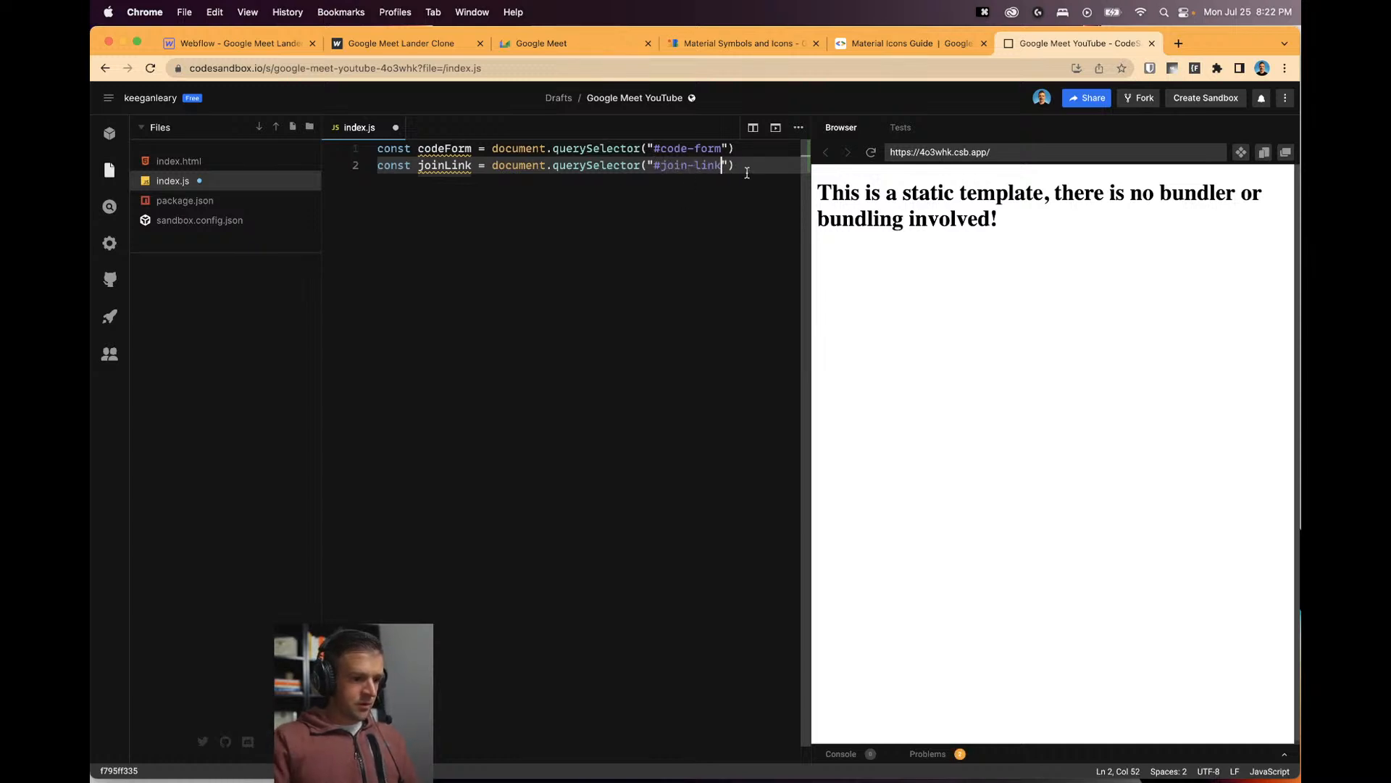
key("Return")
key("super+s")
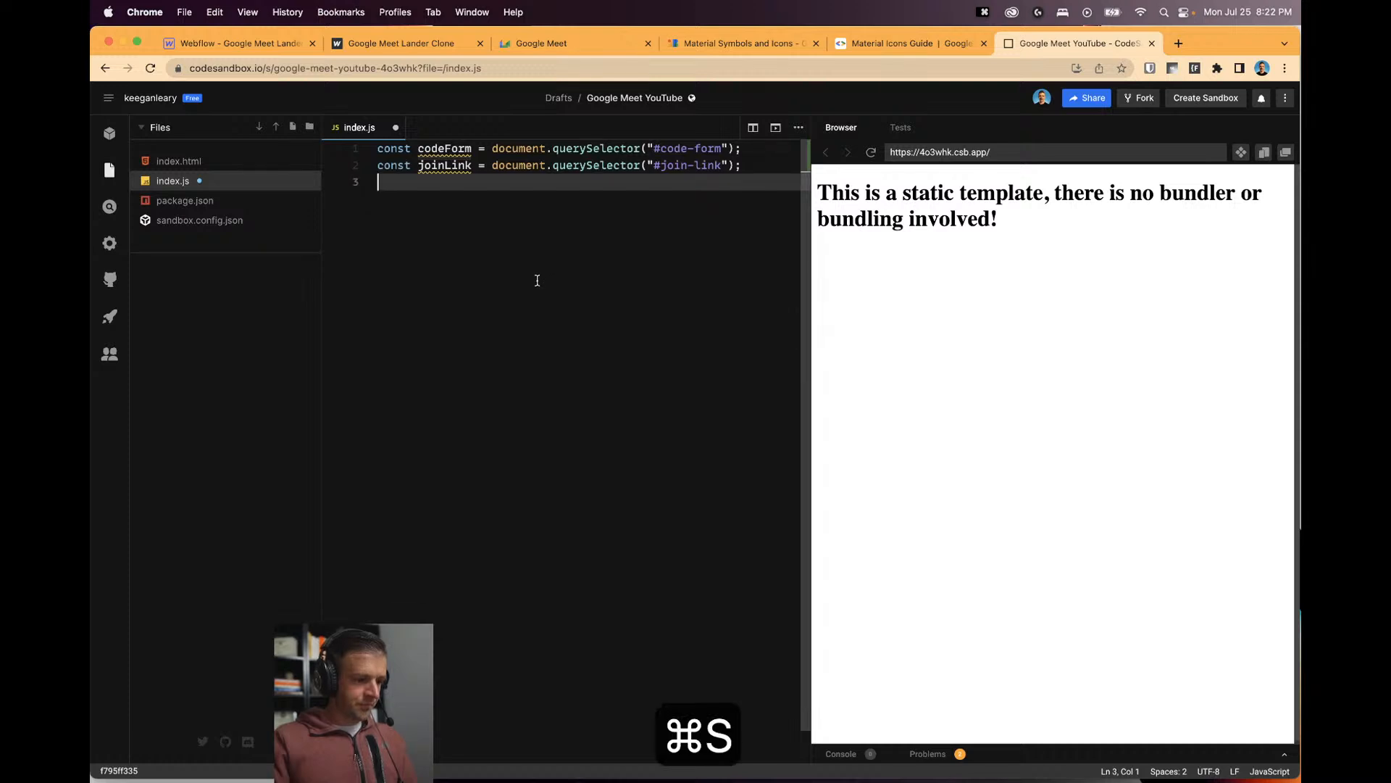
left_click(232, 42)
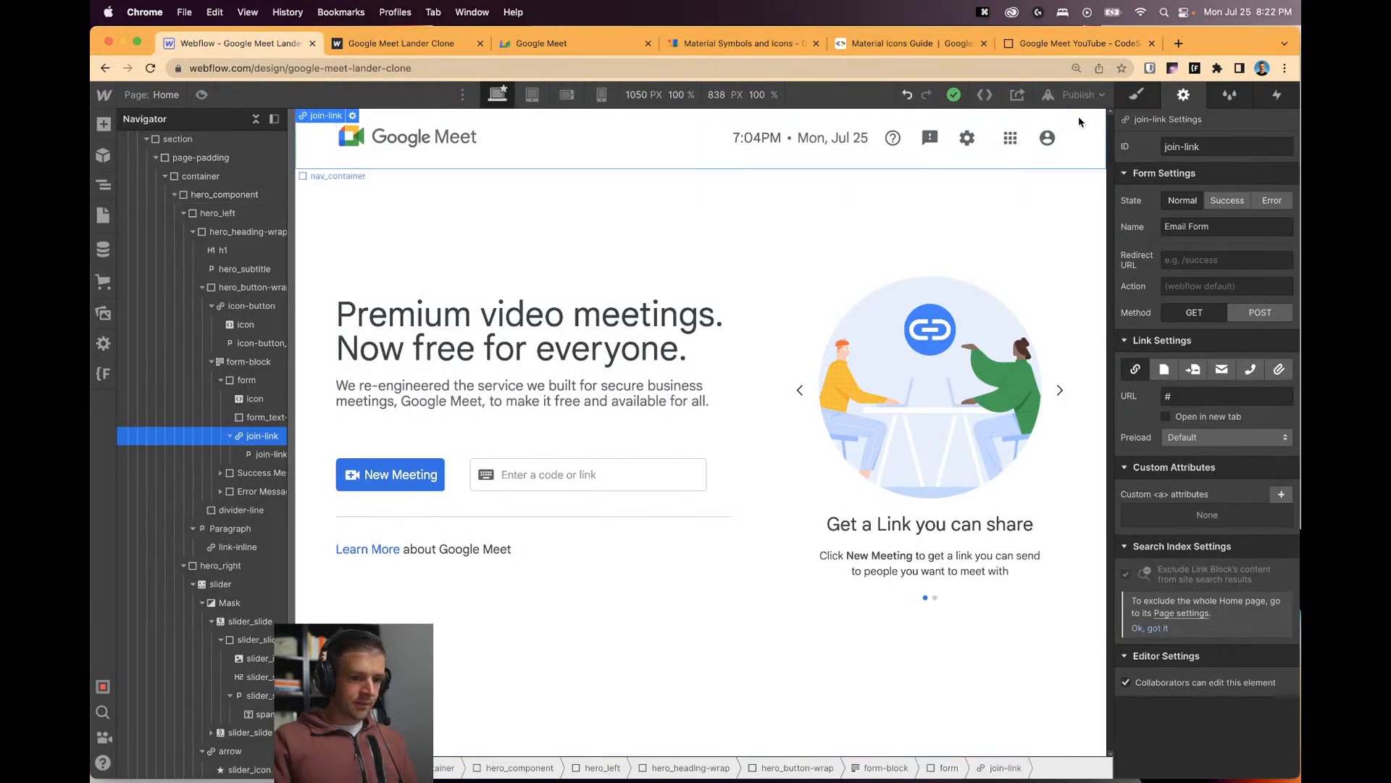
Rename the Join link's ID from join-link to join-btn.
left_click(1078, 95)
left_click(1220, 148)
double_click(1220, 148)
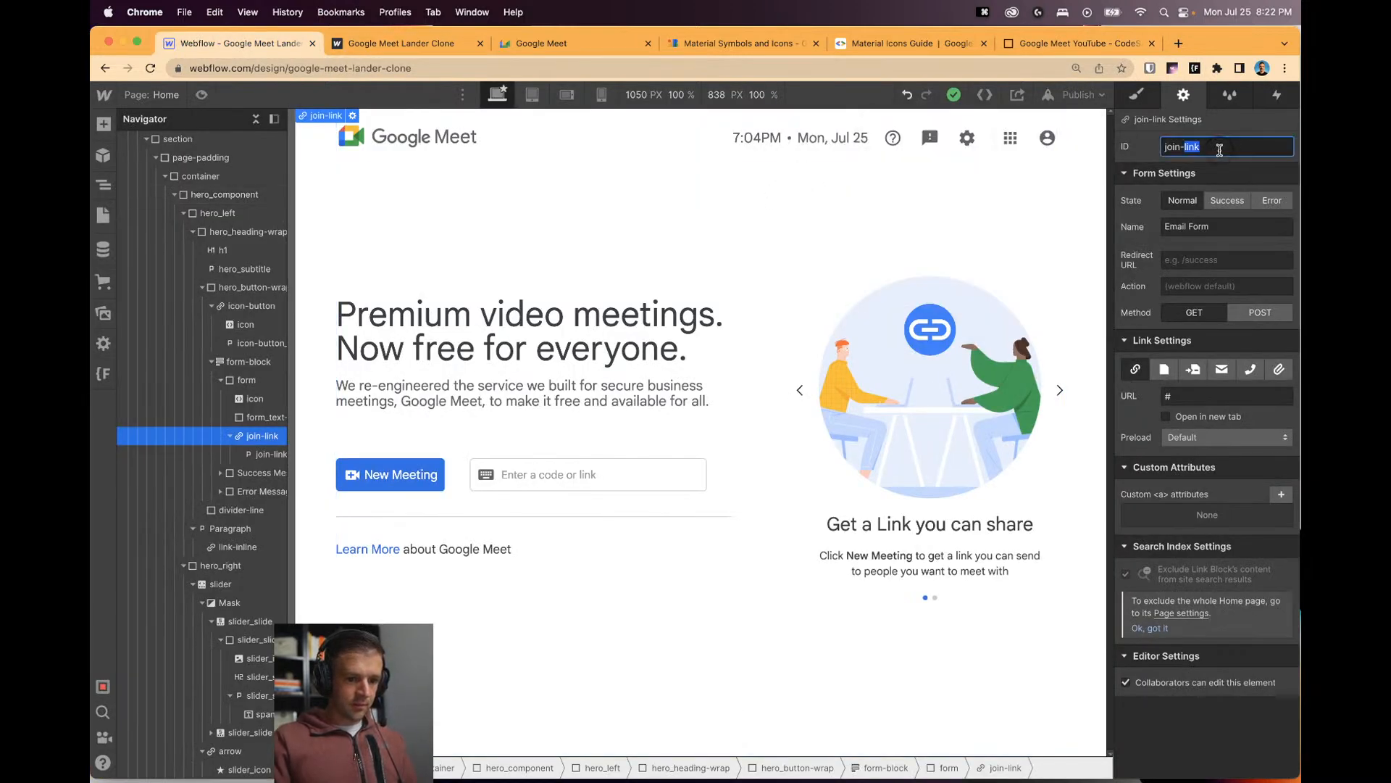
type("btn")
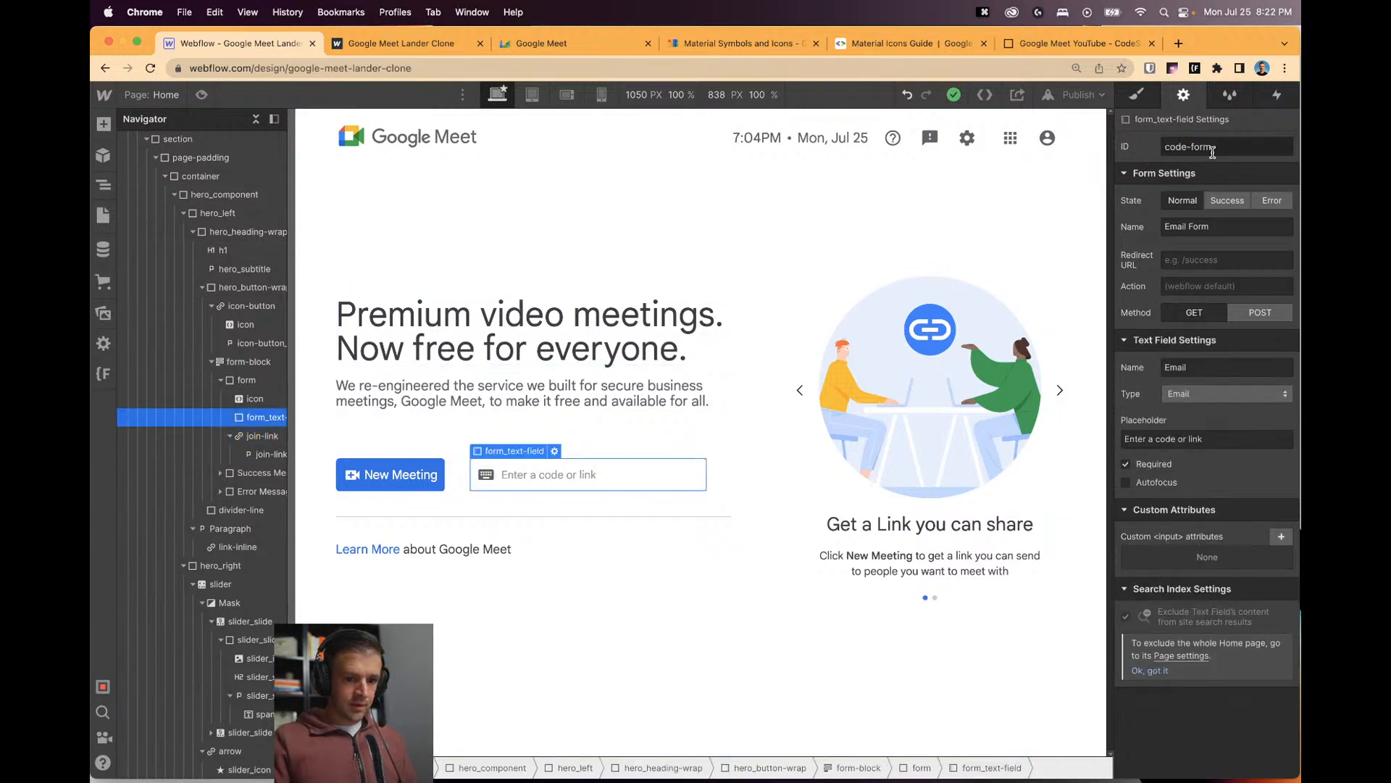
left_click(562, 288)
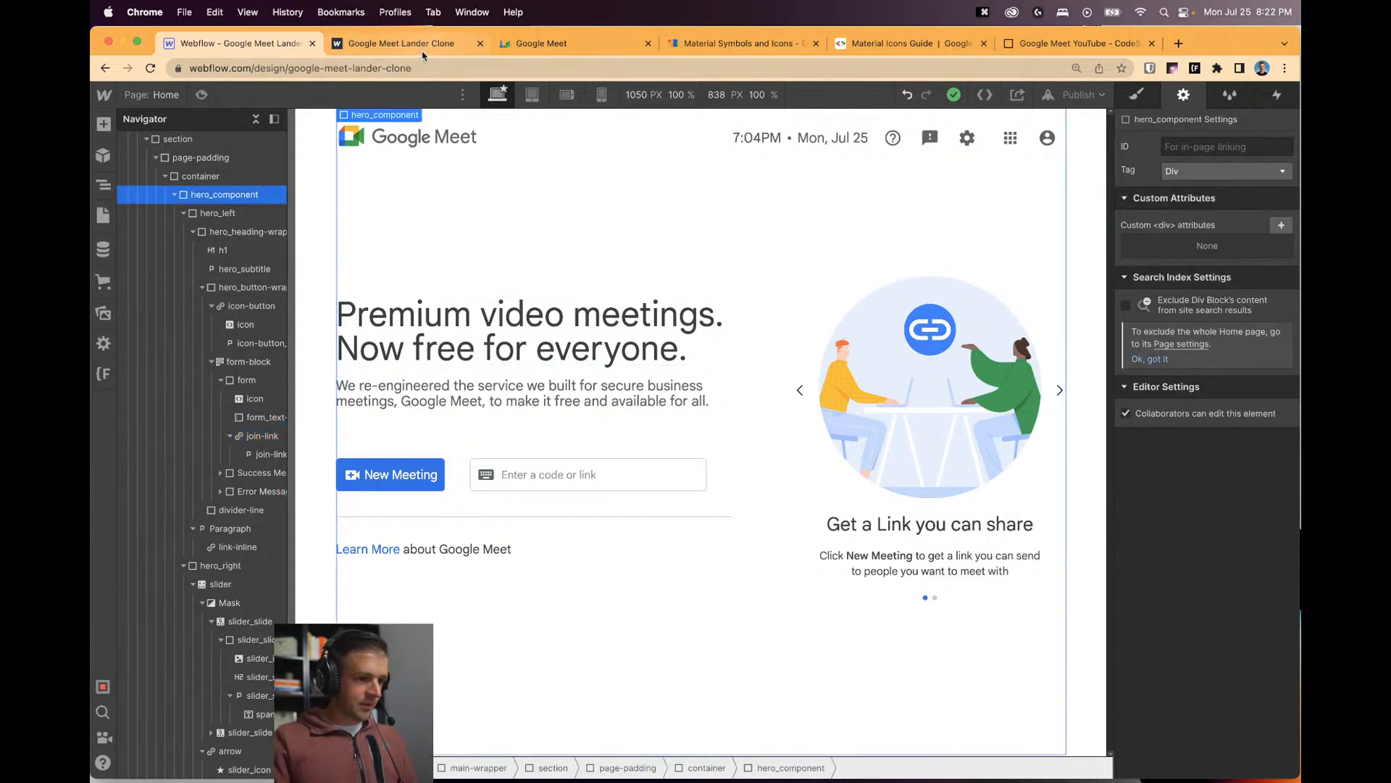
Copy the CodeSandbox preview URL and bring up the Home page settings.
left_click(1083, 43)
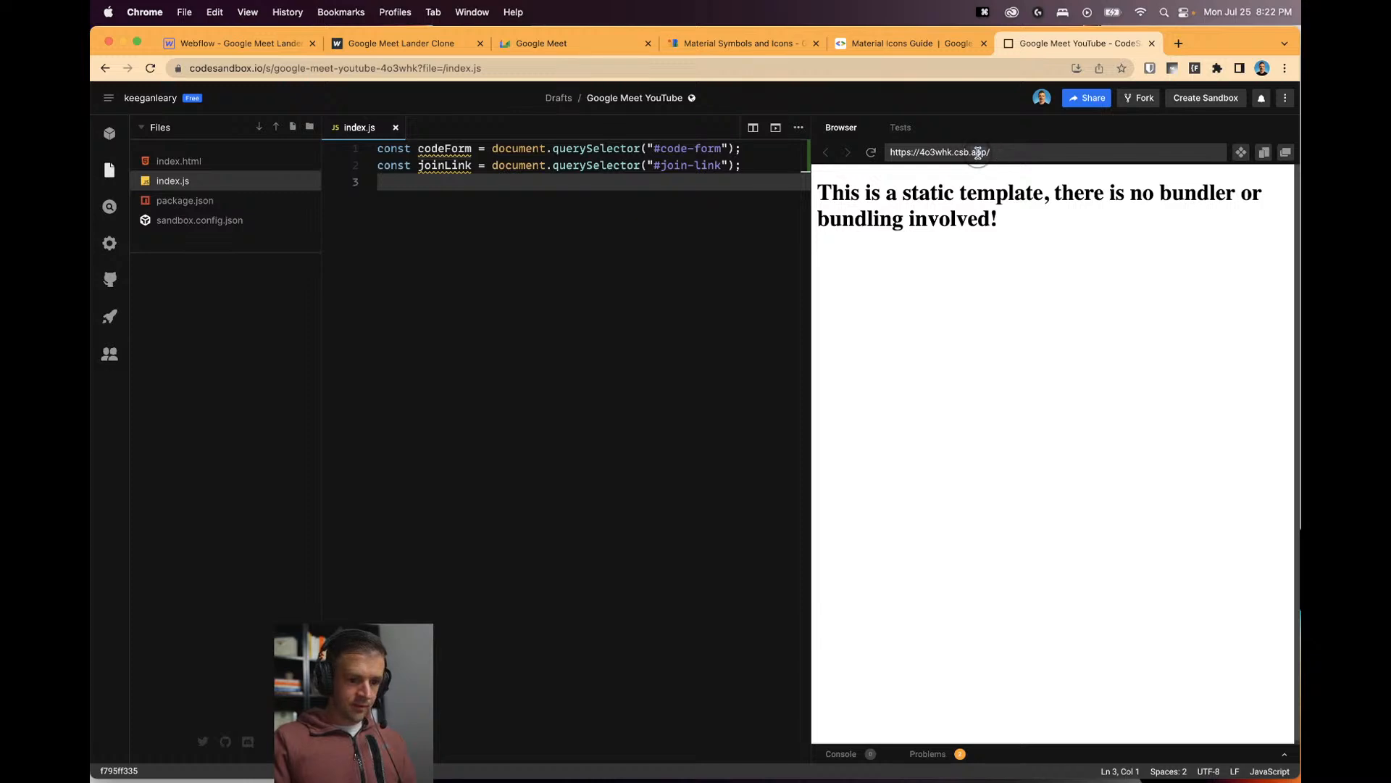
key("super+c")
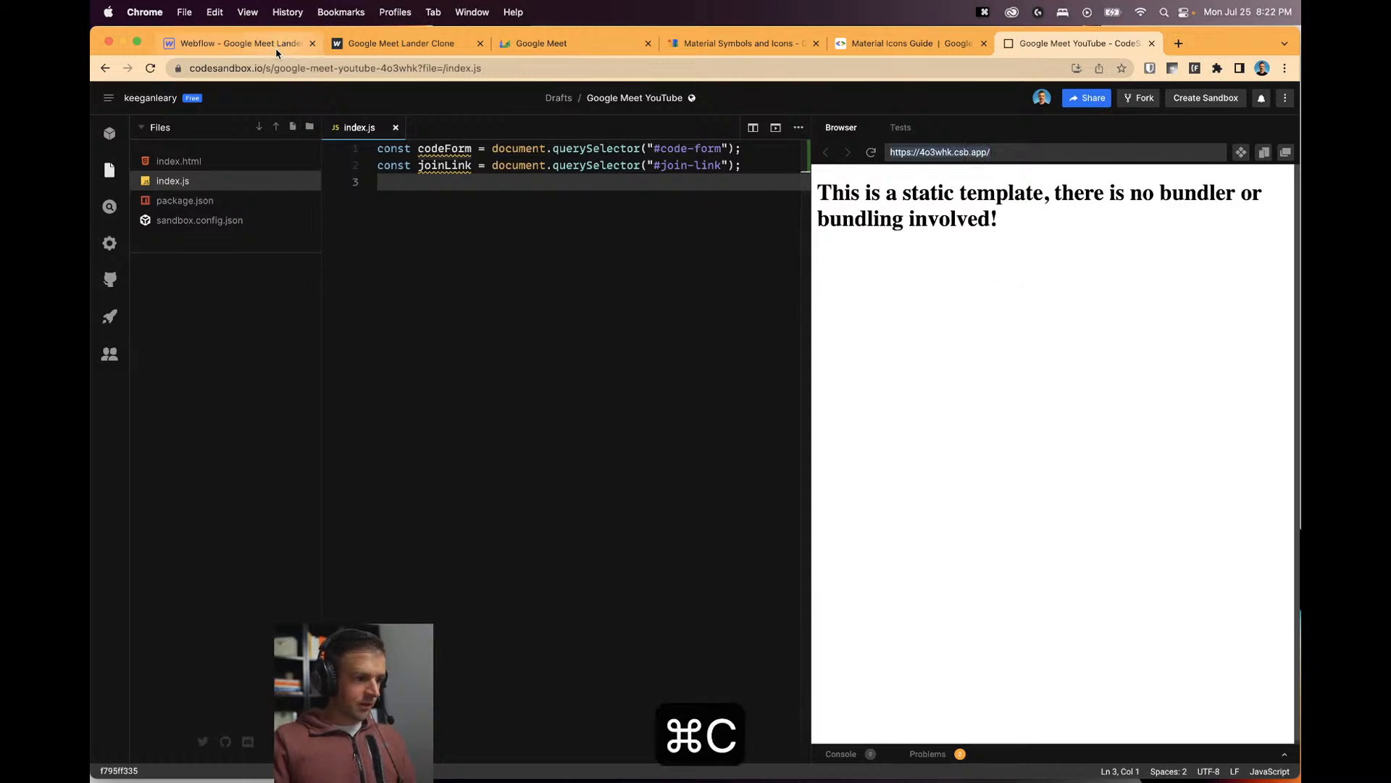
left_click(274, 45)
left_click(103, 216)
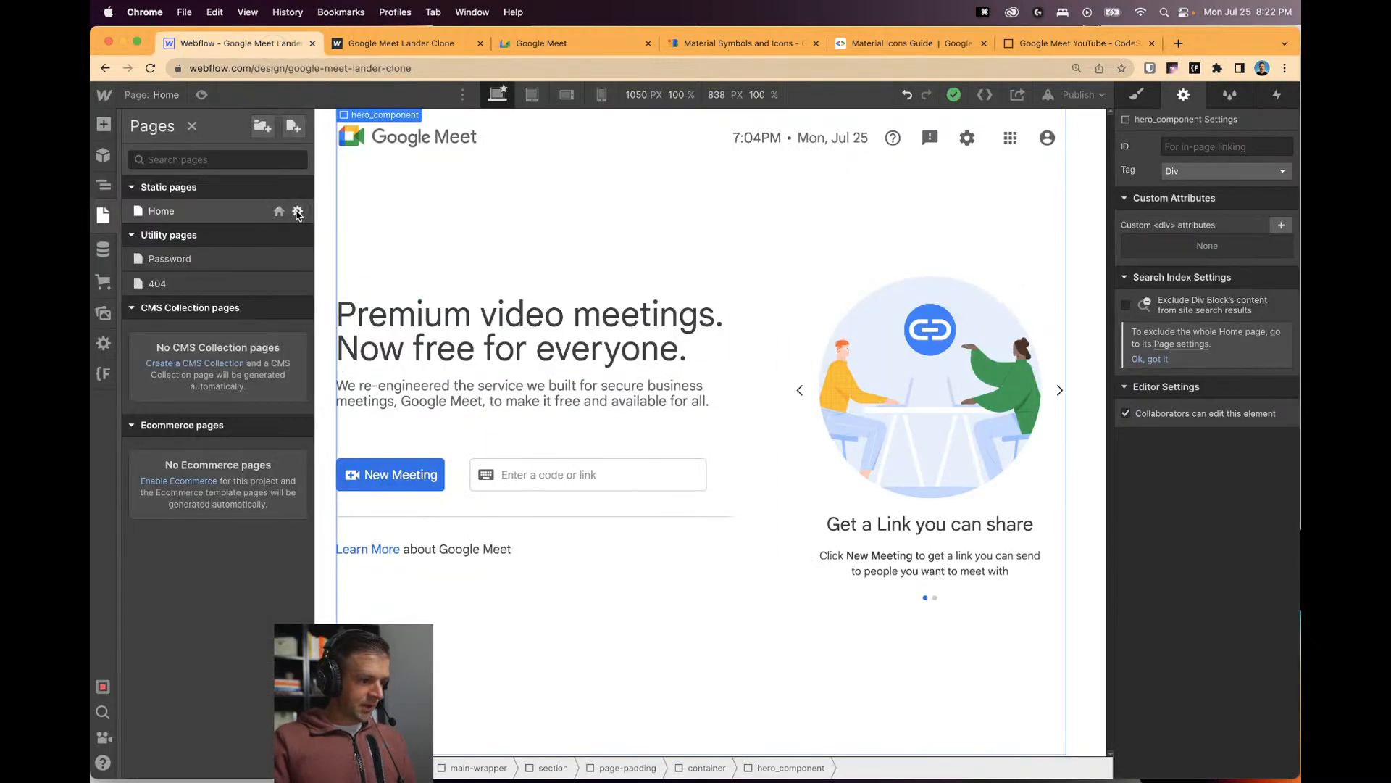
left_click(297, 212)
scroll(441, 463, "down", 15)
left_click(444, 529)
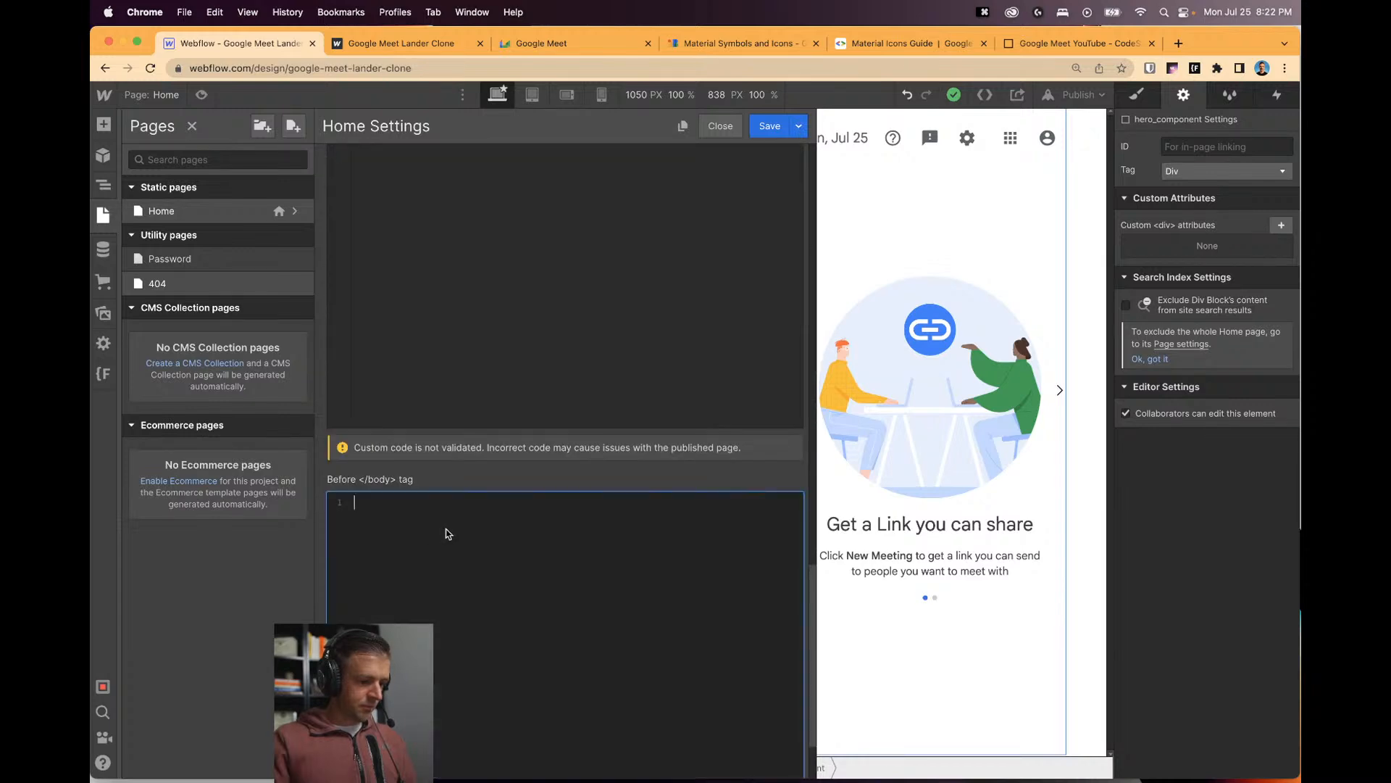
type("<")
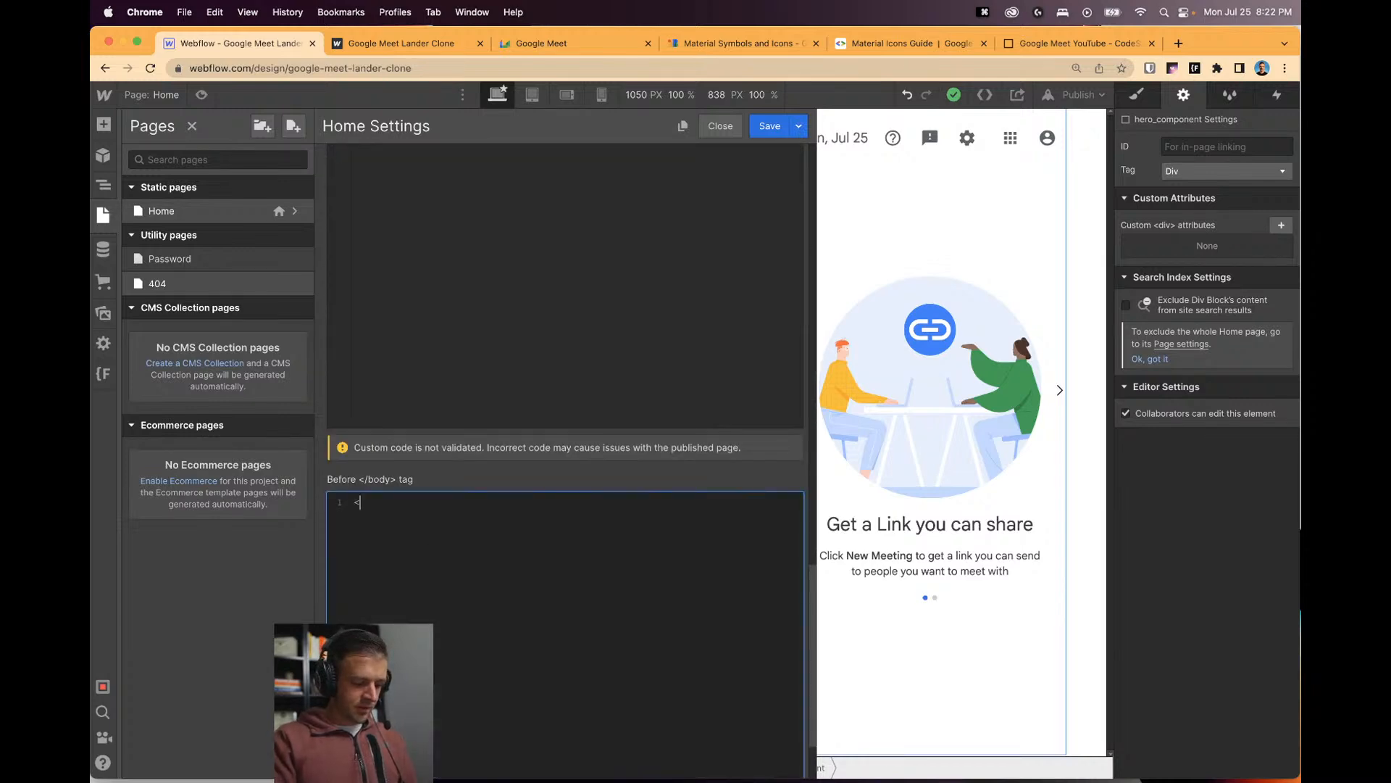
type("script src=")
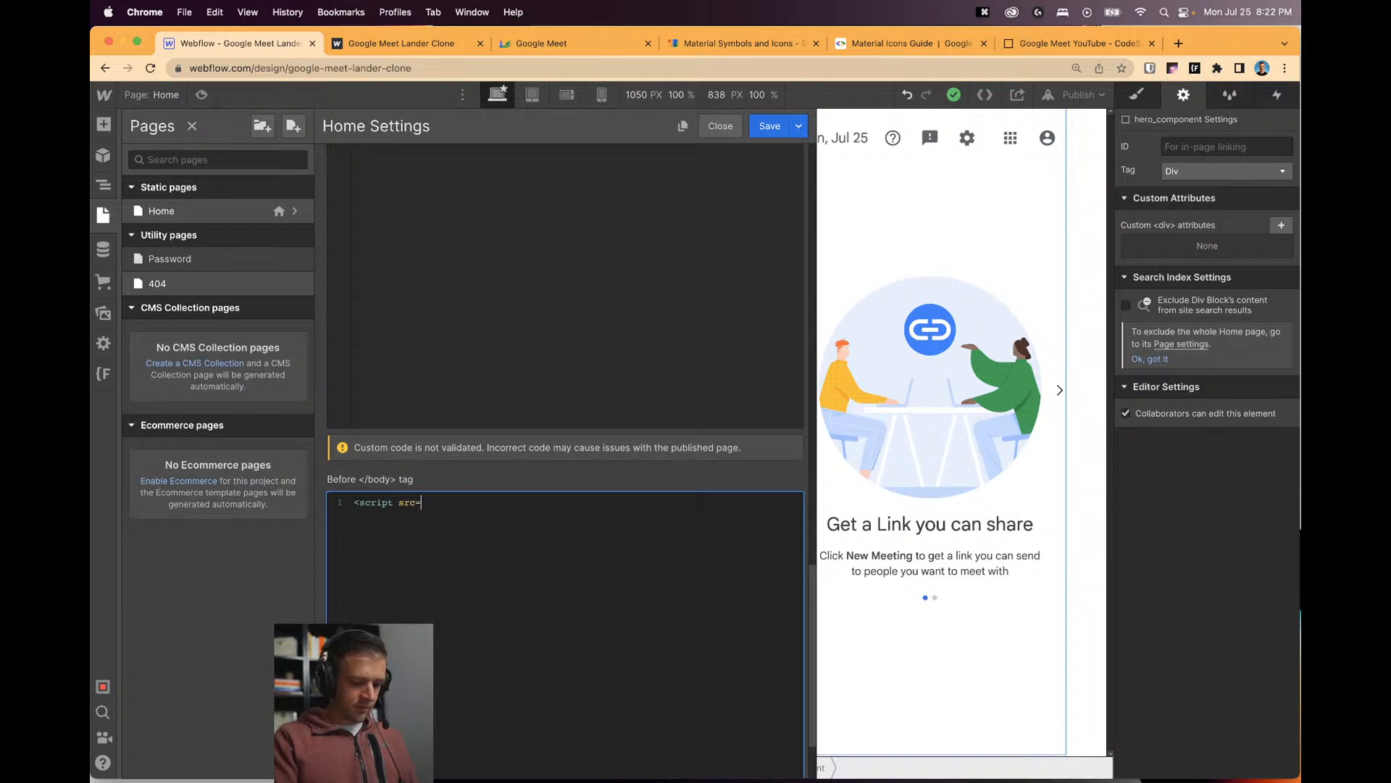
type("\"")
key("super+v")
type("index.s")
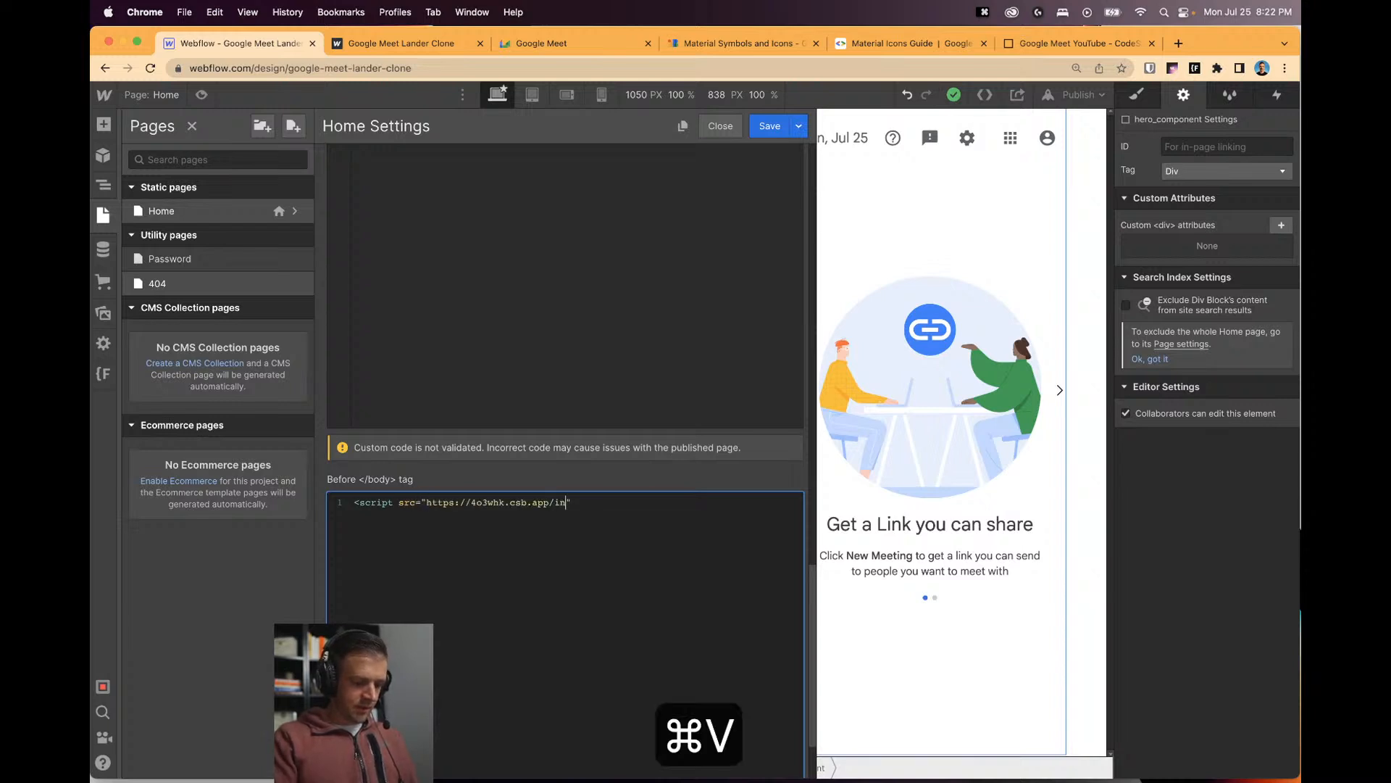
key("BackSpace")
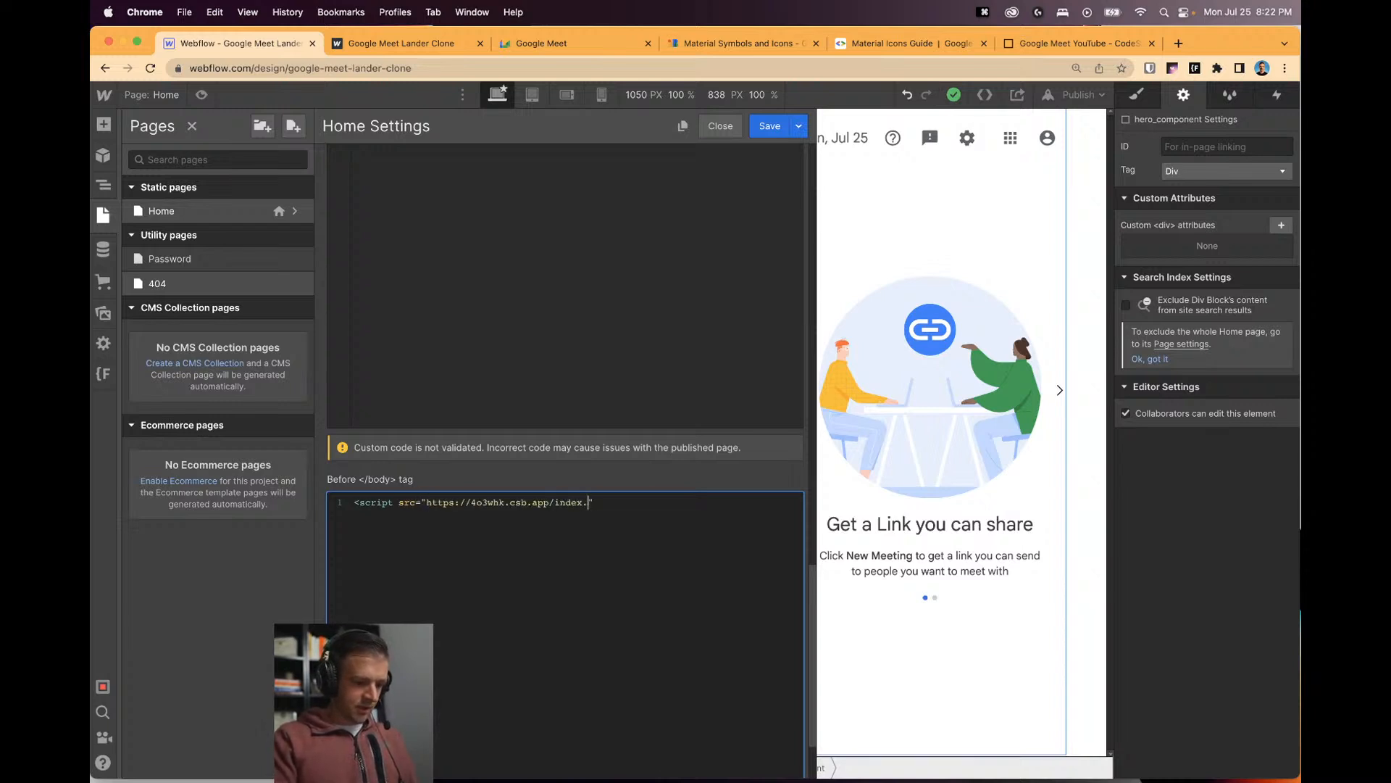
type("js\"></script>")
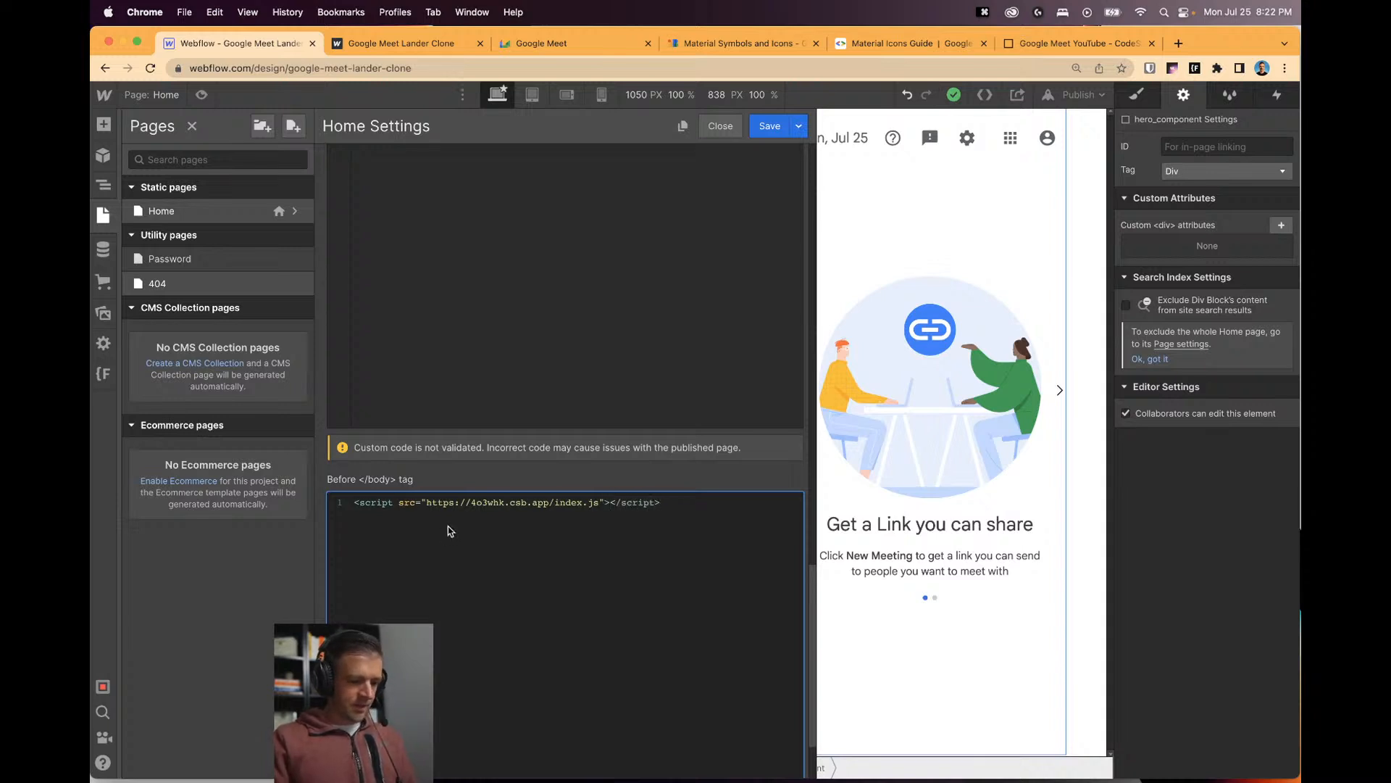
scroll(457, 525, "down", 3)
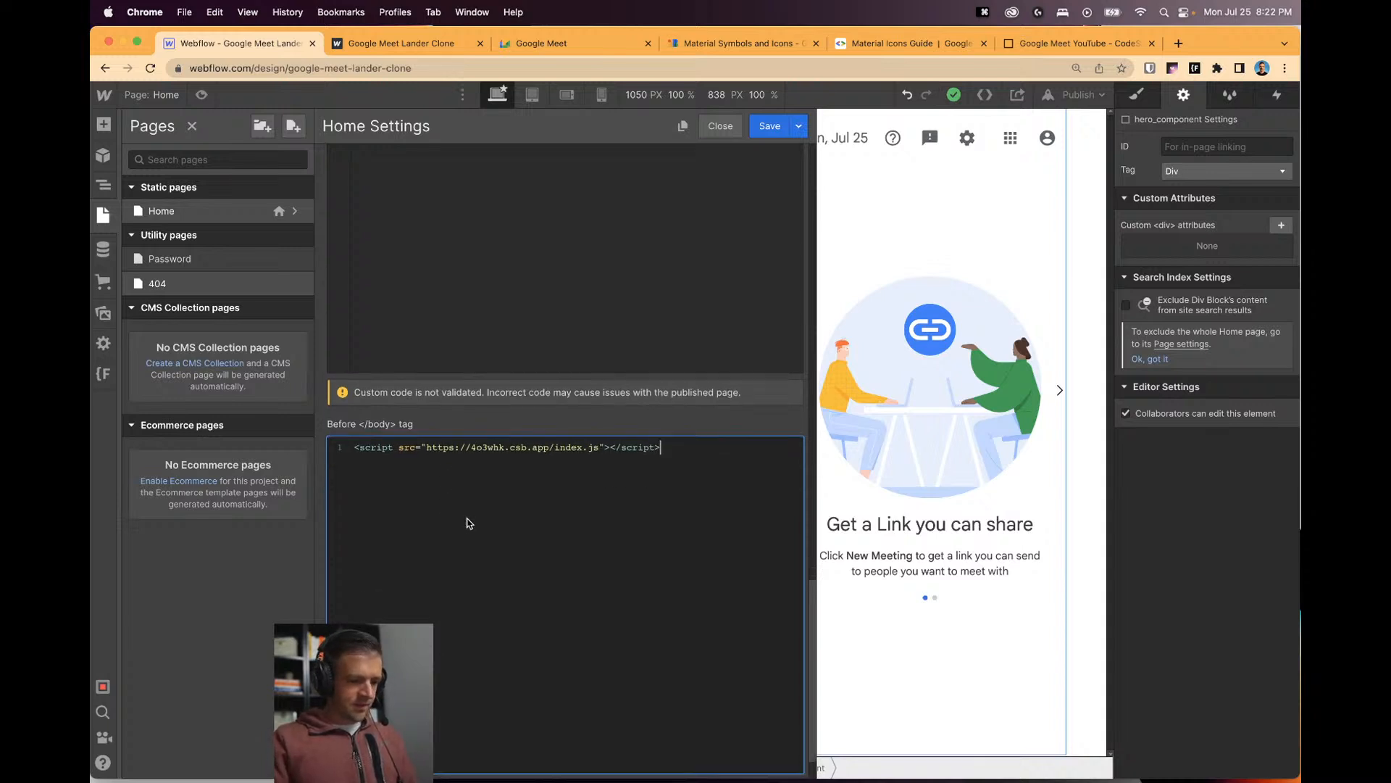
left_click(729, 135)
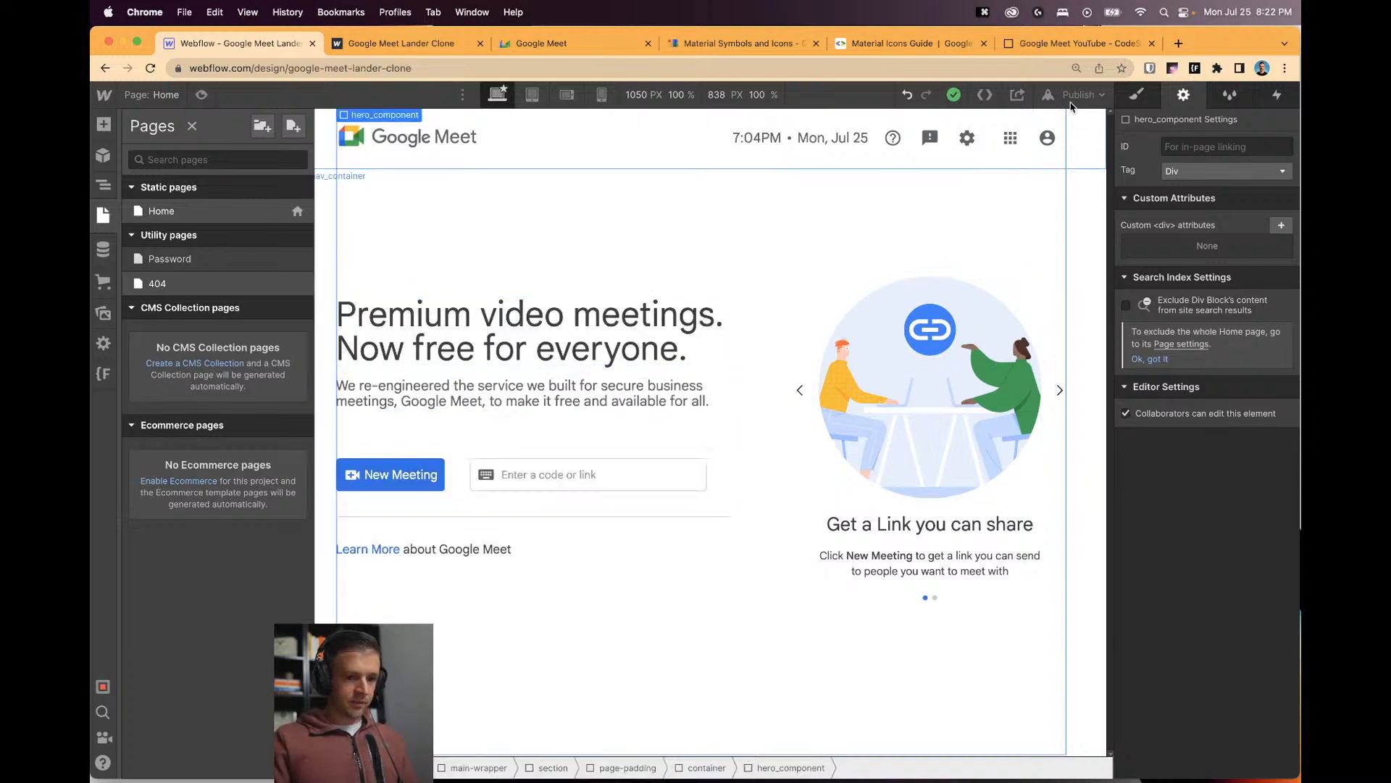
left_click(1071, 102)
Publish the site to its domain and test focusing and unfocusing the live page's code field.
left_click(1032, 287)
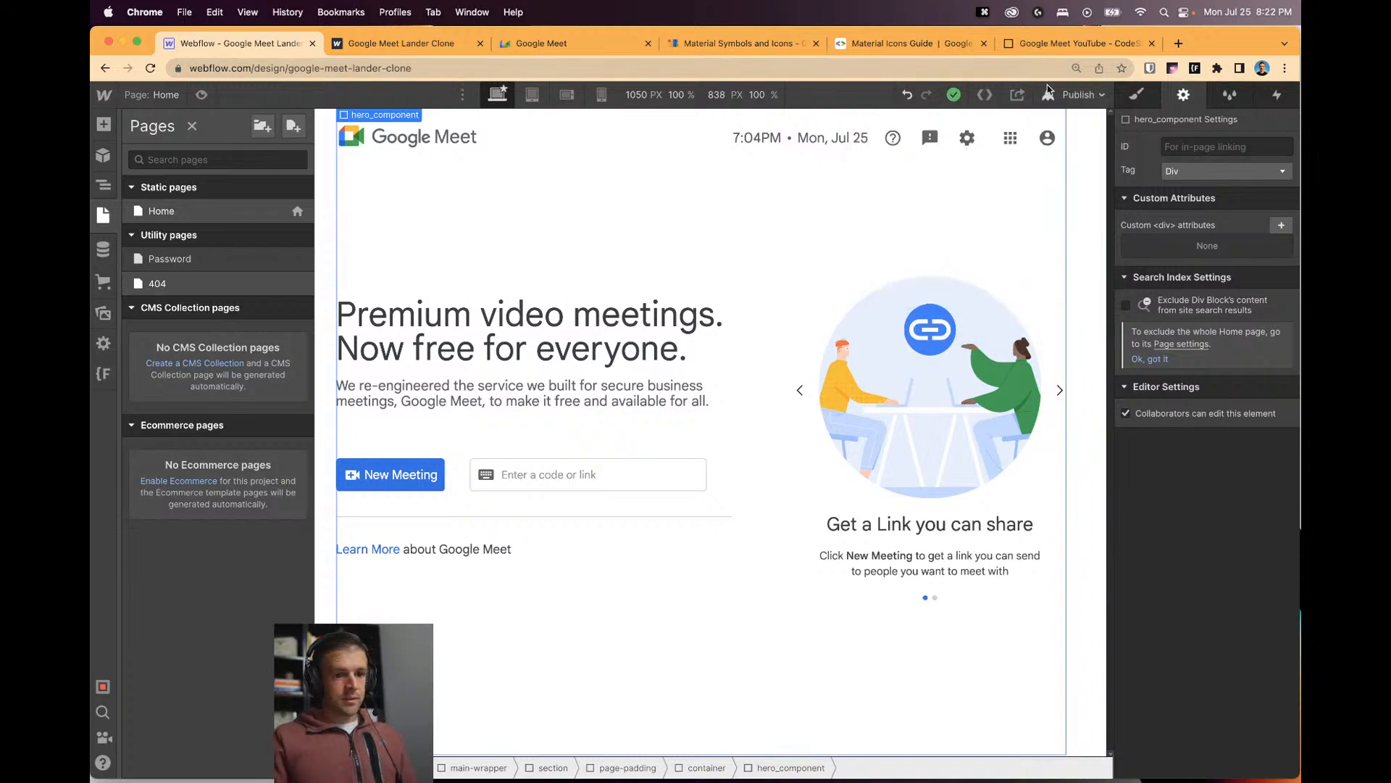
left_click(374, 45)
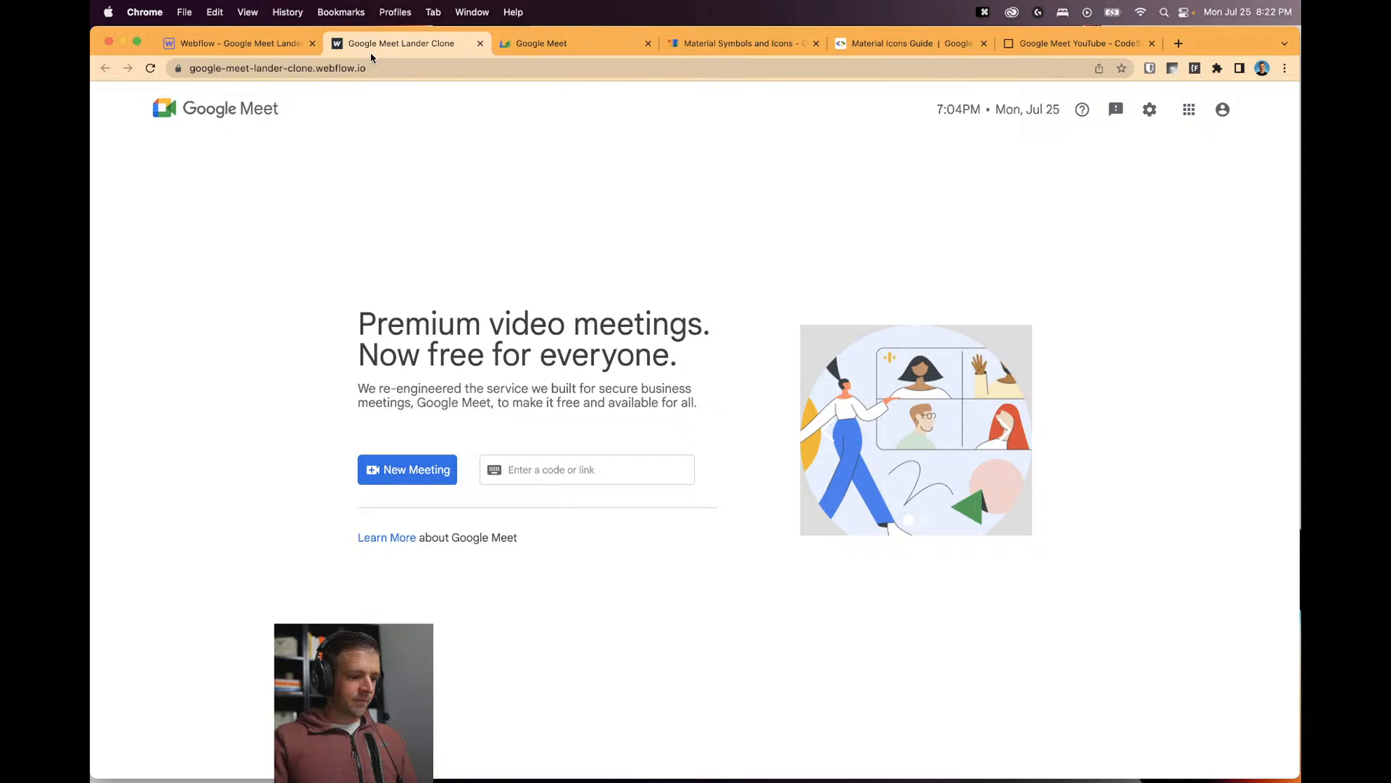
left_click(534, 470)
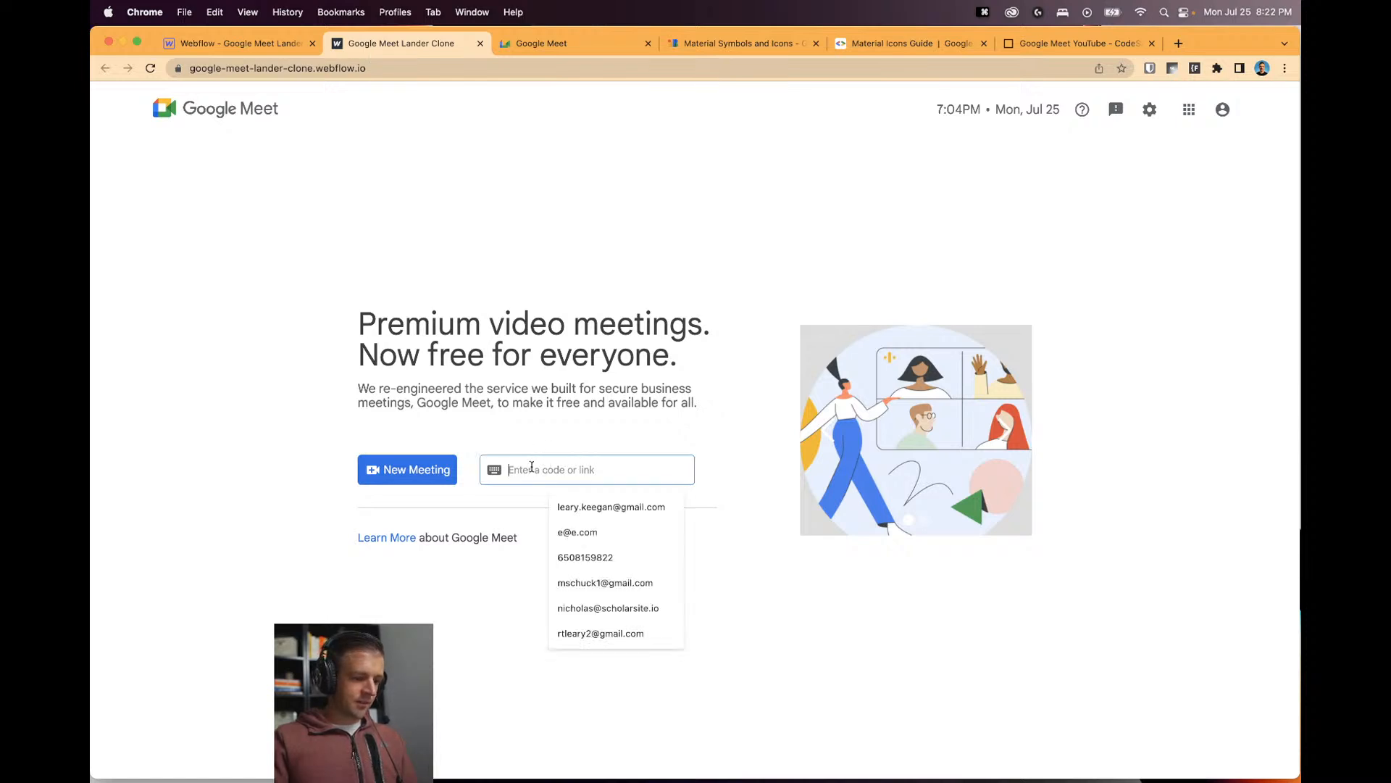
left_click(541, 449)
left_click(540, 472)
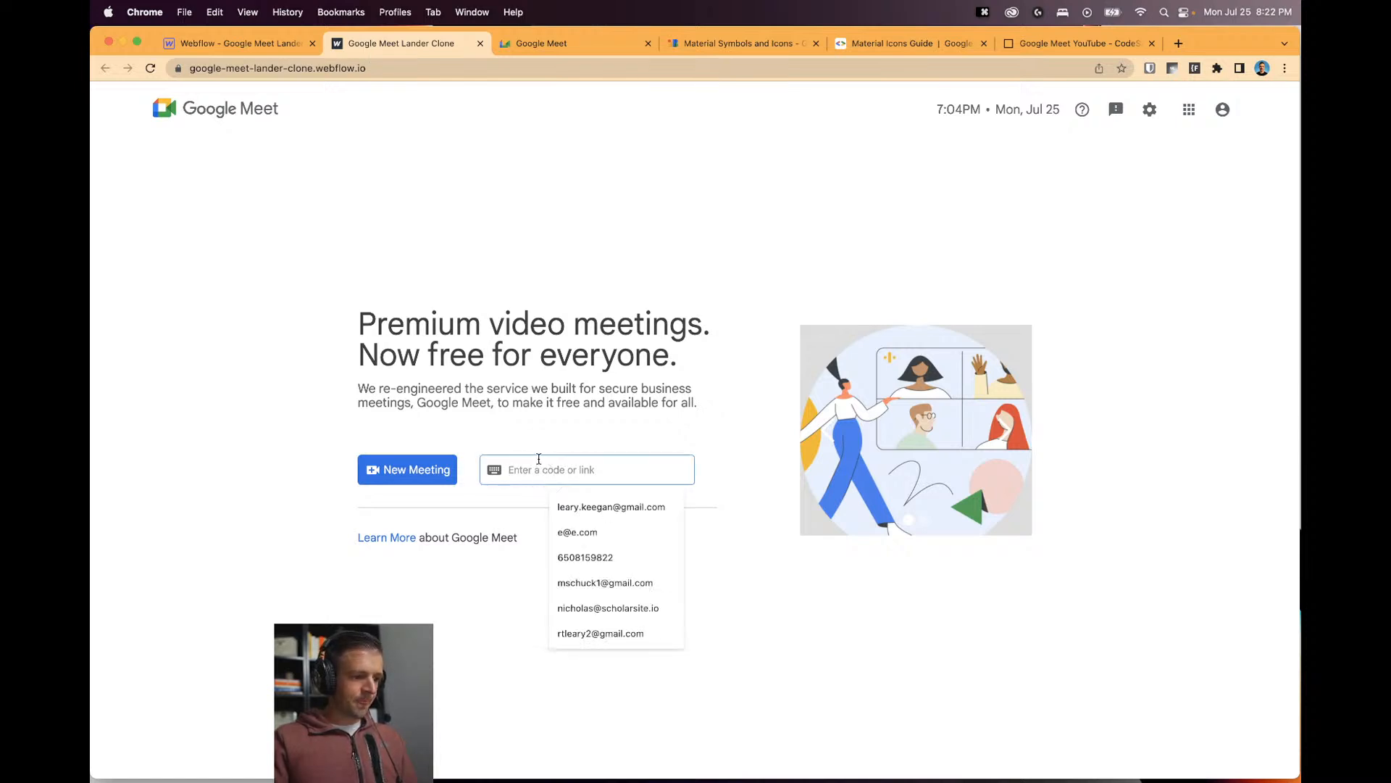
left_click(545, 449)
left_click(547, 464)
left_click(568, 444)
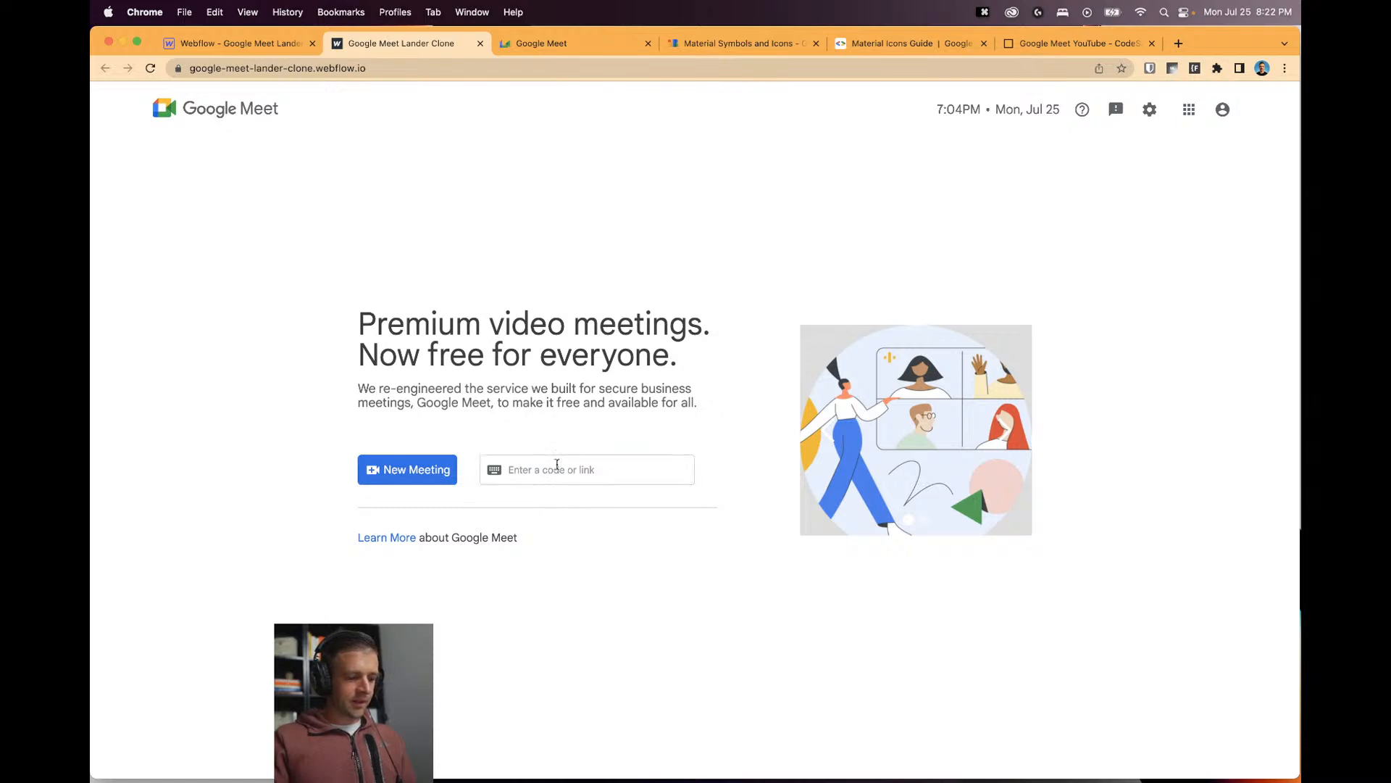
left_click(558, 465)
Check the publishing options in the designer, then retest the code field on the live site.
left_click(239, 43)
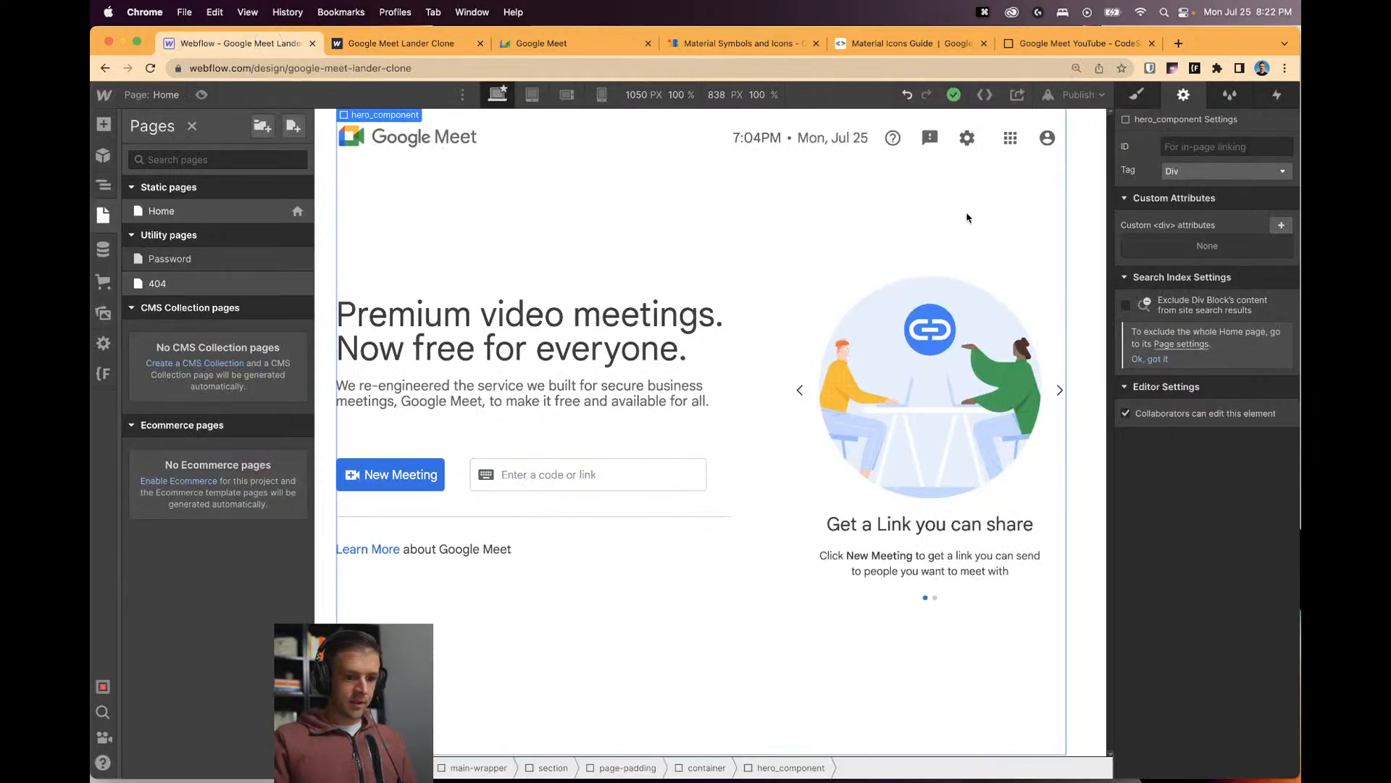
left_click(1080, 94)
left_click(400, 43)
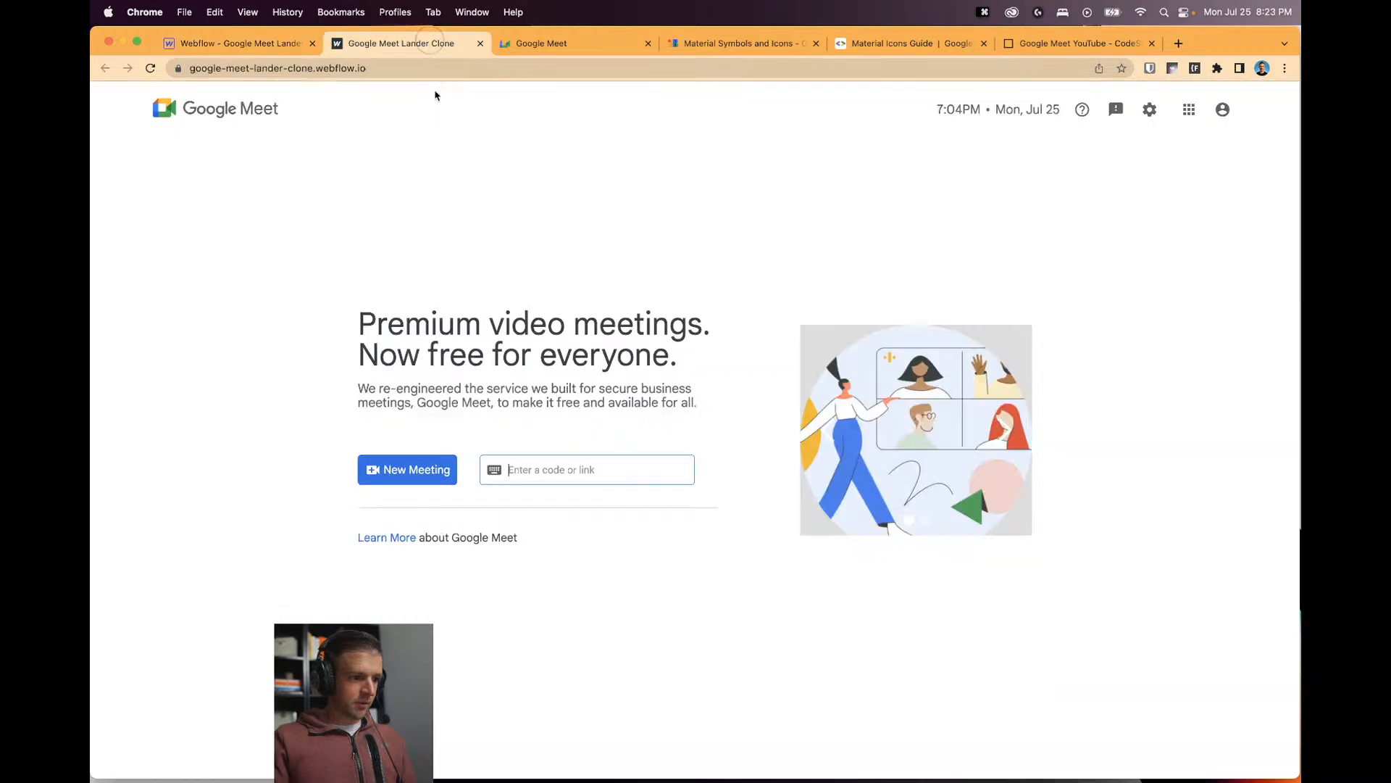
left_click(542, 438)
left_click(553, 472)
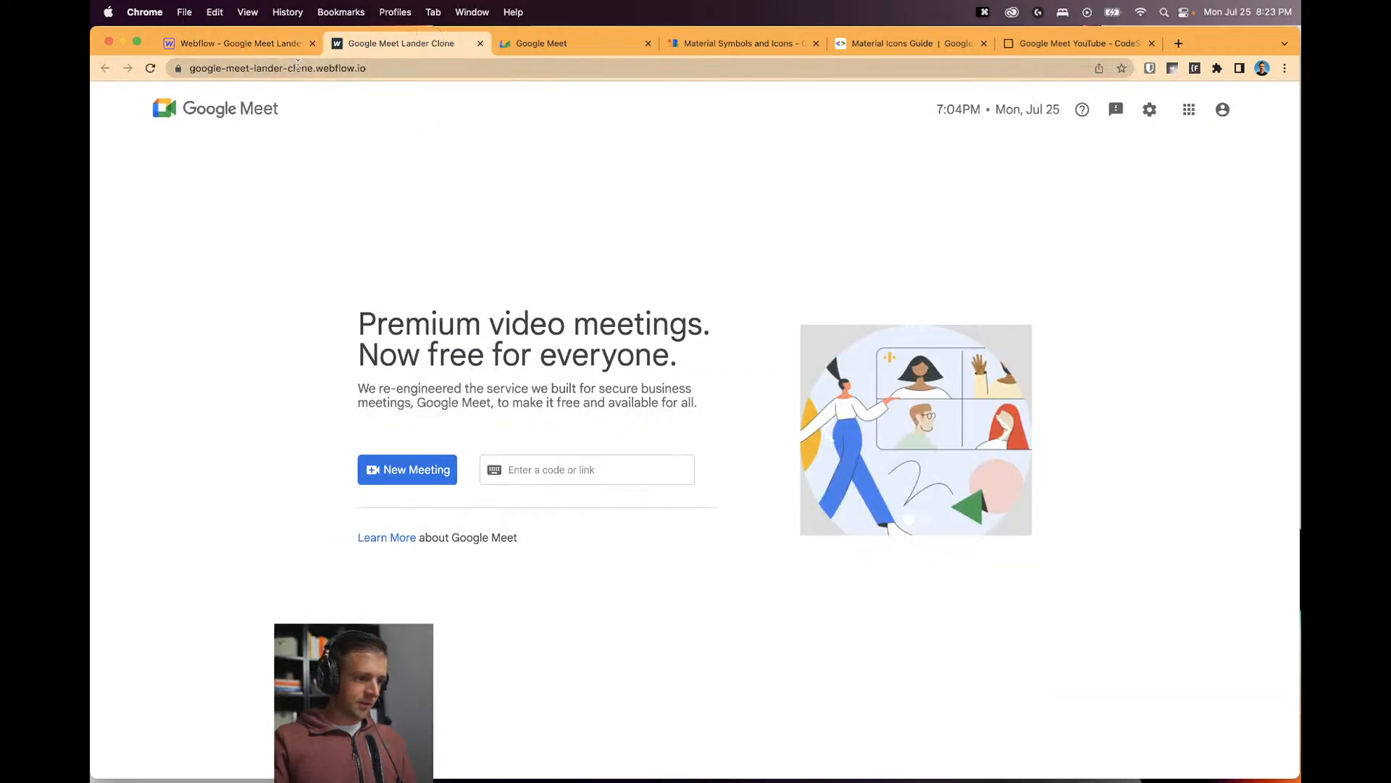
Test the code field in the designer's Preview mode, then return to editing.
left_click(239, 42)
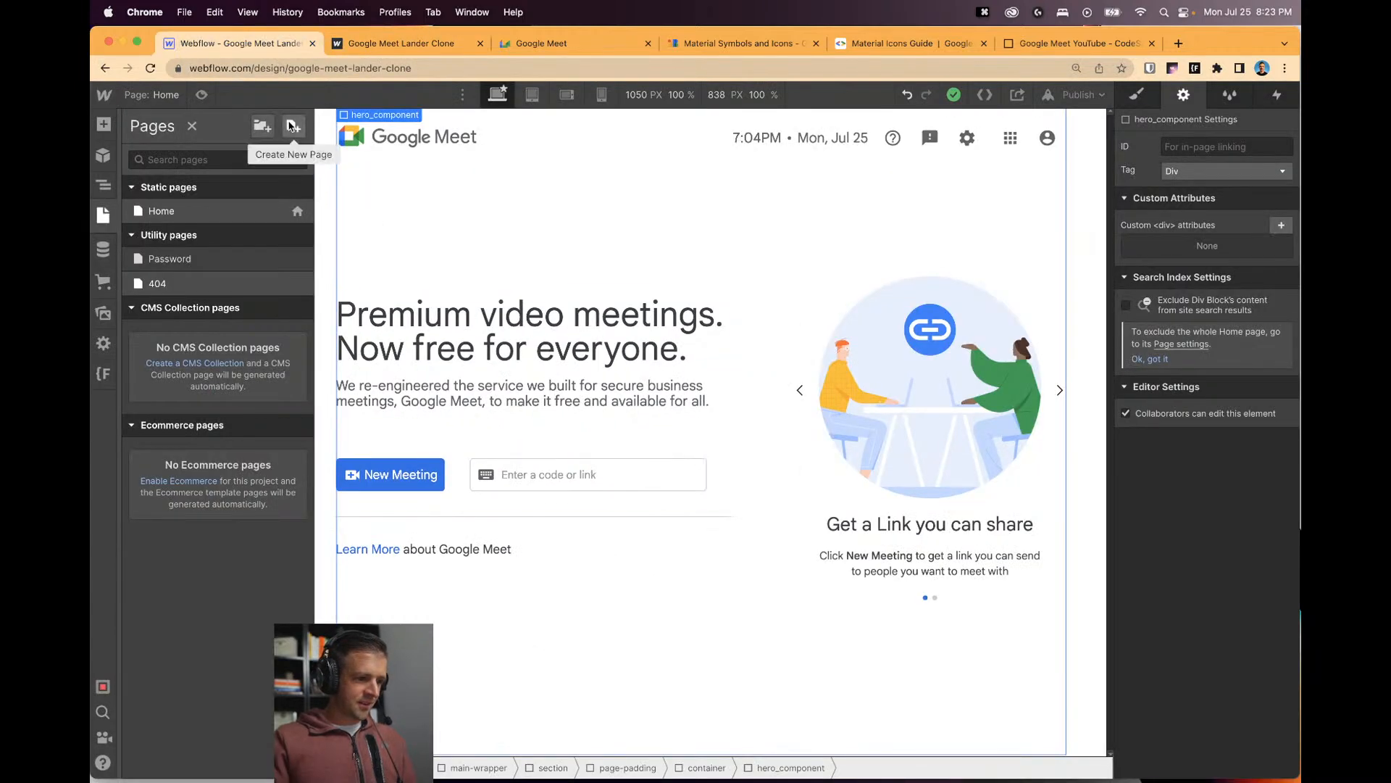
left_click(202, 94)
left_click(562, 493)
left_click(574, 478)
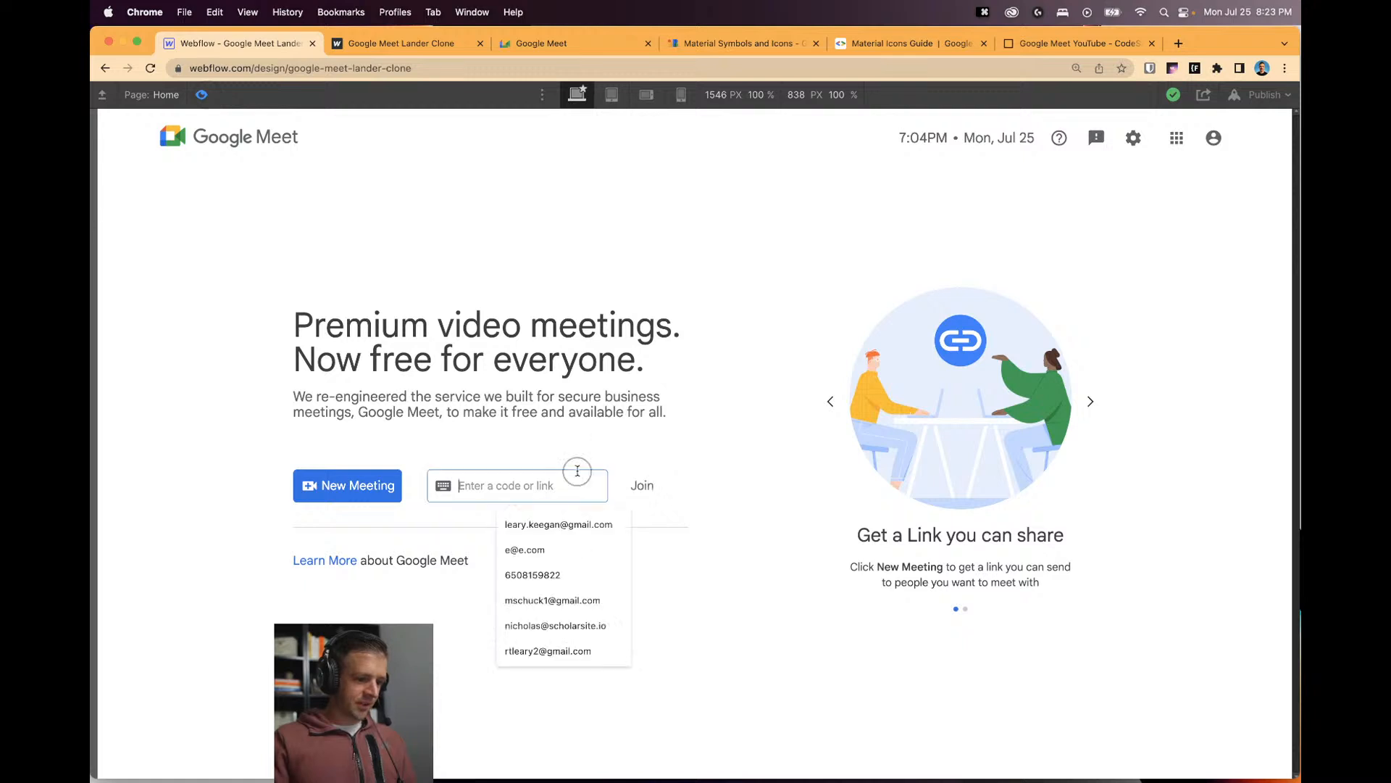
left_click(444, 319)
left_click(203, 95)
Select the code input element, then reload the live published site for updates.
left_click(598, 475)
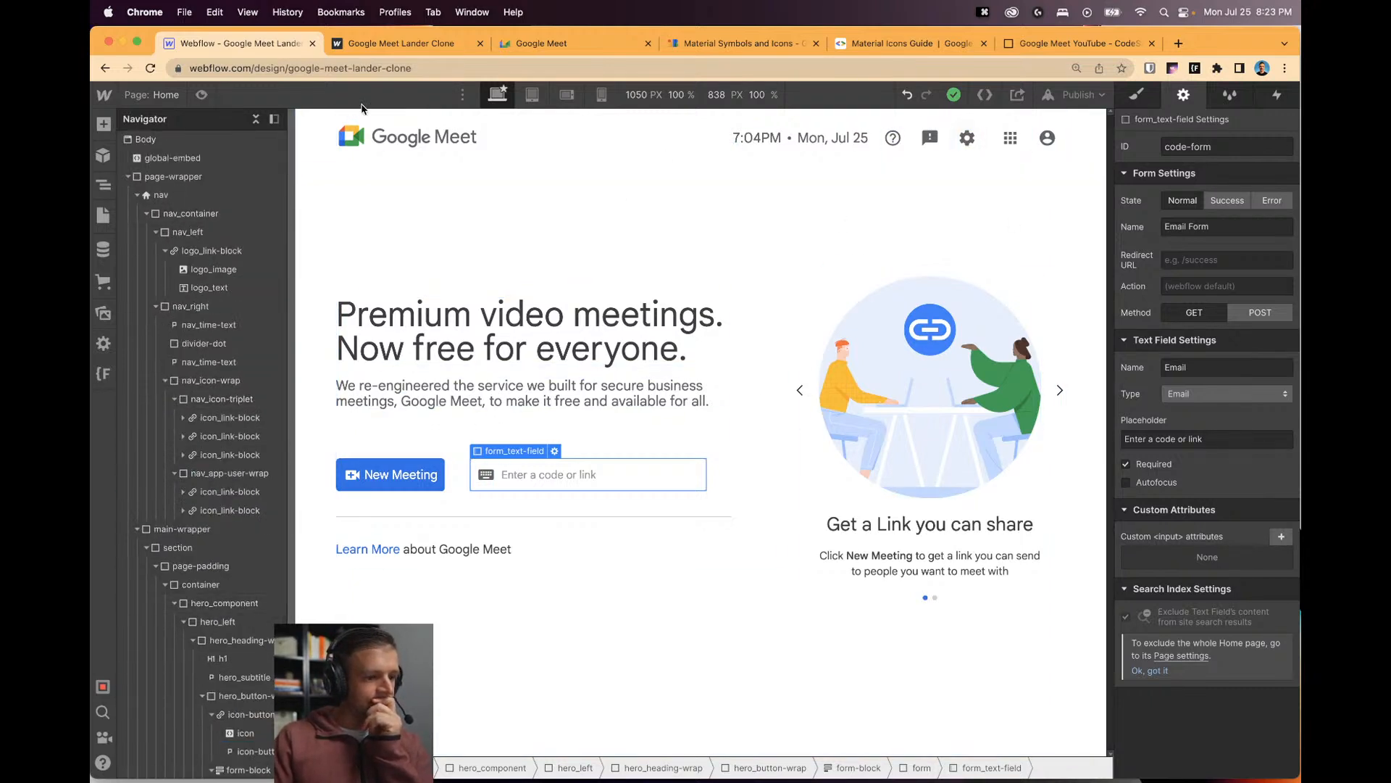
left_click(380, 43)
key("super+r")
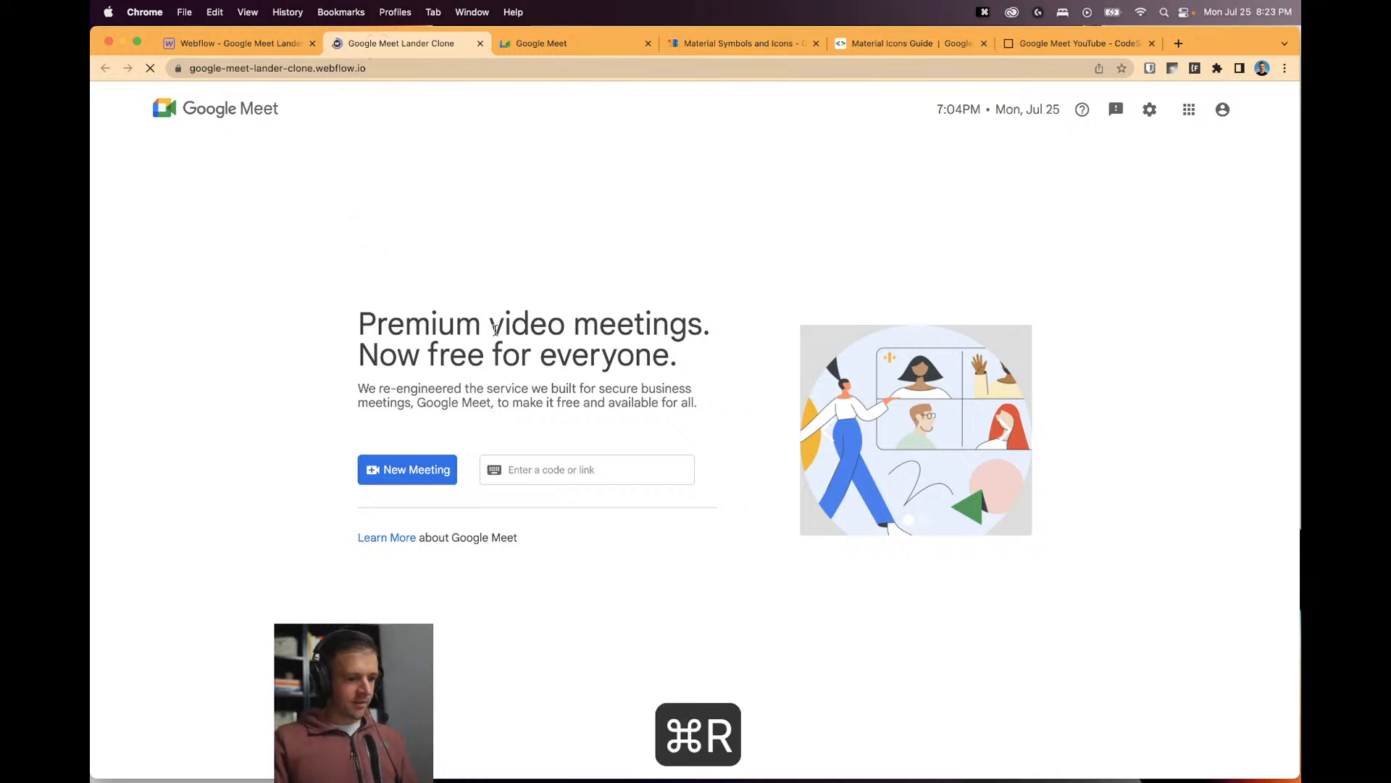
On the reloaded live page, focus and unfocus the code field to check whether Join appears.
left_click(567, 467)
left_click(563, 419)
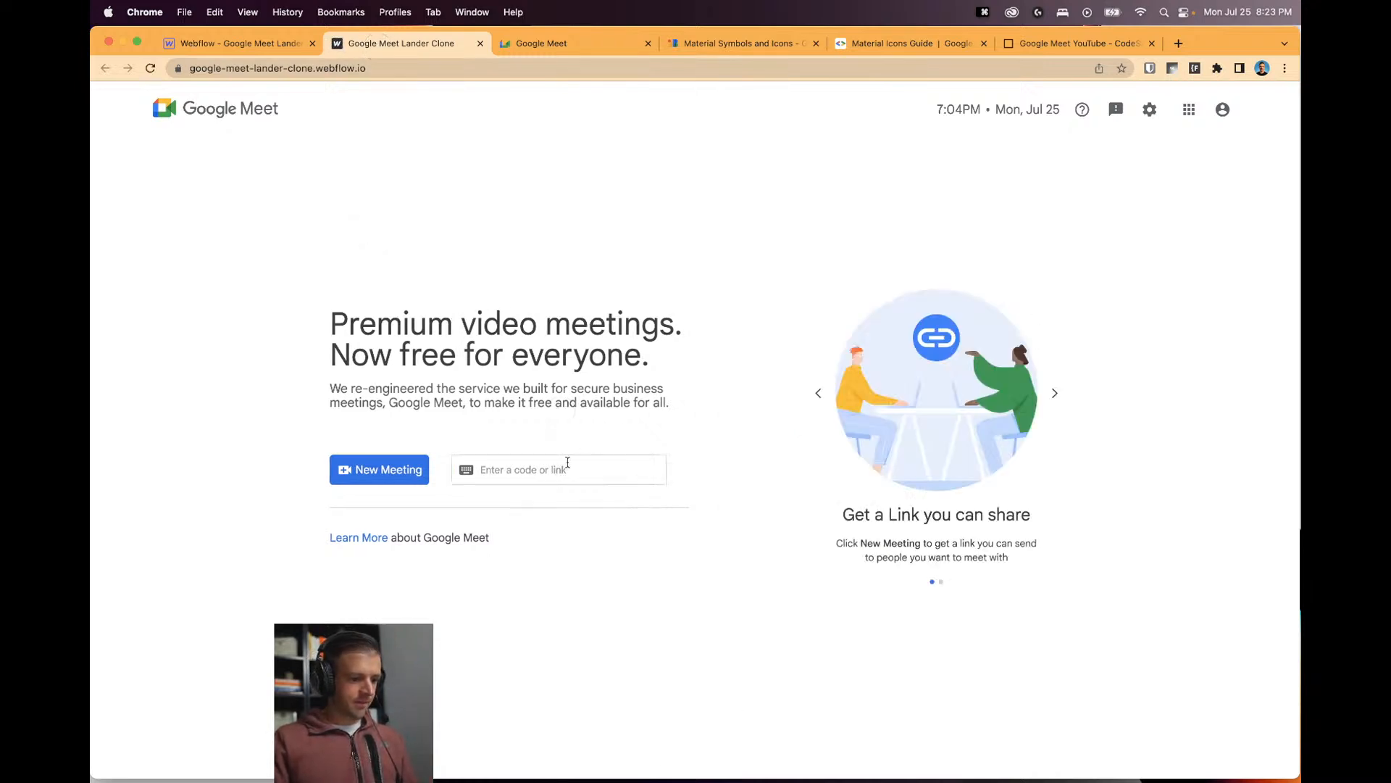
left_click(569, 469)
left_click(562, 432)
left_click(569, 467)
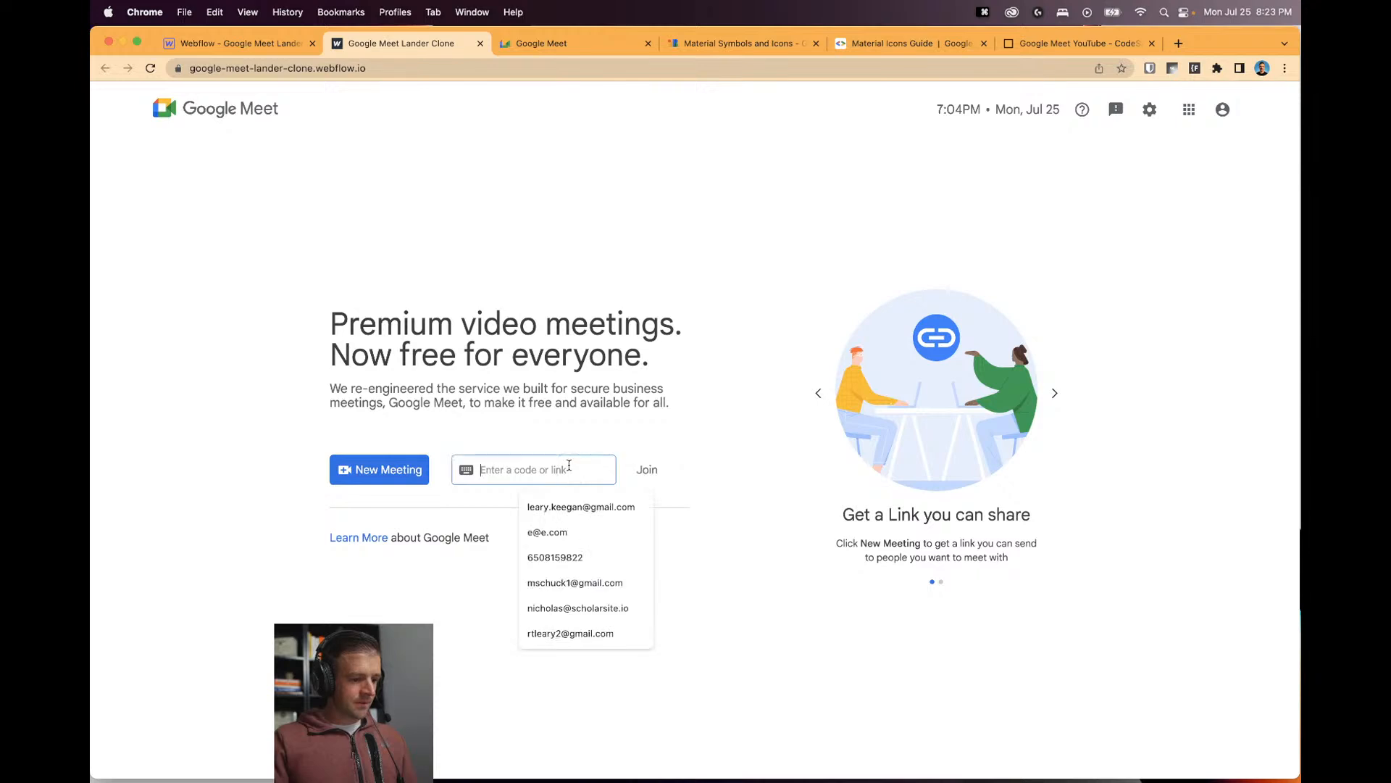
Inspect the code input field in DevTools and show its Event Listeners in a widened sidebar.
key("alt+super+i")
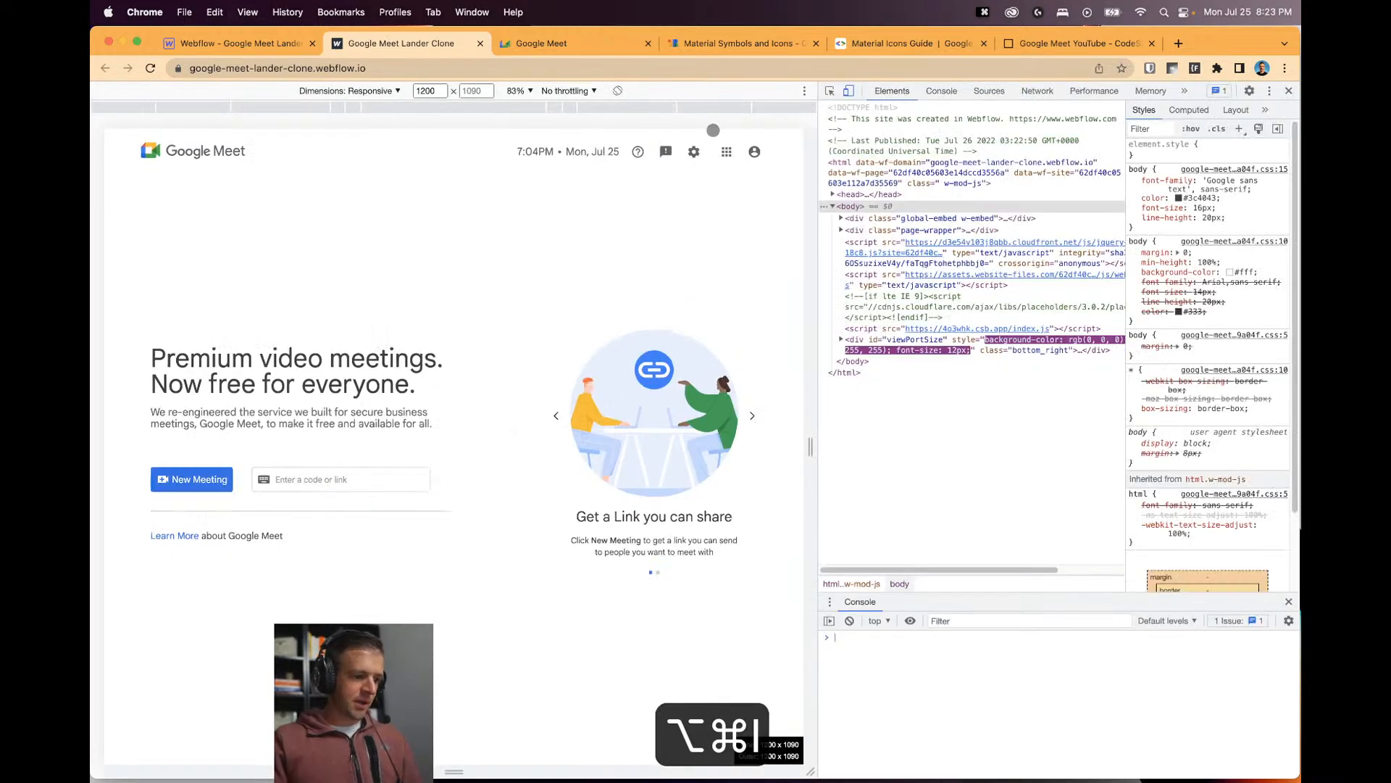
left_click(830, 91)
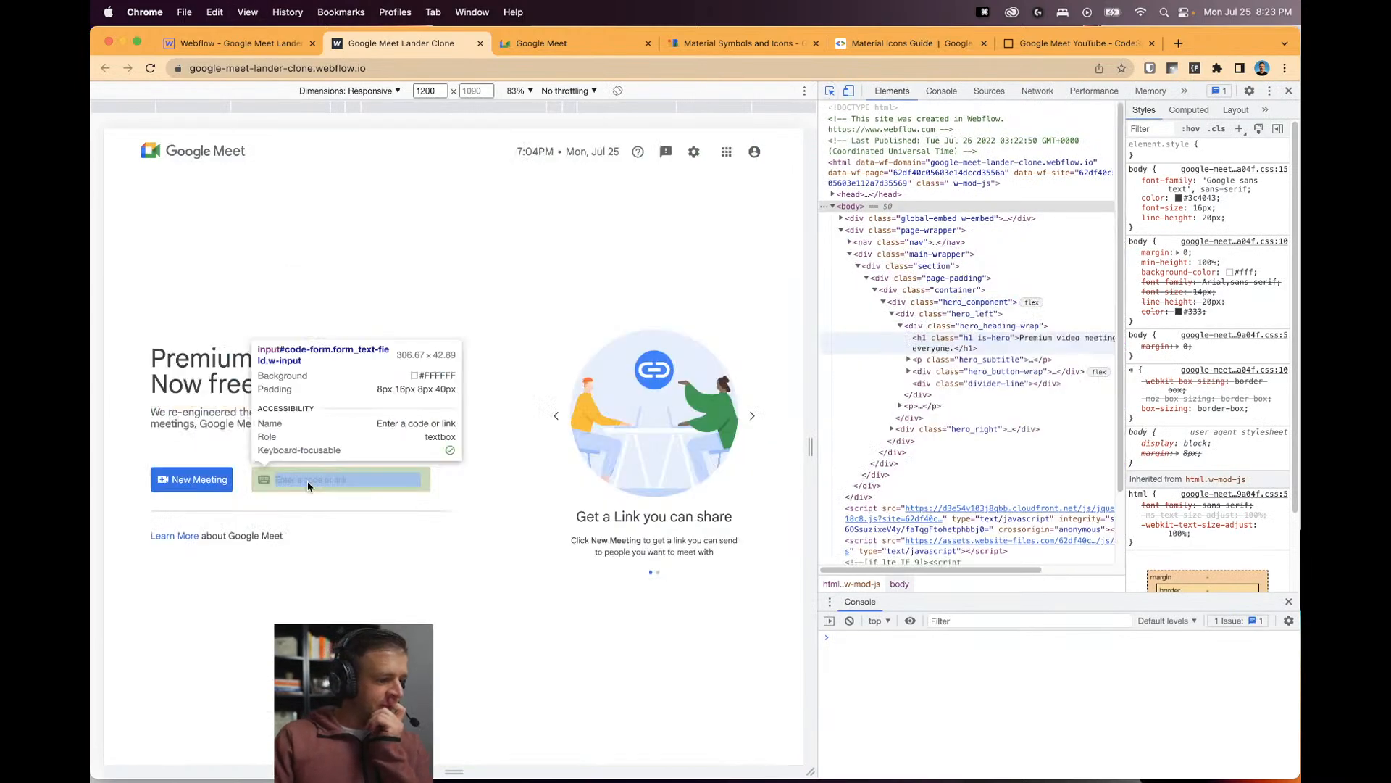
left_click(329, 472)
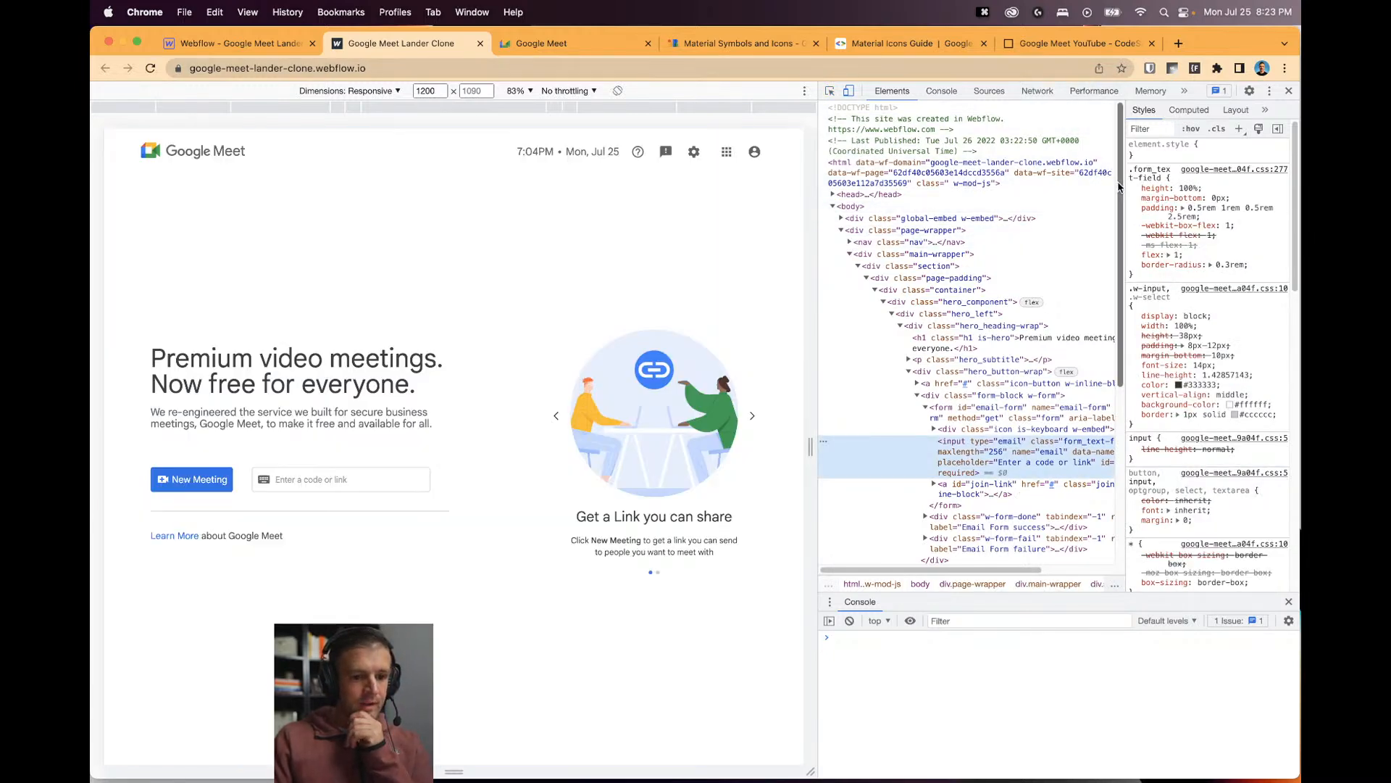
left_click_drag(1118, 187, 1018, 189)
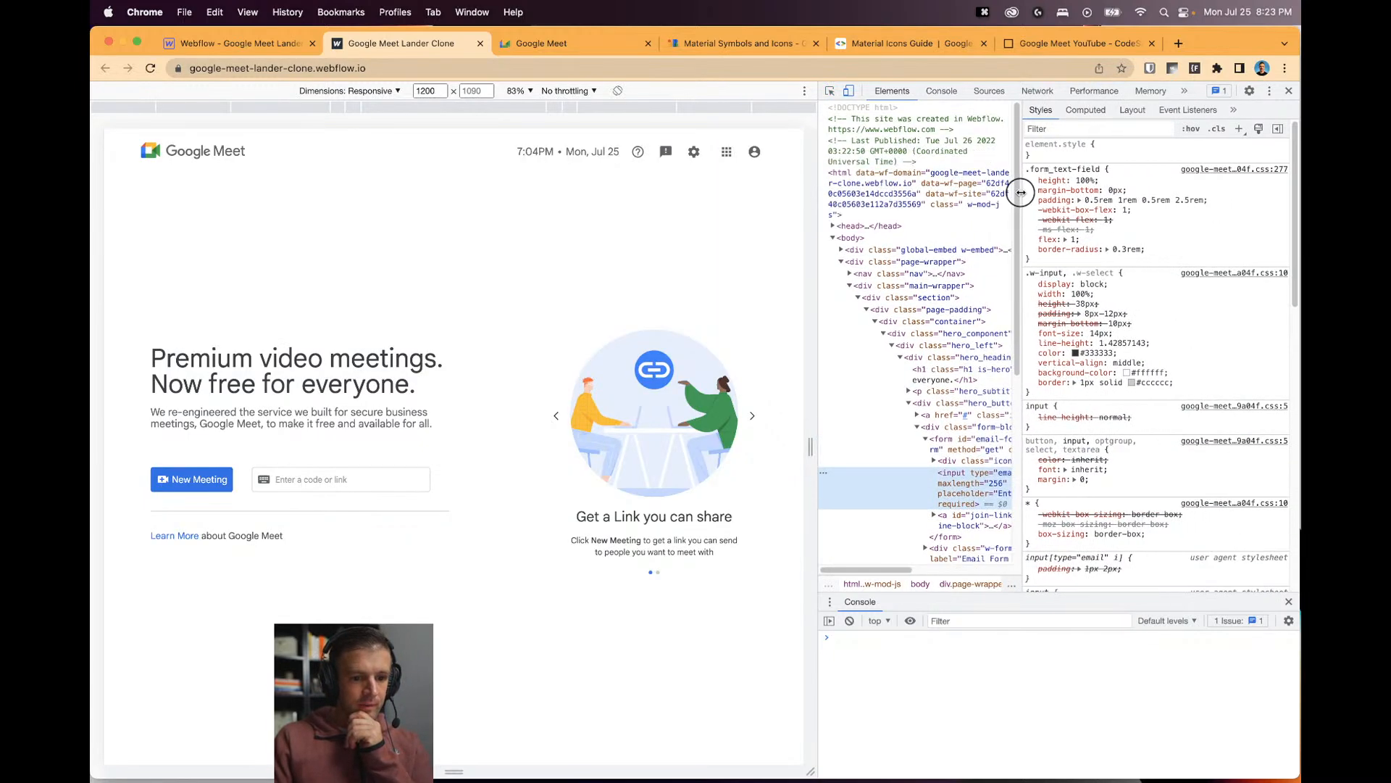
left_click(1183, 110)
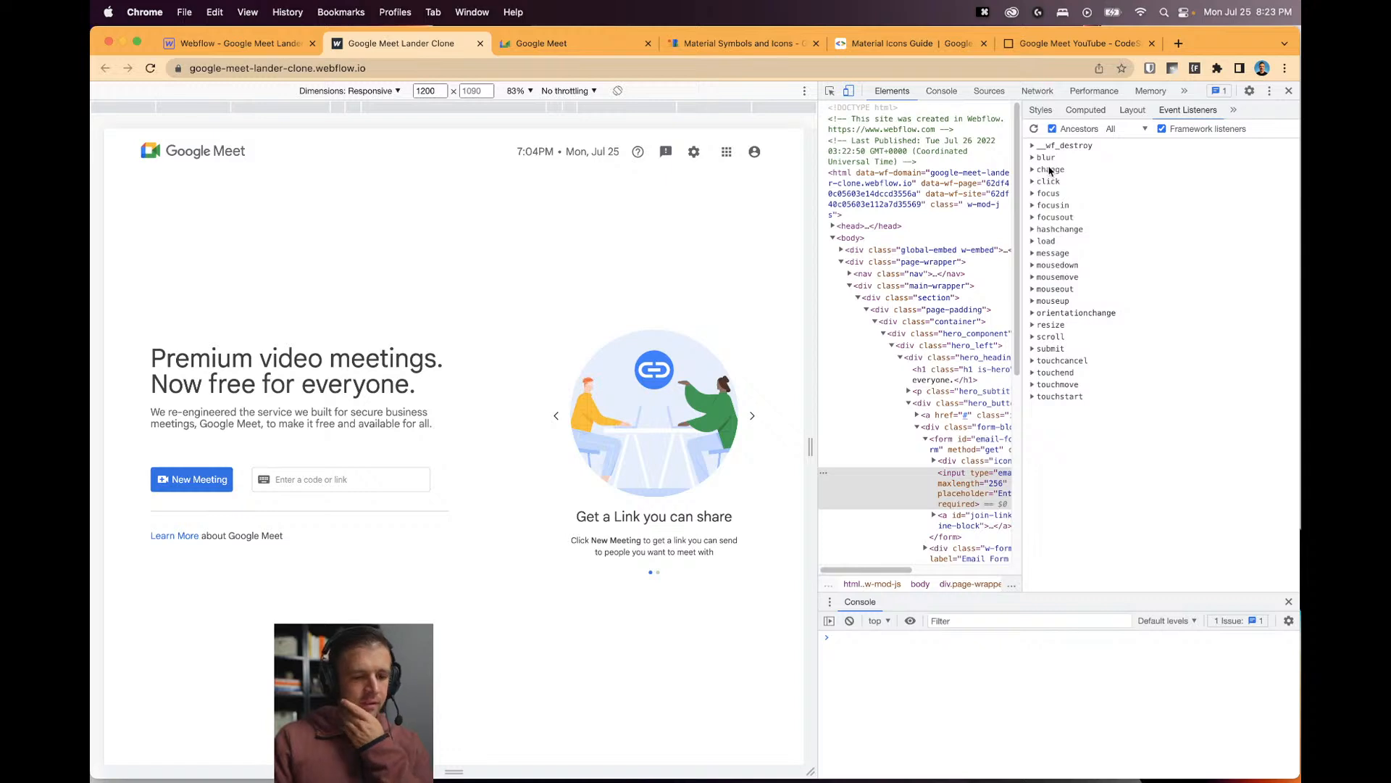
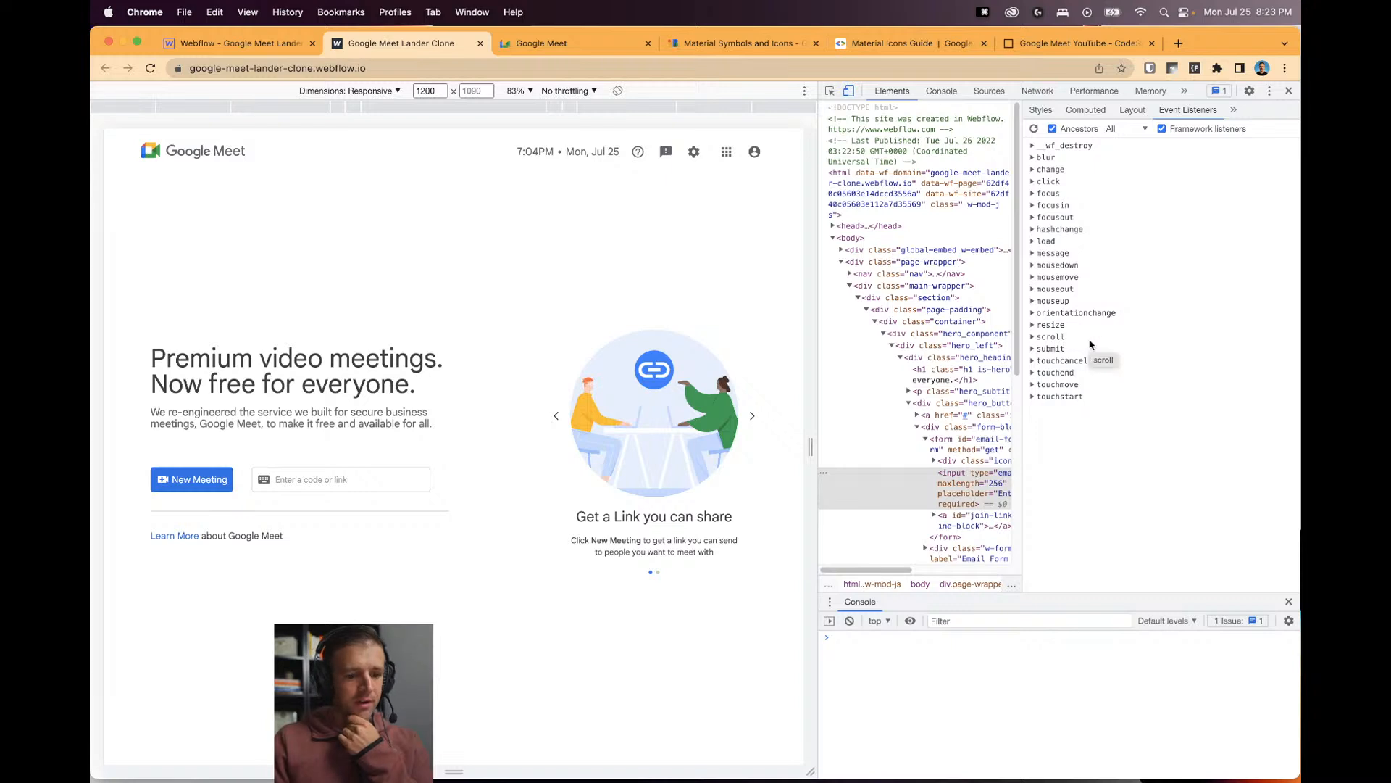
After checking the change listeners, search 'mdn event listener input' and open MDN's HTMLElement: input event page.
left_click(1033, 169)
left_click(1033, 170)
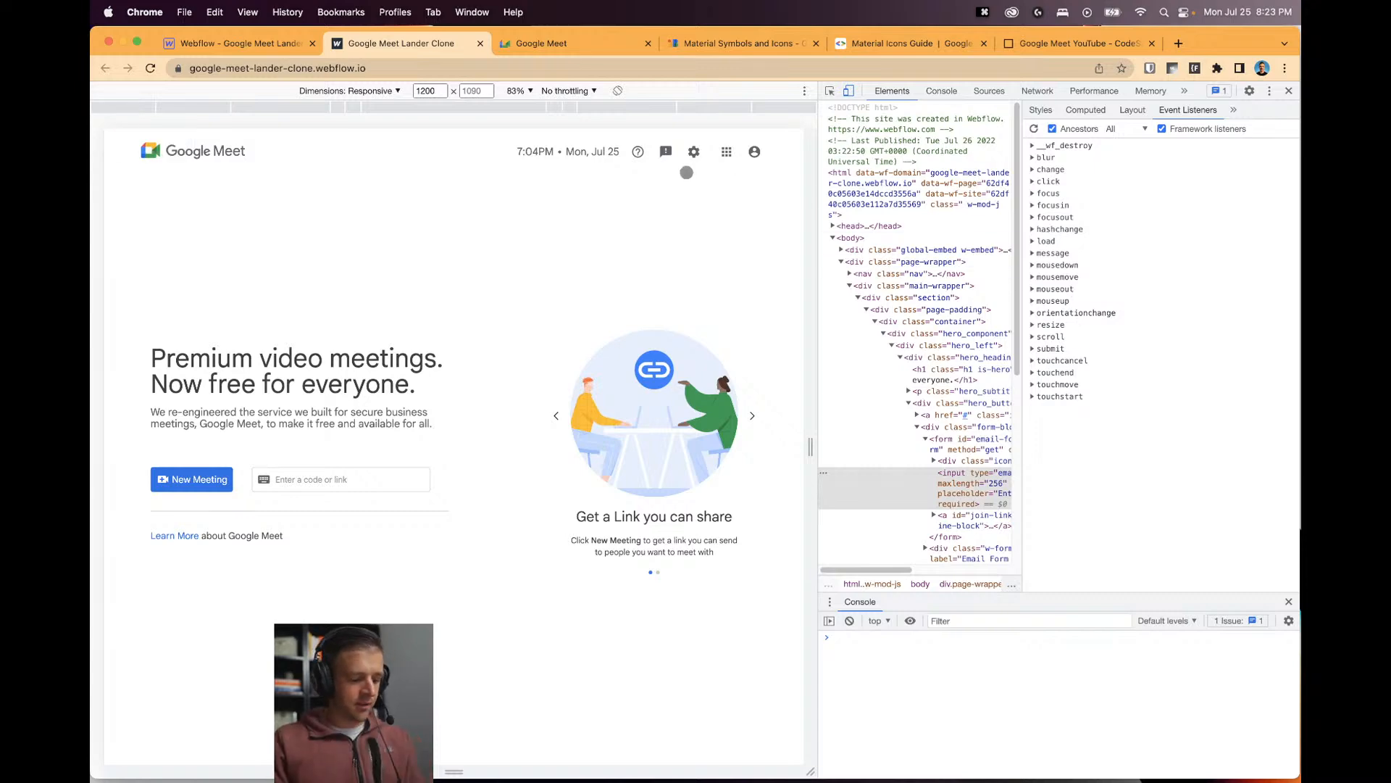
key("super+t")
type("mdn event l")
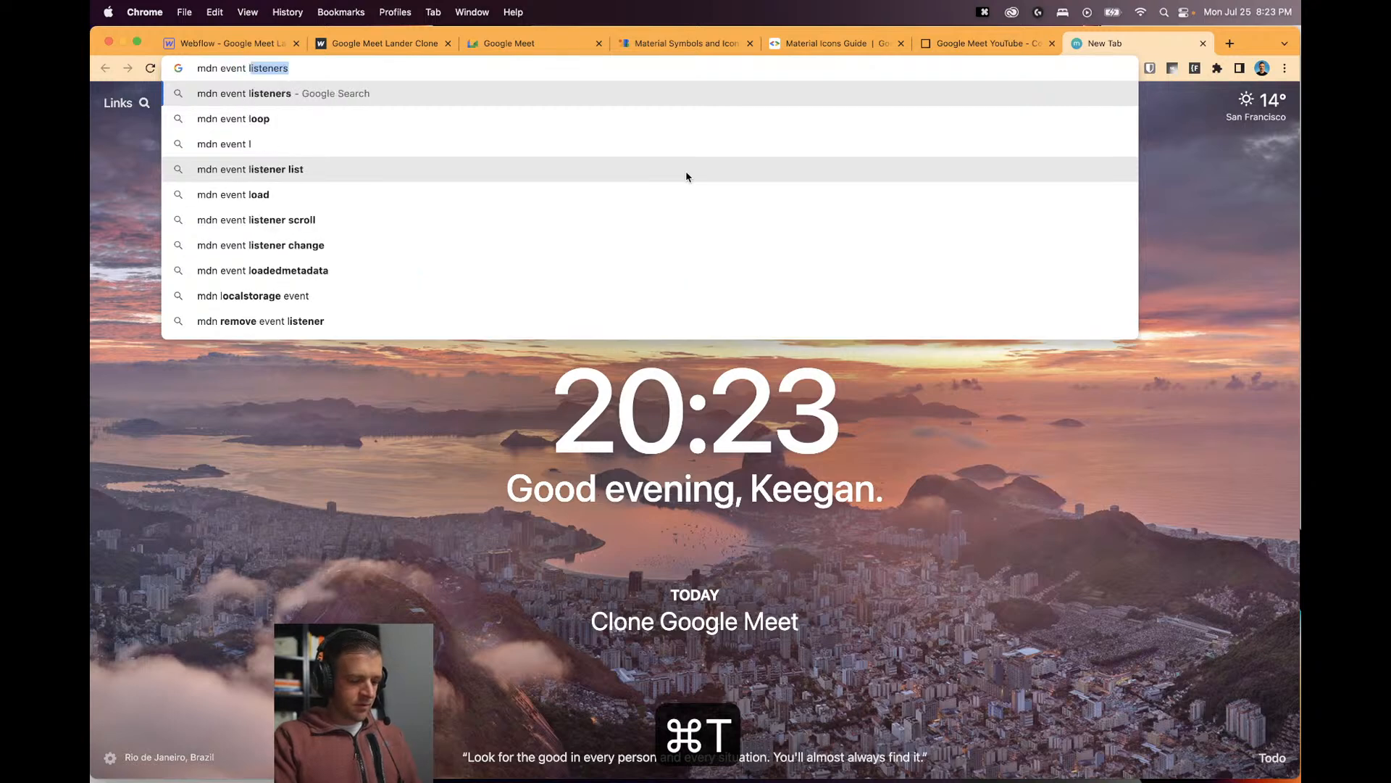
type("istener input")
key("Return")
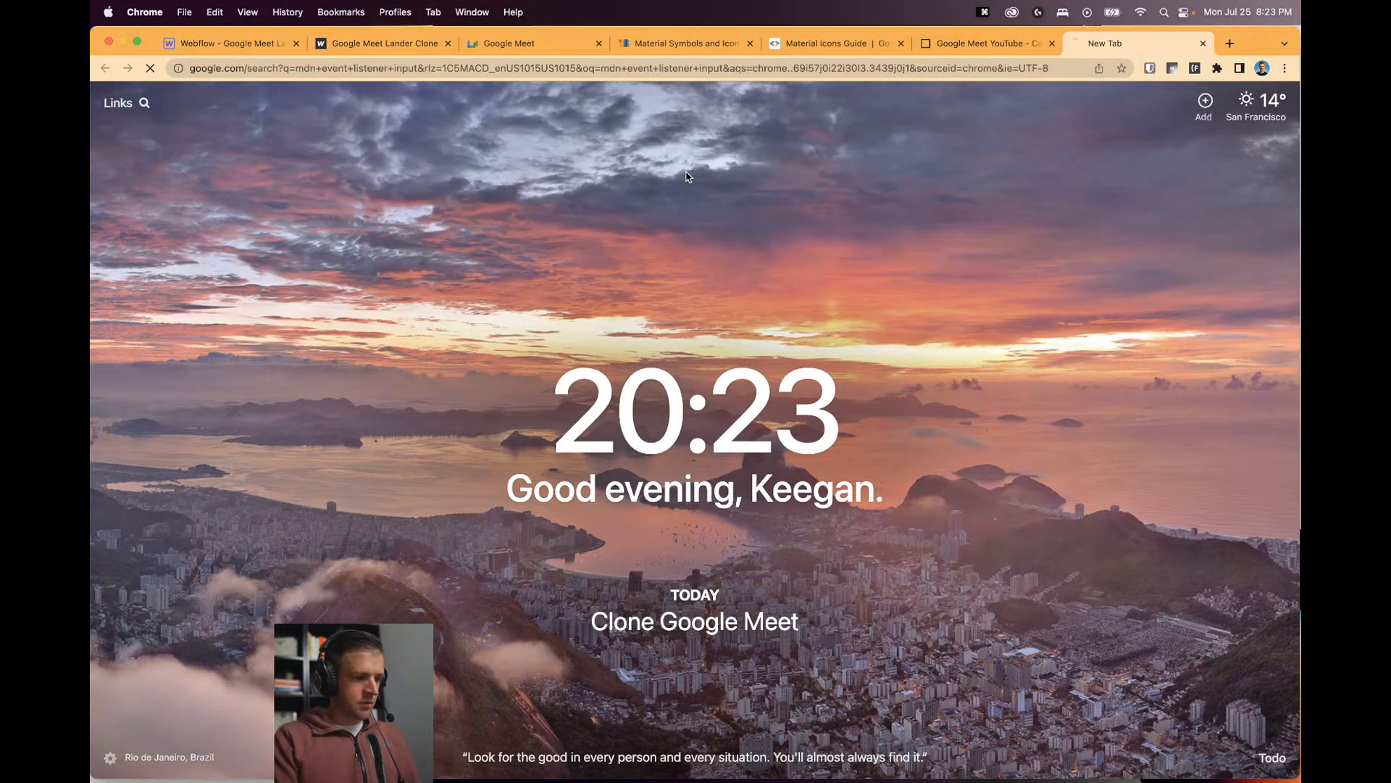
left_click(396, 245)
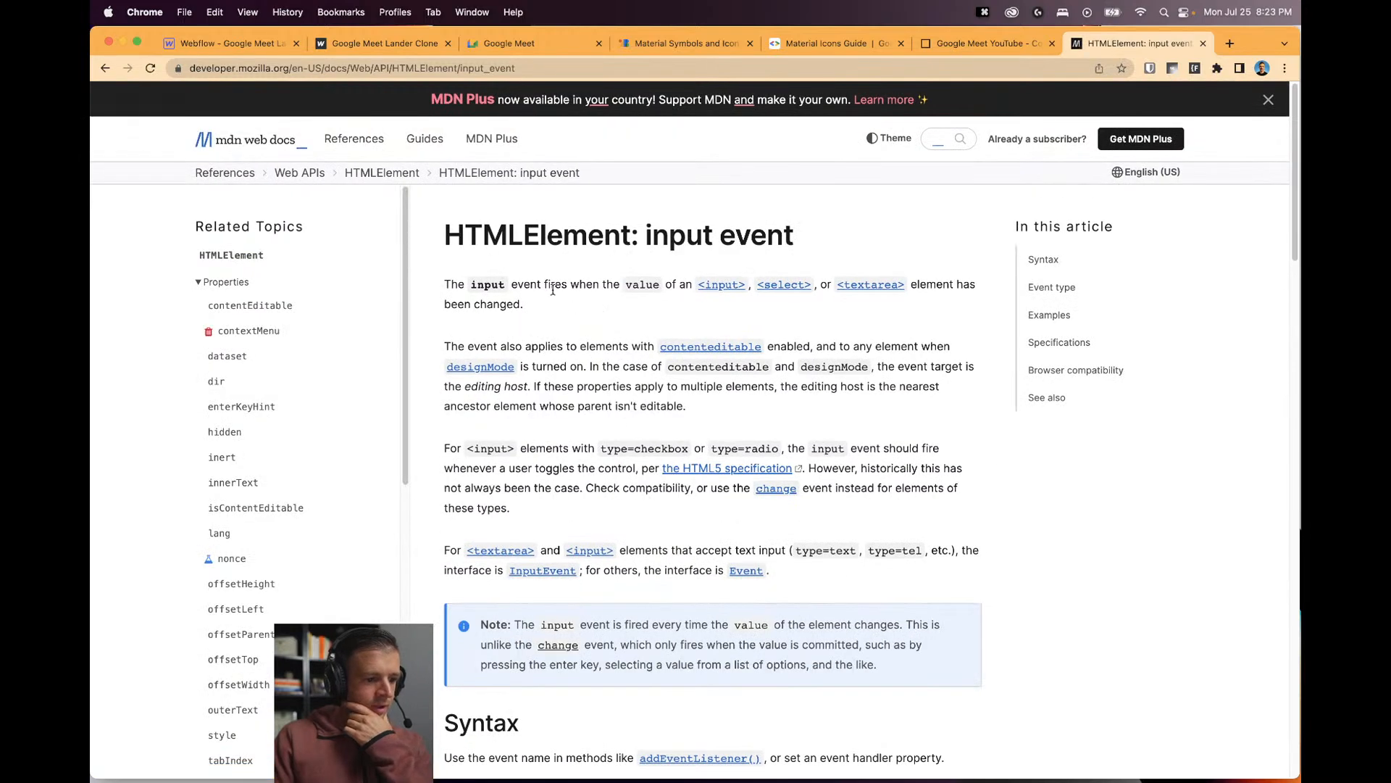
Copy the addEventListener('input', (event) => {}); syntax line from the MDN article.
left_click(583, 301)
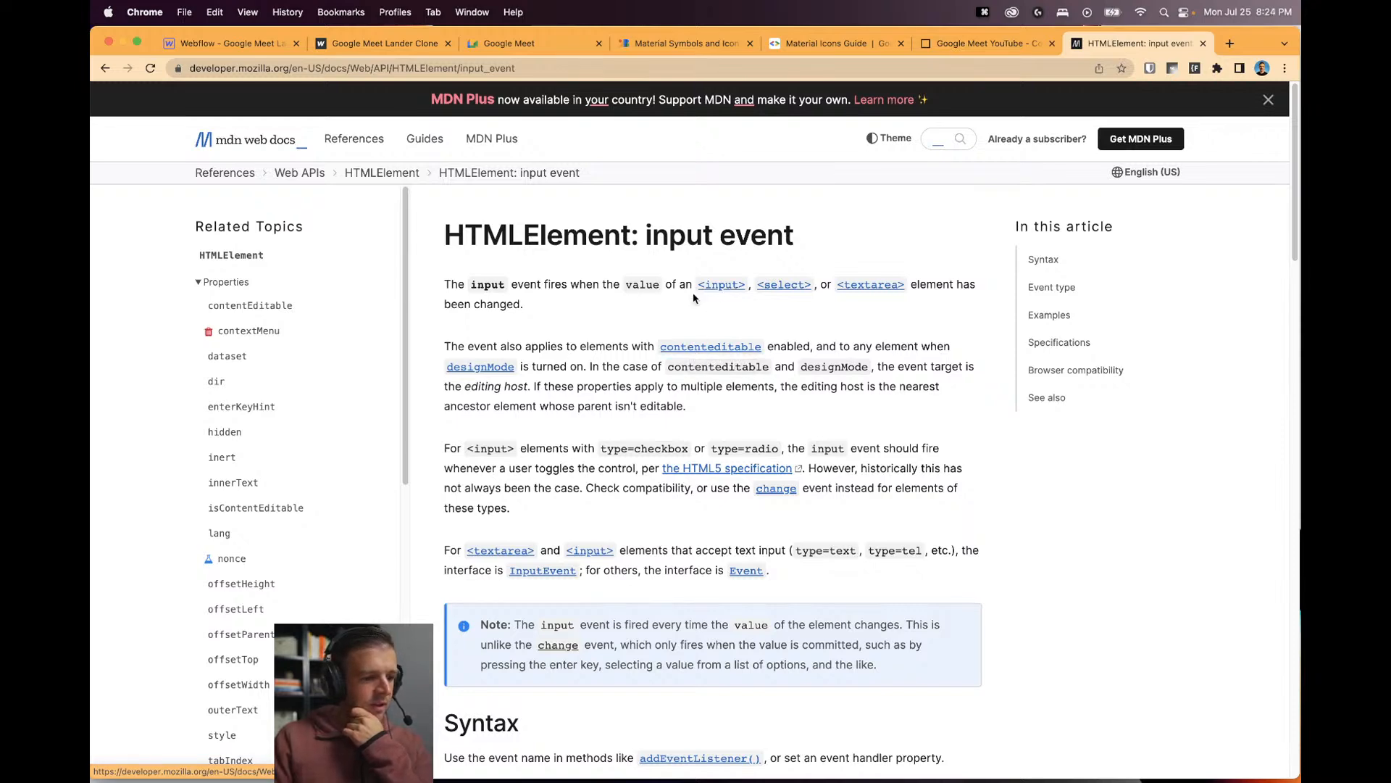
scroll(616, 308, "down", 5)
scroll(677, 339, "down", 5)
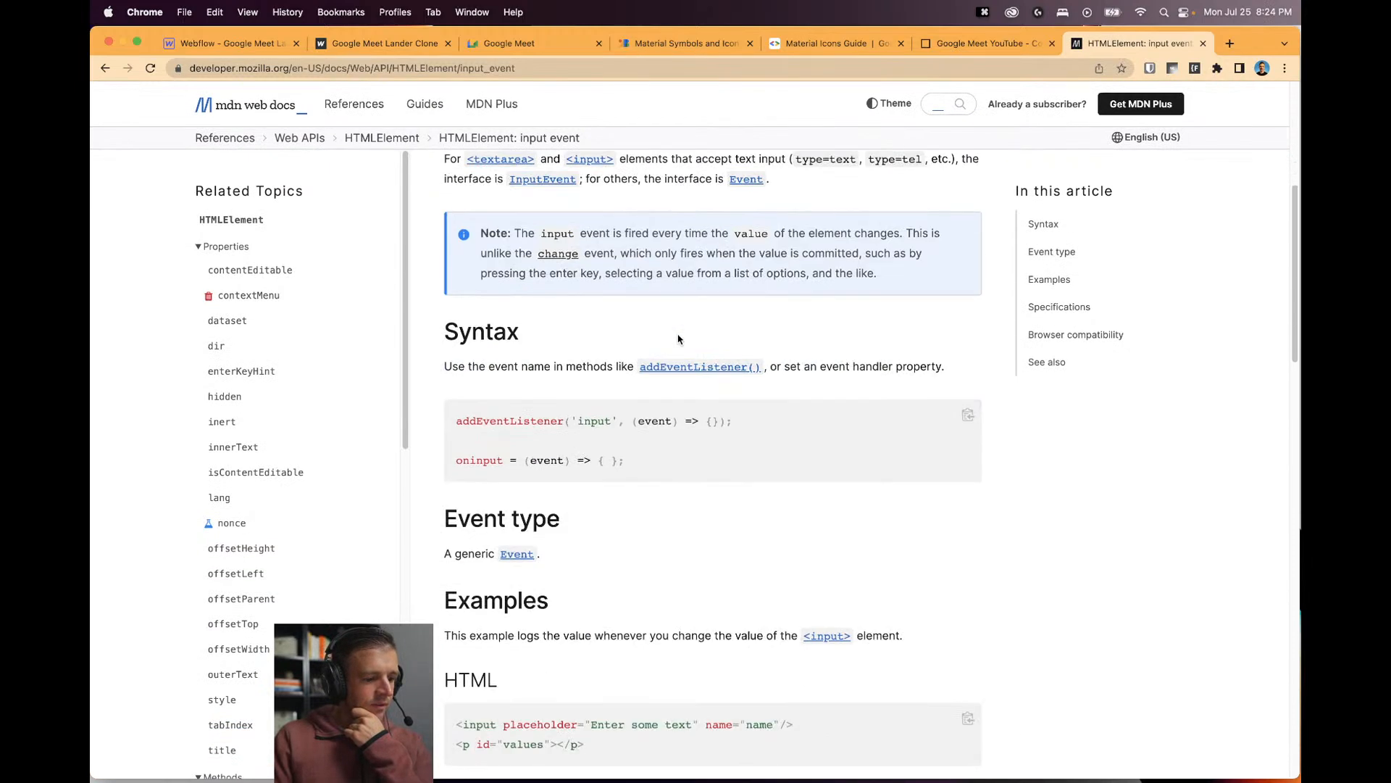
scroll(550, 242, "down", 1)
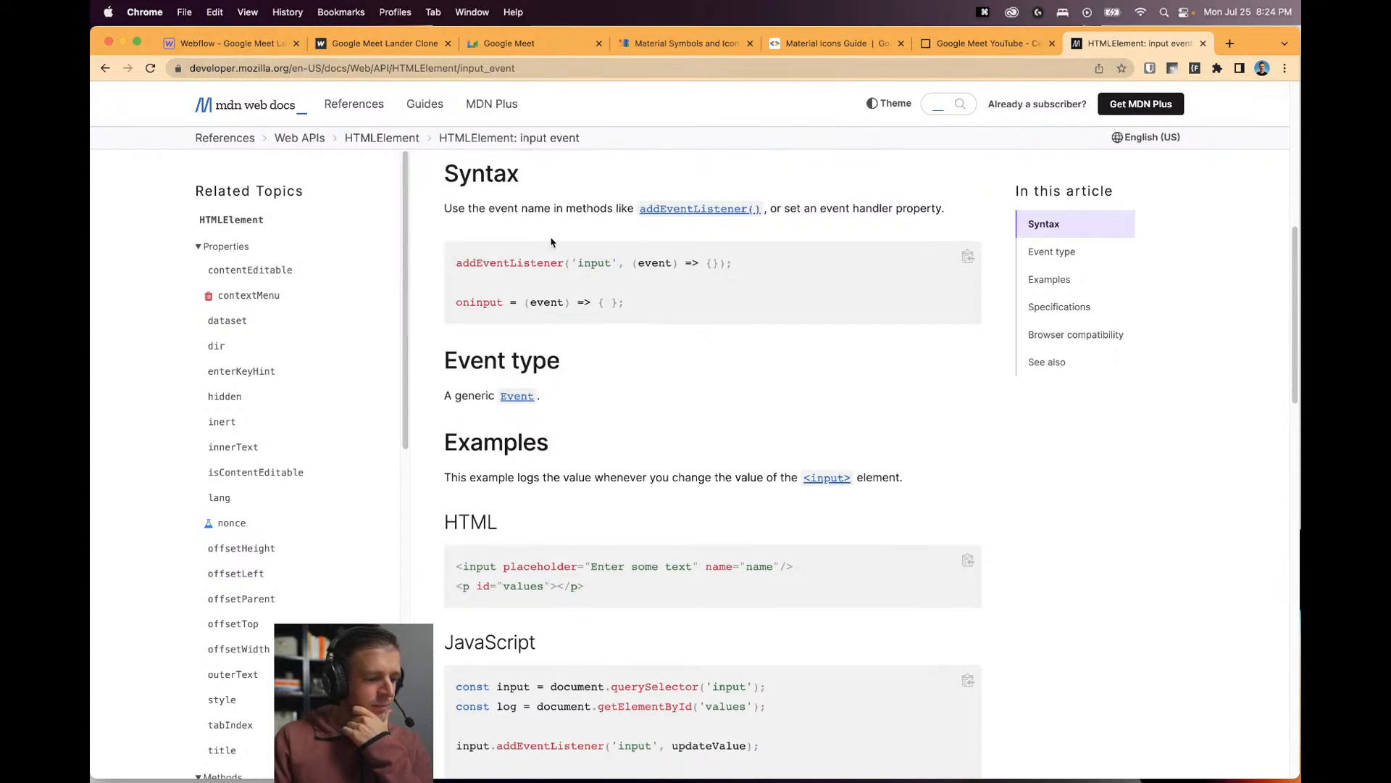
scroll(721, 322, "down", 1)
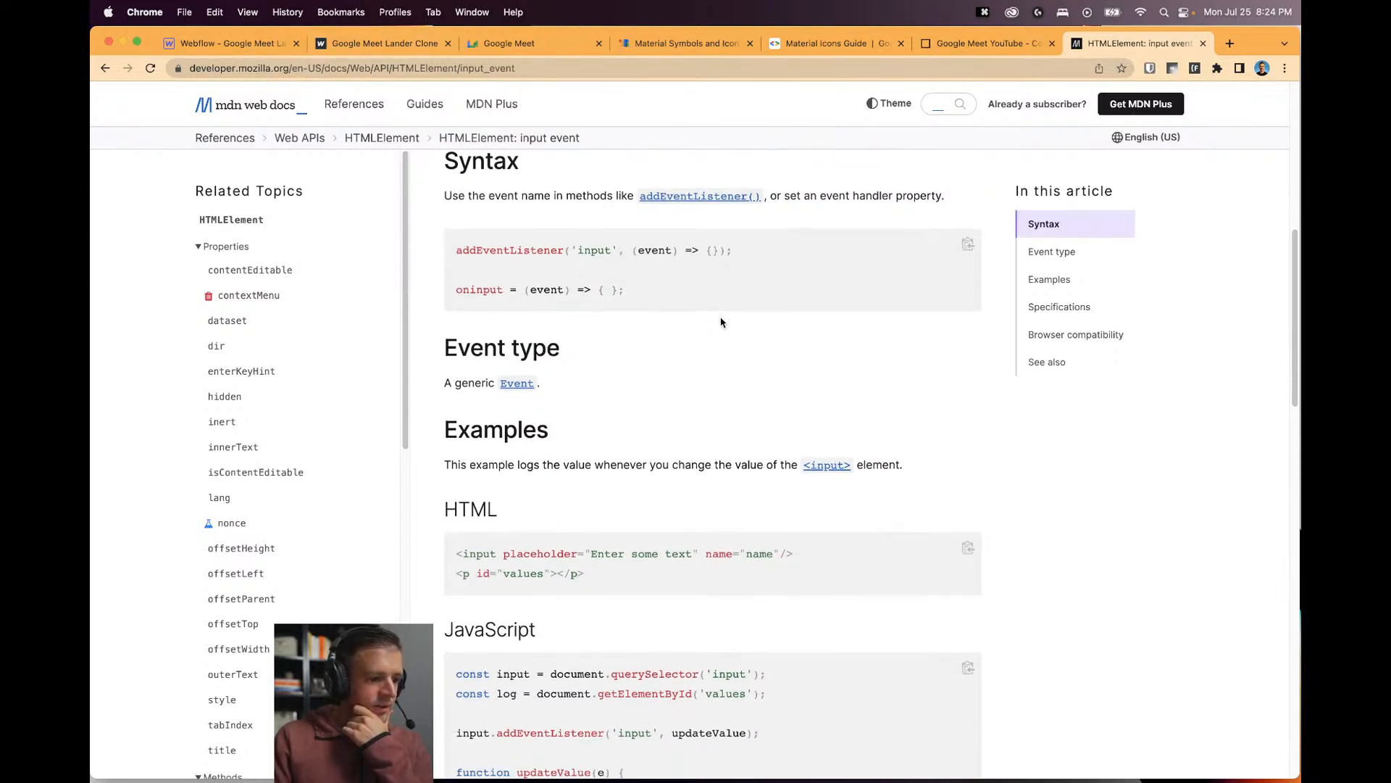
scroll(641, 296, "up", 1)
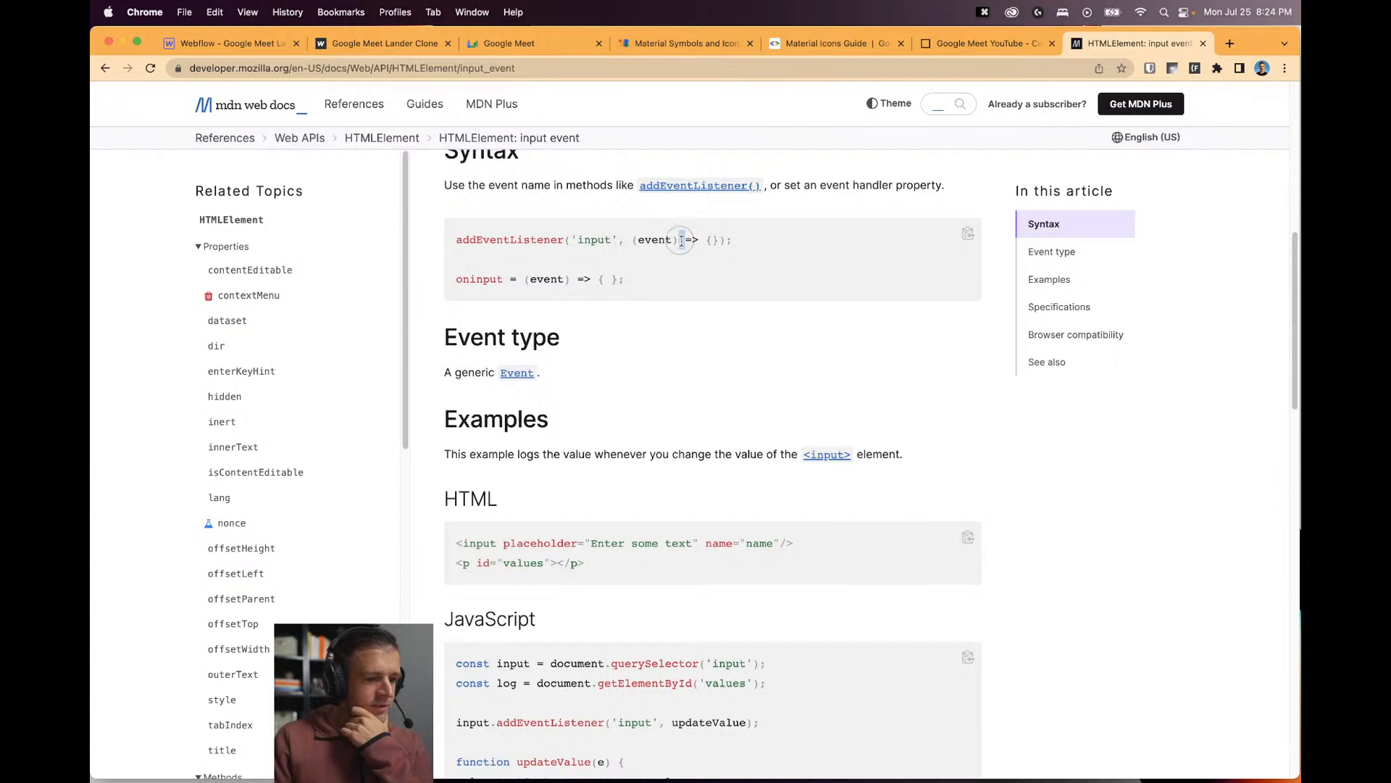
scroll(713, 359, "up", 3)
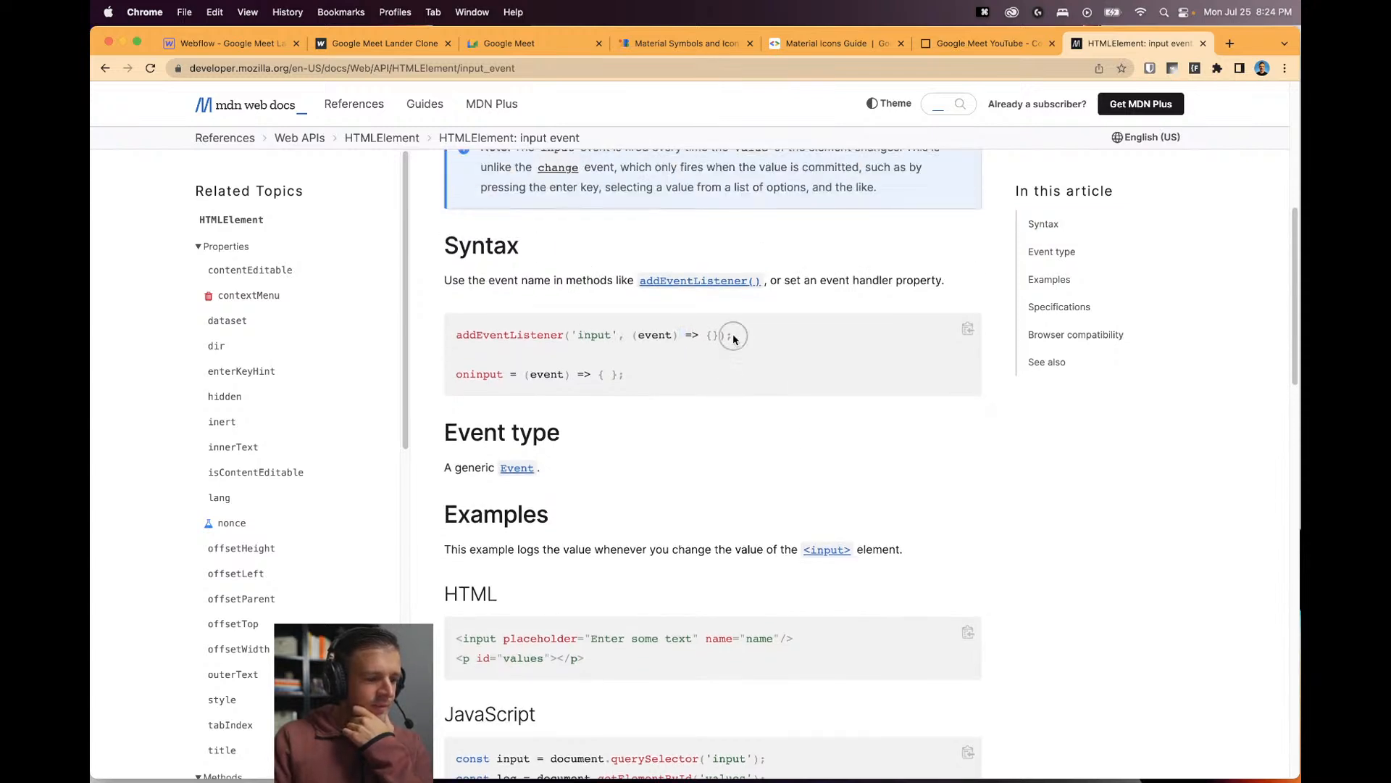
left_click_drag(733, 336, 454, 336)
key("super+c")
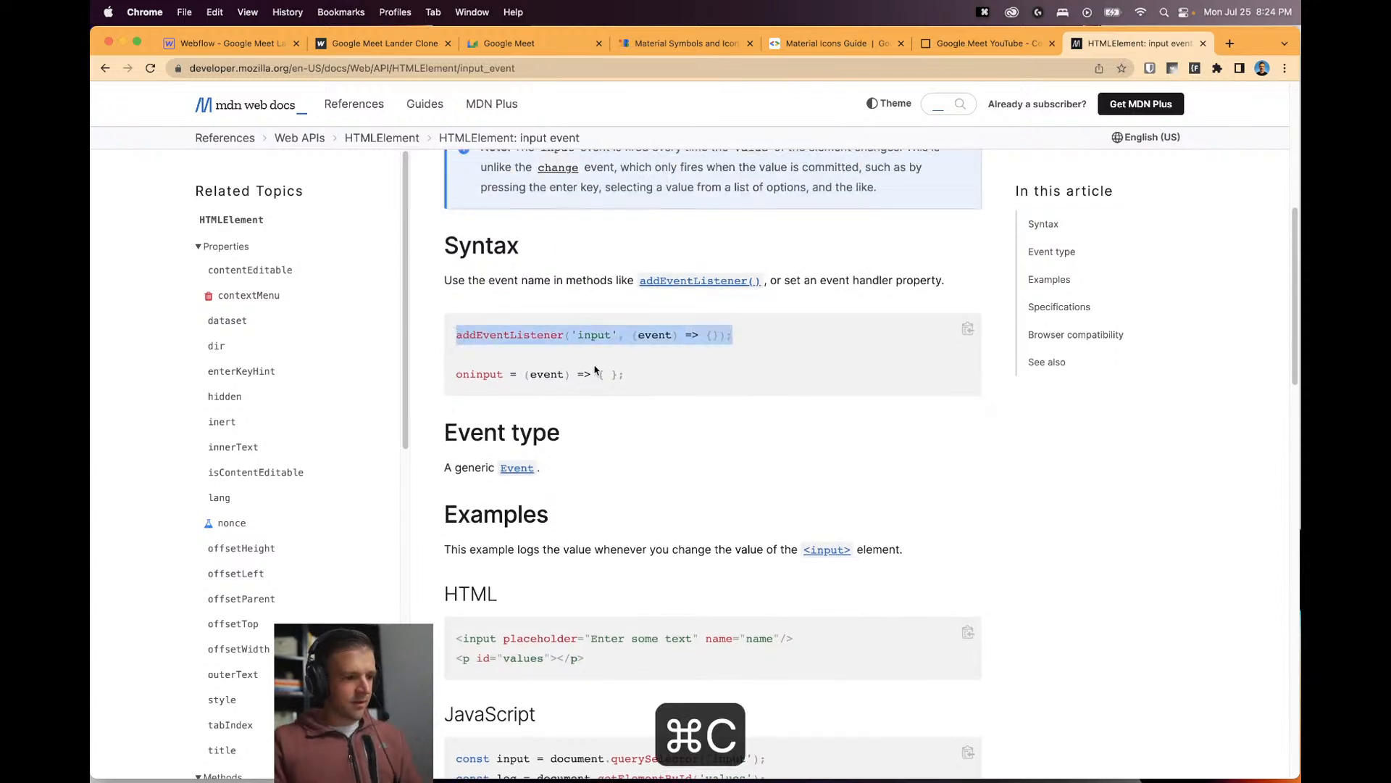
left_click(510, 332)
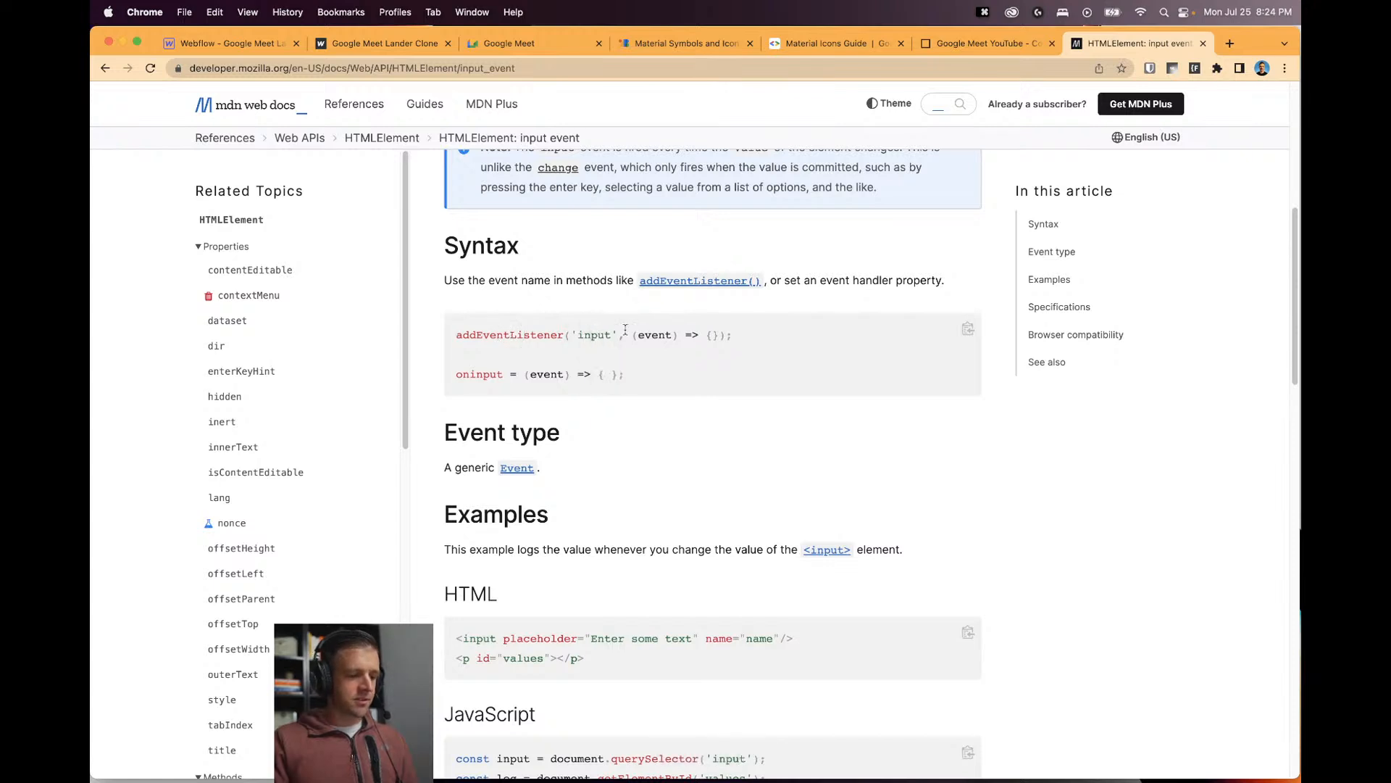
scroll(606, 357, "up", 1)
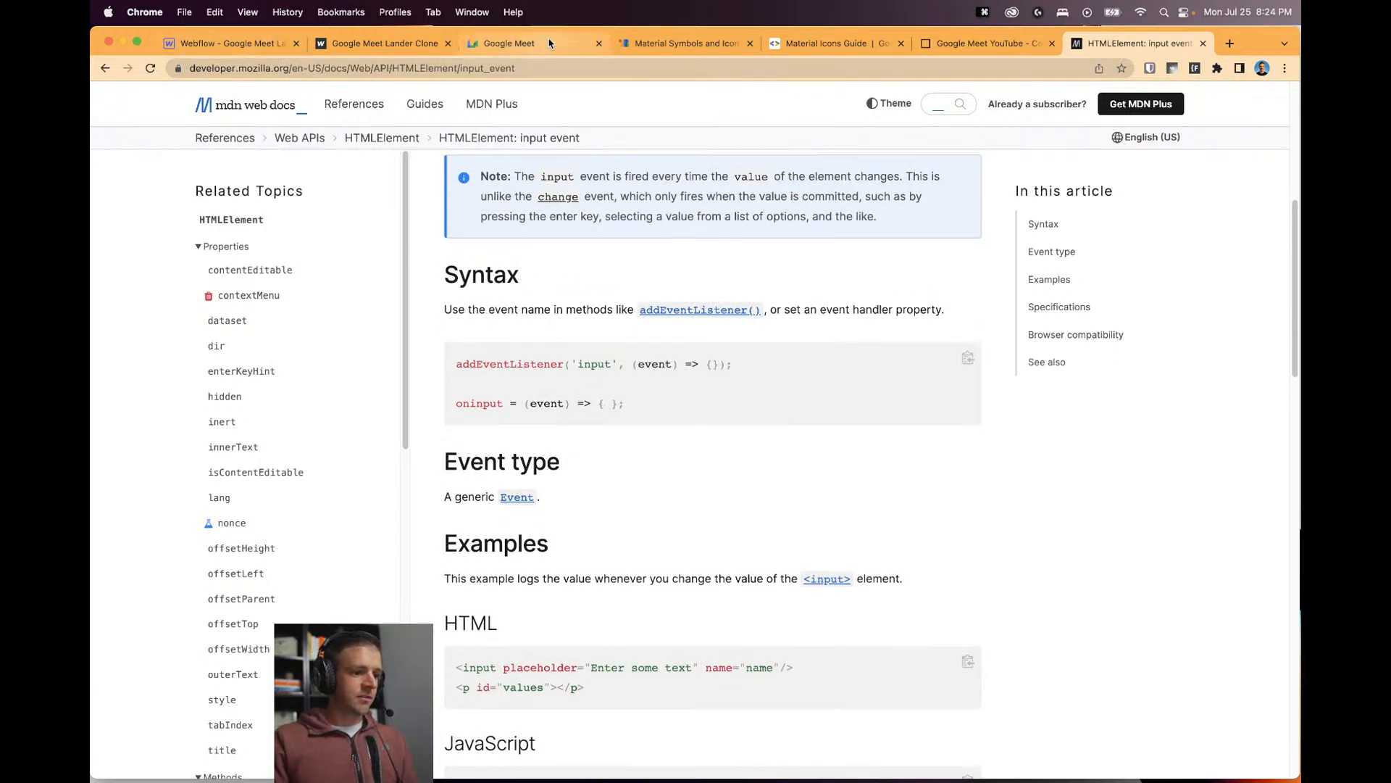
Add a codeForm input event listener below the joinLink query, with an empty handler body.
left_click(986, 43)
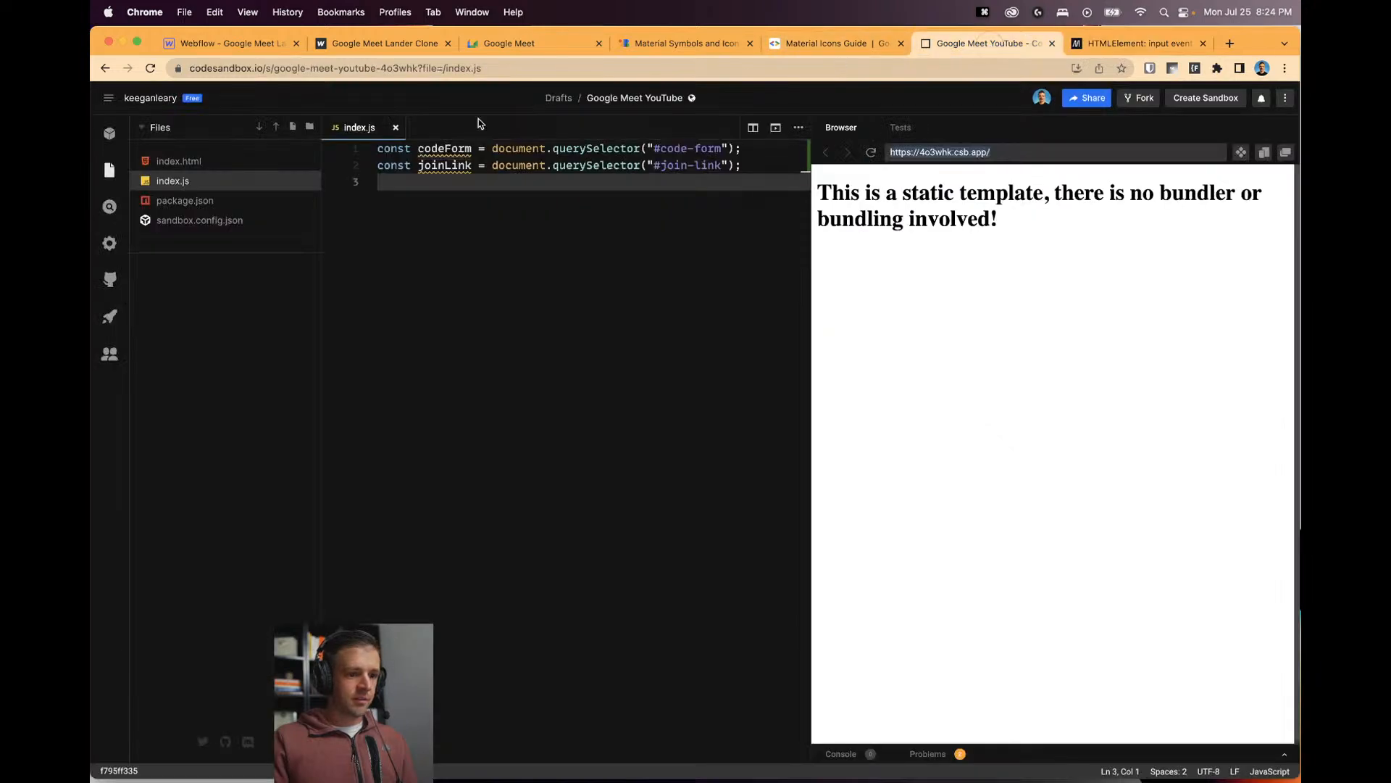
left_click(422, 182)
key("Return")
type("codeForm.")
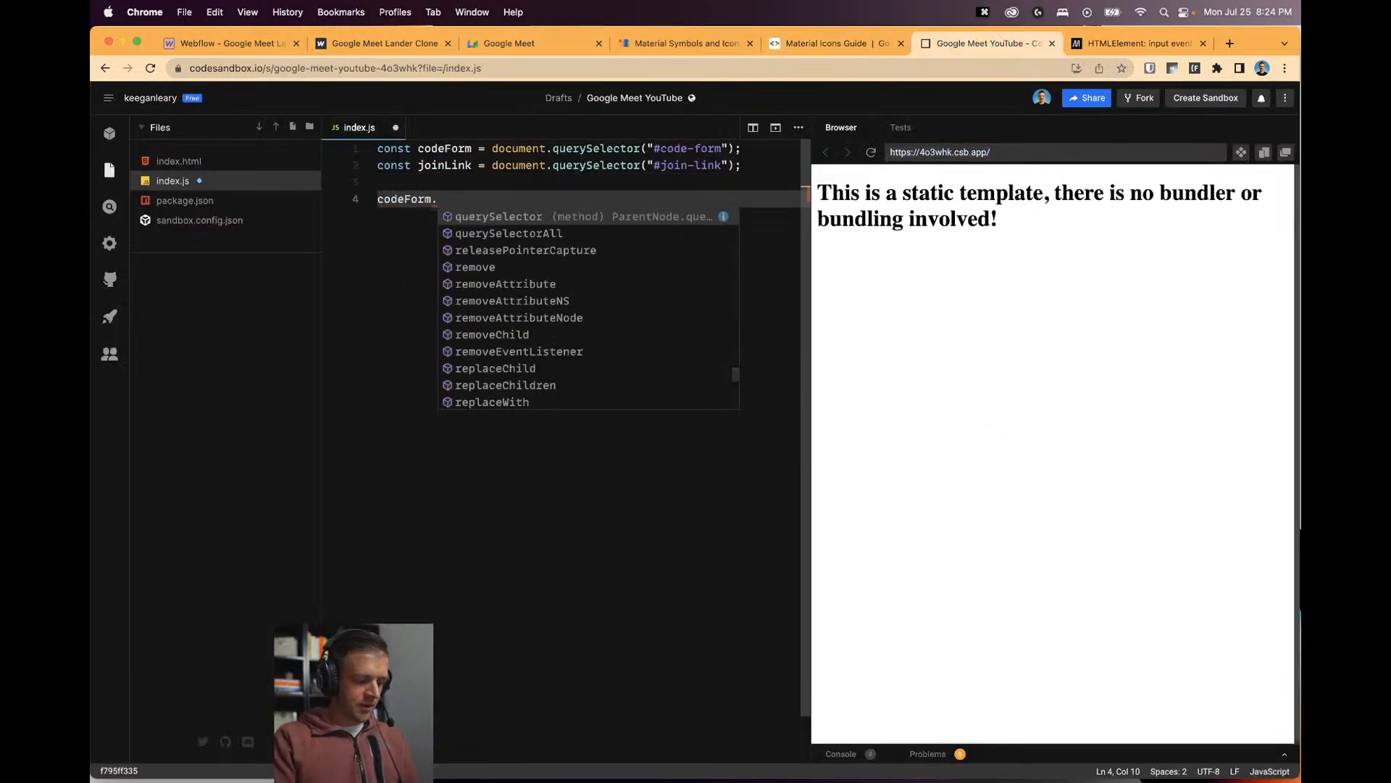
key("cmd+v")
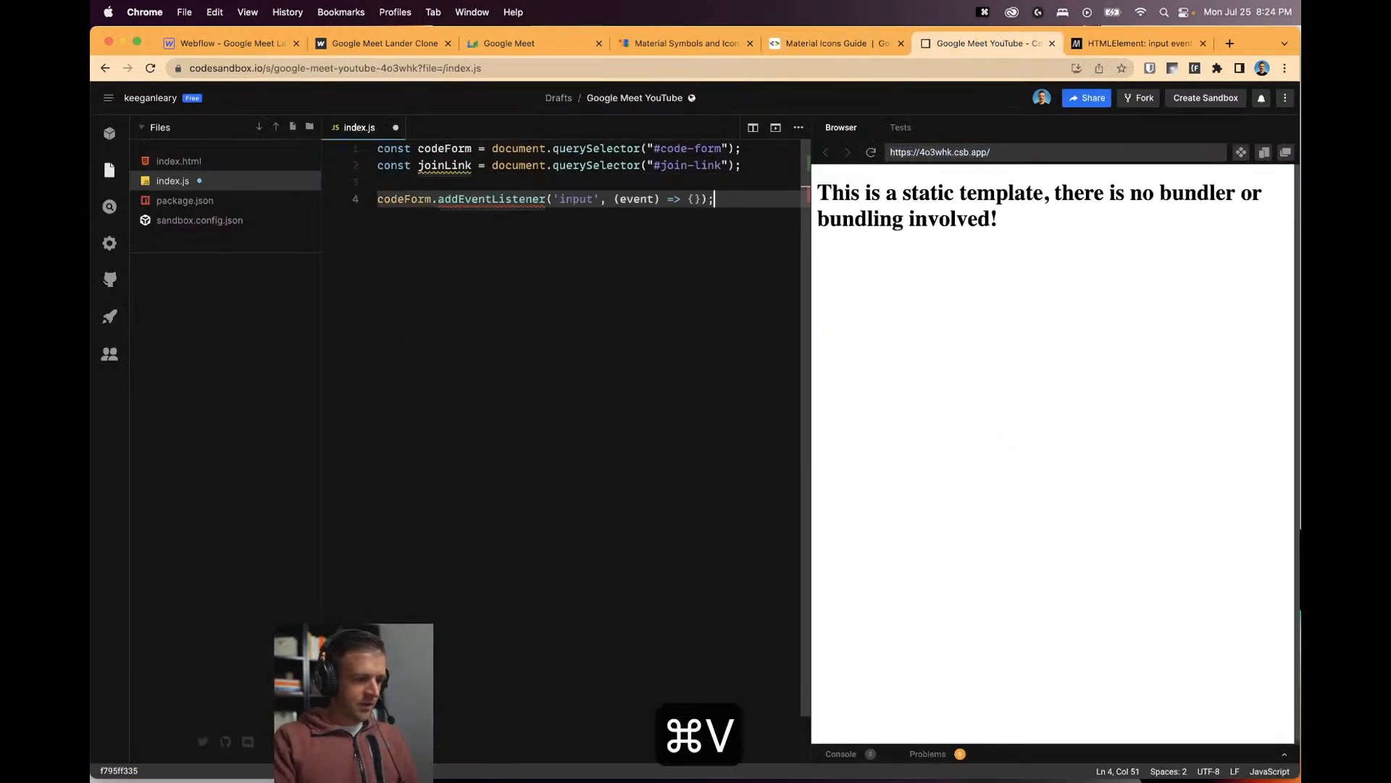
double_click(578, 200)
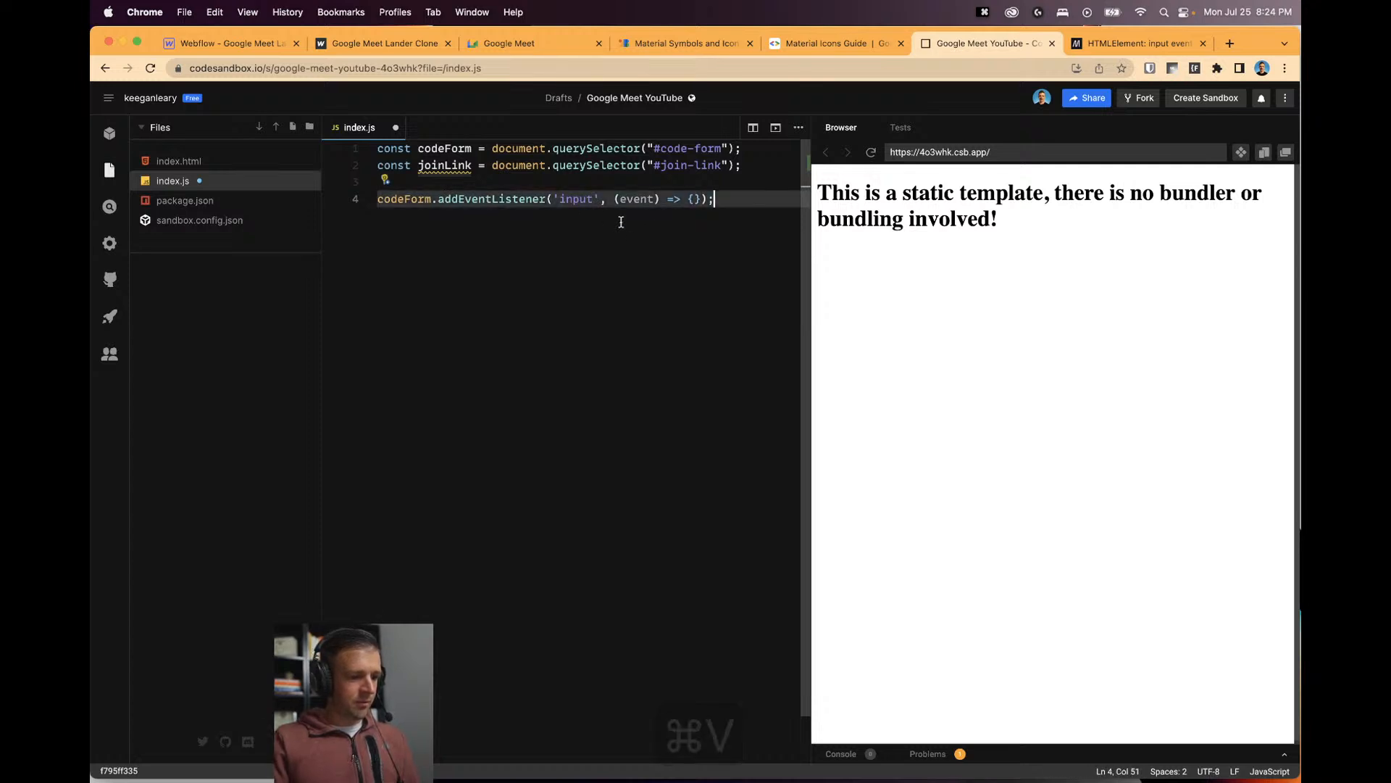
left_click(693, 198)
key("Return")
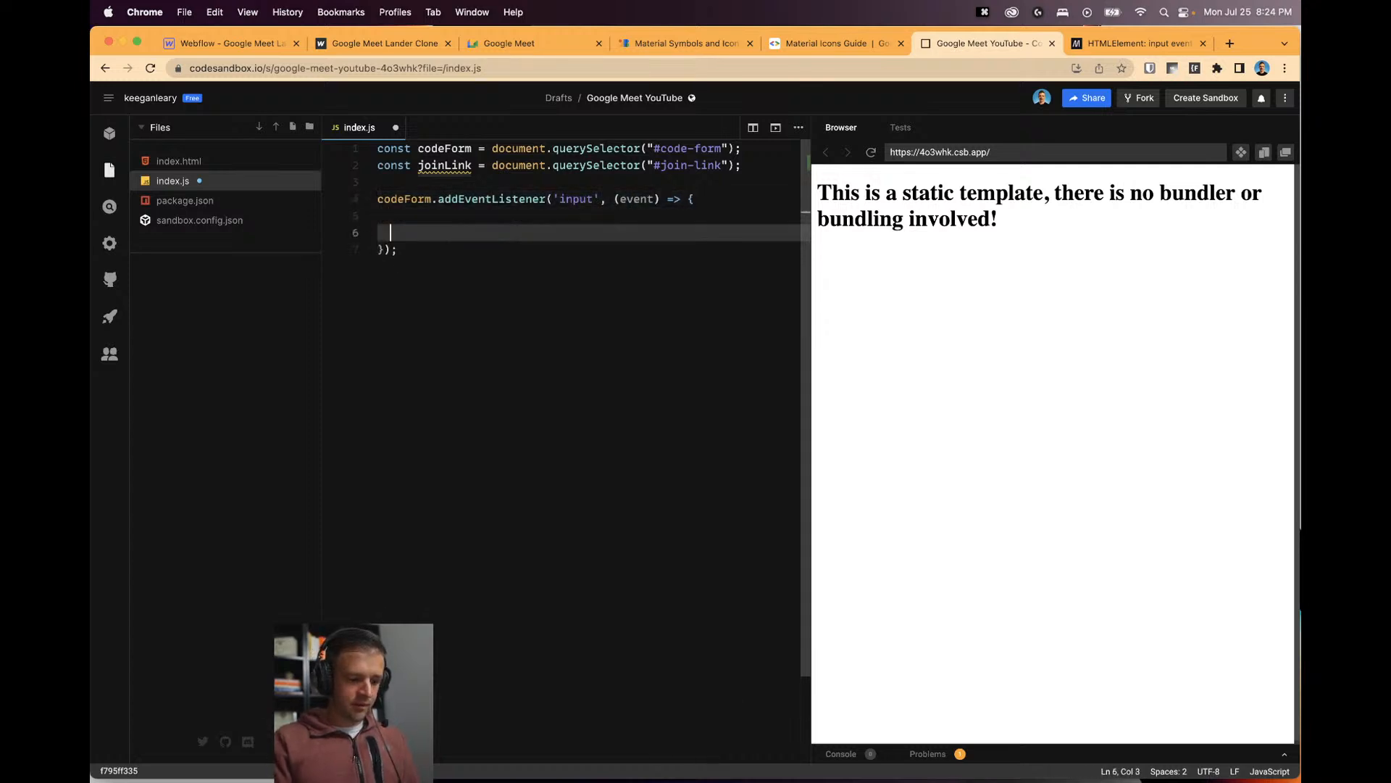
key("Return")
key("Up")
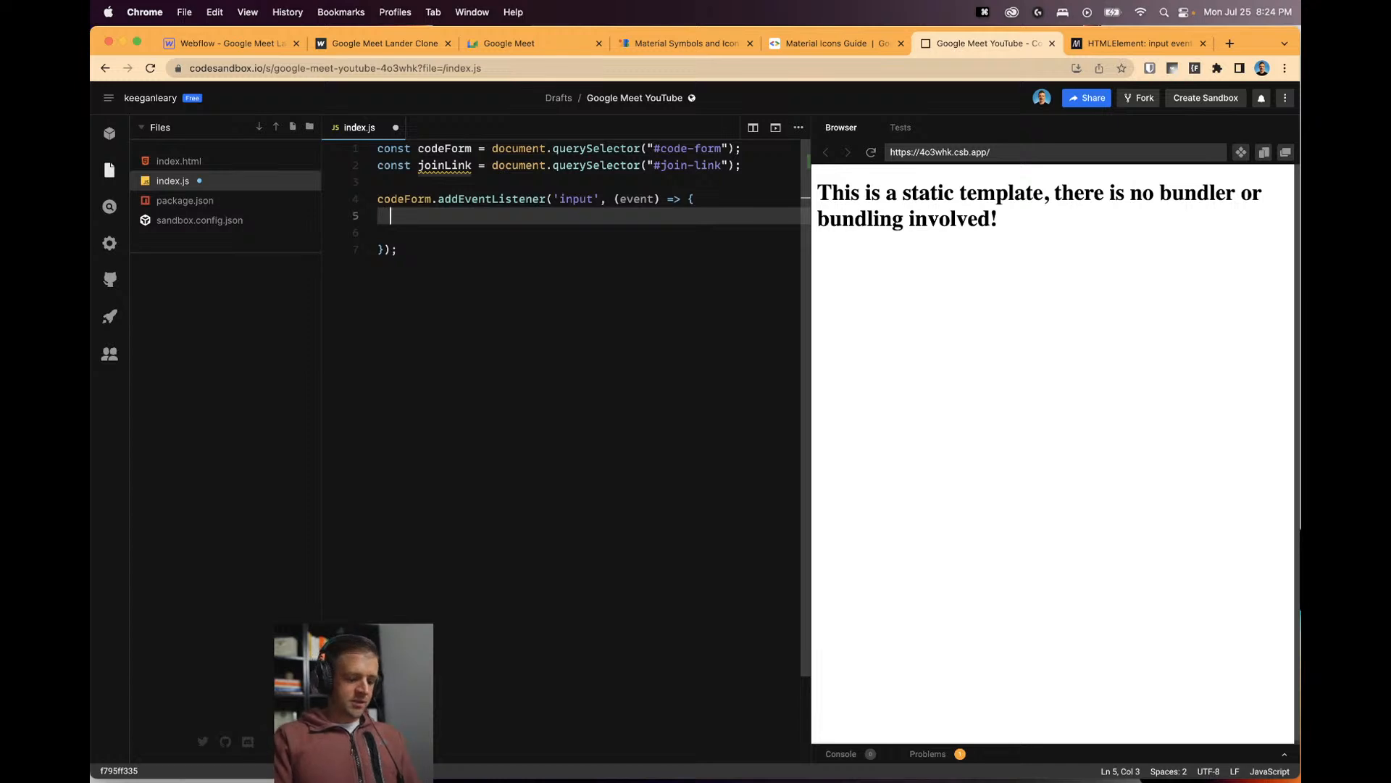
Start the handler with the condition if (codeForm.length.value === 1) {.
type("if (")
type("codeForm.")
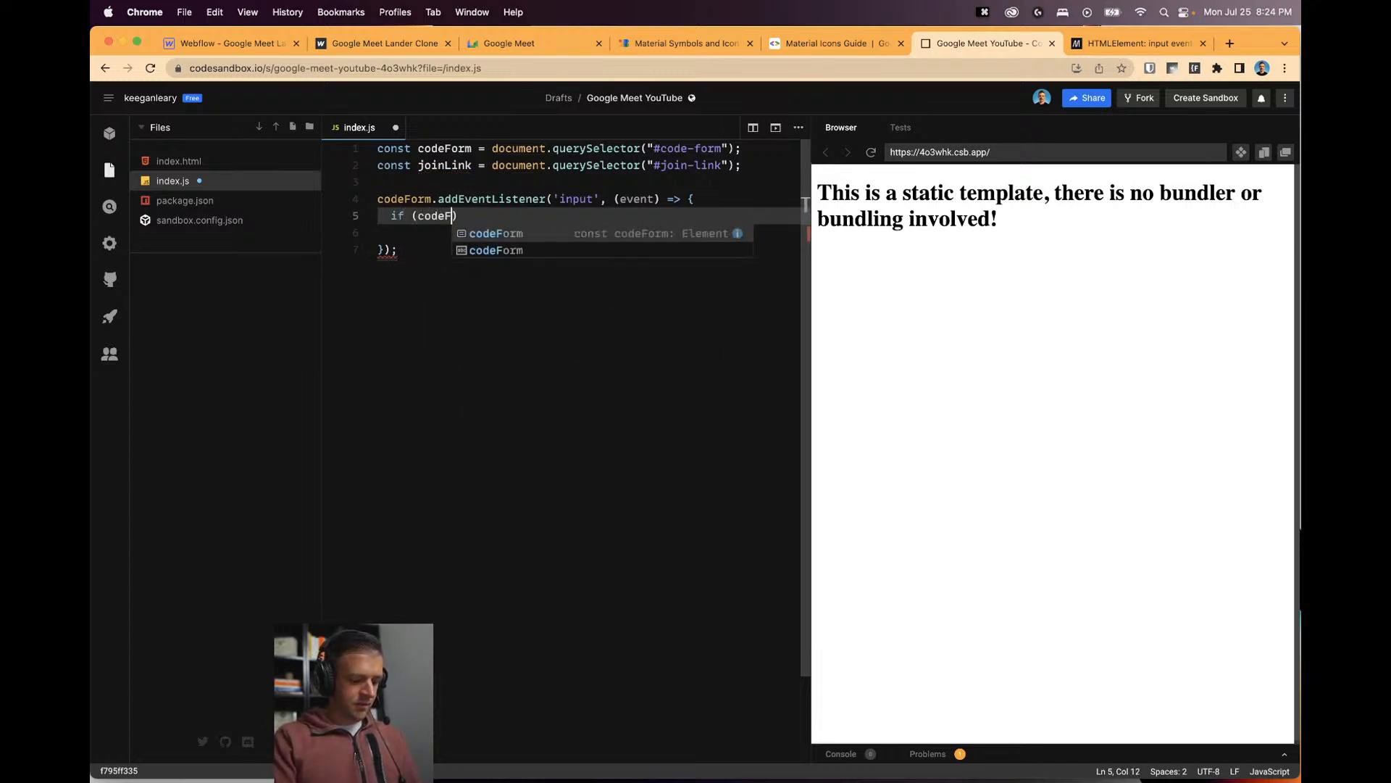
type("clientHeight.")
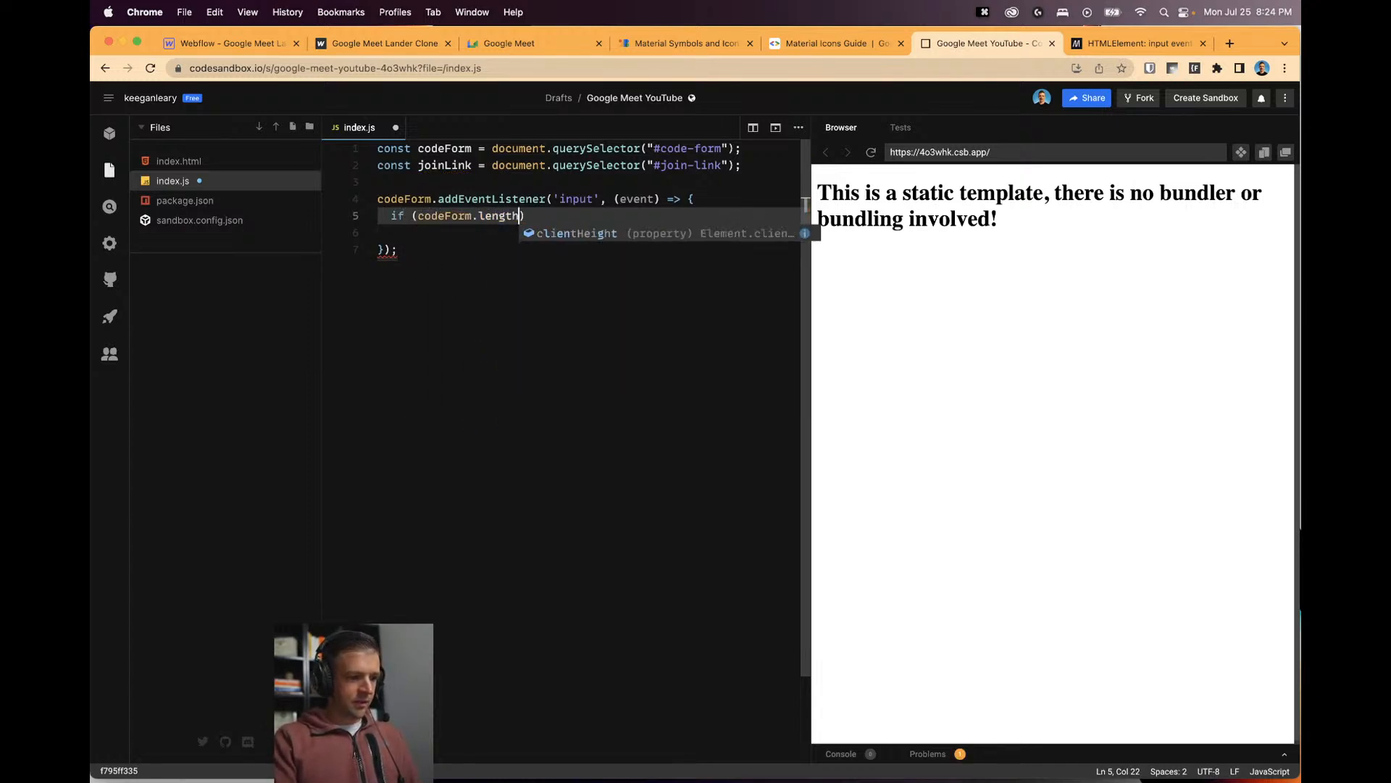
key("BackSpace")
key("BackSpace")
key("BackSpace")
key("BackSpace")
key("BackSpace")
key("BackSpace")
key("BackSpace")
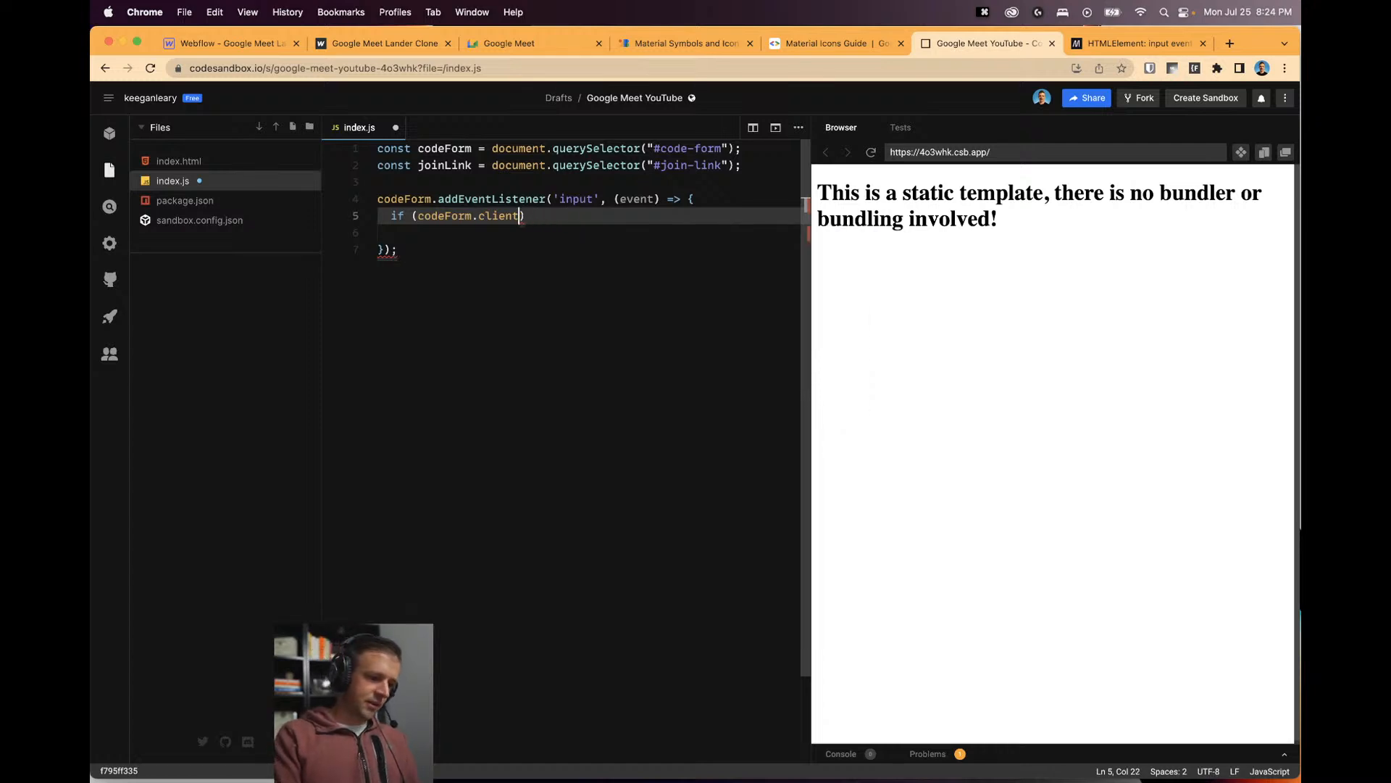
key("BackSpace")
key("BackSpace")
key("BackSpace")
type("ariaValueMax.")
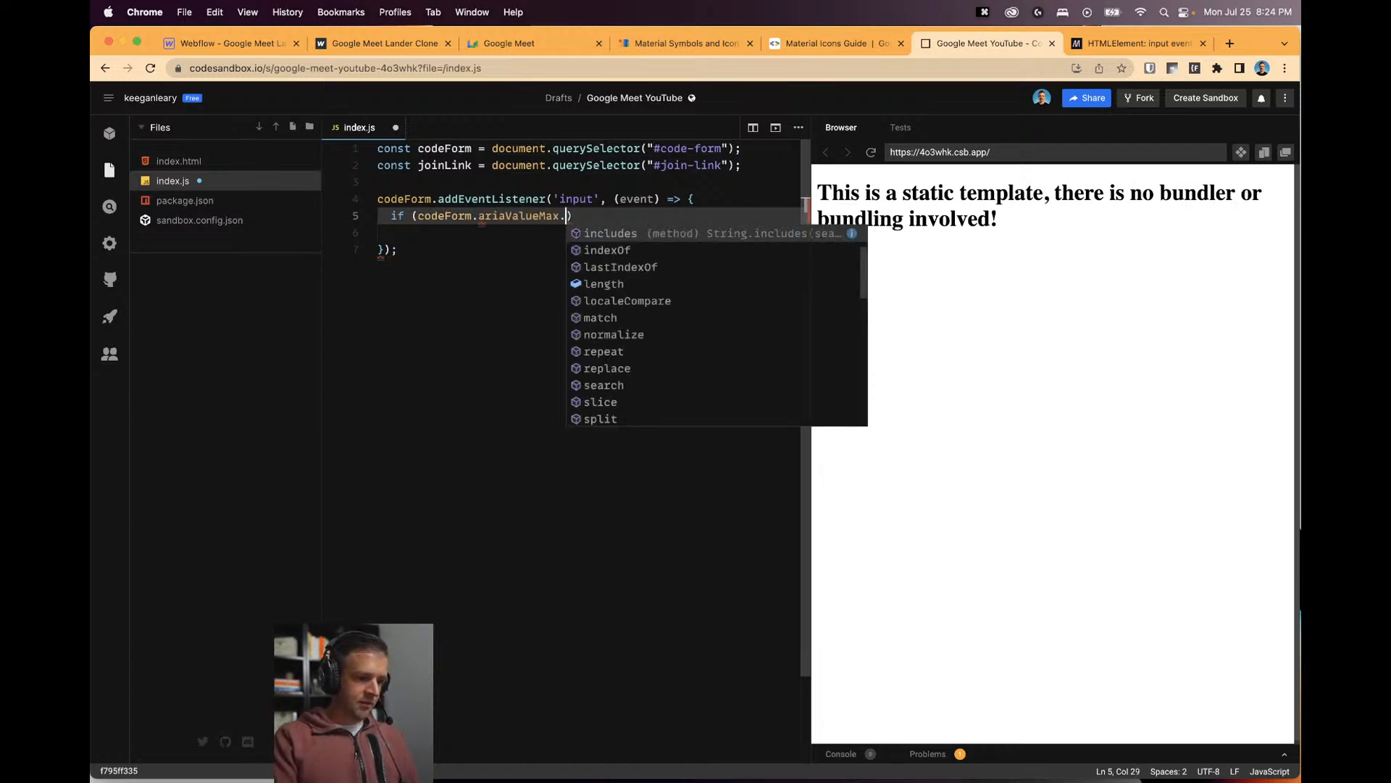
key("BackSpace")
key("BackSpace")
key("BackSpace")
key("BackSpace")
key("BackSpace")
key("BackSpace")
key("BackSpace")
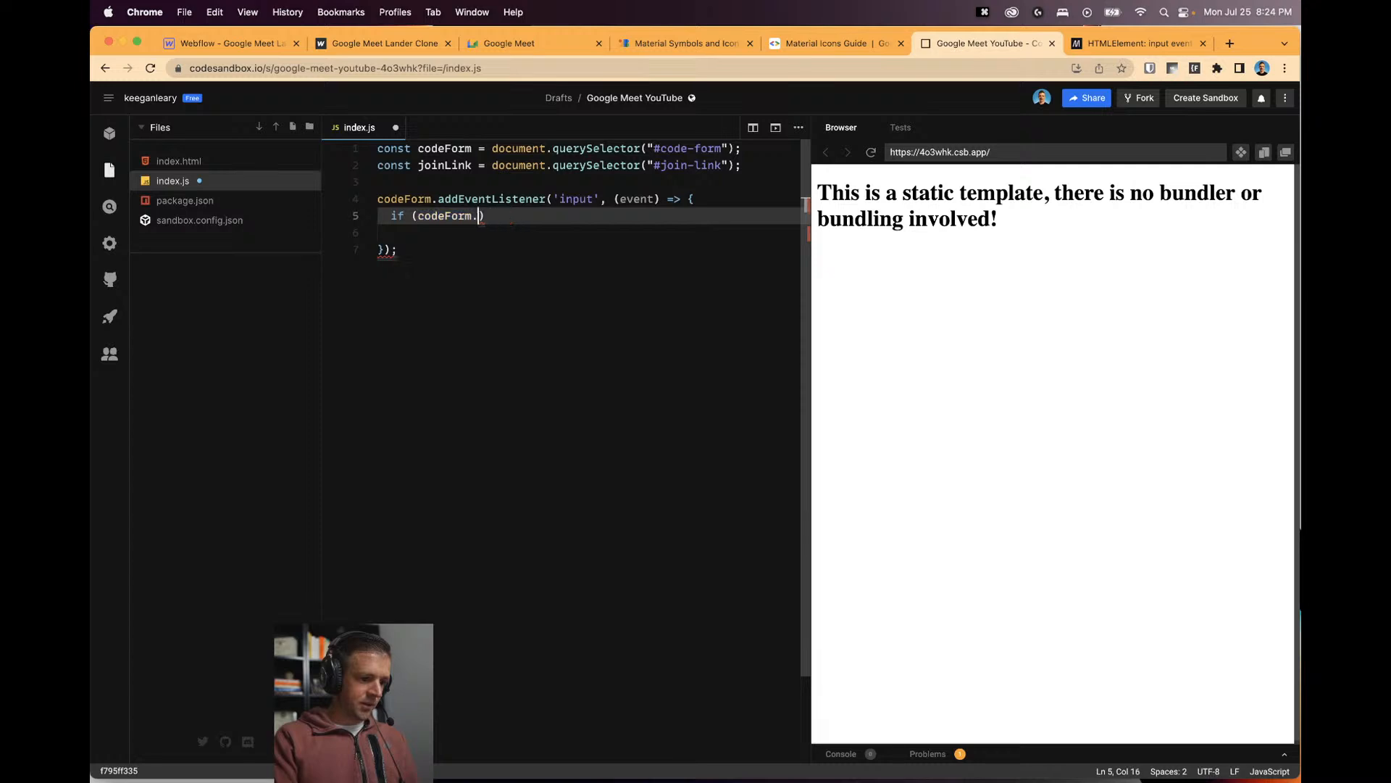
type("length.")
type("value")
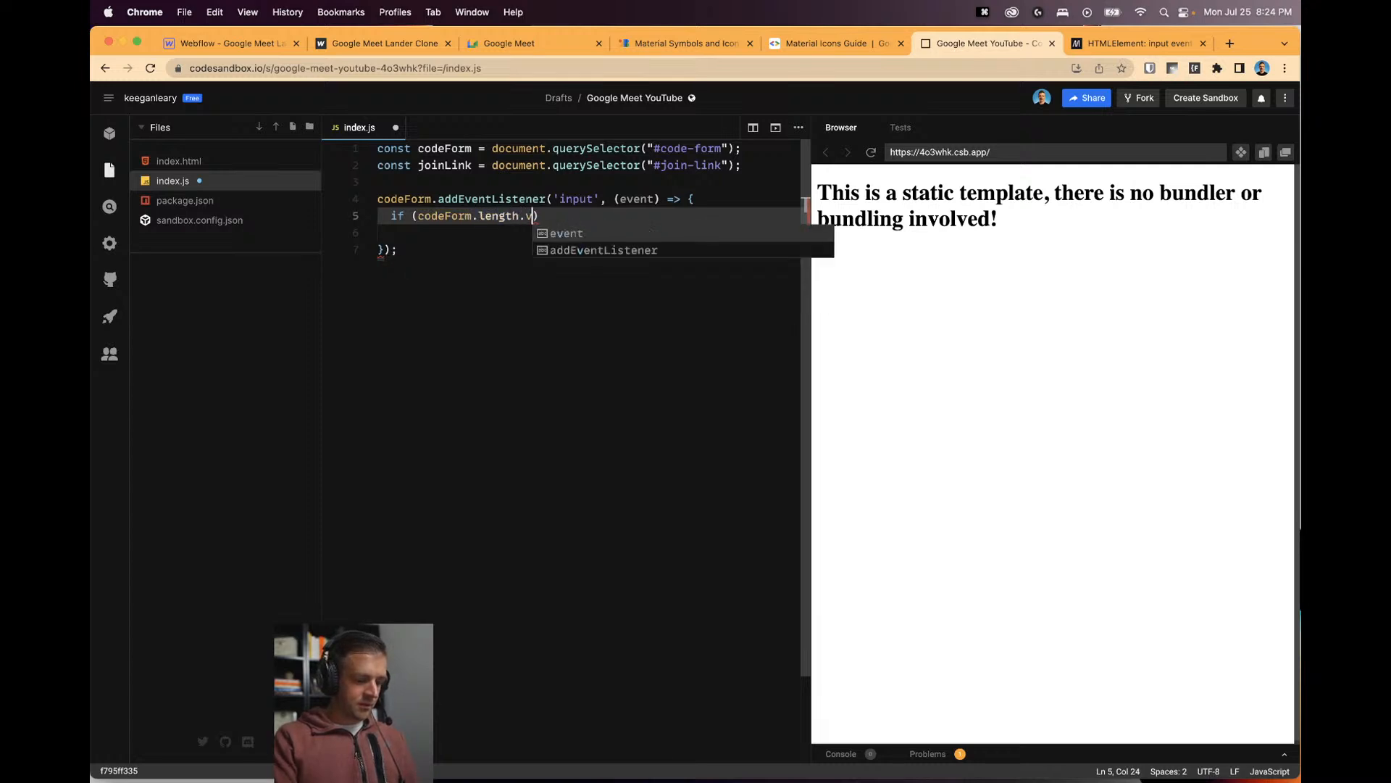
type(" === ")
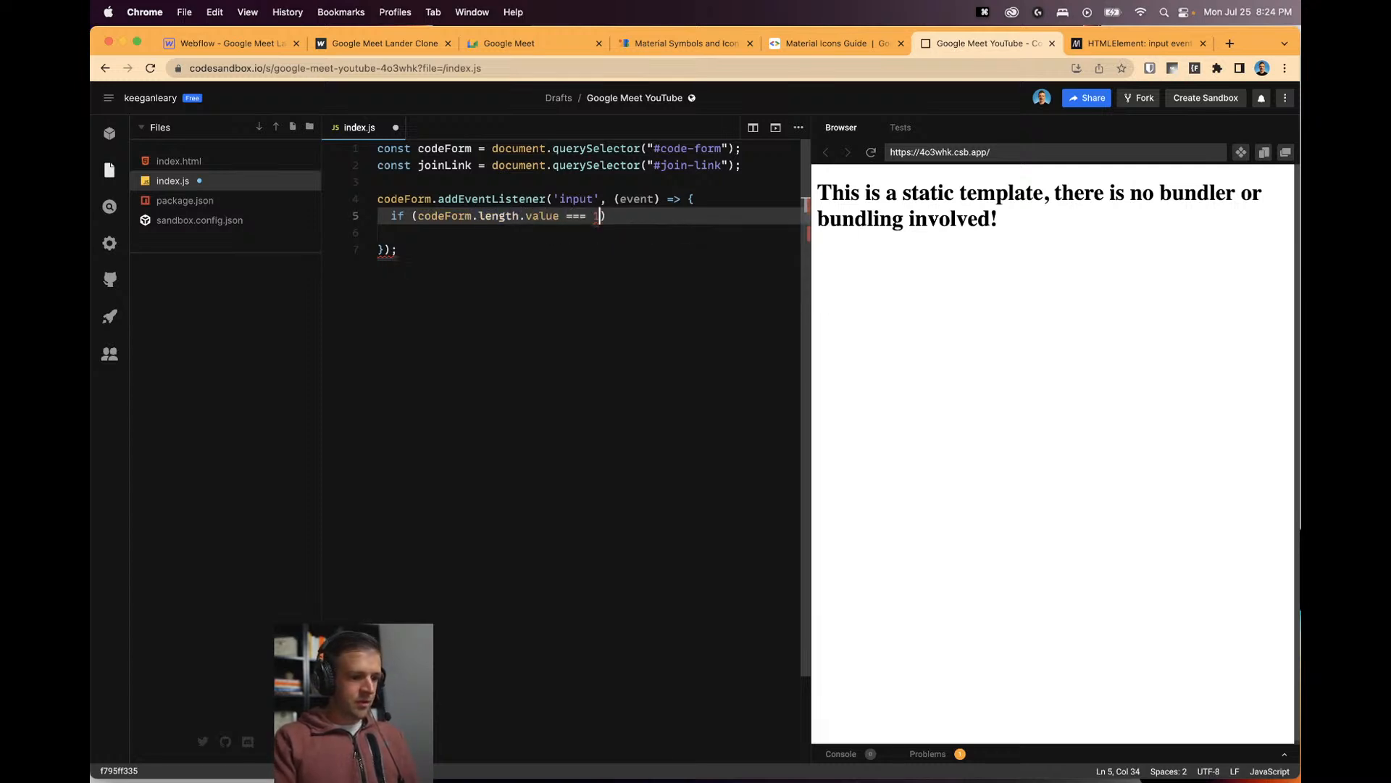
type("1) {")
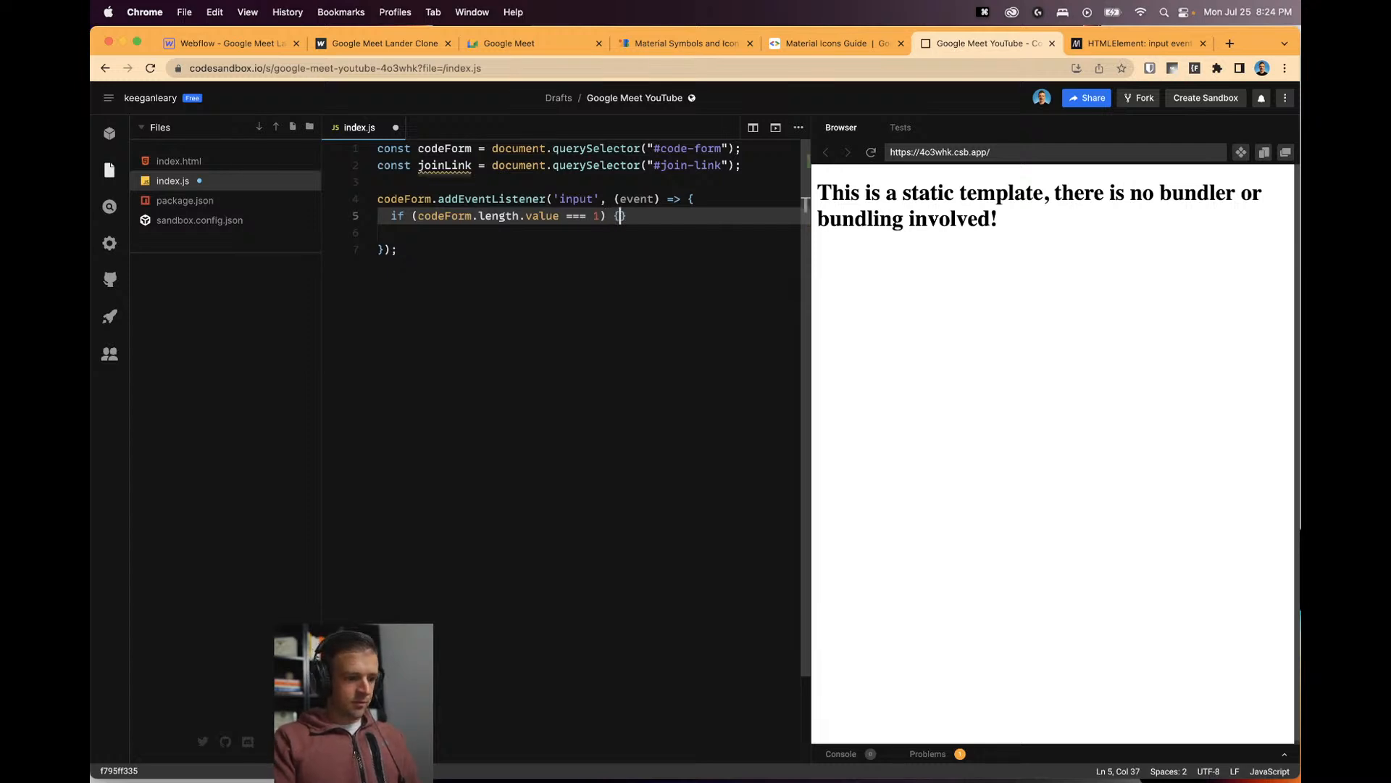
key("Return")
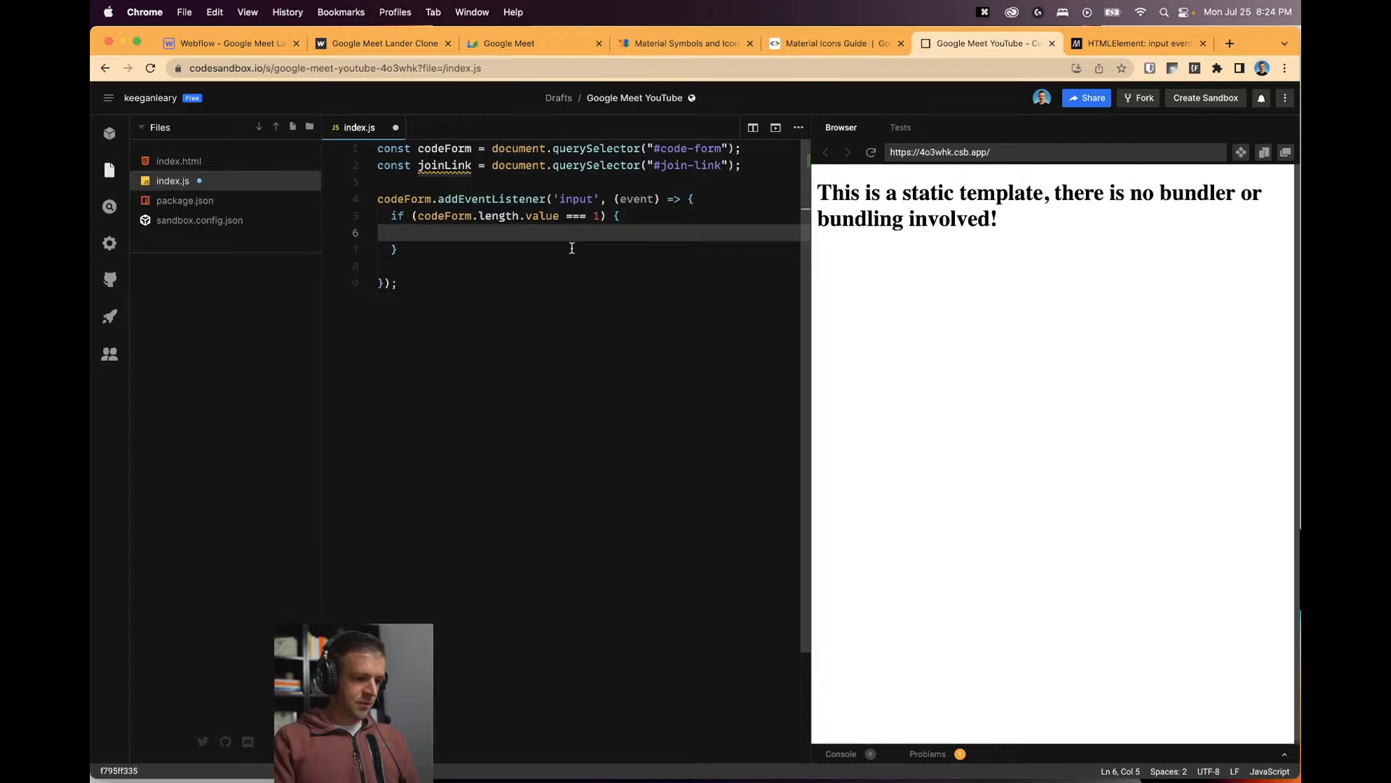
Inside the if, remove 'no-click' from joinLink, add 'is-enabled', and begin an else.
type("join")
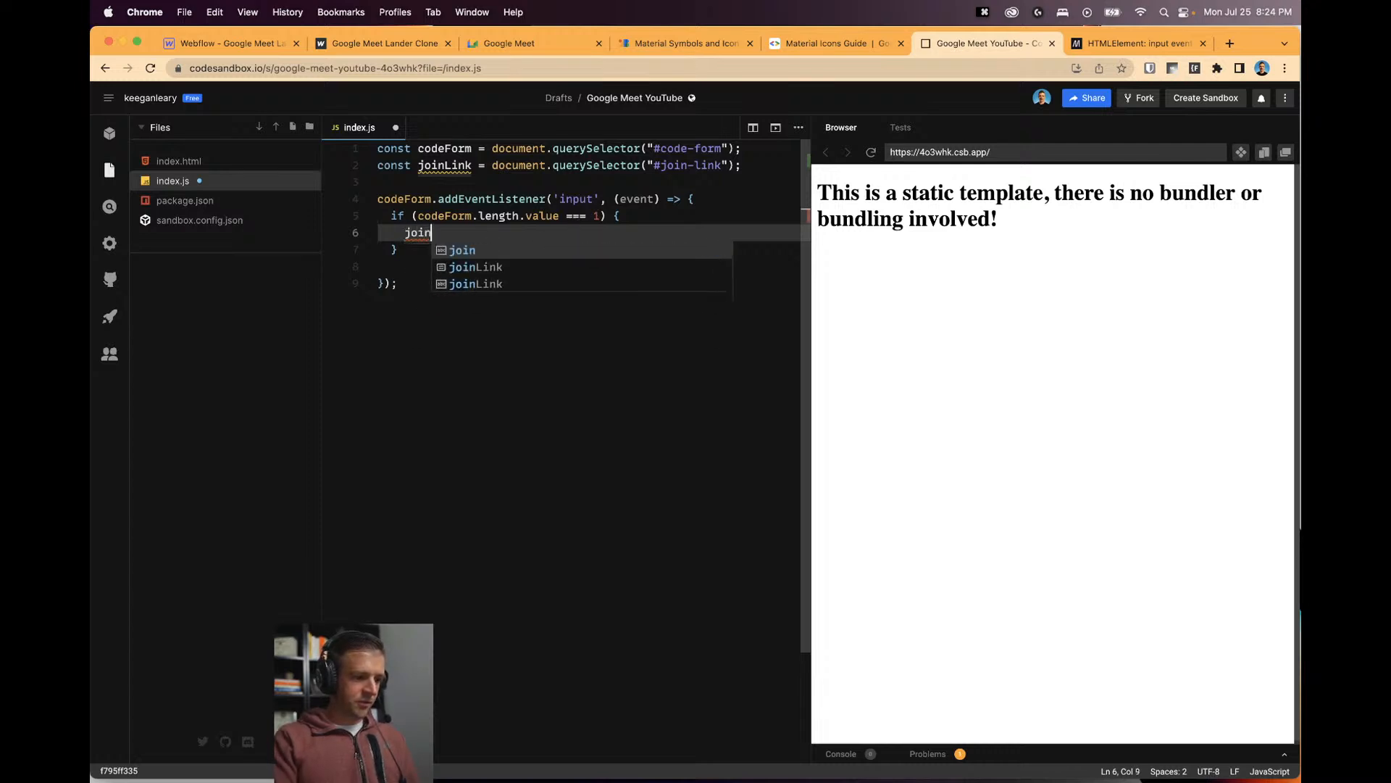
type("Link.addCl")
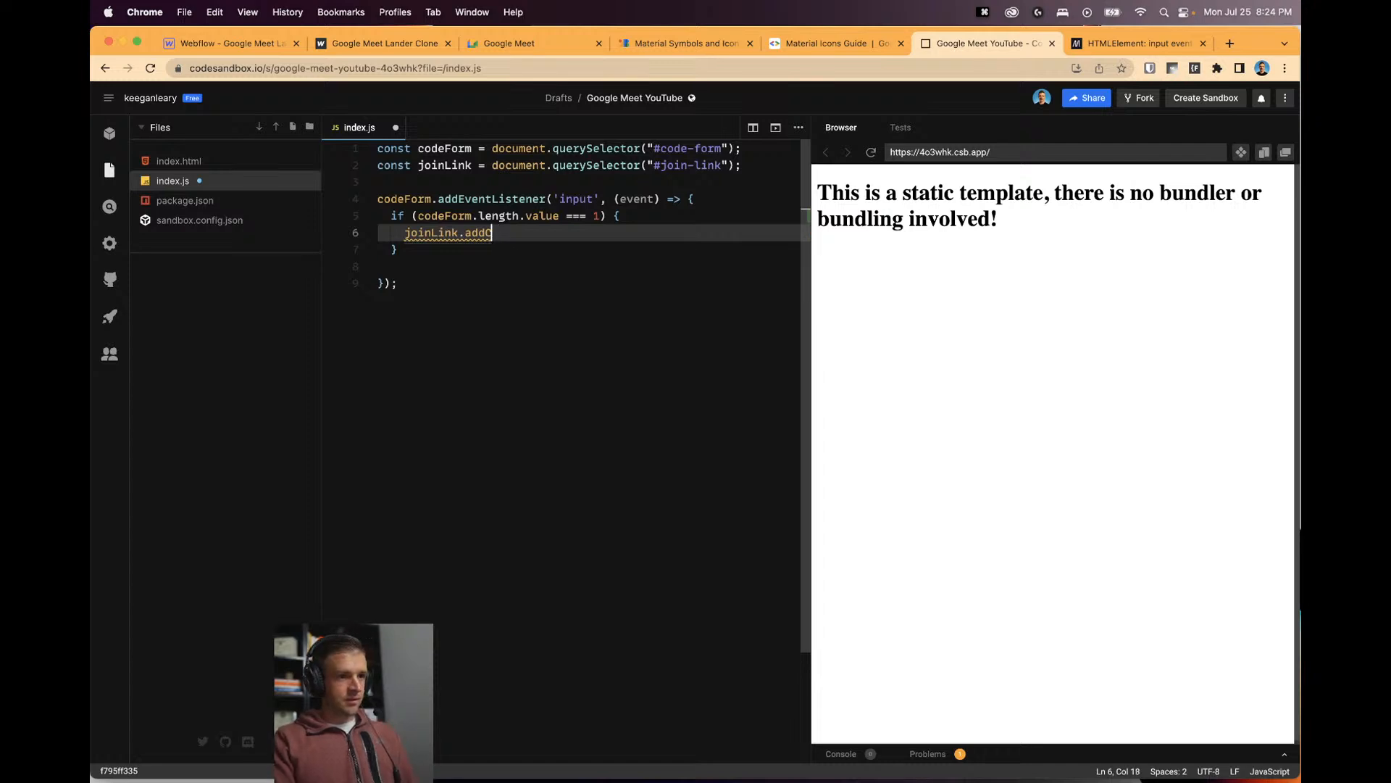
key("BackSpace")
type("style.pointerEvent")
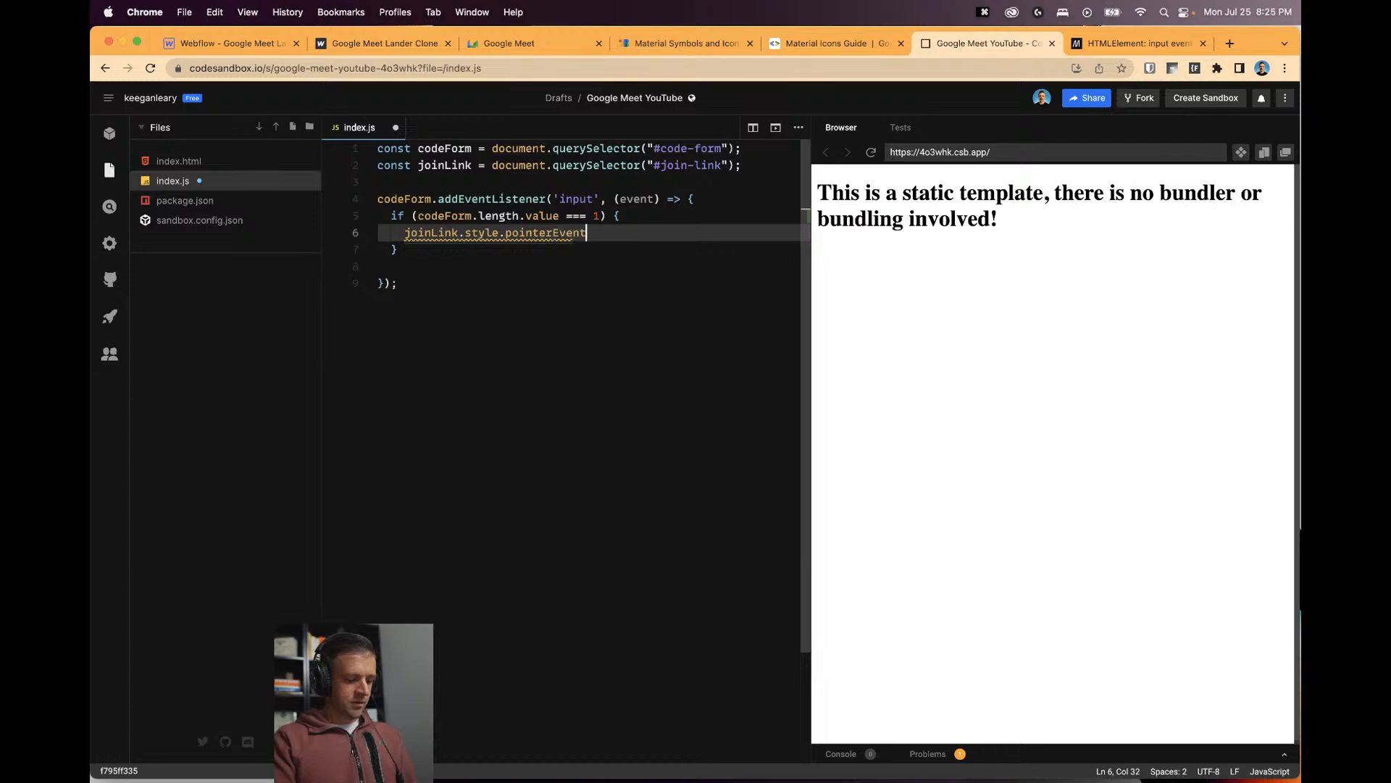
key("BackSpace")
key("BackSpace")
key("BackSpace")
key("BackSpace")
key("BackSpace")
key("BackSpace")
key("BackSpace")
key("BackSpace")
key("BackSpace")
key("BackSpace")
key("BackSpace")
key("BackSpace")
key("BackSpace")
key("BackSpace")
key("BackSpace")
key("BackSpace")
key("BackSpace")
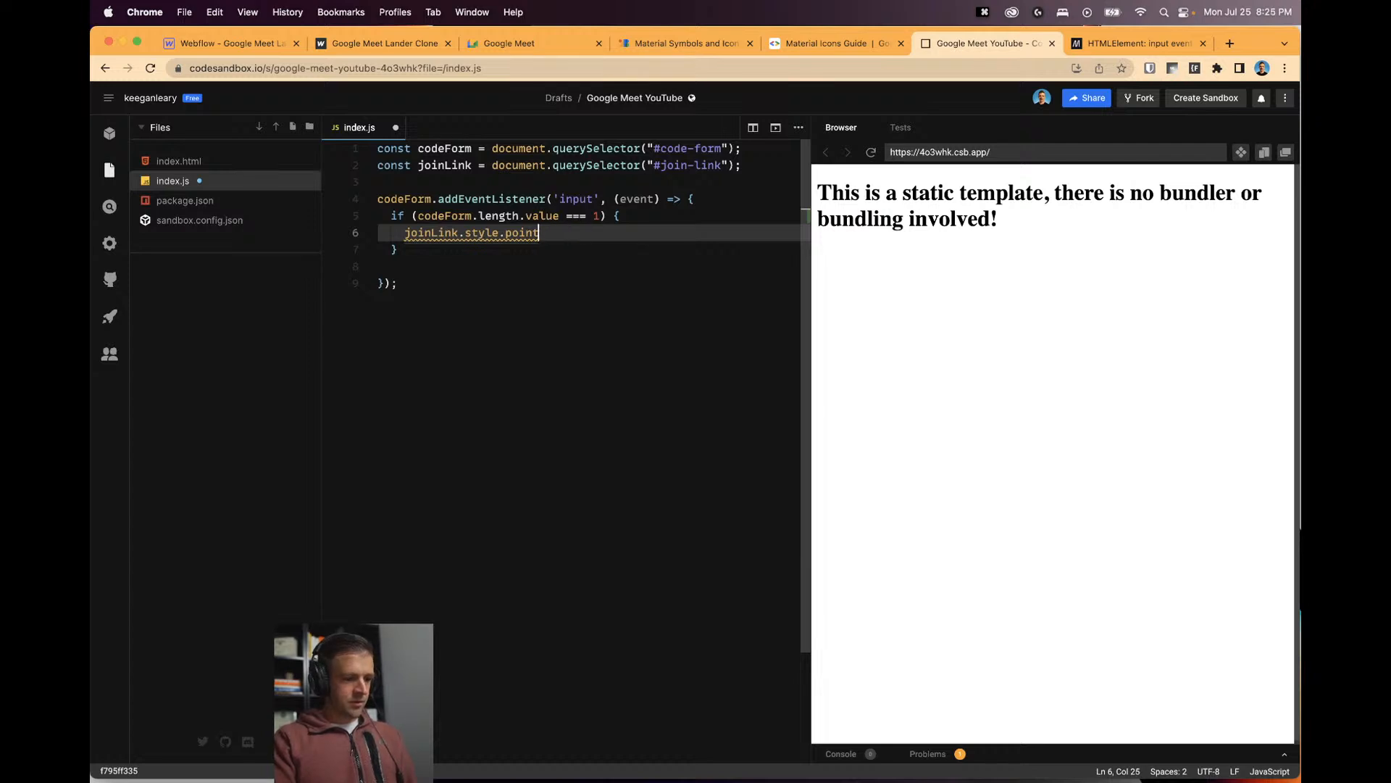
type("class")
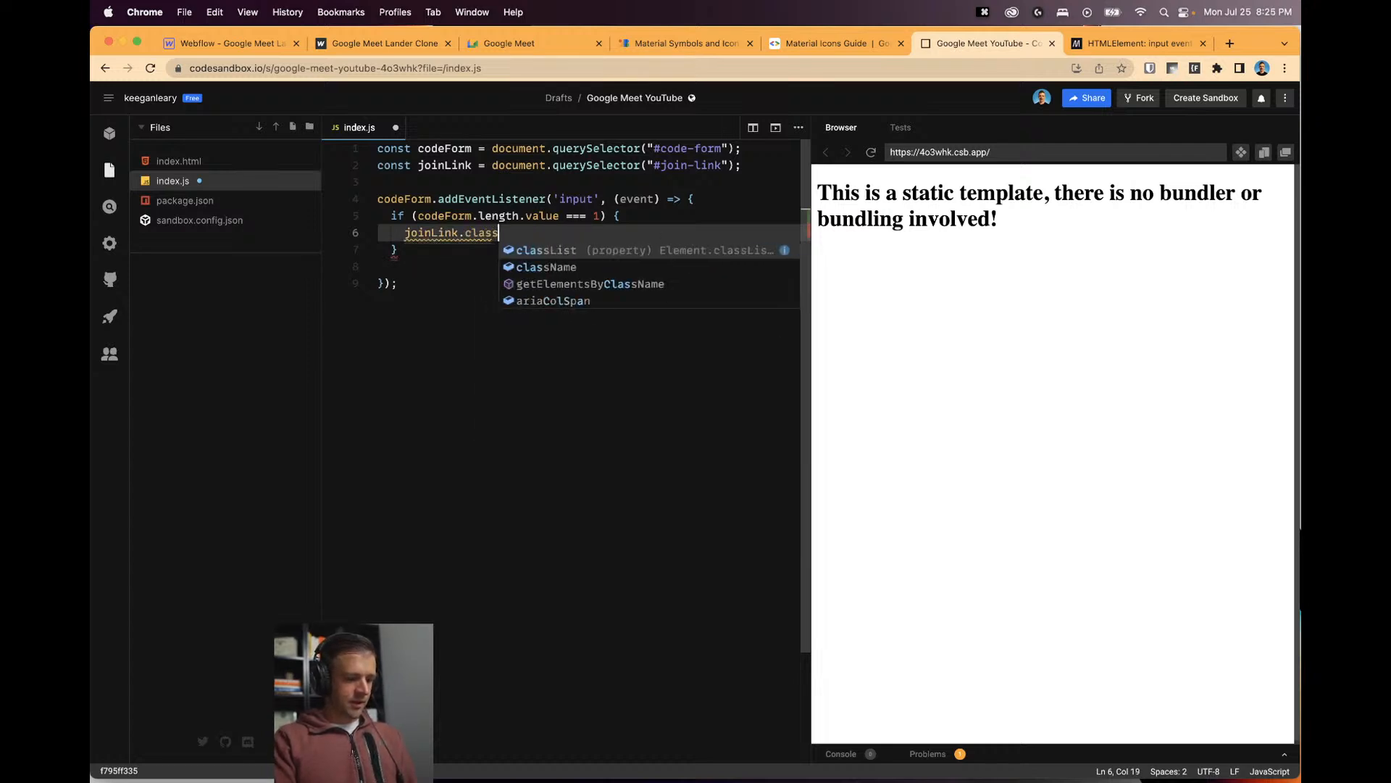
type("List.remo")
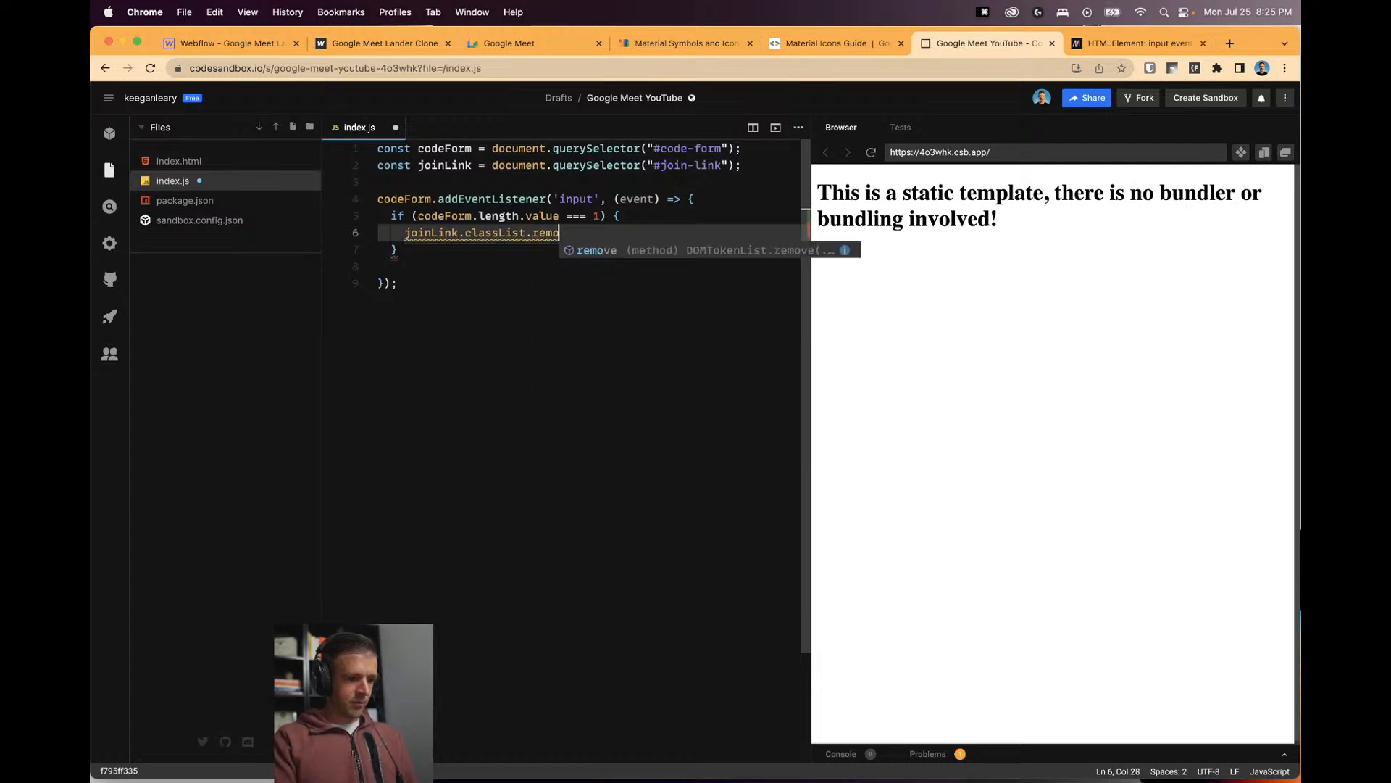
type("ve('no")
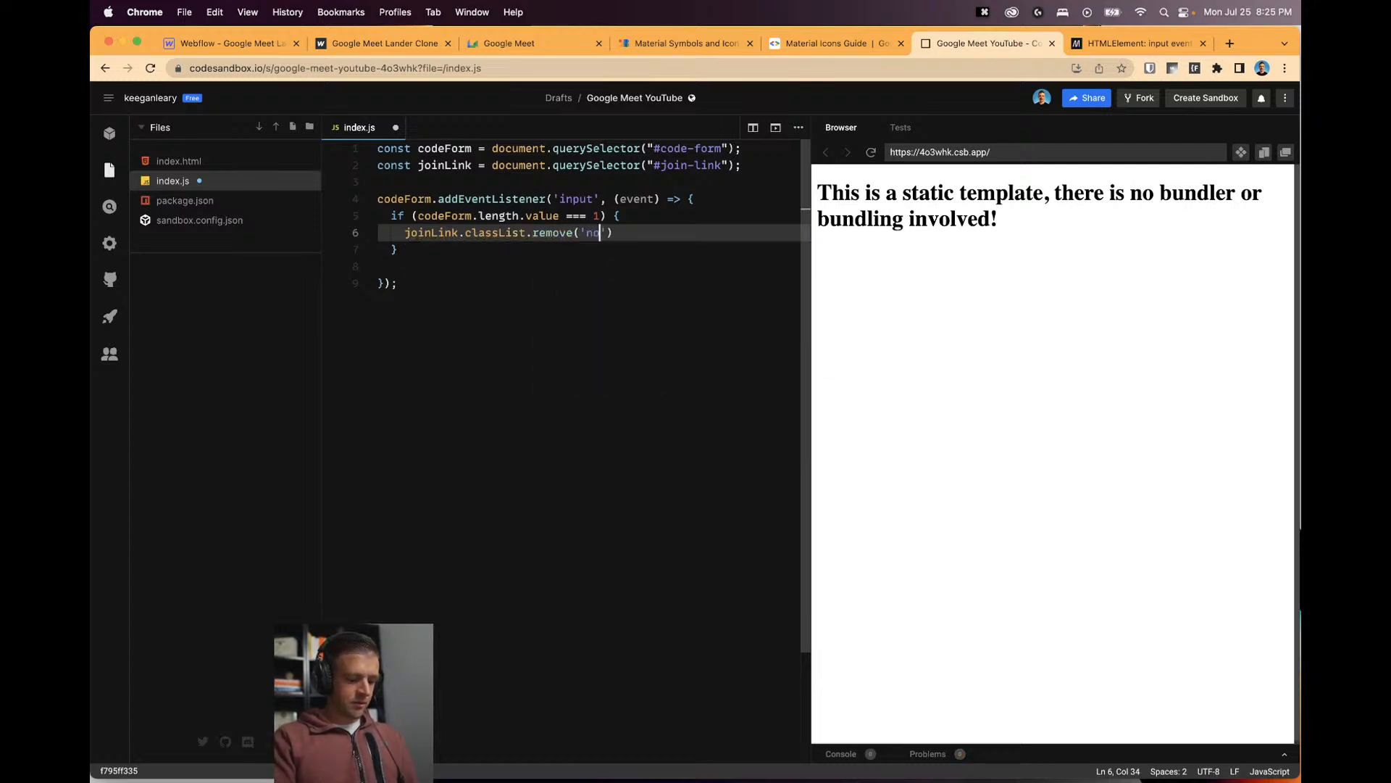
type("-click")
key("Right")
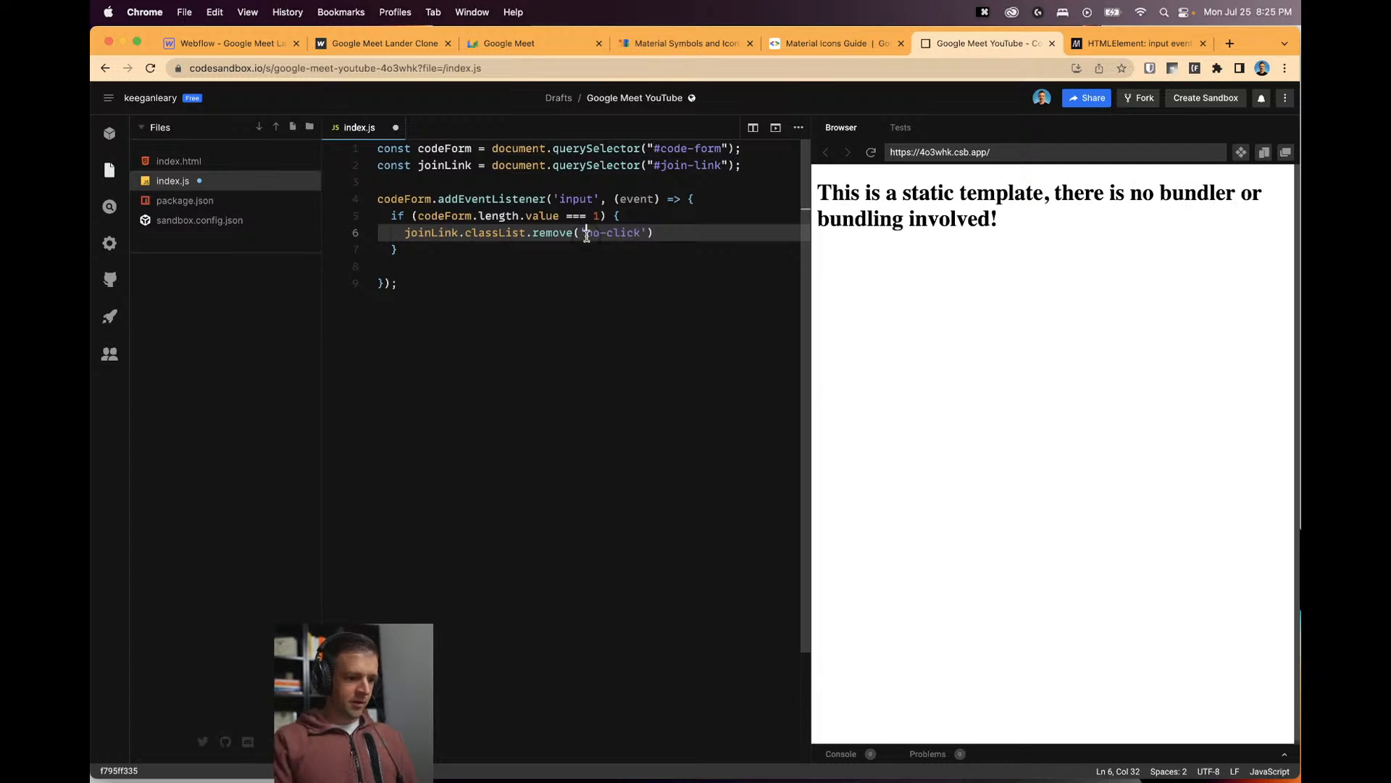
left_click(655, 232)
key("Return")
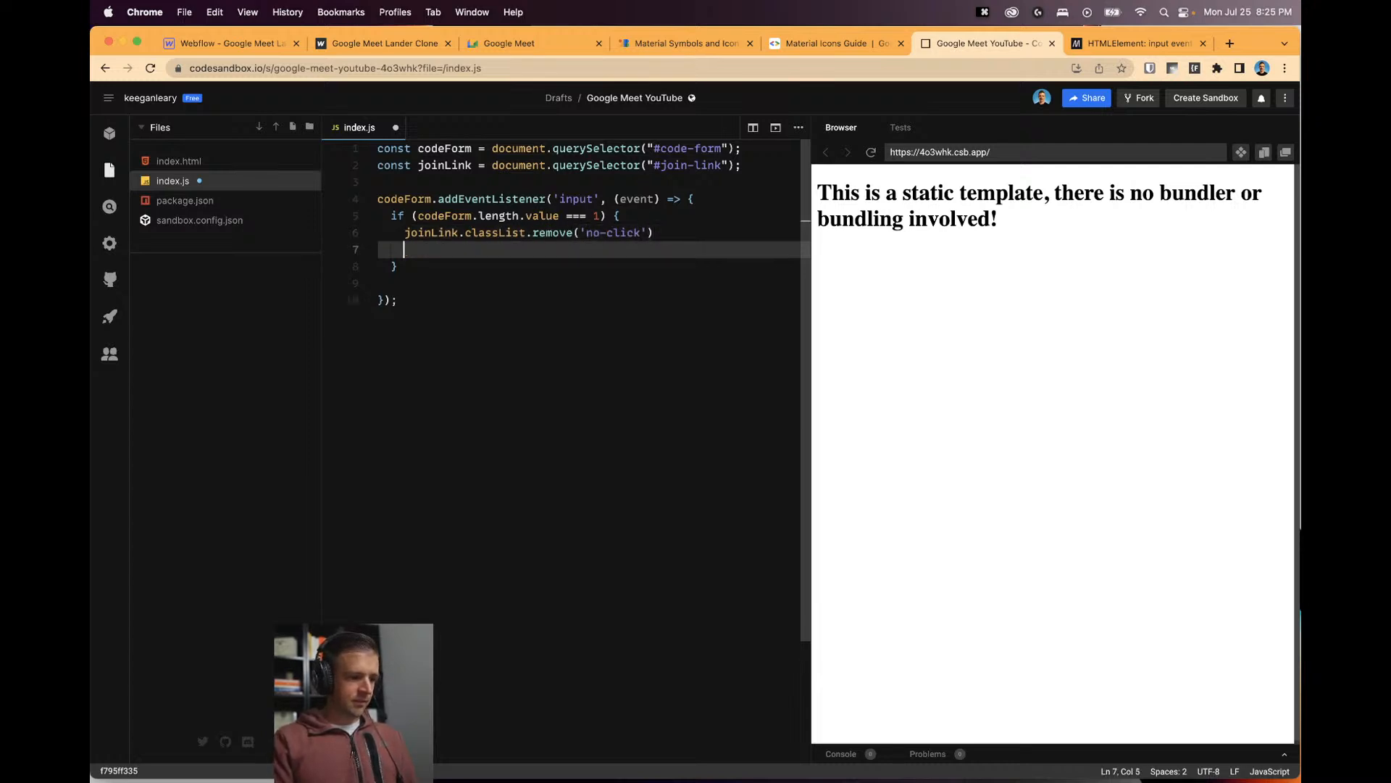
type("joinLi")
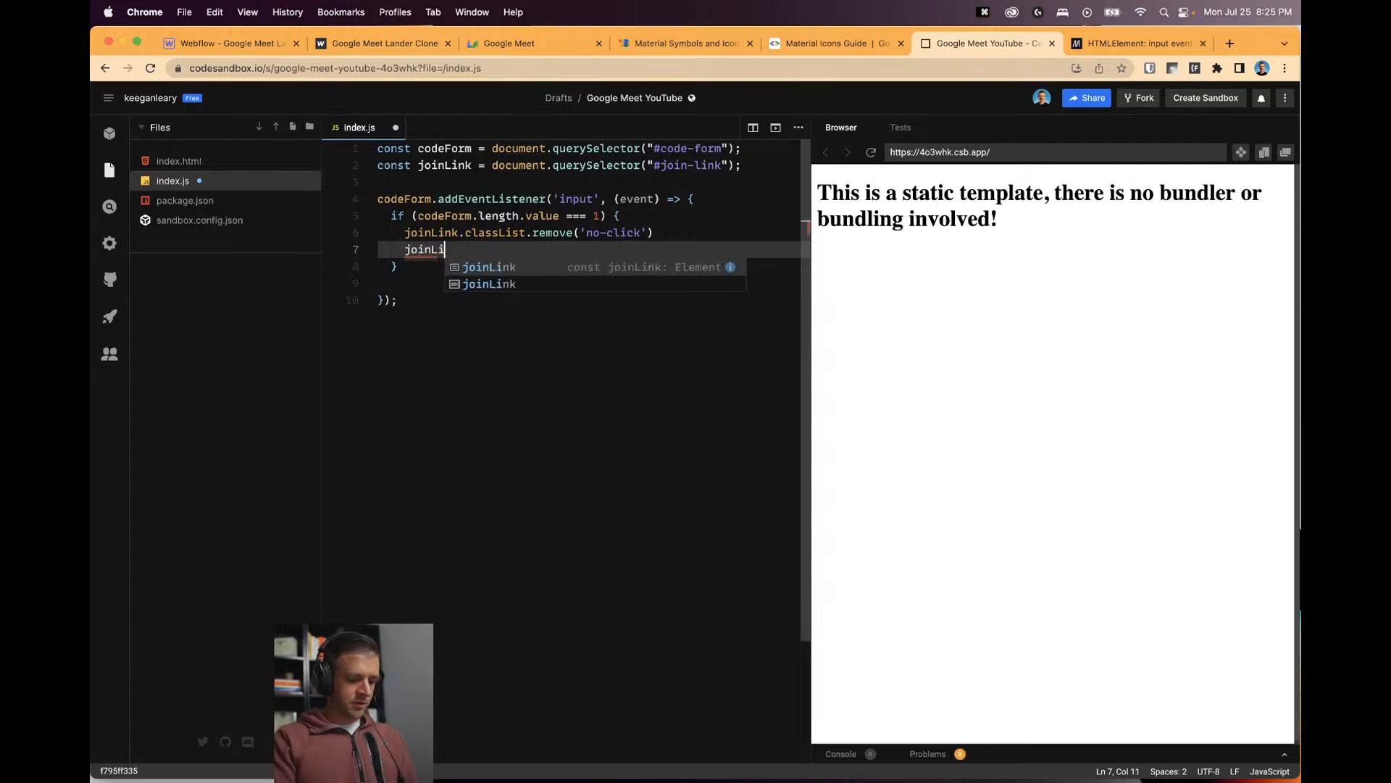
type("nk.classList")
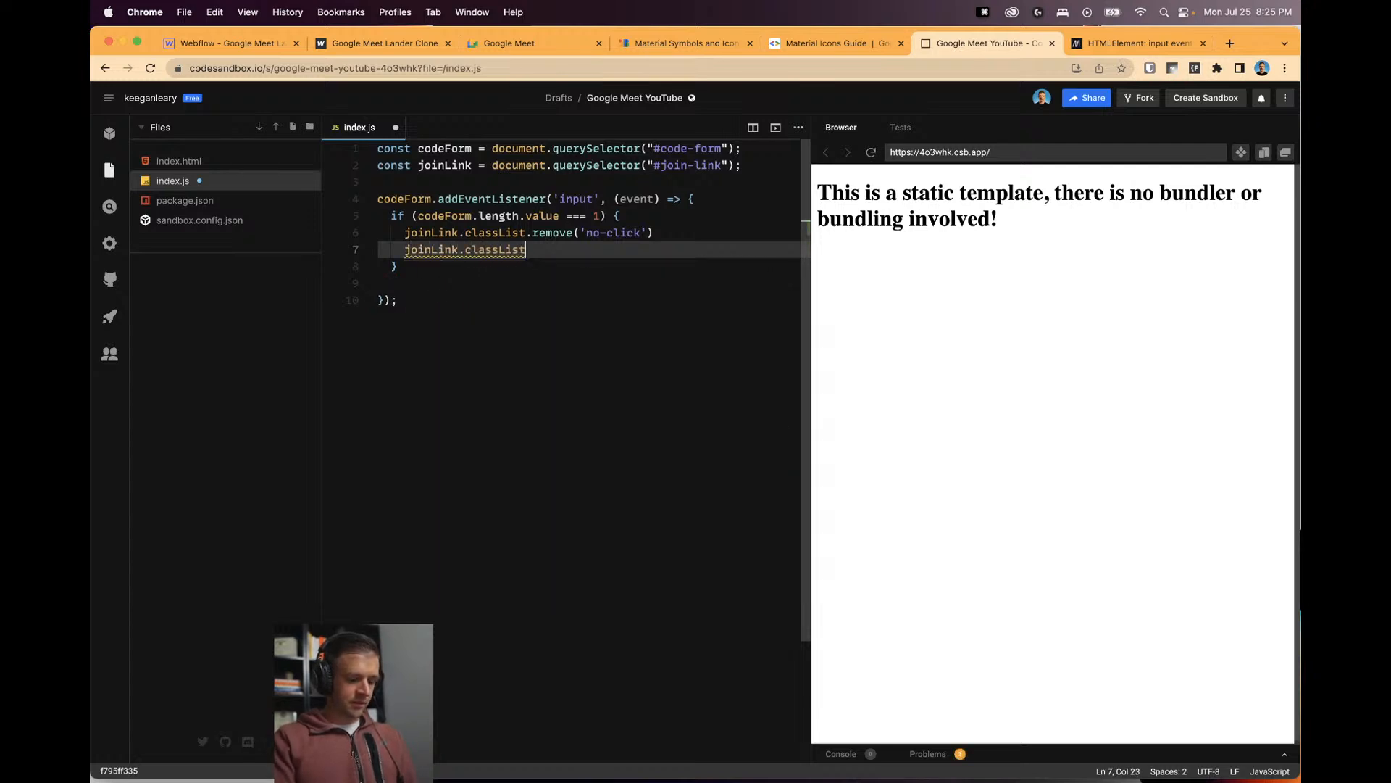
type(".add()")
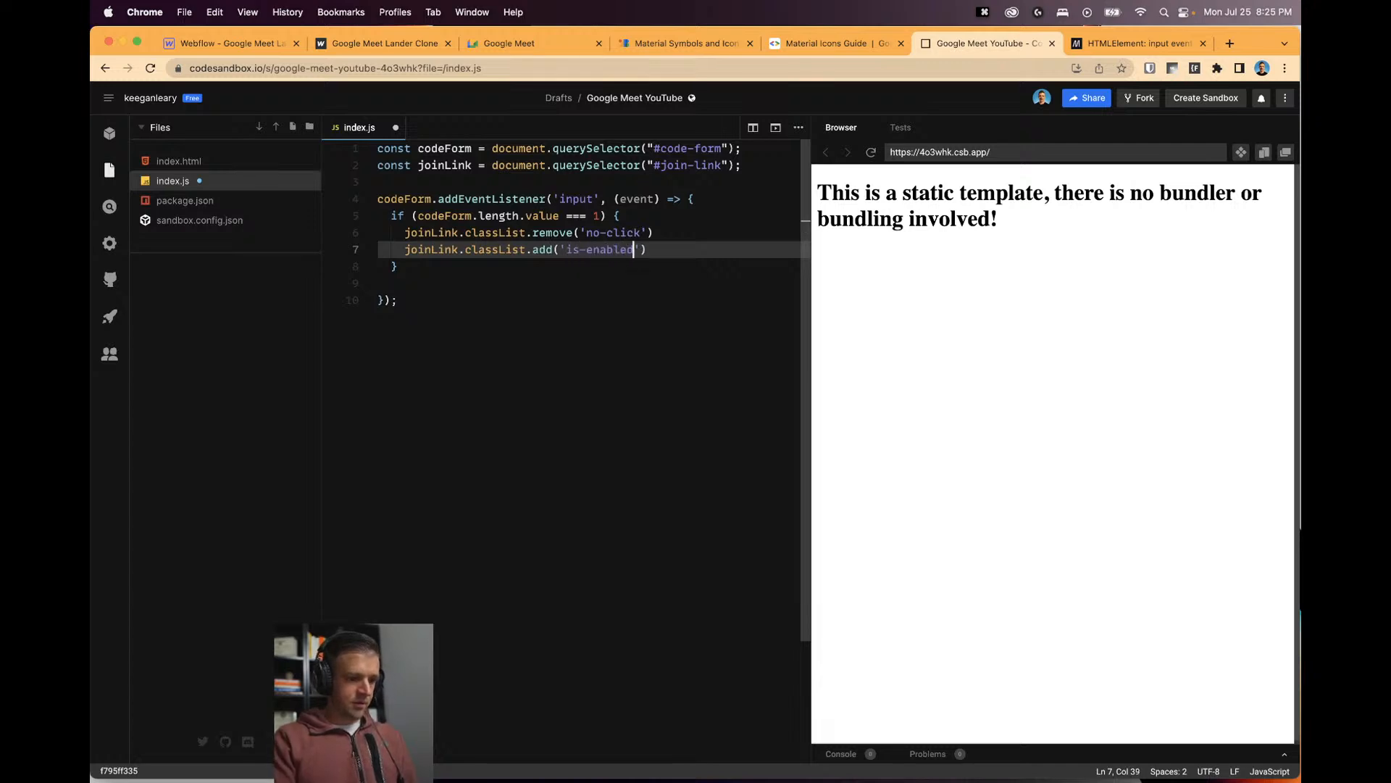
key("Down")
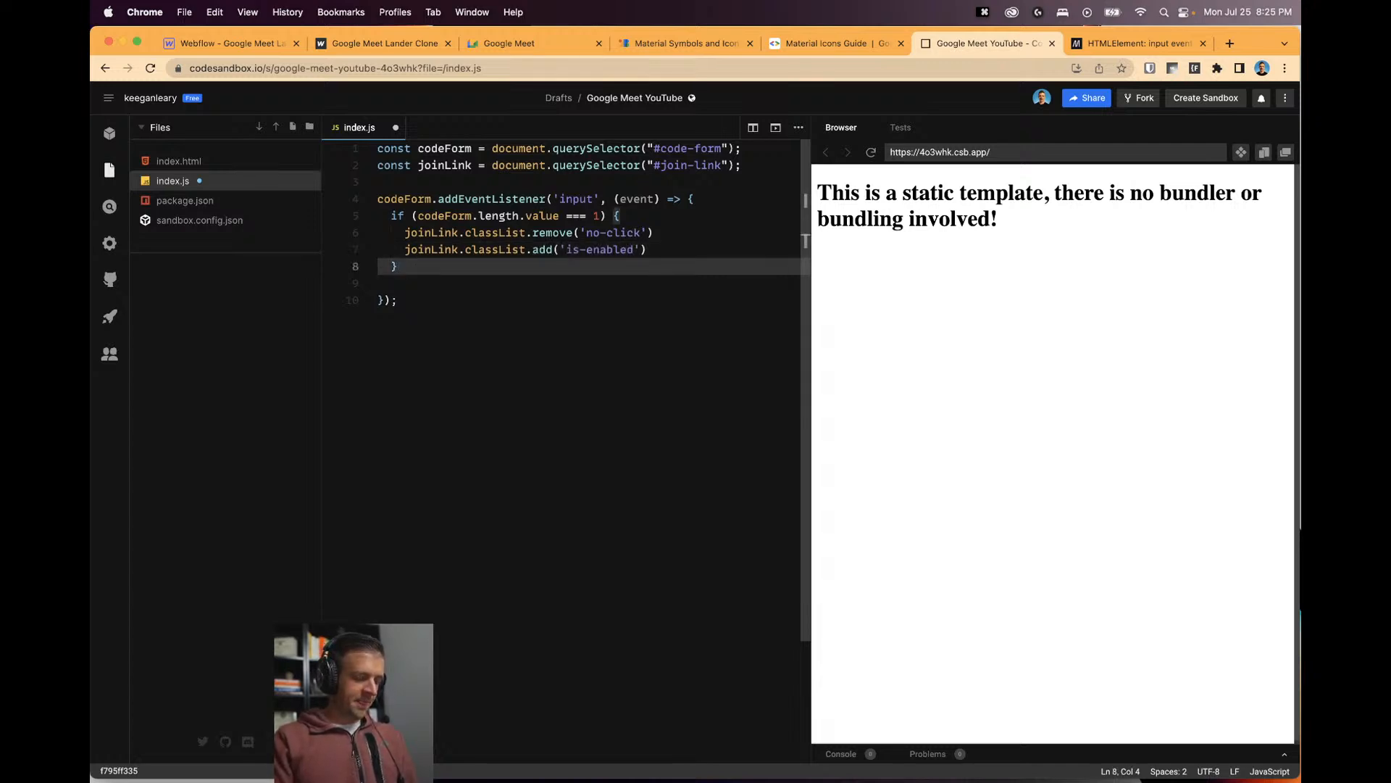
type("else")
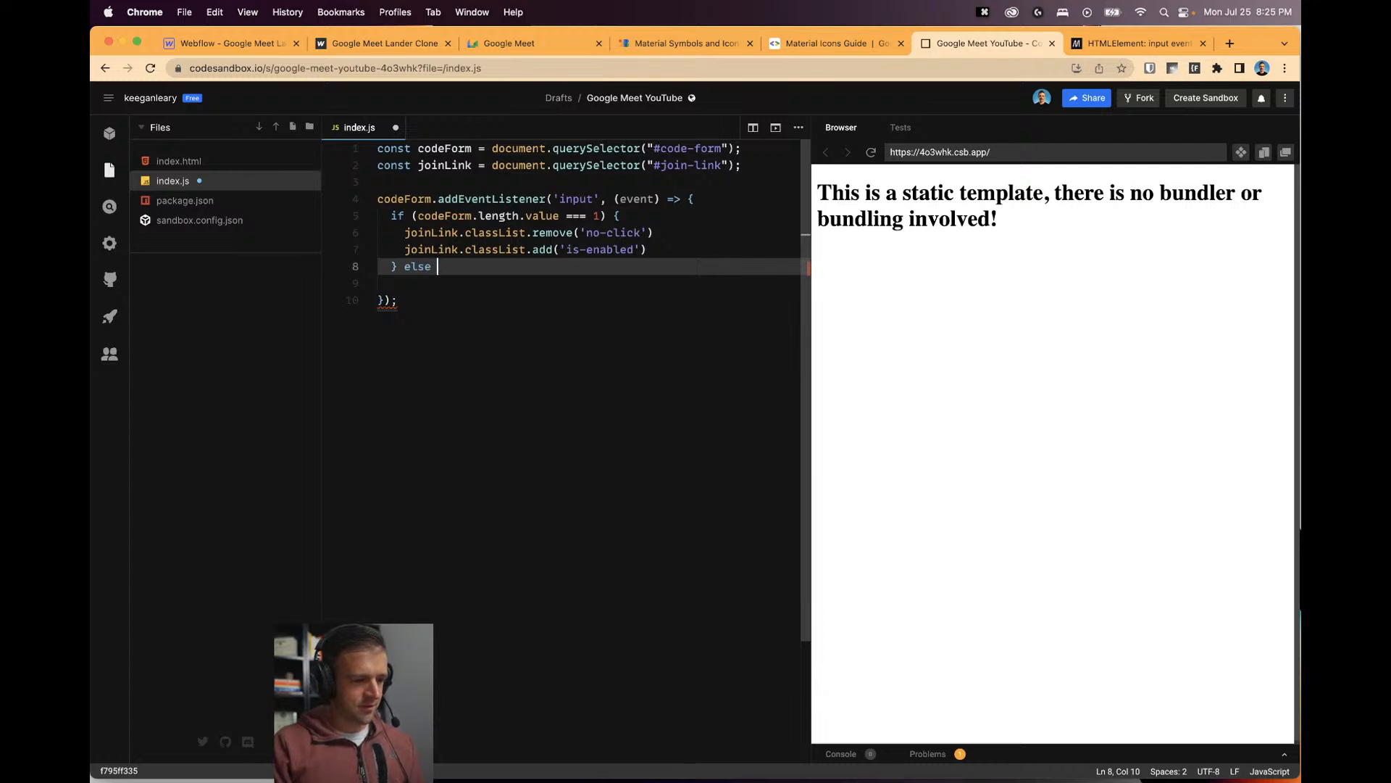
Write the else-if for codeForm.length.value === 0, removing 'is-enabled' from joinLink.
type("(")
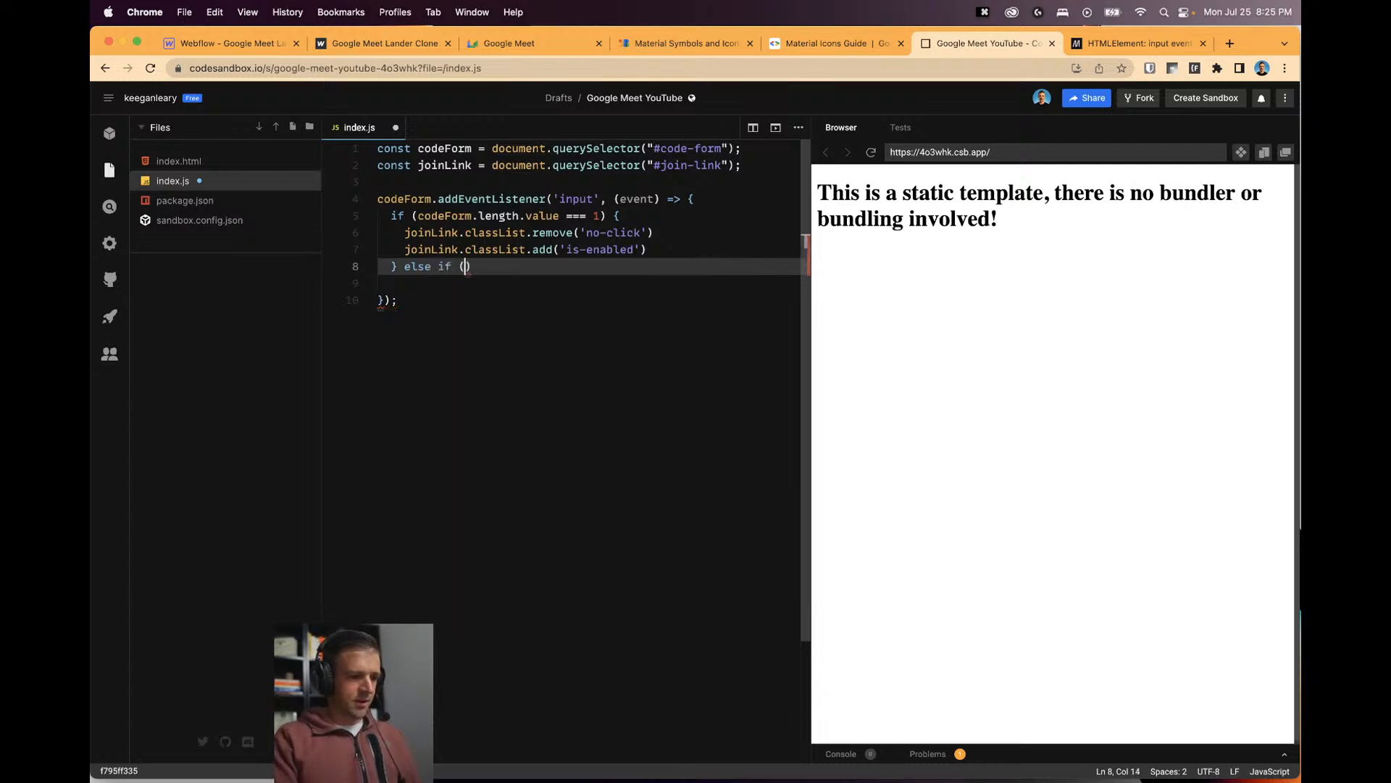
type("cofe")
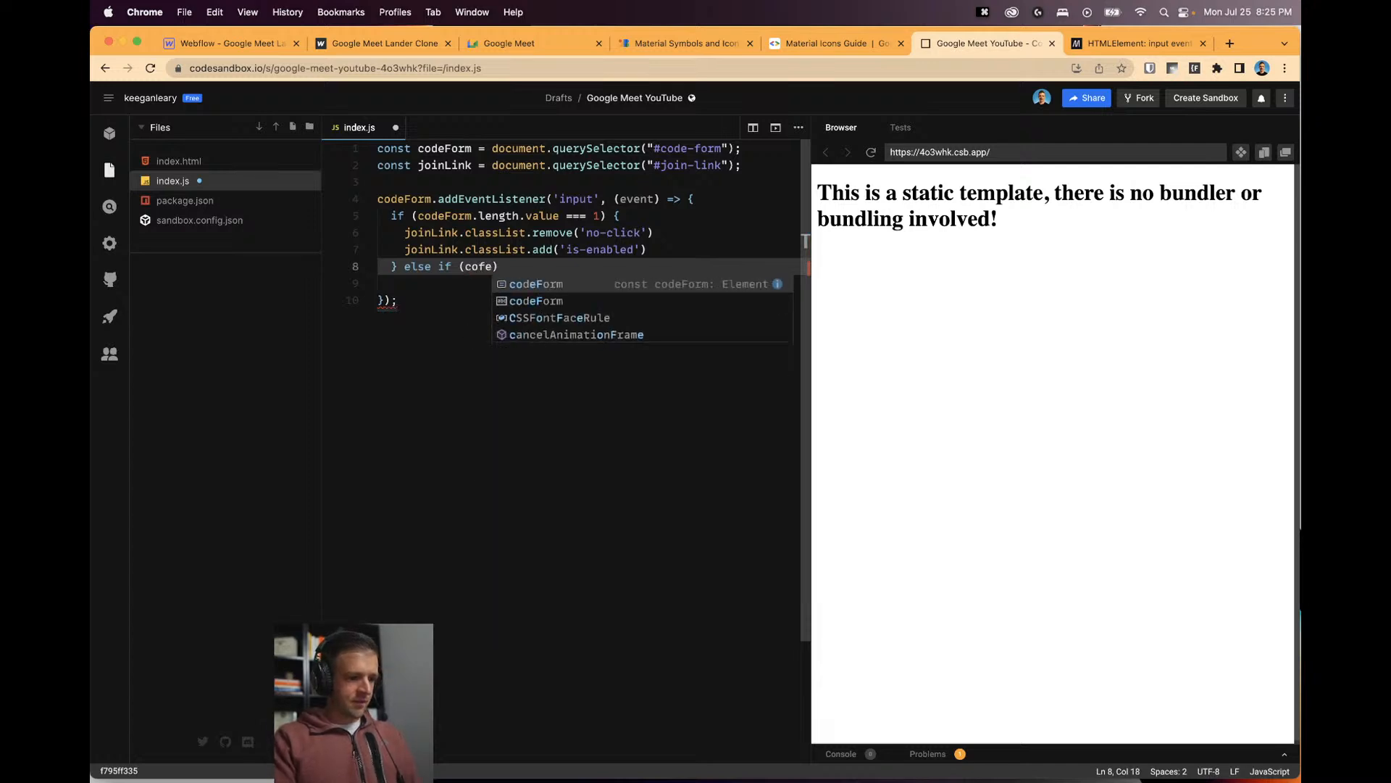
key("BackSpace")
key("BackSpace")
type("de")
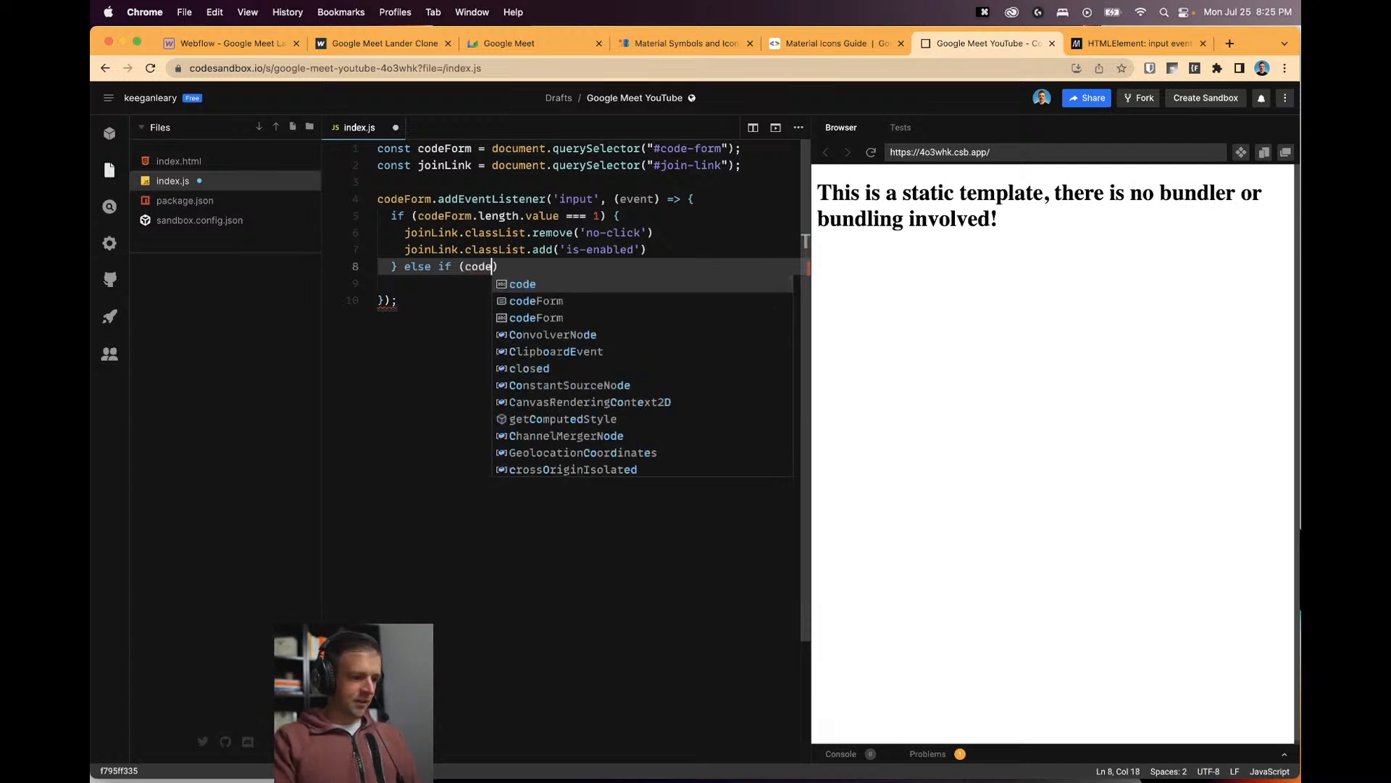
type("Form")
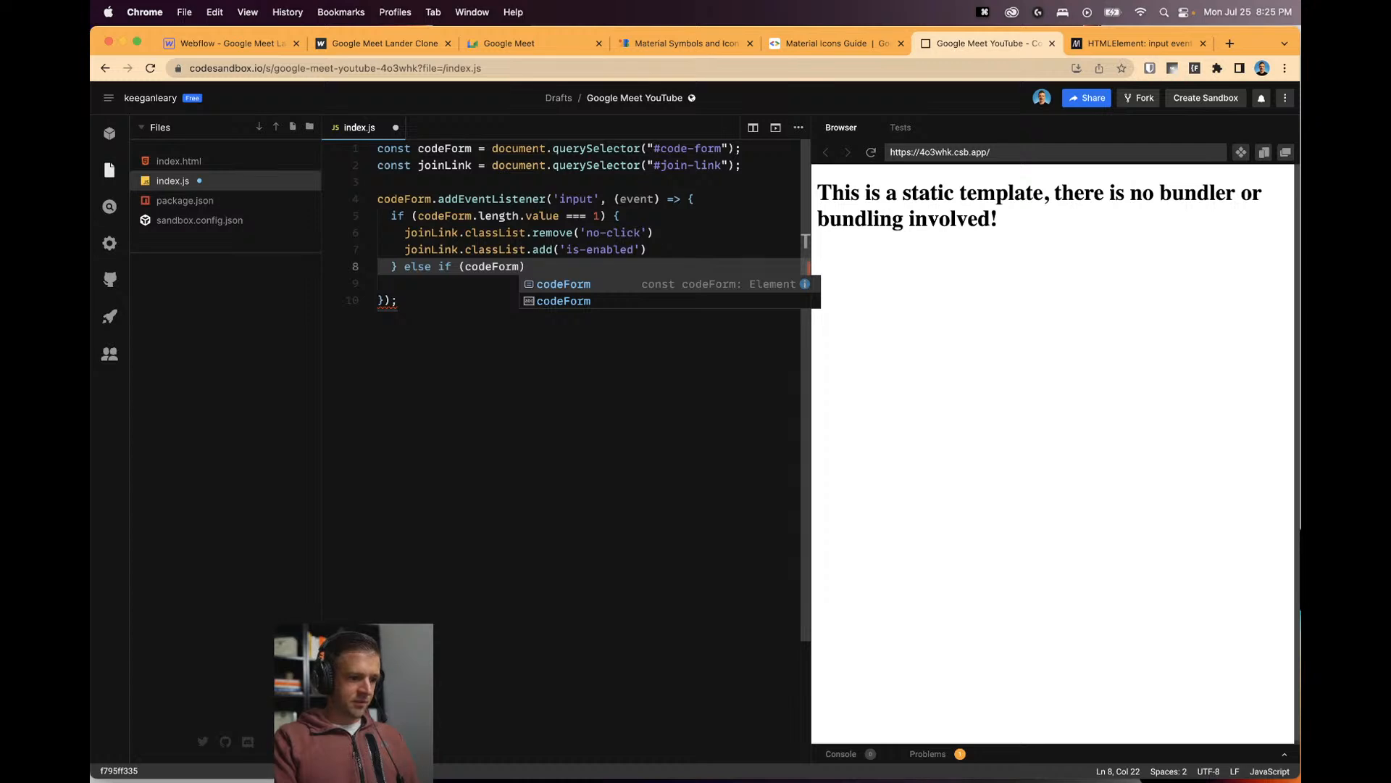
type(".length.valu")
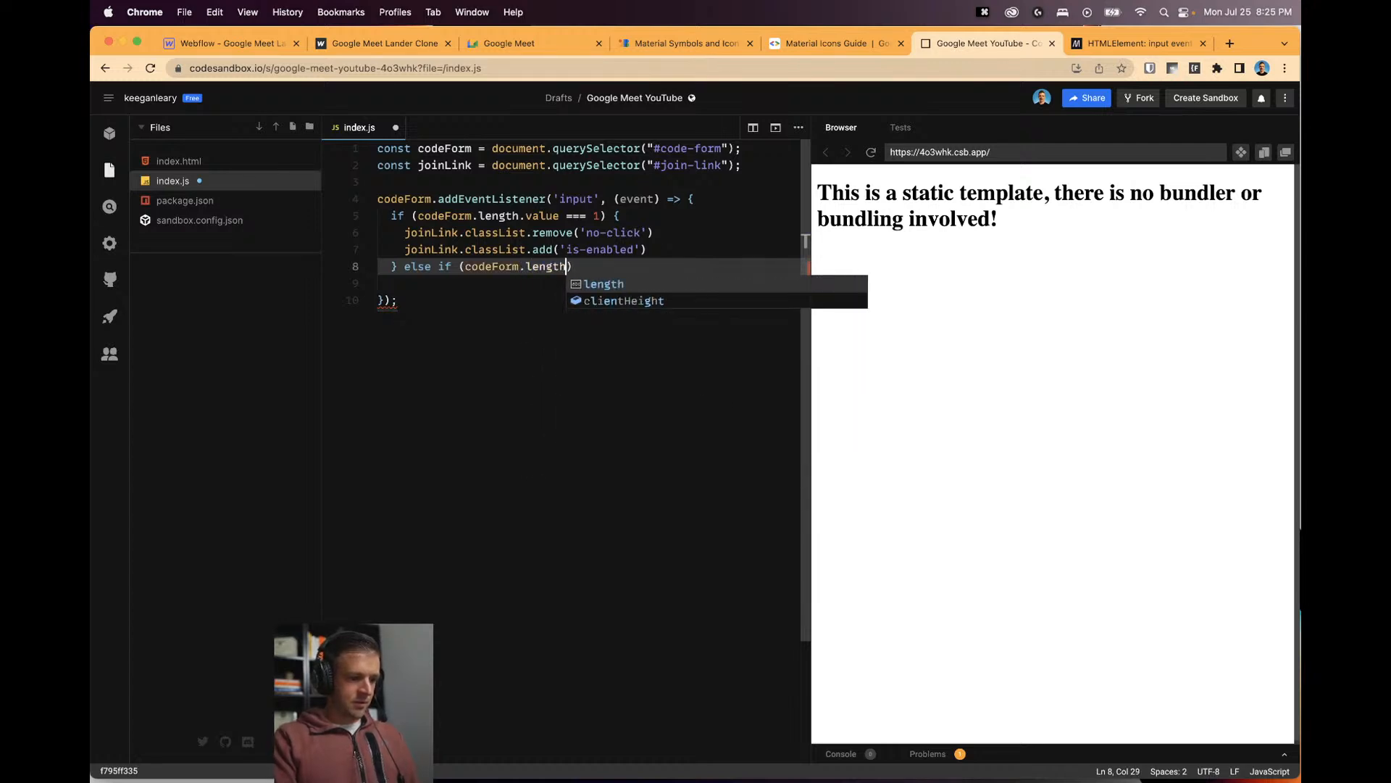
type("e ===")
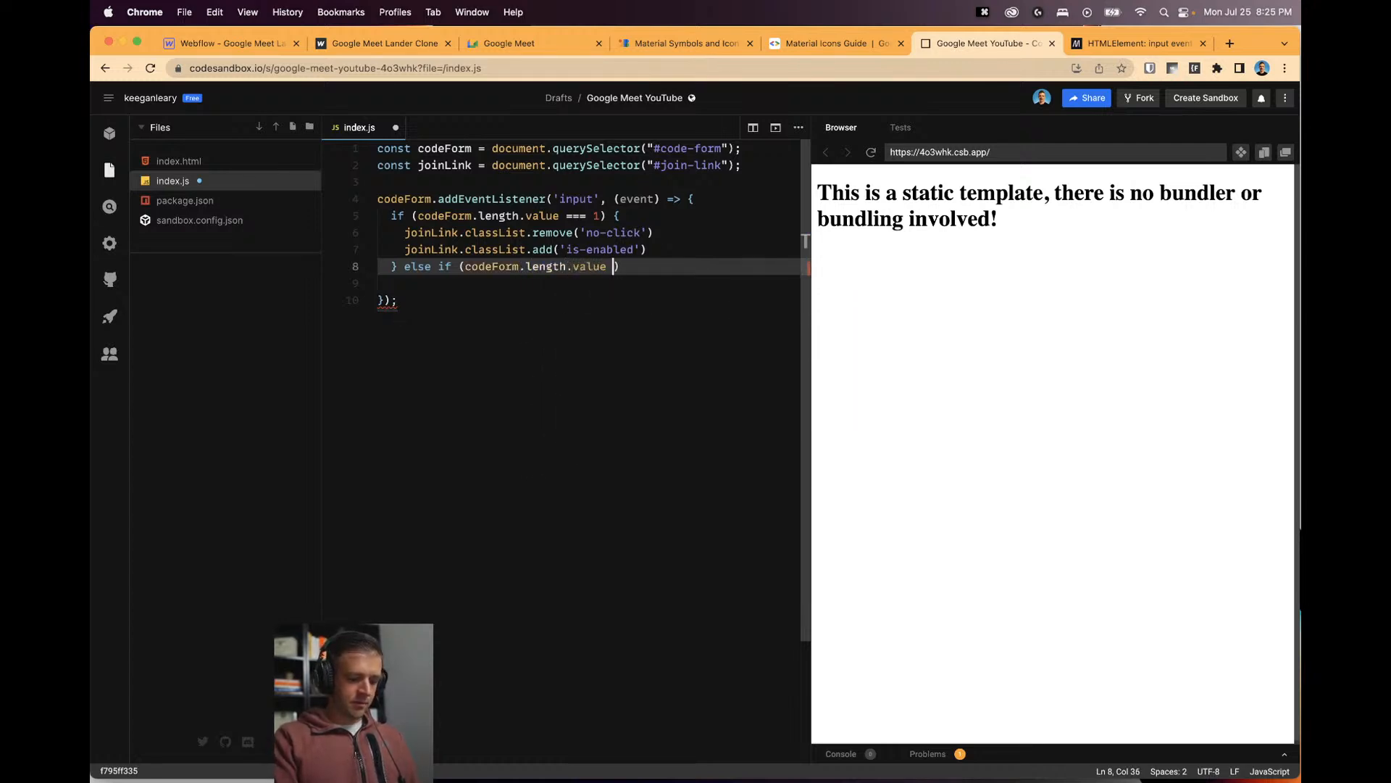
type(" 0) ")
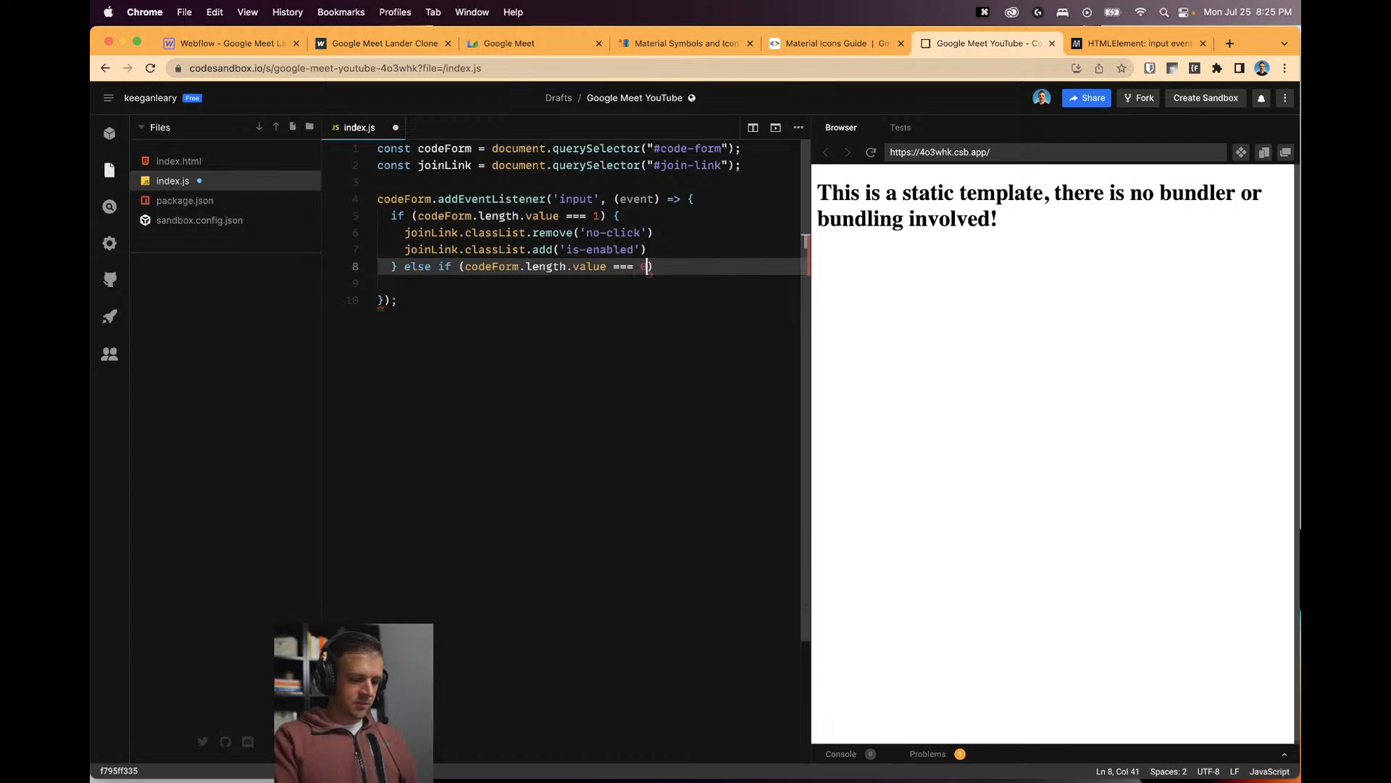
type("{")
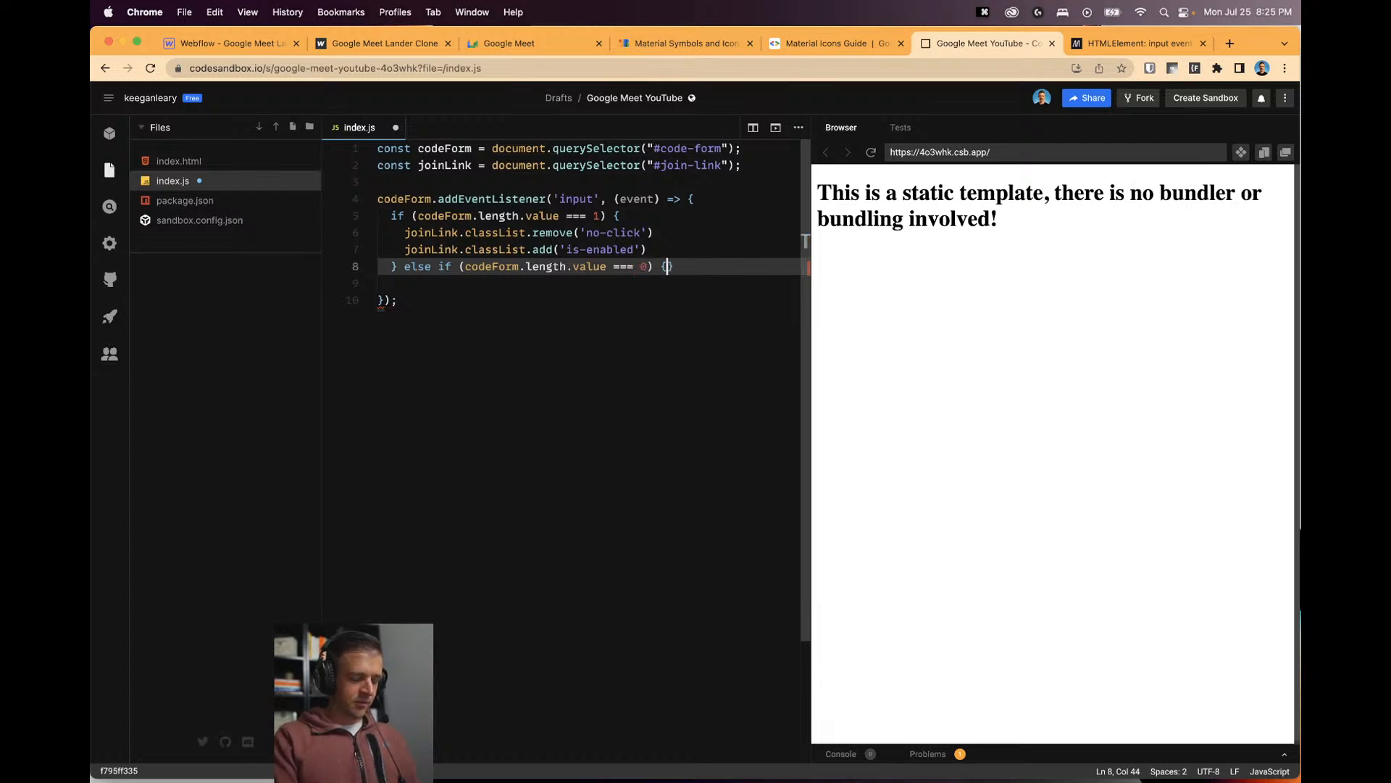
key("Return")
type("join")
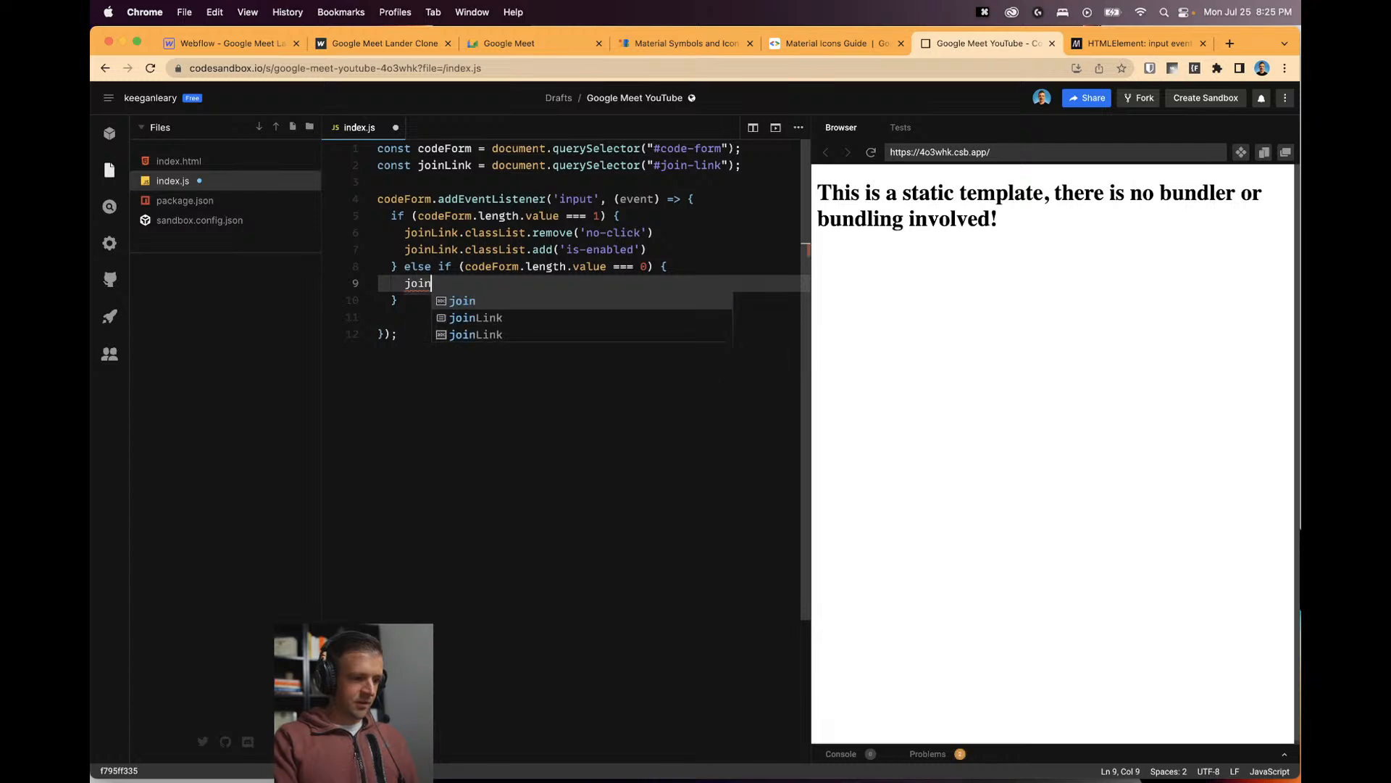
type("Link.clas")
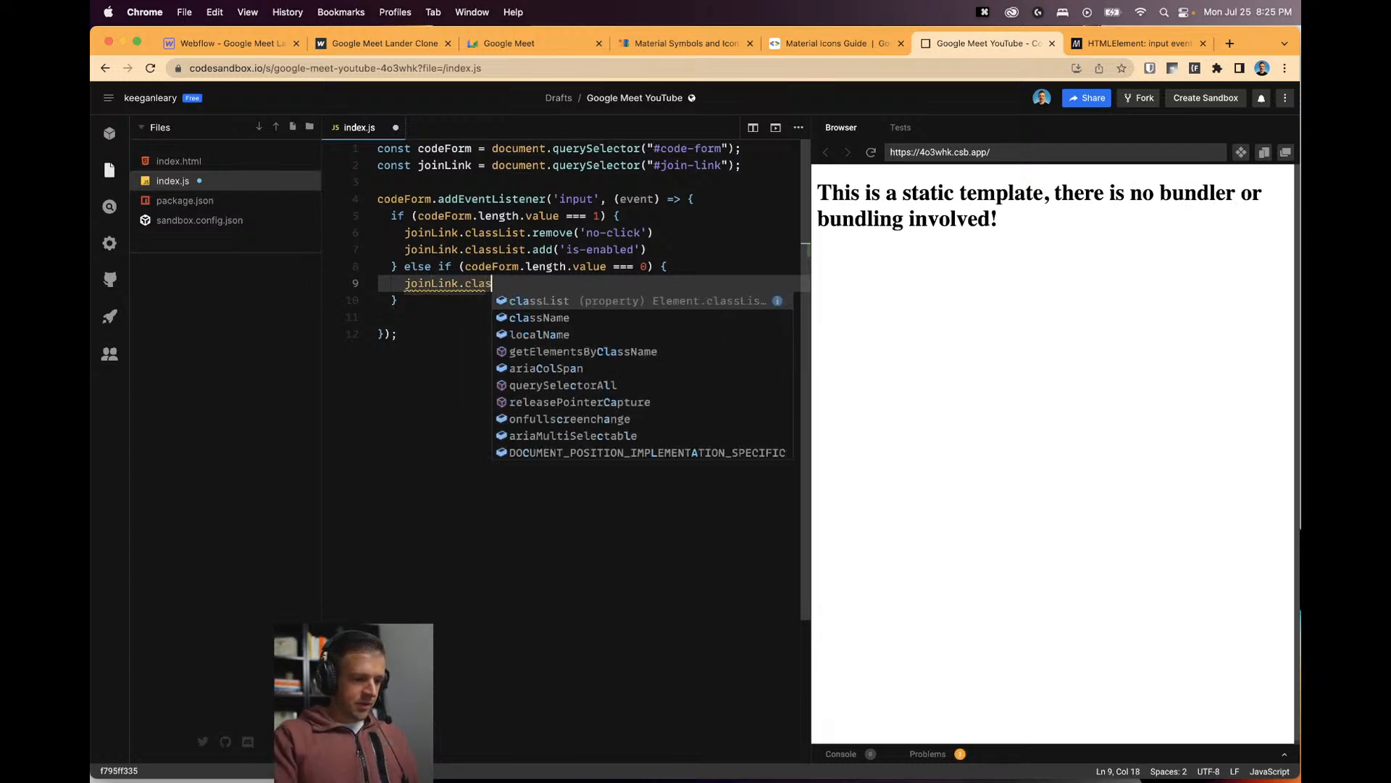
type("sList.remove")
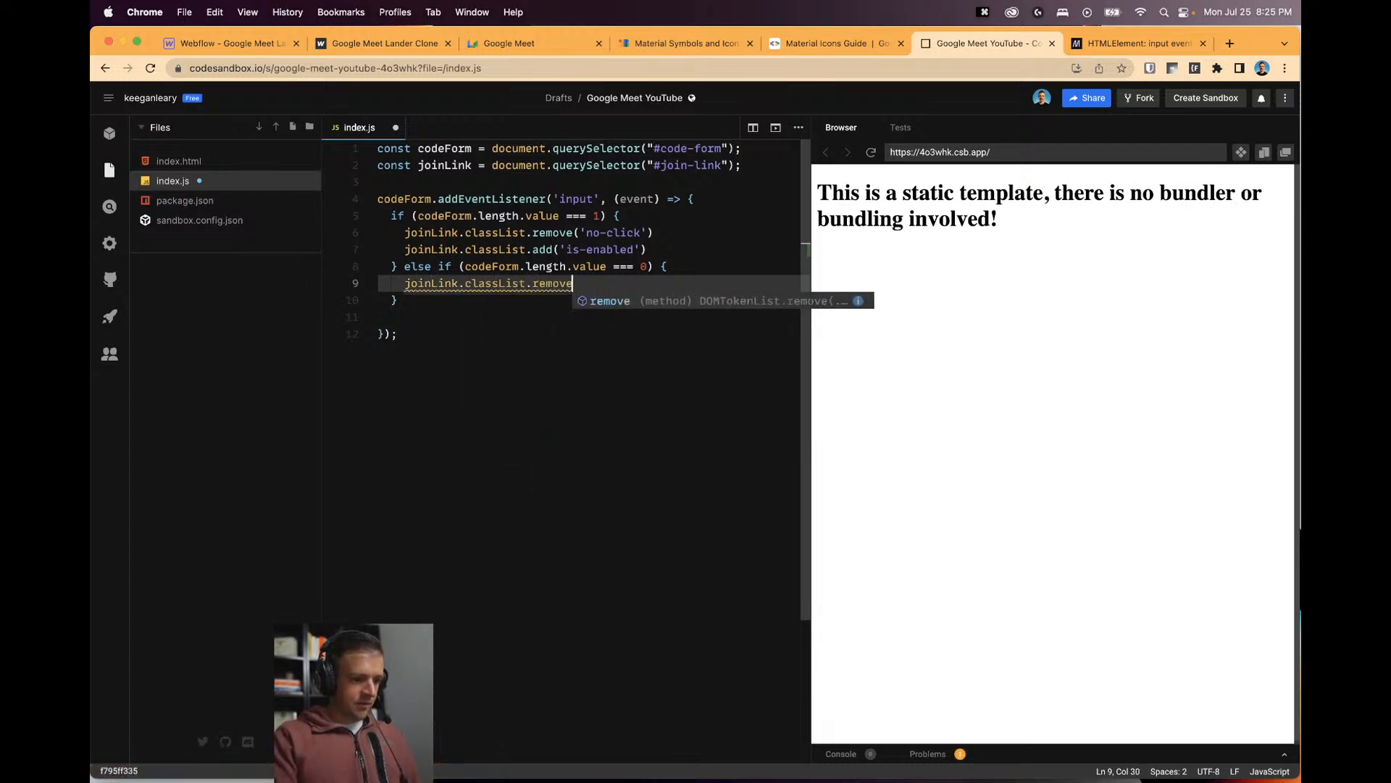
type("('is-")
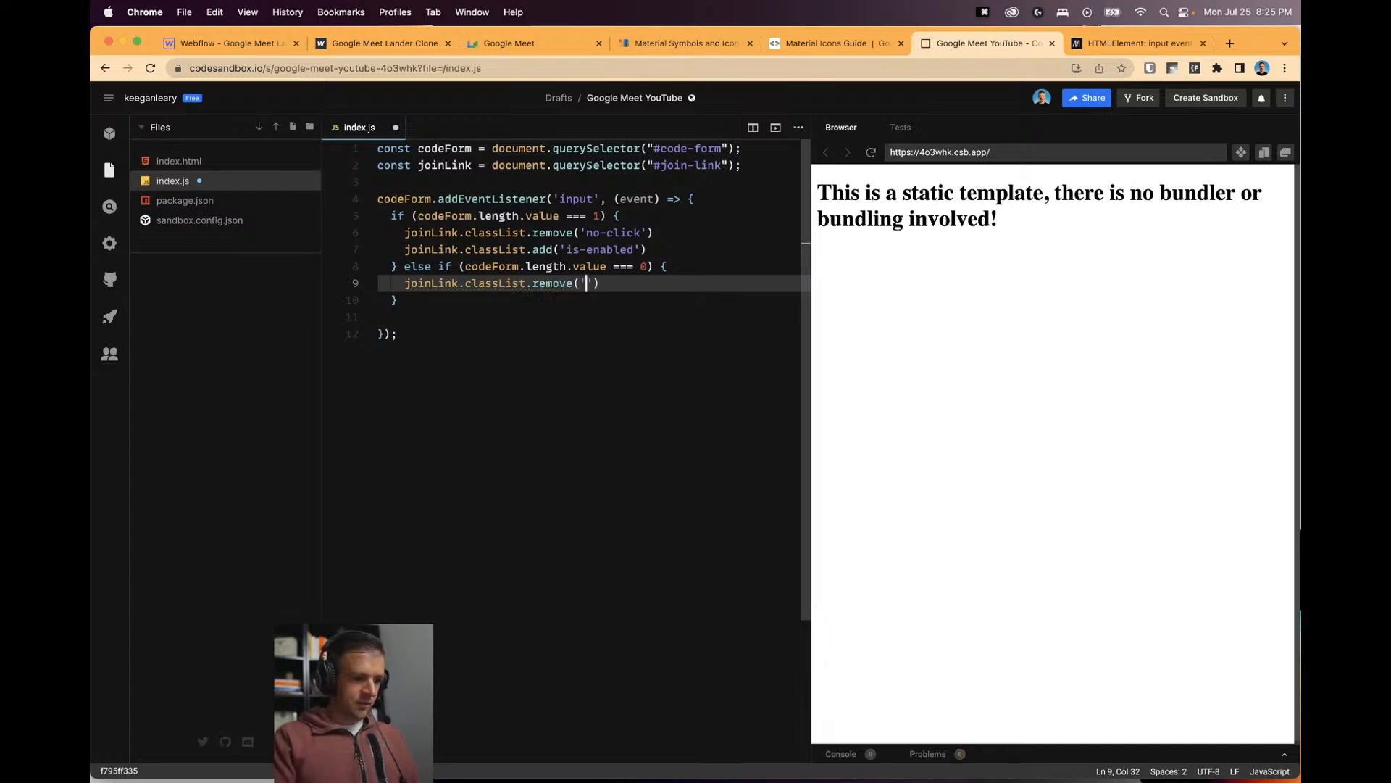
type("enabled")
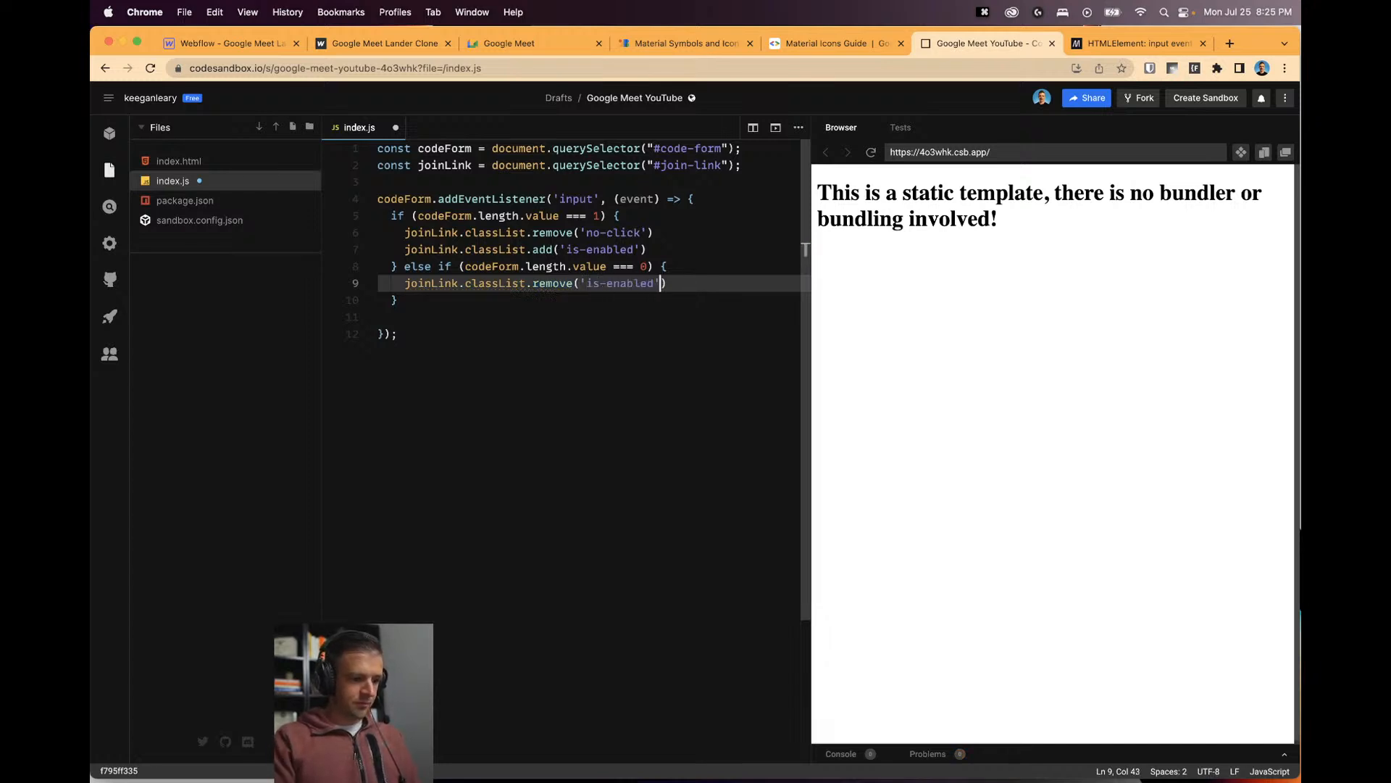
key("Right")
key("Right")
key("Return")
Add 'no-click' back to joinLink, remove the extra blank line, and save index.js.
type("joinLink")
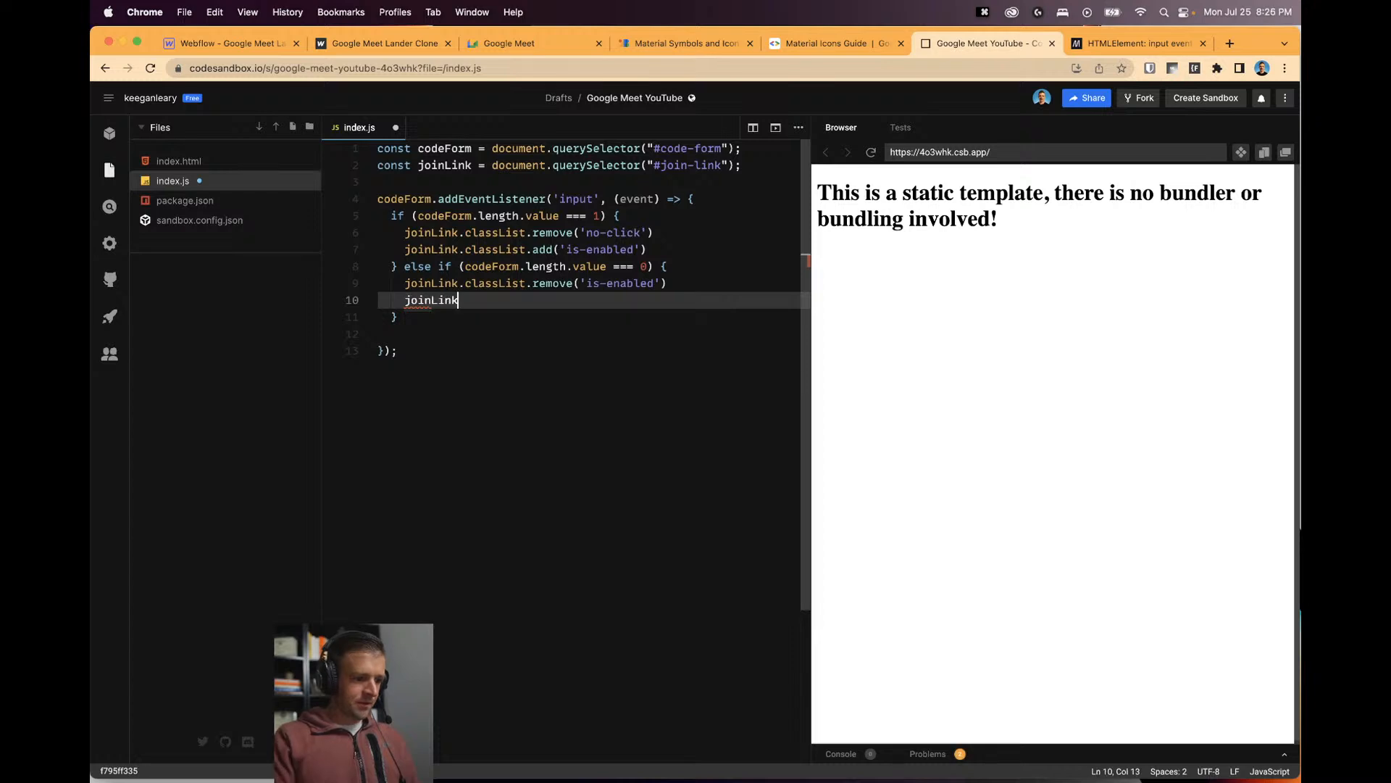
type(".classList.")
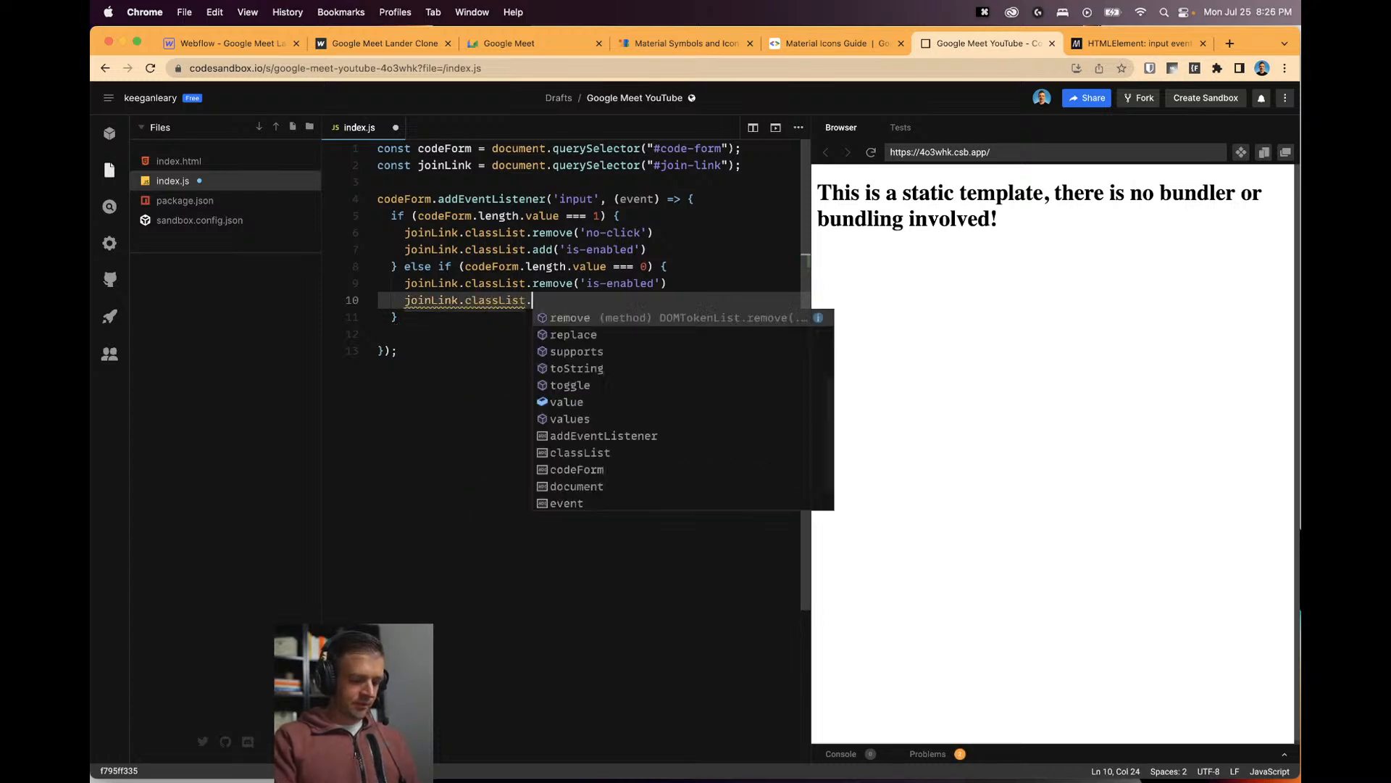
type("add(")
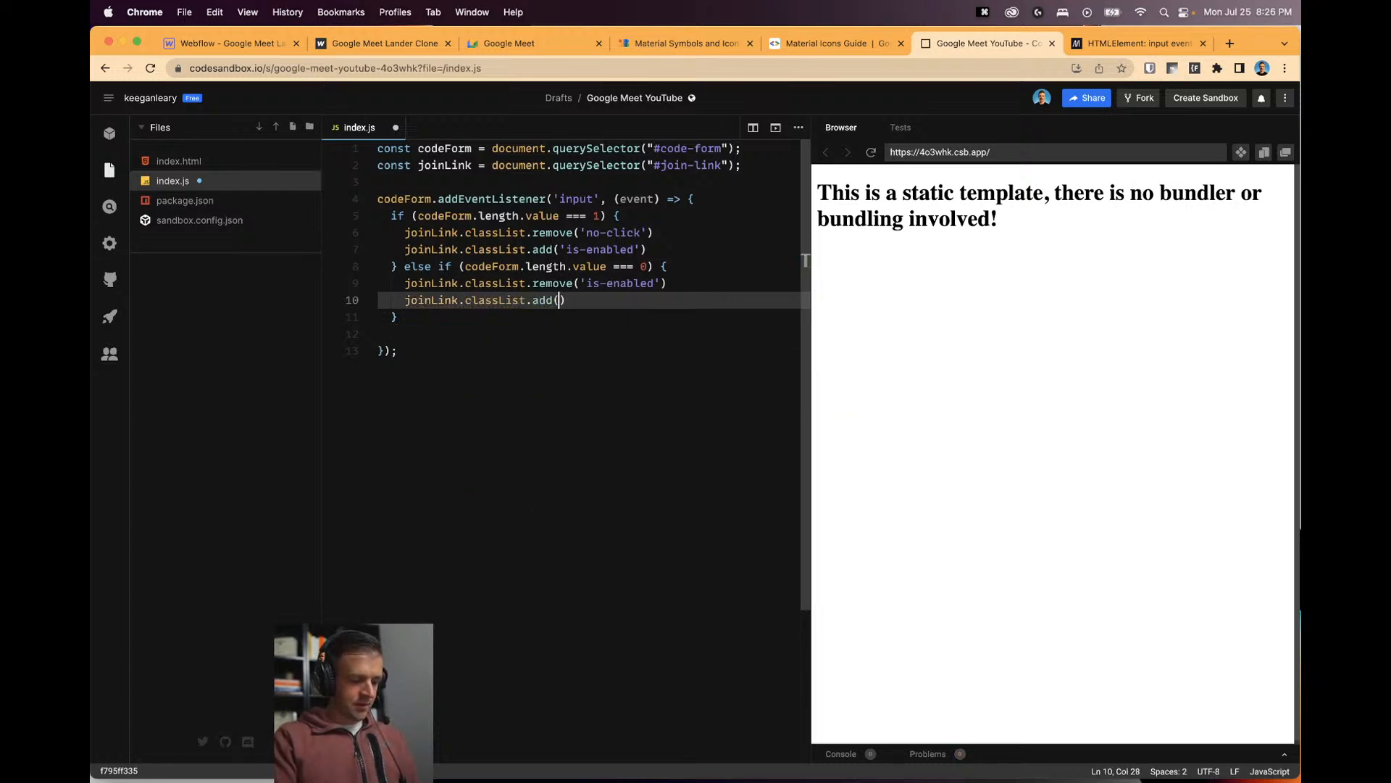
type("no")
key("BackSpace")
key("BackSpace")
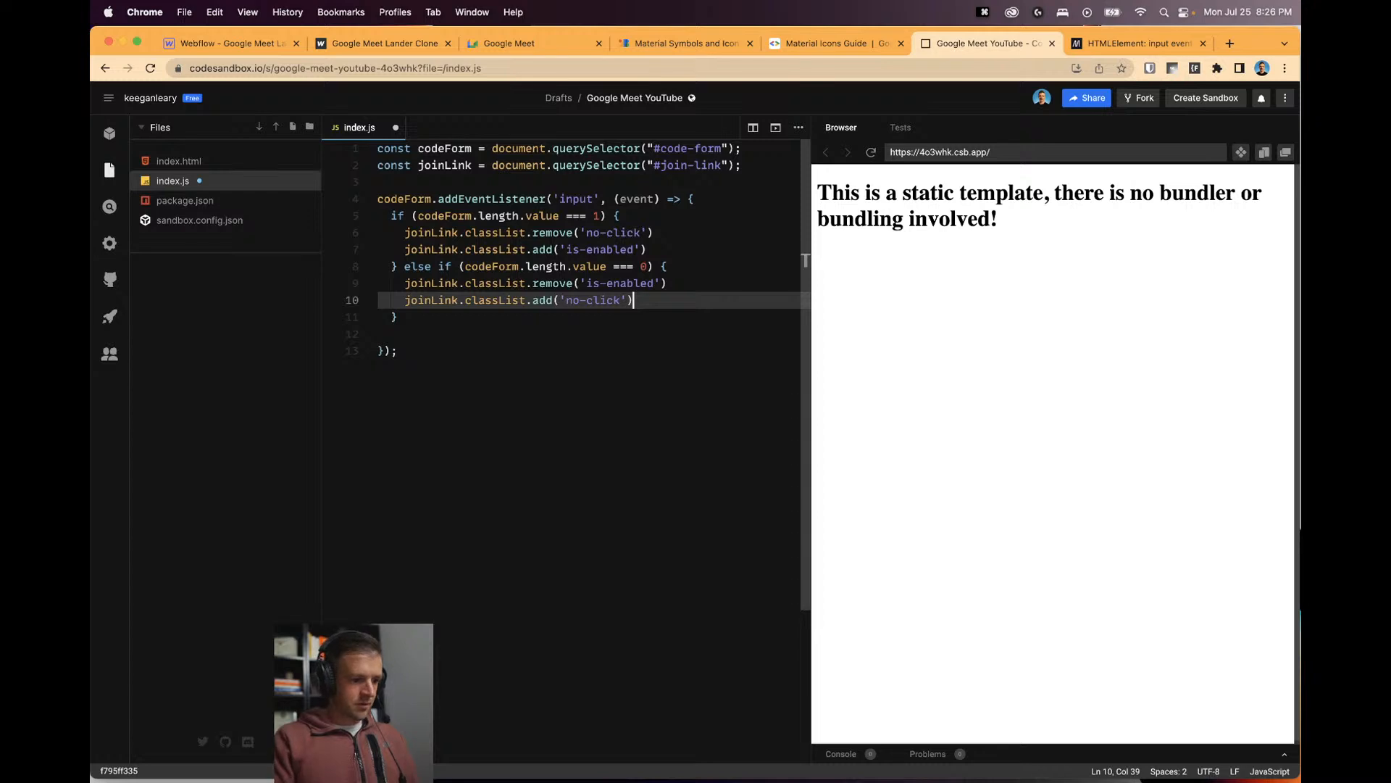
left_click(387, 335)
key("BackSpace")
key("super+s")
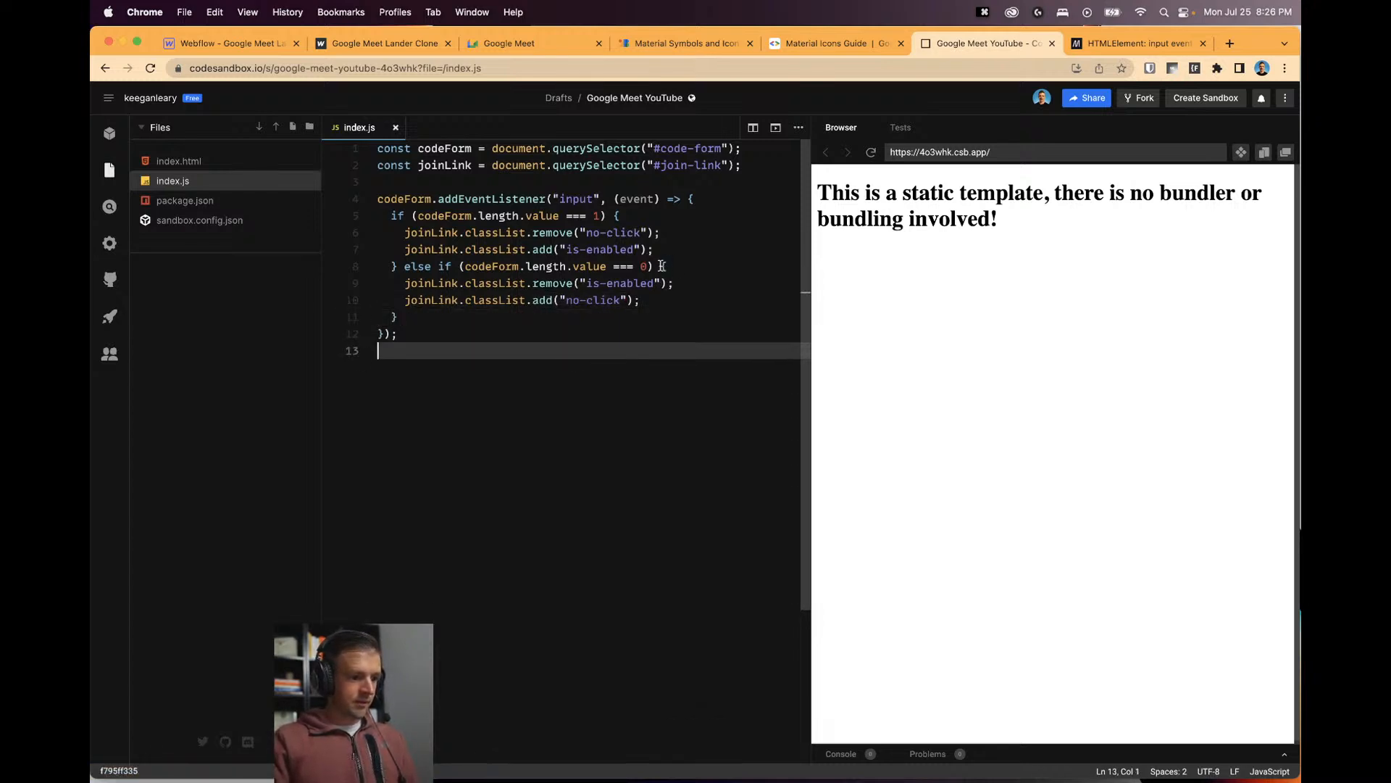
left_click(279, 49)
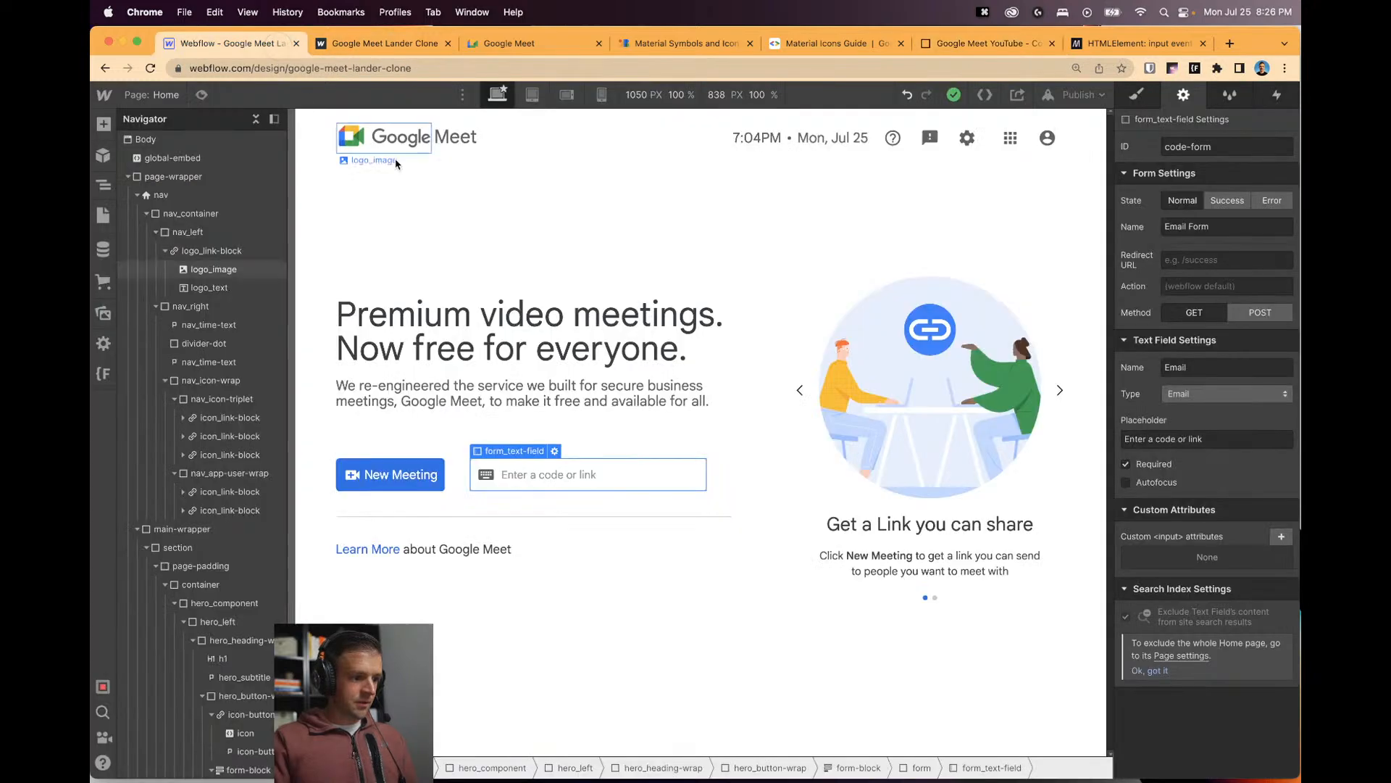
Reload the published clone, type 'aasd' into the code field, and inspect the input element.
left_click(389, 47)
key("super+r")
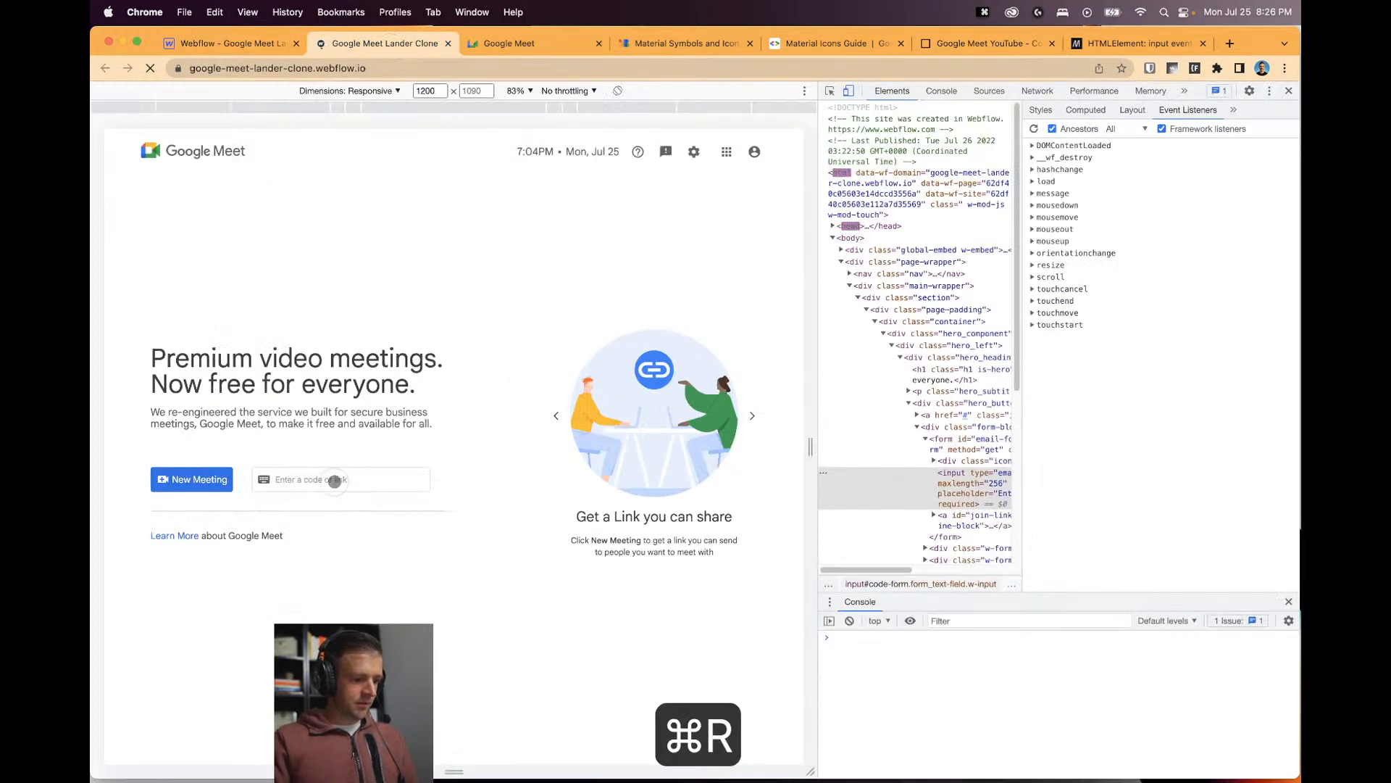
left_click(323, 479)
type("a")
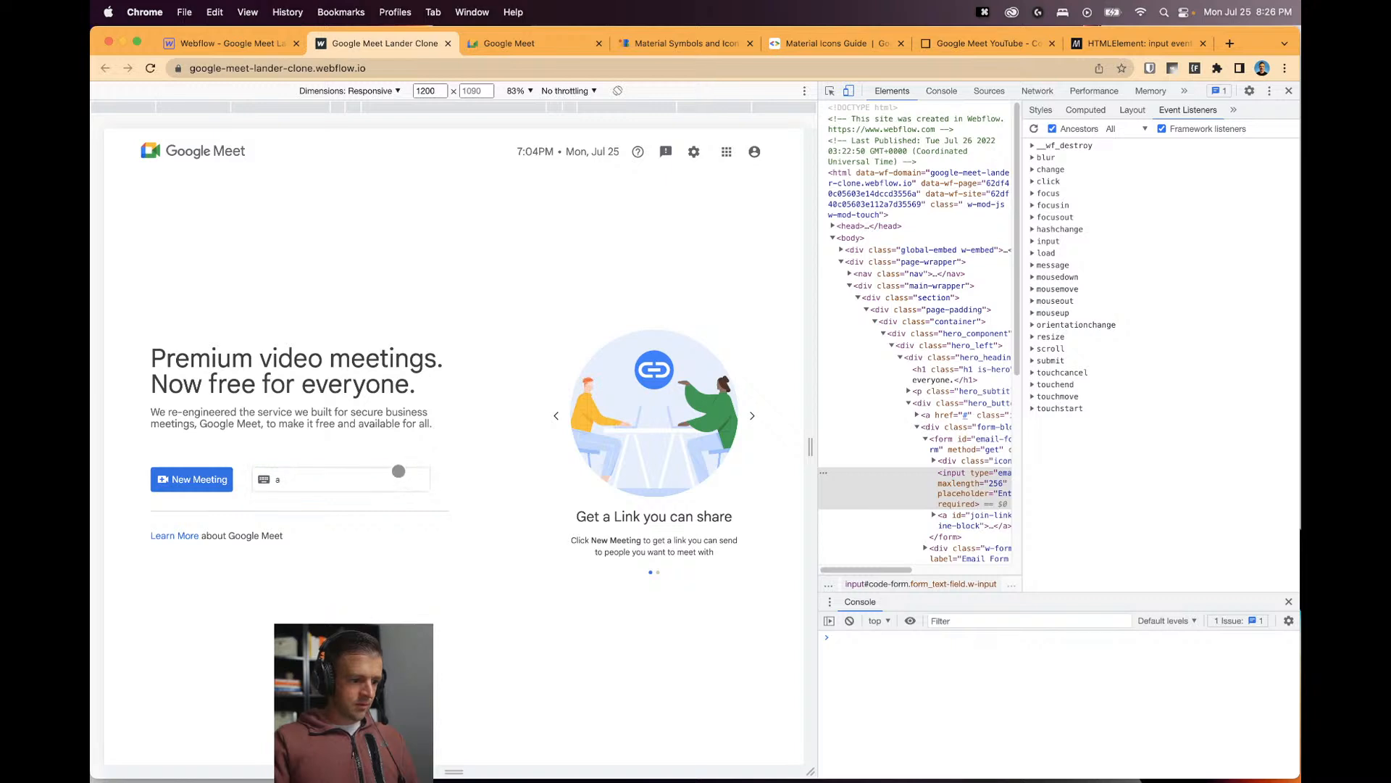
type("asd")
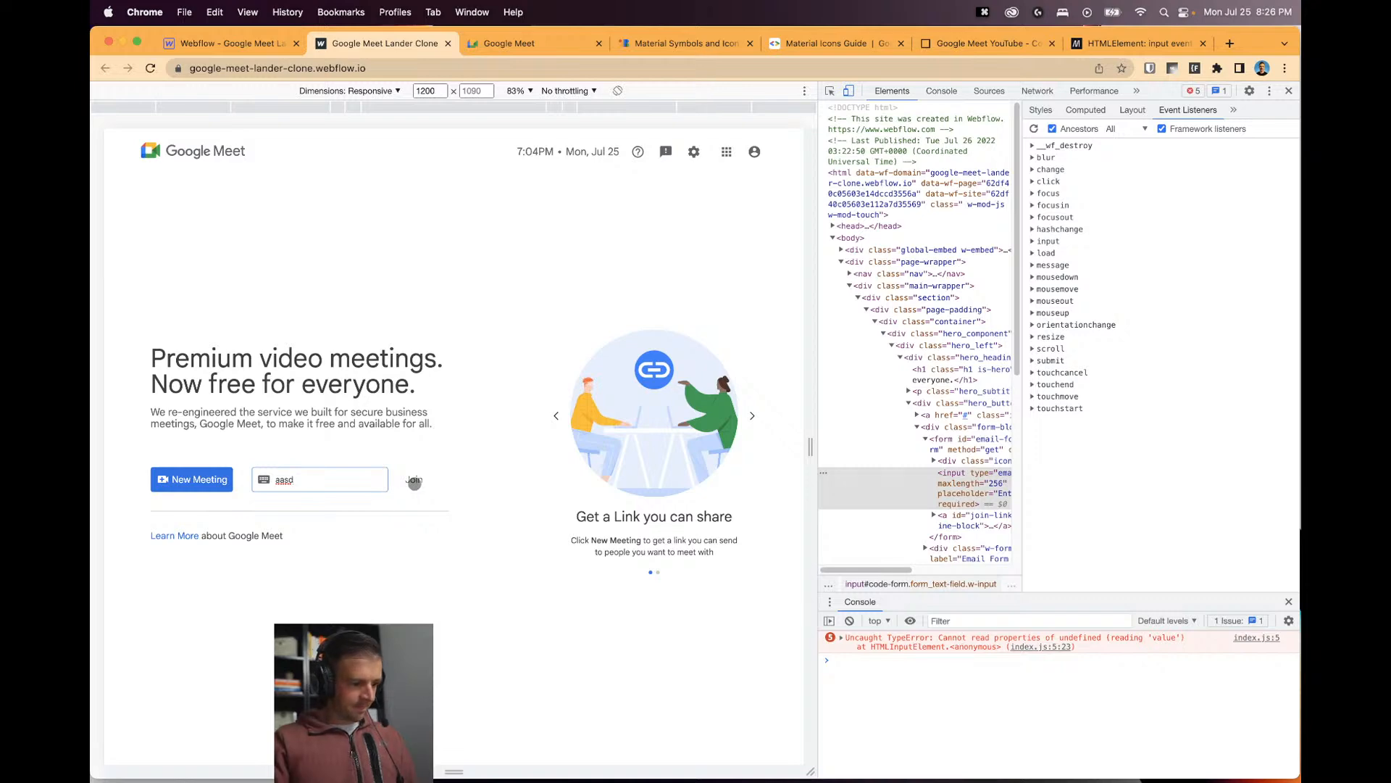
key("super+shift+c")
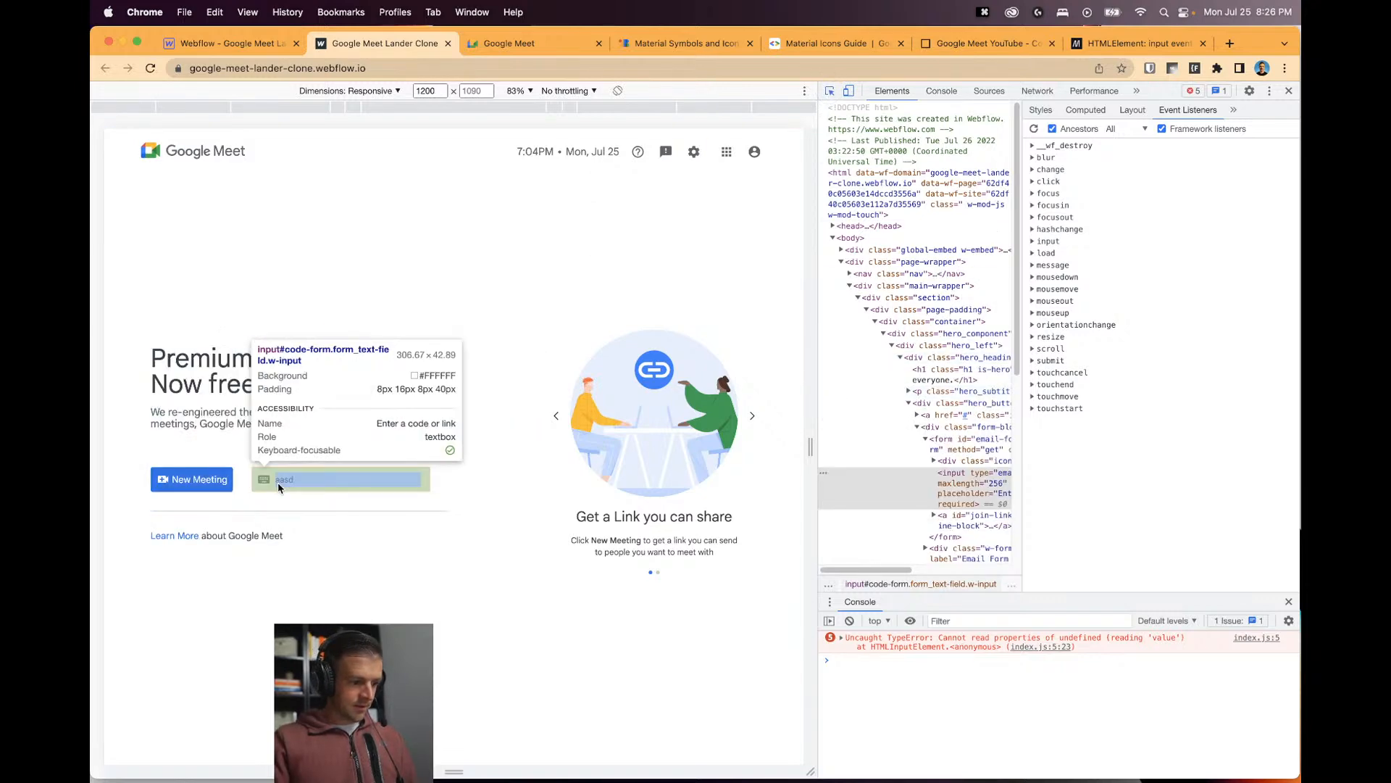
left_click(277, 482)
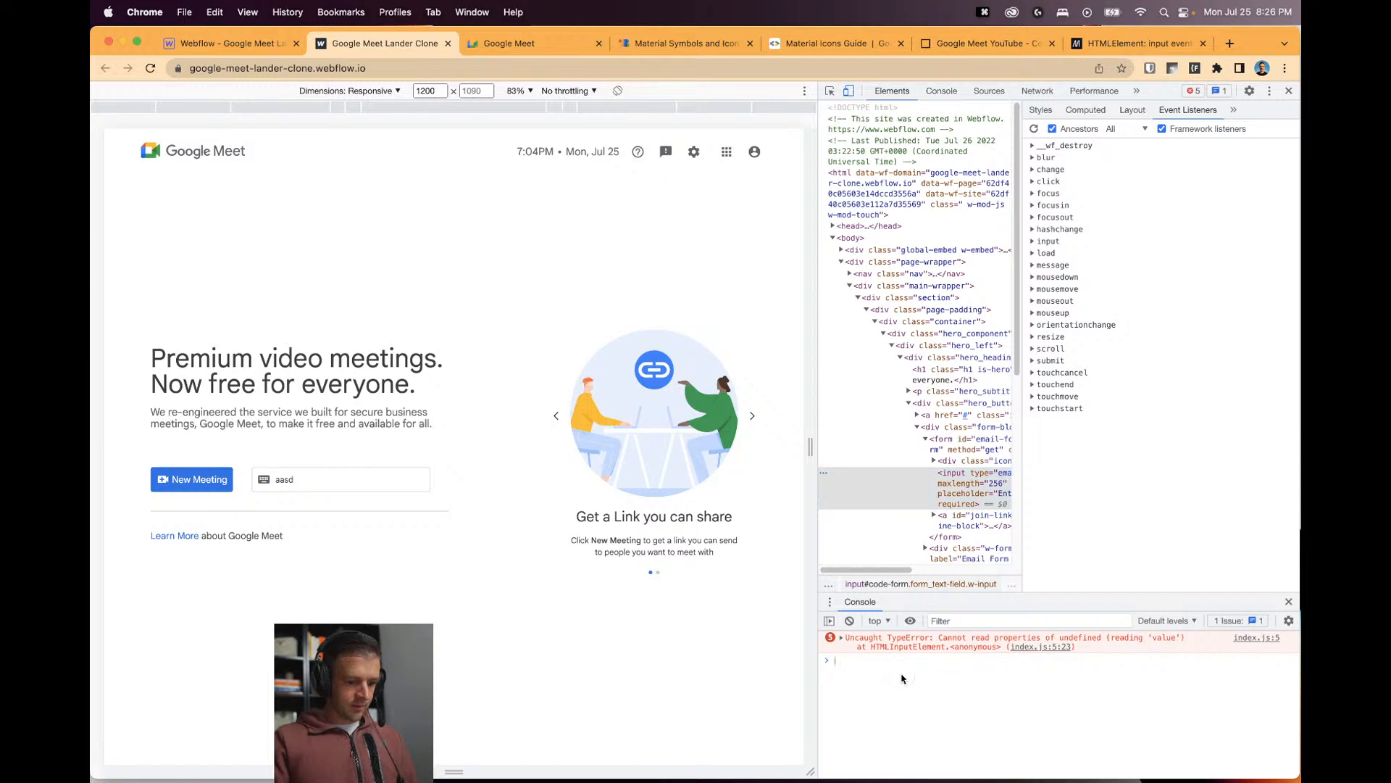
Copy the codeForm declaration from line 1 of index.js.
left_click(986, 43)
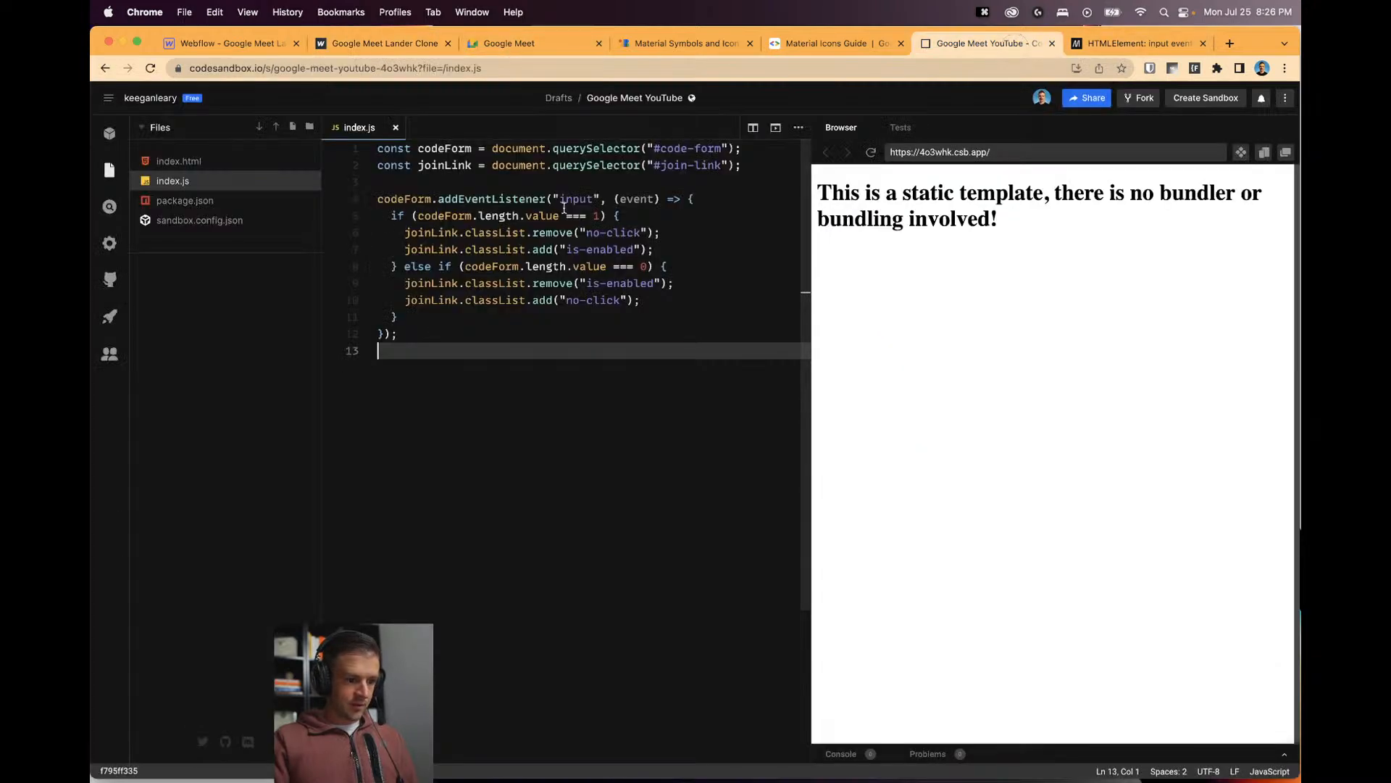
left_click(426, 215)
left_click(481, 215)
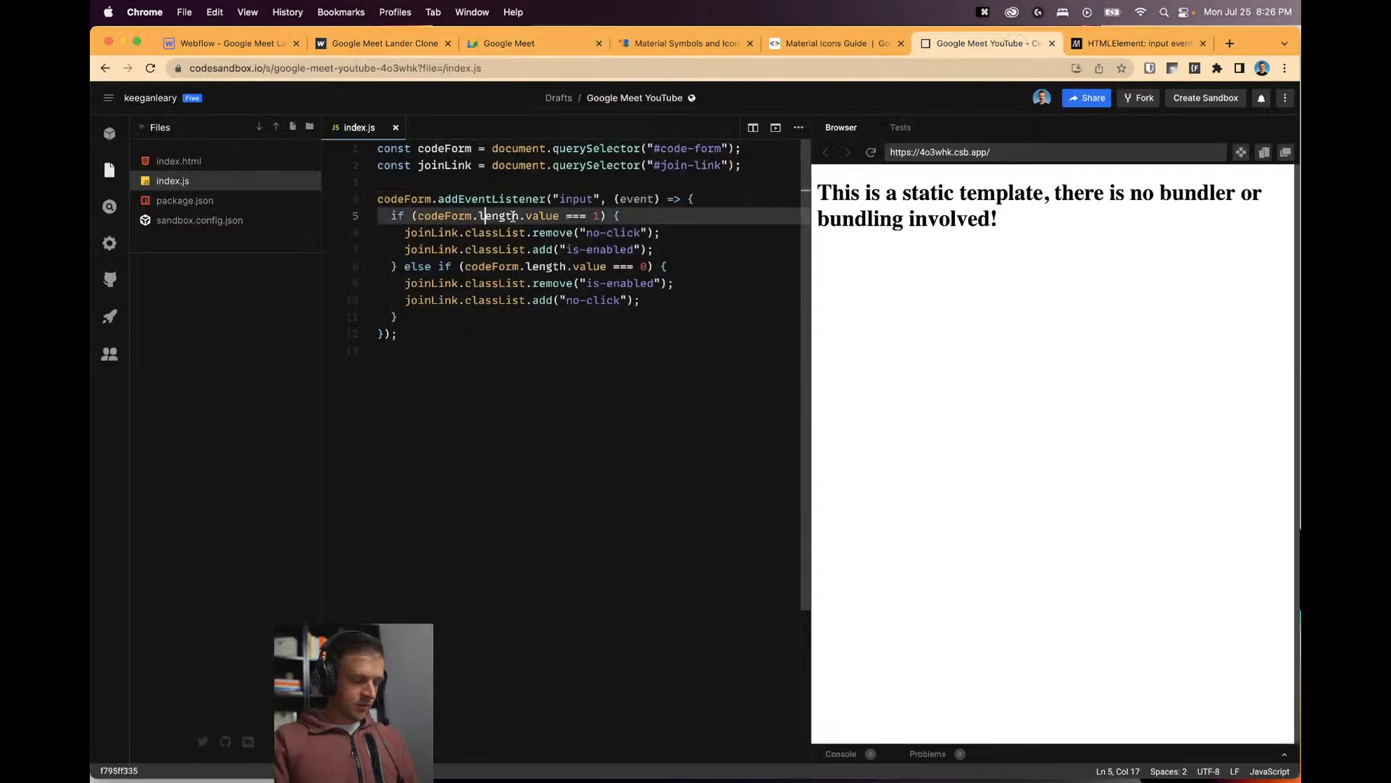
left_click(429, 213)
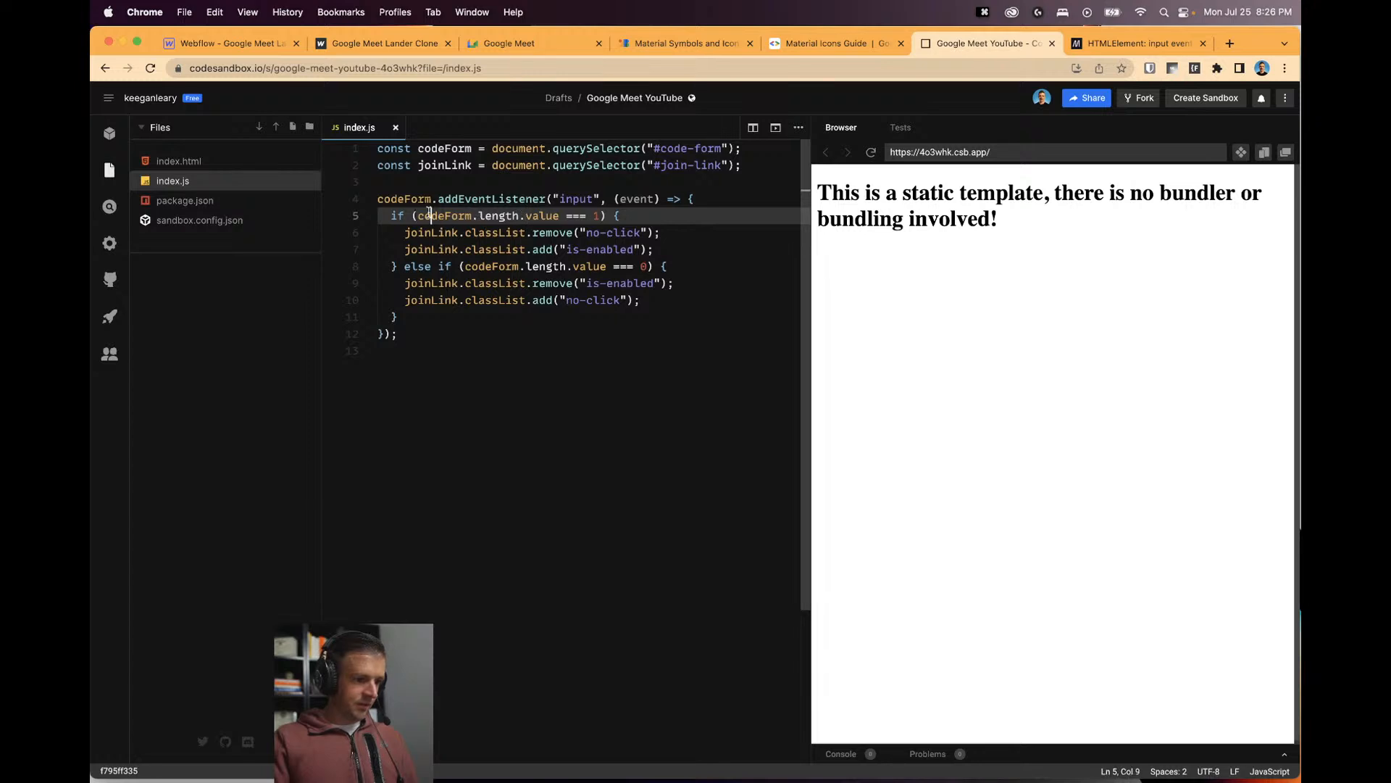
double_click(442, 154)
left_click(742, 149)
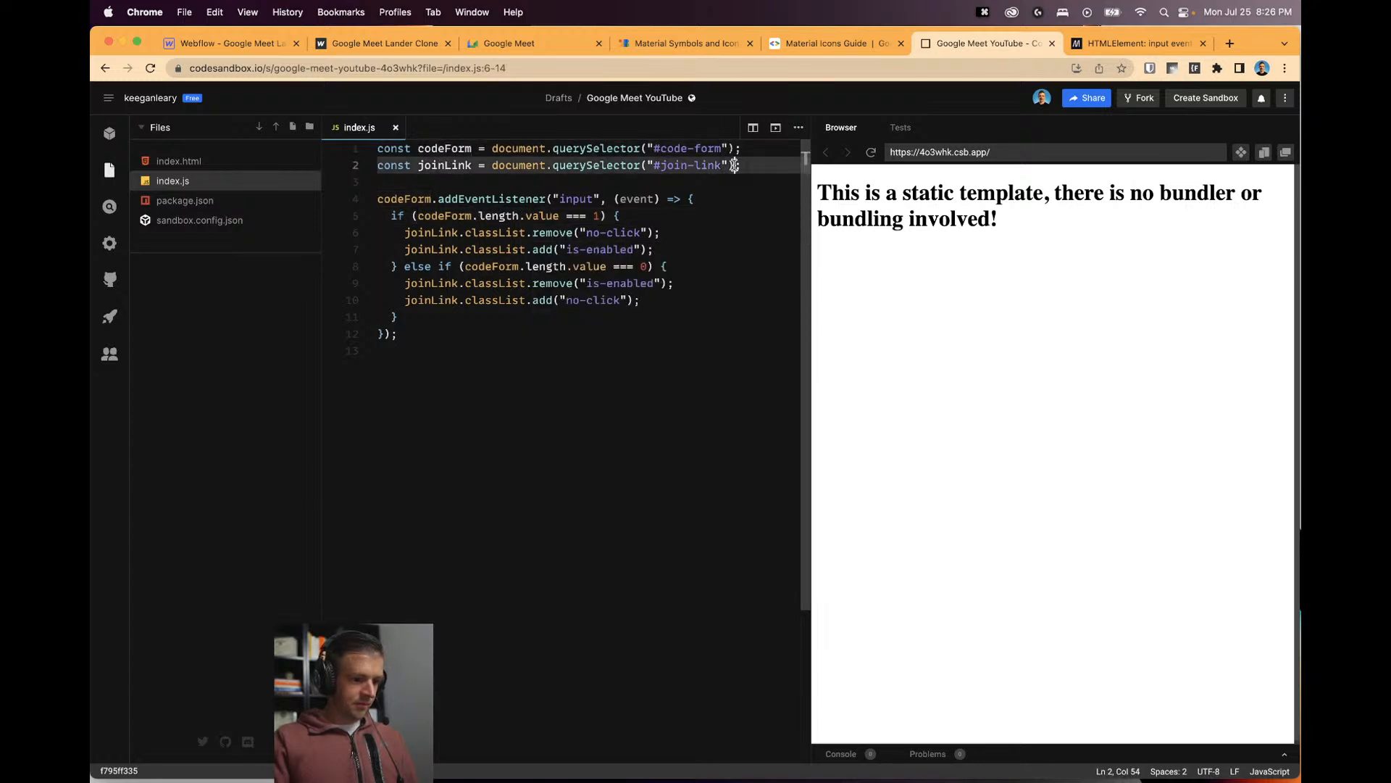
left_click_drag(742, 149, 378, 150)
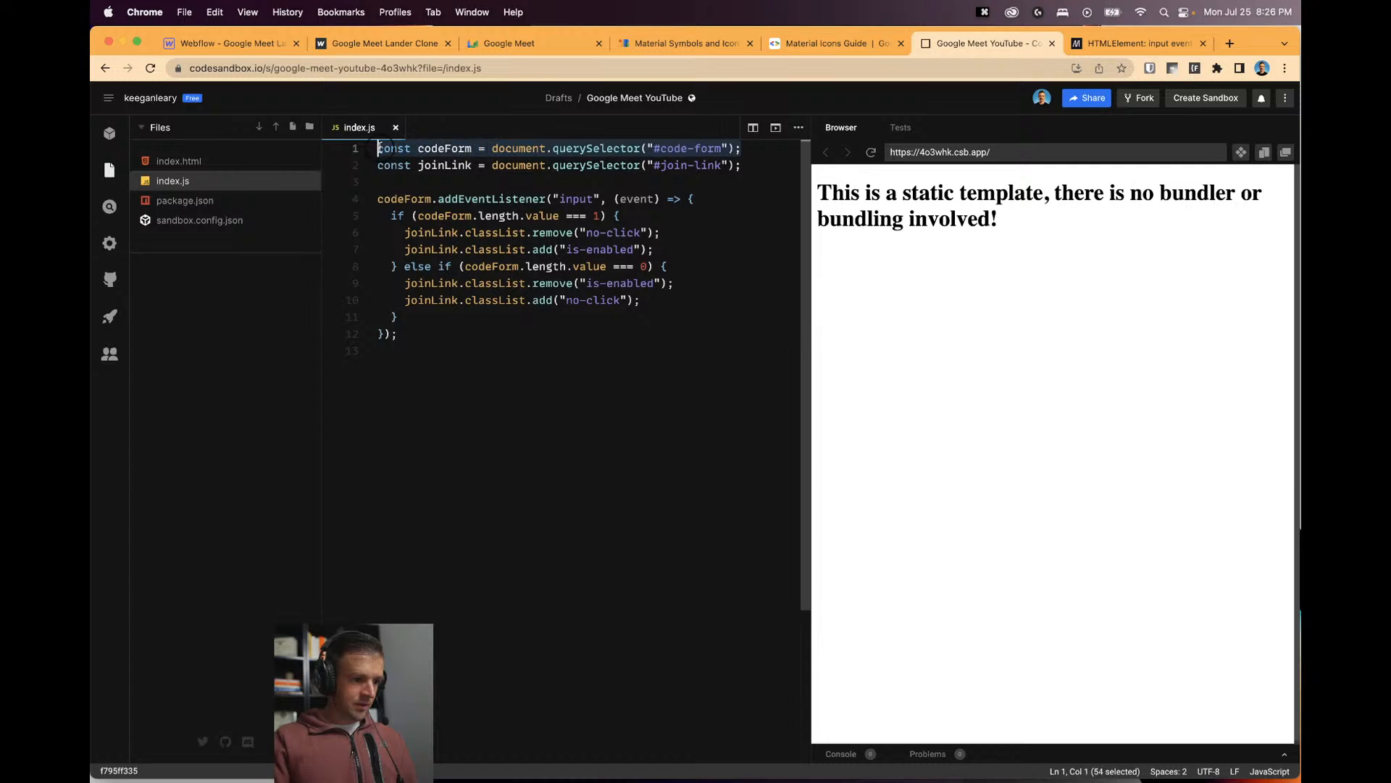
key("super+c")
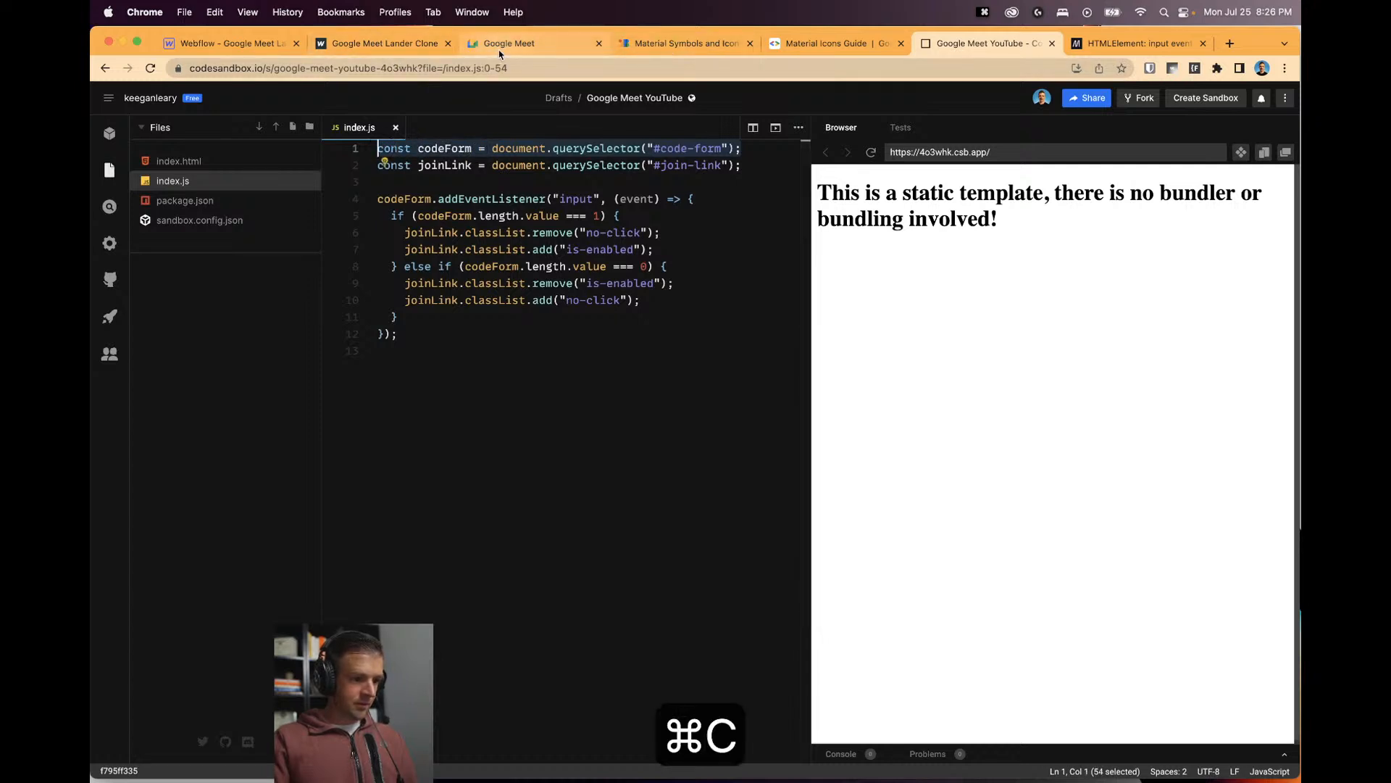
In the console, run the codeForm lookup and check that codeForm.value.length reports the code length.
left_click(384, 45)
key("super+v")
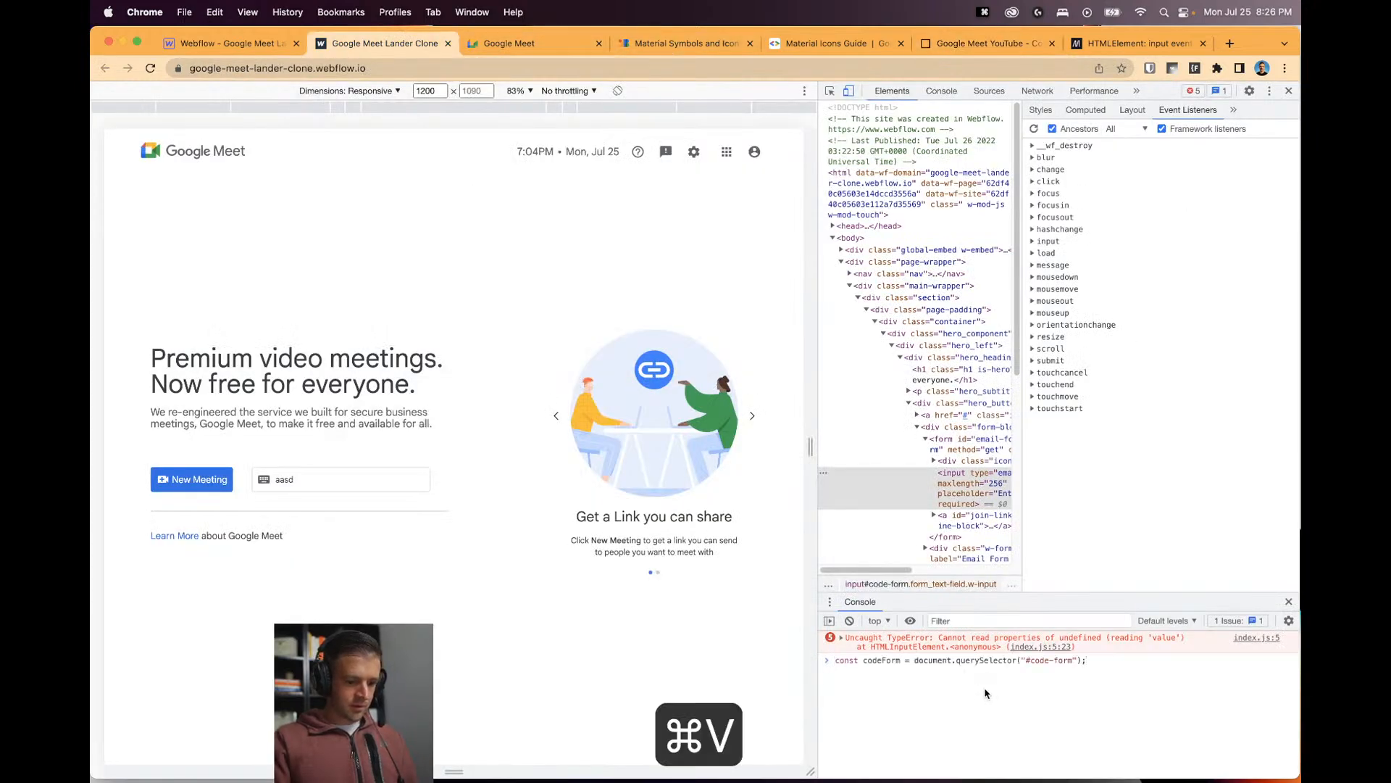
key("Return")
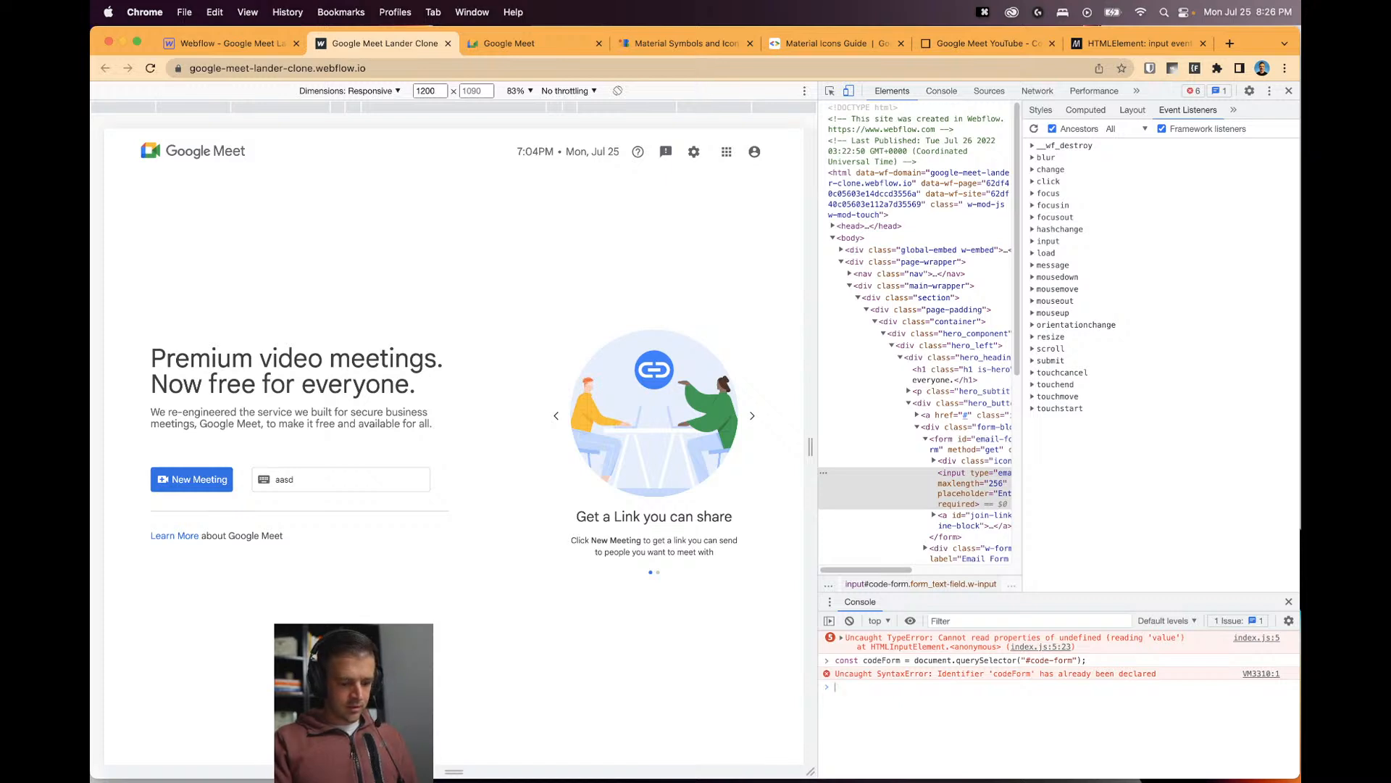
type("codeForm")
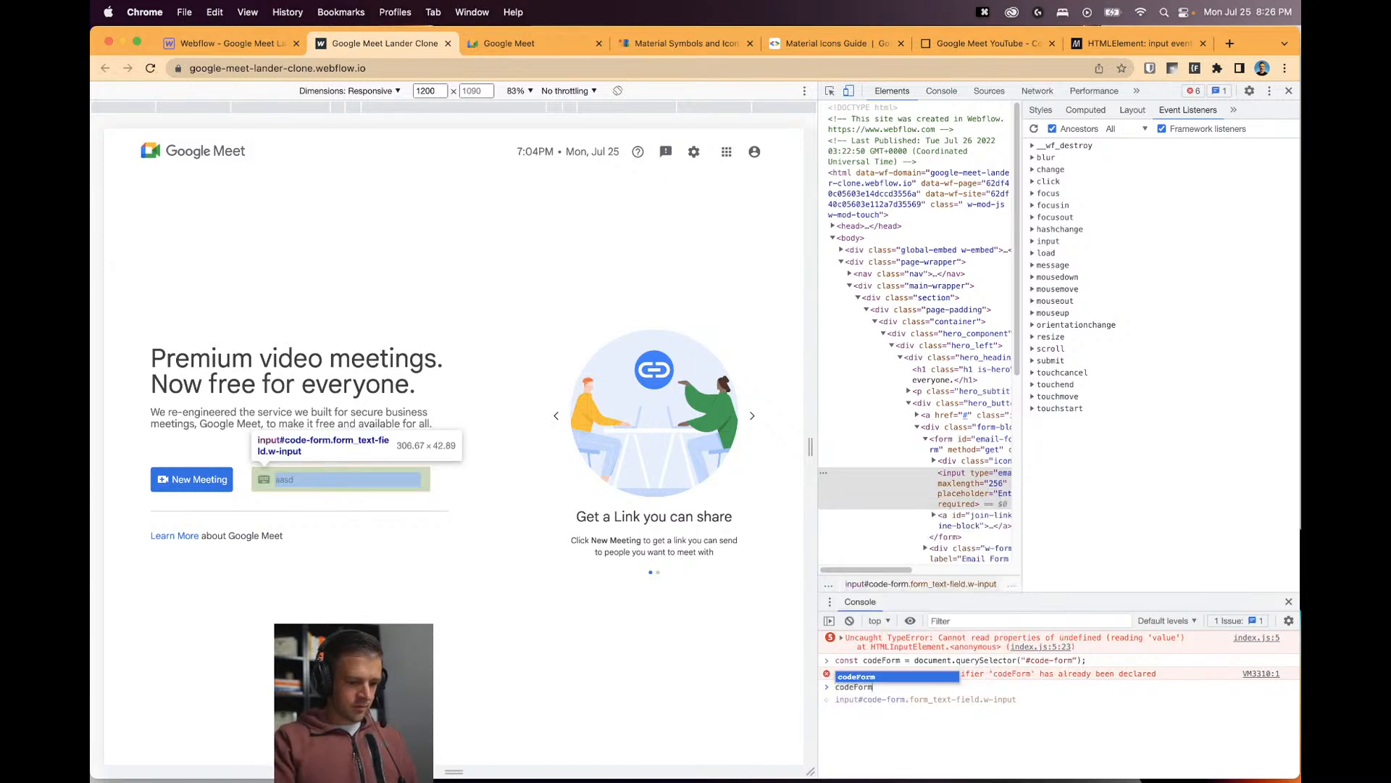
type(".va")
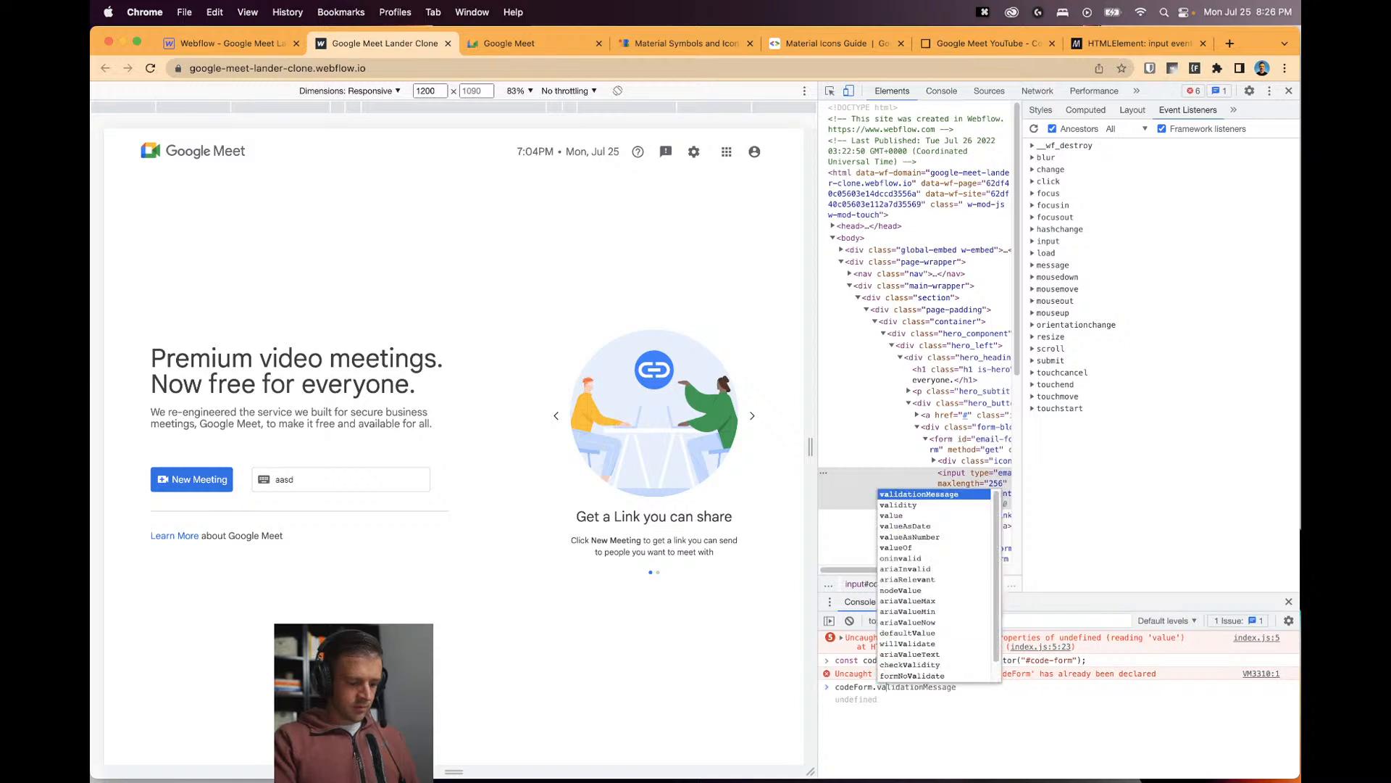
type("lue")
key("Escape")
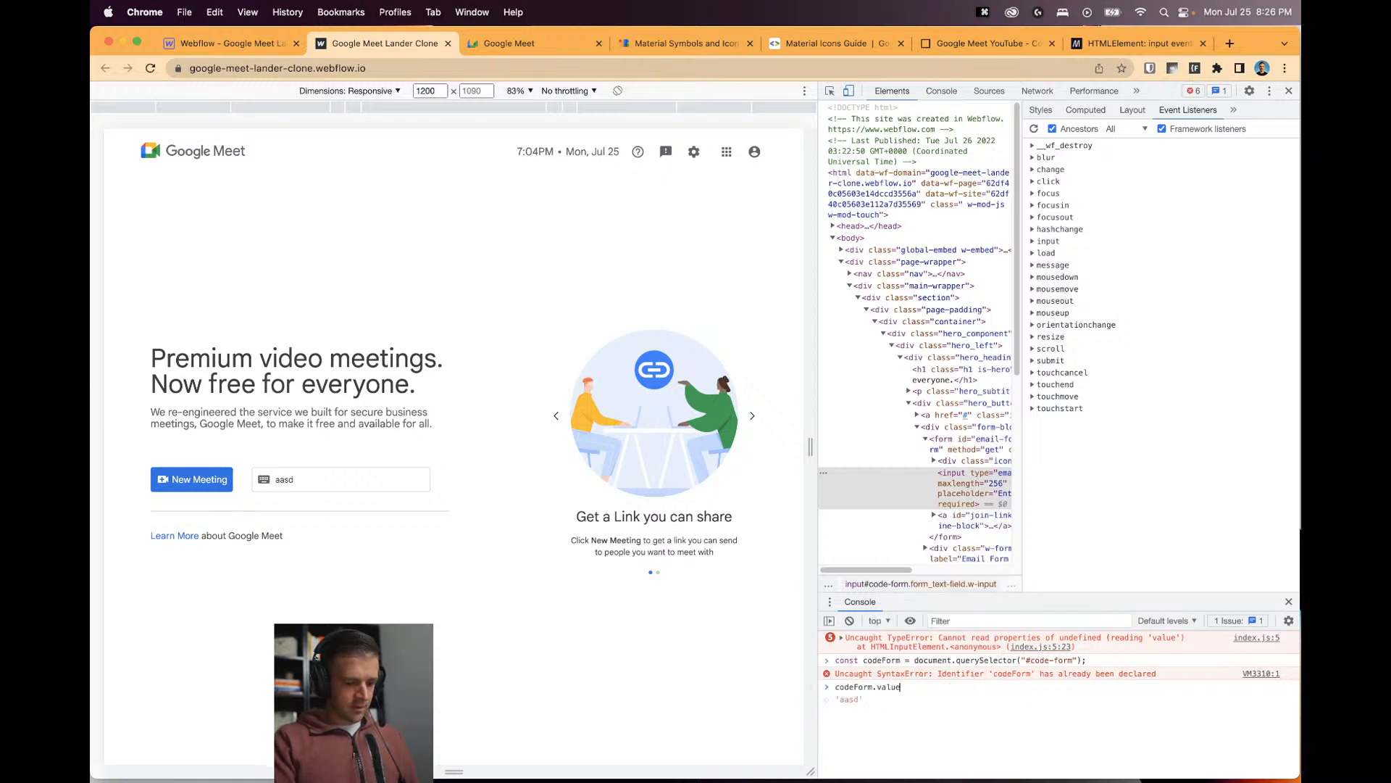
type(".length")
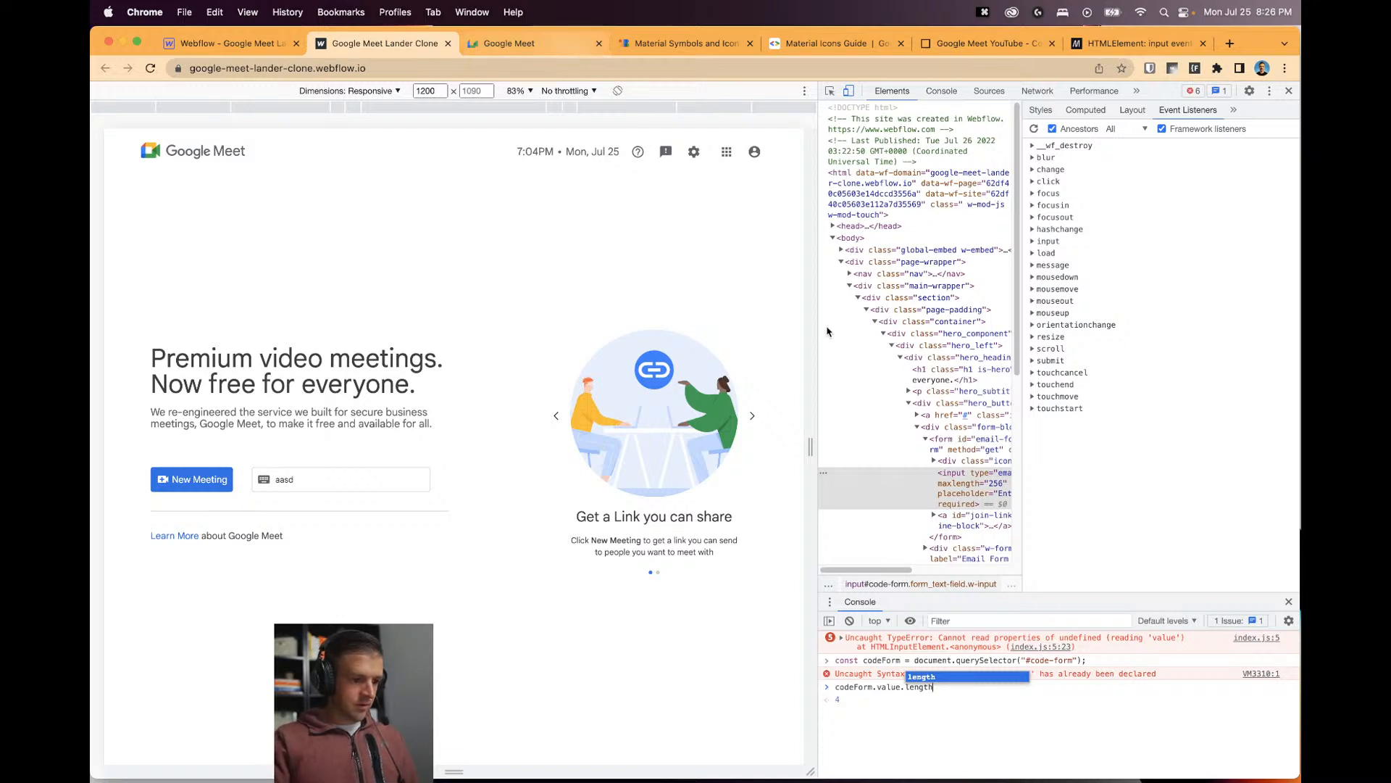
key("Escape")
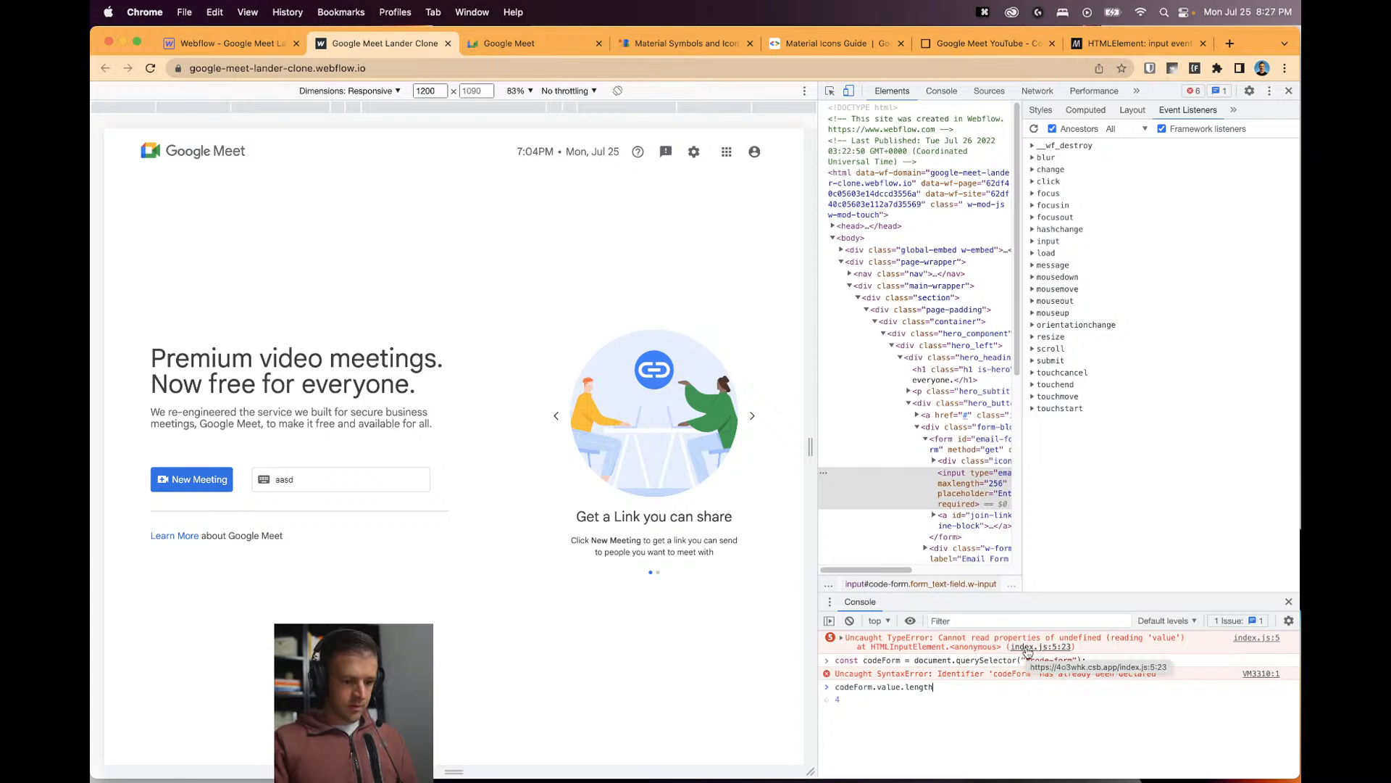
left_click(311, 483)
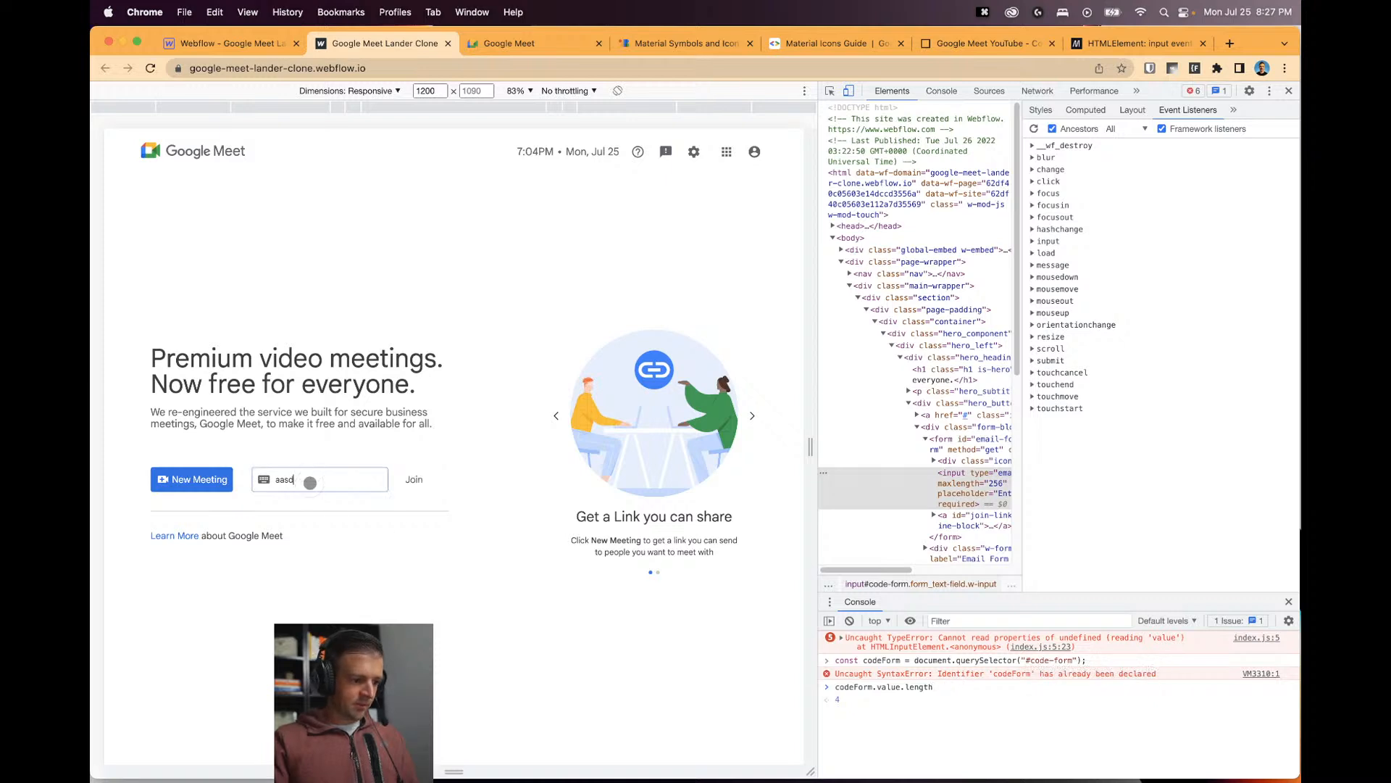
key("BackSpace")
key("BackSpace")
key("BackSpace")
key("BackSpace")
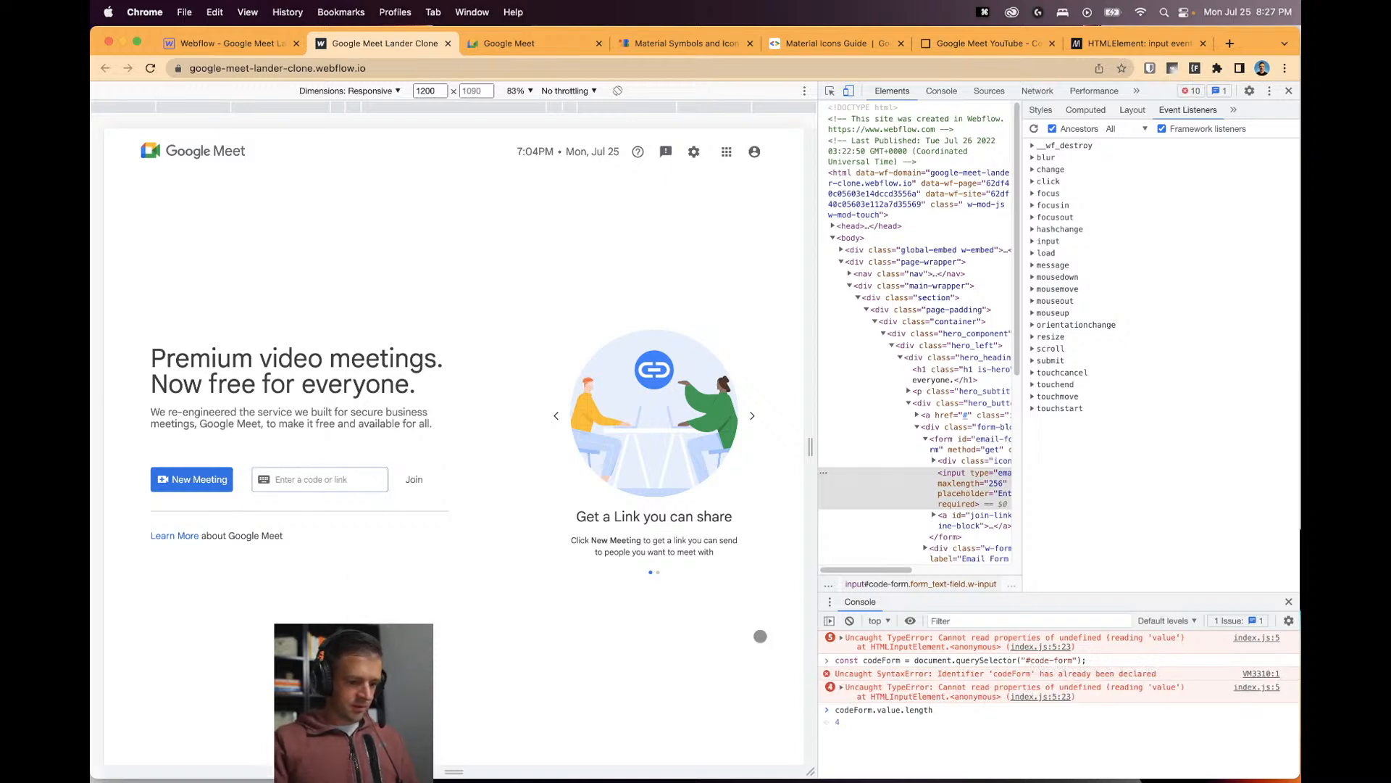
left_click(921, 717)
key("BackSpace")
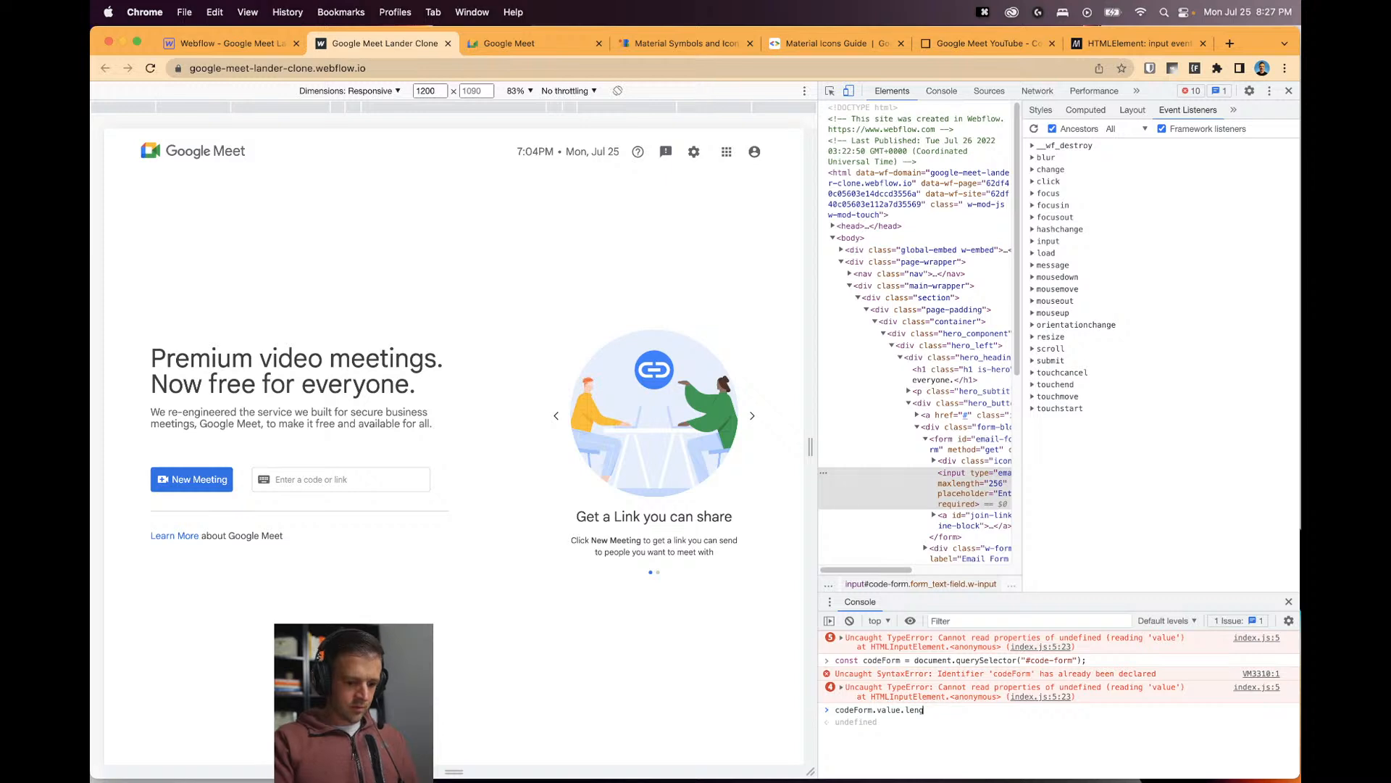
type("h")
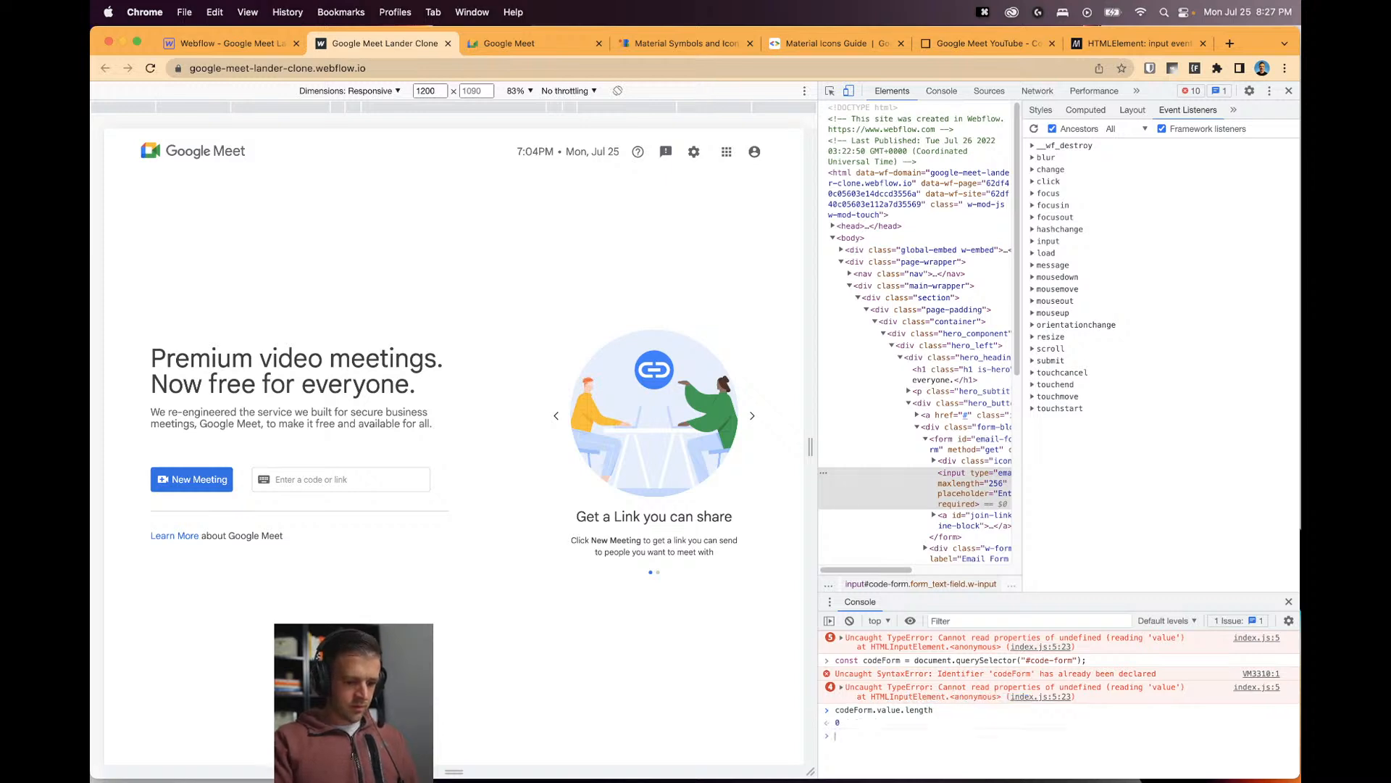
Reload the page, type 'a' in the code field, and trace the error to index.js line 5.
key("super+r")
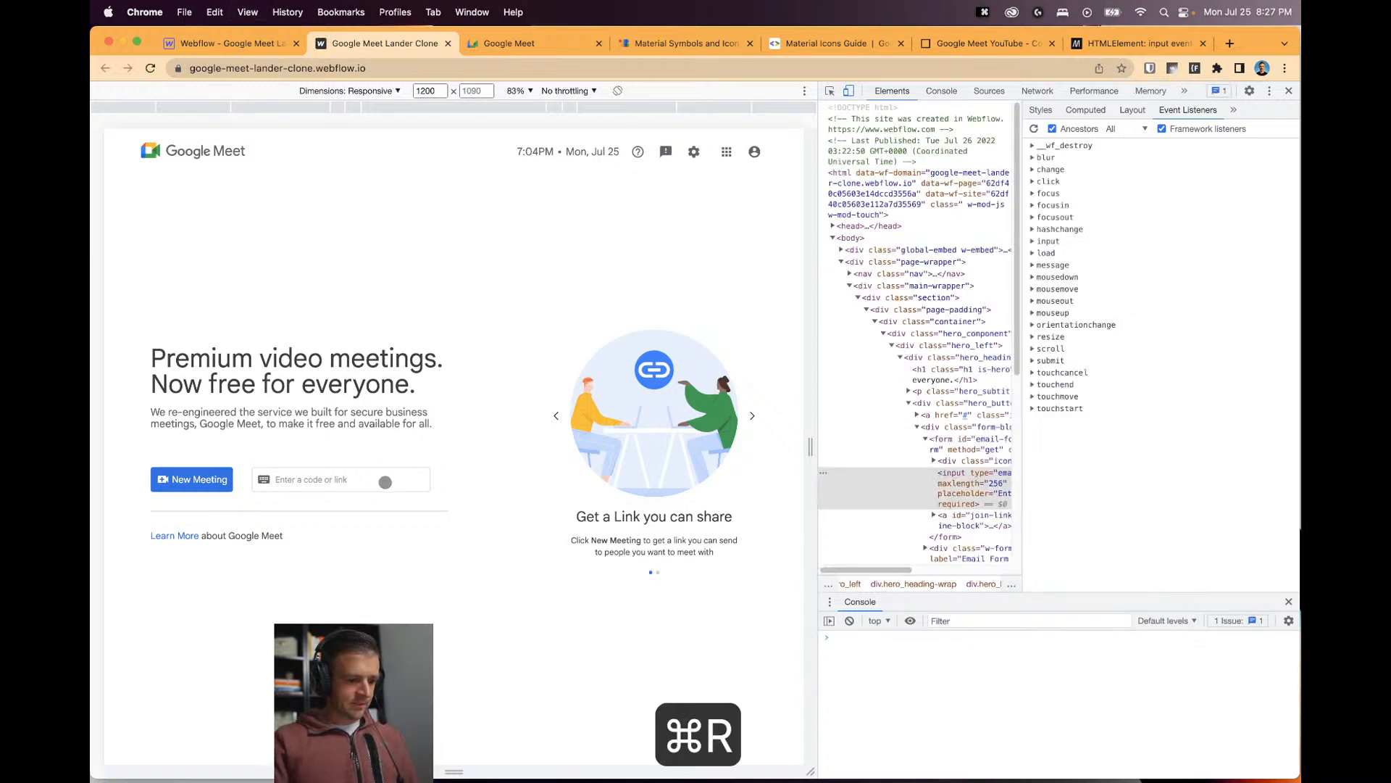
left_click(343, 480)
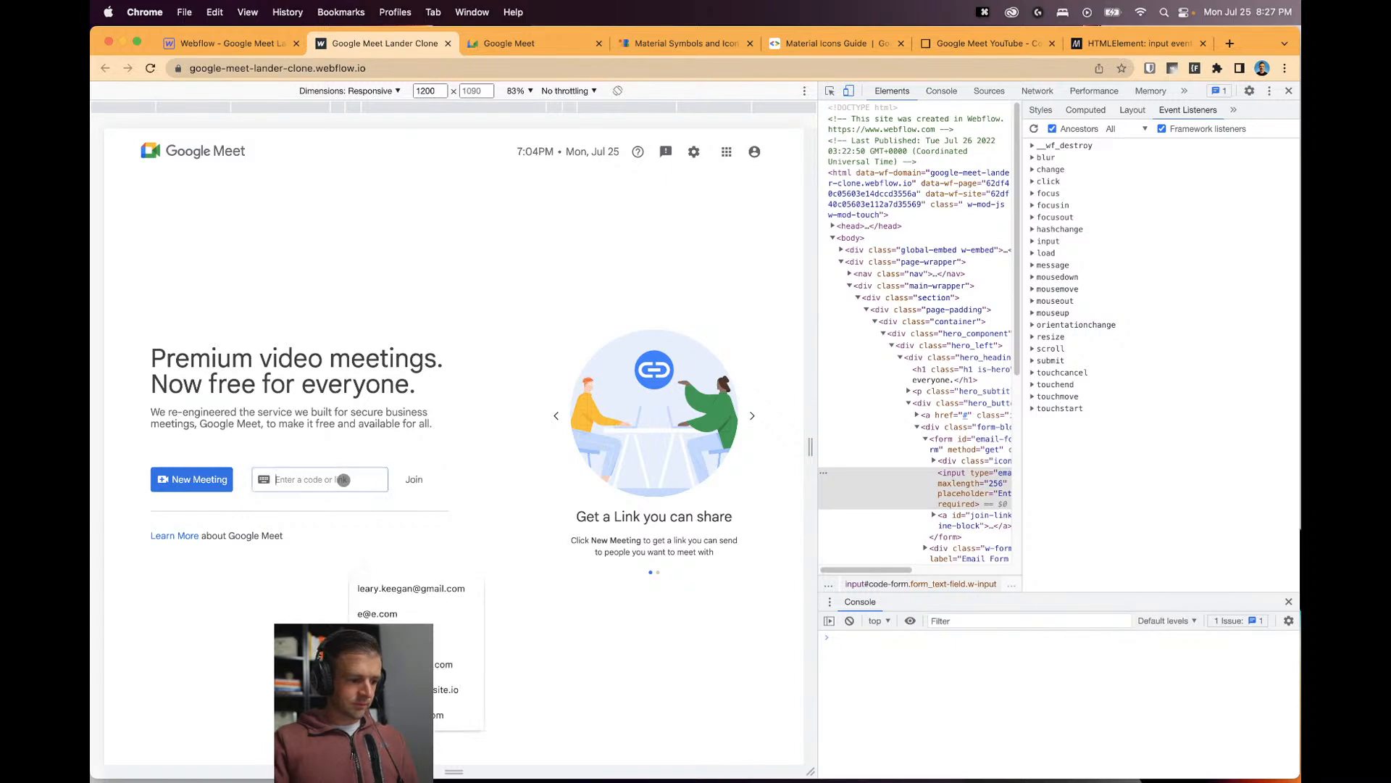
type("a")
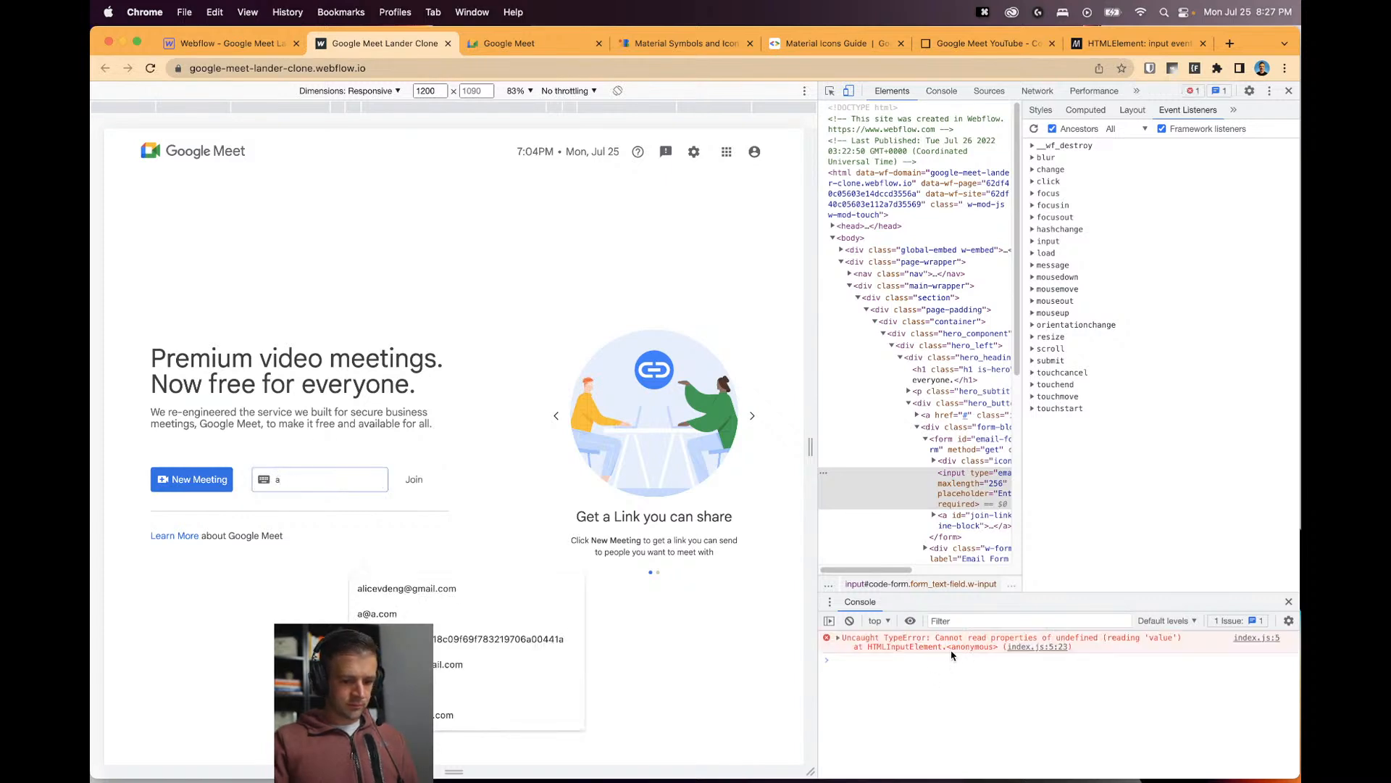
left_click(1037, 647)
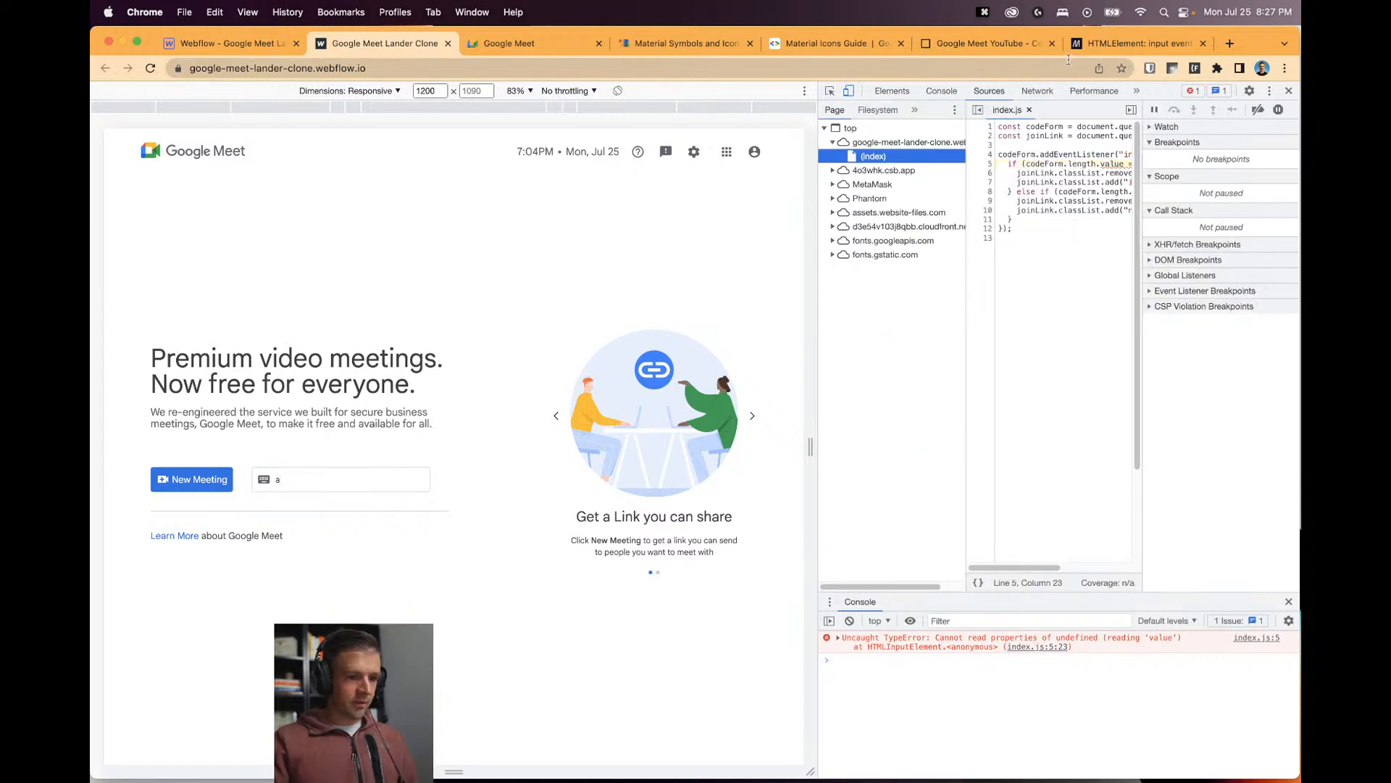
left_click(1000, 43)
Change the conditions on lines 5 and 8 to codeForm.value.length and save index.js.
left_click(534, 216)
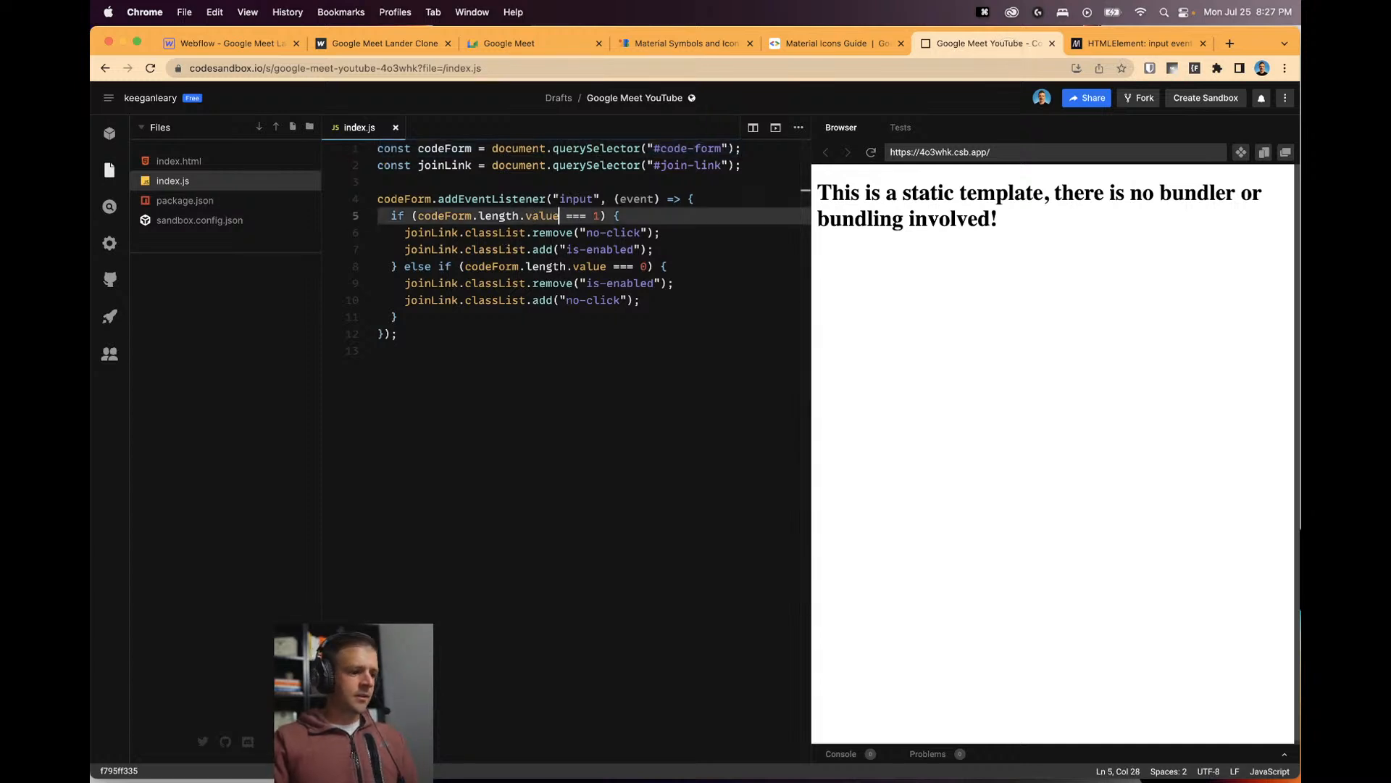
double_click(515, 215)
type("value")
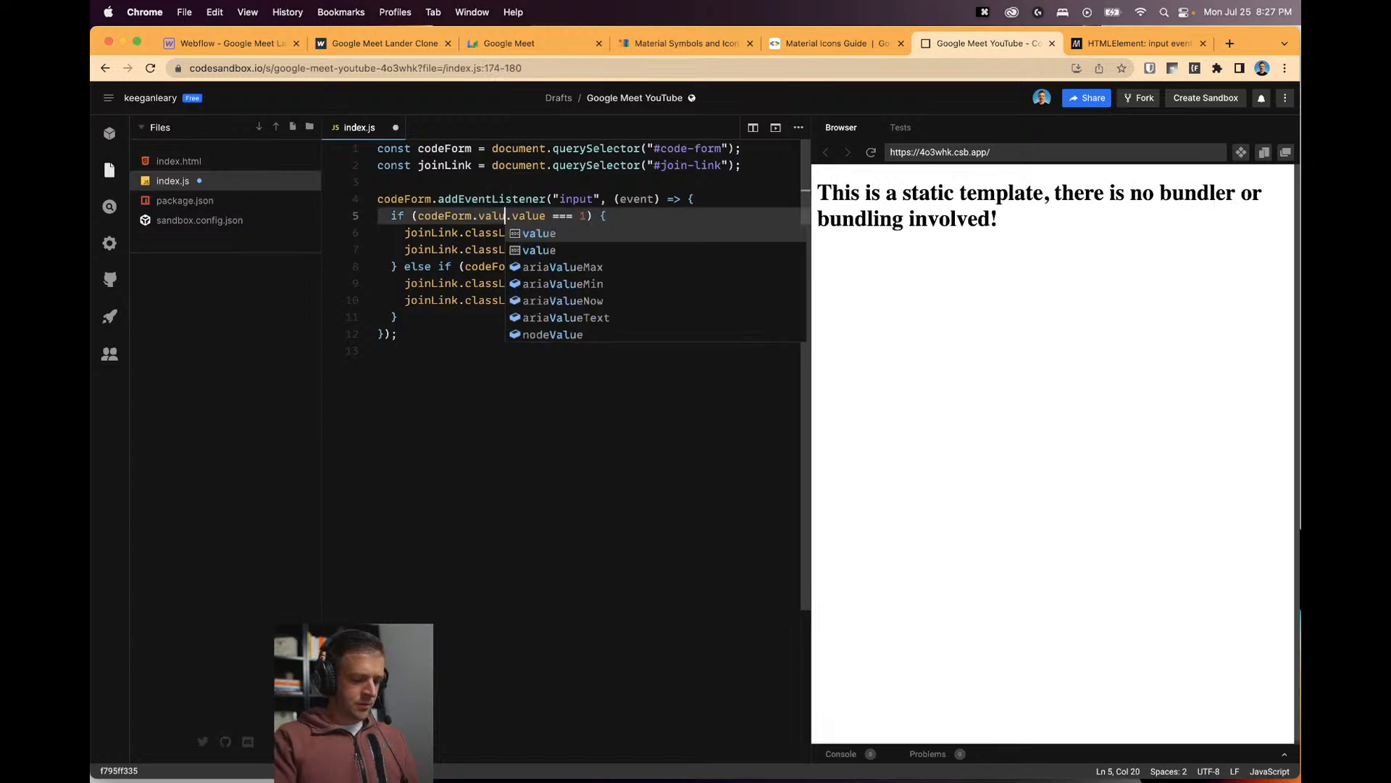
double_click(525, 215)
type("length")
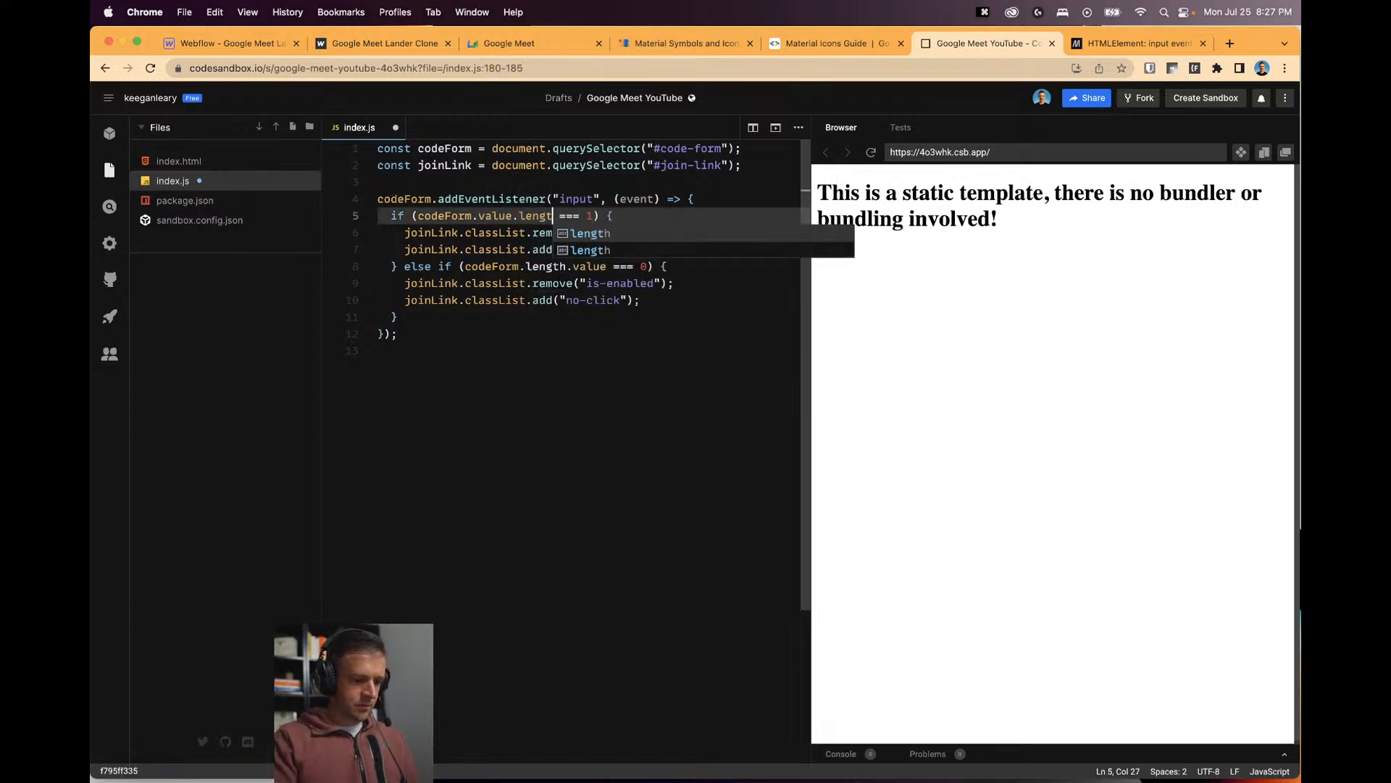
left_click(521, 249)
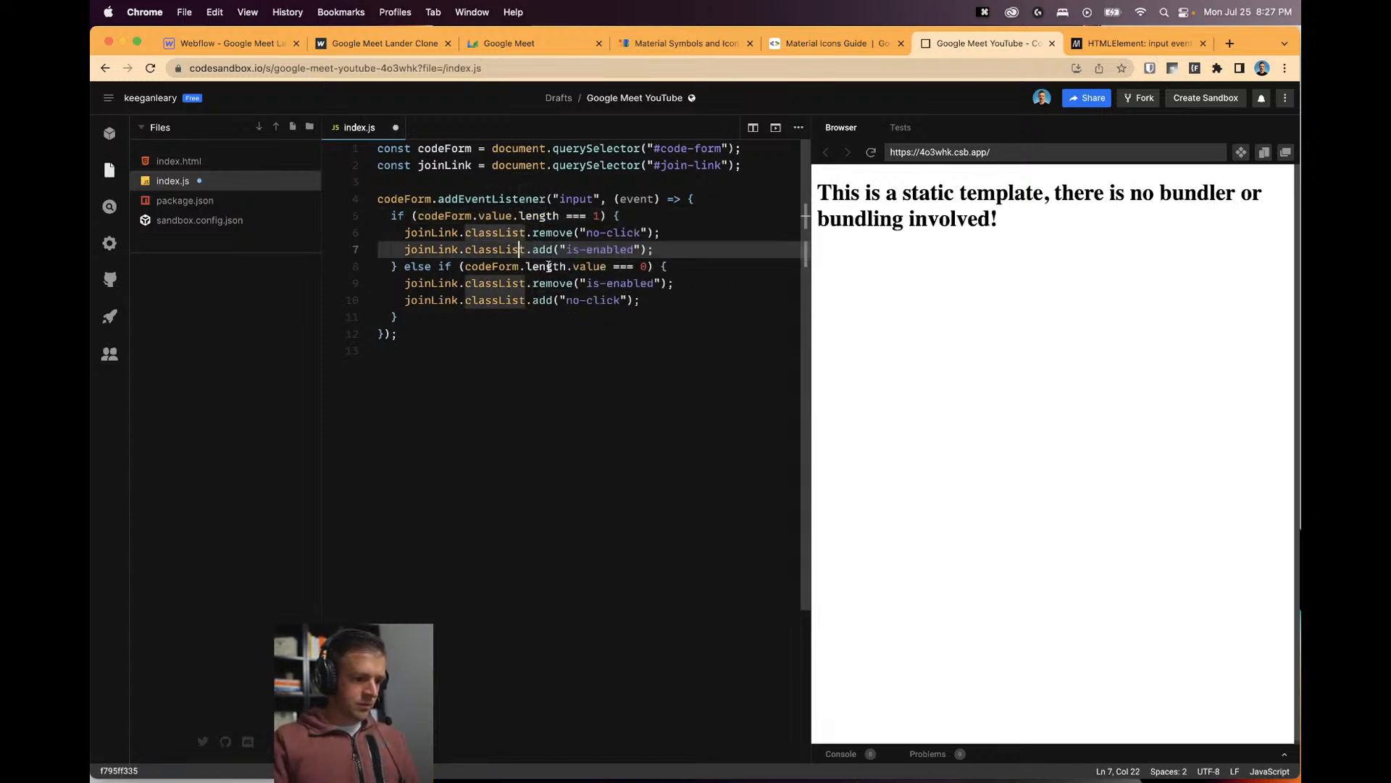
double_click(538, 266)
key("BackSpace")
key("BackSpace")
left_click(539, 266)
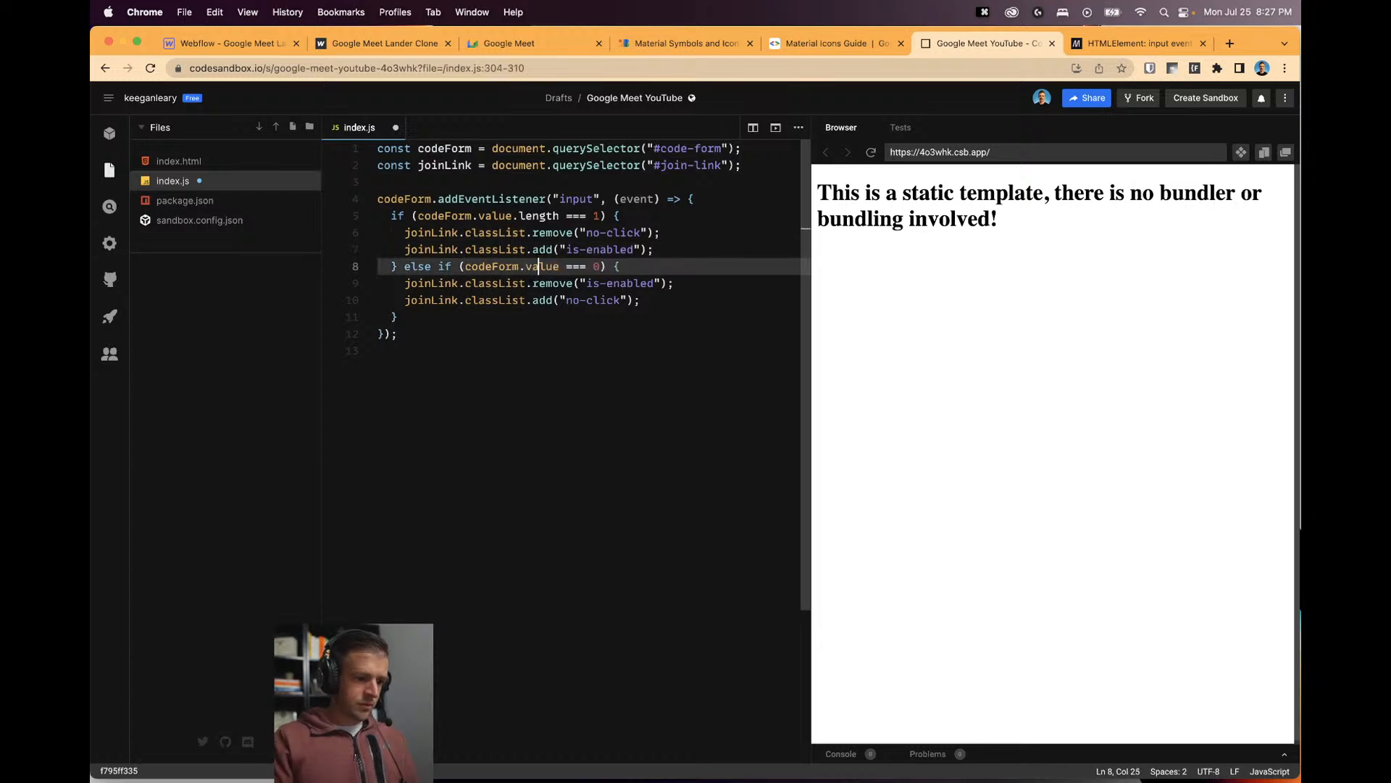
type(".length")
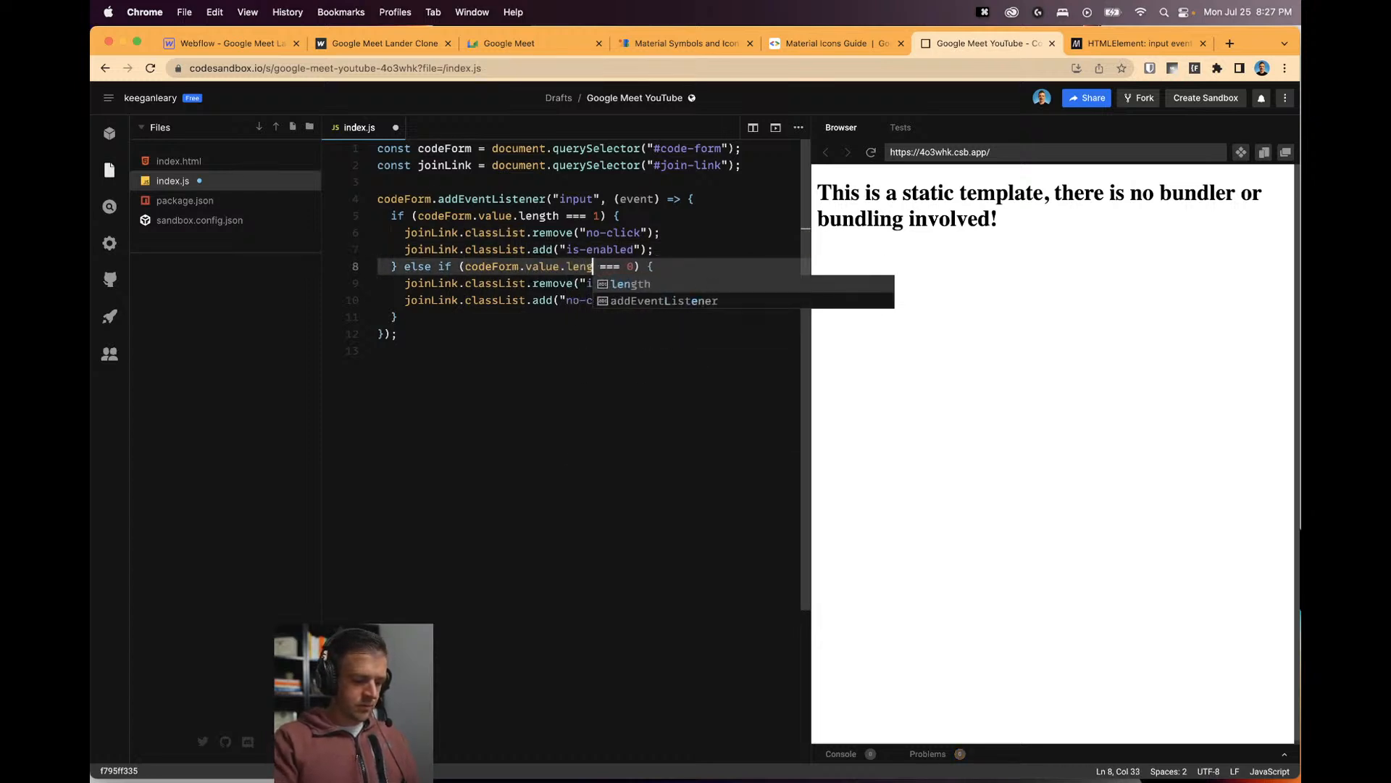
key("cmd+s")
Reload the published clone, then type and delete test codes 'asdf' and 'aewe' to watch the Join link.
left_click(385, 43)
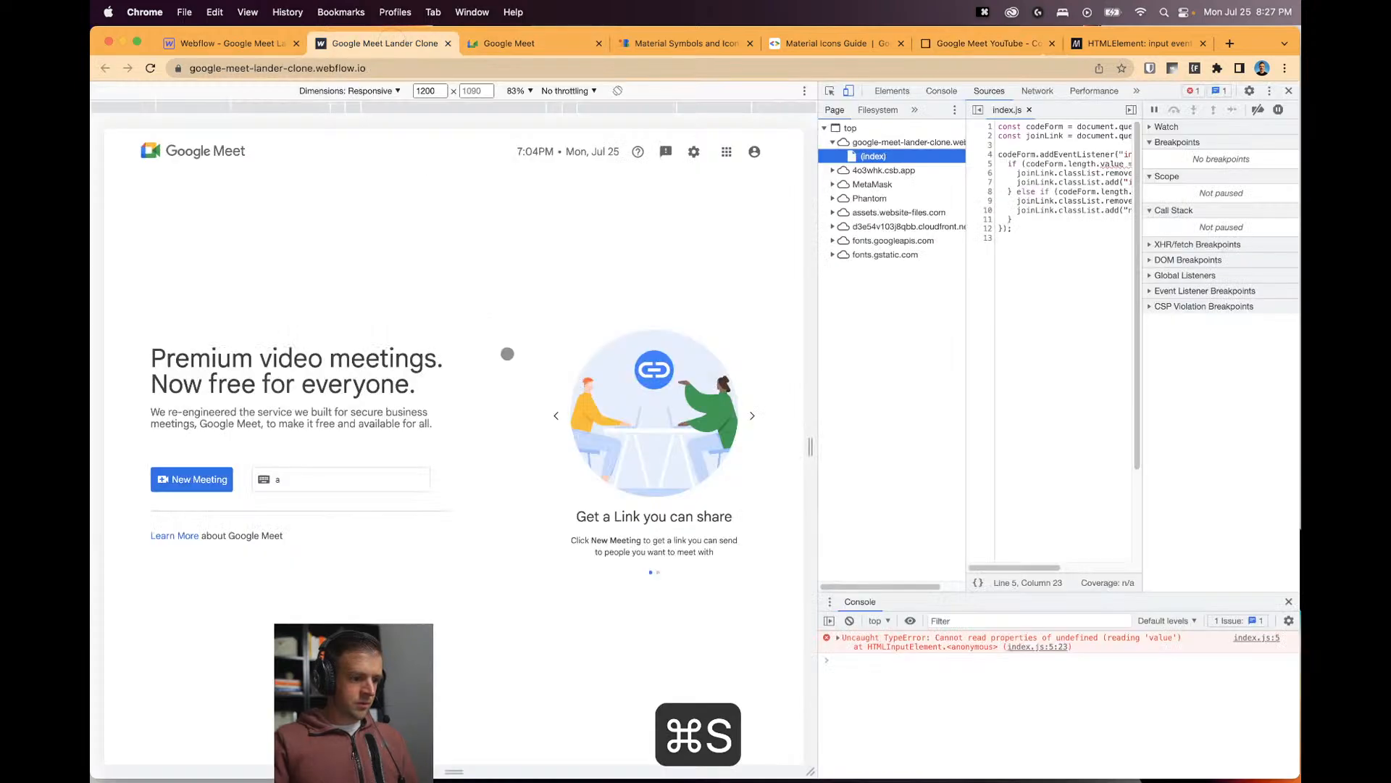
key("cmd+r")
left_click(390, 479)
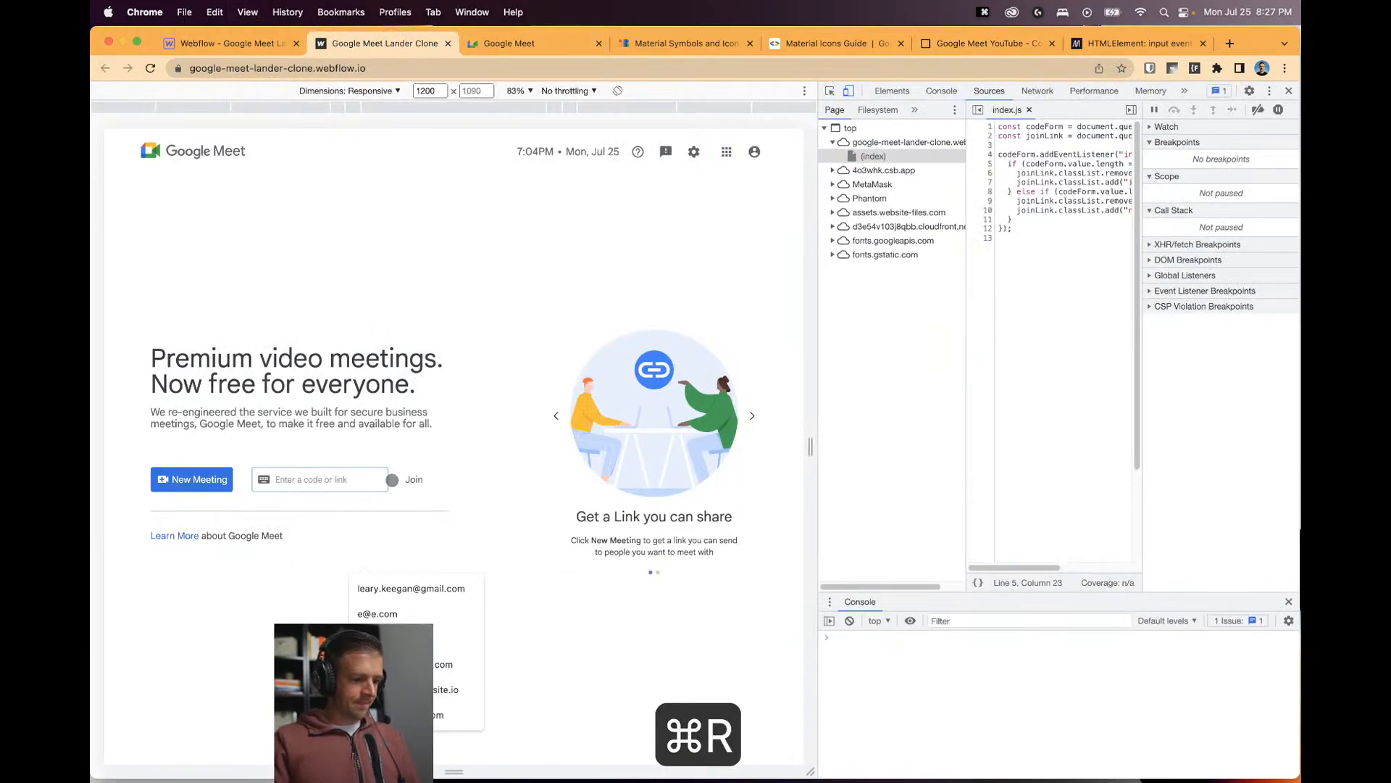
type("asdf")
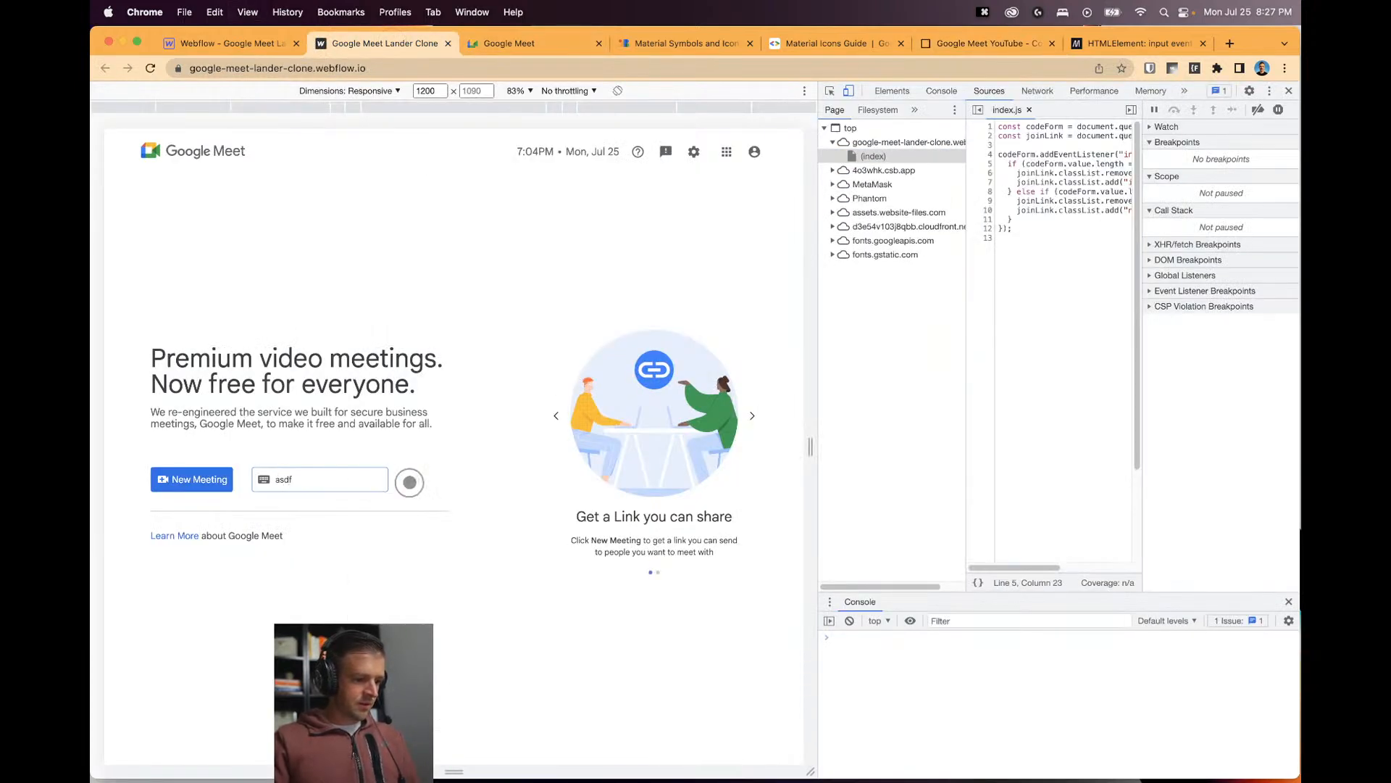
left_click(327, 479)
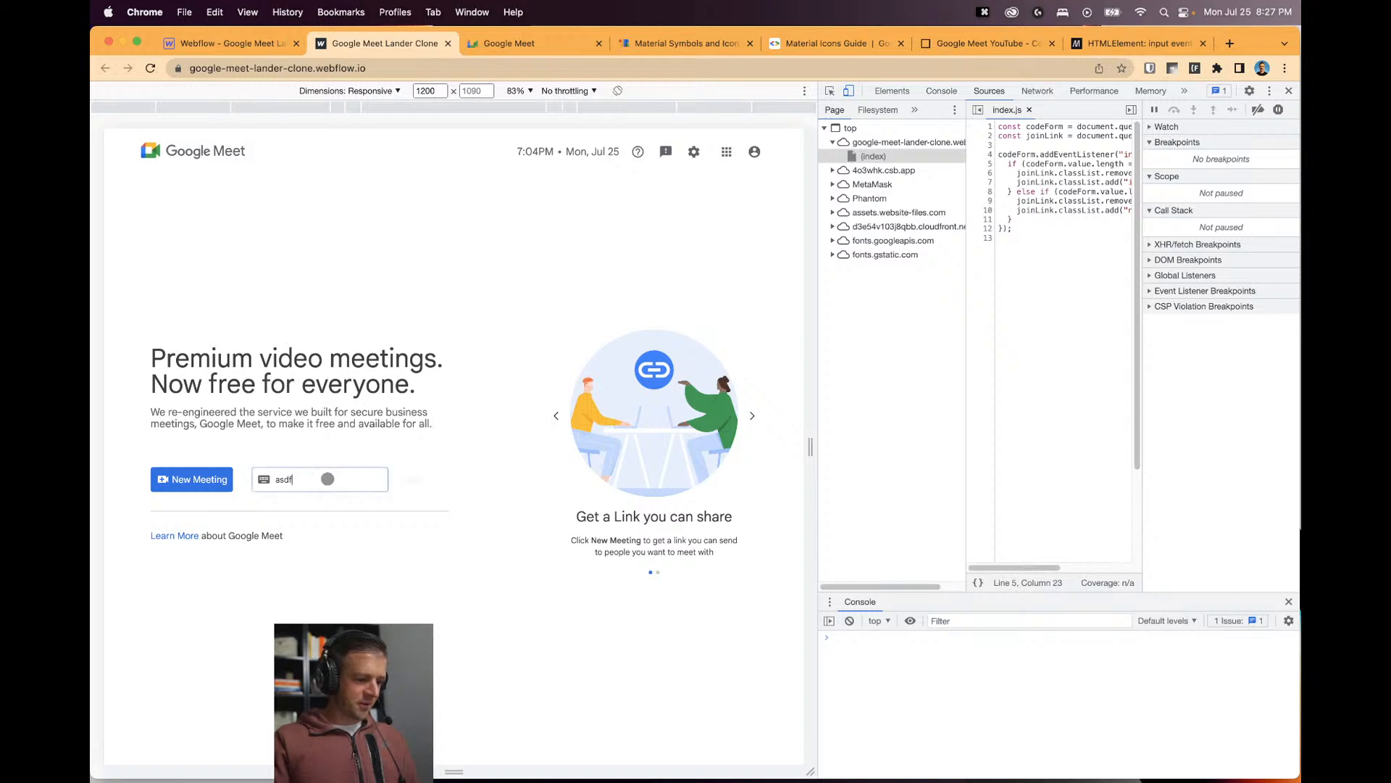
key("BackSpace")
key("BackSpace")
key("BackSpace")
key("BackSpace")
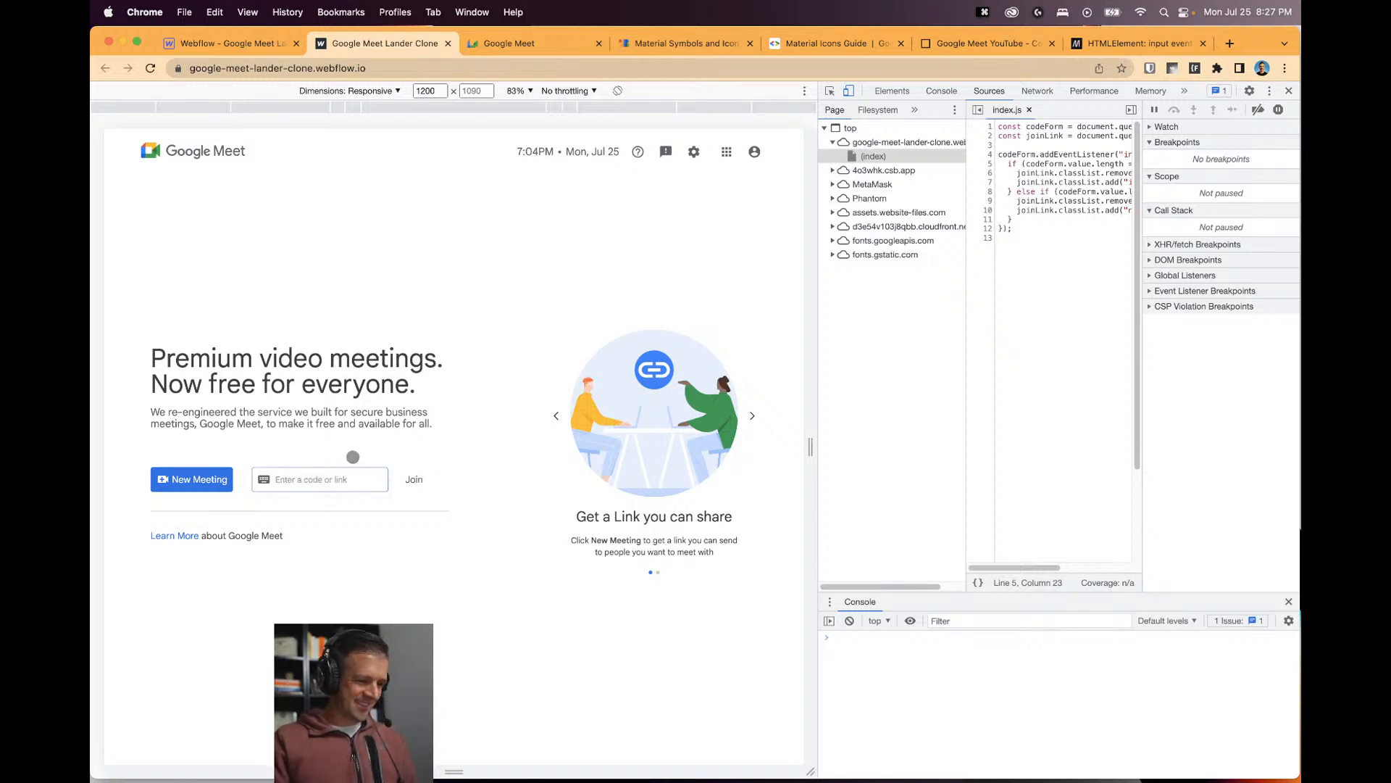
left_click(342, 476)
type("aewe")
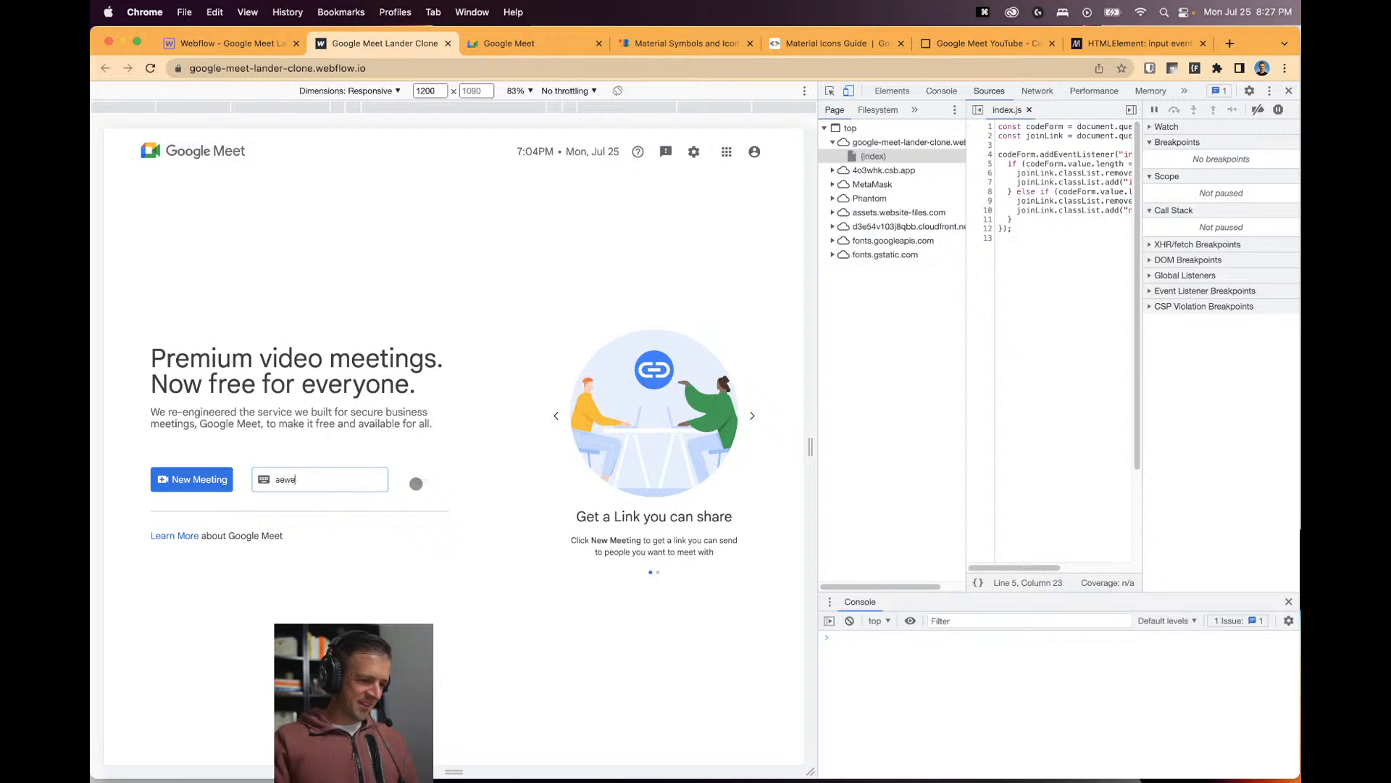
key("BackSpace")
key("BackSpace")
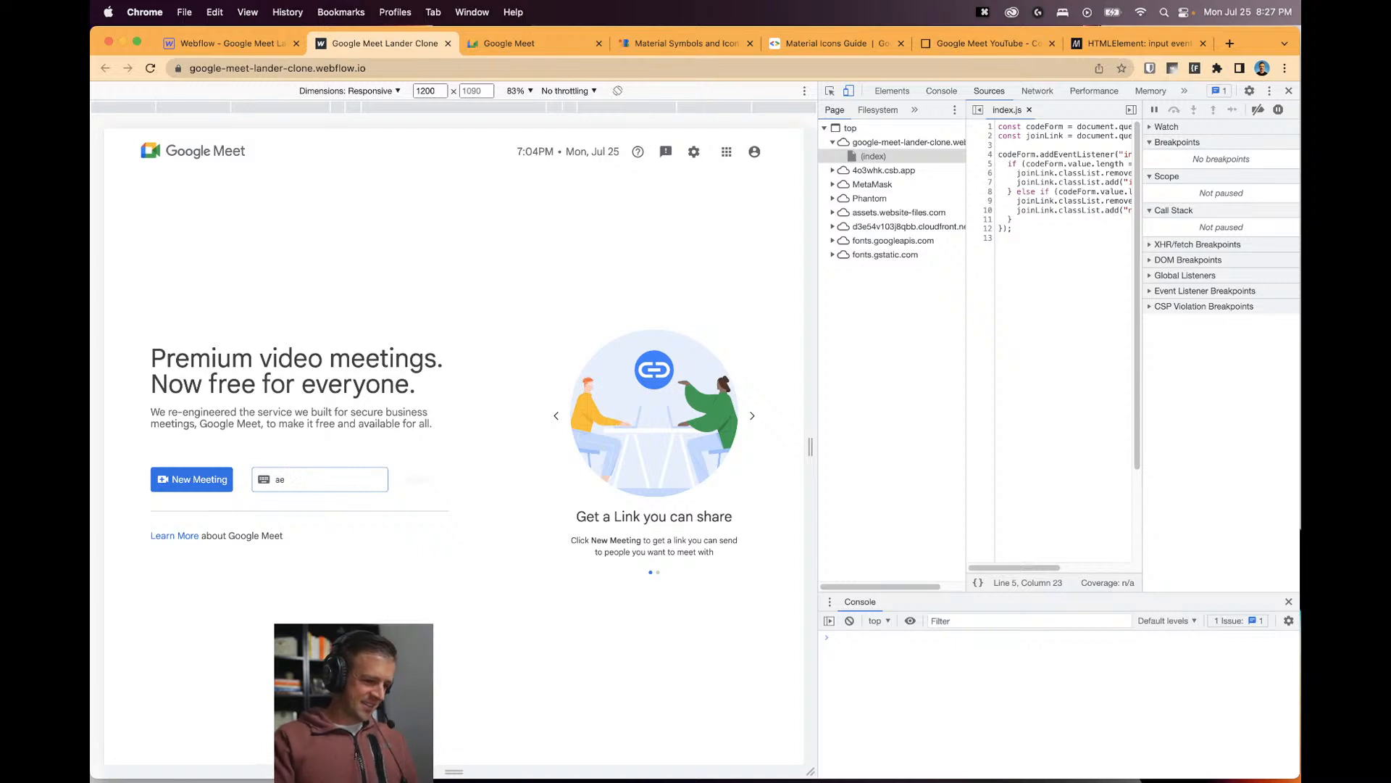
key("BackSpace")
key("BackSpace")
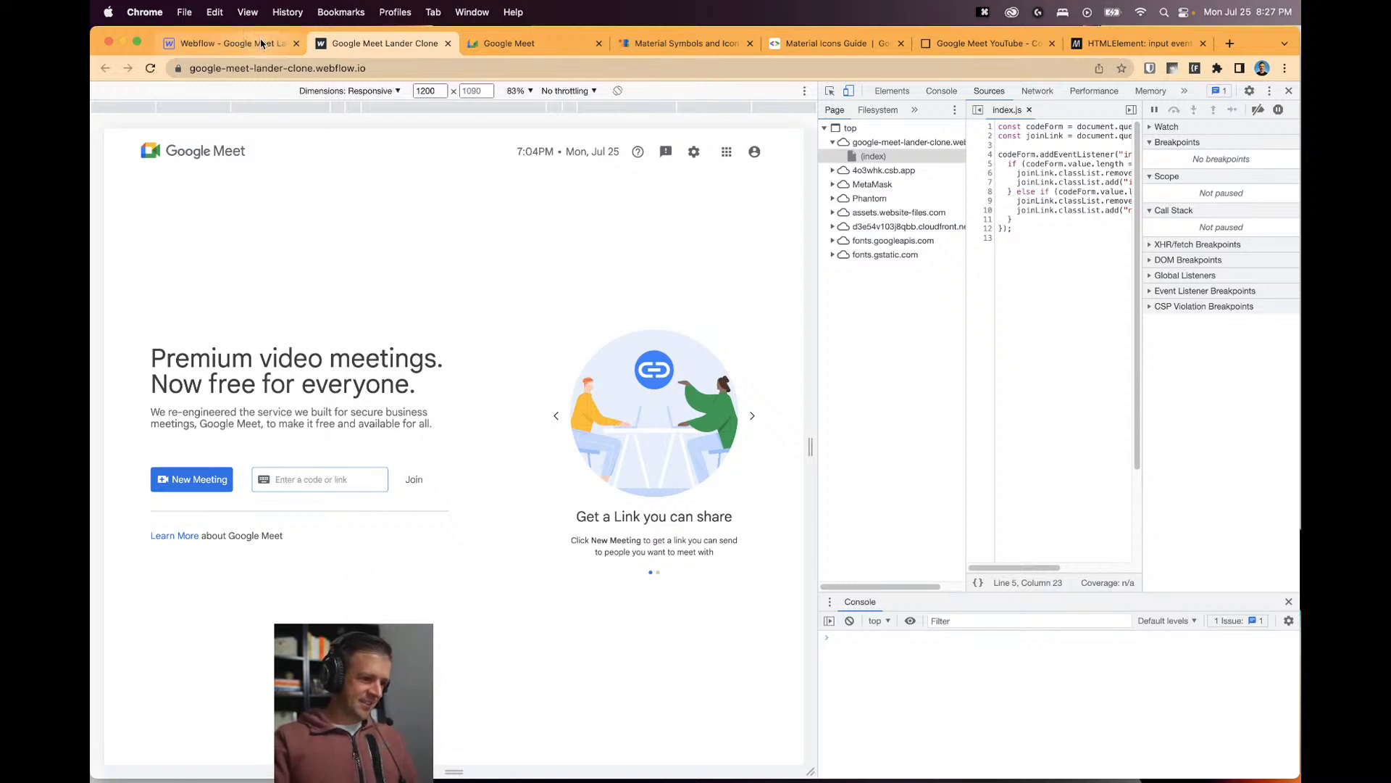
left_click(262, 44)
In the global embed, move #e3ecf8 from .is-enabled into the hover rule, replacing #ccc.
left_click(227, 158)
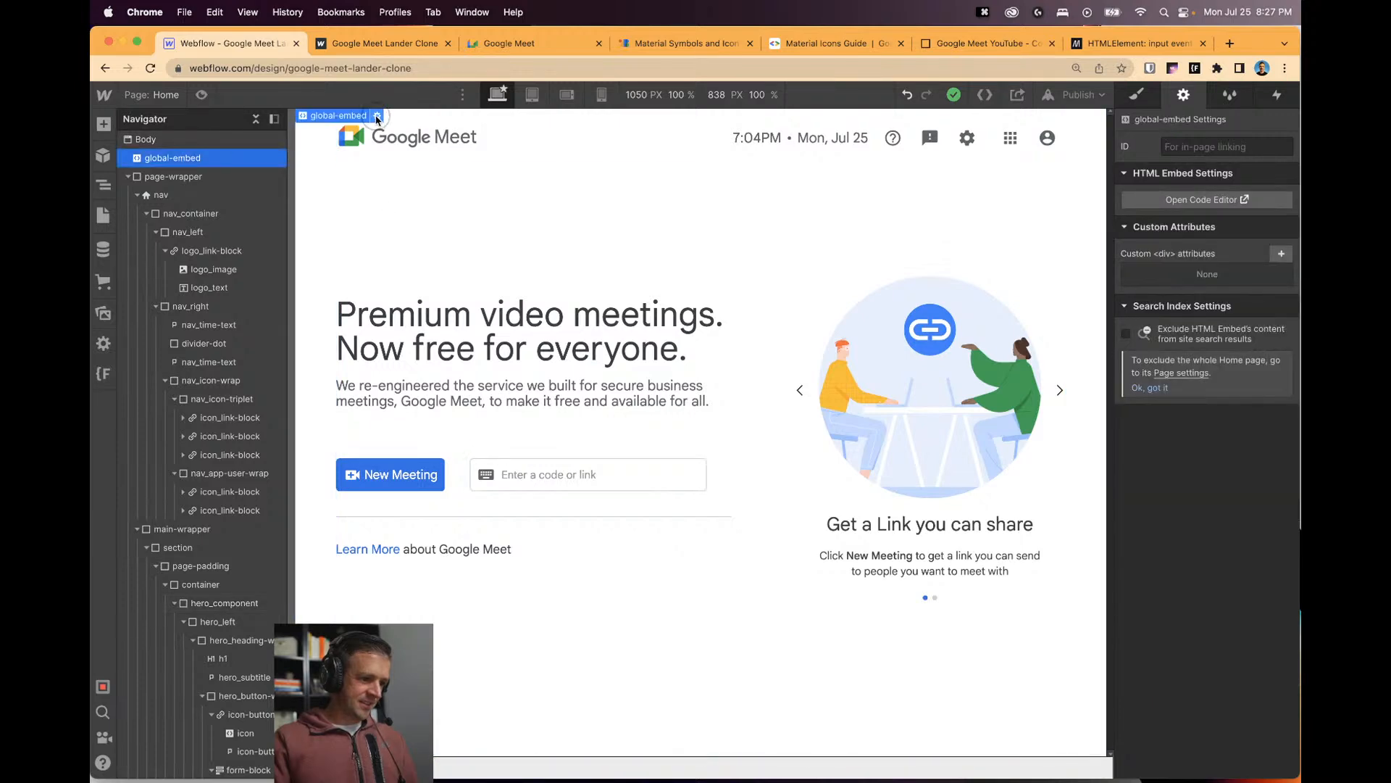
left_click(376, 116)
scroll(604, 433, "up", 10)
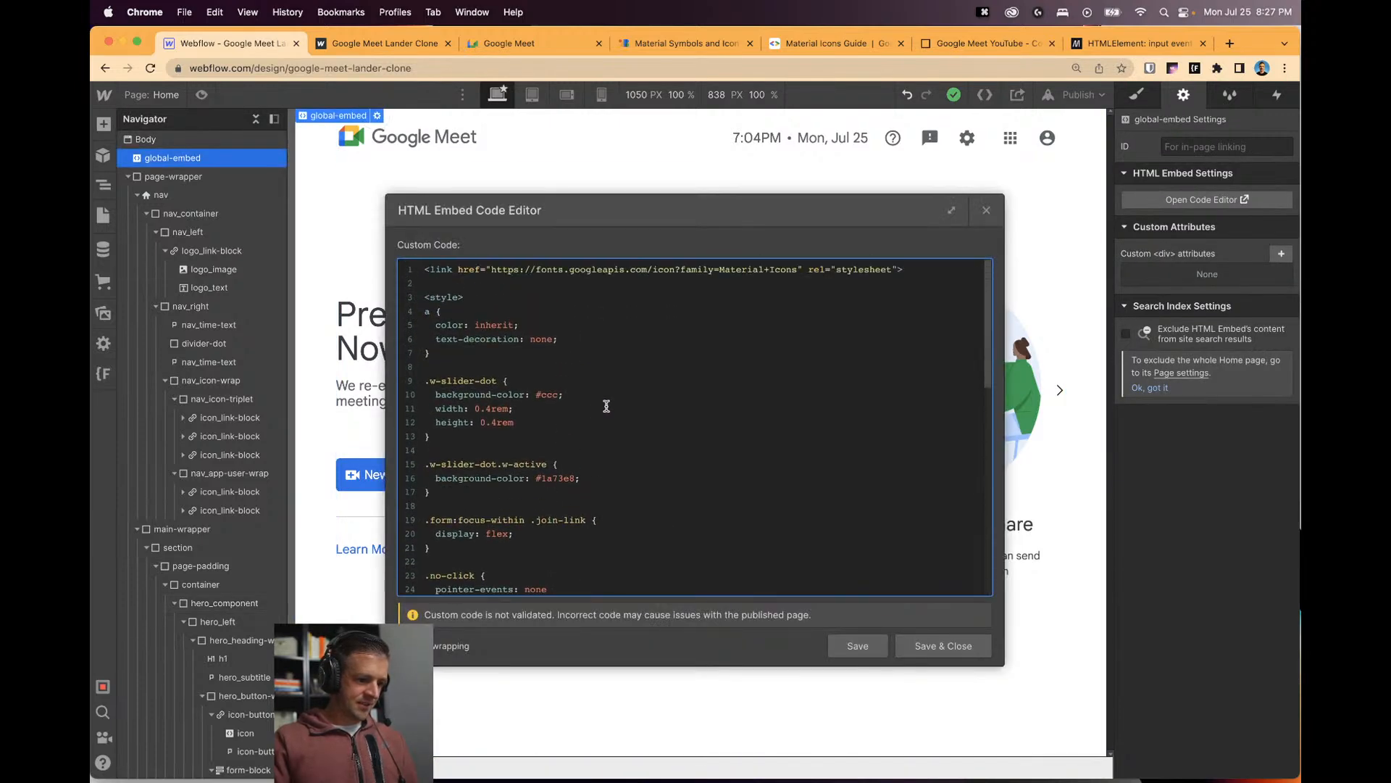
scroll(600, 418, "down", 5)
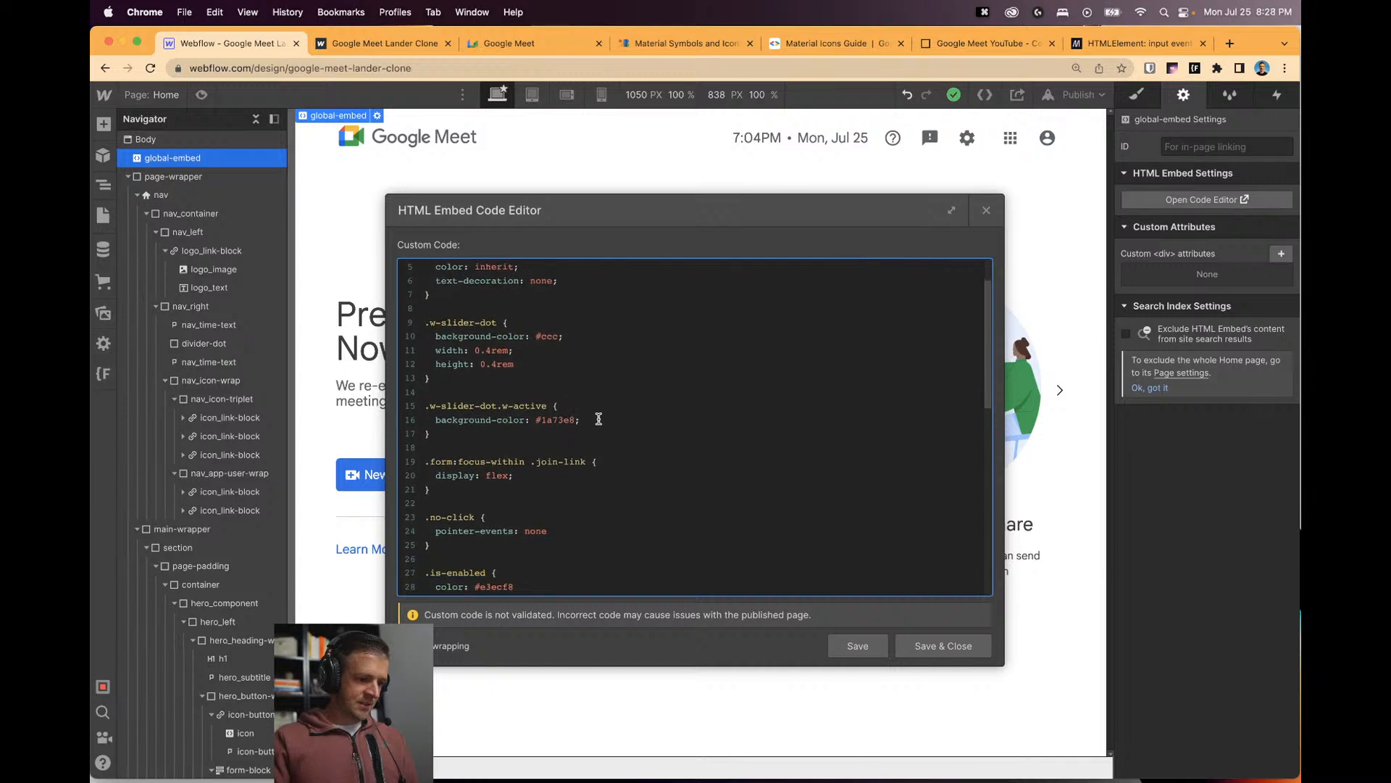
scroll(519, 431, "up", 1)
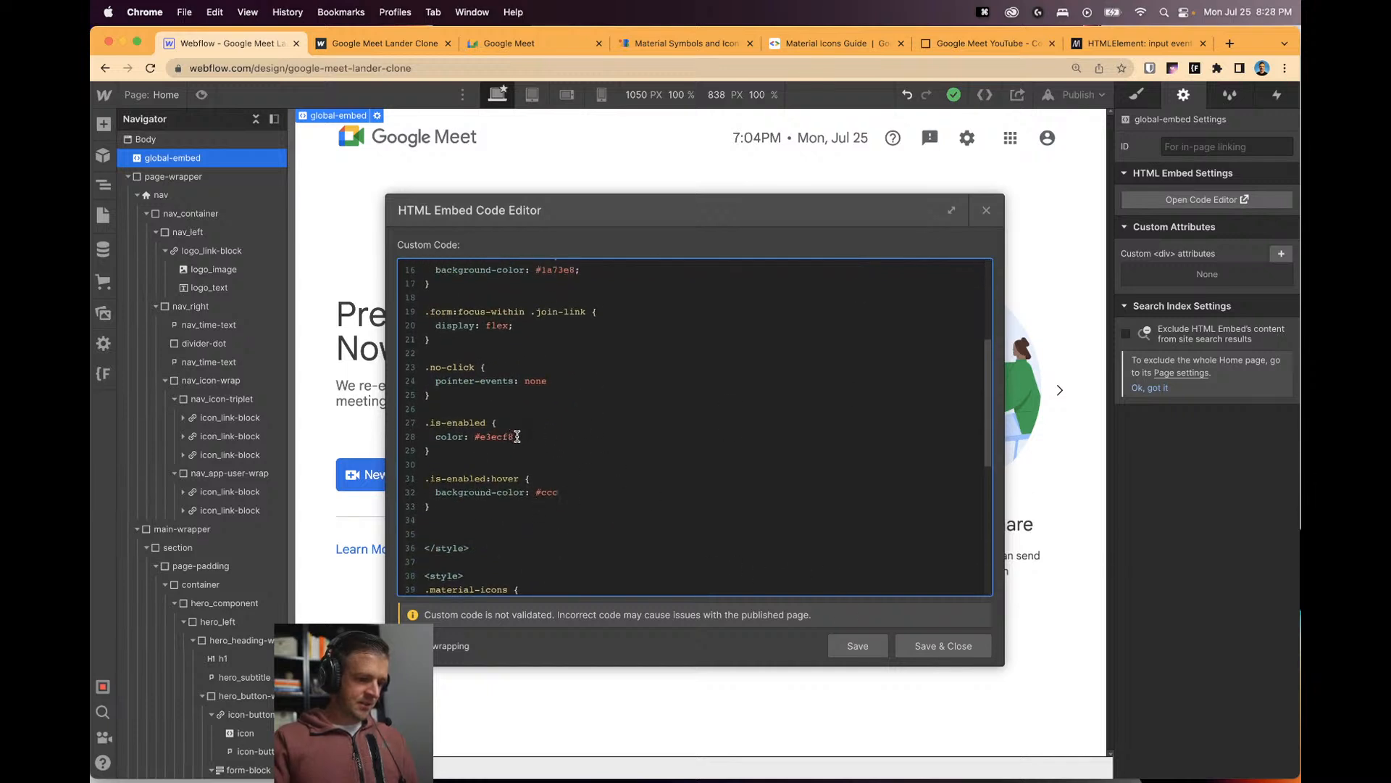
left_click_drag(517, 436, 474, 436)
key("super+x")
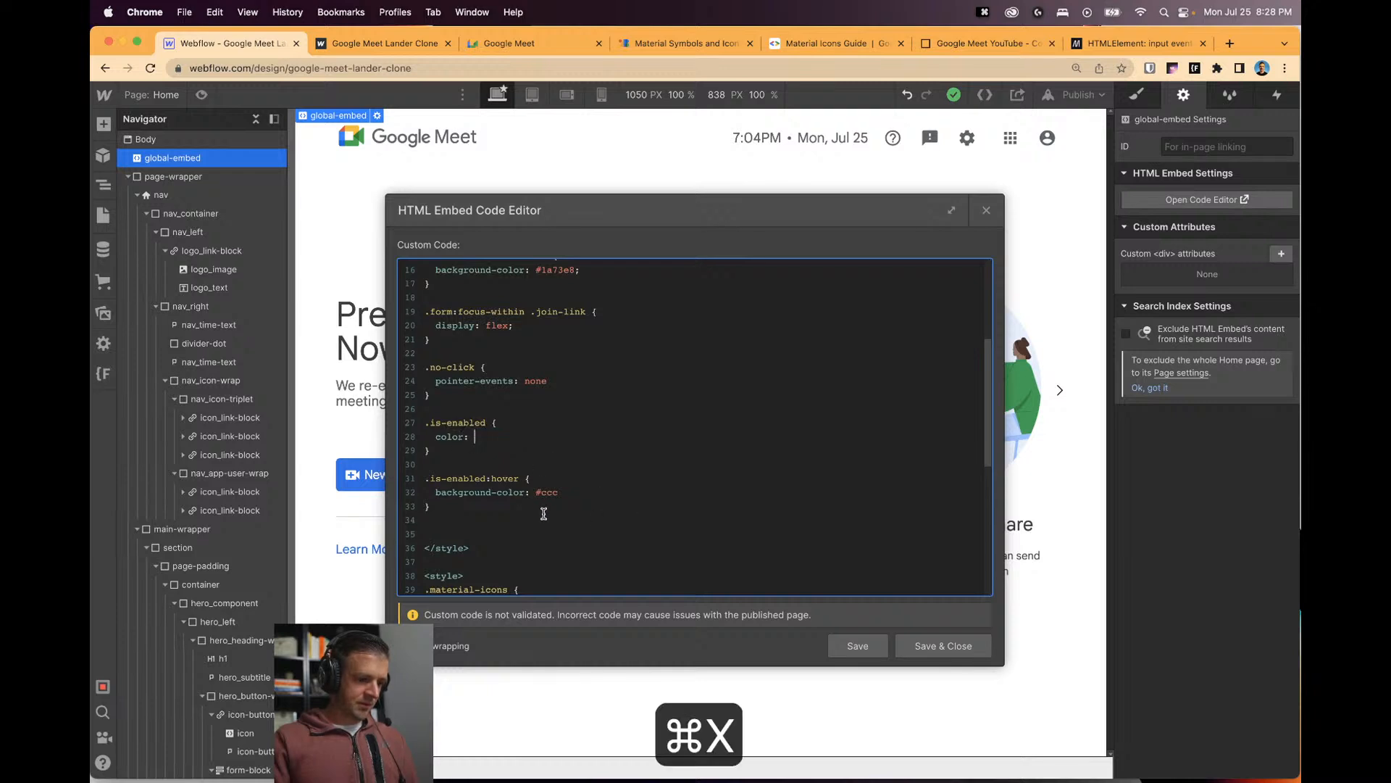
double_click(549, 493)
key("super+v")
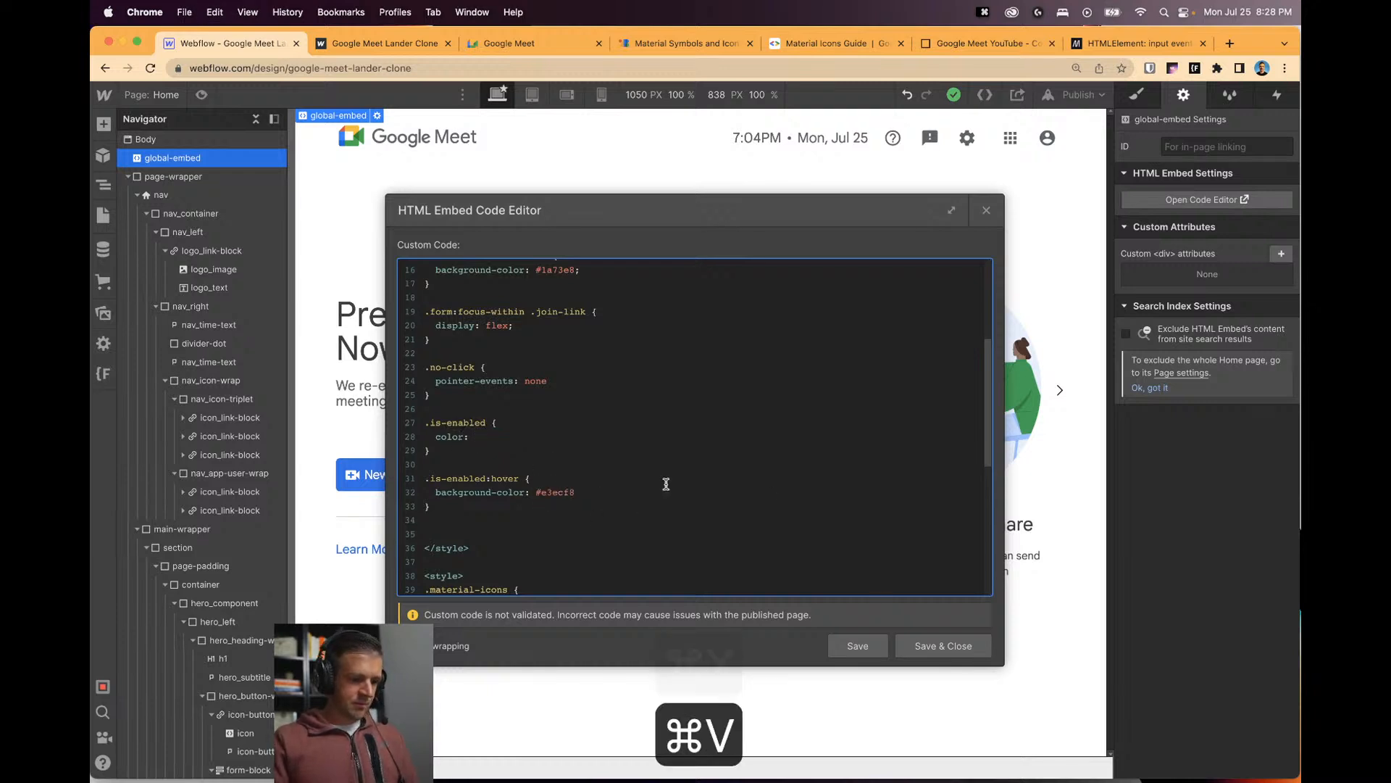
left_click(858, 646)
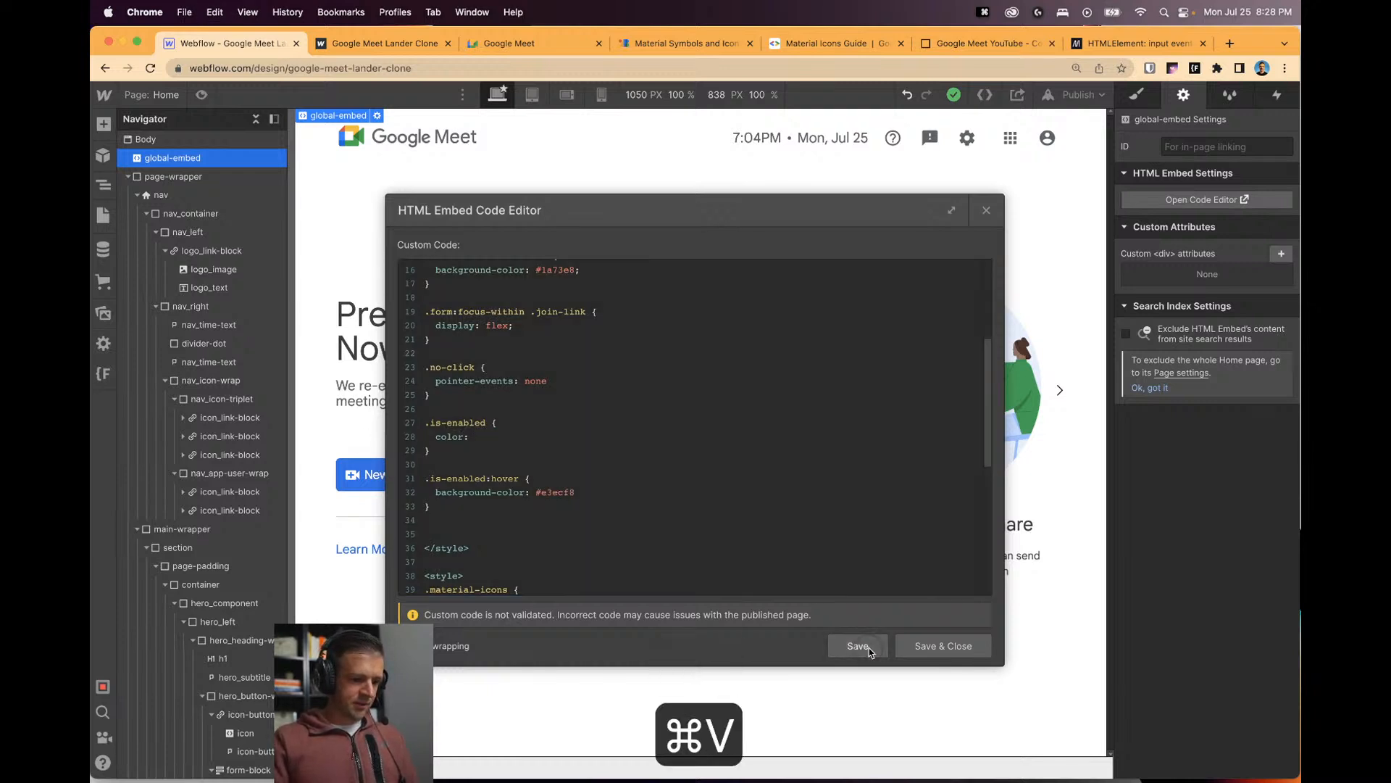
left_click(986, 210)
Copy the New Meeting button's #1a73e8 background colour.
left_click(420, 467)
left_click(1136, 94)
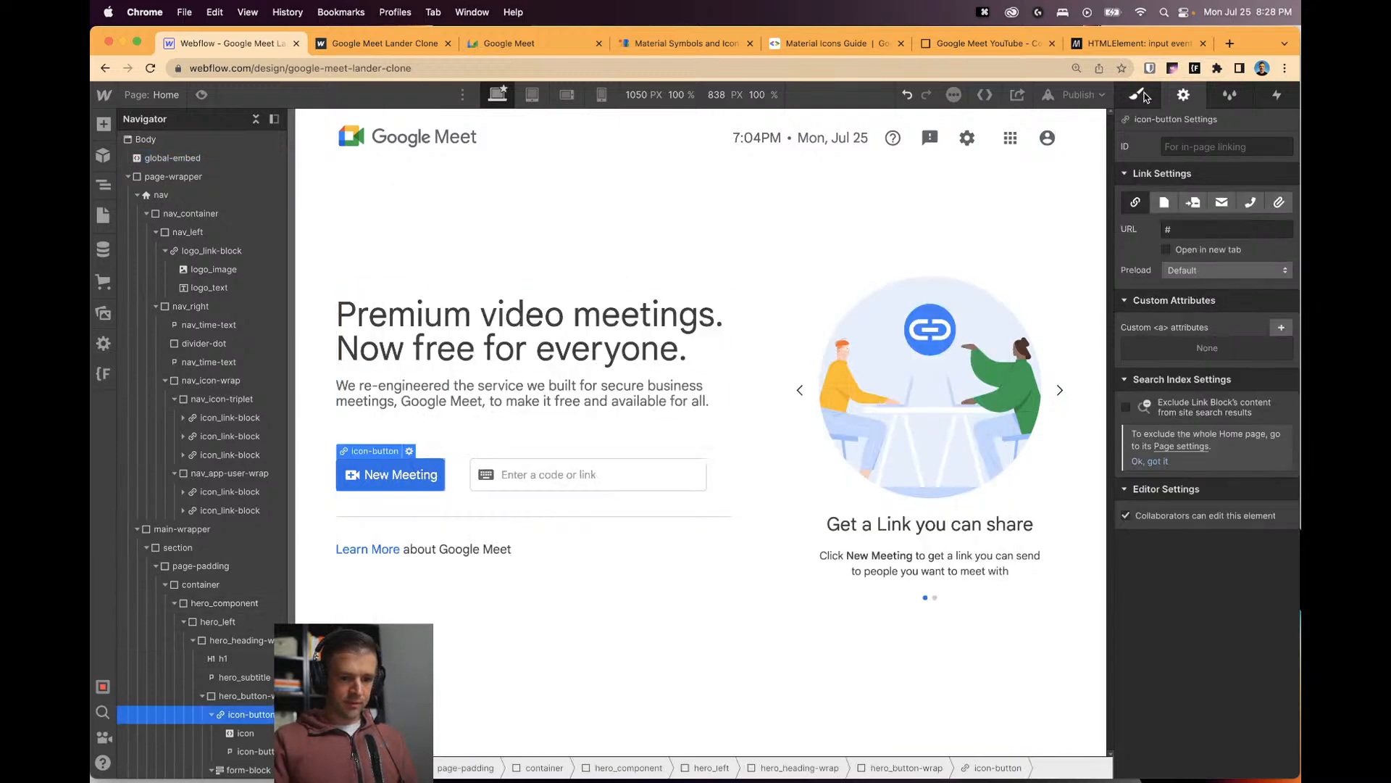
scroll(1209, 595, "down", 10)
left_click(1170, 662)
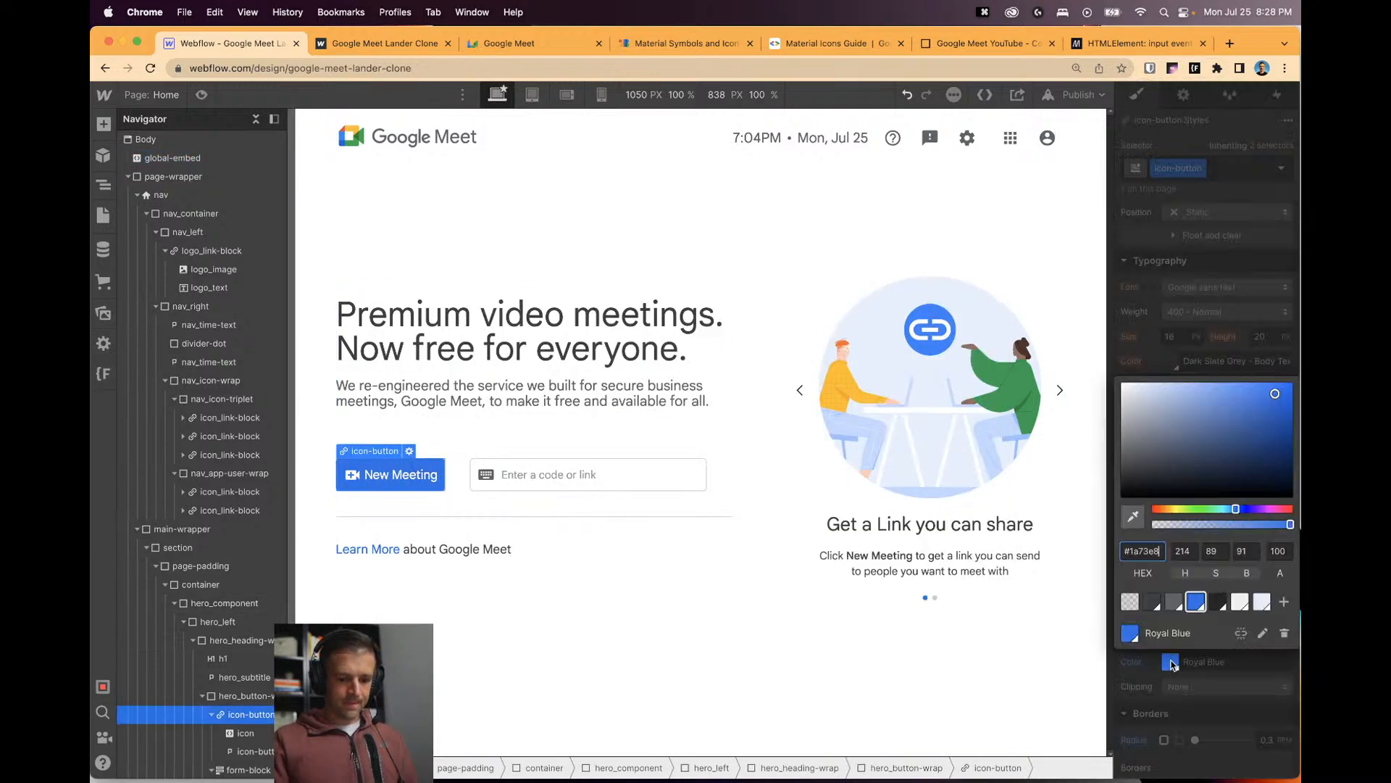
triple_click(1151, 549)
key("super+c")
left_click(621, 400)
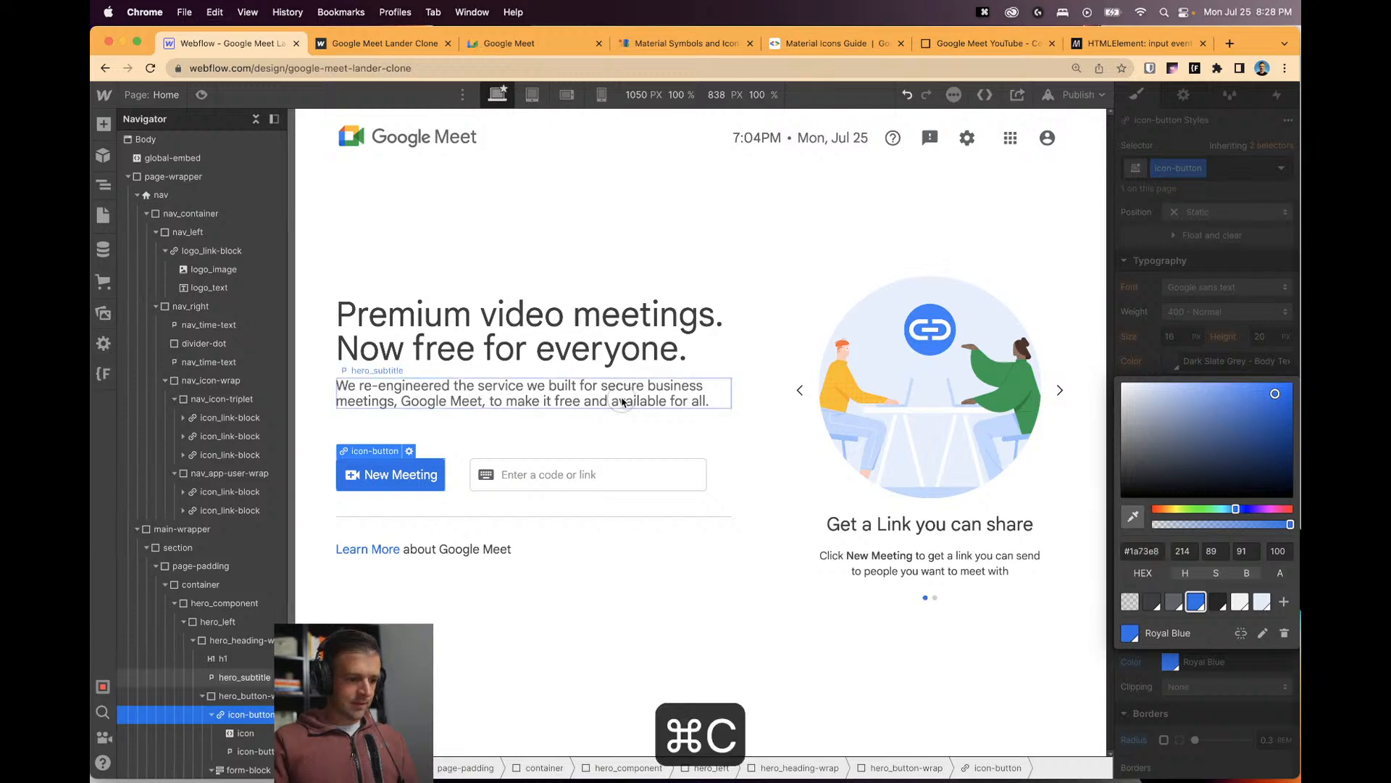
Paste #1a73e8 as the .is-enabled text colour, save the embed, and publish the site.
left_click(201, 158)
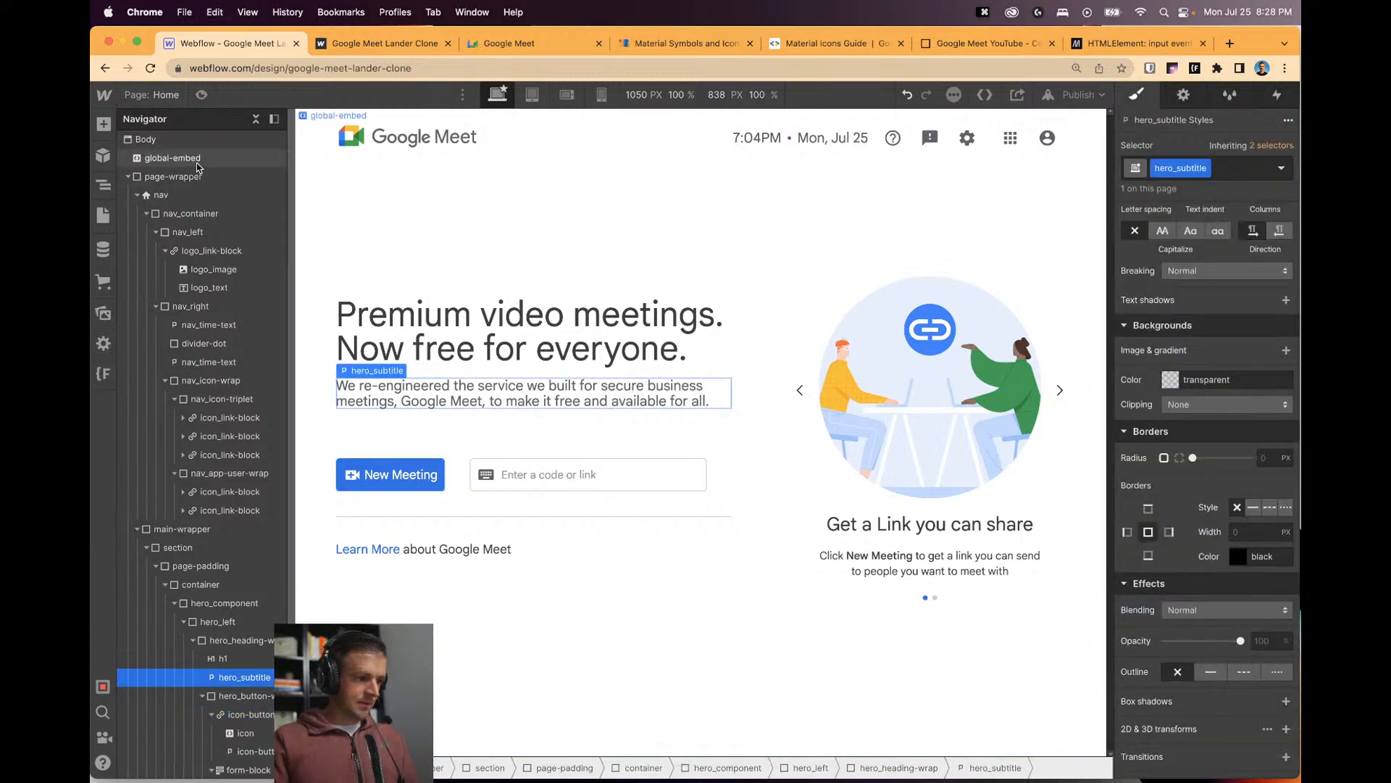
left_click(377, 115)
scroll(577, 424, "up", 5)
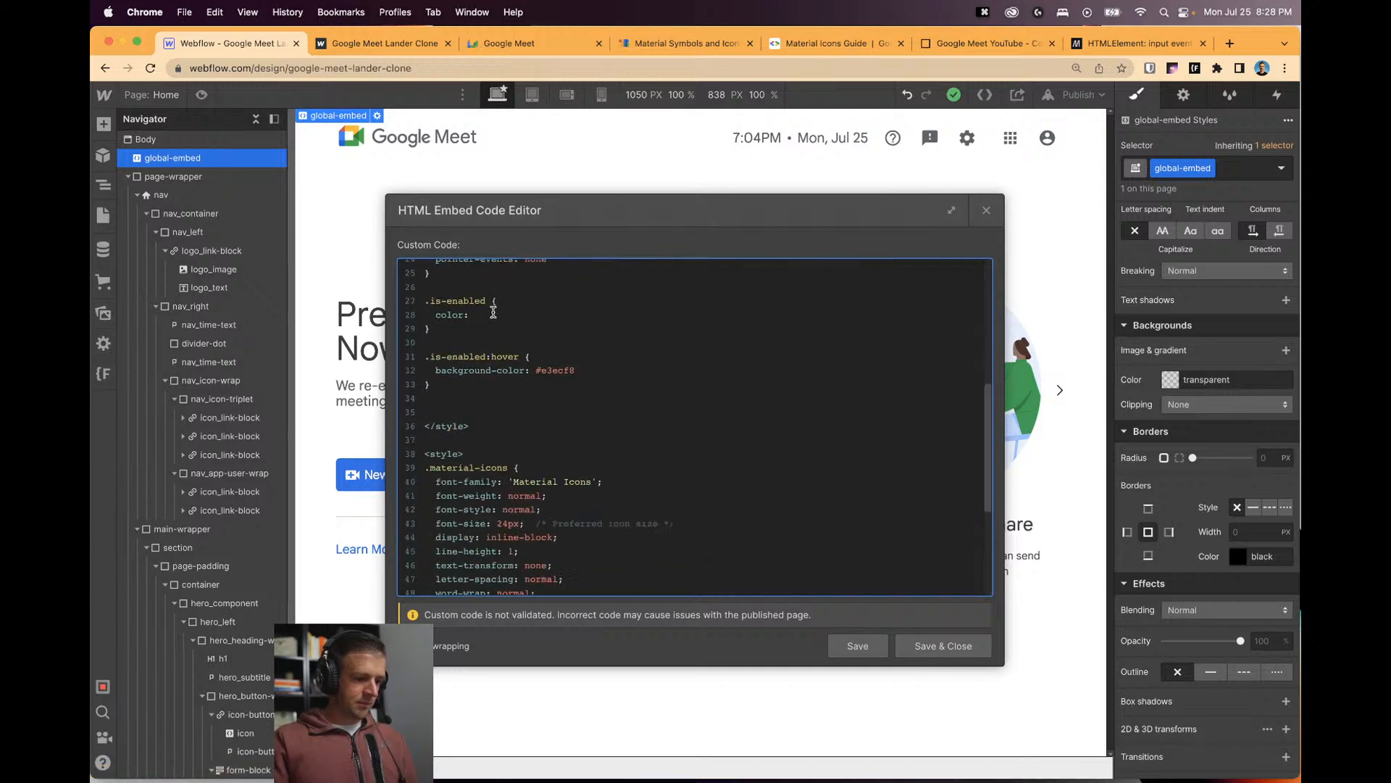
key("super+v")
left_click(942, 645)
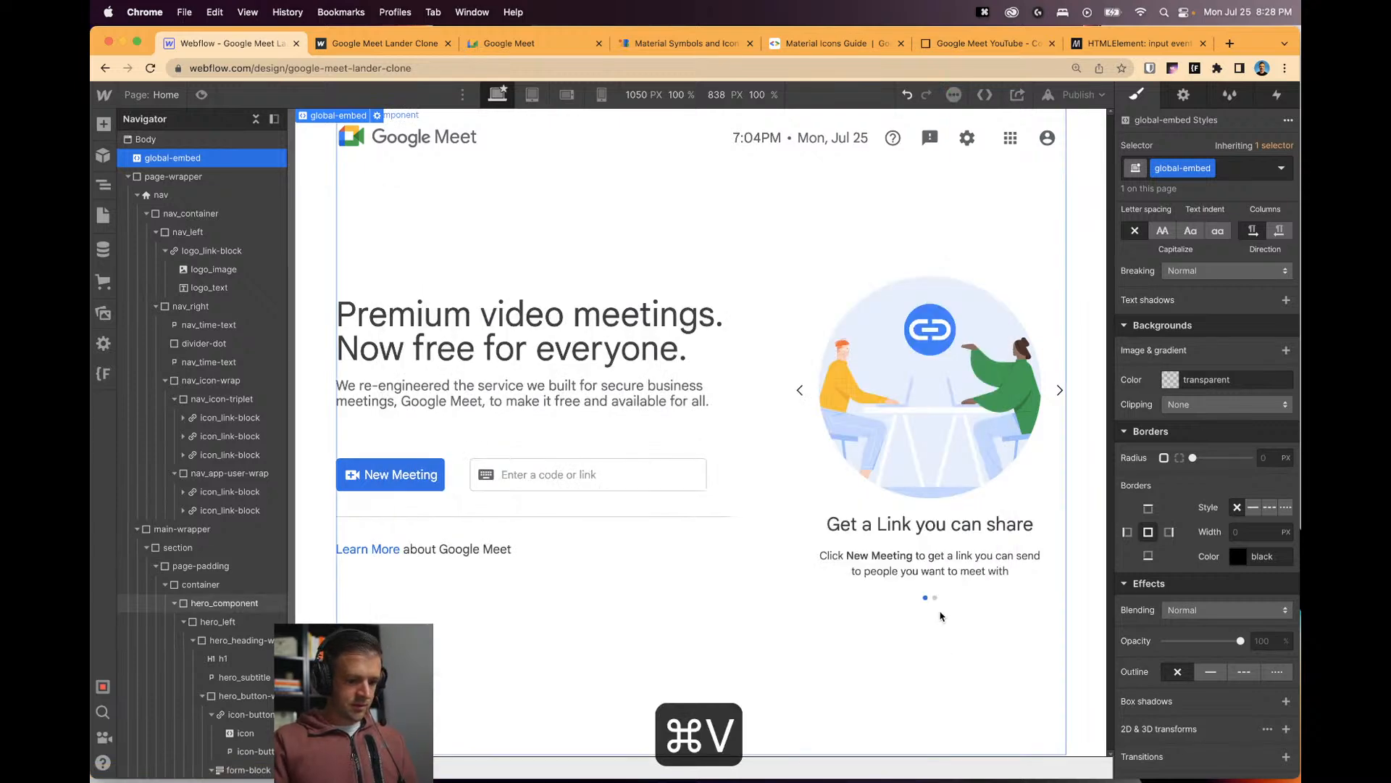
left_click(1078, 95)
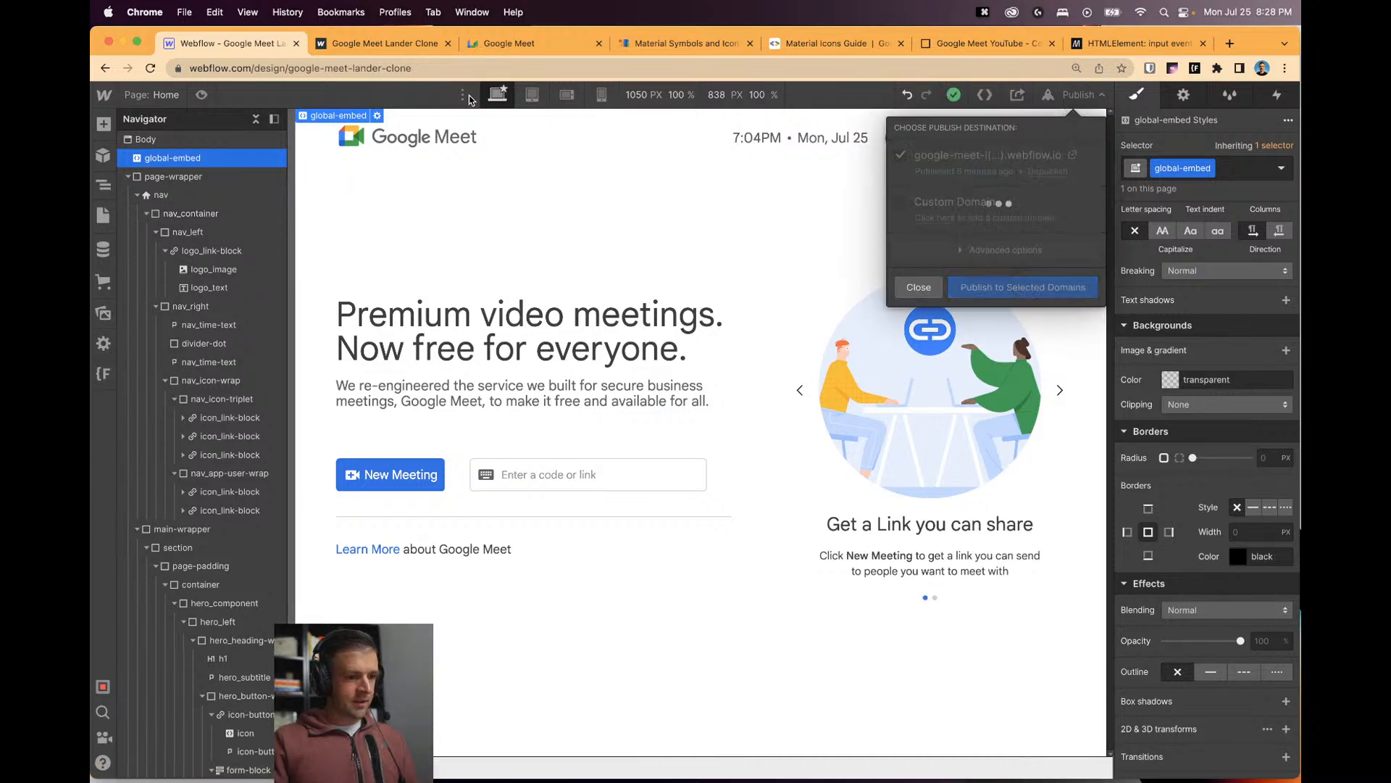
left_click(385, 44)
Reload the published clone, type 'asdf' to enable Join, then clear the code field.
key("super+r")
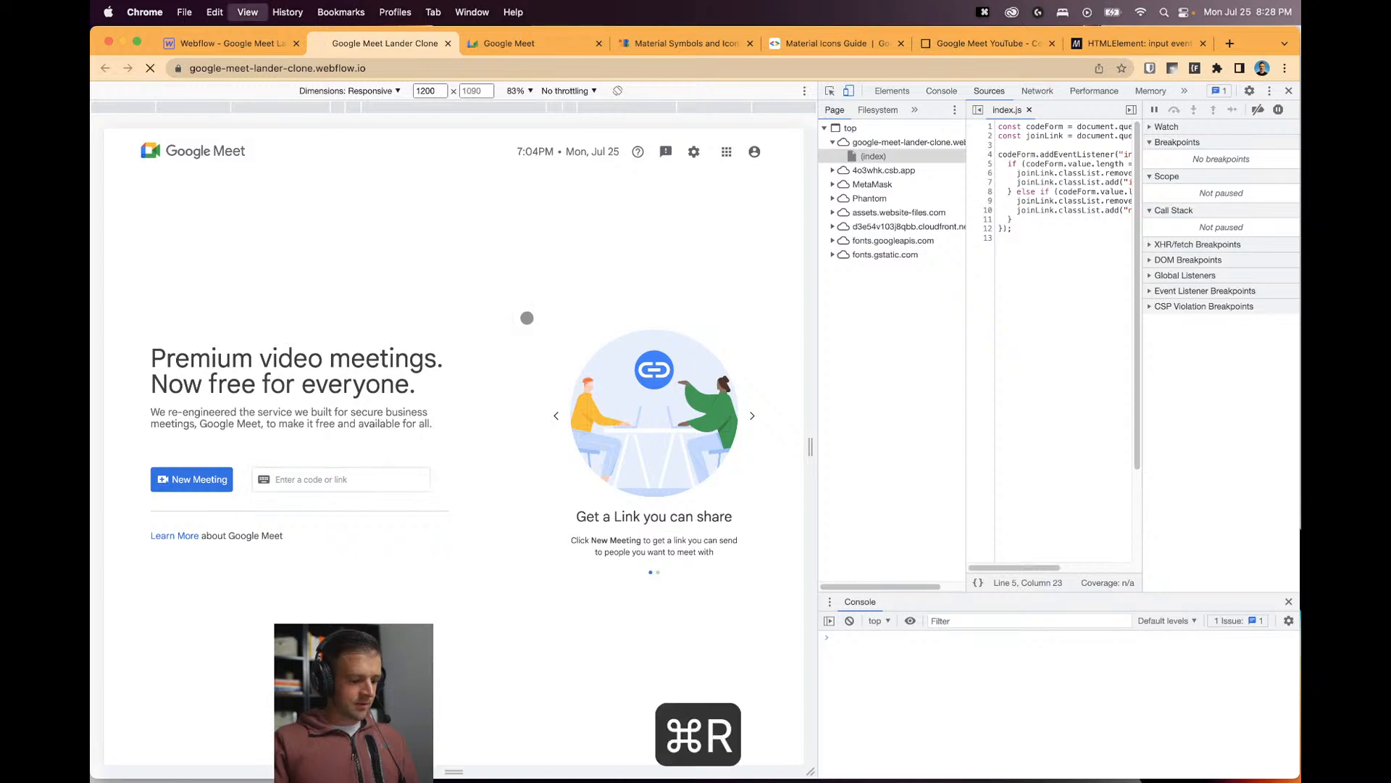
left_click(384, 477)
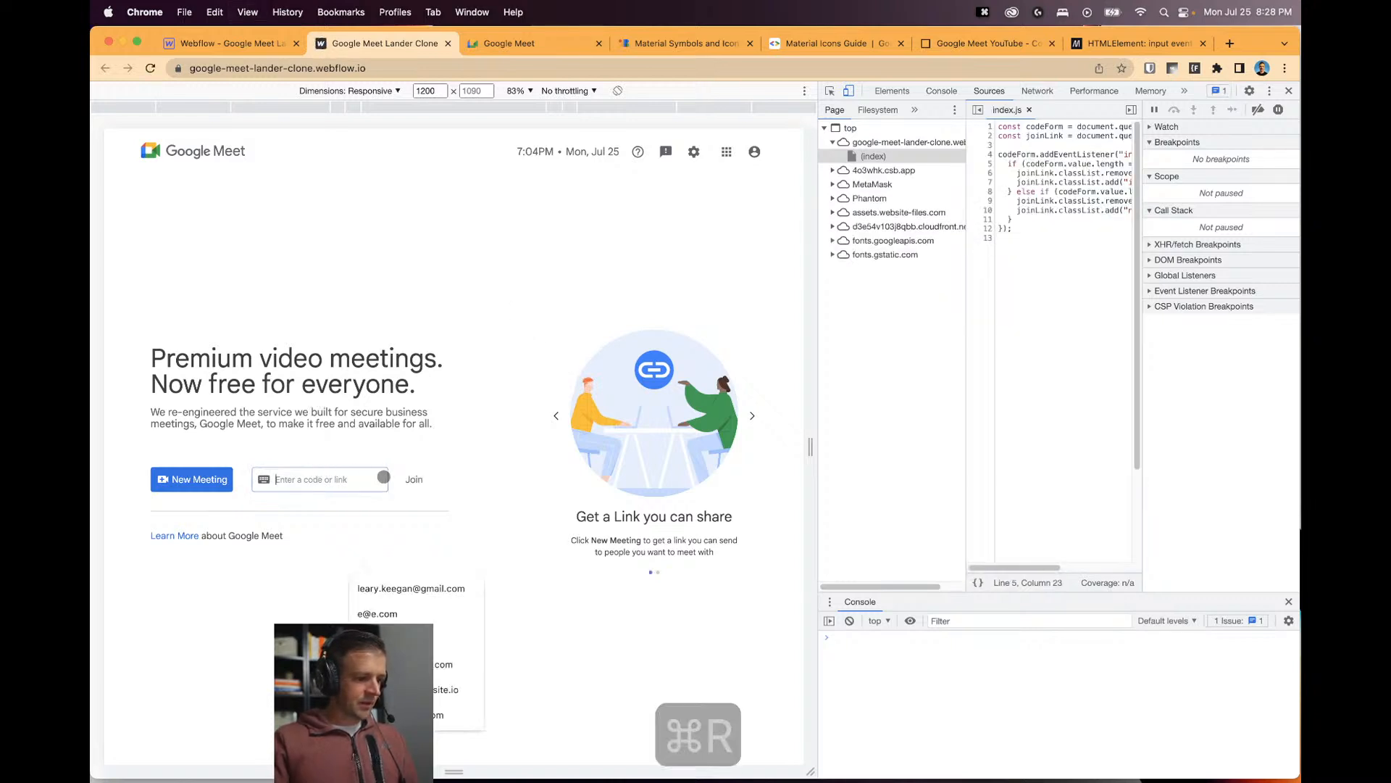
type("asdf")
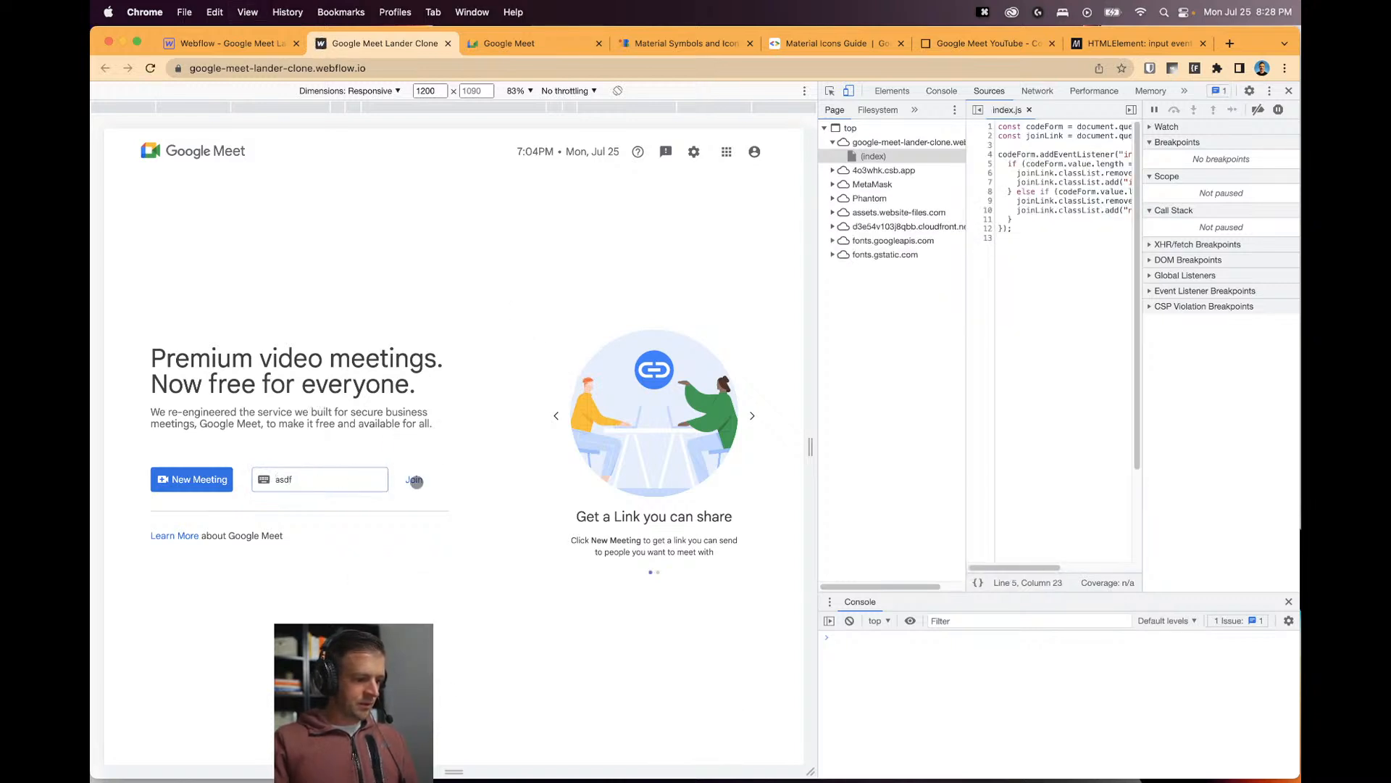
left_click(415, 480)
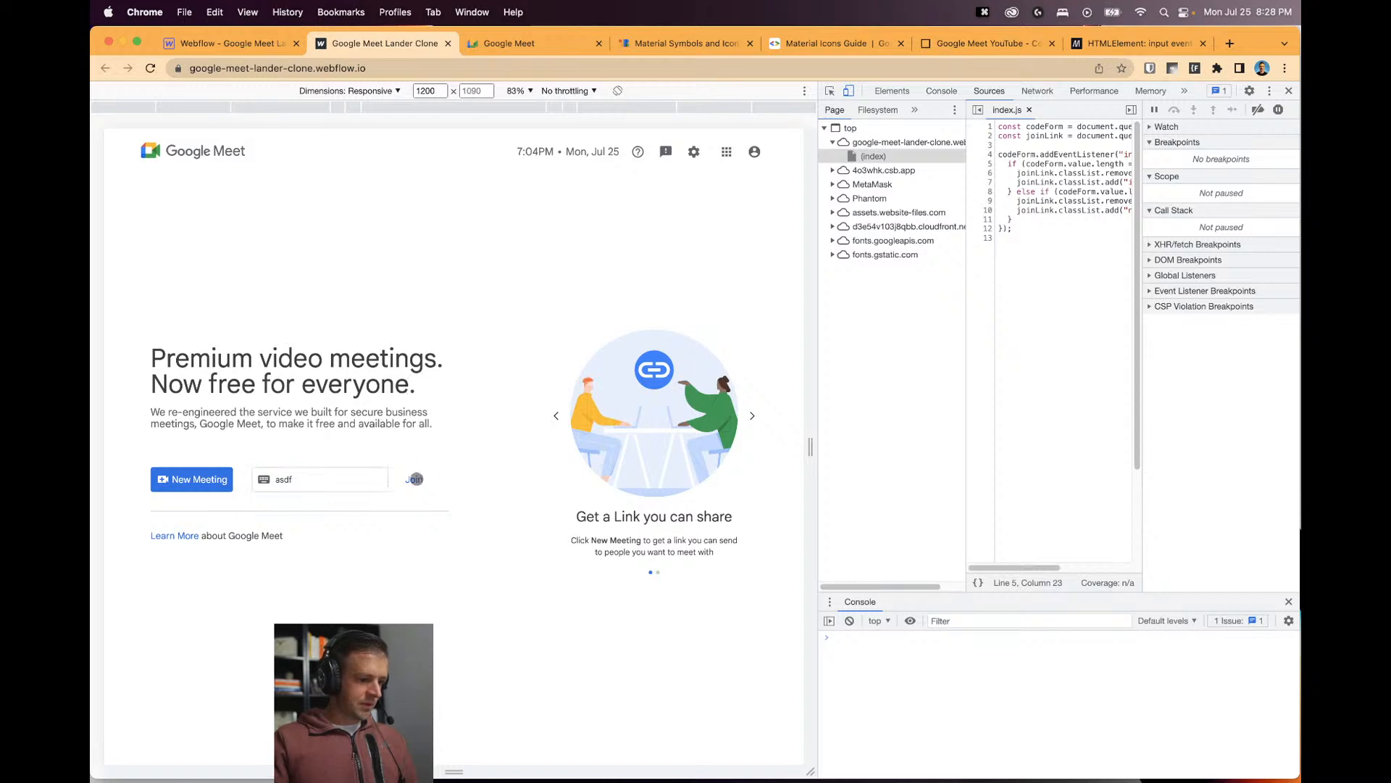
left_click(355, 478)
key("BackSpace")
key("BackSpace")
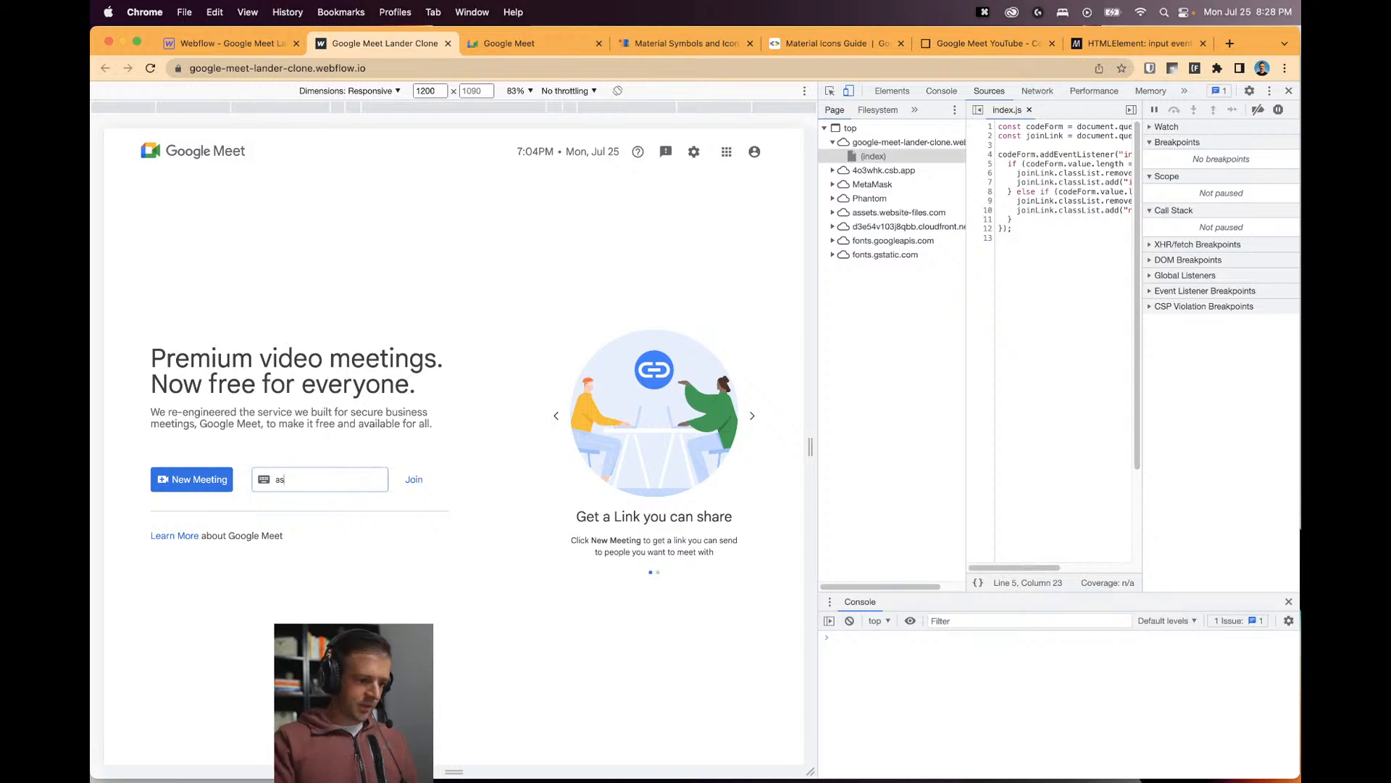
key("BackSpace")
key("BackSpace")
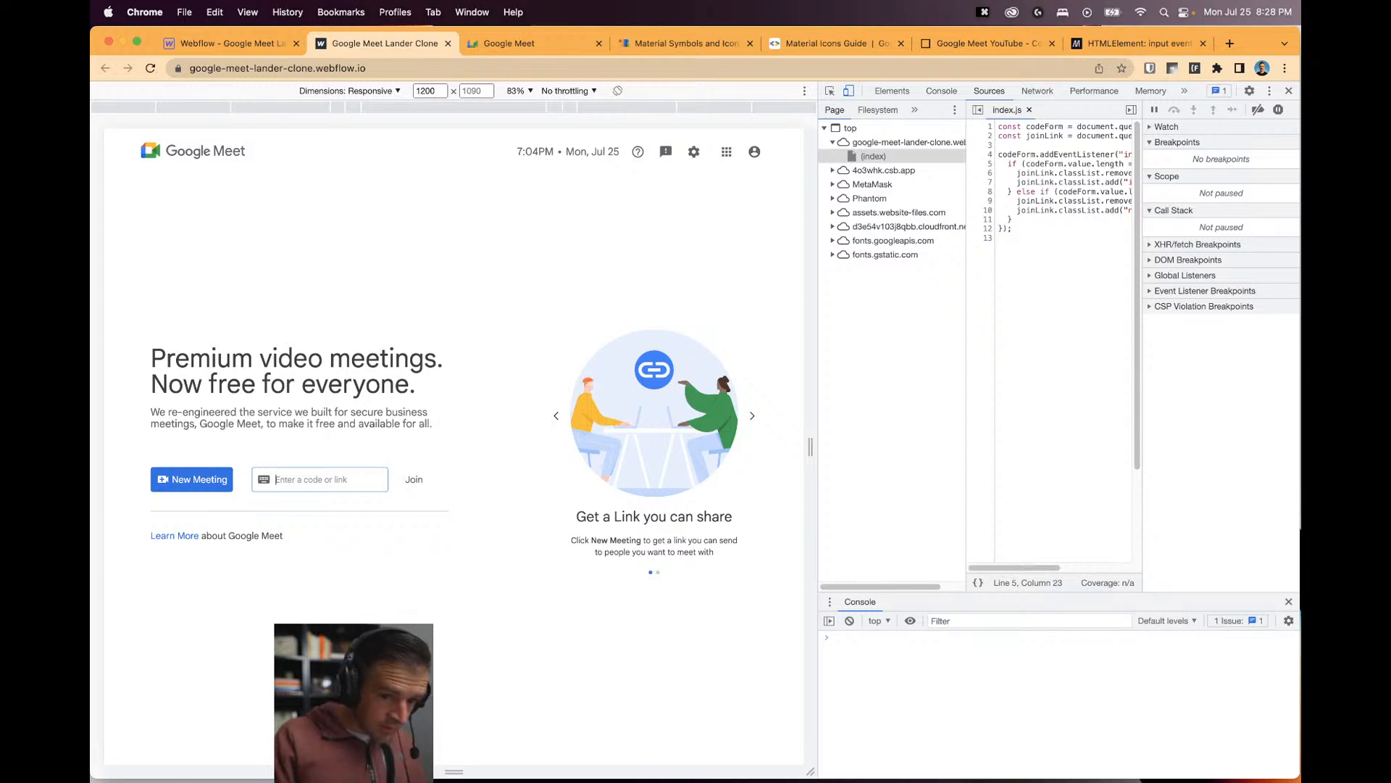
Close developer tools, enter 'awew' as a code, then erase it so Join hides.
left_click(1288, 91)
left_click(512, 472)
type("awew")
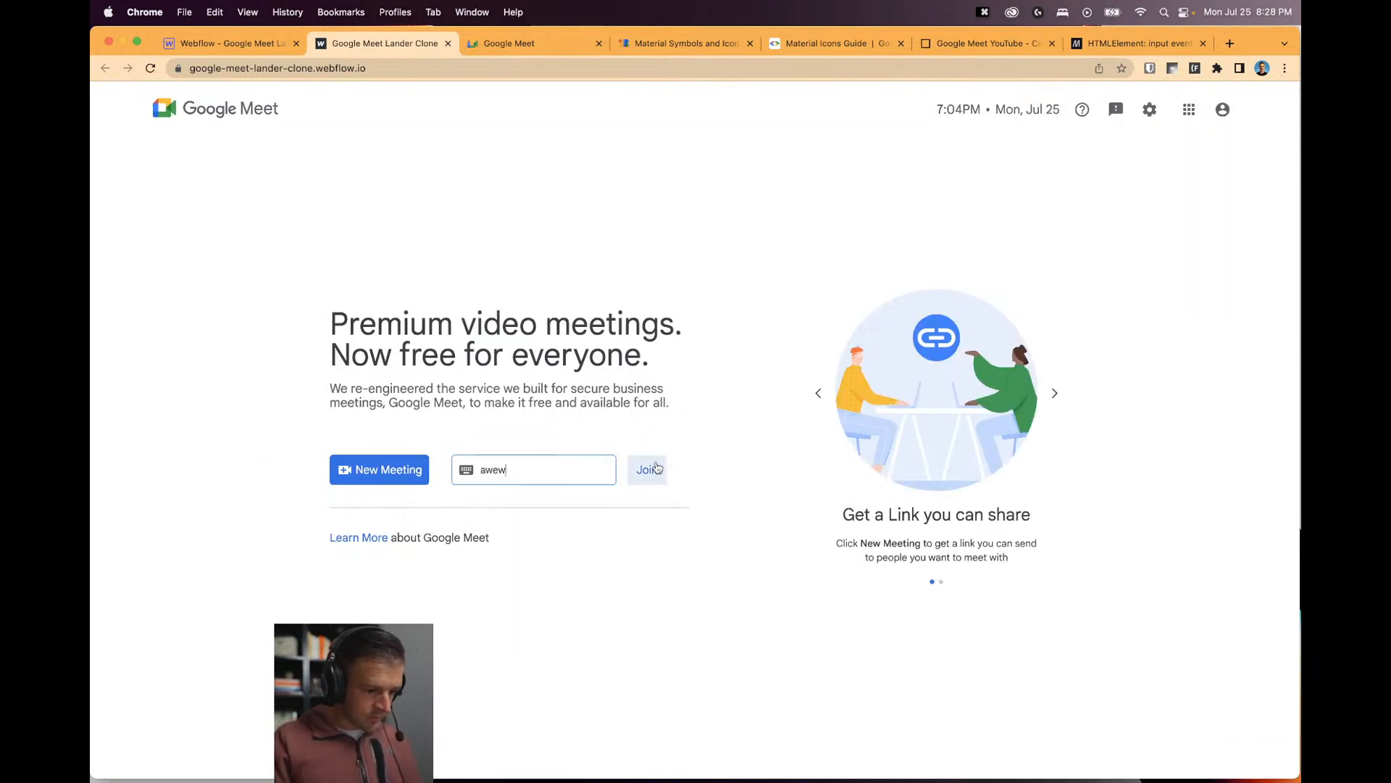
left_click(667, 421)
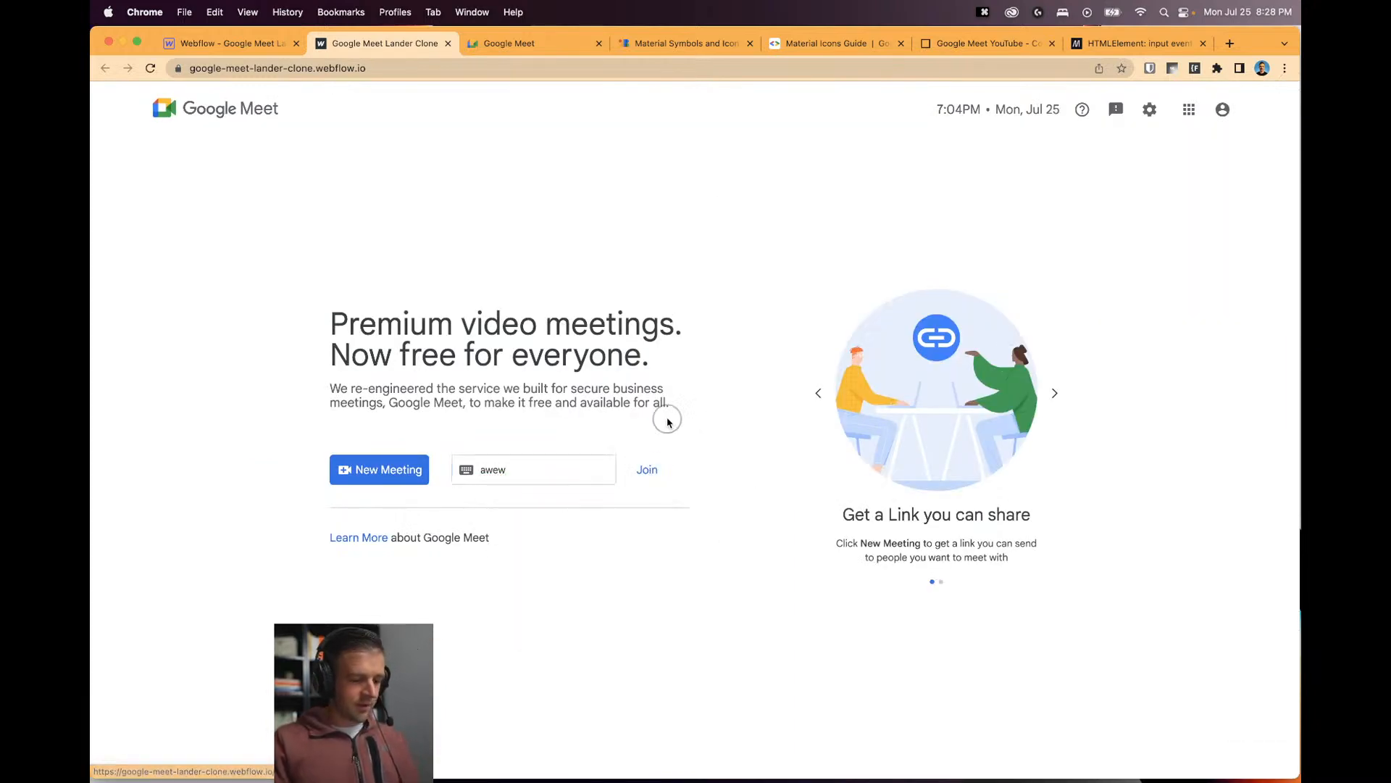
left_click(600, 473)
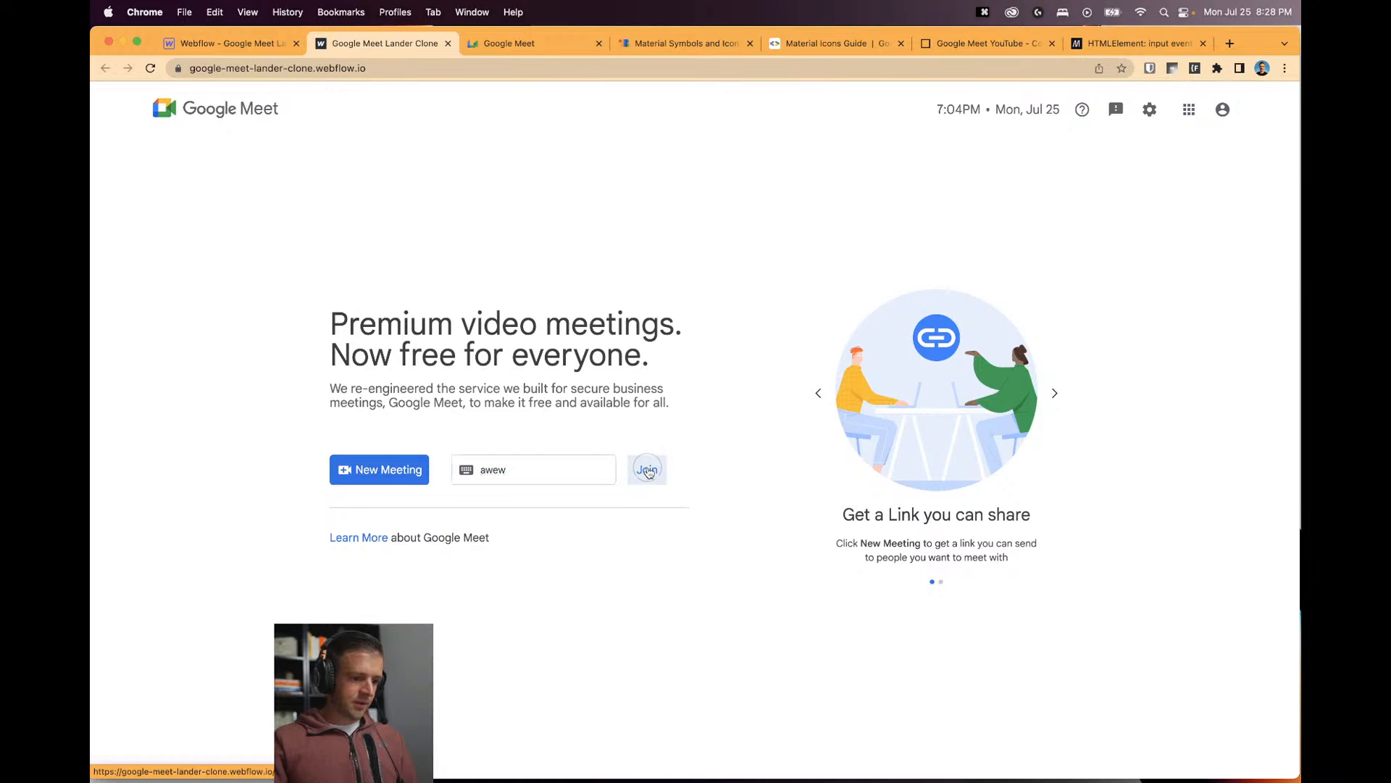
left_click(578, 478)
key("BackSpace")
key("BackSpace")
key("BackSpace")
key("BackSpace")
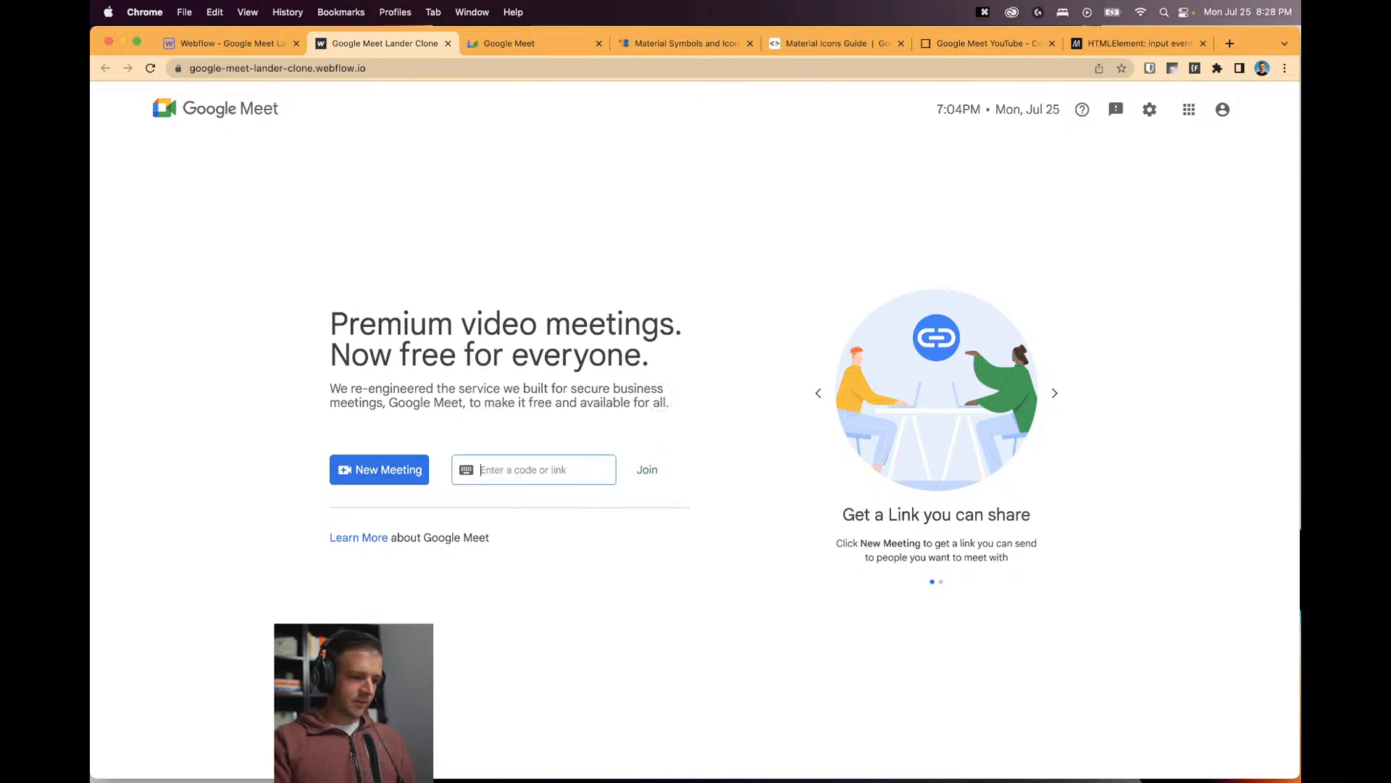
left_click(818, 392)
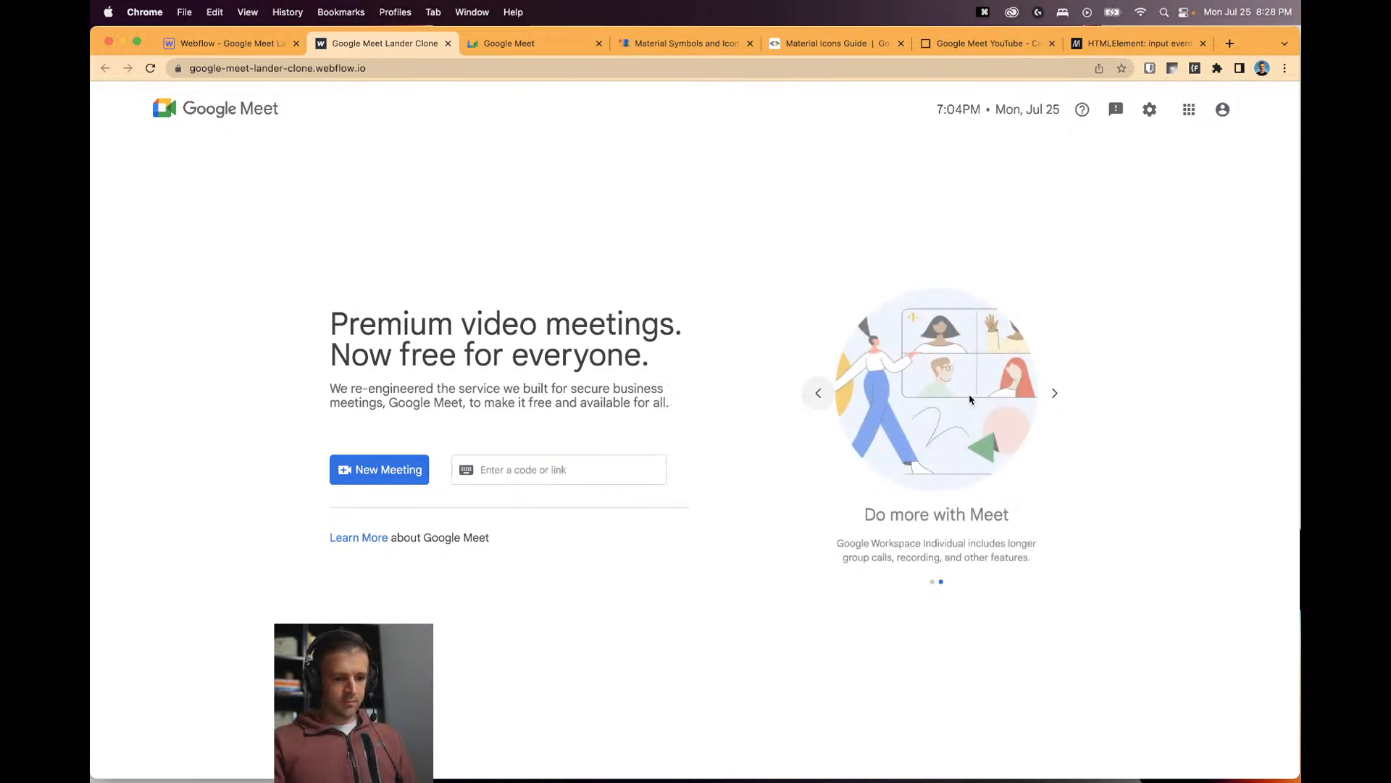
Cycle the clone's carousel, compare it with real Google Meet's carousel, then return to Webflow.
left_click(1057, 392)
left_click(1056, 393)
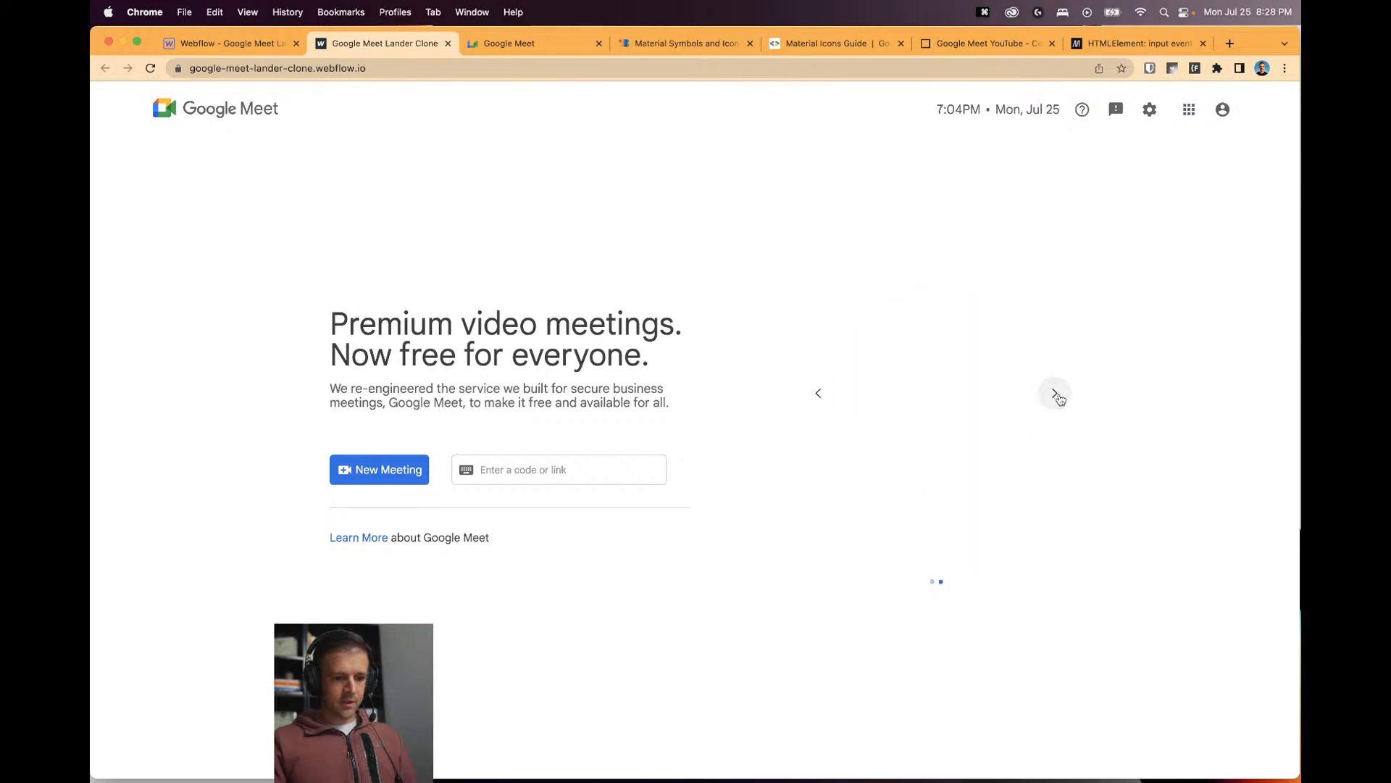
left_click(818, 393)
left_click(510, 43)
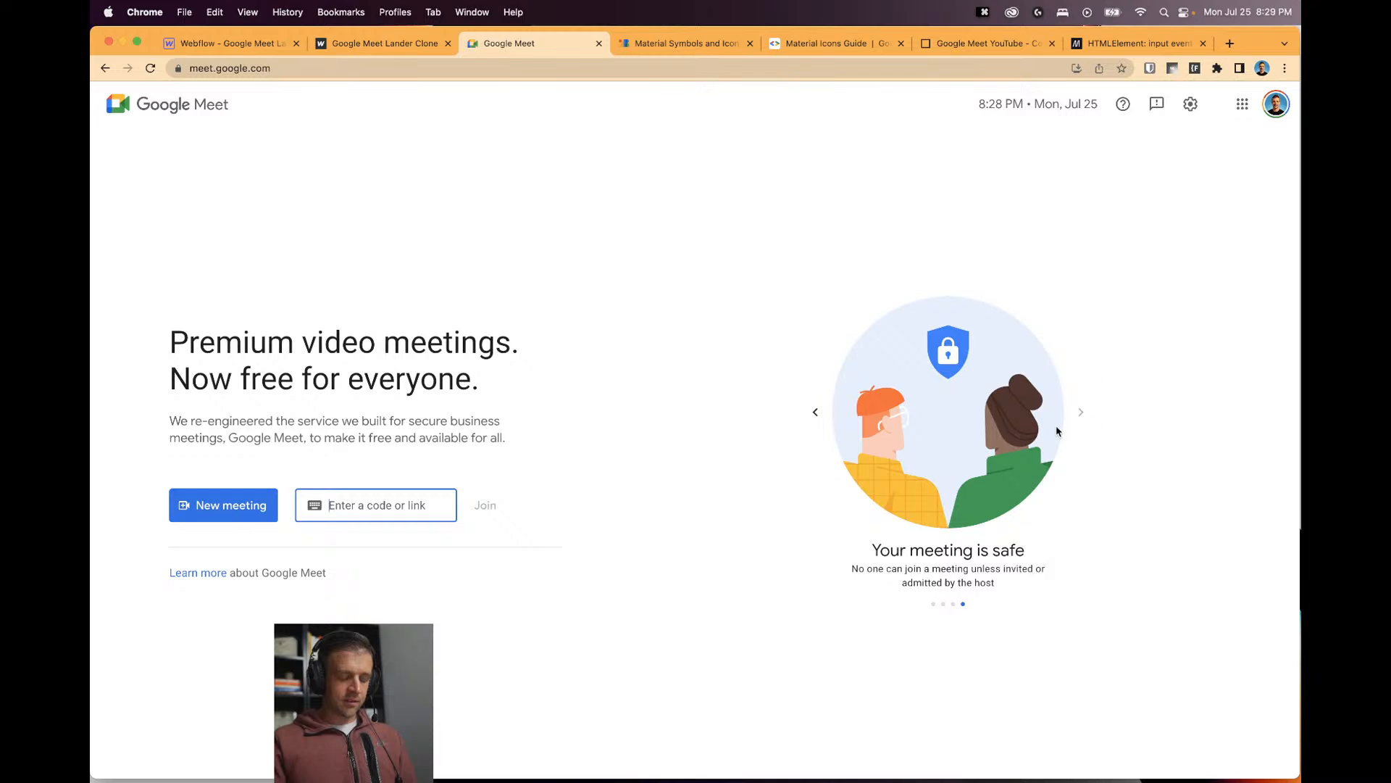
left_click(816, 412)
left_click(816, 412)
left_click(816, 411)
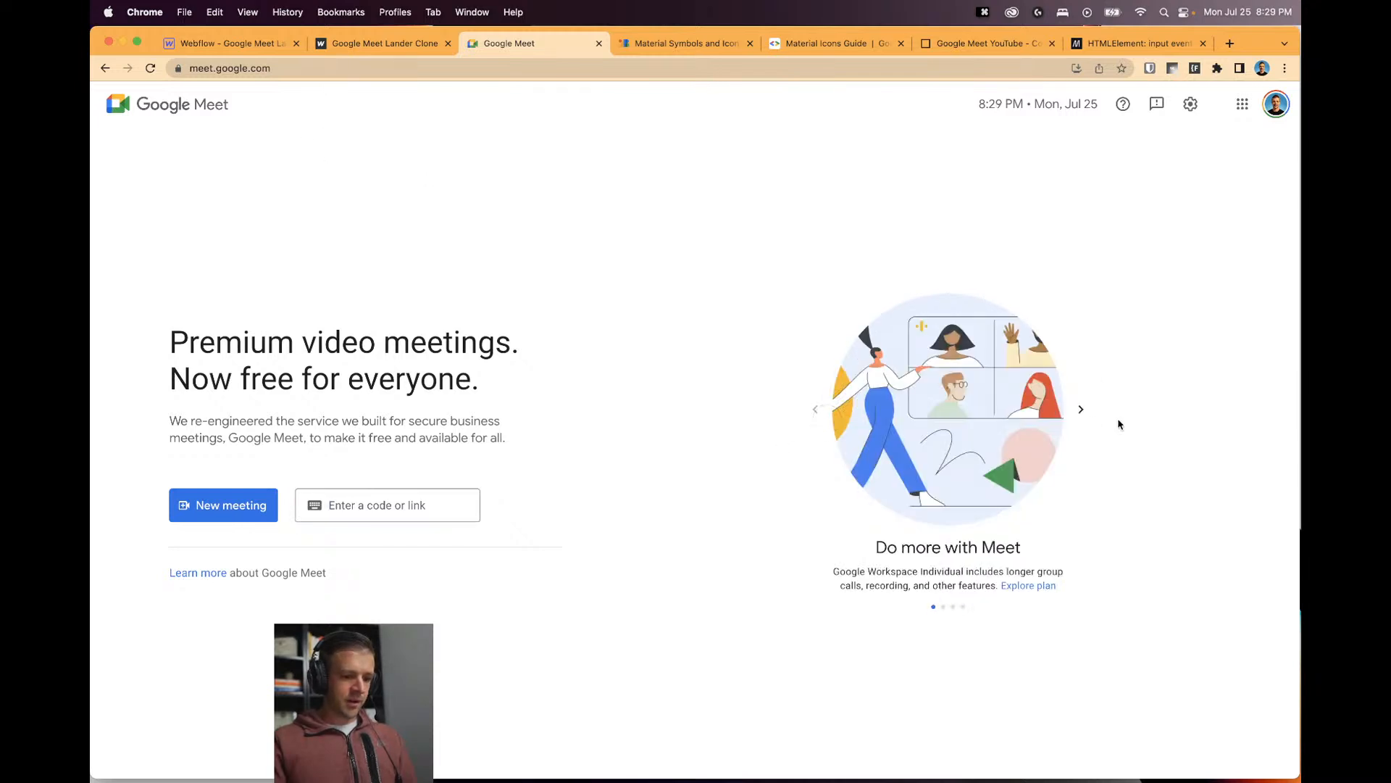
left_click(1080, 410)
left_click(224, 44)
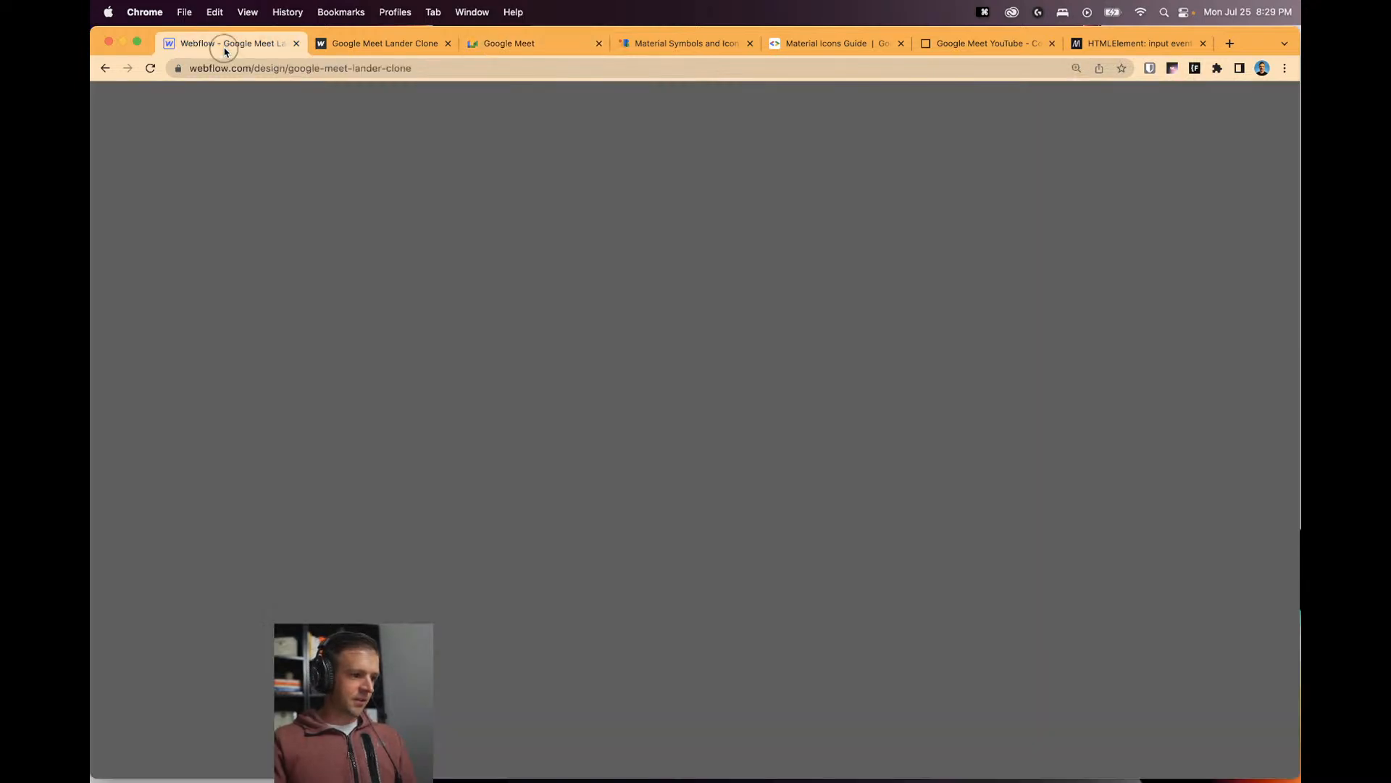
Check the slider's settings and republish the site to its webflow.io domain.
left_click(808, 450)
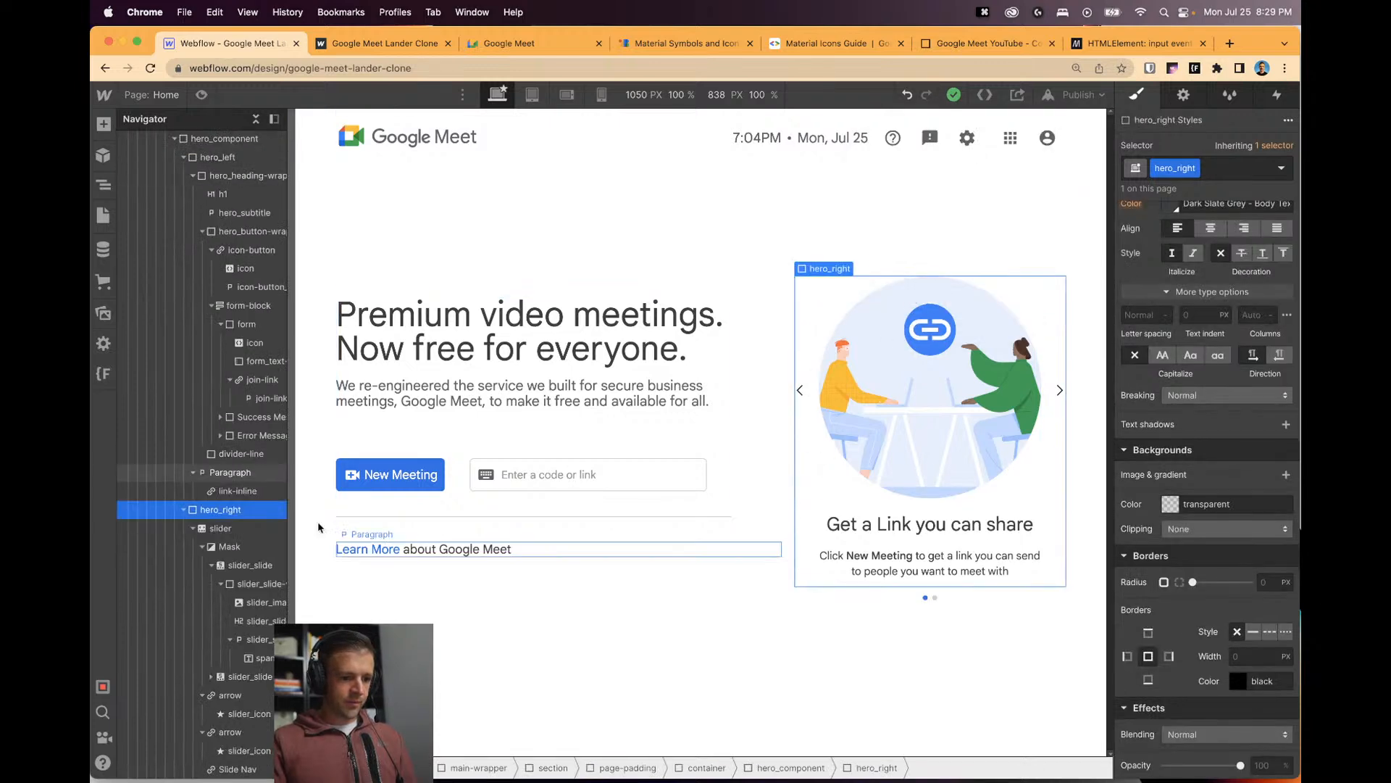
left_click(213, 530)
left_click(1183, 95)
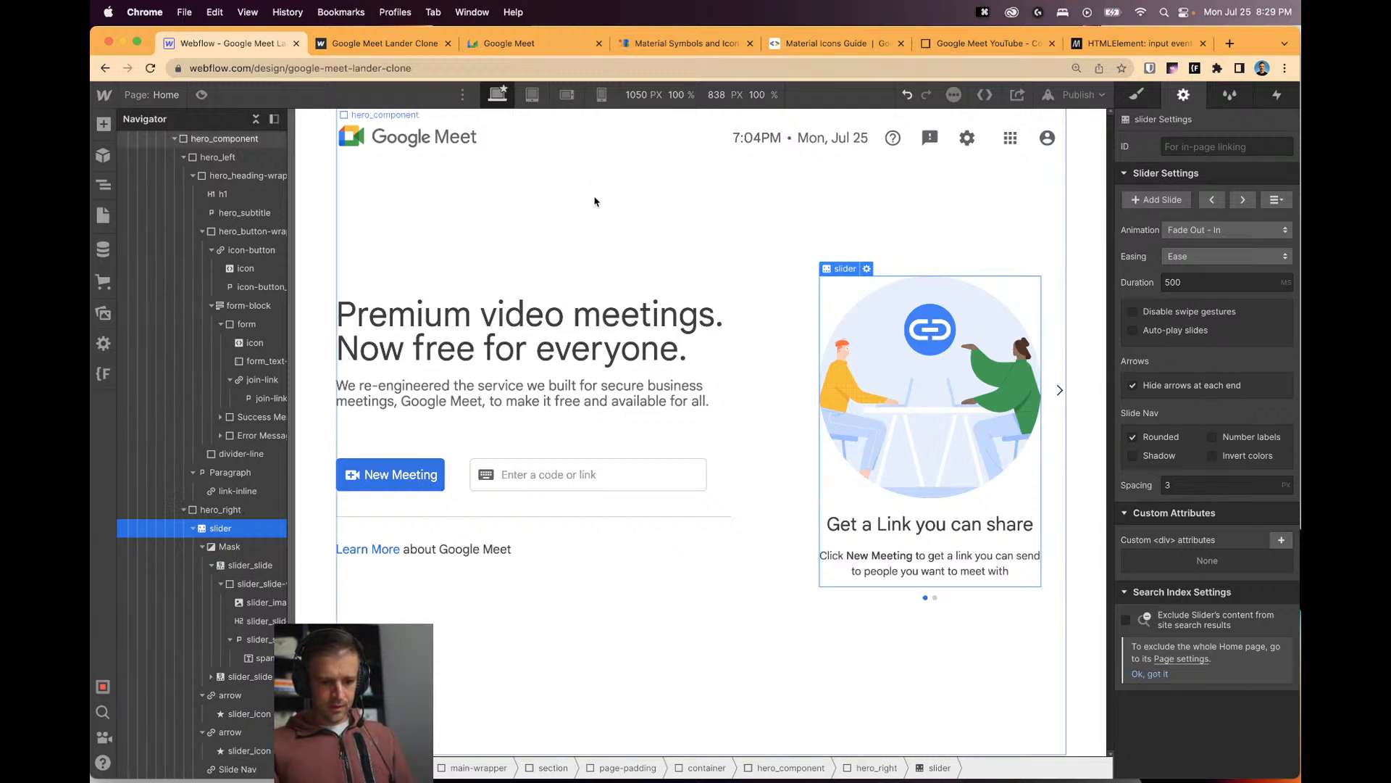
left_click(1078, 95)
left_click(1040, 319)
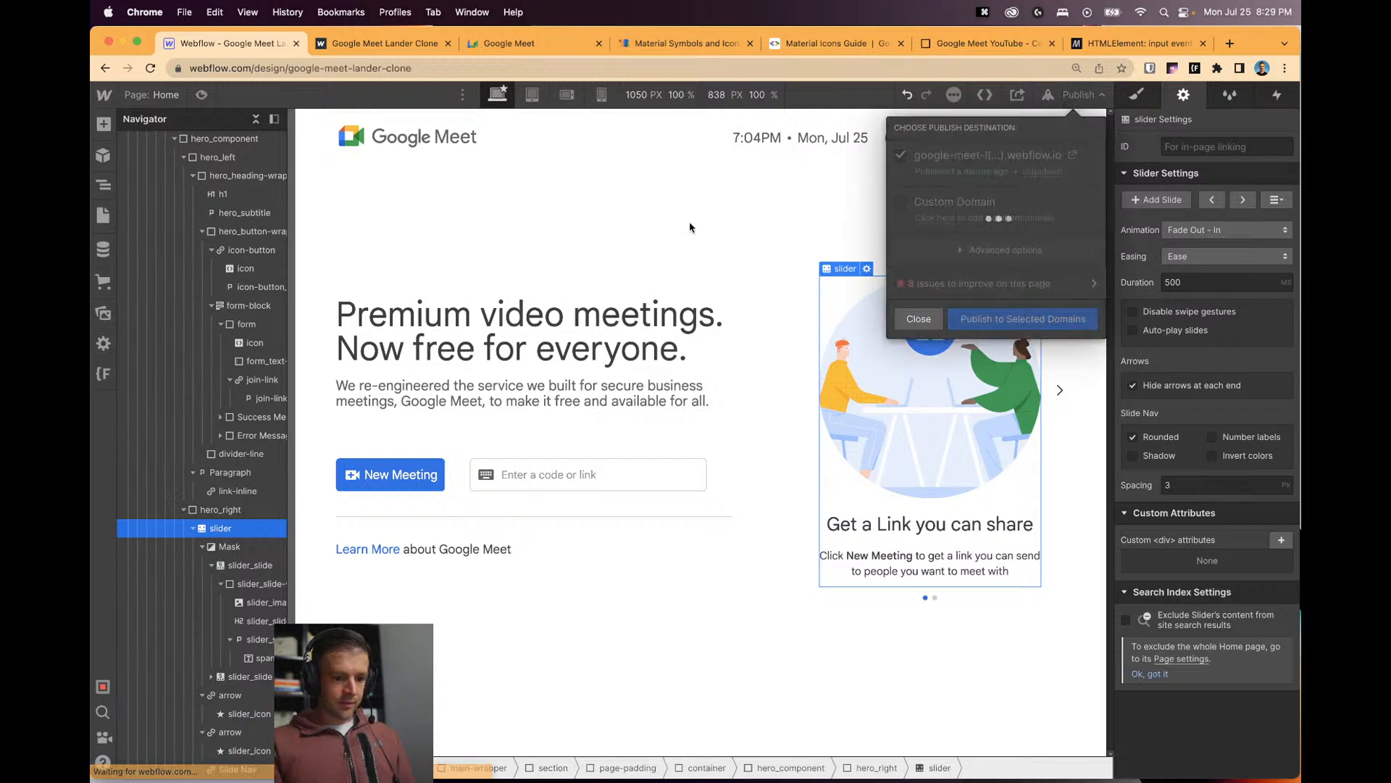
In preview mode, flip the carousel slides and type then delete 'as' to check Join.
key("super+shift+p")
left_click(1089, 402)
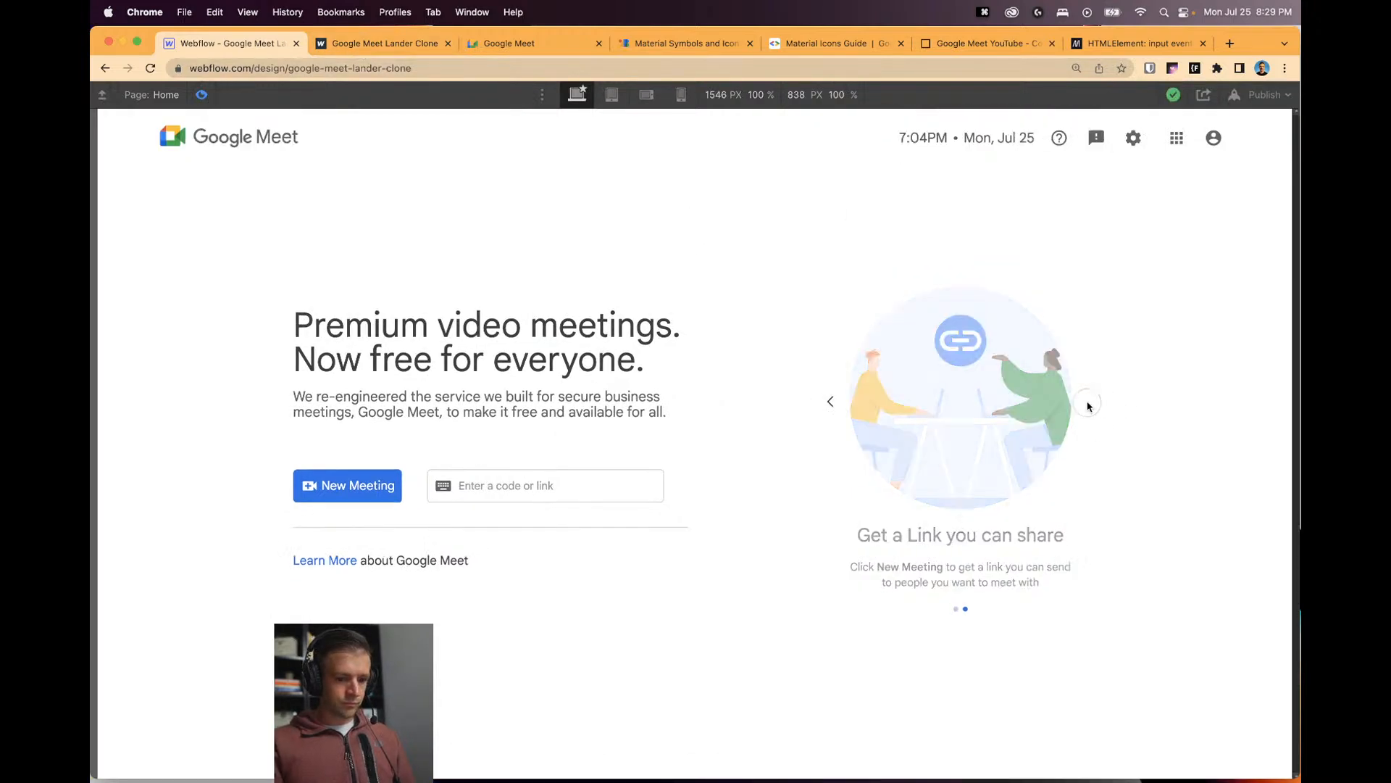
left_click(821, 410)
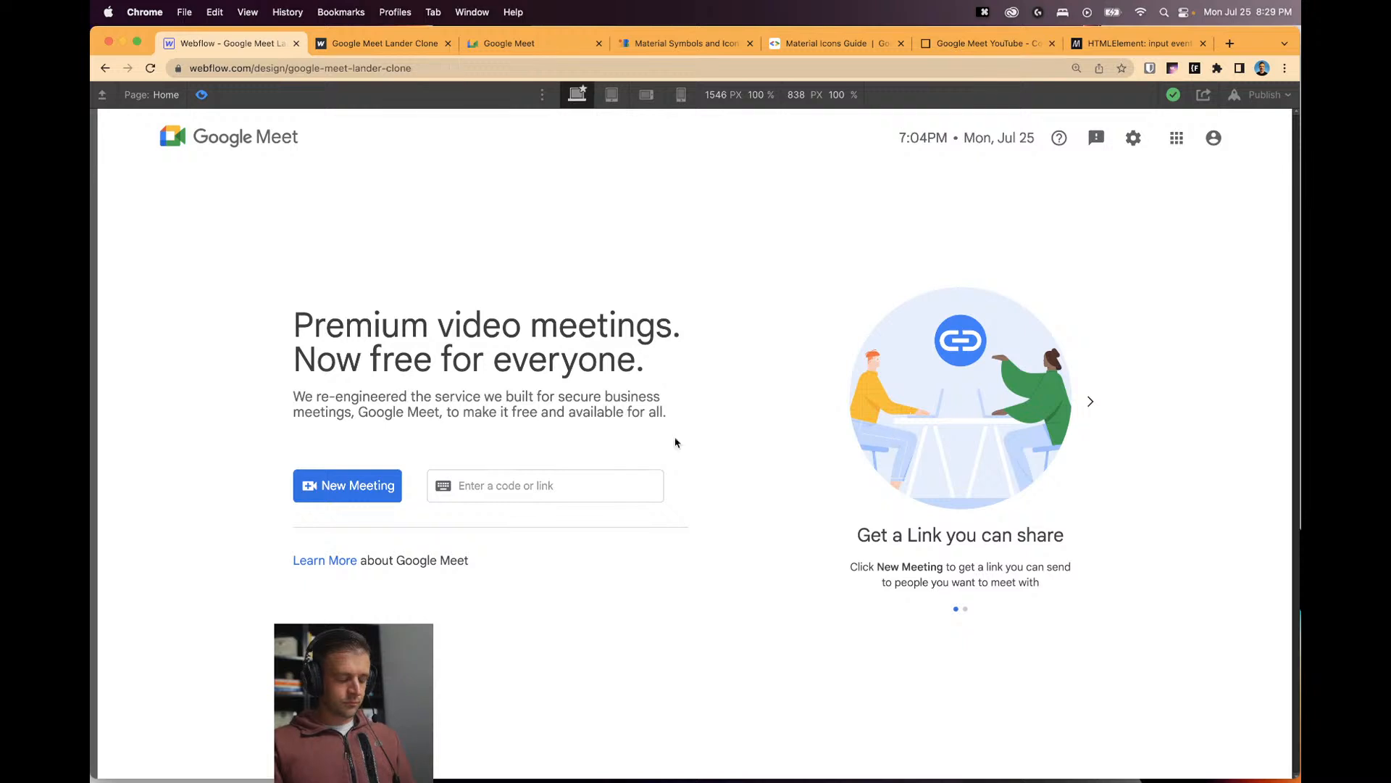
left_click(638, 487)
left_click(638, 493)
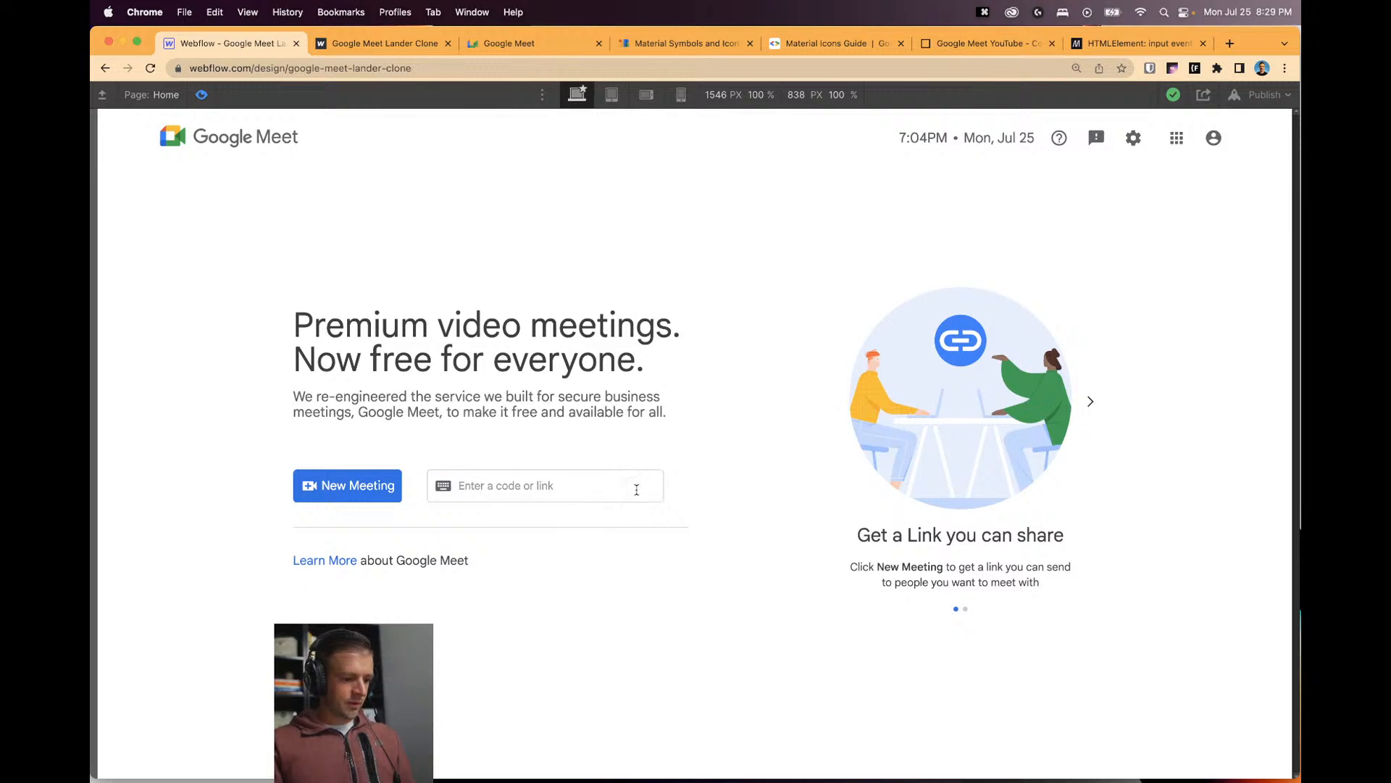
left_click(636, 488)
type("as")
key("BackSpace")
key("BackSpace")
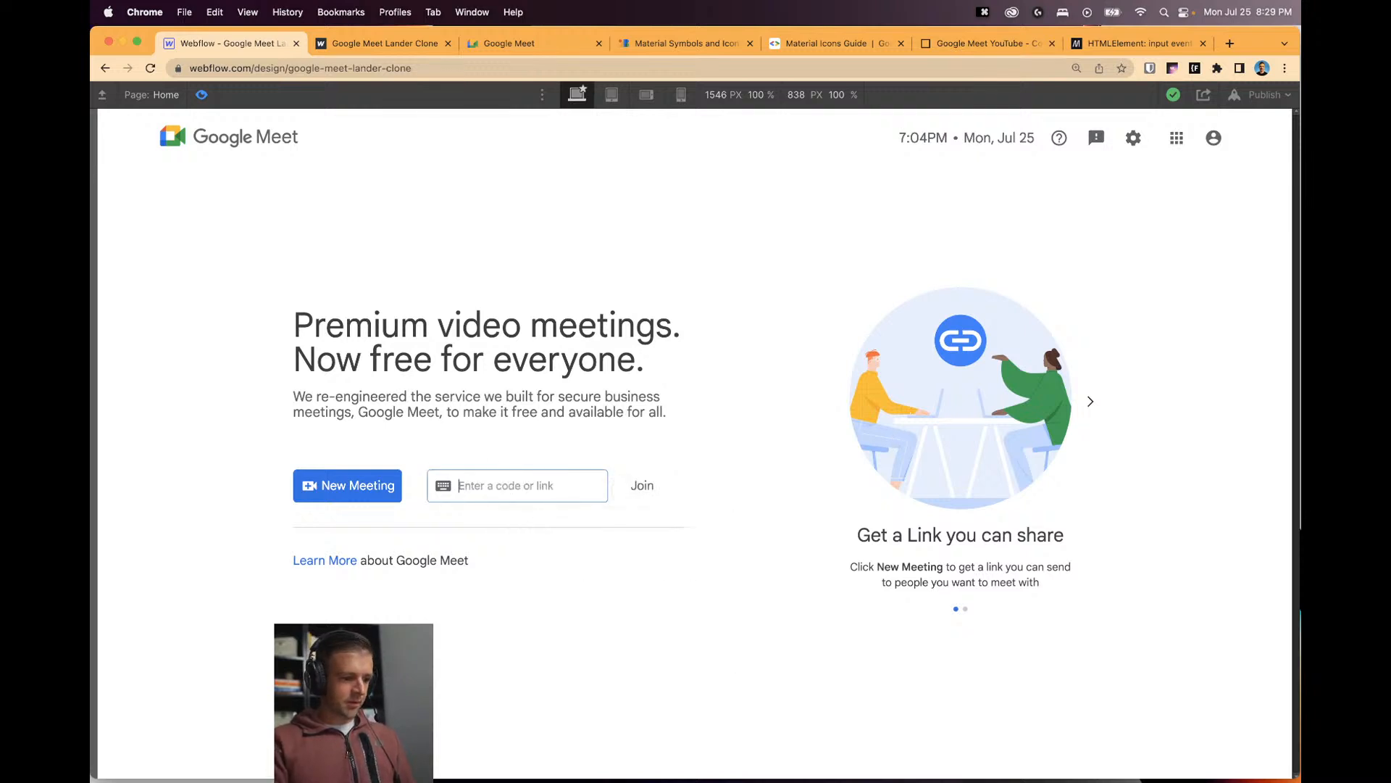
key("ctrl+Tab")
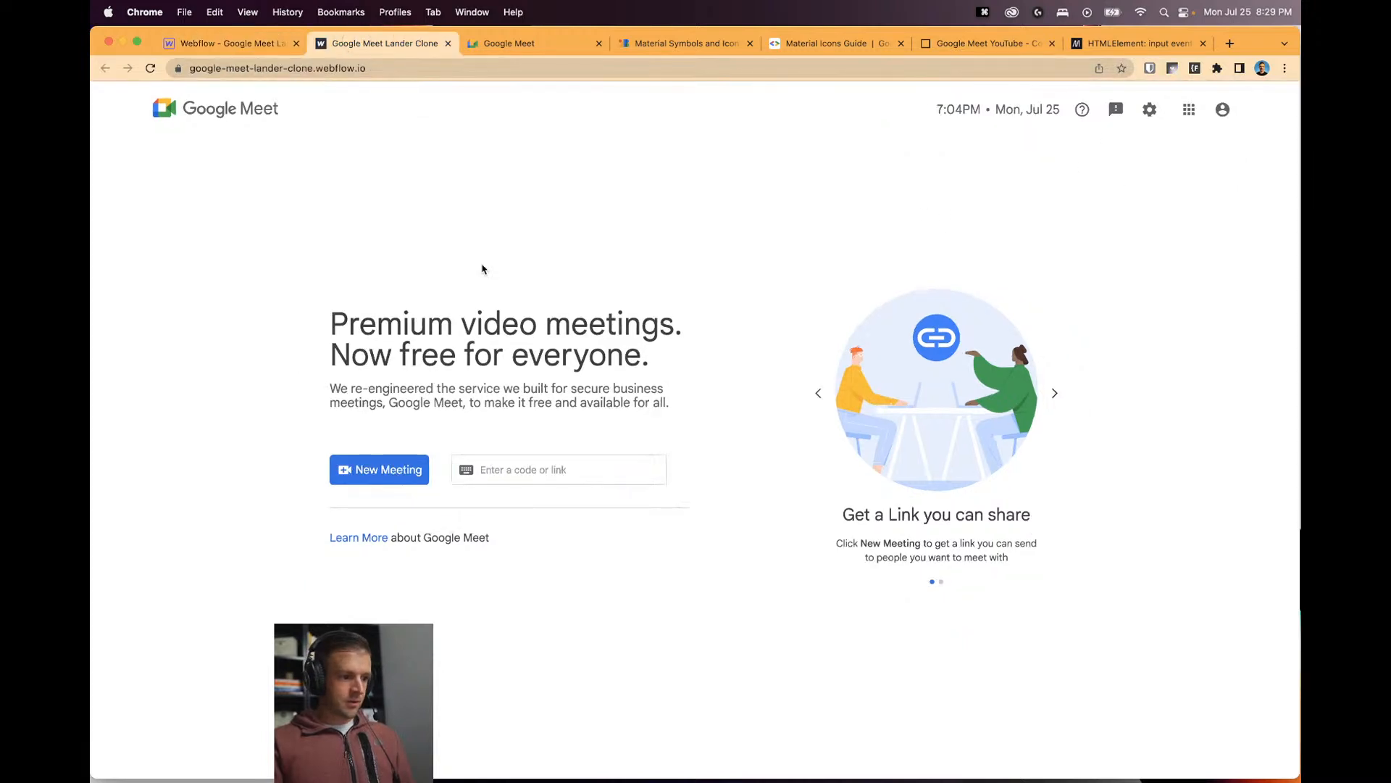
key("super+r")
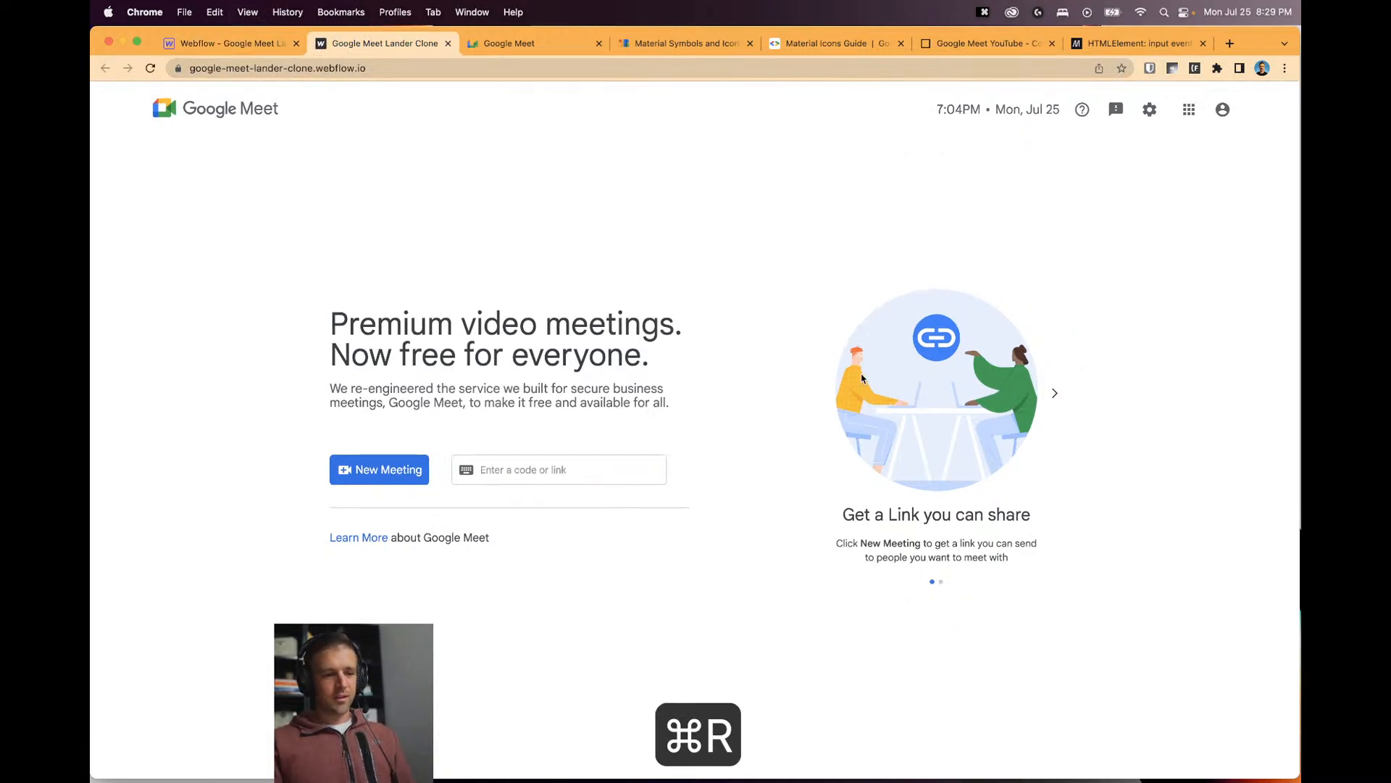
left_click(500, 471)
type("awegweg")
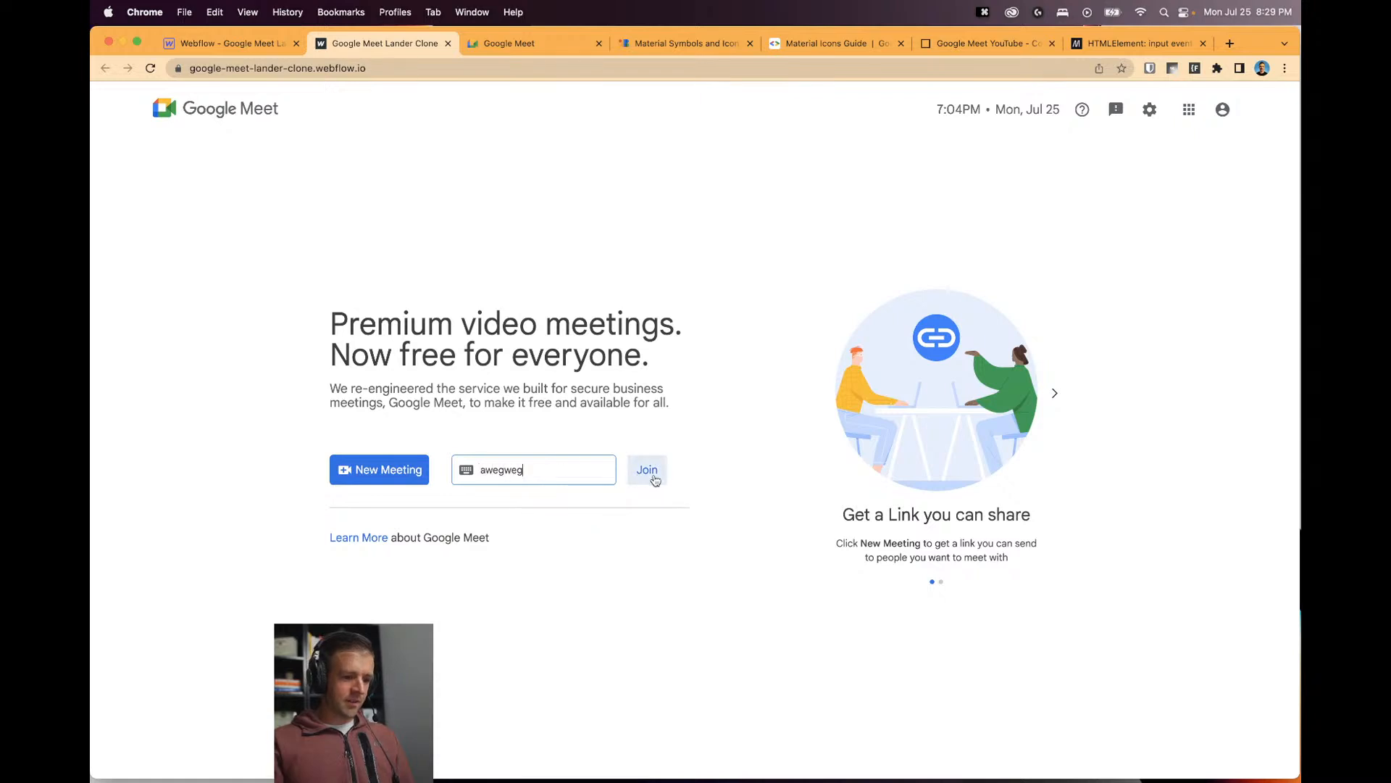
double_click(531, 470)
key("BackSpace")
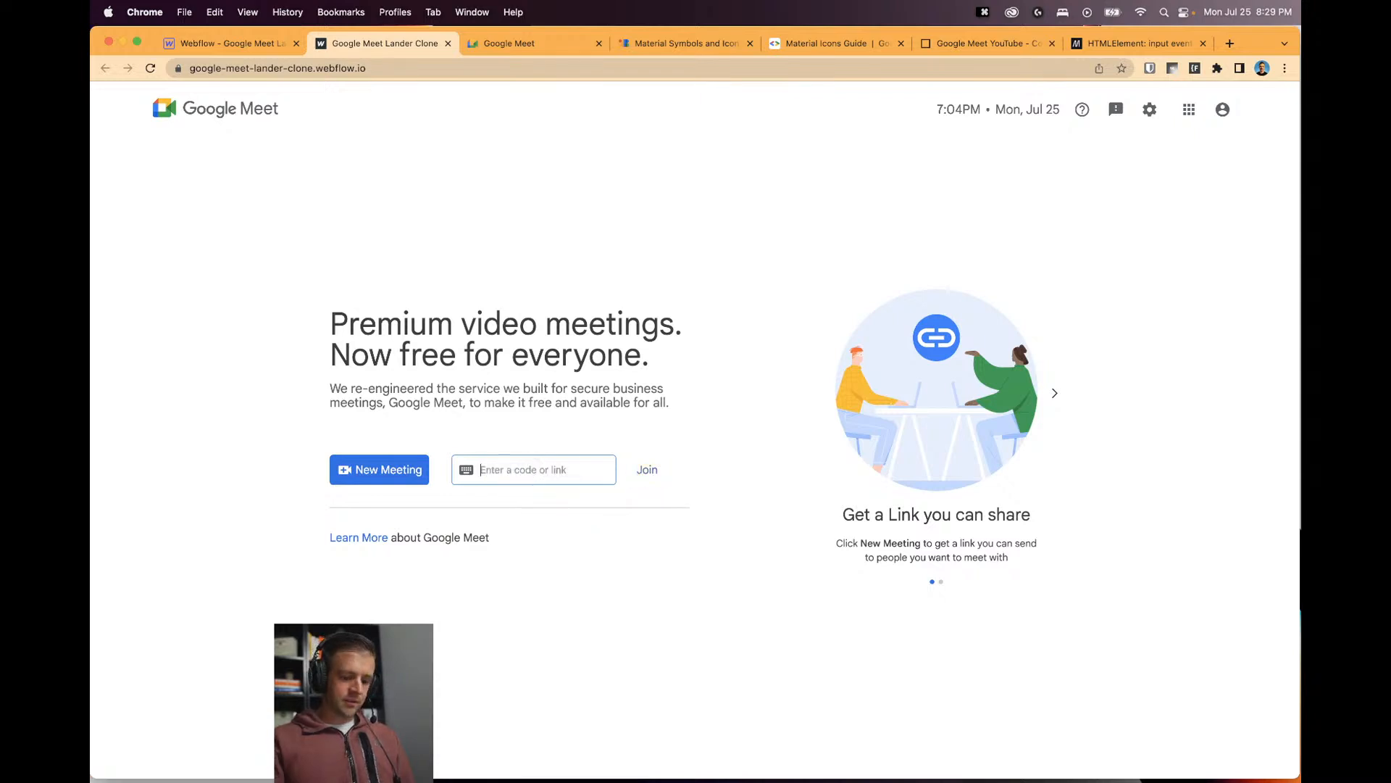
left_click(937, 168)
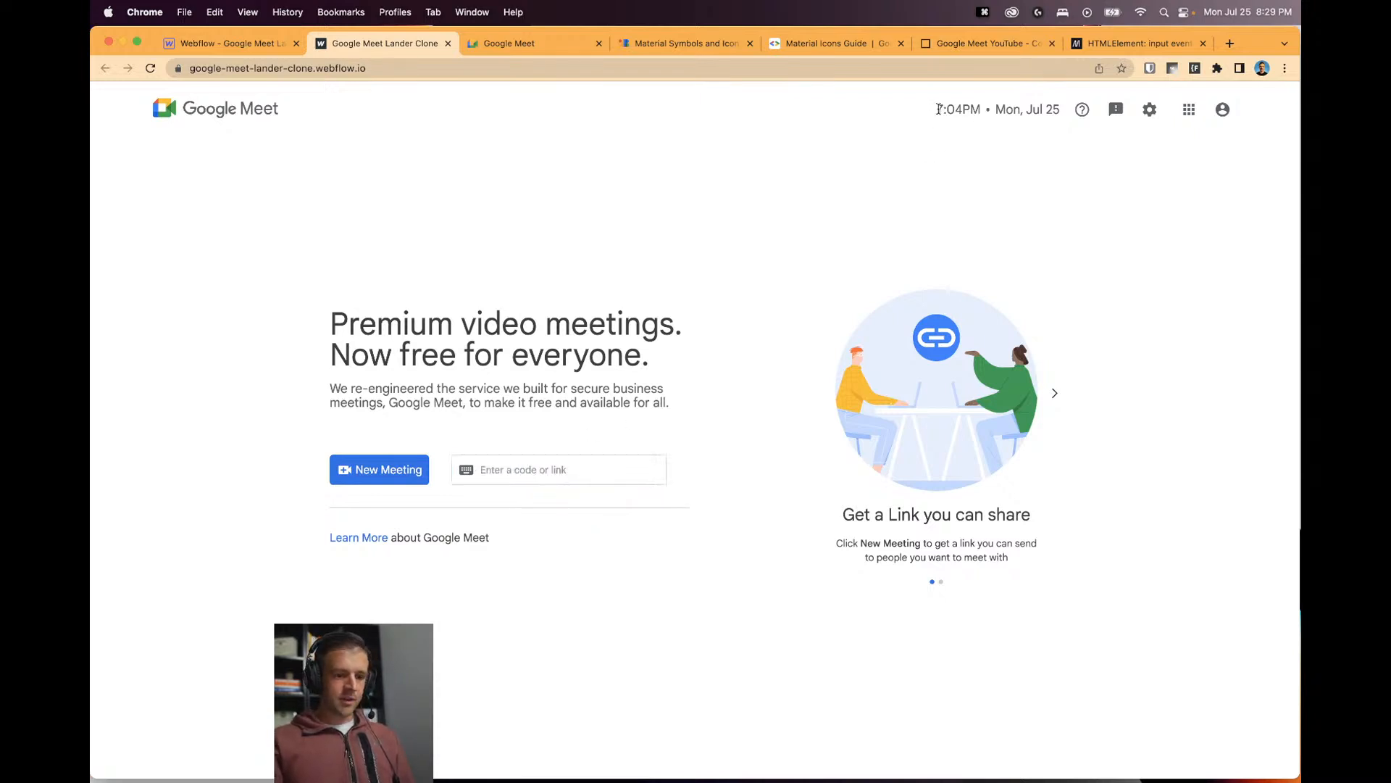
Select the header time and date text, then move the carousel to Do more with Meet and back.
left_click_drag(937, 108, 1061, 108)
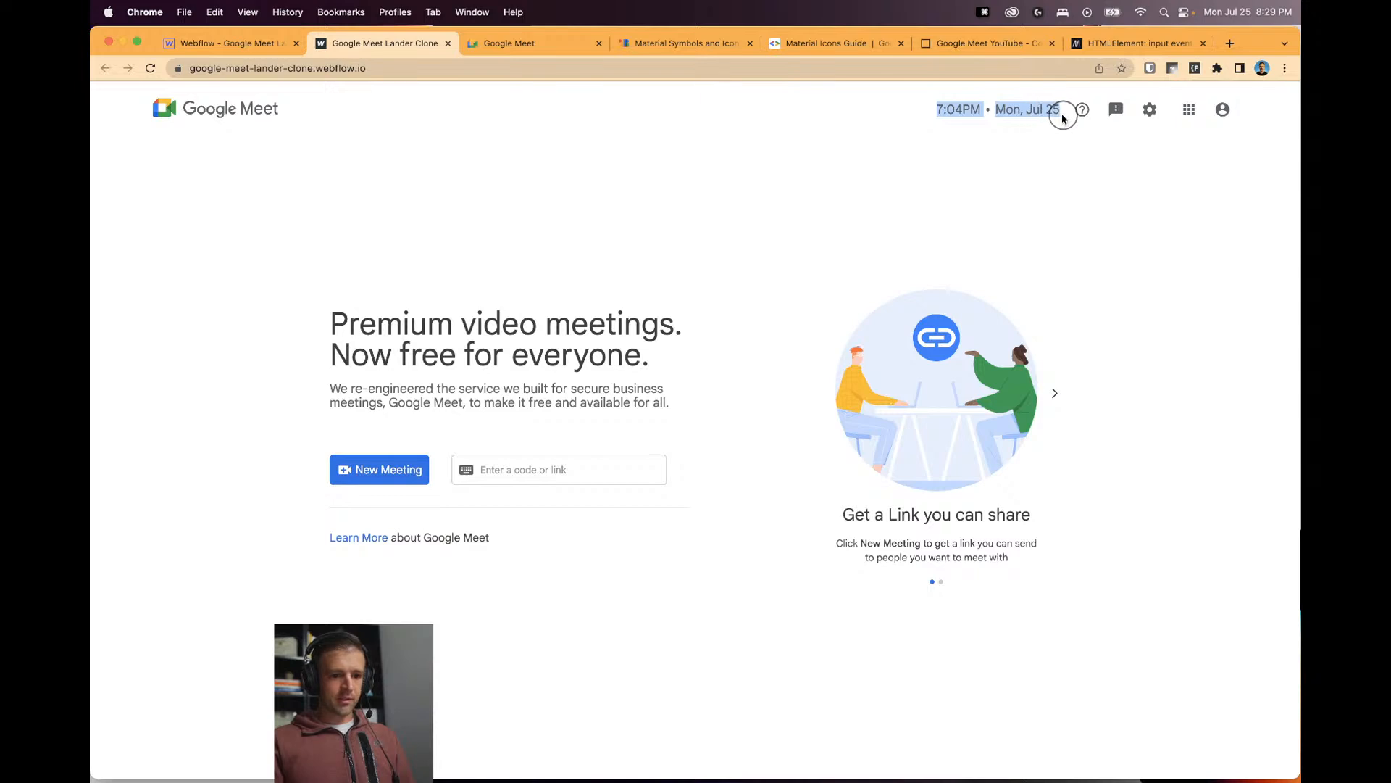
left_click(955, 183)
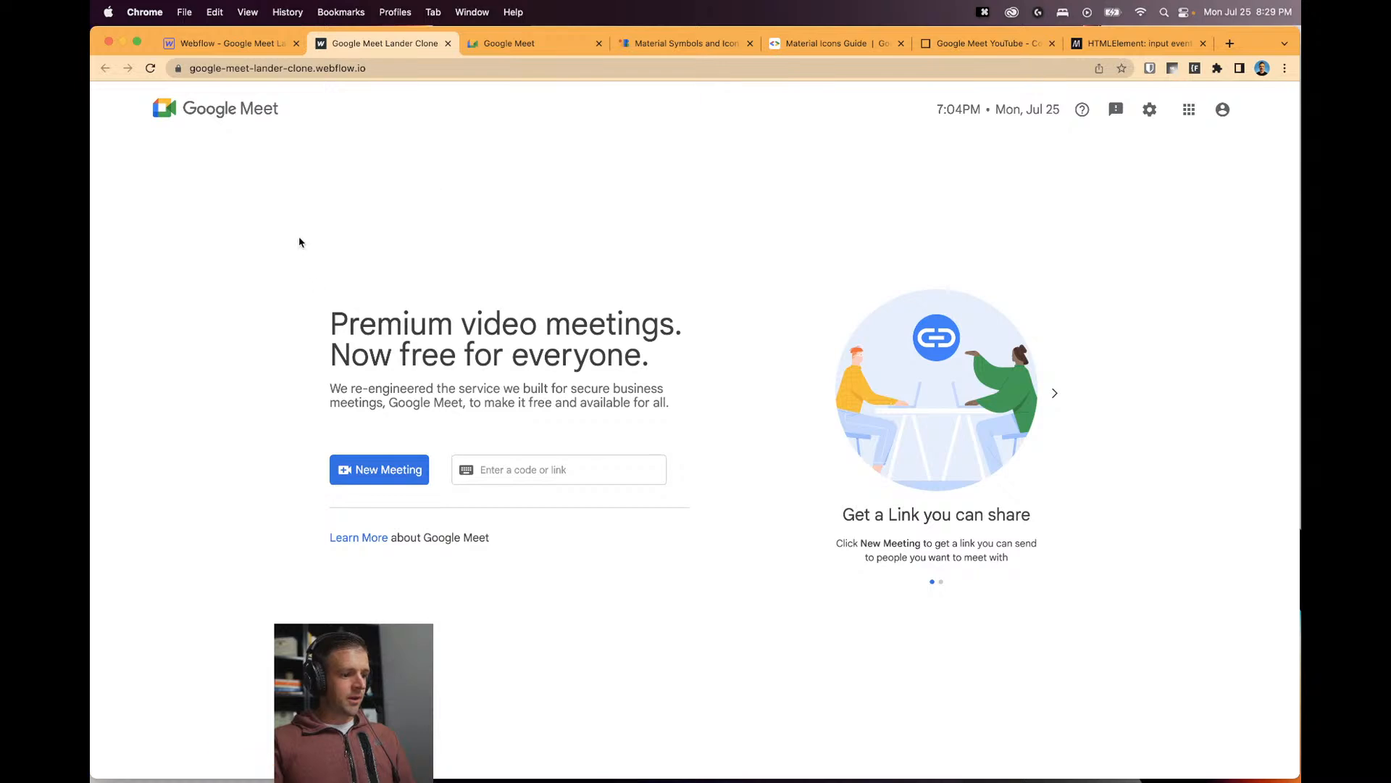
left_click(1062, 397)
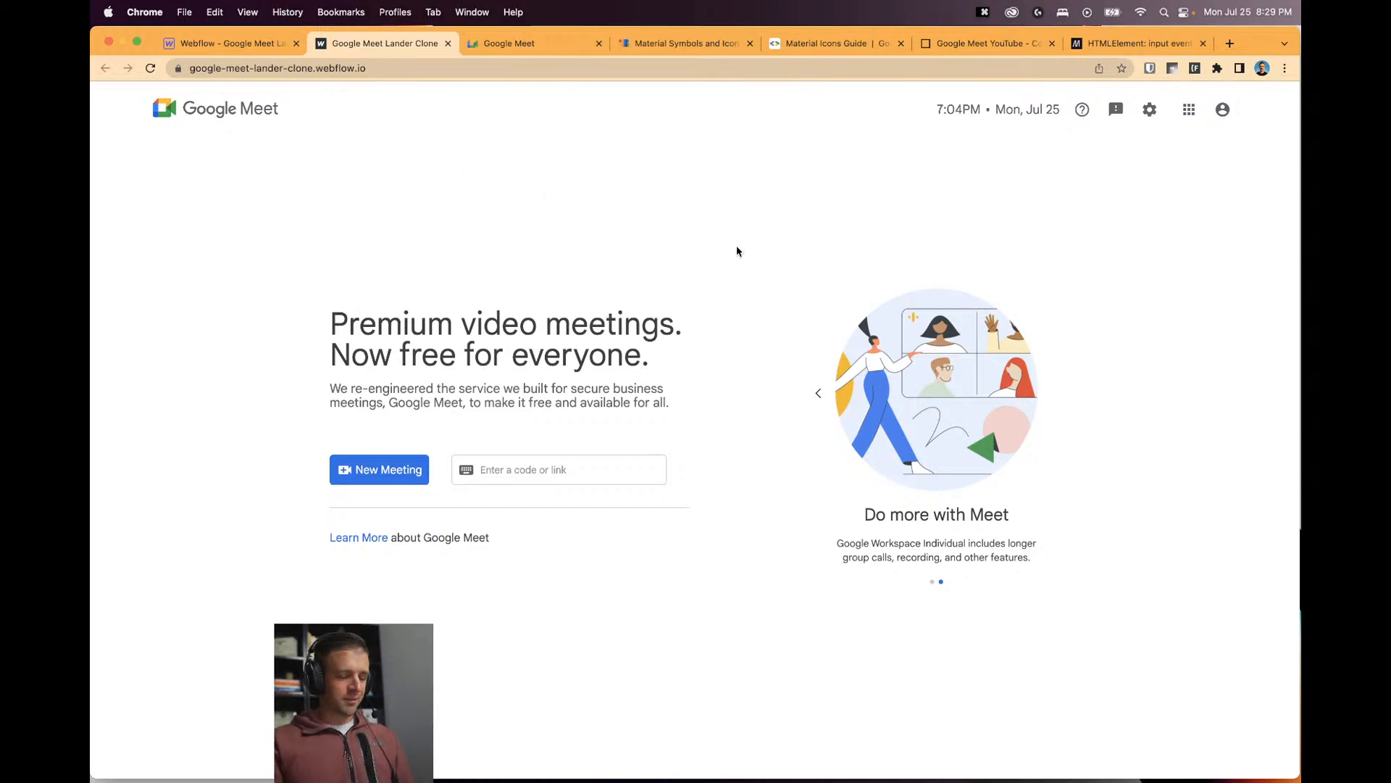
left_click(813, 398)
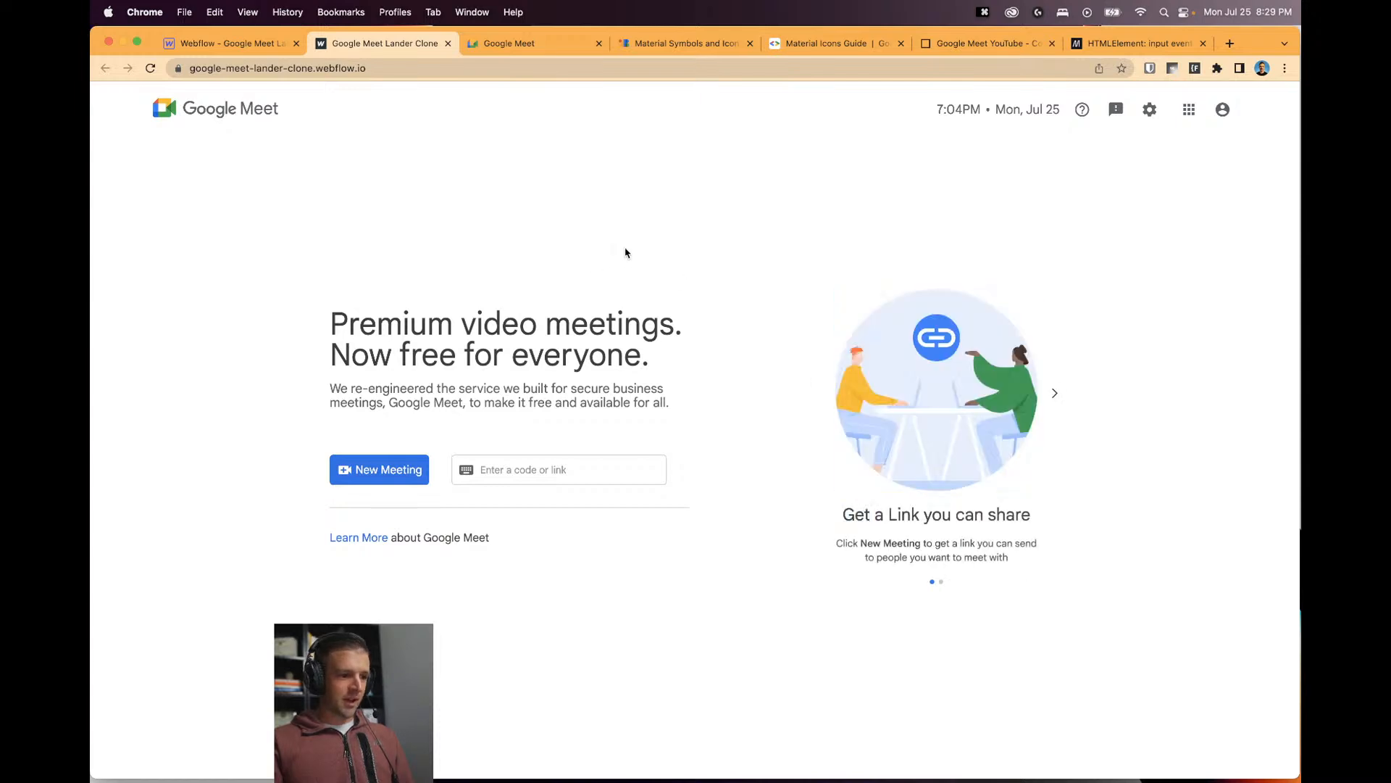